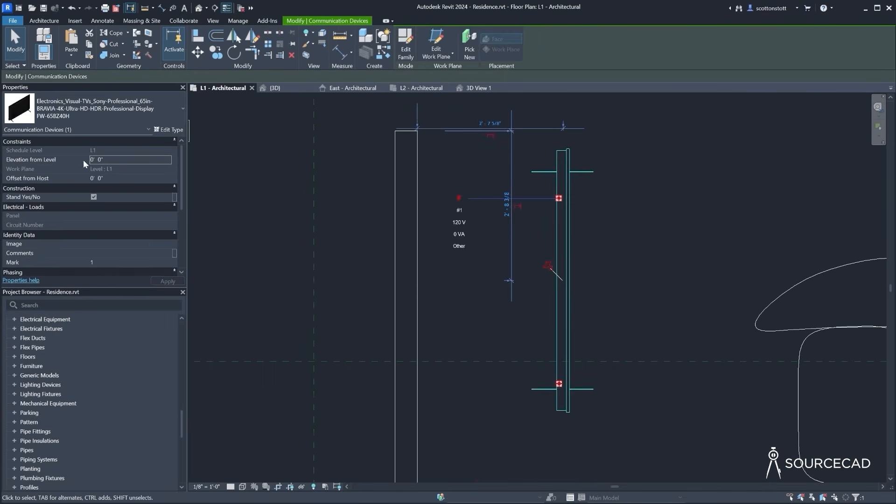
pyautogui.press('a')
pyautogui.press('l')
pyautogui.scroll(-2, 458, 214)
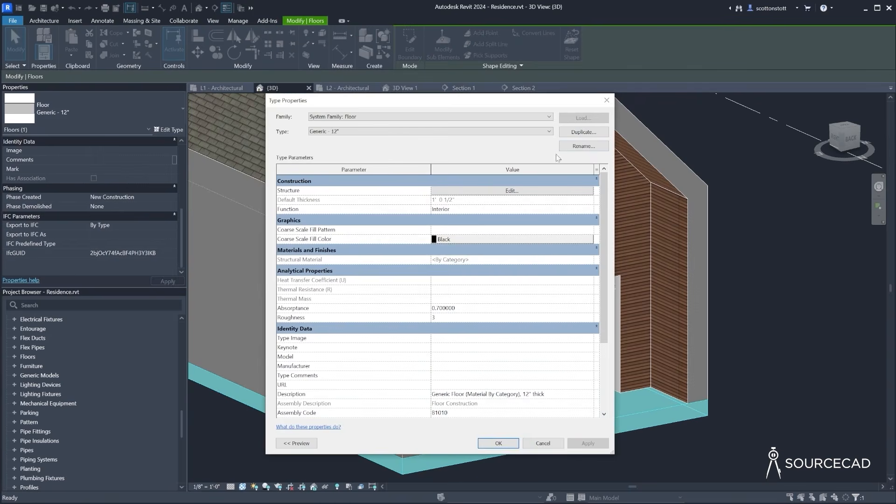
# Rename the Generic - 12" floor type as SourceCAD - Floor with Parquet
pyautogui.click(583, 145)
pyautogui.write('SourceCAD - Floor with Parquet')
pyautogui.press('Return')
pyautogui.click(367, 131)
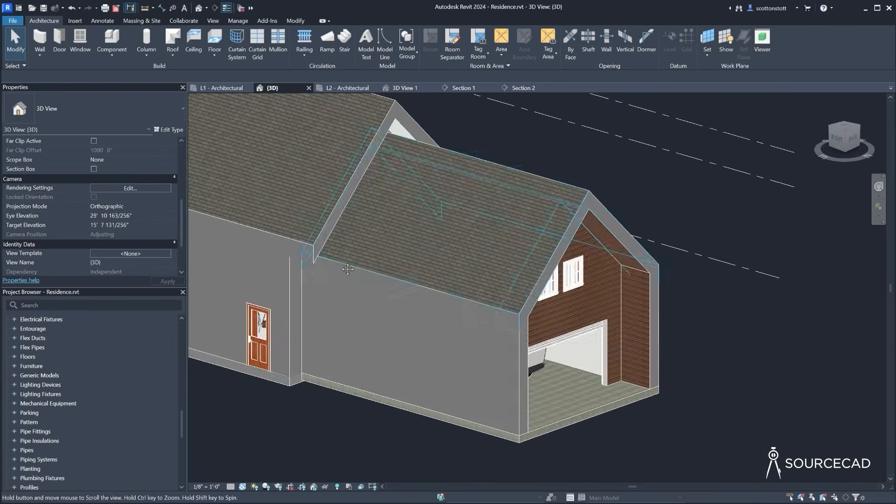
pyautogui.click(614, 243)
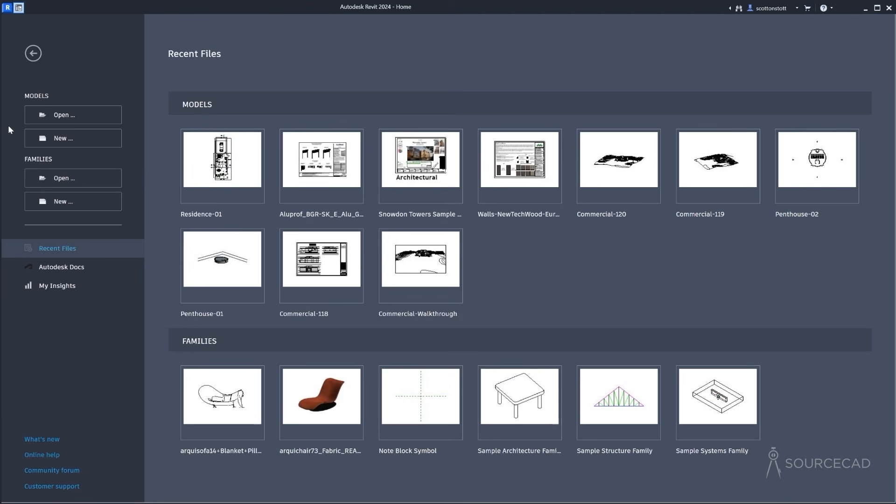
# Create a new project from the Imperial Multi-discipline template
pyautogui.click(61, 139)
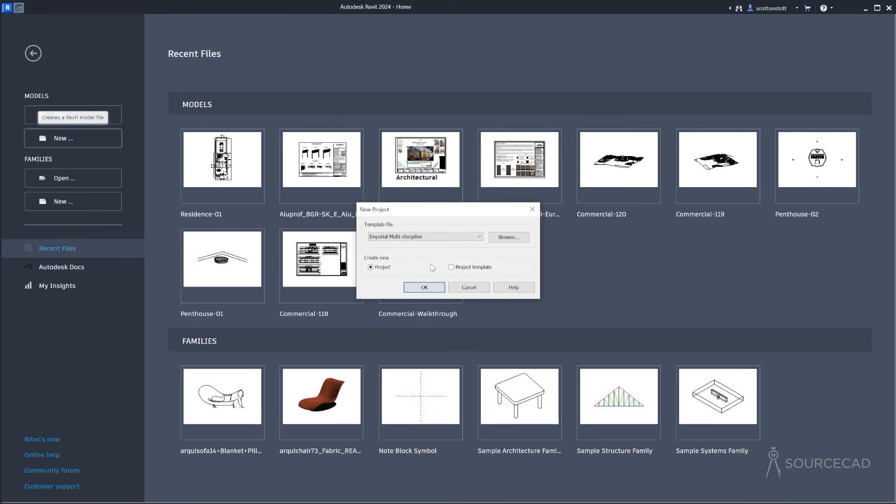
pyautogui.click(479, 238)
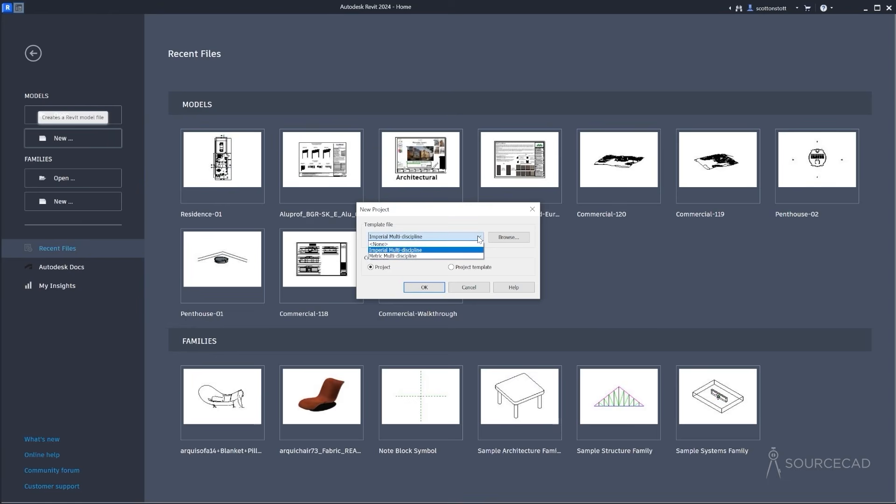
pyautogui.click(431, 252)
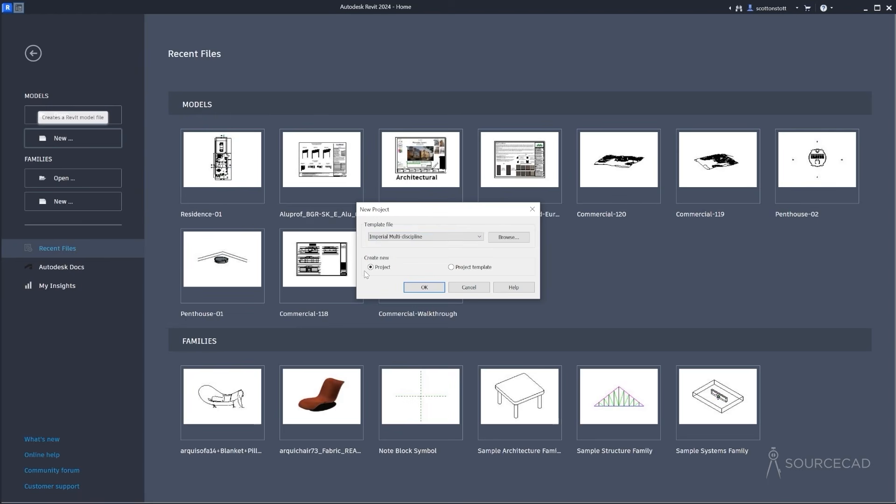
pyautogui.click(437, 288)
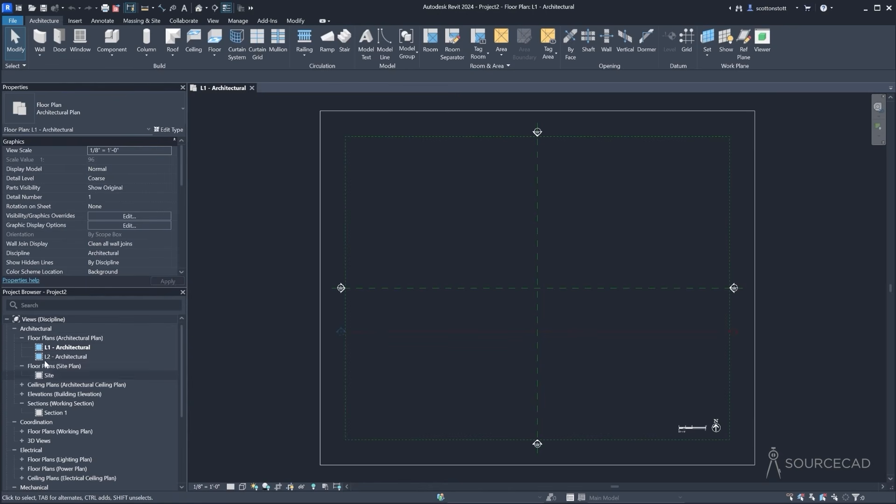
# Collapse the Architectural, Coordination, Electrical, Mechanical, Plumbing and Structural view groups in the Project Browser
pyautogui.click(14, 329)
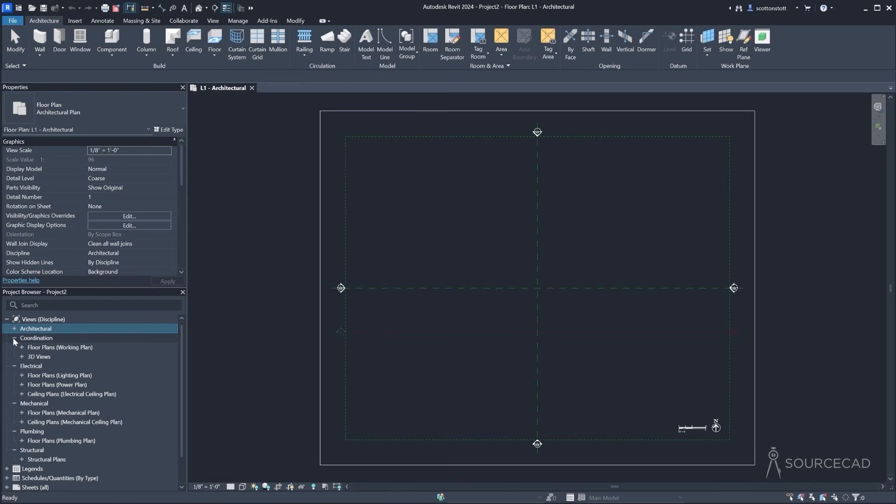
pyautogui.click(14, 338)
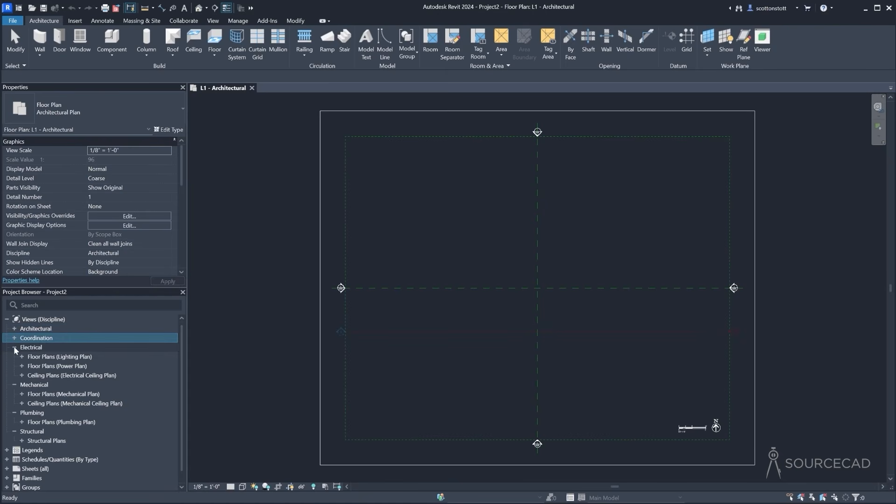
pyautogui.click(14, 347)
pyautogui.click(14, 356)
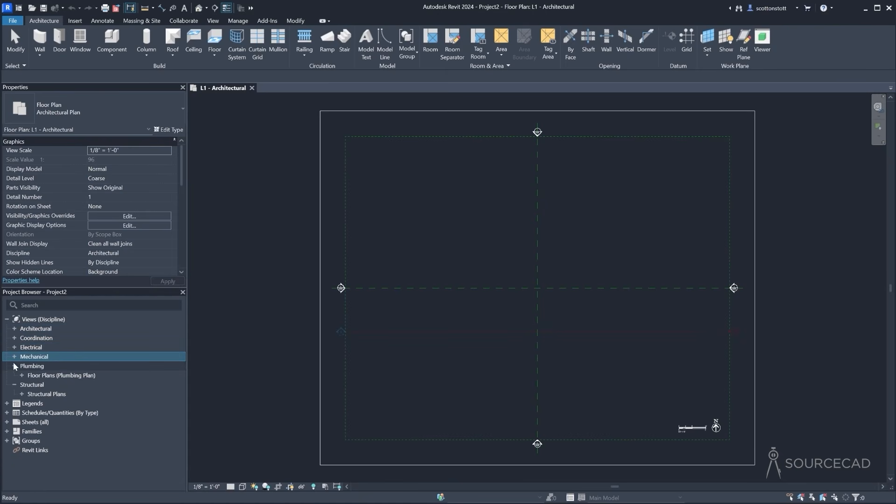
pyautogui.click(14, 366)
pyautogui.click(14, 376)
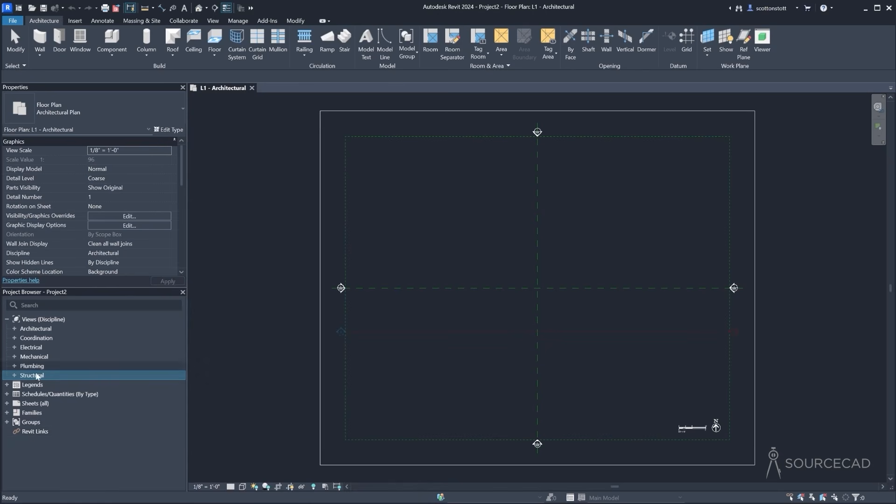
# Expand the Architectural discipline and collapse its floor plan, site plan and section groups
pyautogui.click(15, 328)
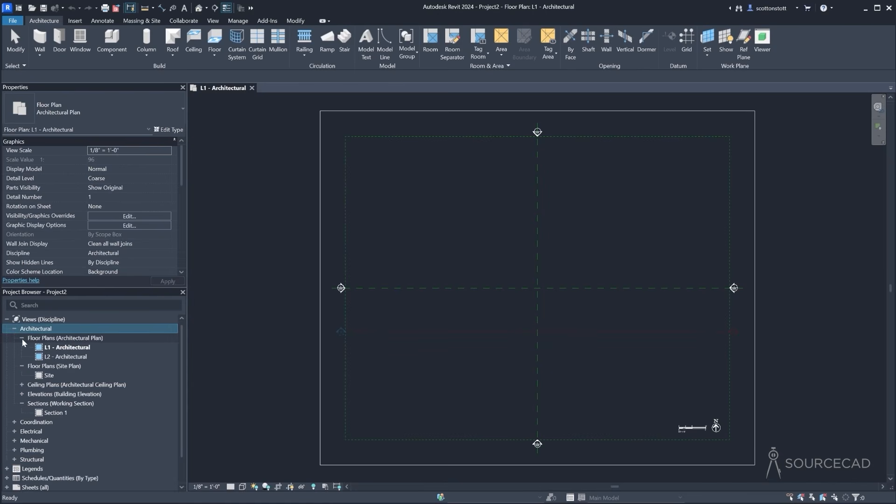
pyautogui.click(21, 338)
pyautogui.click(22, 347)
pyautogui.click(21, 375)
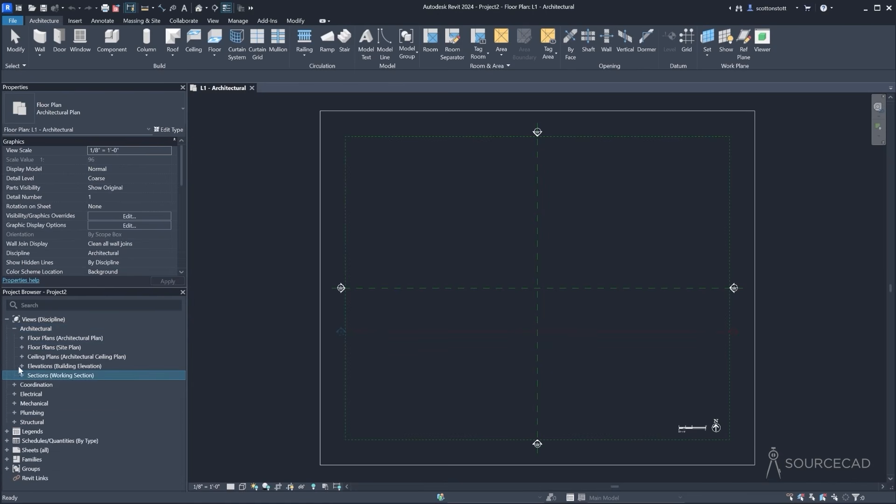
# Expand the architectural floor plan, building elevation and section groups, checking the ceiling plans and leaving them collapsed
pyautogui.click(22, 338)
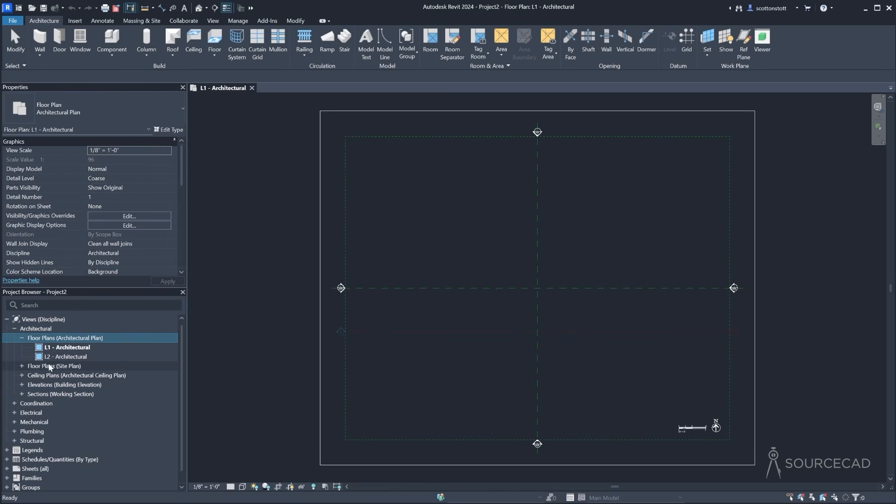
pyautogui.click(21, 364)
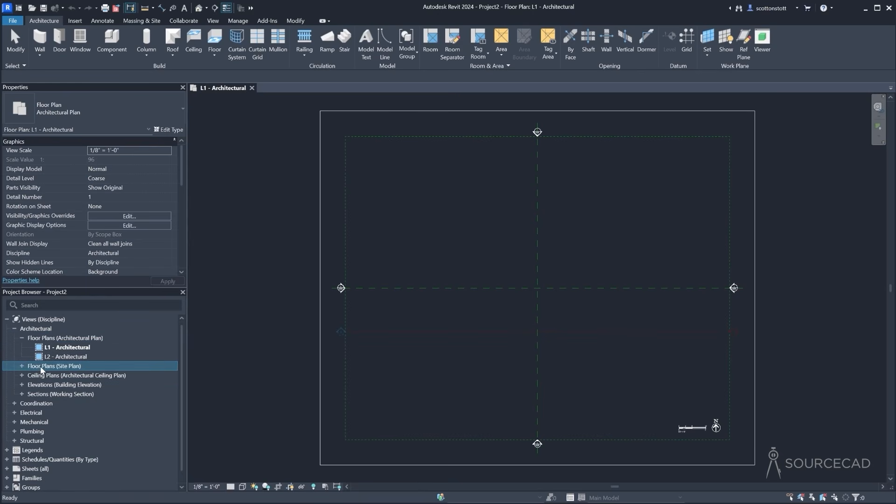
pyautogui.click(21, 375)
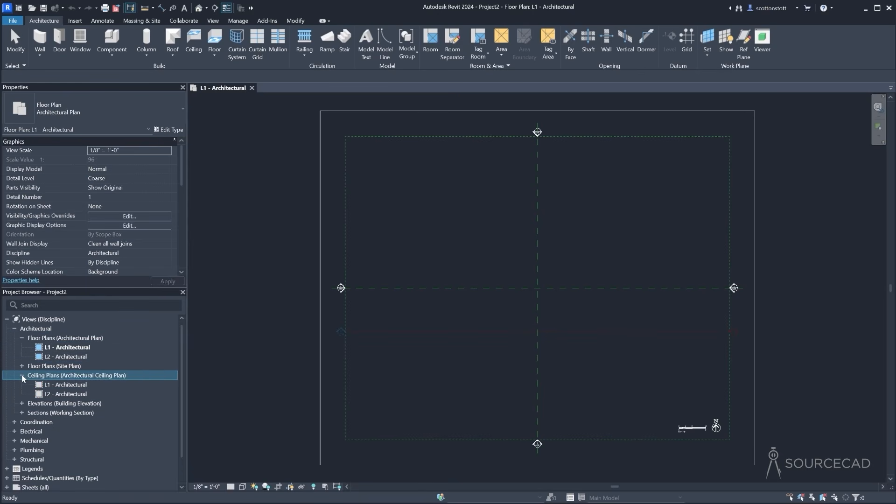
pyautogui.click(21, 375)
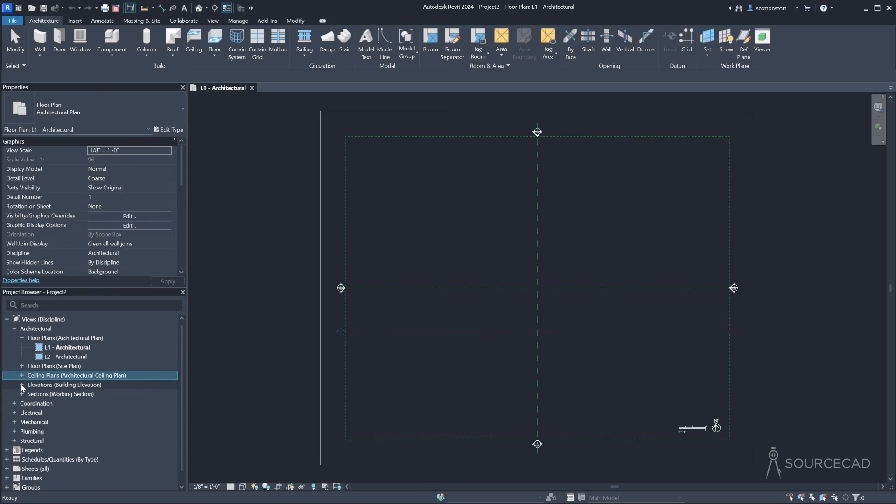
pyautogui.click(20, 384)
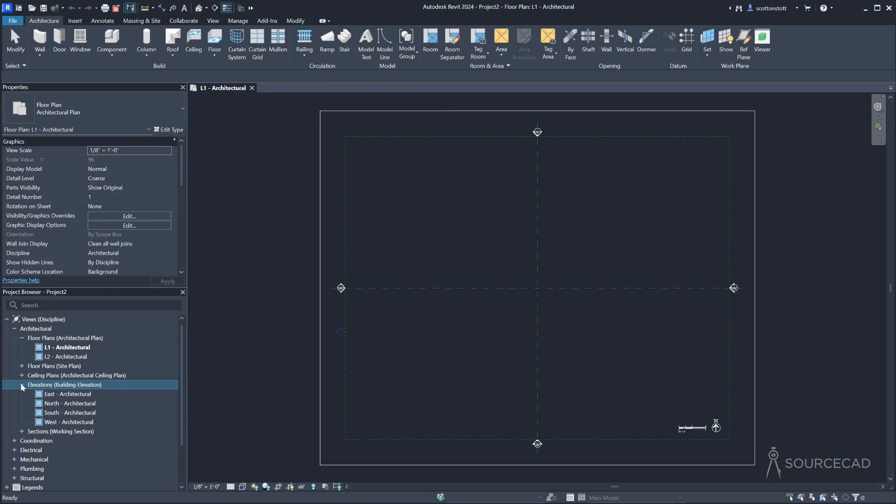
pyautogui.click(22, 432)
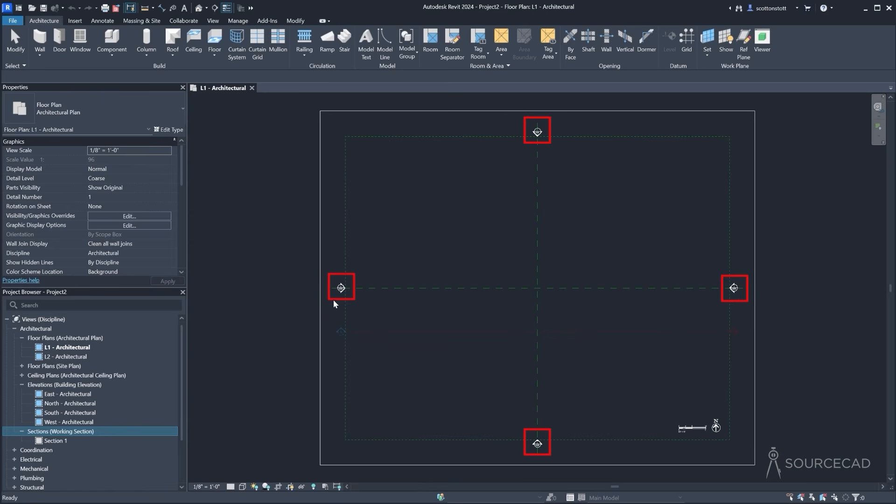
# Examine the west elevation marker in the L1 plan and look up its referenced sheet A204 among the project sheets
pyautogui.scroll(2, 334, 287)
pyautogui.scroll(5, 335, 287)
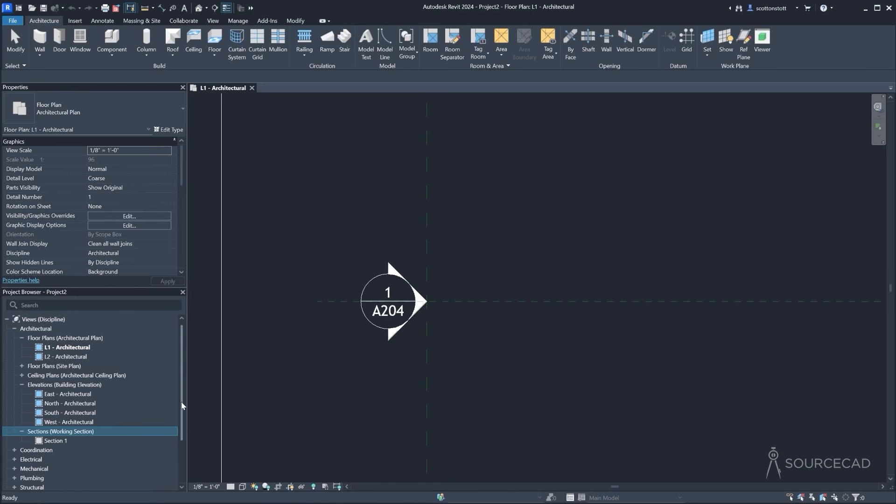
pyautogui.scroll(-2, 181, 397)
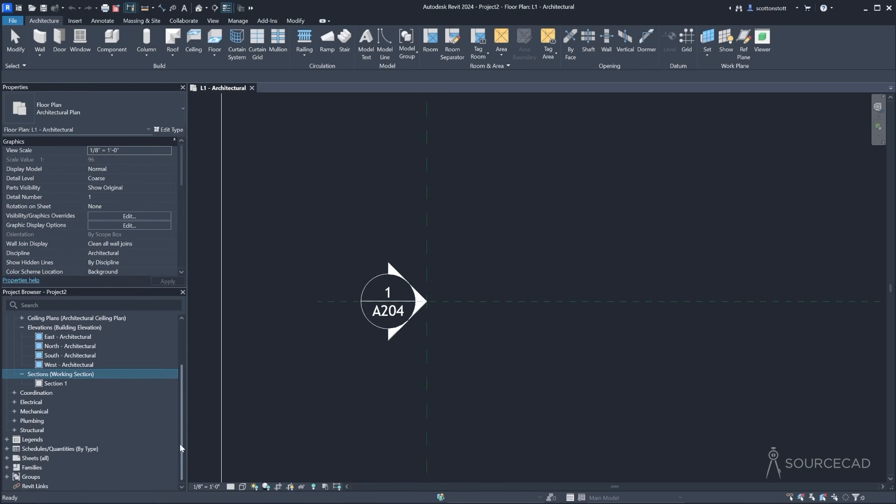
pyautogui.click(7, 460)
pyautogui.scroll(-3, 182, 410)
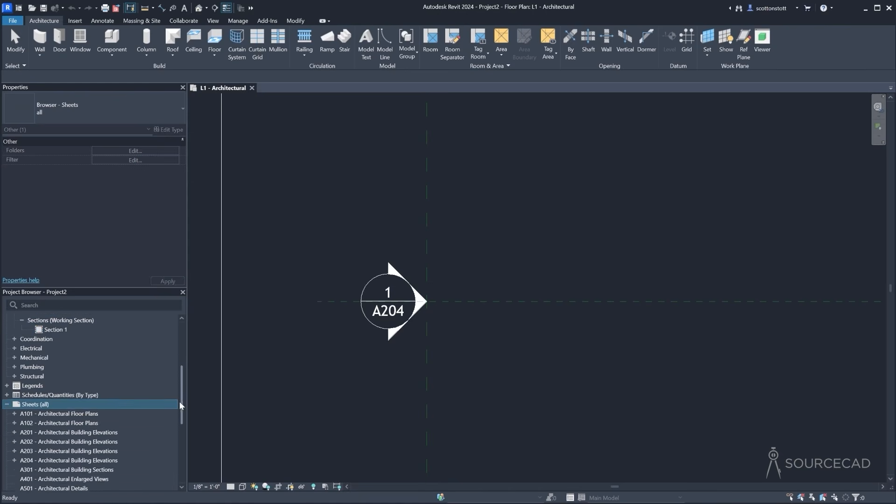
pyautogui.click(14, 424)
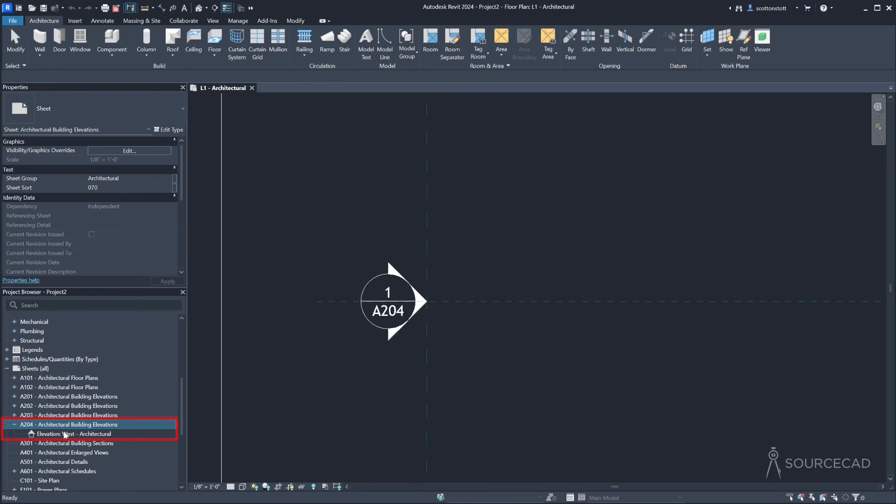
pyautogui.click(7, 368)
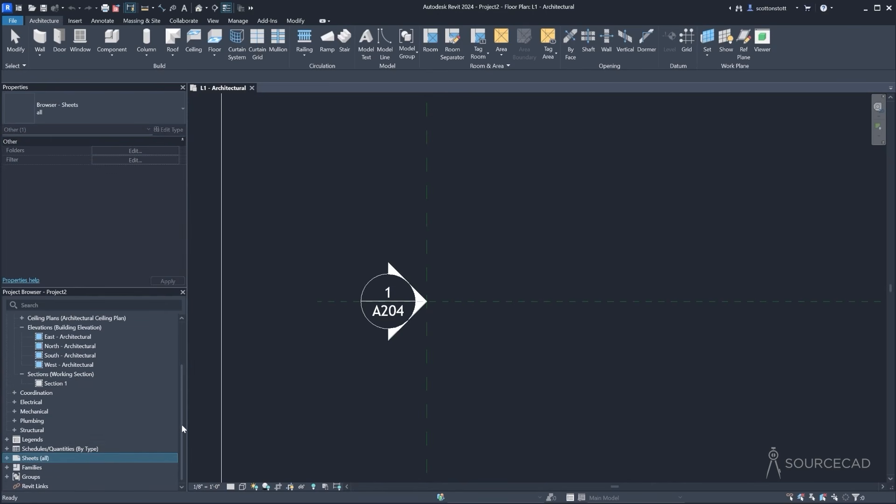
pyautogui.scroll(2, 181, 428)
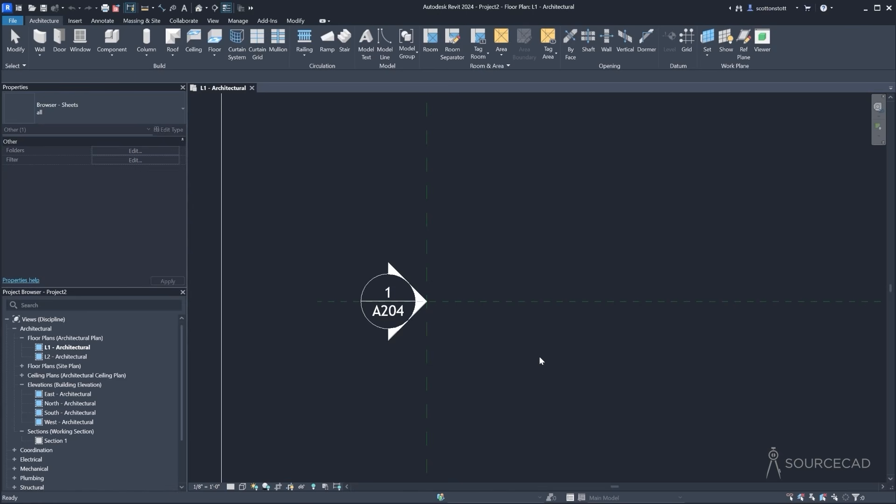
# Delete the graphic scale and the north arrow from the lower right corner of the L1 floor plan
pyautogui.middleClick(526, 333)
pyautogui.middleClick(525, 333)
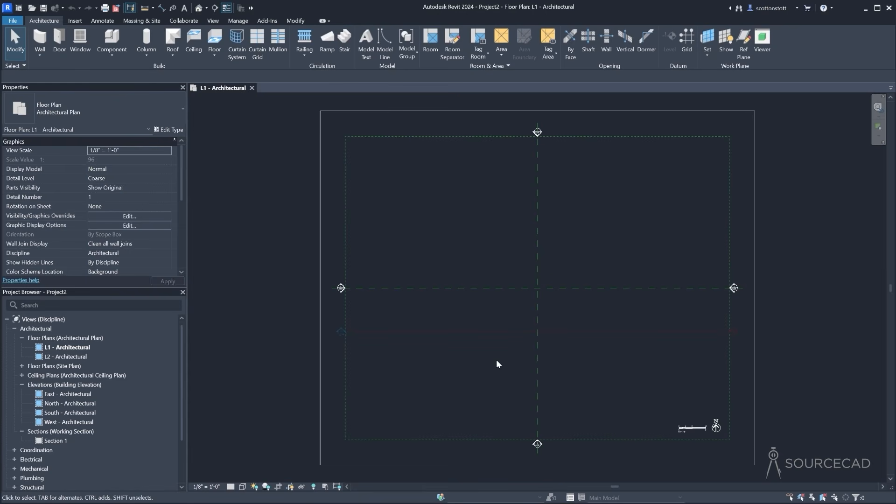
pyautogui.scroll(5, 714, 439)
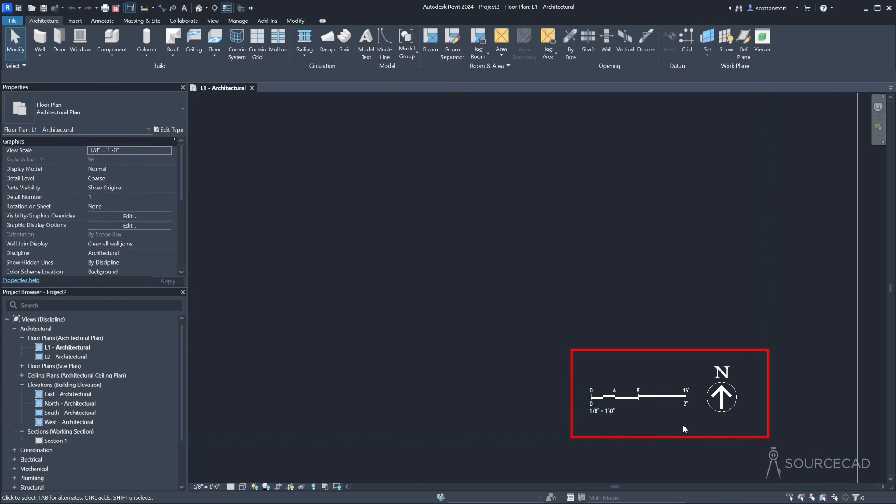
pyautogui.moveTo(530, 309); pyautogui.dragTo(751, 425)
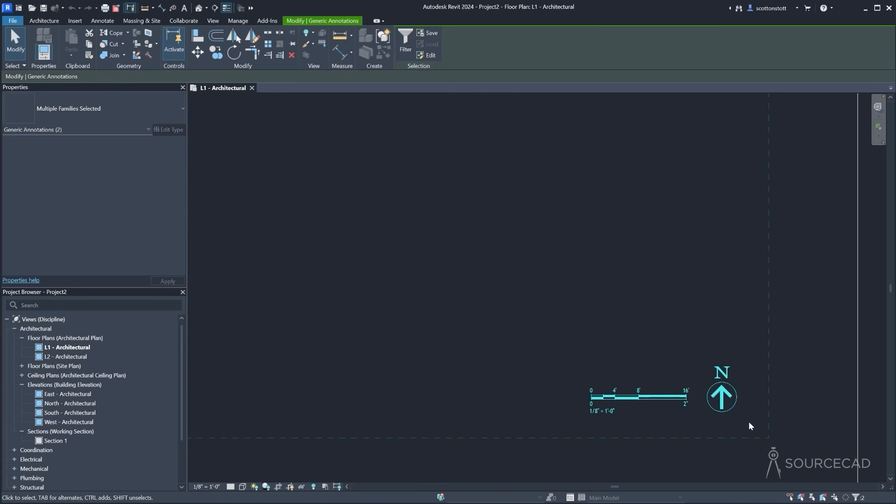
pyautogui.press('Delete')
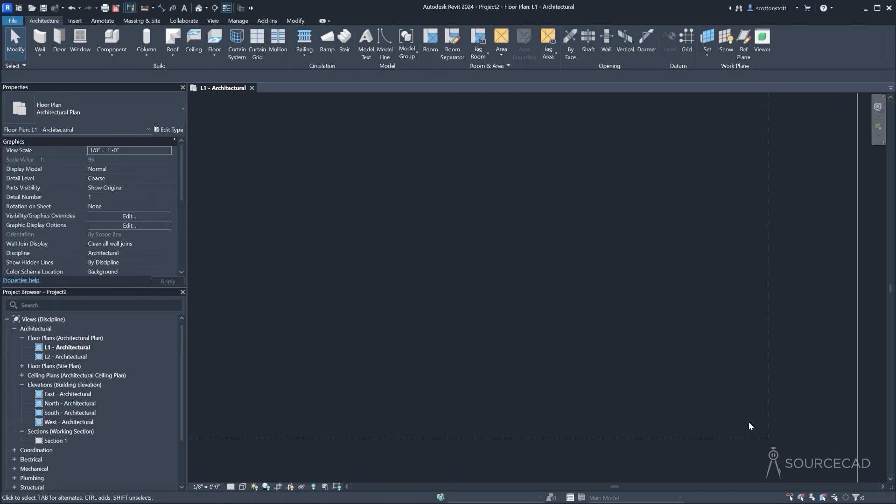
# Delete the Grids and Levels scope box from the L1 floor plan
pyautogui.scroll(-3, 670, 412)
pyautogui.middleClick(670, 408)
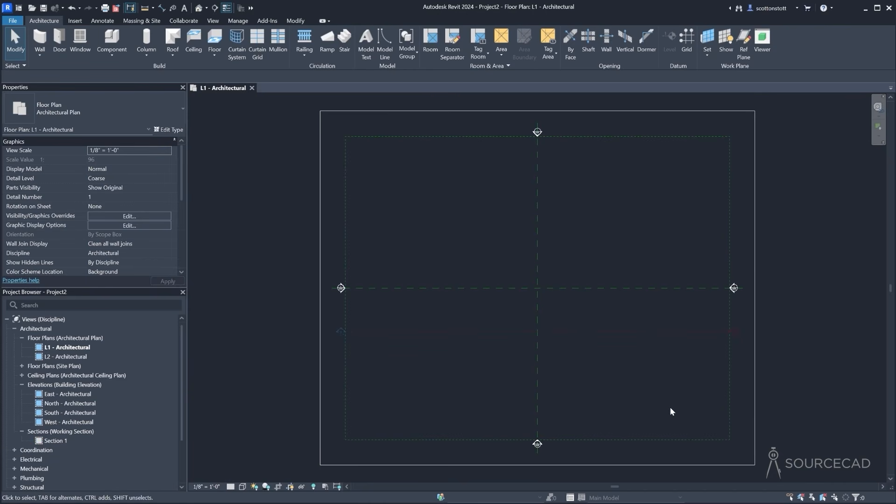
pyautogui.click(669, 441)
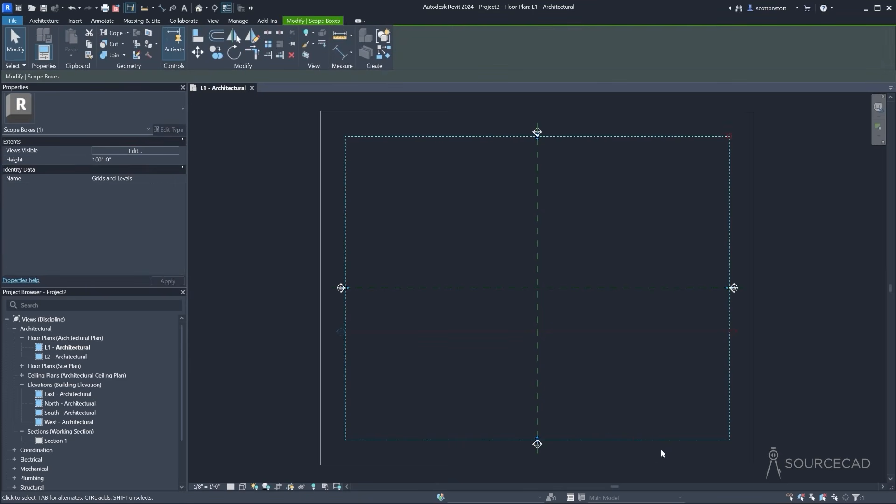
pyautogui.press('Escape')
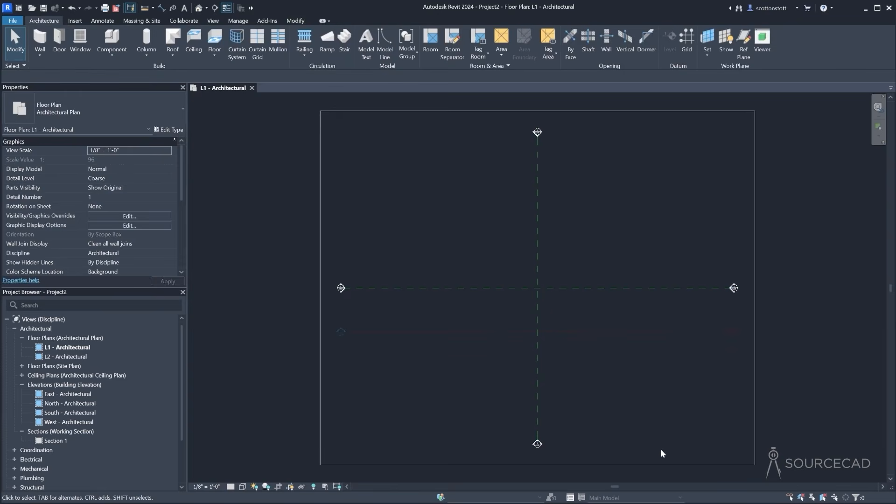
# Inspect the L1 plan's crop region and the properties of the horizontal center reference plane
pyautogui.click(320, 406)
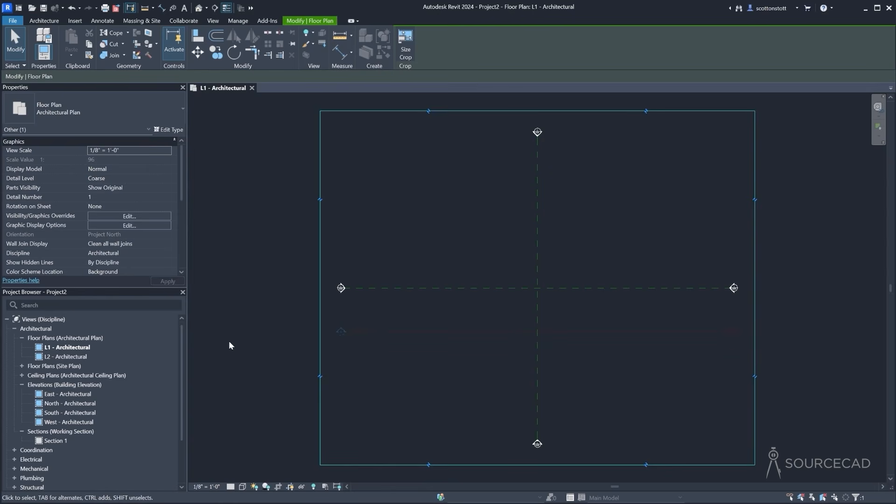
pyautogui.click(267, 318)
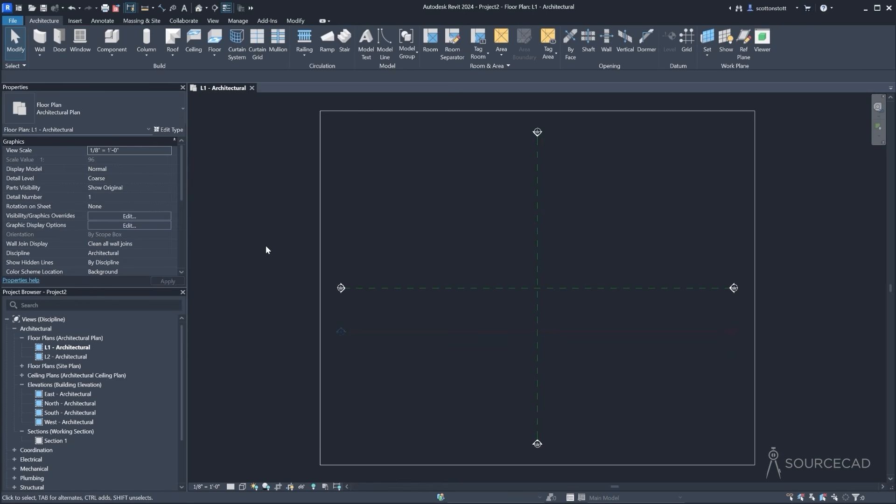
pyautogui.click(471, 288)
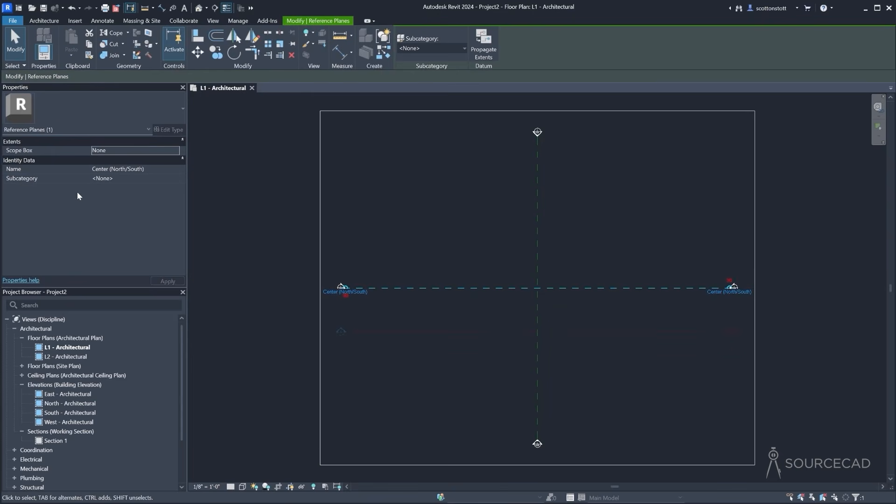
# Inspect the view line and extents of the west elevation marker in the L1 plan
pyautogui.click(475, 253)
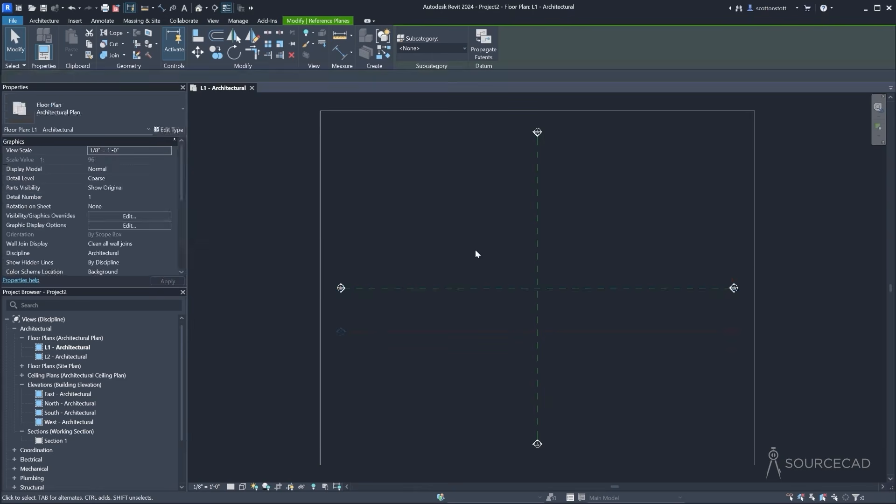
pyautogui.click(340, 288)
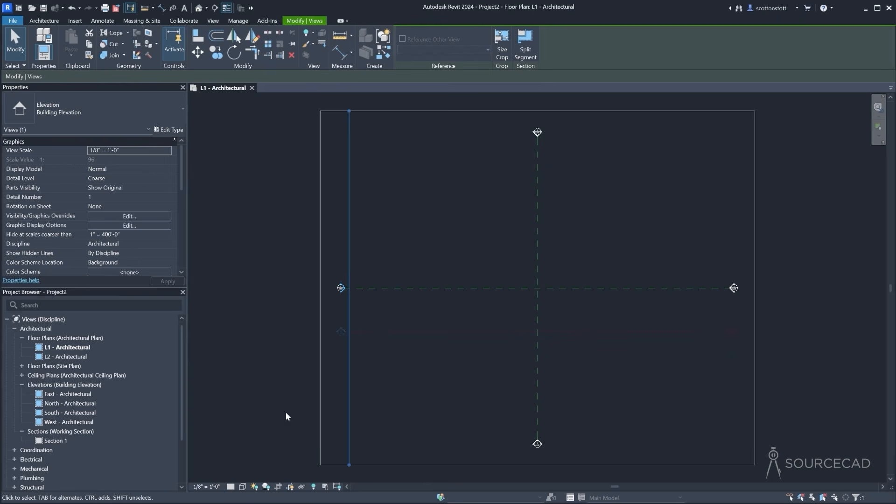
pyautogui.click(276, 280)
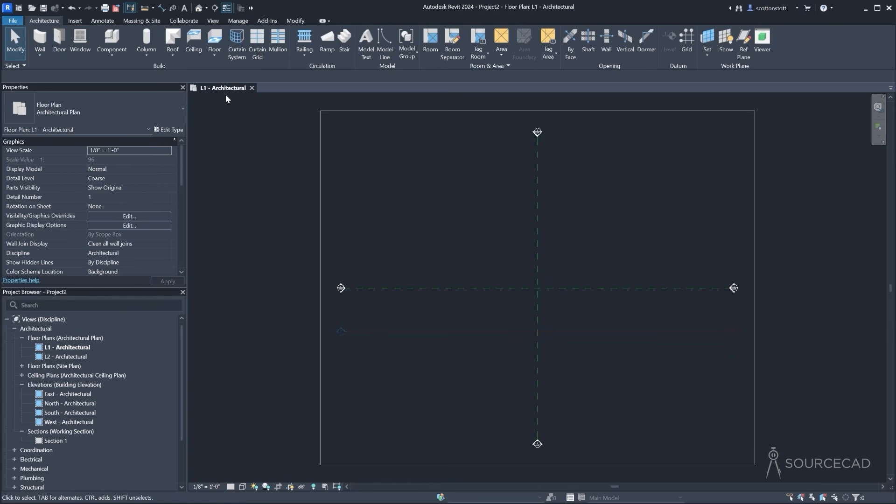
# Set the L1 architectural plan's scope box to None so its crop region can be edited freely
pyautogui.scroll(-4, 106, 213)
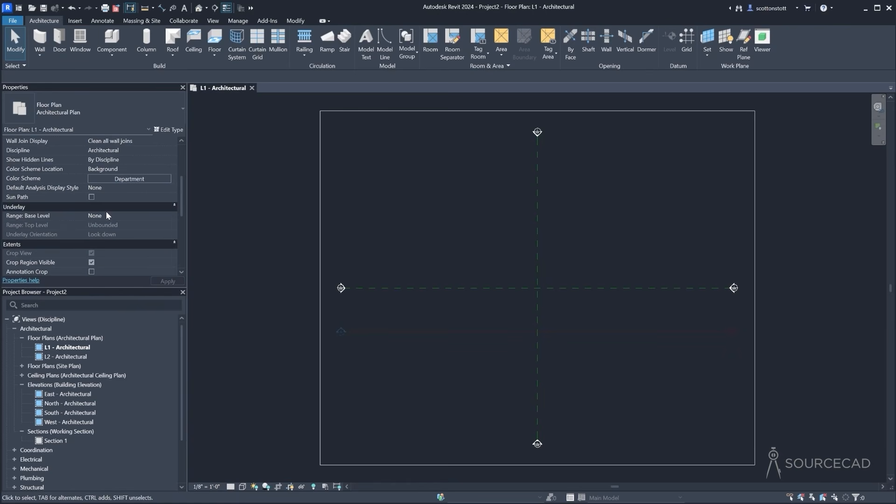
pyautogui.scroll(-4, 106, 211)
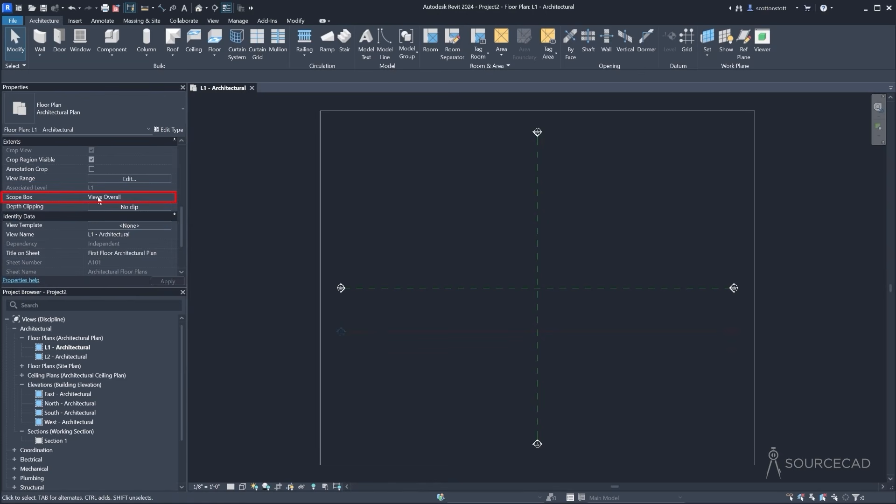
pyautogui.click(168, 198)
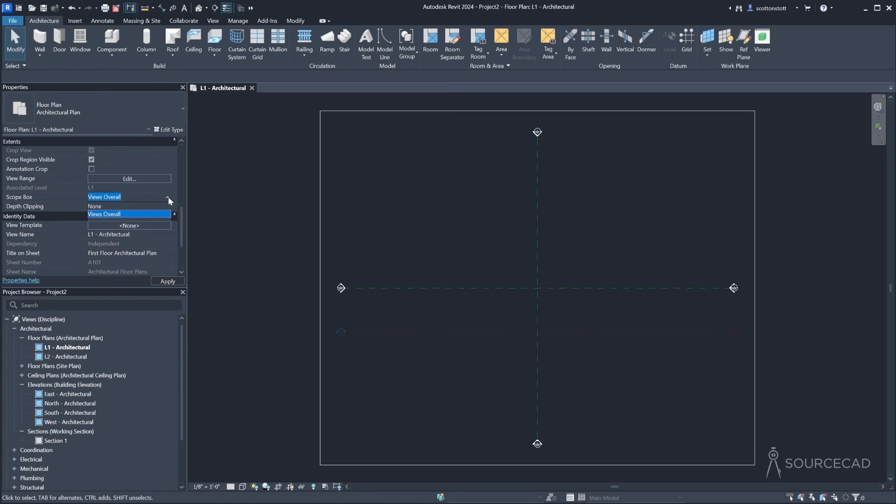
pyautogui.click(95, 206)
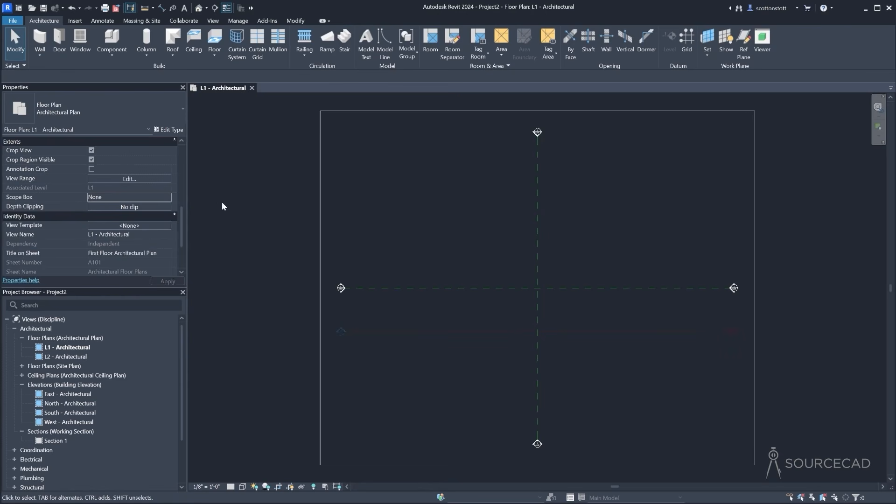
# Enlarge the L1 plan's crop region slightly beyond the scope box outline on all four sides
pyautogui.click(320, 221)
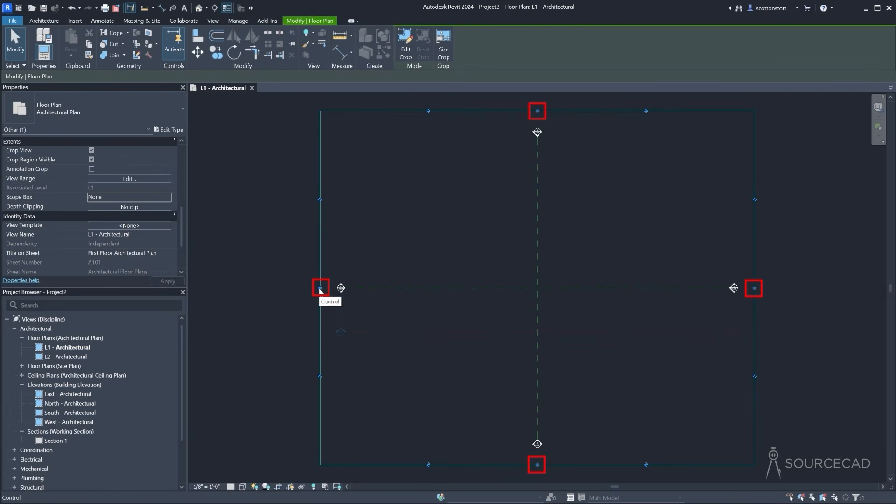
pyautogui.moveTo(320, 290); pyautogui.dragTo(292, 294)
pyautogui.moveTo(531, 110); pyautogui.dragTo(525, 102)
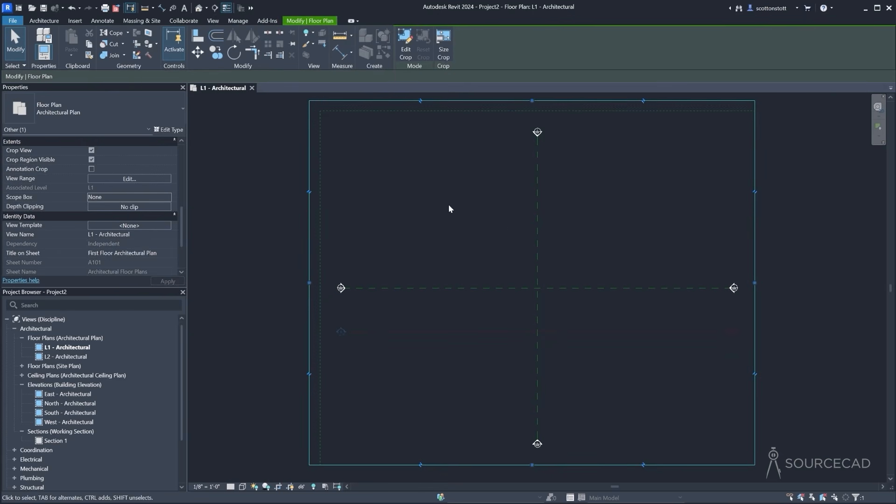
pyautogui.moveTo(755, 282); pyautogui.dragTo(765, 283)
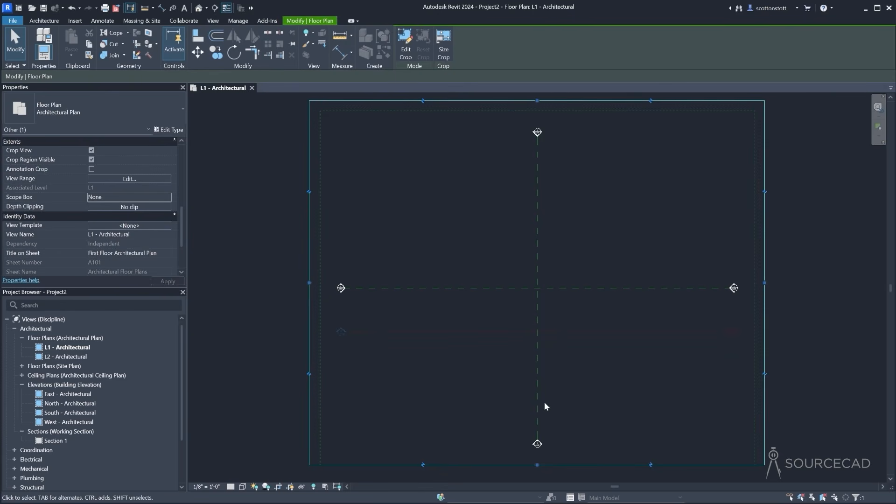
pyautogui.moveTo(537, 465); pyautogui.dragTo(537, 475)
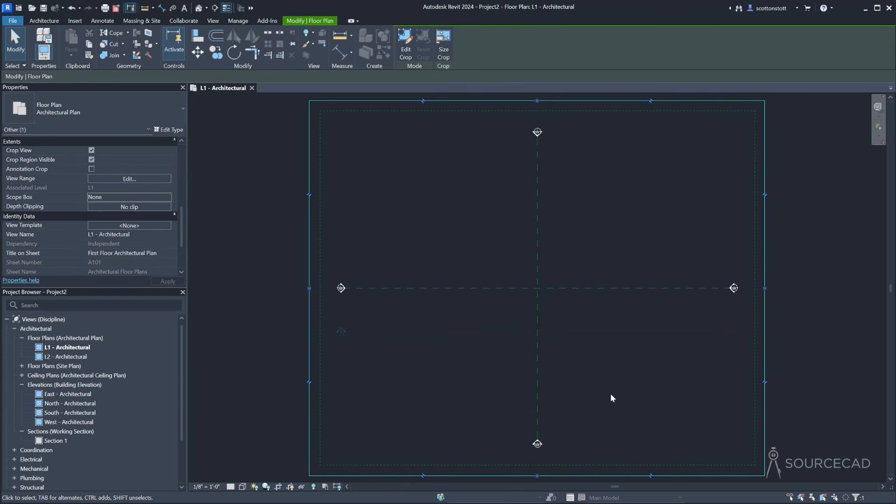
pyautogui.click(231, 239)
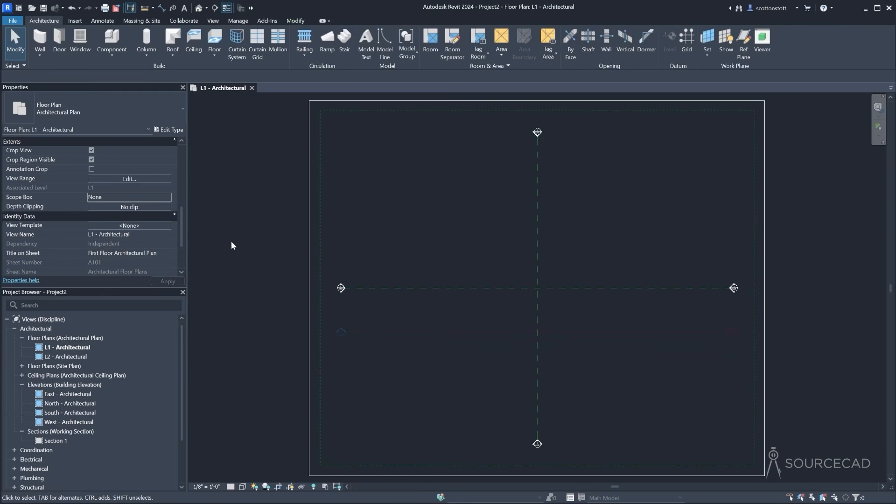
# Delete the Views Overall scope box from the L1 floor plan
pyautogui.click(322, 227)
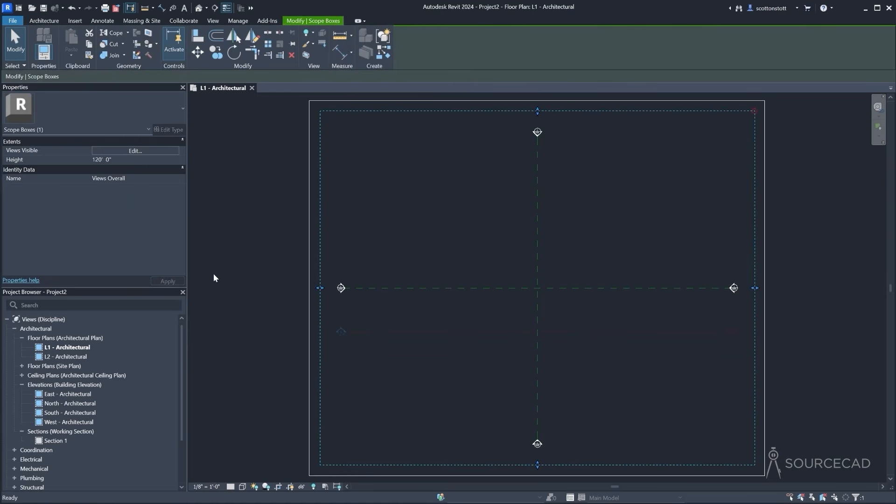
pyautogui.click(213, 274)
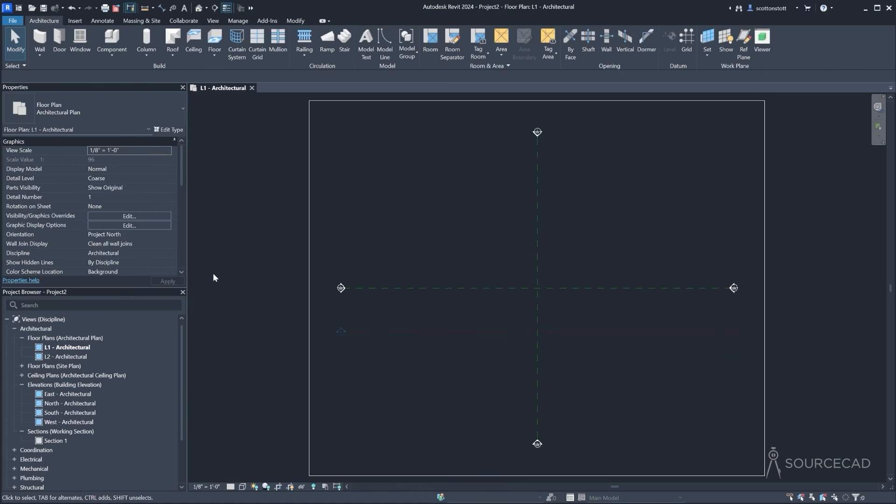
# Move the crop region's west edge inward past the west elevation marker and bring it back to just outside the marker
pyautogui.click(308, 264)
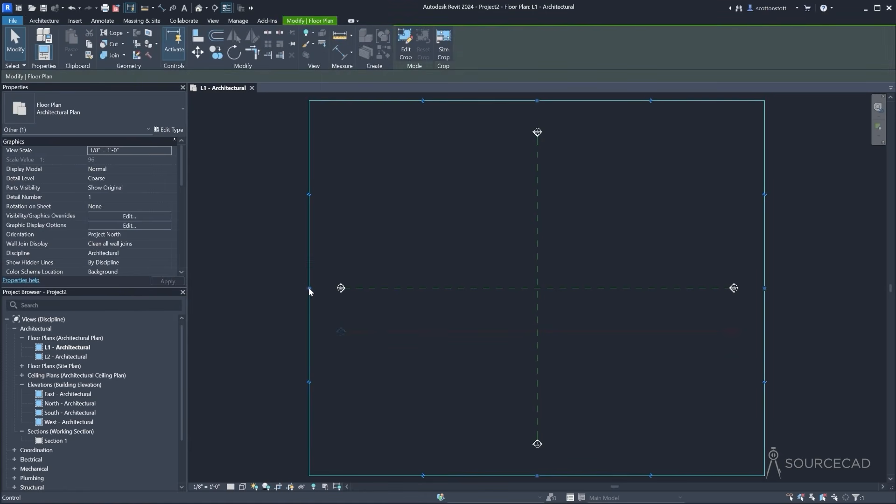
pyautogui.moveTo(309, 288); pyautogui.dragTo(437, 288)
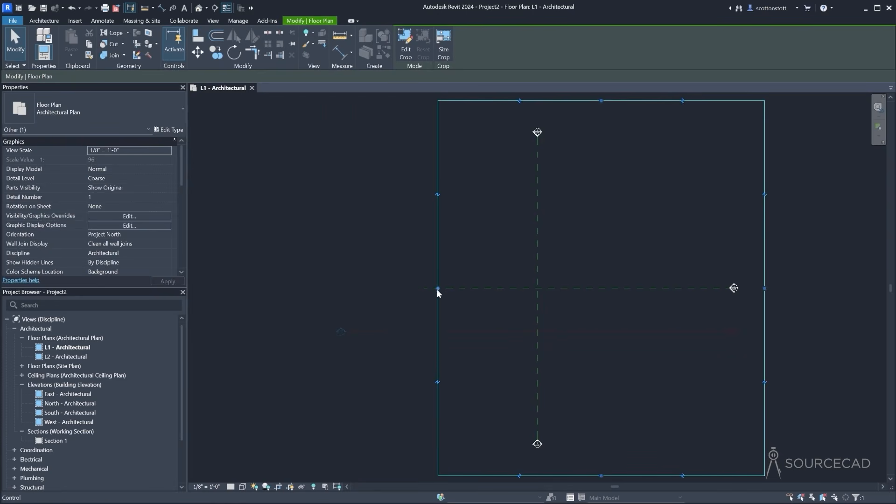
pyautogui.moveTo(437, 289); pyautogui.dragTo(323, 295)
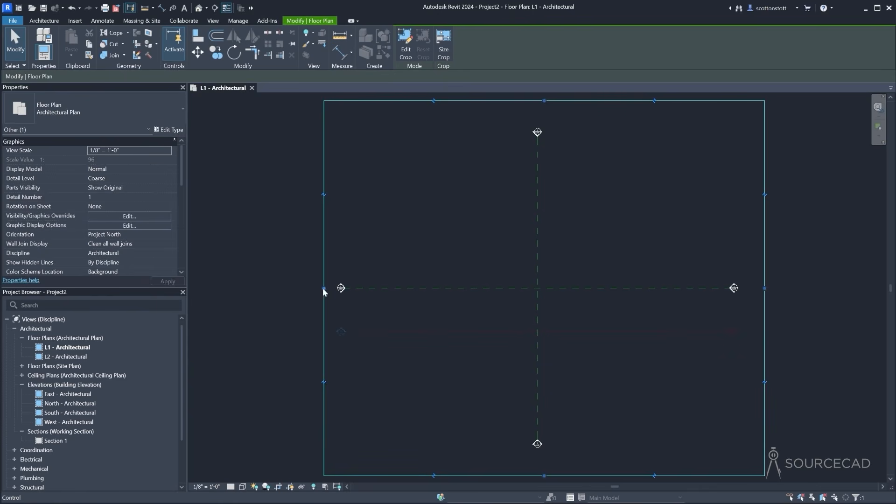
pyautogui.moveTo(323, 287); pyautogui.dragTo(316, 288)
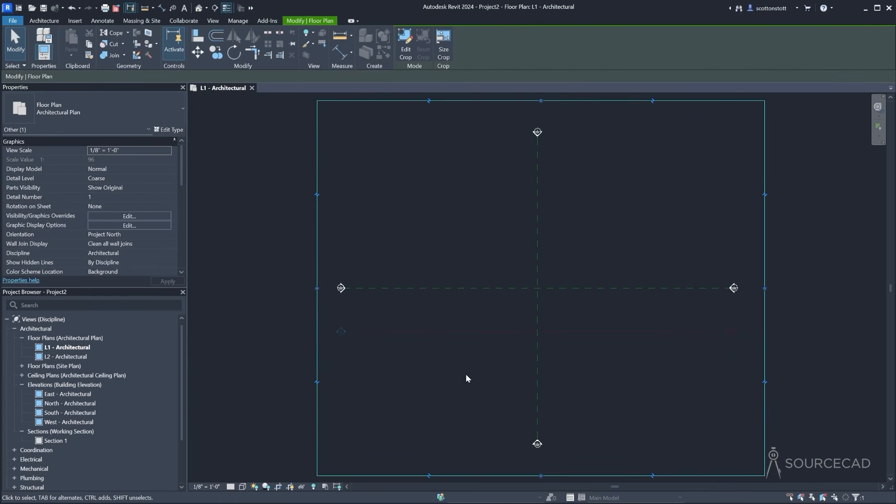
# Toggle the visibility of the L1 plan's crop region and leave it hidden
pyautogui.click(290, 487)
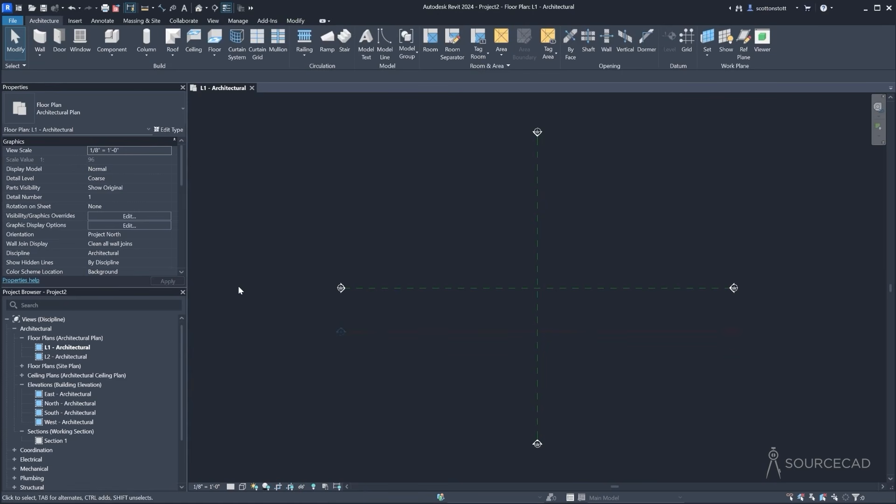
pyautogui.click(289, 487)
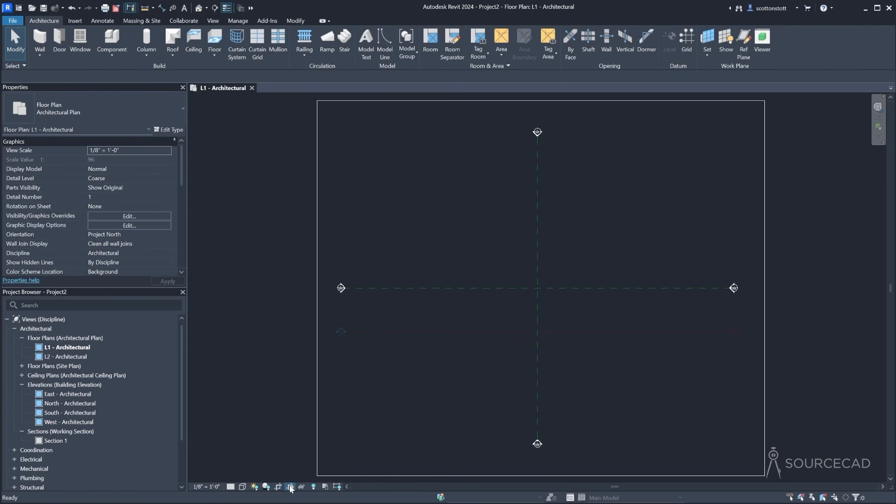
pyautogui.click(289, 487)
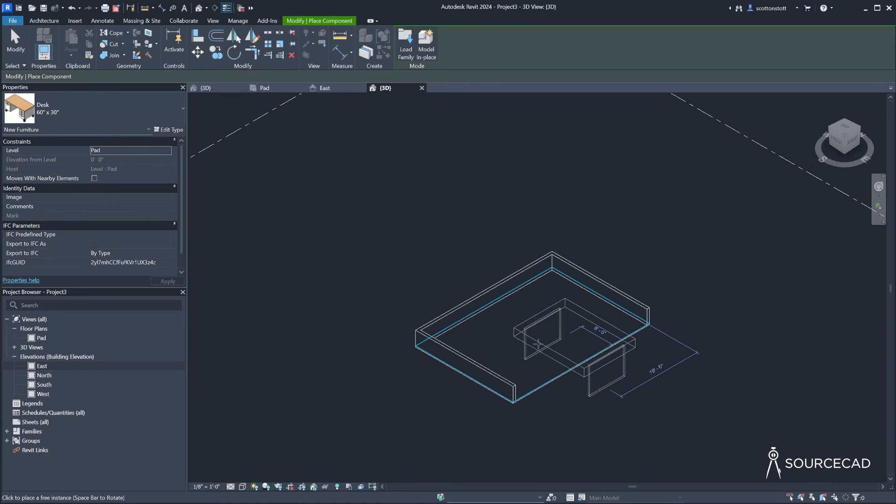
# Place the CYKLOS YPSILON cycle shelter, rotated to fit inside the walls, on the Pad level in Project3's 3D view
pyautogui.press('space')
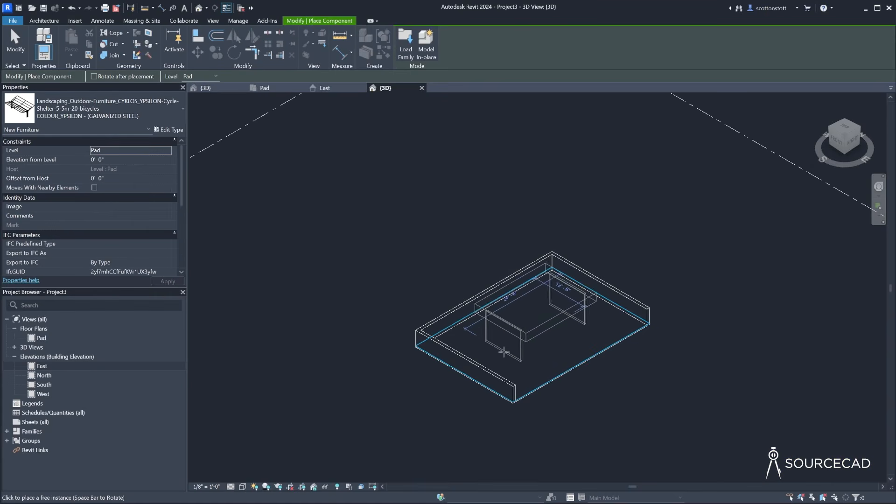
pyautogui.click(503, 351)
pyautogui.press('Escape')
pyautogui.press('Escape')
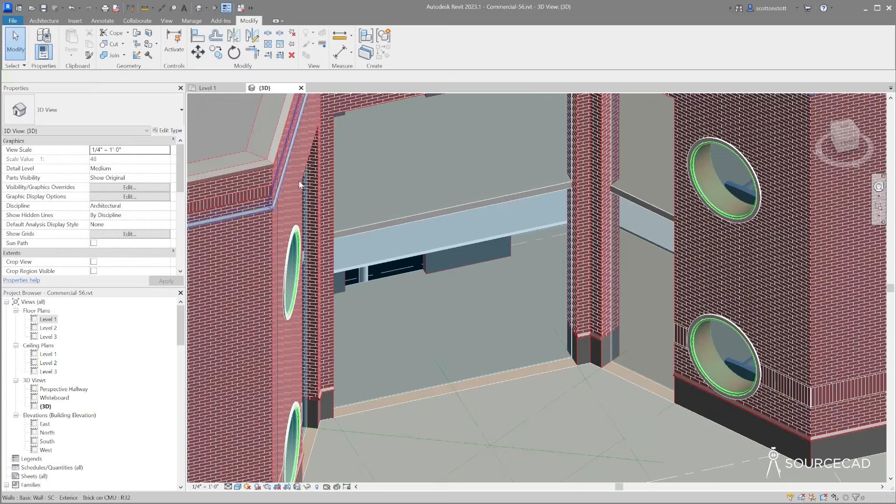
# Examine the slab-on-grade floor of the Commercial-56 building from below in 3D and switch to its Level 1 plan
pyautogui.scroll(-10, 300, 185)
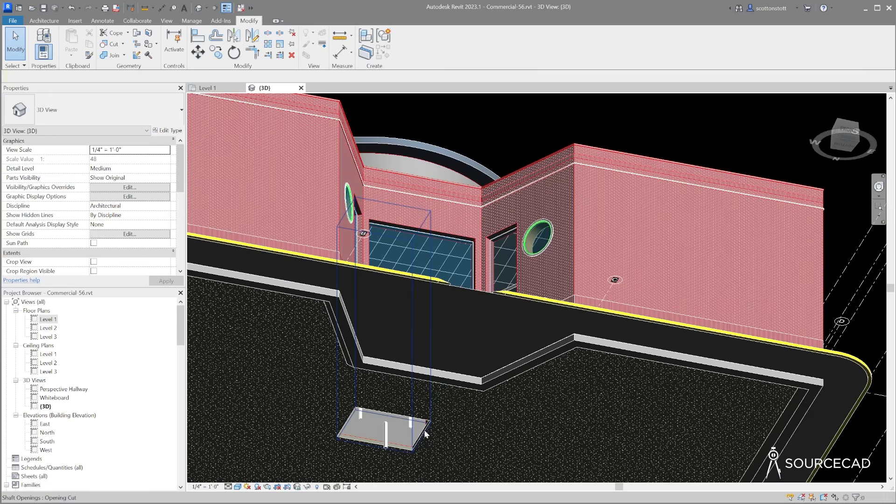
pyautogui.click(530, 451)
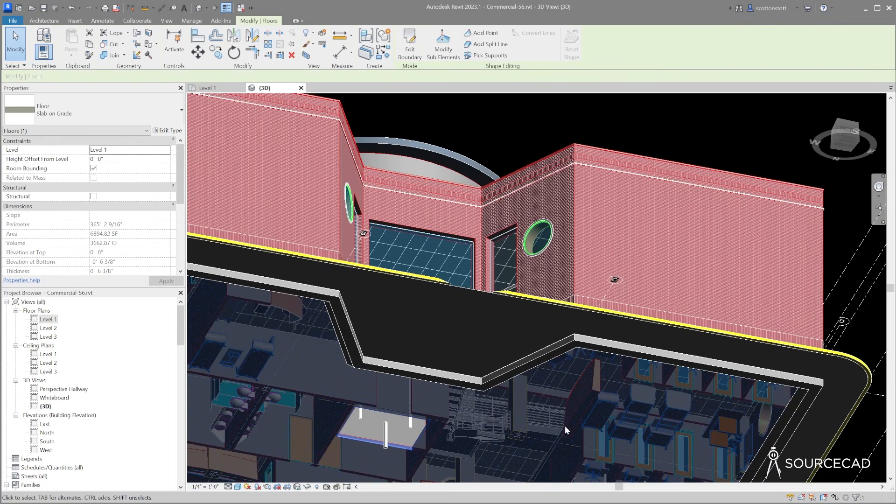
pyautogui.click(208, 88)
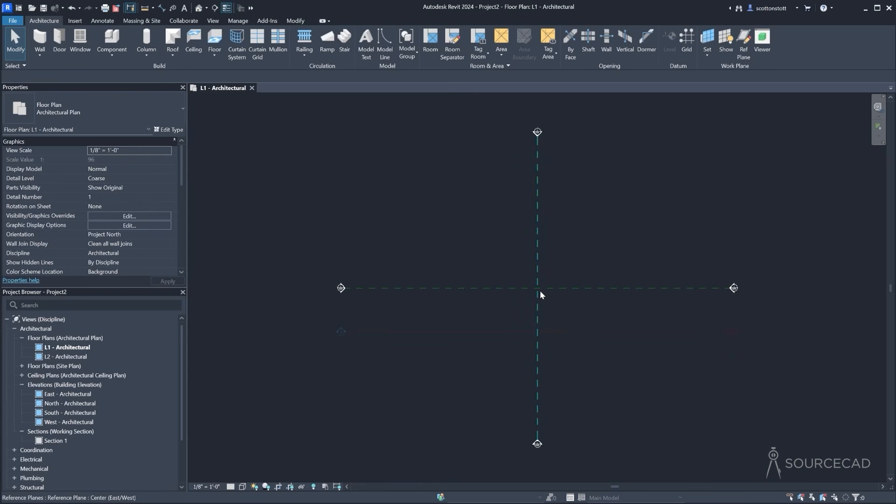
# Start the Model Line command in the L1 plan and set the line style to <Lines>
pyautogui.scroll(2, 541, 294)
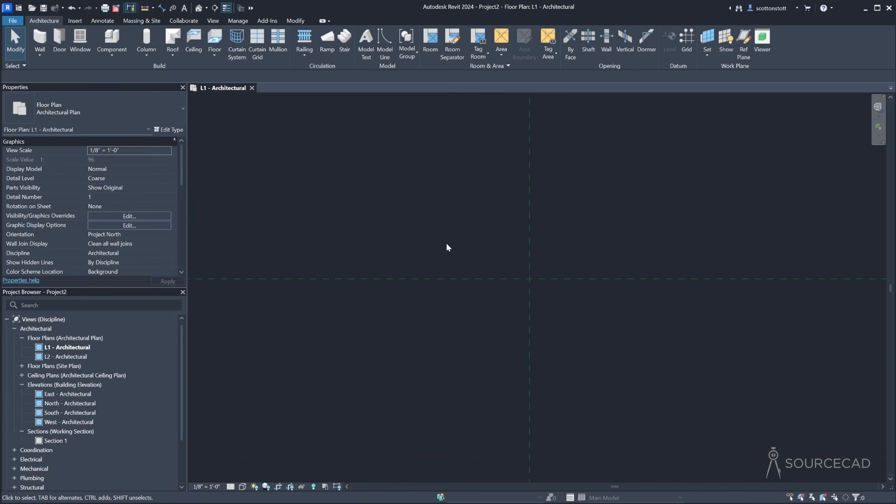
pyautogui.moveTo(446, 247); pyautogui.dragTo(451, 266, button='middle')
pyautogui.moveTo(489, 277); pyautogui.dragTo(448, 252, button='middle')
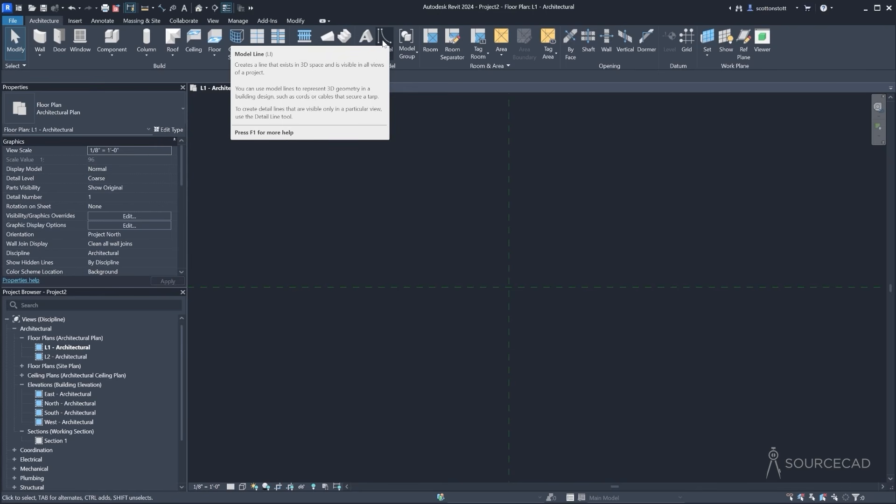
pyautogui.press('l')
pyautogui.press('i')
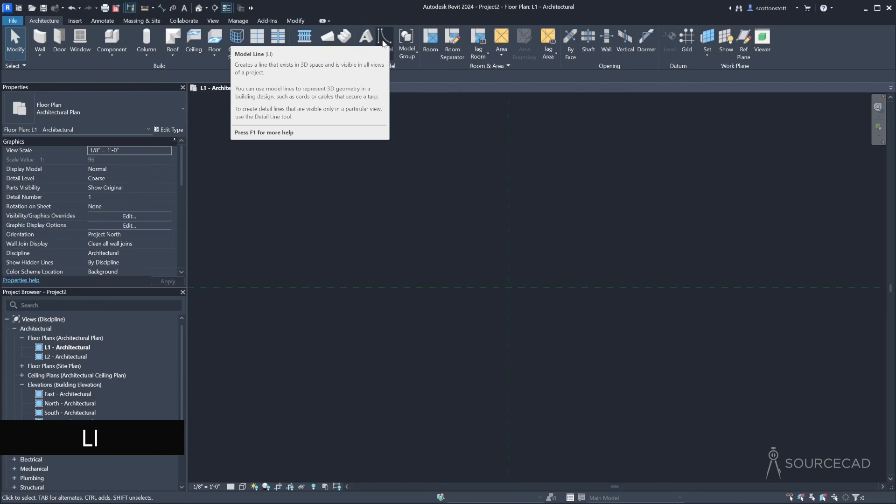
pyautogui.click(382, 41)
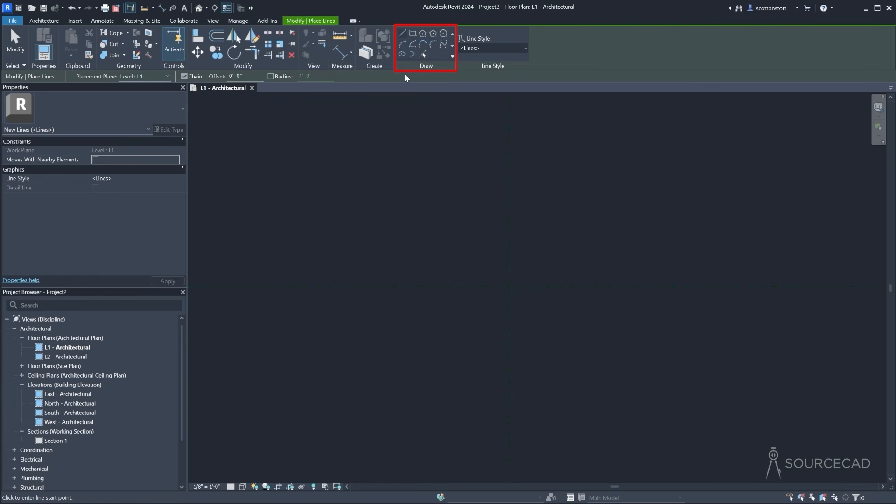
pyautogui.click(521, 46)
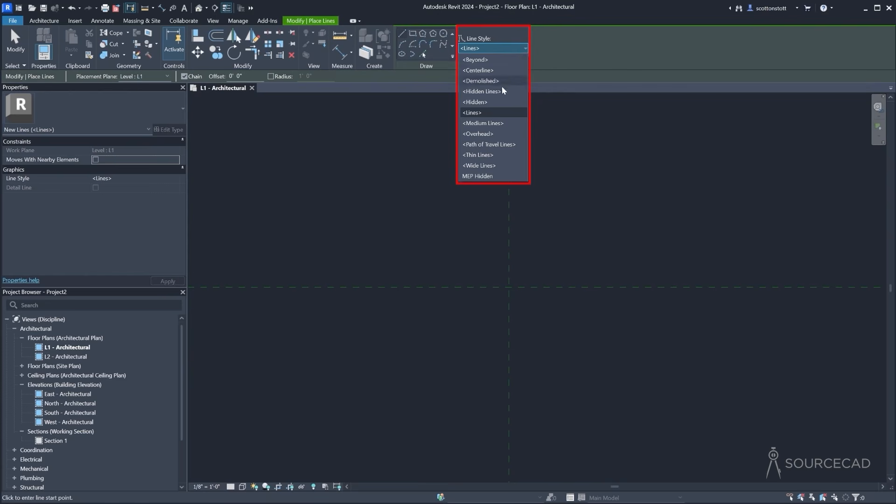
pyautogui.click(484, 112)
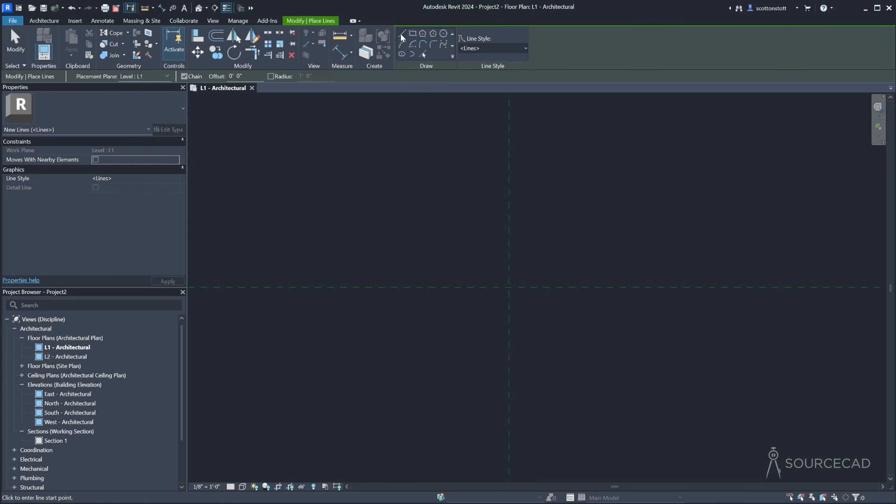
# Draw a 27' horizontal model line below the horizontal reference plane, crossing the vertical reference plane, and end the command
pyautogui.click(379, 347)
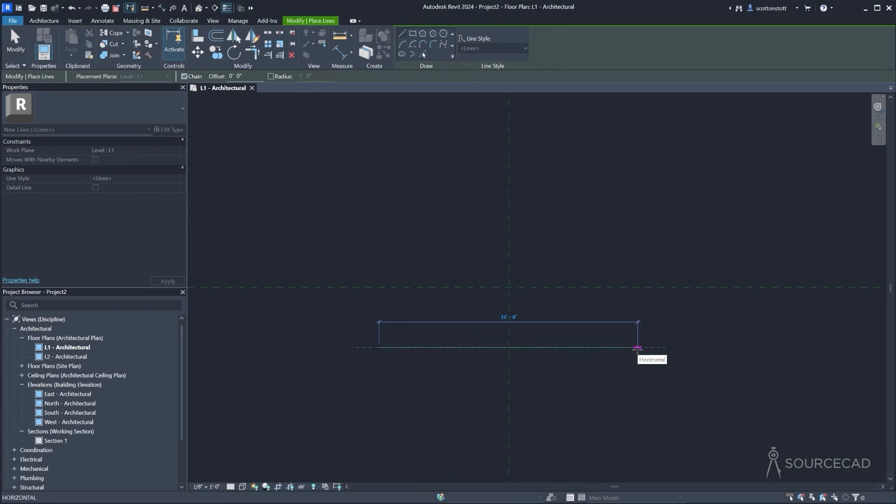
pyautogui.scroll(-6, 636, 347)
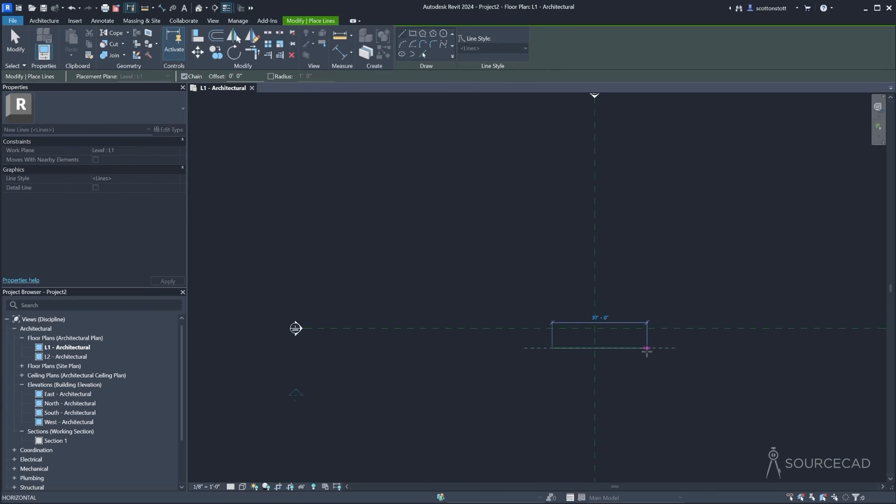
pyautogui.scroll(-4, 644, 349)
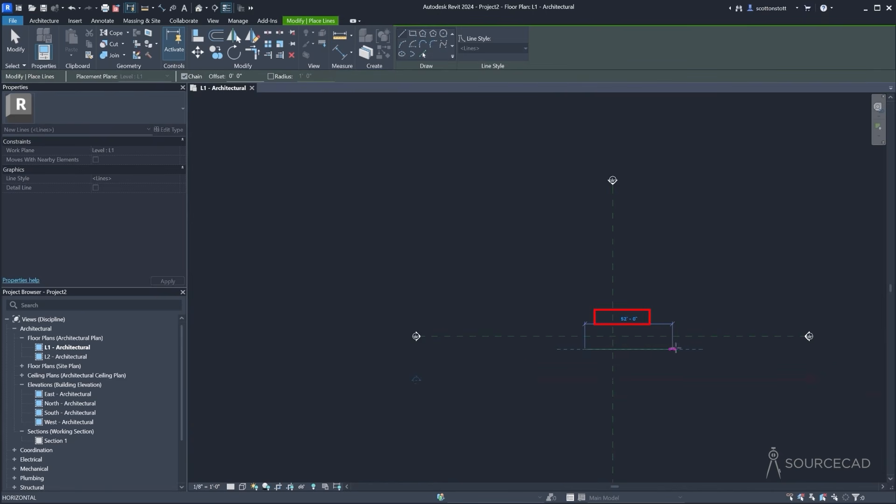
pyautogui.write("4'")
pyautogui.scroll(5, 670, 348)
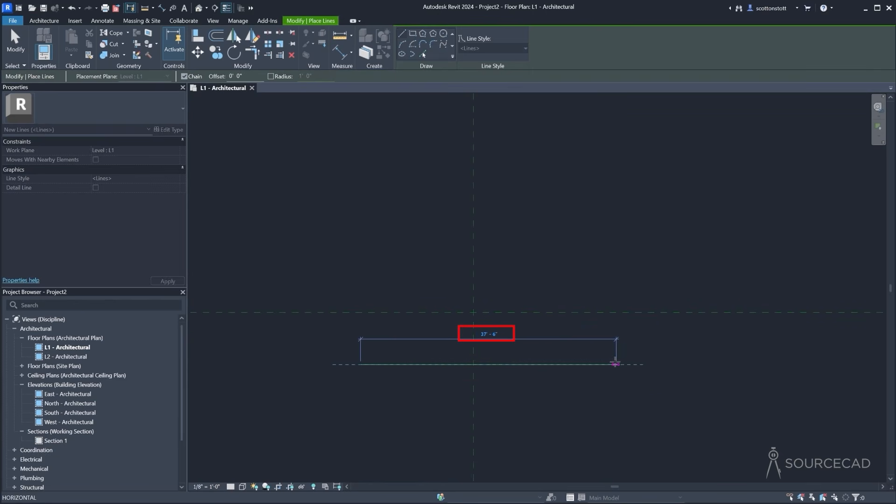
pyautogui.write('6"')
pyautogui.scroll(3, 625, 363)
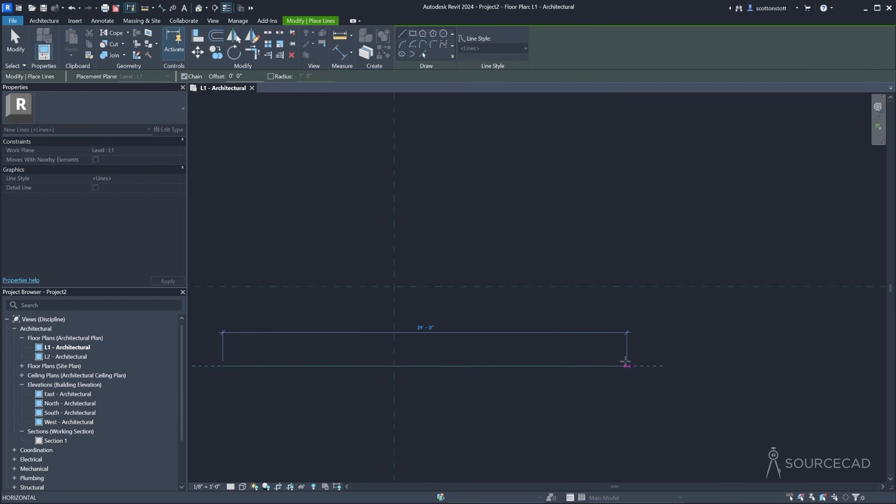
pyautogui.scroll(2, 596, 368)
pyautogui.moveTo(590, 368); pyautogui.dragTo(714, 343, button='middle')
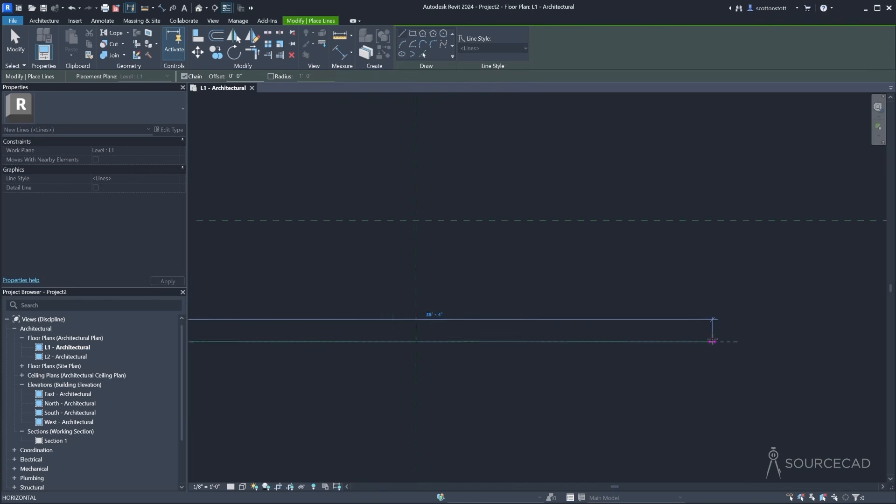
pyautogui.scroll(-3, 709, 340)
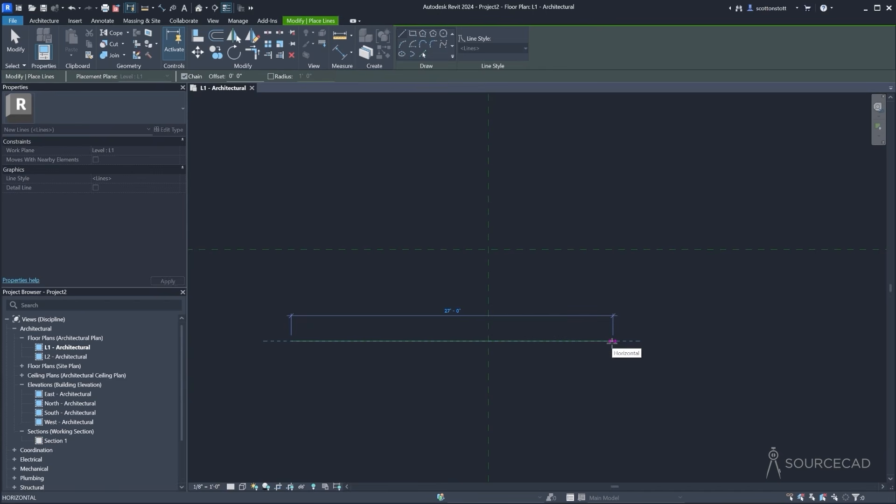
pyautogui.click(612, 342)
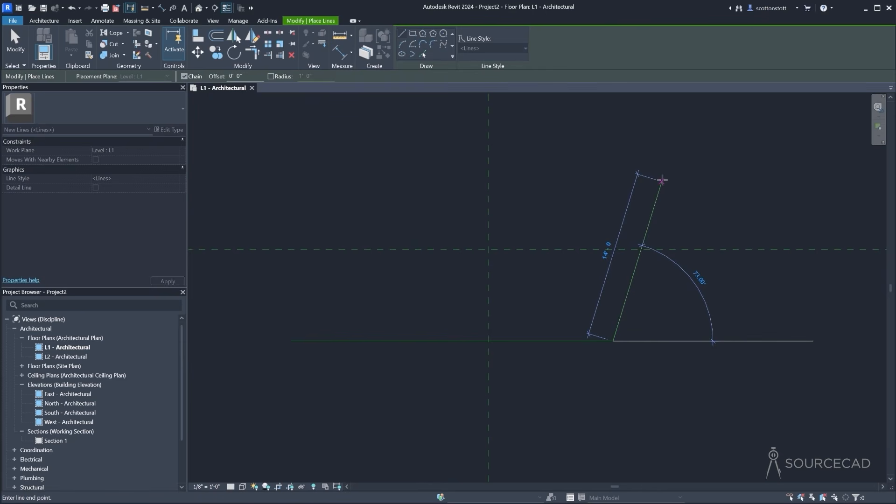
pyautogui.press('Escape')
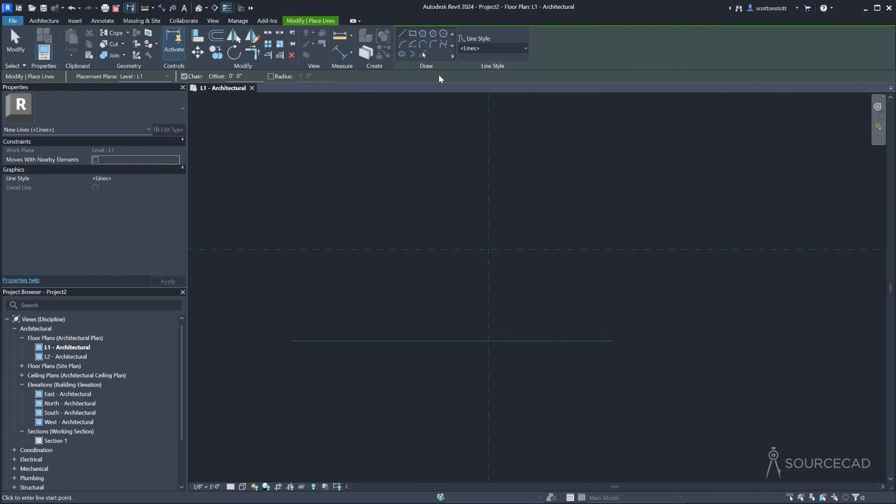
pyautogui.click(16, 40)
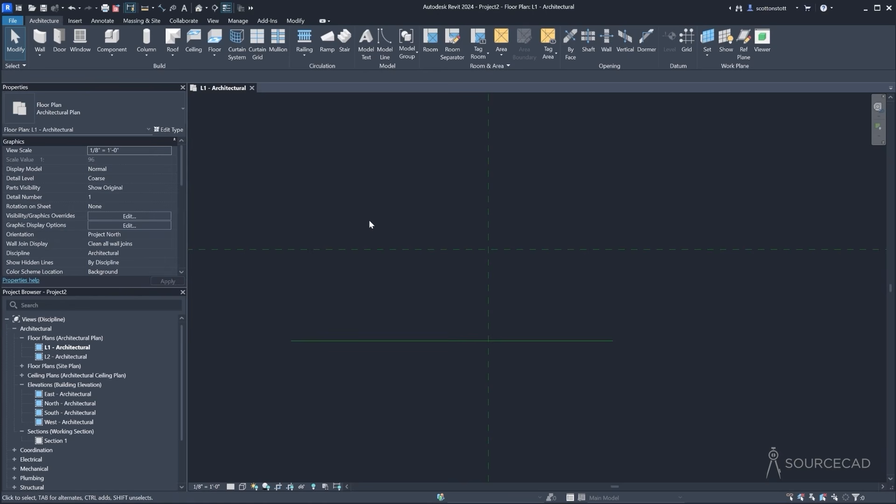
# Switch to the Plus42 calculator, multiply 27 by 1.618 and close the calculator
pyautogui.scroll(-2, 389, 231)
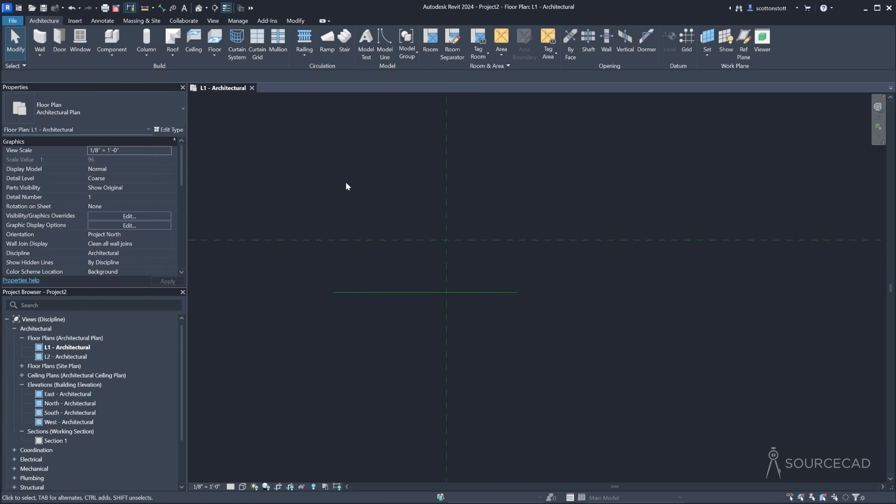
pyautogui.moveTo(346, 181); pyautogui.dragTo(386, 292, button='middle')
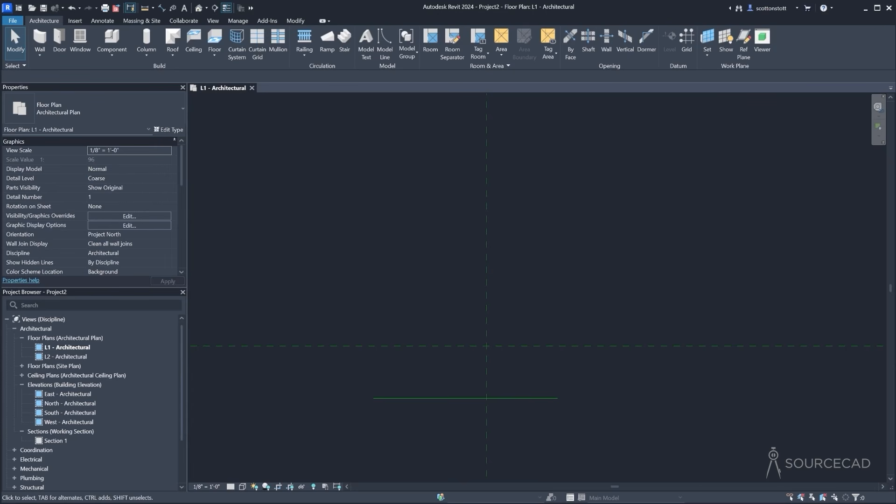
pyautogui.hotkey('alt', 'Tab')
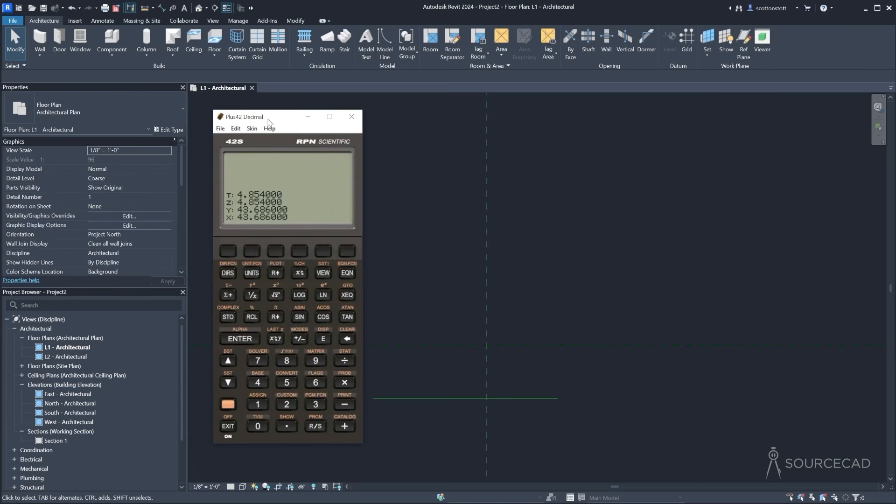
pyautogui.moveTo(269, 120); pyautogui.dragTo(256, 111)
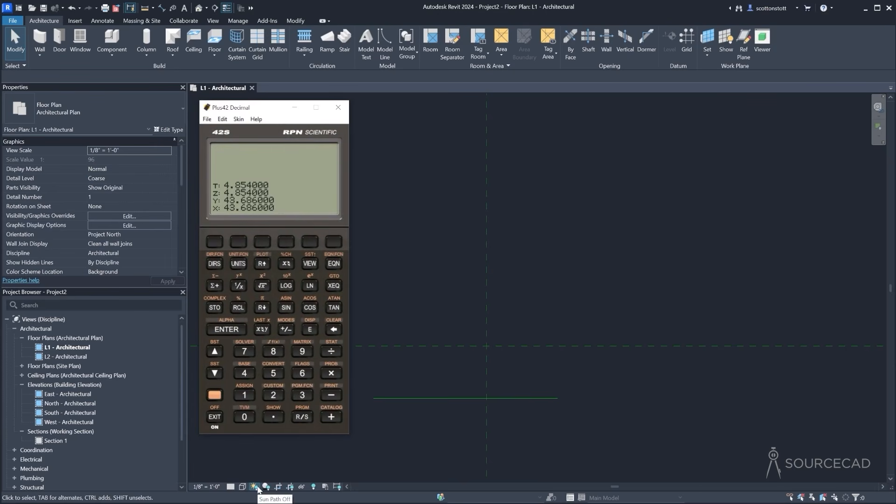
pyautogui.click(273, 395)
pyautogui.click(244, 351)
pyautogui.press('Return')
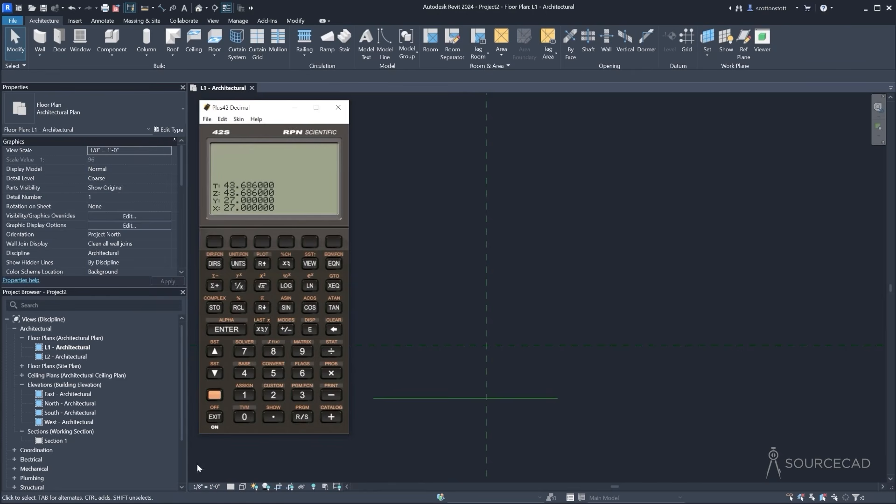
pyautogui.click(244, 395)
pyautogui.click(273, 416)
pyautogui.click(302, 372)
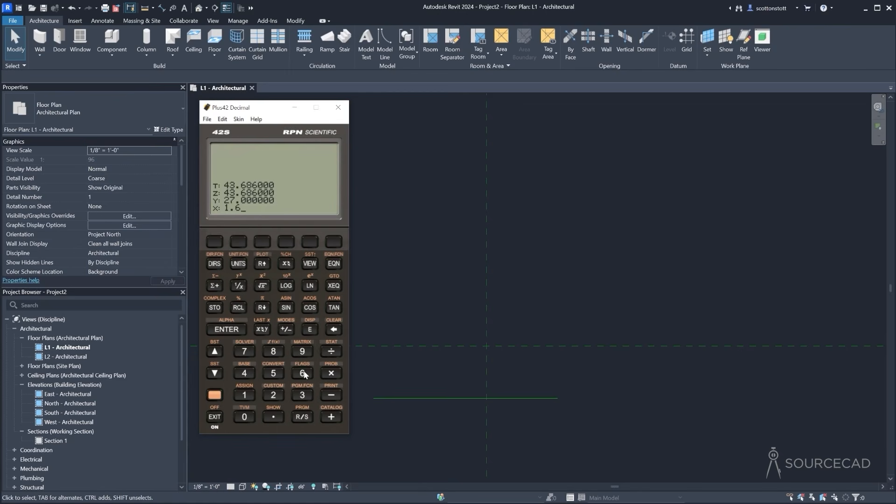
pyautogui.click(244, 395)
pyautogui.click(273, 351)
pyautogui.click(332, 377)
pyautogui.click(338, 108)
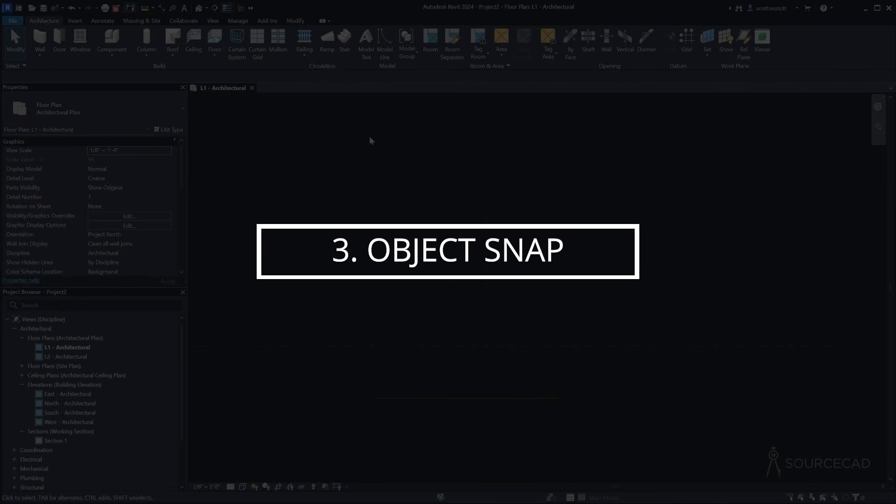
# Draw a 44' vertical model line upward from the west endpoint of the horizontal line
pyautogui.click(381, 43)
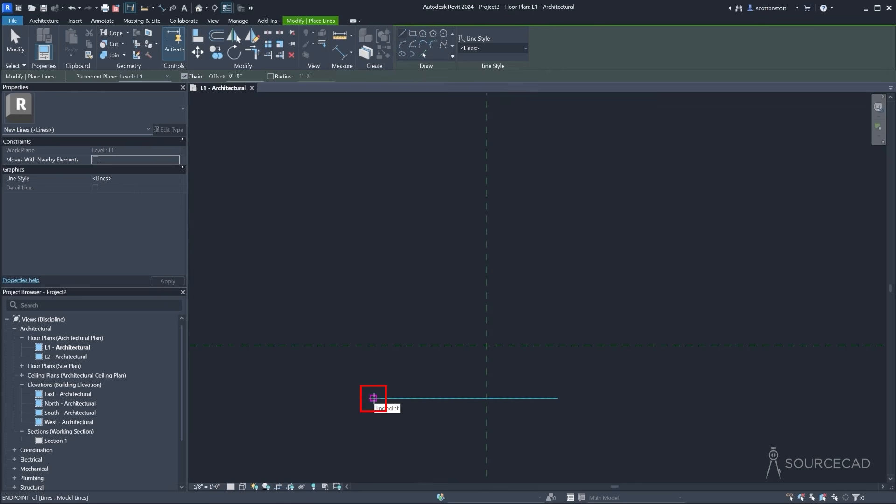
pyautogui.click(373, 398)
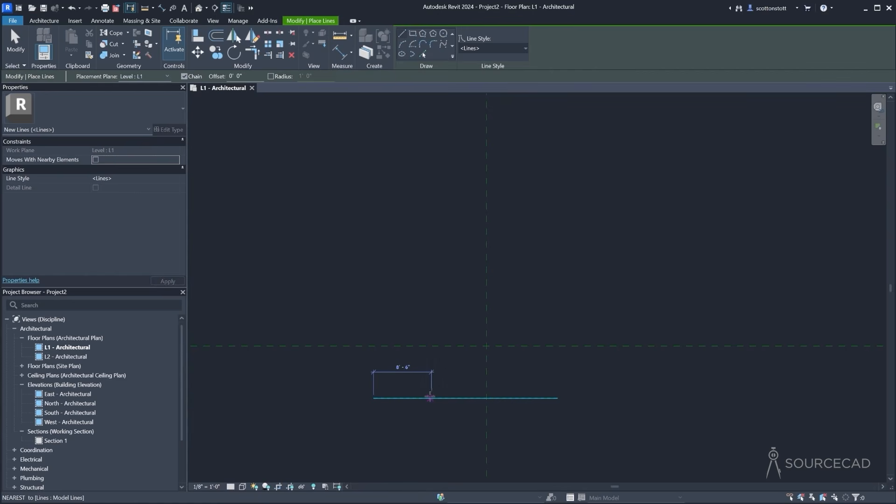
pyautogui.click(465, 398)
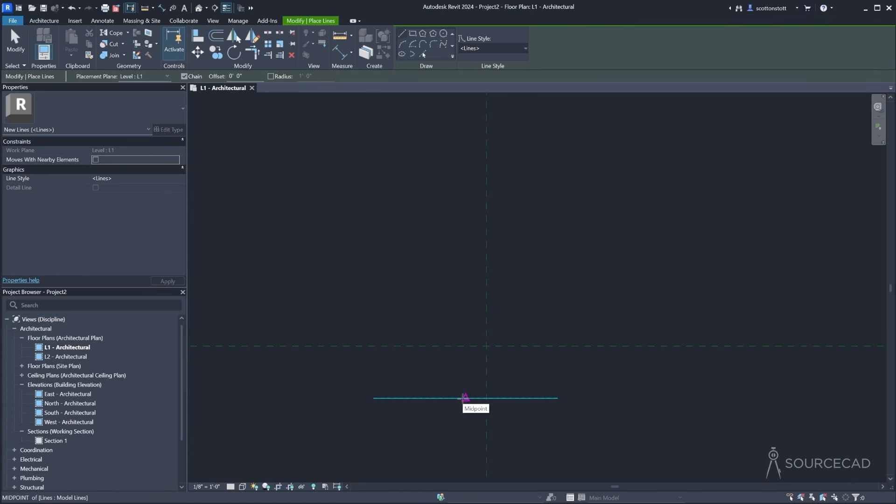
pyautogui.click(373, 398)
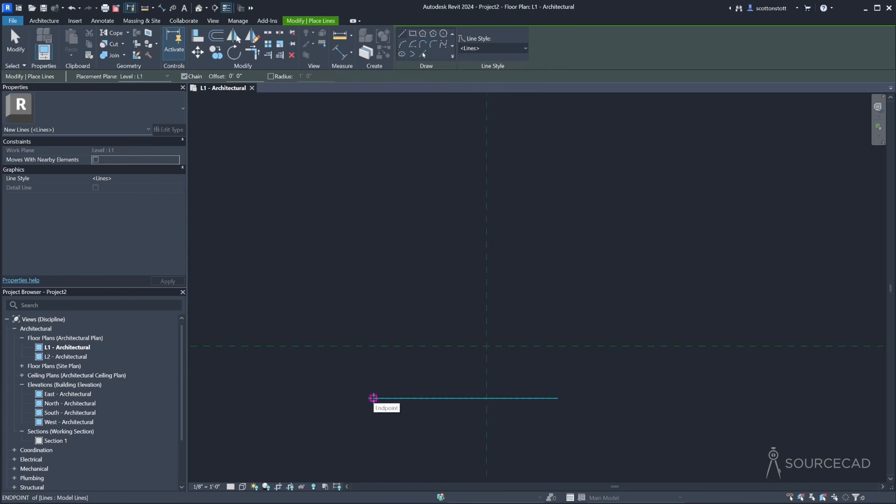
pyautogui.click(373, 399)
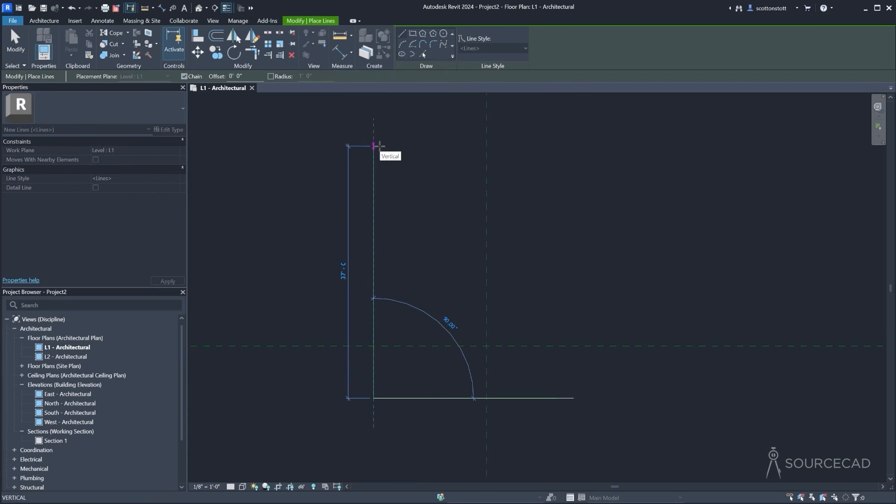
pyautogui.moveTo(387, 155); pyautogui.dragTo(390, 208, button='middle')
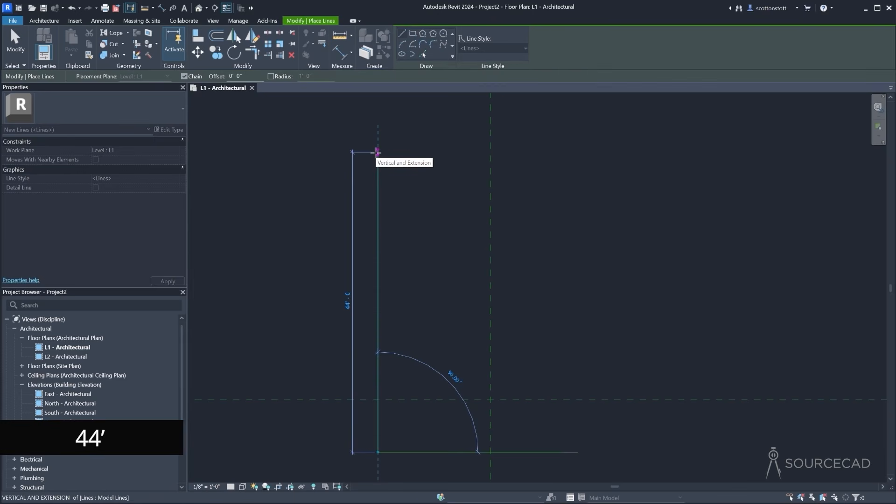
pyautogui.click(377, 152)
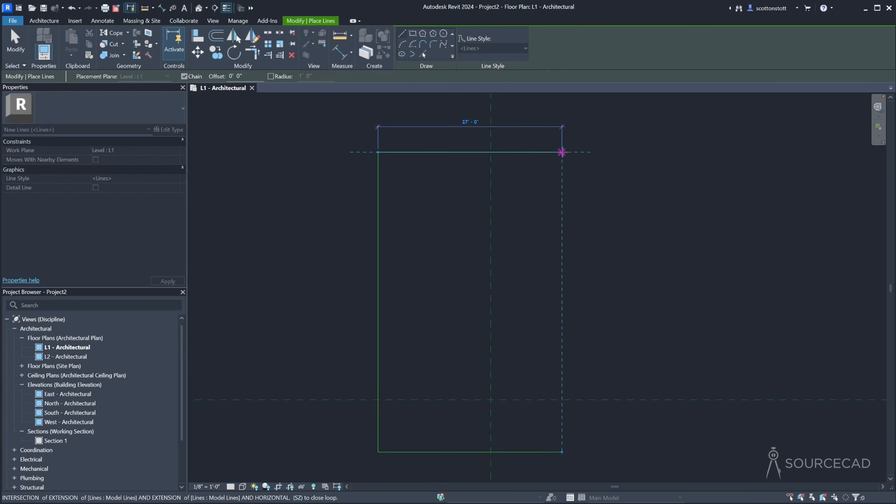
# Complete the rectangle with a 27' line along the north side and a 44' line down to the first line's east endpoint
pyautogui.click(562, 152)
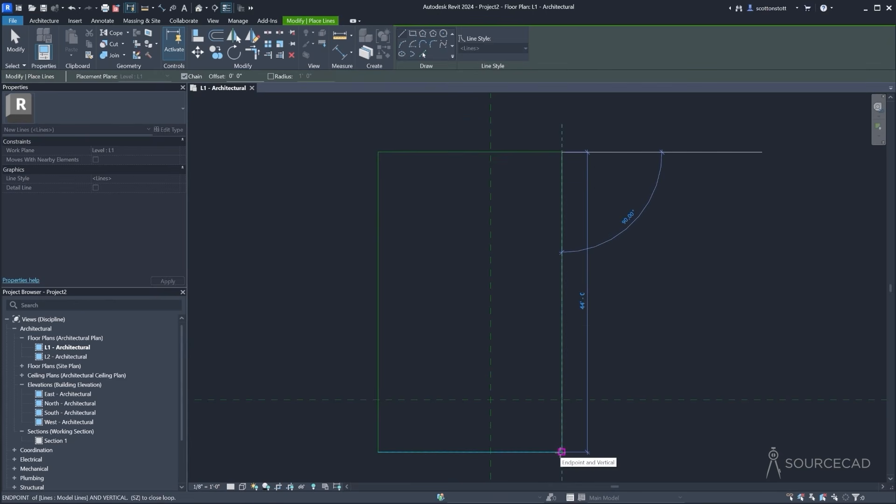
pyautogui.click(561, 451)
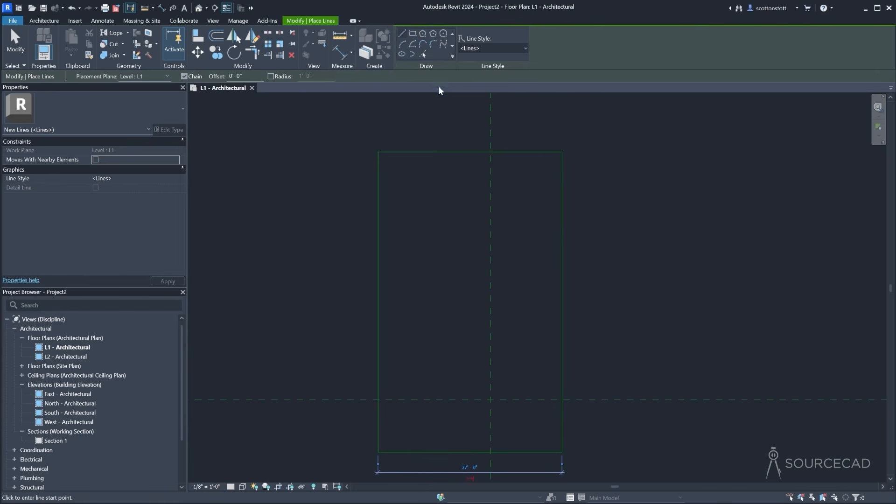
pyautogui.click(15, 42)
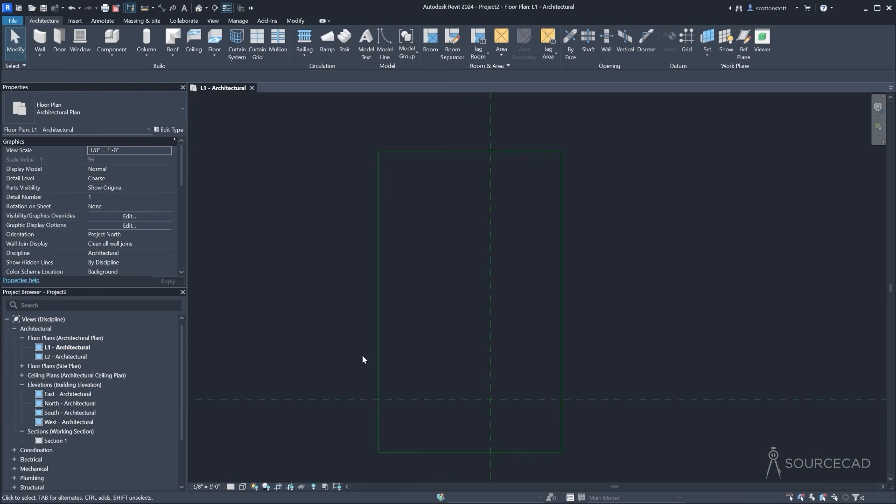
pyautogui.scroll(-4, 334, 293)
pyautogui.moveTo(340, 282); pyautogui.dragTo(426, 269, button='middle')
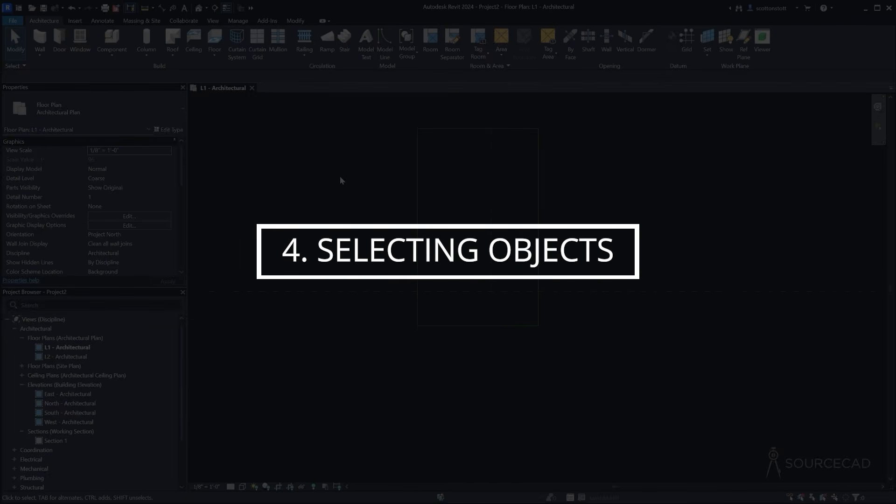
pyautogui.moveTo(347, 184); pyautogui.dragTo(349, 210, button='middle')
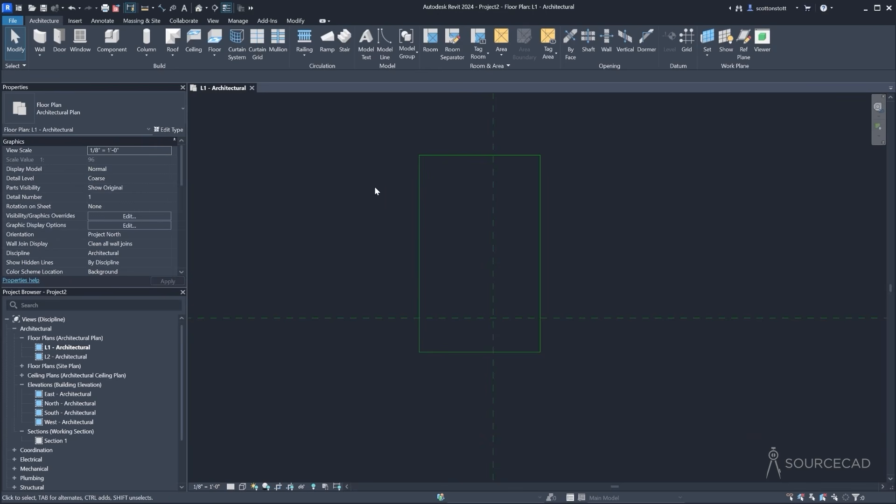
# Select the west, north and east lines individually, practise adding and removing the north line alongside the east line, and clear the selection
pyautogui.click(419, 182)
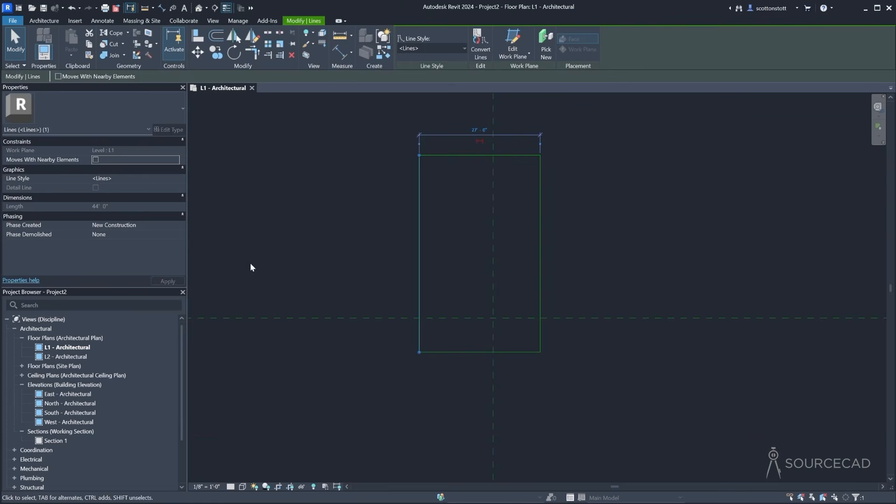
pyautogui.click(461, 156)
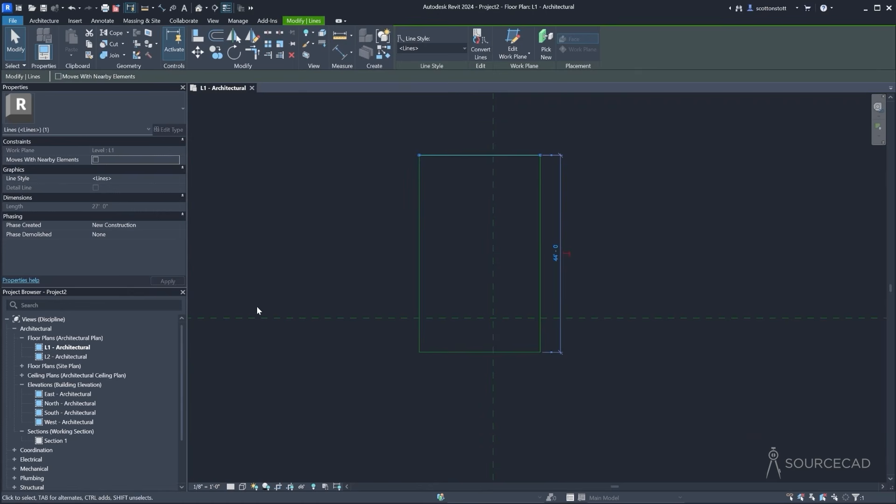
pyautogui.click(540, 191)
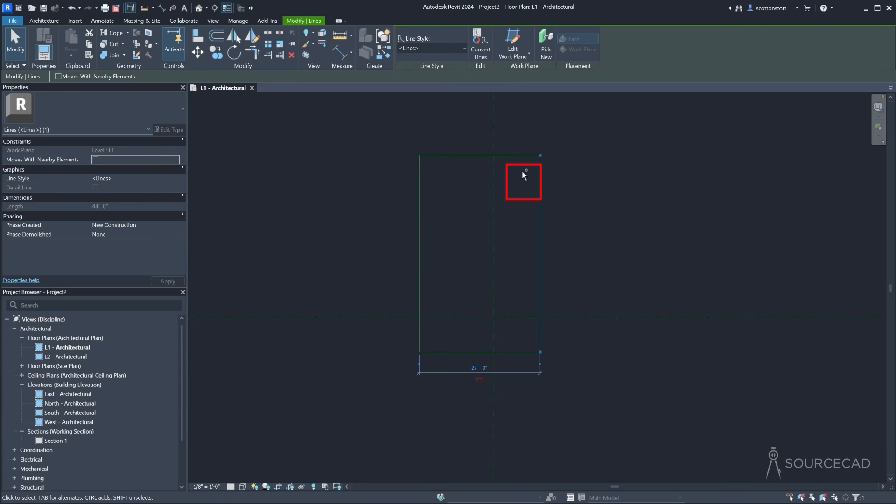
pyautogui.keyDown('ctrl'); pyautogui.click(516, 155); pyautogui.keyUp('ctrl')
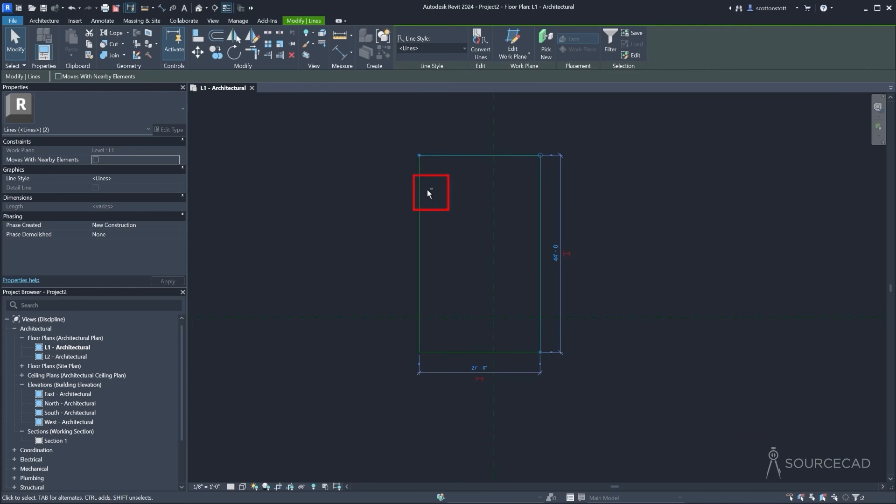
pyautogui.keyDown('shift'); pyautogui.click(442, 155); pyautogui.keyUp('shift')
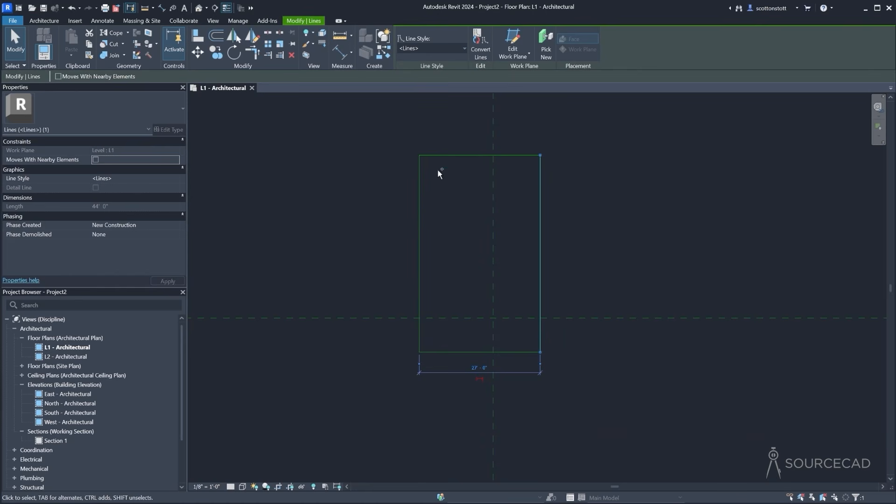
pyautogui.keyDown('ctrl'); pyautogui.click(443, 154); pyautogui.keyUp('ctrl')
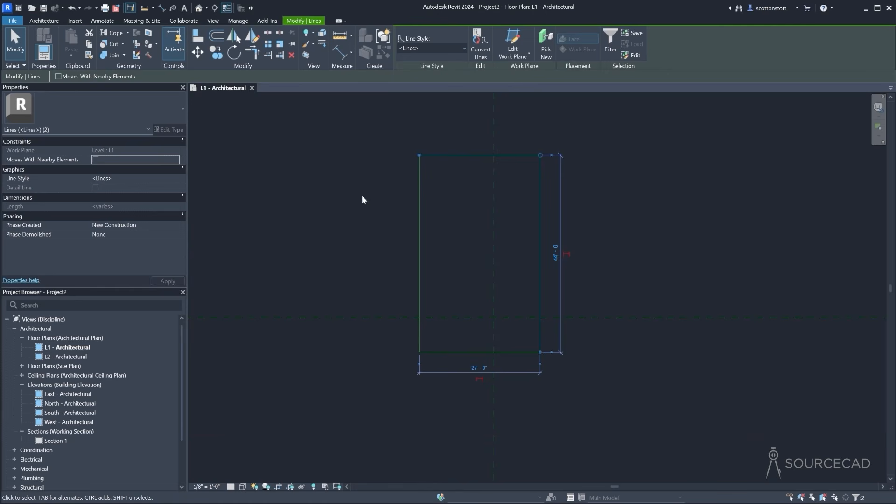
pyautogui.press('Escape')
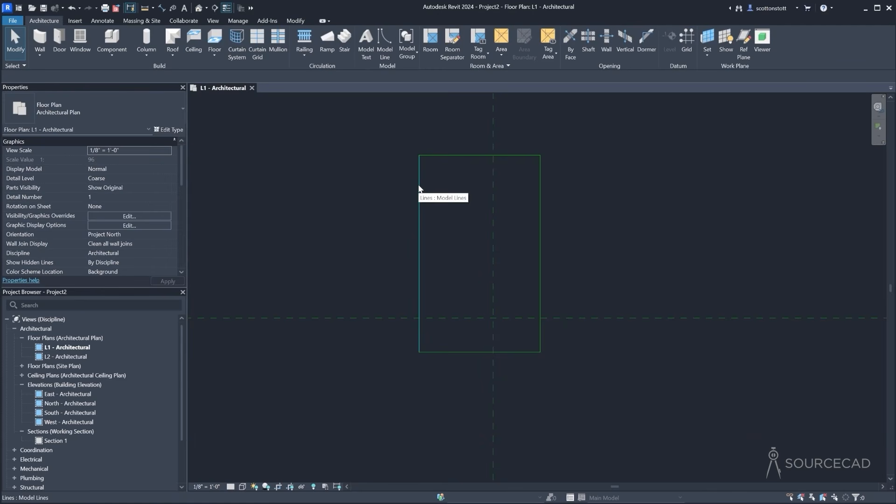
# Select the whole rectangle as a chain of connected lines, starting from the west line, and clear the selection
pyautogui.press('Tab')
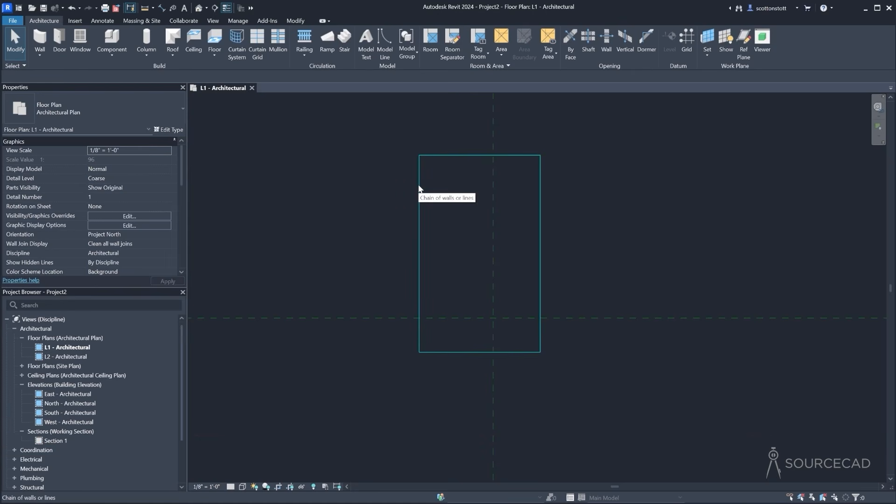
pyautogui.click(419, 188)
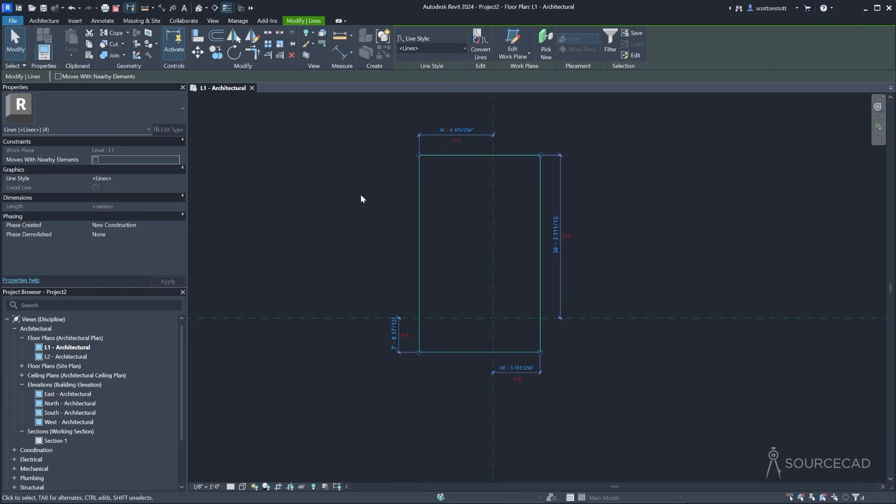
pyautogui.press('Escape')
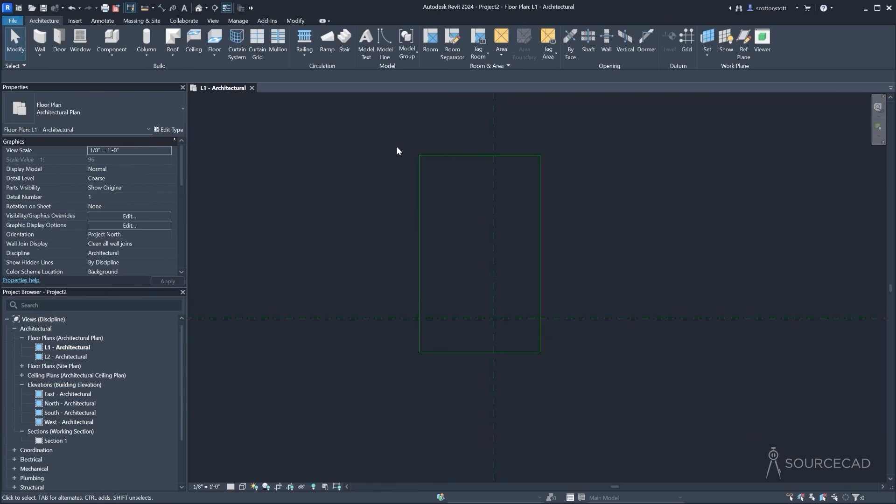
# Window-select the entire rectangle, crossing-select its west, east and south lines with both reference planes, and clear each selection
pyautogui.moveTo(390, 131); pyautogui.dragTo(571, 366)
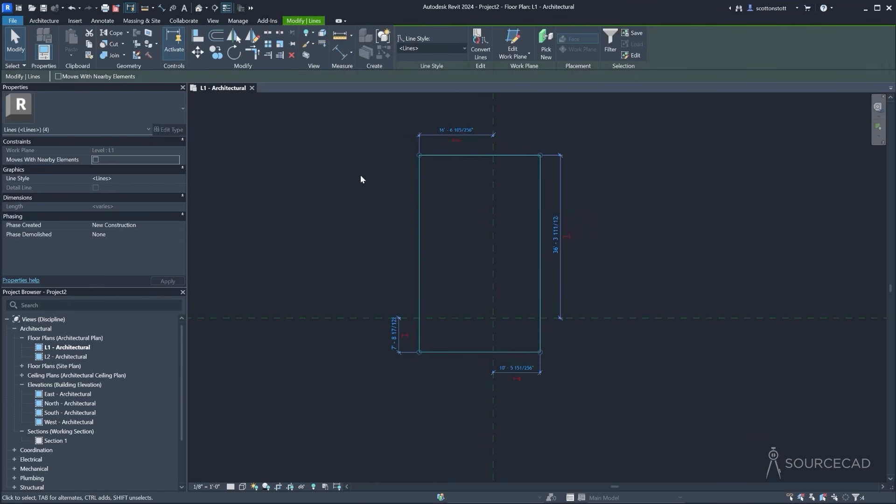
pyautogui.click(360, 176)
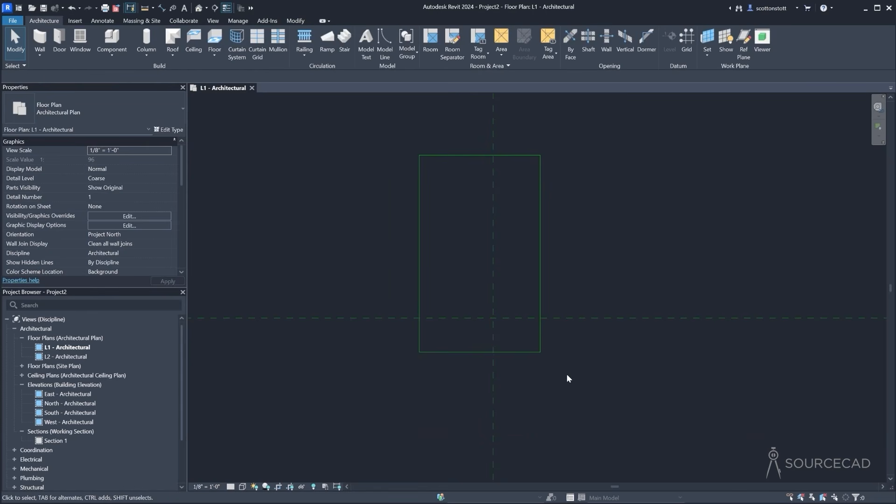
pyautogui.moveTo(567, 375); pyautogui.dragTo(435, 309)
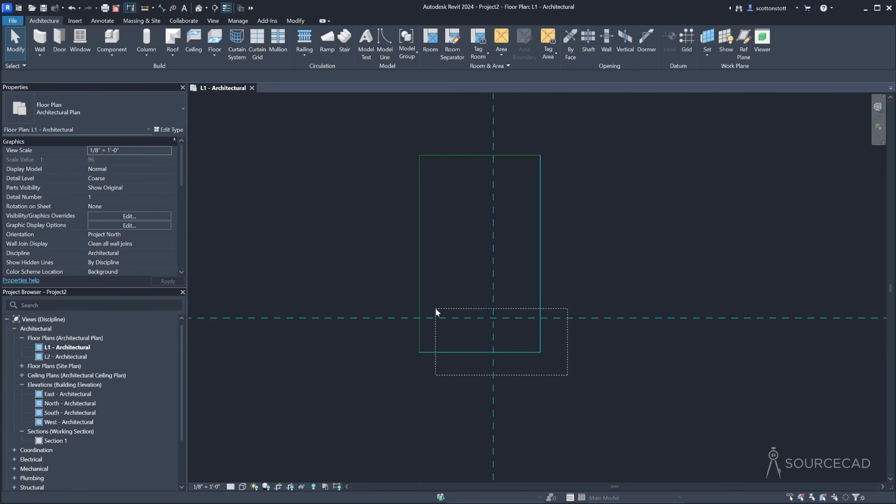
pyautogui.moveTo(435, 309); pyautogui.dragTo(408, 289)
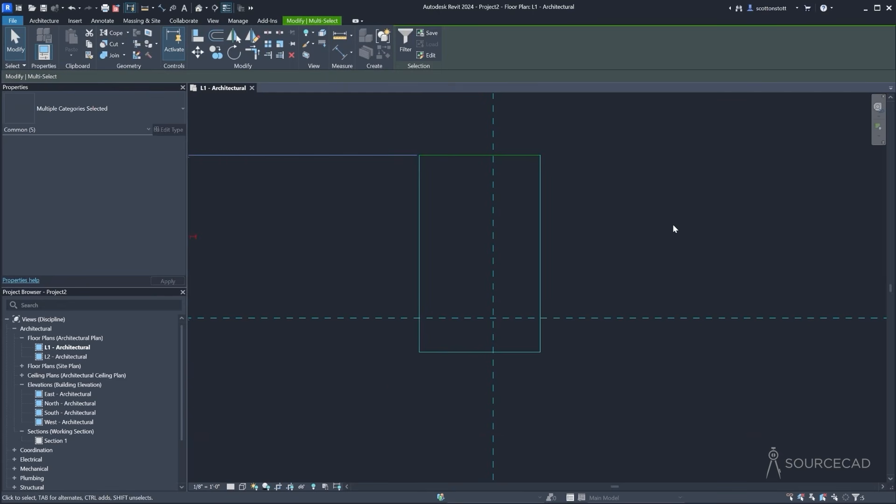
pyautogui.press('Escape')
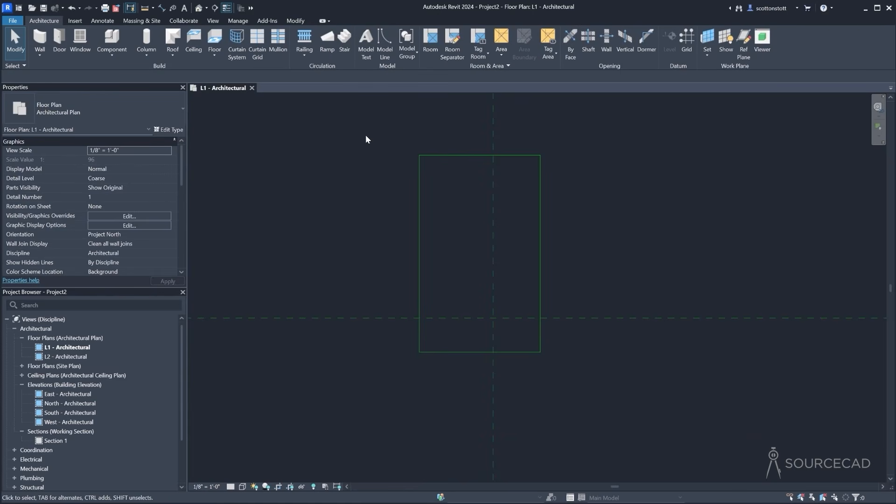
# Window-select the rectangle and shift it freehand southwest until its east side is about 4'-6" past the vertical reference plane, ending deselected
pyautogui.moveTo(365, 135); pyautogui.dragTo(420, 164)
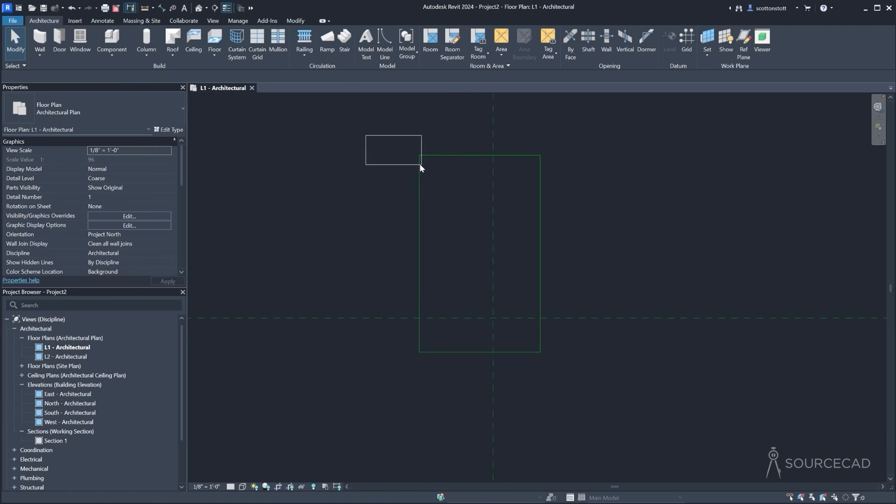
pyautogui.moveTo(311, 141); pyautogui.dragTo(328, 131)
pyautogui.moveTo(392, 153); pyautogui.dragTo(578, 371)
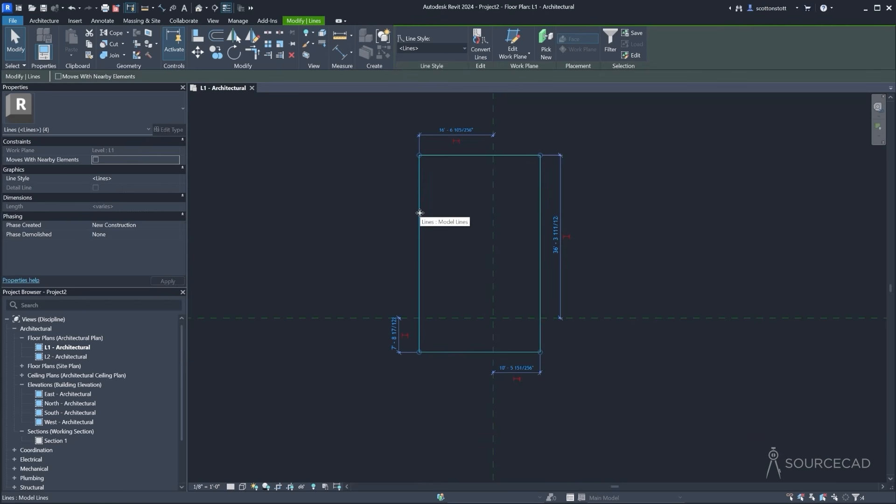
pyautogui.moveTo(419, 213); pyautogui.dragTo(361, 227)
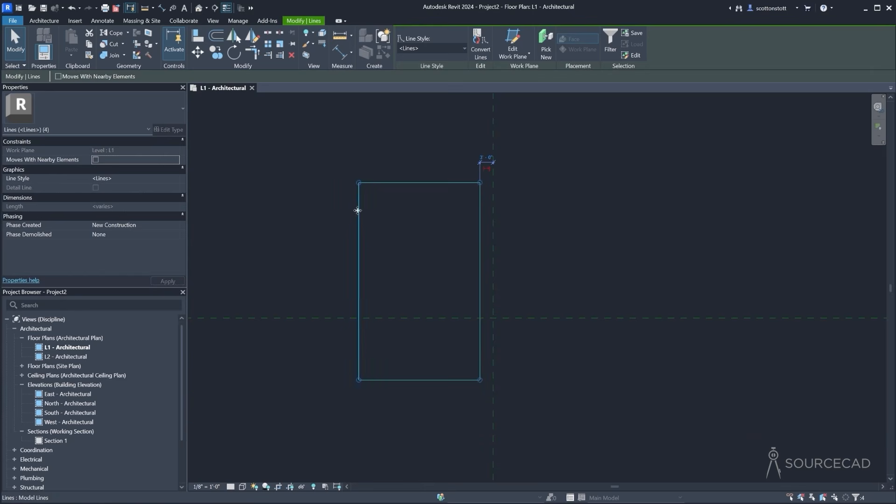
pyautogui.moveTo(358, 210); pyautogui.dragTo(392, 201)
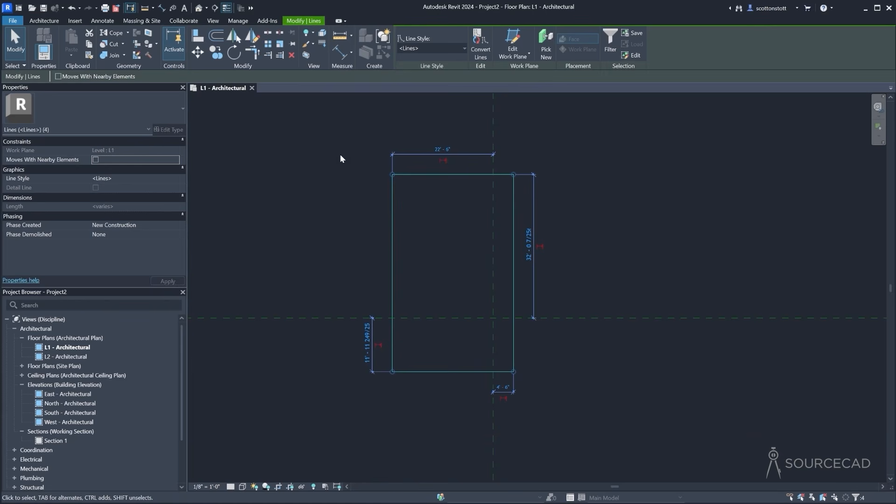
pyautogui.press('Escape')
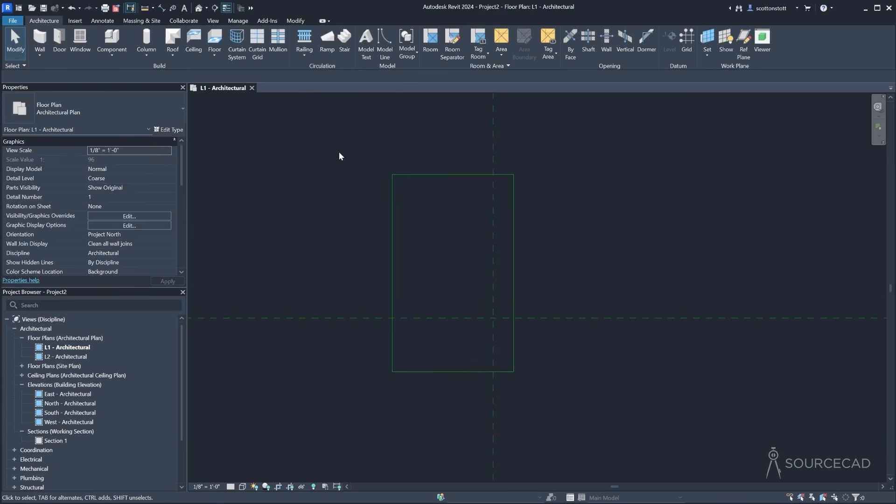
pyautogui.click(294, 21)
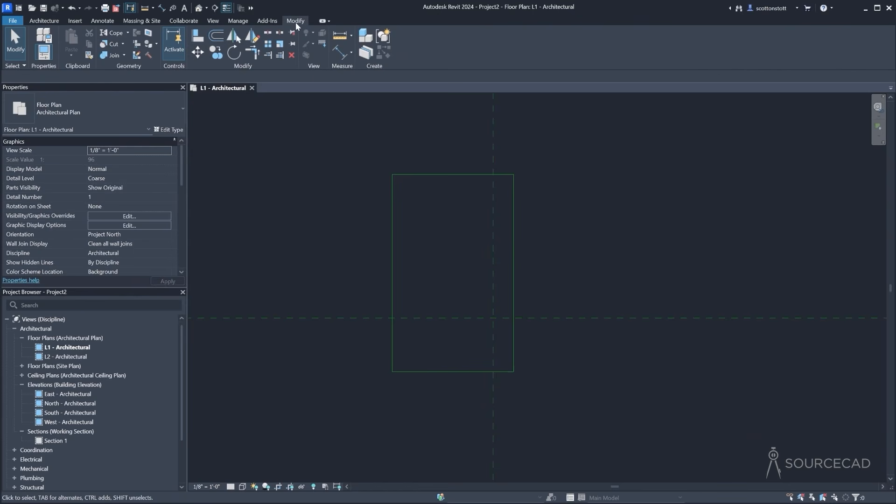
pyautogui.click(197, 52)
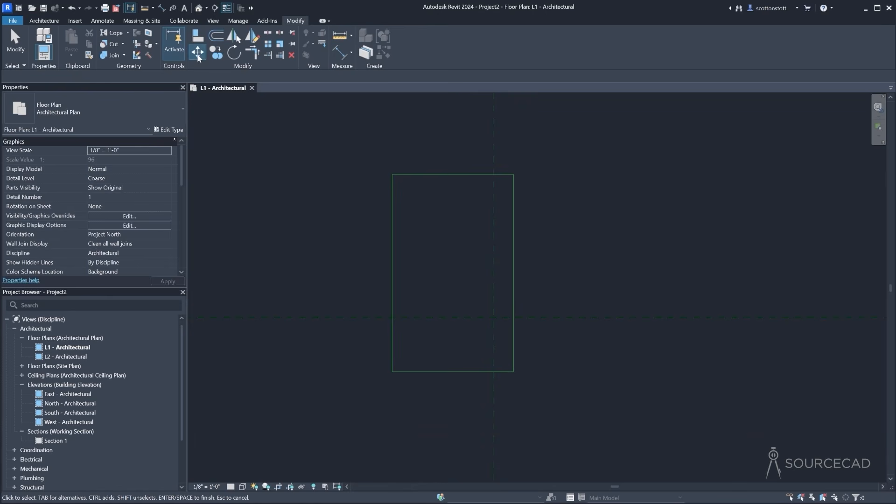
pyautogui.moveTo(363, 150); pyautogui.dragTo(546, 370)
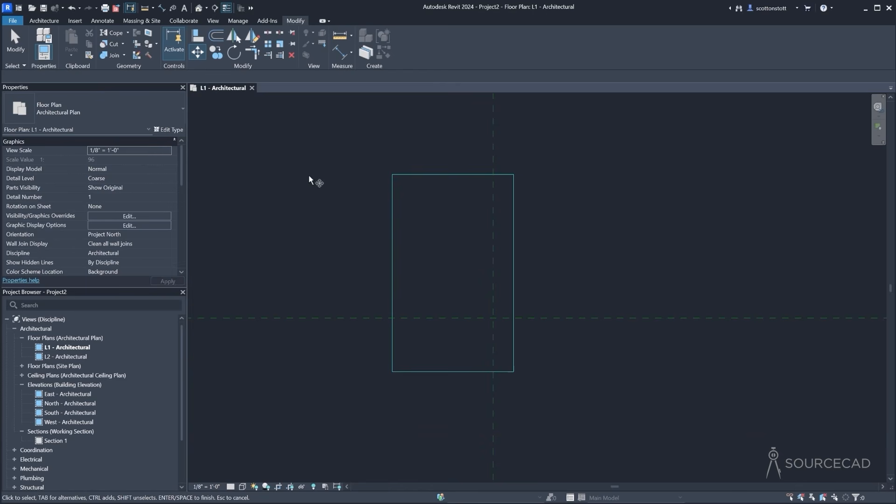
pyautogui.press('Return')
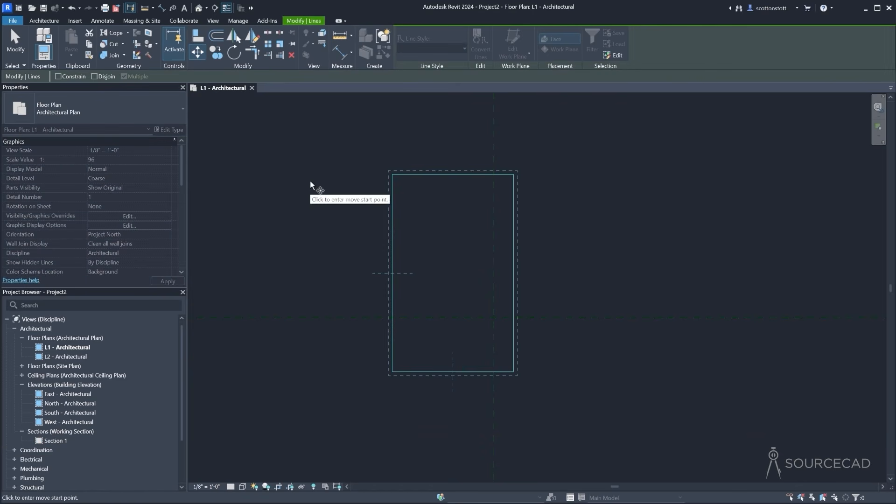
pyautogui.press('Escape')
pyautogui.press('Escape')
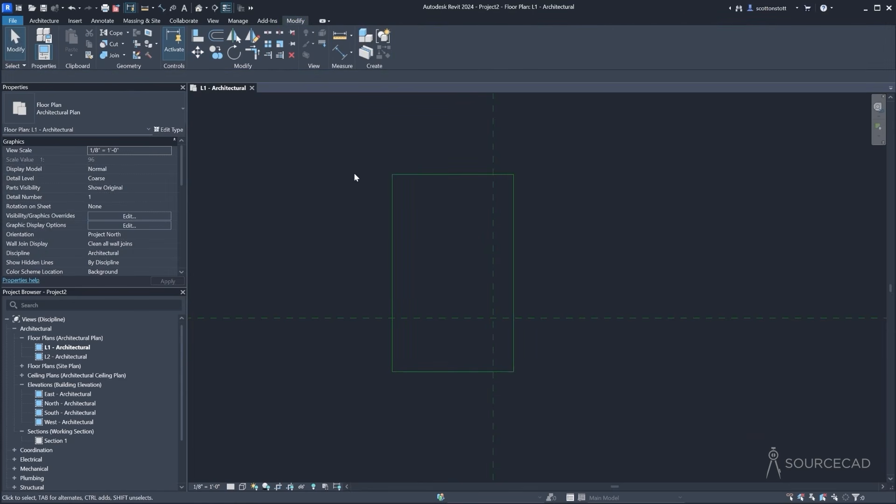
# Select all four rectangle lines and use Move to place the west side about 35'-5" east of the vertical reference plane
pyautogui.moveTo(371, 163); pyautogui.dragTo(554, 409)
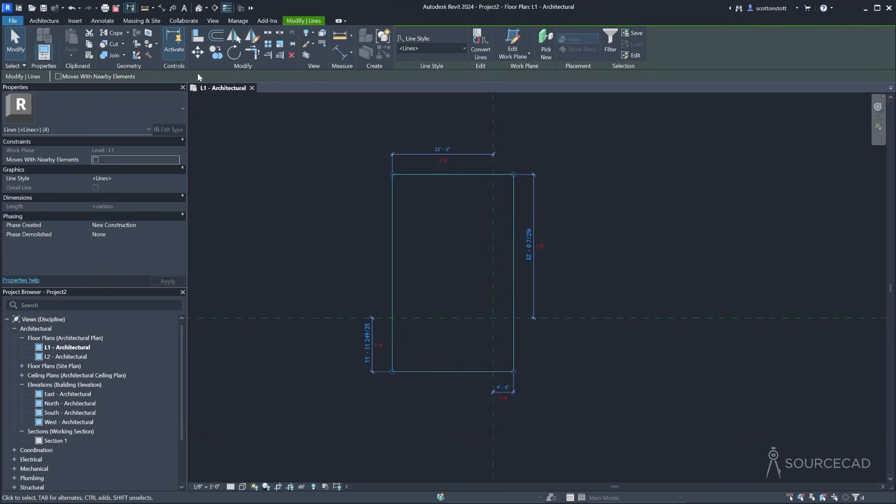
pyautogui.click(198, 55)
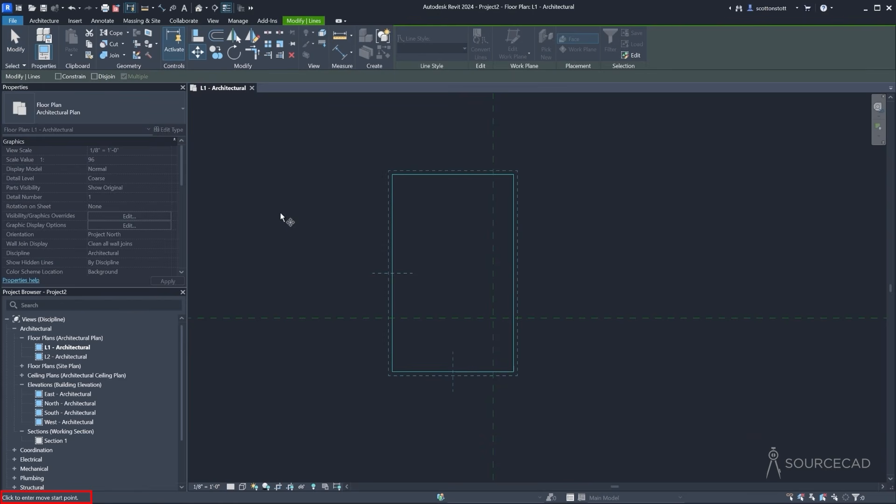
pyautogui.click(312, 192)
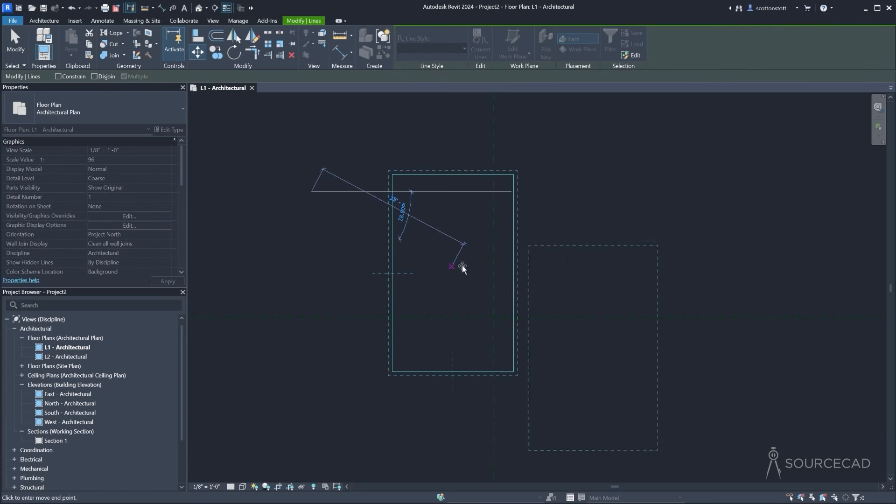
pyautogui.click(571, 229)
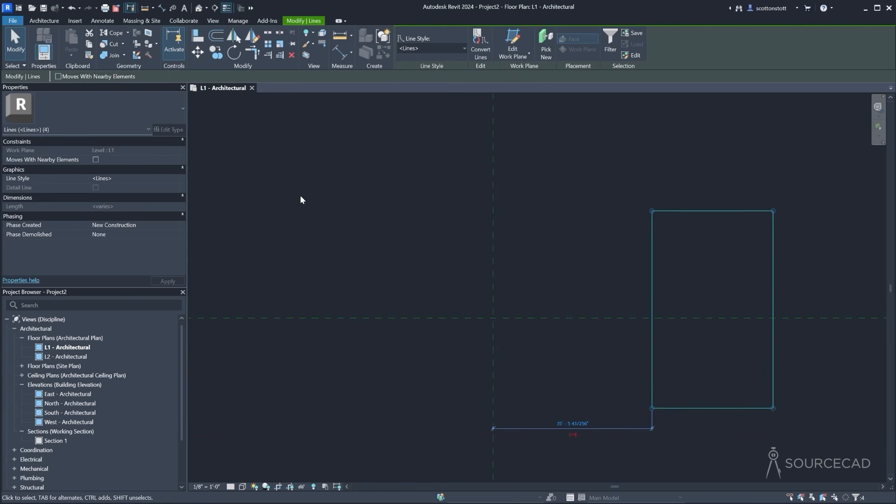
# Move the rectangle from the midpoint of its north line onto the vertical reference plane to center it east-west
pyautogui.click(198, 52)
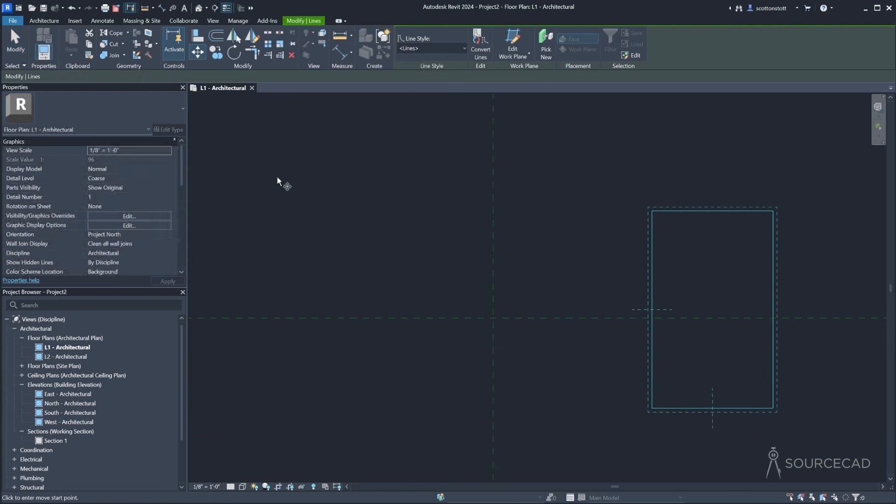
pyautogui.click(712, 212)
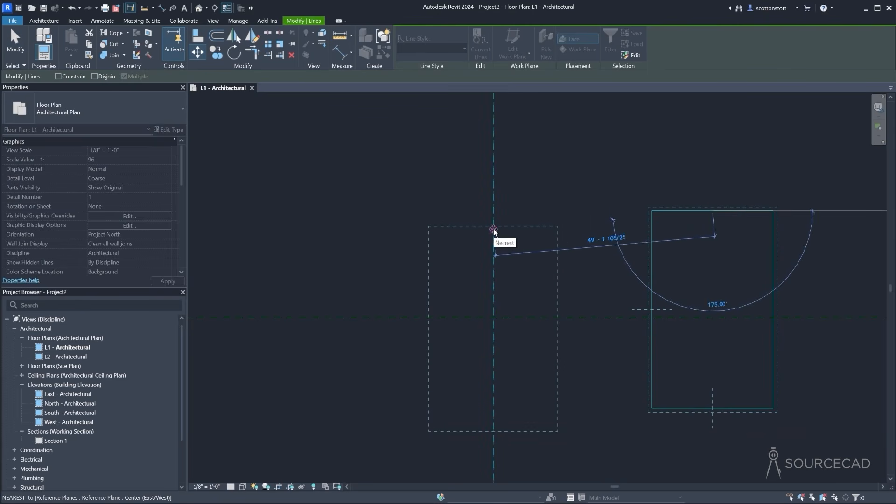
pyautogui.click(494, 192)
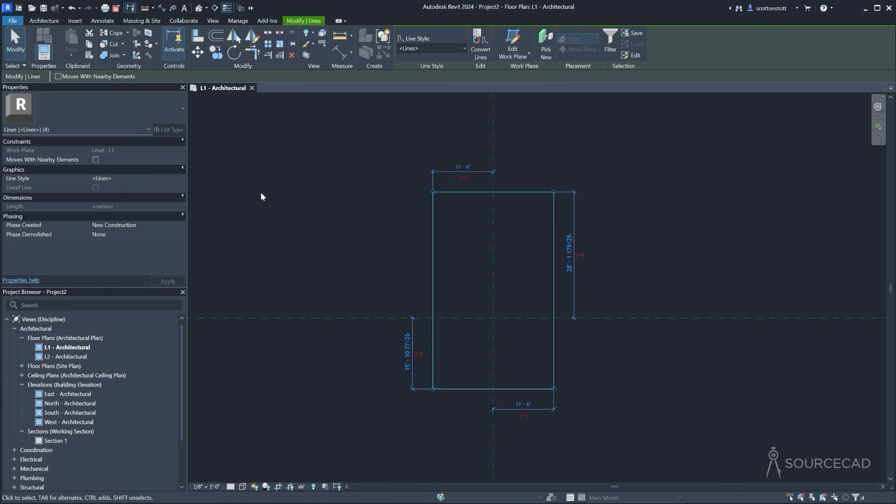
# Move the rectangle from the midpoint of its west line straight down onto the horizontal reference plane and clear the selection
pyautogui.click(197, 53)
pyautogui.click(433, 293)
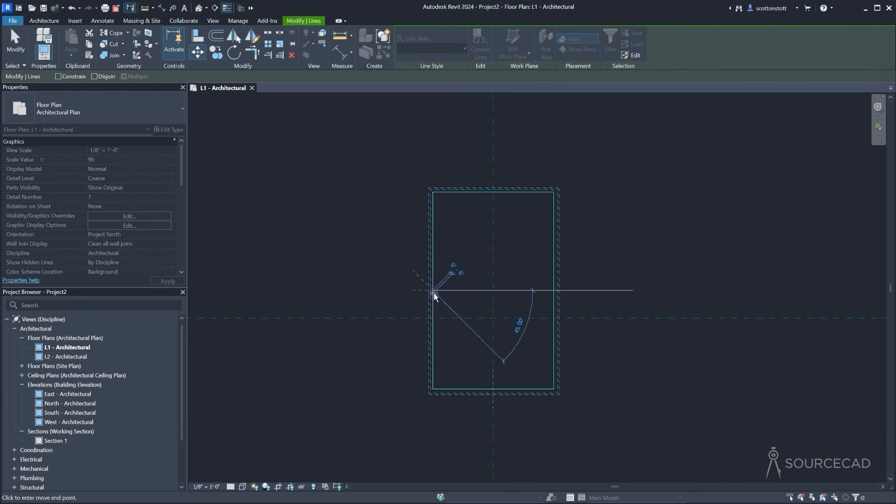
pyautogui.click(433, 319)
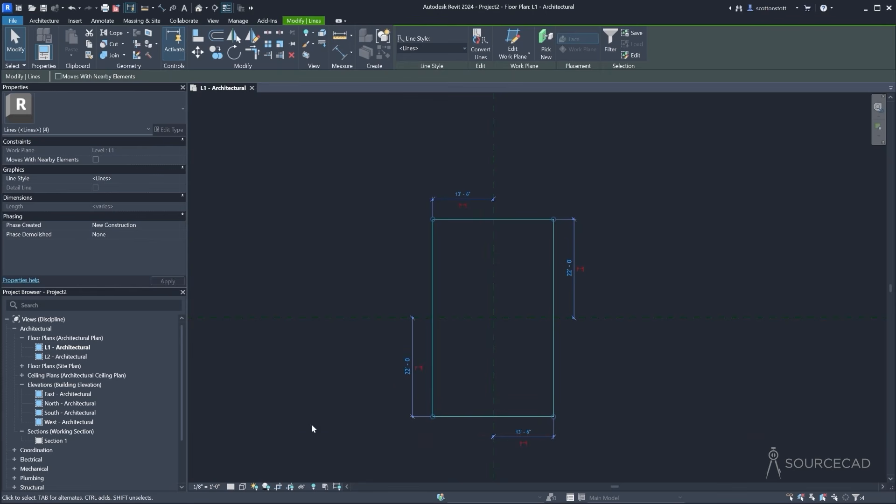
pyautogui.click(353, 164)
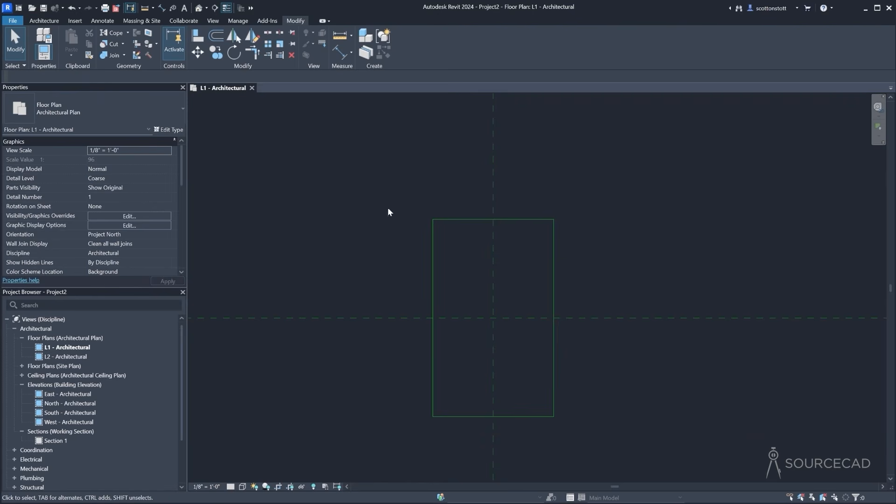
# Select all four lines of the rectangle, pin them in place, and clear the selection
pyautogui.moveTo(376, 196); pyautogui.dragTo(581, 428)
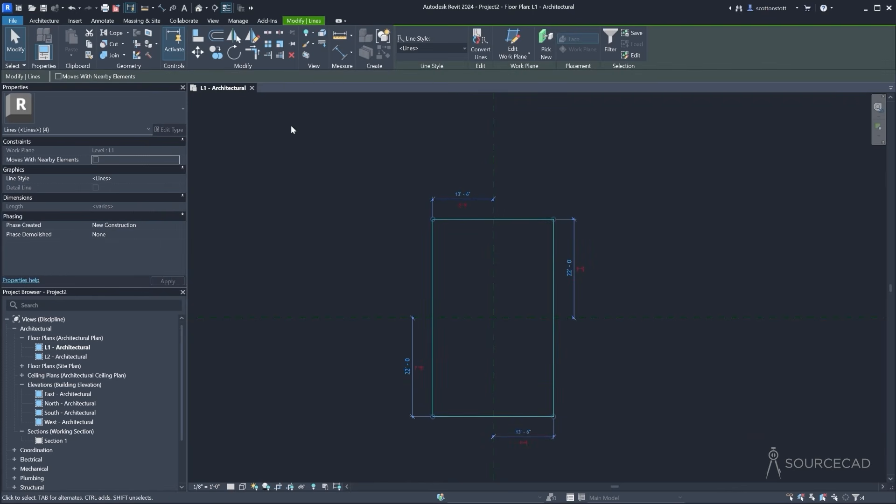
pyautogui.click(293, 44)
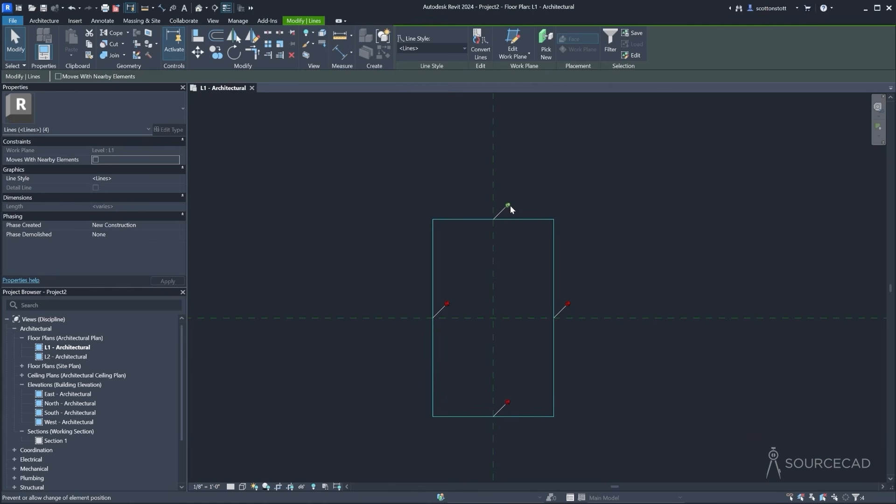
pyautogui.click(334, 272)
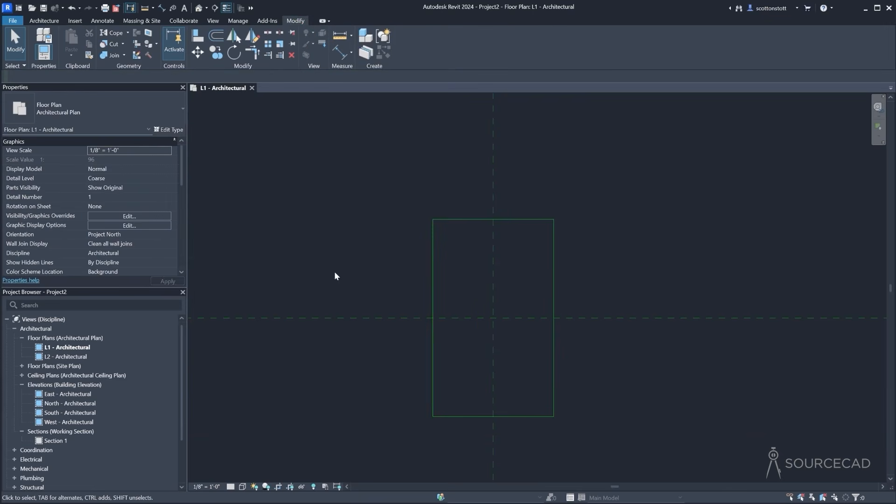
# Unpin only the west line of the rectangle
pyautogui.click(433, 246)
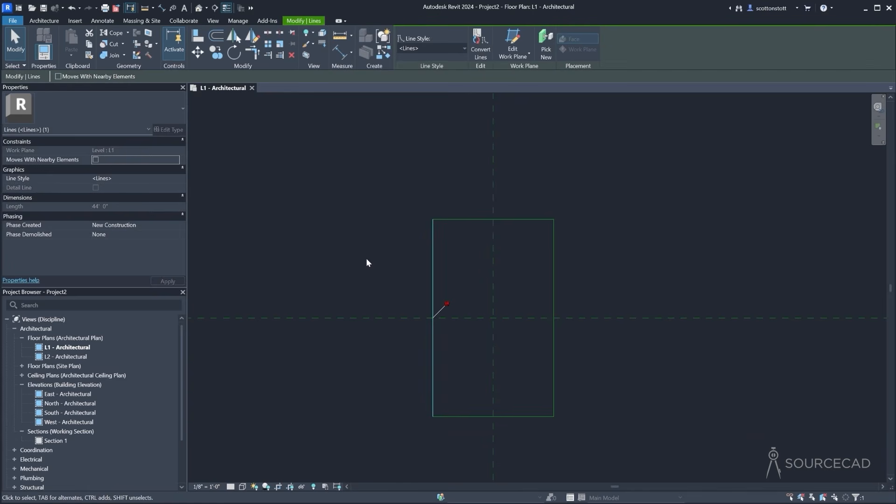
pyautogui.click(447, 304)
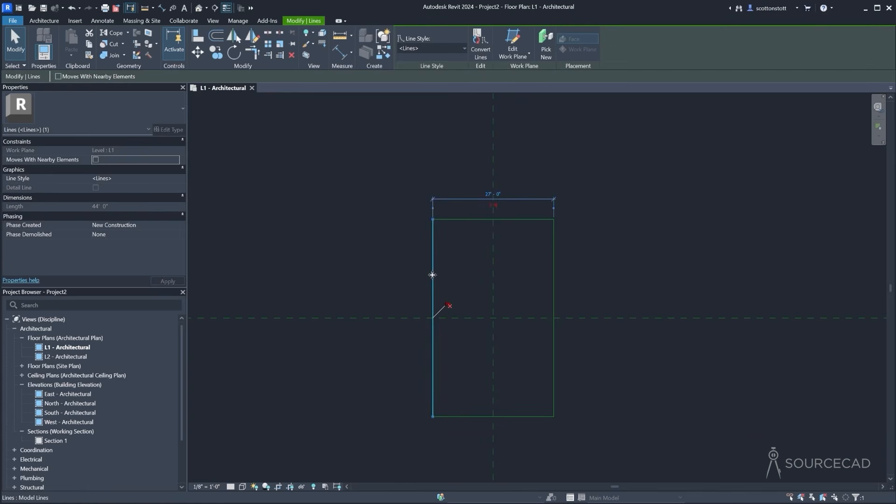
# Shift the unpinned west line outward until the rectangle is about 46' wide, undo the shift, and leave the line deselected
pyautogui.moveTo(433, 273); pyautogui.dragTo(350, 286)
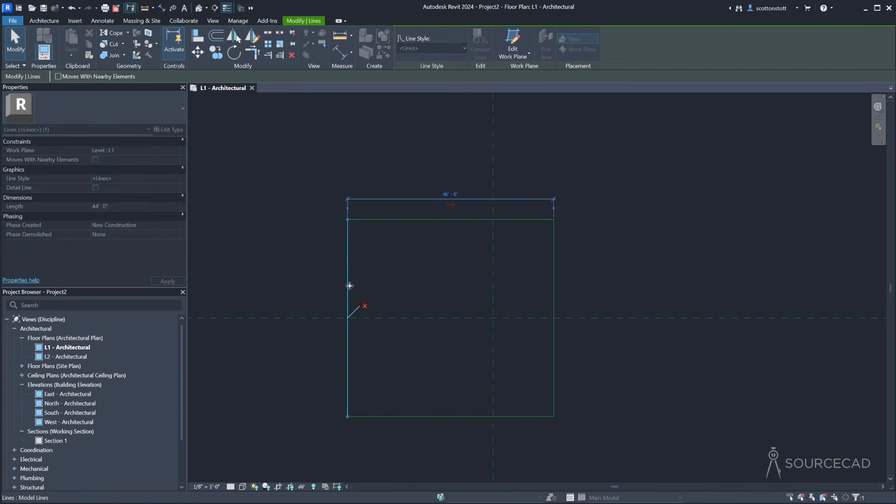
pyautogui.click(72, 8)
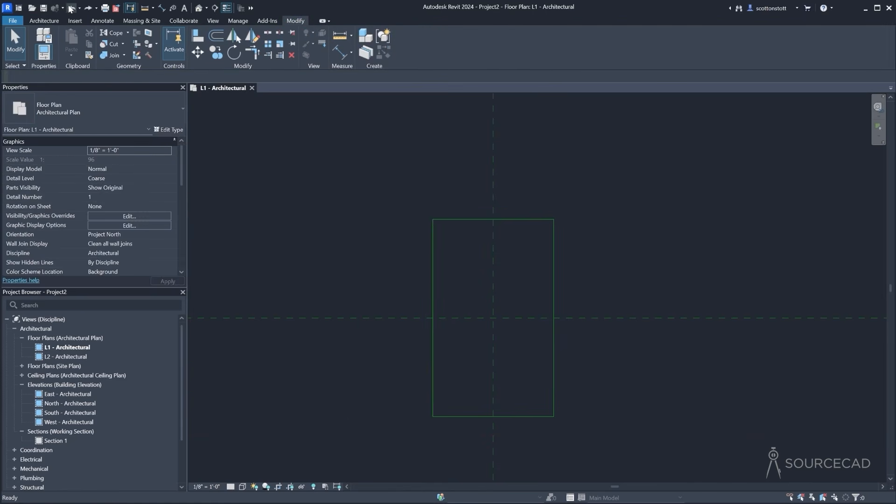
pyautogui.click(432, 262)
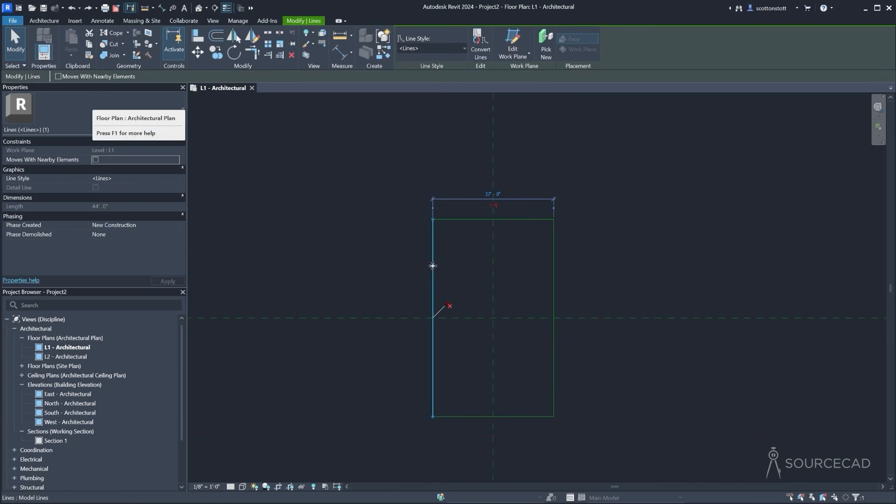
pyautogui.click(348, 240)
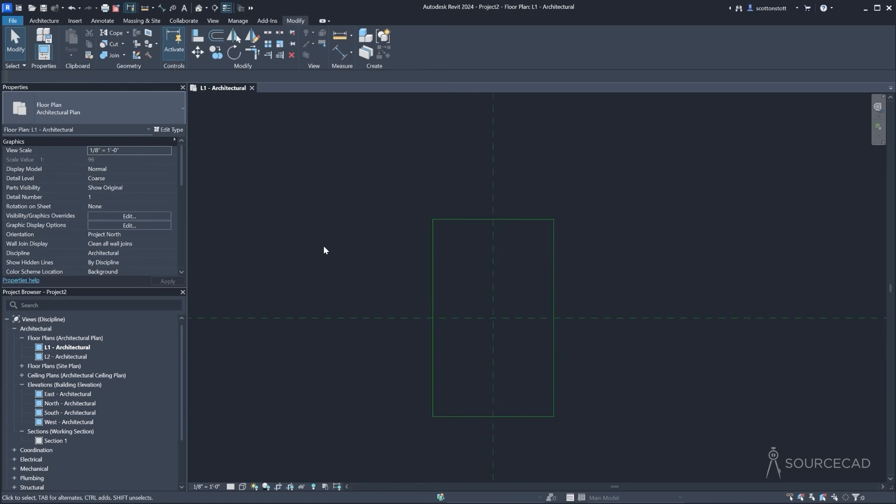
# Start the architectural Wall command and choose the Generic - 12" basic wall type
pyautogui.moveTo(374, 359); pyautogui.dragTo(392, 319, button='middle')
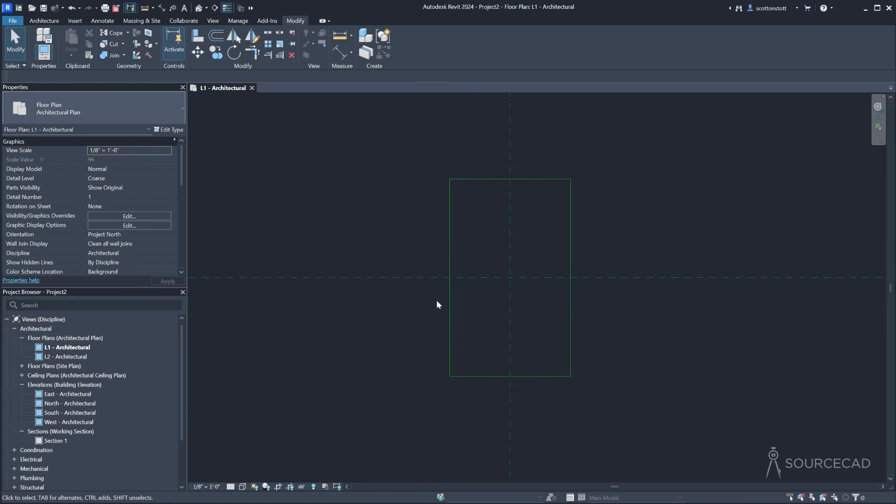
pyautogui.scroll(1, 437, 304)
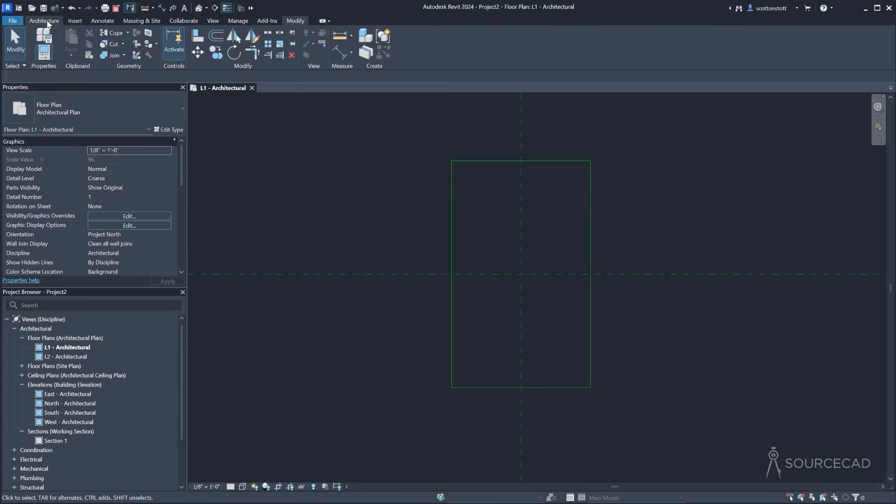
pyautogui.click(46, 21)
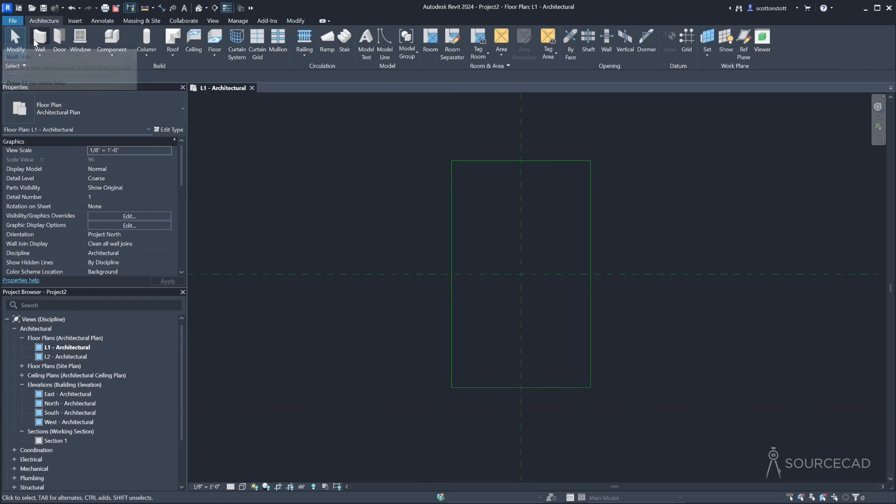
pyautogui.click(37, 42)
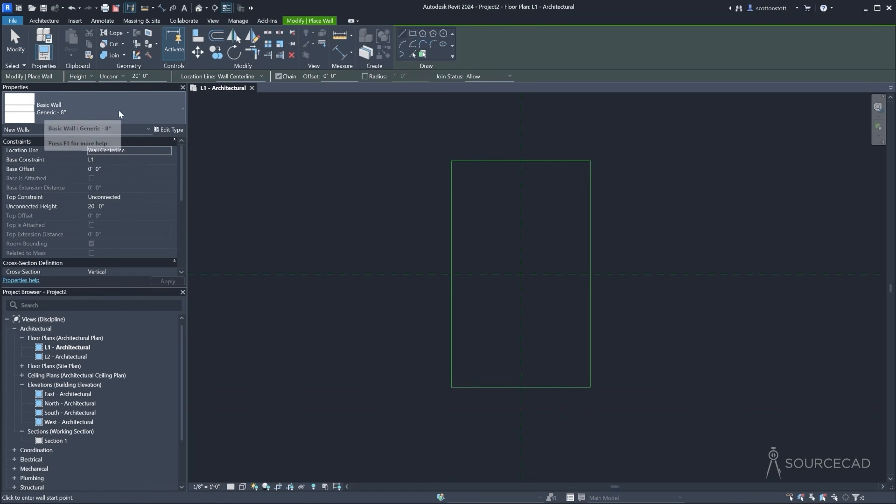
pyautogui.click(163, 109)
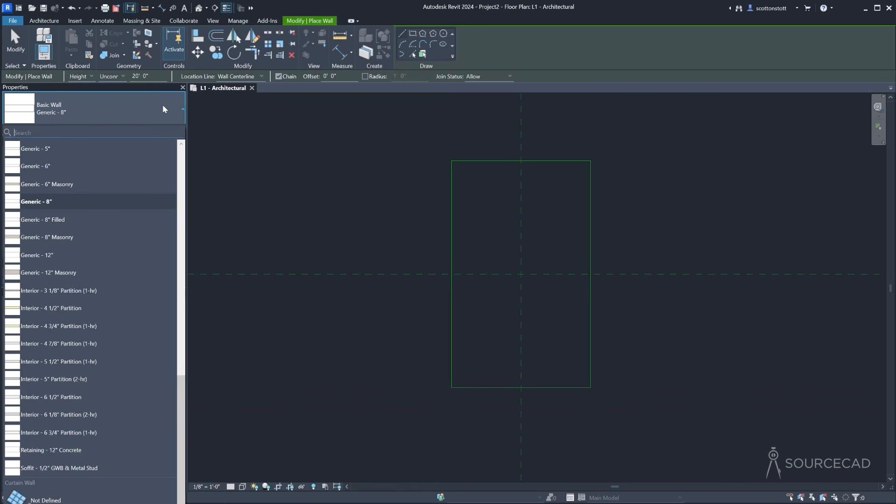
pyautogui.scroll(10, 135, 229)
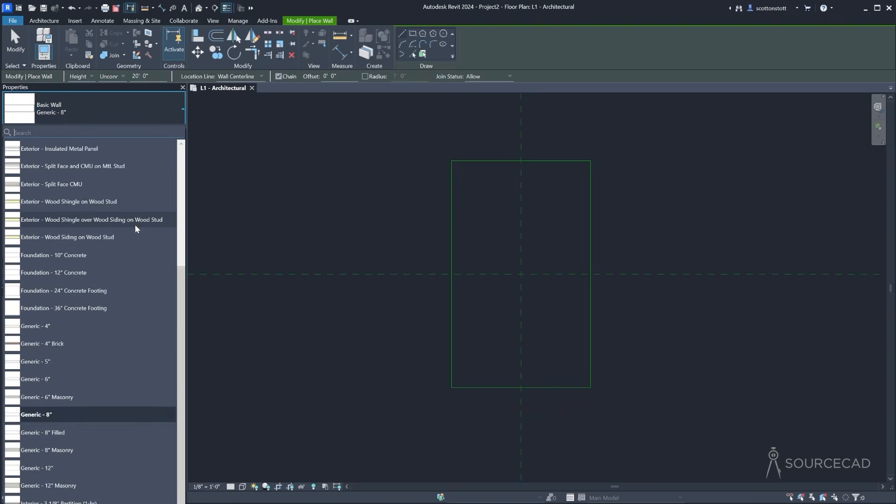
pyautogui.scroll(-4, 136, 226)
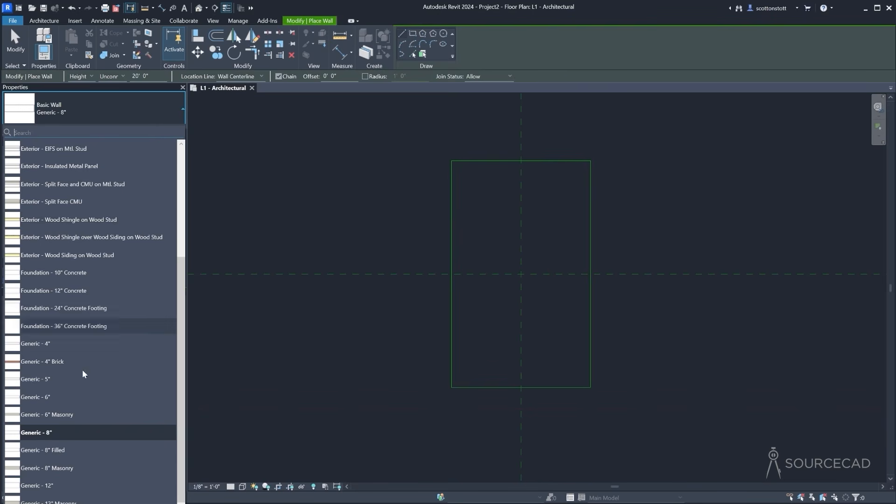
pyautogui.click(44, 487)
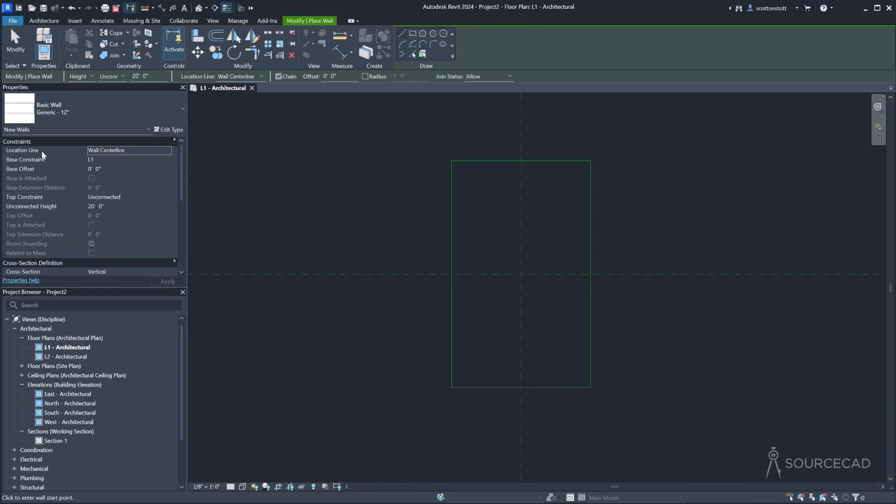
# Set the new walls' location line to Finish Face: Exterior and their top constraint to Up to level: L2
pyautogui.click(165, 150)
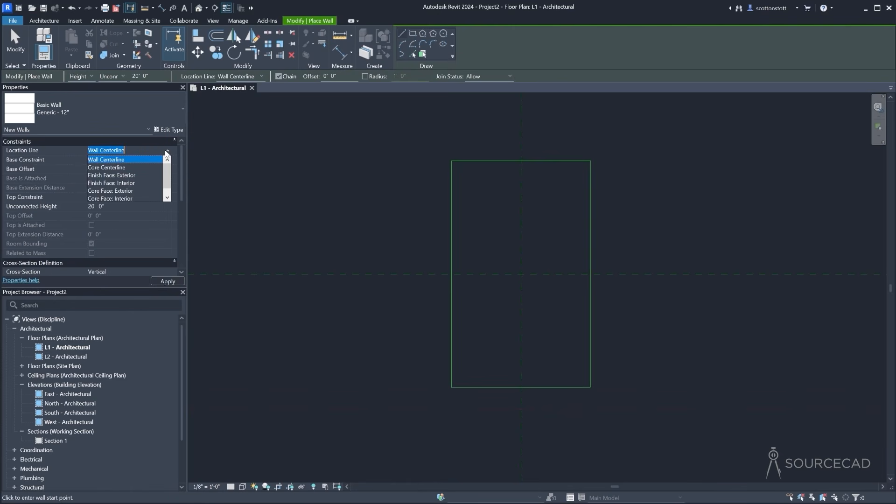
pyautogui.click(125, 175)
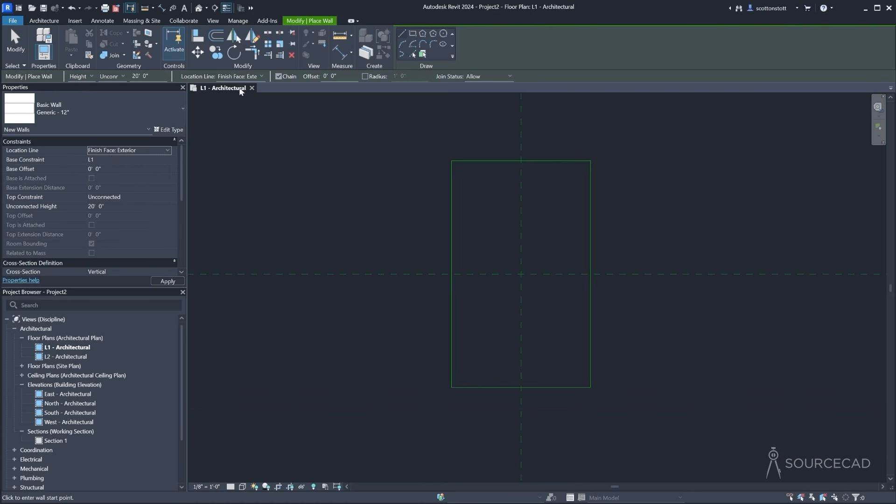
pyautogui.click(261, 77)
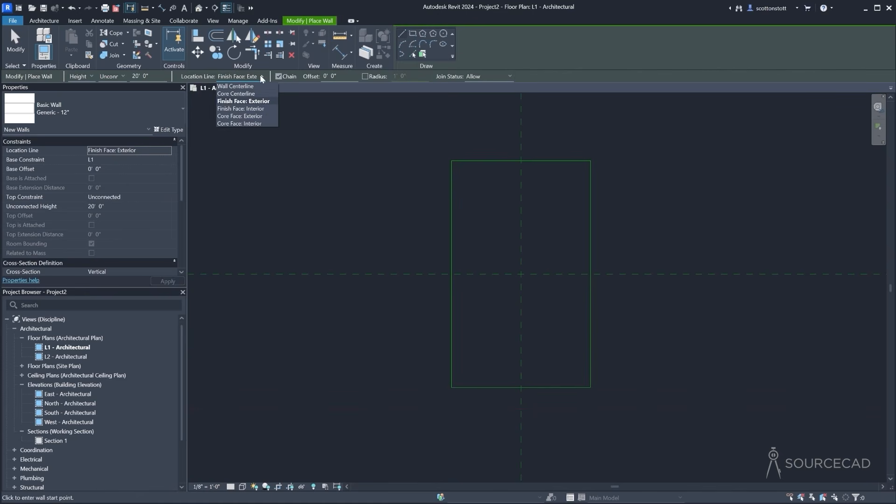
pyautogui.click(260, 76)
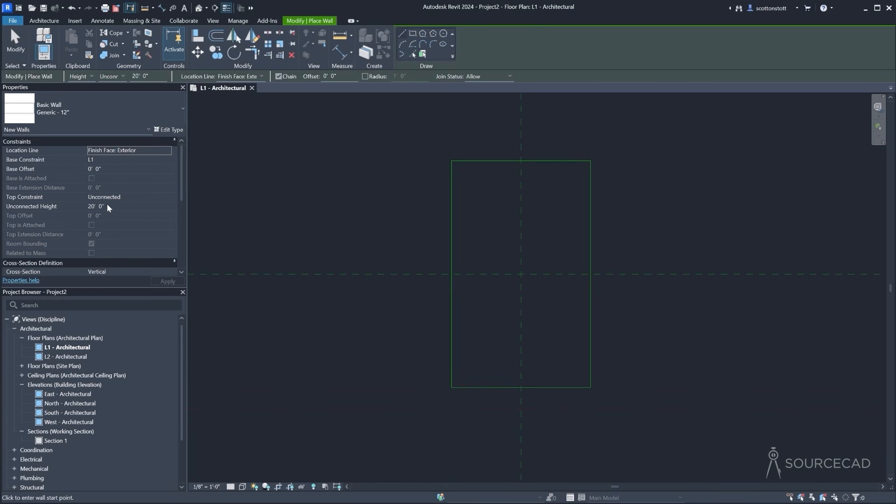
pyautogui.click(168, 198)
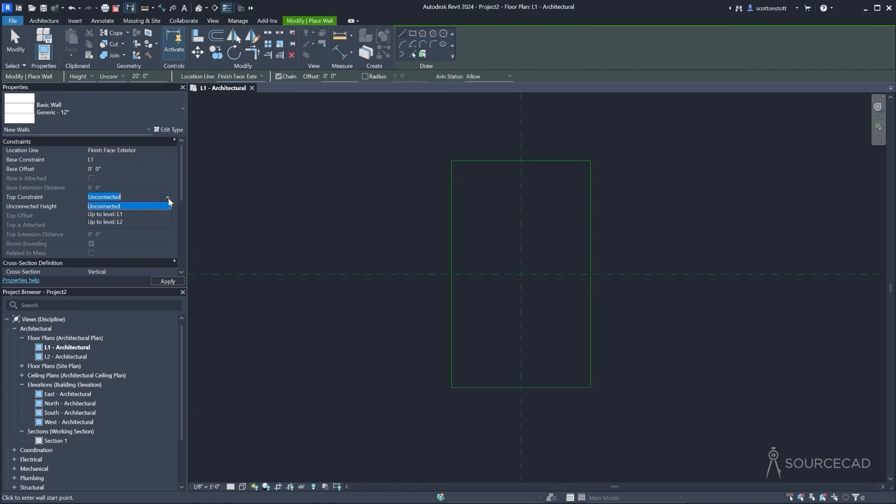
pyautogui.click(103, 222)
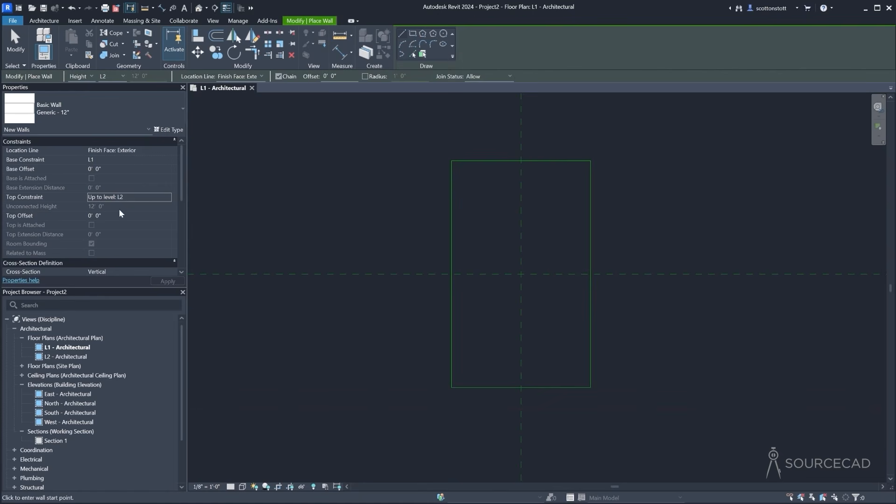
# Draw a rectangle of walls from the northwest to the southeast corner of the model-line rectangle and end the command
pyautogui.click(412, 32)
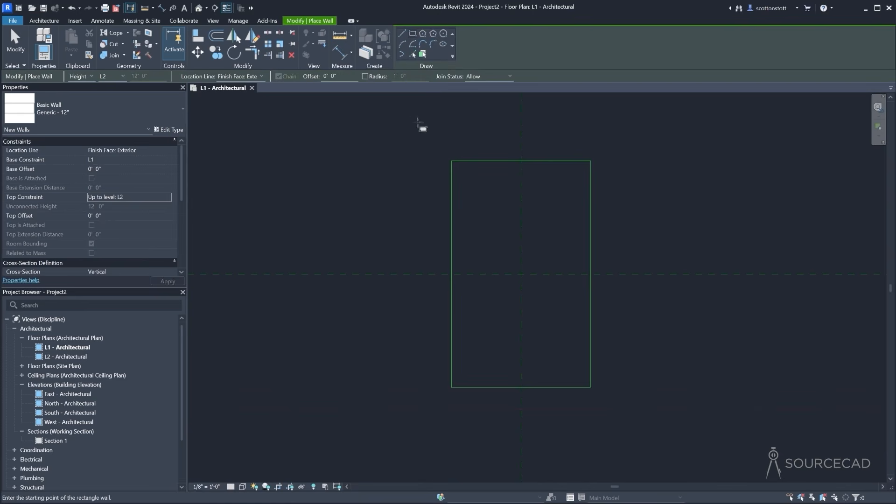
pyautogui.click(452, 161)
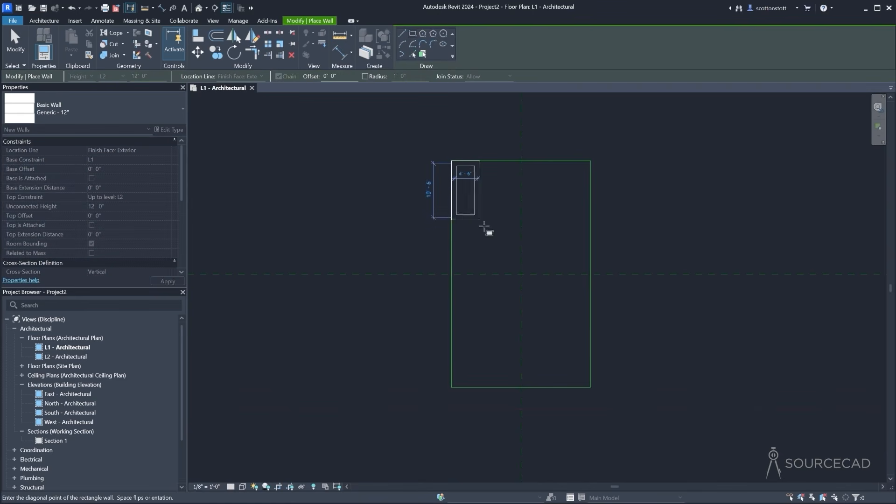
pyautogui.click(589, 387)
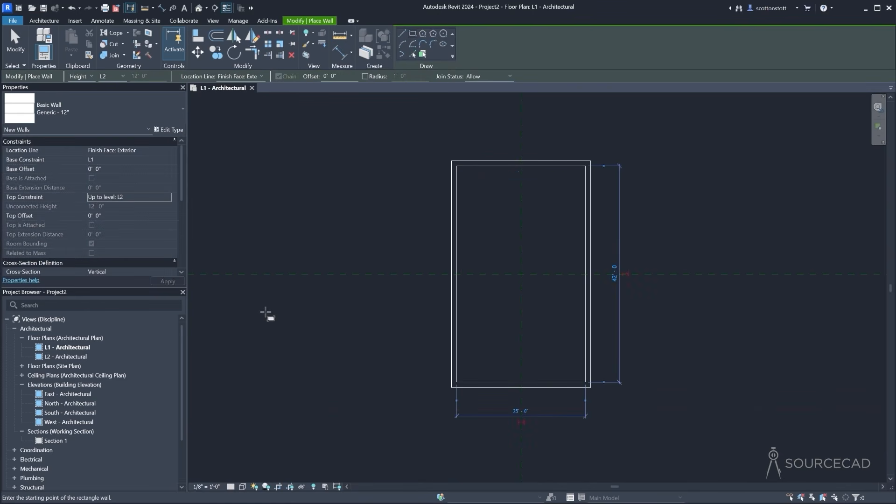
pyautogui.press('Escape')
pyautogui.press('Escape')
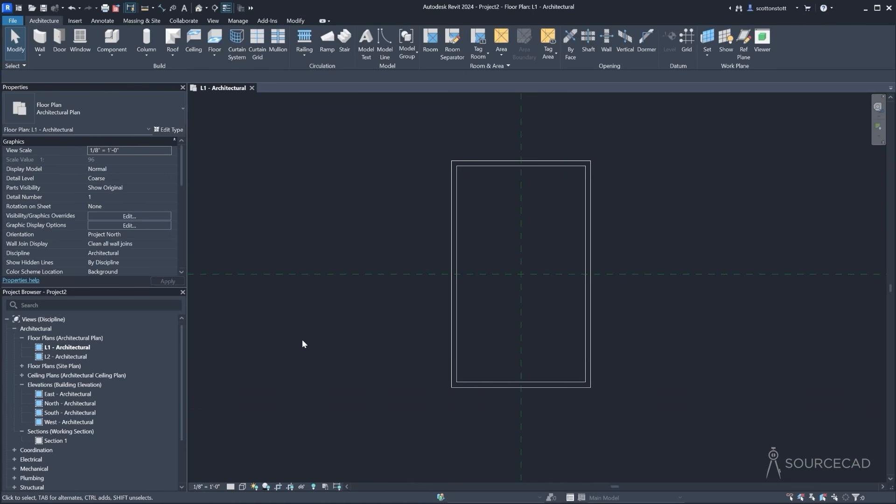
# Open the default 3D view of the walls and expand the 3D Views category in the project's view list
pyautogui.click(198, 8)
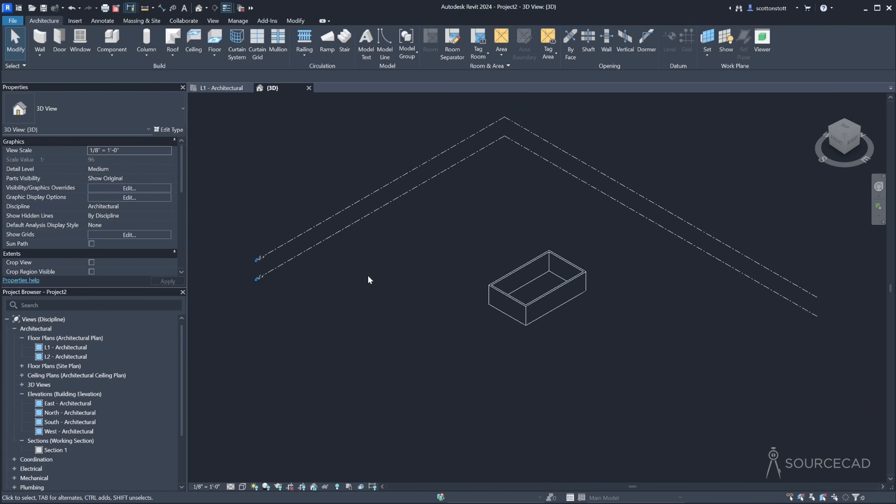
pyautogui.click(22, 384)
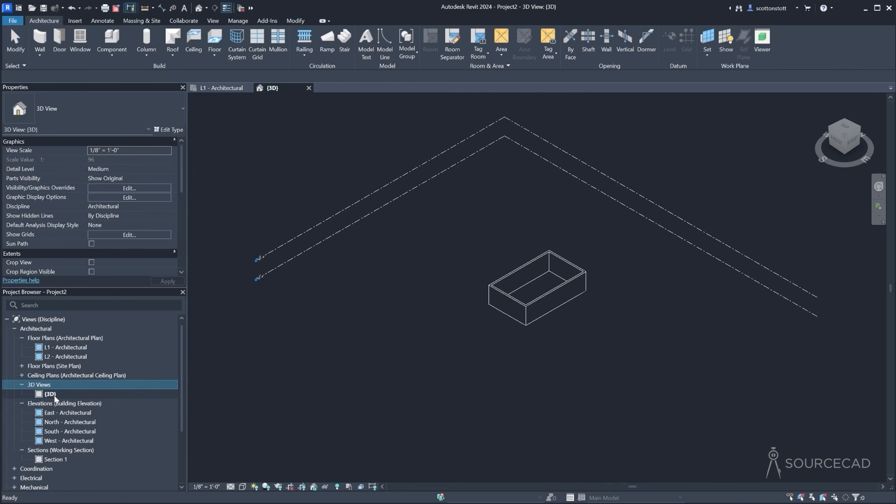
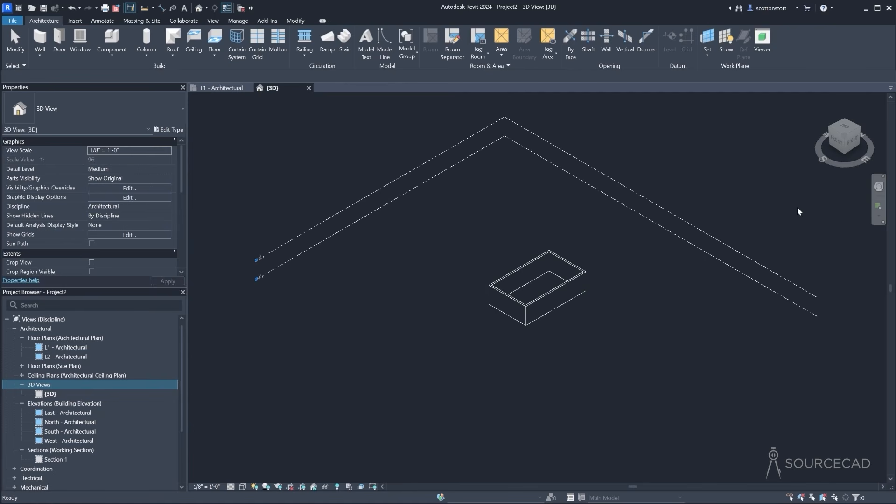
# Examine the walls in 3D from several ViewCube orientations, ending in the Top view rotated so north points up
pyautogui.click(838, 135)
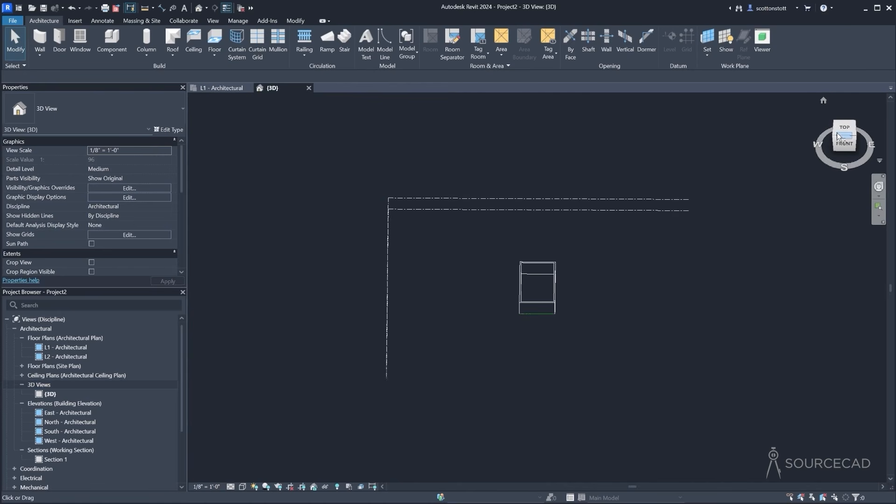
pyautogui.click(836, 138)
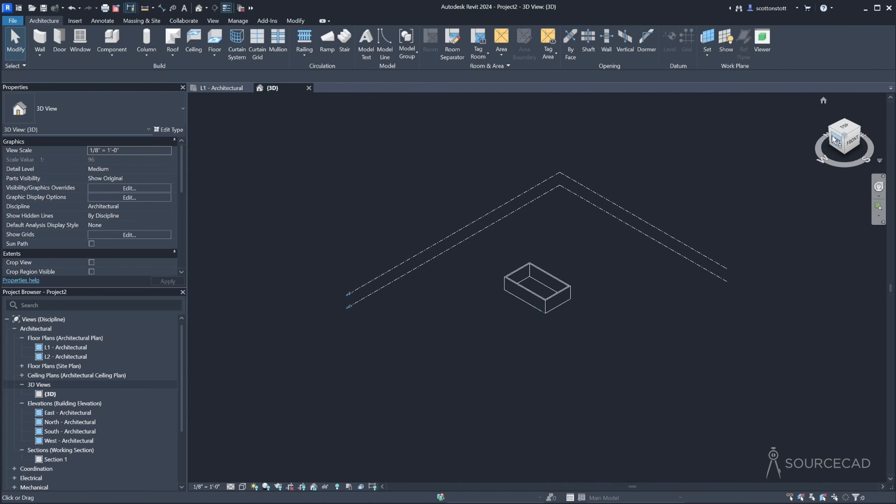
pyautogui.click(835, 136)
pyautogui.click(837, 136)
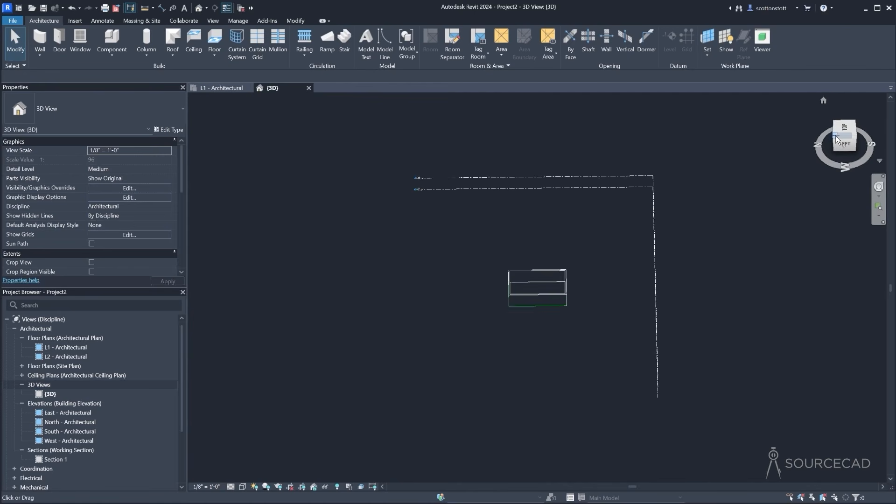
pyautogui.click(847, 129)
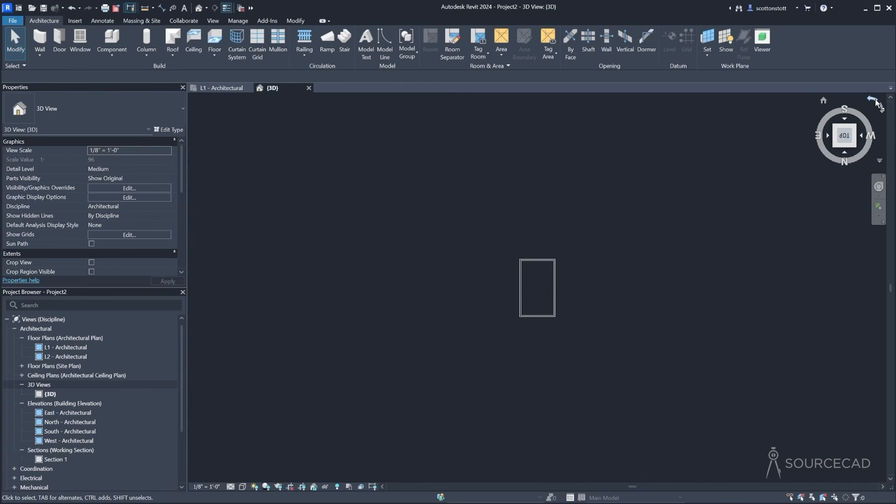
pyautogui.click(872, 100)
pyautogui.click(872, 100)
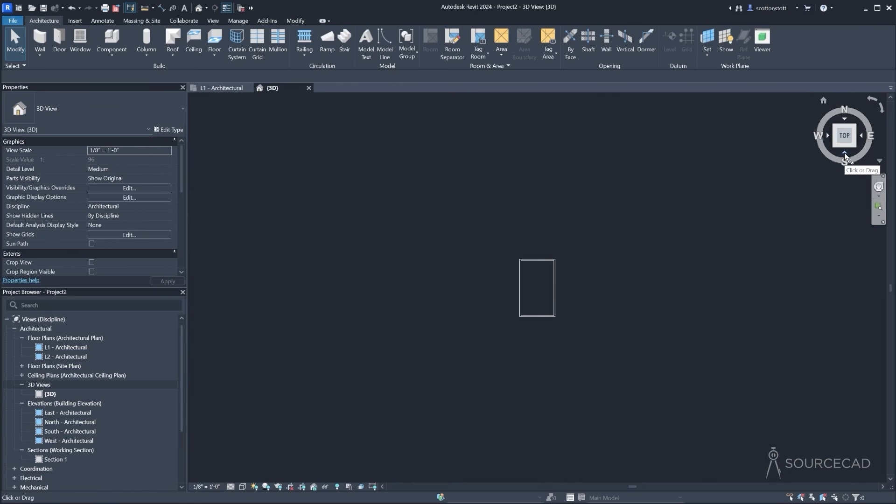
# Examine the four walls in 3D from a corner orientation and several nearby orbit angles
pyautogui.click(844, 153)
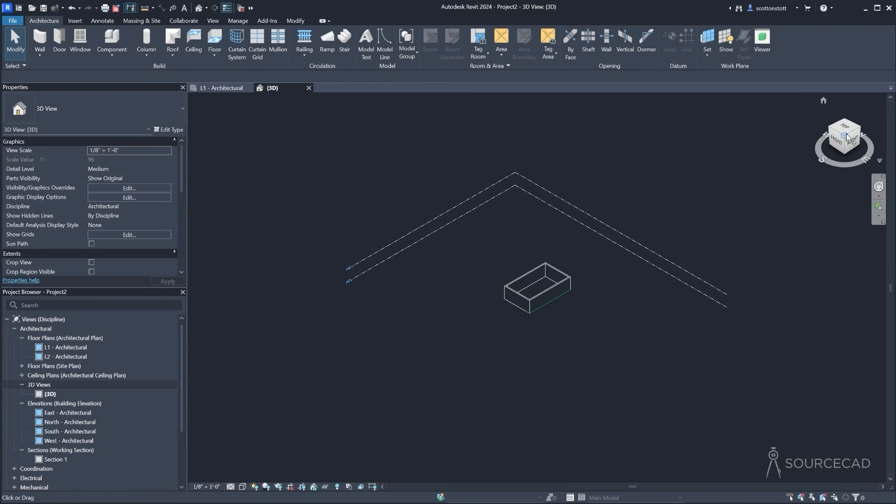
pyautogui.moveTo(840, 165)
pyautogui.mouseDown()
pyautogui.moveTo(793, 169)
pyautogui.moveTo(842, 178)
pyautogui.mouseUp()
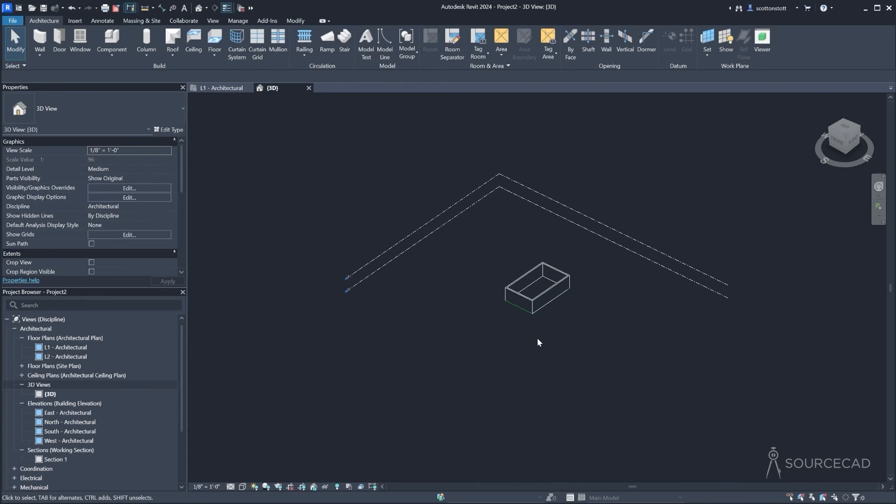
pyautogui.keyDown('shift'); pyautogui.moveTo(538, 293); pyautogui.dragTo(527, 264, button='middle'); pyautogui.keyUp('shift')
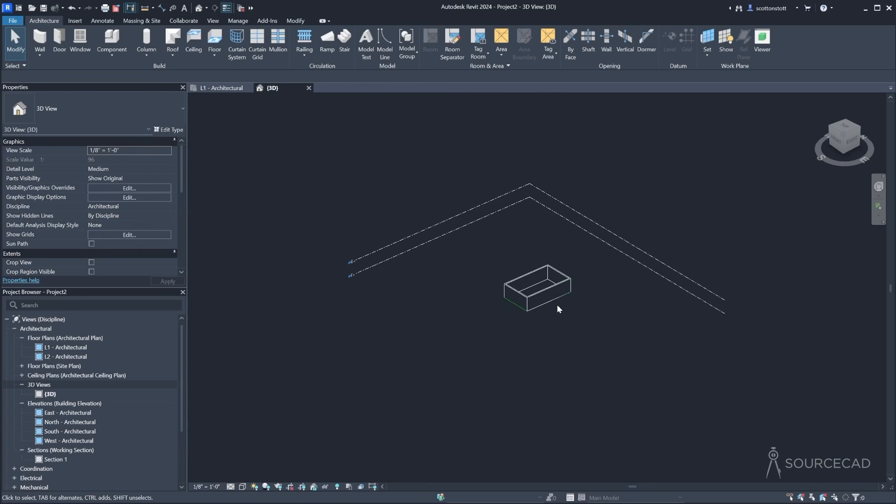
pyautogui.scroll(5, 540, 295)
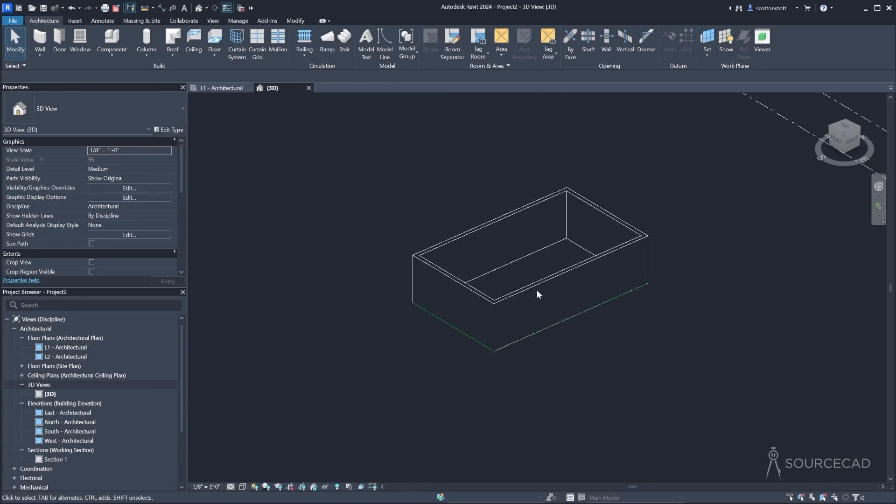
pyautogui.moveTo(519, 288); pyautogui.dragTo(503, 280, button='middle')
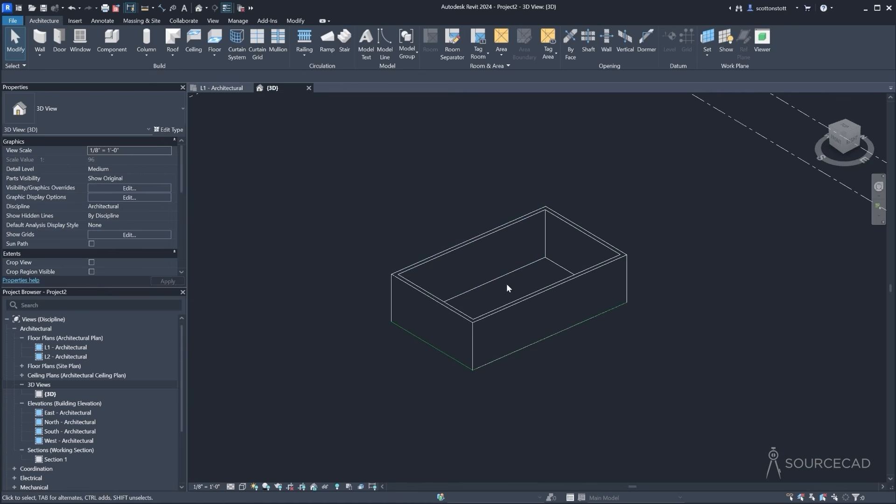
pyautogui.moveTo(525, 279)
pyautogui.keyDown('shift'); pyautogui.mouseDown(button='middle')
pyautogui.moveTo(564, 284)
pyautogui.moveTo(512, 247)
pyautogui.moveTo(519, 308)
pyautogui.moveTo(540, 278)
pyautogui.moveTo(531, 276)
pyautogui.mouseUp(button='middle'); pyautogui.keyUp('shift')
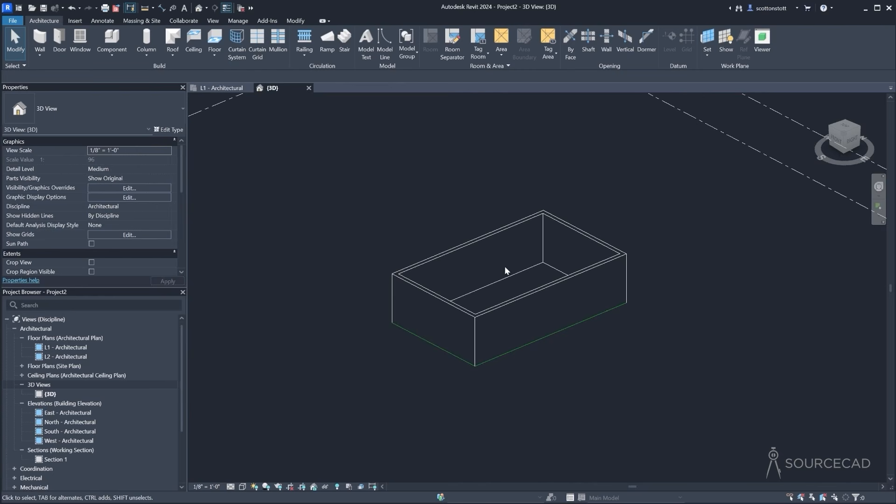
pyautogui.keyDown('shift'); pyautogui.moveTo(503, 256); pyautogui.dragTo(517, 269, button='middle'); pyautogui.keyUp('shift')
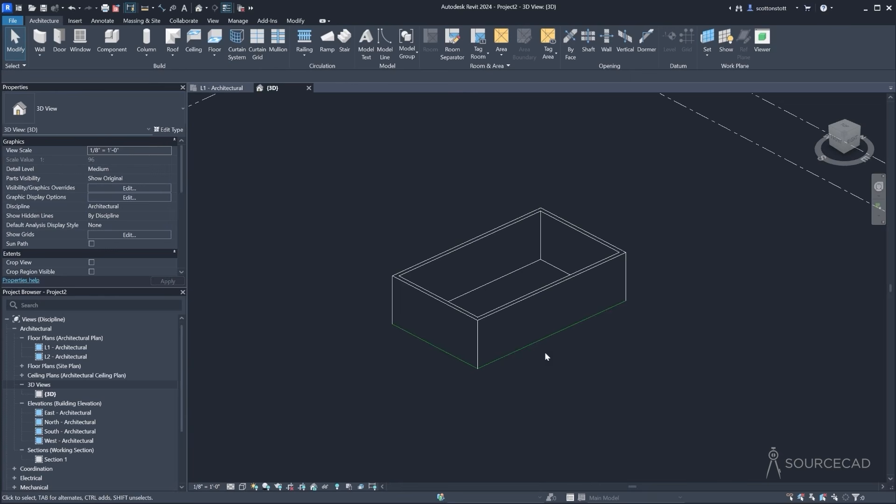
# Examine the L1 and L2 level lines and their heads around the walls in the 3D view
pyautogui.scroll(-4, 544, 353)
pyautogui.scroll(1, 545, 348)
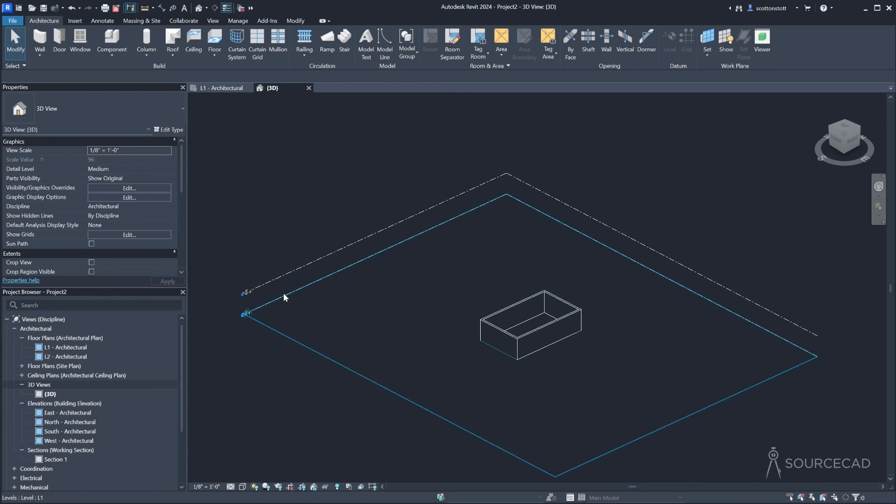
pyautogui.scroll(2, 220, 308)
pyautogui.scroll(4, 225, 306)
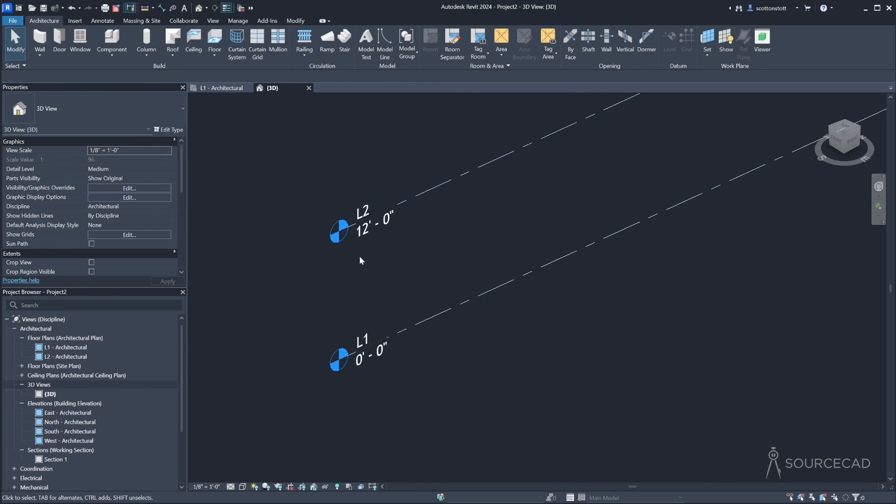
pyautogui.scroll(-5, 359, 255)
pyautogui.scroll(-2, 357, 254)
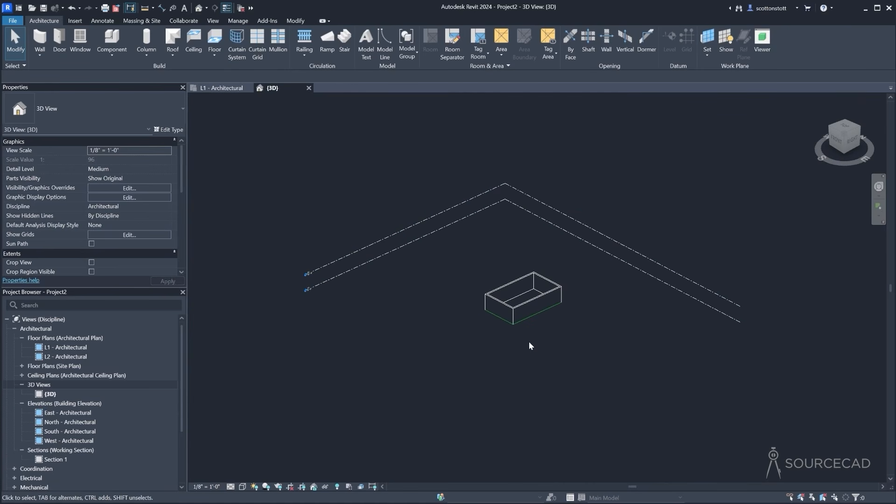
# Switch to the L1 - Architectural floor plan and show its crop region
pyautogui.click(218, 89)
pyautogui.scroll(-4, 425, 237)
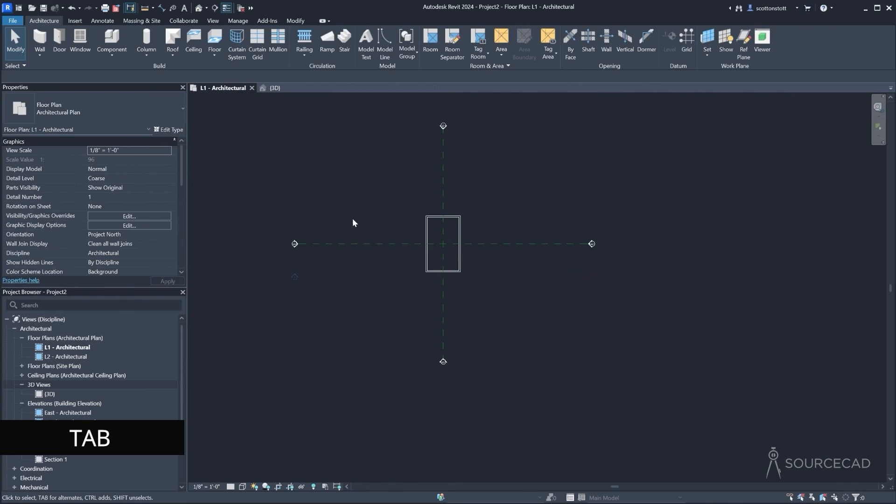
pyautogui.moveTo(360, 228); pyautogui.dragTo(424, 280, button='middle')
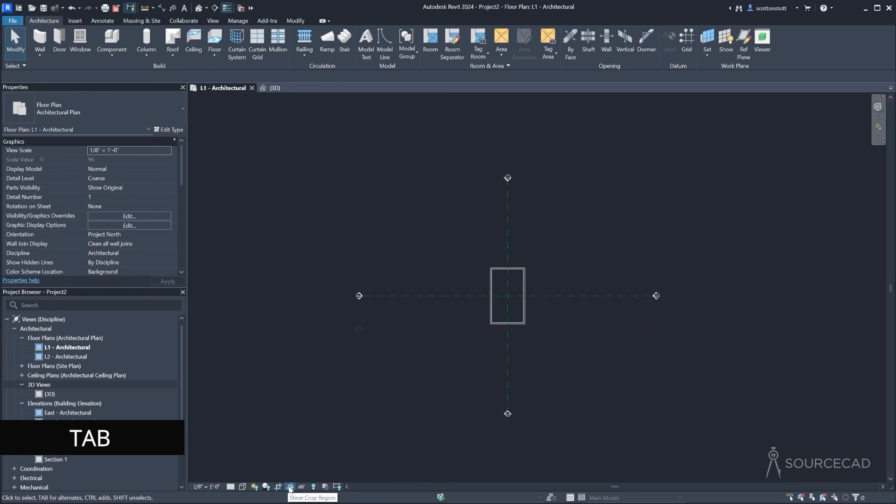
pyautogui.click(290, 486)
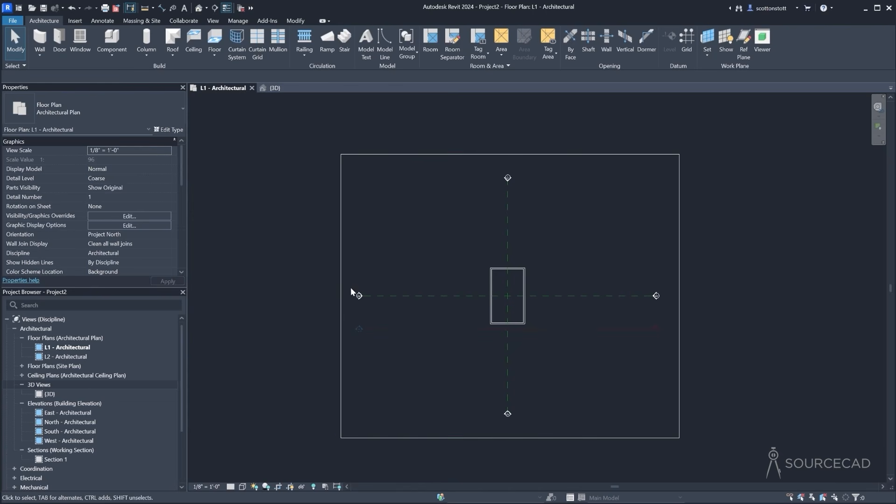
# Pull the crop region's west edge in past the west elevation marker and restore it outside the marker
pyautogui.moveTo(340, 273); pyautogui.dragTo(456, 298)
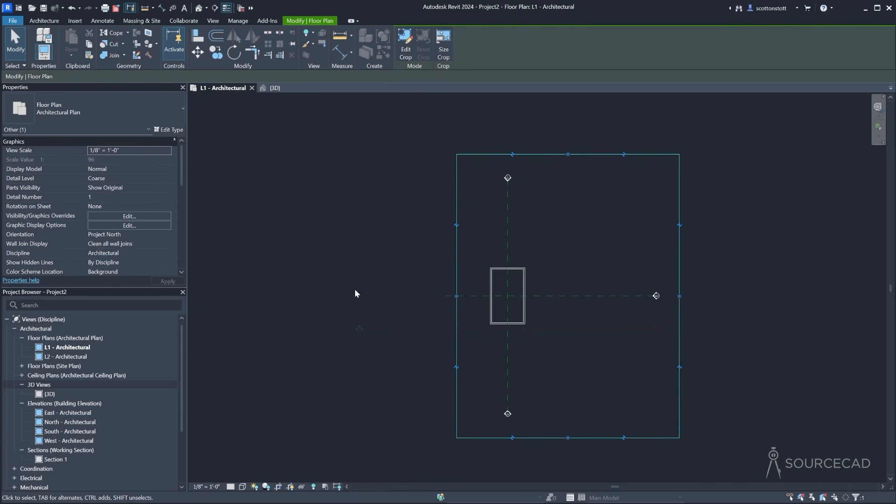
pyautogui.moveTo(458, 296)
pyautogui.mouseDown()
pyautogui.moveTo(333, 296)
pyautogui.moveTo(376, 305)
pyautogui.mouseUp()
pyautogui.click(396, 349)
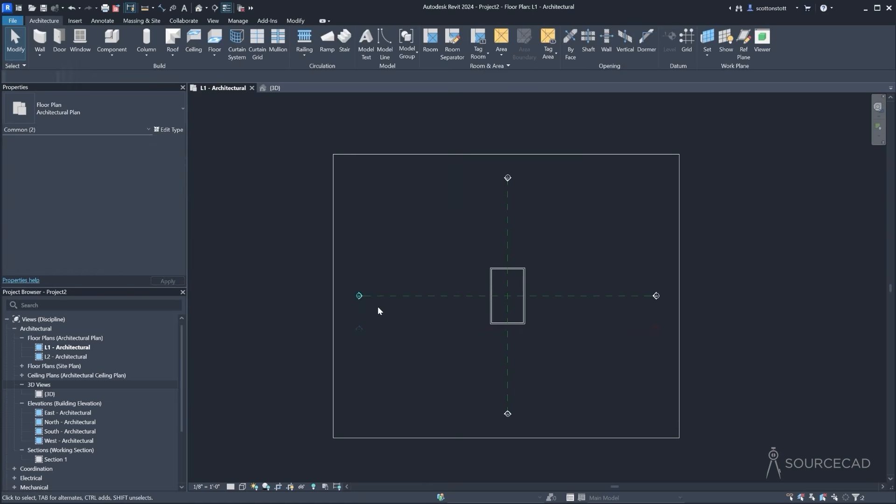
# Try moving the west elevation marker freely toward the walls and undo the move
pyautogui.moveTo(454, 297)
pyautogui.mouseDown()
pyautogui.moveTo(471, 300)
pyautogui.moveTo(390, 290)
pyautogui.moveTo(381, 278)
pyautogui.moveTo(416, 294)
pyautogui.mouseUp()
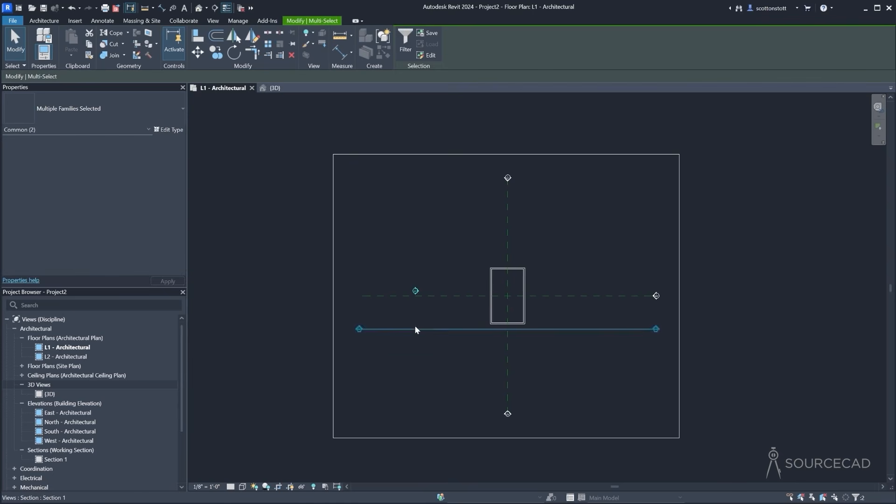
pyautogui.click(71, 8)
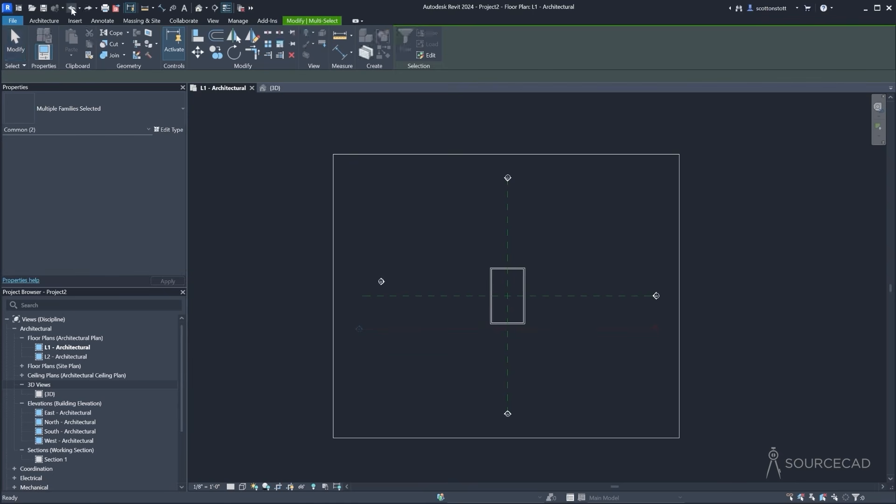
pyautogui.click(71, 8)
# Select the complete west elevation marker and nudge it east along the reference plane until it sits close to the west wall
pyautogui.moveTo(344, 268); pyautogui.dragTo(384, 309)
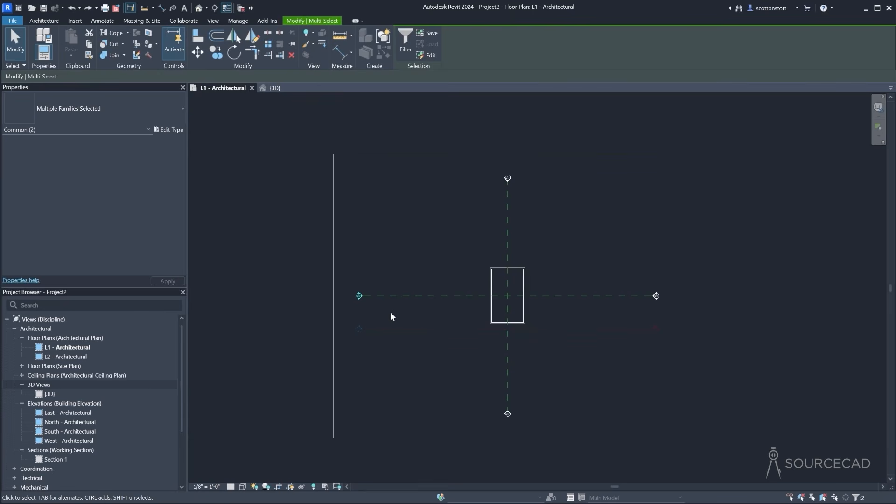
pyautogui.press('Right')
pyautogui.hotkey('shift', 'Right')
pyautogui.hotkey('shift', 'Right')
pyautogui.hotkey('shift', 'Right')
pyautogui.hotkey('shift', 'Up')
pyautogui.hotkey('shift', 'Left')
pyautogui.hotkey('shift', 'Down')
pyautogui.hotkey('shift', 'Right')
# Select the complete north elevation marker and nudge it south until it sits close to the north wall
pyautogui.moveTo(481, 165); pyautogui.dragTo(531, 191)
pyautogui.hotkey('shift', 'Down')
pyautogui.hotkey('shift', 'Down')
pyautogui.hotkey('shift', 'Down')
# Select the complete east elevation marker and nudge it west until it sits close to the east wall
pyautogui.moveTo(623, 272); pyautogui.dragTo(665, 311)
pyautogui.hotkey('shift', 'Left')
pyautogui.hotkey('shift', 'Left')
pyautogui.hotkey('shift', 'Left')
pyautogui.hotkey('shift', 'Left')
pyautogui.hotkey('shift', 'Left')
# Select the complete south elevation marker and nudge it north until it sits close to the south wall
pyautogui.moveTo(481, 394); pyautogui.dragTo(527, 420)
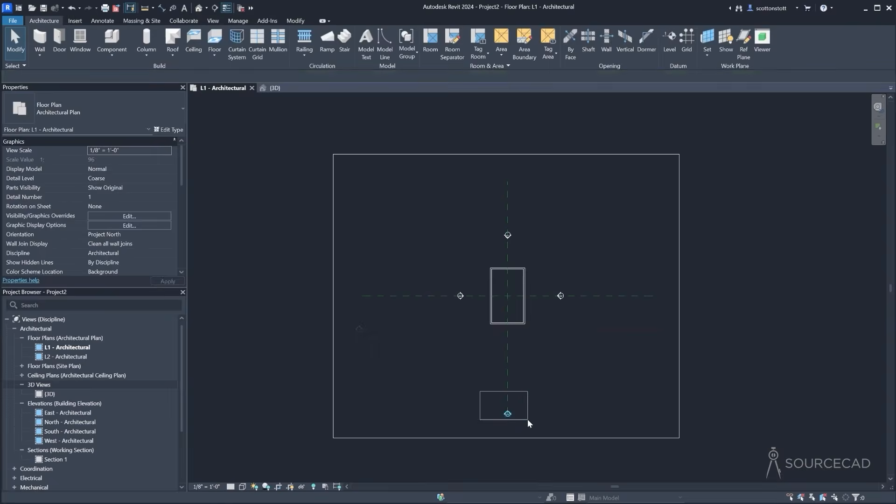
pyautogui.hotkey('shift', 'Up')
pyautogui.hotkey('shift', 'Up')
pyautogui.hotkey('shift', 'Up')
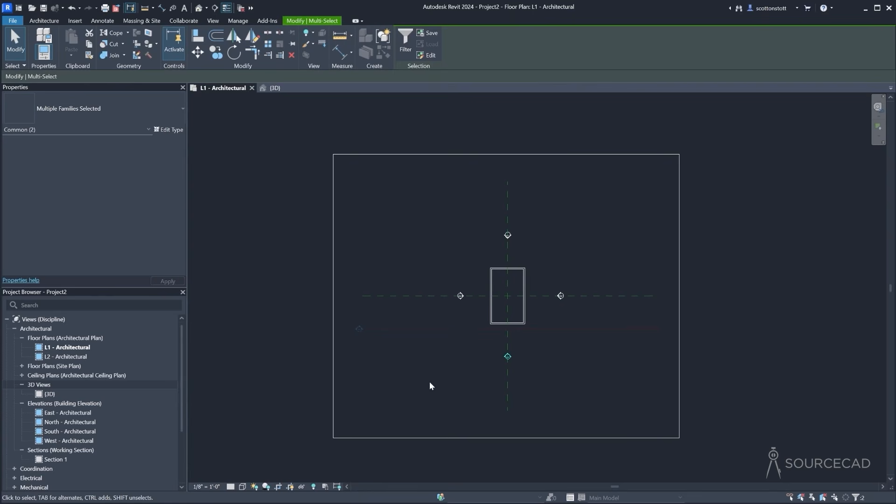
# Shorten both ends of the Section 1 line to line up with the west and east elevation markers
pyautogui.click(372, 330)
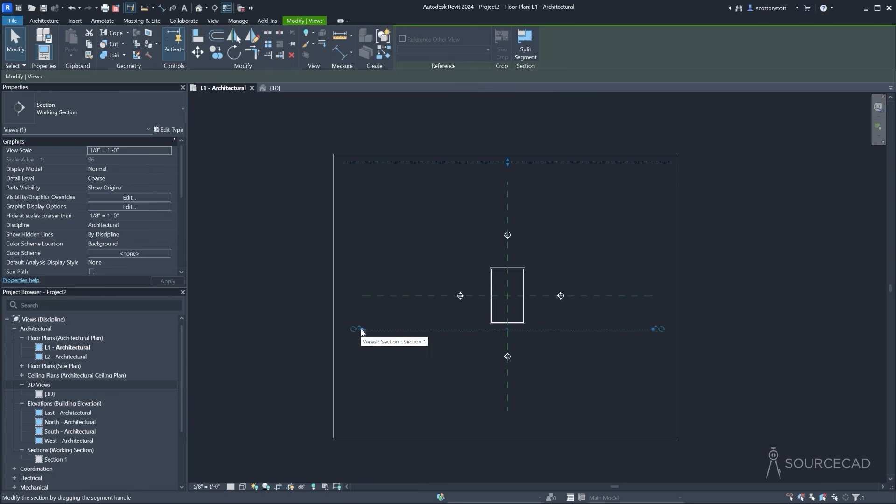
pyautogui.moveTo(362, 329); pyautogui.dragTo(462, 332)
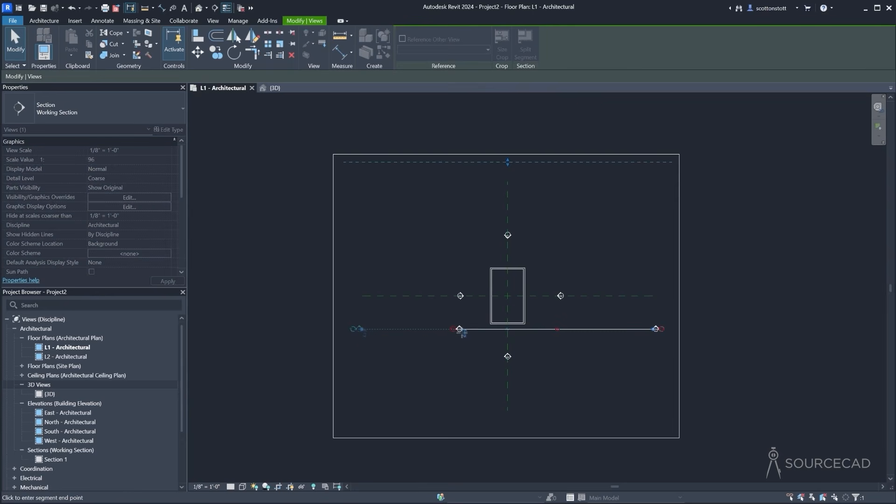
pyautogui.moveTo(656, 330); pyautogui.dragTo(559, 337)
pyautogui.click(583, 377)
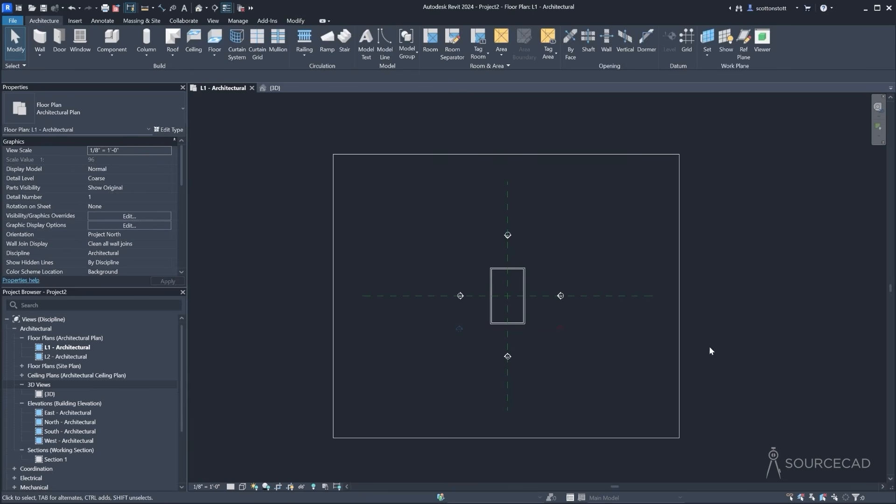
# Shrink the crop region on all four sides to just outside the elevation markers and hide it
pyautogui.click(679, 330)
pyautogui.moveTo(680, 303); pyautogui.dragTo(568, 308)
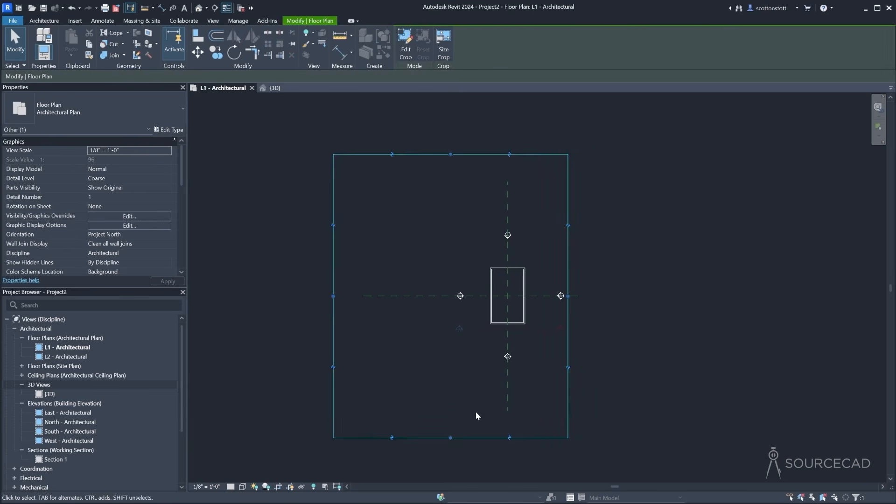
pyautogui.moveTo(450, 438); pyautogui.dragTo(450, 364)
pyautogui.moveTo(334, 260); pyautogui.dragTo(447, 259)
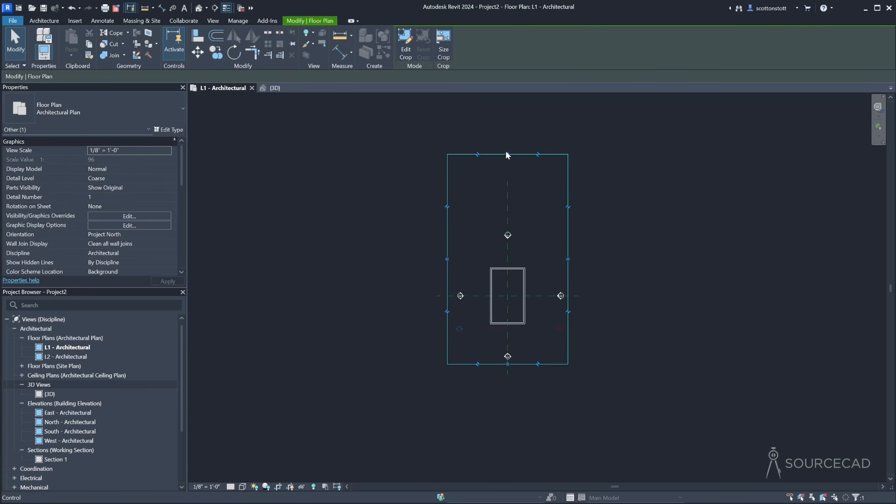
pyautogui.moveTo(507, 154); pyautogui.dragTo(507, 226)
pyautogui.scroll(2, 510, 303)
pyautogui.scroll(1, 510, 304)
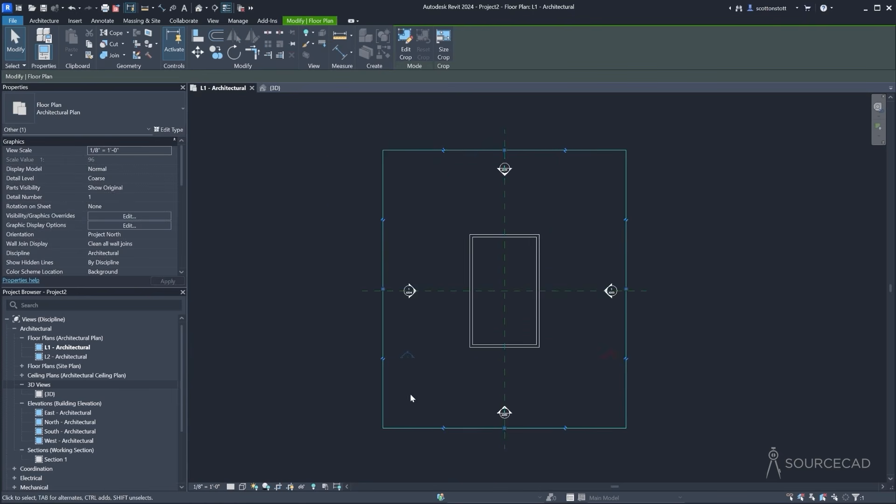
pyautogui.click(290, 488)
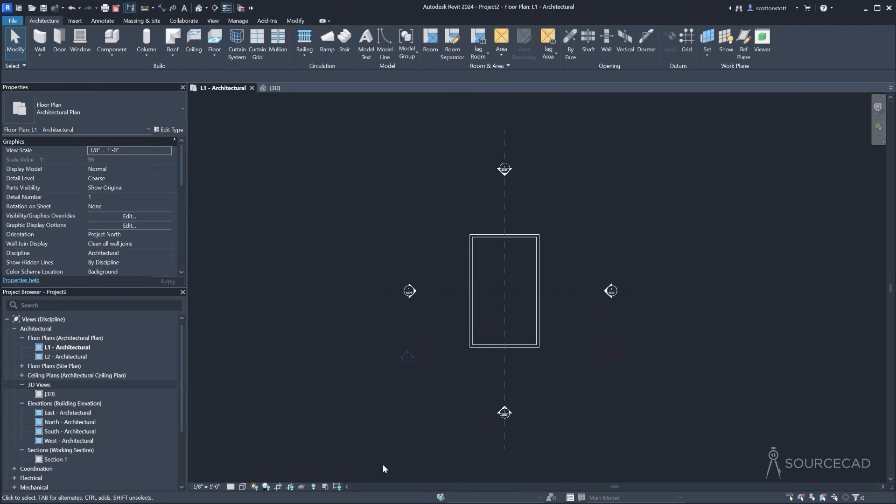
# Return to the 3D view and pull the L1 level's extents in closer around the walls
pyautogui.click(282, 88)
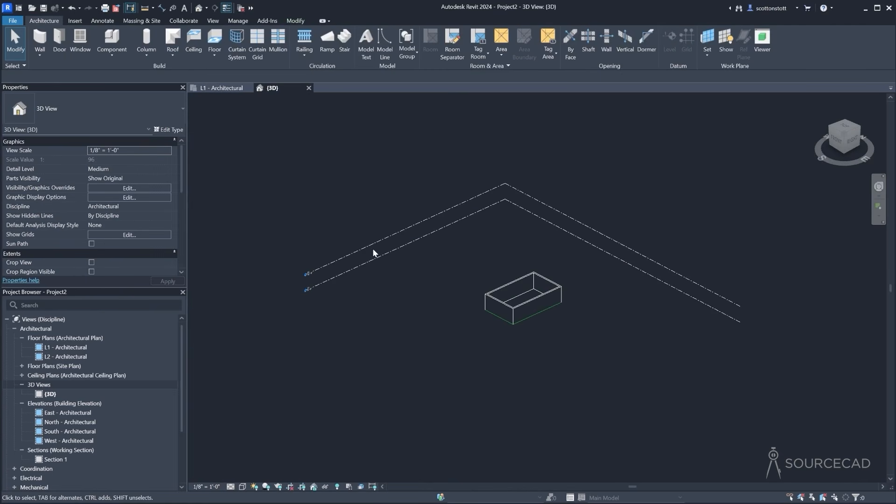
pyautogui.click(327, 283)
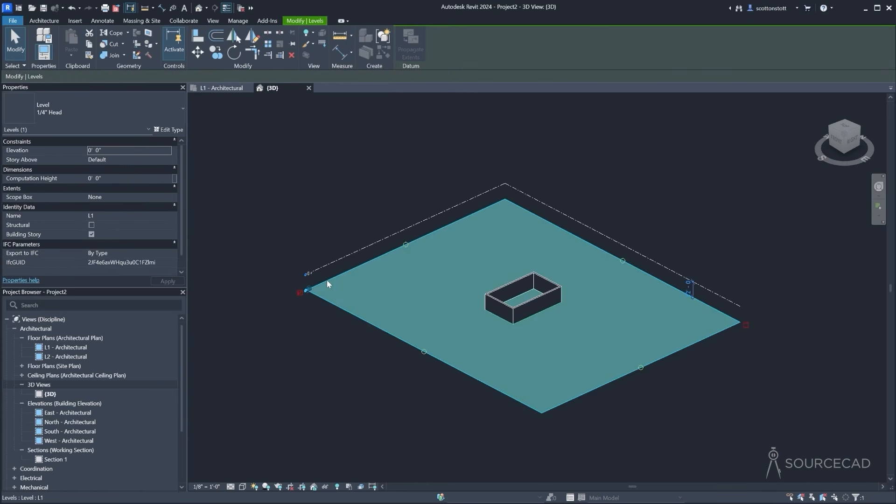
pyautogui.moveTo(406, 246); pyautogui.dragTo(567, 336)
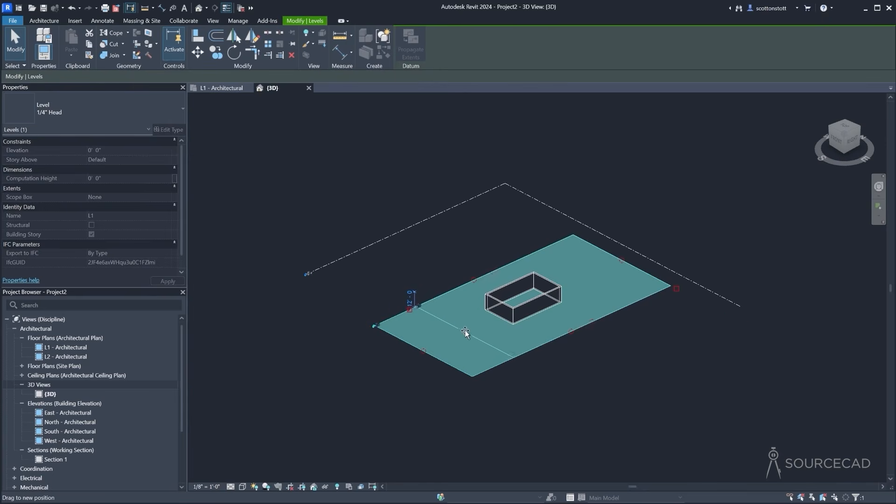
pyautogui.moveTo(424, 350); pyautogui.dragTo(469, 331)
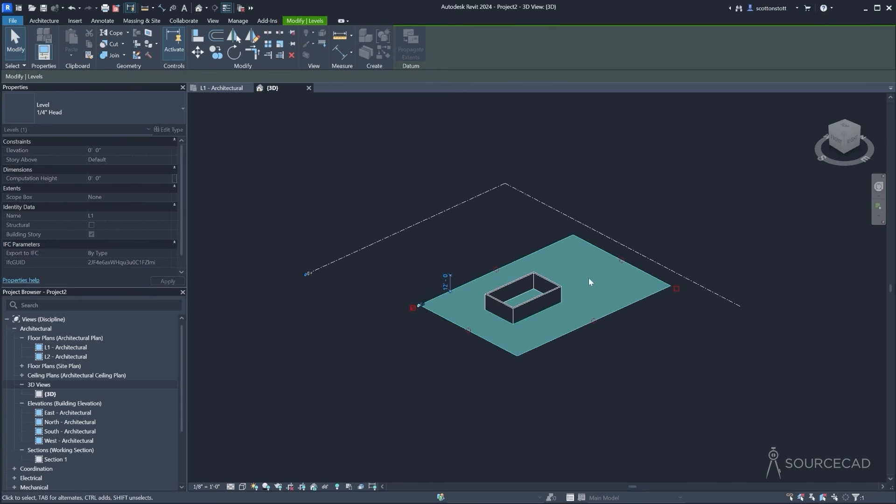
# Pull the L2 level's extents in on all four sides to roughly match L1 and deselect it
pyautogui.click(325, 264)
pyautogui.moveTo(405, 228); pyautogui.dragTo(474, 255)
pyautogui.moveTo(458, 352); pyautogui.dragTo(502, 332)
pyautogui.moveTo(687, 333); pyautogui.dragTo(608, 309)
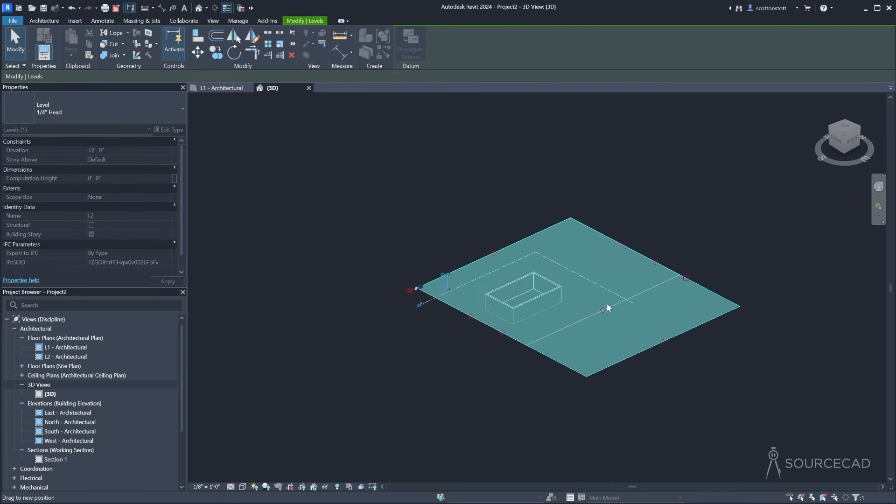
pyautogui.moveTo(620, 244); pyautogui.dragTo(586, 266)
pyautogui.click(393, 424)
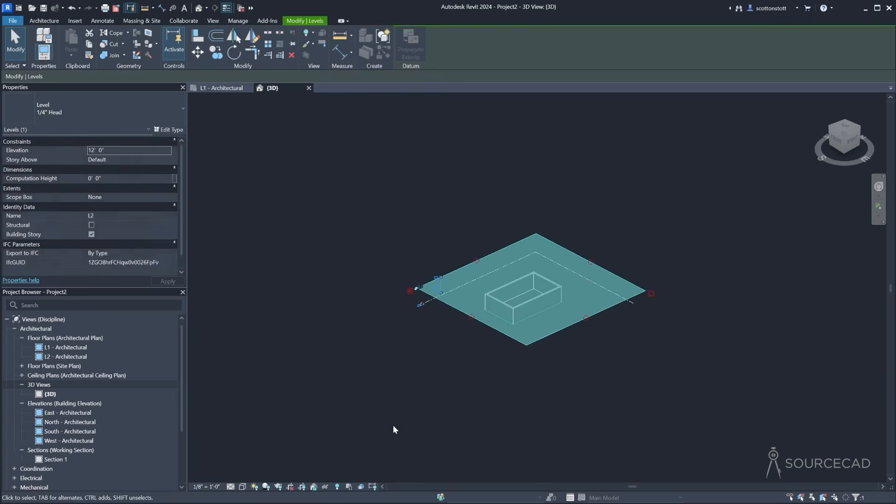
# Open the East elevation, pull L2's head end past L1's, and bring it back into alignment with the L1 head
pyautogui.doubleClick(55, 414)
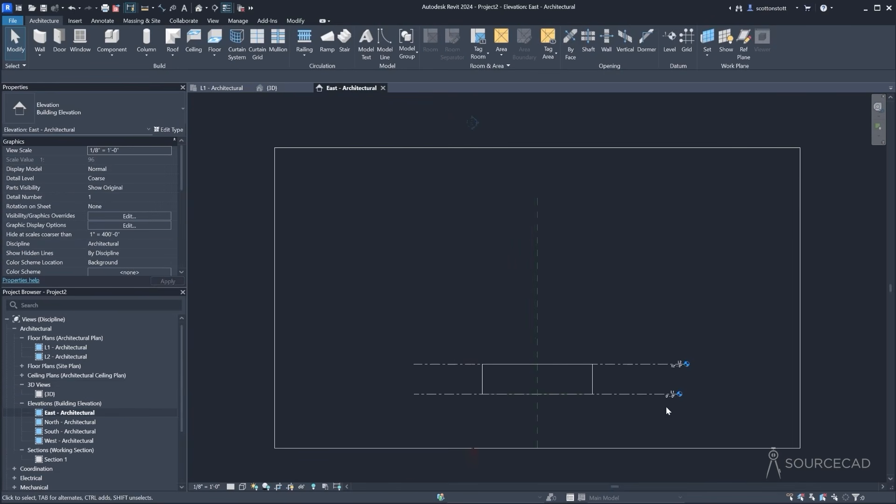
pyautogui.click(696, 333)
pyautogui.moveTo(694, 333); pyautogui.dragTo(732, 333)
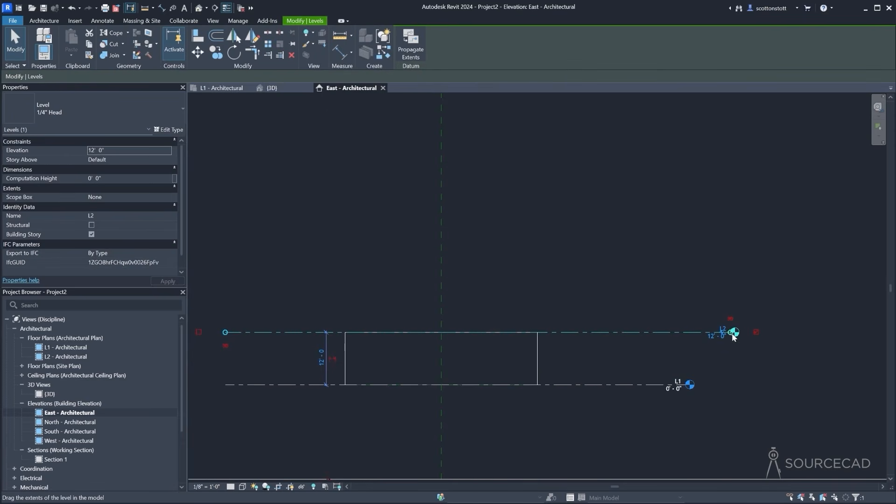
pyautogui.moveTo(734, 333); pyautogui.dragTo(689, 332)
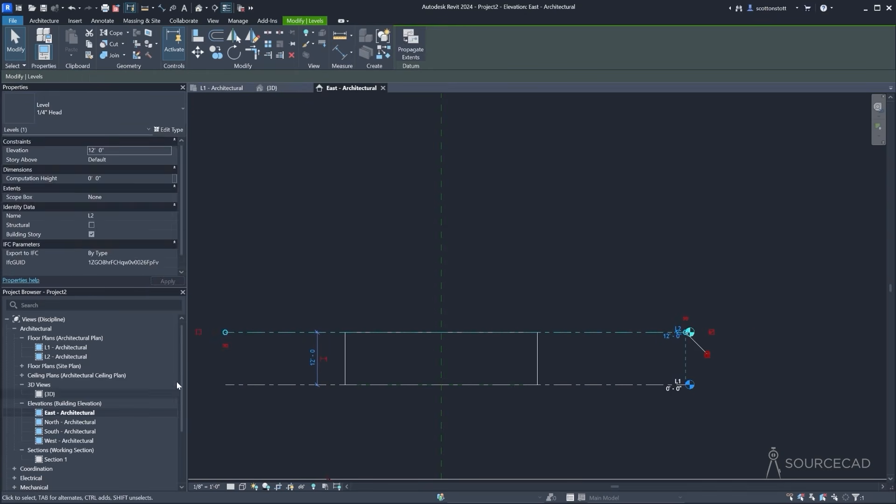
# Shorten the tail ends of L2 and L1 to matching positions and pull their aligned head ends in closer to the walls
pyautogui.moveTo(224, 332); pyautogui.dragTo(262, 333)
pyautogui.click(227, 385)
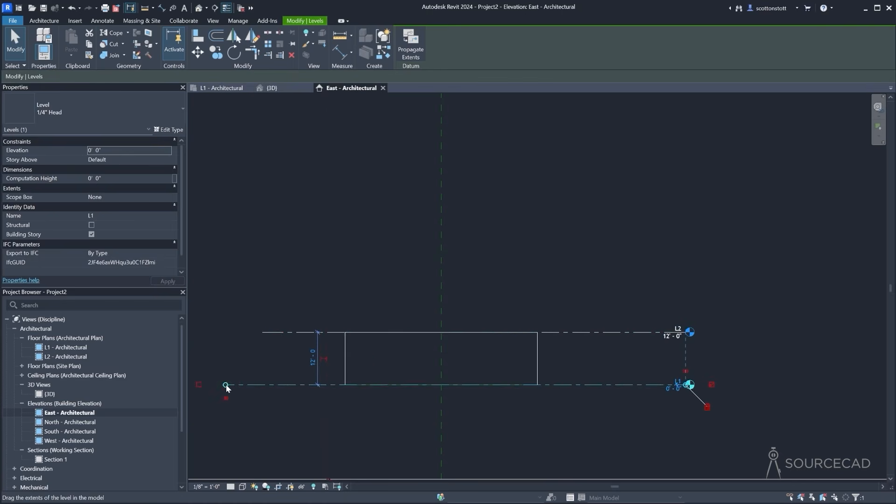
pyautogui.moveTo(225, 385); pyautogui.dragTo(262, 385)
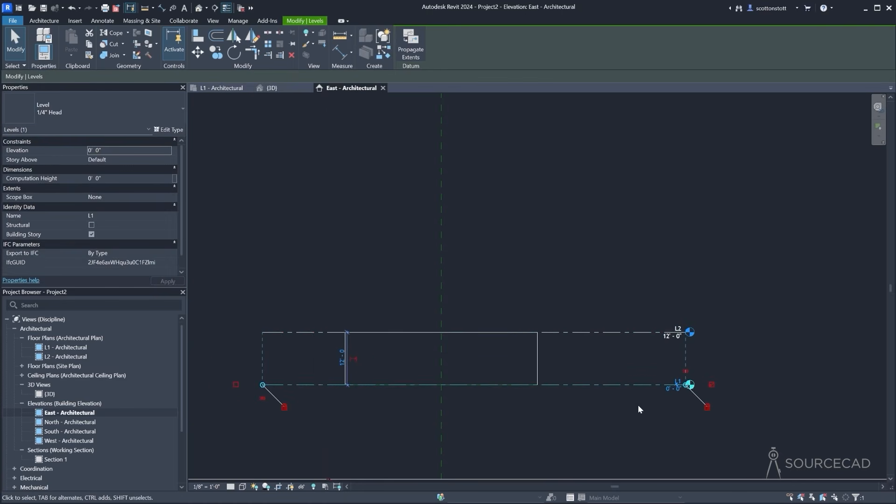
pyautogui.moveTo(687, 385); pyautogui.dragTo(615, 385)
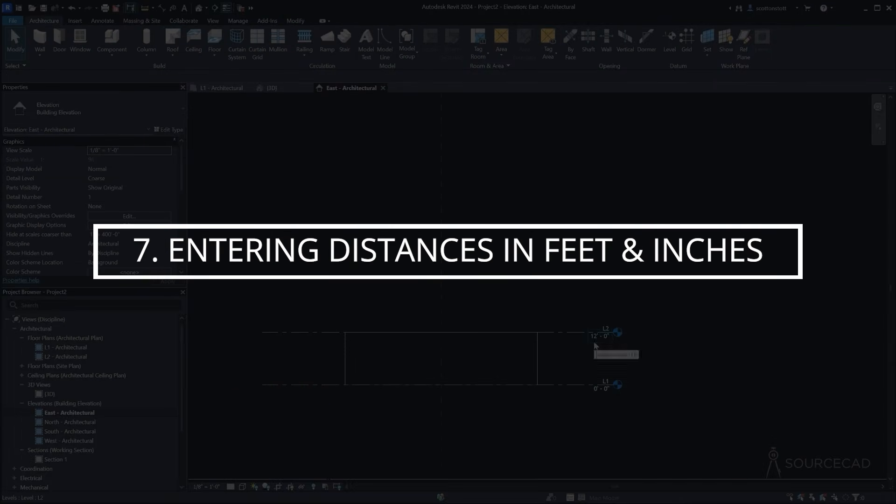
# Set the L2 level's elevation to 10'
pyautogui.scroll(4, 589, 339)
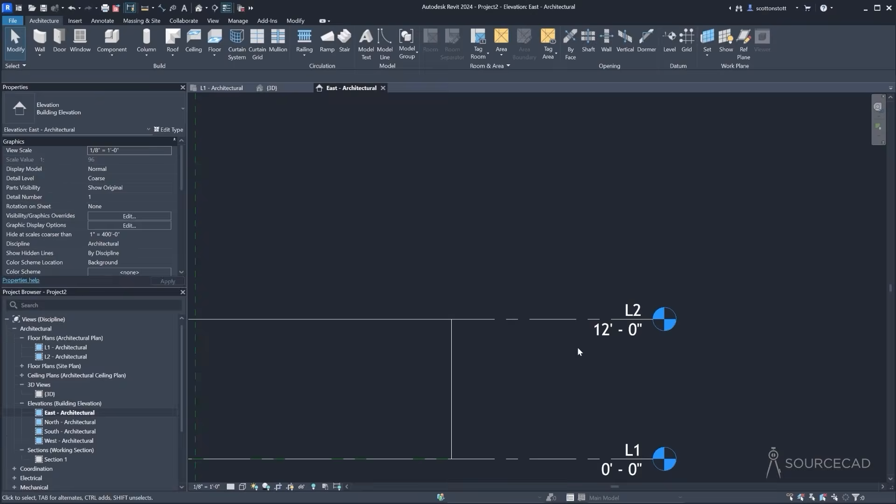
pyautogui.click(602, 338)
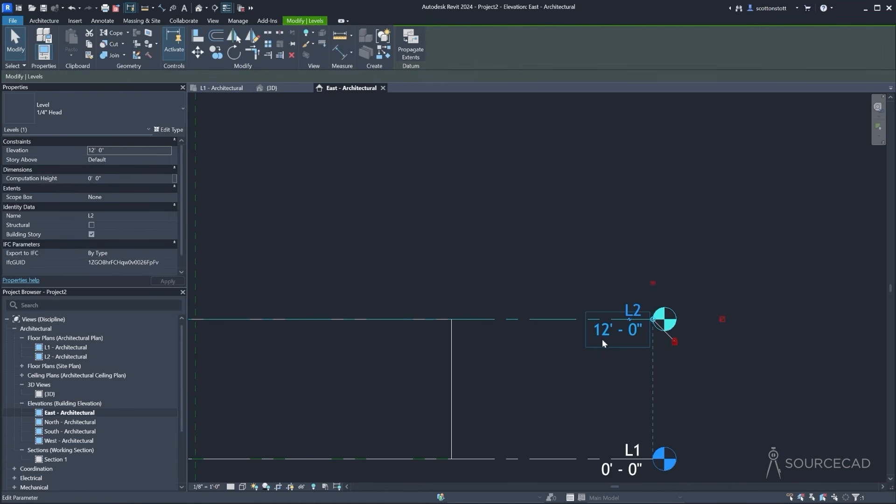
pyautogui.click(602, 337)
pyautogui.write('10')
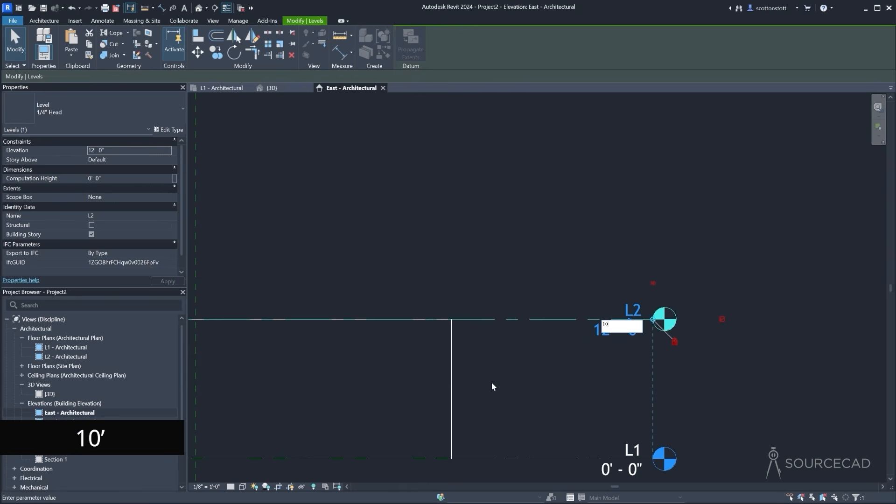
pyautogui.press('Return')
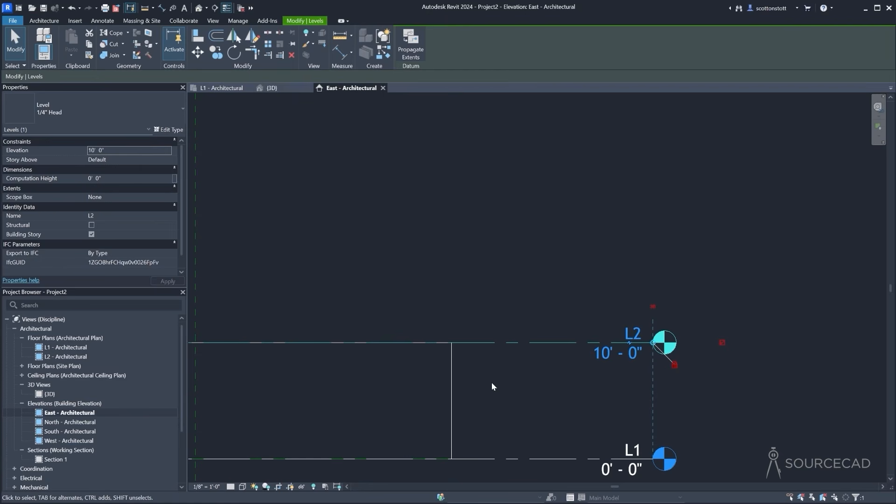
# Set the L2 level's elevation to 16'
pyautogui.moveTo(499, 383); pyautogui.dragTo(596, 332, button='middle')
pyautogui.scroll(-1, 591, 329)
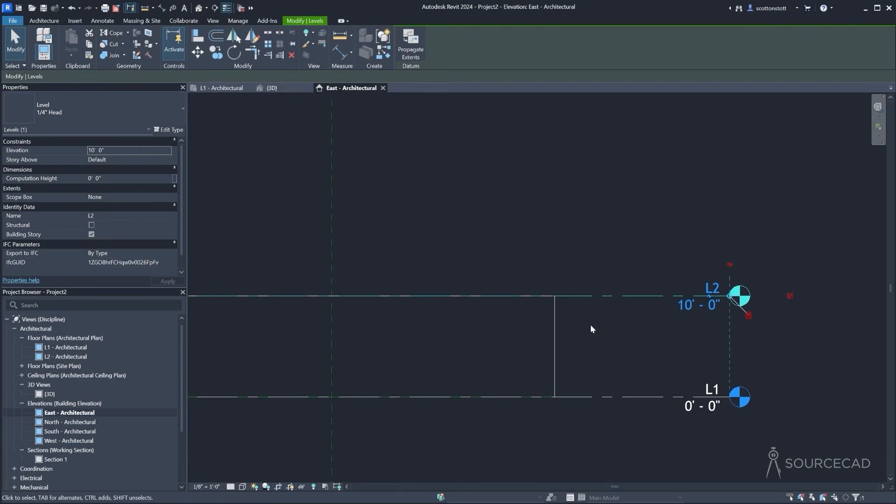
pyautogui.scroll(-3, 597, 321)
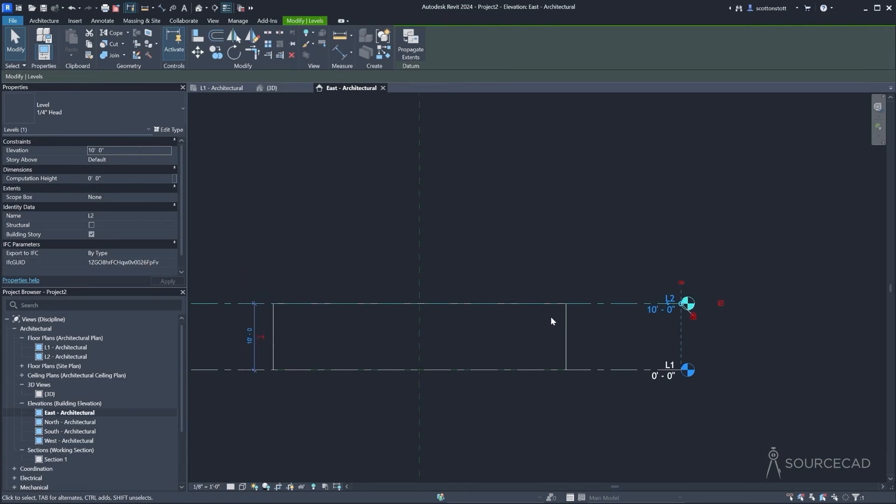
pyautogui.click(728, 309)
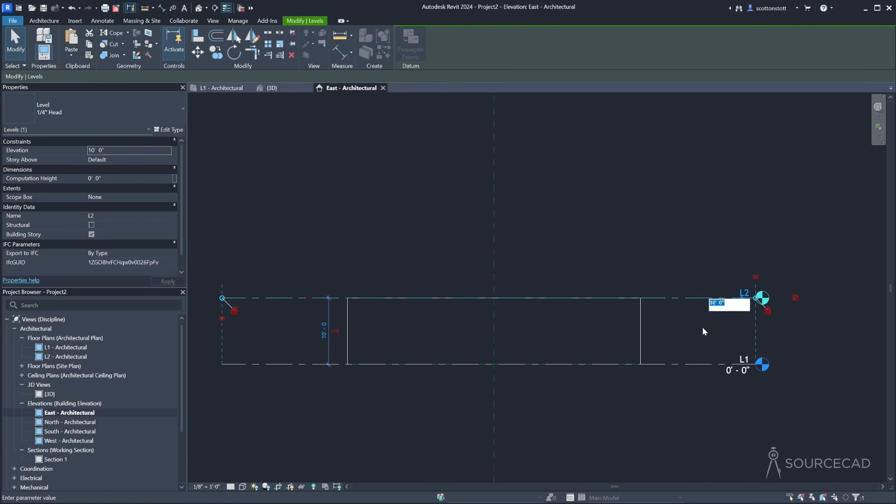
pyautogui.write('16')
pyautogui.press('Return')
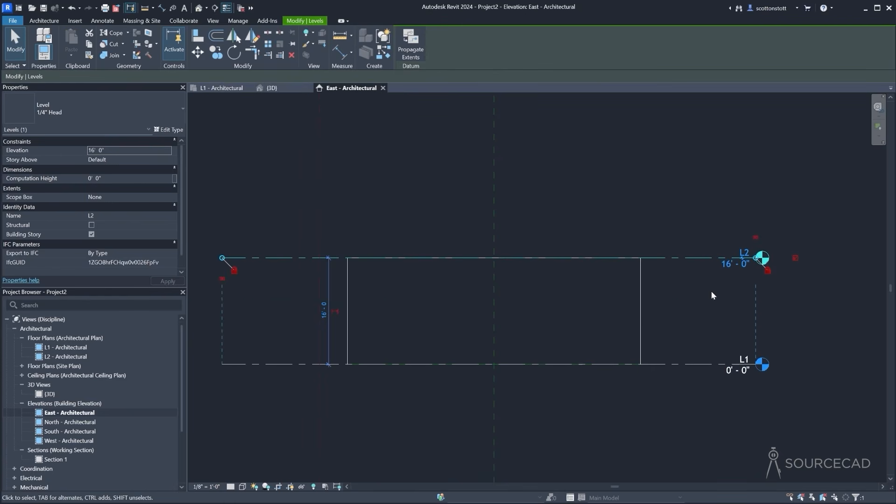
# Check a wall's top constraint, return the L2 level's elevation to 10', and deselect it
pyautogui.click(640, 310)
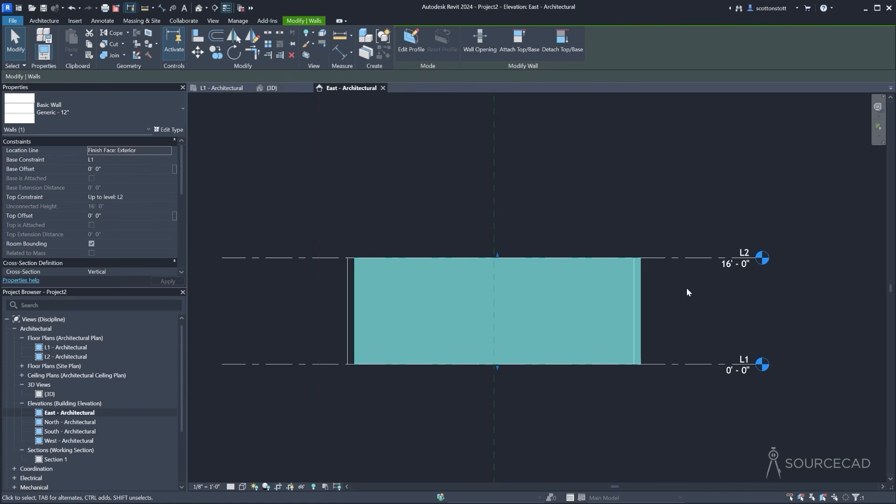
pyautogui.doubleClick(729, 269)
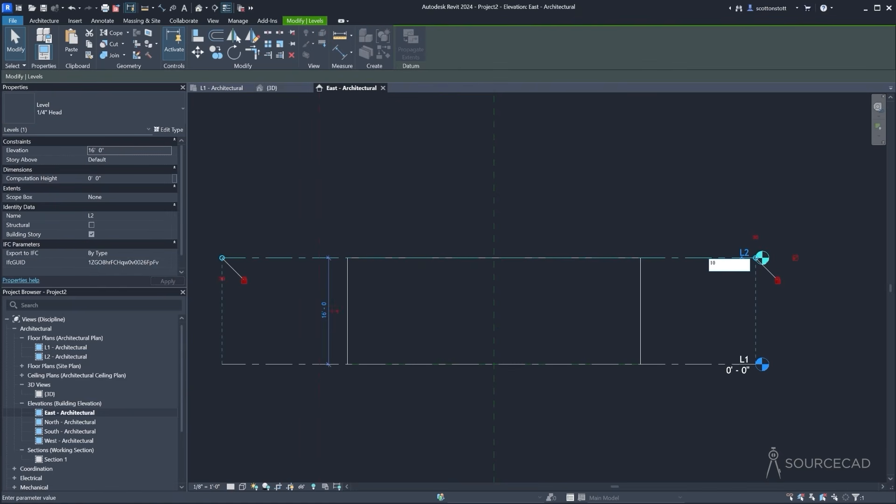
pyautogui.press('Return')
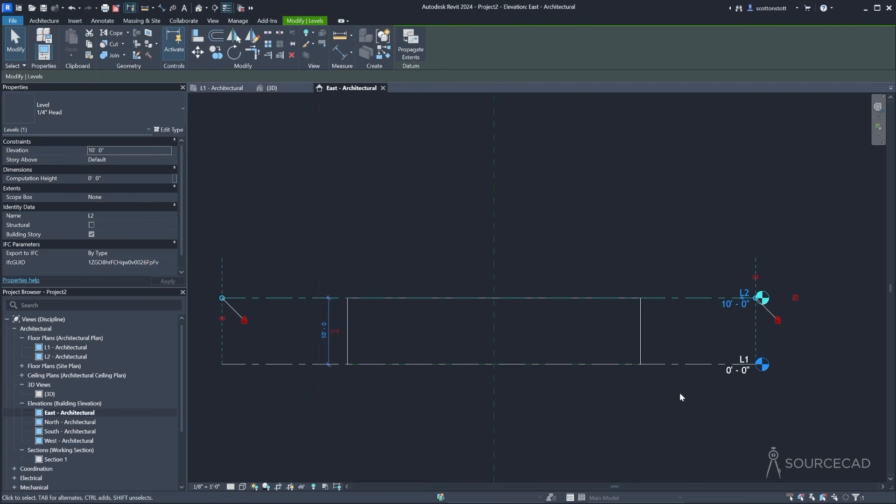
pyautogui.click(638, 398)
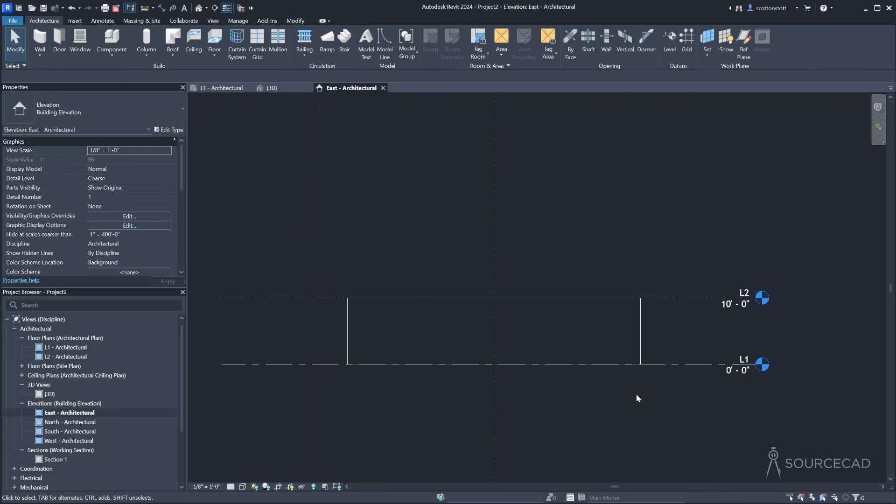
# Switch to the 3D view, select the whole chain of exterior walls, and open their type properties with the preview hidden
pyautogui.click(283, 91)
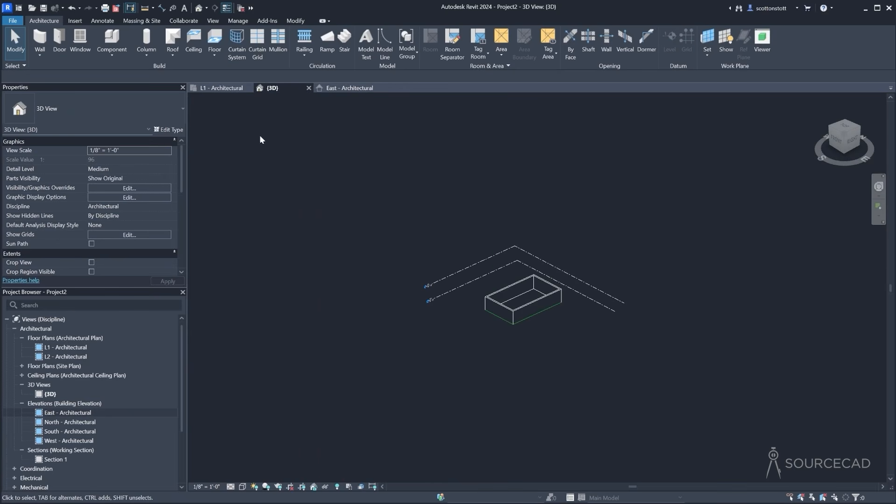
pyautogui.scroll(3, 480, 289)
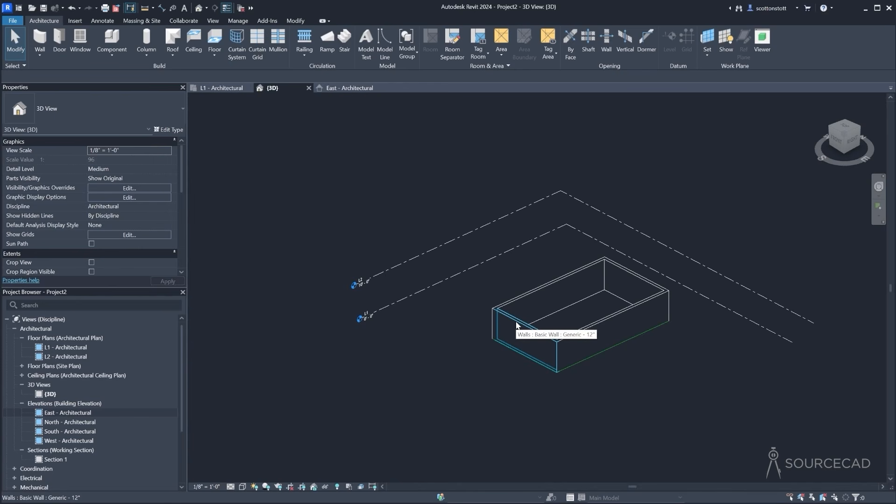
pyautogui.press('Tab')
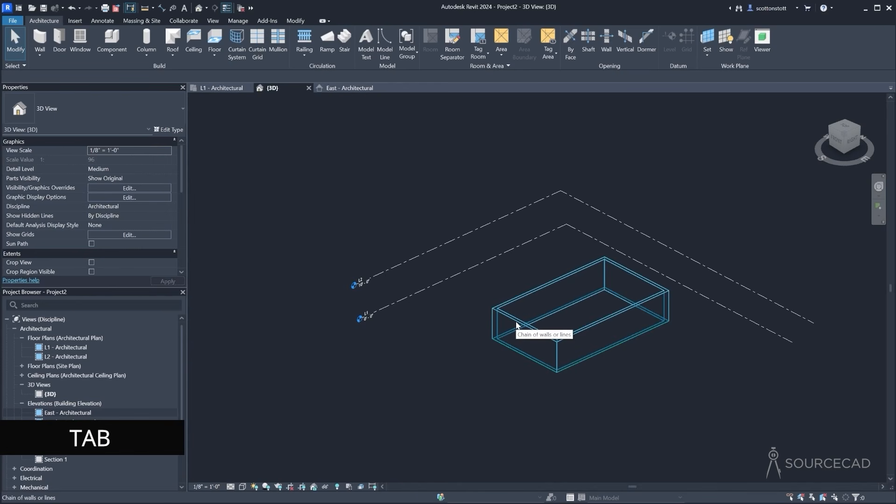
pyautogui.click(517, 325)
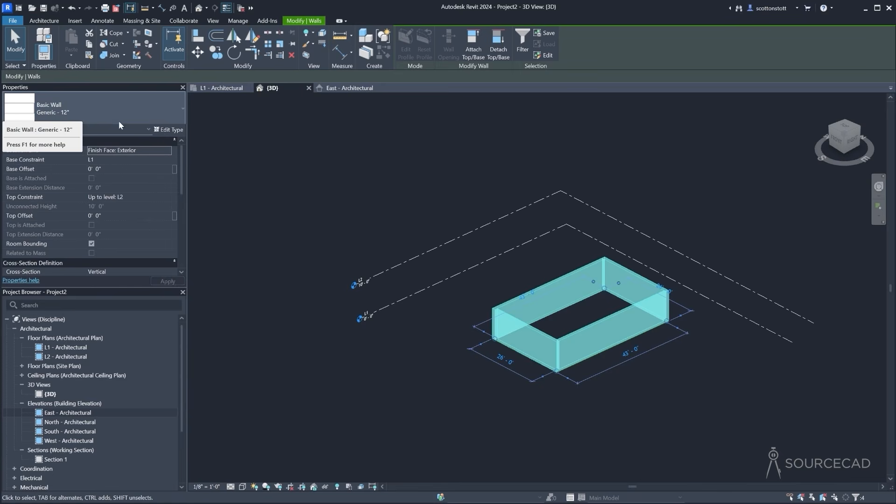
pyautogui.click(172, 130)
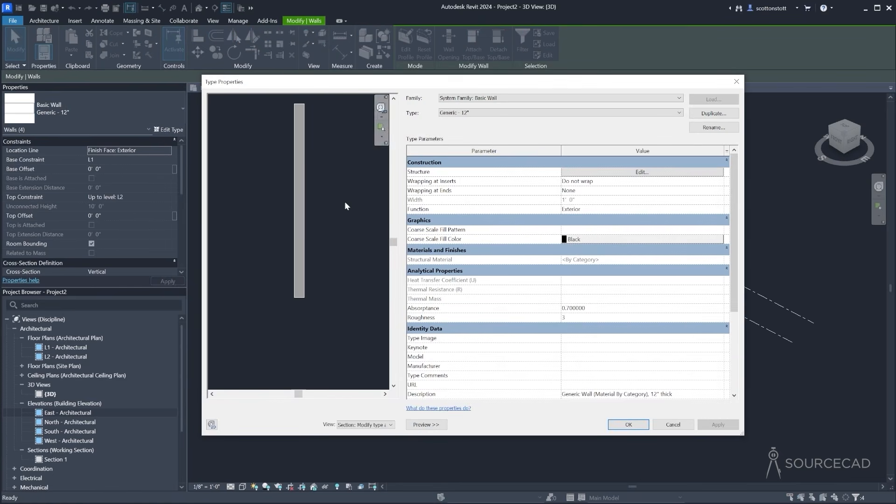
pyautogui.click(430, 428)
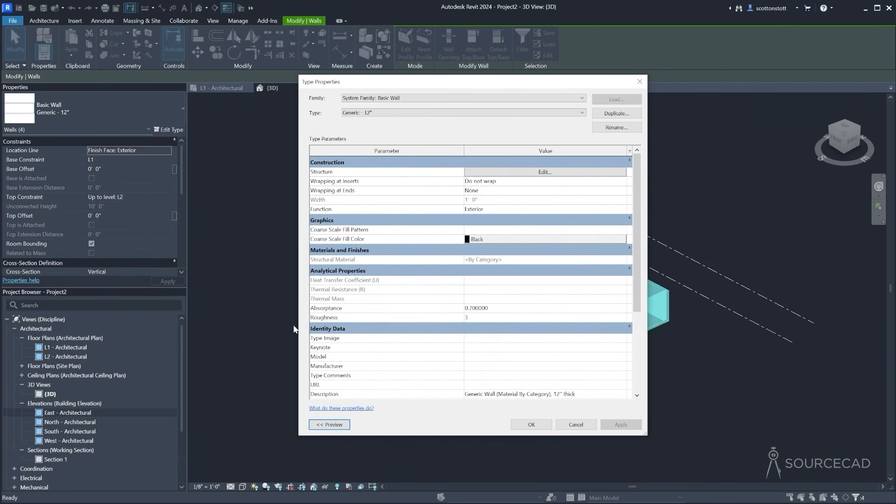
# Duplicate the Generic - 12" wall type as "SourceCAD - Exterior Wall" and check the list of wall types
pyautogui.click(380, 113)
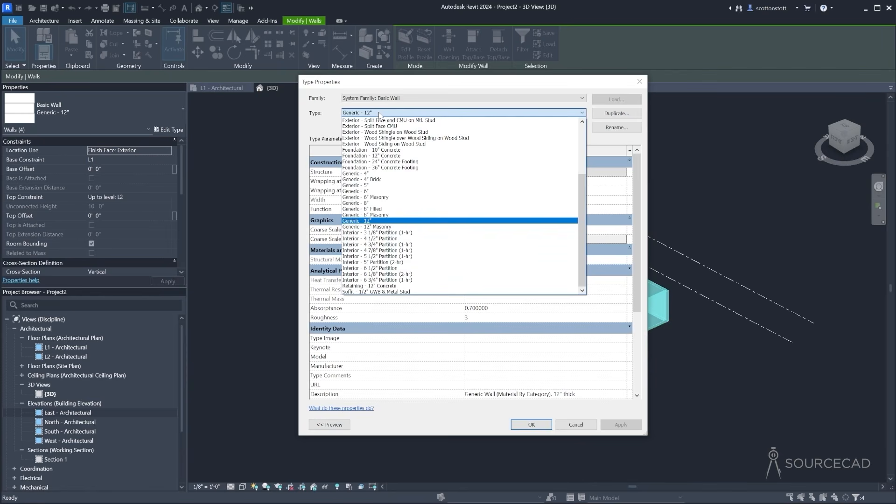
pyautogui.moveTo(584, 203)
pyautogui.mouseDown()
pyautogui.moveTo(584, 148)
pyautogui.moveTo(577, 214)
pyautogui.mouseUp()
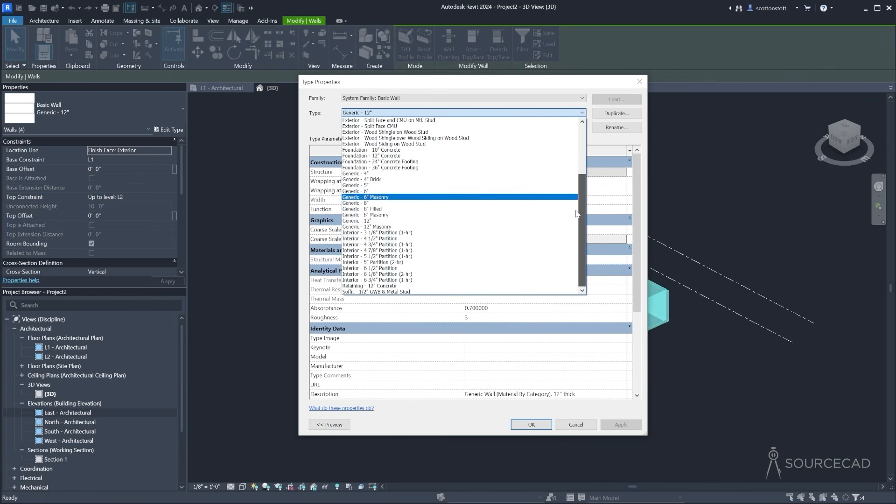
pyautogui.click(319, 122)
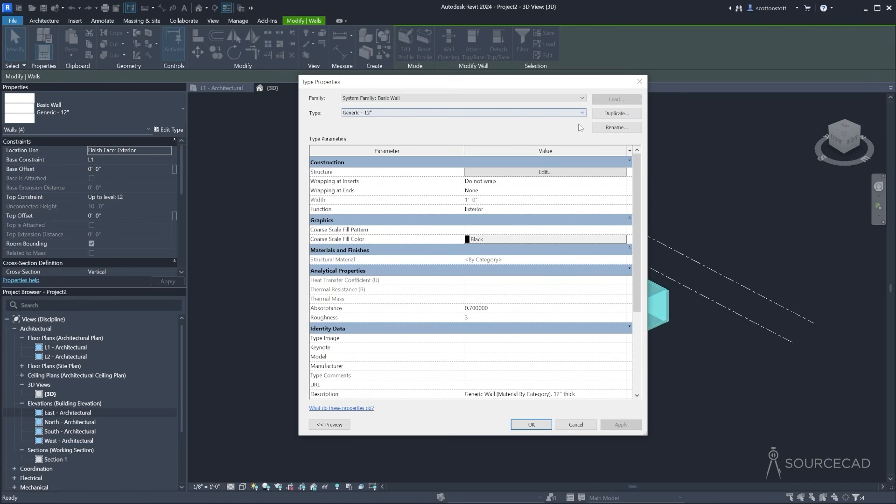
pyautogui.click(617, 114)
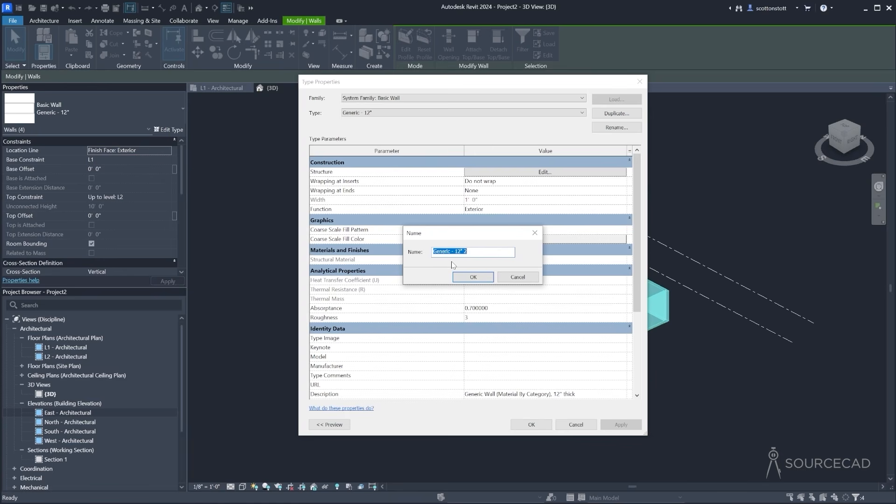
pyautogui.write('Project - Exterior Wall')
pyautogui.doubleClick(441, 251)
pyautogui.write('SourceCAD')
pyautogui.click(473, 277)
pyautogui.click(364, 114)
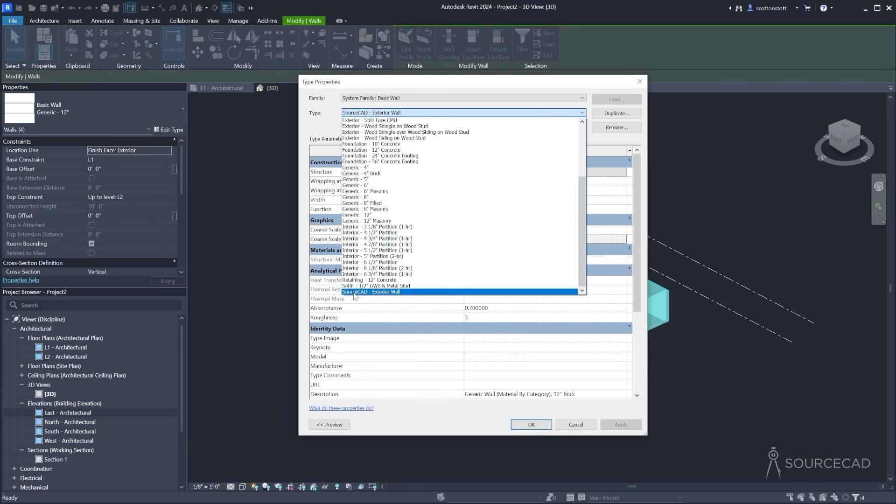
pyautogui.click(324, 123)
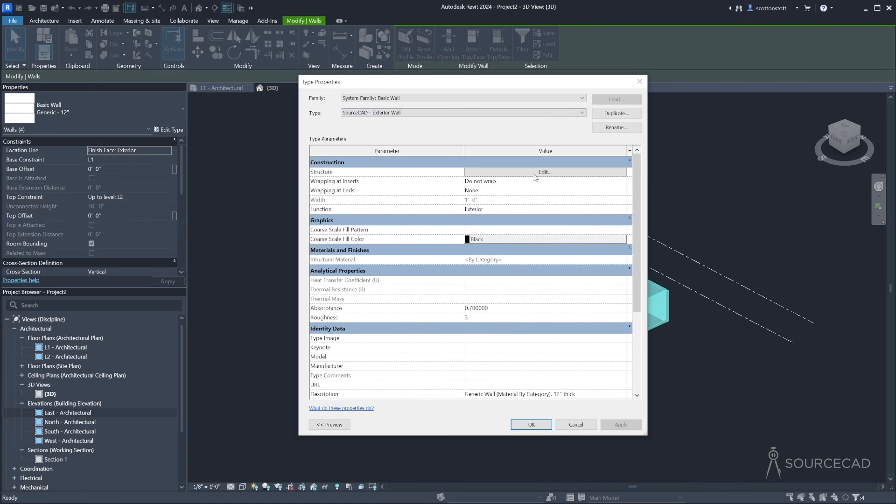
# Open the new wall type's structure for editing and examine its structure layer and the core boundaries on either side
pyautogui.click(534, 173)
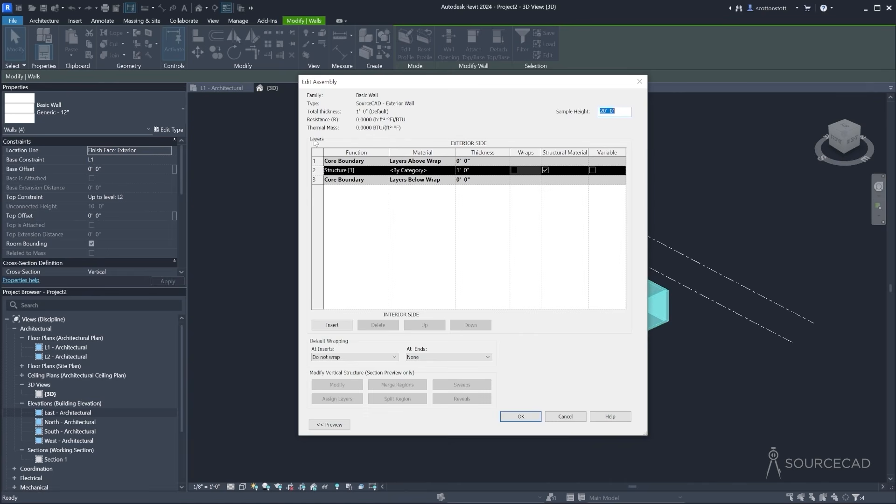
pyautogui.click(315, 161)
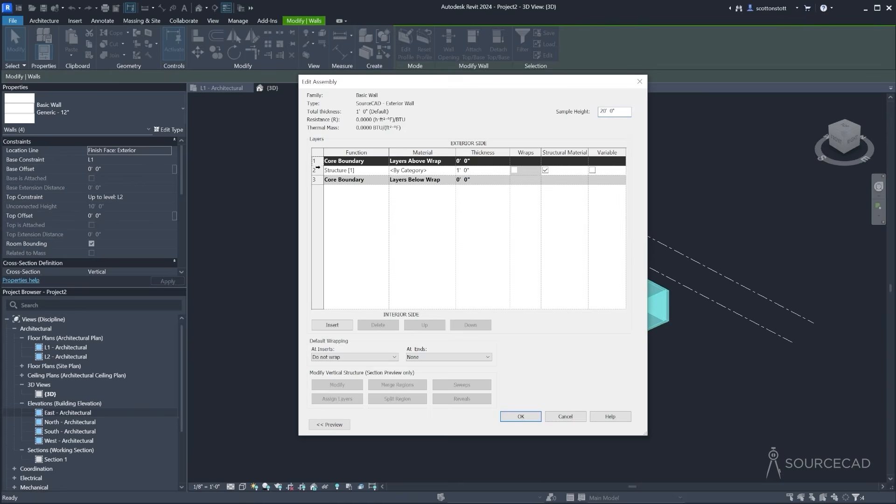
pyautogui.click(316, 170)
pyautogui.click(315, 179)
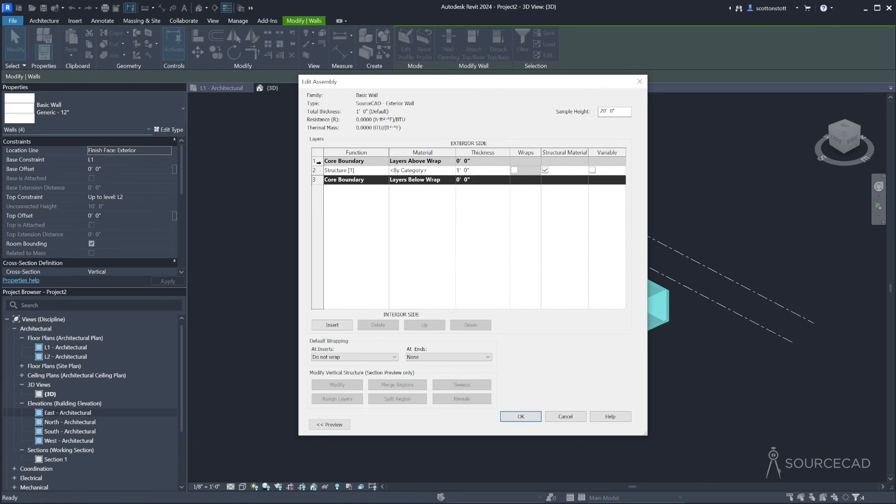
pyautogui.click(316, 161)
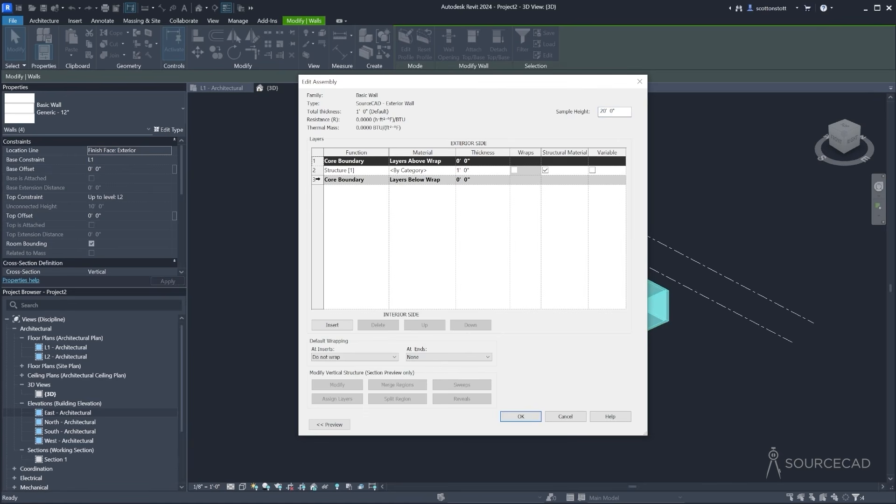
pyautogui.click(317, 180)
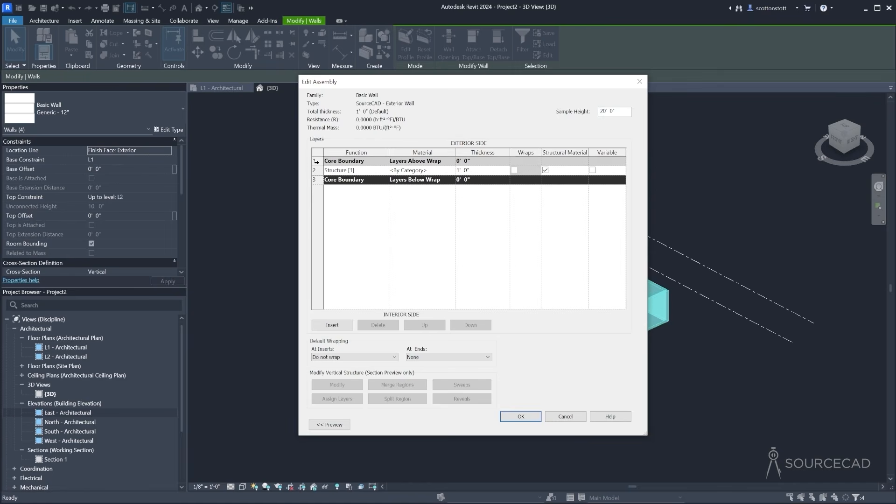
# Select the structure layer and show the assembly preview, viewing it in floor plan before returning it to section
pyautogui.click(316, 161)
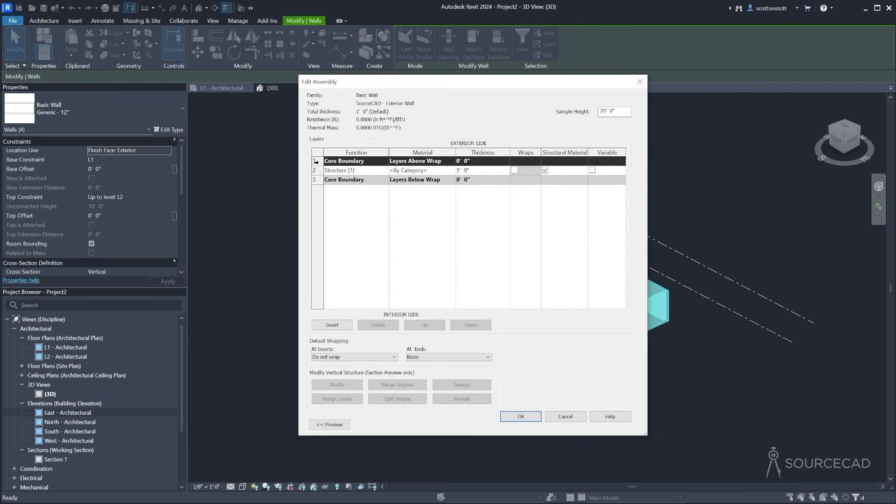
pyautogui.click(316, 171)
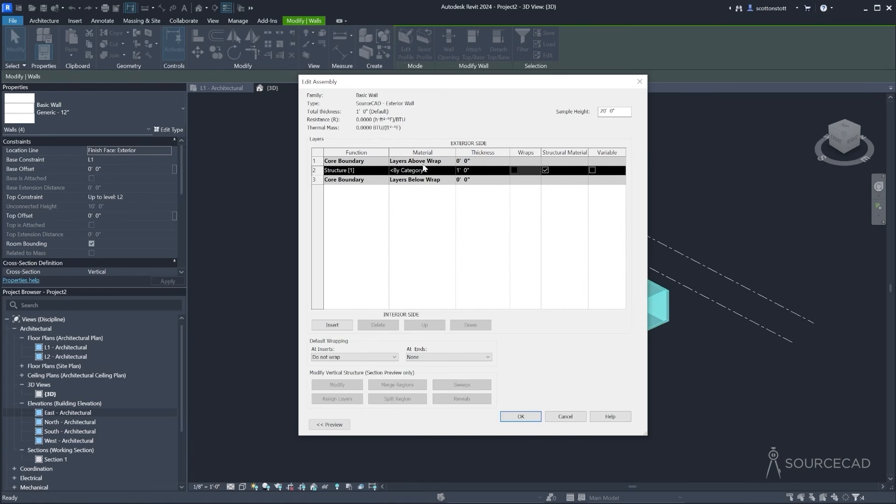
pyautogui.click(331, 424)
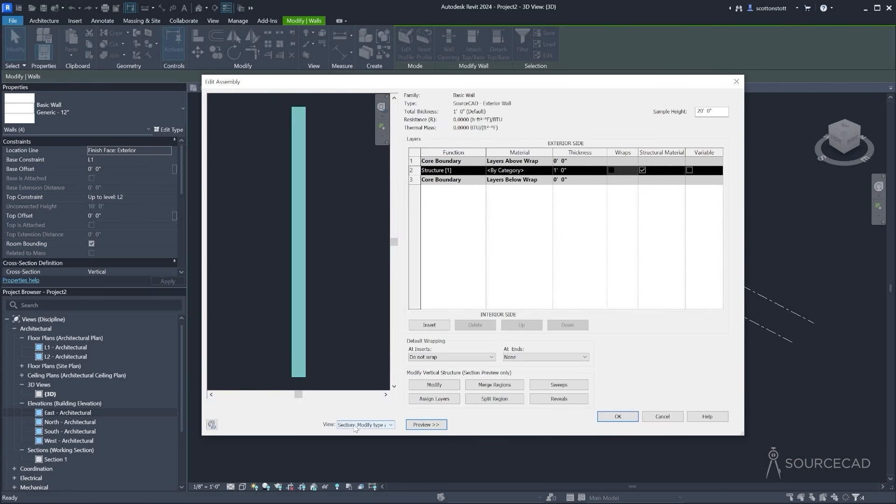
pyautogui.click(355, 426)
pyautogui.click(354, 433)
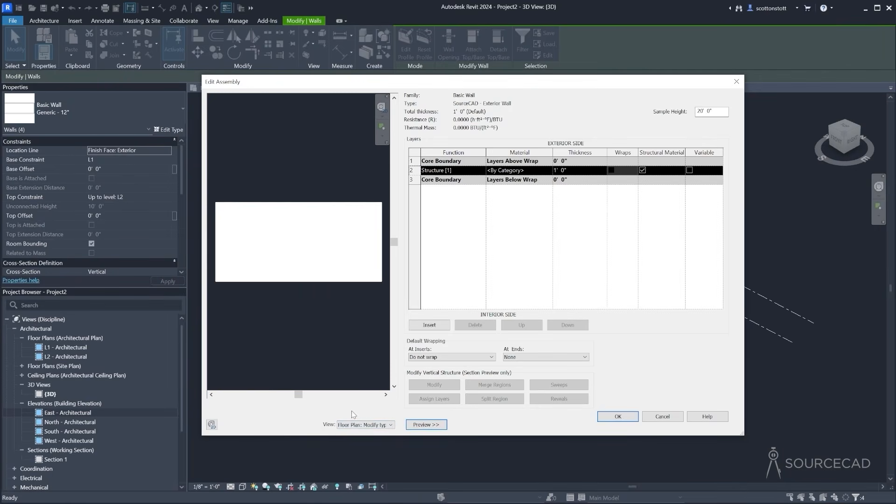
pyautogui.click(354, 425)
pyautogui.click(350, 438)
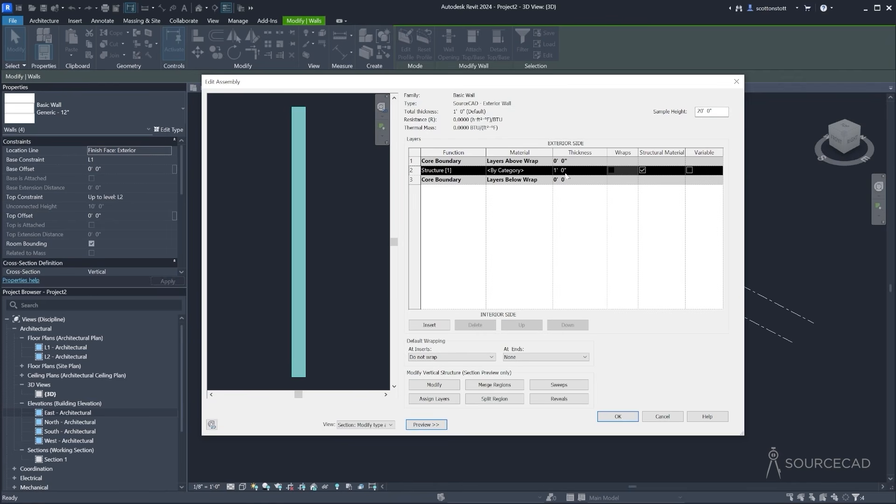
# Set the assembly's sample height to 4' and enlarge the wall section in the preview
pyautogui.doubleClick(710, 111)
pyautogui.moveTo(714, 111); pyautogui.dragTo(696, 111)
pyautogui.write("4'")
pyautogui.click(616, 109)
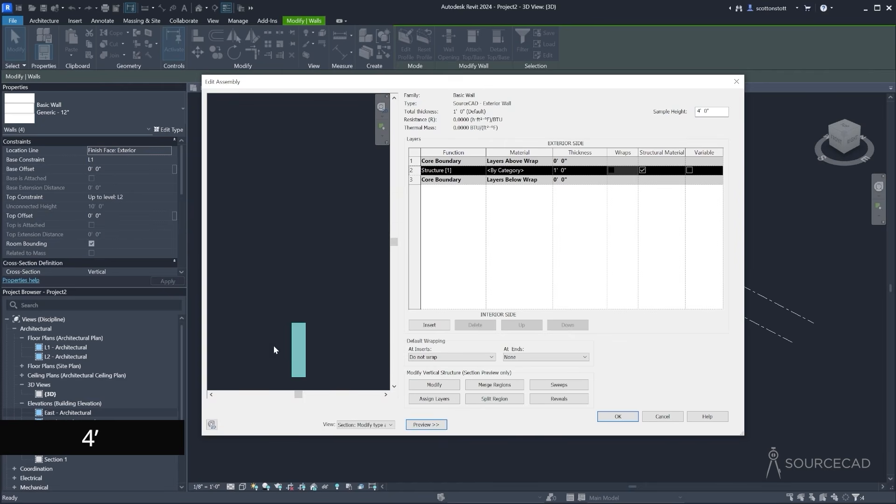
pyautogui.moveTo(295, 351); pyautogui.dragTo(292, 222, button='middle')
pyautogui.scroll(3, 298, 248)
pyautogui.scroll(2, 309, 250)
pyautogui.scroll(1, 300, 243)
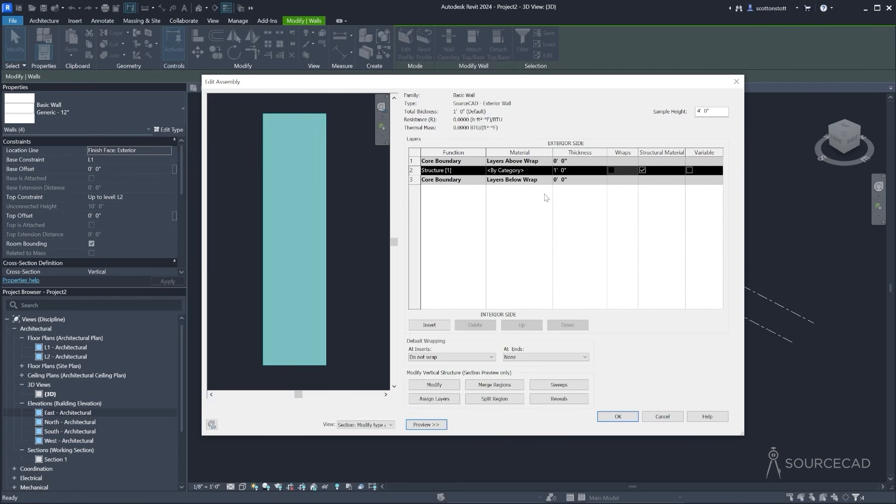
# Set the structure layer's thickness to 0' 5 1/2"
pyautogui.click(559, 171)
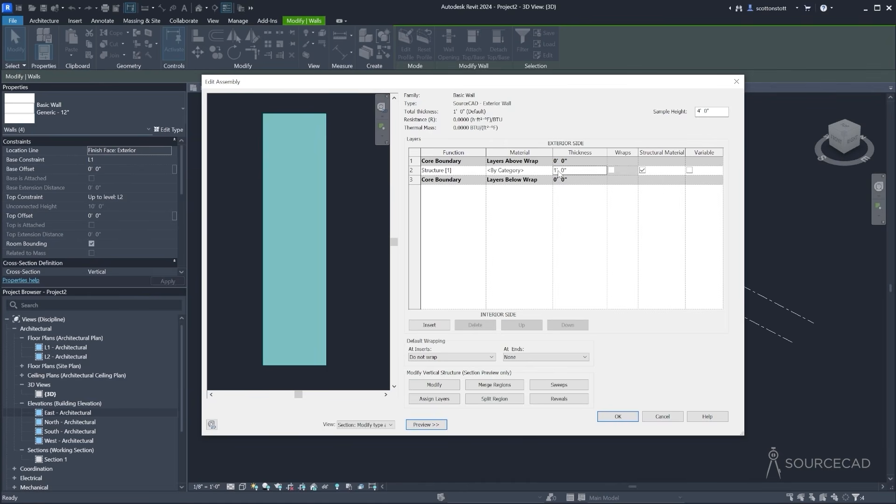
pyautogui.moveTo(568, 171); pyautogui.dragTo(500, 173)
pyautogui.write('0 5 1/2')
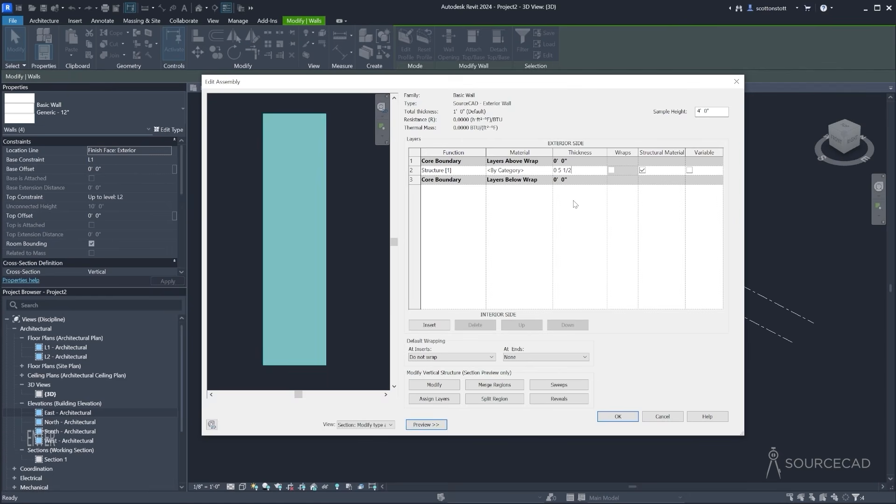
pyautogui.press('Return')
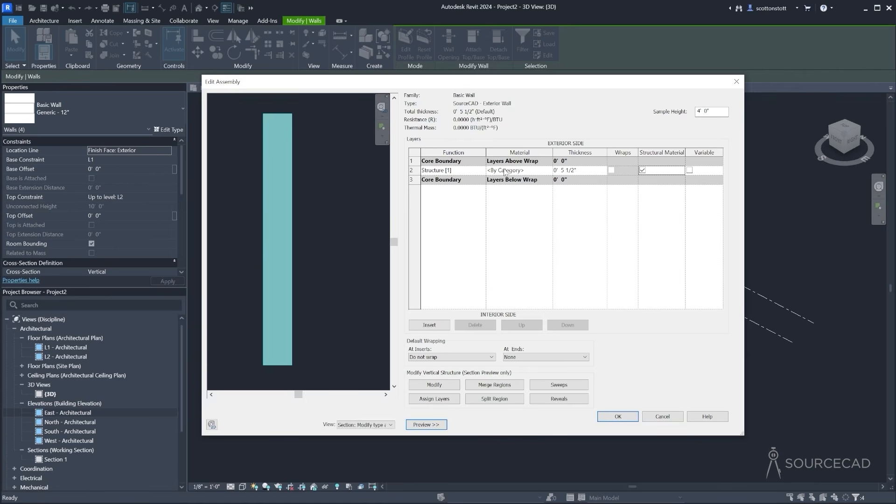
# Open the structure layer's material selection, enlarge the Material Browser, and search the materials for "wood"
pyautogui.click(534, 174)
pyautogui.click(534, 173)
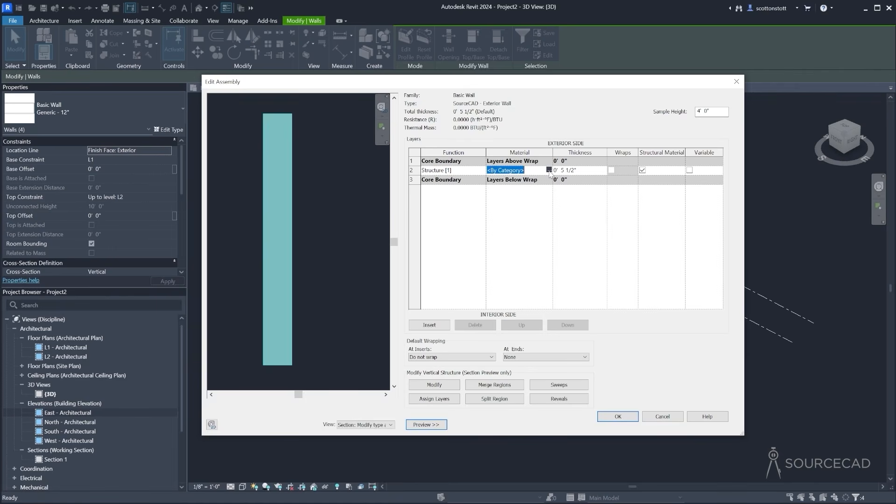
pyautogui.click(549, 170)
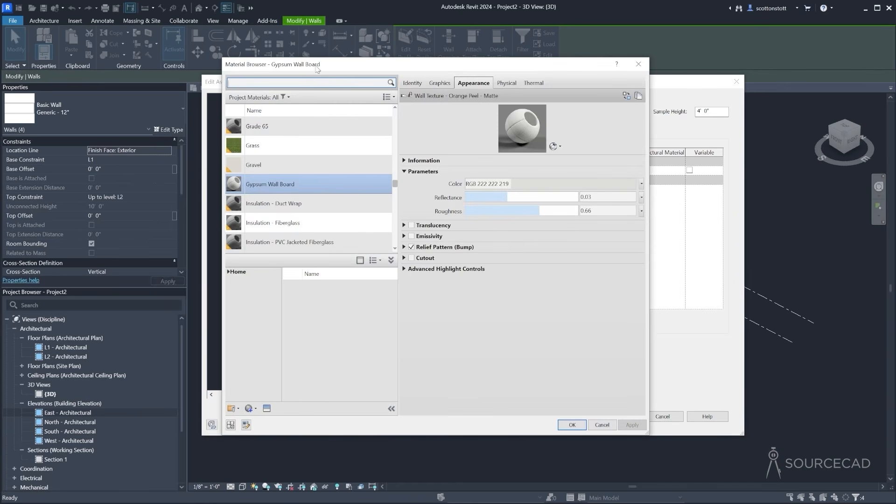
pyautogui.moveTo(316, 66); pyautogui.dragTo(292, 54)
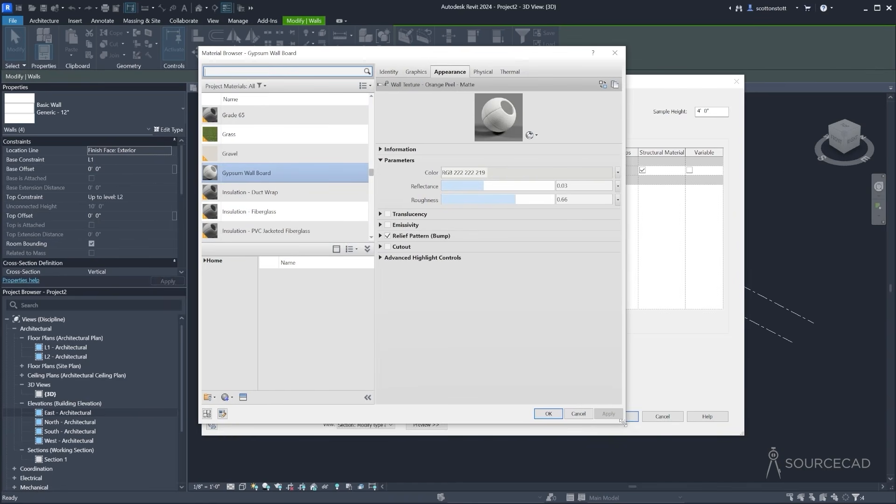
pyautogui.moveTo(624, 423); pyautogui.dragTo(678, 463)
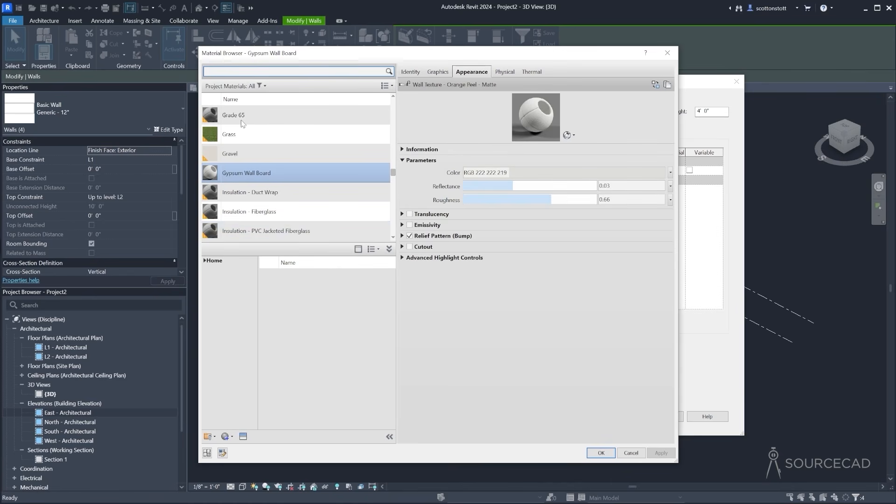
pyautogui.scroll(1, 339, 220)
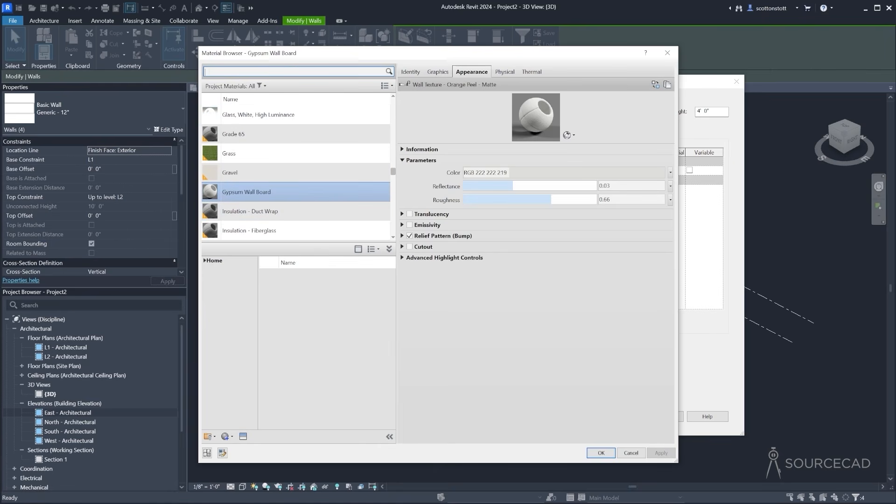
pyautogui.write('ood')
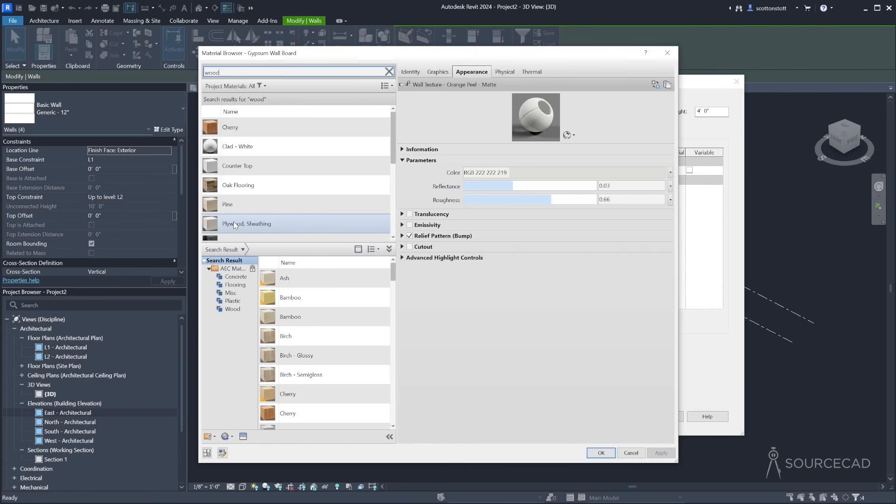
# Add Pine, Radiata from the material library to the project materials, and assign the project material Pine to the structure layer
pyautogui.scroll(-1, 234, 221)
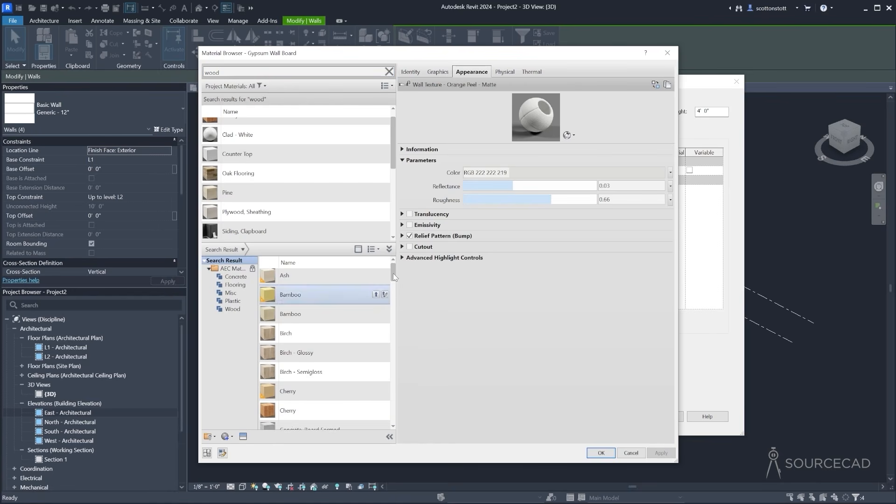
pyautogui.moveTo(393, 273); pyautogui.dragTo(397, 351)
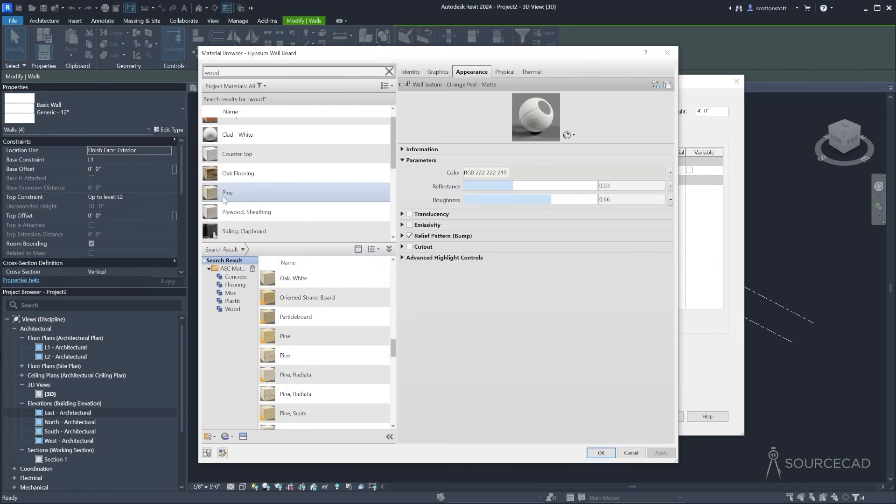
pyautogui.moveTo(298, 360)
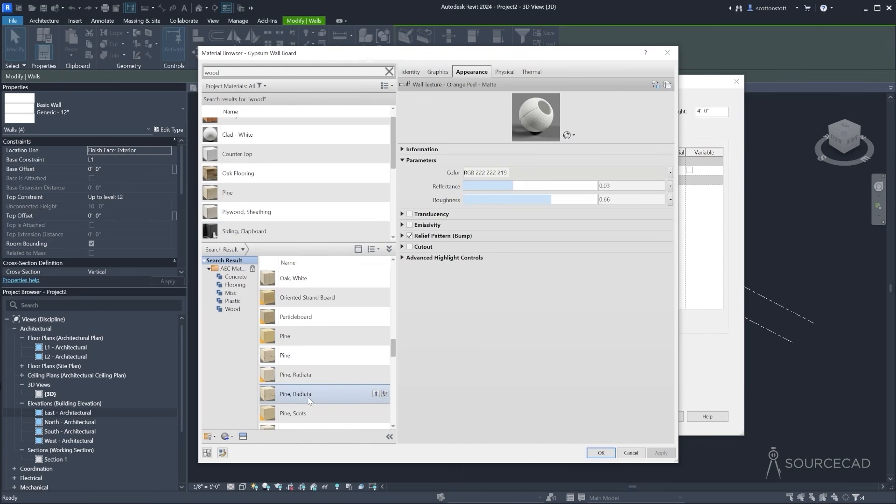
pyautogui.click(376, 394)
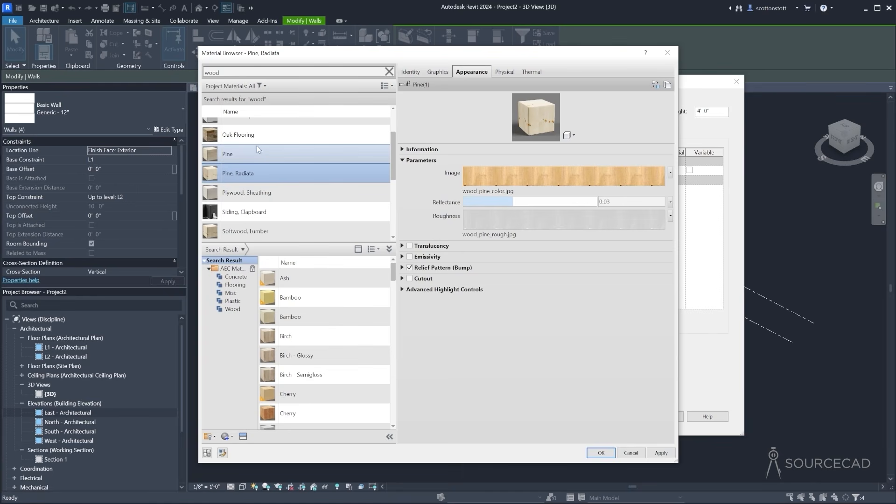
pyautogui.click(248, 155)
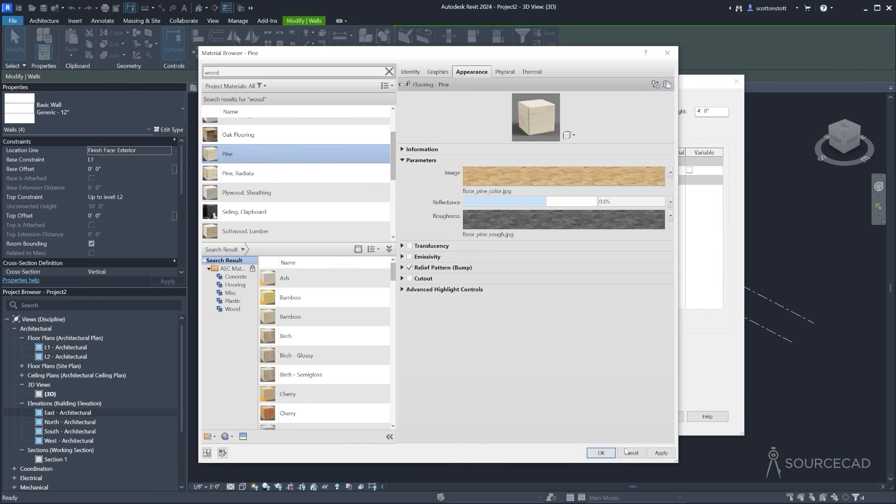
pyautogui.click(602, 453)
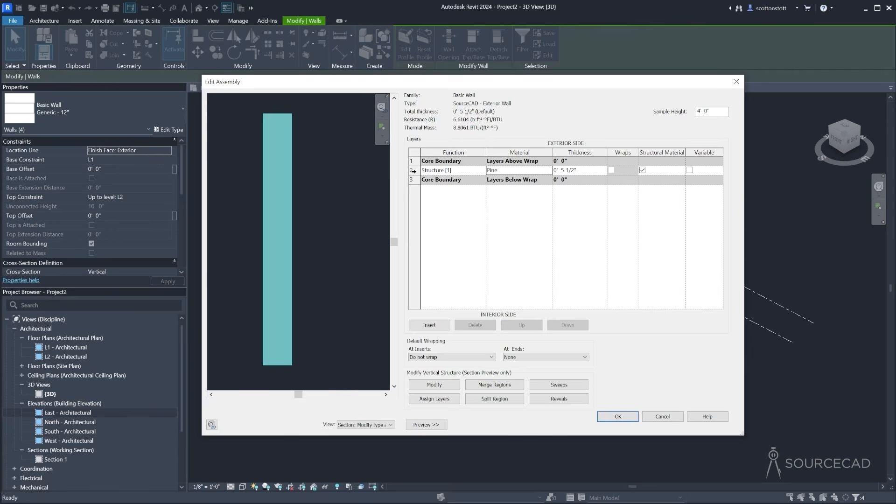
# Insert a second structure layer on the exterior side of the Pine layer, 5 1/2" thick with Pine as its material
pyautogui.click(413, 170)
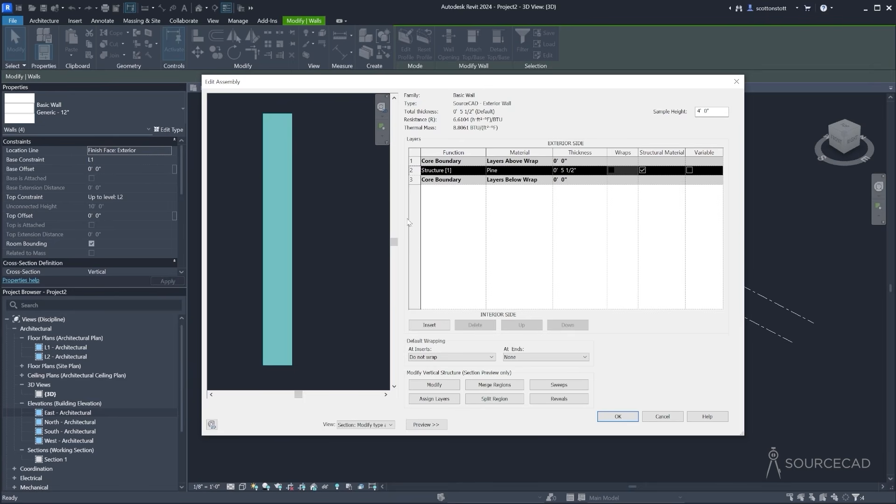
pyautogui.click(425, 325)
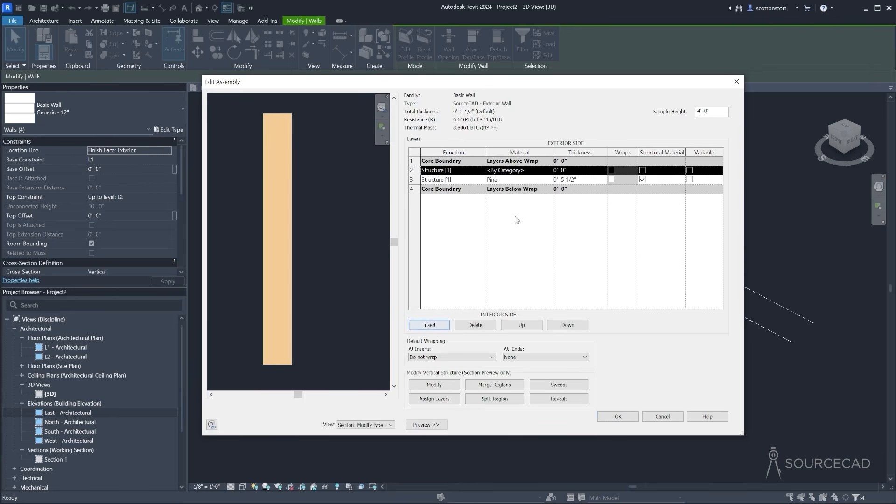
pyautogui.click(564, 179)
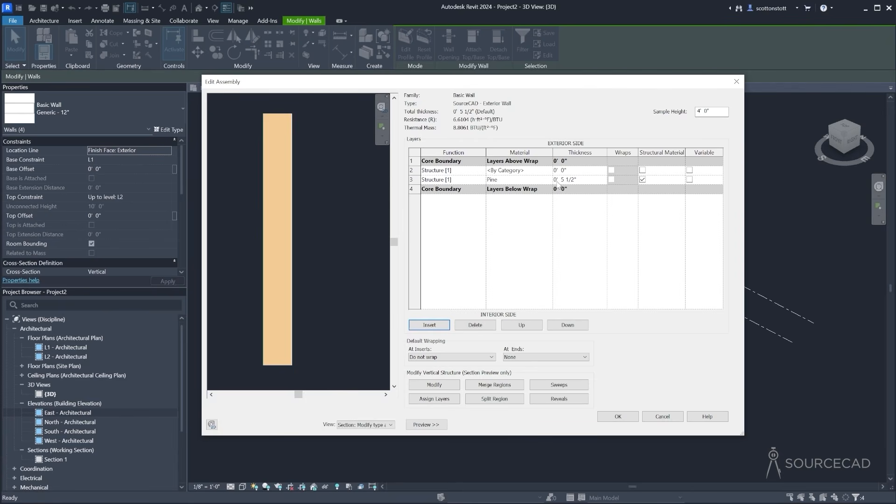
pyautogui.write('1/2')
pyautogui.click(549, 180)
pyautogui.click(549, 179)
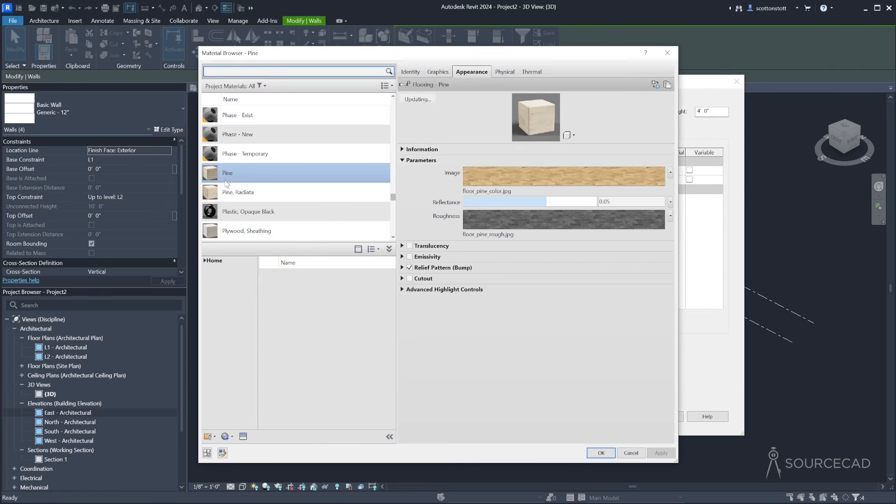
pyautogui.click(601, 452)
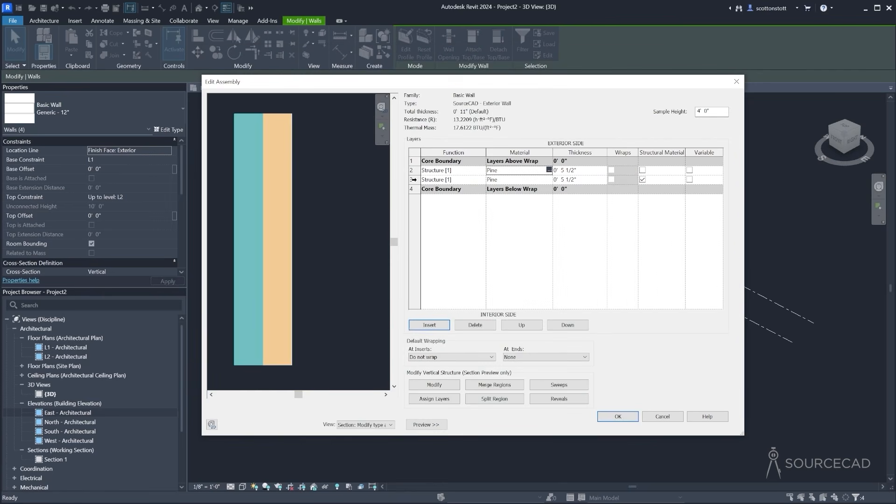
# Insert a layer between the two Pine layers, 5" thick with Rigid insulation as its material
pyautogui.click(414, 180)
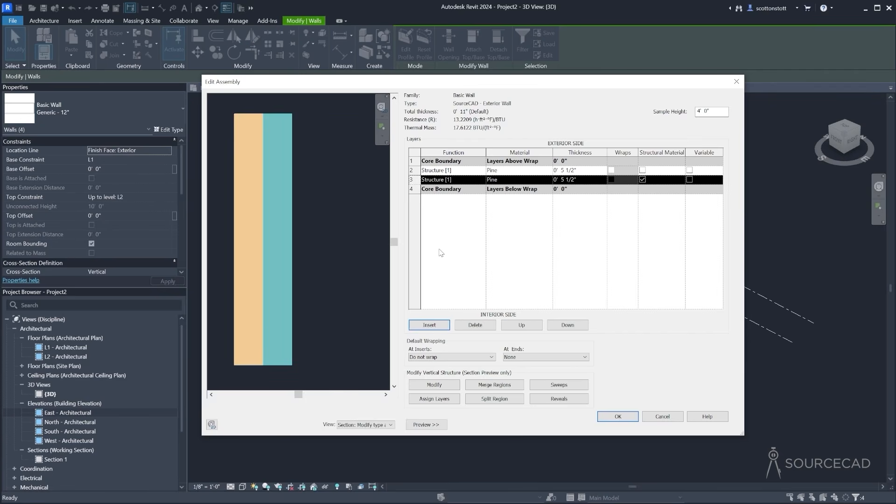
pyautogui.click(438, 326)
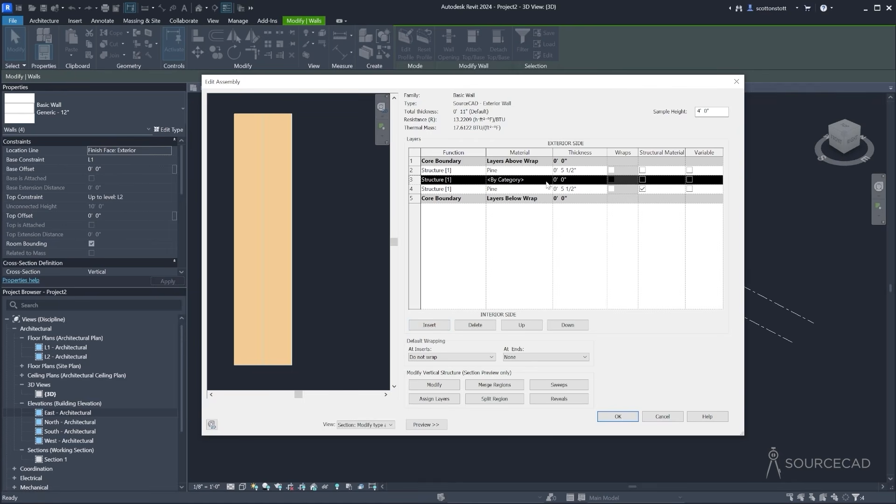
pyautogui.click(565, 185)
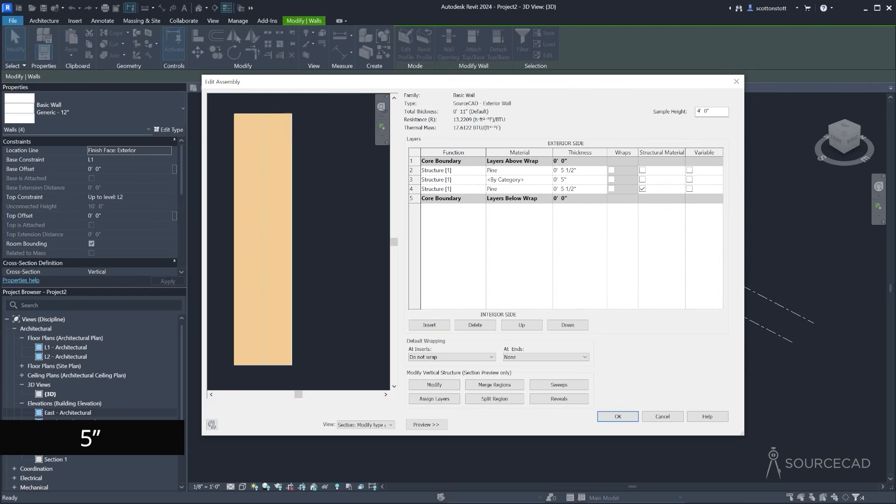
pyautogui.click(547, 181)
pyautogui.click(549, 179)
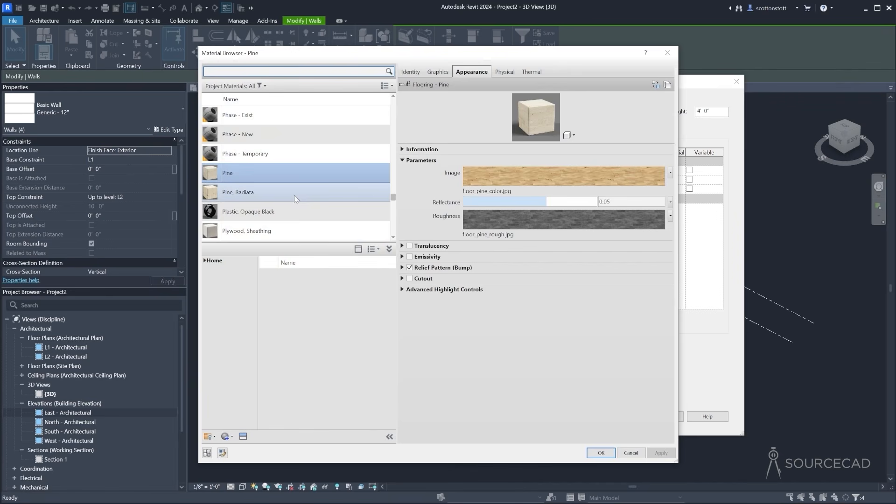
pyautogui.write('rigid')
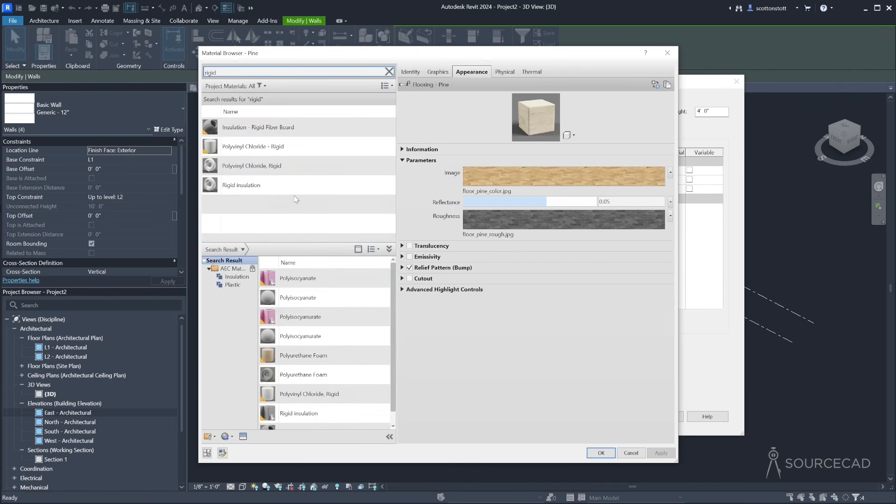
pyautogui.click(239, 185)
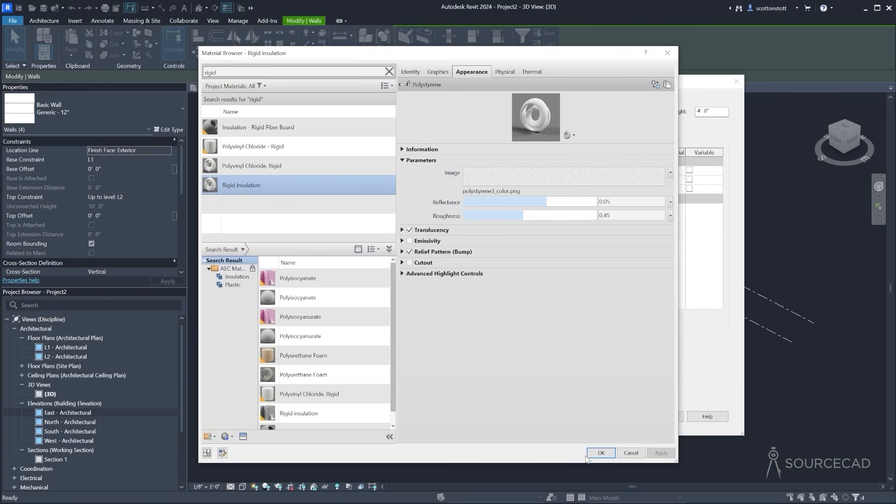
pyautogui.click(601, 453)
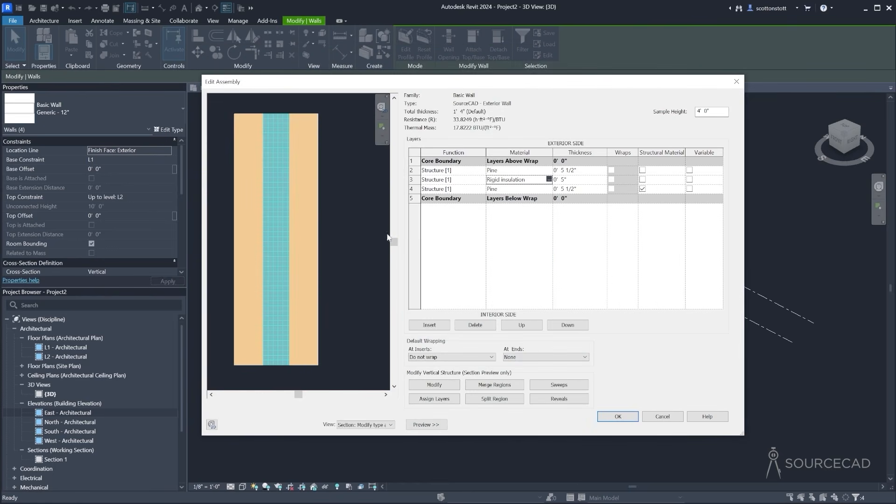
pyautogui.click(412, 171)
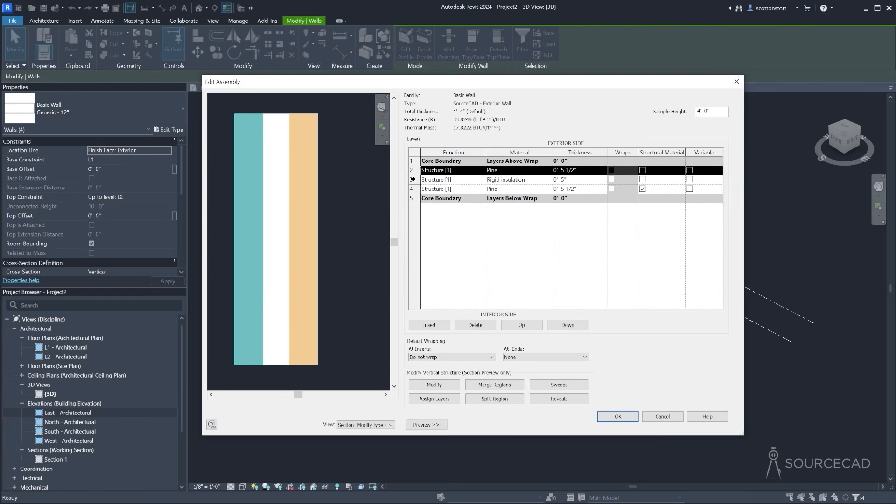
pyautogui.click(412, 179)
pyautogui.click(412, 189)
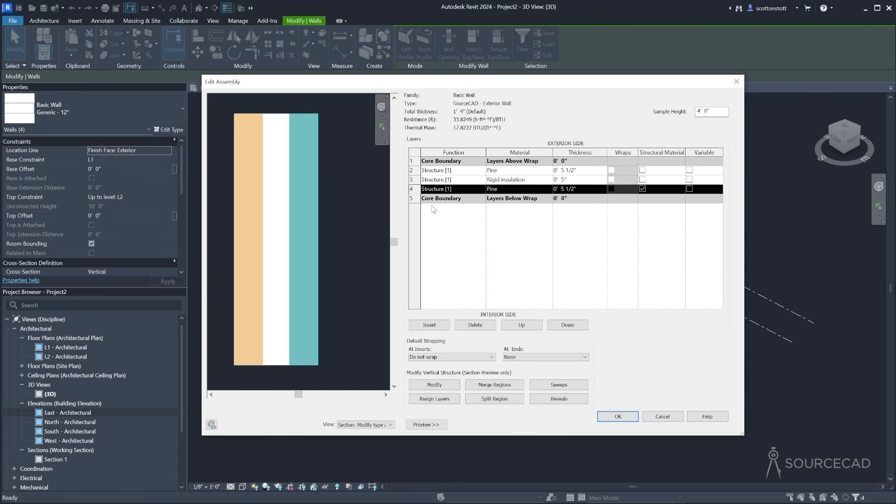
# Insert a layer on the exterior side of the upper core boundary and set its thickness to 1/2"
pyautogui.click(414, 161)
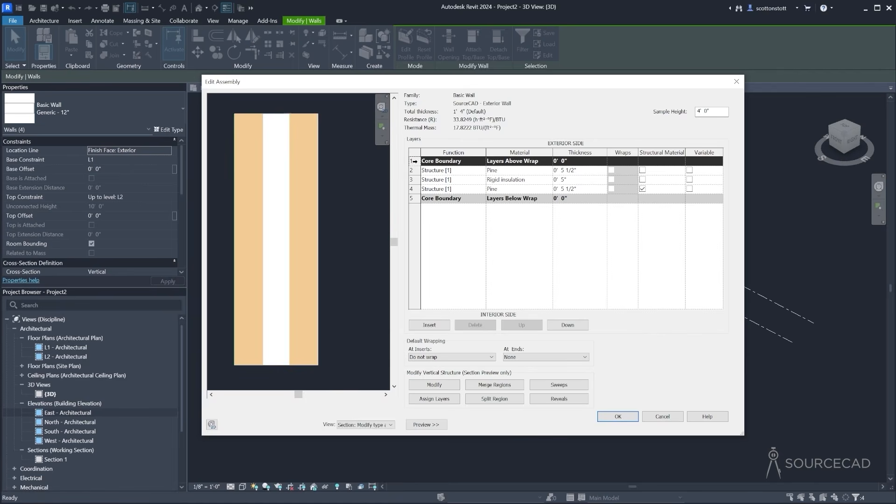
pyautogui.click(427, 325)
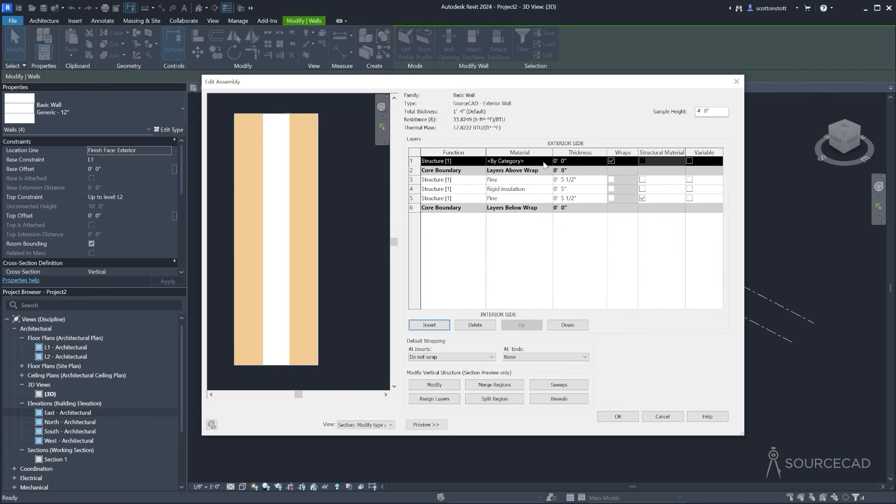
pyautogui.click(562, 161)
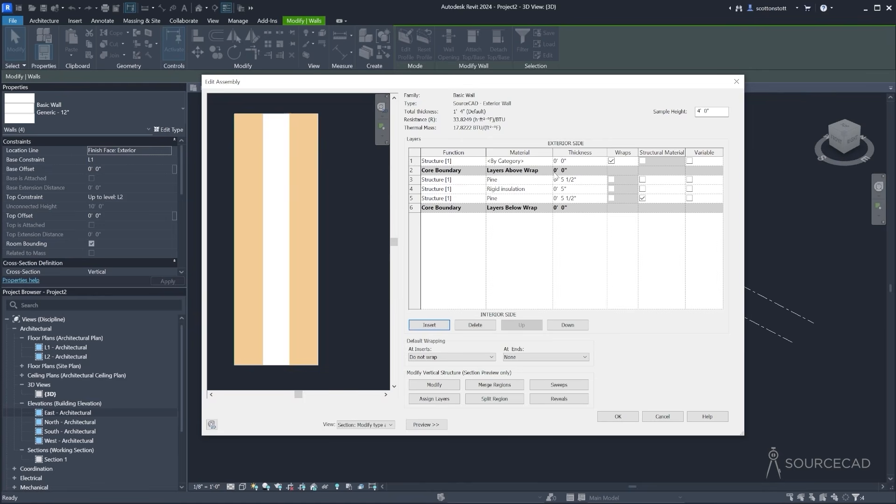
pyautogui.press('Delete')
pyautogui.write('1/2')
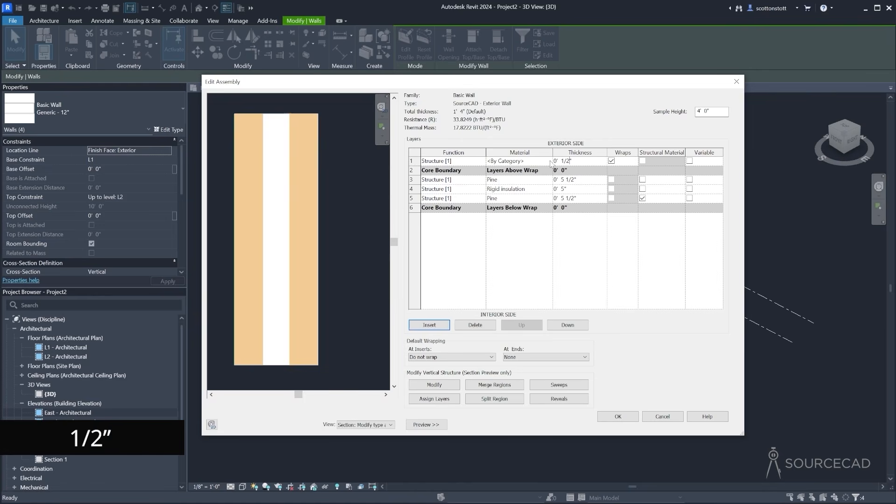
# Search the materials for "furring" and assign Metal Furring to the new exterior layer
pyautogui.click(548, 161)
pyautogui.click(549, 161)
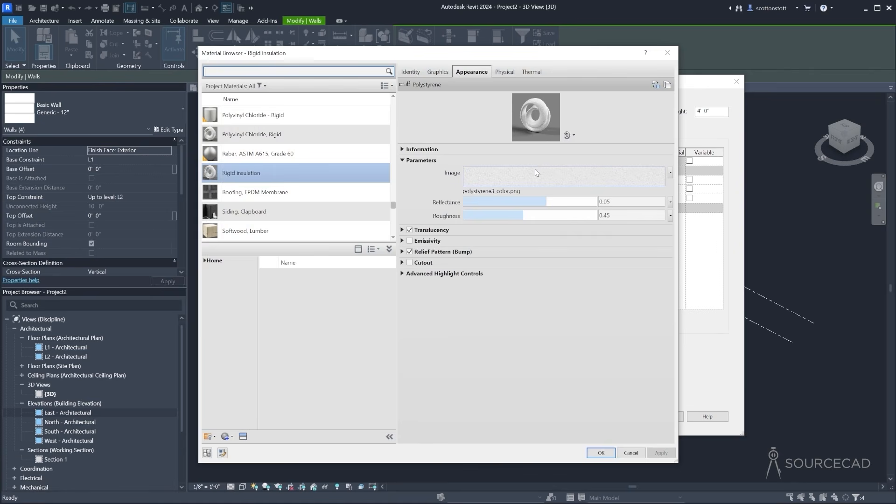
pyautogui.write('furring')
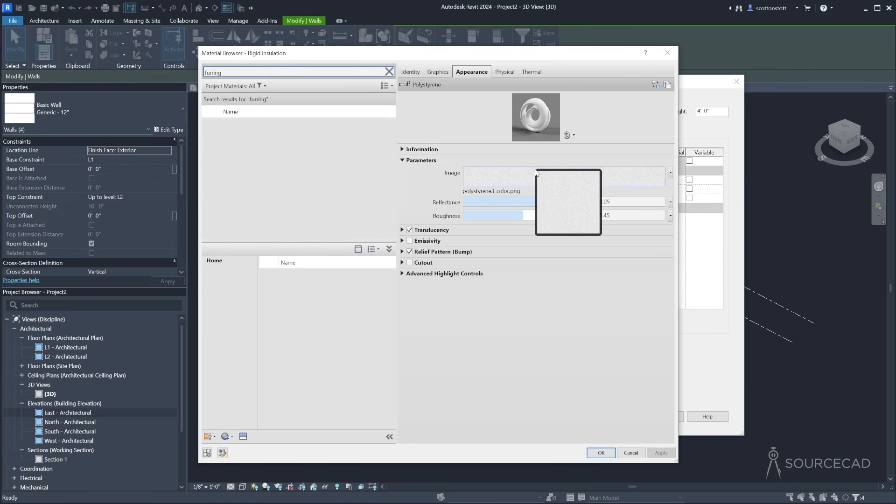
pyautogui.click(233, 130)
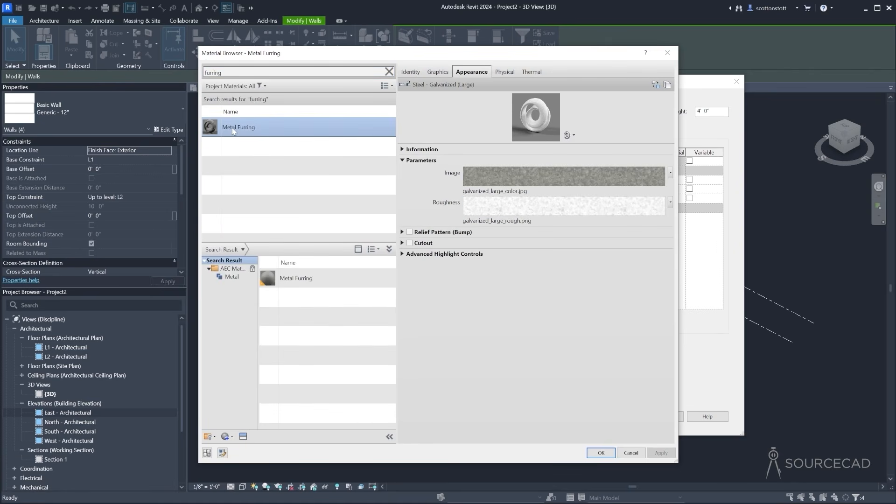
pyautogui.click(601, 453)
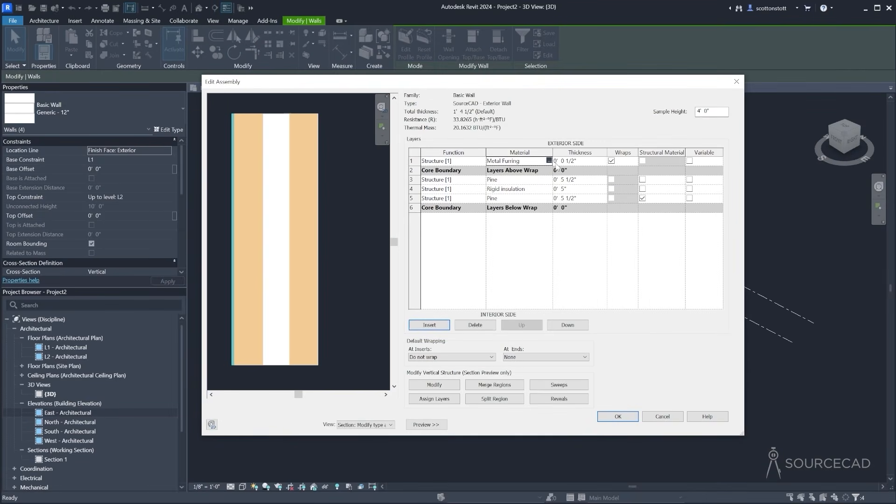
# Set the Metal Furring layer's function to Substrate [2] and the Rigid insulation layer's function to Thermal/Air Layer [3]
pyautogui.click(483, 161)
pyautogui.click(482, 161)
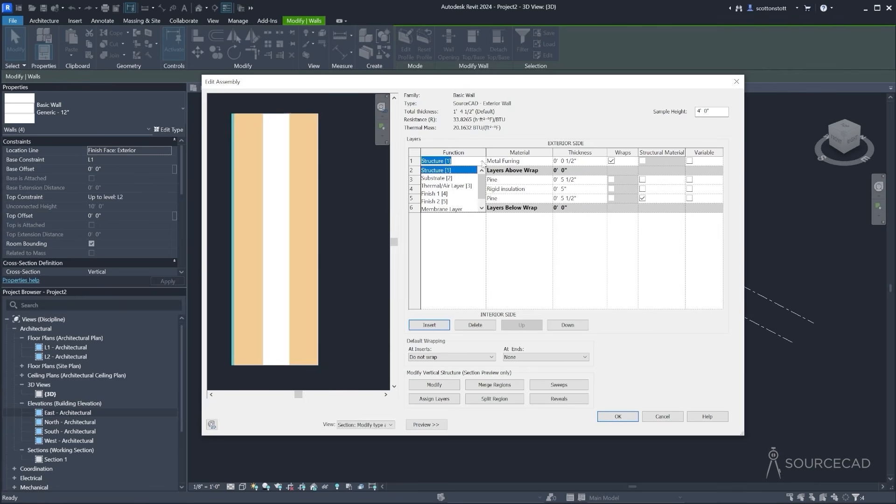
pyautogui.click(436, 178)
pyautogui.click(484, 191)
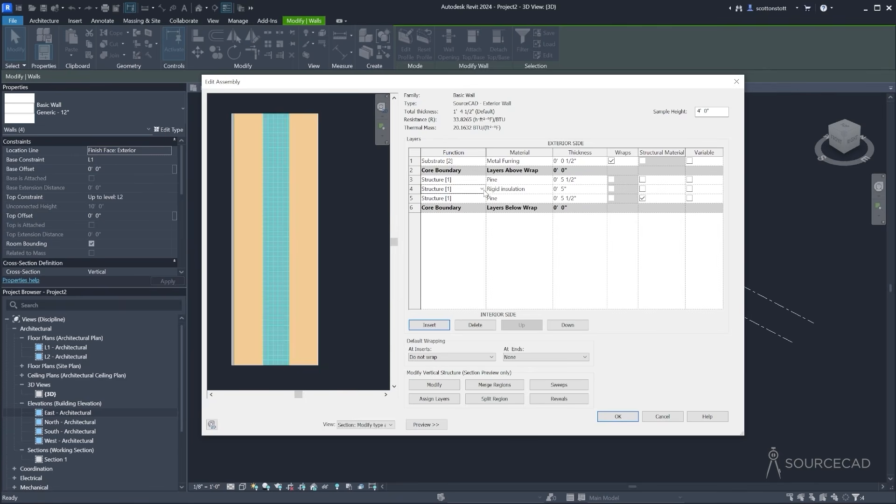
pyautogui.click(483, 192)
pyautogui.click(449, 218)
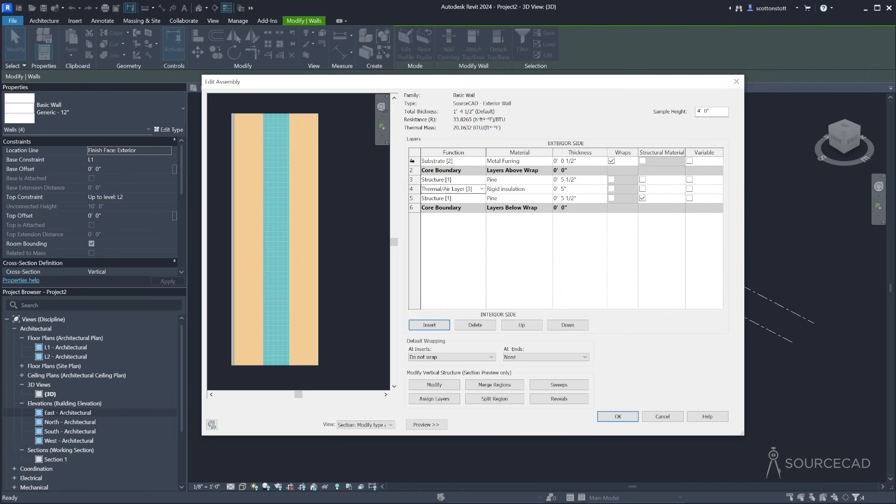
# Insert a layer on the exterior side of the Metal Furring layer and search the materials for "stucco" for it
pyautogui.click(412, 161)
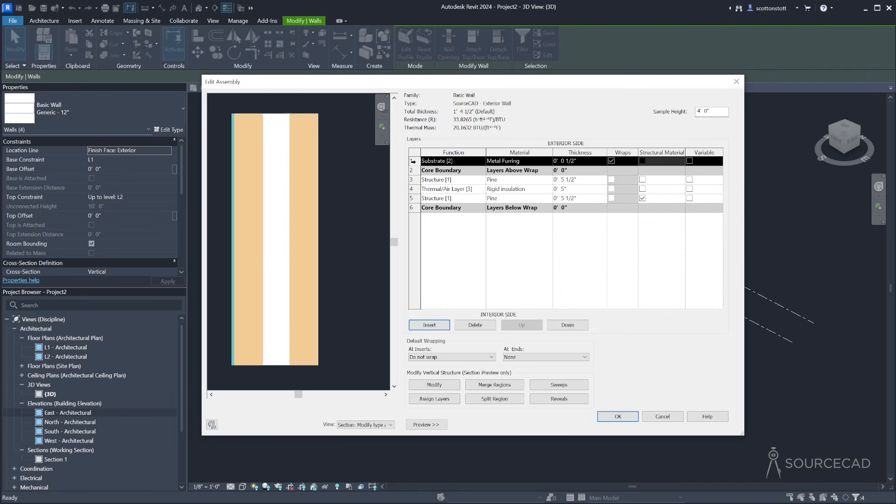
pyautogui.click(429, 324)
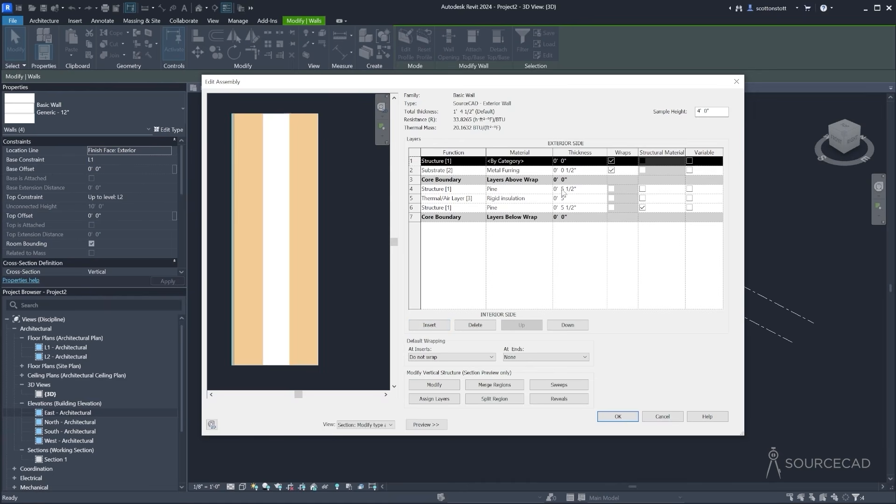
pyautogui.click(545, 161)
pyautogui.click(549, 161)
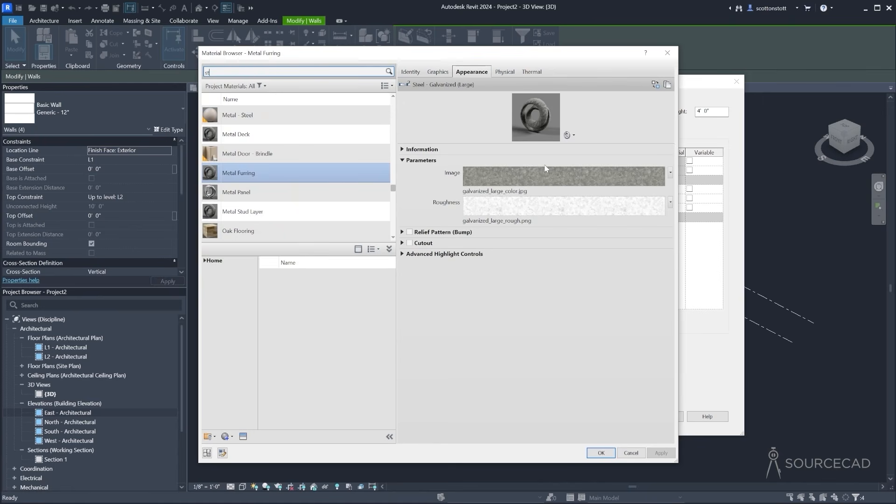
pyautogui.write('stucco')
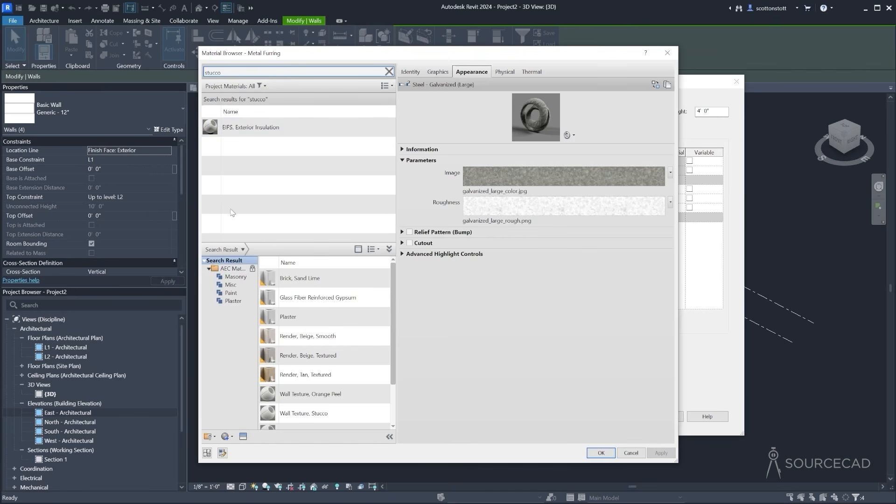
# Preview the appearance of Wall Texture, Stucco, Stipple from the library, and add it to the project as the outermost layer's material
pyautogui.moveTo(394, 316); pyautogui.dragTo(393, 371)
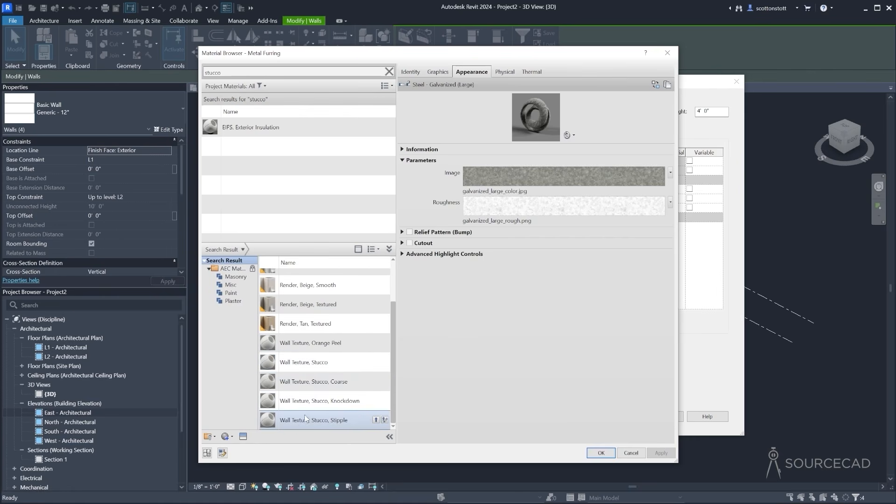
pyautogui.click(290, 422)
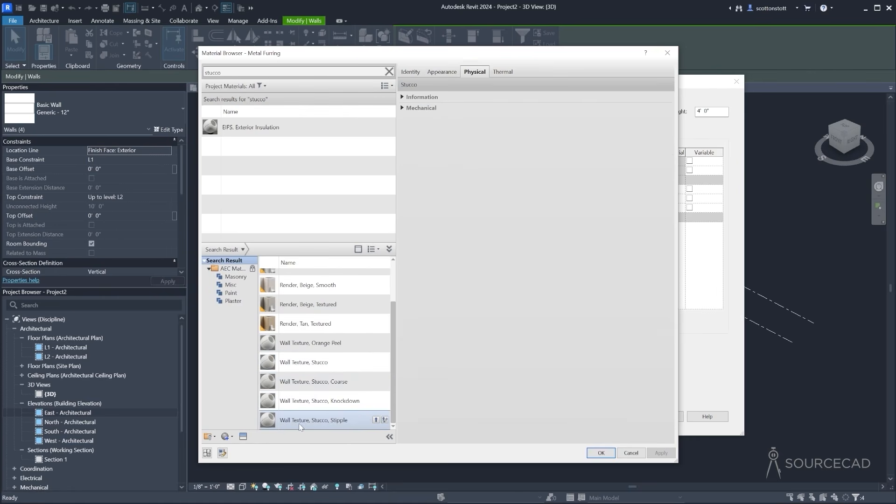
pyautogui.scroll(1, 313, 423)
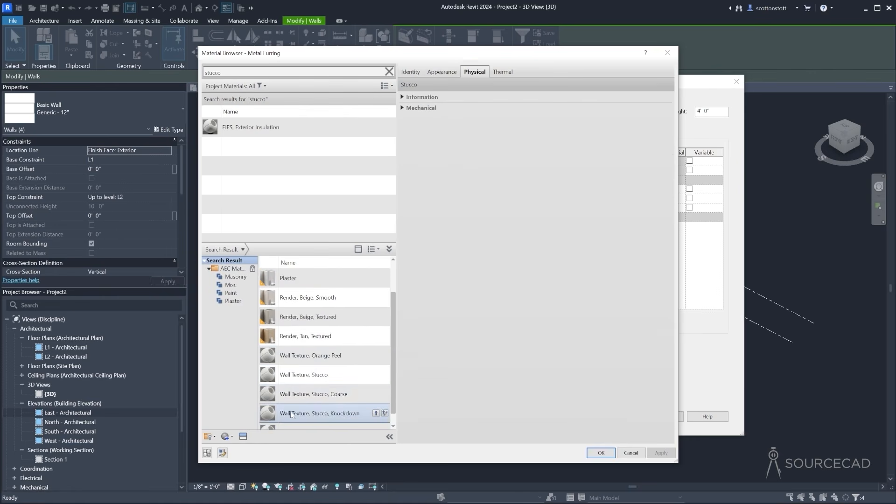
pyautogui.scroll(-1, 326, 421)
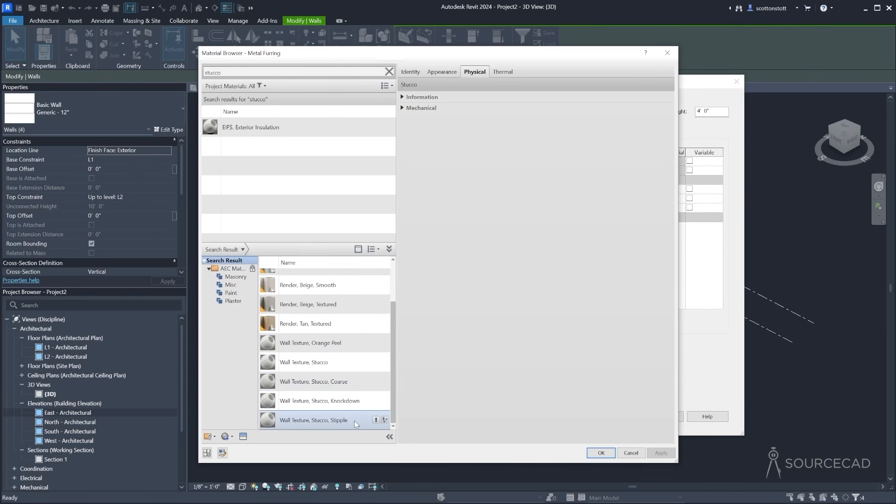
pyautogui.click(444, 72)
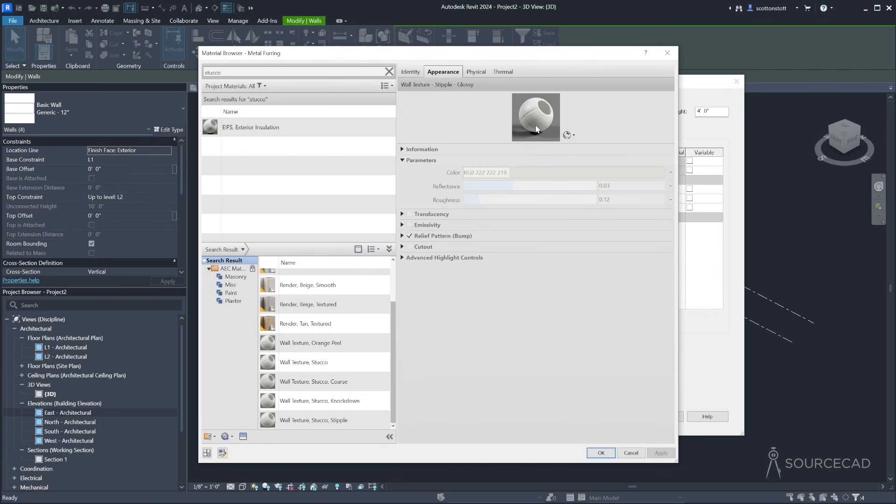
pyautogui.moveTo(360, 421)
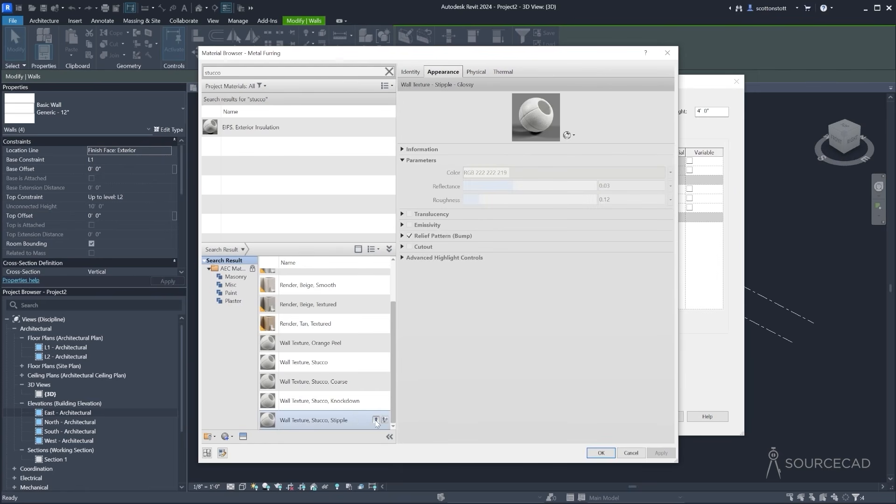
pyautogui.click(375, 420)
pyautogui.click(601, 452)
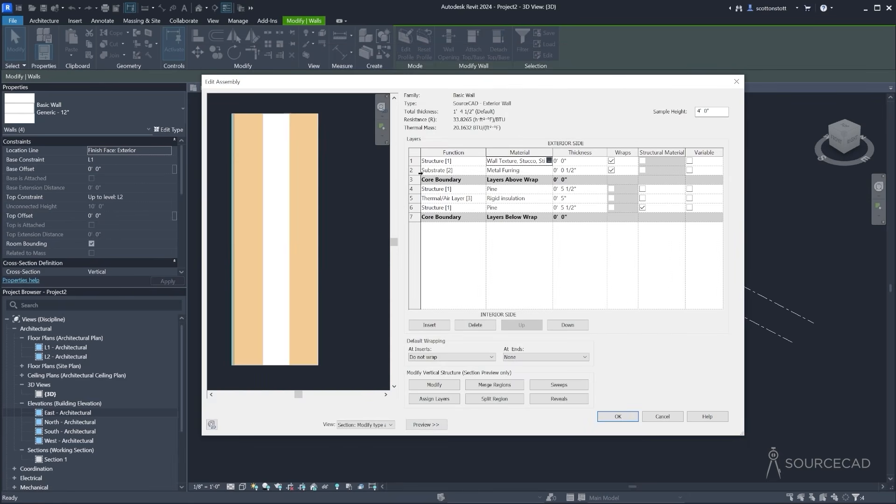
# Set the stucco layer's thickness to 1/2" and its function to Finish 1 [4]
pyautogui.click(563, 162)
pyautogui.write('1/2')
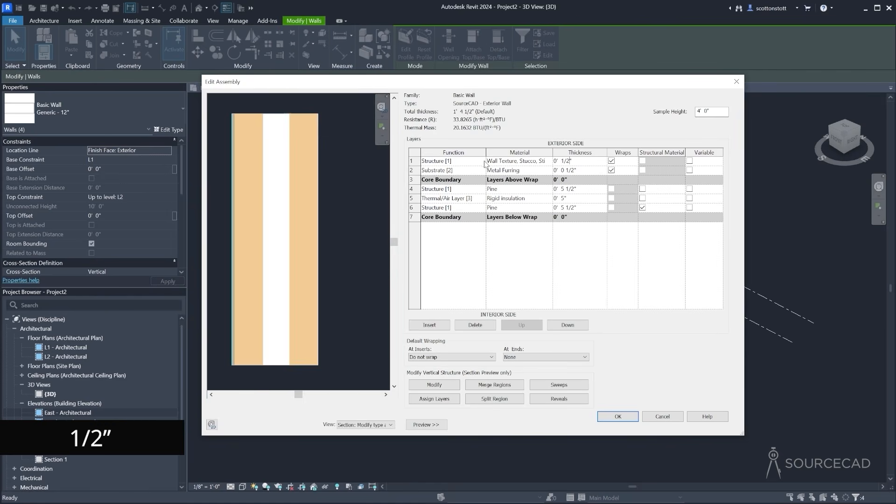
pyautogui.click(484, 162)
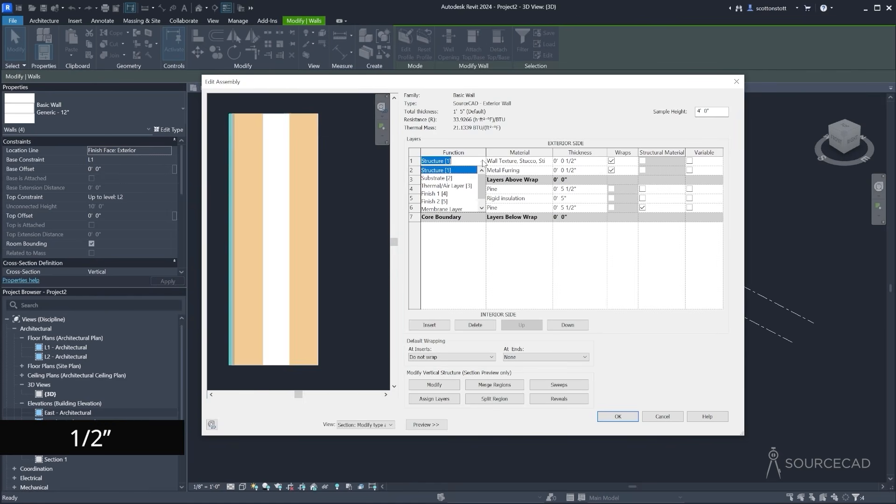
pyautogui.click(434, 194)
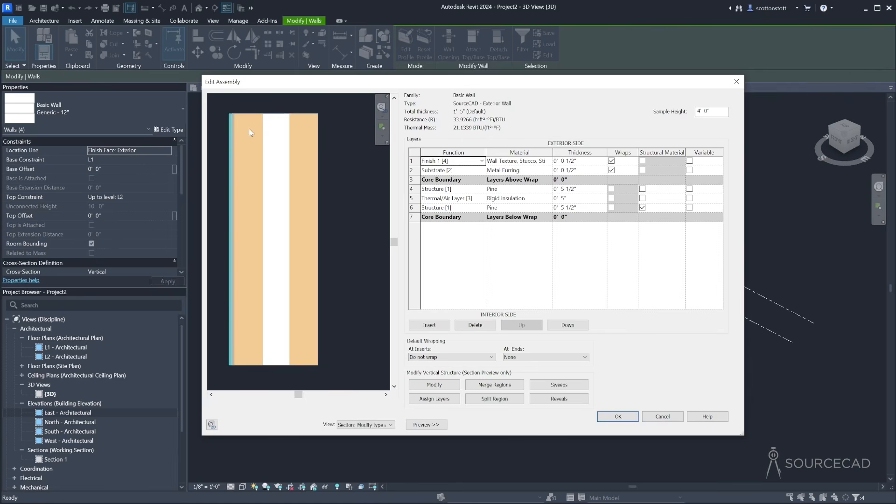
# Insert a layer at the lower core boundary and move it below the boundary to the interior side
pyautogui.click(278, 139)
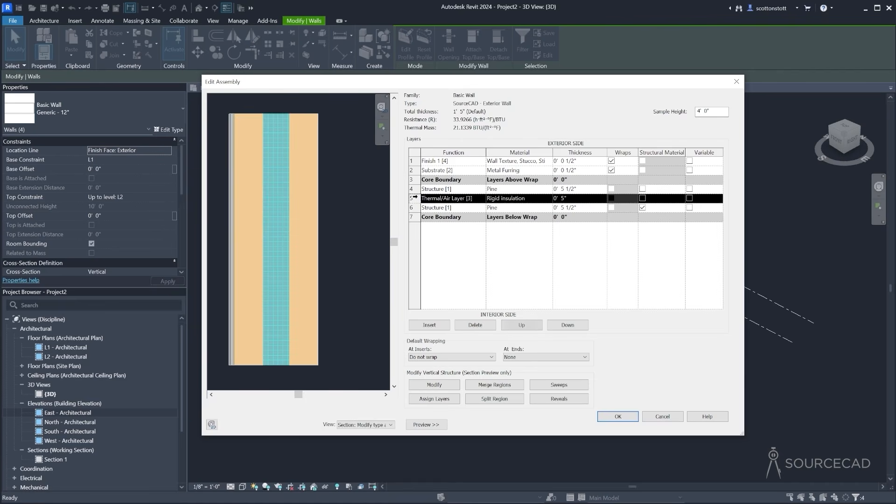
pyautogui.click(415, 207)
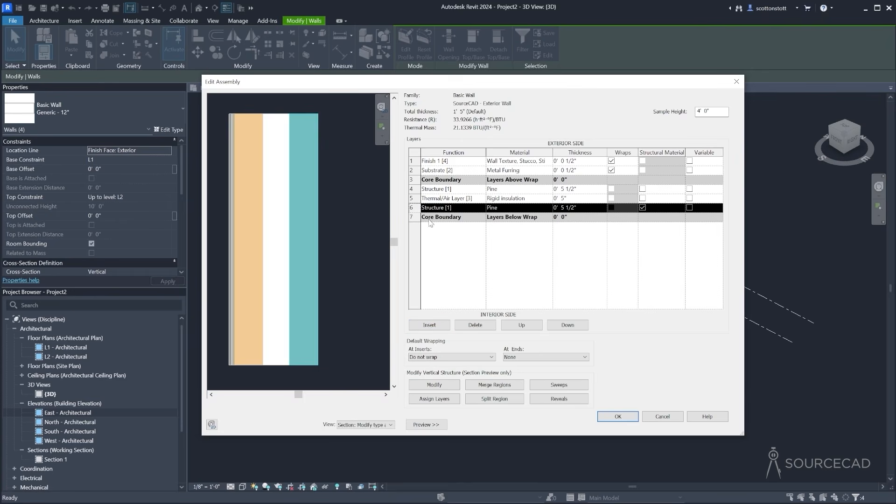
pyautogui.click(413, 217)
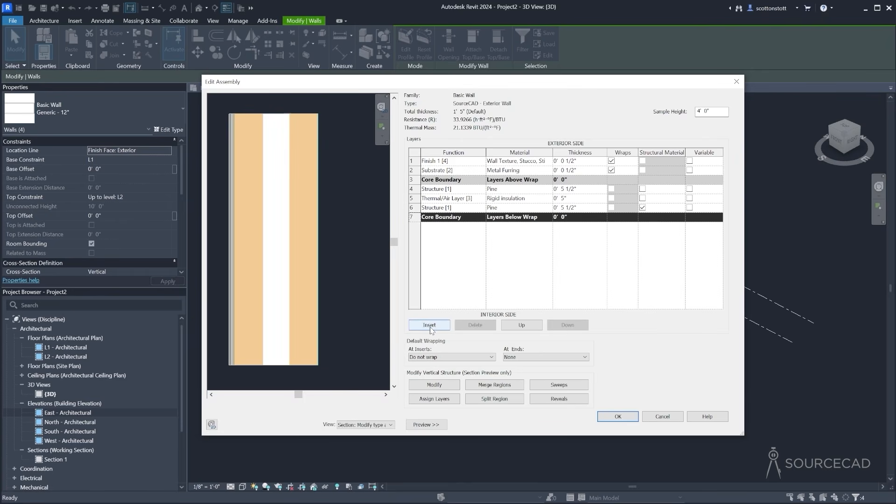
pyautogui.click(429, 326)
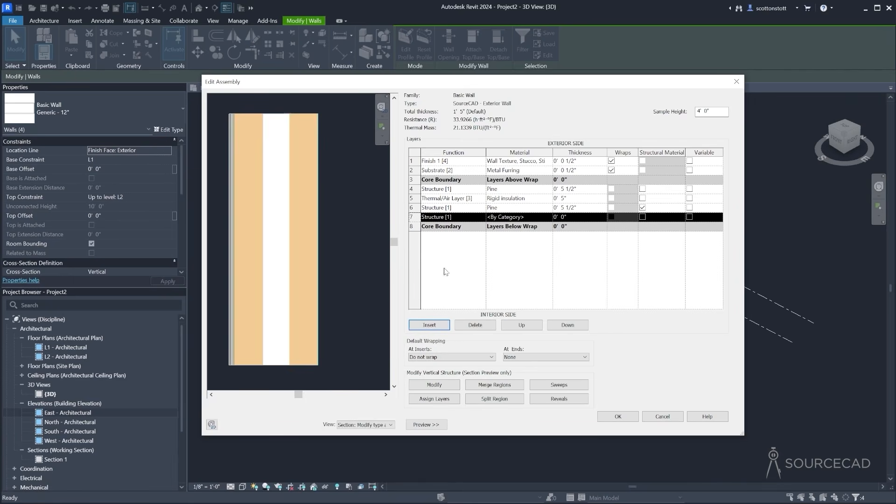
pyautogui.click(568, 324)
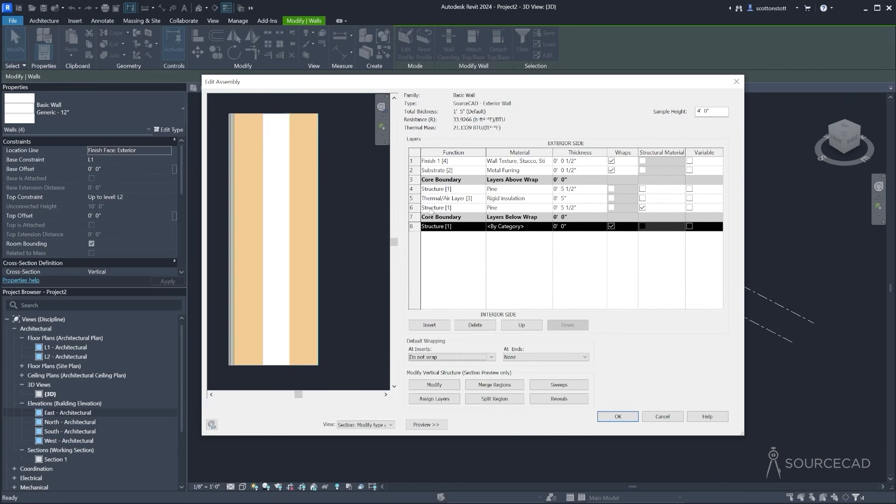
# Assign Metal Furring to the new interior layer and set its thickness to 1/2"
pyautogui.click(549, 227)
pyautogui.click(549, 227)
pyautogui.write('furring')
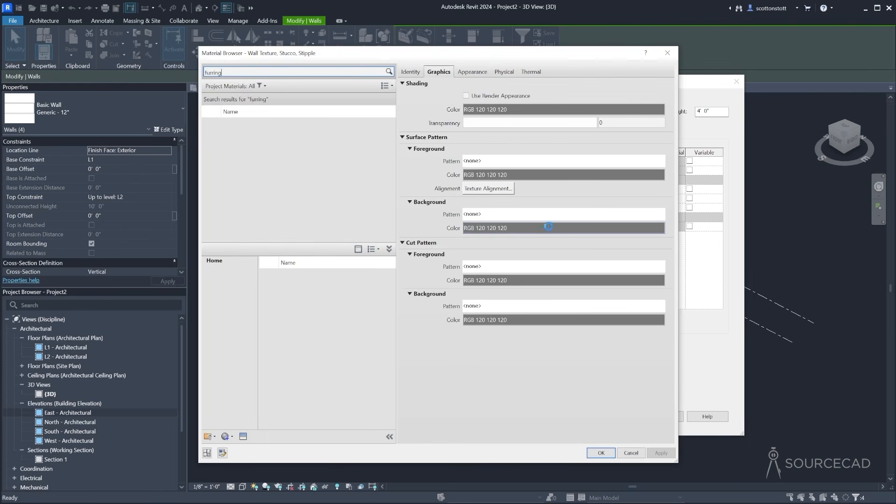
pyautogui.click(242, 124)
pyautogui.click(597, 452)
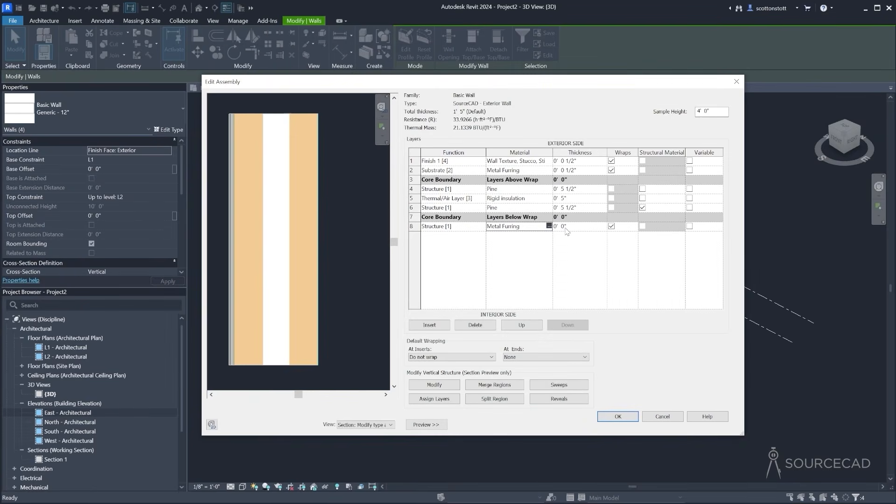
pyautogui.click(564, 227)
pyautogui.press('BackSpace')
pyautogui.write('1/2')
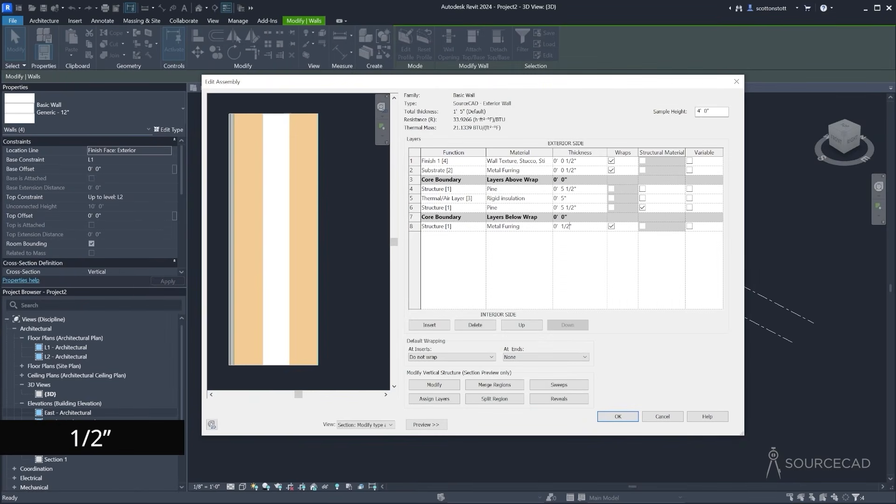
# Set the interior metal furring layer's function to Substrate [2] and insert a new layer on its interior side
pyautogui.click(481, 226)
pyautogui.click(443, 245)
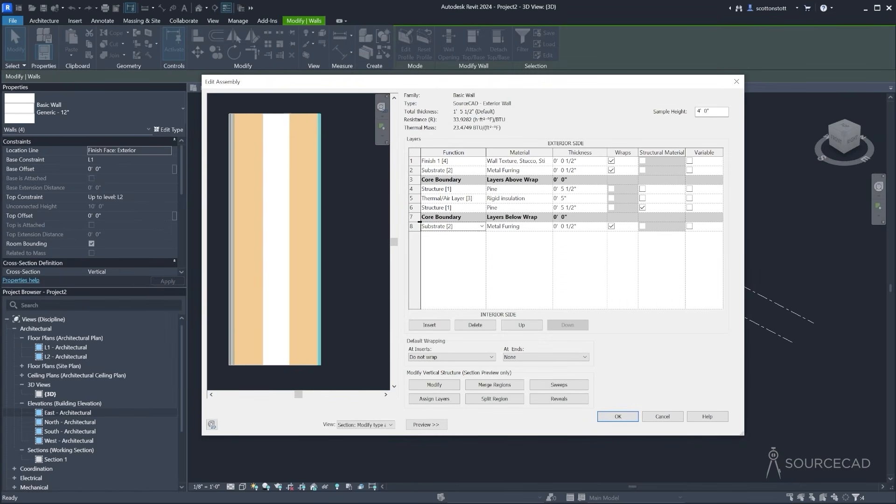
pyautogui.click(414, 226)
pyautogui.click(429, 325)
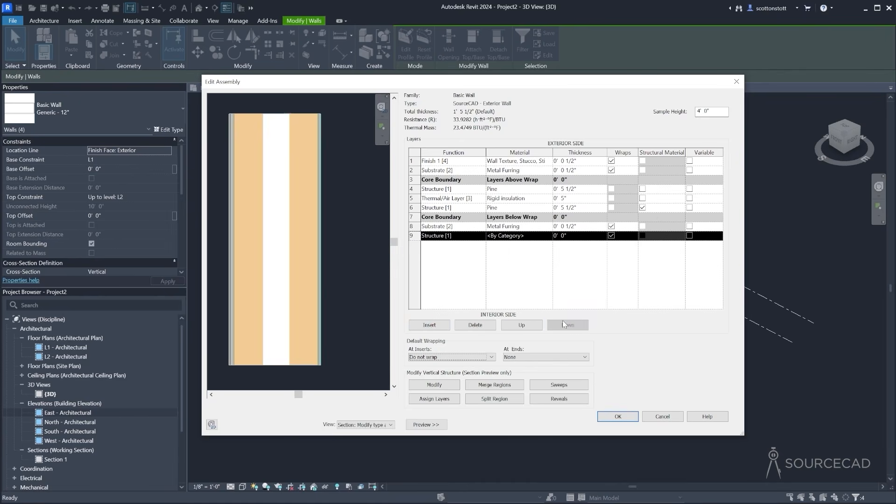
# Assign Gypsum Wall Board to the new innermost layer, with a thickness of 1/2" and the function Finish 2 [5]
pyautogui.click(549, 236)
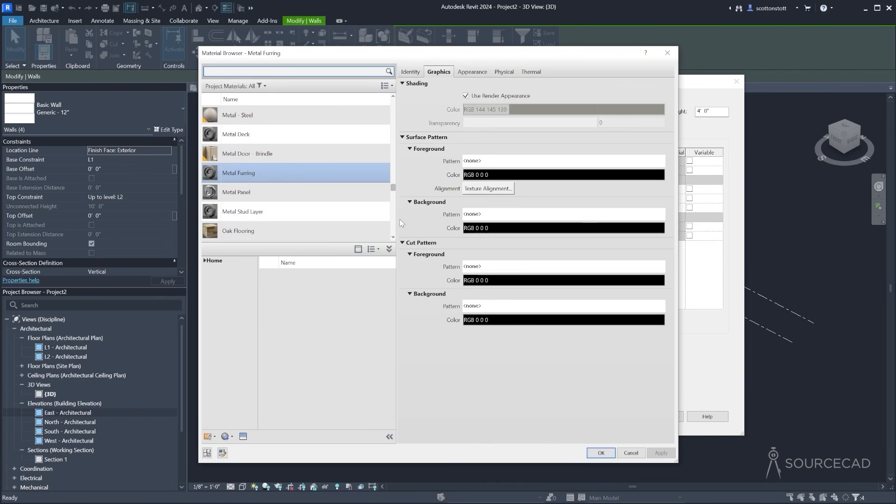
pyautogui.write('gyp')
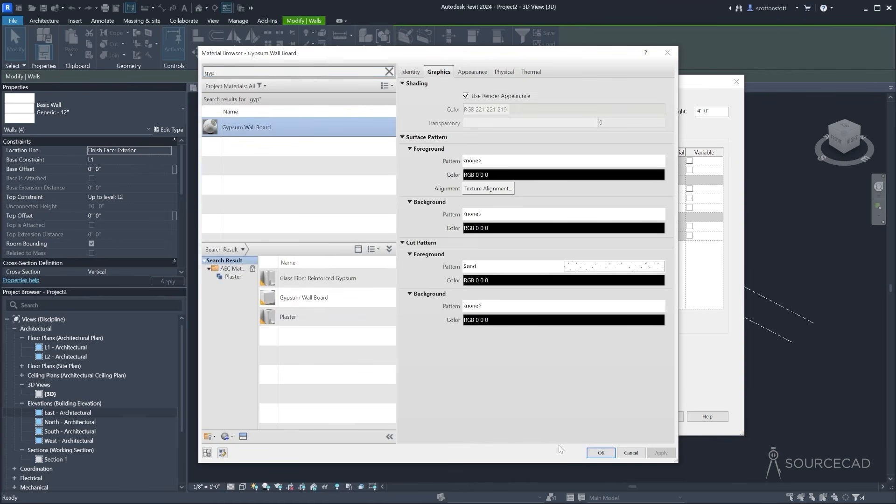
pyautogui.click(600, 453)
pyautogui.click(563, 236)
pyautogui.write('1/20"')
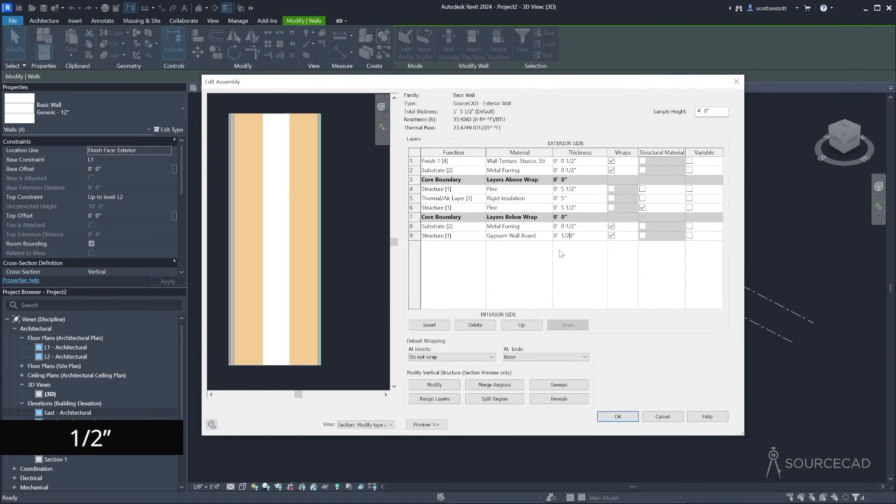
pyautogui.click(481, 236)
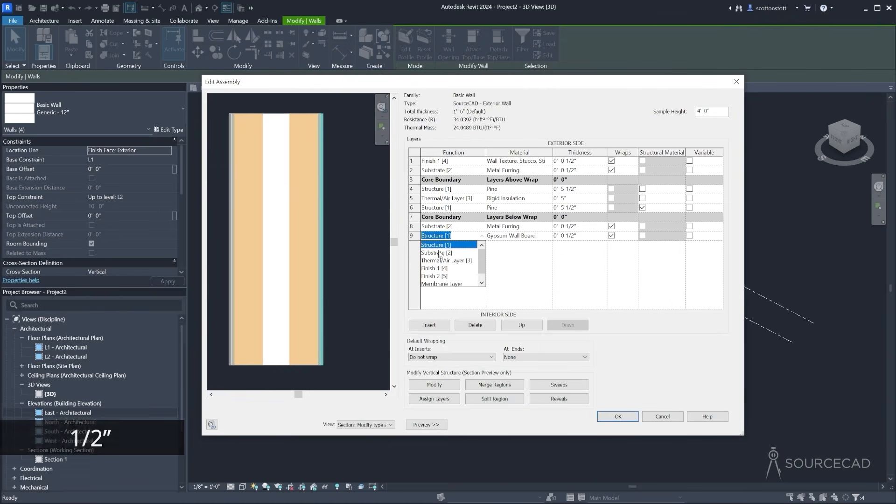
pyautogui.click(435, 277)
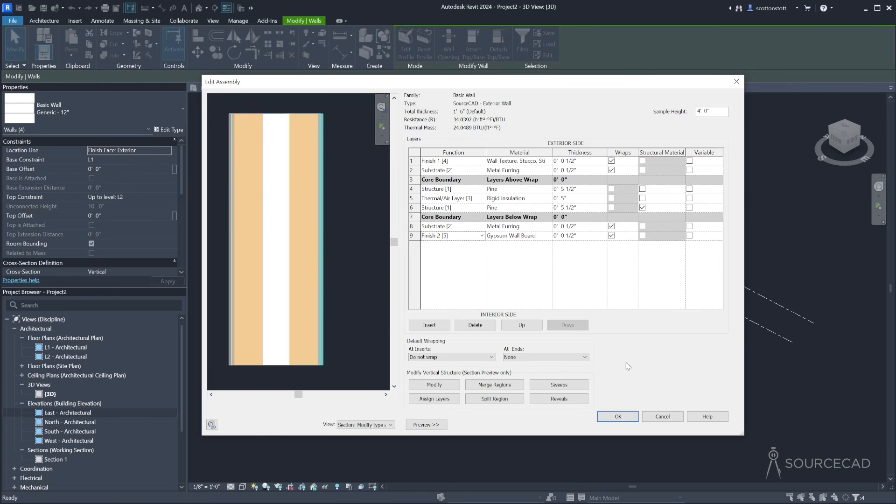
# Accept the layer structure and apply the SourceCAD - Exterior Wall type to the four selected walls
pyautogui.click(620, 418)
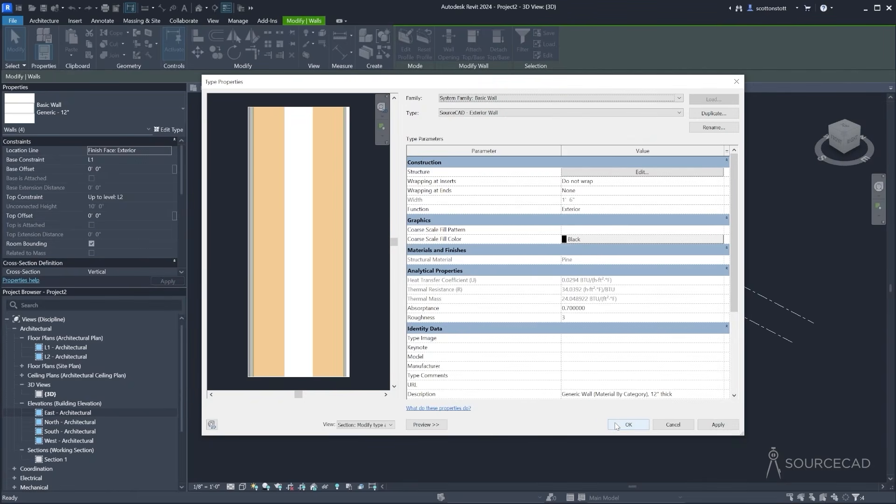
pyautogui.click(617, 426)
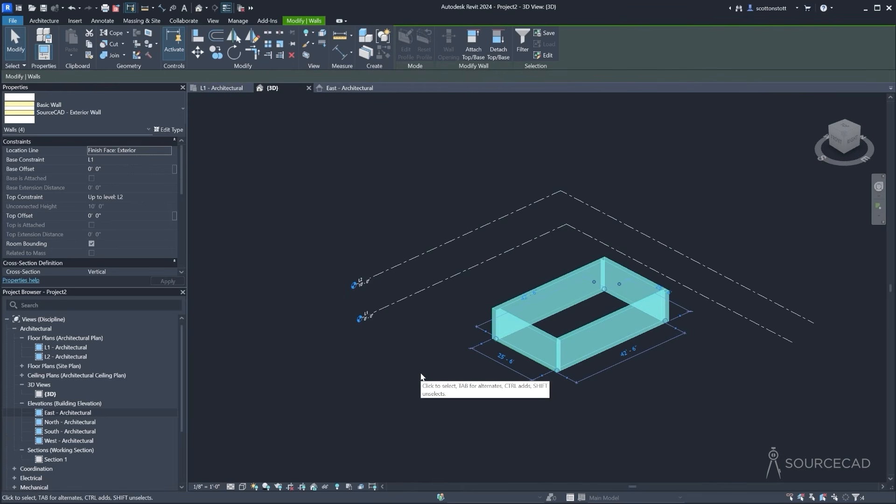
pyautogui.click(421, 377)
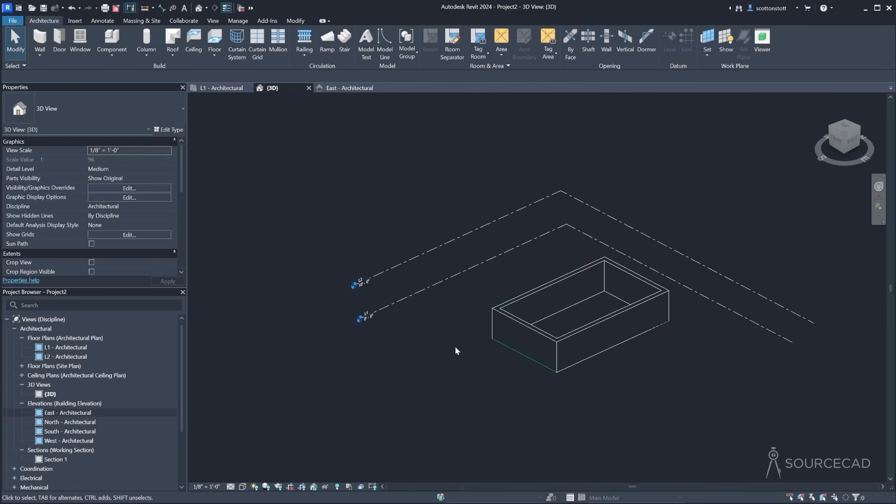
pyautogui.keyDown('shift'); pyautogui.moveTo(454, 347); pyautogui.dragTo(471, 376, button='middle'); pyautogui.keyUp('shift')
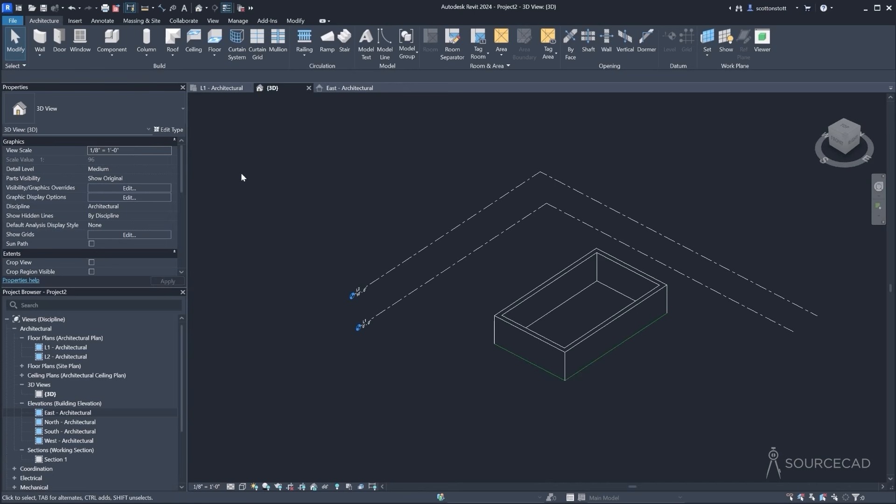
# In the East - Architectural elevation, copy level L2 straight up by 4'
pyautogui.click(344, 88)
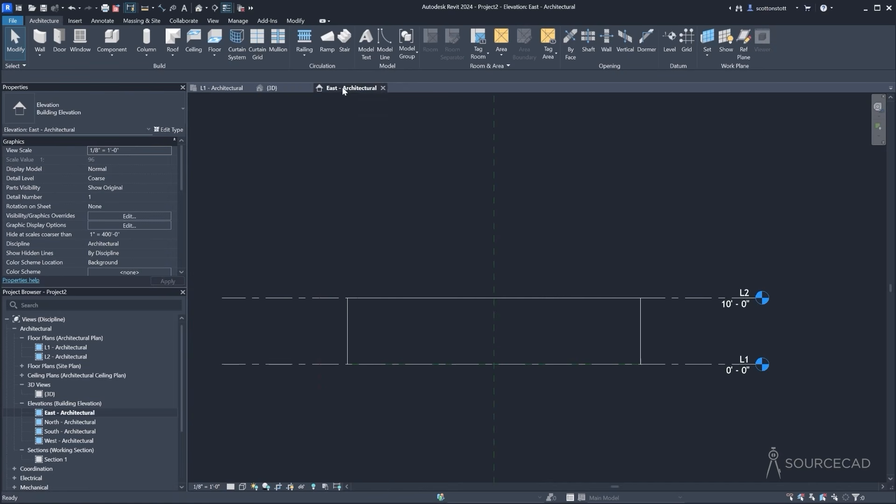
pyautogui.click(690, 298)
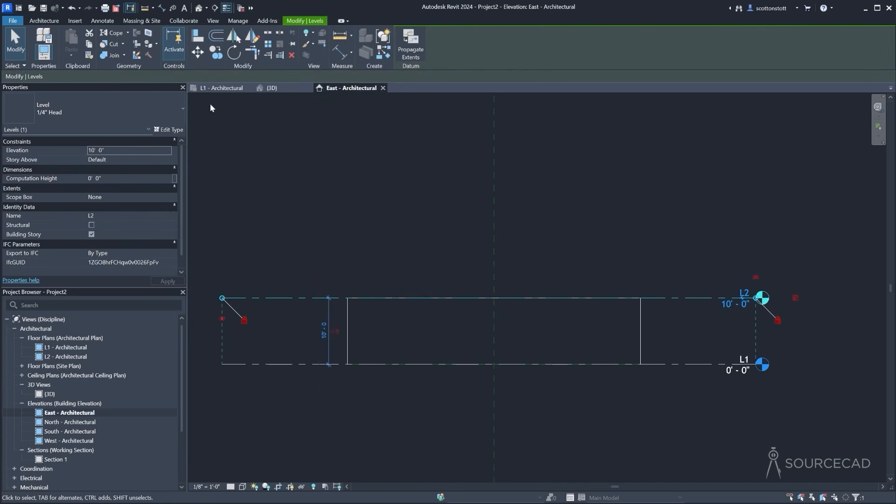
pyautogui.click(214, 53)
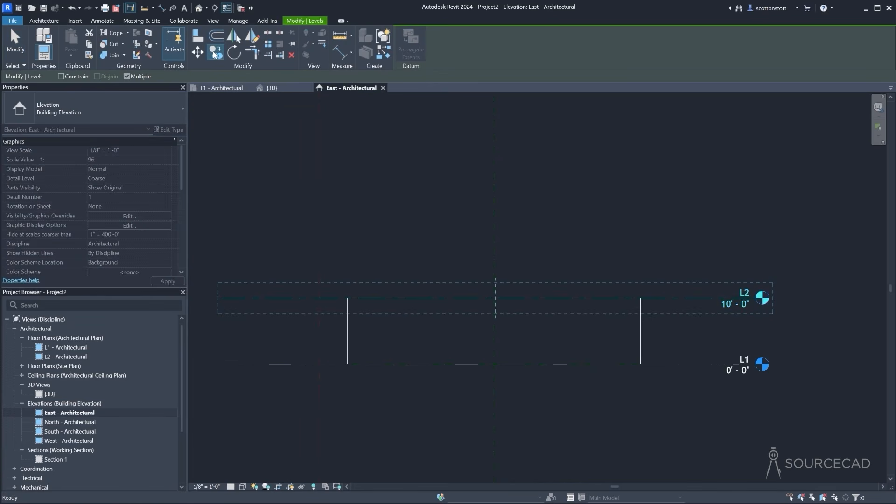
pyautogui.click(691, 298)
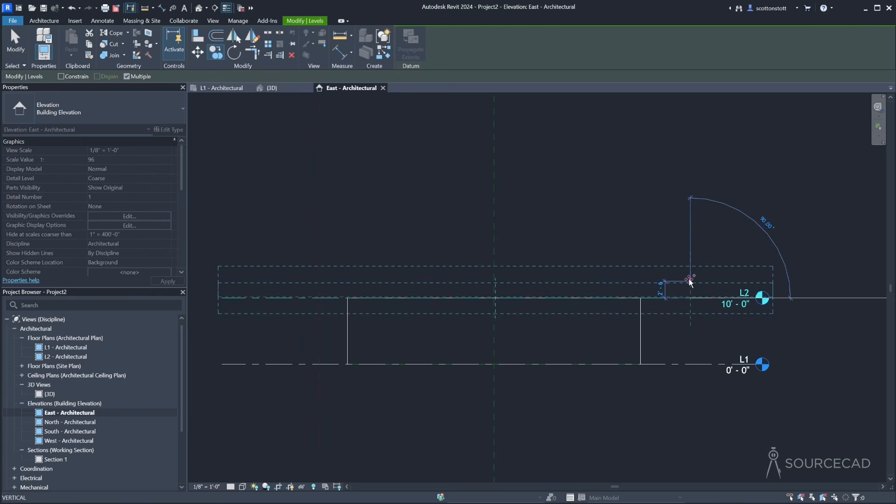
pyautogui.scroll(3, 690, 279)
pyautogui.write("4'")
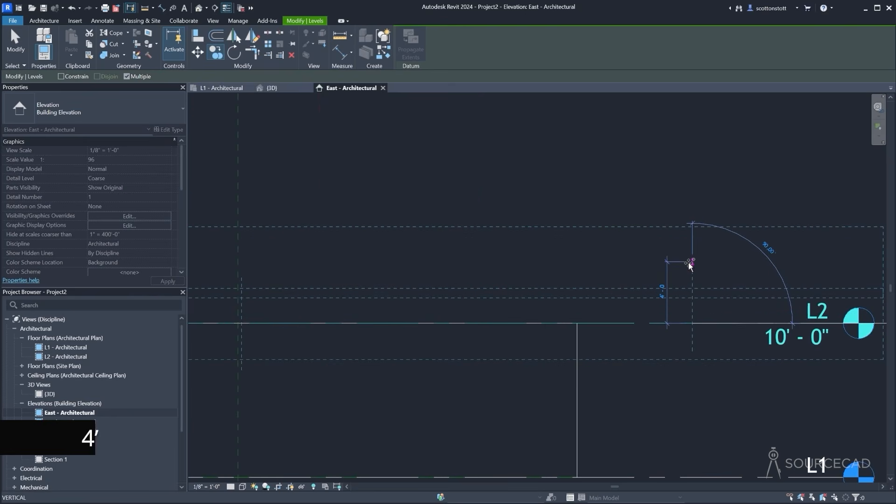
pyautogui.press('Return')
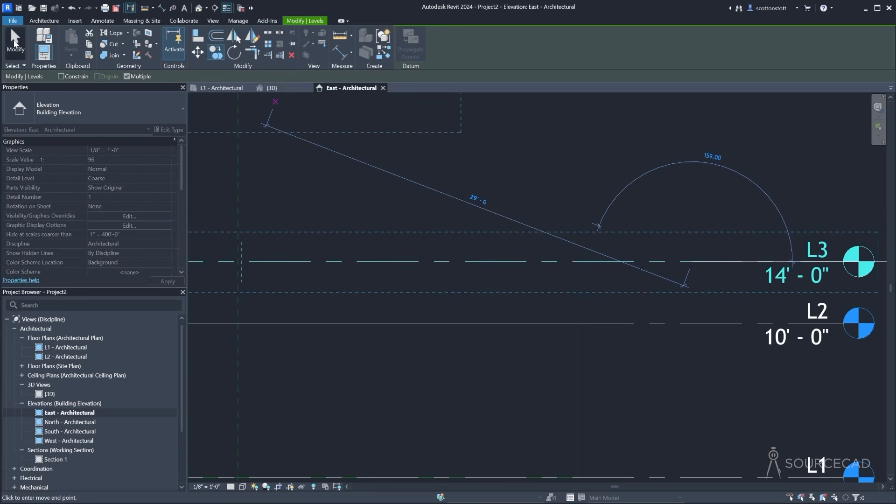
pyautogui.press('Escape')
pyautogui.press('Escape')
# Rename the copied level above L2 as Springline
pyautogui.moveTo(778, 240); pyautogui.dragTo(604, 199, button='middle')
pyautogui.click(640, 206)
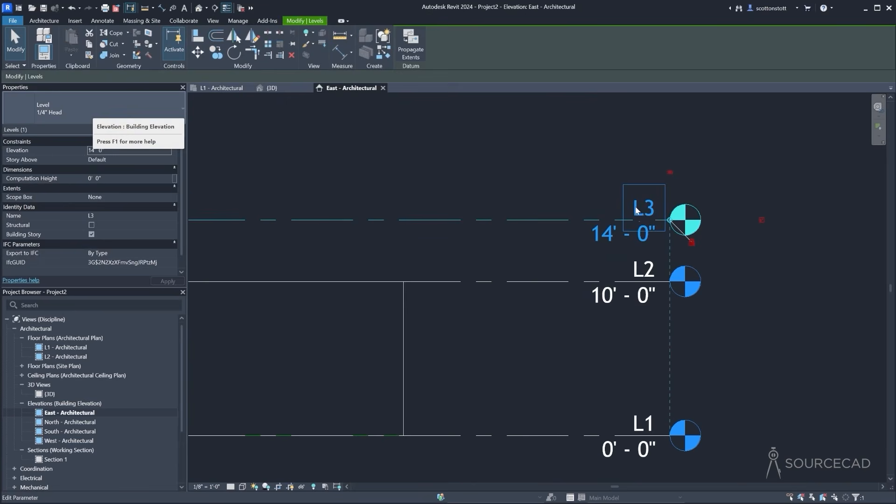
pyautogui.click(640, 206)
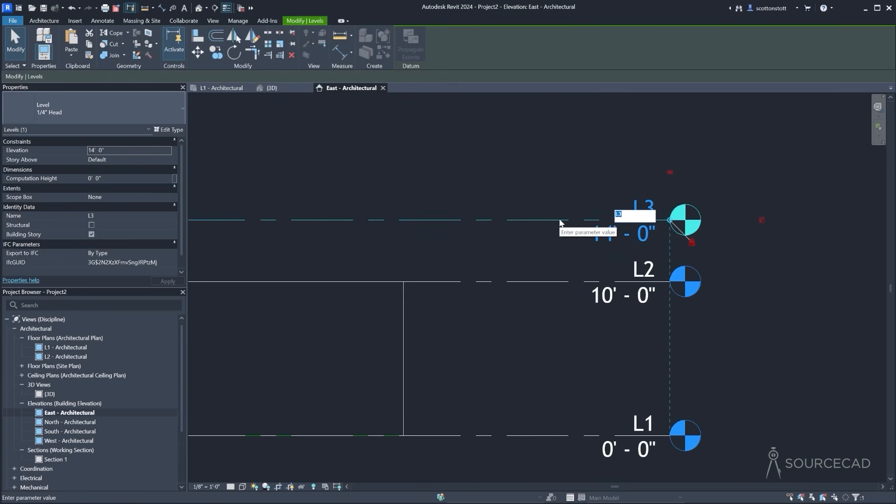
pyautogui.write('Springline')
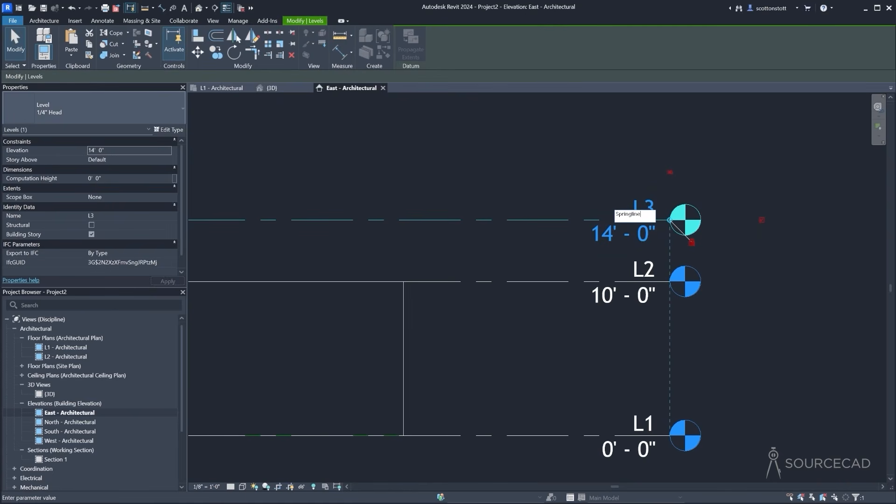
pyautogui.press('Return')
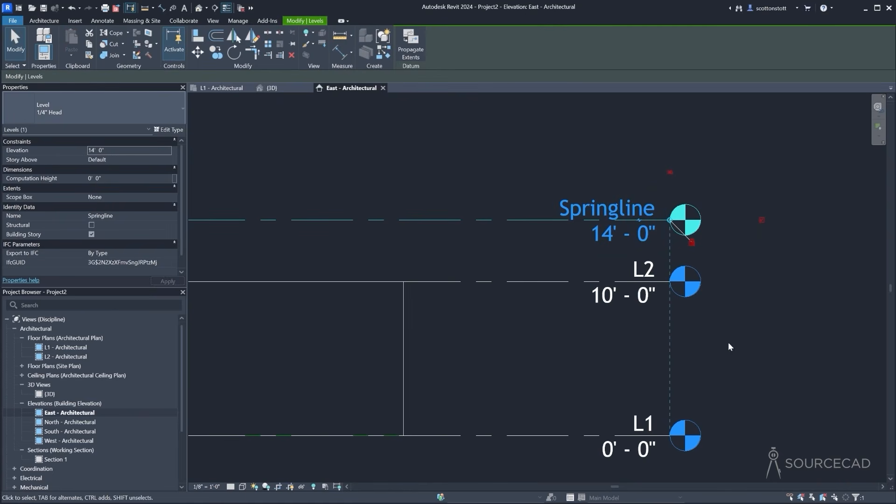
pyautogui.scroll(-3, 737, 343)
pyautogui.press('Escape')
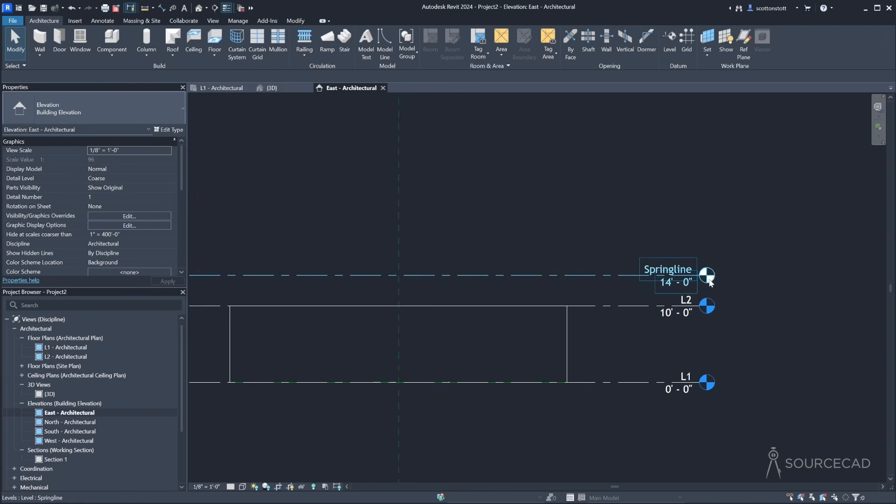
# Select the whole chain of four exterior walls and set their top constraint to Up to level: Springline
pyautogui.moveTo(710, 281); pyautogui.dragTo(846, 241, button='middle')
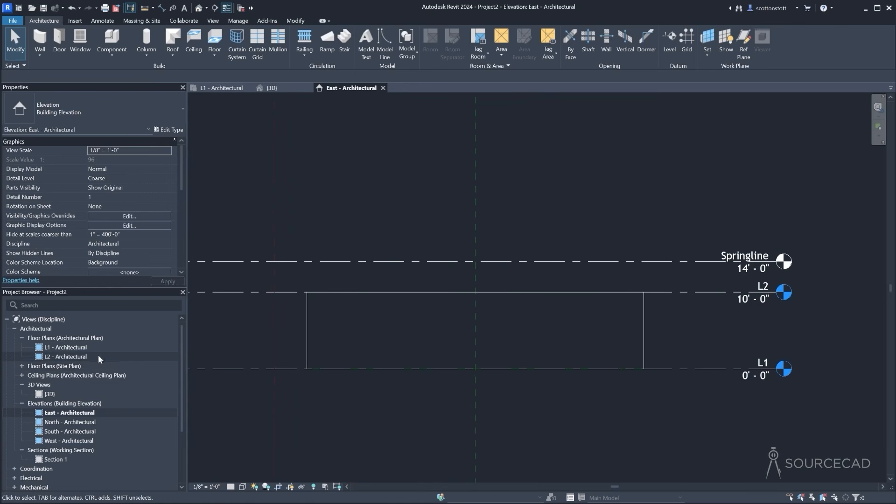
pyautogui.scroll(-2, 432, 273)
pyautogui.moveTo(431, 271); pyautogui.dragTo(413, 249, button='middle')
pyautogui.scroll(-1, 413, 248)
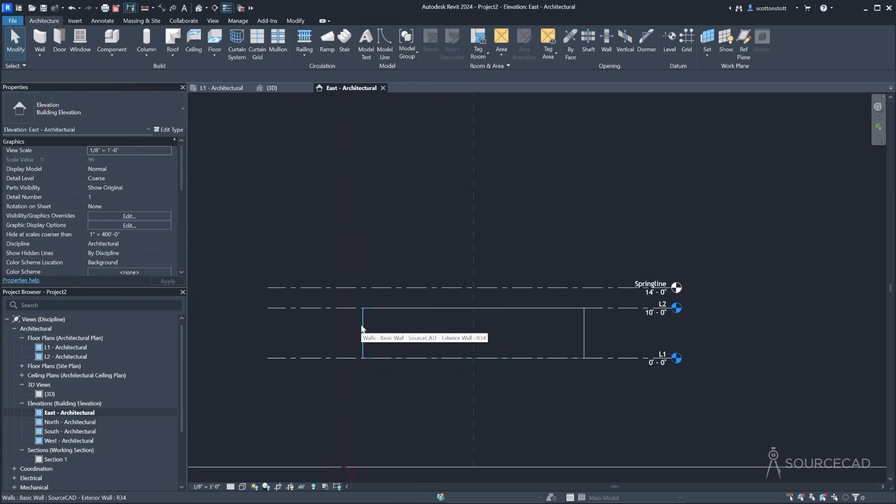
pyautogui.press('Tab')
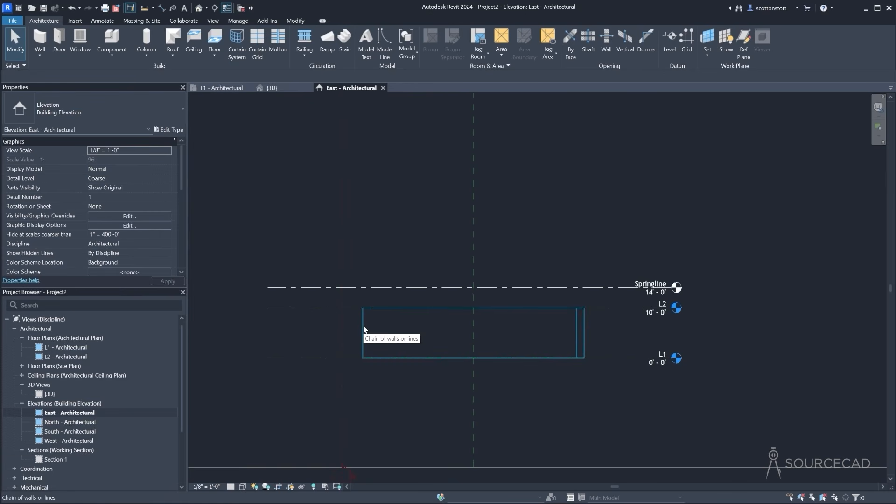
pyautogui.click(363, 329)
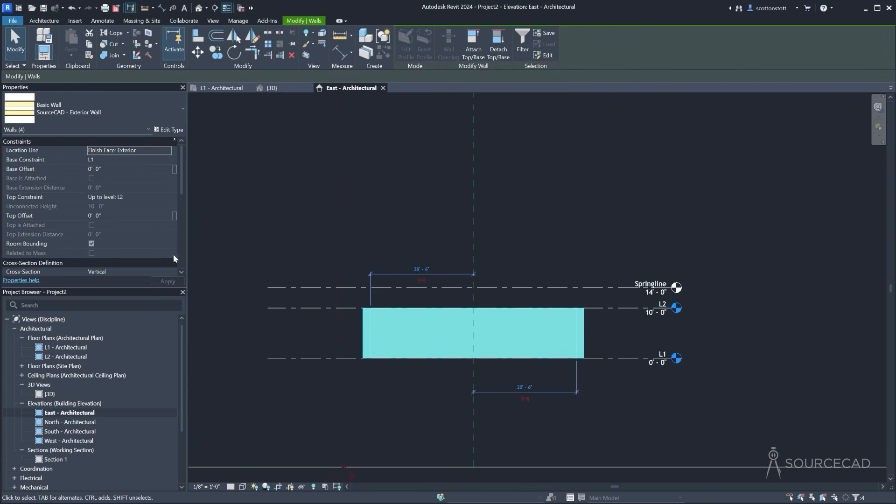
pyautogui.click(169, 199)
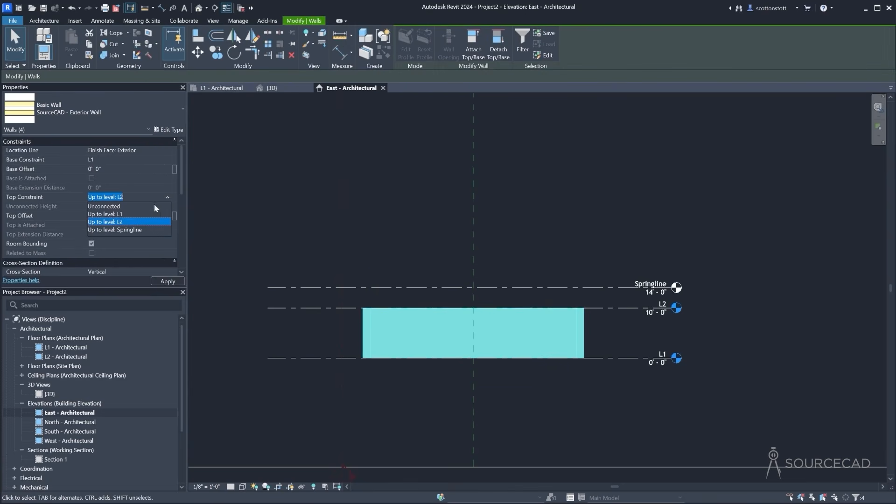
pyautogui.click(124, 228)
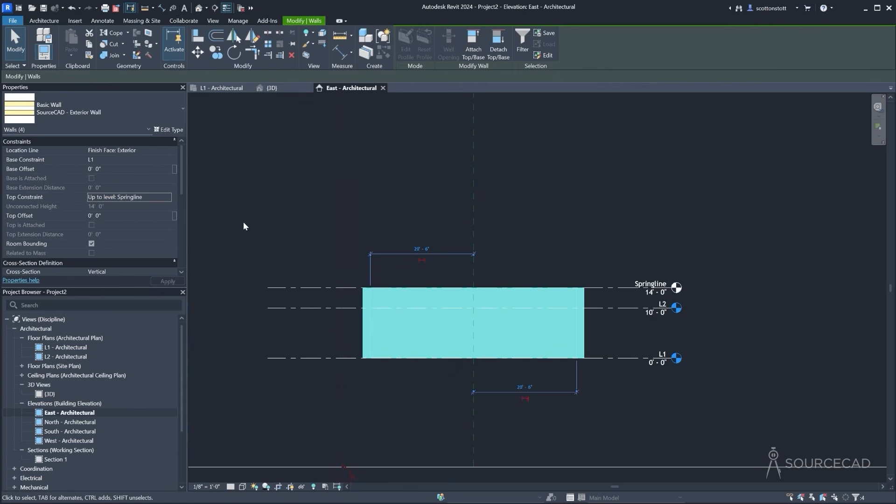
pyautogui.click(239, 227)
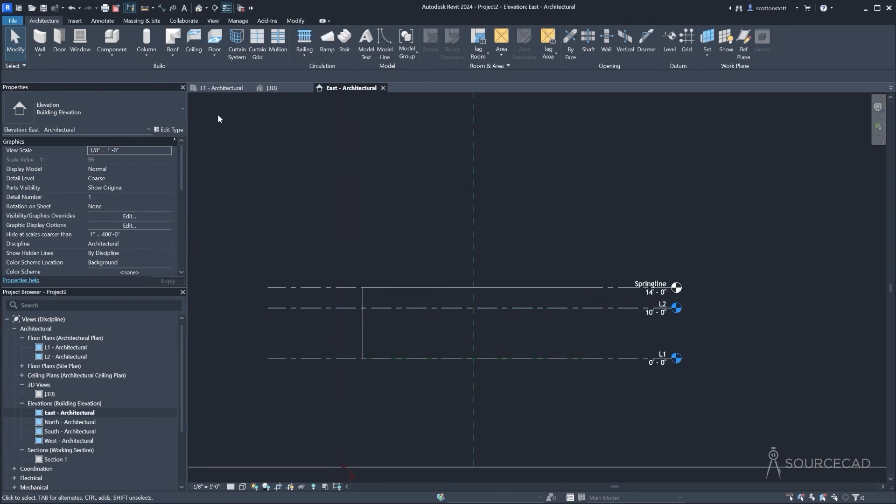
# In the L2 - Architectural floor plan, start a roof by footprint with its base level set to Springline
pyautogui.doubleClick(65, 357)
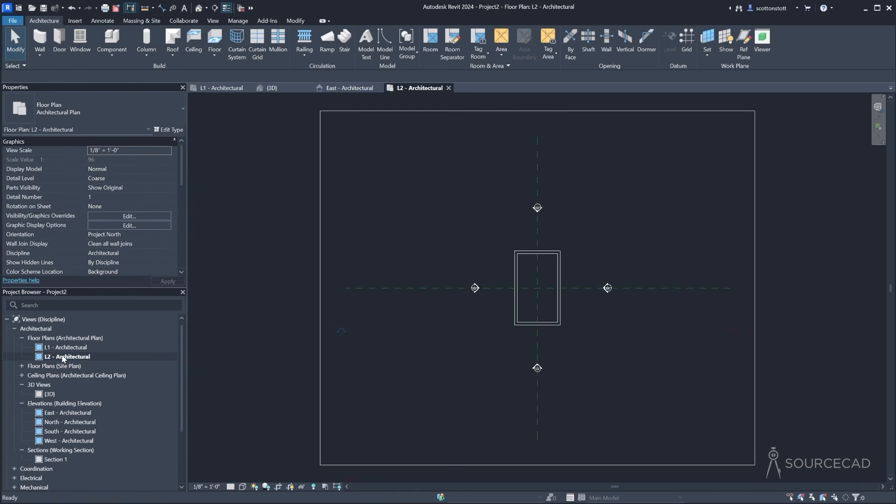
pyautogui.scroll(2, 552, 283)
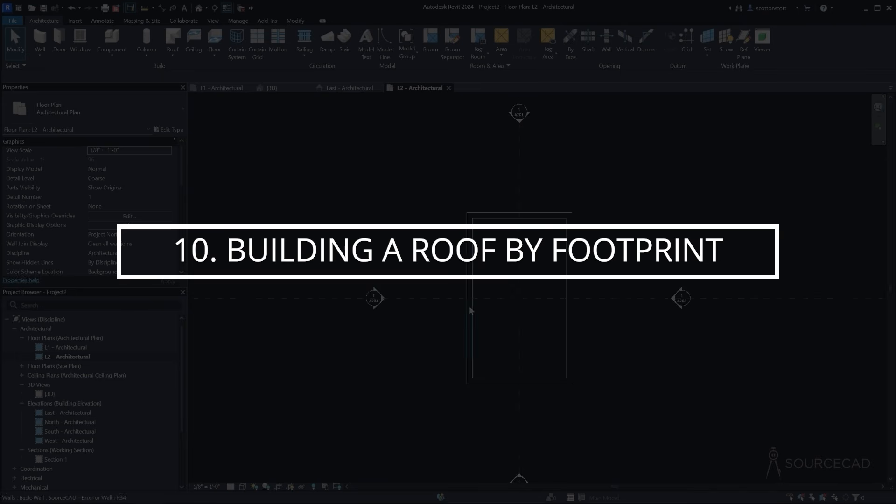
pyautogui.scroll(1, 469, 308)
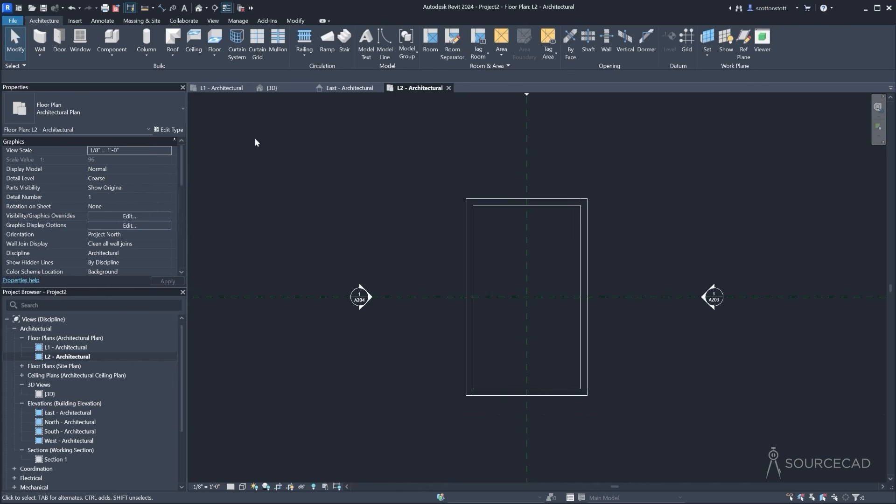
pyautogui.click(176, 55)
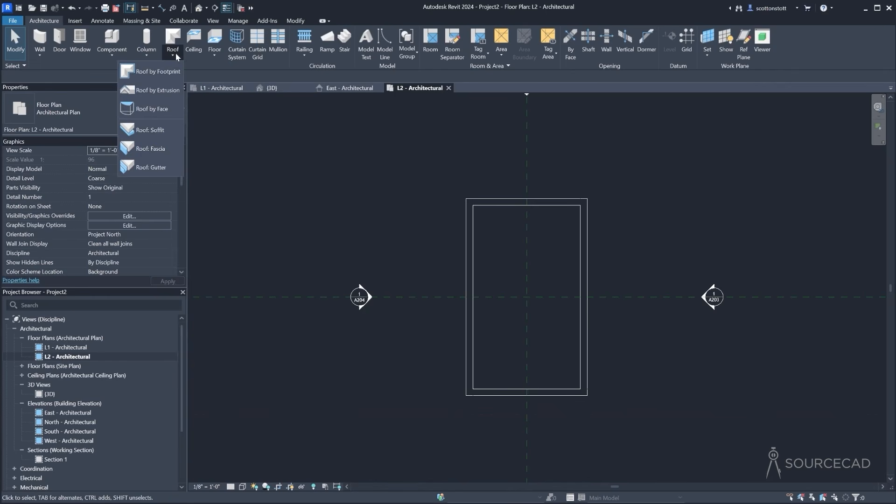
pyautogui.click(155, 74)
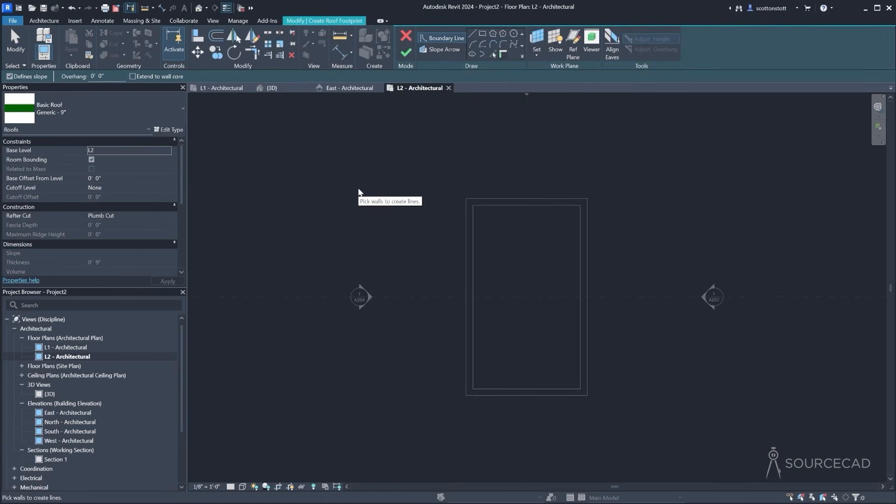
pyautogui.click(112, 153)
pyautogui.click(167, 150)
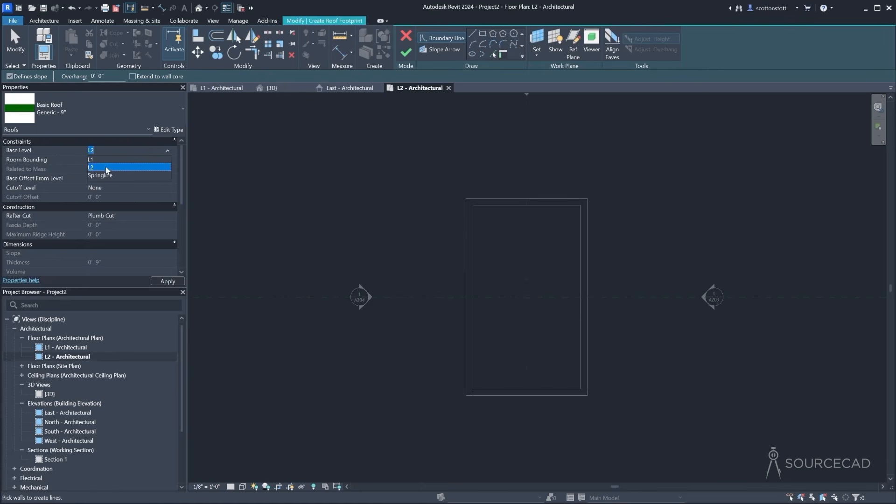
pyautogui.click(100, 176)
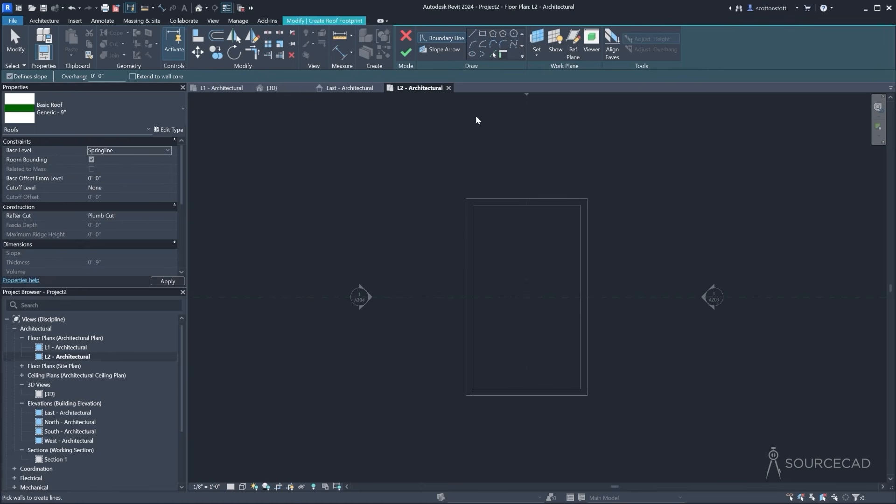
# Draw a rectangular roof boundary between opposite outer corners of the outermost wall outline
pyautogui.click(482, 34)
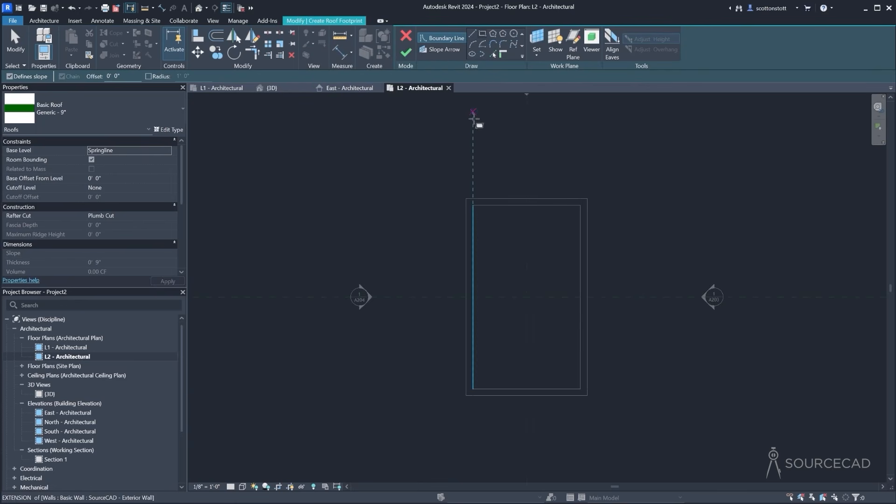
pyautogui.click(465, 198)
pyautogui.click(587, 395)
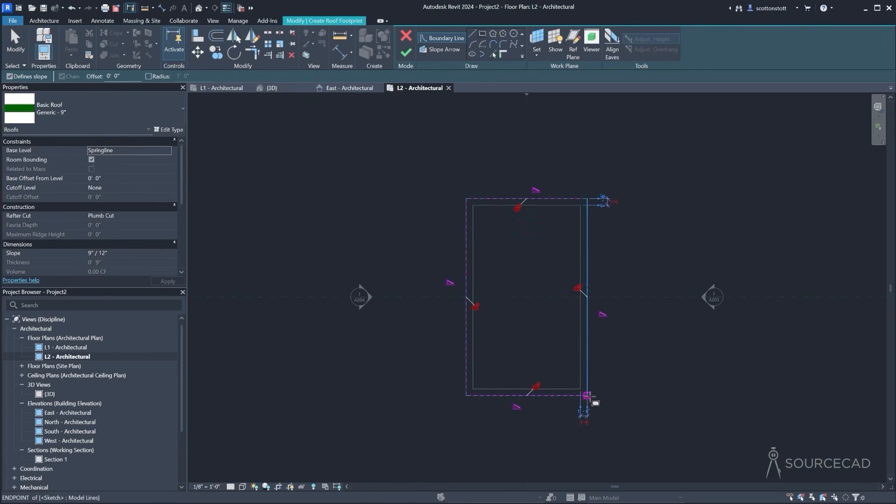
pyautogui.click(15, 45)
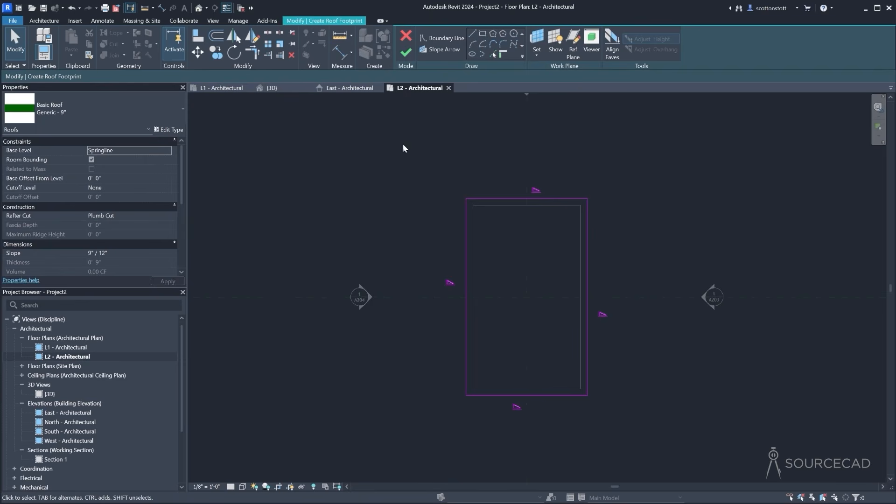
# Select all four roof boundary lines and turn off Defines Roof Slope for them
pyautogui.moveTo(403, 144)
pyautogui.mouseDown()
pyautogui.moveTo(592, 412)
pyautogui.moveTo(665, 444)
pyautogui.mouseUp()
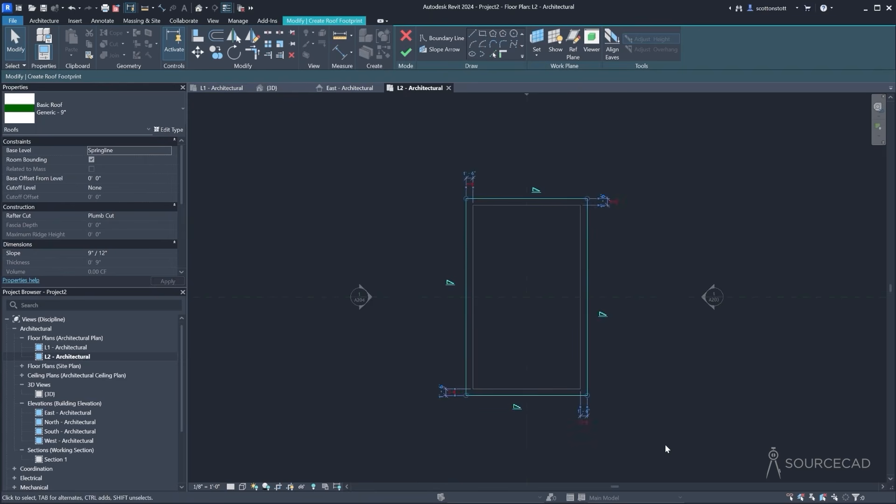
pyautogui.click(423, 208)
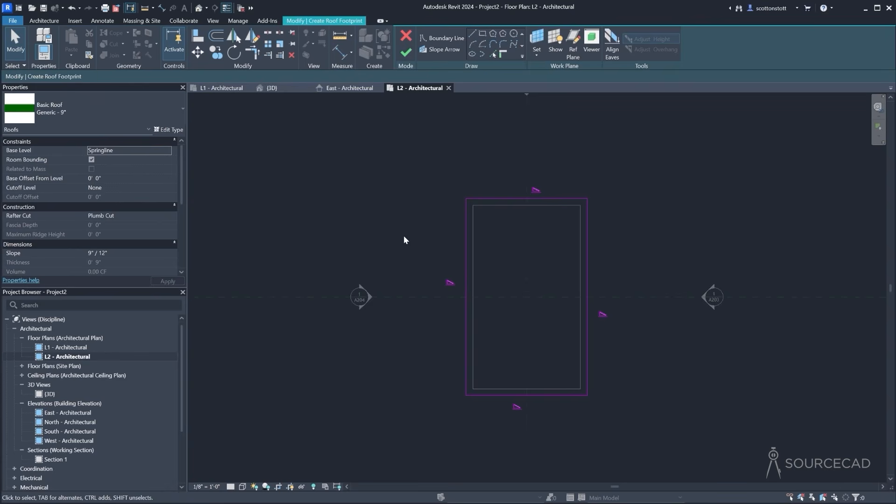
pyautogui.moveTo(383, 151)
pyautogui.mouseDown()
pyautogui.moveTo(450, 249)
pyautogui.moveTo(621, 439)
pyautogui.mouseUp()
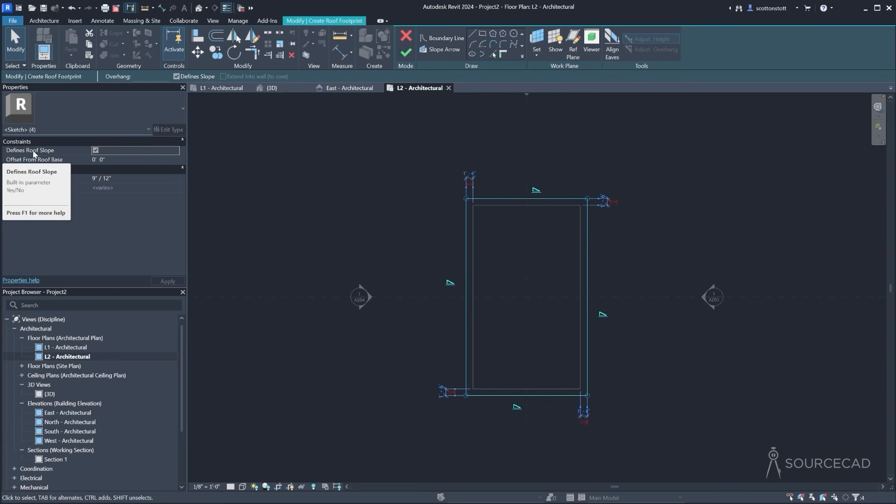
pyautogui.click(95, 150)
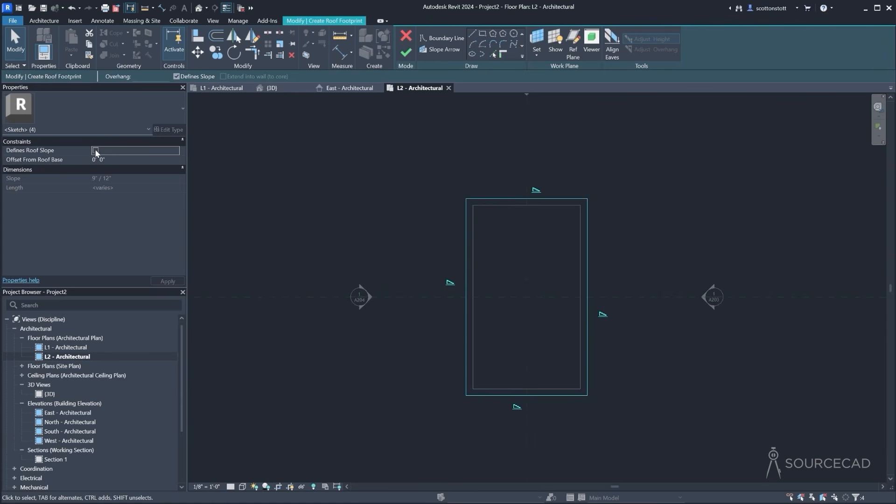
pyautogui.click(459, 274)
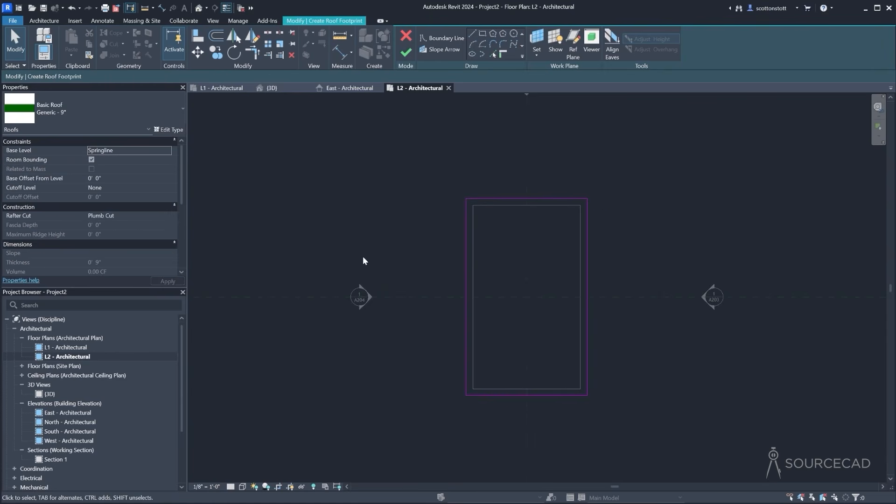
# Make the two long boundary lines define the roof slope and set their slope to 12" / 12"
pyautogui.click(466, 266)
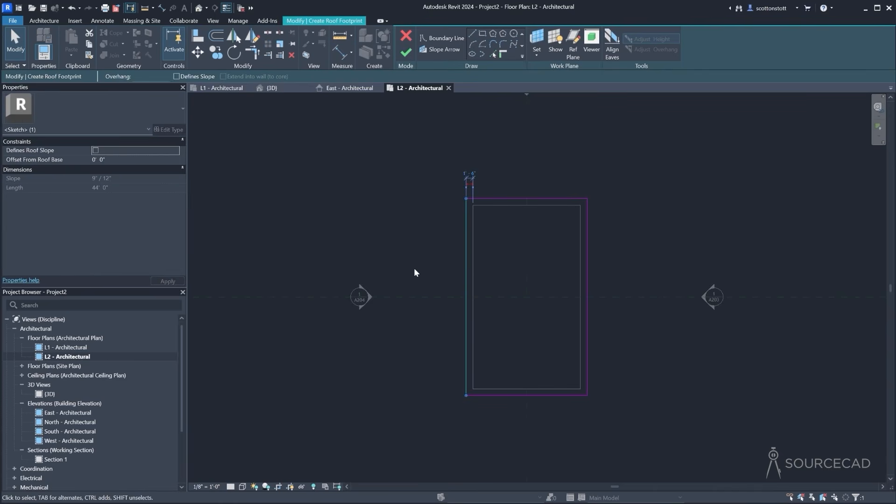
pyautogui.keyDown('ctrl'); pyautogui.click(586, 278); pyautogui.keyUp('ctrl')
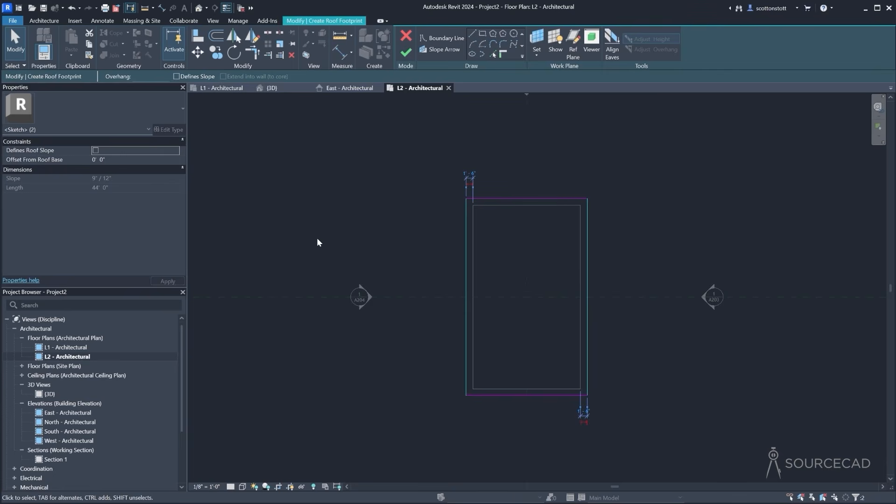
pyautogui.click(95, 150)
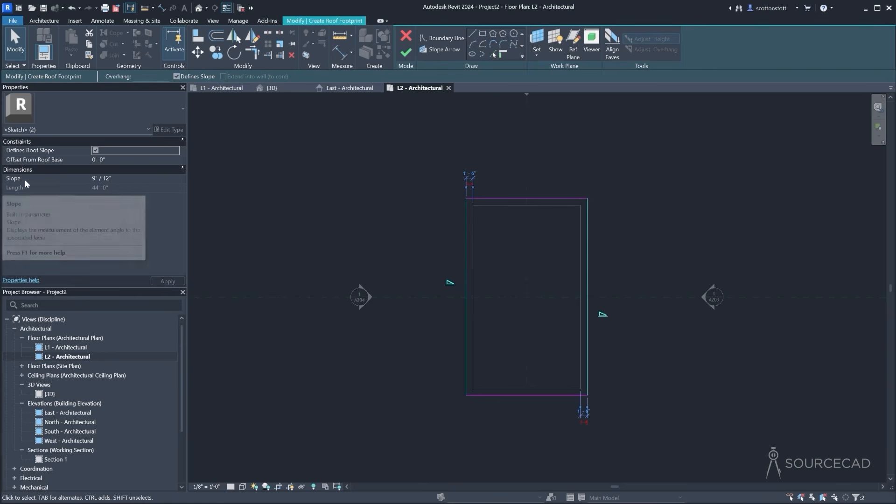
pyautogui.click(91, 179)
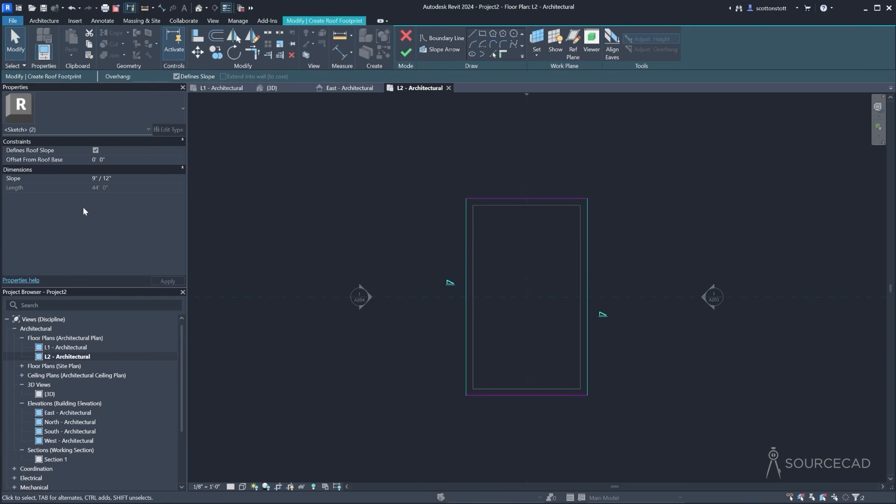
pyautogui.press('Delete')
pyautogui.write('12')
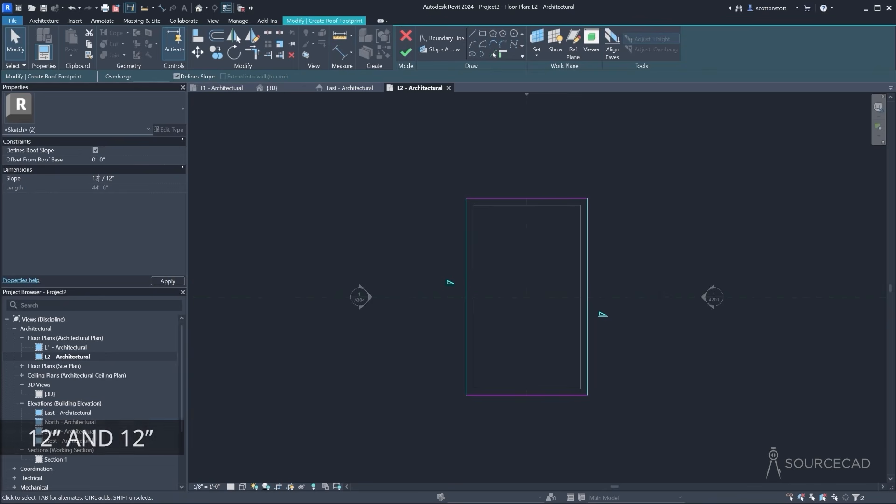
pyautogui.click(163, 282)
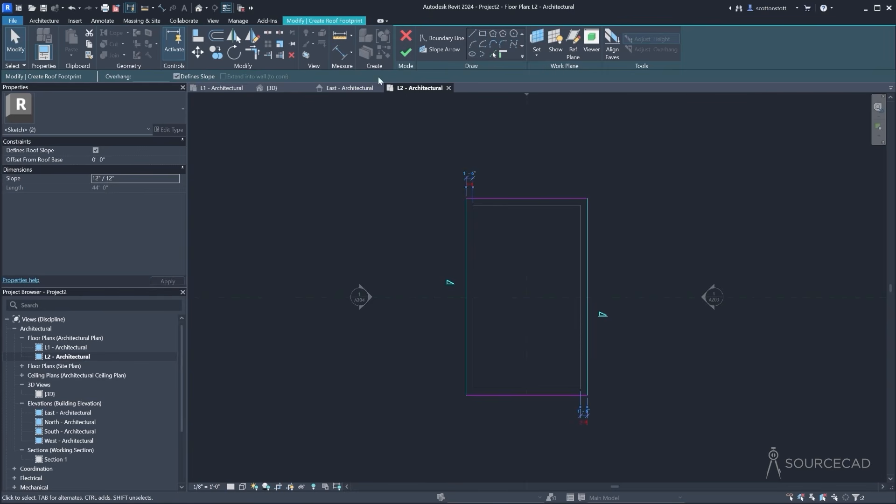
# Finish the roof footprint and inspect the gable roof in the {3D} view from a lower angle
pyautogui.click(406, 53)
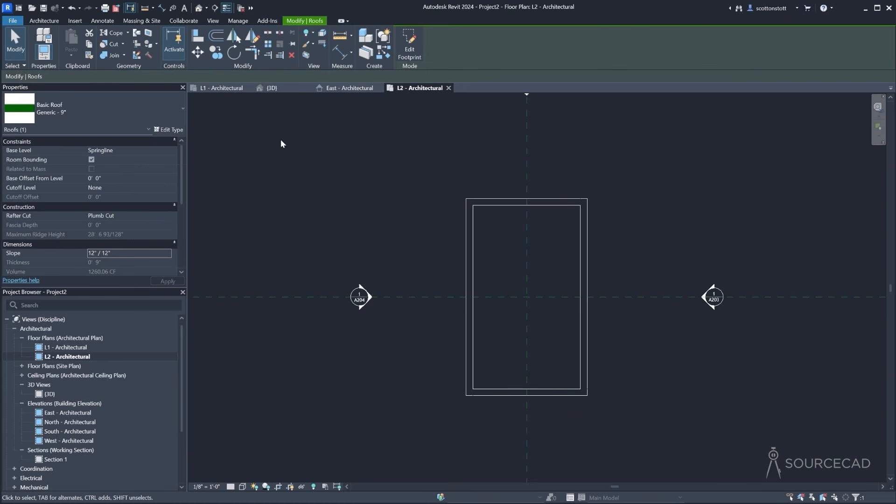
pyautogui.click(274, 88)
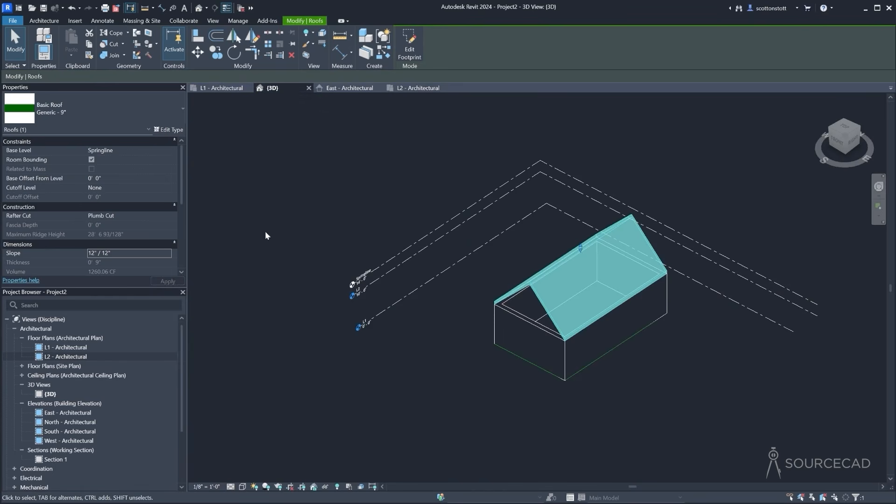
pyautogui.scroll(2, 615, 368)
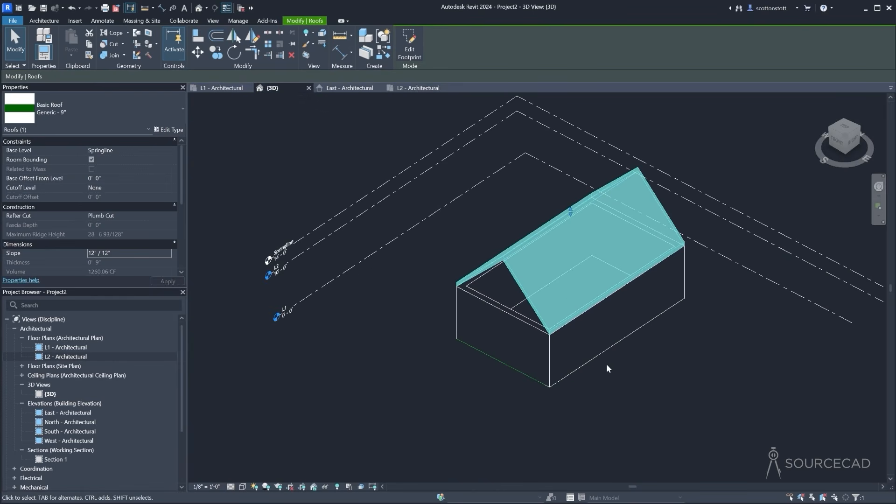
pyautogui.keyDown('shift'); pyautogui.moveTo(463, 372); pyautogui.dragTo(452, 313, button='middle'); pyautogui.keyUp('shift')
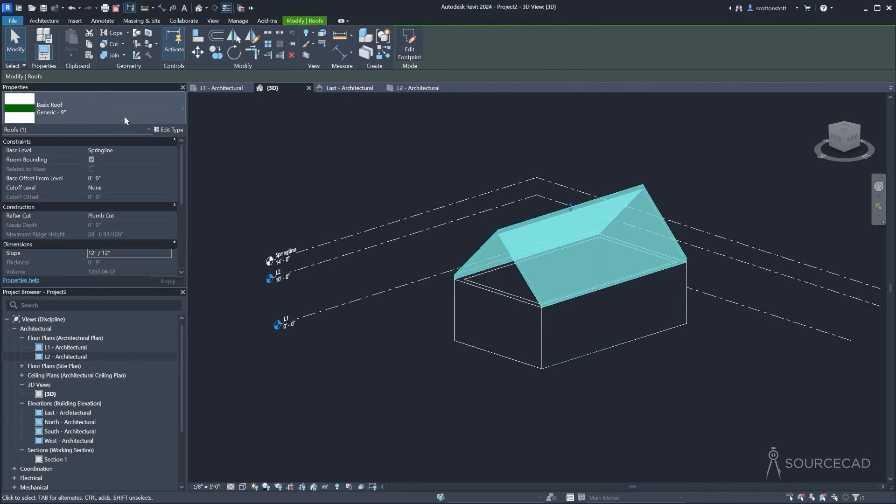
# Duplicate the roof's Generic - 9" type as SourceCAD - Roof Standard and open its layer structure
pyautogui.click(167, 130)
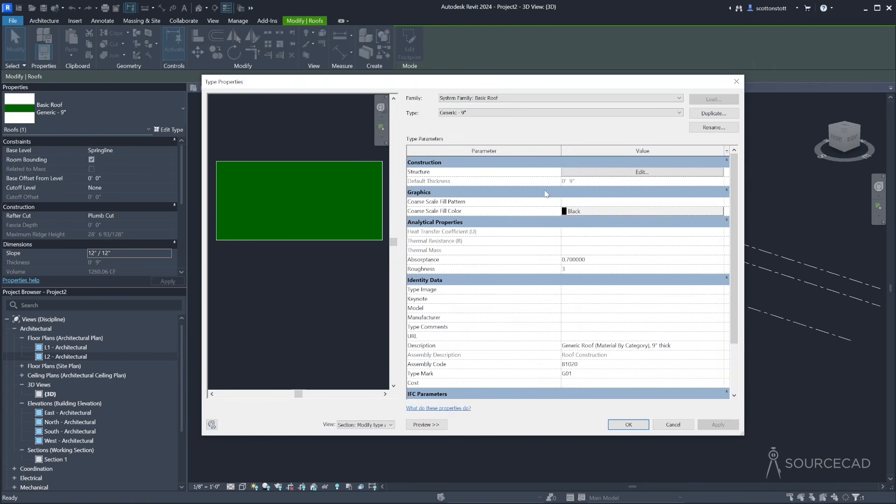
pyautogui.click(713, 113)
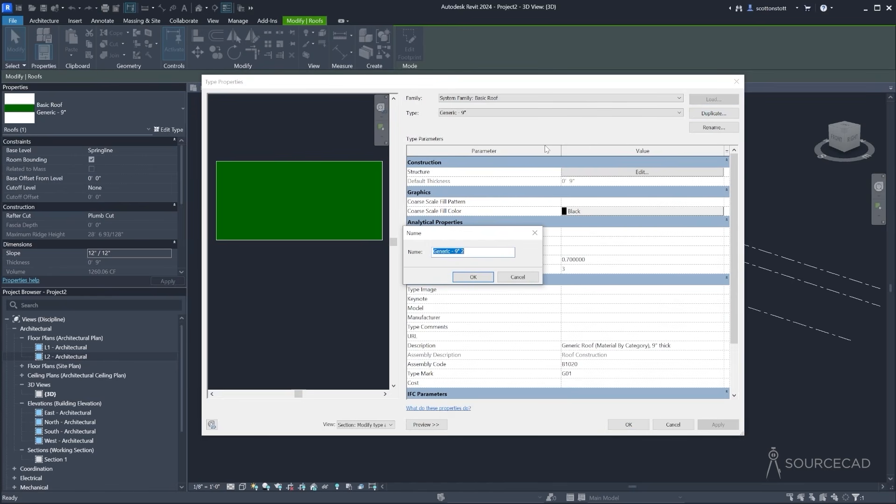
pyautogui.write('Source CAD - Roof Standard')
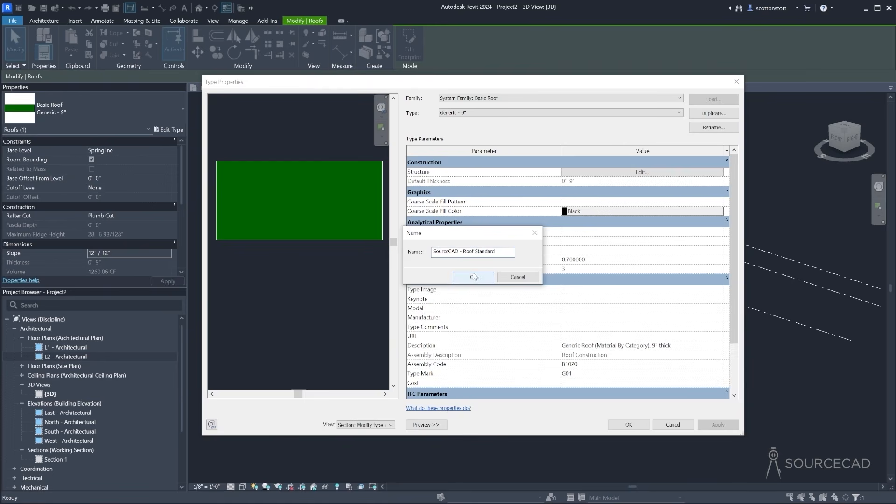
pyautogui.click(473, 277)
pyautogui.click(609, 173)
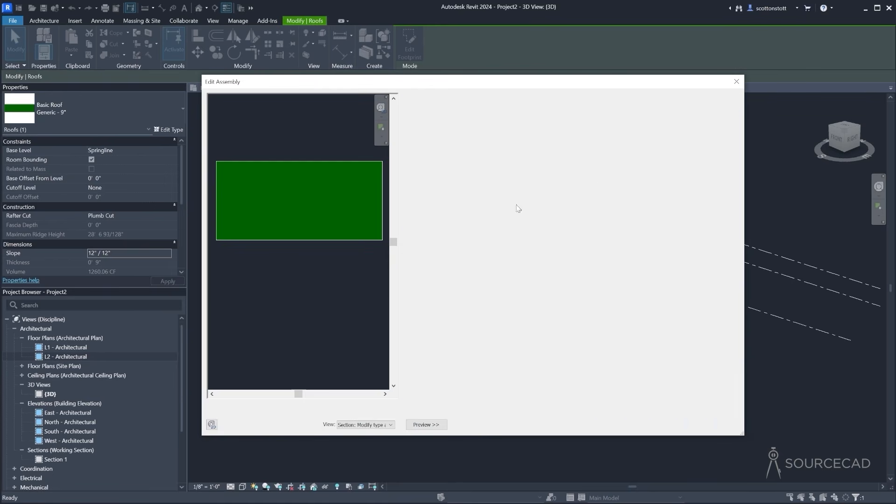
pyautogui.click(411, 170)
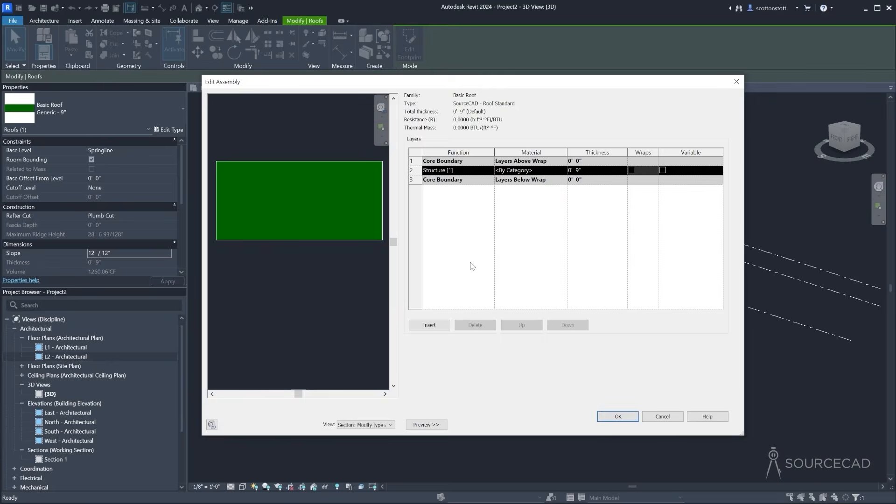
# Set the Structure [1] layer's thickness to 5 1/2", leaving the material browser without choosing a material
pyautogui.click(576, 174)
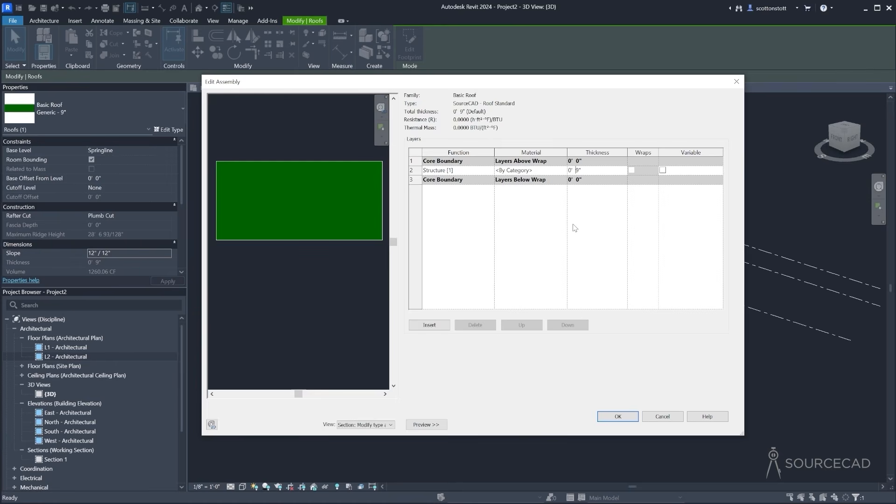
pyautogui.write('5 1/2')
pyautogui.click(542, 171)
pyautogui.click(563, 170)
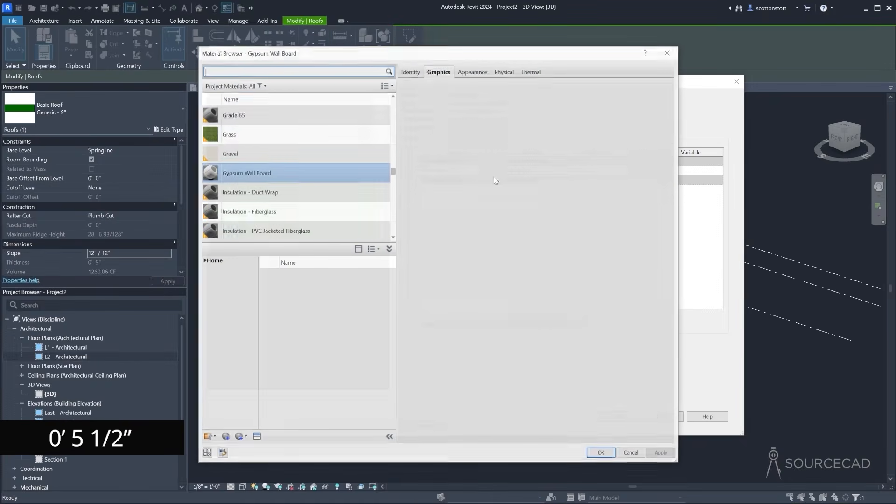
pyautogui.press('Escape')
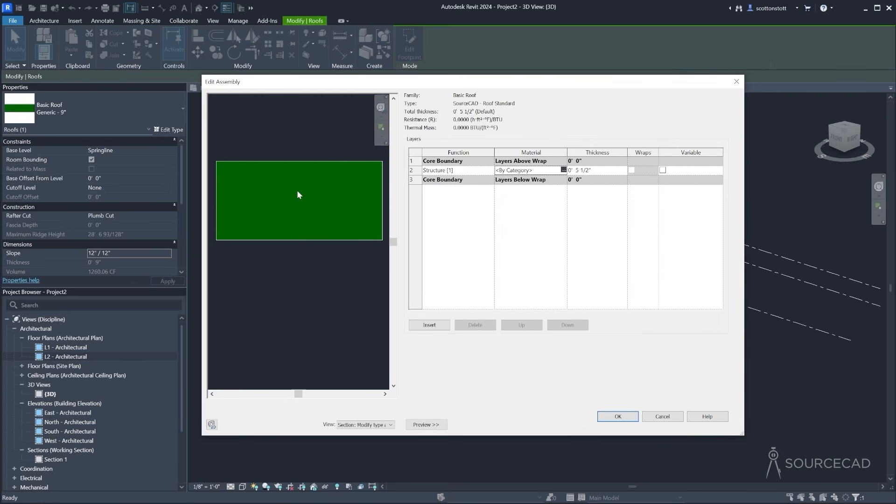
# Set the Structure [1] layer's thickness to 11 1/2"
pyautogui.click(577, 178)
pyautogui.write('11')
pyautogui.press('Delete')
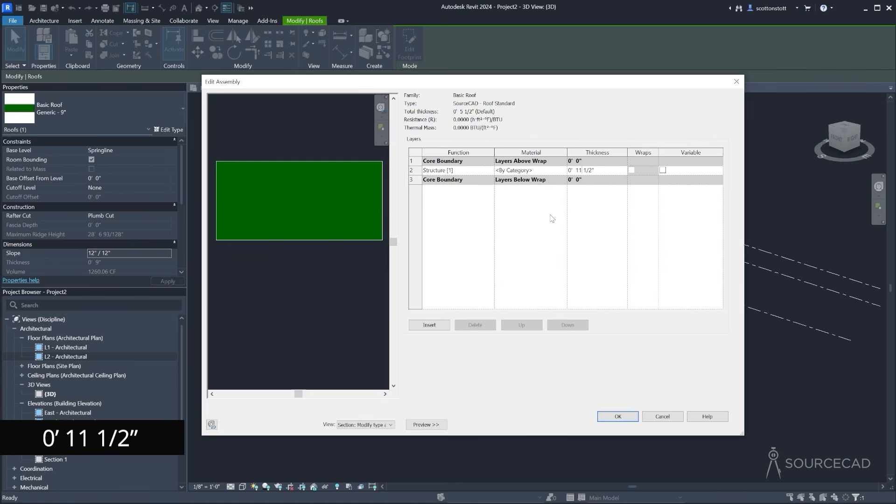
pyautogui.click(461, 202)
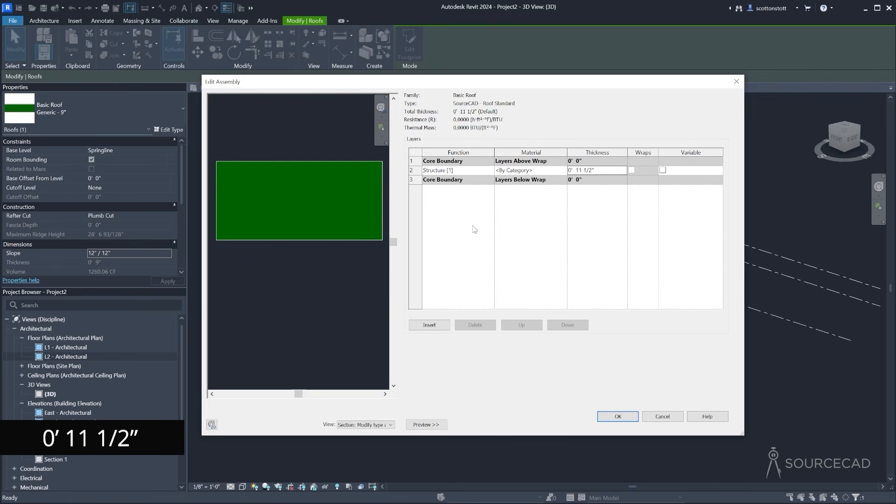
# Set the Structure [1] layer's thickness to 1' 4"
pyautogui.click(576, 170)
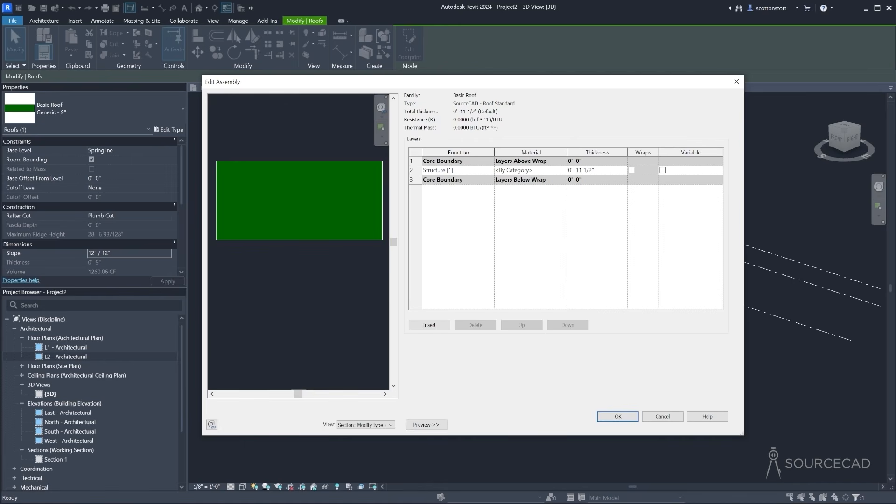
pyautogui.moveTo(576, 170); pyautogui.dragTo(587, 170)
pyautogui.press('BackSpace')
pyautogui.press('BackSpace')
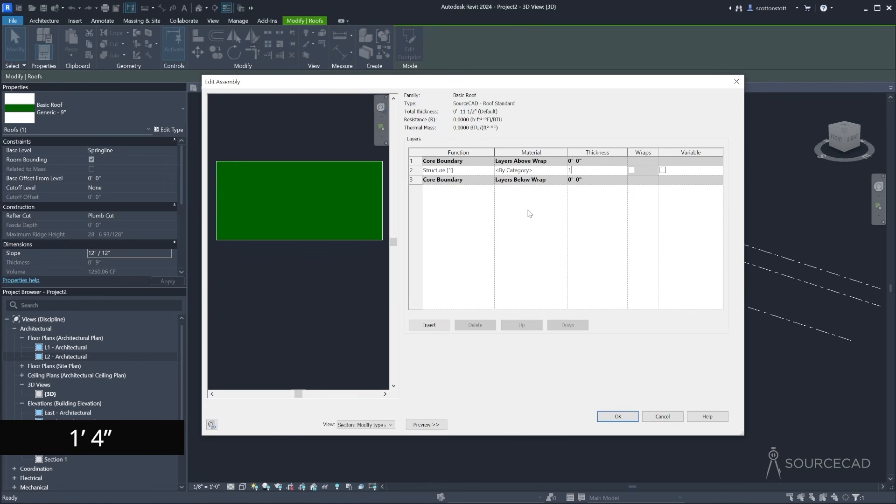
pyautogui.write('1 4')
pyautogui.press('Tab')
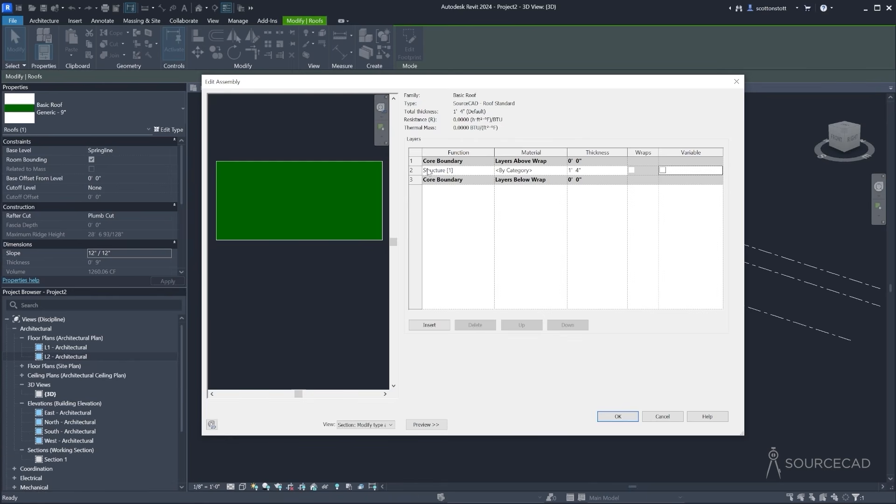
# Add a 1" Asphalt Shingle layer above the top core boundary of the SourceCAD - Roof Standard assembly
pyautogui.click(415, 161)
pyautogui.click(429, 324)
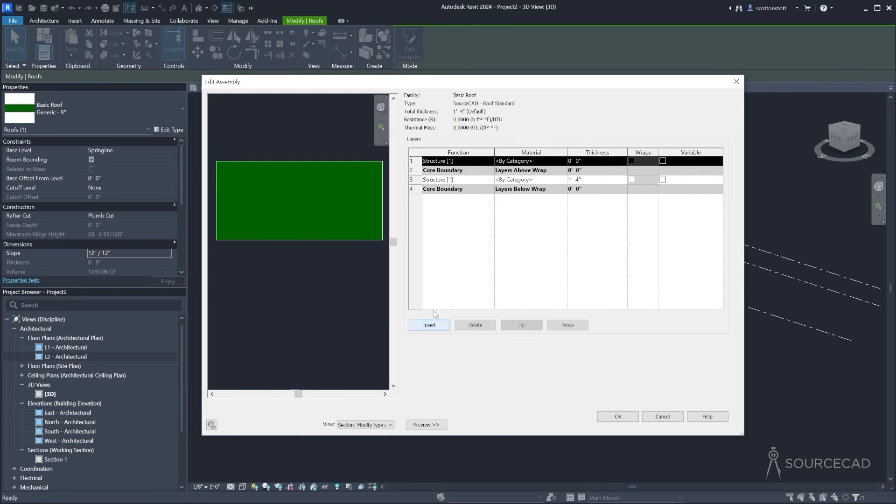
pyautogui.click(575, 161)
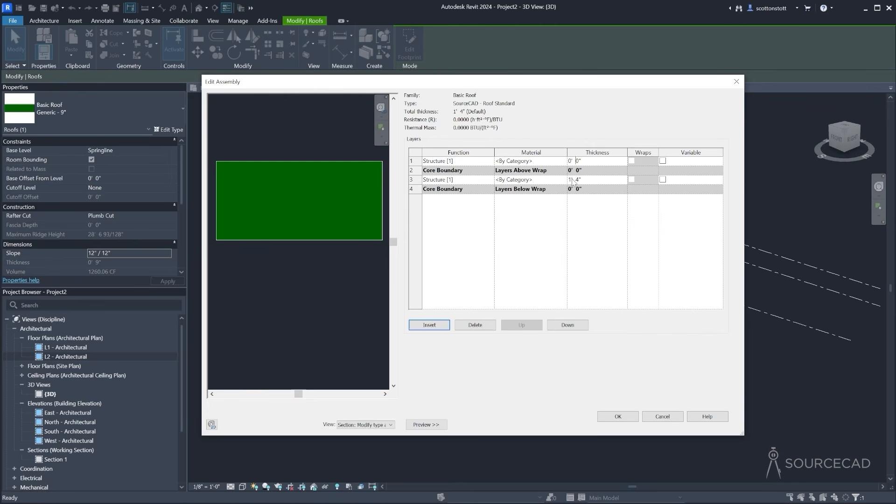
pyautogui.click(563, 161)
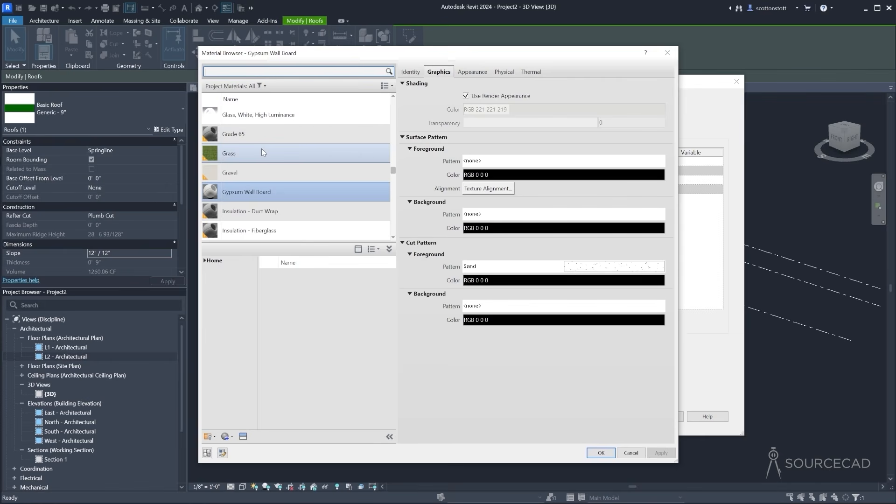
pyautogui.write('shingles')
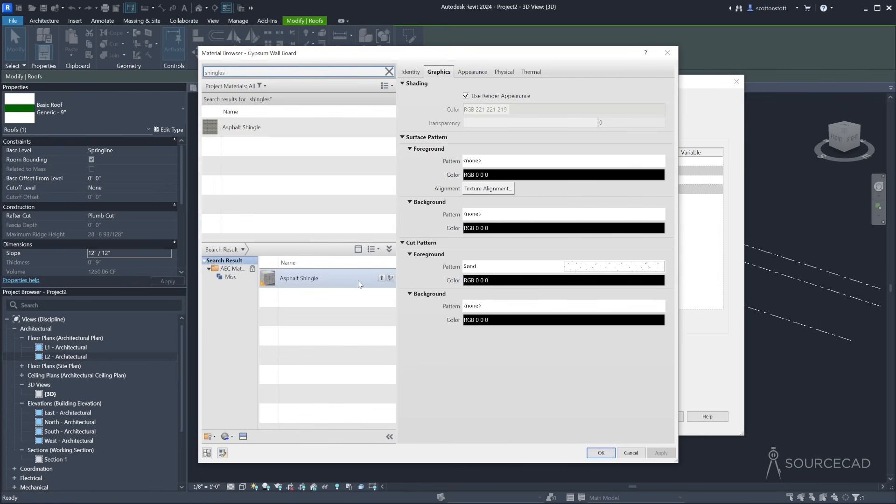
pyautogui.click(255, 134)
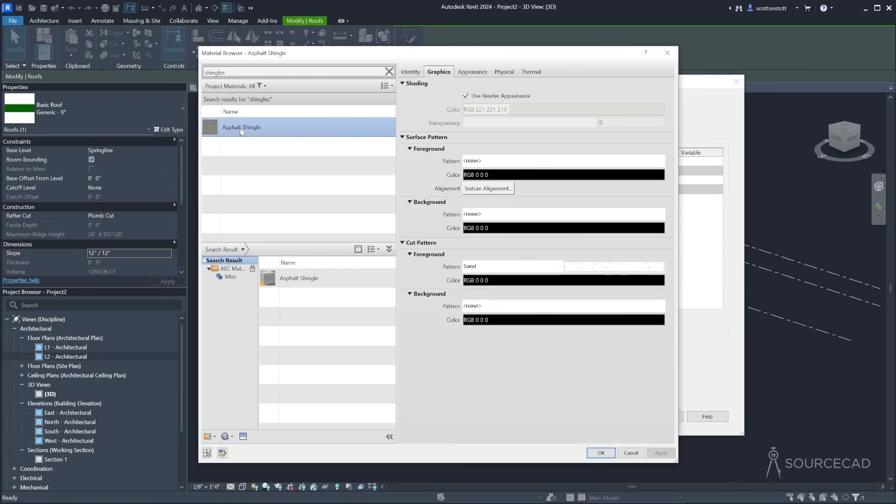
pyautogui.click(598, 452)
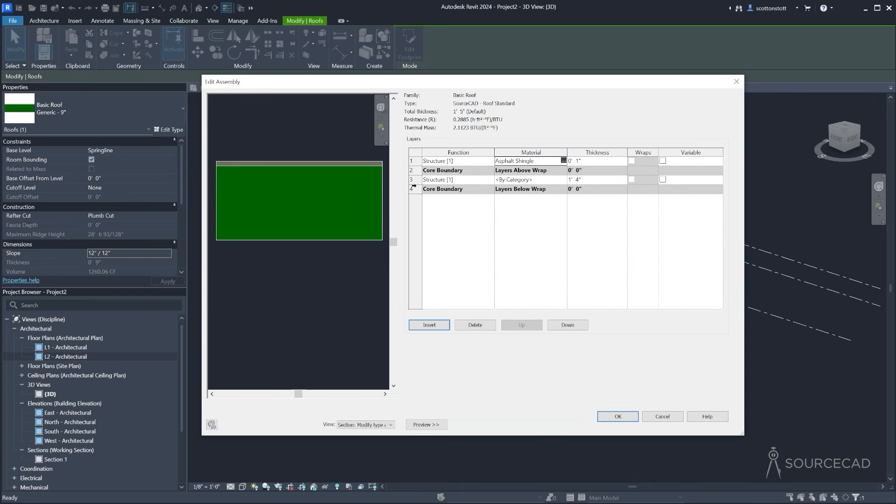
# Insert a new roof layer below the bottom core boundary and set its thickness to 1"
pyautogui.click(413, 190)
pyautogui.click(429, 325)
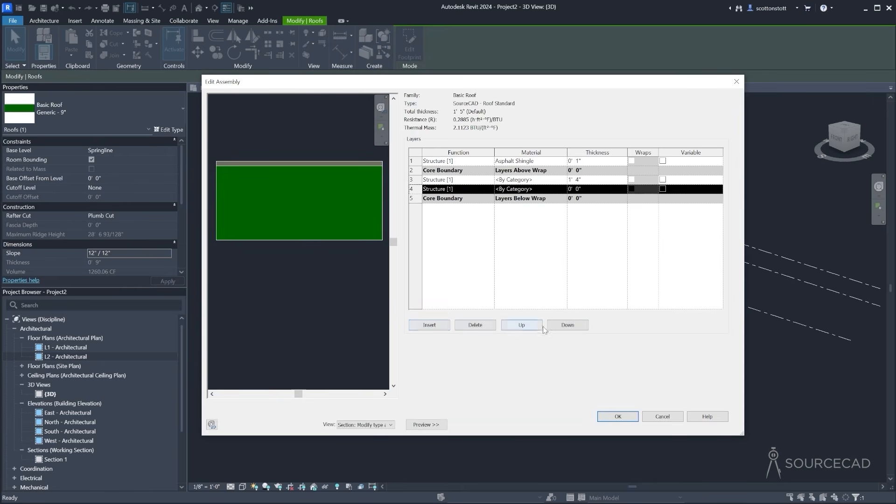
pyautogui.click(565, 326)
pyautogui.click(577, 198)
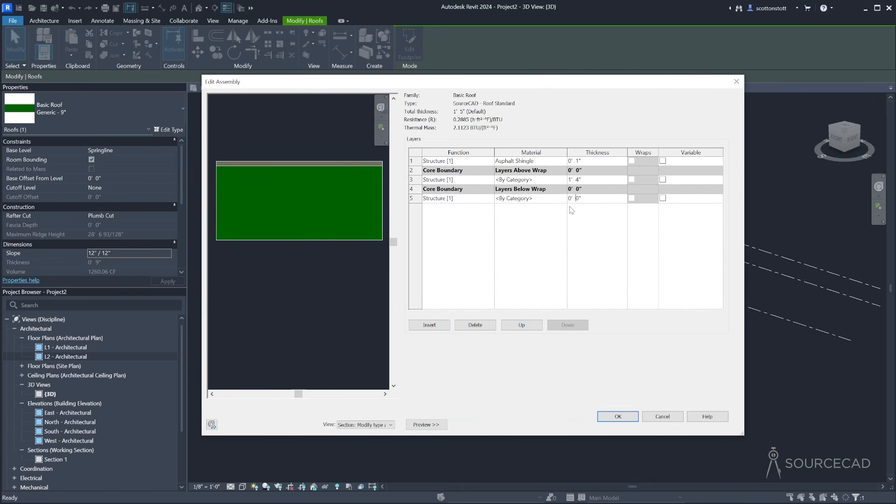
pyautogui.press('Tab')
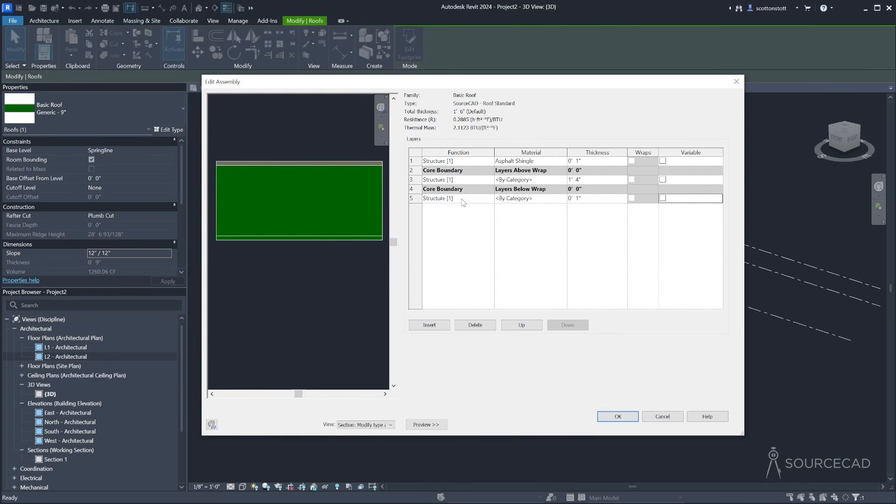
# Assign the Gypsum Wall Board material to the layer beneath the roof core
pyautogui.click(566, 199)
pyautogui.click(563, 199)
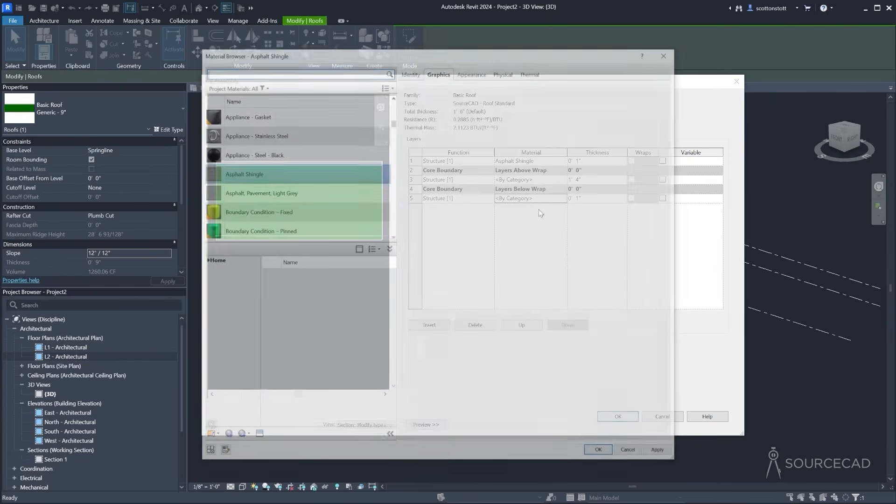
pyautogui.write('gyp')
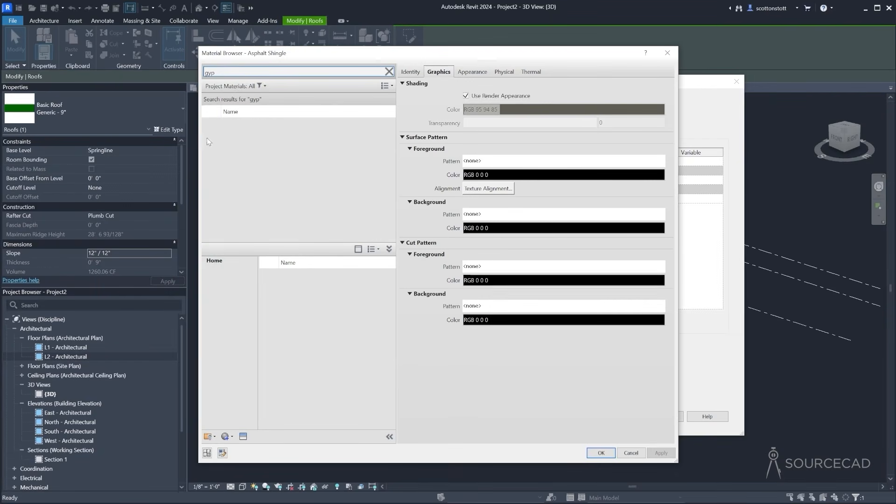
pyautogui.click(246, 127)
pyautogui.click(597, 452)
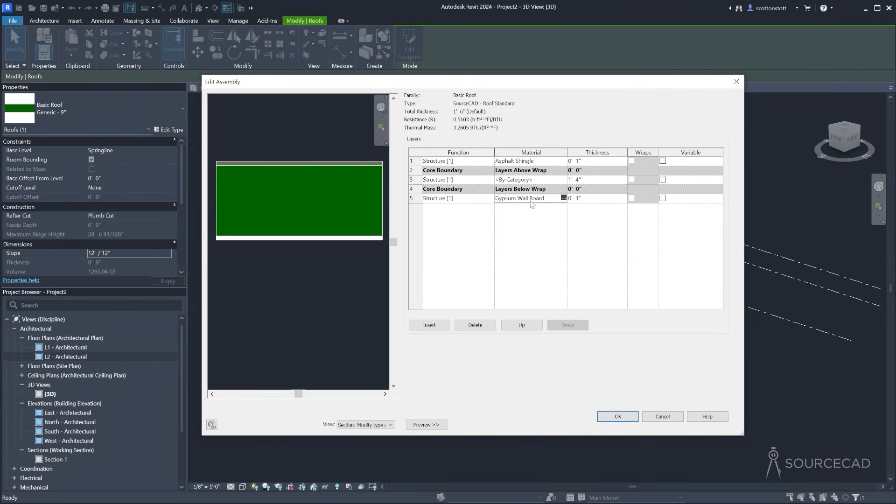
# Set the gypsum layer's function to Finish 2 [5] and the shingle layer's to Finish 1 [4], and apply the roof type
pyautogui.click(448, 198)
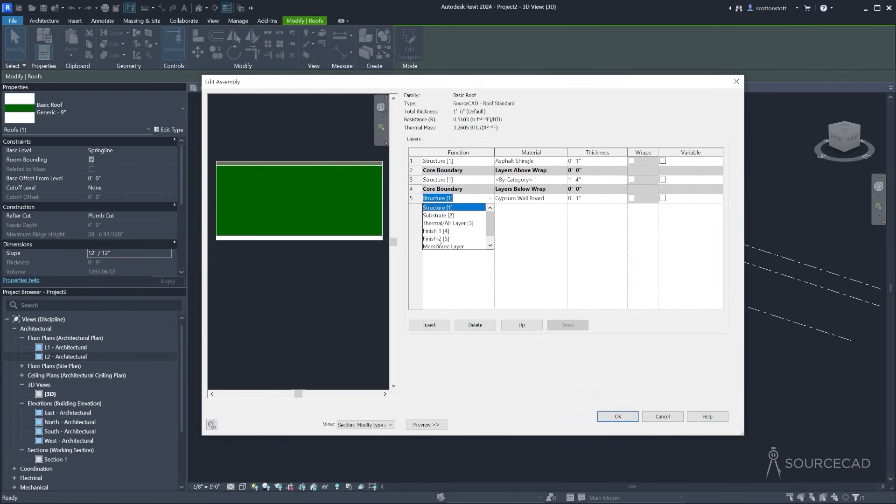
pyautogui.click(437, 239)
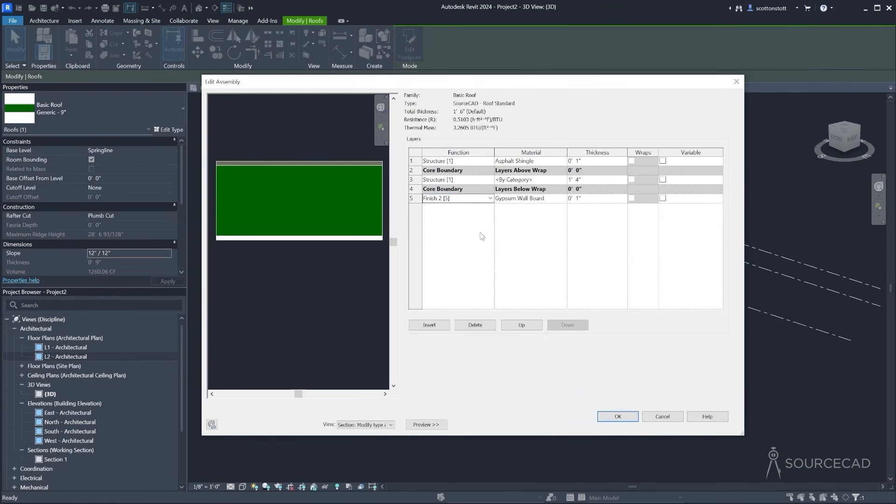
pyautogui.click(490, 161)
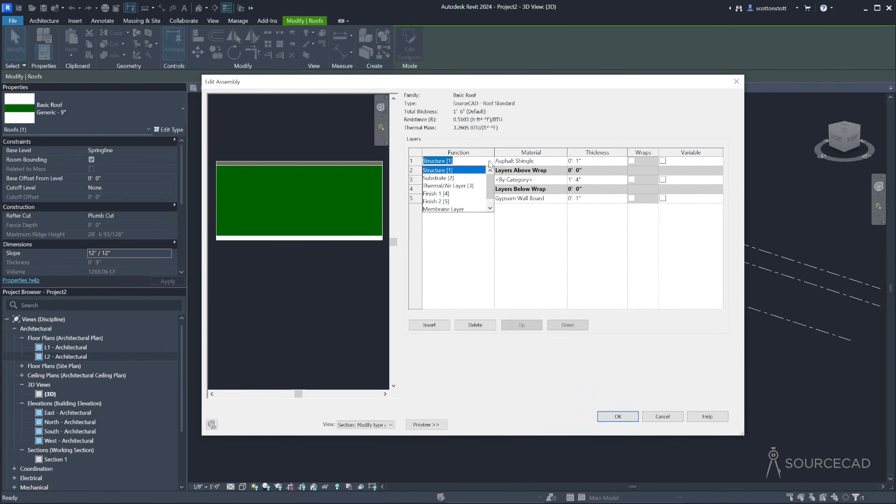
pyautogui.click(444, 194)
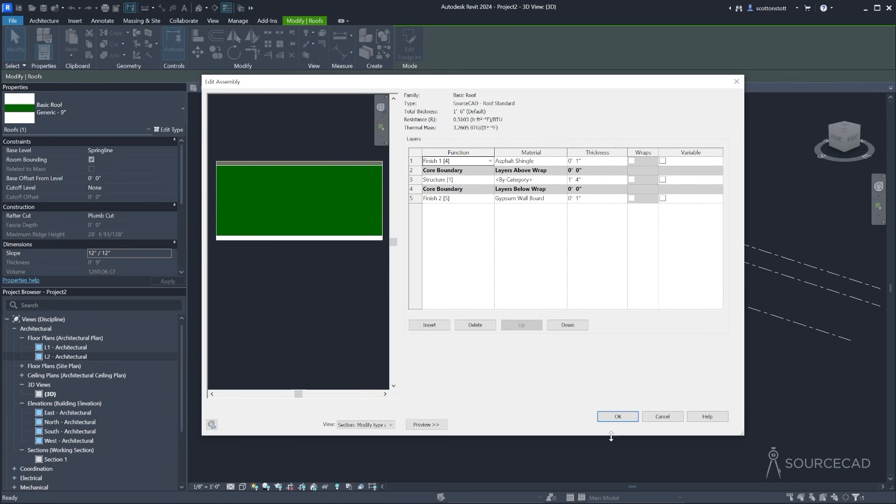
pyautogui.click(618, 416)
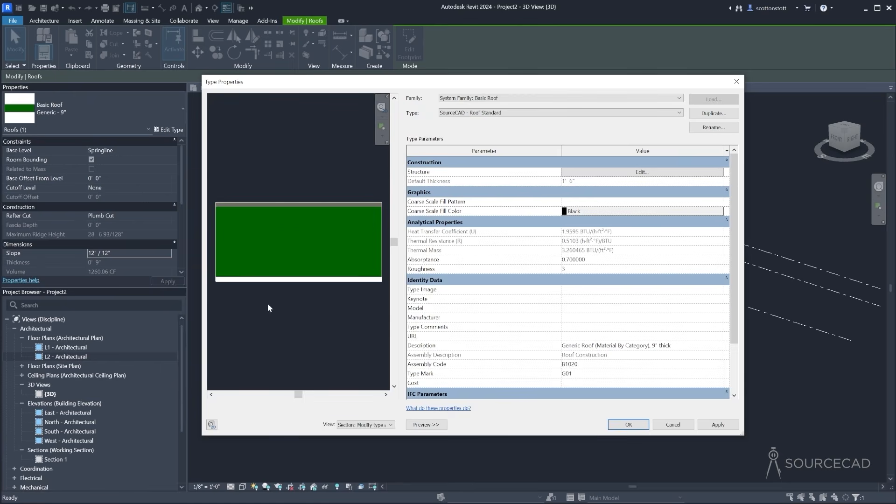
pyautogui.click(633, 424)
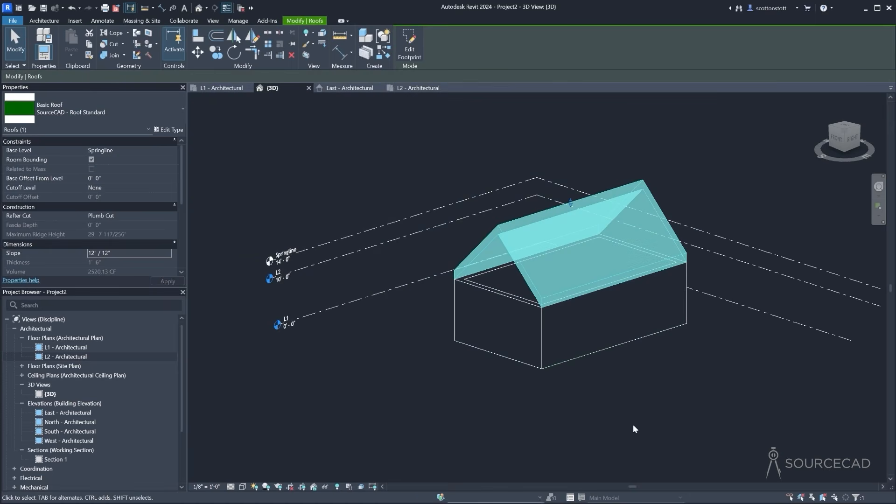
pyautogui.click(389, 365)
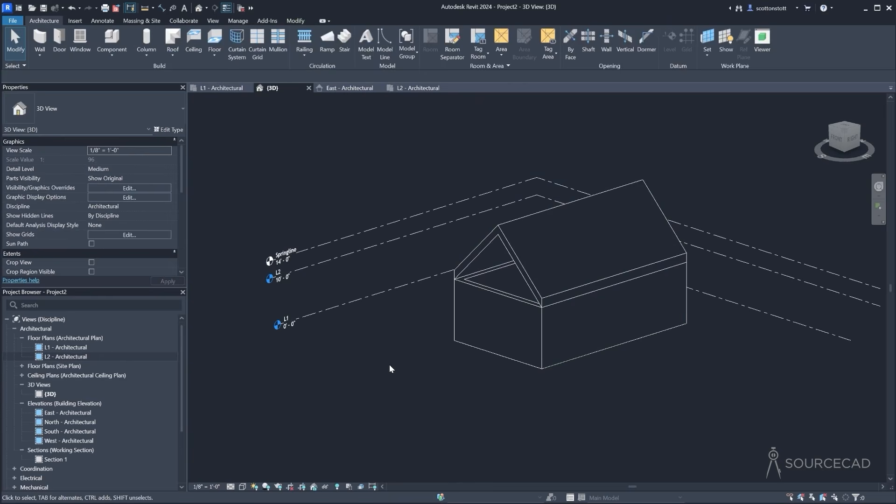
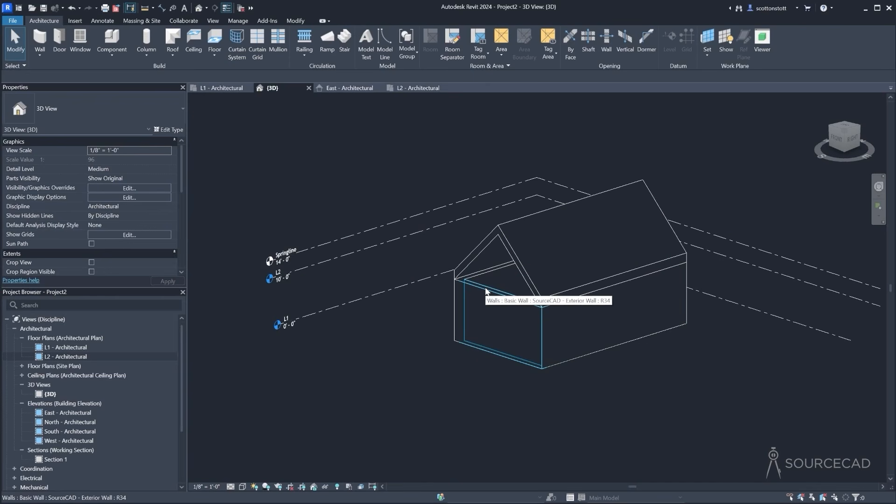
# Attach the top of the front gable-end wall to the roof
pyautogui.click(486, 292)
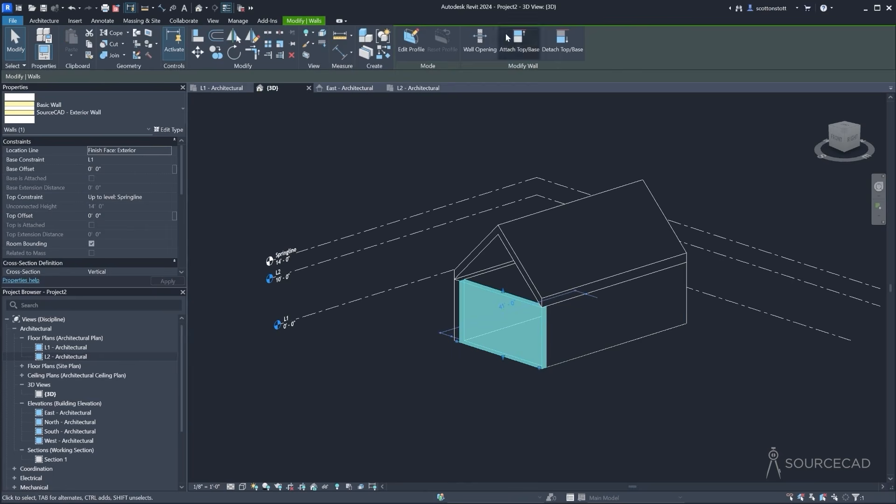
pyautogui.click(519, 39)
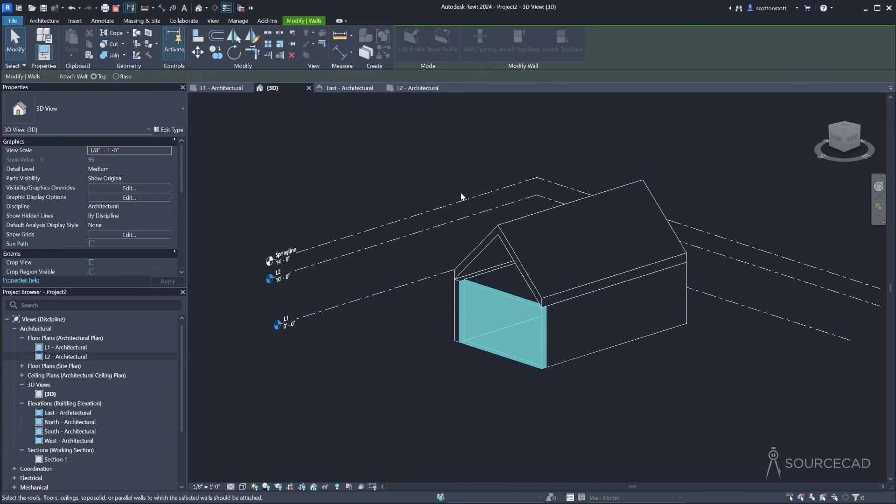
pyautogui.click(488, 239)
pyautogui.click(505, 413)
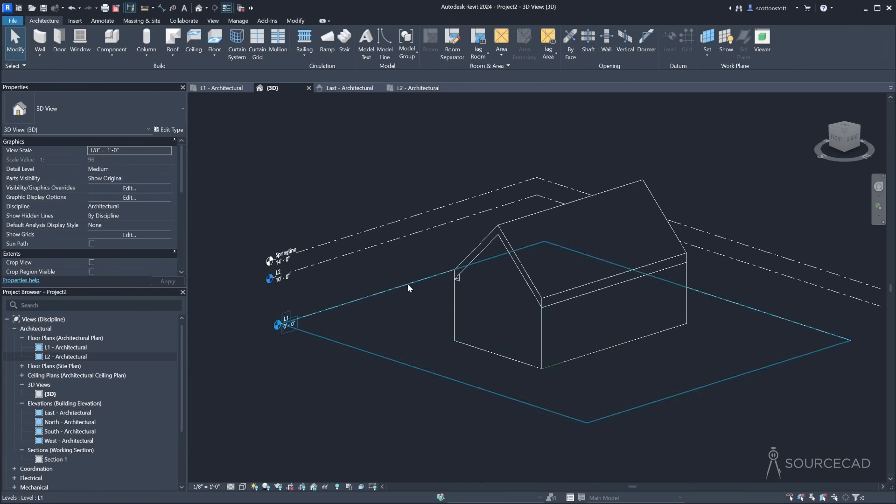
# Attach the top of the long wall on the building's left side to the roof, closing the front corner gap
pyautogui.keyDown('shift'); pyautogui.moveTo(408, 287); pyautogui.dragTo(572, 336, button='middle'); pyautogui.keyUp('shift')
pyautogui.scroll(3, 572, 330)
pyautogui.scroll(2, 572, 329)
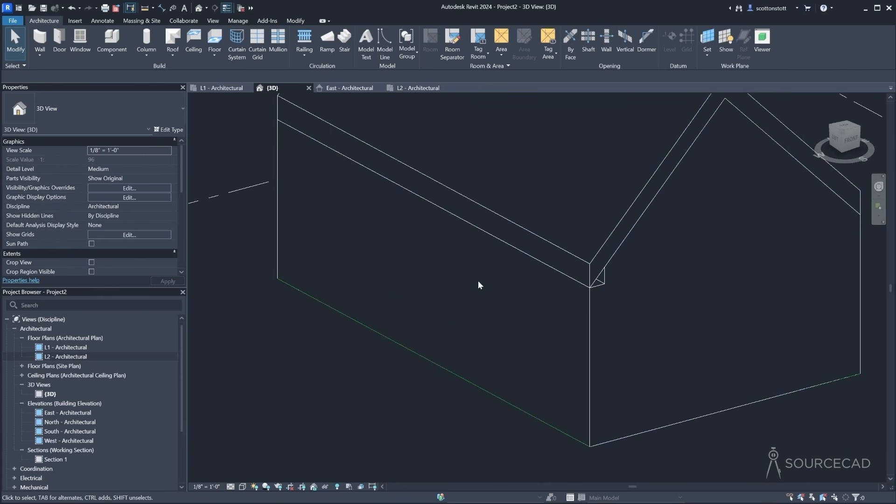
pyautogui.scroll(-2, 415, 231)
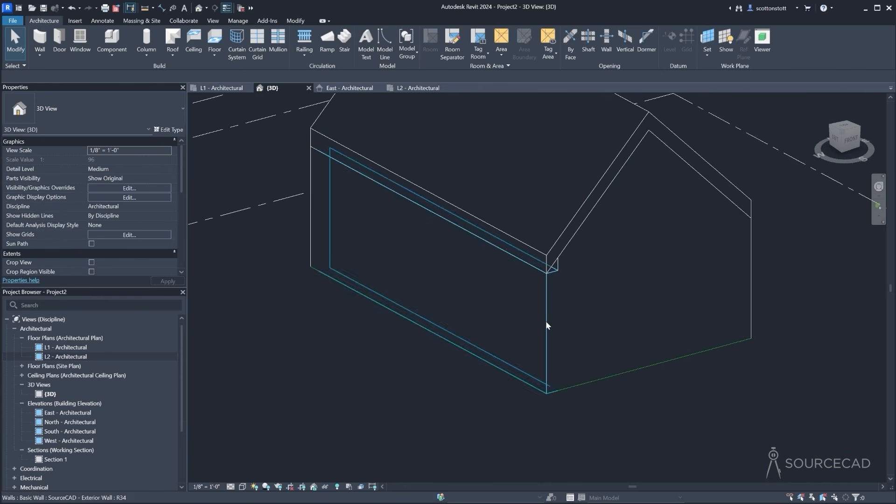
pyautogui.click(477, 358)
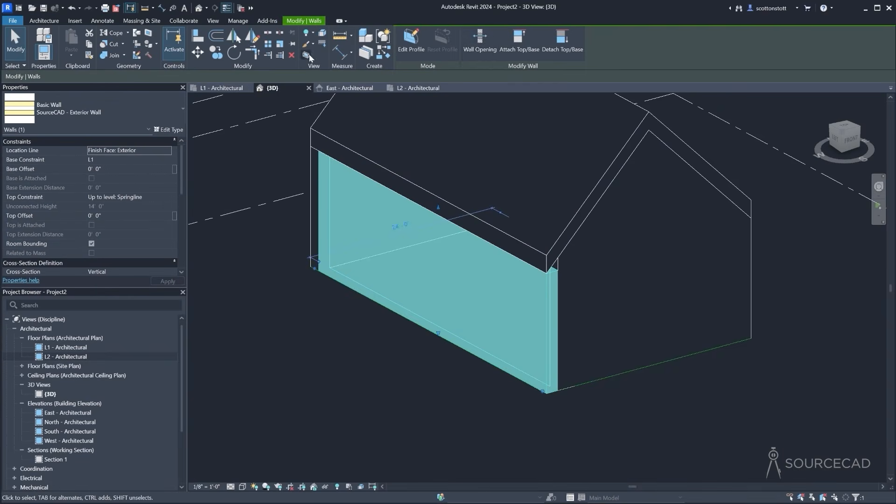
pyautogui.click(519, 42)
pyautogui.click(536, 251)
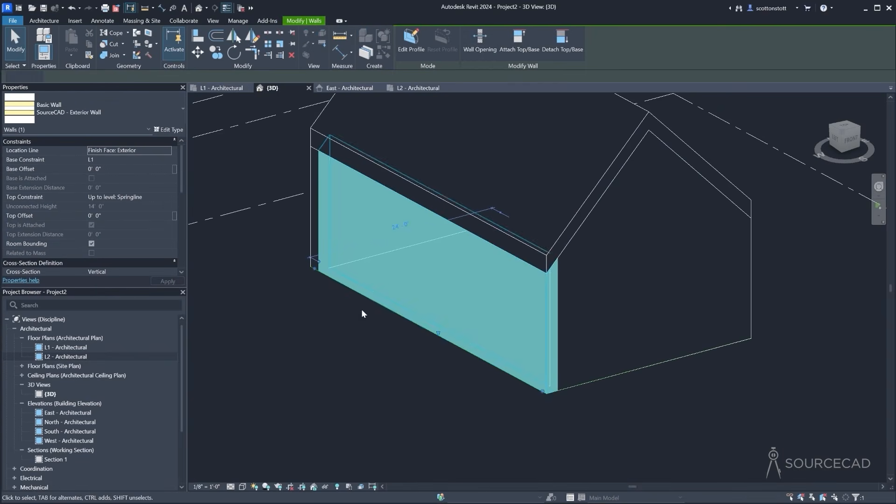
pyautogui.press('Escape')
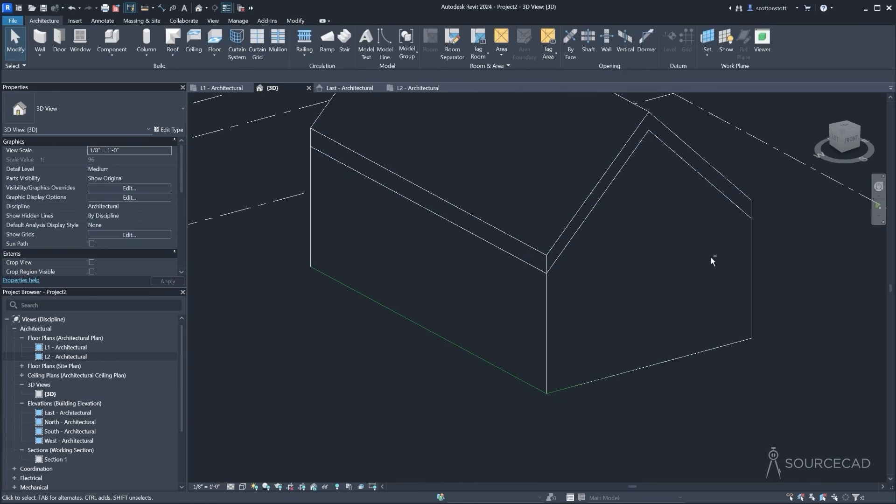
# Attach the top of the back gable-end wall to the roof
pyautogui.keyDown('shift'); pyautogui.moveTo(656, 257); pyautogui.dragTo(314, 266, button='middle'); pyautogui.keyUp('shift')
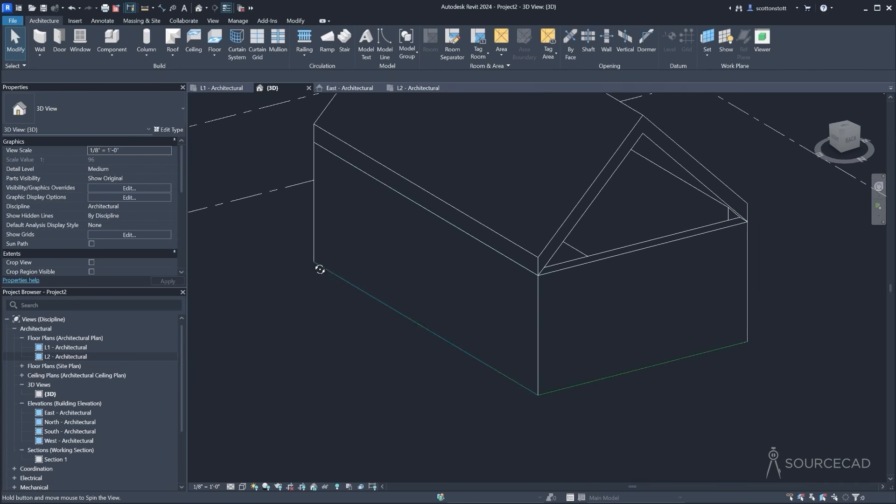
pyautogui.click(642, 252)
pyautogui.click(519, 41)
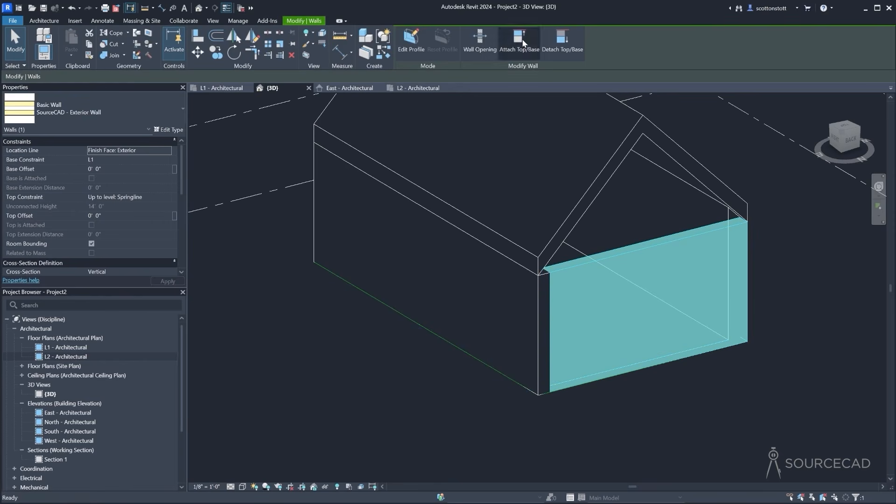
pyautogui.click(630, 148)
pyautogui.click(420, 435)
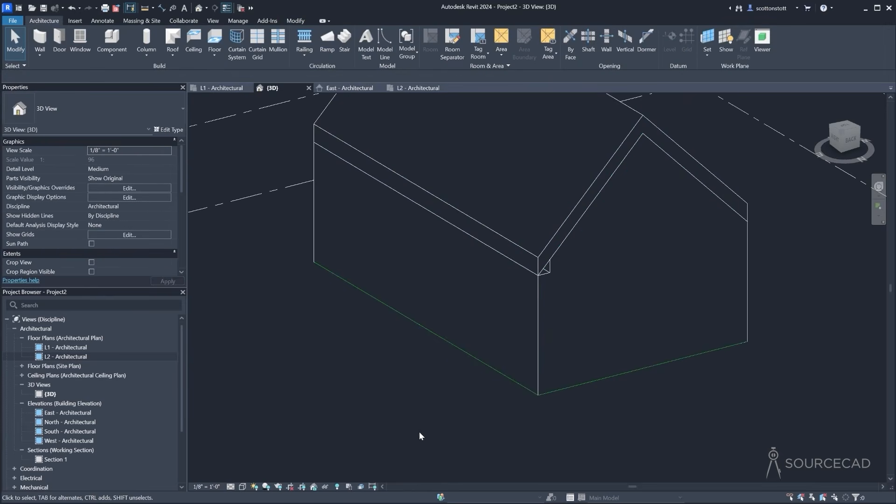
# Attach the top of the remaining long side wall to the roof
pyautogui.click(538, 282)
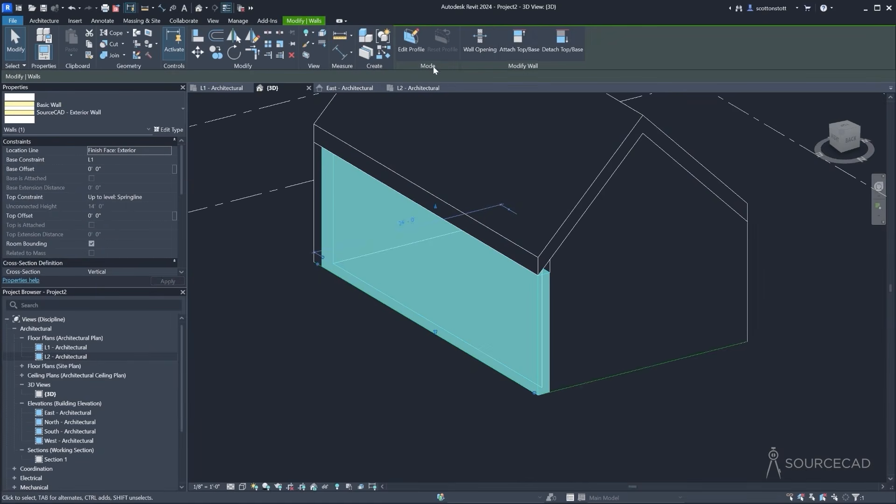
pyautogui.click(519, 42)
pyautogui.click(510, 261)
pyautogui.click(336, 350)
# Set the 3D view's visual style to Textures
pyautogui.keyDown('shift'); pyautogui.moveTo(304, 304); pyautogui.dragTo(304, 326, button='middle'); pyautogui.keyUp('shift')
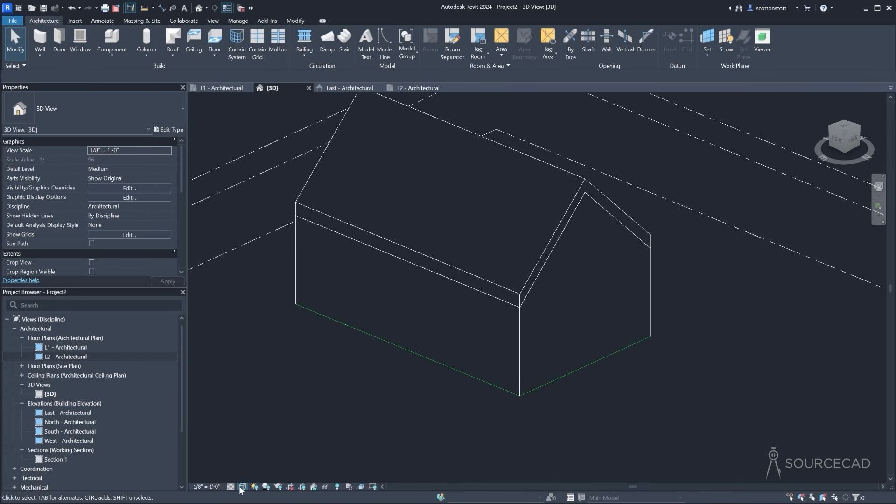
pyautogui.click(243, 486)
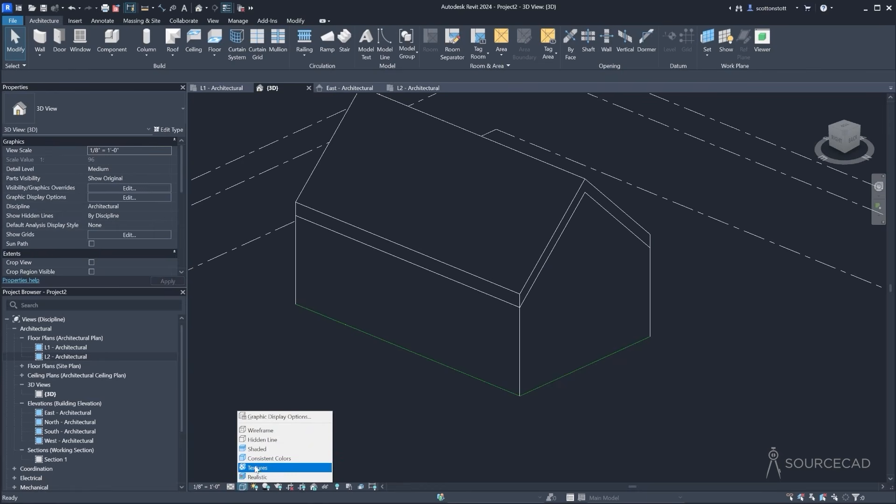
pyautogui.click(256, 468)
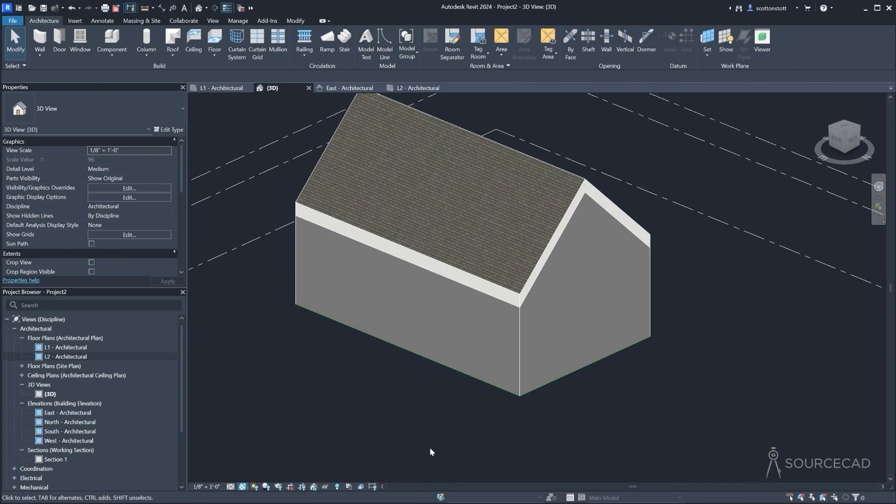
# Set the 3D view's visual style to Realistic
pyautogui.click(242, 486)
pyautogui.click(247, 478)
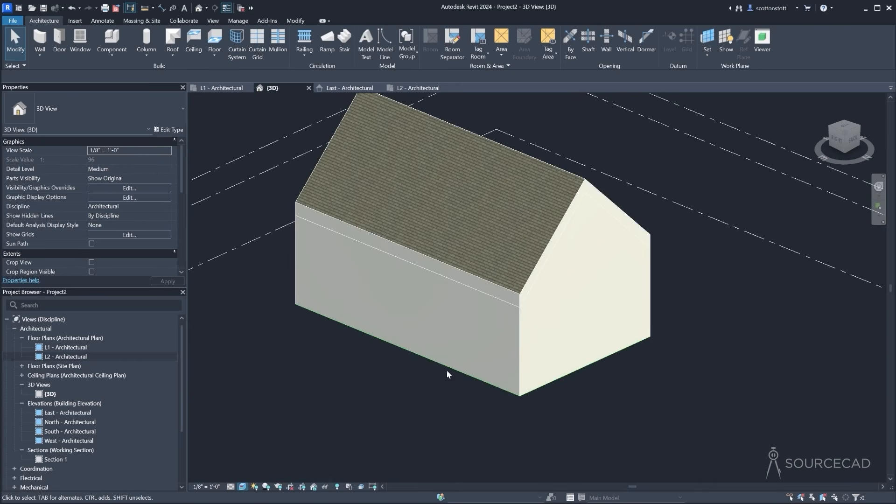
pyautogui.keyDown('shift'); pyautogui.moveTo(426, 372); pyautogui.dragTo(377, 396, button='middle'); pyautogui.keyUp('shift')
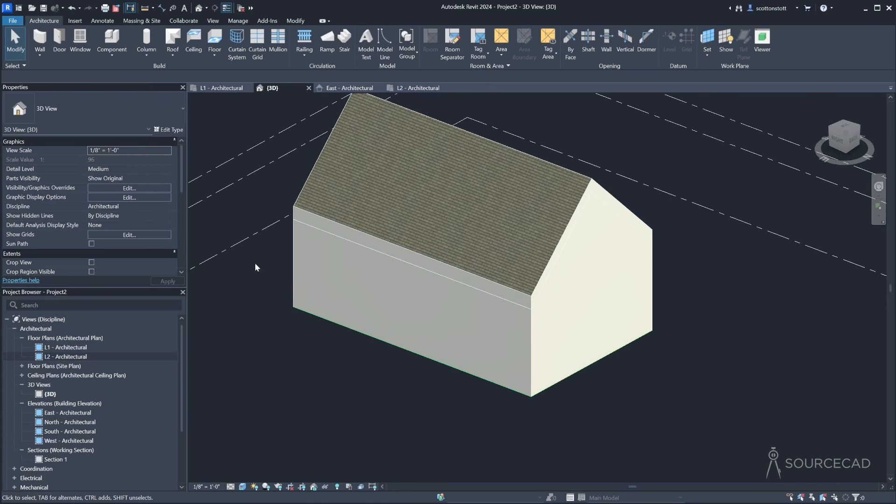
# Join the roof's geometry with the long wall on the building's right side
pyautogui.click(346, 336)
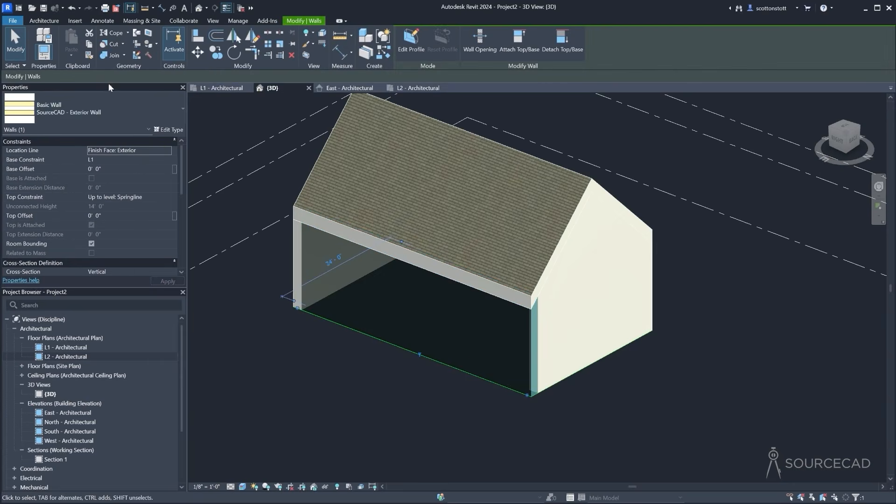
pyautogui.click(112, 55)
pyautogui.click(307, 216)
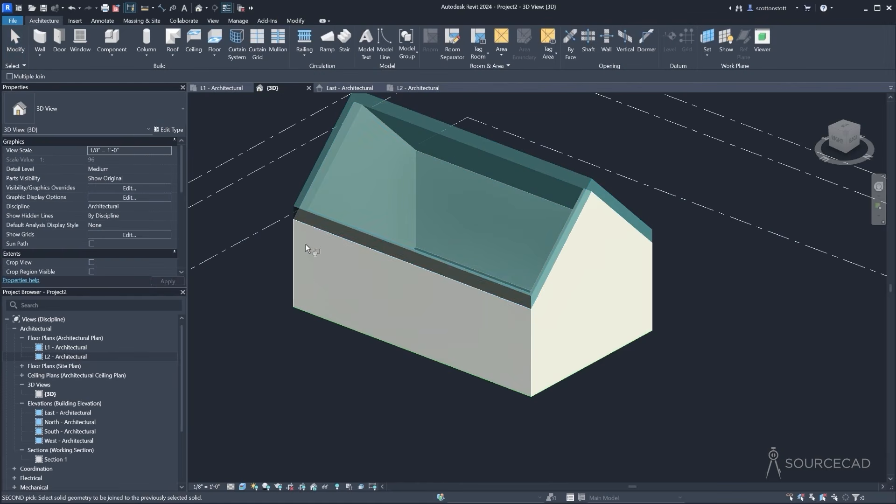
pyautogui.click(351, 335)
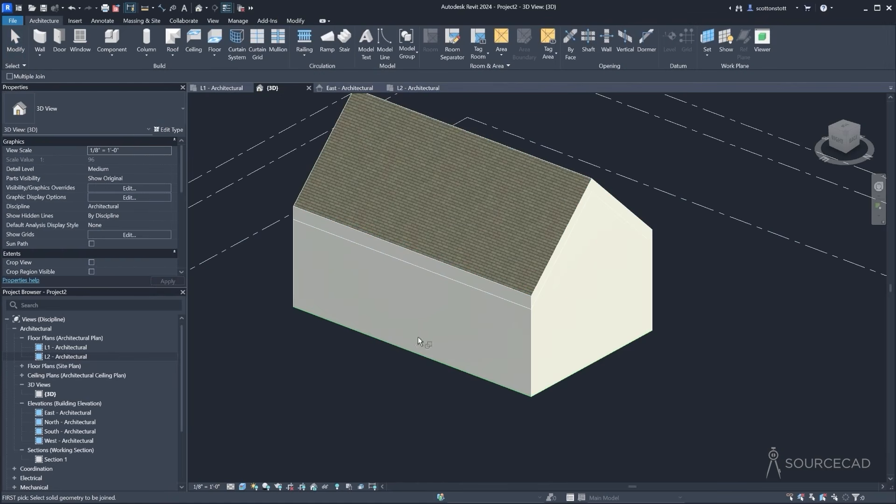
pyautogui.press('Escape')
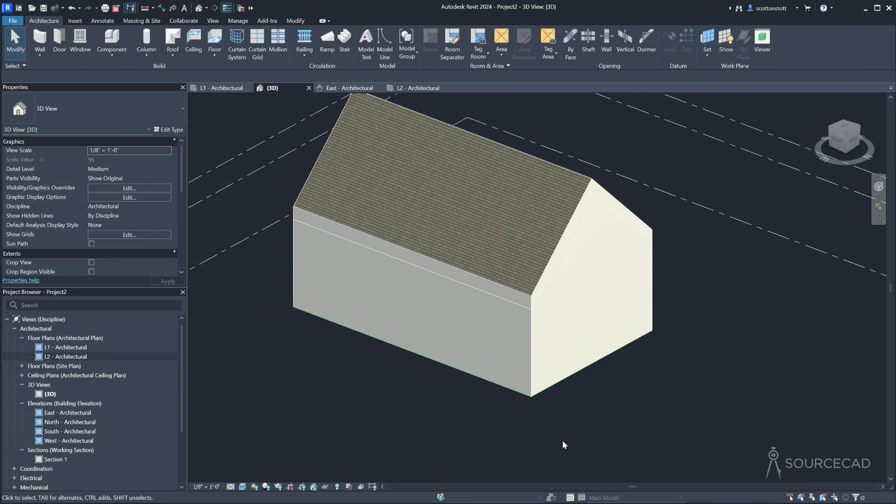
# Return the 3D view's visual style to Textures and inspect the long side wall
pyautogui.moveTo(451, 367)
pyautogui.keyDown('shift'); pyautogui.mouseDown(button='middle')
pyautogui.moveTo(370, 326)
pyautogui.moveTo(366, 343)
pyautogui.moveTo(452, 380)
pyautogui.mouseUp(button='middle'); pyautogui.keyUp('shift')
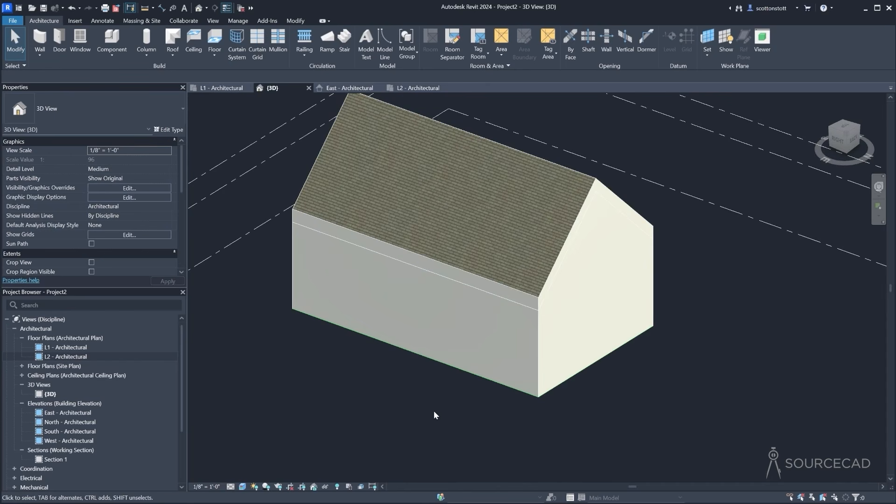
pyautogui.click(242, 486)
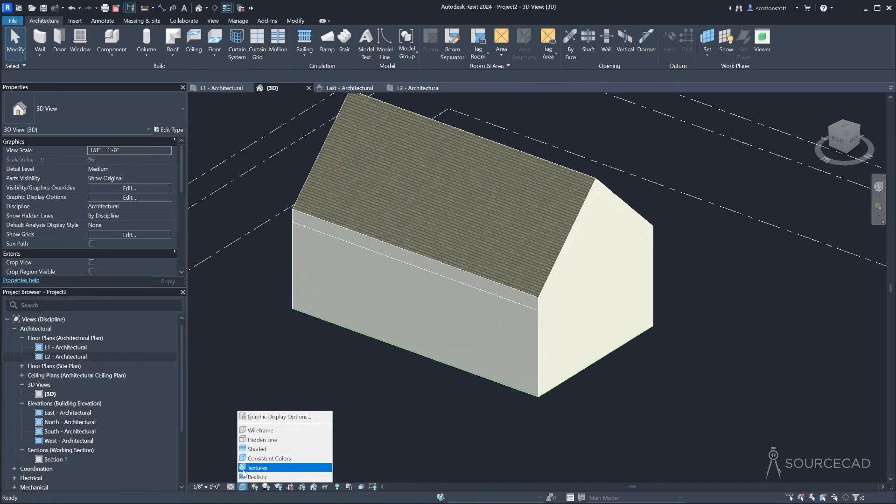
pyautogui.click(264, 473)
pyautogui.keyDown('shift'); pyautogui.moveTo(366, 393); pyautogui.dragTo(350, 372, button='middle'); pyautogui.keyUp('shift')
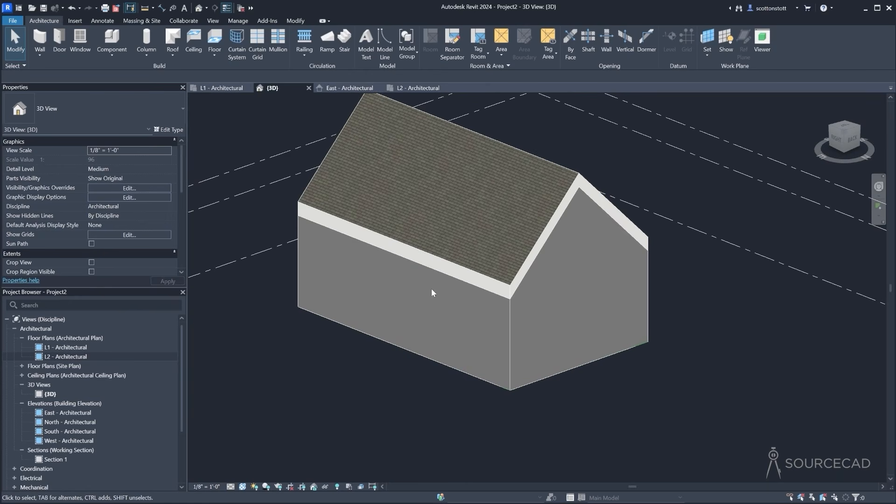
pyautogui.keyDown('shift'); pyautogui.moveTo(432, 292); pyautogui.dragTo(299, 305, button='middle'); pyautogui.keyUp('shift')
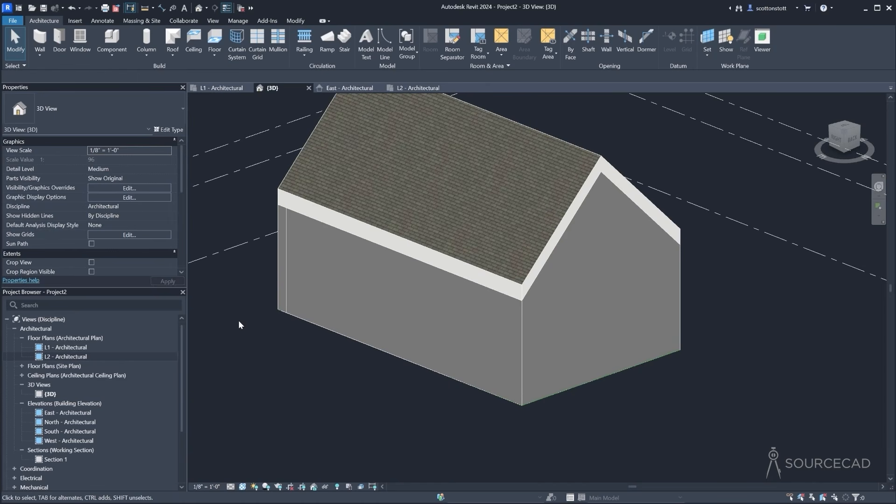
pyautogui.click(320, 328)
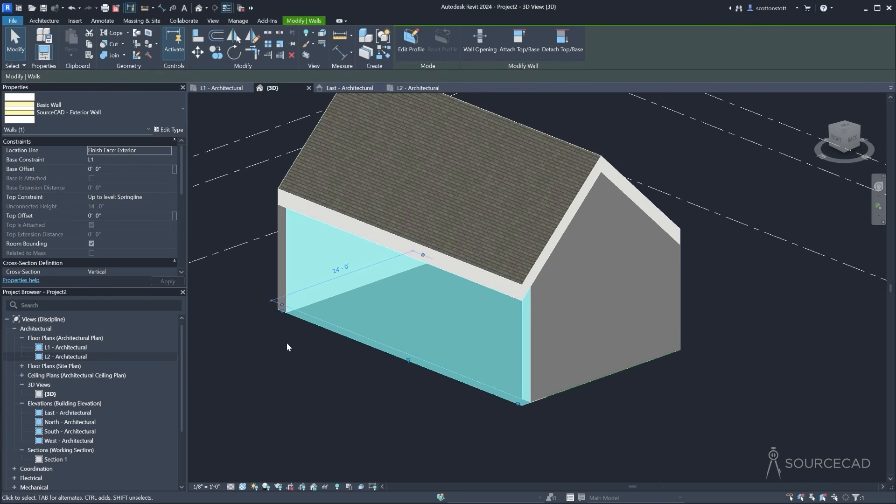
pyautogui.click(284, 352)
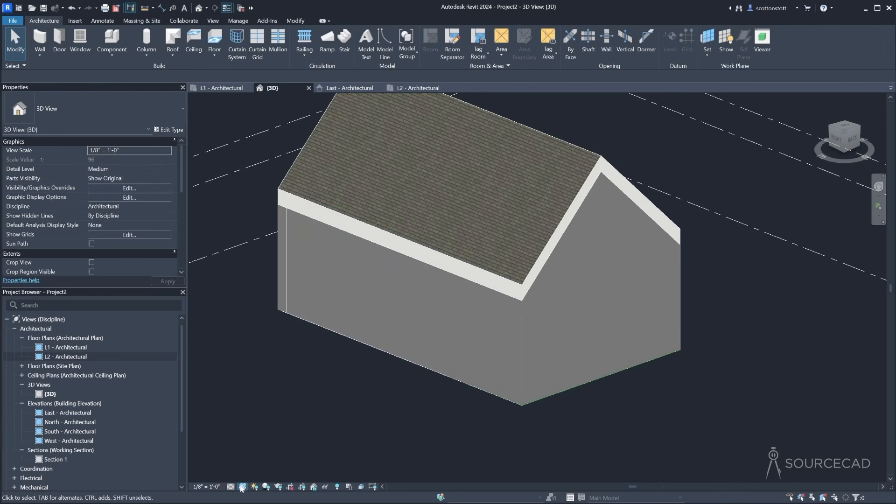
# Compare the house in the Realistic visual style, finishing with the 3D view set to Textures
pyautogui.click(243, 487)
pyautogui.click(261, 473)
pyautogui.keyDown('shift'); pyautogui.moveTo(306, 378); pyautogui.dragTo(293, 395, button='middle'); pyautogui.keyUp('shift')
pyautogui.click(242, 486)
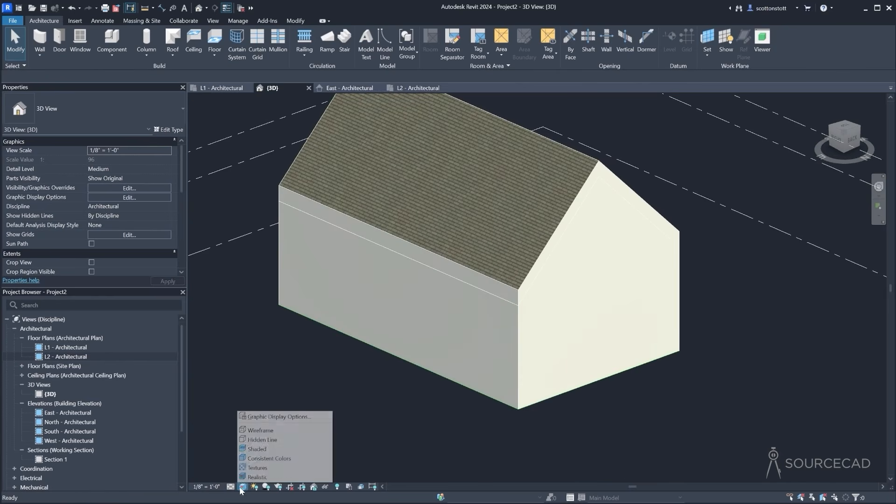
pyautogui.click(262, 462)
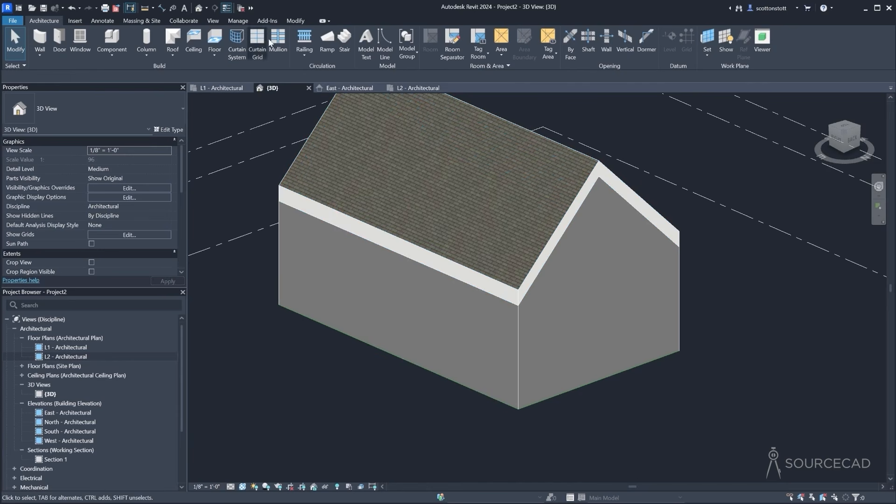
# Search the materials for stucco and paint the roof's eave edge above the right long wall with Wall Texture, Stucco, Stipple
pyautogui.click(296, 21)
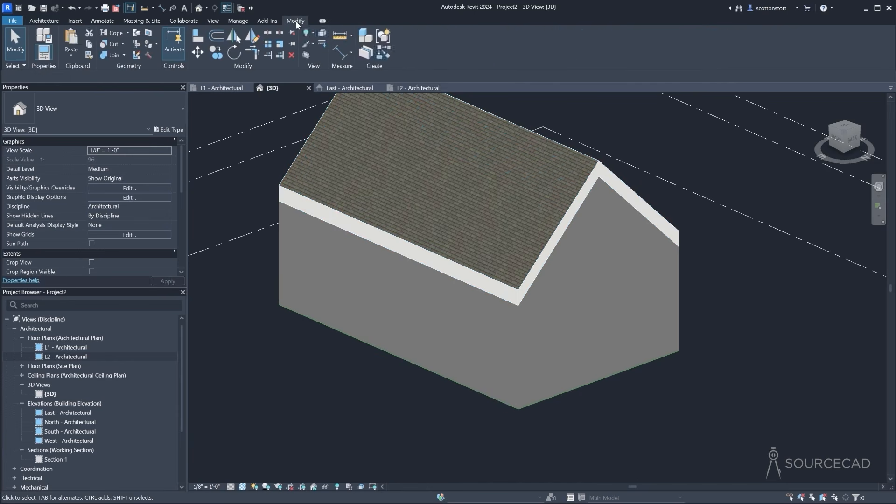
pyautogui.click(149, 44)
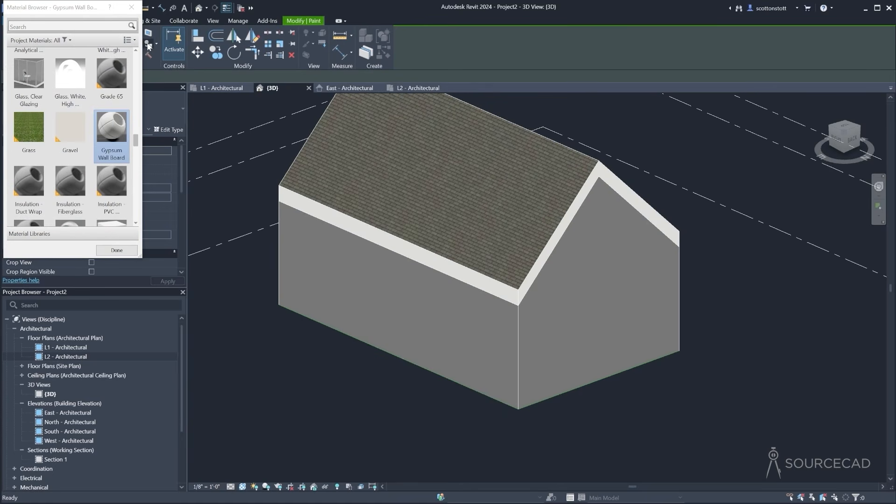
pyautogui.click(36, 12)
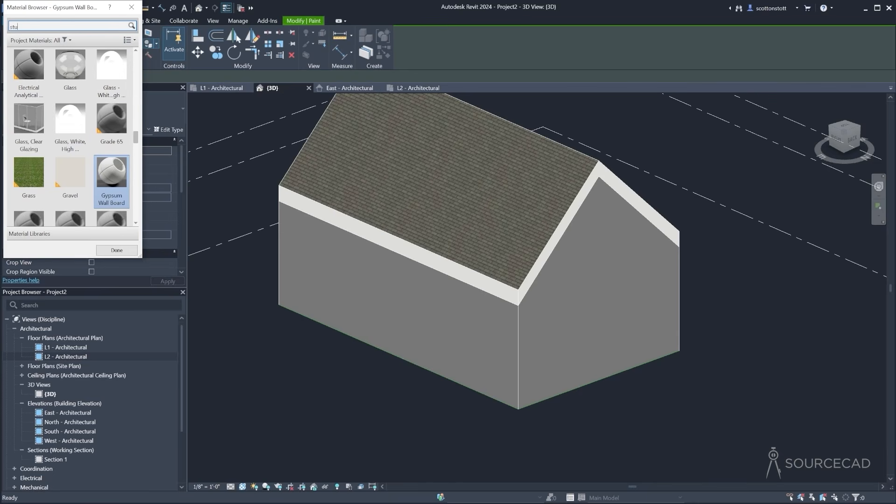
pyautogui.click(82, 89)
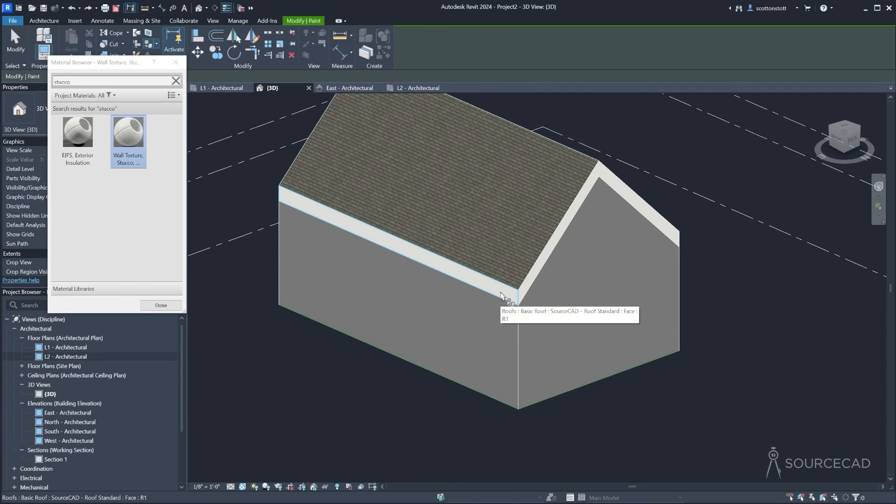
pyautogui.click(500, 296)
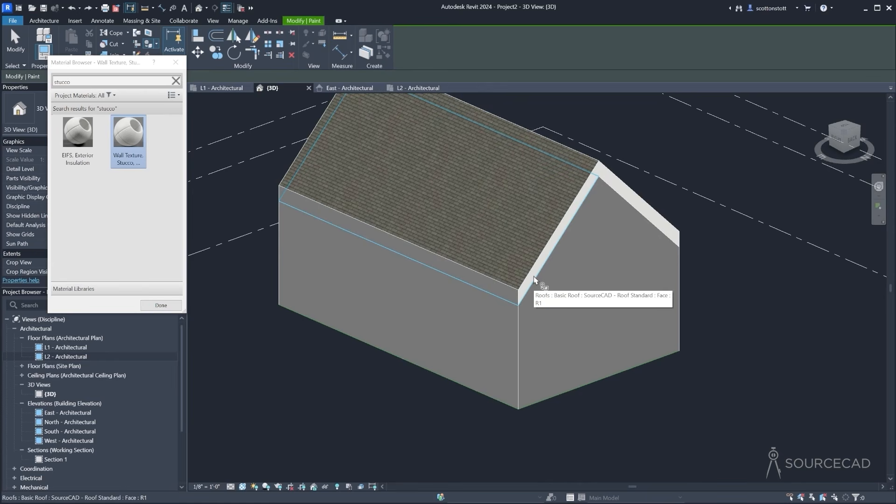
# Paint the roof's back gable edge and the eave edge on the opposite long side with the same stucco material
pyautogui.press('Tab')
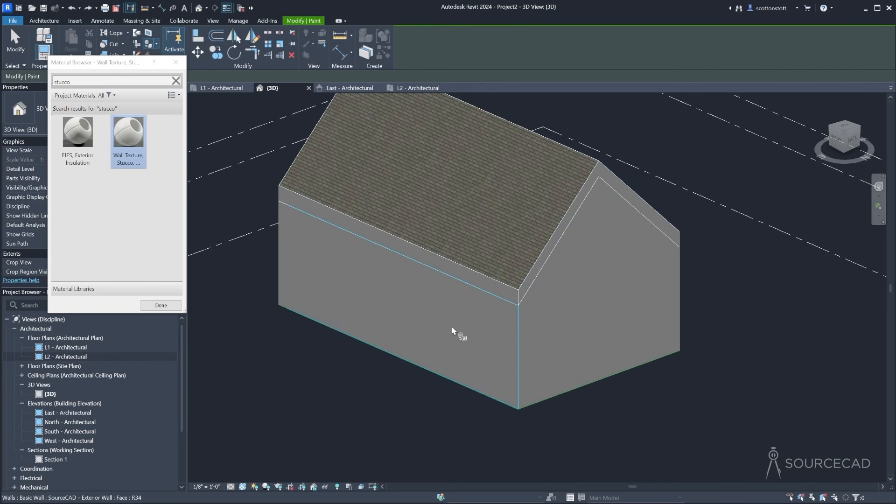
pyautogui.keyDown('shift'); pyautogui.moveTo(572, 258); pyautogui.dragTo(315, 250, button='middle'); pyautogui.keyUp('shift')
pyautogui.click(391, 267)
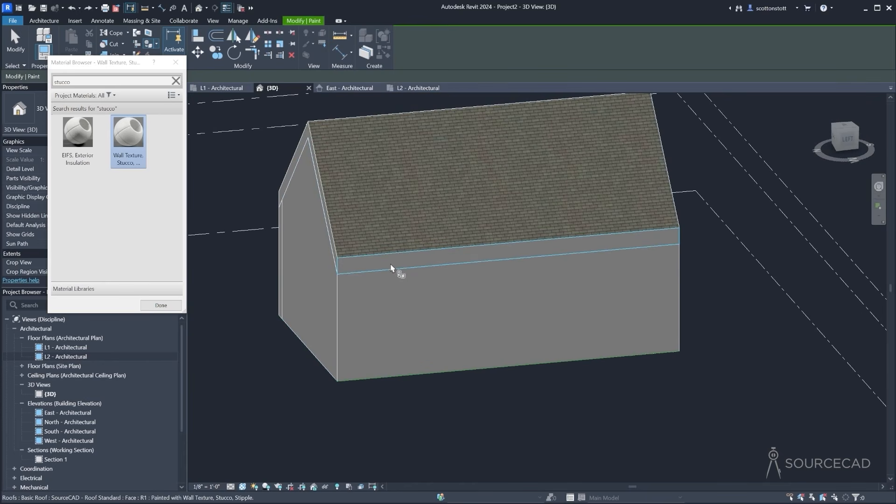
# Search for stucco and paint the roof's front gable edge with Wall Texture, Stucco, Stipple
pyautogui.press('j')
pyautogui.press('g')
pyautogui.keyDown('shift'); pyautogui.moveTo(649, 261); pyautogui.dragTo(486, 293, button='middle'); pyautogui.keyUp('shift')
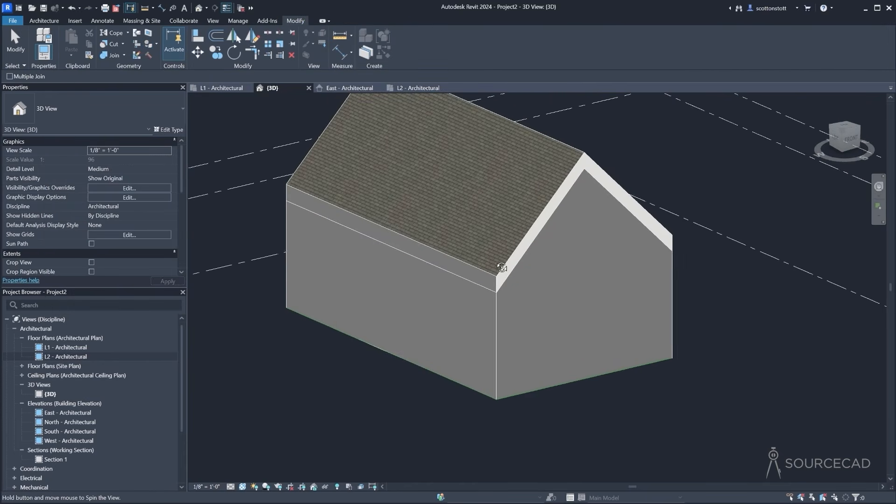
pyautogui.click(148, 43)
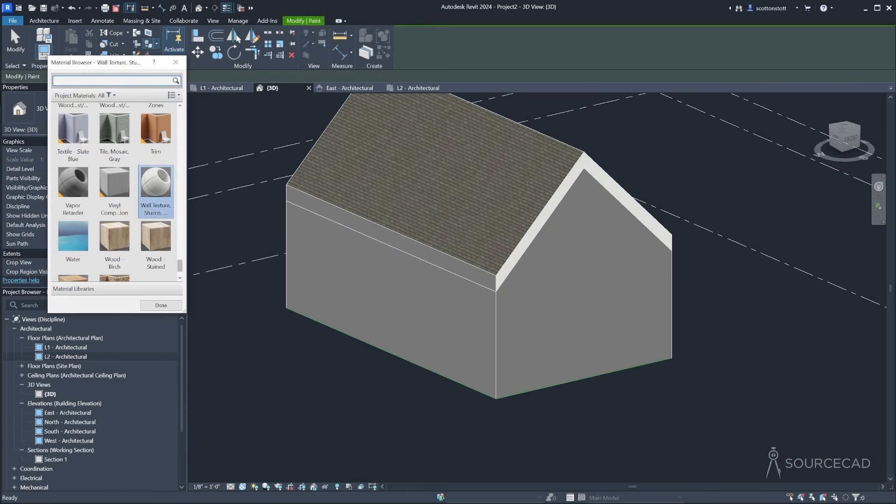
pyautogui.write('stucco')
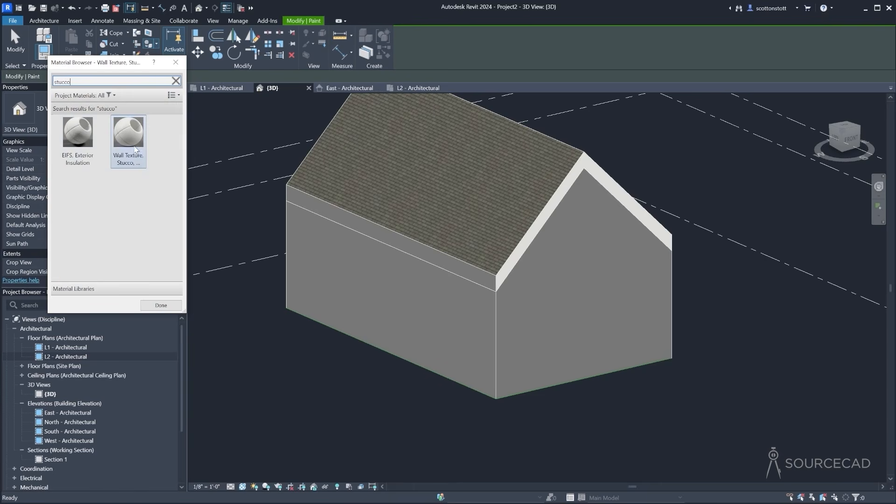
pyautogui.click(523, 255)
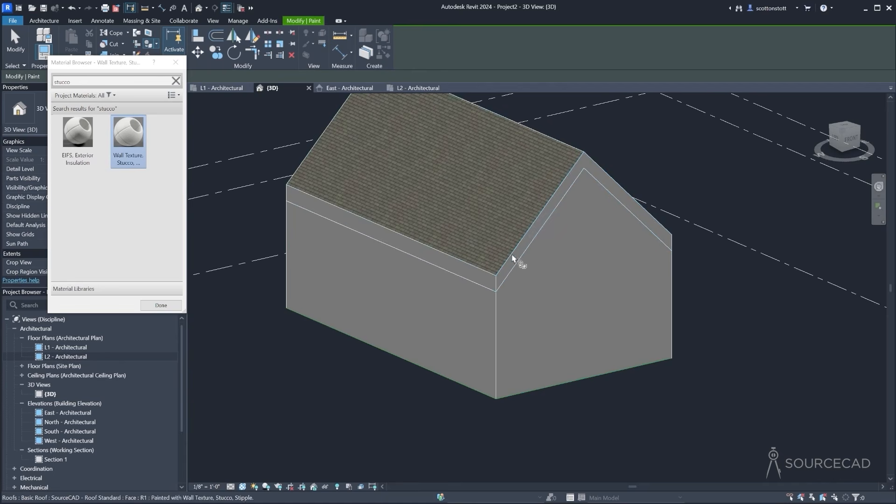
pyautogui.click(175, 62)
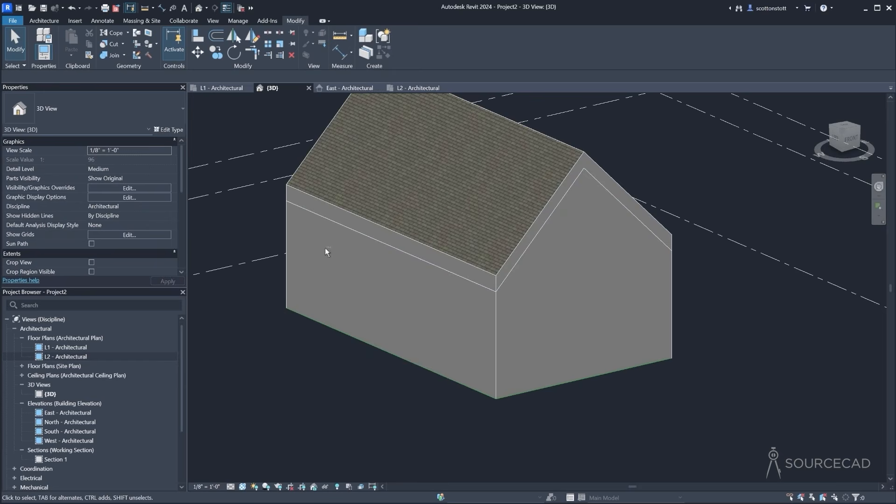
# Join the roof with the front gable-end wall and with the long wall on the building's left side
pyautogui.keyDown('shift'); pyautogui.moveTo(326, 250); pyautogui.dragTo(341, 262, button='middle'); pyautogui.keyUp('shift')
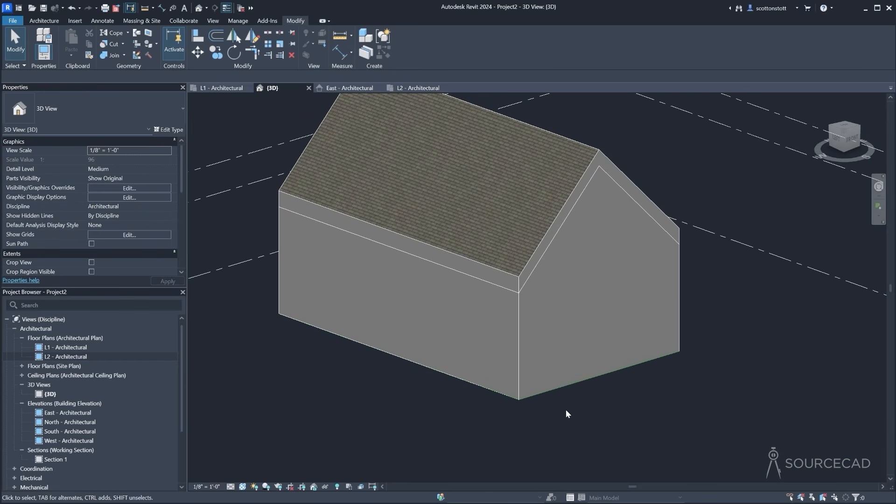
pyautogui.click(108, 55)
pyautogui.click(550, 234)
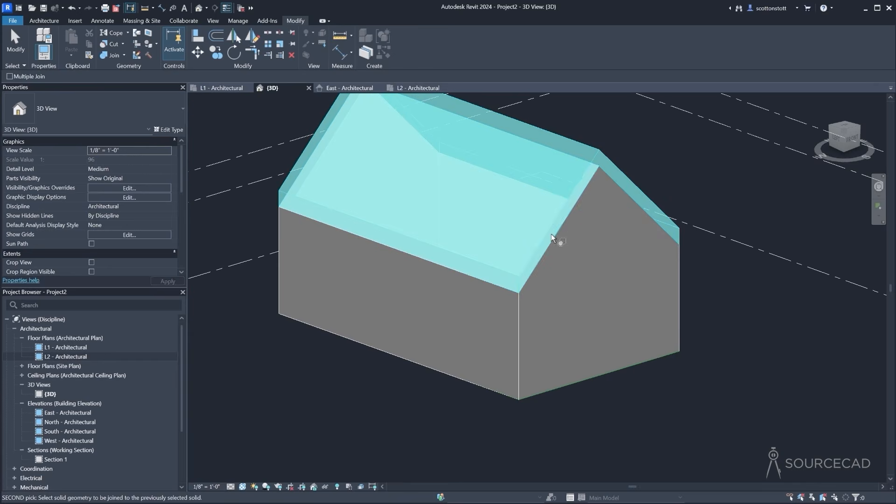
pyautogui.click(577, 384)
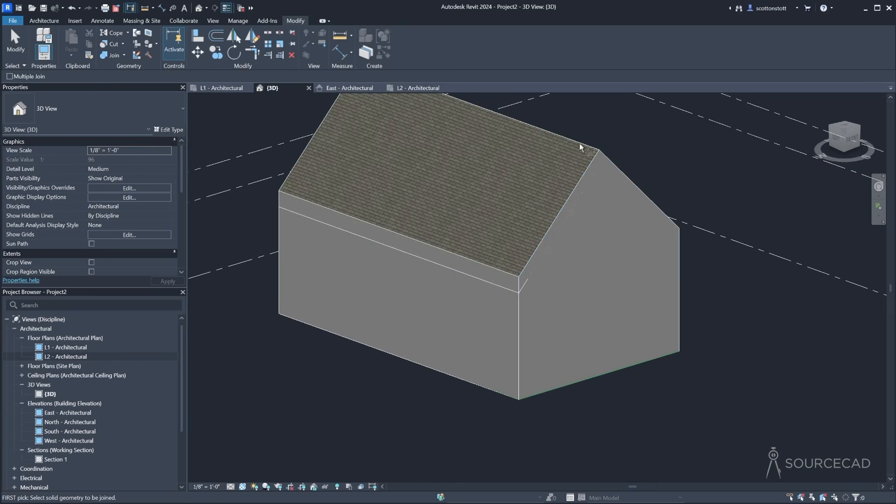
pyautogui.click(298, 161)
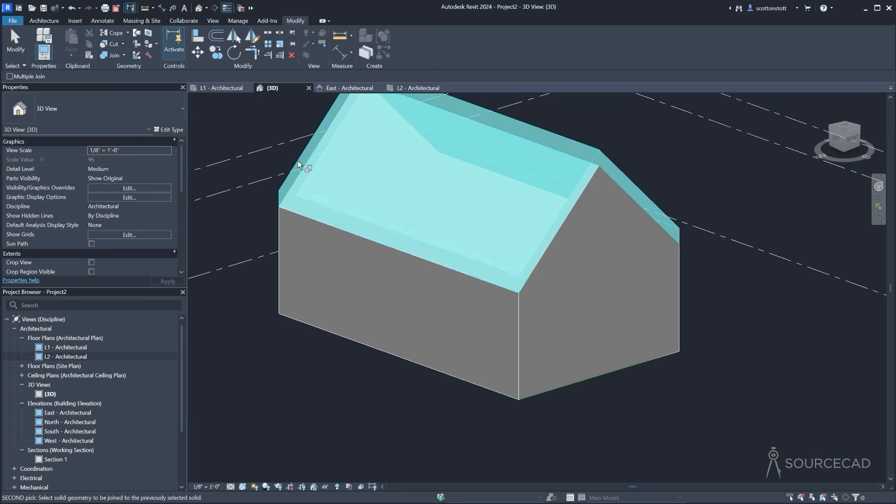
pyautogui.click(365, 347)
# Join the roof with the back gable-end wall
pyautogui.keyDown('shift'); pyautogui.moveTo(226, 287); pyautogui.dragTo(408, 275, button='middle'); pyautogui.keyUp('shift')
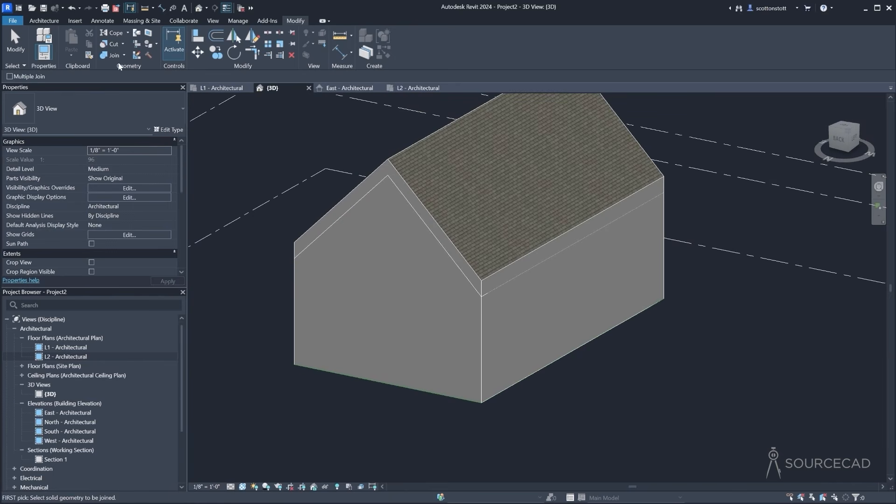
pyautogui.click(436, 223)
pyautogui.click(435, 222)
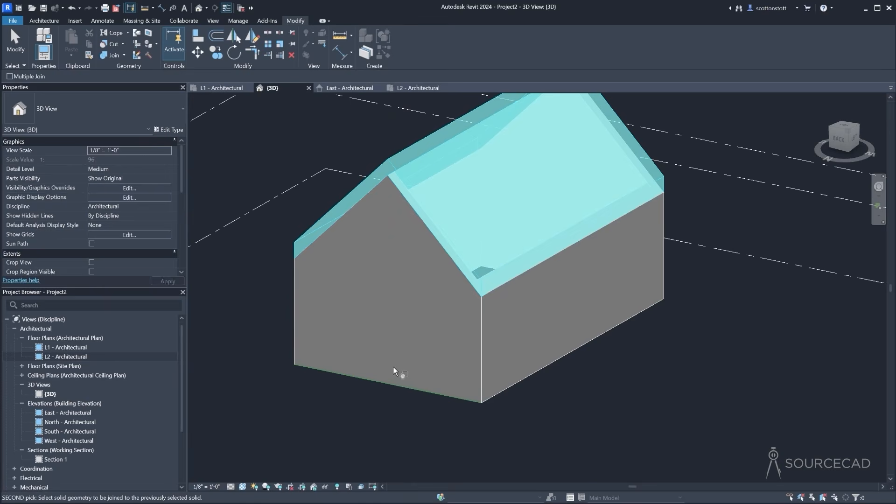
pyautogui.click(399, 387)
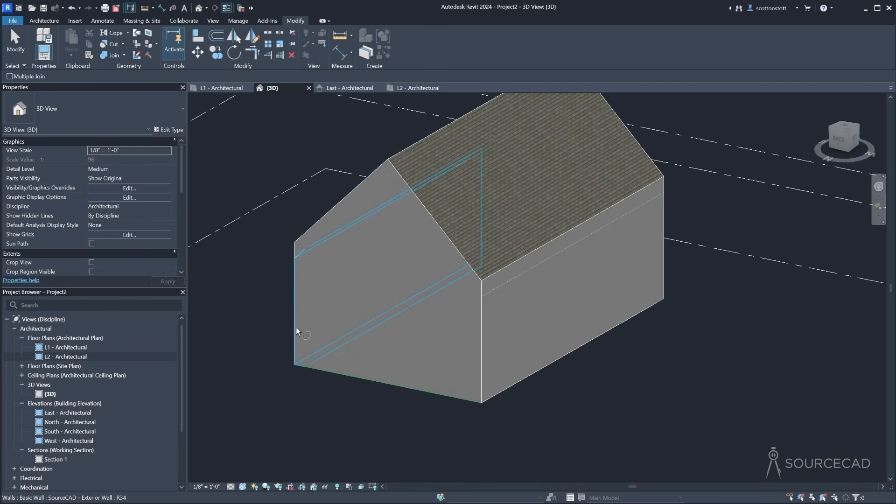
# Join the roof with the remaining long wall on the building's right side
pyautogui.keyDown('shift'); pyautogui.moveTo(296, 330); pyautogui.dragTo(456, 336, button='middle'); pyautogui.keyUp('shift')
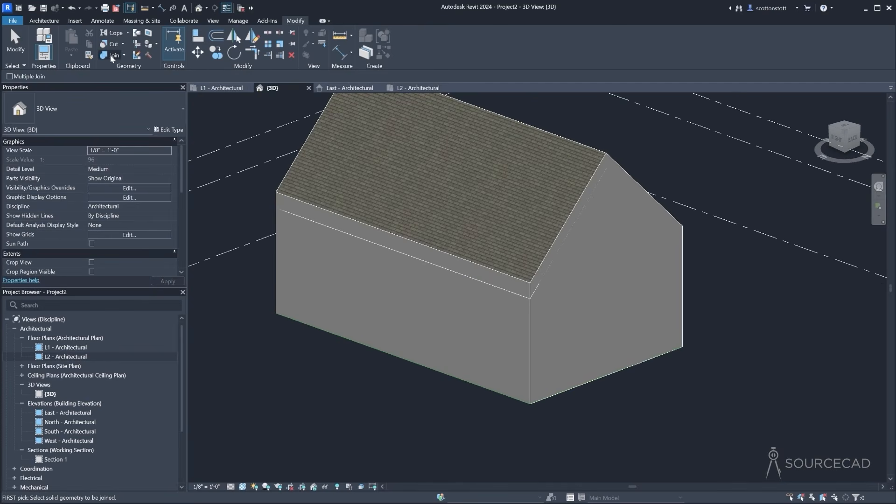
pyautogui.click(285, 173)
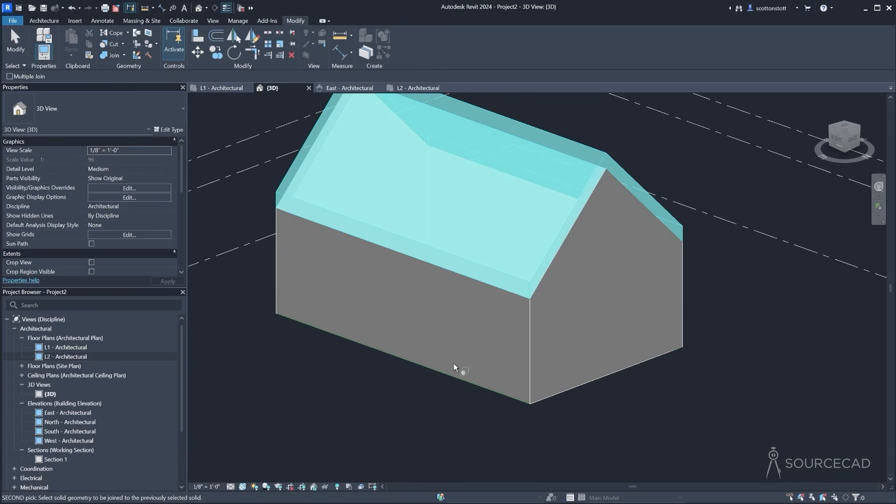
pyautogui.click(479, 378)
pyautogui.click(400, 358)
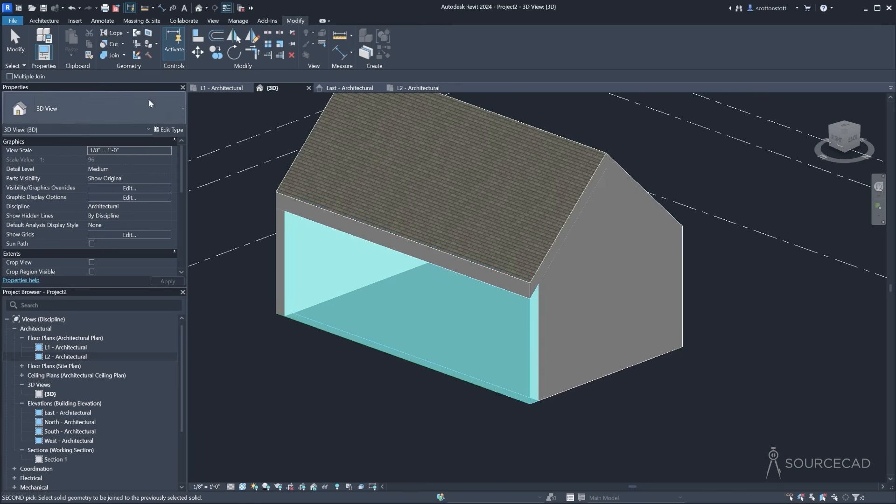
pyautogui.click(301, 201)
pyautogui.press('Escape')
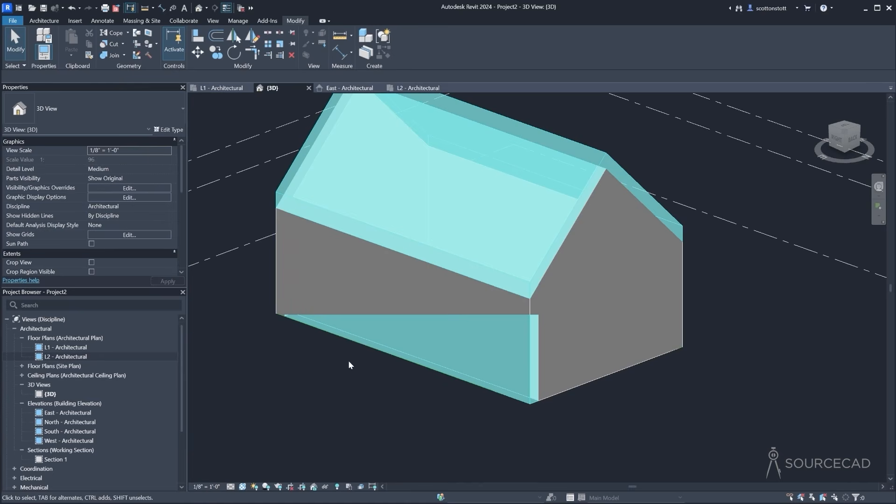
# Try again to join the right-side long wall with the roof, picking the wall first
pyautogui.moveTo(414, 360)
pyautogui.keyDown('shift'); pyautogui.mouseDown(button='middle')
pyautogui.moveTo(356, 356)
pyautogui.moveTo(391, 365)
pyautogui.mouseUp(button='middle'); pyautogui.keyUp('shift')
pyautogui.keyDown('shift'); pyautogui.moveTo(326, 392); pyautogui.dragTo(320, 347, button='middle'); pyautogui.keyUp('shift')
pyautogui.press('j')
pyautogui.press('g')
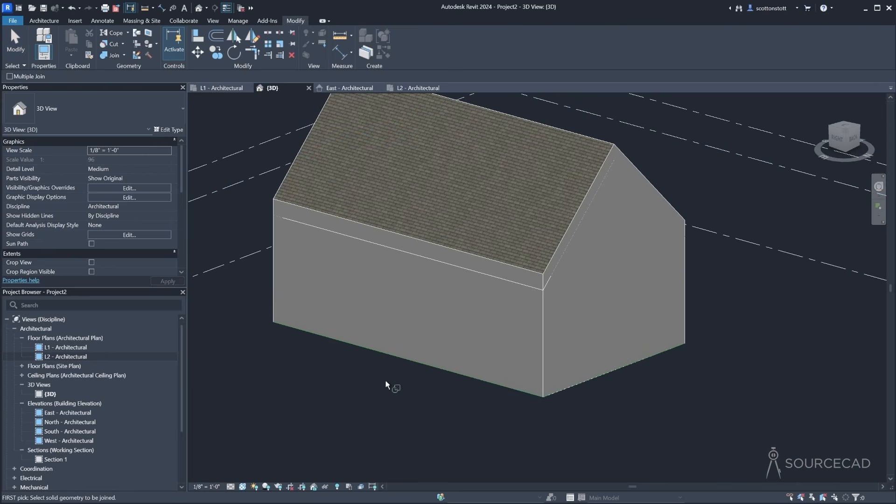
pyautogui.click(412, 360)
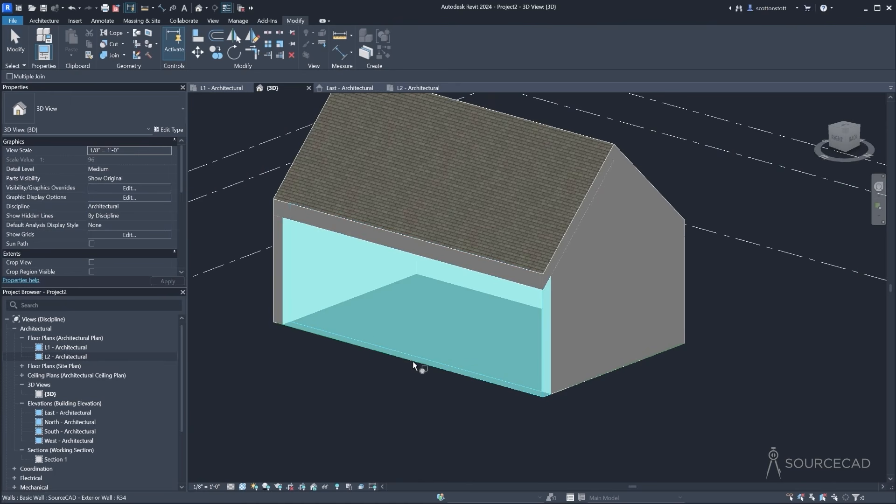
pyautogui.click(612, 146)
pyautogui.click(612, 147)
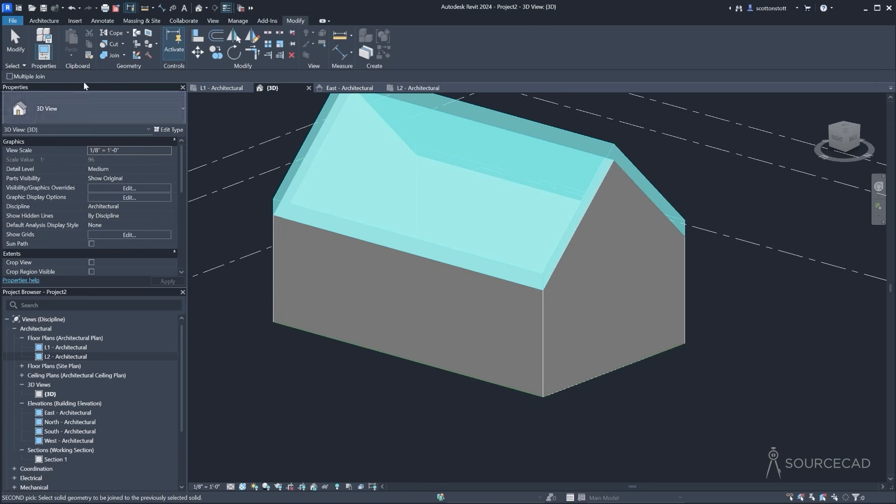
pyautogui.click(388, 354)
pyautogui.press('Escape')
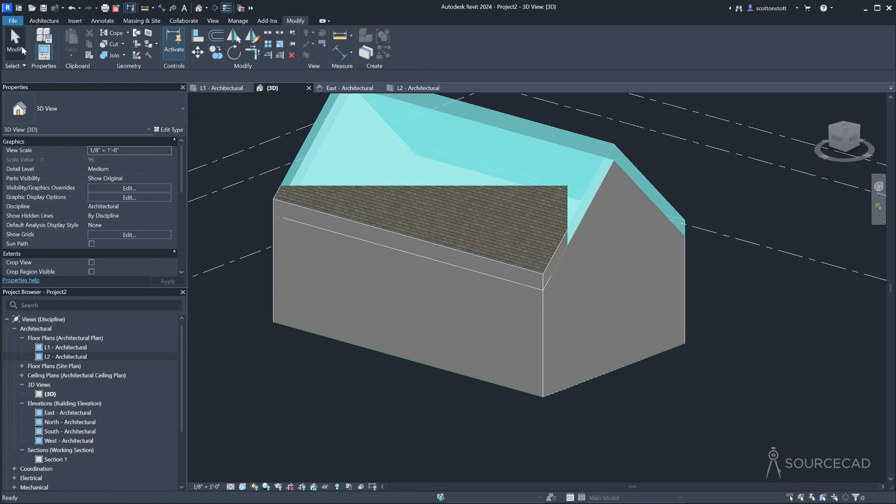
# Select the right-side long wall and the roof together and retry joining their geometry
pyautogui.moveTo(391, 382)
pyautogui.keyDown('shift'); pyautogui.mouseDown(button='middle')
pyautogui.moveTo(386, 410)
pyautogui.moveTo(538, 400)
pyautogui.moveTo(390, 394)
pyautogui.mouseUp(button='middle'); pyautogui.keyUp('shift')
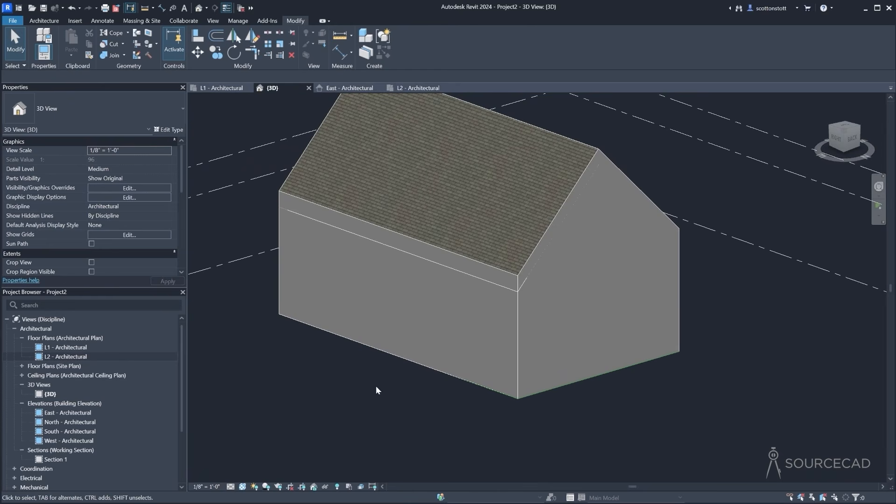
pyautogui.click(420, 362)
pyautogui.keyDown('ctrl'); pyautogui.click(527, 258); pyautogui.keyUp('ctrl')
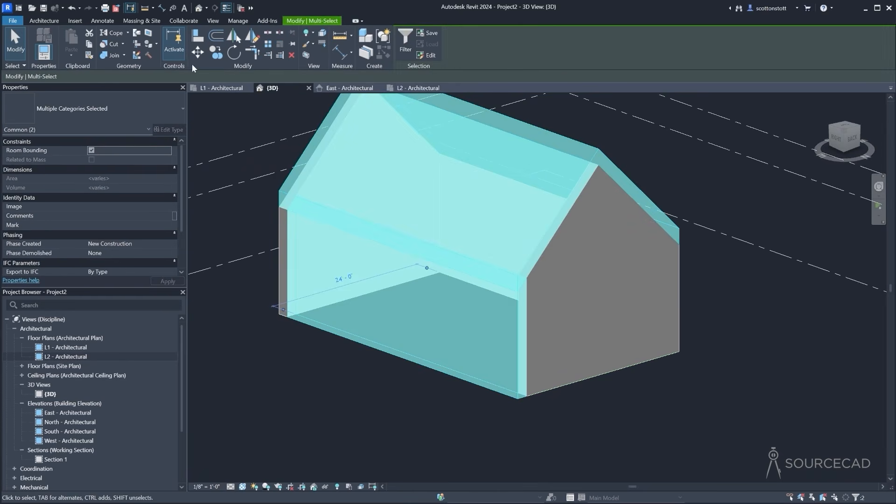
pyautogui.click(108, 55)
pyautogui.click(386, 344)
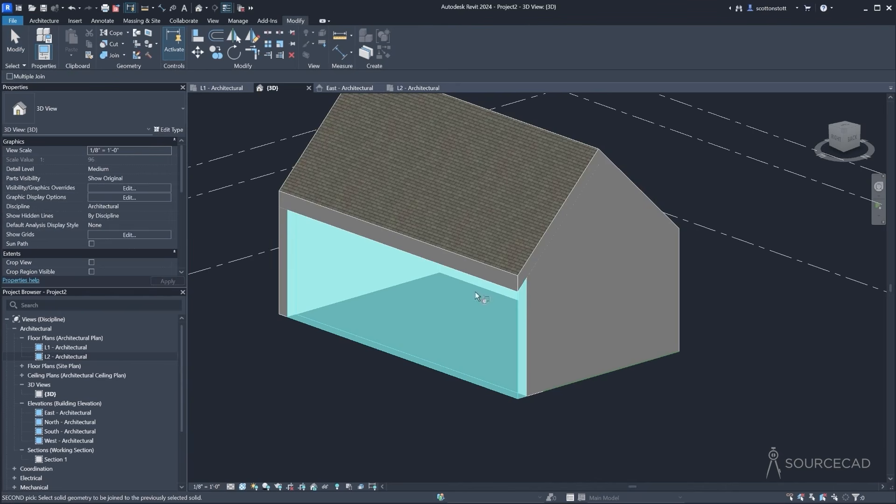
pyautogui.click(511, 271)
pyautogui.press('Escape')
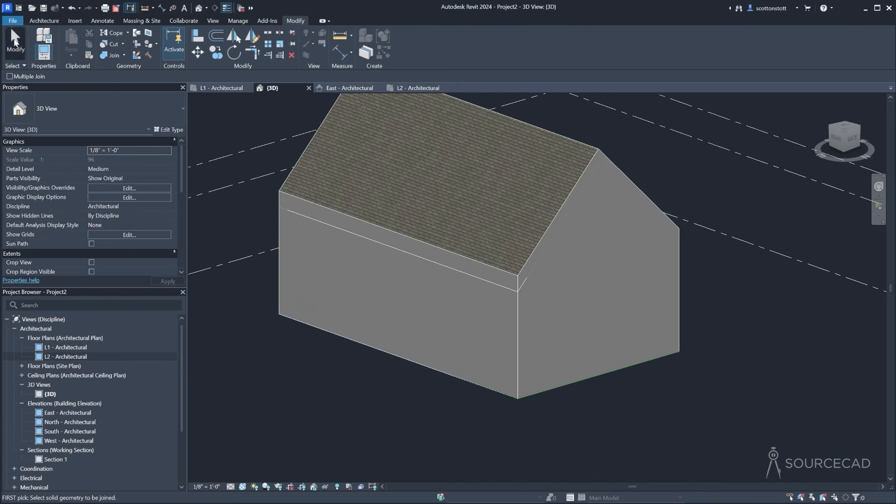
# Use Linework with the <Invisible lines> style to hide the seam below the right-side eave and the short diagonal line at the back corner
pyautogui.click(322, 45)
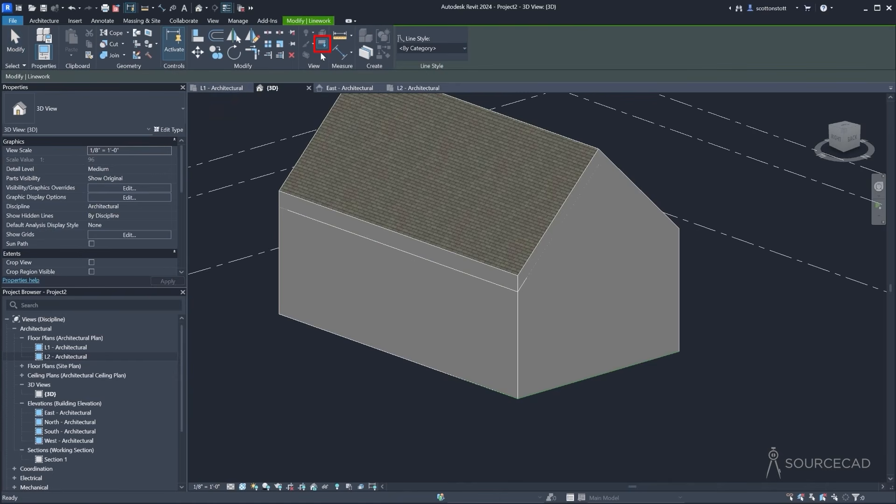
pyautogui.click(462, 50)
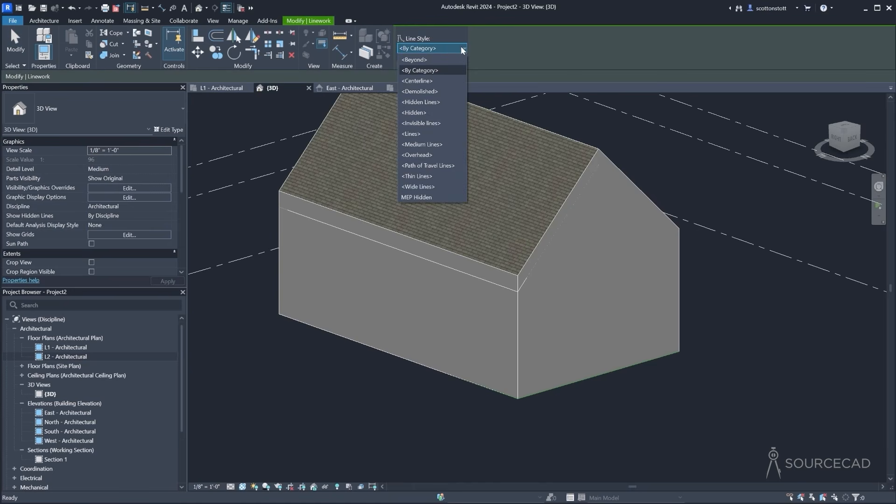
pyautogui.click(444, 124)
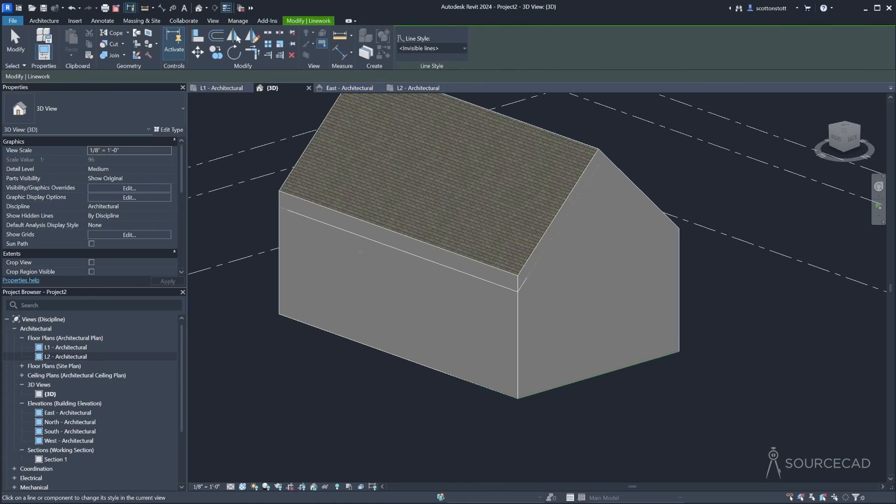
pyautogui.click(404, 253)
pyautogui.click(405, 252)
pyautogui.scroll(5, 537, 299)
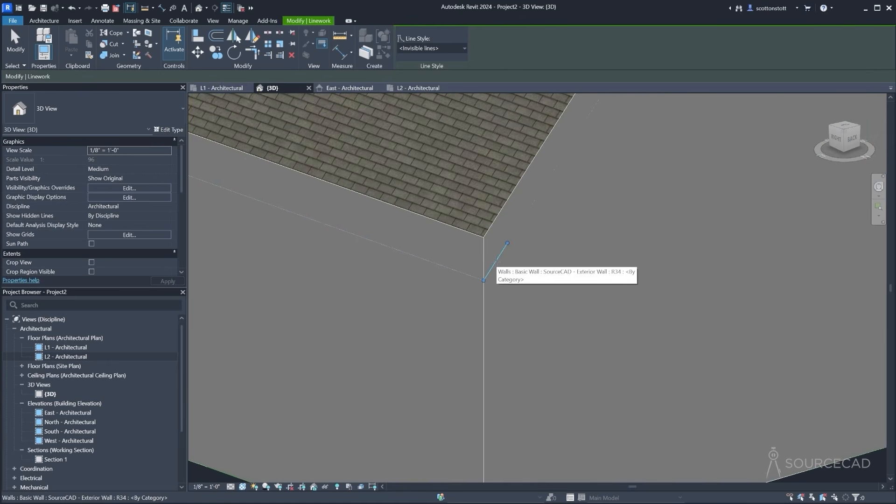
pyautogui.click(496, 260)
pyautogui.scroll(-5, 554, 322)
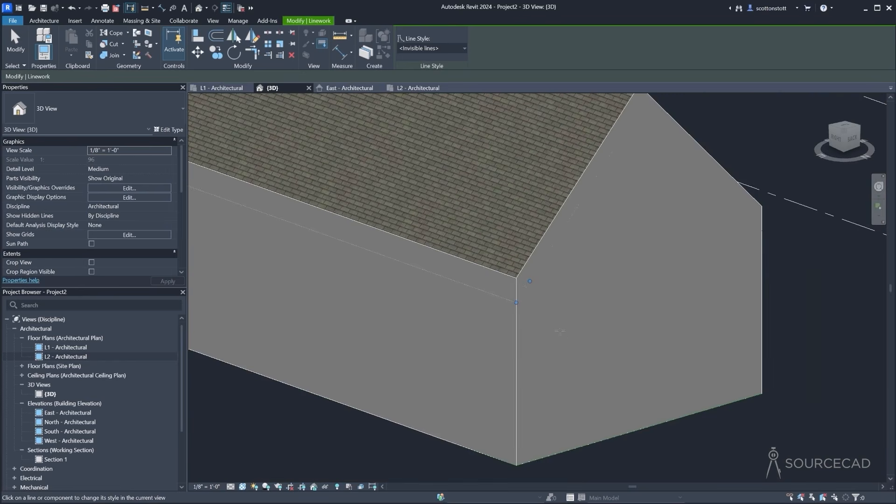
pyautogui.click(16, 42)
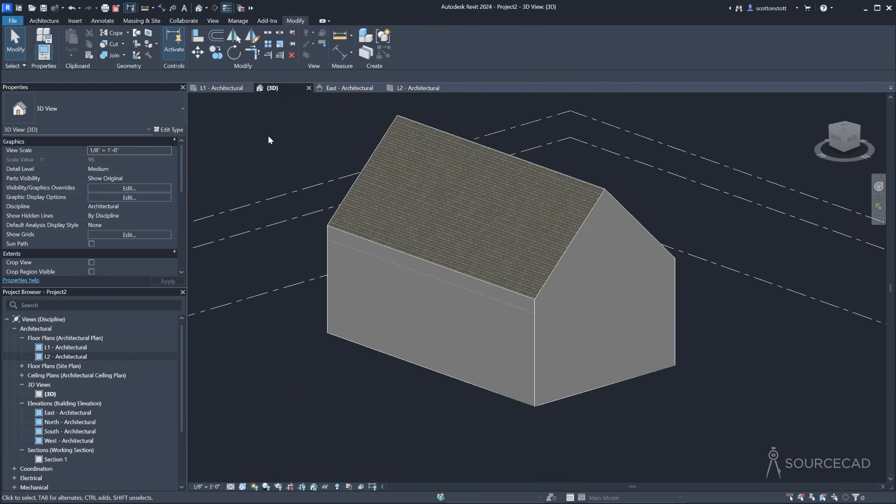
pyautogui.keyDown('shift'); pyautogui.moveTo(394, 386); pyautogui.dragTo(225, 402, button='middle'); pyautogui.keyUp('shift')
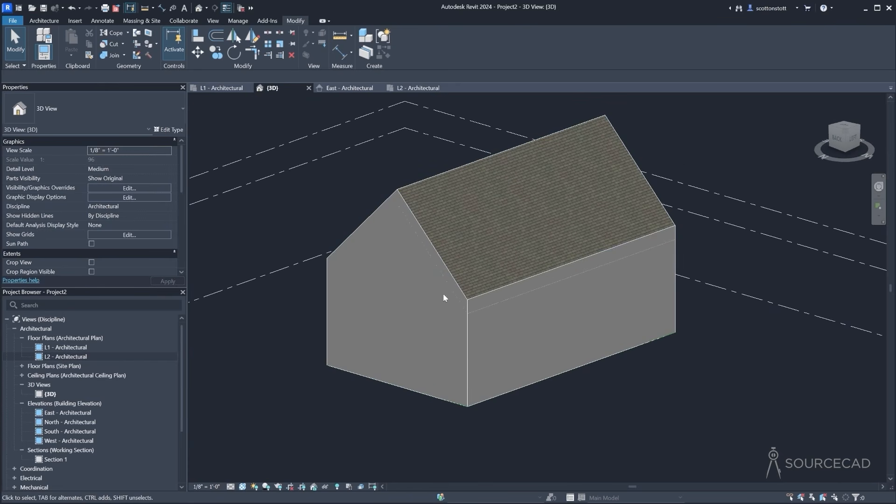
pyautogui.keyDown('shift'); pyautogui.moveTo(609, 395); pyautogui.dragTo(432, 428, button='middle'); pyautogui.keyUp('shift')
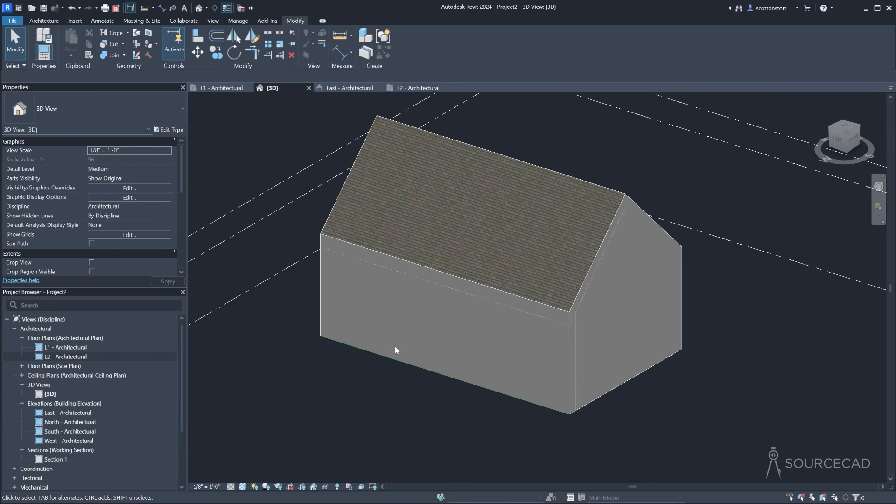
pyautogui.click(322, 44)
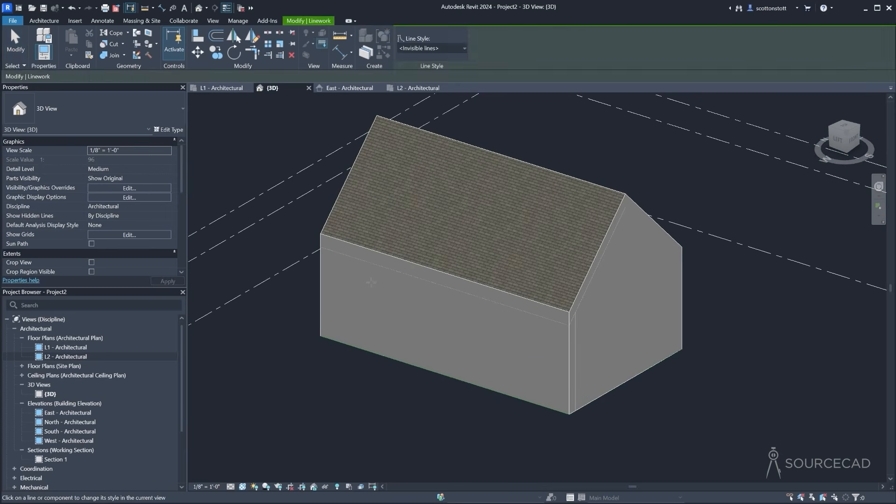
pyautogui.press('Escape')
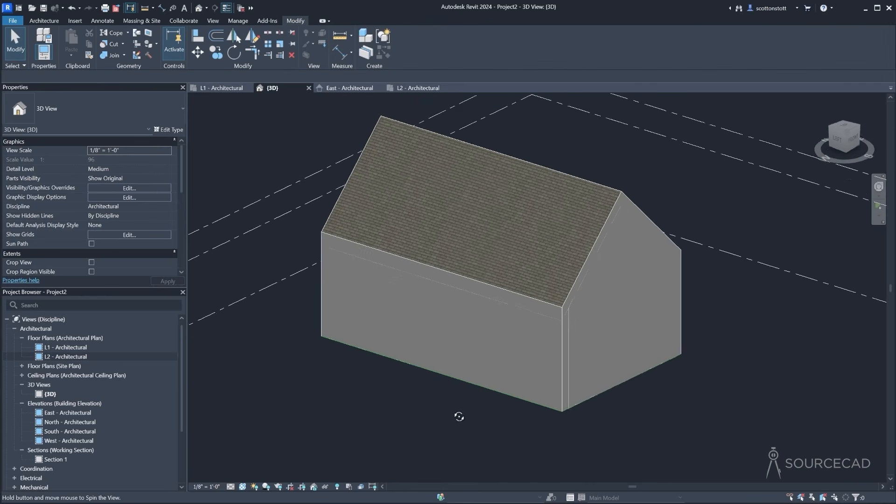
pyautogui.keyDown('shift'); pyautogui.moveTo(460, 416); pyautogui.dragTo(578, 413, button='middle'); pyautogui.keyUp('shift')
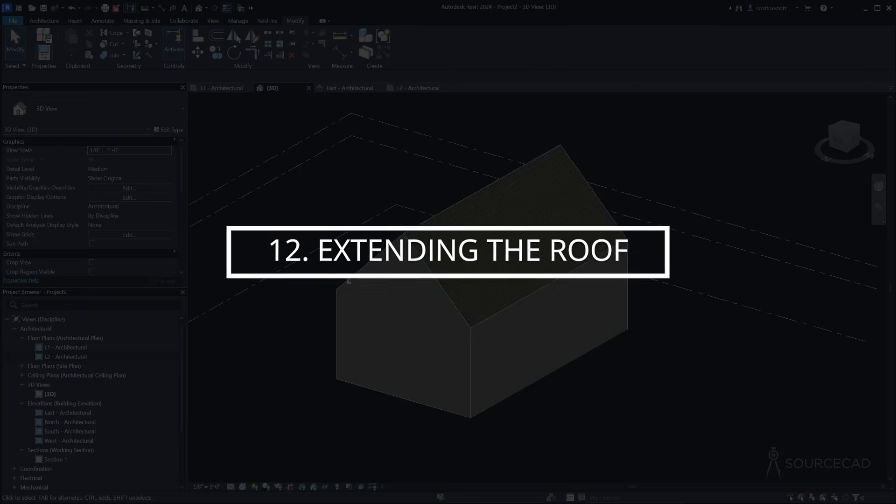
# Edit the roof's footprint, moving the front gable boundary line 7' outward from the building, and finish the sketch
pyautogui.click(410, 232)
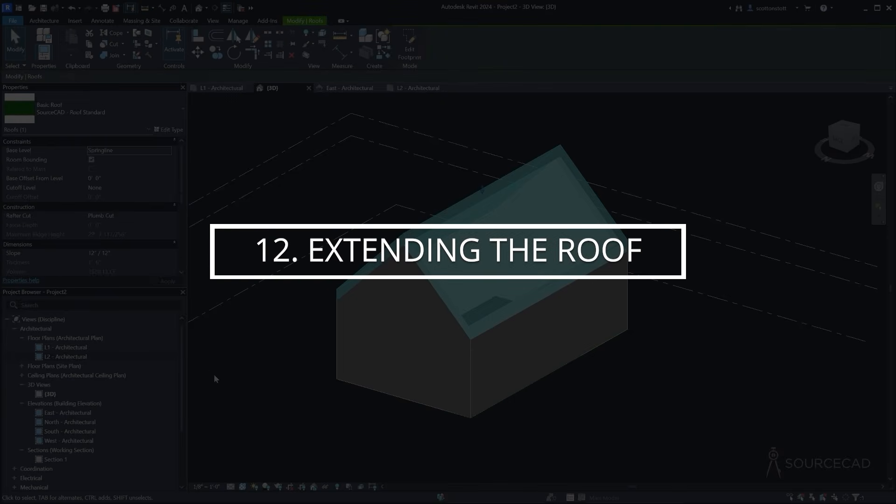
pyautogui.scroll(-2, 274, 352)
pyautogui.keyDown('shift'); pyautogui.moveTo(271, 366); pyautogui.dragTo(653, 368, button='middle'); pyautogui.keyUp('shift')
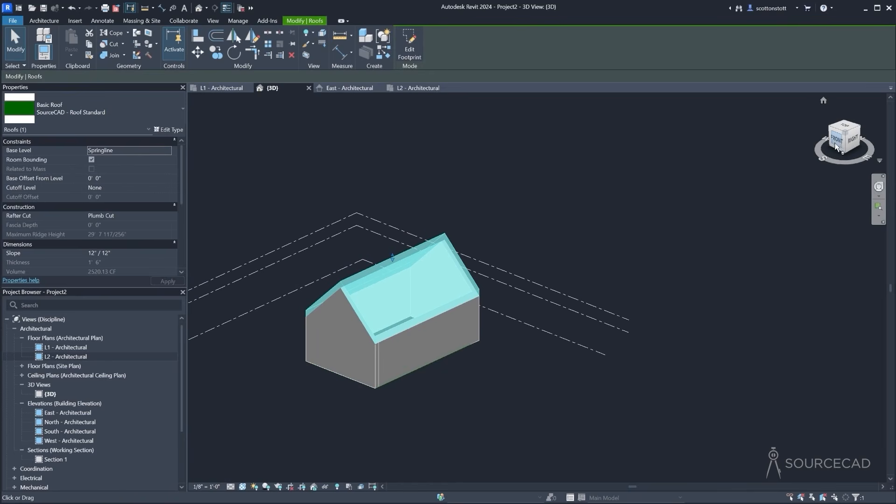
pyautogui.moveTo(321, 387); pyautogui.dragTo(469, 332, button='middle')
pyautogui.scroll(2, 440, 324)
pyautogui.moveTo(353, 299); pyautogui.dragTo(335, 336, button='middle')
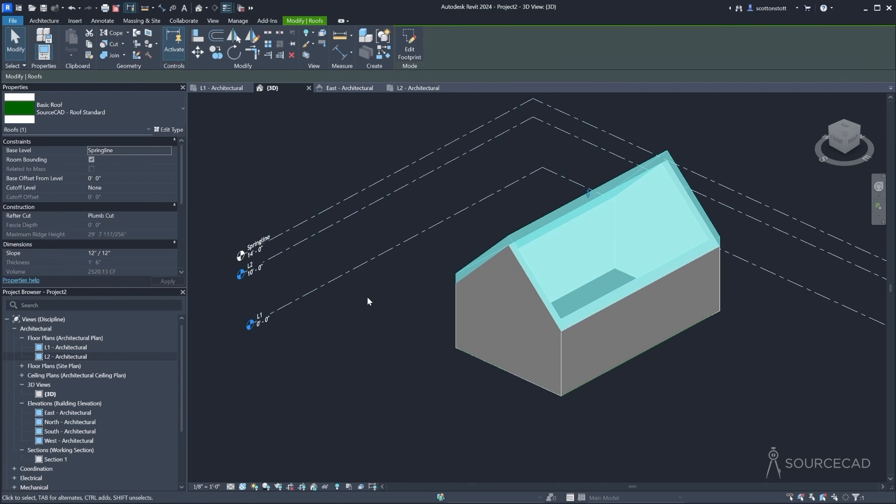
pyautogui.click(409, 45)
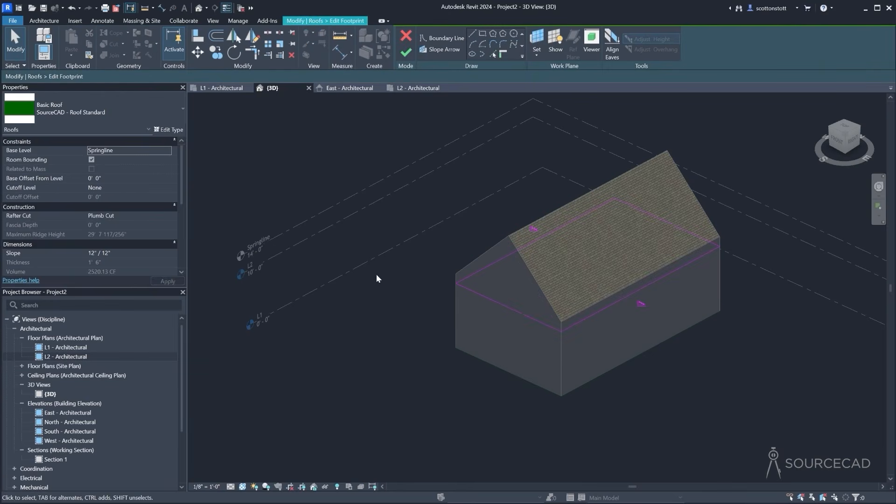
pyautogui.click(505, 307)
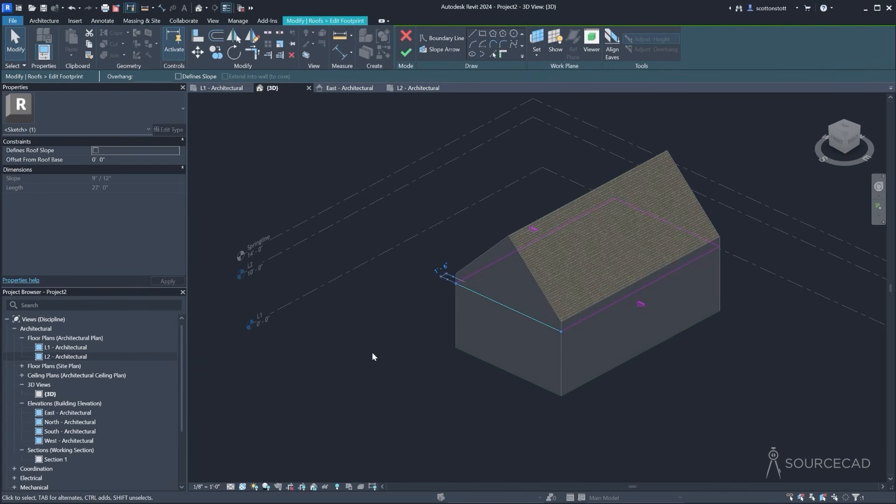
pyautogui.click(196, 53)
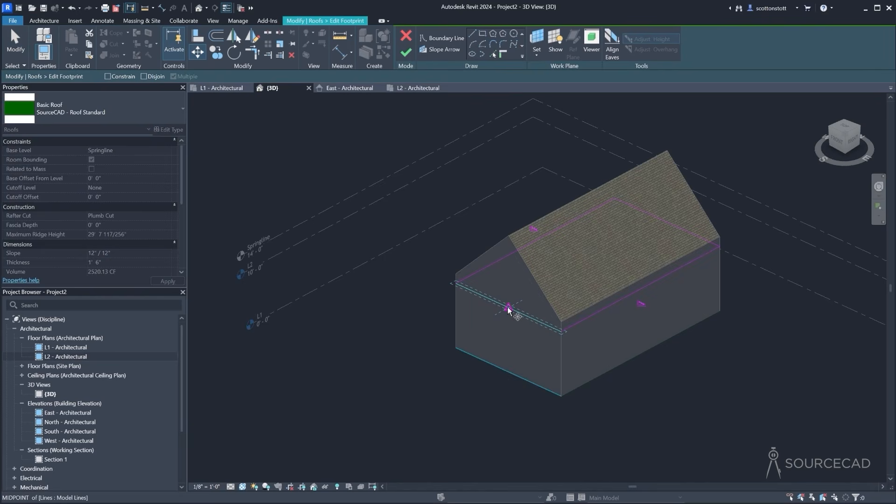
pyautogui.click(508, 309)
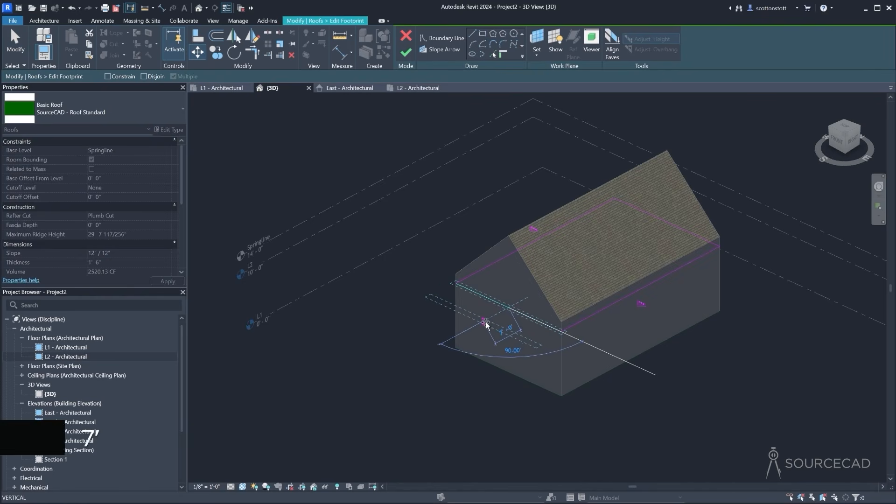
pyautogui.click(485, 322)
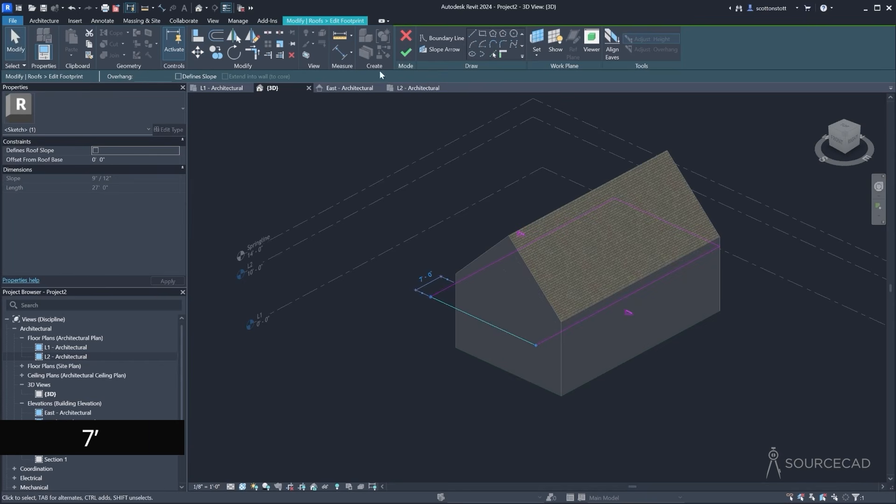
pyautogui.click(406, 52)
pyautogui.click(366, 410)
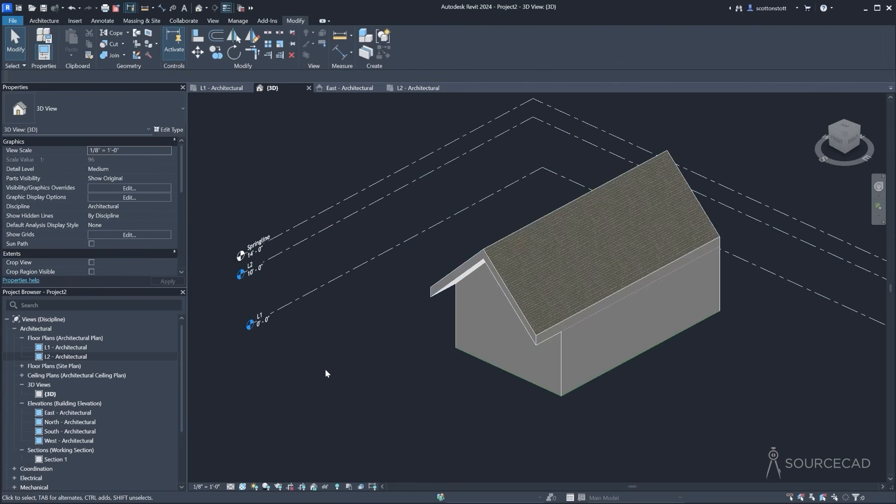
# Try to align the long side walls' front ends with the roof's front gable face in the 3D view
pyautogui.keyDown('shift'); pyautogui.moveTo(326, 374); pyautogui.dragTo(404, 378, button='middle'); pyautogui.keyUp('shift')
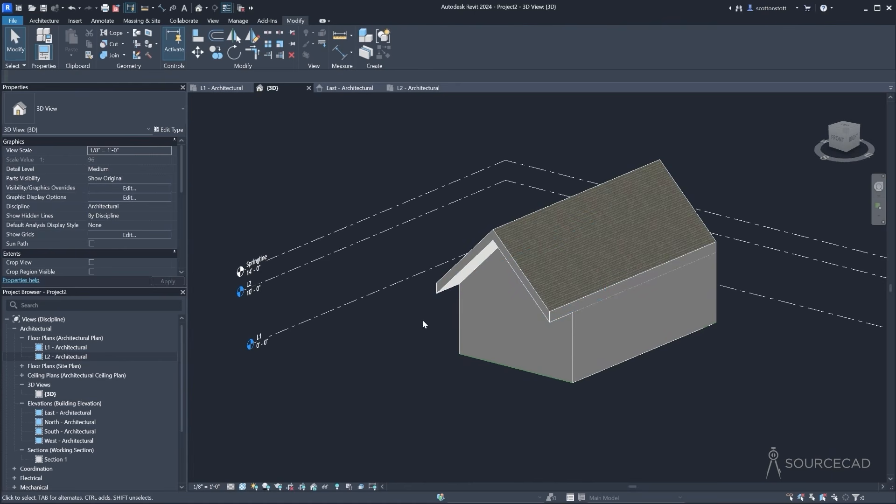
pyautogui.click(197, 36)
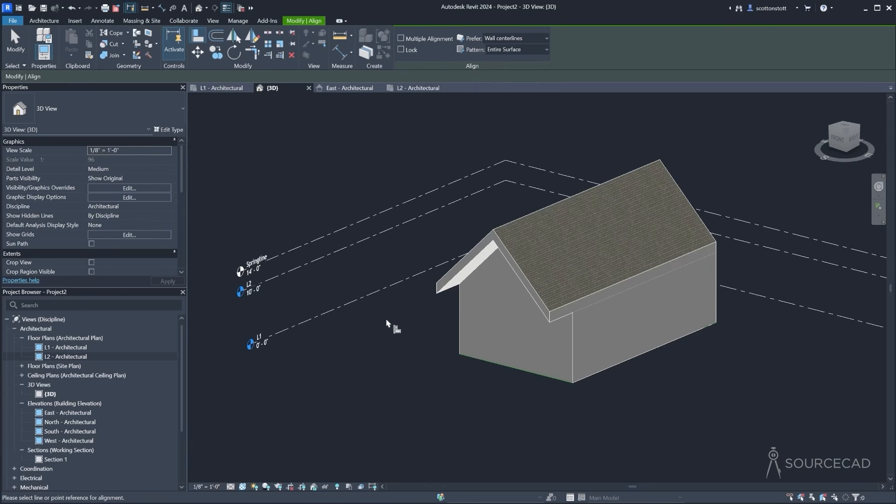
pyautogui.click(441, 287)
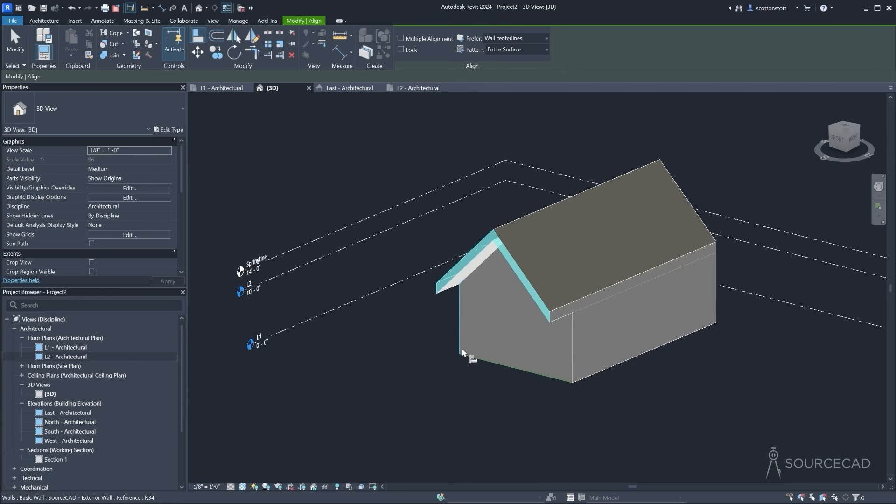
pyautogui.click(462, 349)
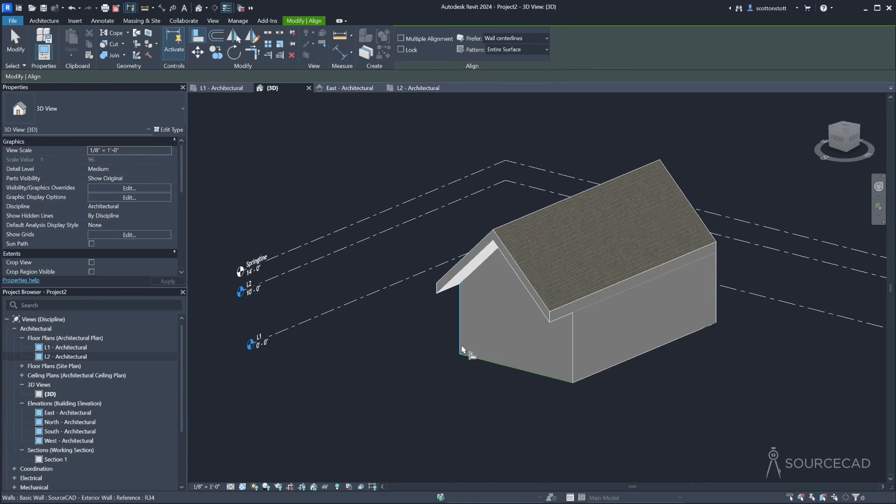
pyautogui.click(446, 278)
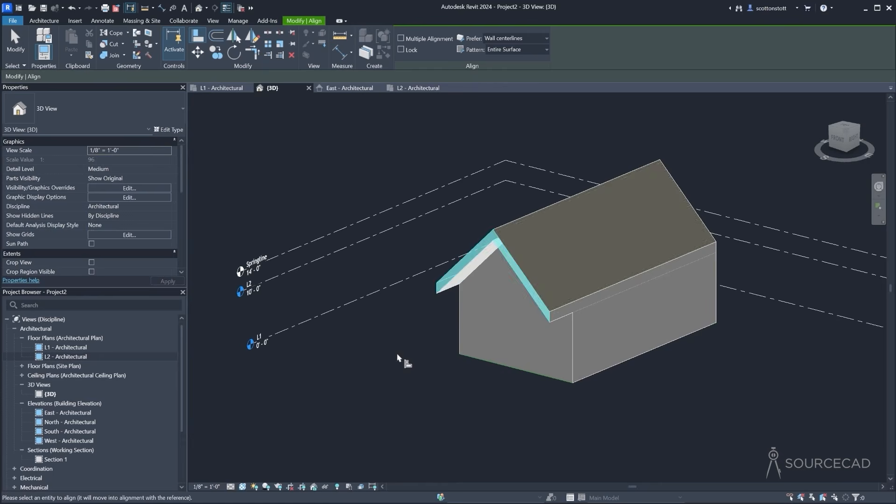
pyautogui.keyDown('shift'); pyautogui.moveTo(399, 358); pyautogui.dragTo(611, 336, button='middle'); pyautogui.keyUp('shift')
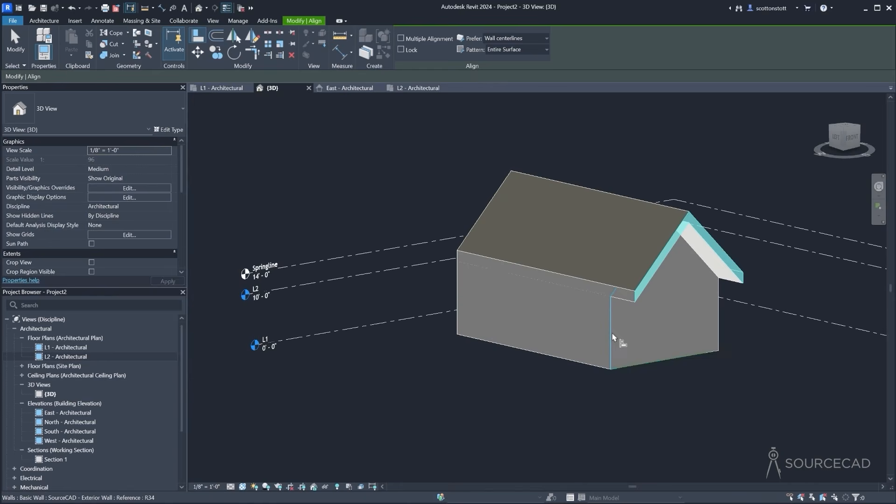
pyautogui.press('Tab')
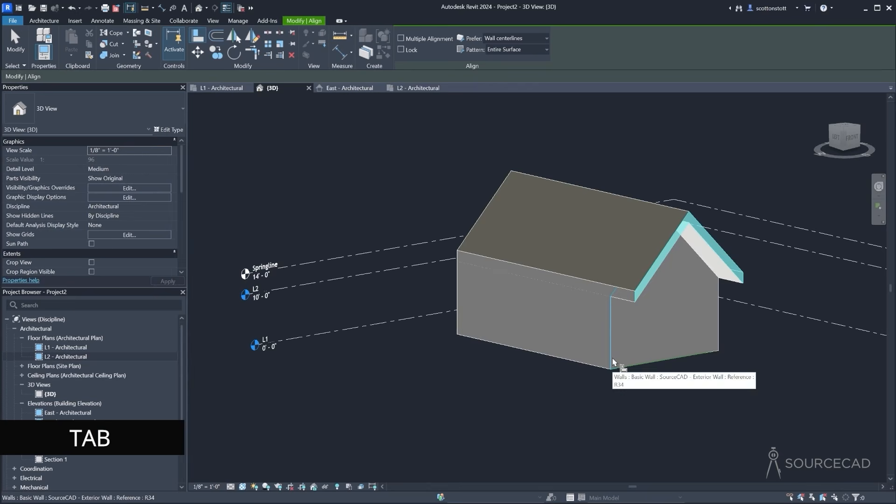
pyautogui.click(611, 362)
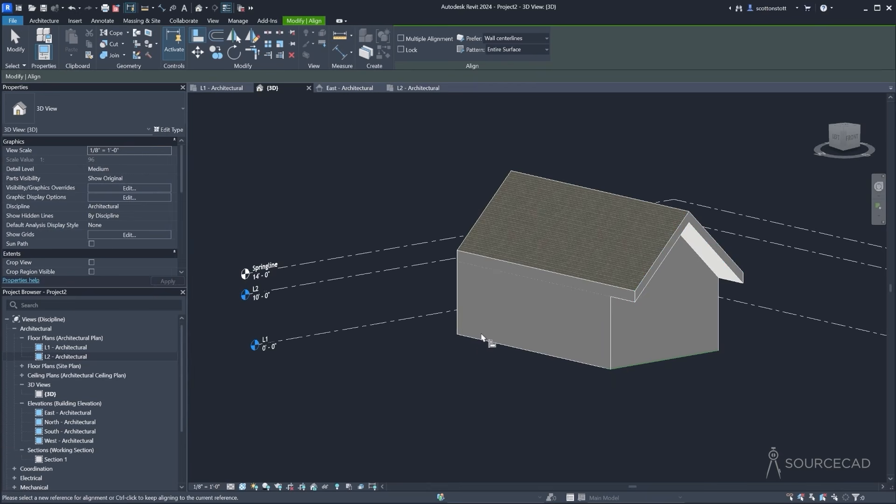
pyautogui.press('Escape')
pyautogui.press('Escape')
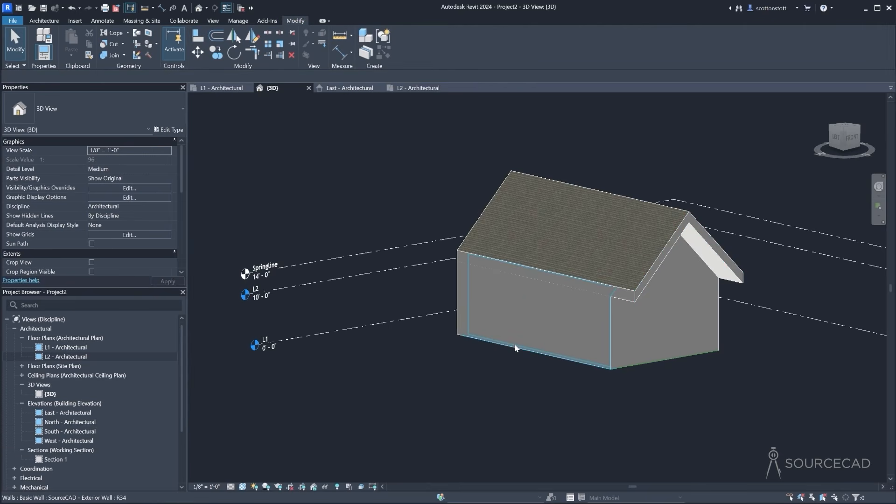
# In the L1 floor plan, extend both long side walls past the front gable wall to about 49'-6" long
pyautogui.click(216, 91)
pyautogui.click(471, 331)
pyautogui.scroll(3, 472, 362)
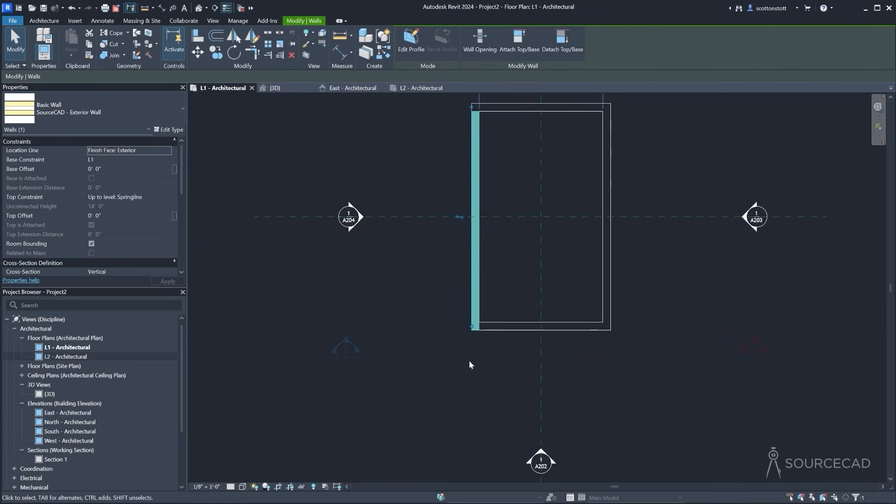
pyautogui.moveTo(472, 330); pyautogui.dragTo(472, 352)
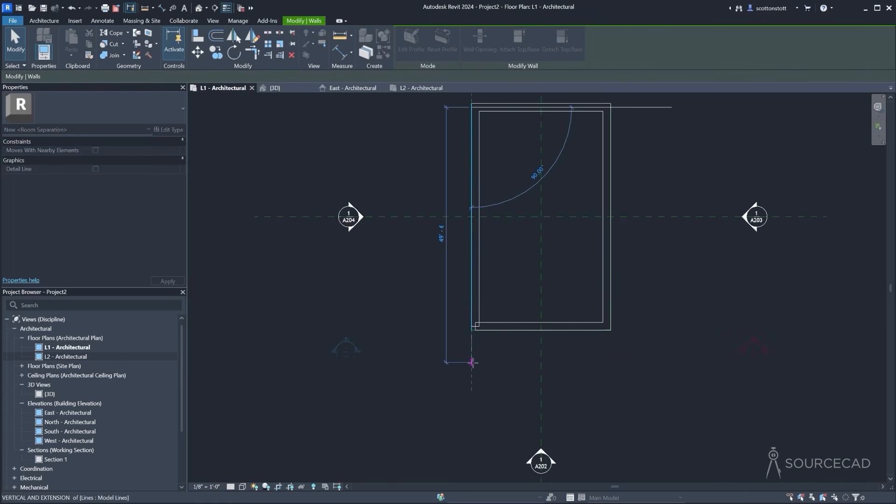
pyautogui.click(606, 296)
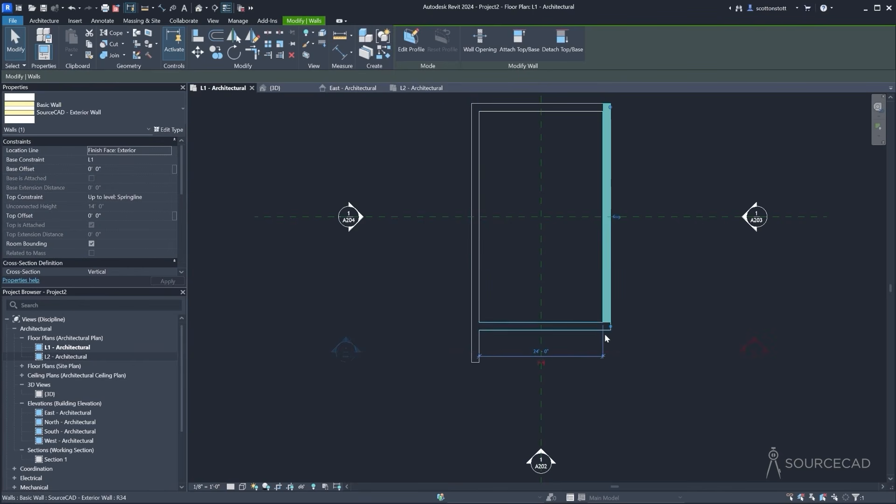
pyautogui.moveTo(609, 327); pyautogui.dragTo(611, 352)
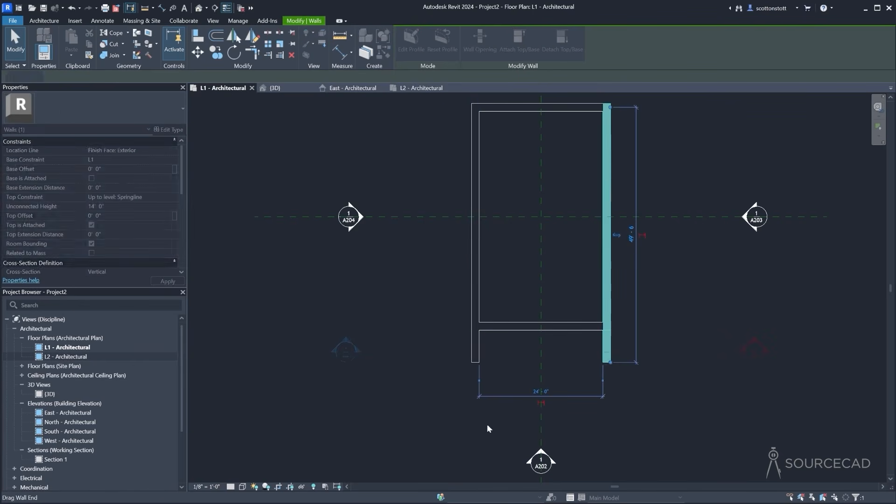
# In the 3D view, align the front end faces of both long side walls with the roof's front gable face
pyautogui.click(278, 88)
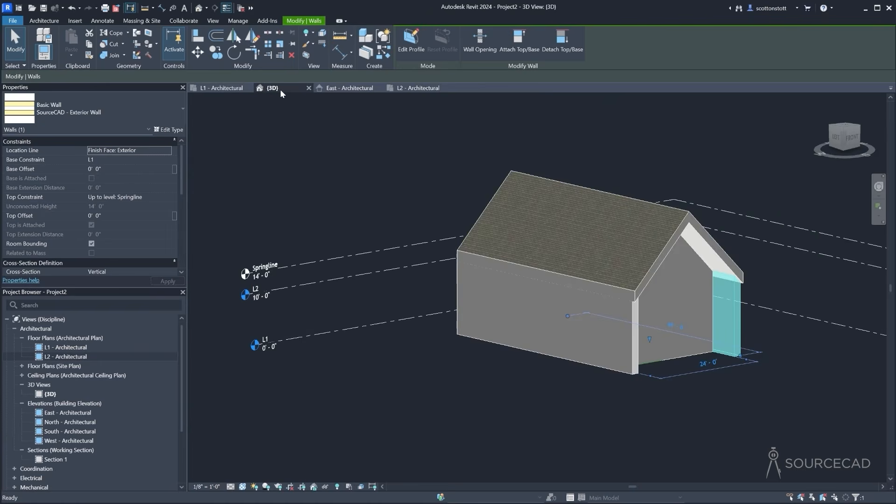
pyautogui.keyDown('shift'); pyautogui.moveTo(413, 357); pyautogui.dragTo(387, 347, button='middle'); pyautogui.keyUp('shift')
pyautogui.scroll(3, 552, 267)
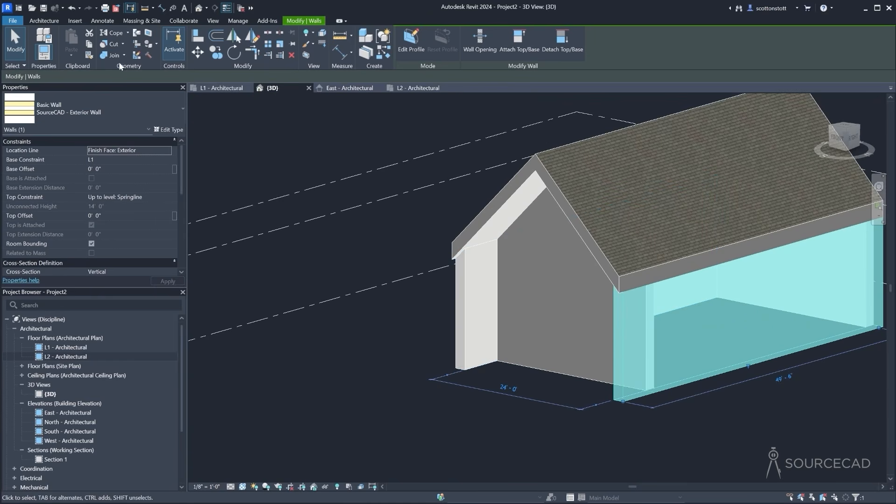
pyautogui.click(197, 35)
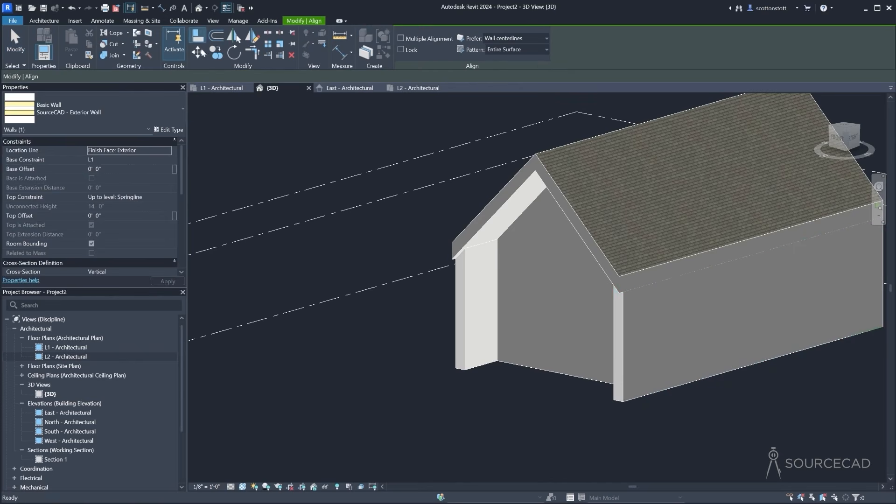
pyautogui.click(461, 243)
pyautogui.click(462, 280)
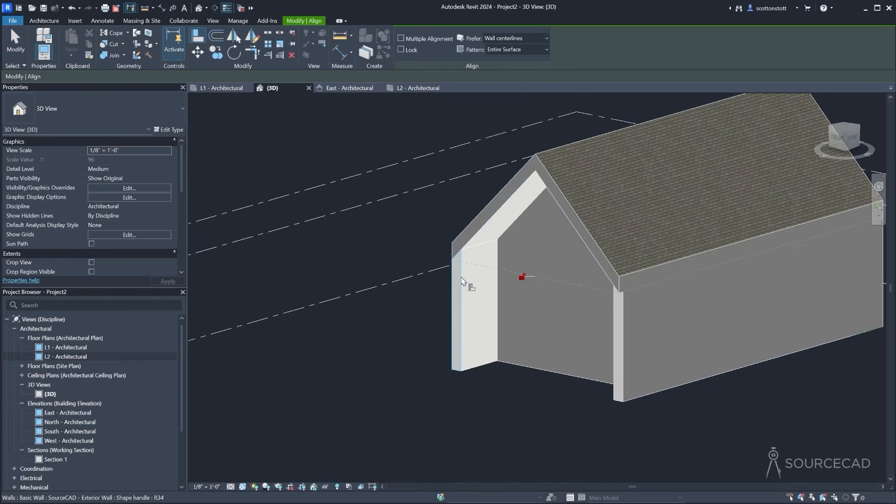
pyautogui.click(608, 273)
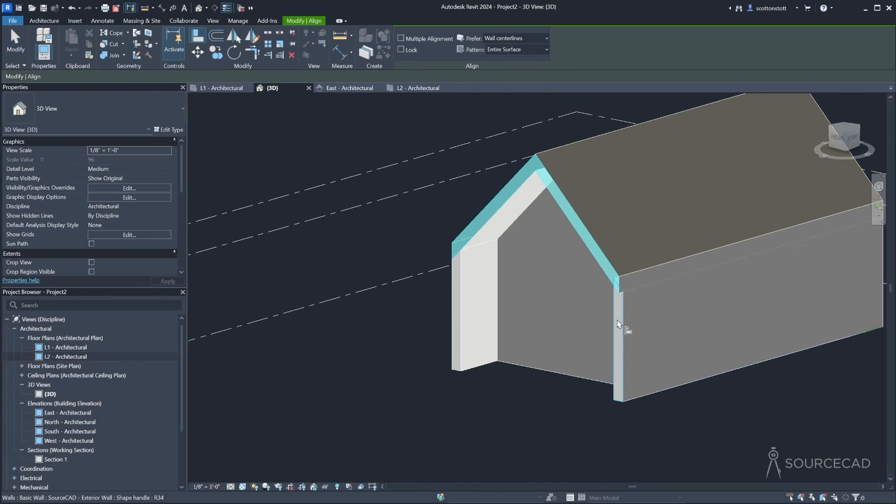
pyautogui.click(617, 320)
pyautogui.press('Escape')
pyautogui.press('Escape')
pyautogui.keyDown('shift'); pyautogui.moveTo(378, 369); pyautogui.dragTo(433, 353, button='middle'); pyautogui.keyUp('shift')
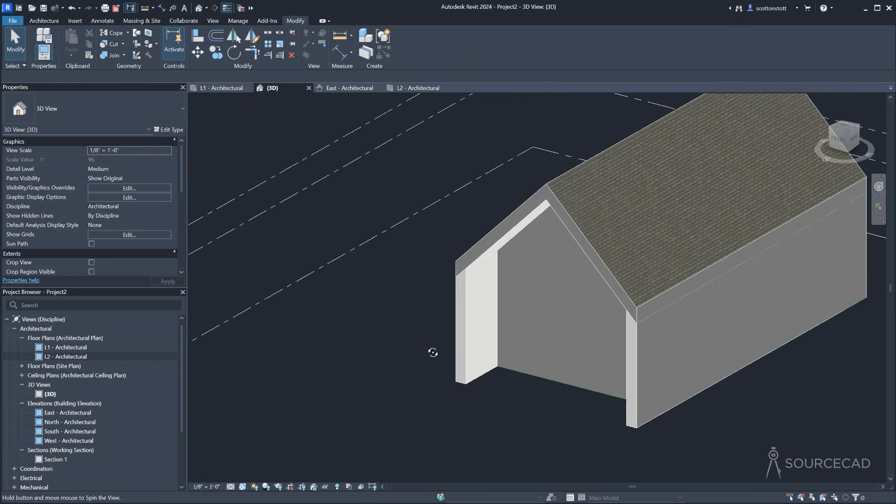
pyautogui.scroll(2, 427, 303)
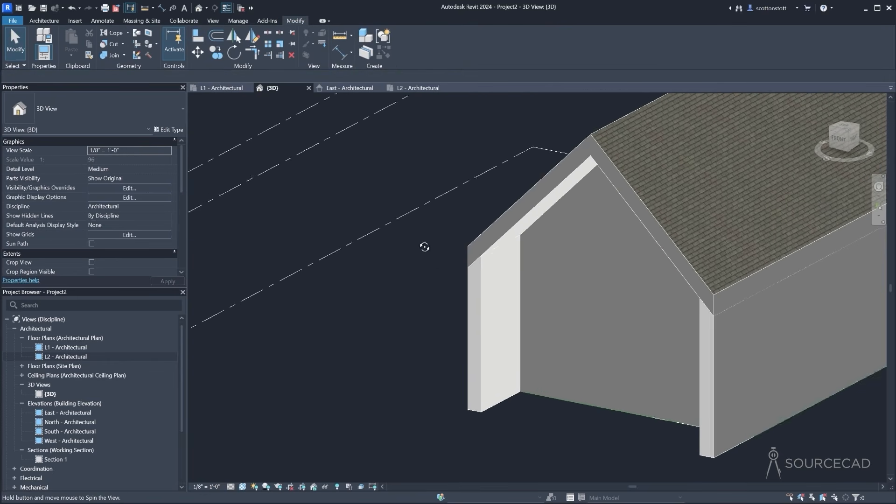
pyautogui.keyDown('shift'); pyautogui.moveTo(424, 247); pyautogui.dragTo(345, 308, button='middle'); pyautogui.keyUp('shift')
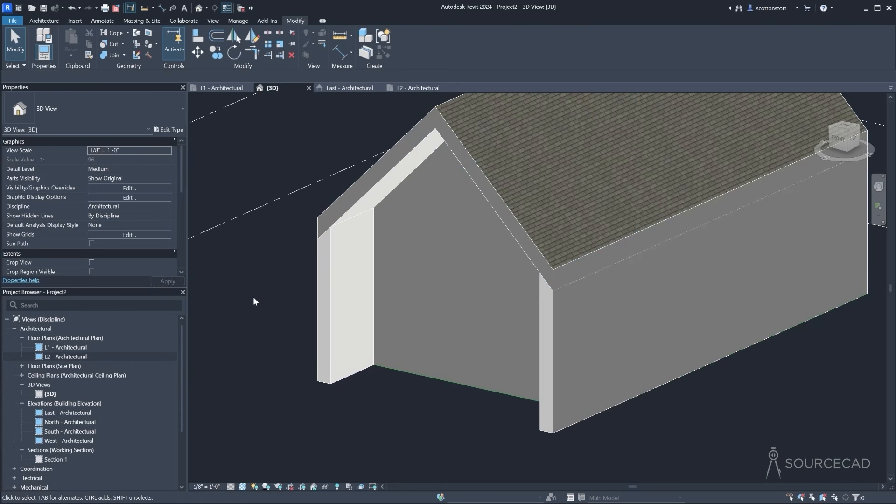
pyautogui.click(110, 54)
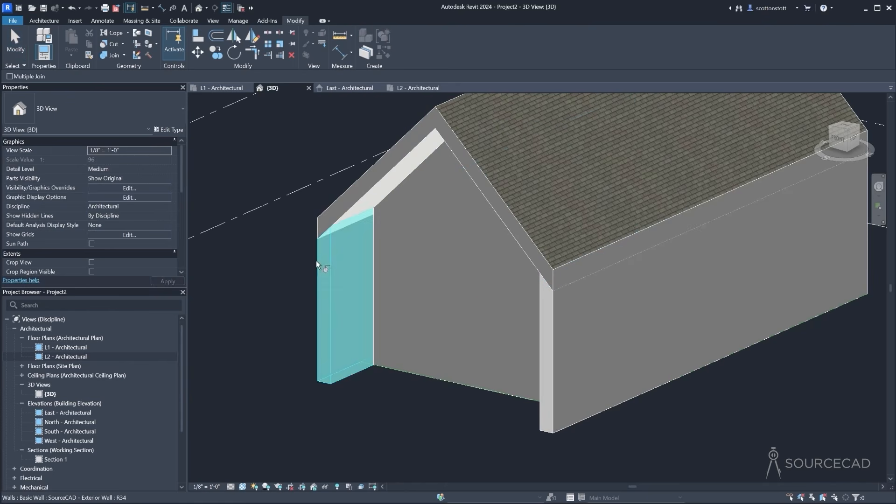
pyautogui.click(315, 260)
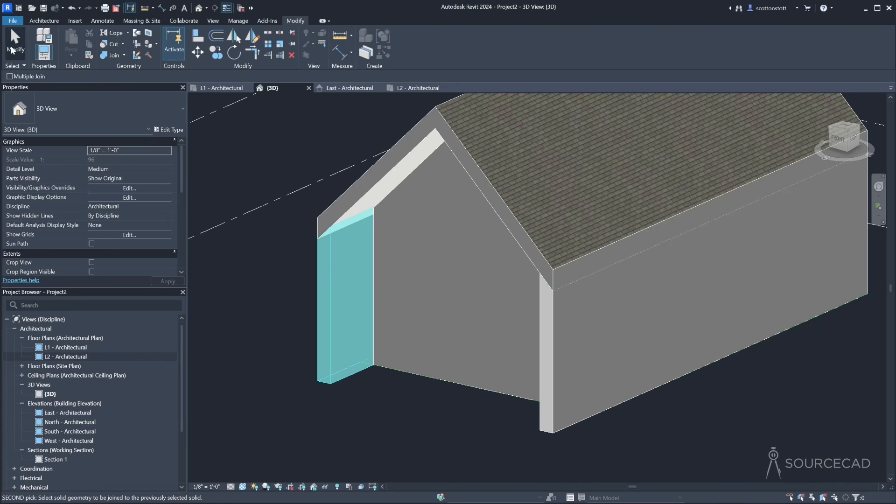
pyautogui.press('Escape')
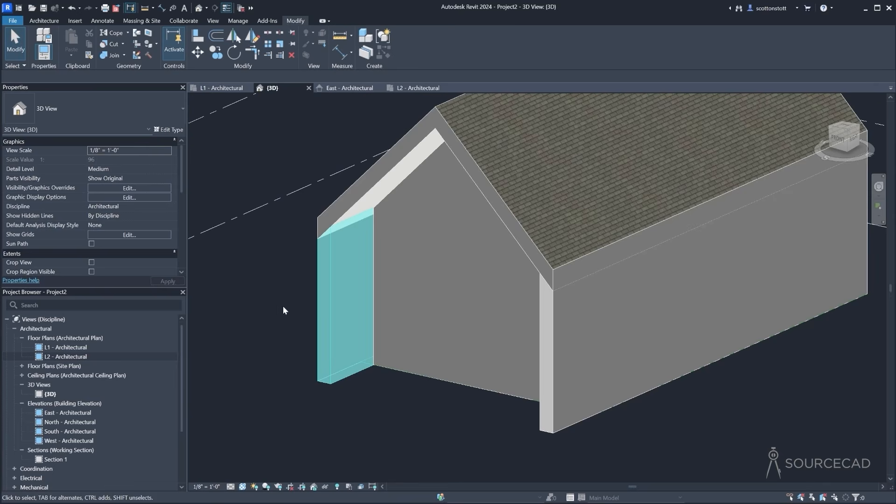
pyautogui.click(391, 356)
pyautogui.click(337, 399)
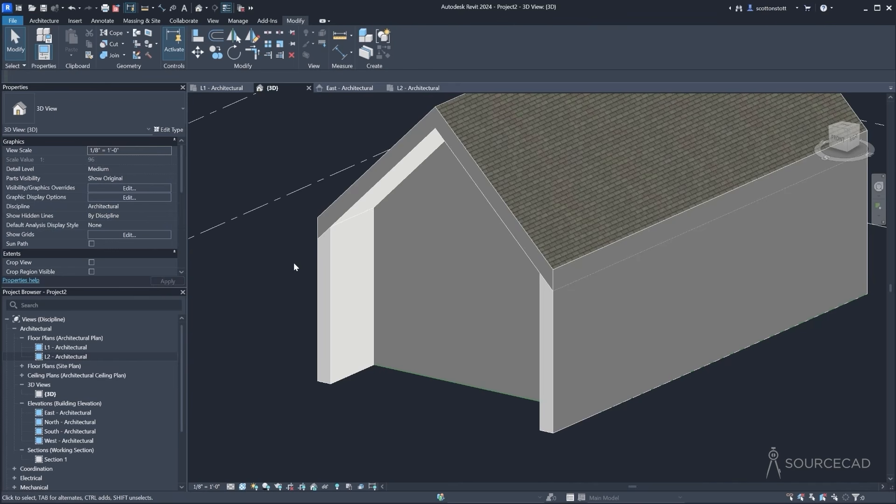
# Paint the front end faces of both extended side walls with the Wall Texture, Stucco, Stipple material
pyautogui.click(148, 44)
pyautogui.scroll(1, 113, 115)
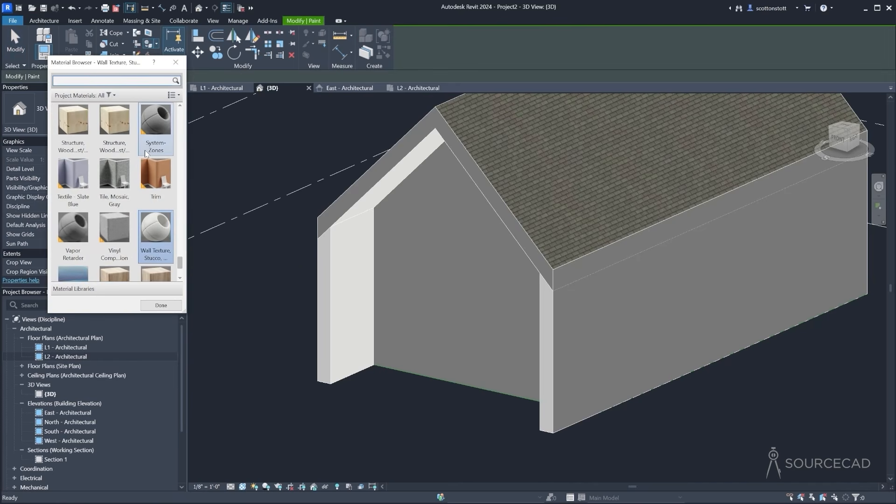
pyautogui.write('stucco')
pyautogui.click(121, 140)
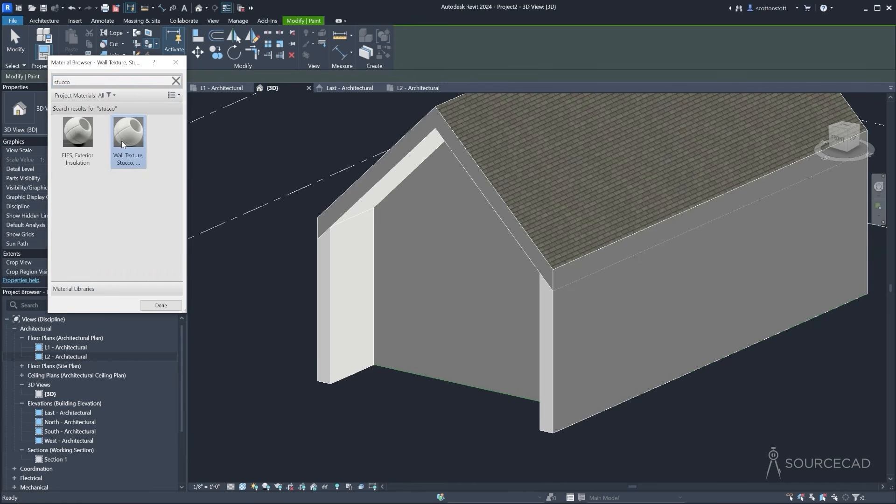
pyautogui.click(323, 251)
pyautogui.click(547, 326)
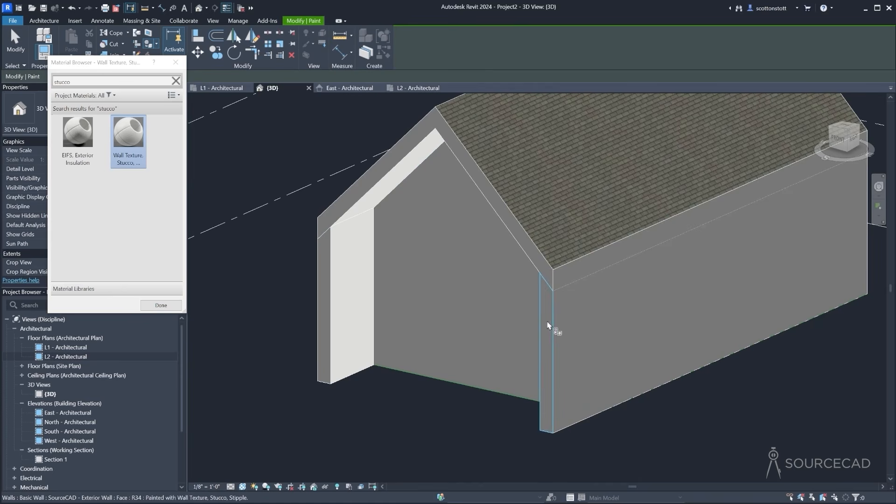
pyautogui.click(176, 63)
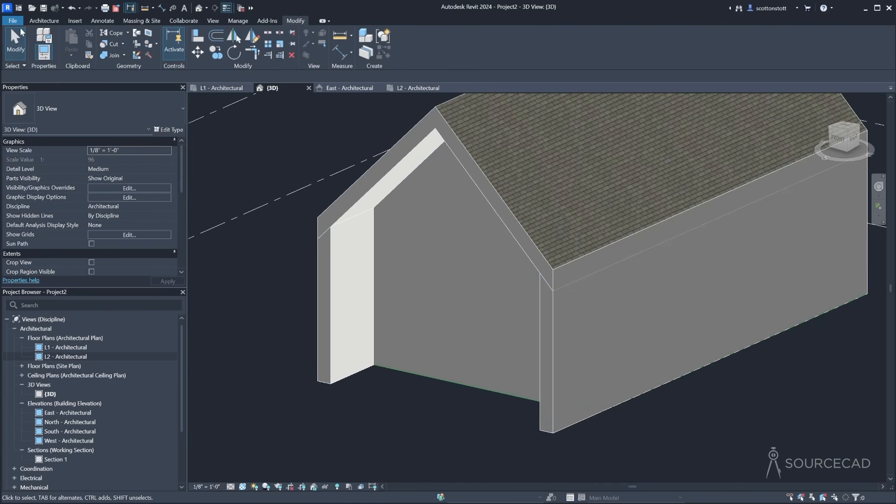
# Try to join the geometry of the far extended side wall with the roof at the front gable
pyautogui.click(114, 55)
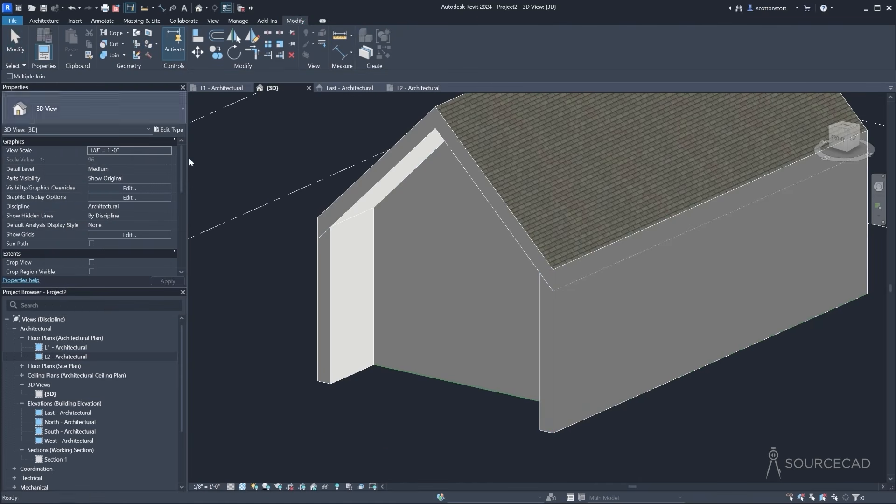
pyautogui.click(320, 256)
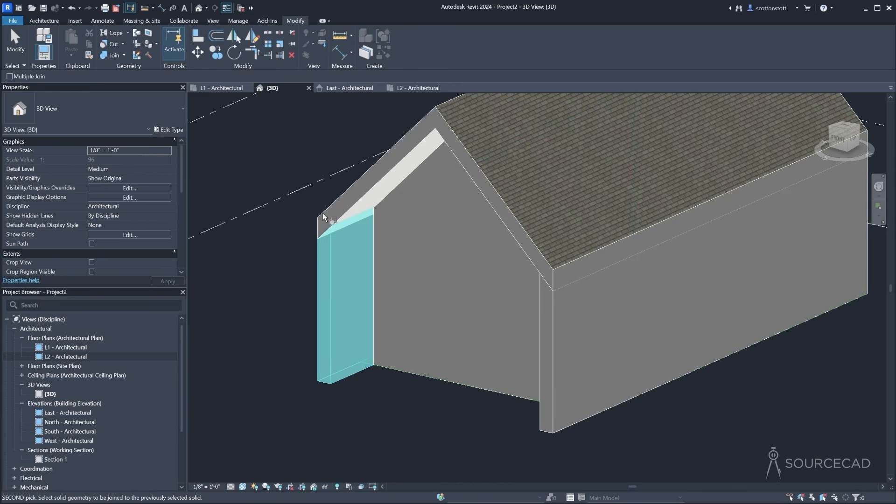
pyautogui.click(323, 214)
pyautogui.press('Escape')
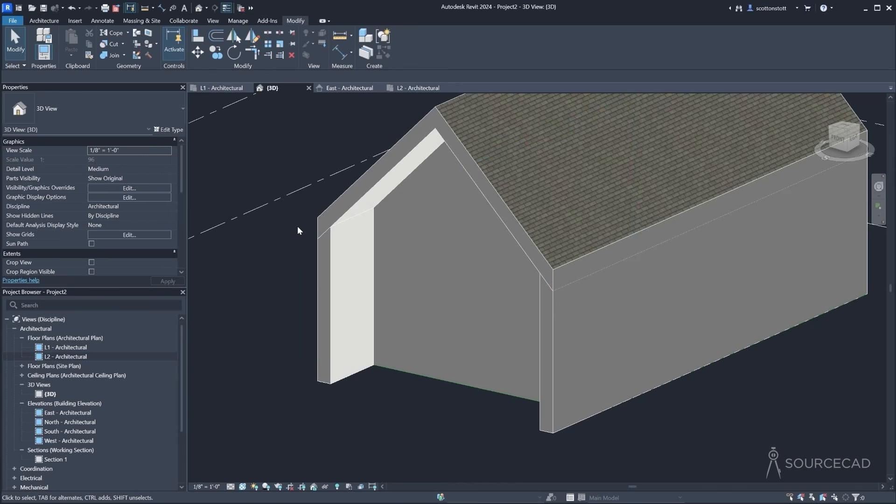
# Use Linework with the <Invisible lines> style to hide the diagonal seams between the roof and both walls' front end faces
pyautogui.click(322, 43)
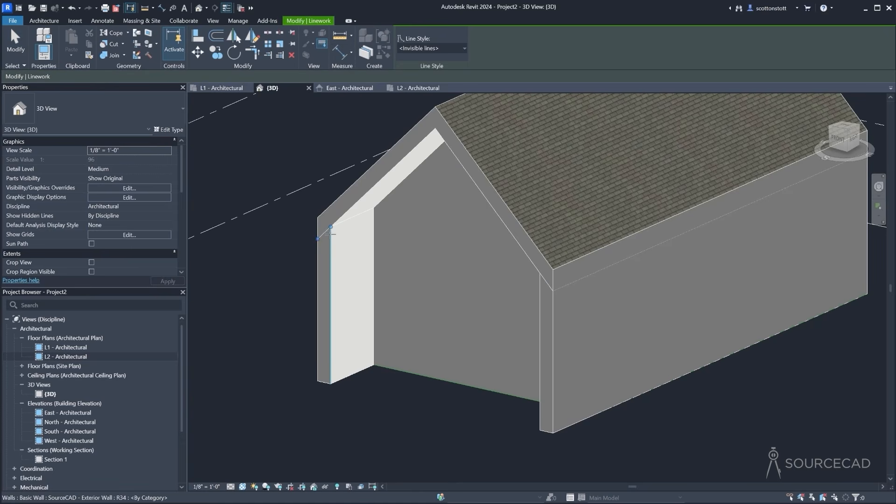
pyautogui.click(546, 285)
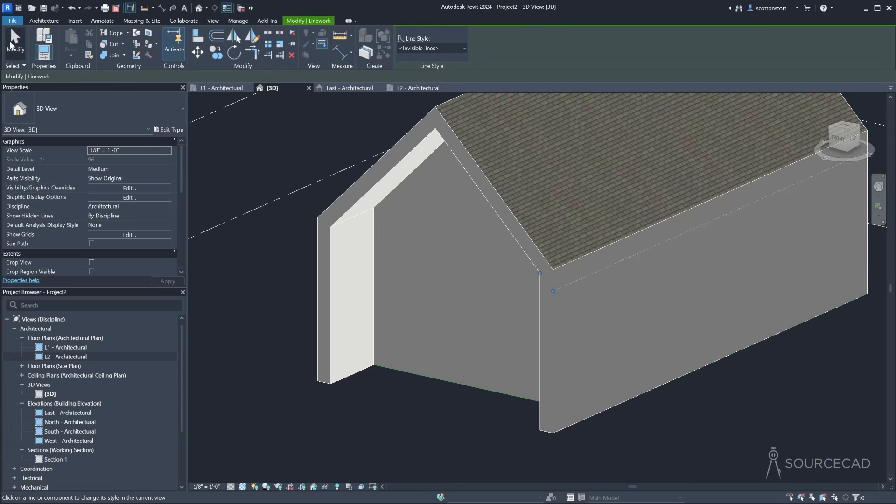
pyautogui.click(13, 45)
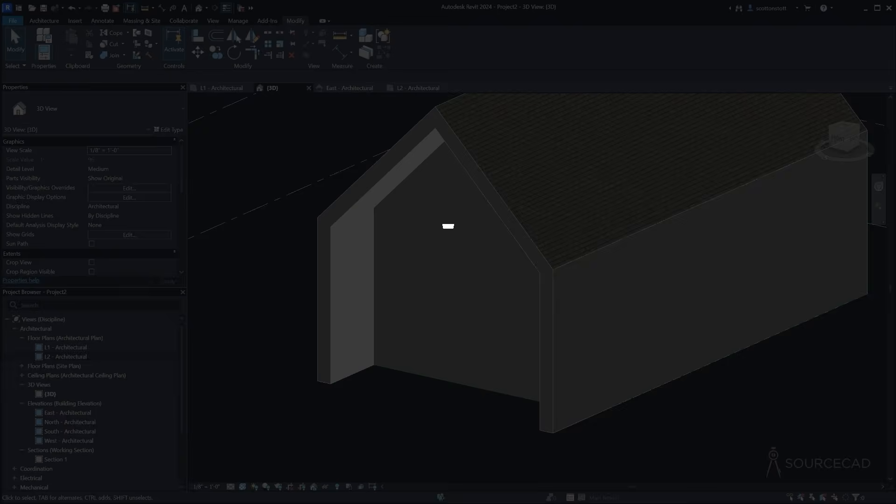
# Switch to the browser, look over the NewTechWood website's composite siding products, and open its 3D Textures library
pyautogui.moveTo(357, 350)
pyautogui.keyDown('shift'); pyautogui.mouseDown(button='middle')
pyautogui.moveTo(296, 360)
pyautogui.moveTo(360, 347)
pyautogui.mouseUp(button='middle'); pyautogui.keyUp('shift')
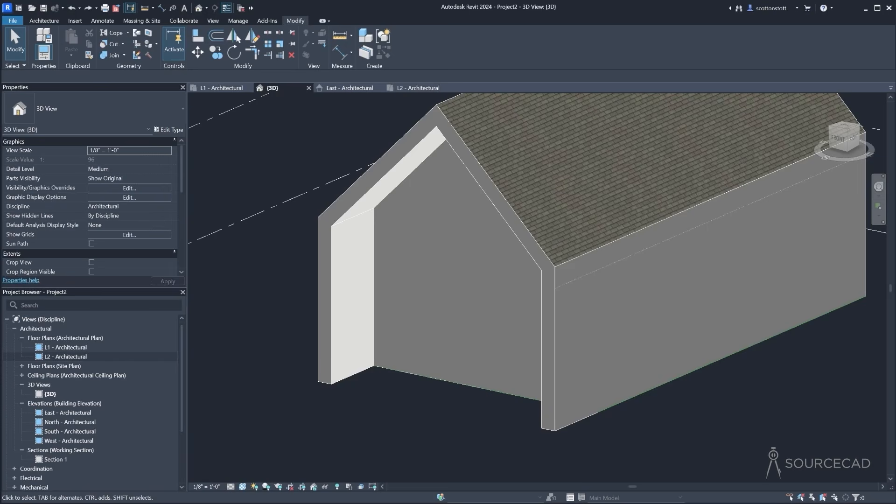
pyautogui.moveTo(0, 196); pyautogui.dragTo(594, 83)
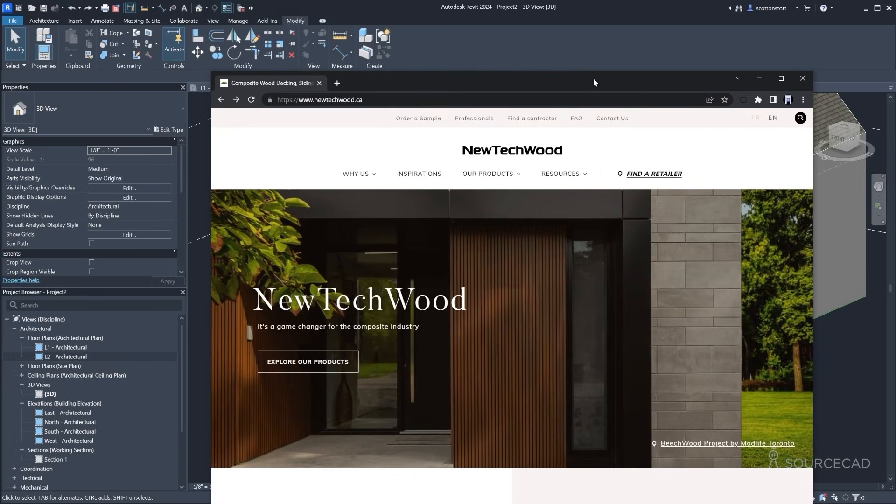
pyautogui.doubleClick(593, 80)
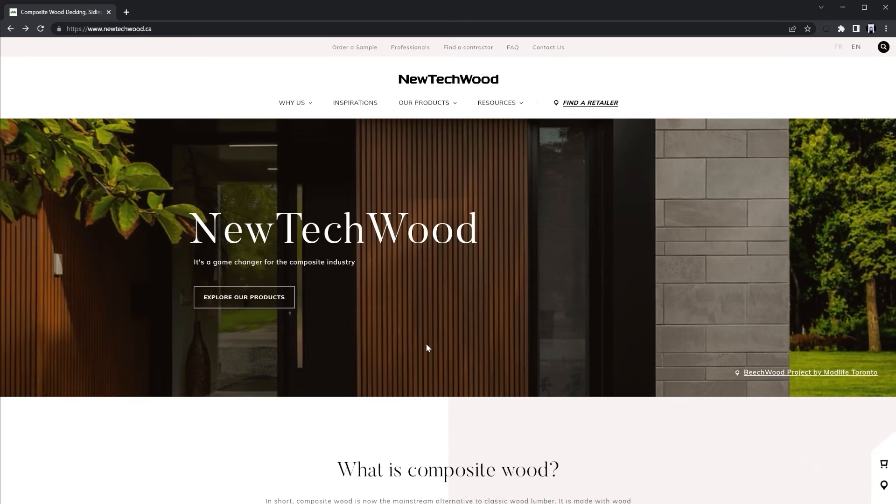
pyautogui.scroll(-20, 426, 336)
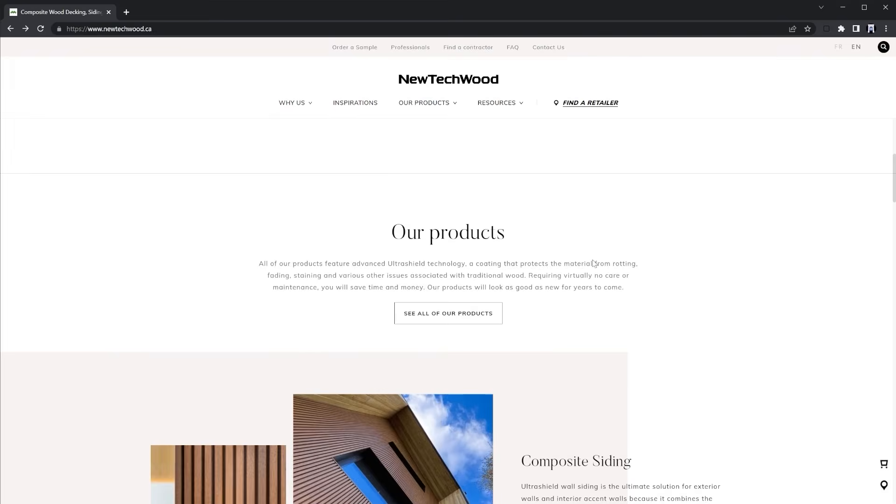
pyautogui.scroll(-5, 596, 264)
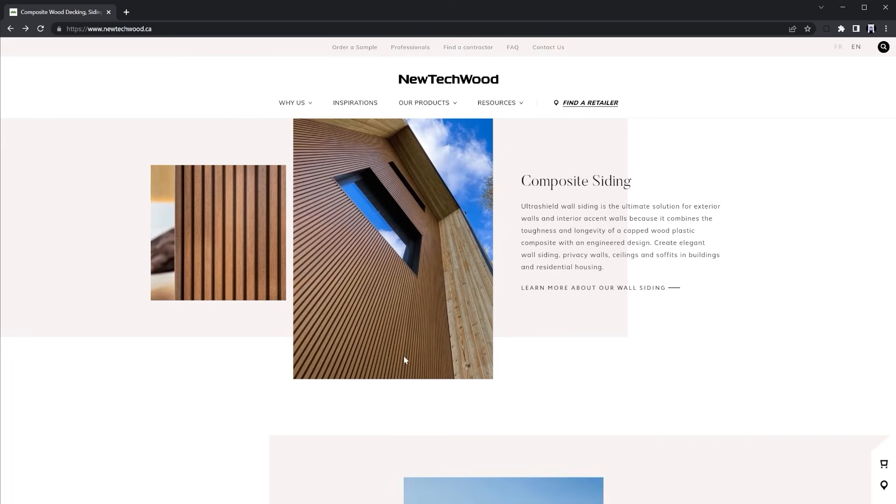
pyautogui.moveTo(497, 103)
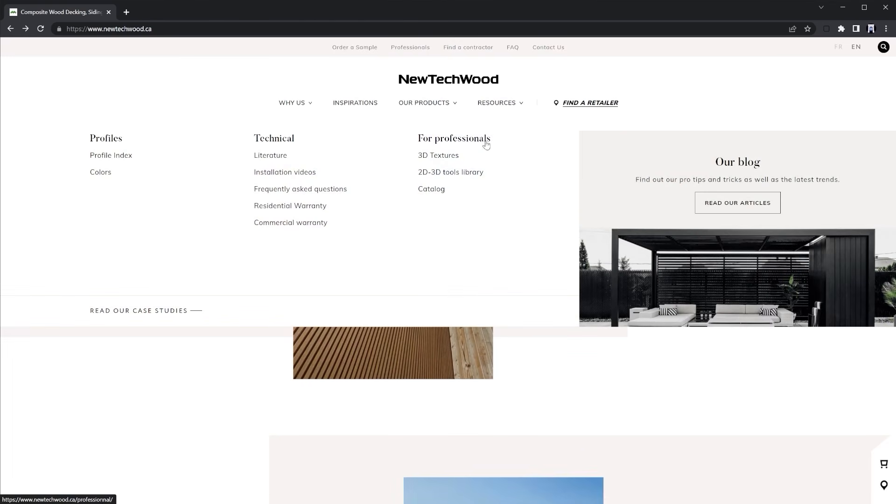
pyautogui.click(446, 159)
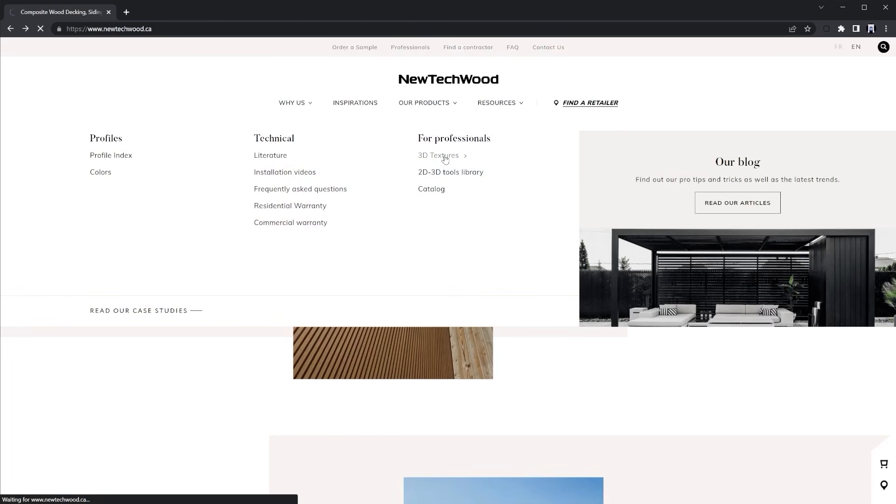
# Filter the 3D textures to Siding and Belgian, and examine the Teak Belgian Siding UH58 texture's map and dimension details
pyautogui.scroll(-6, 429, 308)
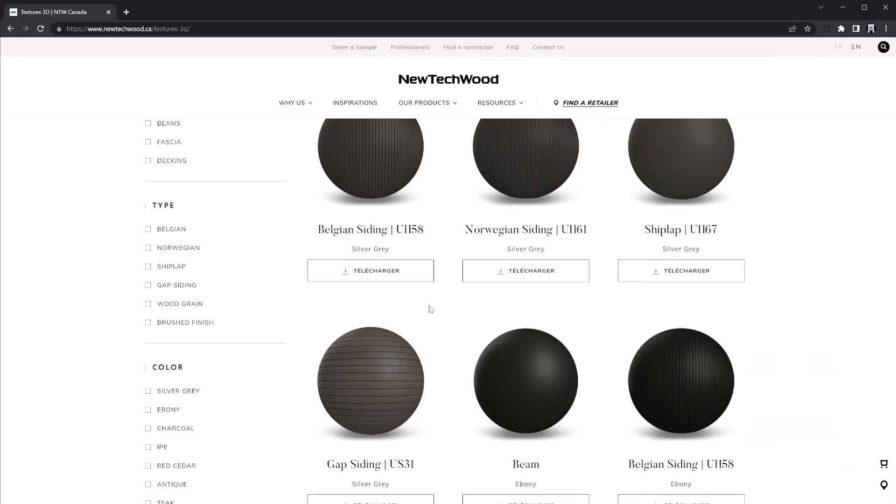
pyautogui.scroll(6, 430, 308)
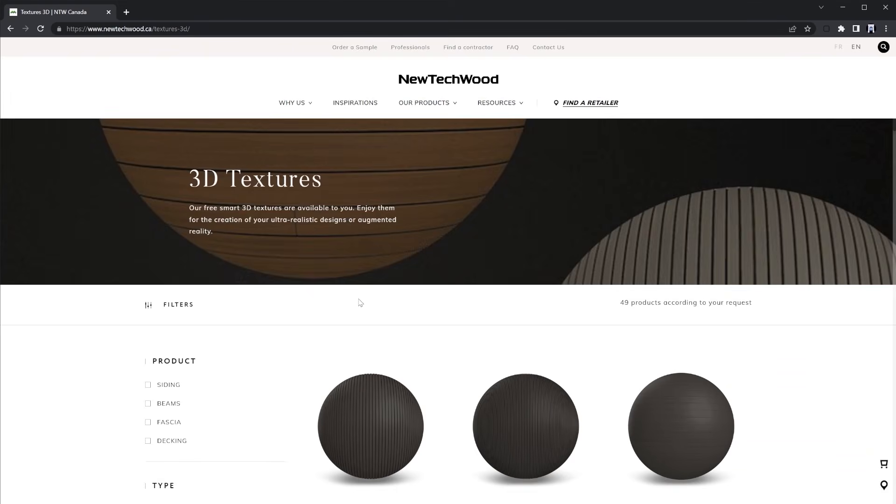
pyautogui.click(147, 385)
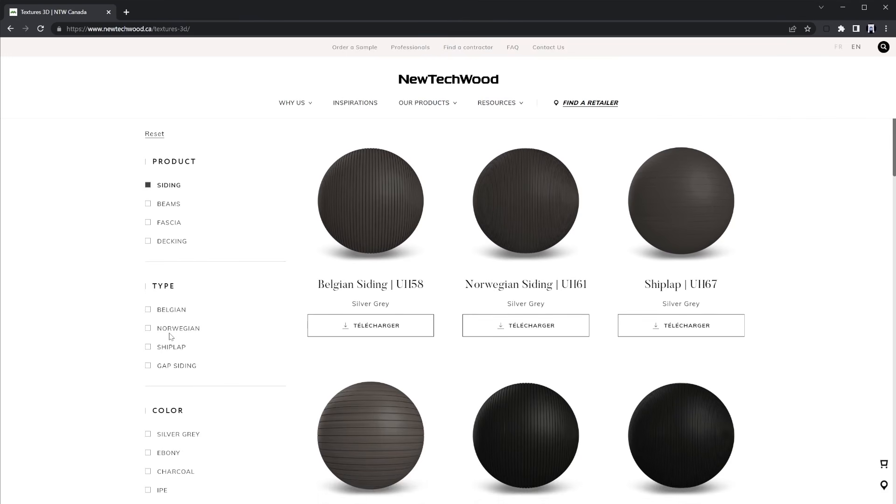
pyautogui.click(148, 311)
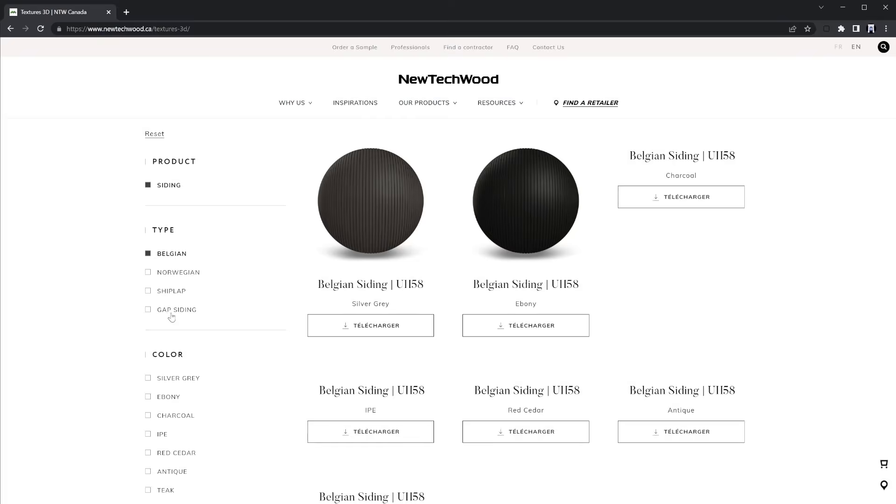
pyautogui.scroll(-6, 249, 317)
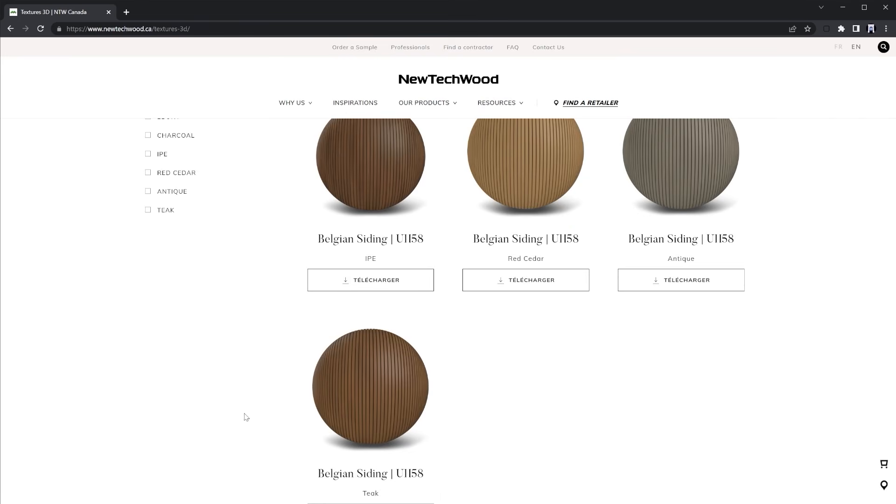
pyautogui.scroll(-6, 245, 413)
pyautogui.click(367, 235)
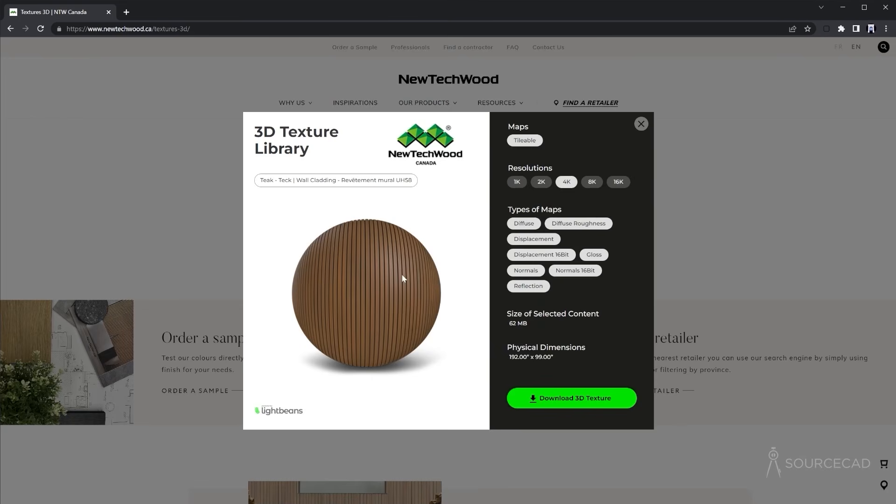
pyautogui.click(641, 124)
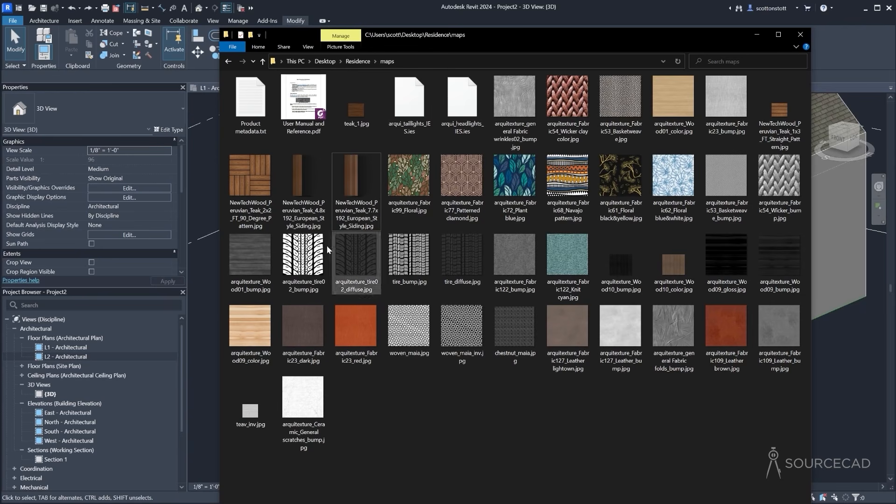
# In File Explorer, preview NewTechWood_Peruvian_Teak_7.7x192_European_Style_Siding.jpg from the Residence\maps folder
pyautogui.click(340, 186)
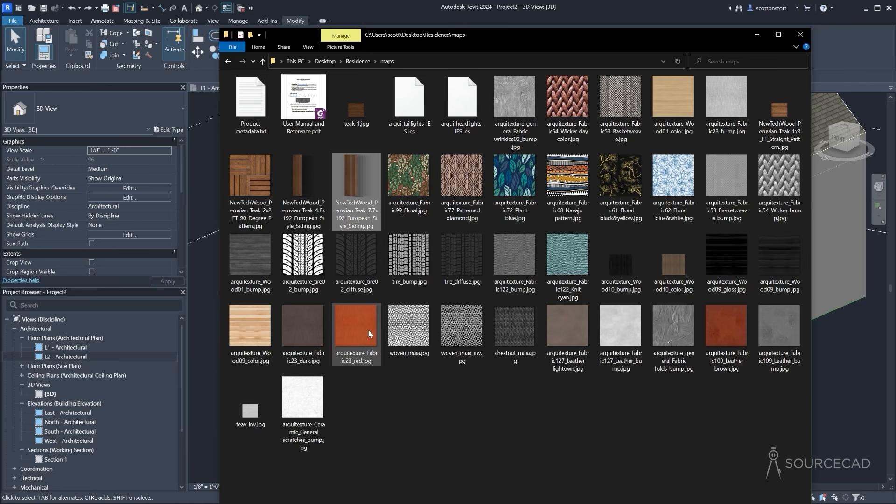
pyautogui.press('space')
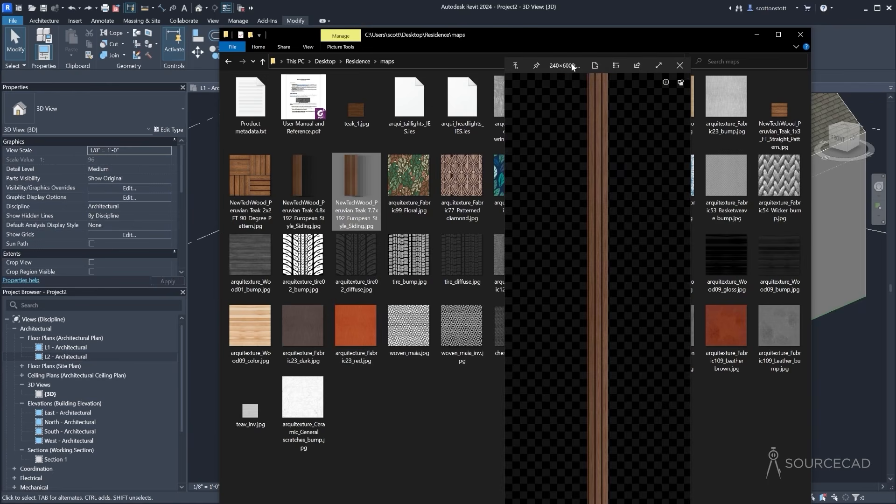
pyautogui.moveTo(574, 64); pyautogui.dragTo(392, 23)
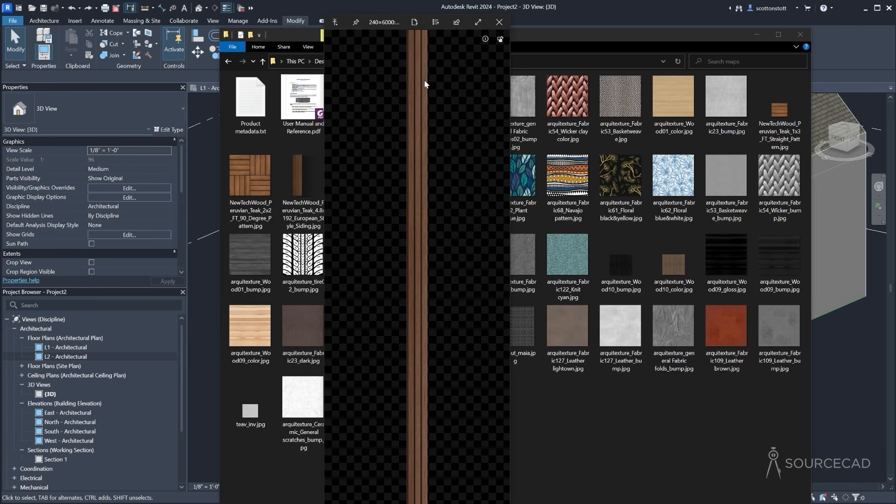
pyautogui.click(499, 22)
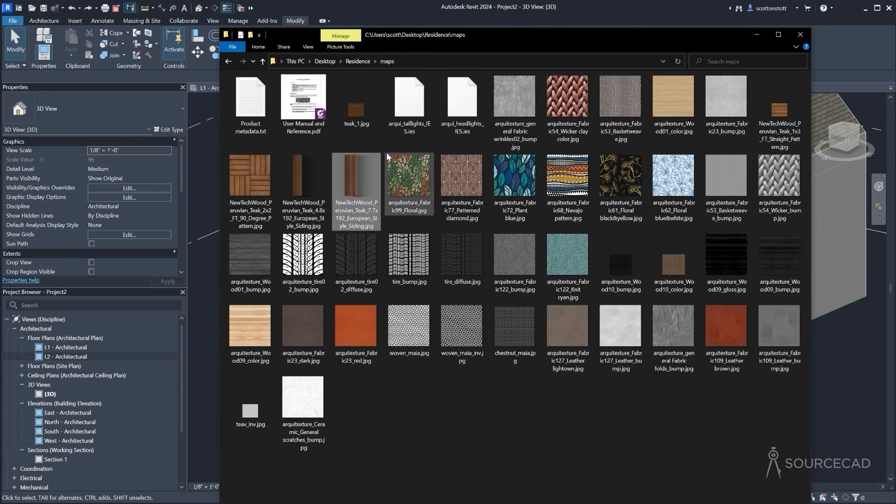
pyautogui.moveTo(739, 35); pyautogui.dragTo(737, 127)
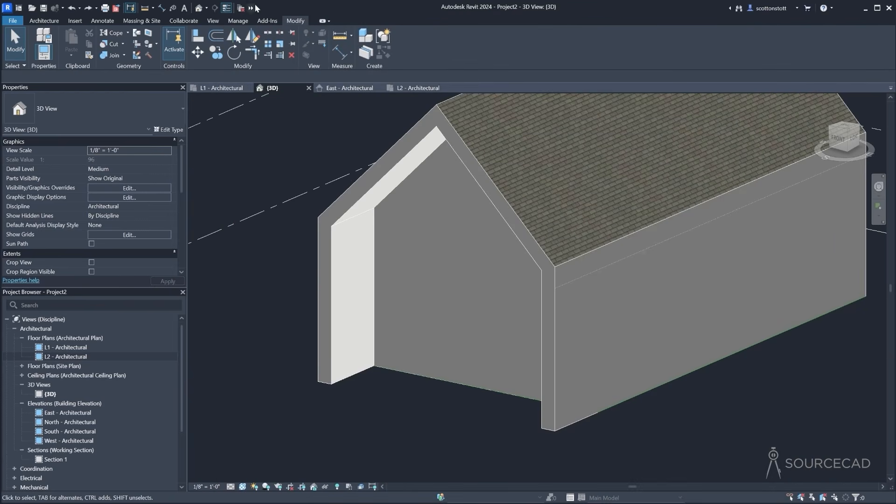
# In Revit, create a new project material and name it Belgian Wood Siding
pyautogui.click(238, 21)
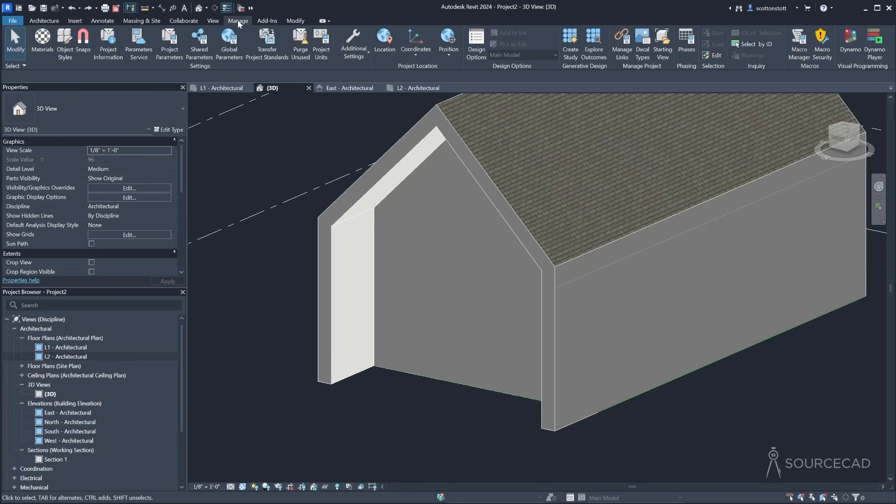
pyautogui.click(41, 47)
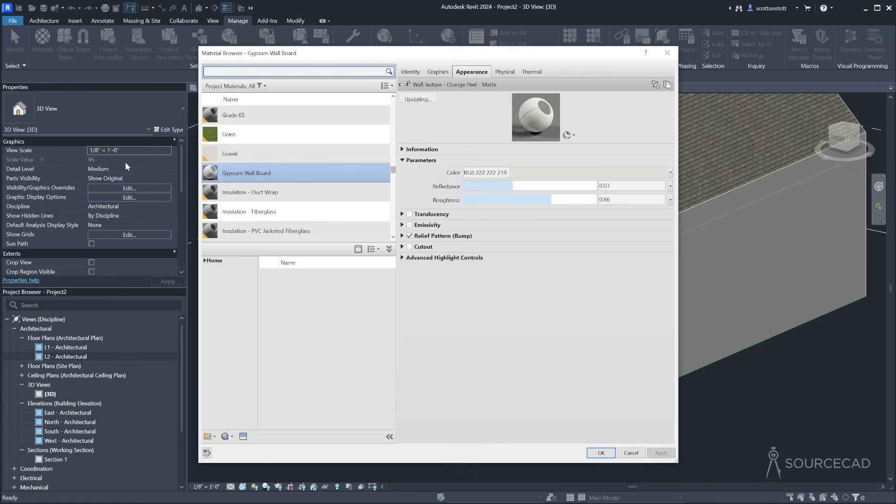
pyautogui.click(225, 440)
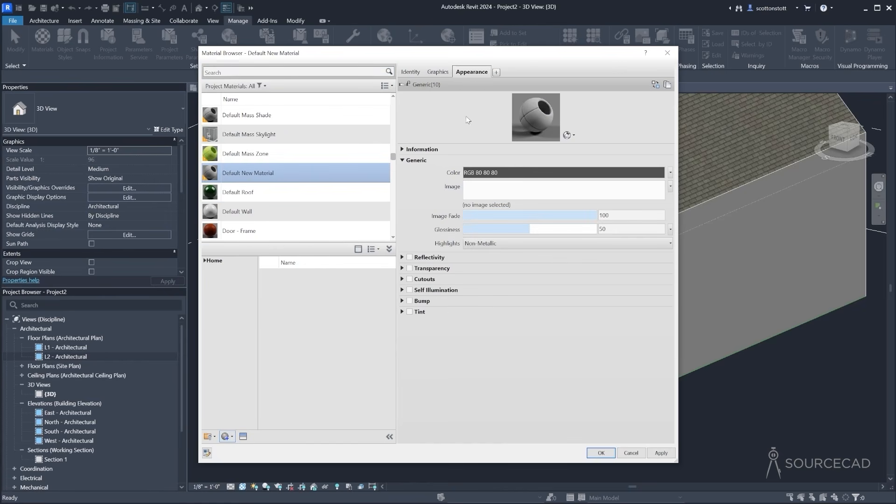
pyautogui.click(247, 173)
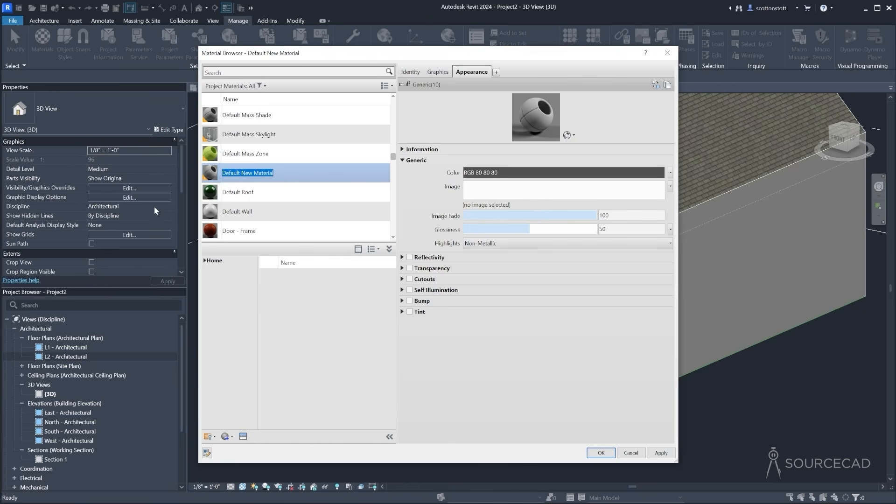
pyautogui.write('Belgian Wood Sidingian W')
pyautogui.write('ding')
pyautogui.press('Return')
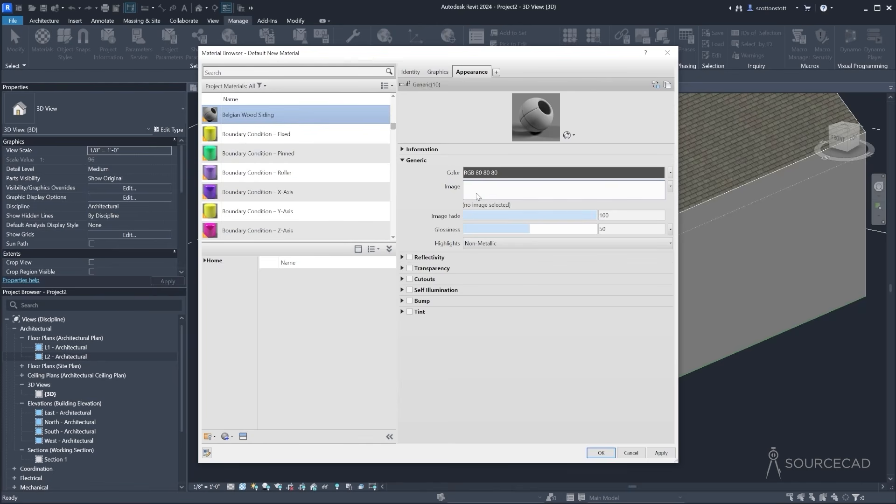
# Assign NewTechWood_Peruvian_Teak_7.7x192_European_Style_Siding.jpg from Desktop\Residence\maps as the Belgian Wood Siding material's appearance image
pyautogui.click(499, 198)
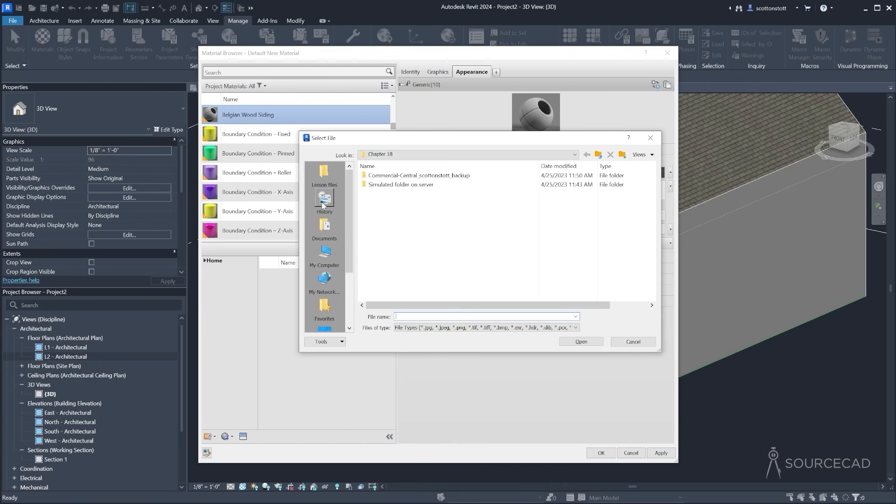
pyautogui.scroll(-3, 324, 291)
pyautogui.click(325, 254)
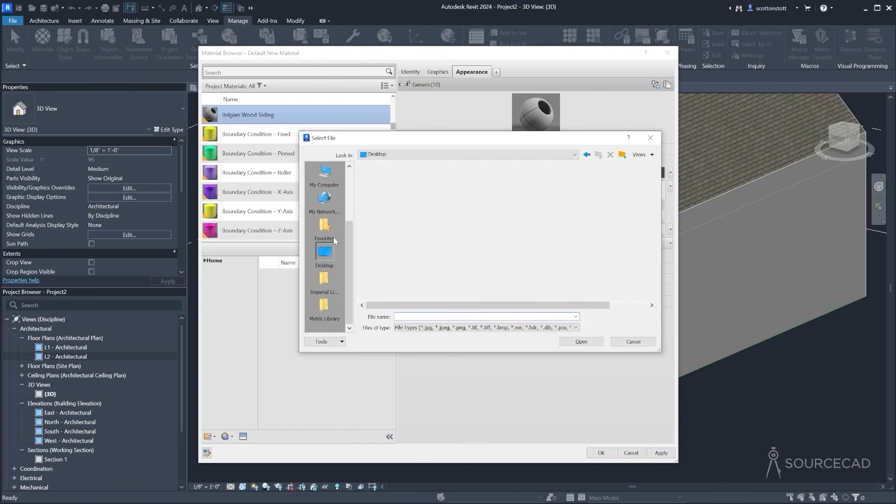
pyautogui.doubleClick(373, 176)
pyautogui.doubleClick(371, 185)
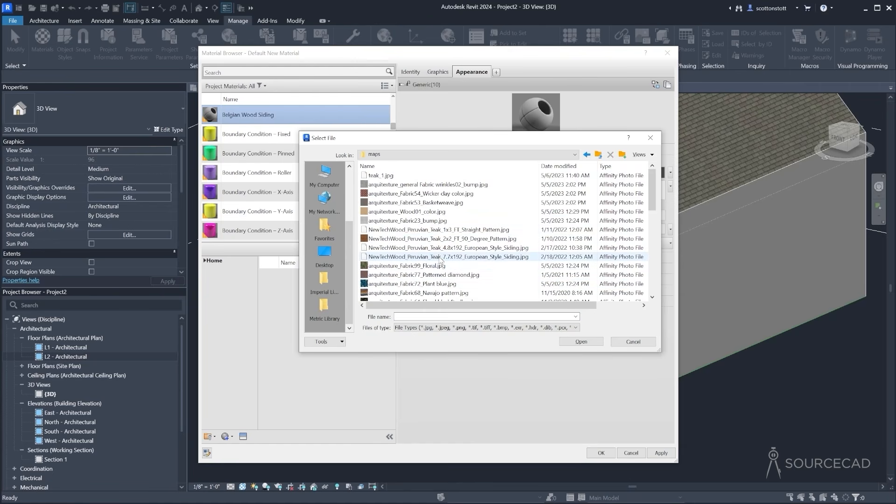
pyautogui.click(438, 258)
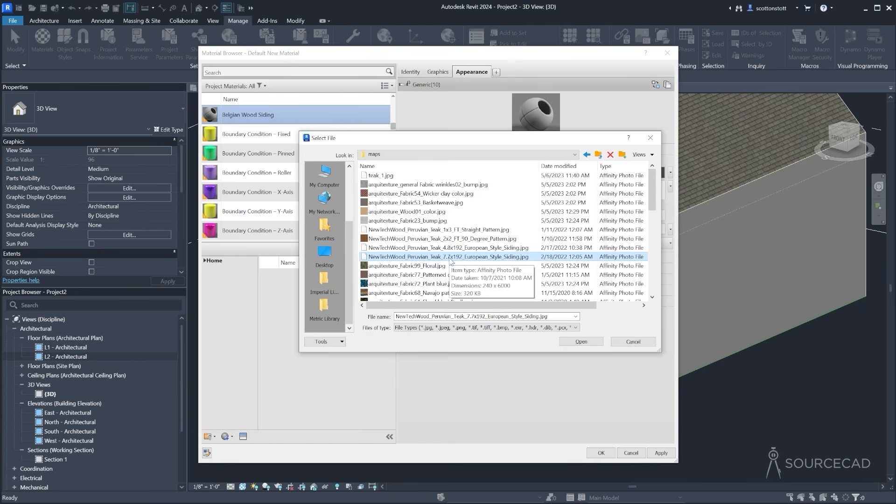
pyautogui.click(581, 342)
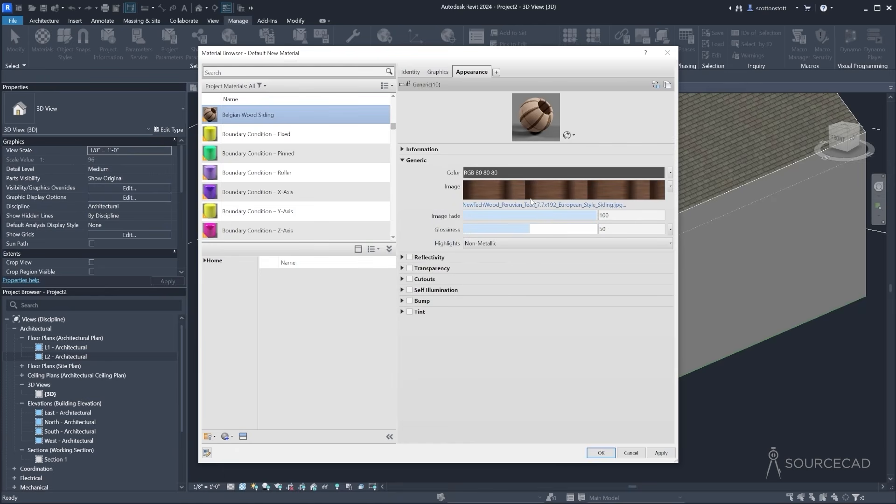
# Unlink the siding texture's scale proportions and set its sample size to 7.7" wide by 192" high
pyautogui.click(670, 189)
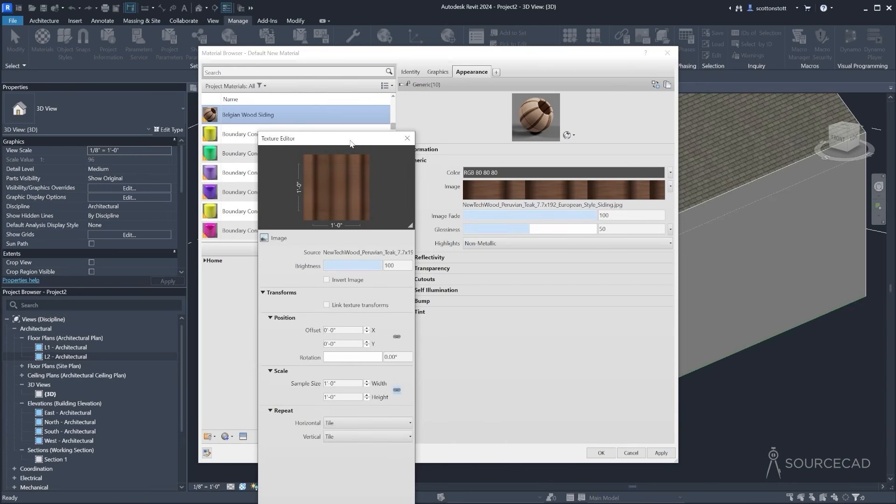
pyautogui.moveTo(352, 144); pyautogui.dragTo(404, 64)
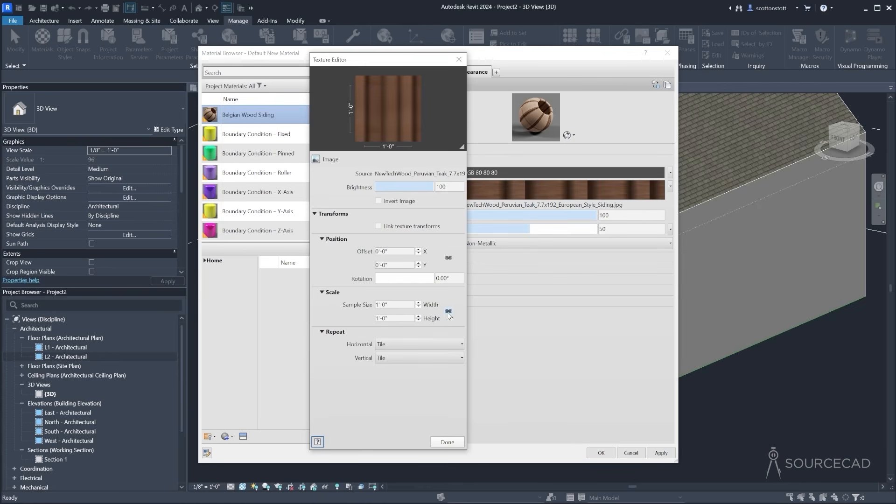
pyautogui.click(447, 313)
pyautogui.click(394, 305)
pyautogui.click(388, 305)
pyautogui.write('7.7')
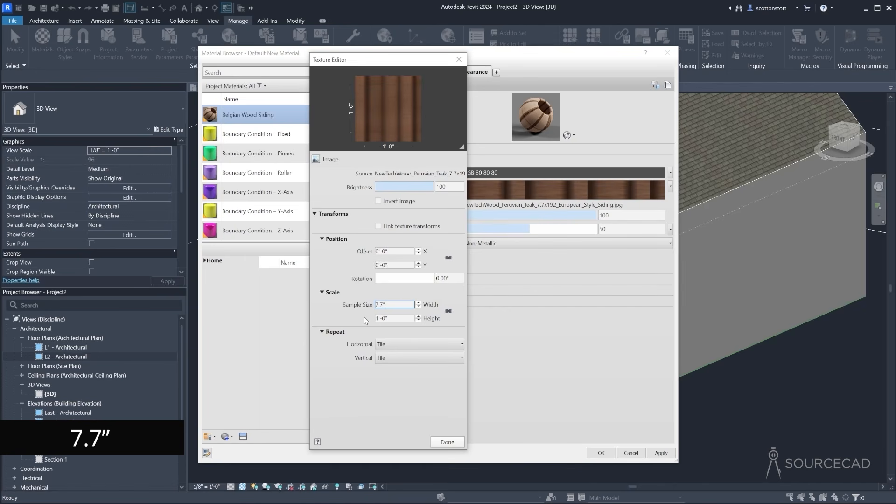
pyautogui.press('Tab')
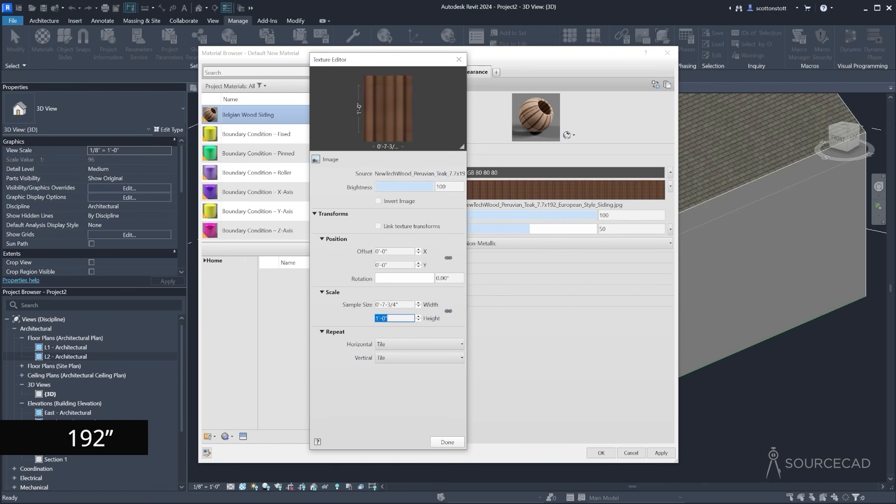
pyautogui.write('192')
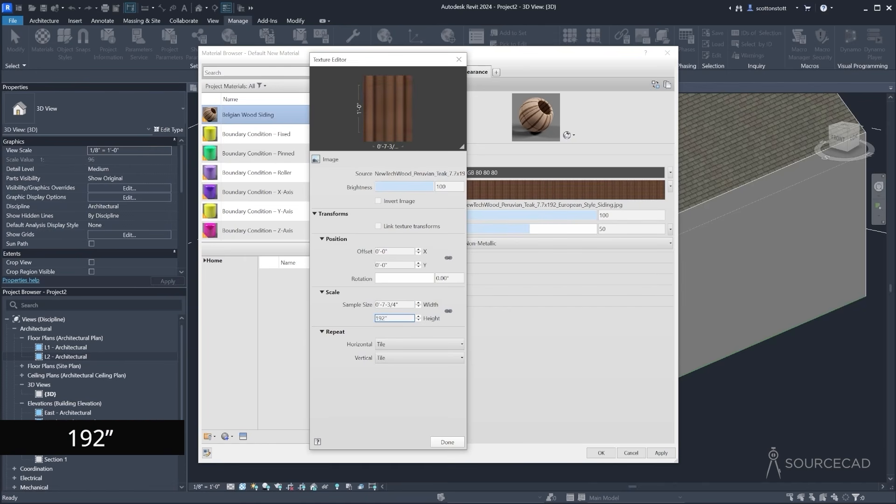
pyautogui.press('Return')
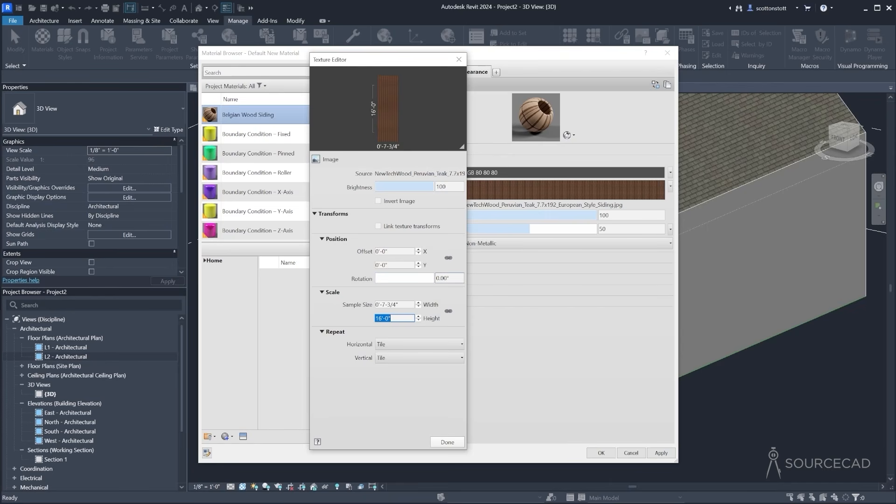
# Rotate the Belgian Wood Siding texture to 90° and save the material
pyautogui.doubleClick(443, 278)
pyautogui.write('90')
pyautogui.press('Return')
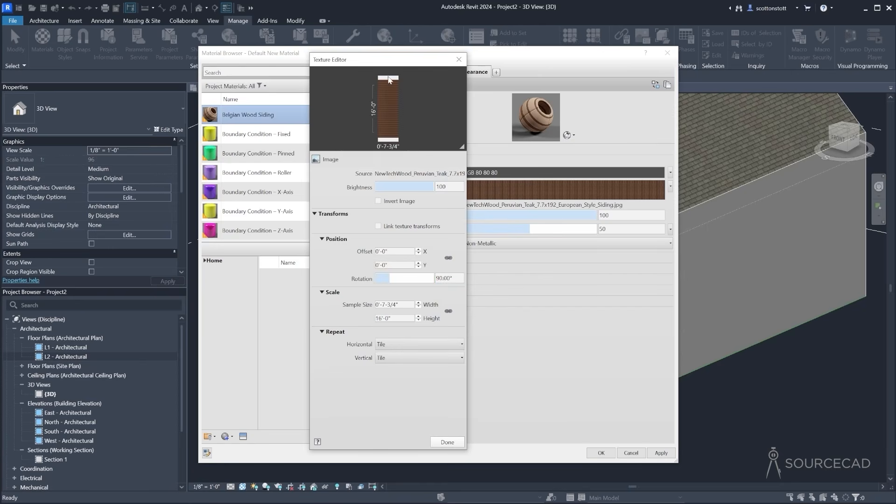
pyautogui.click(446, 441)
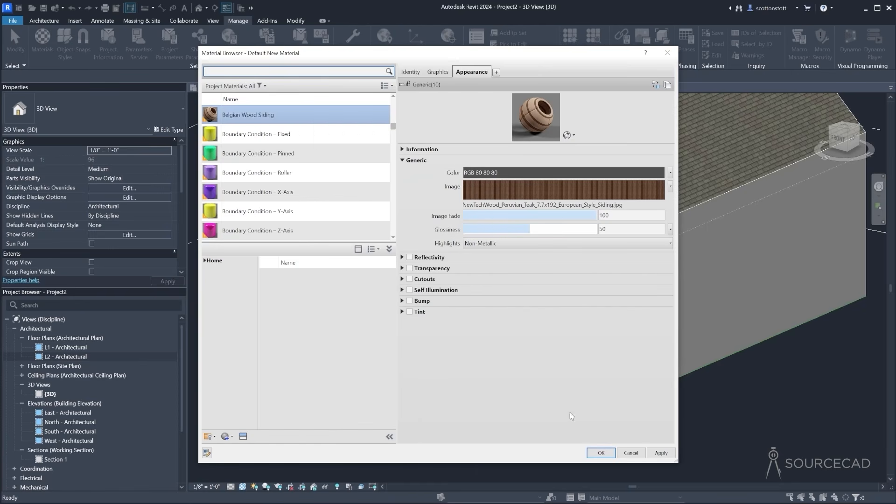
pyautogui.click(601, 453)
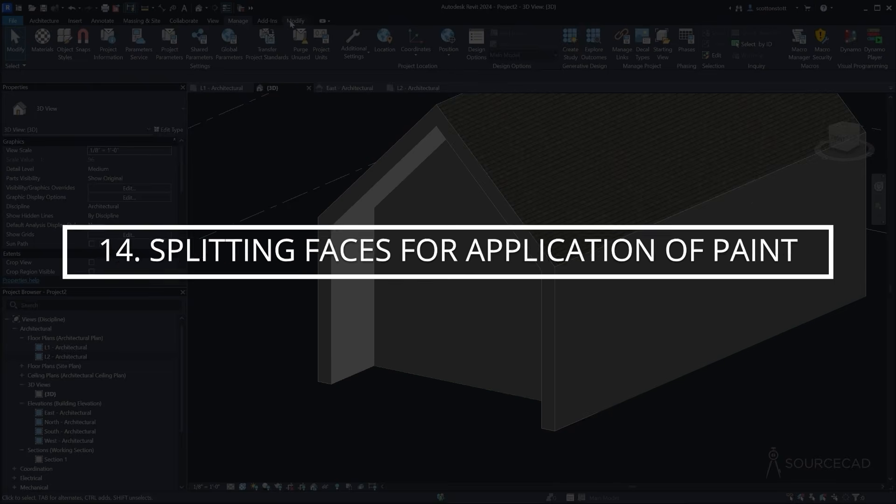
# Try painting the unsplit inner face of the side wall to the left of the front gable with Belgian Wood Siding, and undo it
pyautogui.click(290, 21)
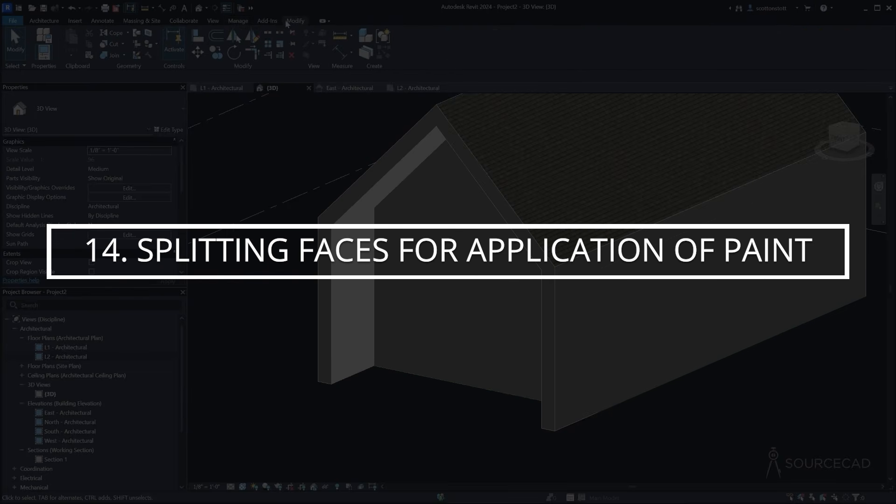
pyautogui.click(149, 45)
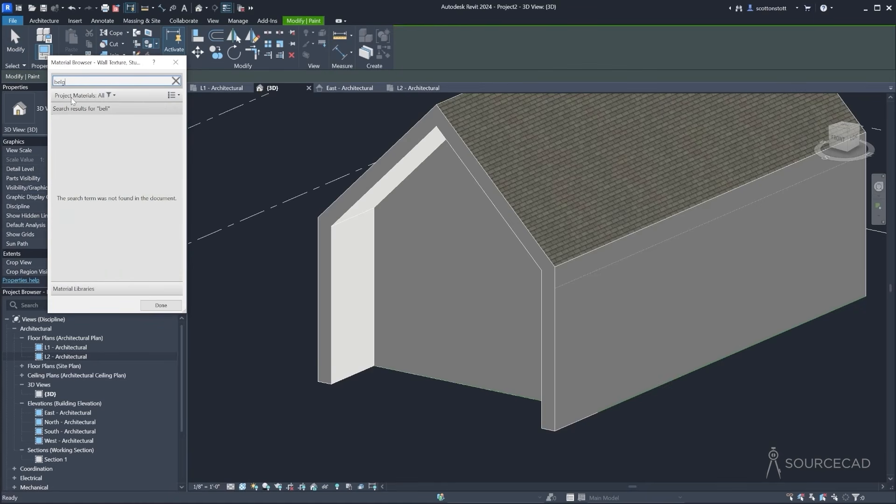
pyautogui.click(79, 139)
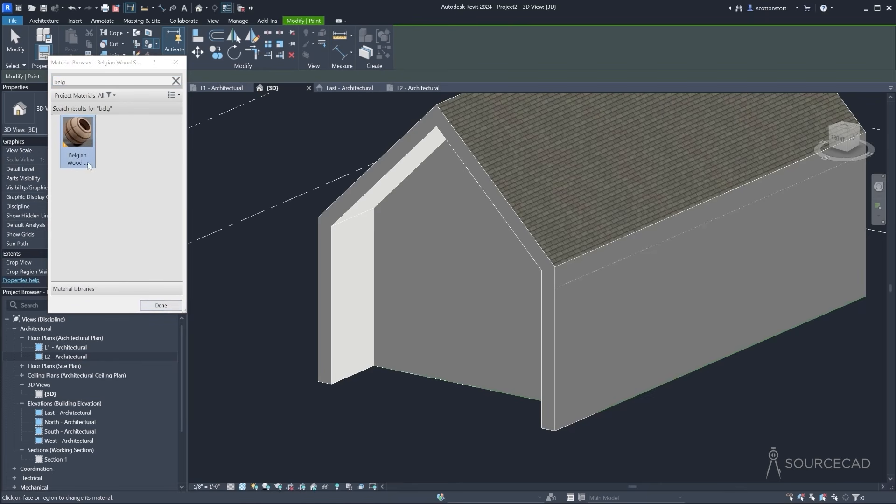
pyautogui.click(348, 268)
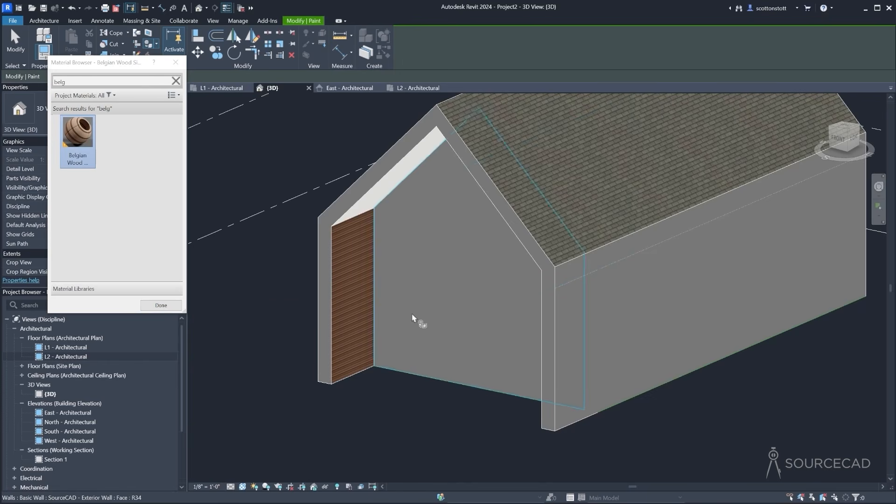
pyautogui.keyDown('shift'); pyautogui.moveTo(416, 316); pyautogui.dragTo(290, 344, button='middle'); pyautogui.keyUp('shift')
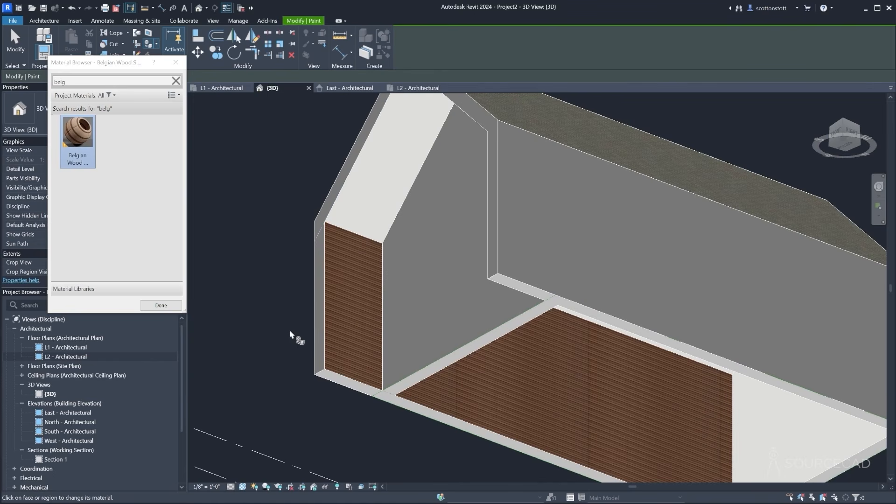
pyautogui.click(71, 9)
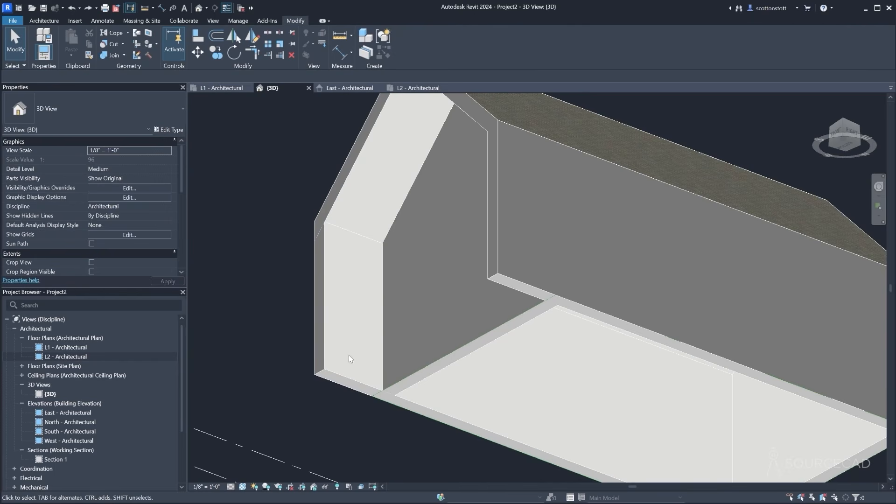
# Split the left side wall's inner face with a vertical line where it meets the front gable wall
pyautogui.click(148, 34)
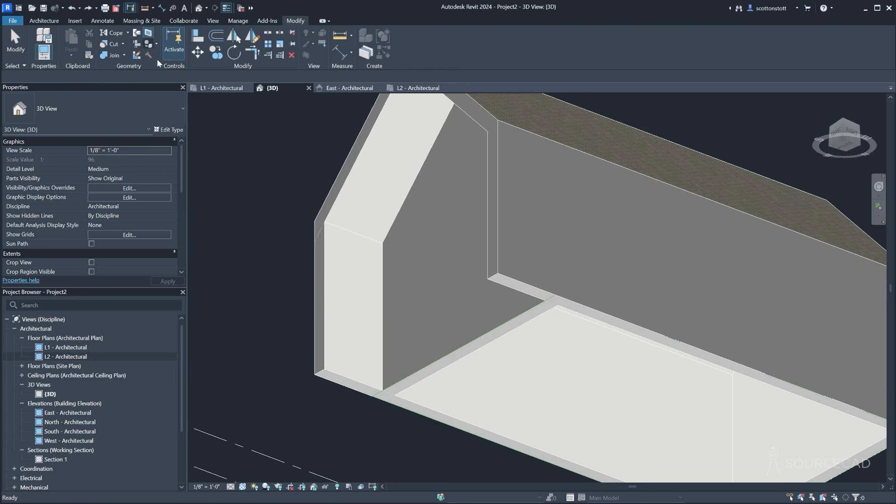
pyautogui.click(326, 286)
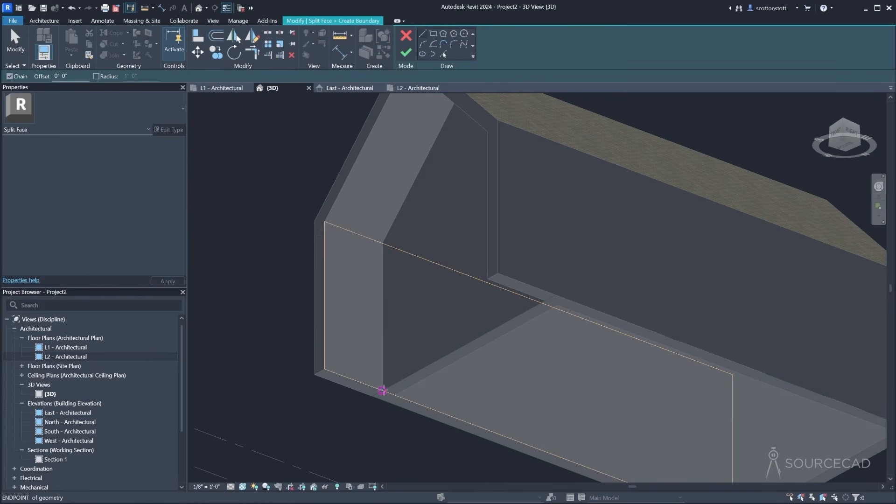
pyautogui.click(382, 391)
pyautogui.click(382, 242)
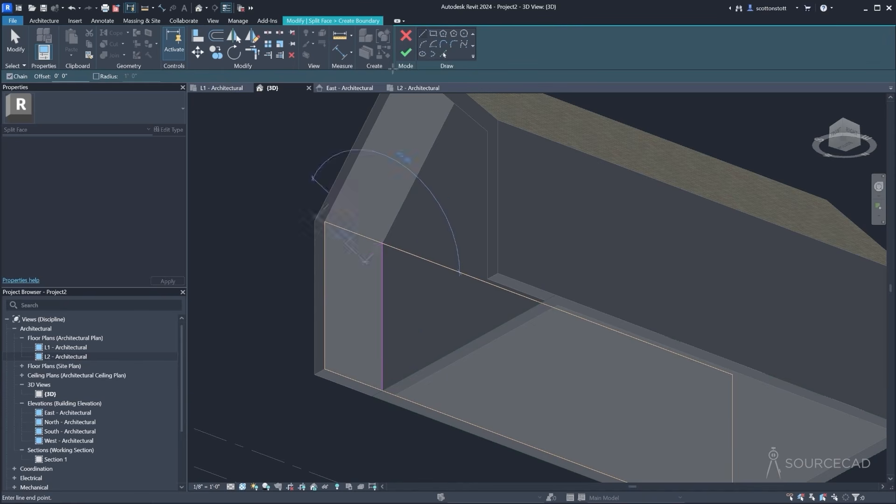
pyautogui.click(405, 52)
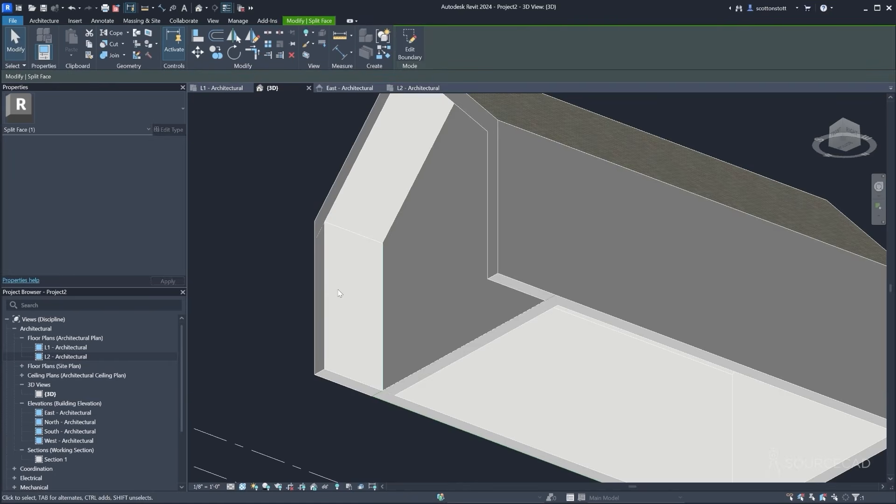
# Paint the left side wall's split overhang region with Belgian Wood Siding
pyautogui.click(148, 44)
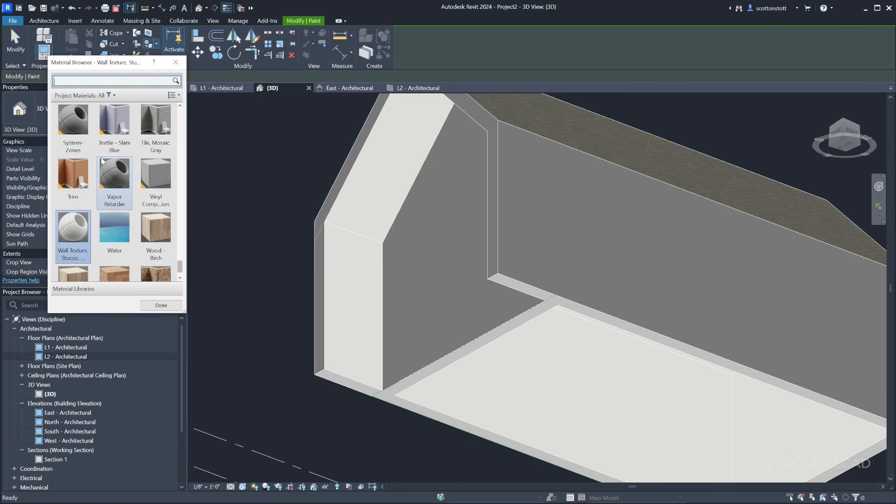
pyautogui.write('belg')
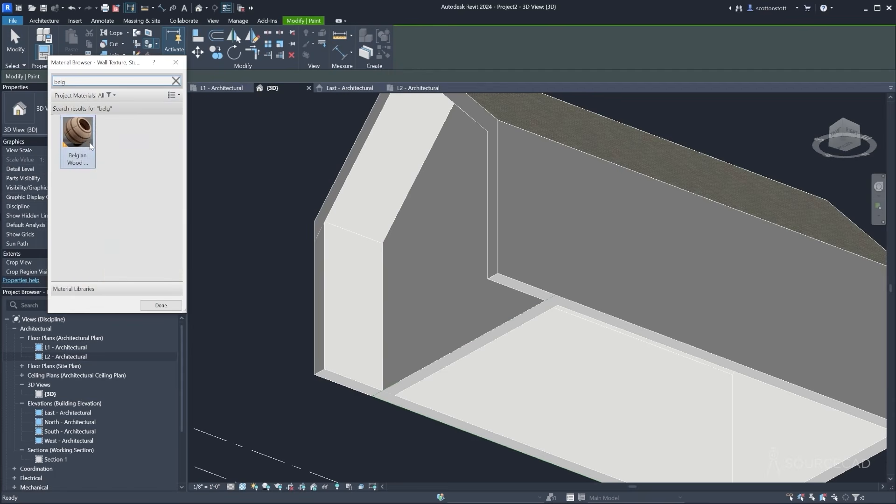
pyautogui.click(84, 142)
pyautogui.click(348, 283)
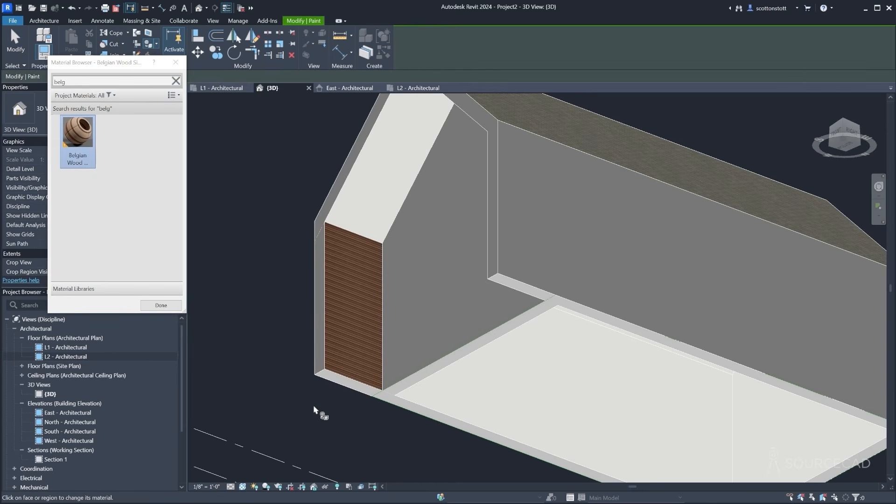
pyautogui.keyDown('shift'); pyautogui.moveTo(305, 198); pyautogui.dragTo(392, 303, button='middle'); pyautogui.keyUp('shift')
pyautogui.click(175, 62)
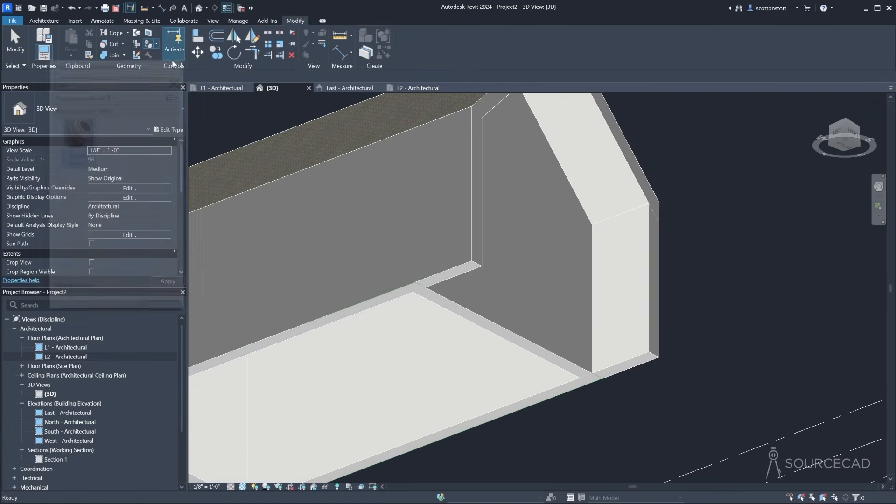
# Split the opposite side wall's inner face with a vertical line at its junction with the front gable wall
pyautogui.click(148, 34)
pyautogui.click(622, 358)
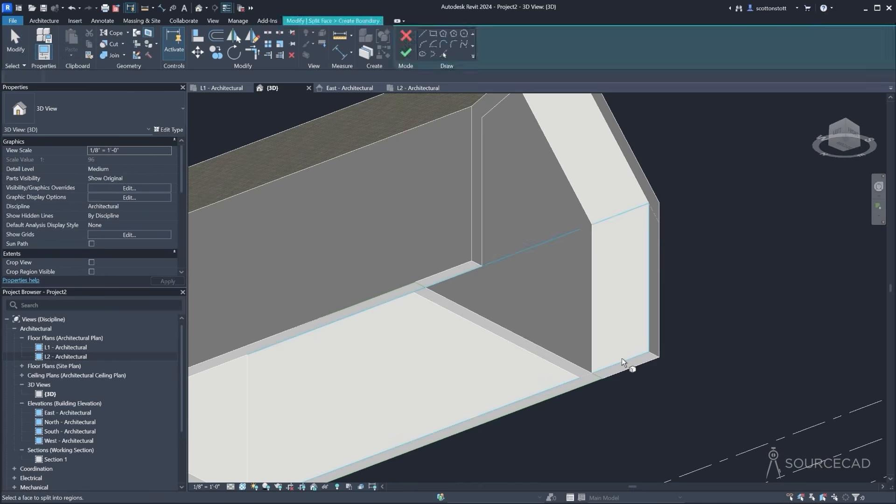
pyautogui.click(592, 373)
pyautogui.click(592, 225)
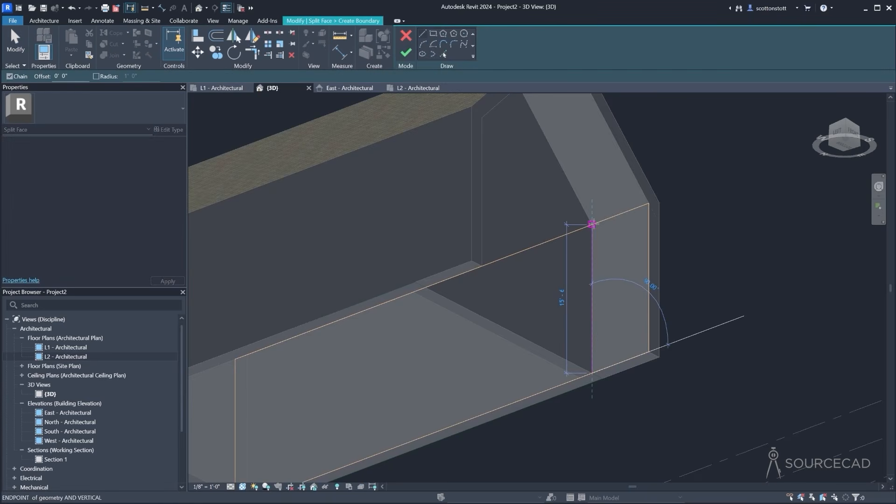
pyautogui.click(406, 53)
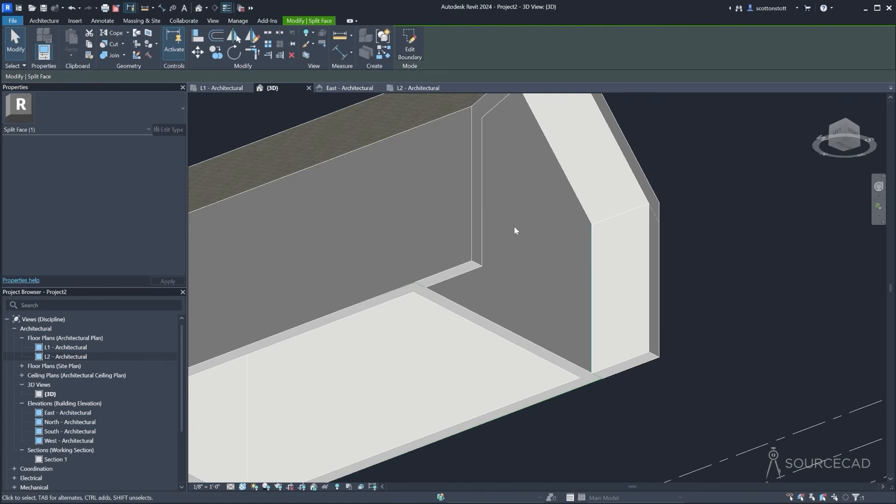
# Split the roof underside above the opposite side wall with a line along the gable wall from ridge to eave
pyautogui.moveTo(516, 230); pyautogui.dragTo(559, 305, button='middle')
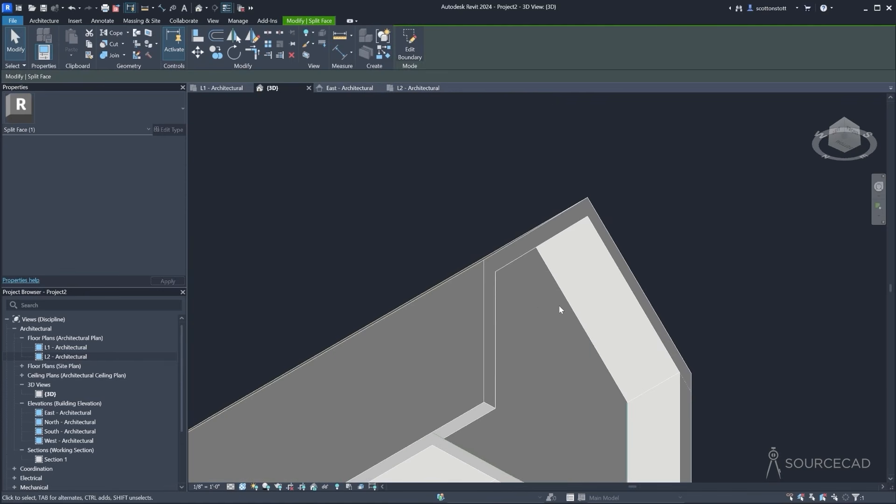
pyautogui.click(625, 281)
pyautogui.click(149, 33)
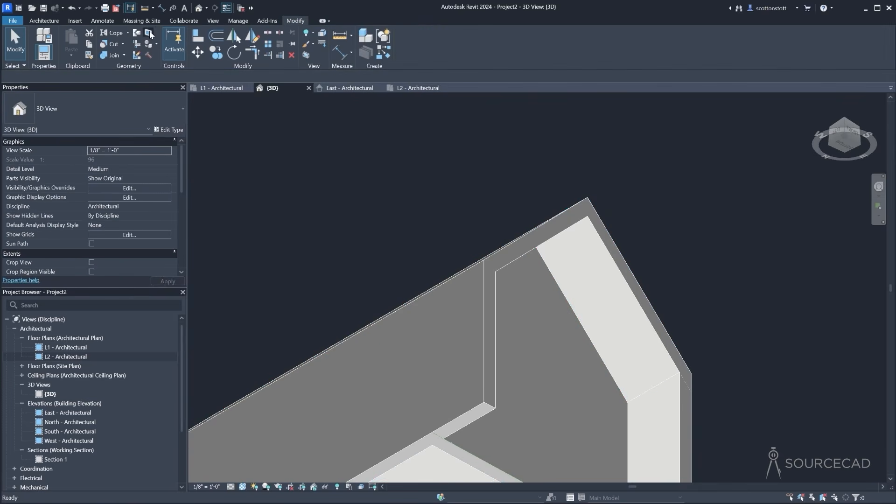
pyautogui.click(651, 322)
pyautogui.keyDown('shift'); pyautogui.moveTo(530, 250); pyautogui.dragTo(513, 280, button='middle'); pyautogui.keyUp('shift')
pyautogui.click(520, 263)
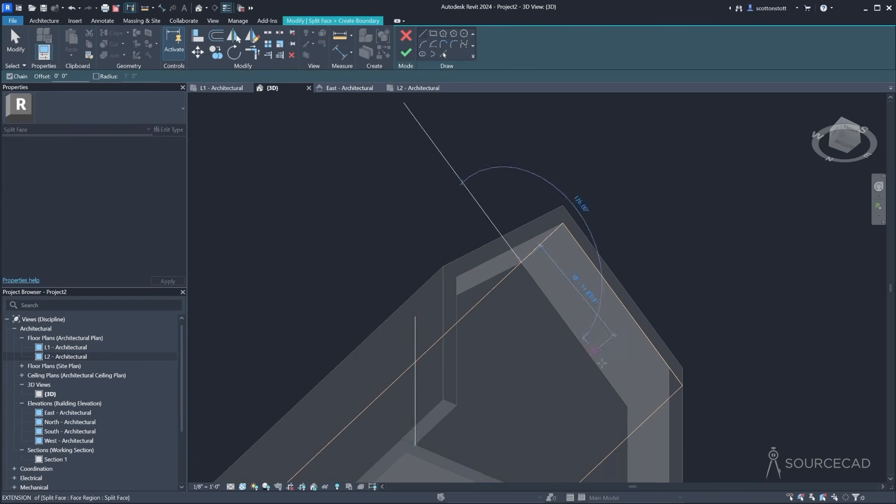
pyautogui.click(638, 420)
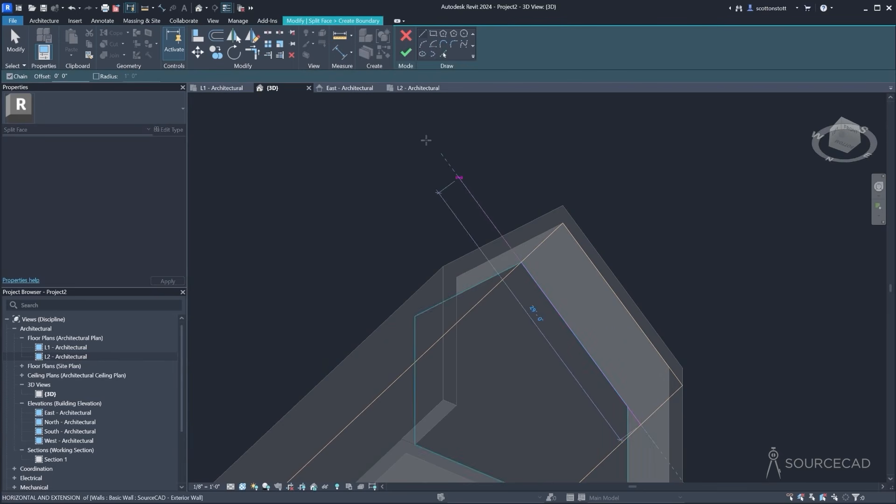
pyautogui.click(405, 53)
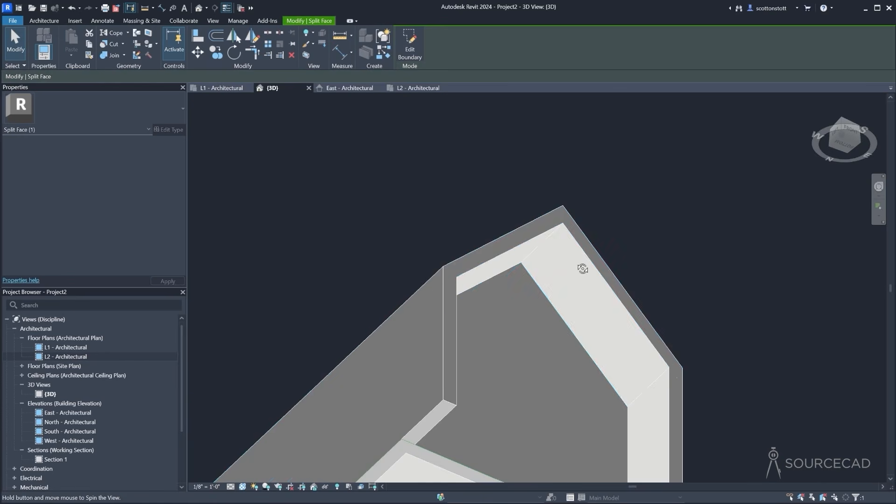
# Split the other roof slope's underside along the gable wall from ridge to eave, above the already painted wall region
pyautogui.keyDown('shift'); pyautogui.moveTo(582, 266); pyautogui.dragTo(414, 234, button='middle'); pyautogui.keyUp('shift')
pyautogui.moveTo(452, 346); pyautogui.dragTo(430, 205, button='middle')
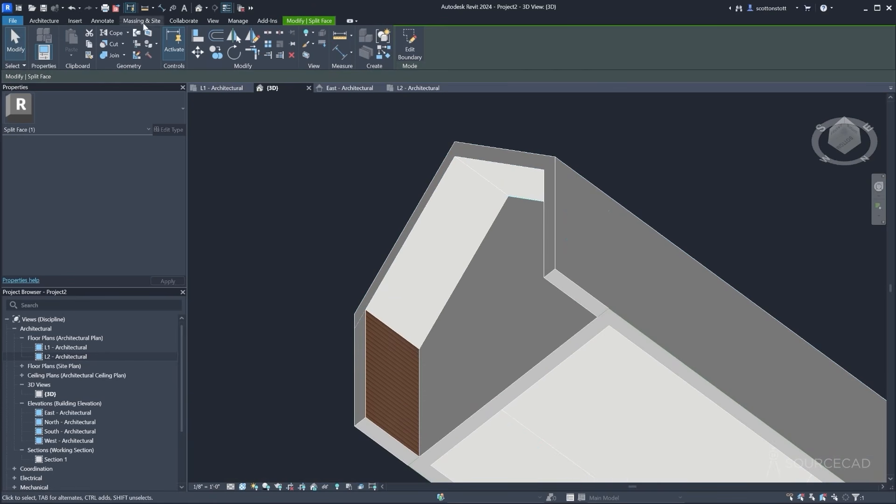
pyautogui.press('Escape')
pyautogui.click(430, 211)
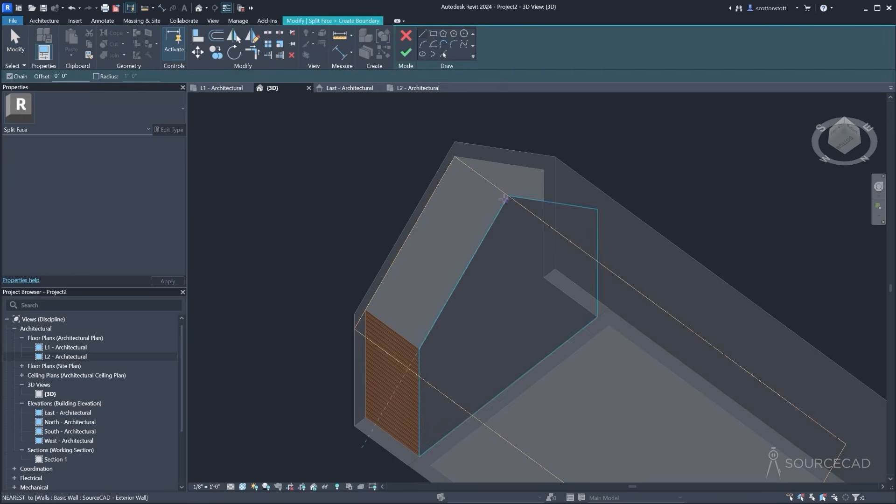
pyautogui.click(409, 368)
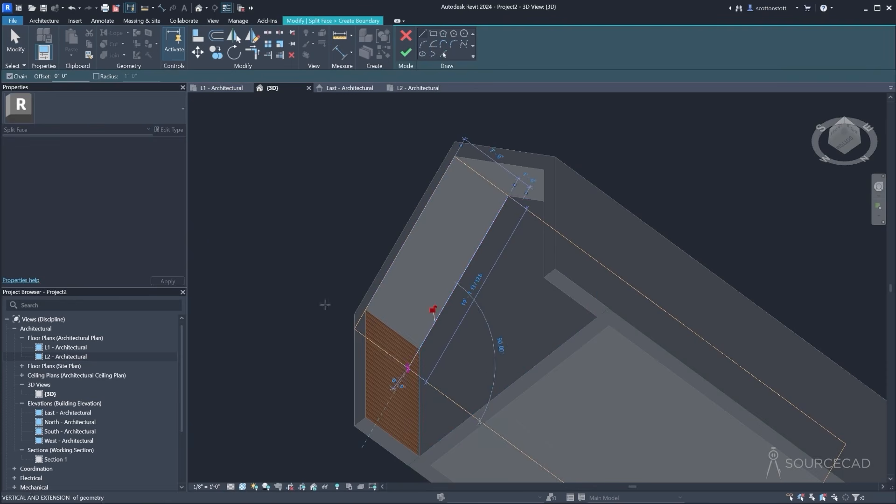
pyautogui.click(405, 53)
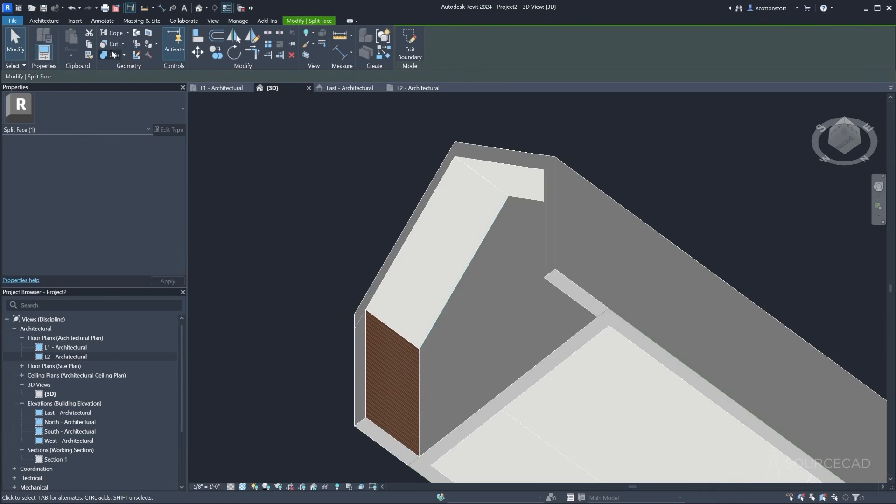
# Paint both split roof overhang undersides and the opposite side wall's split overhang region with Belgian Wood Siding
pyautogui.click(148, 45)
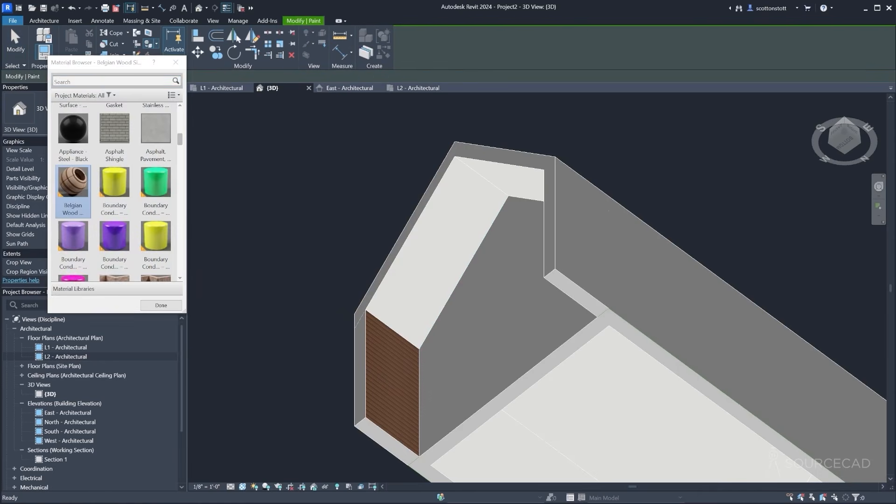
pyautogui.click(70, 176)
pyautogui.click(70, 226)
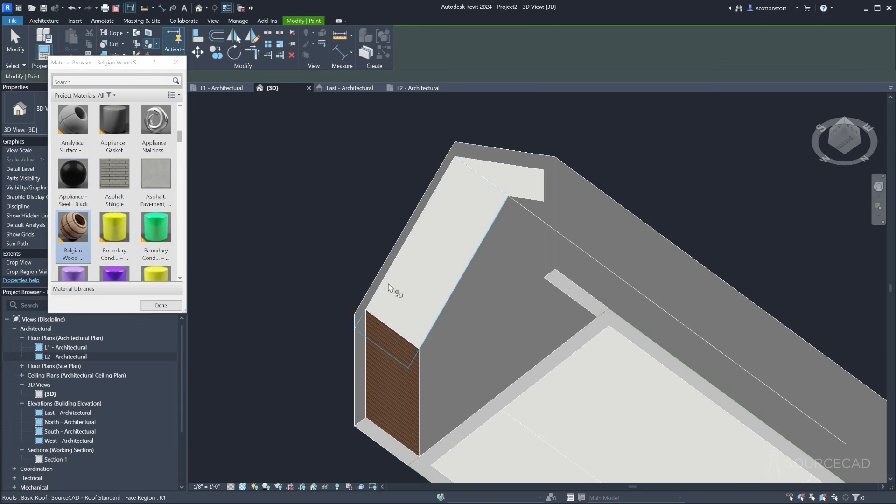
pyautogui.click(410, 276)
pyautogui.click(510, 185)
pyautogui.moveTo(473, 225)
pyautogui.keyDown('shift'); pyautogui.mouseDown(button='middle')
pyautogui.moveTo(686, 214)
pyautogui.moveTo(636, 284)
pyautogui.mouseUp(button='middle'); pyautogui.keyUp('shift')
pyautogui.click(642, 296)
pyautogui.moveTo(730, 251)
pyautogui.keyDown('shift'); pyautogui.mouseDown(button='middle')
pyautogui.moveTo(734, 376)
pyautogui.moveTo(716, 422)
pyautogui.moveTo(479, 397)
pyautogui.moveTo(493, 435)
pyautogui.moveTo(529, 478)
pyautogui.moveTo(474, 478)
pyautogui.moveTo(466, 395)
pyautogui.mouseUp(button='middle'); pyautogui.keyUp('shift')
pyautogui.scroll(-1, 465, 396)
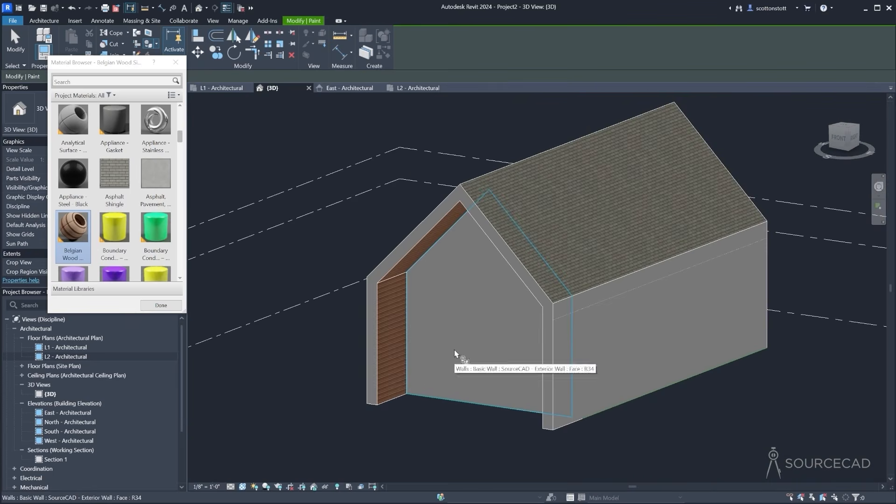
pyautogui.keyDown('shift'); pyautogui.moveTo(454, 354); pyautogui.dragTo(457, 411, button='middle'); pyautogui.keyUp('shift')
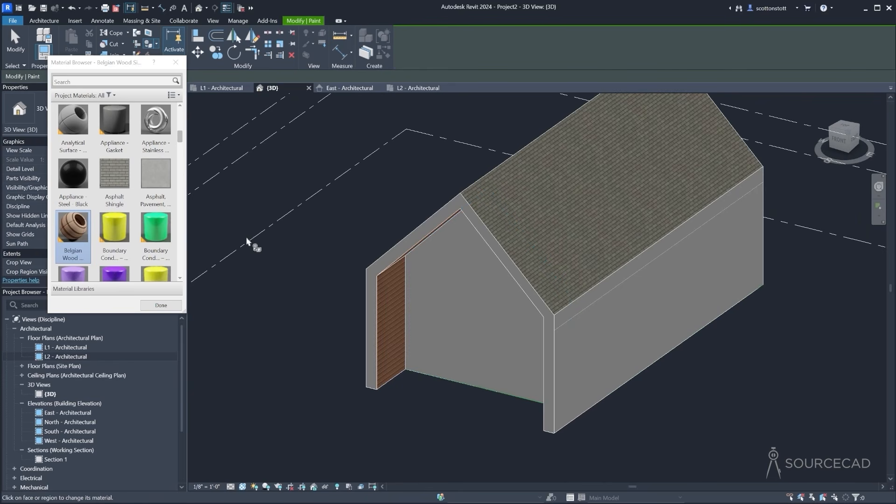
pyautogui.click(175, 62)
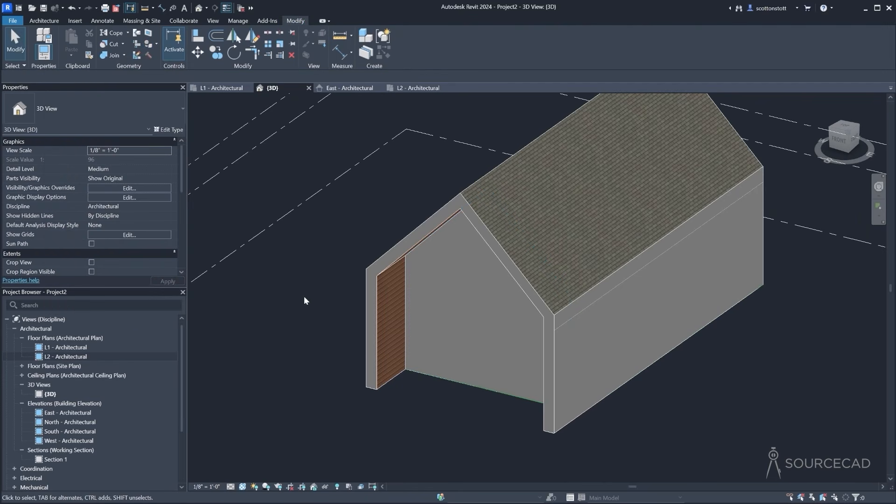
pyautogui.moveTo(304, 296)
pyautogui.keyDown('shift'); pyautogui.mouseDown(button='middle')
pyautogui.moveTo(290, 261)
pyautogui.moveTo(309, 270)
pyautogui.mouseUp(button='middle'); pyautogui.keyUp('shift')
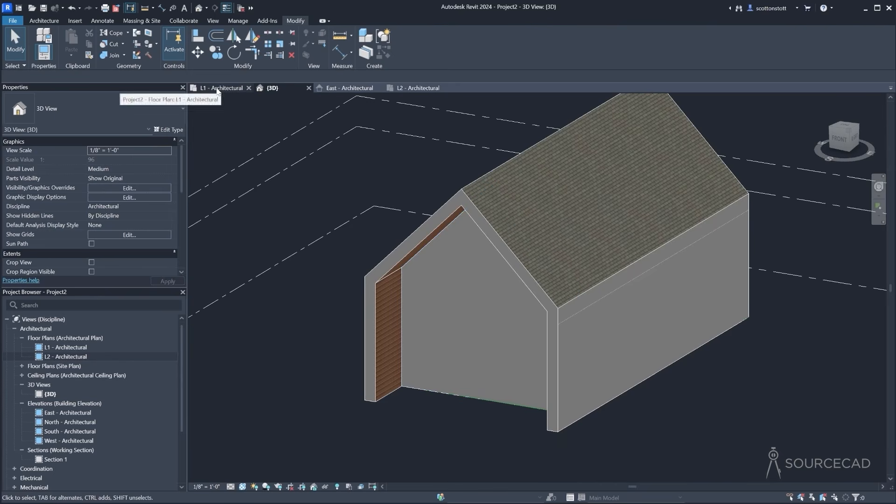
# Delete the front gable wall between the two side walls in the L1 floor plan
pyautogui.click(217, 89)
pyautogui.moveTo(521, 281); pyautogui.dragTo(497, 342, button='middle')
pyautogui.scroll(3, 503, 412)
pyautogui.click(487, 373)
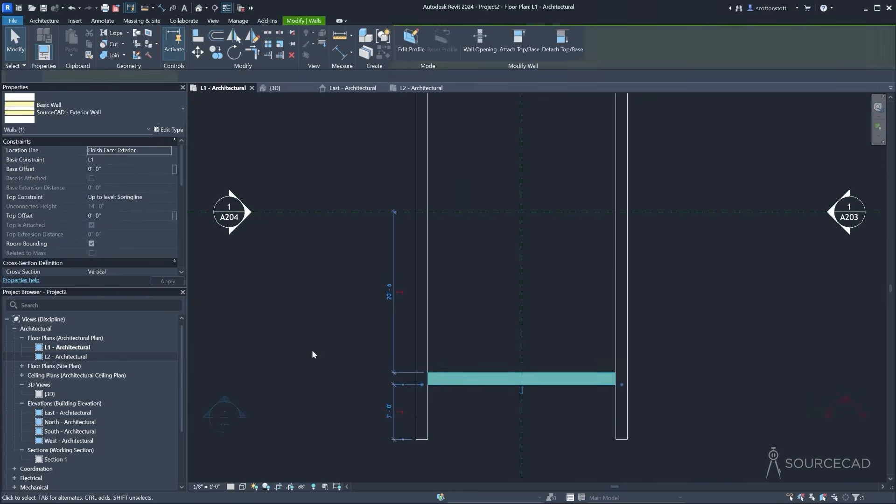
pyautogui.press('Delete')
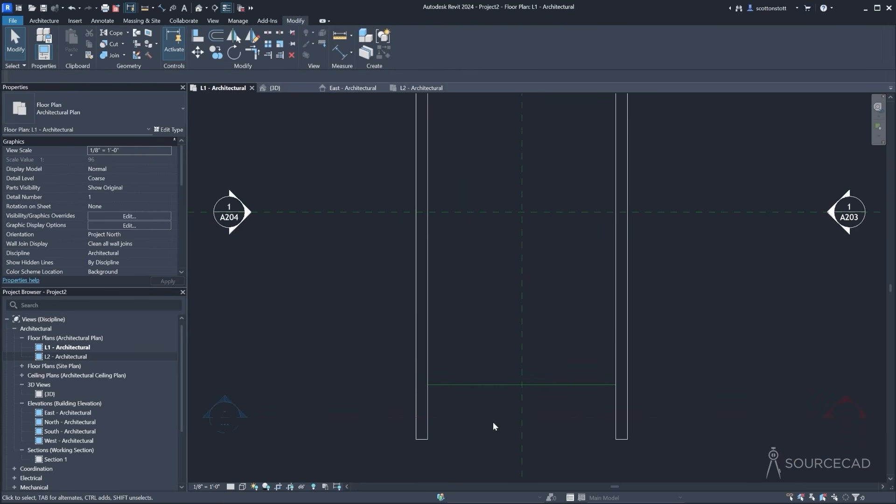
# Draw a 6' by 3' rectangle of Generic - 8" walls between the side walls, just behind the former gable wall's line
pyautogui.click(43, 21)
pyautogui.press('w')
pyautogui.press('a')
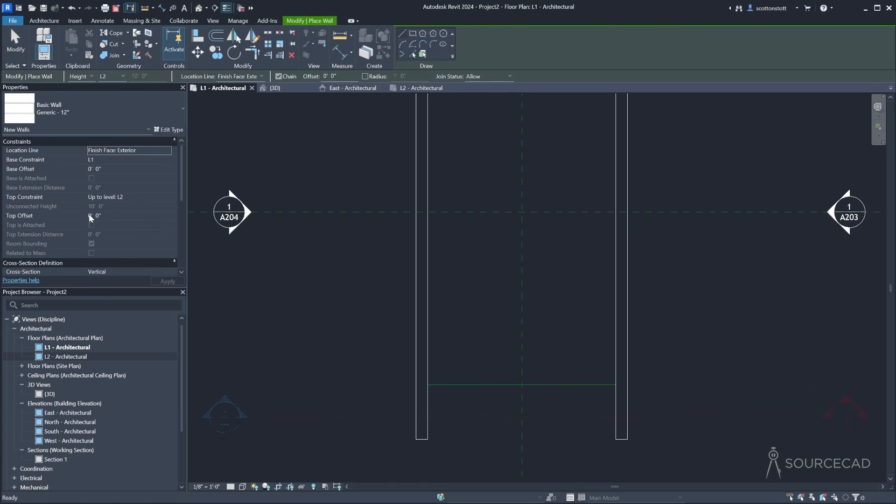
pyautogui.click(119, 105)
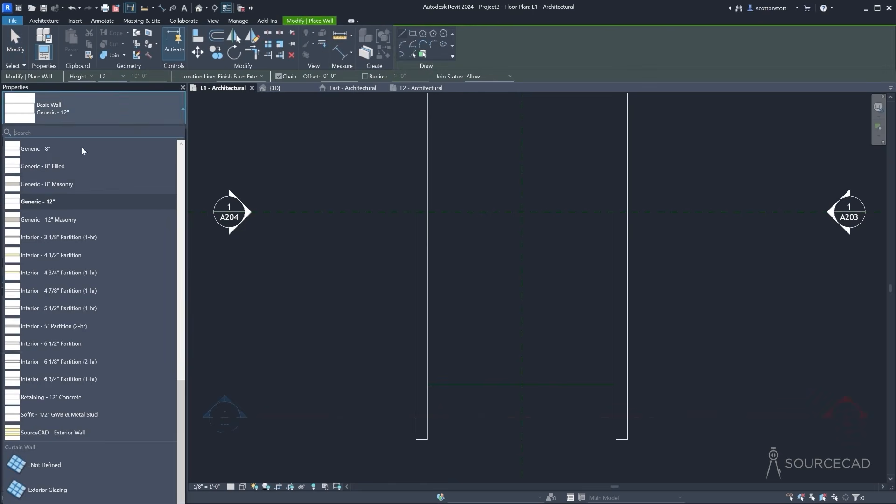
pyautogui.click(54, 149)
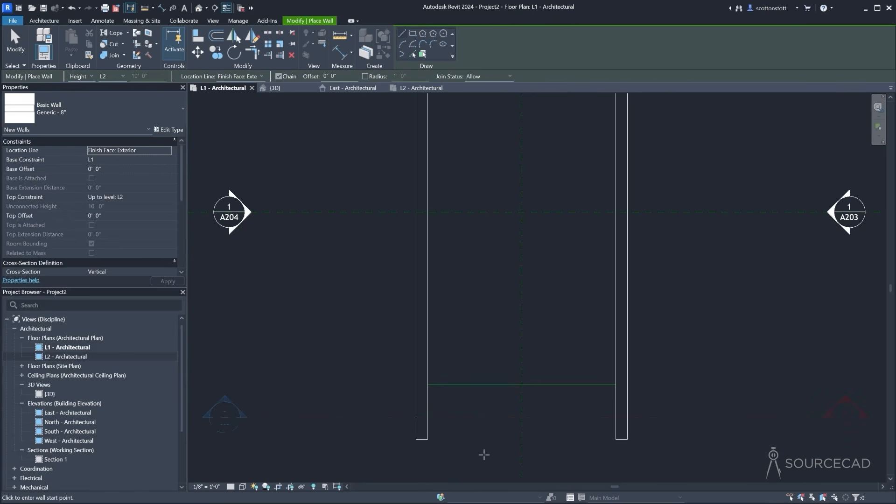
pyautogui.click(413, 34)
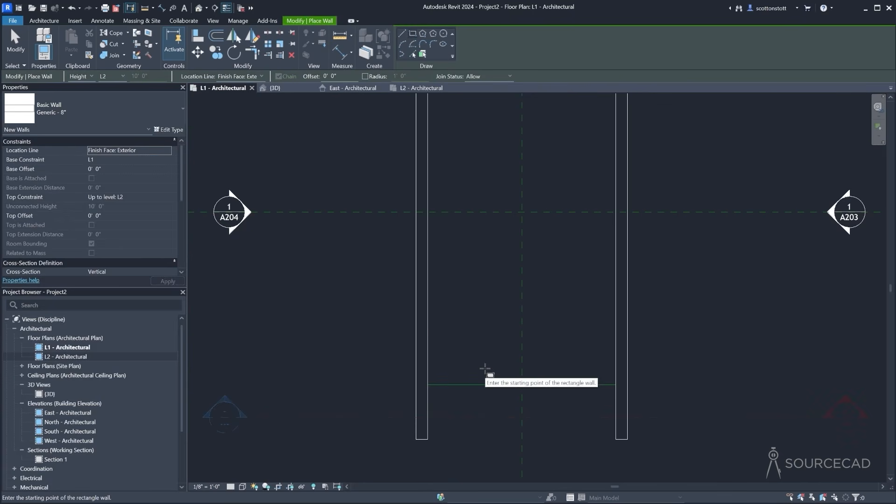
pyautogui.click(450, 367)
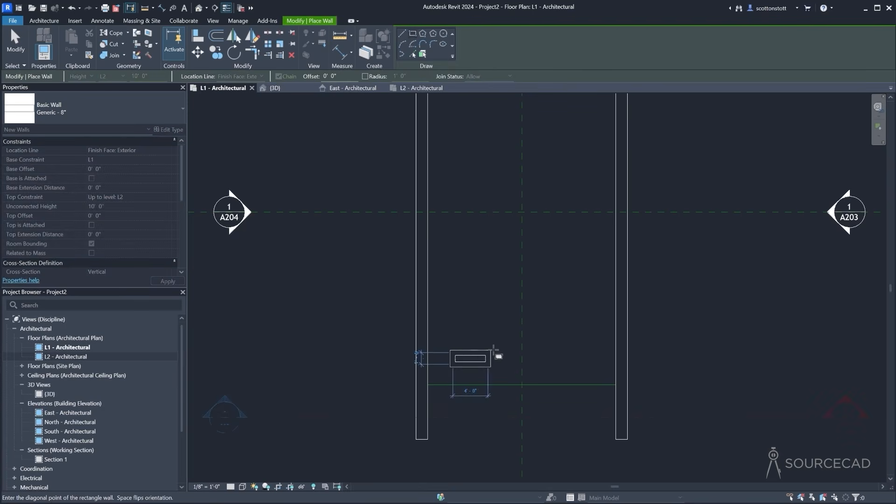
pyautogui.scroll(2, 490, 344)
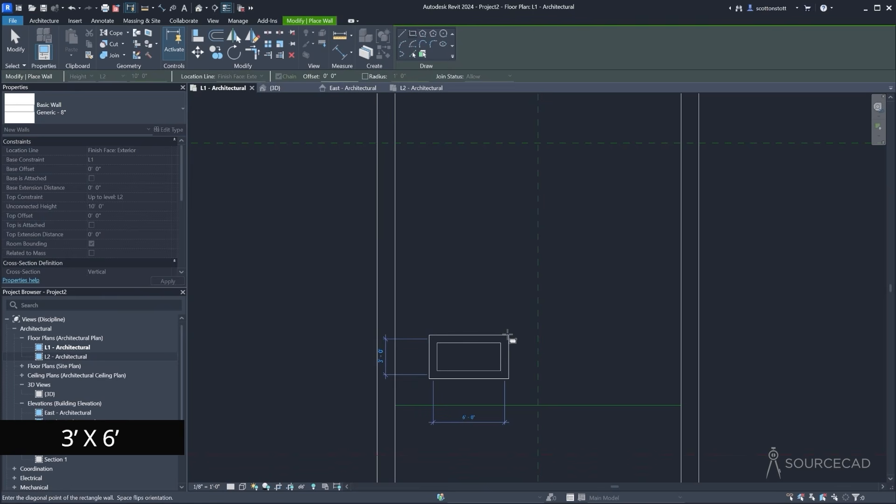
pyautogui.click(508, 335)
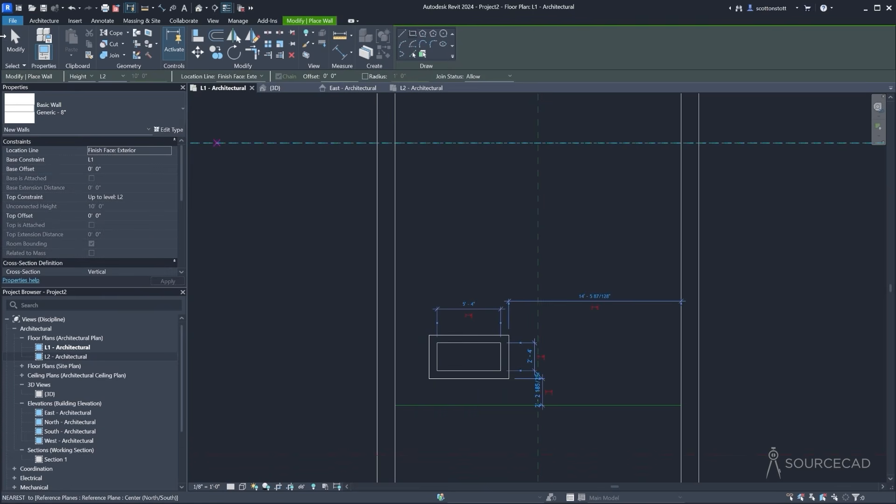
# Move the four rectangle walls sideways so their midpoint sits on the building's vertical centre reference plane
pyautogui.click(13, 41)
pyautogui.moveTo(416, 324); pyautogui.dragTo(520, 385)
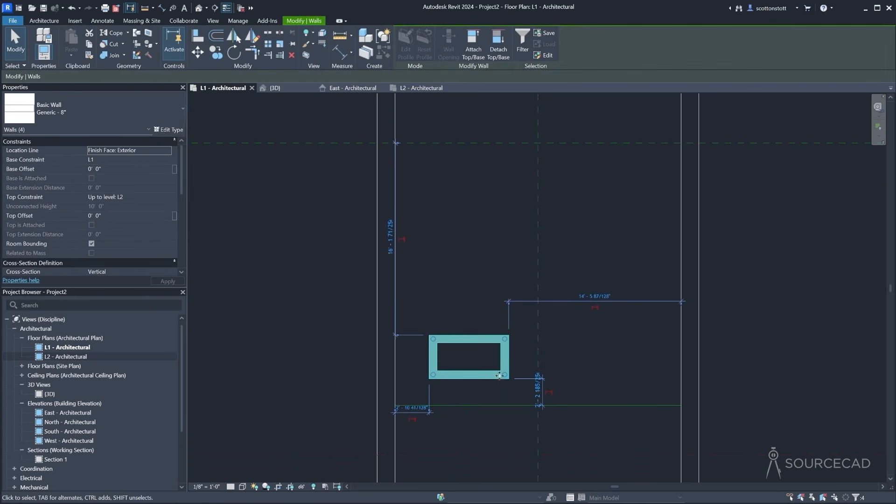
pyautogui.click(197, 52)
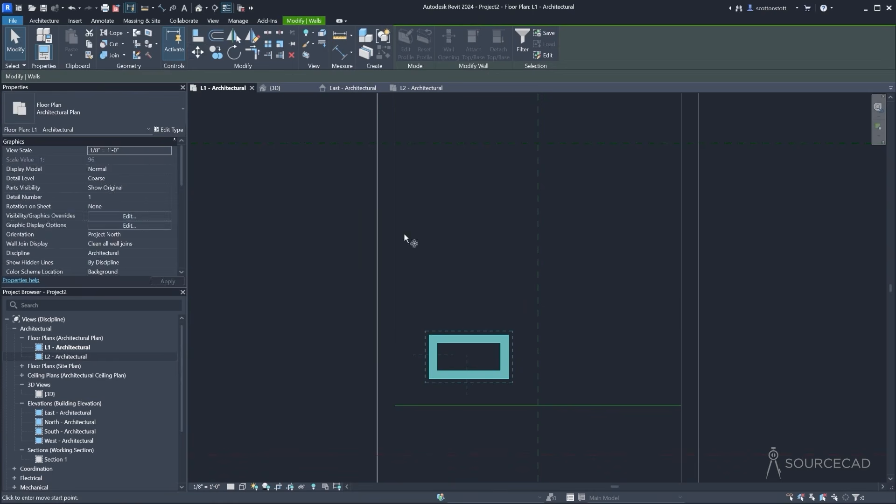
pyautogui.click(468, 335)
pyautogui.click(539, 339)
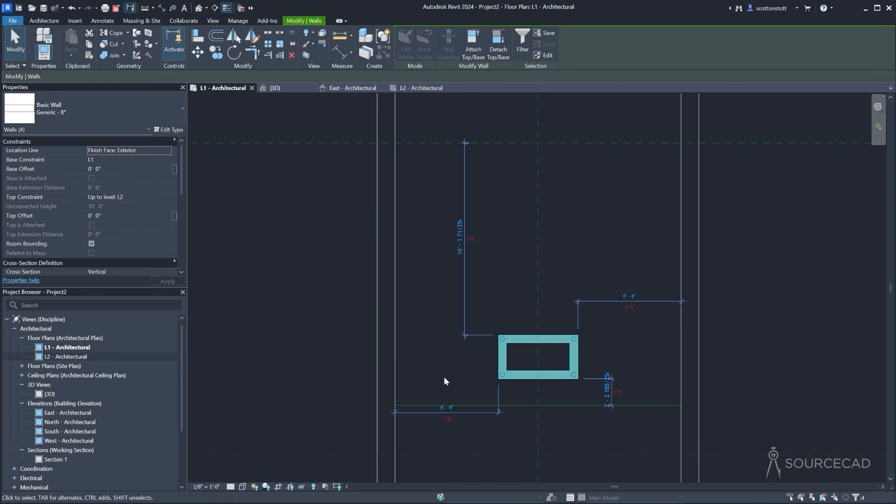
# Move the wall rectangle toward the building's front so it is centred on the line across the former gable wall
pyautogui.click(197, 52)
pyautogui.click(498, 356)
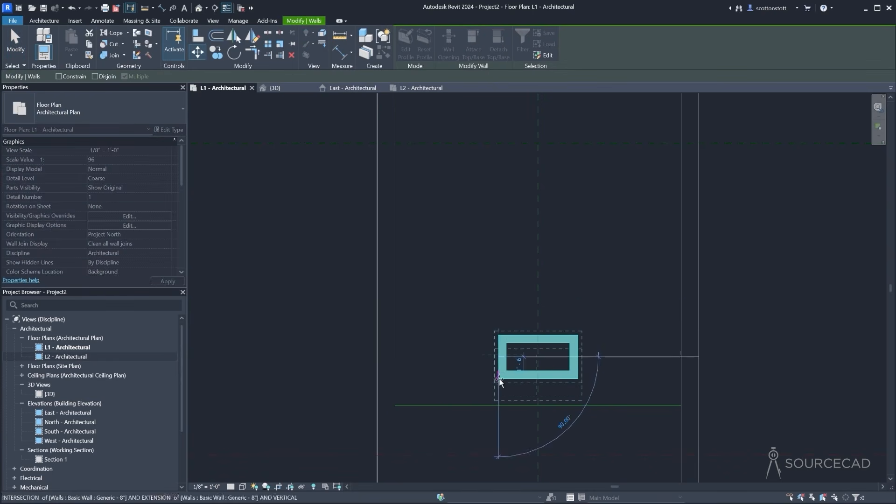
pyautogui.click(498, 405)
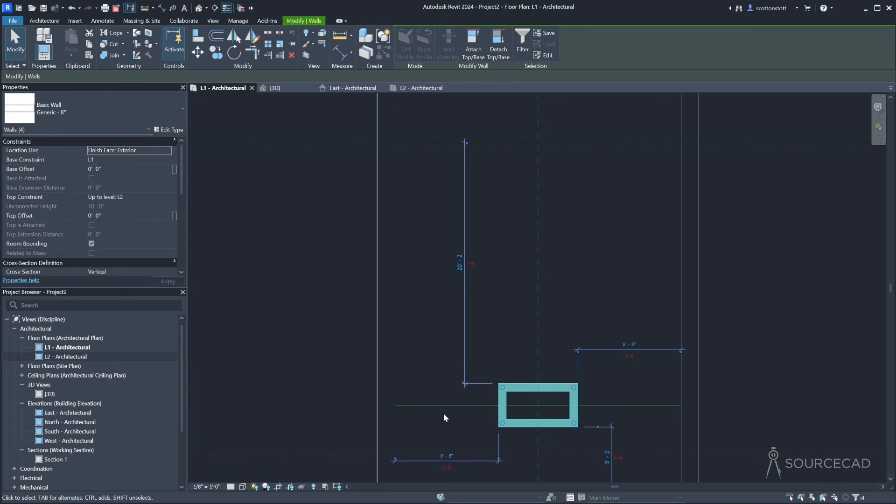
# Set the four rectangle walls' top constraint to Unconnected with an unconnected height of 33'
pyautogui.moveTo(471, 338); pyautogui.dragTo(488, 255, button='middle')
pyautogui.scroll(-1, 445, 324)
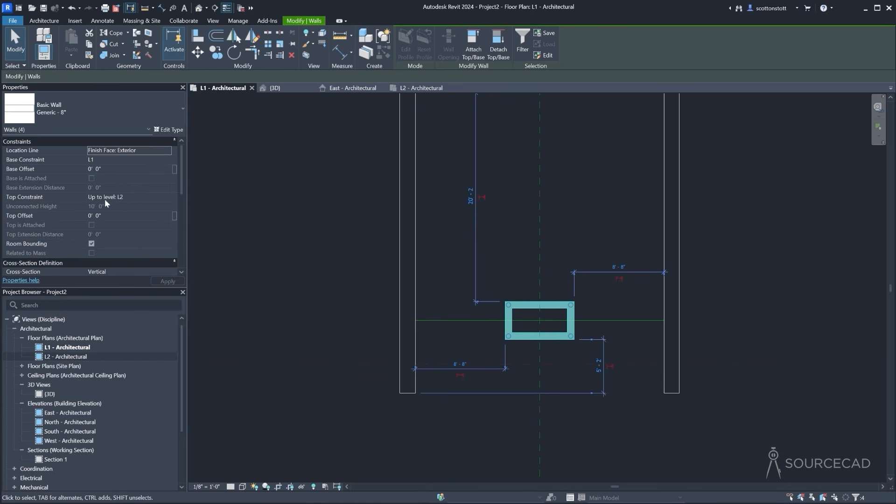
pyautogui.click(167, 197)
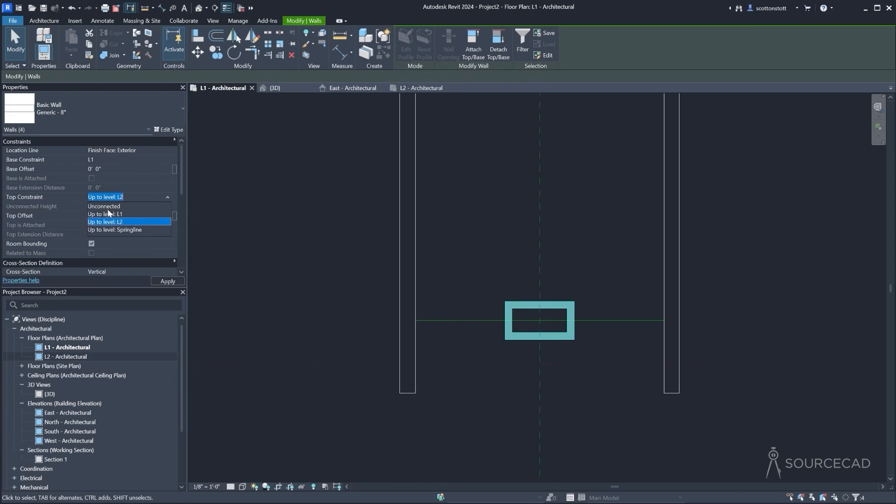
pyautogui.click(93, 206)
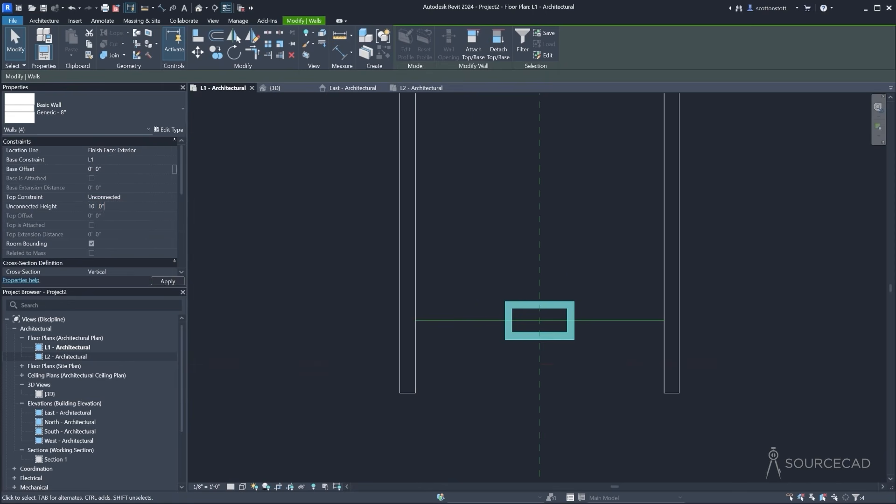
pyautogui.press('Return')
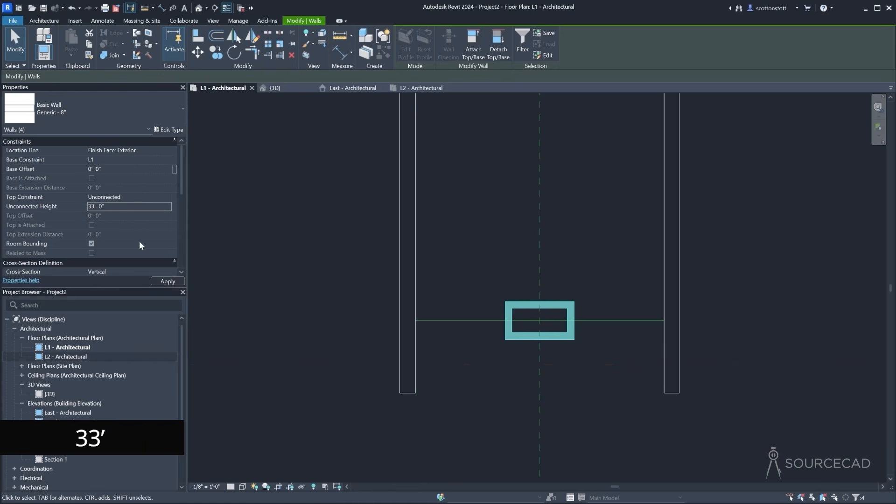
# Change the four chimney walls to the Generic - 8" Masonry type in the 3D view
pyautogui.click(275, 88)
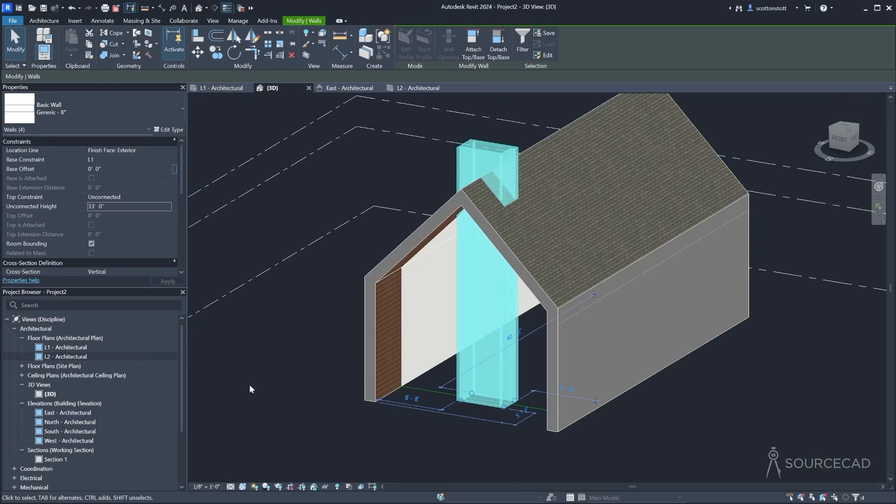
pyautogui.press('Tab')
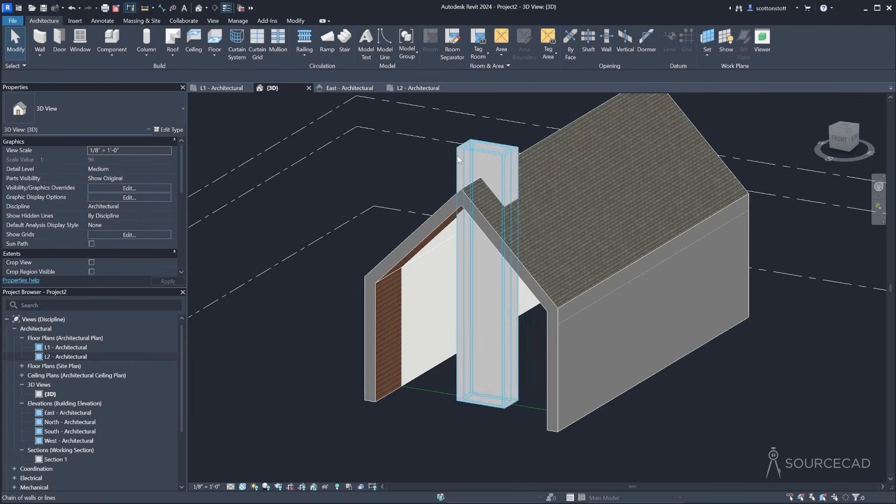
pyautogui.click(471, 168)
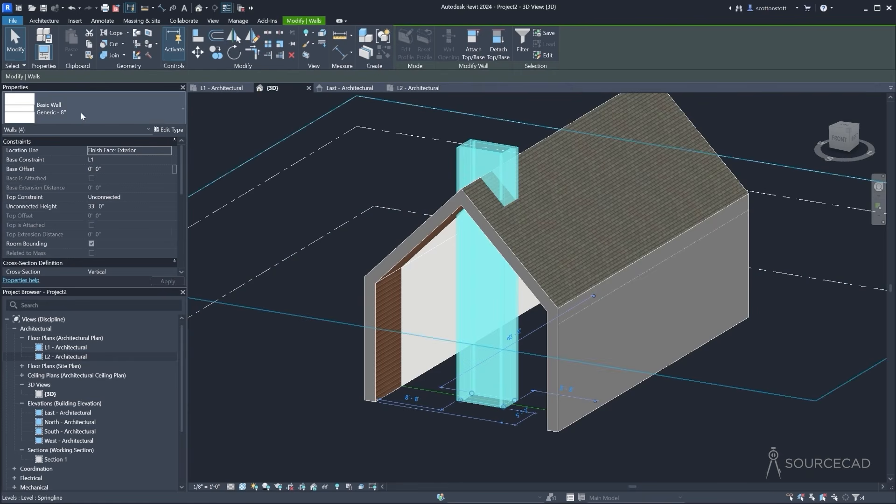
pyautogui.click(141, 108)
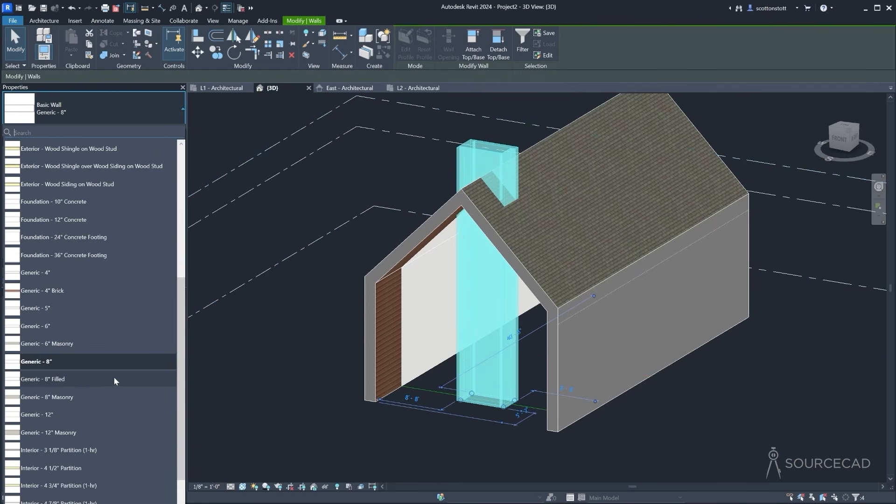
pyautogui.click(178, 204)
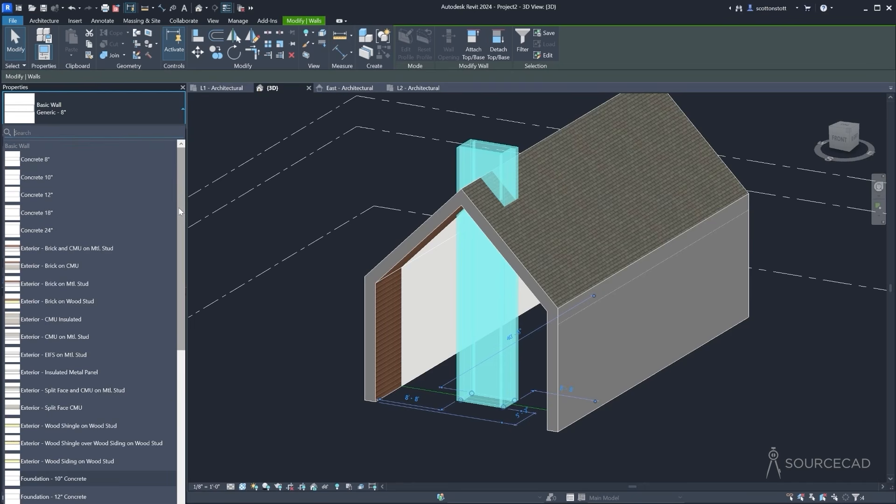
pyautogui.moveTo(179, 217); pyautogui.dragTo(195, 419)
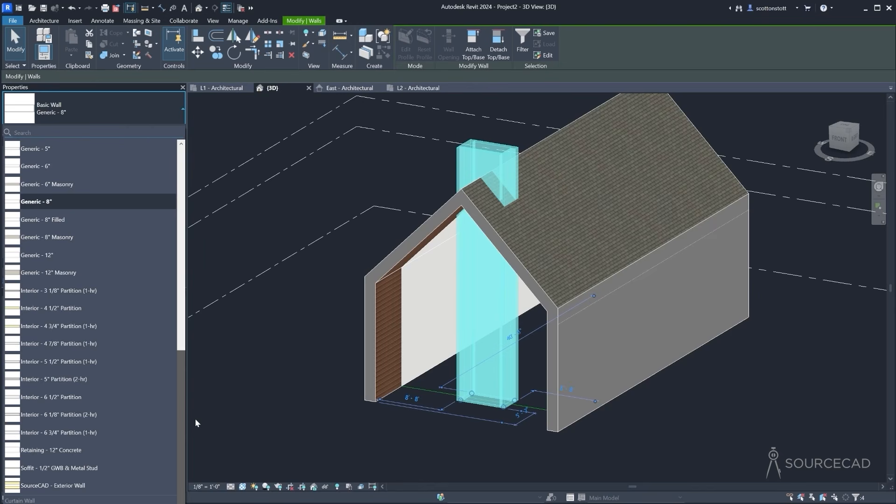
pyautogui.click(41, 201)
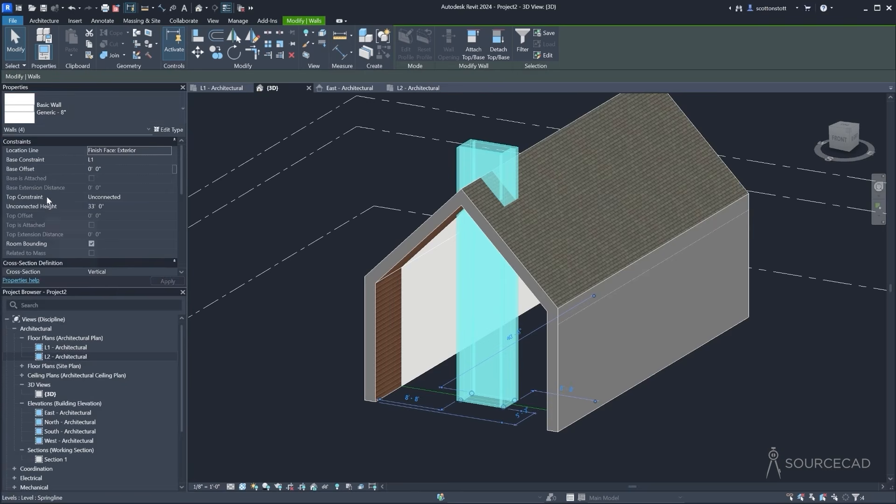
pyautogui.click(120, 119)
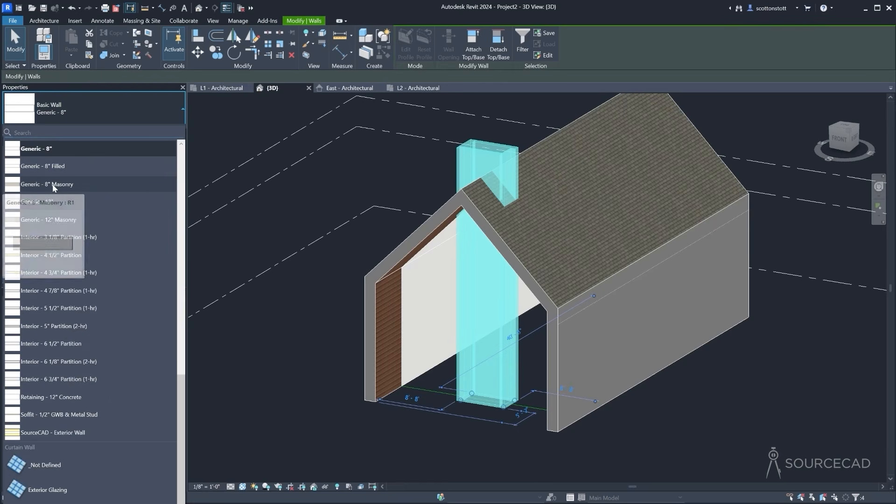
pyautogui.click(54, 188)
pyautogui.click(388, 186)
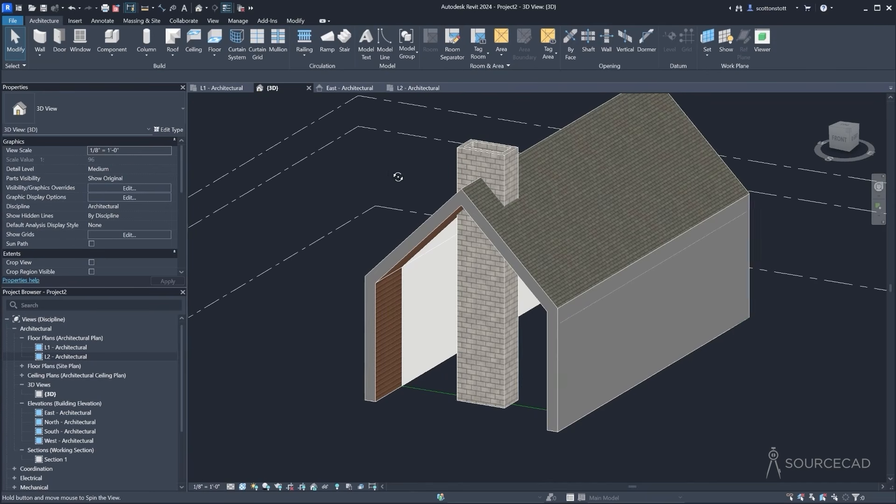
# Join each of the four masonry chimney walls to the roof with Join Geometry
pyautogui.scroll(5, 382, 172)
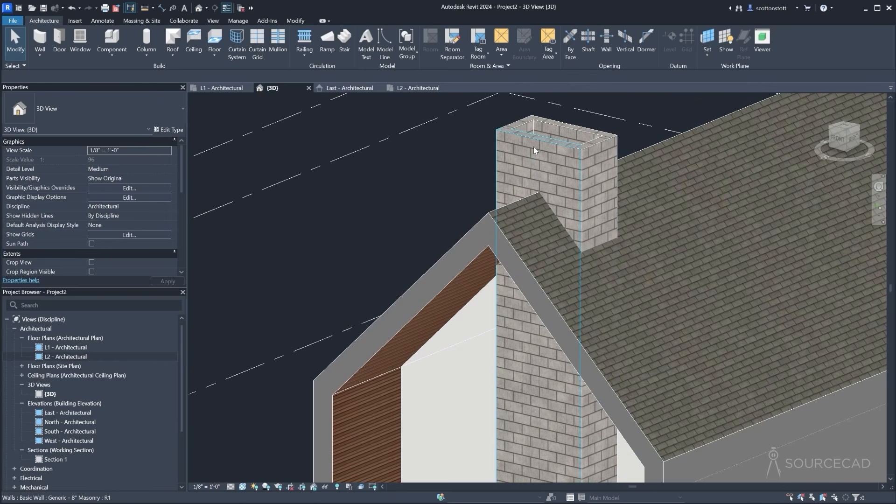
pyautogui.click(291, 21)
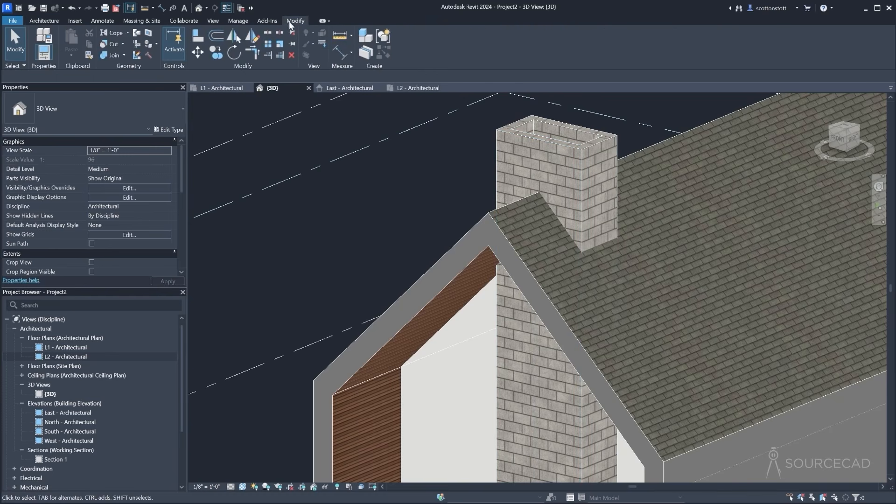
pyautogui.click(110, 55)
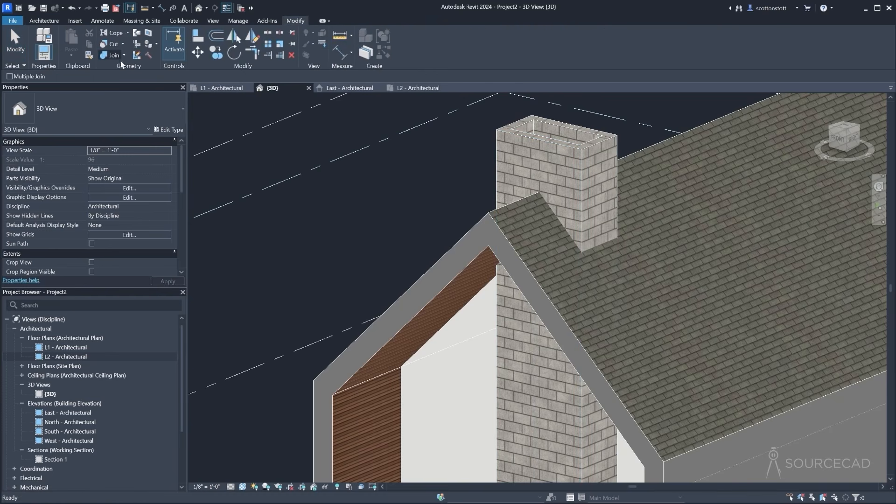
pyautogui.click(550, 148)
pyautogui.click(524, 202)
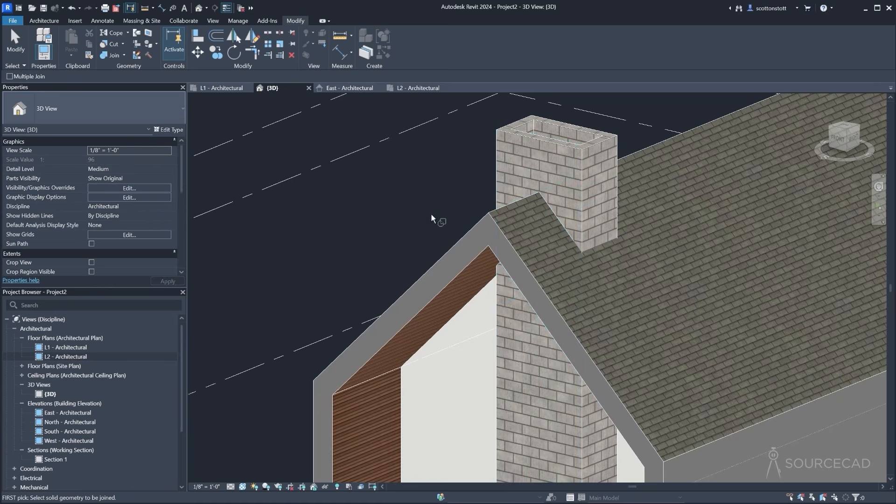
pyautogui.click(599, 148)
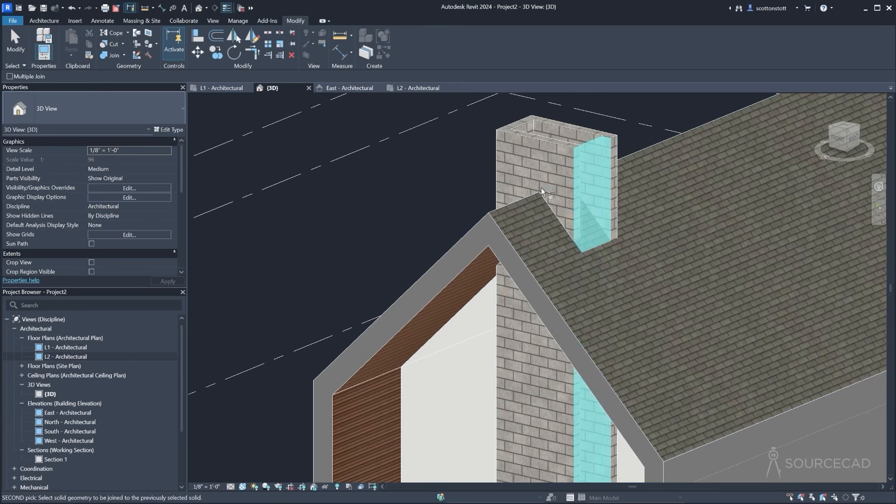
pyautogui.click(512, 206)
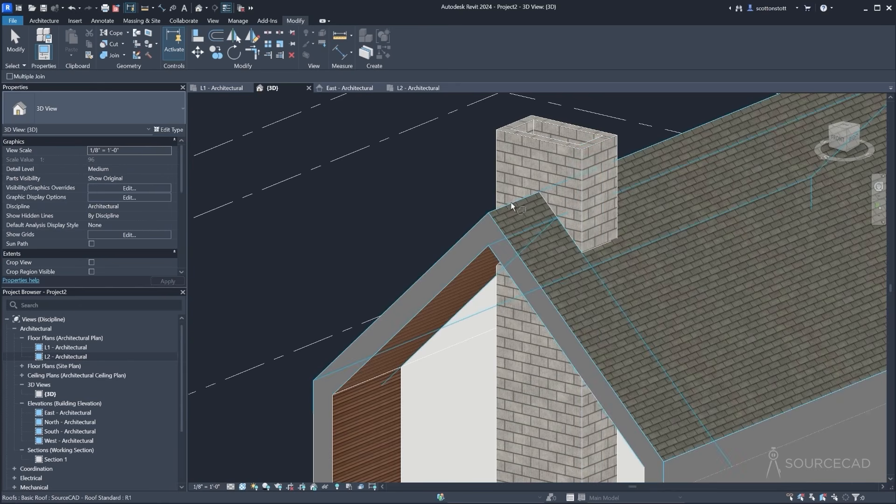
pyautogui.click(571, 128)
pyautogui.click(626, 156)
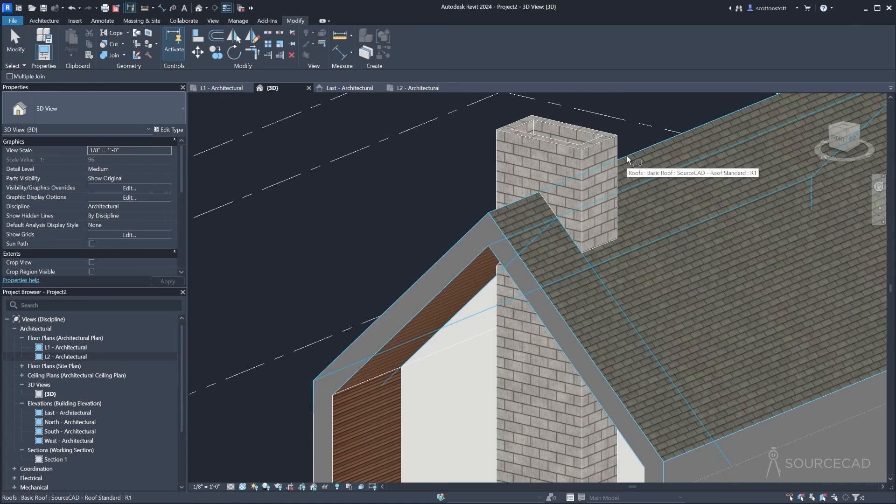
pyautogui.click(518, 125)
pyautogui.click(469, 221)
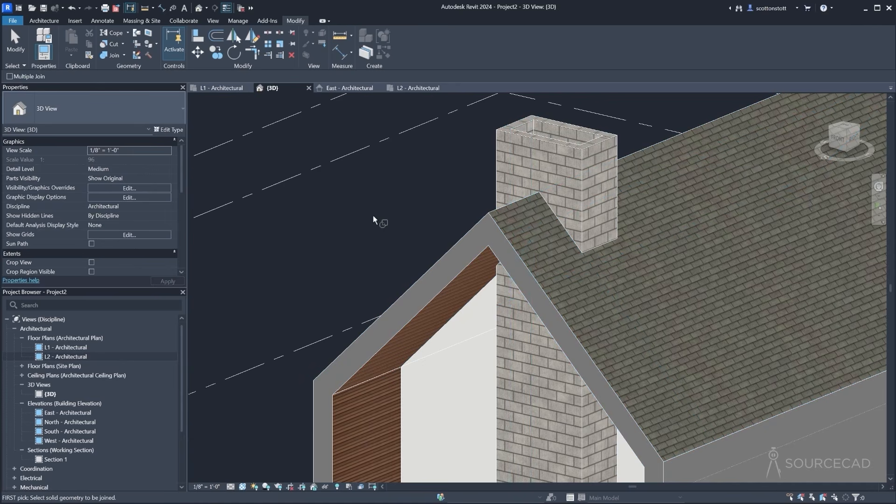
# End the Join Geometry command and switch to the L1 - Architectural floor plan
pyautogui.keyDown('shift'); pyautogui.moveTo(374, 215); pyautogui.dragTo(338, 228, button='middle'); pyautogui.keyUp('shift')
pyautogui.scroll(-4, 381, 218)
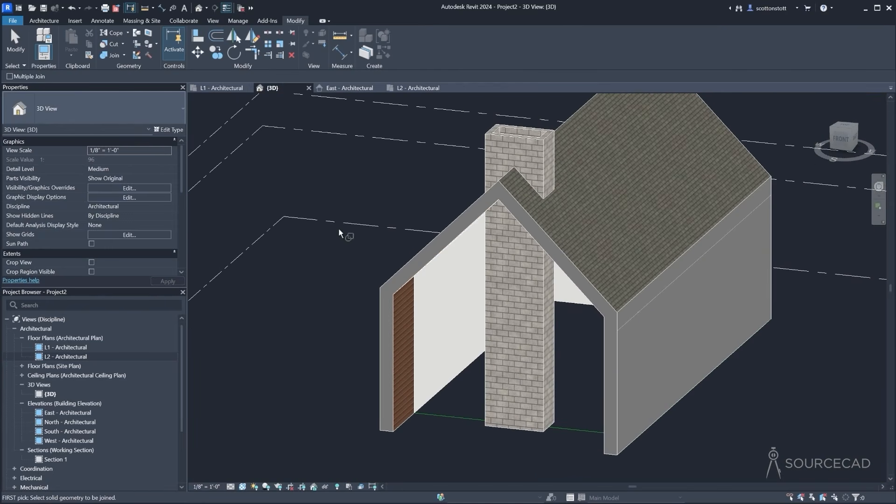
pyautogui.click(16, 42)
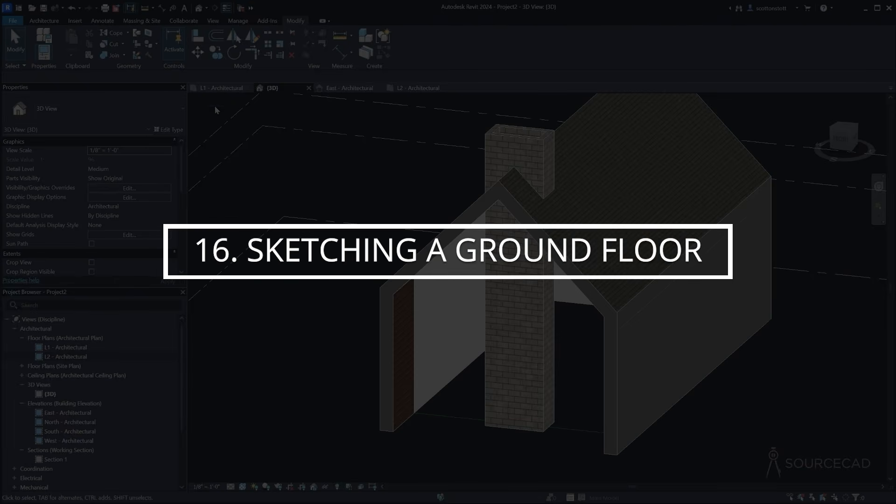
pyautogui.click(210, 89)
pyautogui.scroll(-1, 279, 125)
pyautogui.moveTo(283, 129); pyautogui.dragTo(306, 283, button='middle')
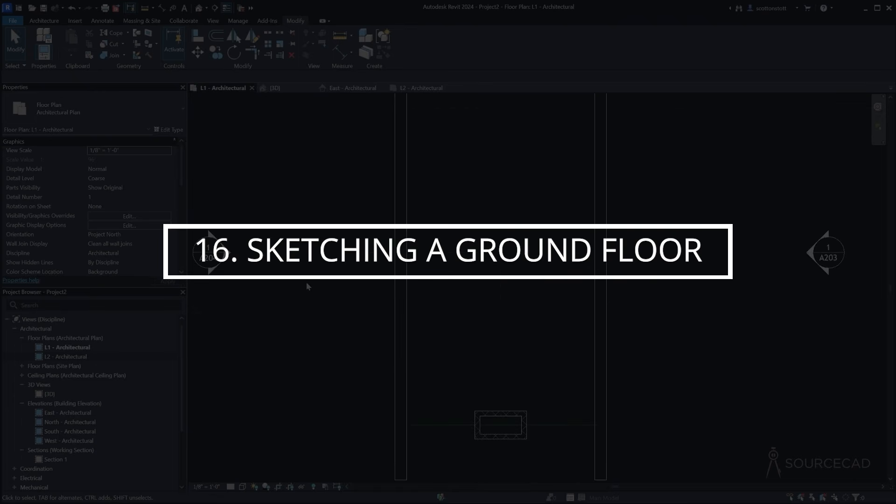
pyautogui.scroll(-1, 306, 281)
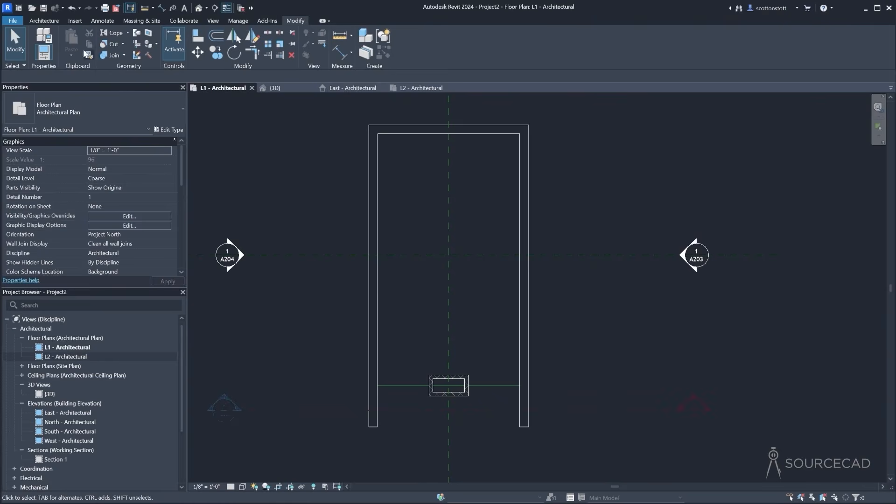
# Create a Generic - 12" floor on L1 with a rectangular boundary from the back walls' outer corner to the line across the chimney
pyautogui.click(43, 21)
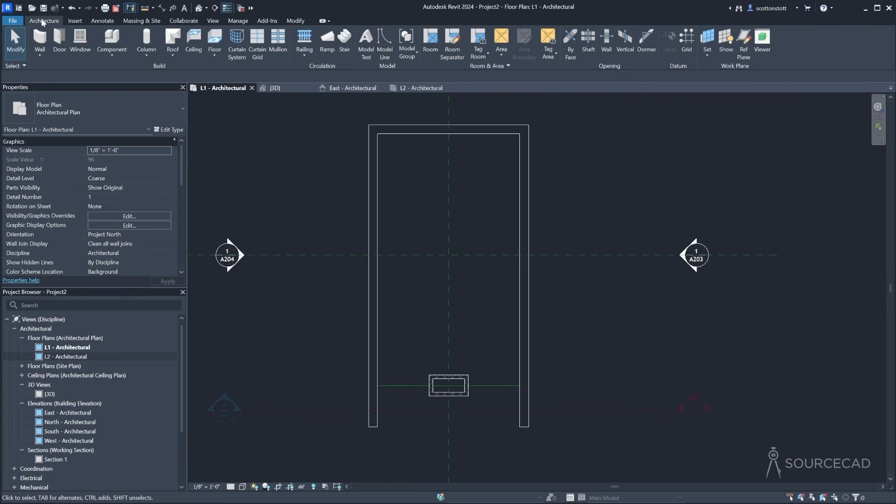
pyautogui.click(214, 40)
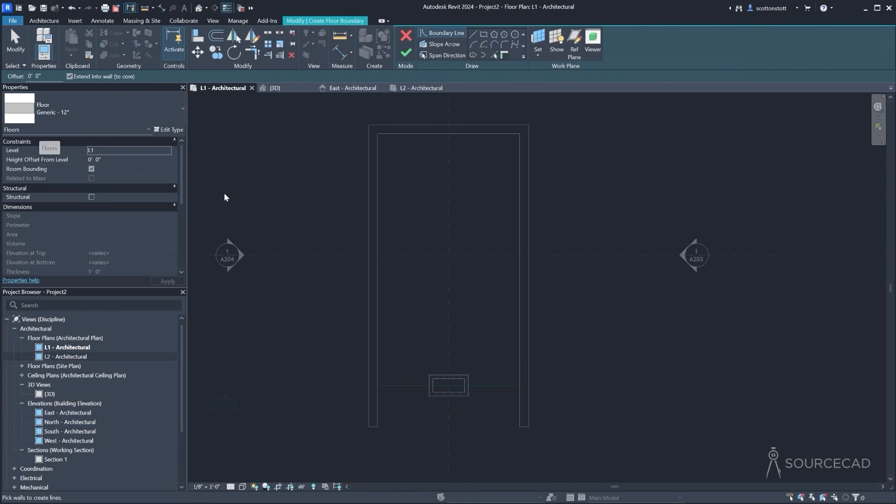
pyautogui.click(483, 34)
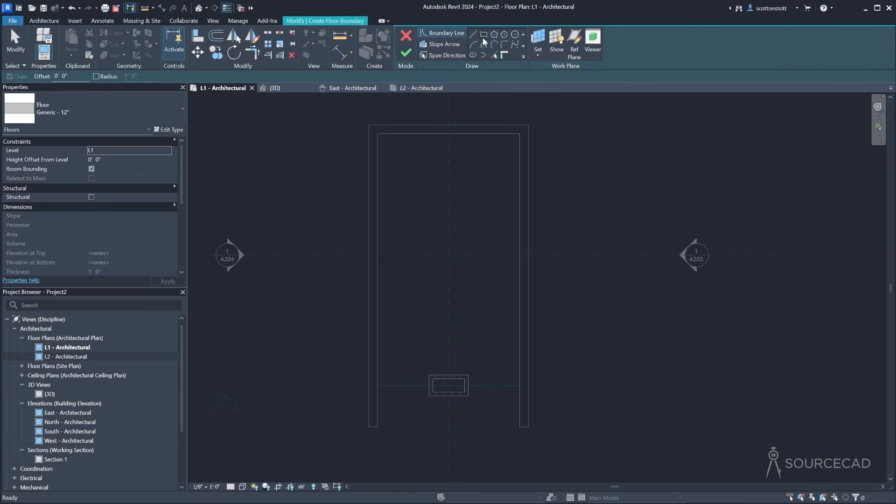
pyautogui.click(369, 125)
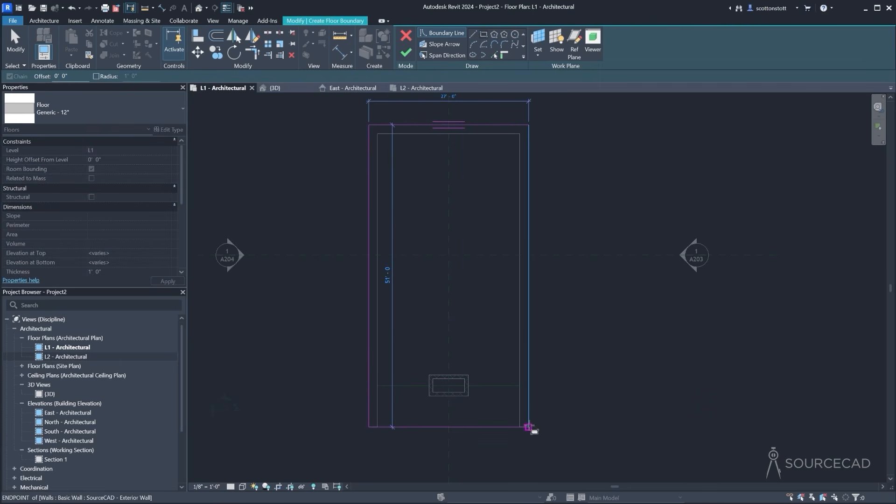
pyautogui.click(529, 386)
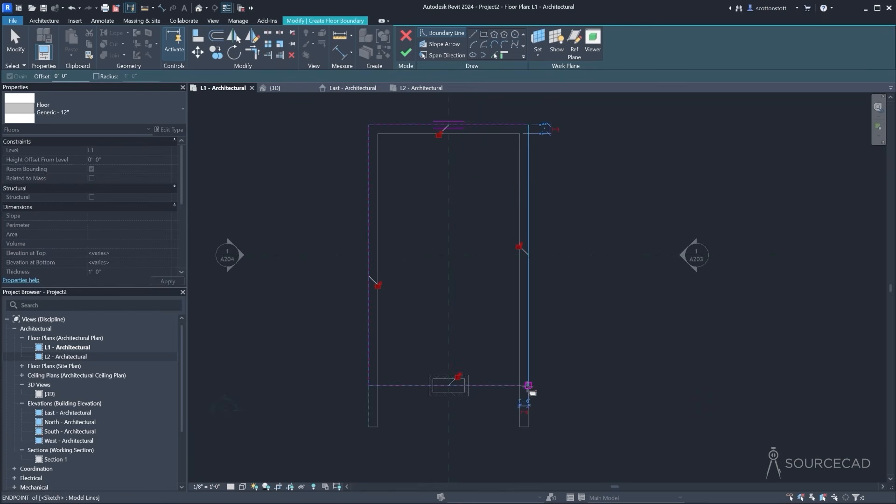
pyautogui.click(405, 52)
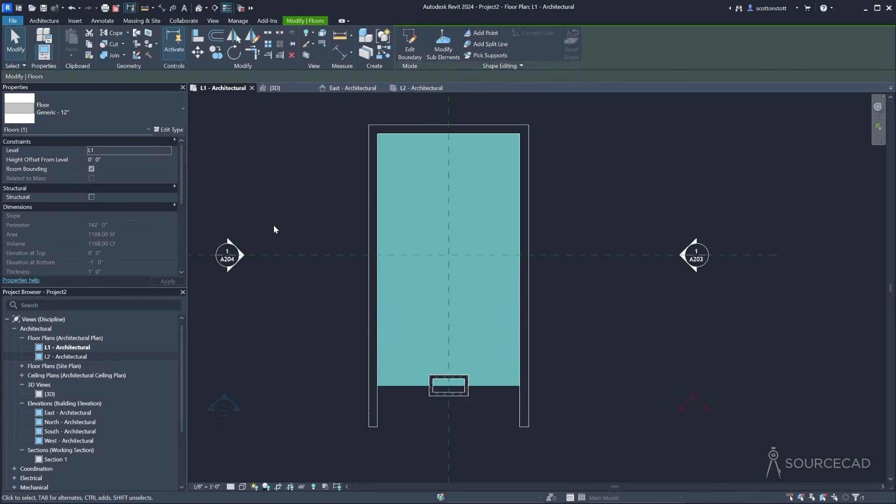
# Edit the floor boundary in the 3D view, moving its front edge out to the front ends of the side walls
pyautogui.click(275, 89)
pyautogui.click(308, 264)
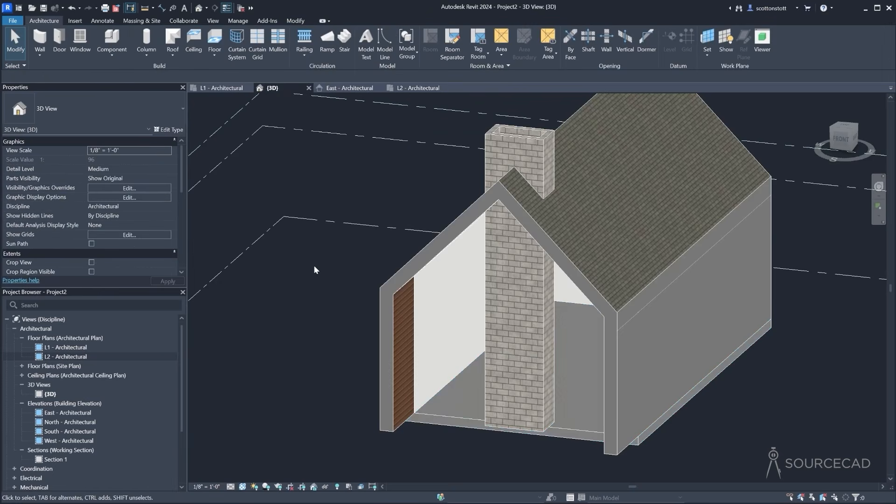
pyautogui.keyDown('shift'); pyautogui.moveTo(282, 238); pyautogui.dragTo(326, 339, button='middle'); pyautogui.keyUp('shift')
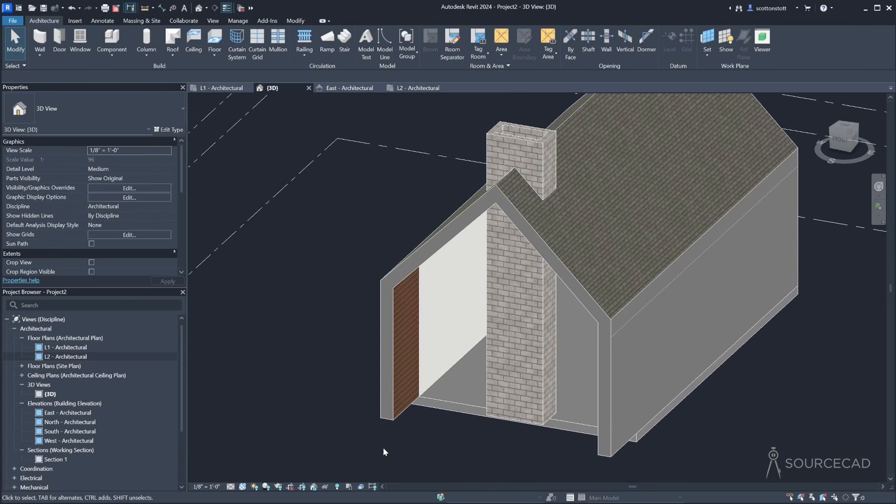
pyautogui.keyDown('shift'); pyautogui.moveTo(428, 437); pyautogui.dragTo(363, 358, button='middle'); pyautogui.keyUp('shift')
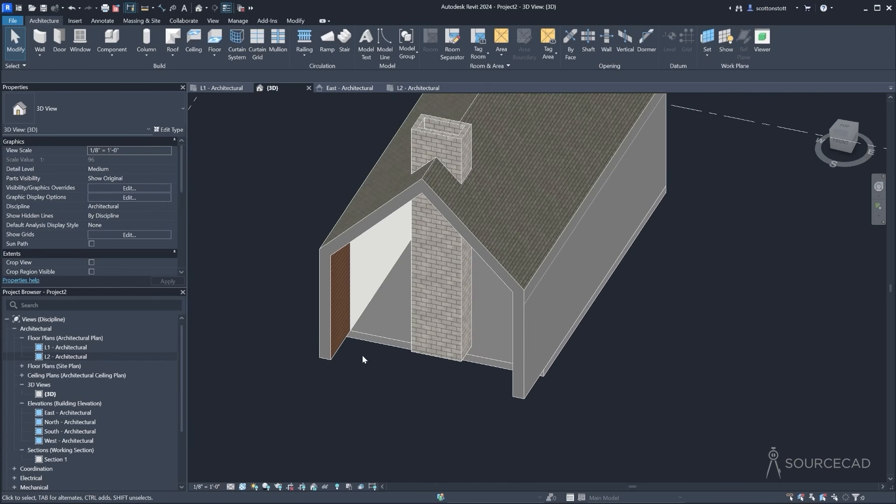
pyautogui.click(363, 359)
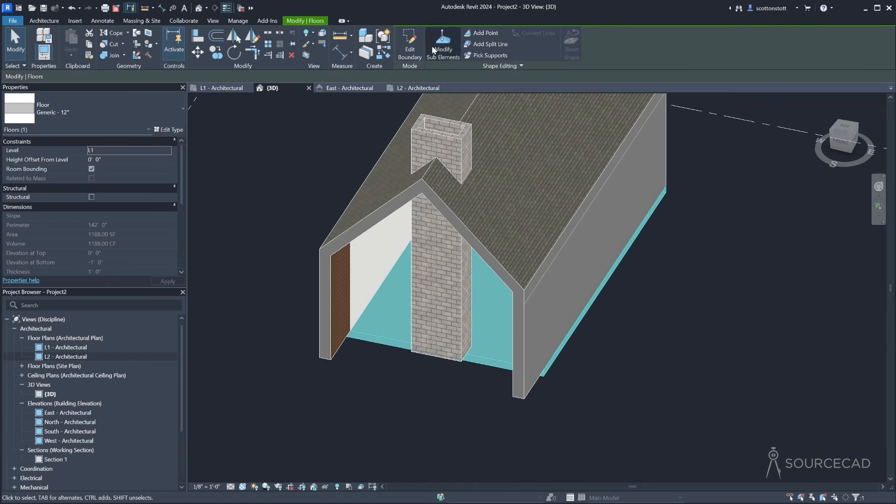
pyautogui.click(391, 53)
pyautogui.click(366, 335)
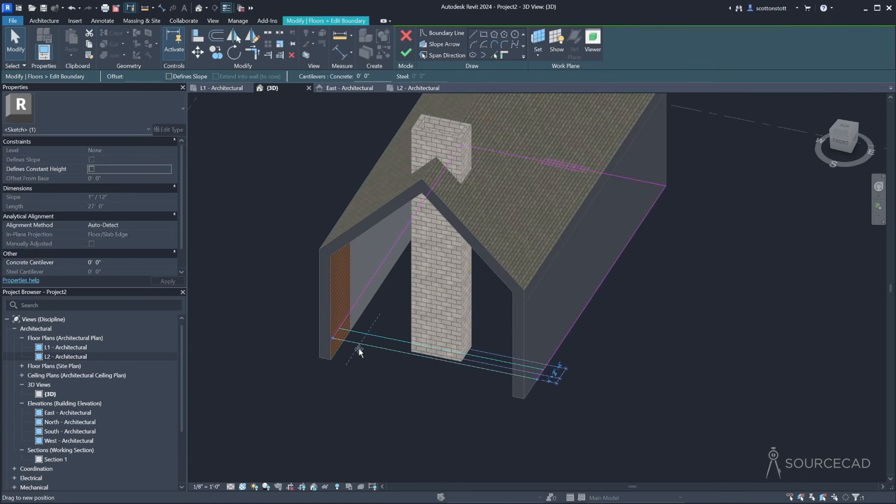
pyautogui.moveTo(348, 366)
pyautogui.mouseDown()
pyautogui.moveTo(338, 390)
pyautogui.moveTo(355, 370)
pyautogui.mouseUp()
pyautogui.click(406, 52)
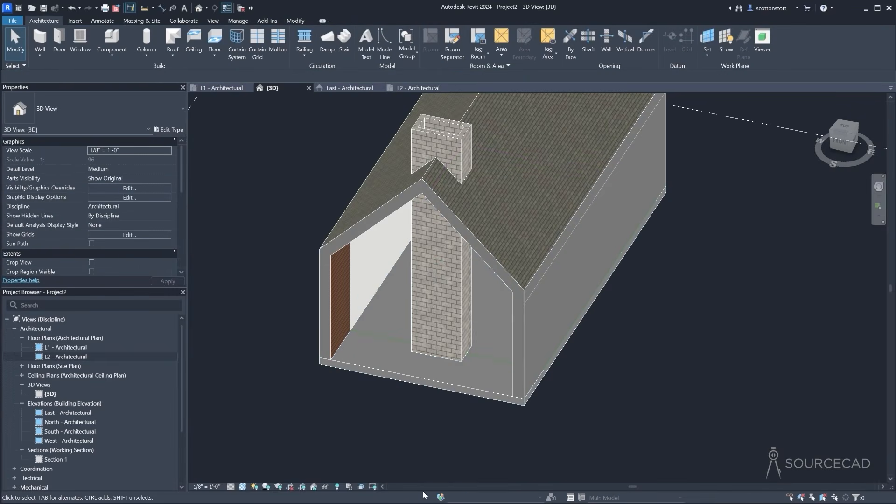
# Examine the NewTechWood Peruvian Teak 2x2 FT 90 Degree Pattern image in the Residence maps folder in File Explorer
pyautogui.keyDown('shift'); pyautogui.moveTo(426, 466); pyautogui.dragTo(260, 390, button='middle'); pyautogui.keyUp('shift')
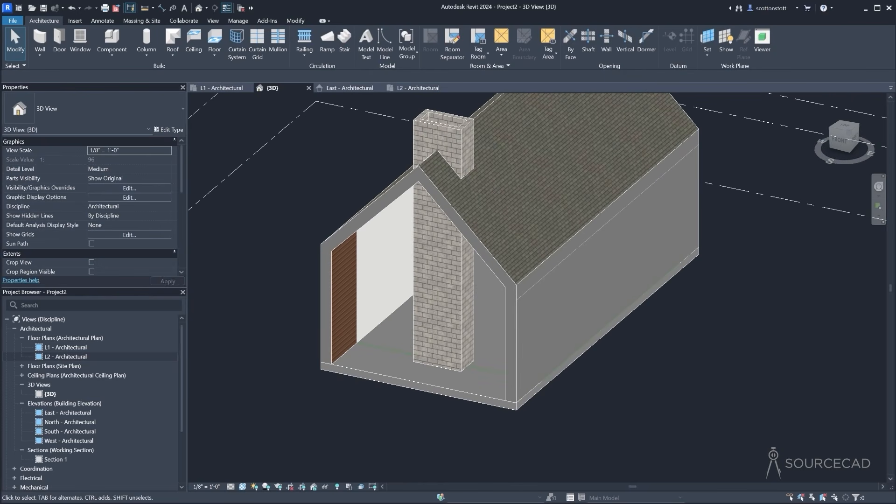
pyautogui.moveTo(0, 108); pyautogui.dragTo(433, 43)
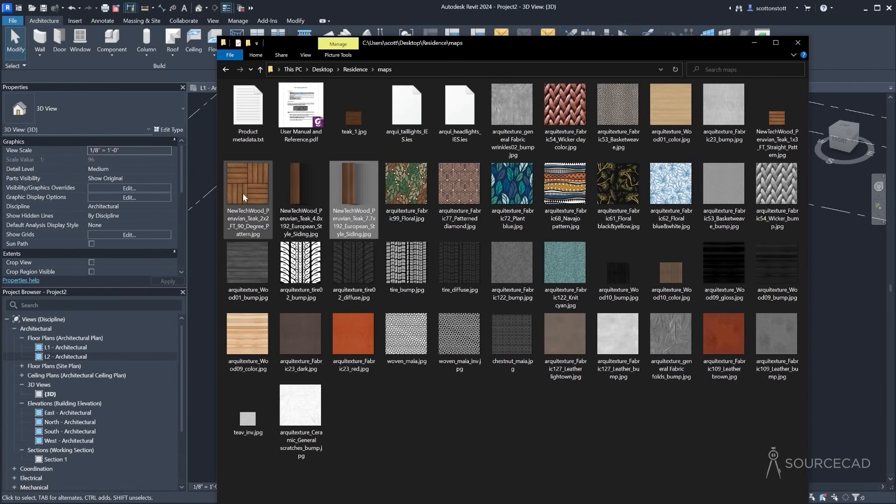
pyautogui.click(242, 209)
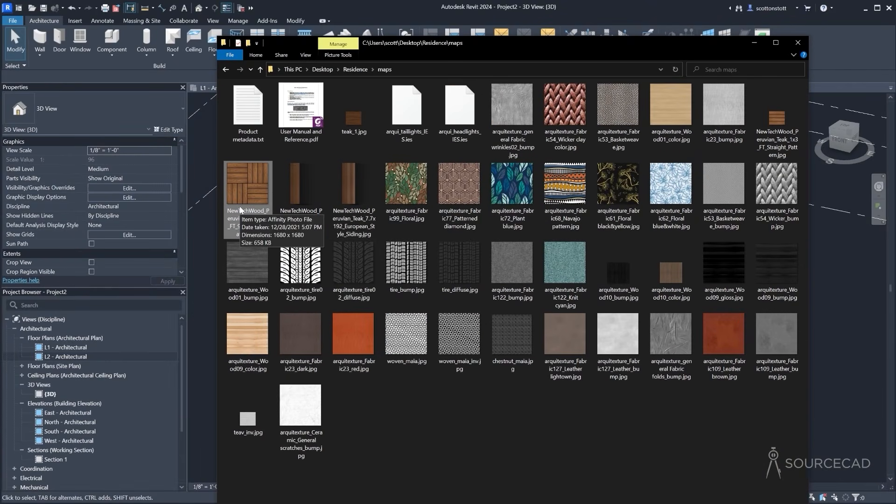
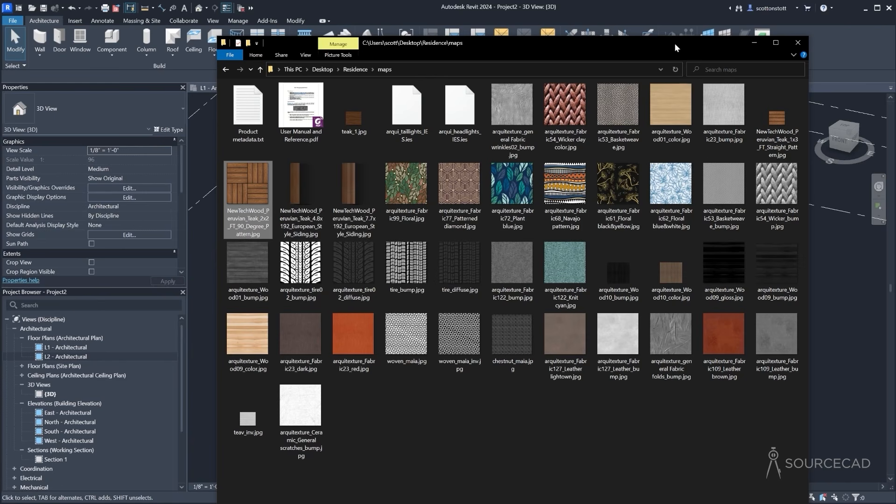
pyautogui.moveTo(675, 44); pyautogui.dragTo(0, 93)
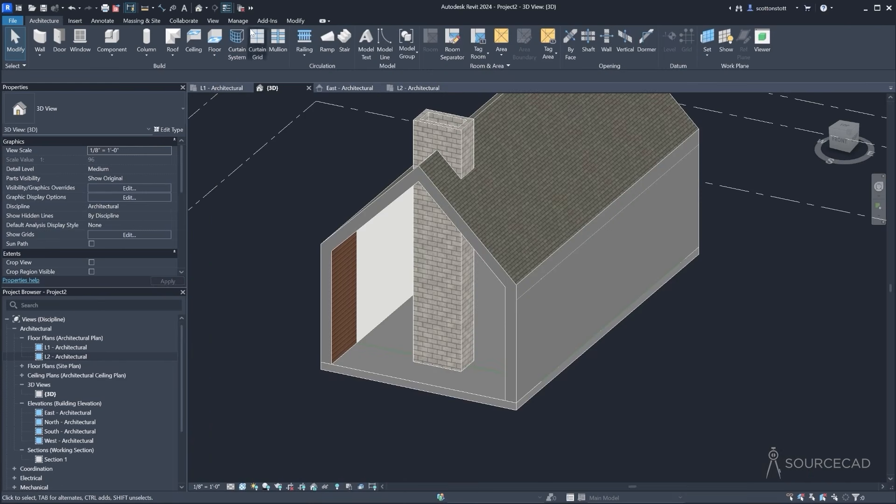
# Create a new project material named Parquet Flooring
pyautogui.click(293, 21)
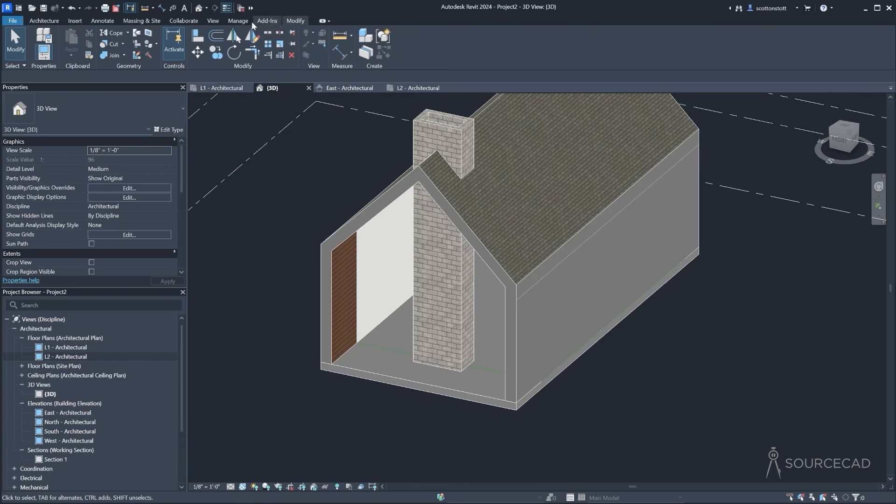
pyautogui.click(236, 22)
pyautogui.click(42, 39)
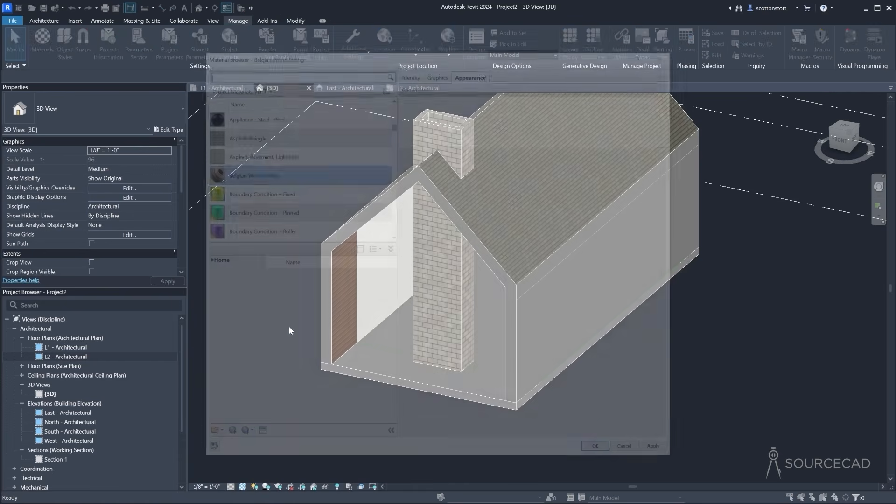
pyautogui.click(227, 437)
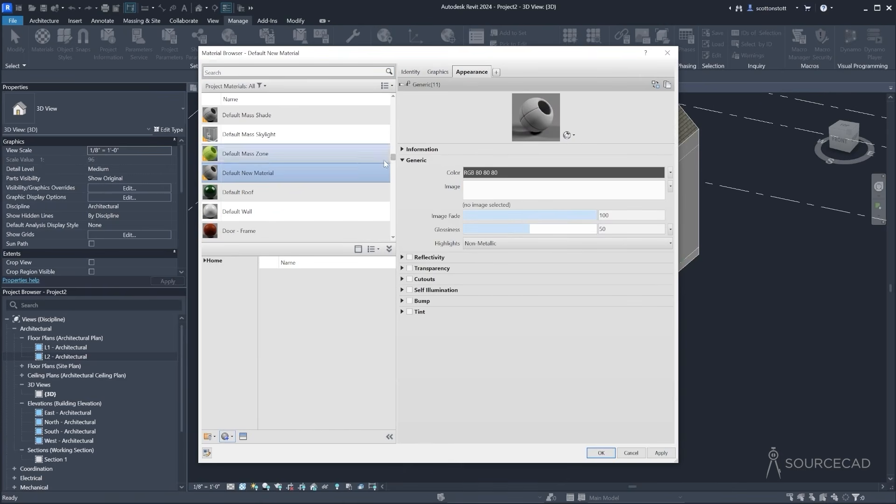
pyautogui.click(247, 173)
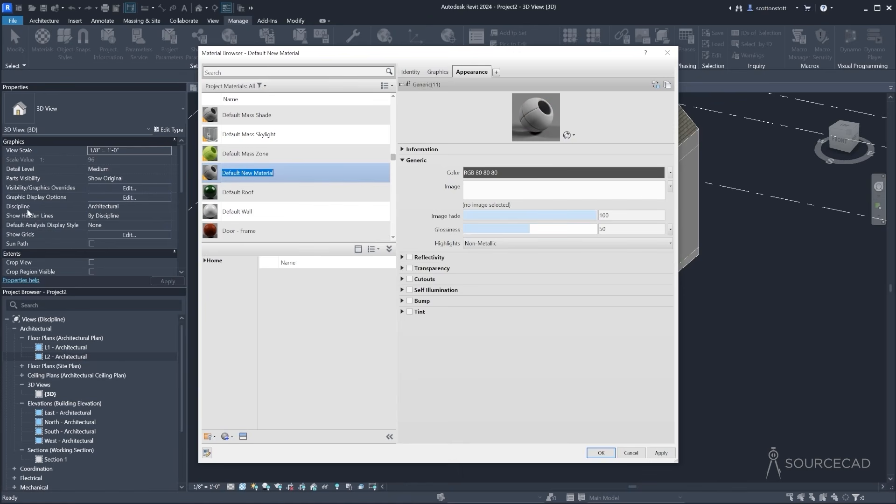
pyautogui.write('Parquet Flooring')
pyautogui.press('Return')
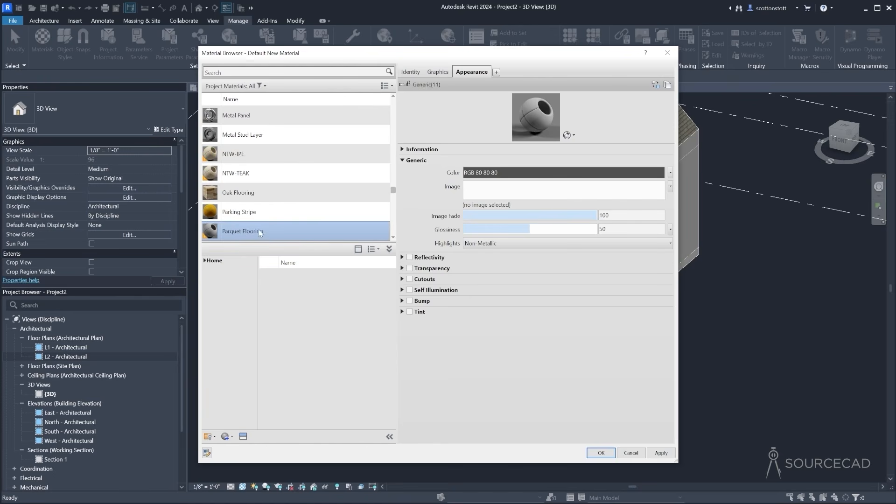
# Assign NewTechWood_Peruvian_Teak_2x2_FT_90_Degree_Pattern.jpg as the Parquet Flooring material's appearance image and accept the material
pyautogui.click(516, 194)
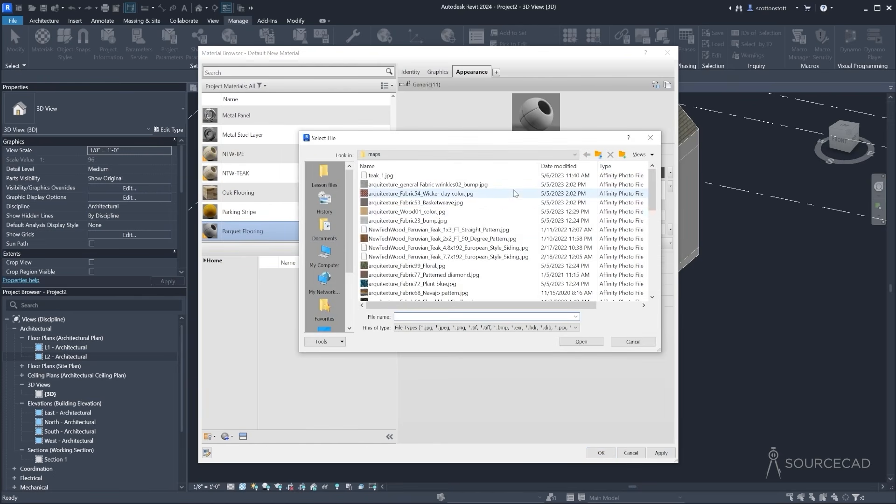
pyautogui.moveTo(652, 195); pyautogui.dragTo(652, 201)
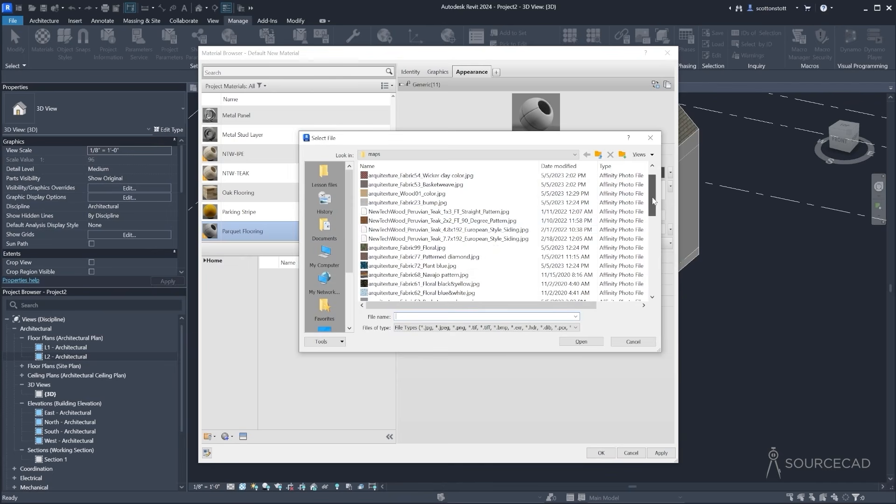
pyautogui.doubleClick(445, 221)
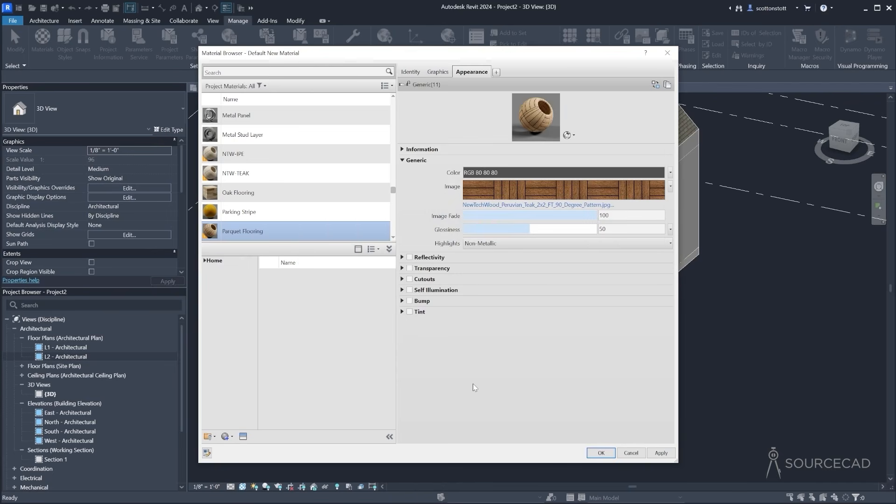
pyautogui.click(595, 455)
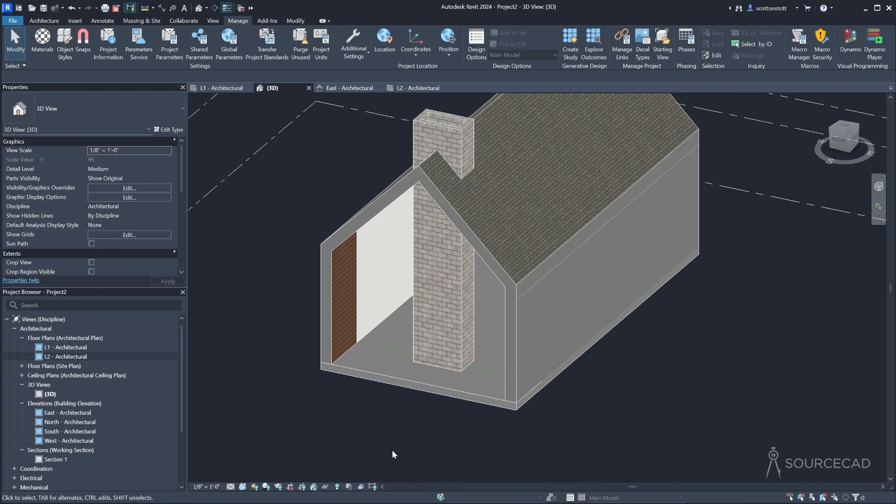
# Insert a 1/2" thick layer above the core boundary at the top of the Generic - 12" floor type's structure
pyautogui.click(361, 371)
pyautogui.click(168, 130)
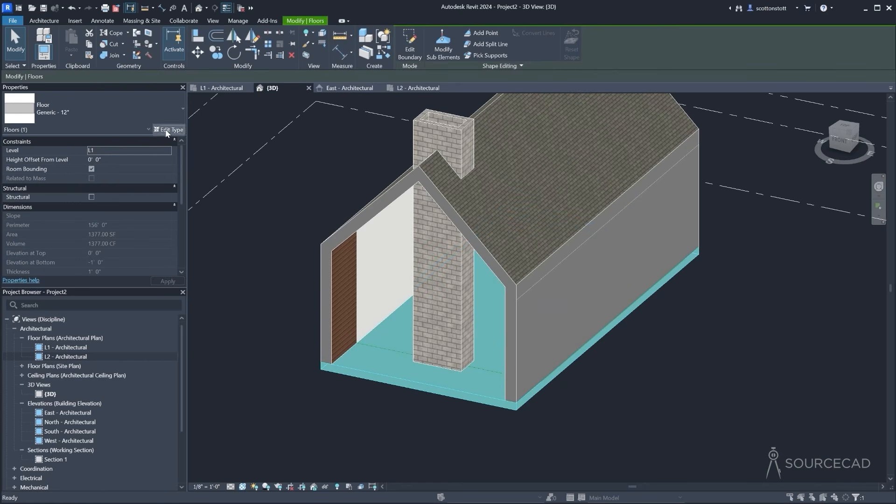
pyautogui.click(585, 174)
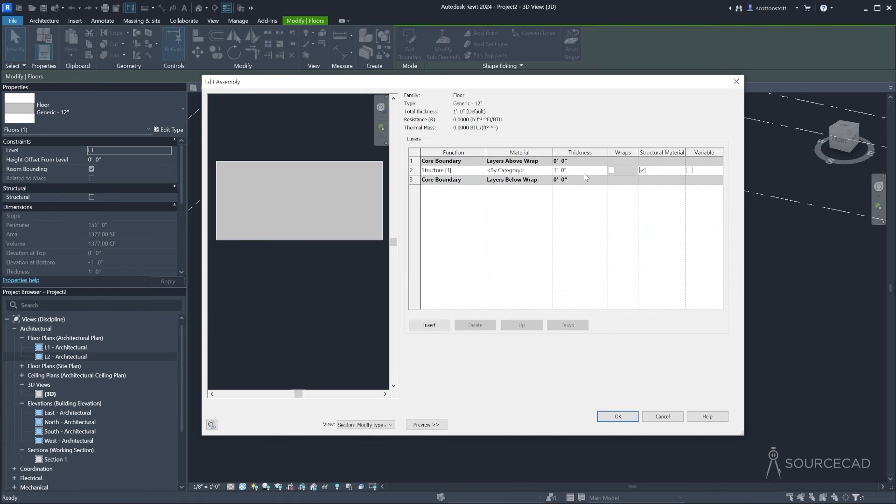
pyautogui.click(430, 325)
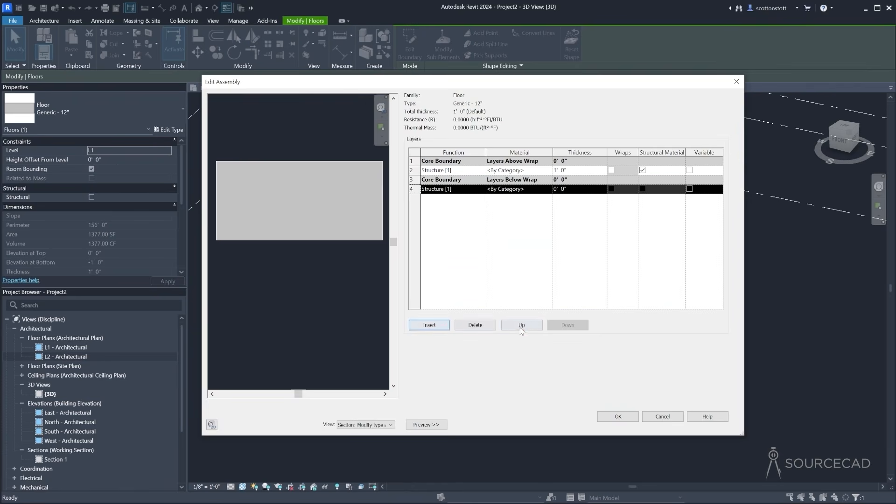
pyautogui.click(522, 326)
pyautogui.click(522, 327)
pyautogui.click(523, 328)
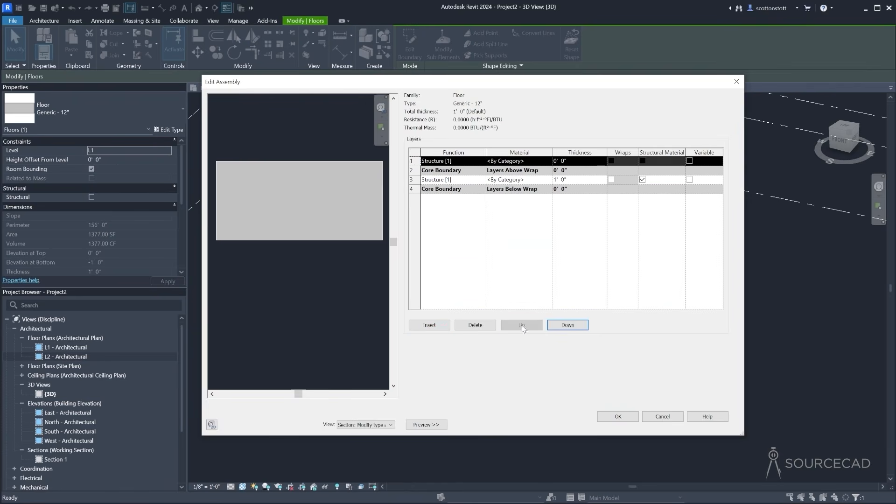
pyautogui.click(561, 161)
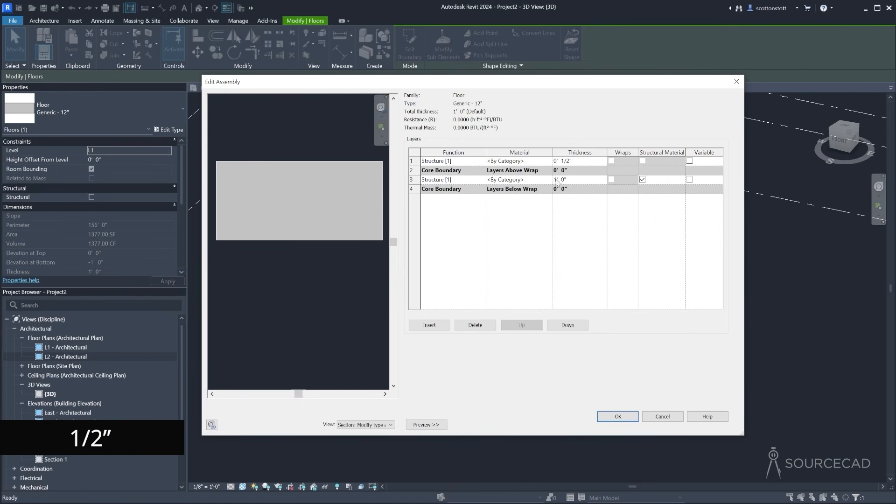
# Assign the Parquet Flooring material and Finish 1 [4] function to the floor's 1/2" top layer and accept the type changes
pyautogui.click(523, 161)
pyautogui.click(550, 161)
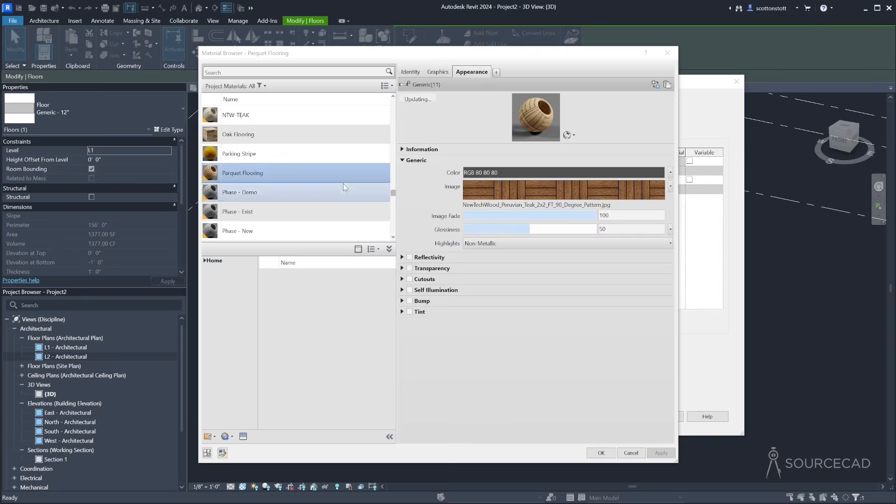
pyautogui.click(601, 453)
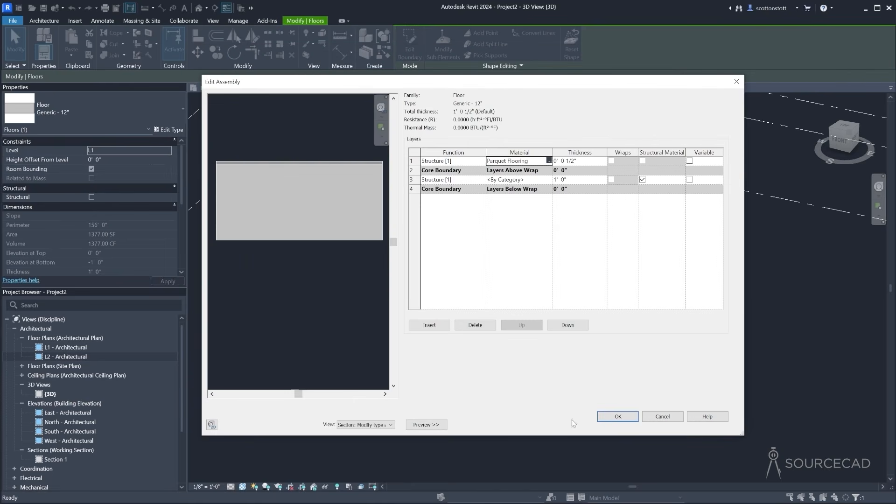
pyautogui.click(479, 161)
pyautogui.click(482, 161)
pyautogui.click(438, 194)
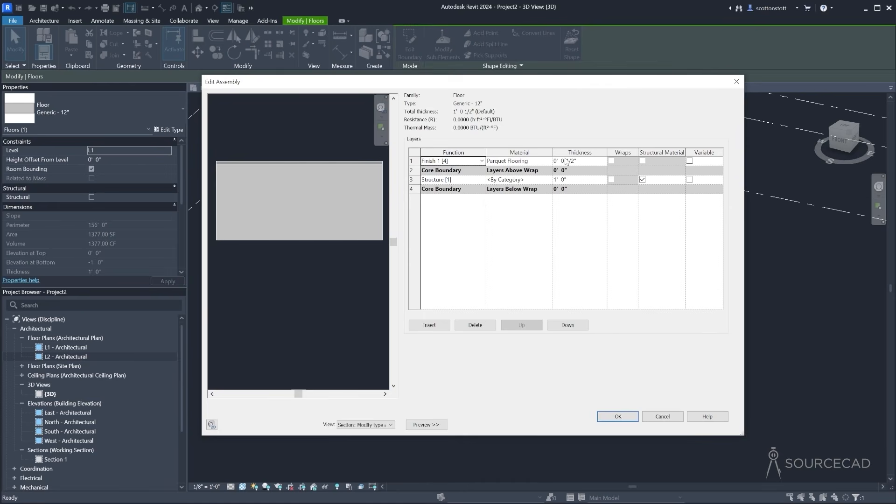
pyautogui.click(619, 417)
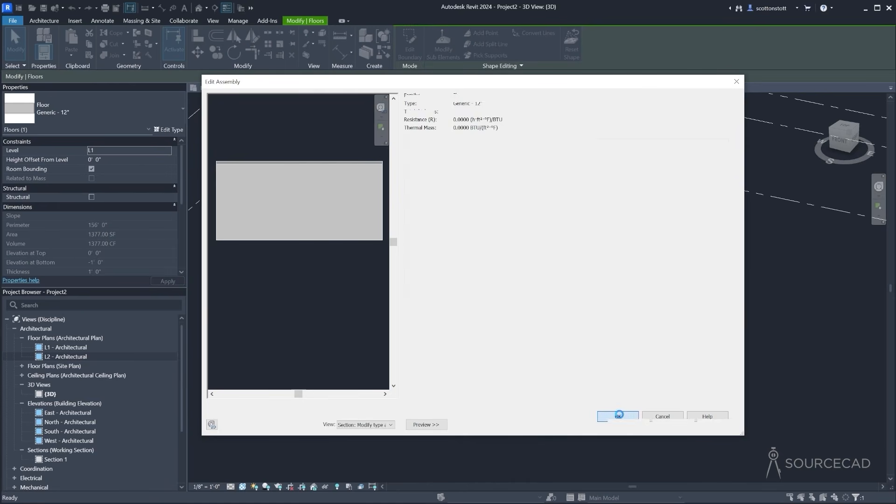
pyautogui.click(628, 425)
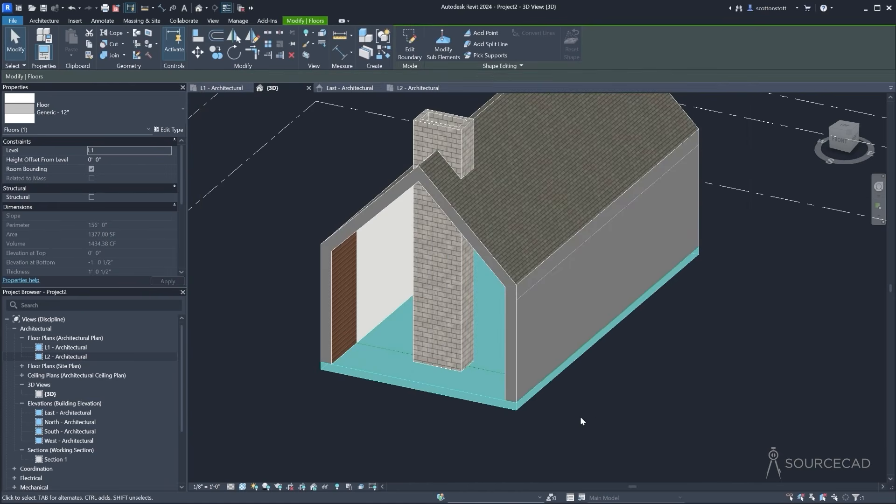
# Set the Parquet Flooring image texture's sample size to 3' in width and height and accept the material
pyautogui.click(368, 433)
pyautogui.keyDown('shift'); pyautogui.moveTo(368, 433); pyautogui.dragTo(379, 412, button='middle'); pyautogui.keyUp('shift')
pyautogui.scroll(6, 394, 368)
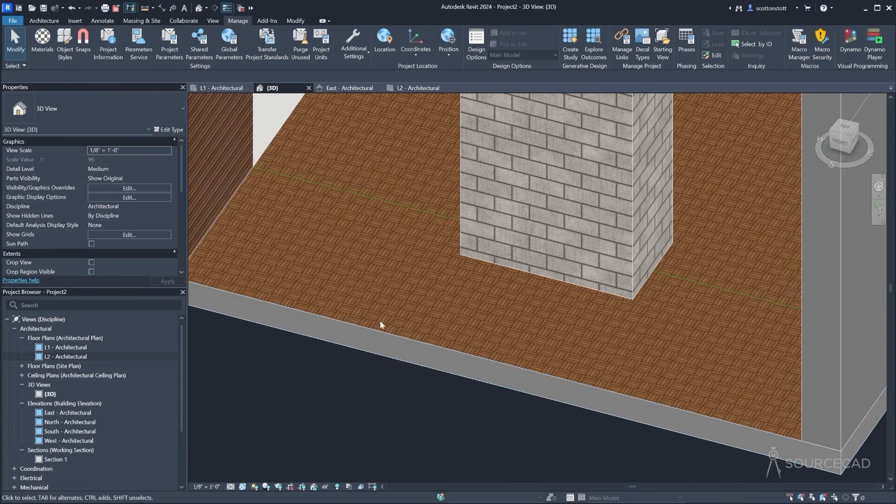
pyautogui.scroll(-2, 328, 340)
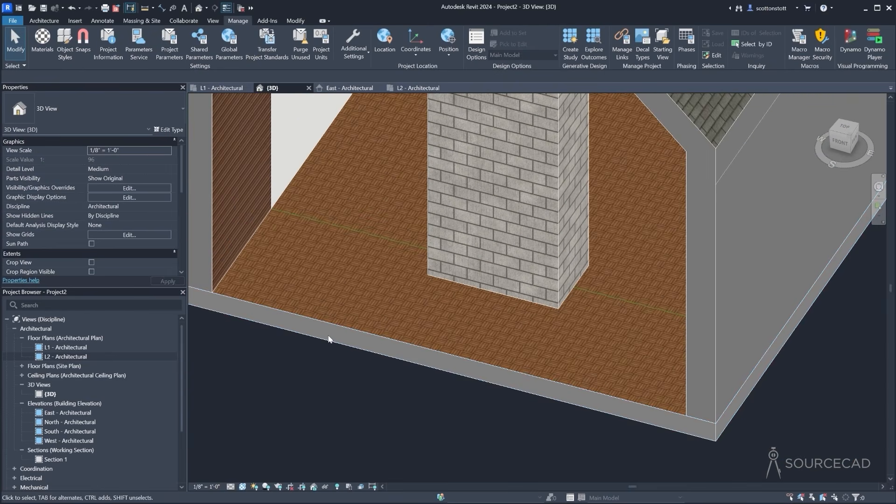
pyautogui.click(42, 37)
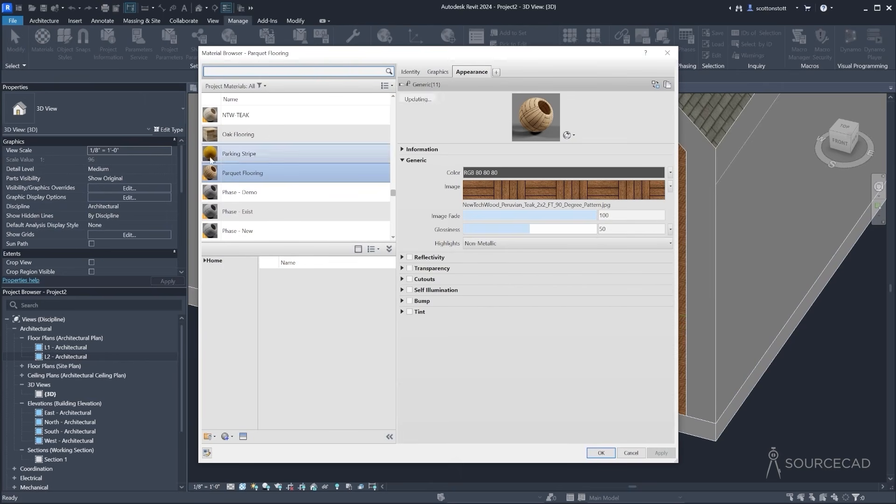
pyautogui.click(521, 196)
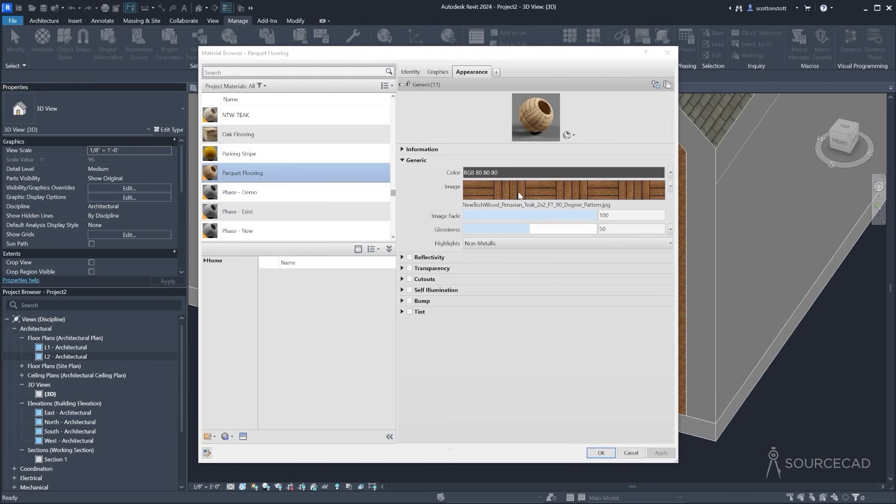
pyautogui.doubleClick(392, 304)
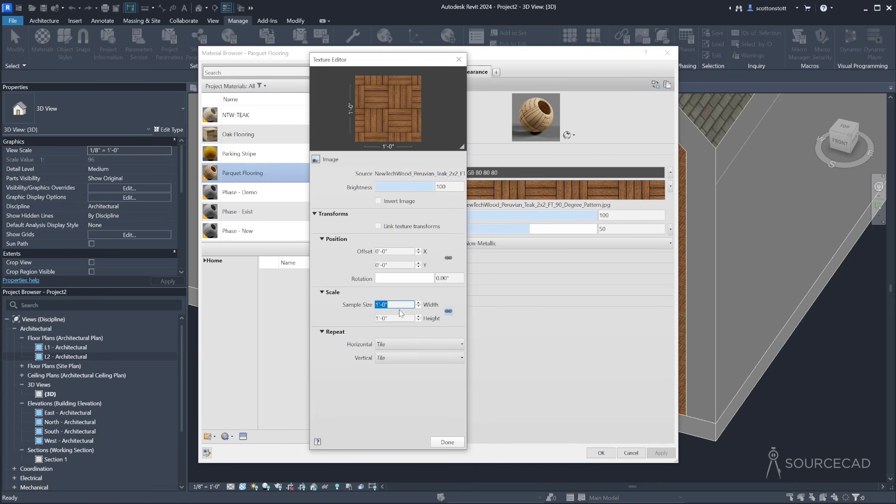
pyautogui.write("3'")
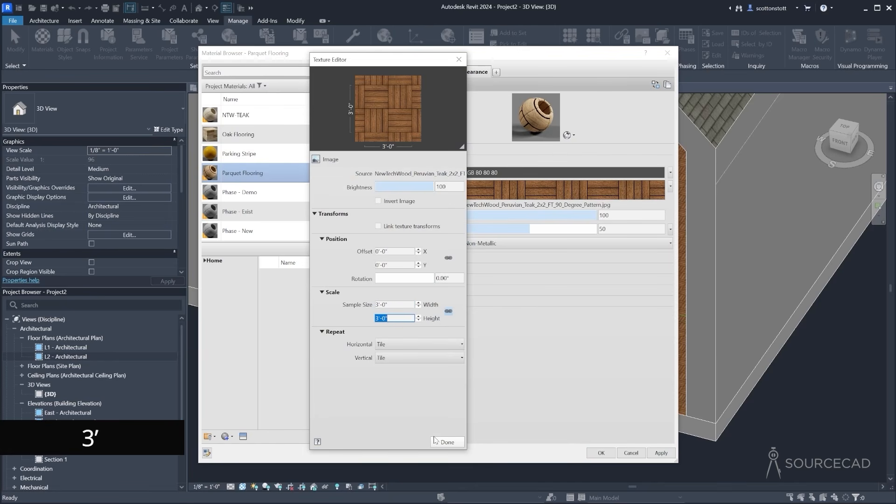
pyautogui.click(447, 442)
pyautogui.click(597, 453)
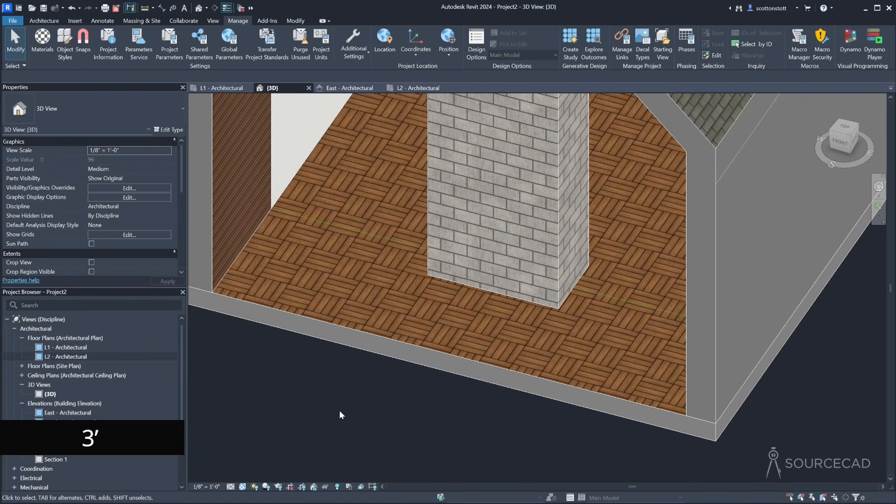
# Set the Parquet Flooring image texture's sample size to 2' in width and height and accept the material
pyautogui.click(42, 42)
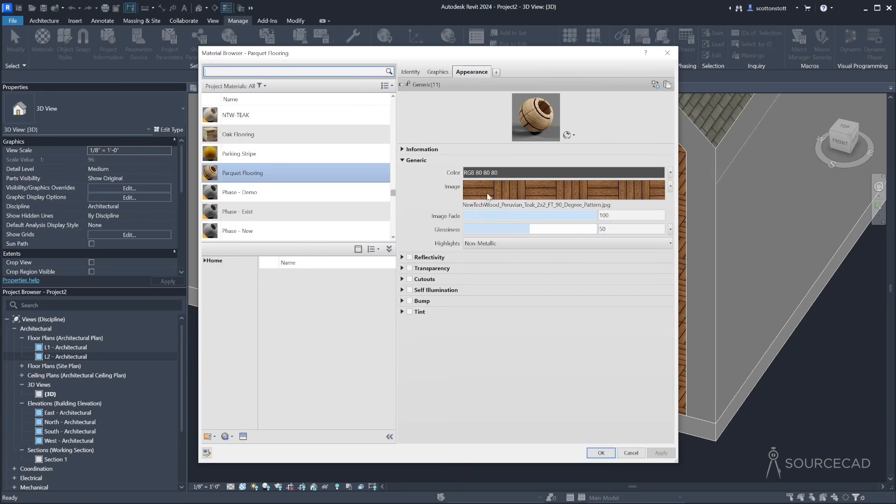
pyautogui.click(488, 192)
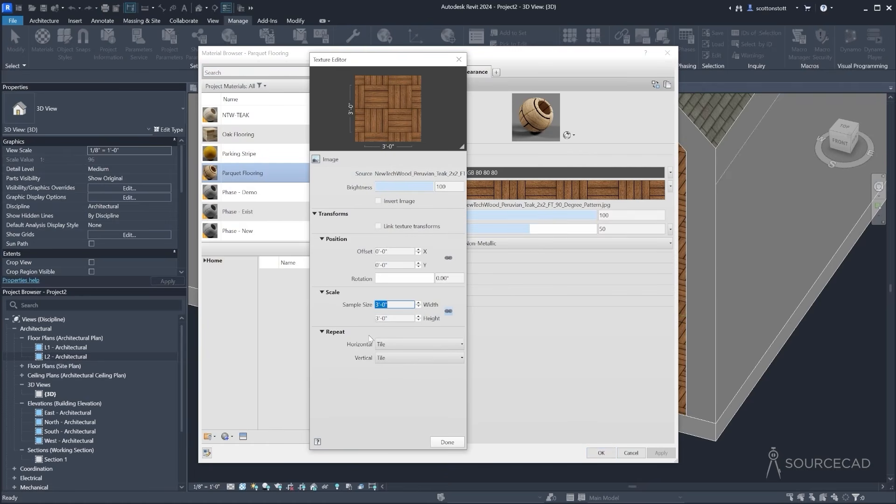
pyautogui.write("2'")
pyautogui.press('Tab')
pyautogui.click(443, 442)
pyautogui.click(601, 453)
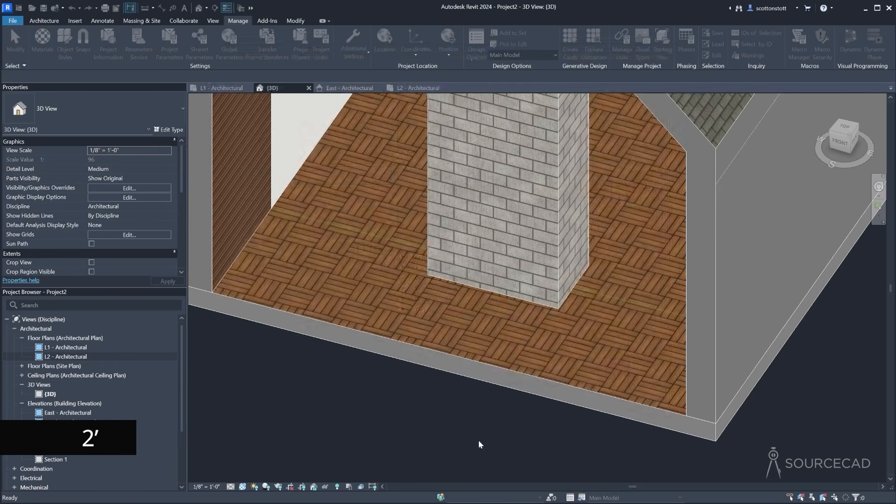
pyautogui.scroll(-8, 394, 390)
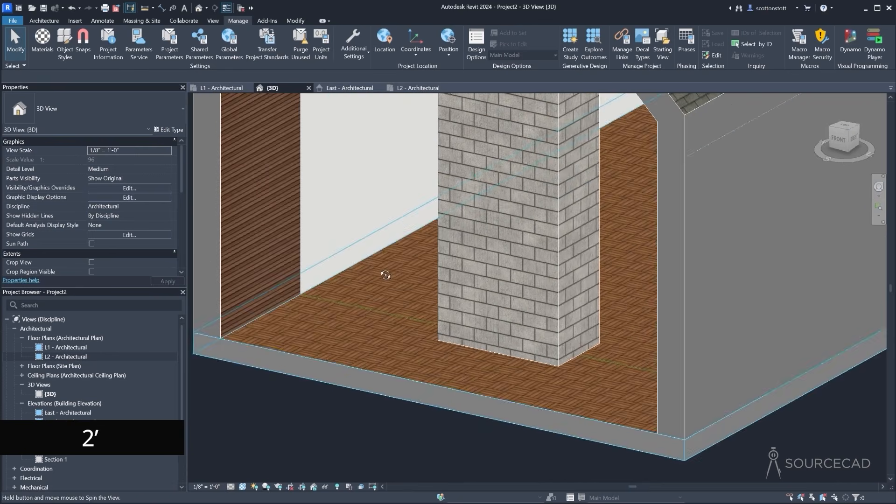
pyautogui.scroll(-1, 387, 265)
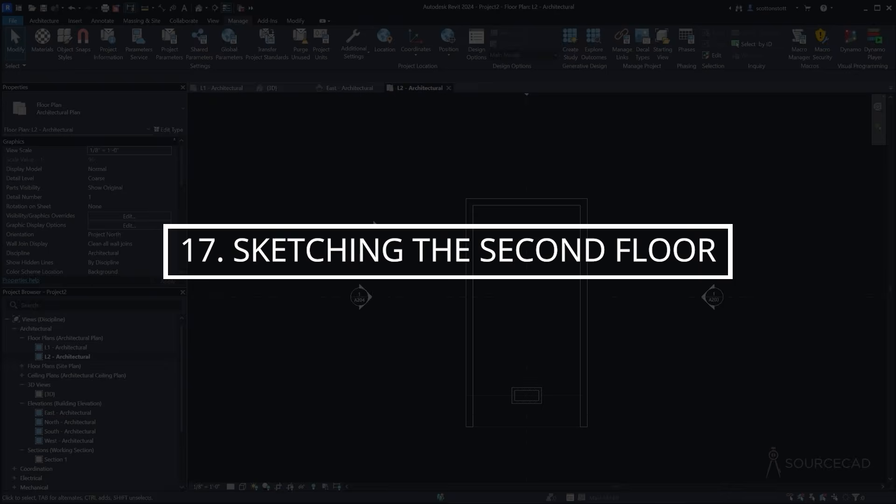
# Start a floor on the L2 plan and duplicate the Generic - 12" type as SourceCAD - 12" Second Floor
pyautogui.moveTo(413, 260); pyautogui.dragTo(380, 209, button='middle')
pyautogui.scroll(1, 409, 295)
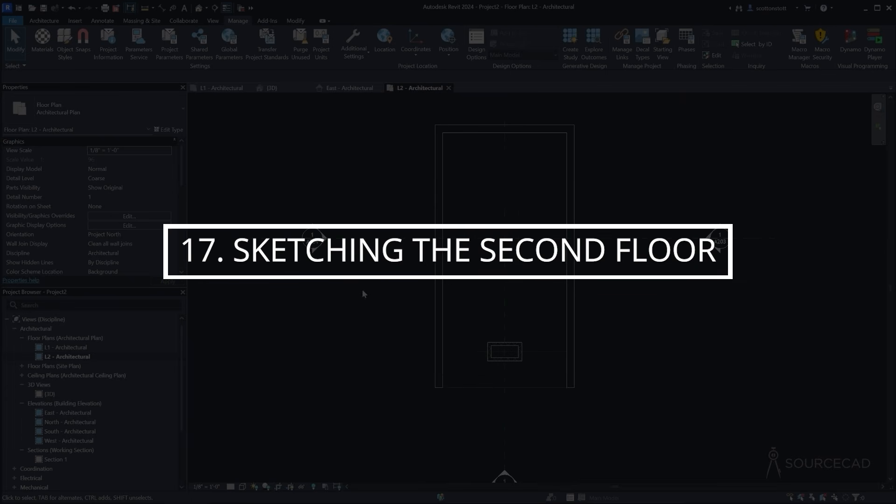
pyautogui.click(44, 20)
pyautogui.click(215, 38)
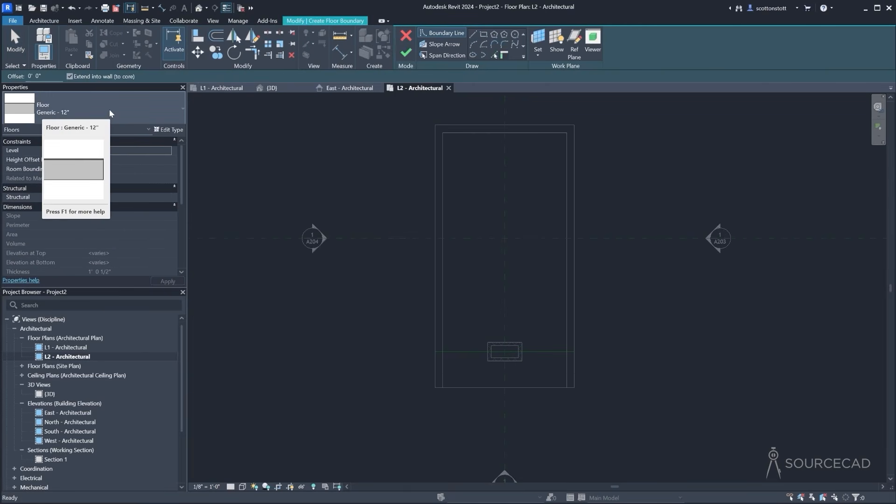
pyautogui.click(169, 129)
pyautogui.click(714, 113)
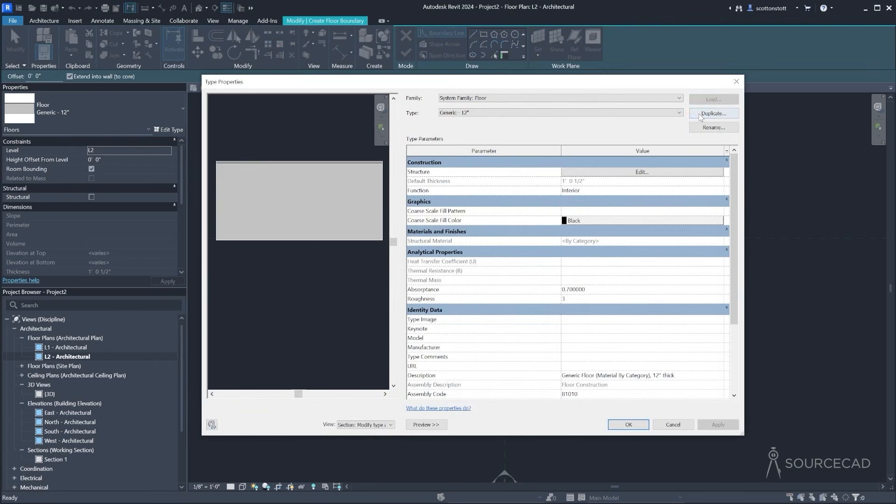
pyautogui.moveTo(467, 252); pyautogui.dragTo(455, 251)
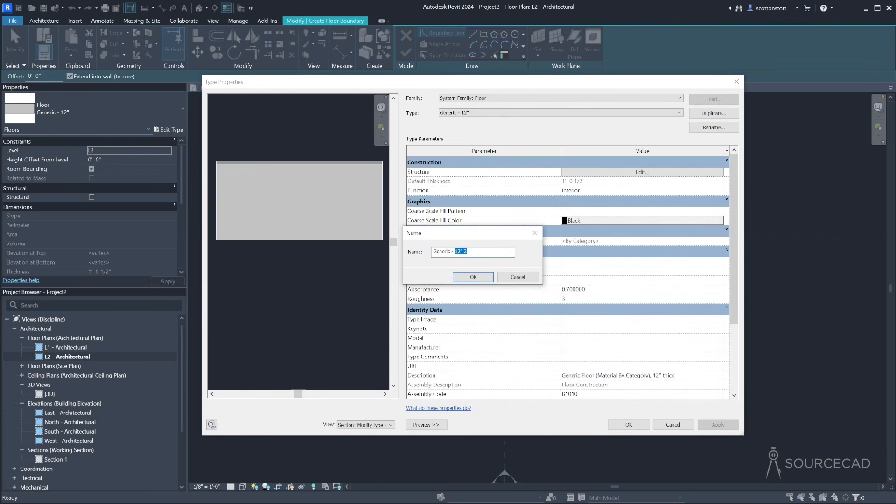
pyautogui.click(434, 252)
pyautogui.write('SourceCAD')
pyautogui.press('Delete')
pyautogui.press('Delete')
pyautogui.press('Delete')
pyautogui.press('Delete')
pyautogui.press('Delete')
pyautogui.press('Delete')
pyautogui.press('Delete')
pyautogui.click(472, 276)
# Set the second-floor type's finish layer material to Carpet, Berber, Color Mix from the material library and accept the type
pyautogui.click(602, 172)
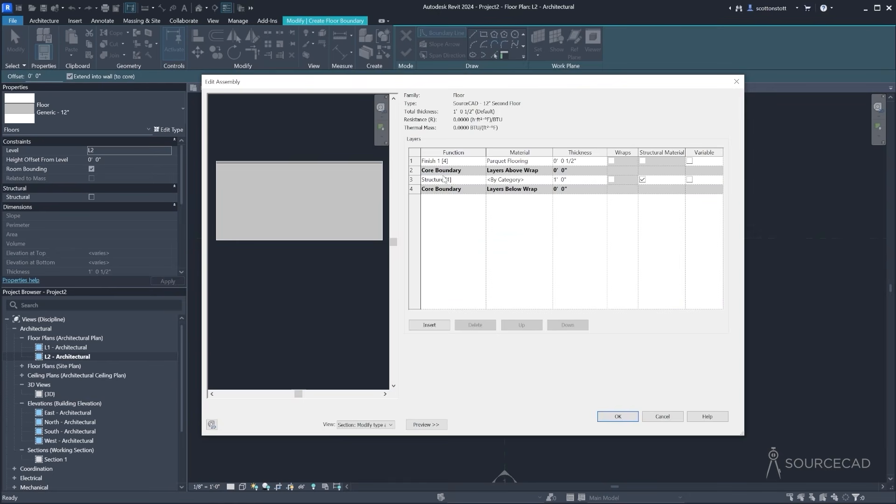
pyautogui.click(541, 161)
pyautogui.click(549, 161)
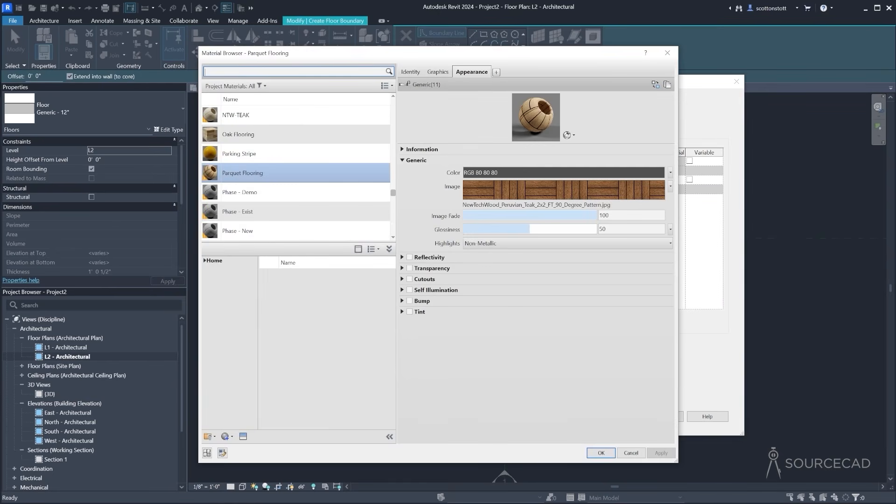
pyautogui.write('carpet')
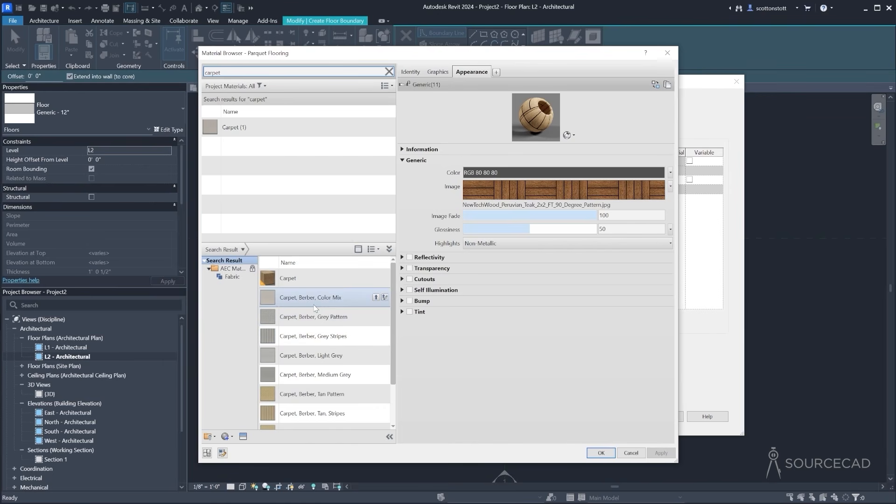
pyautogui.click(376, 297)
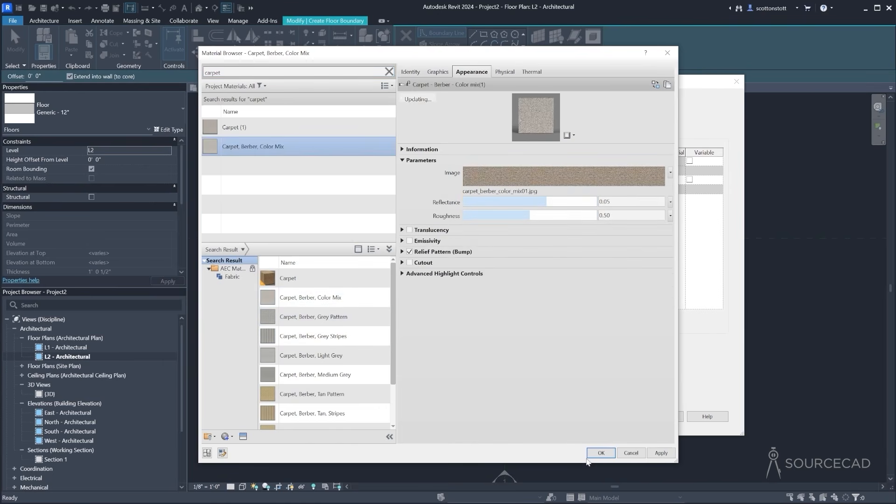
pyautogui.click(600, 453)
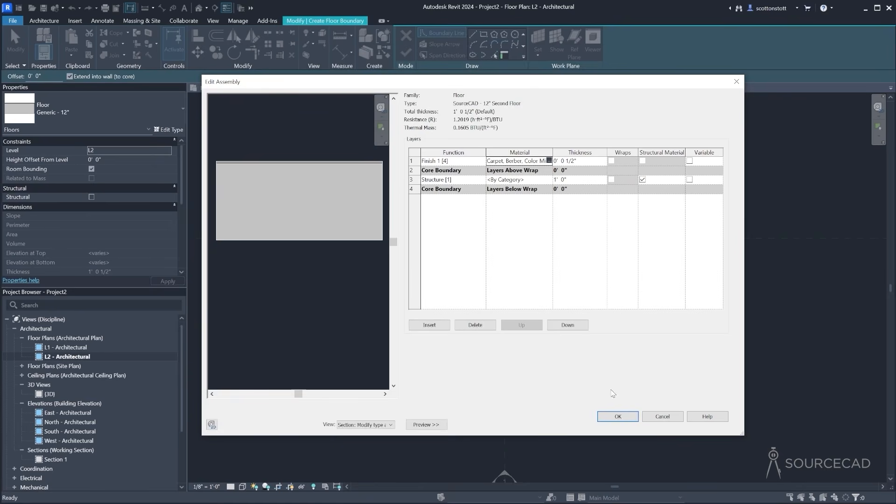
pyautogui.click(612, 416)
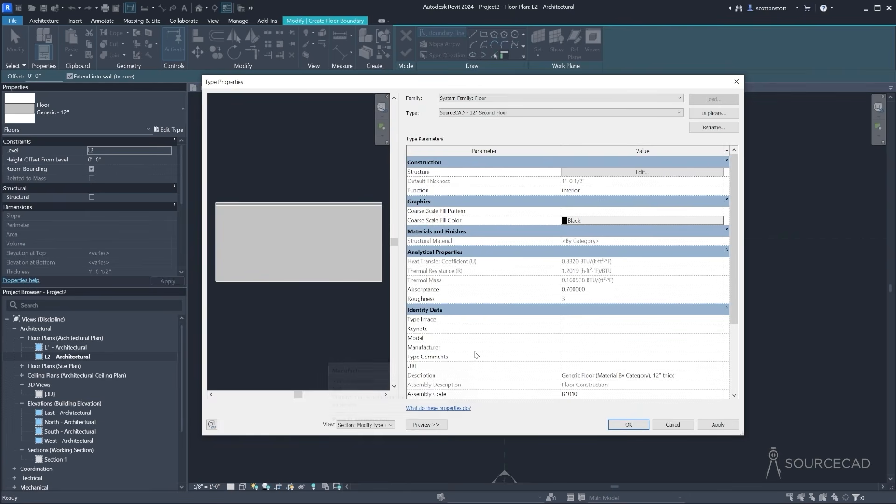
pyautogui.click(628, 424)
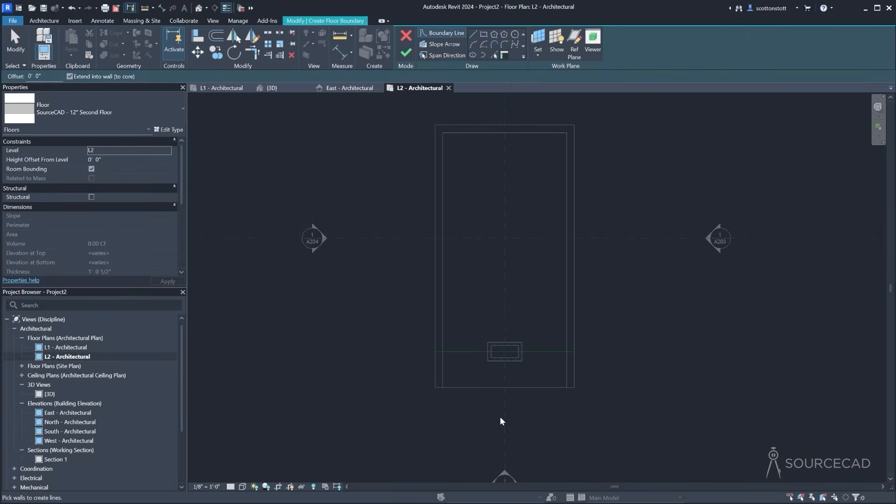
# Create second-floor boundary lines along the north, west and east exterior walls with Pick Walls
pyautogui.click(483, 34)
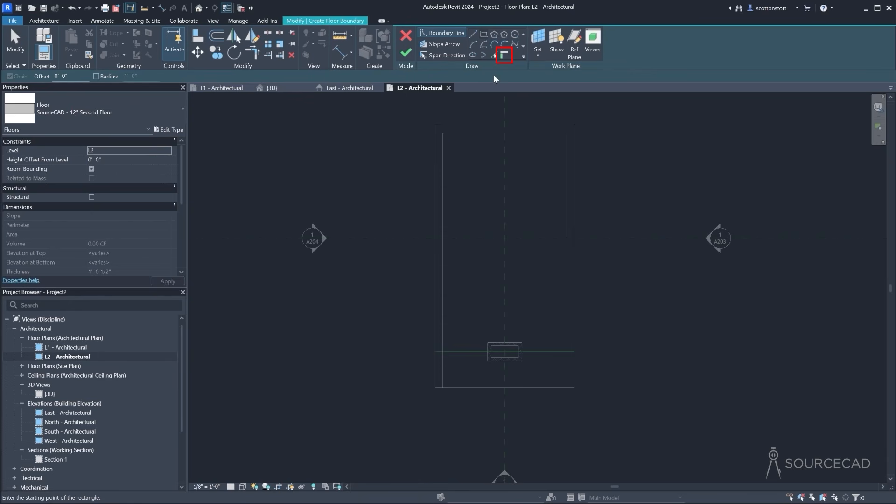
pyautogui.click(504, 56)
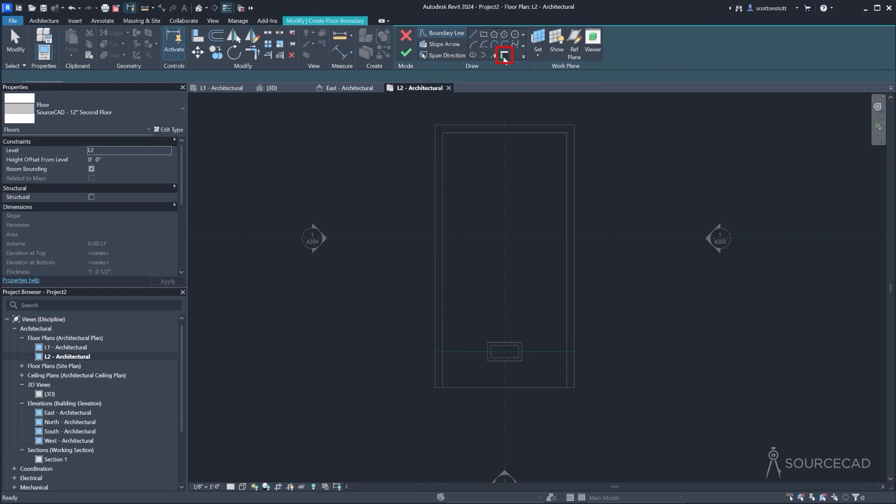
pyautogui.click(477, 132)
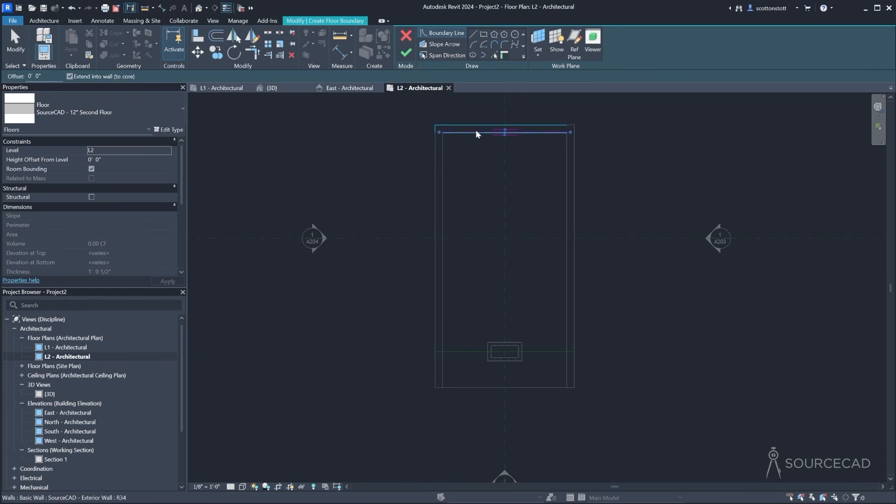
pyautogui.click(441, 156)
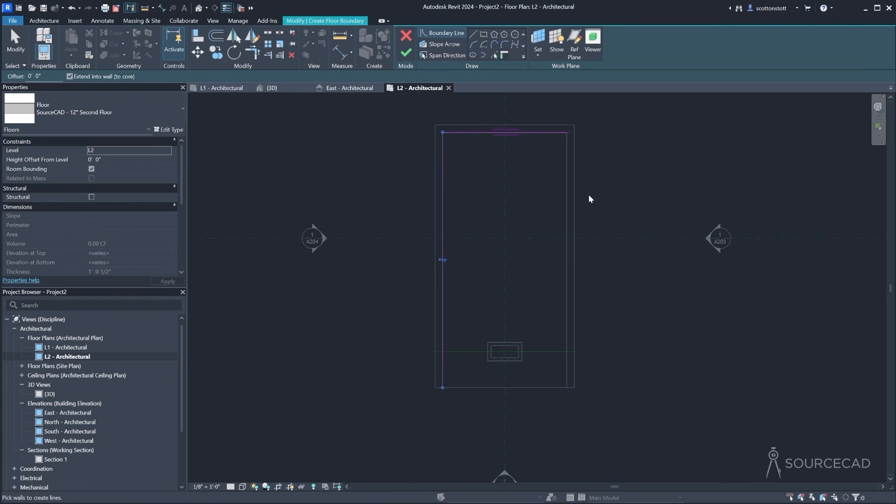
pyautogui.click(566, 190)
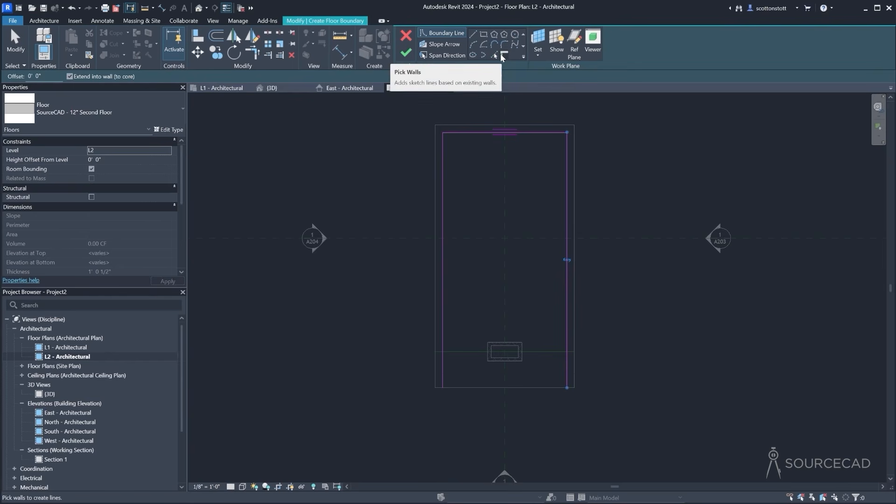
# Add the south boundary line of the second floor with Pick Lines along the split-face line that crosses the chimney
pyautogui.scroll(5, 448, 133)
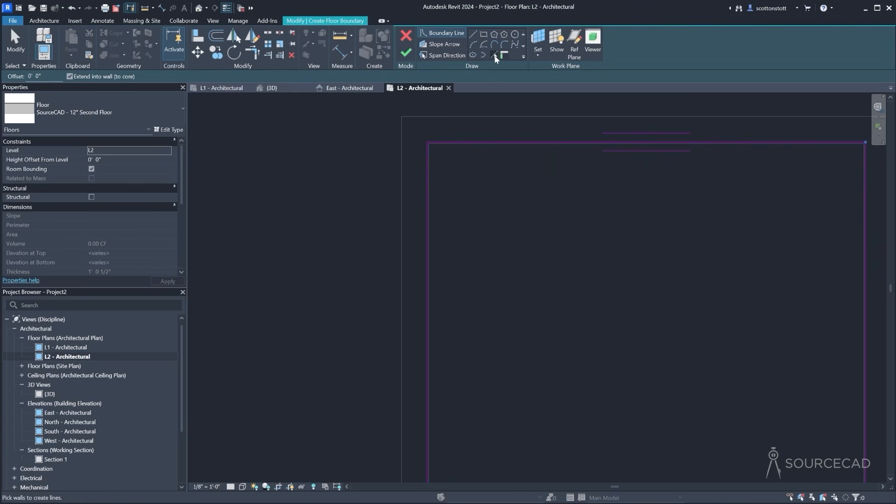
pyautogui.click(494, 55)
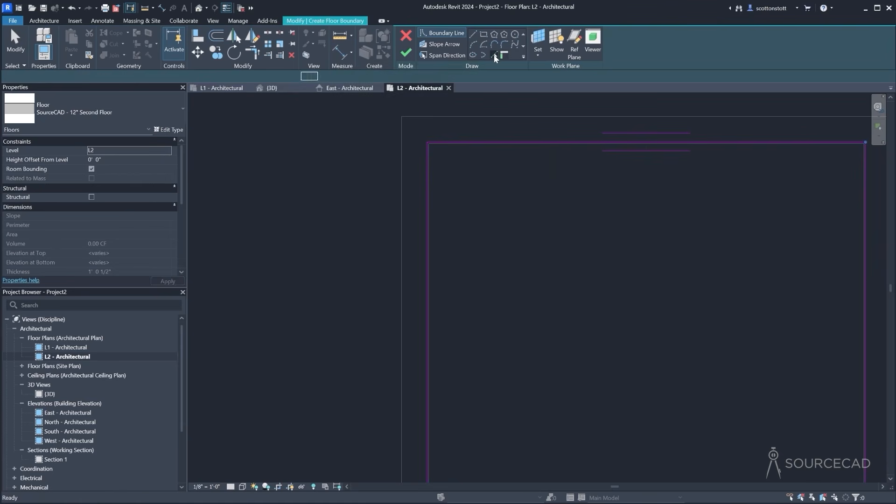
pyautogui.scroll(-2, 504, 189)
pyautogui.scroll(-2, 500, 191)
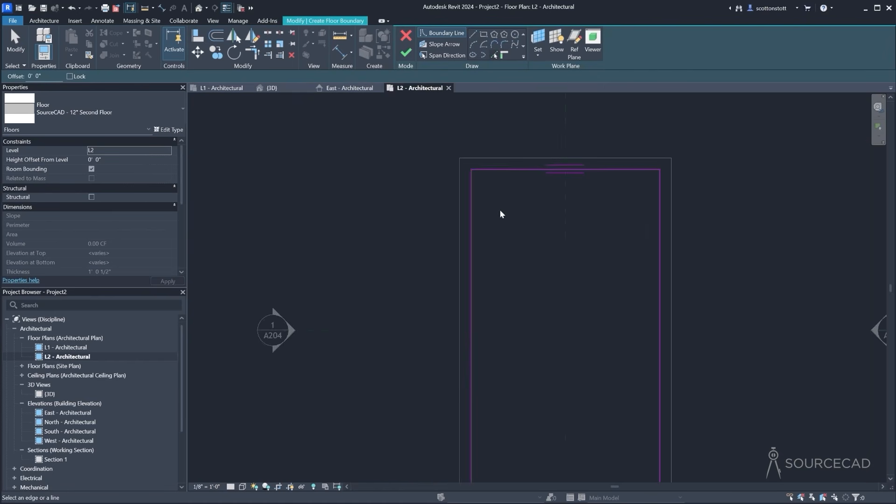
pyautogui.moveTo(520, 381); pyautogui.dragTo(508, 211, button='middle')
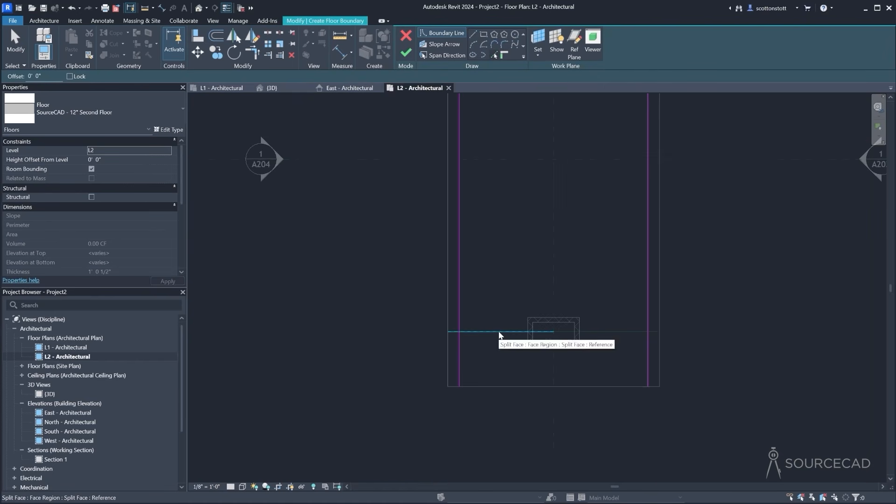
pyautogui.click(499, 332)
pyautogui.moveTo(495, 249); pyautogui.dragTo(480, 281, button='middle')
pyautogui.scroll(-3, 480, 282)
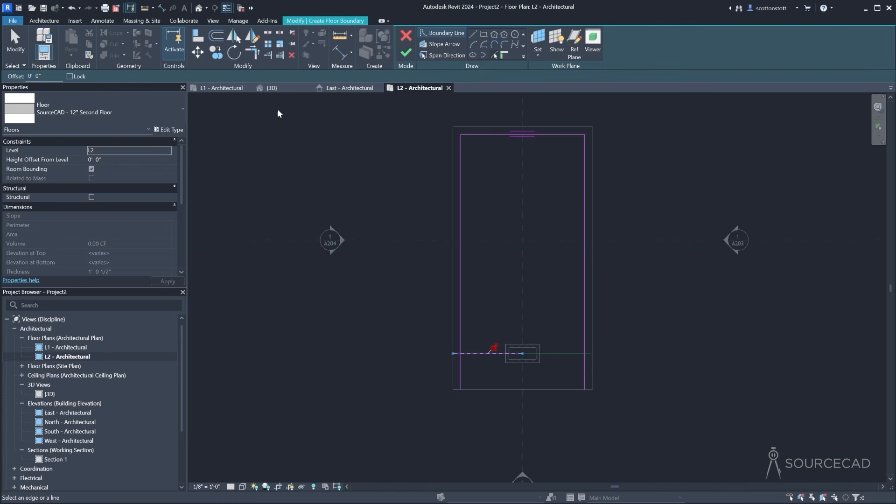
# Trim the second-floor boundary lines to corners at the southwest, southeast and northeast so they form a closed loop
pyautogui.click(251, 57)
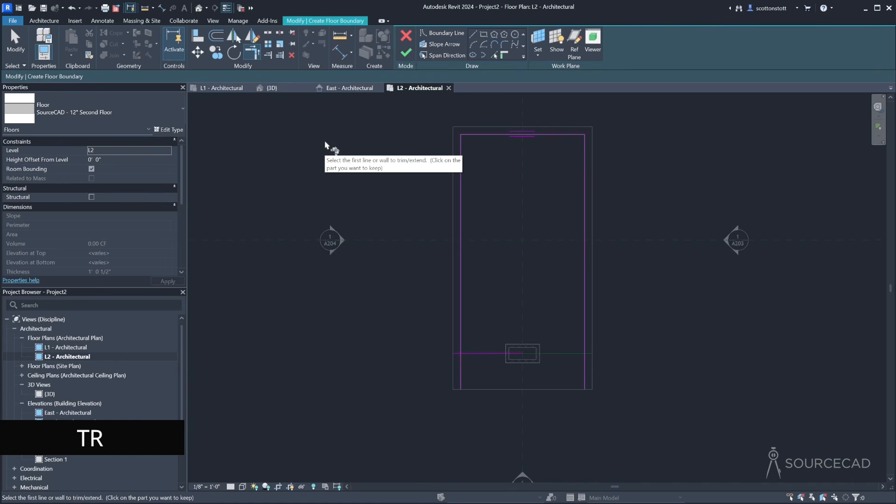
pyautogui.click(461, 344)
pyautogui.click(475, 356)
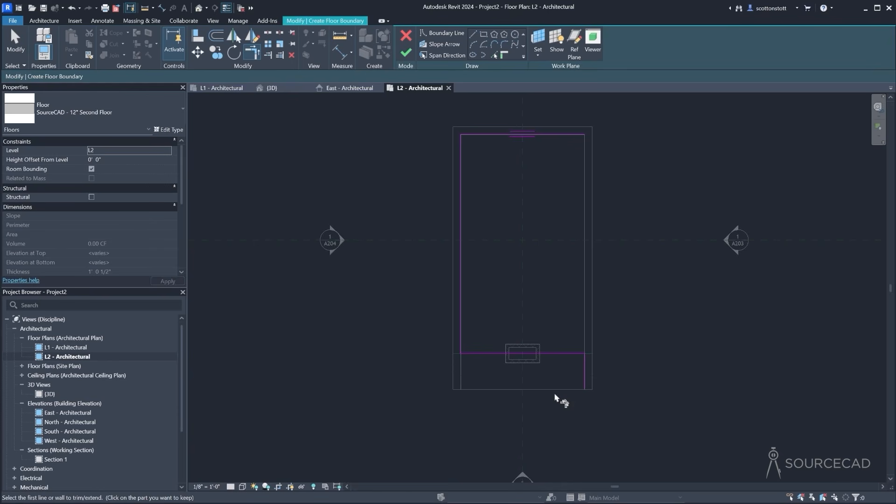
pyautogui.click(585, 373)
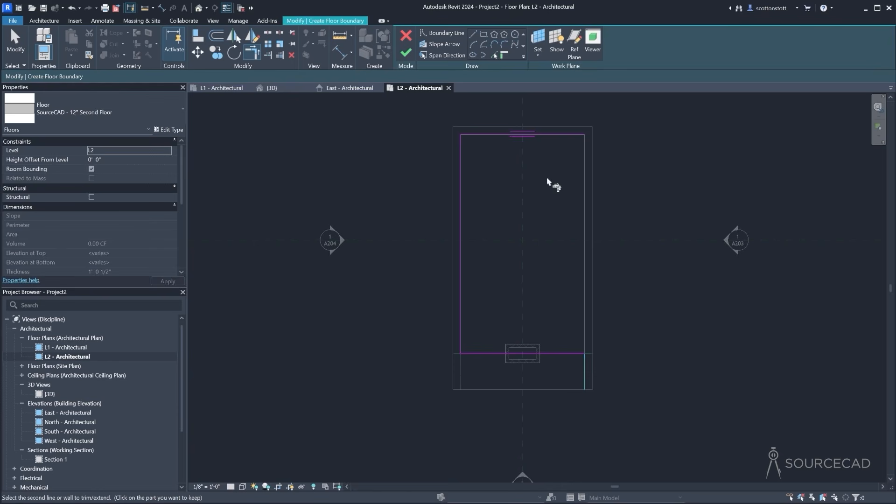
pyautogui.click(569, 137)
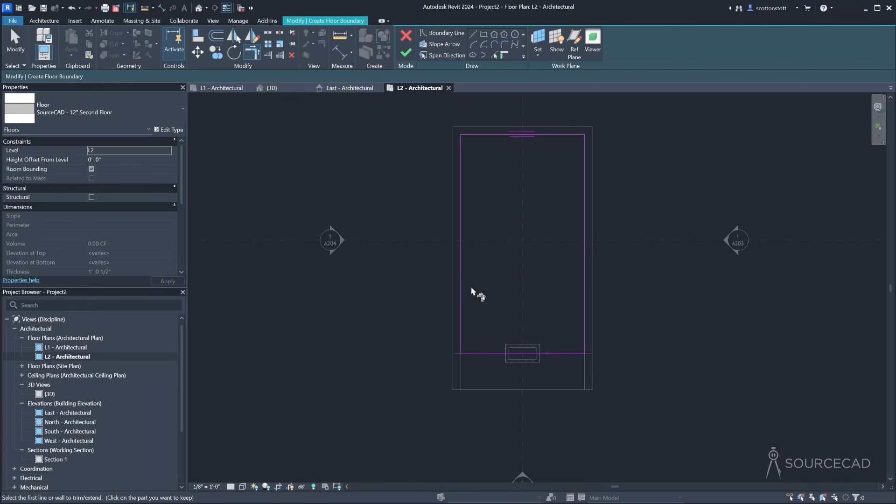
# Finish the second-floor sketch and join it with the overlapping walls, cutting the shared volume out of them
pyautogui.click(405, 53)
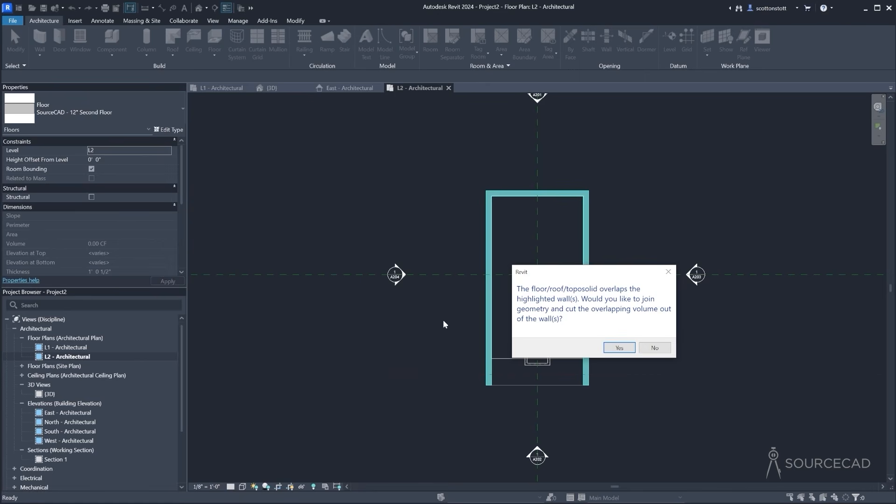
pyautogui.click(607, 348)
pyautogui.scroll(2, 579, 369)
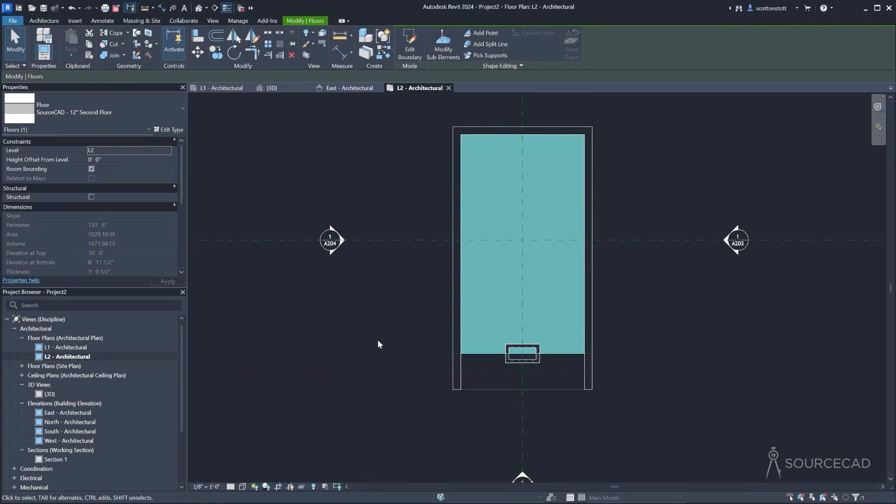
# Edit the second floor's boundary and add lines along the chimney's west, north and east walls with Pick Walls
pyautogui.scroll(5, 521, 369)
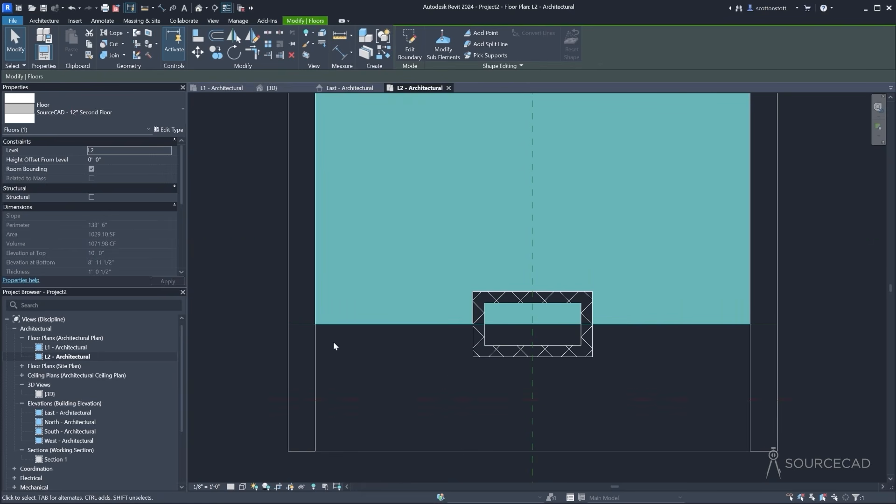
pyautogui.click(408, 44)
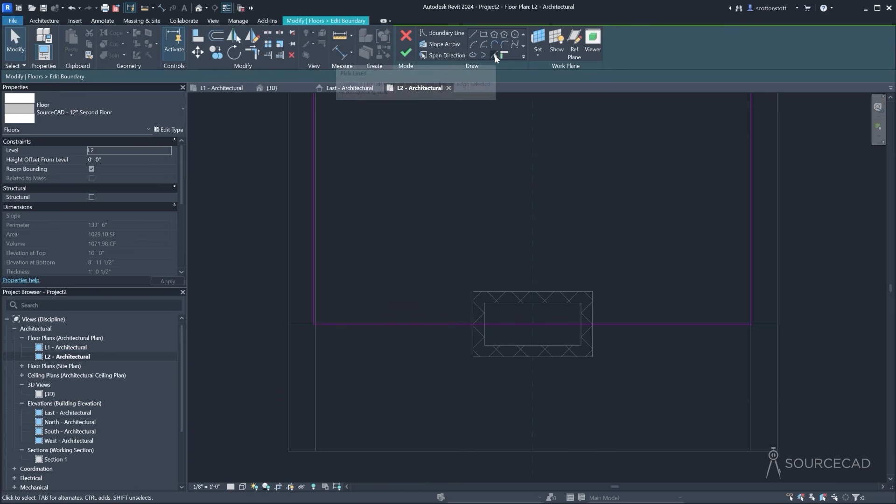
pyautogui.click(502, 55)
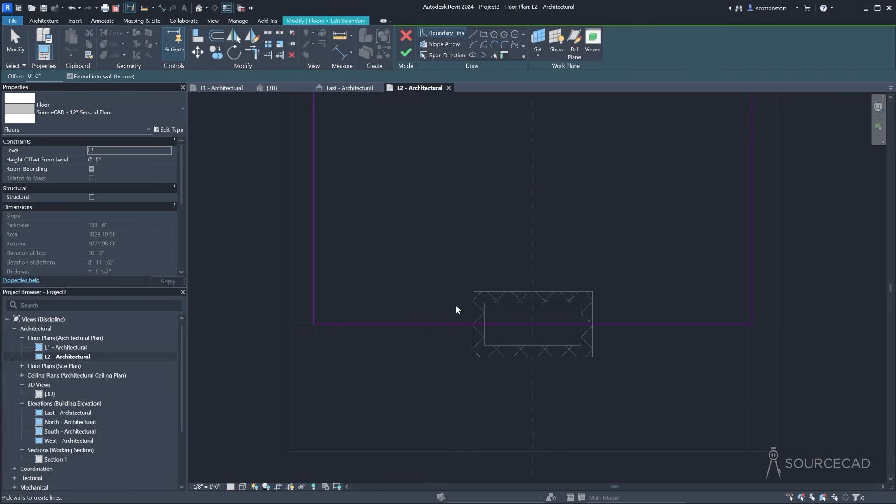
pyautogui.click(474, 308)
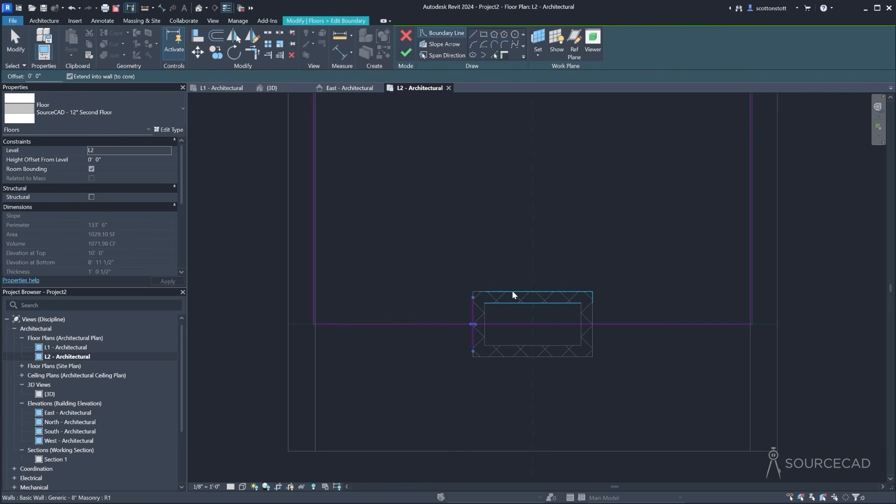
pyautogui.click(512, 293)
pyautogui.click(595, 310)
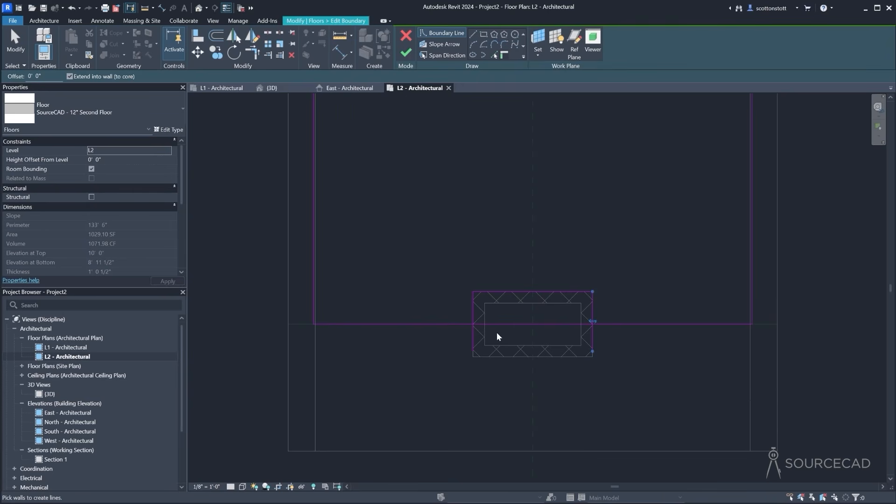
# Split the south boundary line at two points inside the chimney, deleting the inner segment
pyautogui.click(268, 35)
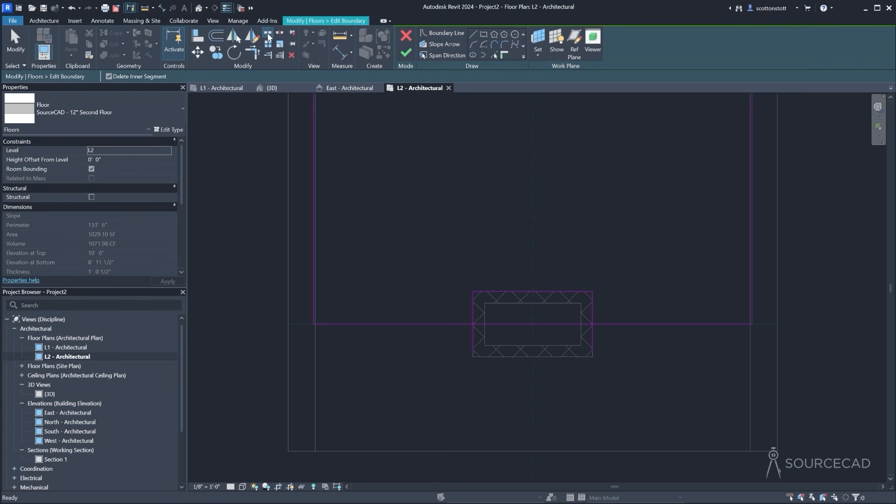
pyautogui.click(562, 324)
pyautogui.click(505, 324)
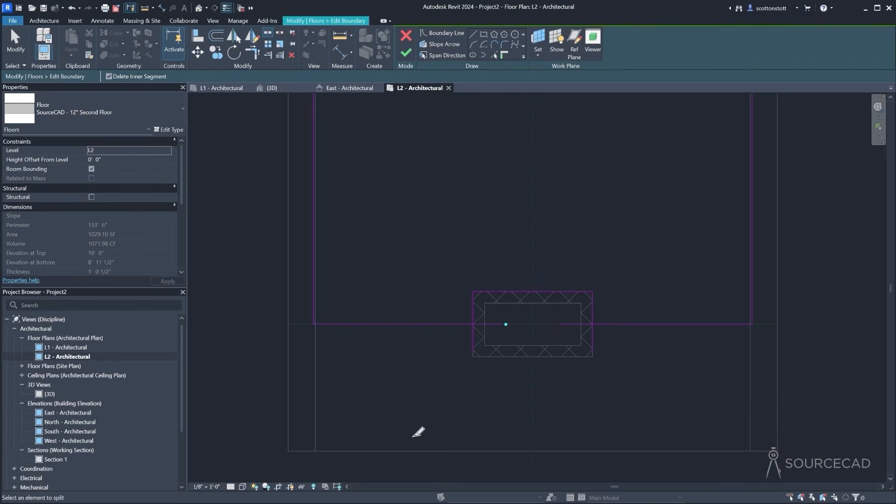
# Trim both halves of the south boundary line to the chimney's west and east side lines to form a notch
pyautogui.click(256, 59)
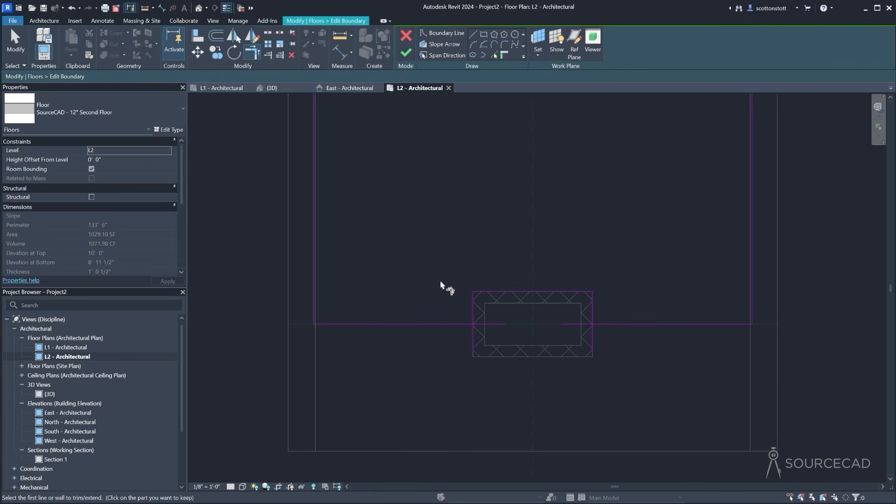
pyautogui.press('t')
pyautogui.press('r')
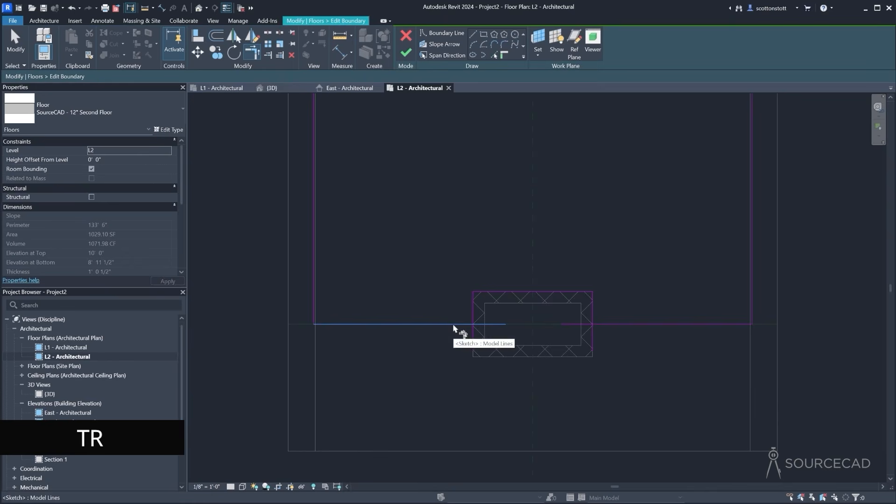
pyautogui.click(481, 315)
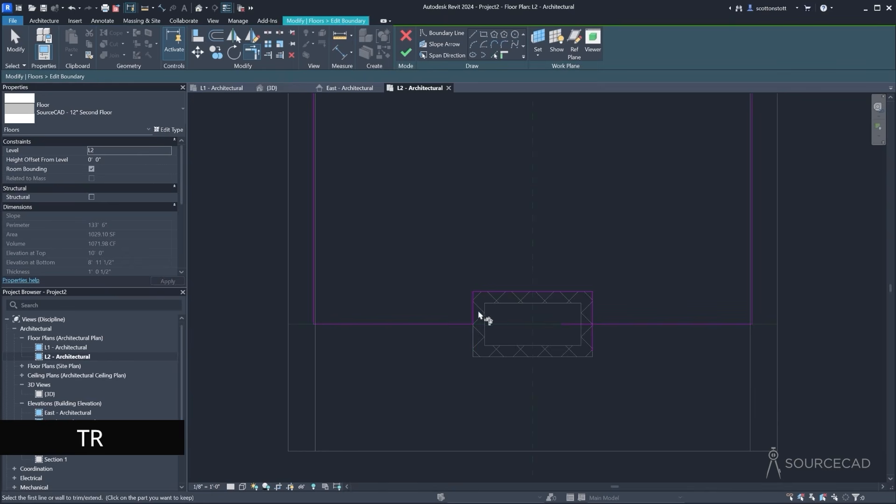
pyautogui.click(591, 311)
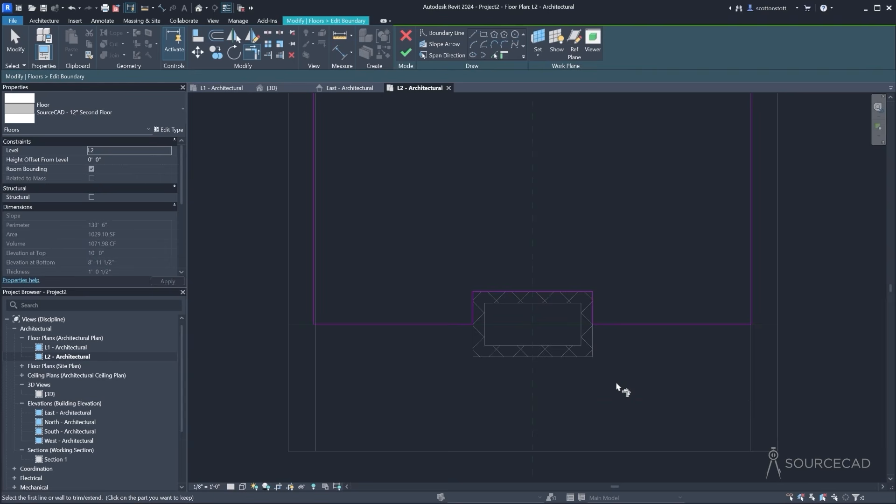
# Finish the second-floor boundary edit and join the floor geometry with the chimney walls
pyautogui.click(405, 52)
pyautogui.click(613, 350)
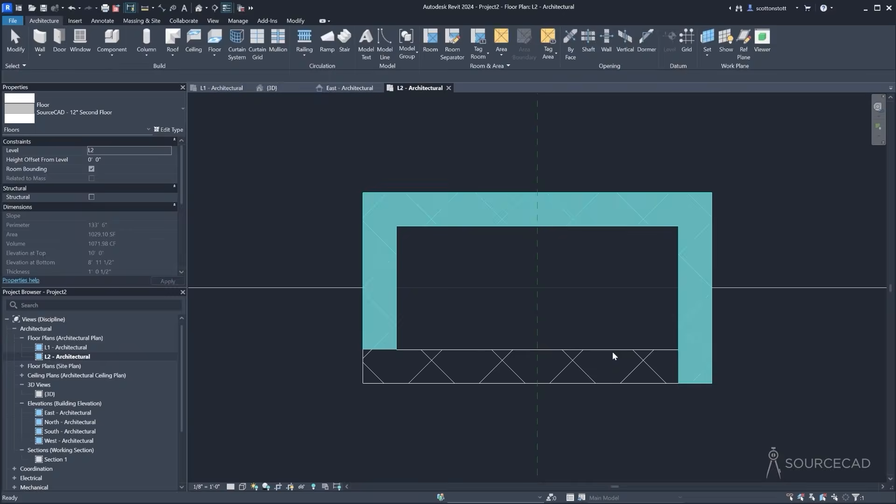
pyautogui.scroll(-1, 406, 338)
pyautogui.moveTo(393, 241); pyautogui.dragTo(405, 348, button='middle')
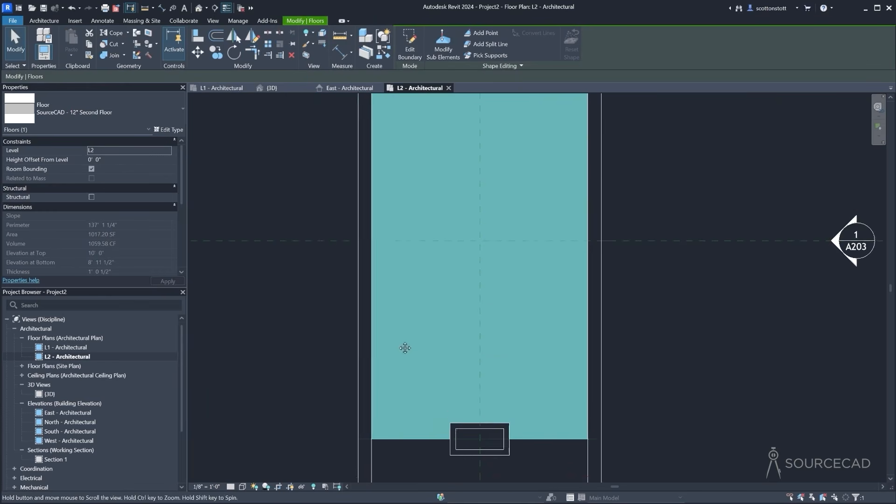
pyautogui.scroll(-1, 398, 340)
# Examine the second floor and its notch around the chimney in the 3D view
pyautogui.click(270, 88)
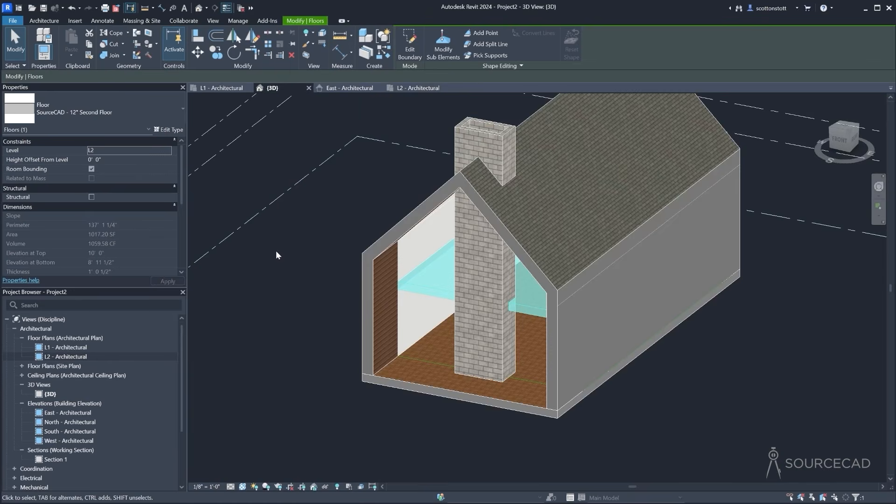
pyautogui.click(276, 251)
pyautogui.keyDown('shift'); pyautogui.moveTo(316, 294); pyautogui.dragTo(341, 287, button='middle'); pyautogui.keyUp('shift')
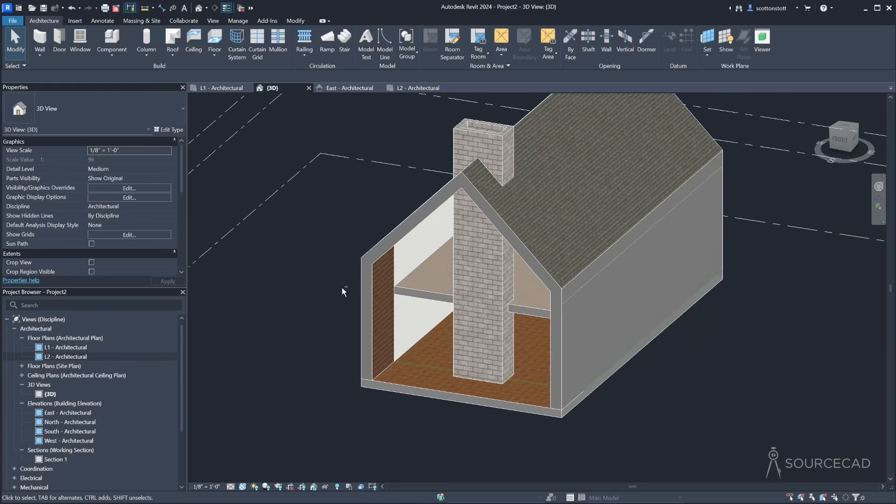
pyautogui.scroll(5, 341, 286)
pyautogui.scroll(-6, 282, 278)
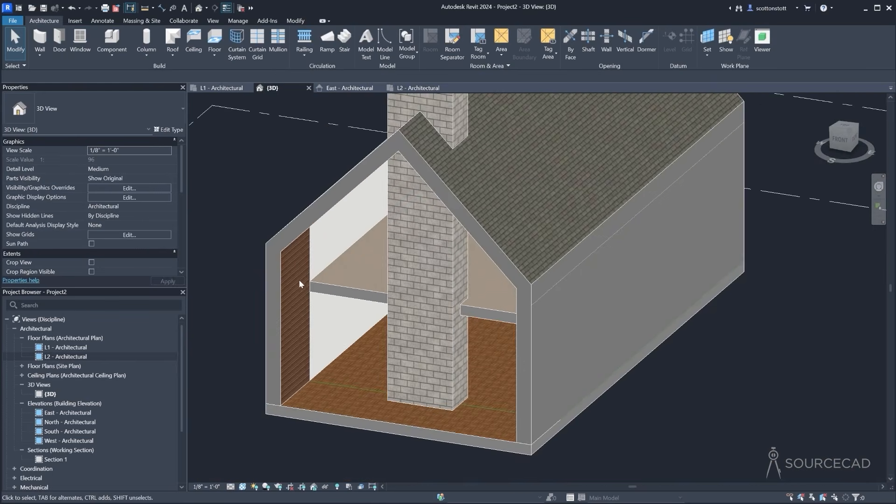
pyautogui.keyDown('shift'); pyautogui.moveTo(298, 279); pyautogui.dragTo(311, 302, button='middle'); pyautogui.keyUp('shift')
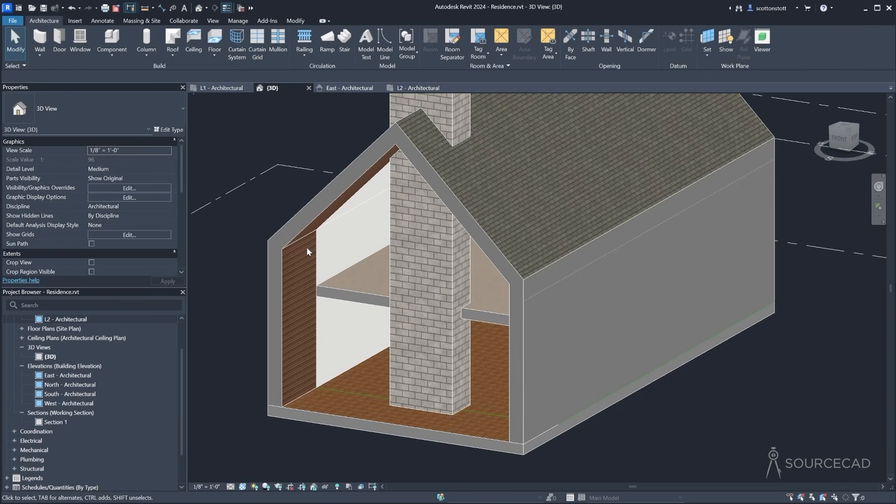
# Start a wall with the _Not Defined curtain wall type and rename that type SourceCAD - Curtain Wall
pyautogui.click(40, 41)
pyautogui.click(133, 115)
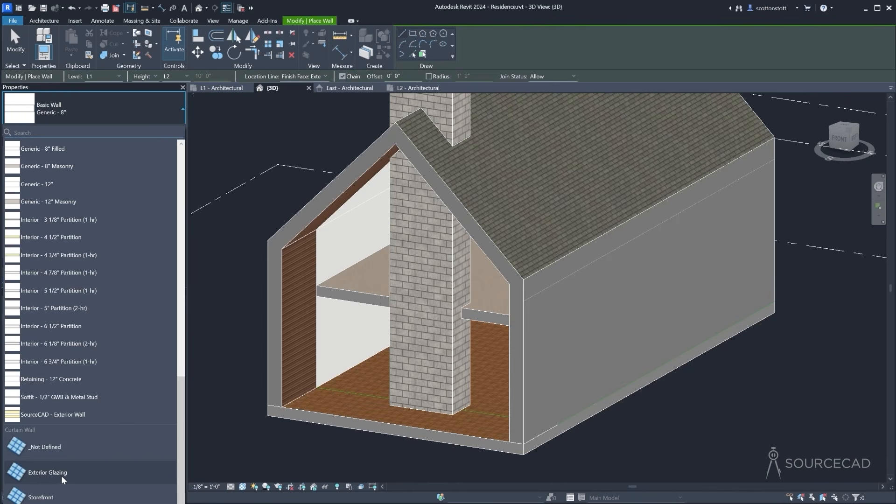
pyautogui.moveTo(50, 444)
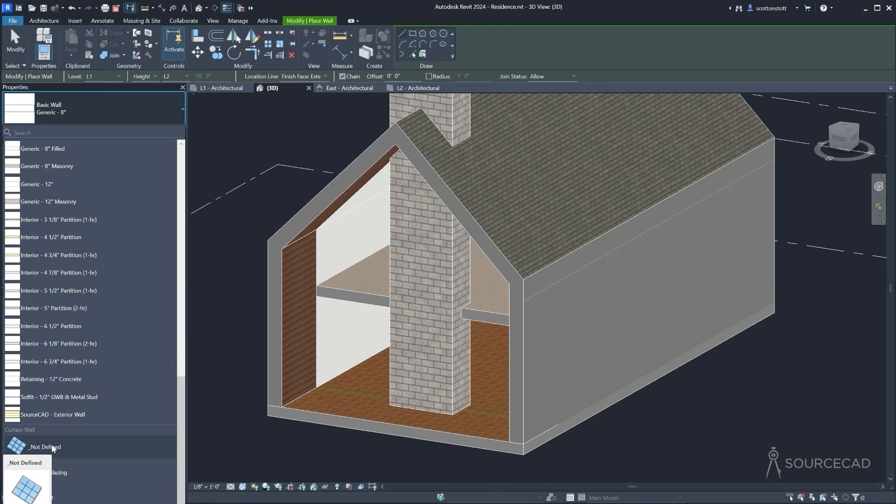
pyautogui.click(51, 445)
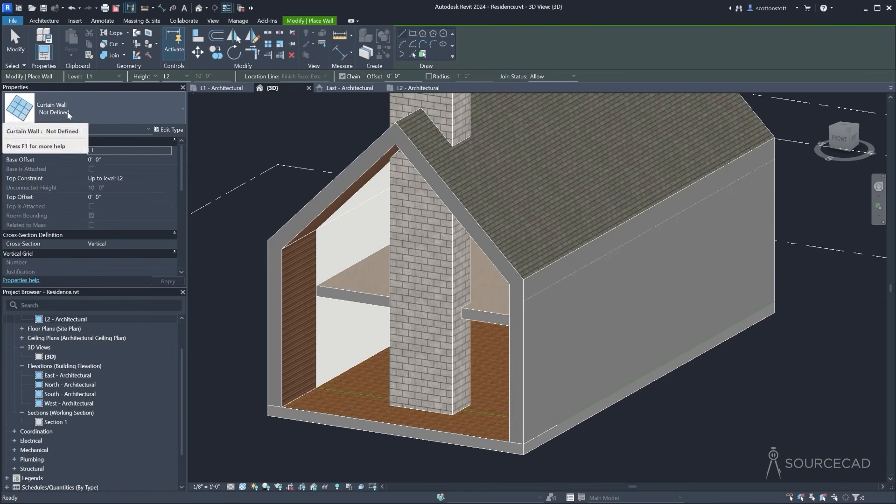
pyautogui.click(169, 129)
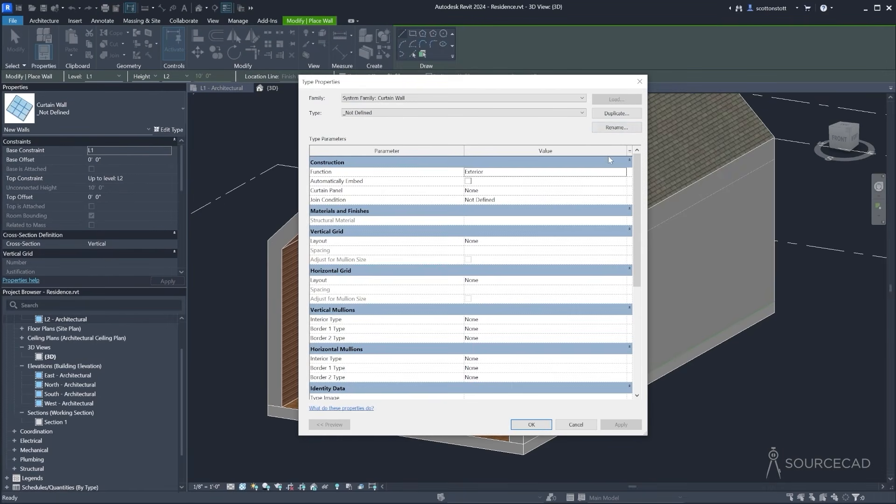
pyautogui.click(609, 128)
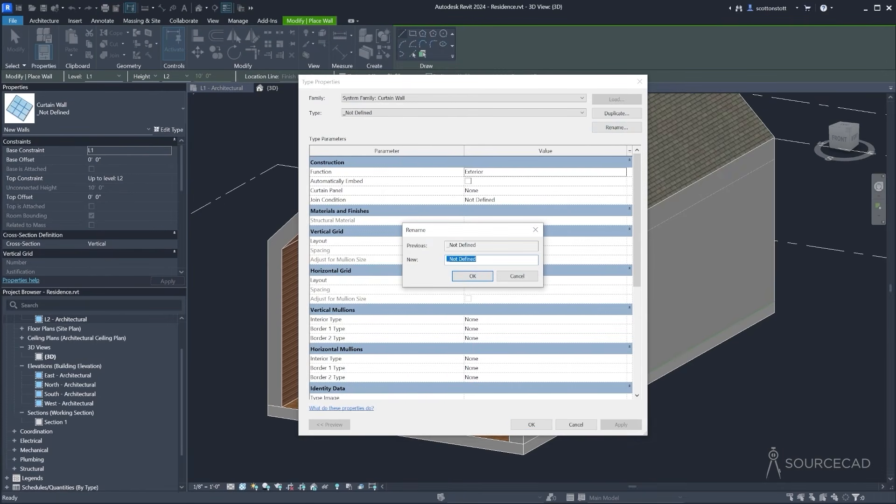
pyautogui.write('SourceCAD - Curtain Wall')
pyautogui.click(461, 277)
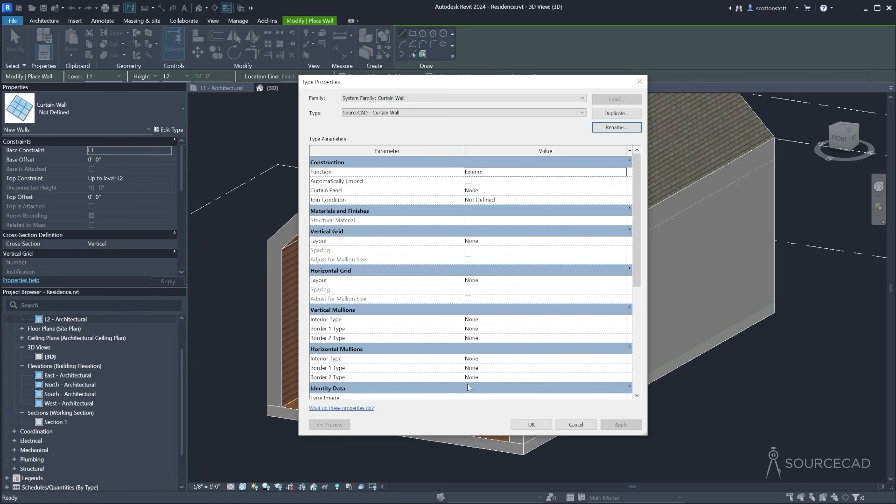
# Examine the type parameters of the Exterior Glazing and Storefront curtain wall types for comparison
pyautogui.click(376, 113)
pyautogui.click(374, 120)
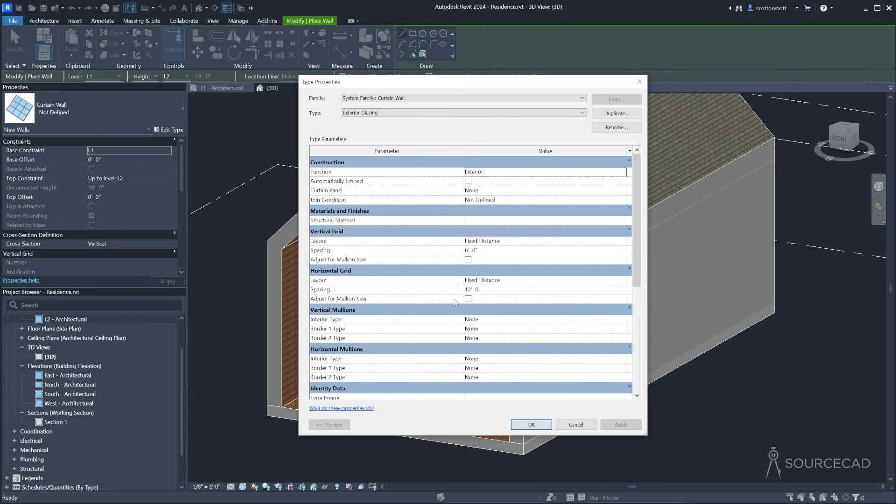
pyautogui.click(355, 114)
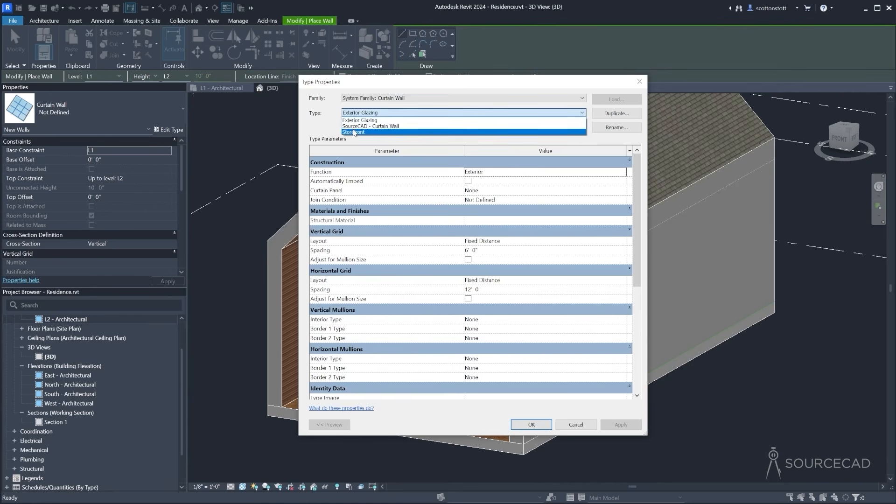
pyautogui.click(355, 132)
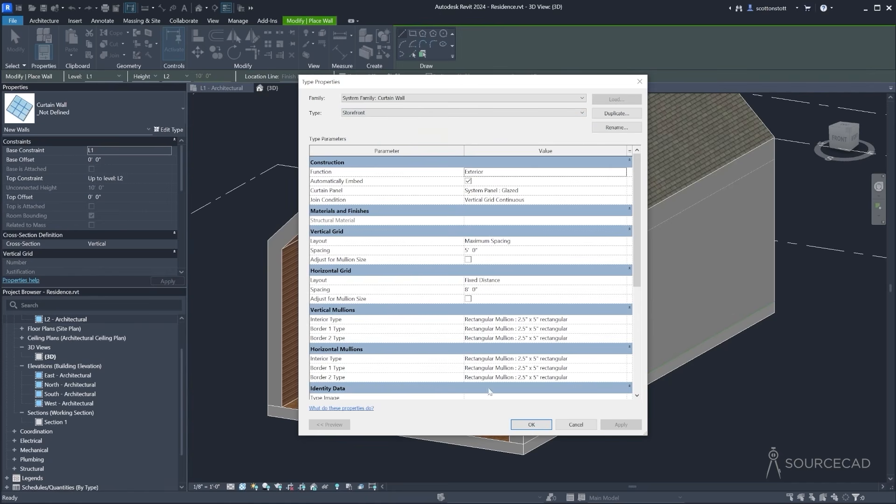
pyautogui.scroll(-3, 439, 380)
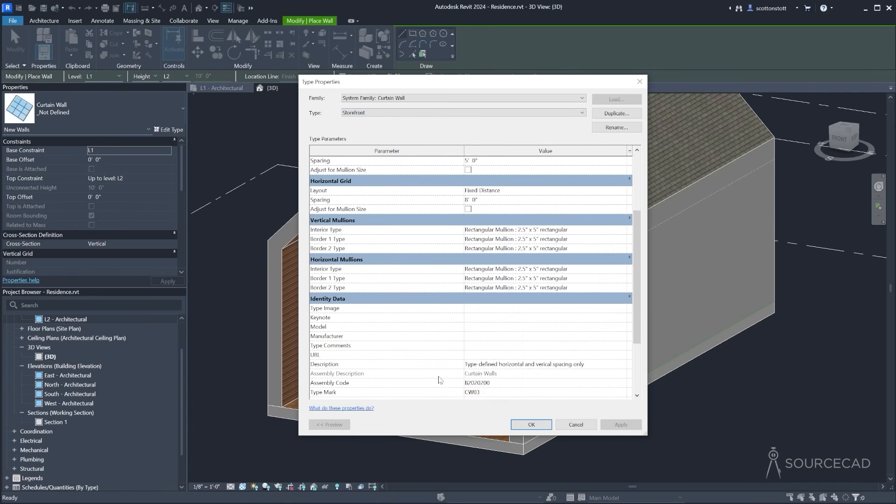
pyautogui.scroll(3, 443, 377)
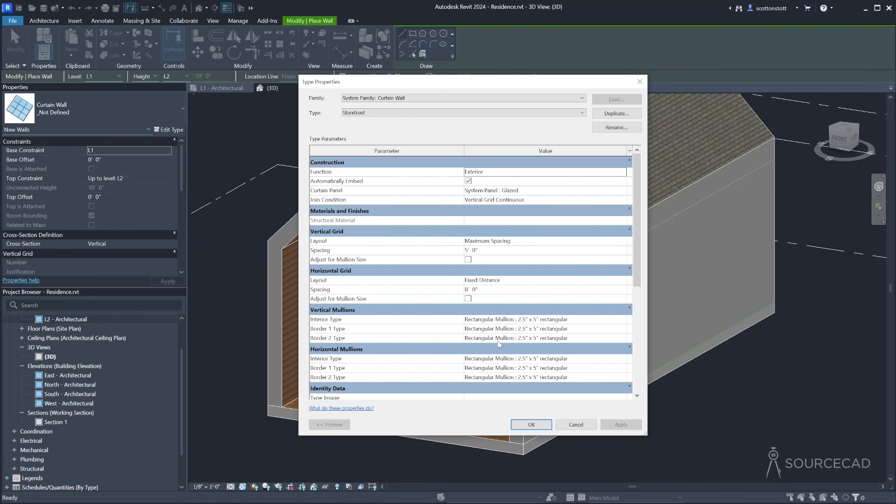
# Return to the SourceCAD - Curtain Wall type and accept it as the type for the new wall
pyautogui.click(368, 114)
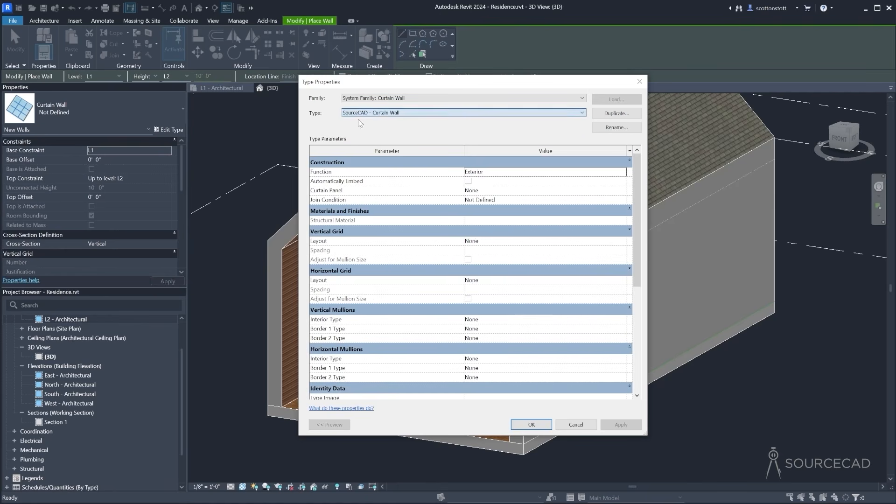
pyautogui.click(374, 126)
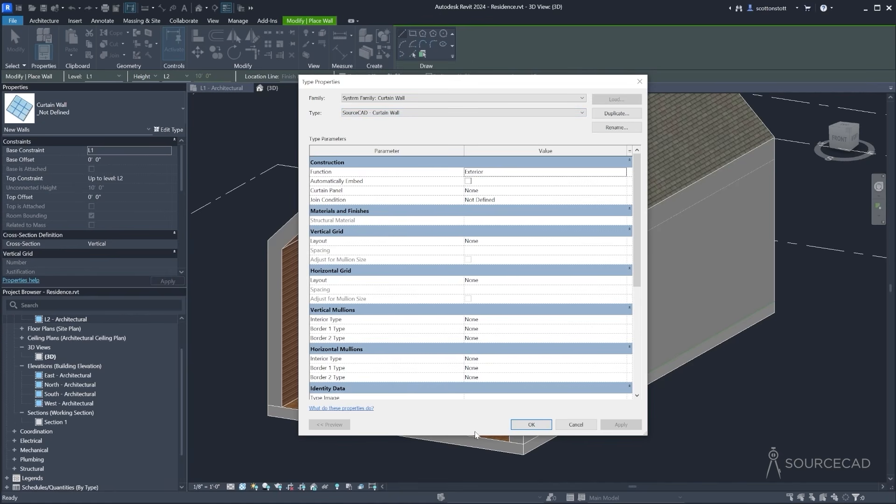
pyautogui.click(532, 424)
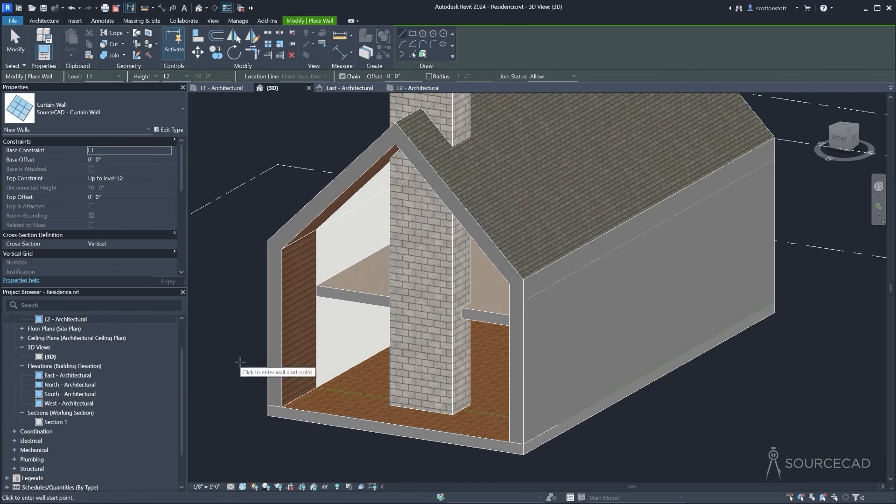
# Draw a curtain wall on the L1 plan from the west wall's inner face to the chimney's west face and flip its orientation
pyautogui.click(224, 88)
pyautogui.scroll(5, 394, 395)
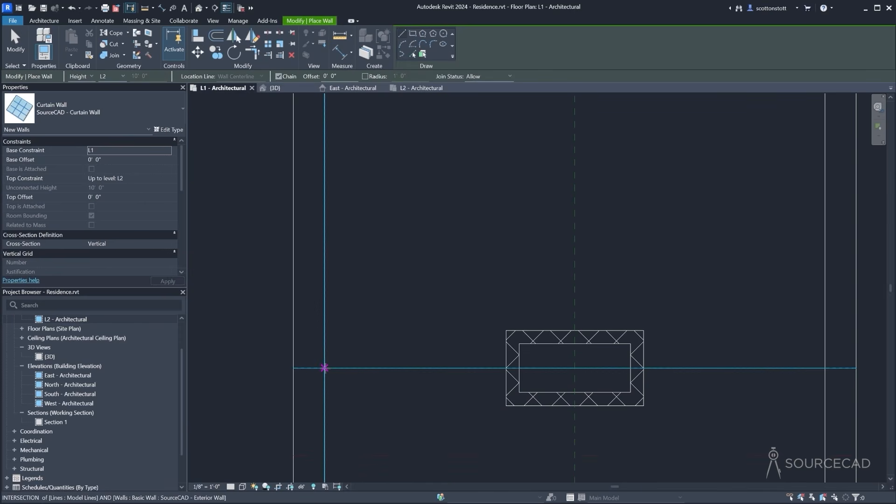
pyautogui.click(324, 368)
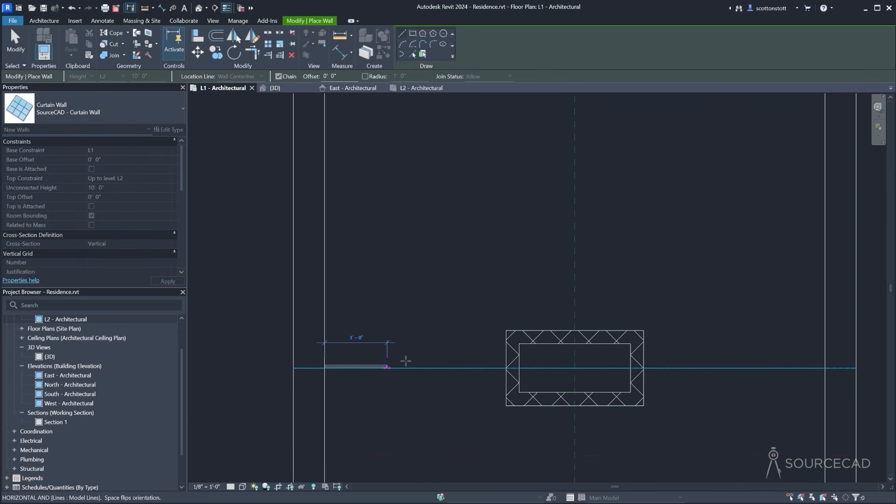
pyautogui.click(506, 368)
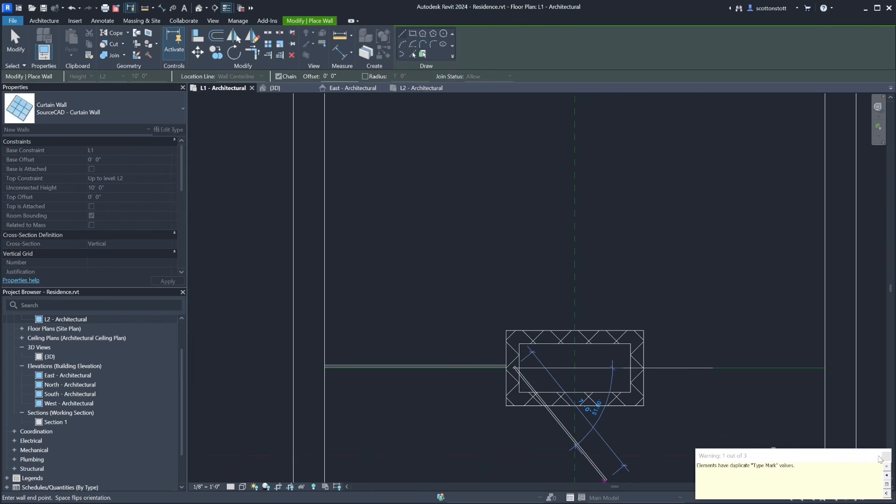
pyautogui.click(881, 457)
pyautogui.click(16, 42)
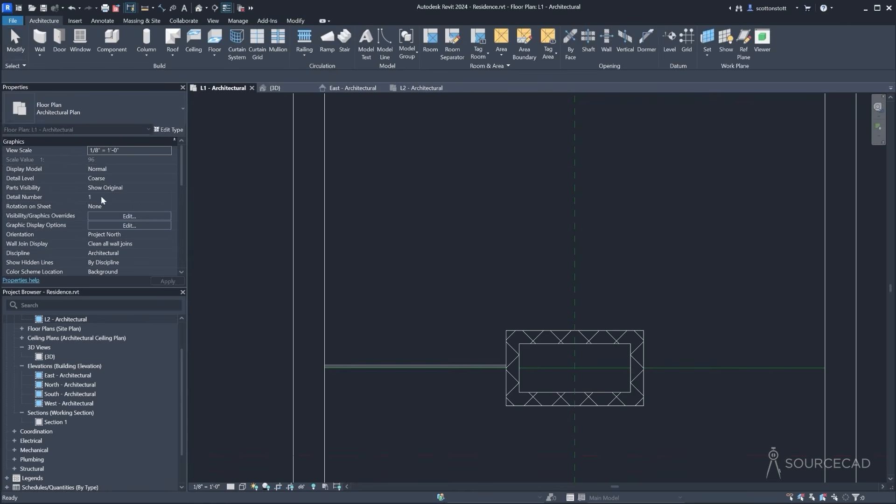
pyautogui.click(410, 367)
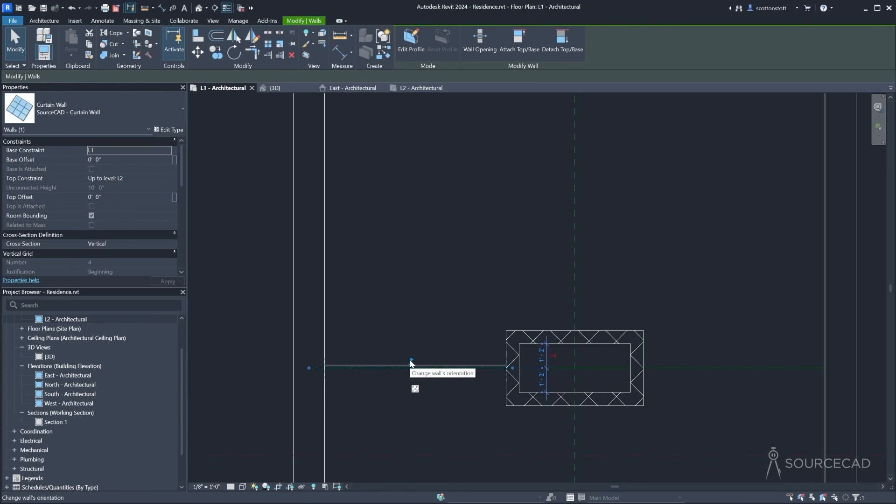
pyautogui.click(411, 361)
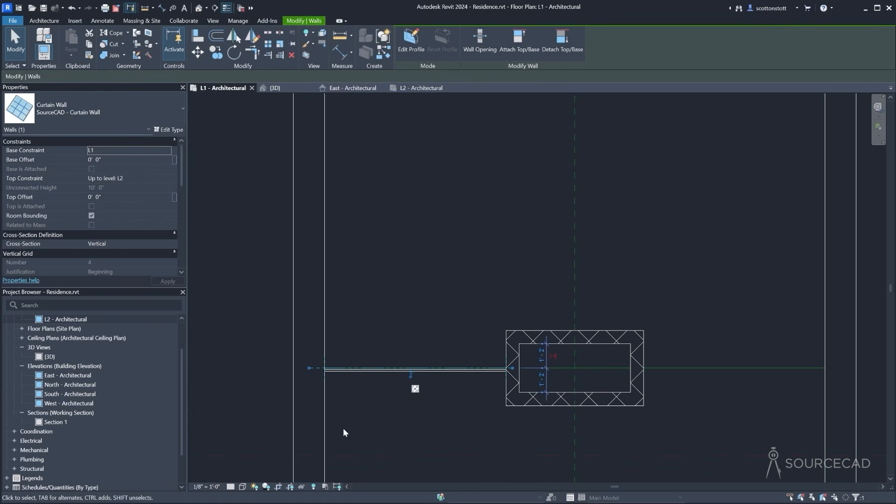
# Stretch the curtain wall's top above the sloping roof in the 3D view, to a top offset of about 17' 4"
pyautogui.click(280, 88)
pyautogui.scroll(10, 311, 361)
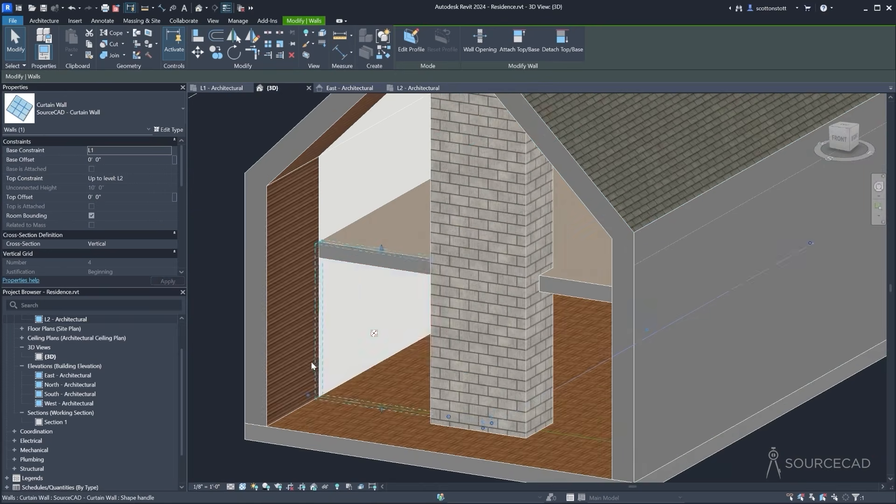
pyautogui.scroll(-5, 317, 324)
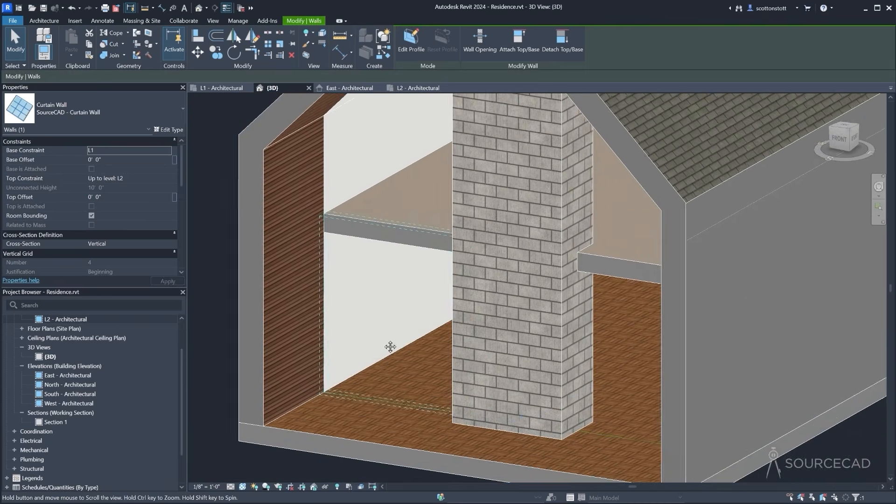
pyautogui.scroll(-1, 399, 359)
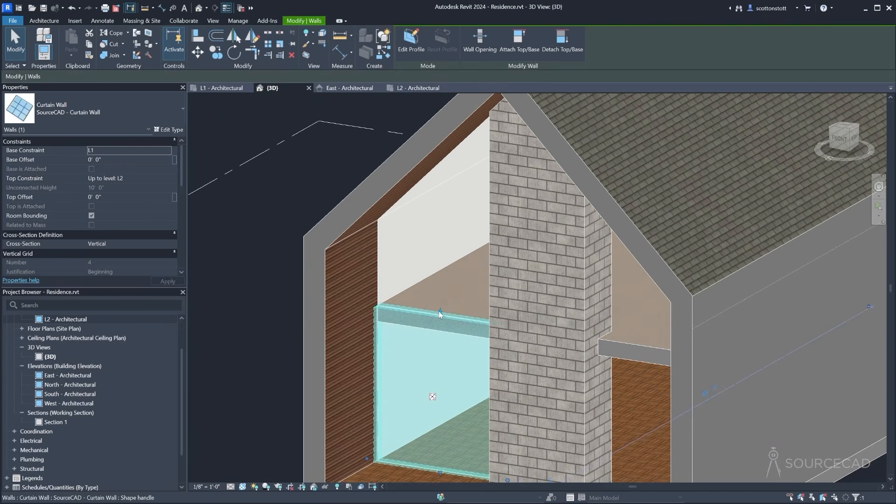
pyautogui.moveTo(399, 359); pyautogui.dragTo(402, 94)
pyautogui.moveTo(407, 179); pyautogui.dragTo(416, 312, button='middle')
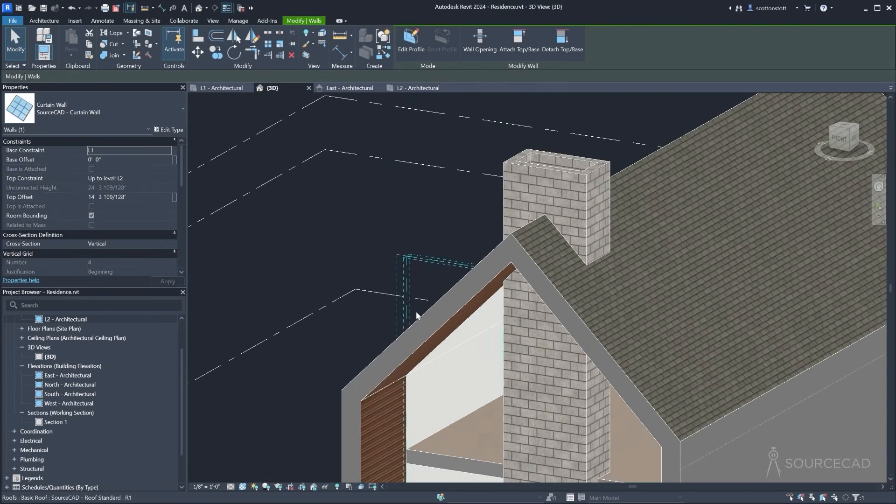
pyautogui.moveTo(458, 226); pyautogui.dragTo(458, 228)
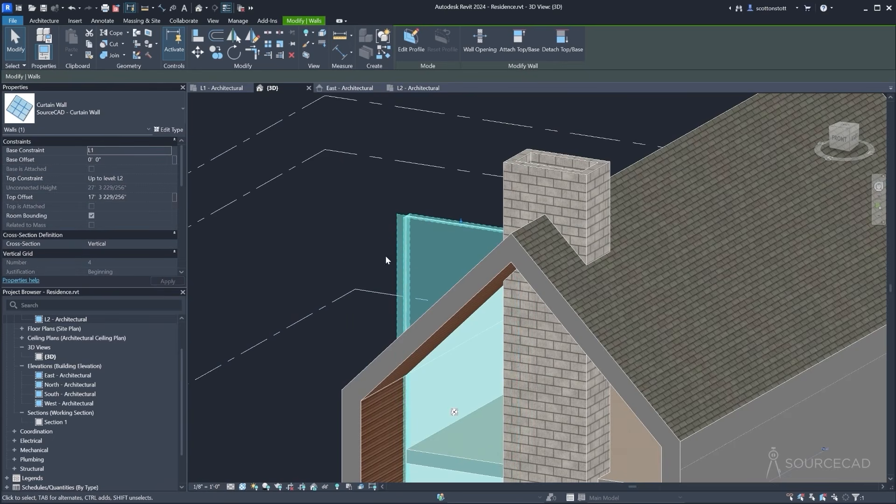
# Attach the top of the curtain wall beside the chimney to the gable roof
pyautogui.click(518, 41)
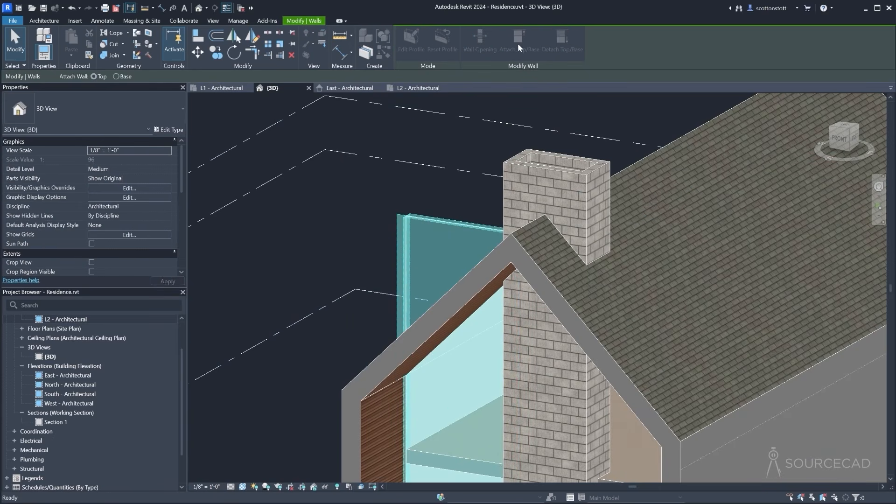
pyautogui.click(418, 320)
pyautogui.scroll(-1, 312, 281)
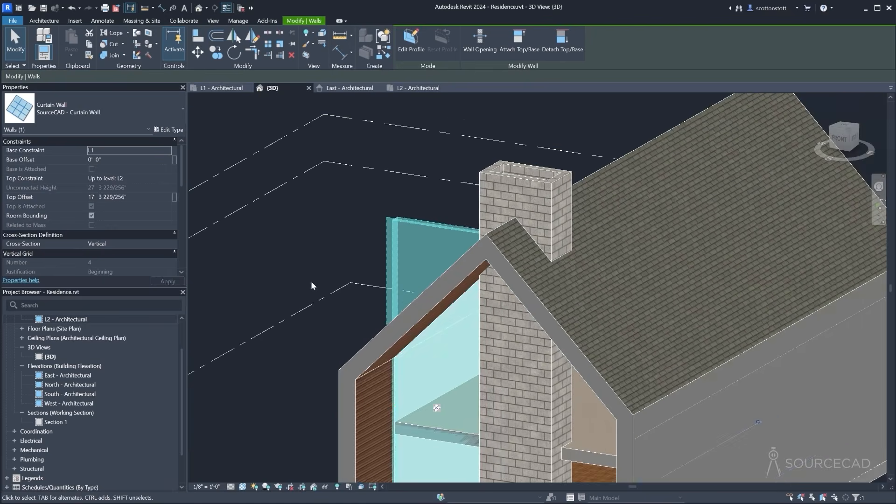
pyautogui.moveTo(312, 289); pyautogui.dragTo(348, 227, button='middle')
pyautogui.click(323, 321)
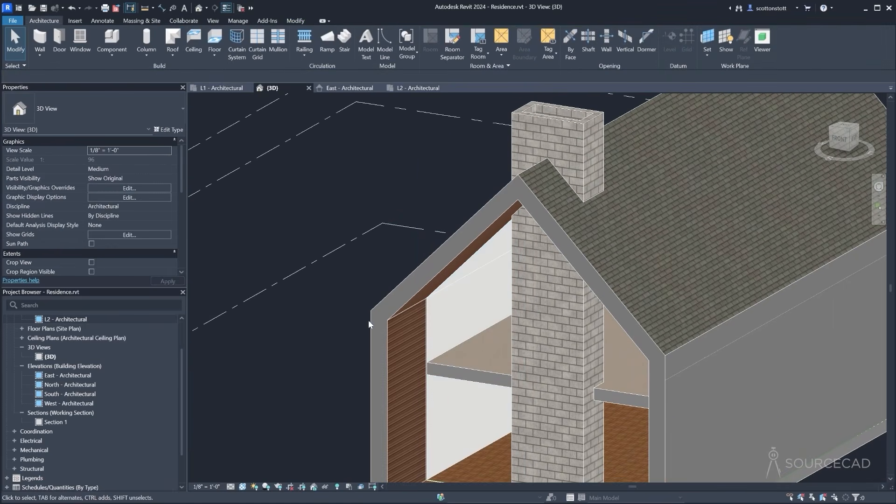
pyautogui.click(423, 304)
pyautogui.click(513, 42)
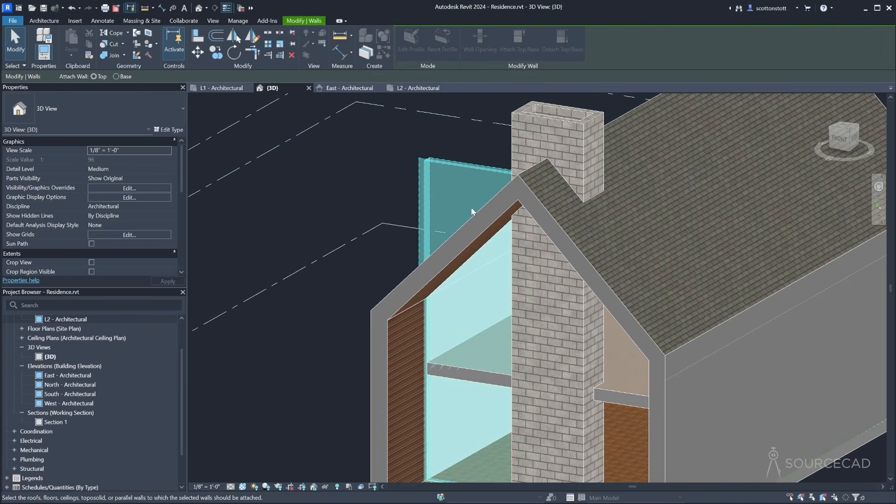
pyautogui.click(488, 226)
pyautogui.click(275, 365)
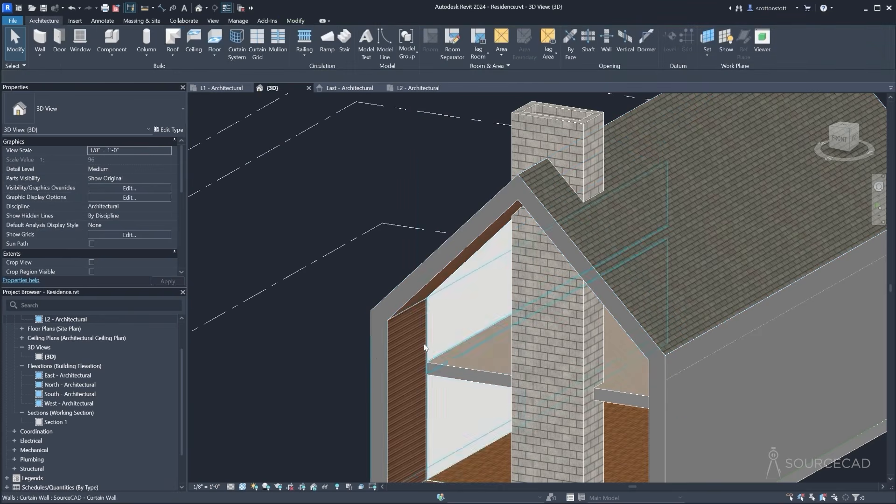
# Set the top constraint of the curtain wall beside the chimney to Unconnected
pyautogui.click(425, 346)
pyautogui.keyDown('shift'); pyautogui.moveTo(345, 348); pyautogui.dragTo(337, 288, button='middle'); pyautogui.keyUp('shift')
pyautogui.keyDown('shift'); pyautogui.moveTo(384, 206); pyautogui.dragTo(318, 258, button='middle'); pyautogui.keyUp('shift')
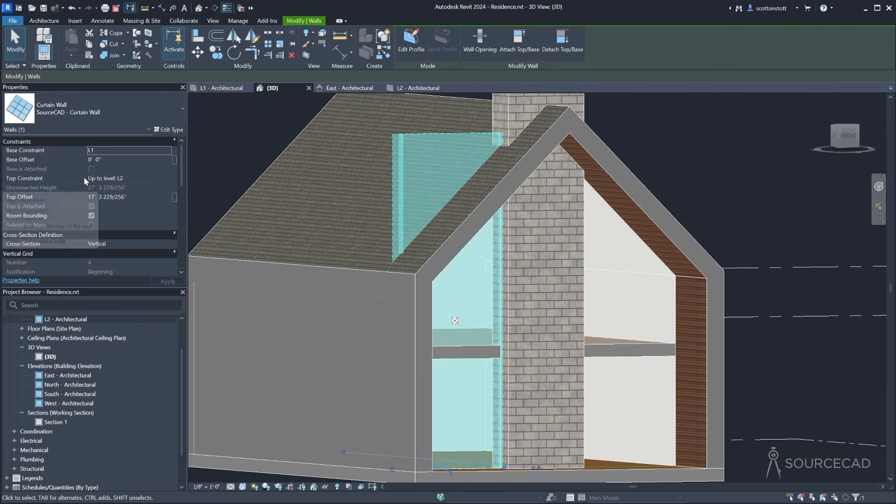
pyautogui.click(164, 177)
pyautogui.click(169, 181)
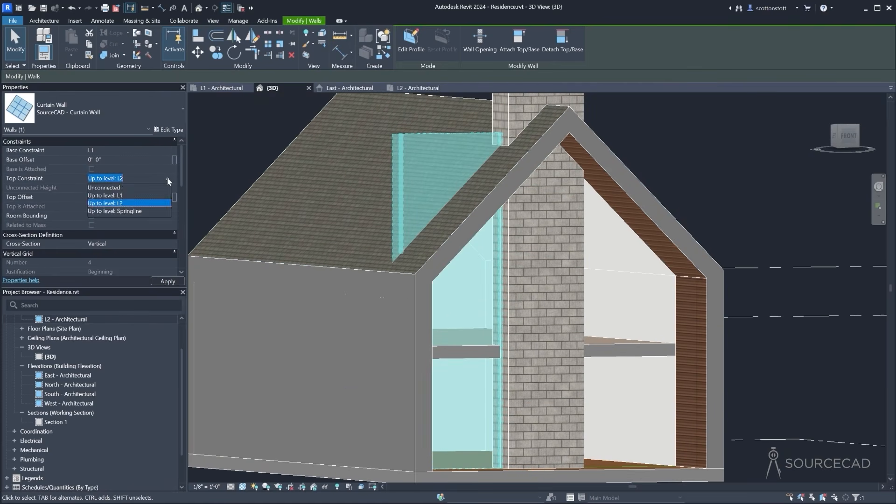
pyautogui.click(119, 187)
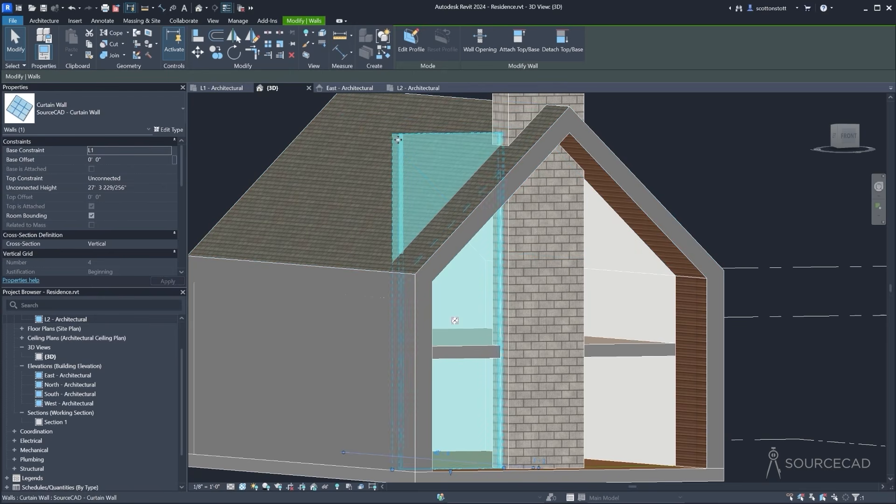
pyautogui.keyDown('shift'); pyautogui.moveTo(402, 193); pyautogui.dragTo(296, 155, button='middle'); pyautogui.keyUp('shift')
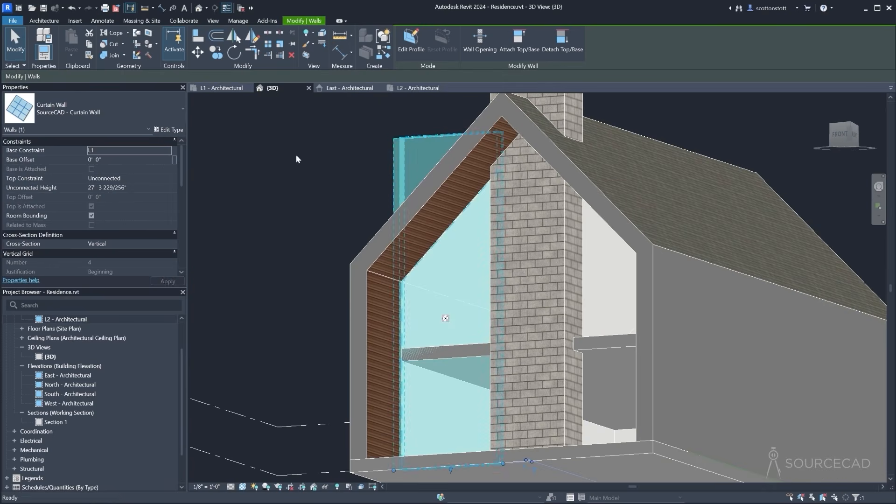
# Edit the profile of the curtain wall beside the chimney, adding a sketch line picked from the roof's sloped inner edge
pyautogui.click(409, 47)
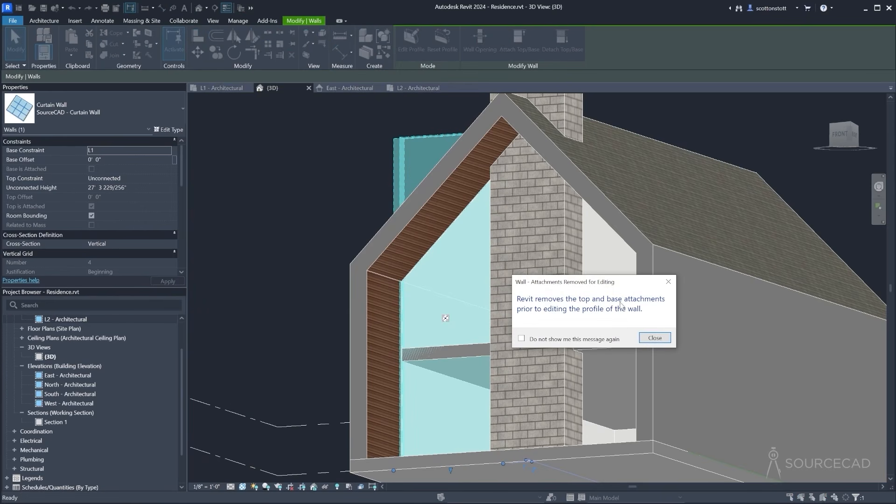
pyautogui.click(655, 337)
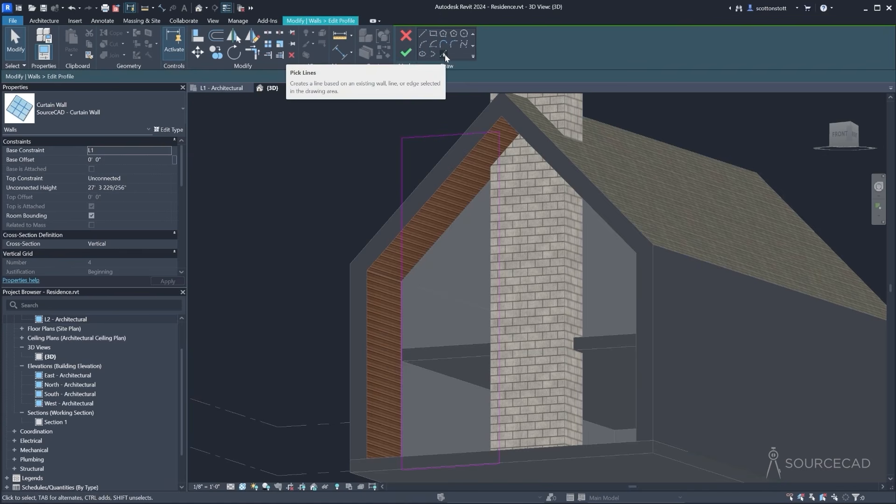
pyautogui.click(445, 55)
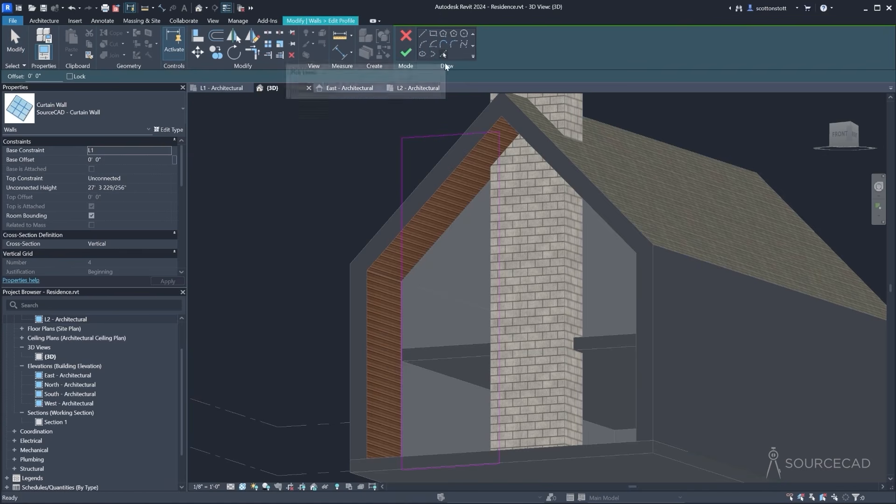
pyautogui.click(433, 198)
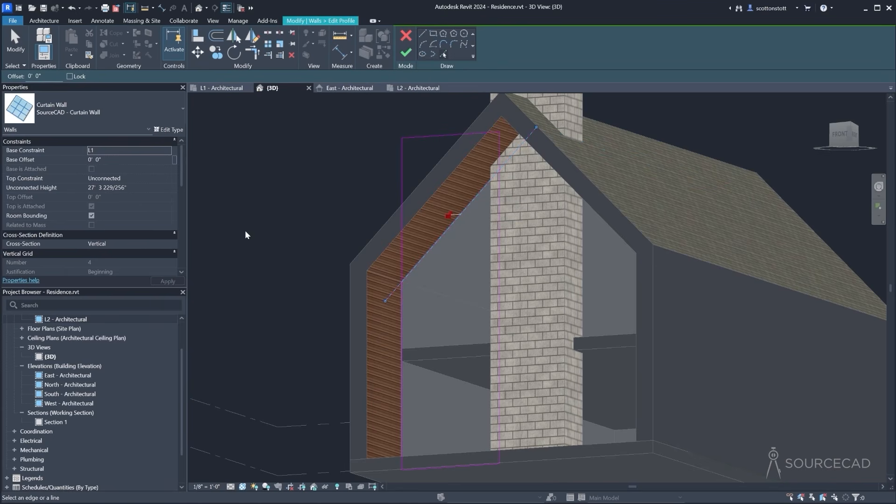
# Trim the sloped sketch line into corners with the profile's vertical lines and delete the leftover horizontal line above it
pyautogui.click(254, 54)
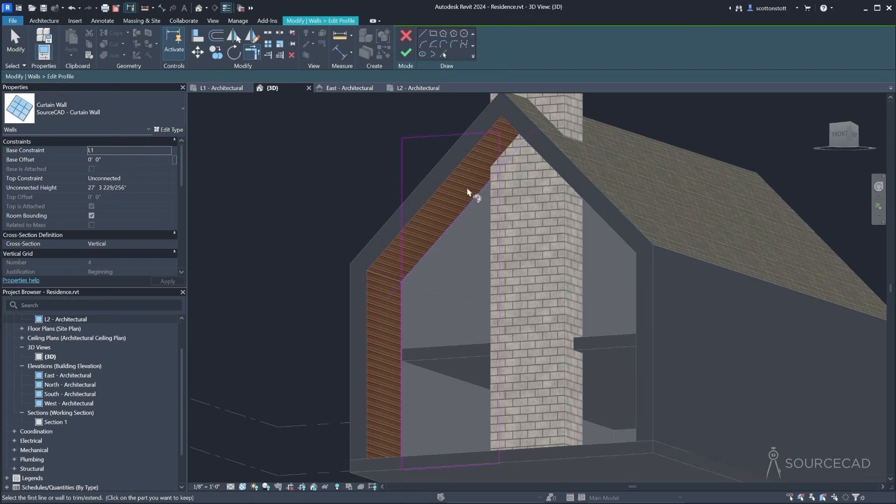
pyautogui.click(408, 273)
pyautogui.click(404, 298)
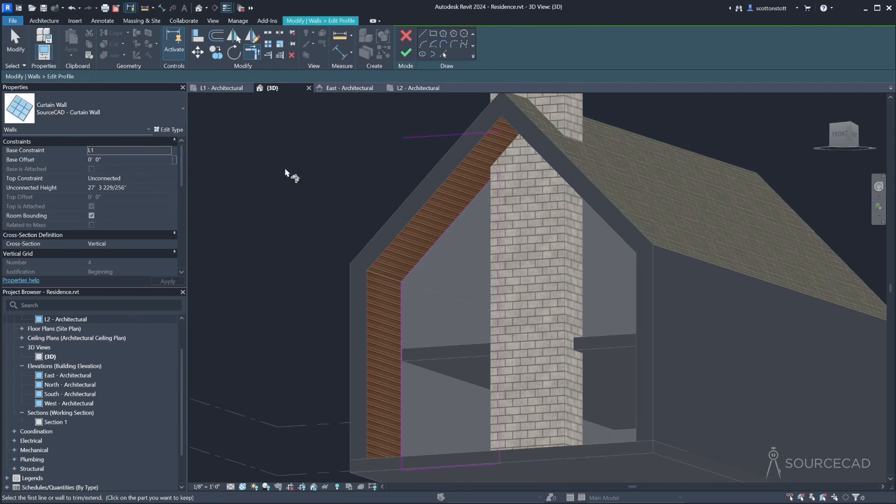
pyautogui.press('Escape')
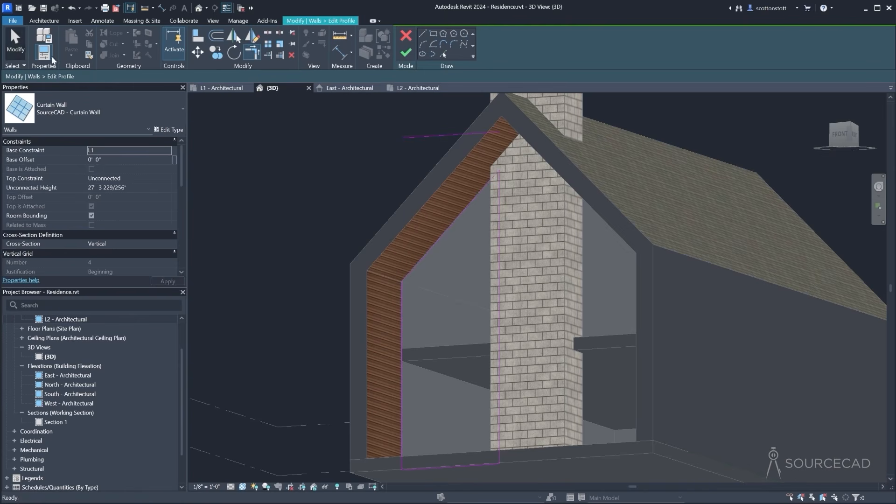
pyautogui.click(430, 137)
pyautogui.press('Delete')
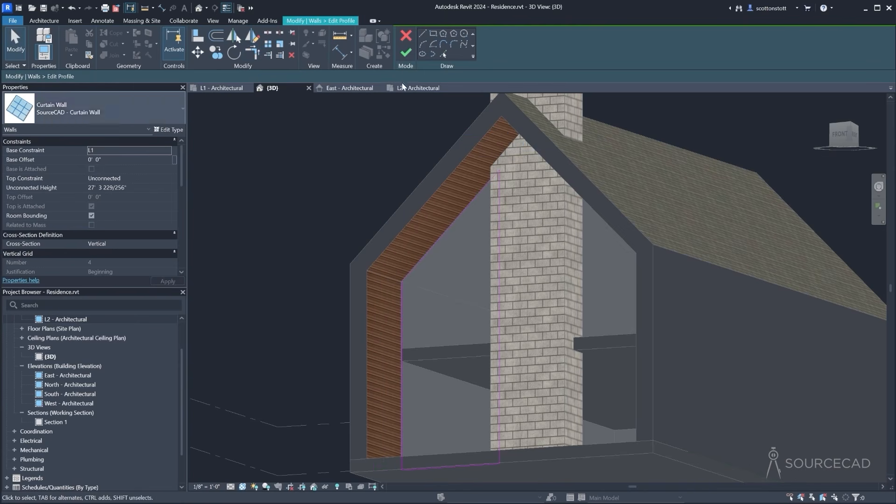
# Finish the curtain wall profile edit and unjoin the conflicting wall and roof elements
pyautogui.click(406, 52)
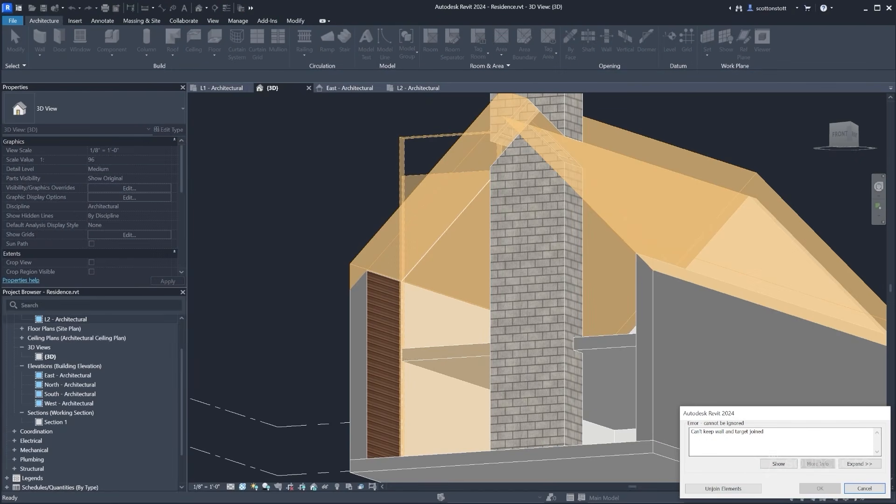
pyautogui.click(723, 488)
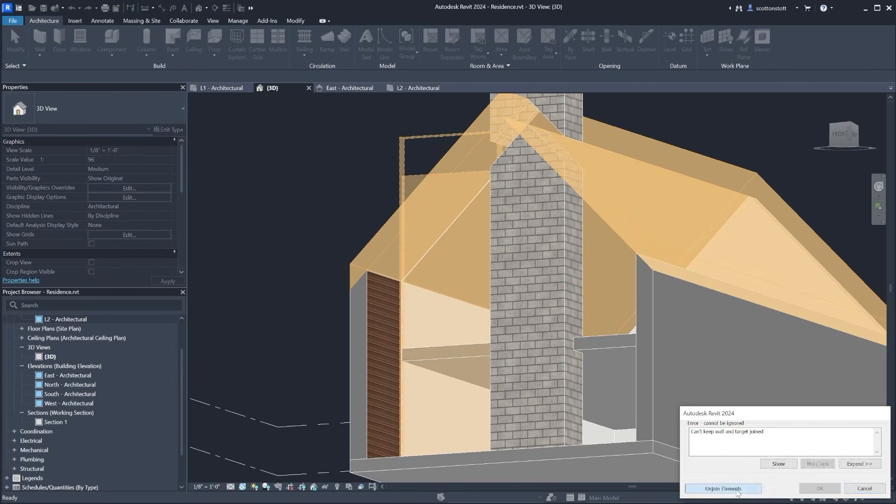
pyautogui.keyDown('shift'); pyautogui.moveTo(348, 234); pyautogui.dragTo(368, 154, button='middle'); pyautogui.keyUp('shift')
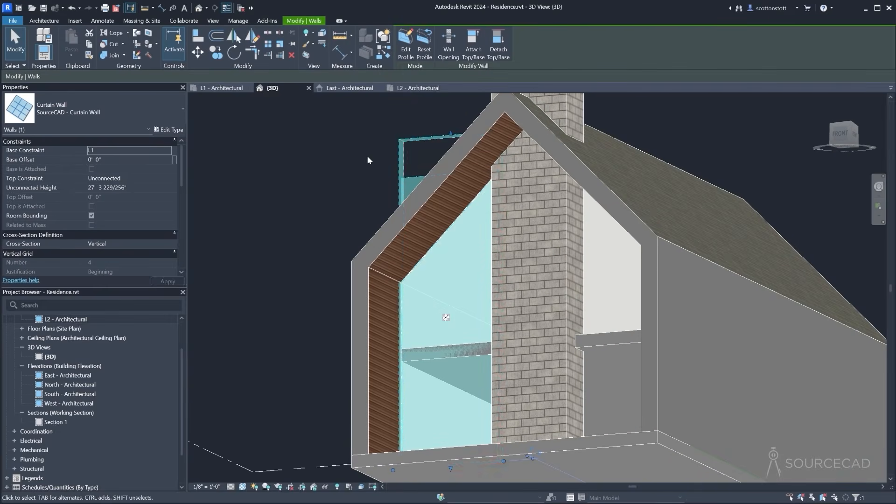
pyautogui.click(292, 268)
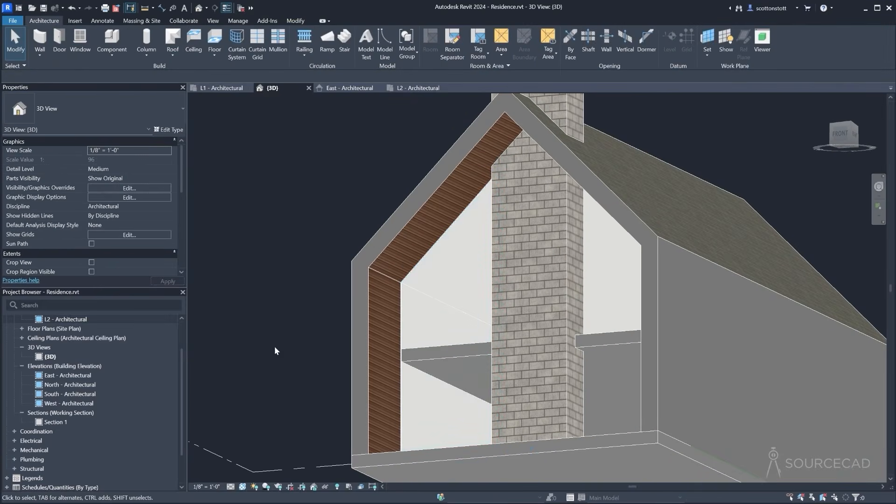
pyautogui.keyDown('shift'); pyautogui.moveTo(292, 268); pyautogui.dragTo(401, 410, button='middle'); pyautogui.keyUp('shift')
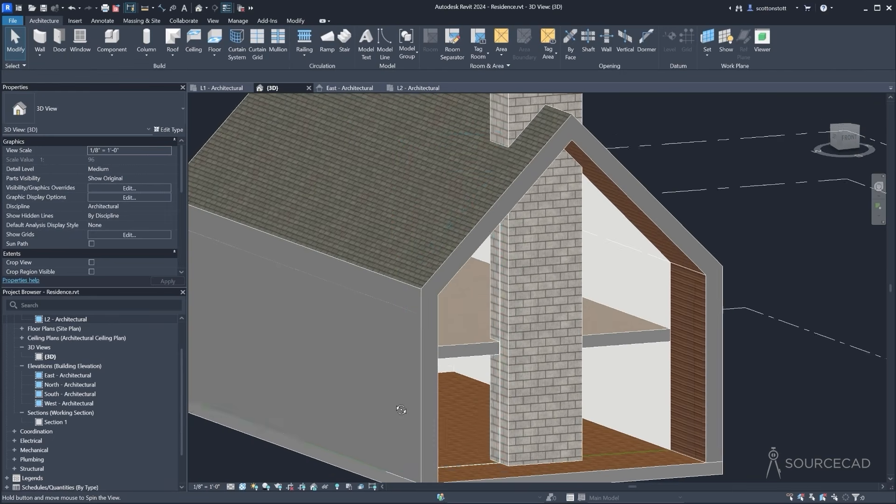
# Place a vertical curtain grid line across all segments at the midpoint of the edited curtain wall
pyautogui.click(482, 465)
pyautogui.keyDown('shift'); pyautogui.moveTo(482, 464); pyautogui.dragTo(374, 410, button='middle'); pyautogui.keyUp('shift')
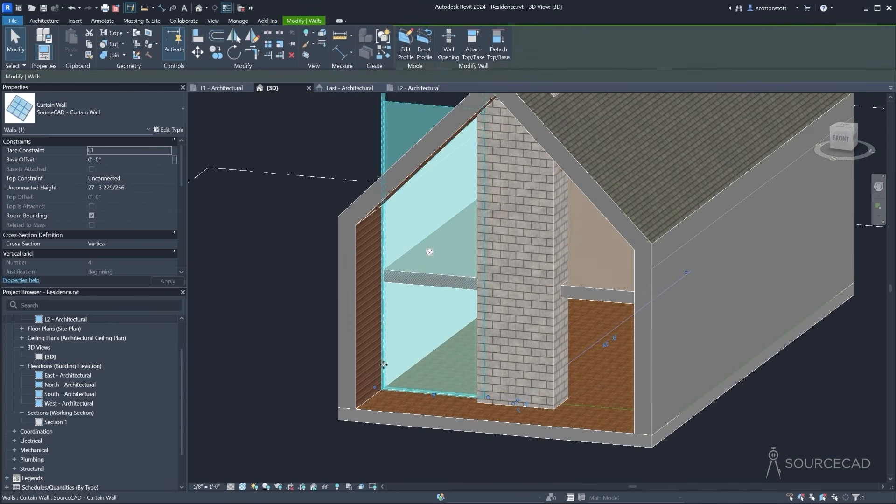
pyautogui.scroll(2, 382, 369)
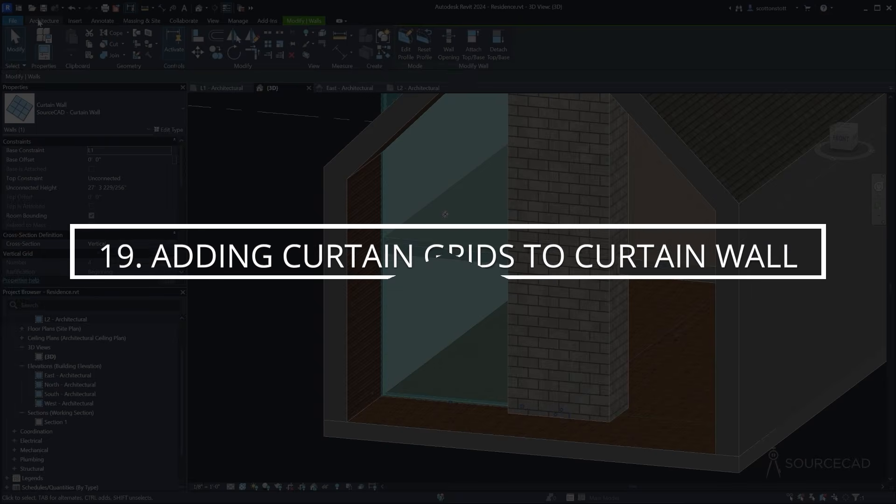
pyautogui.click(44, 21)
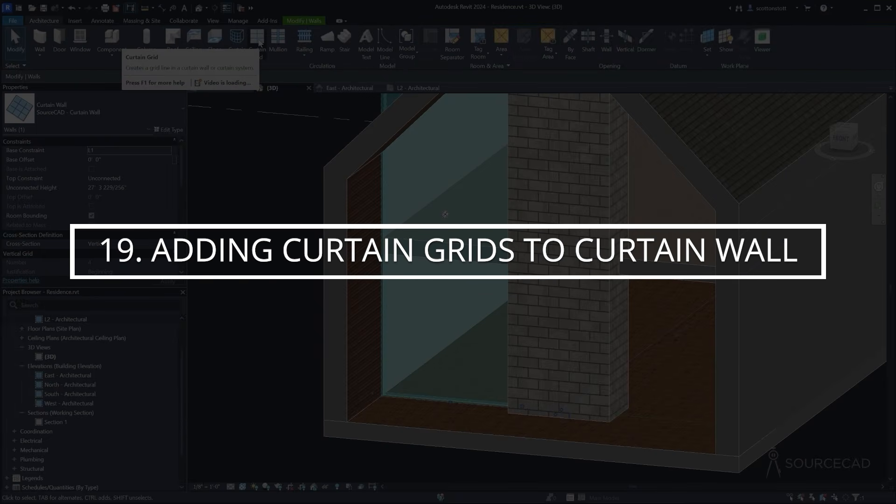
pyautogui.click(256, 55)
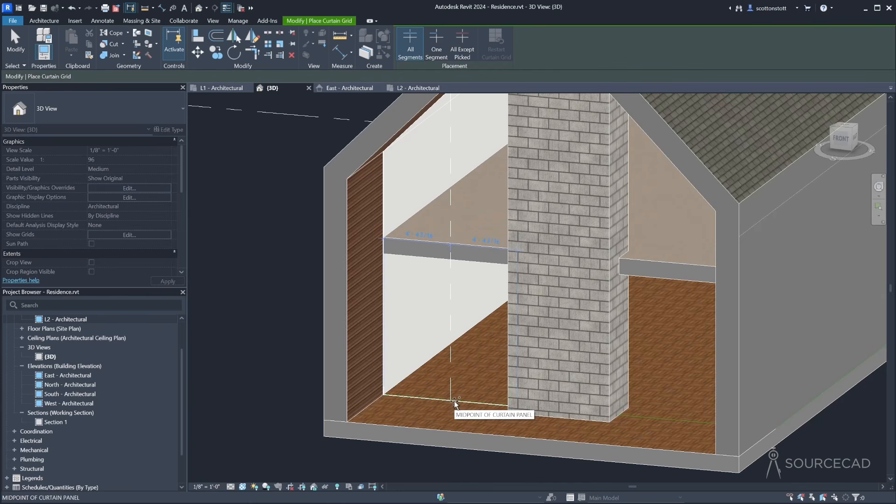
pyautogui.click(456, 403)
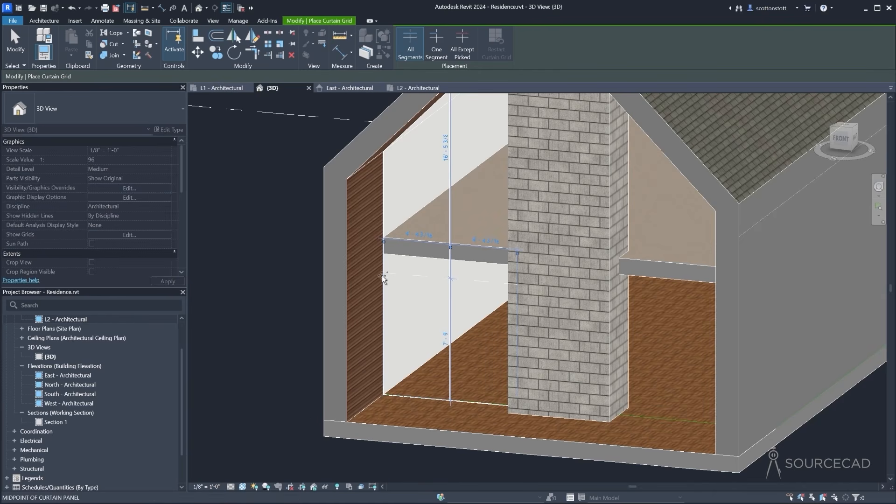
# Add two horizontal curtain grid lines aligned with the upper and lower edges of the second-level floor slab
pyautogui.click(382, 239)
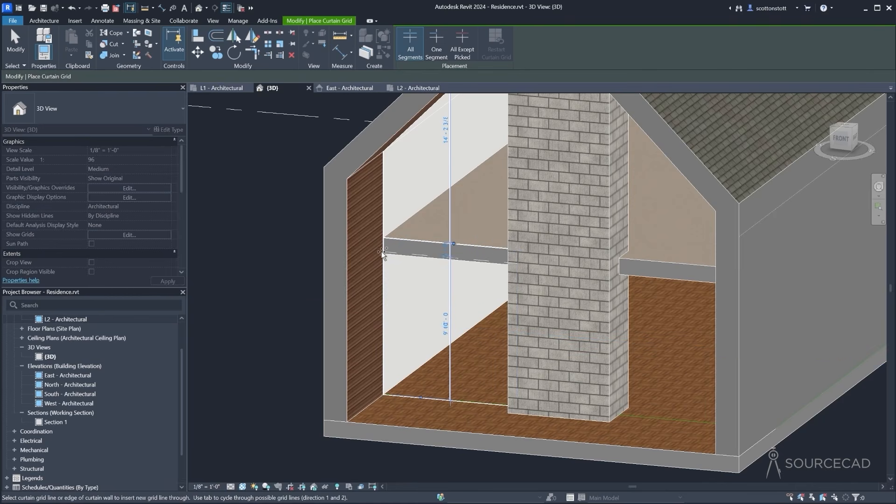
pyautogui.scroll(5, 380, 253)
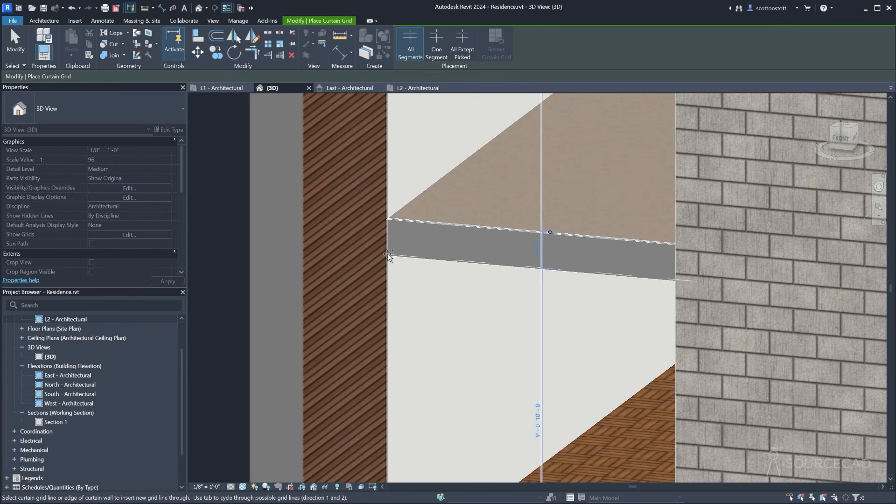
pyautogui.click(388, 254)
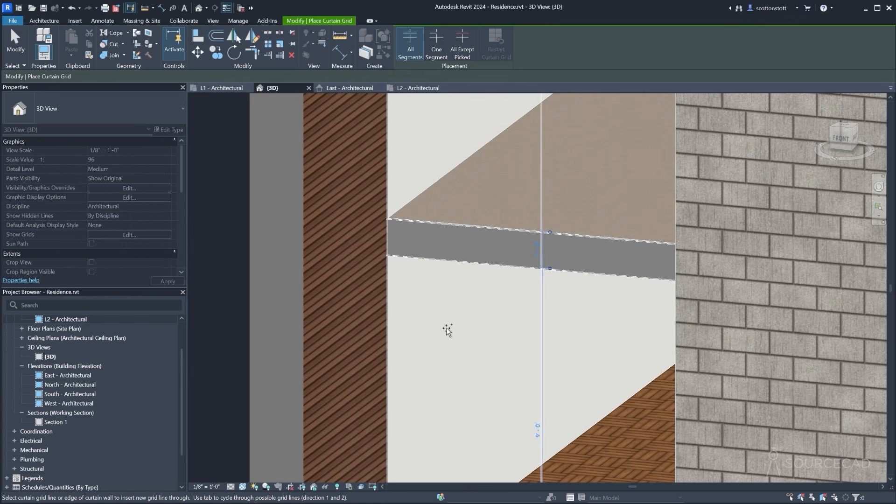
pyautogui.scroll(-3, 451, 341)
pyautogui.keyDown('shift'); pyautogui.moveTo(459, 346); pyautogui.dragTo(525, 351, button='middle'); pyautogui.keyUp('shift')
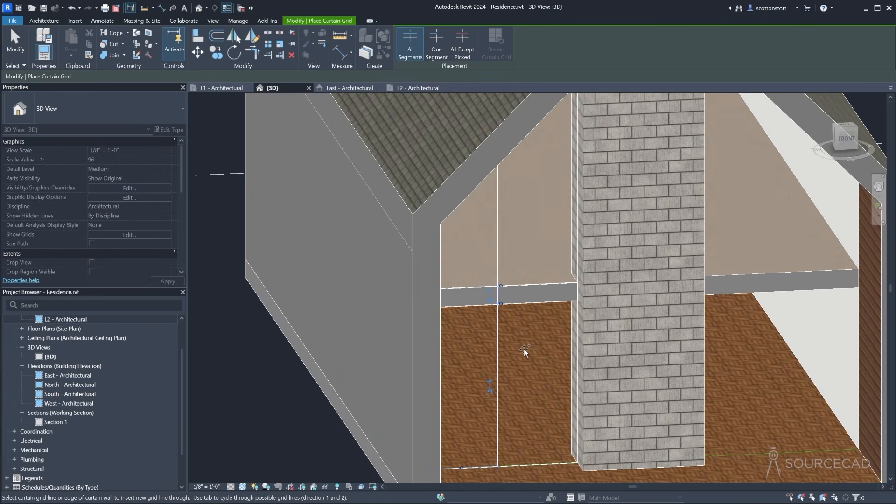
pyautogui.click(16, 42)
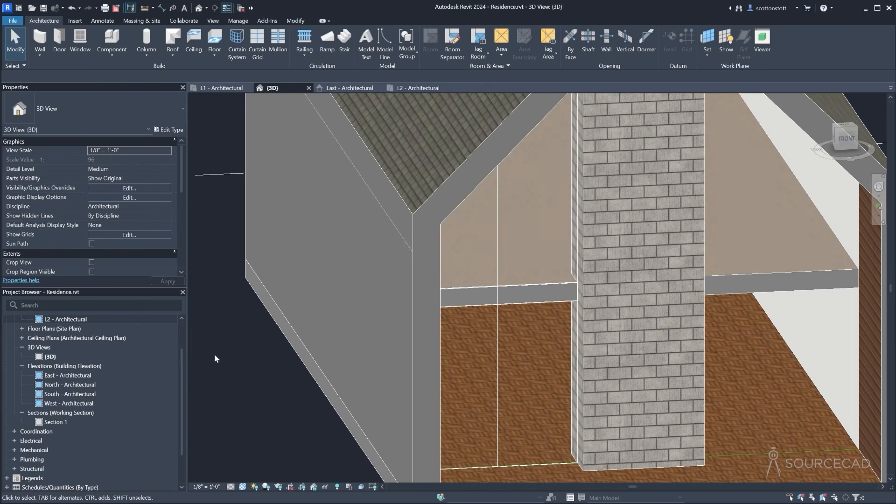
# Try placing 2.5" x 5" rectangular mullions on all grid lines of the curtain wall, and undo the placement
pyautogui.click(279, 46)
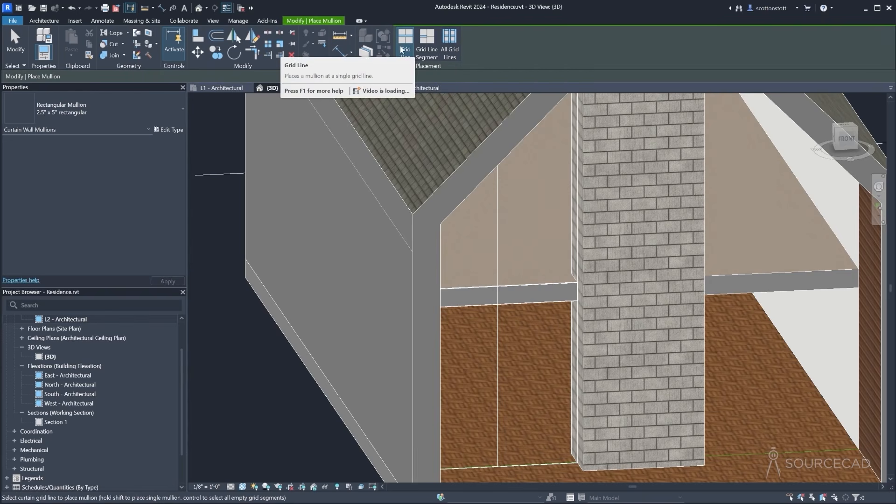
pyautogui.click(451, 47)
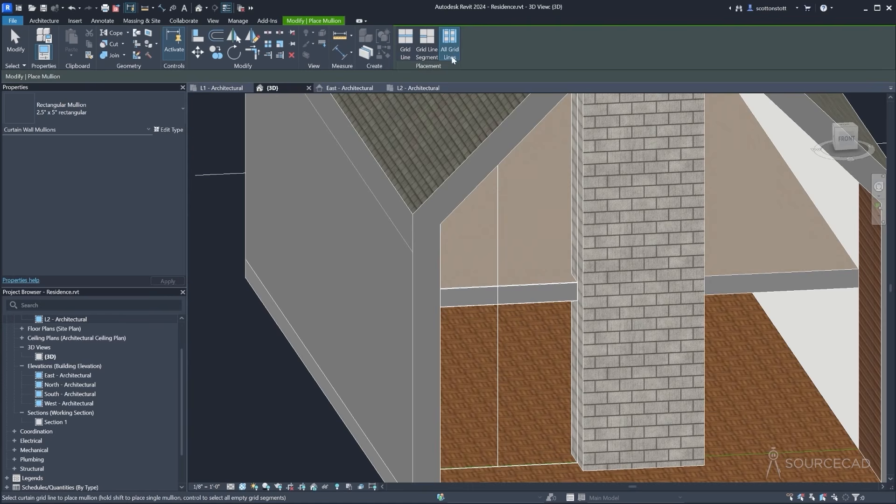
pyautogui.click(498, 280)
pyautogui.keyDown('shift'); pyautogui.moveTo(363, 273); pyautogui.dragTo(299, 300, button='middle'); pyautogui.keyUp('shift')
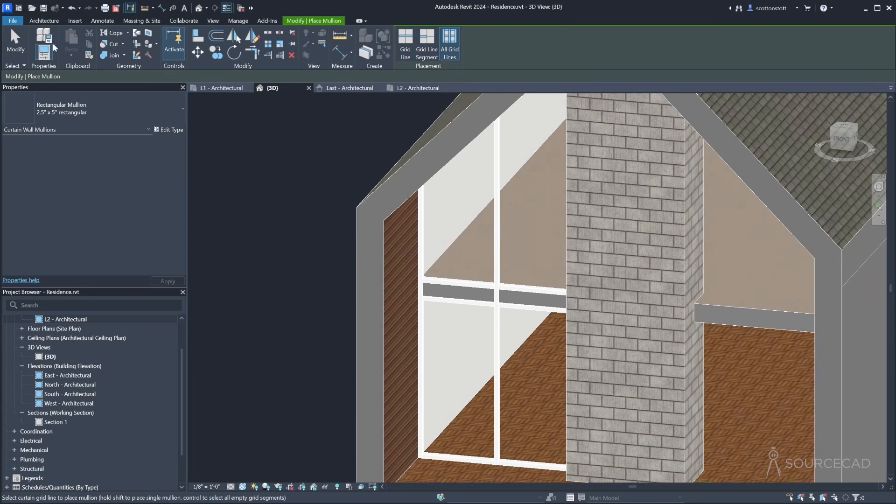
pyautogui.click(72, 8)
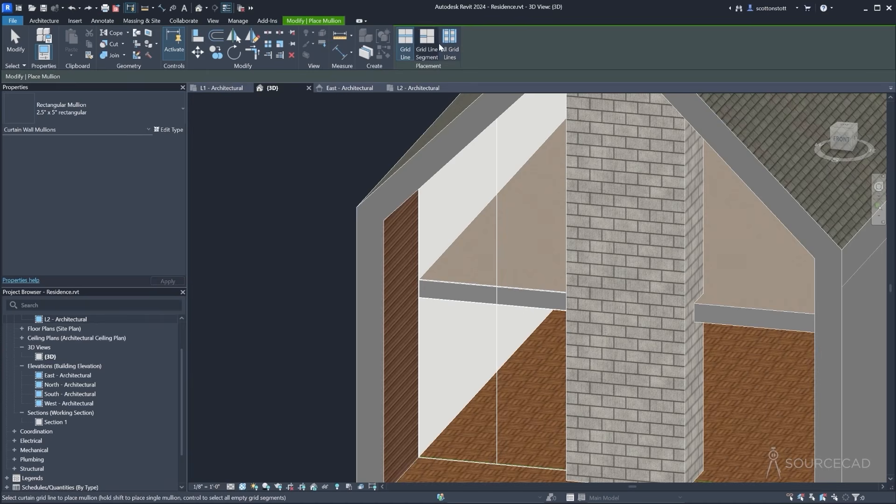
# Place 1.5" x 2.5" rectangular mullions on all grid lines of the curtain wall beside the chimney
pyautogui.click(119, 112)
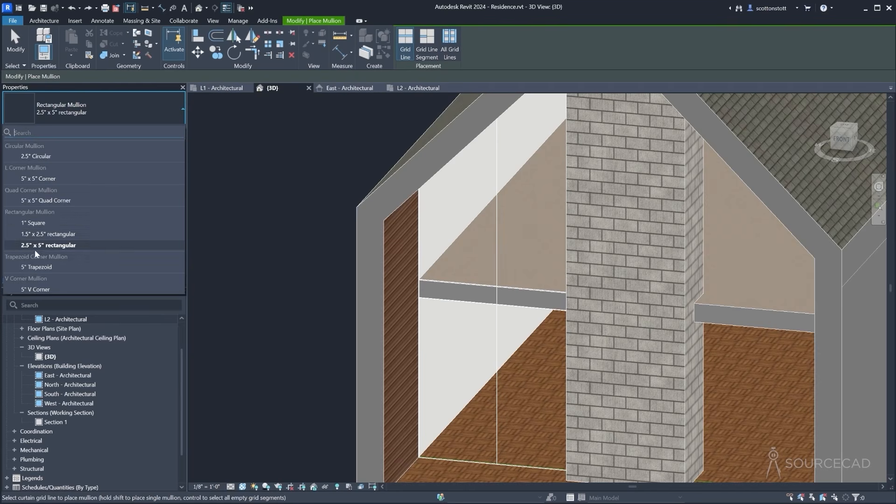
pyautogui.click(54, 234)
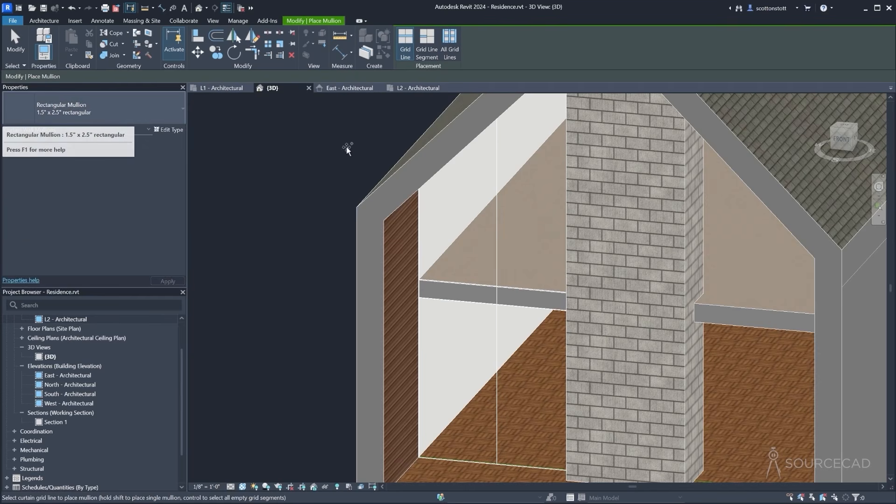
pyautogui.click(449, 44)
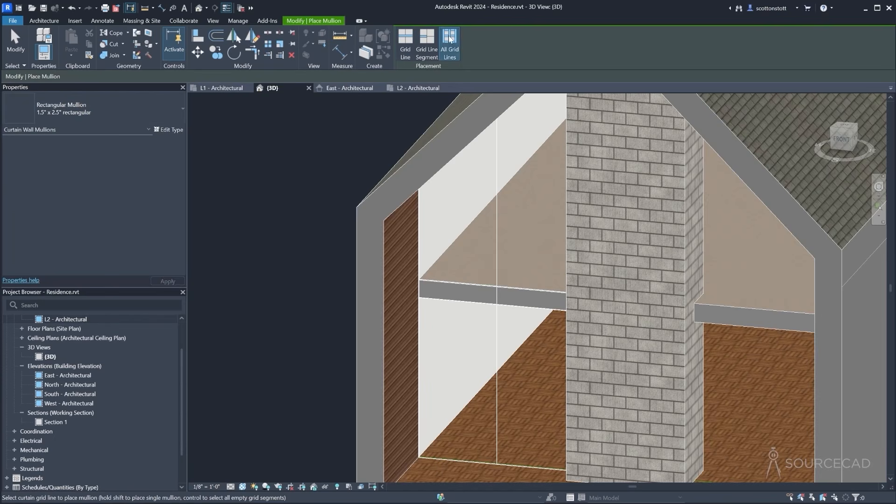
pyautogui.click(497, 322)
pyautogui.keyDown('shift'); pyautogui.moveTo(317, 349); pyautogui.dragTo(396, 363, button='middle'); pyautogui.keyUp('shift')
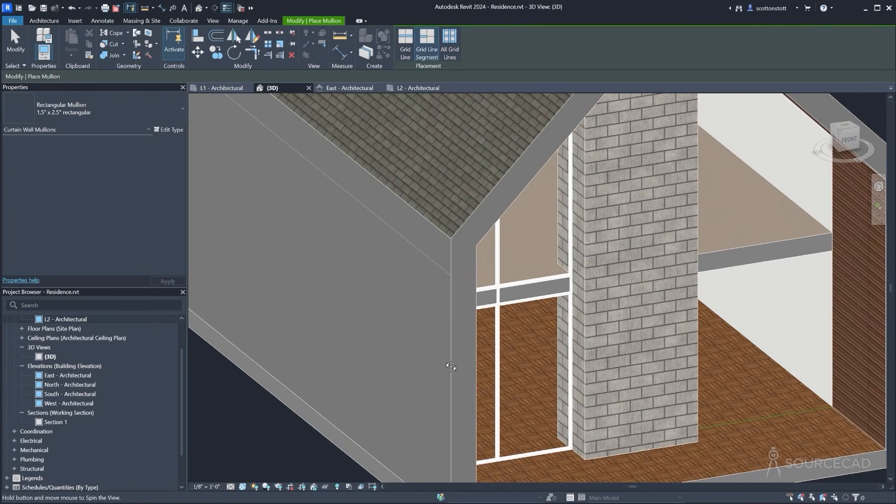
pyautogui.keyDown('shift'); pyautogui.moveTo(474, 327); pyautogui.dragTo(364, 332, button='middle'); pyautogui.keyUp('shift')
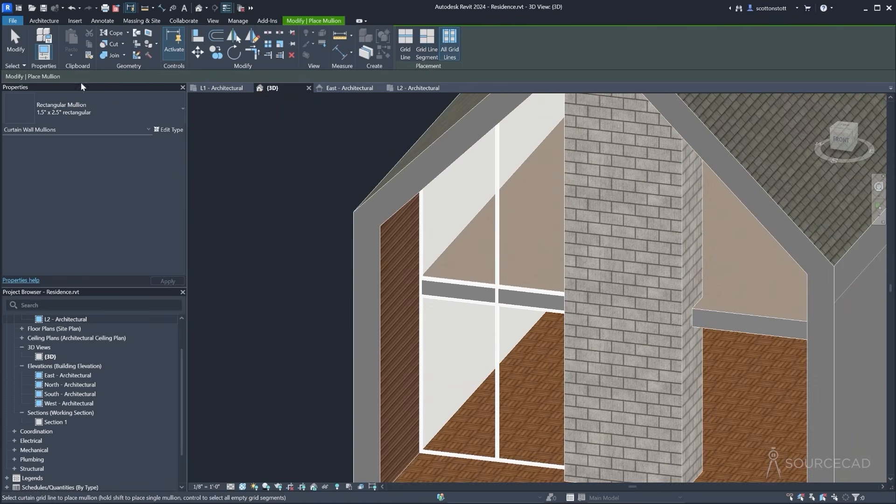
pyautogui.click(14, 44)
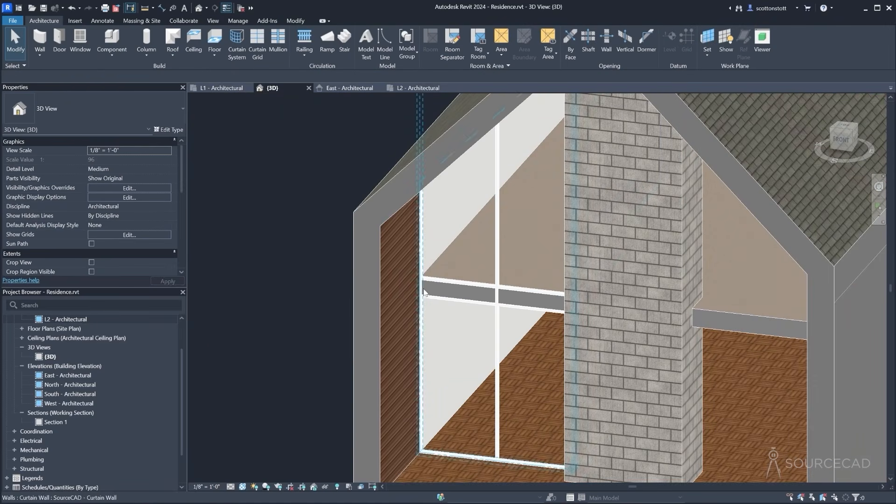
# Select a mullion and choose Appliance - Steel - Black as the material of the 1.5" x 2.5" rectangular mullion type
pyautogui.scroll(6, 424, 292)
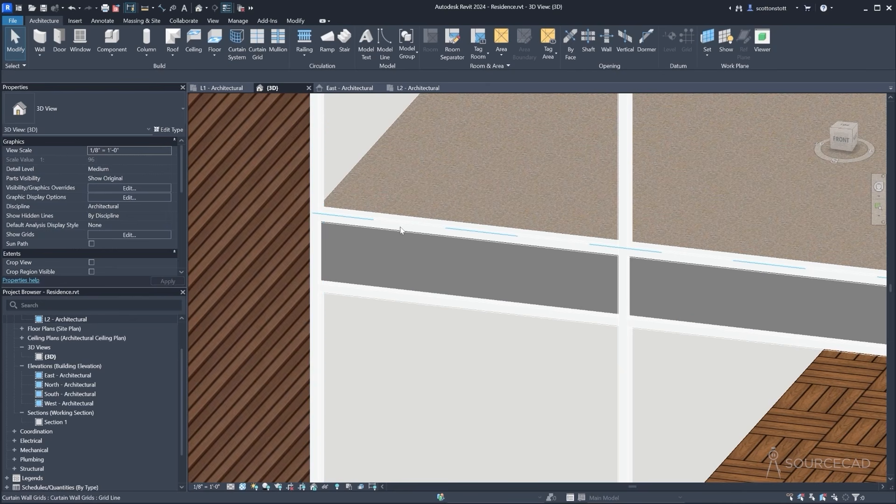
pyautogui.press('Tab')
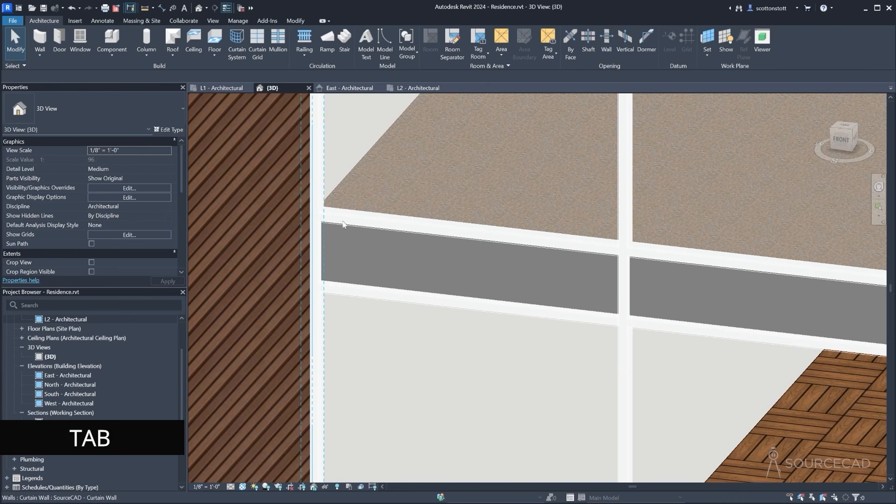
pyautogui.click(318, 210)
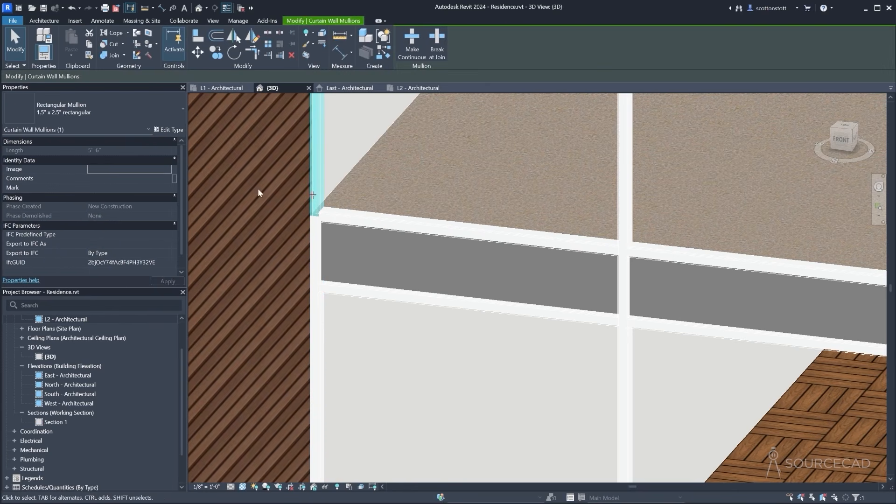
pyautogui.click(169, 130)
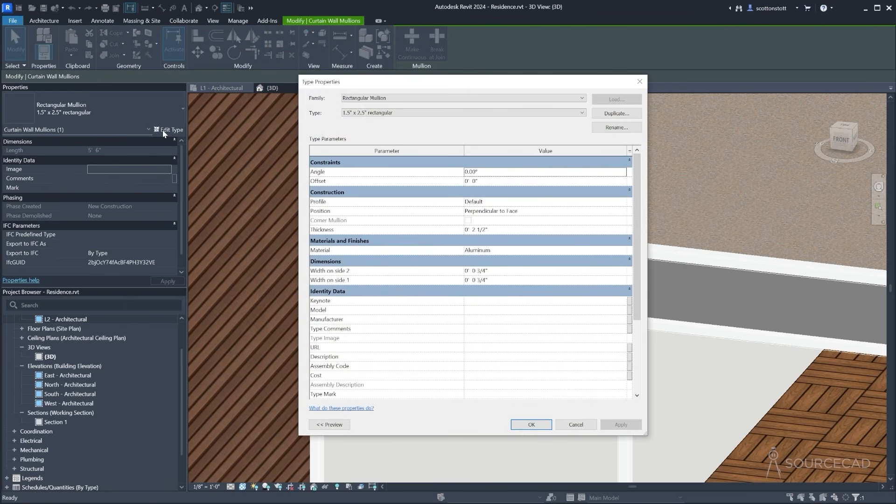
pyautogui.click(481, 251)
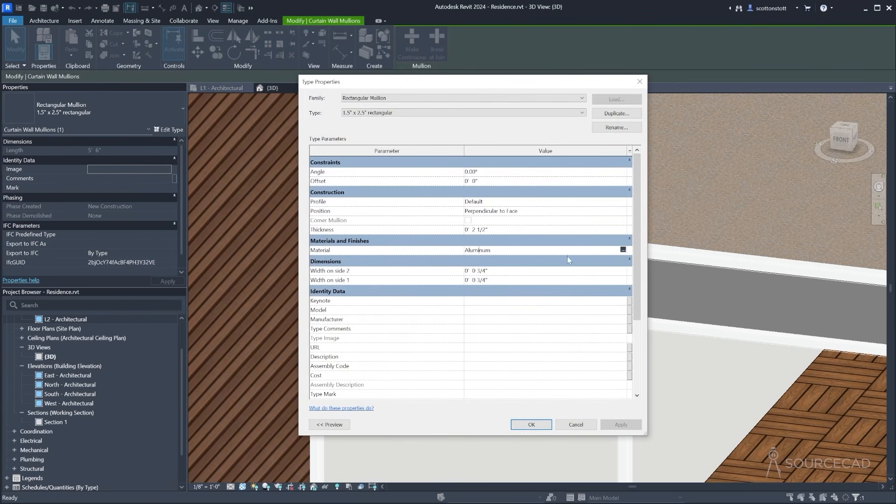
pyautogui.click(623, 250)
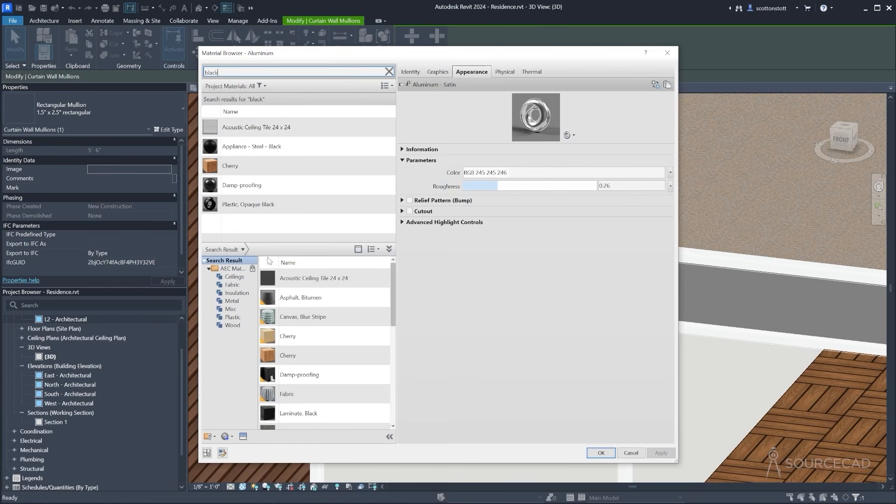
pyautogui.moveTo(394, 310)
pyautogui.mouseDown()
pyautogui.moveTo(416, 408)
pyautogui.moveTo(397, 301)
pyautogui.mouseUp()
pyautogui.click(243, 149)
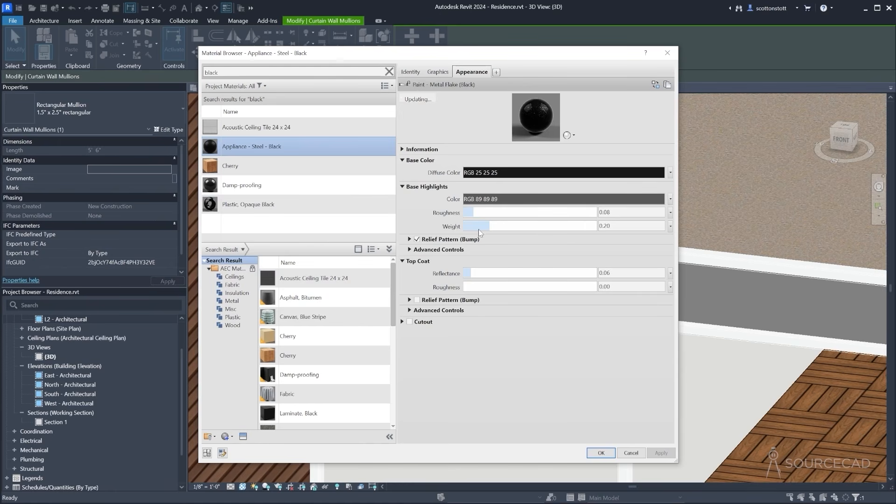
# Set the black steel's base highlights roughness to 0.59 and top coat roughness to 0.38, and apply the material to the mullion type
pyautogui.moveTo(473, 212); pyautogui.dragTo(541, 216)
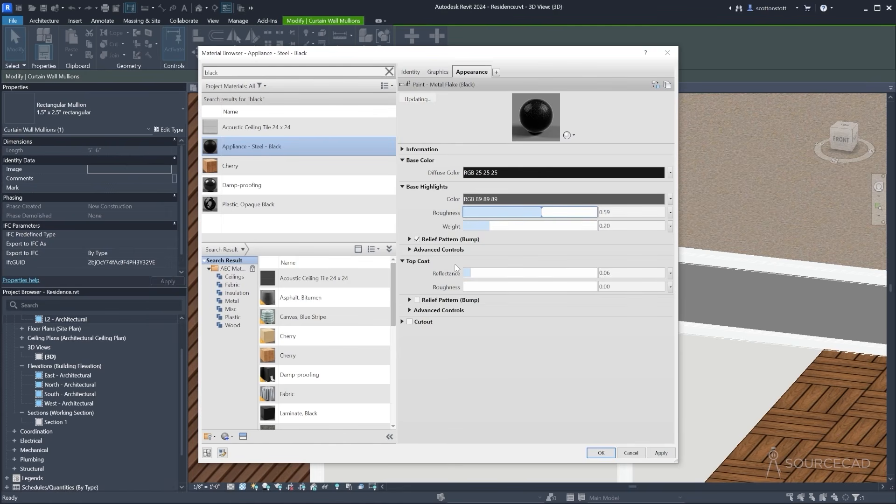
pyautogui.moveTo(465, 290); pyautogui.dragTo(514, 288)
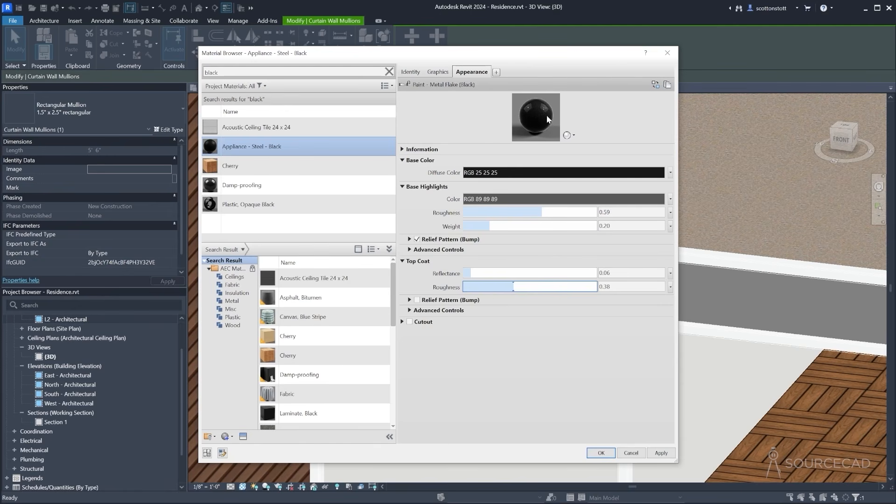
pyautogui.click(601, 453)
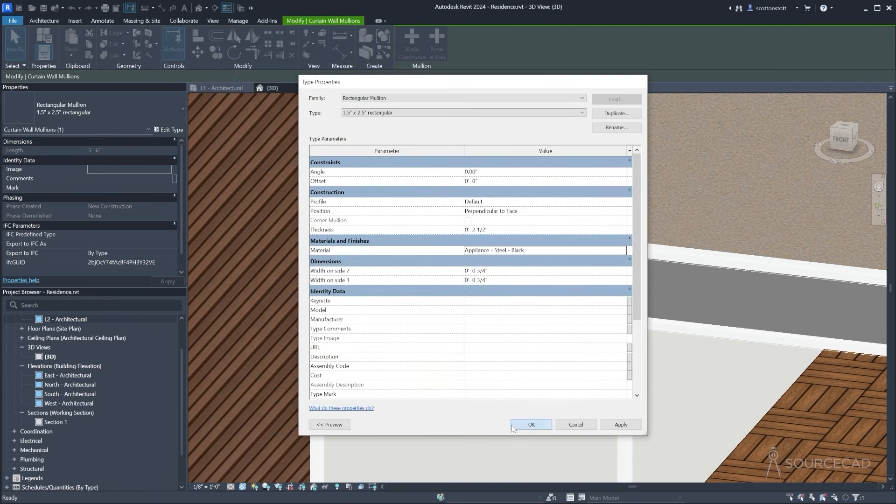
pyautogui.click(513, 426)
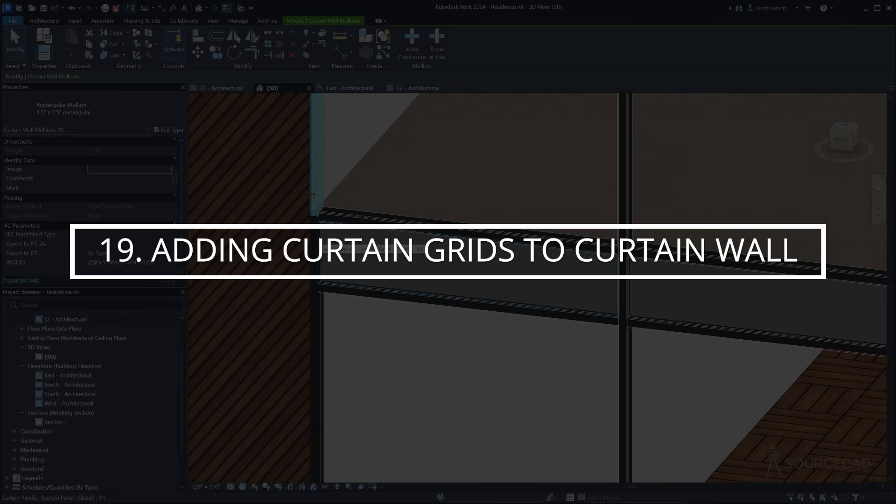
# Change the floor-band curtain panel next to the wood-clad wall from Glazed to the Solid system panel type
pyautogui.click(450, 252)
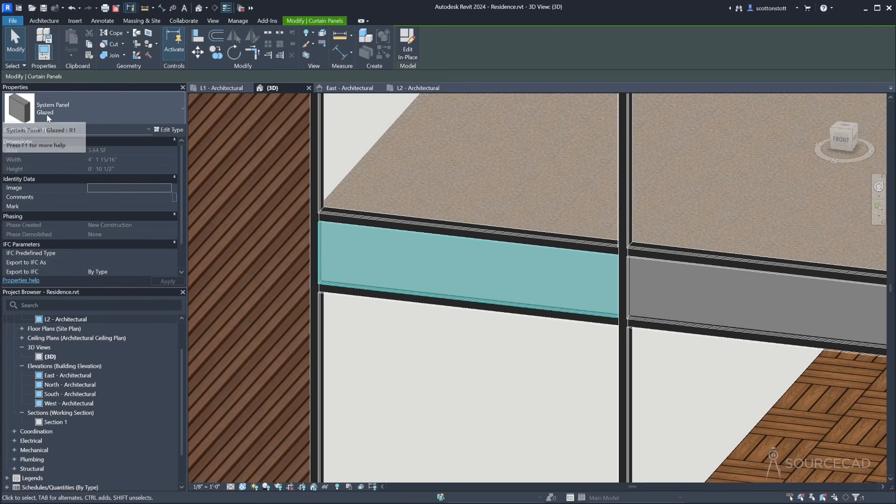
pyautogui.click(170, 131)
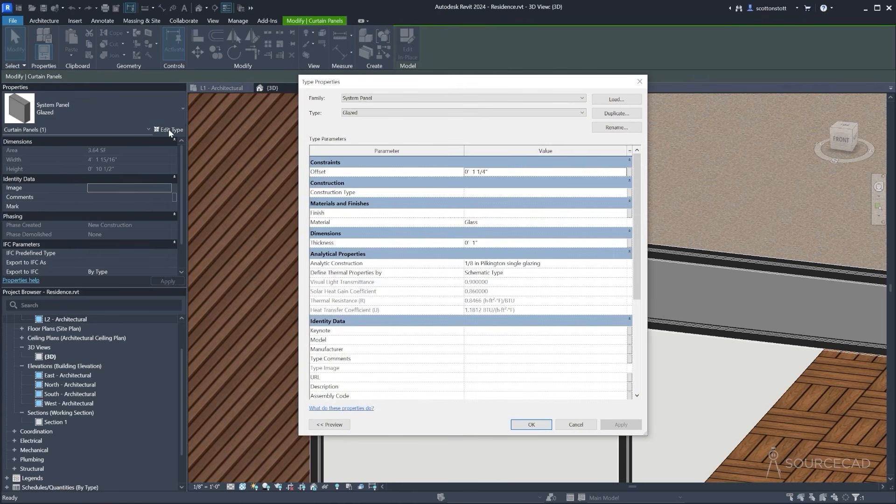
pyautogui.click(371, 114)
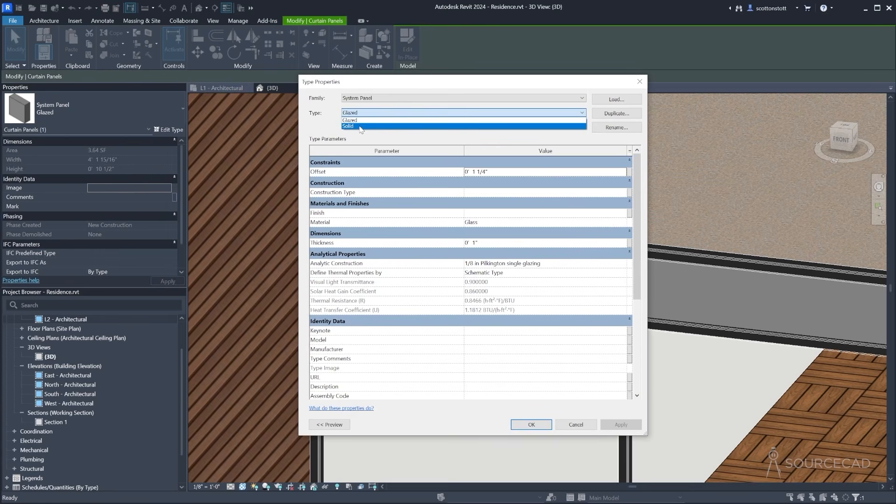
pyautogui.click(360, 126)
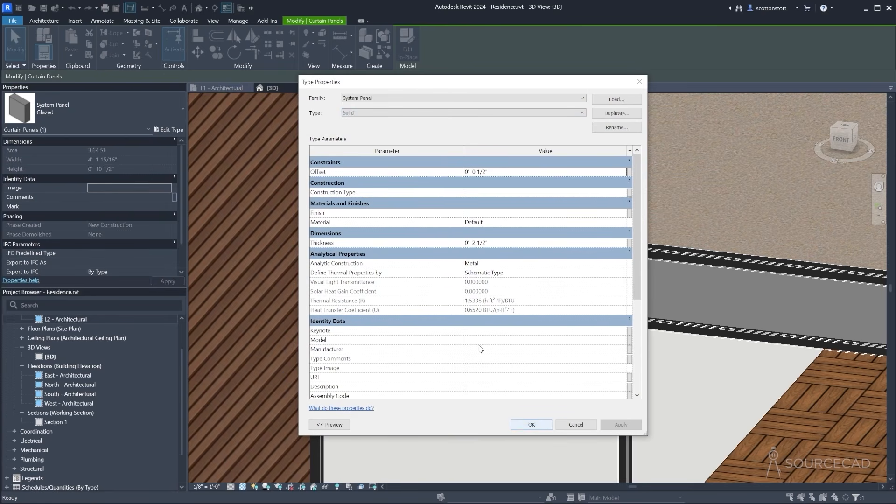
# Add the green Plastic, Gray library material for the Solid panel type and duplicate it as Green Panel
pyautogui.click(494, 223)
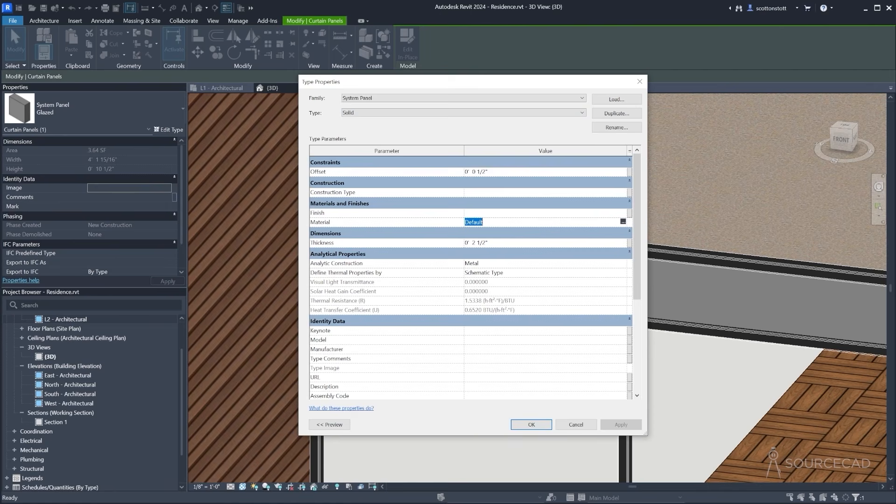
pyautogui.click(623, 222)
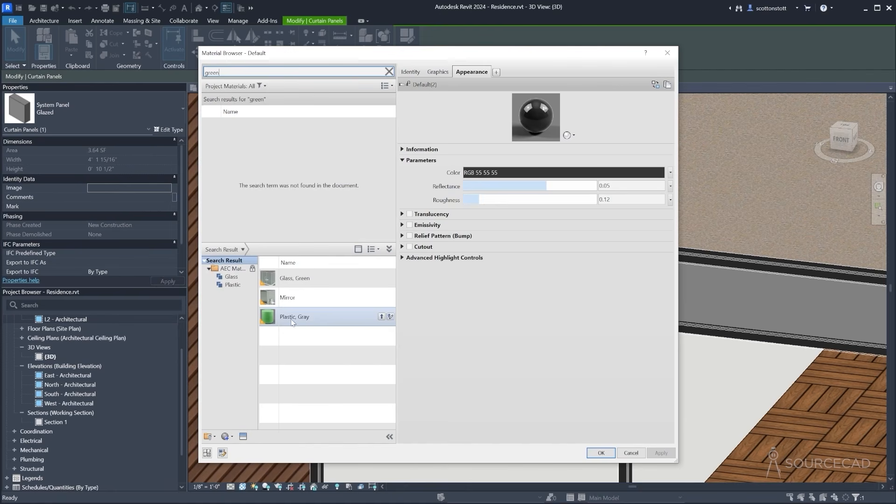
pyautogui.click(382, 317)
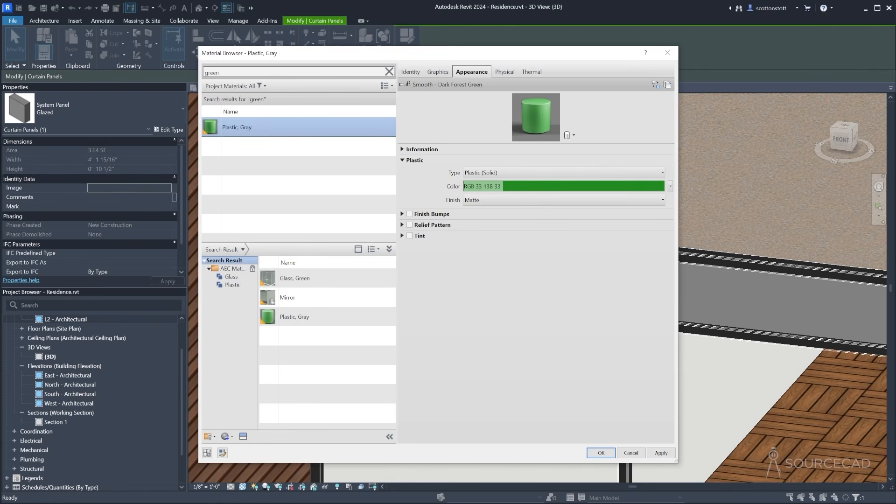
pyautogui.click(304, 180)
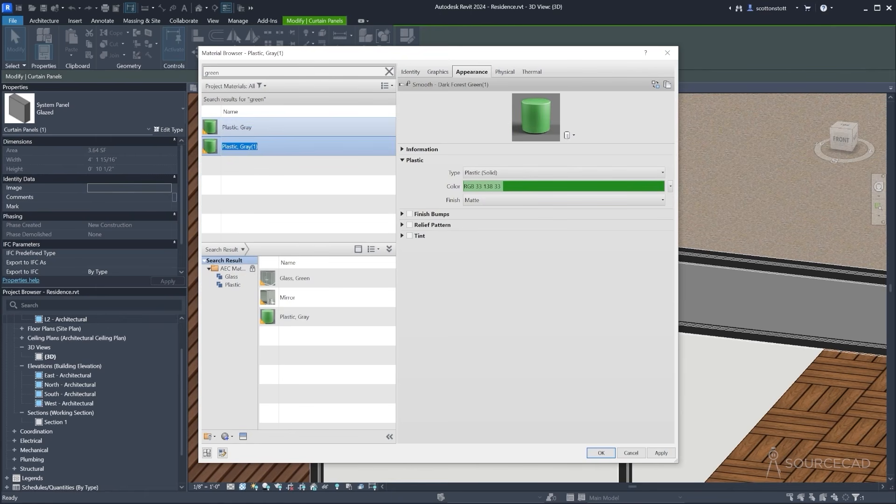
pyautogui.write('Green Panel')
pyautogui.press('Return')
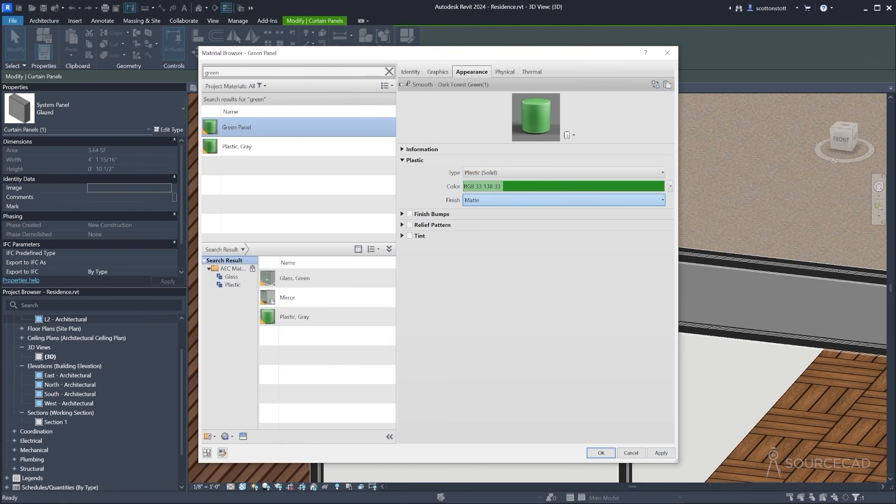
# Set the Green Panel material's finish to Polished and apply it to the Solid panel type
pyautogui.click(474, 210)
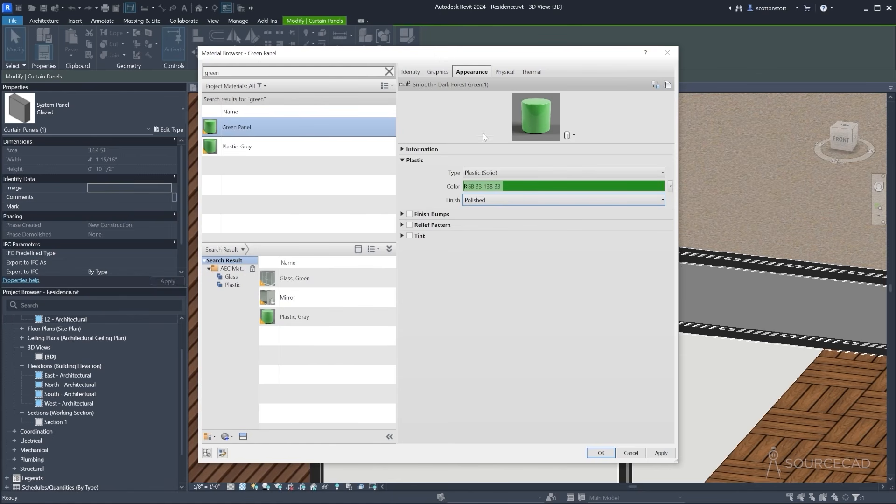
pyautogui.click(601, 453)
pyautogui.click(530, 424)
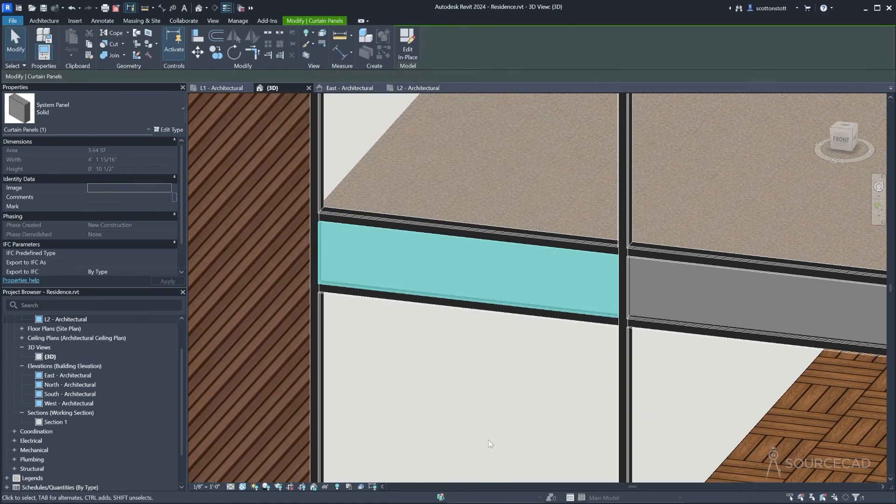
pyautogui.press('Escape')
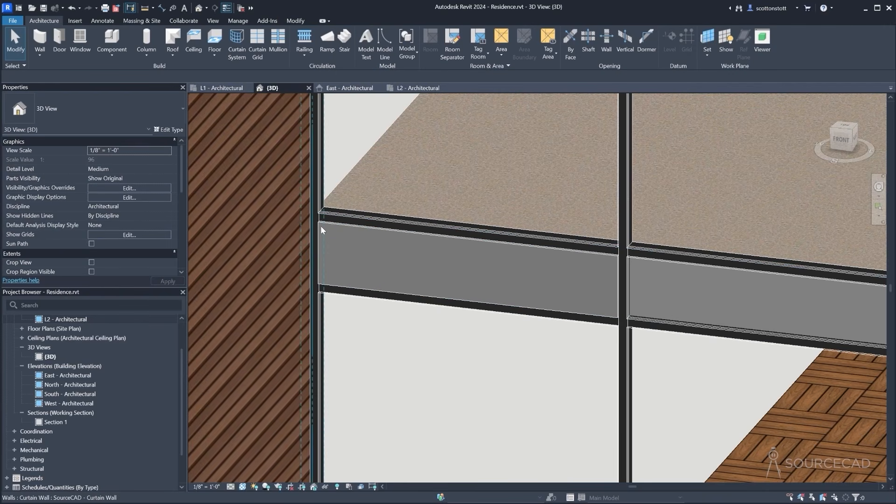
# Preview the panel's color in the realistic visual style and return the 3D view to the shaded style
pyautogui.click(242, 486)
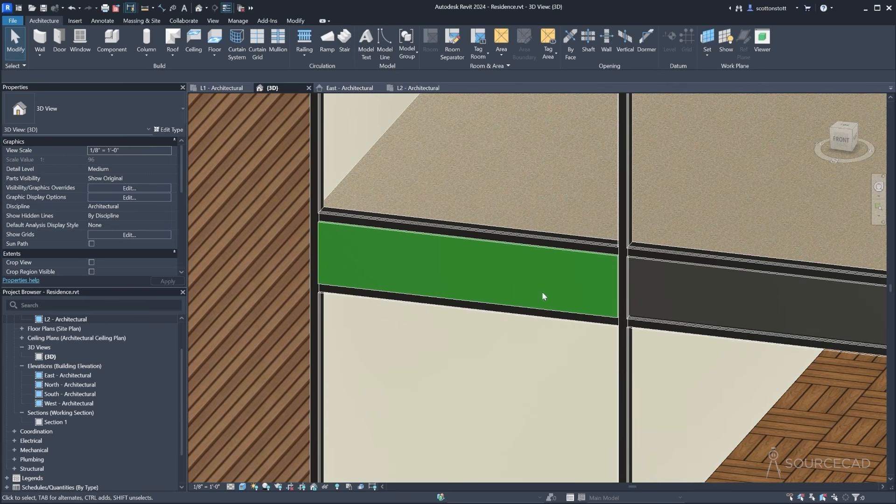
pyautogui.click(243, 487)
pyautogui.click(244, 476)
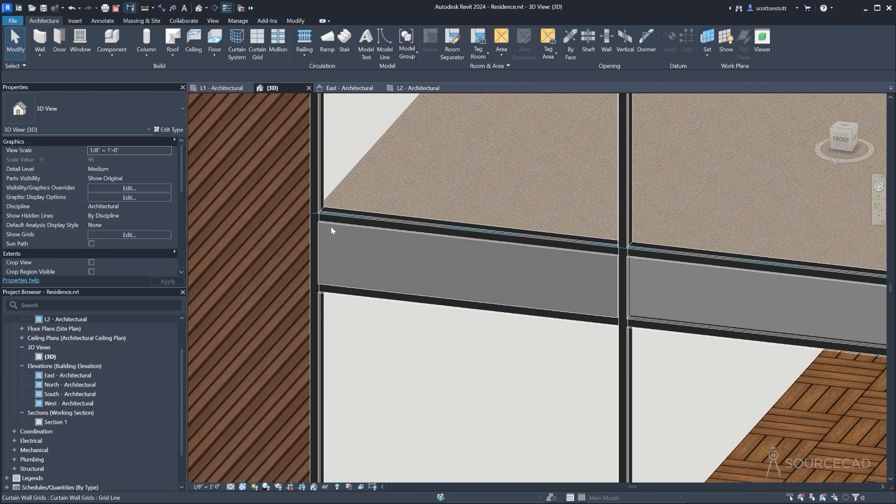
# Turn on Use Render Appearance for the shading of the Solid panel type's Green Panel material
pyautogui.click(318, 229)
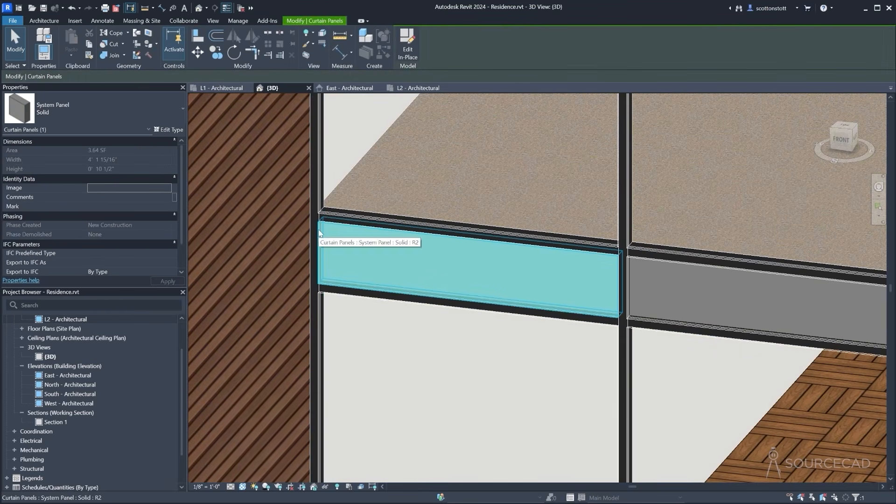
pyautogui.click(166, 130)
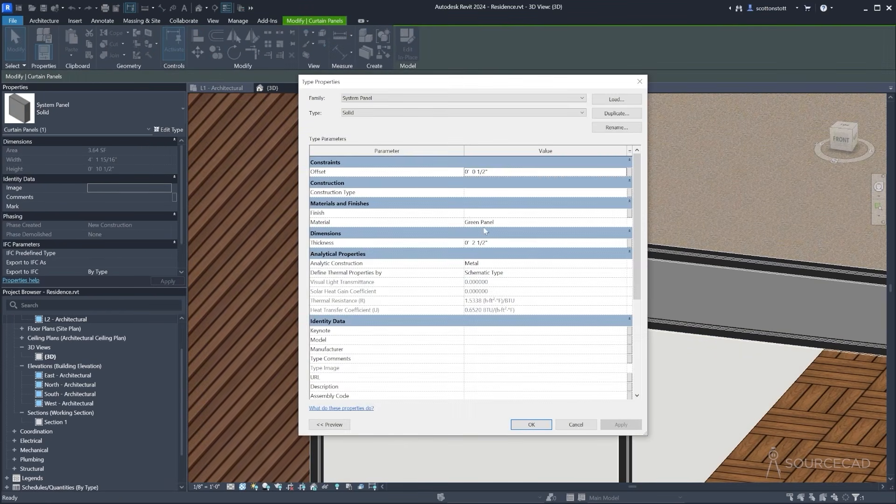
pyautogui.click(626, 226)
pyautogui.click(625, 223)
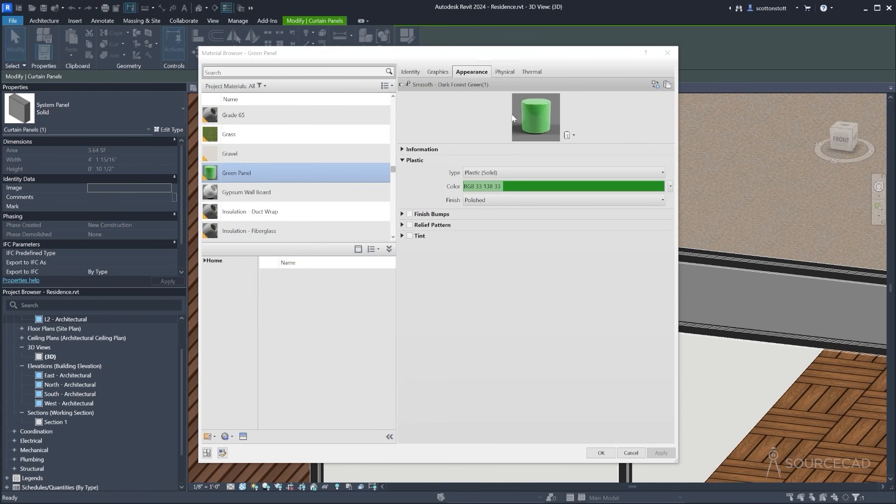
pyautogui.click(438, 72)
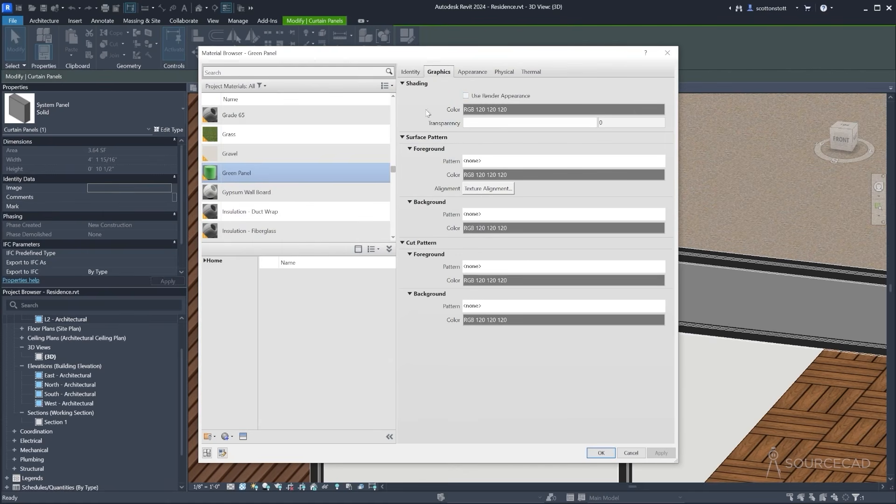
pyautogui.click(466, 96)
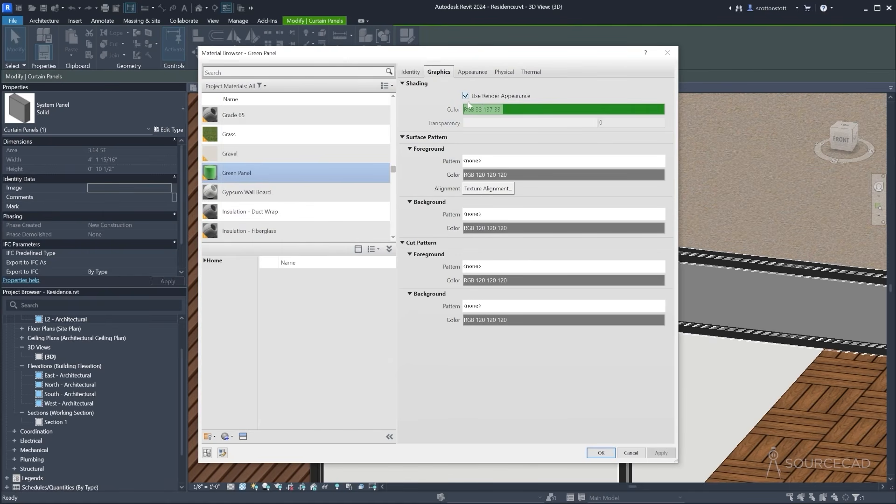
pyautogui.click(601, 453)
pyautogui.click(527, 425)
pyautogui.press('Escape')
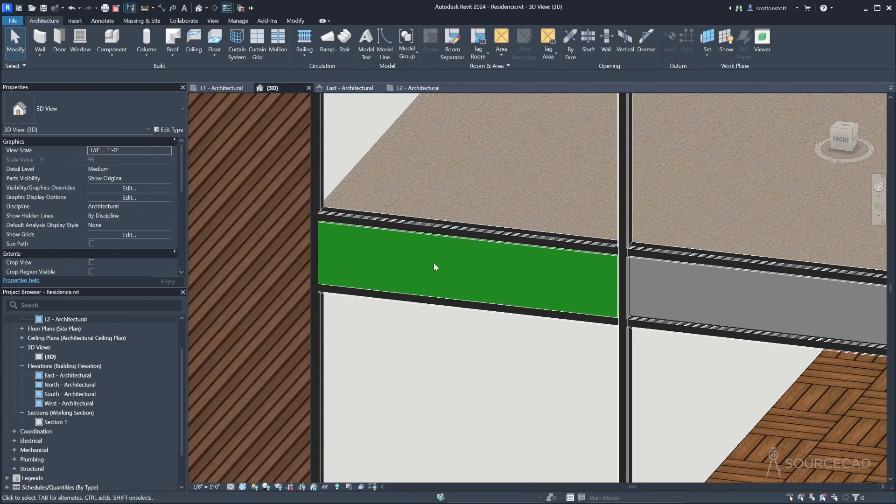
# Review the type properties of the SourceCAD - Curtain Wall beside the chimney and close them without changes
pyautogui.scroll(-5, 312, 214)
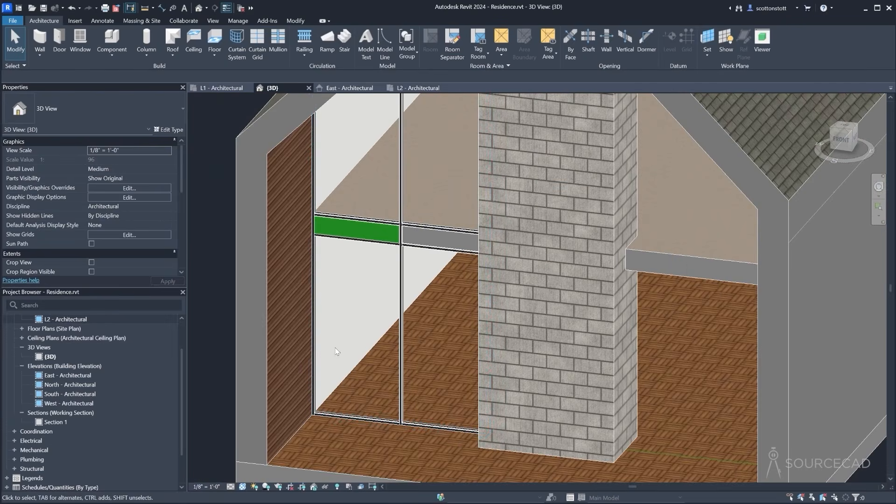
pyautogui.click(393, 425)
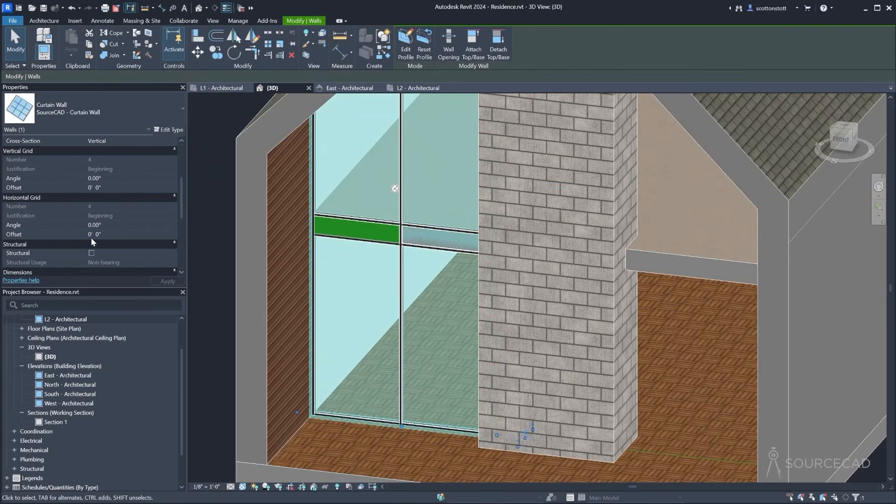
pyautogui.click(169, 129)
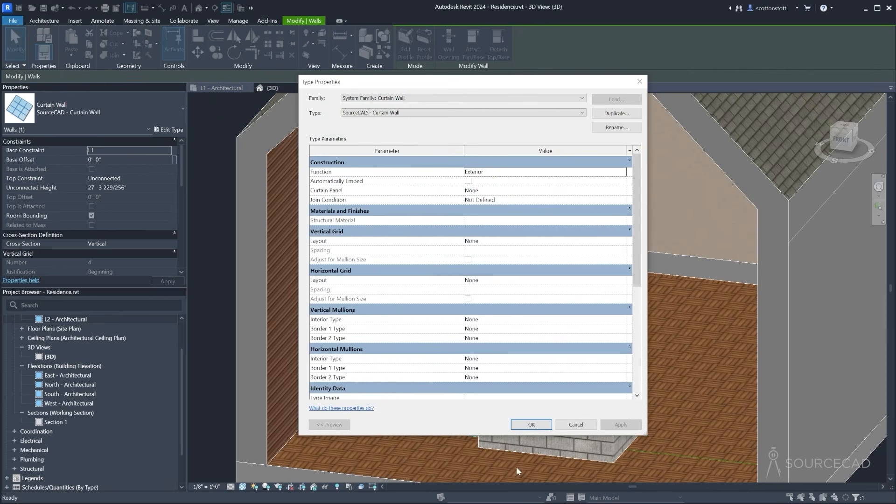
pyautogui.click(569, 426)
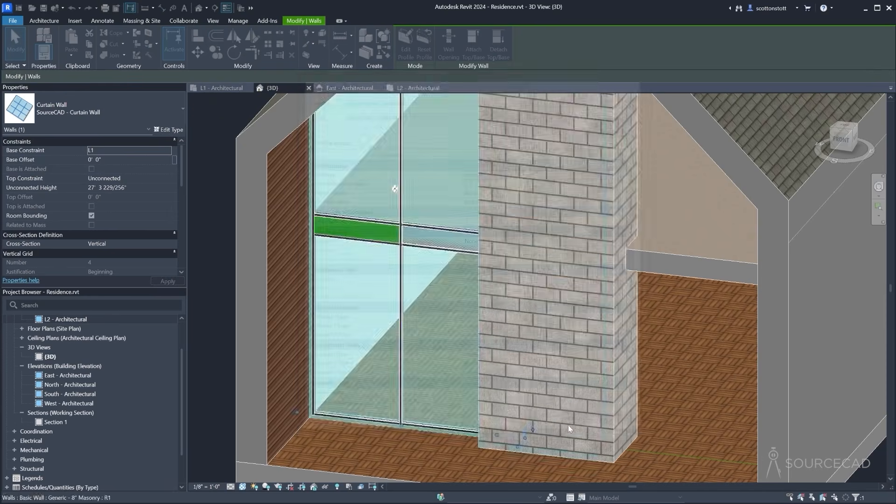
# Set the Solid system panel type's Offset to 0' 0"
pyautogui.click(192, 231)
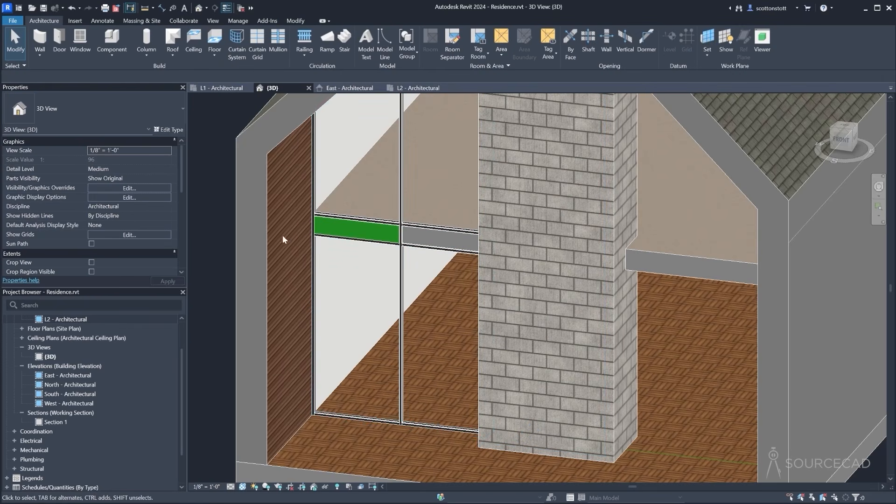
pyautogui.click(315, 225)
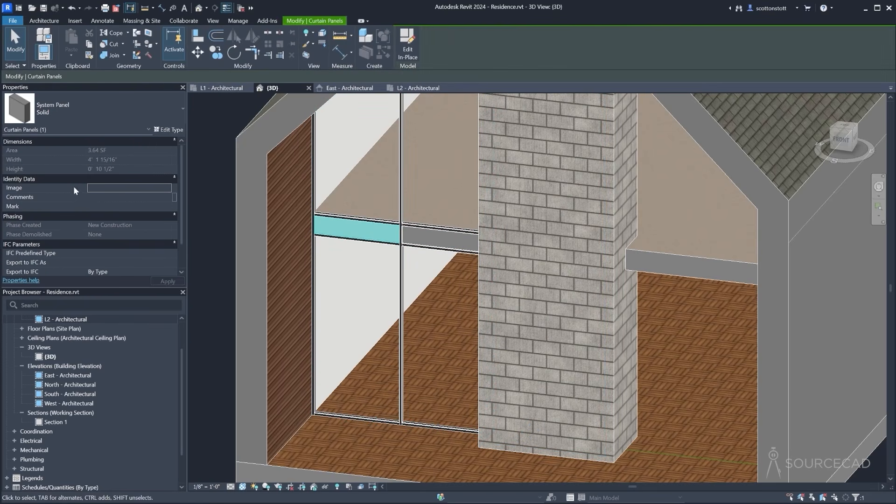
pyautogui.scroll(-1, 85, 194)
pyautogui.scroll(1, 125, 232)
pyautogui.click(167, 130)
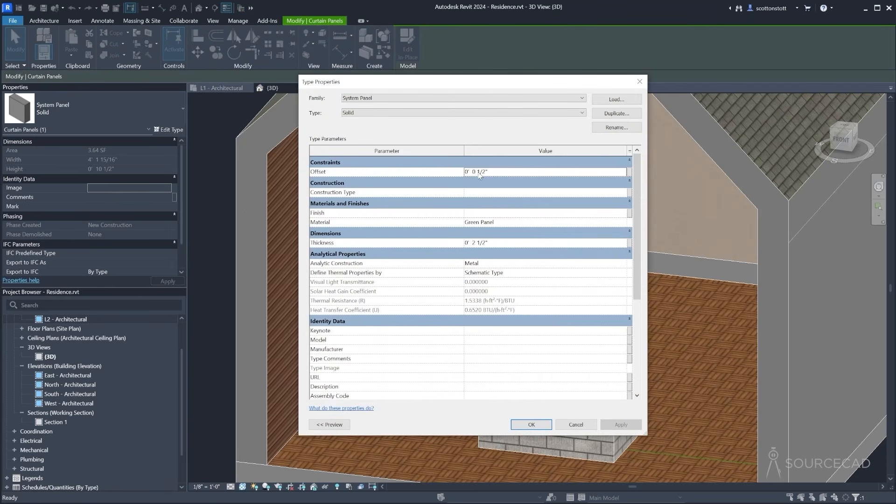
pyautogui.click(477, 171)
pyautogui.press('Delete')
pyautogui.press('Delete')
pyautogui.press('Delete')
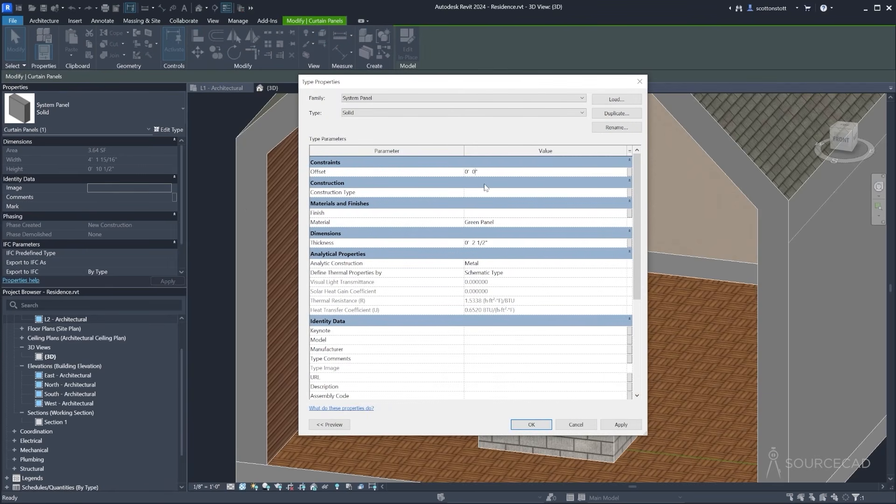
pyautogui.click(472, 243)
pyautogui.click(525, 424)
pyautogui.click(209, 265)
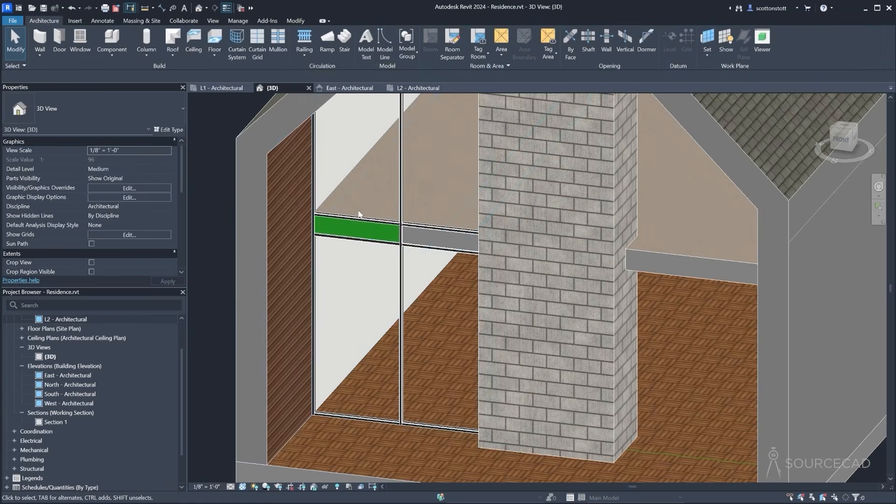
# Change the glazed spandrel panel between the green panel and the chimney to the System Panel Solid type
pyautogui.scroll(8, 362, 215)
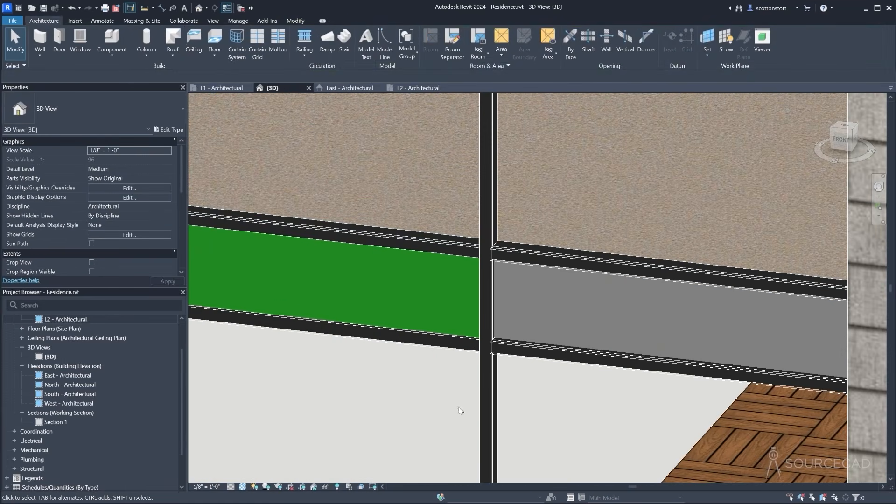
pyautogui.scroll(-2, 476, 389)
pyautogui.scroll(-1, 355, 395)
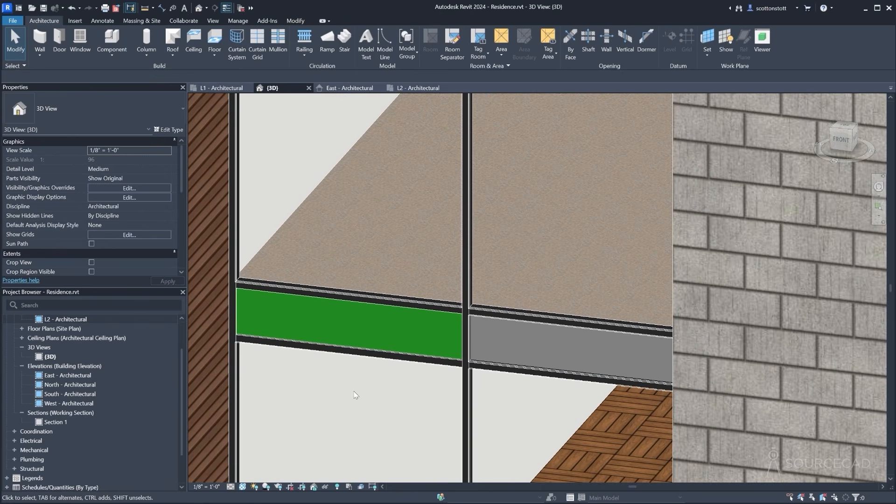
pyautogui.scroll(-3, 380, 372)
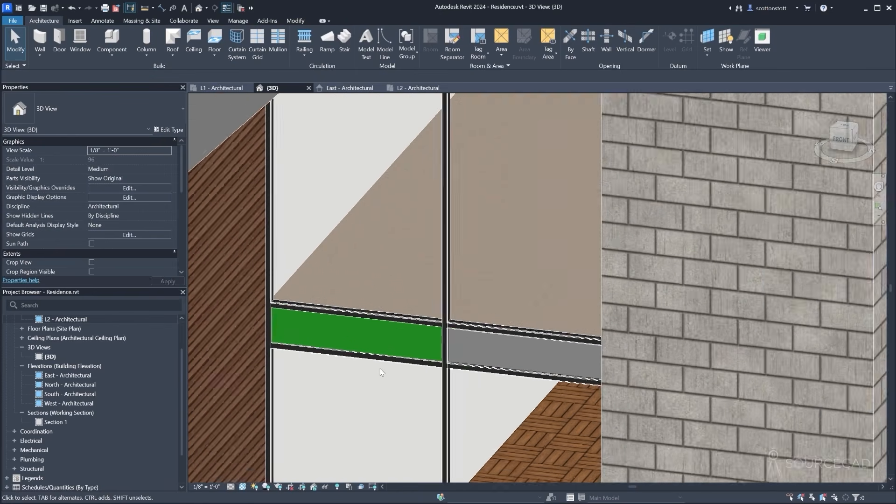
pyautogui.keyDown('shift'); pyautogui.moveTo(372, 390); pyautogui.dragTo(367, 368, button='middle'); pyautogui.keyUp('shift')
pyautogui.scroll(5, 427, 357)
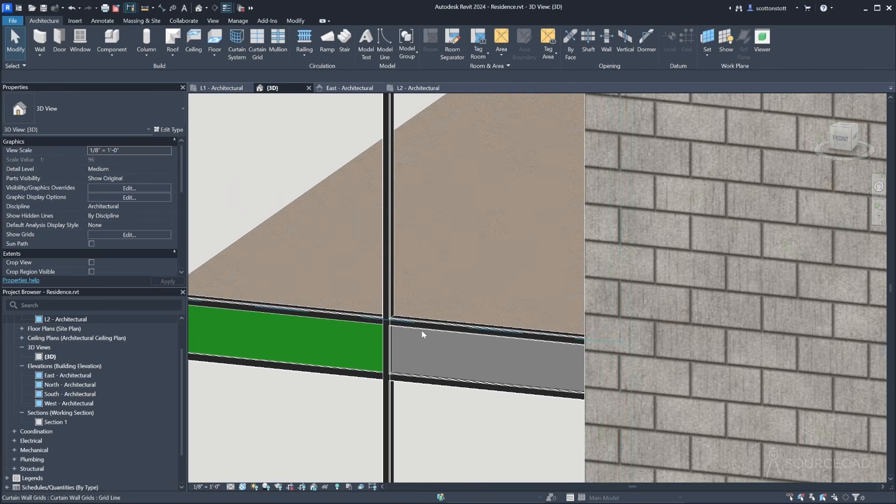
pyautogui.click(389, 343)
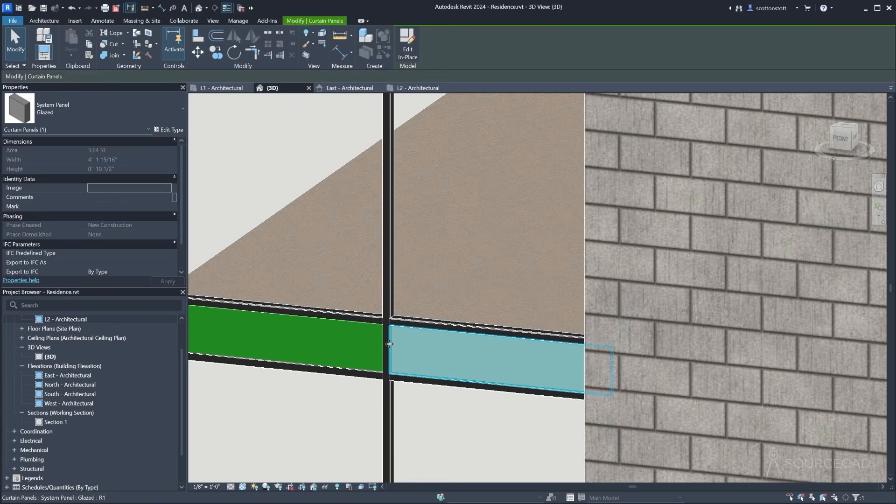
pyautogui.click(68, 109)
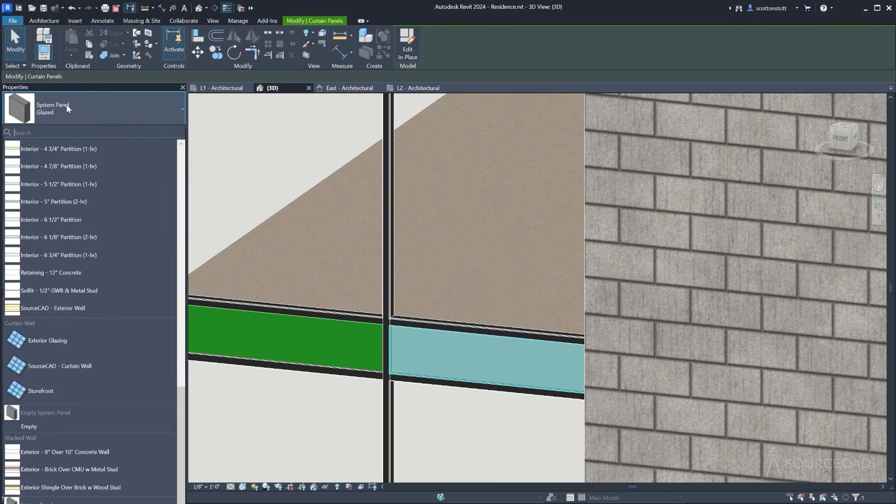
pyautogui.click(38, 502)
pyautogui.scroll(-2, 373, 385)
pyautogui.scroll(-2, 366, 379)
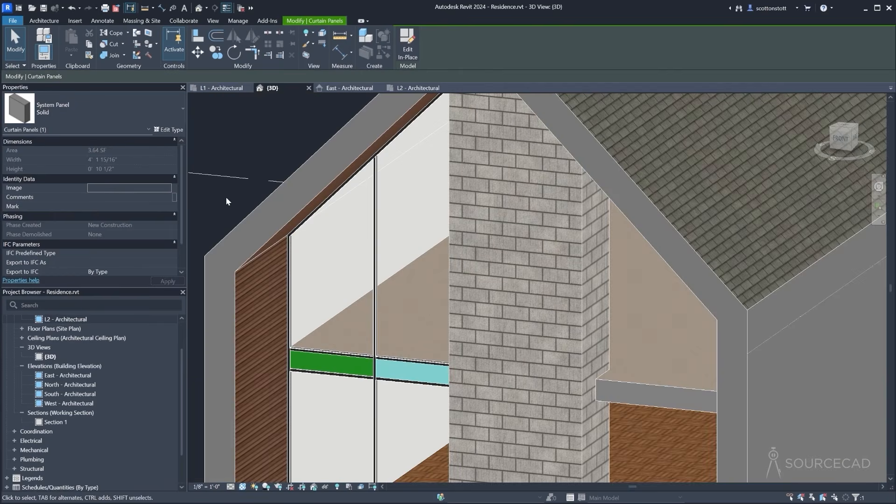
pyautogui.press('Escape')
# Examine the gable end in 3D, then the curtain wall's position between the exterior wall and chimney in the L1 - Architectural floor plan
pyautogui.keyDown('shift'); pyautogui.moveTo(420, 320); pyautogui.dragTo(563, 343, button='middle'); pyautogui.keyUp('shift')
pyautogui.scroll(-4, 426, 224)
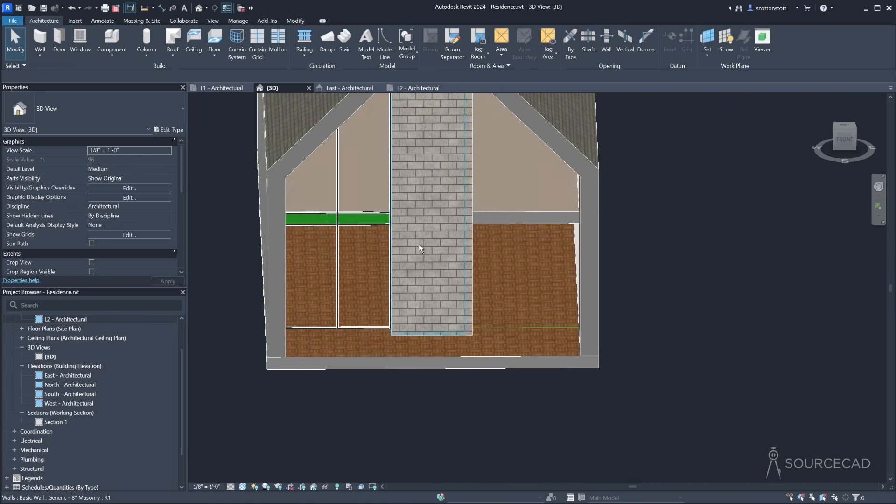
pyautogui.moveTo(418, 248)
pyautogui.keyDown('shift'); pyautogui.mouseDown(button='middle')
pyautogui.moveTo(343, 230)
pyautogui.moveTo(406, 250)
pyautogui.mouseUp(button='middle'); pyautogui.keyUp('shift')
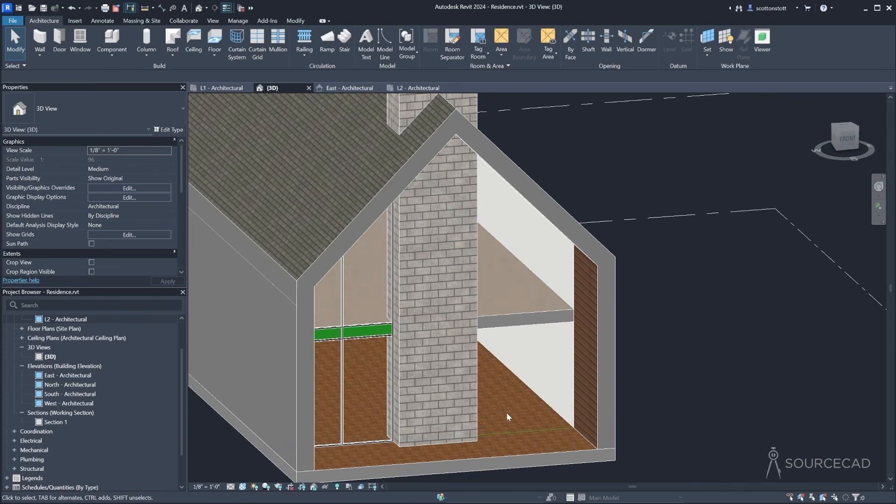
pyautogui.scroll(2, 518, 421)
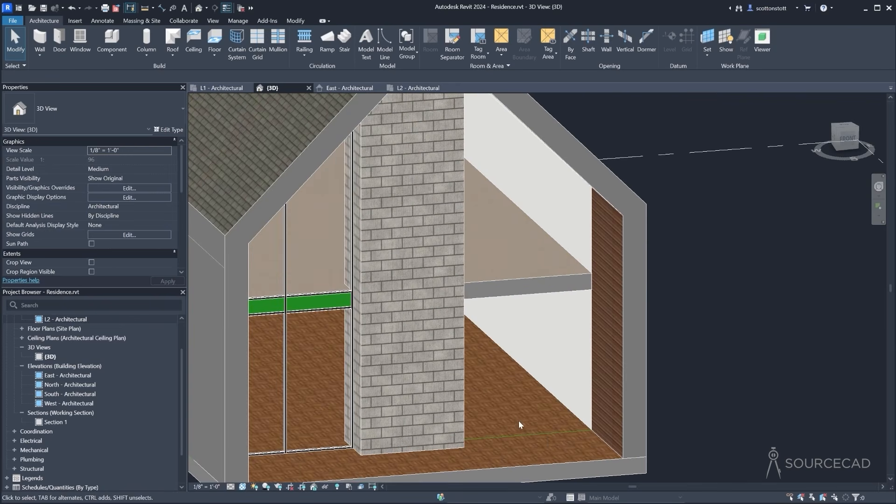
pyautogui.click(216, 89)
pyautogui.scroll(-1, 400, 304)
pyautogui.scroll(2, 420, 327)
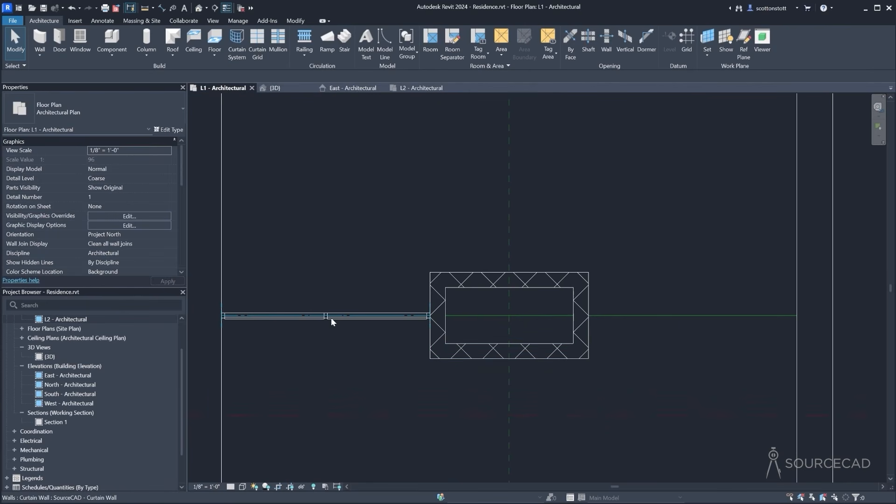
pyautogui.moveTo(356, 344); pyautogui.dragTo(533, 351, button='middle')
pyautogui.scroll(3, 435, 352)
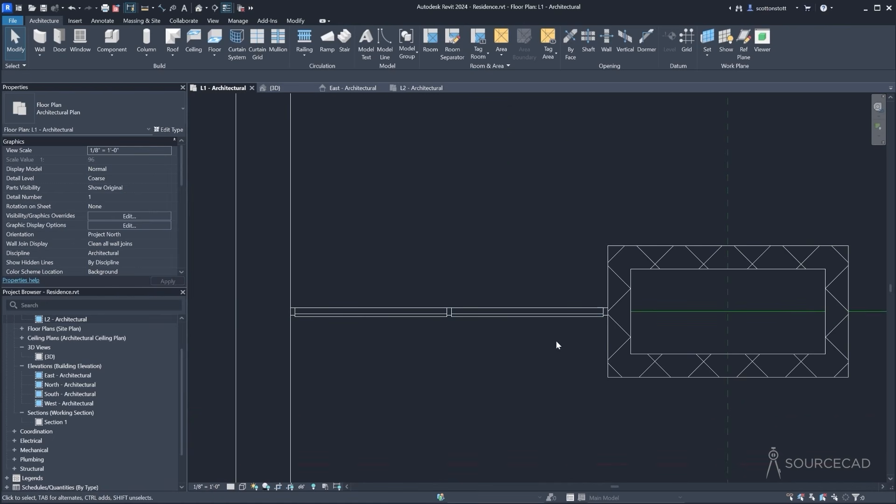
pyautogui.click(260, 315)
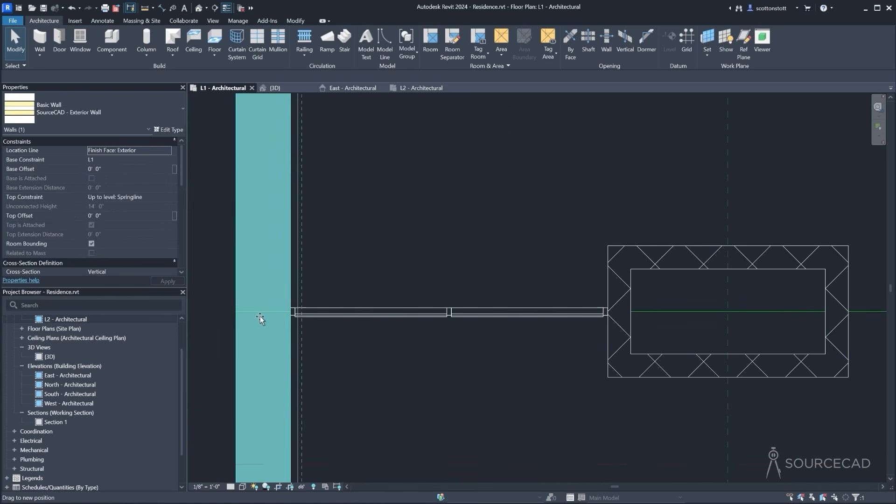
pyautogui.press('Escape')
pyautogui.scroll(-5, 250, 304)
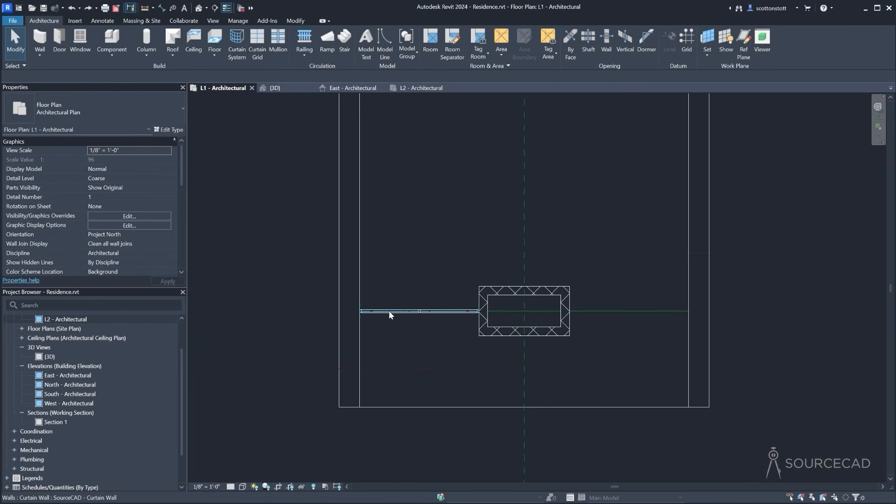
pyautogui.scroll(5, 436, 314)
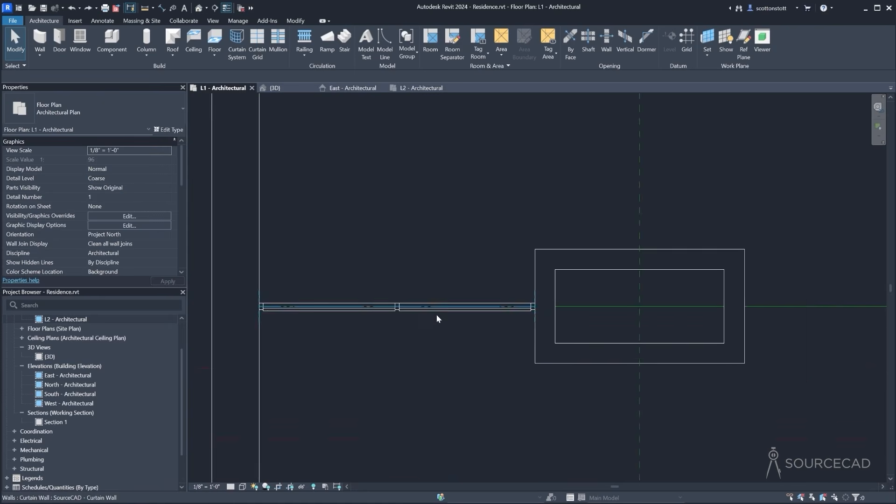
# Try to align the curtain wall with the model line running through the chimney
pyautogui.click(295, 20)
pyautogui.click(195, 41)
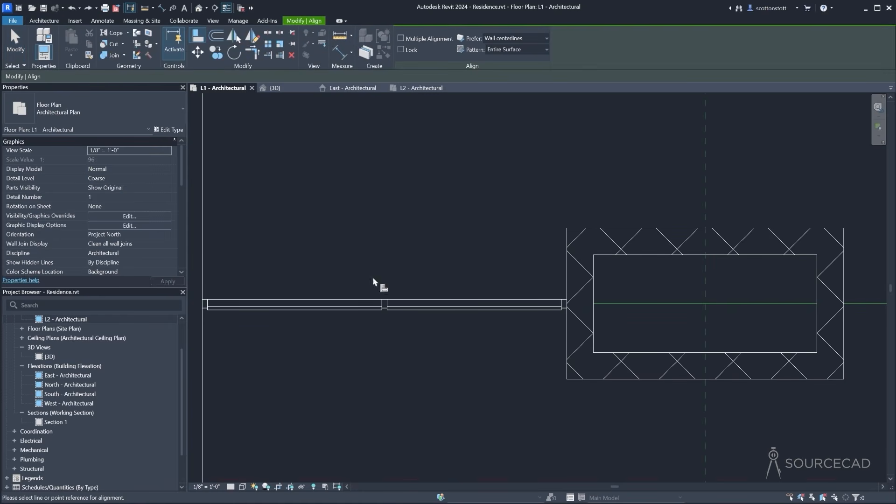
pyautogui.click(652, 305)
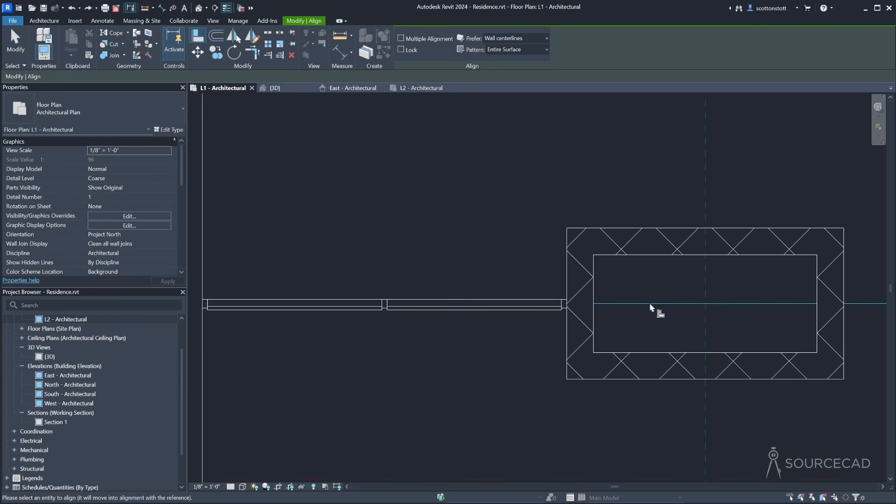
pyautogui.click(552, 302)
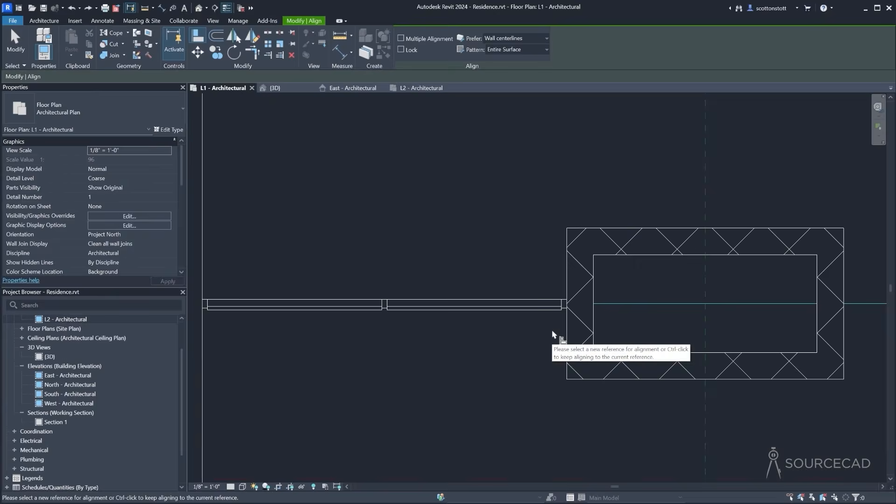
pyautogui.press('Escape')
pyautogui.press('Escape')
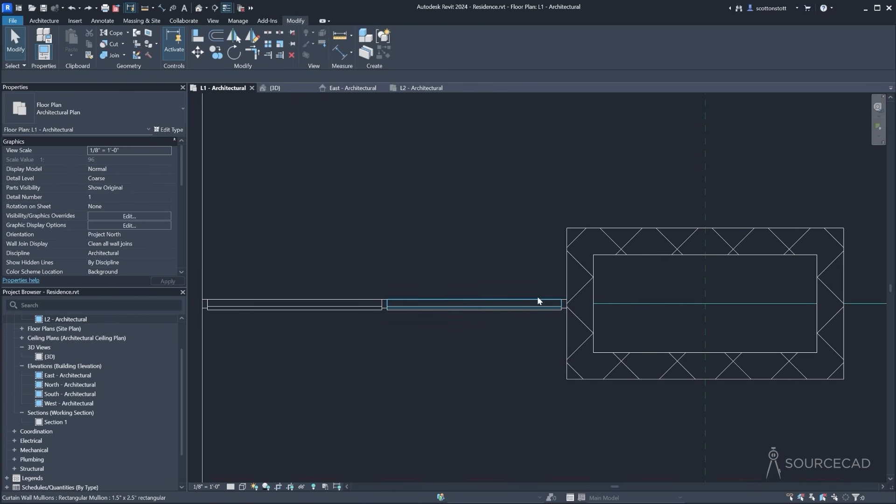
# Select the whole curtain wall with its mullions and panels and nudge it down in plan, off the model line
pyautogui.scroll(-2, 193, 292)
pyautogui.moveTo(220, 286); pyautogui.dragTo(450, 307, button='middle')
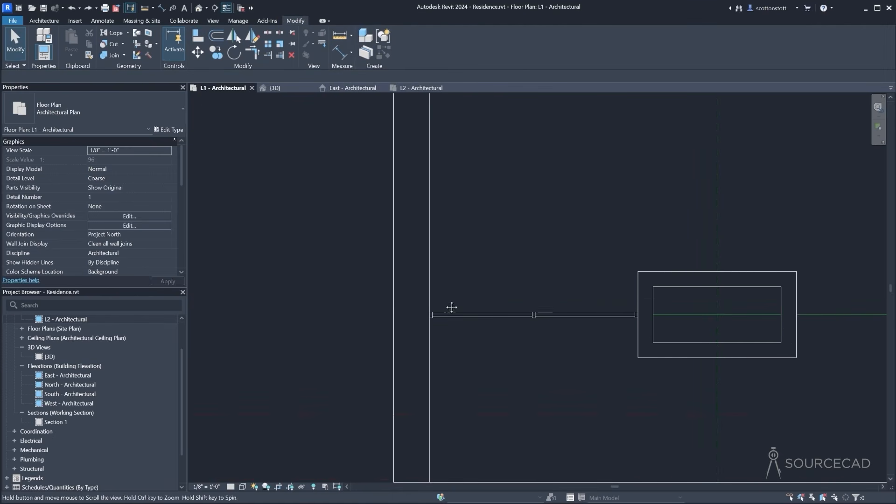
pyautogui.moveTo(270, 267); pyautogui.dragTo(642, 351)
pyautogui.scroll(4, 642, 351)
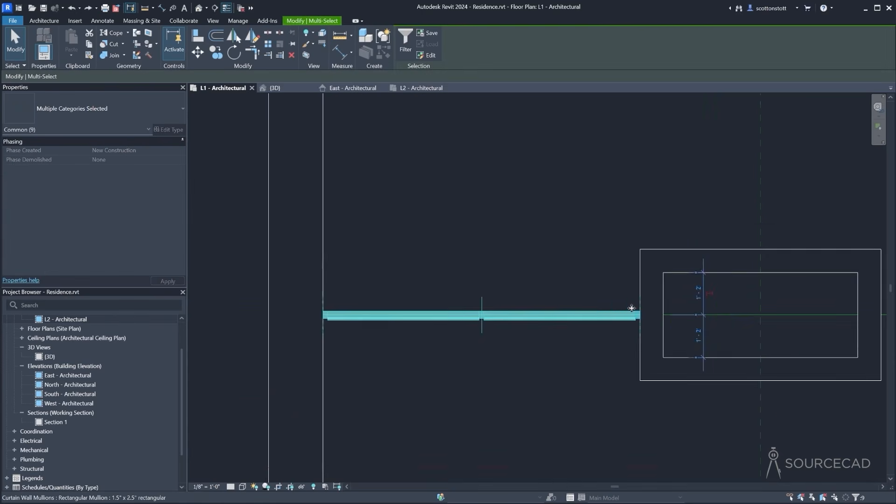
pyautogui.press('Down')
pyautogui.press('Down')
pyautogui.press('Down')
pyautogui.press('Down')
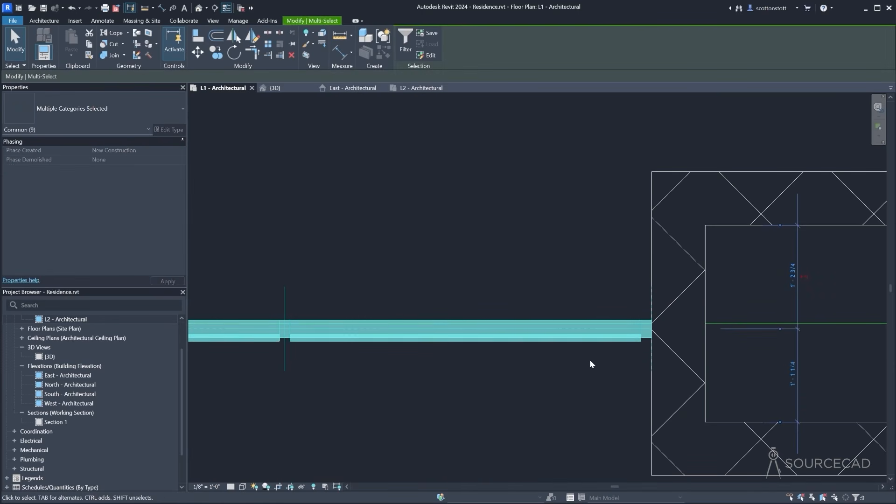
# Nudge the selected curtain wall up in fine increments until its upper edge sits flush on the model line
pyautogui.scroll(6, 634, 360)
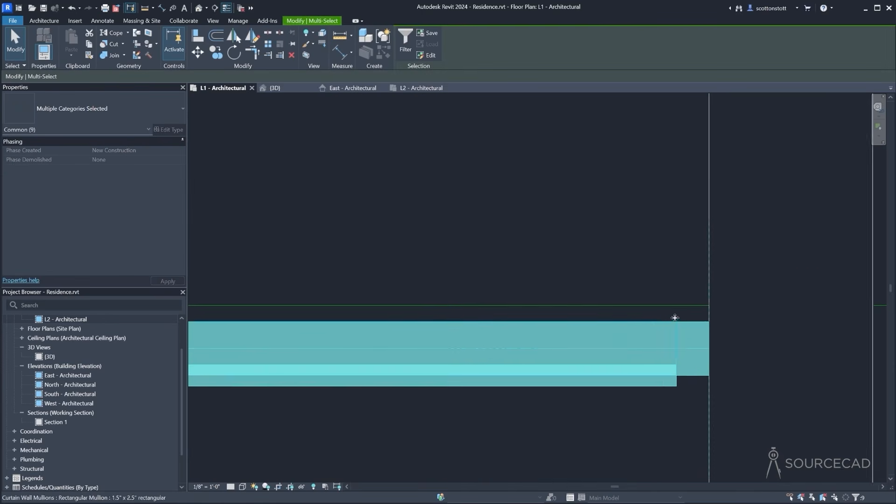
pyautogui.press('Up')
pyautogui.press('Up')
pyautogui.press('Up')
pyautogui.press('Up')
pyautogui.press('Up')
pyautogui.press('Up')
pyautogui.press('Up')
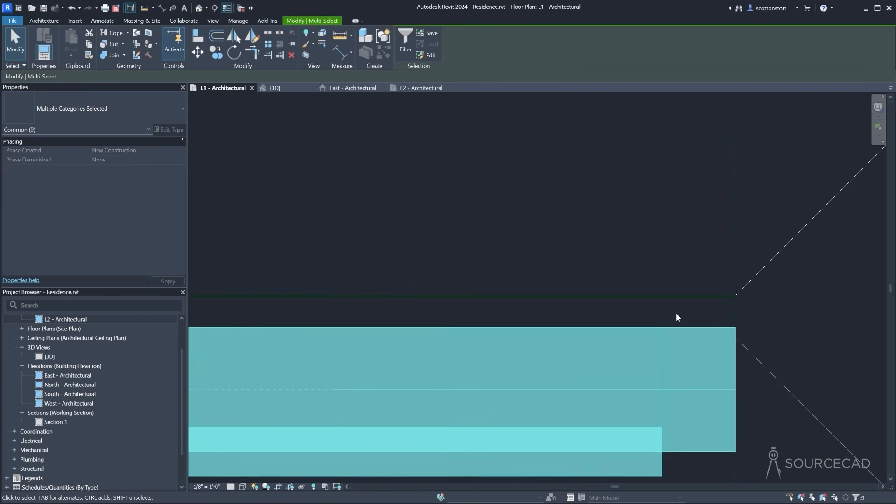
pyautogui.press('Up')
pyautogui.press('Up')
pyautogui.press('Up')
pyautogui.press('Up')
pyautogui.press('Up')
pyautogui.press('Up')
pyautogui.press('Up')
pyautogui.press('Up')
pyautogui.press('Up')
pyautogui.press('Up')
pyautogui.press('Up')
pyautogui.press('Up')
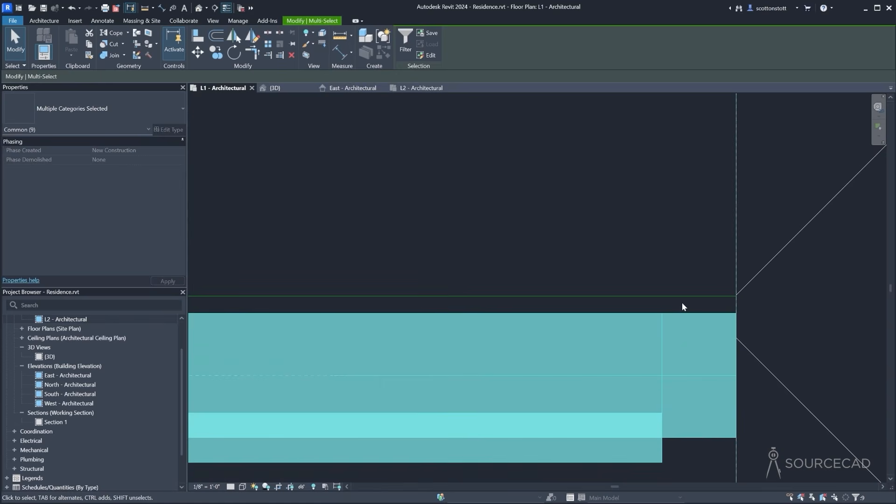
pyautogui.press('Up')
pyautogui.press('Up')
pyautogui.press('Up')
pyautogui.scroll(2, 681, 302)
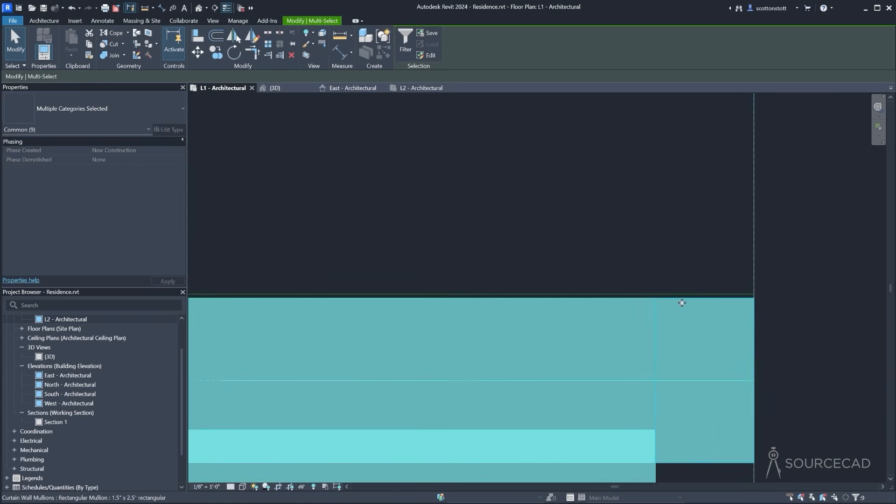
pyautogui.press('Up')
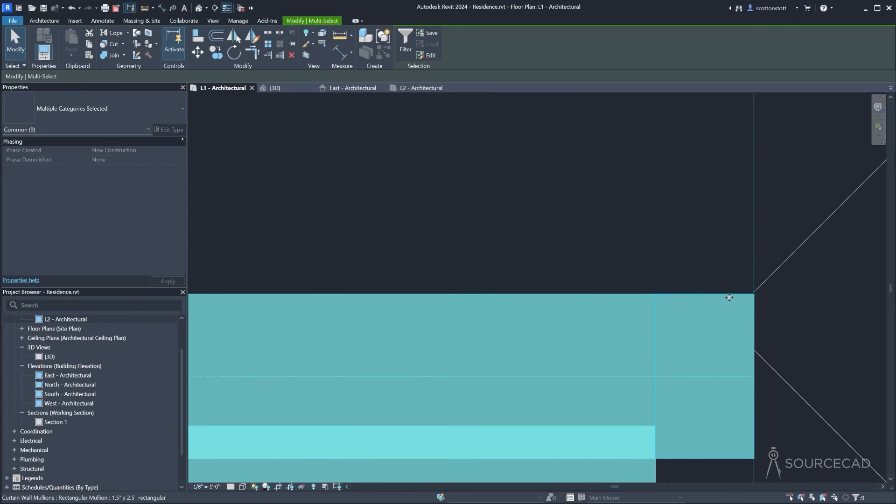
pyautogui.scroll(-5, 662, 301)
pyautogui.scroll(-6, 661, 300)
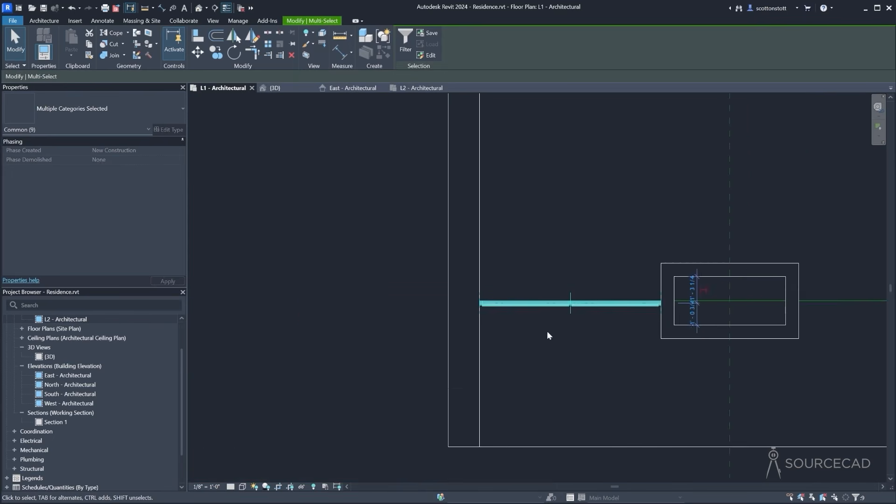
pyautogui.click(547, 332)
# Draw a curtain wall in plan along the model line, from the chimney's outer face to the opposite exterior wall
pyautogui.moveTo(556, 330); pyautogui.dragTo(306, 331, button='middle')
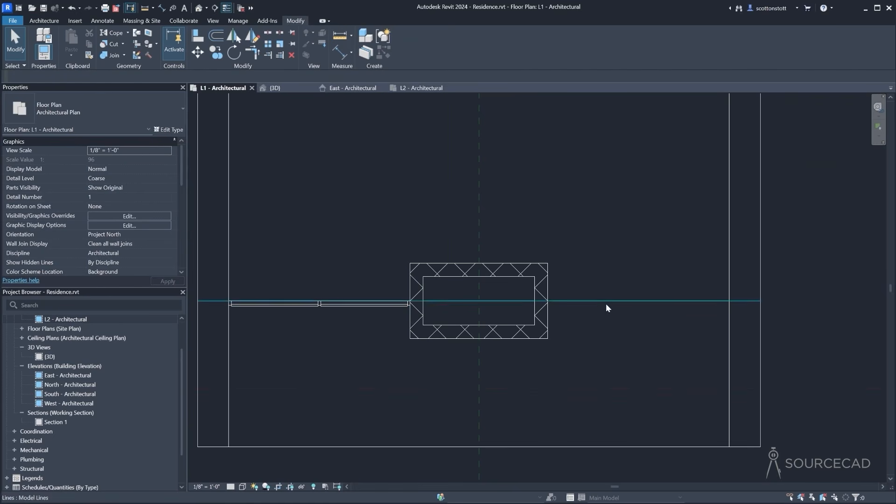
pyautogui.moveTo(606, 304); pyautogui.dragTo(502, 304, button='middle')
pyautogui.click(39, 23)
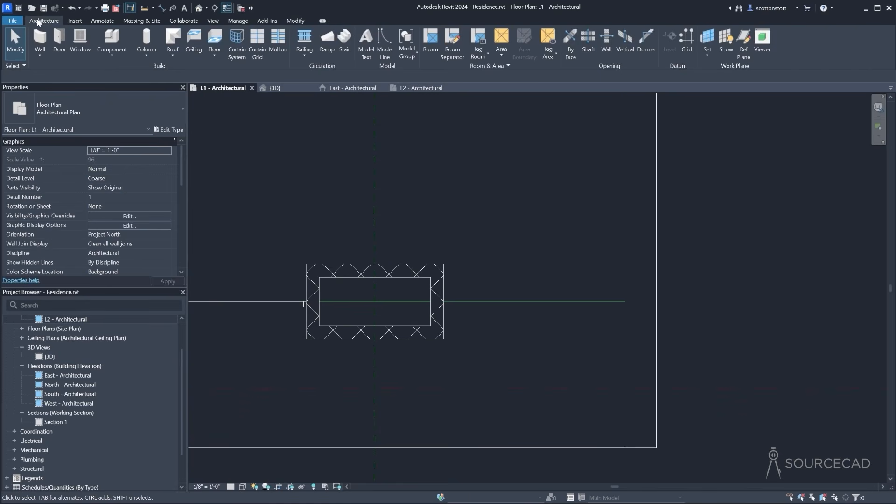
pyautogui.click(39, 41)
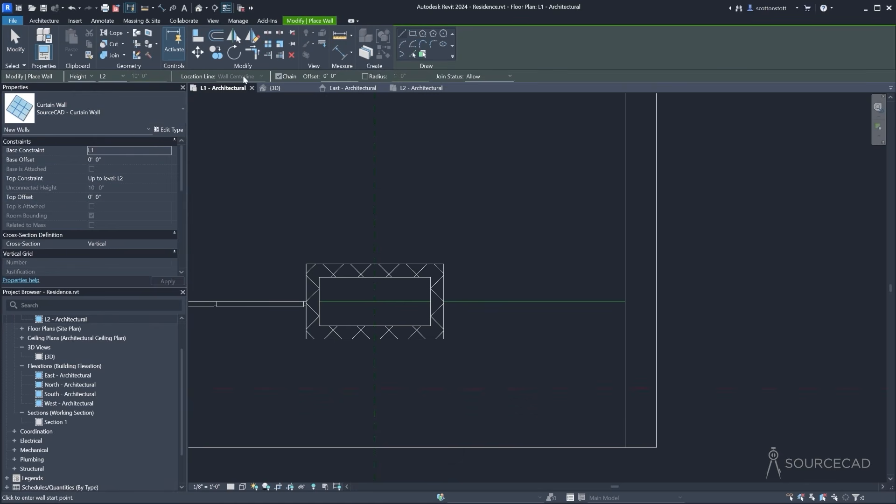
pyautogui.click(444, 301)
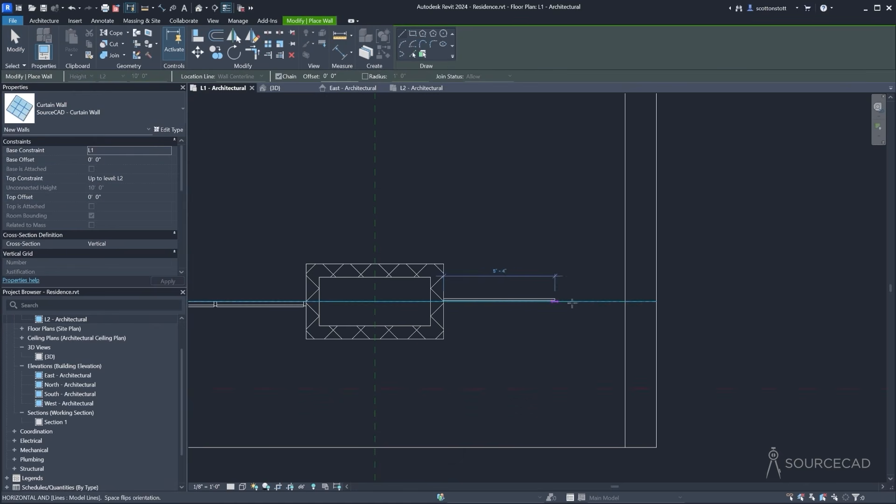
pyautogui.click(625, 301)
pyautogui.press('Escape')
pyautogui.press('Escape')
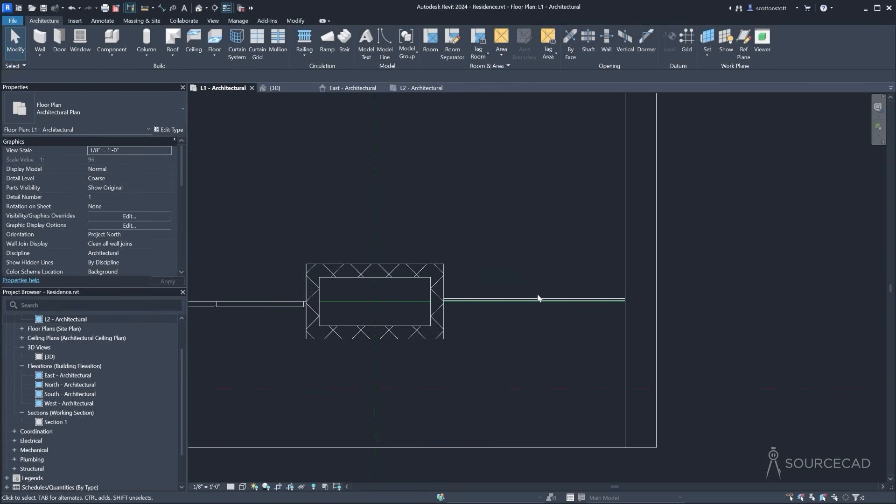
# Flip the new curtain wall's orientation and raise its top in 3D above the roof, about 18 feet above L2
pyautogui.click(534, 300)
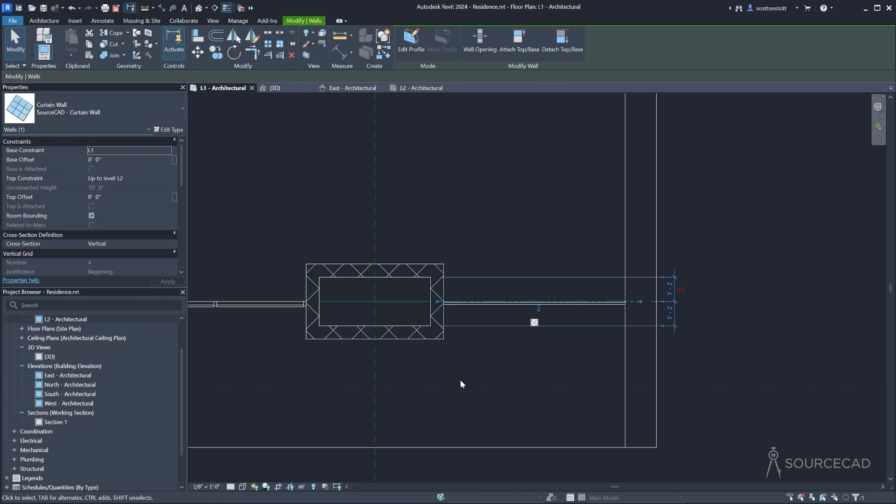
pyautogui.hotkey('ctrl', 'Tab')
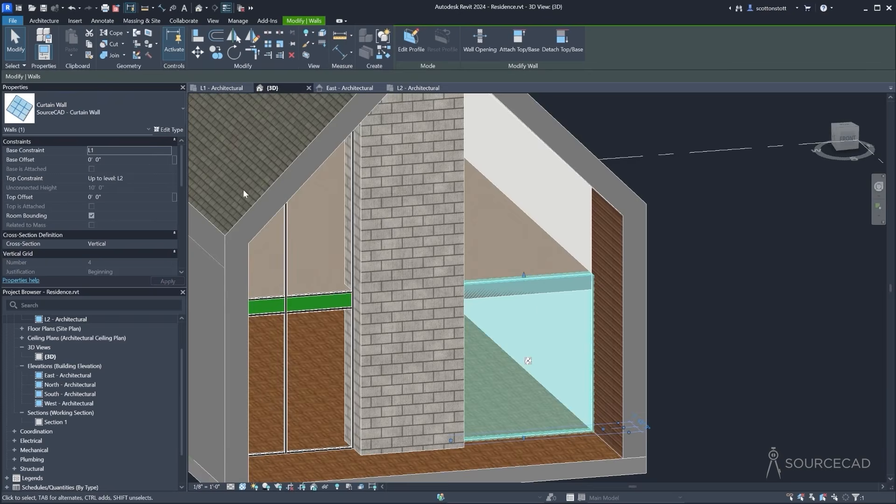
pyautogui.moveTo(481, 305); pyautogui.dragTo(480, 334, button='middle')
pyautogui.moveTo(522, 336); pyautogui.dragTo(536, 90)
pyautogui.moveTo(543, 136); pyautogui.dragTo(531, 256, button='middle')
pyautogui.moveTo(508, 204); pyautogui.dragTo(508, 170)
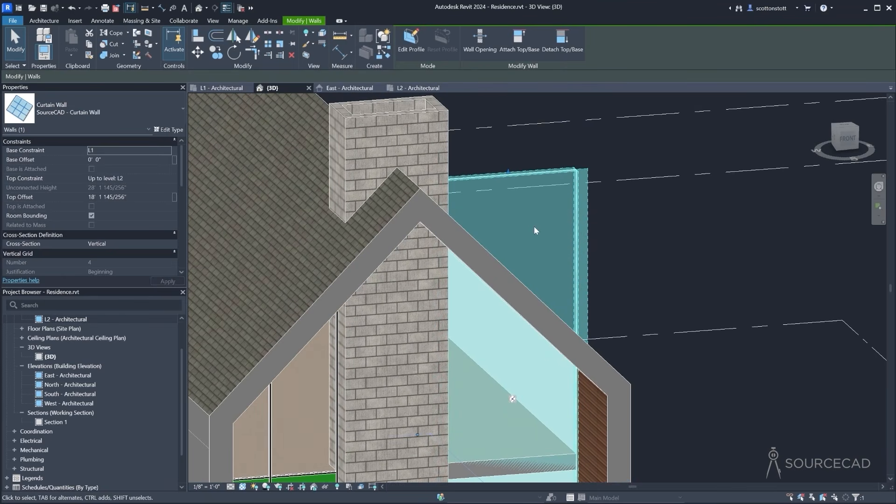
# Edit the curtain wall's profile, adding a sketch line along the sloping roof underside and trimming the outline to it
pyautogui.doubleClick(529, 218)
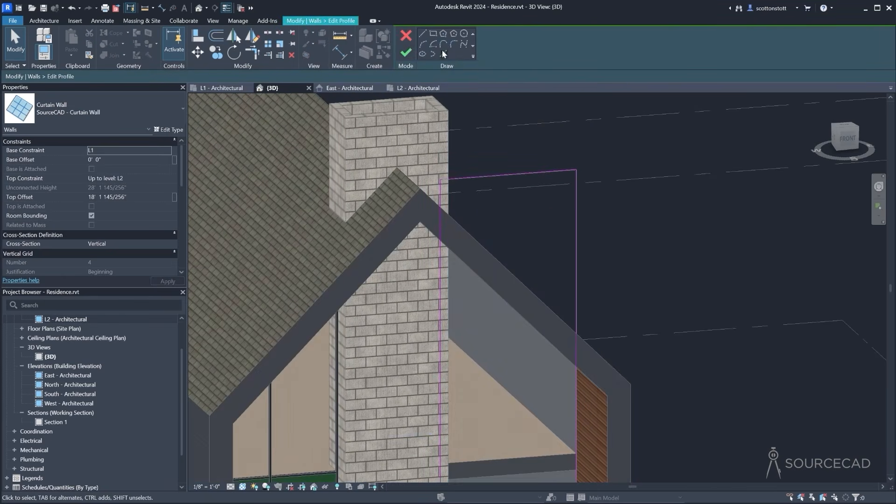
pyautogui.click(443, 54)
pyautogui.keyDown('shift'); pyautogui.moveTo(461, 269); pyautogui.dragTo(486, 226, button='middle'); pyautogui.keyUp('shift')
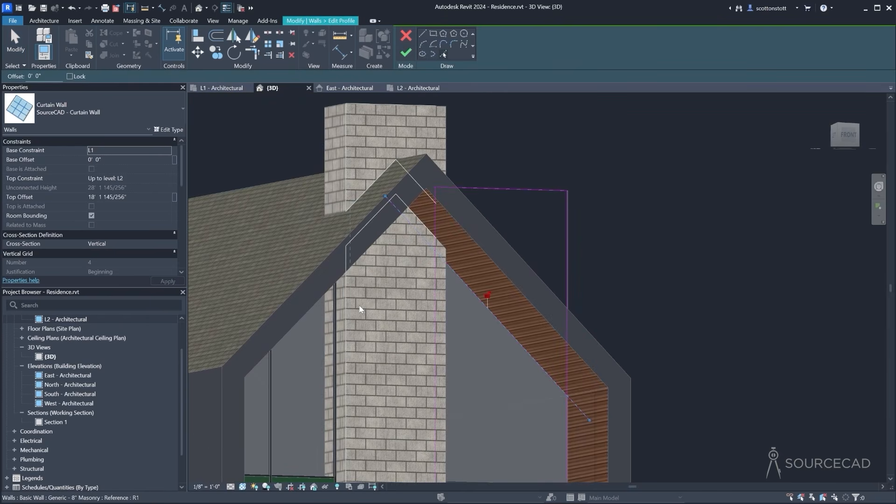
pyautogui.press('t')
pyautogui.press('r')
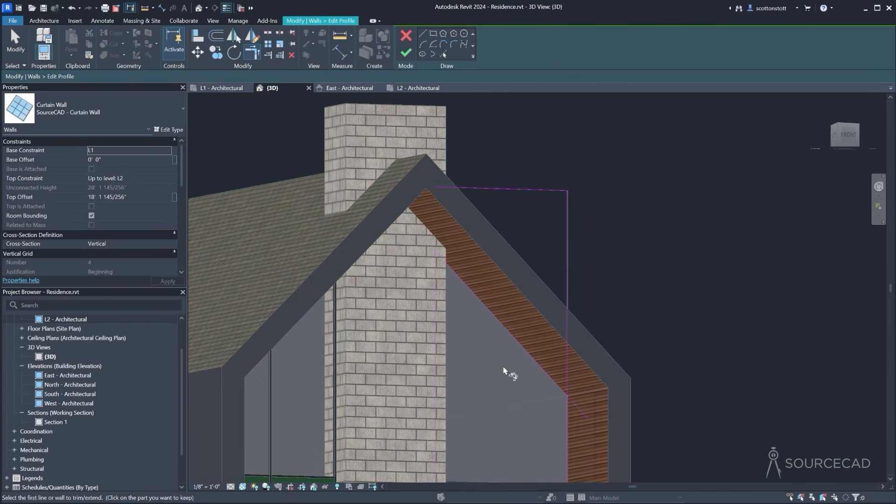
pyautogui.moveTo(475, 380); pyautogui.dragTo(480, 257, button='middle')
# Delete the leftover sketch line above the roof and finish the curtain wall profile
pyautogui.click(10, 42)
pyautogui.click(509, 134)
pyautogui.press('Delete')
pyautogui.scroll(-4, 434, 342)
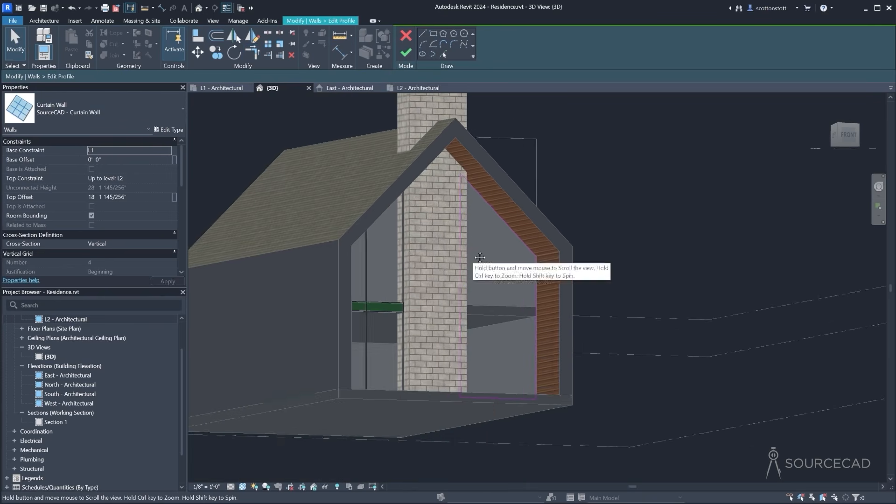
pyautogui.scroll(1, 480, 257)
pyautogui.click(405, 53)
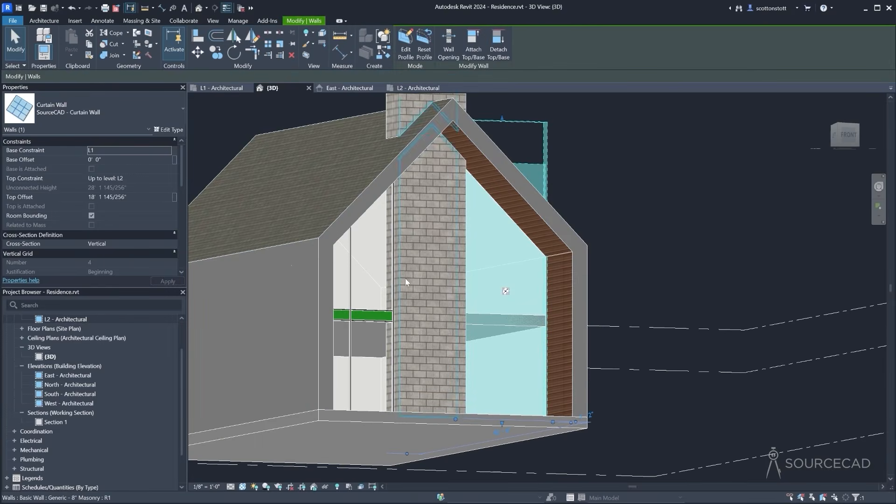
# Add horizontal curtain grids at the floor slab's upper and lower edges, plus vertical grids 1'-6" from the exterior wall and 3' apart
pyautogui.keyDown('shift'); pyautogui.moveTo(676, 194); pyautogui.dragTo(690, 251, button='middle'); pyautogui.keyUp('shift')
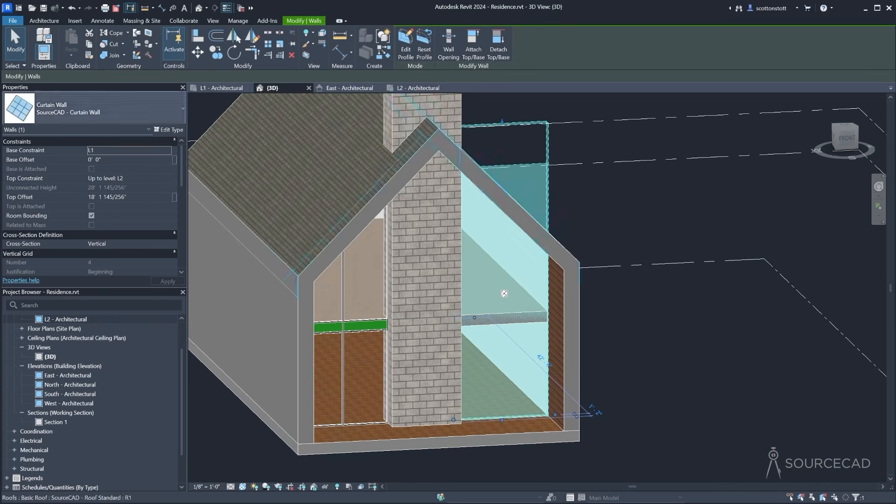
pyautogui.click(41, 21)
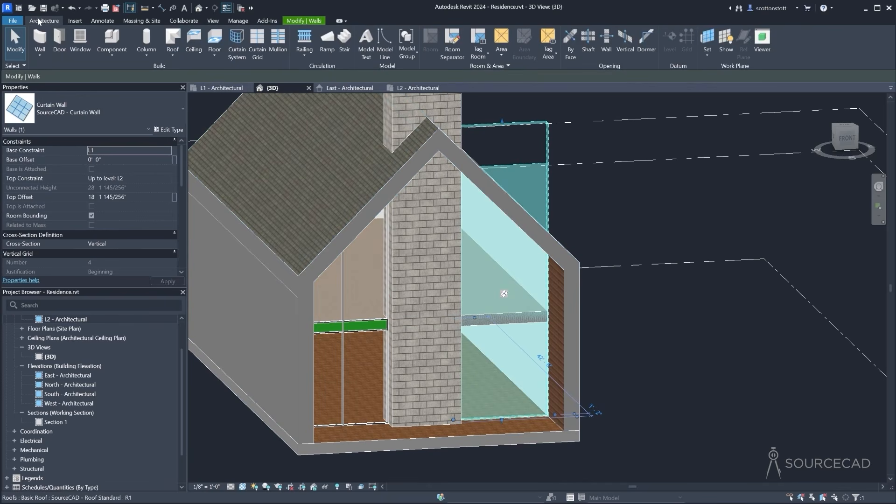
pyautogui.click(257, 45)
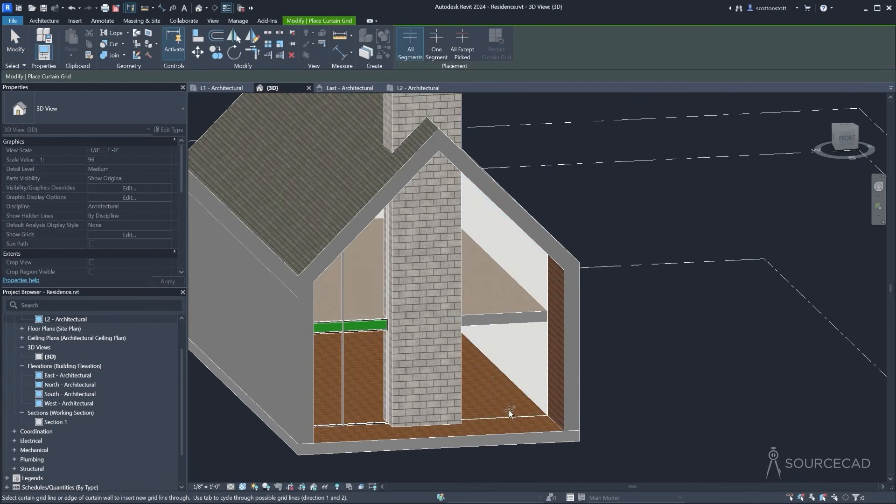
pyautogui.scroll(5, 510, 413)
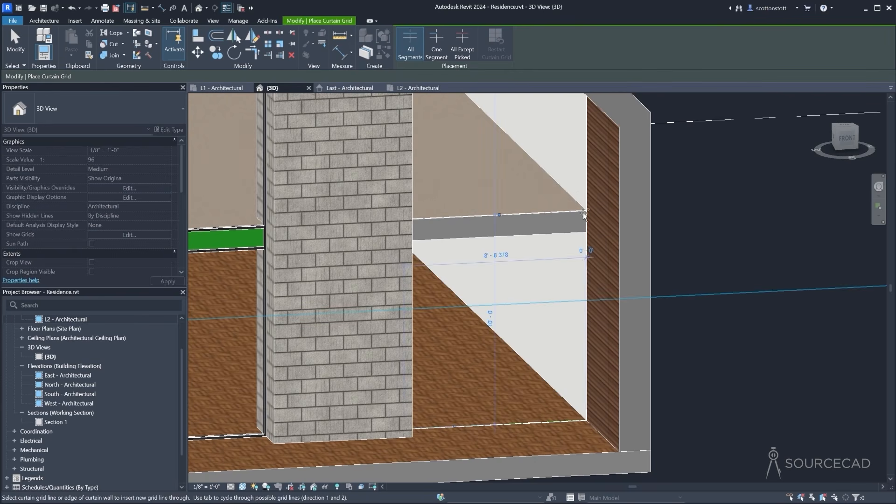
pyautogui.click(584, 231)
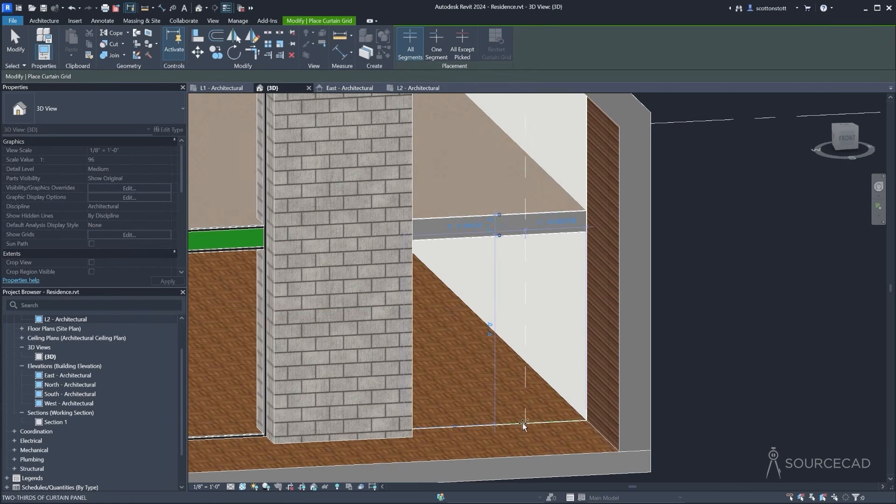
pyautogui.click(556, 423)
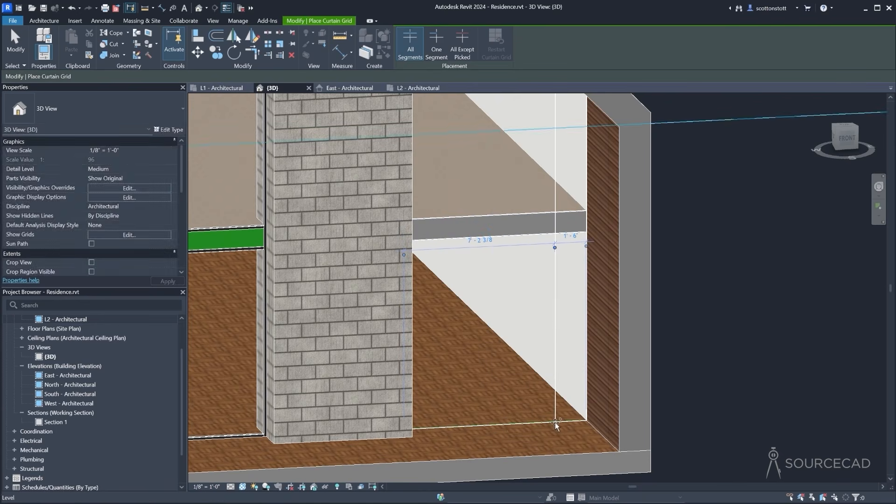
pyautogui.click(493, 427)
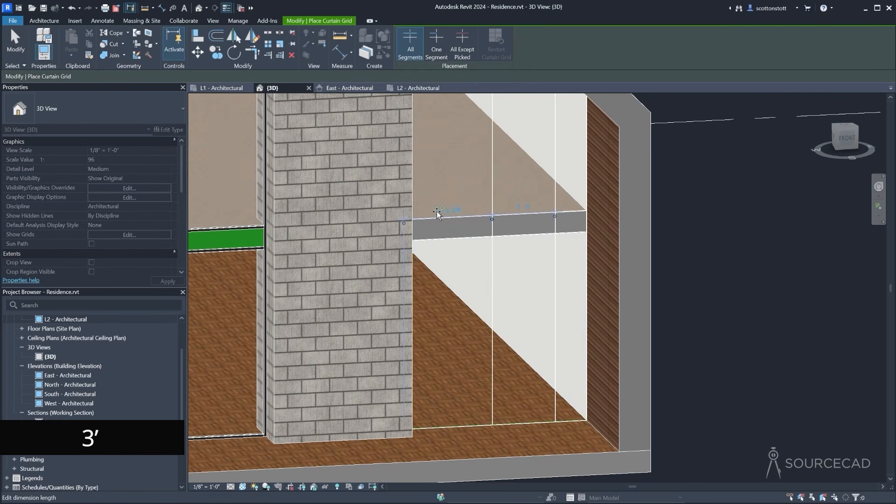
# Draw a model line across the curtain wall base, starting midway between the chimney's front corner and the side wall
pyautogui.keyDown('shift'); pyautogui.moveTo(464, 256); pyautogui.dragTo(583, 322, button='middle'); pyautogui.keyUp('shift')
pyautogui.scroll(-1, 600, 294)
pyautogui.moveTo(583, 323); pyautogui.dragTo(471, 340, button='middle')
pyautogui.scroll(5, 502, 302)
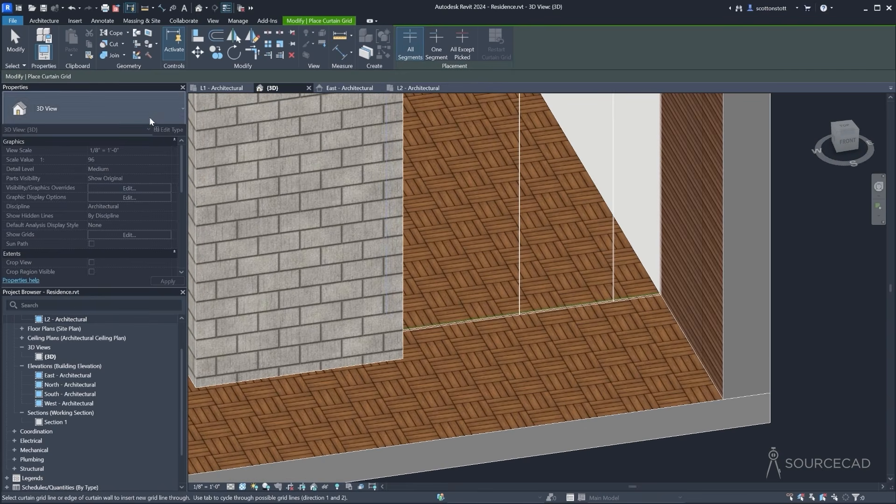
pyautogui.click(44, 20)
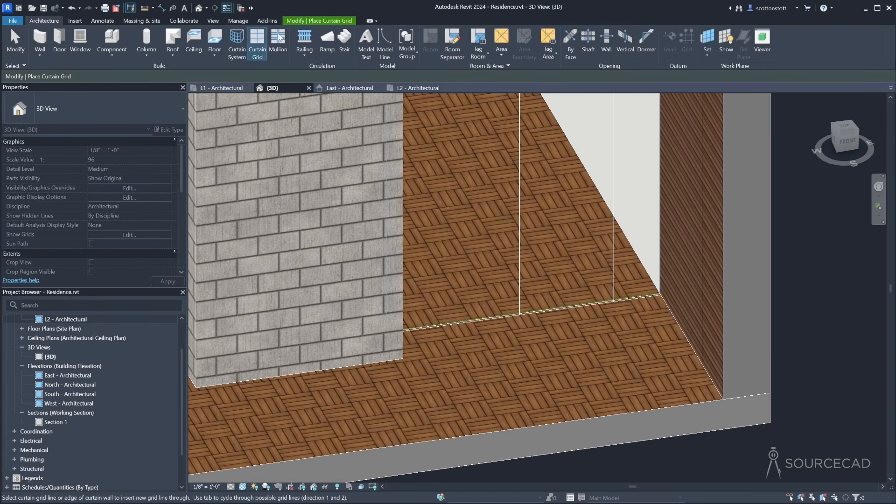
pyautogui.click(384, 48)
pyautogui.click(401, 32)
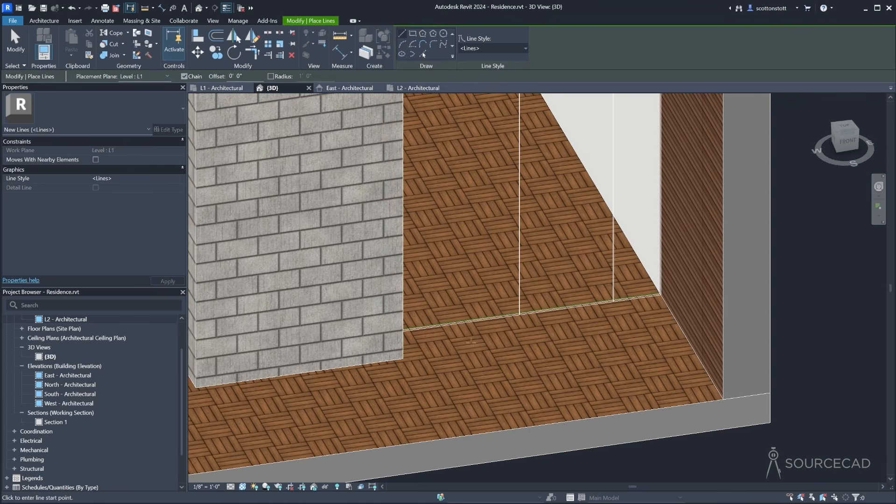
pyautogui.rightClick(431, 223)
pyautogui.moveTo(444, 261)
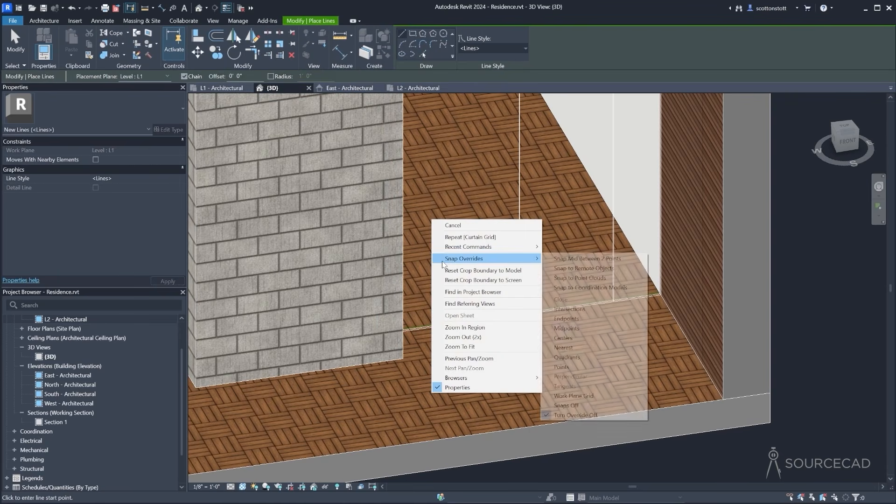
pyautogui.click(575, 259)
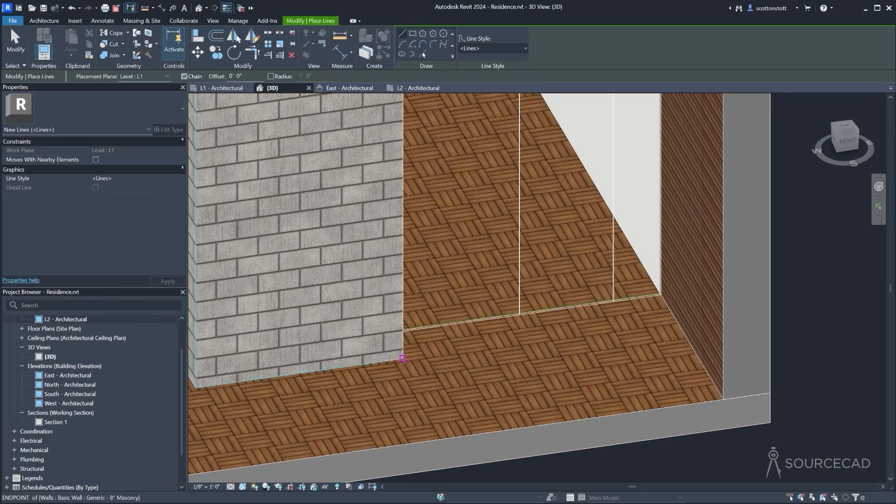
pyautogui.click(403, 359)
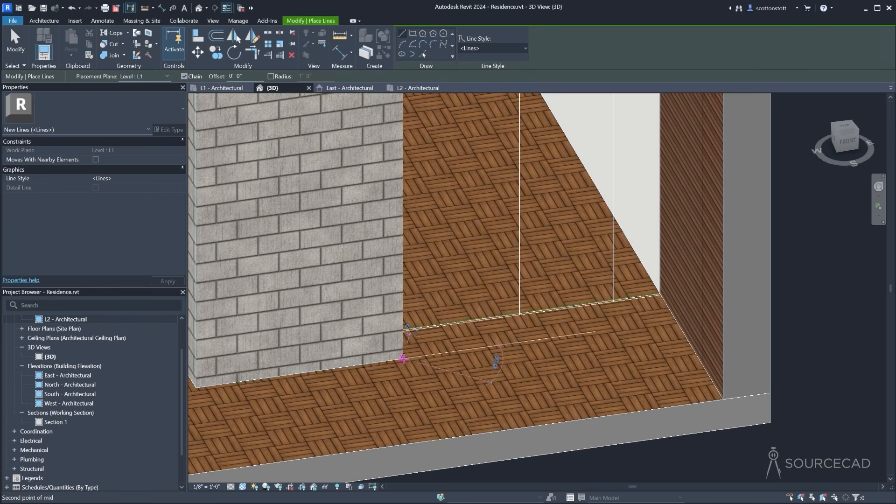
pyautogui.click(675, 320)
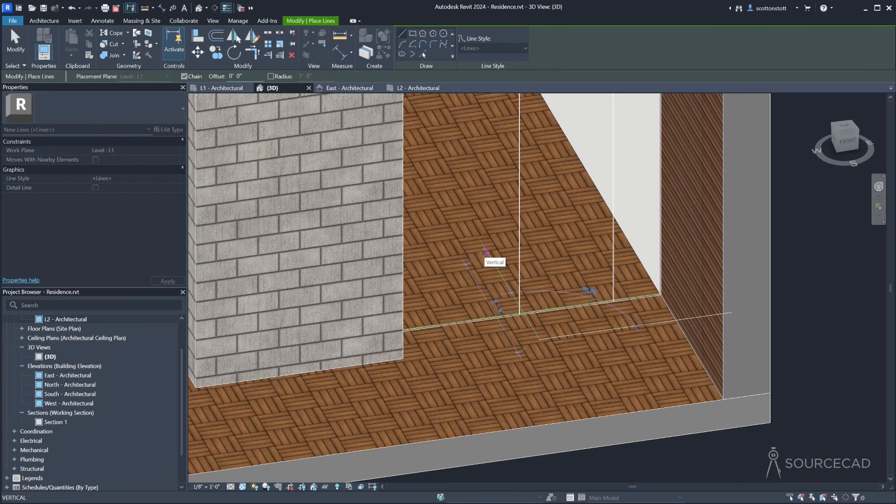
pyautogui.click(486, 252)
pyautogui.press('Escape')
pyautogui.press('Escape')
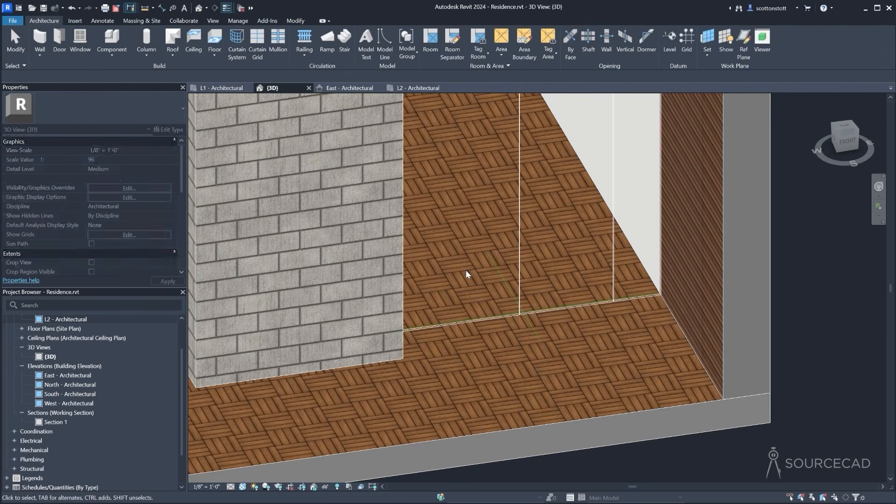
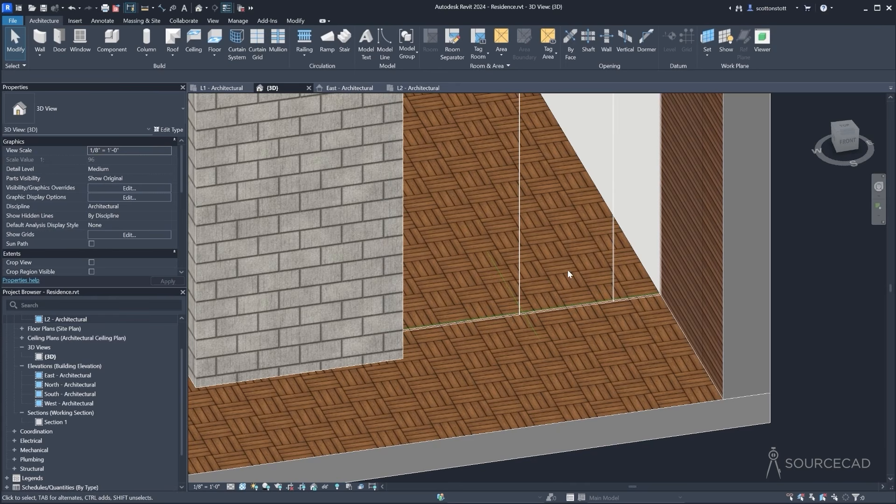
# Move the vertical curtain grid nearest the chimney onto the midpoint model line
pyautogui.click(519, 280)
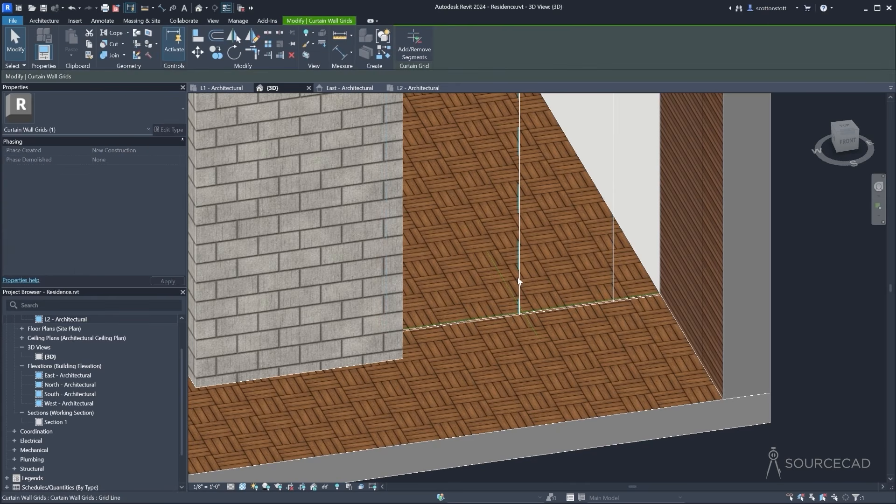
pyautogui.click(198, 52)
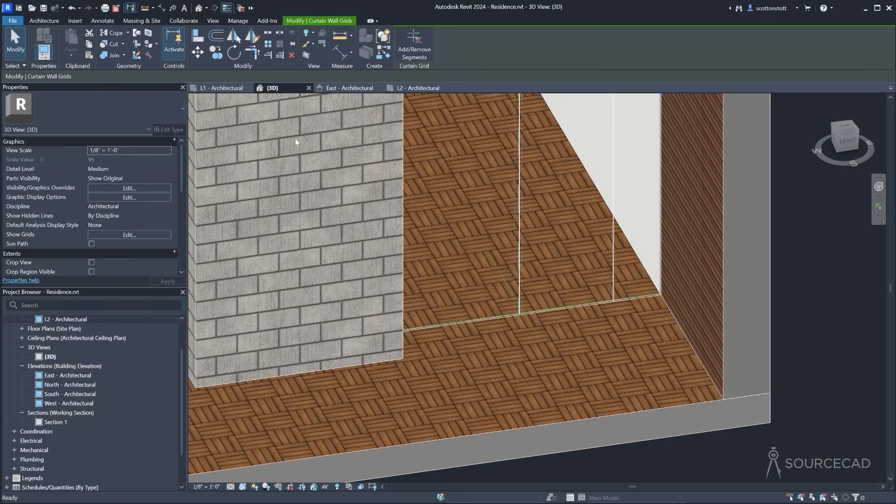
pyautogui.click(519, 315)
pyautogui.click(524, 313)
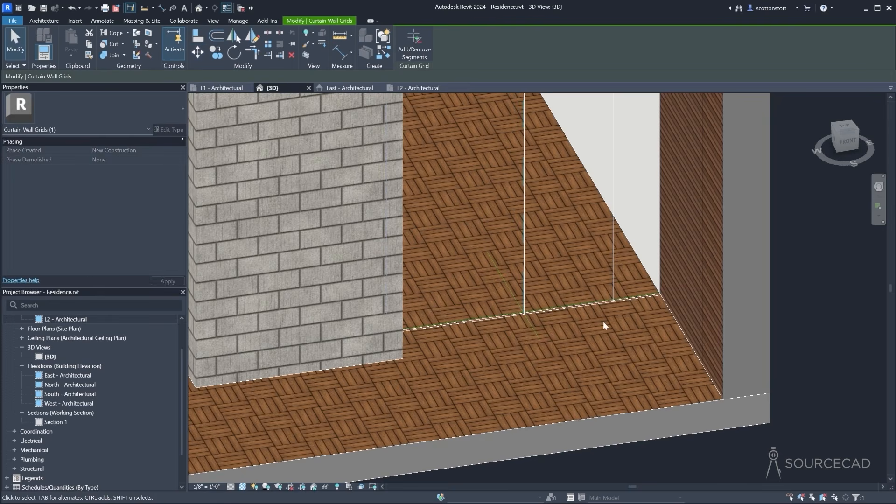
# Set the spacing between the two vertical curtain grids to 3'
pyautogui.scroll(-2, 550, 282)
pyautogui.moveTo(542, 293); pyautogui.dragTo(499, 351, button='middle')
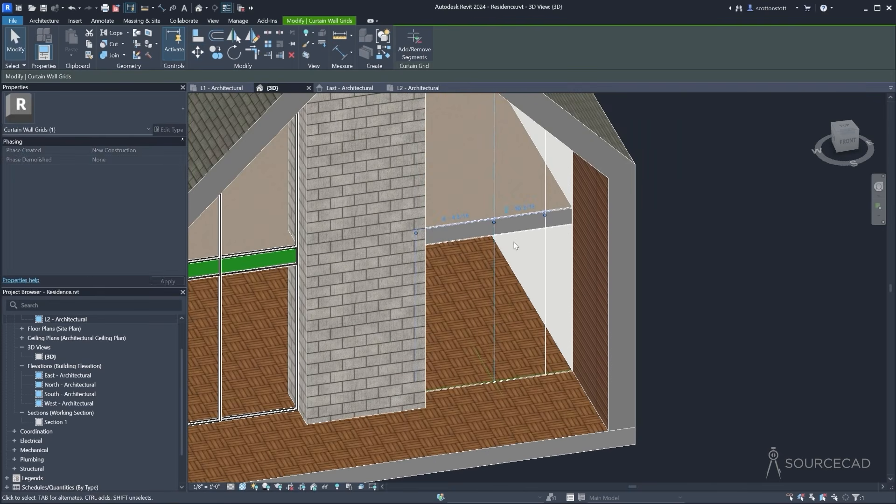
pyautogui.write("3'")
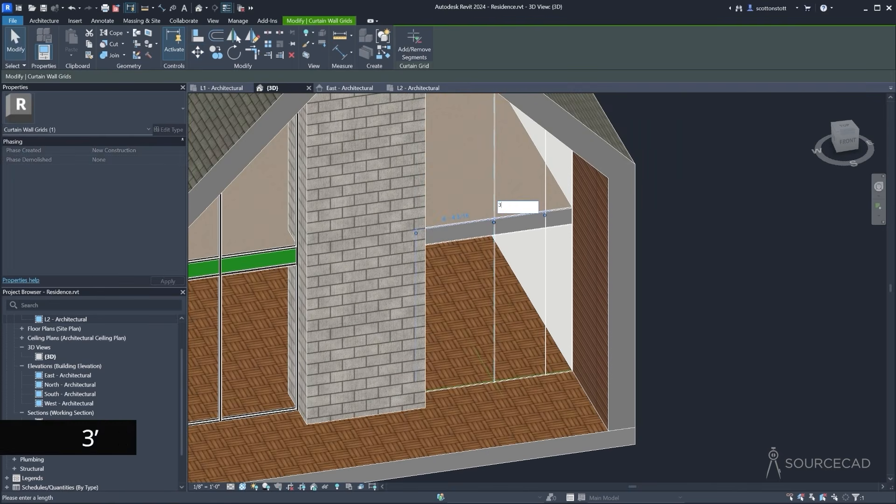
pyautogui.press('Return')
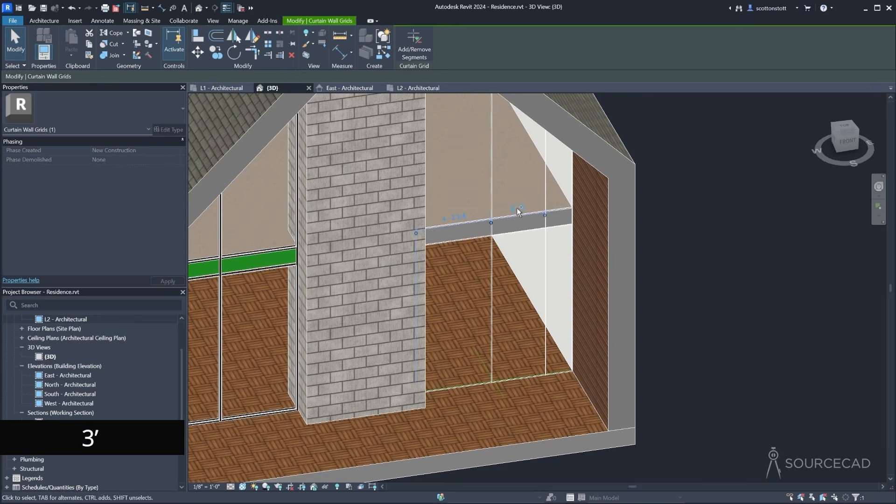
# Undo the 3' spacing edit and the preceding single-grid move on the curtain wall beside the exterior wall
pyautogui.hotkey('ctrl', 'z')
pyautogui.click(545, 345)
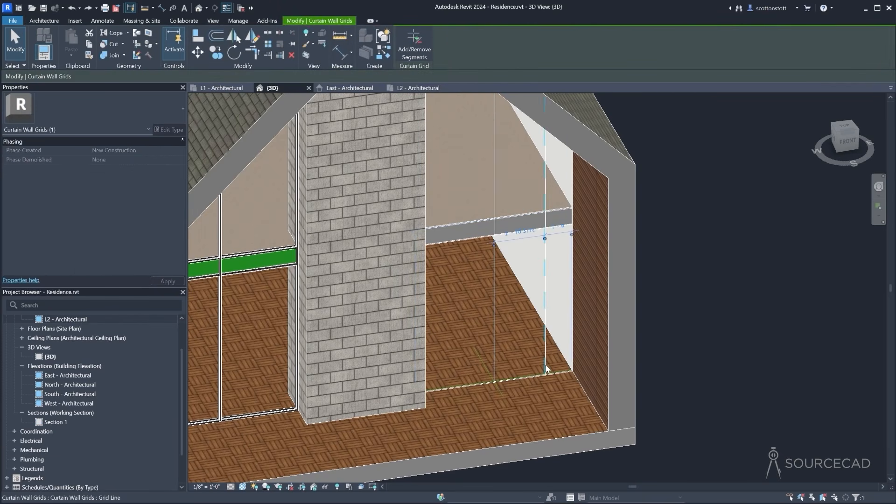
pyautogui.click(72, 8)
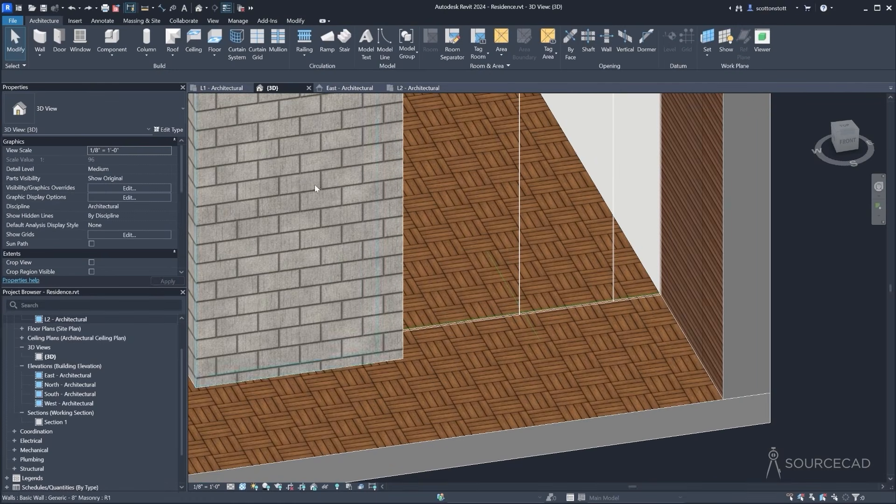
# Move both vertical curtain grids together so the grid nearest the chimney lands on the midpoint at the curtain wall's base
pyautogui.click(520, 276)
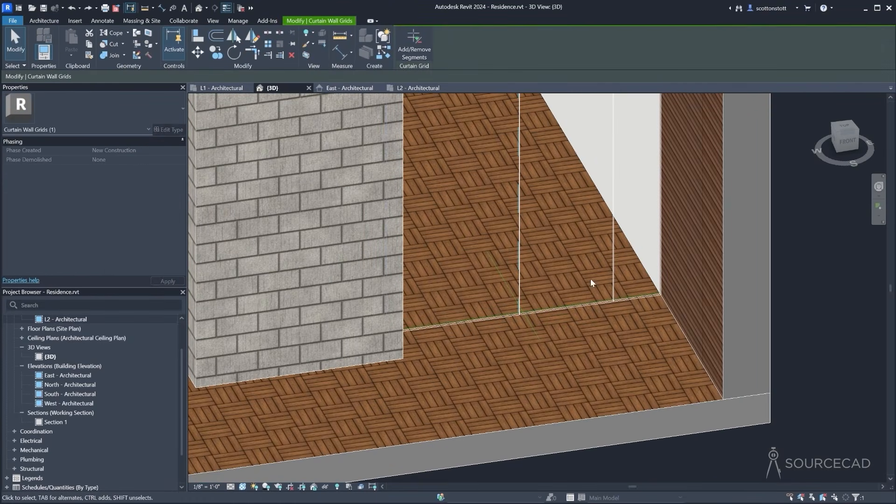
pyautogui.keyDown('ctrl'); pyautogui.click(612, 267); pyautogui.keyUp('ctrl')
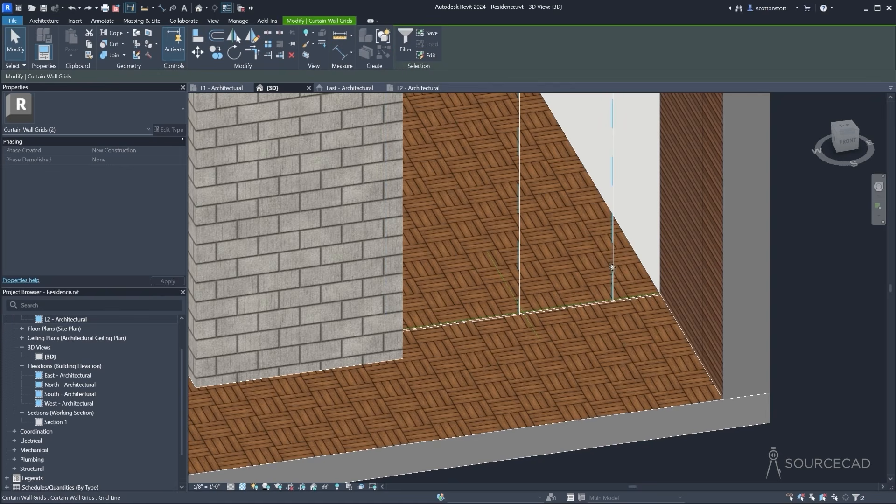
pyautogui.click(196, 52)
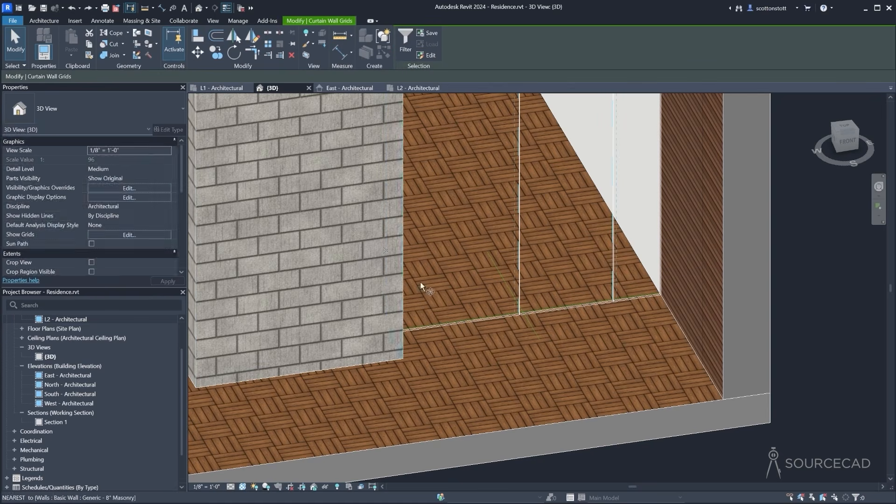
pyautogui.click(519, 314)
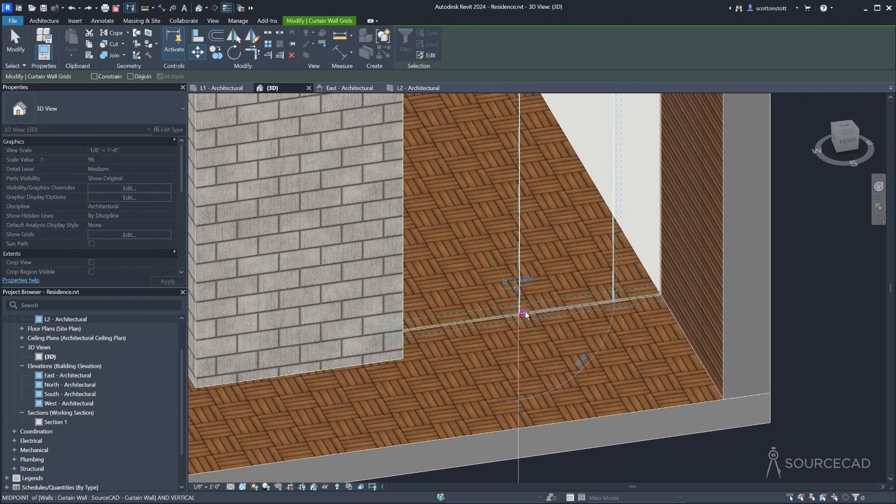
pyautogui.click(524, 312)
pyautogui.scroll(-4, 511, 349)
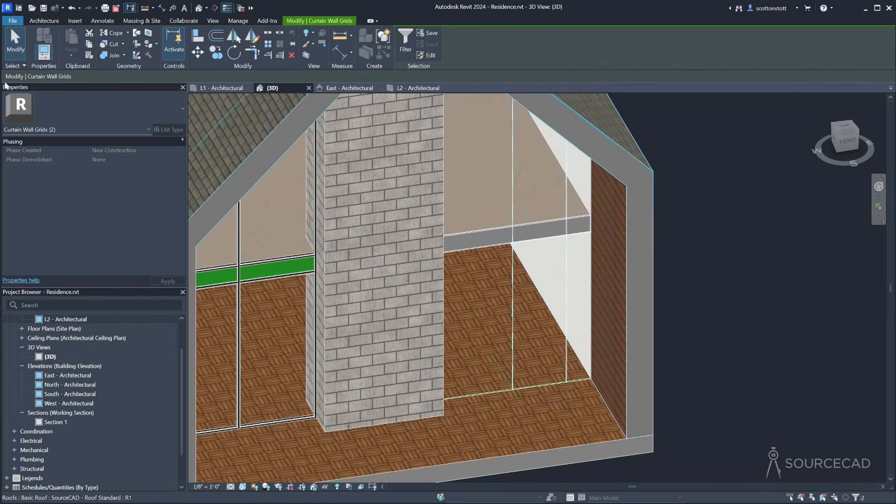
pyautogui.press('Escape')
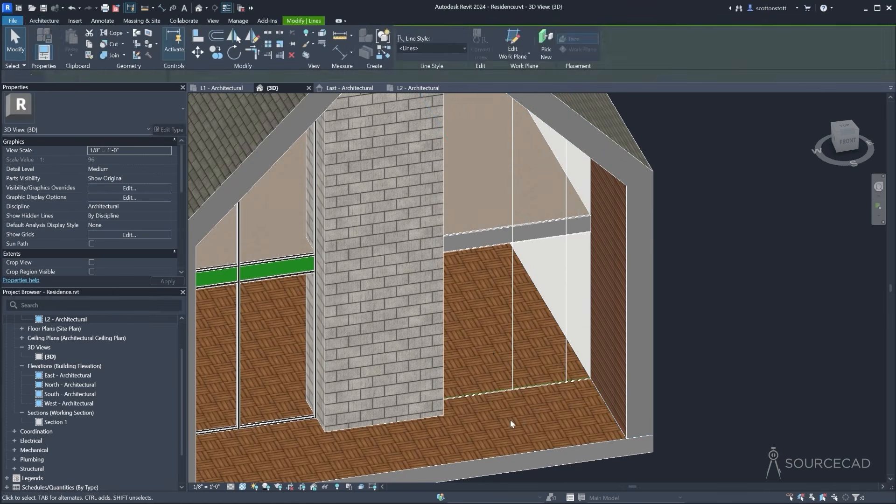
# Place 1.5" x 2.5" rectangular mullions on all grid lines of the curtain wall between the chimney and the exterior wall
pyautogui.keyDown('shift'); pyautogui.moveTo(507, 410); pyautogui.dragTo(424, 334, button='middle'); pyautogui.keyUp('shift')
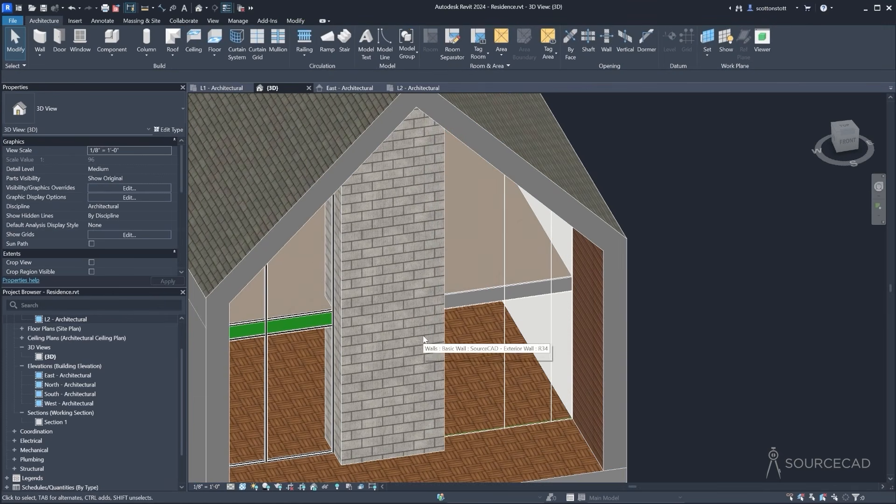
pyautogui.click(278, 45)
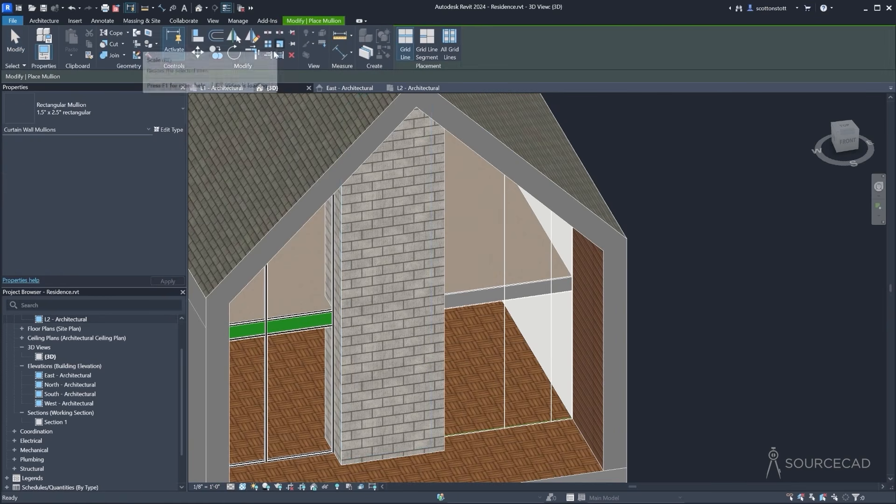
pyautogui.click(449, 48)
pyautogui.click(490, 371)
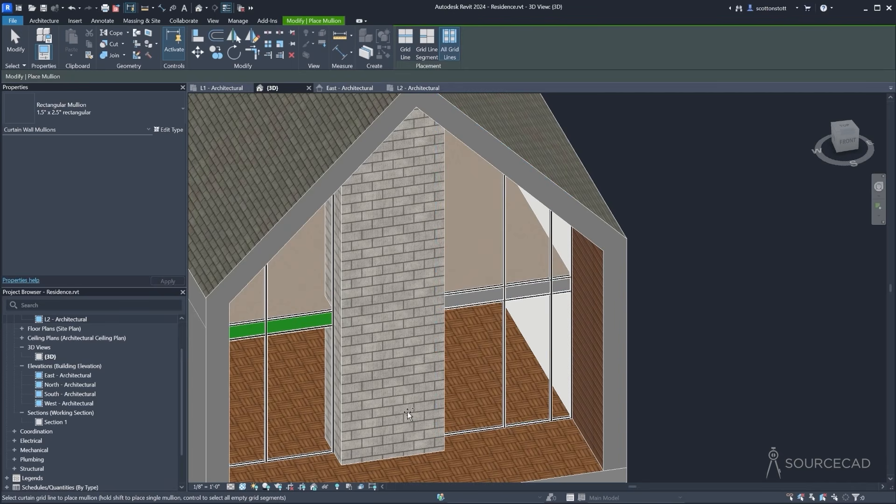
pyautogui.click(14, 46)
# Delete the bottom mullion between the two intermediate vertical mullions of the new curtain wall
pyautogui.scroll(6, 536, 436)
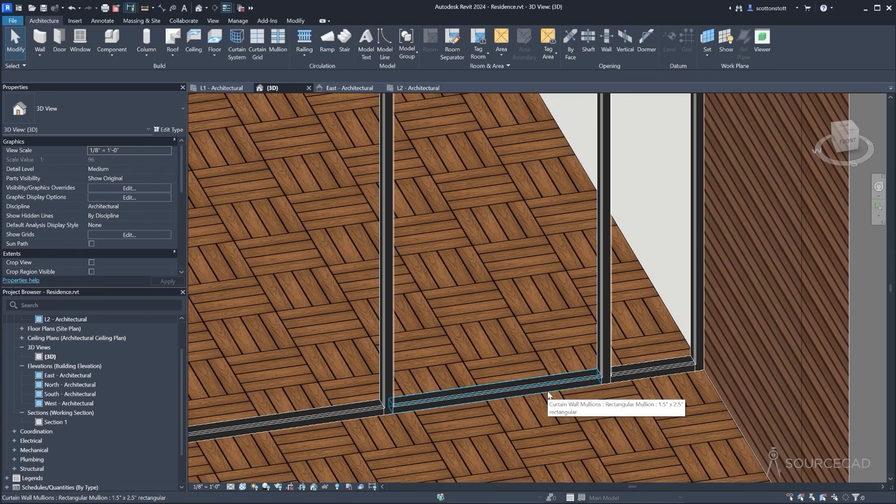
pyautogui.click(548, 395)
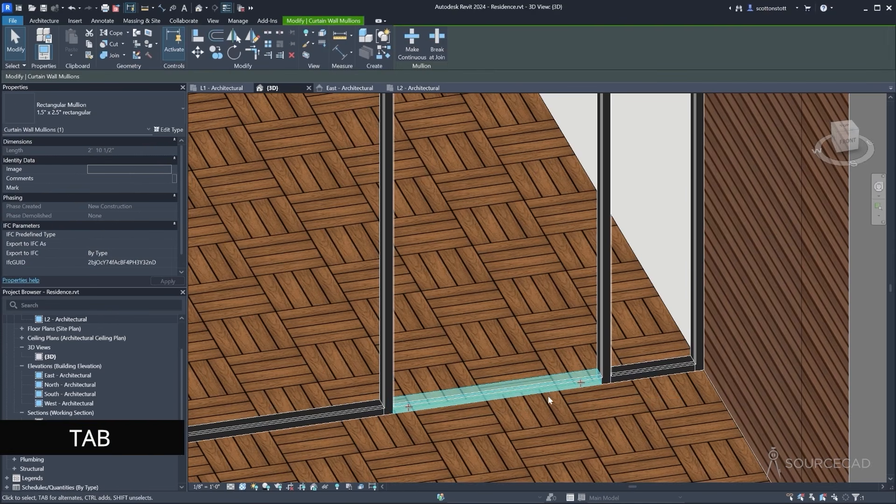
pyautogui.click(292, 56)
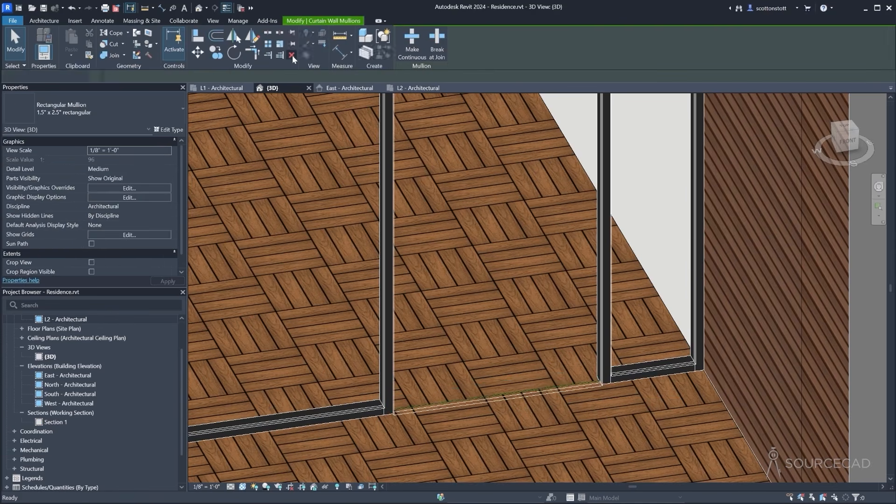
# Try making the horizontal mullion under the floor band continuous across its joins with the vertical mullions
pyautogui.scroll(-3, 509, 357)
pyautogui.moveTo(455, 252); pyautogui.dragTo(470, 358, button='middle')
pyautogui.scroll(-2, 469, 357)
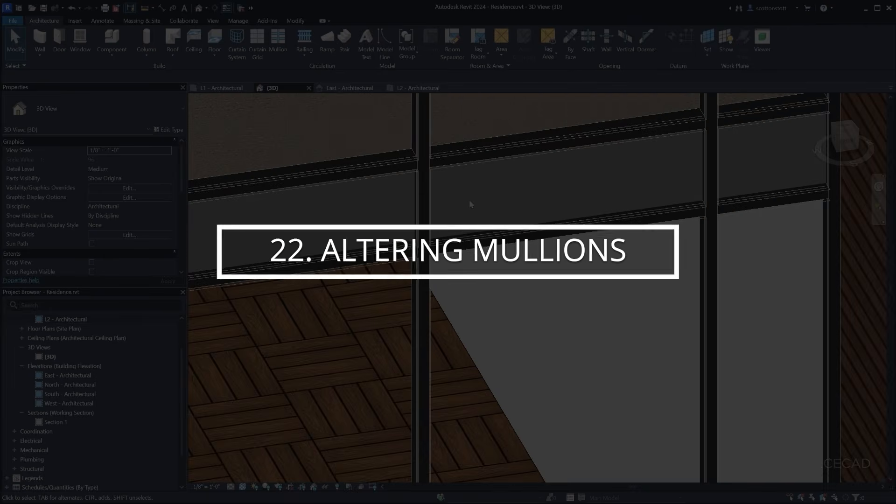
pyautogui.scroll(1, 469, 203)
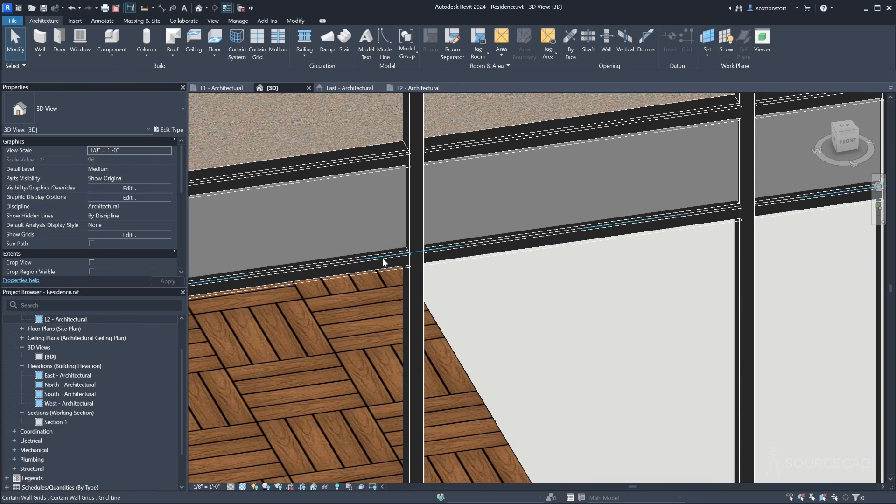
pyautogui.click(383, 259)
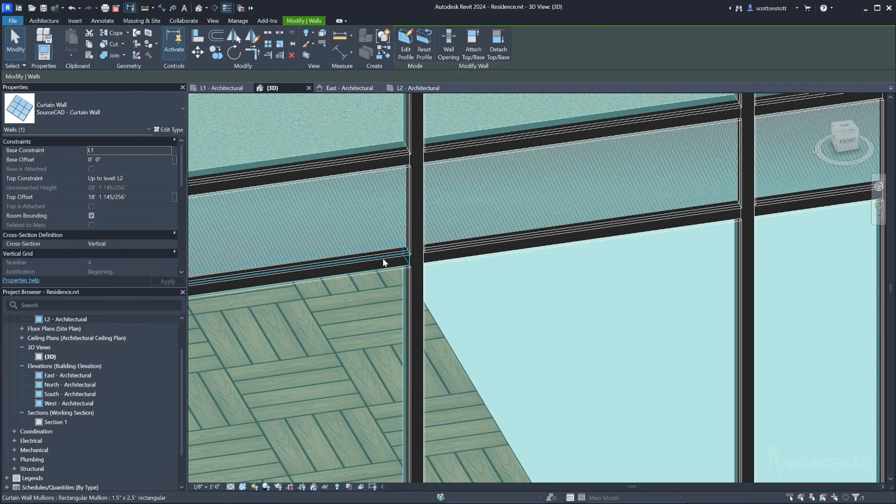
pyautogui.click(383, 259)
pyautogui.scroll(-1, 385, 262)
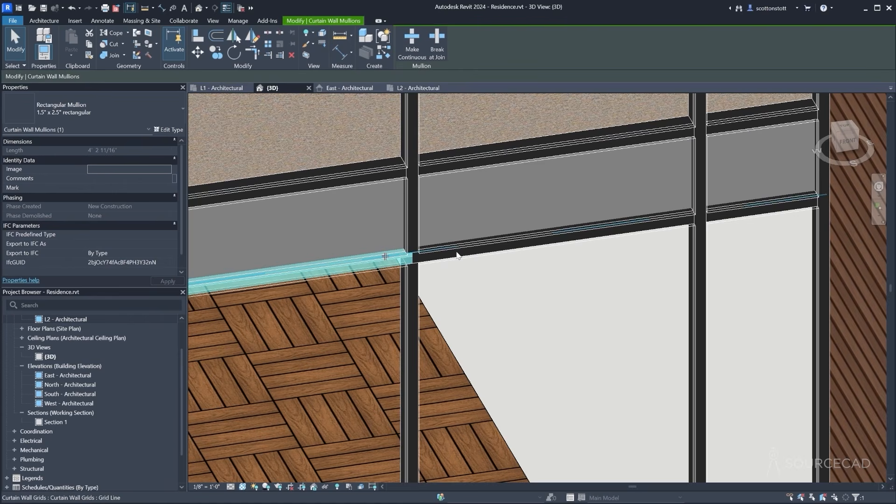
pyautogui.click(405, 298)
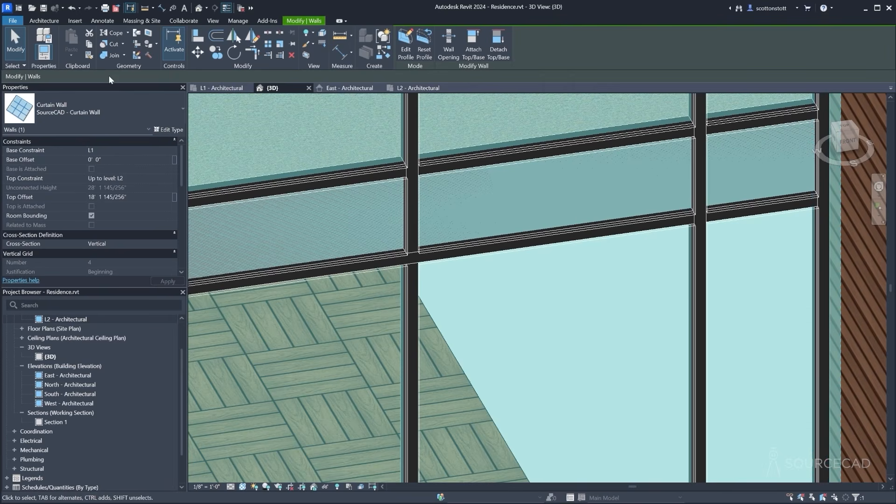
pyautogui.click(71, 8)
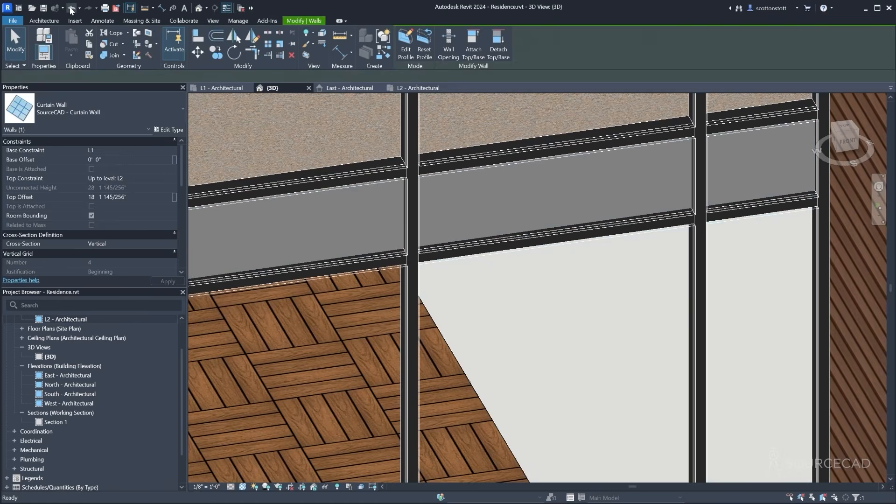
# Delete the two short vertical mullions crossing the floor-slab band between the upper and lower horizontal mullions
pyautogui.scroll(-5, 409, 351)
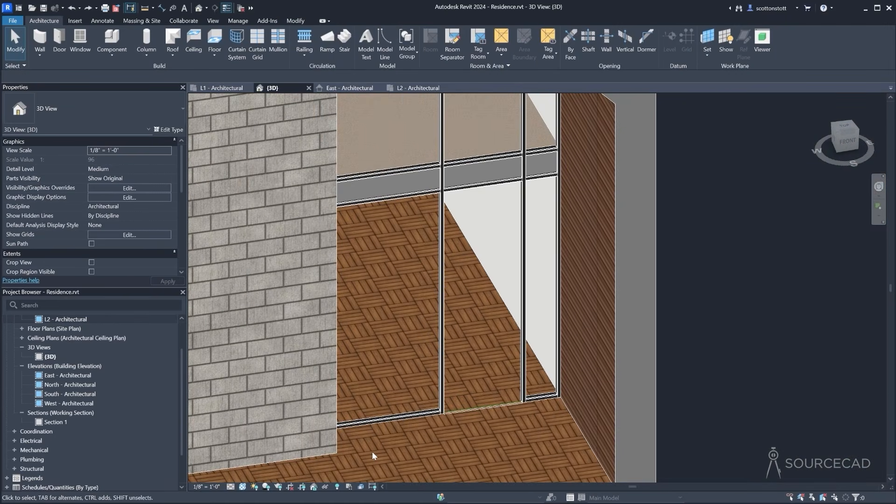
pyautogui.scroll(3, 447, 185)
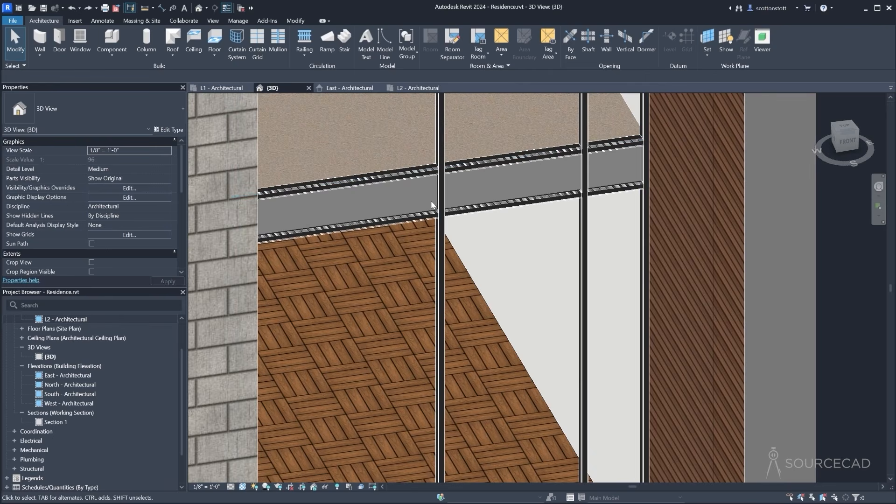
pyautogui.scroll(-4, 448, 209)
pyautogui.scroll(1, 556, 213)
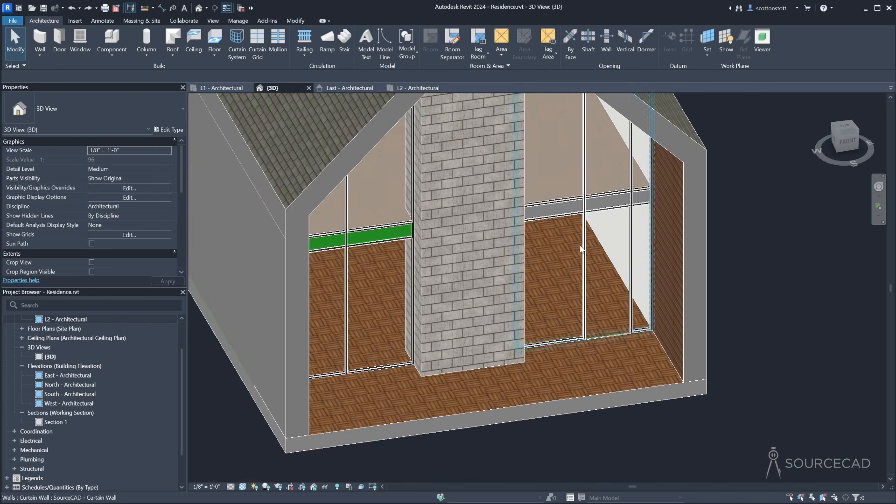
pyautogui.scroll(3, 553, 215)
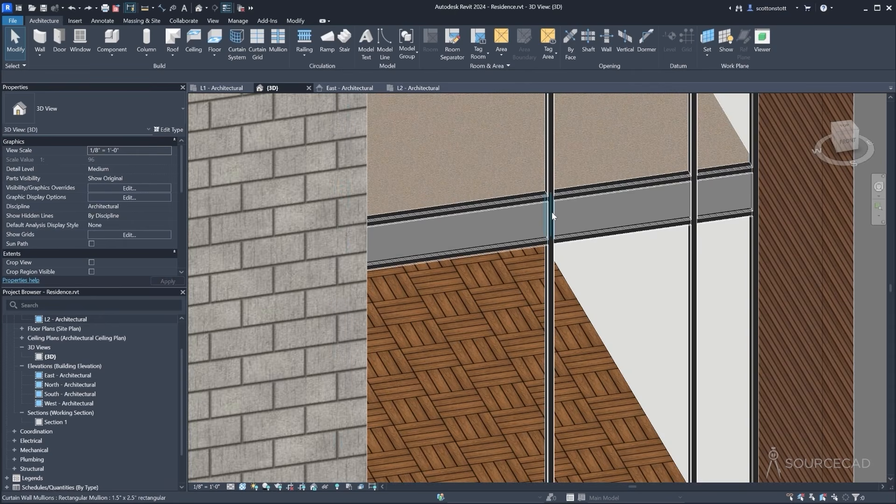
pyautogui.click(552, 213)
pyautogui.press('Delete')
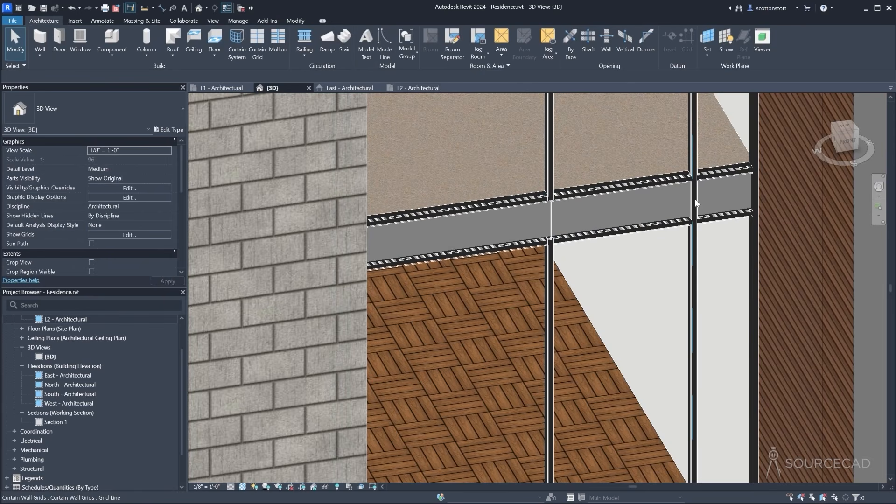
pyautogui.click(695, 202)
pyautogui.press('Delete')
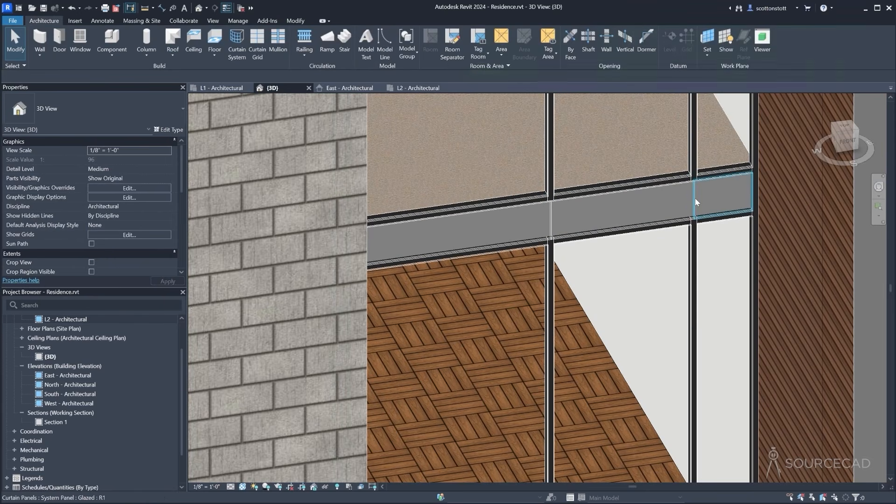
pyautogui.click(597, 197)
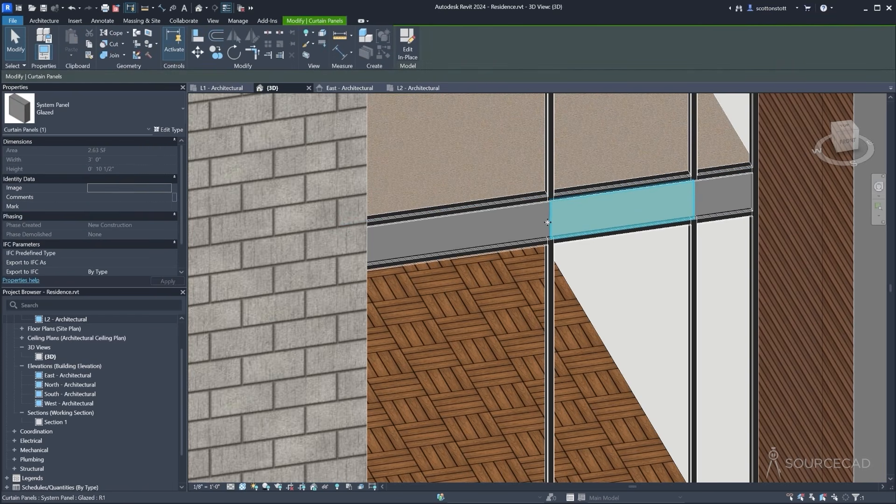
pyautogui.click(44, 21)
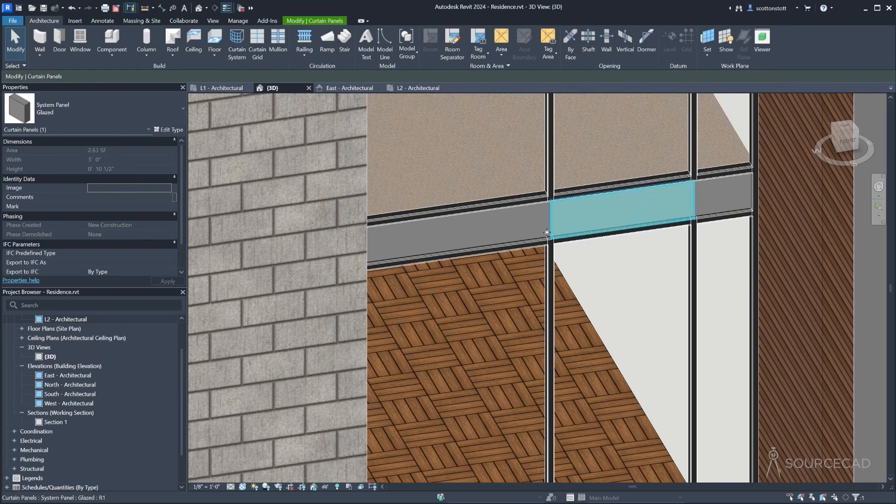
pyautogui.press('Escape')
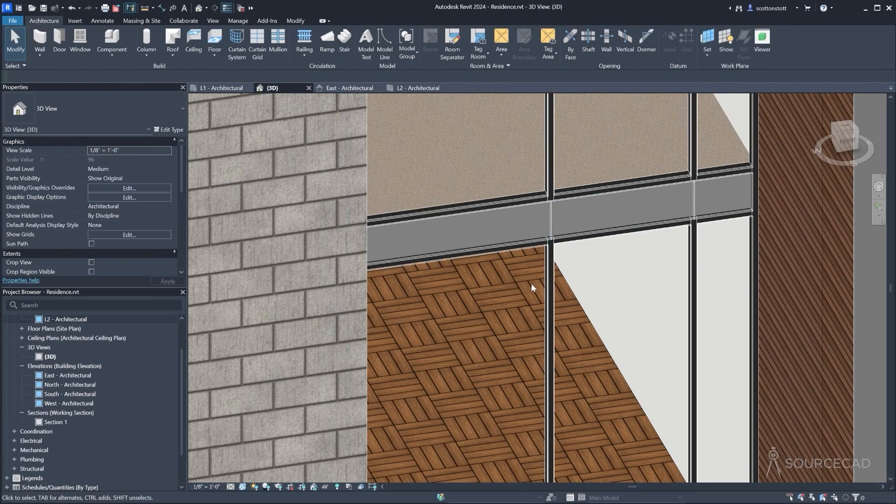
# Remove both vertical curtain grid segments within the floor-slab band to merge its three panels into one
pyautogui.click(551, 218)
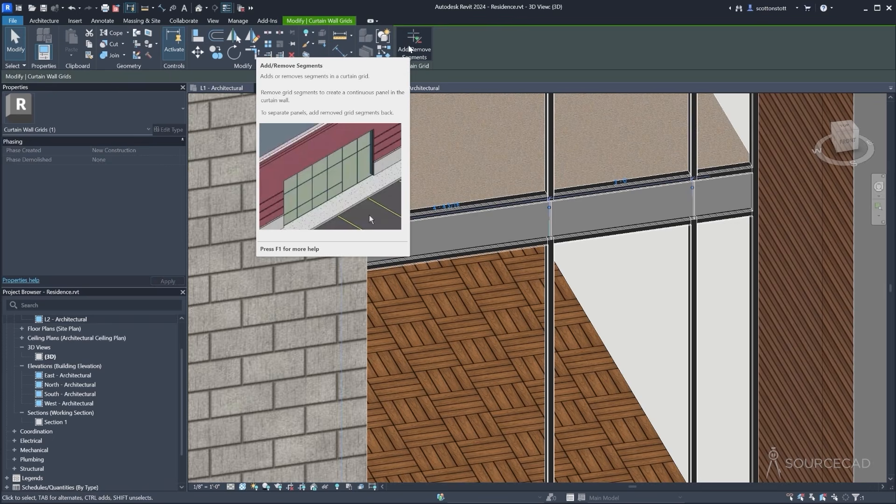
pyautogui.click(410, 48)
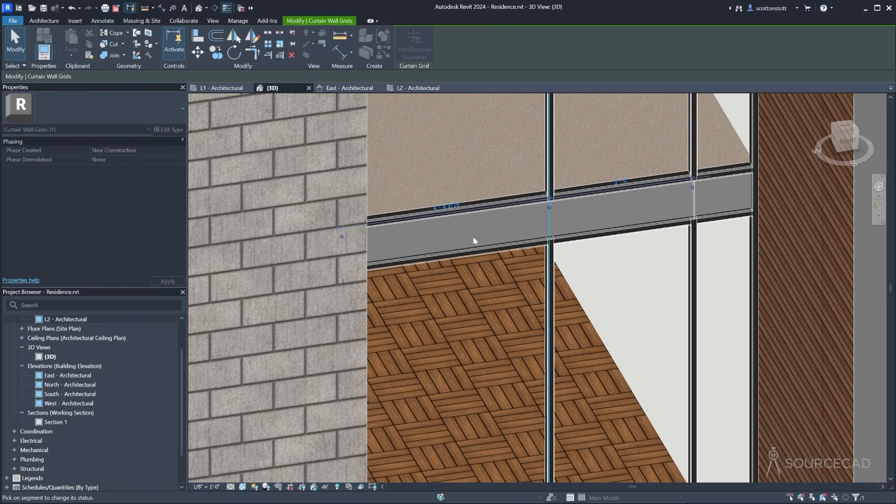
pyautogui.click(693, 200)
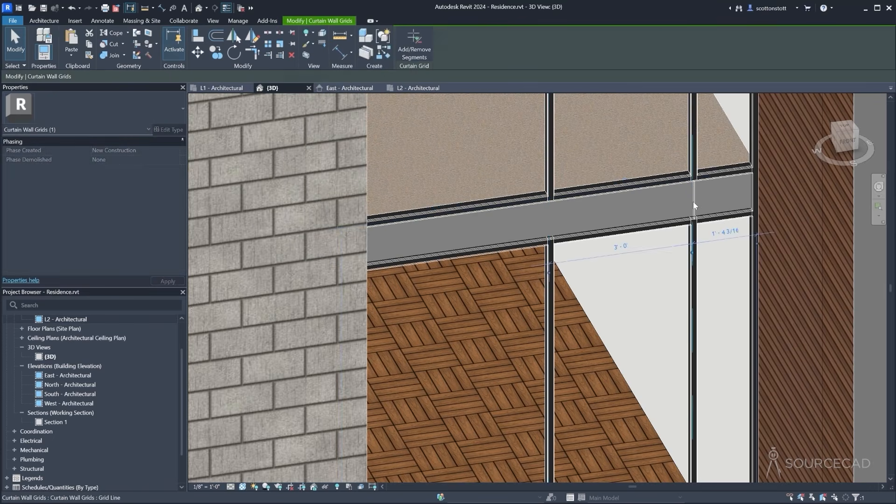
pyautogui.click(414, 46)
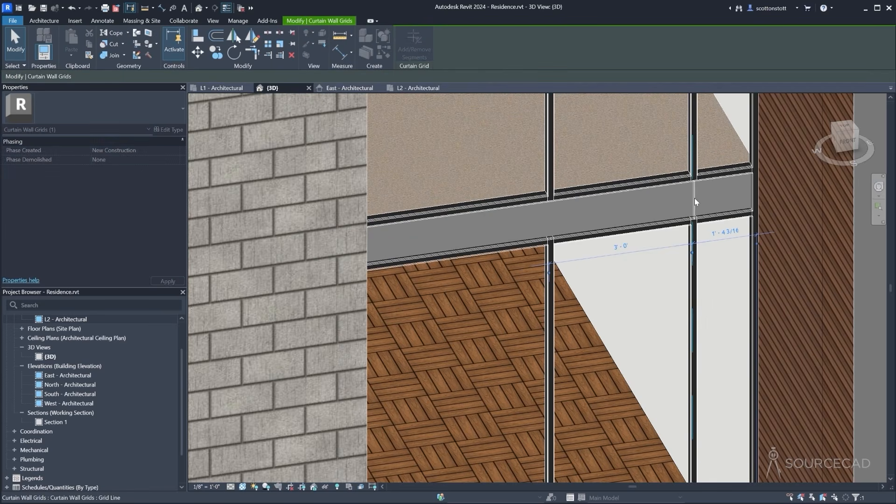
pyautogui.press('Escape')
pyautogui.press('Escape')
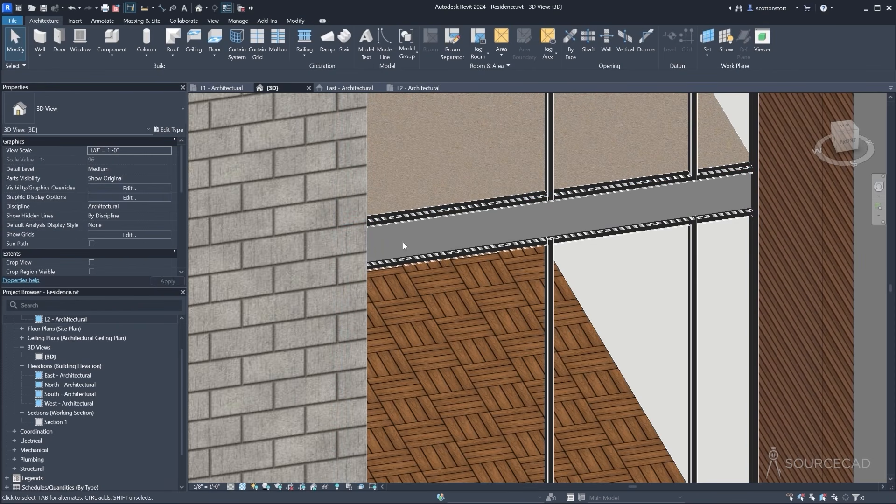
# Change the merged floor-band panel of the curtain wall from glazed to the green solid panel type
pyautogui.click(551, 202)
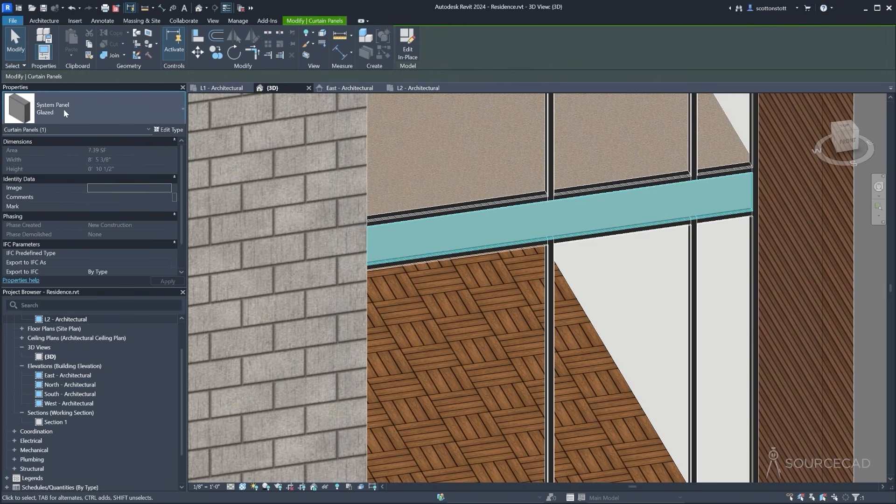
pyautogui.click(70, 108)
pyautogui.press('Escape')
pyautogui.press('Escape')
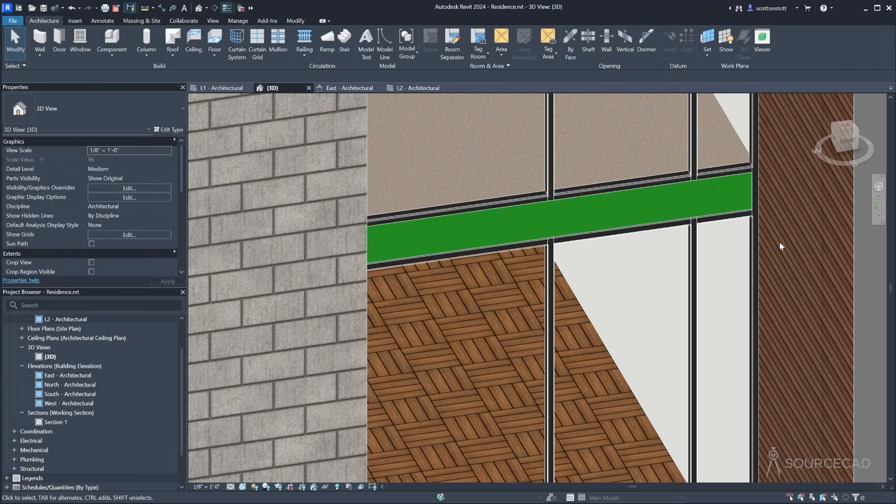
# Delete the short vertical mullion crossing the green floor band in the curtain wall on the other side of the chimney
pyautogui.scroll(-4, 539, 262)
pyautogui.keyDown('shift'); pyautogui.moveTo(539, 262); pyautogui.dragTo(500, 252, button='middle'); pyautogui.keyUp('shift')
pyautogui.moveTo(284, 270); pyautogui.dragTo(536, 293, button='middle')
pyautogui.scroll(4, 474, 260)
pyautogui.click(474, 253)
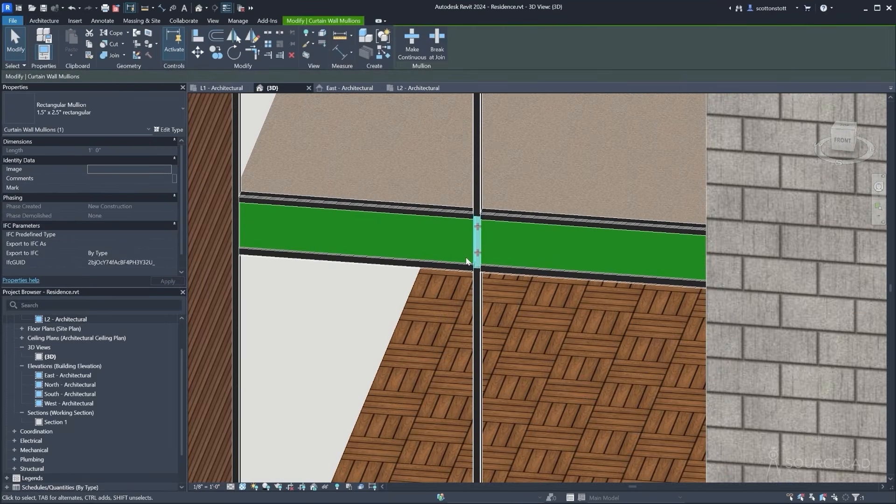
pyautogui.press('Delete')
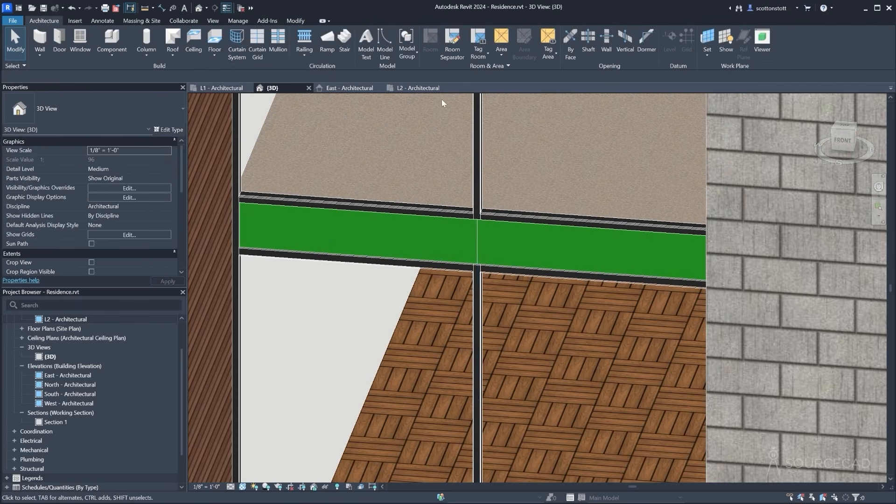
# Try removing the vertical curtain grid segment that splits the green floor band on this side
pyautogui.click(477, 252)
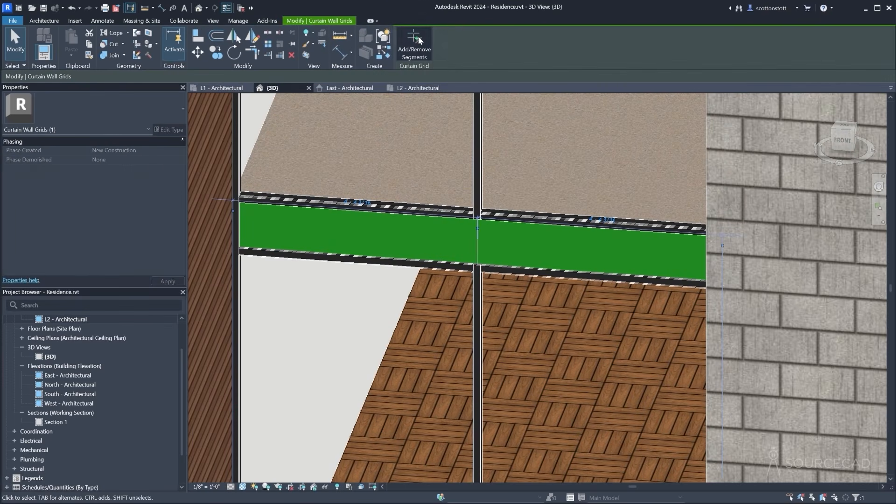
pyautogui.click(414, 44)
pyautogui.click(477, 241)
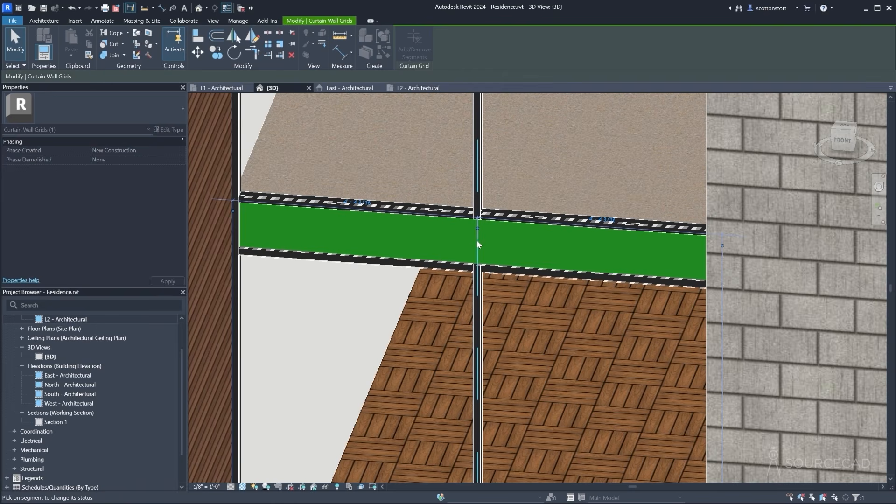
pyautogui.press('Escape')
pyautogui.press('Escape')
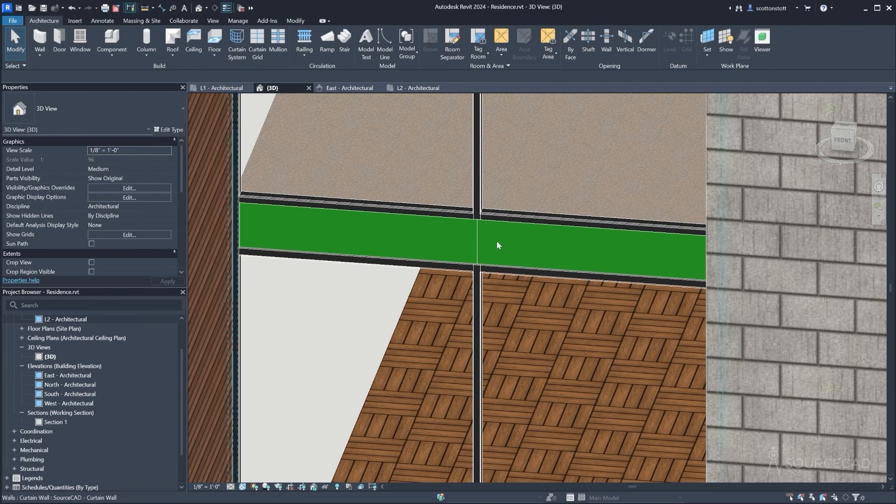
pyautogui.click(477, 239)
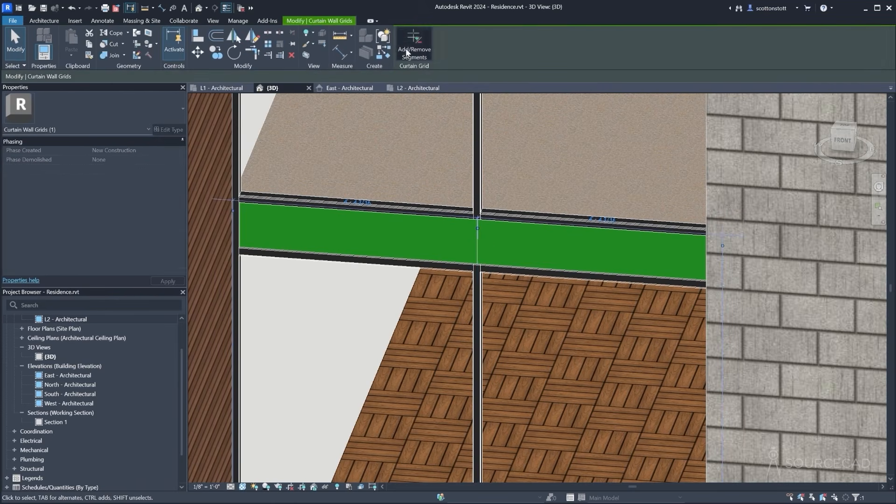
pyautogui.click(478, 241)
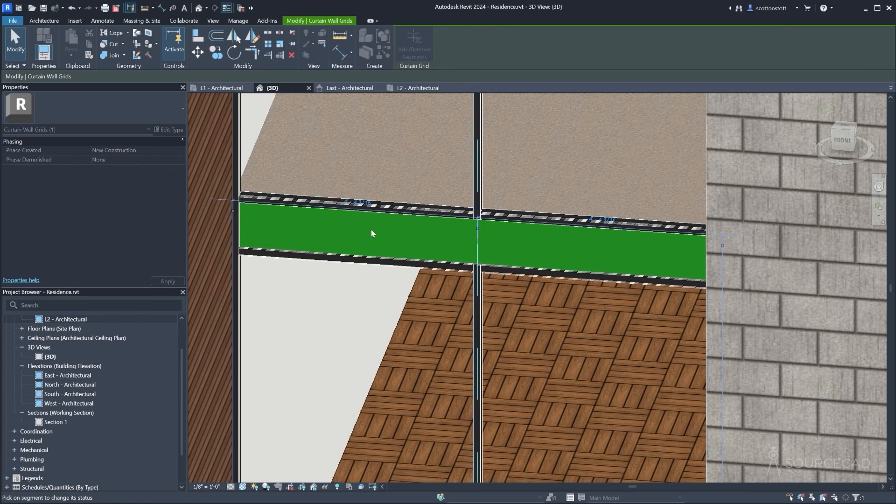
pyautogui.press('Escape')
pyautogui.press('Escape')
# Remove the vertical curtain grid segment within the green floor band to merge its two panels into one
pyautogui.click(478, 235)
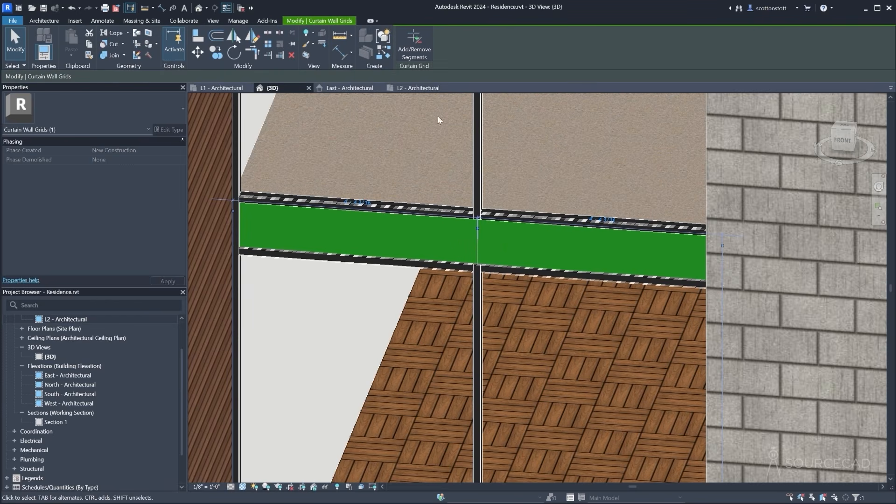
pyautogui.click(414, 47)
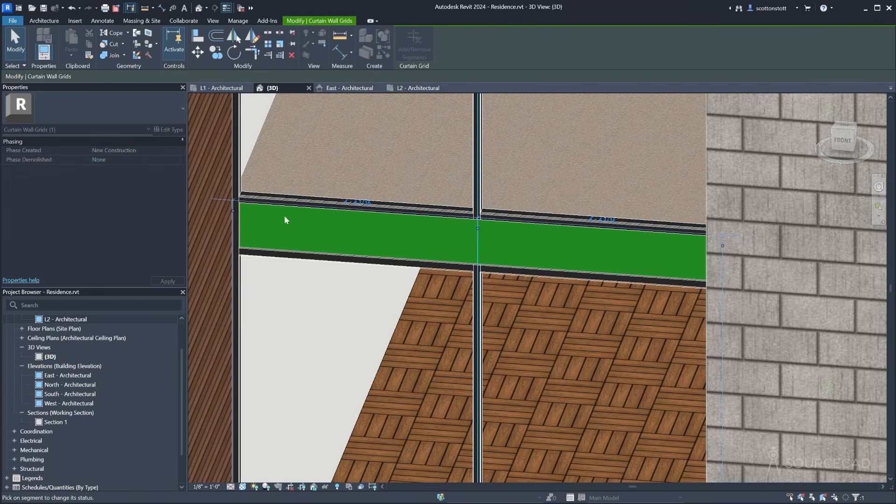
pyautogui.click(16, 44)
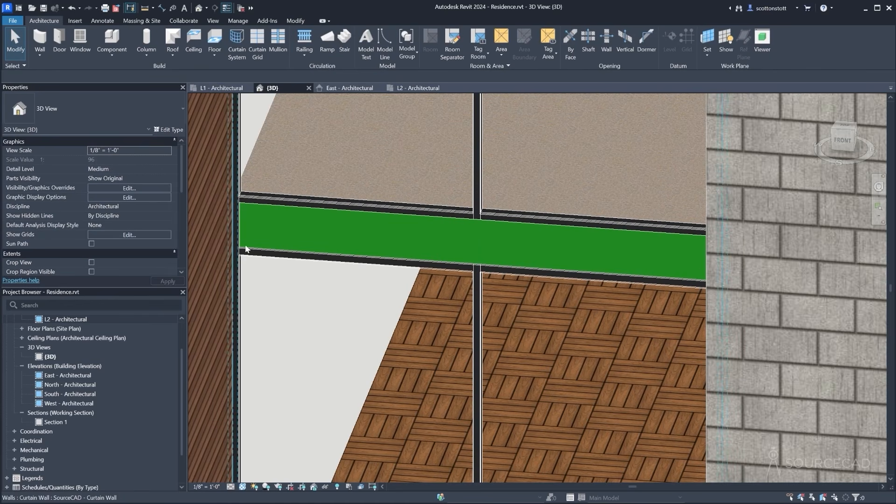
# Toggle the lower join of the upper-floor vertical mullion so the horizontal mullion above the green band runs continuously past it
pyautogui.scroll(-5, 458, 275)
pyautogui.keyDown('shift'); pyautogui.moveTo(386, 272); pyautogui.dragTo(464, 246, button='middle'); pyautogui.keyUp('shift')
pyautogui.scroll(5, 463, 246)
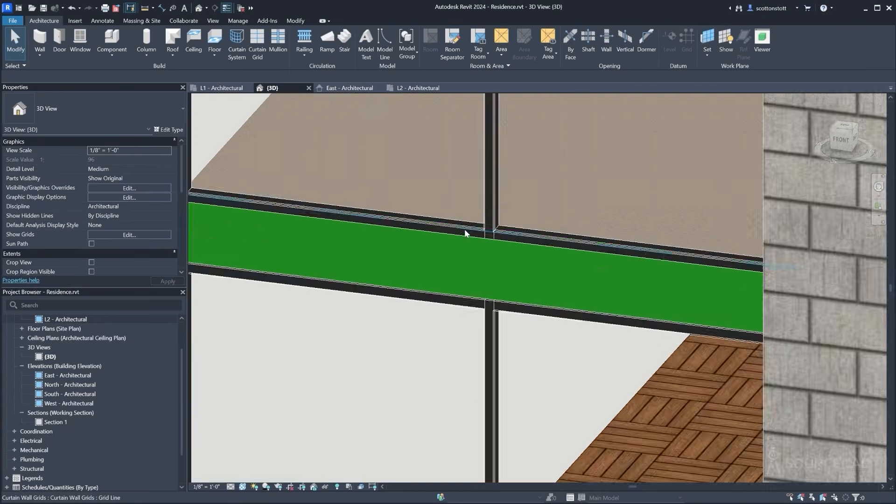
pyautogui.click(489, 220)
pyautogui.click(492, 217)
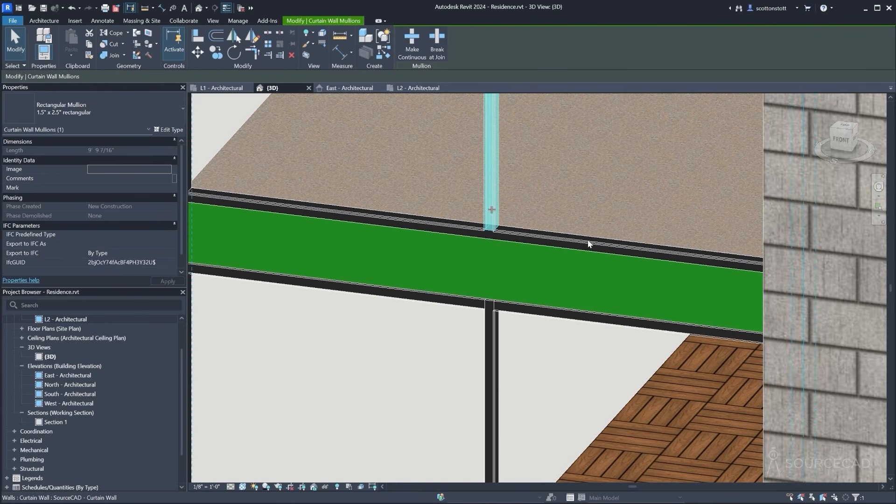
# Delete the upper-floor vertical mullion nearest the wood-clad wall in the curtain wall across the chimney
pyautogui.scroll(-4, 516, 282)
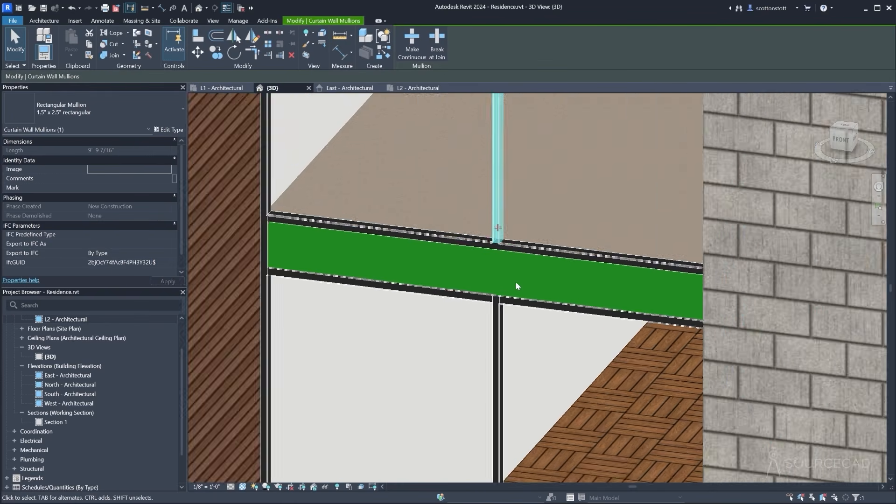
pyautogui.moveTo(632, 290); pyautogui.dragTo(330, 273, button='middle')
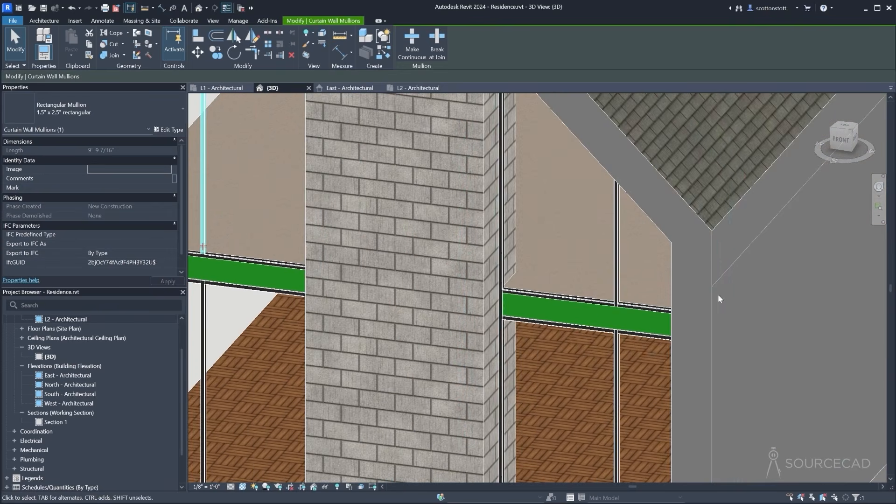
pyautogui.keyDown('shift'); pyautogui.moveTo(583, 315); pyautogui.dragTo(631, 321, button='middle'); pyautogui.keyUp('shift')
pyautogui.scroll(3, 662, 268)
pyautogui.keyDown('shift'); pyautogui.moveTo(605, 266); pyautogui.dragTo(630, 268, button='middle'); pyautogui.keyUp('shift')
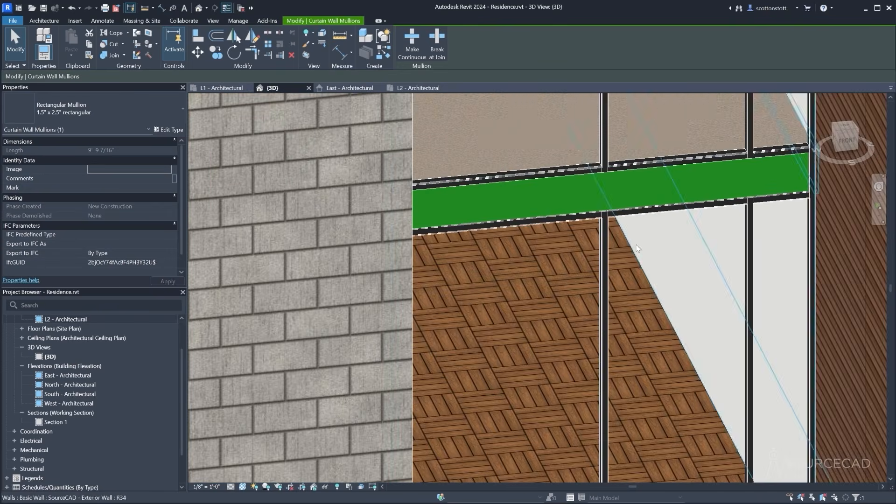
pyautogui.moveTo(629, 186); pyautogui.dragTo(559, 323, button='middle')
pyautogui.keyDown('shift'); pyautogui.moveTo(553, 274); pyautogui.dragTo(582, 255, button='middle'); pyautogui.keyUp('shift')
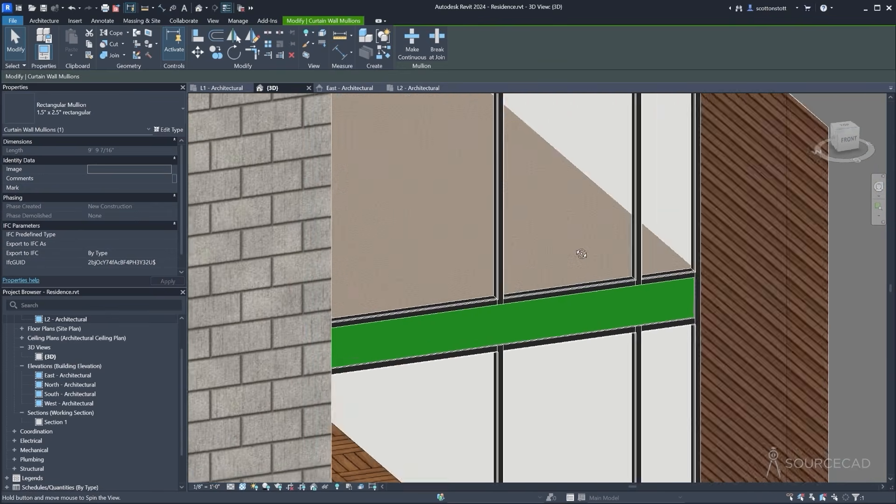
pyautogui.moveTo(550, 223); pyautogui.dragTo(512, 366, button='middle')
pyautogui.scroll(-2, 548, 291)
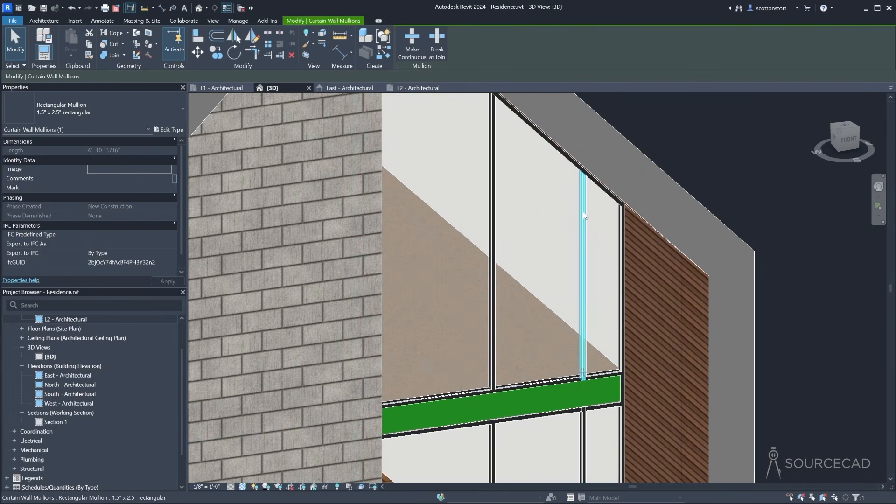
pyautogui.press('Delete')
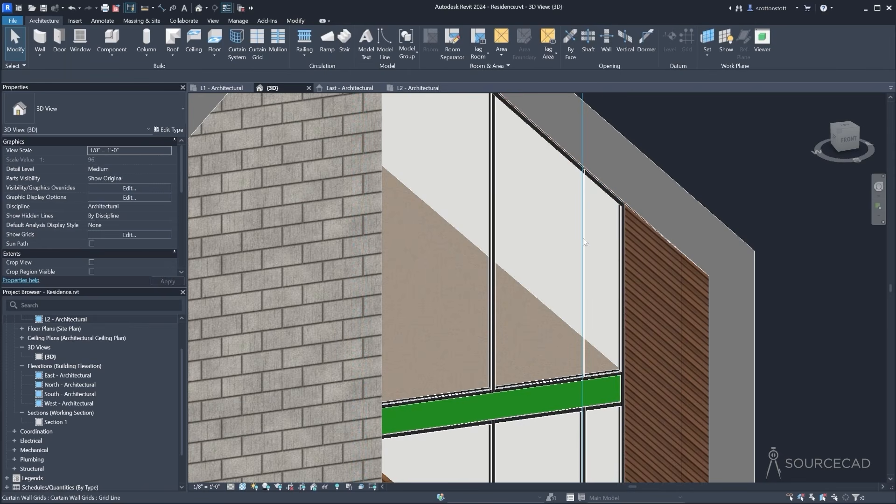
# Remove the upper-floor curtain grid segment where that mullion stood, merging the two glazed panels beneath the roof slope
pyautogui.click(584, 237)
pyautogui.click(414, 52)
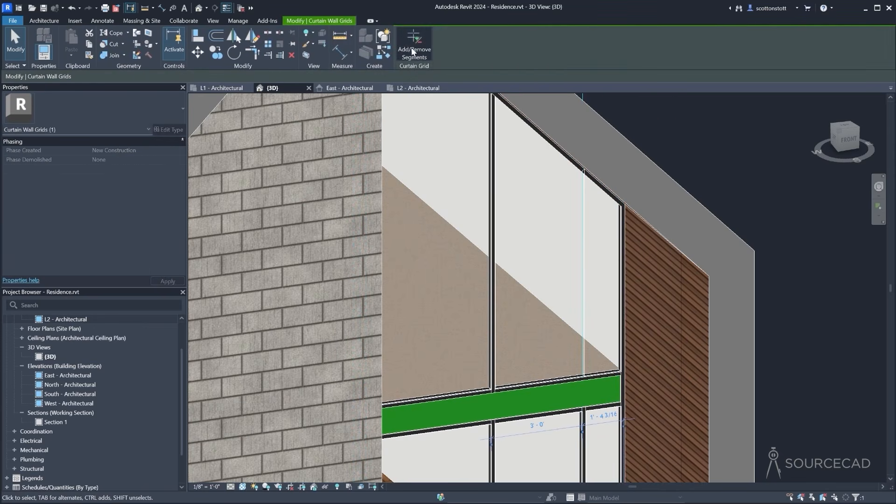
pyautogui.click(26, 43)
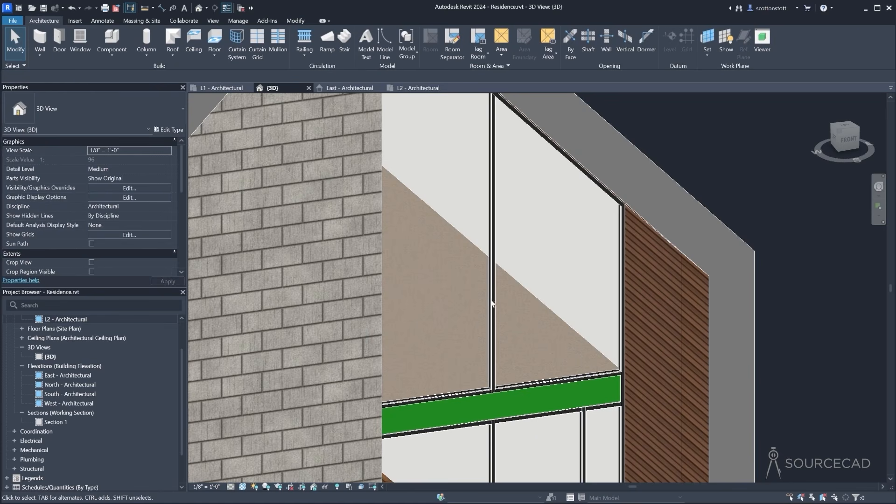
# Edit the Glazed system panel type, setting its offset to 0' 0 1/4" and reducing its thickness
pyautogui.scroll(-5, 477, 307)
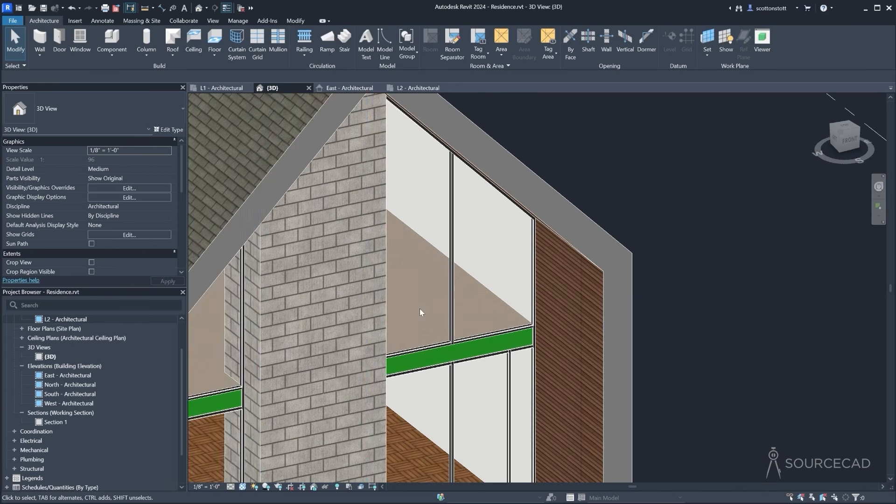
pyautogui.moveTo(422, 310); pyautogui.dragTo(508, 272, button='middle')
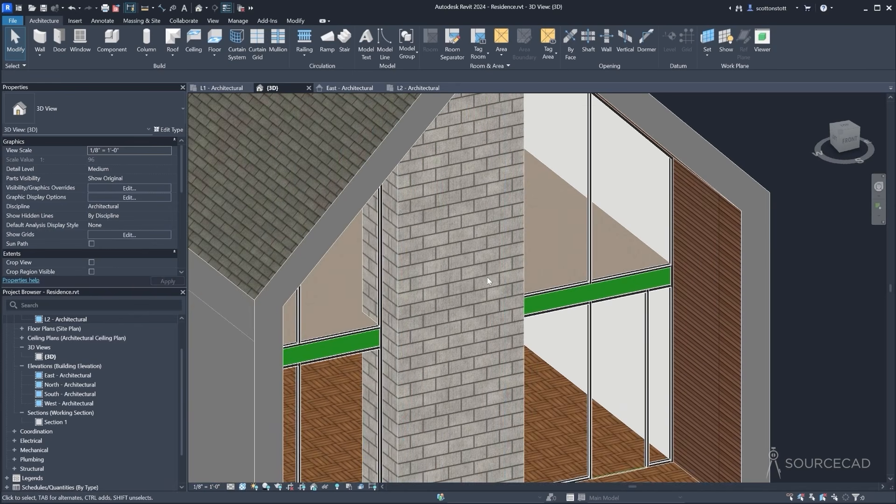
pyautogui.scroll(-2, 487, 277)
pyautogui.scroll(6, 570, 394)
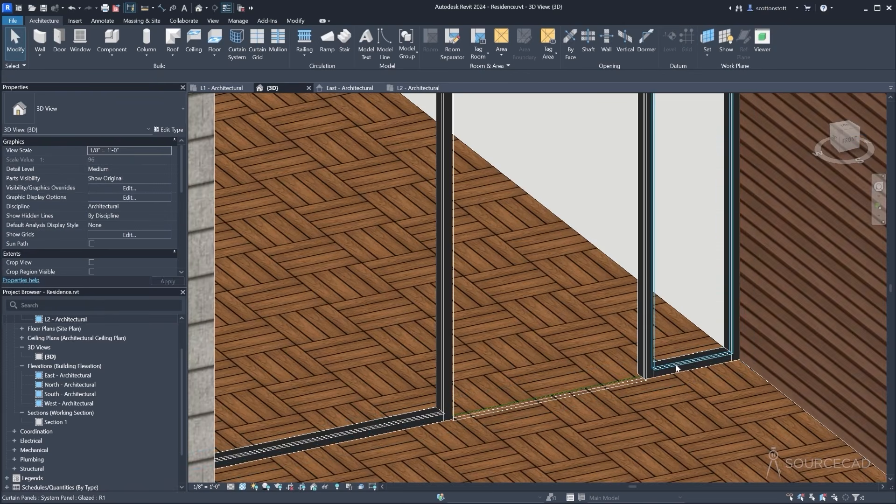
pyautogui.scroll(2, 682, 362)
pyautogui.scroll(2, 681, 357)
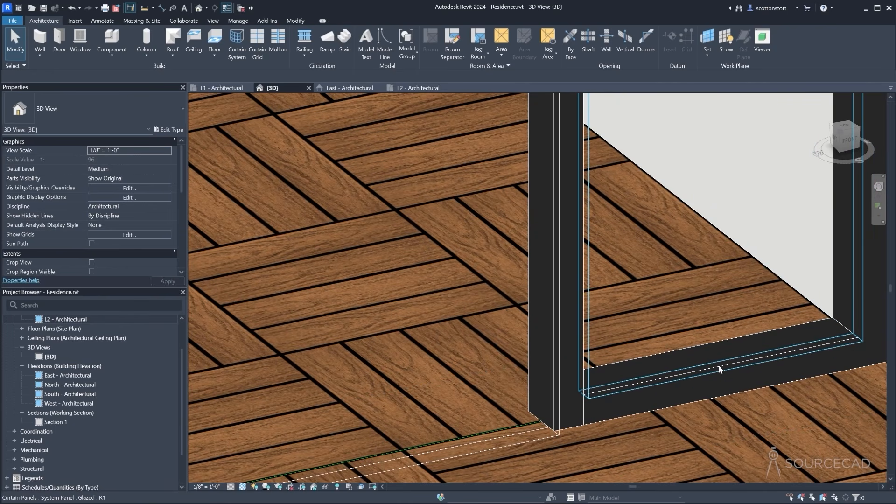
pyautogui.click(719, 370)
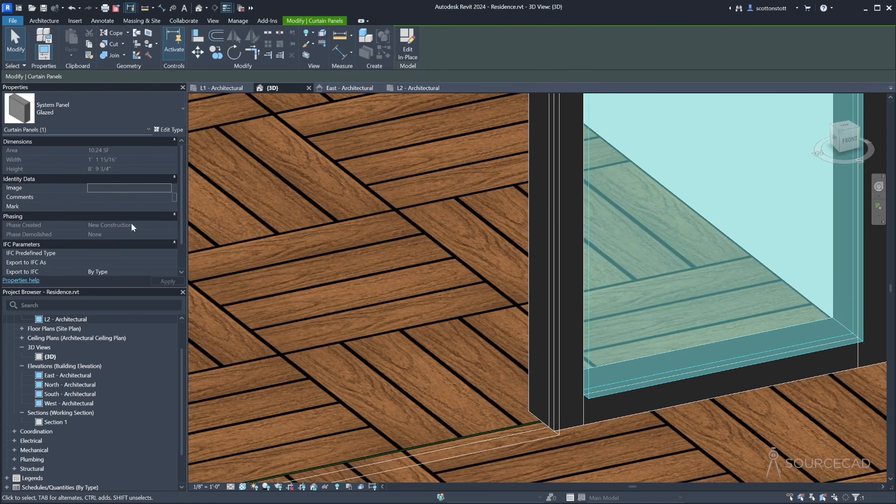
pyautogui.click(169, 131)
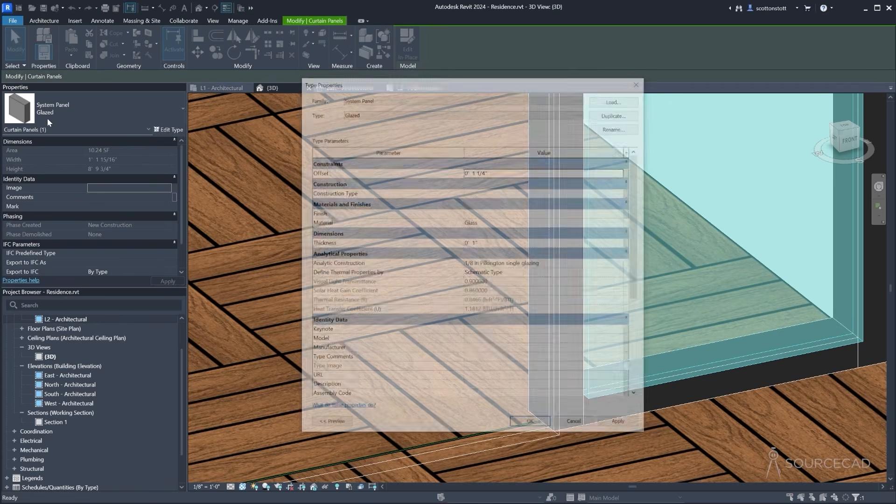
pyautogui.click(475, 173)
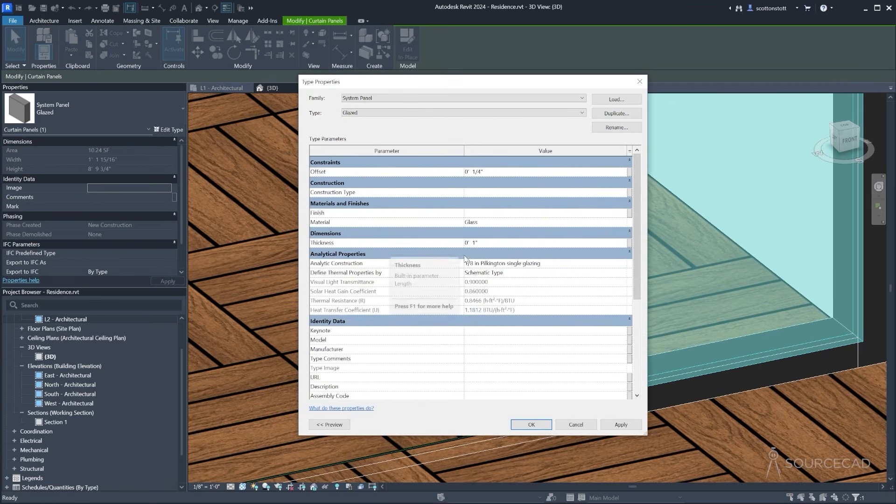
pyautogui.click(479, 243)
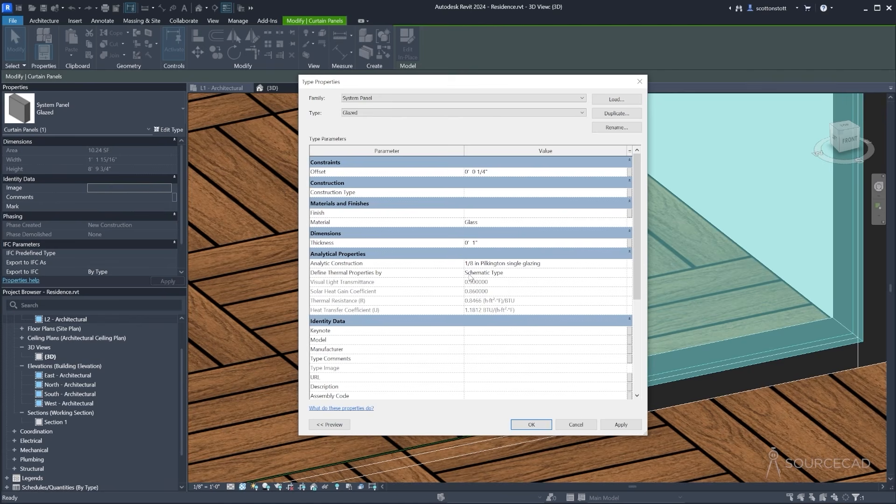
pyautogui.click(531, 424)
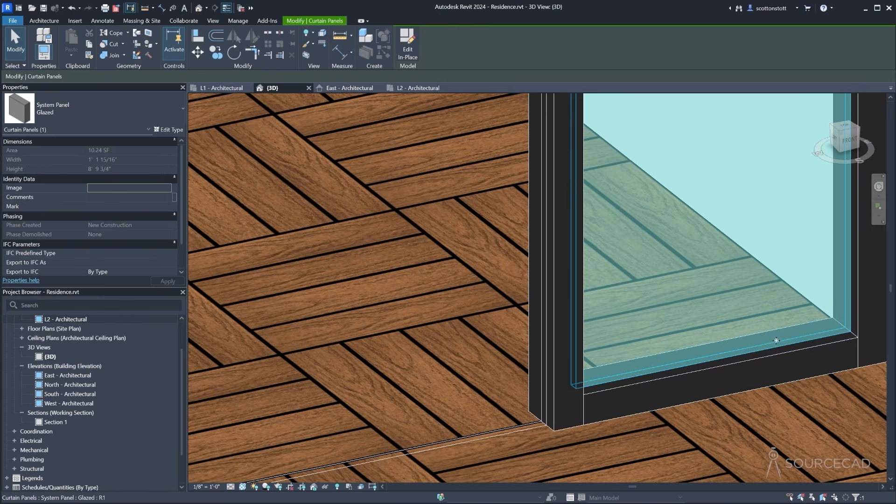
# Replace the ground-floor glazed panel without a bottom mullion with the Door-Curtain-Wall-Single-Glass family loaded from the Doors library folder
pyautogui.scroll(-4, 598, 345)
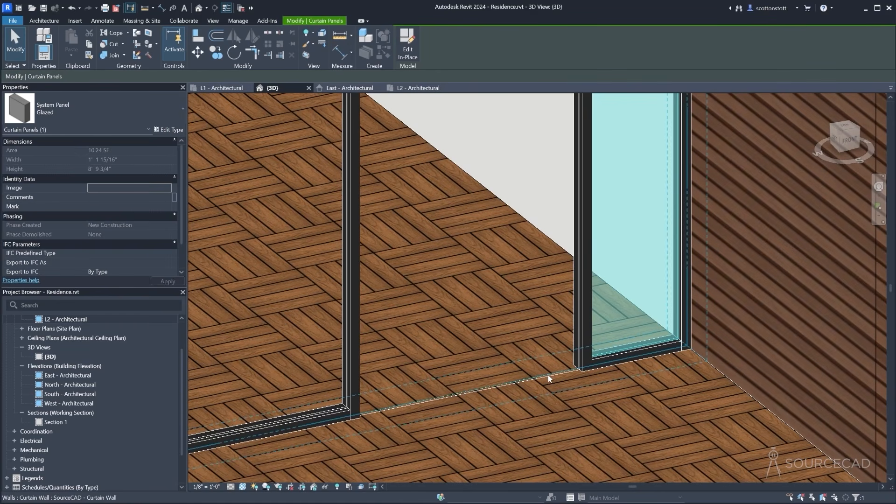
pyautogui.press('Tab')
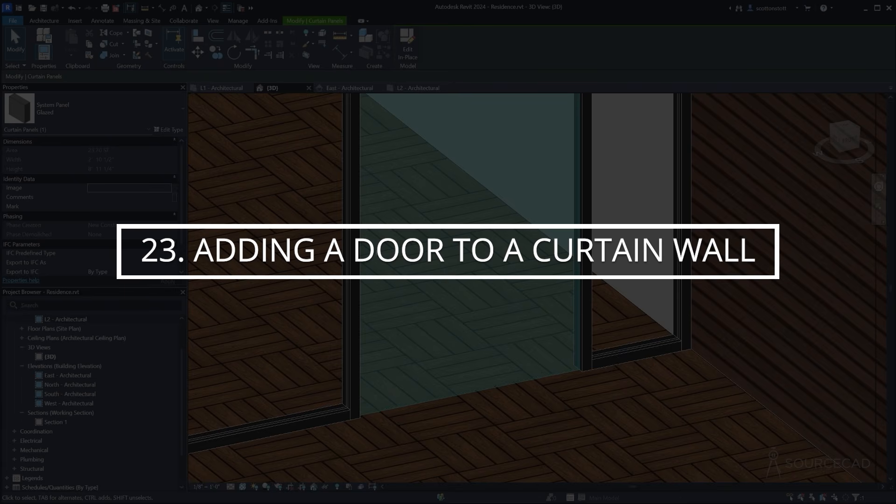
pyautogui.scroll(-3, 320, 216)
pyautogui.moveTo(320, 216); pyautogui.dragTo(352, 319, button='middle')
pyautogui.scroll(-2, 345, 313)
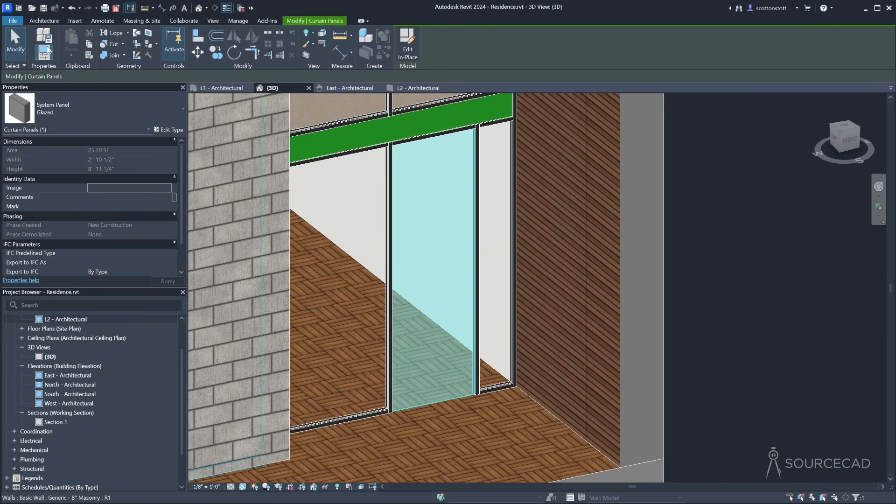
pyautogui.click(44, 21)
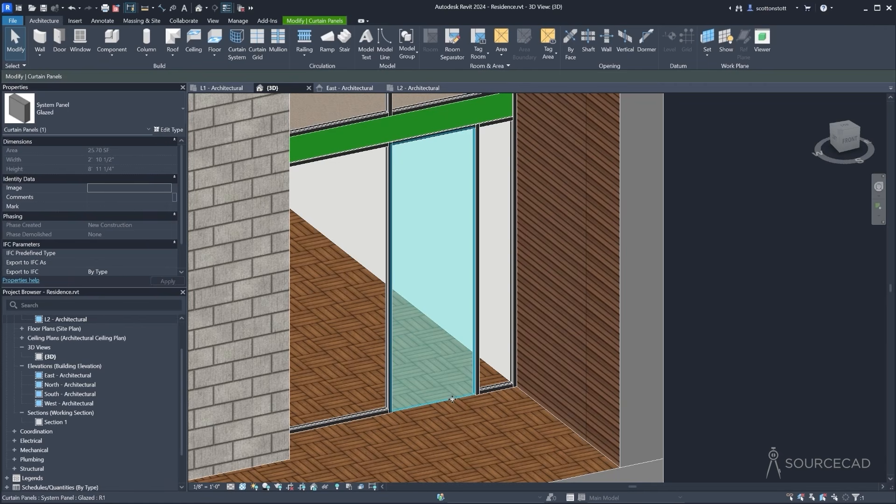
pyautogui.click(166, 131)
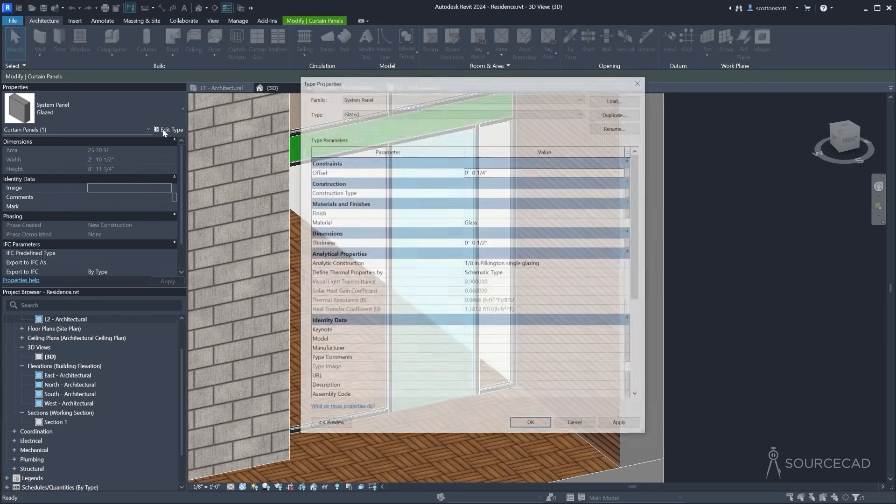
pyautogui.click(613, 100)
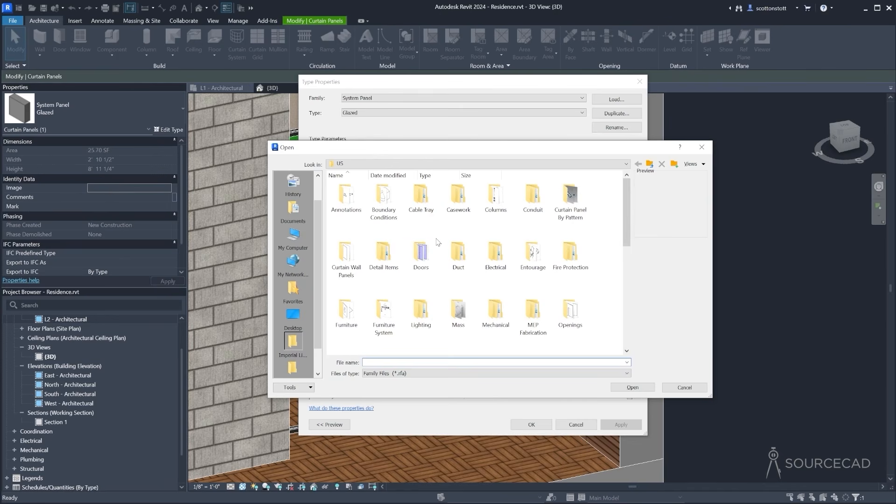
pyautogui.doubleClick(420, 261)
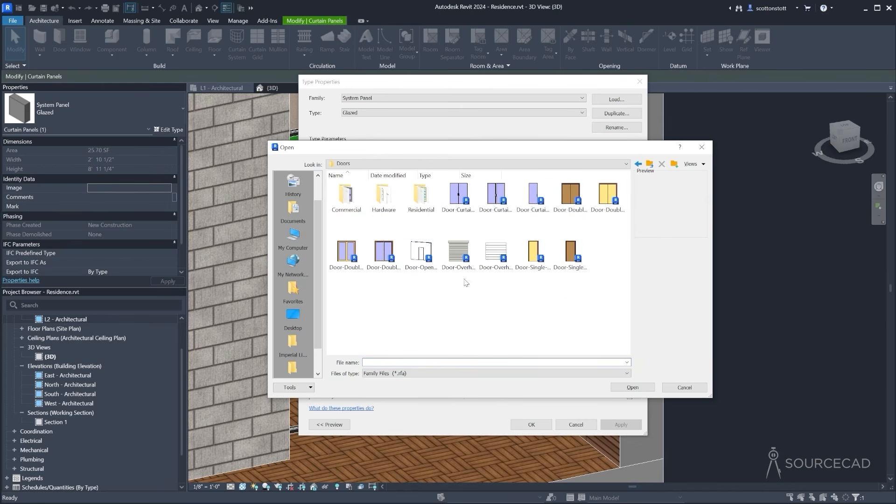
pyautogui.click(532, 201)
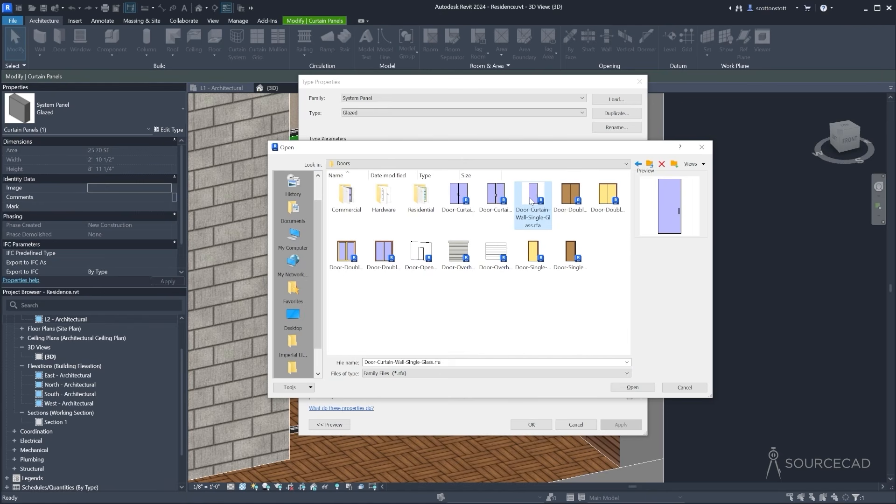
pyautogui.click(631, 387)
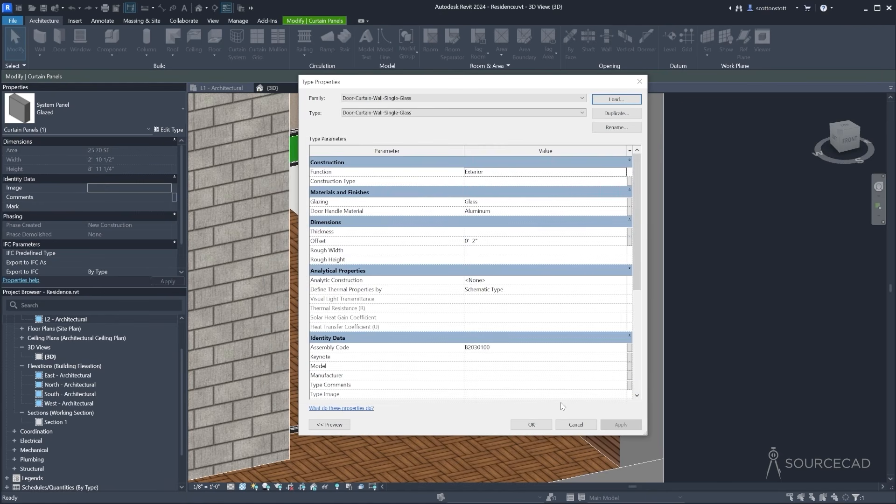
pyautogui.click(531, 424)
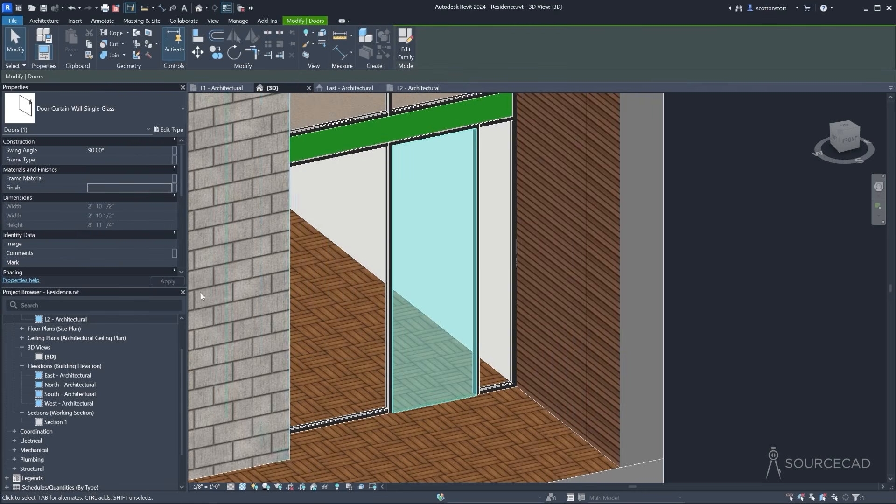
# Set the offset of the Door-Curtain-Wall-Single-Glass type to 0' 0"
pyautogui.click(169, 130)
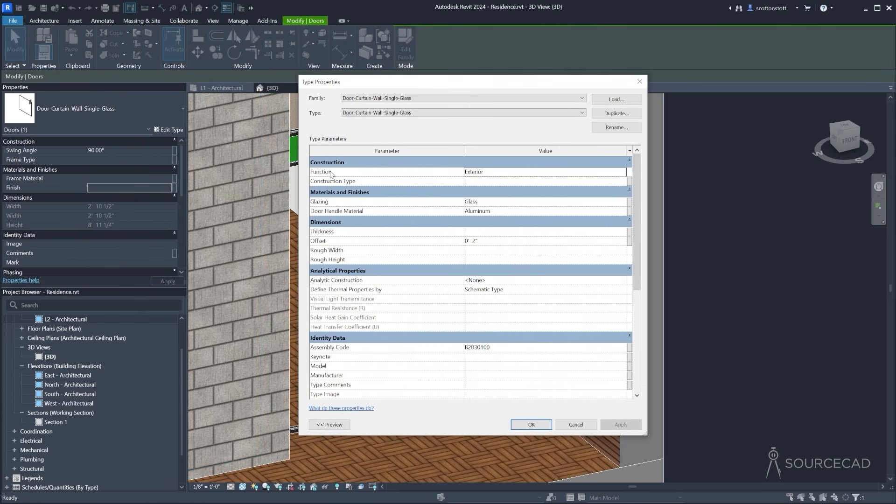
pyautogui.click(475, 242)
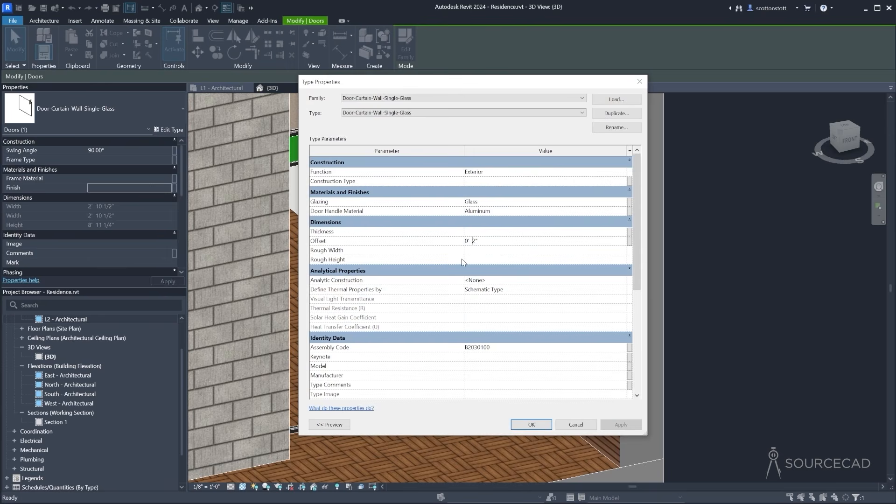
pyautogui.press('BackSpace')
pyautogui.write('0-')
pyautogui.click(522, 425)
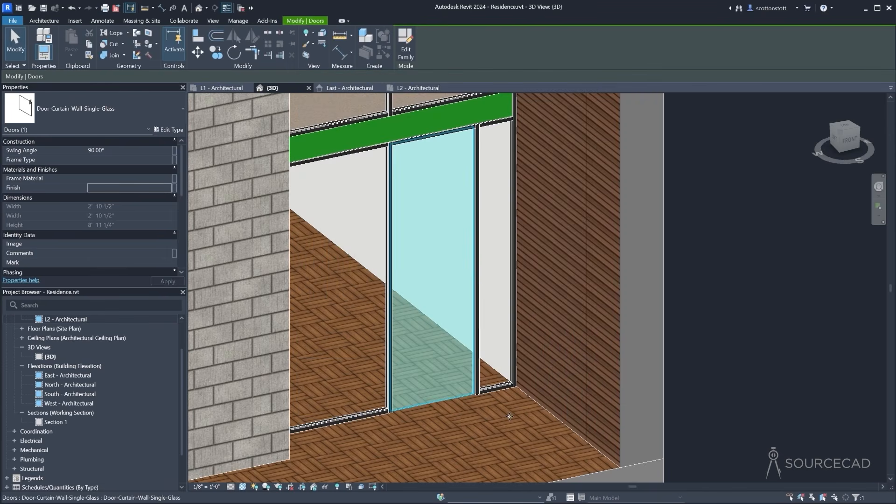
pyautogui.click(734, 371)
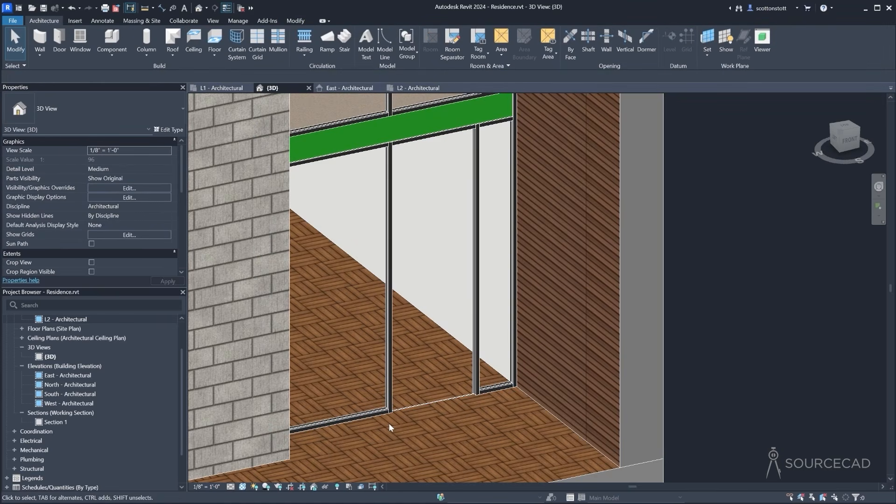
# Set the 3D view's detail level to Fine and open the curtain wall door's family for editing
pyautogui.click(231, 487)
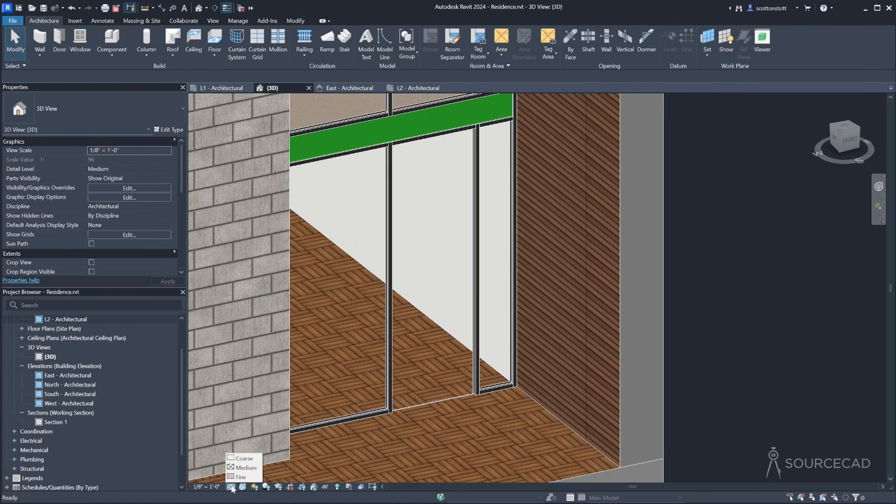
pyautogui.click(241, 477)
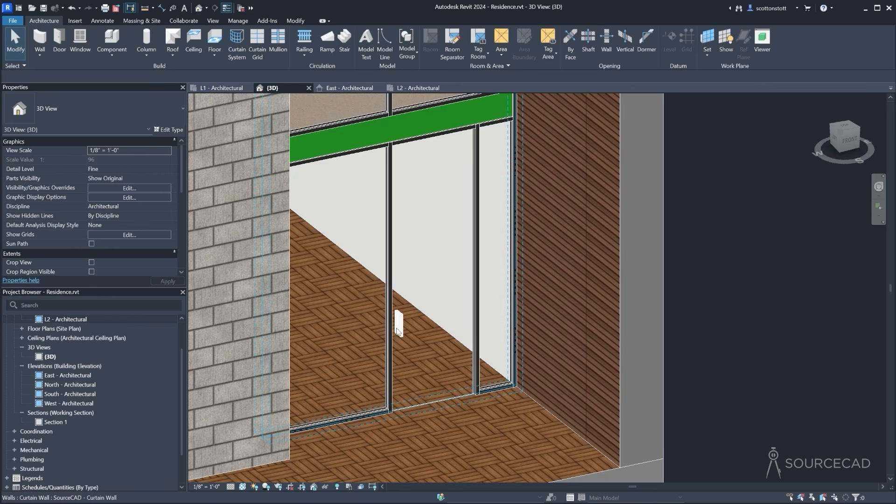
pyautogui.press('Tab')
pyautogui.press('Tab')
pyautogui.press('Tab')
pyautogui.press('Tab')
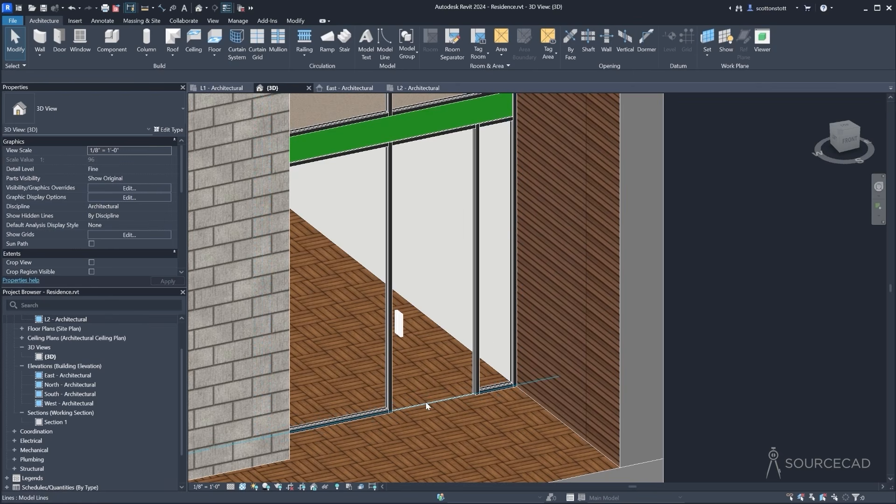
pyautogui.click(426, 402)
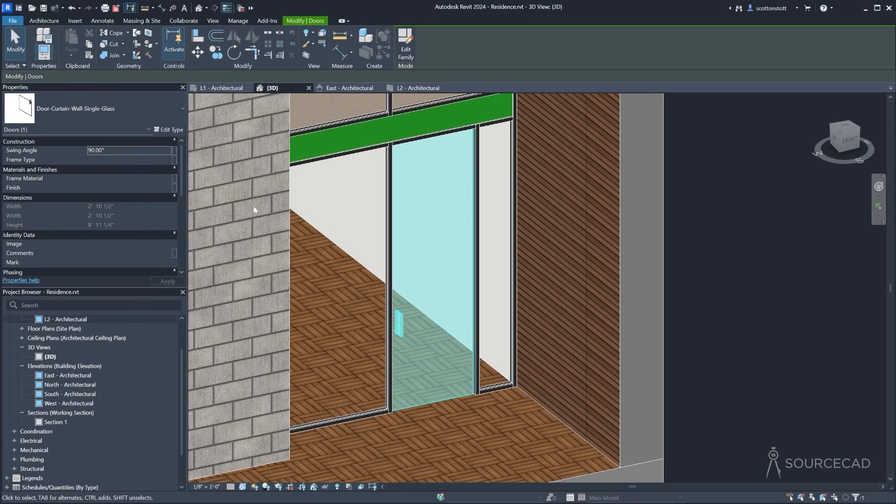
pyautogui.click(405, 44)
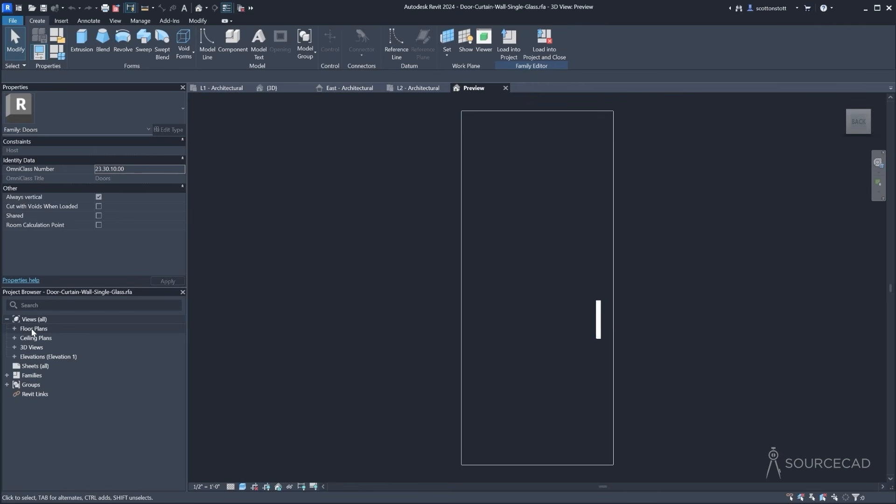
# In the family's Ref. Level floor plan, make both door handle extrusions visible at Medium detail level as well as Fine
pyautogui.click(14, 329)
pyautogui.click(36, 338)
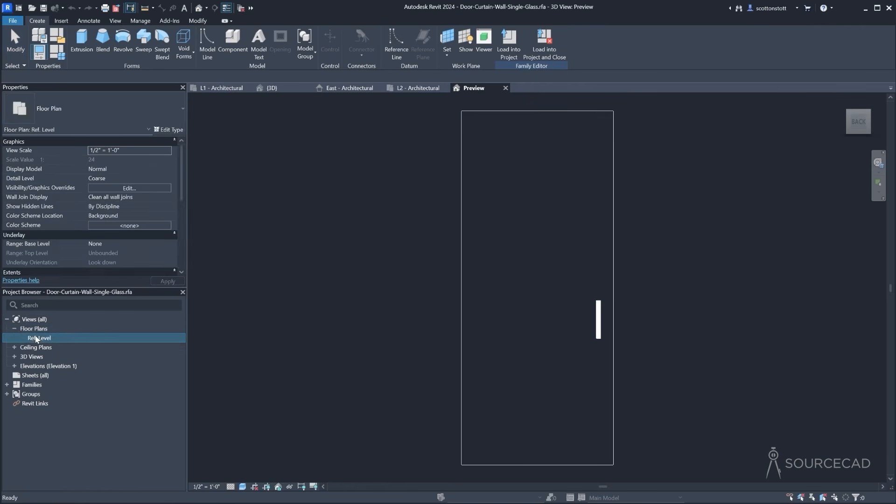
pyautogui.doubleClick(36, 339)
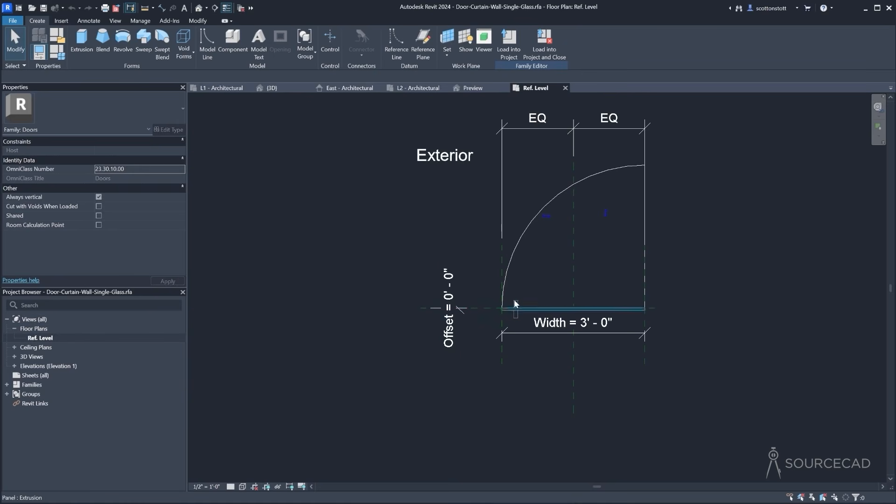
pyautogui.scroll(3, 518, 322)
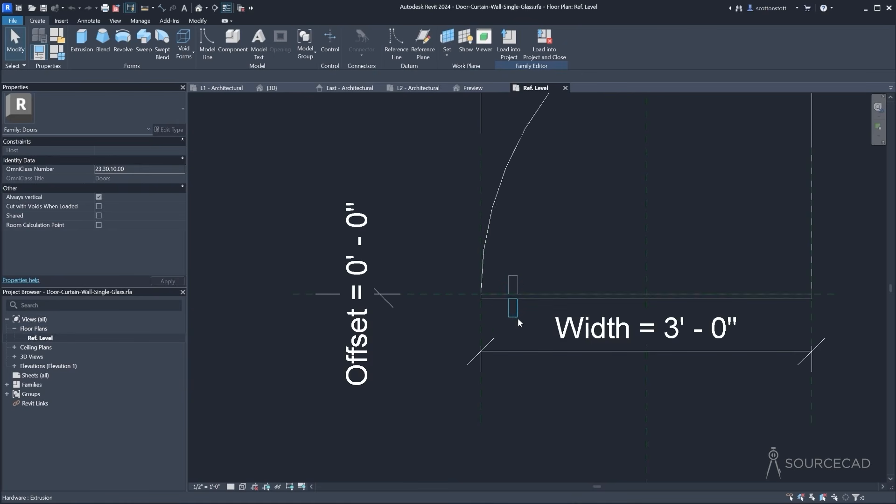
pyautogui.click(512, 286)
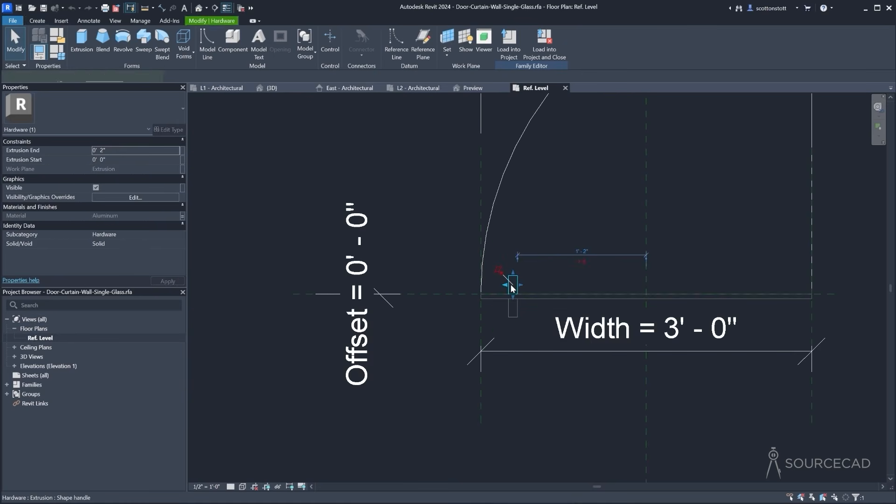
pyautogui.keyDown('ctrl'); pyautogui.click(508, 317); pyautogui.keyUp('ctrl')
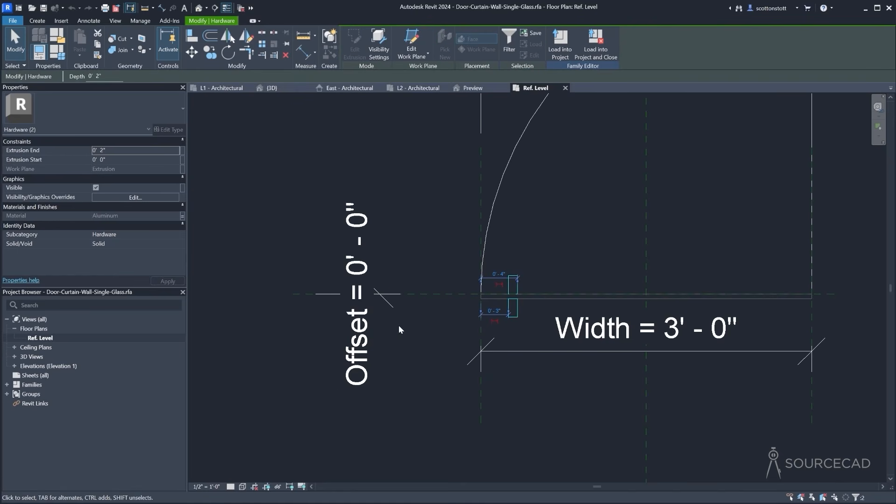
pyautogui.click(377, 52)
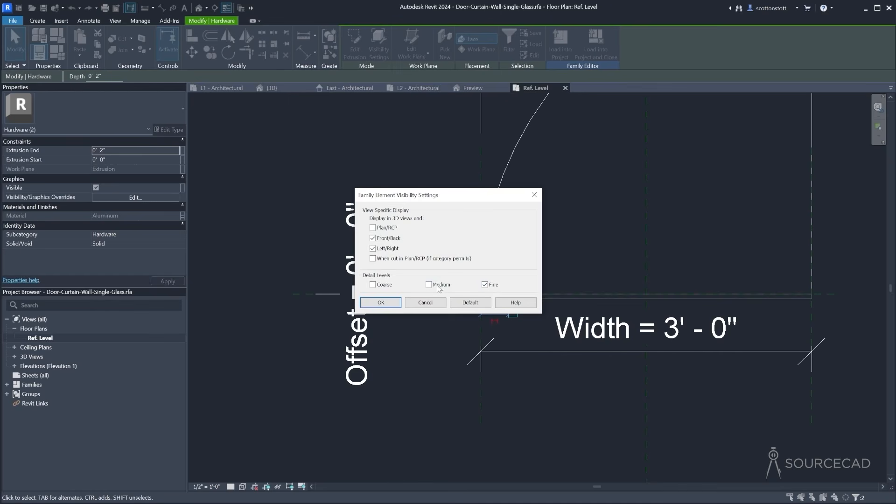
pyautogui.click(381, 303)
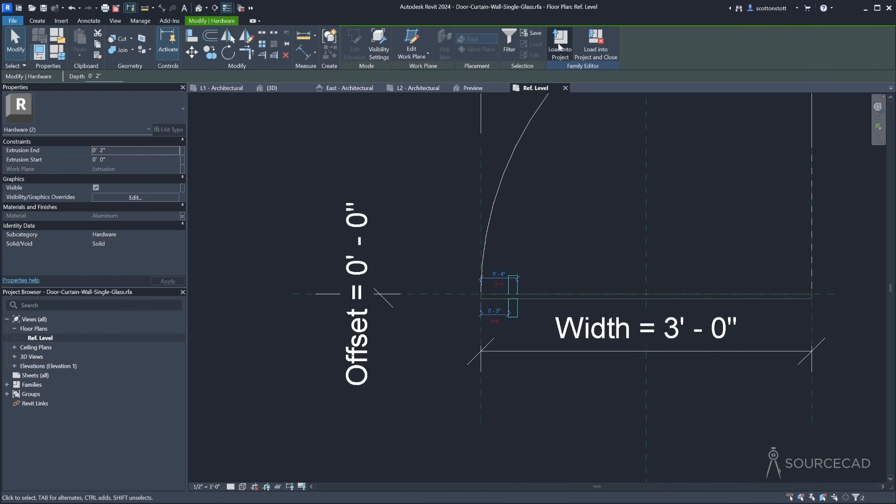
# Load the edited door family into the residence project and close it without saving, overwriting the existing version
pyautogui.click(595, 44)
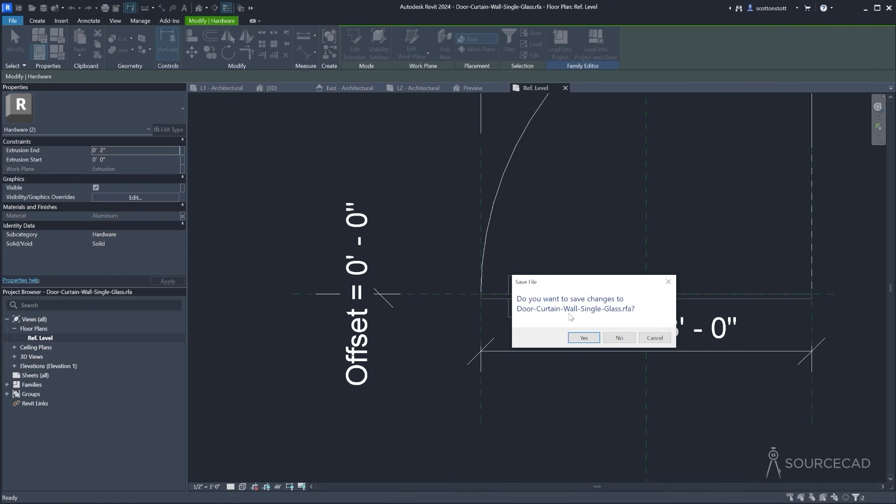
pyautogui.click(619, 338)
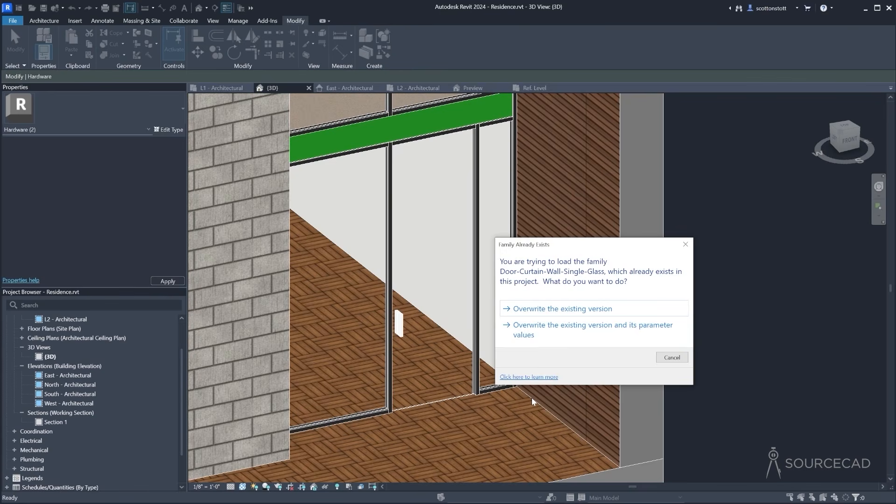
pyautogui.click(562, 308)
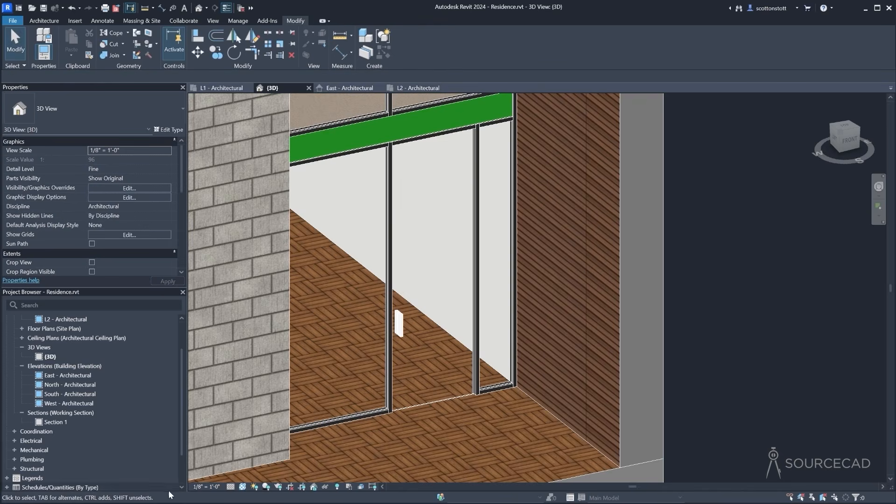
# Check the door handle's display in the 3D view at Medium and Coarse detail levels, leaving the view at Medium
pyautogui.click(231, 487)
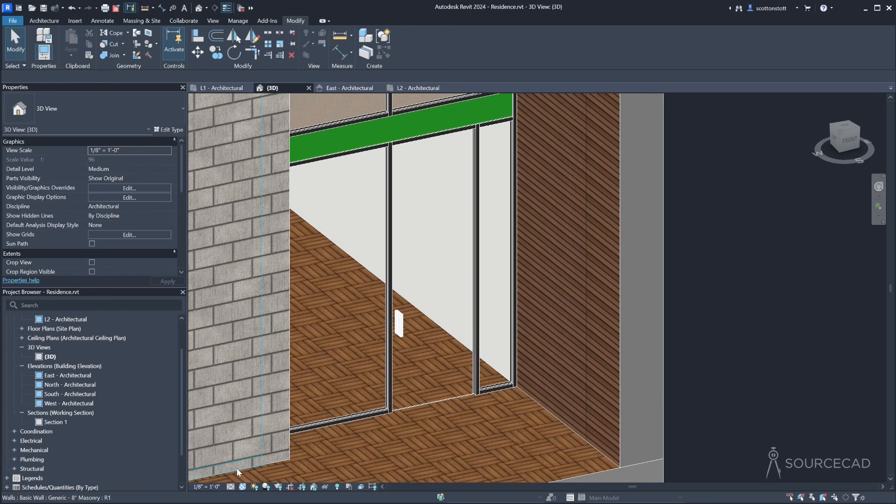
pyautogui.click(237, 467)
pyautogui.click(231, 486)
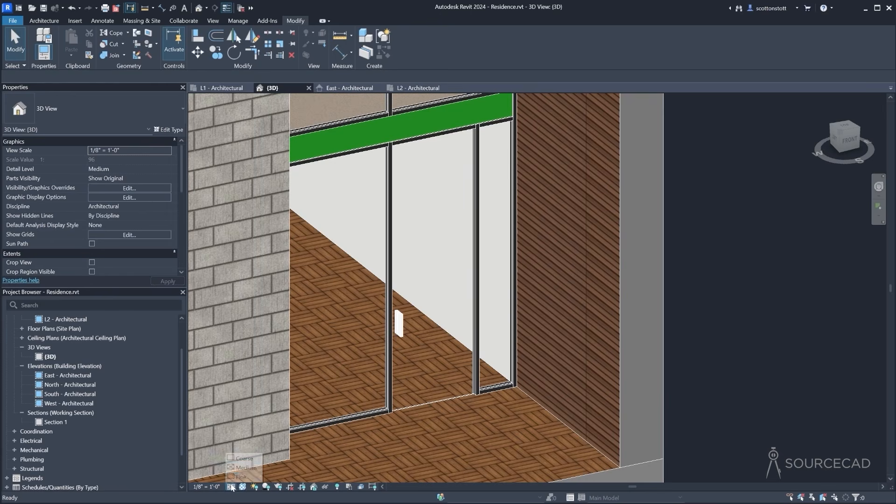
pyautogui.click(238, 459)
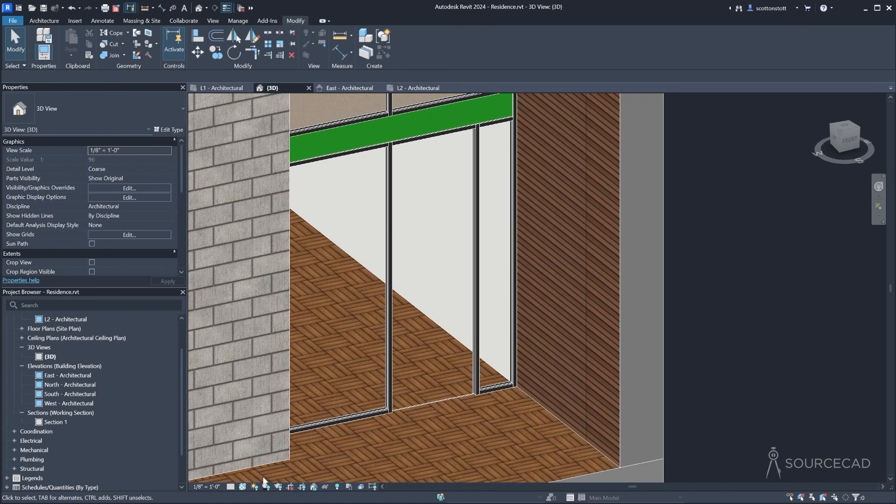
pyautogui.click(231, 487)
pyautogui.click(233, 467)
pyautogui.moveTo(349, 314); pyautogui.dragTo(458, 337, button='middle')
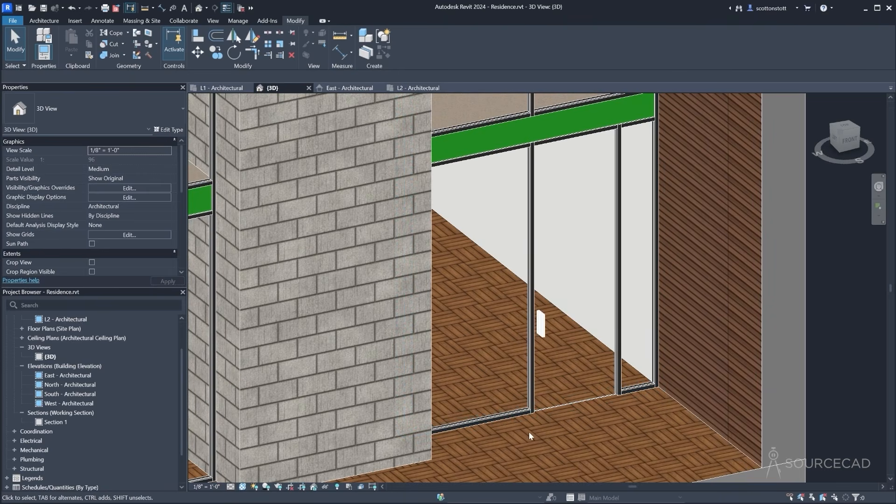
pyautogui.scroll(-5, 528, 430)
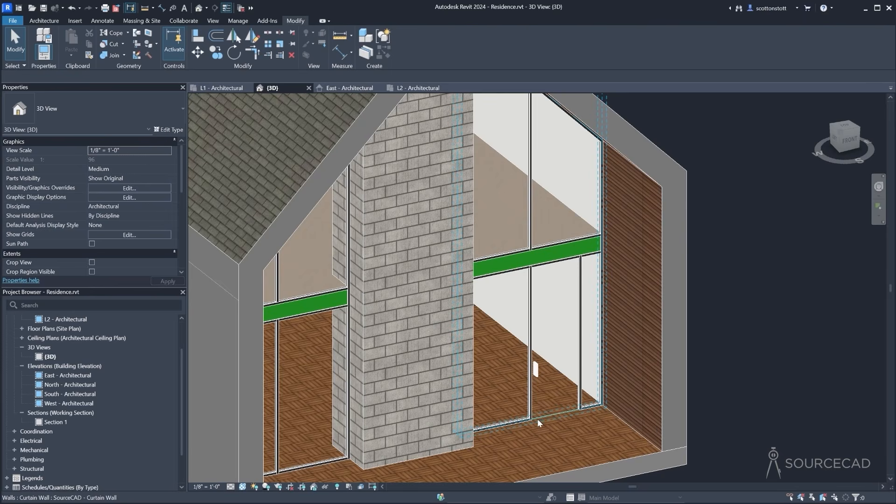
pyautogui.scroll(-5, 462, 376)
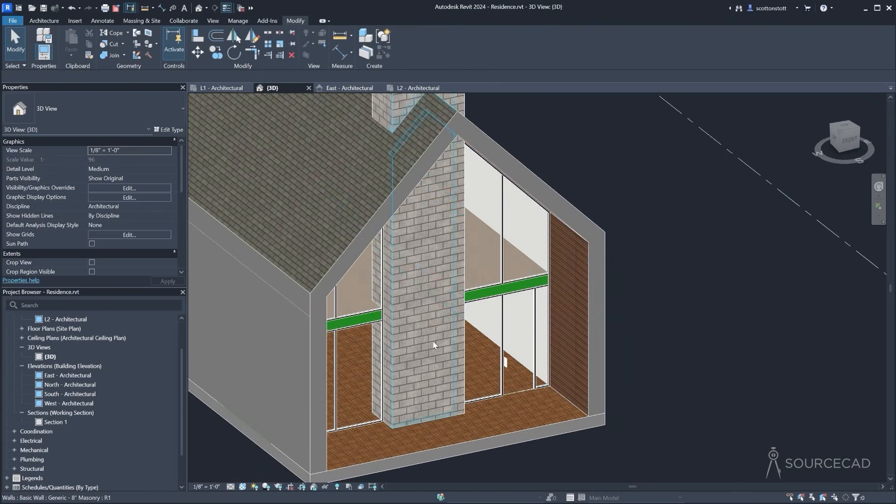
# Open the profile of the exterior side wall beside the glazed door for editing, accepting removal of its top and base attachments
pyautogui.keyDown('shift'); pyautogui.moveTo(487, 335); pyautogui.dragTo(512, 350, button='middle'); pyautogui.keyUp('shift')
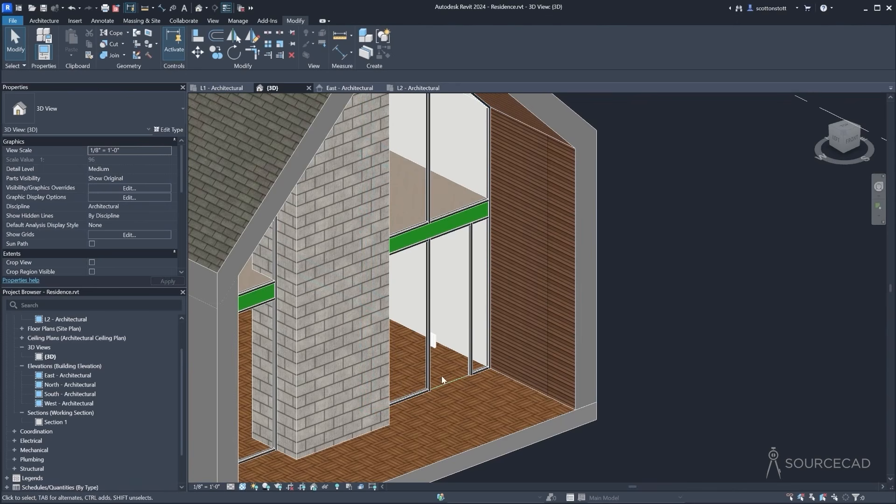
pyautogui.click(575, 191)
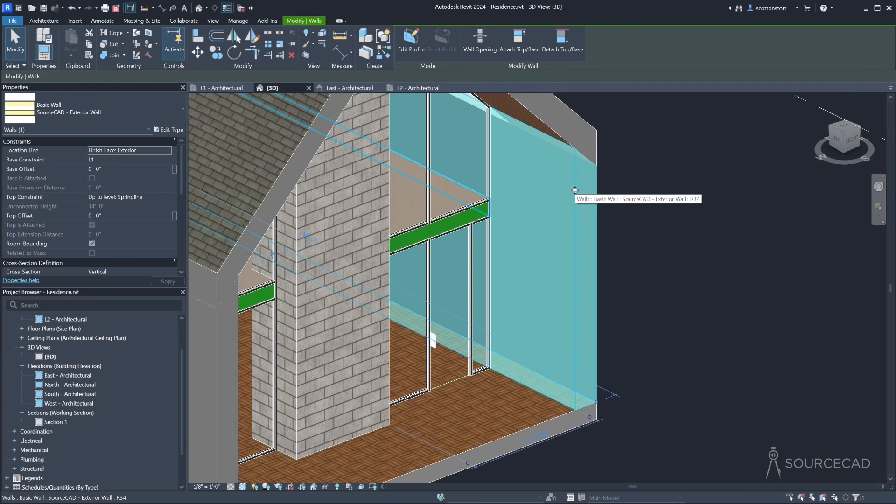
pyautogui.click(409, 46)
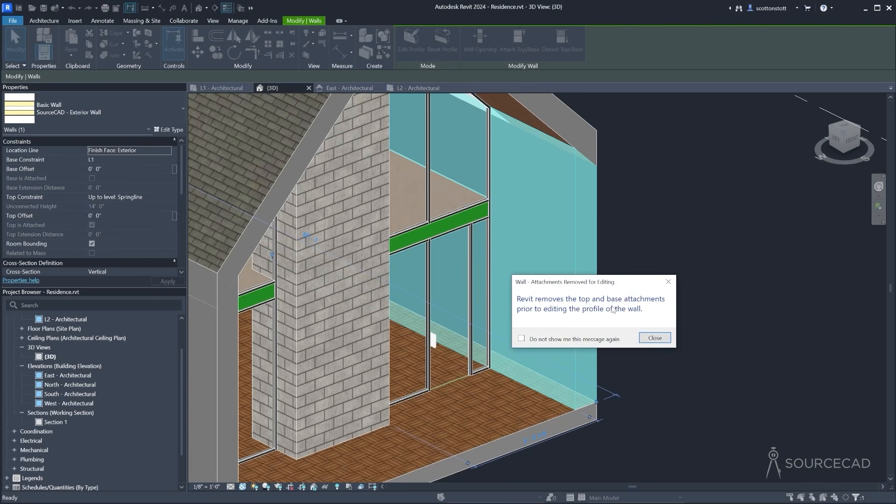
pyautogui.click(654, 339)
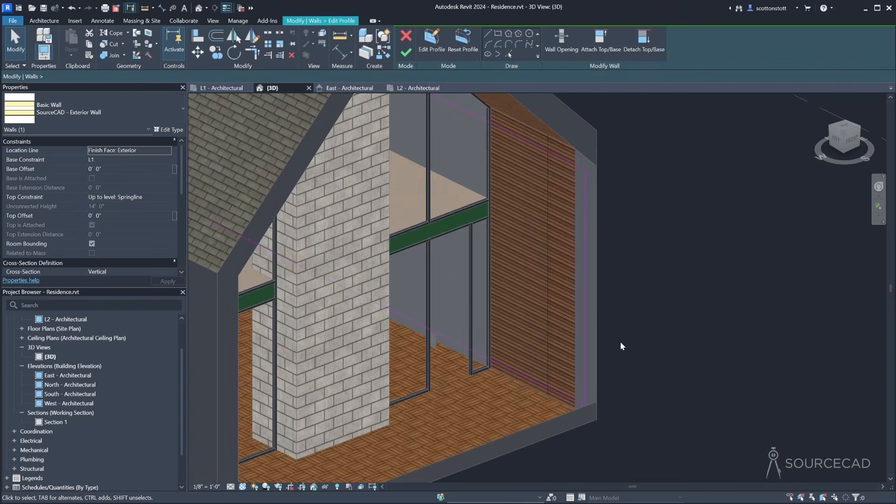
pyautogui.scroll(-2, 437, 261)
pyautogui.moveTo(437, 260); pyautogui.dragTo(568, 330, button='middle')
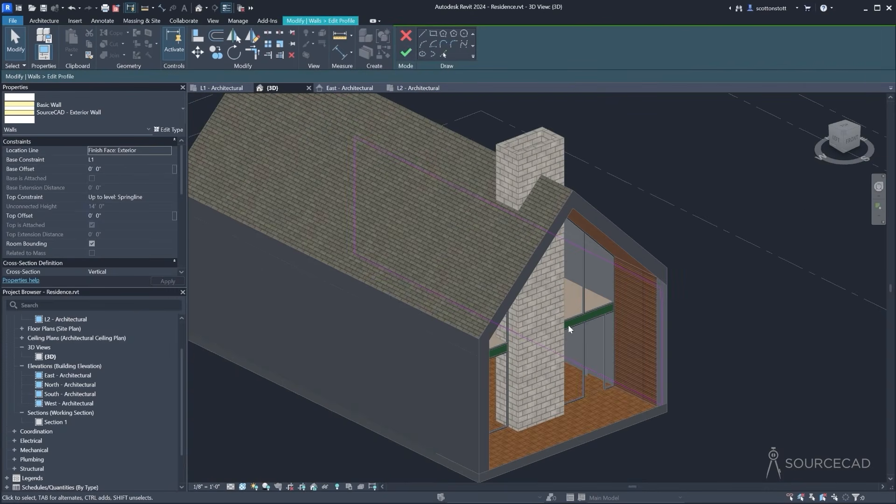
pyautogui.scroll(2, 567, 324)
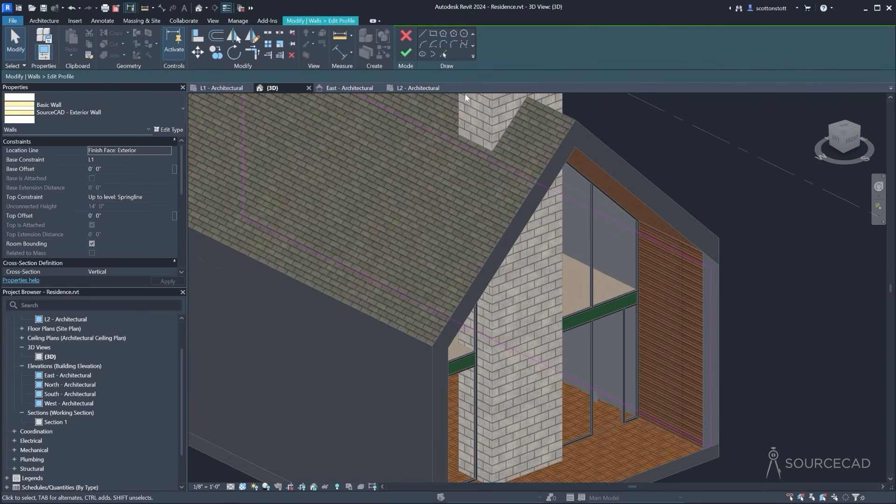
# Pick the curtain wall's outer edge to add a vertical line to the side wall's profile sketch
pyautogui.click(443, 54)
pyautogui.scroll(4, 651, 424)
pyautogui.scroll(4, 651, 424)
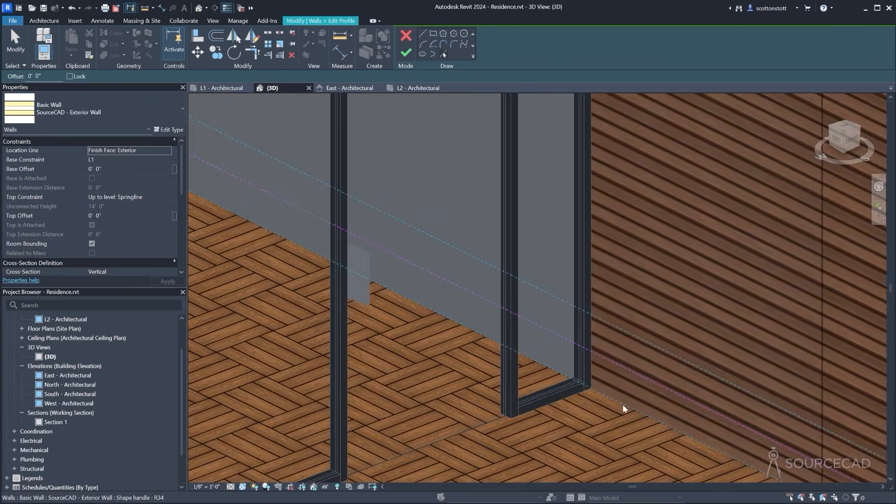
pyautogui.scroll(-3, 623, 405)
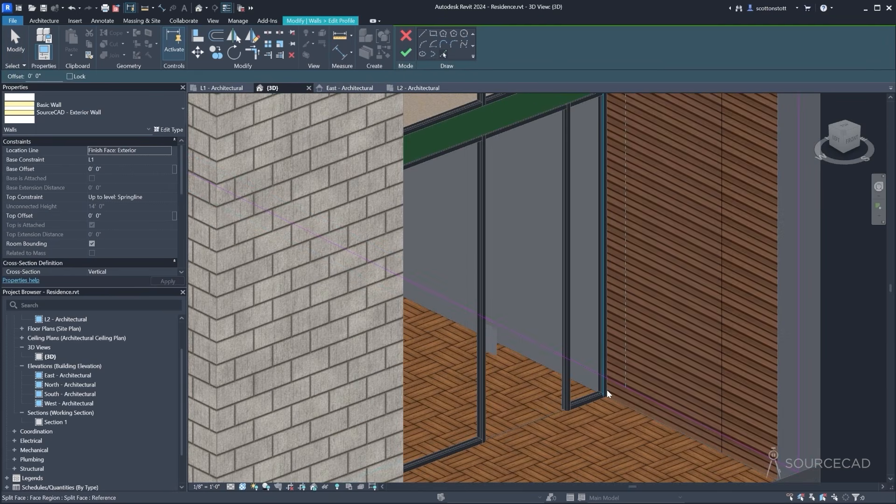
pyautogui.click(607, 393)
pyautogui.scroll(-5, 587, 371)
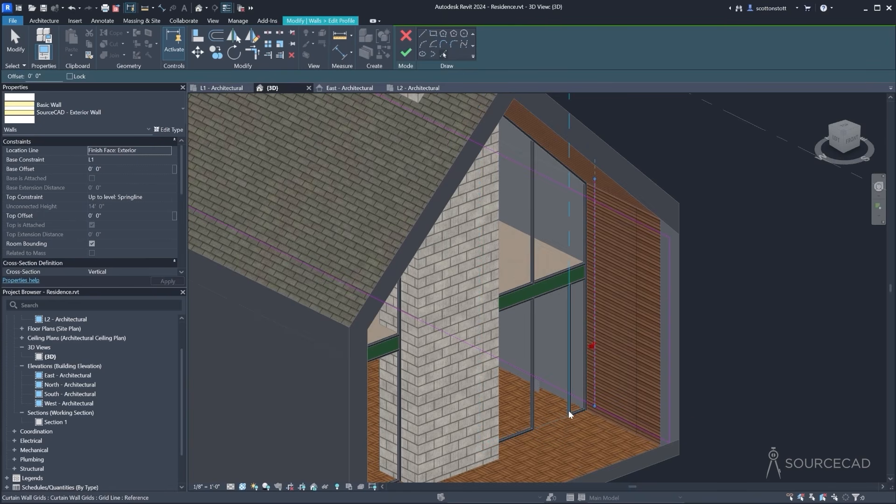
pyautogui.click(568, 414)
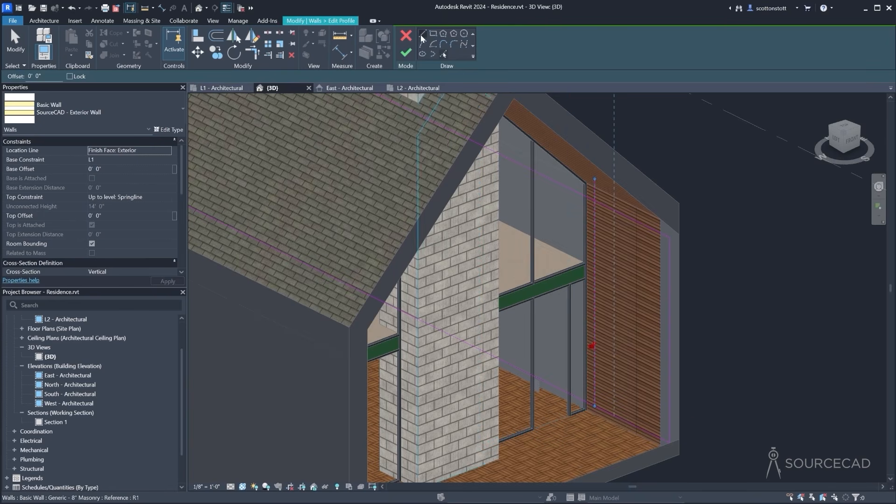
# Sketch a horizontal line below the wall's top edge, running from the vertical profile line towards the wall's open end
pyautogui.click(598, 231)
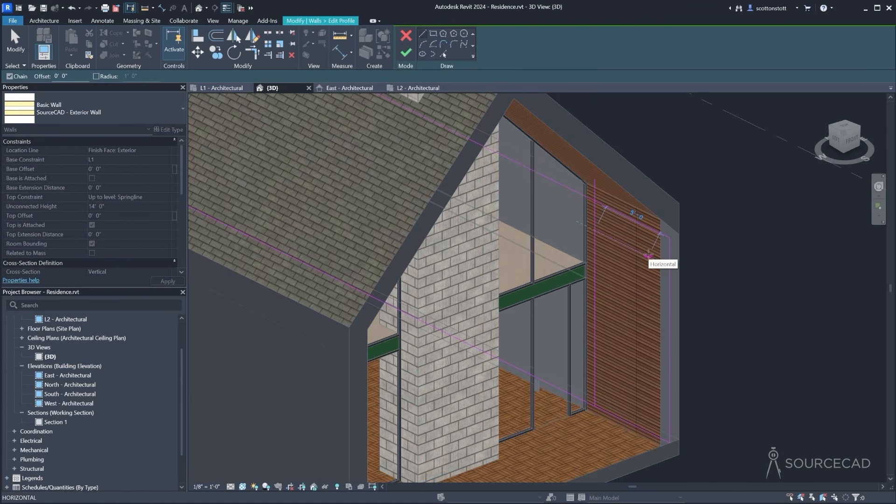
pyautogui.press('Escape')
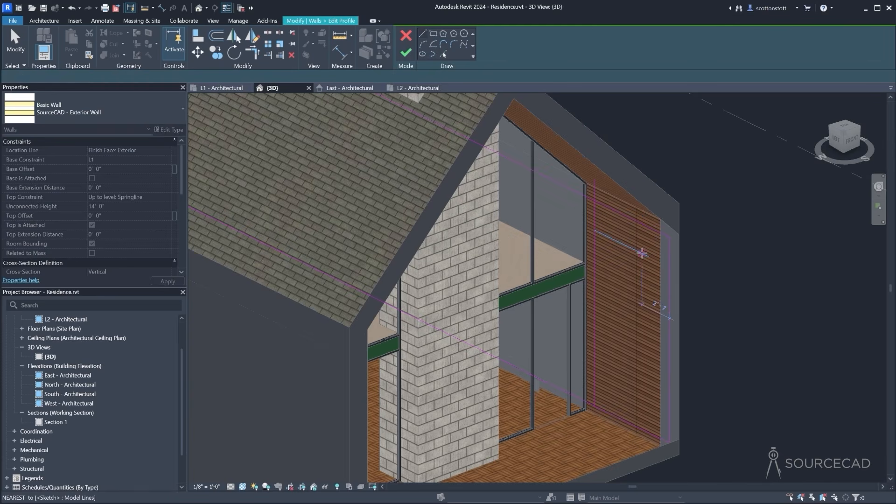
pyautogui.click(16, 44)
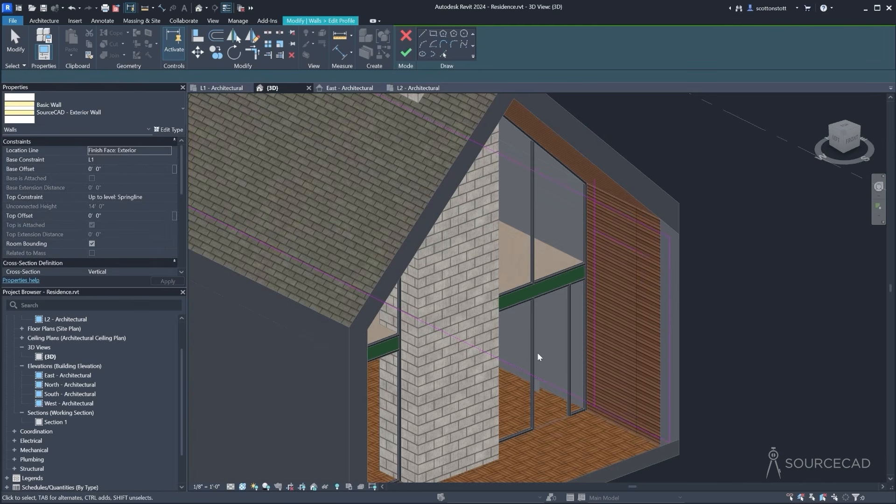
# Offset a copy of the profile's end line at the wall's open end 1' 6" inward
pyautogui.click(669, 313)
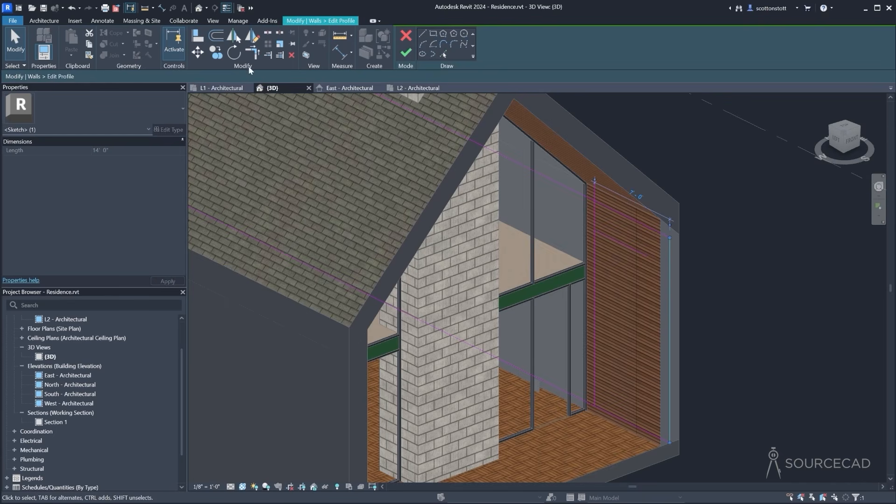
pyautogui.click(214, 39)
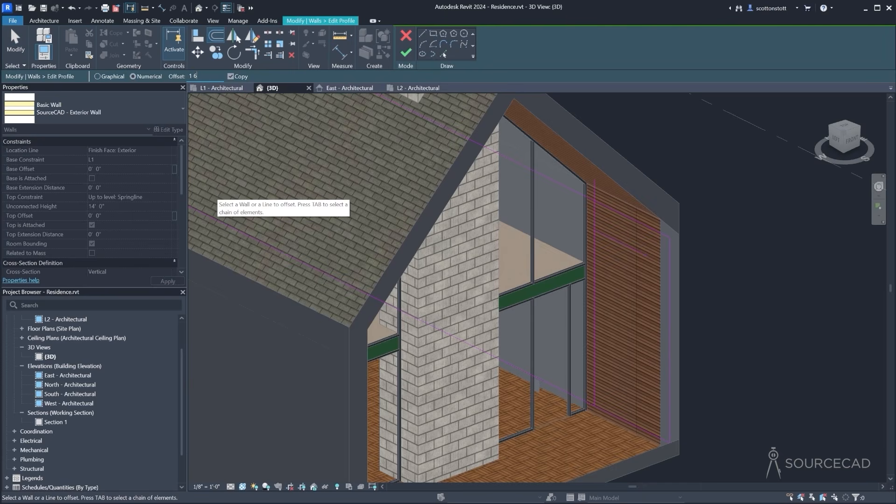
pyautogui.write('1 6')
pyautogui.press('Return')
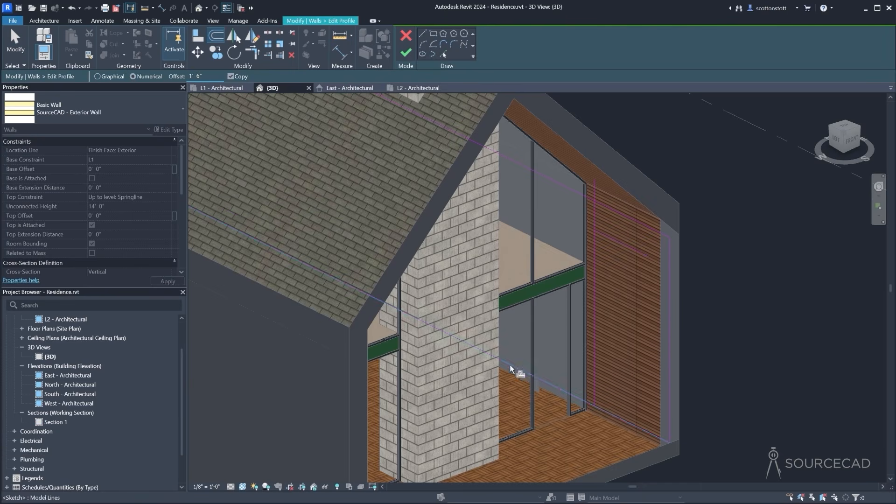
pyautogui.click(668, 355)
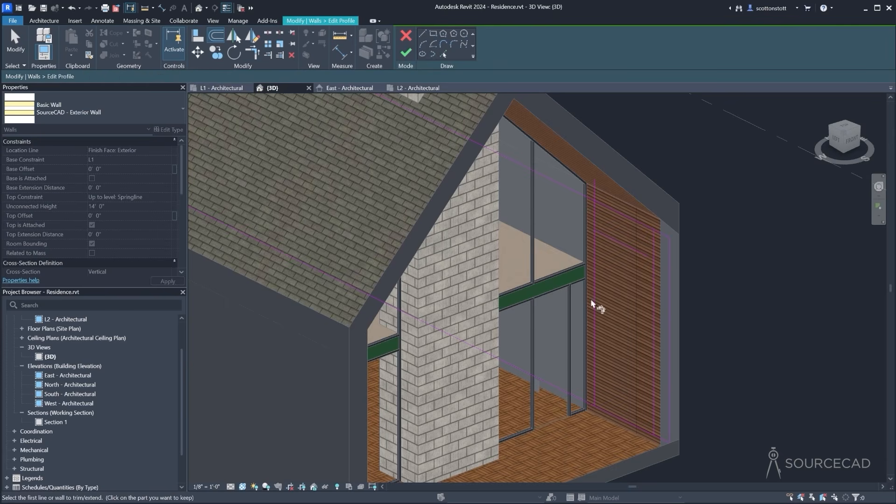
# Trim the horizontal sketch line with the two vertical lines to form the upper corners of the wall opening
pyautogui.press('Escape')
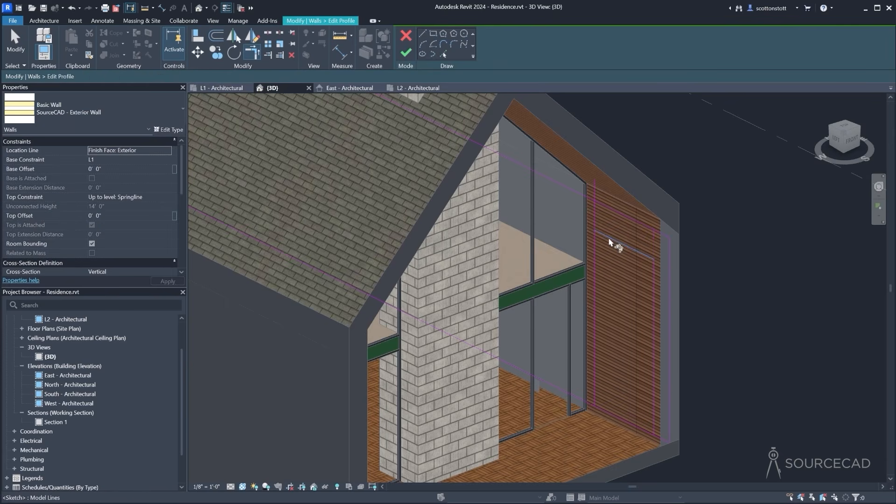
pyautogui.press('t')
pyautogui.press('r')
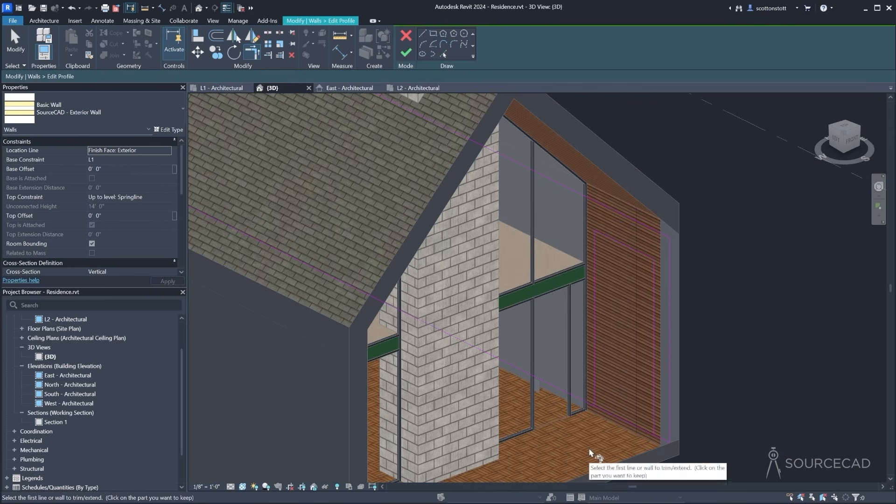
pyautogui.scroll(-3, 590, 453)
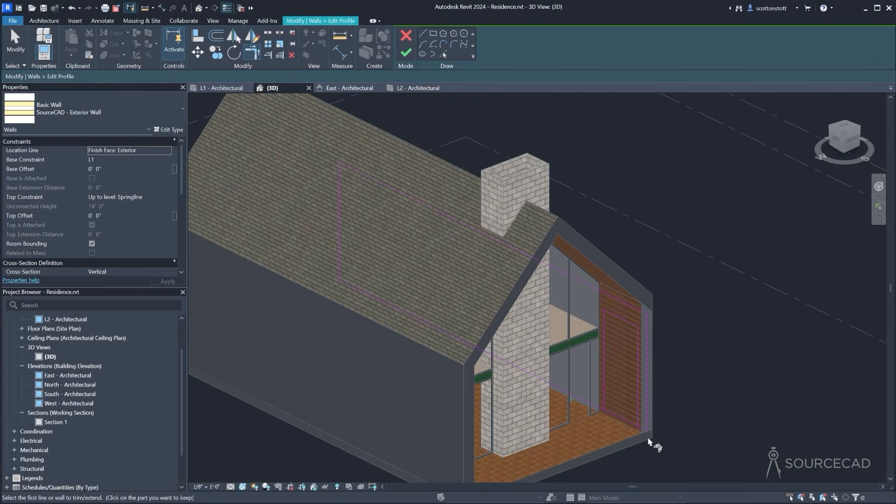
pyautogui.scroll(2, 631, 447)
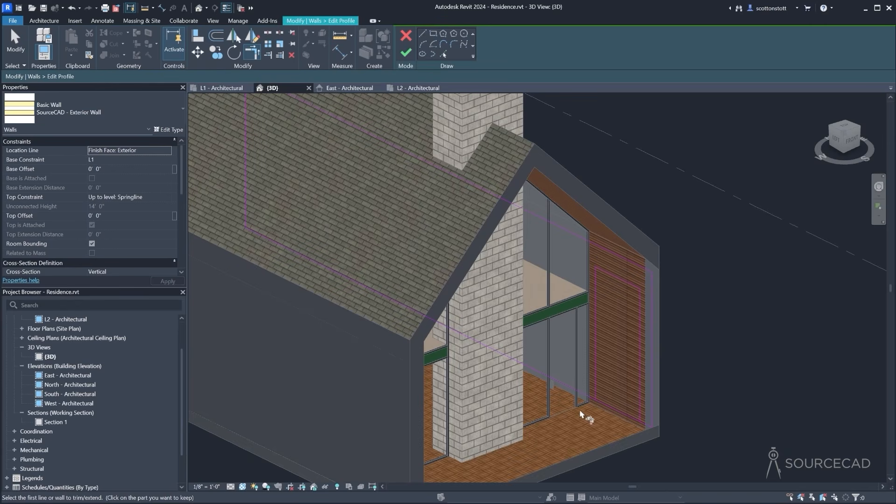
# Split the profile's bottom line, trim both pieces to the opening's vertical lines, and finish the wall profile
pyautogui.click(268, 34)
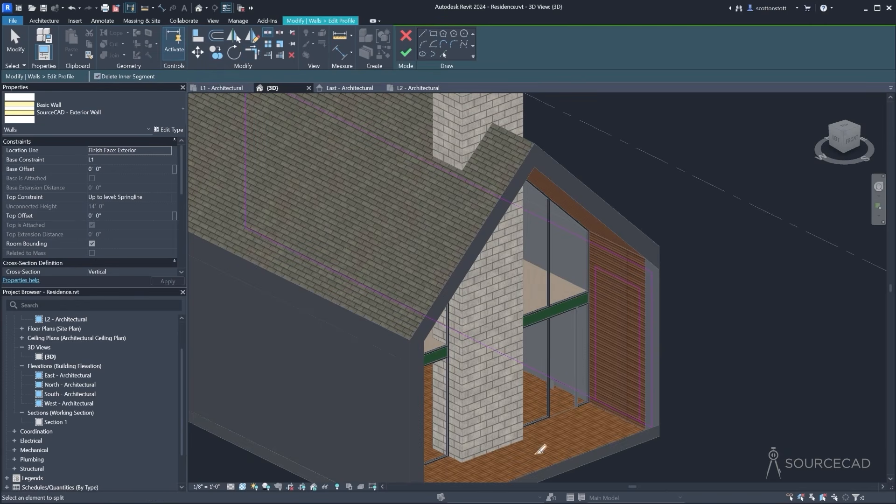
pyautogui.click(629, 415)
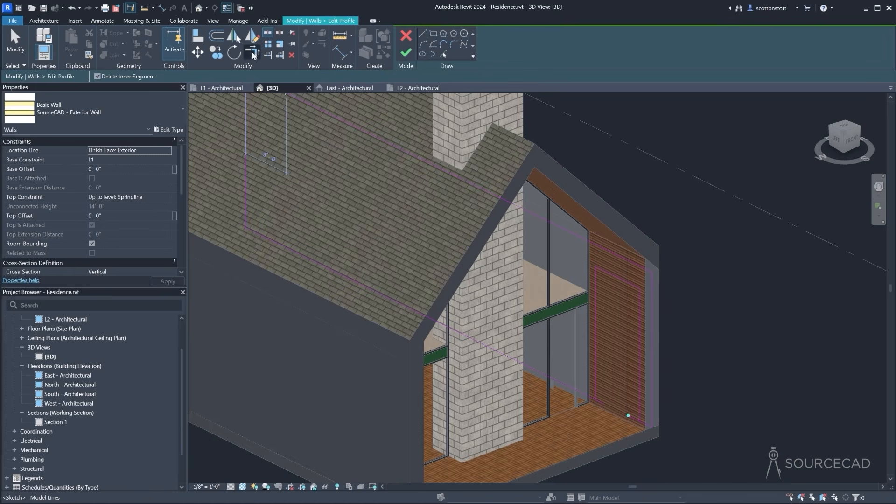
pyautogui.click(252, 53)
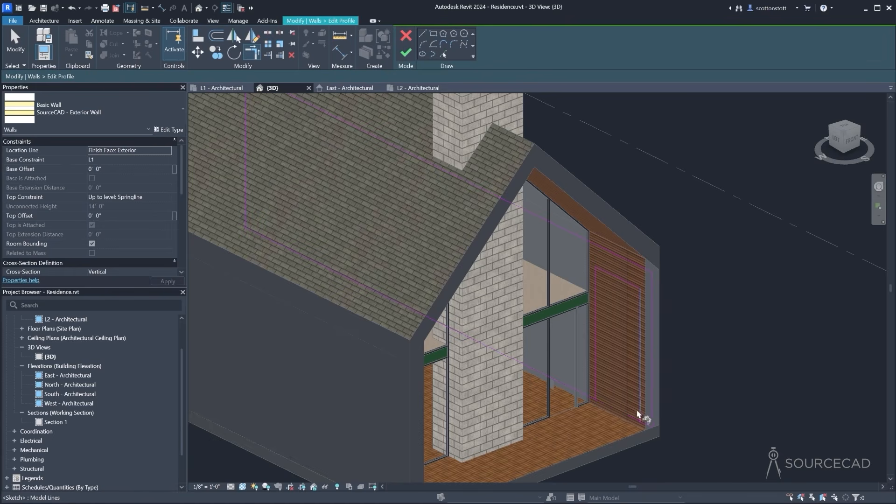
pyautogui.scroll(-1, 613, 462)
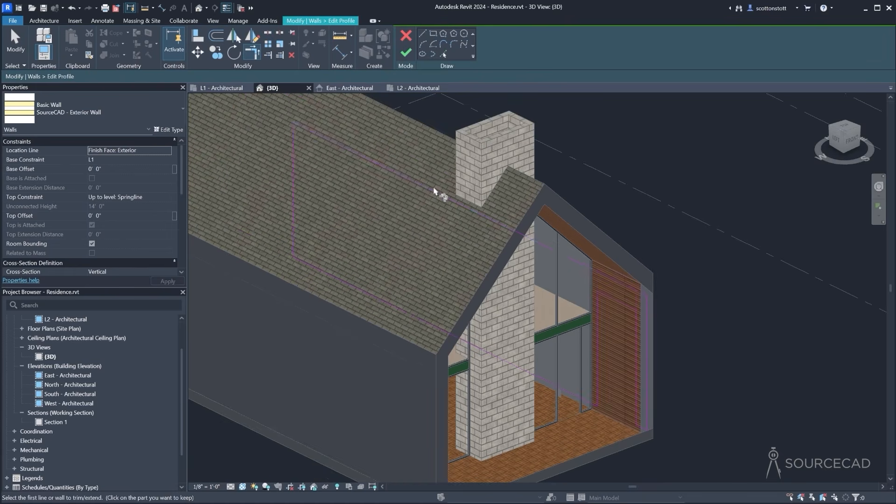
pyautogui.click(405, 53)
pyautogui.press('Escape')
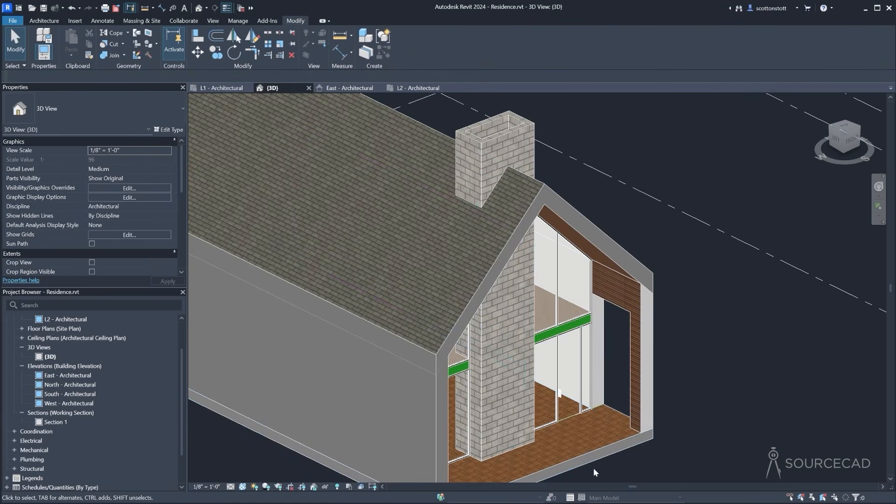
# Check the glass door's corner at the terrace opening in 3D, and open the L1 - Architectural floor plan there
pyautogui.scroll(5, 567, 414)
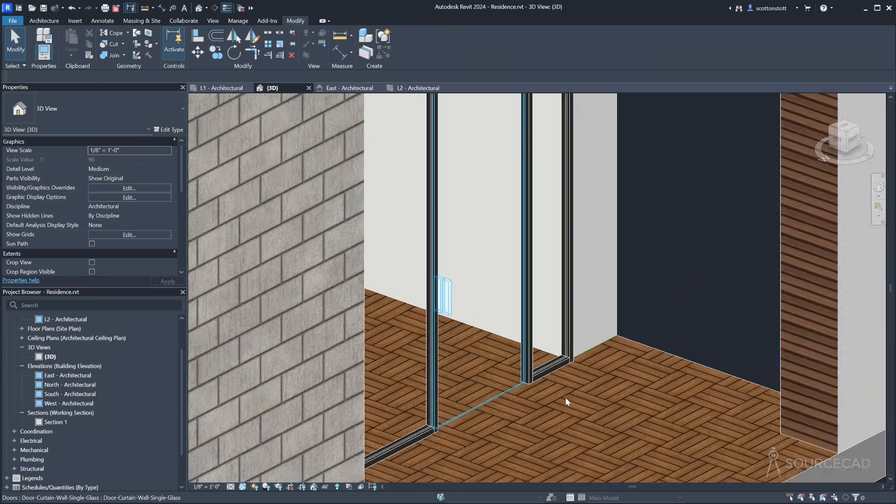
pyautogui.scroll(-2, 603, 344)
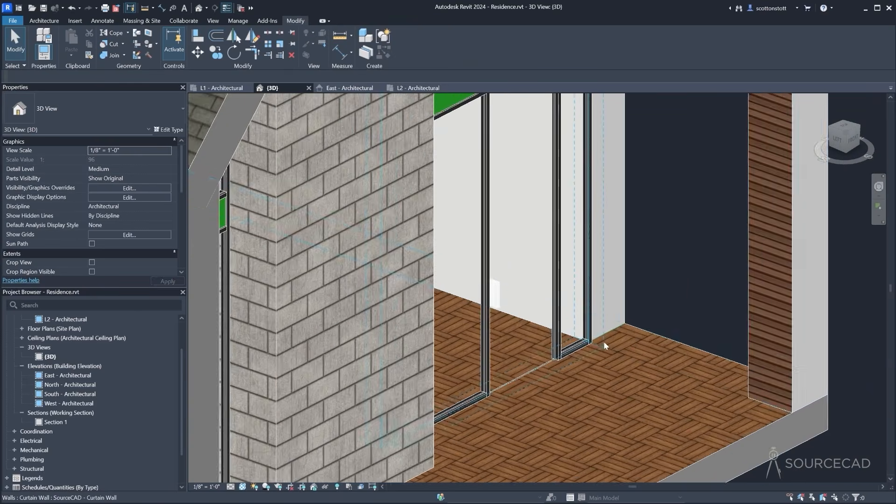
pyautogui.scroll(-1, 604, 341)
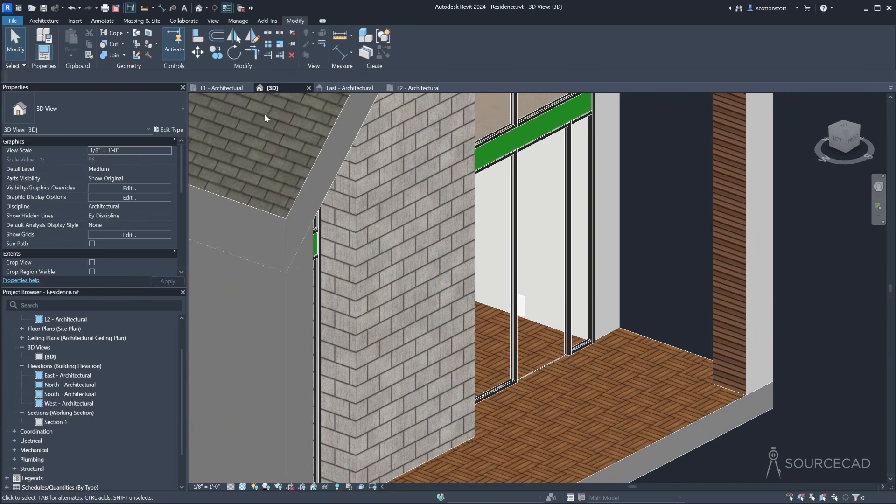
pyautogui.click(220, 88)
pyautogui.scroll(2, 453, 316)
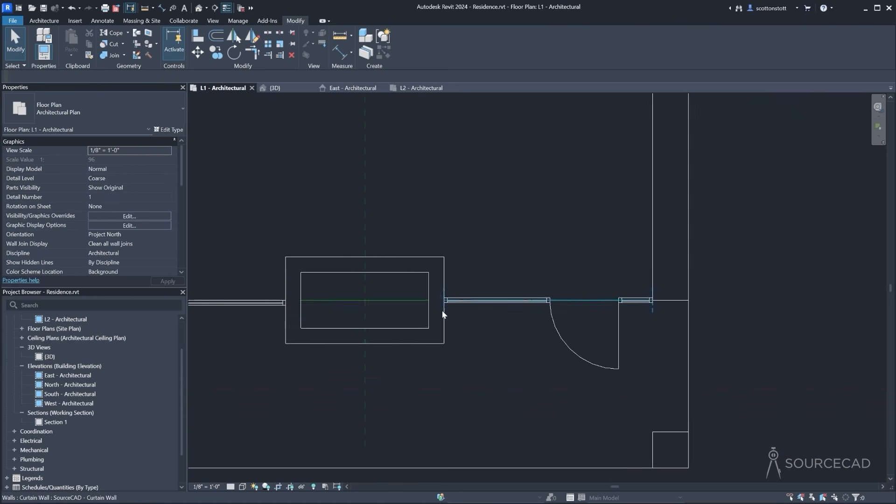
# Nudge the curtain wall containing the glass door inward until its interior face lines up with the reference line through the chimney
pyautogui.click(463, 296)
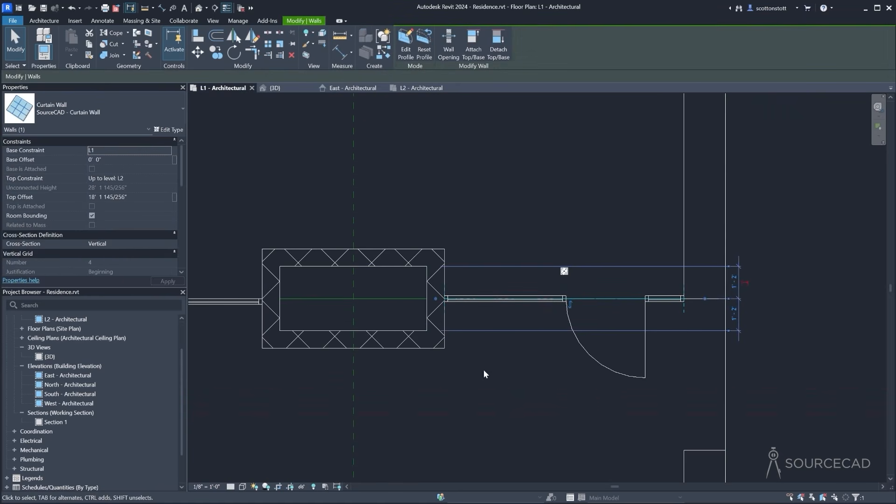
pyautogui.scroll(1, 539, 324)
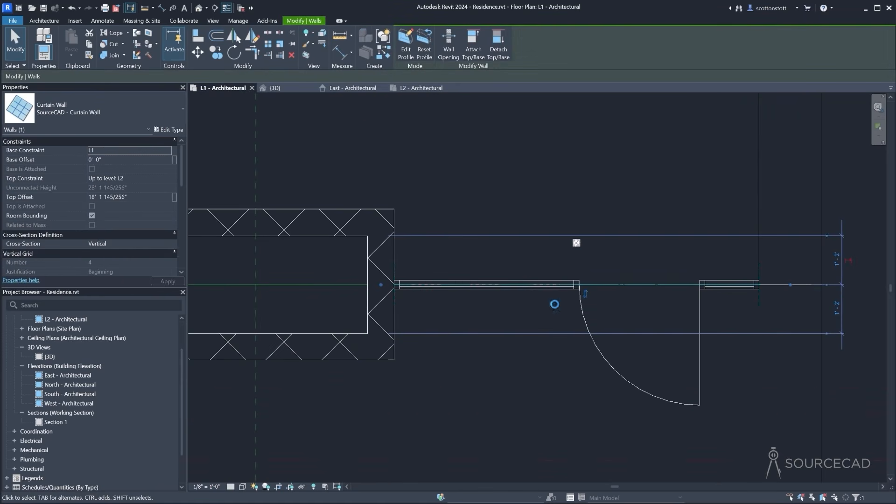
pyautogui.scroll(2, 378, 286)
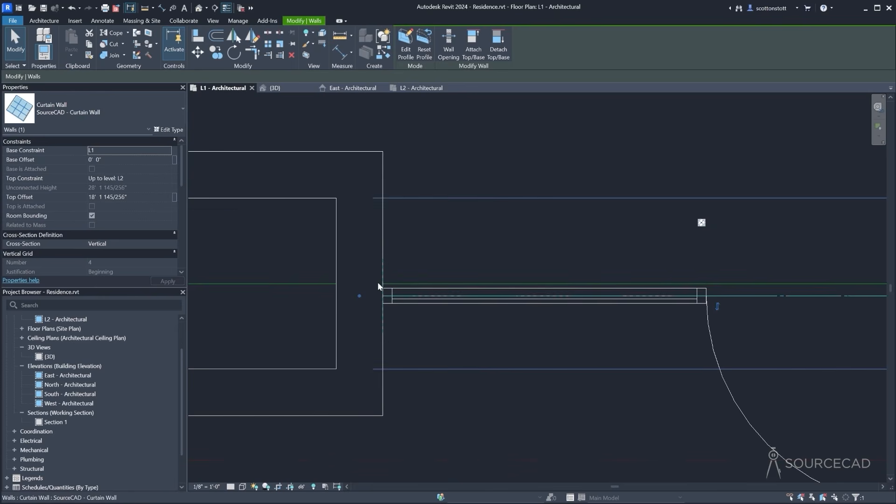
pyautogui.scroll(3, 378, 286)
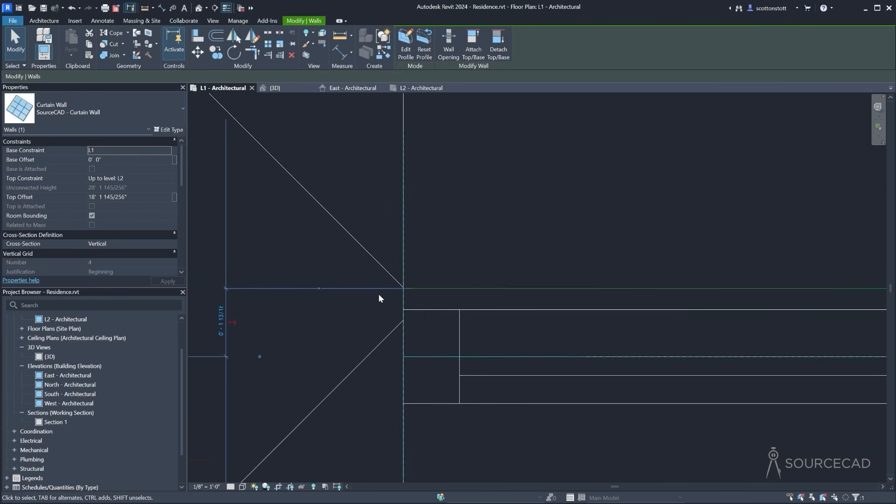
pyautogui.press('Up')
pyautogui.press('Up')
pyautogui.press('Up')
pyautogui.press('Up')
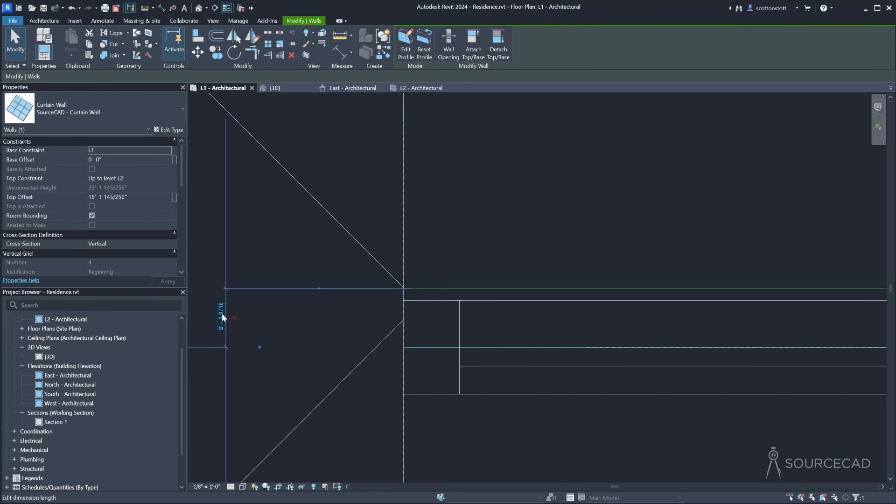
pyautogui.press('Up')
pyautogui.press('Up')
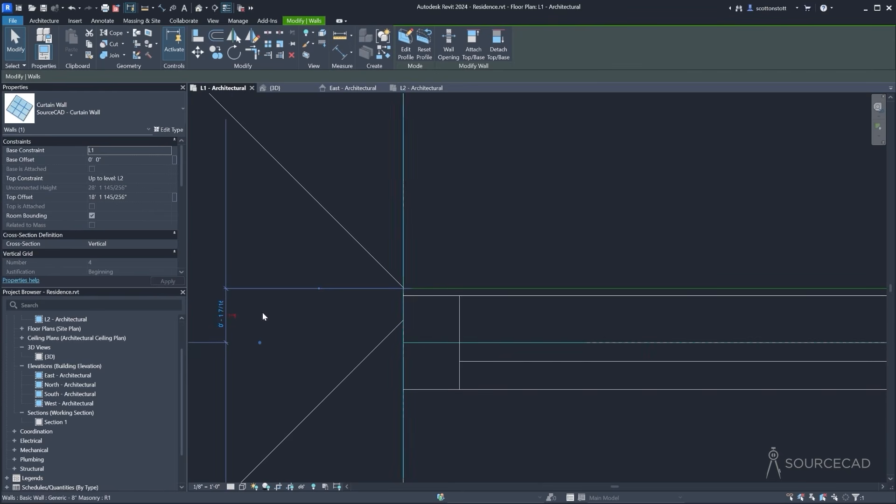
pyautogui.press('Up')
pyautogui.press('Up')
pyautogui.press('Up')
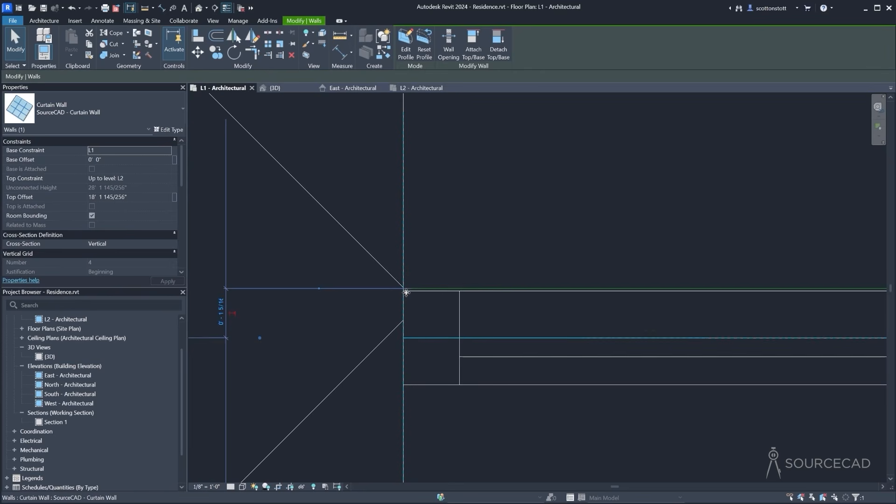
pyautogui.scroll(-10, 652, 338)
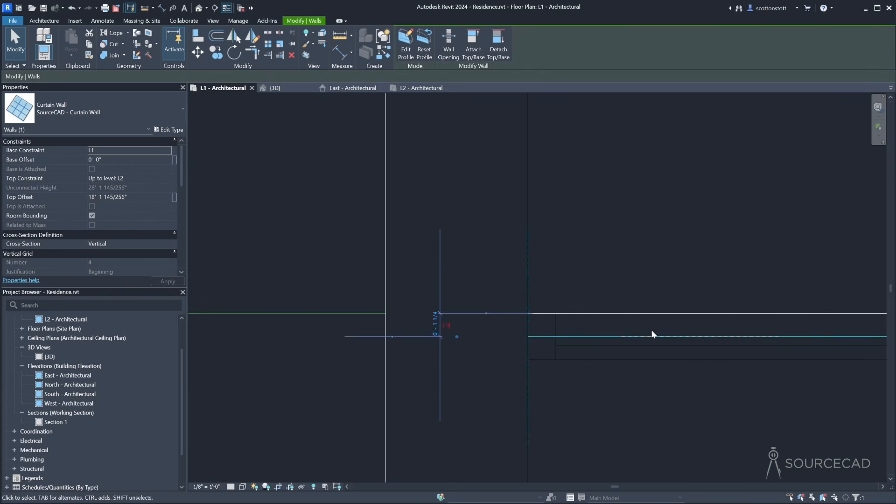
pyautogui.moveTo(690, 344); pyautogui.dragTo(432, 306, button='middle')
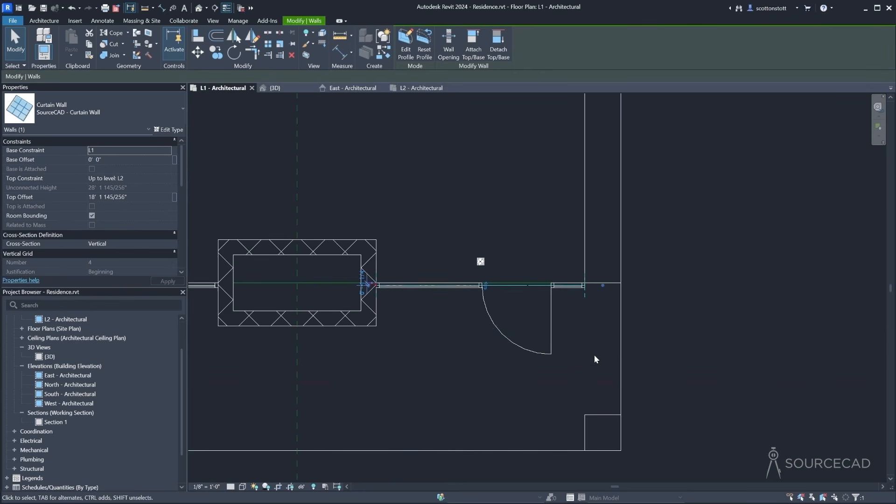
pyautogui.click(741, 333)
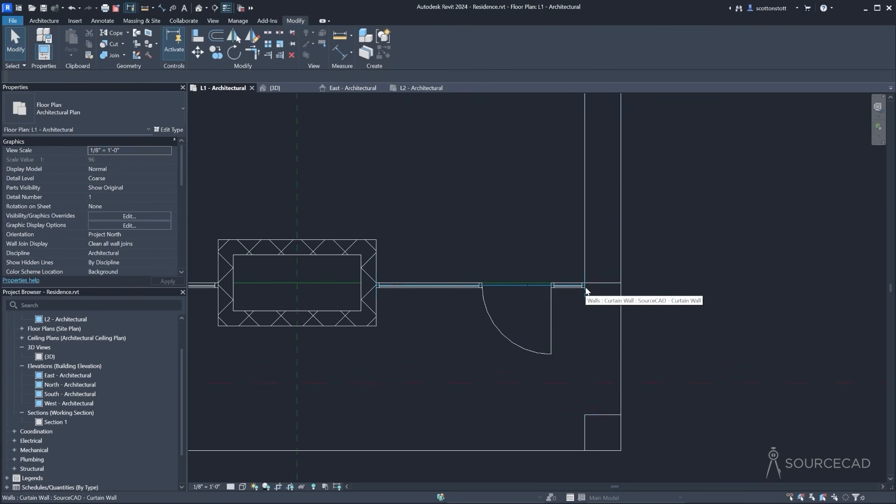
# Extend the side wall past the curtain wall at the opening, and align the opening's edge with the curtain wall's outer face
pyautogui.click(619, 248)
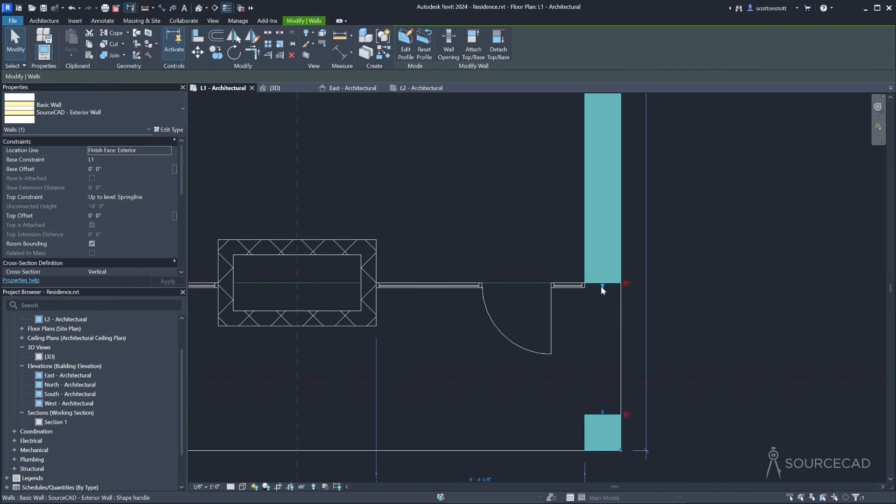
pyautogui.moveTo(602, 287); pyautogui.dragTo(603, 298)
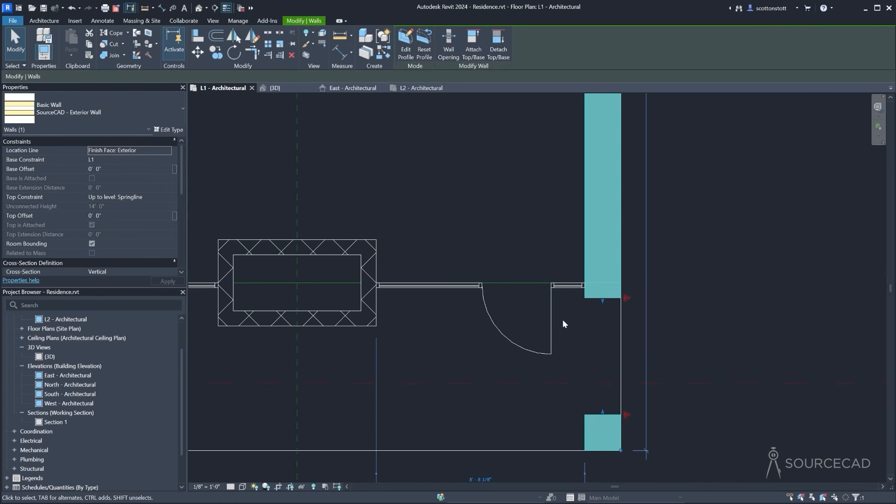
pyautogui.click(198, 35)
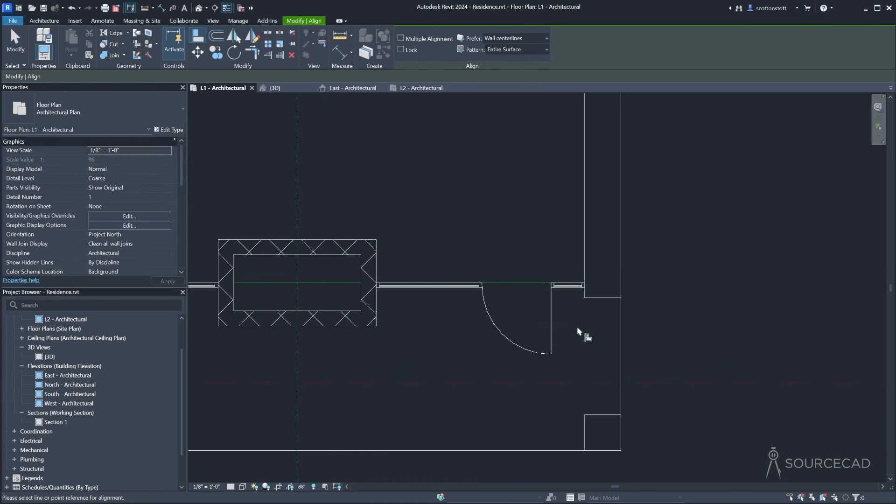
pyautogui.scroll(3, 569, 293)
pyautogui.click(570, 290)
pyautogui.click(640, 322)
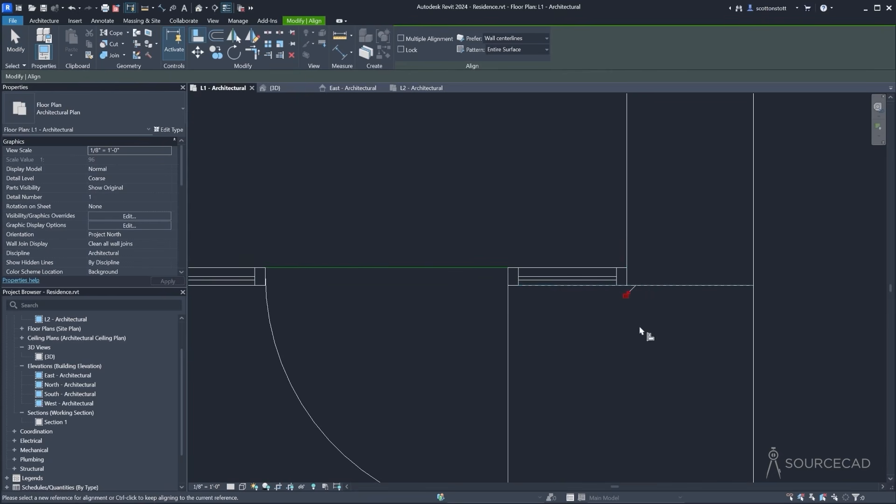
pyautogui.scroll(-5, 685, 322)
# Inspect the side-wall opening and the gable-end glazing from both sides in the 3D view
pyautogui.click(280, 88)
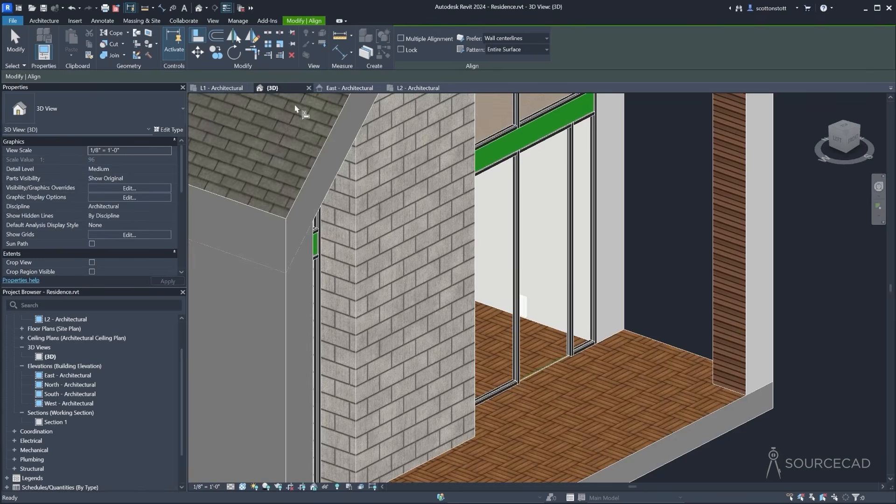
pyautogui.scroll(-2, 645, 240)
pyautogui.moveTo(635, 233); pyautogui.dragTo(638, 329, button='middle')
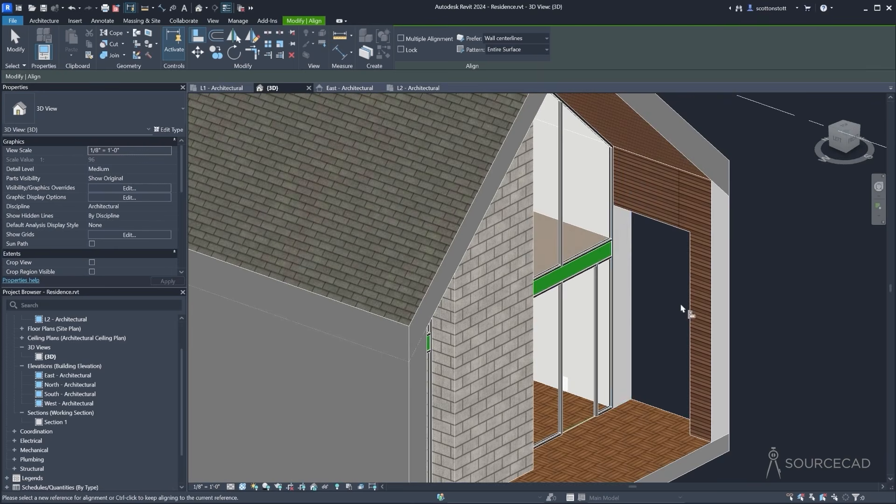
pyautogui.keyDown('shift'); pyautogui.moveTo(682, 310); pyautogui.dragTo(661, 269, button='middle'); pyautogui.keyUp('shift')
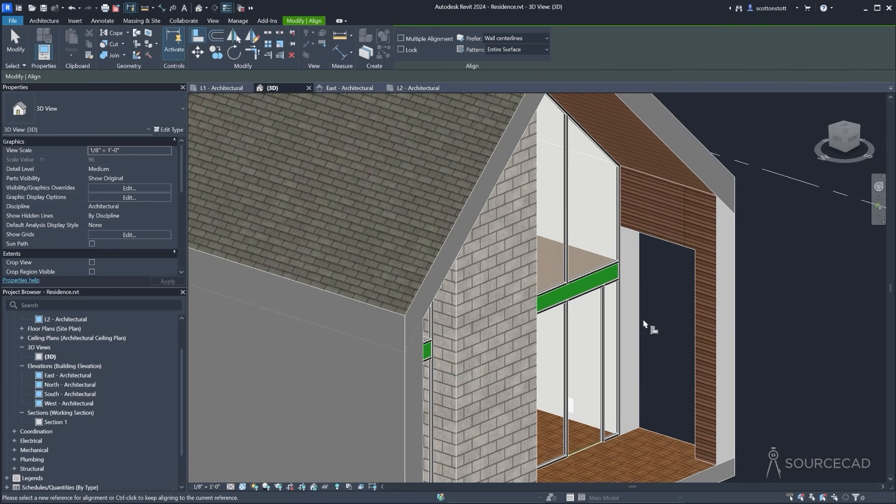
pyautogui.keyDown('shift'); pyautogui.moveTo(632, 344); pyautogui.dragTo(462, 213, button='middle'); pyautogui.keyUp('shift')
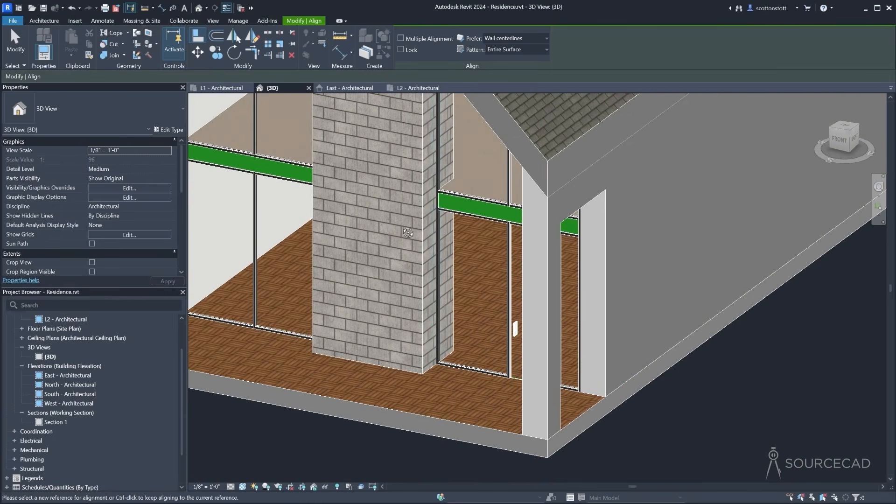
pyautogui.keyDown('shift'); pyautogui.moveTo(408, 233); pyautogui.dragTo(530, 337, button='middle'); pyautogui.keyUp('shift')
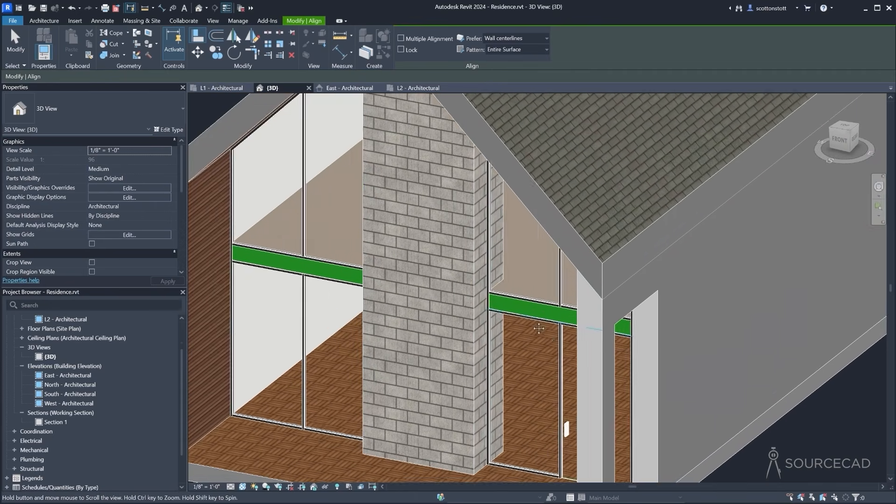
pyautogui.scroll(-2, 530, 335)
pyautogui.keyDown('shift'); pyautogui.moveTo(396, 263); pyautogui.dragTo(350, 236, button='middle'); pyautogui.keyUp('shift')
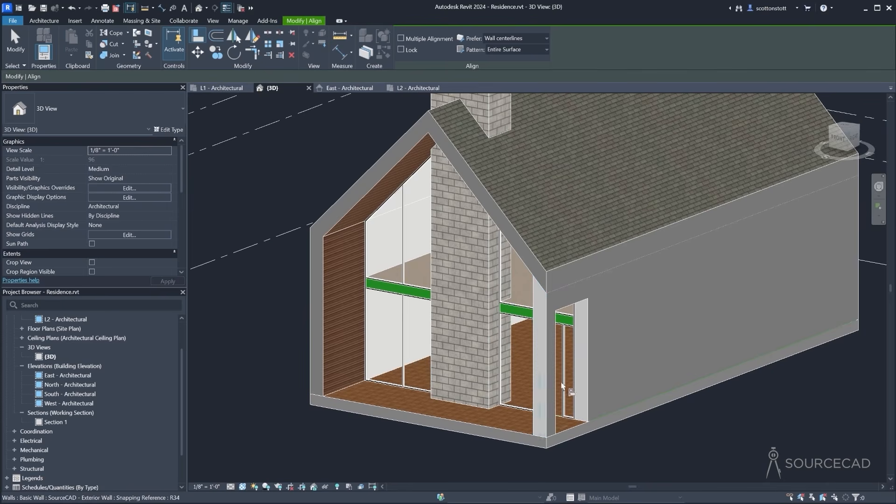
pyautogui.click(15, 40)
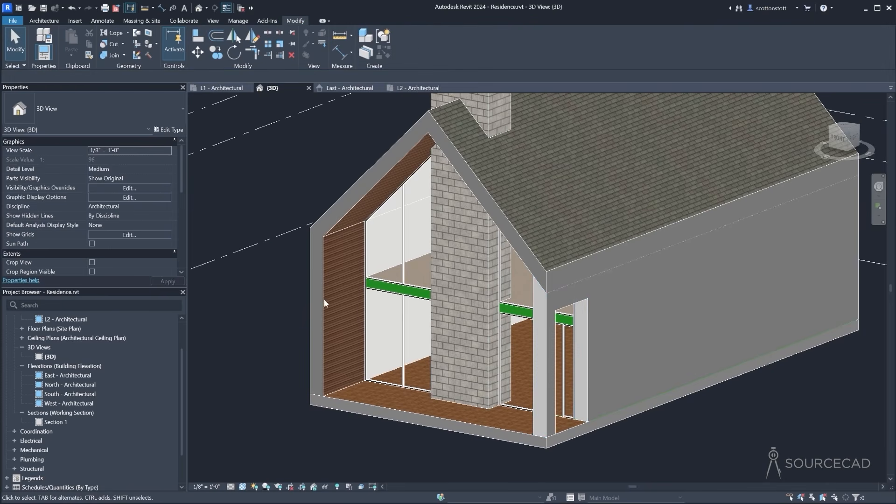
# Paint the corner pier's front face and the opening's far jamb with the Wall Texture, Stucco material
pyautogui.click(140, 53)
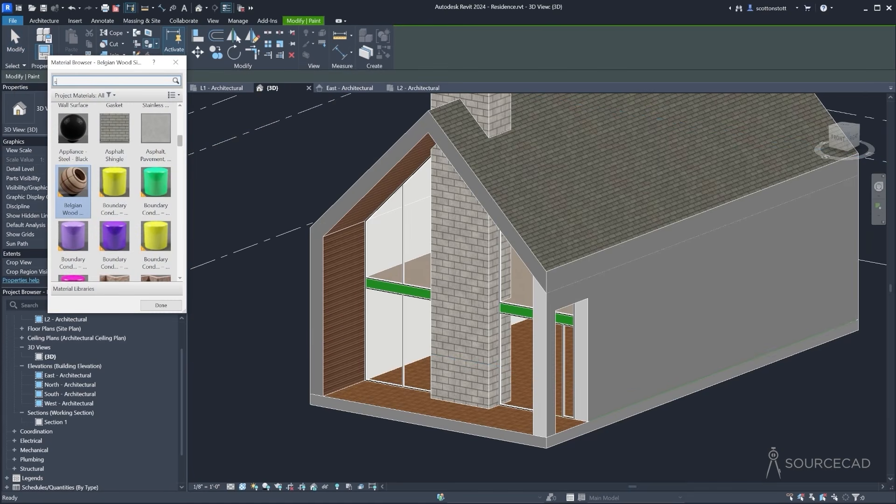
pyautogui.write('stucco')
pyautogui.click(128, 135)
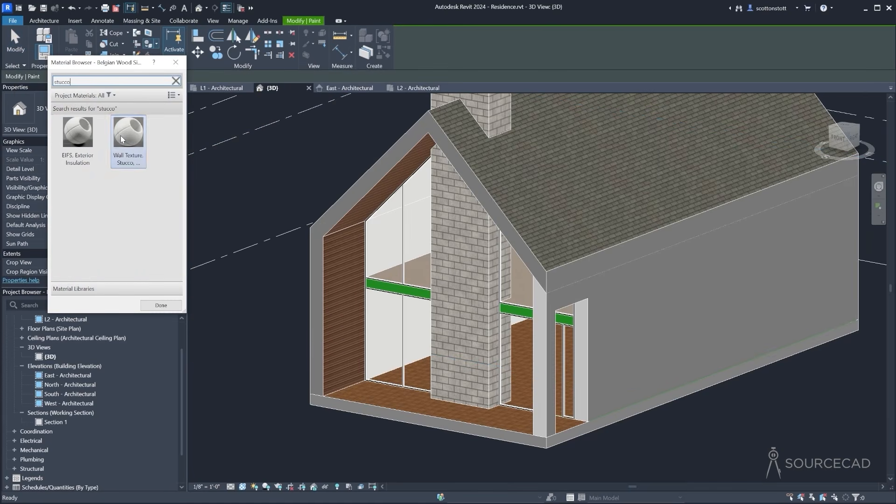
pyautogui.click(539, 335)
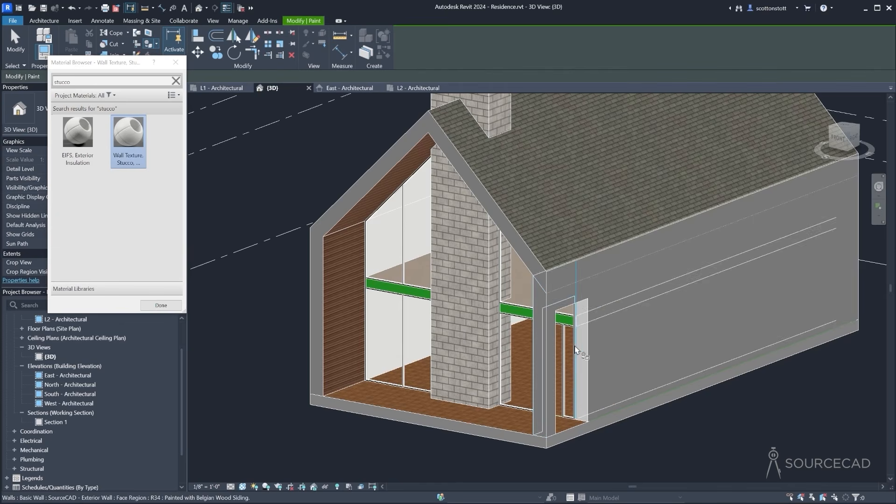
pyautogui.click(581, 352)
pyautogui.moveTo(581, 354)
pyautogui.keyDown('shift'); pyautogui.mouseDown(button='middle')
pyautogui.moveTo(601, 326)
pyautogui.moveTo(650, 320)
pyautogui.moveTo(439, 327)
pyautogui.mouseUp(button='middle'); pyautogui.keyUp('shift')
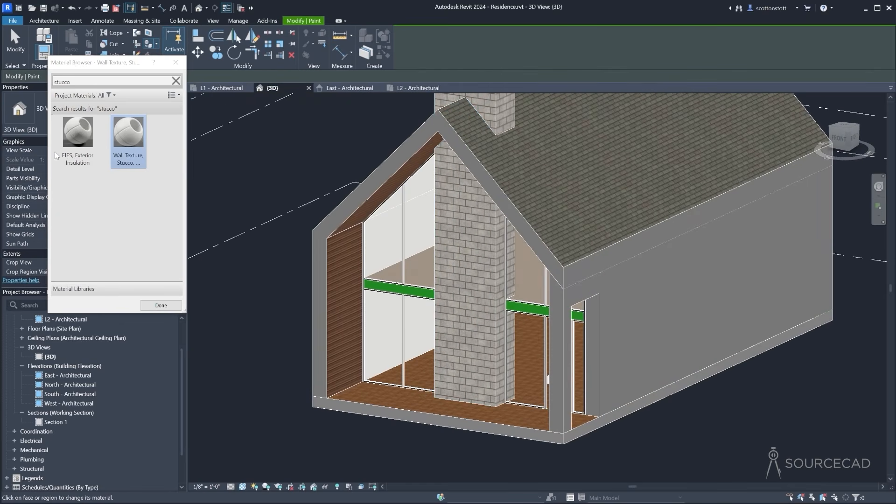
pyautogui.click(175, 63)
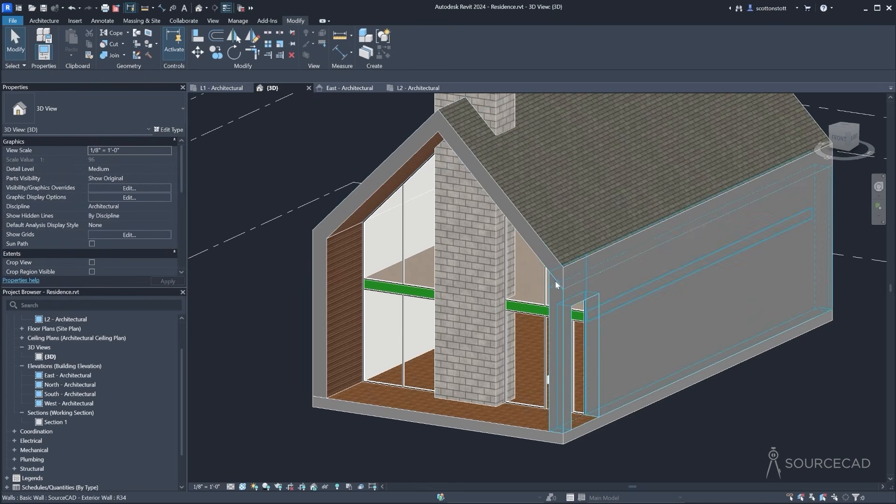
# Hide the seam line between the corner pier and the roof end using Linework with the <Invisible lines> style
pyautogui.click(321, 43)
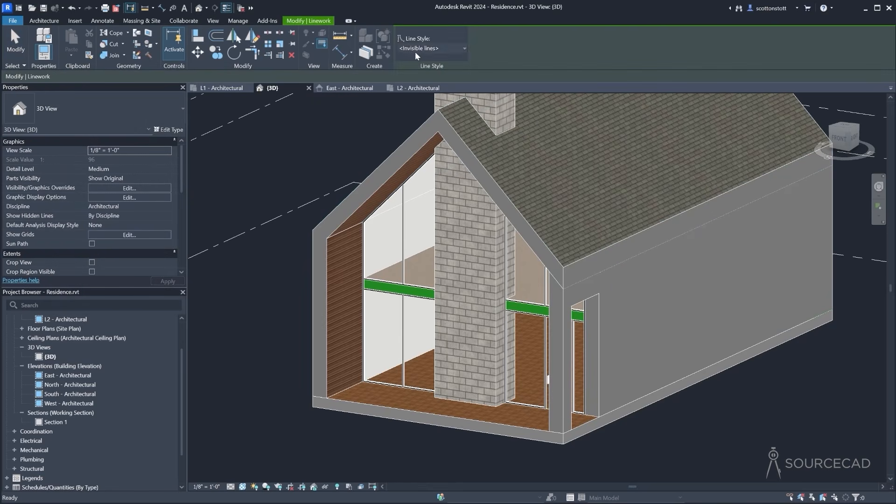
pyautogui.click(556, 283)
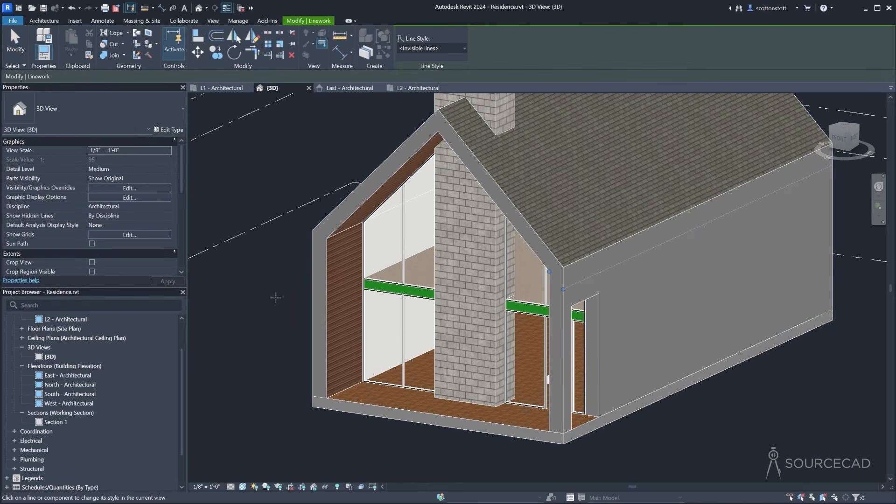
pyautogui.click(16, 42)
pyautogui.keyDown('shift'); pyautogui.moveTo(296, 240); pyautogui.dragTo(273, 239, button='middle'); pyautogui.keyUp('shift')
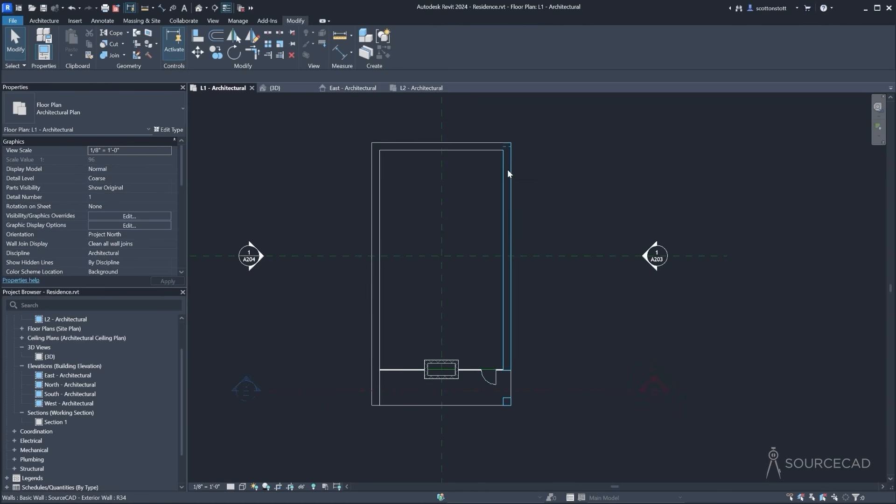
# Start placing a door on the L1 plan and load the 36" x 84" type of the residential Door-Exterior-Single-Entry-Half Flat Glass-Wood_Clad family
pyautogui.scroll(2, 421, 171)
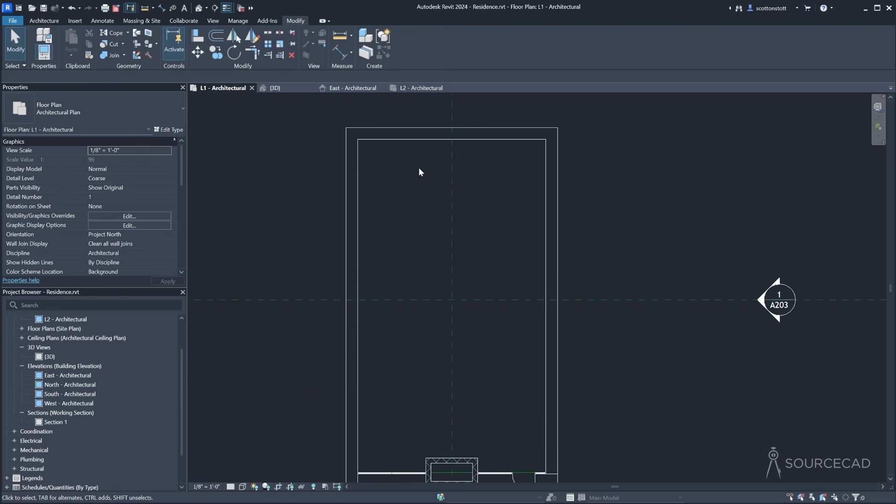
pyautogui.moveTo(418, 171); pyautogui.dragTo(411, 196, button='middle')
pyautogui.click(41, 21)
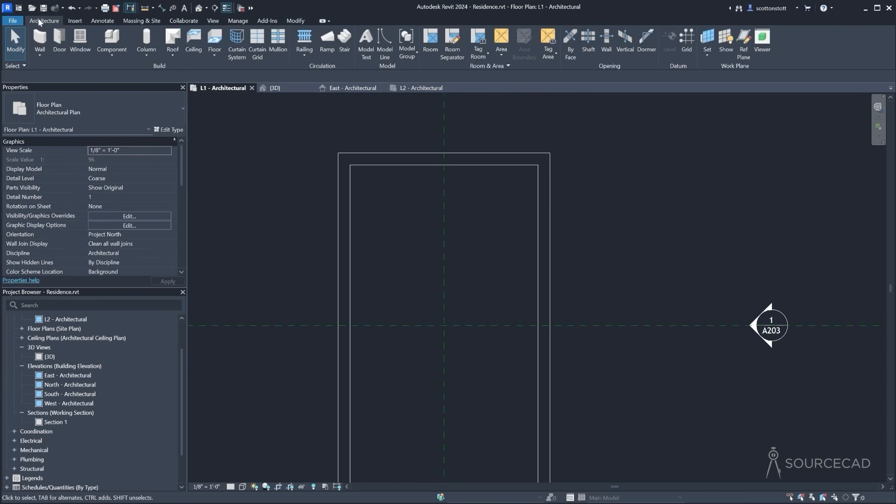
pyautogui.click(58, 41)
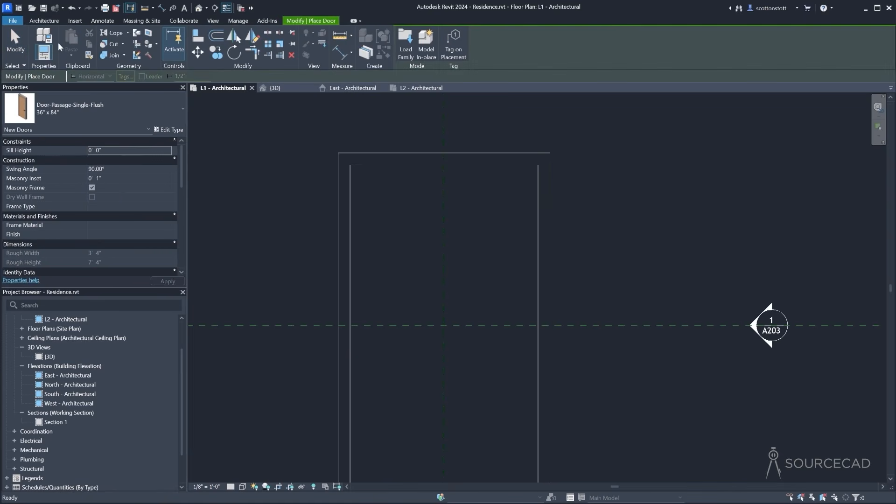
pyautogui.click(115, 110)
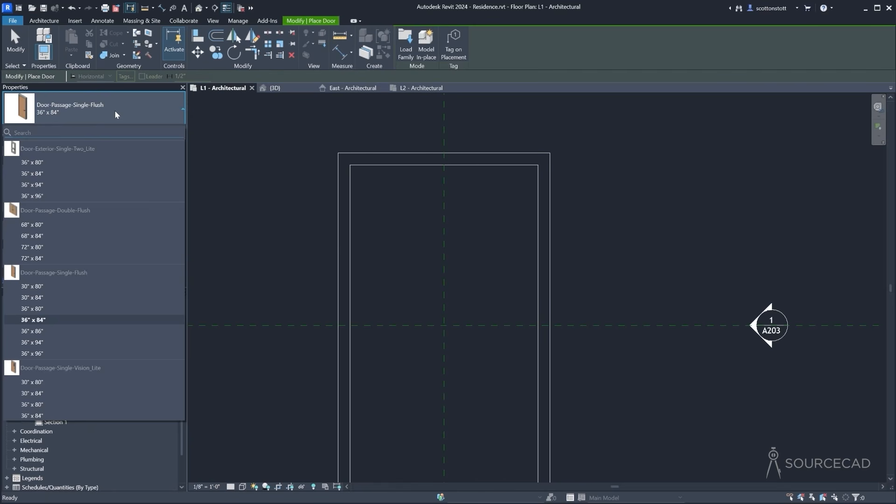
pyautogui.click(114, 110)
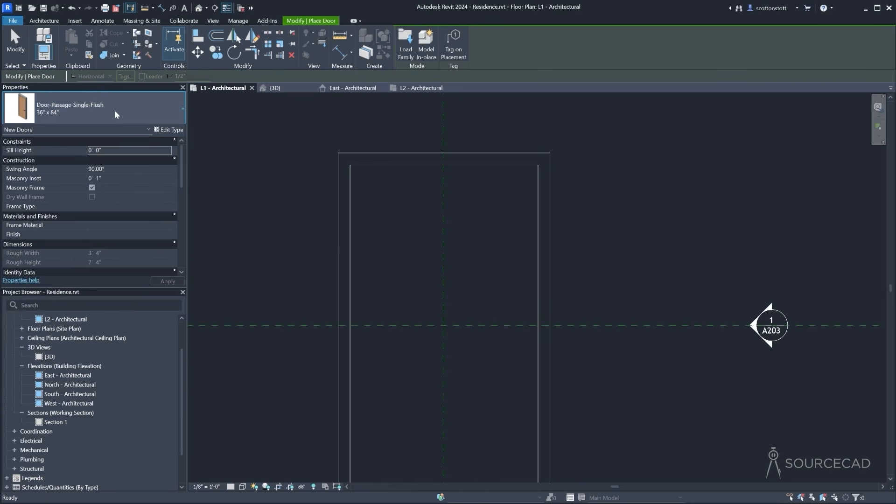
pyautogui.click(404, 52)
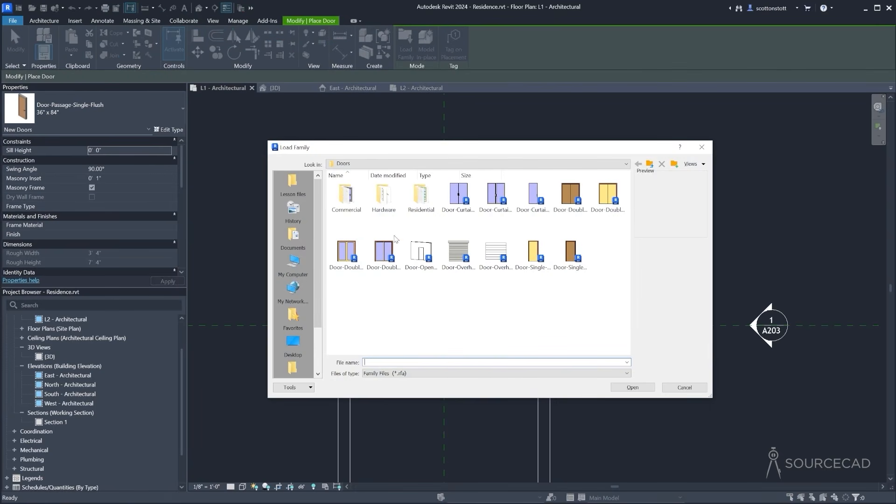
pyautogui.doubleClick(421, 195)
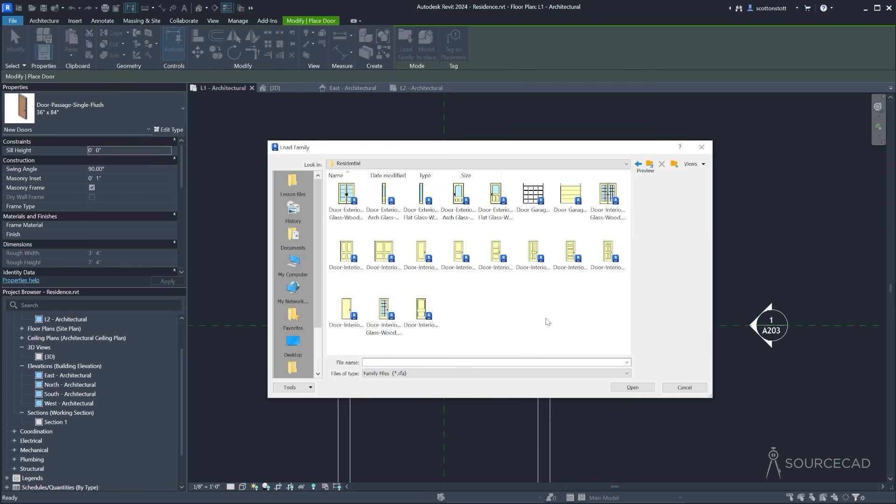
pyautogui.click(496, 196)
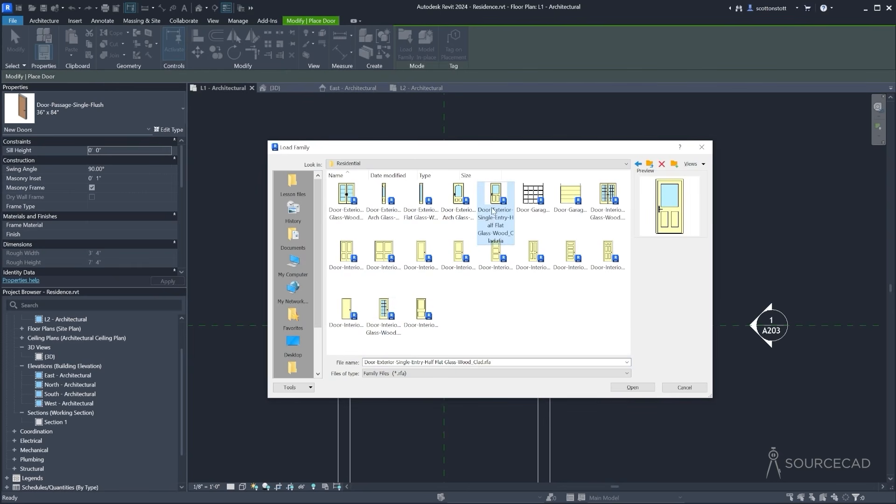
pyautogui.click(632, 388)
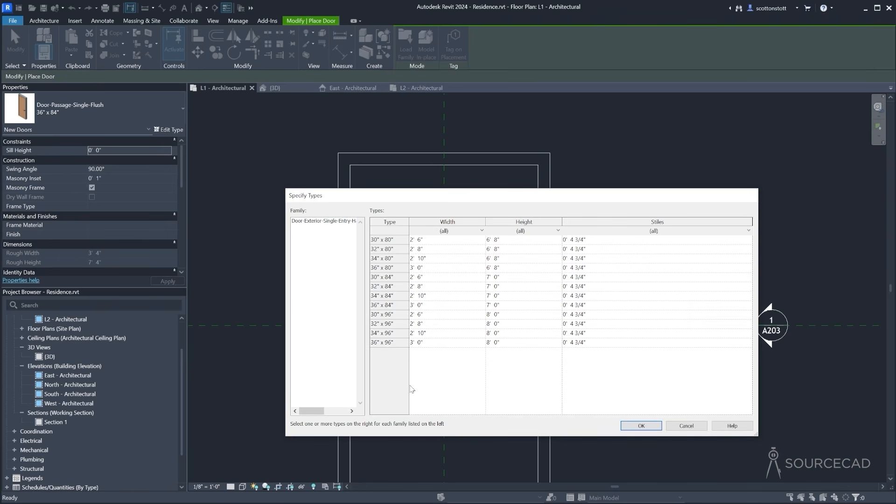
pyautogui.click(392, 306)
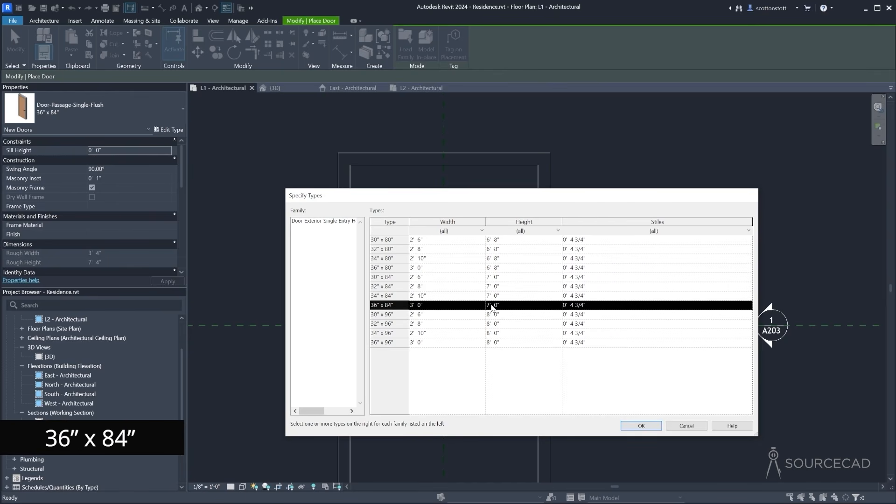
pyautogui.click(635, 426)
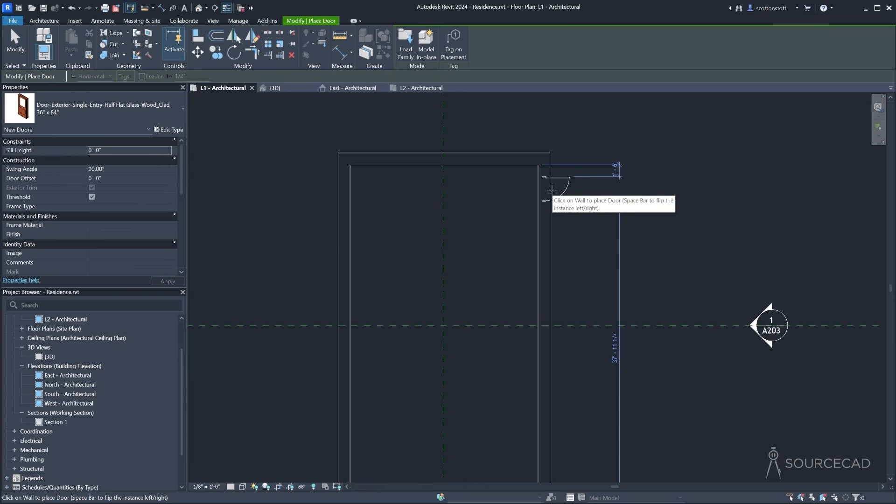
# Place the half-glass door in the east wall about 1'-6" from the north wall's inner face, swinging outward, and bring it up in the 3D view
pyautogui.click(551, 190)
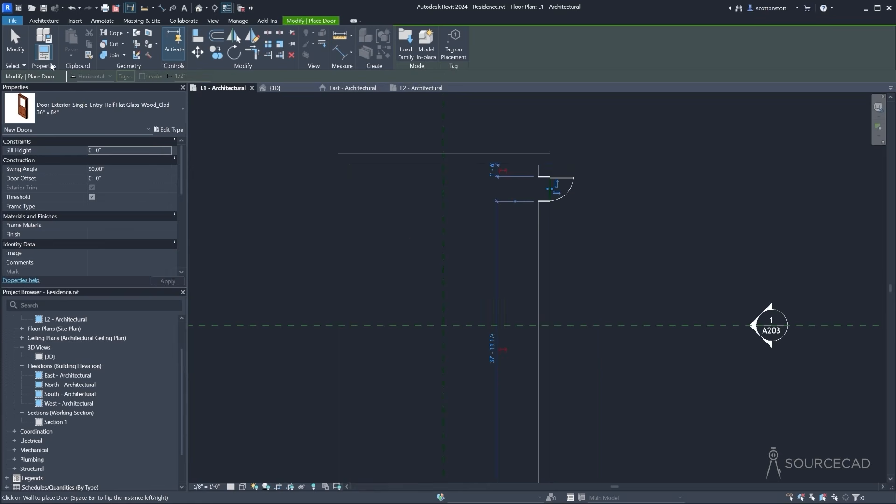
pyautogui.click(15, 42)
pyautogui.click(272, 87)
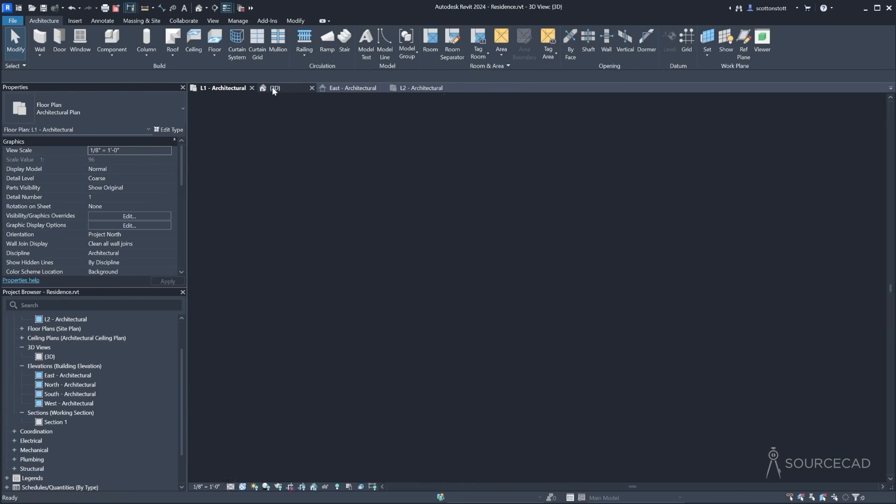
pyautogui.keyDown('shift'); pyautogui.moveTo(550, 305); pyautogui.dragTo(472, 322, button='middle'); pyautogui.keyUp('shift')
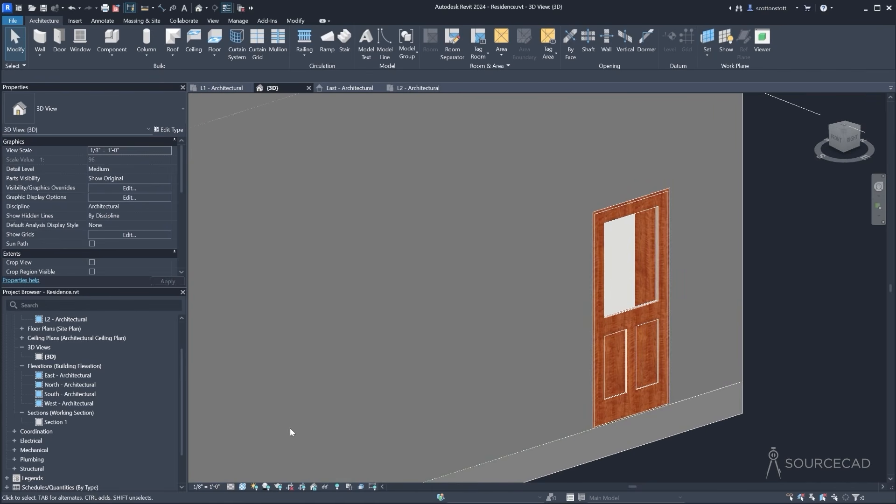
# Set the 3D view's detail level to Fine and look at the door's handle and trim up close
pyautogui.click(230, 486)
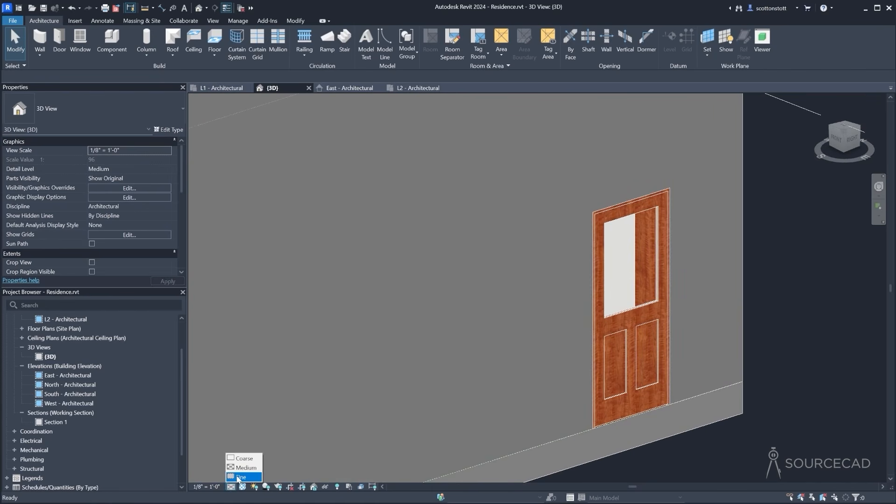
pyautogui.click(241, 476)
pyautogui.scroll(5, 603, 334)
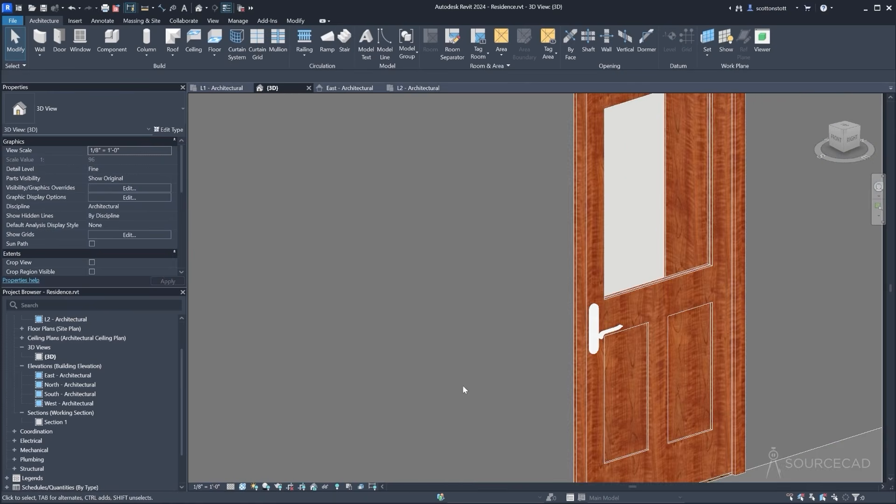
pyautogui.scroll(-6, 468, 375)
pyautogui.moveTo(421, 381); pyautogui.dragTo(511, 344, button='middle')
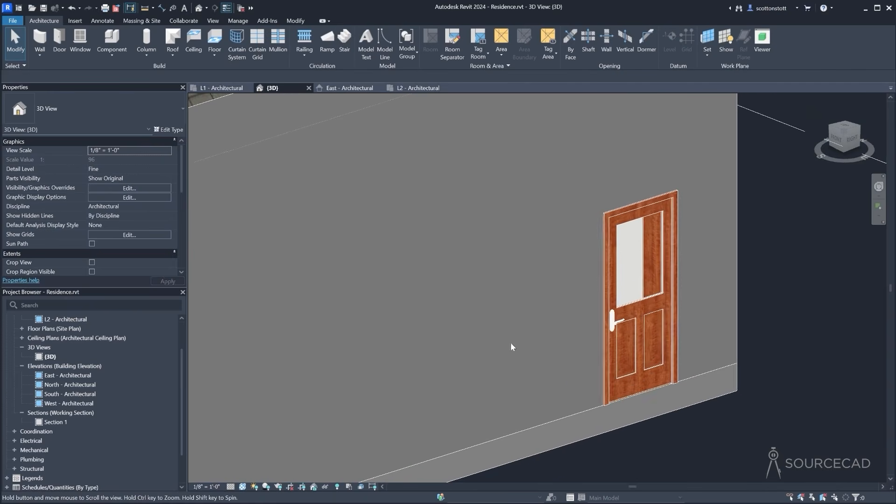
# Examine the base of the placed door and review its type parameters for a threshold setting
pyautogui.click(619, 326)
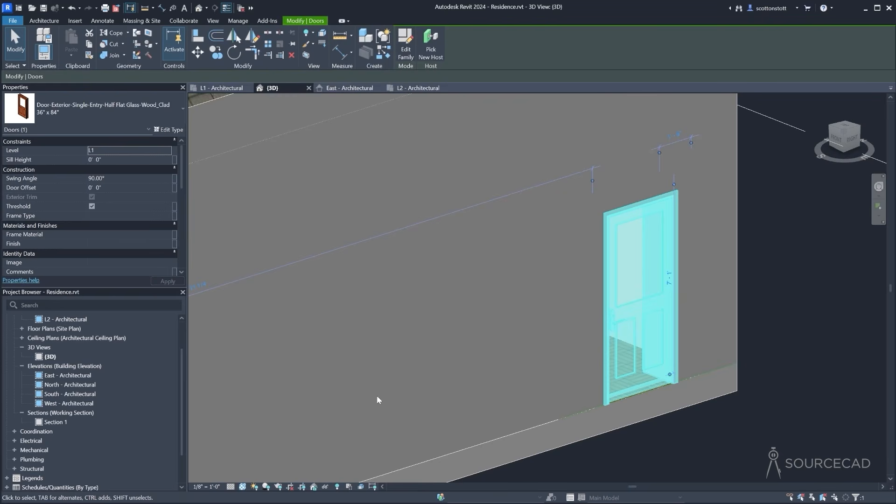
pyautogui.click(691, 455)
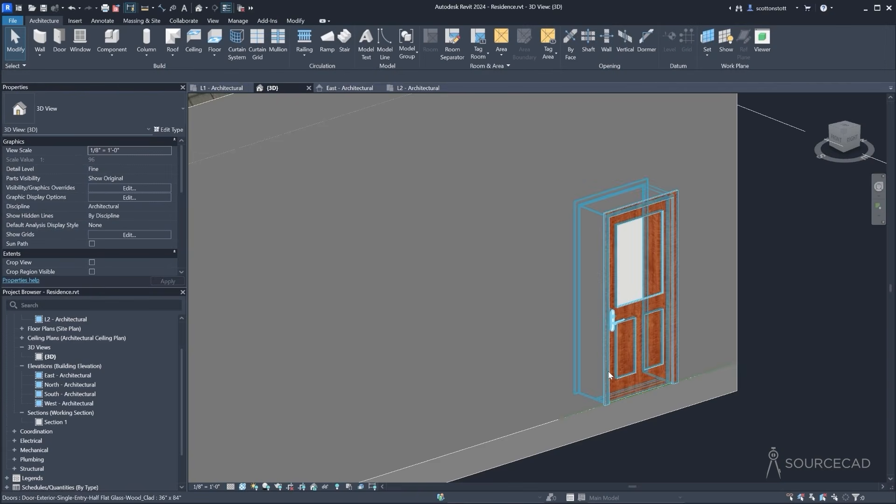
pyautogui.click(609, 372)
pyautogui.scroll(5, 639, 399)
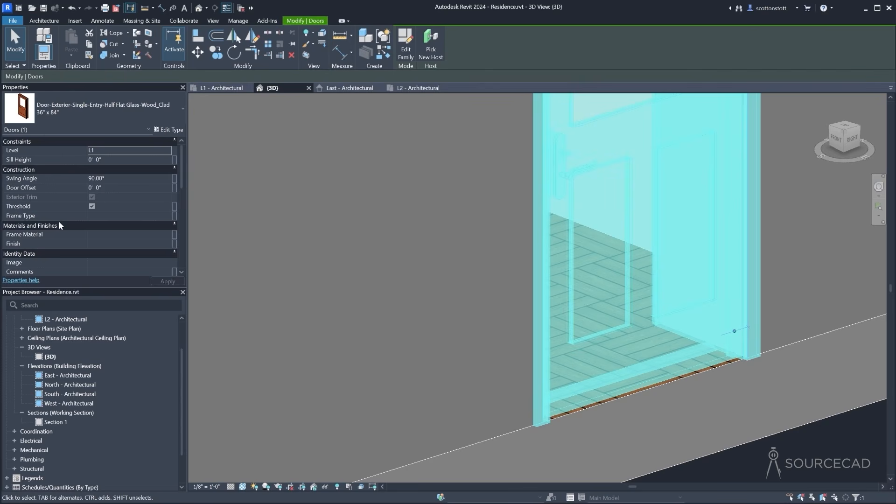
pyautogui.click(168, 130)
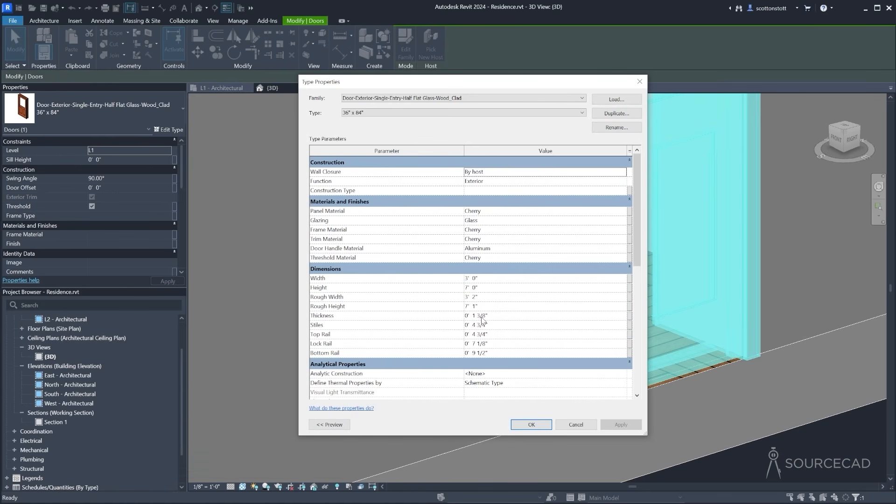
pyautogui.scroll(-3, 425, 312)
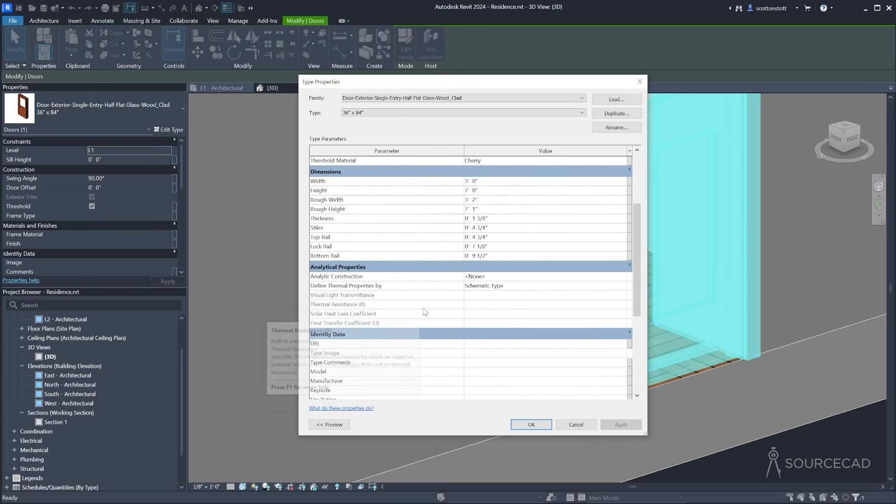
pyautogui.scroll(-4, 426, 312)
pyautogui.scroll(7, 478, 364)
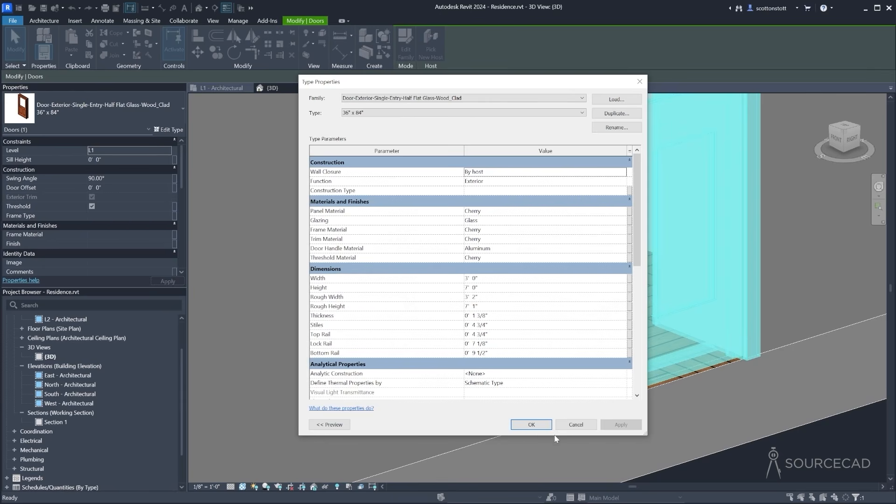
pyautogui.click(531, 425)
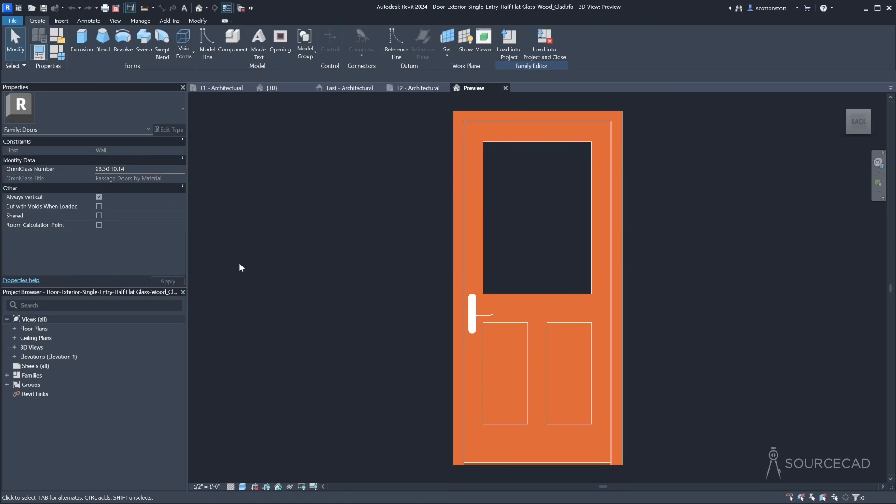
# Open the Ref. Level floor plan of the door family and delete the nested Threshold from it
pyautogui.click(15, 329)
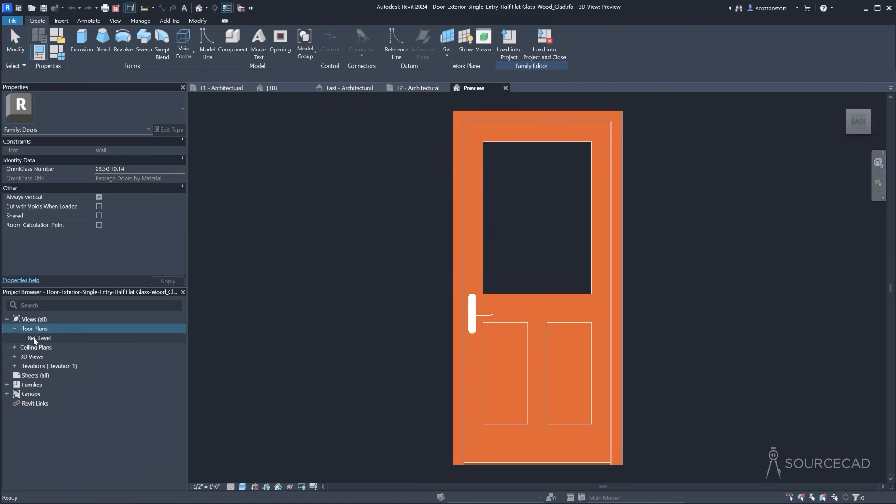
pyautogui.doubleClick(37, 338)
pyautogui.scroll(5, 545, 288)
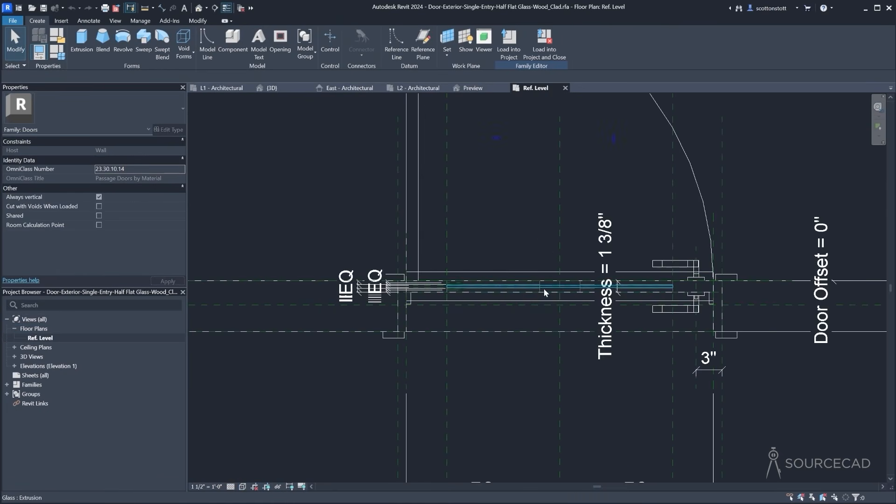
pyautogui.scroll(2, 544, 289)
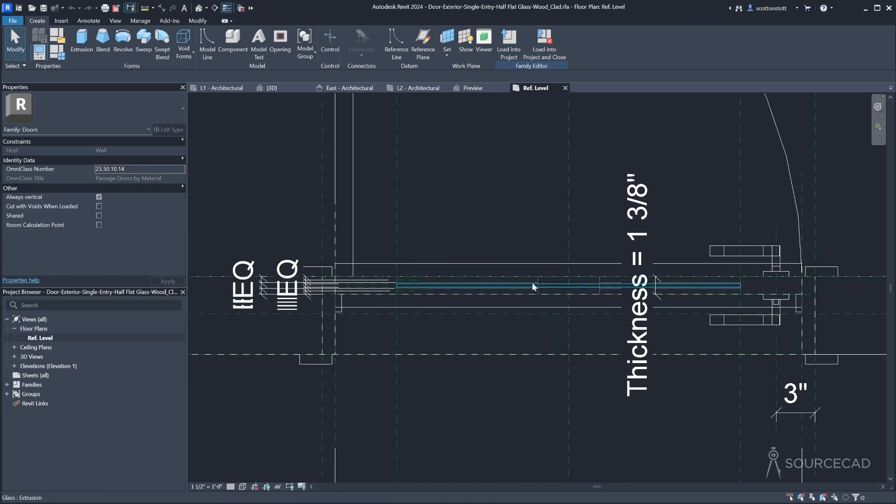
pyautogui.click(425, 264)
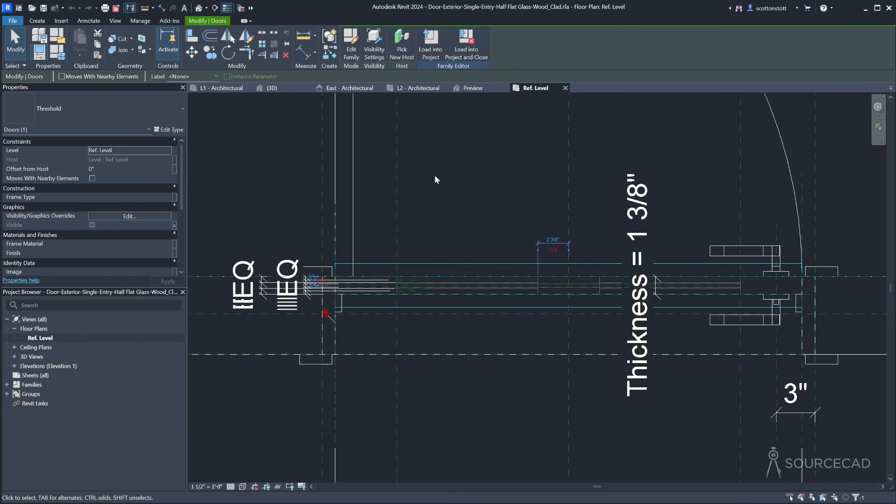
pyautogui.press('Escape')
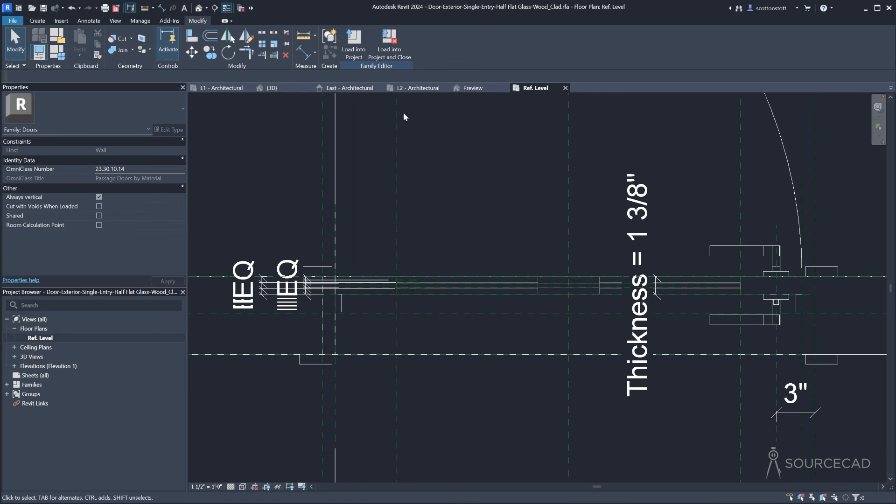
# Load the edited door family into the Residence project and close it without saving the file, overwriting the existing version
pyautogui.click(389, 46)
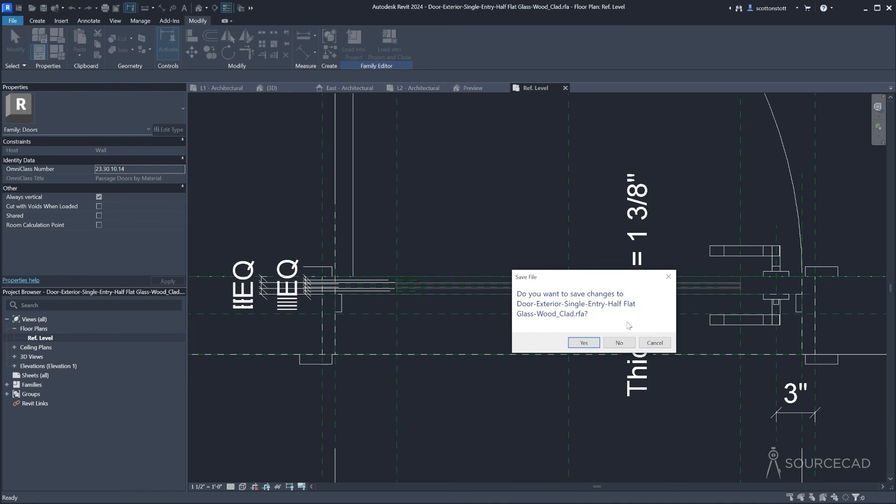
pyautogui.click(626, 343)
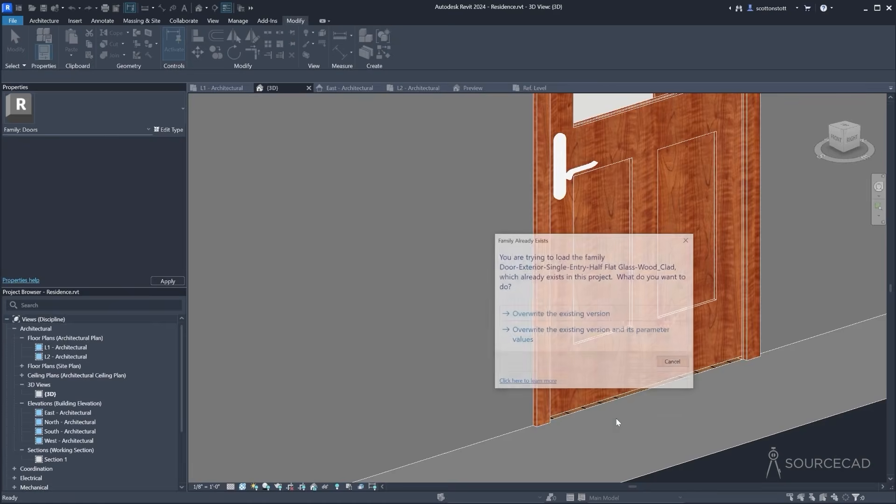
pyautogui.click(560, 316)
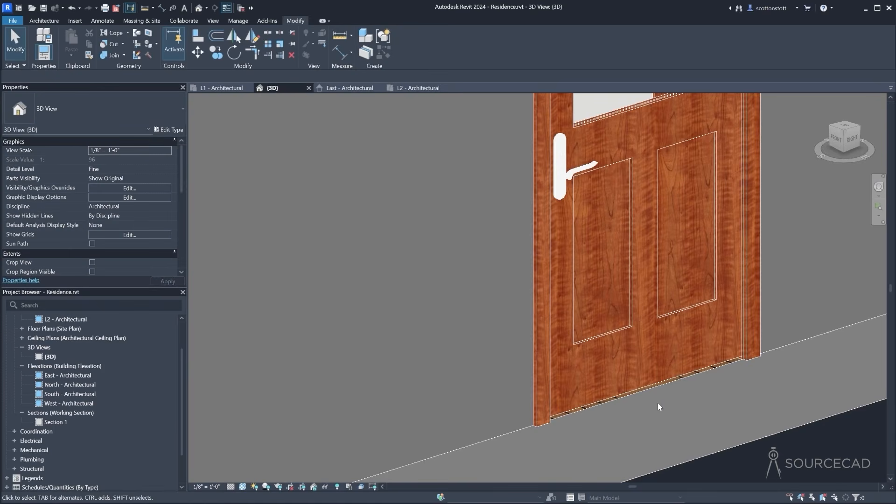
# Inspect the reloaded door's base and its position in the side wall in the 3D view
pyautogui.click(548, 378)
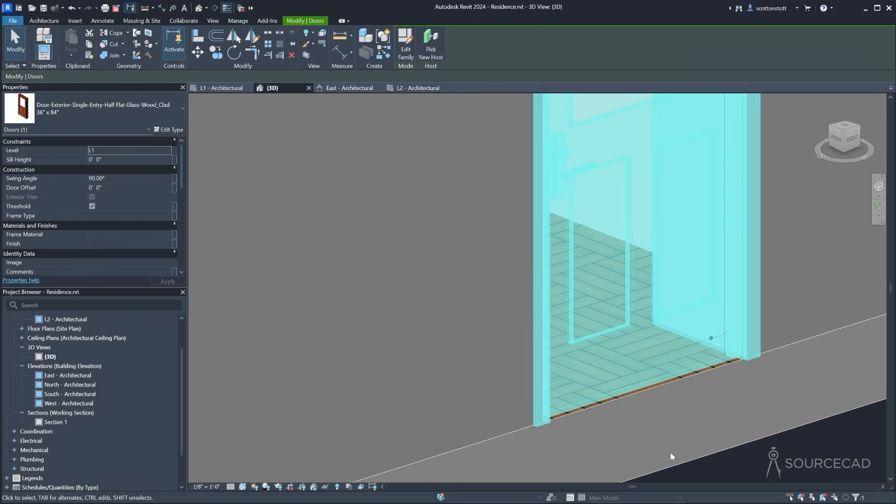
pyautogui.scroll(-3, 641, 430)
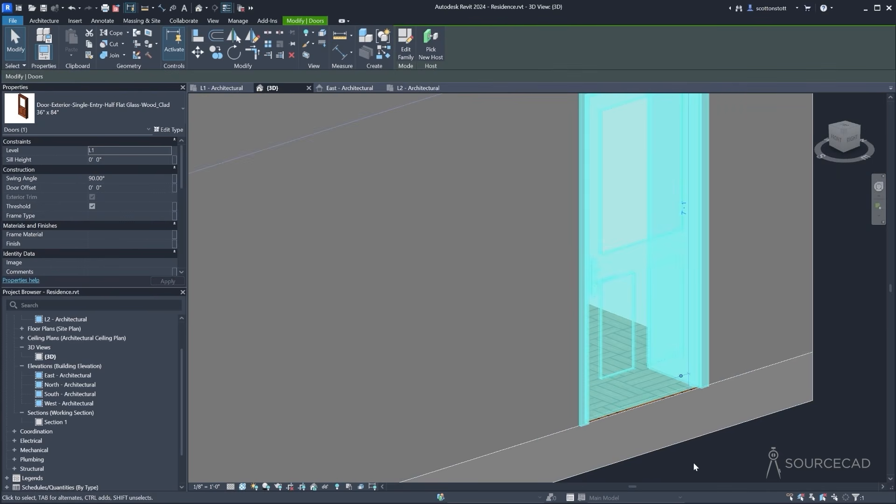
pyautogui.click(694, 467)
pyautogui.scroll(-3, 672, 449)
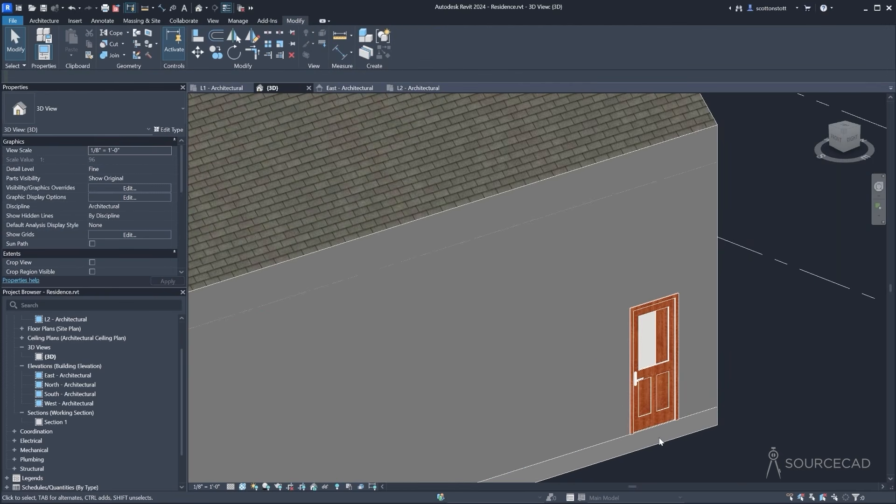
pyautogui.moveTo(486, 287); pyautogui.dragTo(524, 225, button='middle')
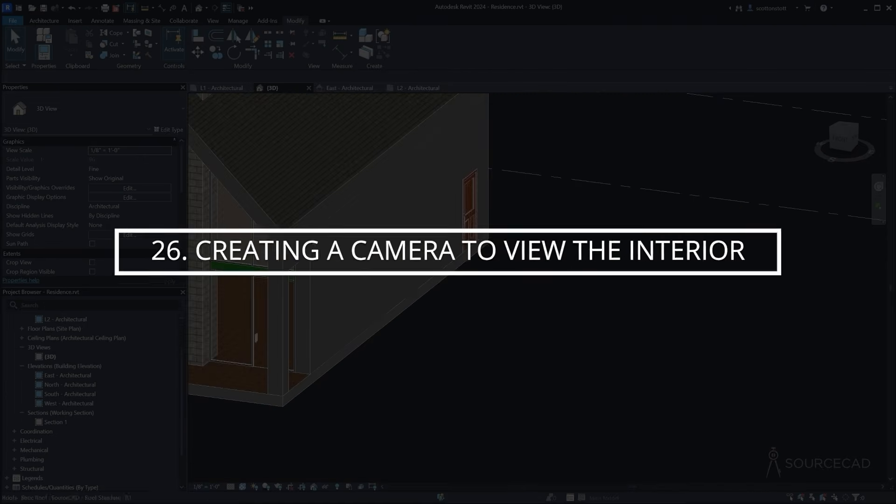
pyautogui.moveTo(556, 296); pyautogui.dragTo(557, 296, button='middle')
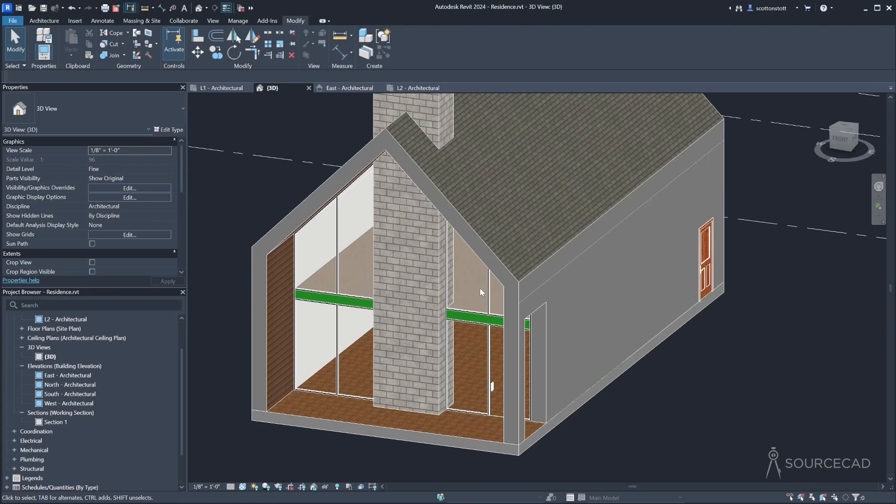
pyautogui.keyDown('shift'); pyautogui.moveTo(446, 282); pyautogui.dragTo(431, 275, button='middle'); pyautogui.keyUp('shift')
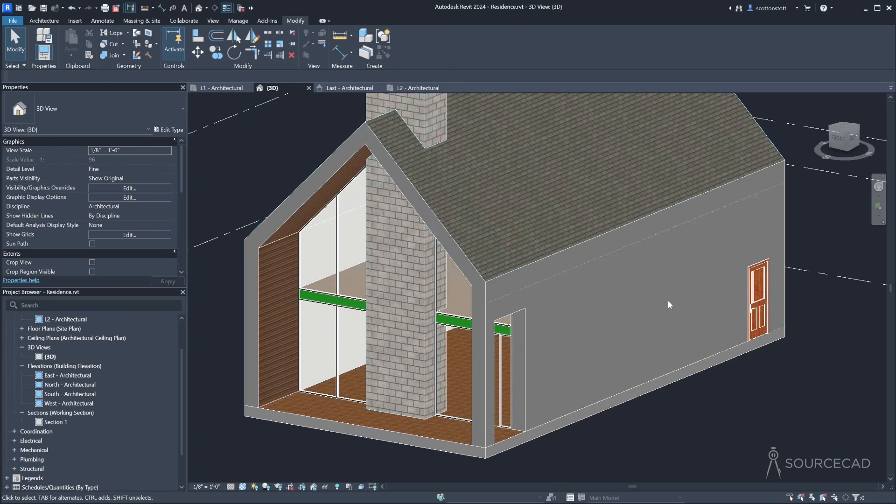
pyautogui.scroll(-2, 548, 275)
pyautogui.moveTo(468, 247); pyautogui.dragTo(468, 320, button='middle')
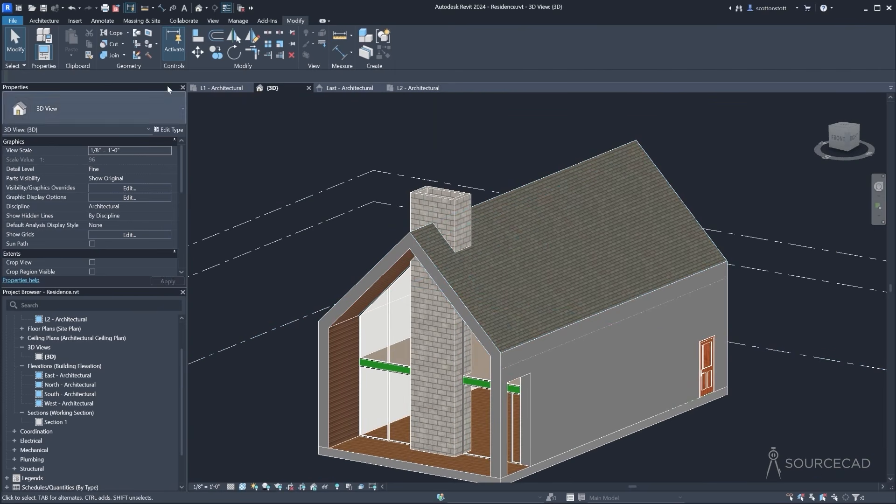
# Create a perspective camera view from the L1 plan, with the eye near the east wall and the target beyond the northwest corner
pyautogui.click(215, 89)
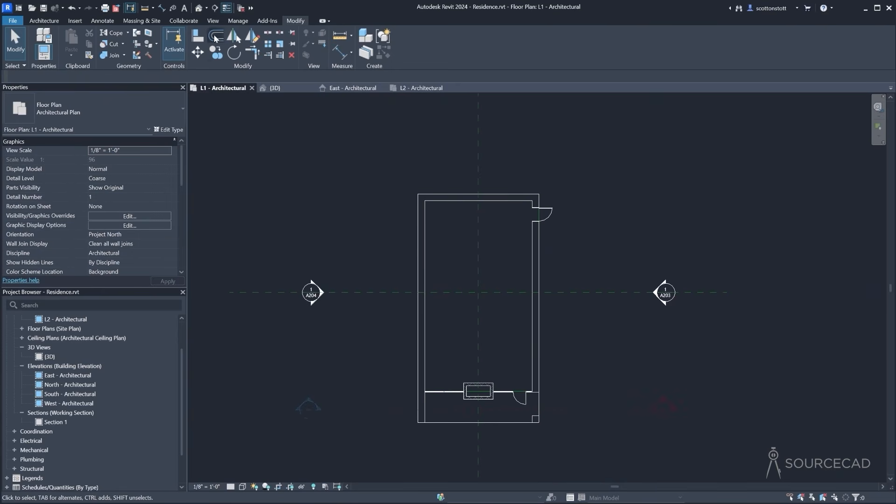
pyautogui.click(207, 9)
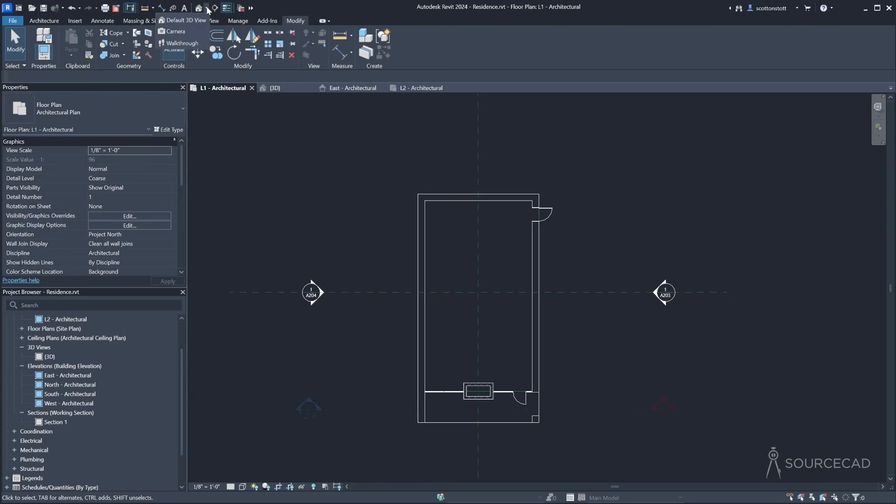
pyautogui.click(183, 32)
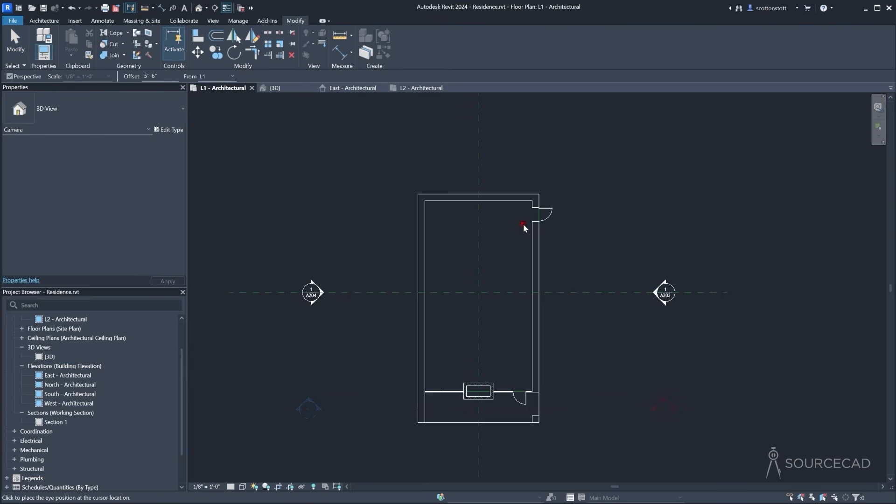
pyautogui.click(527, 304)
pyautogui.click(407, 183)
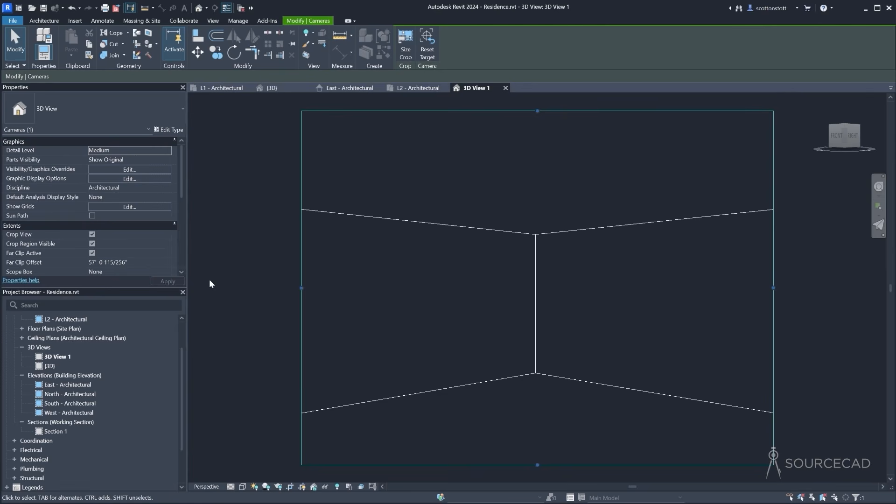
pyautogui.click(223, 89)
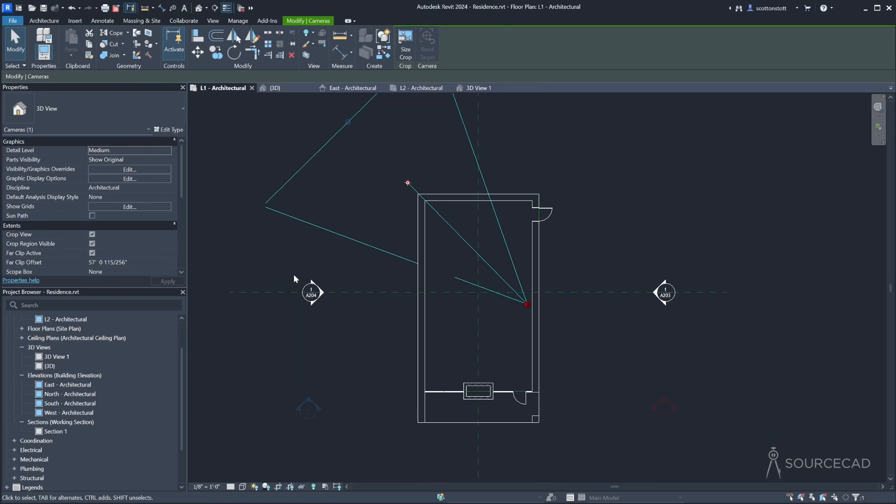
pyautogui.click(348, 270)
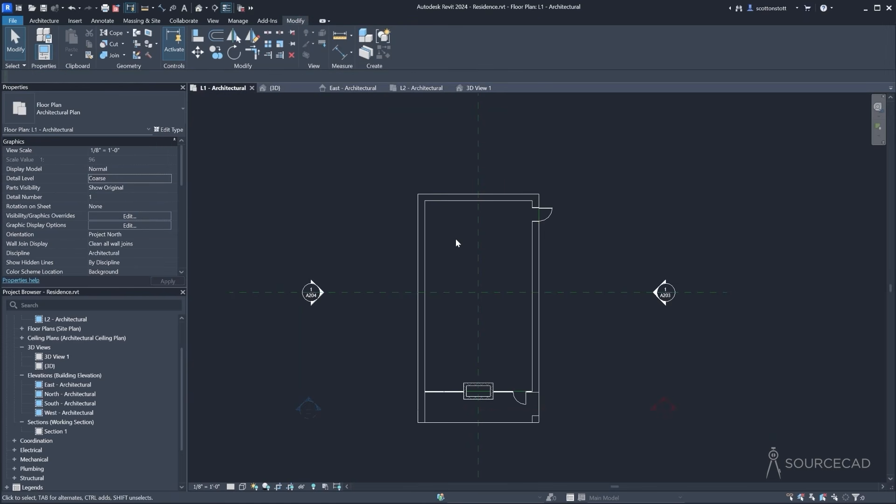
# Set up a straight-run stair from L1 to L2 using the Assembled Stair type 7" max riser 11" tread
pyautogui.scroll(5, 457, 206)
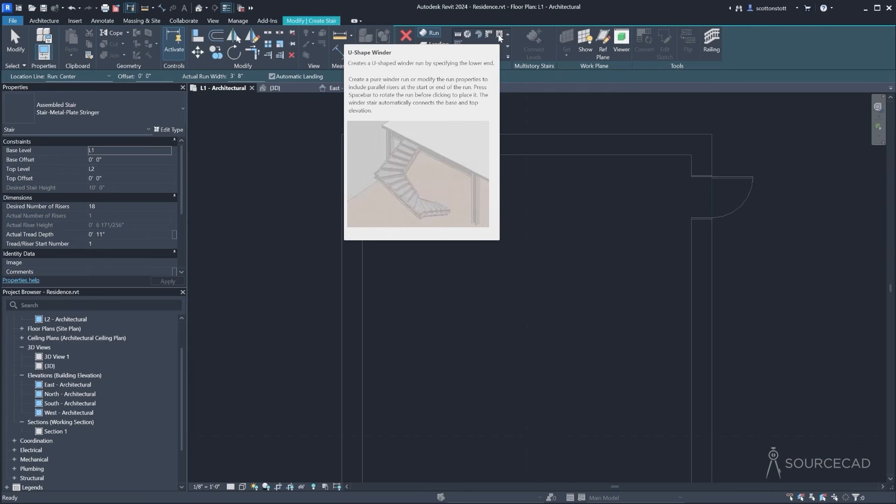
pyautogui.click(459, 38)
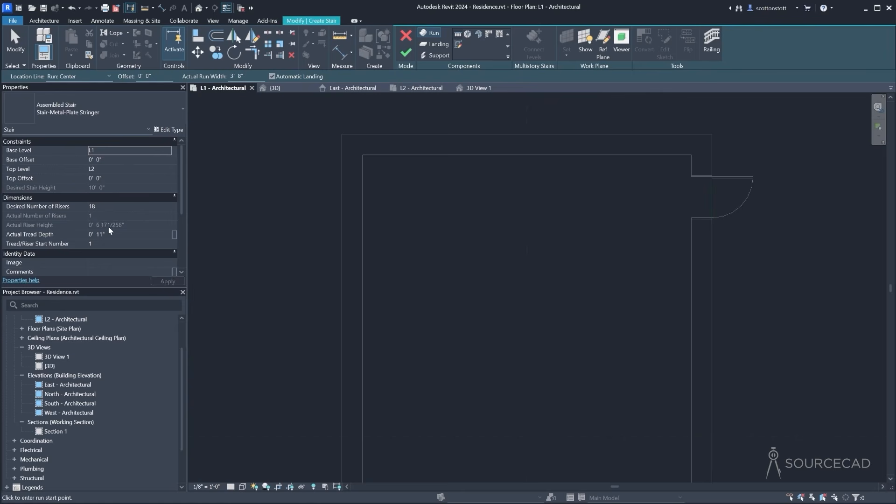
pyautogui.click(95, 112)
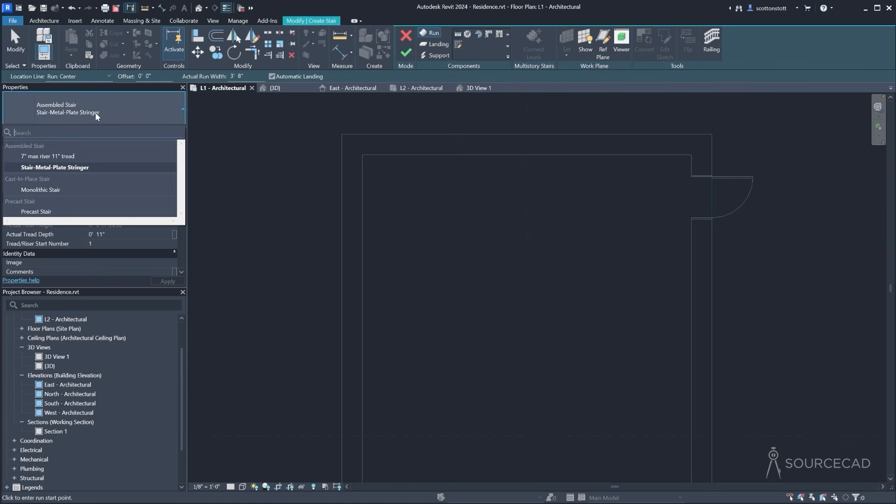
pyautogui.click(32, 157)
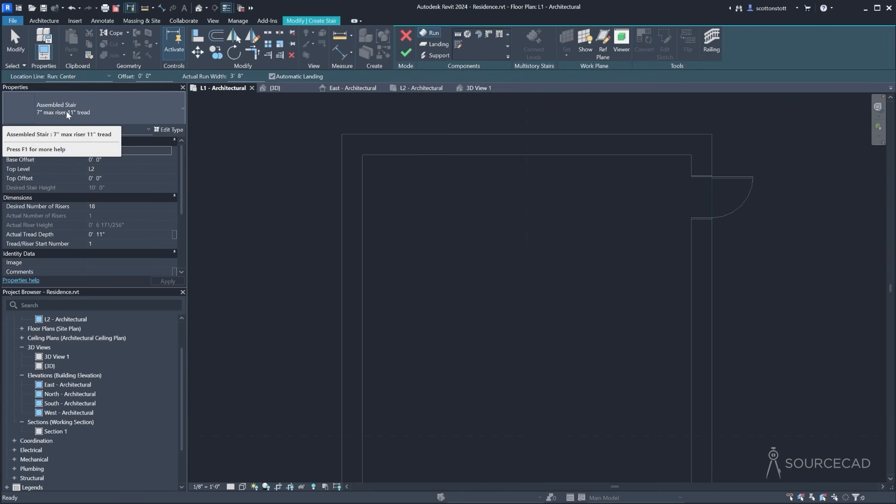
pyautogui.click(92, 114)
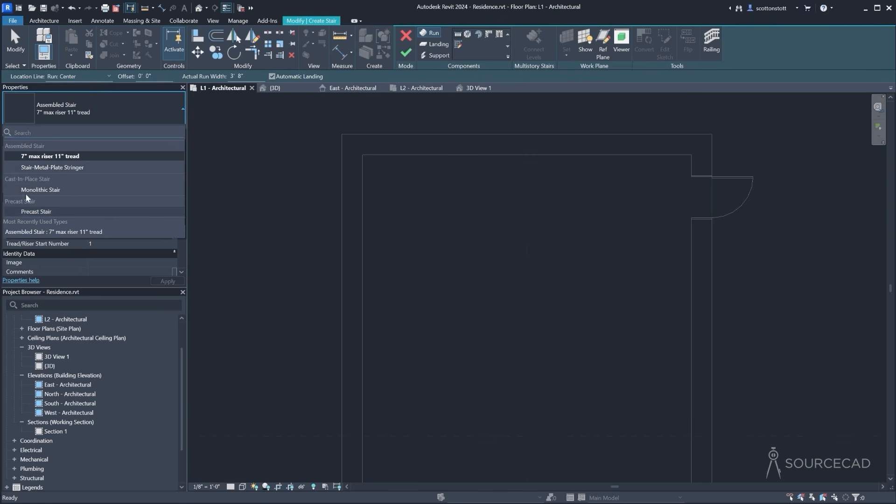
pyautogui.click(79, 156)
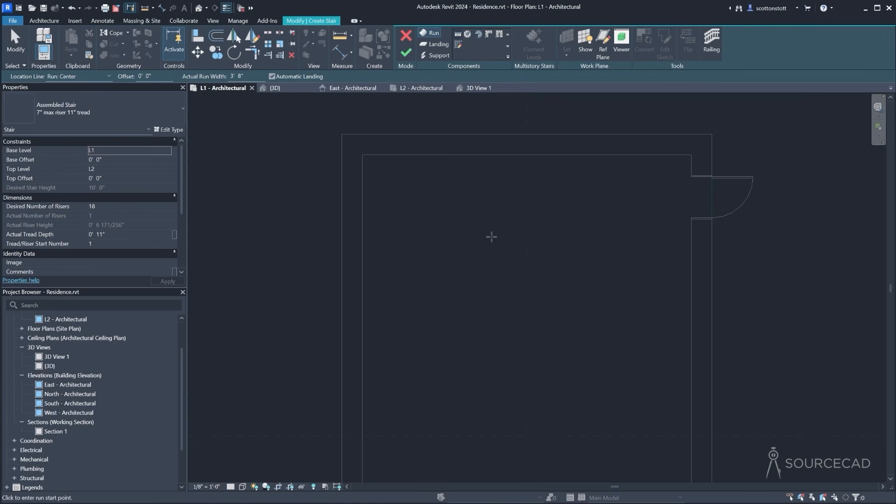
# Draw a U-shaped stair with a nine-riser run heading west, an automatic landing and a parallel nine-riser run returning east
pyautogui.click(574, 222)
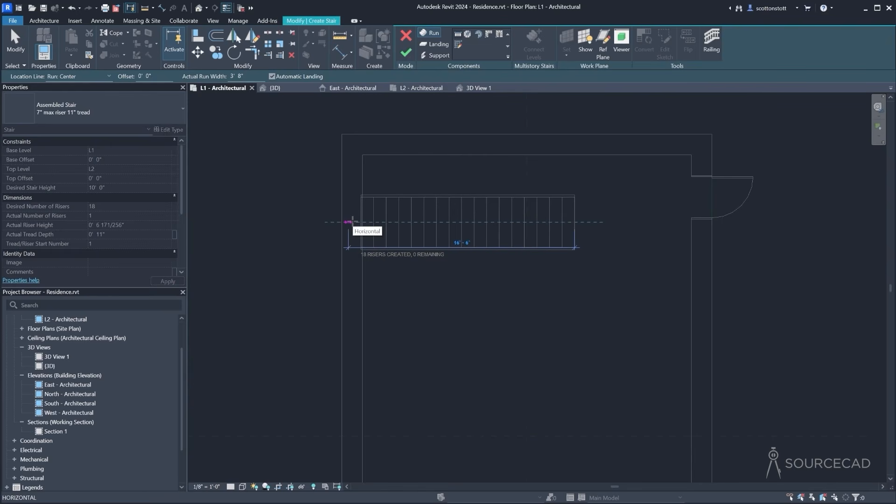
pyautogui.click(474, 221)
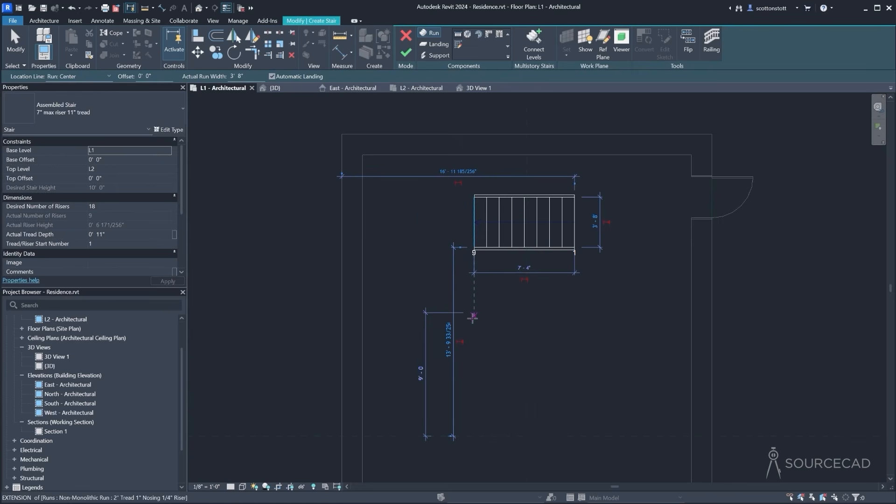
pyautogui.click(473, 292)
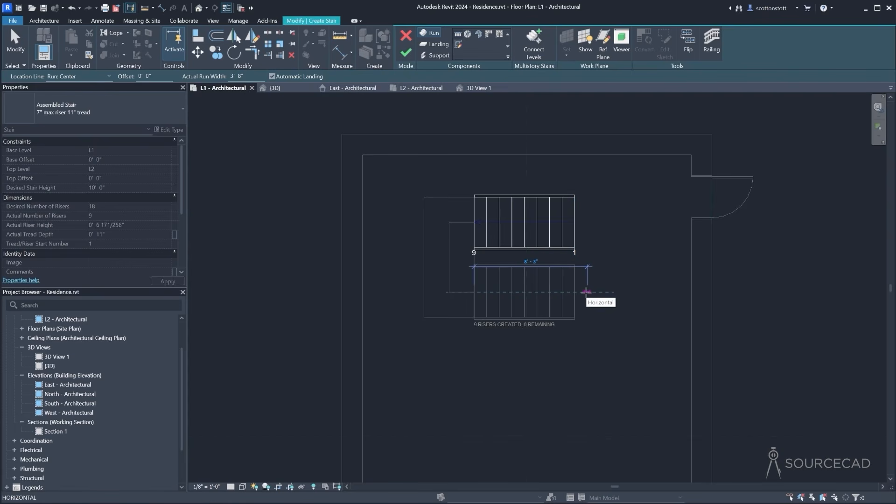
pyautogui.click(586, 292)
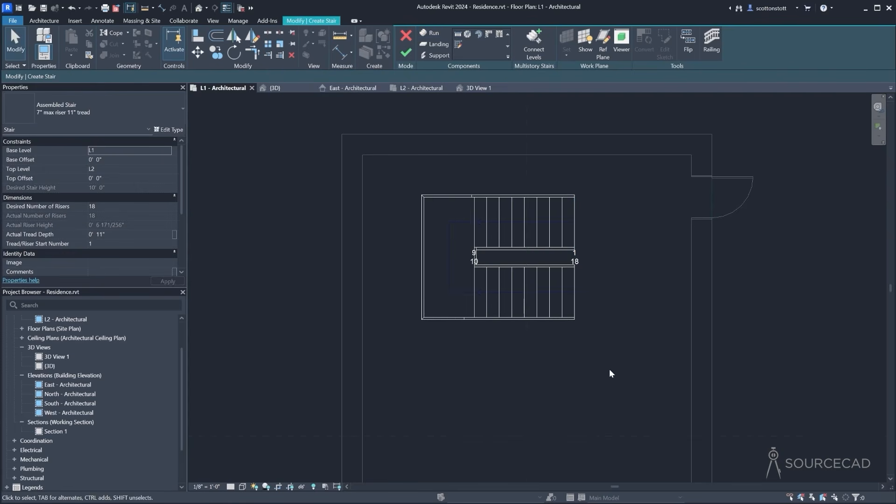
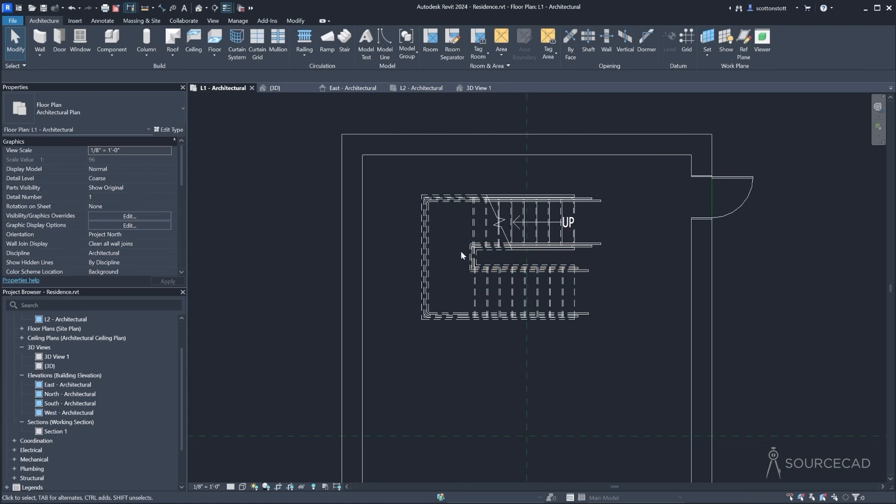
# Move the stair into the room's northwest interior corner and check it in the camera view
pyautogui.click(474, 223)
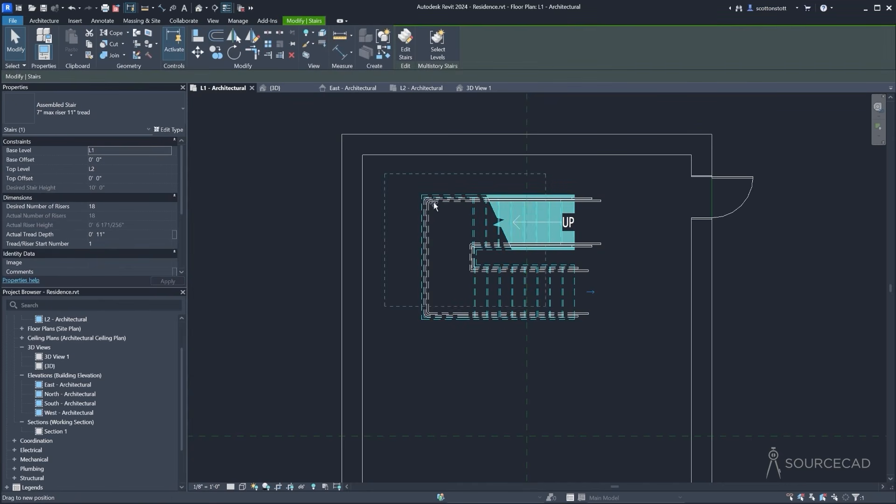
pyautogui.moveTo(434, 206); pyautogui.dragTo(365, 157)
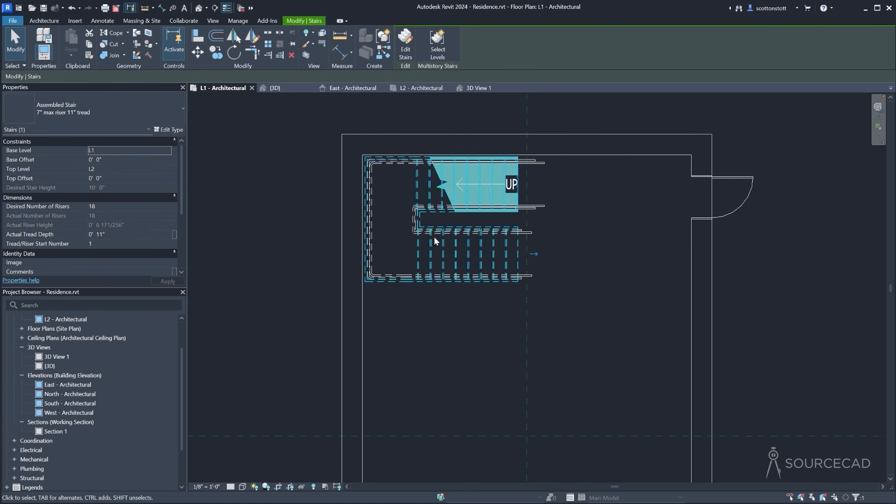
pyautogui.click(478, 89)
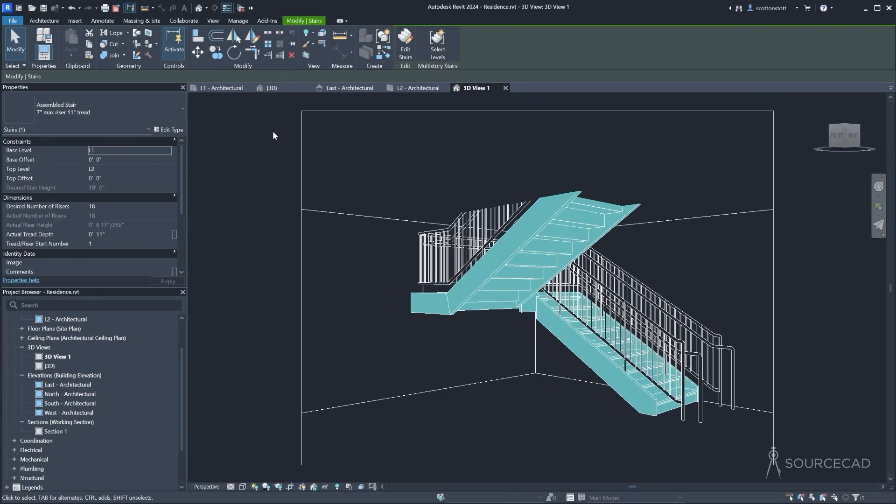
pyautogui.click(222, 89)
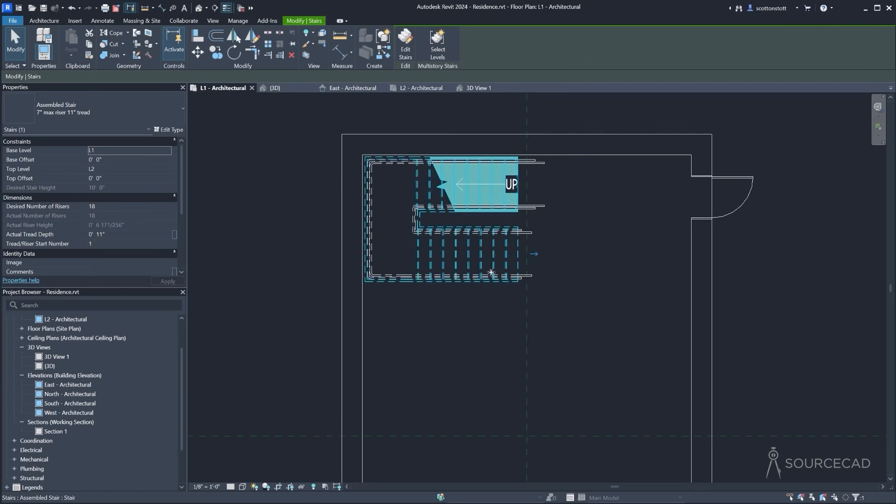
# Flip the stair's up direction so it starts on the south run, and check it in the camera view
pyautogui.click(535, 257)
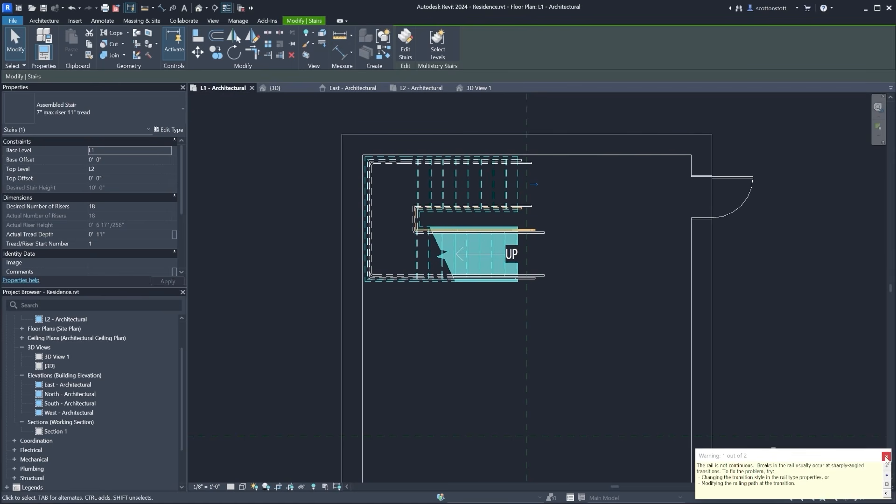
pyautogui.click(469, 89)
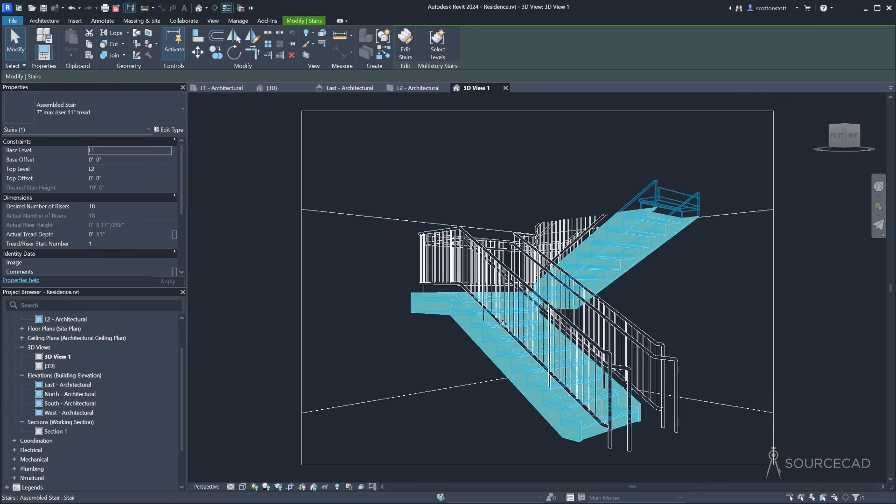
pyautogui.click(222, 88)
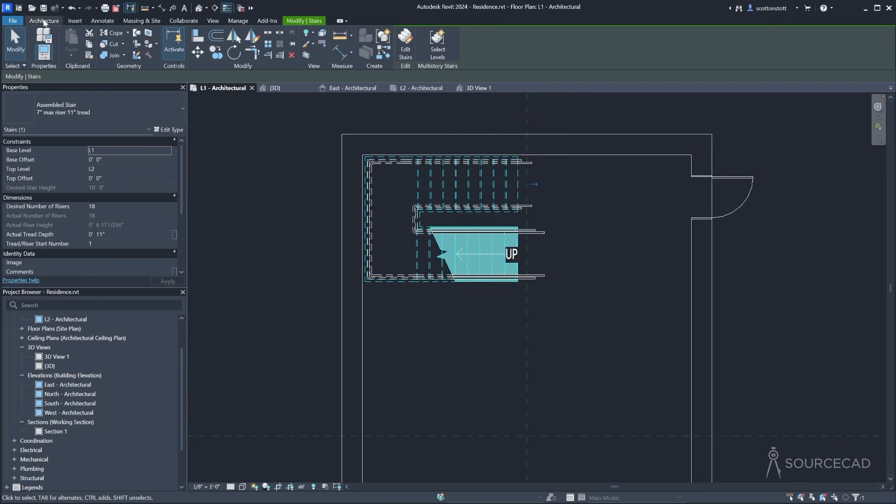
# Draw a horizontal Interior - 4 3/4" Partition (1-hr) wall from L1 up to L2 between the stair and the east wall
pyautogui.click(44, 20)
pyautogui.click(40, 37)
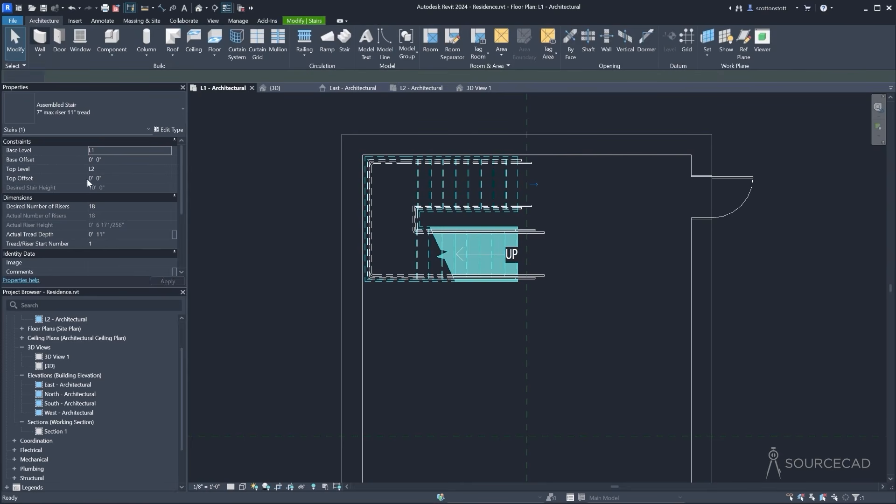
pyautogui.click(124, 111)
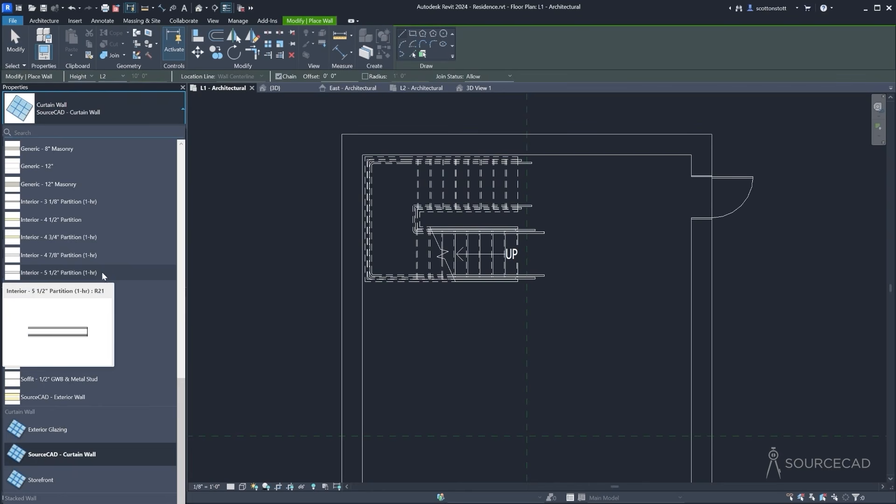
pyautogui.moveTo(101, 257)
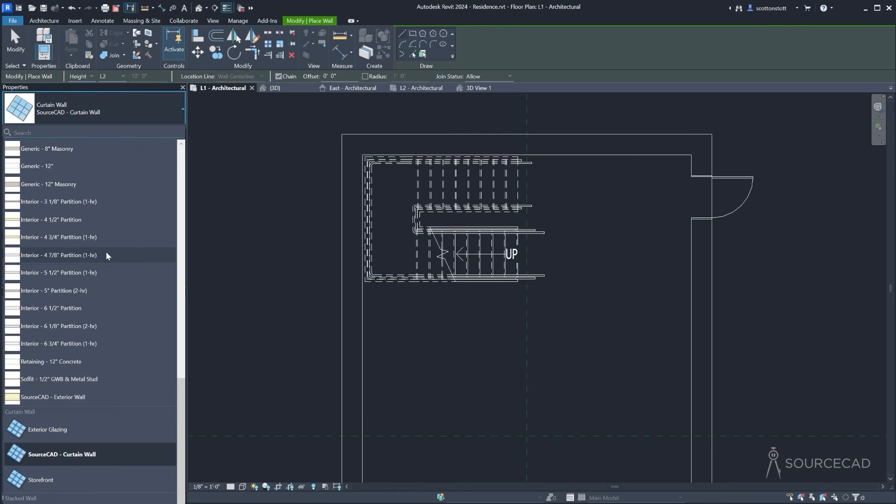
pyautogui.click(100, 236)
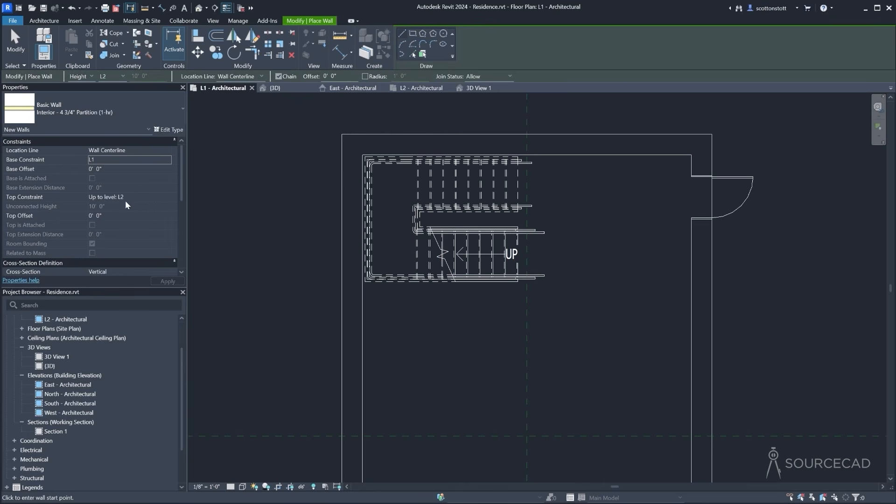
pyautogui.click(546, 218)
pyautogui.click(656, 219)
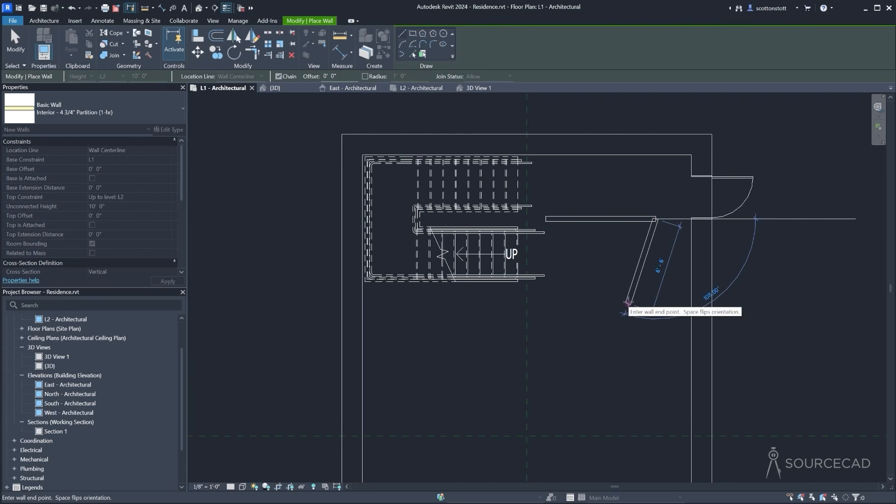
pyautogui.click(15, 37)
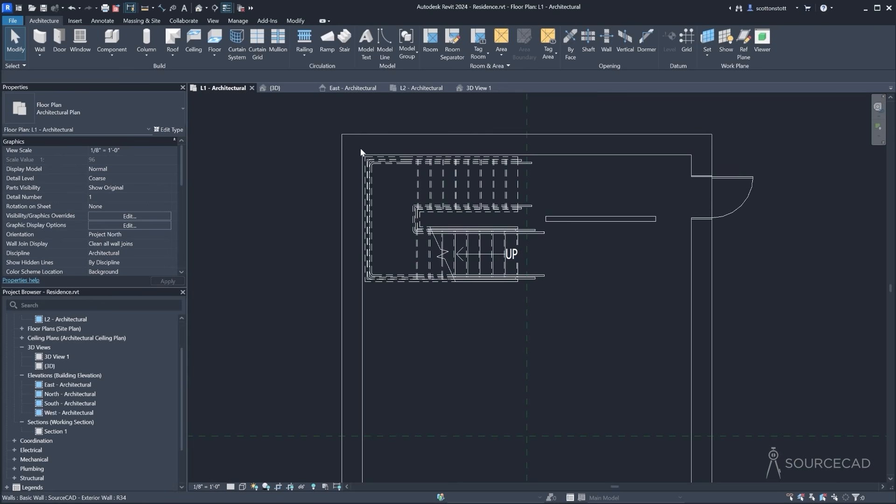
# Align the stair's north and west edges with the inner faces of the north and west exterior walls
pyautogui.scroll(5, 352, 142)
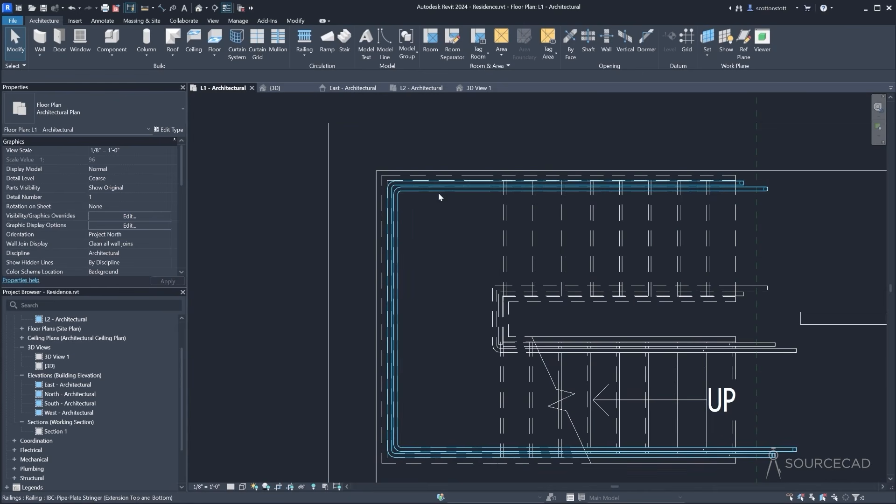
pyautogui.click(505, 236)
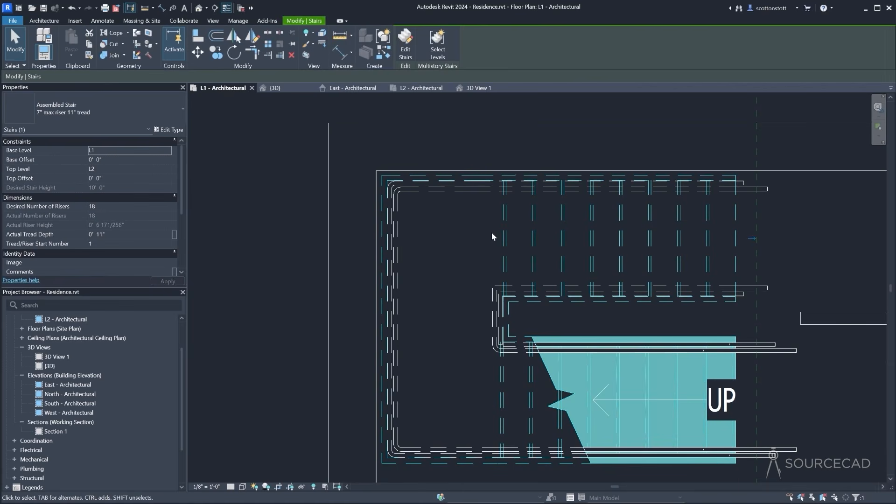
pyautogui.click(194, 37)
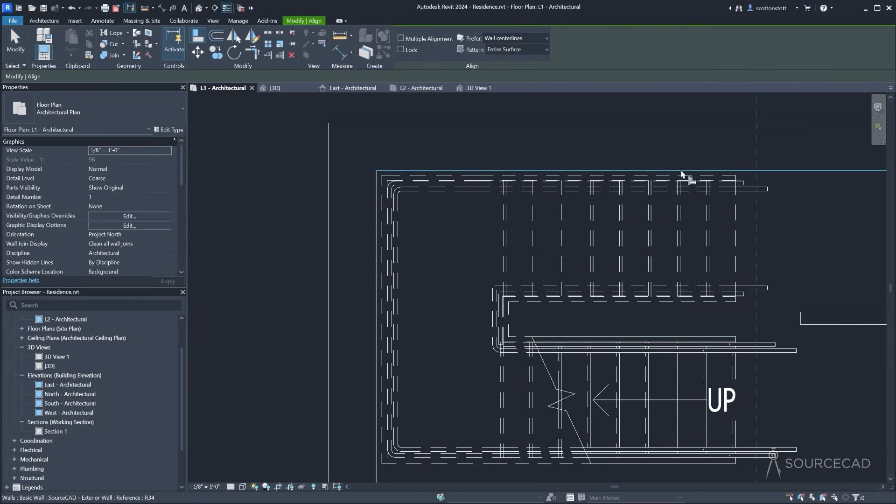
pyautogui.click(735, 172)
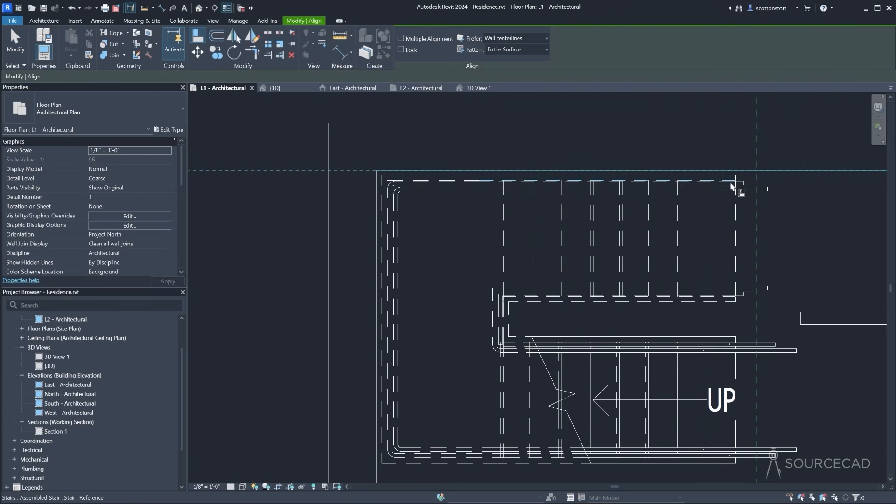
pyautogui.click(733, 185)
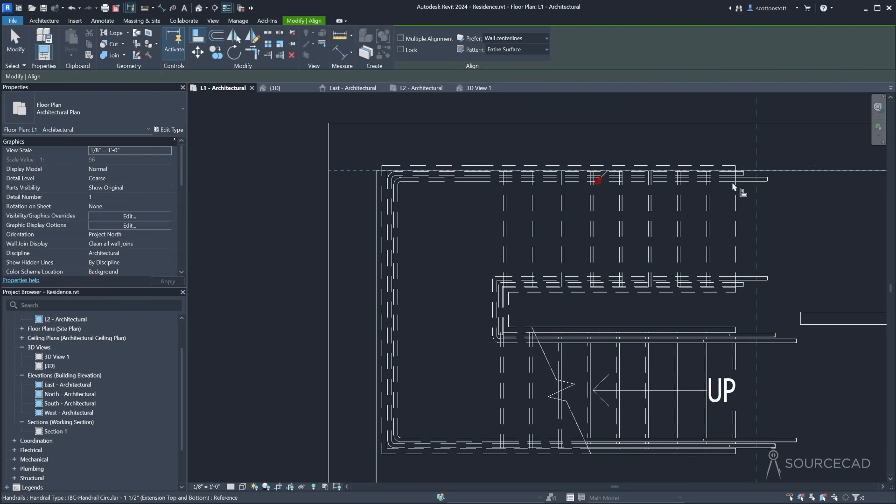
pyautogui.click(376, 246)
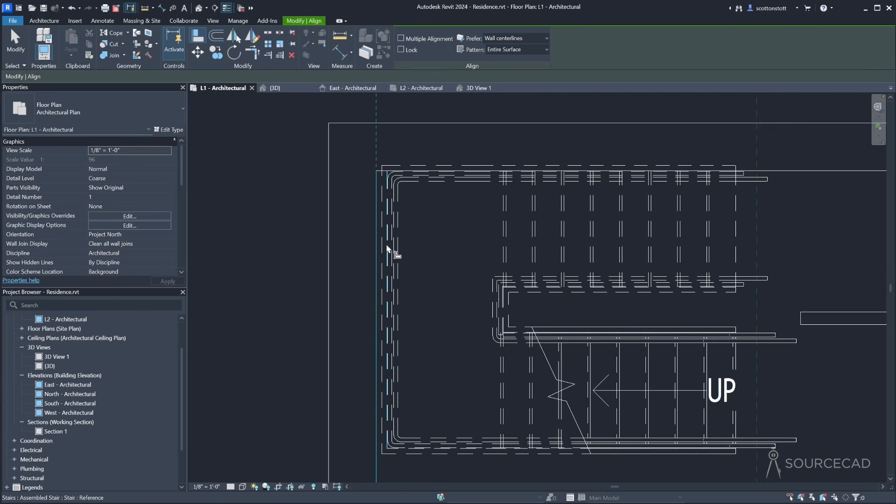
# Align the stair's outer side at the landing with the inner face of the left wall in the floor plan
pyautogui.click(386, 246)
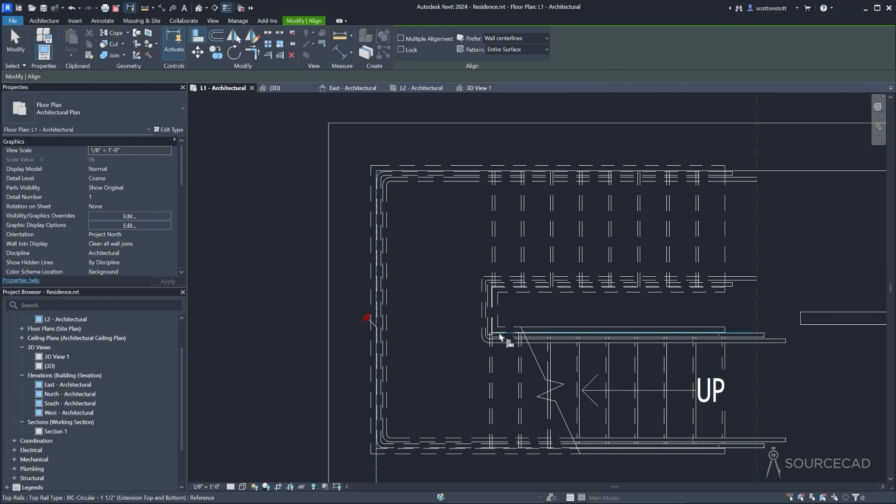
# In 3D View 1, change both stair railings to the Pipe-Wall Mount type
pyautogui.click(472, 87)
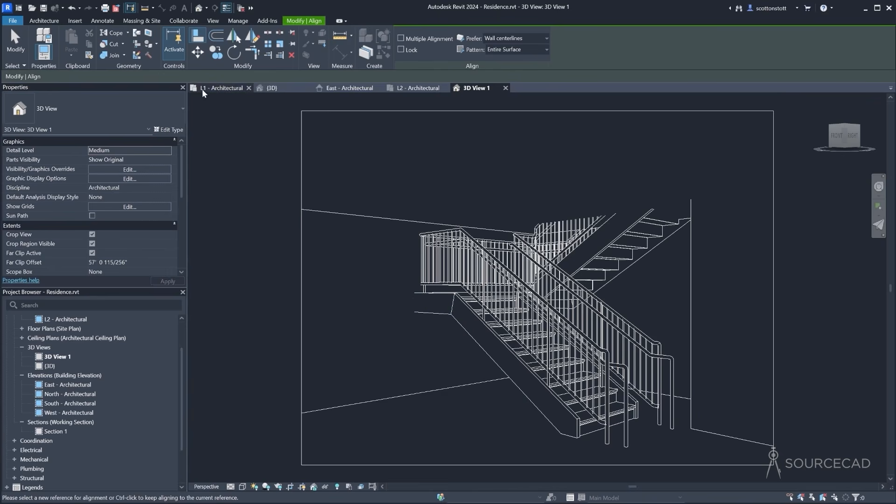
pyautogui.click(16, 42)
pyautogui.click(471, 252)
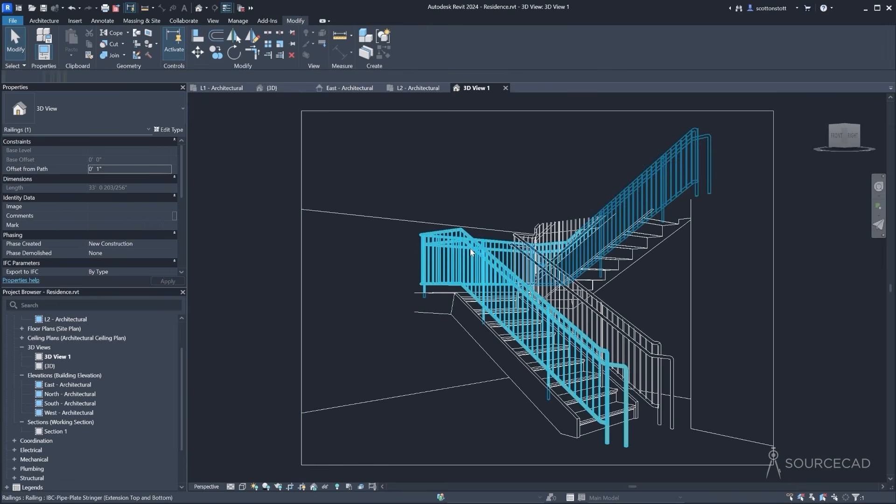
pyautogui.keyDown('ctrl'); pyautogui.click(626, 324); pyautogui.keyUp('ctrl')
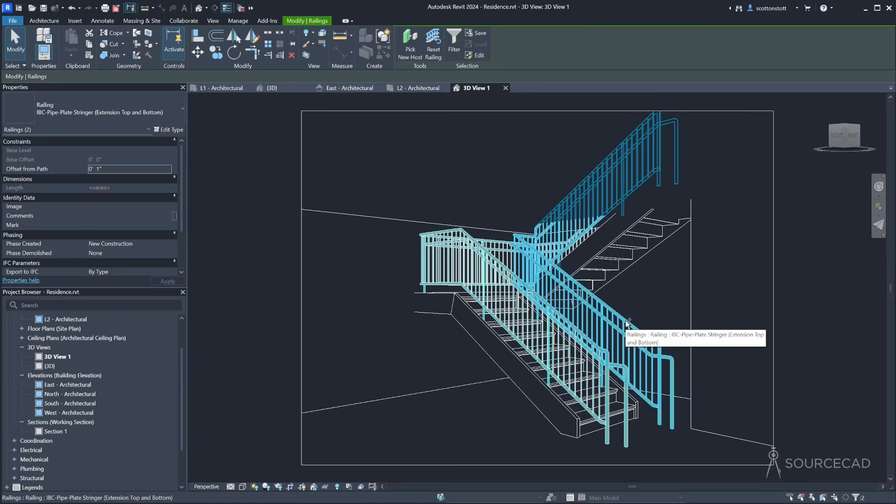
pyautogui.click(74, 108)
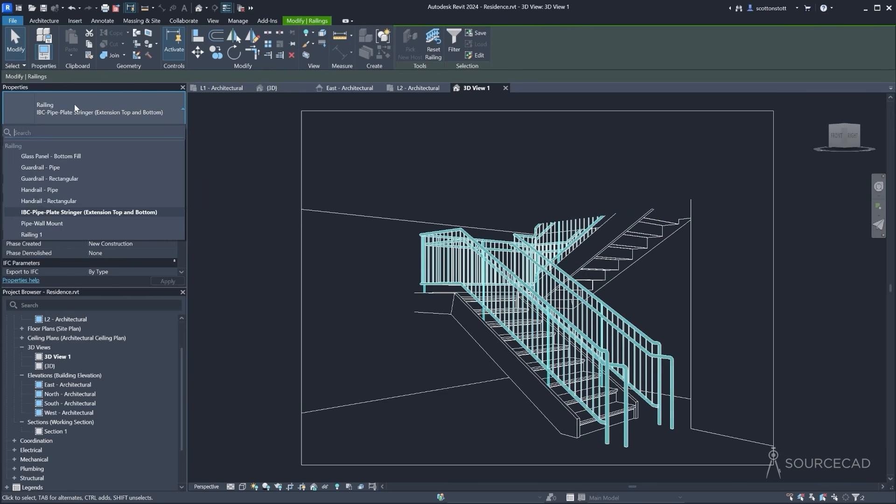
pyautogui.click(52, 224)
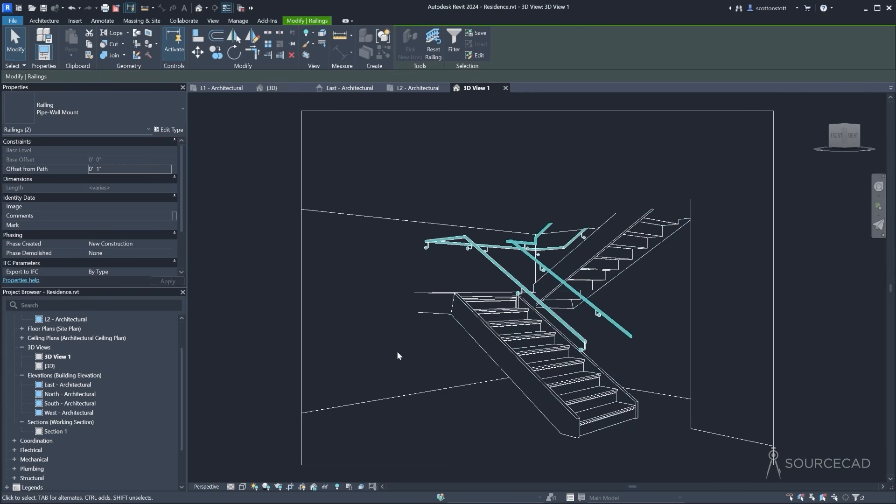
pyautogui.click(440, 344)
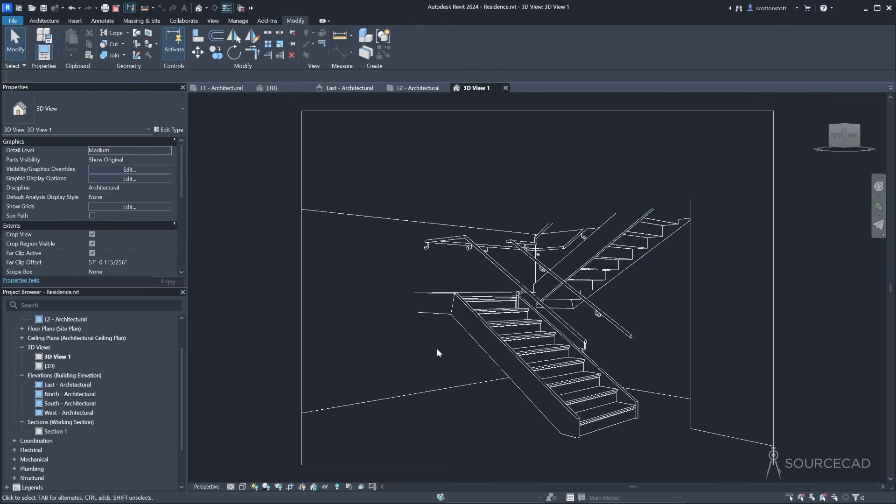
# Nudge the stair to the right in the L1 - Architectural plan so its landing edge meets the left wall's inner face
pyautogui.click(483, 354)
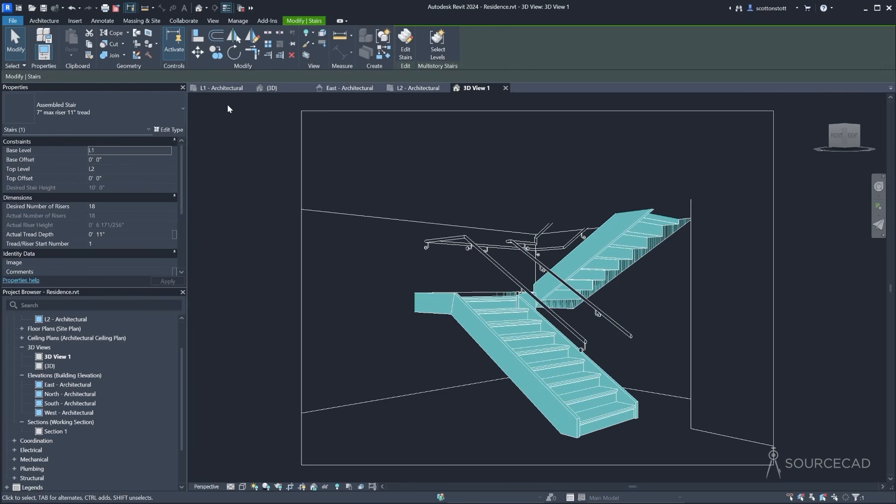
pyautogui.click(222, 87)
pyautogui.scroll(2, 345, 272)
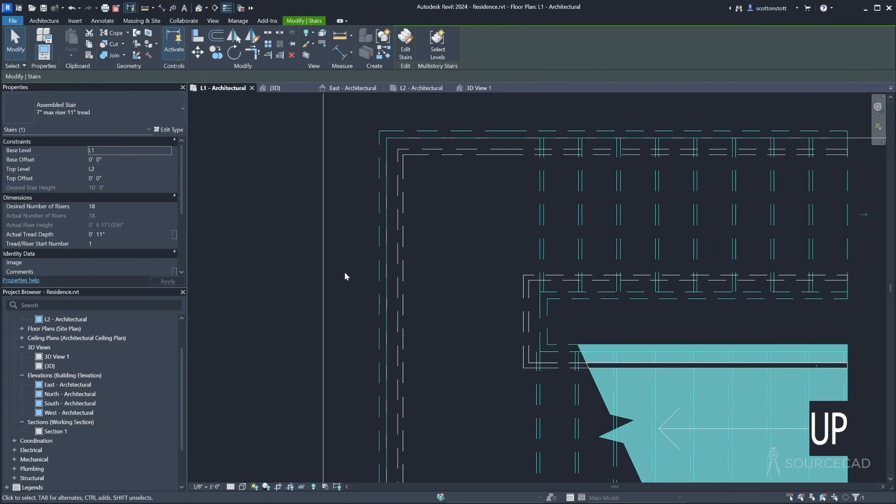
pyautogui.scroll(-3, 344, 272)
pyautogui.scroll(-1, 344, 271)
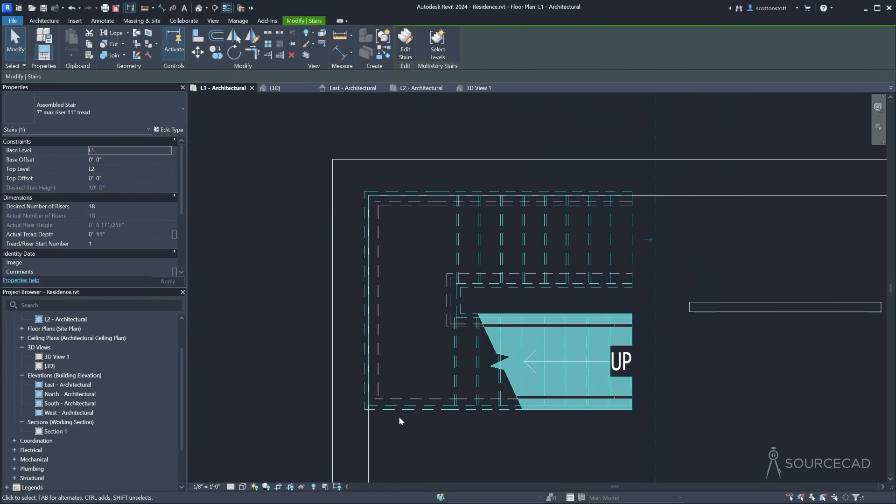
pyautogui.press('Right')
pyautogui.press('Right')
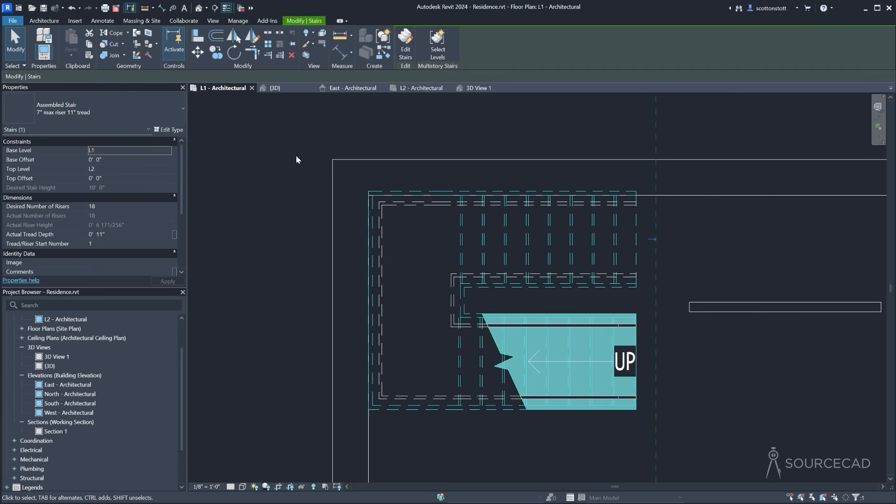
# Turn off Crop View in 3D View 1 and walk the camera closer to the stair landing
pyautogui.click(479, 88)
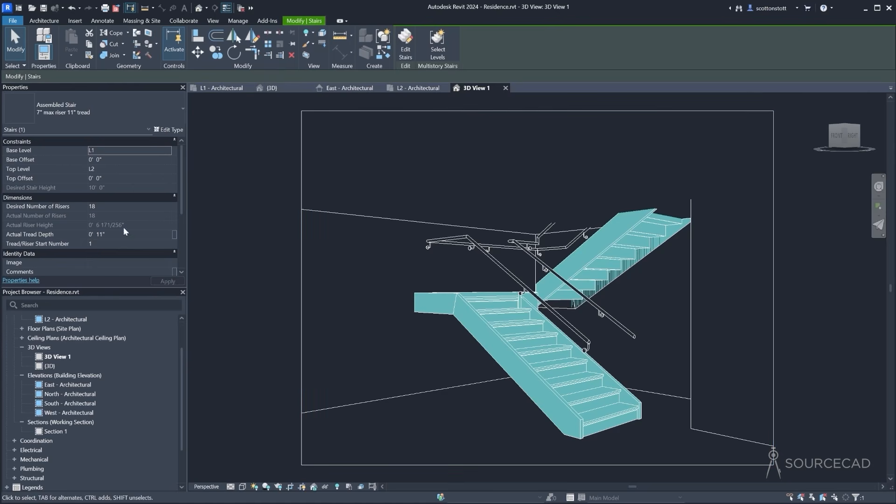
pyautogui.click(214, 228)
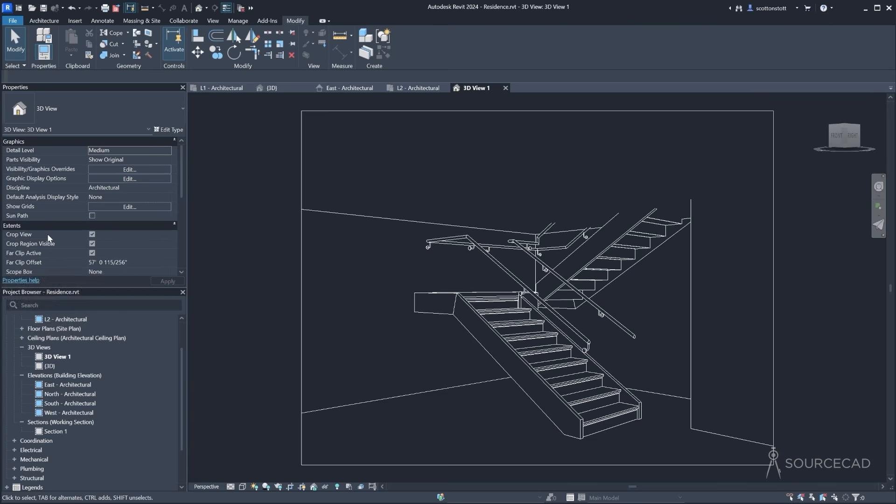
pyautogui.click(92, 234)
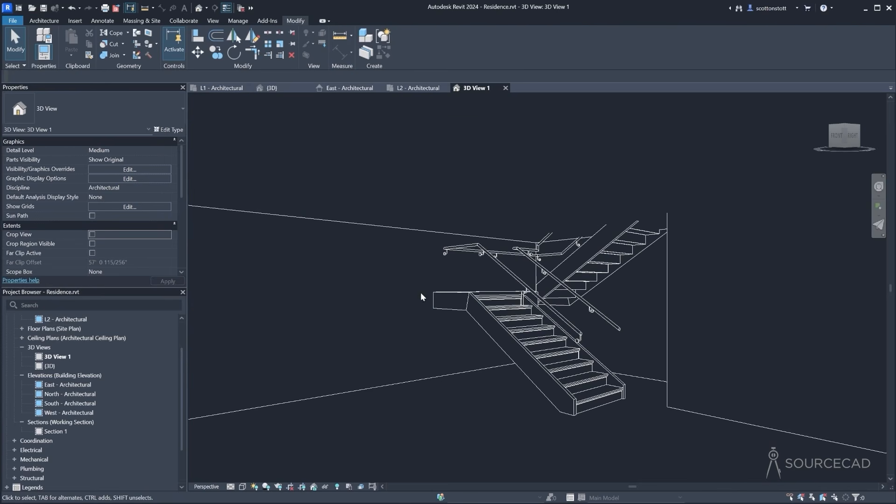
pyautogui.click(879, 189)
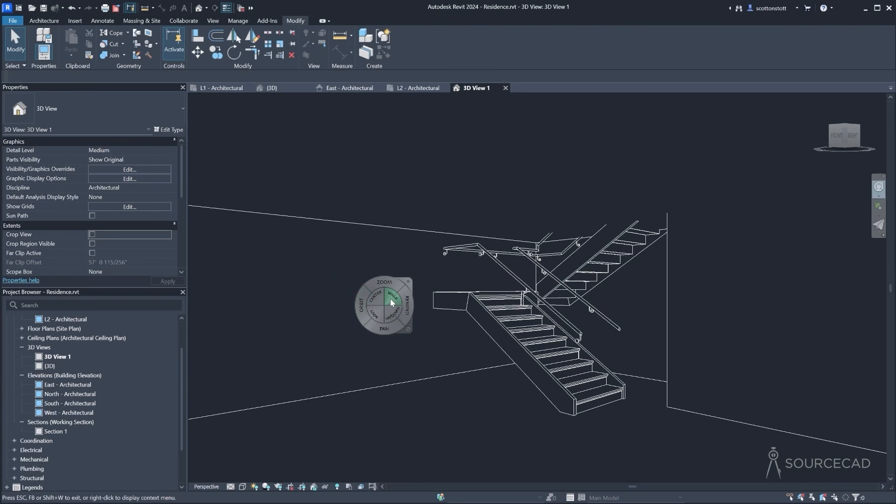
pyautogui.moveTo(391, 298)
pyautogui.mouseDown()
pyautogui.moveTo(537, 404)
pyautogui.moveTo(537, 383)
pyautogui.moveTo(502, 385)
pyautogui.moveTo(564, 387)
pyautogui.moveTo(545, 391)
pyautogui.moveTo(533, 430)
pyautogui.moveTo(534, 372)
pyautogui.moveTo(536, 440)
pyautogui.moveTo(515, 415)
pyautogui.moveTo(474, 412)
pyautogui.moveTo(495, 403)
pyautogui.moveTo(494, 369)
pyautogui.moveTo(560, 363)
pyautogui.moveTo(597, 380)
pyautogui.moveTo(605, 396)
pyautogui.moveTo(552, 407)
pyautogui.moveTo(525, 425)
pyautogui.moveTo(589, 406)
pyautogui.moveTo(579, 415)
pyautogui.moveTo(536, 416)
pyautogui.mouseUp()
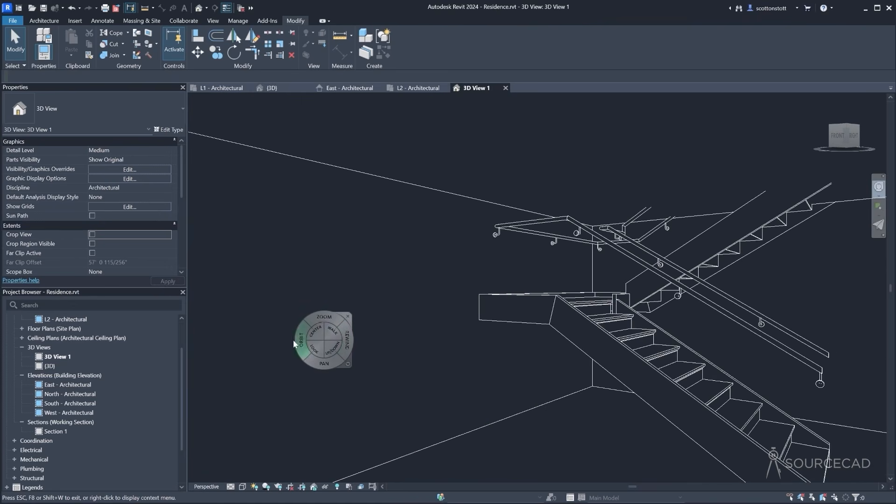
pyautogui.click(347, 318)
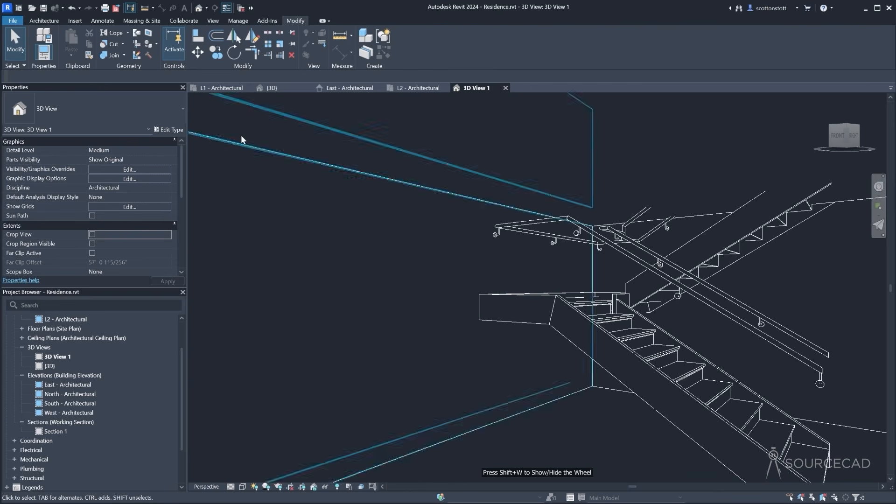
# Align the outer side of the stair landing with the adjacent exterior wall's inner face in 3D View 1
pyautogui.press('a')
pyautogui.press('l')
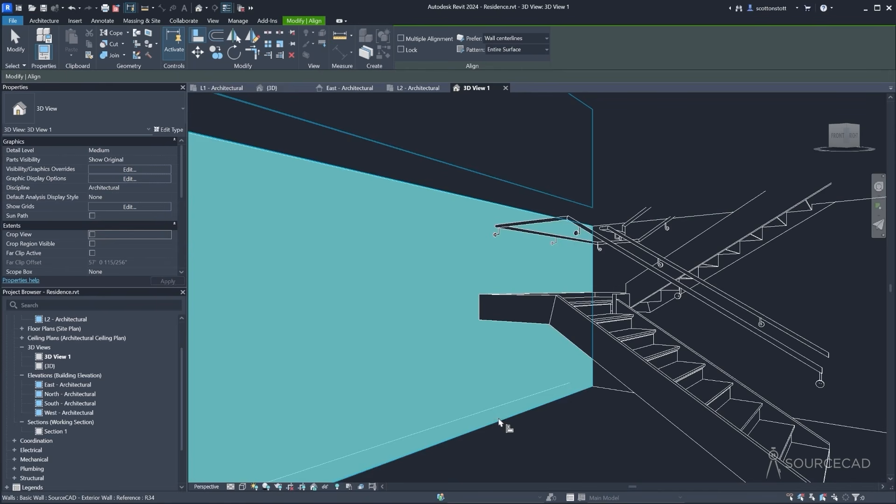
pyautogui.click(498, 423)
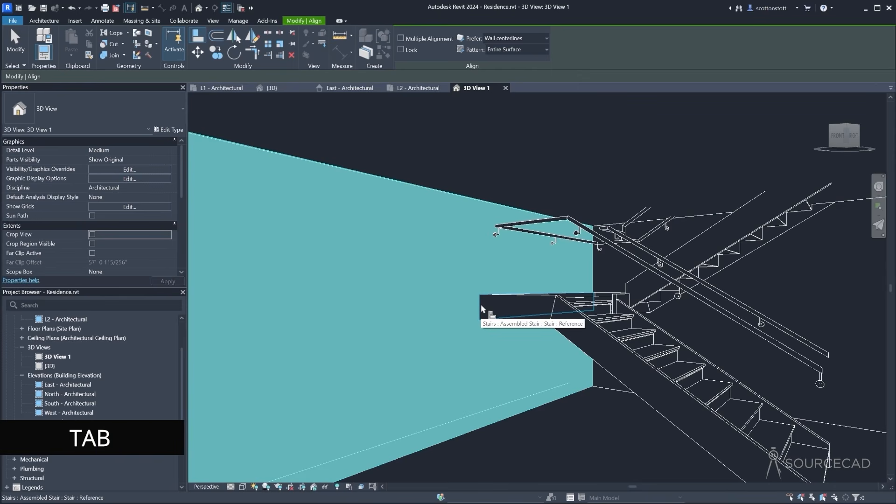
pyautogui.press('Tab')
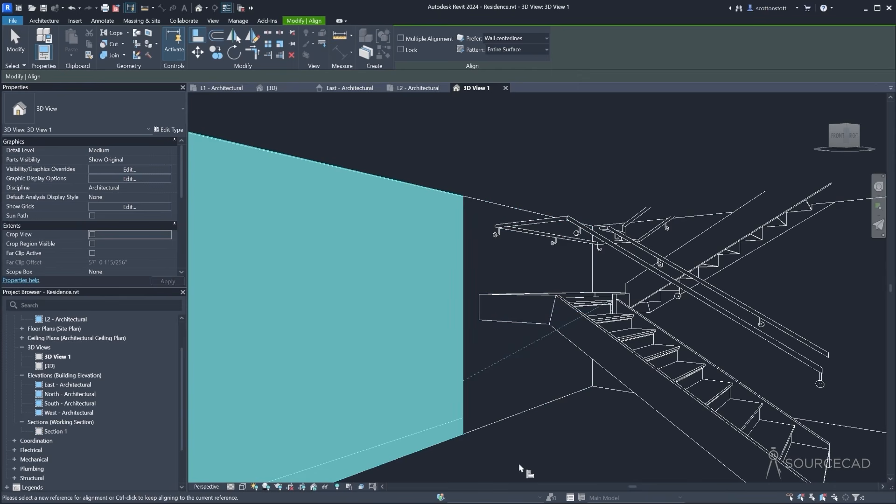
pyautogui.scroll(4, 513, 416)
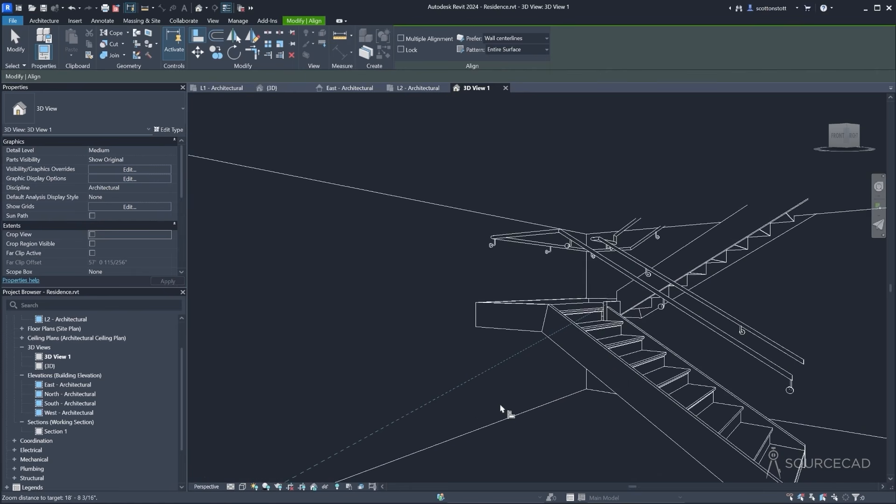
pyautogui.scroll(-5, 502, 402)
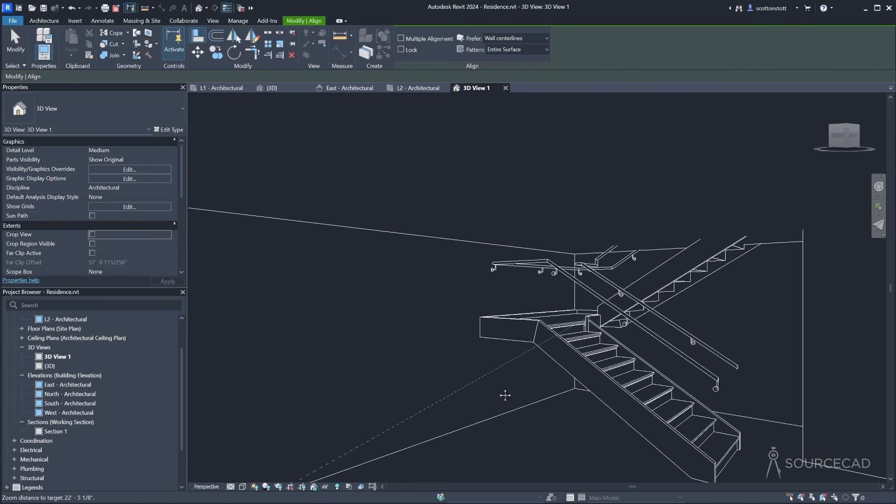
# On the L1 - Architectural plan, align the upper flight's outer stringer edge with the upper wall's inner face
pyautogui.click(220, 87)
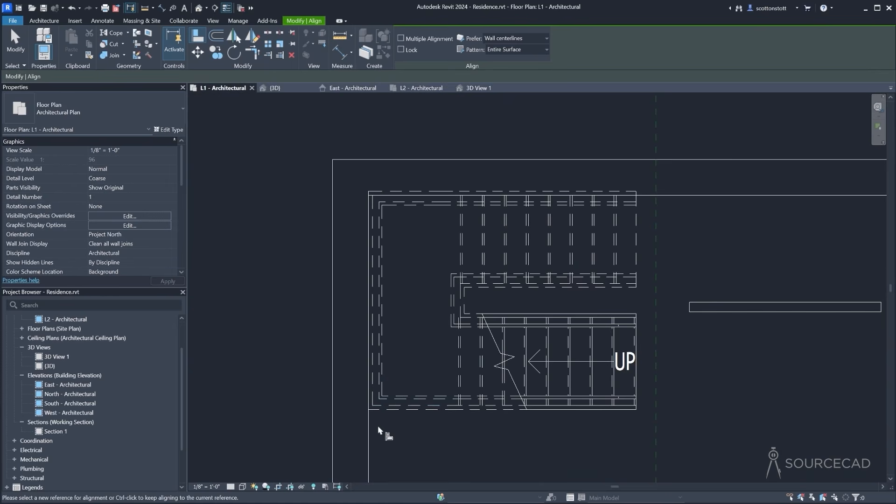
pyautogui.scroll(4, 378, 430)
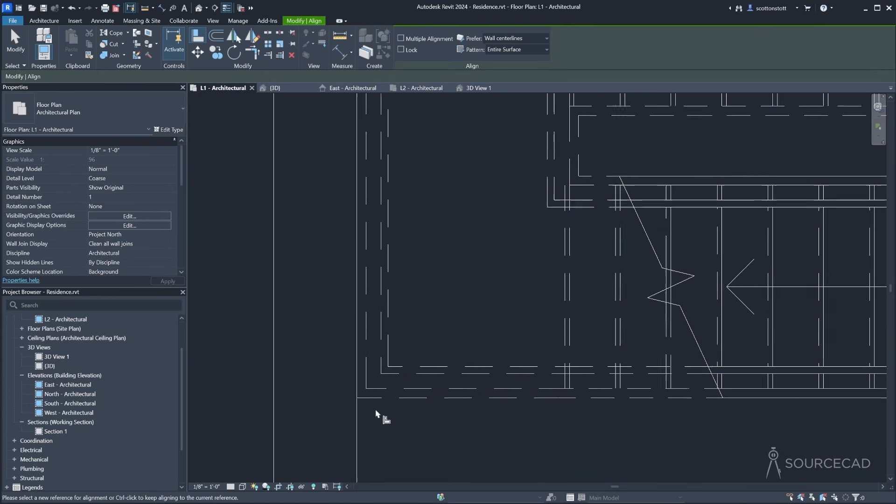
pyautogui.scroll(-3, 355, 396)
pyautogui.click(355, 396)
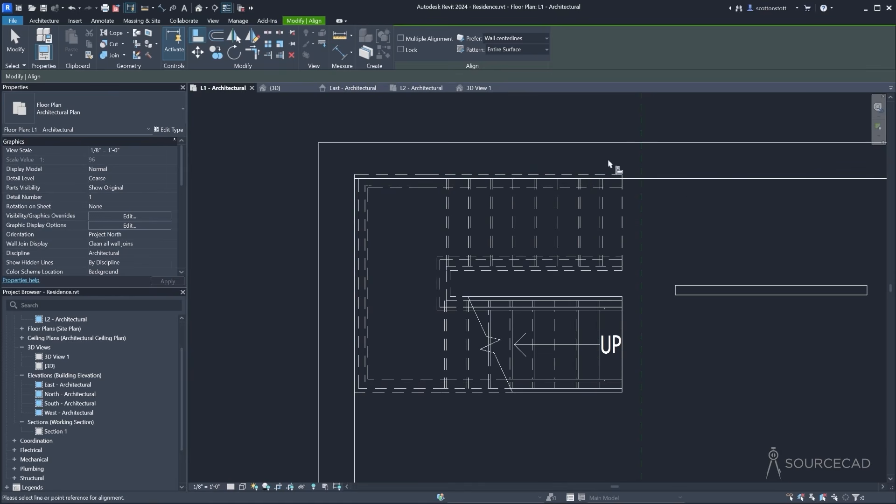
pyautogui.click(678, 184)
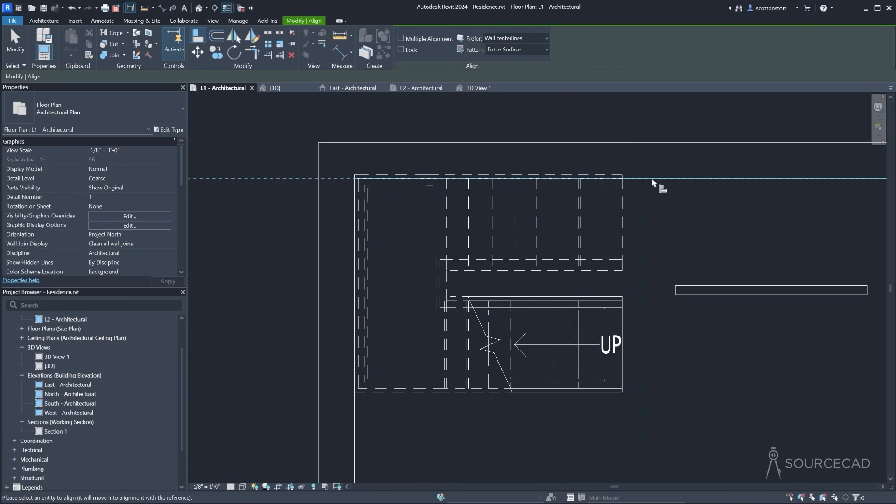
pyautogui.click(604, 178)
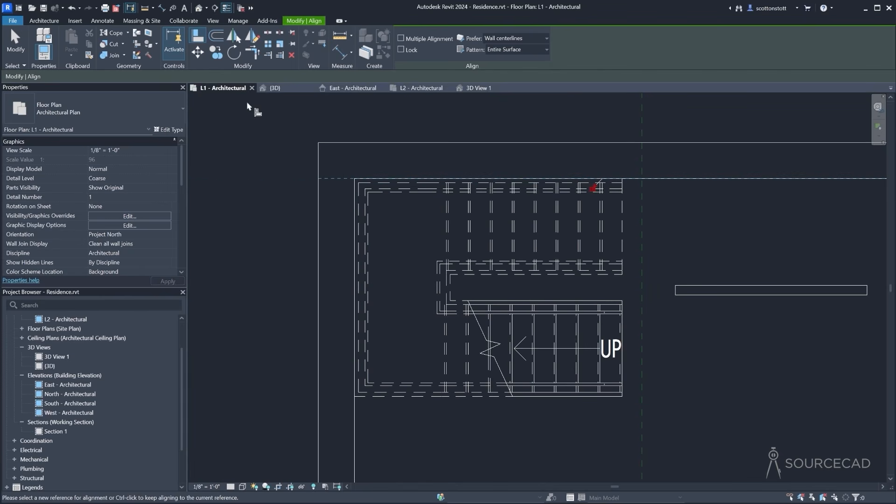
# Walk around the stair in 3D View 1 to examine how its stringers, landing and wall-mounted handrails meet the walls
pyautogui.click(477, 89)
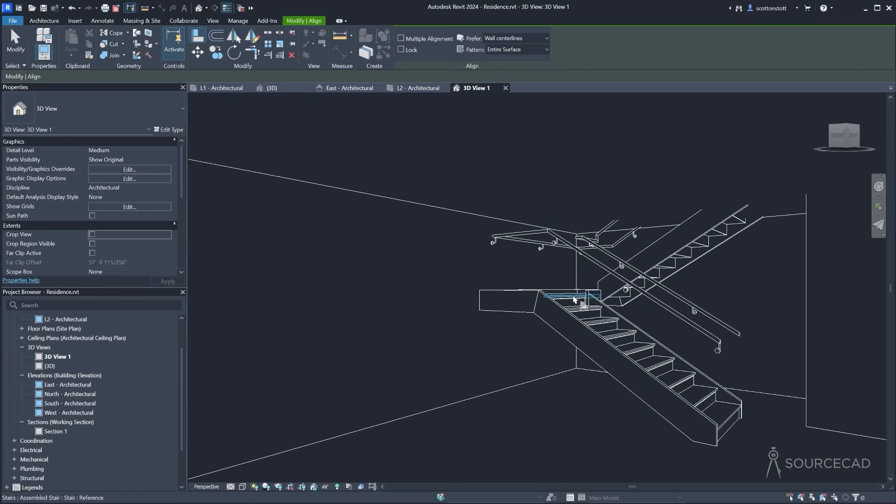
pyautogui.moveTo(607, 270); pyautogui.dragTo(488, 260, button='middle')
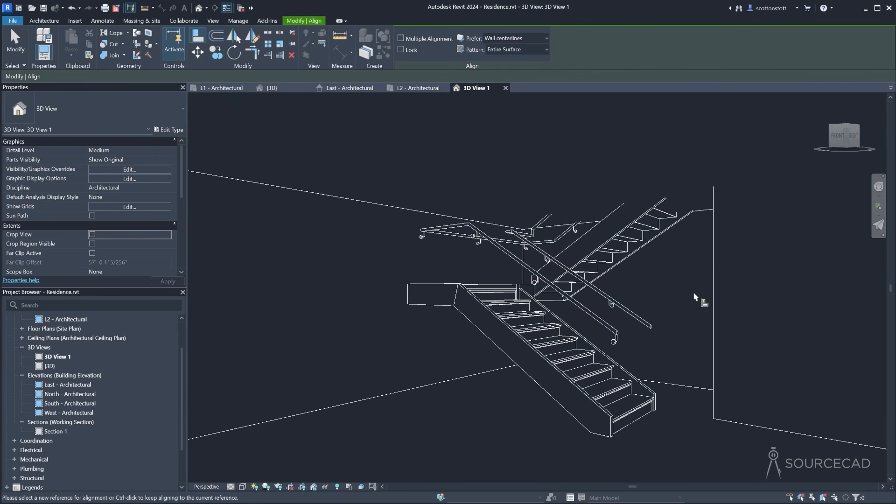
pyautogui.click(879, 186)
pyautogui.moveTo(424, 323); pyautogui.dragTo(535, 366)
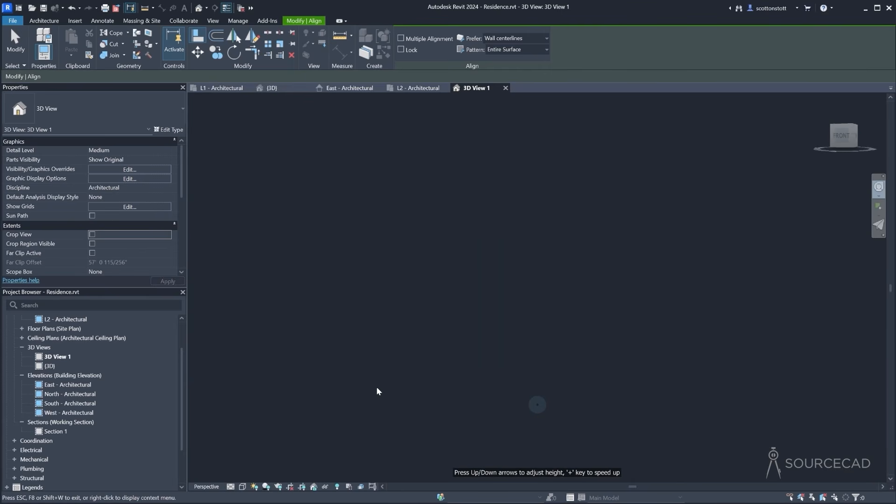
pyautogui.moveTo(378, 391); pyautogui.dragTo(494, 397)
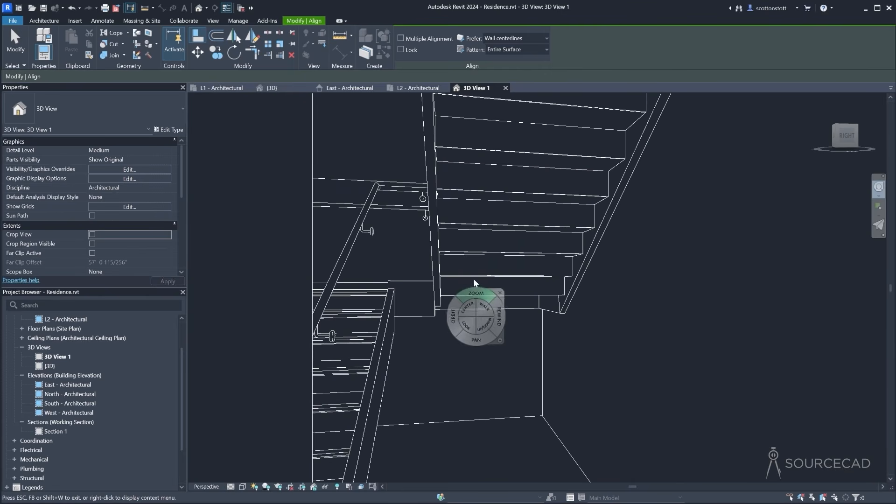
pyautogui.moveTo(470, 332)
pyautogui.mouseDown()
pyautogui.moveTo(314, 331)
pyautogui.moveTo(469, 325)
pyautogui.moveTo(455, 337)
pyautogui.mouseUp()
pyautogui.moveTo(467, 306); pyautogui.dragTo(537, 411)
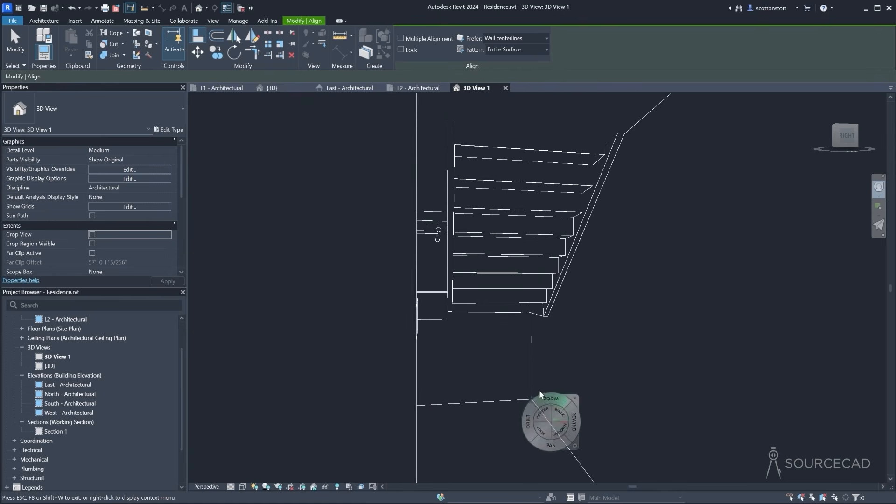
pyautogui.moveTo(454, 282); pyautogui.dragTo(603, 304)
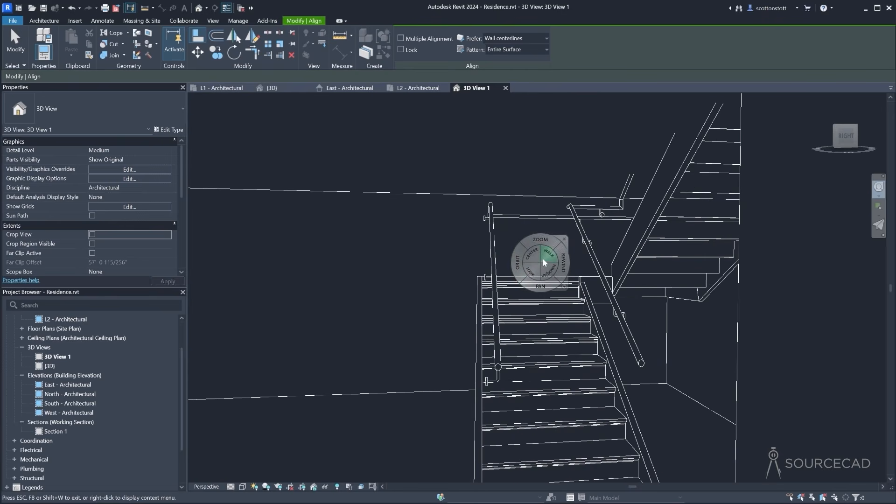
pyautogui.moveTo(542, 258); pyautogui.dragTo(520, 430)
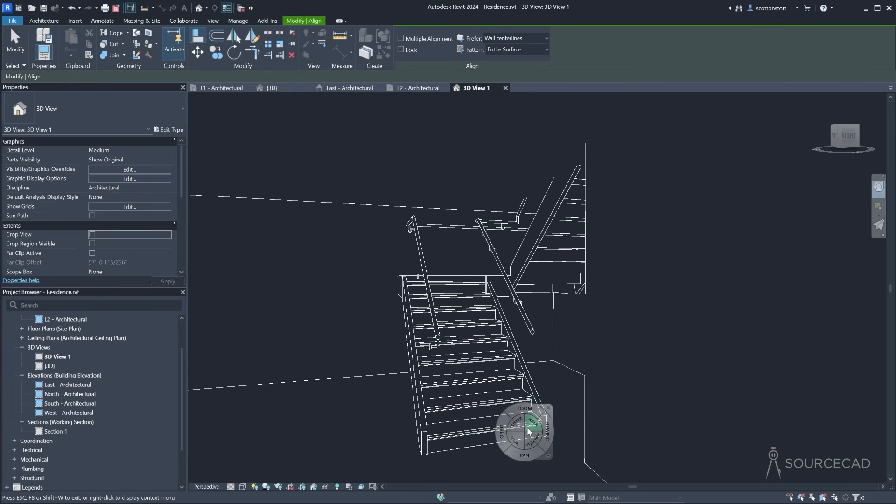
pyautogui.click(387, 255)
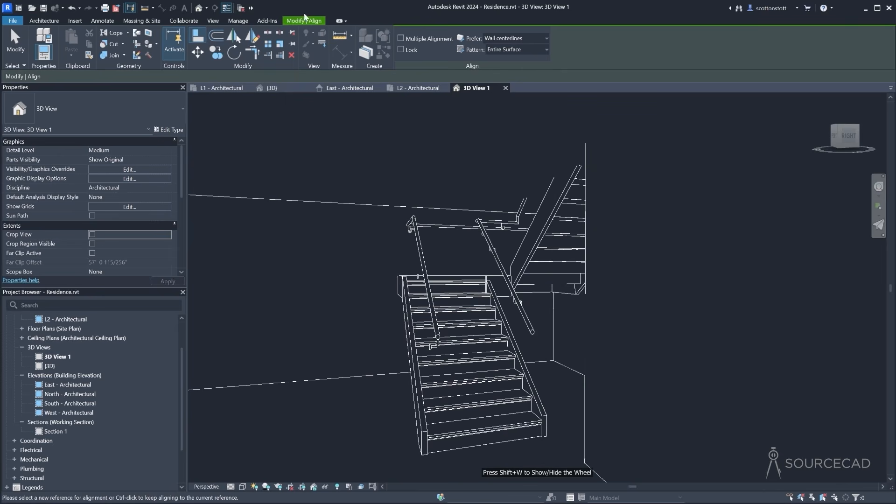
# On the L1 - Architectural plan, move the freestanding interior partition wall into the gap between the two stair flights
pyautogui.click(208, 90)
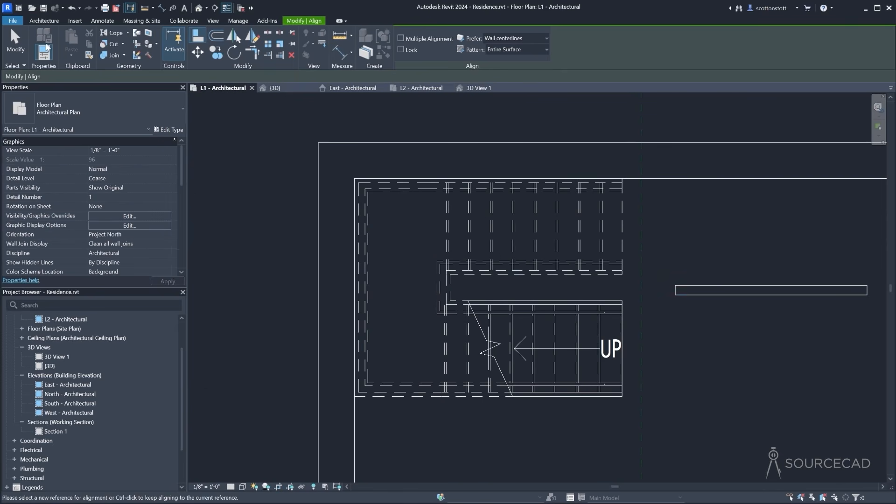
pyautogui.click(13, 43)
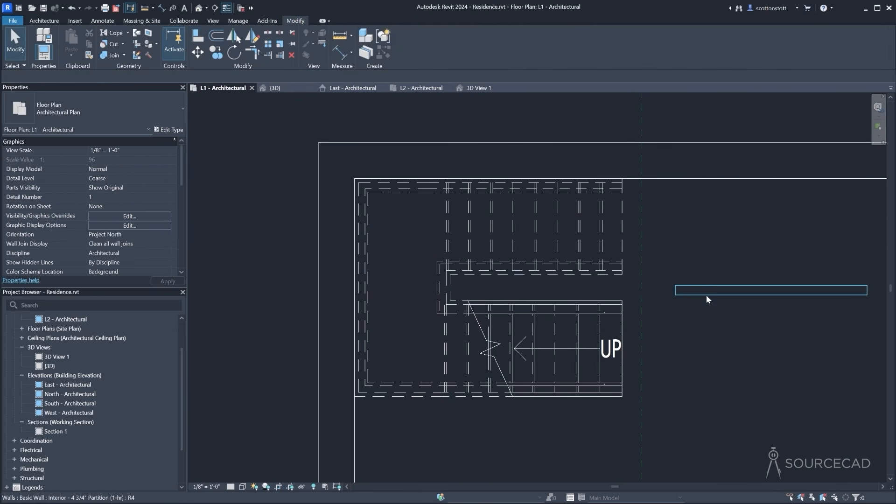
pyautogui.moveTo(706, 290); pyautogui.dragTo(492, 285)
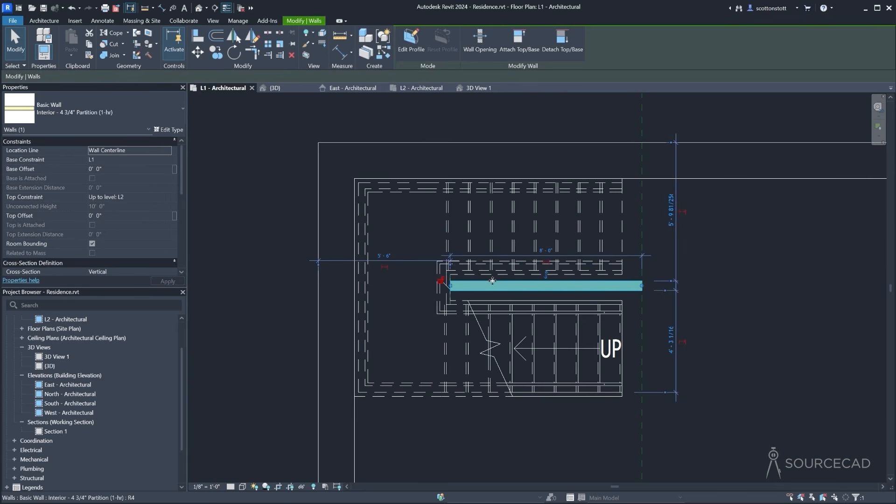
# Align the upper face of the partition wall with the inner stringer edge of the upper flight
pyautogui.scroll(3, 492, 282)
pyautogui.scroll(1, 492, 280)
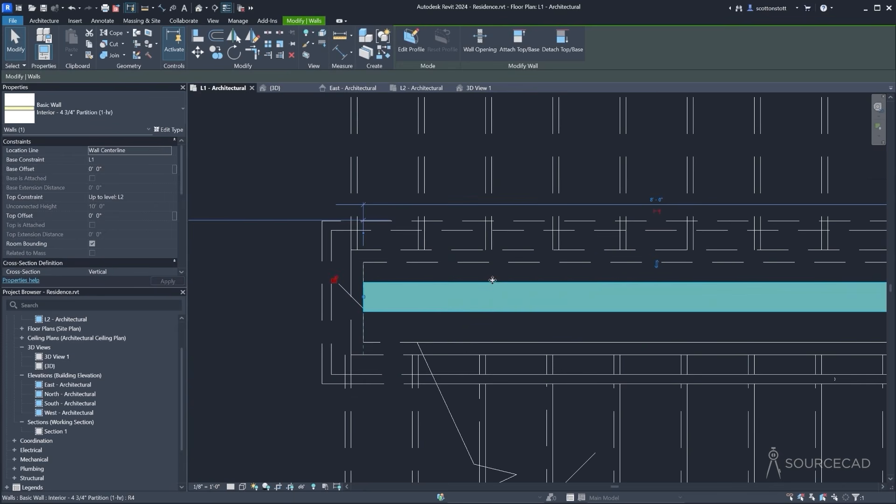
pyautogui.click(198, 38)
pyautogui.click(418, 282)
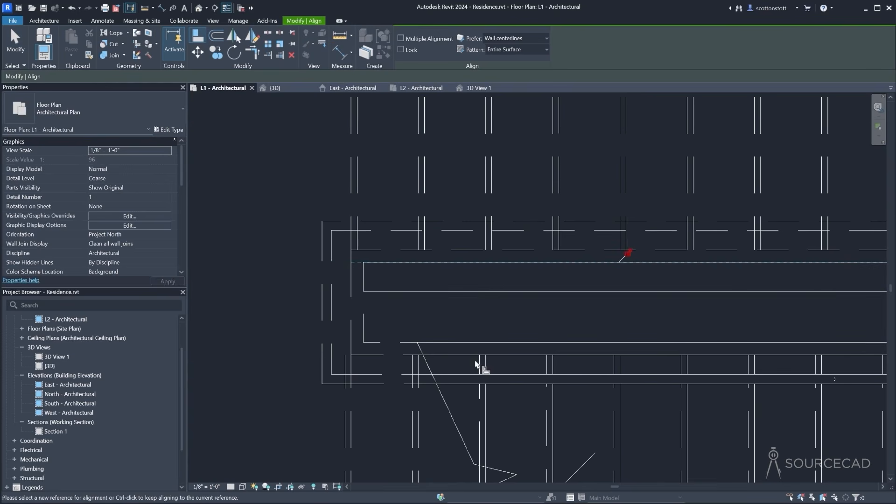
pyautogui.press('Escape')
pyautogui.press('Escape')
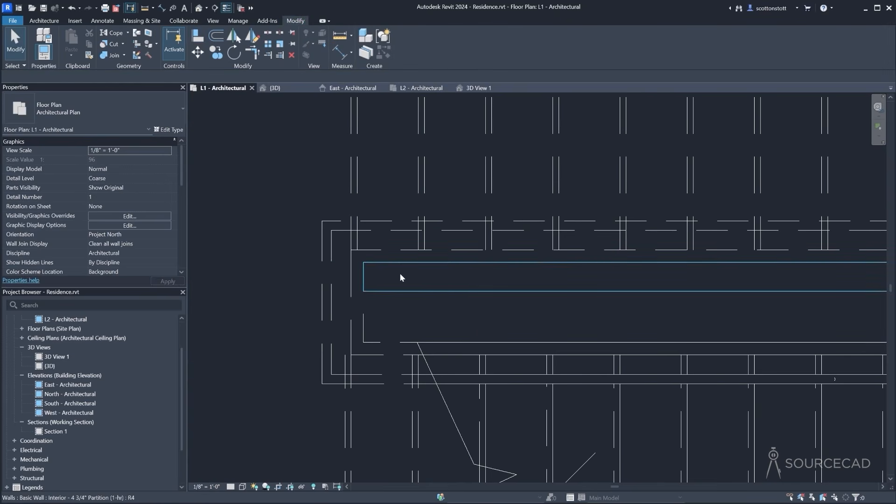
# Walk around the stair in 3D View 1 to examine how both flights meet the partition wall between them
pyautogui.click(477, 88)
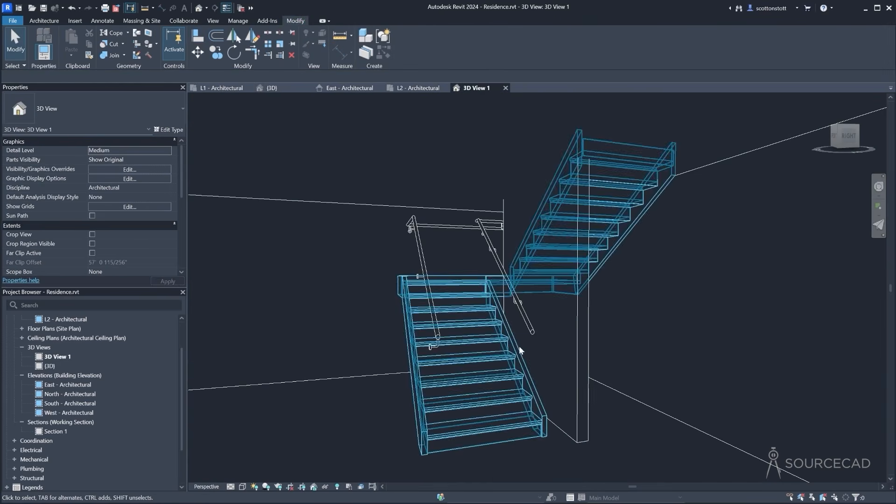
pyautogui.click(879, 187)
pyautogui.moveTo(479, 272); pyautogui.dragTo(345, 273)
pyautogui.moveTo(355, 234); pyautogui.dragTo(527, 416)
pyautogui.click(562, 337)
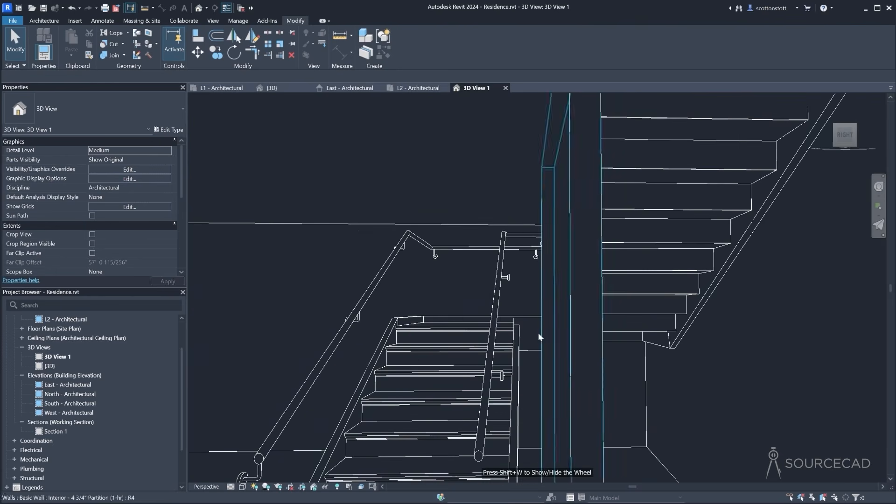
# Open the stair for editing from the L1 - Architectural plan and nudge the lower run toward the partition wall
pyautogui.click(226, 88)
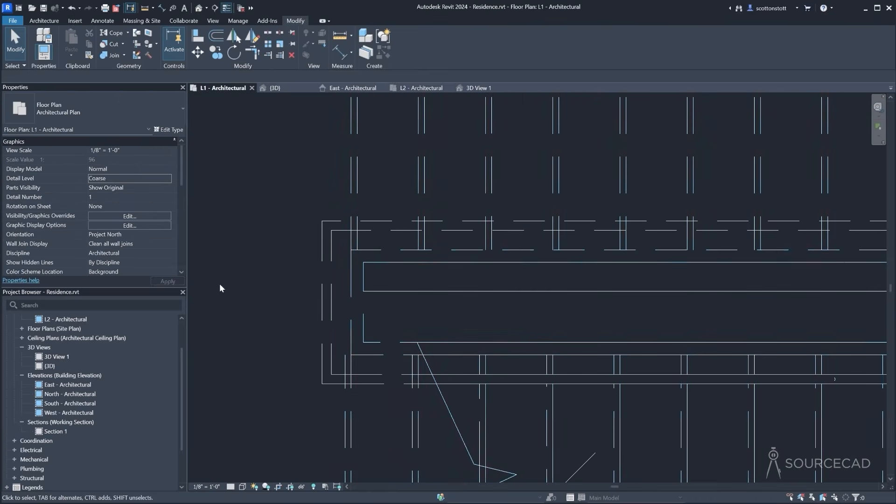
pyautogui.click(523, 388)
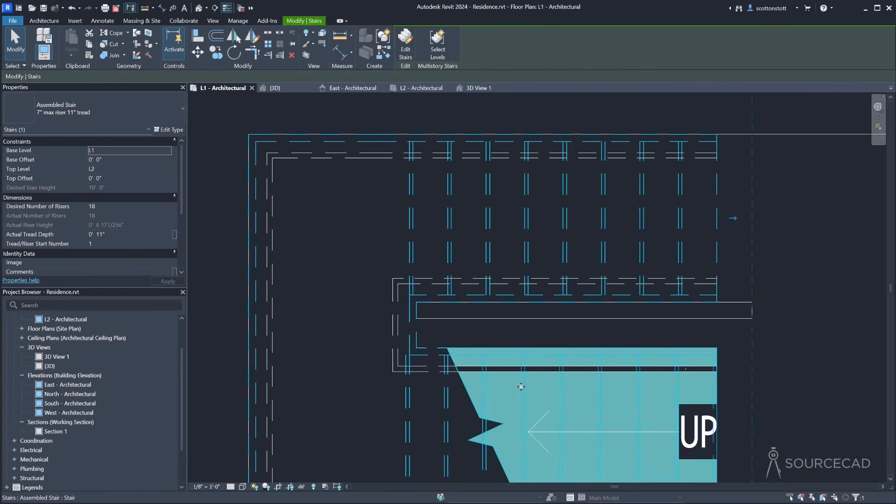
pyautogui.click(406, 49)
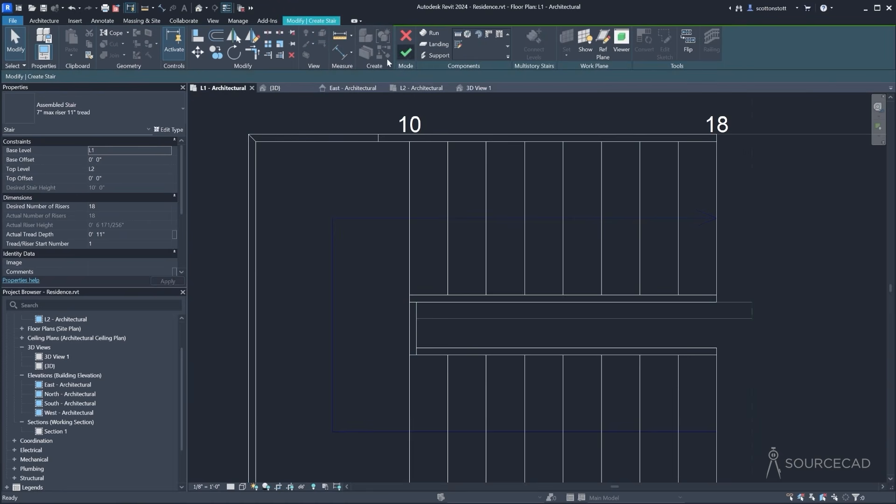
pyautogui.click(524, 393)
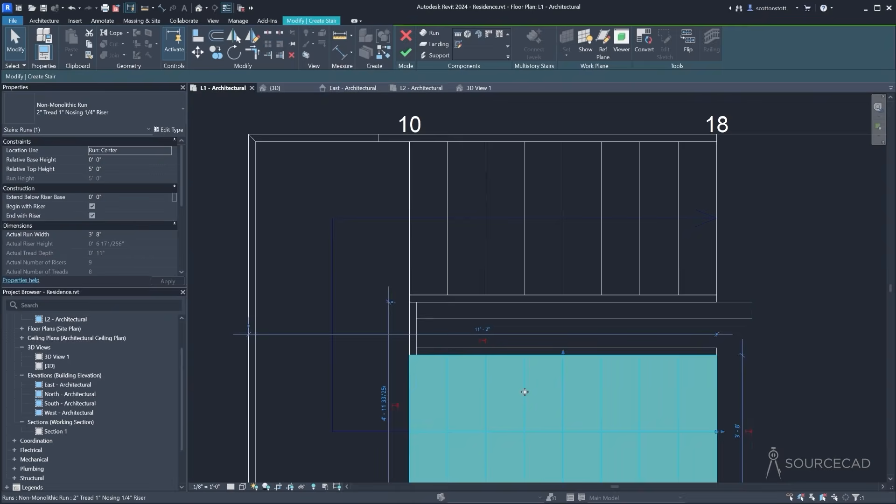
pyautogui.press('Up')
pyautogui.press('Up')
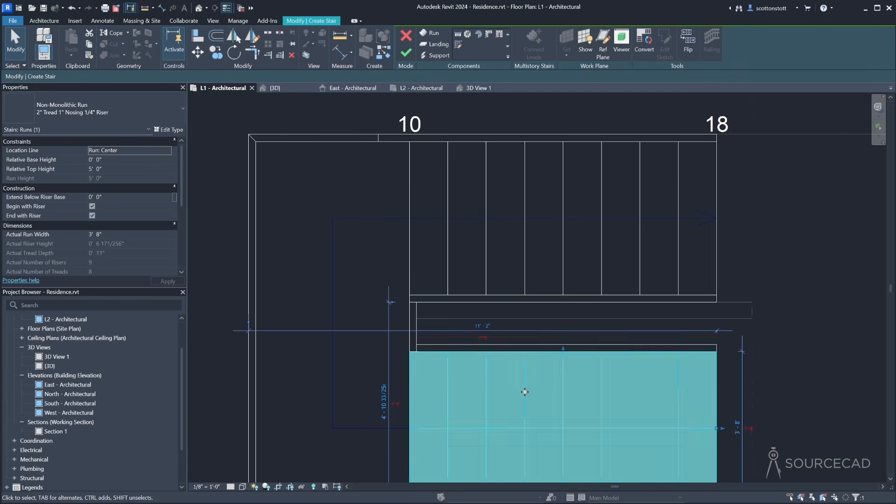
pyautogui.press('Up')
pyautogui.press('Up')
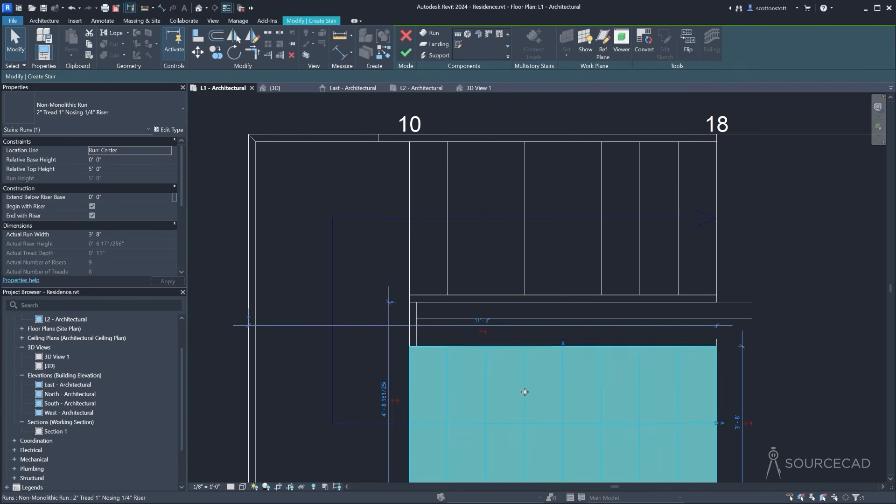
# Align the lower flight's inner stringer edge with the lower face of the partition wall and finish editing the stair
pyautogui.click(197, 36)
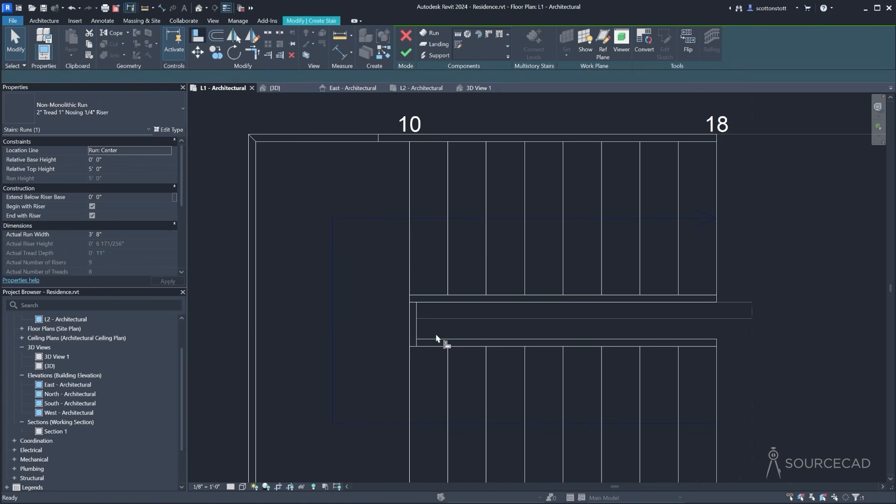
pyautogui.click(492, 340)
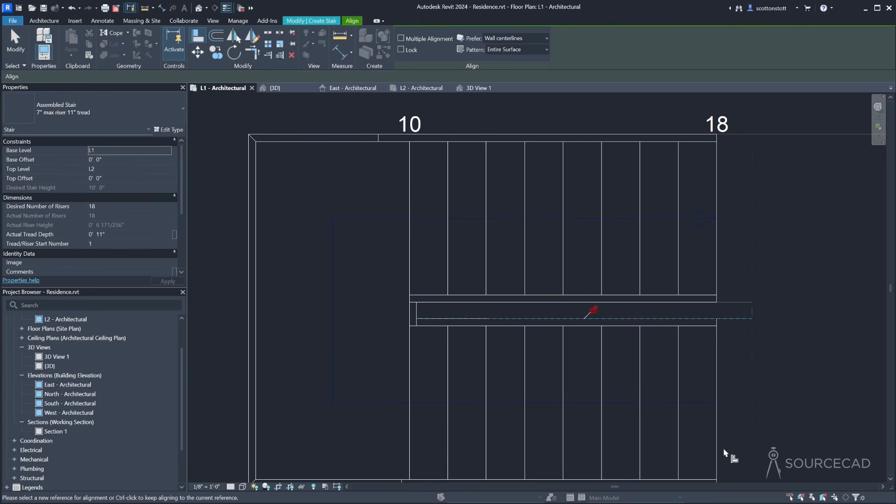
pyautogui.click(314, 22)
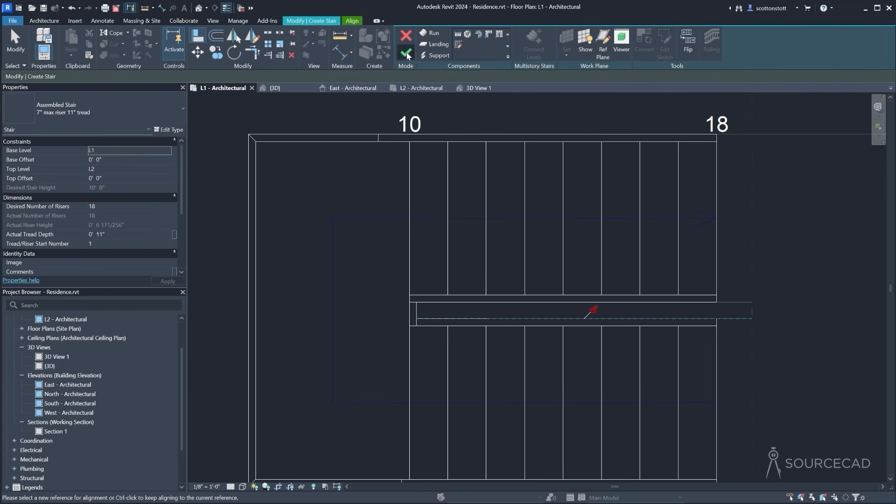
pyautogui.click(406, 53)
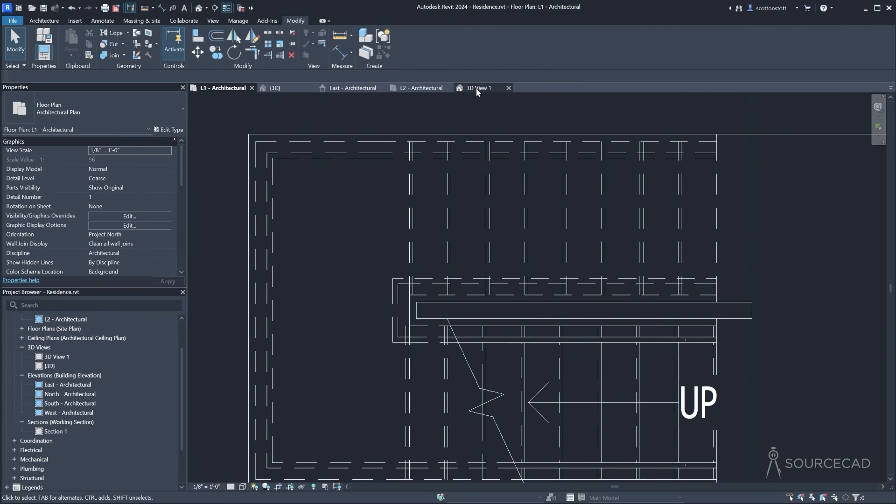
# In 3D View 1, set the Offset from Path of the inner pipe railing beside the partition wall to 0' 0"
pyautogui.click(476, 88)
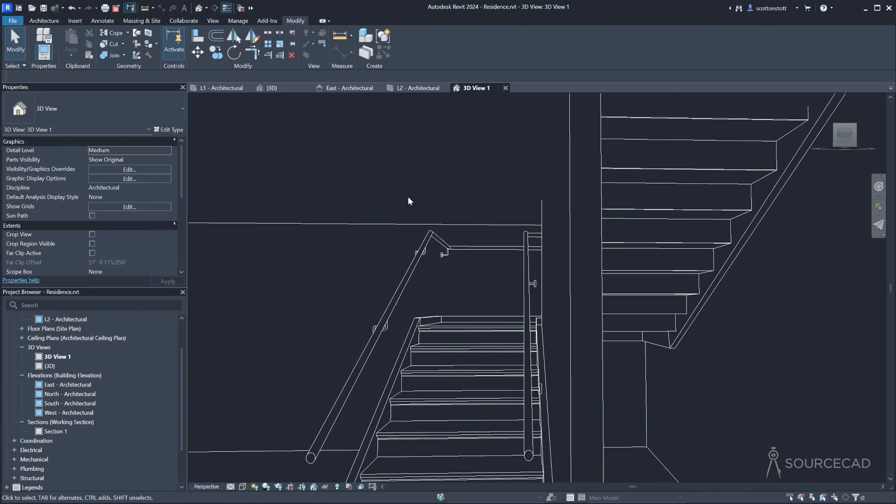
pyautogui.click(879, 187)
pyautogui.moveTo(495, 292); pyautogui.dragTo(541, 379)
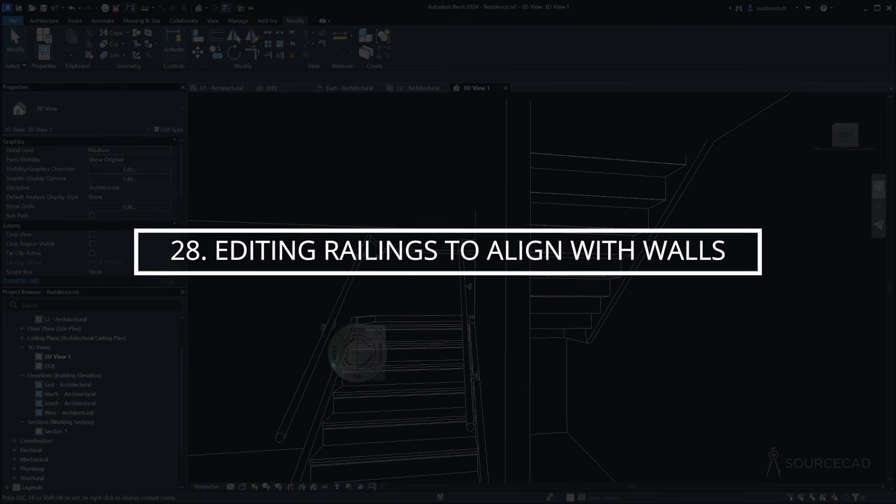
pyautogui.click(381, 331)
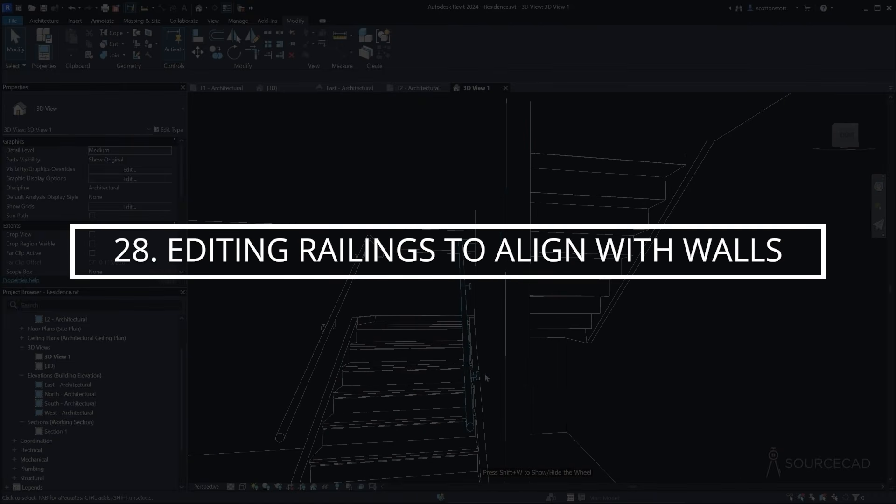
pyautogui.click(473, 291)
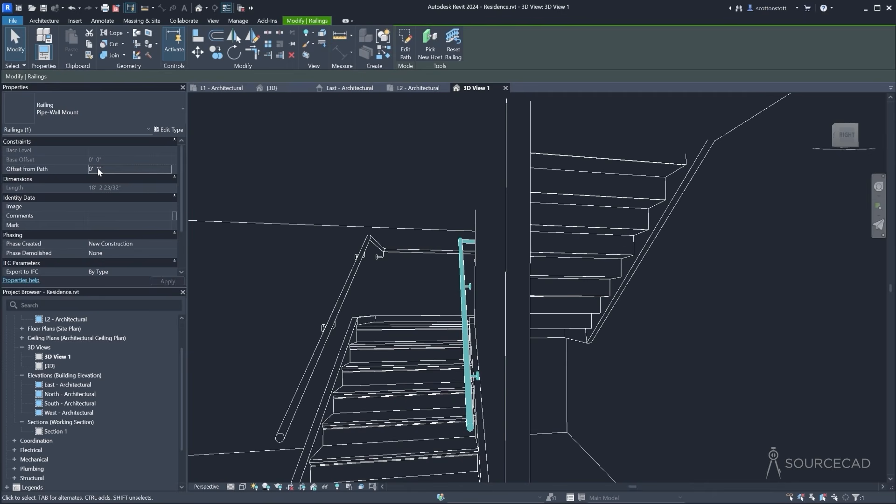
pyautogui.write('0')
pyautogui.press('Return')
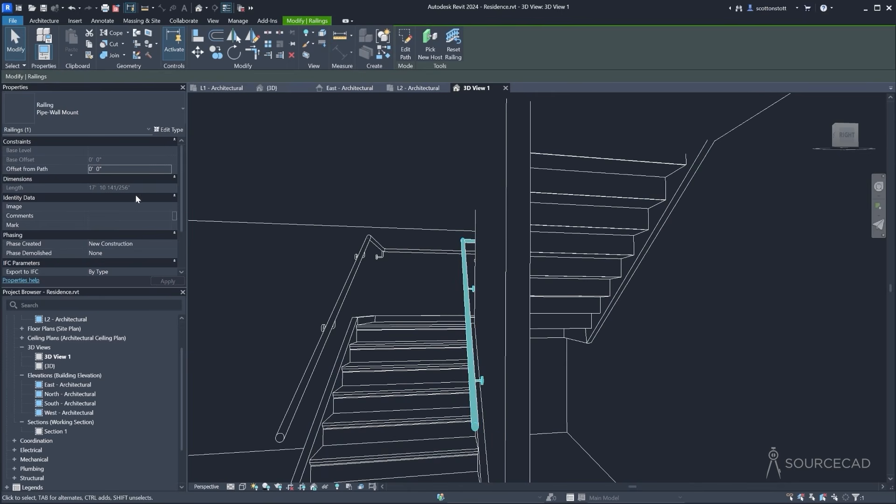
# Set the inner pipe railing's Offset from Path to -0' 2" and accept the rail continuity warning
pyautogui.click(879, 186)
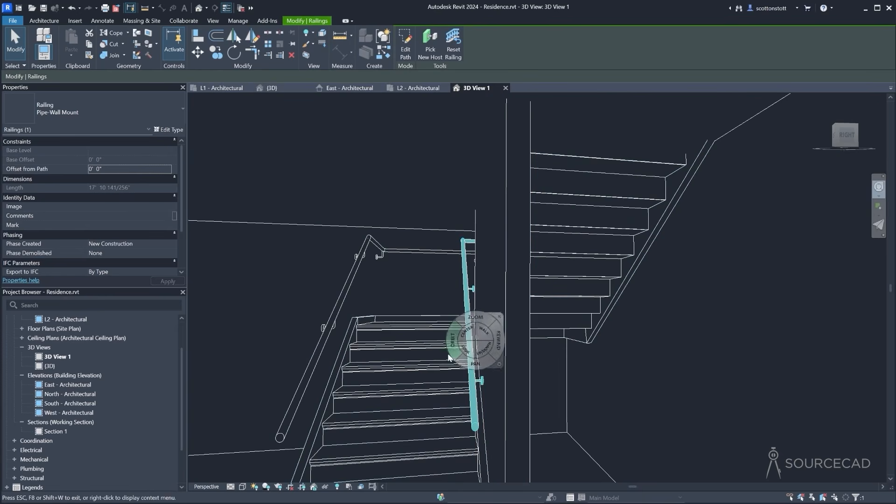
pyautogui.moveTo(476, 366); pyautogui.dragTo(464, 369)
pyautogui.moveTo(452, 369); pyautogui.dragTo(440, 367)
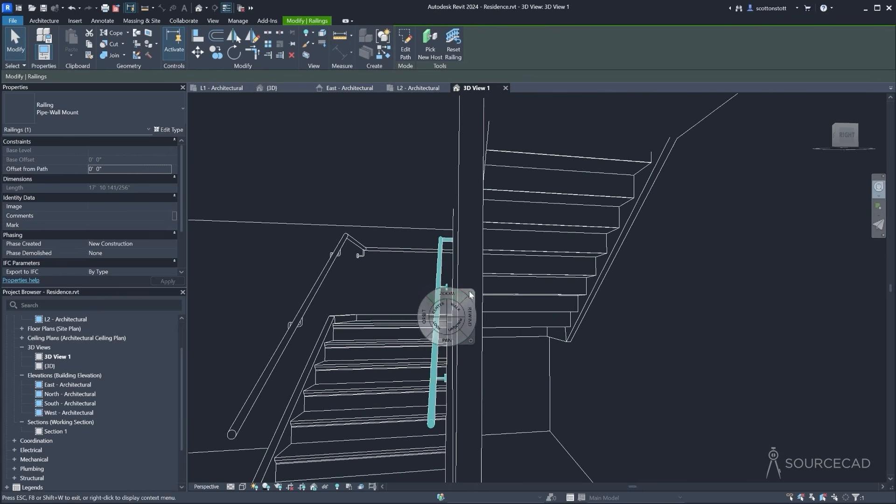
pyautogui.press('Escape')
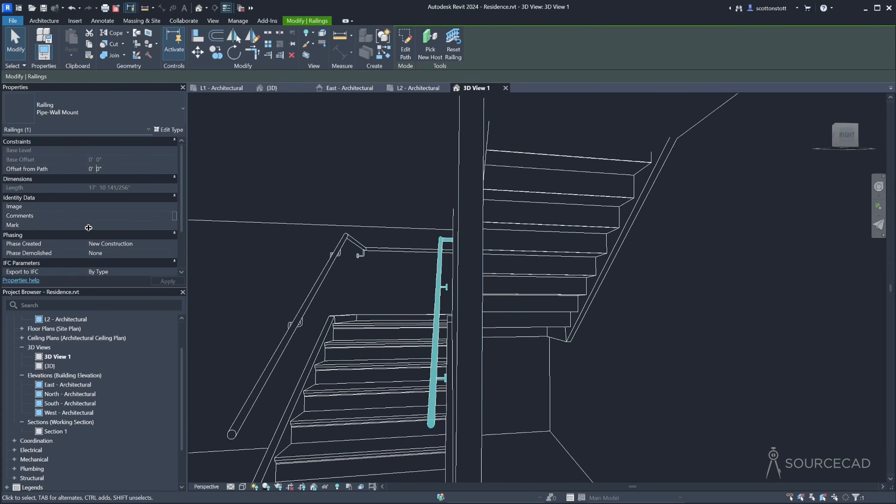
pyautogui.write('-')
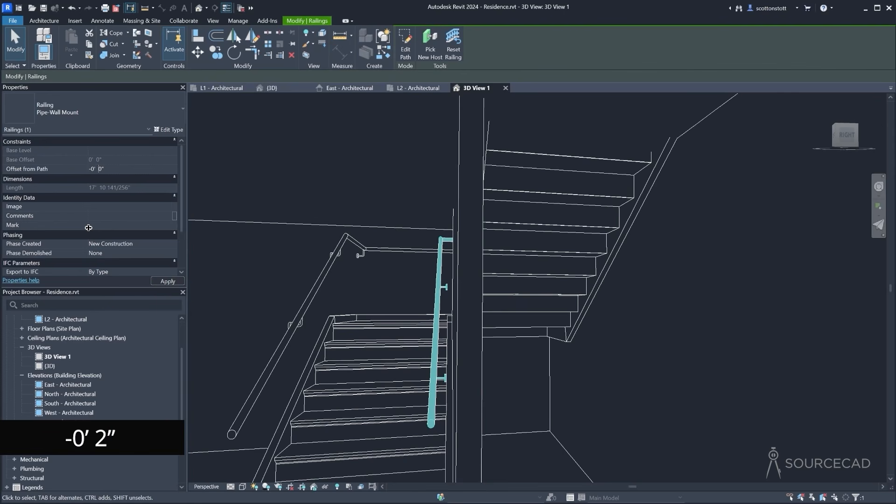
pyautogui.click(168, 281)
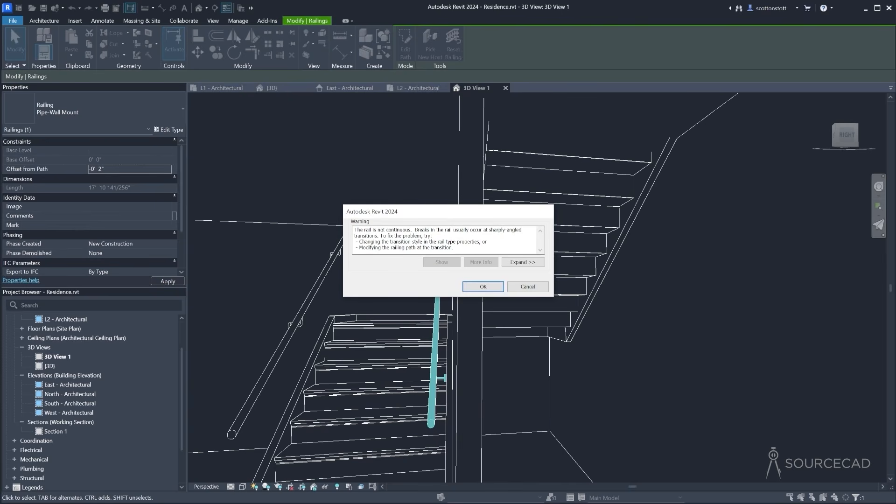
pyautogui.click(483, 286)
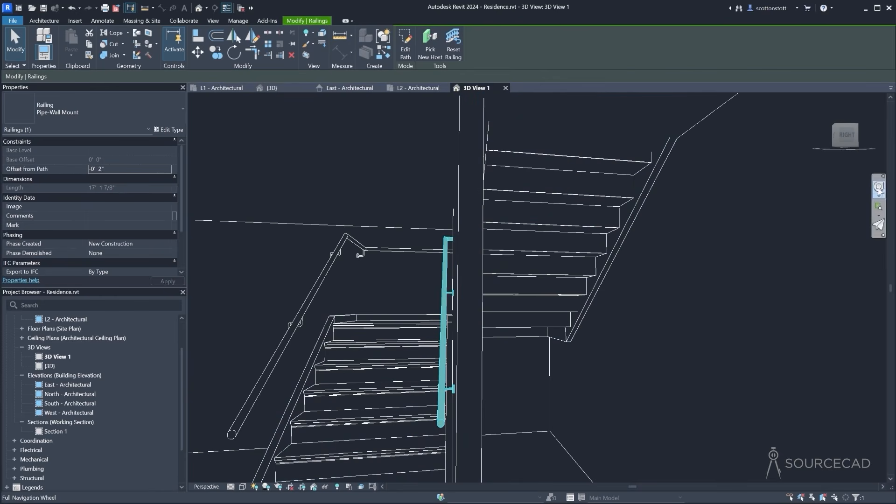
# Examine the inner handrail's position and wall brackets from several angles in 3D View 1 and on the L1 - Architectural plan
pyautogui.click(878, 187)
pyautogui.moveTo(454, 336); pyautogui.dragTo(558, 350)
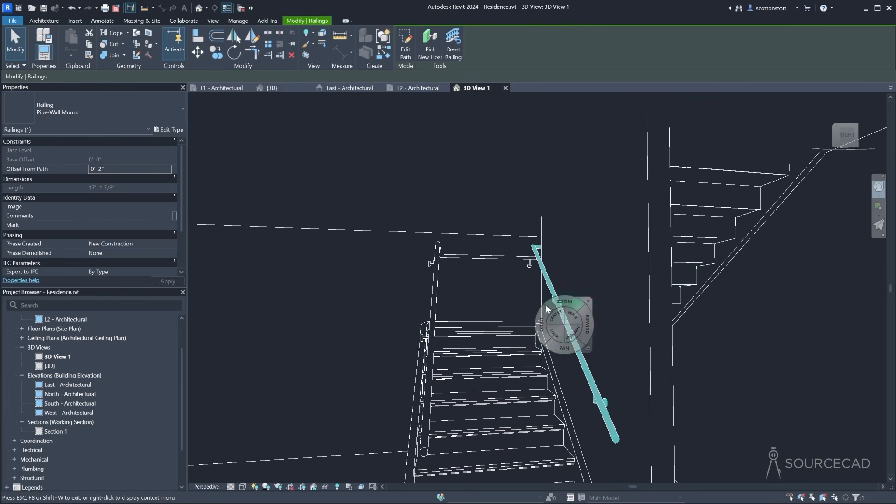
pyautogui.click(585, 302)
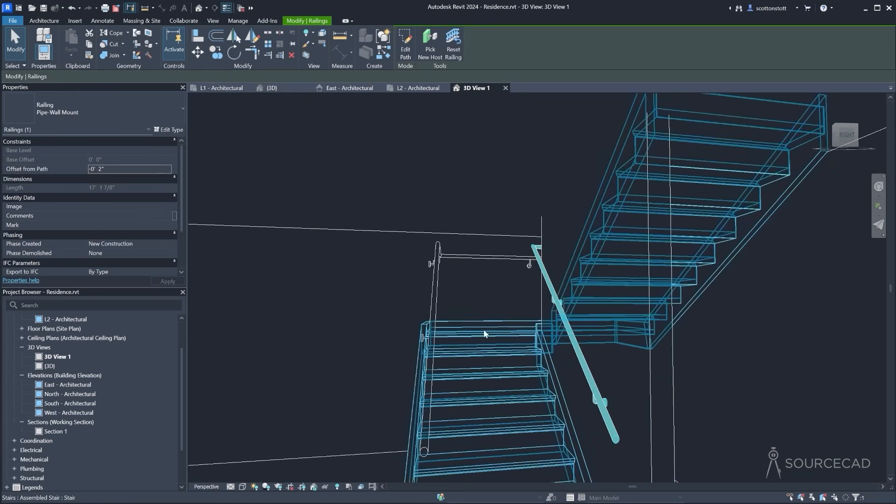
pyautogui.click(878, 187)
pyautogui.moveTo(496, 281); pyautogui.dragTo(617, 427)
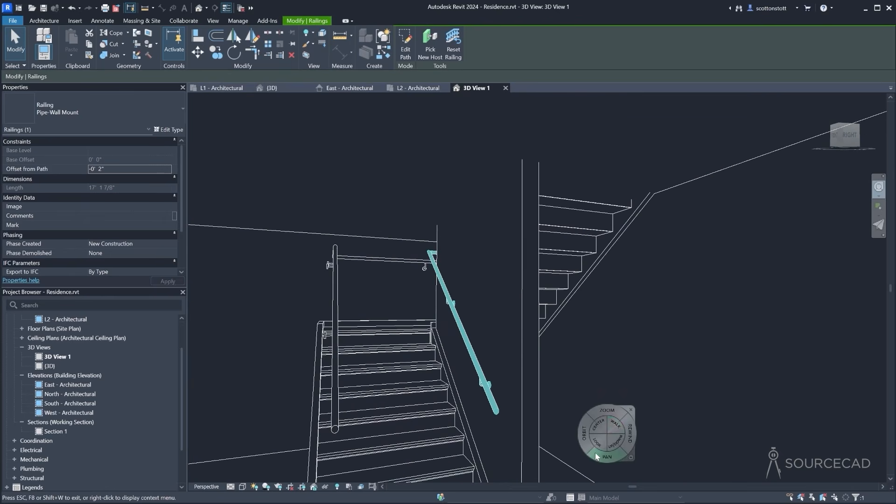
pyautogui.moveTo(596, 456); pyautogui.dragTo(760, 447)
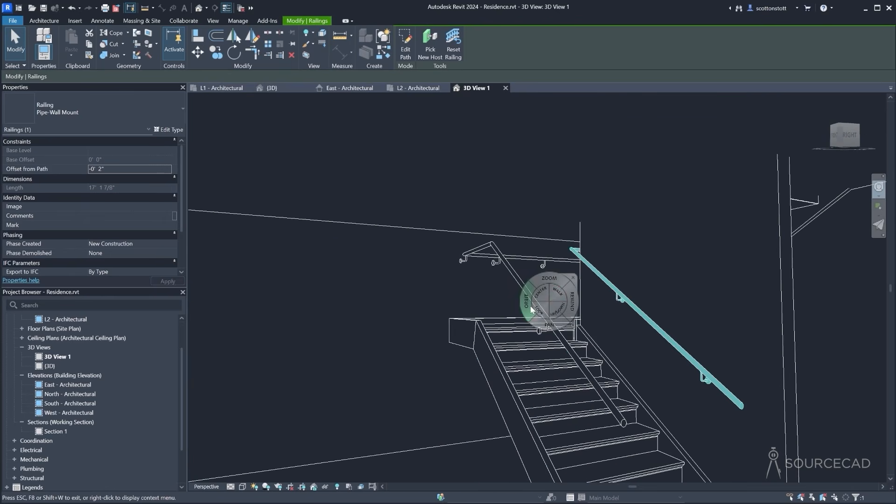
pyautogui.moveTo(555, 298); pyautogui.dragTo(588, 406)
pyautogui.click(560, 270)
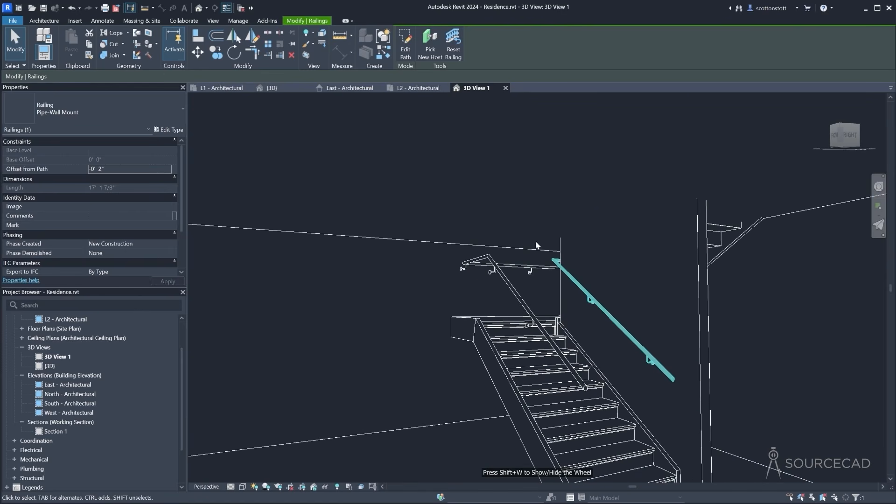
pyautogui.click(205, 88)
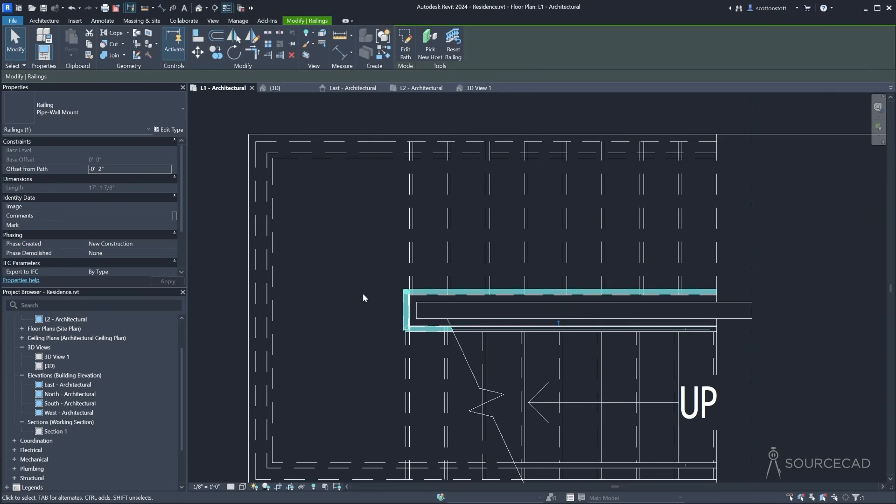
pyautogui.click(404, 49)
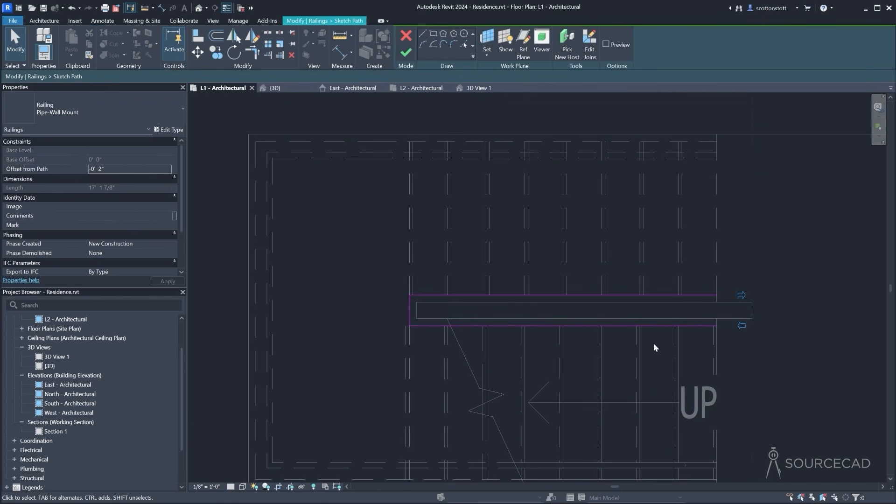
pyautogui.click(409, 312)
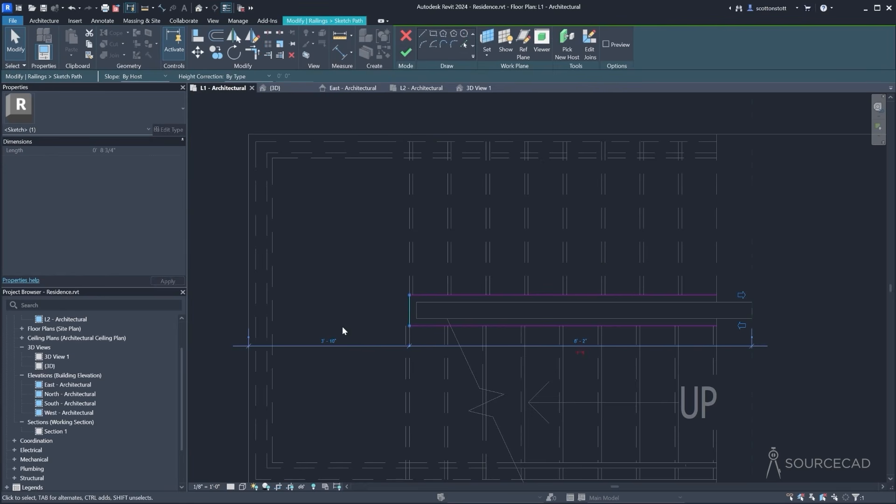
pyautogui.press('Delete')
pyautogui.click(406, 52)
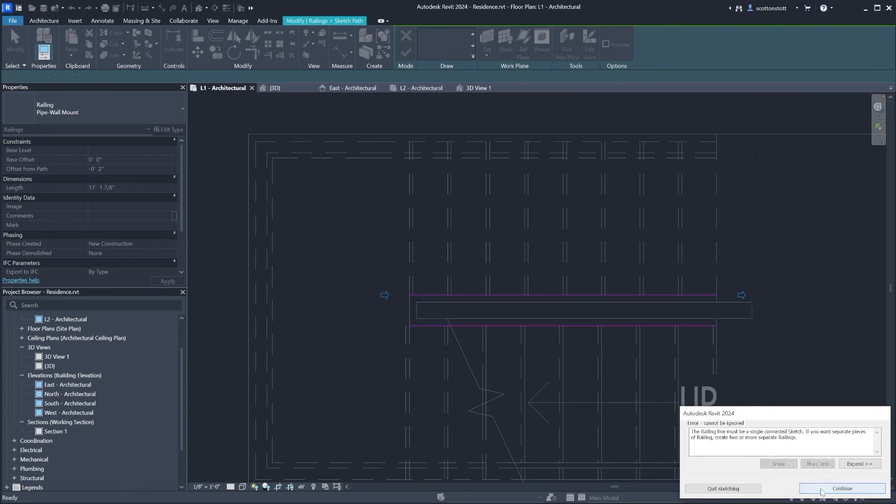
pyautogui.click(742, 492)
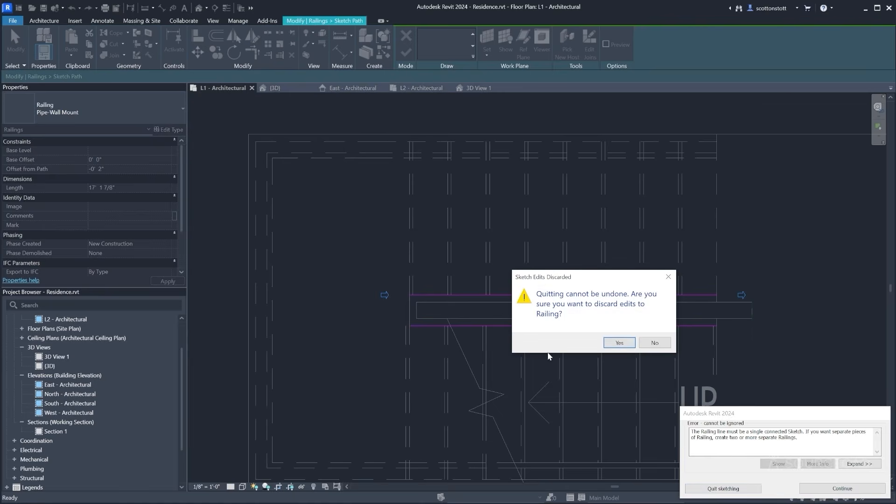
pyautogui.click(620, 344)
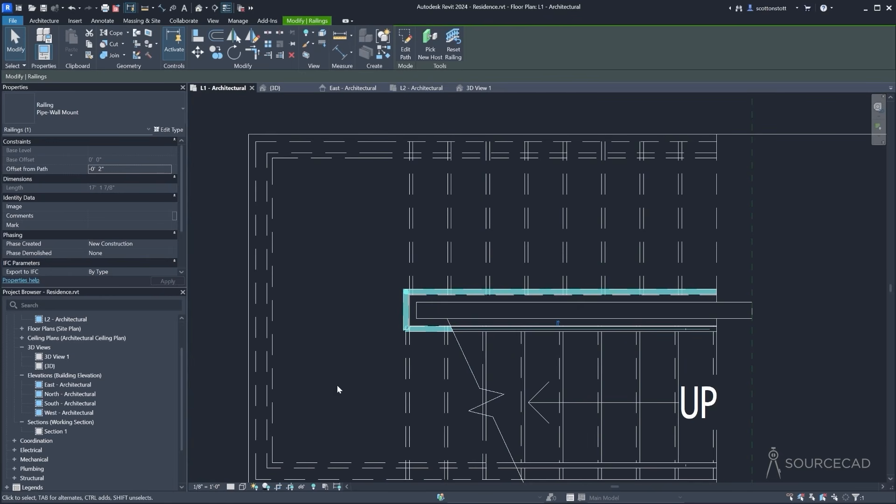
# Copy the inner railing to the clipboard, then reduce the original railing's path to the segment along the lower flight
pyautogui.click(88, 44)
pyautogui.click(405, 47)
pyautogui.click(426, 295)
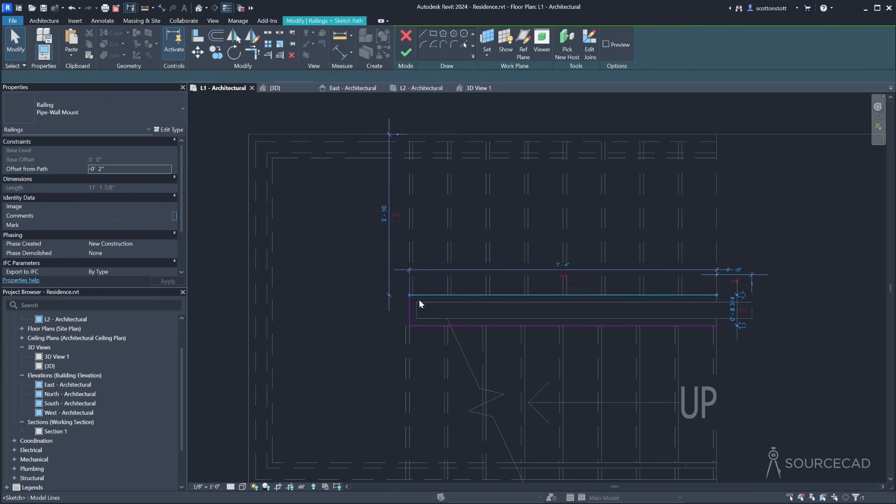
pyautogui.press('Delete')
pyautogui.click(410, 309)
pyautogui.press('Delete')
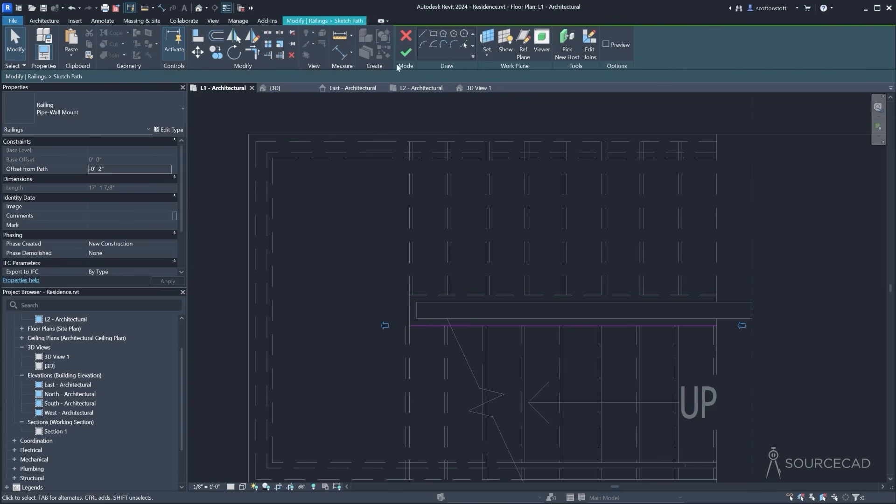
pyautogui.click(406, 52)
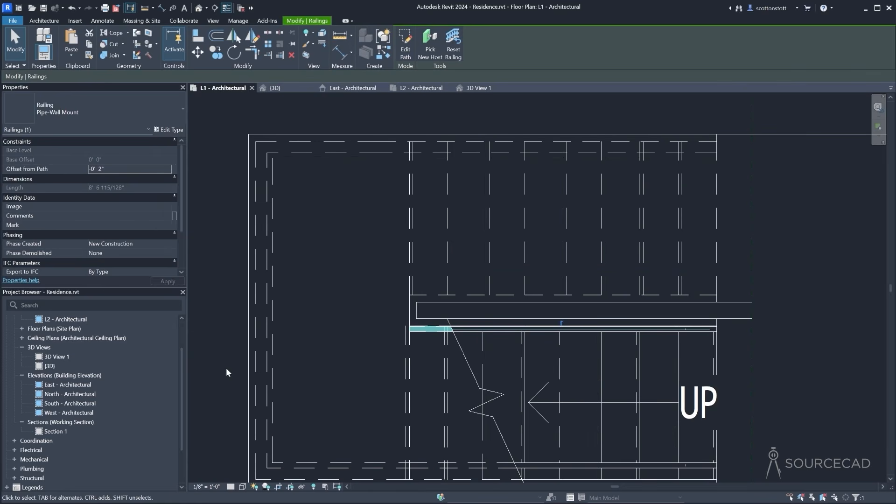
# Paste the copied railing aligned to the same place and reduce its path to the segment along the upper flight
pyautogui.click(75, 51)
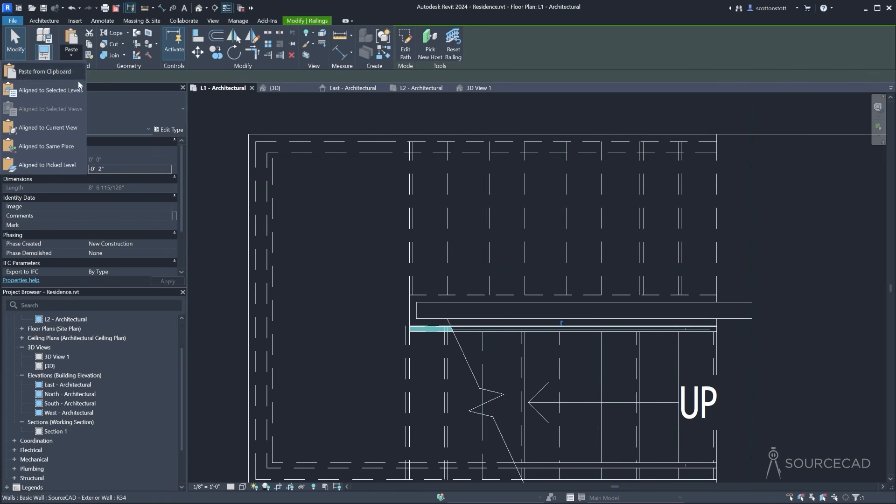
pyautogui.click(47, 147)
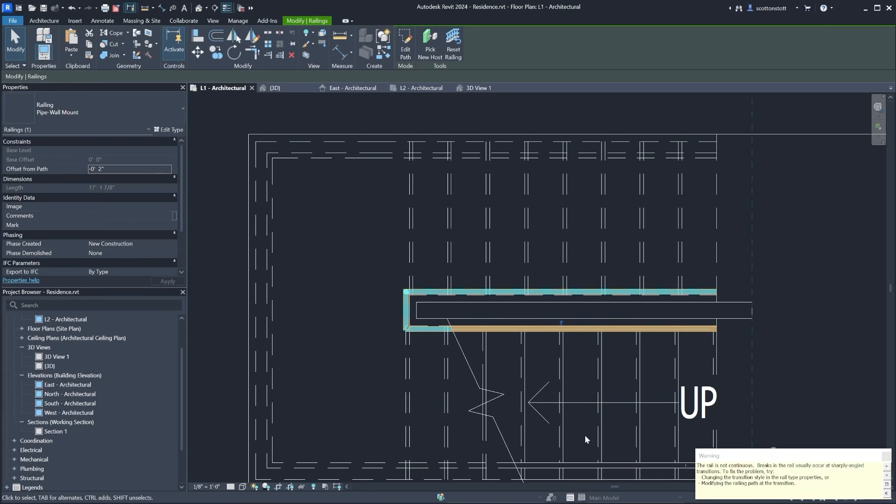
pyautogui.click(886, 456)
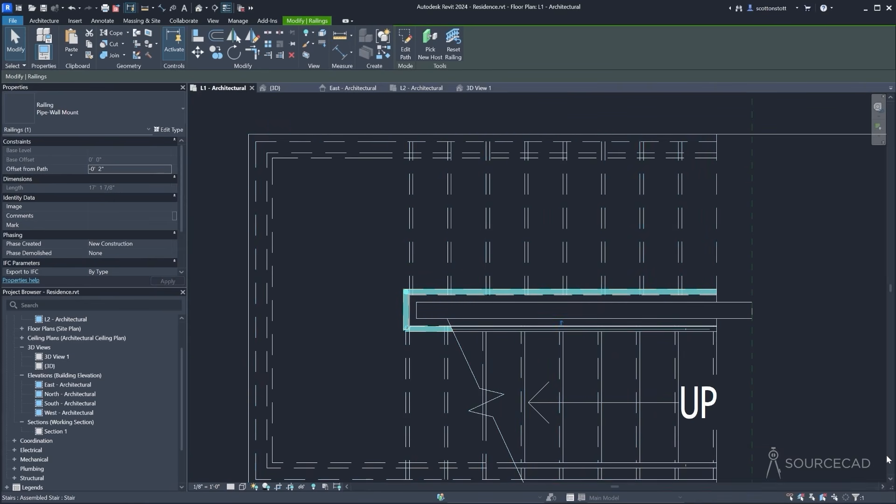
pyautogui.click(404, 50)
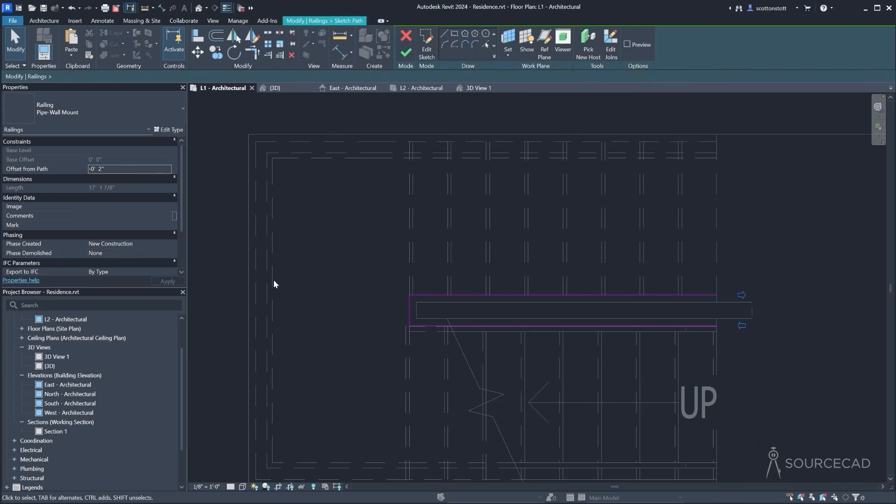
pyautogui.click(410, 311)
pyautogui.press('Delete')
pyautogui.click(405, 52)
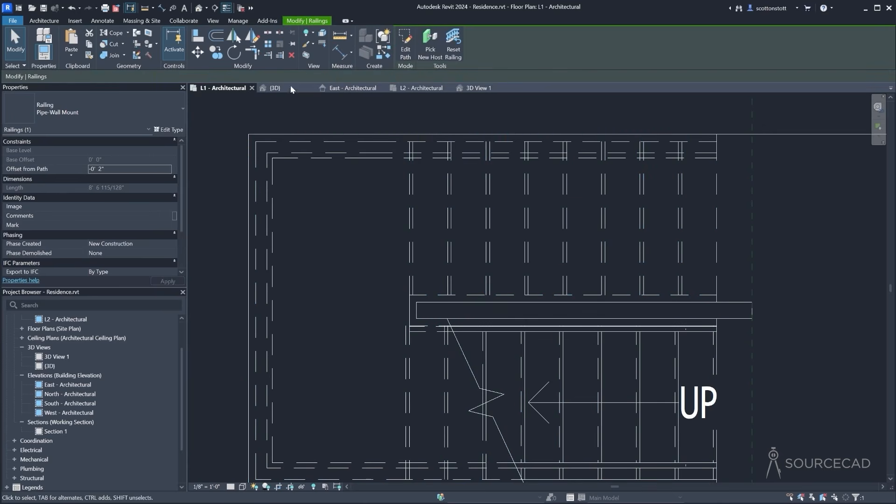
# Shorten the lower flight's inner railing path at its landing end to about 7' 0" on the L1 - Architectural plan
pyautogui.click(473, 89)
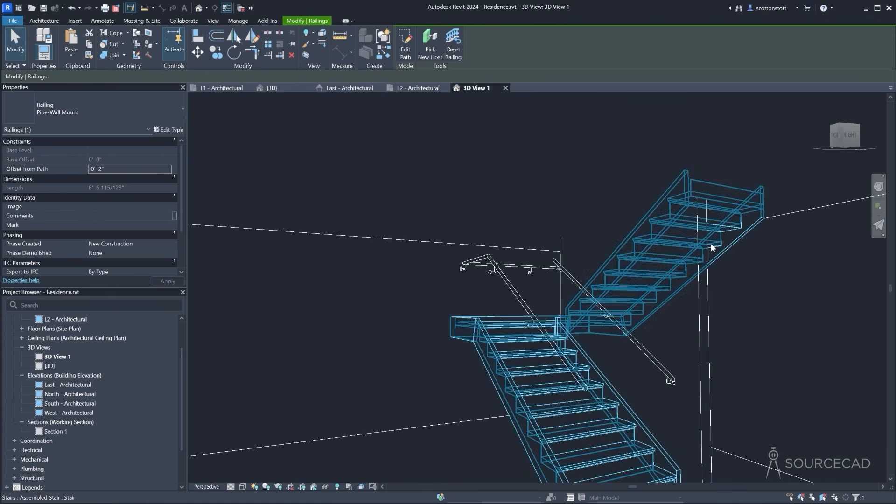
pyautogui.click(702, 305)
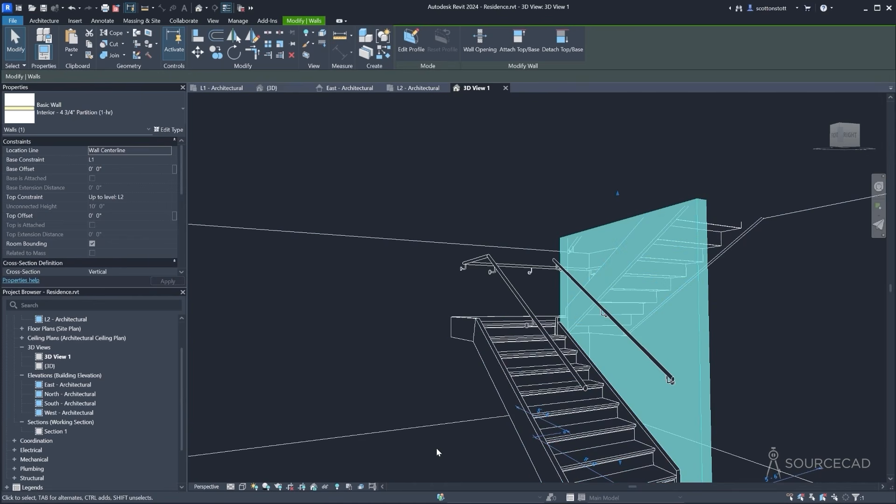
pyautogui.press('Delete')
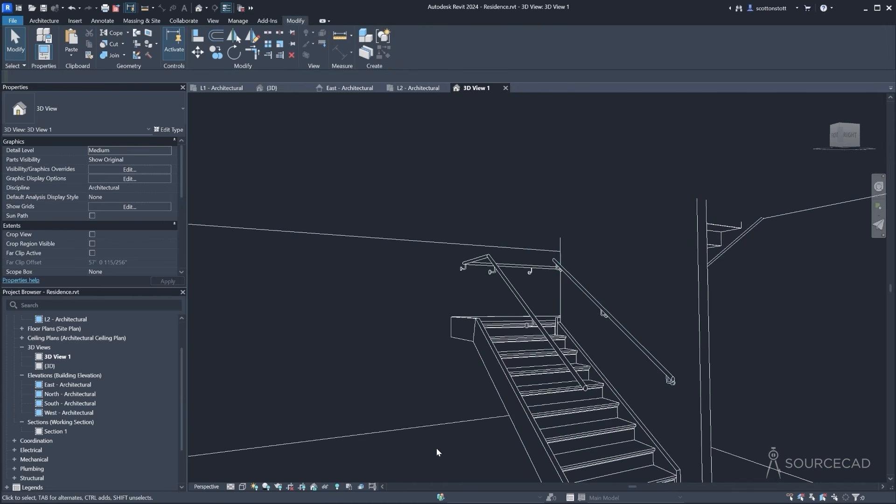
pyautogui.click(567, 276)
pyautogui.click(227, 88)
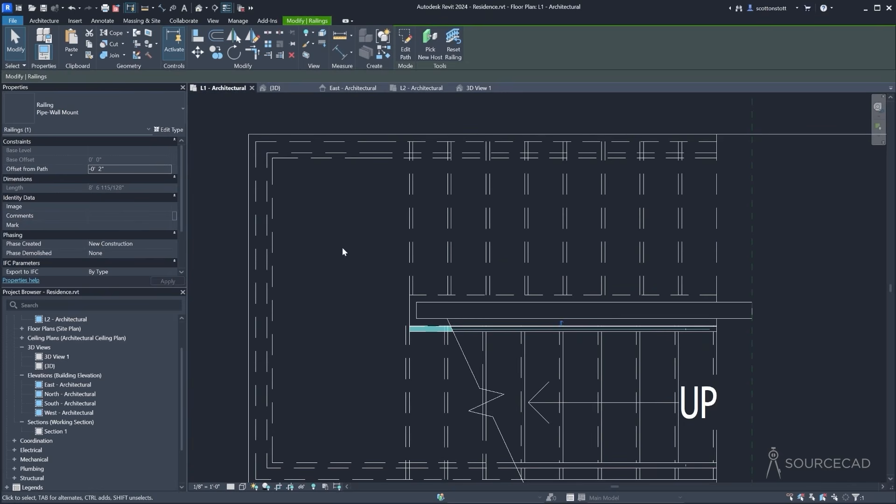
pyautogui.click(405, 46)
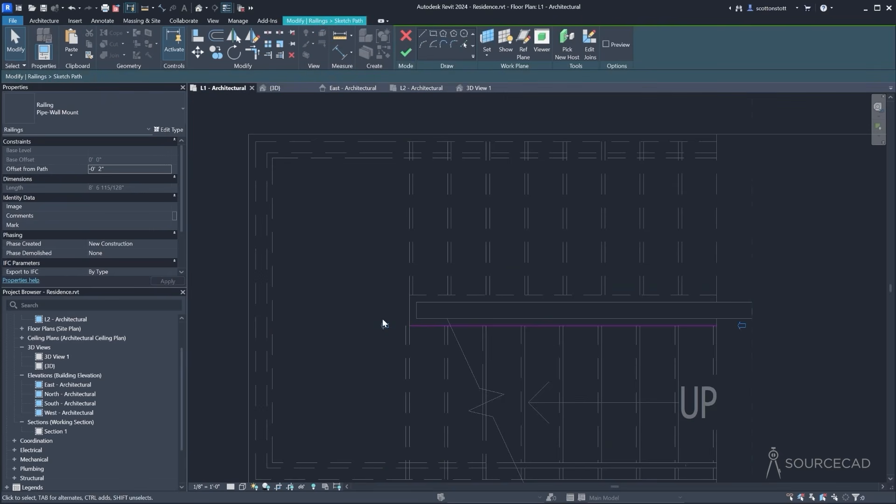
pyautogui.click(416, 325)
pyautogui.moveTo(410, 325); pyautogui.dragTo(422, 326)
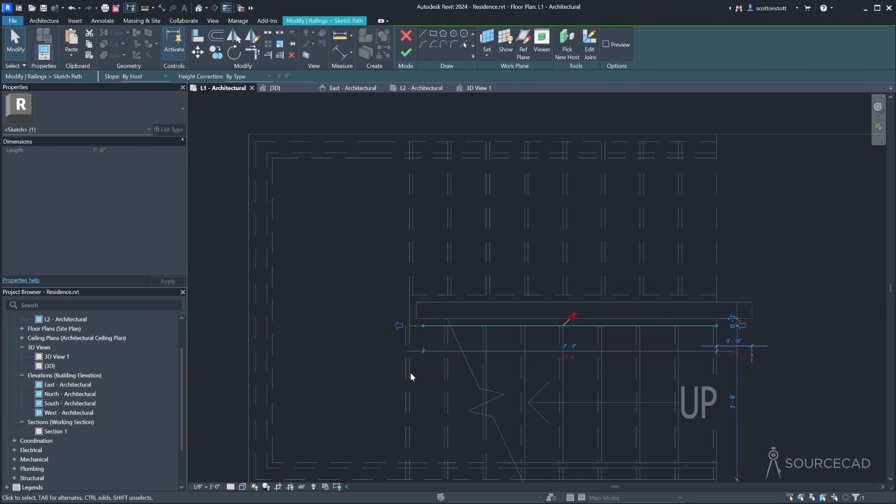
pyautogui.click(405, 53)
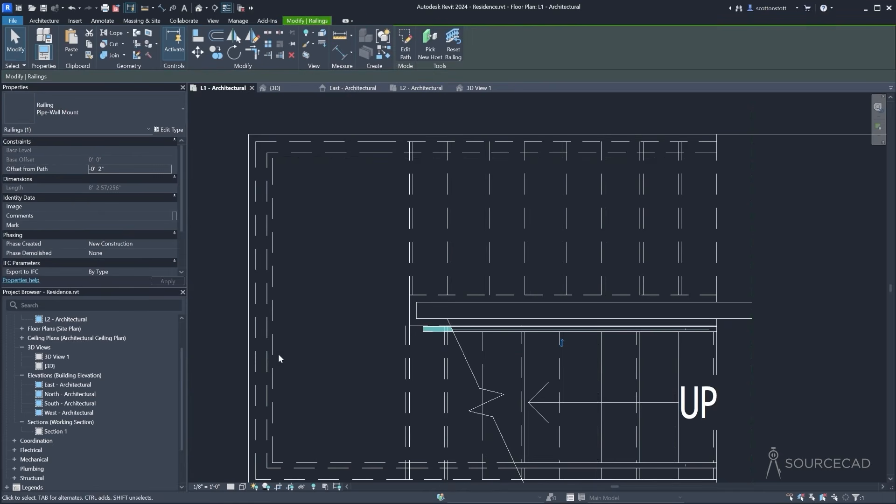
# In the Pipe - Wall Mount handrail type, set both the Beginning/Bottom and End/Top extension lengths to 0' 3"
pyautogui.click(477, 88)
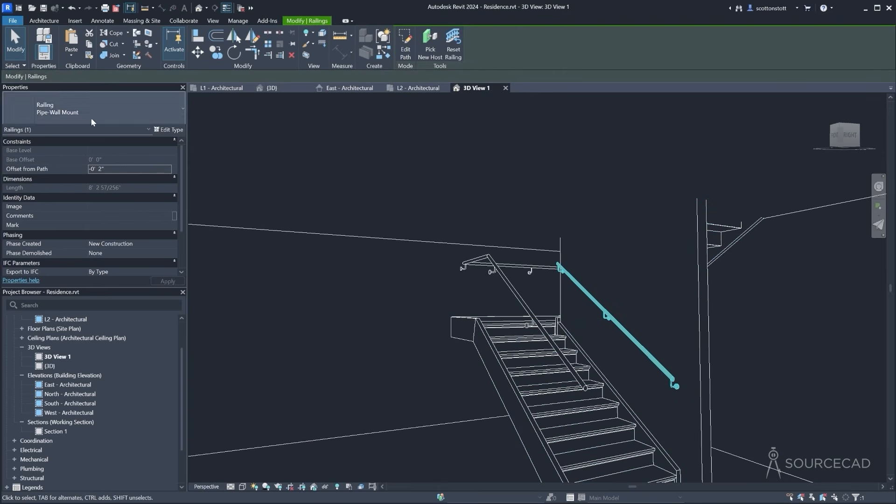
pyautogui.click(180, 131)
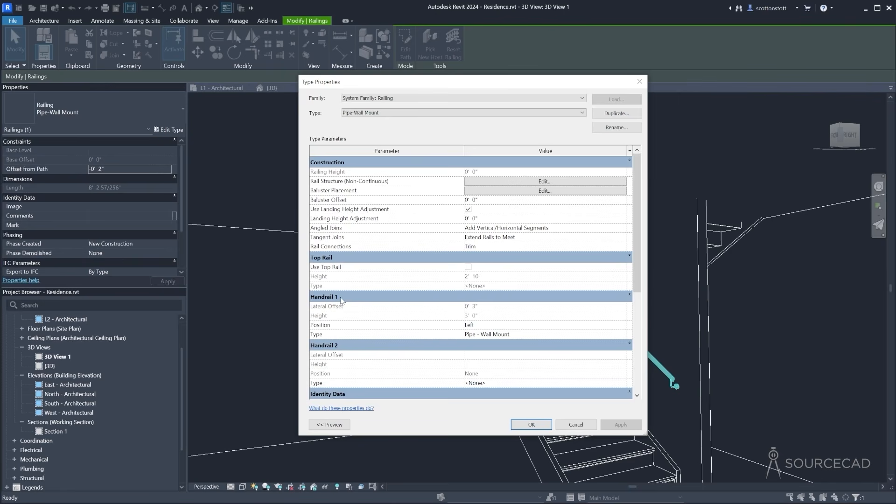
pyautogui.click(520, 337)
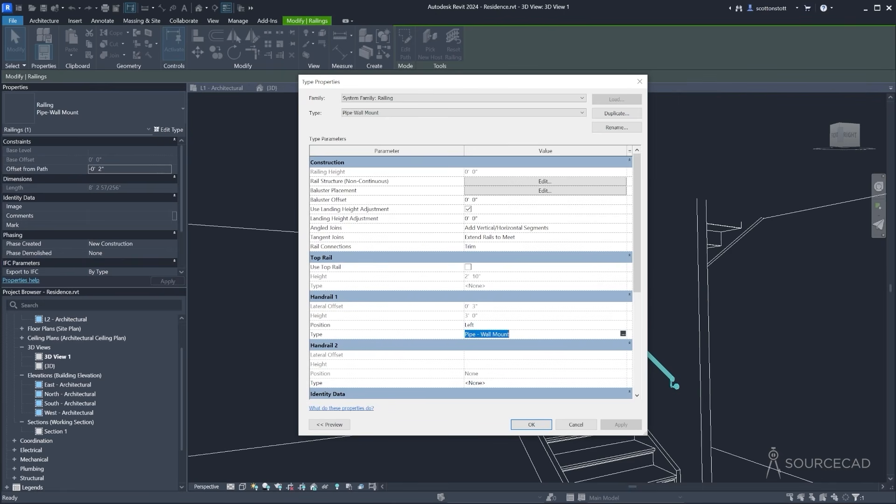
pyautogui.click(623, 335)
pyautogui.moveTo(475, 84); pyautogui.dragTo(442, 103)
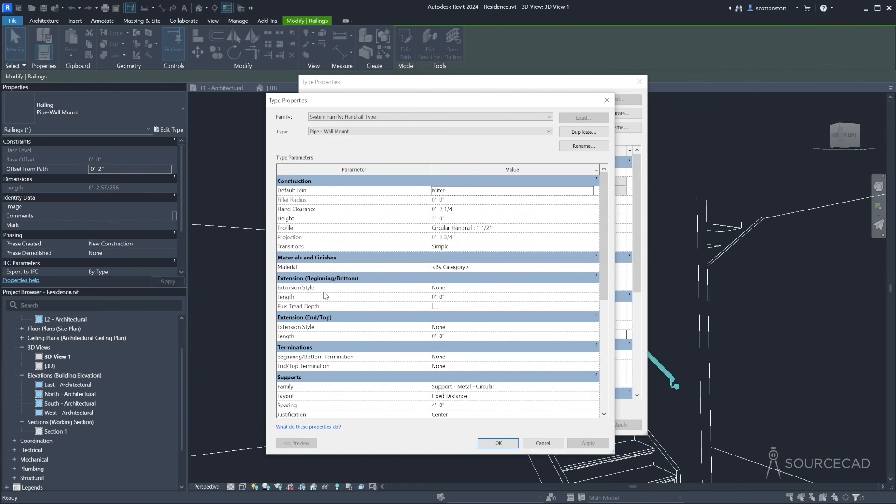
pyautogui.click(439, 296)
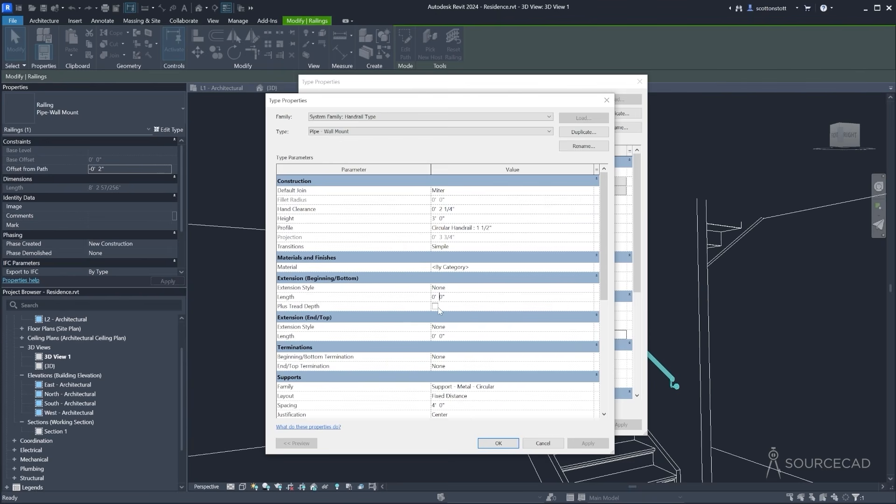
pyautogui.write('3')
pyautogui.click(440, 336)
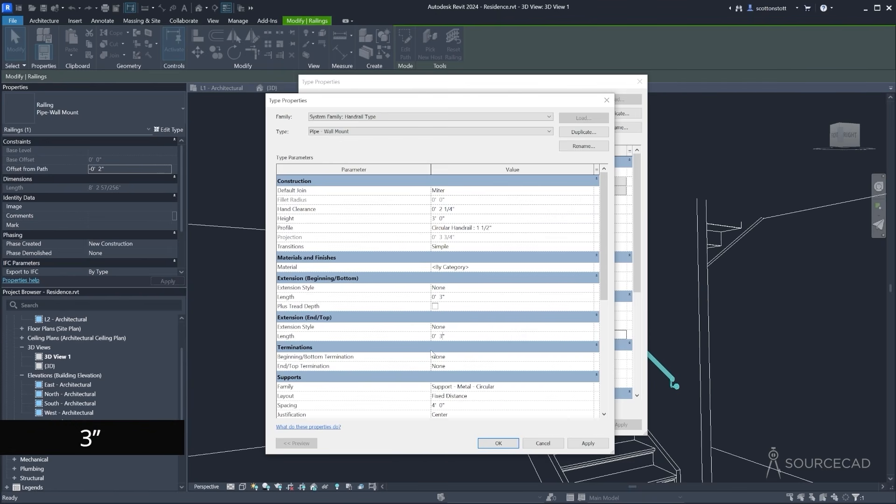
pyautogui.click(498, 443)
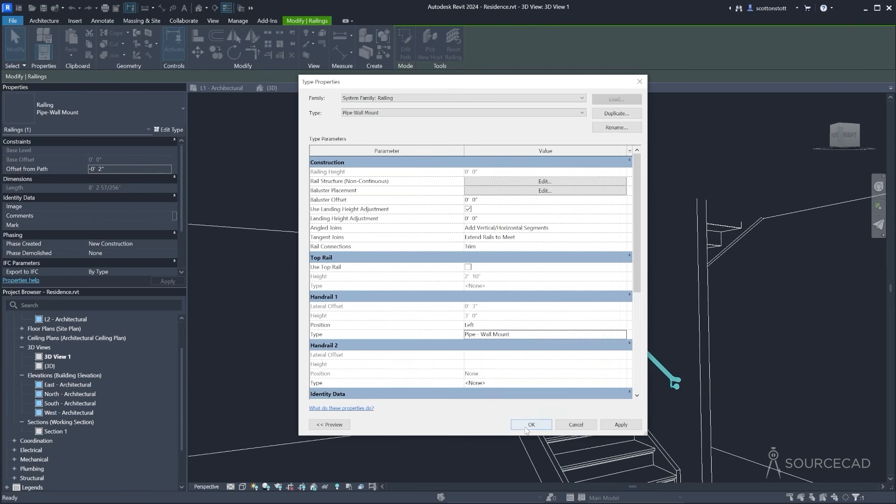
pyautogui.click(531, 426)
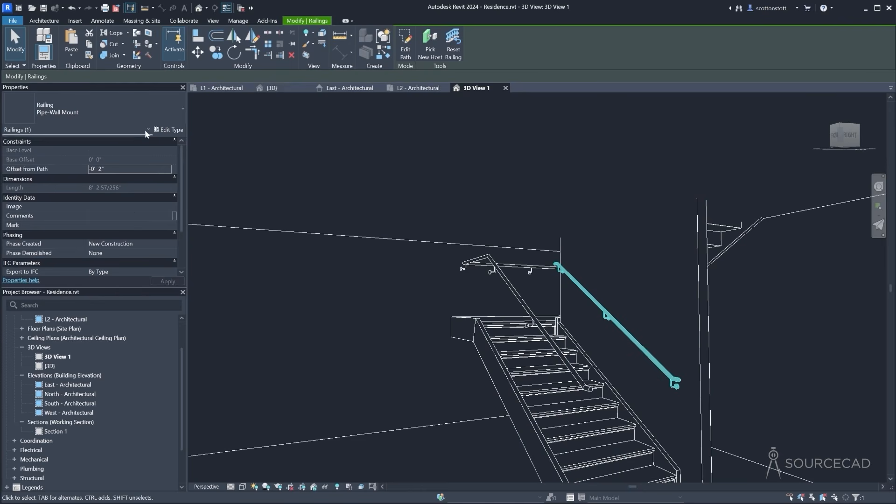
# Set the Pipe - Wall Mount handrail type's Beginning/Bottom extension length to 0' 6"
pyautogui.click(168, 130)
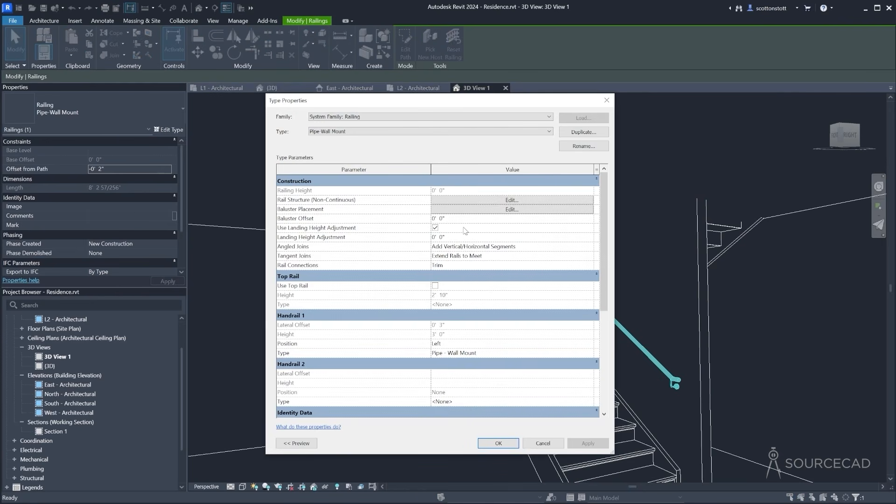
pyautogui.click(594, 357)
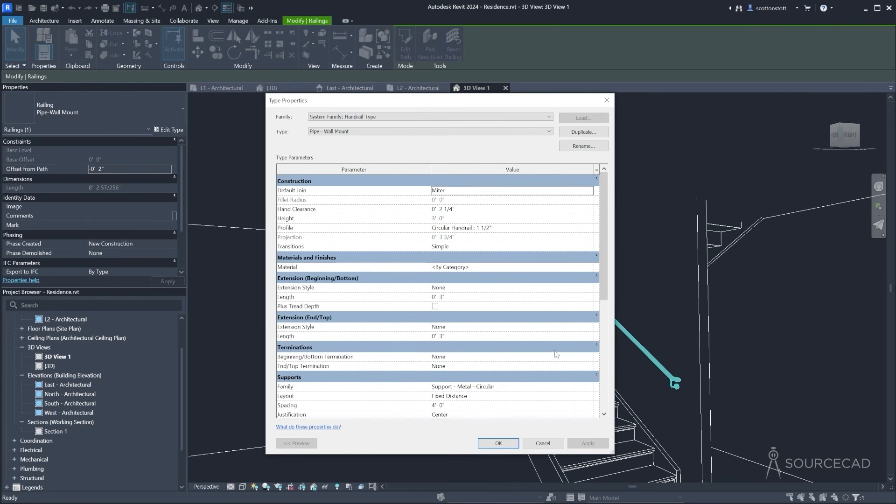
pyautogui.click(440, 298)
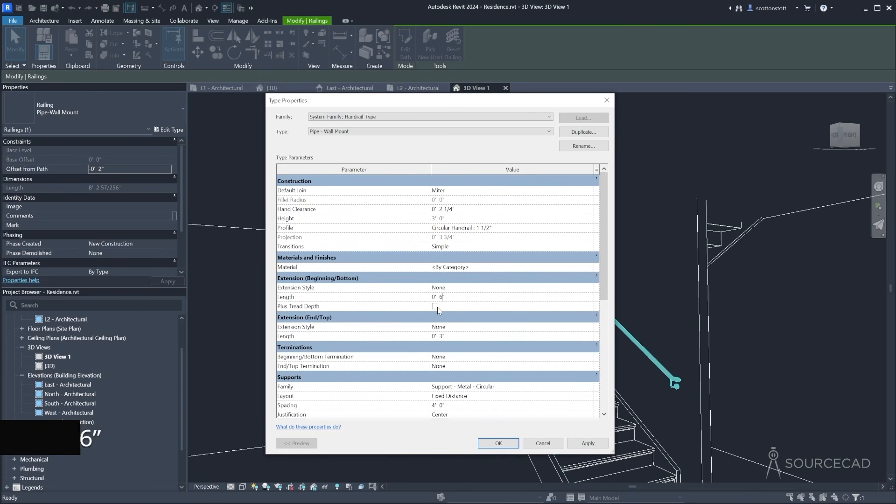
pyautogui.click(489, 444)
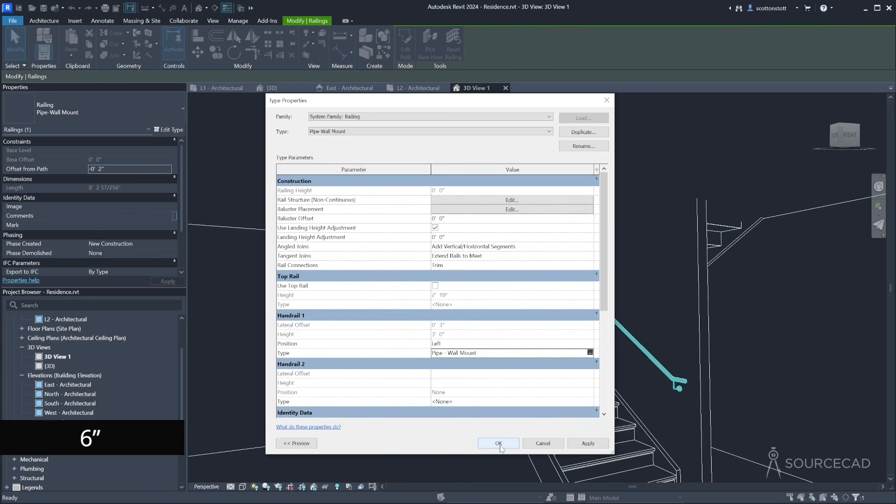
pyautogui.click(498, 443)
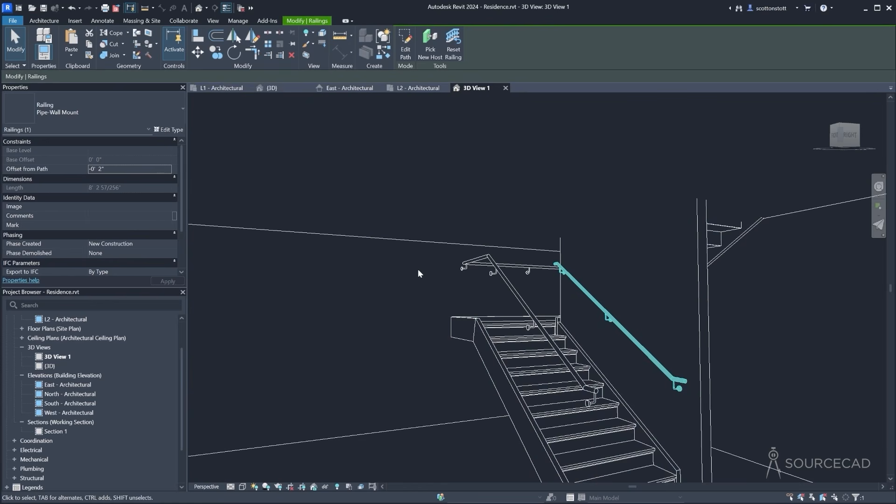
# On the L1 - Architectural plan, draw an Interior - 4 3/4" Partition (1-hr) wall beside the lower flight, from the exterior wall to the Center (East/West) reference plane
pyautogui.click(206, 91)
pyautogui.scroll(-3, 284, 231)
pyautogui.moveTo(328, 359); pyautogui.dragTo(334, 272, button='middle')
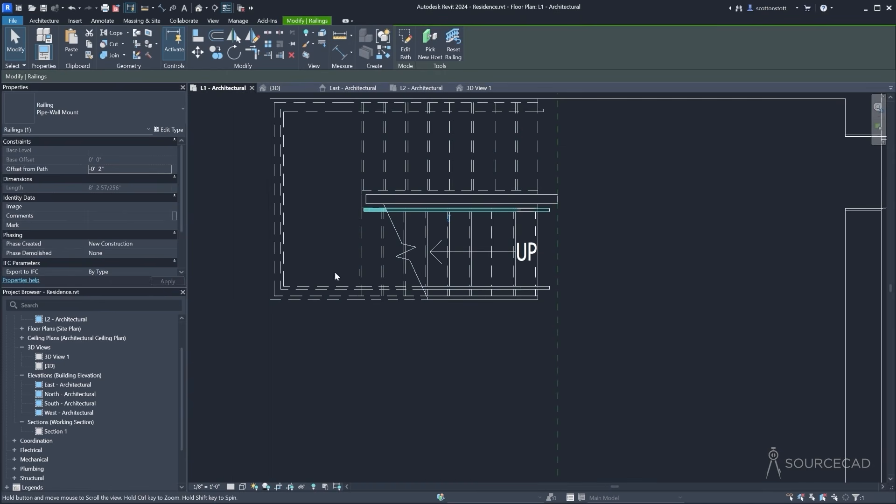
pyautogui.click(553, 195)
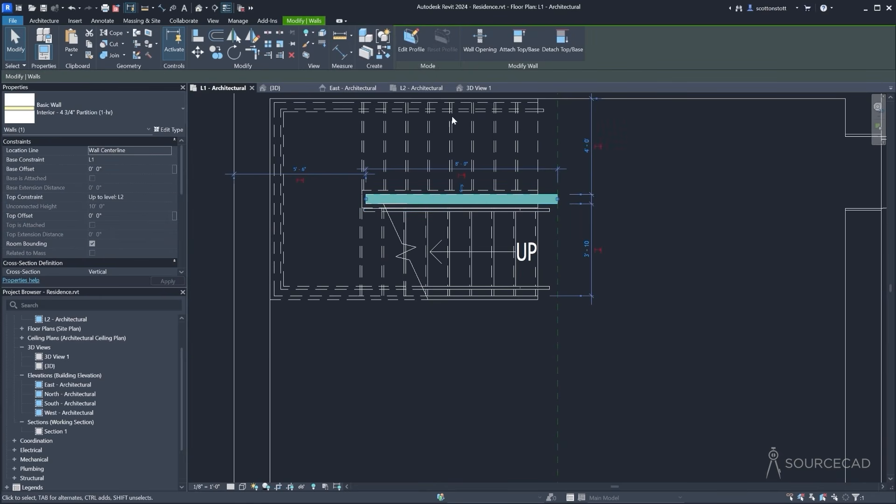
pyautogui.click(382, 55)
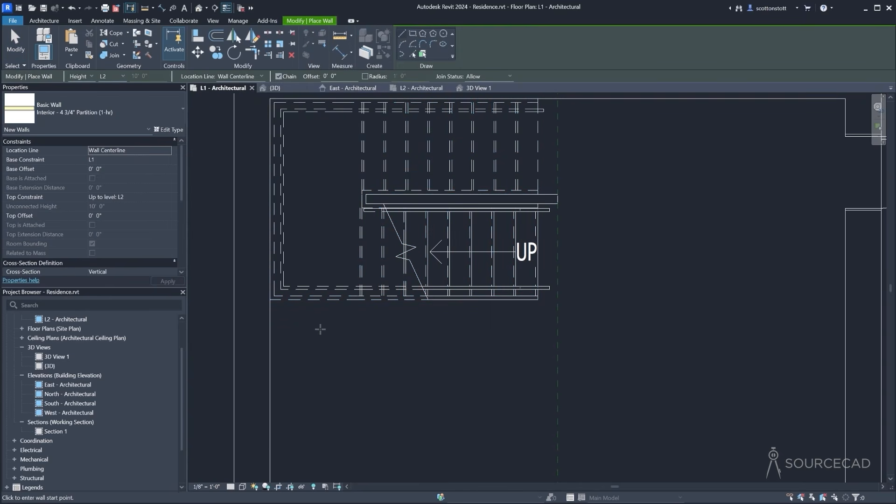
pyautogui.click(270, 321)
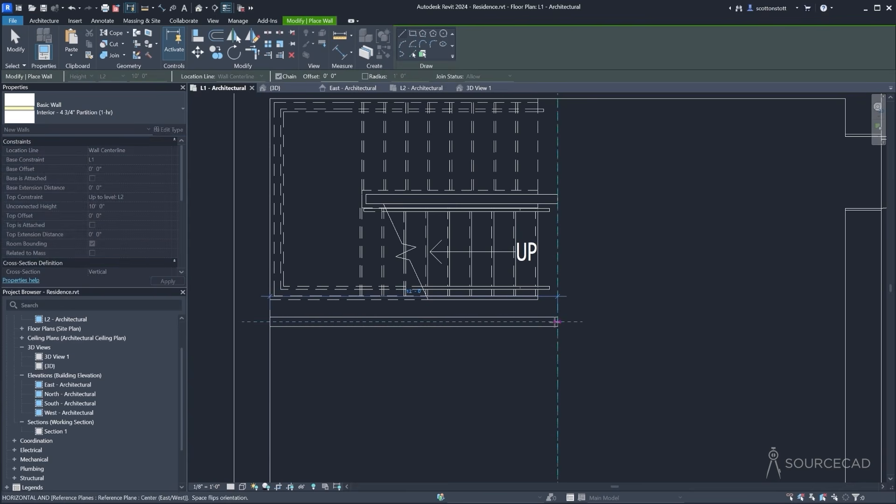
pyautogui.click(558, 321)
pyautogui.press('Escape')
pyautogui.press('Escape')
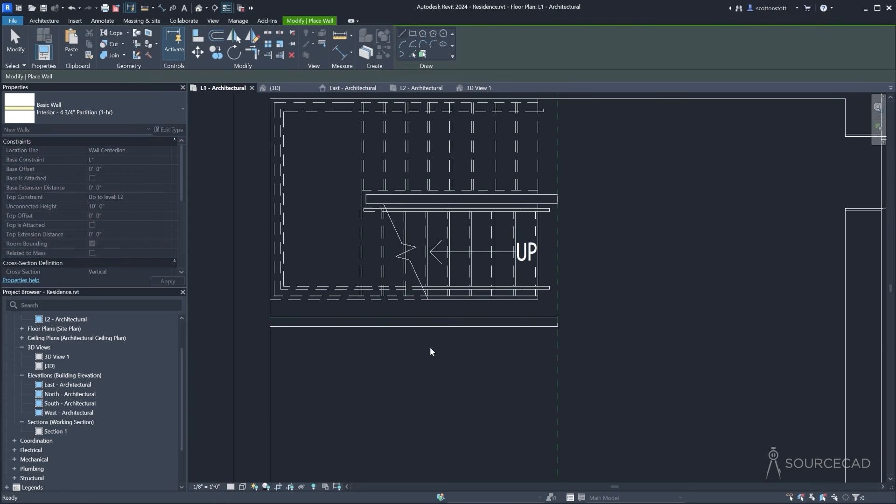
# Align the new partition's stair-side face with the outer edge of the lower flight
pyautogui.click(196, 38)
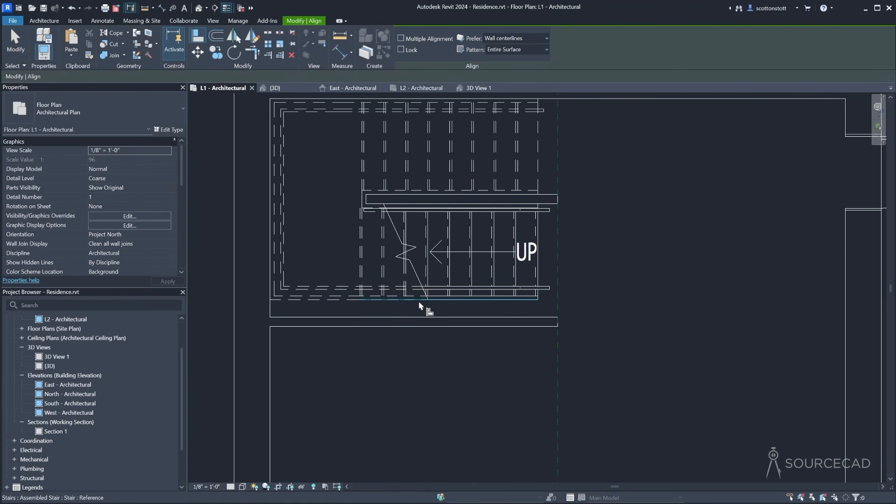
pyautogui.click(420, 317)
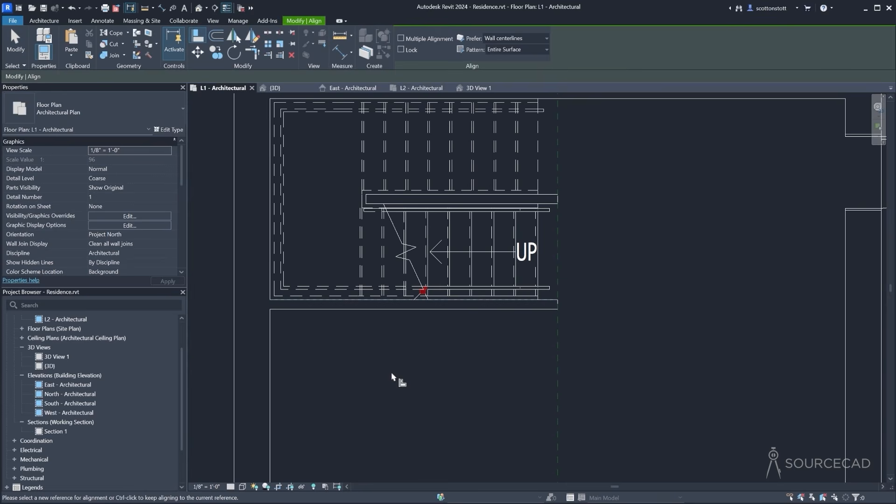
pyautogui.press('Escape')
pyautogui.press('Escape')
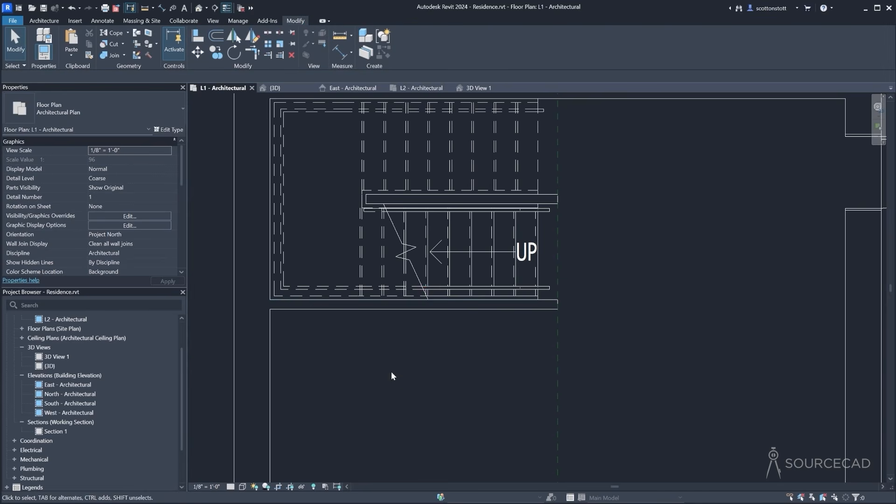
# In 3D View 1, edit the new wall's profile and pick the outer handrail's landing and sloped segments as sketch lines
pyautogui.click(477, 87)
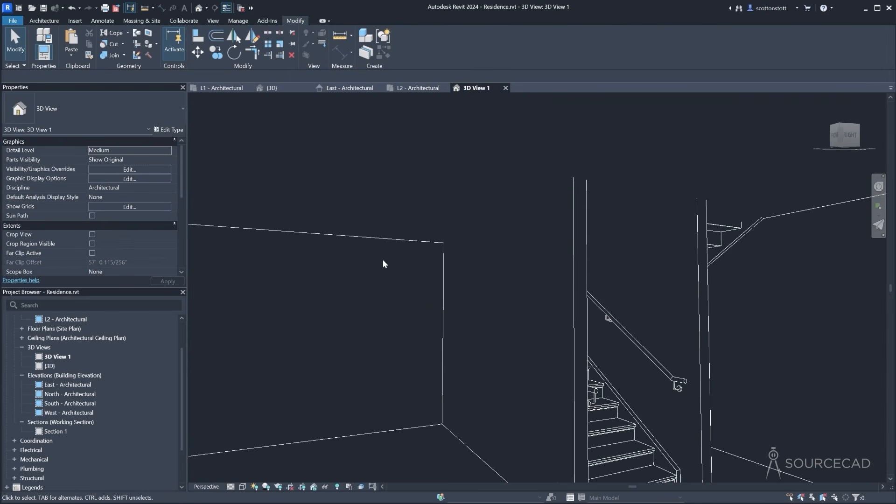
pyautogui.click(575, 279)
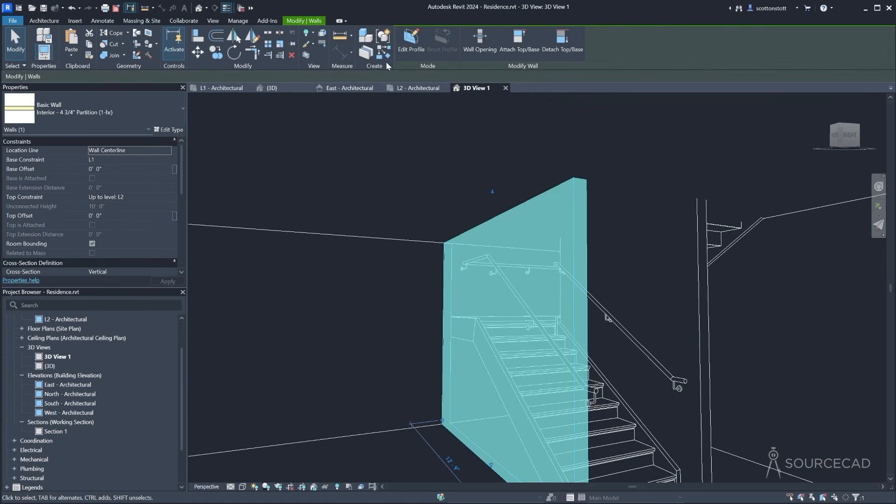
pyautogui.click(411, 41)
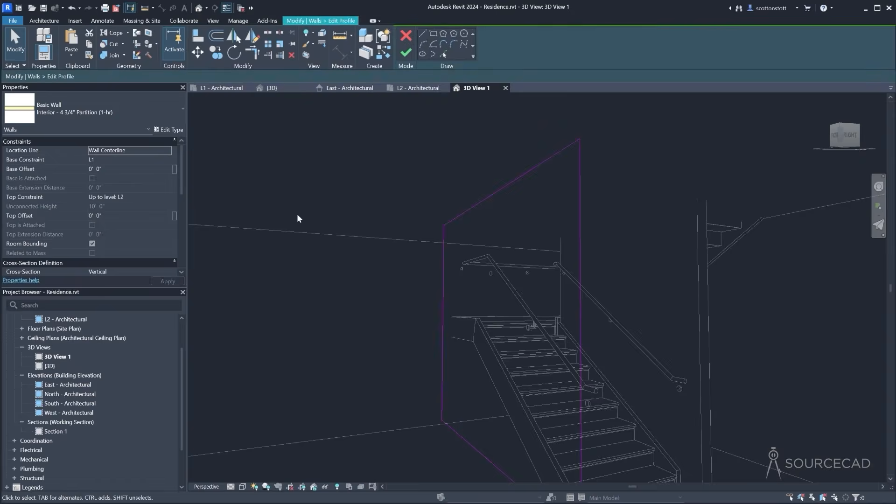
pyautogui.click(443, 55)
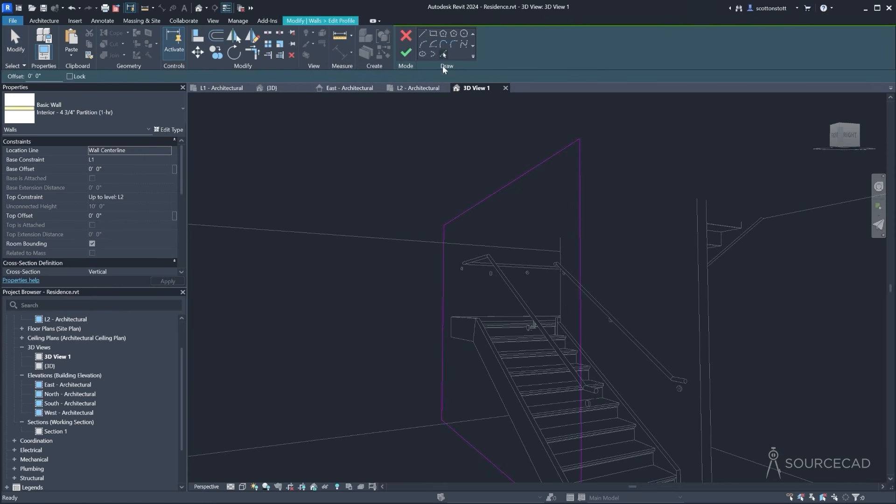
pyautogui.click(464, 257)
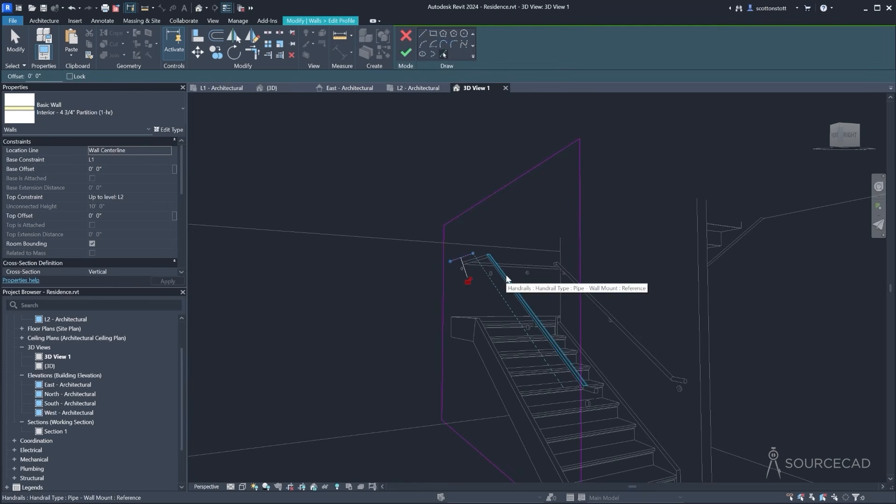
pyautogui.keyDown('shift'); pyautogui.moveTo(389, 273); pyautogui.dragTo(448, 280, button='middle'); pyautogui.keyUp('shift')
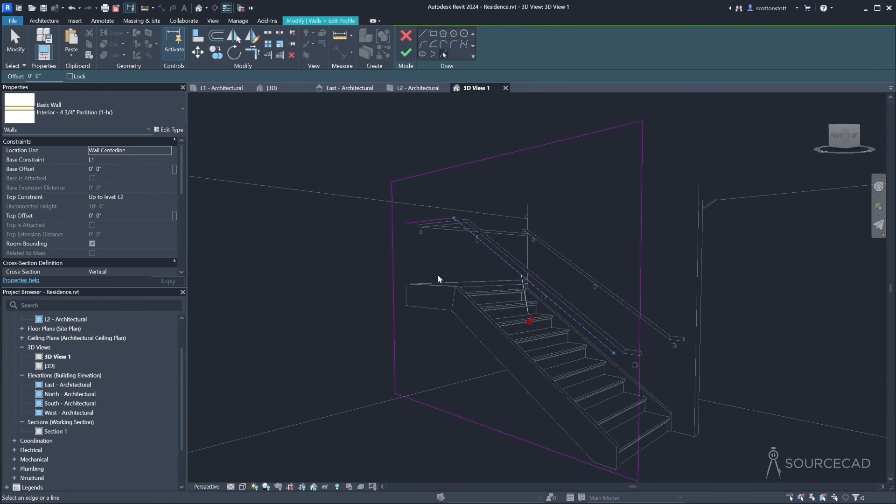
# Offset copies of both picked handrail lines 0' 3" upward and delete the original two lines
pyautogui.click(216, 38)
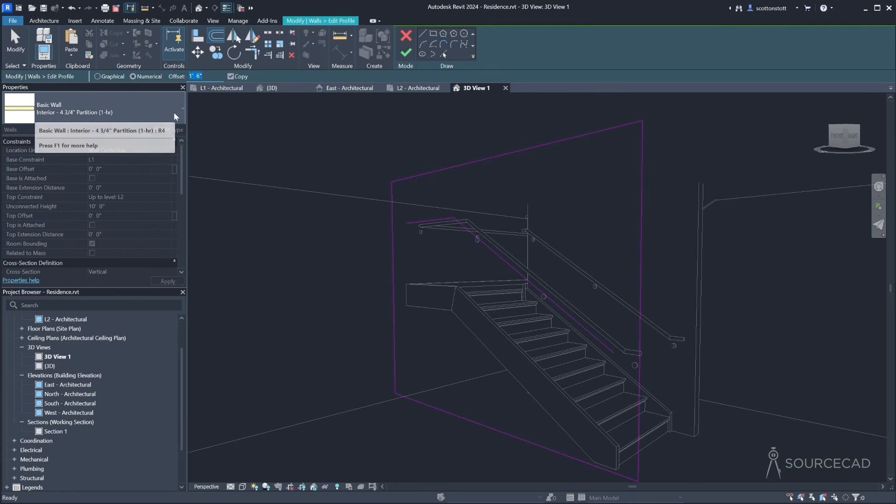
pyautogui.write('3"')
pyautogui.press('Return')
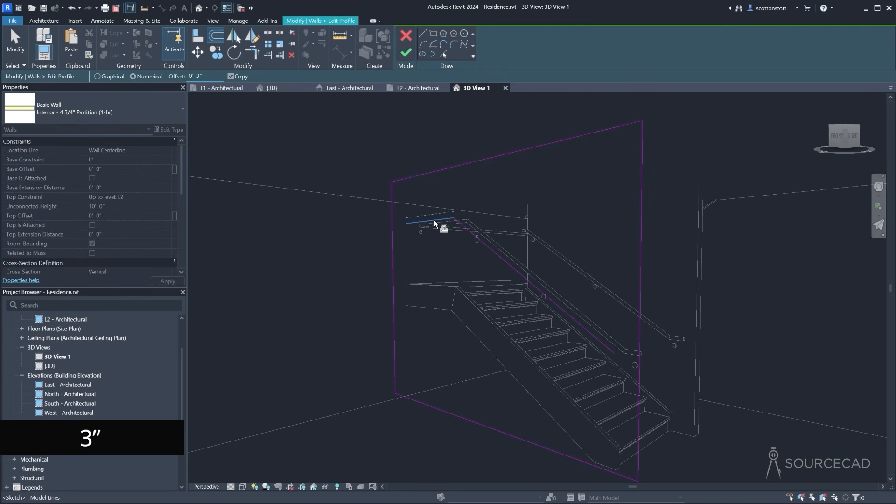
pyautogui.click(445, 226)
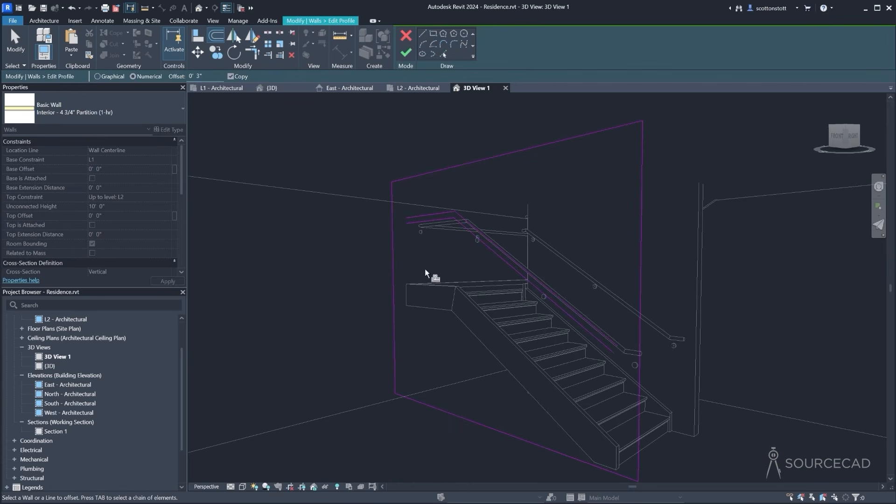
pyautogui.click(16, 43)
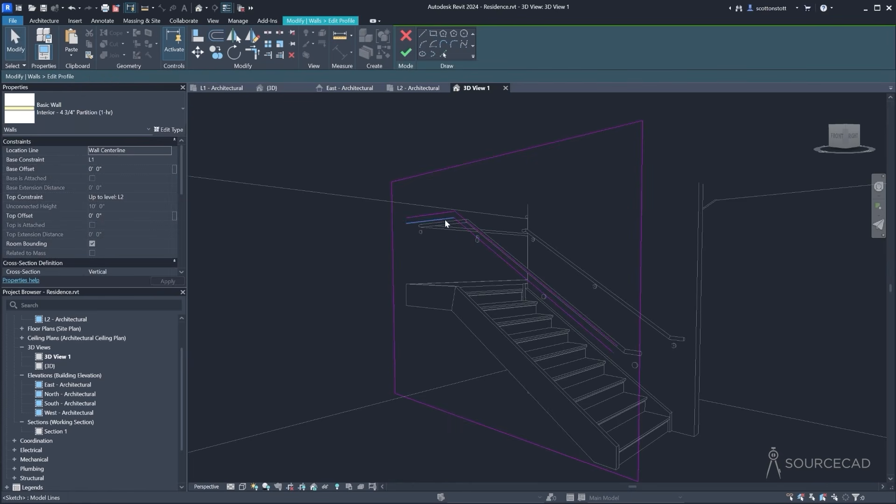
pyautogui.click(445, 219)
pyautogui.click(461, 227)
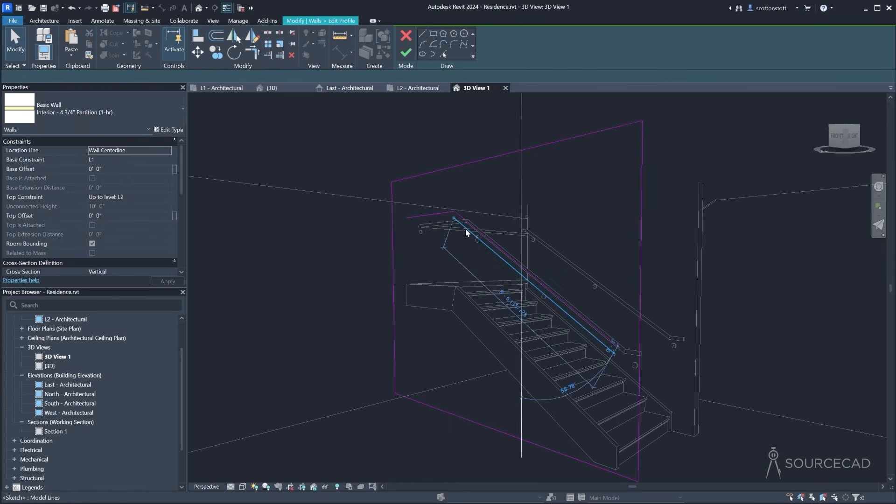
# Trim the landing and sloped profile lines to corners with the wall's two vertical edges
pyautogui.click(252, 52)
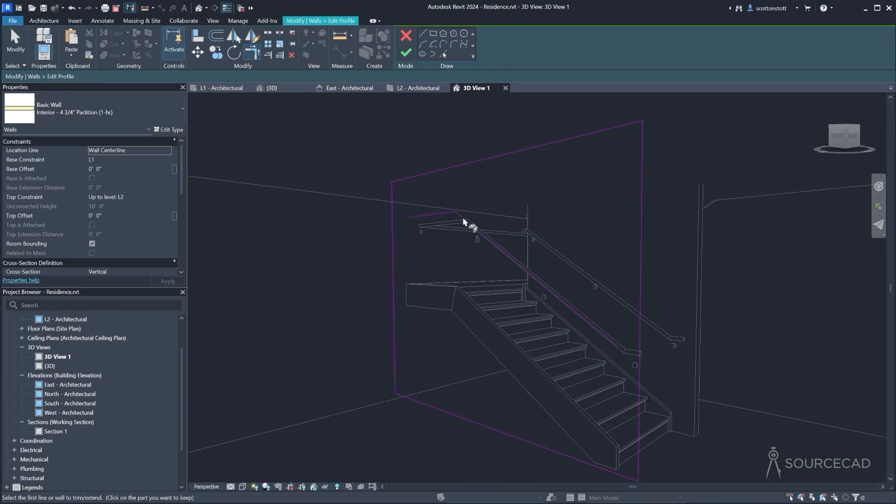
pyautogui.click(422, 217)
pyautogui.click(393, 235)
pyautogui.click(597, 334)
pyautogui.click(639, 397)
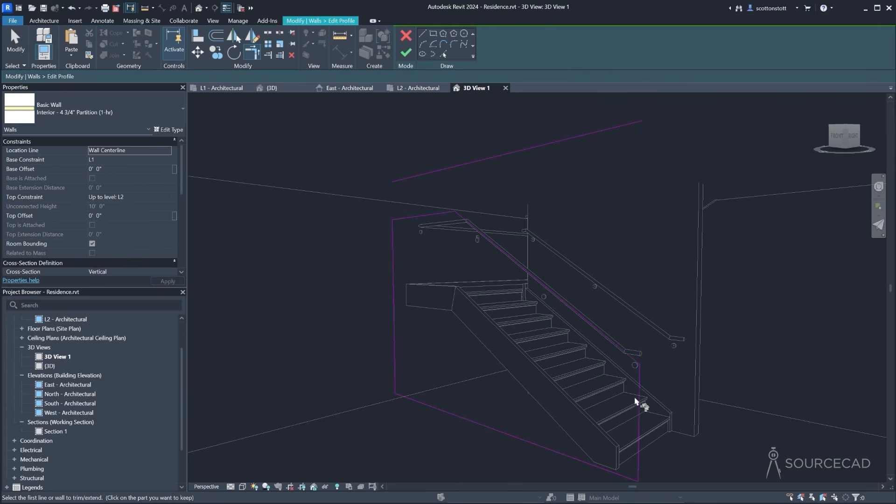
pyautogui.press('Escape')
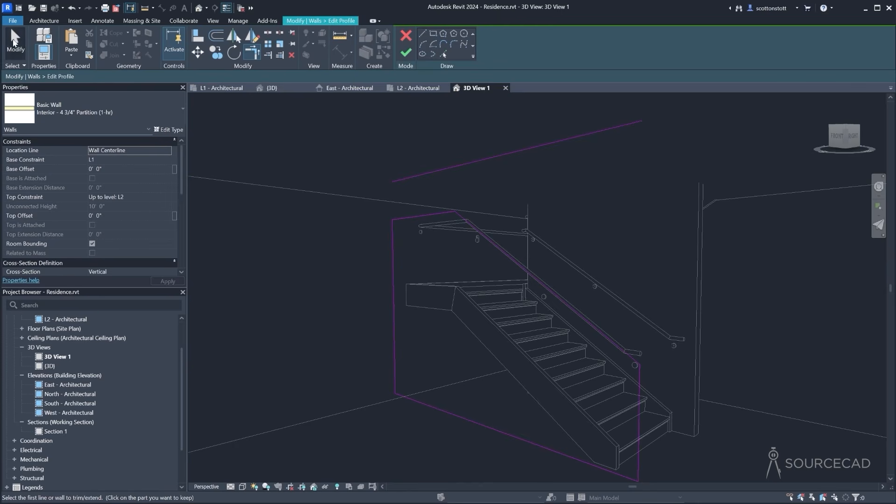
# Delete the leftover top line of the wall profile and finish the profile edit
pyautogui.click(523, 151)
pyautogui.press('Delete')
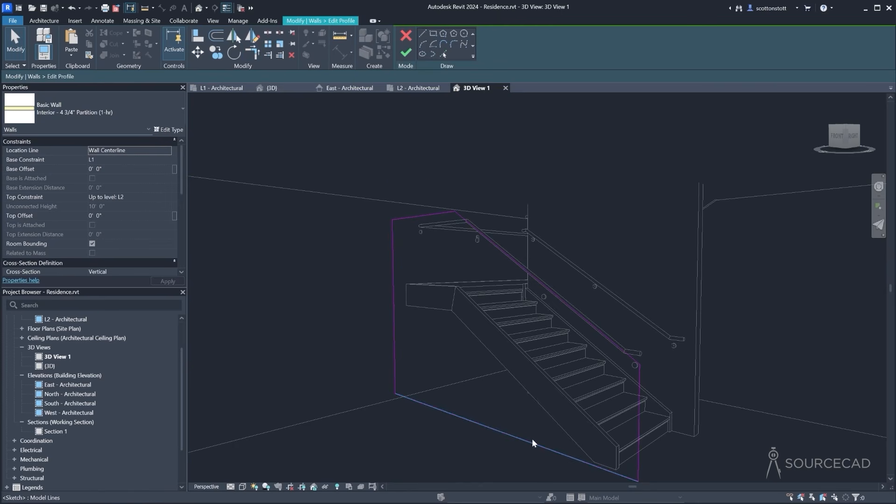
pyautogui.click(406, 52)
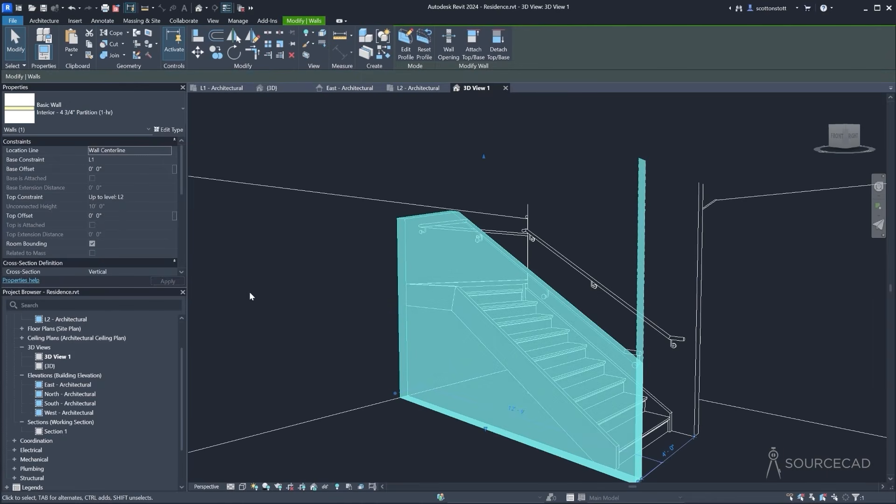
pyautogui.click(290, 248)
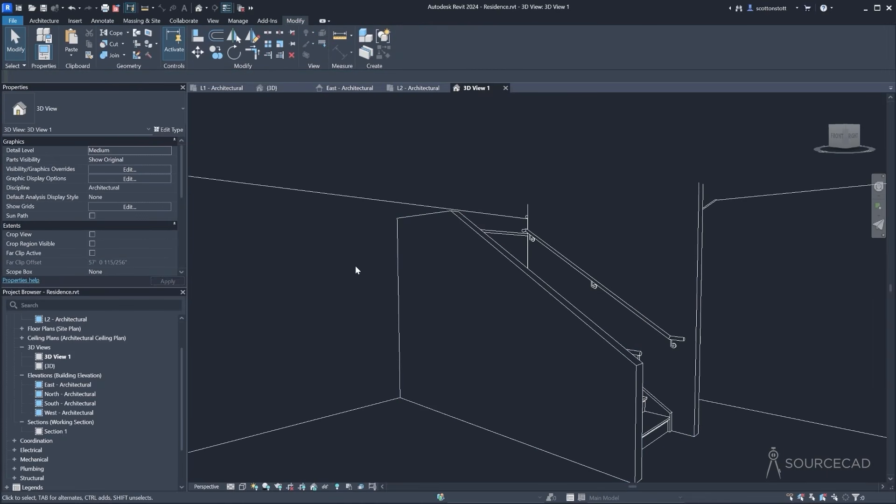
# Set the outer Pipe-Wall Mount railing's Offset from Path to -0' 2"
pyautogui.keyDown('shift'); pyautogui.moveTo(417, 256); pyautogui.dragTo(446, 270, button='middle'); pyautogui.keyUp('shift')
pyautogui.scroll(2, 431, 245)
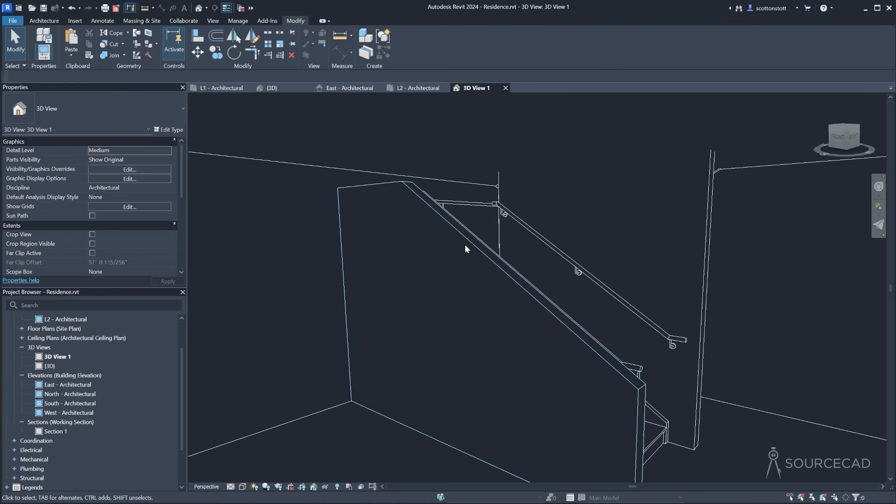
pyautogui.keyDown('shift'); pyautogui.moveTo(598, 378); pyautogui.dragTo(385, 355, button='middle'); pyautogui.keyUp('shift')
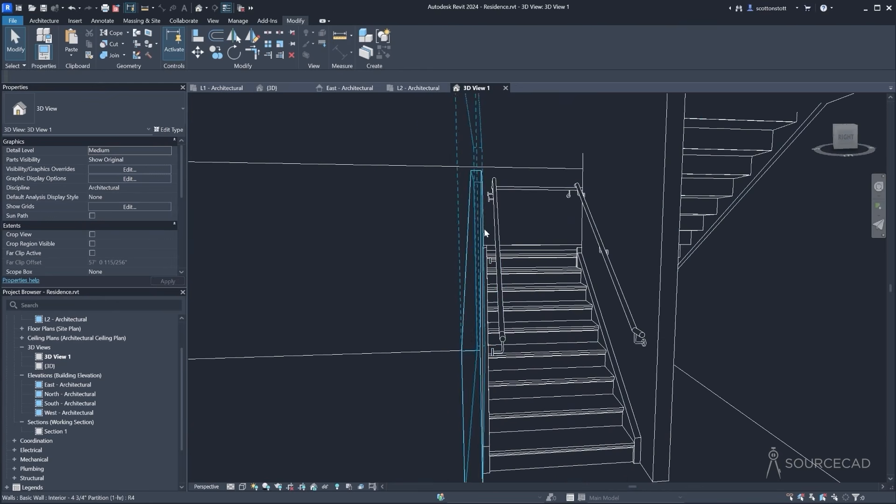
pyautogui.click(492, 199)
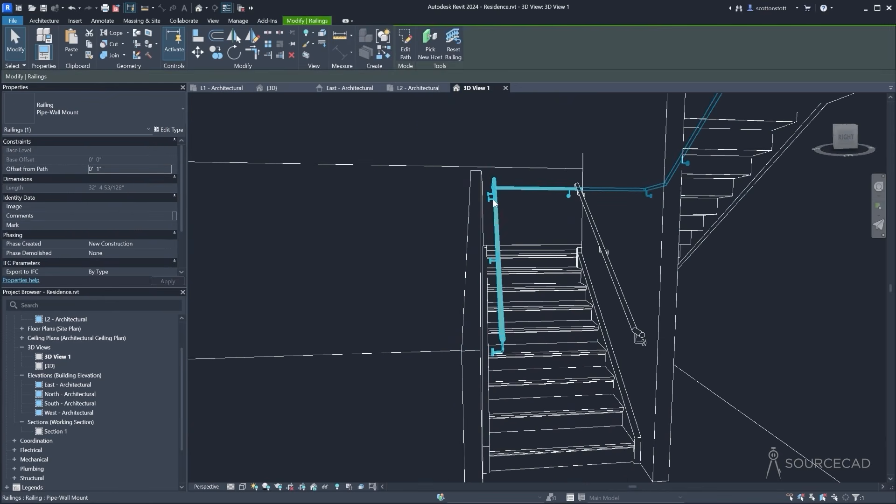
pyautogui.click(112, 169)
pyautogui.write('-2')
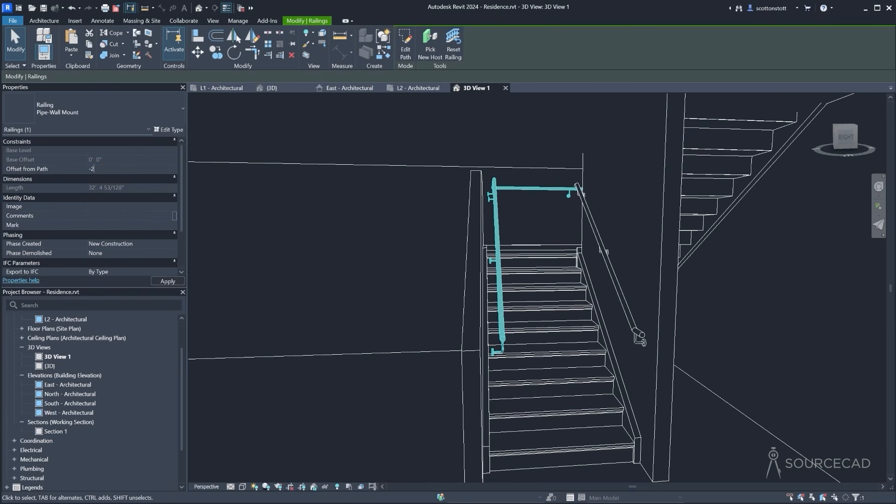
pyautogui.press('Return')
pyautogui.click(104, 169)
pyautogui.write('0')
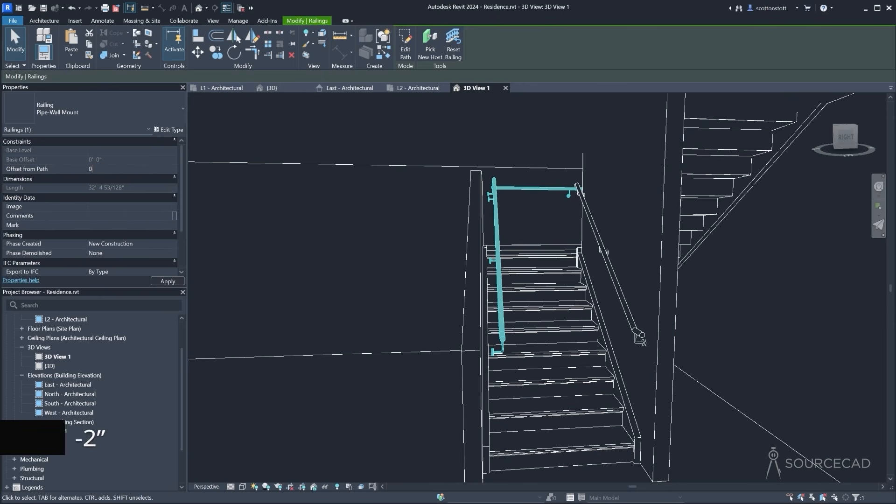
pyautogui.press('BackSpace')
pyautogui.write("-0' ")
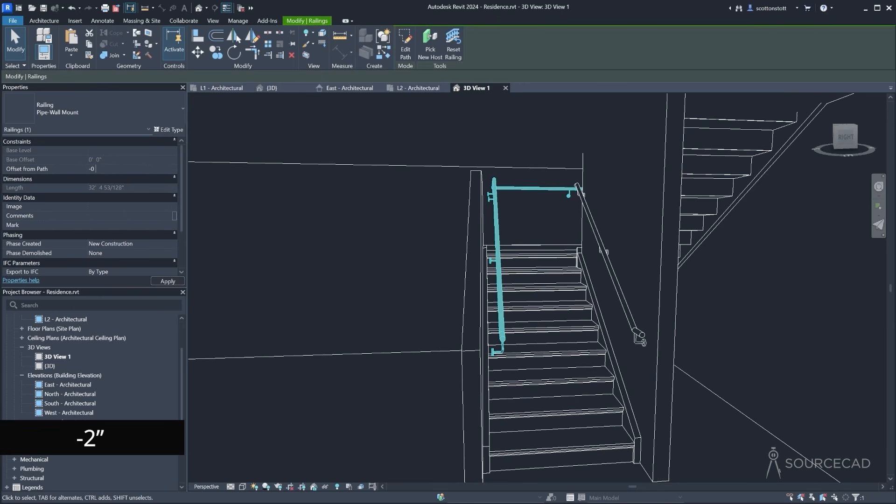
pyautogui.write('2')
pyautogui.press('Return')
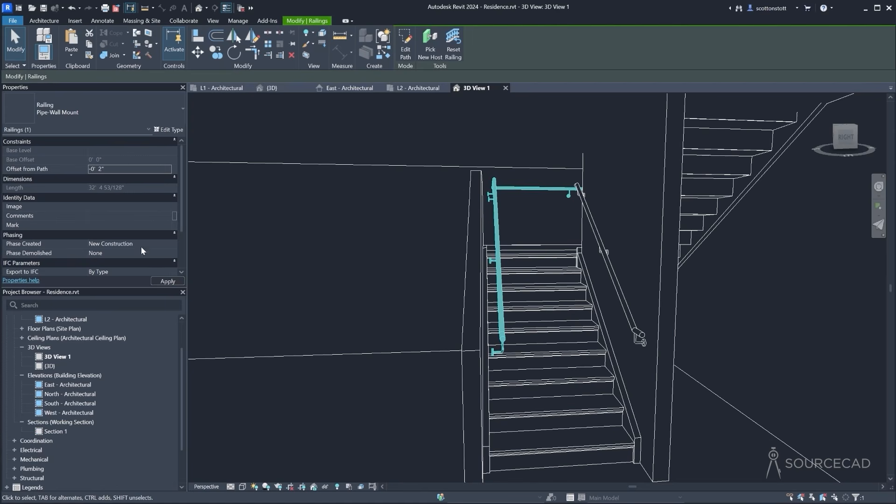
pyautogui.click(161, 280)
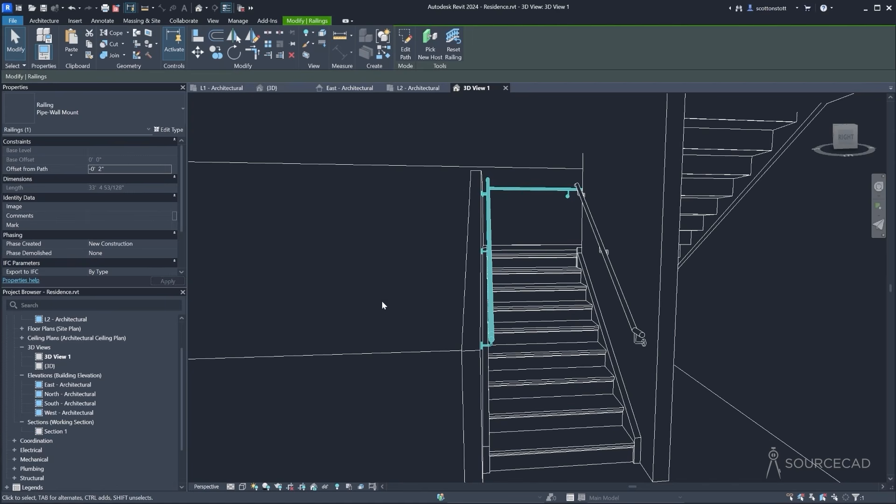
# Edit the lower-flight partition's profile, nudge its sloped top line slightly upward, and finish the profile edit
pyautogui.keyDown('shift'); pyautogui.moveTo(353, 306); pyautogui.dragTo(462, 317, button='middle'); pyautogui.keyUp('shift')
pyautogui.scroll(-1, 605, 315)
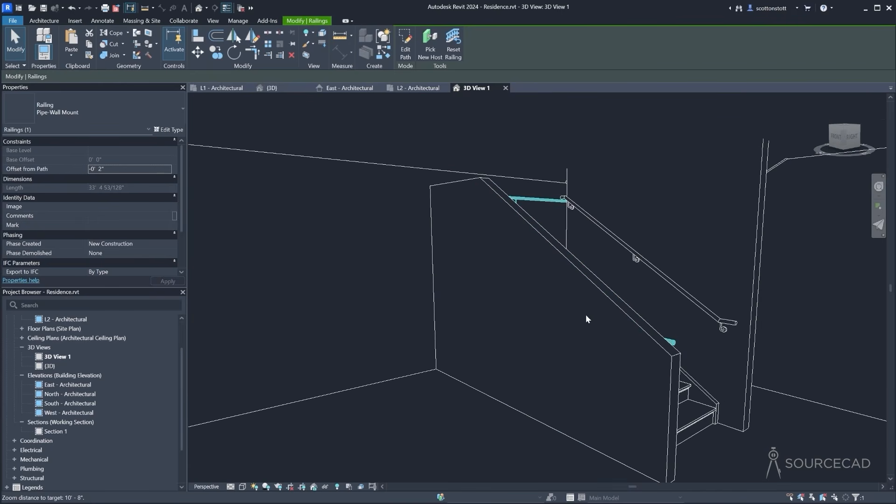
pyautogui.click(598, 290)
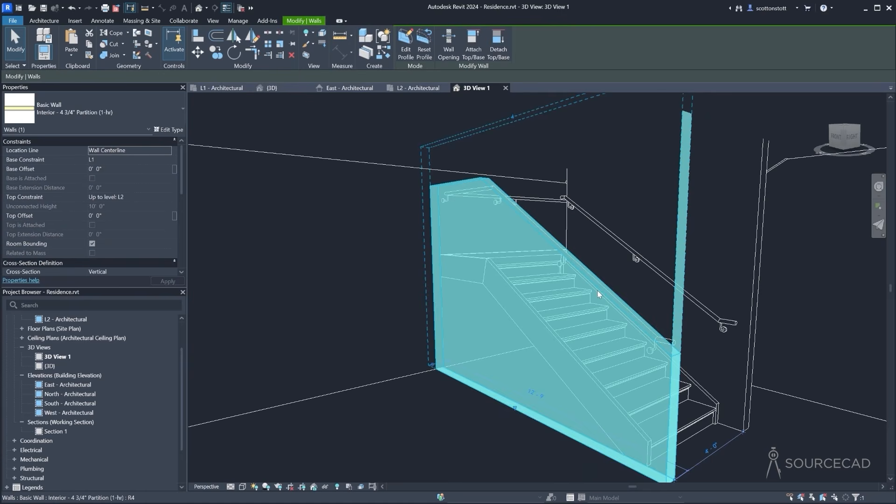
pyautogui.click(406, 52)
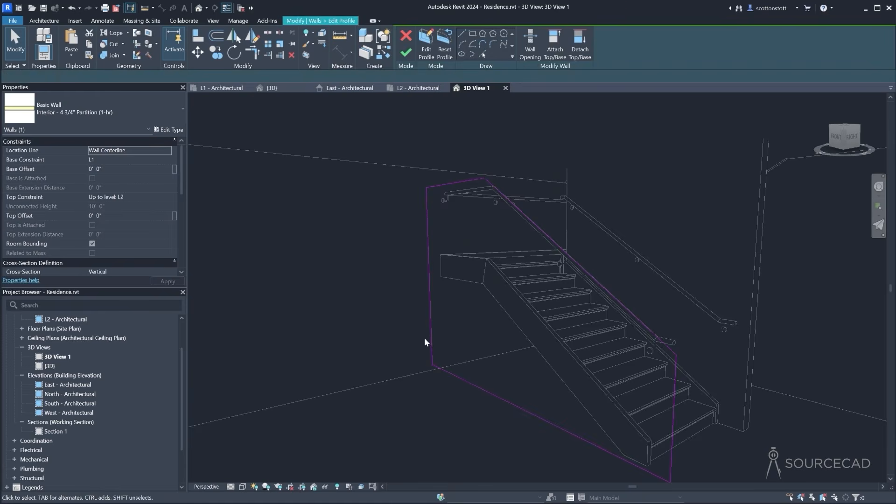
pyautogui.click(630, 310)
pyautogui.press('Up')
pyautogui.press('Up')
pyautogui.press('Up')
pyautogui.press('Up')
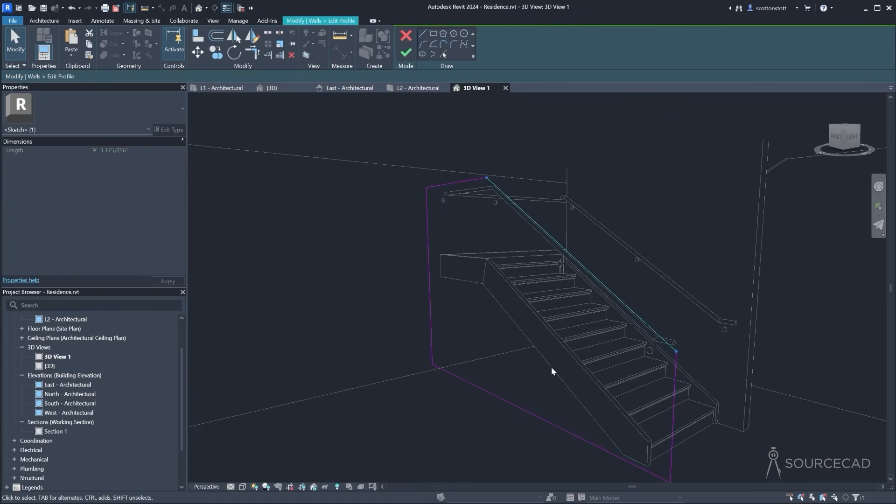
pyautogui.press('Up')
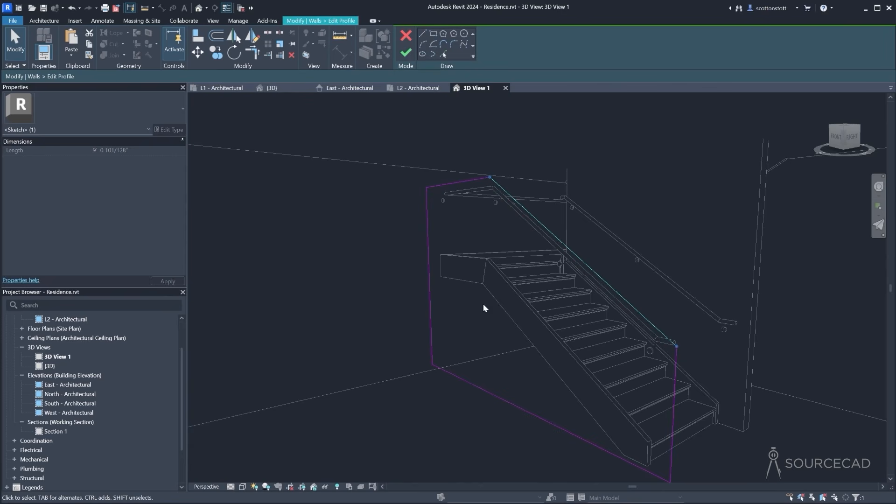
pyautogui.click(405, 53)
pyautogui.click(323, 318)
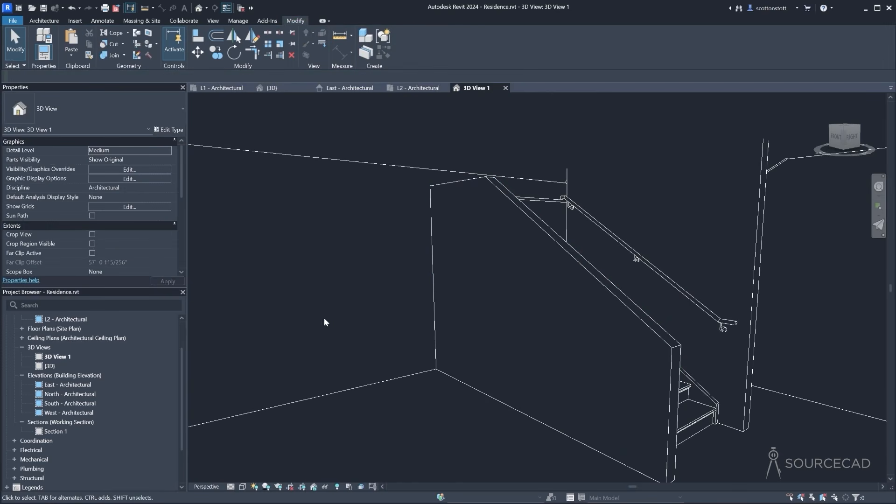
pyautogui.keyDown('shift'); pyautogui.moveTo(372, 305); pyautogui.dragTo(396, 310, button='middle'); pyautogui.keyUp('shift')
pyautogui.scroll(5, 411, 317)
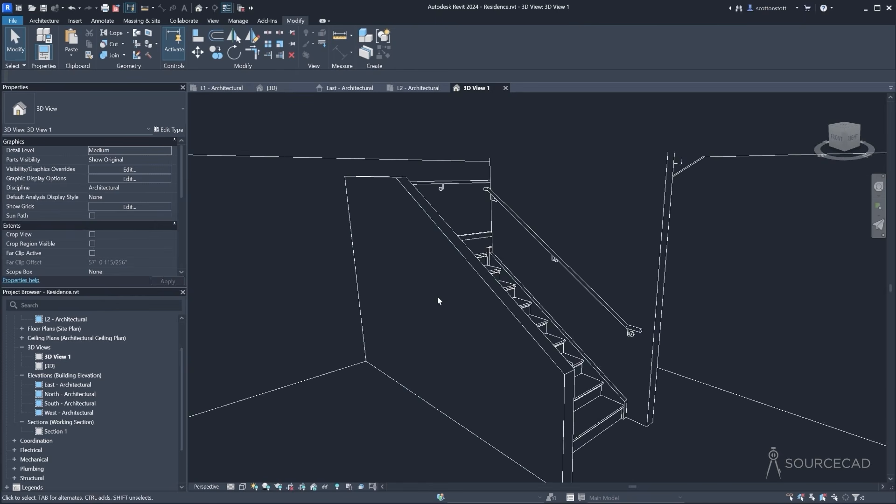
pyautogui.scroll(1, 619, 311)
pyautogui.scroll(-2, 547, 285)
pyautogui.scroll(3, 536, 272)
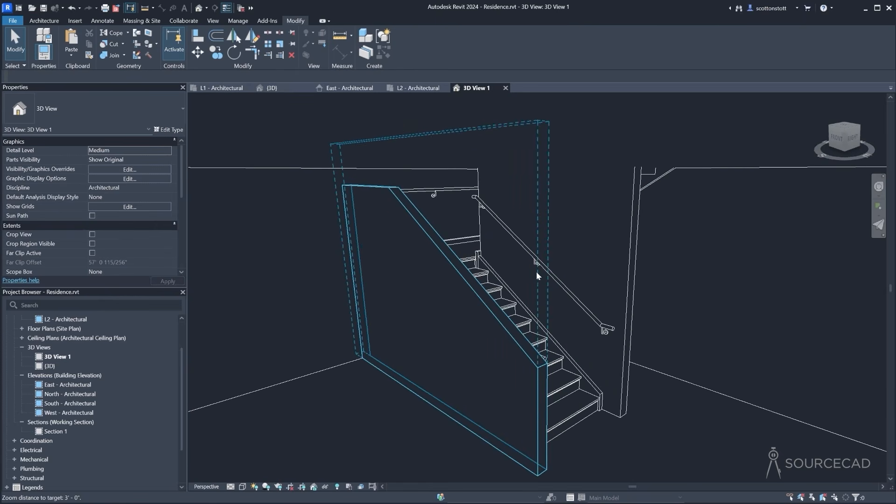
pyautogui.moveTo(530, 275); pyautogui.dragTo(486, 241, button='middle')
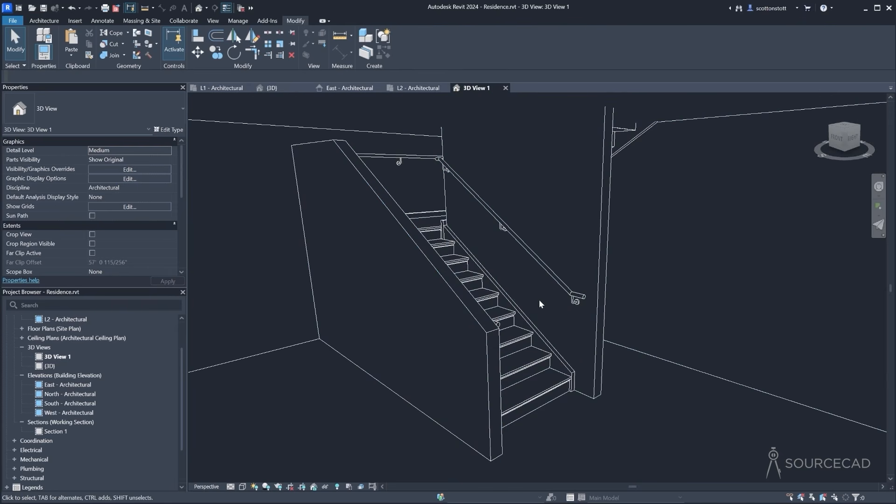
# In the L1 floor plan, draw an Interior - 4 3/4" Partition wall about 4' 8" long from the stair's middle wall end up to the exterior wall
pyautogui.click(222, 89)
pyautogui.scroll(-2, 338, 244)
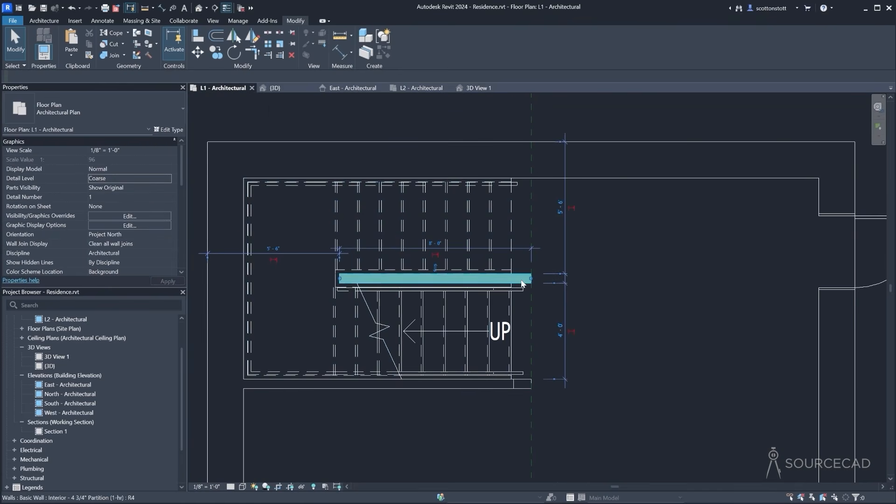
pyautogui.click(522, 282)
pyautogui.press('c')
pyautogui.press('s')
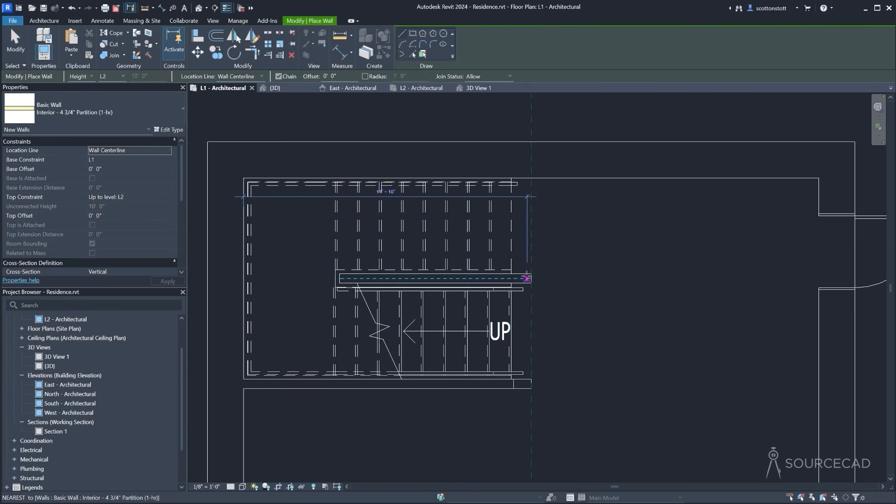
pyautogui.click(526, 279)
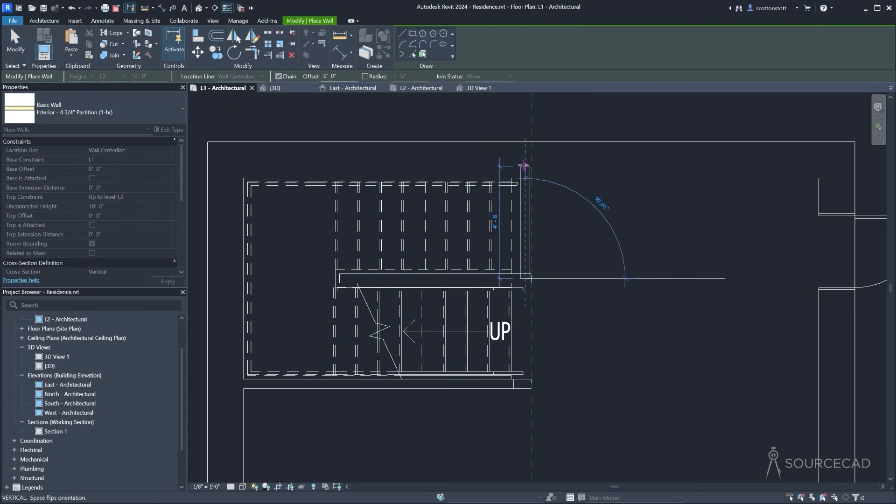
pyautogui.click(524, 166)
pyautogui.press('Escape')
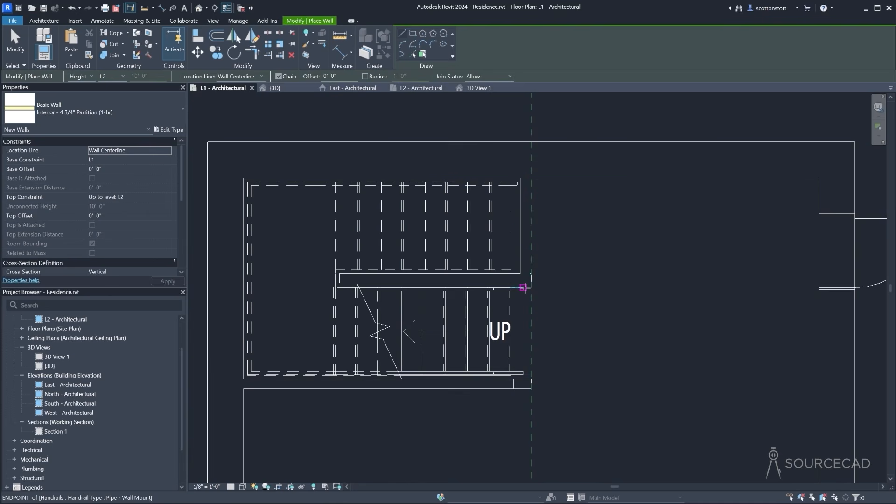
# Trim the new end wall and the stair's middle wall to a clean corner
pyautogui.scroll(4, 525, 288)
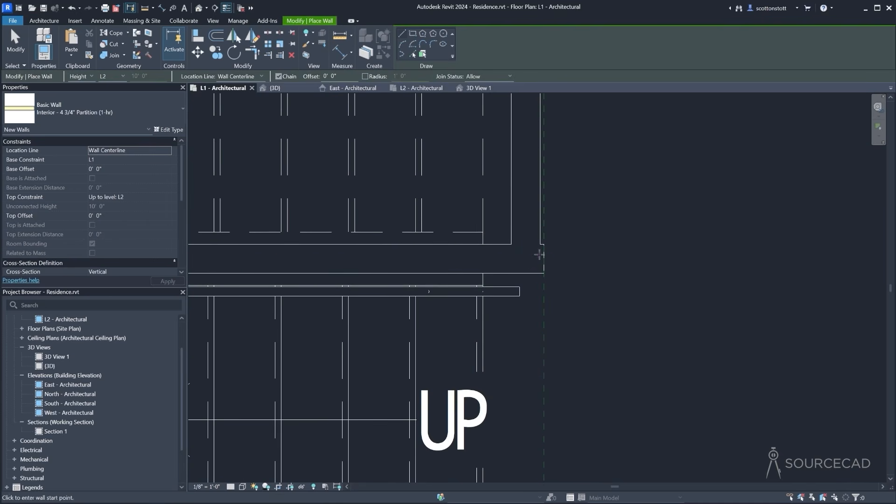
pyautogui.click(253, 55)
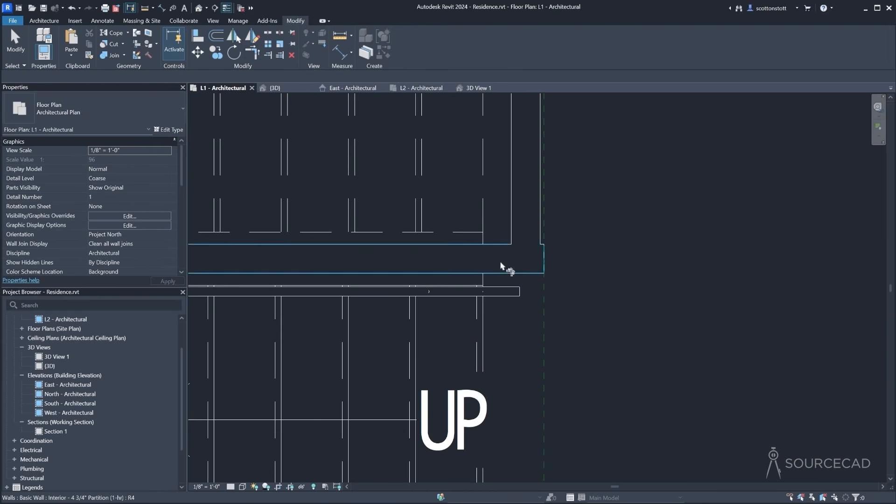
pyautogui.click(515, 202)
pyautogui.click(500, 248)
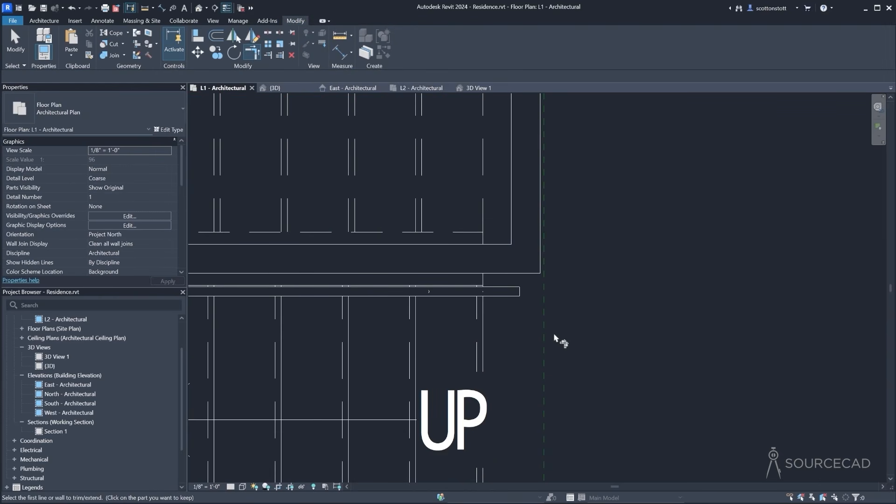
# Align the inner face of the new end wall with the outermost riser line of the upper flight
pyautogui.scroll(-1, 487, 233)
pyautogui.moveTo(486, 213); pyautogui.dragTo(500, 315, button='middle')
pyautogui.scroll(-1, 494, 298)
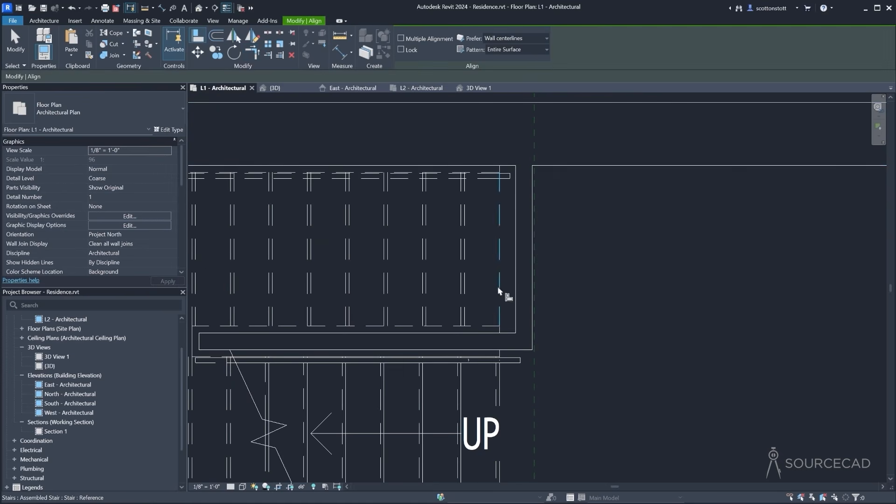
pyautogui.click(516, 294)
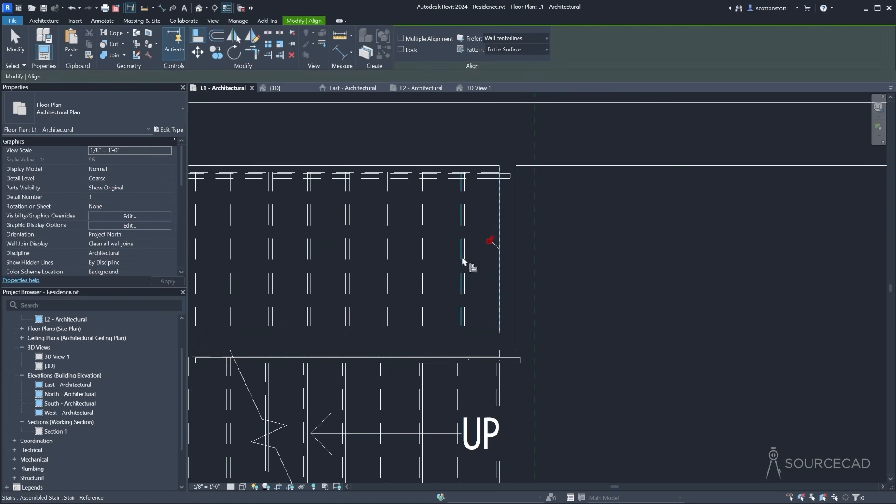
pyautogui.scroll(-2, 462, 260)
pyautogui.moveTo(427, 342); pyautogui.dragTo(439, 272, button='middle')
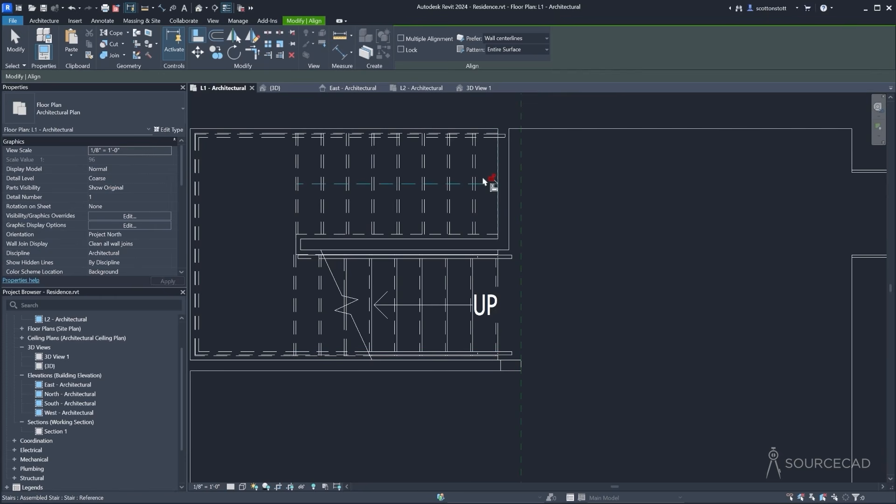
# In 3D View 1, attach the top of the new end wall beside the stair to the second floor
pyautogui.click(470, 89)
pyautogui.scroll(5, 476, 145)
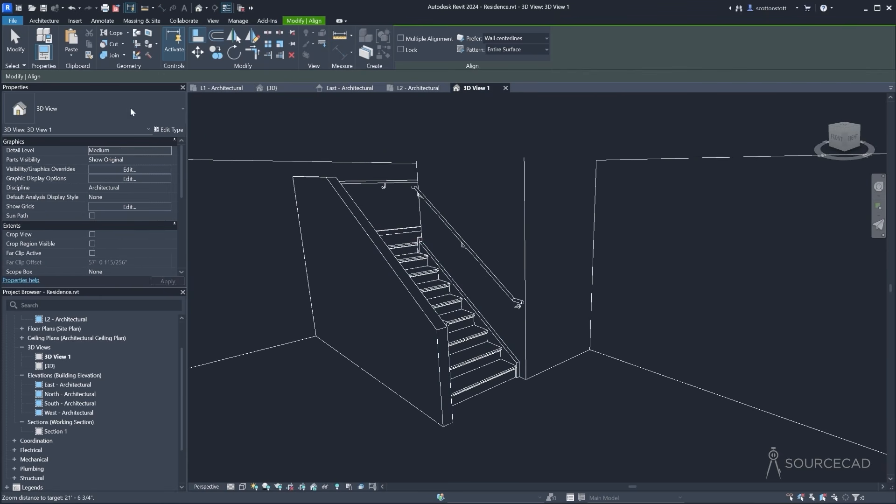
pyautogui.press('Escape')
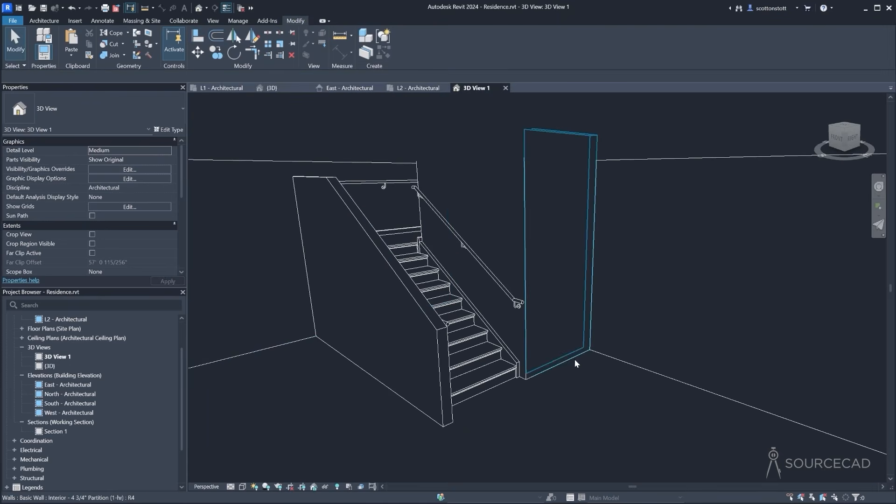
pyautogui.click(575, 361)
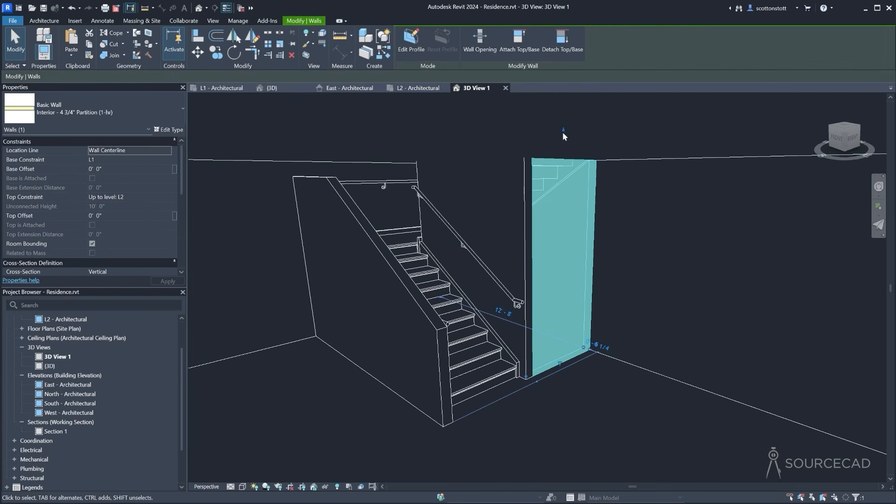
pyautogui.click(520, 40)
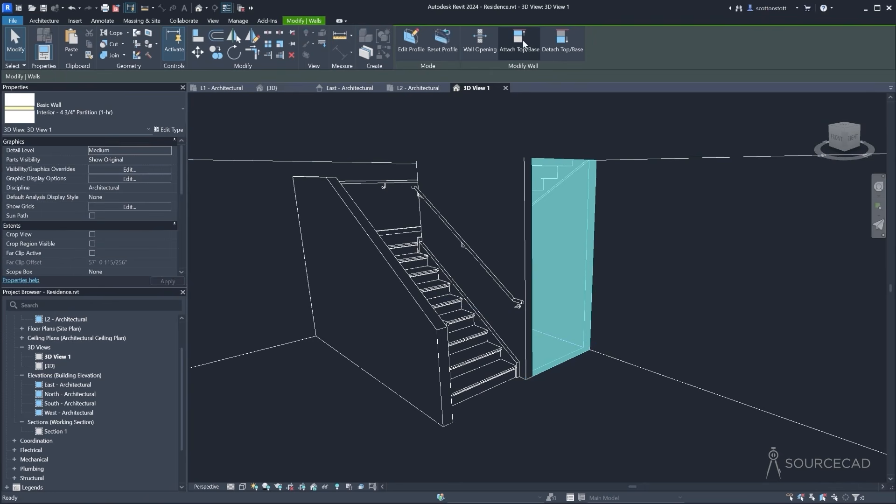
pyautogui.click(620, 158)
pyautogui.click(575, 410)
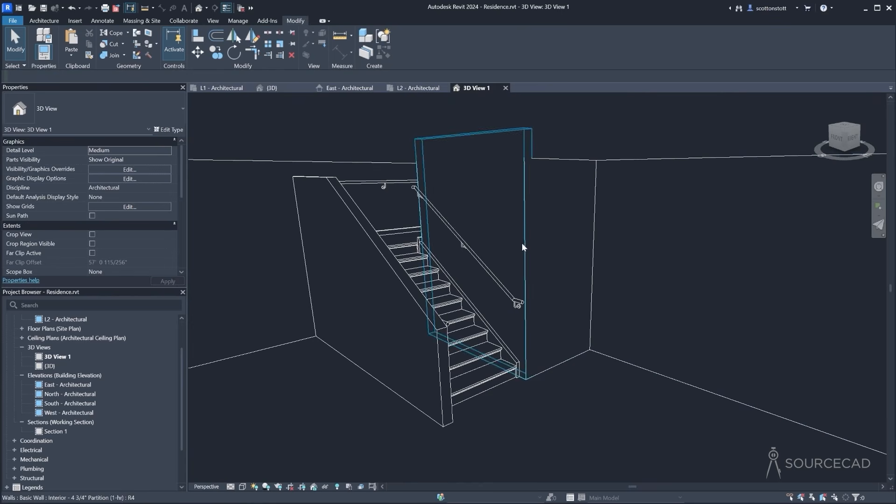
pyautogui.click(420, 179)
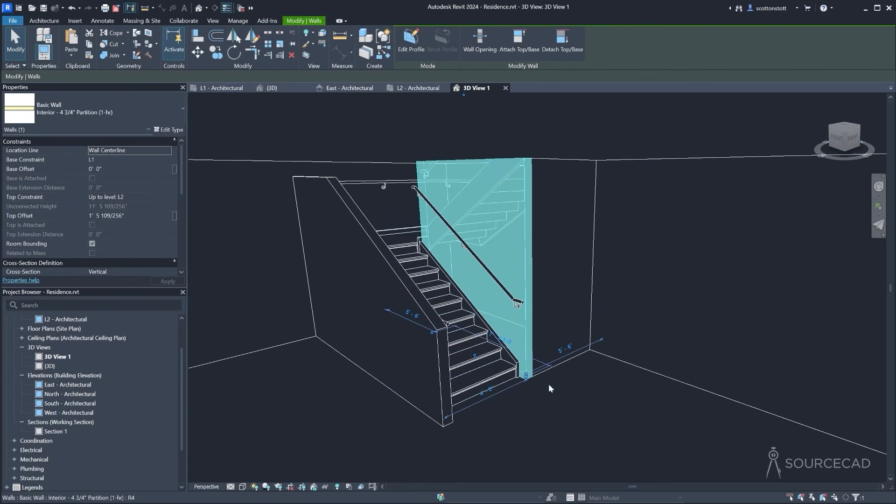
pyautogui.click(568, 403)
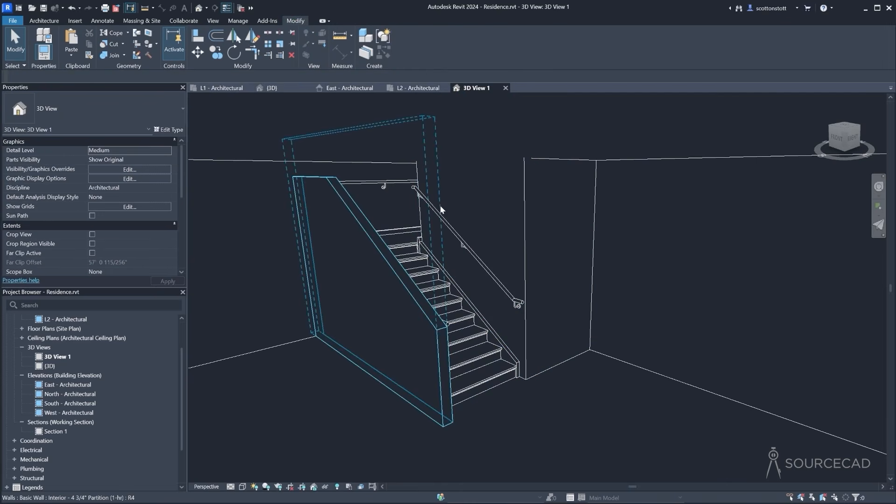
pyautogui.click(419, 172)
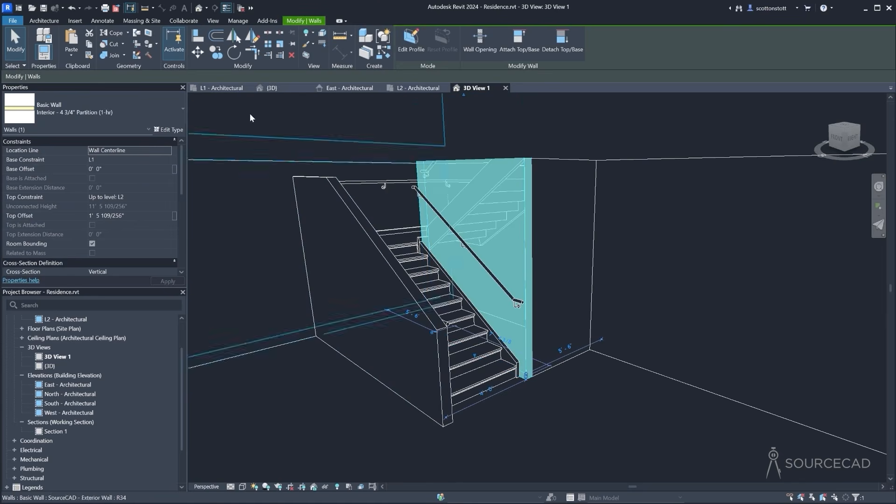
pyautogui.click(114, 56)
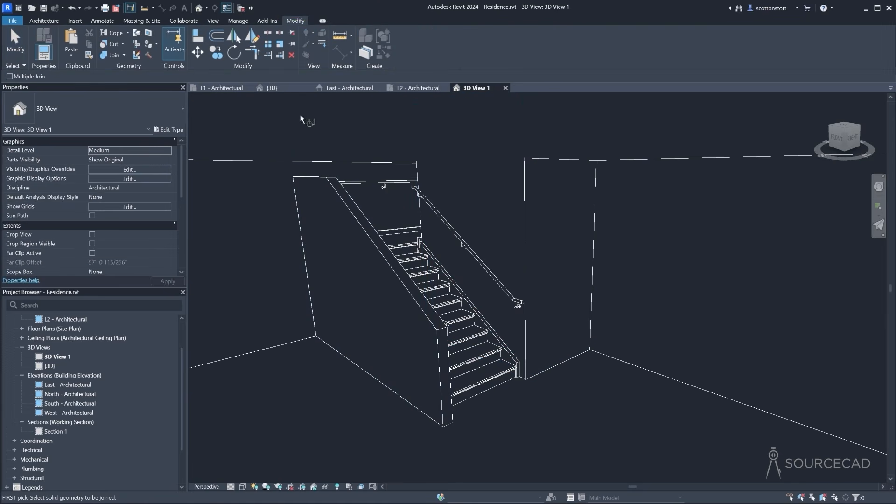
pyautogui.click(367, 162)
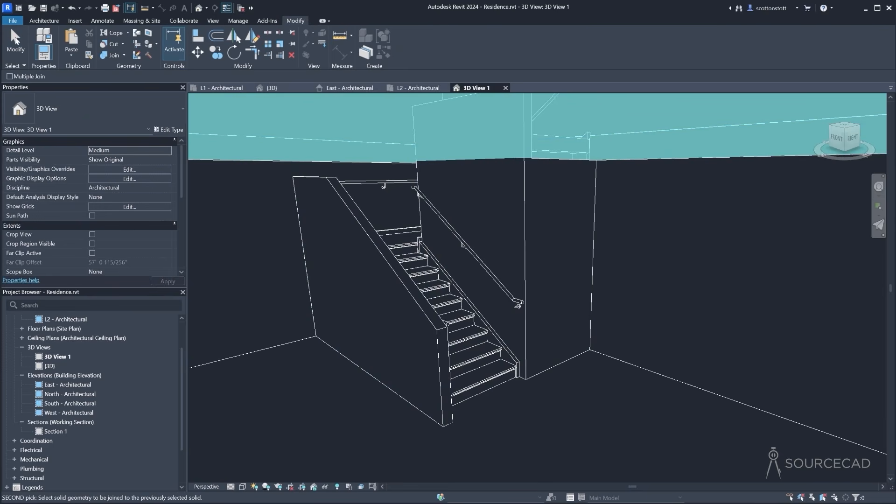
pyautogui.click(15, 41)
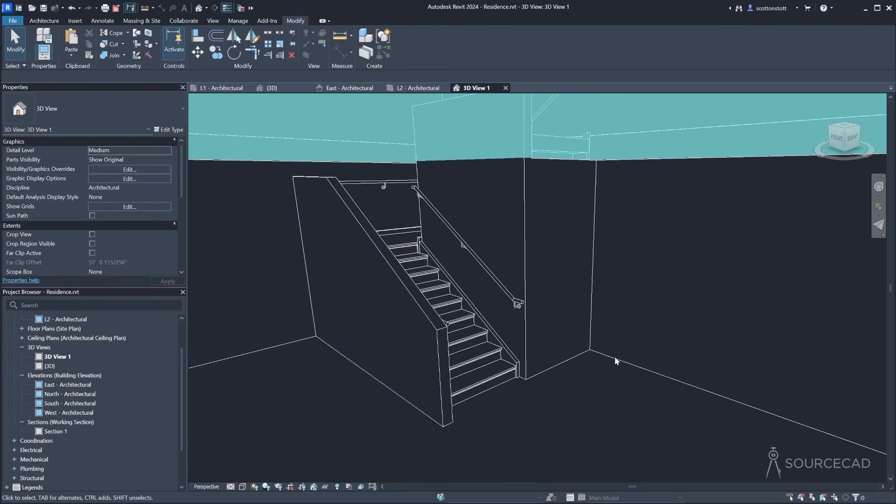
pyautogui.click(575, 354)
pyautogui.click(610, 396)
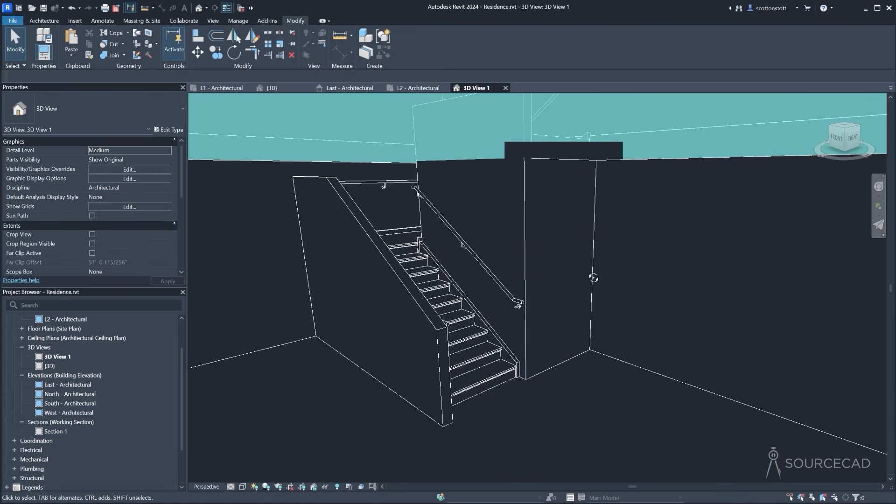
# Open the L2 - Architectural floor plan focused on the stair area, with nothing selected
pyautogui.moveTo(594, 278)
pyautogui.keyDown('shift'); pyautogui.mouseDown(button='middle')
pyautogui.moveTo(588, 266)
pyautogui.moveTo(597, 268)
pyautogui.mouseUp(button='middle'); pyautogui.keyUp('shift')
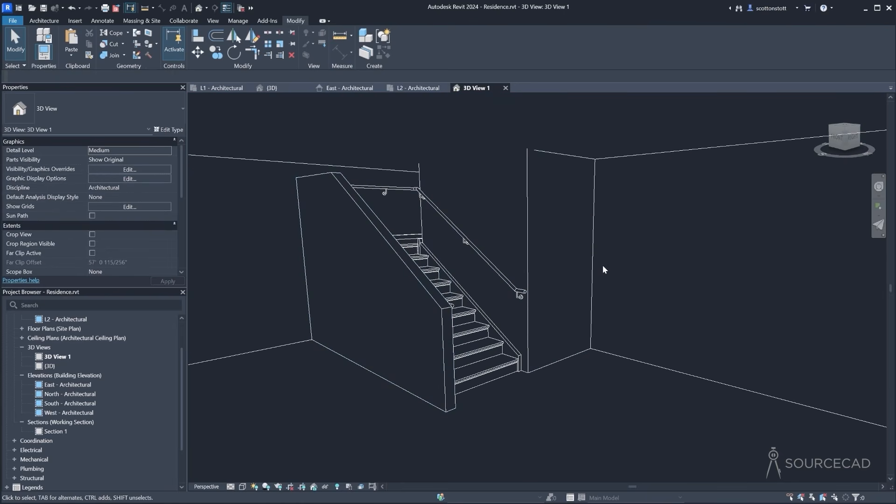
pyautogui.click(364, 166)
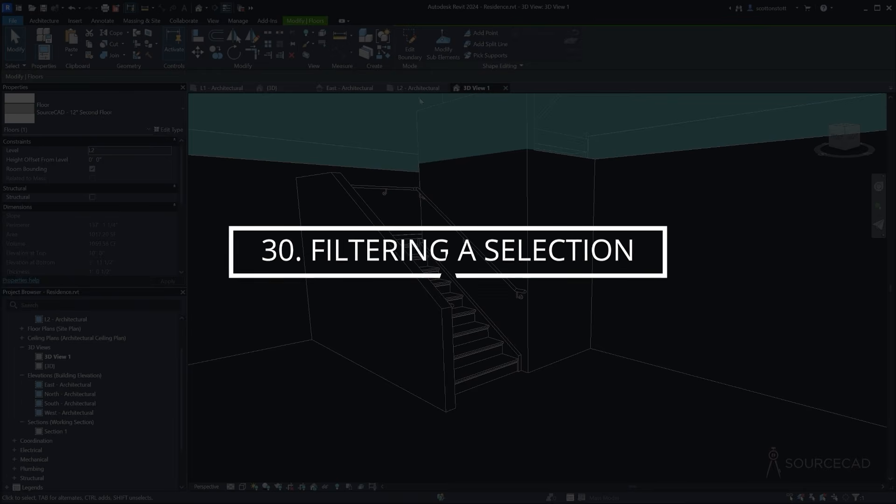
pyautogui.click(414, 89)
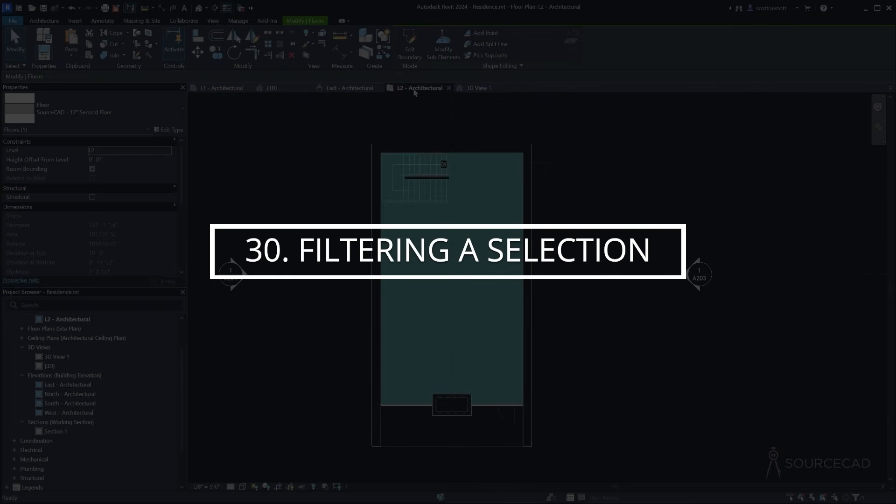
pyautogui.click(340, 174)
pyautogui.scroll(5, 401, 163)
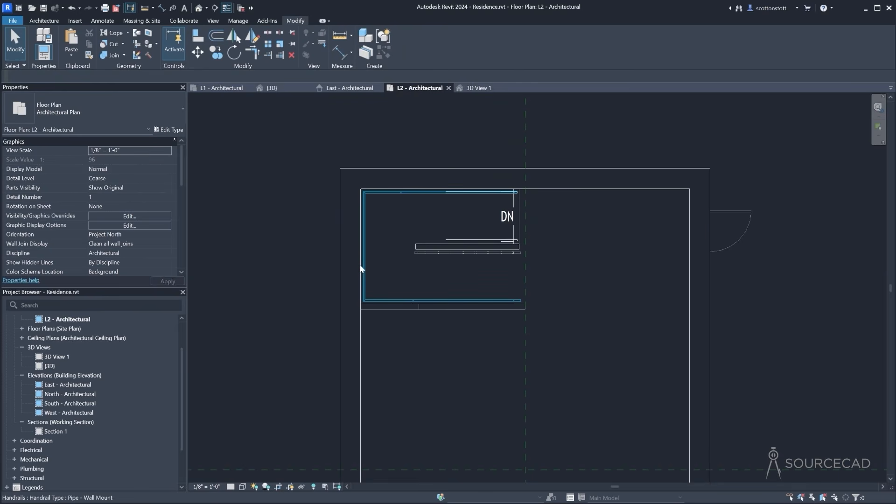
pyautogui.press('Tab')
pyautogui.press('Tab')
pyautogui.press('Tab')
pyautogui.press('Tab')
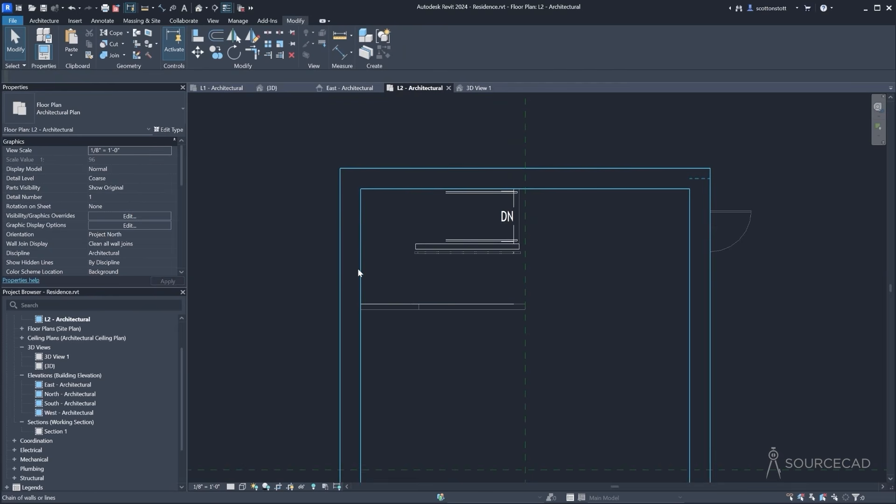
pyautogui.press('Tab')
pyautogui.press('Tab')
pyautogui.press('Tab')
pyautogui.press('Tab')
pyautogui.press('Tab')
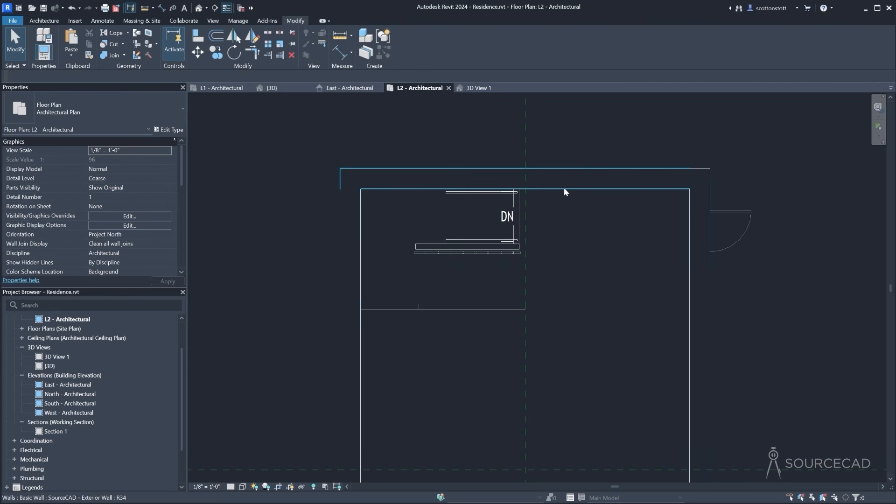
pyautogui.press('Tab')
pyautogui.press('Tab')
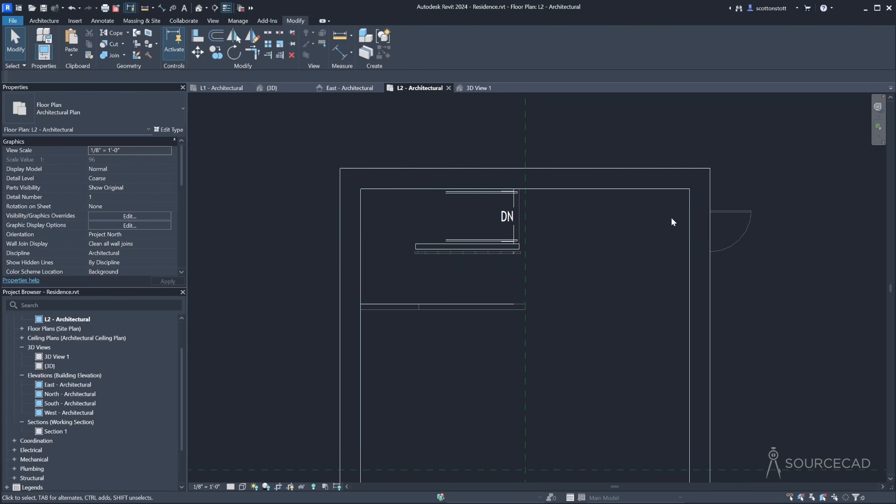
# Select the second-floor slab by filtering the walls out of a crossing selection, and open its boundary for editing
pyautogui.moveTo(789, 134); pyautogui.dragTo(635, 202)
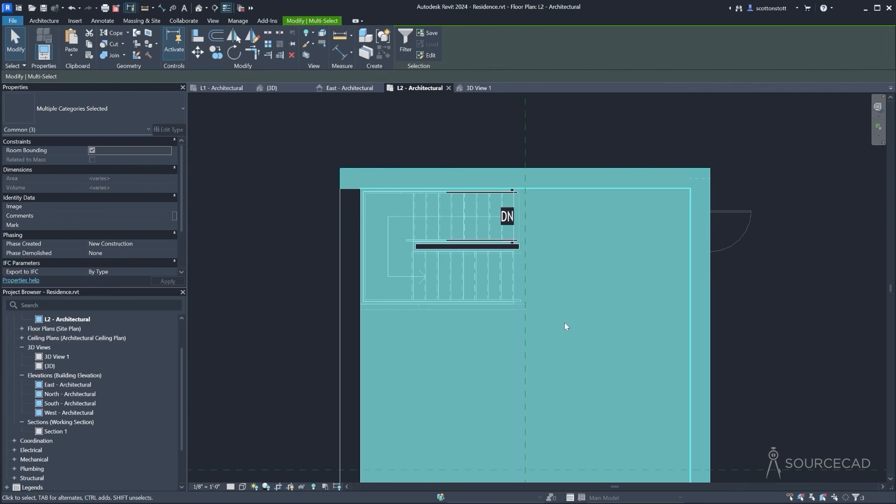
pyautogui.click(406, 41)
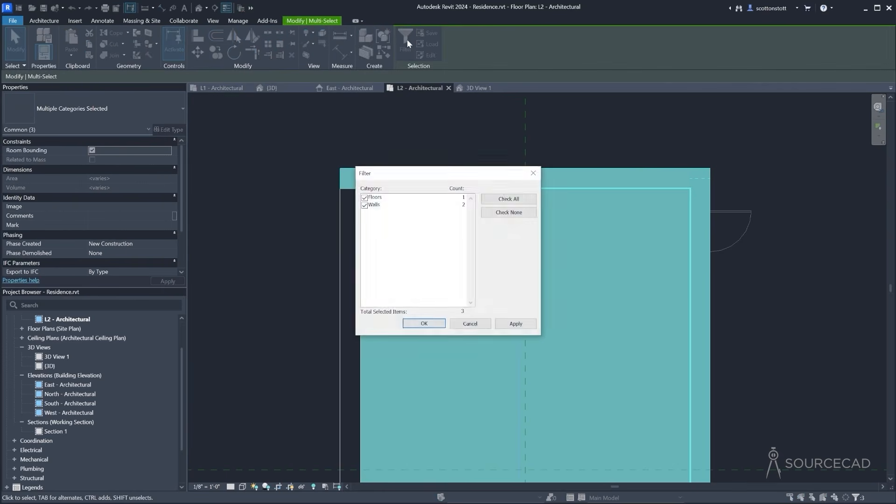
pyautogui.click(365, 206)
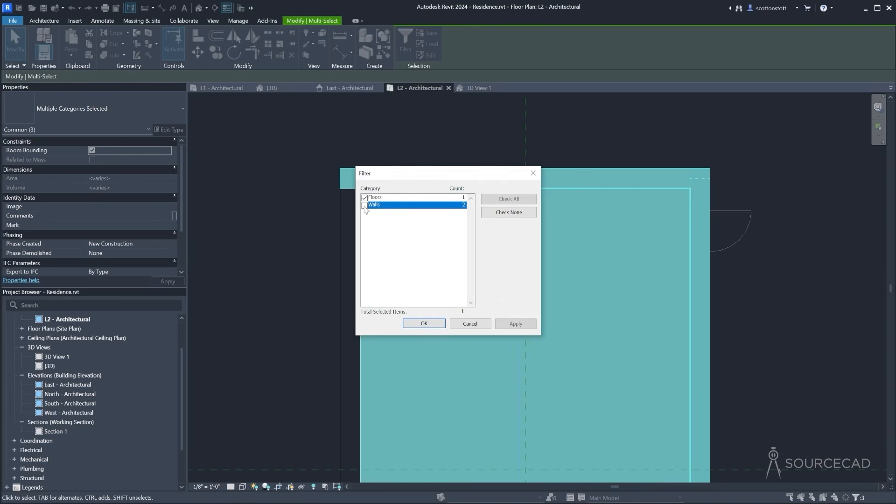
pyautogui.click(431, 325)
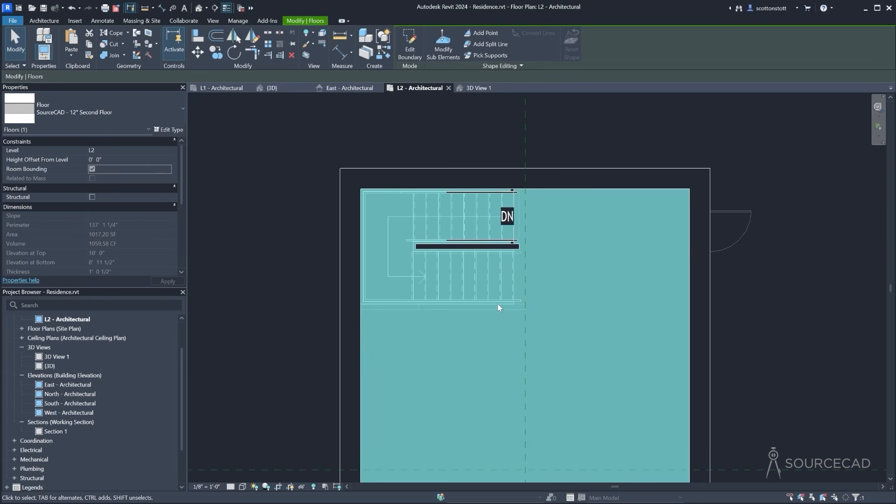
pyautogui.click(410, 47)
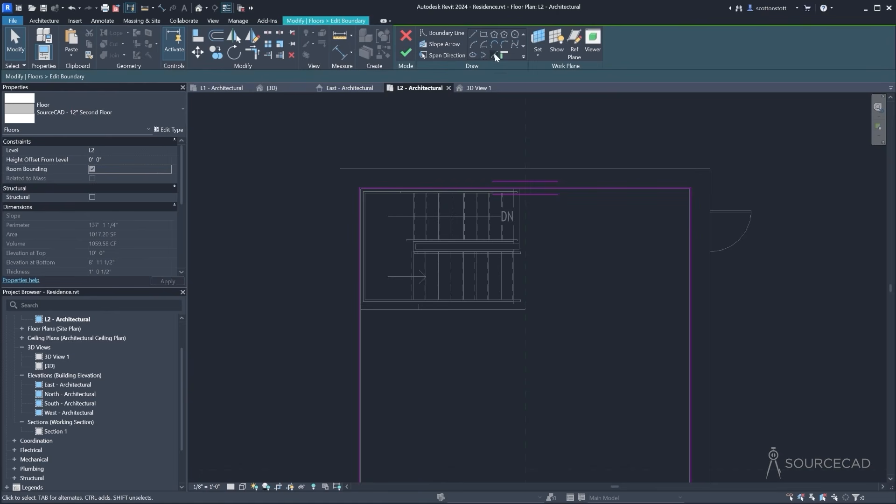
# Pick floor boundary lines along the upper flight's last riser and the stair-side face of the lower partition
pyautogui.click(496, 56)
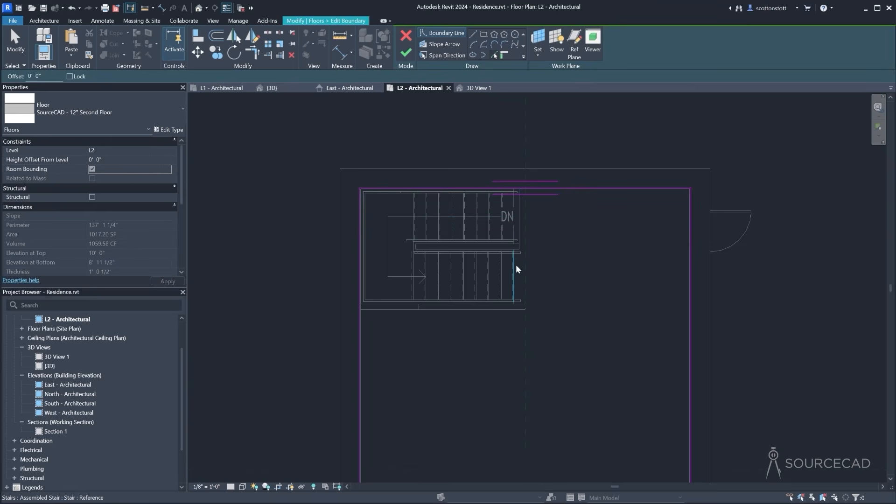
pyautogui.click(514, 234)
pyautogui.click(371, 308)
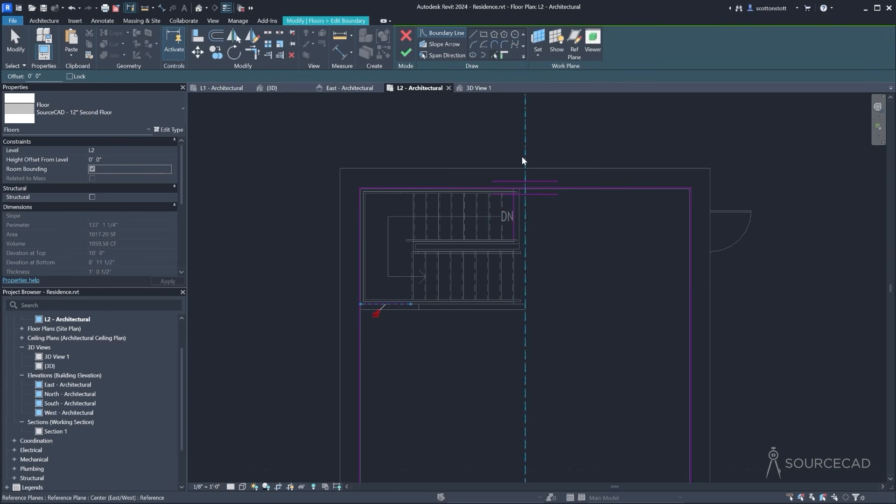
# Trim the boundary lines into corners so the floor outline wraps around the stair opening
pyautogui.click(252, 54)
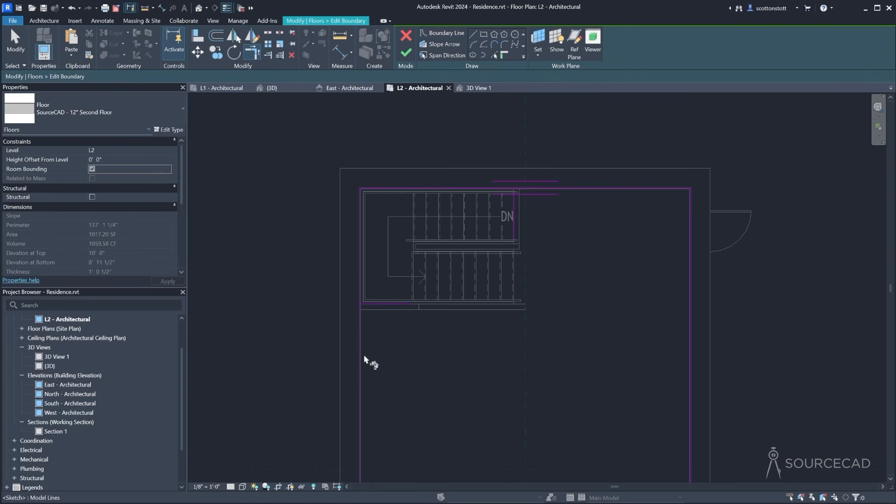
pyautogui.click(392, 307)
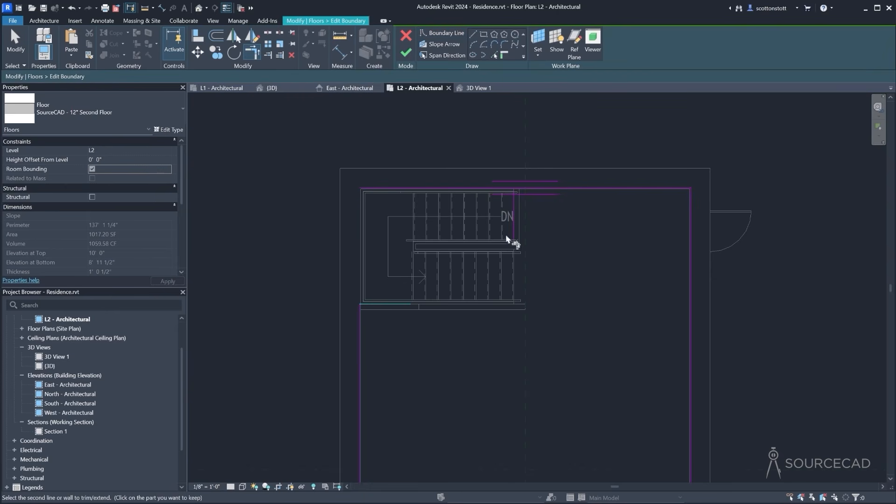
pyautogui.click(514, 240)
pyautogui.click(571, 189)
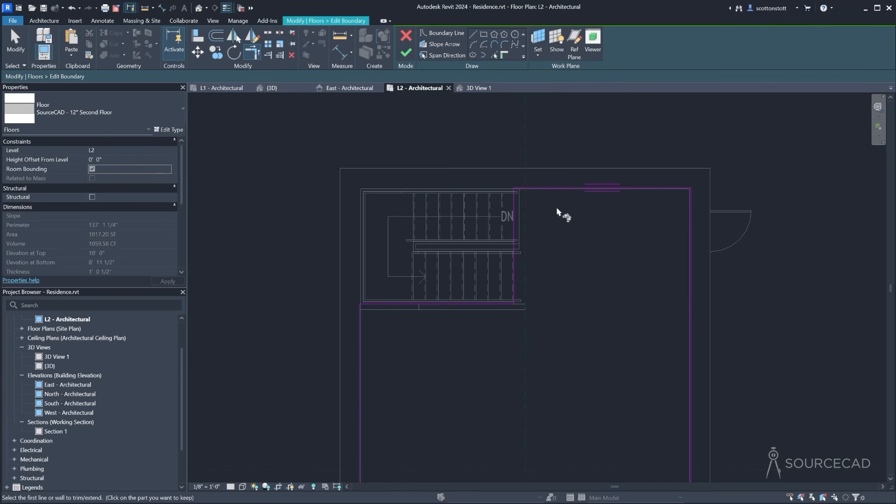
# Set the floor's span direction by the short boundary edge beside the stair opening, and finish the boundary sketch
pyautogui.scroll(-3, 540, 202)
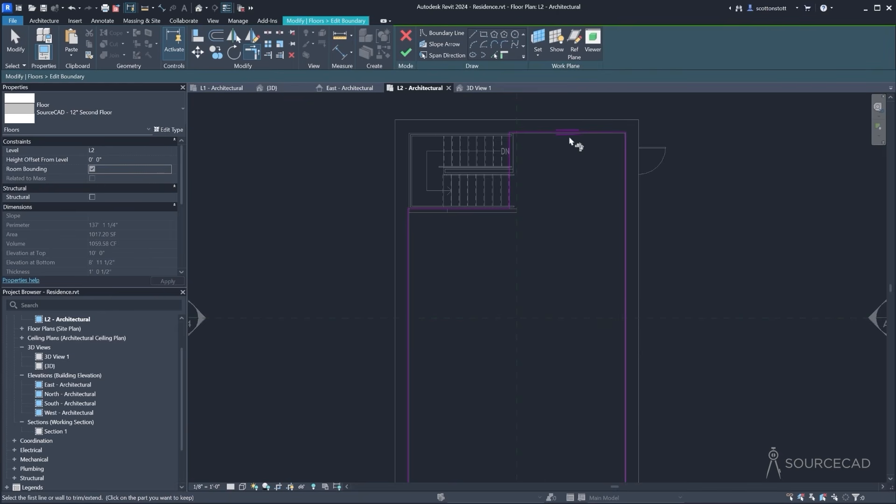
pyautogui.click(433, 56)
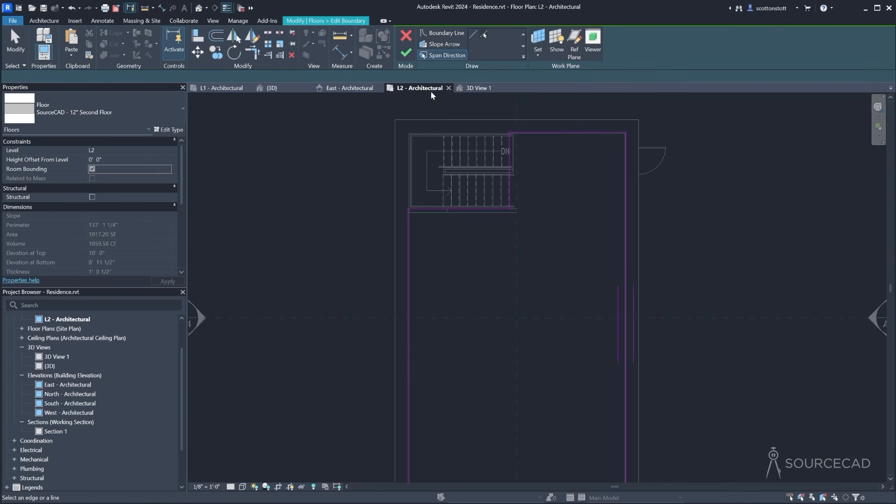
pyautogui.click(569, 133)
pyautogui.click(406, 53)
# Attach the walls below to the floor's bottom, resolve the join error by unjoining the elements, and clear the selection
pyautogui.scroll(-3, 553, 252)
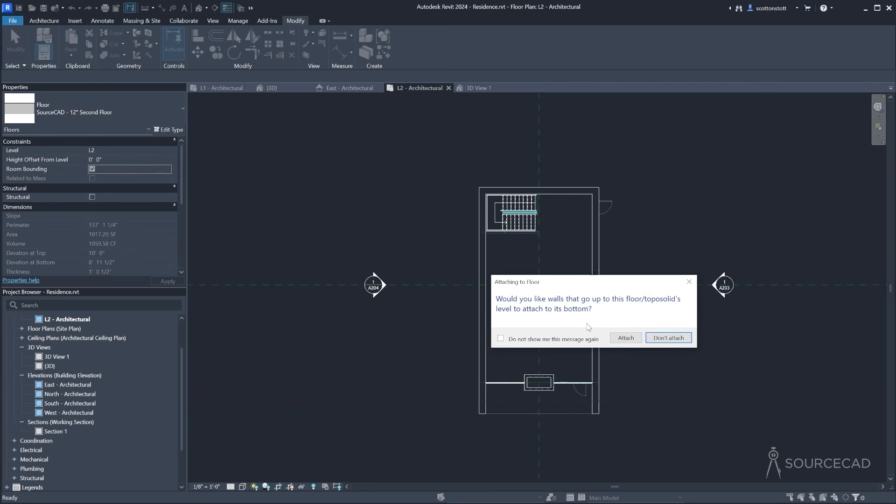
pyautogui.click(626, 337)
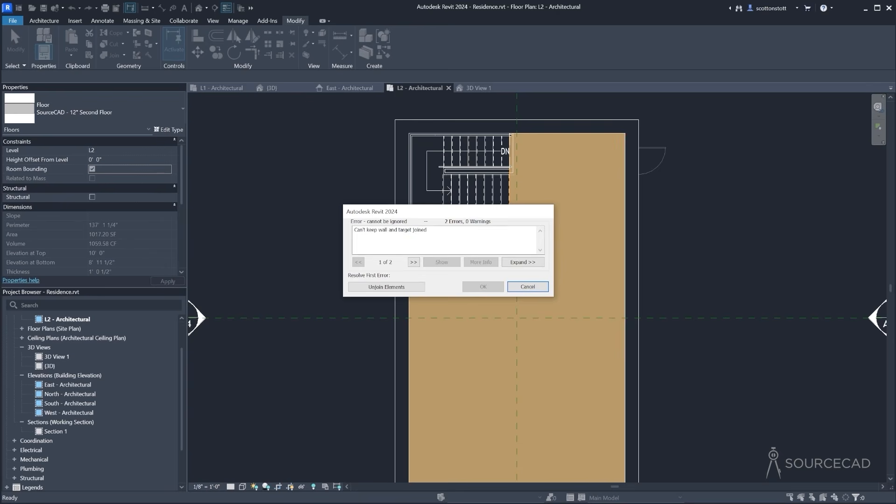
pyautogui.click(369, 287)
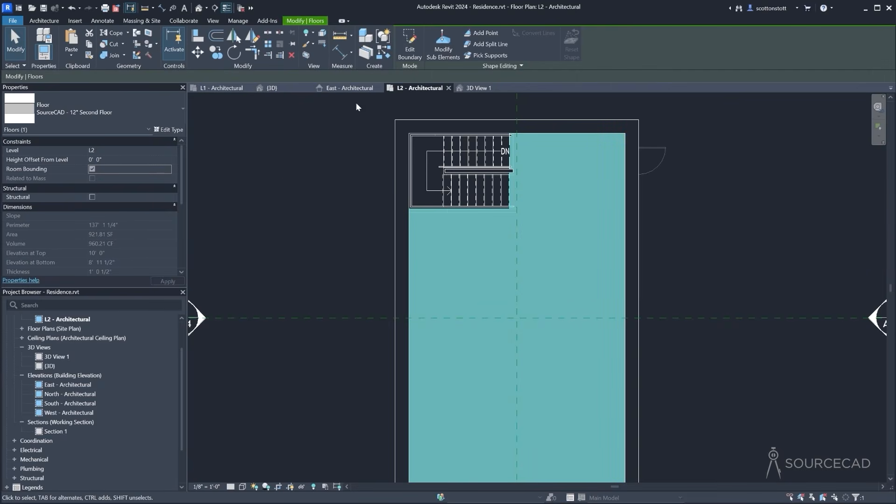
pyautogui.click(280, 182)
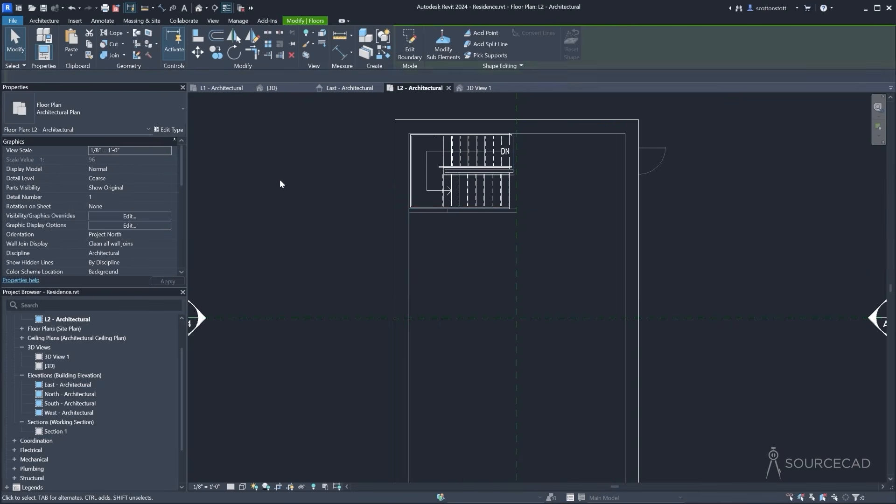
# In 3D View 1, select the second-floor slab above the stair and open its boundary for editing
pyautogui.click(472, 88)
pyautogui.keyDown('shift'); pyautogui.moveTo(377, 244); pyautogui.dragTo(360, 223, button='middle'); pyautogui.keyUp('shift')
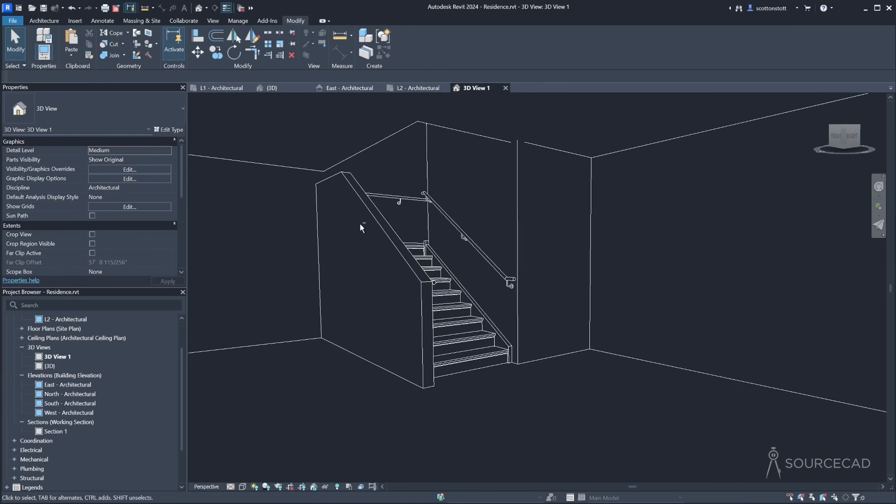
pyautogui.scroll(2, 410, 196)
pyautogui.keyDown('shift'); pyautogui.moveTo(410, 196); pyautogui.dragTo(467, 201, button='middle'); pyautogui.keyUp('shift')
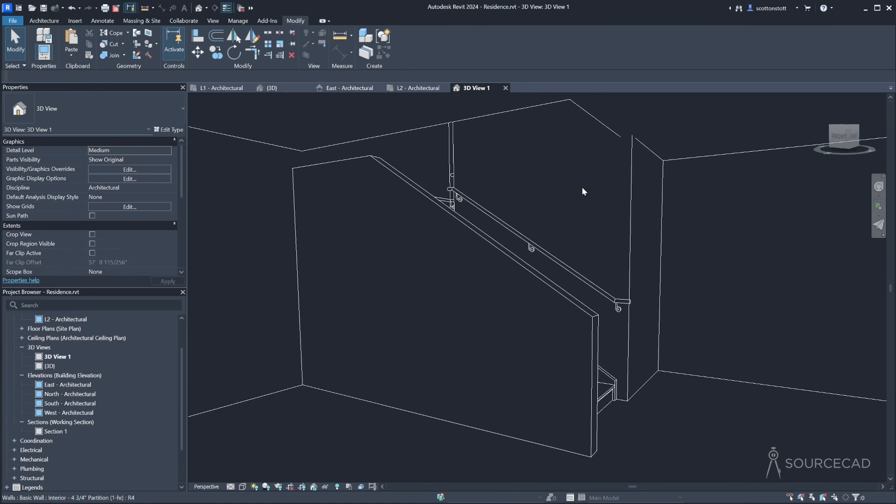
pyautogui.keyDown('shift'); pyautogui.moveTo(582, 189); pyautogui.dragTo(562, 134, button='middle'); pyautogui.keyUp('shift')
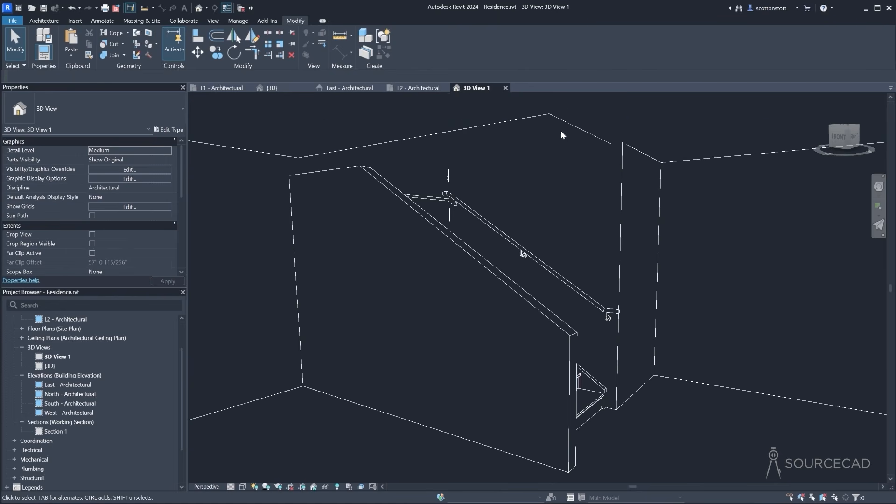
pyautogui.click(552, 114)
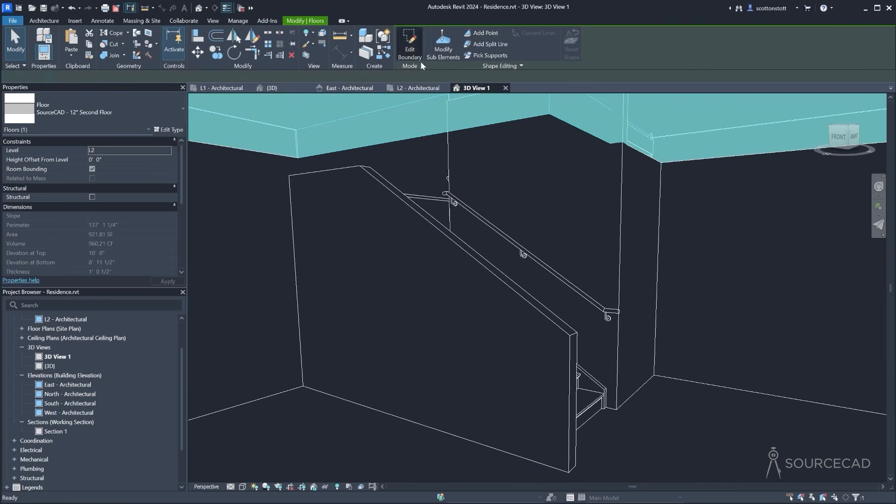
pyautogui.click(413, 52)
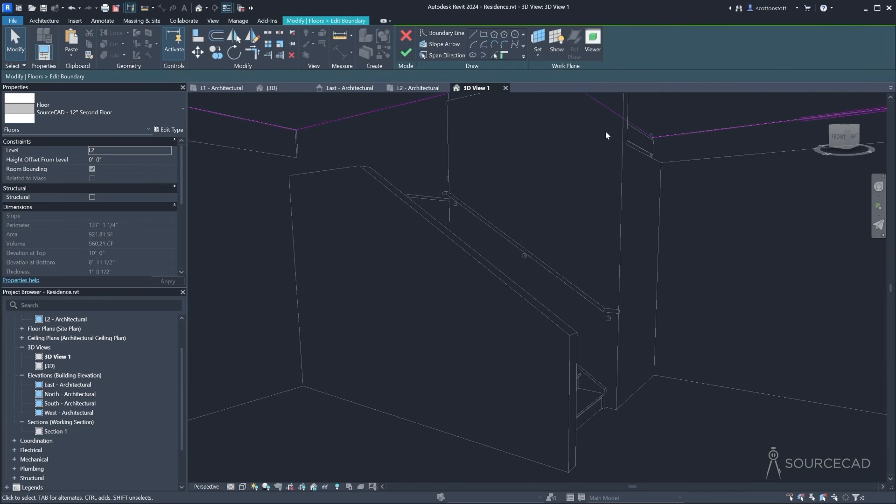
# Align the floor boundary above the stair's end wall with that wall's outer face, finish the sketch and detach the missed targets
pyautogui.click(198, 36)
pyautogui.click(649, 164)
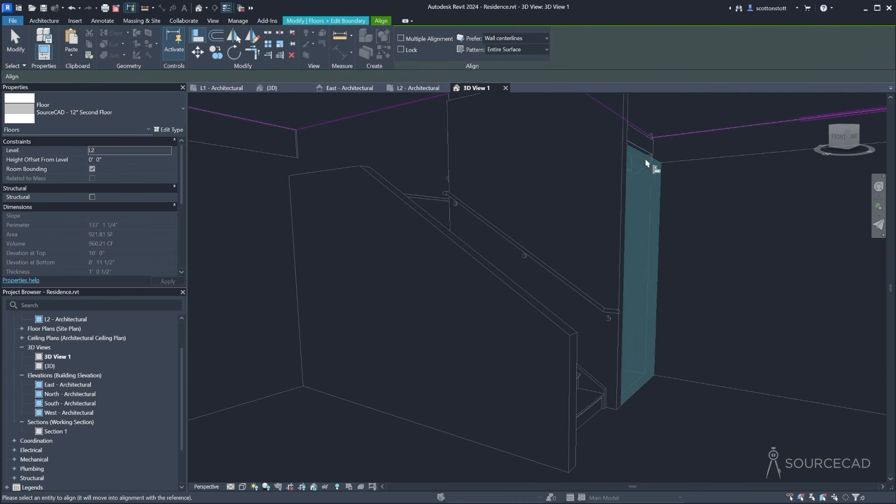
pyautogui.click(339, 21)
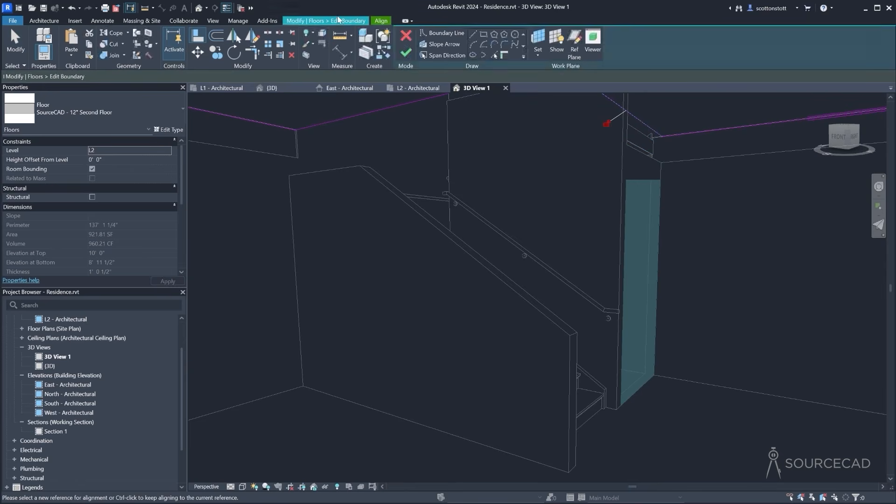
pyautogui.click(406, 53)
pyautogui.click(725, 487)
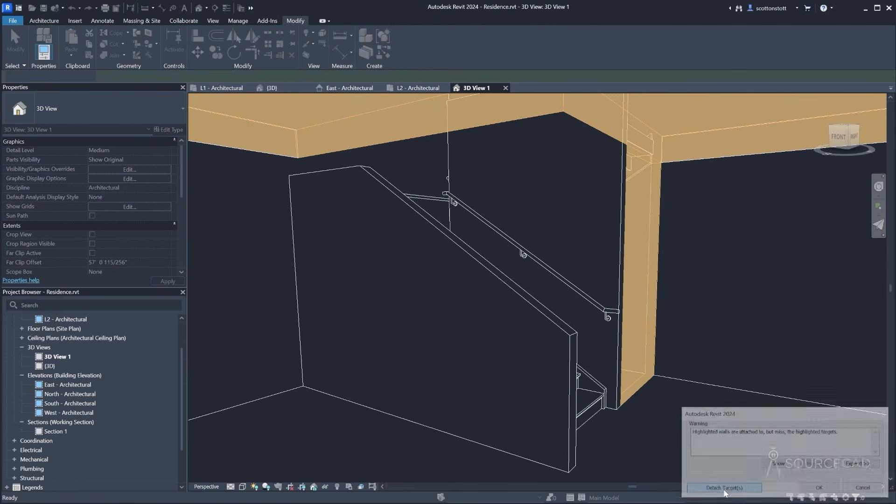
# Try to attach the top of the stair's end wall to the second floor, detaching the missed targets
pyautogui.keyDown('shift'); pyautogui.moveTo(378, 339); pyautogui.dragTo(351, 350, button='middle'); pyautogui.keyUp('shift')
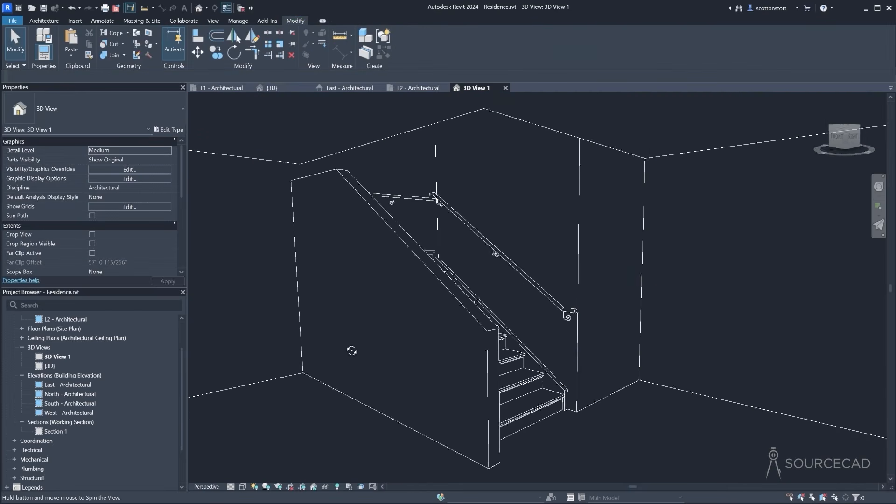
pyautogui.scroll(-3, 363, 310)
pyautogui.keyDown('shift'); pyautogui.moveTo(363, 309); pyautogui.dragTo(568, 350, button='middle'); pyautogui.keyUp('shift')
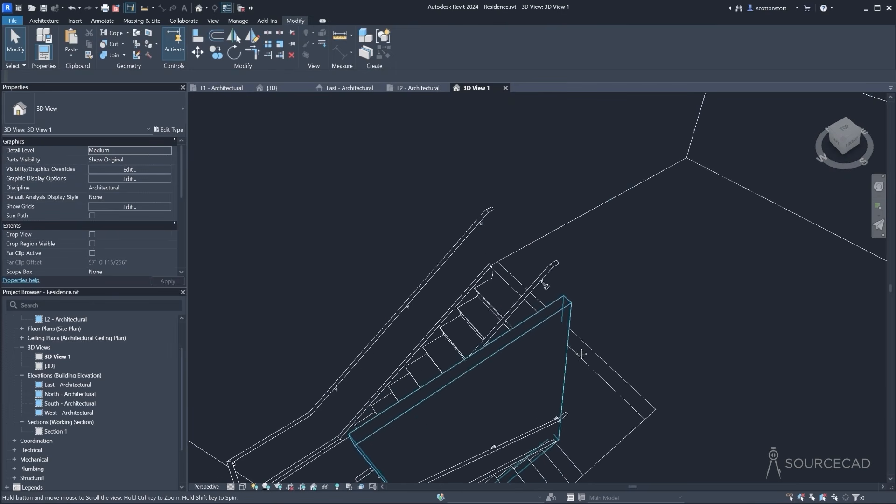
pyautogui.scroll(2, 553, 329)
pyautogui.scroll(1, 554, 331)
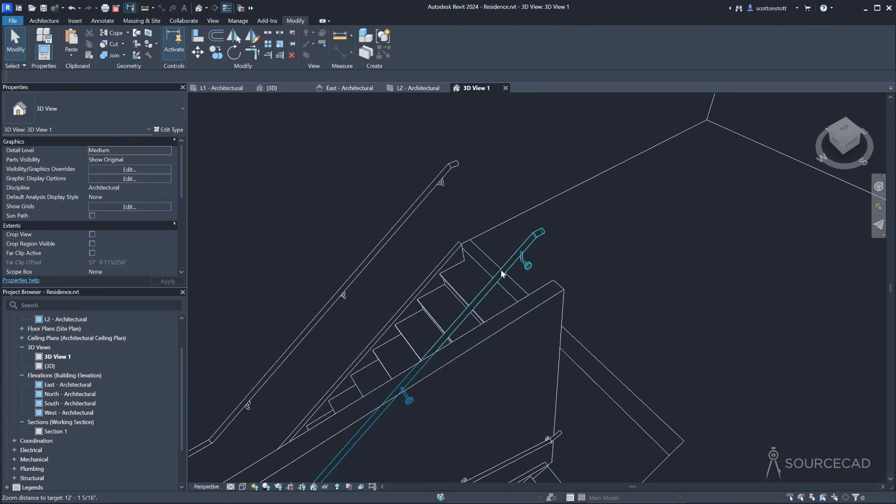
pyautogui.moveTo(467, 246)
pyautogui.keyDown('shift'); pyautogui.mouseDown(button='middle')
pyautogui.moveTo(468, 266)
pyautogui.moveTo(410, 262)
pyautogui.moveTo(462, 252)
pyautogui.mouseUp(button='middle'); pyautogui.keyUp('shift')
pyautogui.click(469, 245)
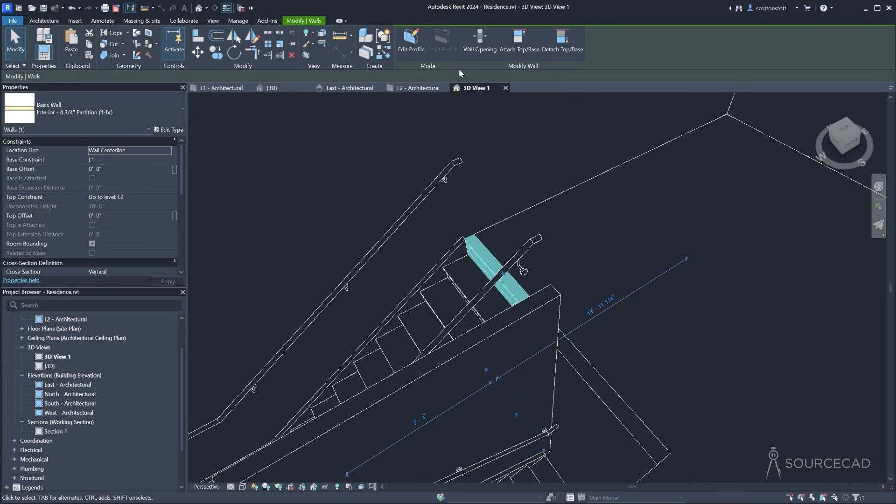
pyautogui.click(521, 41)
pyautogui.click(602, 410)
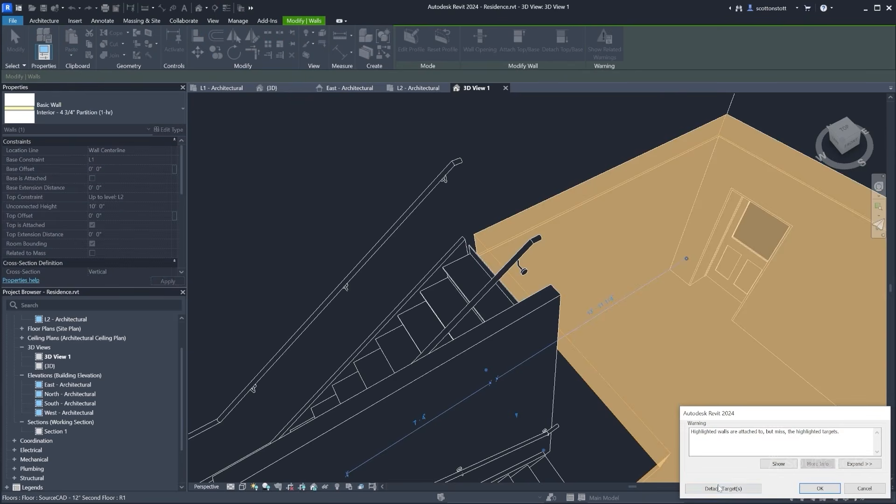
pyautogui.click(731, 489)
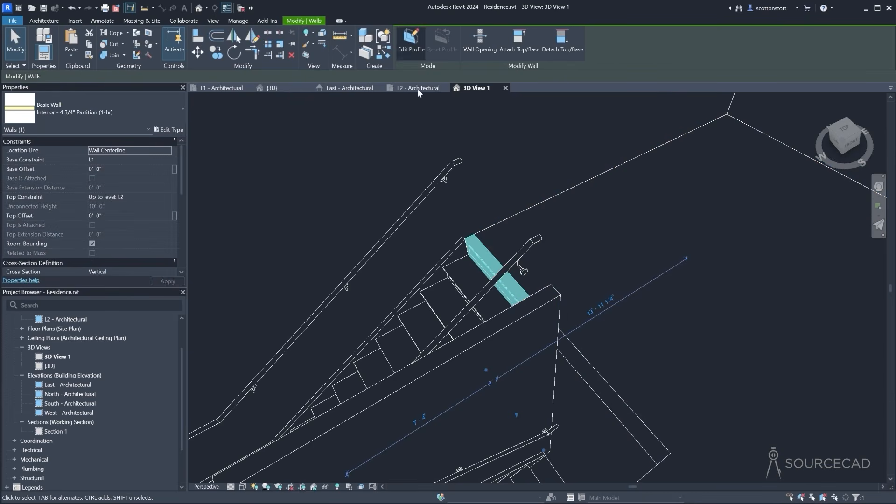
# Edit the second-floor slab boundary, adding lines along the stair-side face of the end wall and the adjacent partition's face
pyautogui.click(501, 223)
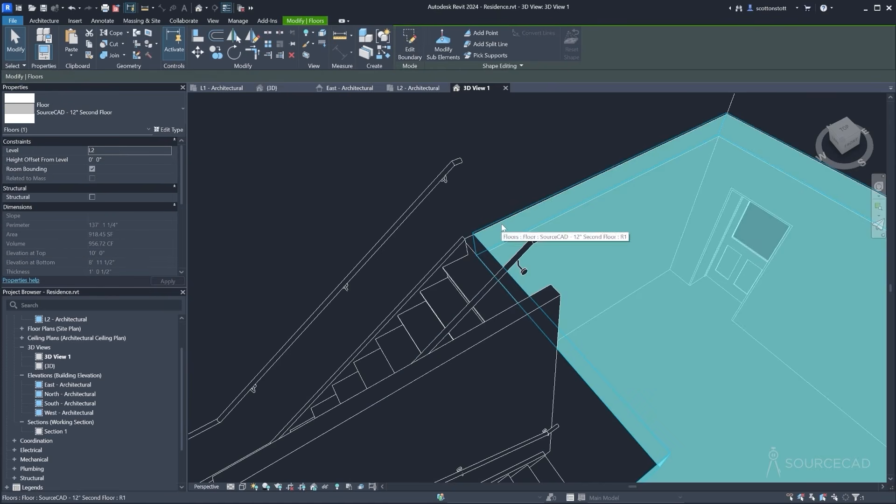
pyautogui.click(410, 47)
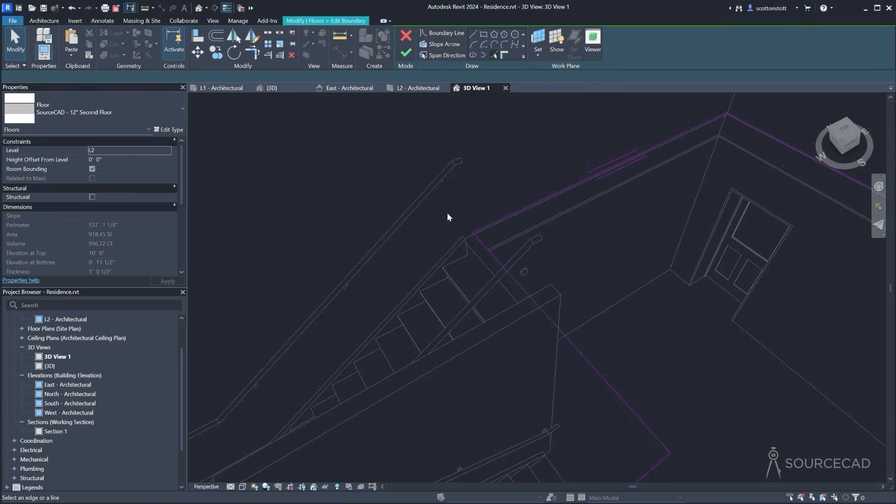
pyautogui.click(473, 254)
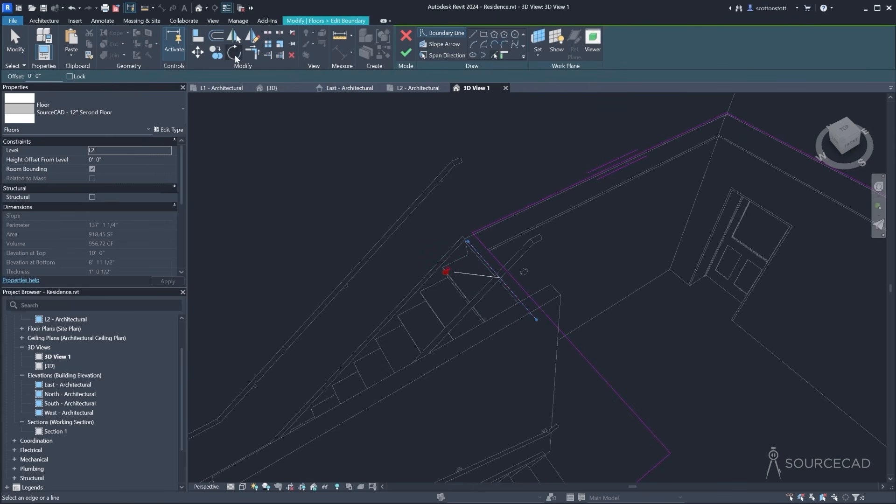
pyautogui.click(252, 52)
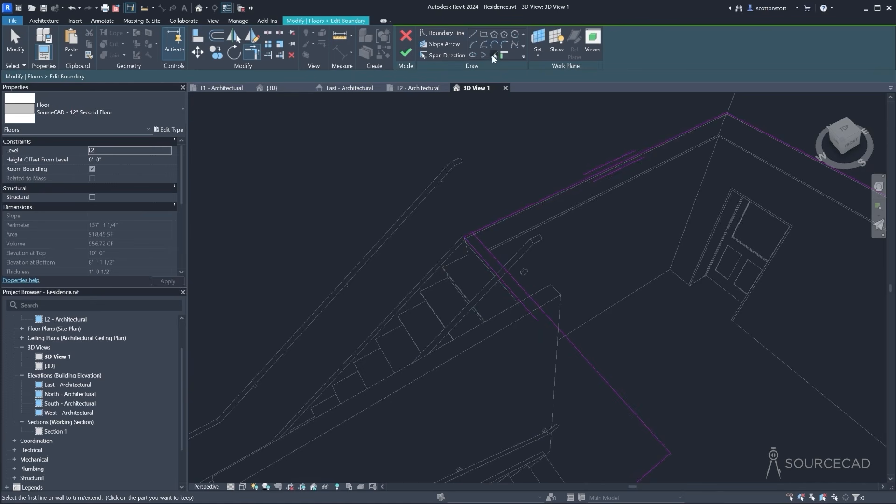
pyautogui.click(493, 55)
pyautogui.click(542, 291)
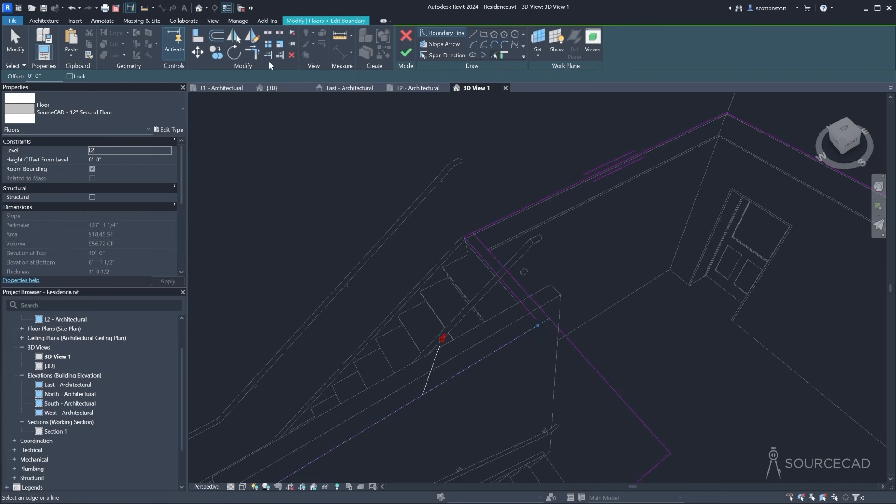
# Trim the new boundary lines into a closed corner at the stair, finish the floor sketch and unjoin the conflicting elements
pyautogui.press('t')
pyautogui.press('r')
pyautogui.click(526, 309)
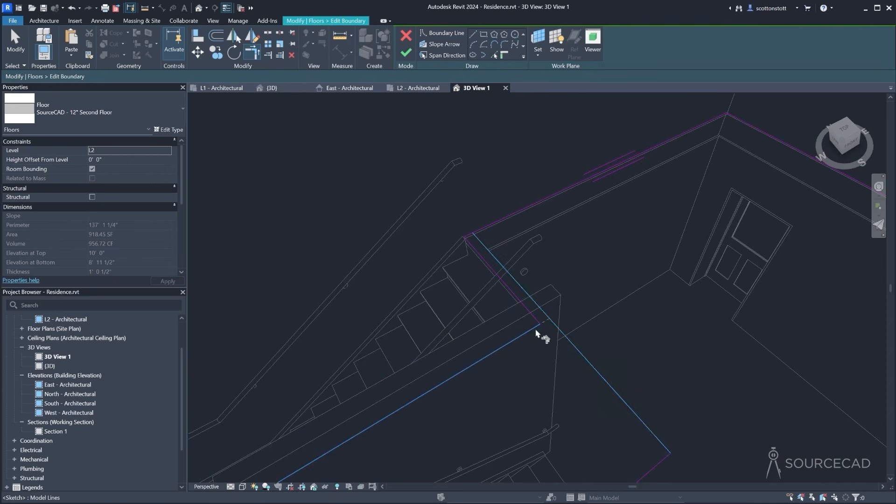
pyautogui.click(537, 317)
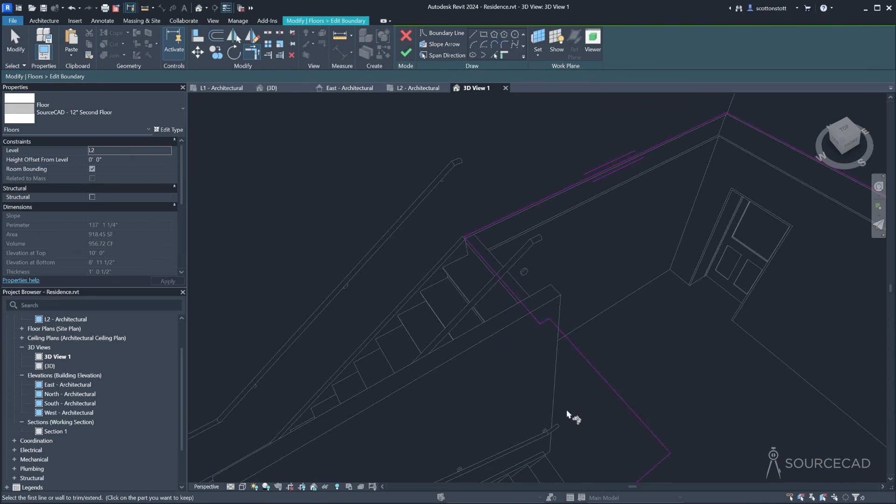
pyautogui.click(406, 51)
pyautogui.click(622, 337)
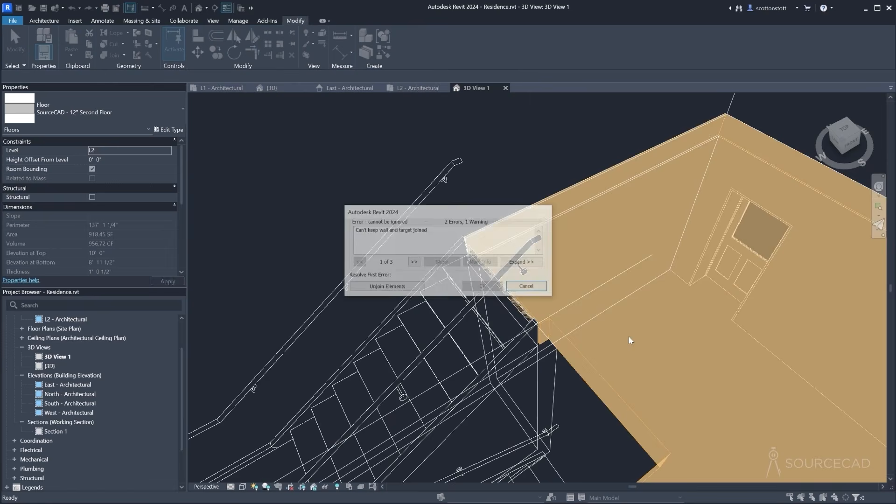
pyautogui.click(418, 287)
pyautogui.click(282, 159)
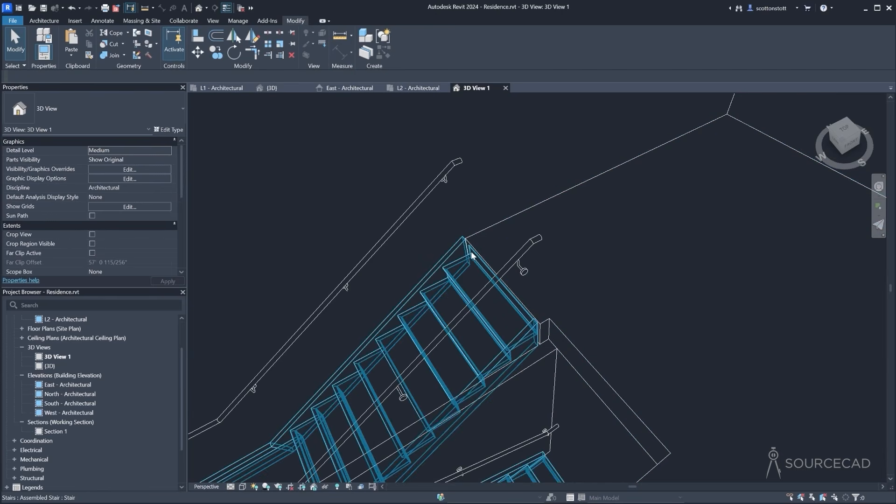
# Detach the top of the partition between the stair flights from the second floor
pyautogui.keyDown('shift'); pyautogui.moveTo(505, 303); pyautogui.dragTo(375, 264, button='middle'); pyautogui.keyUp('shift')
pyautogui.click(517, 326)
pyautogui.keyDown('shift'); pyautogui.moveTo(516, 325); pyautogui.dragTo(567, 350, button='middle'); pyautogui.keyUp('shift')
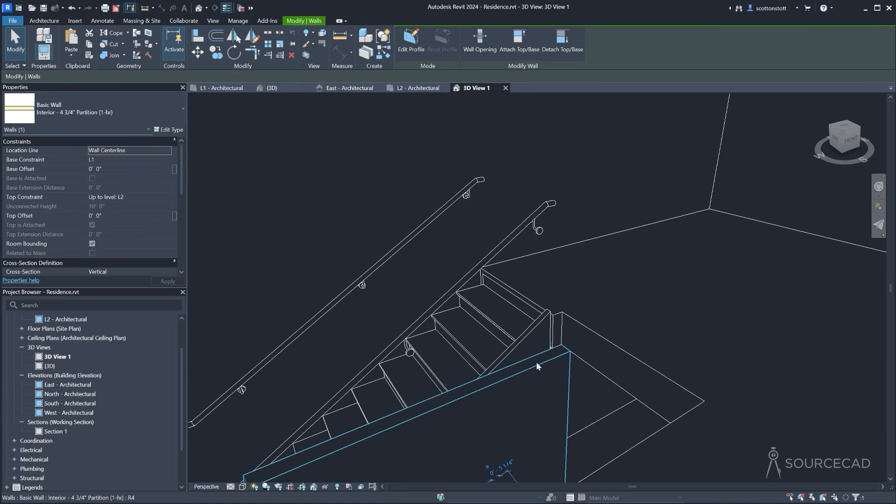
pyautogui.click(522, 372)
pyautogui.moveTo(475, 374); pyautogui.dragTo(497, 306, button='middle')
pyautogui.click(562, 44)
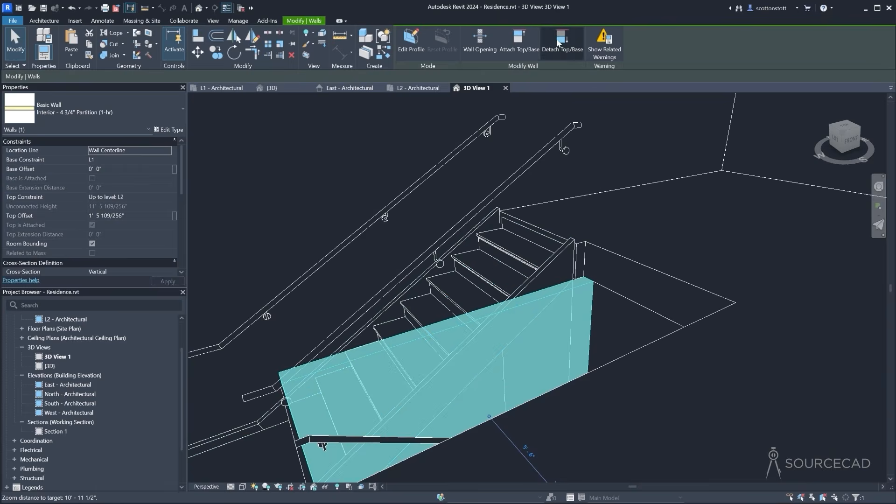
pyautogui.click(617, 325)
# Copy the Pipe-Wall Mount railing that wraps the stair's outer side to the clipboard
pyautogui.keyDown('shift'); pyautogui.moveTo(618, 325); pyautogui.dragTo(403, 306, button='middle'); pyautogui.keyUp('shift')
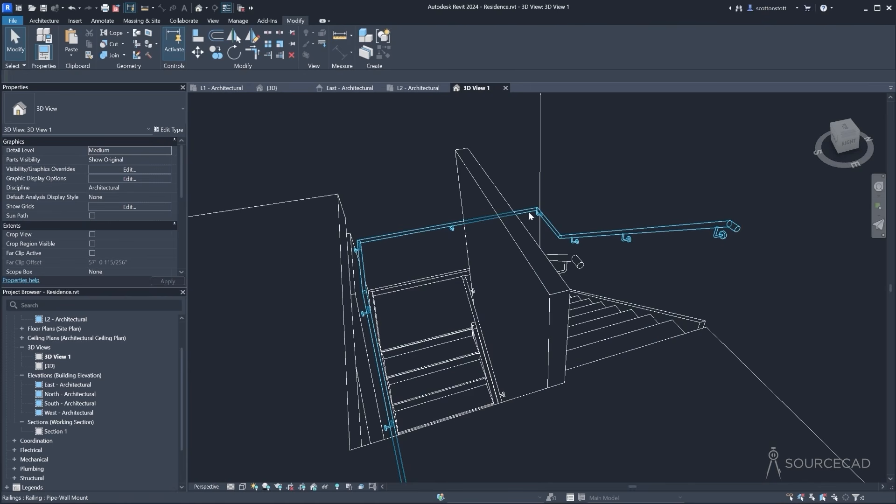
pyautogui.click(388, 239)
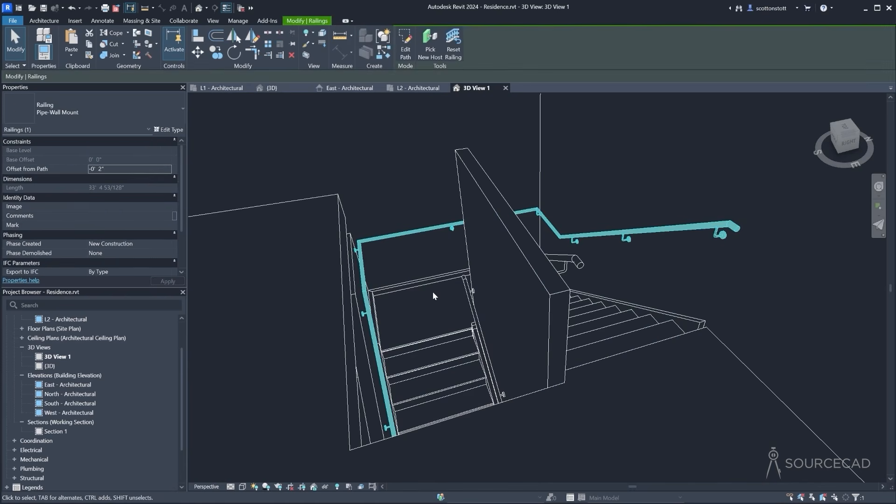
pyautogui.click(90, 45)
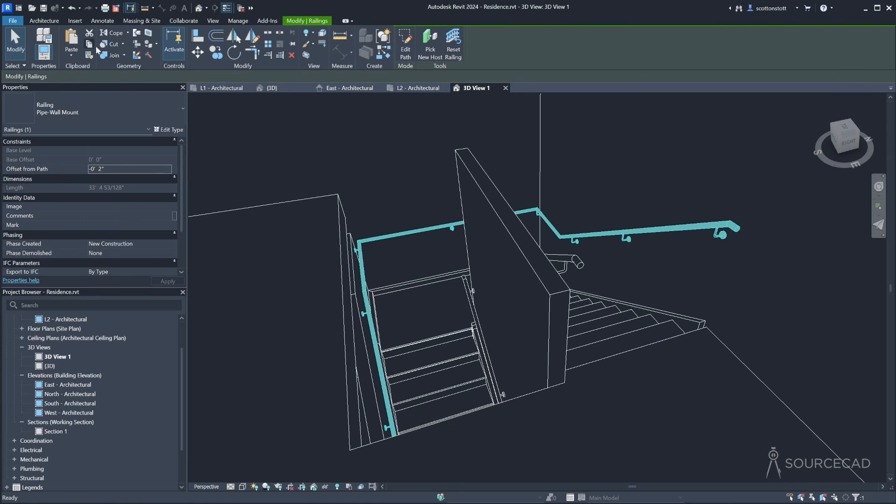
# Delete the landing and opposite-flight segments from the original railing's path, keep only the rail along one flight, and finish the sketch
pyautogui.click(404, 59)
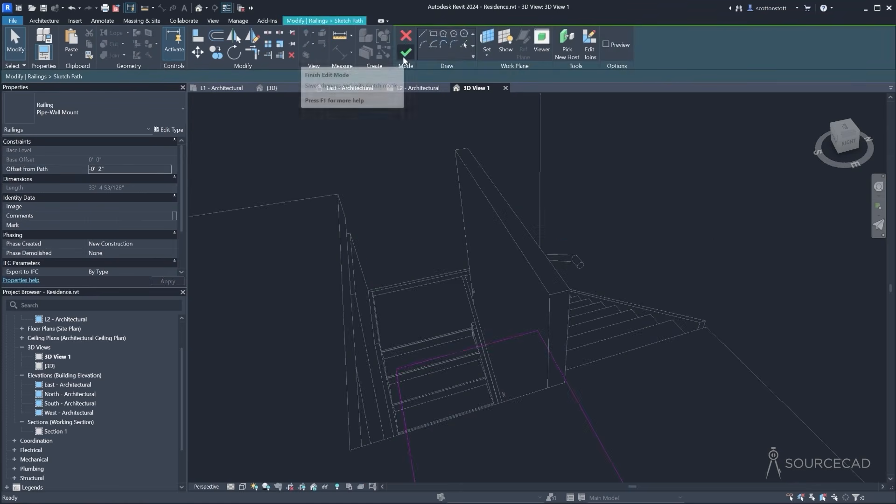
pyautogui.scroll(3, 447, 346)
pyautogui.moveTo(447, 346); pyautogui.dragTo(461, 233, button='middle')
pyautogui.click(542, 291)
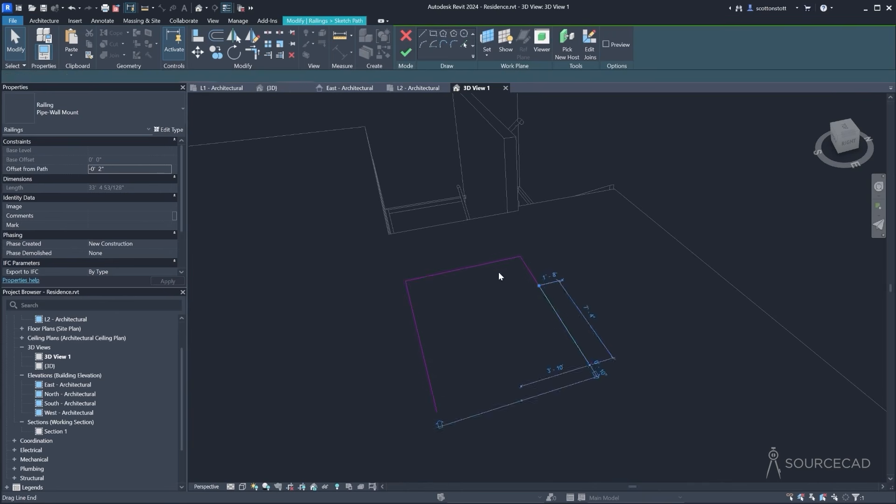
pyautogui.press('Delete')
pyautogui.press('Delete')
pyautogui.click(494, 264)
pyautogui.press('Delete')
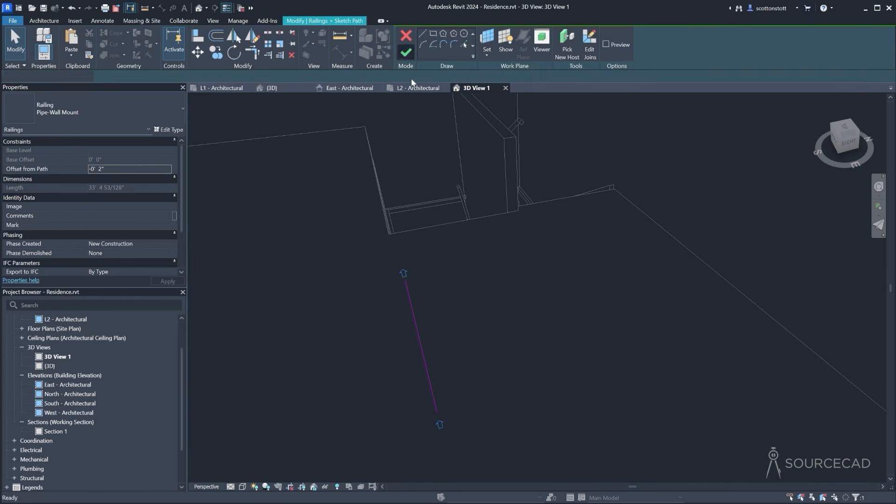
pyautogui.click(405, 52)
pyautogui.moveTo(416, 201); pyautogui.dragTo(432, 321, button='middle')
pyautogui.scroll(-3, 421, 267)
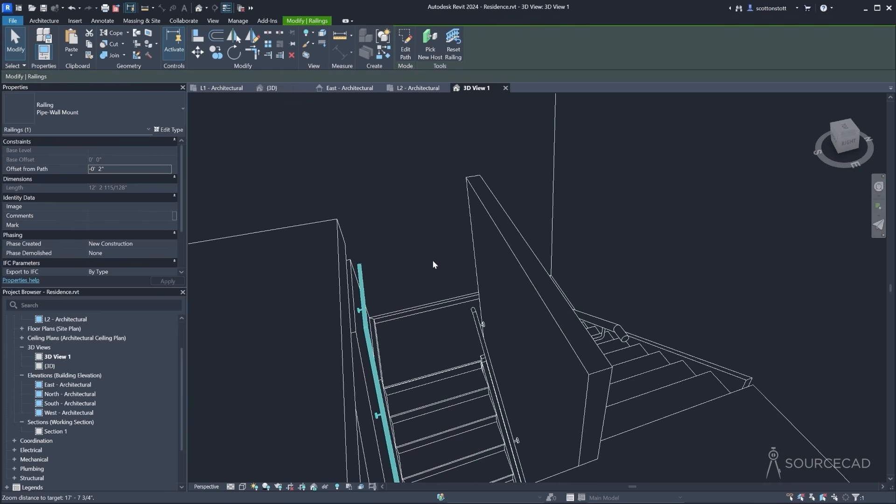
# Paste the copied railing aligned to the same place and reduce its path to the rail along the opposite flight
pyautogui.click(74, 52)
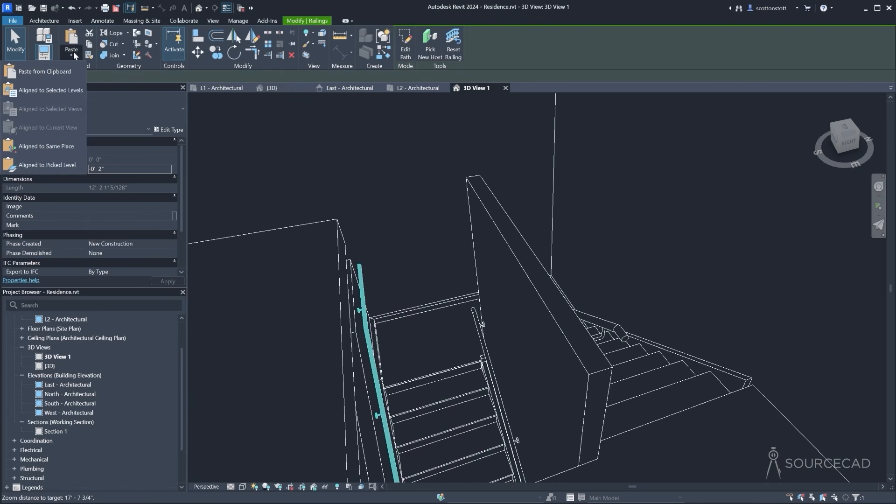
pyautogui.click(50, 146)
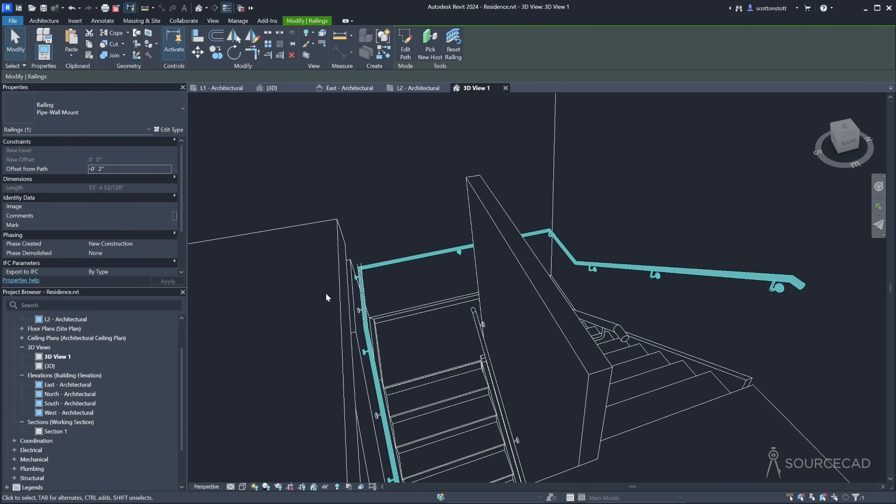
pyautogui.click(404, 51)
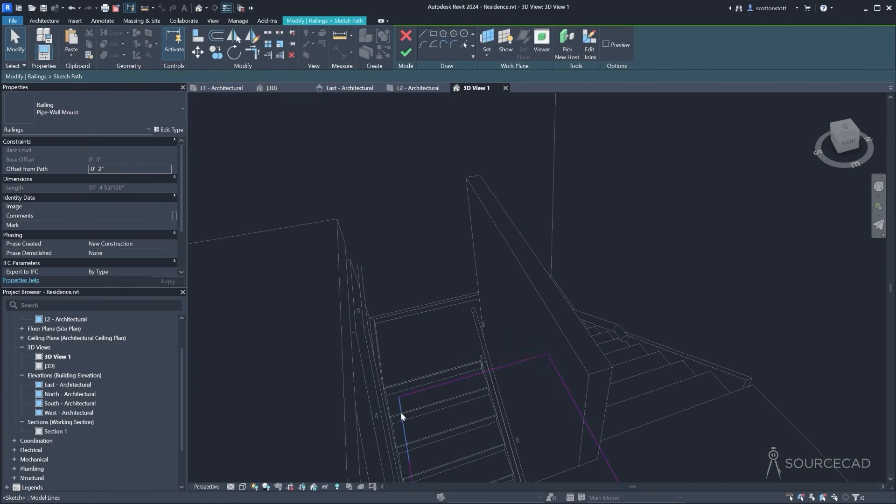
pyautogui.click(400, 412)
pyautogui.press('Delete')
pyautogui.moveTo(396, 392); pyautogui.dragTo(409, 259, button='middle')
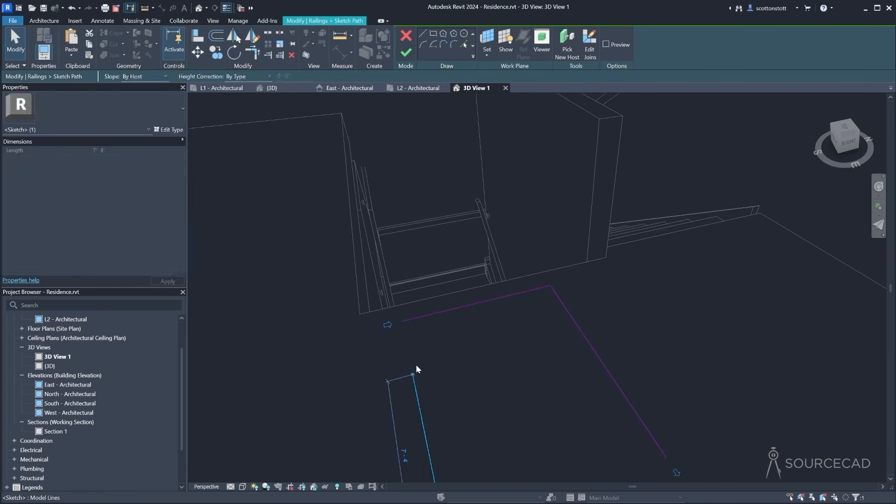
pyautogui.click(406, 53)
pyautogui.moveTo(397, 201); pyautogui.dragTo(404, 301, button='middle')
pyautogui.scroll(-2, 400, 275)
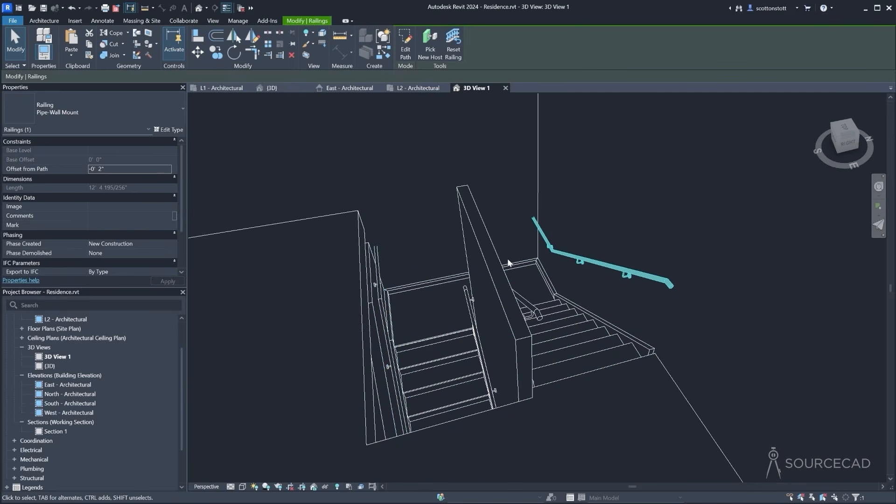
# Shorten the landing end of the pasted railing's path so the railing is about 9'-9" long
pyautogui.click(404, 44)
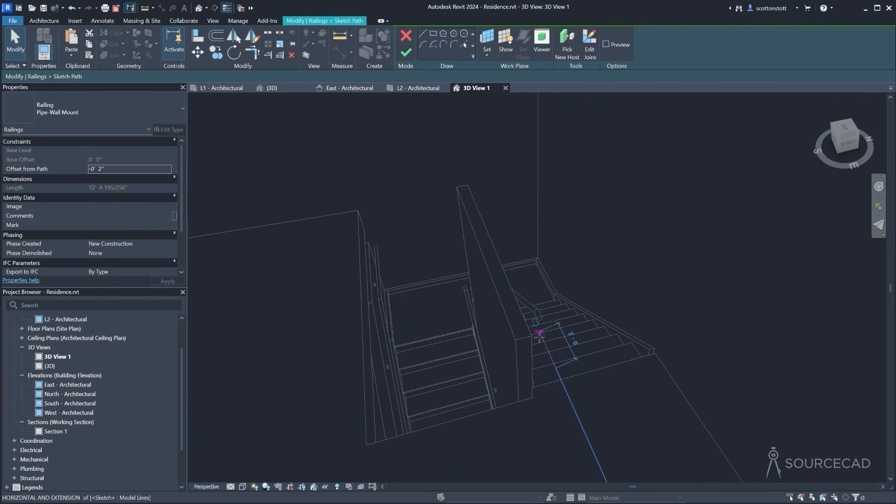
pyautogui.moveTo(539, 336); pyautogui.dragTo(546, 355)
pyautogui.click(406, 52)
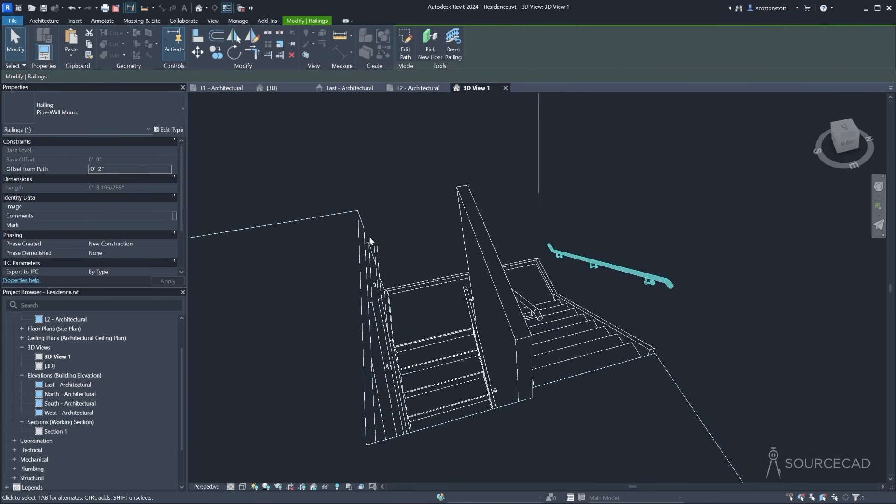
# Shorten the landing end of the original railing on the other flight so it is about 9'-7" long
pyautogui.keyDown('shift'); pyautogui.moveTo(385, 292); pyautogui.dragTo(369, 261, button='middle'); pyautogui.keyUp('shift')
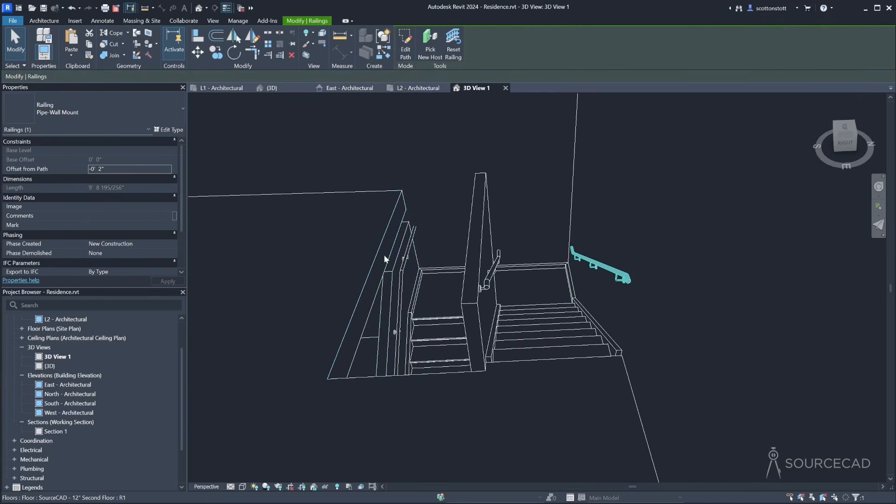
pyautogui.click(400, 236)
pyautogui.click(406, 46)
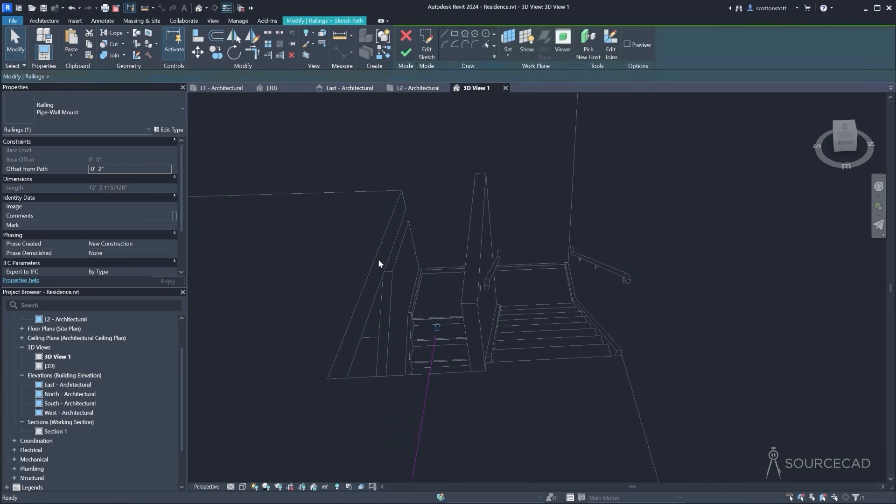
pyautogui.click(433, 337)
pyautogui.moveTo(434, 337); pyautogui.dragTo(430, 369)
pyautogui.click(405, 54)
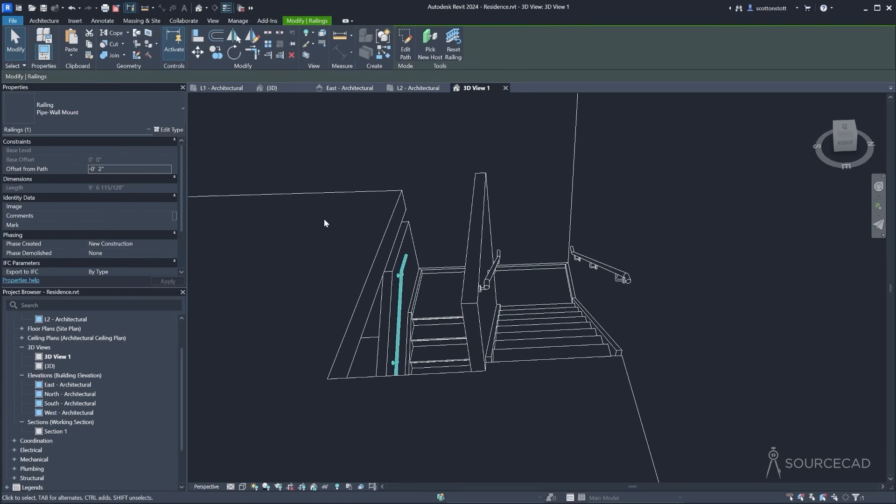
# Raise the top of the partition between the stair flights to about 3'-6" above level L2
pyautogui.moveTo(324, 220)
pyautogui.keyDown('shift'); pyautogui.mouseDown(button='middle')
pyautogui.moveTo(314, 233)
pyautogui.moveTo(290, 220)
pyautogui.moveTo(298, 223)
pyautogui.mouseUp(button='middle'); pyautogui.keyUp('shift')
pyautogui.click(412, 282)
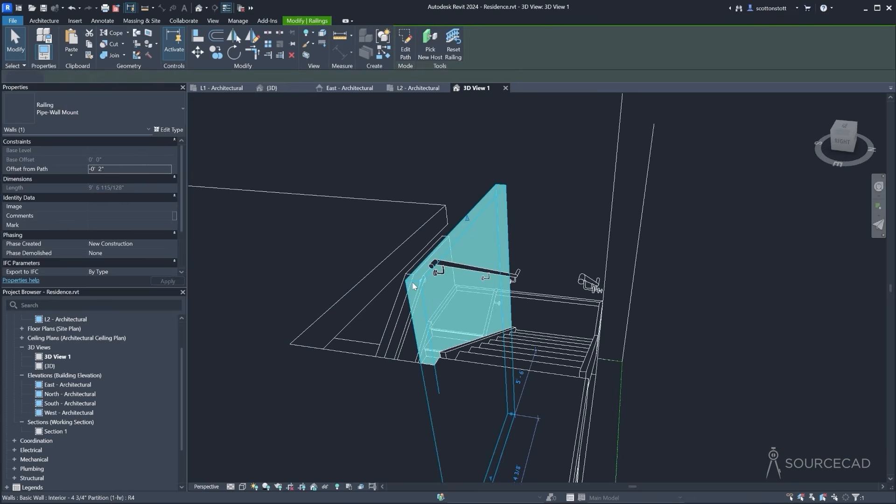
pyautogui.moveTo(469, 222); pyautogui.dragTo(465, 188)
# Attach the top of the partition between the stair flights to the roof above and clear the selection
pyautogui.keyDown('shift'); pyautogui.moveTo(410, 260); pyautogui.dragTo(477, 272, button='middle'); pyautogui.keyUp('shift')
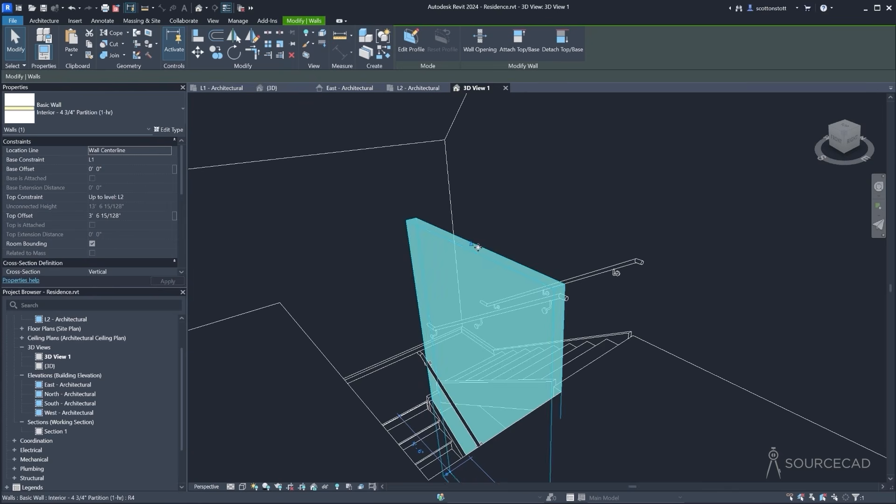
pyautogui.keyDown('shift'); pyautogui.moveTo(395, 233); pyautogui.dragTo(365, 254, button='middle'); pyautogui.keyUp('shift')
pyautogui.click(519, 42)
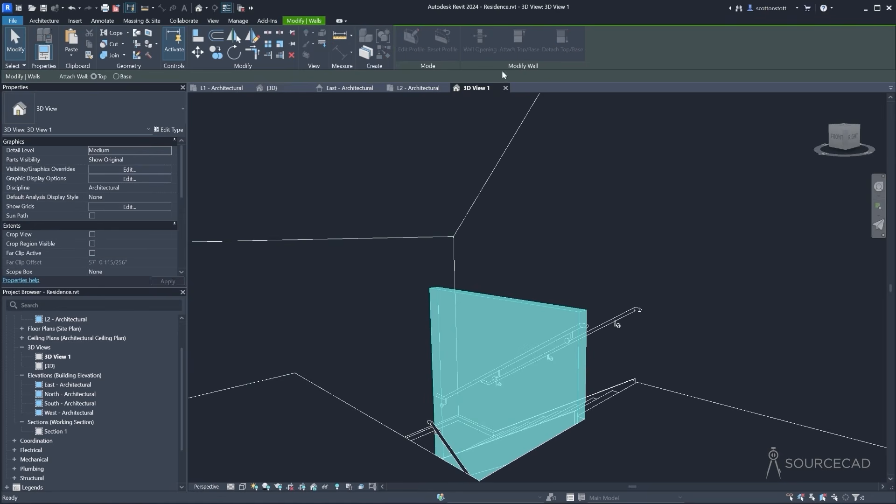
pyautogui.click(480, 194)
pyautogui.keyDown('shift'); pyautogui.moveTo(424, 256); pyautogui.dragTo(514, 312, button='middle'); pyautogui.keyUp('shift')
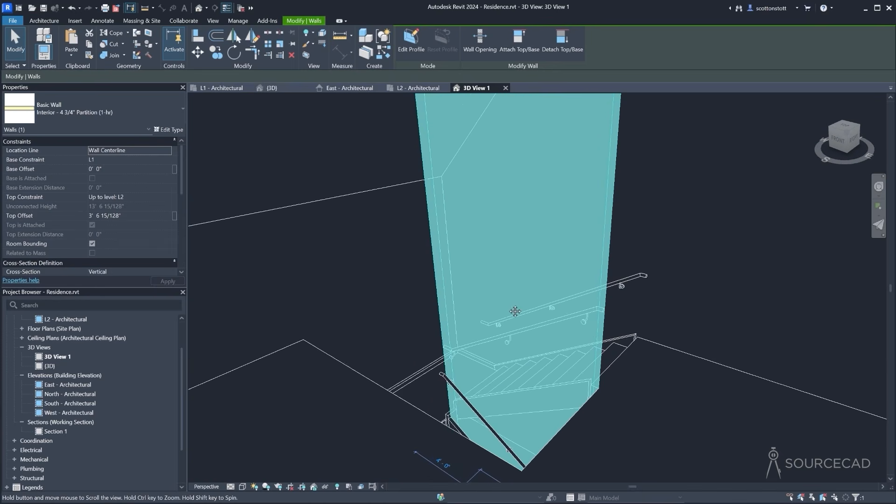
pyautogui.keyDown('shift'); pyautogui.moveTo(457, 401); pyautogui.dragTo(523, 395, button='middle'); pyautogui.keyUp('shift')
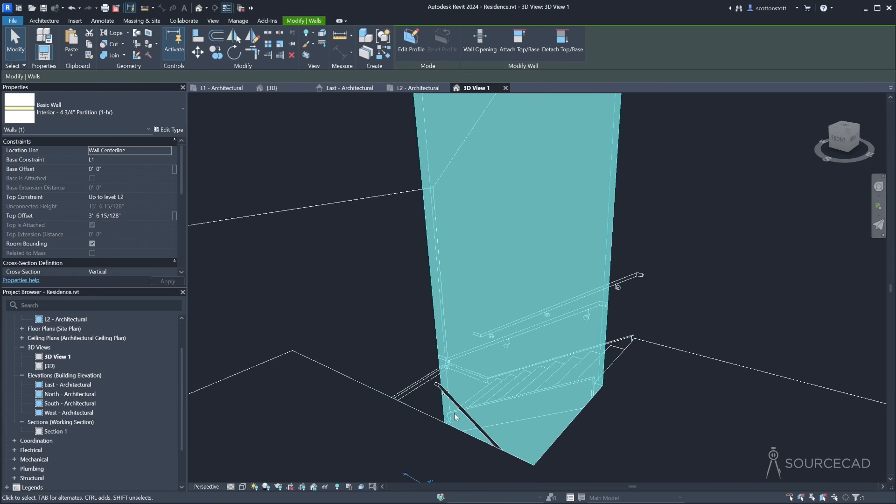
pyautogui.keyDown('shift'); pyautogui.moveTo(454, 414); pyautogui.dragTo(463, 218, button='middle'); pyautogui.keyUp('shift')
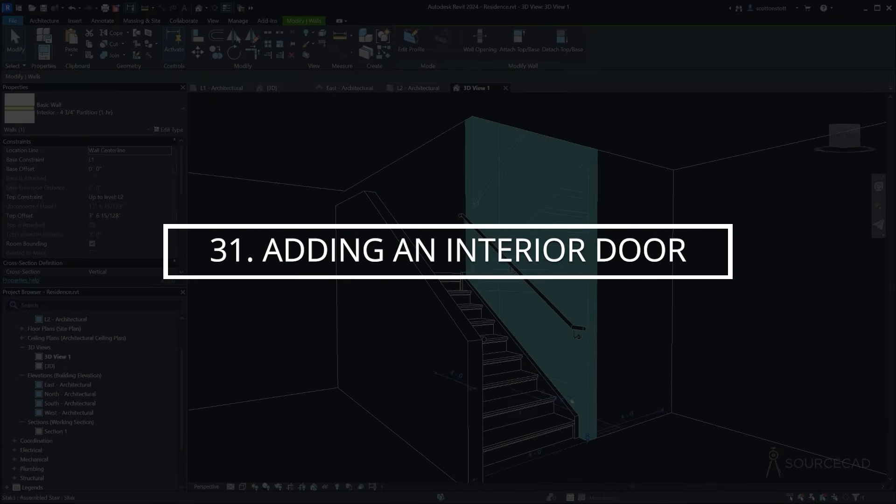
pyautogui.click(632, 458)
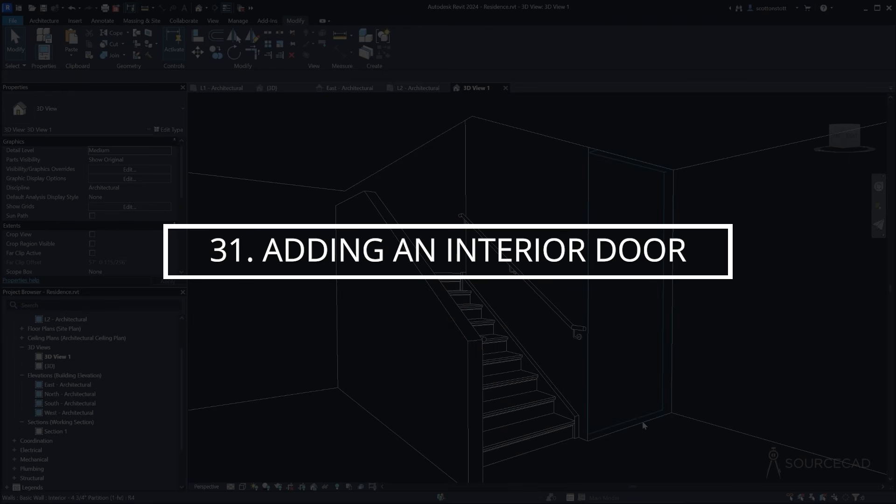
# In the L1 floor plan, start a door and load Door-Interior-Single-4_Panel-Wood from the Residential folder in the 30" x 84" type
pyautogui.click(221, 88)
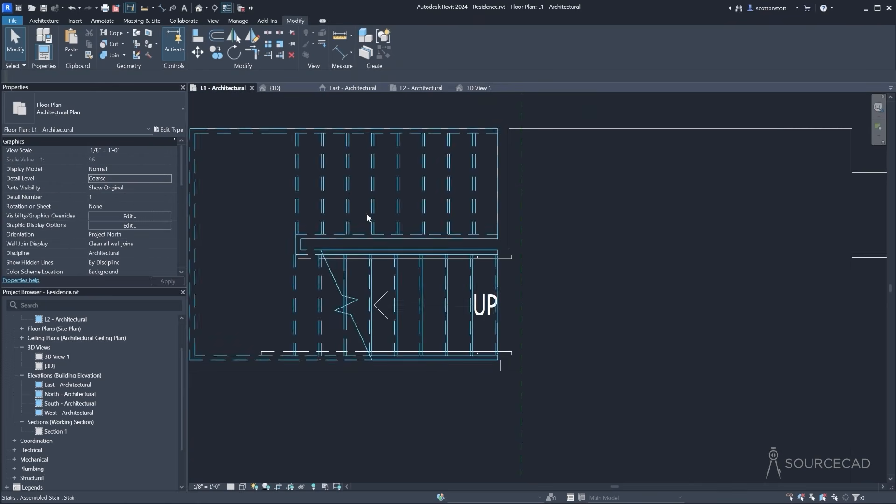
pyautogui.click(44, 20)
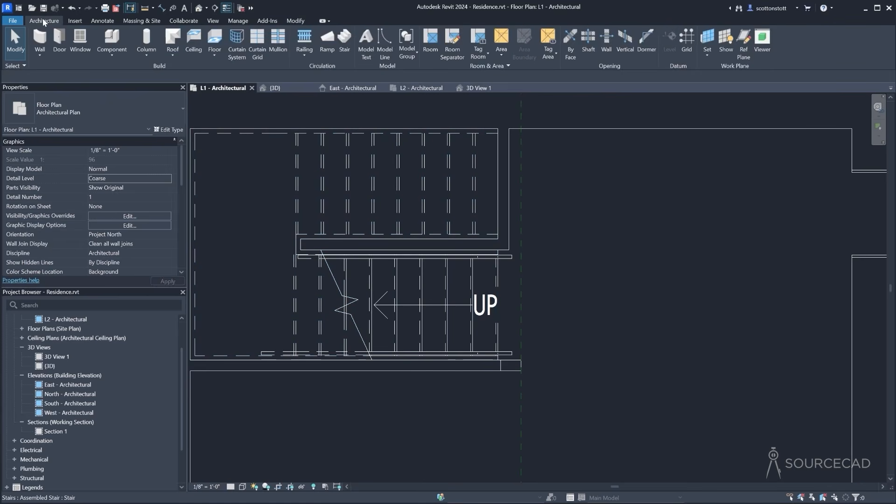
pyautogui.click(61, 39)
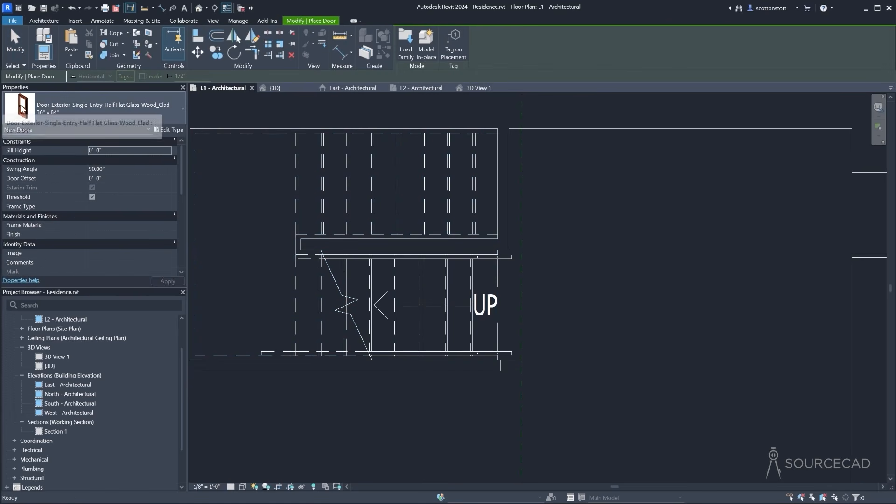
pyautogui.click(83, 112)
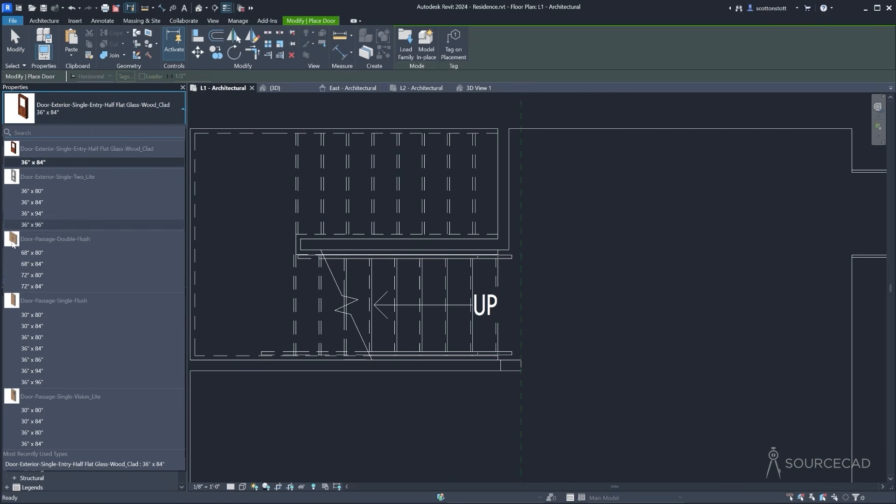
pyautogui.click(125, 108)
pyautogui.click(405, 47)
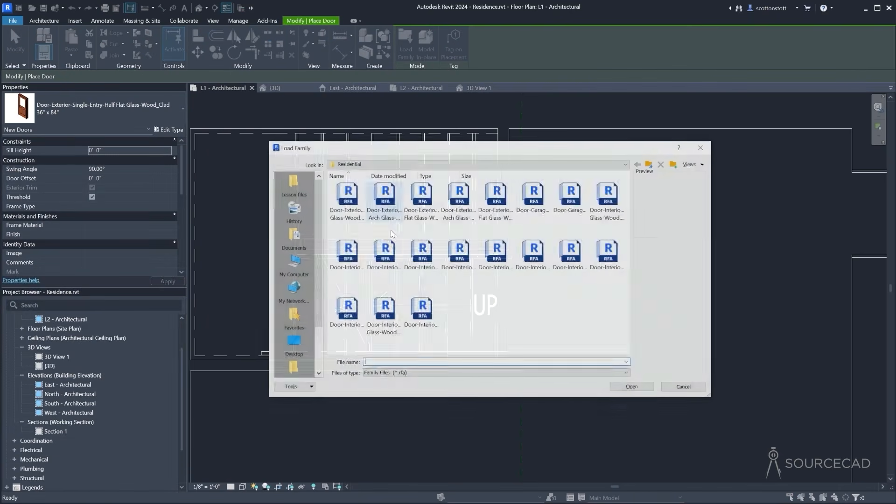
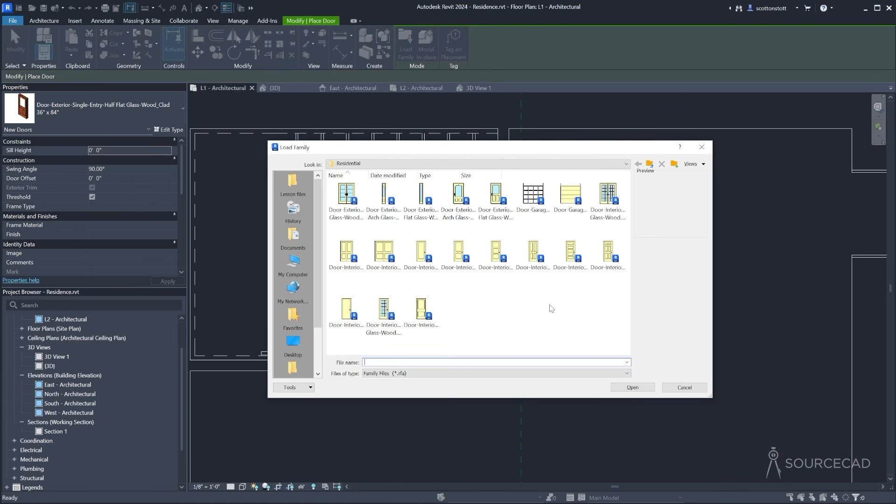
pyautogui.click(606, 255)
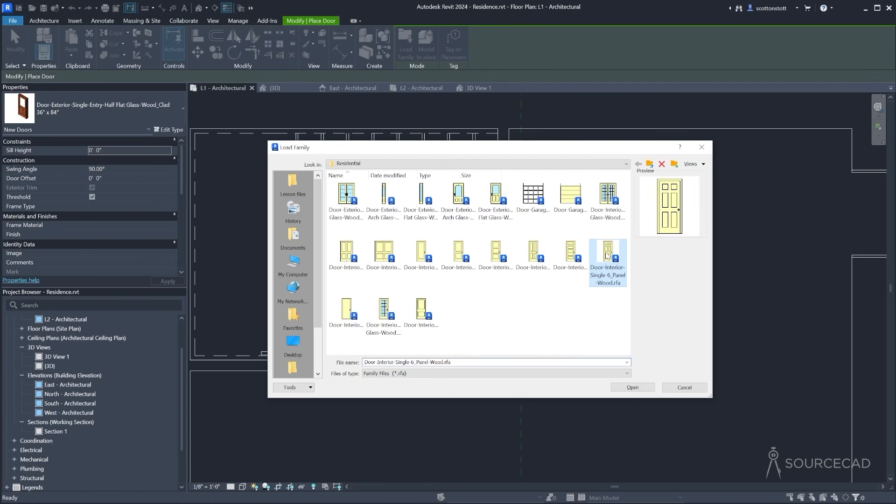
pyautogui.click(533, 260)
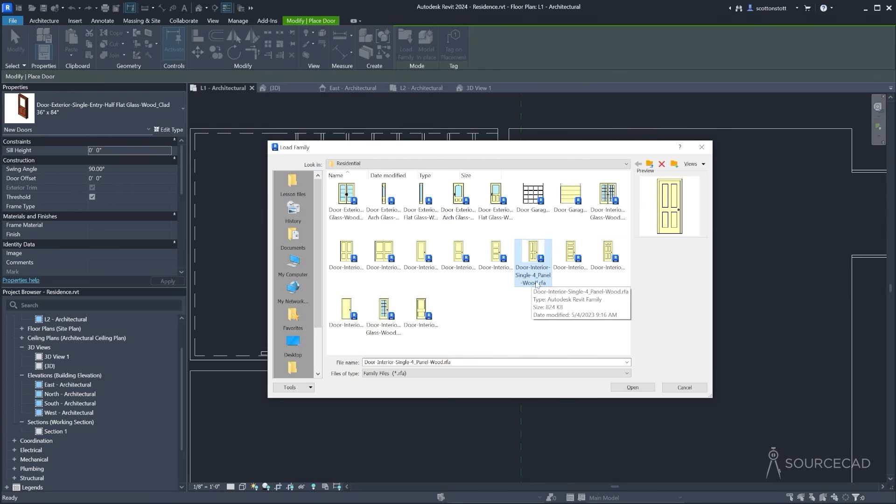
pyautogui.click(626, 388)
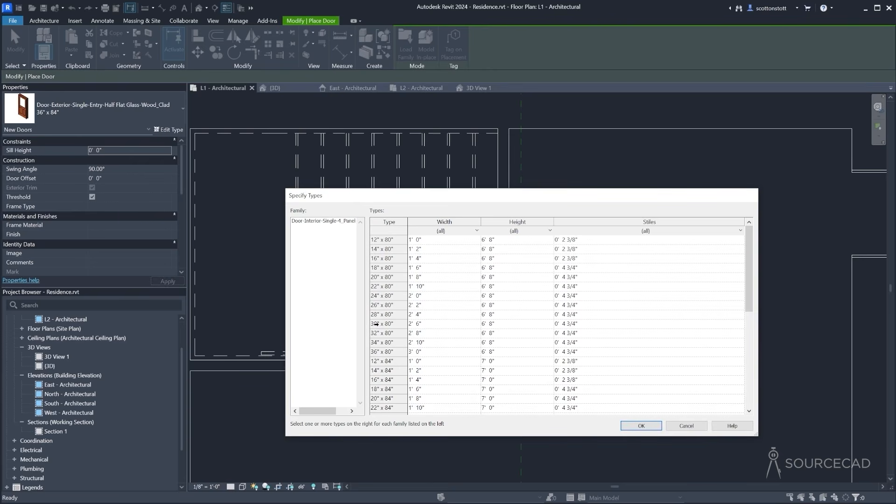
pyautogui.moveTo(749, 273); pyautogui.dragTo(750, 322)
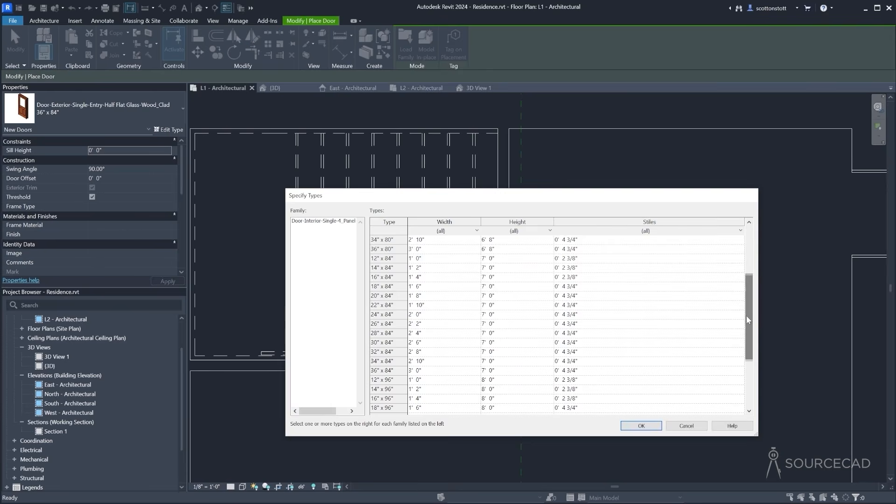
pyautogui.click(380, 342)
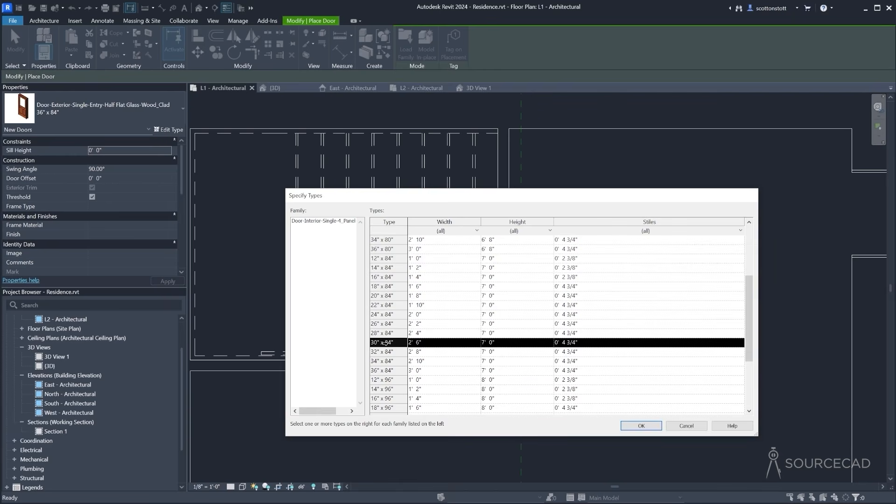
pyautogui.click(641, 426)
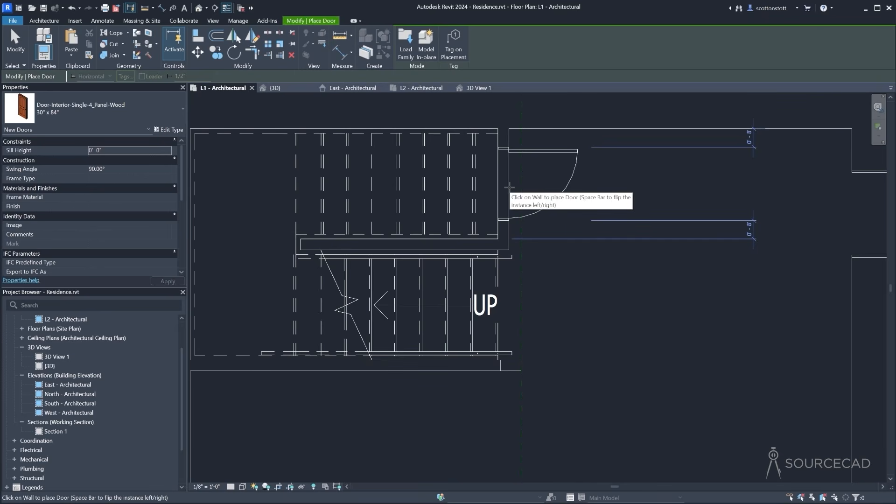
# Place the door in the short partition closing the space under the upper stair flight, 8" from each adjacent wall and swinging into the room
pyautogui.click(510, 187)
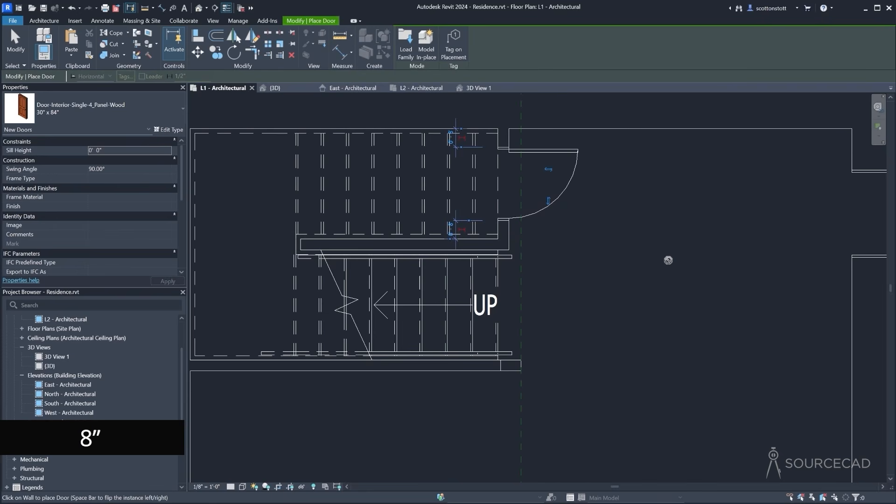
pyautogui.click(481, 89)
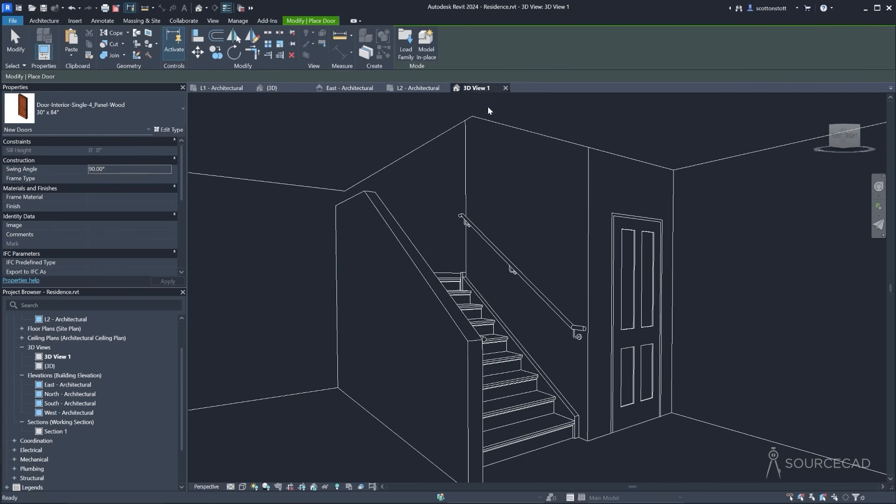
pyautogui.press('Escape')
pyautogui.press('Escape')
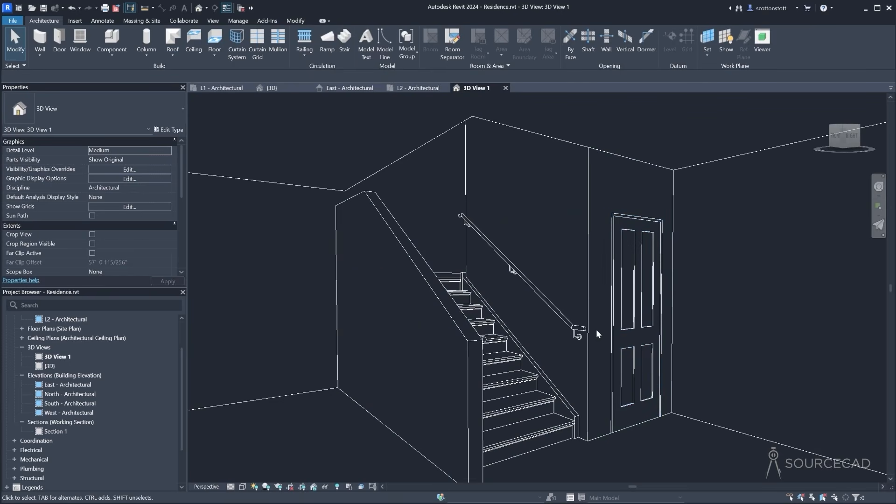
# Start placing a component in the L1 floor plan and open the US family library for loading
pyautogui.click(214, 88)
pyautogui.scroll(3, 420, 268)
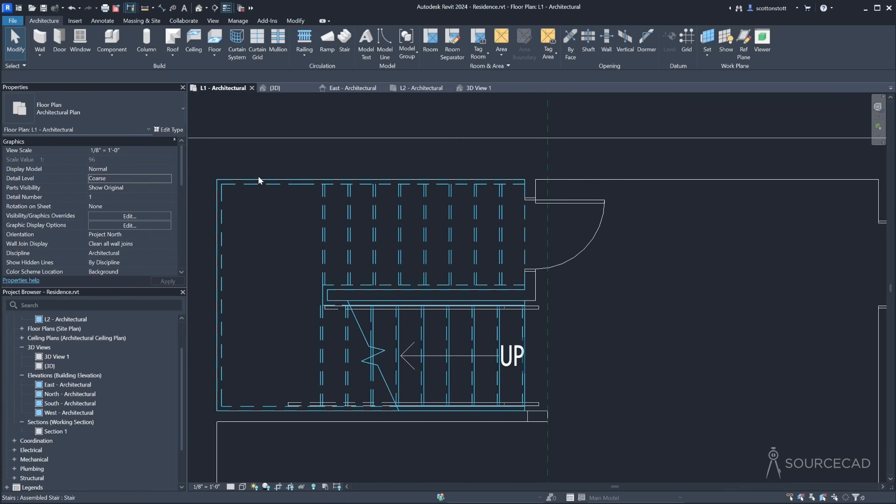
pyautogui.click(111, 41)
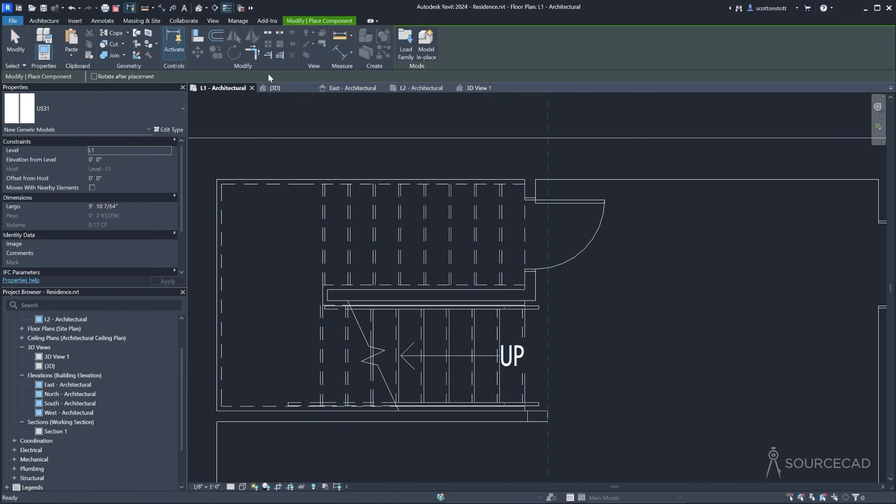
pyautogui.click(406, 44)
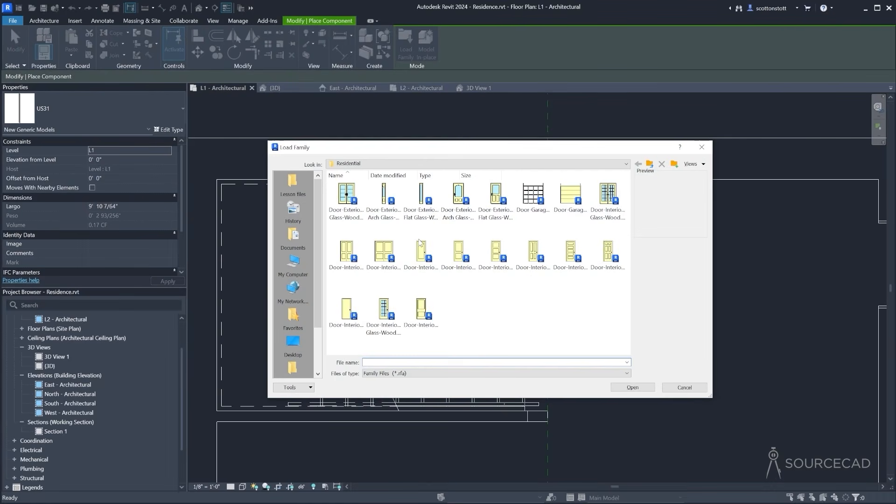
pyautogui.click(650, 164)
pyautogui.click(650, 164)
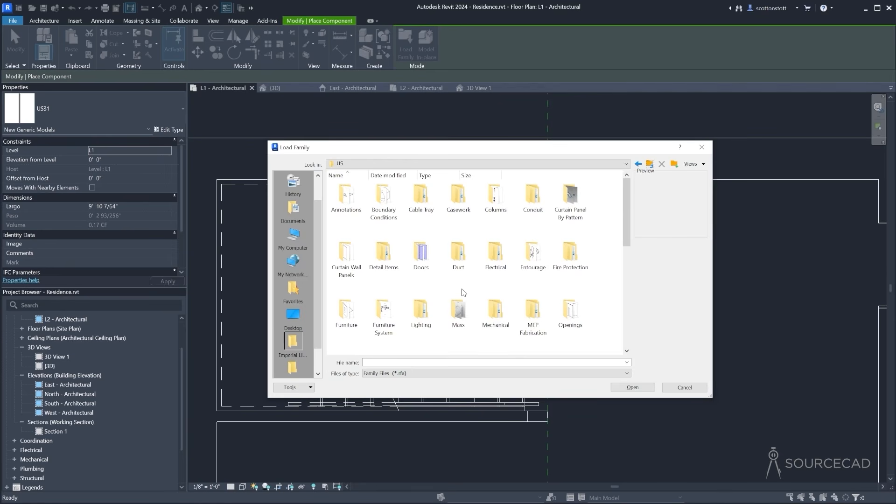
# Look through the Domestic families under Specialty Equipment and return to the US library folder
pyautogui.moveTo(625, 226); pyautogui.dragTo(626, 279)
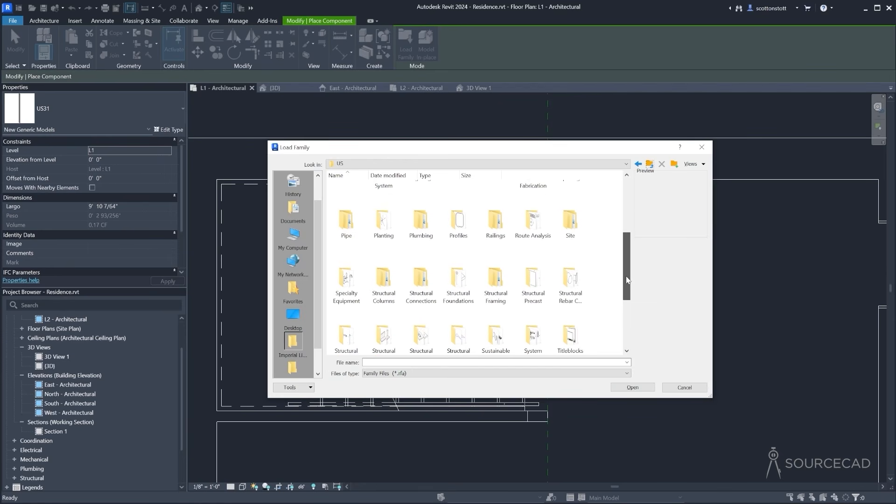
pyautogui.doubleClick(345, 283)
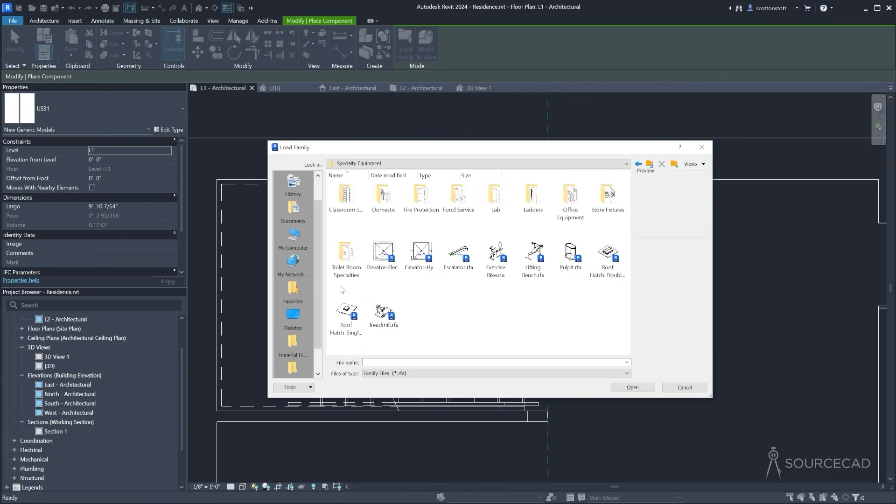
pyautogui.doubleClick(387, 202)
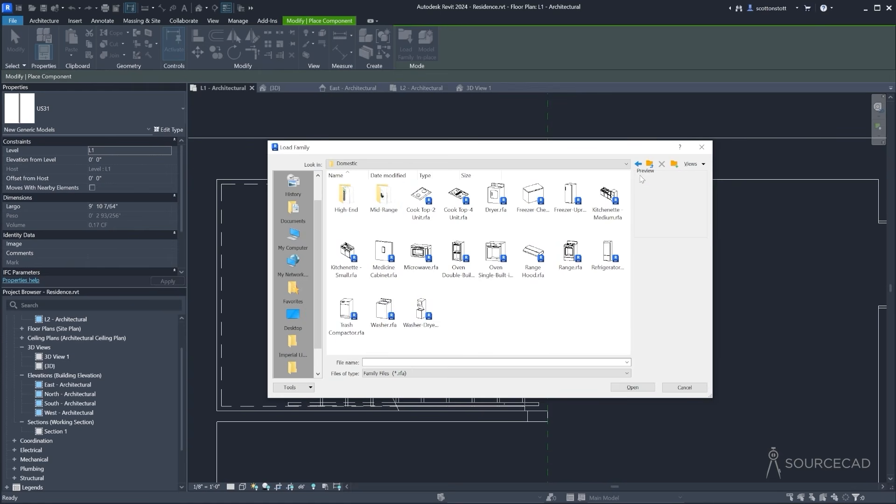
pyautogui.click(649, 164)
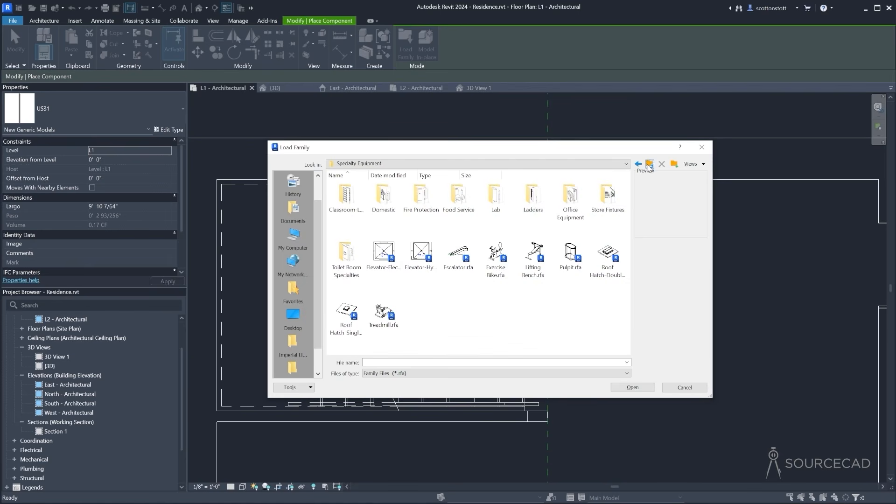
pyautogui.click(649, 165)
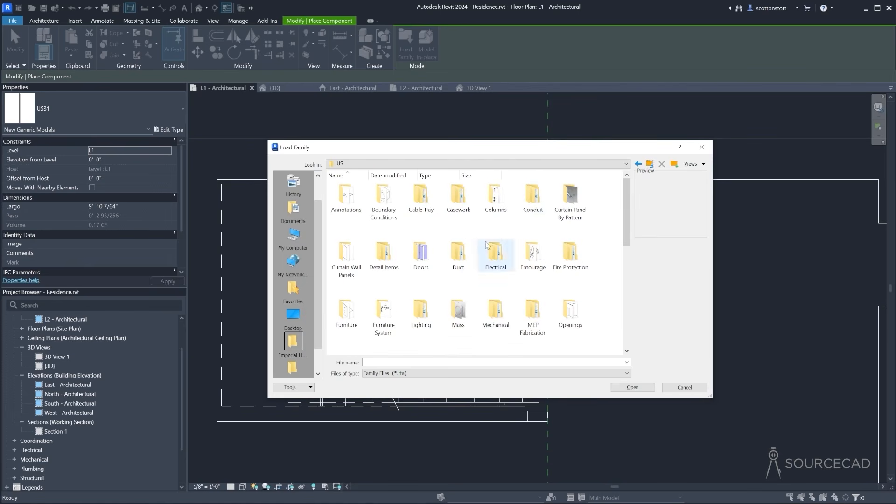
# Load Water Heater.rfa from the library's Plumbing, Architectural, Equipment, Water Heaters folder
pyautogui.scroll(-3, 626, 220)
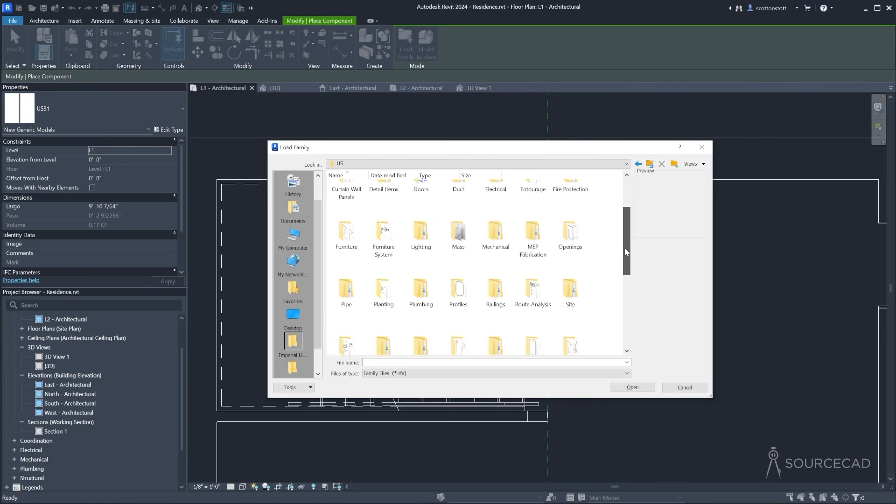
pyautogui.doubleClick(423, 293)
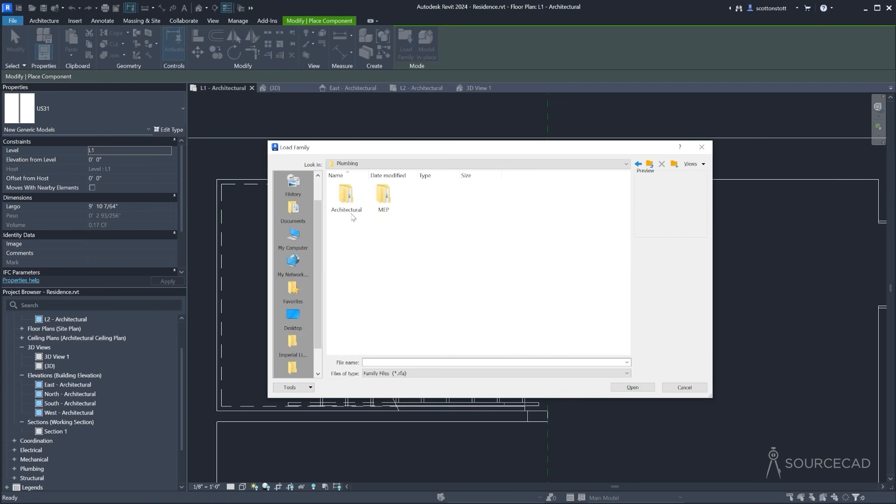
pyautogui.doubleClick(345, 202)
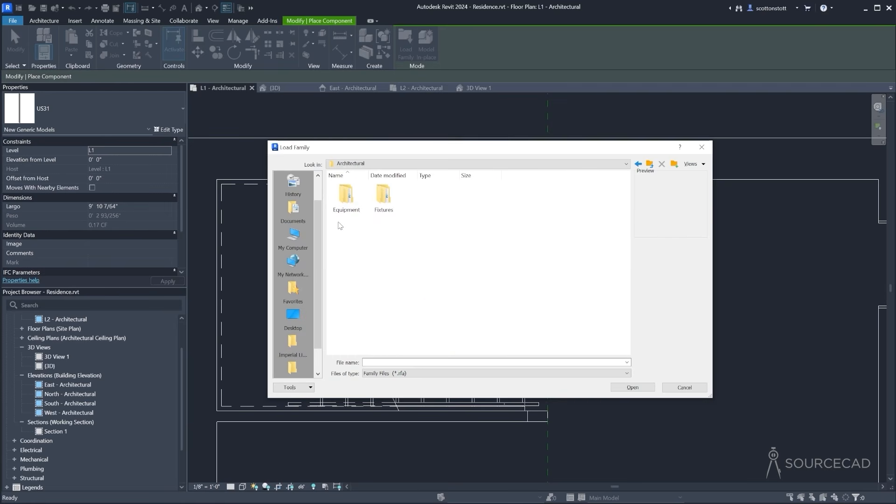
pyautogui.doubleClick(346, 205)
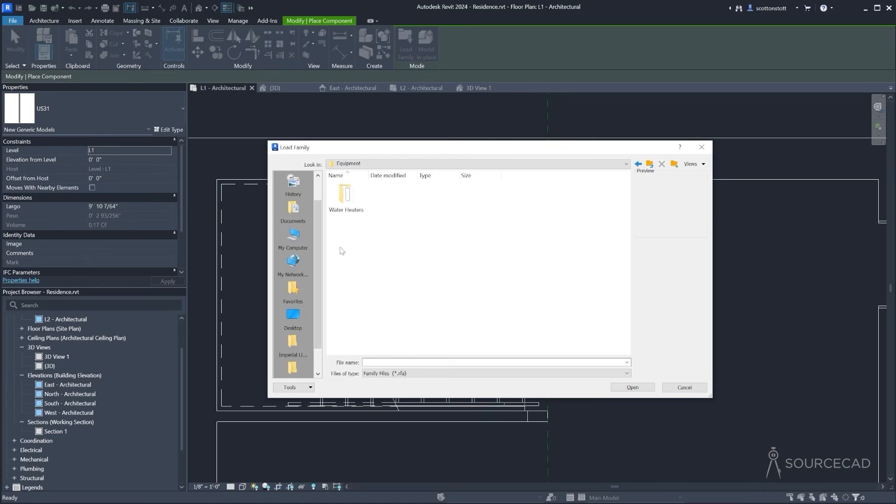
pyautogui.doubleClick(346, 200)
pyautogui.click(347, 200)
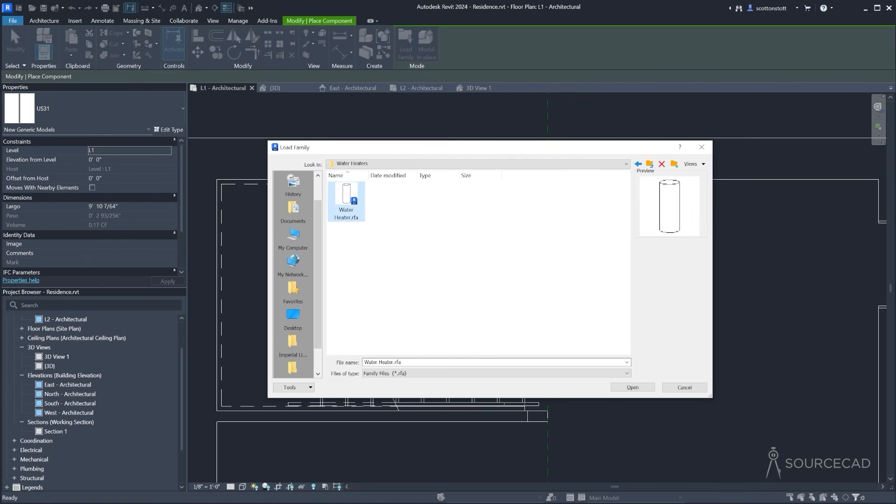
pyautogui.click(633, 388)
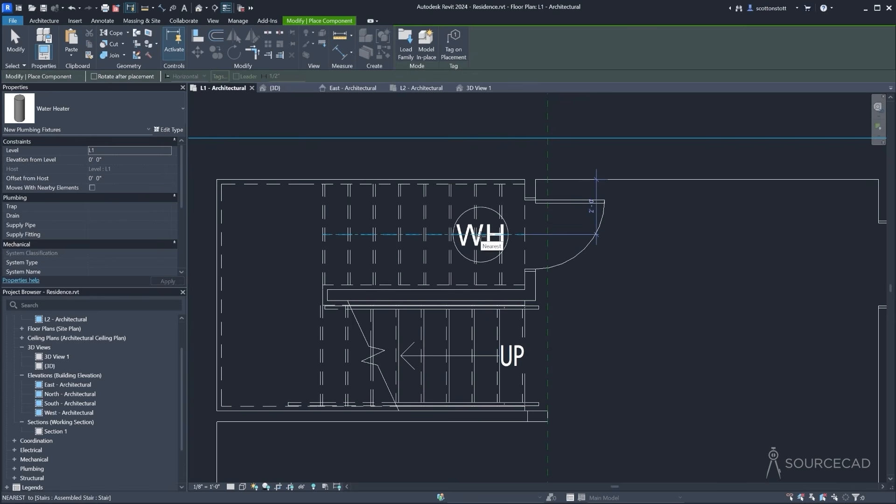
# Place the water heater under the upper stair flight near the closet door, about 2'-0" from the wall behind, and show the stair in 3D View 1
pyautogui.click(479, 234)
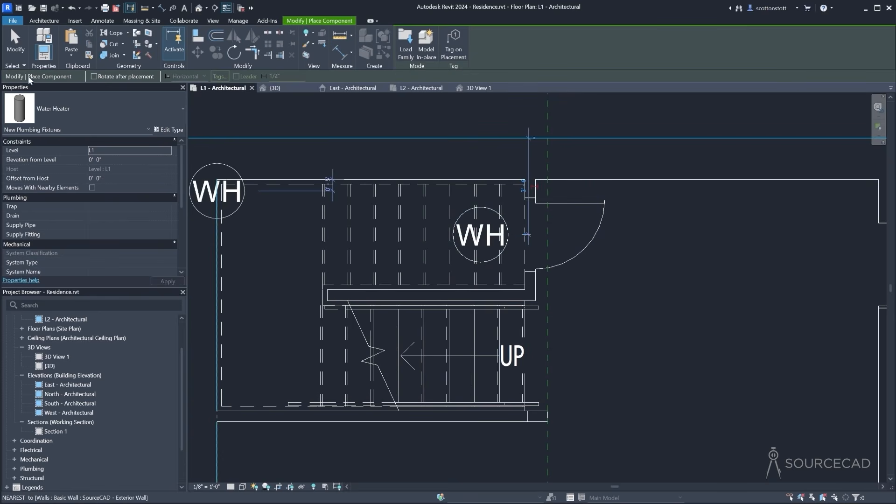
pyautogui.click(14, 47)
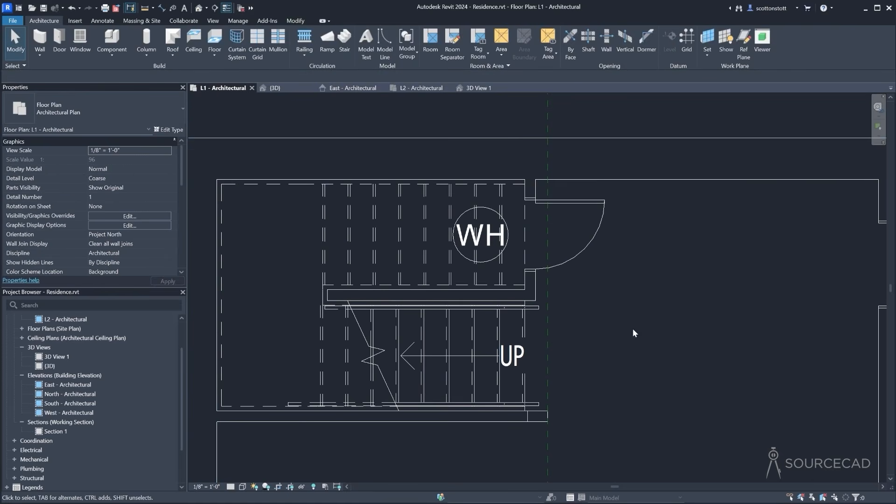
pyautogui.scroll(-2, 633, 330)
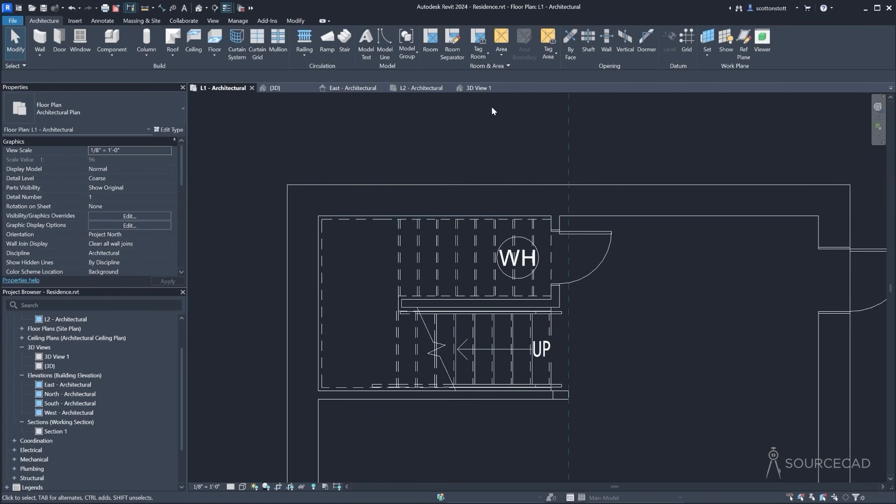
pyautogui.click(477, 88)
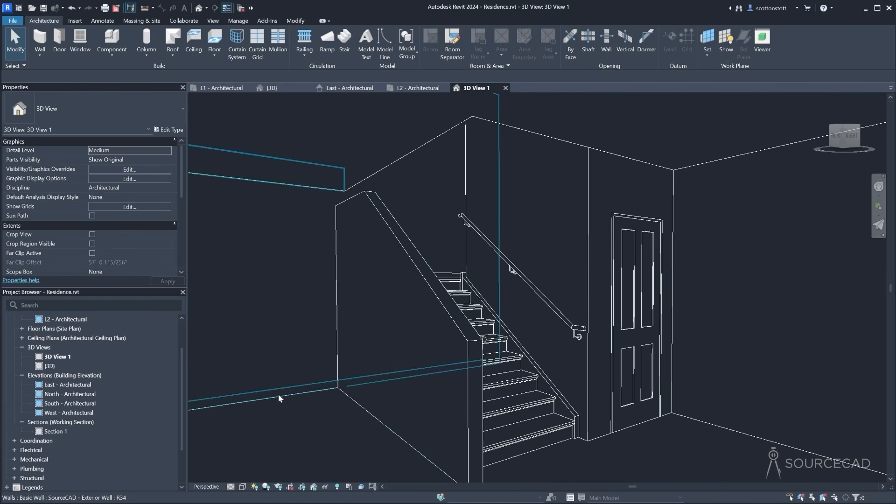
pyautogui.scroll(-2, 318, 352)
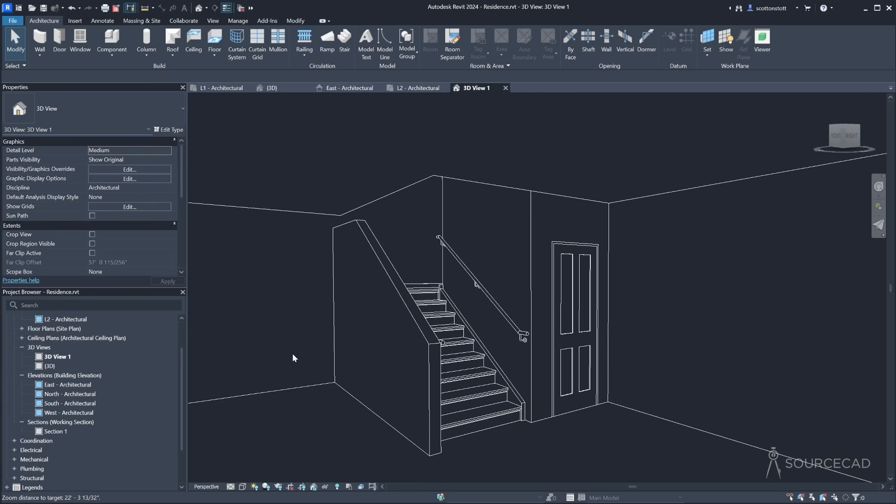
# Look over the stair enclosure in 3D View 1 and return to the L1 floor plan, showing the open area below the stair
pyautogui.scroll(3, 464, 344)
pyautogui.scroll(3, 420, 370)
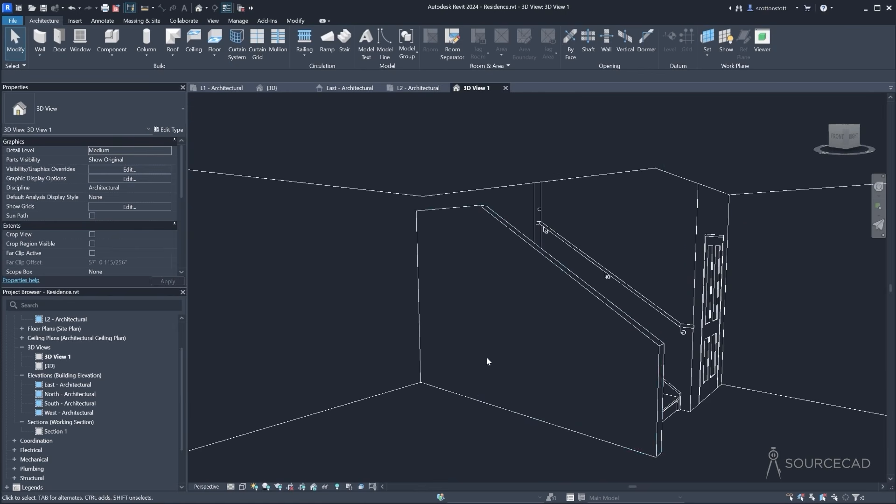
pyautogui.scroll(-2, 444, 329)
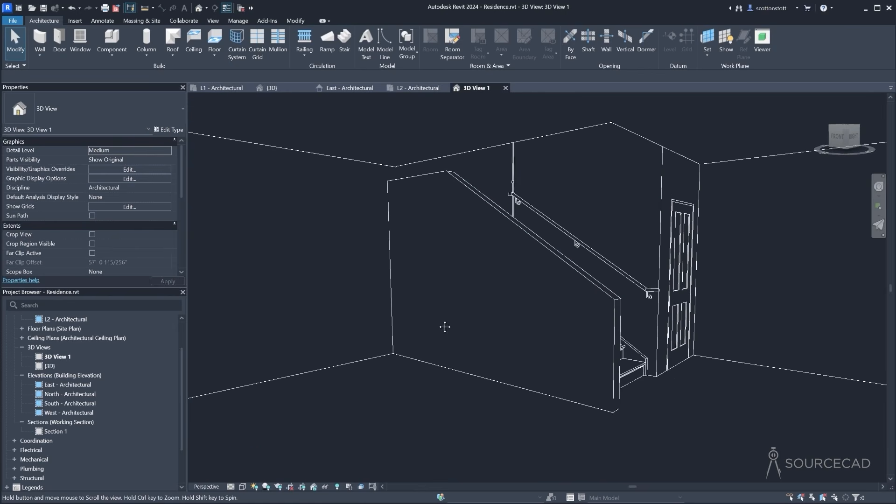
pyautogui.click(210, 89)
pyautogui.scroll(-2, 381, 305)
pyautogui.moveTo(443, 452); pyautogui.dragTo(431, 369, button='middle')
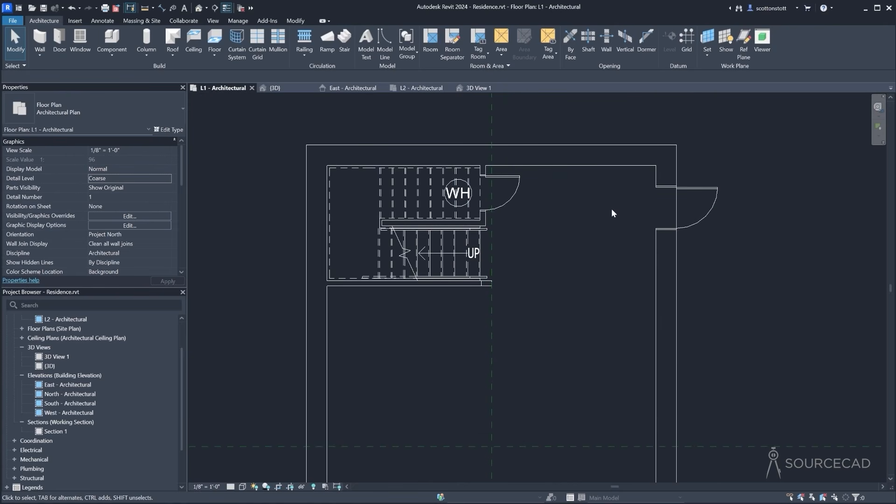
pyautogui.scroll(-3, 497, 329)
pyautogui.moveTo(519, 315); pyautogui.dragTo(505, 266, button='middle')
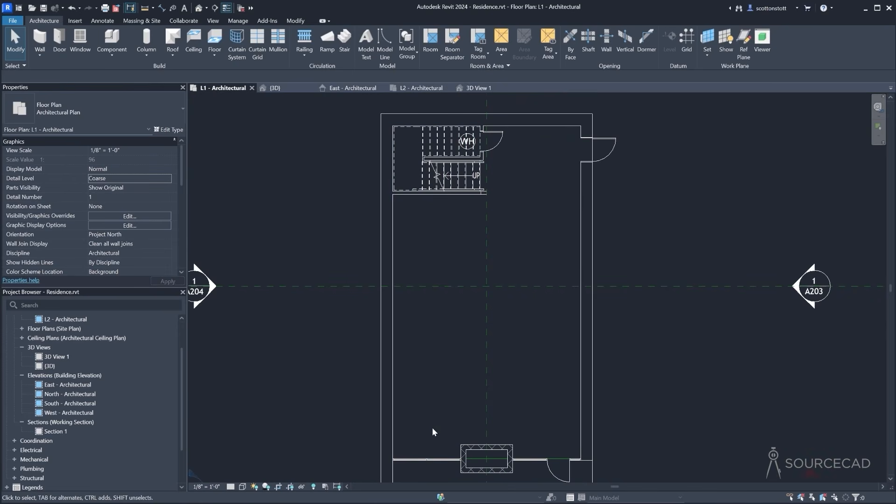
pyautogui.moveTo(432, 427); pyautogui.dragTo(424, 430, button='middle')
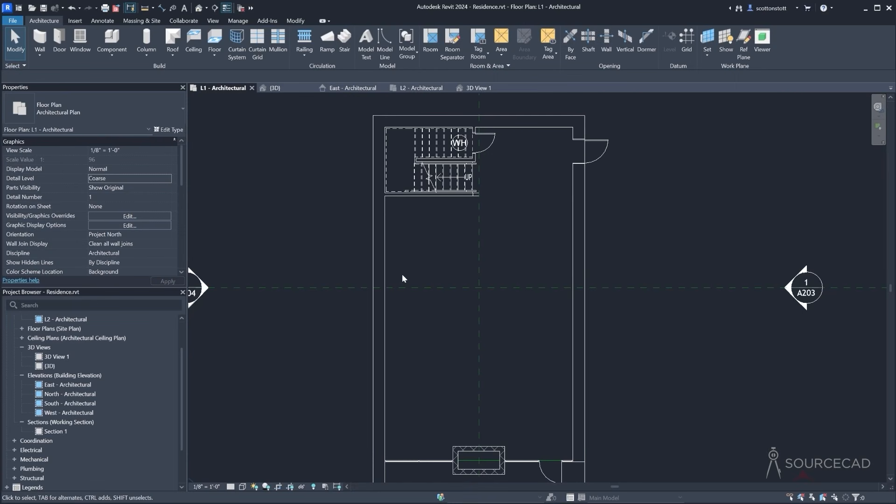
# Load Toilet-Domestic-2D.rfa from the library's Plumbing Fixtures, Water Closets folder for placement as a component
pyautogui.click(112, 40)
pyautogui.click(402, 47)
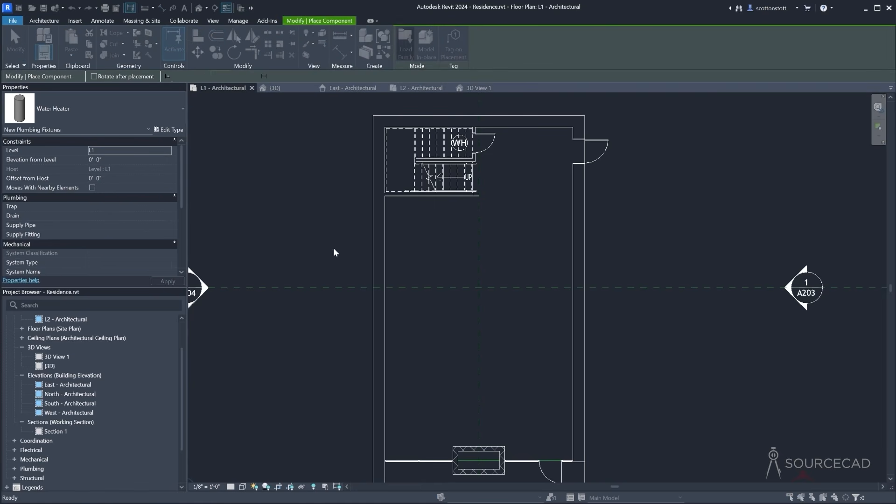
pyautogui.doubleClick(383, 196)
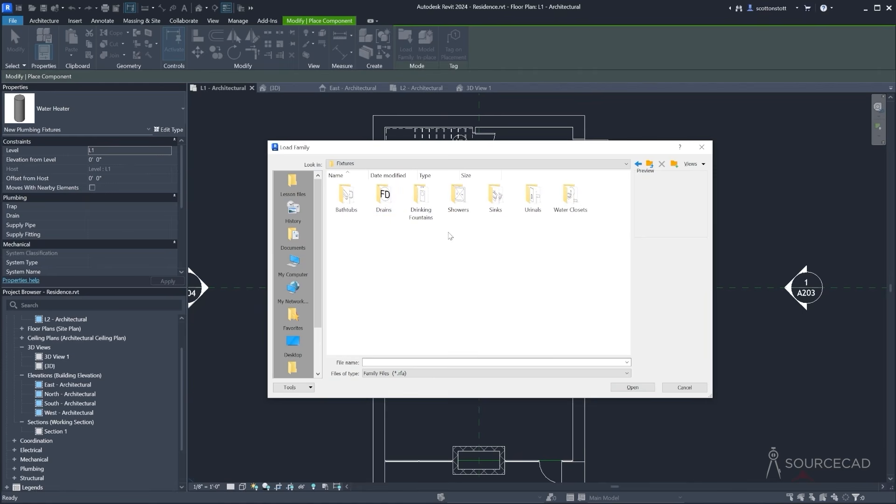
pyautogui.doubleClick(570, 205)
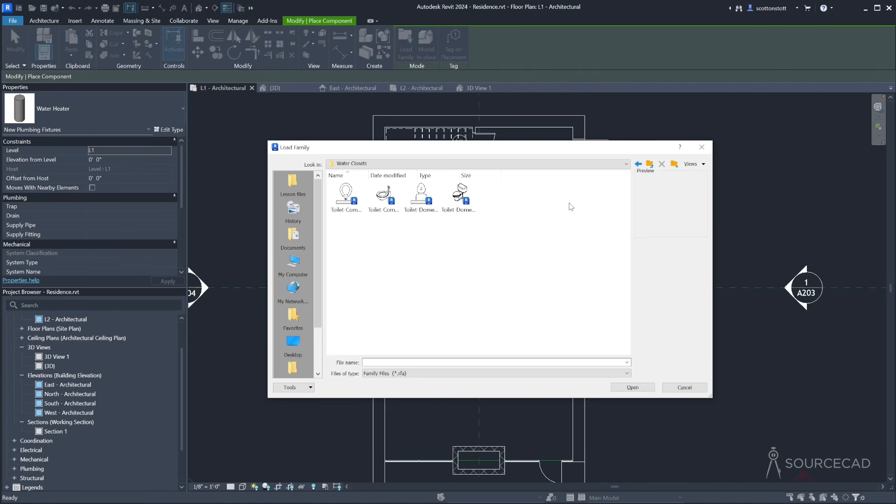
pyautogui.click(418, 212)
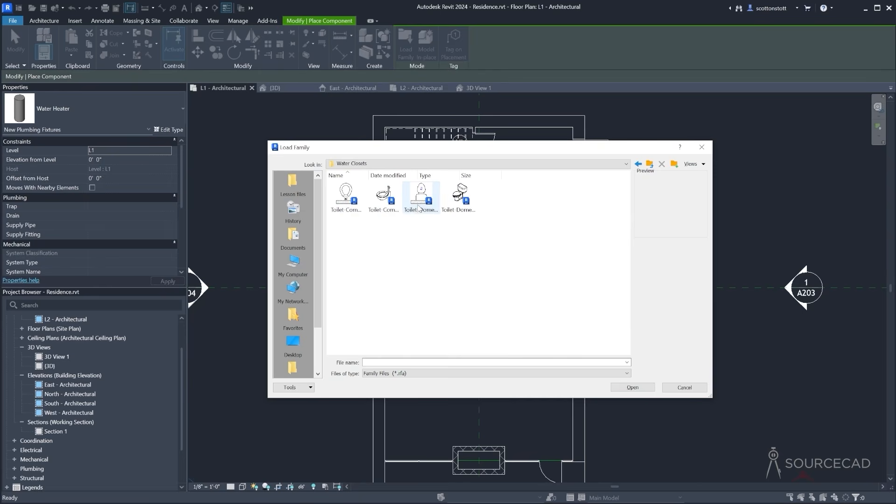
pyautogui.click(465, 216)
pyautogui.click(435, 201)
pyautogui.click(460, 199)
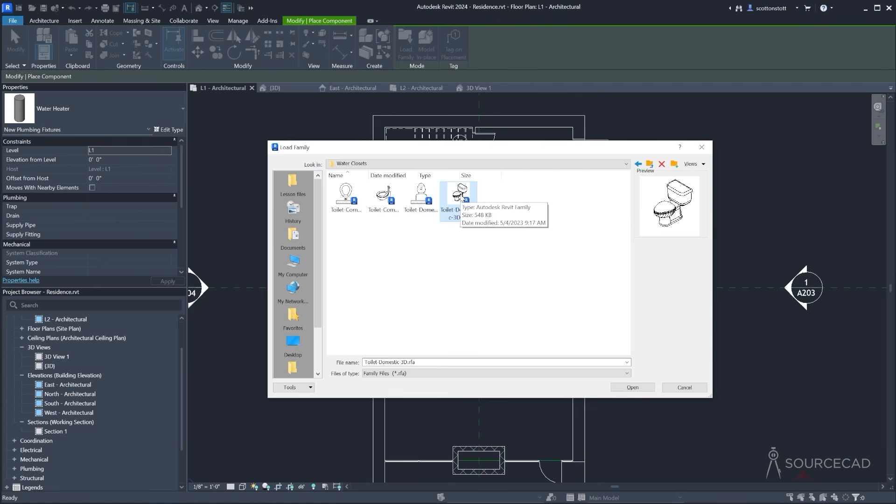
pyautogui.click(421, 196)
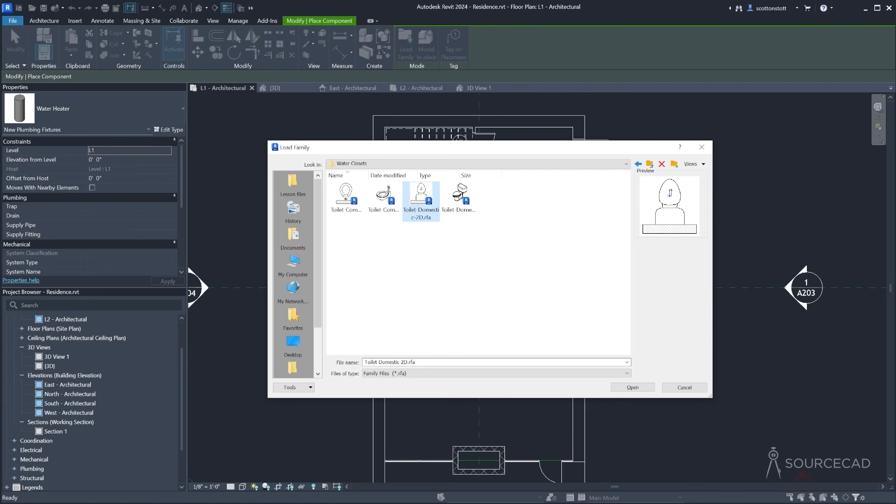
pyautogui.click(632, 388)
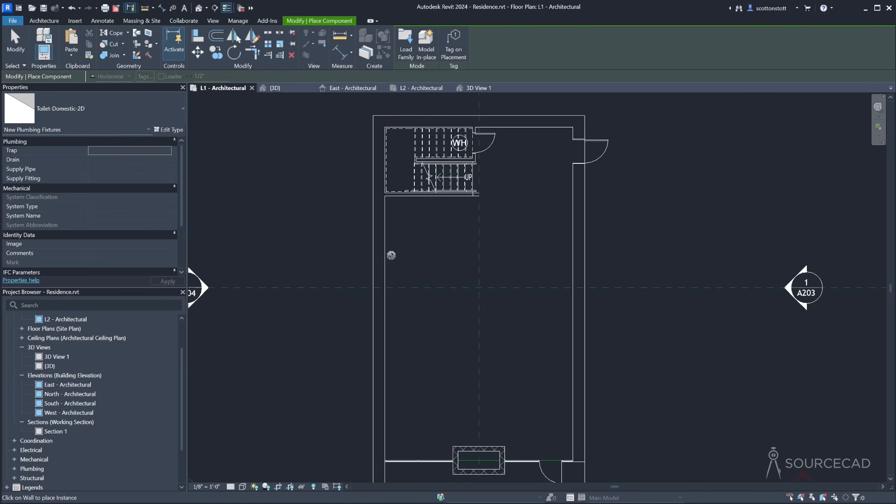
# Place the toilet against the west exterior wall, about 9'-0" below the stair wall, and finish placing
pyautogui.click(387, 273)
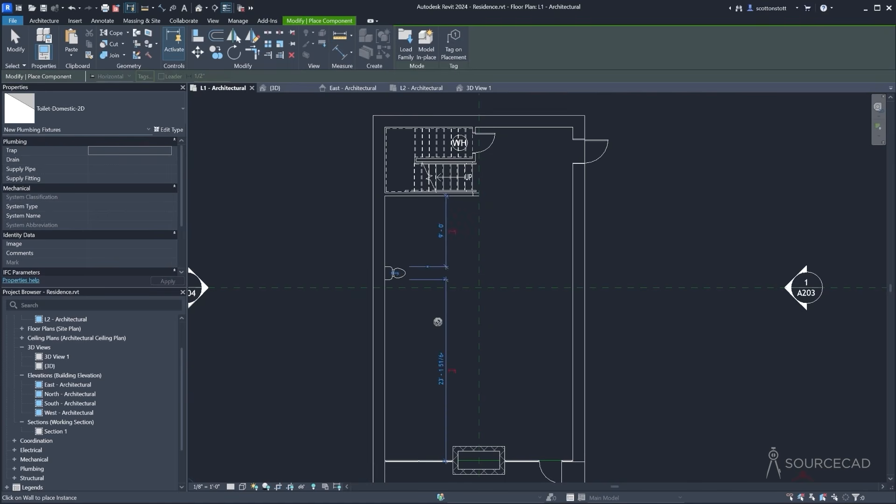
pyautogui.press('Escape')
pyautogui.press('Escape')
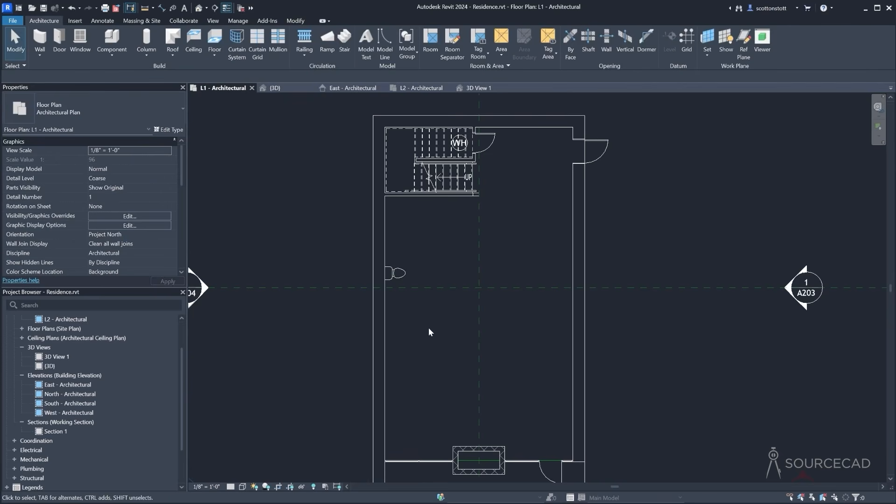
# Draw walls matching the stair's Interior - 4 3/4" Partition (1-hr) wall, about 9'-0" down from it and back to the exterior wall above the toilet
pyautogui.click(414, 194)
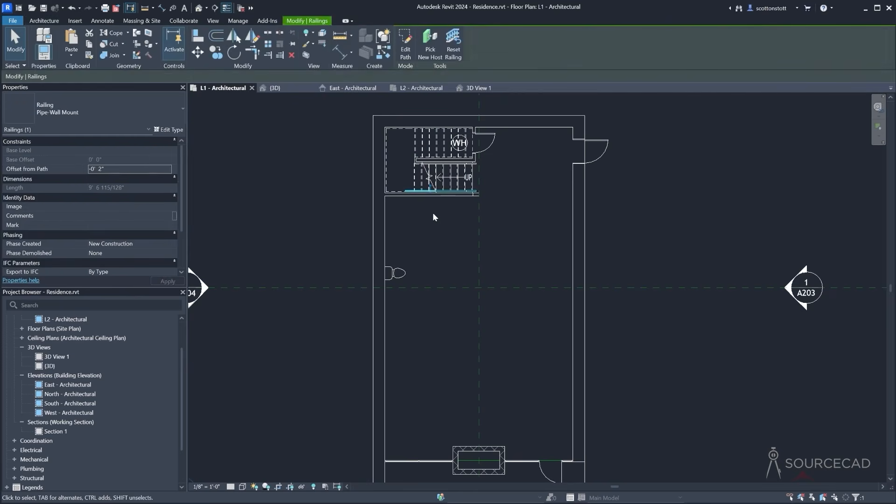
pyautogui.click(432, 212)
pyautogui.scroll(2, 424, 203)
pyautogui.click(423, 189)
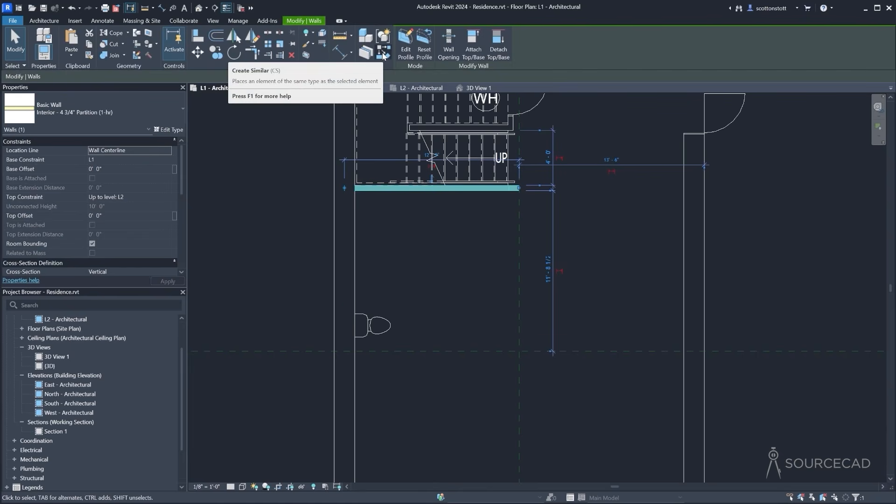
pyautogui.click(383, 56)
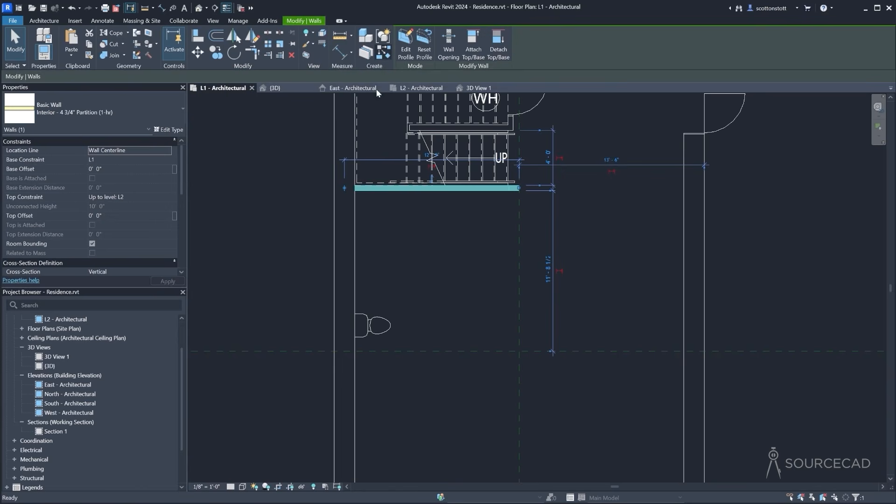
pyautogui.click(410, 189)
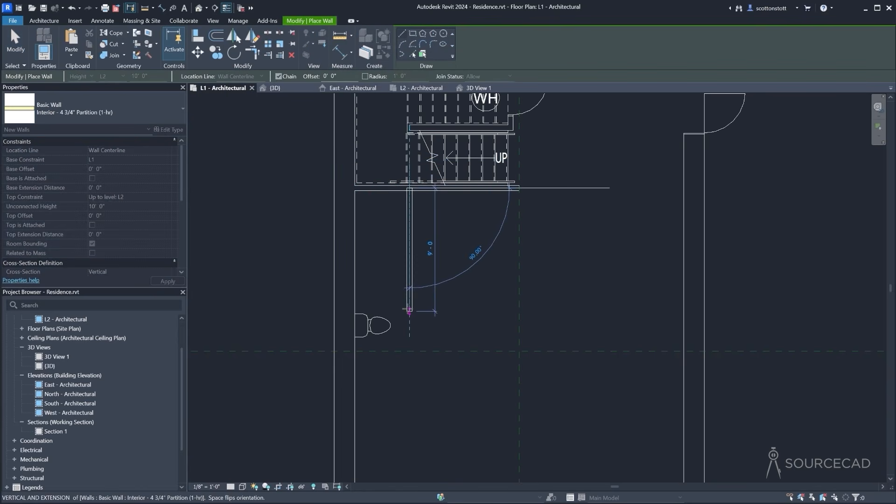
pyautogui.click(372, 309)
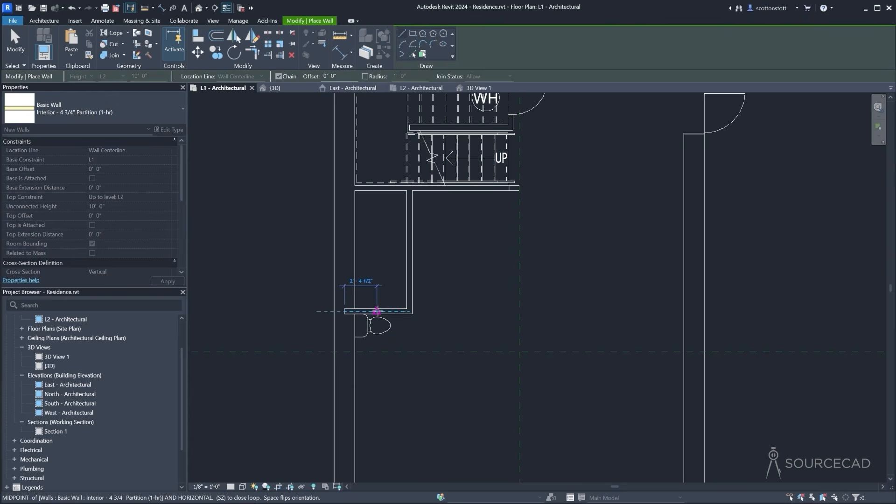
pyautogui.click(356, 309)
pyautogui.press('Escape')
pyautogui.press('Escape')
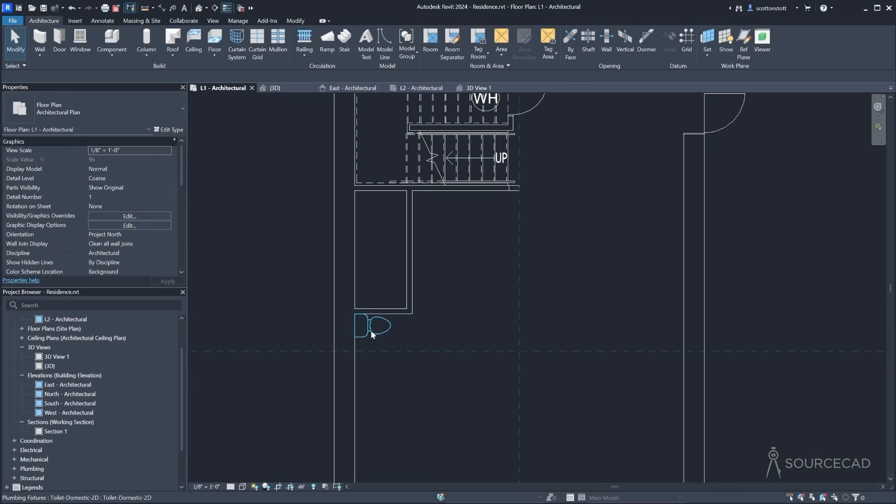
# Place a second matching toilet inside the new room against its lower wall, and delete the first one on the exterior wall
pyautogui.click(371, 329)
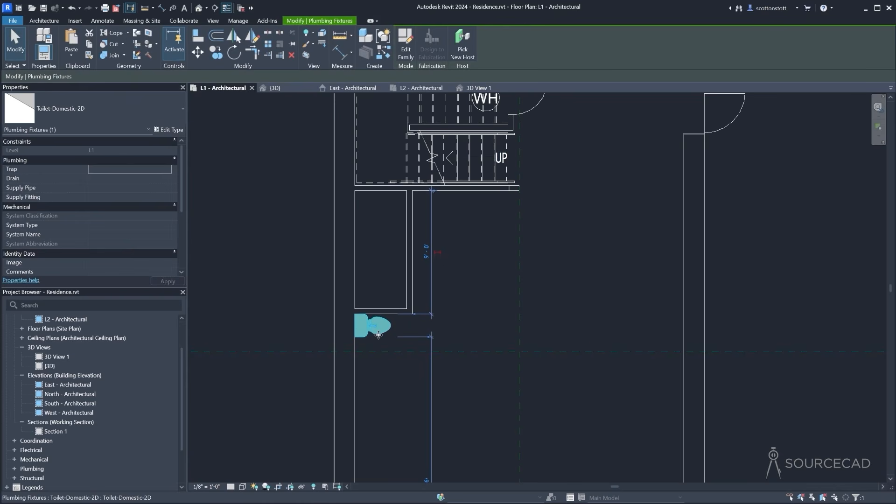
pyautogui.click(383, 52)
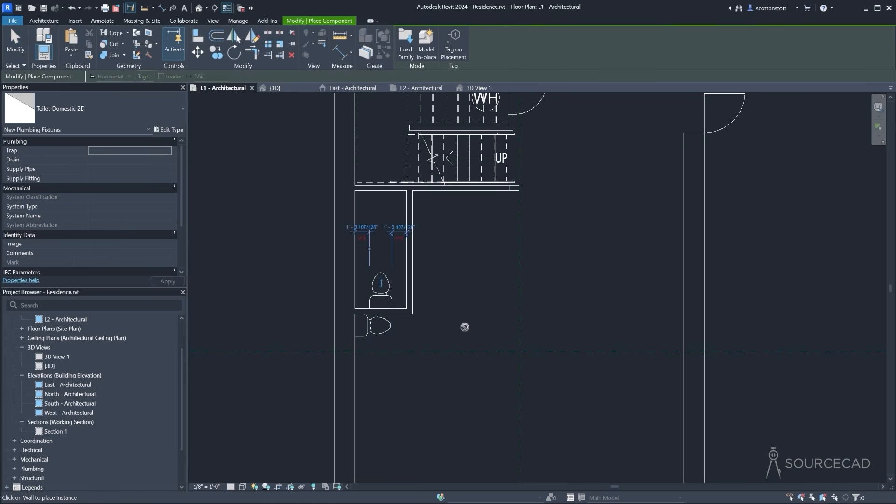
pyautogui.click(18, 46)
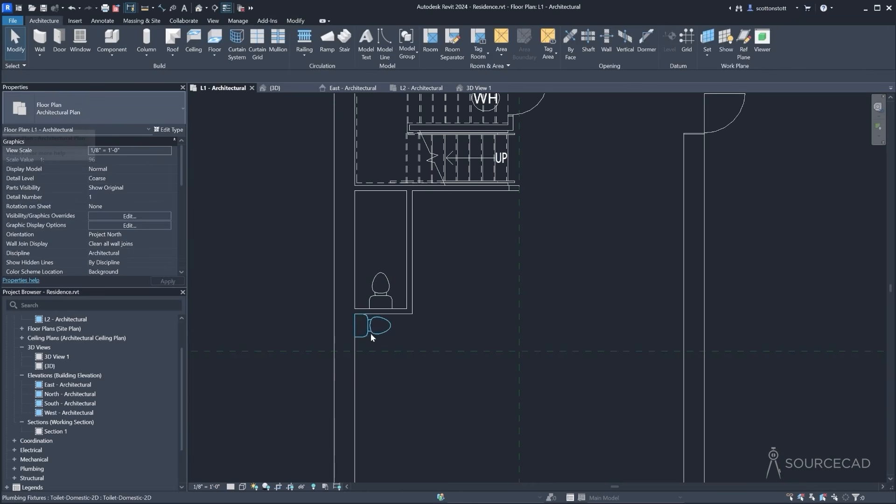
pyautogui.click(372, 332)
pyautogui.press('Delete')
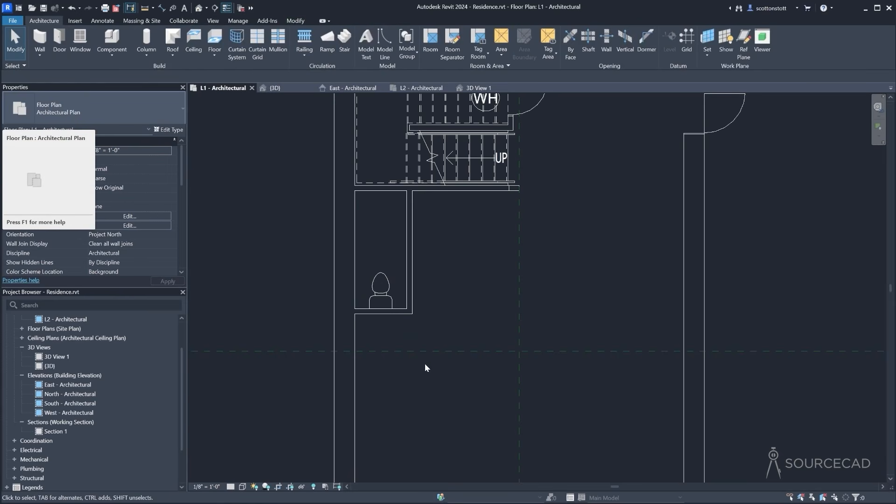
# Set the toilet room's clear width to 3'-6" from the exterior wall's inner face to the new partition
pyautogui.scroll(2, 369, 243)
pyautogui.scroll(1, 369, 242)
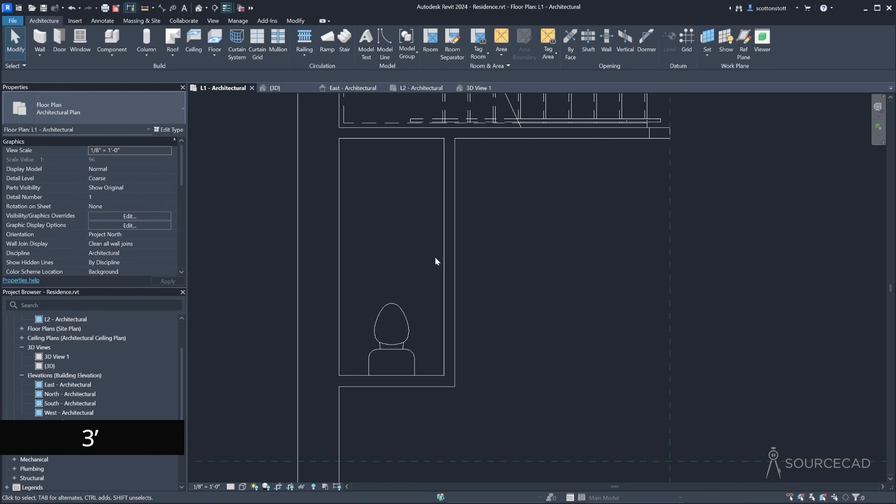
pyautogui.click(449, 263)
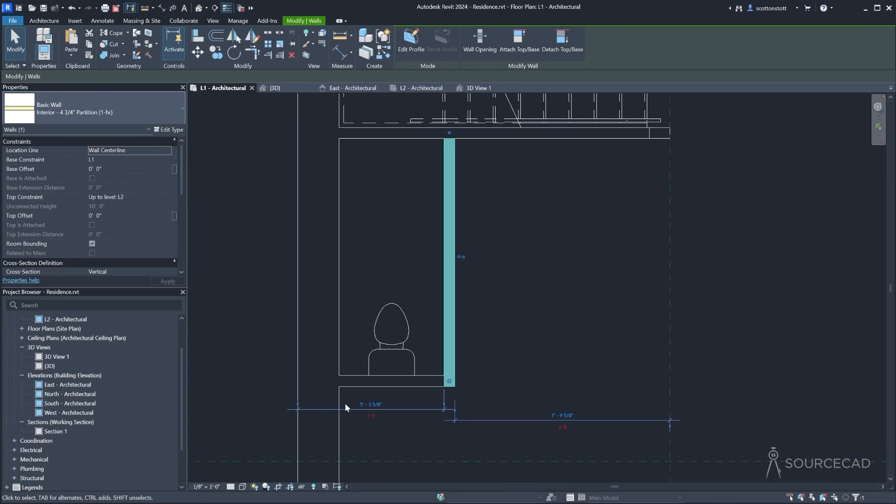
pyautogui.moveTo(301, 407); pyautogui.dragTo(339, 408)
pyautogui.click(390, 404)
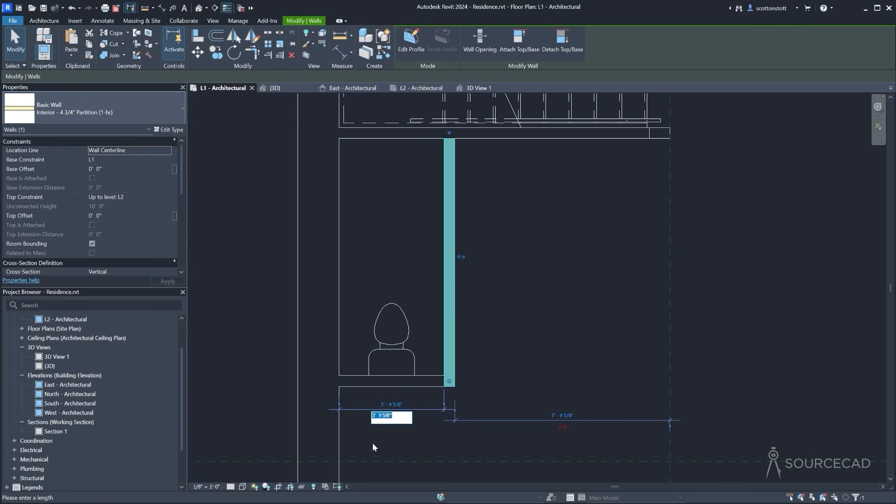
pyautogui.write('3 6')
pyautogui.press('Return')
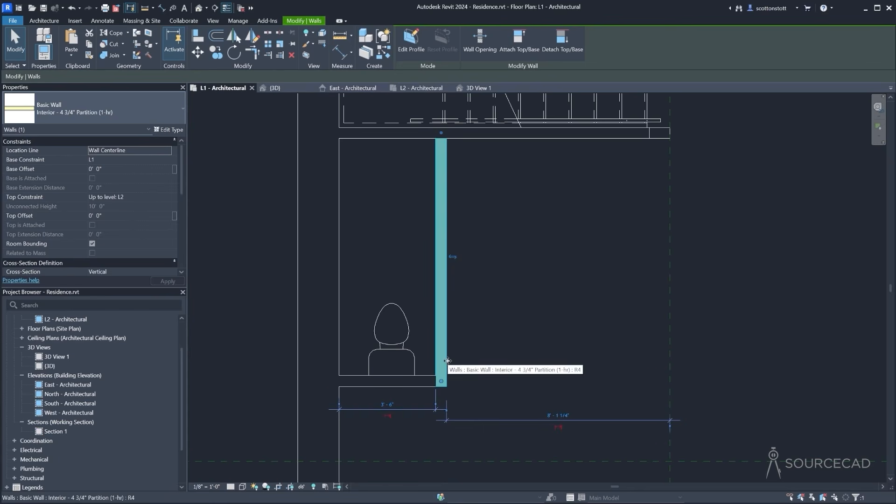
pyautogui.click(405, 396)
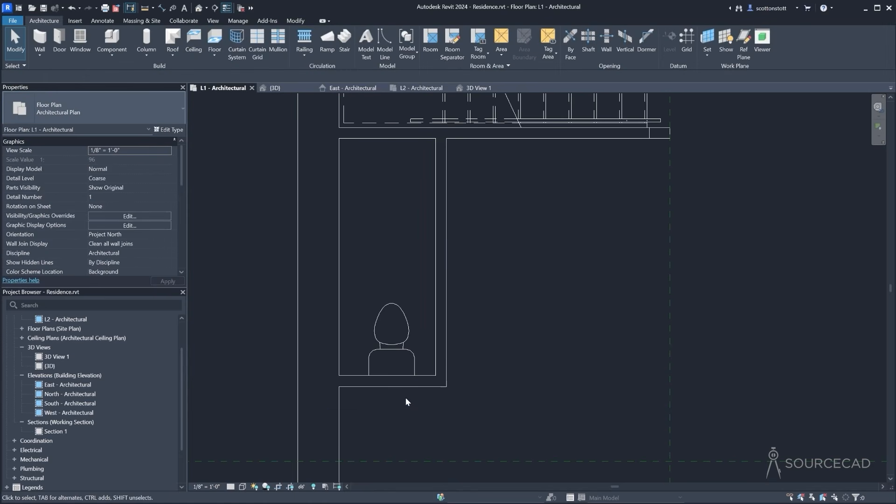
# Draw a vertical model line up from the midpoint of the toilet room's lower wall as a centerline
pyautogui.click(393, 346)
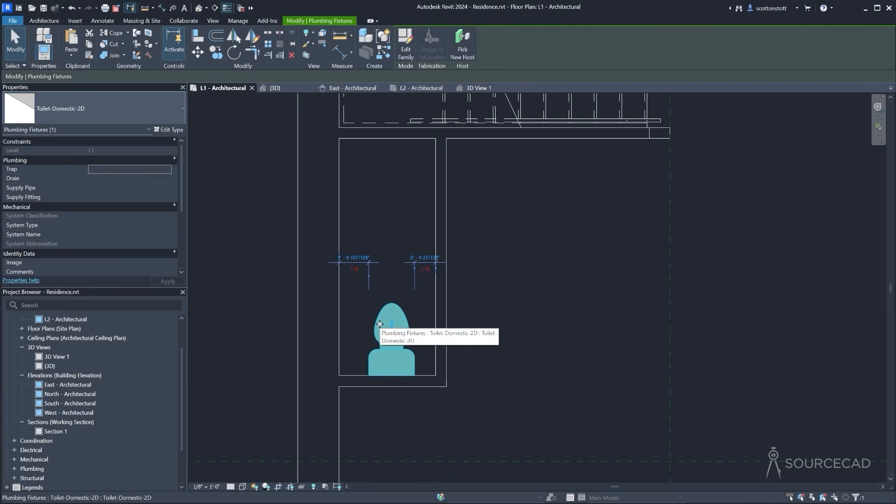
pyautogui.press('l')
pyautogui.press('i')
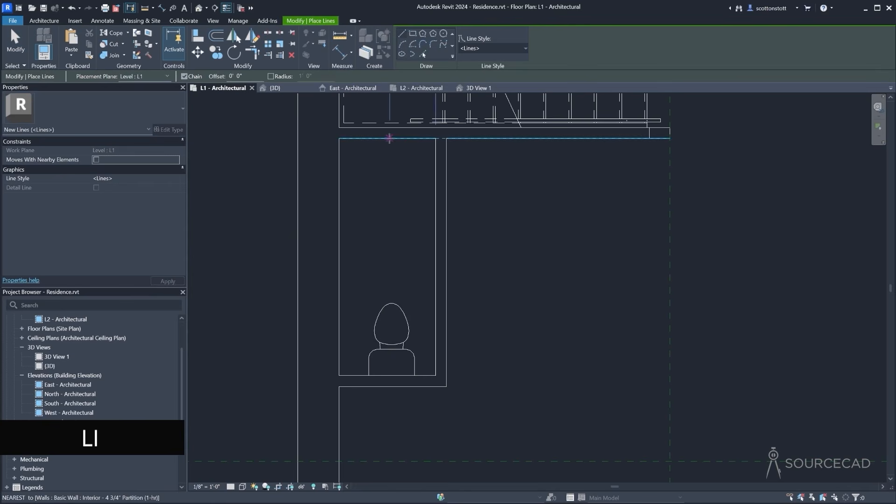
pyautogui.click(385, 376)
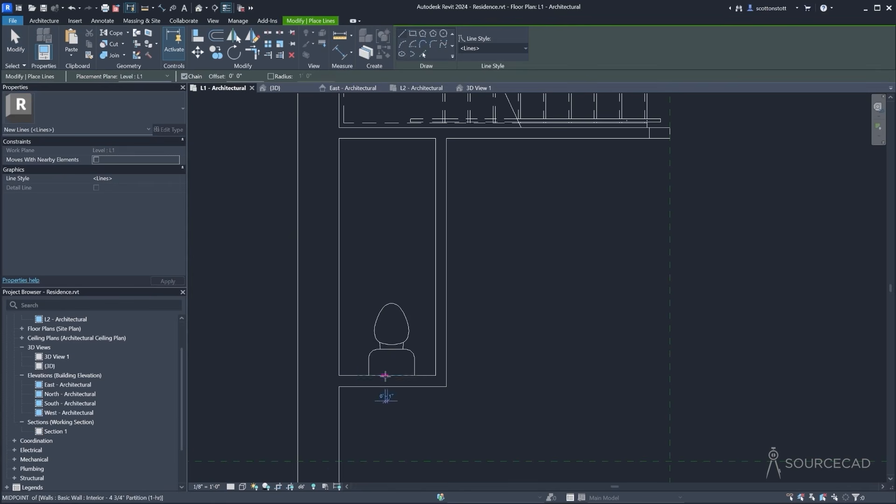
pyautogui.click(387, 252)
pyautogui.press('Escape')
pyautogui.press('Escape')
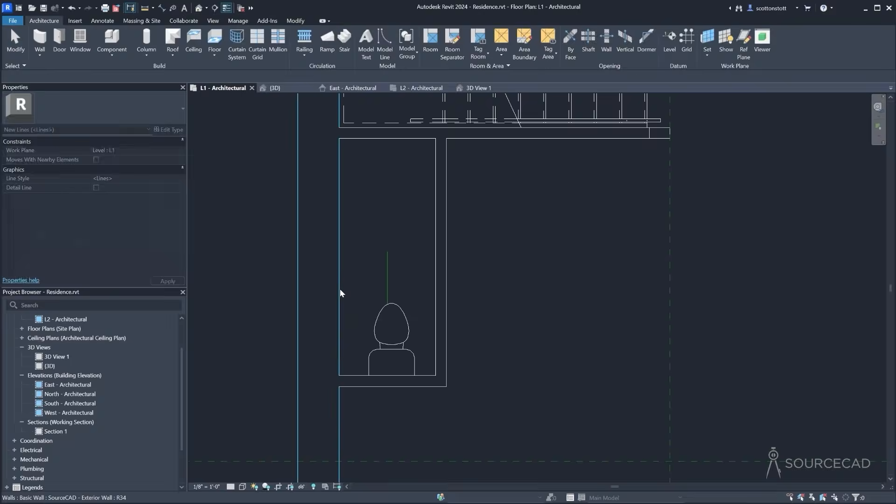
# Align the toilet's center to the vertical model line in the toilet room, and delete the line
pyautogui.click(296, 21)
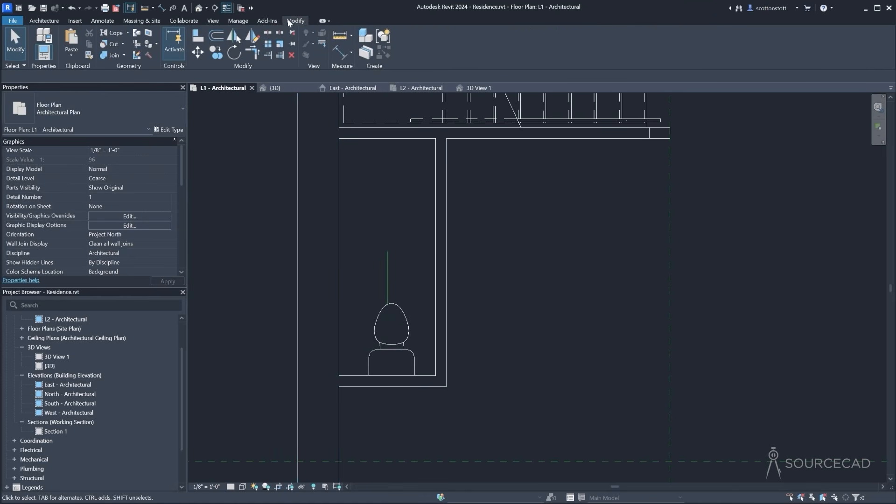
pyautogui.press('a')
pyautogui.press('l')
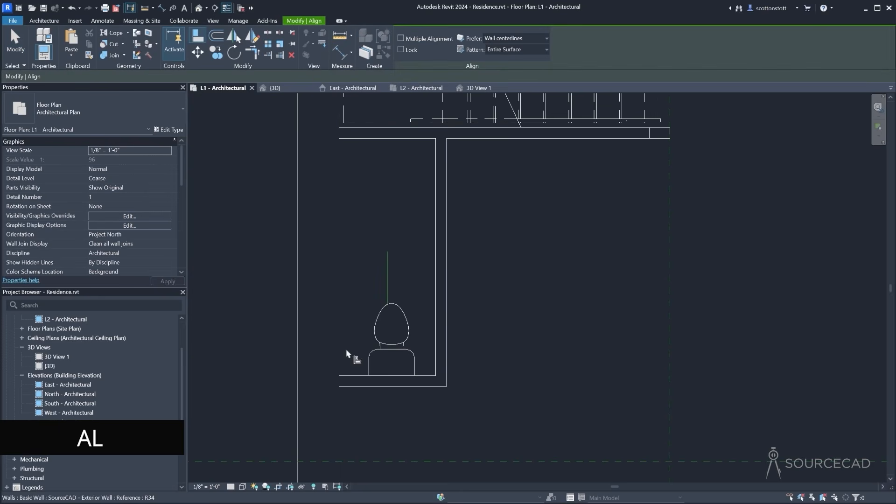
pyautogui.click(387, 284)
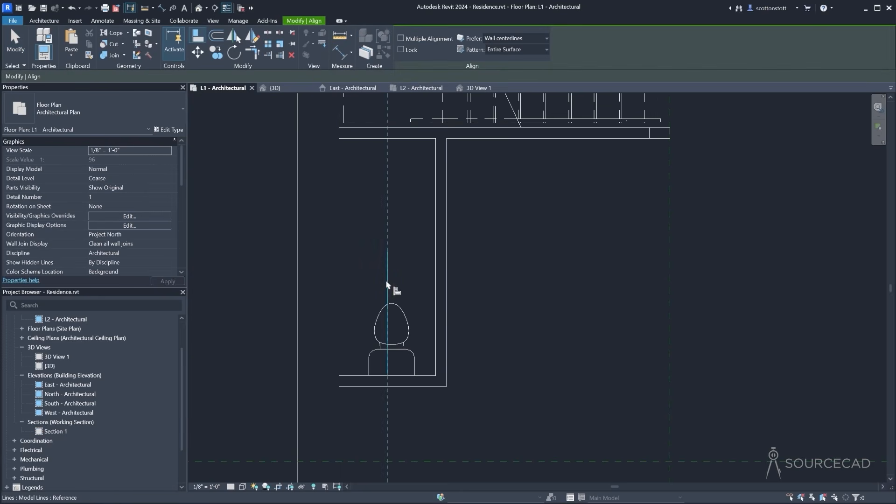
pyautogui.click(393, 318)
pyautogui.press('Escape')
pyautogui.press('Escape')
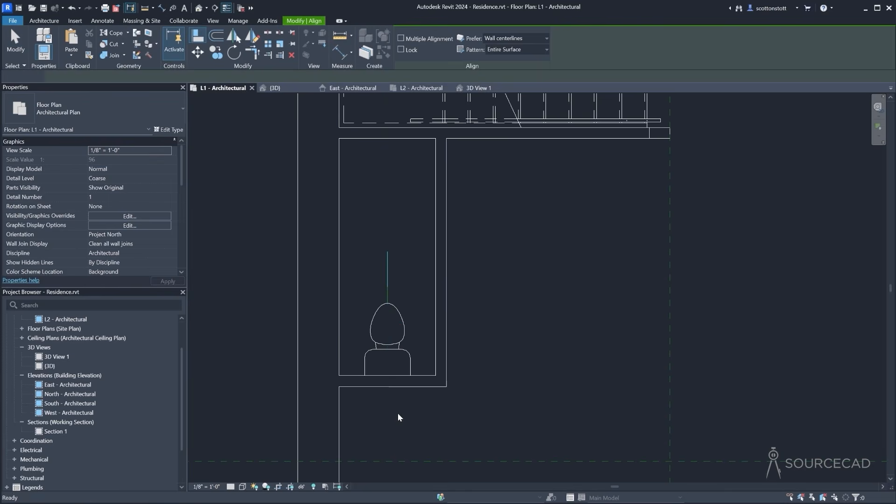
pyautogui.click(390, 292)
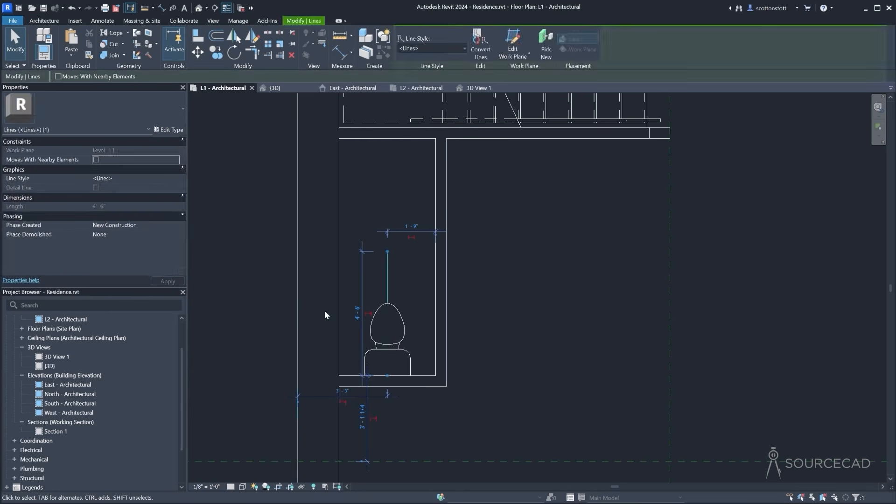
pyautogui.click(324, 310)
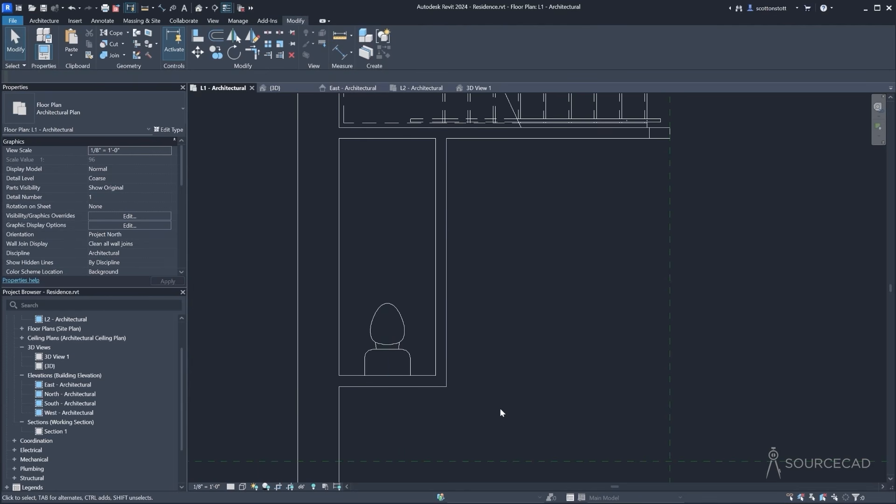
# Nudge the toilet room's lower wall up until it is about 6'-9 1/4" clear of the wall below the stair
pyautogui.click(410, 385)
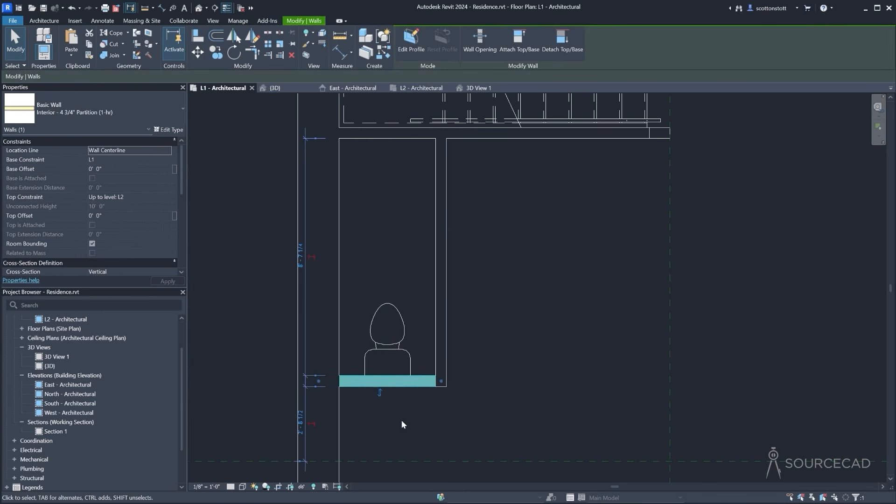
pyautogui.press('Up')
pyautogui.press('Up')
pyautogui.press('Up')
pyautogui.press('Up')
pyautogui.press('Up')
pyautogui.press('Up')
pyautogui.press('Up')
pyautogui.press('Up')
pyautogui.press('Up')
pyautogui.press('Up')
pyautogui.press('Up')
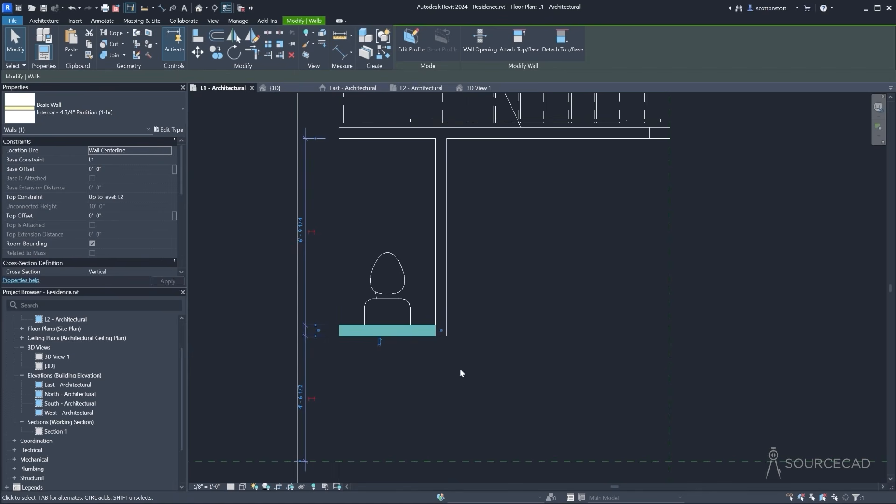
pyautogui.click(376, 194)
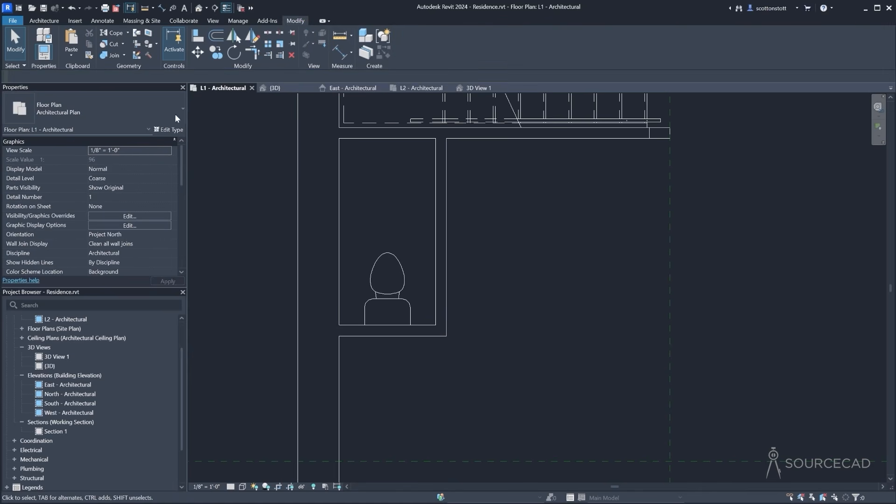
# Load the Sink Vanity-Square component family from the Sinks folder of the plumbing fixtures
pyautogui.click(44, 21)
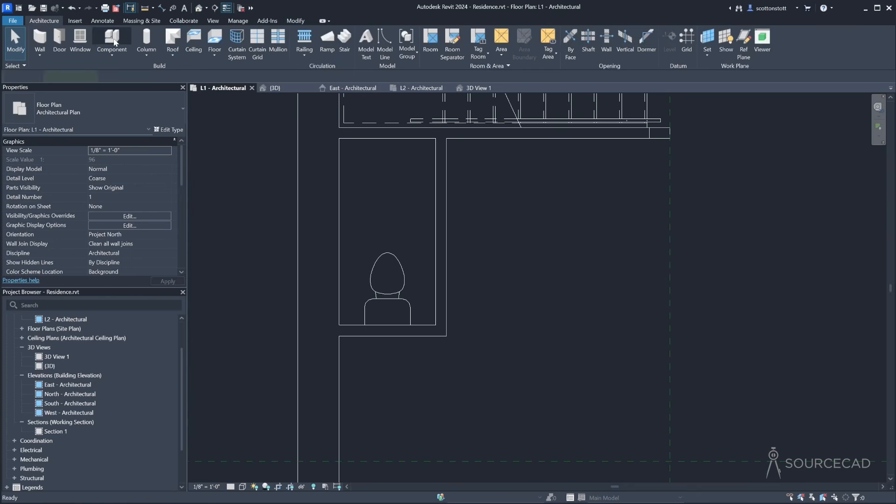
pyautogui.click(80, 38)
pyautogui.click(405, 45)
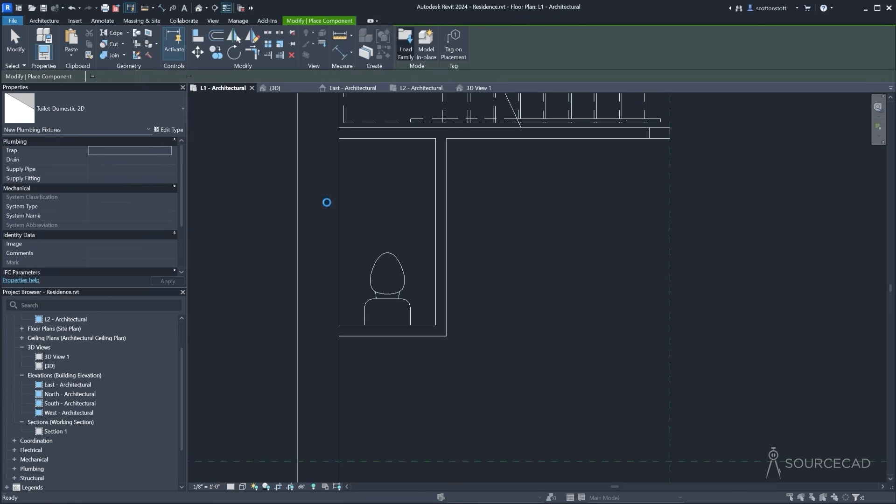
pyautogui.click(649, 164)
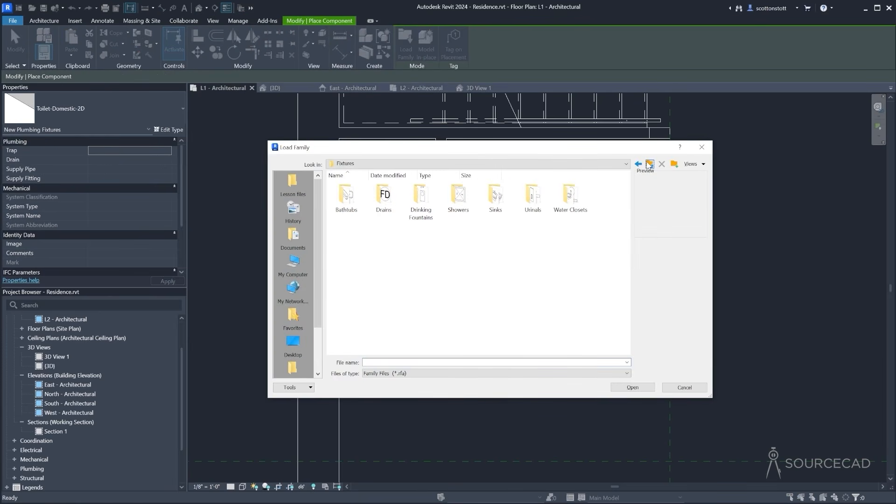
pyautogui.doubleClick(496, 197)
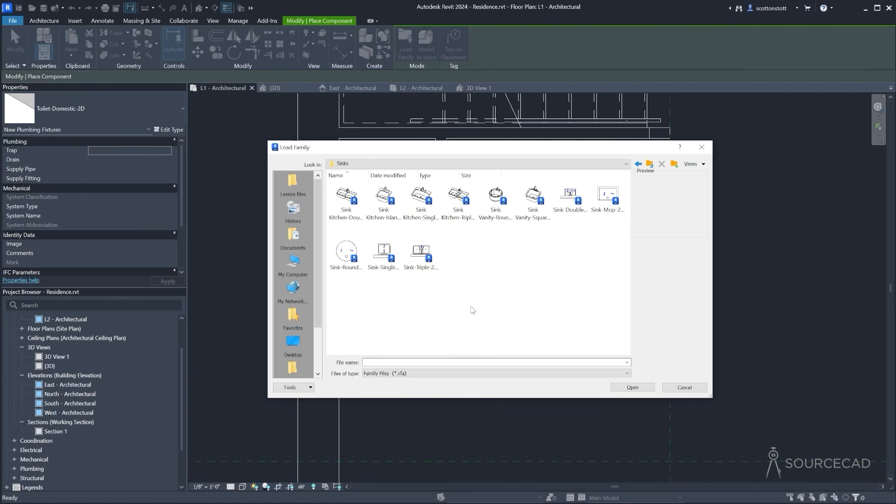
pyautogui.click(504, 223)
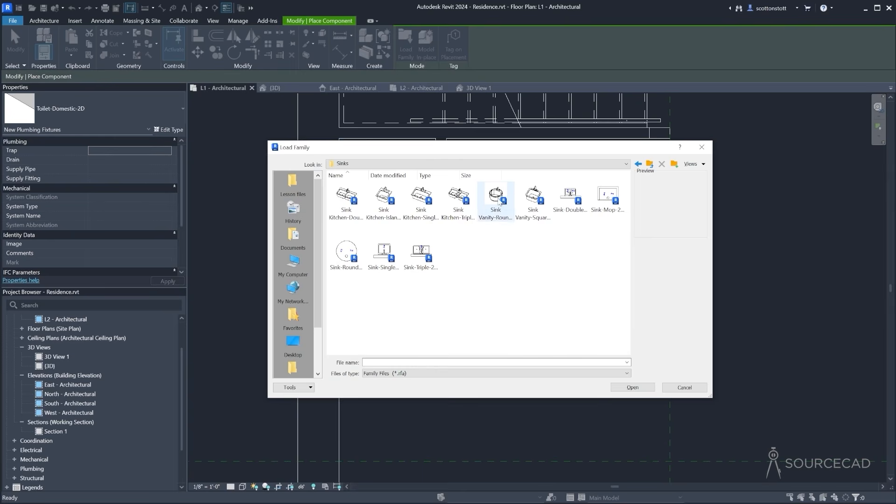
pyautogui.click(532, 200)
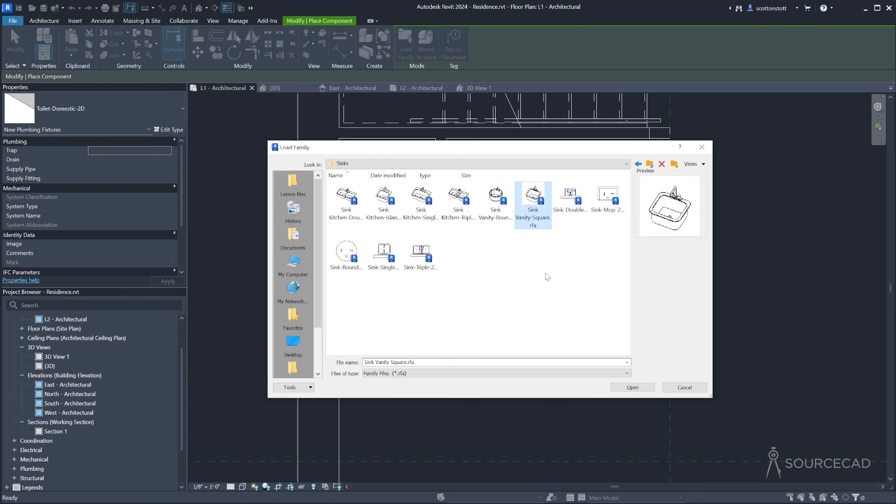
pyautogui.click(632, 387)
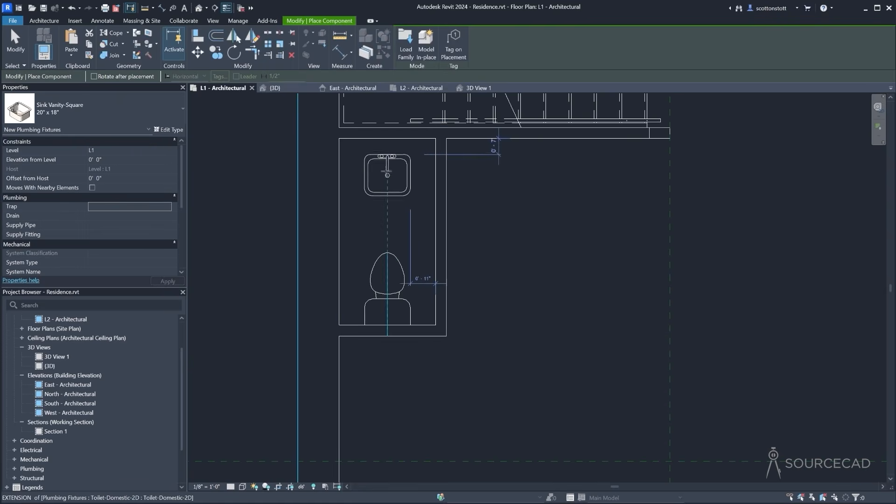
# Place the 20" x 18" vanity sink near the toilet room's upper wall, centered on the toilet
pyautogui.click(388, 165)
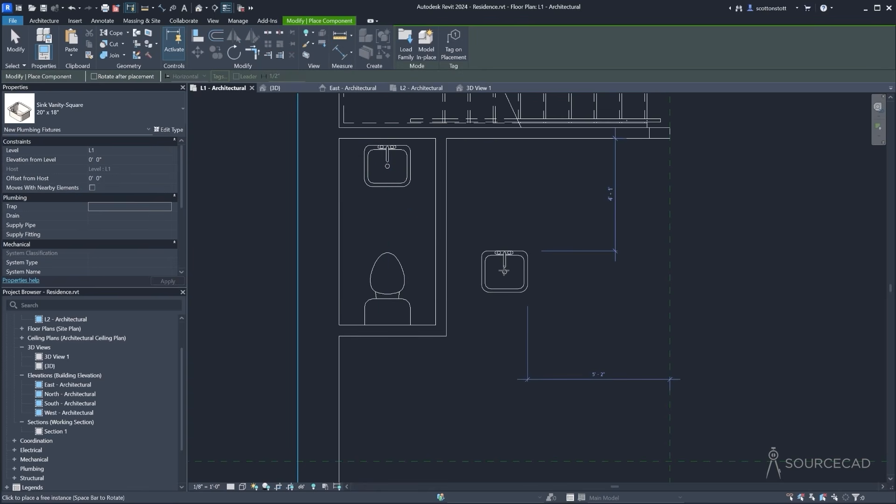
pyautogui.press('Escape')
pyautogui.press('Escape')
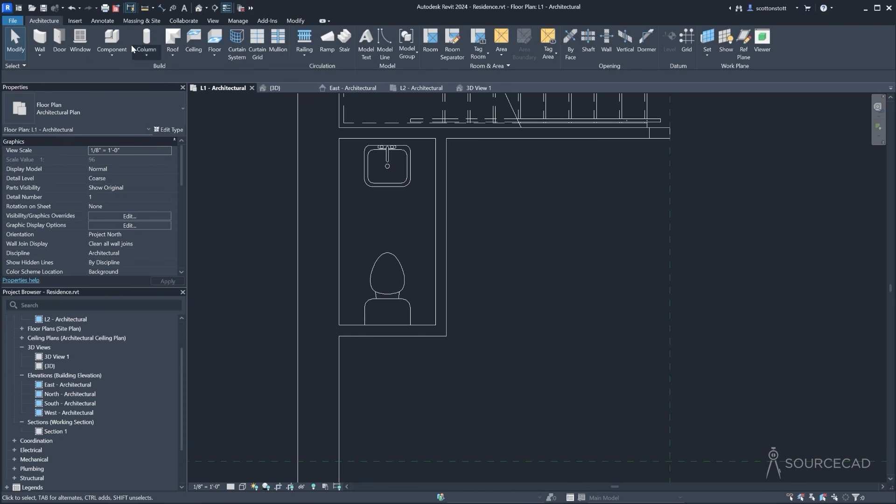
# Load the Vanity Counter Top w Square Sink Hole family from the Counter Tops folder under Casework
pyautogui.click(112, 40)
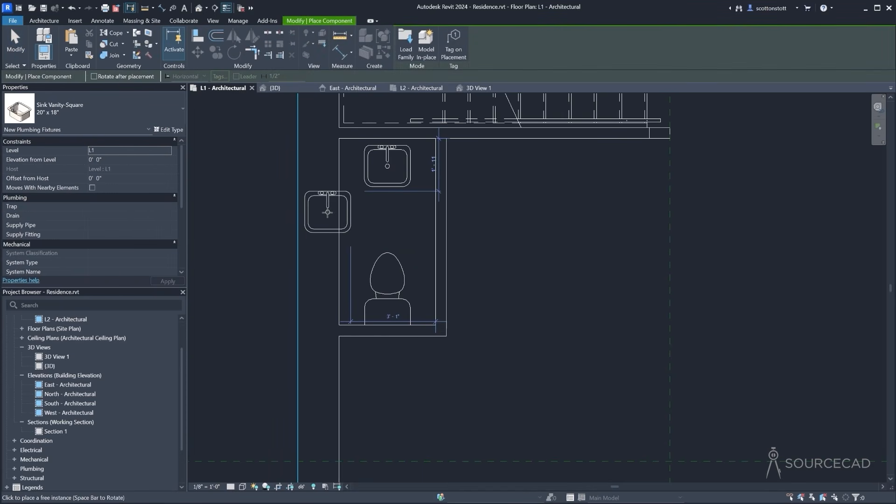
pyautogui.click(410, 35)
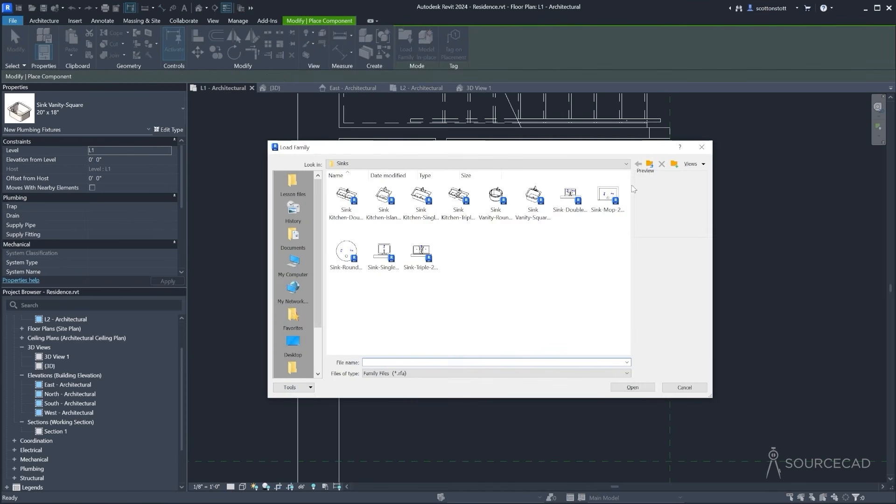
pyautogui.click(650, 165)
pyautogui.click(650, 165)
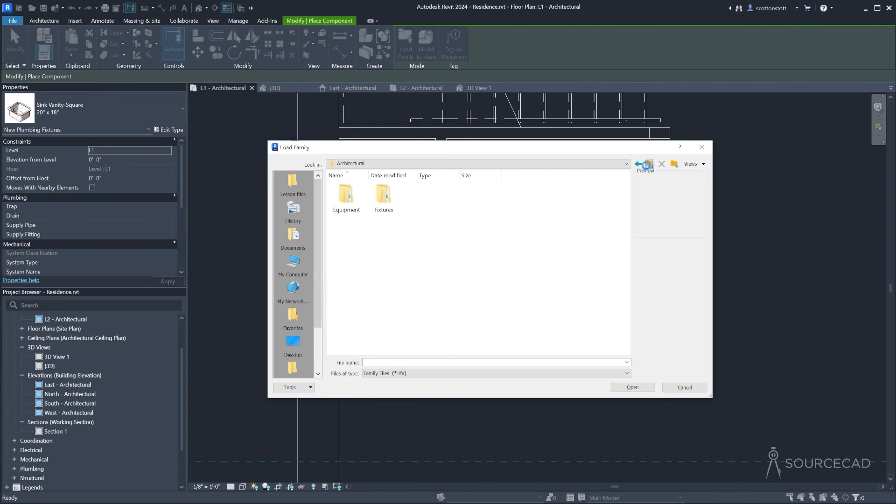
pyautogui.click(649, 164)
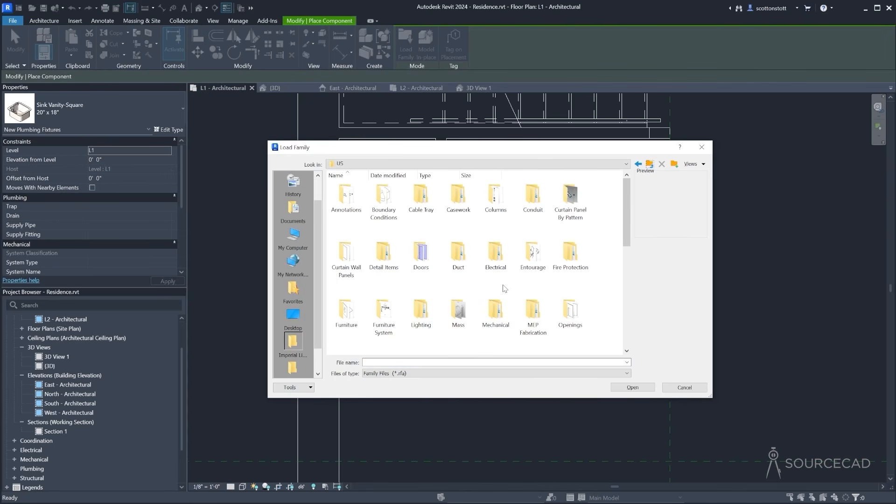
pyautogui.doubleClick(458, 196)
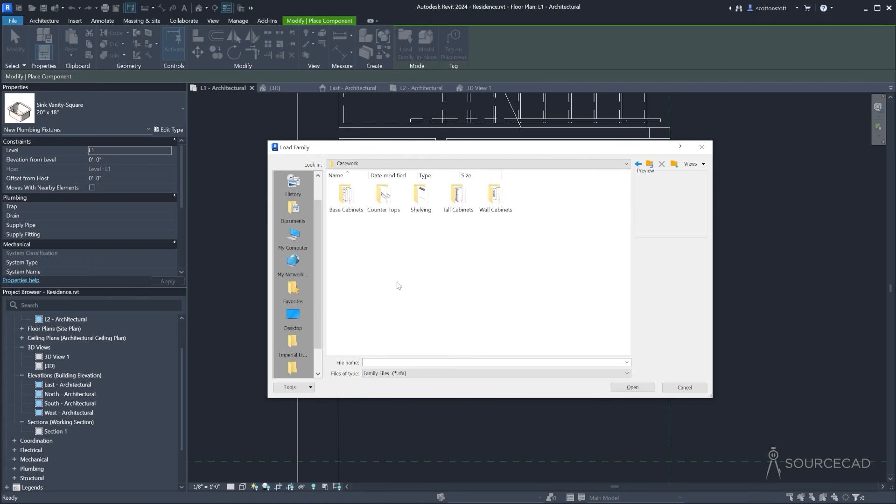
pyautogui.doubleClick(384, 196)
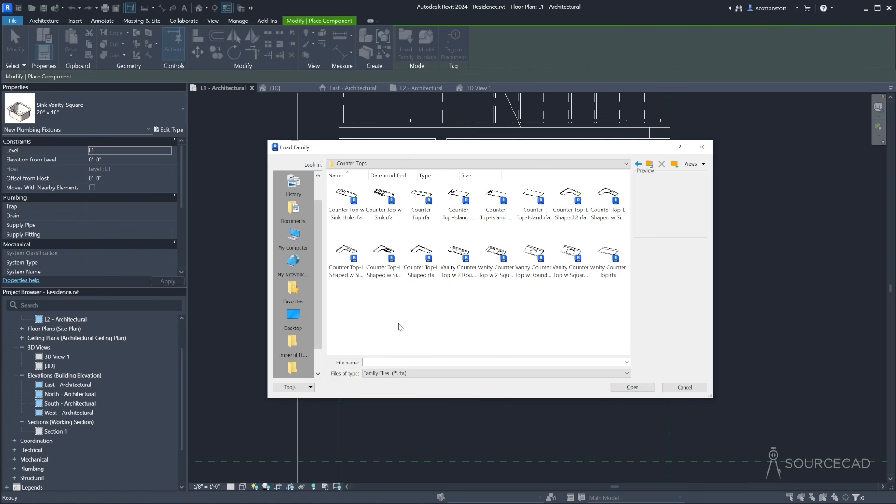
pyautogui.click(568, 262)
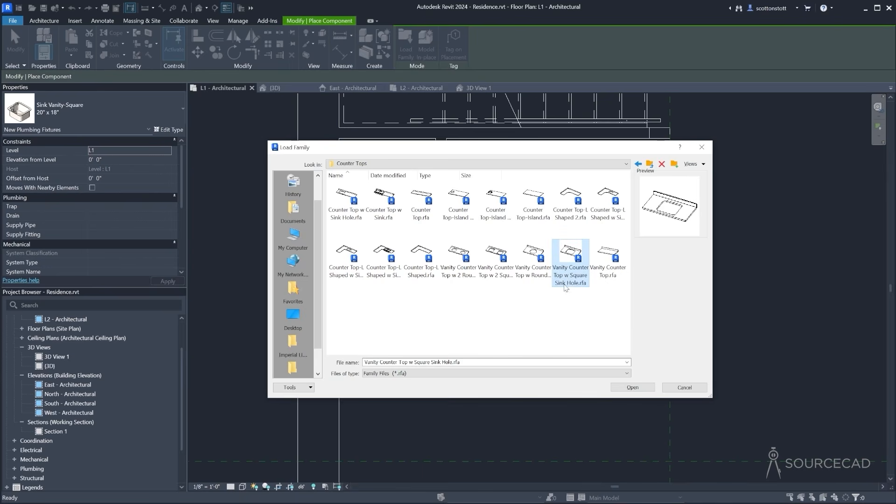
pyautogui.click(620, 387)
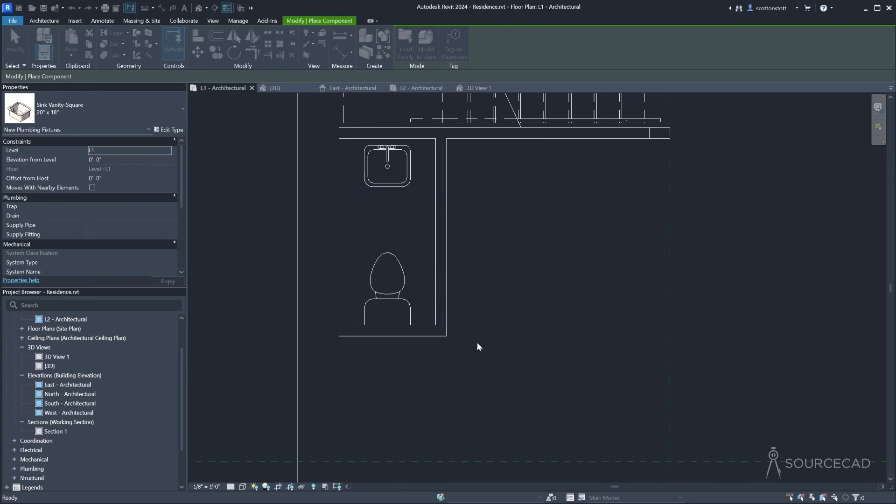
# Place the 24" deep vanity countertop in the toilet room's upper exterior-wall corner and shorten it to the partition's inner face, 3'-6" long
pyautogui.click(338, 138)
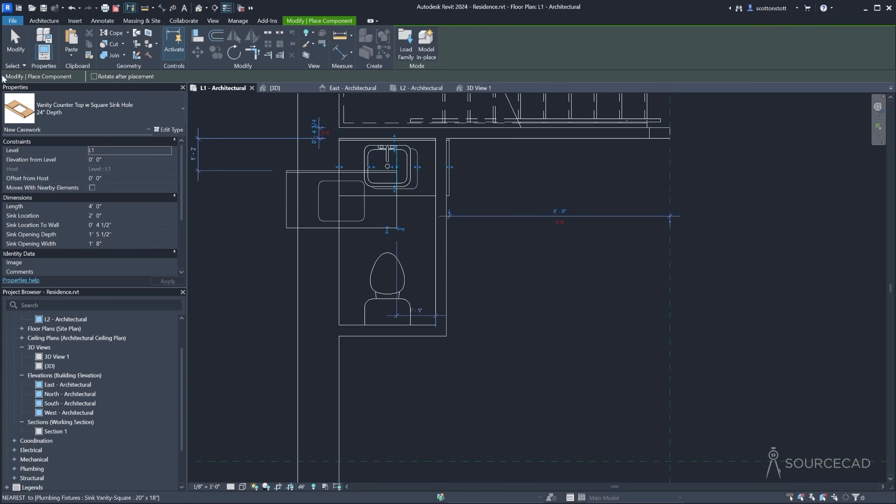
pyautogui.press('Escape')
pyautogui.press('Escape')
pyautogui.click(398, 200)
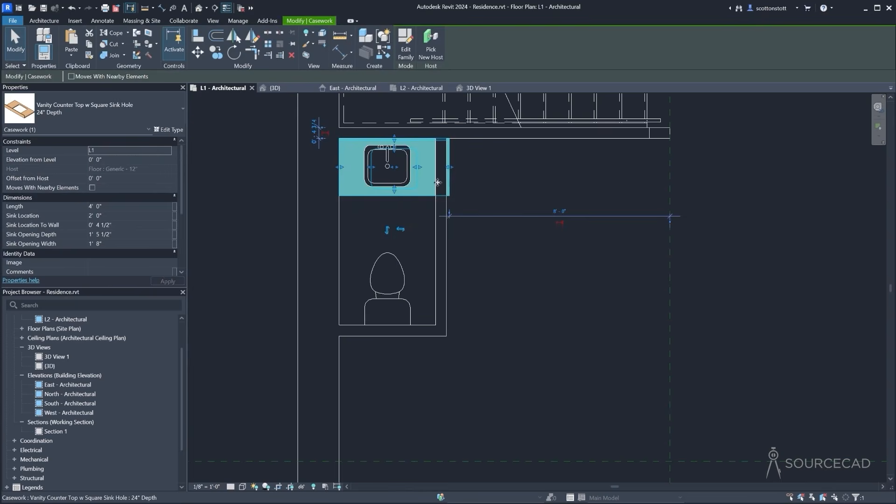
pyautogui.moveTo(451, 167); pyautogui.dragTo(436, 168)
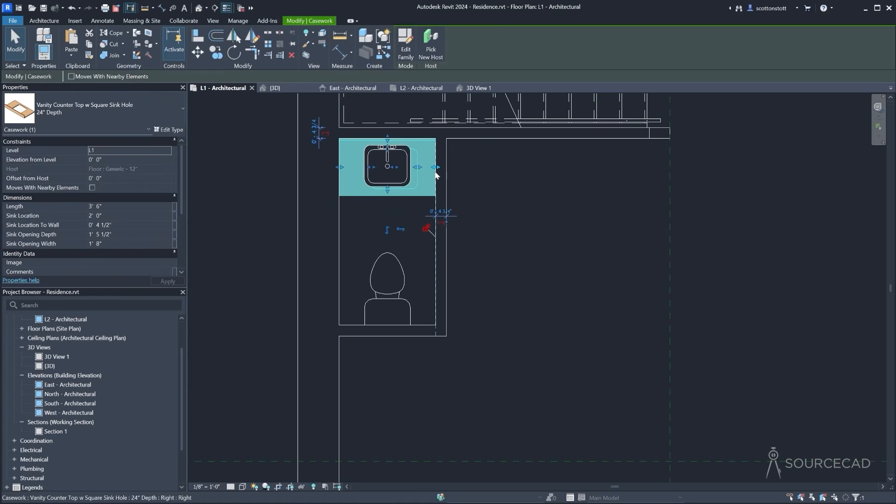
# Narrow the countertop's sink opening to 1'-5" around the sink, and stretch the countertop's end back to the partition's inner face
pyautogui.moveTo(372, 167)
pyautogui.mouseDown()
pyautogui.moveTo(411, 167)
pyautogui.moveTo(379, 183)
pyautogui.mouseUp()
pyautogui.moveTo(379, 152); pyautogui.dragTo(368, 168)
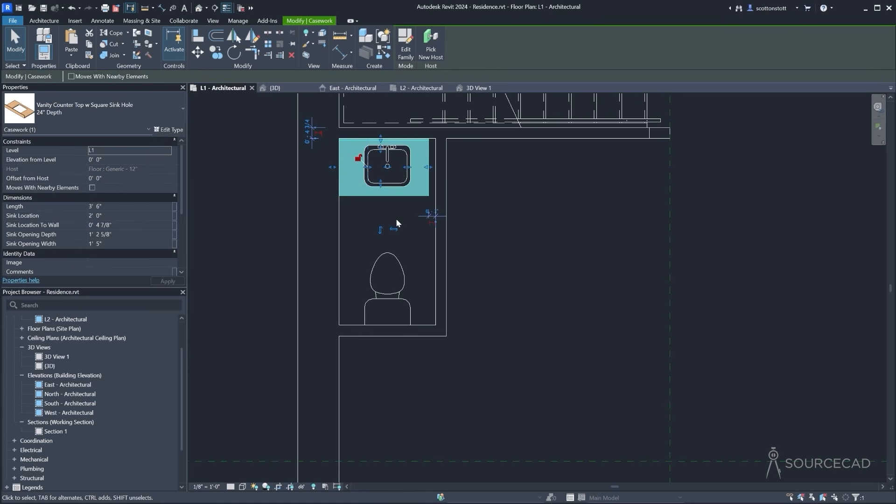
pyautogui.moveTo(430, 167); pyautogui.dragTo(437, 168)
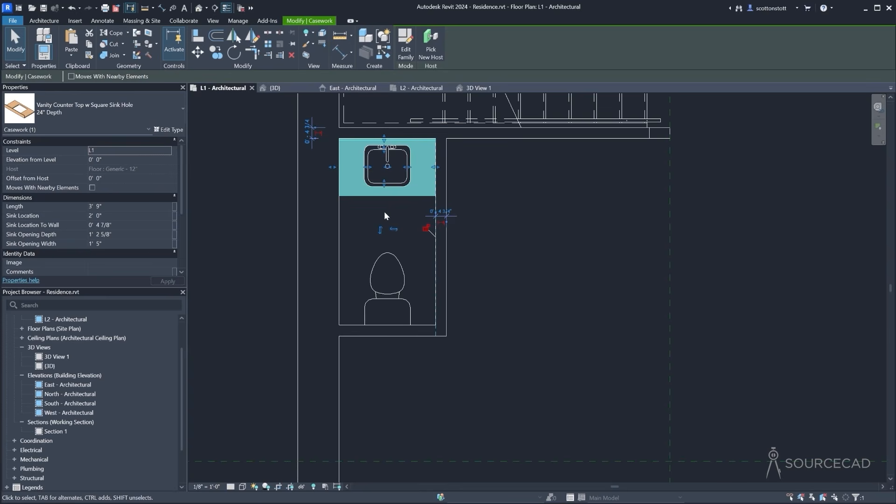
pyautogui.scroll(3, 385, 215)
pyautogui.moveTo(362, 228); pyautogui.dragTo(383, 295, button='middle')
pyautogui.click(381, 297)
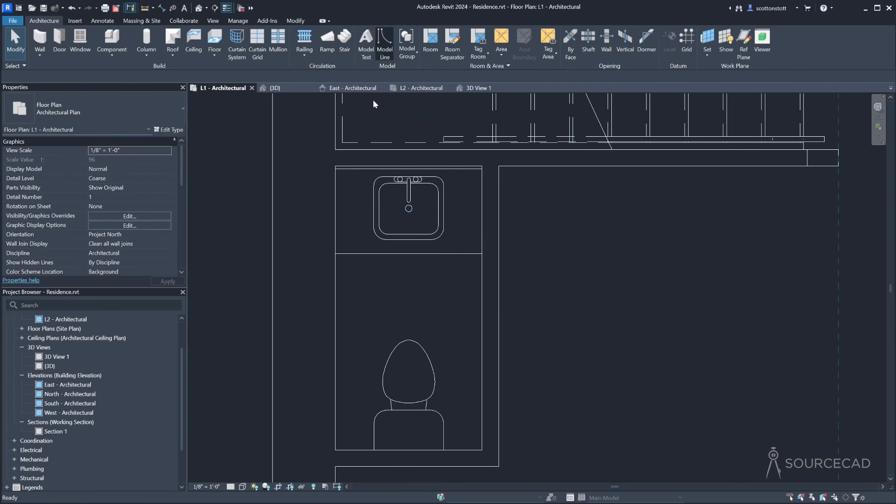
# Check the toilet and sink centering with a vertical model line from the lower wall's midpoint past the upper wall, and delete the line
pyautogui.click(385, 44)
pyautogui.click(409, 451)
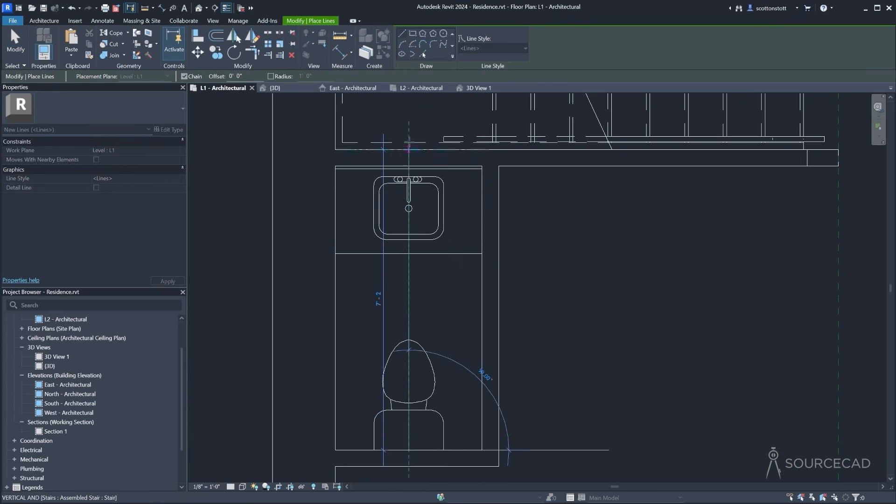
pyautogui.press('Escape')
pyautogui.press('Escape')
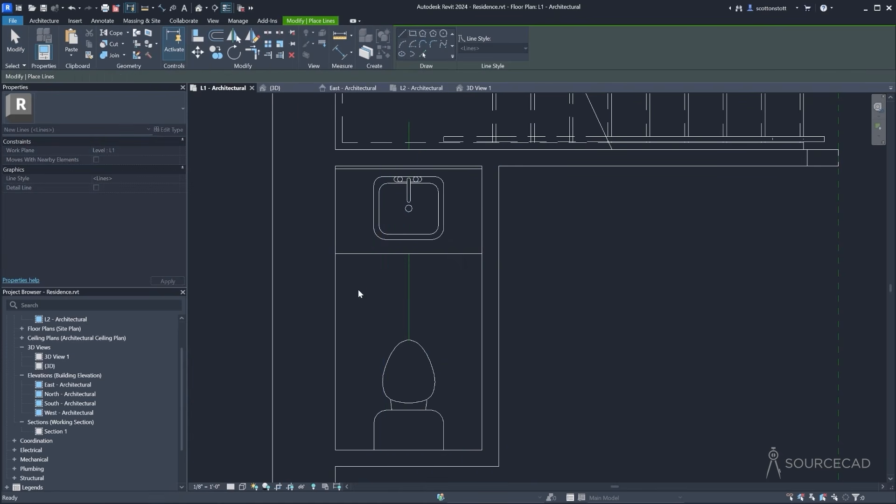
pyautogui.click(406, 290)
pyautogui.press('Delete')
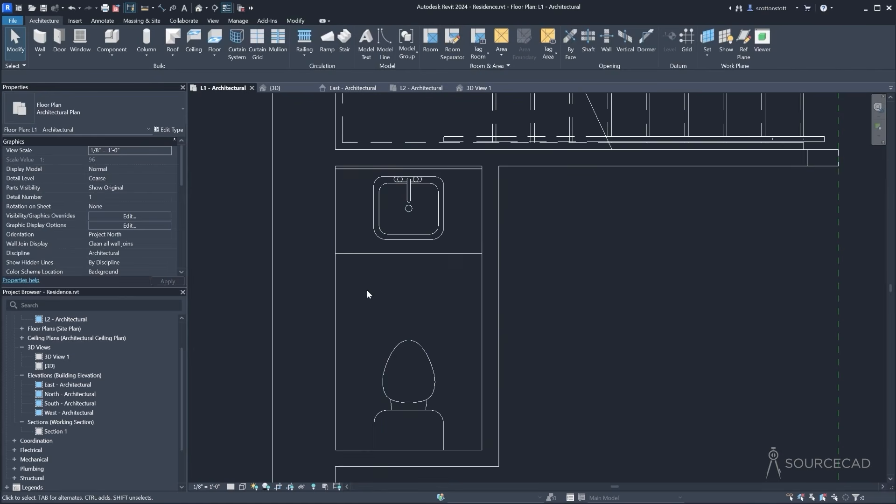
# Nudge the toilet room's lower partition away from the sink until the room is about 7'-4" long inside
pyautogui.scroll(-3, 368, 292)
pyautogui.moveTo(371, 281); pyautogui.dragTo(368, 240, button='middle')
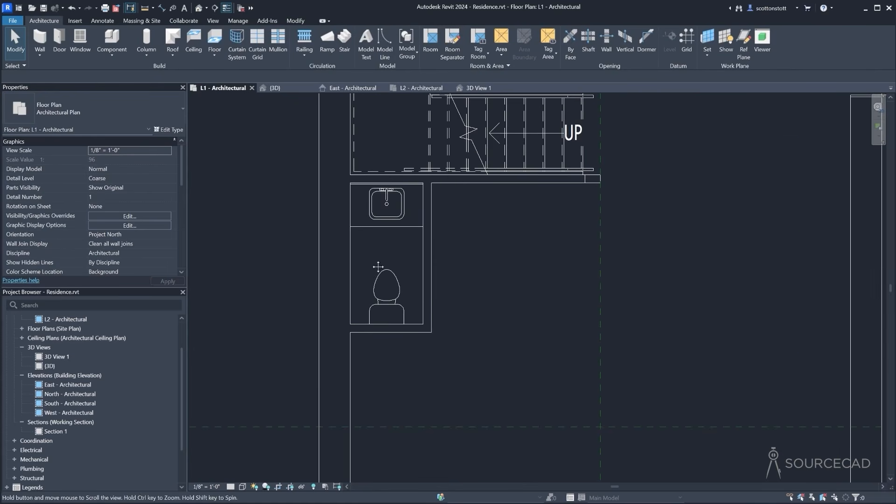
pyautogui.click(369, 329)
pyautogui.press('Down')
pyautogui.press('Down')
pyautogui.press('Down')
pyautogui.press('Down')
pyautogui.press('Down')
pyautogui.press('Down')
pyautogui.press('Down')
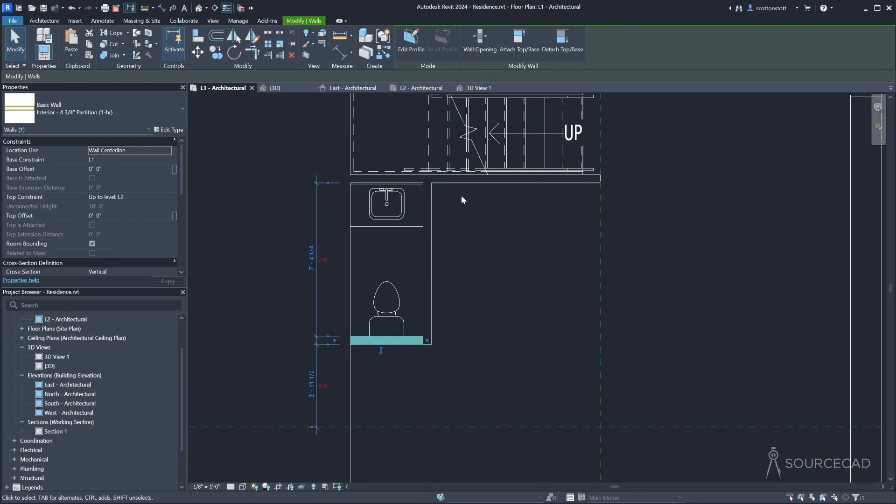
# Place a 30" x 84" interior four-panel wood door matching the closet's, centered in the toilet room's long partition and swinging outward
pyautogui.moveTo(461, 196); pyautogui.dragTo(432, 288, button='middle')
pyautogui.scroll(-2, 427, 283)
pyautogui.click(573, 163)
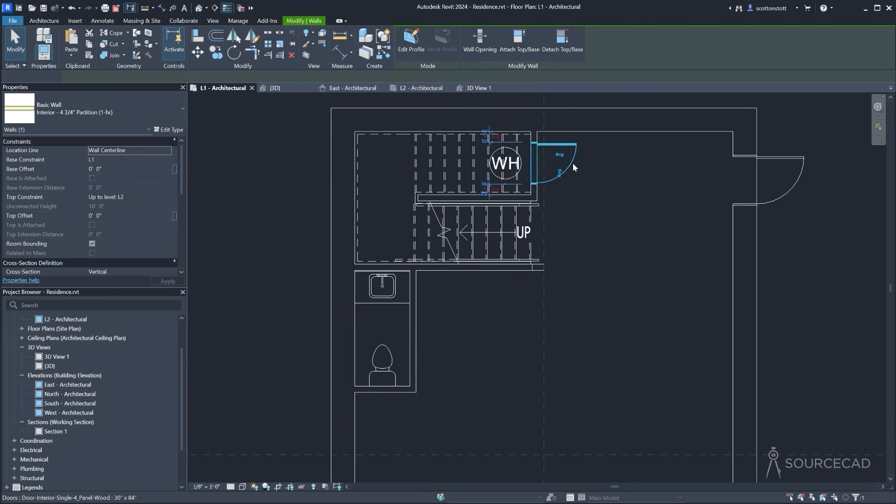
pyautogui.click(383, 56)
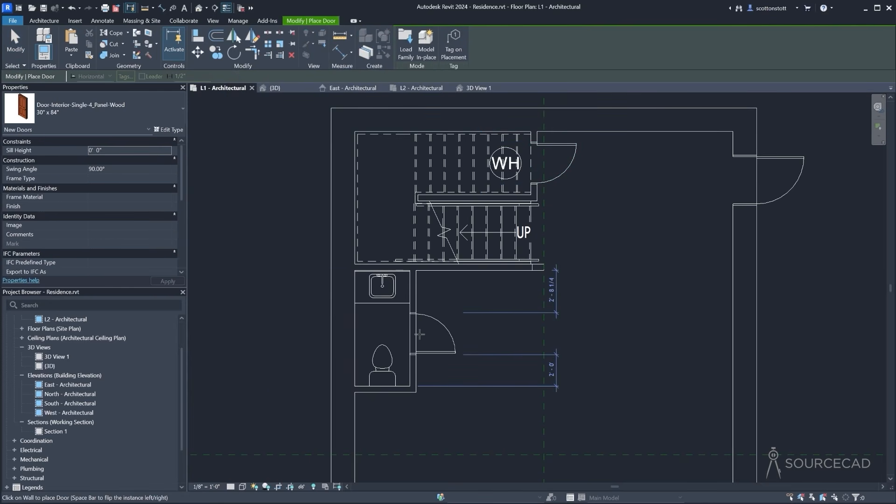
pyautogui.press('space')
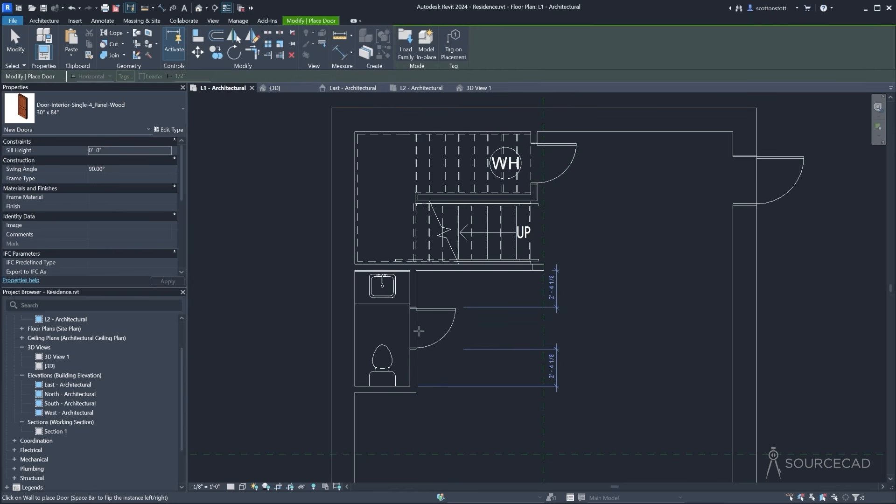
pyautogui.click(419, 331)
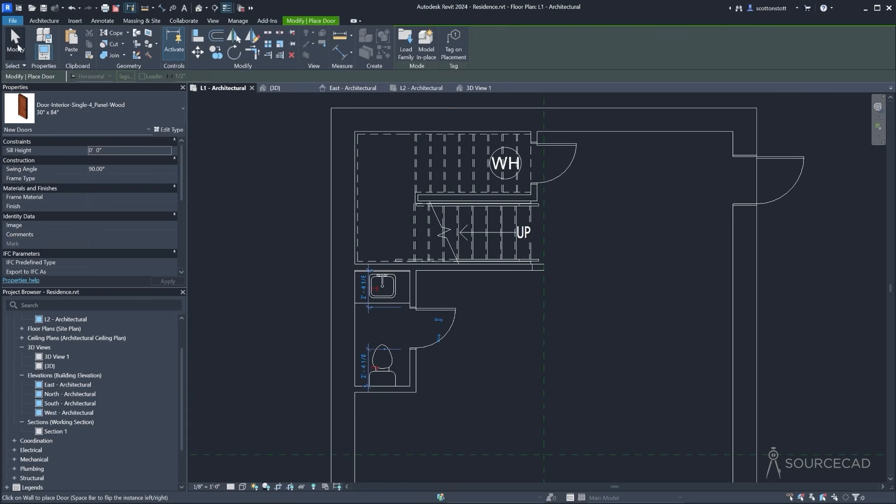
pyautogui.click(18, 47)
# Extend the toilet room's lower partition past the corner toward the room's interior, to about 10'-6" long
pyautogui.moveTo(489, 401); pyautogui.dragTo(454, 350, button='middle')
pyautogui.scroll(-3, 453, 350)
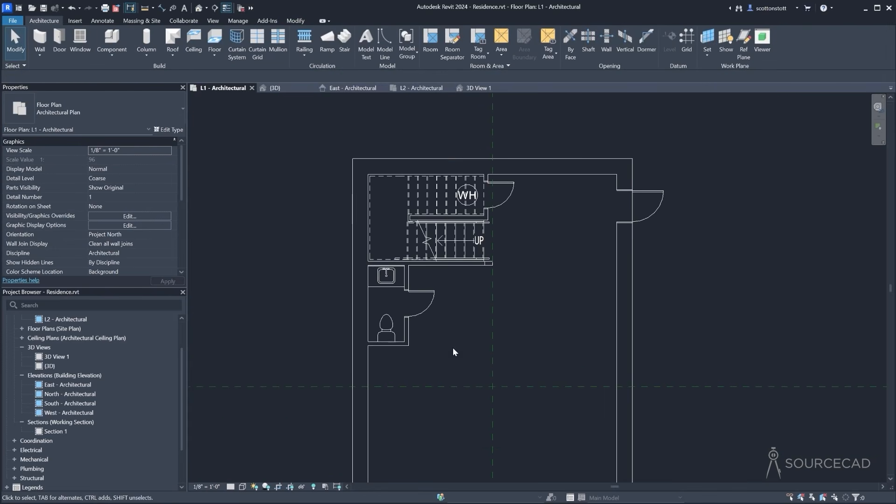
pyautogui.moveTo(461, 385); pyautogui.dragTo(453, 354, button='middle')
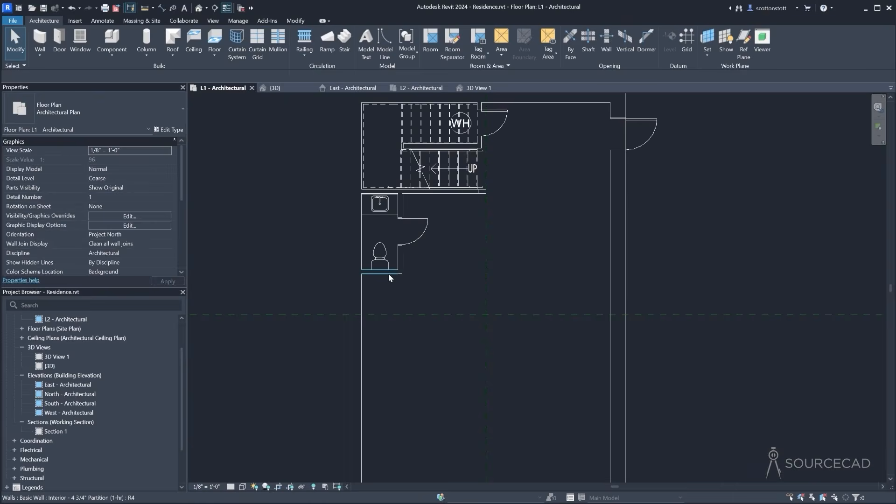
pyautogui.click(388, 274)
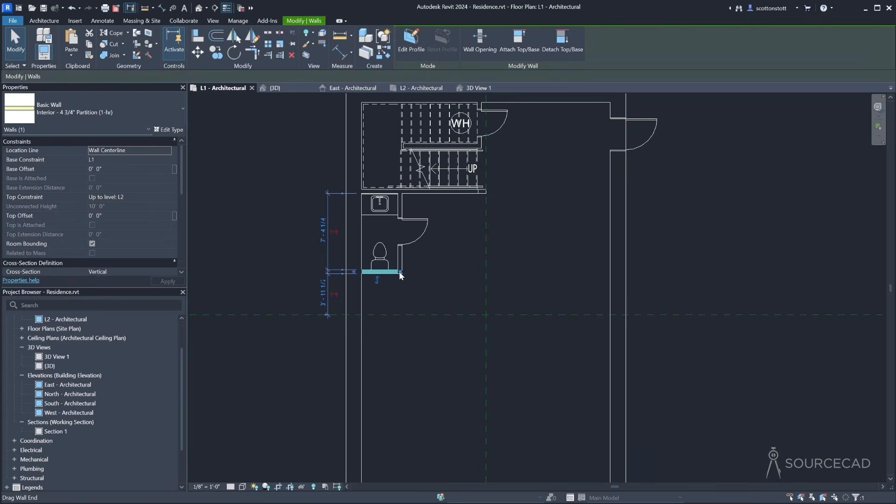
pyautogui.moveTo(400, 272); pyautogui.dragTo(462, 272)
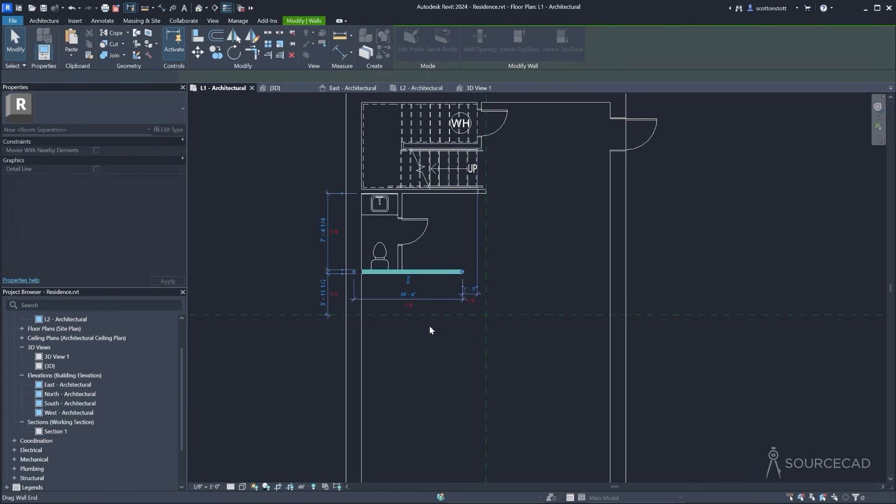
pyautogui.click(418, 412)
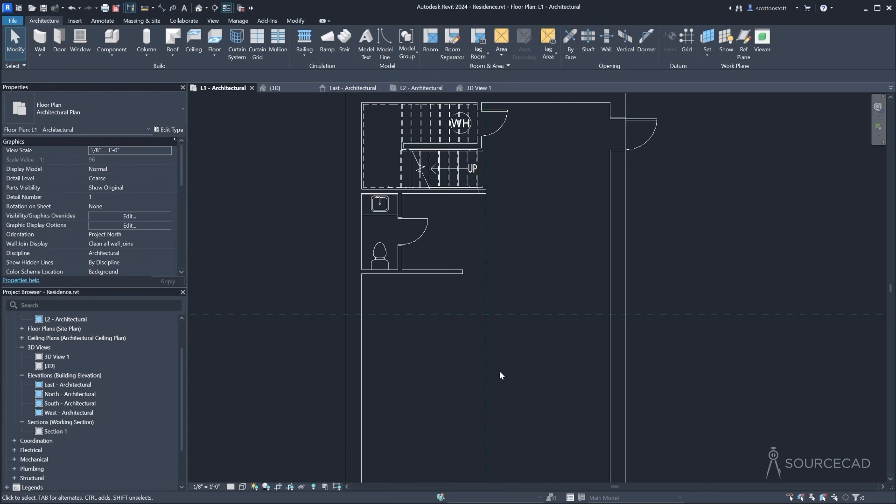
# Load the Counter Top-L Shaped family from the Counter Tops folder
pyautogui.moveTo(430, 340); pyautogui.dragTo(418, 285, button='middle')
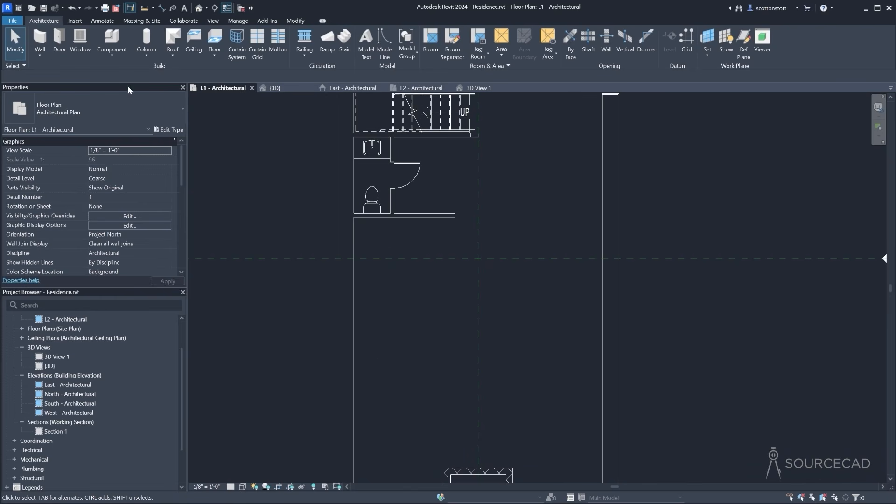
pyautogui.click(112, 39)
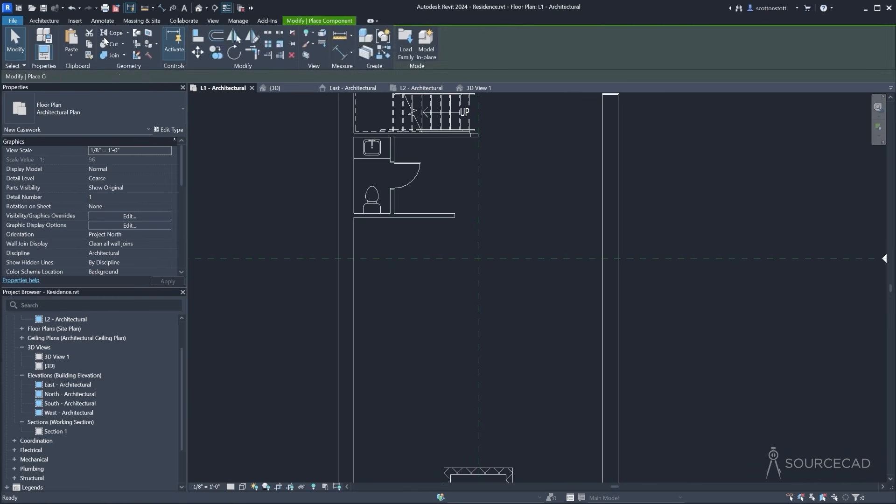
pyautogui.click(403, 49)
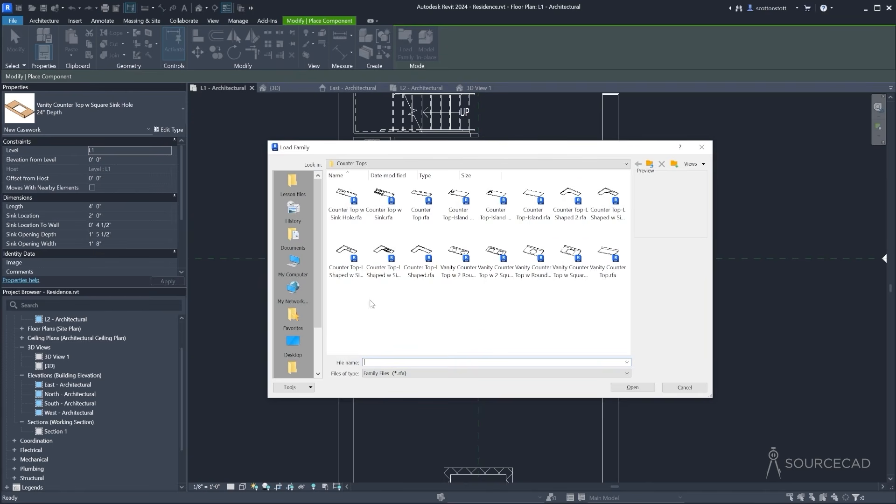
pyautogui.click(569, 213)
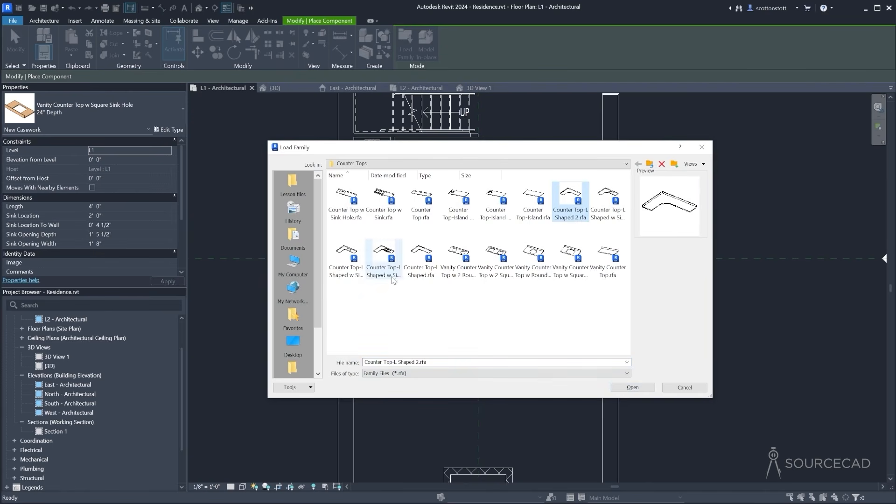
pyautogui.click(419, 256)
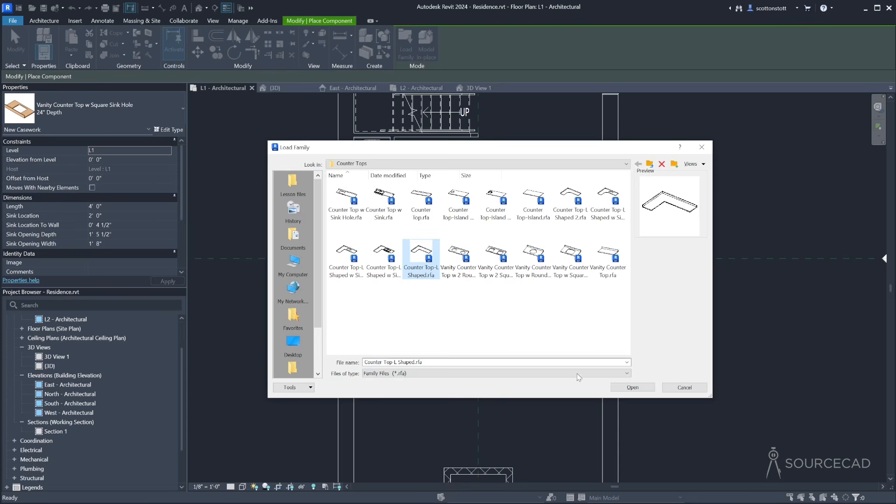
pyautogui.click(632, 387)
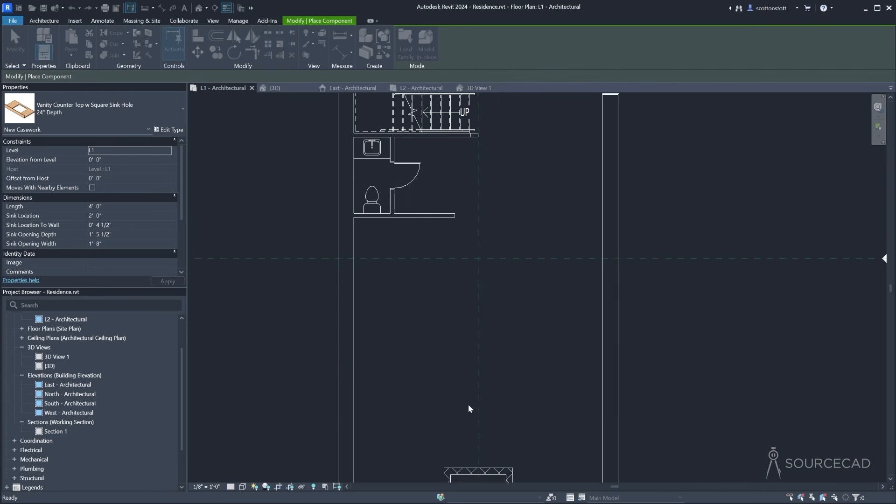
# Place the 24" deep L-shaped countertop in the corner below the toilet room, with legs of 5'-6" along the partition and about 13'-4" along the exterior wall
pyautogui.click(355, 218)
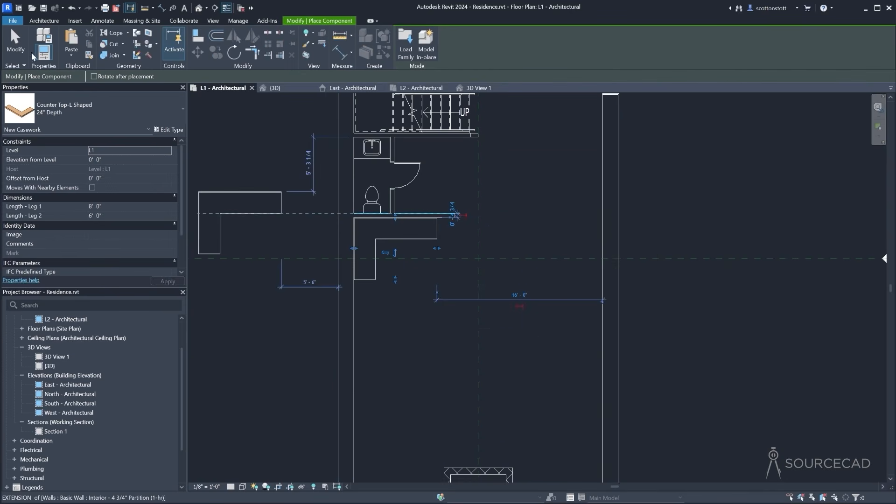
pyautogui.click(17, 44)
pyautogui.click(364, 275)
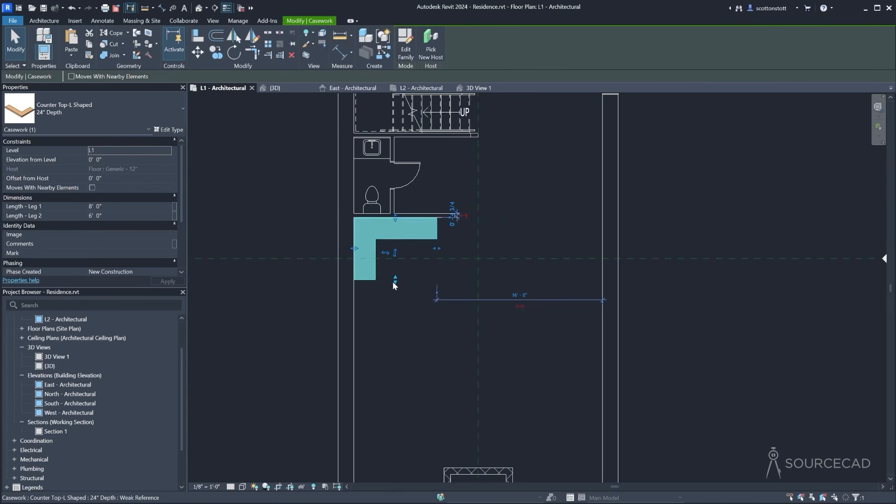
pyautogui.moveTo(394, 281); pyautogui.dragTo(400, 355)
pyautogui.moveTo(436, 289); pyautogui.dragTo(418, 292)
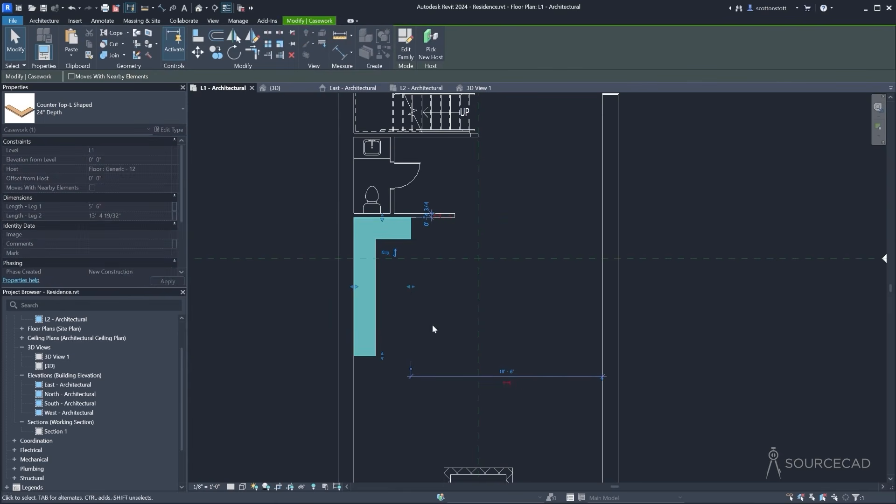
pyautogui.press('Escape')
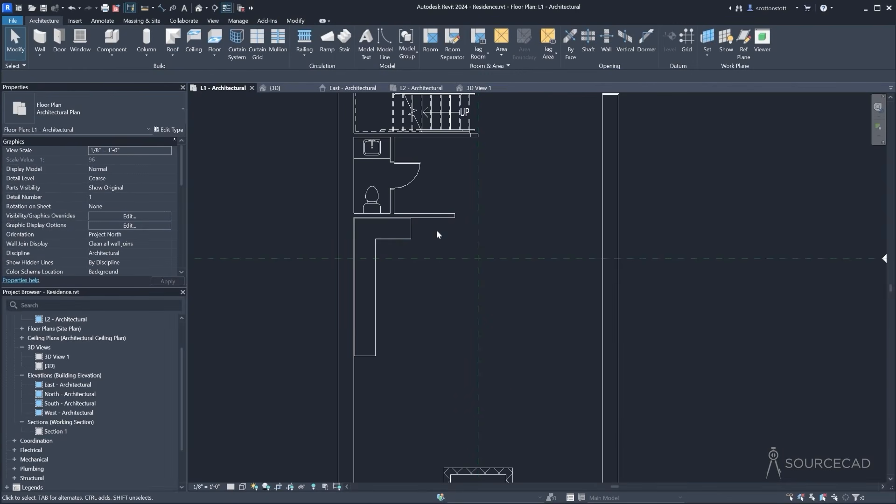
# Load the Freezer-Stainless_Steel_Door family from the High-End folder under Specialty Equipment, Domestic
pyautogui.click(112, 39)
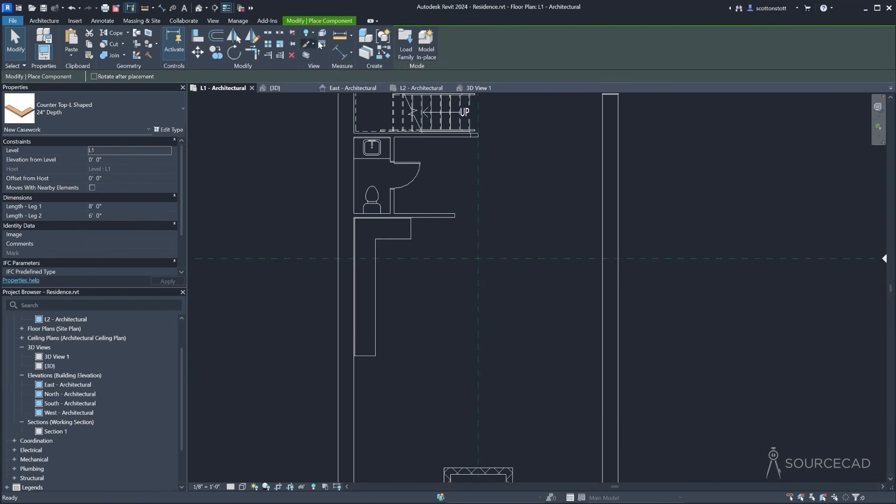
pyautogui.click(405, 43)
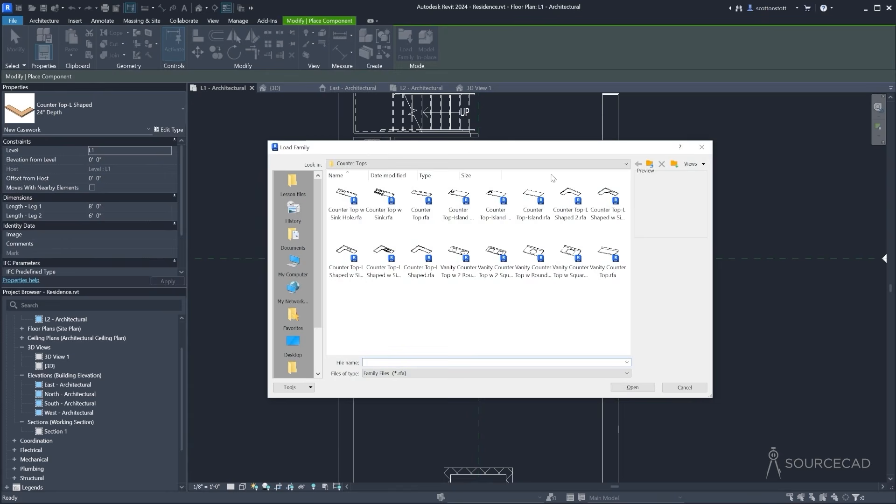
pyautogui.click(649, 164)
pyautogui.click(649, 164)
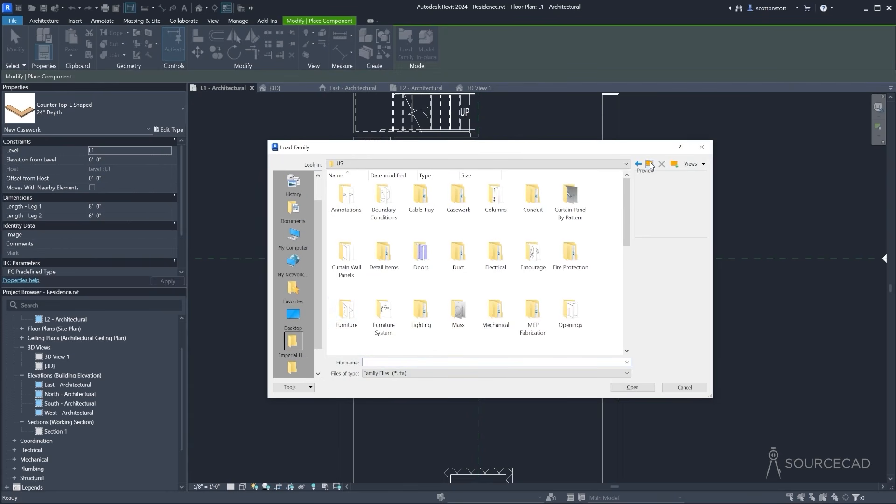
pyautogui.moveTo(624, 232); pyautogui.dragTo(624, 289)
pyautogui.doubleClick(346, 271)
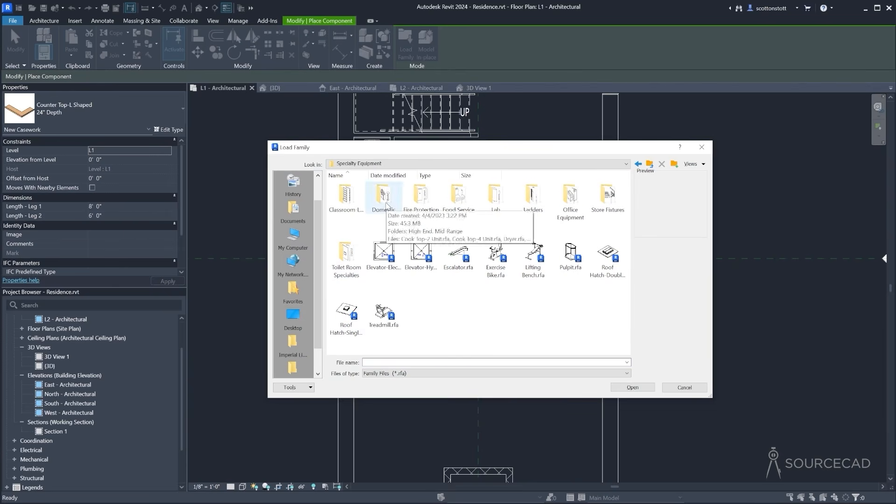
pyautogui.doubleClick(383, 196)
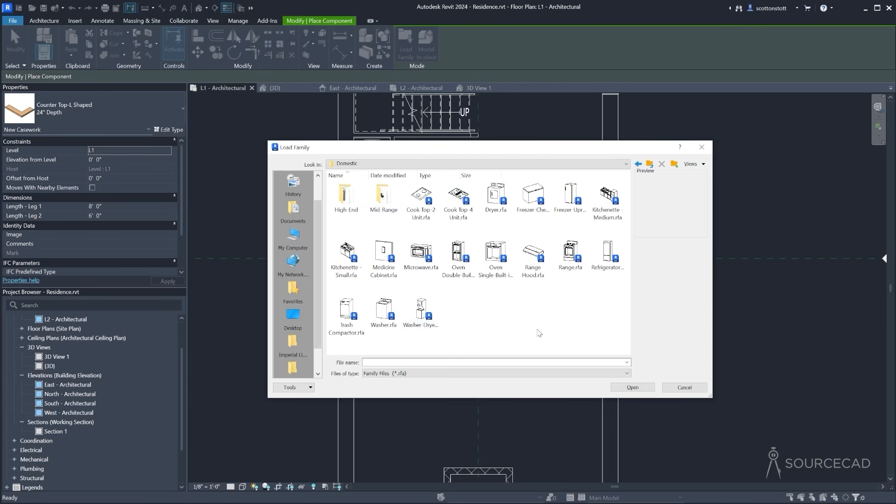
pyautogui.doubleClick(345, 196)
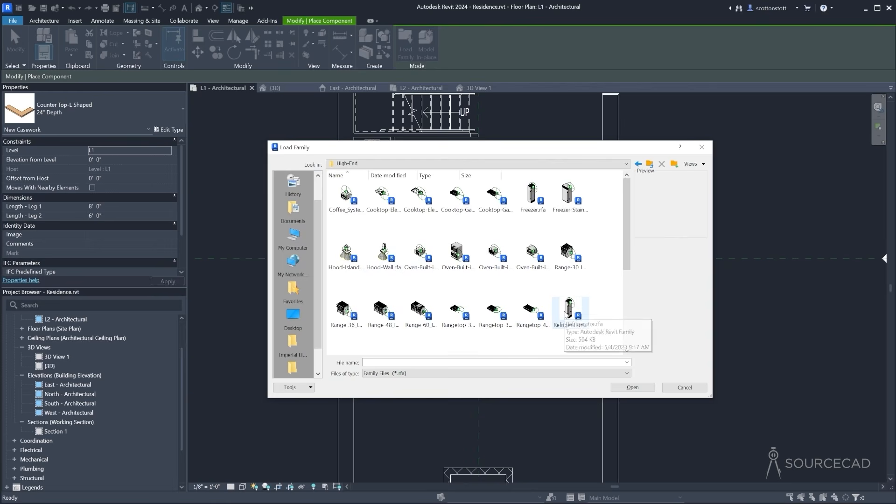
pyautogui.click(554, 334)
pyautogui.click(564, 200)
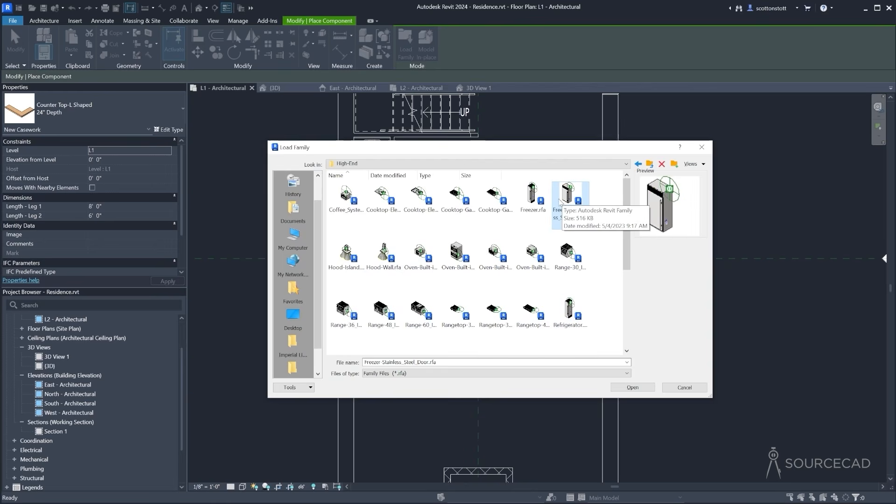
pyautogui.click(631, 387)
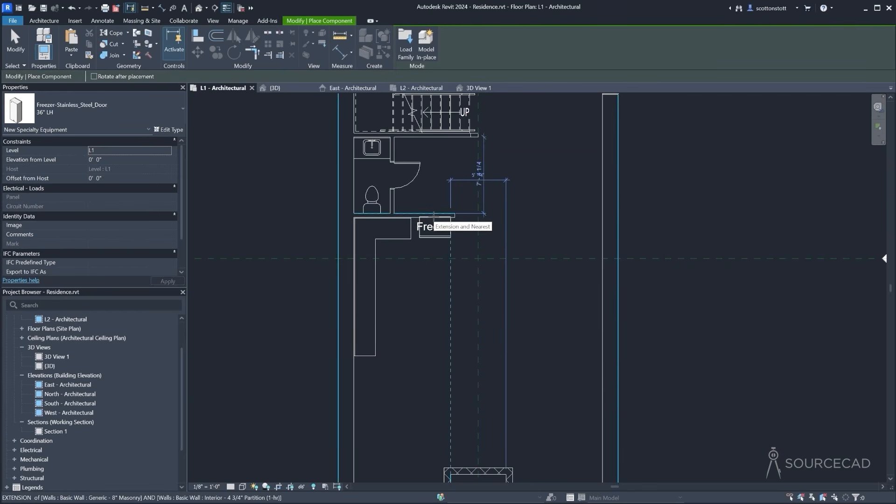
# Place a 36" LH Freezer-Stainless_Steel_Door against the bathroom's lower partition, just east of the L-shaped counter
pyautogui.click(434, 217)
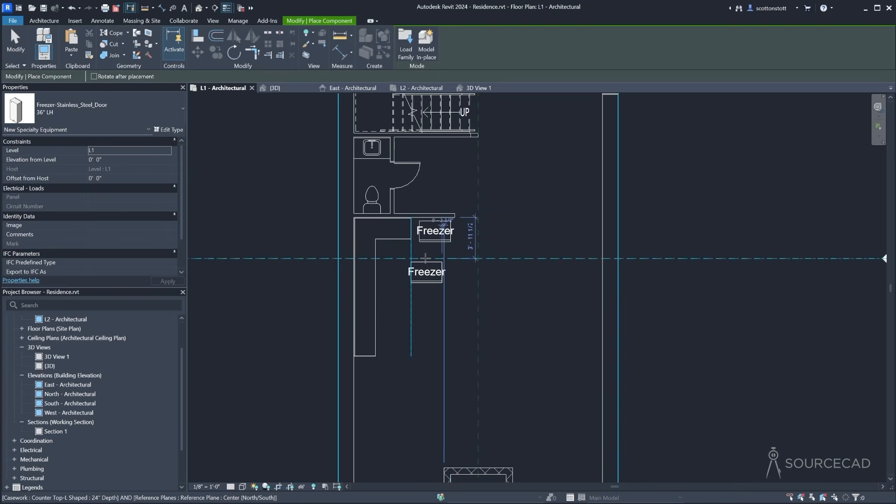
pyautogui.press('Escape')
pyautogui.press('Escape')
# Open the placed freezer's family for editing at its Ref. Level floor plan and delete the Freezer label annotation
pyautogui.click(436, 230)
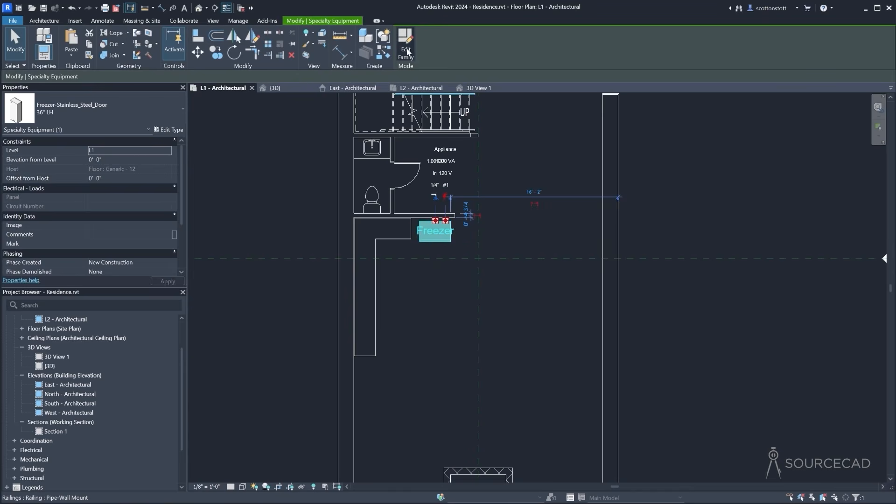
pyautogui.click(406, 52)
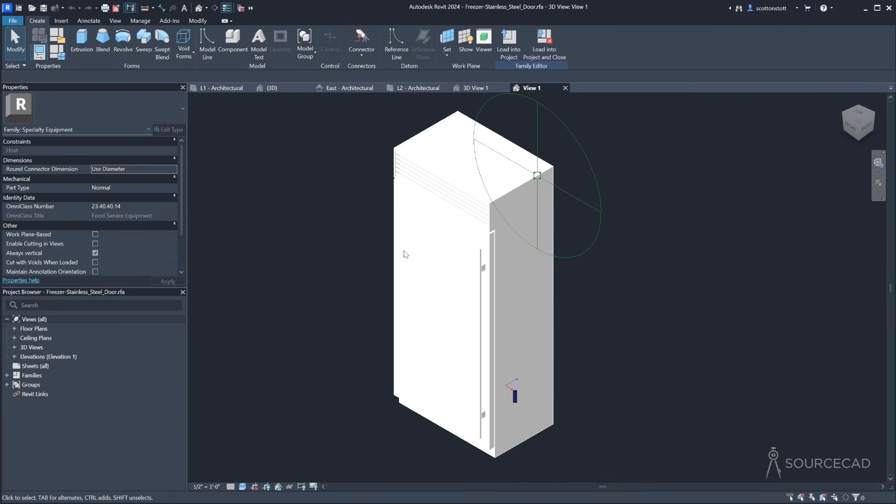
pyautogui.doubleClick(20, 329)
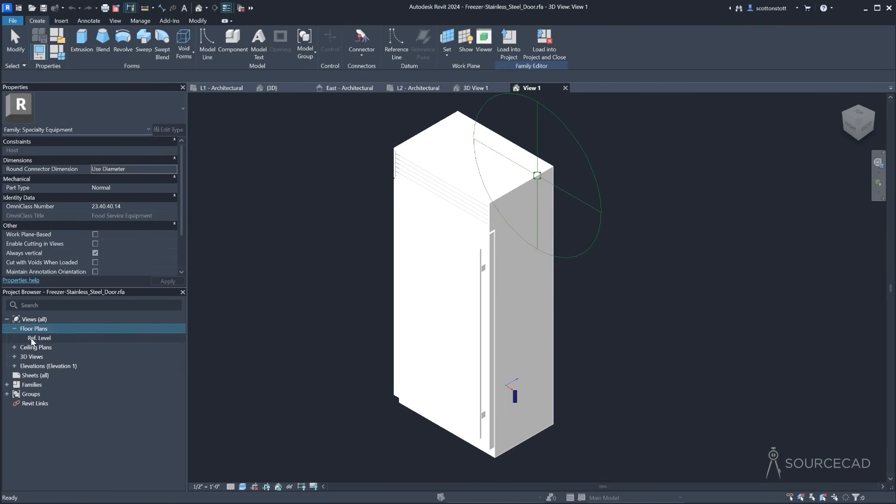
pyautogui.doubleClick(40, 338)
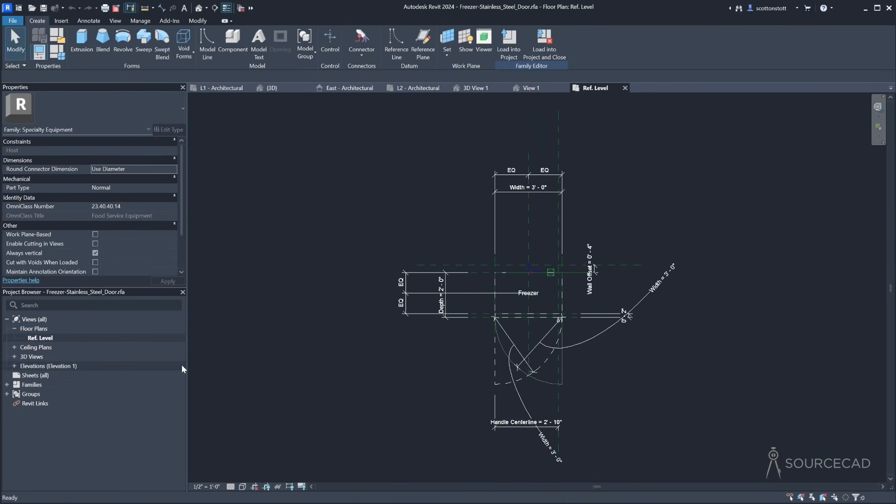
pyautogui.click(537, 295)
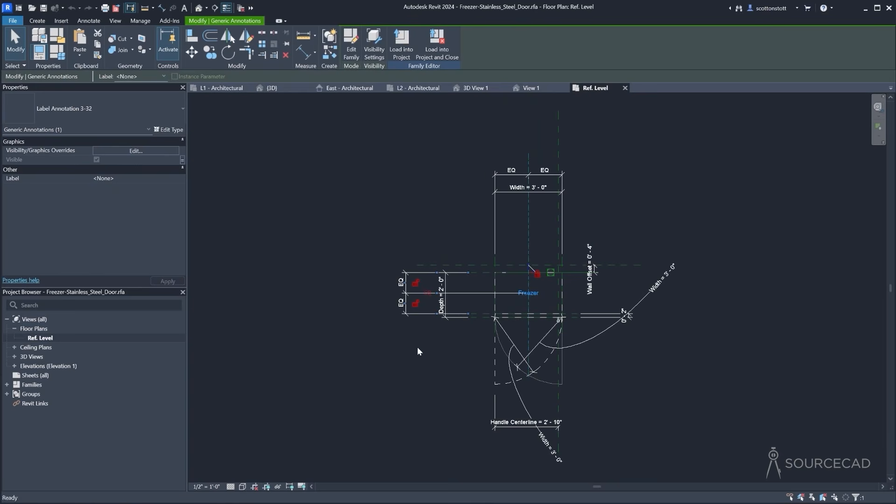
pyautogui.click(414, 346)
# Load the edited freezer family into the project and close it without saving, overwriting the existing version and its parameter values
pyautogui.click(382, 65)
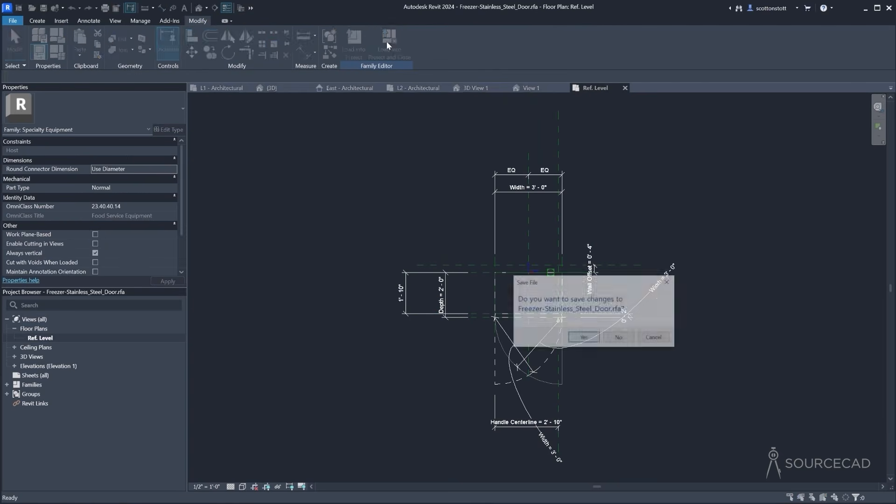
pyautogui.click(620, 339)
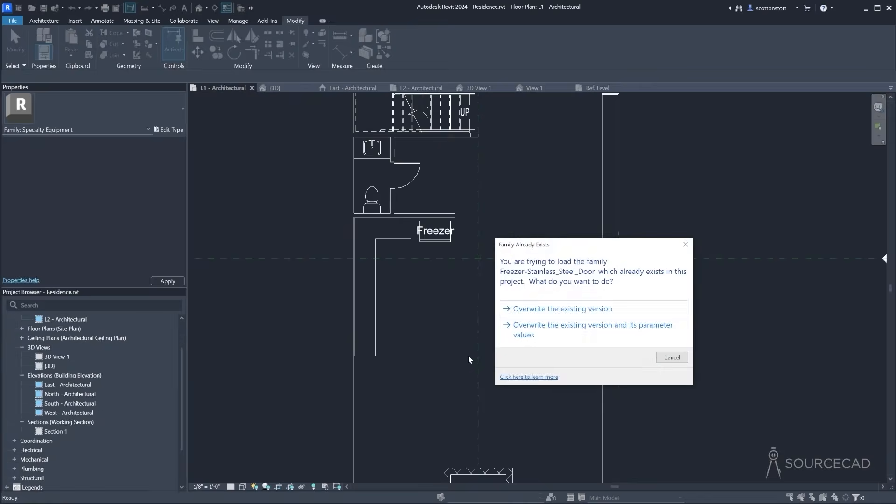
pyautogui.click(537, 329)
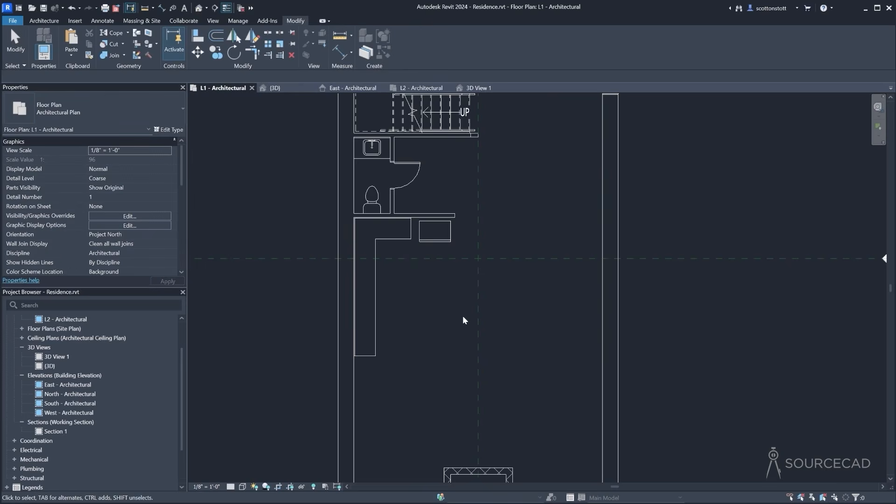
# Align the back of the freezer with the kitchen-side face of the bathroom partition wall
pyautogui.scroll(3, 430, 224)
pyautogui.click(430, 224)
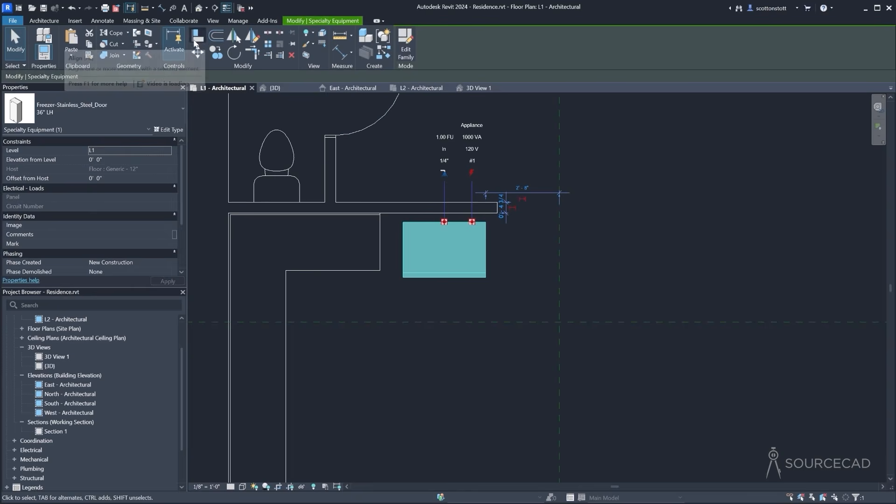
pyautogui.click(198, 35)
pyautogui.click(394, 214)
pyautogui.click(408, 222)
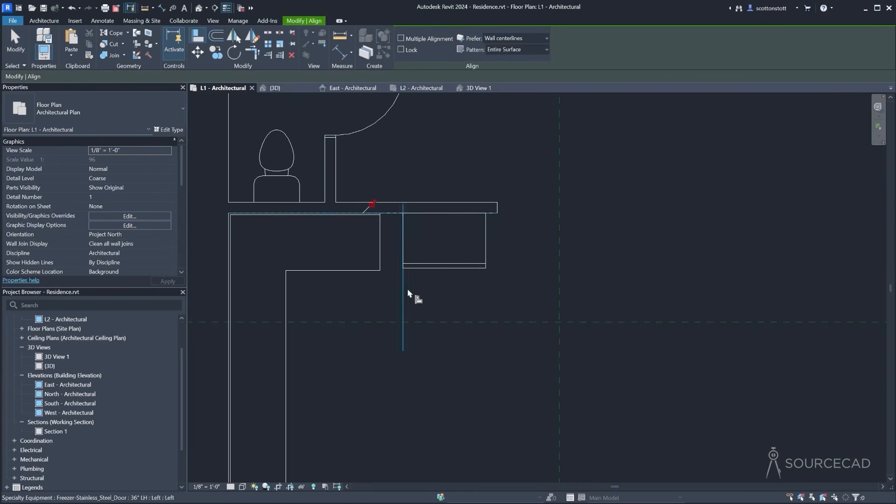
pyautogui.press('Escape')
pyautogui.press('Escape')
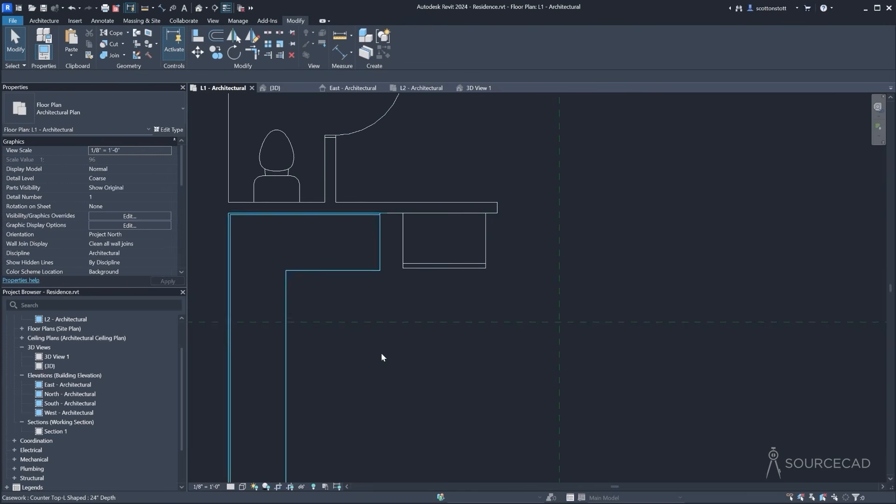
# Draw an Interior - 4 3/4" Partition (1-hr) wall about 6' 9" long, running west from the east exterior wall just below its door
pyautogui.scroll(-3, 419, 359)
pyautogui.moveTo(418, 364); pyautogui.dragTo(422, 306, button='middle')
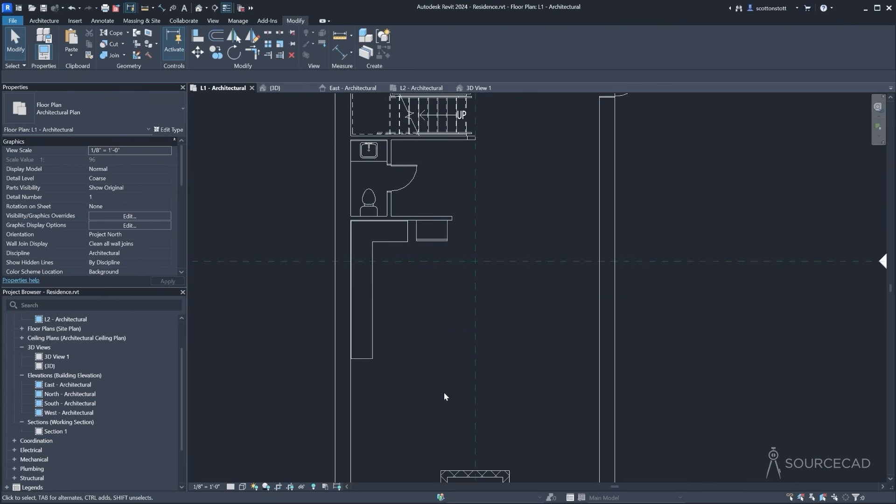
pyautogui.scroll(-3, 434, 383)
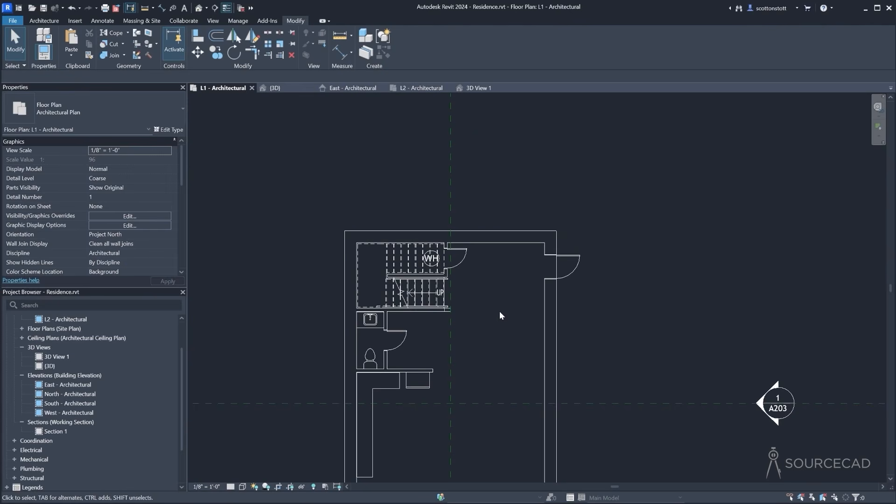
pyautogui.scroll(1, 500, 312)
pyautogui.click(391, 394)
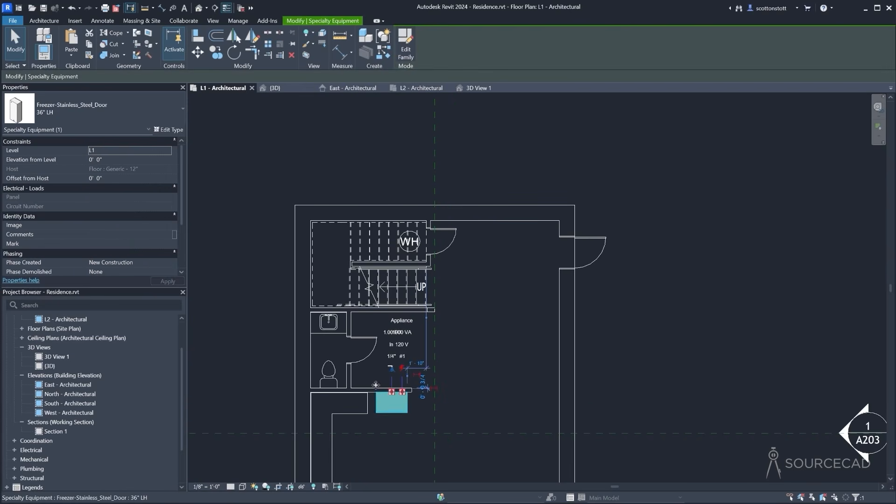
pyautogui.click(371, 382)
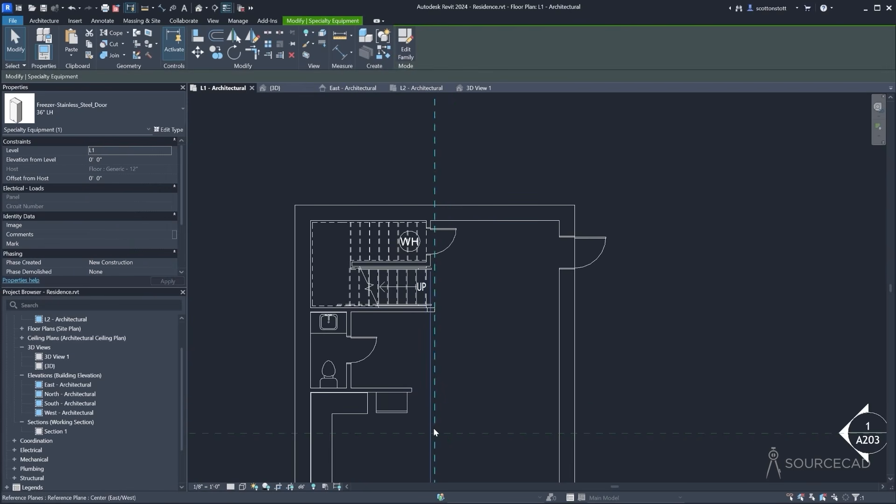
pyautogui.click(372, 389)
pyautogui.click(380, 55)
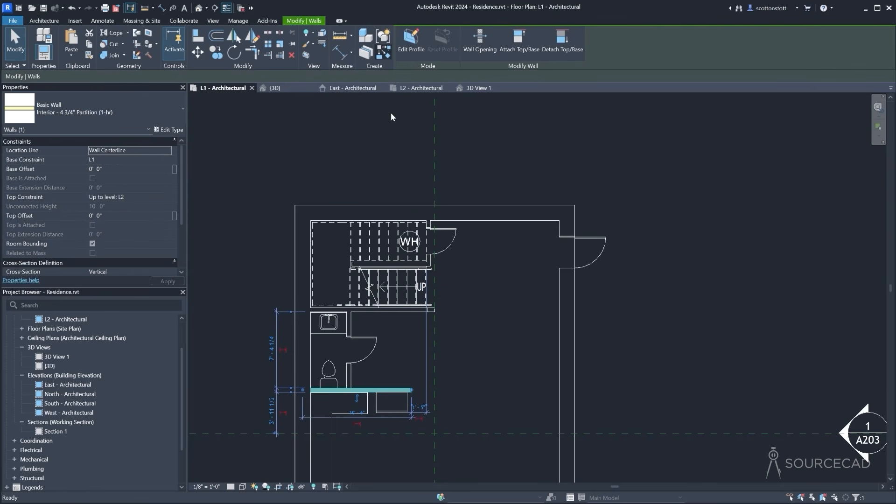
pyautogui.click(558, 291)
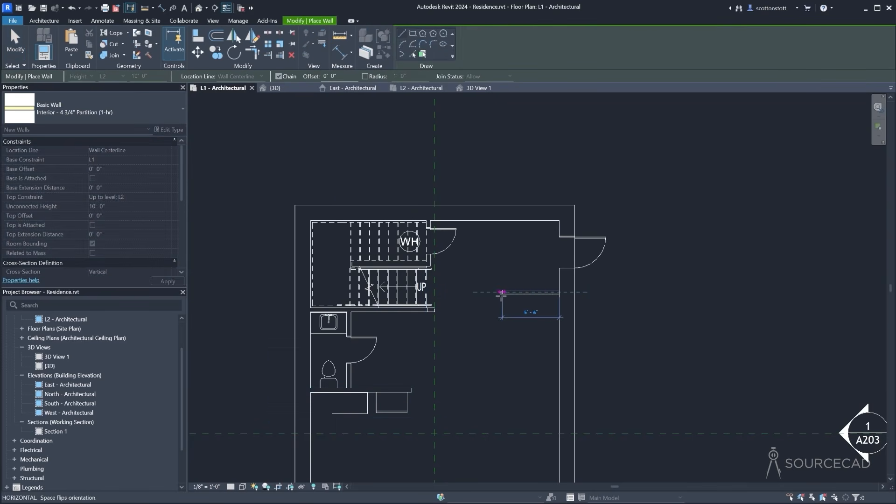
pyautogui.click(496, 292)
pyautogui.press('Escape')
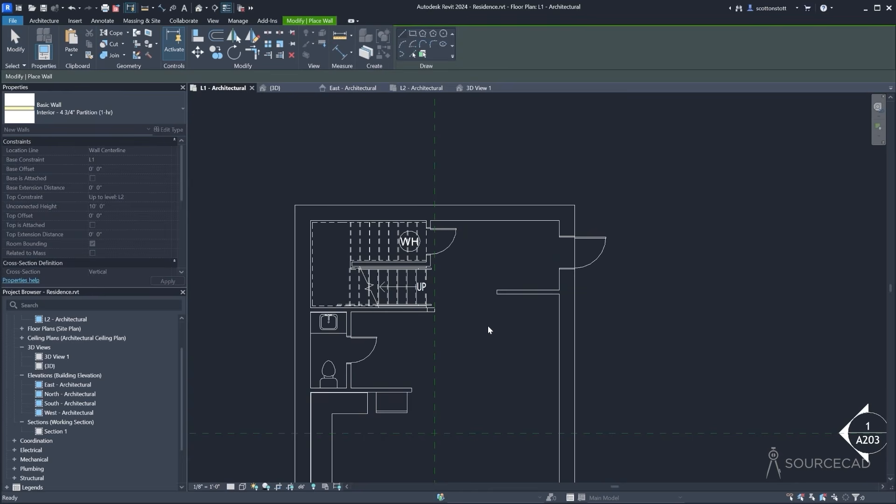
pyautogui.press('Escape')
pyautogui.click(509, 292)
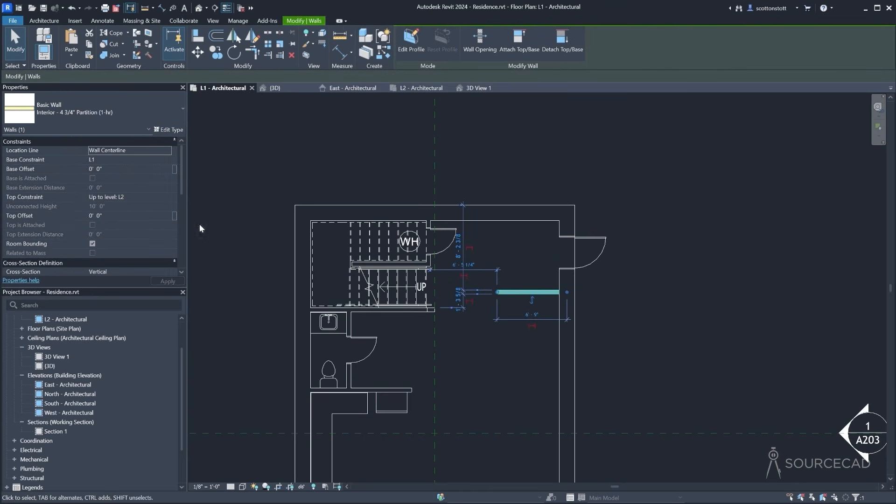
pyautogui.click(529, 314)
# Draw a freestanding 4 3/4" partition about 13' 6" long east of the freezer, from the bathroom partition's line down to the counter's end
pyautogui.scroll(3, 547, 283)
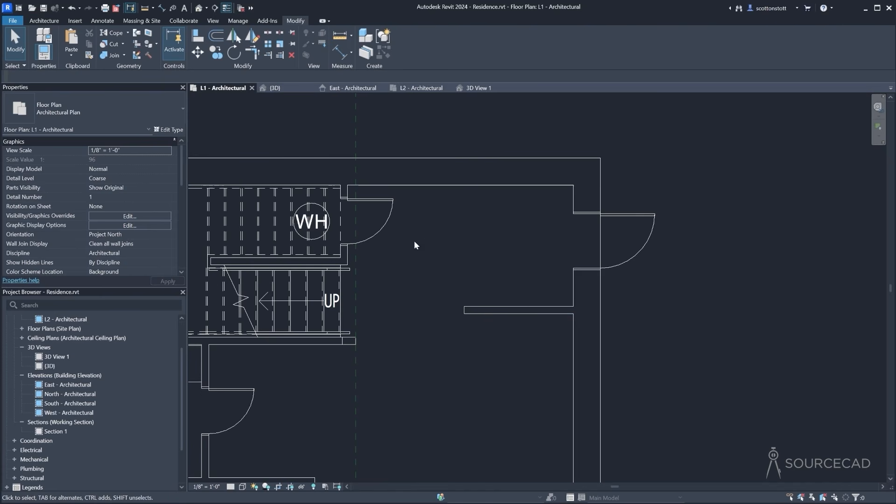
pyautogui.moveTo(394, 365); pyautogui.dragTo(425, 243, button='middle')
pyautogui.scroll(-3, 424, 240)
pyautogui.scroll(-1, 425, 291)
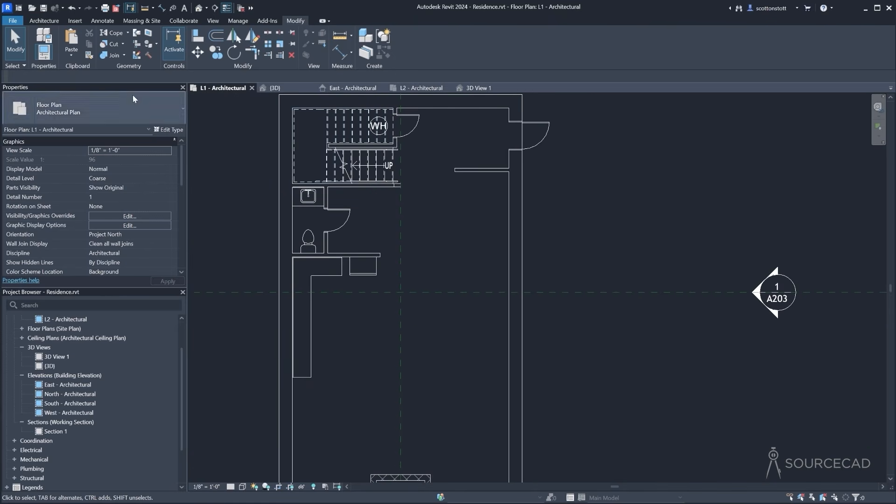
pyautogui.press('w')
pyautogui.press('a')
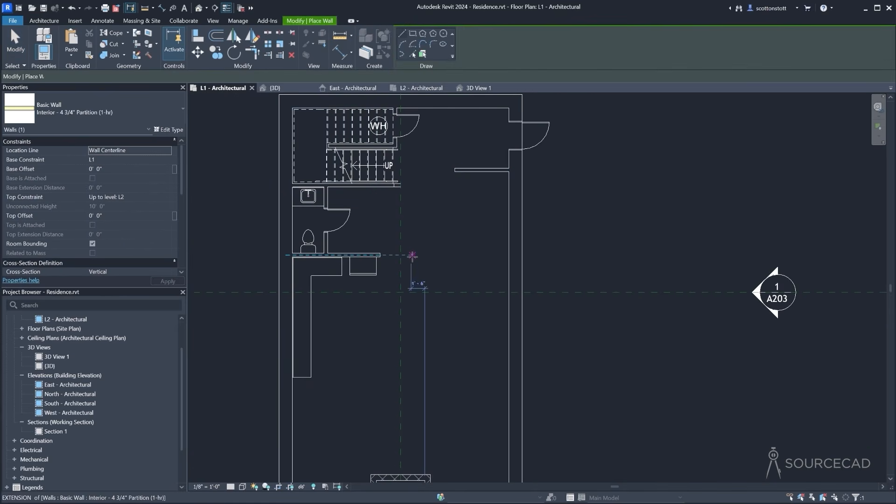
pyautogui.click(417, 255)
pyautogui.click(420, 376)
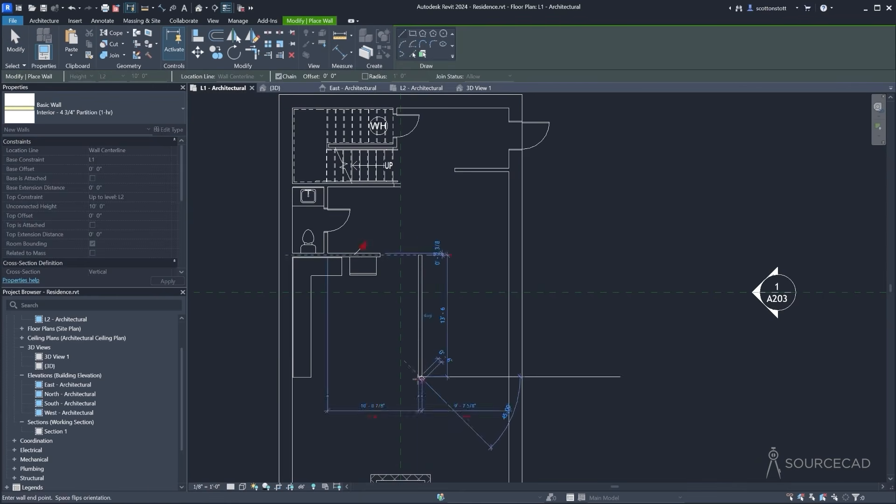
pyautogui.press('Escape')
pyautogui.press('Escape')
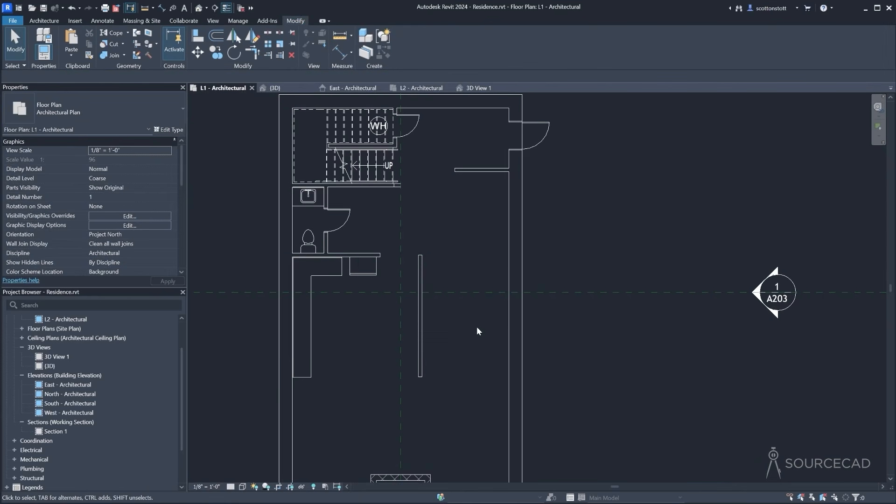
# Shift the freestanding partition slightly west toward the kitchen counter
pyautogui.click(419, 342)
pyautogui.click(472, 364)
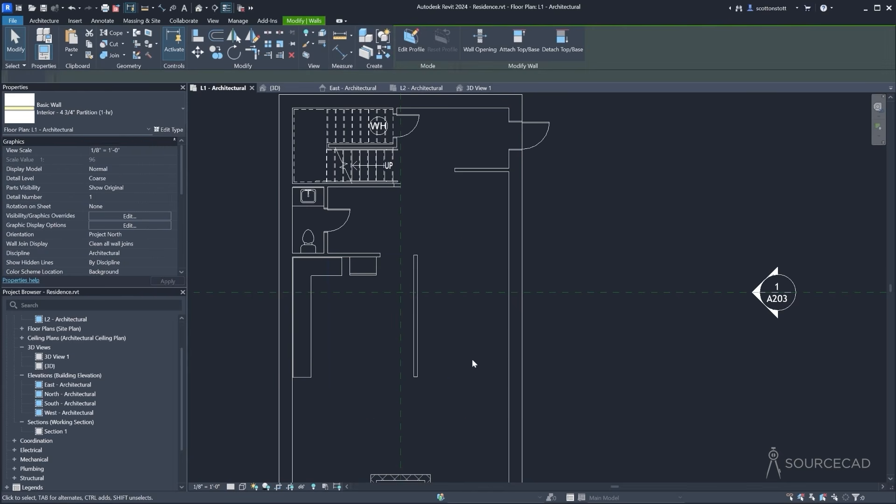
pyautogui.moveTo(457, 396); pyautogui.dragTo(471, 351, button='middle')
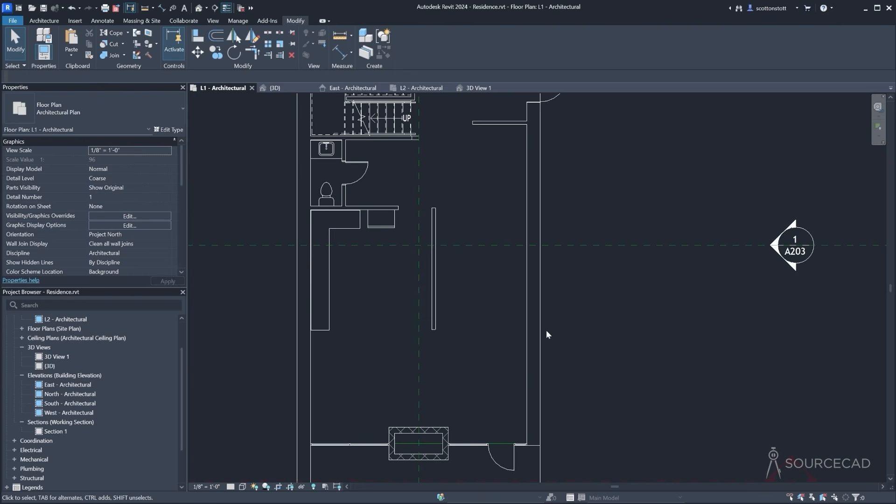
pyautogui.moveTo(484, 354); pyautogui.dragTo(477, 357, button='middle')
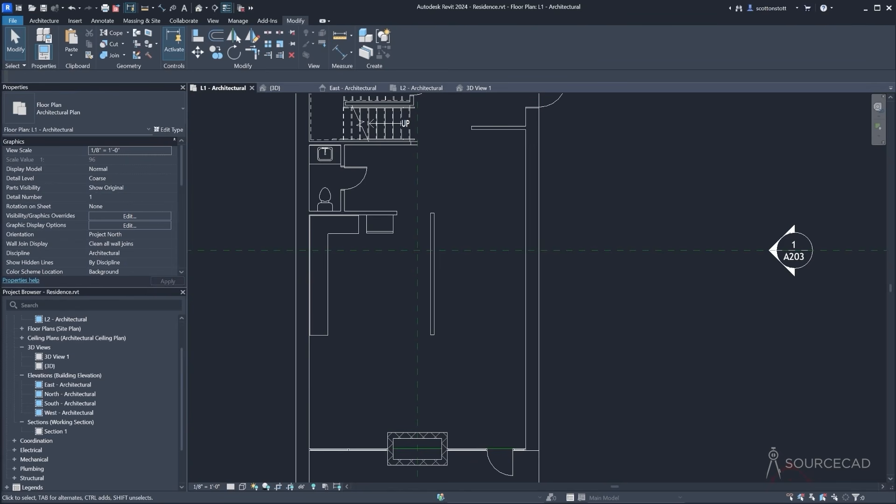
# Switch to the web browser and look through the free Revit families on arquitree.com
pyautogui.moveTo(0, 154); pyautogui.dragTo(335, 64)
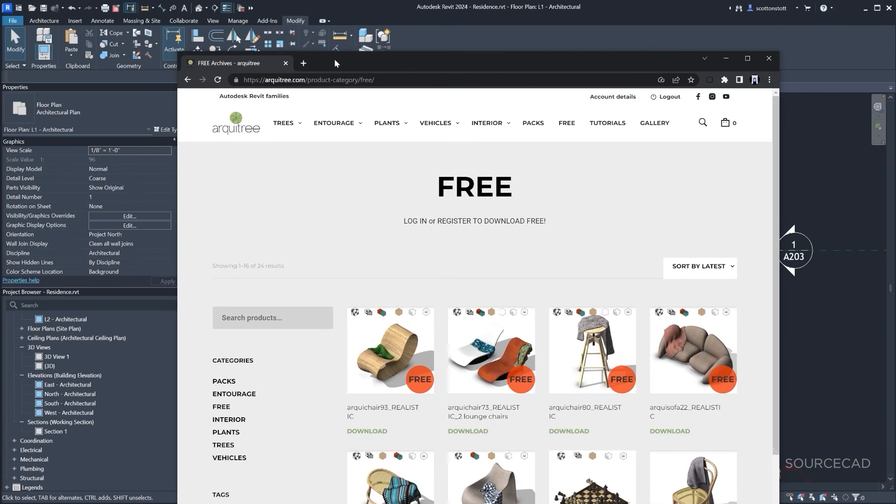
pyautogui.doubleClick(335, 63)
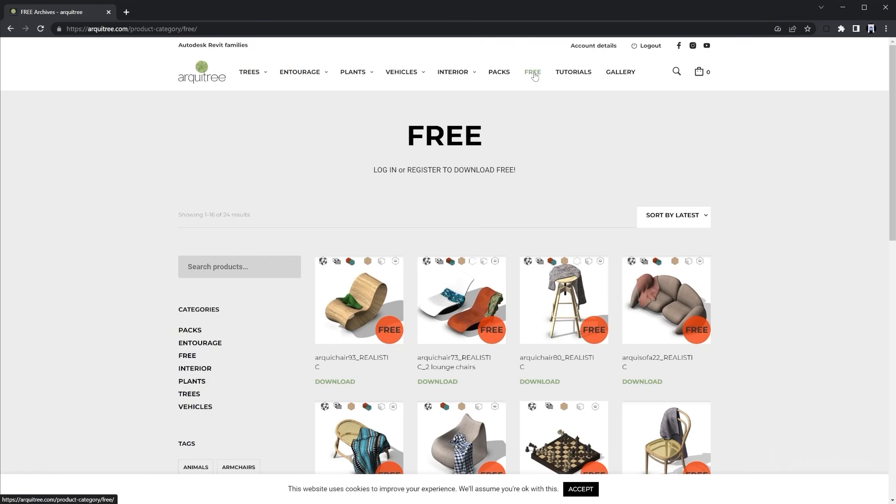
pyautogui.scroll(-4, 542, 196)
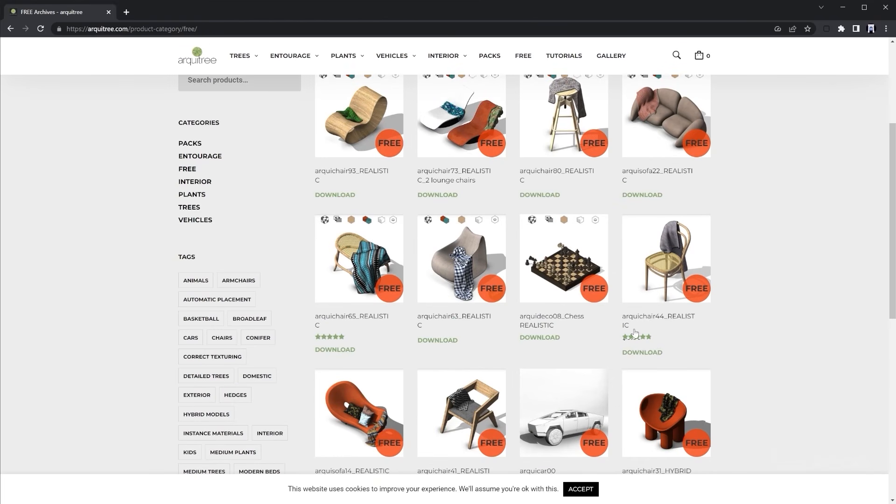
pyautogui.scroll(-4, 778, 337)
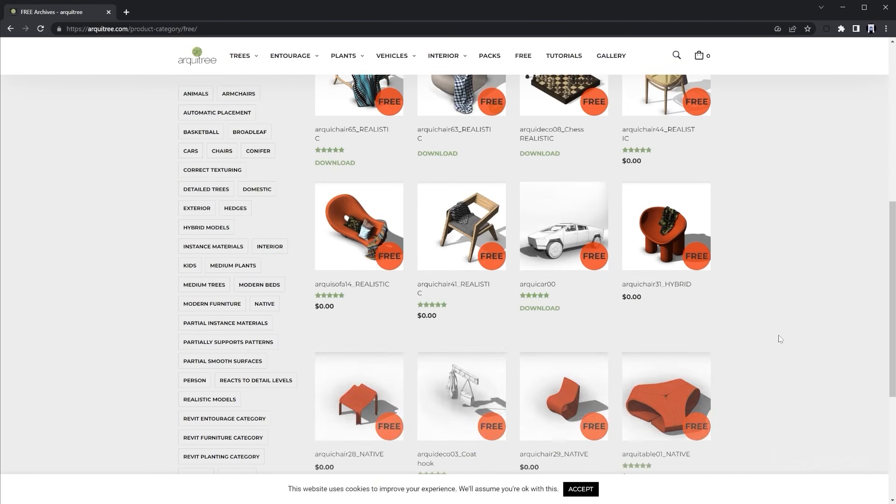
pyautogui.scroll(-4, 780, 339)
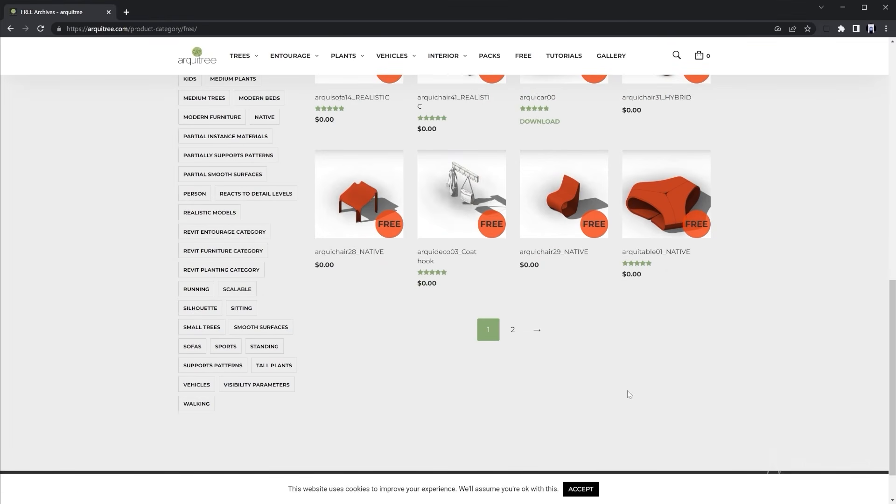
pyautogui.scroll(4, 627, 395)
pyautogui.scroll(4, 629, 394)
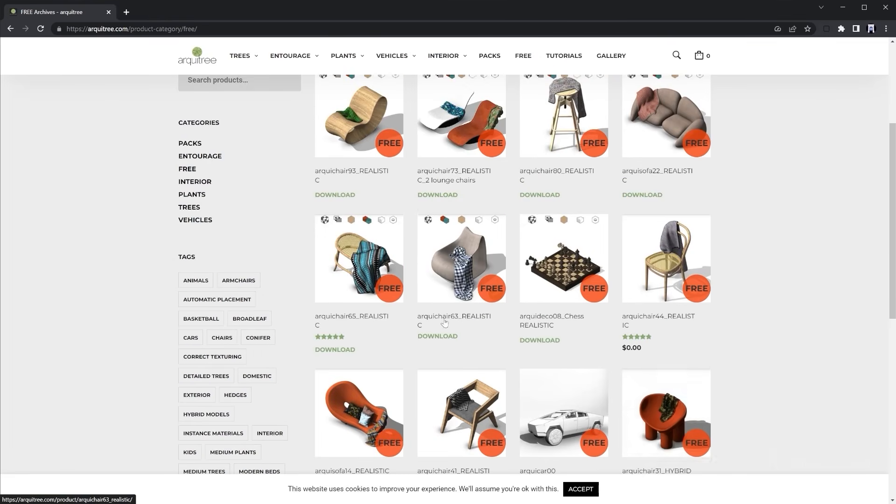
pyautogui.scroll(4, 526, 324)
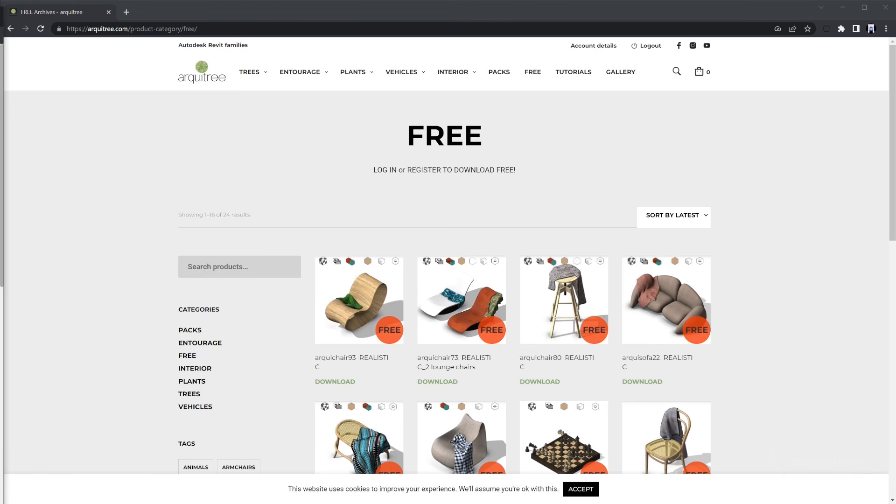
# Bring the bimobject.com browser window forward, maximize it and search the site for "bench"
pyautogui.moveTo(0, 19); pyautogui.dragTo(250, 55)
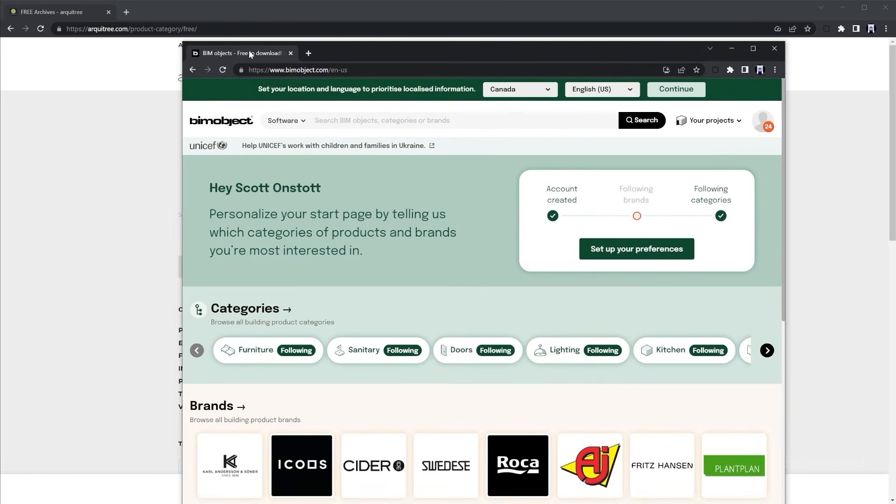
pyautogui.doubleClick(250, 54)
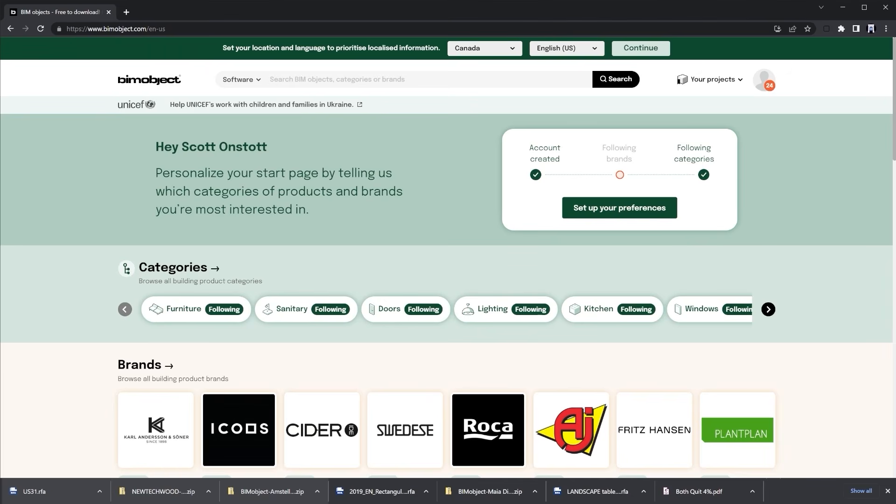
pyautogui.write('ben')
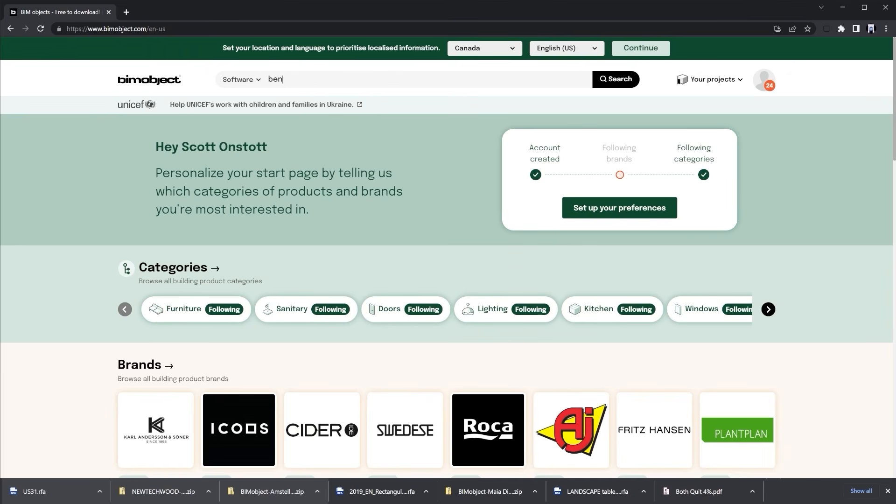
pyautogui.write('ch')
pyautogui.press('Return')
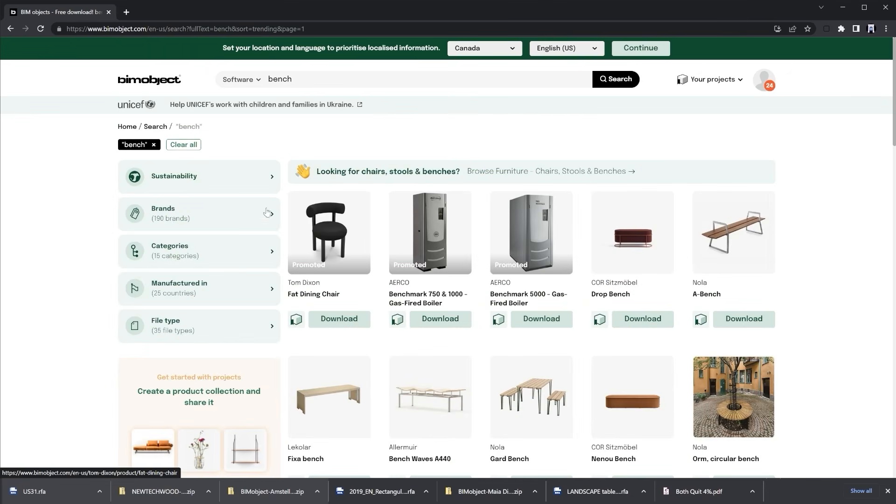
# Open the download options for Nola's Alnön bench and select only its Revit .rfa file
pyautogui.scroll(-4, 383, 316)
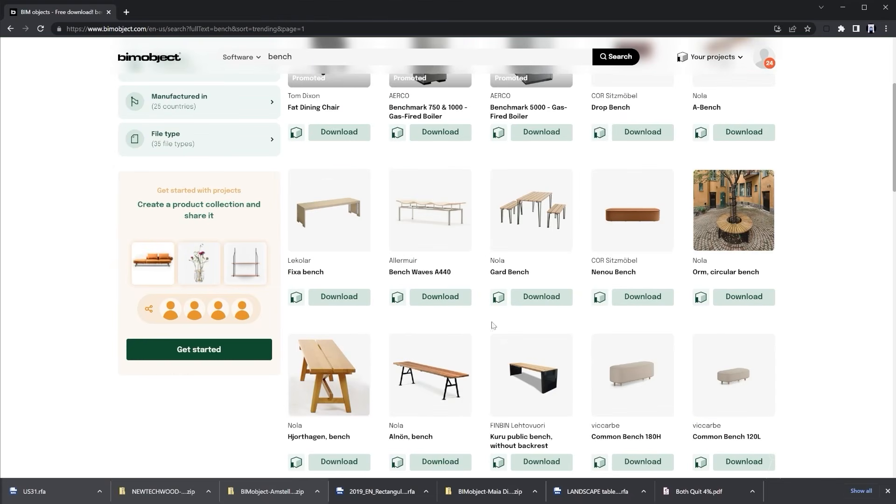
pyautogui.scroll(-4, 505, 319)
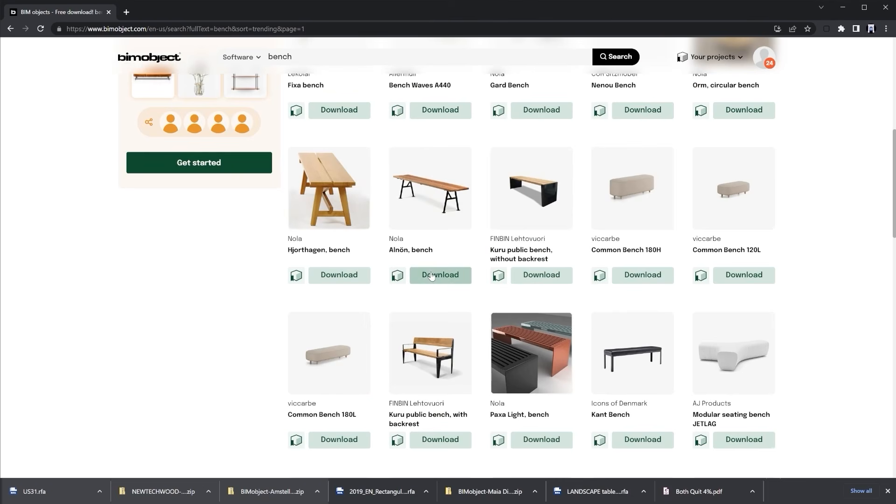
pyautogui.click(431, 274)
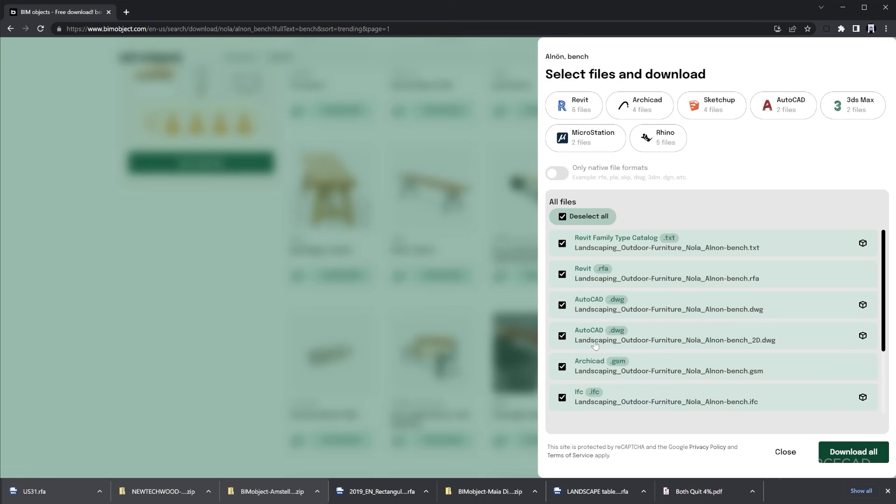
pyautogui.click(563, 218)
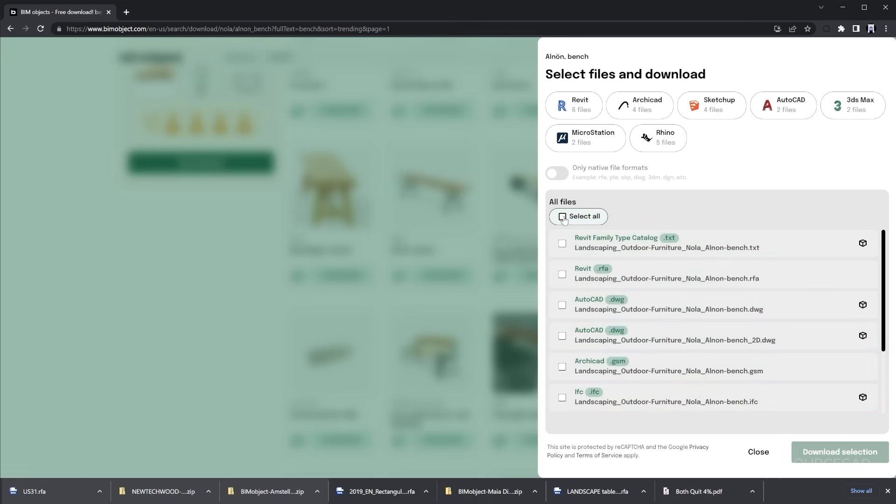
pyautogui.click(562, 276)
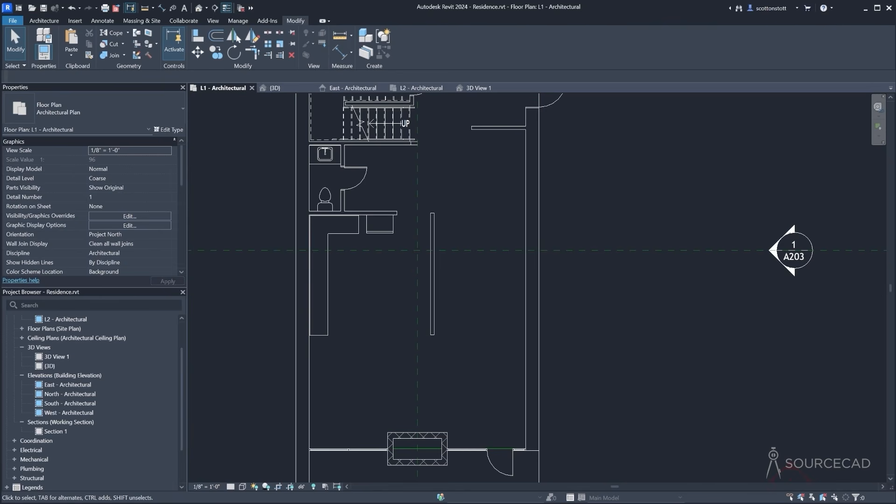
# Load arquideco03_Coat hook.rfa from the components folder into L1, rotate it and place it against the short entry partition's north face
pyautogui.moveTo(0, 90); pyautogui.dragTo(358, 134)
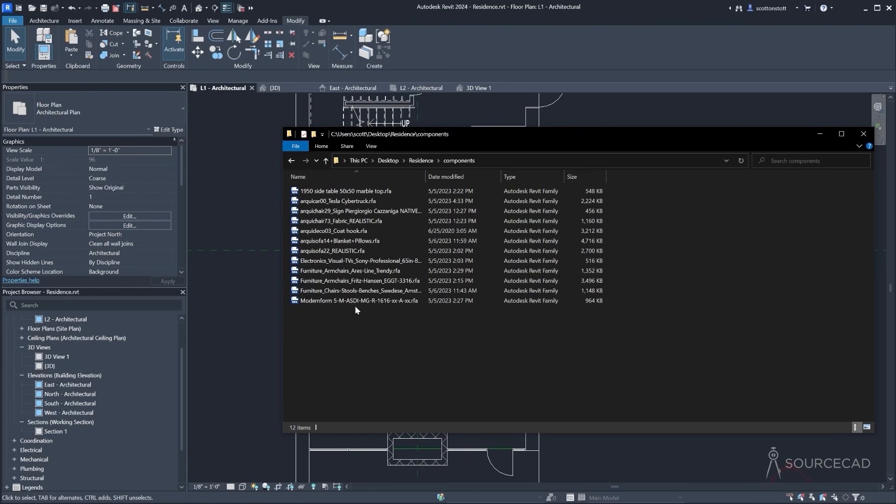
pyautogui.click(342, 232)
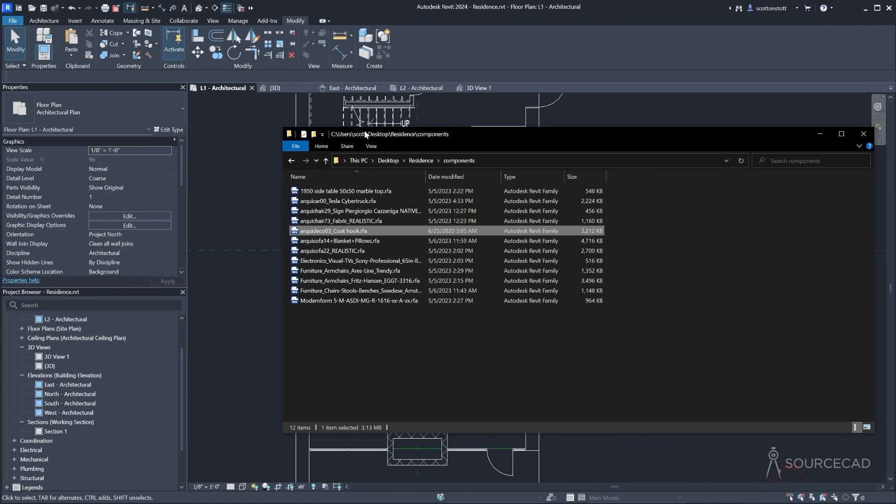
pyautogui.moveTo(365, 134); pyautogui.dragTo(815, 145)
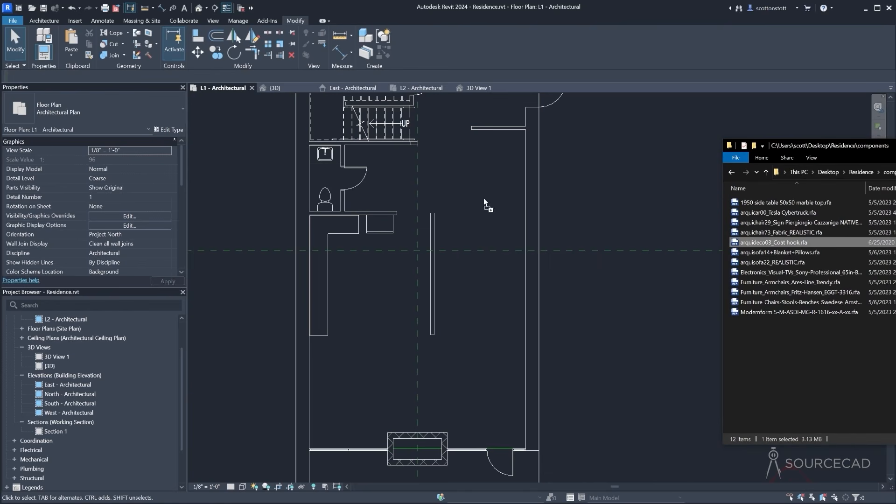
pyautogui.moveTo(484, 197); pyautogui.dragTo(483, 198)
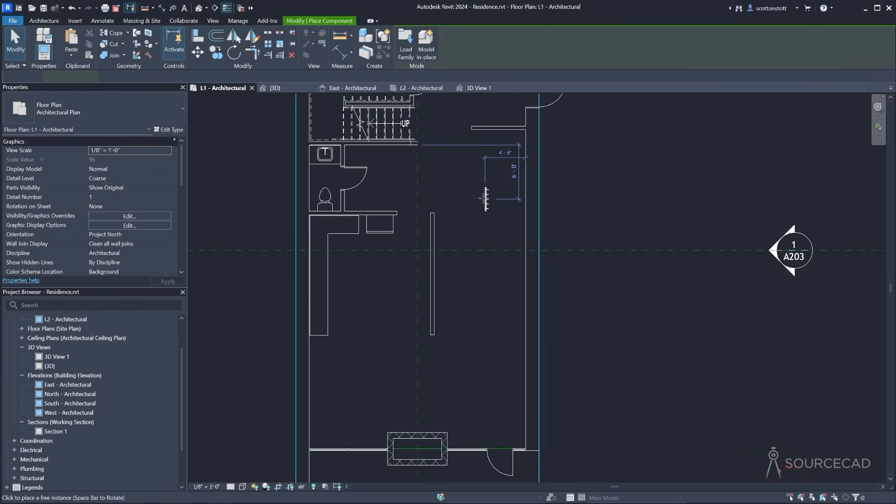
pyautogui.moveTo(470, 173); pyautogui.dragTo(470, 347, button='middle')
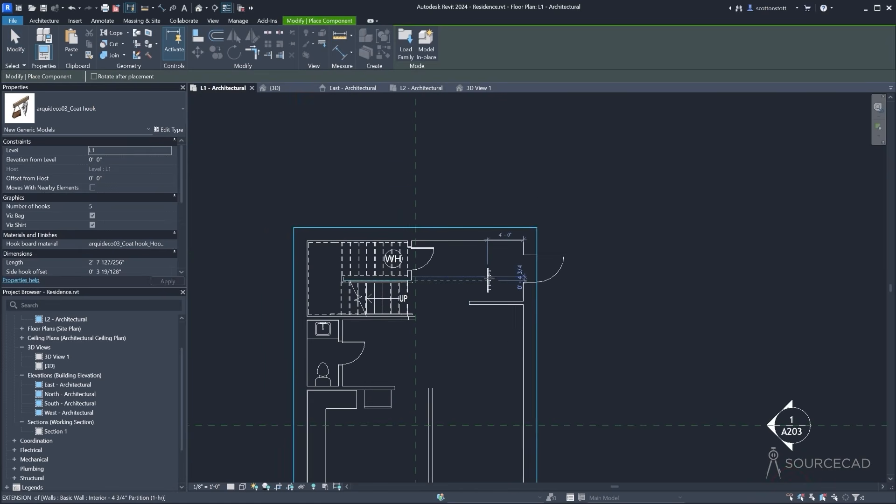
pyautogui.scroll(6, 489, 278)
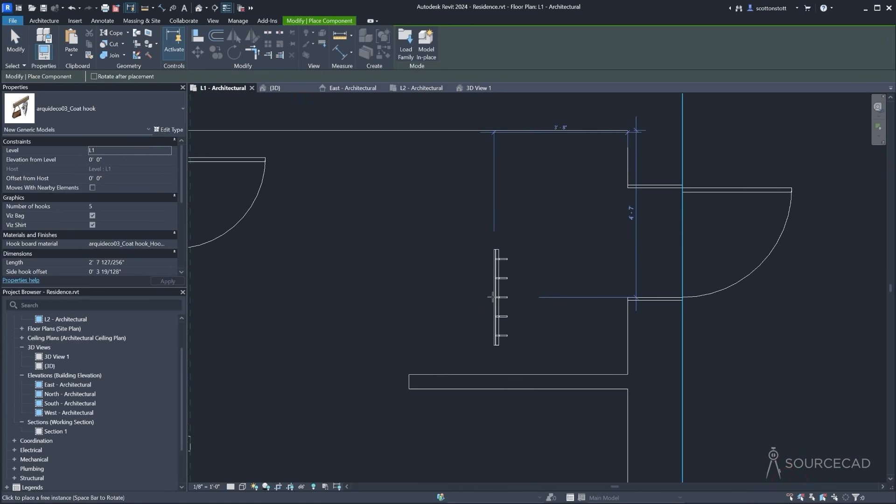
pyautogui.press('space')
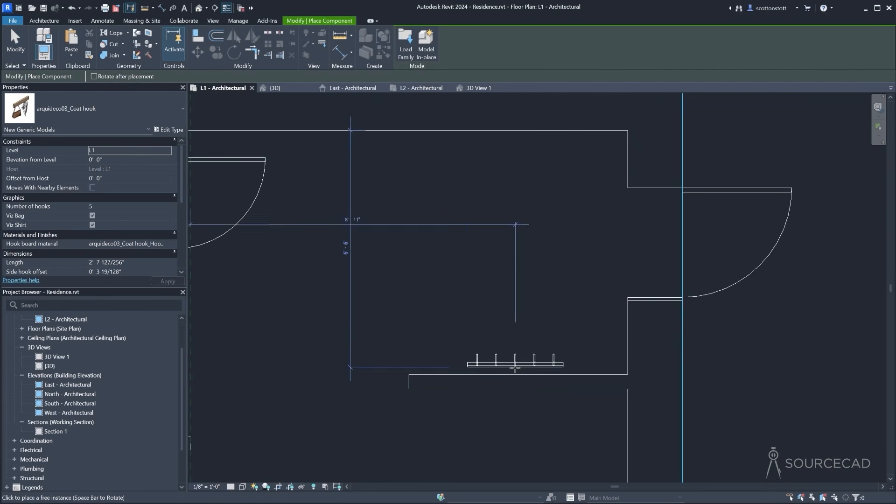
pyautogui.click(518, 373)
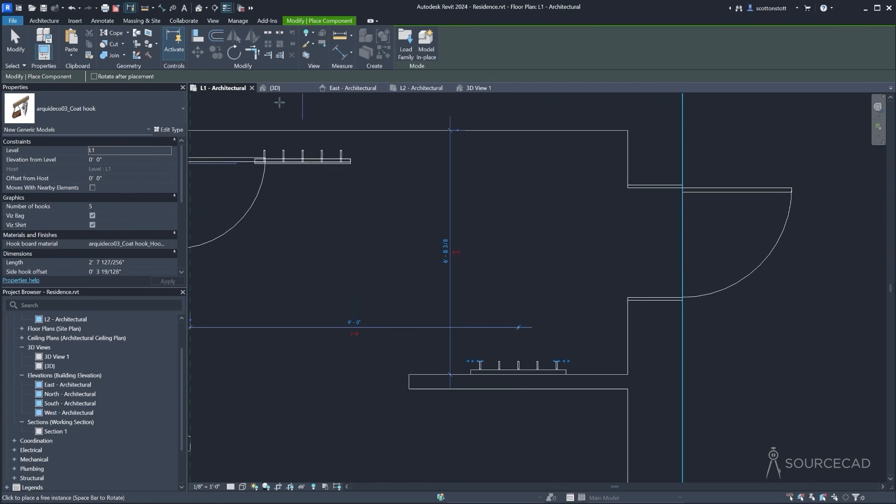
# Look at the coat hook beside the entry door in 3D View 1 and end the component placement
pyautogui.click(471, 87)
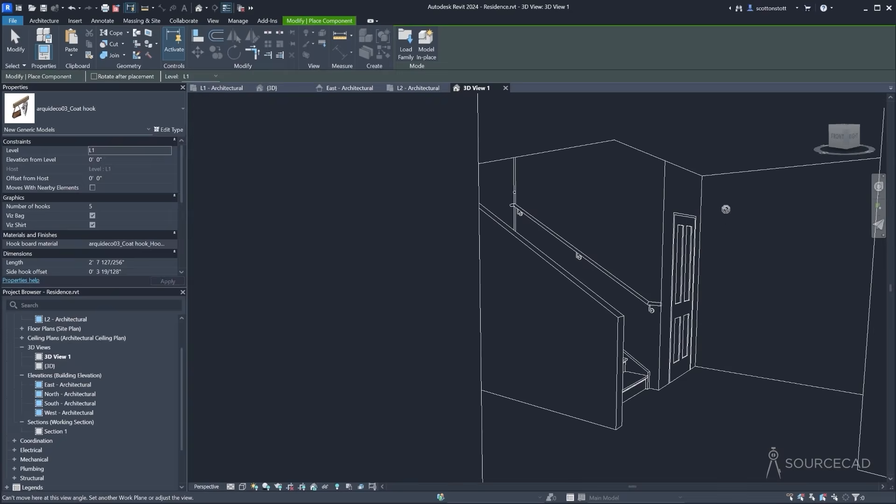
pyautogui.click(880, 188)
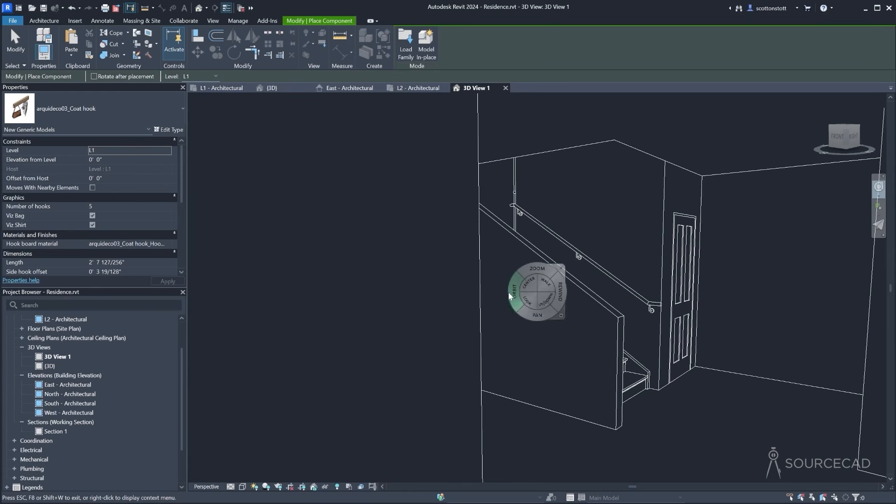
pyautogui.moveTo(544, 287)
pyautogui.mouseDown()
pyautogui.moveTo(540, 394)
pyautogui.moveTo(558, 376)
pyautogui.moveTo(613, 371)
pyautogui.moveTo(567, 372)
pyautogui.moveTo(641, 381)
pyautogui.moveTo(547, 425)
pyautogui.moveTo(530, 429)
pyautogui.moveTo(510, 412)
pyautogui.mouseUp()
pyautogui.moveTo(445, 275); pyautogui.dragTo(454, 366)
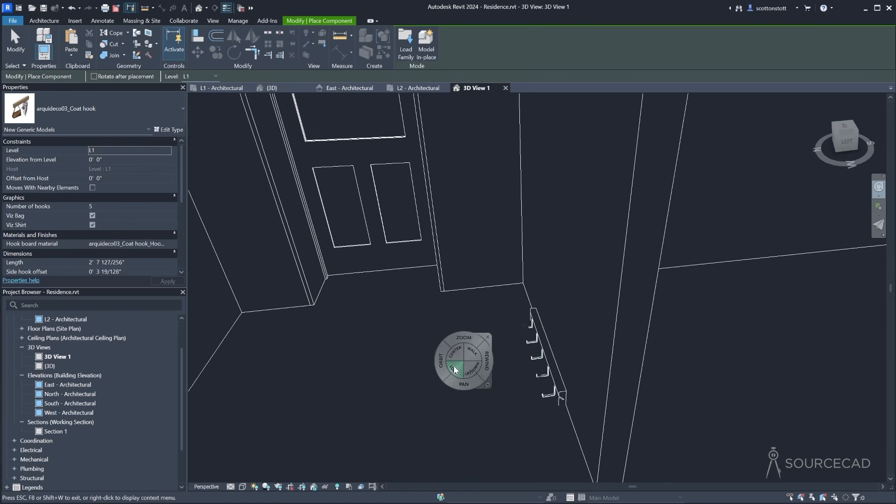
pyautogui.click(243, 174)
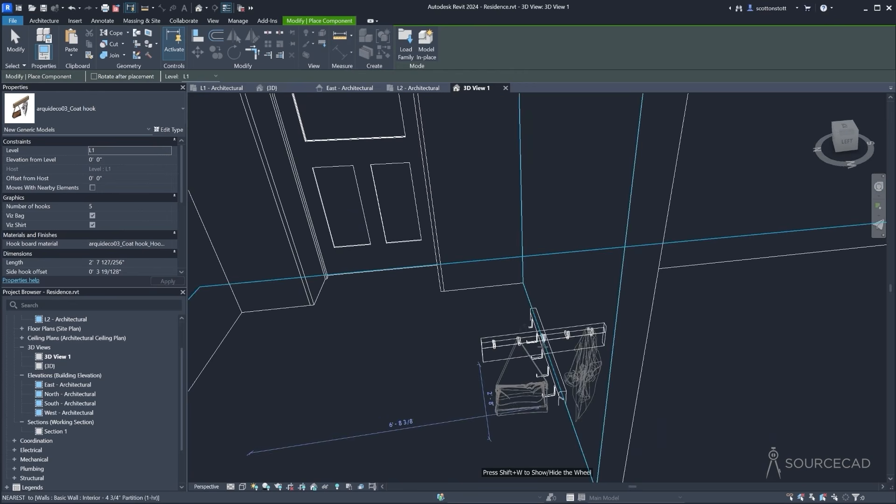
pyautogui.click(15, 45)
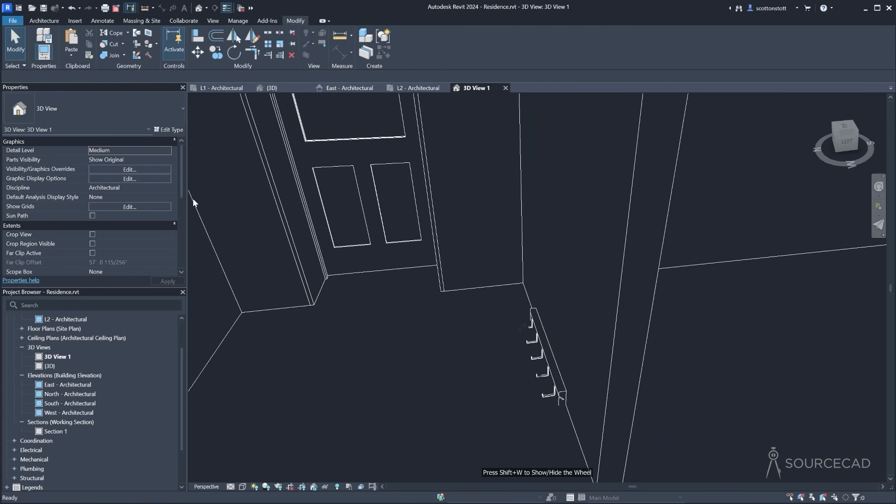
# Set the coat hook's elevation from level to 3' 6", and raise it to 4' 0"
pyautogui.click(546, 345)
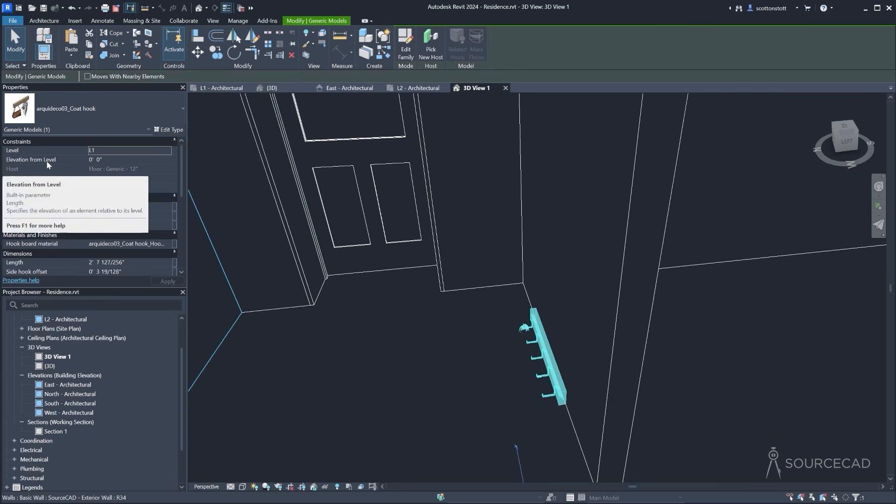
pyautogui.click(95, 160)
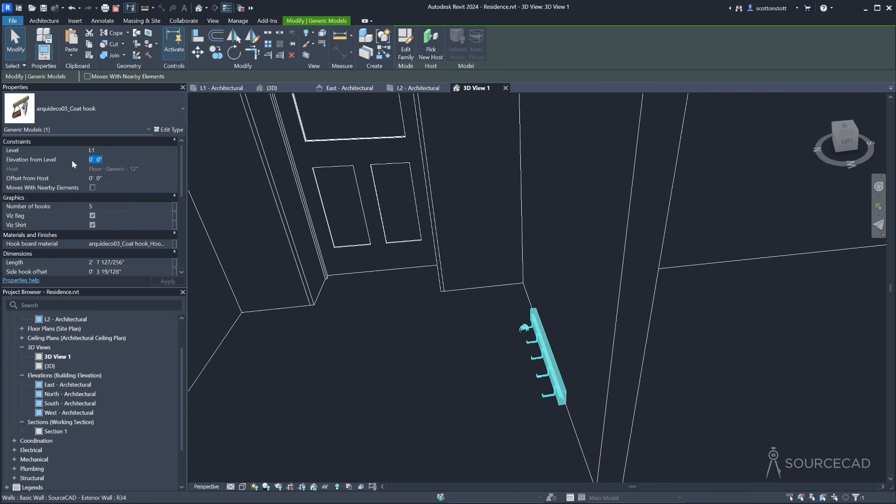
pyautogui.write('3\' 6"')
pyautogui.press('Return')
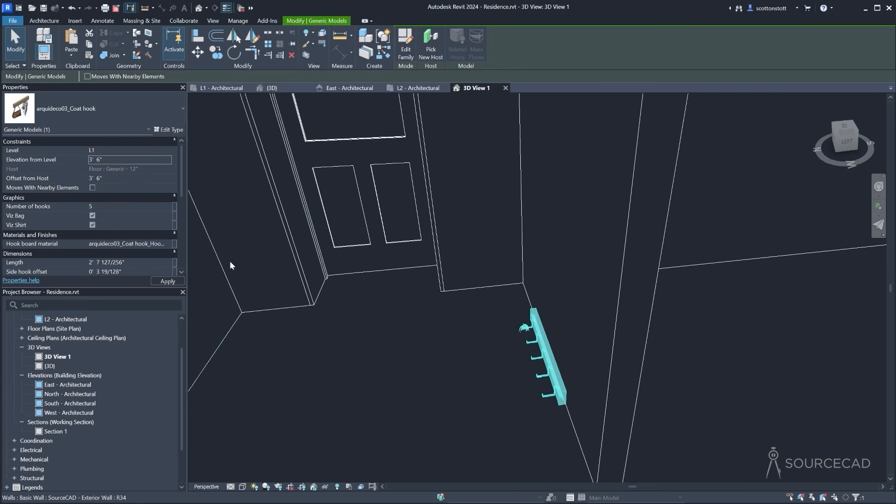
pyautogui.click(105, 159)
pyautogui.write('4')
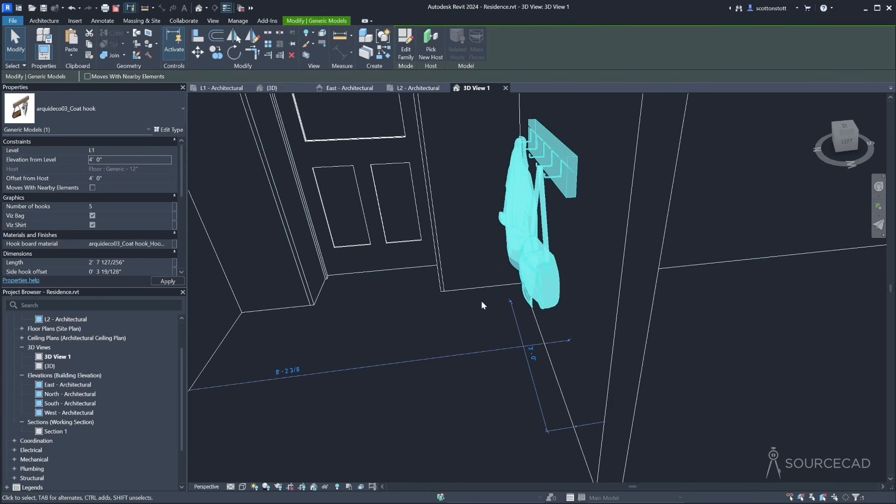
# Set the coat hook's elevation from level to 5' 0" in 3D View 1
pyautogui.click(879, 187)
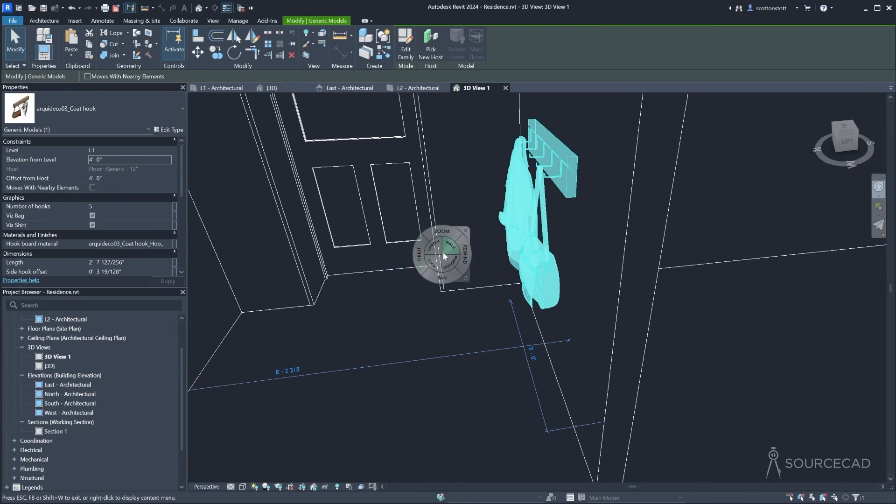
pyautogui.moveTo(433, 267); pyautogui.dragTo(634, 200)
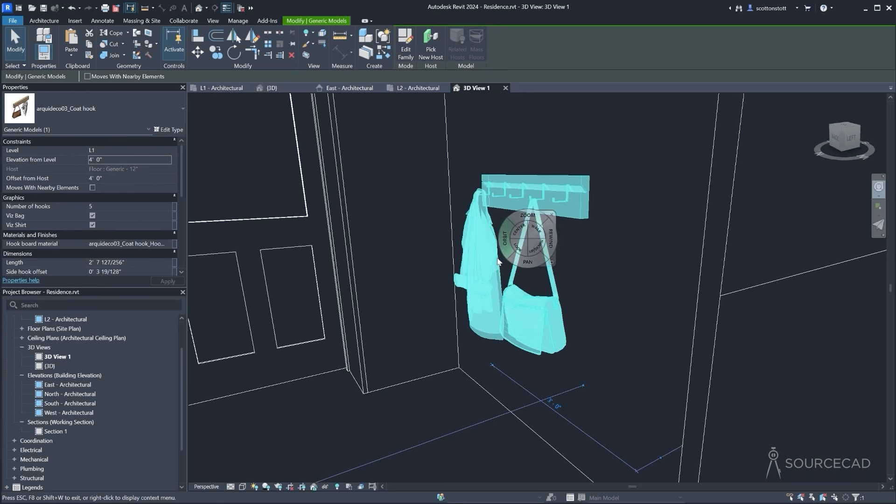
pyautogui.click(92, 160)
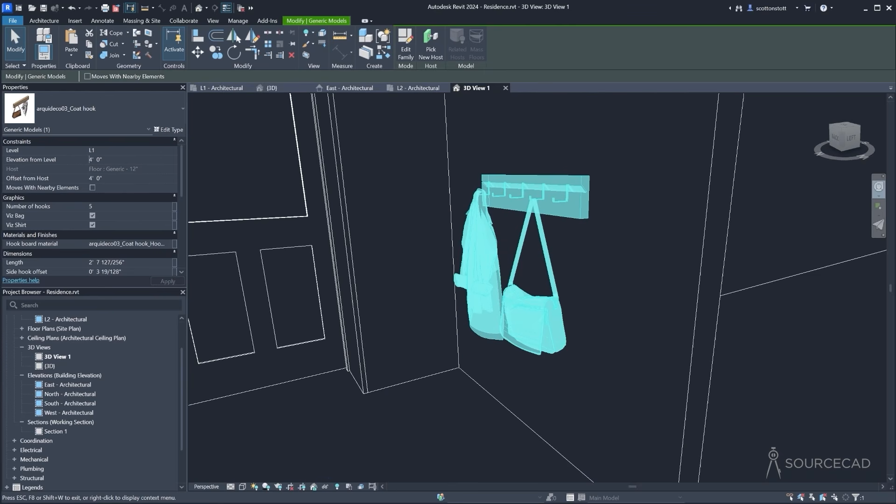
pyautogui.press('Delete')
pyautogui.write('5')
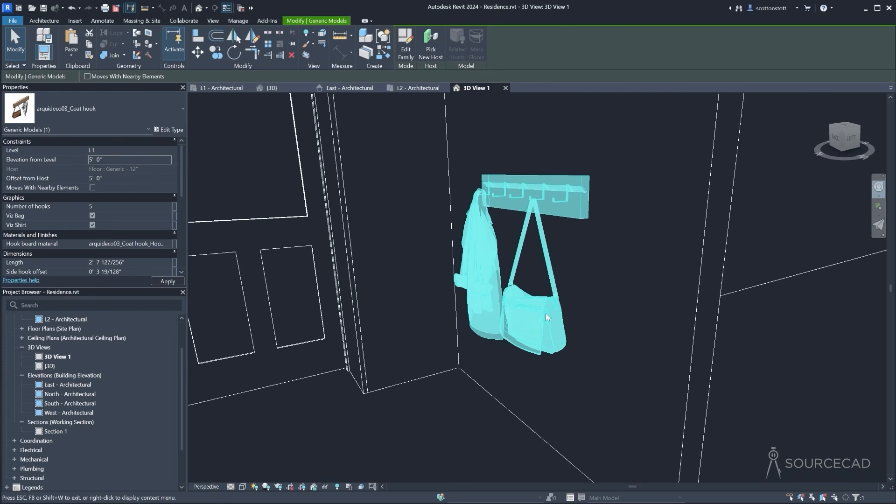
# Download the selected Alnön bench Revit file in the browser and load it into the Residence project for placement in 3D View 1
pyautogui.moveTo(474, 298); pyautogui.dragTo(544, 345)
pyautogui.press('Escape')
pyautogui.moveTo(895, 144); pyautogui.dragTo(793, 146)
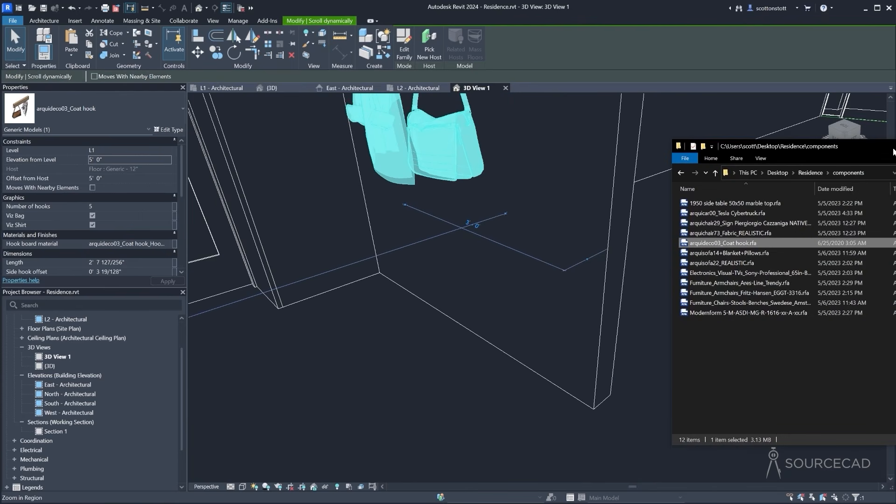
pyautogui.hotkey('ctrl', 'shift', '2')
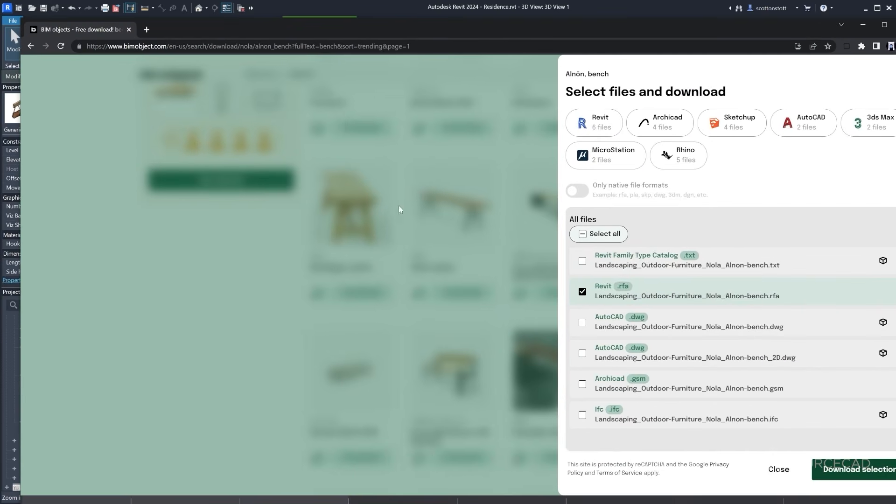
pyautogui.click(835, 473)
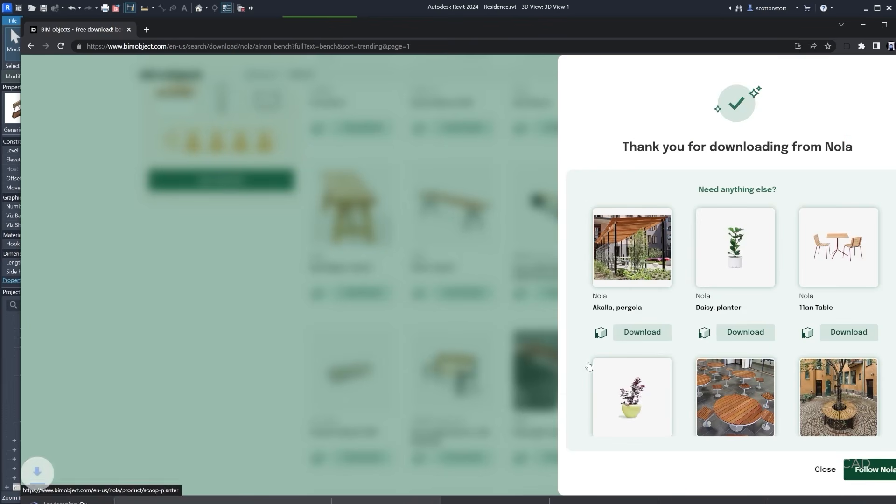
pyautogui.moveTo(215, 30); pyautogui.dragTo(702, 10)
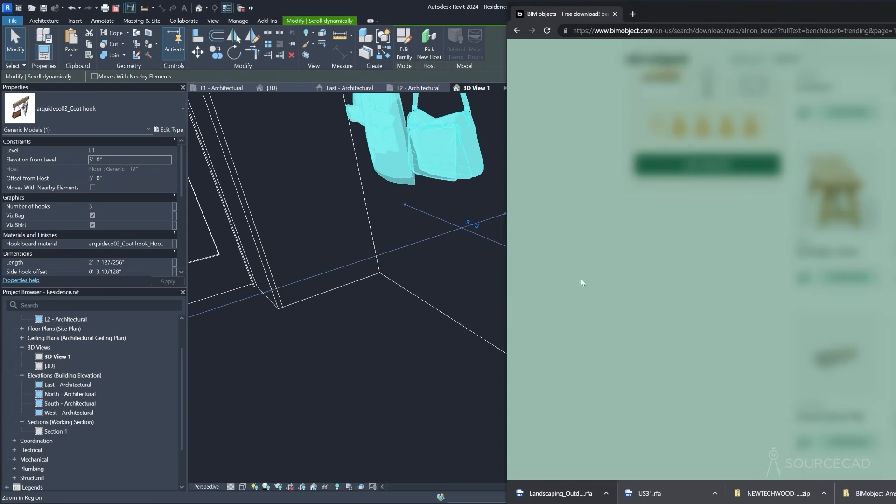
pyautogui.moveTo(550, 497); pyautogui.dragTo(377, 351)
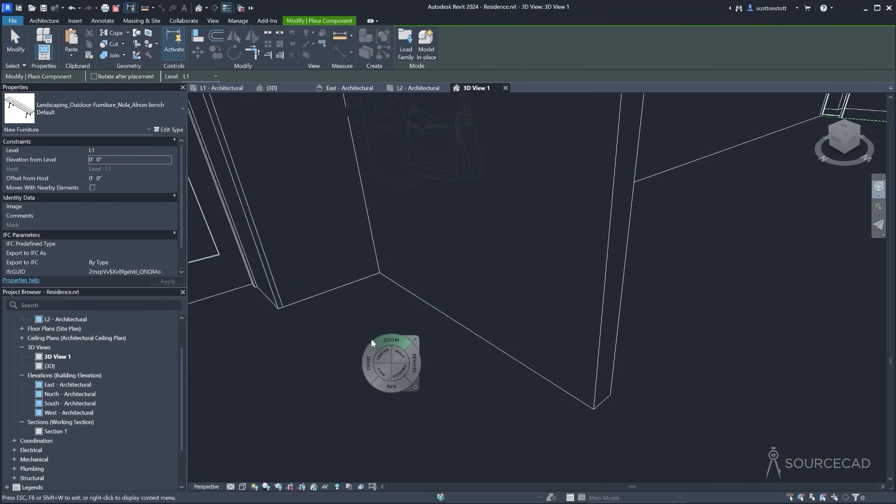
# Place the Alnön bench along the wall beneath the coat hook in 3D View 1, and end the component placement
pyautogui.click(413, 338)
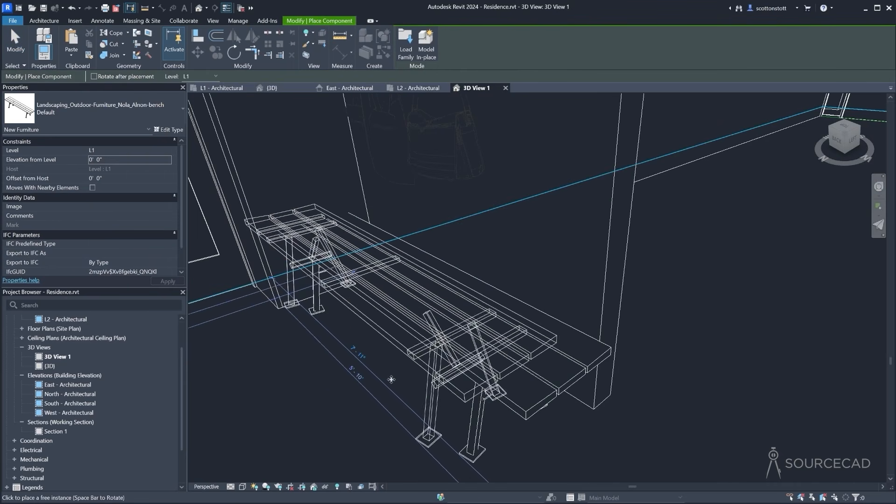
pyautogui.click(603, 442)
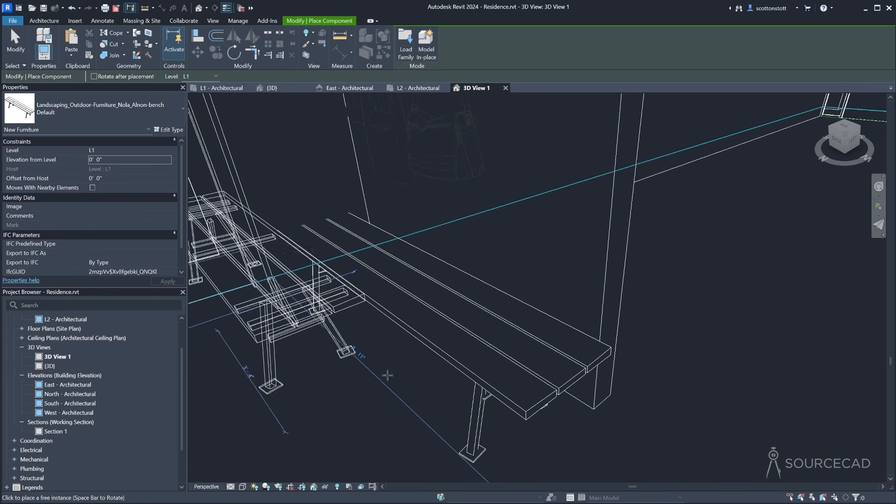
pyautogui.click(14, 49)
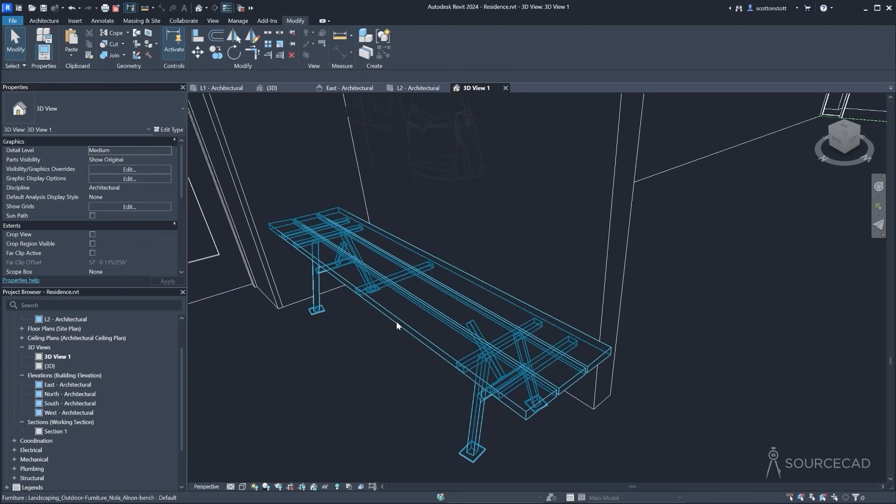
# Move the placed bench in the L1 - Architectural plan so that its end sits at the entry wall beside the door
pyautogui.click(396, 321)
pyautogui.click(225, 87)
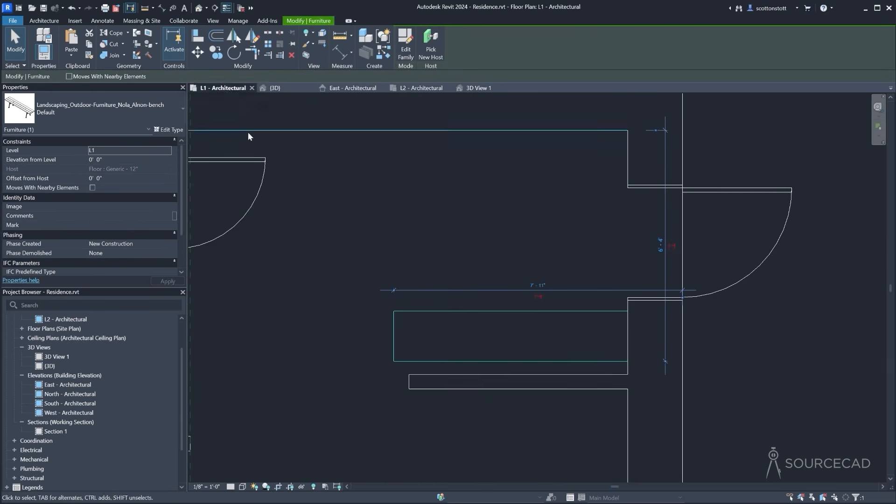
pyautogui.moveTo(499, 311); pyautogui.dragTo(480, 314)
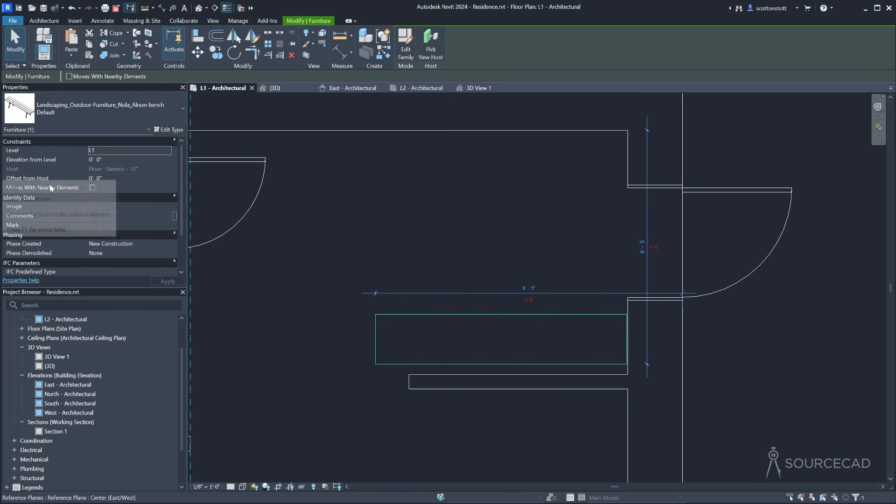
# Review the bench's type properties for adjustable size parameters
pyautogui.click(168, 130)
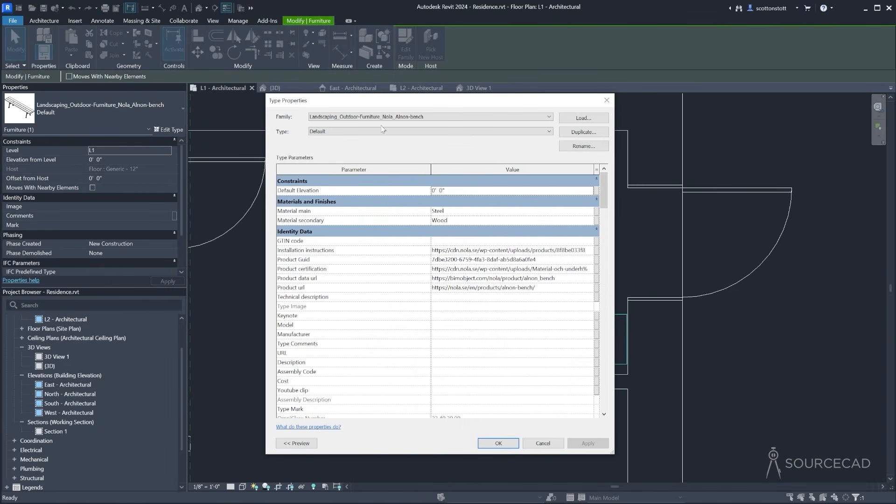
pyautogui.scroll(-5, 453, 239)
pyautogui.scroll(5, 462, 252)
pyautogui.click(498, 443)
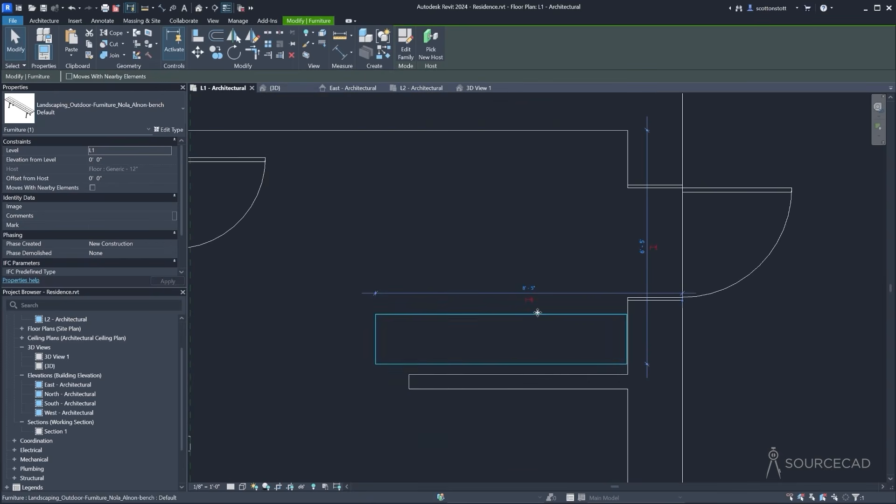
# Open the bench family for editing, and show its View 1 in Wireframe
pyautogui.click(406, 42)
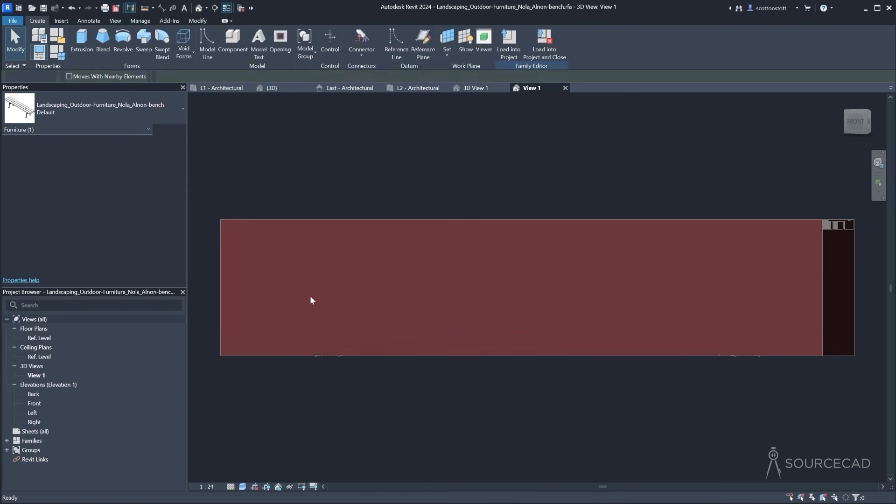
pyautogui.scroll(-3, 428, 257)
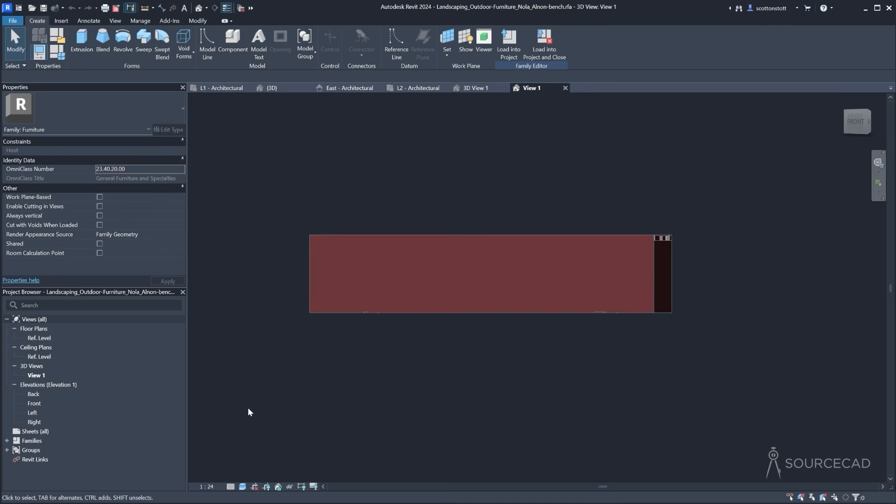
pyautogui.click(243, 486)
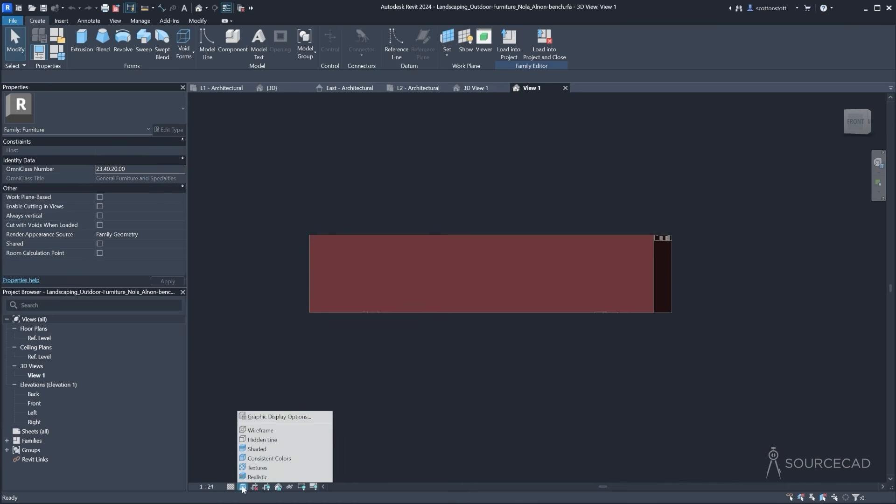
pyautogui.click(254, 431)
# Try to nudge one of the bench's leg assemblies towards the middle in the family, and close the family
pyautogui.moveTo(242, 183); pyautogui.dragTo(442, 365)
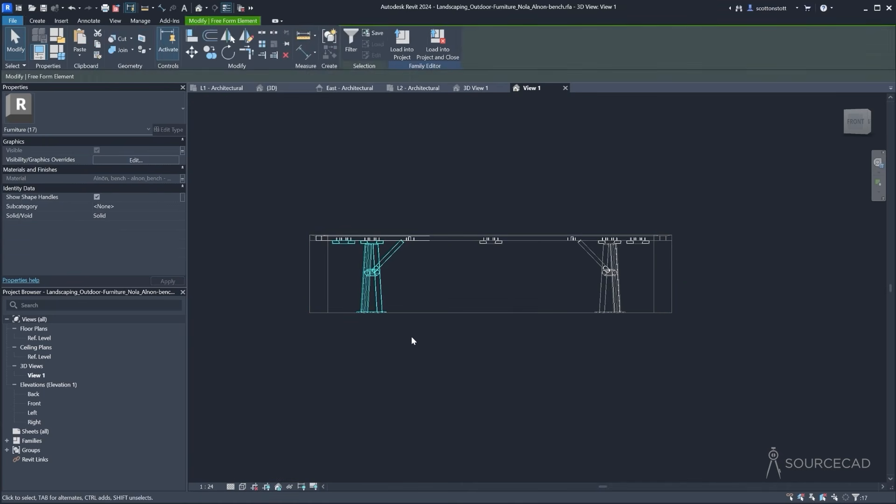
pyautogui.press('Right')
pyautogui.press('Right')
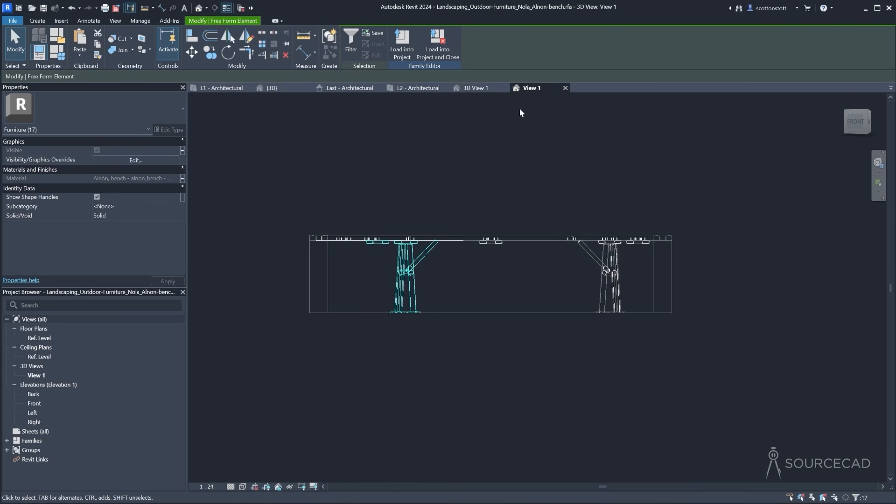
pyautogui.click(565, 88)
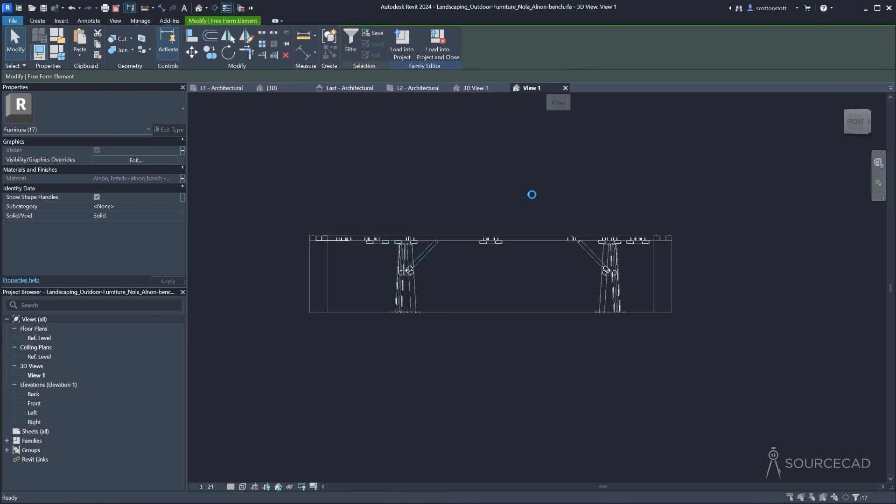
pyautogui.click(596, 341)
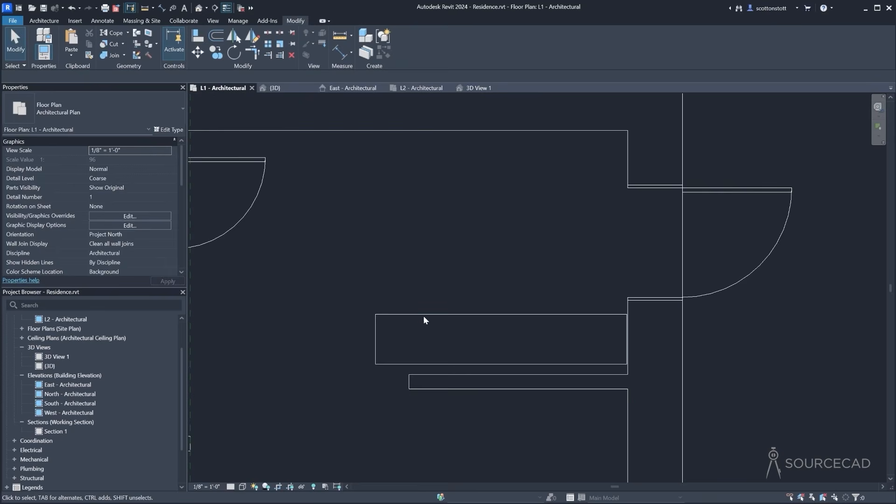
# Delete the placed bench from the L1 plan, and delete the Landscaping_Outdoor-Furniture_Nola_Alnon-bench family from the Residence project
pyautogui.press('Escape')
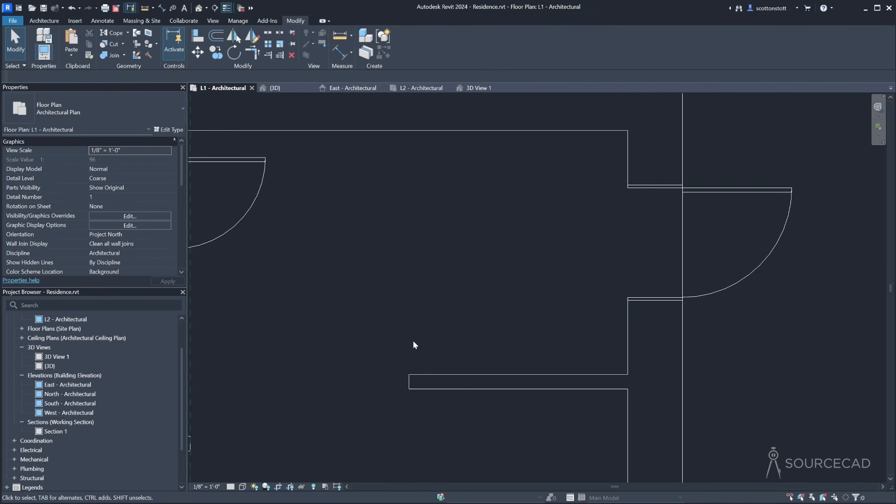
pyautogui.scroll(-2, 96, 420)
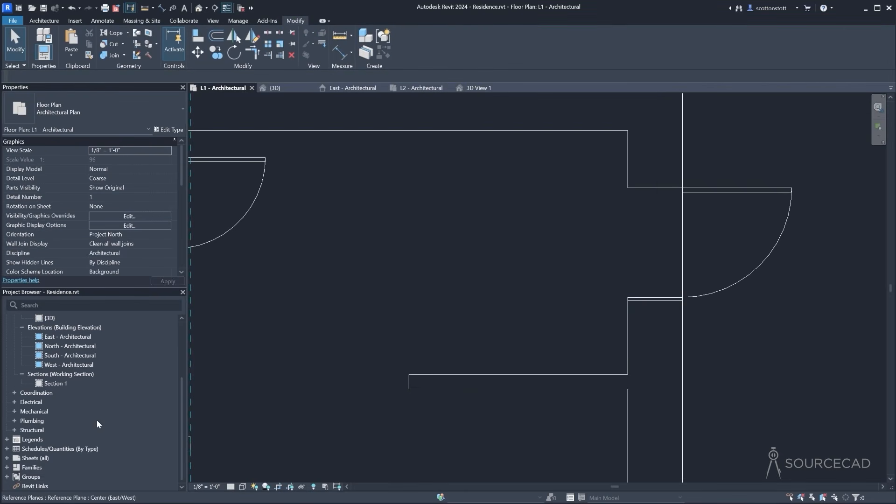
pyautogui.click(7, 468)
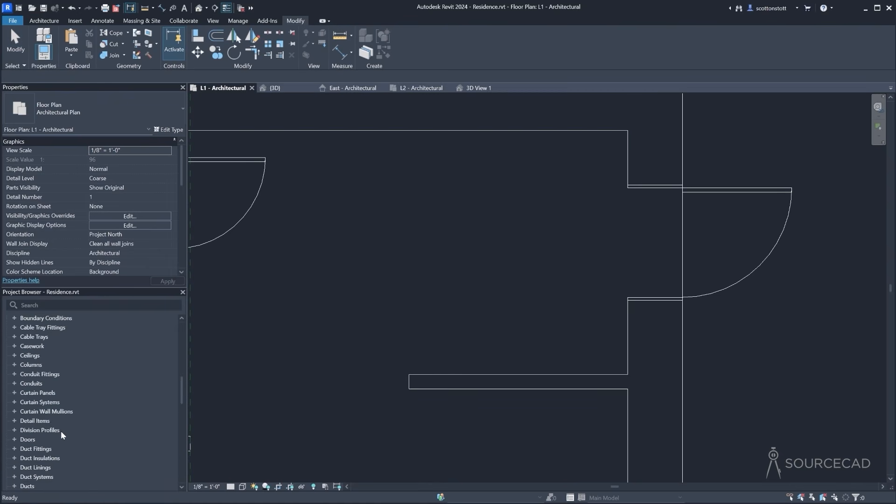
pyautogui.scroll(7, 60, 427)
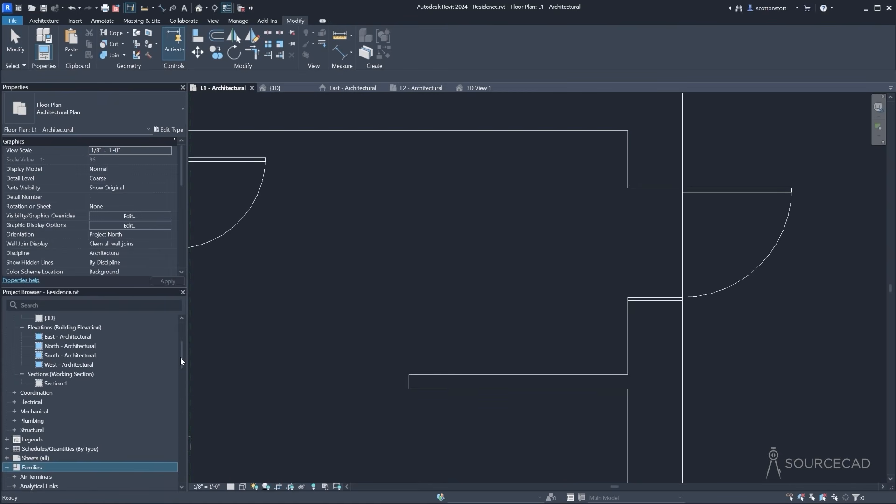
pyautogui.moveTo(180, 357); pyautogui.dragTo(392, 377)
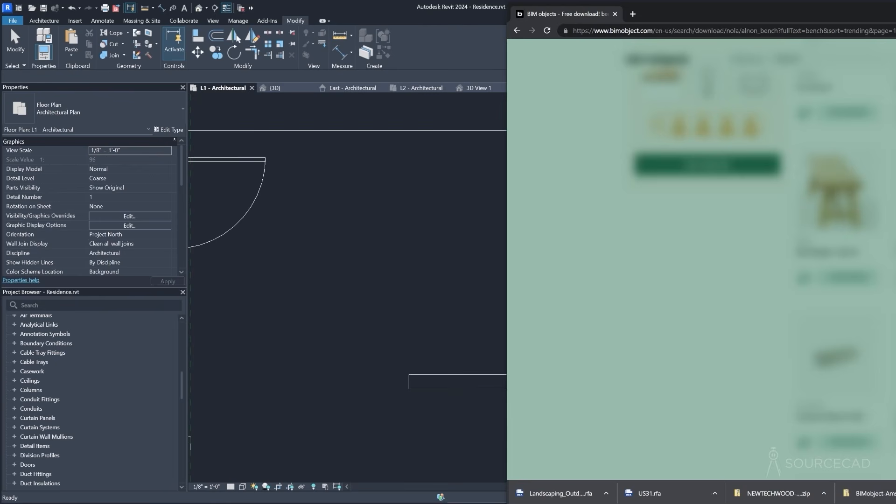
pyautogui.moveTo(181, 387); pyautogui.dragTo(192, 423)
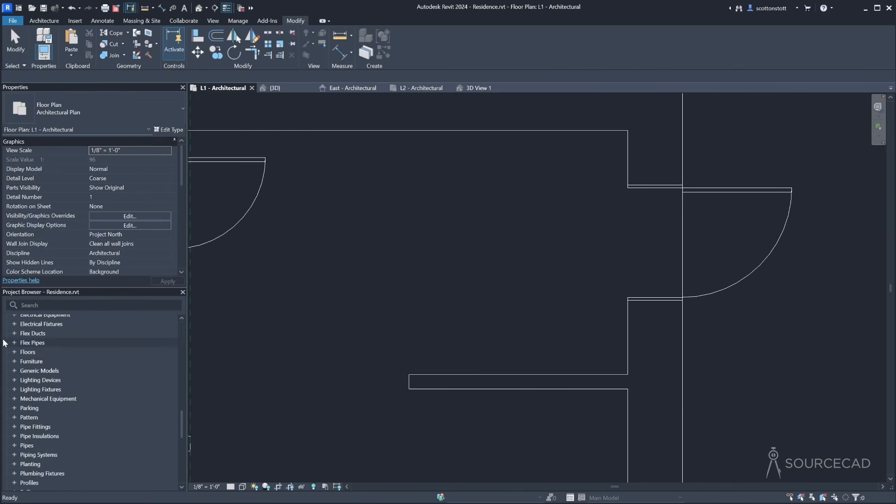
pyautogui.click(14, 362)
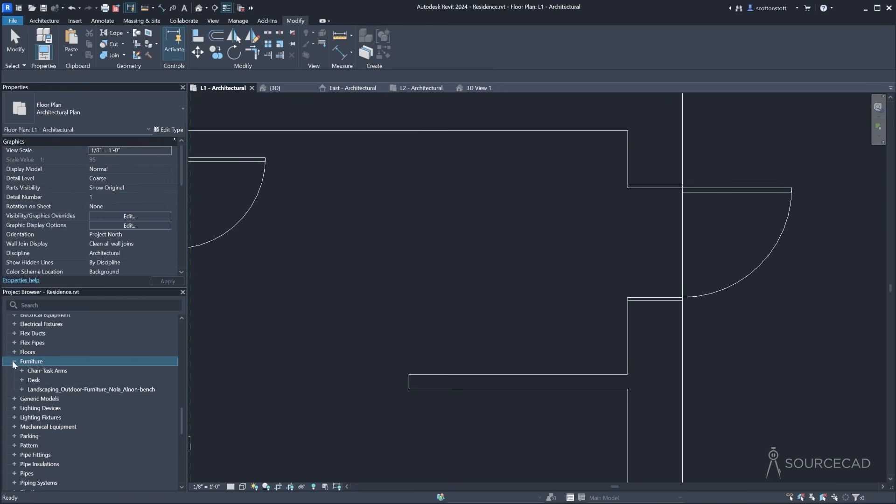
pyautogui.click(59, 389)
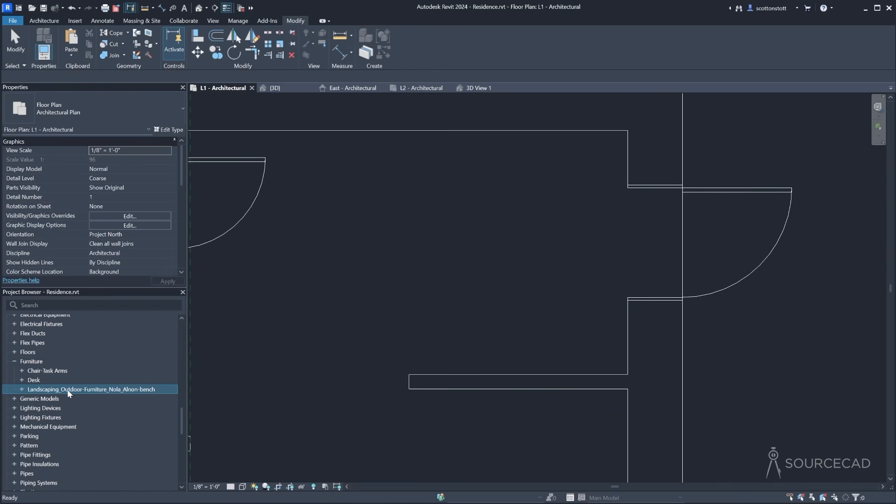
pyautogui.rightClick(75, 391)
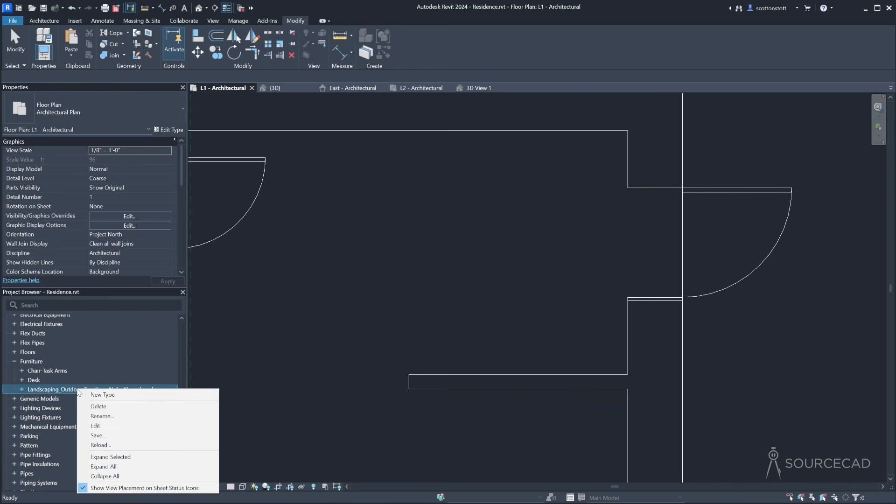
pyautogui.click(96, 406)
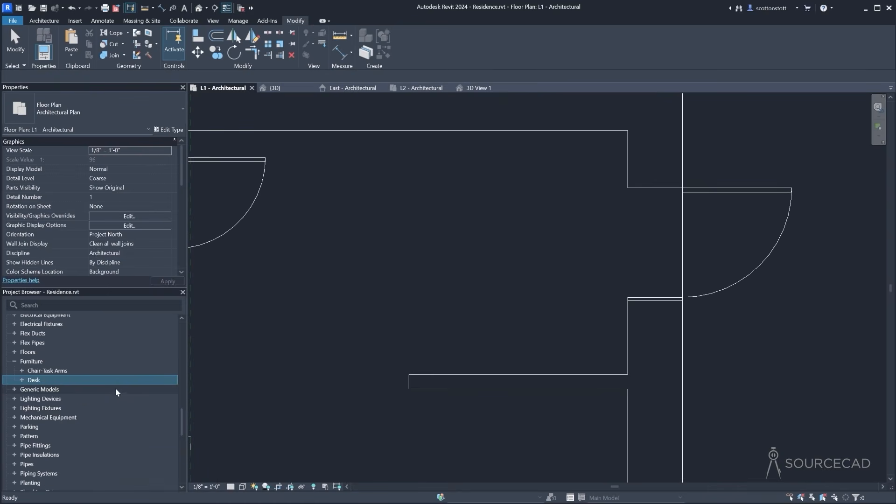
pyautogui.click(15, 361)
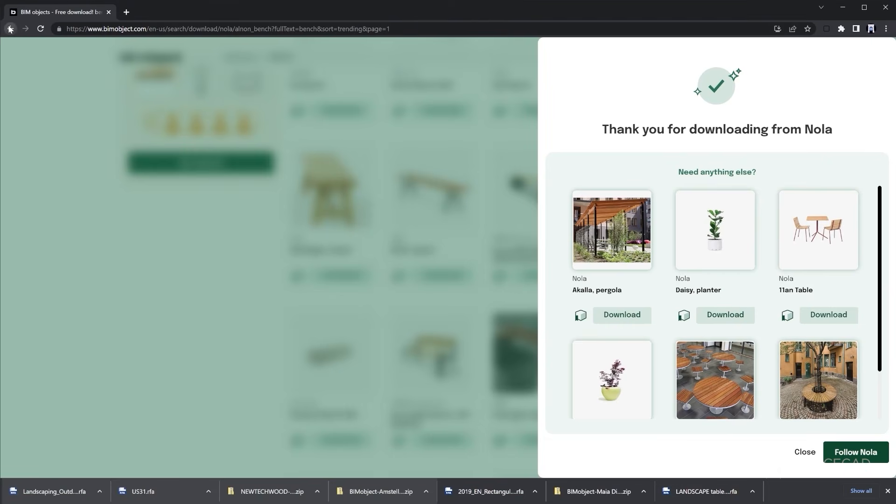
# Return to the bimobject bench search results in the browser, and look through them for a replacement entry bench
pyautogui.click(10, 29)
pyautogui.scroll(-4, 264, 310)
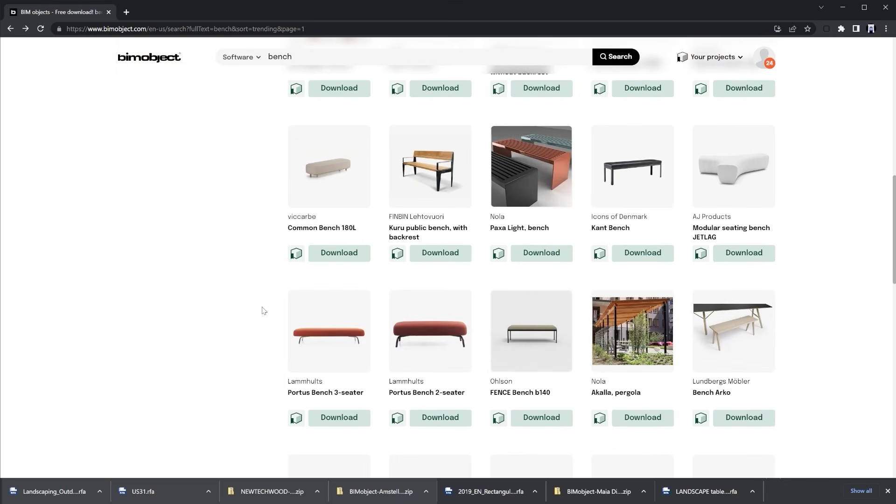
pyautogui.scroll(-4, 264, 310)
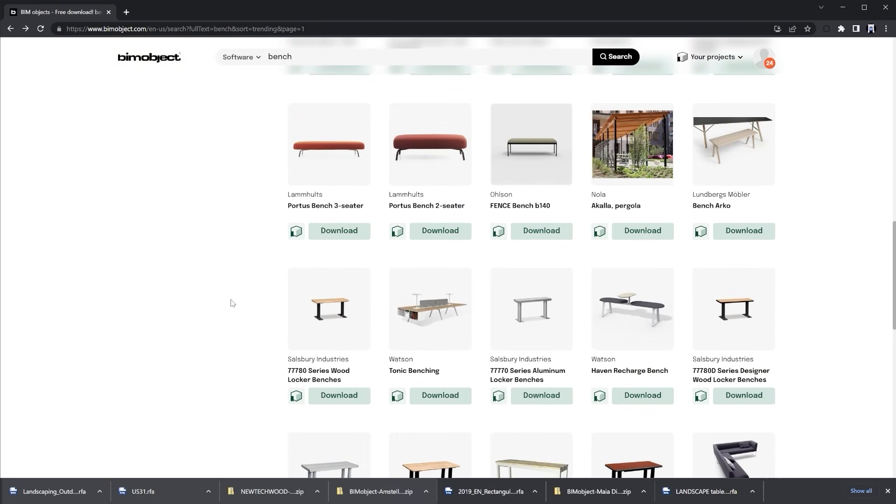
pyautogui.scroll(-8, 226, 307)
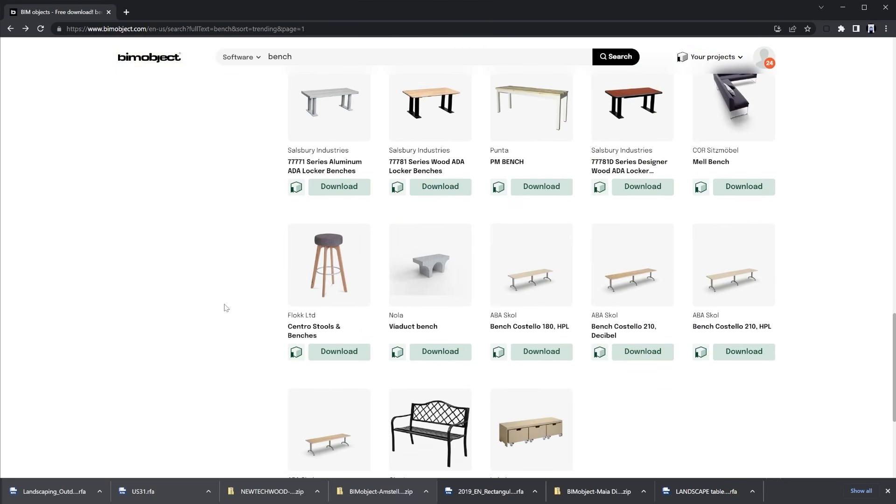
pyautogui.scroll(-4, 226, 307)
pyautogui.scroll(18, 226, 308)
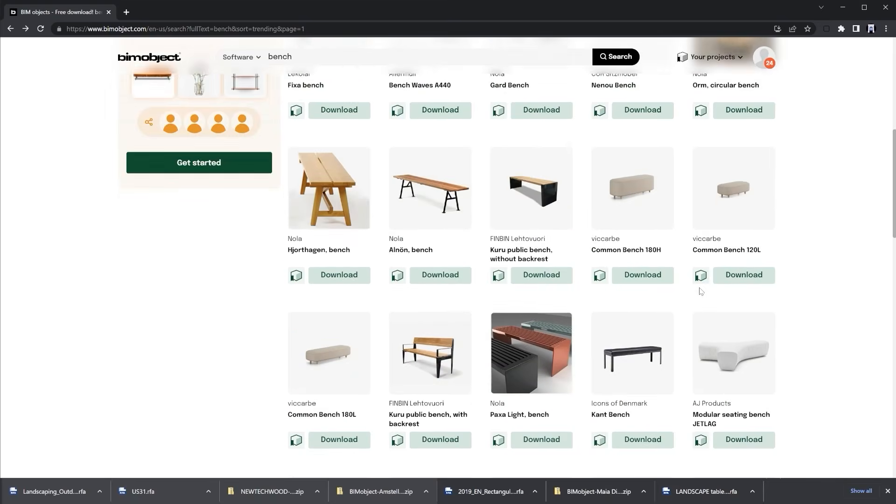
pyautogui.scroll(9, 700, 291)
pyautogui.scroll(-8, 700, 291)
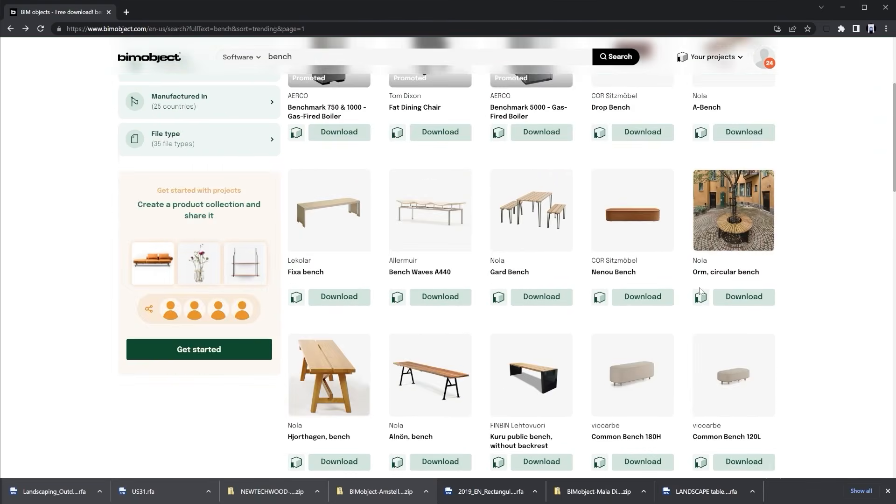
pyautogui.scroll(5, 700, 291)
pyautogui.scroll(-5, 701, 291)
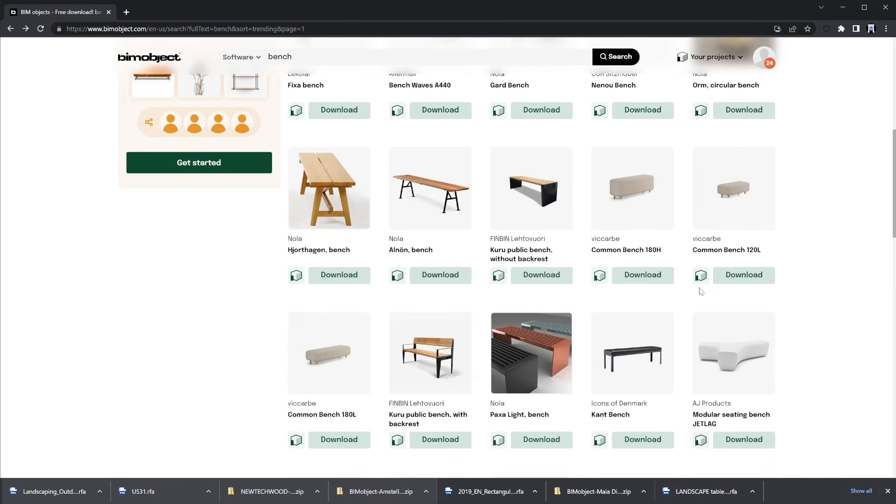
pyautogui.scroll(3, 700, 291)
pyautogui.scroll(-3, 700, 291)
pyautogui.scroll(-8, 701, 291)
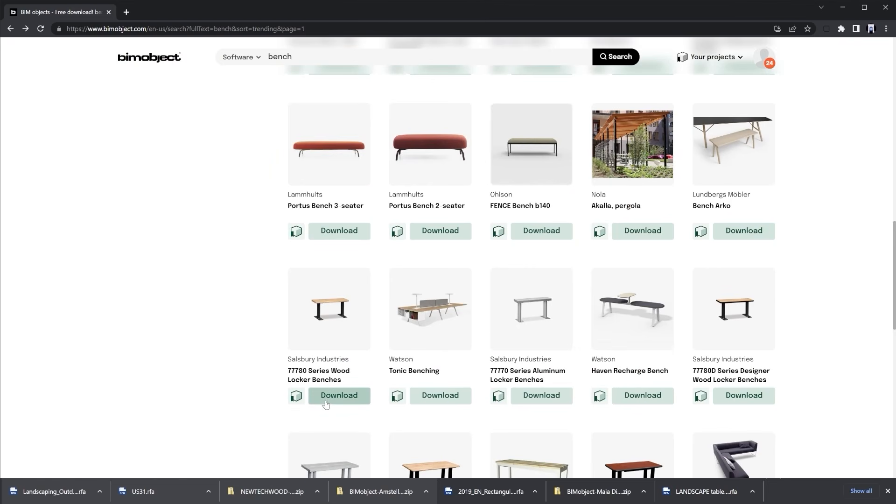
# Check the files offered for the 77780 Series Wood Locker Benches, and return to the bench search results
pyautogui.click(326, 397)
pyautogui.click(562, 217)
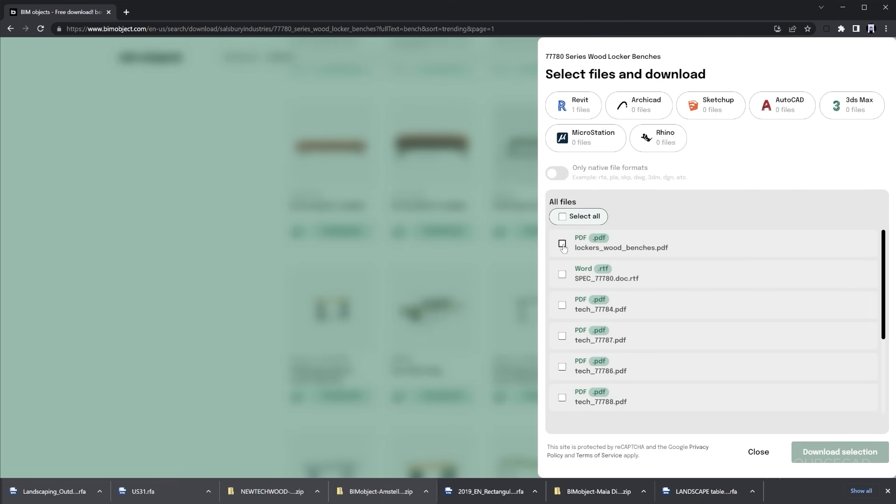
pyautogui.click(10, 28)
# Look through the bench search results up to page 3 for a suitable entry bench
pyautogui.scroll(-4, 252, 301)
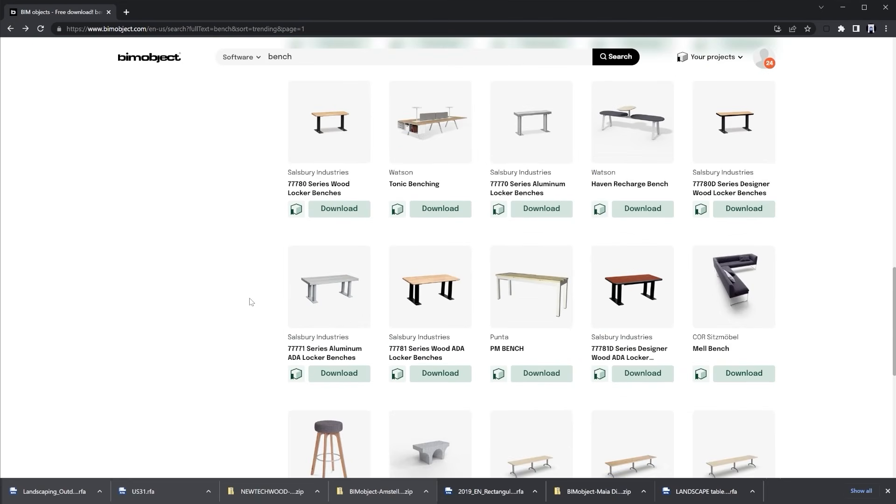
pyautogui.scroll(-4, 251, 302)
pyautogui.scroll(-4, 251, 301)
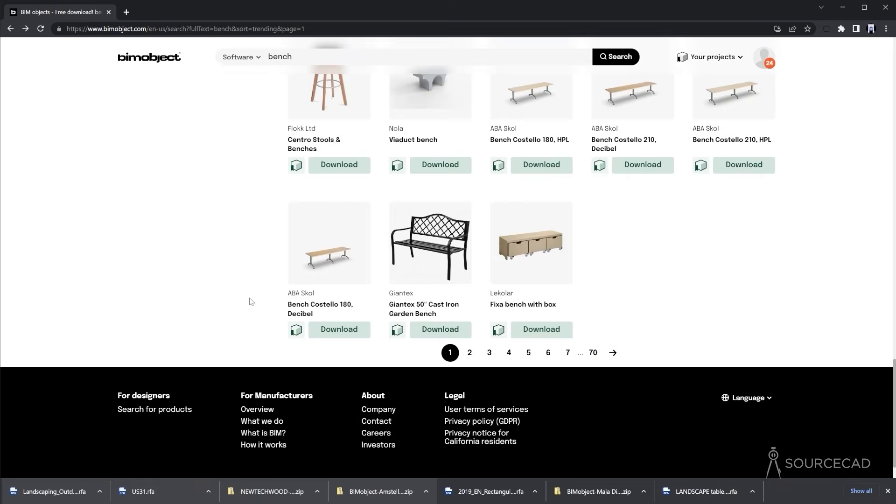
pyautogui.click(468, 353)
pyautogui.scroll(-5, 476, 294)
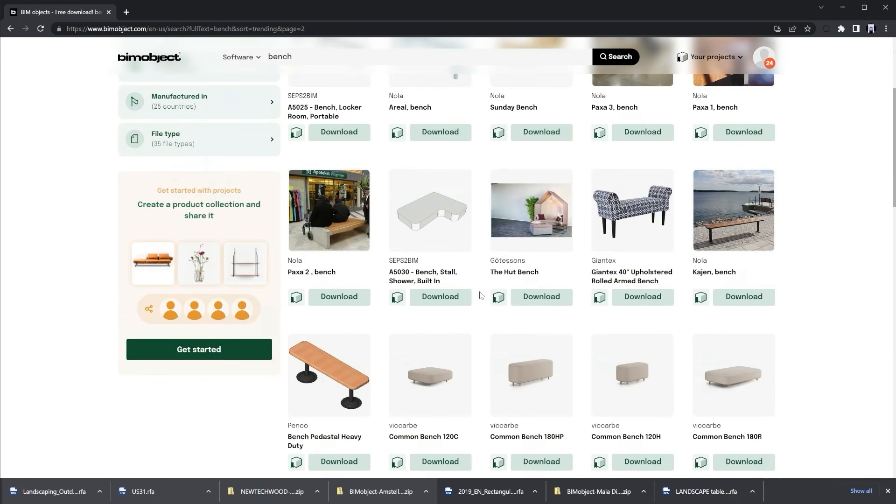
pyautogui.scroll(-15, 480, 295)
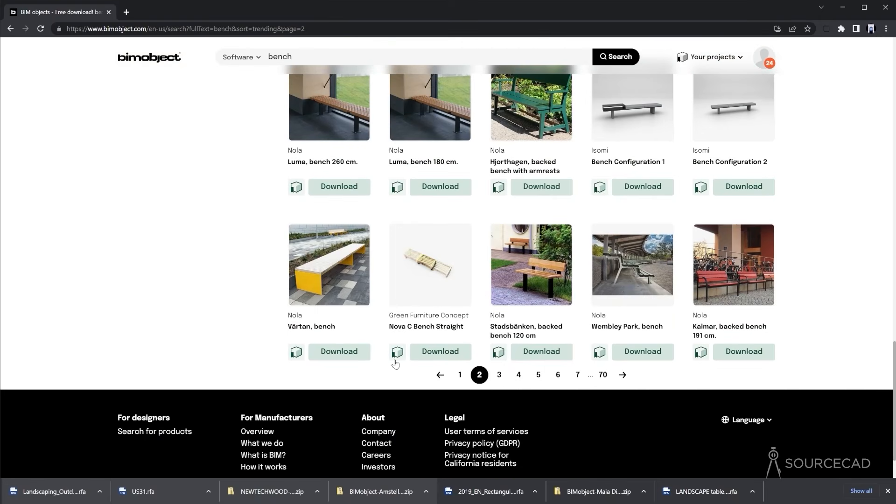
pyautogui.click(499, 375)
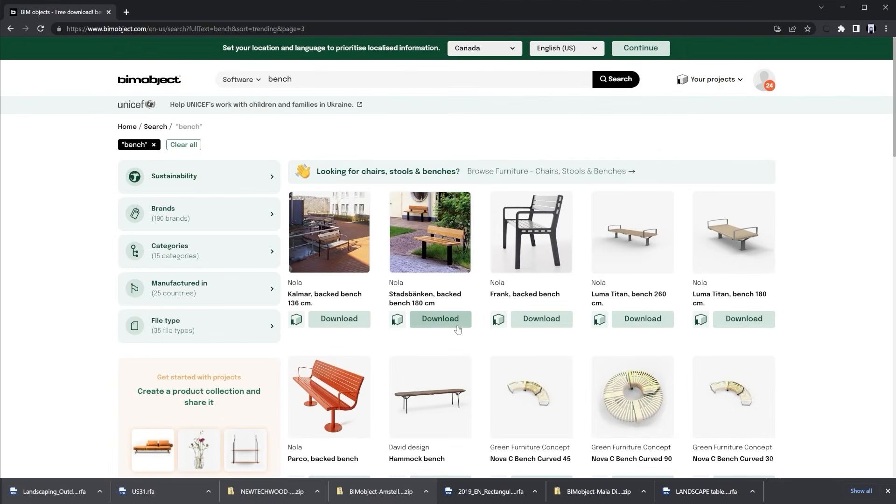
pyautogui.scroll(-4, 458, 330)
pyautogui.scroll(-4, 458, 329)
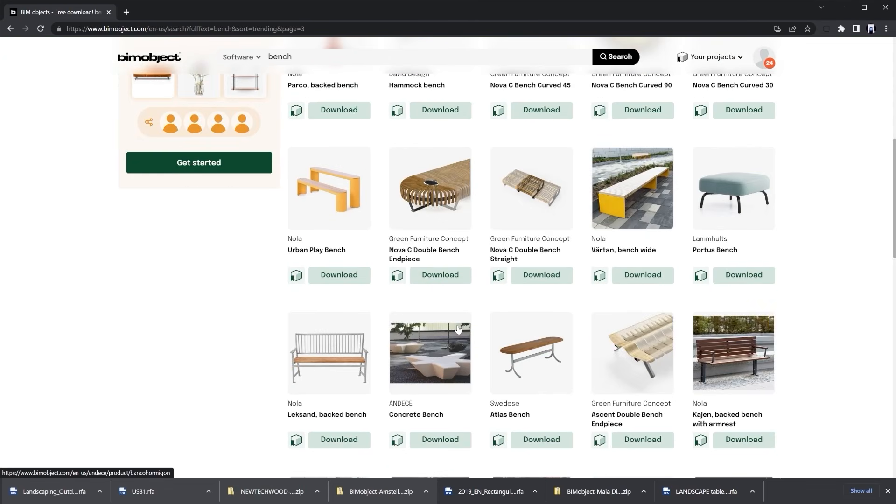
pyautogui.scroll(-4, 458, 330)
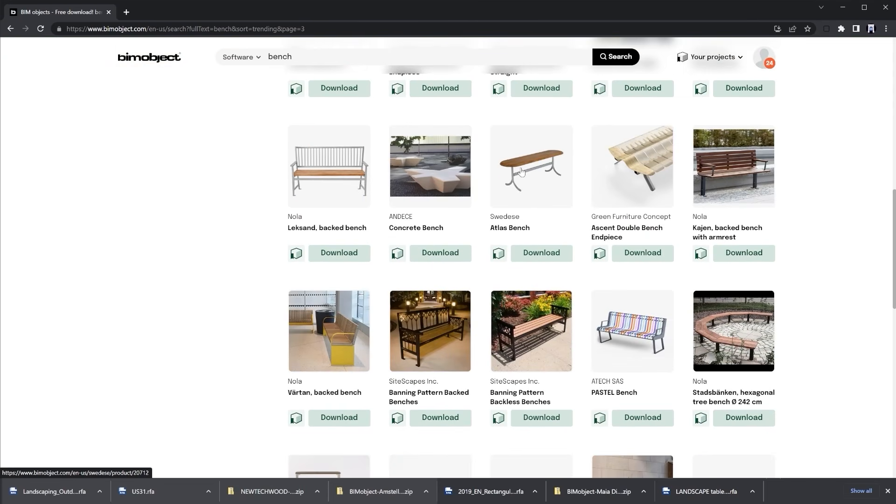
# Download only the Revit file Furniture_Chairs-Stools-Benches_Swedese_Atlas-Bench.rfa for the Swedese Atlas Bench
pyautogui.click(535, 259)
pyautogui.click(563, 217)
pyautogui.click(562, 244)
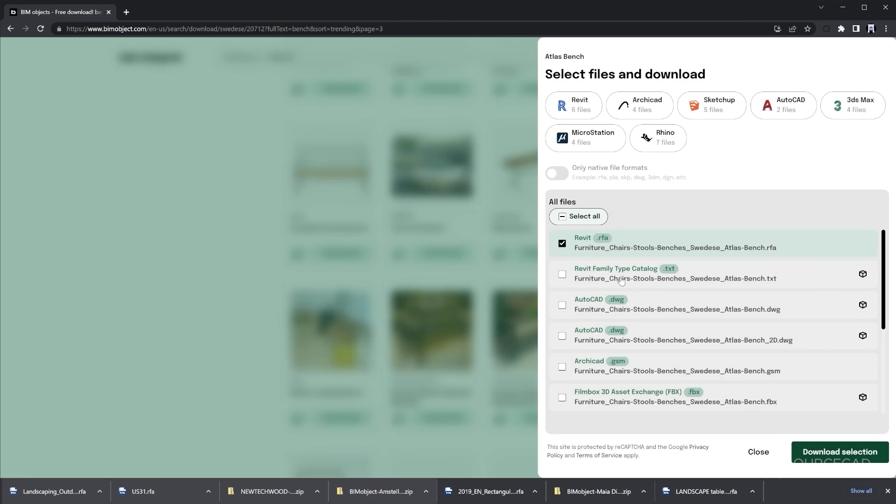
pyautogui.click(833, 451)
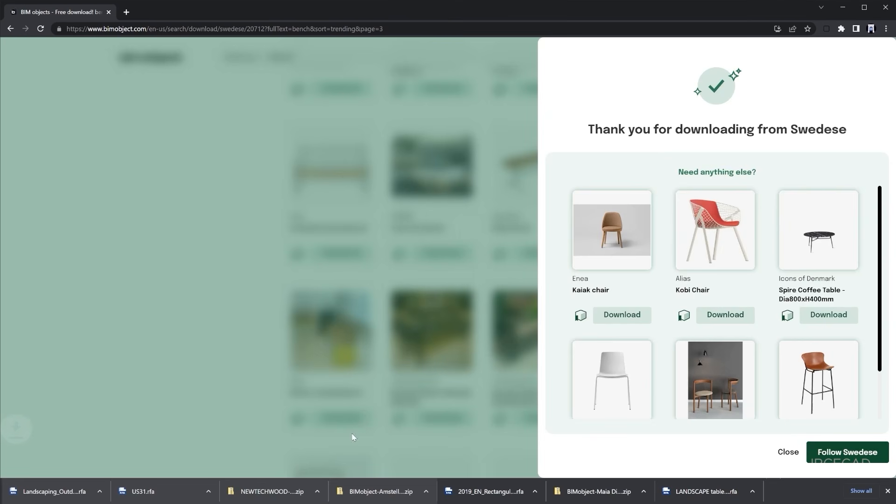
# Load the downloaded Atlas Bench into the Residence project, place it against the entry partition on L1, and check it in 3D View 1
pyautogui.moveTo(168, 9); pyautogui.dragTo(644, 8)
pyautogui.moveTo(524, 493); pyautogui.dragTo(361, 290)
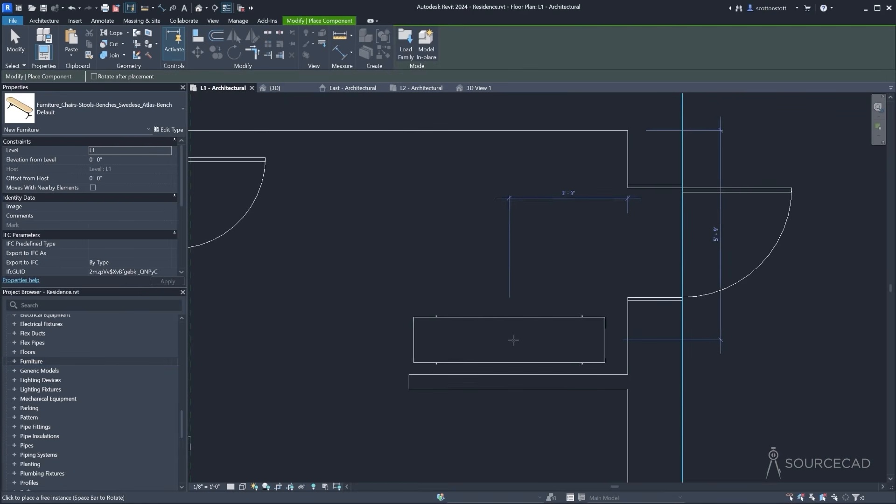
pyautogui.click(527, 346)
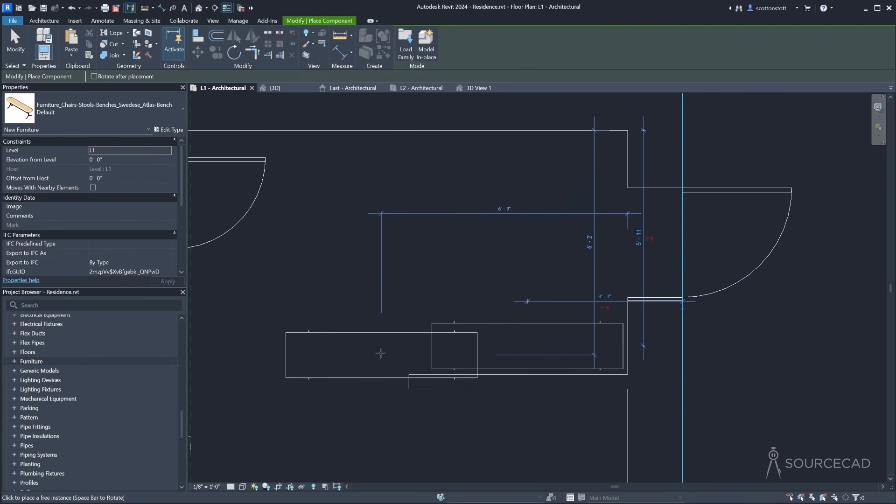
pyautogui.click(15, 41)
pyautogui.click(481, 92)
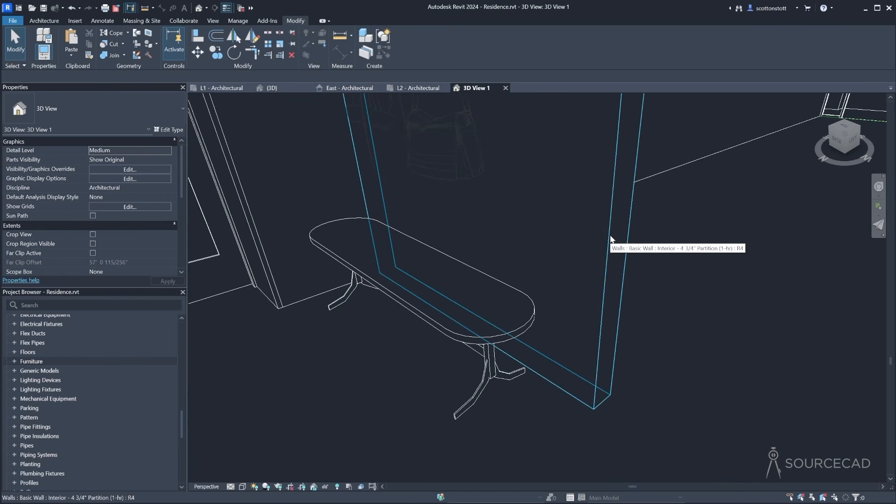
pyautogui.click(218, 87)
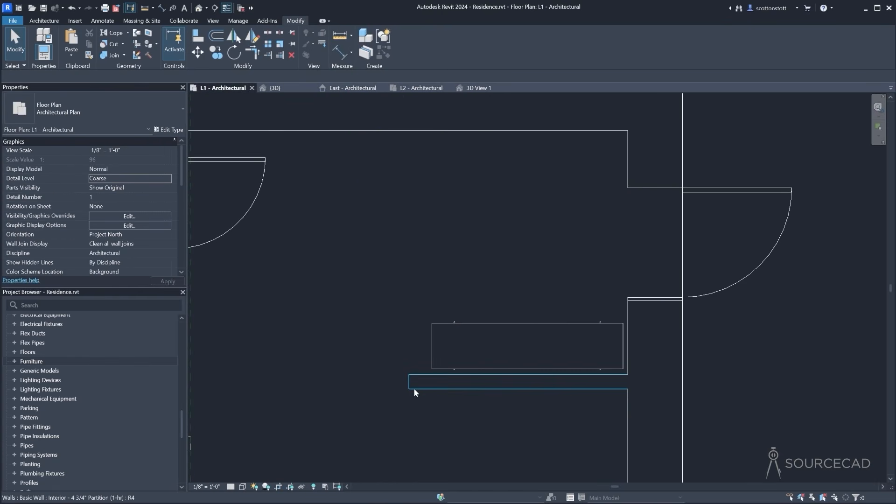
# Load the arquisofa22_REALISTIC sofa from the components folder and place it rotated, with its back against the exterior wall below the entry partition
pyautogui.scroll(-3, 378, 380)
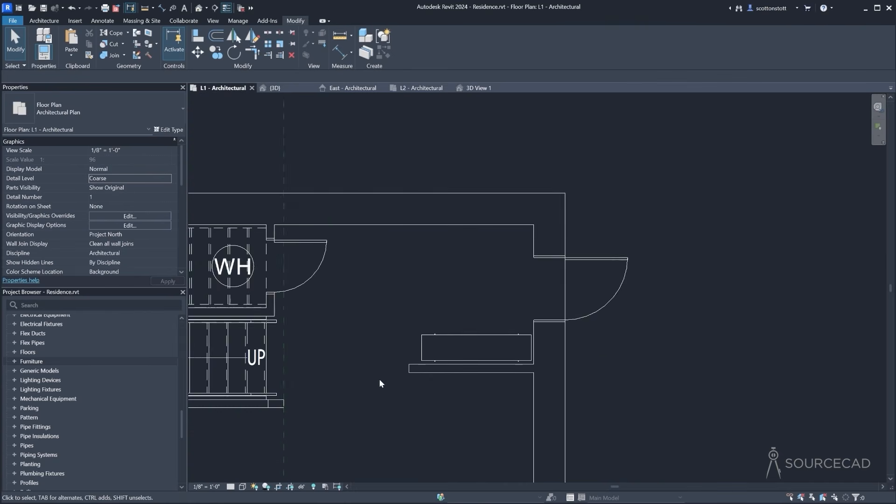
pyautogui.scroll(-2, 379, 379)
pyautogui.moveTo(379, 397); pyautogui.dragTo(516, 260, button='middle')
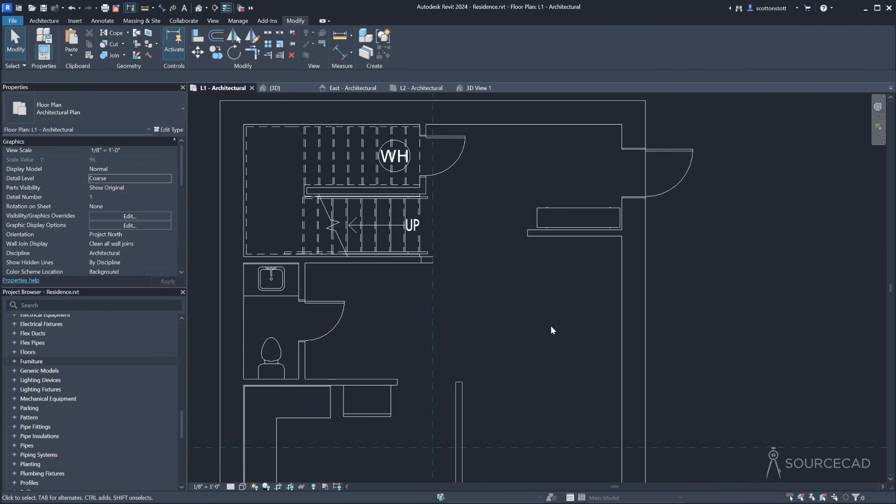
pyautogui.moveTo(520, 301); pyautogui.dragTo(474, 281, button='middle')
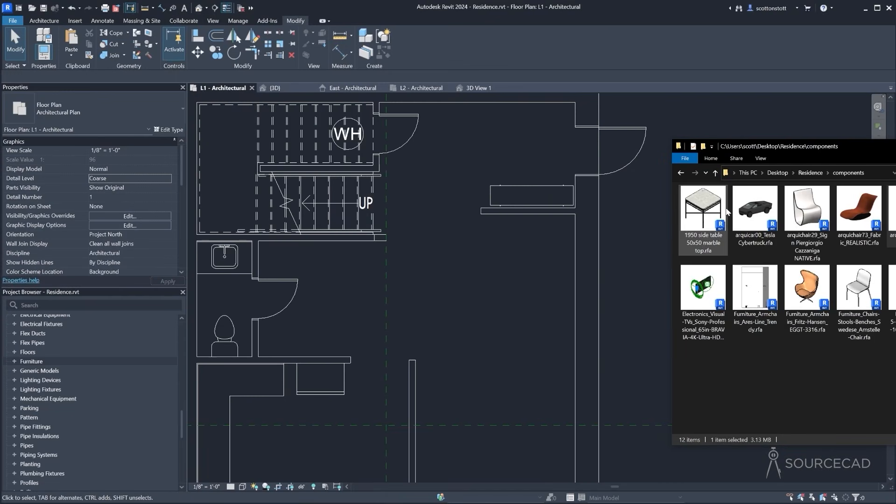
pyautogui.moveTo(769, 148); pyautogui.dragTo(747, 135)
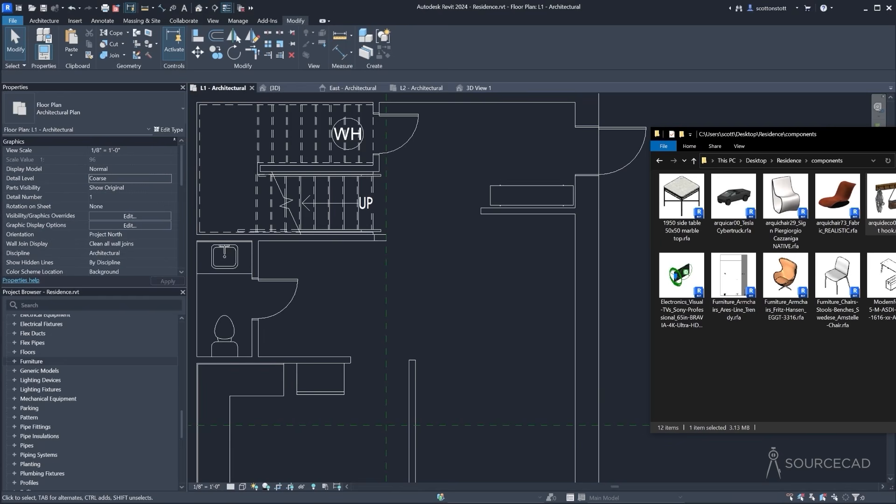
pyautogui.press('Right')
pyautogui.moveTo(477, 325); pyautogui.dragTo(477, 324)
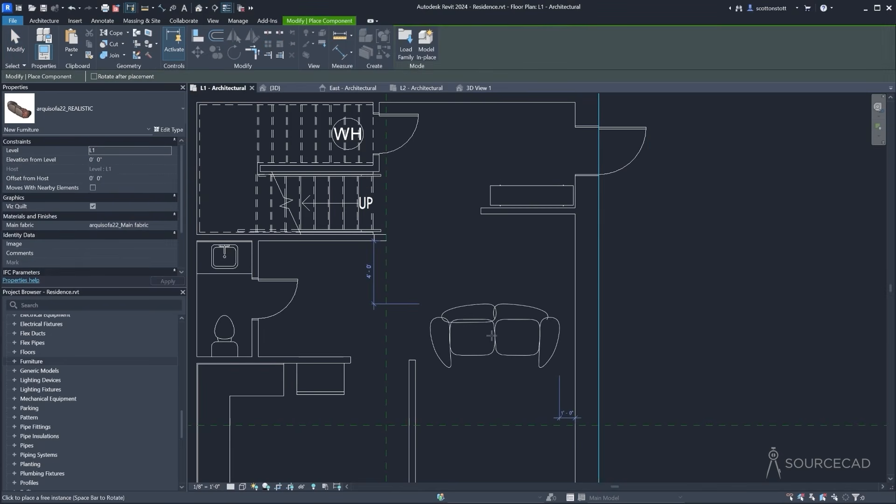
pyautogui.press('space')
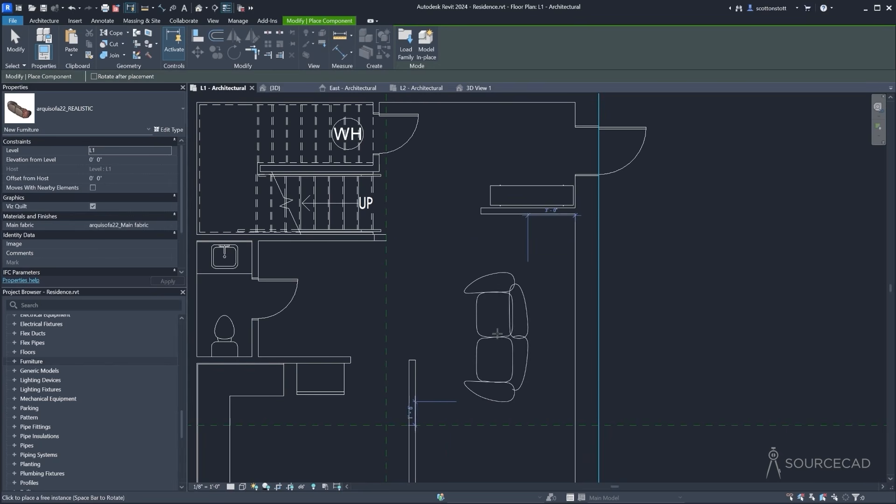
pyautogui.click(544, 388)
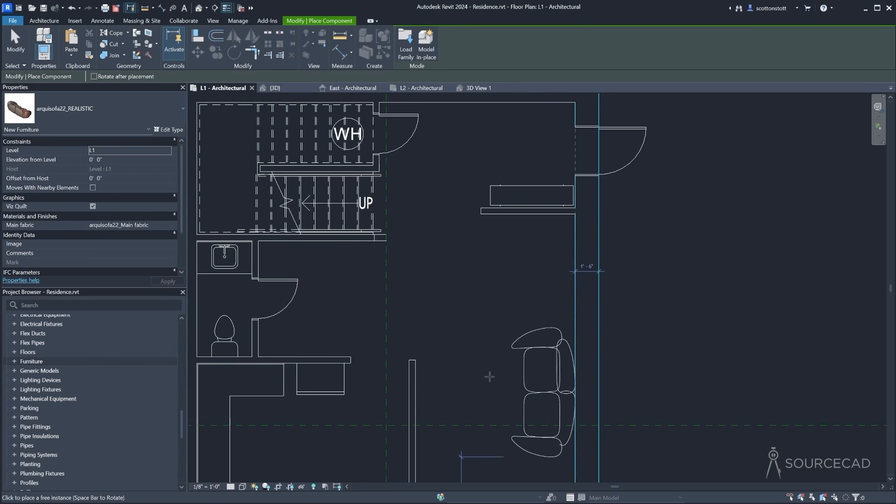
pyautogui.press('Escape')
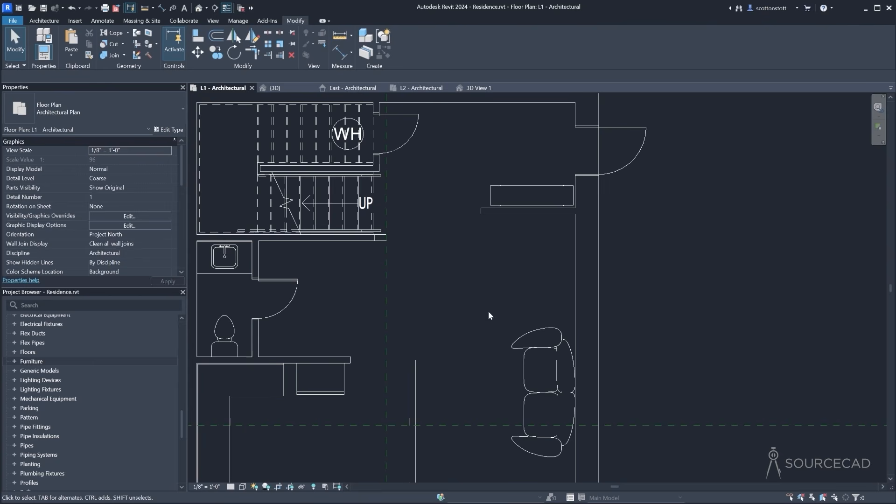
# Add the Residence\maps folder to the additional render appearance paths in the rendering options
pyautogui.click(13, 21)
pyautogui.click(157, 256)
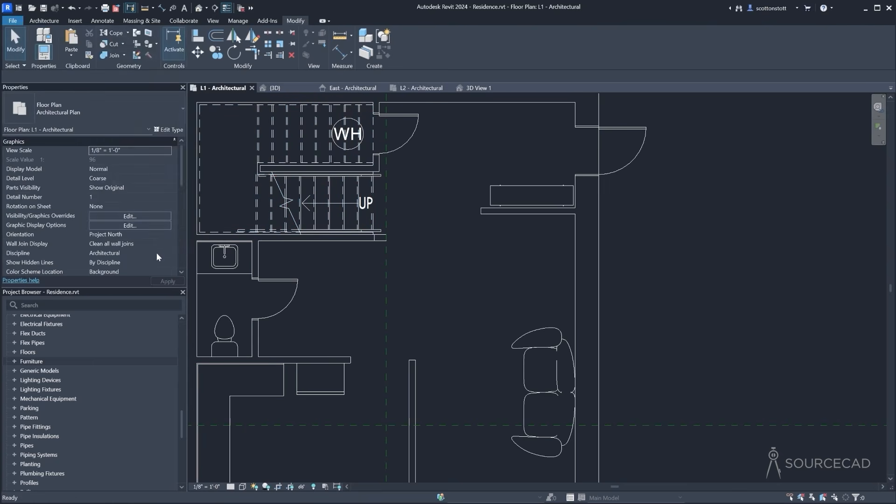
pyautogui.click(373, 181)
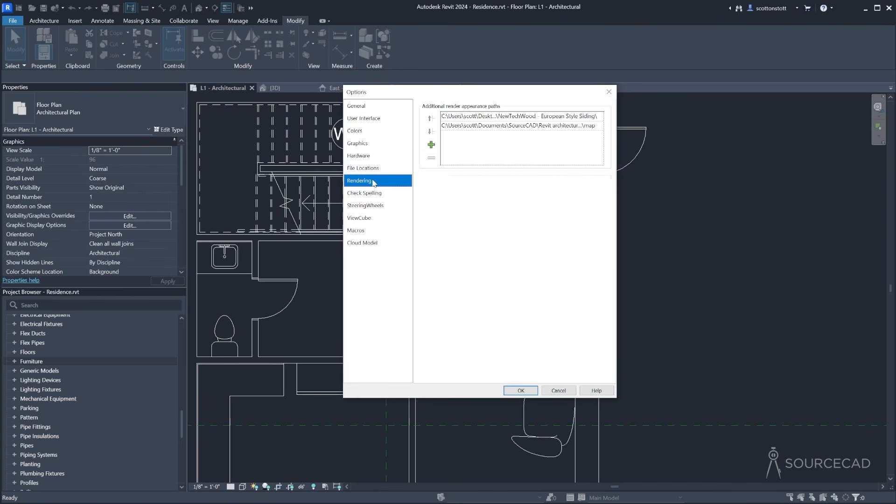
pyautogui.click(433, 145)
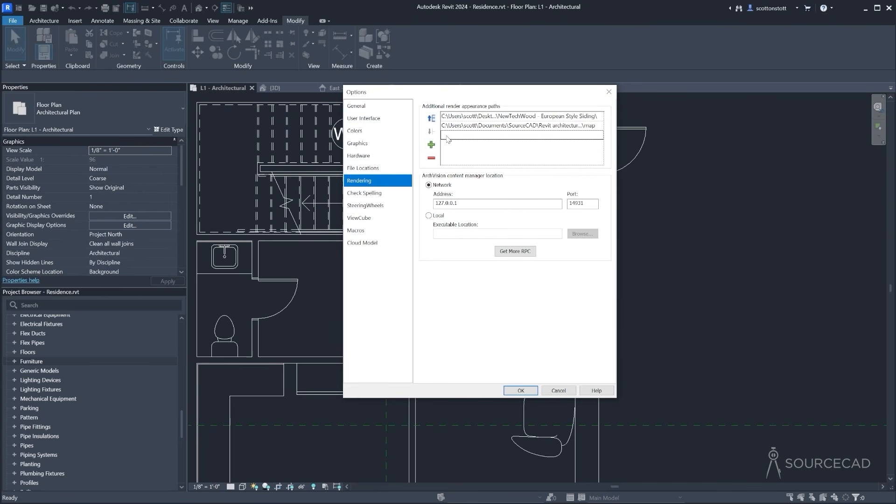
pyautogui.click(448, 135)
pyautogui.click(600, 135)
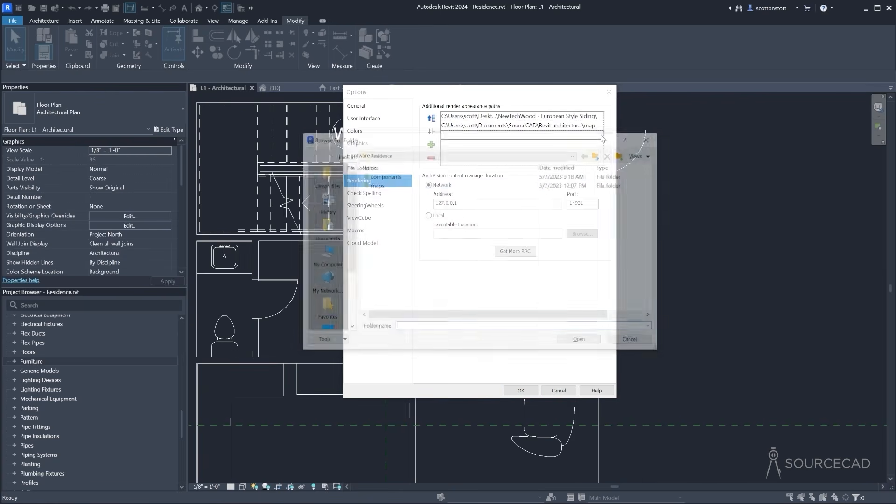
pyautogui.click(387, 185)
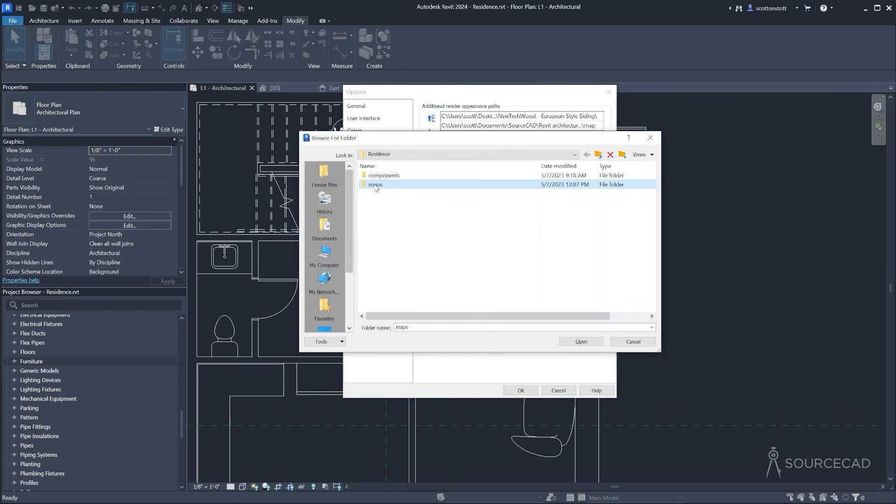
pyautogui.click(581, 342)
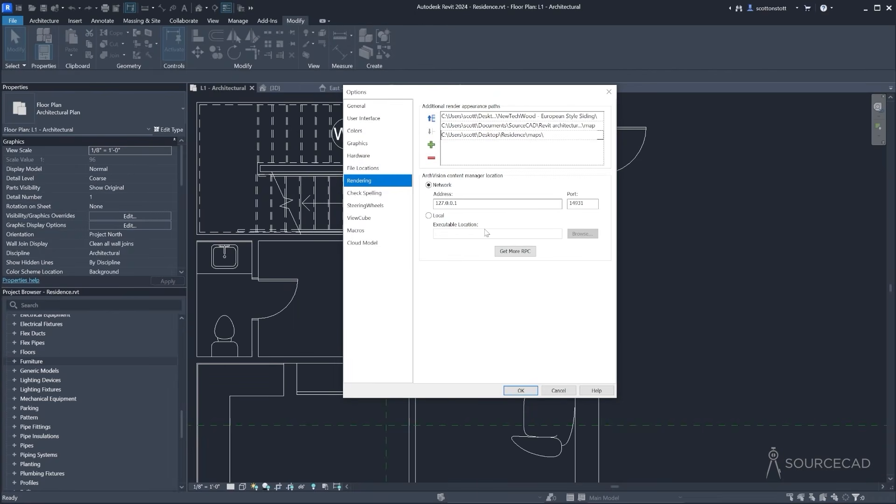
pyautogui.click(514, 390)
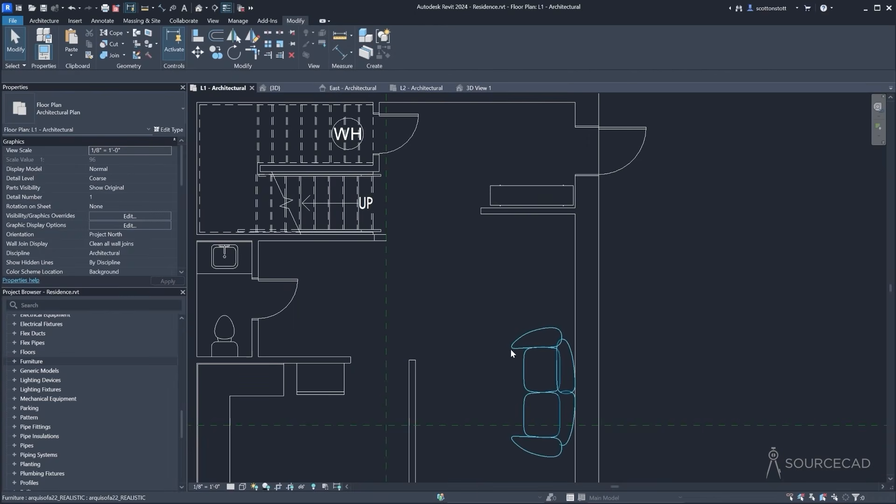
# Delete the placed arquisofa22_REALISTIC sofa and place a new instance with its back against the same exterior wall, slightly lower in the plan
pyautogui.click(514, 346)
pyautogui.press('Delete')
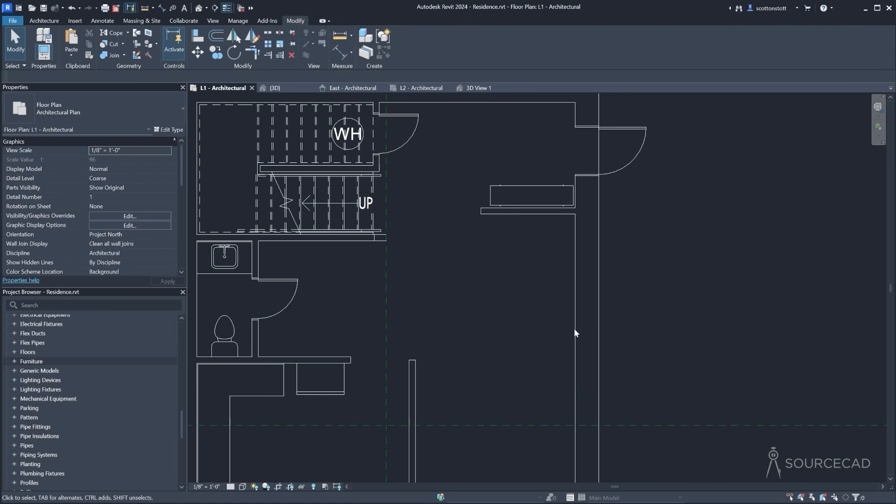
pyautogui.hotkey('alt', 'Tab')
pyautogui.moveTo(778, 267); pyautogui.dragTo(533, 351)
pyautogui.click(56, 20)
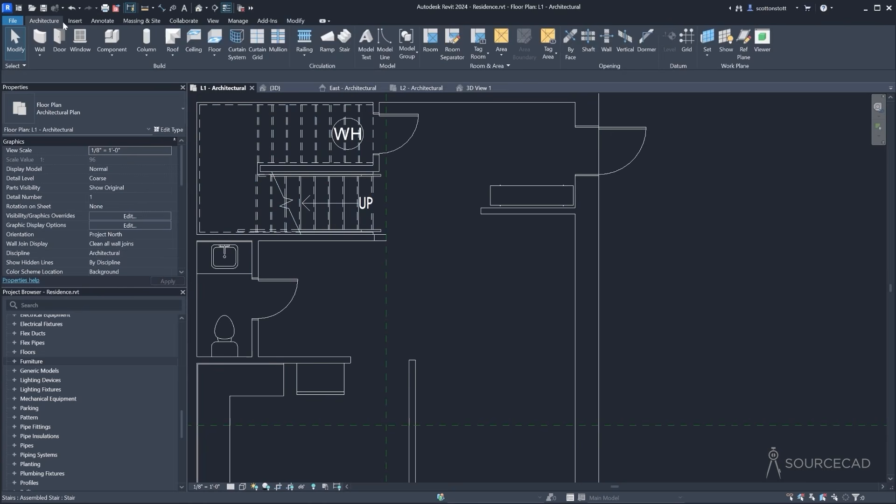
pyautogui.click(105, 38)
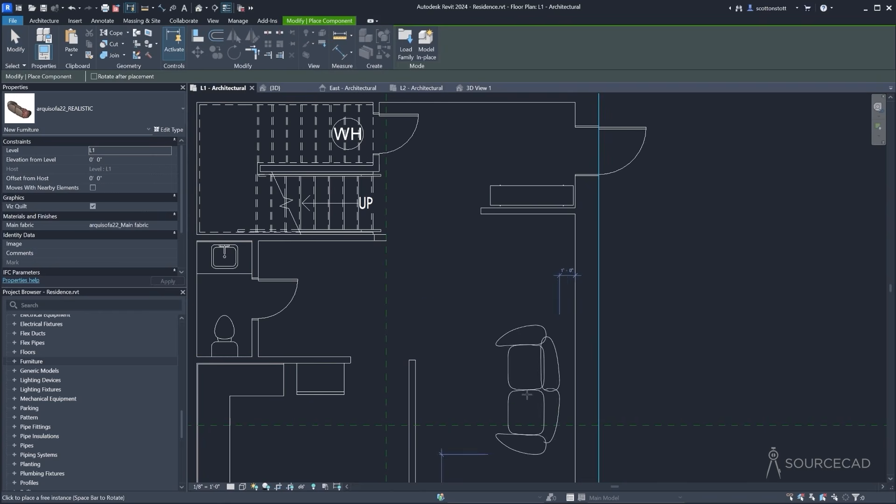
pyautogui.click(544, 417)
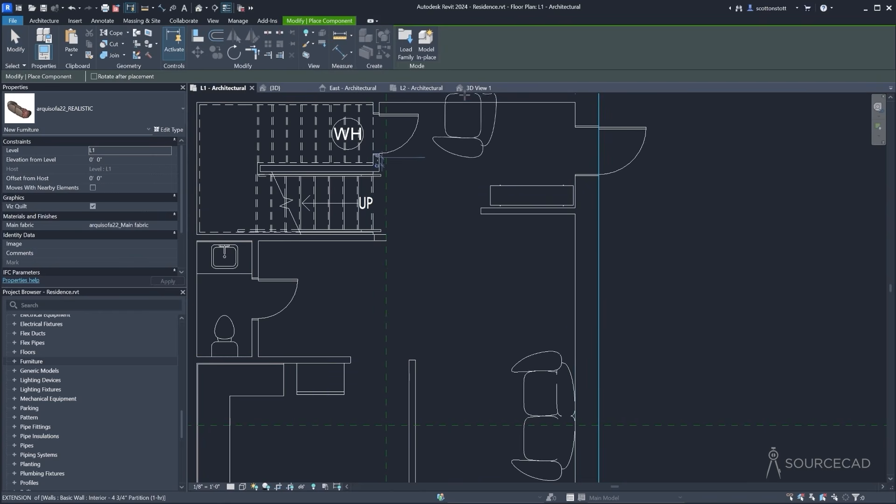
# Bring the sofa into view in 3D View 1 and change the visual style to one that displays material textures
pyautogui.click(466, 88)
pyautogui.press('Escape')
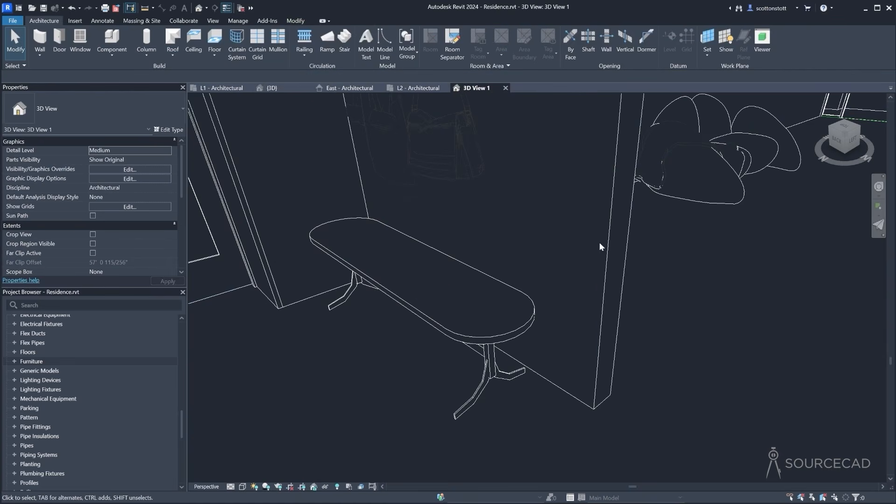
pyautogui.moveTo(602, 247); pyautogui.dragTo(380, 306, button='middle')
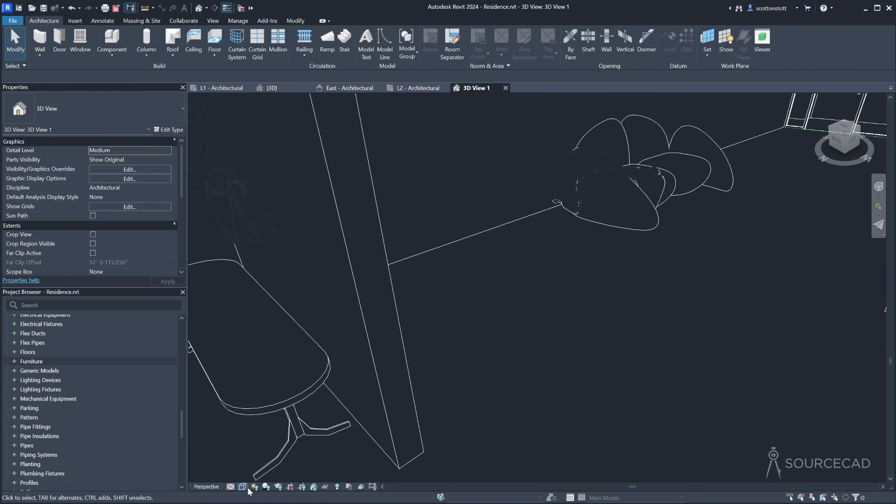
pyautogui.click(243, 487)
pyautogui.click(263, 472)
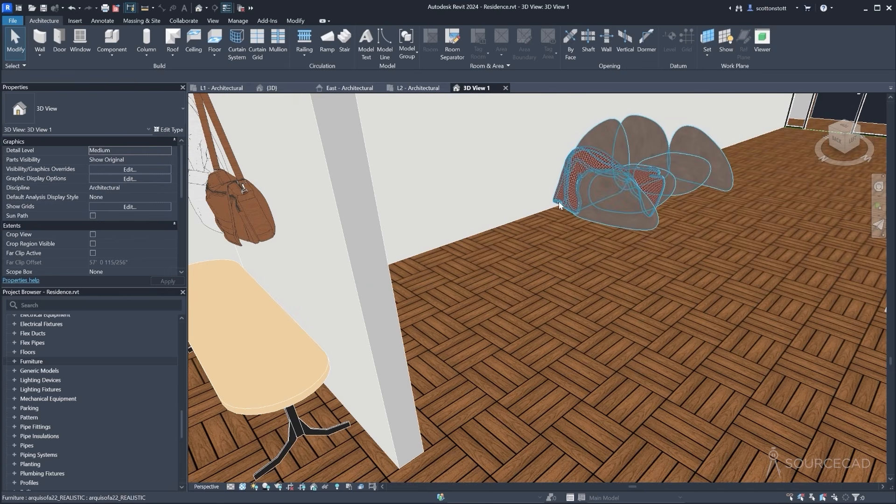
# Switch to File Explorer and look through the texture images in the Residence\maps folder
pyautogui.hotkey('alt', 'Tab')
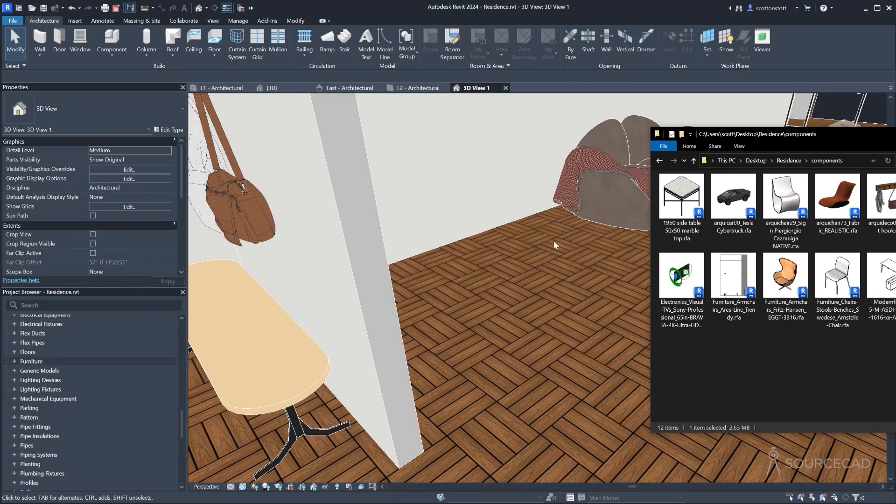
pyautogui.click(797, 189)
pyautogui.click(785, 161)
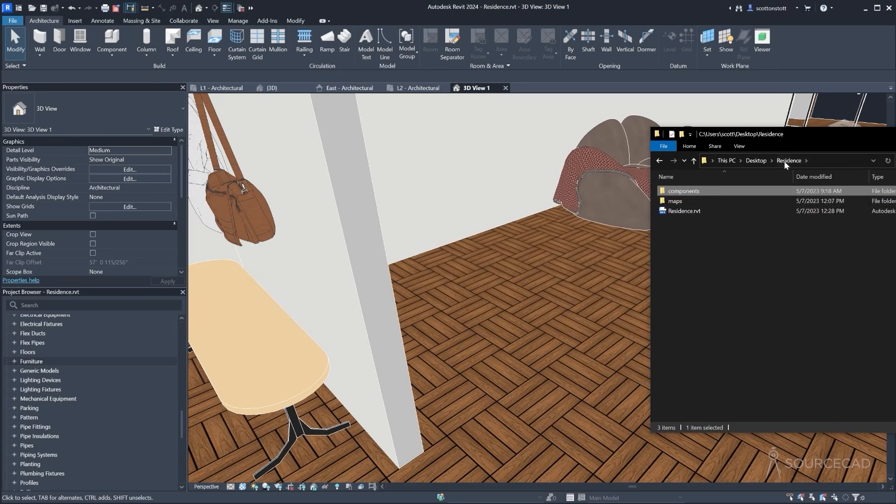
pyautogui.doubleClick(683, 197)
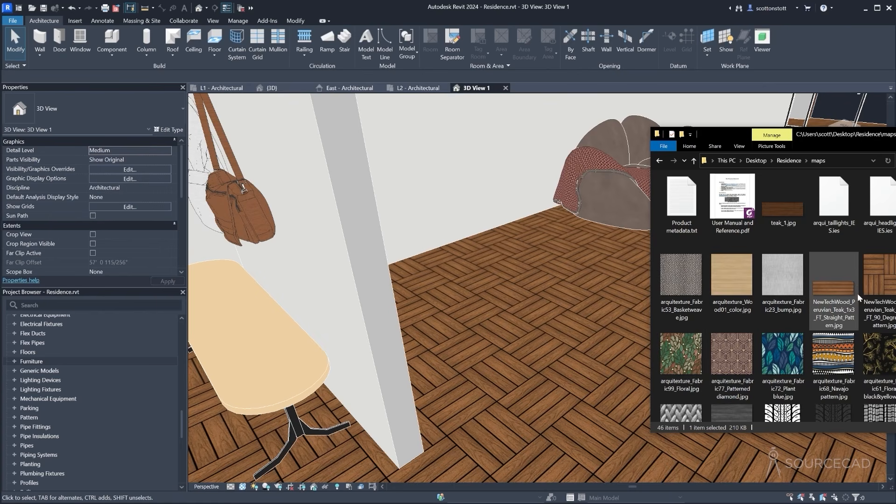
pyautogui.scroll(-3, 854, 292)
pyautogui.scroll(3, 719, 323)
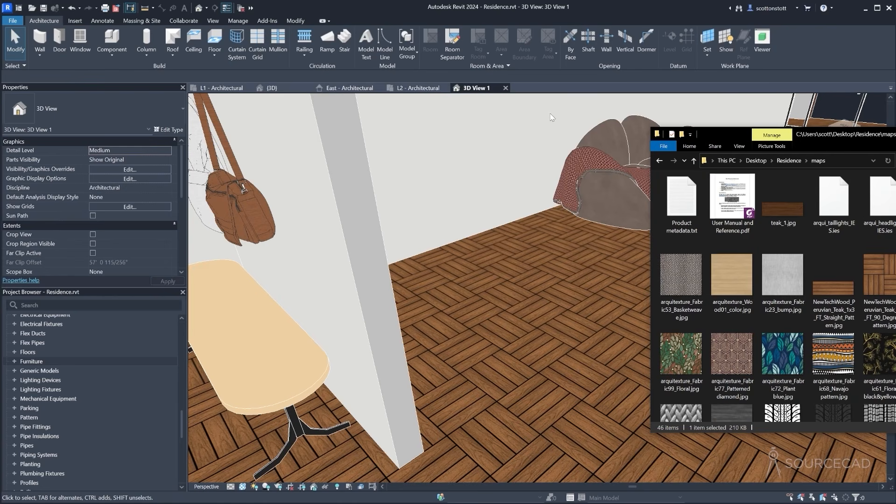
pyautogui.click(536, 232)
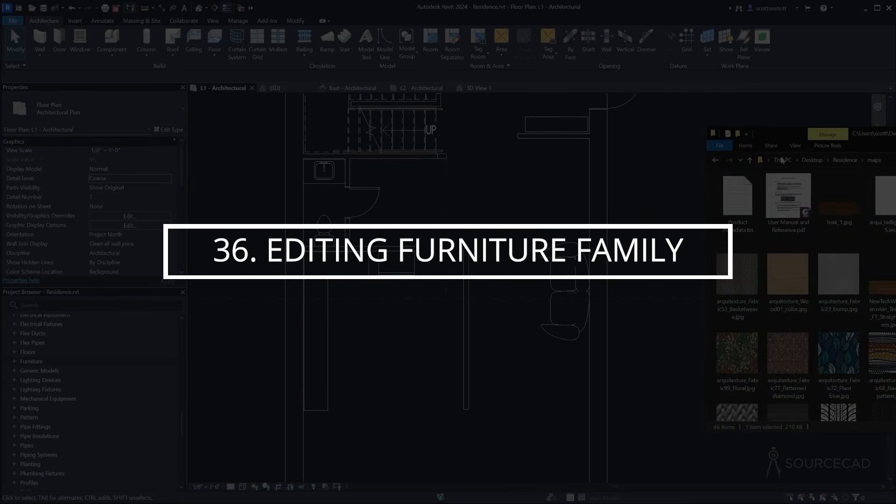
# Load Furniture_Armchairs_Fritz-Hansen_EGGT-3316.rfa from the components folder and place one in the L1 plan below the sofa, about 3' from the exterior wall
pyautogui.click(837, 161)
pyautogui.moveTo(792, 132); pyautogui.dragTo(631, 113)
pyautogui.doubleClick(579, 171)
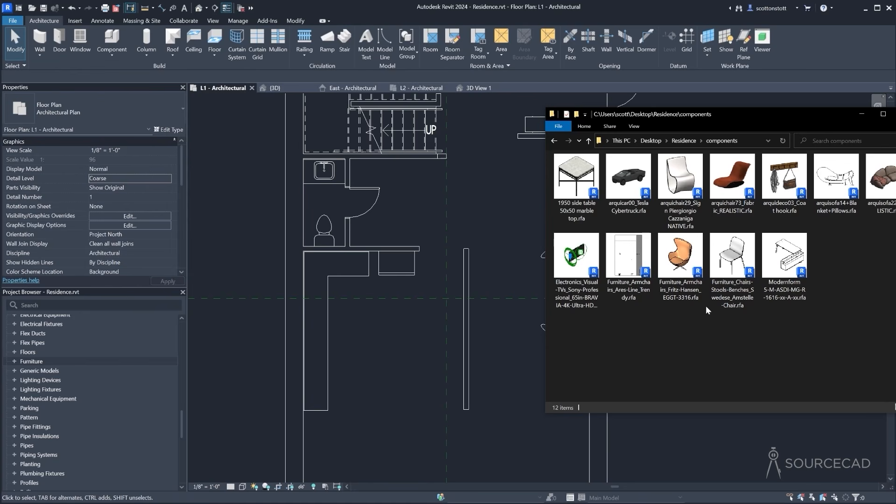
pyautogui.click(678, 291)
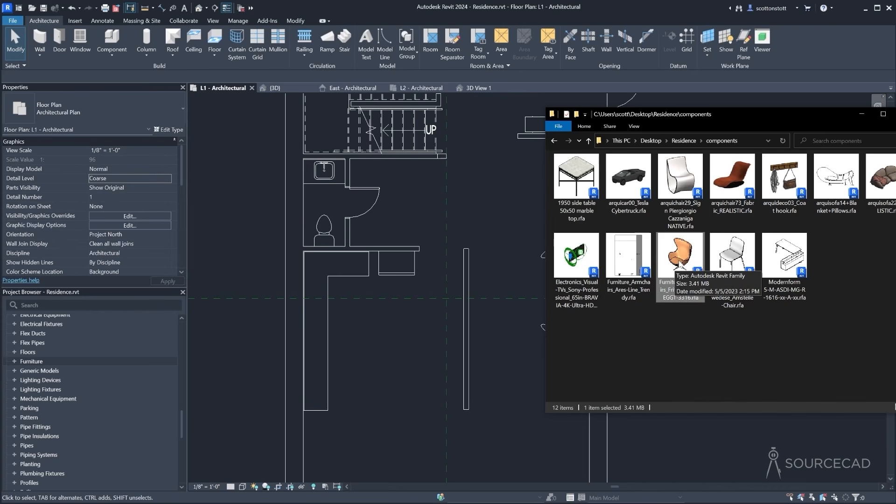
pyautogui.moveTo(679, 264); pyautogui.dragTo(505, 445)
pyautogui.moveTo(469, 239); pyautogui.dragTo(475, 224)
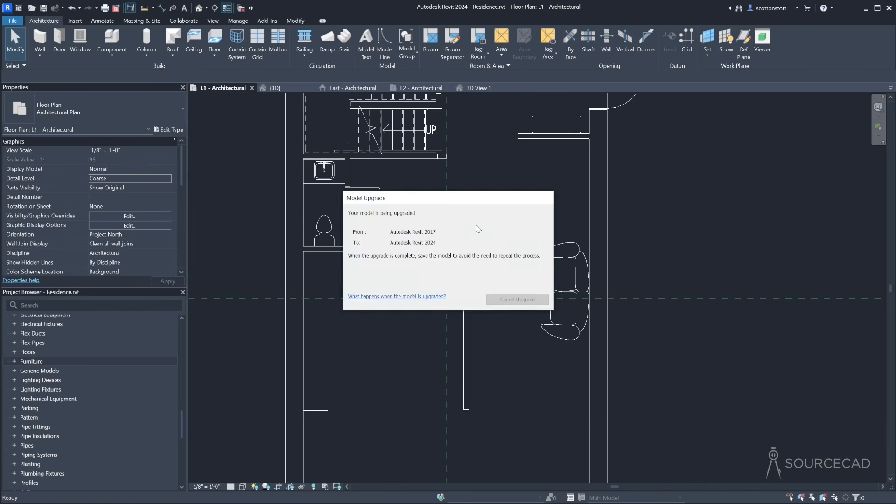
pyautogui.click(553, 417)
pyautogui.moveTo(498, 374); pyautogui.dragTo(475, 282, button='middle')
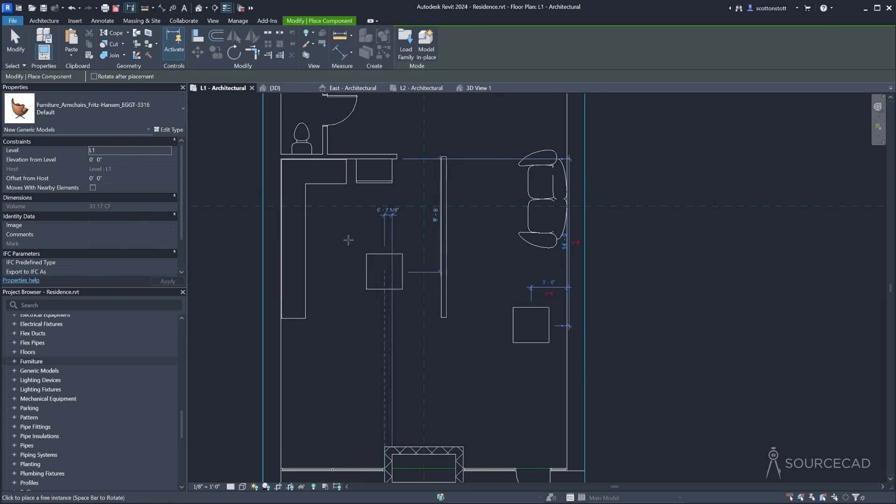
pyautogui.click(15, 42)
# Open the placed armchair's family for editing and delete the outer box around the chair in the Ref. Level plan
pyautogui.click(517, 337)
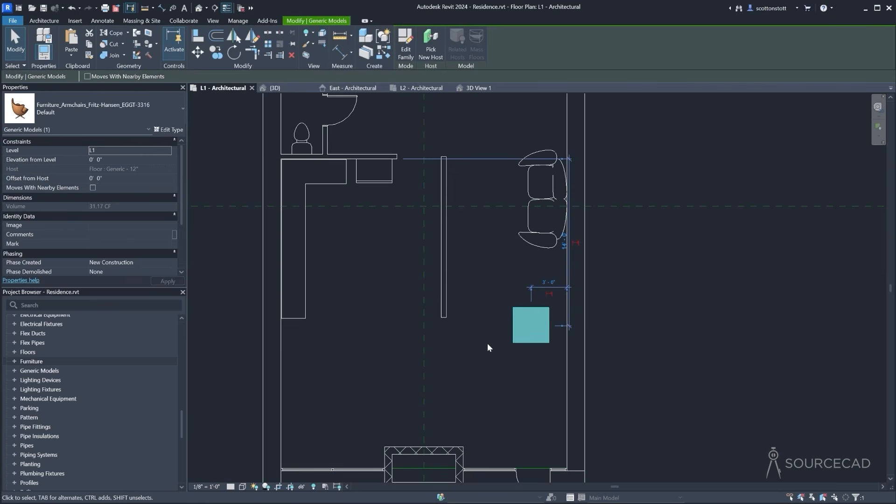
pyautogui.click(406, 47)
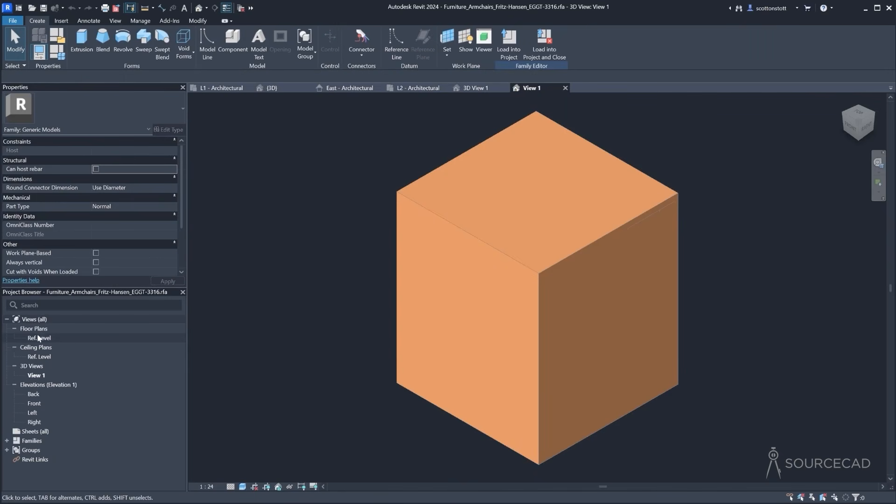
pyautogui.doubleClick(39, 339)
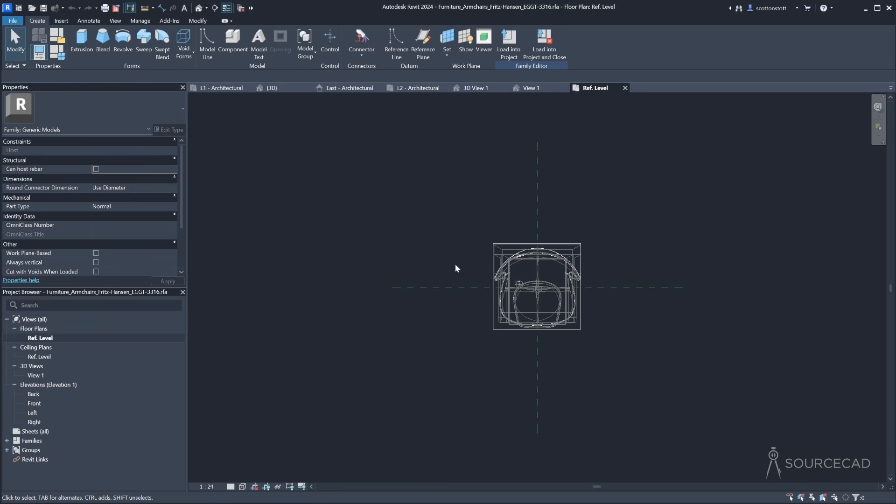
pyautogui.scroll(2, 529, 256)
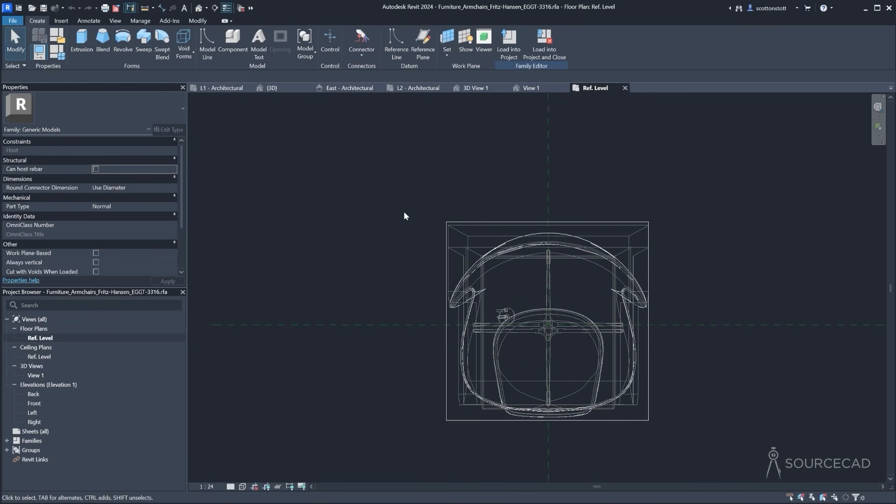
pyautogui.click(448, 223)
pyautogui.click(298, 236)
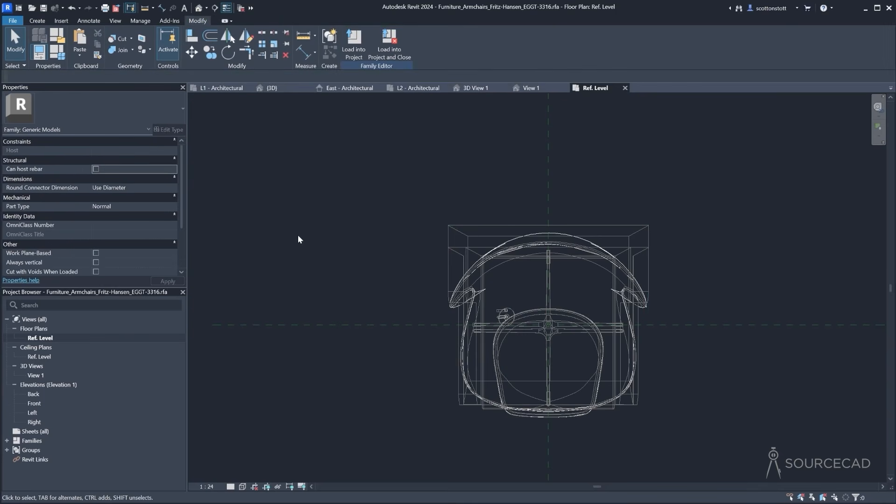
# In the family's default 3D view, delete the blocky armchair-shaped solid and the flat slab under the seat, leaving only the detailed chair
pyautogui.click(198, 8)
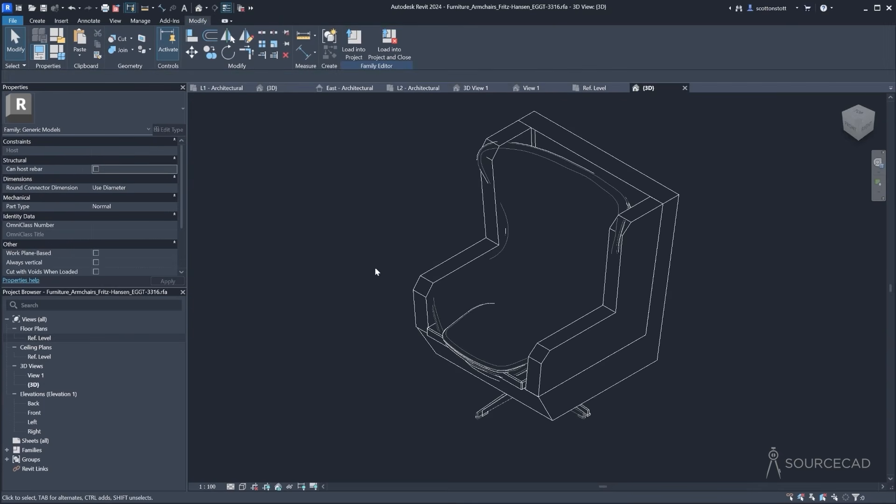
pyautogui.click(420, 285)
pyautogui.click(388, 141)
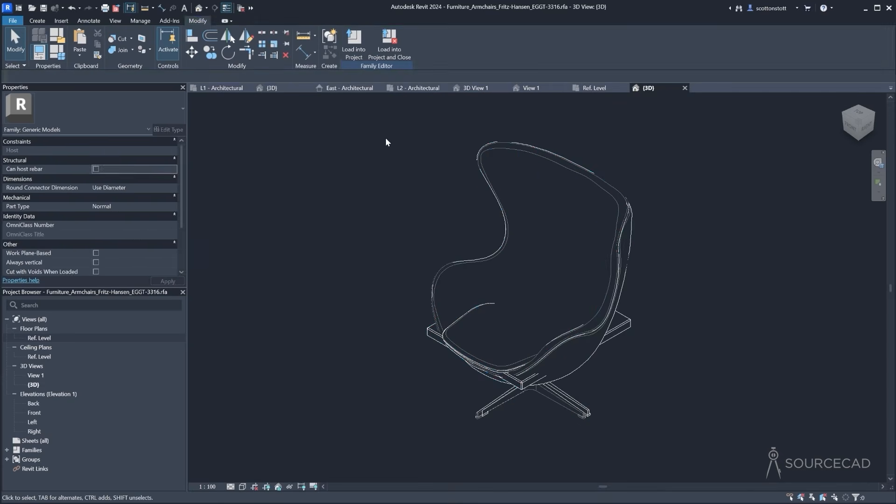
pyautogui.click(431, 333)
pyautogui.click(311, 352)
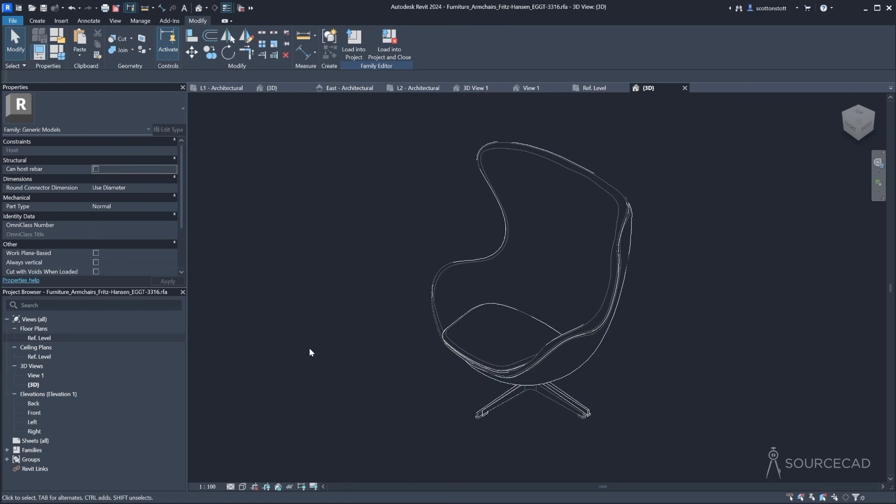
# Save the edited armchair family over its existing file and load it into the Residence project, overwriting the existing version
pyautogui.click(389, 44)
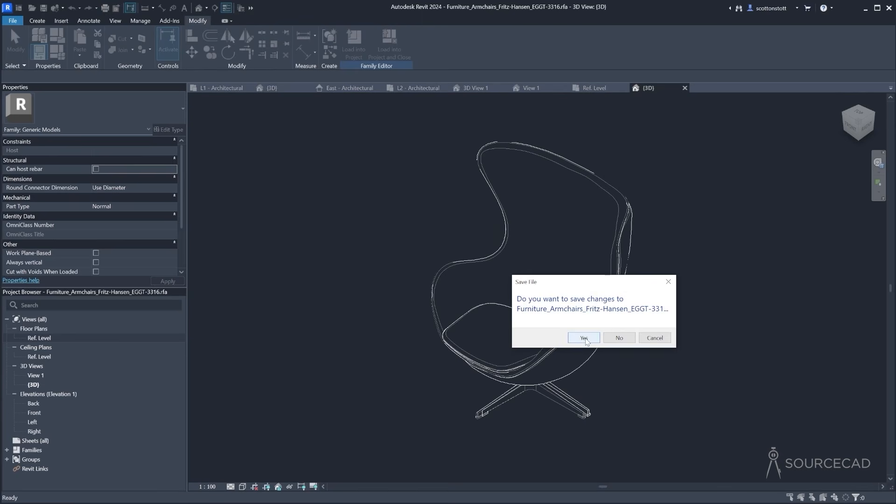
pyautogui.click(584, 338)
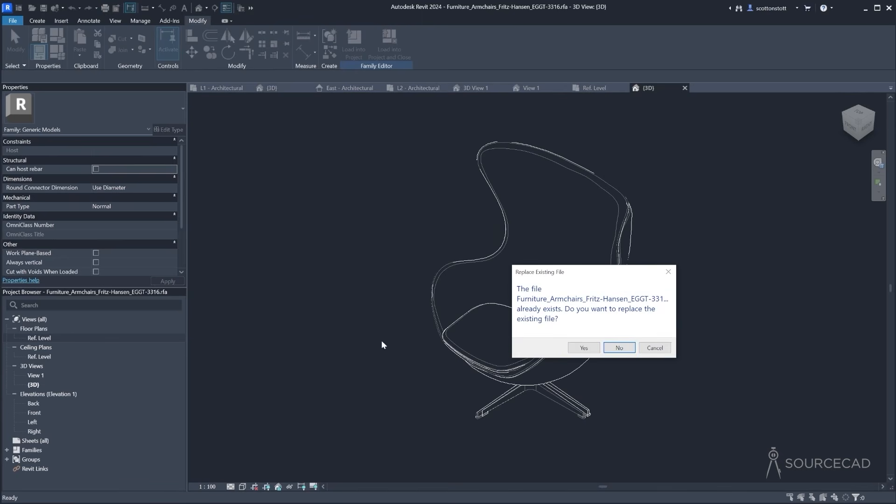
pyautogui.click(583, 349)
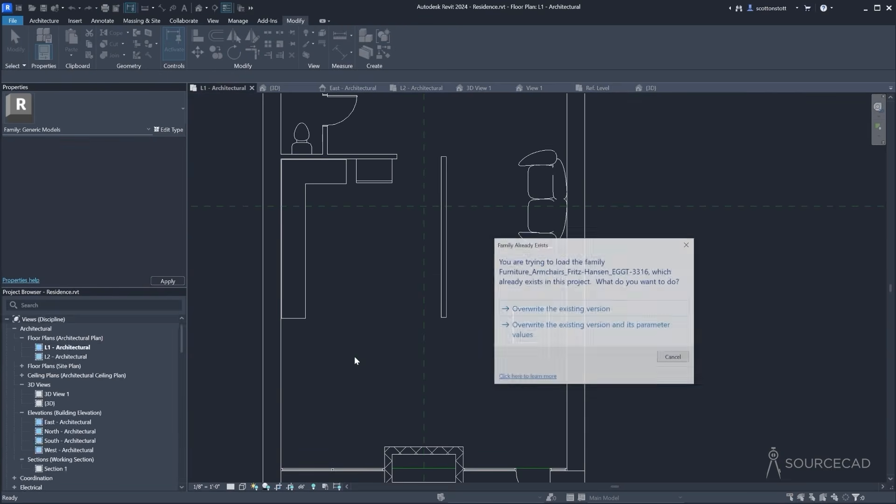
pyautogui.click(540, 309)
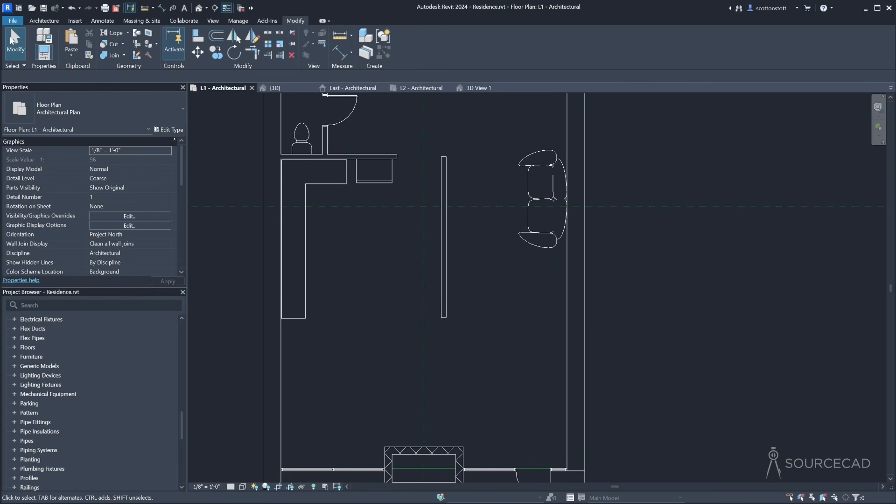
pyautogui.click(45, 21)
pyautogui.click(110, 42)
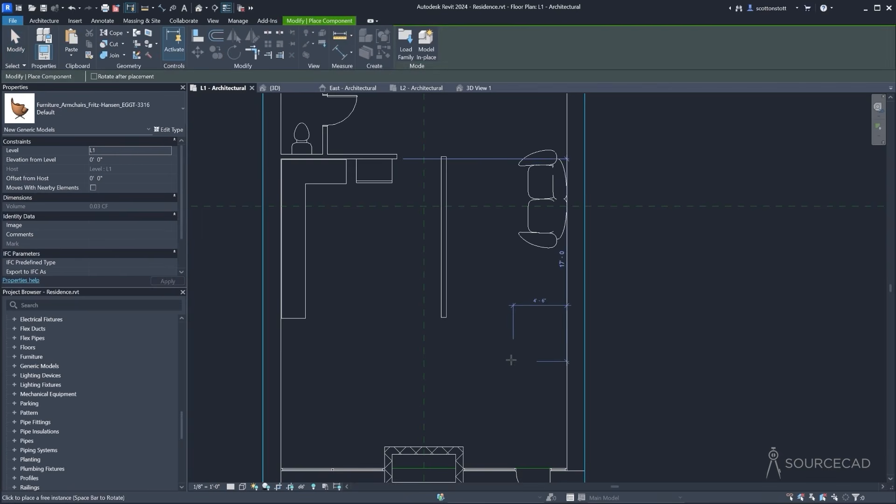
pyautogui.click(15, 42)
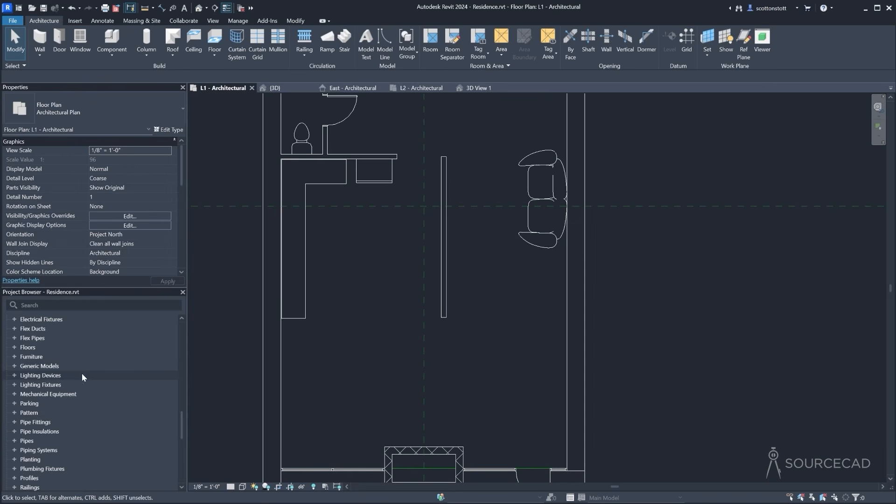
# Set the L1 plan's visual style to Wireframe and its detail level to Fine
pyautogui.click(242, 487)
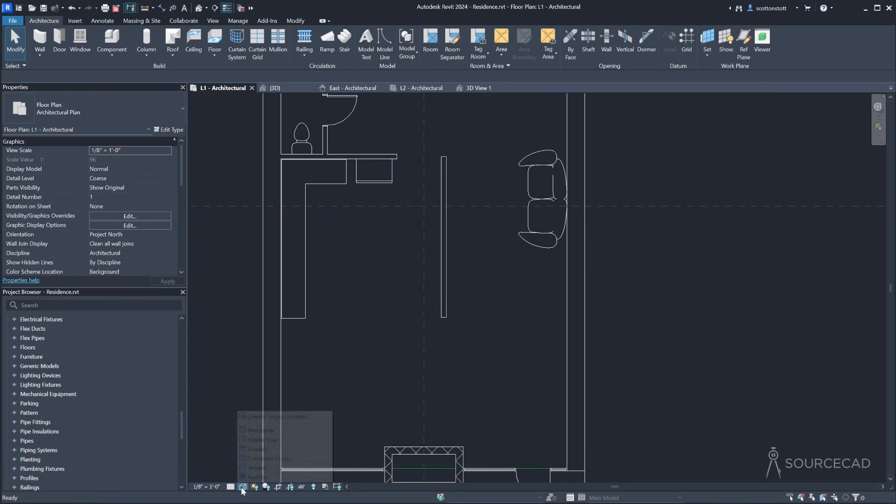
pyautogui.click(243, 434)
pyautogui.click(230, 487)
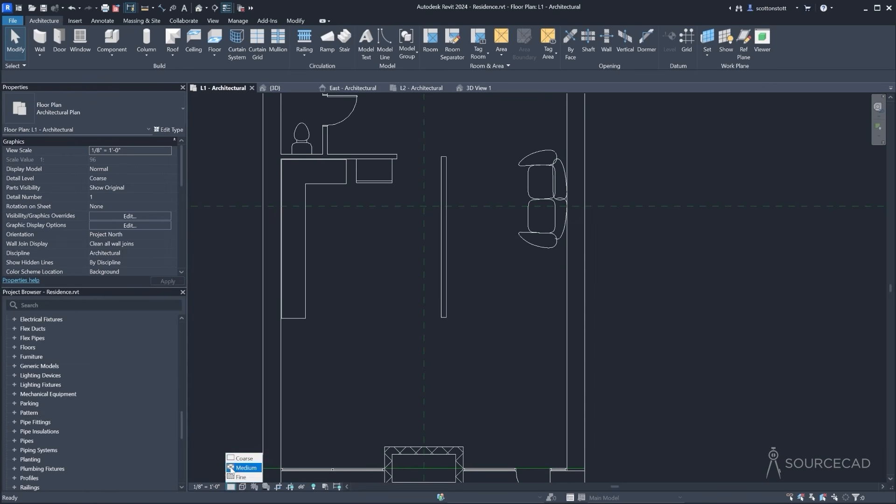
pyautogui.click(230, 473)
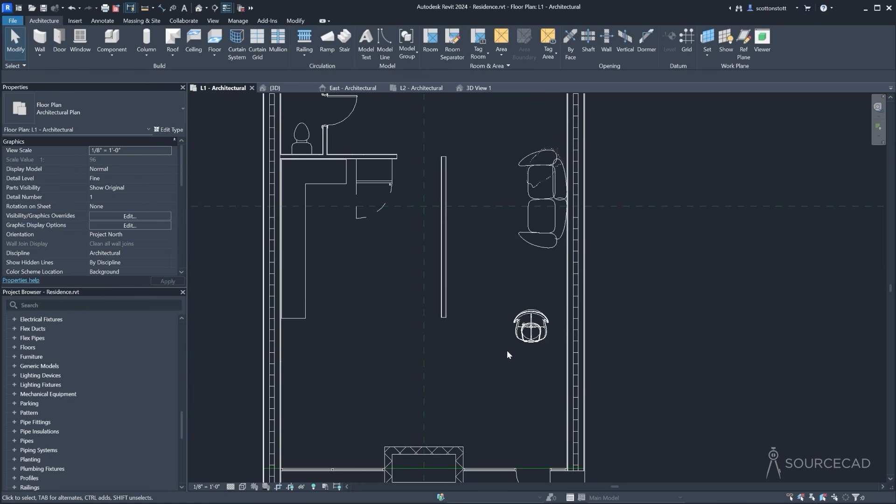
# Reopen the armchair's family and make all of the chair's solids in the Ref. Level plan visible at the Coarse detail level
pyautogui.click(528, 335)
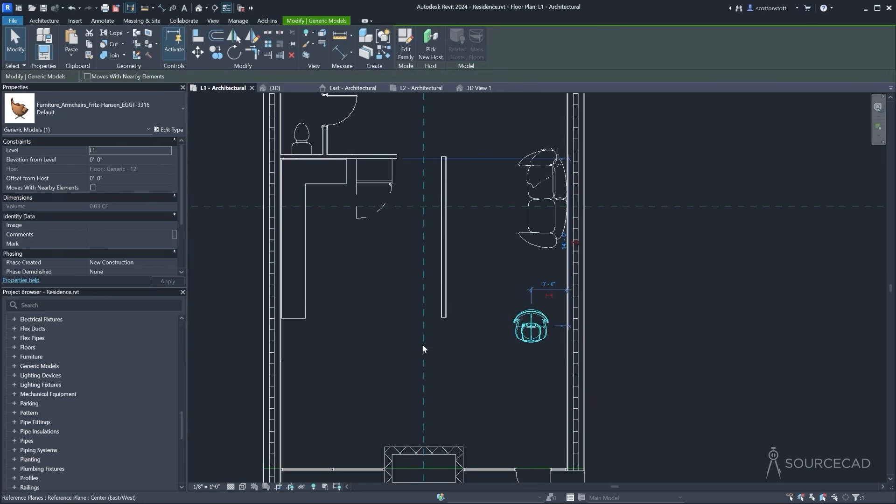
pyautogui.click(405, 46)
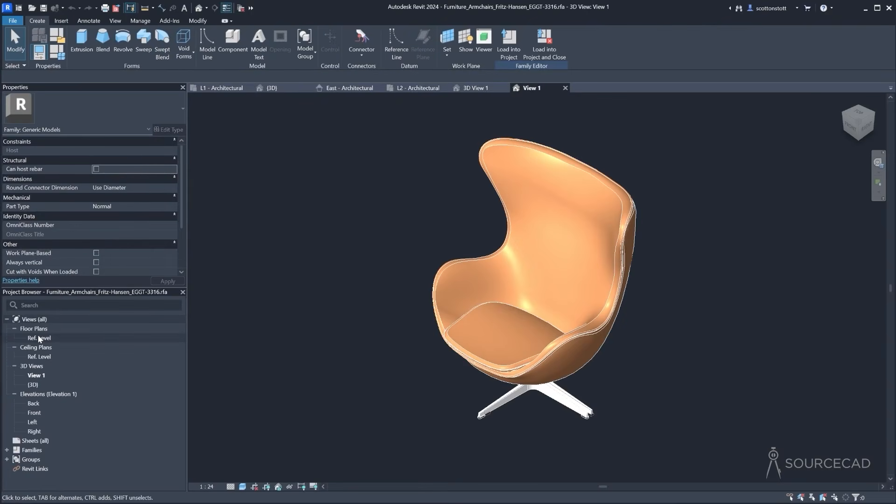
pyautogui.doubleClick(39, 338)
pyautogui.moveTo(437, 206); pyautogui.dragTo(615, 358)
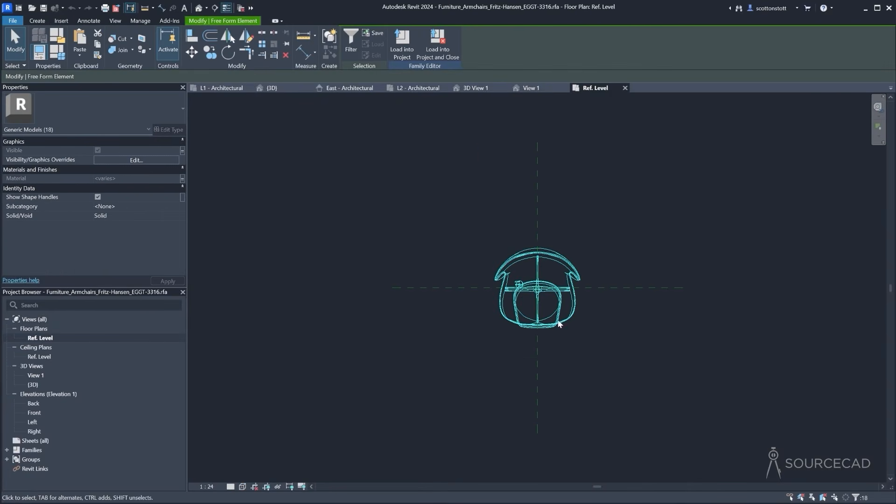
pyautogui.click(136, 160)
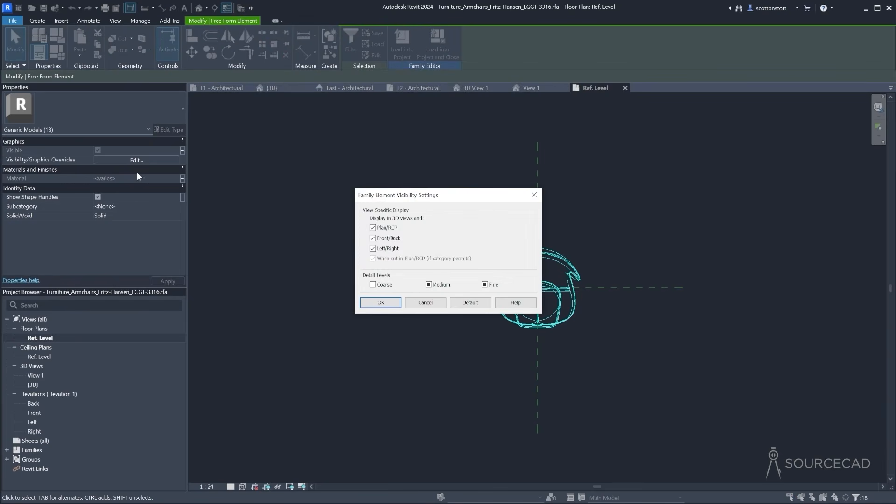
pyautogui.click(391, 306)
pyautogui.click(430, 374)
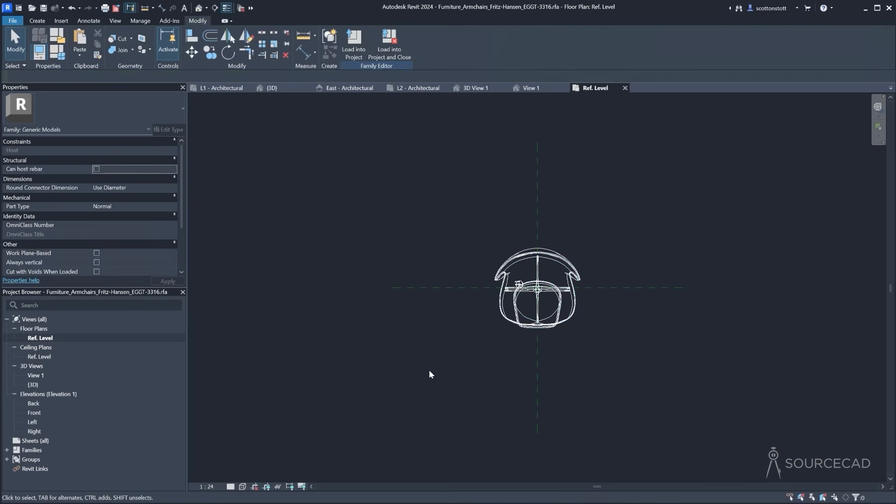
# Save and reload the armchair family with its new visibility settings, overwriting the existing versions, and set the L1 plan's detail level to Coarse
pyautogui.click(389, 43)
pyautogui.click(587, 337)
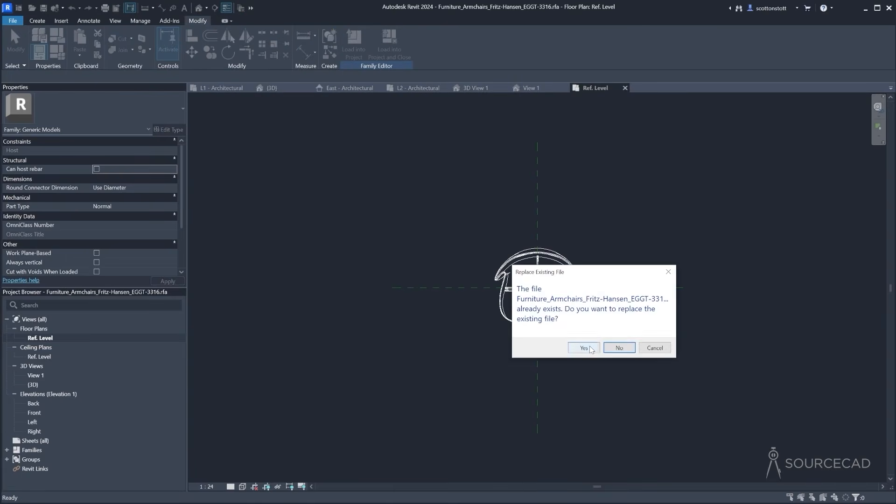
pyautogui.click(589, 346)
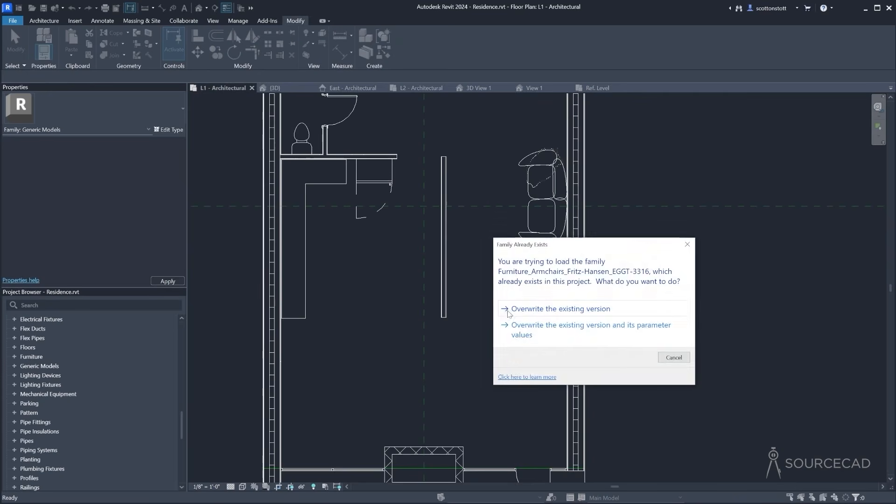
pyautogui.click(507, 310)
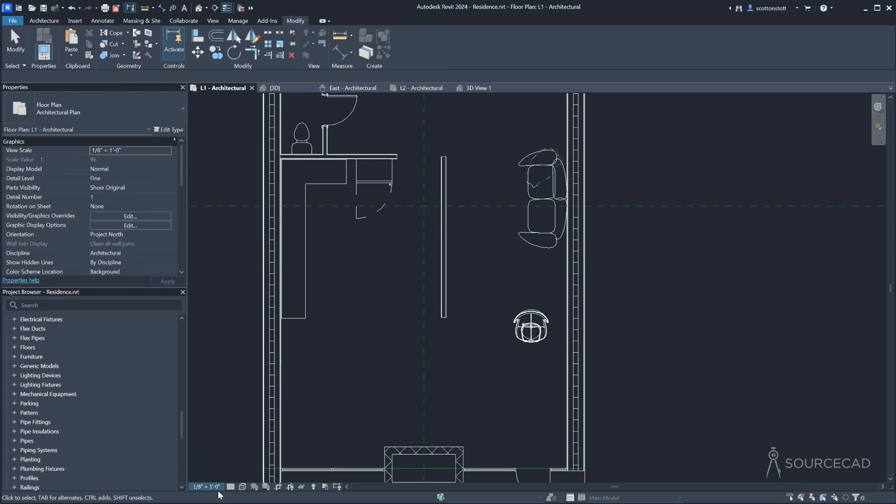
pyautogui.click(230, 487)
pyautogui.click(243, 459)
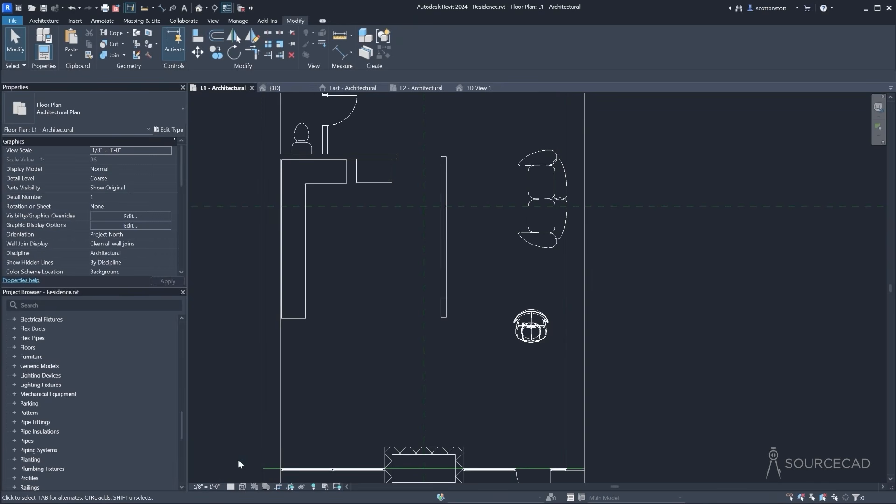
# Switch the L1 plan to Medium detail level to check the furniture display, and return it to Coarse
pyautogui.click(242, 486)
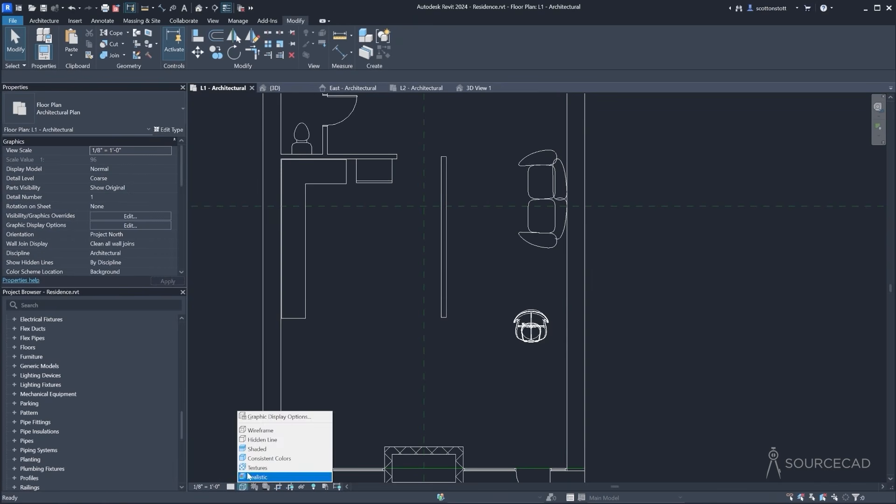
pyautogui.click(230, 487)
pyautogui.click(236, 468)
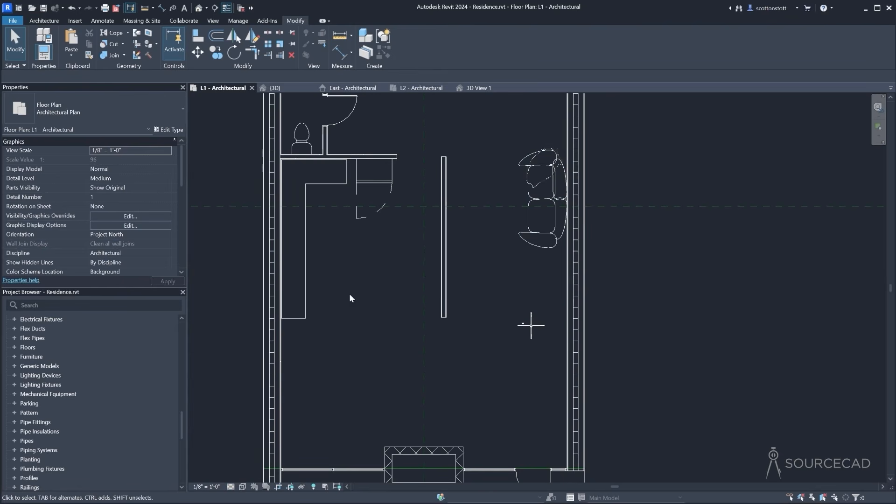
pyautogui.click(230, 487)
pyautogui.click(239, 459)
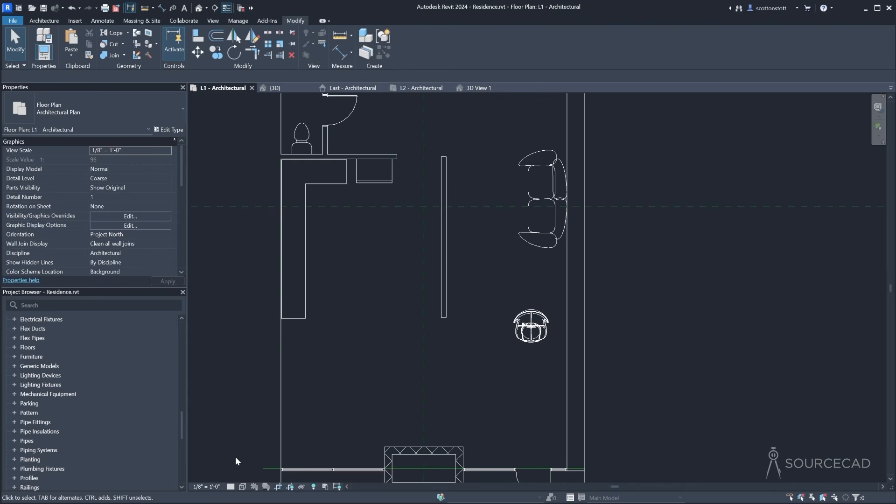
# Rotate the armchair clockwise so it angles into the room, and move it slightly toward the exterior wall and away from the sofa
pyautogui.click(531, 327)
pyautogui.click(234, 52)
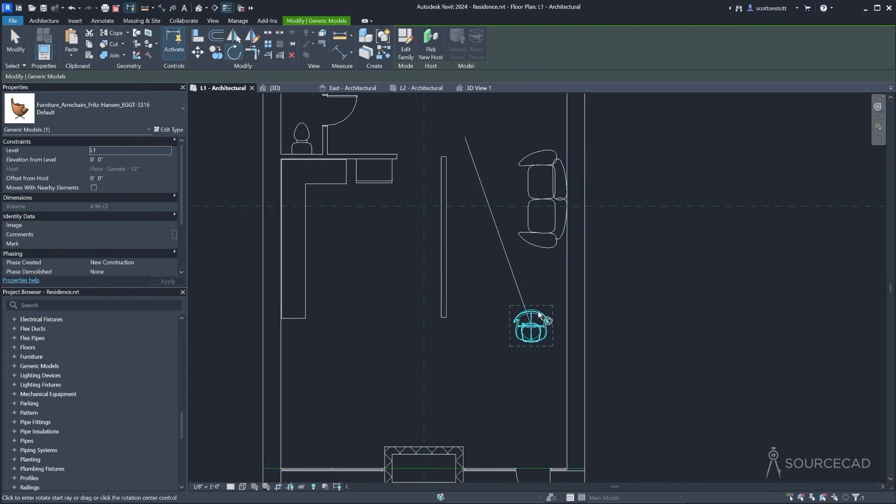
pyautogui.click(607, 324)
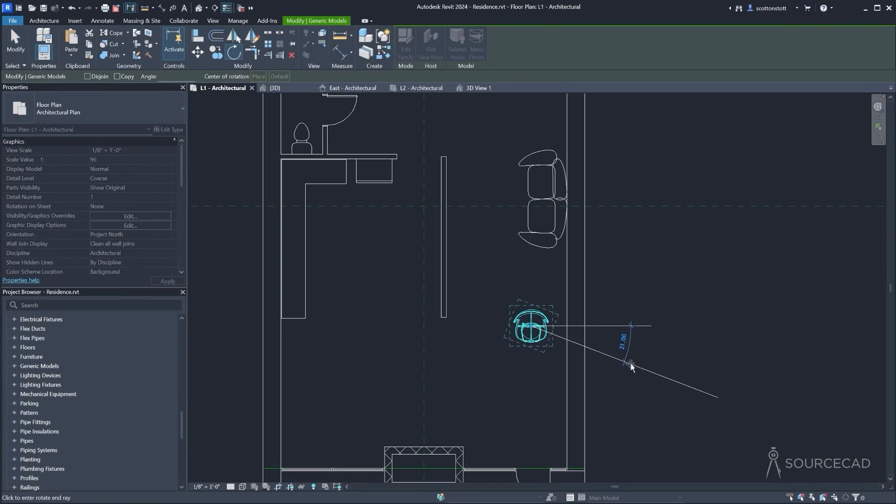
pyautogui.click(637, 382)
pyautogui.moveTo(530, 330); pyautogui.dragTo(541, 347)
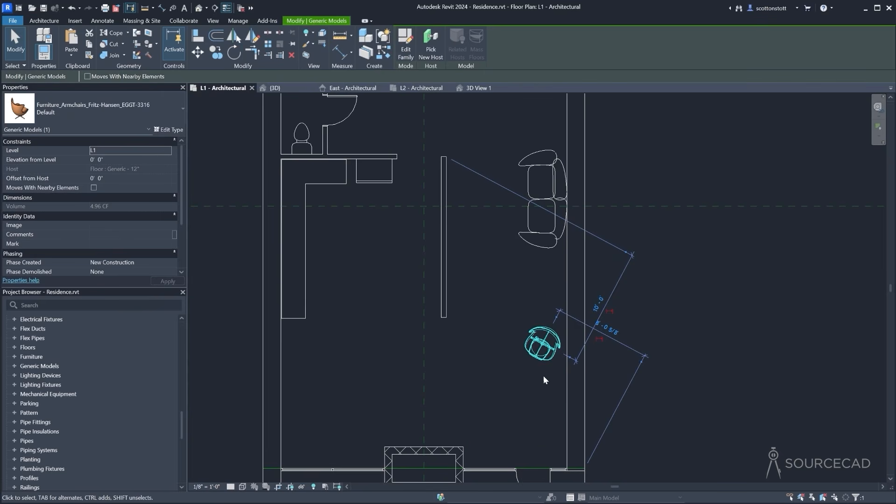
pyautogui.click(508, 382)
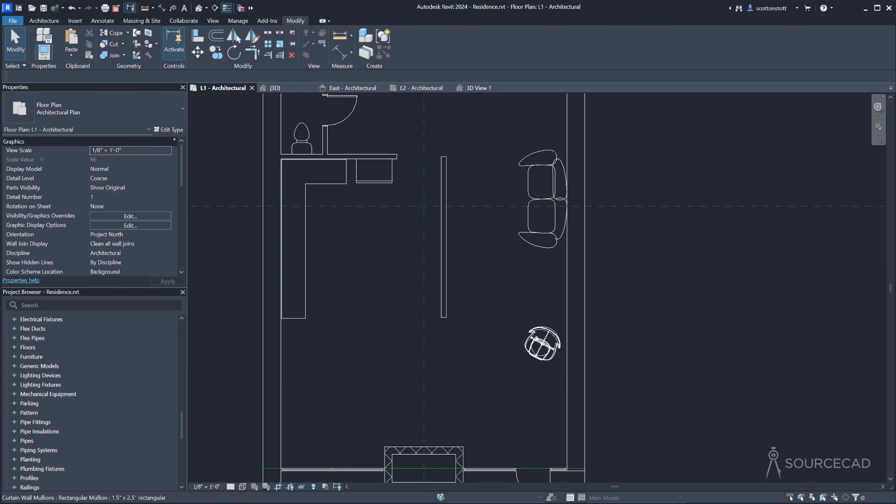
# Load "1950 side table 50x50 marble top.rfa" from the components folder and place one side table just below the armchair in the L1 plan
pyautogui.hotkey('alt', 'Tab')
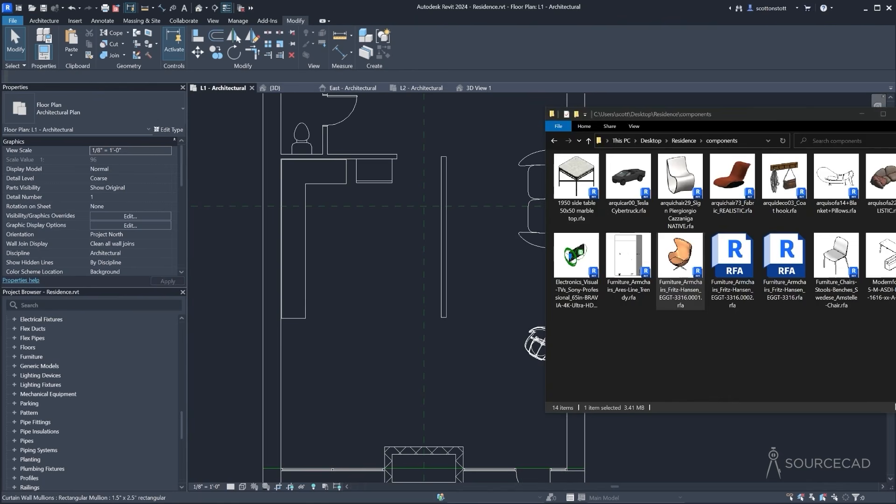
pyautogui.click(578, 179)
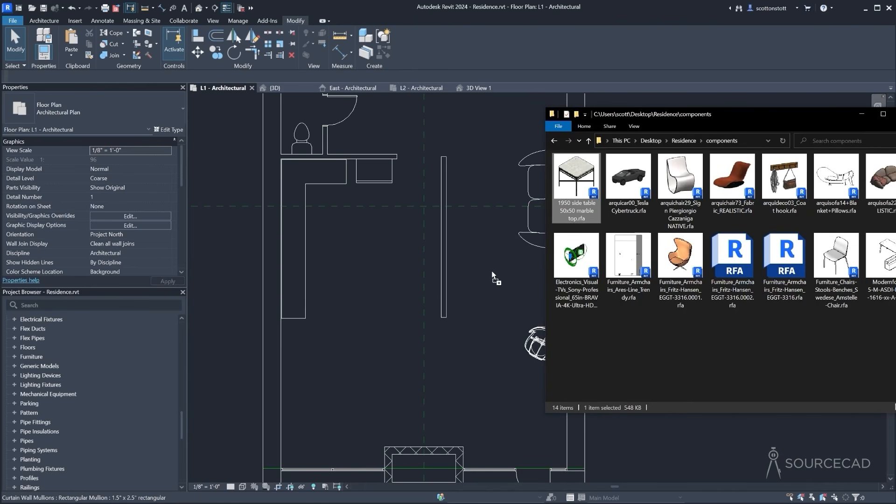
pyautogui.moveTo(492, 272); pyautogui.dragTo(492, 272)
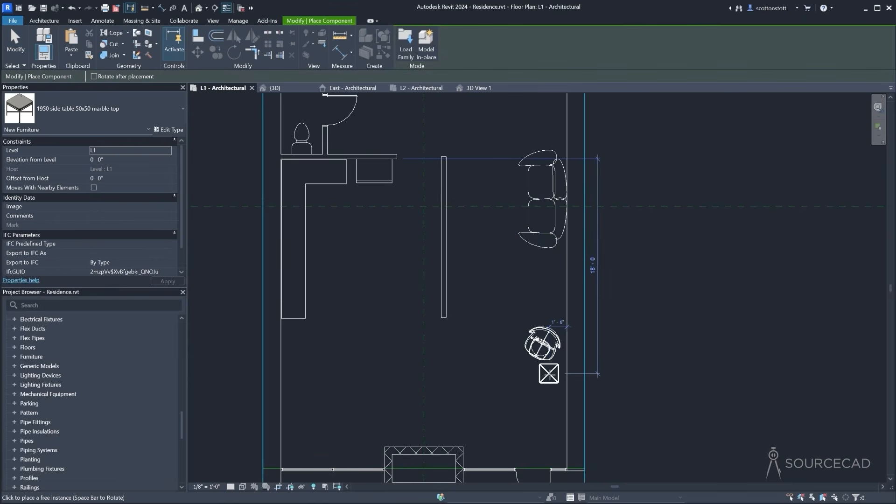
pyautogui.click(549, 373)
pyautogui.press('Escape')
pyautogui.press('Escape')
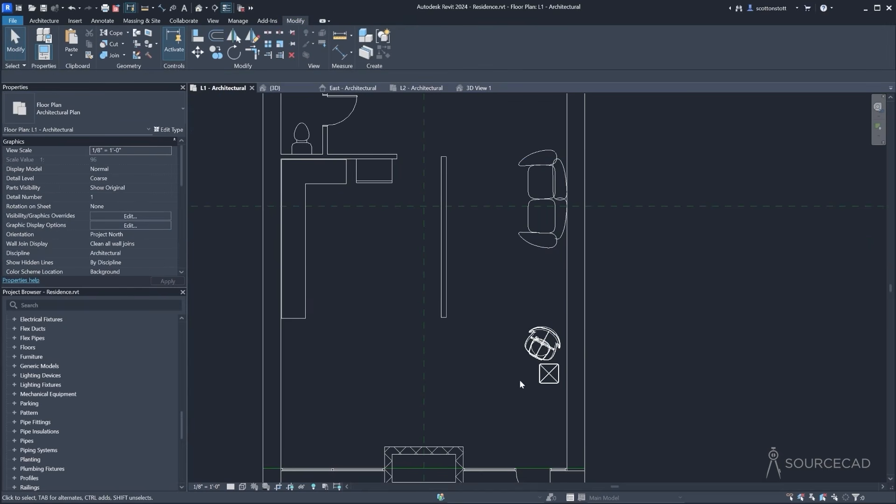
# Nudge the side table slightly away from the armchair and closer to the exterior wall
pyautogui.click(544, 380)
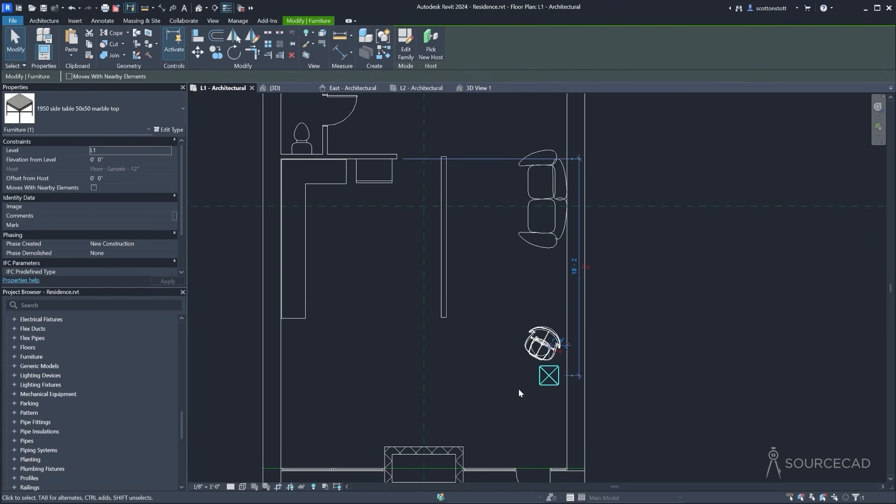
pyautogui.press('Right')
pyautogui.click(511, 370)
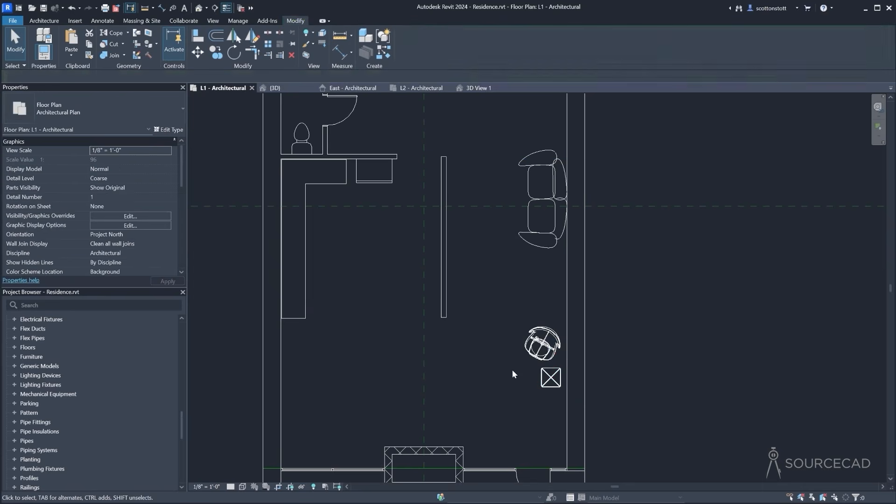
# Mirror a copy of the armchair about the side table's horizontal centerline
pyautogui.click(544, 357)
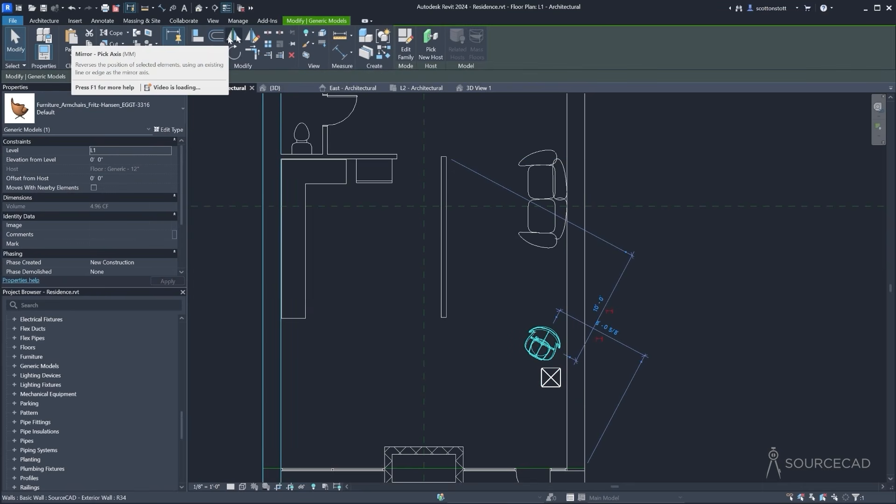
pyautogui.click(231, 38)
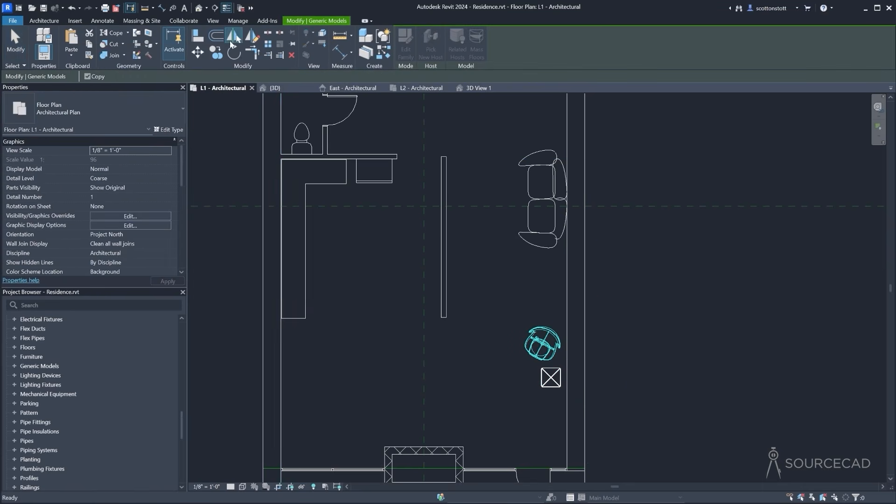
pyautogui.click(547, 377)
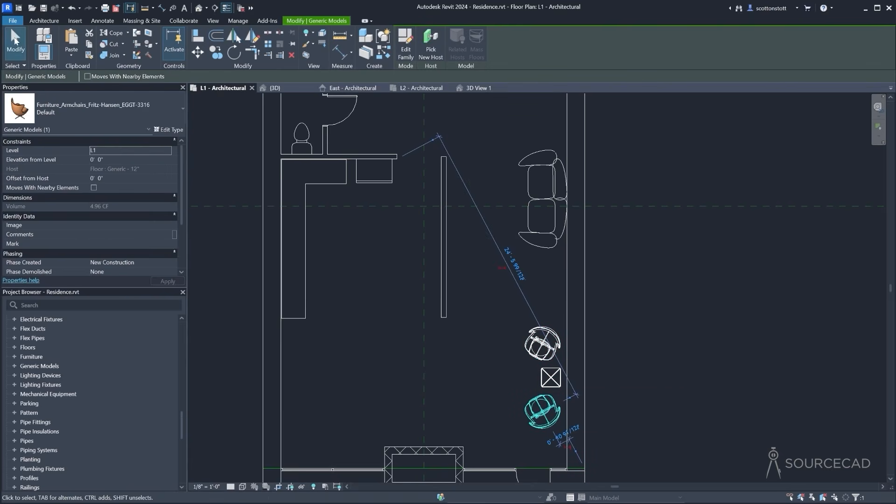
pyautogui.click(477, 387)
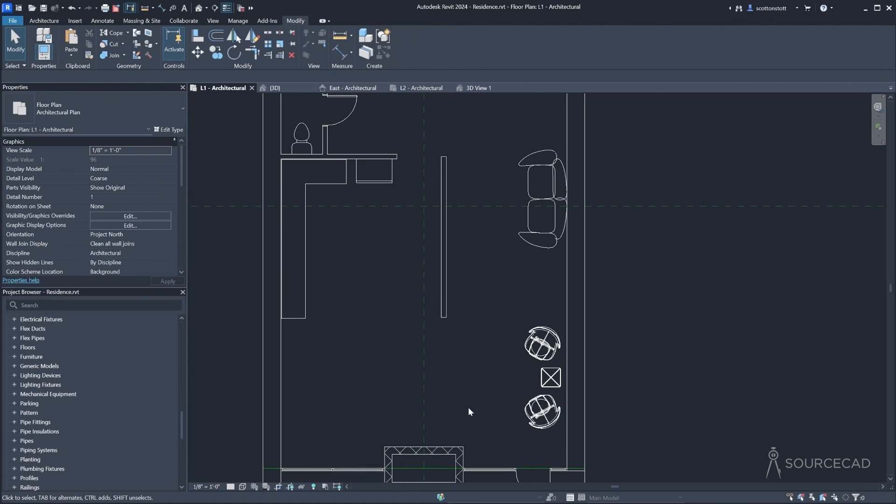
pyautogui.moveTo(470, 392); pyautogui.dragTo(470, 369, button='middle')
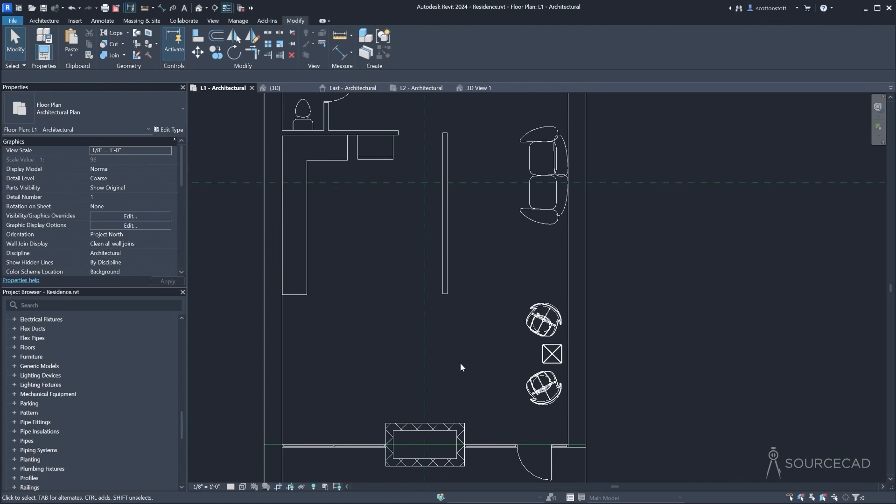
pyautogui.click(536, 222)
pyautogui.moveTo(478, 237); pyautogui.dragTo(477, 253, button='middle')
pyautogui.scroll(-1, 476, 254)
pyautogui.scroll(-2, 477, 254)
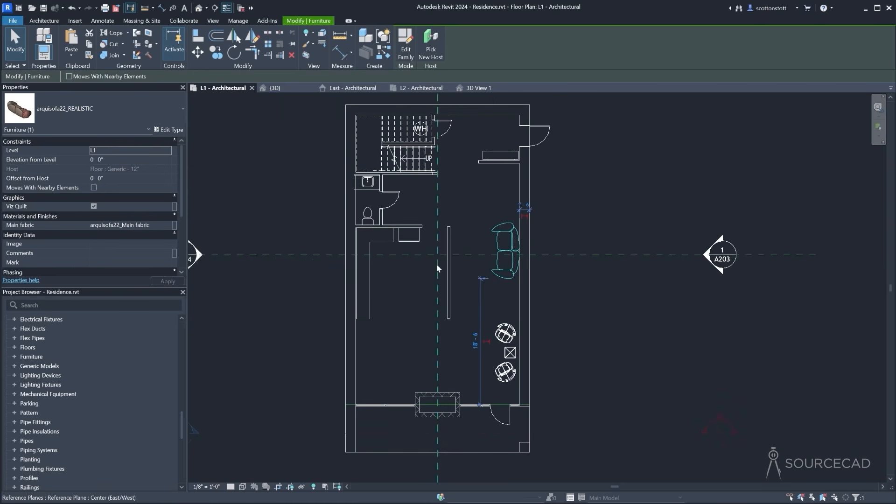
pyautogui.click(449, 231)
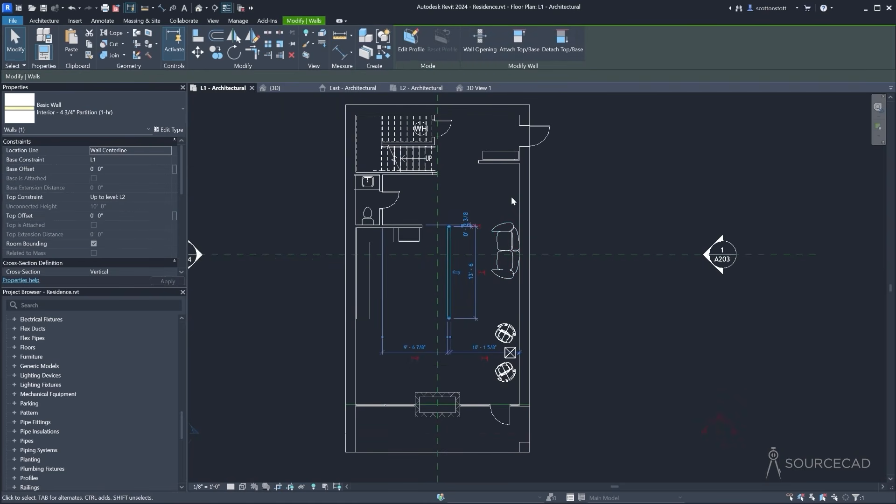
# Copy the armchair nearest the sofa to the open area between the sofa and the short partition below the entry bench
pyautogui.scroll(5, 493, 176)
pyautogui.scroll(-2, 485, 373)
pyautogui.click(508, 461)
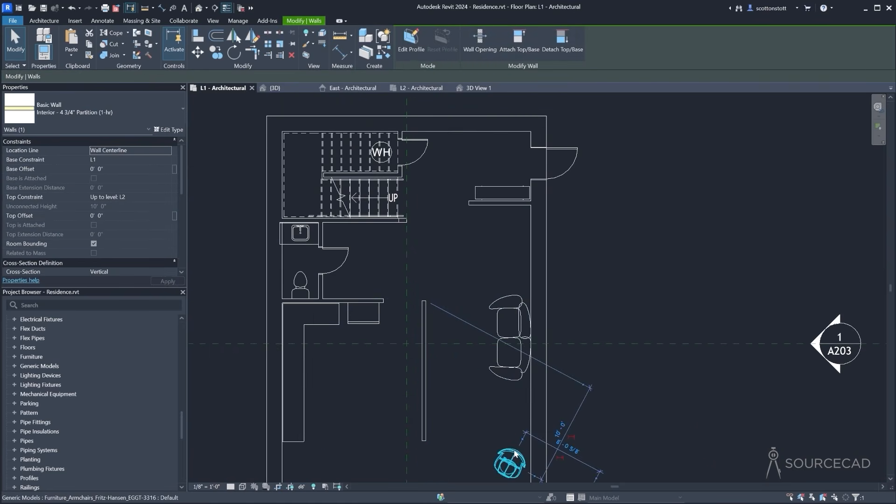
pyautogui.click(215, 51)
pyautogui.click(509, 462)
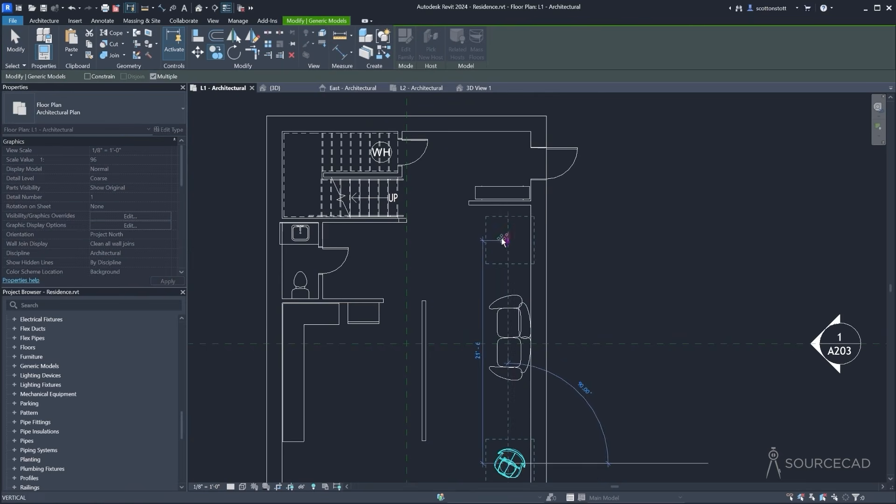
pyautogui.click(491, 246)
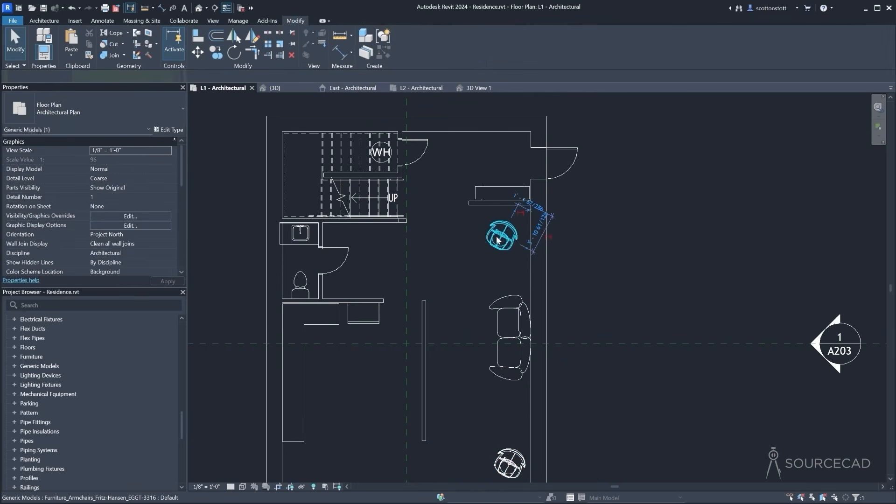
# Nudge the copied armchair away from the exterior wall and up toward the short partition
pyautogui.press('Left')
pyautogui.press('Left')
pyautogui.press('Left')
pyautogui.press('Left')
pyautogui.press('Left')
pyautogui.press('Left')
pyautogui.press('Up')
pyautogui.press('Up')
pyautogui.press('Up')
pyautogui.press('Up')
pyautogui.press('Up')
pyautogui.press('Up')
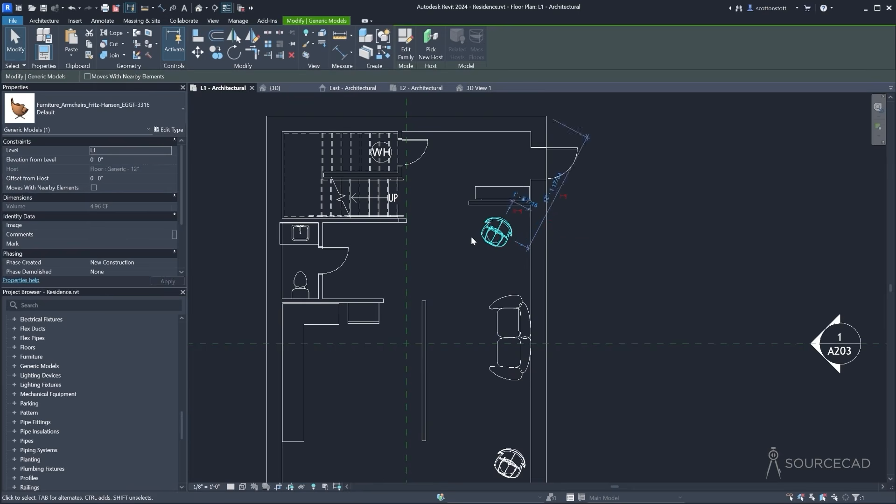
pyautogui.press('Left')
pyautogui.press('Left')
pyautogui.press('Left')
pyautogui.press('Left')
# Rotate the copied armchair further clockwise beside the short partition
pyautogui.click(234, 53)
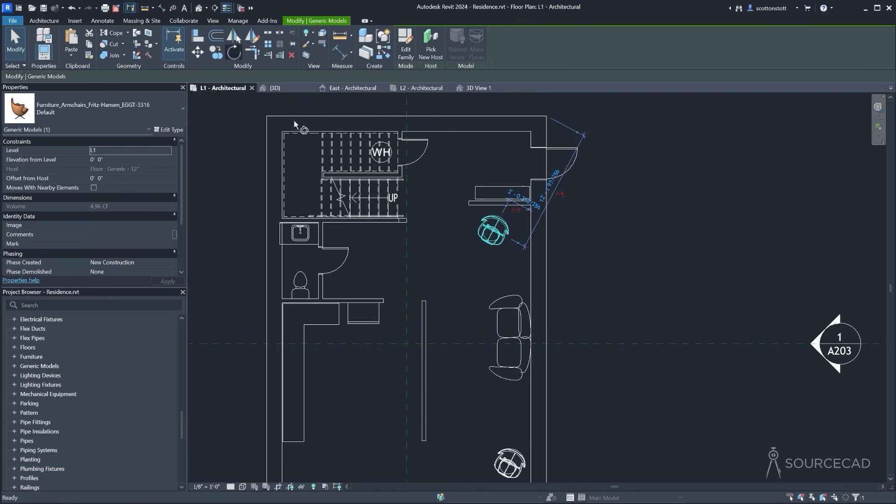
pyautogui.click(466, 275)
pyautogui.click(459, 248)
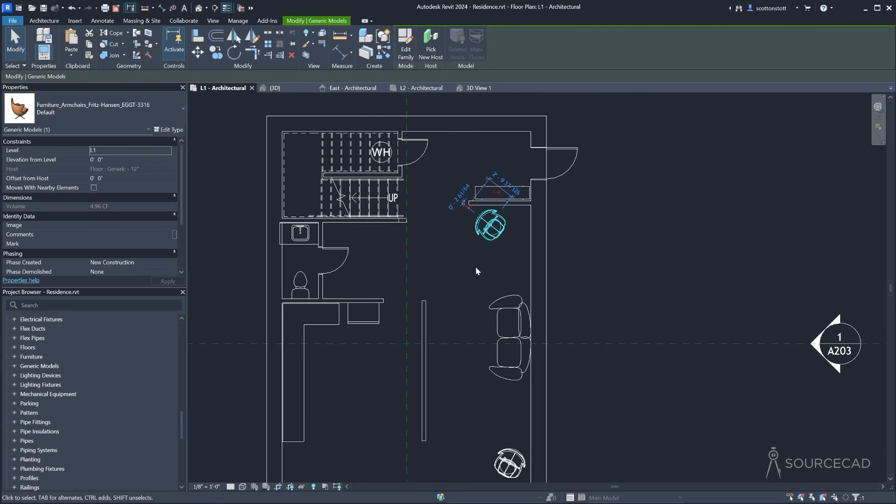
pyautogui.press('Escape')
# Load the Shelving.rfa family from the US library's Furniture > Storage folder for component placement
pyautogui.click(44, 20)
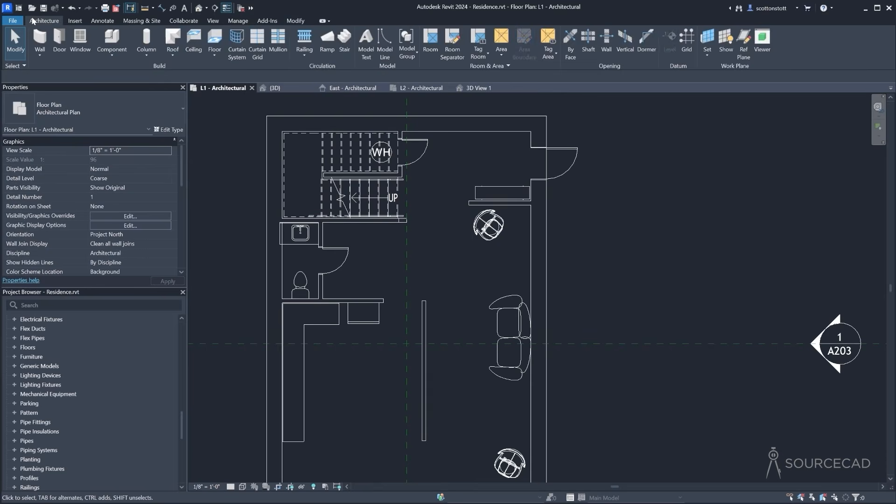
pyautogui.click(109, 41)
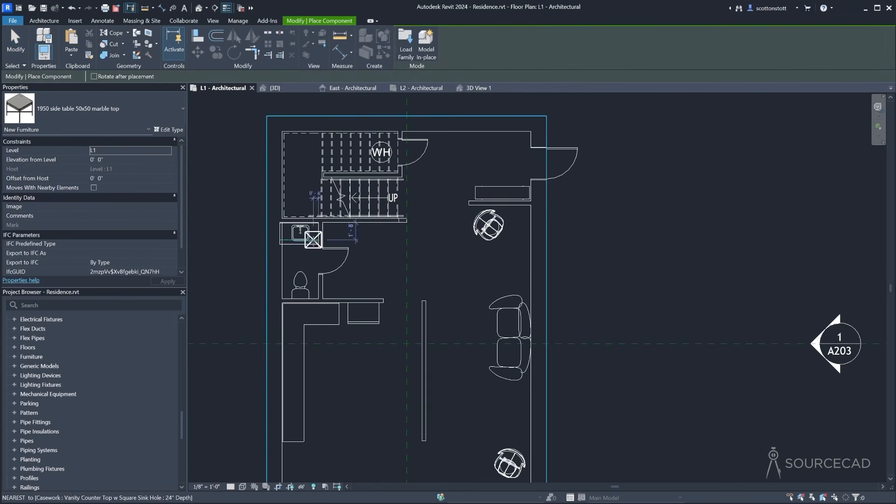
pyautogui.click(405, 47)
pyautogui.click(650, 164)
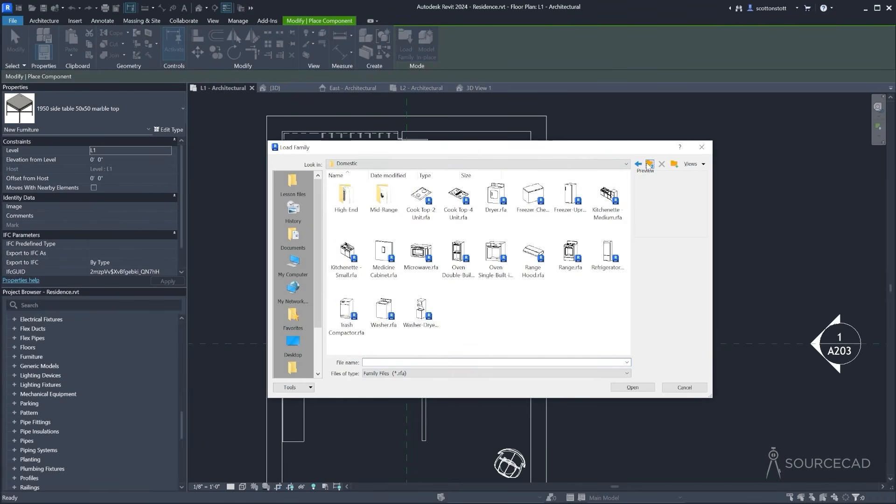
pyautogui.click(650, 164)
pyautogui.click(650, 164)
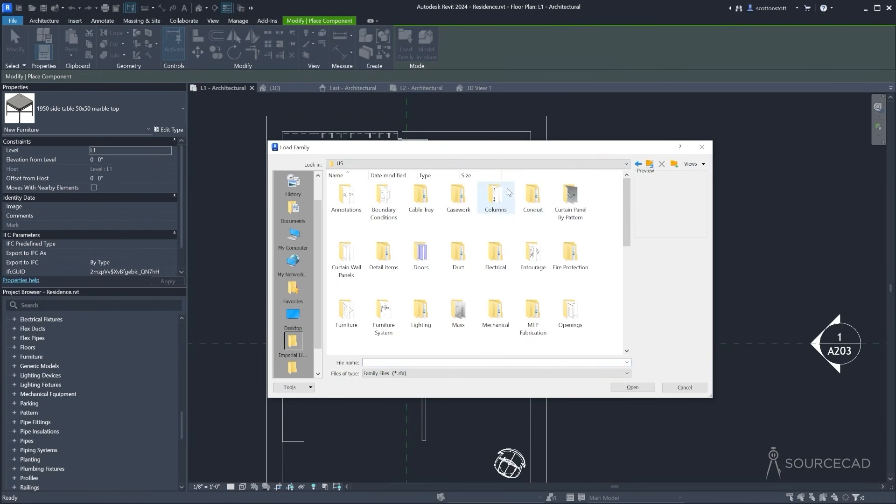
pyautogui.doubleClick(350, 315)
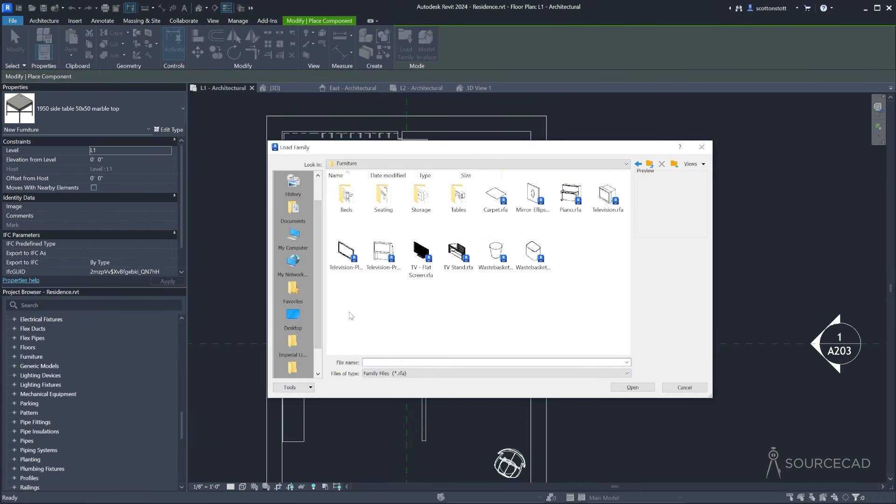
pyautogui.doubleClick(421, 198)
pyautogui.click(566, 265)
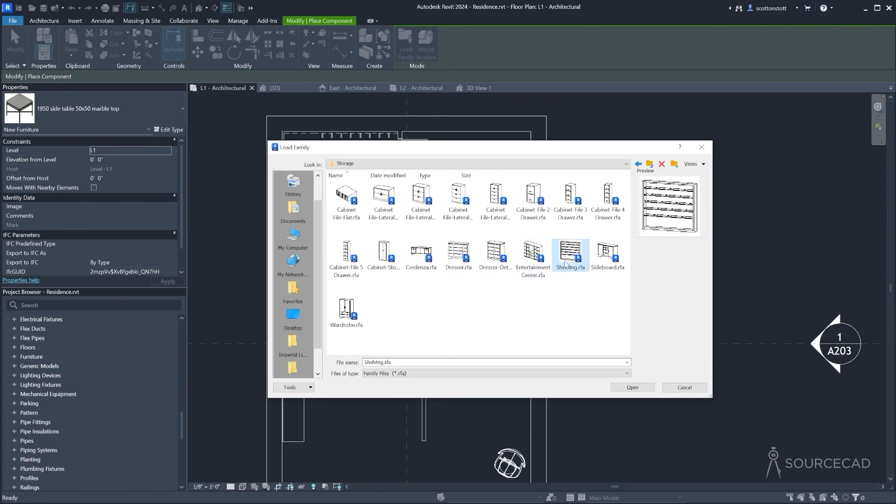
pyautogui.click(624, 389)
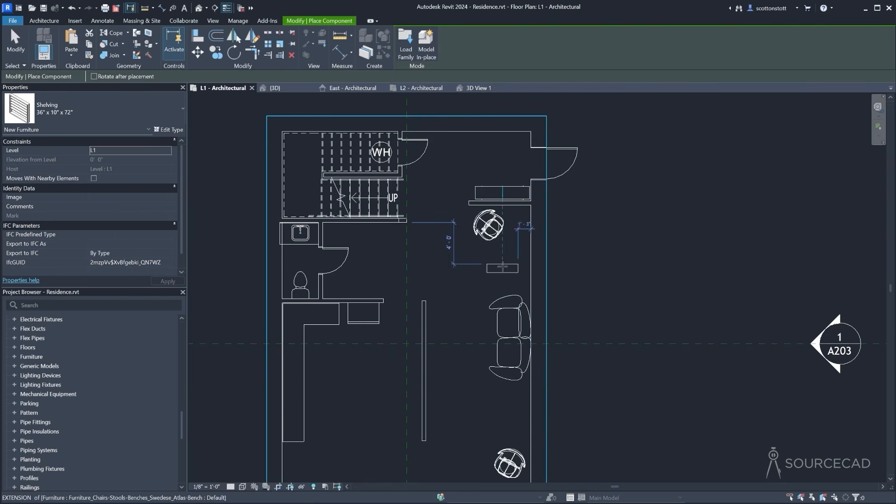
# Turn the 36" x 10" x 72" shelving vertical and place it against the exterior wall between the copied armchair and the sofa
pyautogui.press('space')
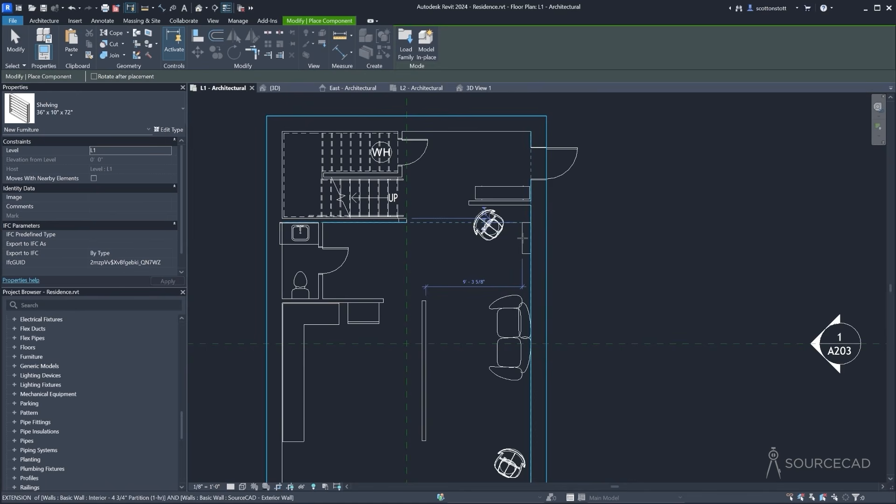
pyautogui.click(522, 238)
pyautogui.press('Escape')
pyautogui.press('Escape')
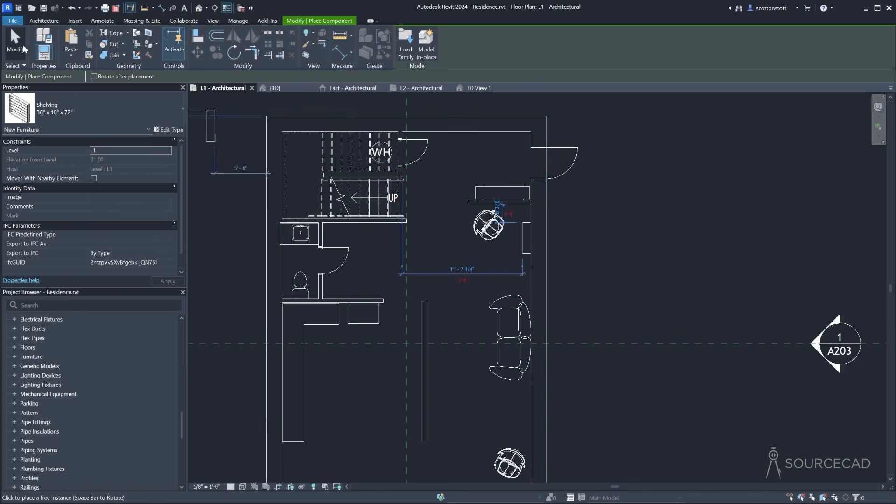
# Change the placed shelving unit to the 96" x 12" x 84" type
pyautogui.click(526, 238)
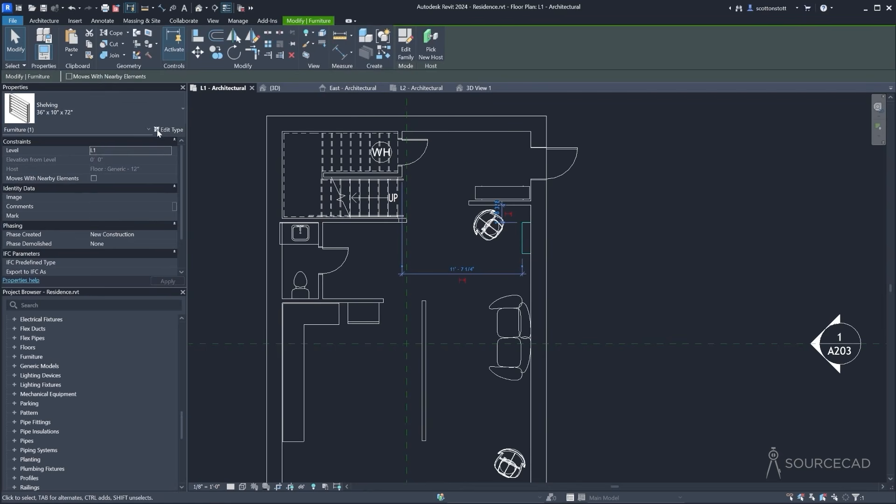
pyautogui.click(167, 131)
pyautogui.click(328, 132)
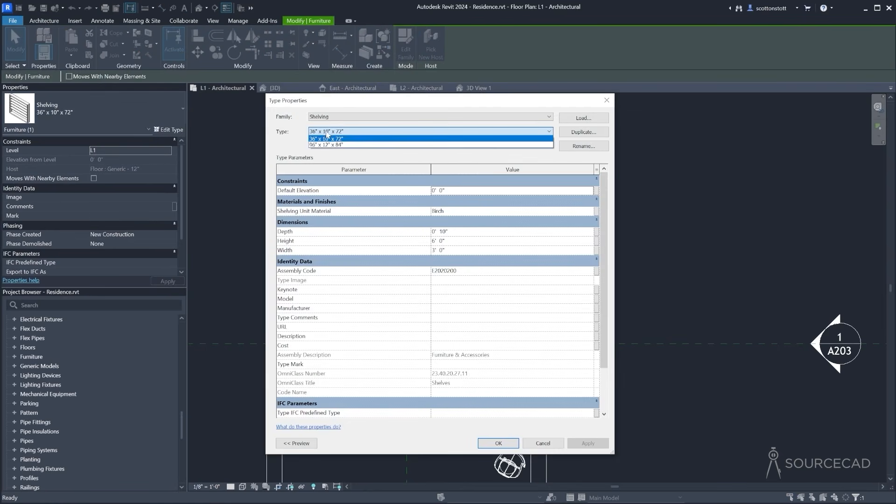
pyautogui.click(337, 145)
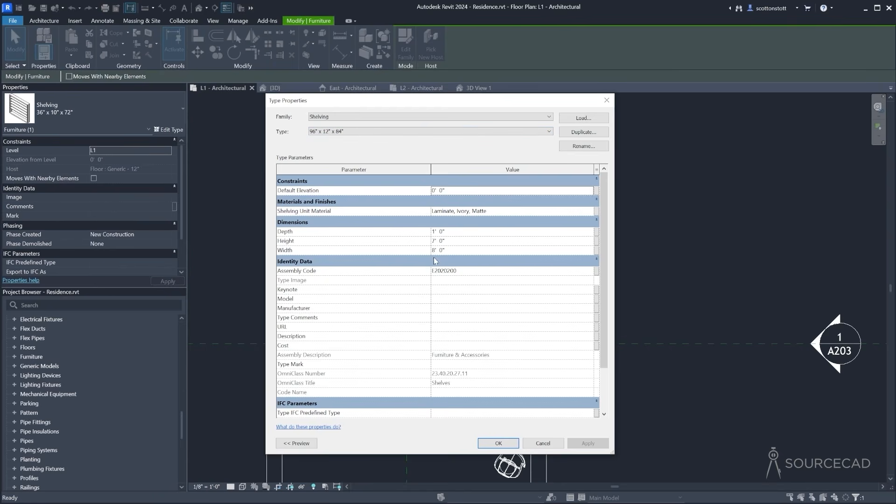
pyautogui.click(515, 445)
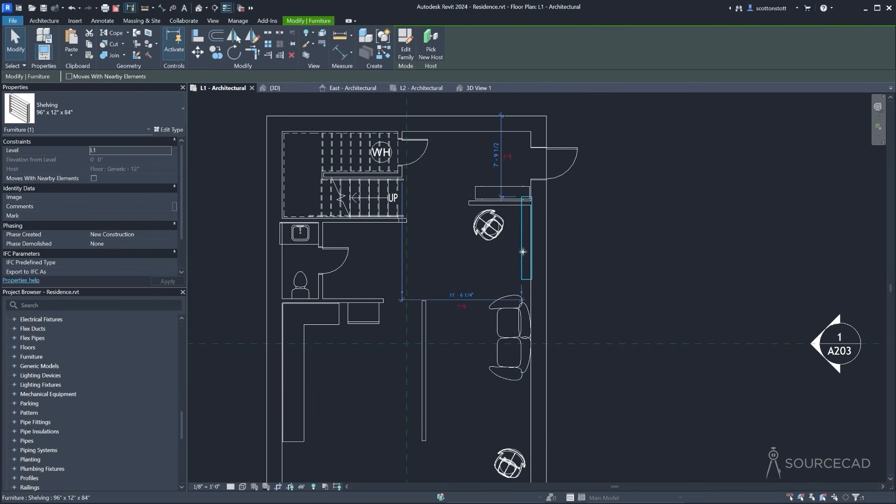
# Shift the shelving clear of the short partition, check it in 3D View 1, and align its back with the exterior wall's inner face
pyautogui.moveTo(519, 264); pyautogui.dragTo(513, 272)
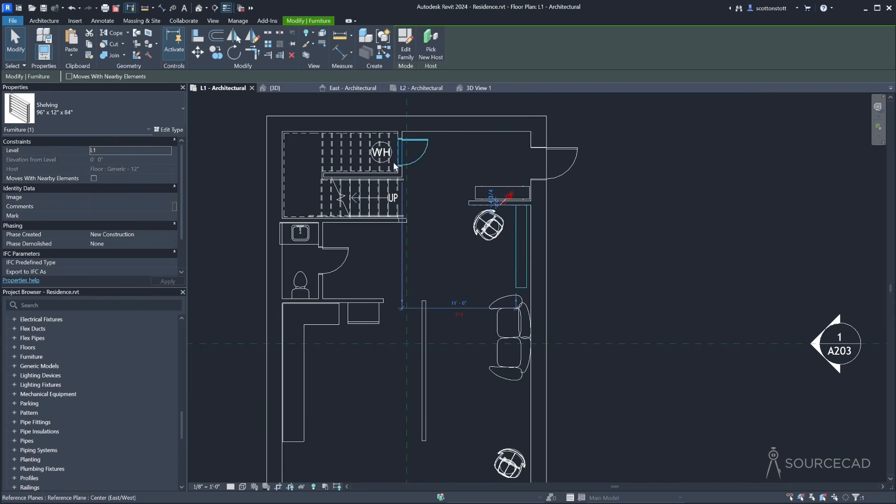
pyautogui.click(478, 91)
pyautogui.moveTo(537, 252); pyautogui.dragTo(514, 379, button='middle')
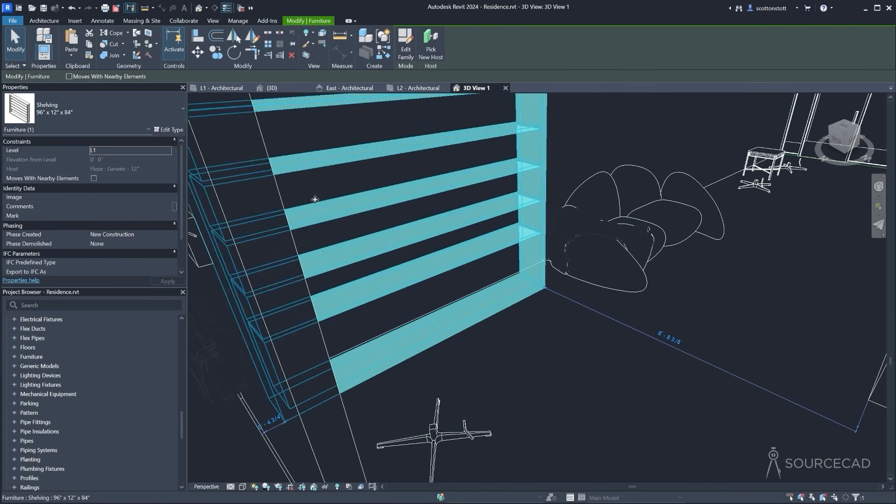
pyautogui.click(225, 89)
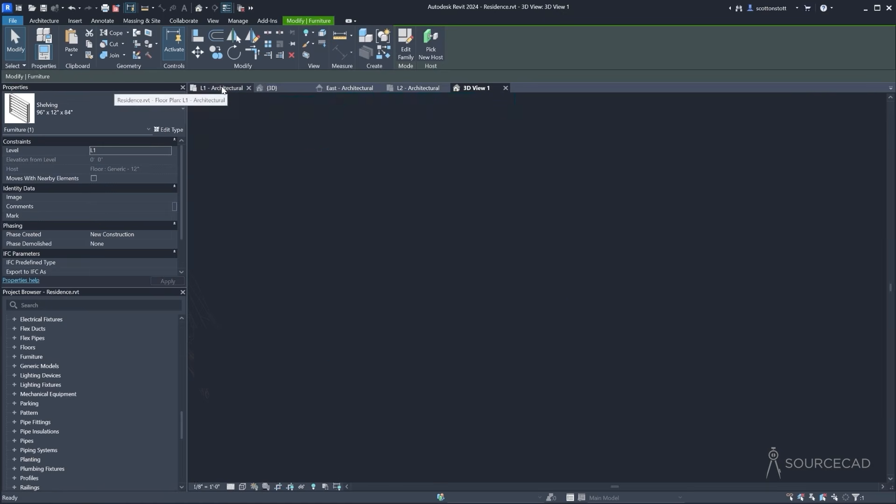
pyautogui.click(195, 38)
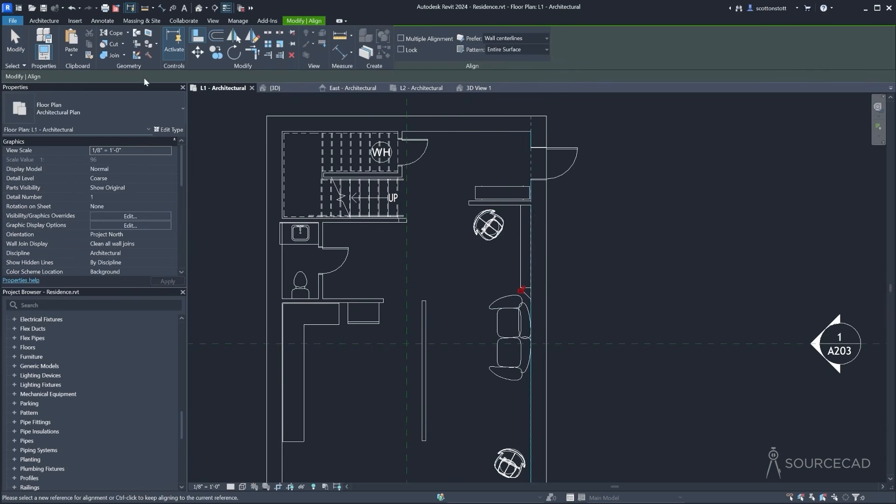
pyautogui.click(16, 42)
# Nudge the upper armchair slightly toward the shelving and move the sofa down along the exterior wall, away from the shelving
pyautogui.click(488, 224)
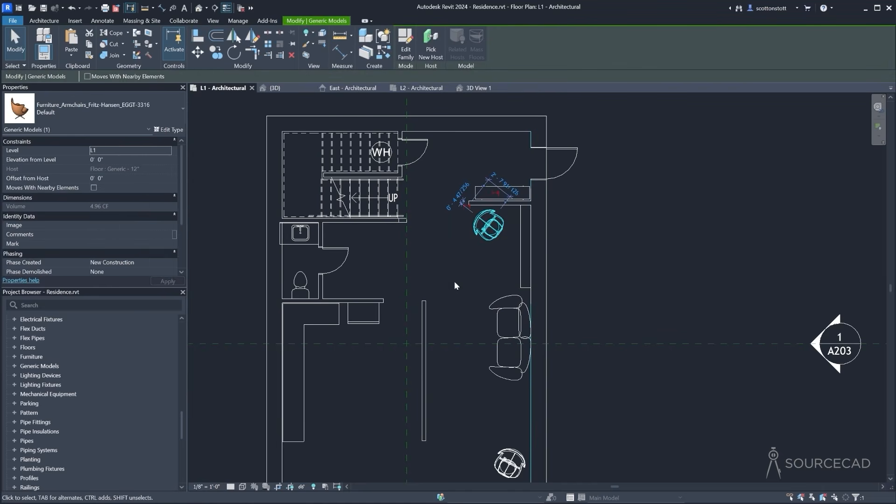
pyautogui.press('Right')
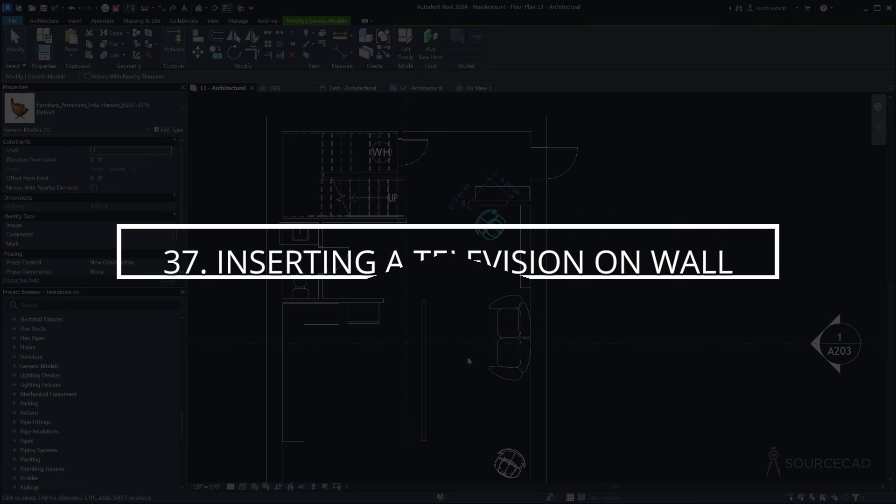
pyautogui.press('Down')
pyautogui.press('Down')
pyautogui.press('Down')
pyautogui.press('Down')
pyautogui.press('Down')
pyautogui.press('Down')
pyautogui.press('Down')
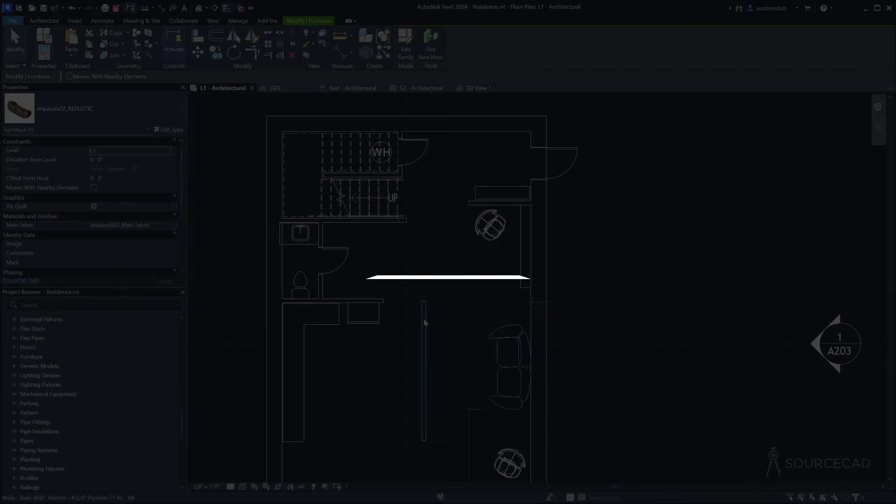
# Load the Sony BRAVIA 65in TV family from the components folder in File Explorer and place it between the interior partition and the sofa
pyautogui.click(425, 418)
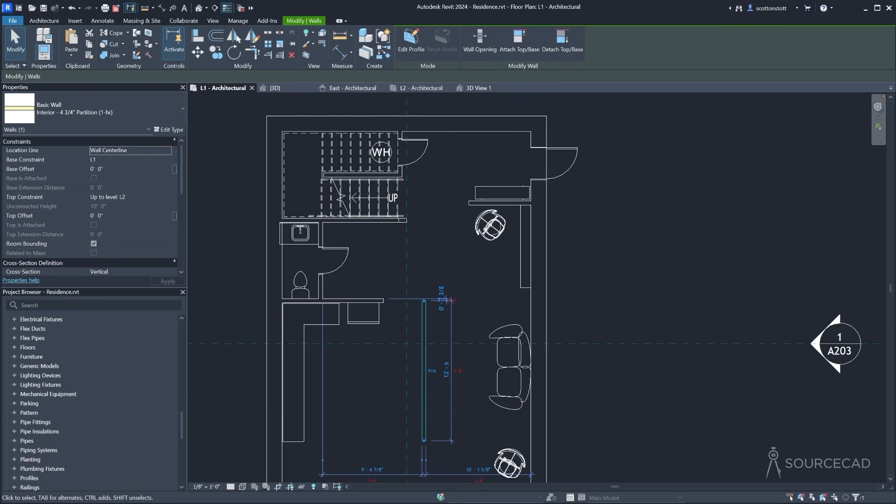
pyautogui.hotkey('alt', 'Tab')
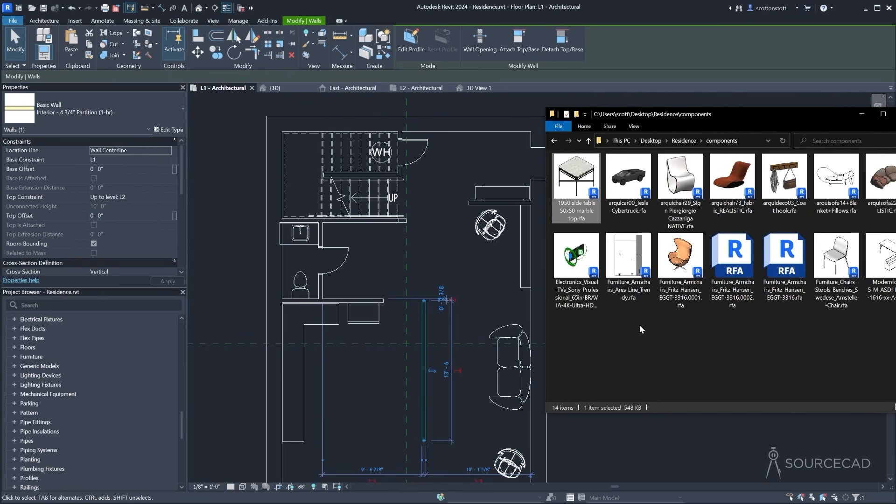
pyautogui.click(570, 274)
pyautogui.moveTo(580, 266); pyautogui.dragTo(465, 337)
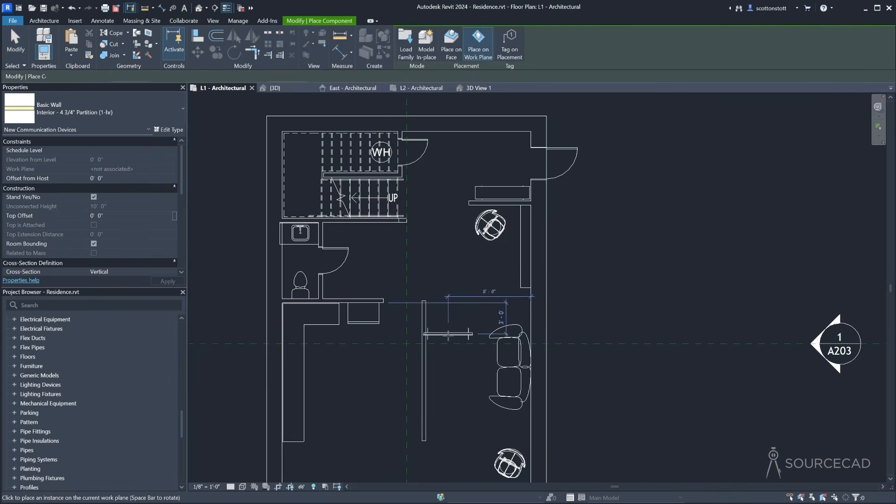
pyautogui.click(452, 330)
pyautogui.press('Escape')
pyautogui.press('Escape')
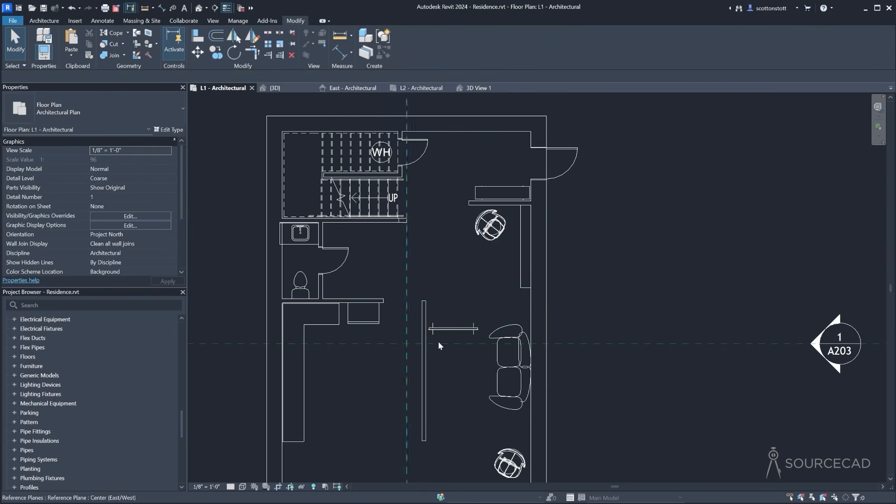
# Rotate the TV parallel to the interior partition and turn off its stand
pyautogui.scroll(5, 438, 346)
pyautogui.click(482, 340)
pyautogui.press('space')
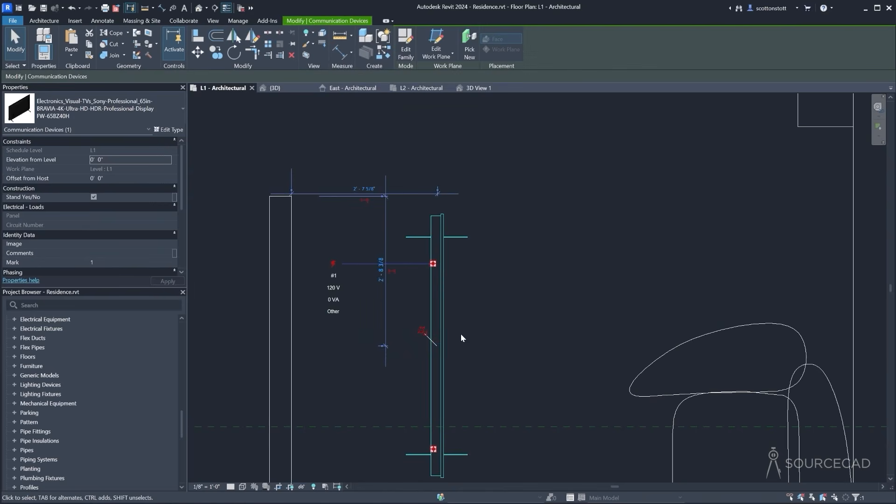
pyautogui.moveTo(381, 285); pyautogui.dragTo(500, 220, button='middle')
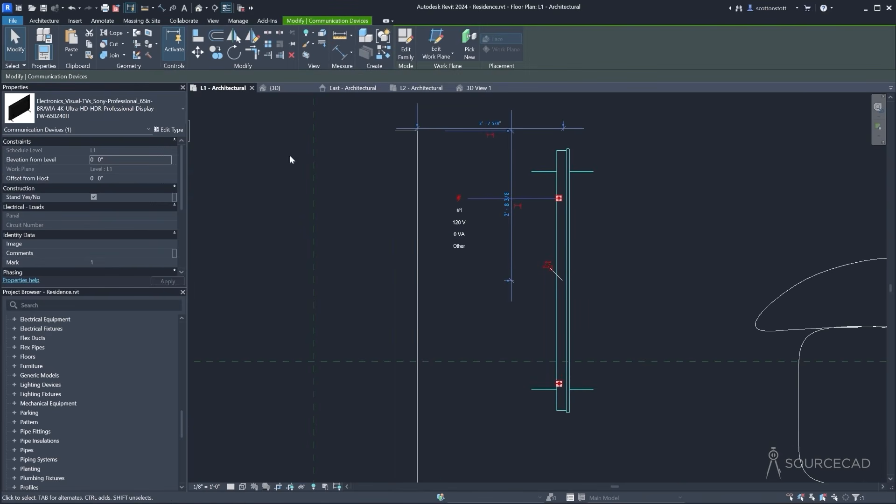
pyautogui.click(93, 196)
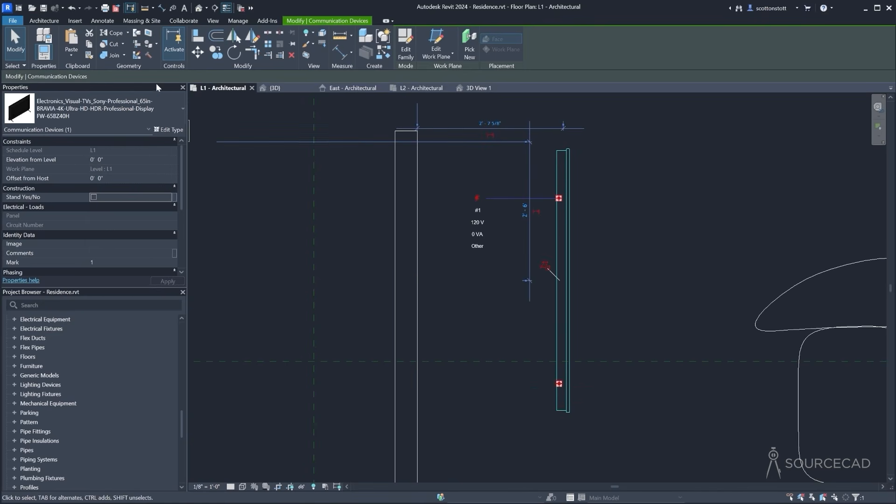
# Align the back of the TV with the partition face that looks toward the sofa
pyautogui.click(198, 36)
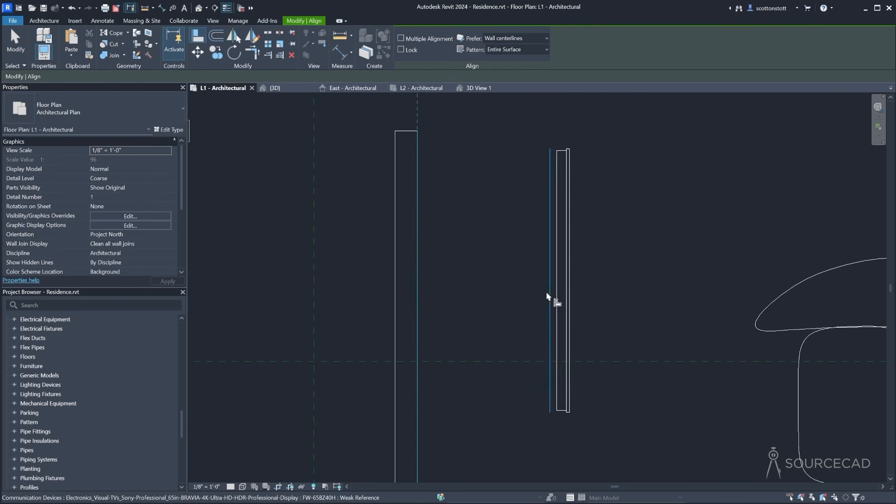
pyautogui.click(548, 297)
pyautogui.scroll(-4, 481, 227)
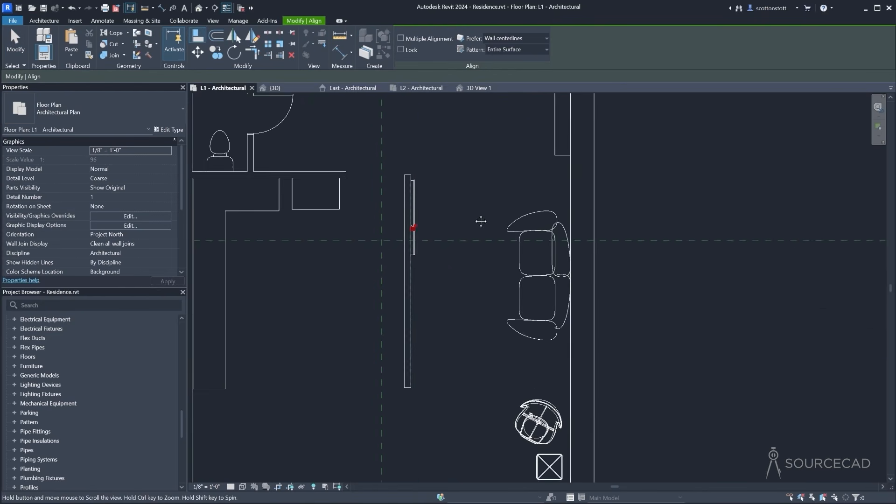
pyautogui.scroll(-2, 473, 218)
pyautogui.moveTo(469, 200); pyautogui.dragTo(466, 220, button='middle')
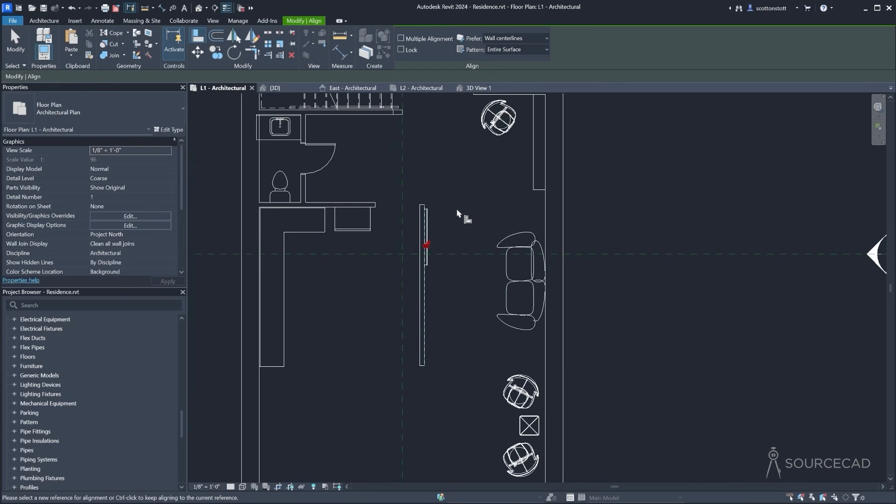
pyautogui.click(21, 47)
pyautogui.scroll(-3, 432, 237)
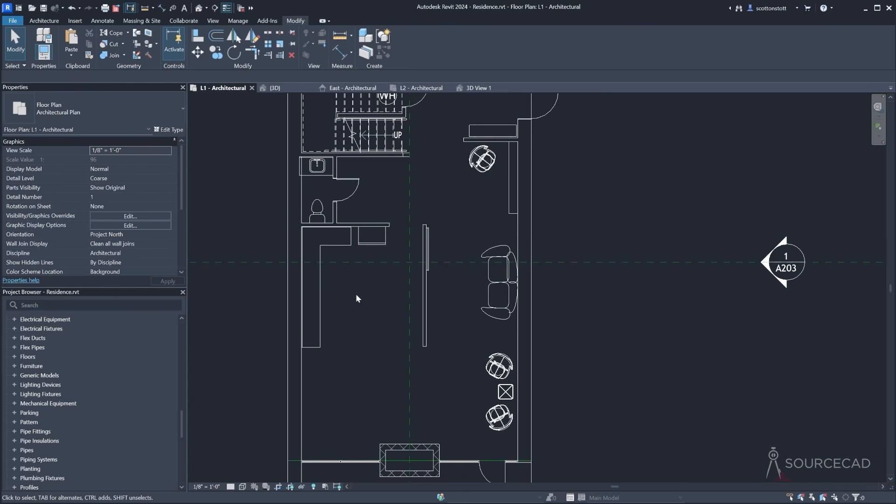
pyautogui.scroll(5, 360, 284)
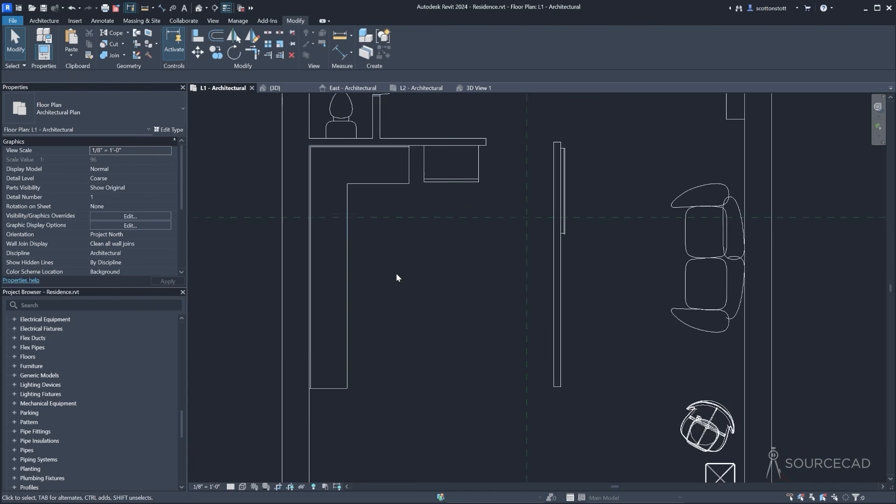
pyautogui.moveTo(396, 280); pyautogui.dragTo(382, 276, button='middle')
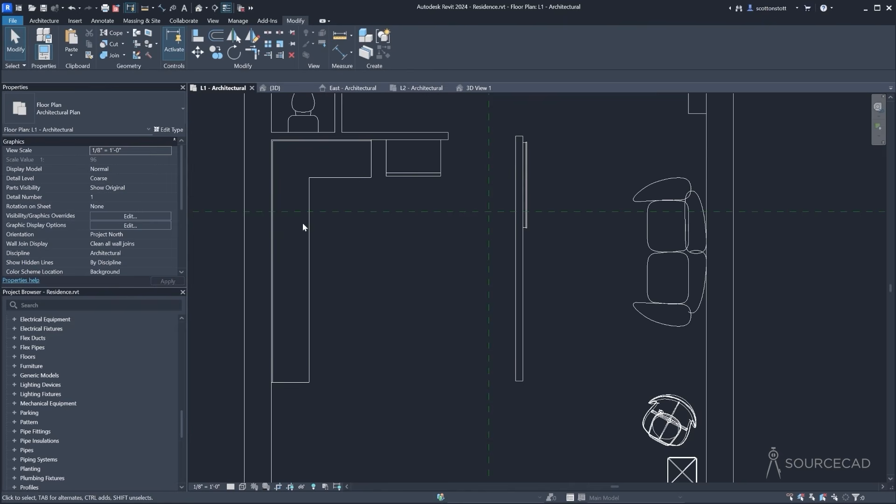
pyautogui.click(45, 20)
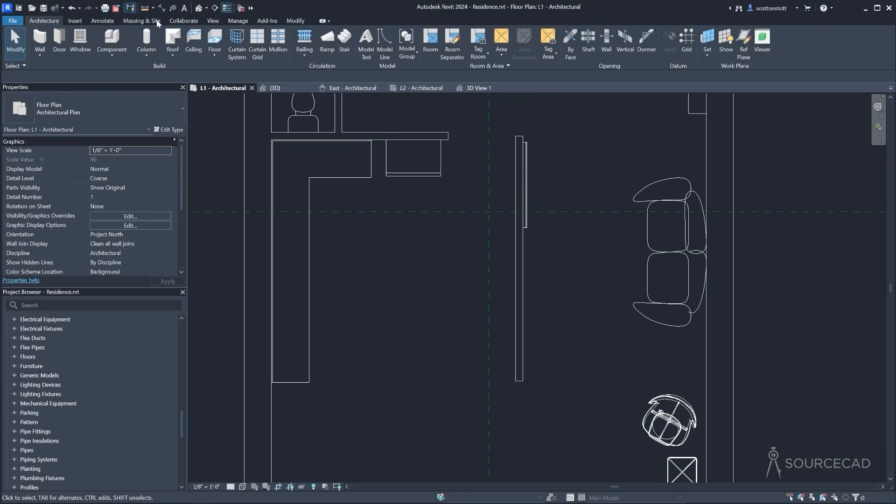
pyautogui.click(385, 42)
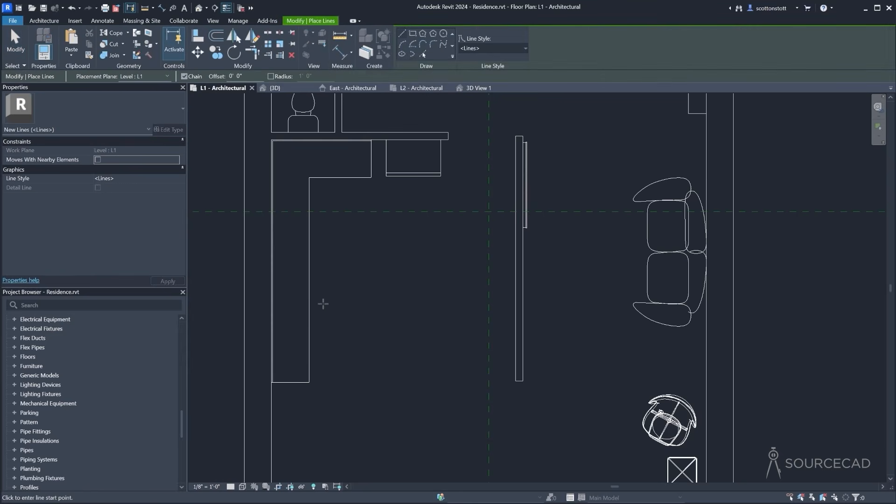
pyautogui.click(215, 35)
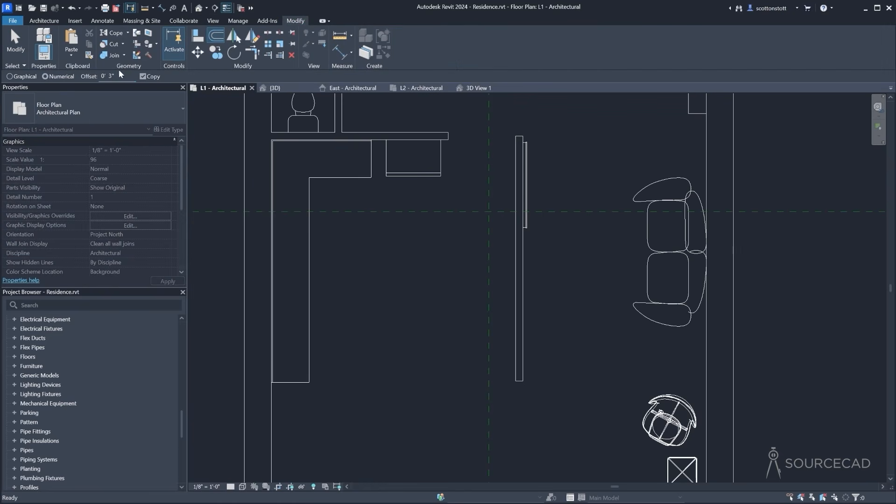
pyautogui.write('3\' 6"')
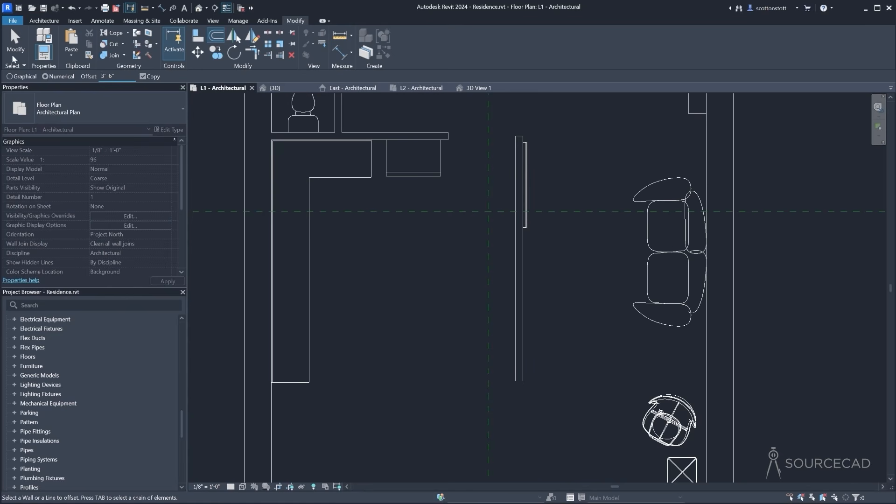
# Draw a vertical model line offset 3' 6" from the front edge of the L-shaped counter's long run
pyautogui.click(44, 21)
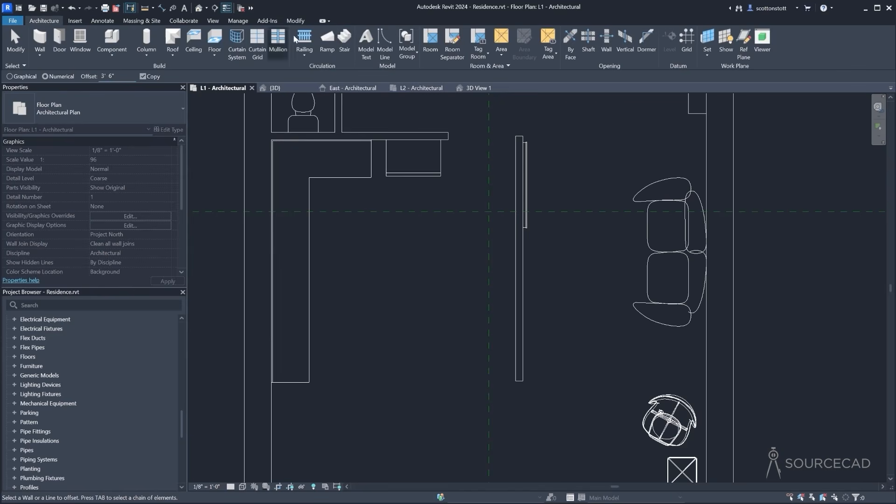
pyautogui.click(384, 44)
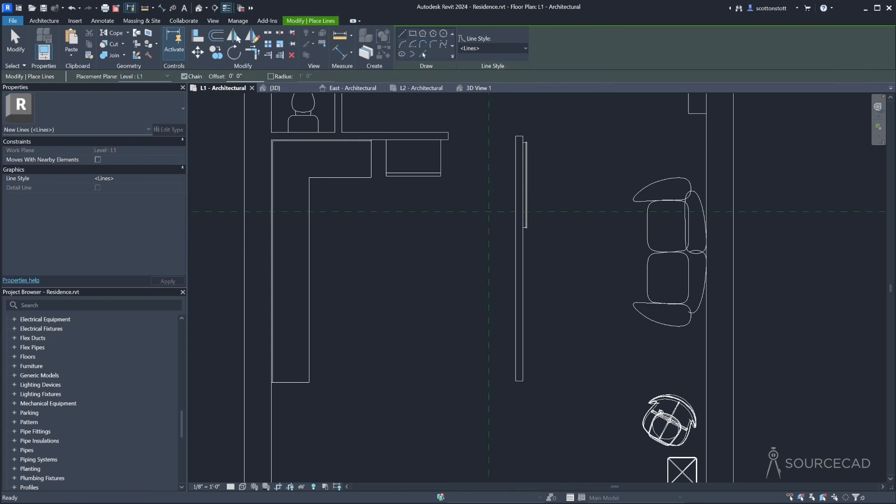
pyautogui.click(235, 76)
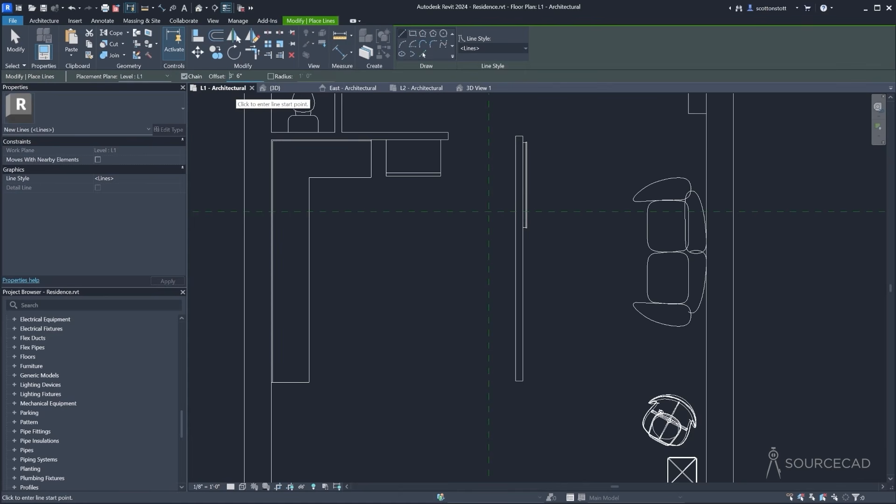
pyautogui.click(309, 382)
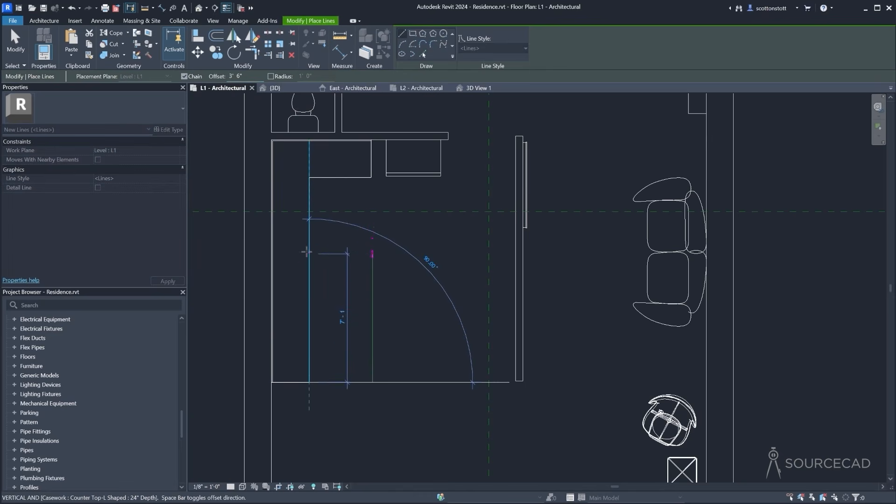
pyautogui.click(307, 211)
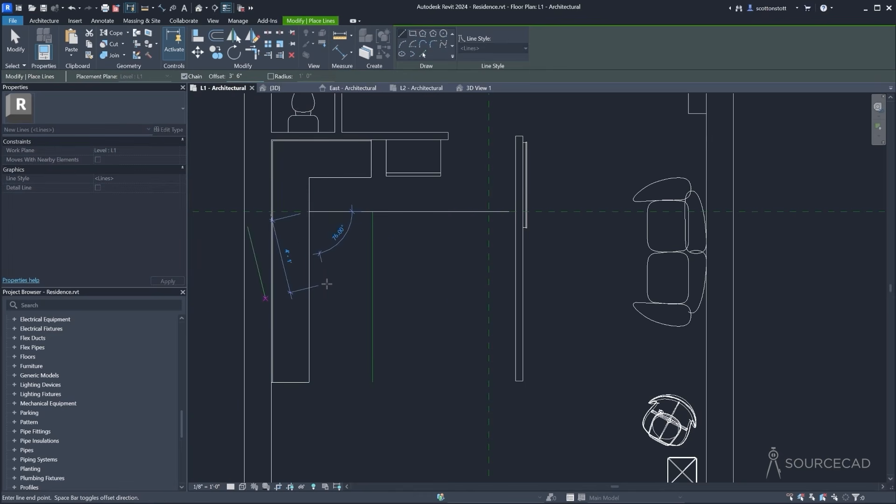
pyautogui.press('Escape')
# Draw a horizontal model line about 9' 1" long, offset 3' 6" from the counter's short run, and trim it with the vertical line into a corner
pyautogui.click(308, 176)
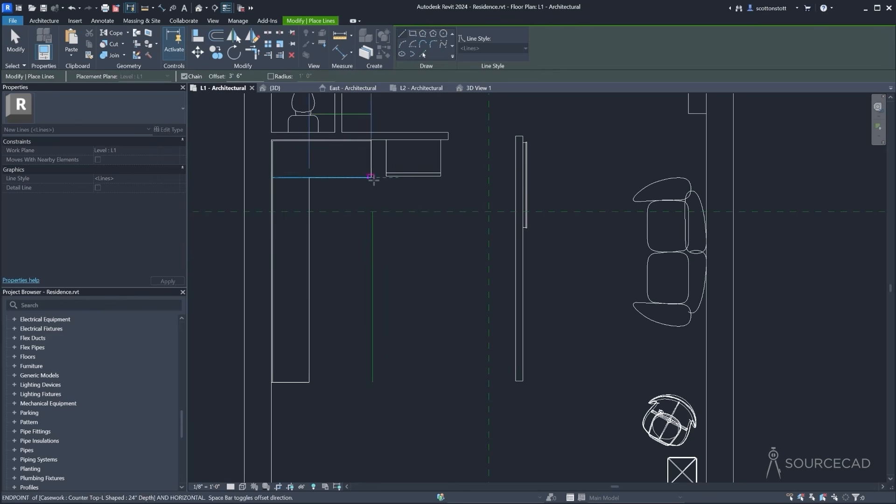
pyautogui.press('space')
pyautogui.press('space')
pyautogui.press('space')
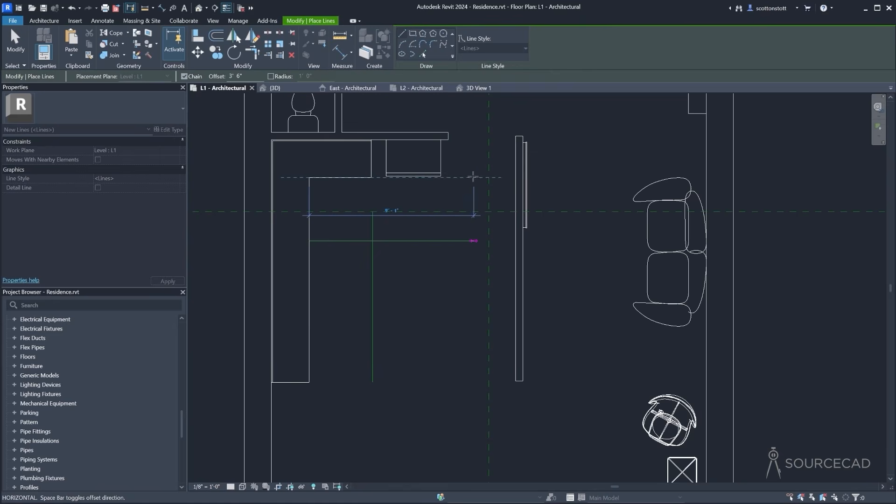
pyautogui.press('Escape')
pyautogui.press('Escape')
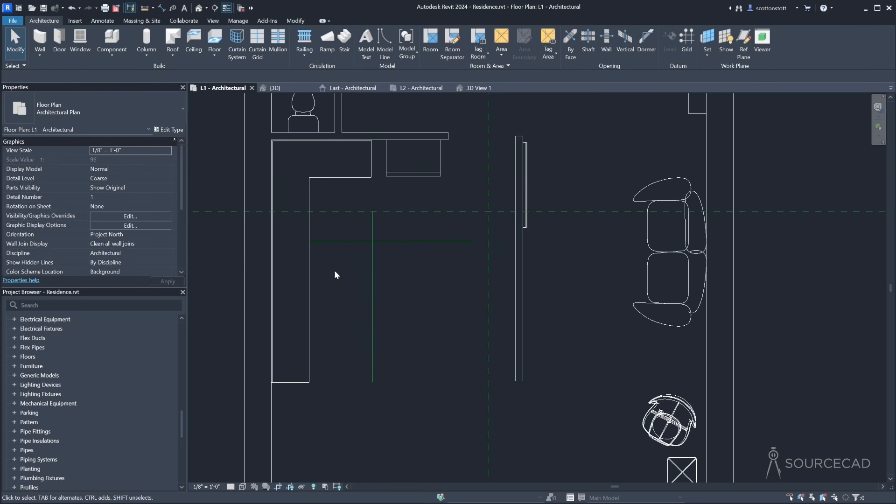
pyautogui.click(296, 20)
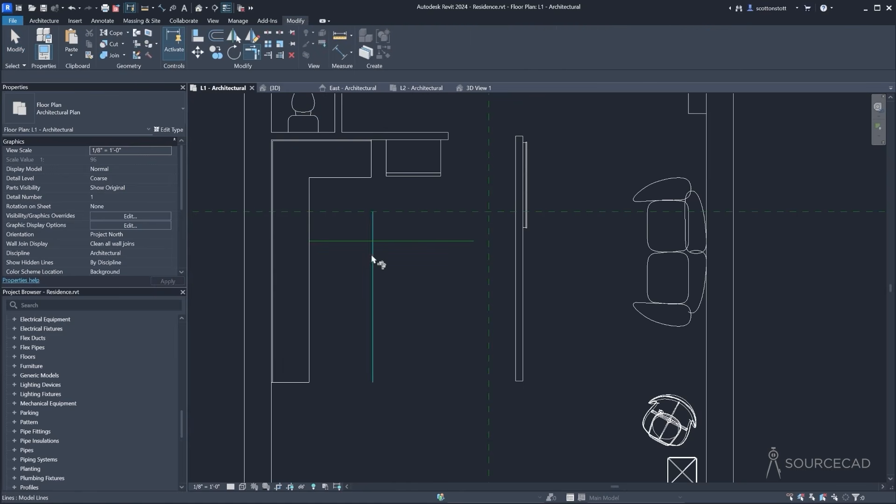
pyautogui.click(387, 242)
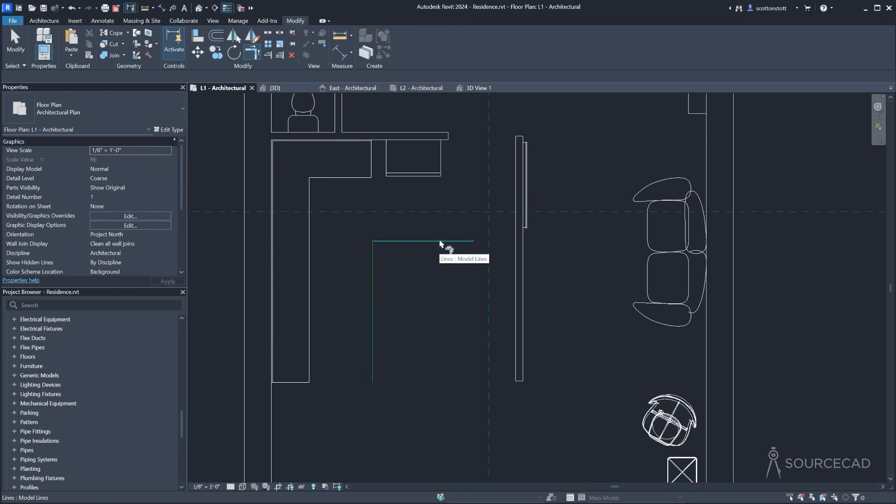
# Measure along the horizontal clearance line from its corner with the vertical line to check a possible island width
pyautogui.click(145, 9)
pyautogui.click(372, 241)
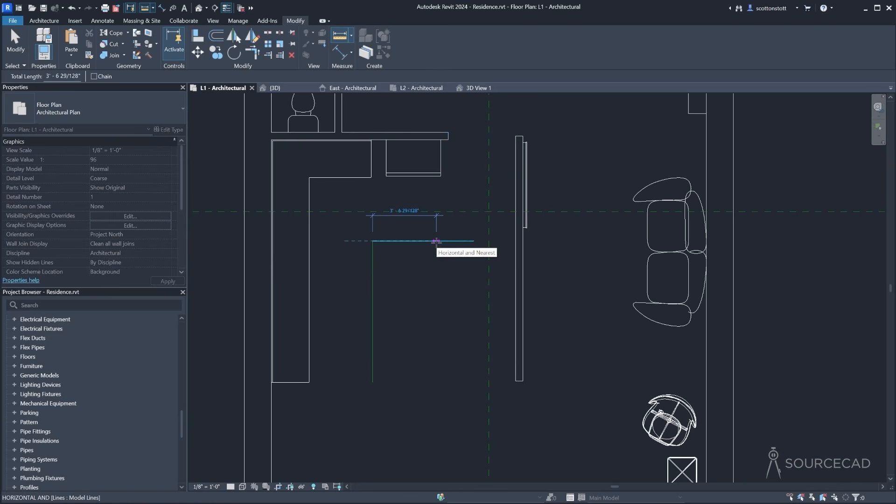
pyautogui.press('Escape')
pyautogui.press('Escape')
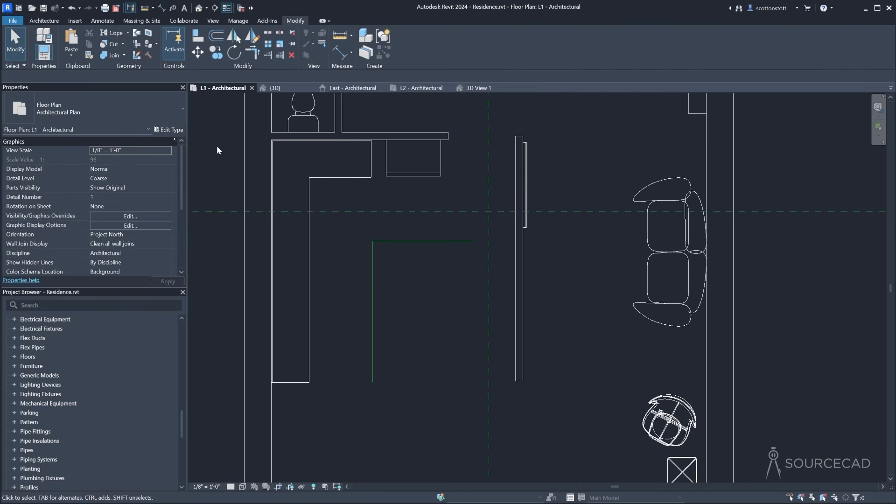
# Offset a copy of the vertical clearance line 3' 6" toward the interior partition and trim it with the horizontal line into a corner
pyautogui.click(215, 36)
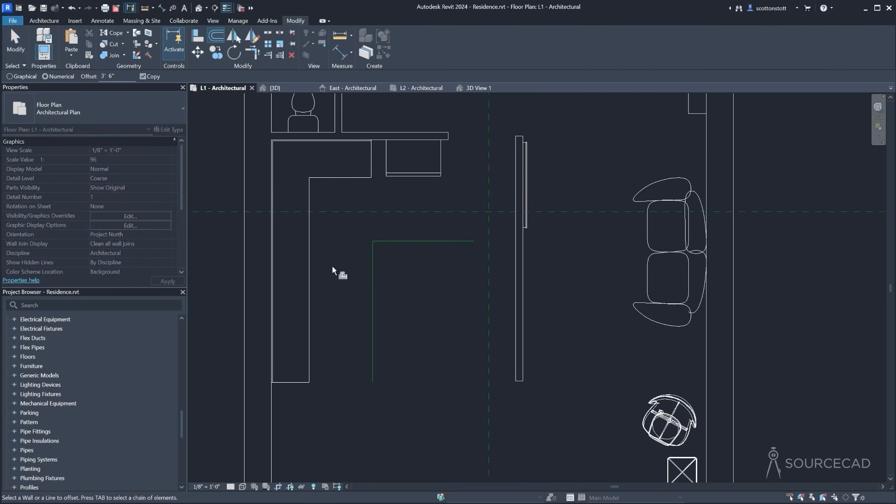
pyautogui.click(373, 270)
pyautogui.click(252, 51)
pyautogui.click(420, 243)
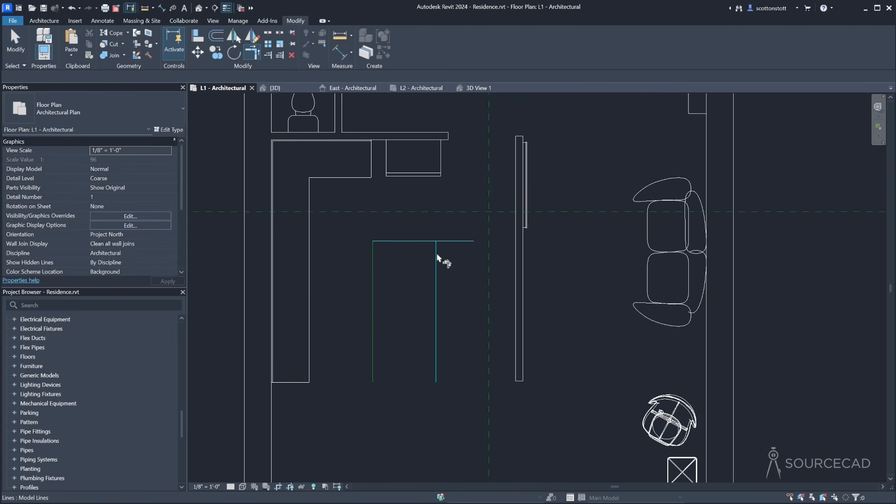
pyautogui.click(438, 244)
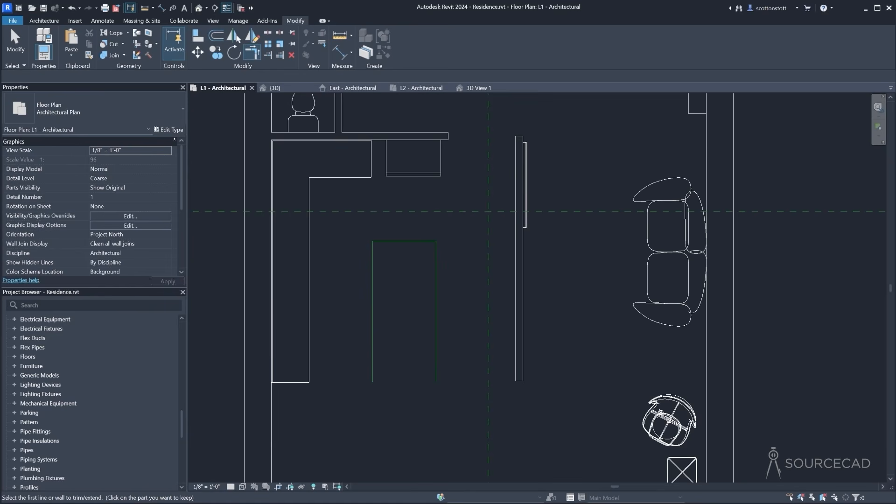
# Switch to the Plus42 calculator, convert 3' 6" to inches, and multiply it by a proportion factor to work out the island length
pyautogui.hotkey('alt', 'Tab')
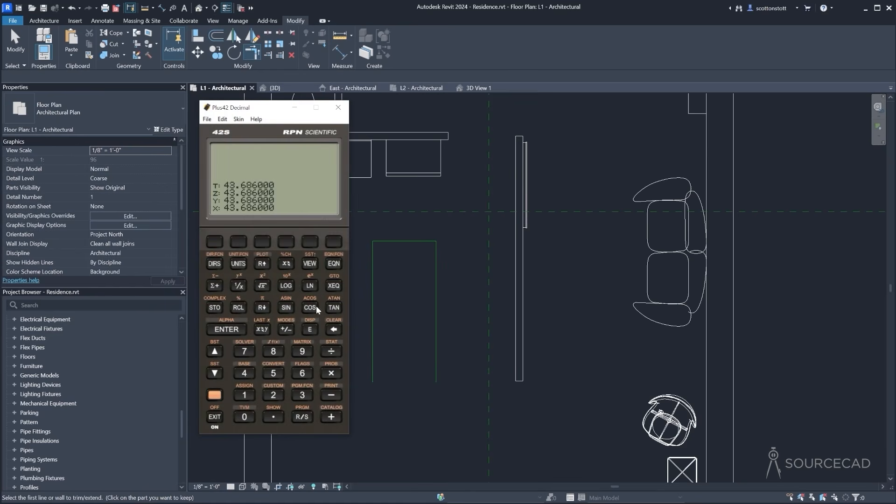
pyautogui.click(302, 395)
pyautogui.click(226, 329)
pyautogui.click(244, 395)
pyautogui.click(330, 373)
pyautogui.click(301, 376)
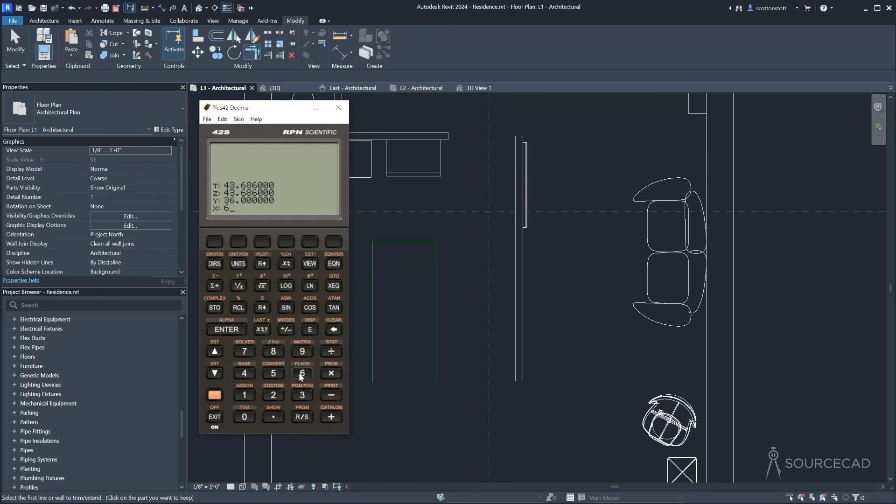
pyautogui.click(328, 418)
pyautogui.click(246, 398)
pyautogui.click(324, 364)
pyautogui.click(338, 108)
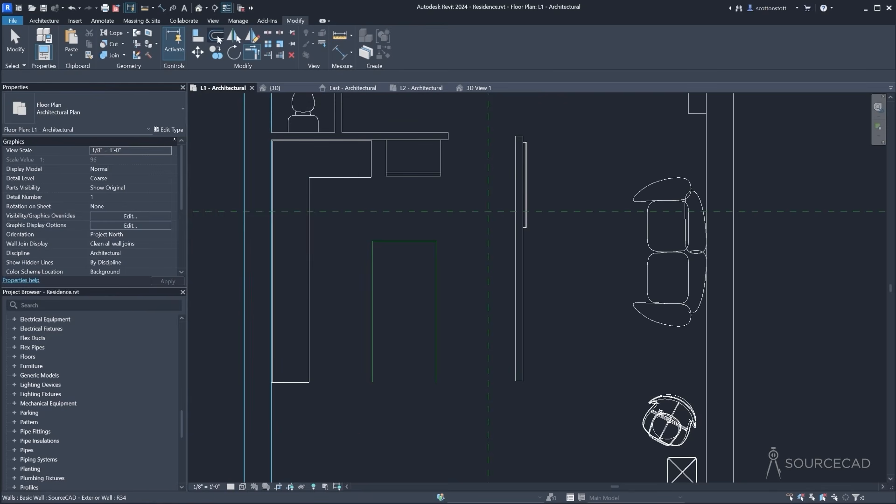
# Offset a copy of the outline's horizontal line 5' 8" down between the two vertical lines
pyautogui.click(217, 36)
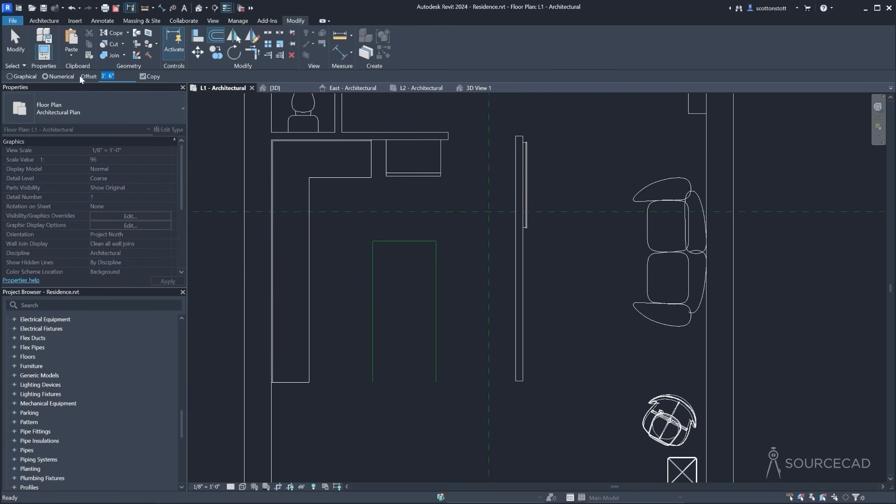
pyautogui.write('68"')
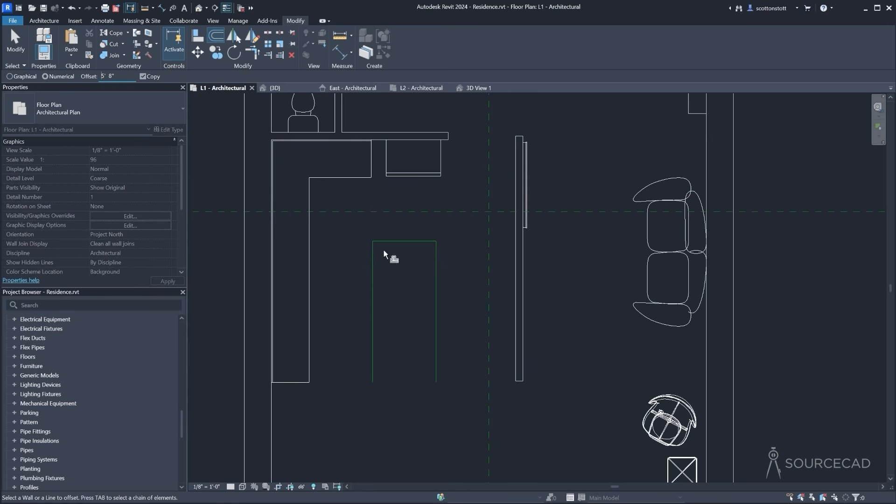
pyautogui.click(382, 242)
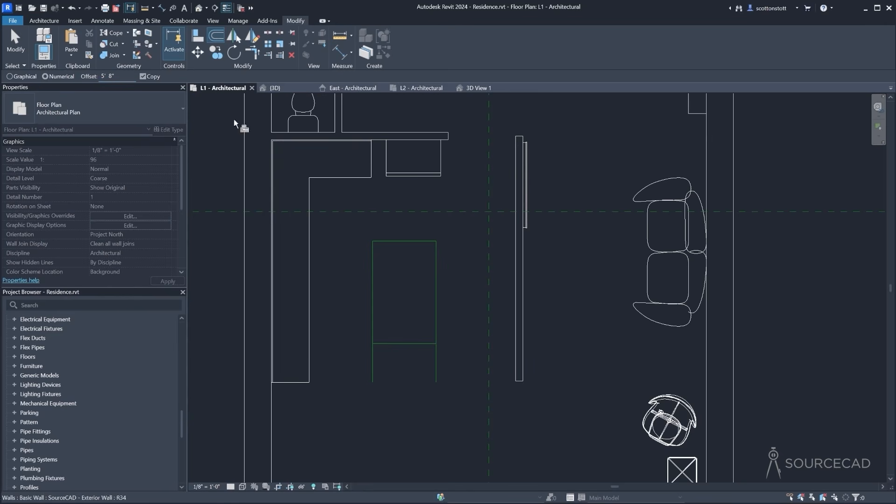
# Trim both vertical lines to the lower horizontal line so the island outline forms a closed rectangle
pyautogui.click(252, 52)
pyautogui.click(424, 343)
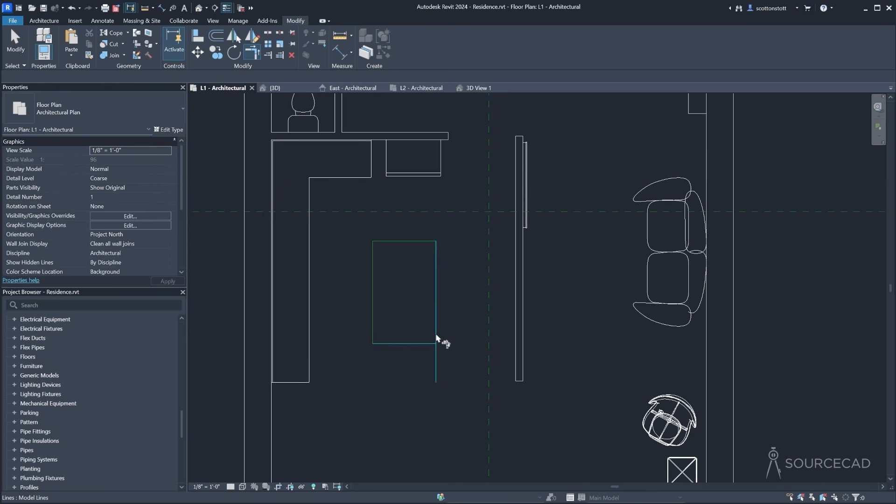
pyautogui.click(436, 335)
pyautogui.press('Escape')
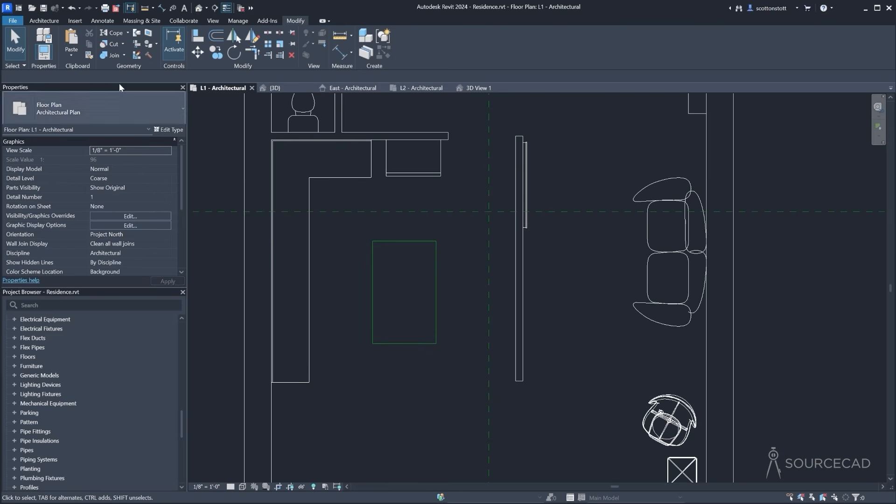
# Load the Counter Top-Island family from the US Casework Counter Tops folder and place one 48" Depth island below the rectangle
pyautogui.click(41, 21)
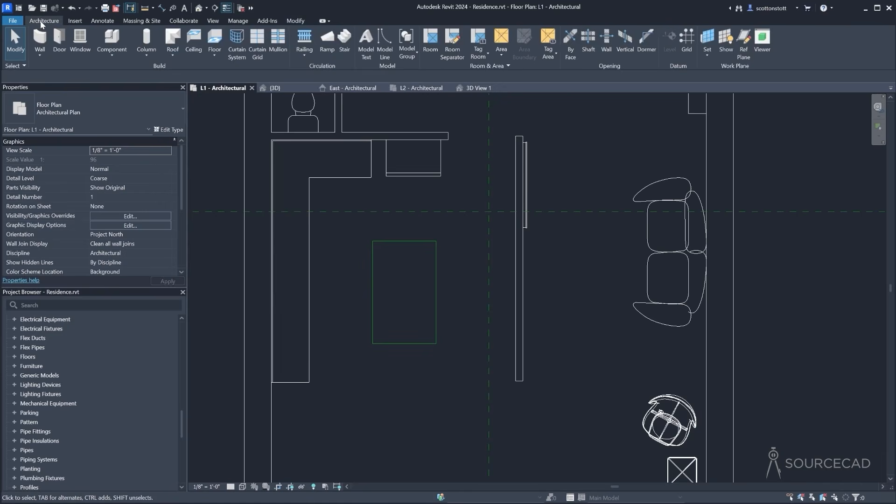
pyautogui.click(112, 37)
pyautogui.click(406, 45)
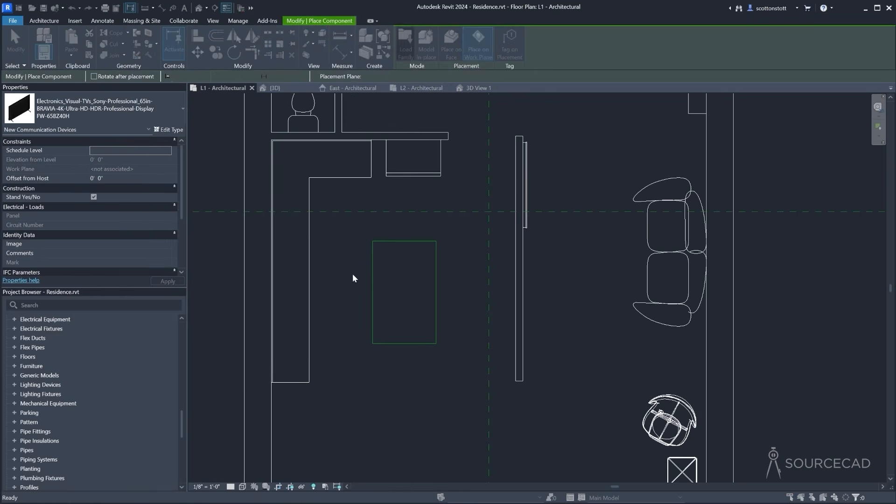
pyautogui.click(650, 165)
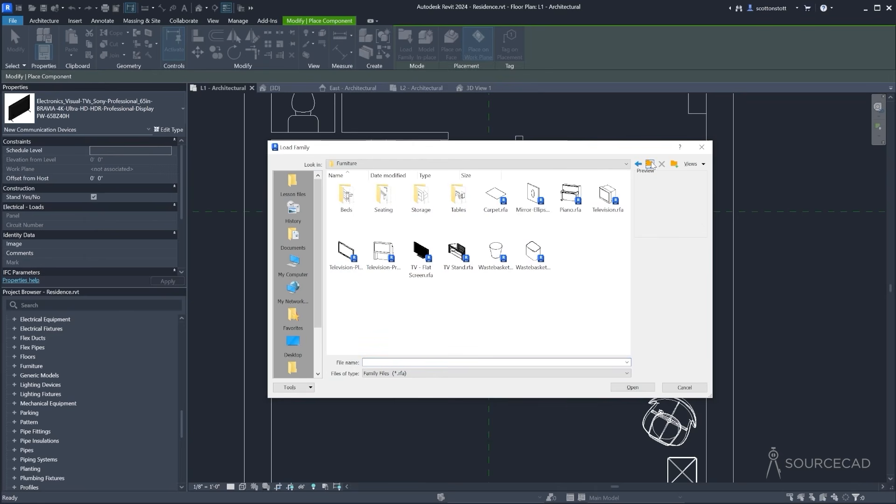
pyautogui.click(651, 165)
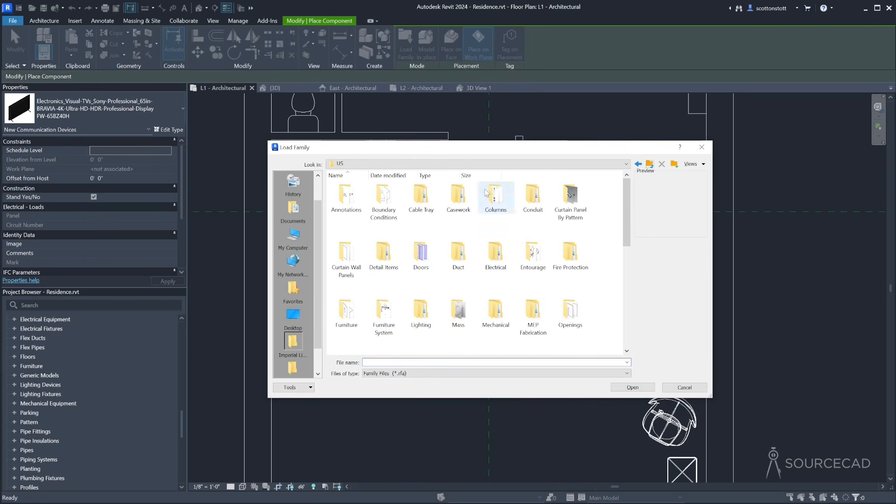
pyautogui.doubleClick(460, 198)
pyautogui.doubleClick(383, 195)
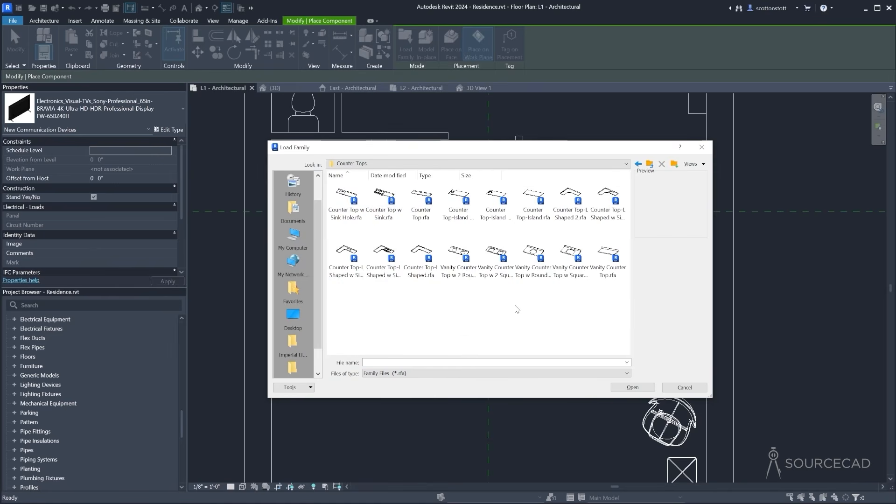
pyautogui.click(534, 196)
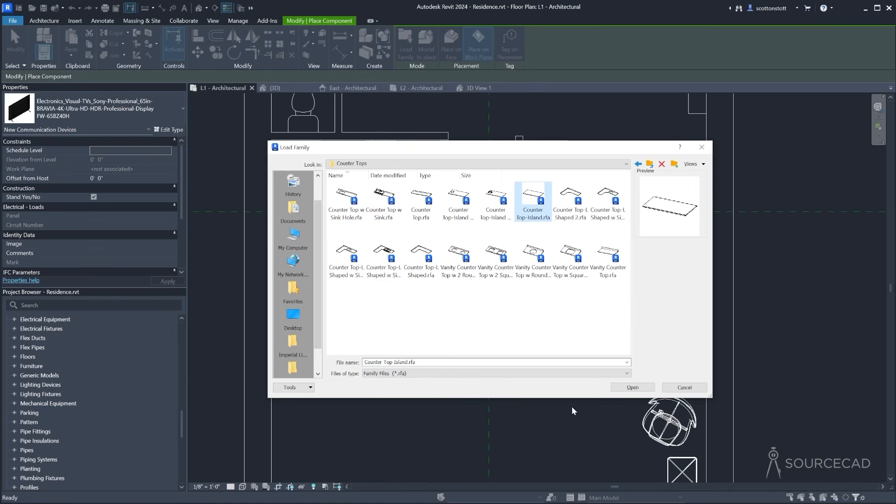
pyautogui.click(632, 387)
pyautogui.click(337, 366)
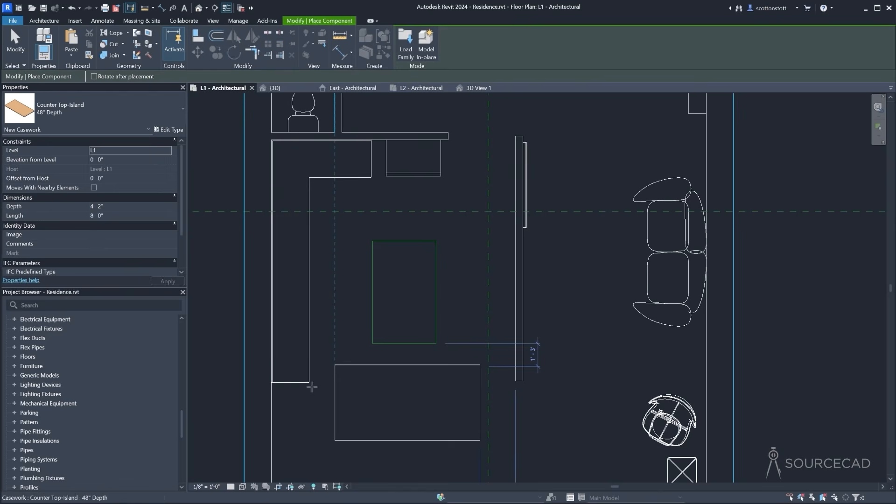
pyautogui.click(16, 42)
# Move the island countertop's upper-left corner onto the outline's upper-left corner and resize the countertop to fill the rectangle
pyautogui.click(358, 368)
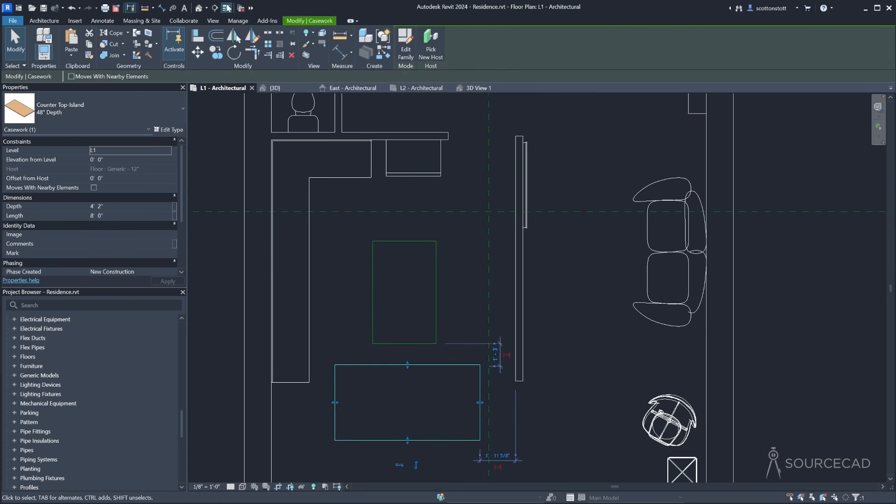
pyautogui.click(198, 51)
pyautogui.click(334, 365)
pyautogui.click(372, 241)
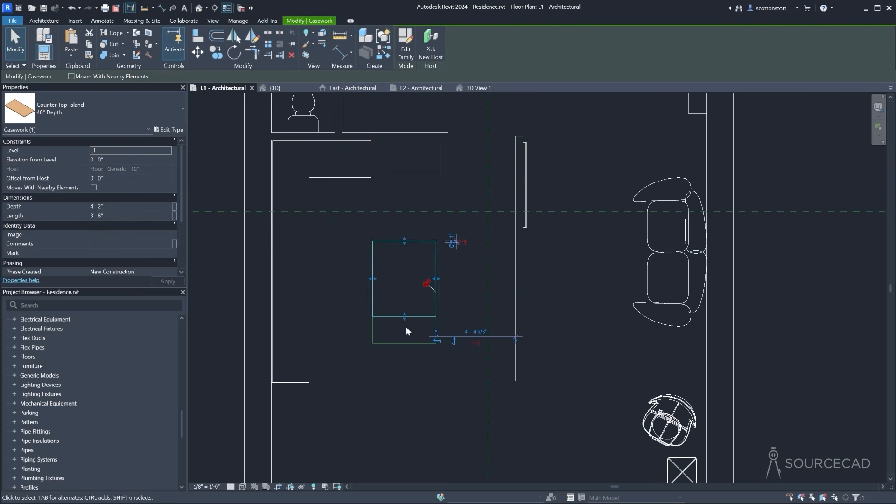
pyautogui.press('Delete')
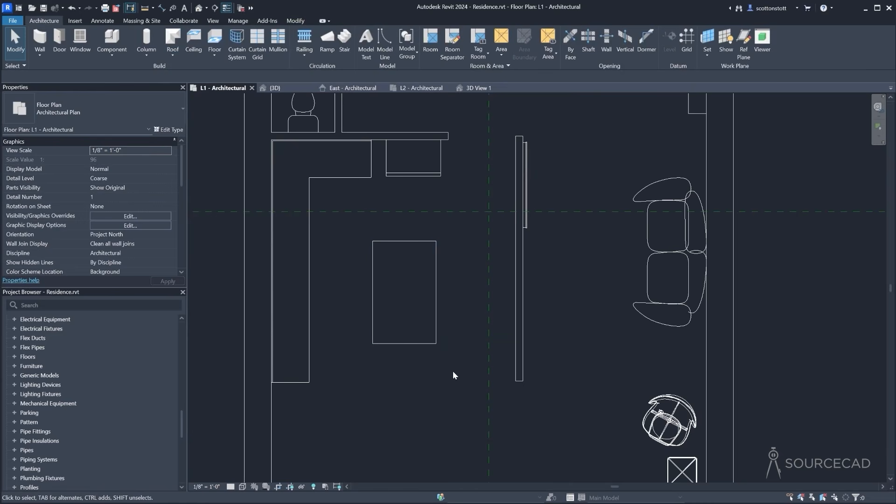
# Select the kitchen elements around the island and filter the selection down to the outline's lines, excluding casework and specialty equipment
pyautogui.moveTo(453, 371); pyautogui.dragTo(339, 223)
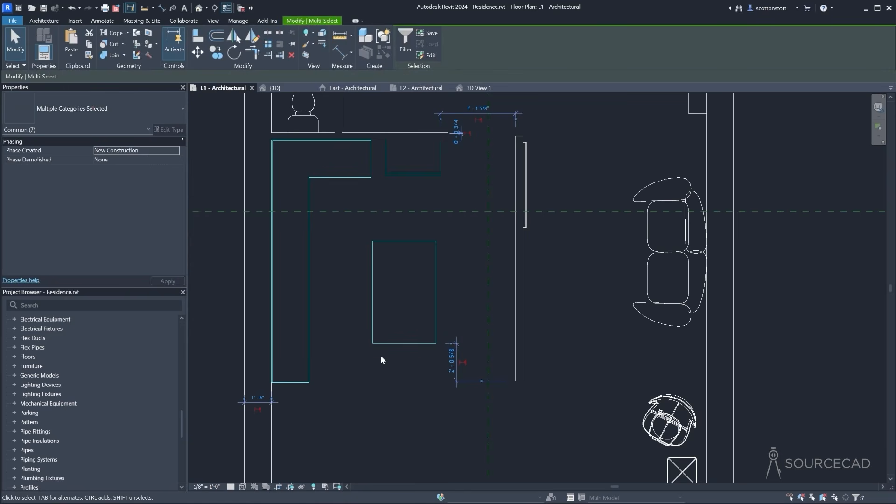
pyautogui.click(402, 38)
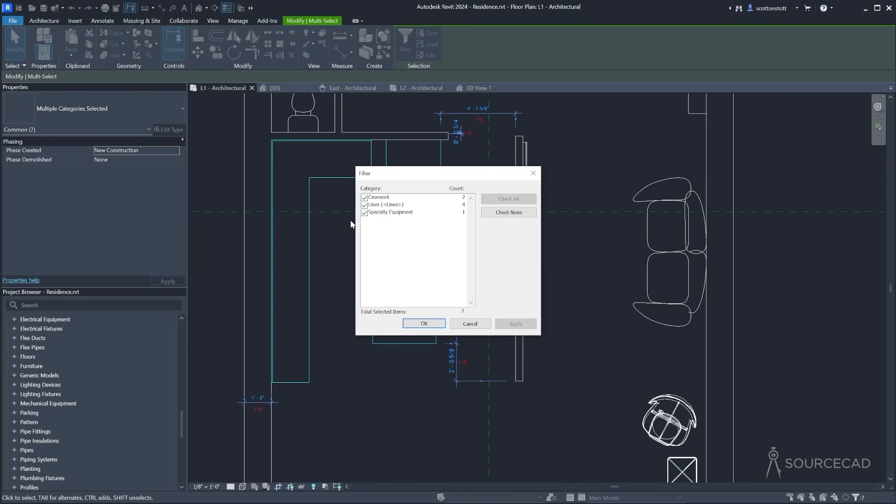
pyautogui.click(365, 198)
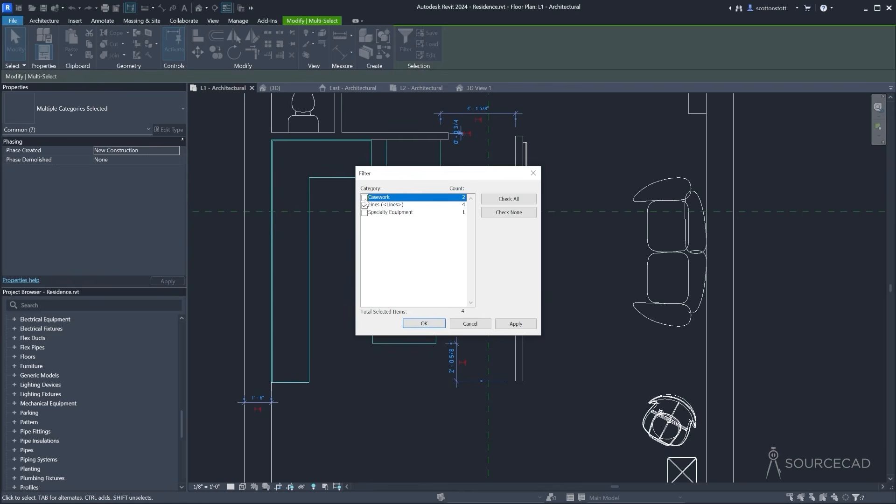
pyautogui.click(422, 324)
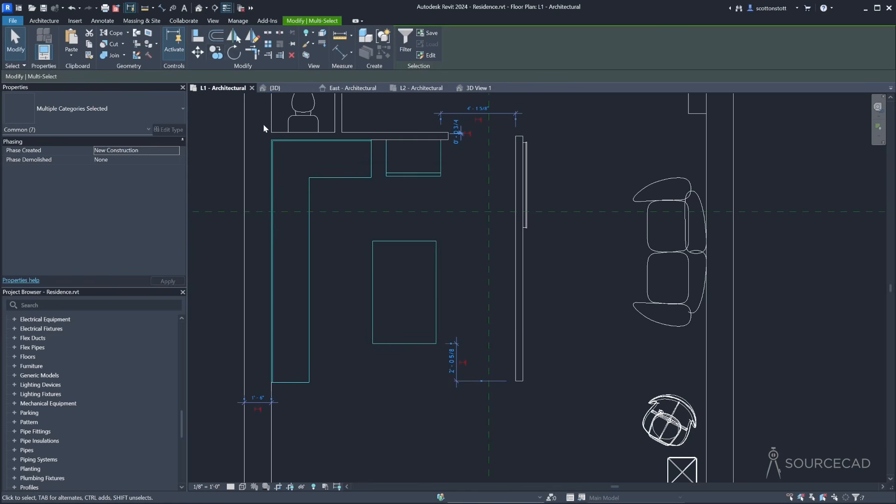
pyautogui.click(263, 124)
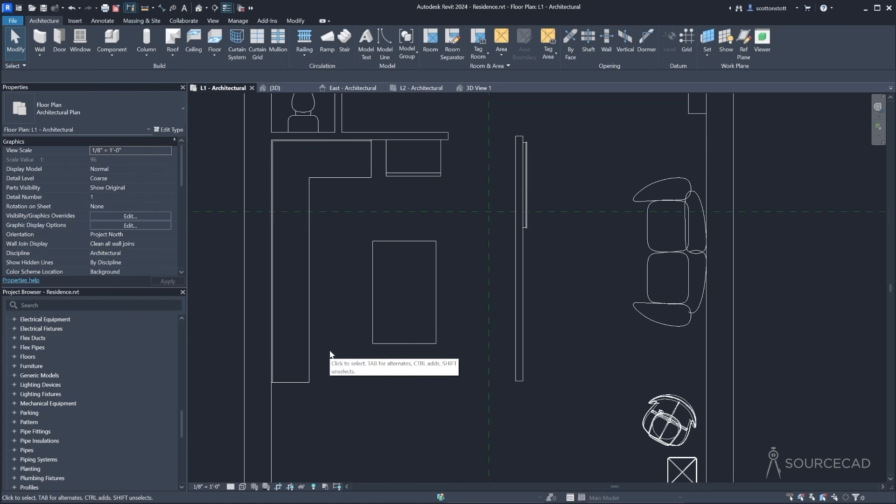
# Align the lower end of the L-shaped countertop with the lower edge of the island countertop
pyautogui.click(298, 21)
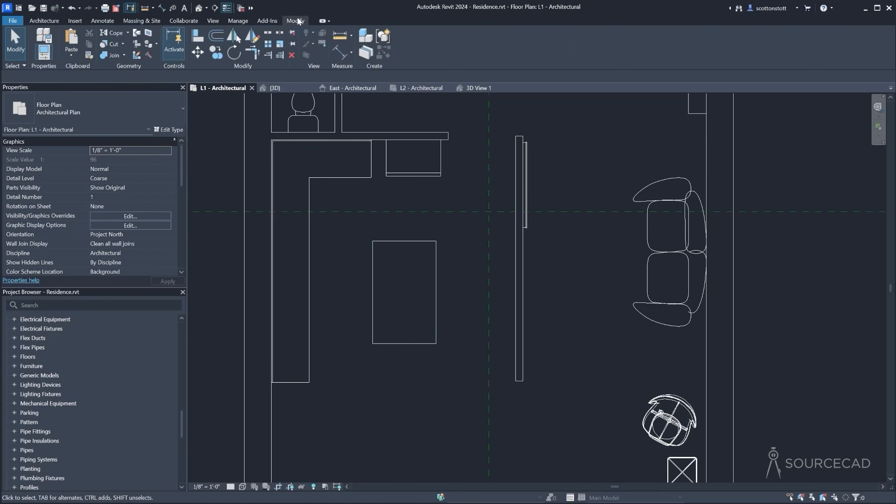
pyautogui.click(200, 38)
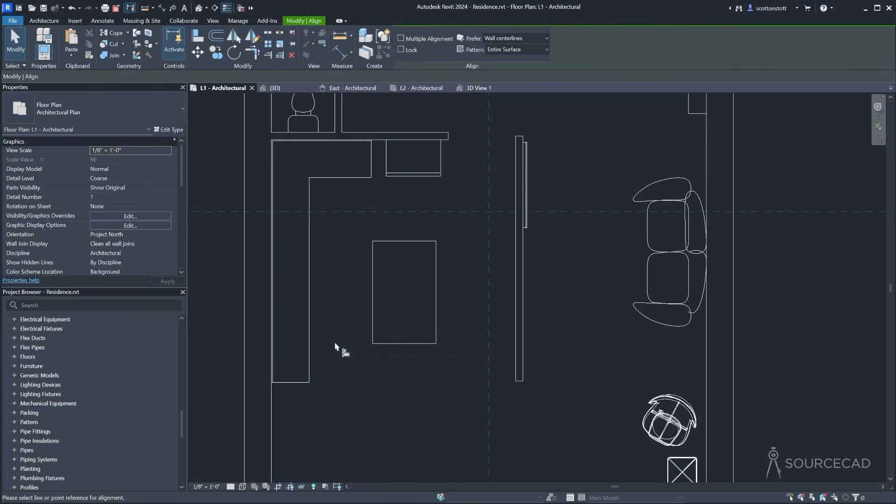
pyautogui.click(397, 344)
pyautogui.click(304, 383)
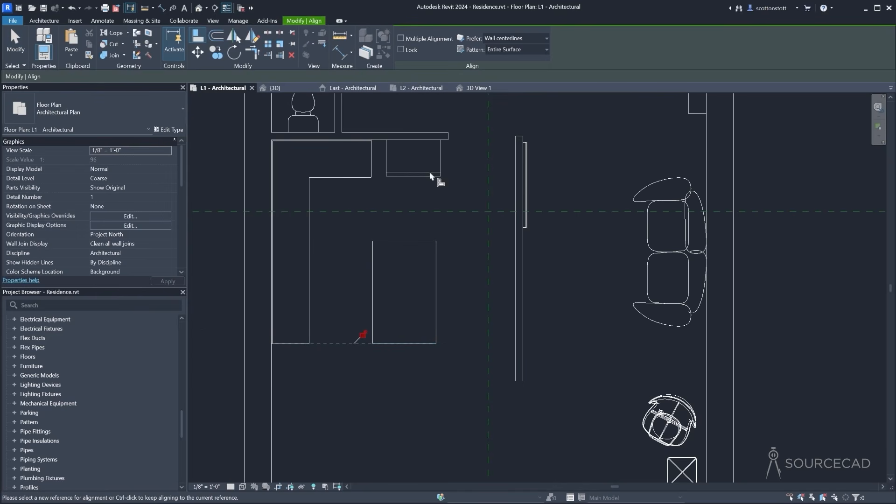
# Align the freezer's right side with the island's right edge, and the L-shaped countertop's upper leg end with the freezer's left side
pyautogui.click(436, 274)
pyautogui.click(441, 169)
pyautogui.click(382, 164)
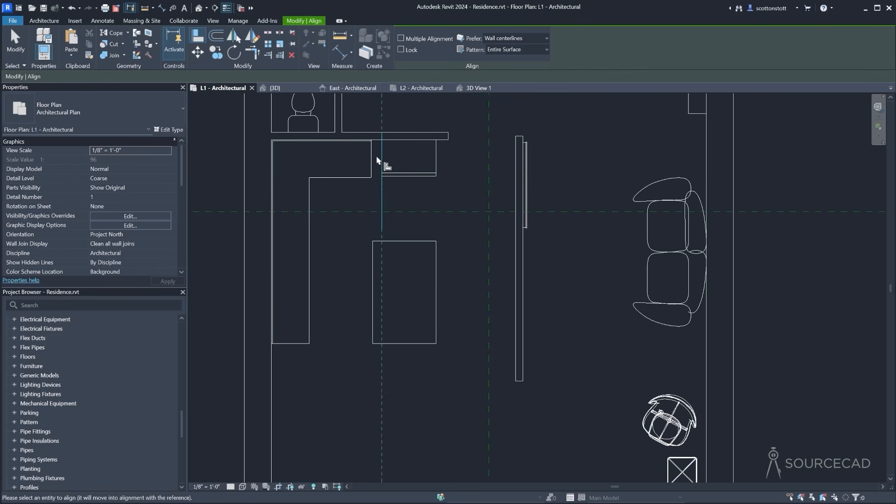
pyautogui.click(372, 161)
pyautogui.press('Escape')
pyautogui.press('Escape')
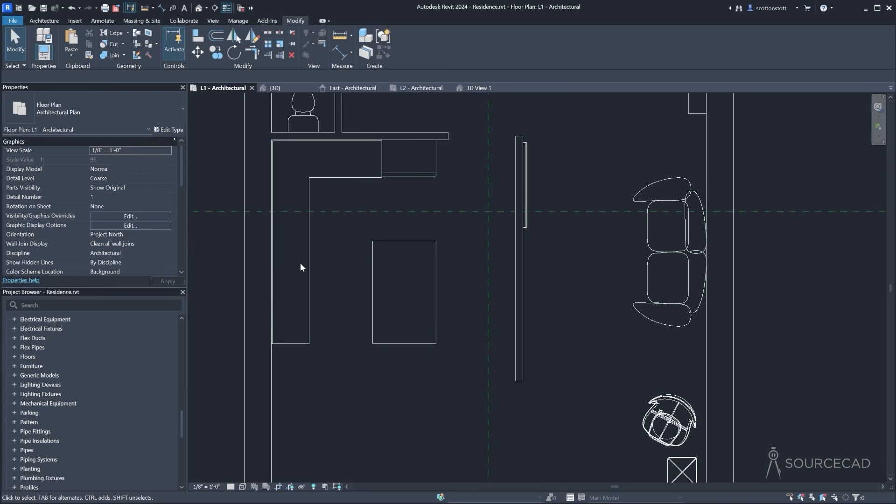
# Place a 48" x 60" Window-Casement-Double in the exterior wall behind the long leg of the L-shaped countertop
pyautogui.moveTo(300, 266); pyautogui.dragTo(386, 300, button='middle')
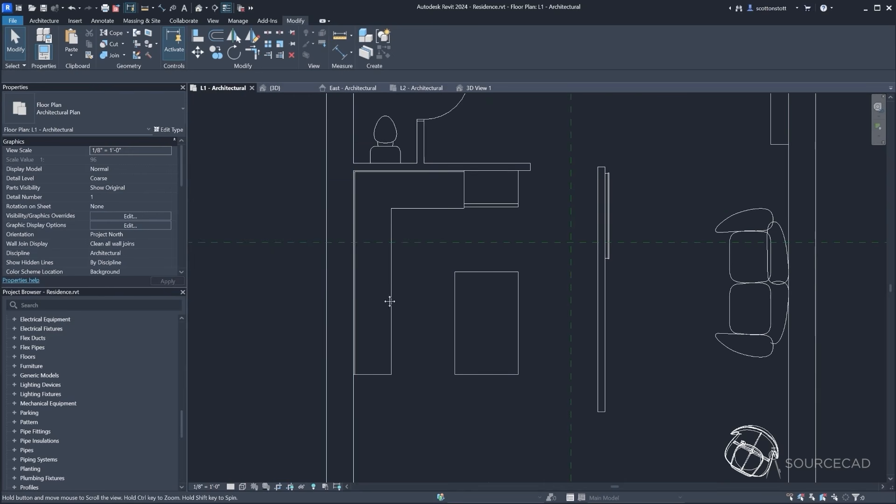
pyautogui.click(44, 21)
pyautogui.click(81, 45)
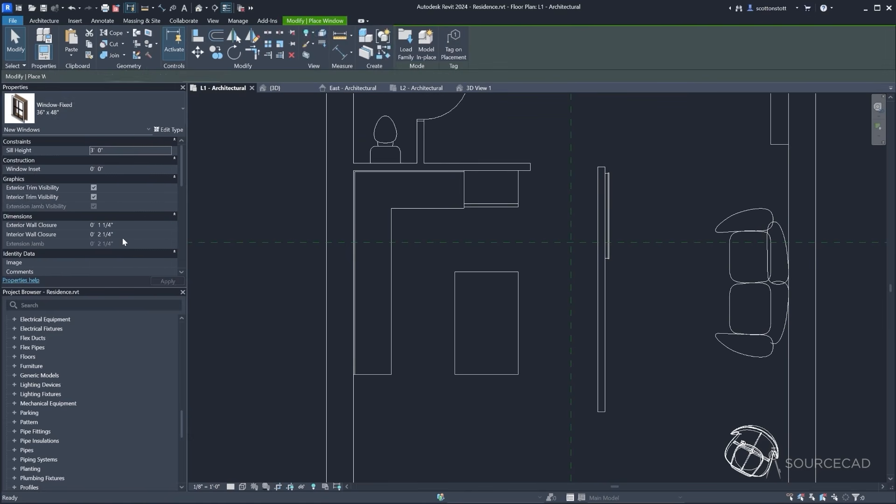
pyautogui.click(73, 111)
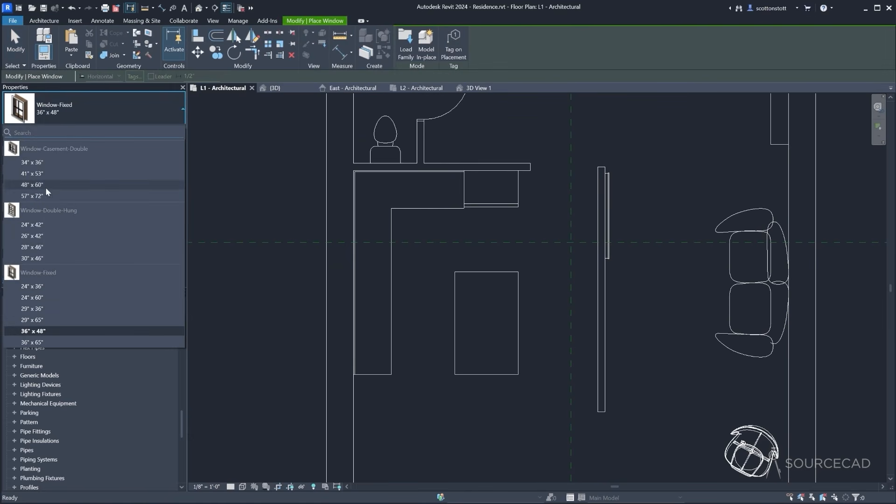
pyautogui.click(46, 185)
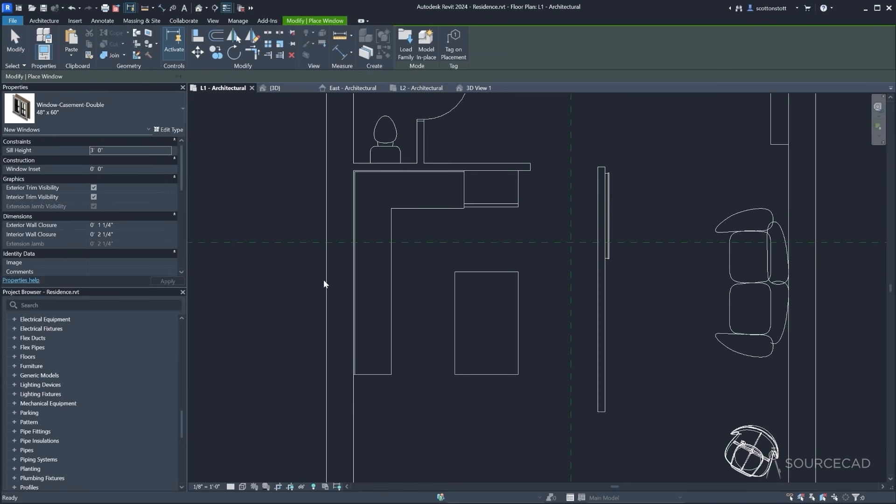
pyautogui.click(274, 304)
pyautogui.press('Escape')
pyautogui.press('Escape')
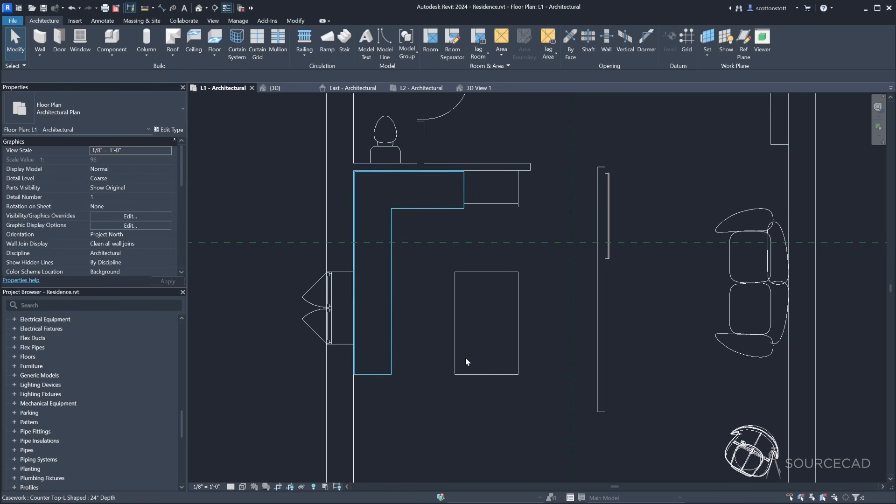
# Draw a vertical Interior - 4 3/4" Partition (1-hr) wall about 2' 4" long down from the kitchen wall's free end, beside the freezer
pyautogui.click(530, 165)
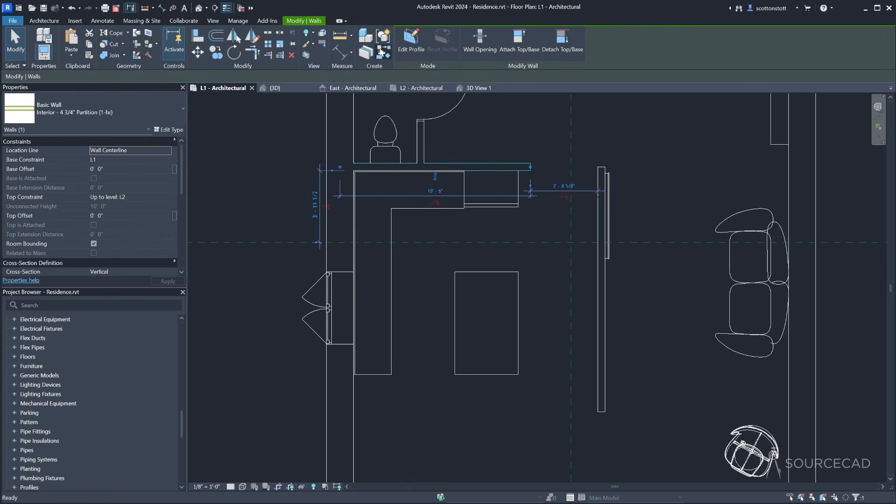
pyautogui.press('c')
pyautogui.press('s')
pyautogui.click(525, 166)
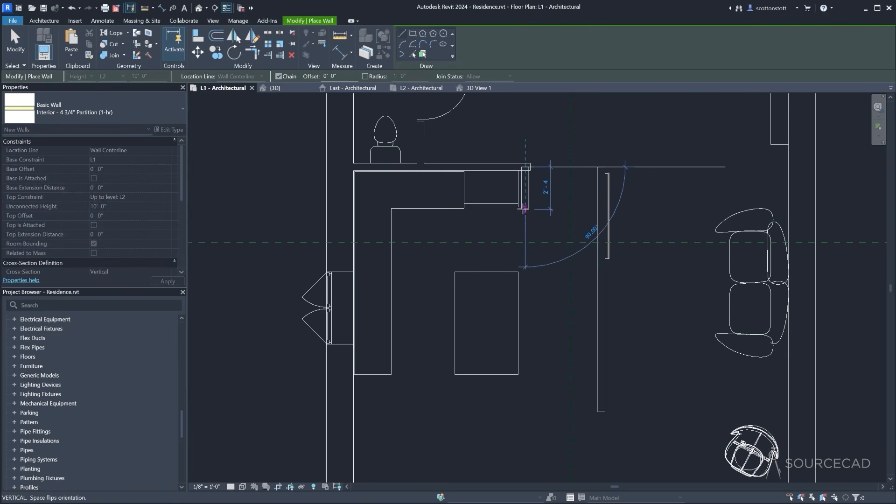
pyautogui.click(525, 208)
pyautogui.press('Escape')
pyautogui.press('Escape')
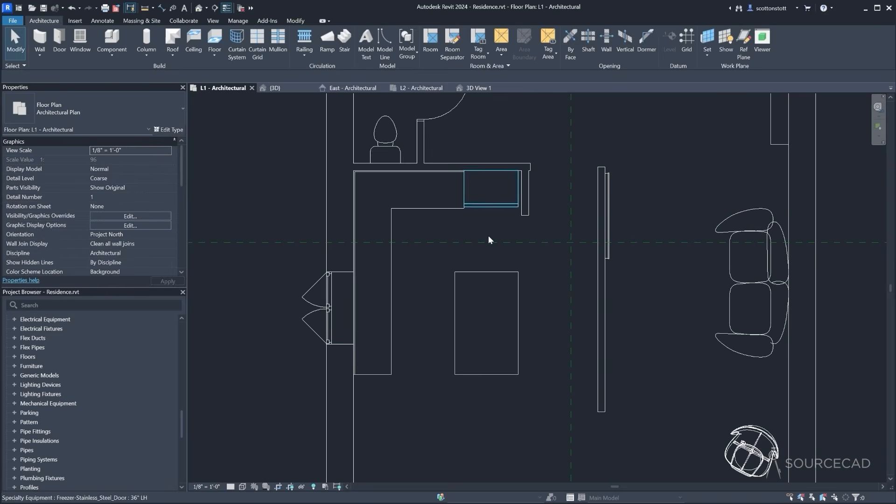
# Align the short wall's lower end with the countertop's front edge and trim its corner with the horizontal kitchen wall
pyautogui.click(198, 38)
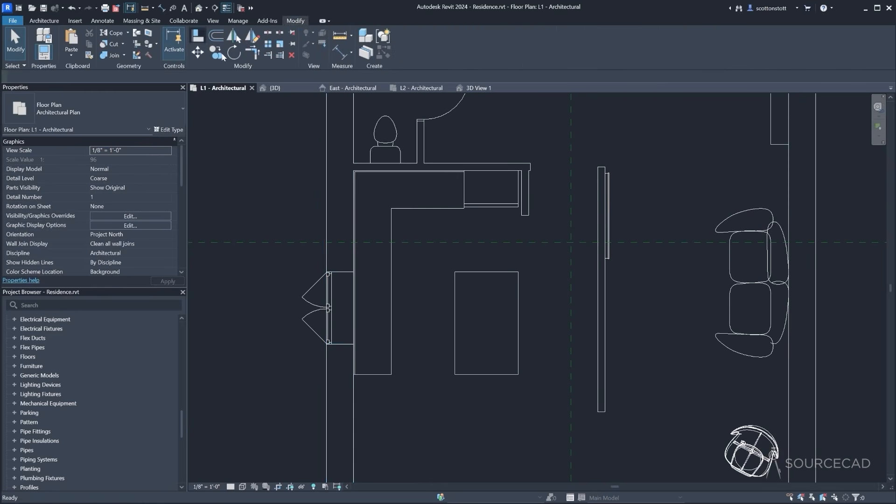
pyautogui.click(448, 209)
pyautogui.click(526, 212)
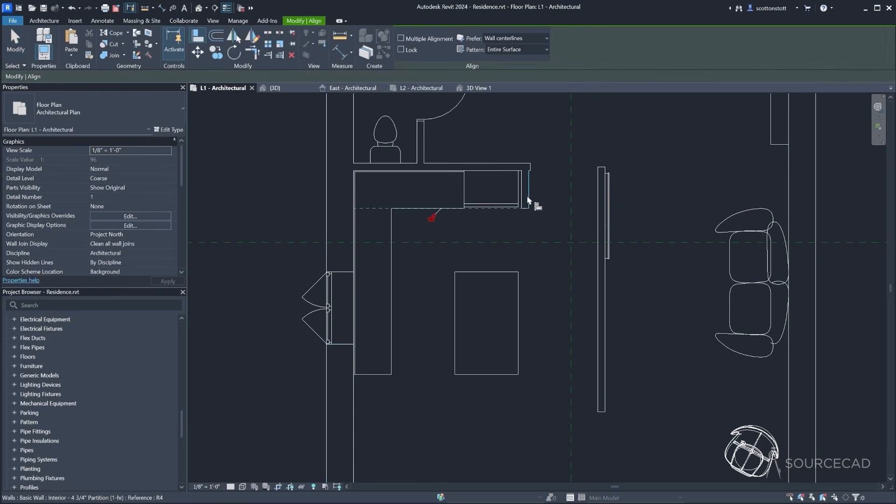
pyautogui.press('Escape')
pyautogui.press('Escape')
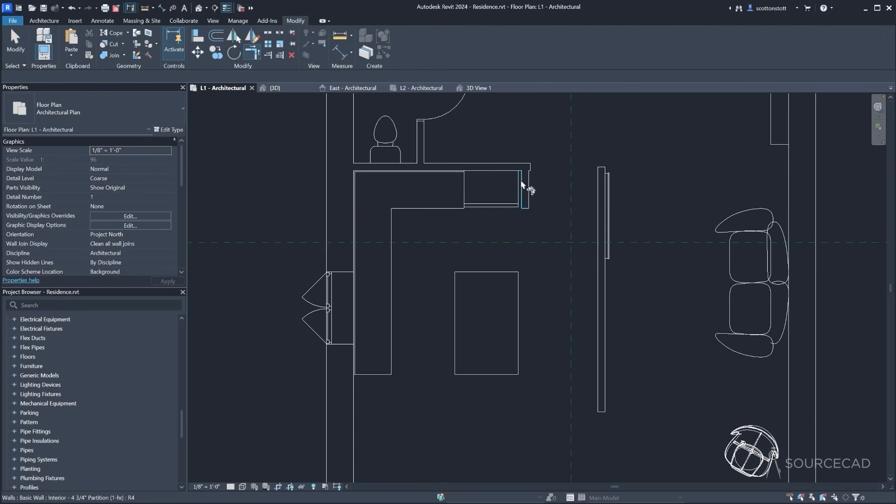
pyautogui.press('t')
pyautogui.press('r')
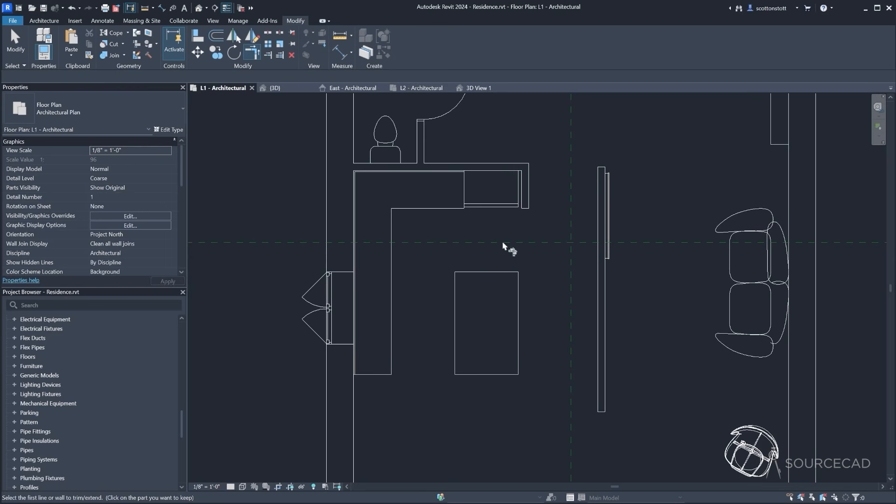
# Align the short wall's inner face with the right side of the freezer
pyautogui.scroll(2, 499, 171)
pyautogui.press('a')
pyautogui.press('l')
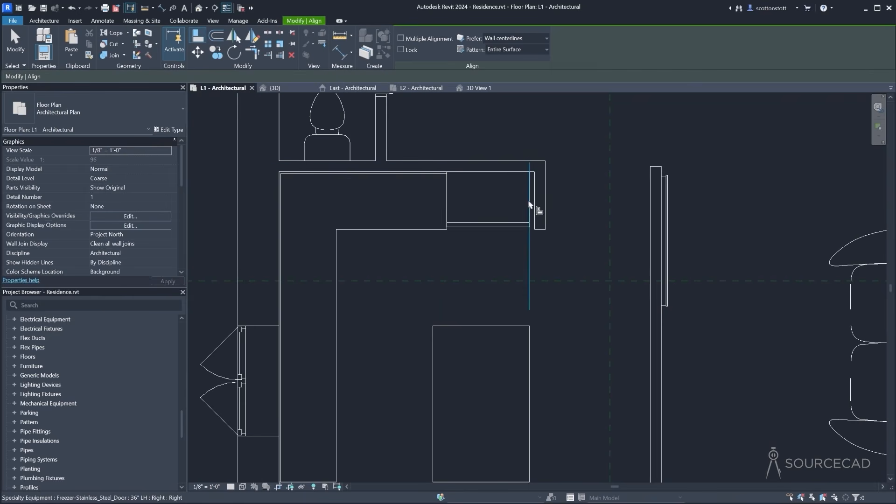
pyautogui.click(544, 208)
pyautogui.press('Escape')
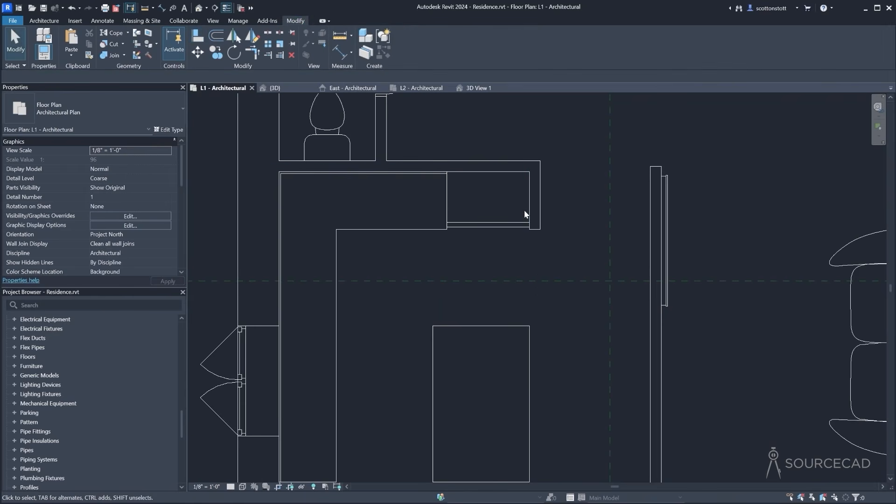
# Nudge the short wall and the freezer slightly right and the freezer slightly down, leaving small gaps around the freezer
pyautogui.click(489, 226)
pyautogui.scroll(4, 511, 201)
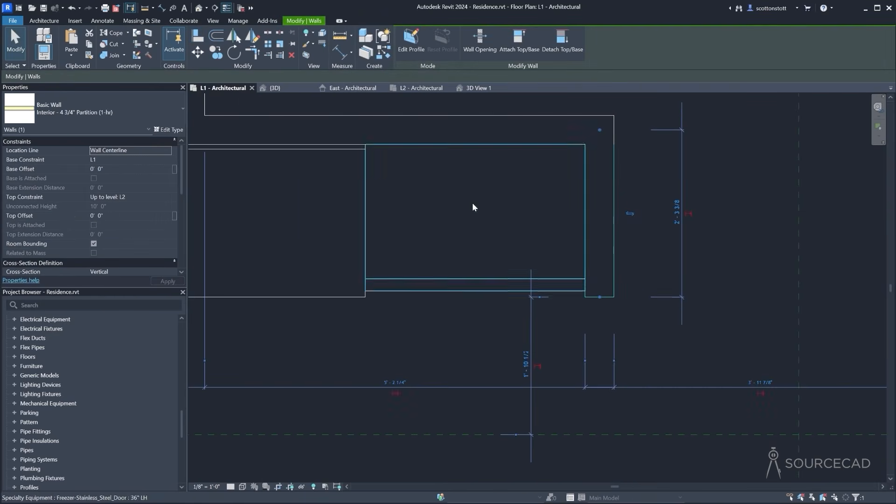
pyautogui.press('Right')
pyautogui.press('Right')
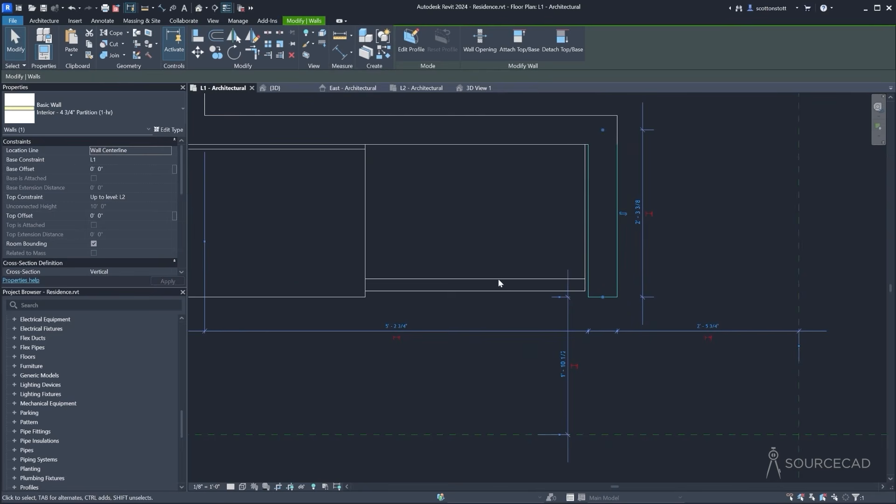
pyautogui.click(481, 291)
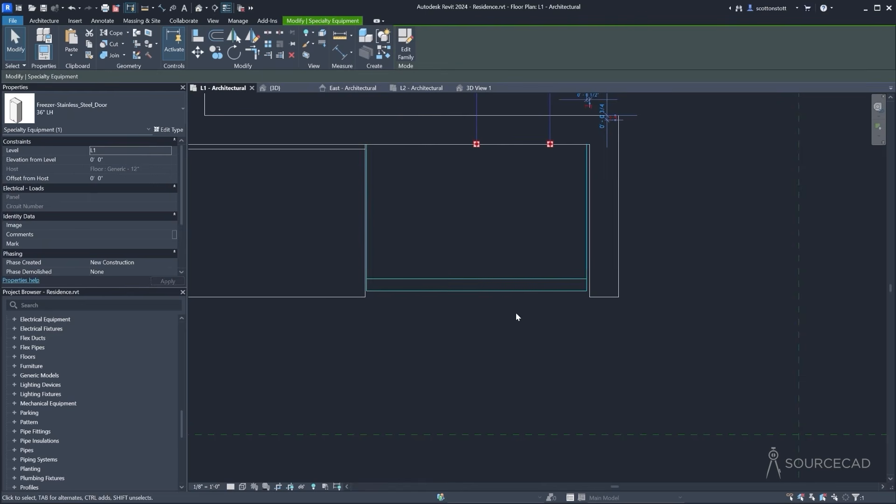
pyautogui.click(603, 296)
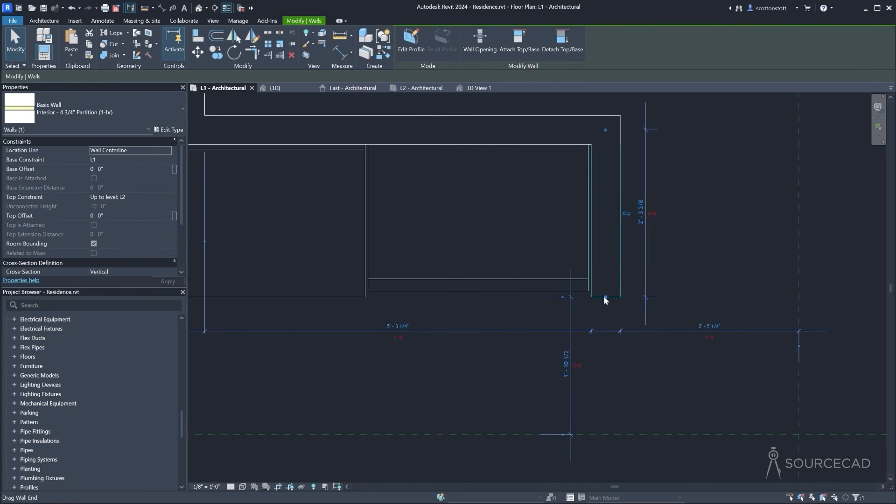
pyautogui.click(505, 292)
pyautogui.click(533, 349)
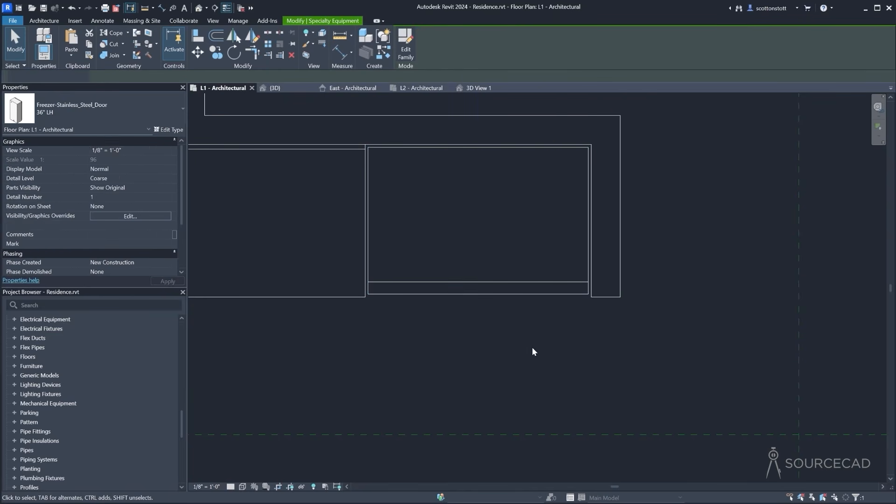
# Draw a vertical model line from the island's upper-right corner up past the horizontal kitchen wall
pyautogui.scroll(-6, 540, 316)
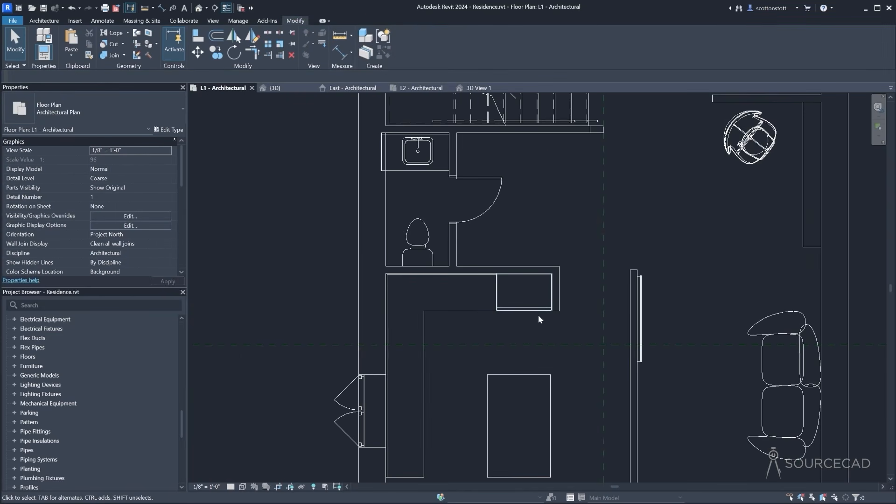
pyautogui.moveTo(538, 316); pyautogui.dragTo(426, 281, button='middle')
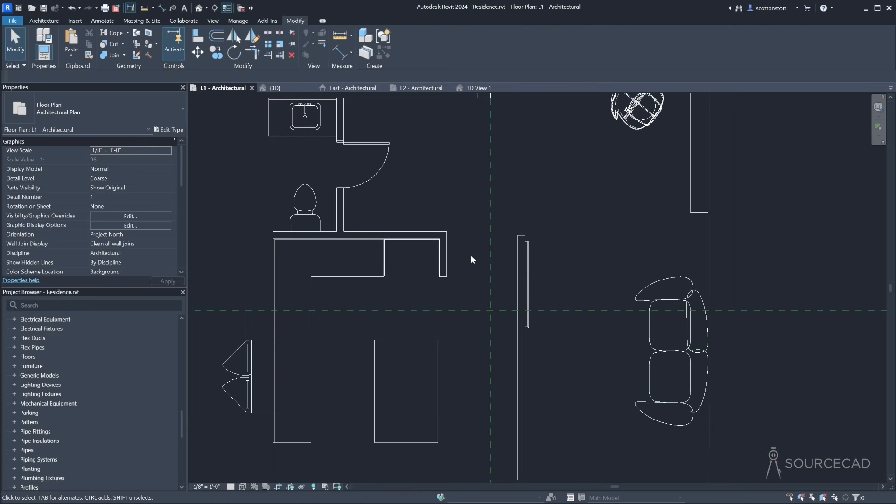
pyautogui.click(38, 22)
pyautogui.click(384, 38)
pyautogui.click(438, 339)
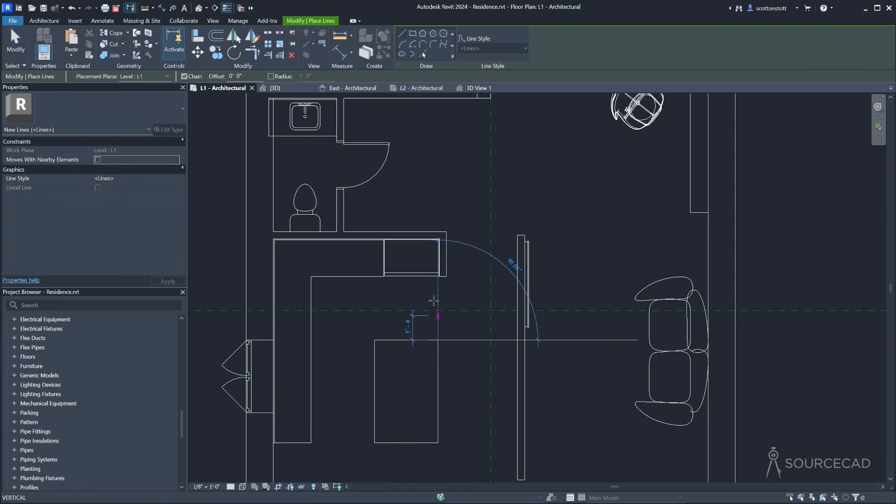
pyautogui.click(436, 190)
pyautogui.press('Escape')
pyautogui.press('Escape')
# Try to move only the short wall so its outer face lands on the vertical model line, then undo the move
pyautogui.moveTo(359, 214); pyautogui.dragTo(462, 282)
pyautogui.press('m')
pyautogui.press('v')
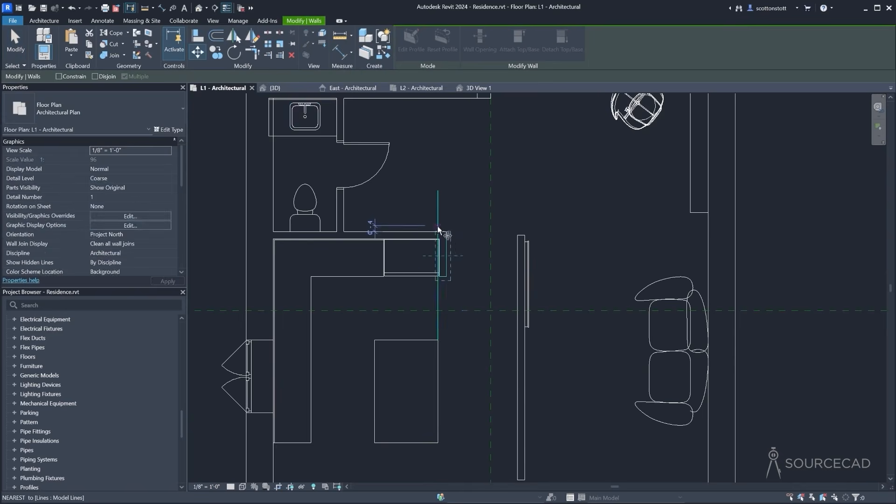
pyautogui.scroll(3, 445, 247)
pyautogui.click(462, 278)
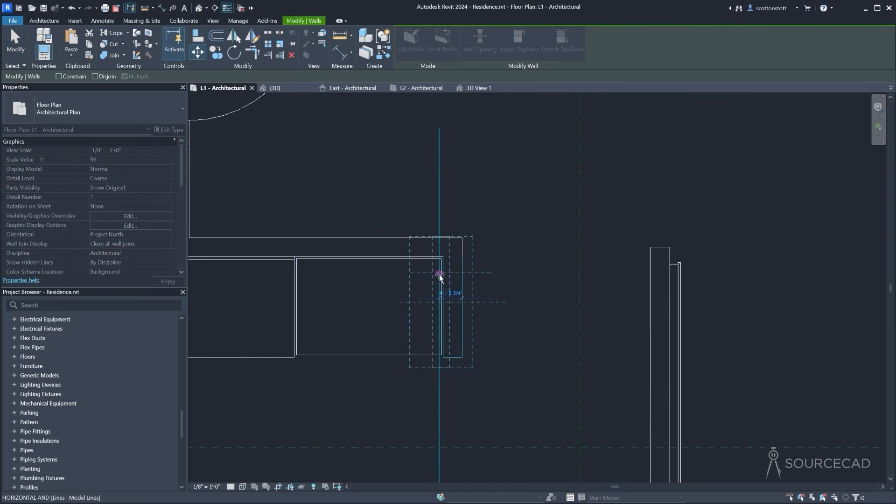
pyautogui.click(439, 274)
pyautogui.hotkey('ctrl', 'z')
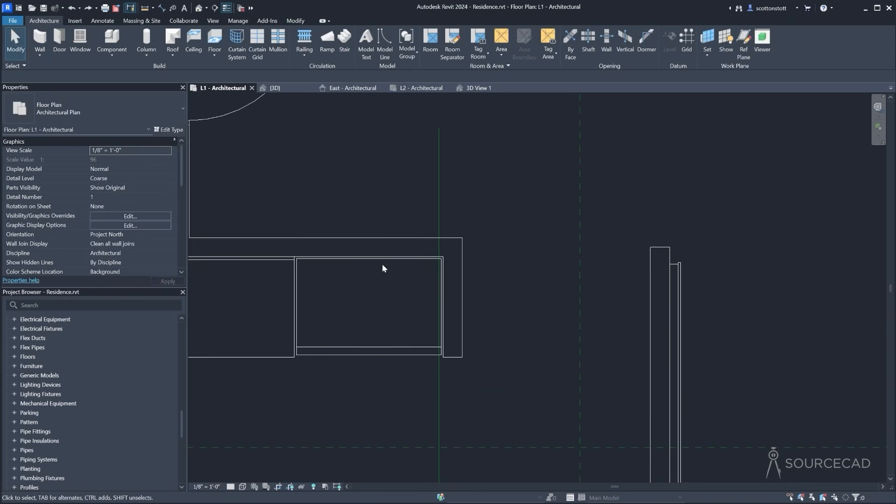
# Select the short wall together with the freezer and nudge both left until the wall's outer face meets the vertical model line
pyautogui.moveTo(233, 191); pyautogui.dragTo(469, 368)
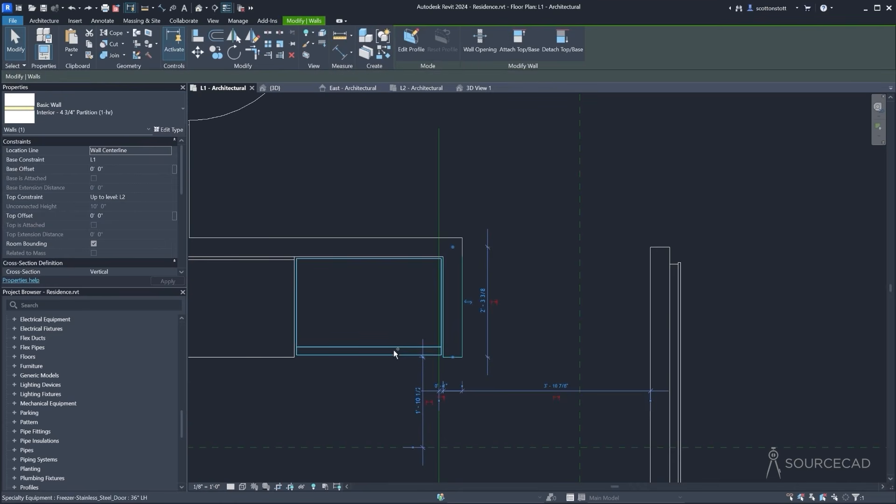
pyautogui.press('Left')
pyautogui.press('Left')
pyautogui.press('Left')
pyautogui.press('Left')
pyautogui.press('Left')
pyautogui.press('Left')
pyautogui.press('Left')
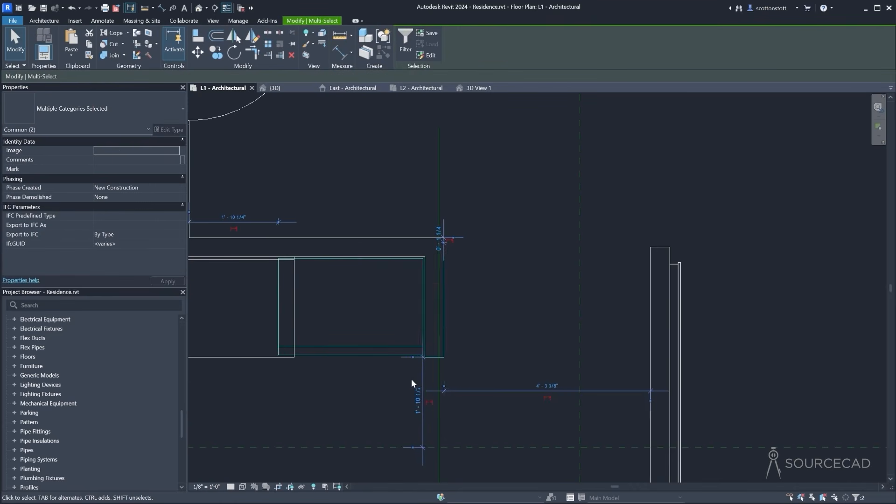
pyautogui.scroll(2, 426, 271)
pyautogui.scroll(3, 441, 271)
pyautogui.press('Left')
pyautogui.press('Left')
pyautogui.press('Left')
pyautogui.press('Left')
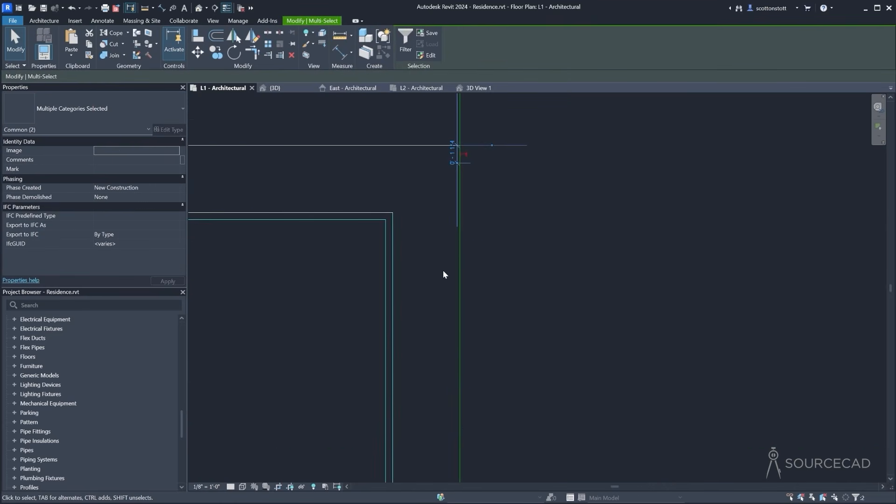
pyautogui.scroll(-4, 443, 270)
pyautogui.scroll(-2, 437, 262)
pyautogui.press('Escape')
# Shorten the L-shaped countertop's upper leg to line up with the island's left edge, and delete the vertical model line above the island
pyautogui.click(329, 302)
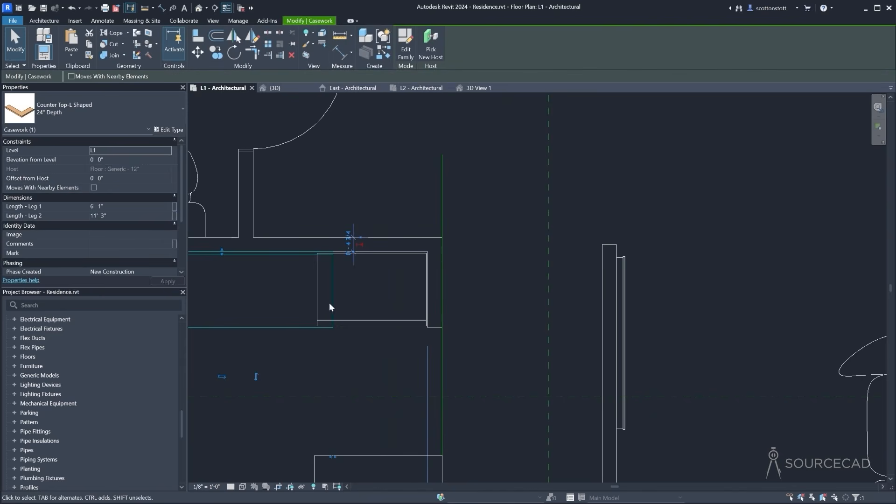
pyautogui.scroll(-3, 288, 356)
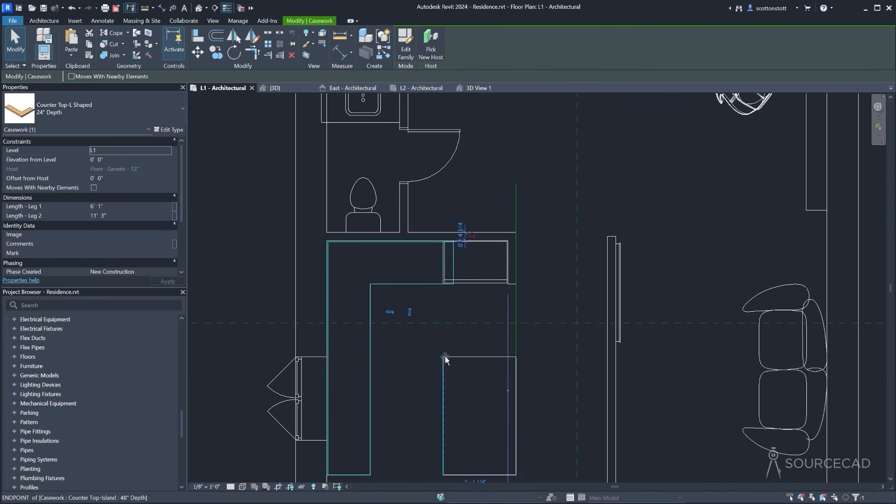
pyautogui.click(557, 285)
pyautogui.click(514, 295)
pyautogui.press('Delete')
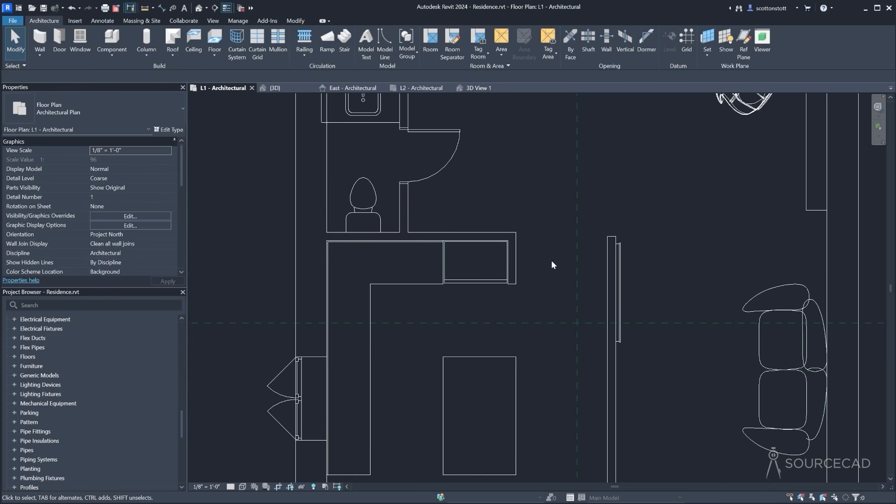
pyautogui.moveTo(552, 265); pyautogui.dragTo(473, 213, button='middle')
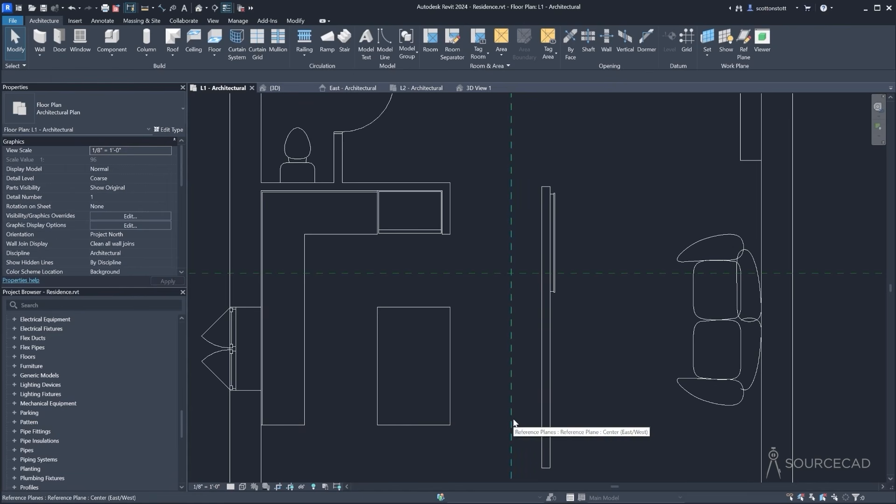
# Draw a 5' horizontal model line from the island's right edge, continuing vertically down past the partition wall's lower end
pyautogui.click(383, 39)
pyautogui.click(450, 340)
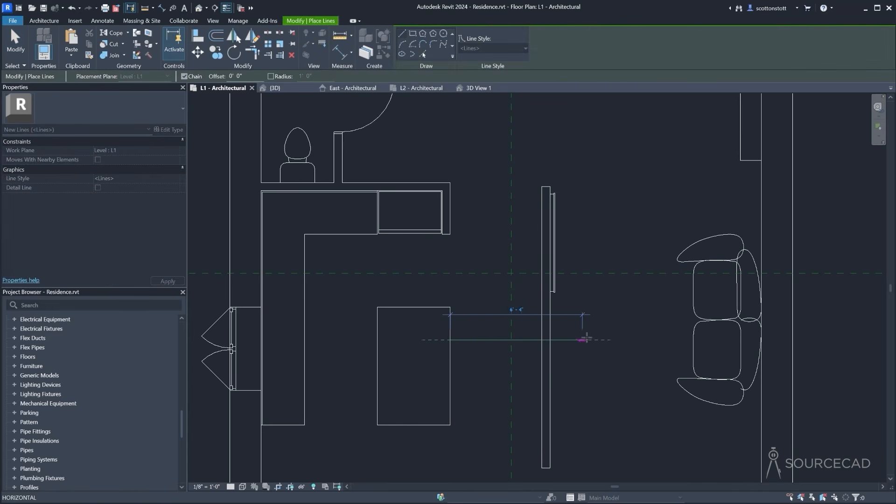
pyautogui.write('5')
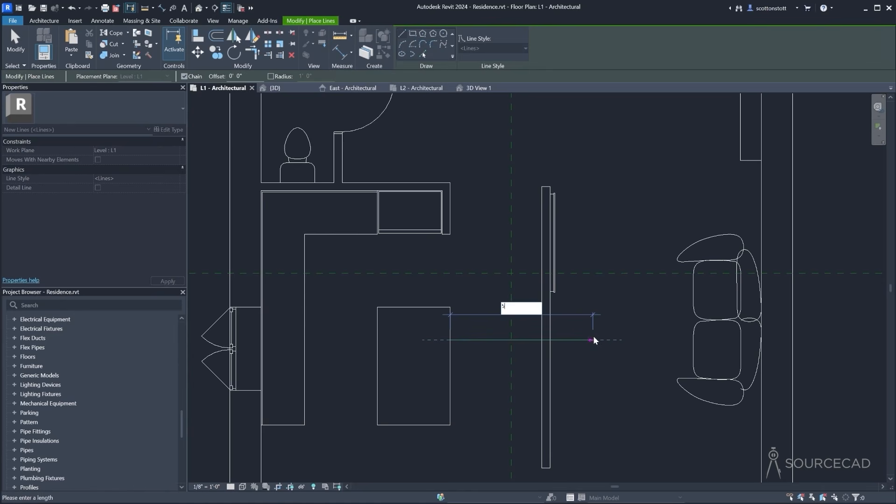
pyautogui.press('Return')
pyautogui.moveTo(555, 418); pyautogui.dragTo(544, 290, button='middle')
pyautogui.click(543, 412)
pyautogui.press('Escape')
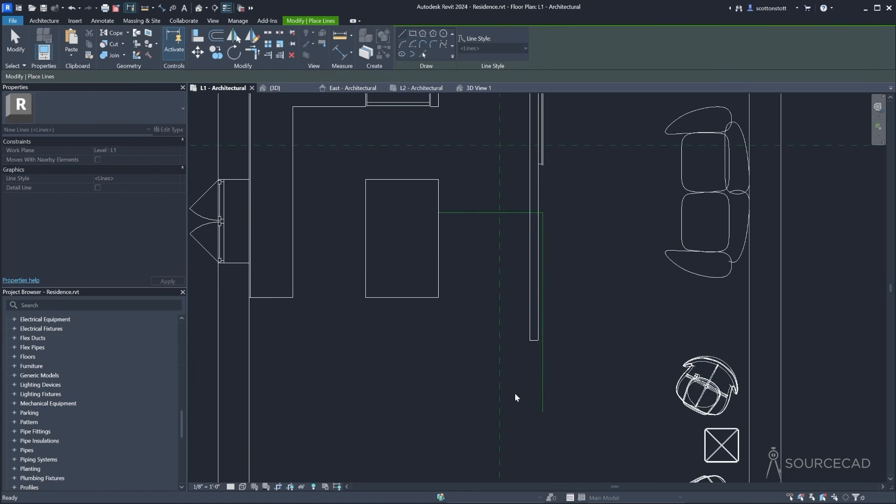
pyautogui.press('Escape')
# Align the left face of the television's partition wall with the vertical model line and delete the model lines
pyautogui.press('a')
pyautogui.press('l')
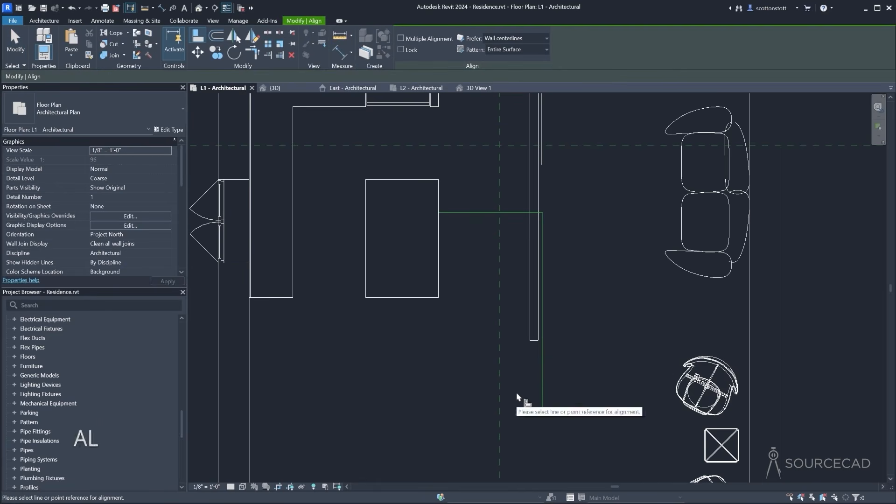
pyautogui.click(542, 378)
pyautogui.click(531, 306)
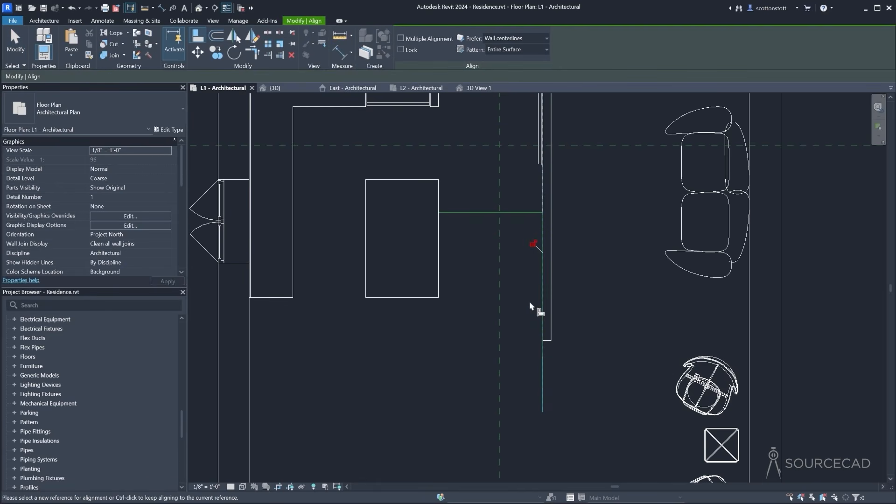
pyautogui.press('Escape')
pyautogui.press('Escape')
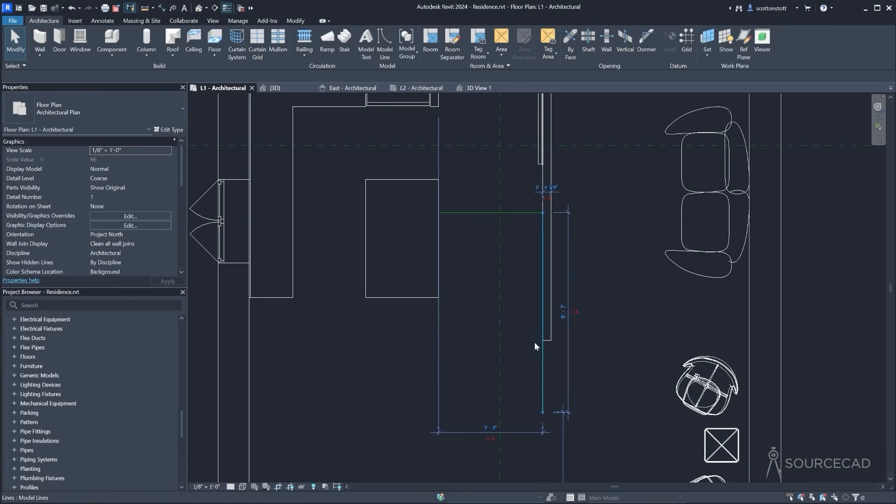
pyautogui.click(517, 213)
pyautogui.press('Delete')
# Flip the television to the sofa side of the partition wall and align its back with the wall's right face
pyautogui.keyDown('ctrl'); pyautogui.scroll(3, 472, 326); pyautogui.keyUp('ctrl')
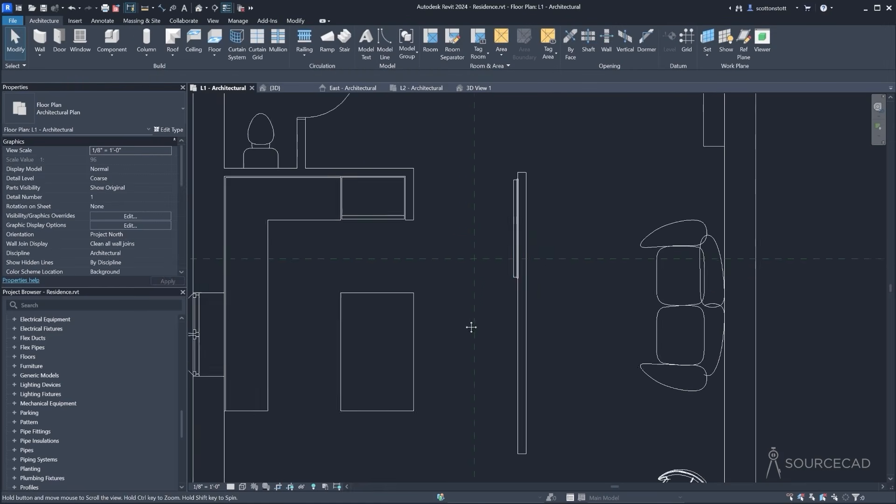
pyautogui.click(509, 256)
pyautogui.press('space')
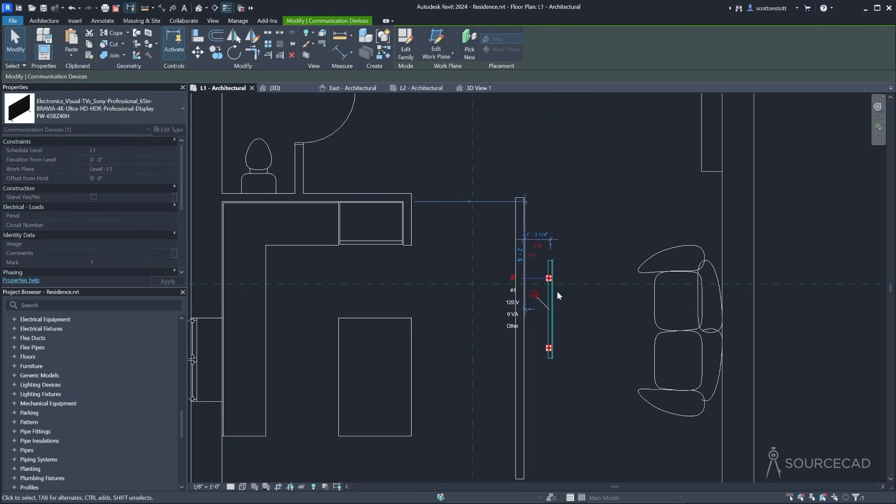
pyautogui.press('a')
pyautogui.press('l')
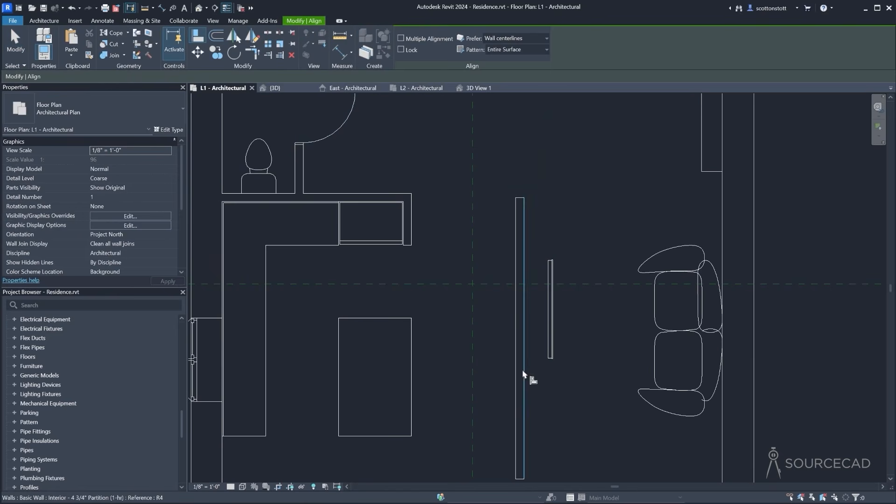
pyautogui.click(524, 373)
pyautogui.click(545, 327)
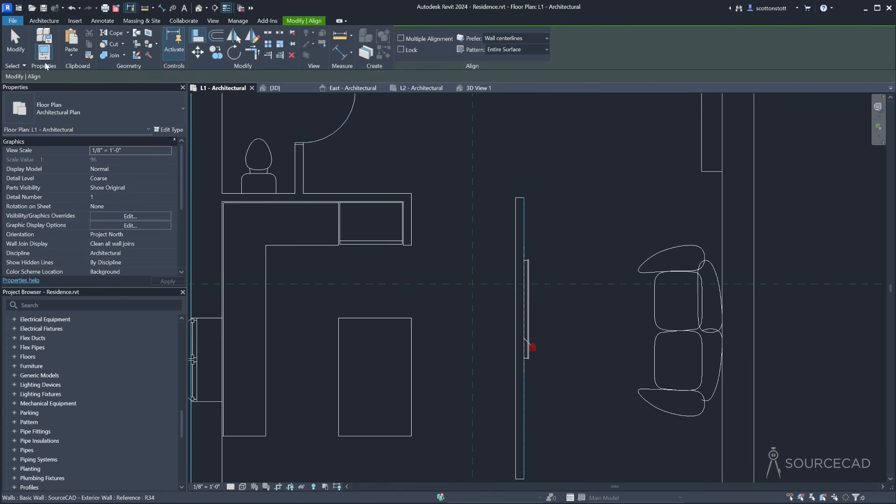
pyautogui.press('Escape')
pyautogui.press('Escape')
# Move the television about 1' 6" down along the partition wall
pyautogui.click(531, 318)
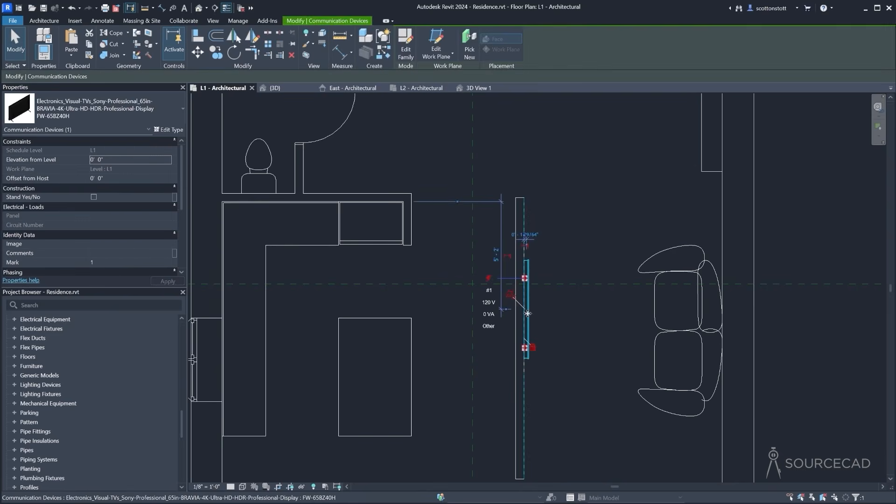
pyautogui.moveTo(594, 312); pyautogui.dragTo(611, 346)
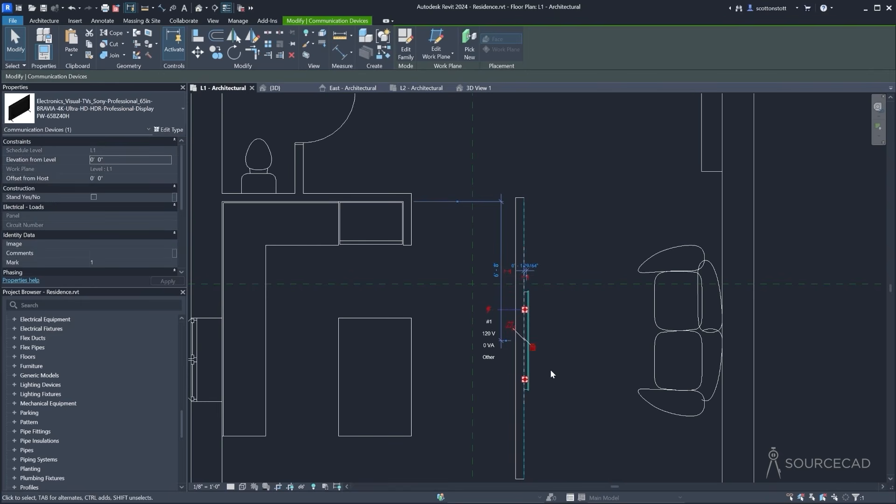
pyautogui.moveTo(550, 369); pyautogui.dragTo(482, 325, button='middle')
pyautogui.scroll(-3, 546, 332)
pyautogui.click(534, 347)
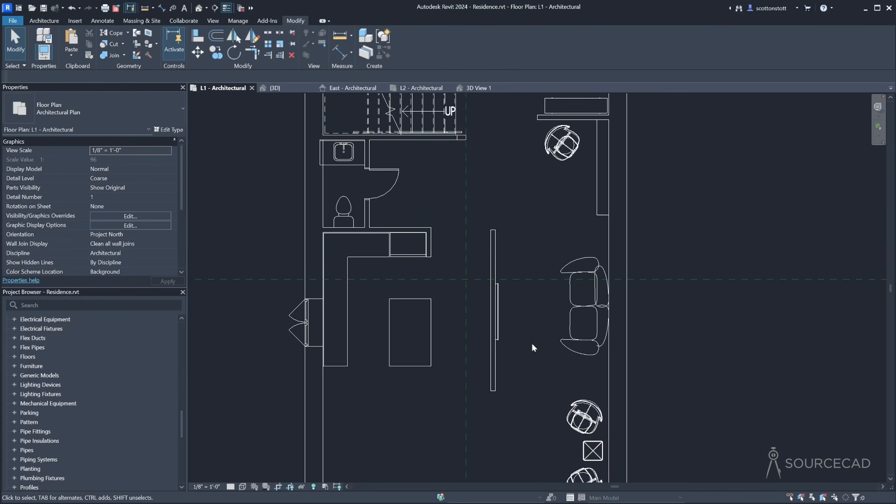
pyautogui.scroll(3, 471, 214)
pyautogui.scroll(-2, 480, 280)
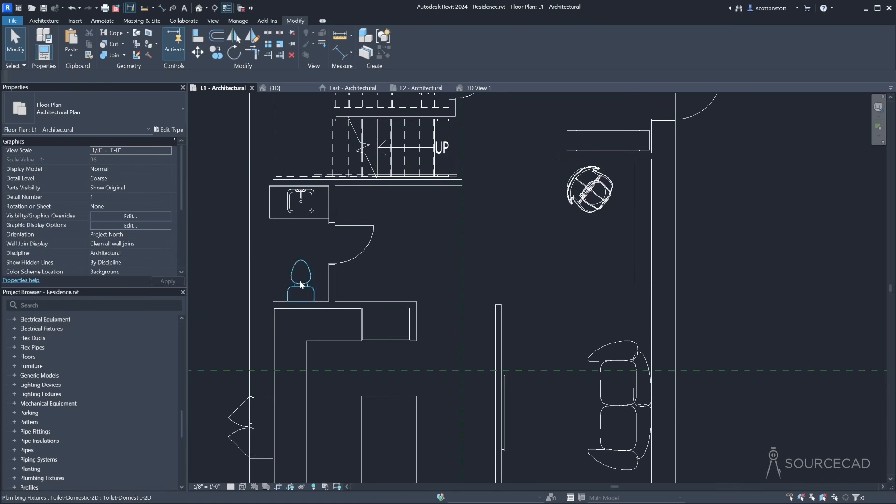
pyautogui.click(386, 332)
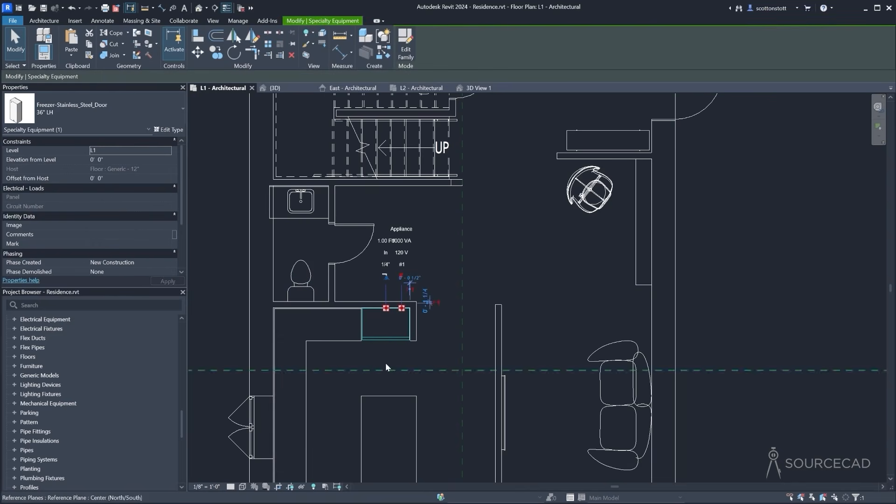
pyautogui.click(516, 297)
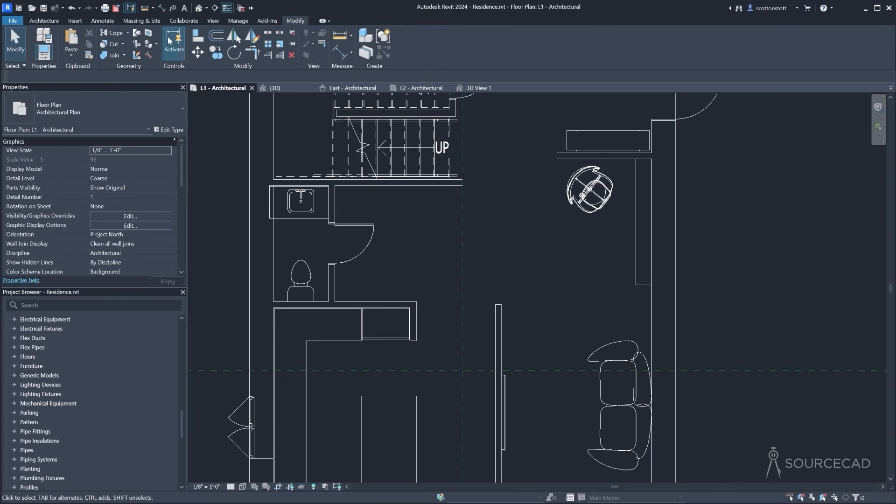
# Align the partition wall's upper end with the upper face of the horizontal kitchen wall
pyautogui.click(198, 36)
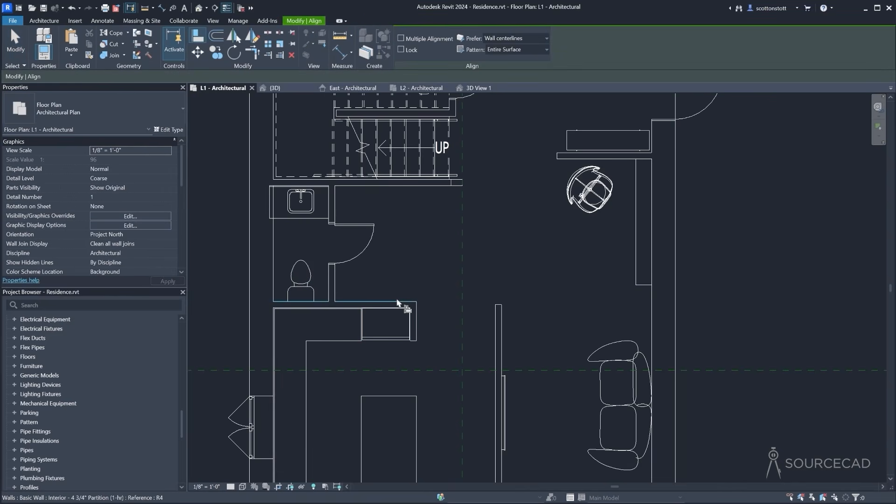
pyautogui.click(397, 303)
pyautogui.moveTo(523, 355); pyautogui.dragTo(494, 166, button='middle')
pyautogui.scroll(-2, 481, 238)
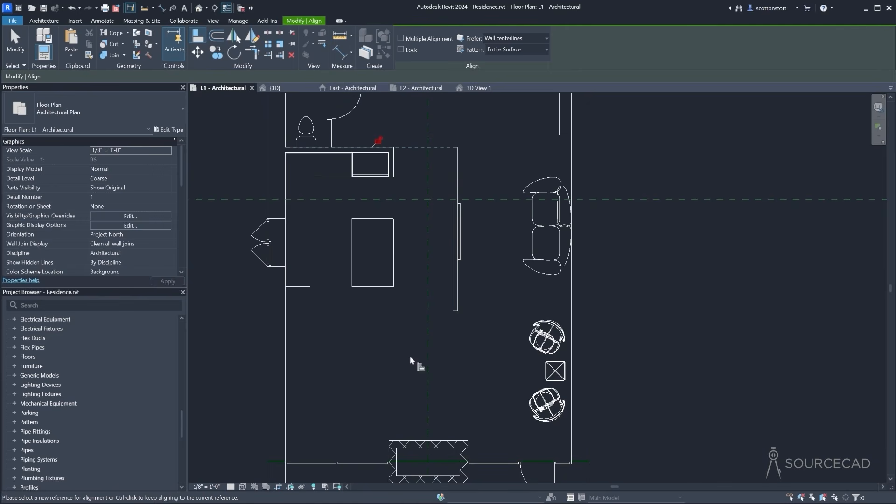
pyautogui.press('Escape')
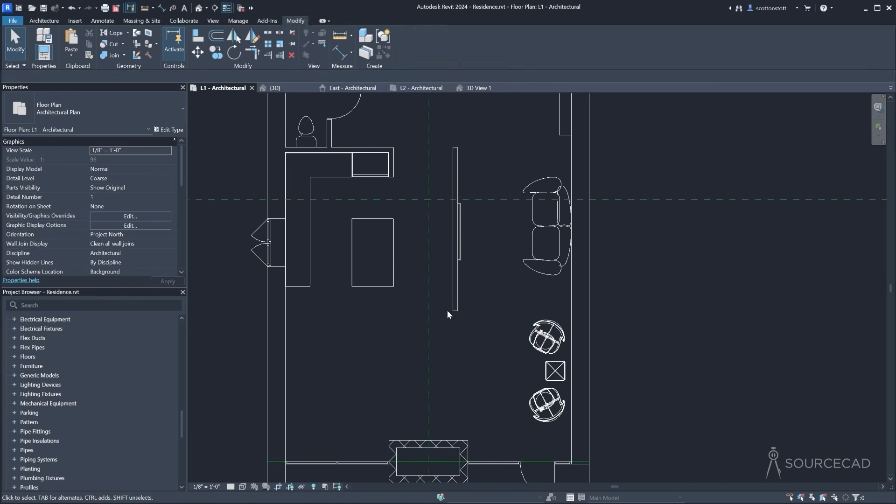
# Shorten the partition wall from its lower end and align that end with the island's lower edge
pyautogui.click(455, 305)
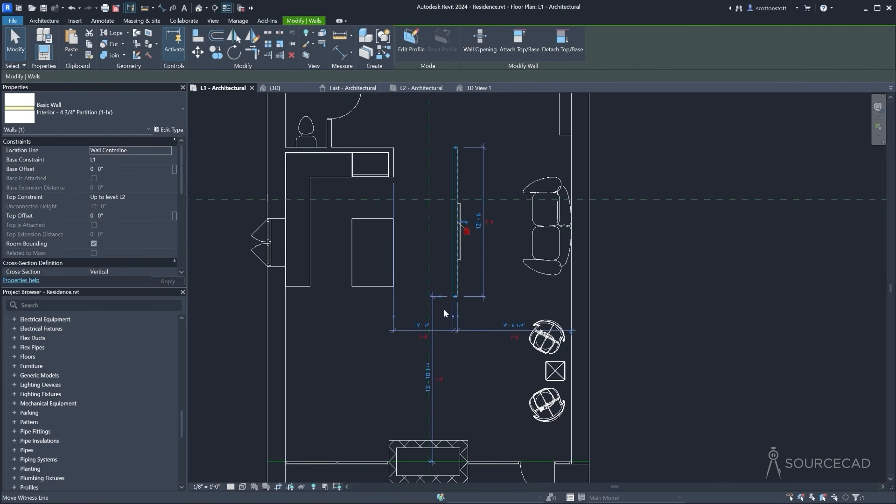
pyautogui.scroll(2, 424, 282)
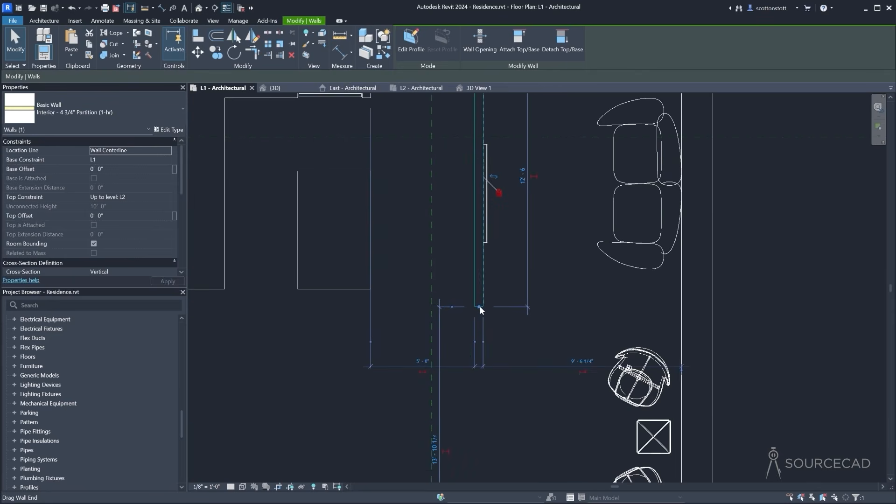
pyautogui.moveTo(480, 306); pyautogui.dragTo(479, 287)
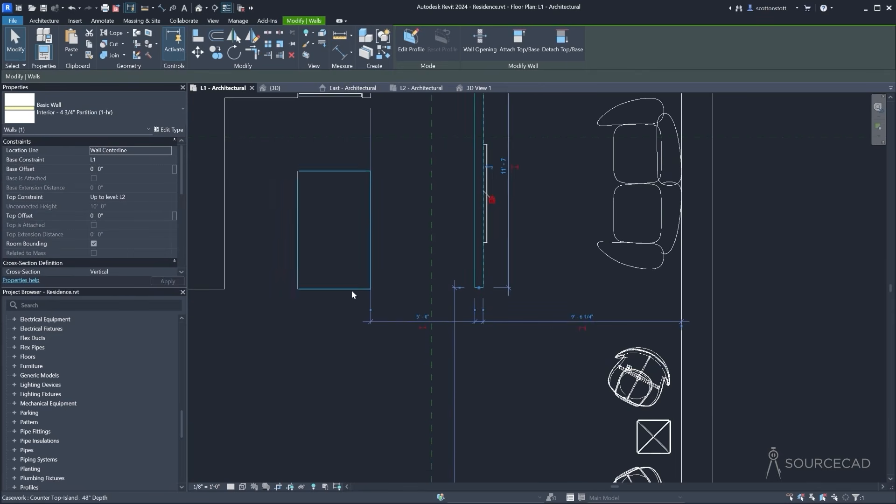
pyautogui.scroll(-3, 456, 289)
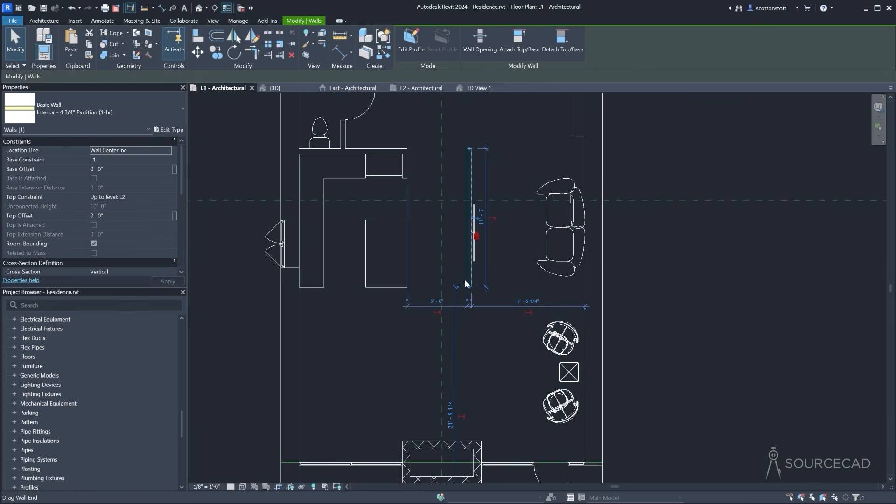
pyautogui.scroll(-1, 494, 236)
pyautogui.scroll(2, 469, 278)
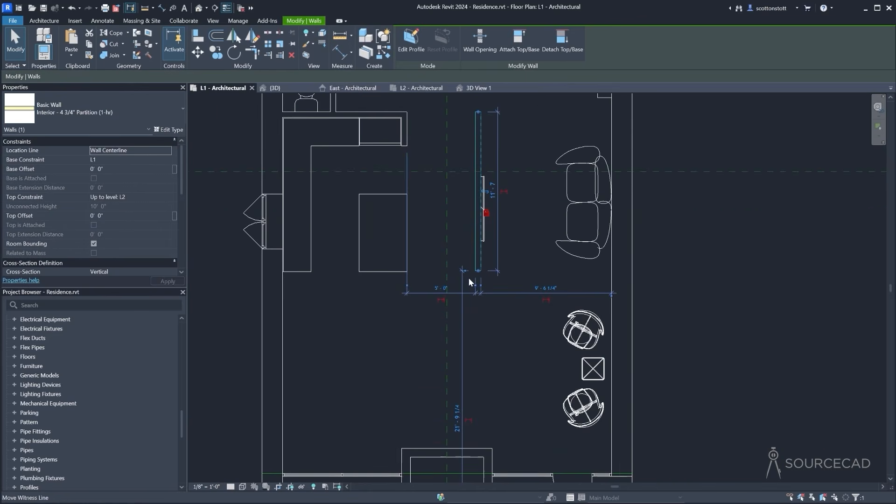
pyautogui.moveTo(480, 270); pyautogui.dragTo(479, 263)
pyautogui.press('a')
pyautogui.press('l')
pyautogui.click(387, 273)
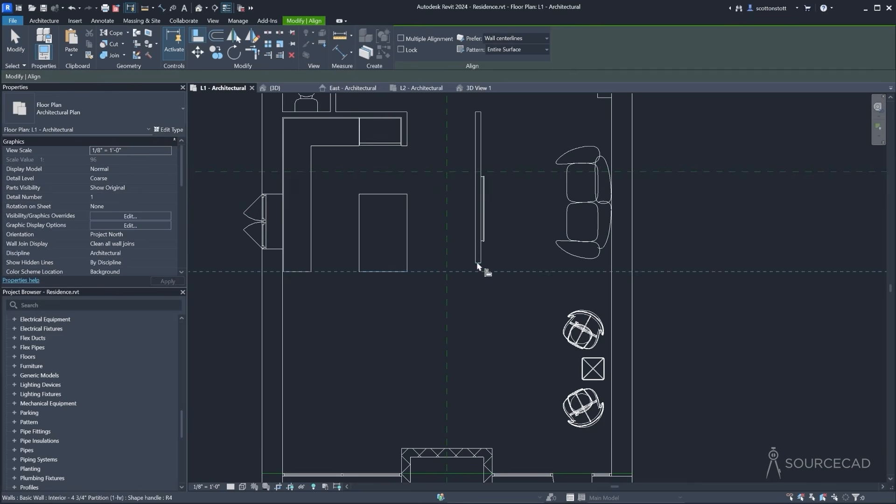
pyautogui.press('Escape')
pyautogui.press('Escape')
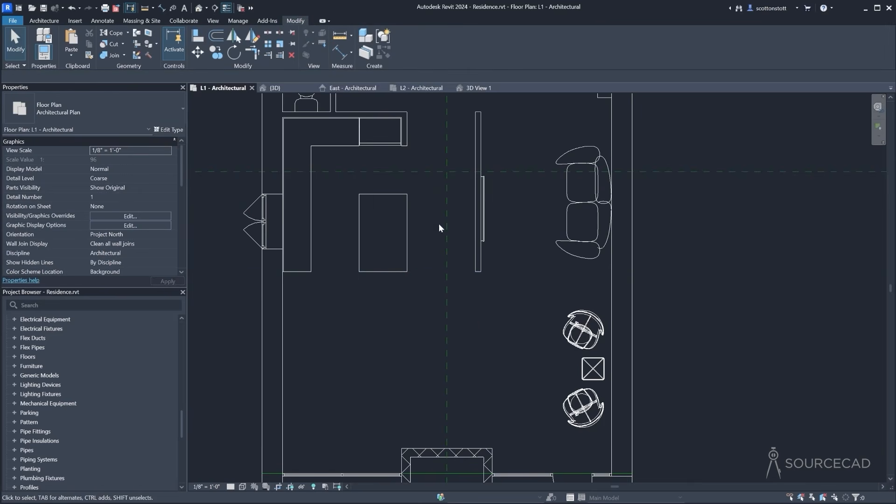
pyautogui.moveTo(442, 229); pyautogui.dragTo(443, 329, button='middle')
pyautogui.scroll(1, 433, 318)
pyautogui.scroll(-1, 394, 276)
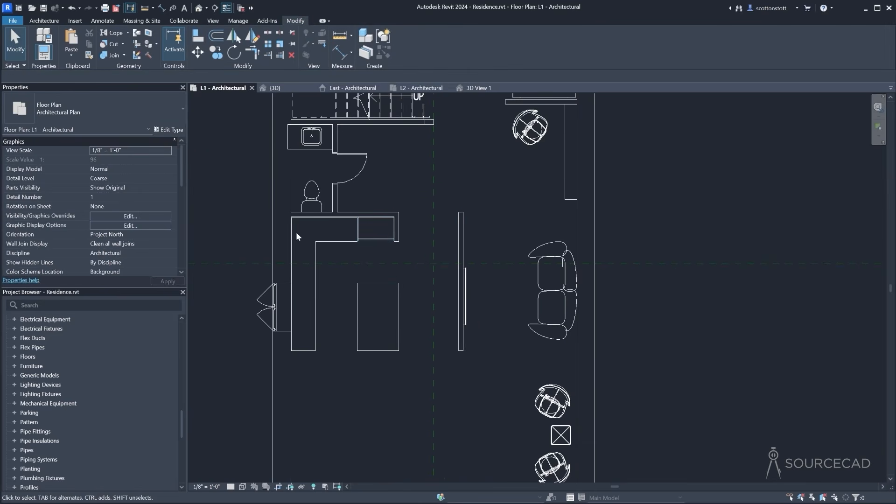
pyautogui.scroll(1, 473, 260)
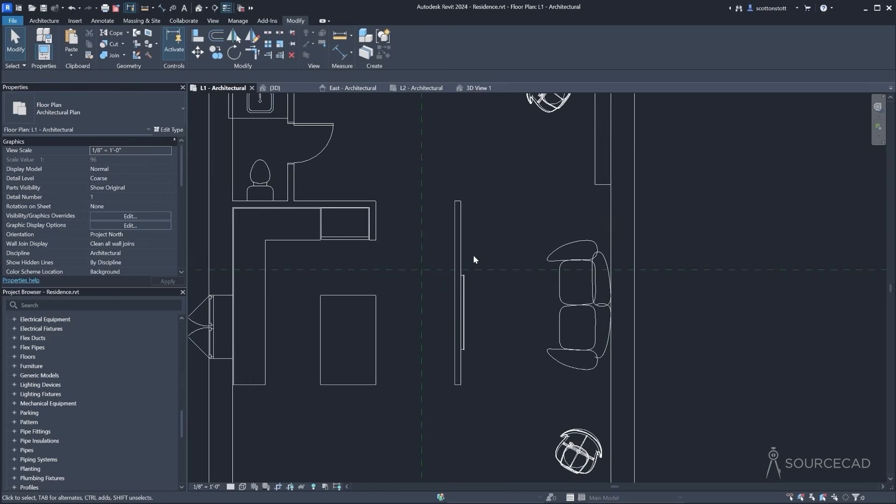
pyautogui.scroll(1, 473, 257)
pyautogui.click(233, 37)
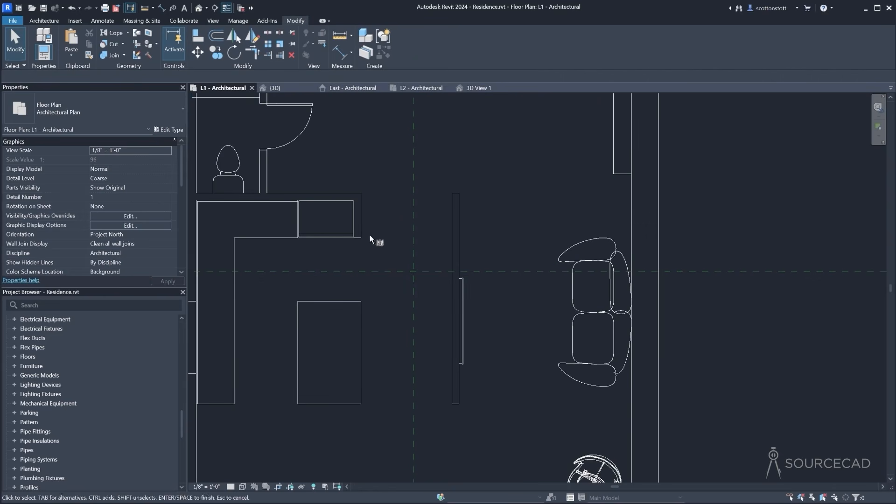
pyautogui.press('Escape')
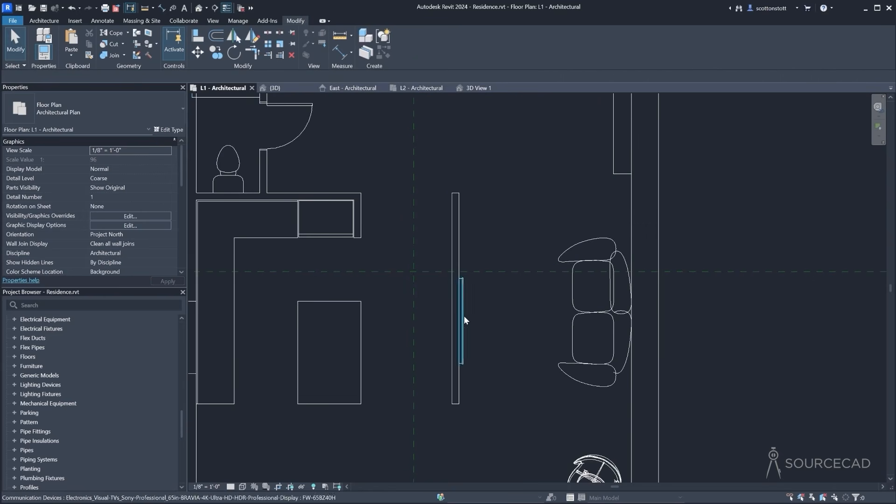
# Move the television up along the partition wall so it sits midway along the wall
pyautogui.click(464, 316)
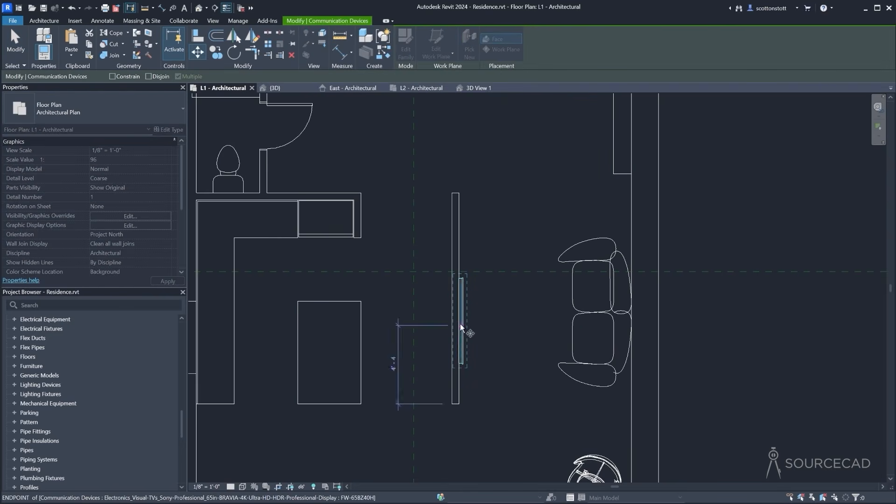
pyautogui.scroll(4, 460, 327)
pyautogui.click(458, 322)
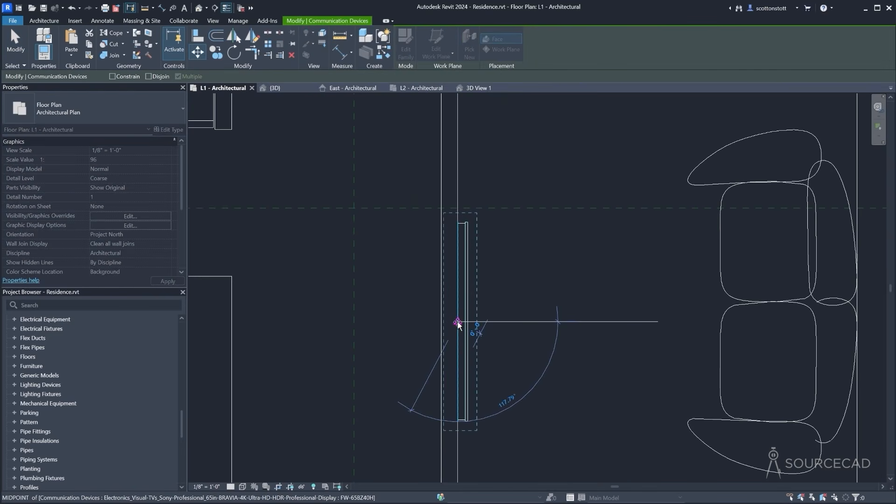
pyautogui.click(462, 271)
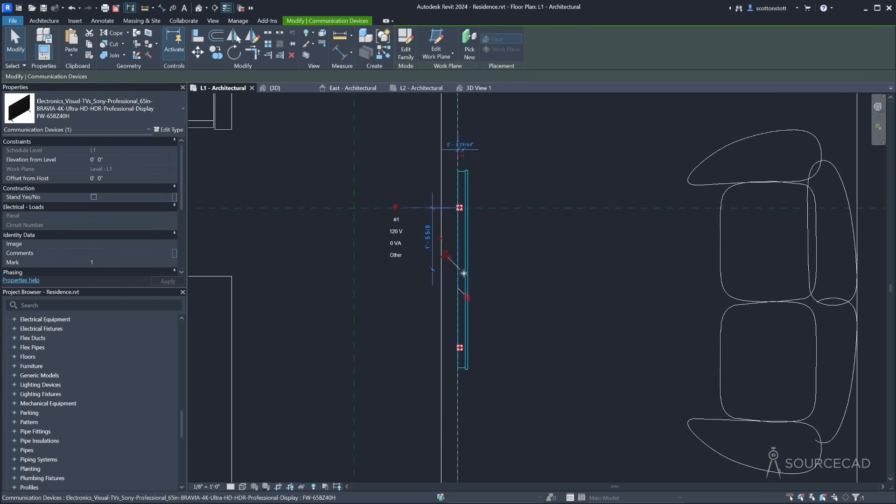
# Align the sofa's left/right centre line with the centre line of the television
pyautogui.scroll(-3, 464, 273)
pyautogui.scroll(1, 488, 280)
pyautogui.click(201, 41)
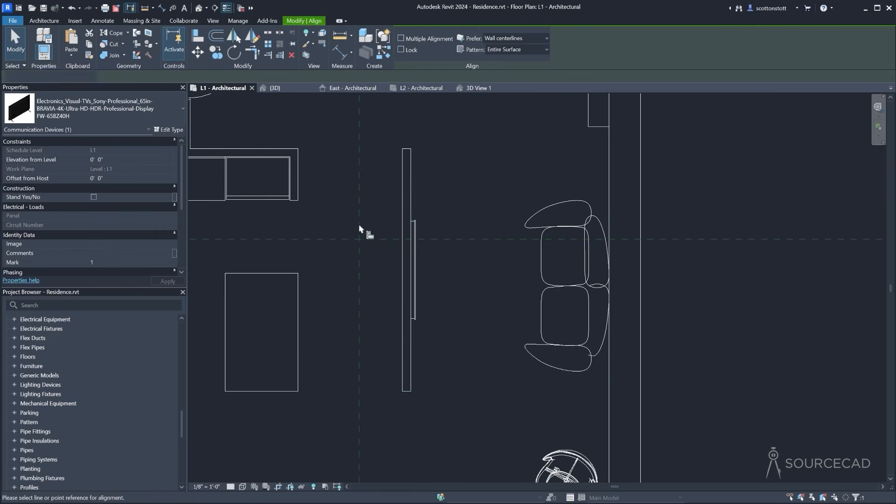
pyautogui.click(410, 271)
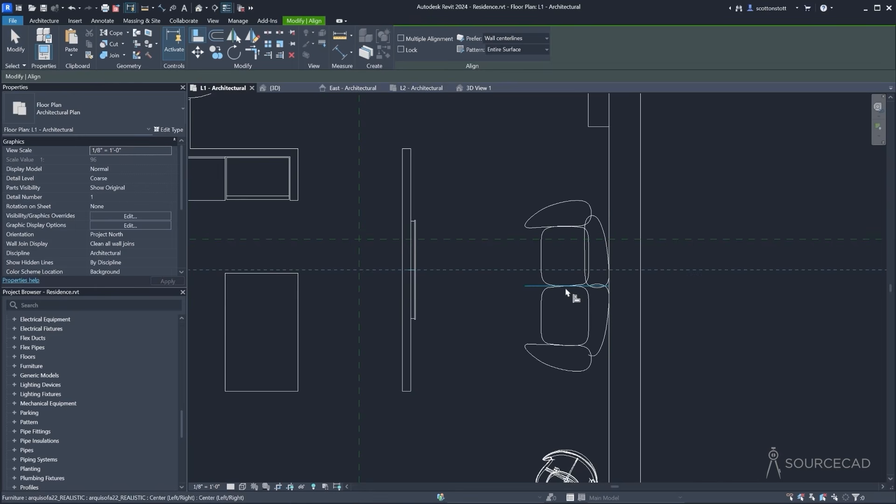
pyautogui.click(567, 288)
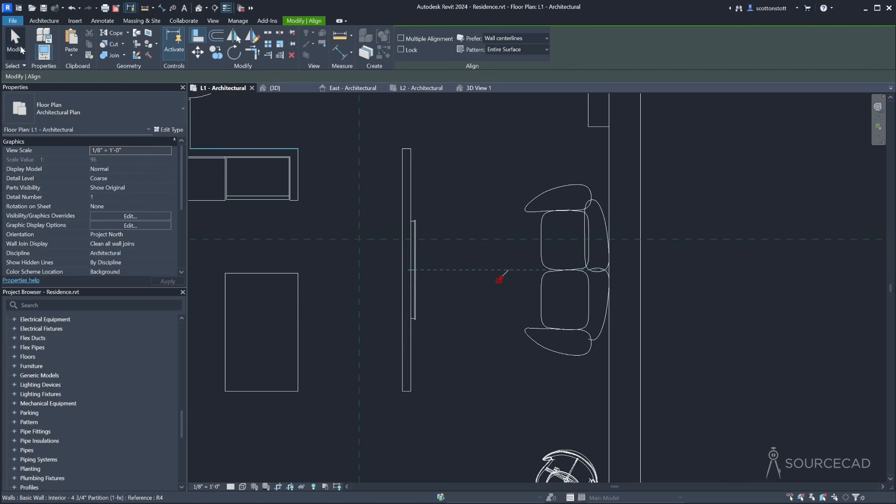
pyautogui.press('Escape')
pyautogui.press('Escape')
# Copy the side table between the two armchairs straight up to a spot just below the sofa
pyautogui.scroll(-3, 474, 280)
pyautogui.moveTo(468, 267); pyautogui.dragTo(451, 224, button='middle')
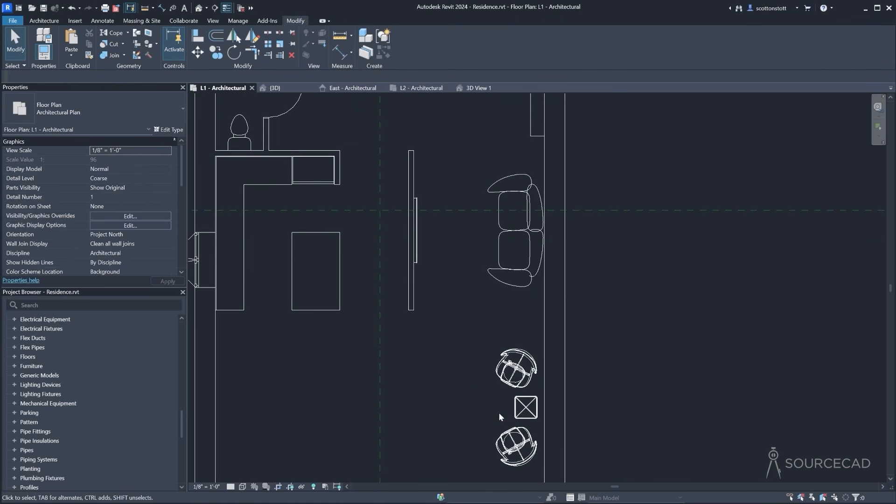
pyautogui.click(518, 402)
pyautogui.click(216, 52)
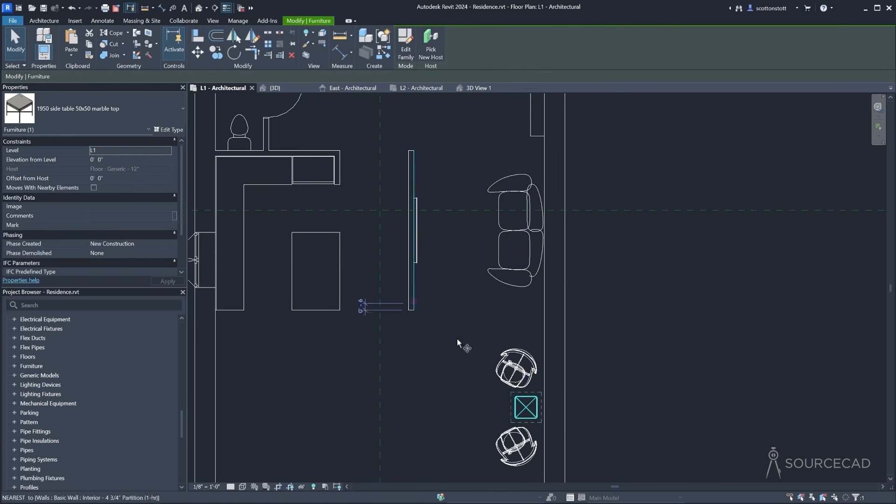
pyautogui.click(526, 408)
pyautogui.click(521, 304)
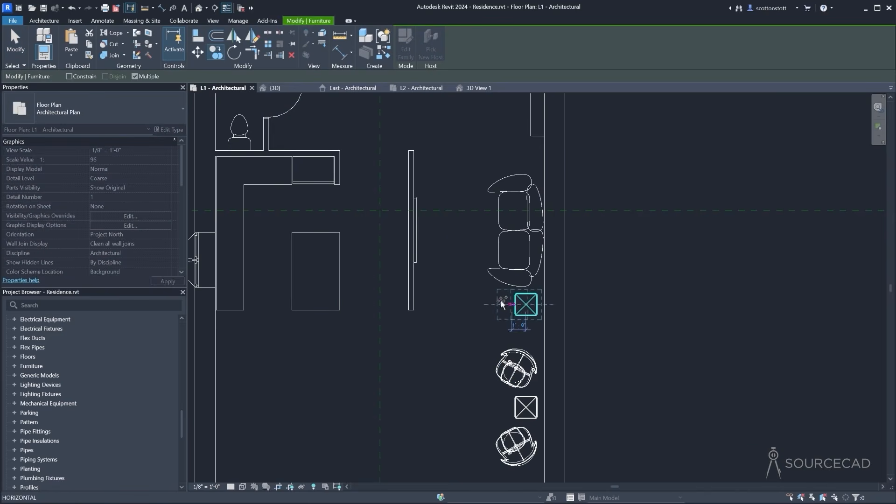
pyautogui.press('Escape')
pyautogui.press('Escape')
# Mirror the new side table about the sofa's centre line to place a matching one at its upper end
pyautogui.moveTo(443, 275); pyautogui.dragTo(479, 361, button='middle')
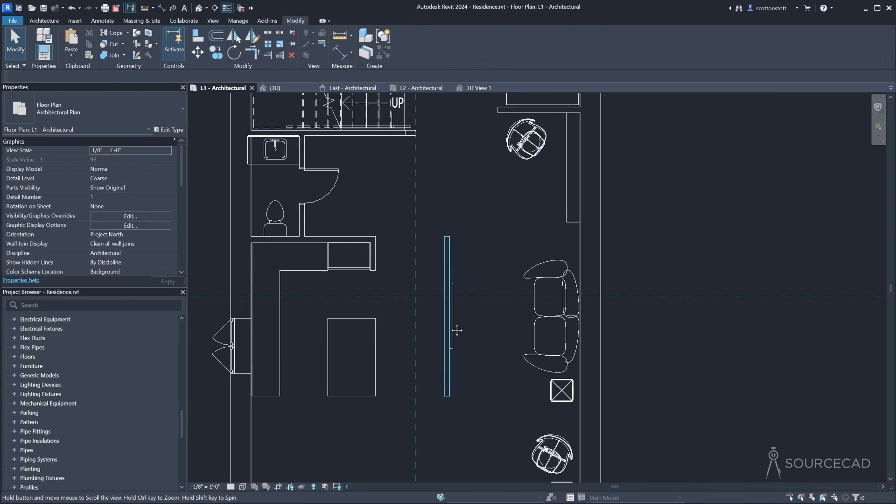
pyautogui.click(562, 390)
pyautogui.click(233, 37)
pyautogui.click(550, 315)
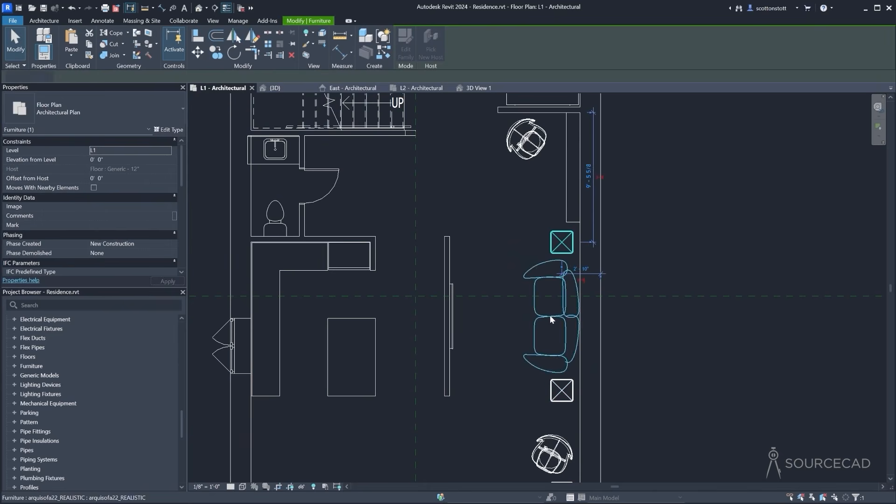
pyautogui.moveTo(476, 305); pyautogui.dragTo(472, 254, button='middle')
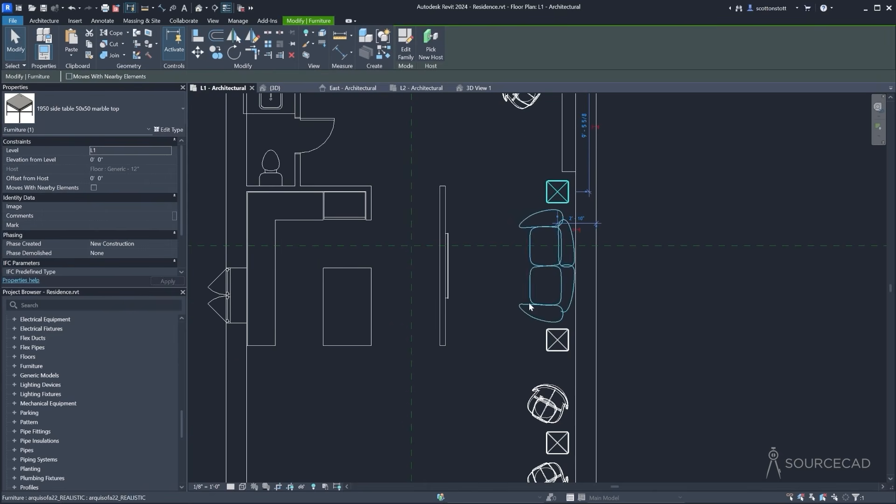
pyautogui.click(15, 49)
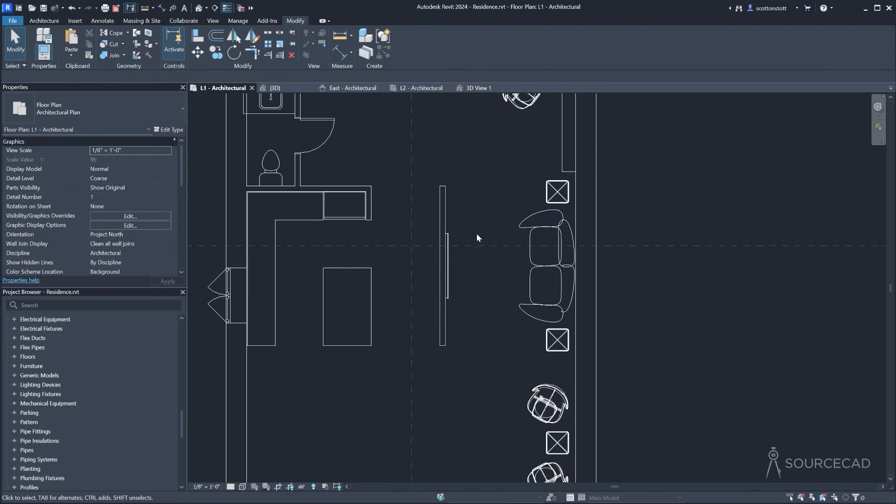
# Load the arquichair73_Fabric_REALISTIC family from the components folder and place one chair on the front porch, left of the fireplace
pyautogui.scroll(-2, 476, 236)
pyautogui.moveTo(476, 236); pyautogui.dragTo(494, 293, button='middle')
pyautogui.scroll(-1, 495, 221)
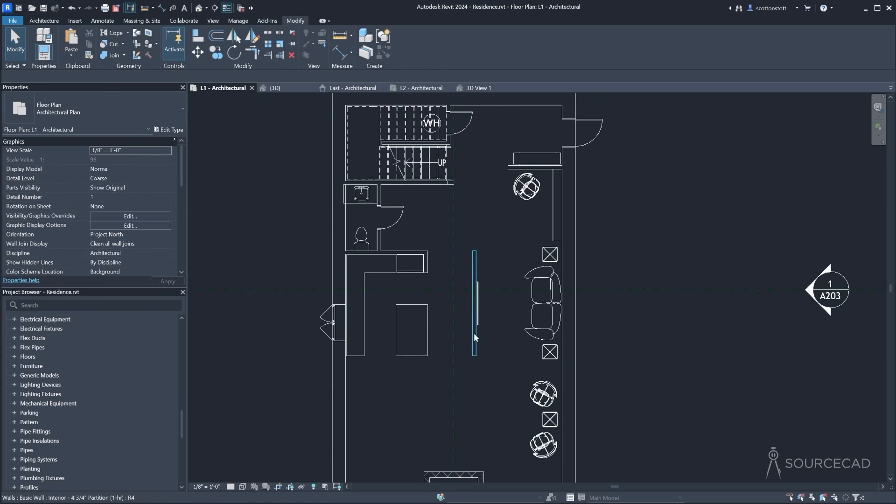
pyautogui.moveTo(483, 342); pyautogui.dragTo(486, 255, button='middle')
pyautogui.moveTo(498, 321); pyautogui.dragTo(514, 305, button='middle')
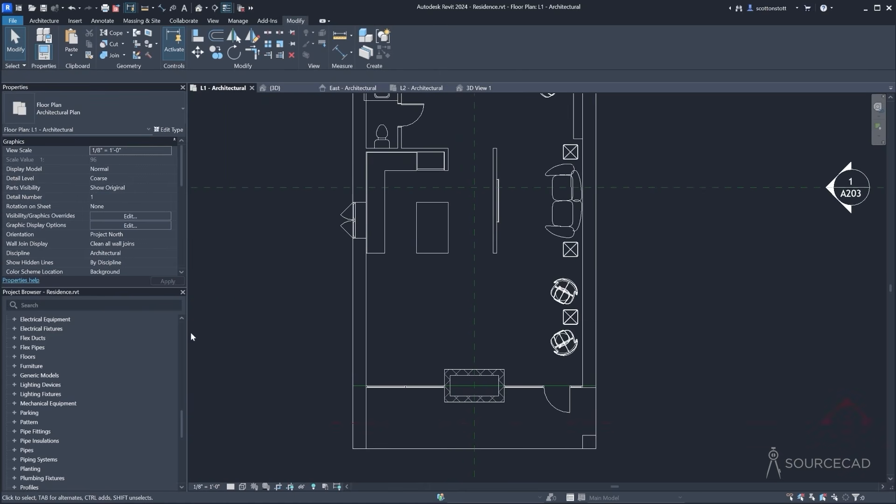
pyautogui.hotkey('alt', 'Tab')
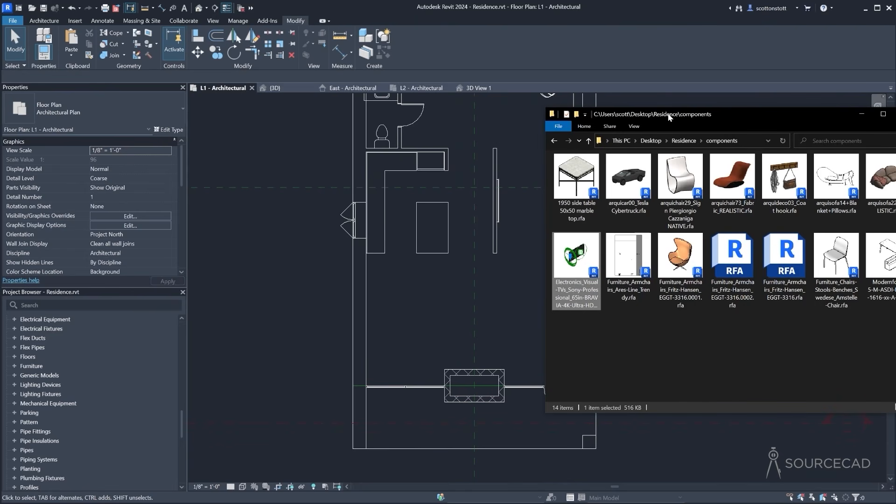
pyautogui.hotkey('alt', 'Tab')
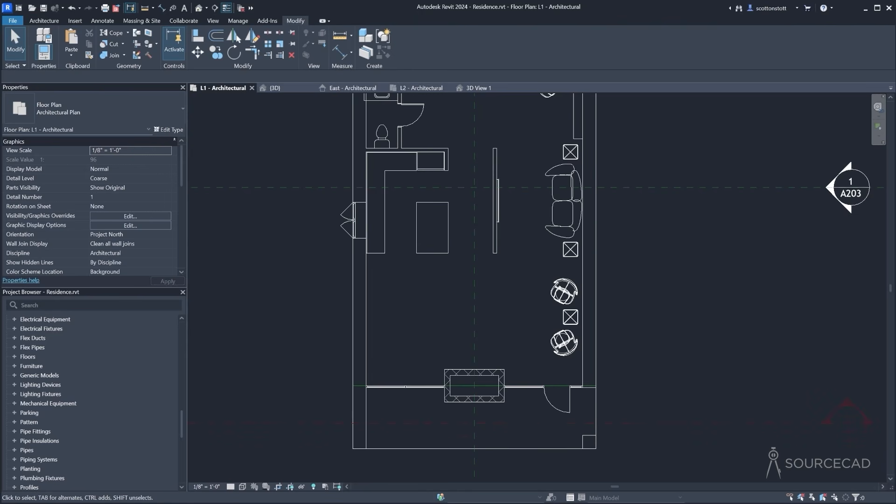
pyautogui.moveTo(410, 331); pyautogui.dragTo(411, 330)
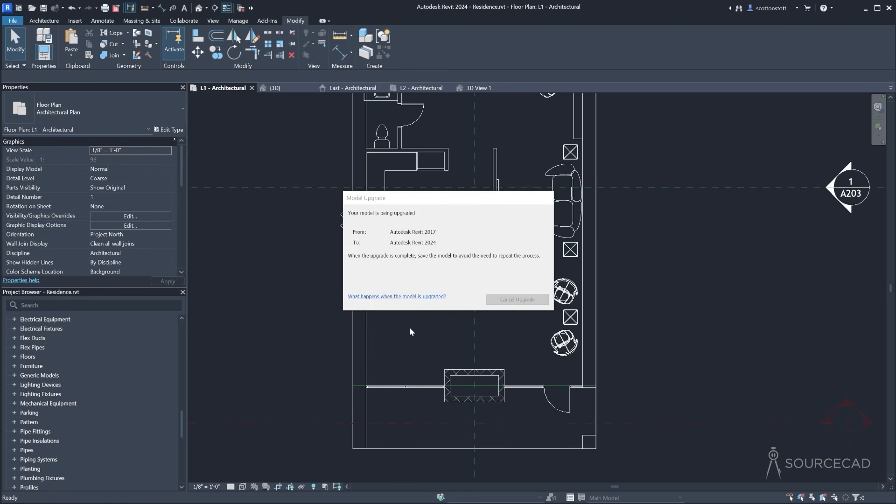
pyautogui.click(384, 416)
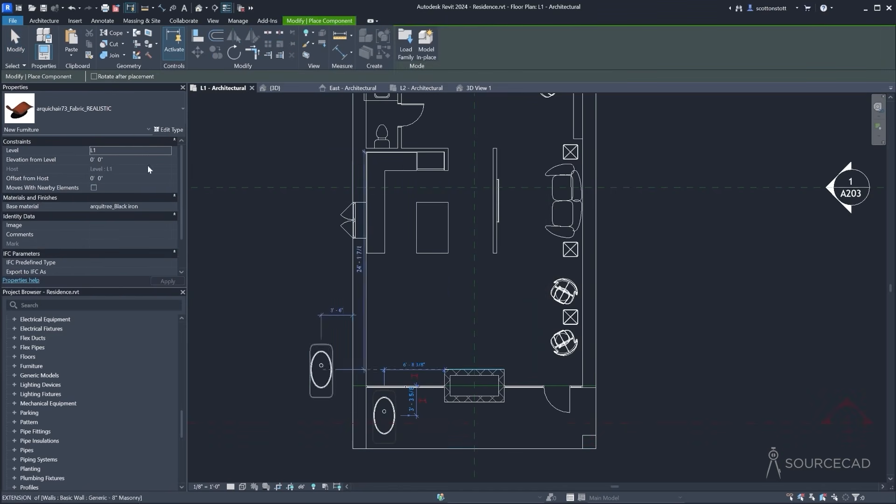
pyautogui.click(16, 45)
# Rotate the porch chair about 20° counterclockwise
pyautogui.click(384, 413)
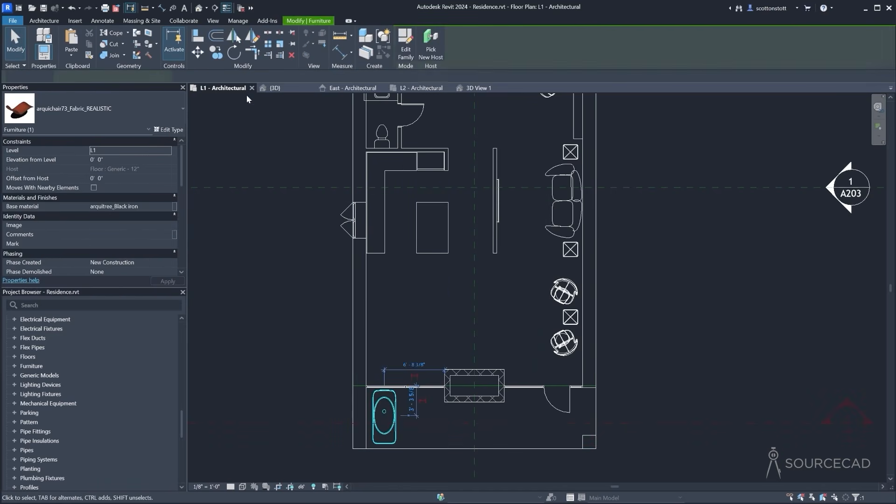
pyautogui.click(234, 53)
pyautogui.click(504, 416)
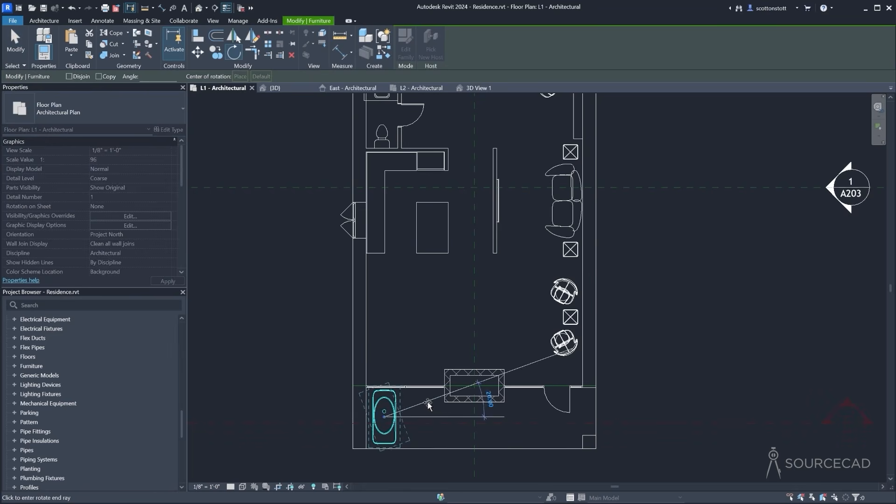
pyautogui.click(428, 406)
pyautogui.click(15, 43)
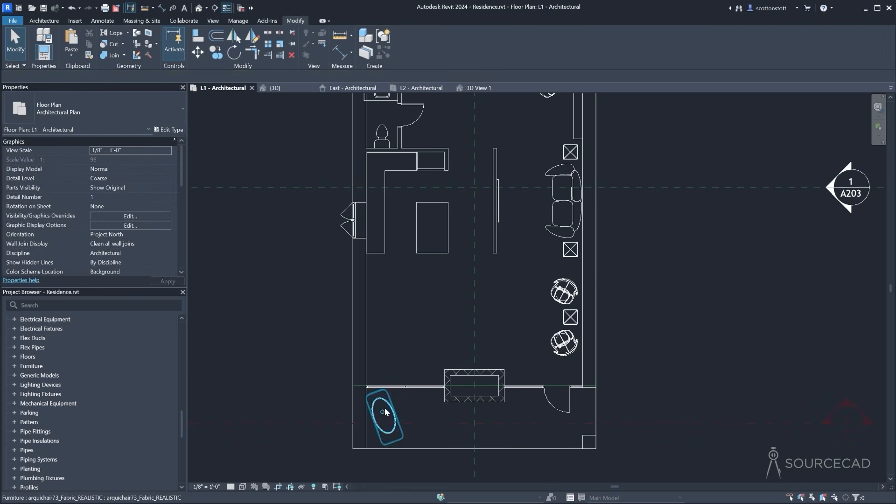
# Shift the porch chair slightly to the right and copy it once beside itself toward the fireplace
pyautogui.moveTo(384, 411); pyautogui.dragTo(388, 410)
pyautogui.click(216, 53)
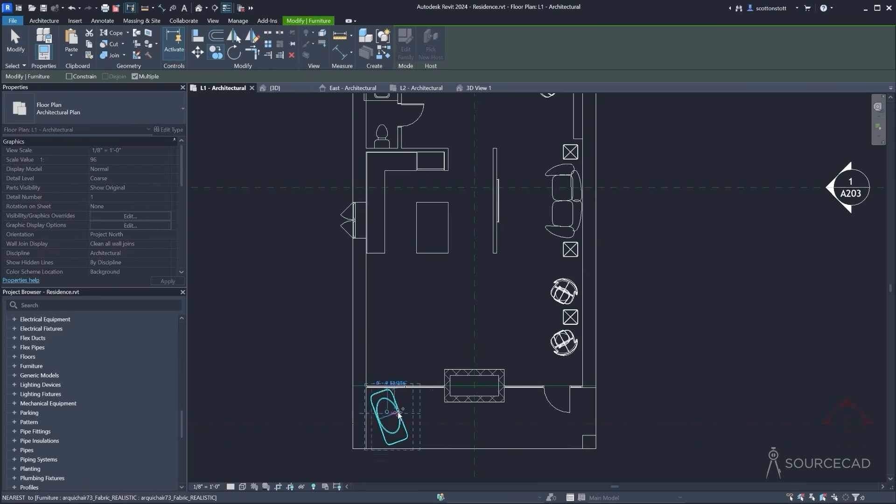
pyautogui.click(415, 435)
pyautogui.press('Escape')
pyautogui.press('Escape')
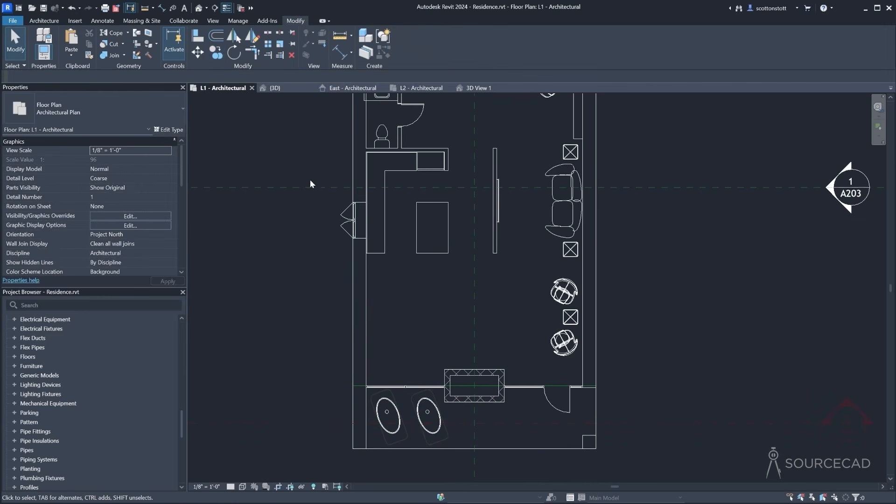
# Examine the two porch chairs and the front interior in the 3D view from several angles
pyautogui.click(275, 88)
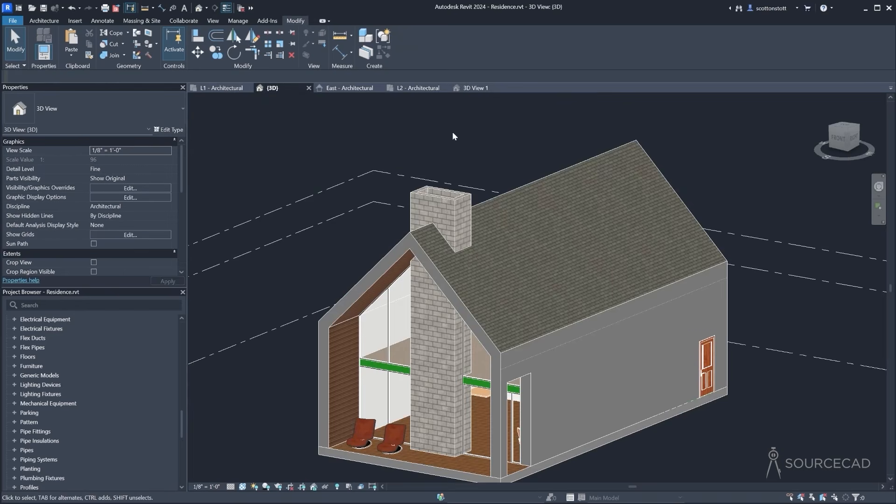
pyautogui.keyDown('shift'); pyautogui.moveTo(367, 351); pyautogui.dragTo(460, 393, button='middle'); pyautogui.keyUp('shift')
pyautogui.scroll(3, 485, 418)
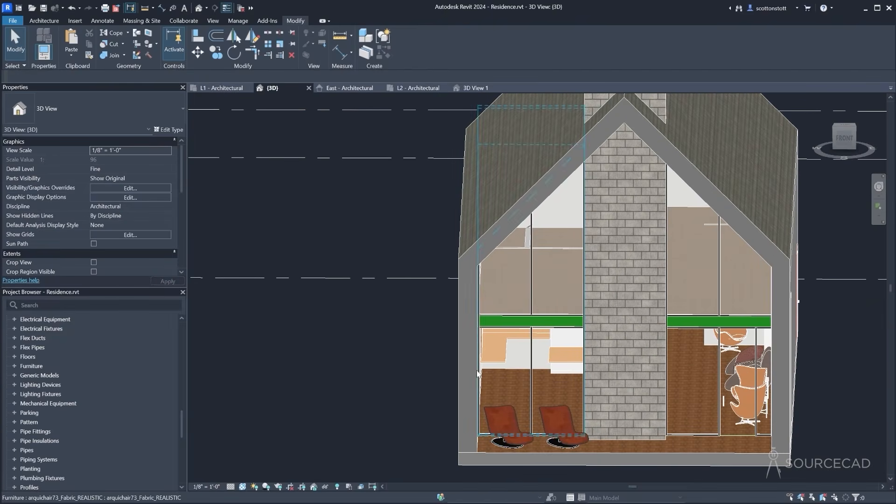
pyautogui.keyDown('shift'); pyautogui.moveTo(490, 375); pyautogui.dragTo(472, 368, button='middle'); pyautogui.keyUp('shift')
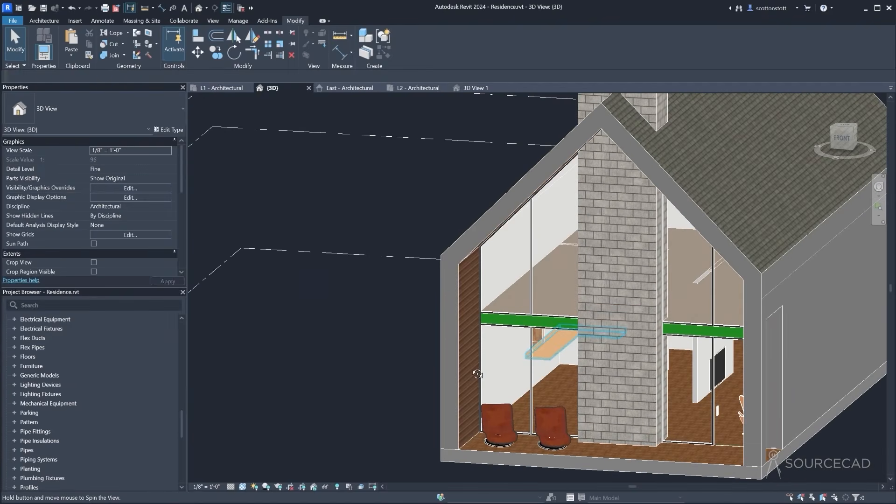
pyautogui.keyDown('shift'); pyautogui.moveTo(549, 364); pyautogui.dragTo(518, 360, button='middle'); pyautogui.keyUp('shift')
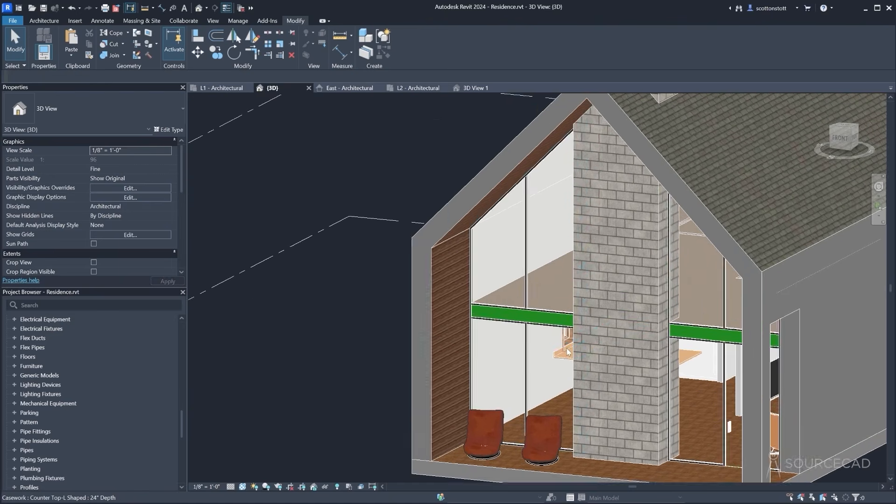
# Select the 48" x 60" double casement window behind the L-shaped kitchen countertop
pyautogui.scroll(8, 567, 345)
pyautogui.click(561, 320)
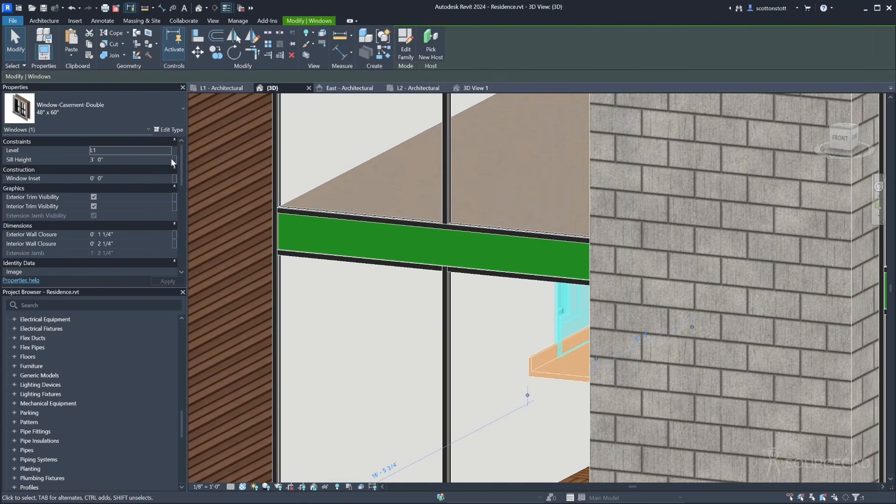
# Set the sill height of the 48" x 60" double casement window to 3' 6"
pyautogui.doubleClick(99, 159)
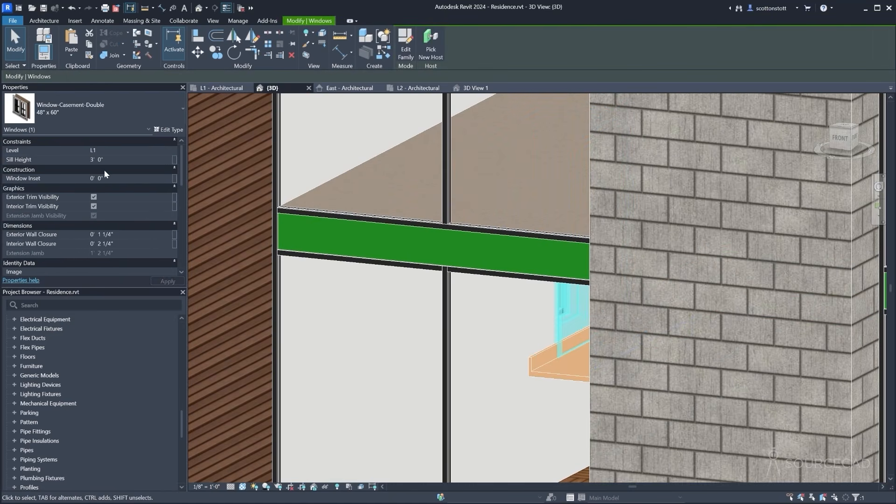
pyautogui.write('6')
pyautogui.keyDown('shift'); pyautogui.moveTo(536, 365); pyautogui.dragTo(481, 354, button='middle'); pyautogui.keyUp('shift')
pyautogui.scroll(-2, 526, 331)
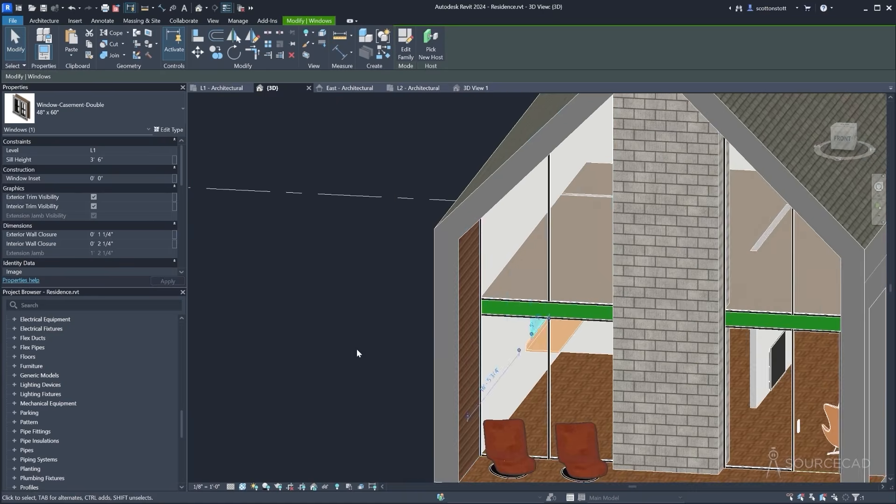
pyautogui.click(356, 349)
# Set the TV display's elevation from level L1 to 2' 6"
pyautogui.moveTo(533, 331)
pyautogui.keyDown('shift'); pyautogui.mouseDown(button='middle')
pyautogui.moveTo(521, 330)
pyautogui.moveTo(527, 346)
pyautogui.mouseUp(button='middle'); pyautogui.keyUp('shift')
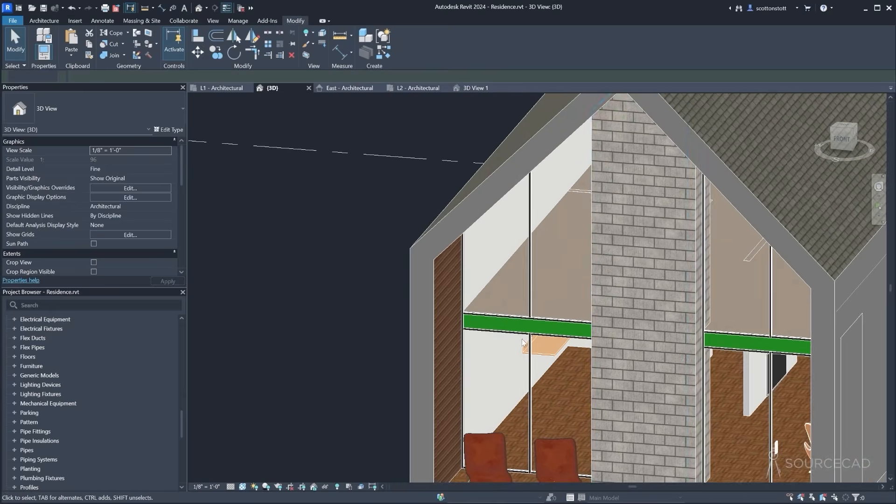
pyautogui.moveTo(619, 366); pyautogui.dragTo(625, 318, button='middle')
pyautogui.click(632, 317)
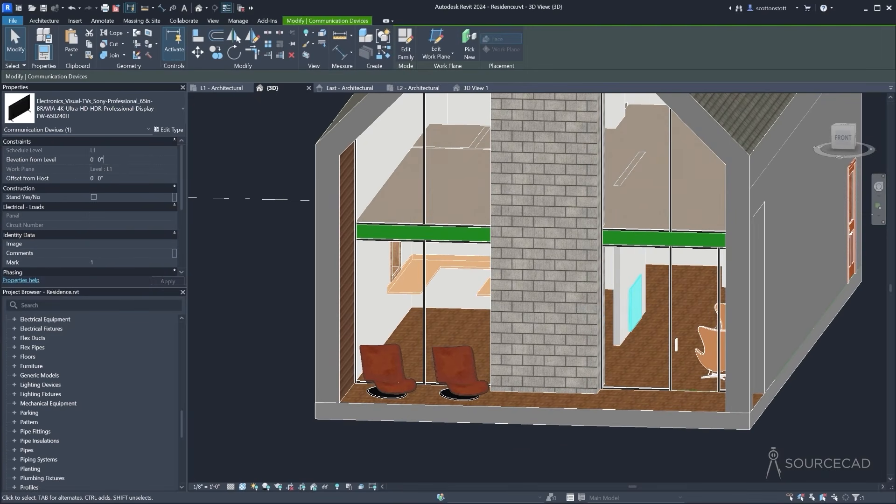
pyautogui.write('3')
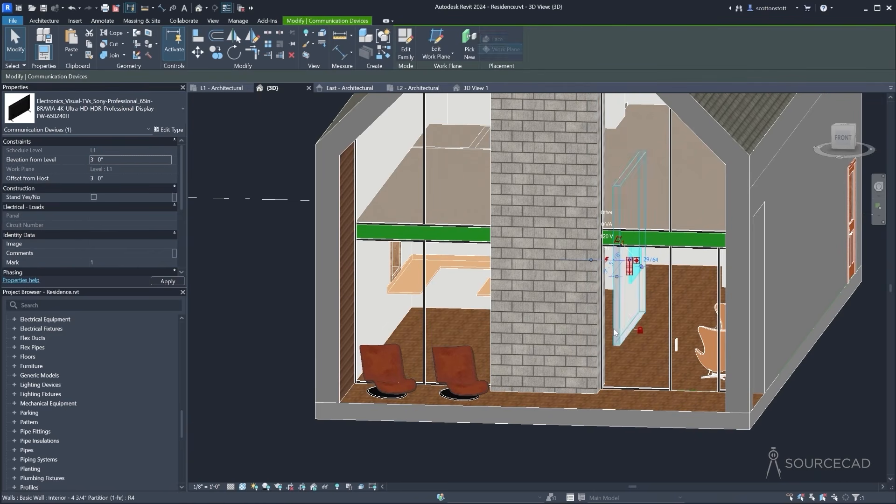
pyautogui.write('2 6')
pyautogui.press('Return')
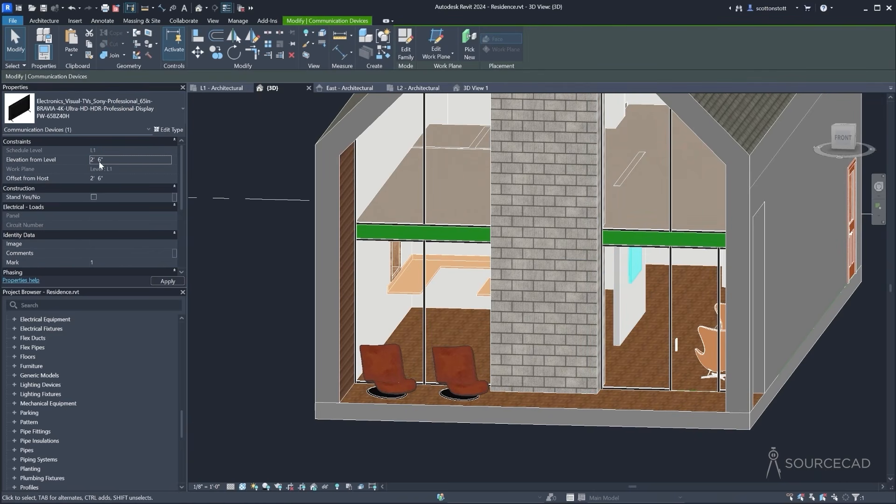
pyautogui.keyDown('shift'); pyautogui.moveTo(646, 314); pyautogui.dragTo(619, 310, button='middle'); pyautogui.keyUp('shift')
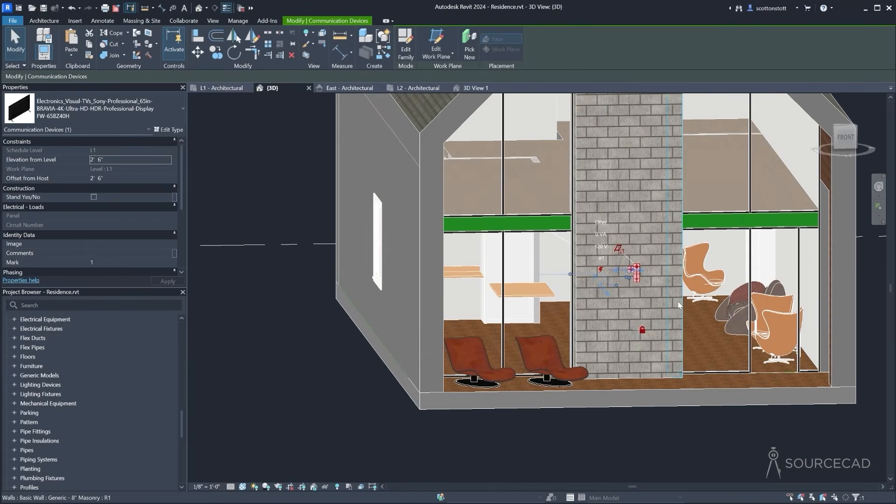
pyautogui.keyDown('shift'); pyautogui.moveTo(694, 314); pyautogui.dragTo(621, 308, button='middle'); pyautogui.keyUp('shift')
pyautogui.scroll(-1, 543, 405)
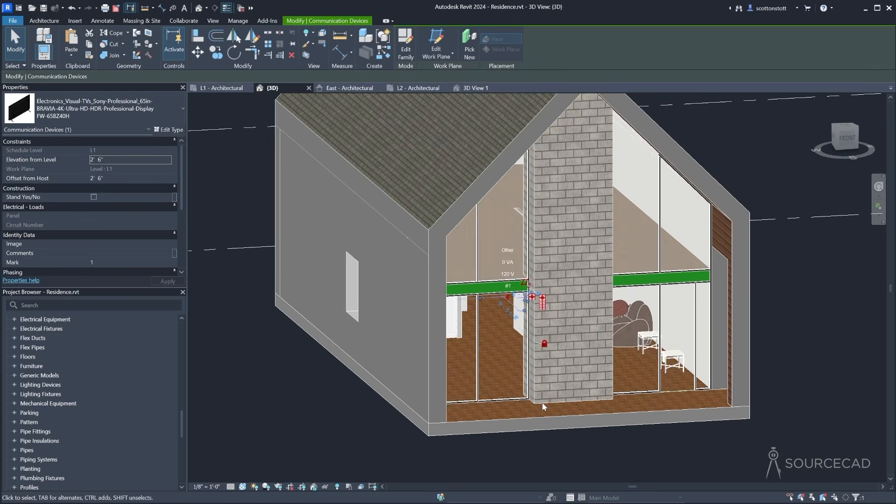
pyautogui.click(318, 405)
# Attach the tops of two separate ground-floor interior partition walls to the 12" second floor, one after the other
pyautogui.keyDown('shift'); pyautogui.moveTo(396, 306); pyautogui.dragTo(574, 371, button='middle'); pyautogui.keyUp('shift')
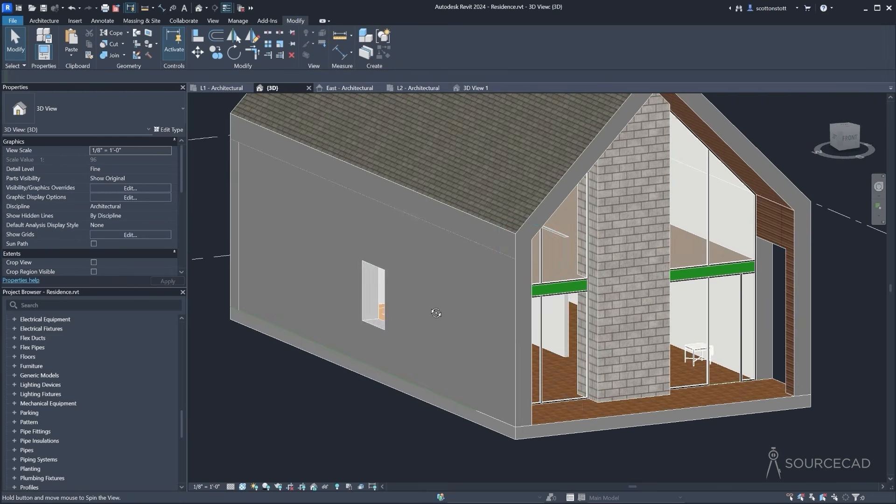
pyautogui.click(558, 327)
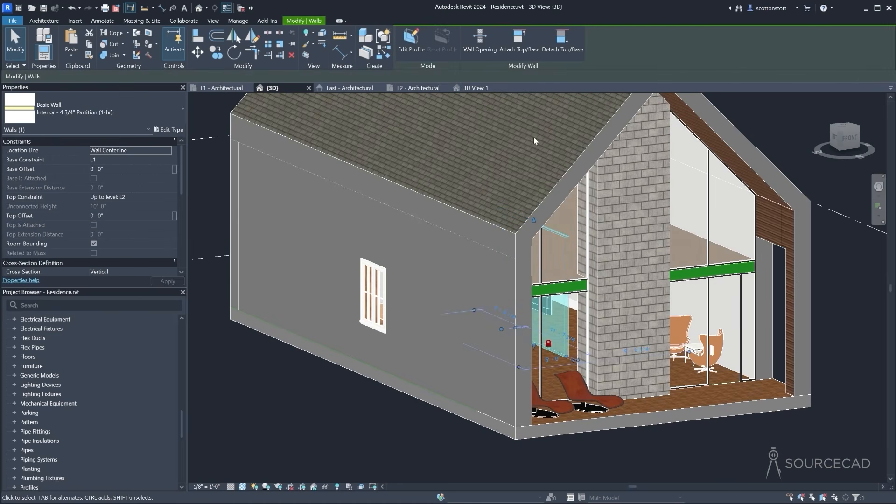
pyautogui.click(519, 45)
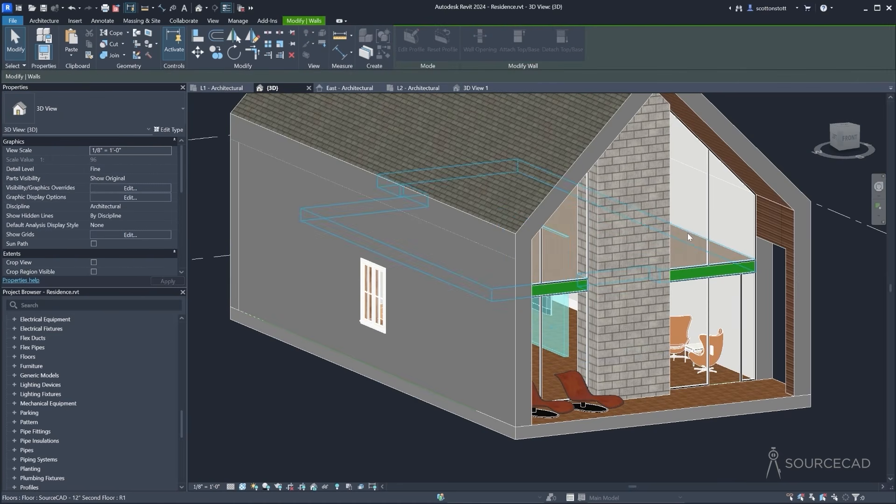
pyautogui.click(548, 232)
pyautogui.keyDown('shift'); pyautogui.moveTo(475, 327); pyautogui.dragTo(497, 286, button='middle'); pyautogui.keyUp('shift')
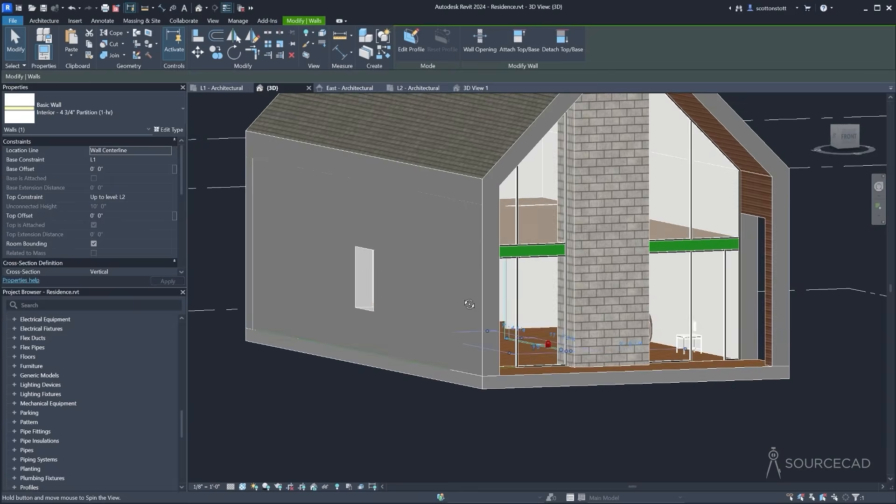
pyautogui.click(527, 203)
pyautogui.click(516, 42)
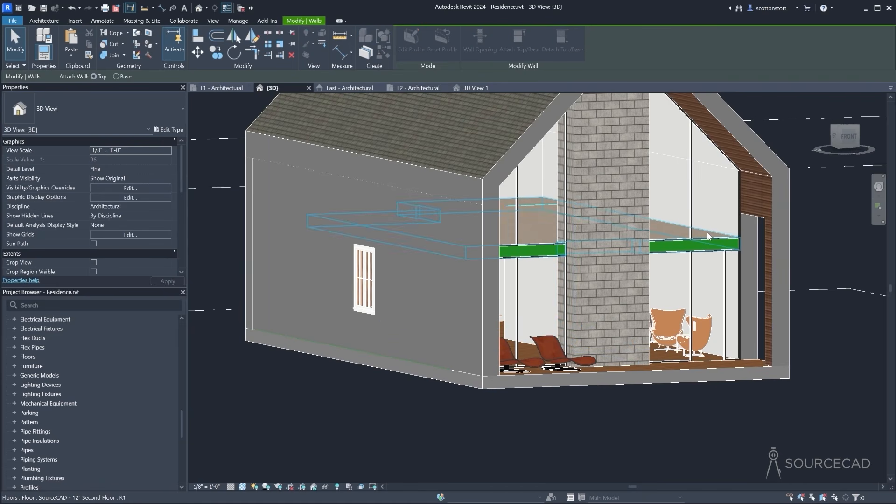
pyautogui.click(707, 233)
# Attach the tops of the remaining interior partition walls on the kitchen side of the ground floor to the second floor
pyautogui.keyDown('shift'); pyautogui.moveTo(536, 226); pyautogui.dragTo(463, 254, button='middle'); pyautogui.keyUp('shift')
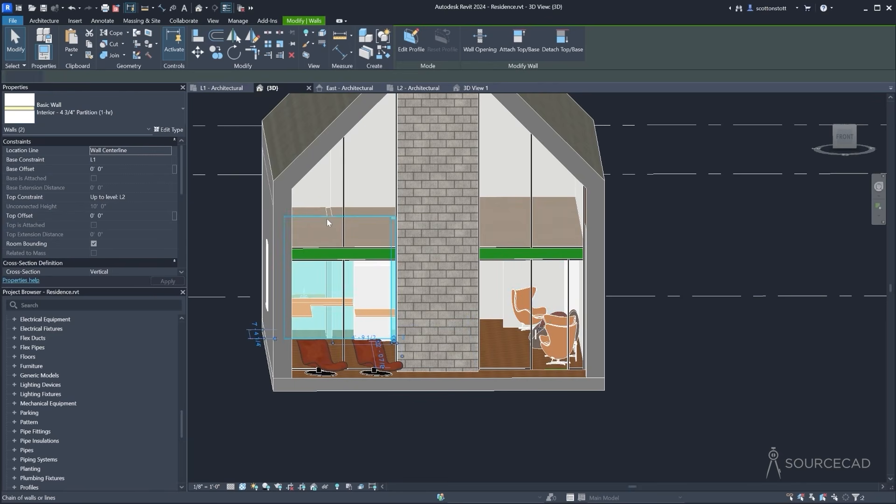
pyautogui.keyDown('ctrl'); pyautogui.click(327, 218); pyautogui.keyUp('ctrl')
pyautogui.click(484, 58)
pyautogui.click(362, 209)
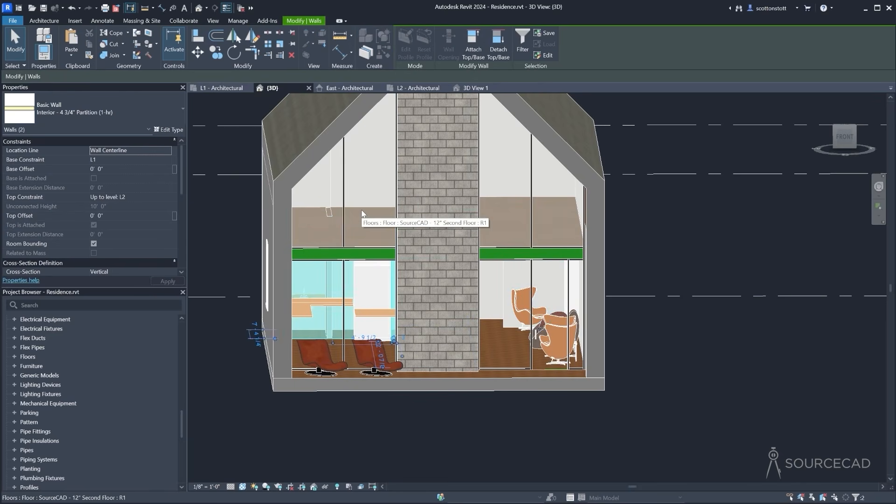
pyautogui.click(328, 214)
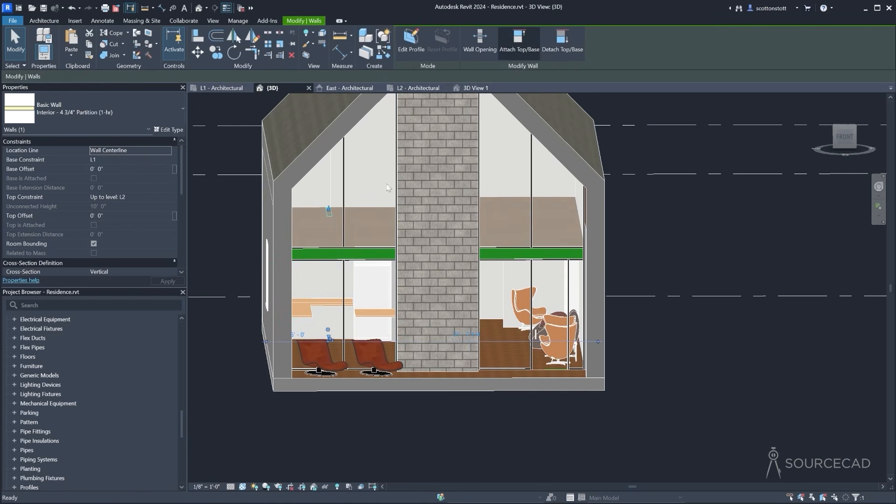
pyautogui.click(374, 209)
pyautogui.keyDown('shift'); pyautogui.moveTo(374, 209); pyautogui.dragTo(408, 279, button='middle'); pyautogui.keyUp('shift')
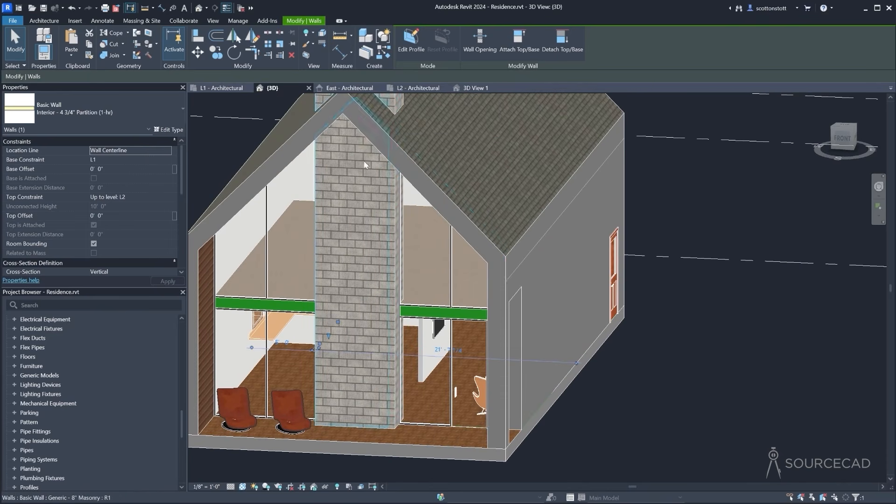
# In the L2 - Architectural floor plan, set the underlay range's base level to None
pyautogui.click(413, 91)
pyautogui.scroll(-1, 360, 301)
pyautogui.moveTo(325, 334); pyautogui.dragTo(340, 307, button='middle')
pyautogui.scroll(-2, 332, 284)
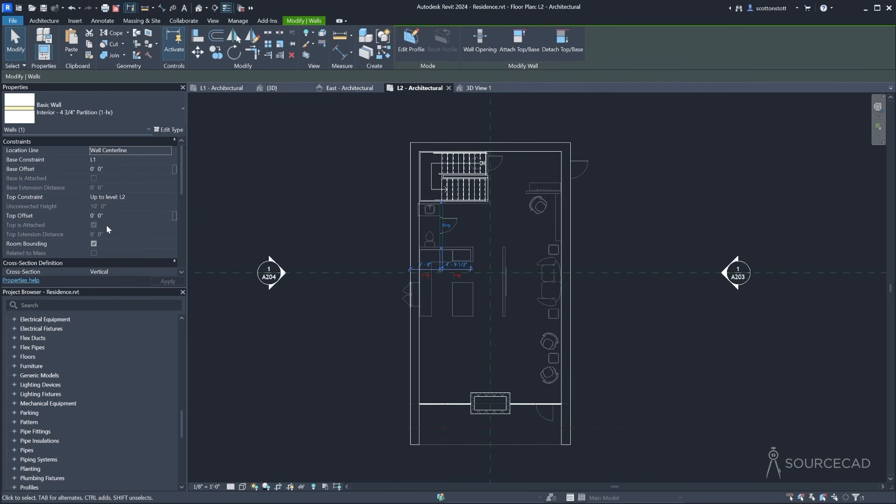
pyautogui.scroll(-4, 107, 227)
pyautogui.scroll(4, 136, 236)
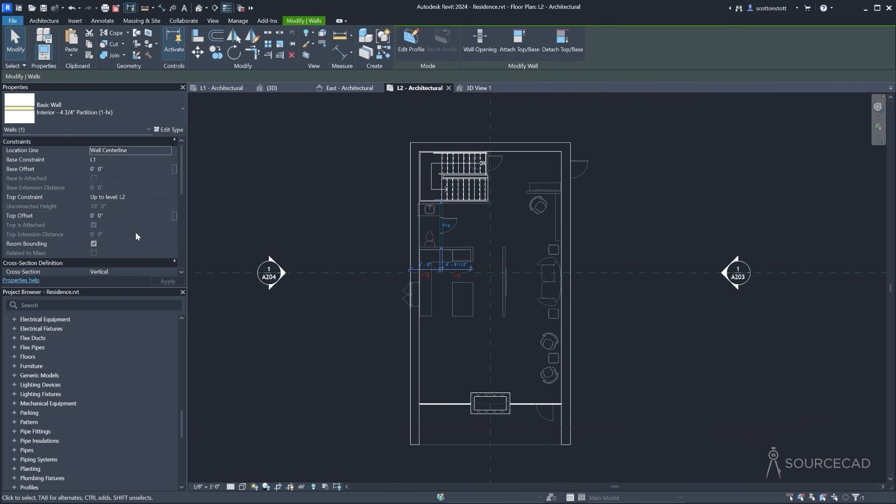
pyautogui.click(226, 235)
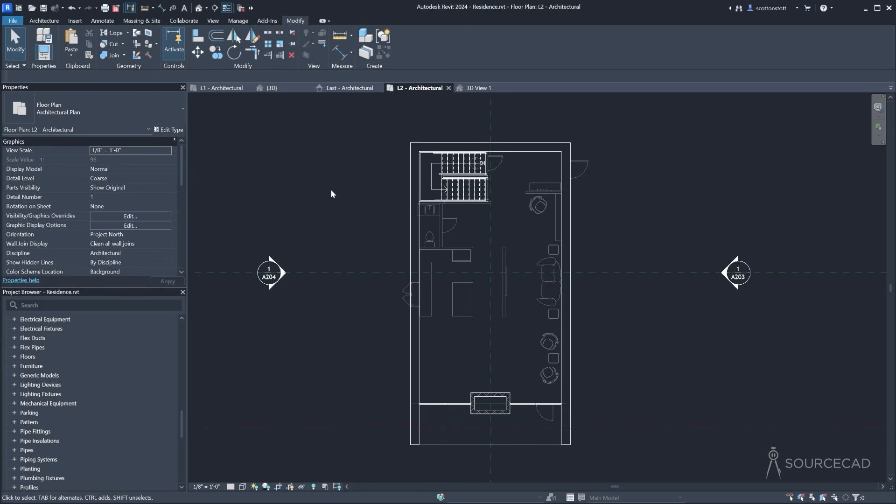
pyautogui.scroll(-3, 133, 232)
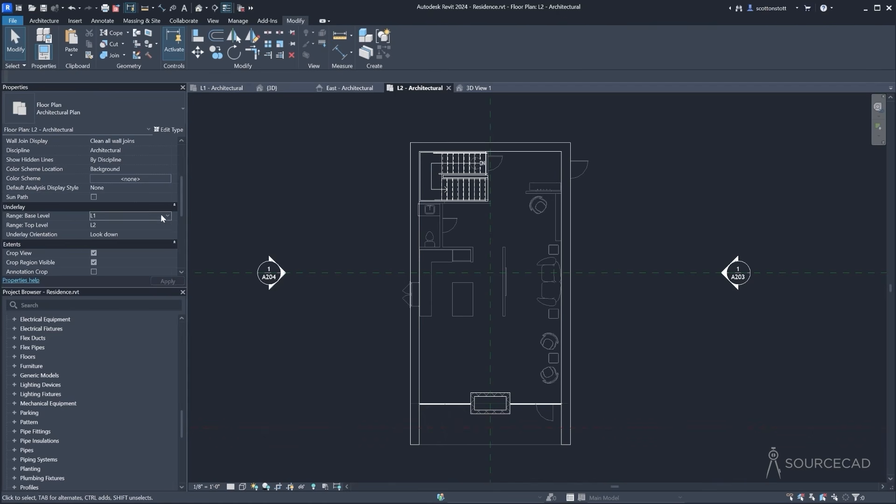
pyautogui.click(167, 215)
pyautogui.click(105, 225)
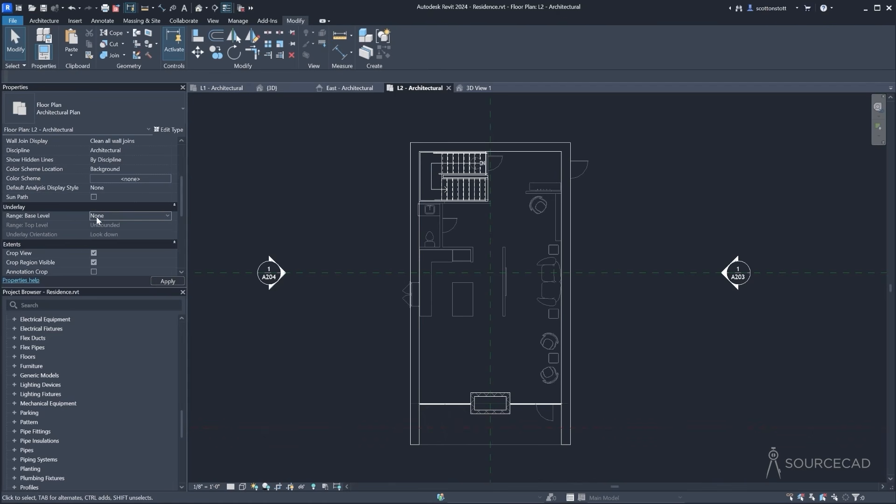
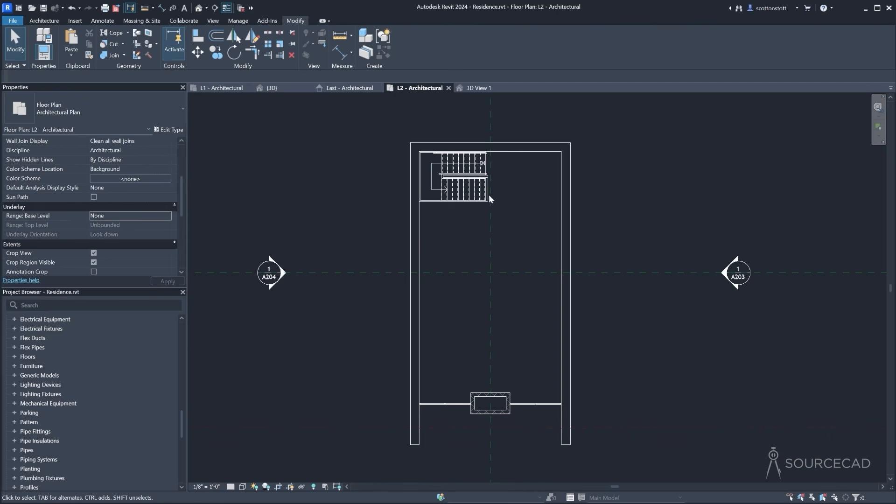
# Draw a horizontal 4 3/4" interior partition wall about 13'-3" long just below the stair, starting at the exterior wall's inner face
pyautogui.scroll(6, 469, 188)
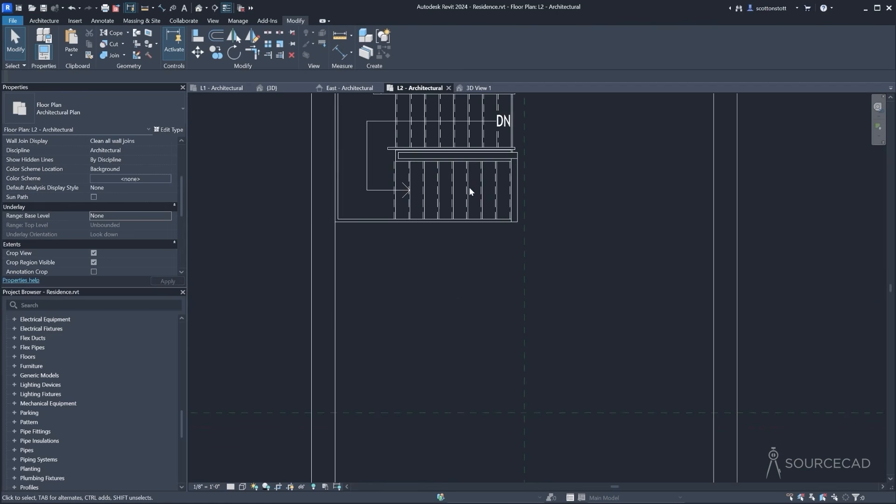
pyautogui.click(508, 141)
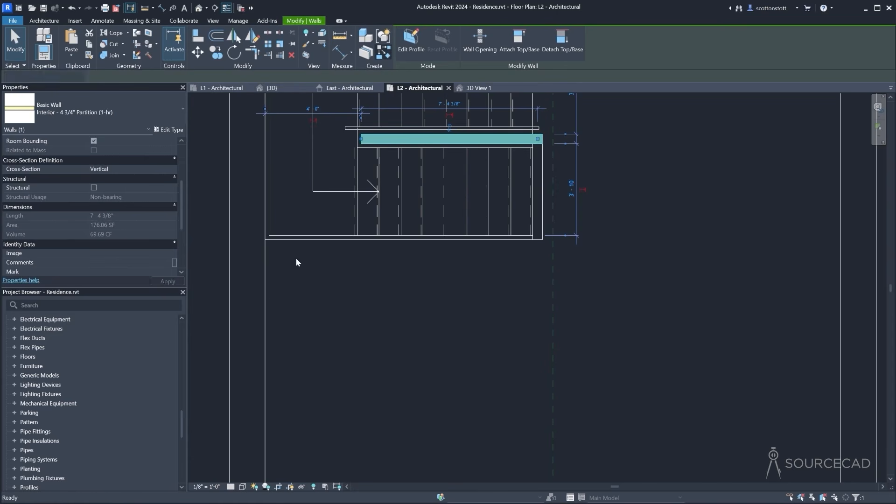
pyautogui.click(265, 278)
pyautogui.click(583, 278)
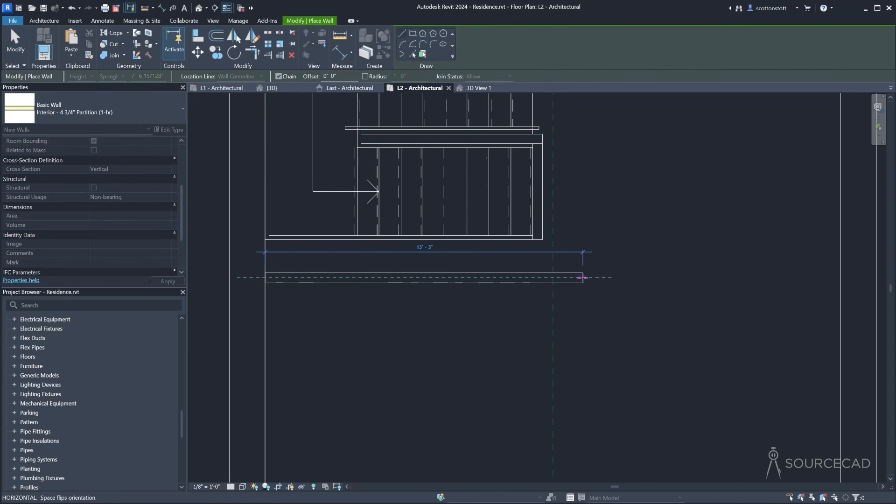
pyautogui.press('Escape')
pyautogui.press('Escape')
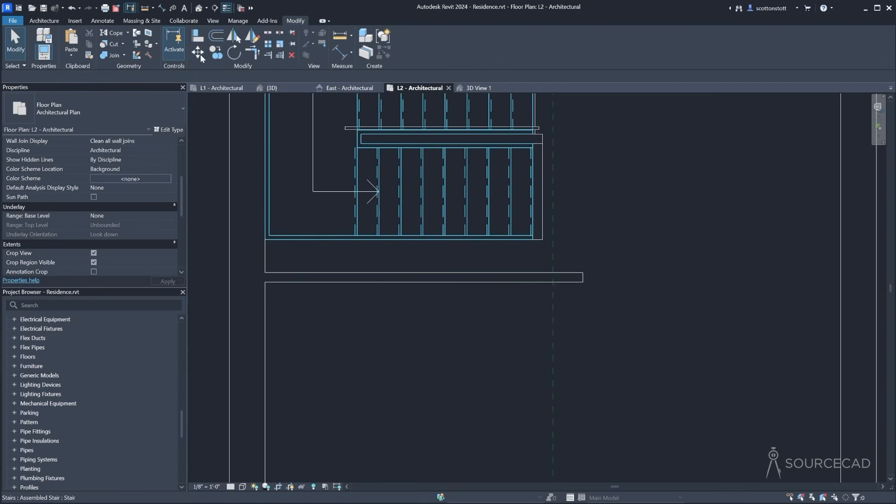
# Align the new partition's stair-side face with the lower edge of the stair opening
pyautogui.click(199, 37)
pyautogui.click(280, 239)
pyautogui.click(286, 274)
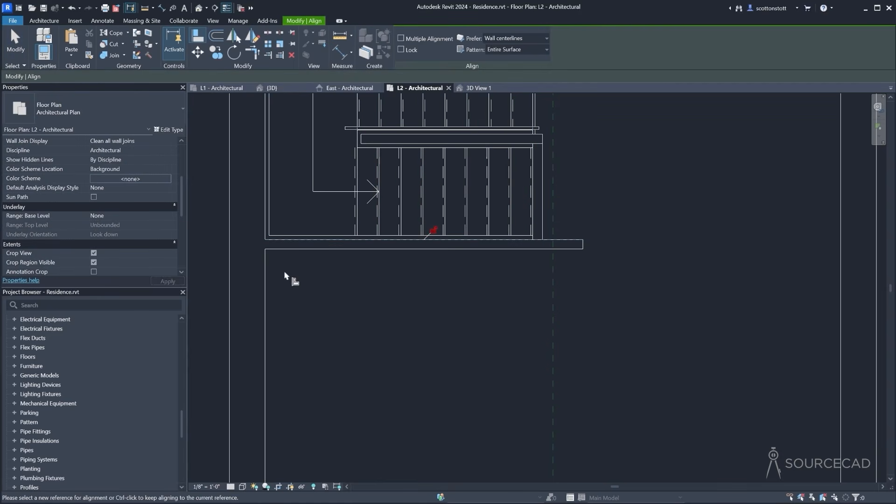
pyautogui.press('Escape')
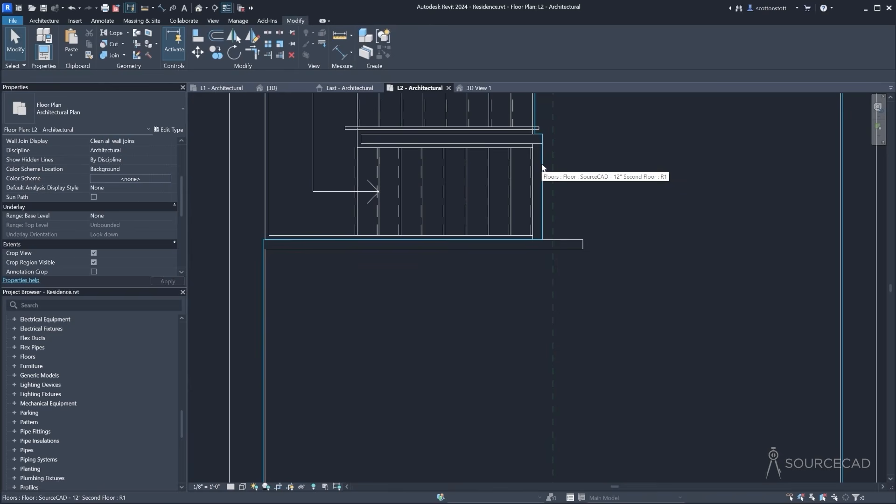
# Draw a matching partition about 4'-7" long, location line Finish Face: Exterior, from the central stair wall's end along the floor edge to the lower wall
pyautogui.moveTo(543, 168); pyautogui.dragTo(465, 217, button='middle')
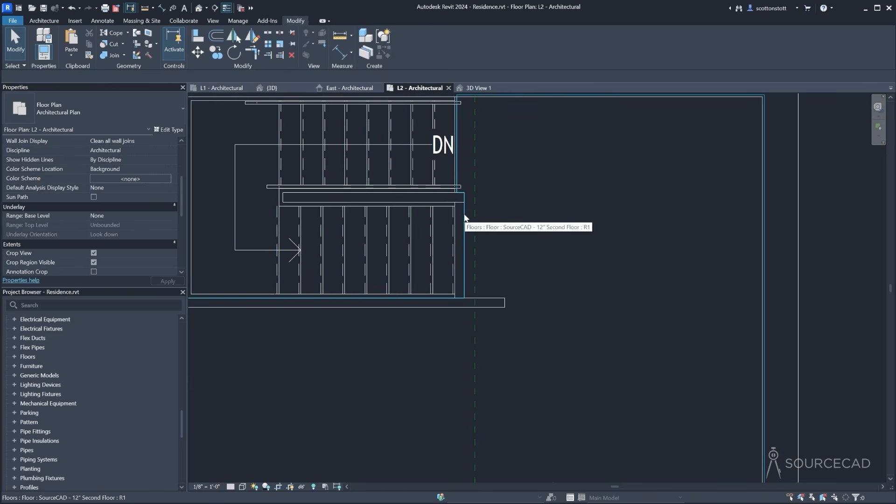
pyautogui.click(503, 303)
pyautogui.click(383, 57)
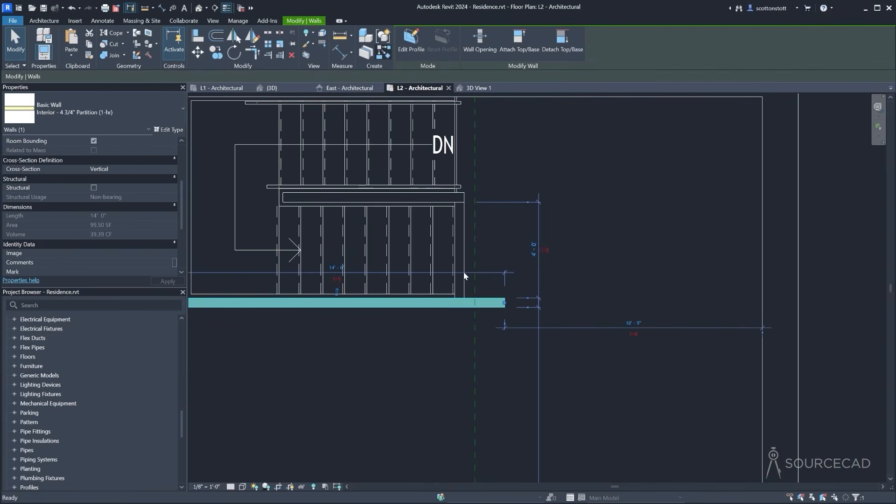
pyautogui.click(235, 77)
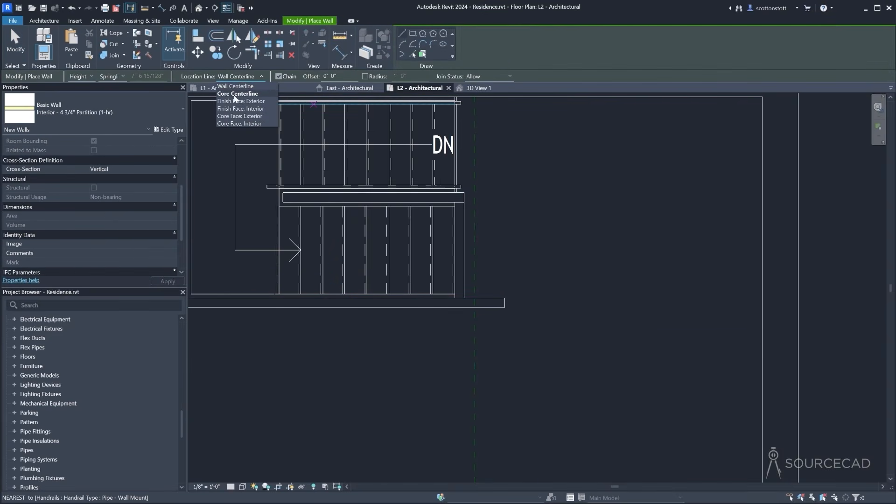
pyautogui.click(243, 102)
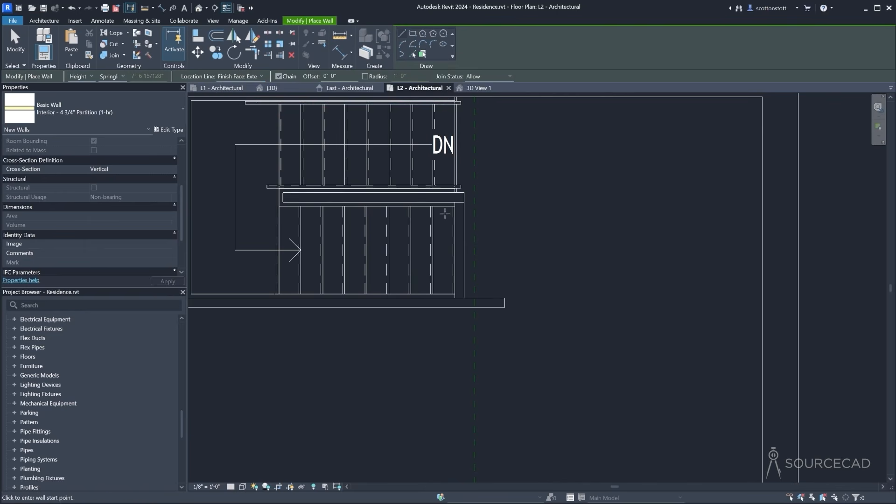
pyautogui.click(464, 192)
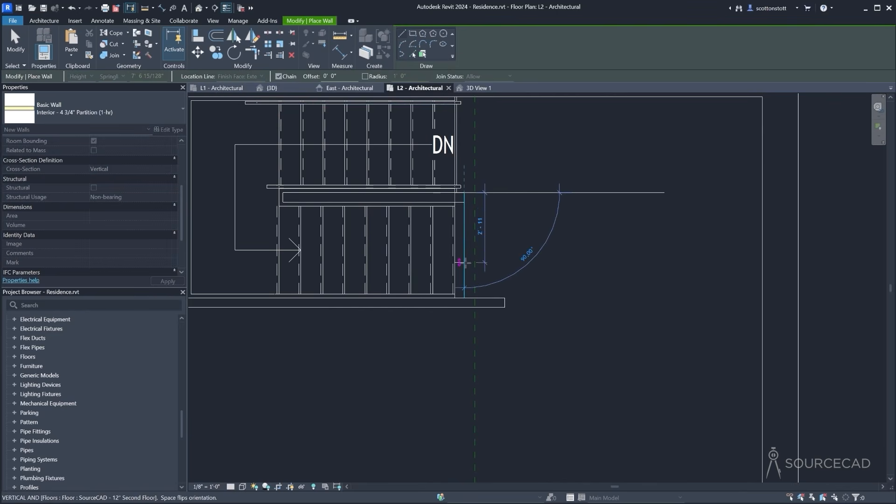
pyautogui.click(465, 301)
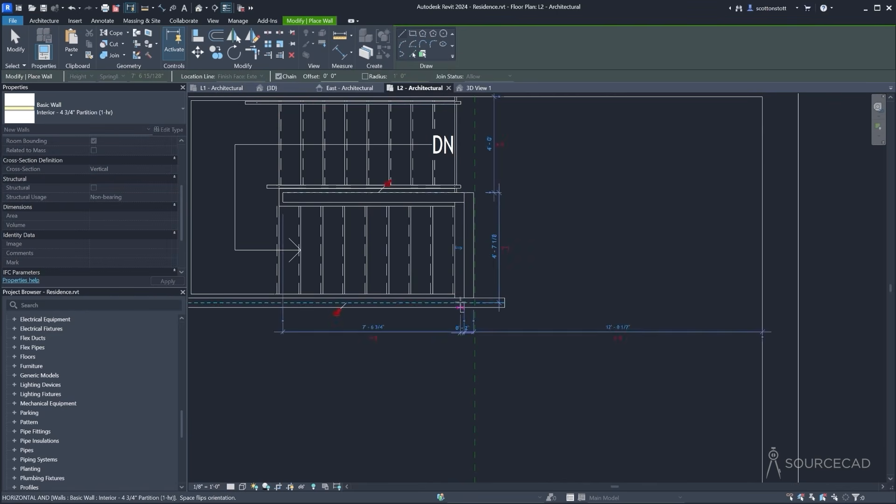
# Trim the two new interior partitions into a clean corner at the stair's lower outer end
pyautogui.press('Escape')
pyautogui.press('Escape')
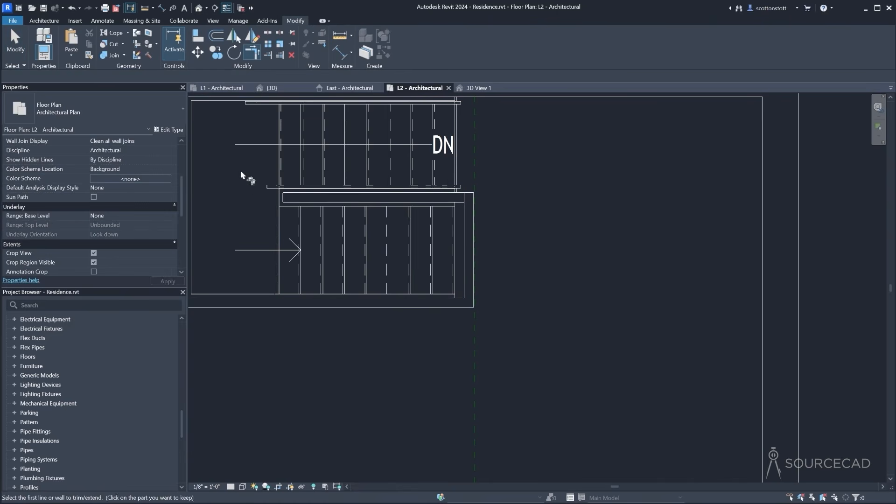
# Open the perspective view 3D View 1 and raise its detail level so the furniture displays completely
pyautogui.click(476, 87)
pyautogui.scroll(4, 434, 211)
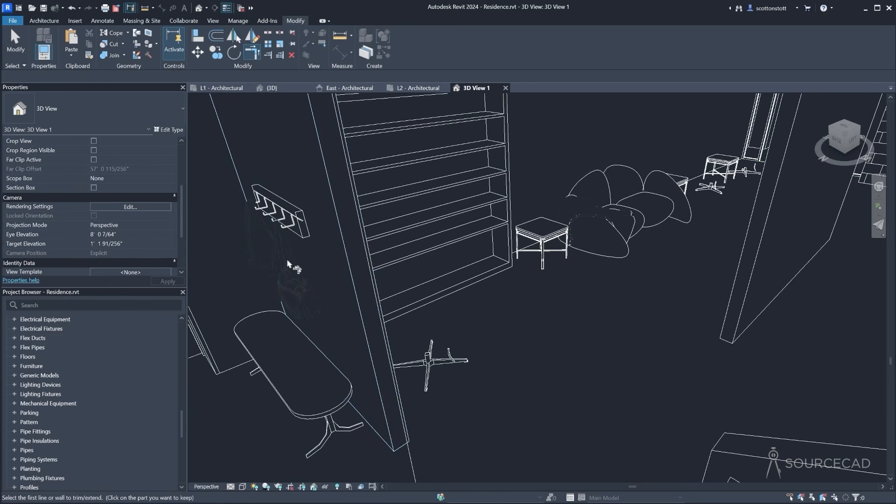
pyautogui.click(231, 487)
pyautogui.click(244, 478)
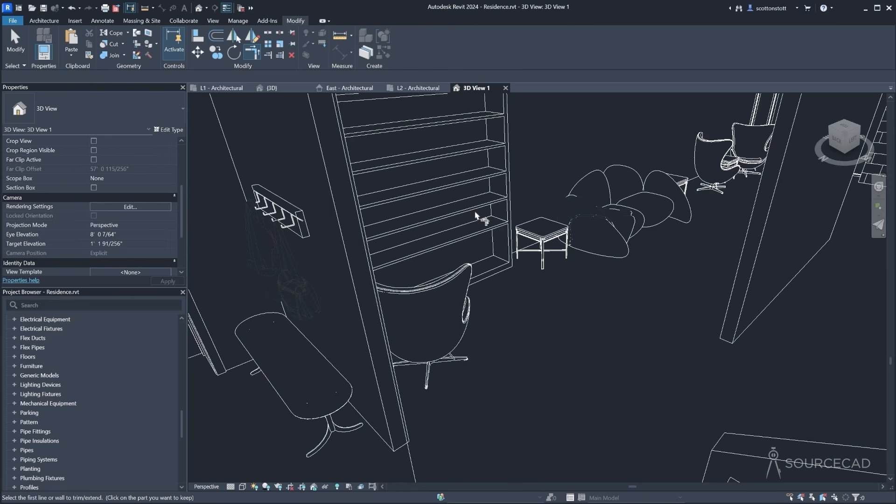
# Navigate the perspective view with the full navigation wheel up to the second floor and examine the new stair partitions
pyautogui.click(879, 187)
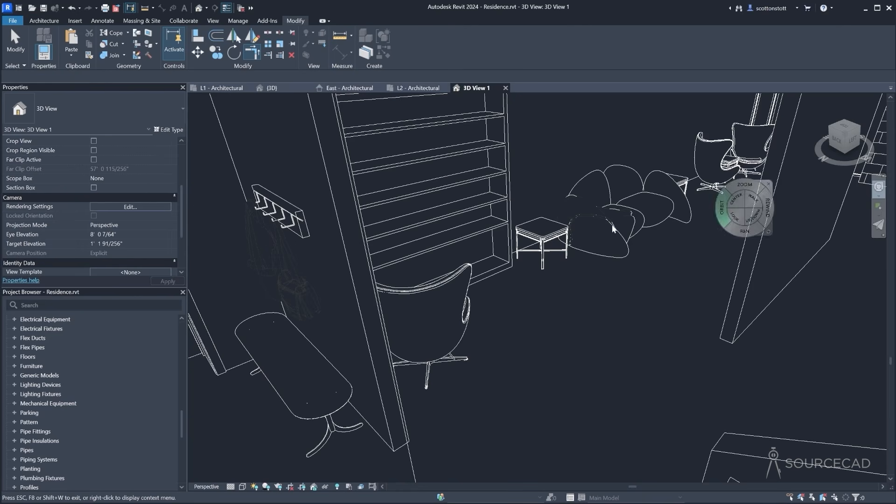
pyautogui.moveTo(443, 264); pyautogui.dragTo(521, 423)
pyautogui.moveTo(521, 462); pyautogui.dragTo(236, 421)
pyautogui.moveTo(536, 344); pyautogui.dragTo(216, 346)
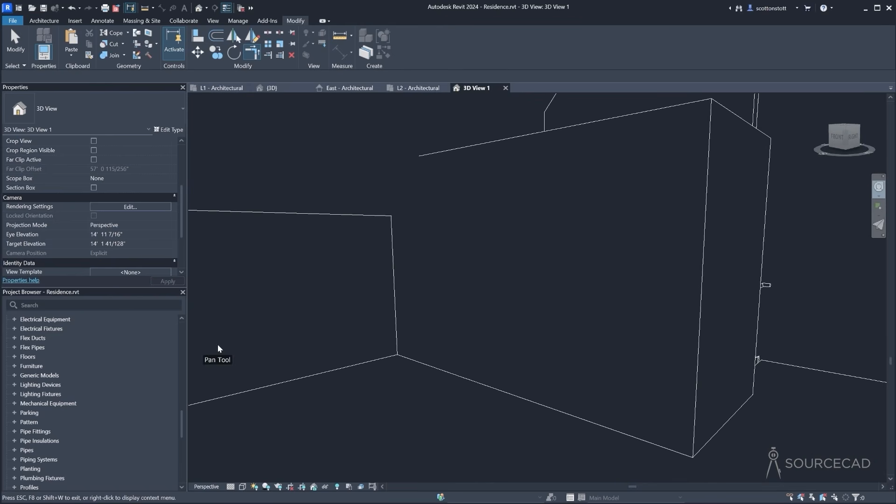
pyautogui.moveTo(414, 285); pyautogui.dragTo(472, 279)
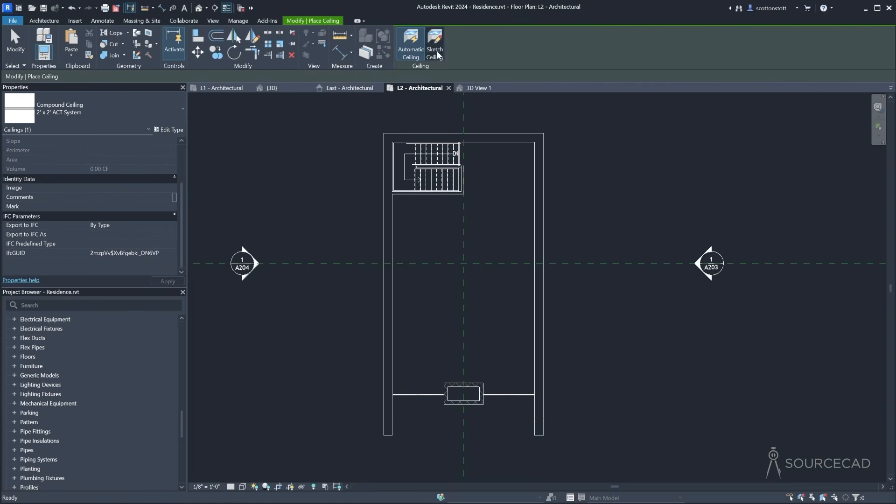
# On L2 - Architectural, sketch a rectangular 5/8" GWB on Metal Stud ceiling about 39'-8" long between the exterior walls' inner faces, ending just short of the chimney
pyautogui.click(435, 51)
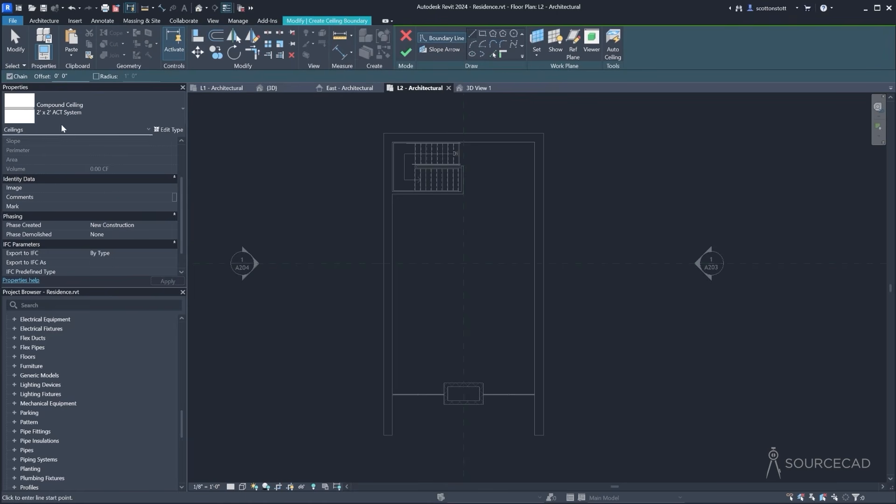
pyautogui.click(58, 112)
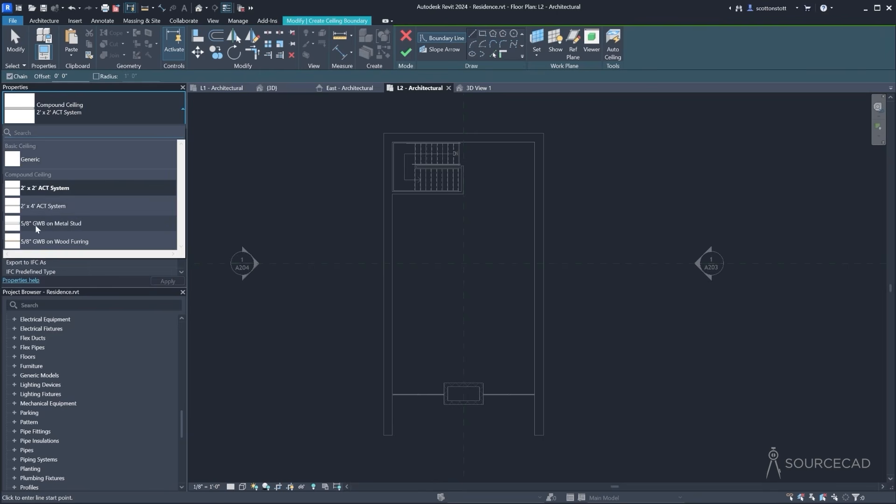
pyautogui.click(59, 223)
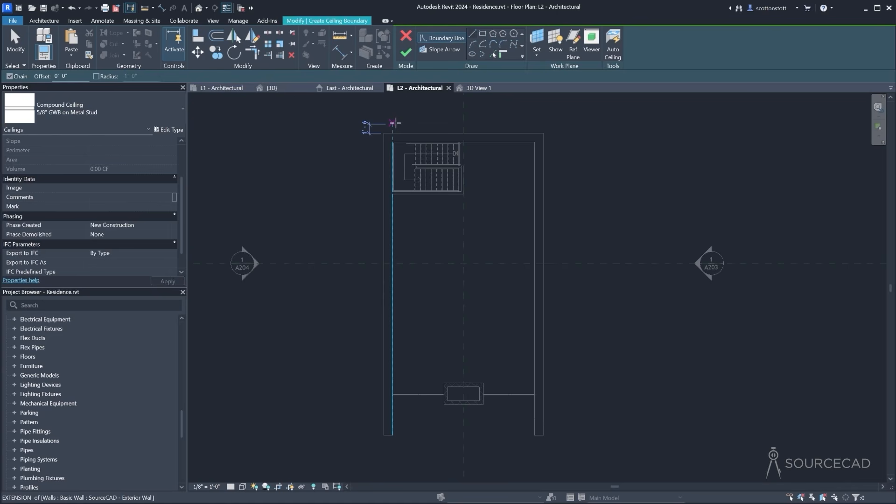
pyautogui.click(482, 33)
pyautogui.click(392, 142)
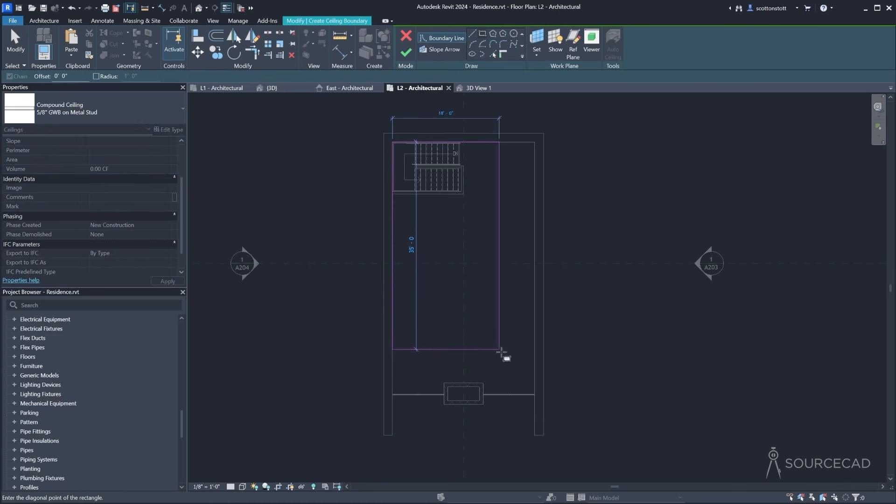
pyautogui.click(534, 377)
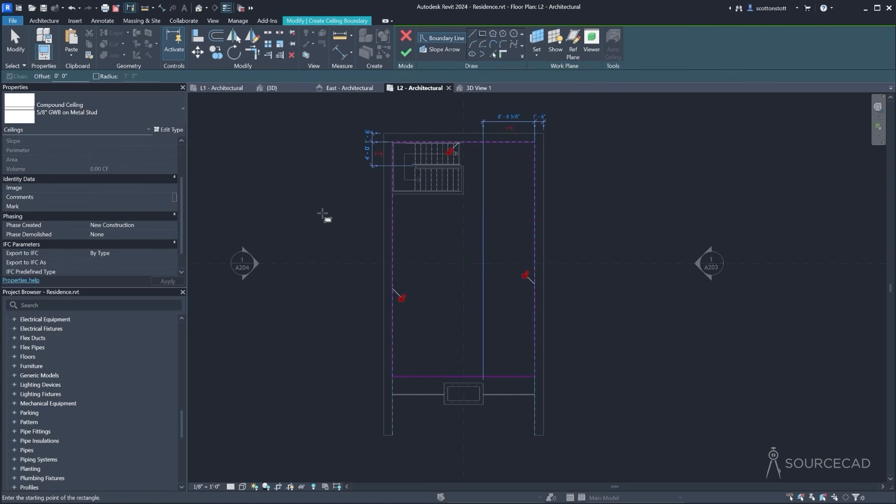
pyautogui.click(405, 52)
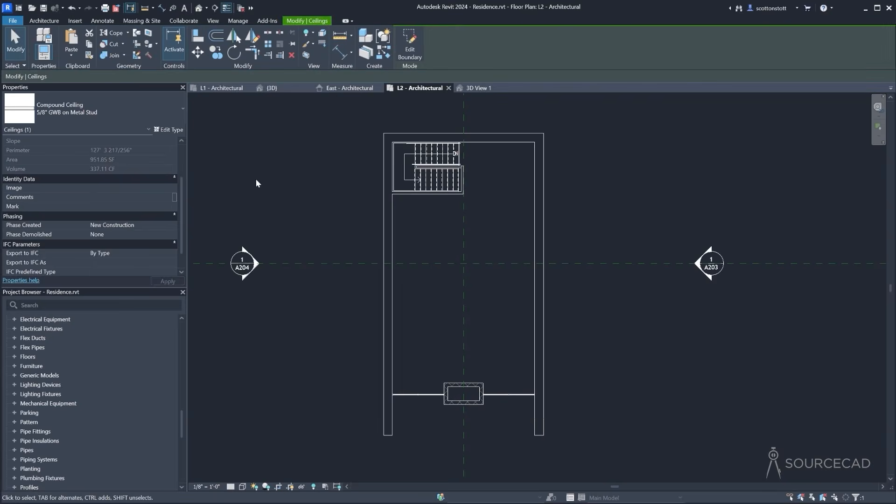
# In the default 3D view, examine the new ceiling's type layer structure and how its edges meet the sloped roof
pyautogui.click(272, 87)
pyautogui.keyDown('shift'); pyautogui.moveTo(345, 236); pyautogui.dragTo(354, 235, button='middle'); pyautogui.keyUp('shift')
pyautogui.moveTo(314, 190); pyautogui.dragTo(388, 295, button='middle')
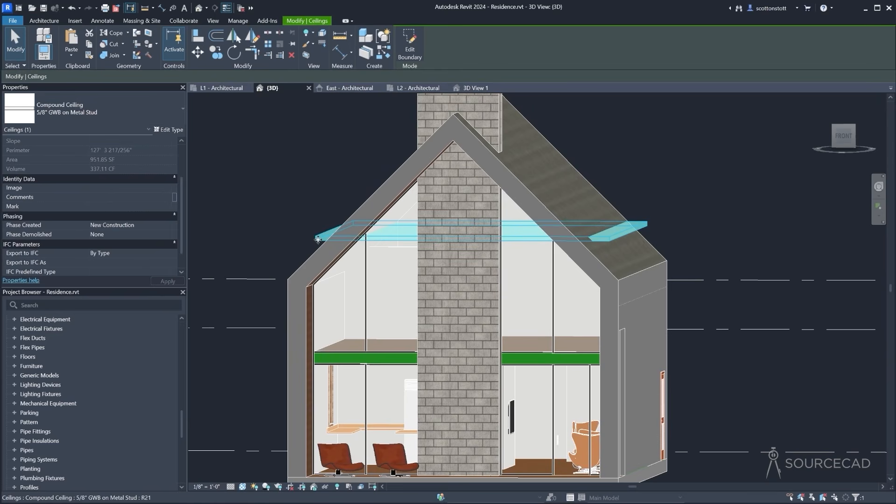
pyautogui.click(168, 129)
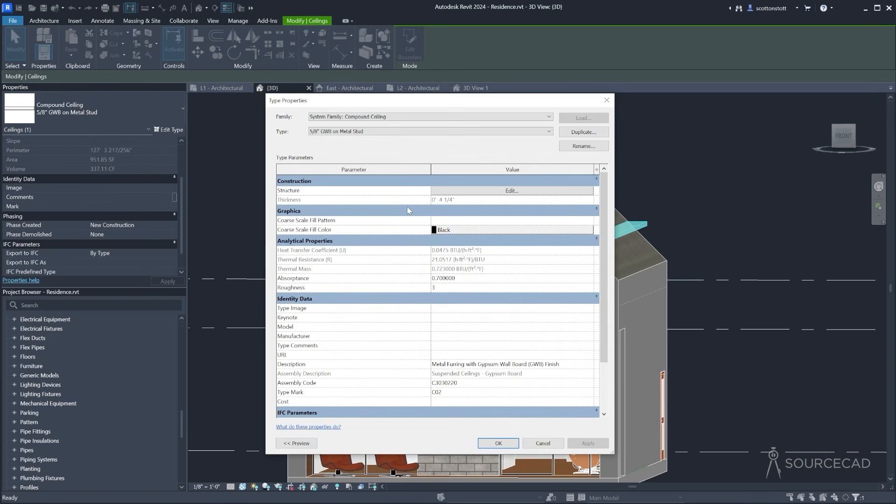
pyautogui.click(447, 191)
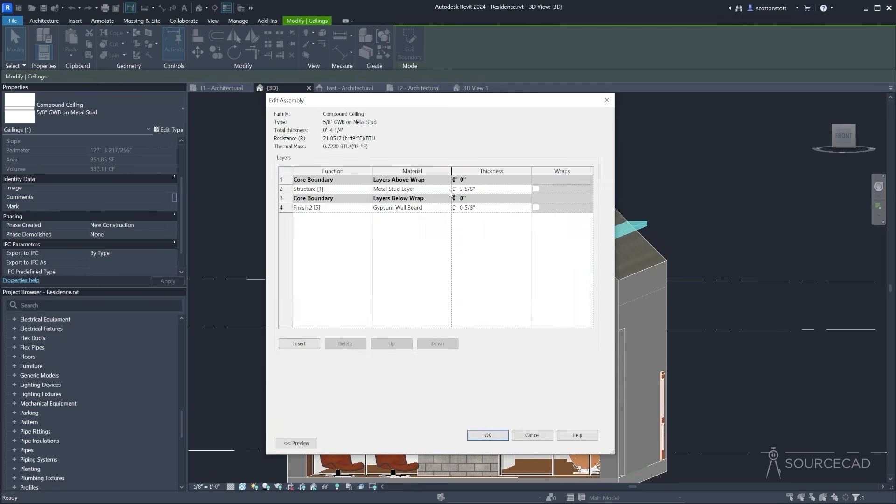
pyautogui.click(534, 437)
pyautogui.click(531, 446)
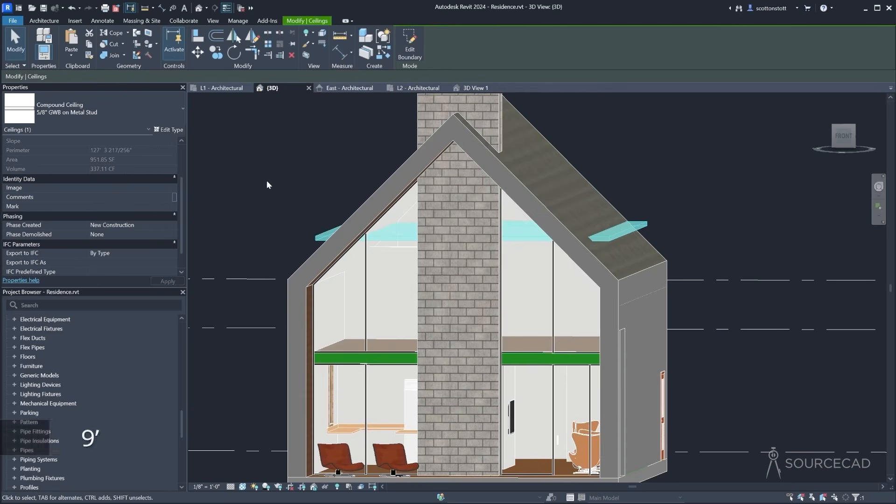
pyautogui.keyDown('shift'); pyautogui.moveTo(267, 182); pyautogui.dragTo(250, 240, button='middle'); pyautogui.keyUp('shift')
pyautogui.scroll(3, 138, 200)
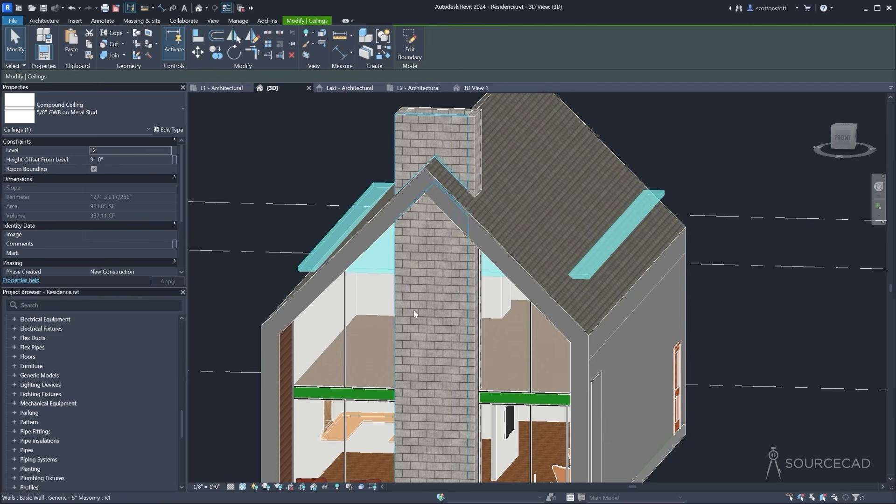
pyautogui.keyDown('shift'); pyautogui.moveTo(363, 247); pyautogui.dragTo(592, 196, button='middle'); pyautogui.keyUp('shift')
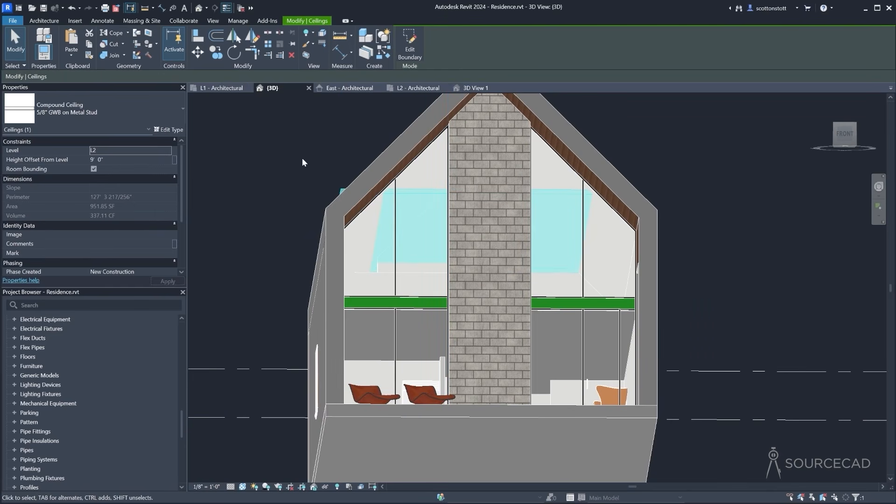
pyautogui.click(411, 45)
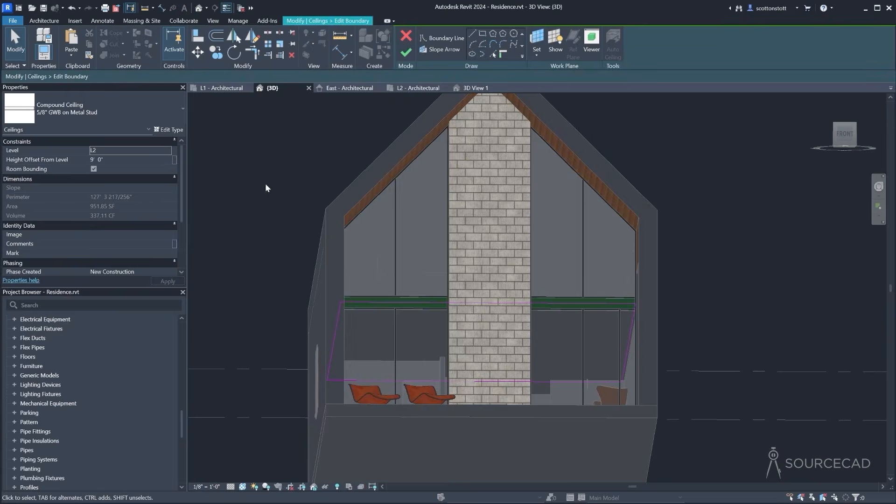
pyautogui.click(502, 55)
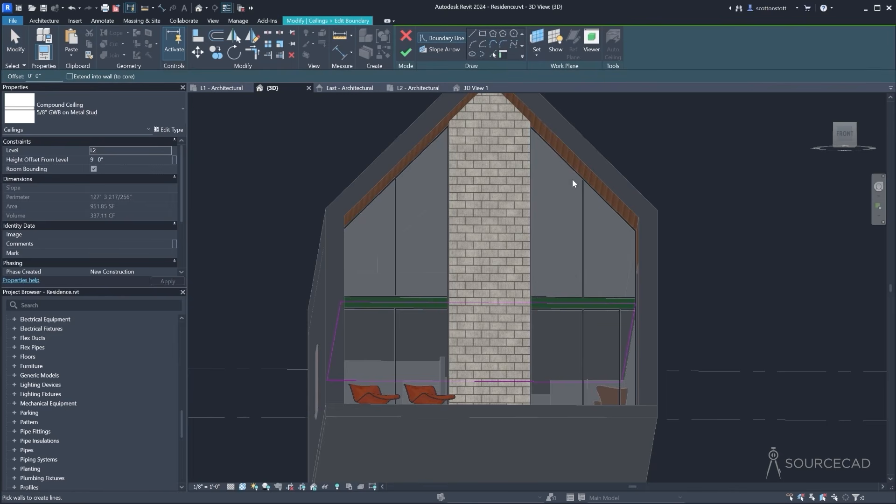
pyautogui.click(407, 52)
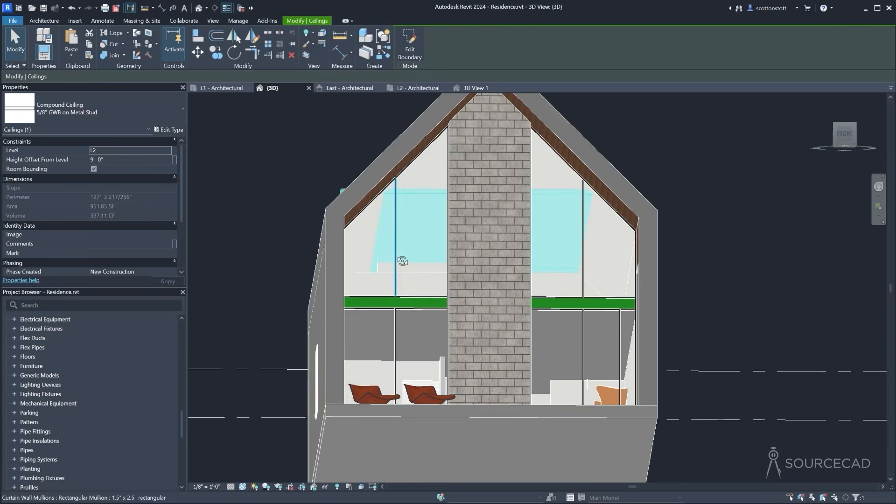
pyautogui.keyDown('shift'); pyautogui.moveTo(399, 257); pyautogui.dragTo(409, 260, button='middle'); pyautogui.keyUp('shift')
pyautogui.keyDown('shift'); pyautogui.moveTo(601, 226); pyautogui.dragTo(589, 219, button='middle'); pyautogui.keyUp('shift')
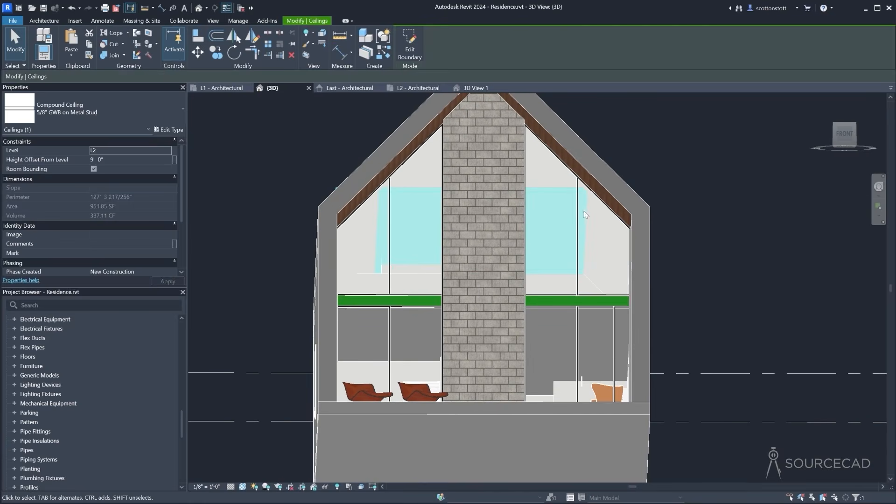
pyautogui.click(43, 21)
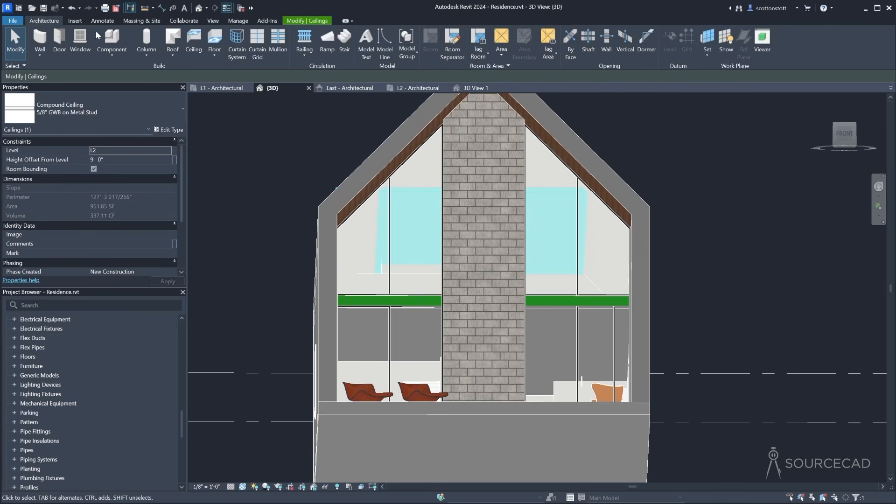
pyautogui.click(385, 37)
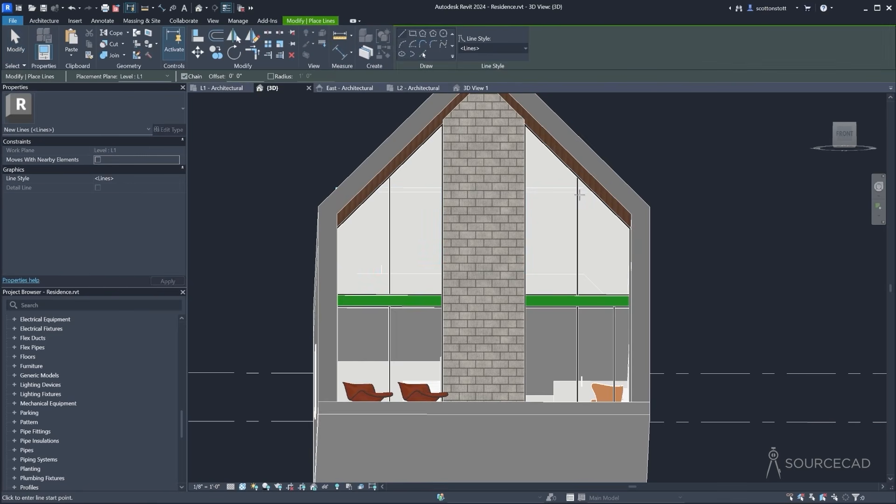
pyautogui.press('Escape')
pyautogui.press('Escape')
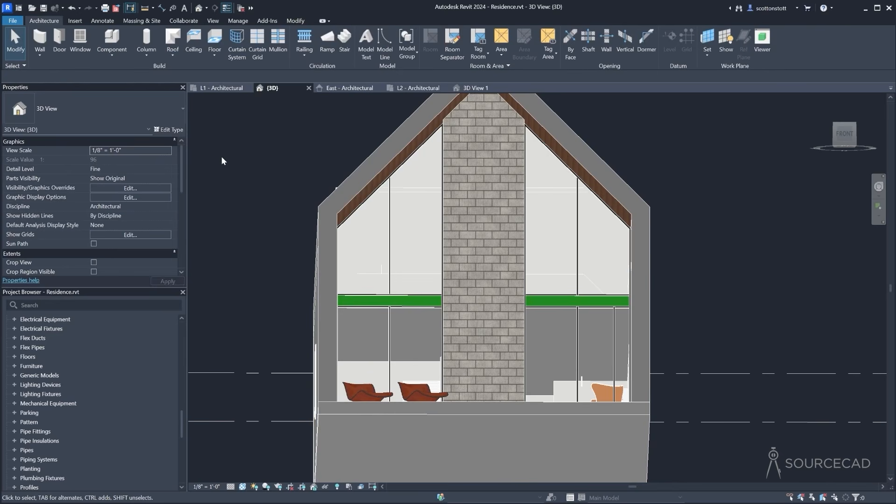
# Set the ceiling's underside as the work plane and draw a model line about 39'-8" long on it, following the right roof slope seen from the front
pyautogui.click(707, 41)
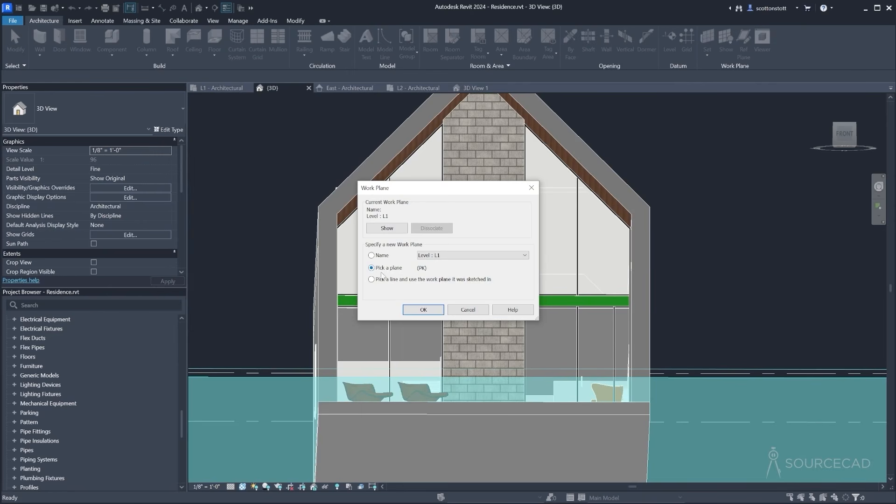
pyautogui.click(421, 308)
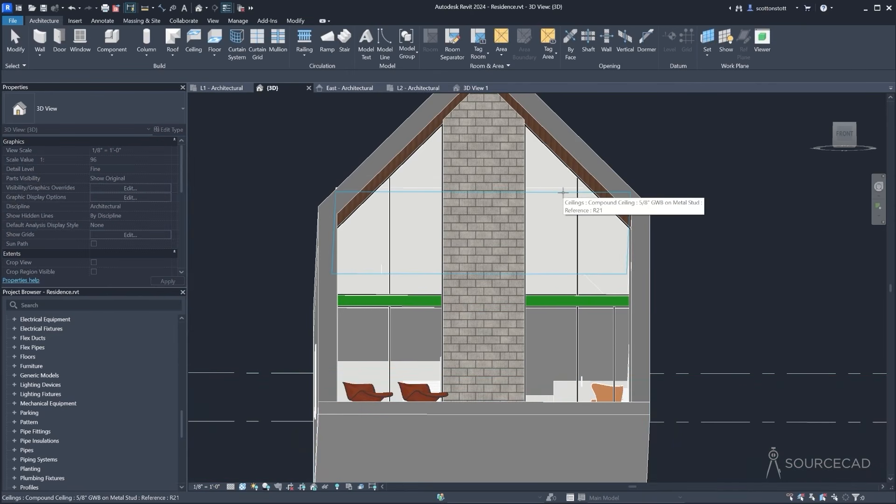
pyautogui.click(562, 192)
pyautogui.click(384, 45)
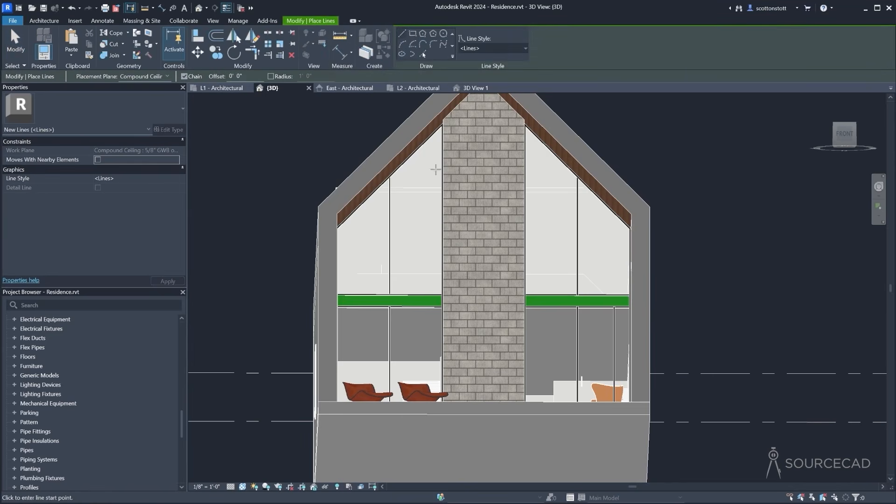
pyautogui.click(587, 192)
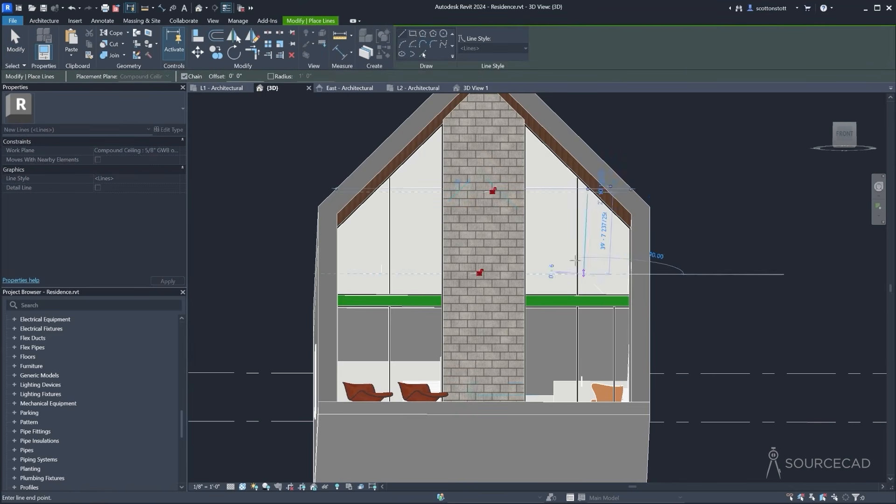
pyautogui.moveTo(454, 195)
pyautogui.keyDown('shift'); pyautogui.mouseDown(button='middle')
pyautogui.moveTo(471, 191)
pyautogui.moveTo(446, 204)
pyautogui.mouseUp(button='middle'); pyautogui.keyUp('shift')
pyautogui.press('Escape')
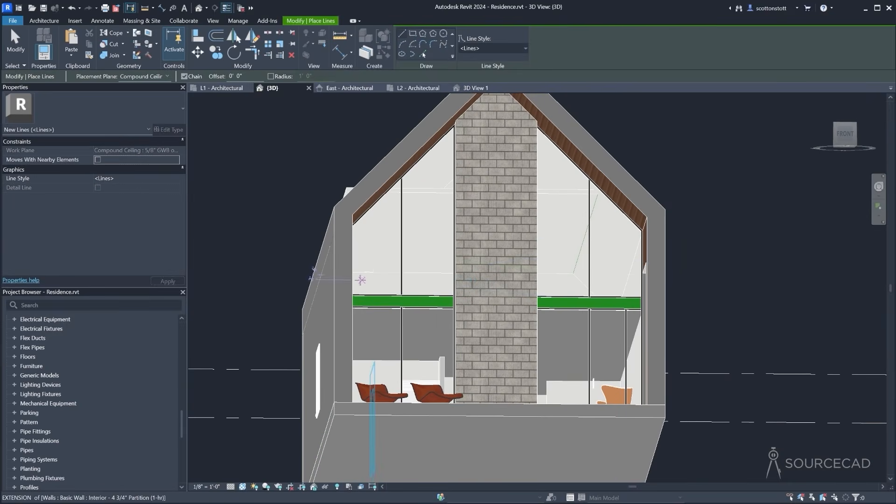
# Draw a second model line about 39'-3" long on the ceiling's underside, running front to back along the left roof slope
pyautogui.keyDown('shift'); pyautogui.moveTo(371, 272); pyautogui.dragTo(358, 271, button='middle'); pyautogui.keyUp('shift')
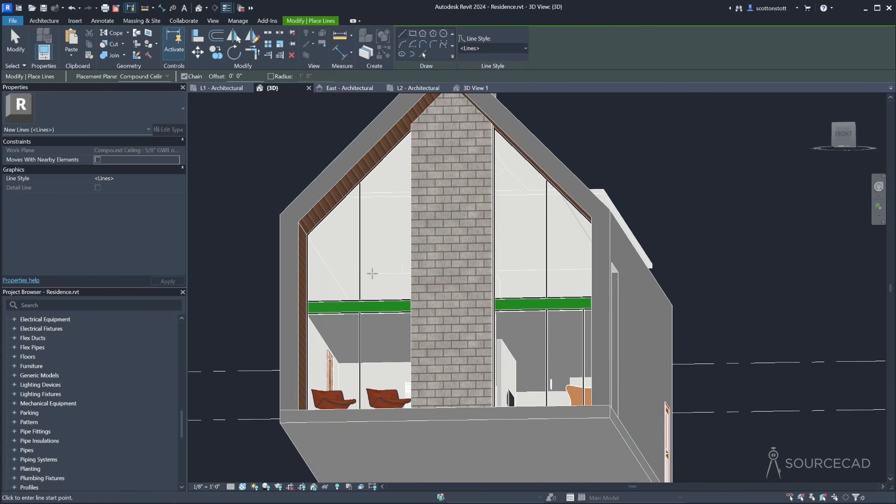
pyautogui.click(374, 265)
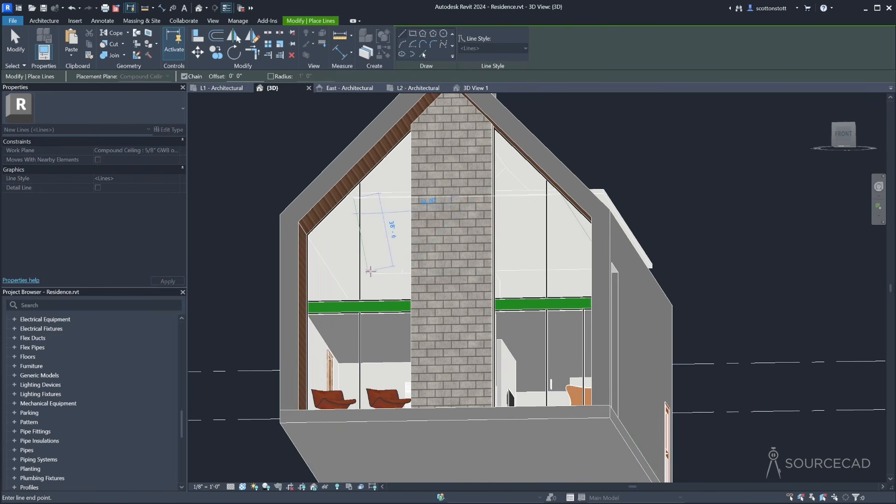
pyautogui.keyDown('shift'); pyautogui.moveTo(375, 242); pyautogui.dragTo(392, 229, button='middle'); pyautogui.keyUp('shift')
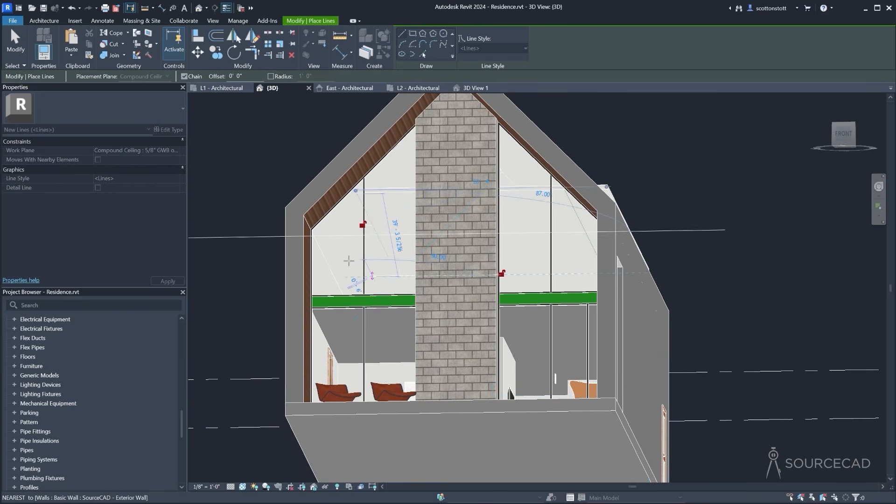
pyautogui.click(338, 242)
pyautogui.press('Escape')
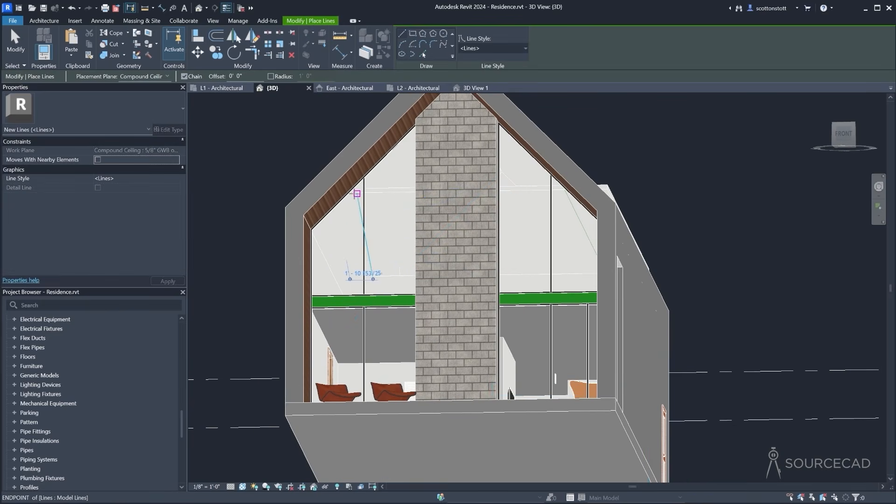
pyautogui.click(357, 193)
pyautogui.click(372, 276)
pyautogui.press('Escape')
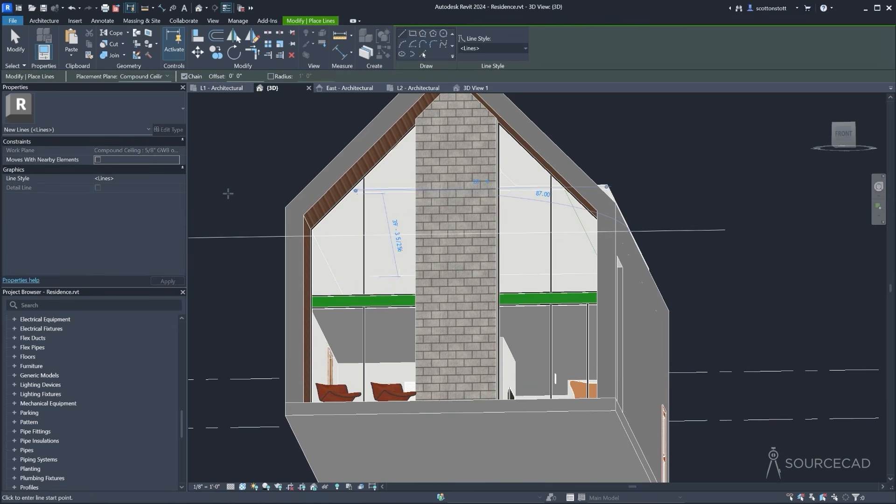
# Join the second-floor ceiling's geometry with the sloped roof so the roof cuts through it
pyautogui.press('Escape')
pyautogui.click(385, 195)
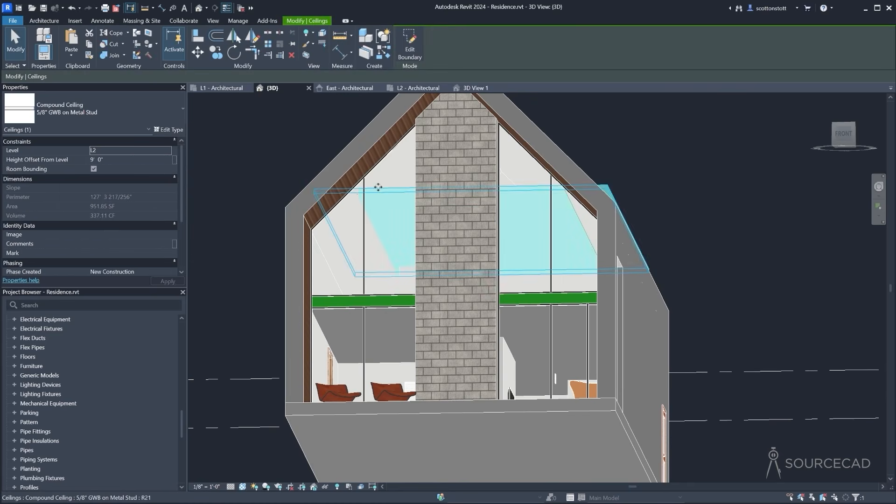
pyautogui.click(108, 55)
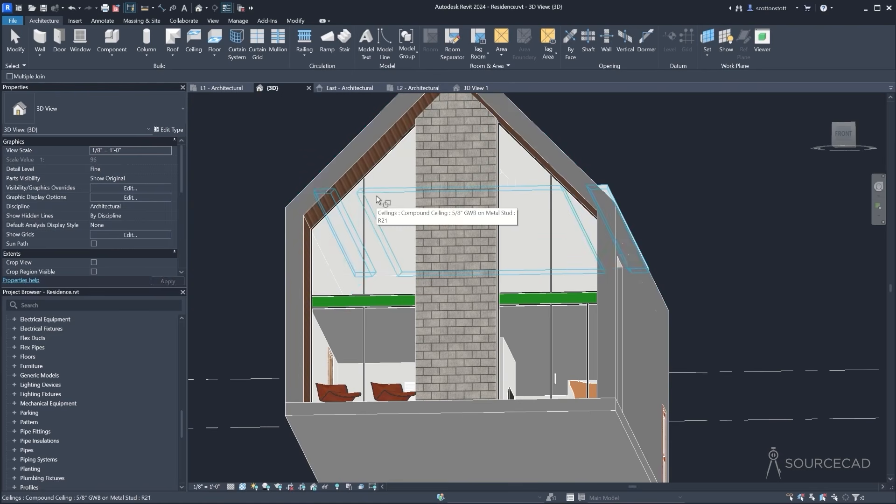
pyautogui.click(9, 41)
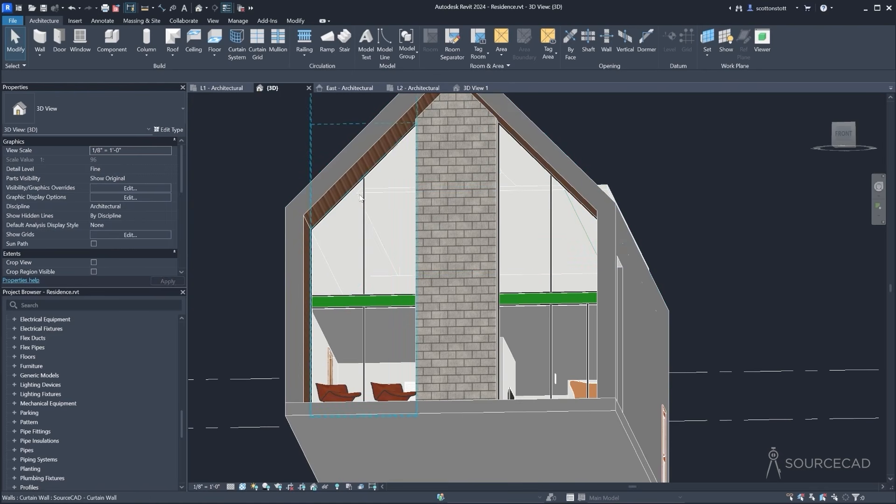
# Draw a model line on the ceiling's underside along the front-to-back edge where the left roof slope cuts it
pyautogui.click(399, 275)
pyautogui.click(356, 194)
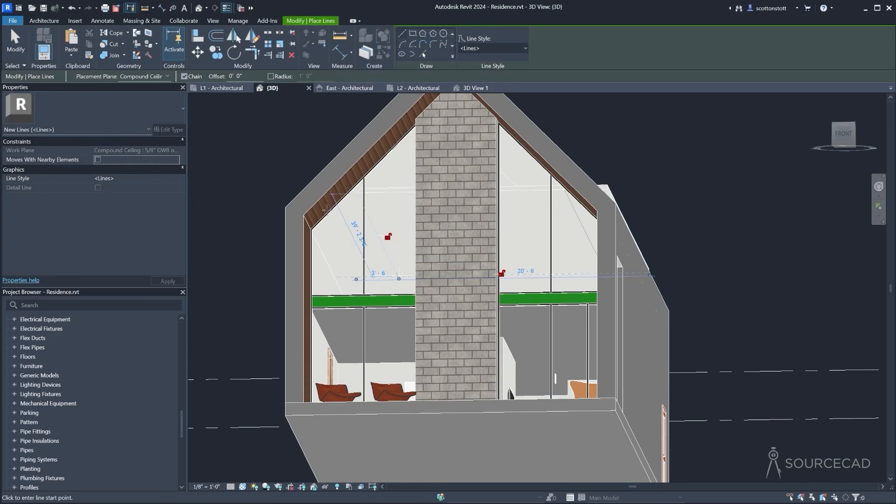
pyautogui.keyDown('shift'); pyautogui.moveTo(472, 238); pyautogui.dragTo(482, 238, button='middle'); pyautogui.keyUp('shift')
pyautogui.keyDown('shift'); pyautogui.moveTo(486, 240); pyautogui.dragTo(494, 241, button='middle'); pyautogui.keyUp('shift')
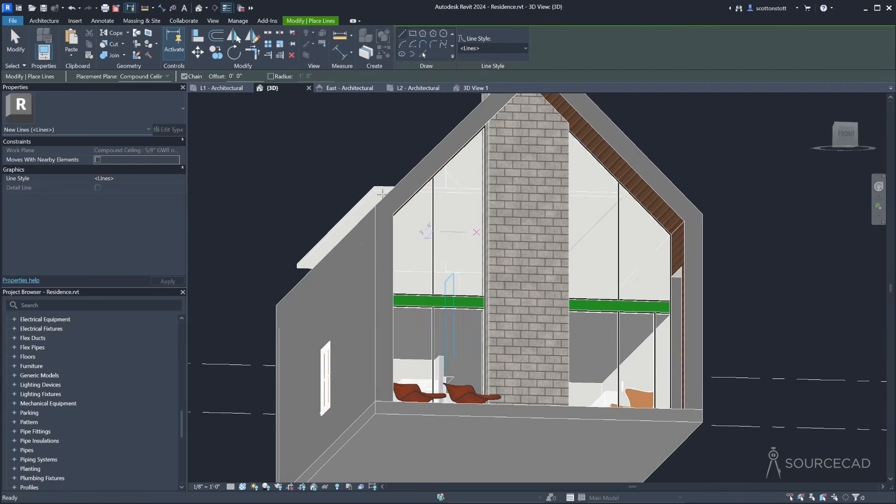
pyautogui.press('Escape')
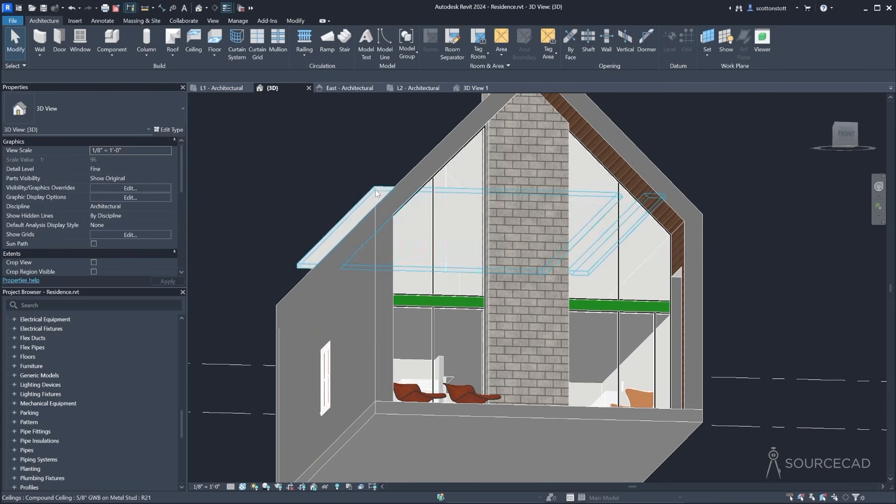
# Edit the ceiling's boundary, aligning its two side edges to the model lines along the roof slopes, and finish the sketch
pyautogui.click(379, 194)
pyautogui.click(410, 51)
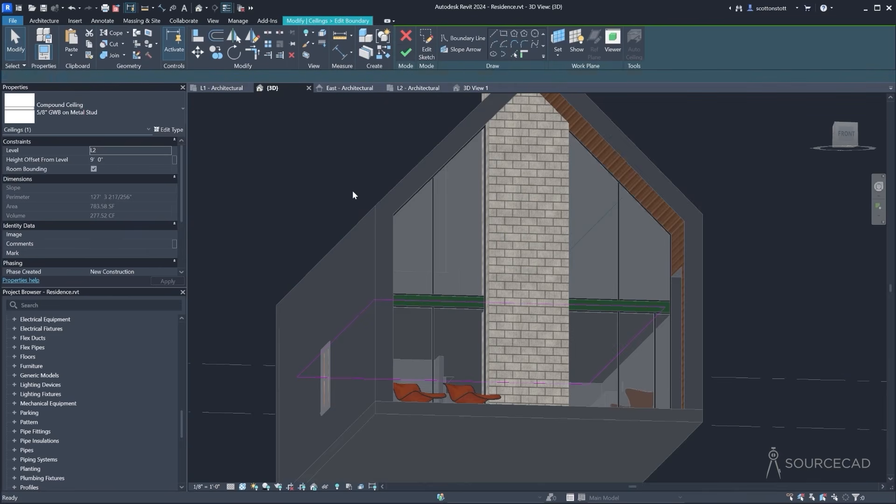
pyautogui.keyDown('shift'); pyautogui.moveTo(297, 221); pyautogui.dragTo(361, 226, button='middle'); pyautogui.keyUp('shift')
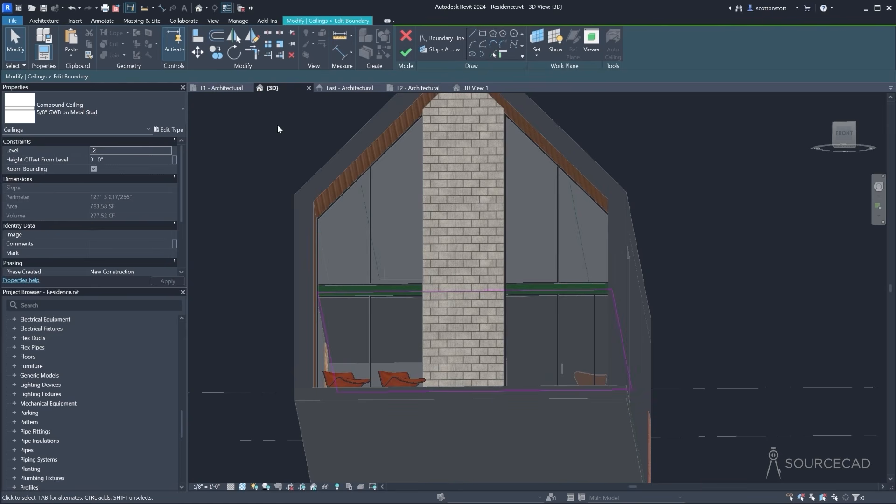
pyautogui.click(201, 43)
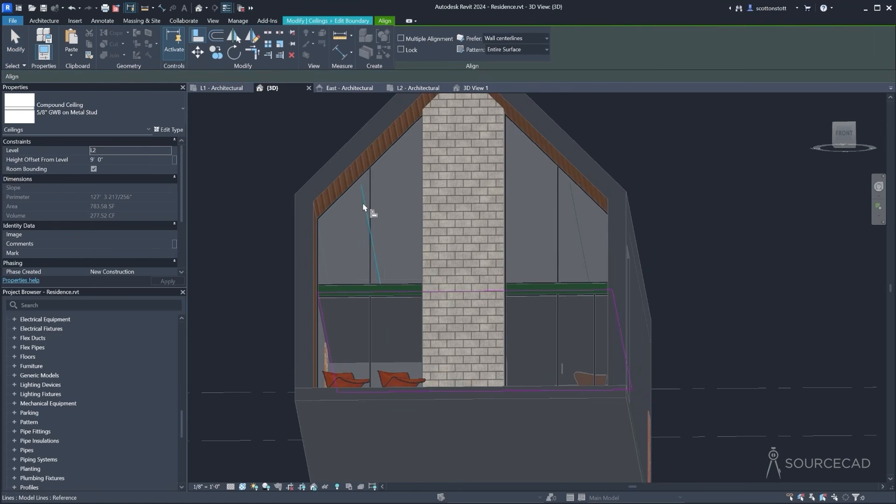
pyautogui.click(326, 323)
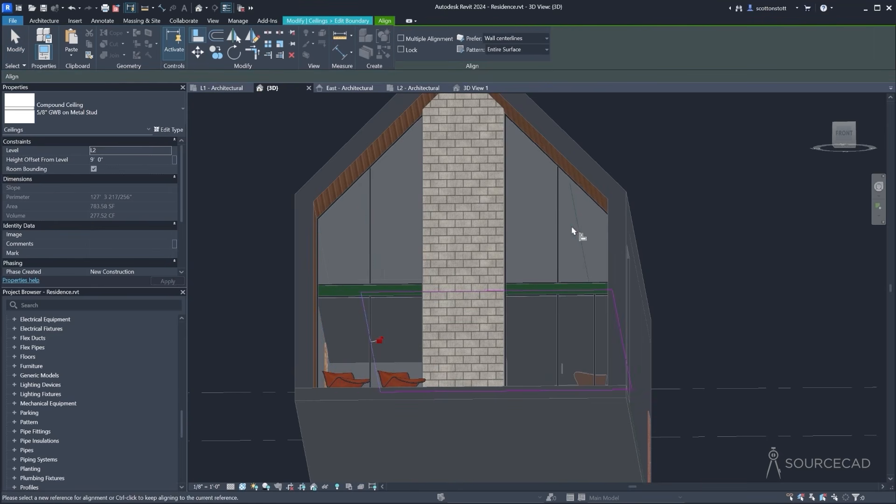
pyautogui.click(614, 308)
pyautogui.click(339, 21)
pyautogui.click(405, 54)
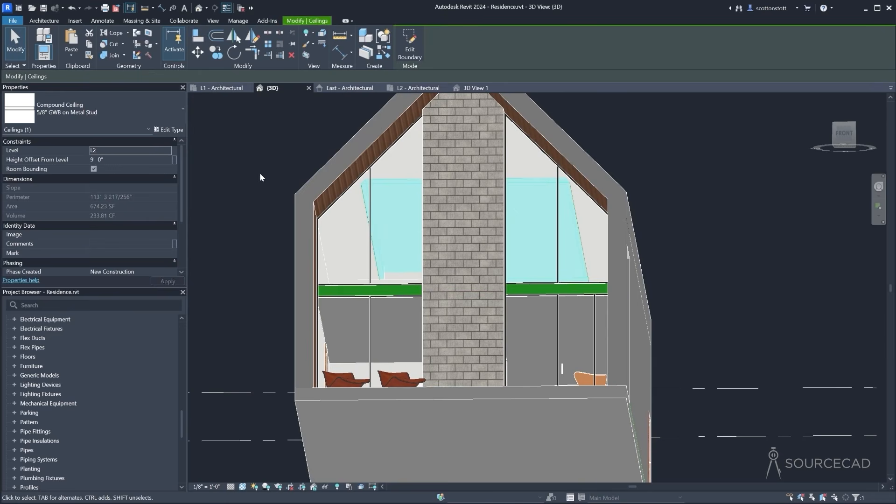
# Select the ceiling's reference model lines, filter out the curtain wall mullion, and delete the lines
pyautogui.keyDown('shift'); pyautogui.moveTo(265, 152); pyautogui.dragTo(266, 176, button='middle'); pyautogui.keyUp('shift')
pyautogui.click(258, 150)
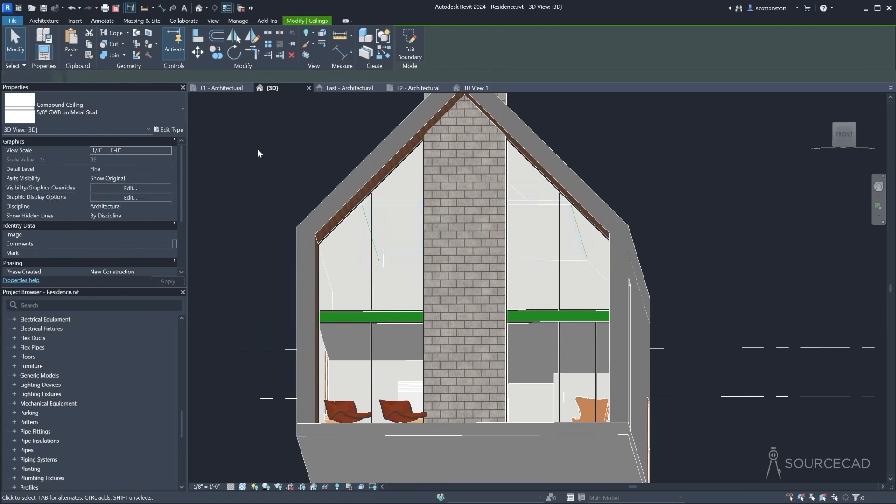
pyautogui.keyDown('shift'); pyautogui.moveTo(273, 221); pyautogui.dragTo(268, 199, button='middle'); pyautogui.keyUp('shift')
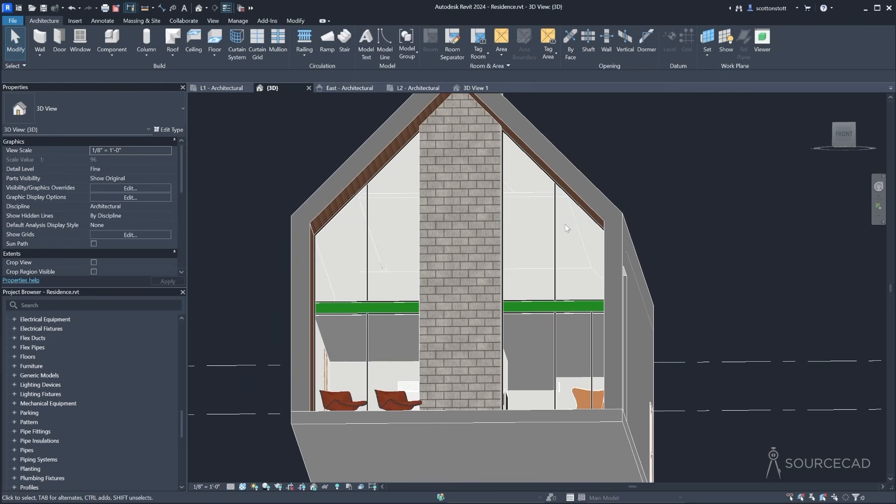
pyautogui.moveTo(404, 286); pyautogui.dragTo(404, 287)
pyautogui.click(404, 47)
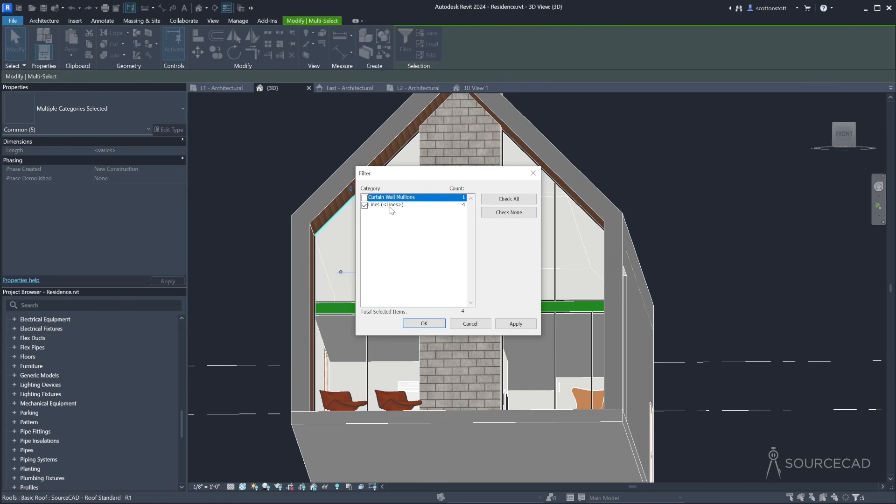
pyautogui.click(424, 323)
pyautogui.click(240, 270)
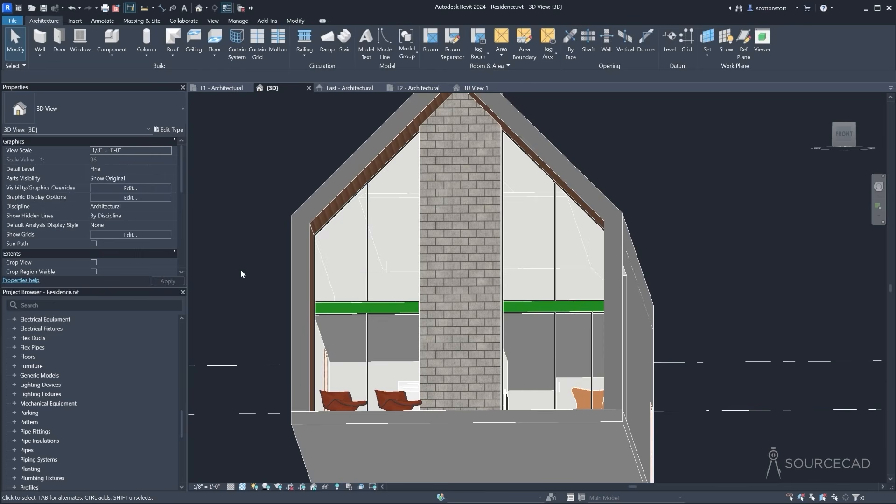
# In 3D View 1, attach the tops of the two adjoining 4 3/4" partitions to the second-floor ceiling
pyautogui.click(476, 88)
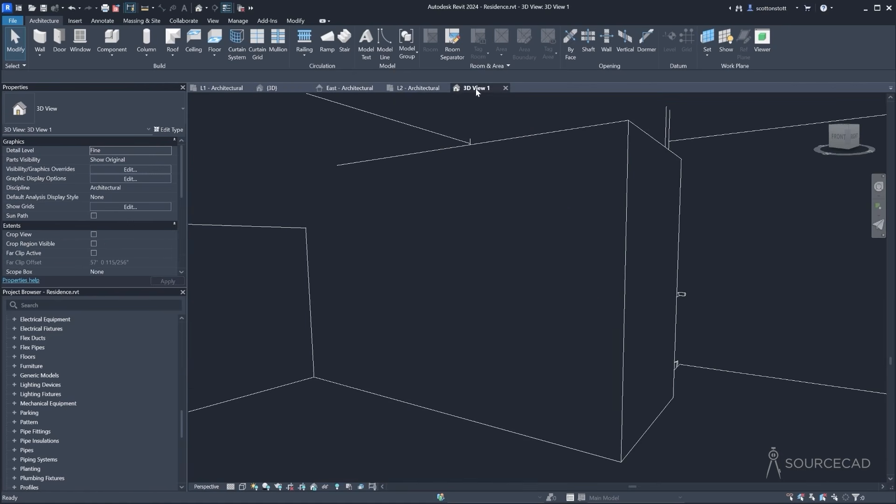
pyautogui.click(878, 186)
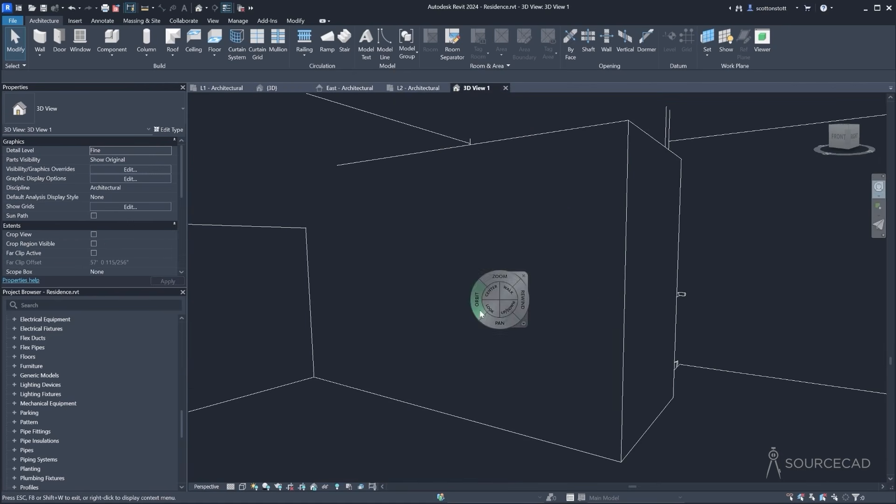
pyautogui.moveTo(480, 310); pyautogui.dragTo(495, 286)
pyautogui.press('Escape')
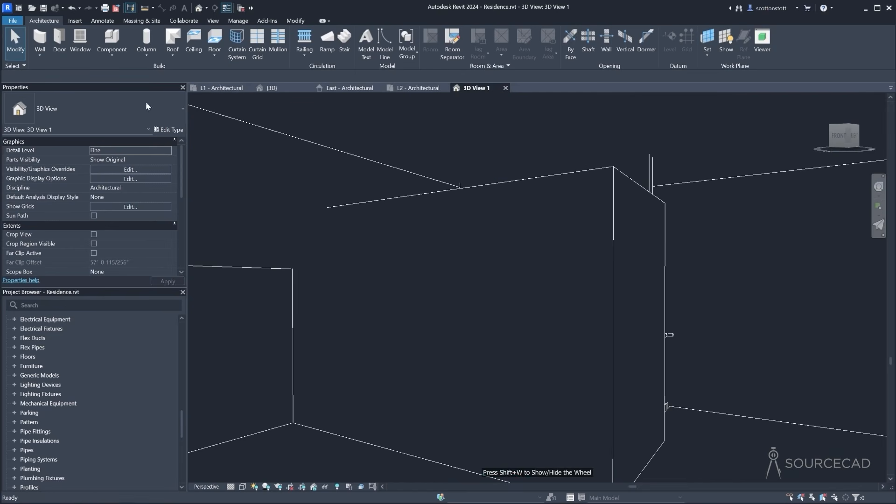
pyautogui.click(591, 171)
pyautogui.keyDown('ctrl'); pyautogui.click(629, 178); pyautogui.keyUp('ctrl')
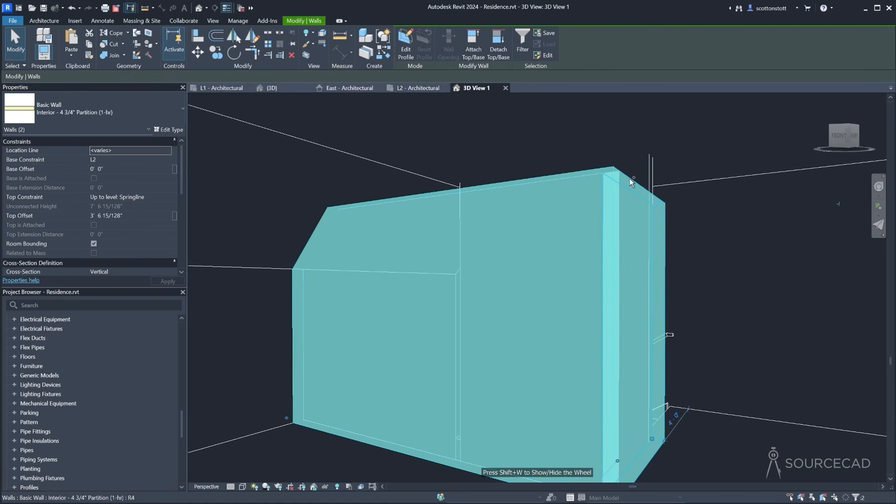
pyautogui.click(468, 40)
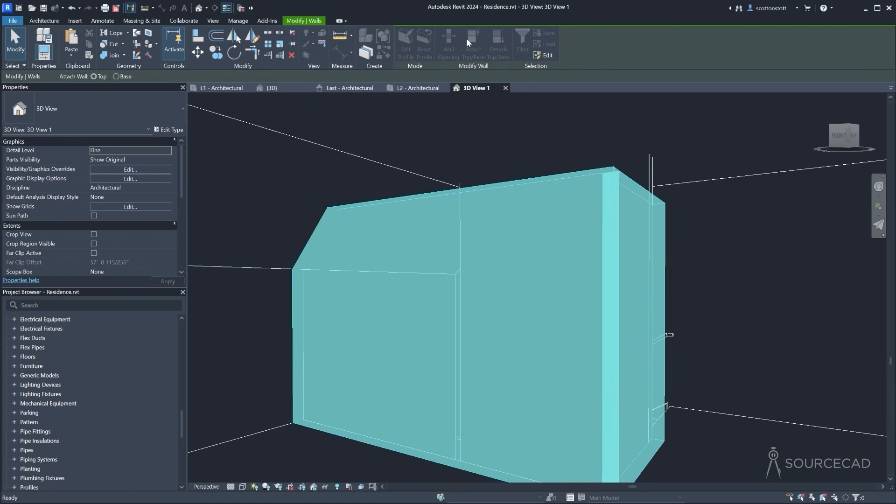
pyautogui.click(686, 183)
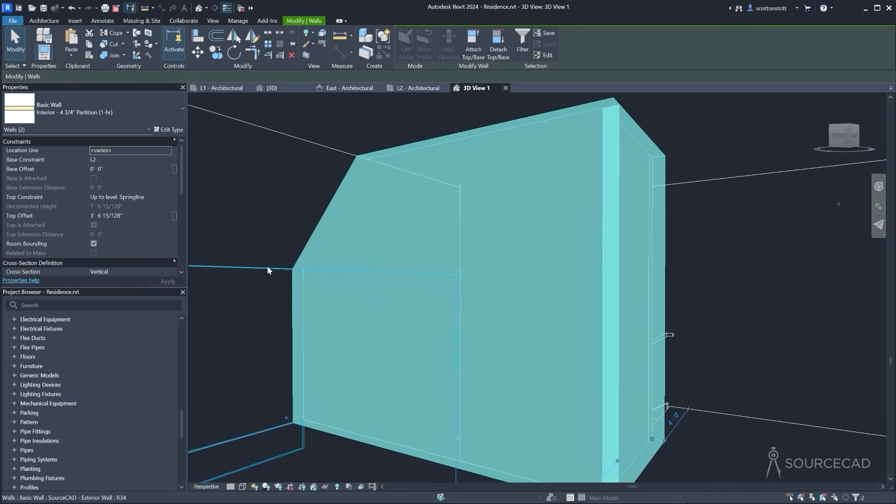
pyautogui.click(736, 165)
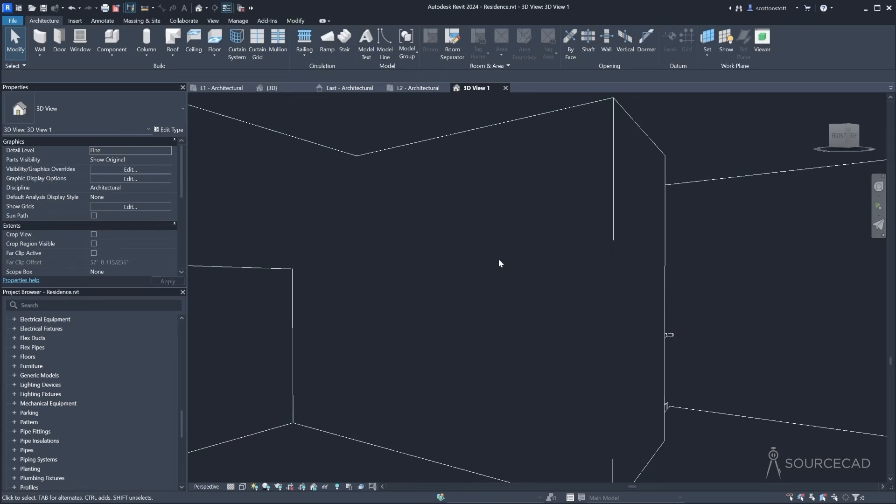
# Edit the larger partition's profile, adding a line along the roof slope and trimming its outer and top edges to it
pyautogui.click(375, 154)
pyautogui.click(407, 45)
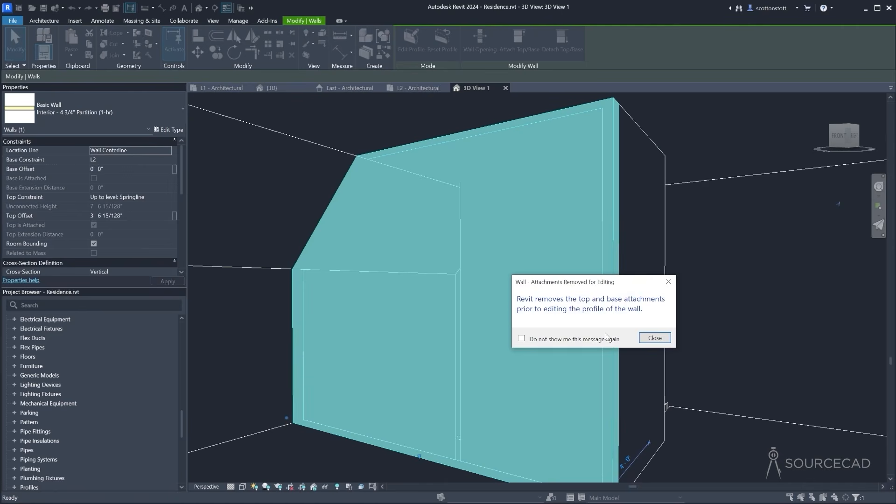
pyautogui.click(655, 337)
pyautogui.click(443, 54)
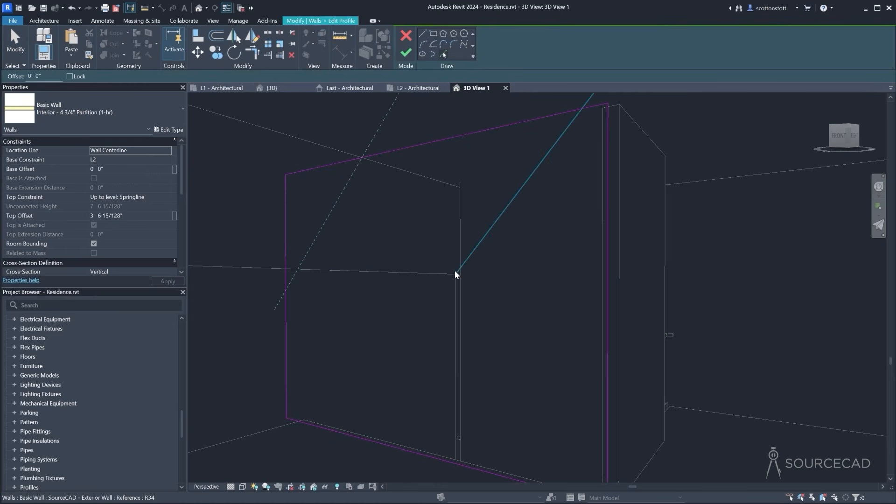
pyautogui.click(252, 52)
pyautogui.click(286, 303)
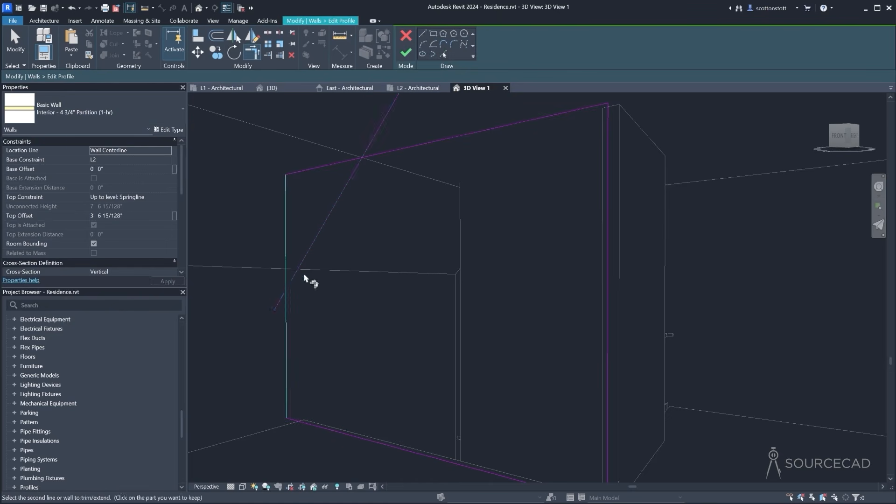
pyautogui.click(315, 238)
pyautogui.click(355, 168)
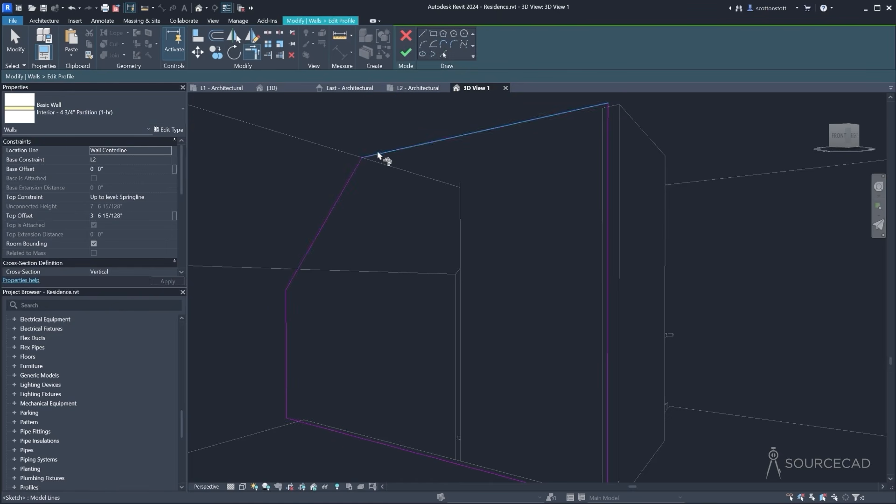
pyautogui.click(406, 52)
# Examine the reshaped partition and the walls around the stair in 3D View 1, adjusting the camera's focal length and direction
pyautogui.keyDown('shift'); pyautogui.moveTo(461, 322); pyautogui.dragTo(424, 304, button='middle'); pyautogui.keyUp('shift')
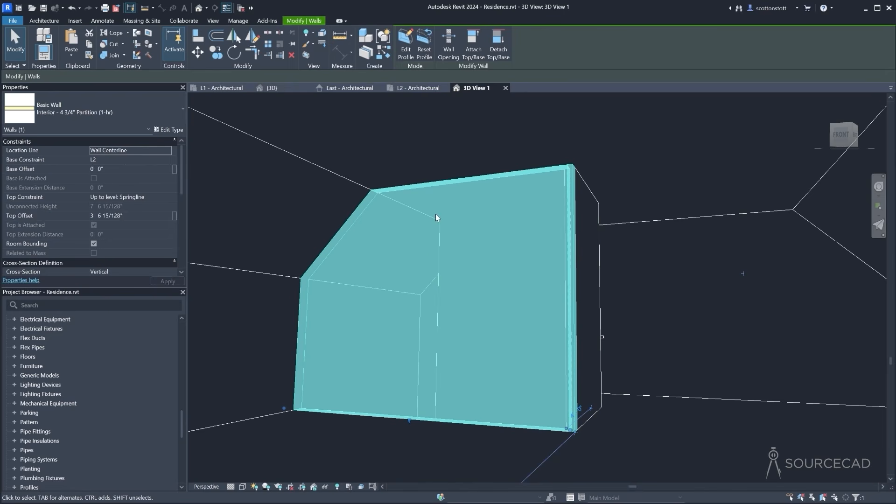
pyautogui.keyDown('shift'); pyautogui.moveTo(435, 244); pyautogui.dragTo(439, 268, button='middle'); pyautogui.keyUp('shift')
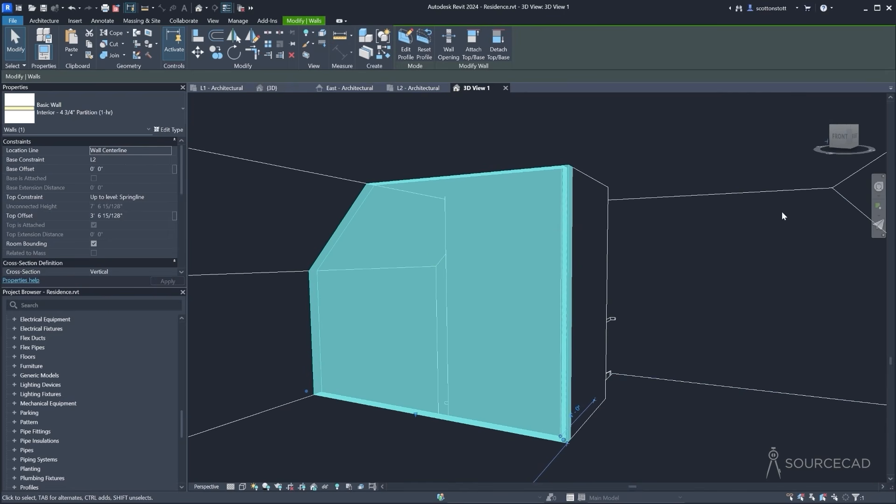
pyautogui.click(878, 186)
pyautogui.moveTo(494, 362); pyautogui.dragTo(537, 420)
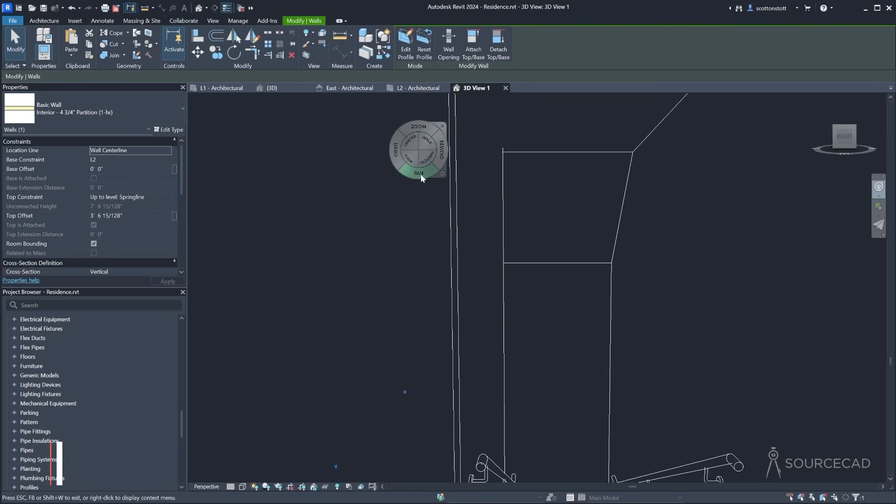
pyautogui.click(442, 174)
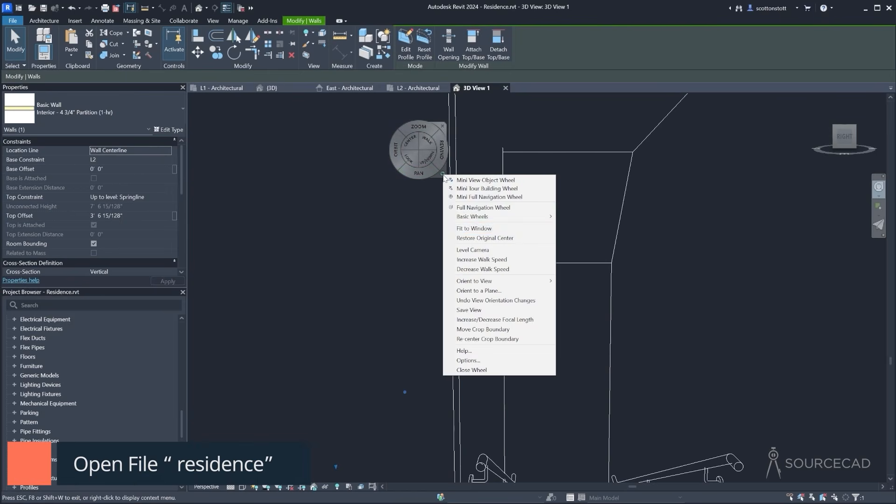
pyautogui.click(484, 324)
pyautogui.moveTo(426, 255); pyautogui.dragTo(438, 332)
pyautogui.press('Escape')
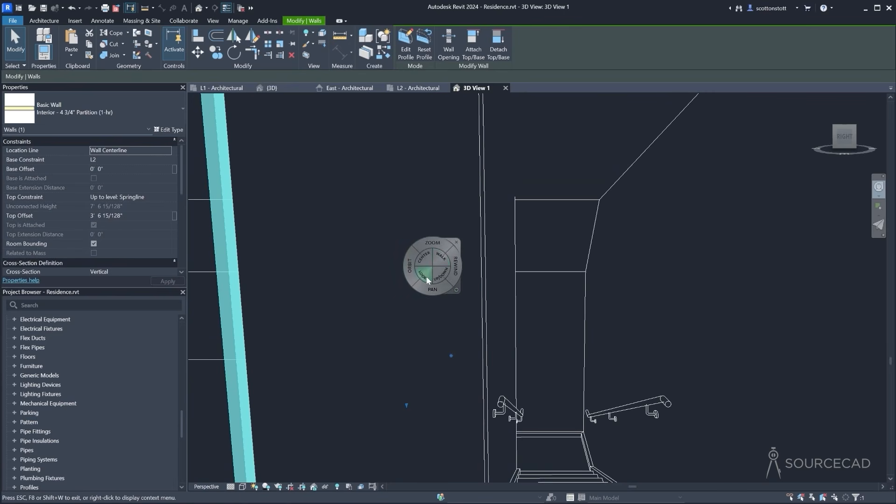
pyautogui.moveTo(427, 277)
pyautogui.mouseDown()
pyautogui.moveTo(432, 316)
pyautogui.moveTo(368, 290)
pyautogui.moveTo(237, 284)
pyautogui.moveTo(851, 283)
pyautogui.moveTo(867, 266)
pyautogui.moveTo(800, 253)
pyautogui.mouseUp()
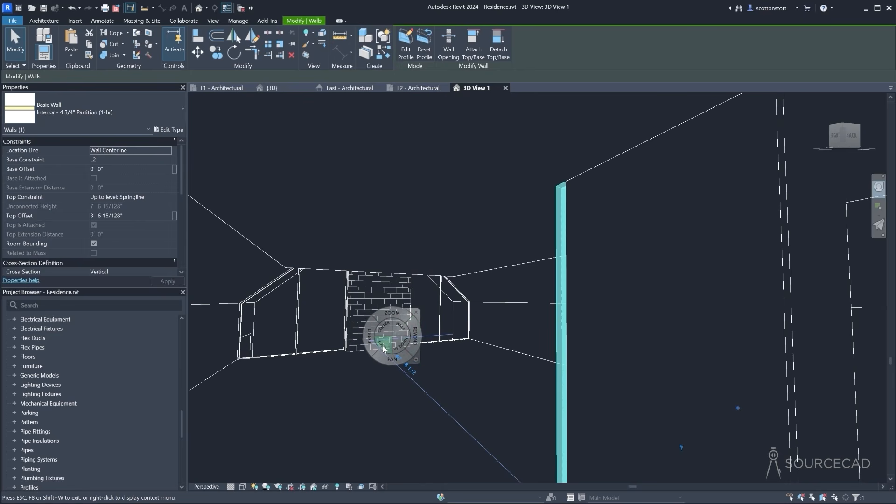
pyautogui.moveTo(384, 349); pyautogui.dragTo(508, 309)
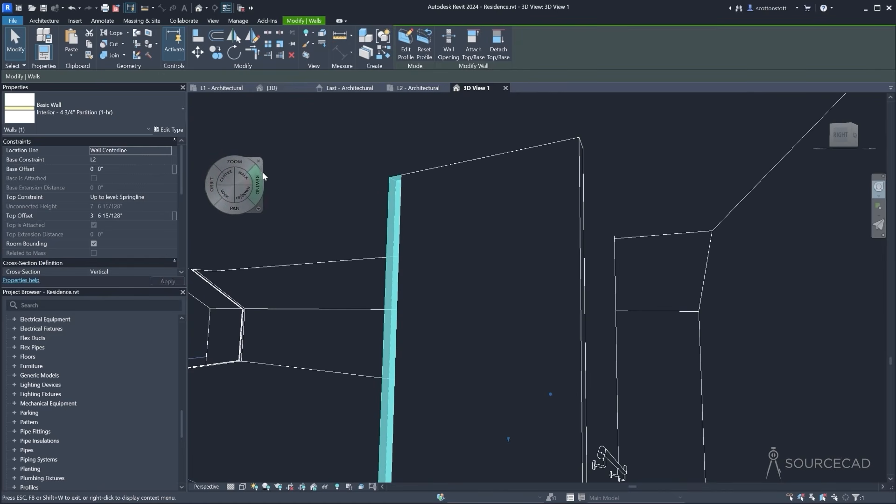
pyautogui.click(258, 161)
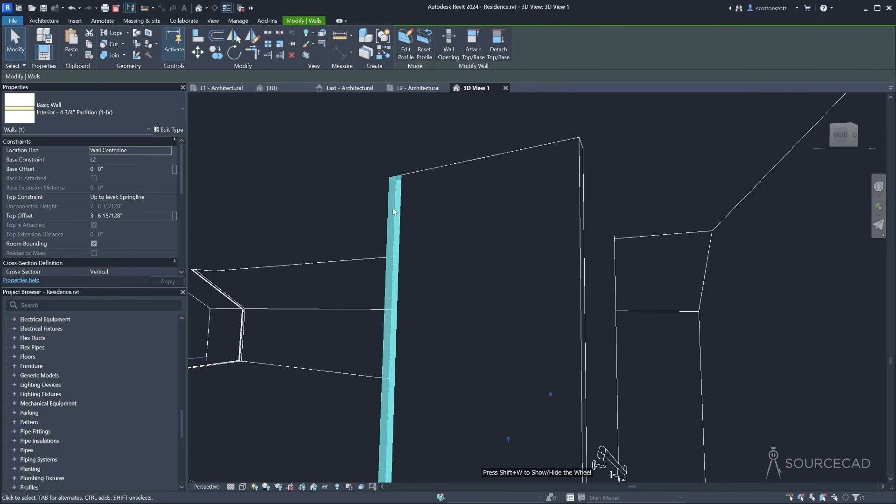
# Attach the top of the narrow partition beside the stair railing to the second-floor ceiling
pyautogui.click(615, 287)
pyautogui.click(513, 50)
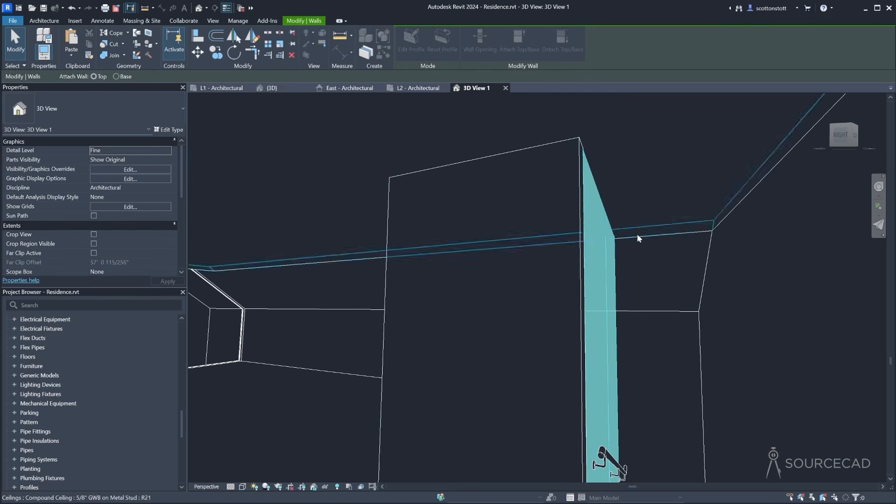
pyautogui.click(637, 234)
pyautogui.click(13, 51)
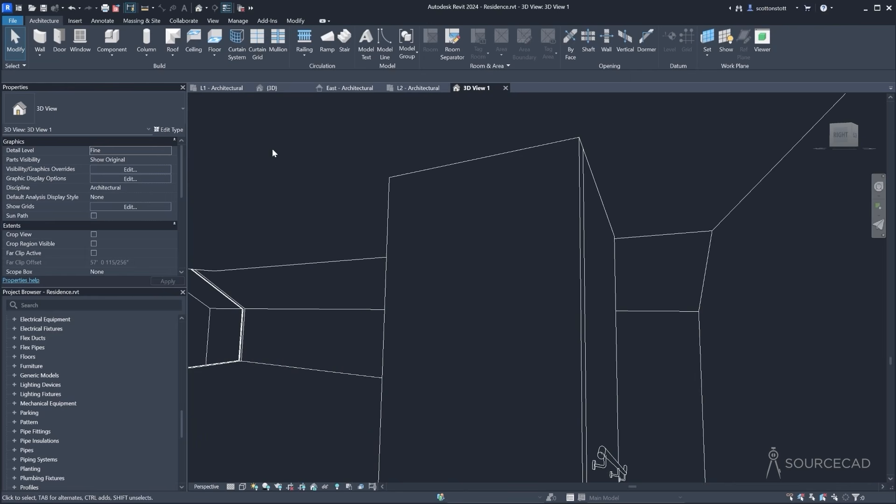
# Trim the two adjoining stair partitions to a corner and hide the leftover vertical edge with Linework in the <Invisible lines> style
pyautogui.click(289, 21)
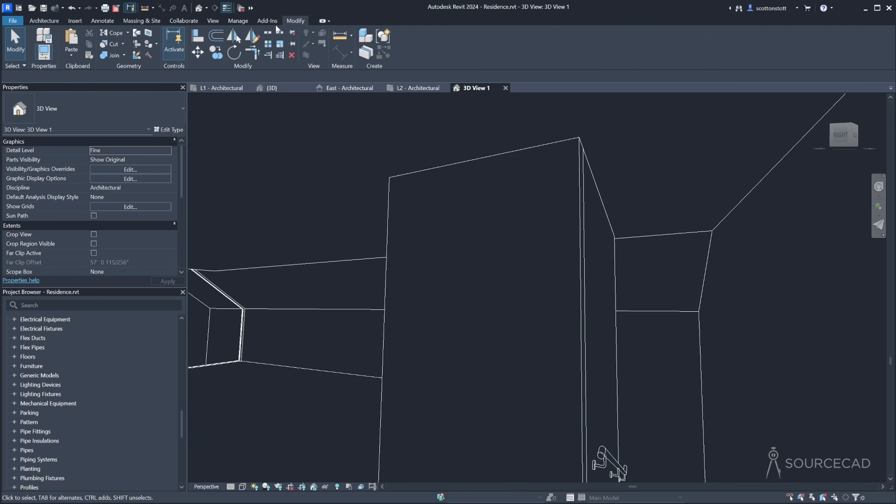
pyautogui.click(250, 54)
pyautogui.click(588, 169)
pyautogui.click(573, 141)
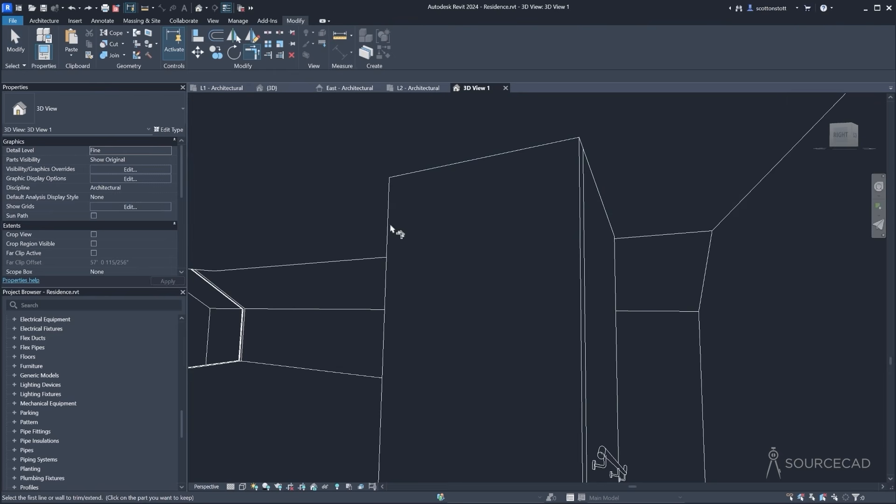
pyautogui.scroll(-6, 390, 225)
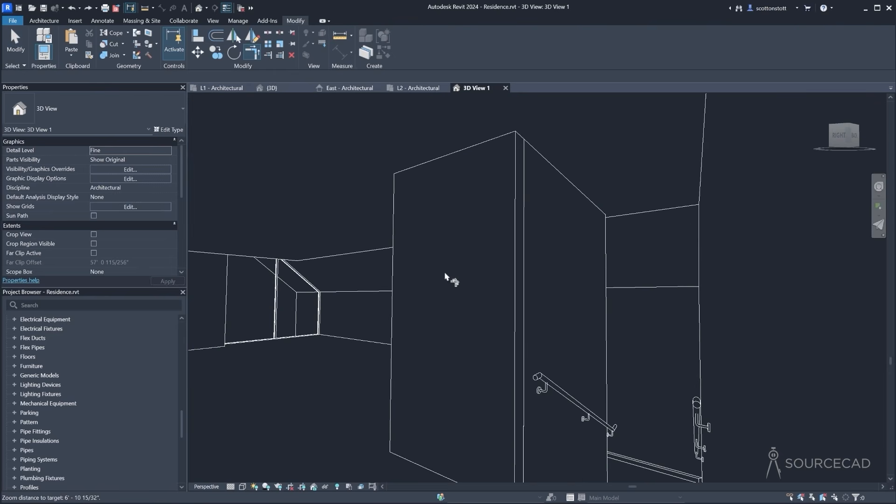
pyautogui.scroll(-1, 444, 273)
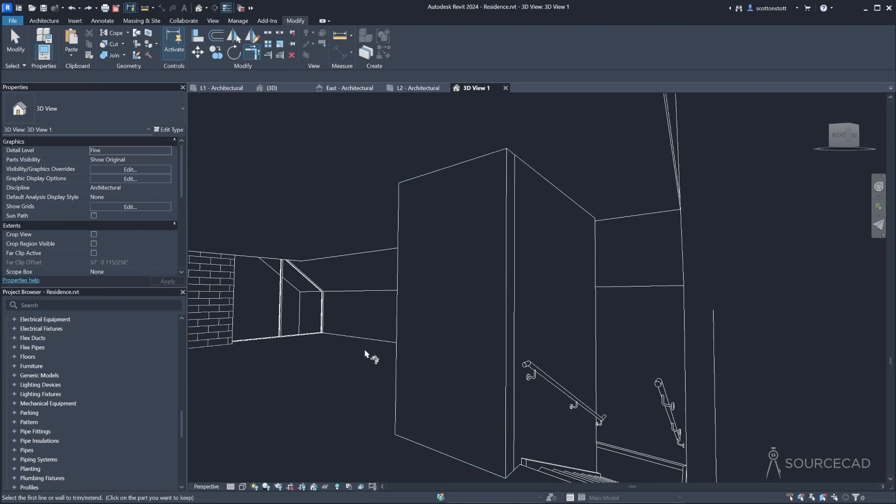
pyautogui.click(321, 44)
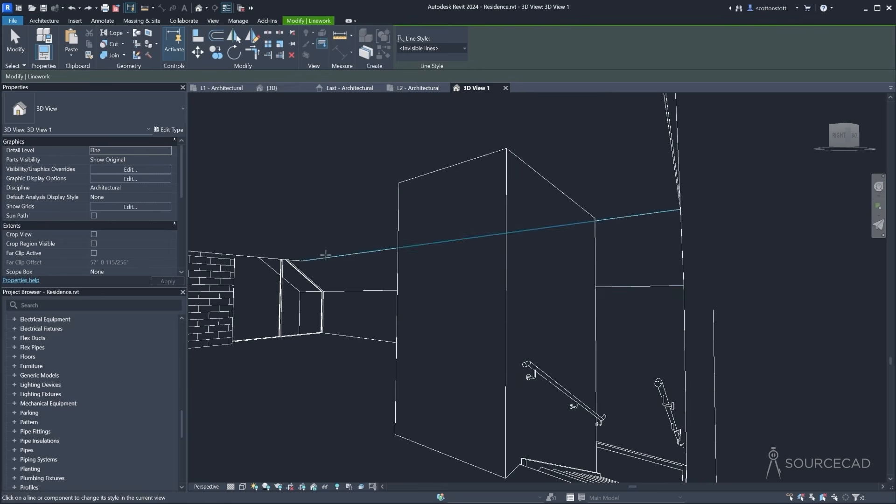
# Examine the second-floor walls in 3D View 1, and the ceiling and chimney area in the {3D} and L2 - Architectural views
pyautogui.keyDown('shift'); pyautogui.moveTo(325, 255); pyautogui.dragTo(532, 280, button='middle'); pyautogui.keyUp('shift')
pyautogui.scroll(-3, 400, 261)
pyautogui.moveTo(386, 285); pyautogui.dragTo(765, 271, button='middle')
pyautogui.scroll(-2, 536, 260)
pyautogui.moveTo(421, 276); pyautogui.dragTo(541, 268, button='middle')
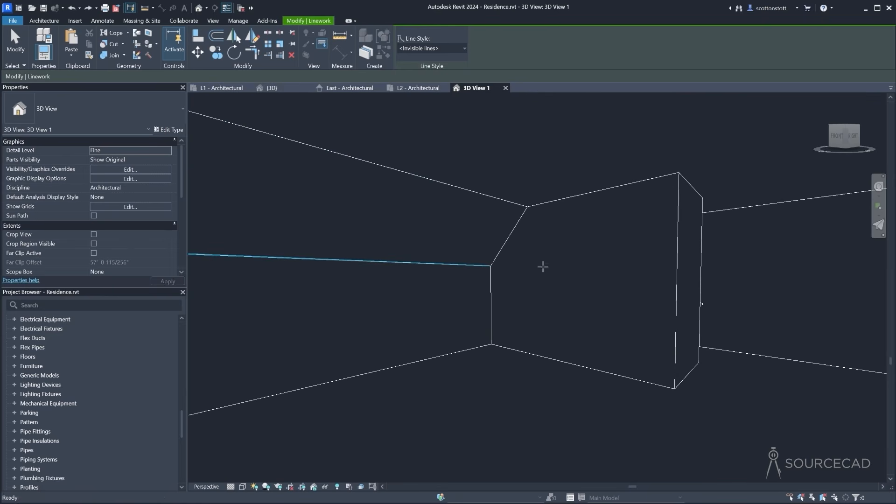
pyautogui.click(419, 91)
pyautogui.click(271, 87)
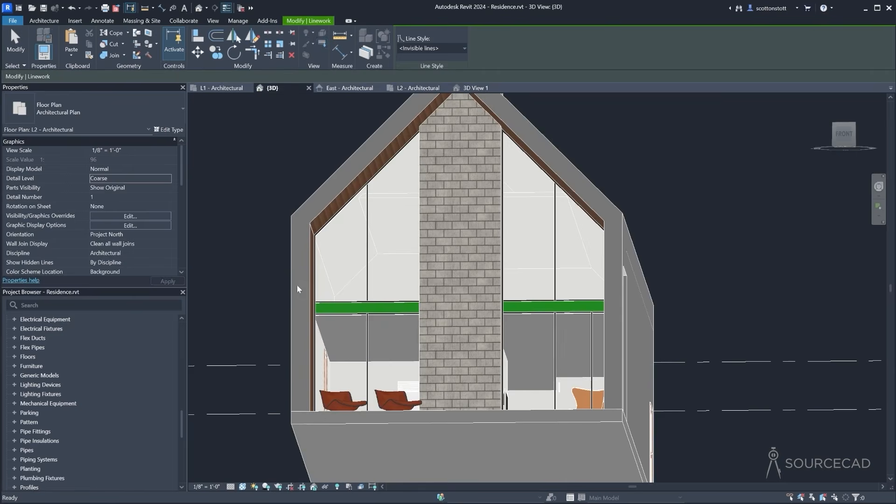
pyautogui.keyDown('shift'); pyautogui.moveTo(398, 321); pyautogui.dragTo(349, 339, button='middle'); pyautogui.keyUp('shift')
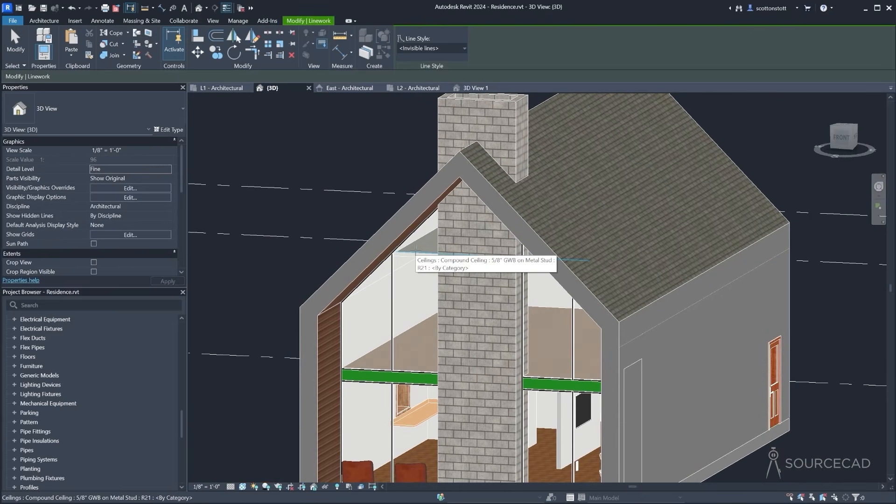
pyautogui.click(418, 87)
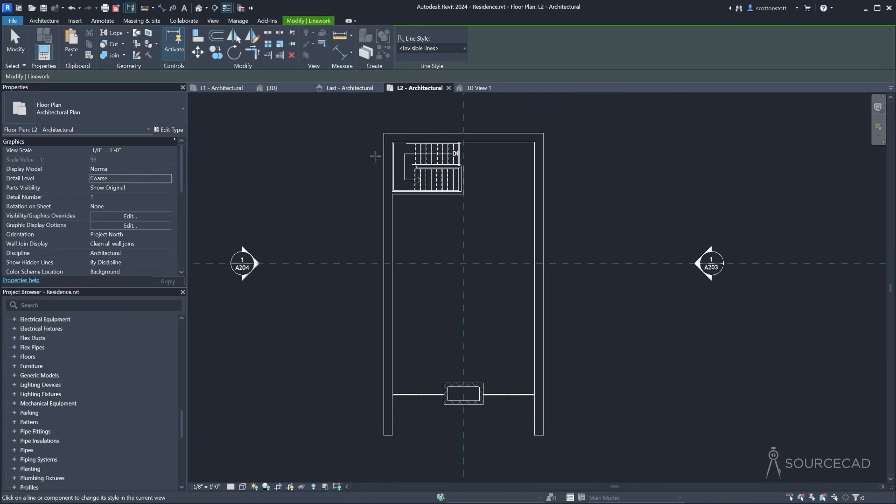
pyautogui.click(272, 88)
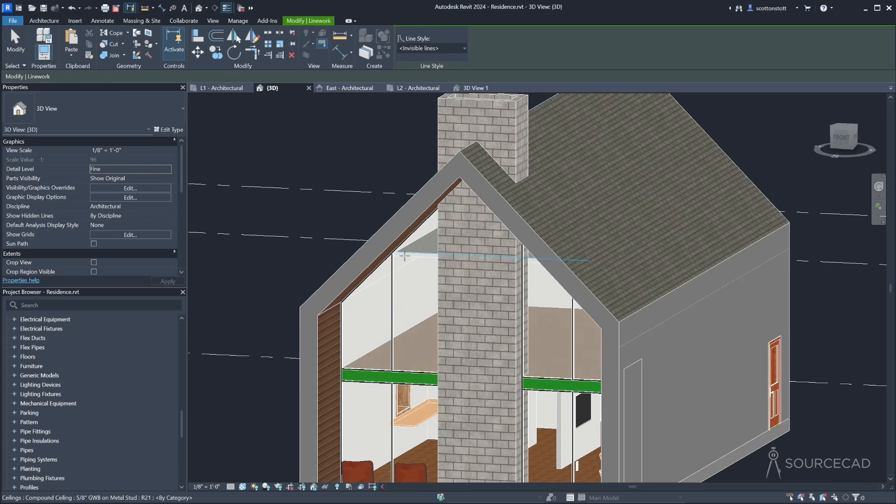
# Edit the second-floor ceiling's boundary in the L2 - Architectural plan, picking the chimney's outer edges as boundary lines
pyautogui.click(10, 45)
pyautogui.click(396, 252)
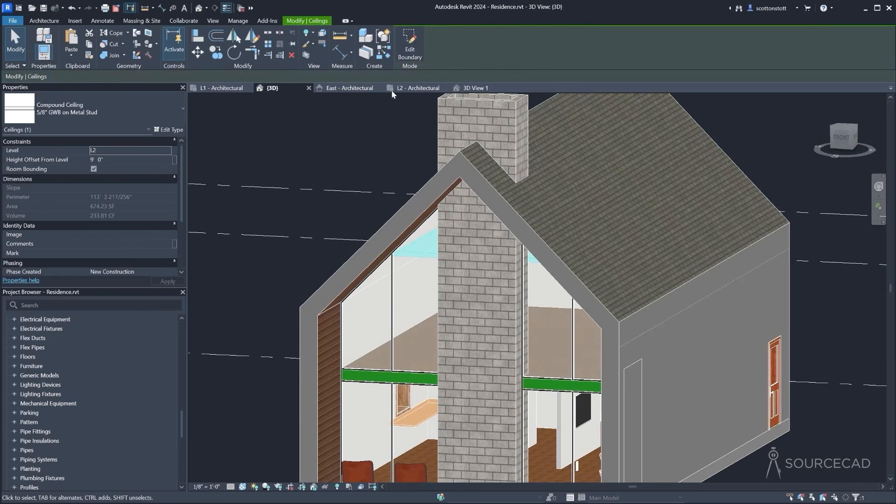
pyautogui.click(409, 44)
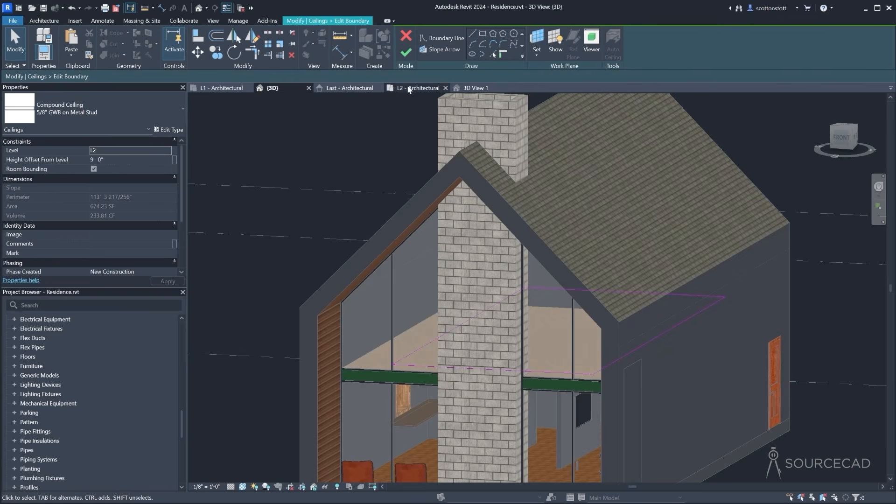
pyautogui.click(418, 88)
pyautogui.click(433, 377)
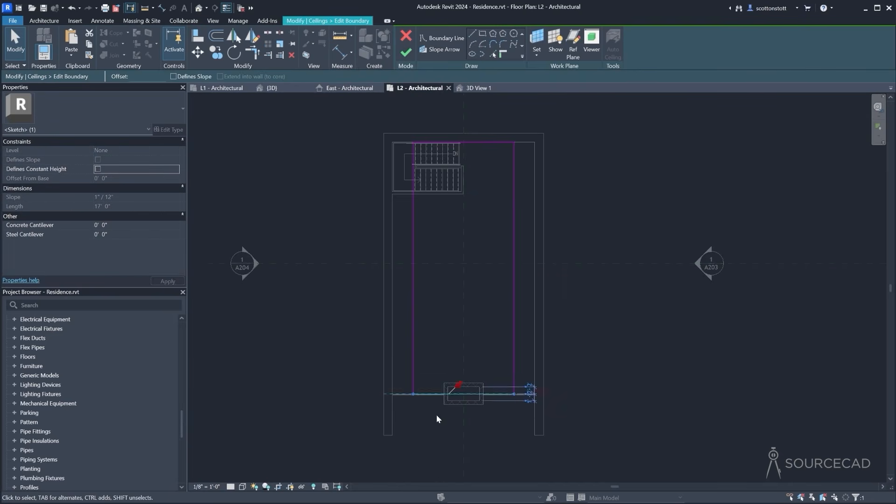
pyautogui.scroll(6, 430, 380)
pyautogui.moveTo(439, 362); pyautogui.dragTo(330, 398, button='middle')
pyautogui.scroll(-3, 352, 368)
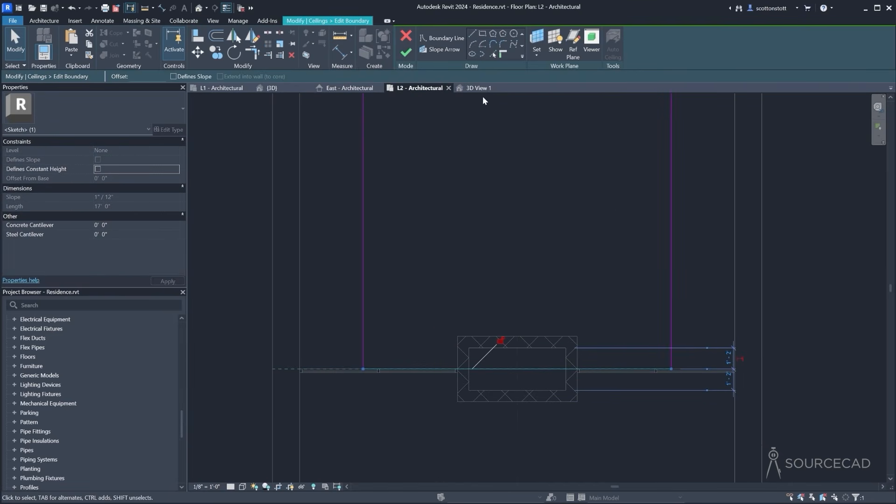
pyautogui.click(494, 56)
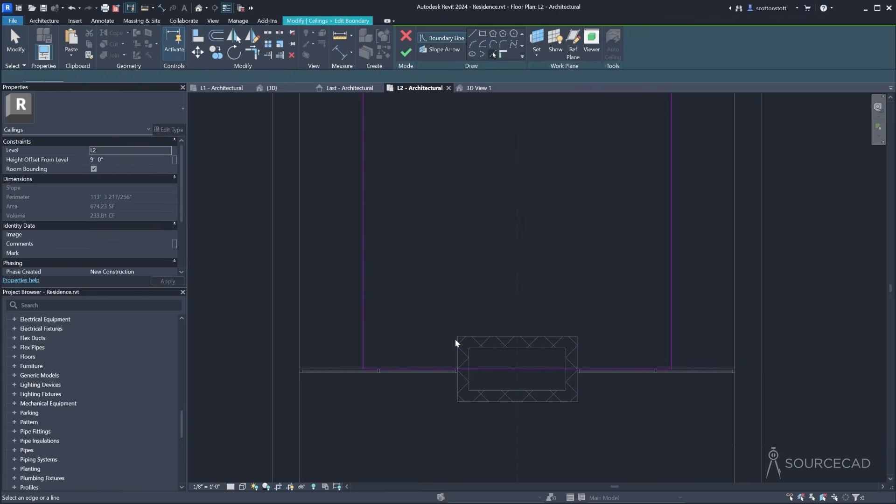
pyautogui.click(479, 336)
# Split the ceiling boundary line inside the chimney, trim it to the chimney edges, and finish the boundary
pyautogui.press('s')
pyautogui.press('l')
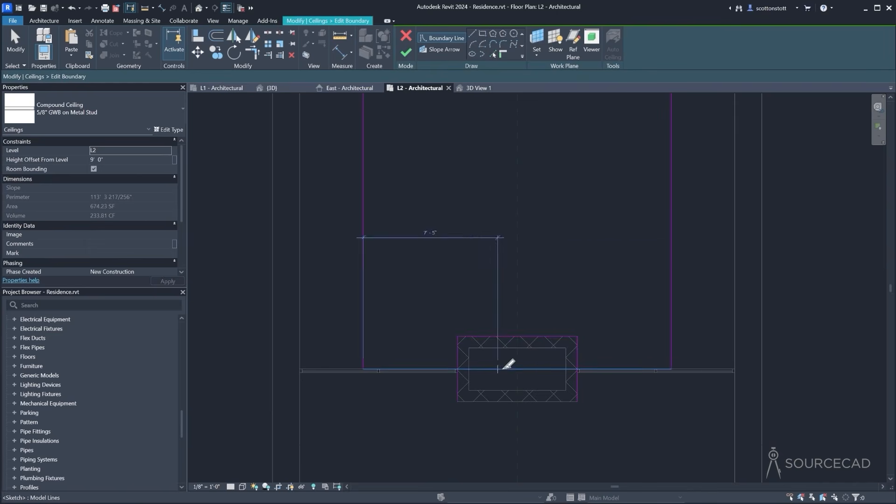
pyautogui.click(487, 370)
pyautogui.click(253, 52)
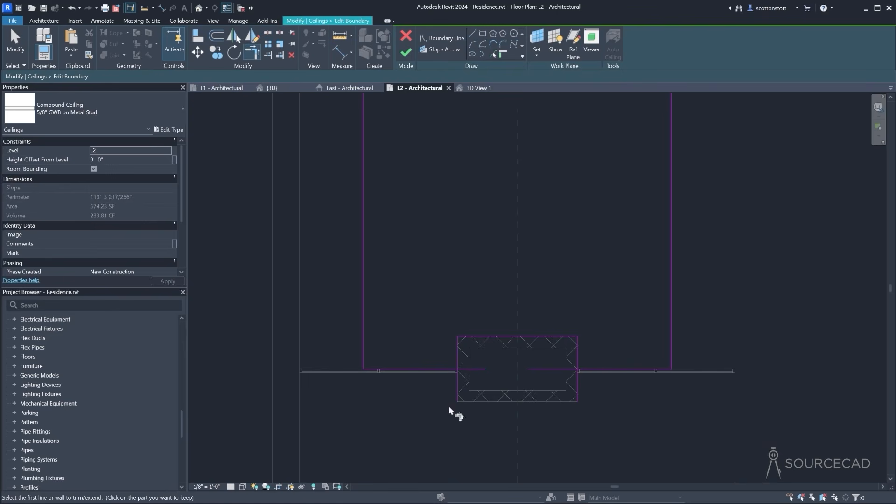
pyautogui.click(458, 360)
pyautogui.click(405, 52)
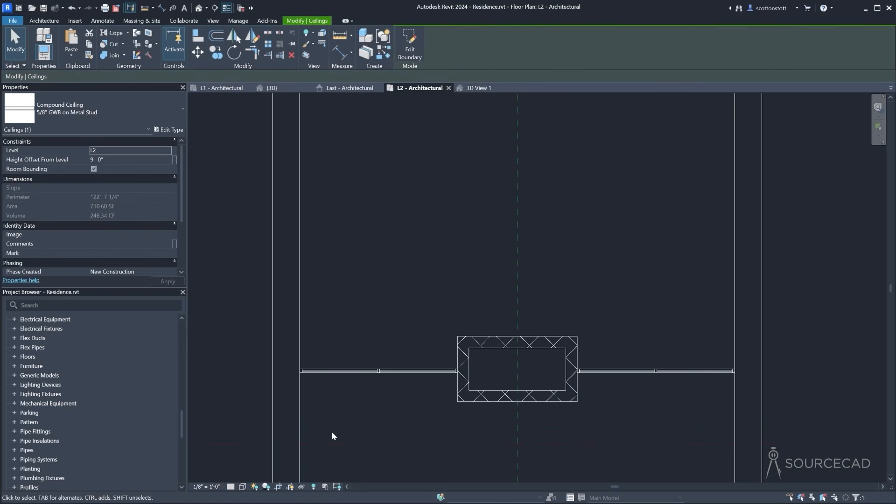
# In the {3D} view, place horizontal curtain grid lines near ceiling height on the curtain walls on both sides of the chimney
pyautogui.click(270, 89)
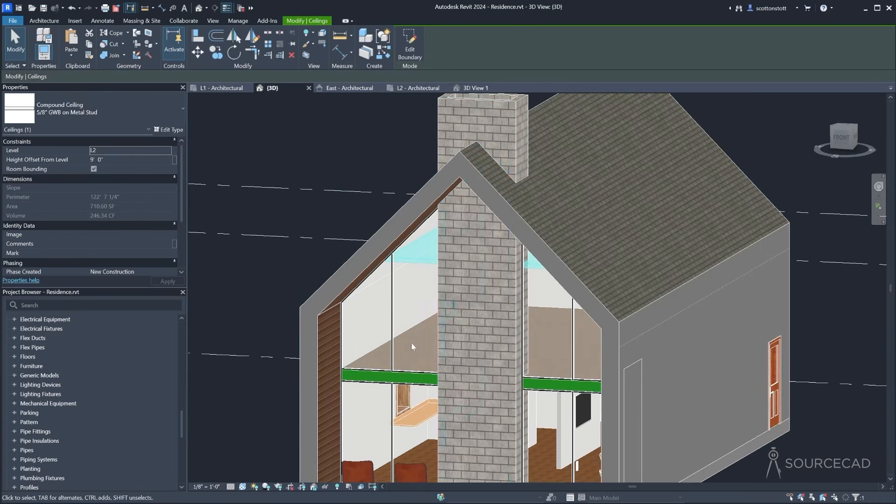
pyautogui.keyDown('shift'); pyautogui.moveTo(404, 327); pyautogui.dragTo(371, 258, button='middle'); pyautogui.keyUp('shift')
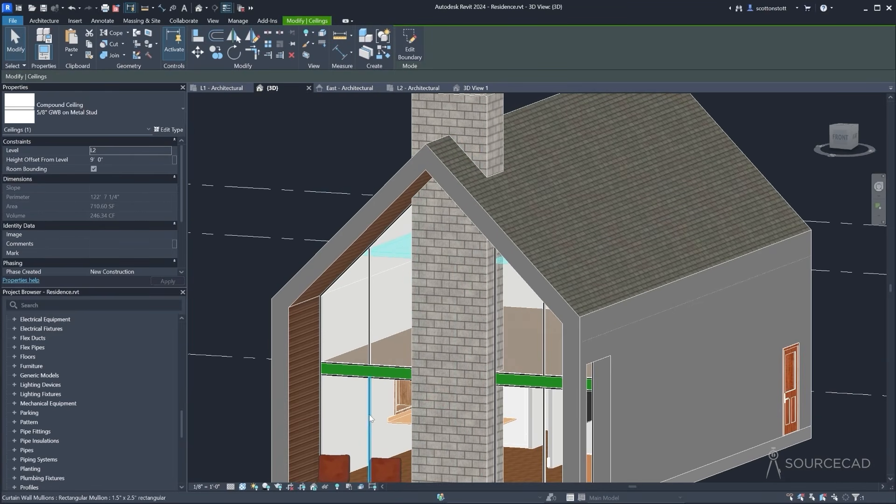
pyautogui.click(363, 263)
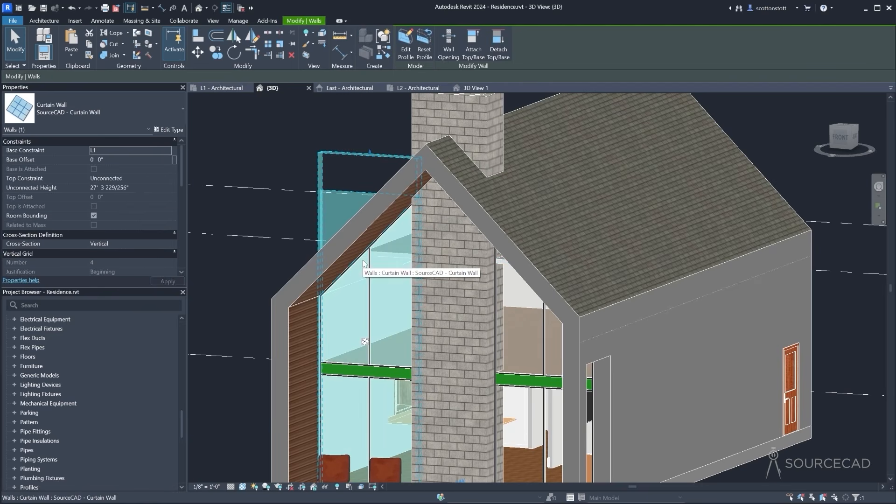
pyautogui.click(54, 21)
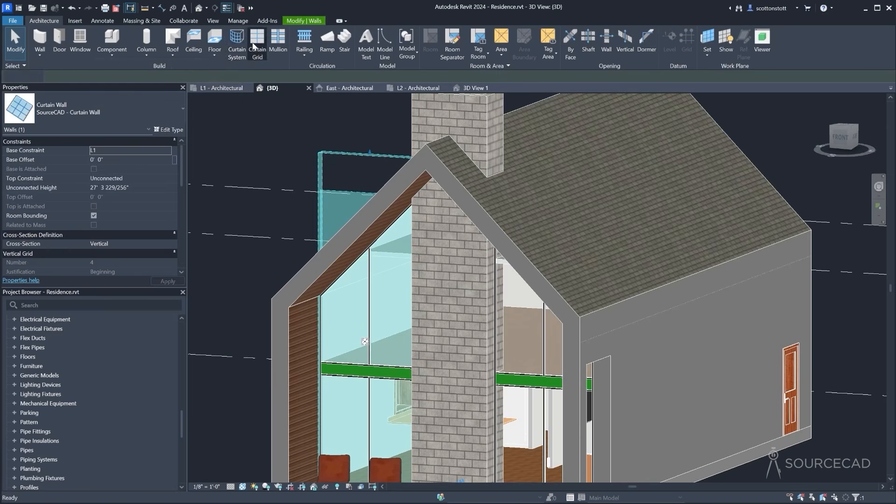
pyautogui.click(258, 41)
pyautogui.keyDown('shift'); pyautogui.moveTo(379, 278); pyautogui.dragTo(480, 281, button='middle'); pyautogui.keyUp('shift')
pyautogui.scroll(2, 593, 259)
pyautogui.scroll(2, 593, 259)
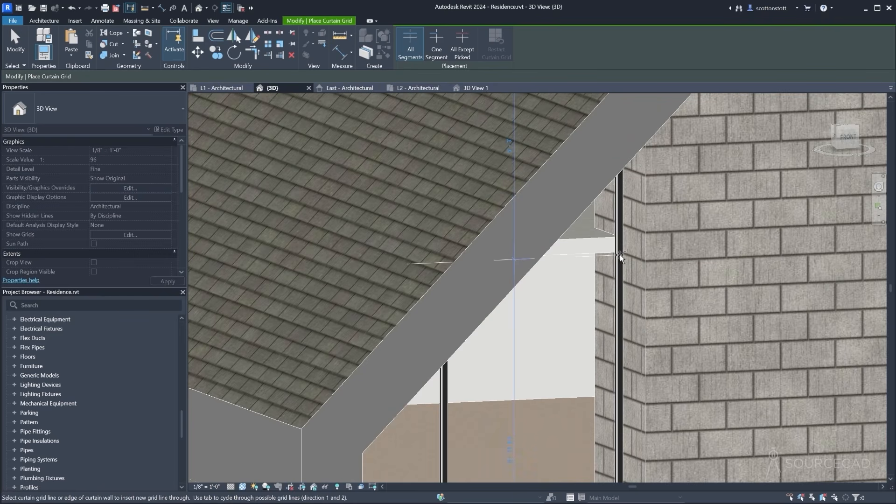
pyautogui.keyDown('shift'); pyautogui.moveTo(620, 254); pyautogui.dragTo(537, 261, button='middle'); pyautogui.keyUp('shift')
pyautogui.click(11, 45)
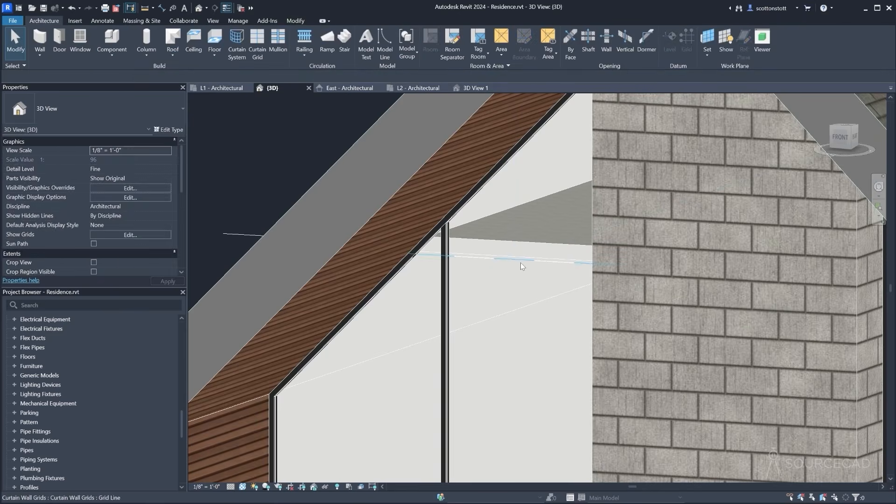
# Set the height dimension below the horizontal grid line on the curtain wall left of the chimney to 9'
pyautogui.press('Up')
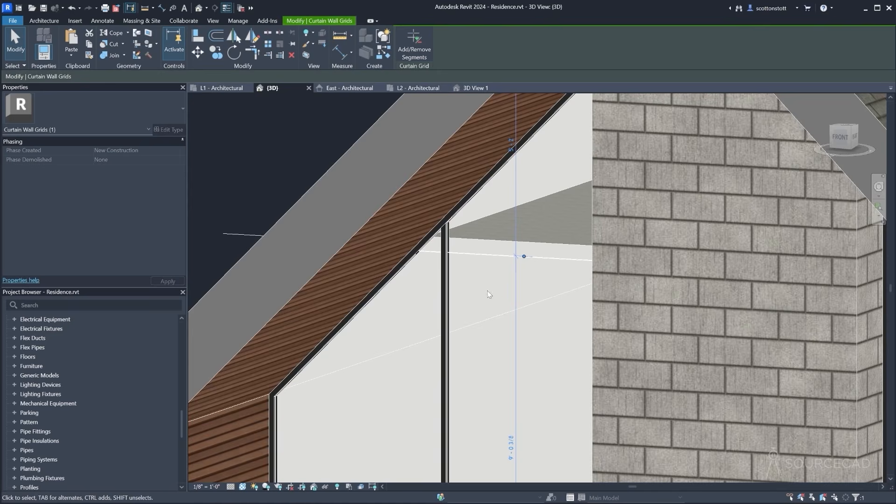
pyautogui.moveTo(489, 292)
pyautogui.keyDown('shift'); pyautogui.mouseDown(button='middle')
pyautogui.moveTo(512, 286)
pyautogui.moveTo(538, 258)
pyautogui.moveTo(462, 266)
pyautogui.moveTo(452, 372)
pyautogui.moveTo(483, 285)
pyautogui.mouseUp(button='middle'); pyautogui.keyUp('shift')
pyautogui.press('Down')
pyautogui.click(524, 343)
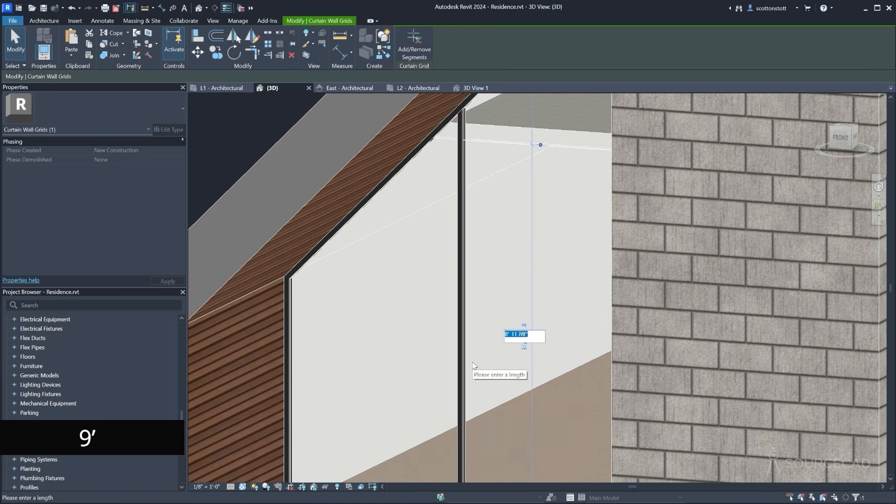
pyautogui.write("9'")
pyautogui.press('Return')
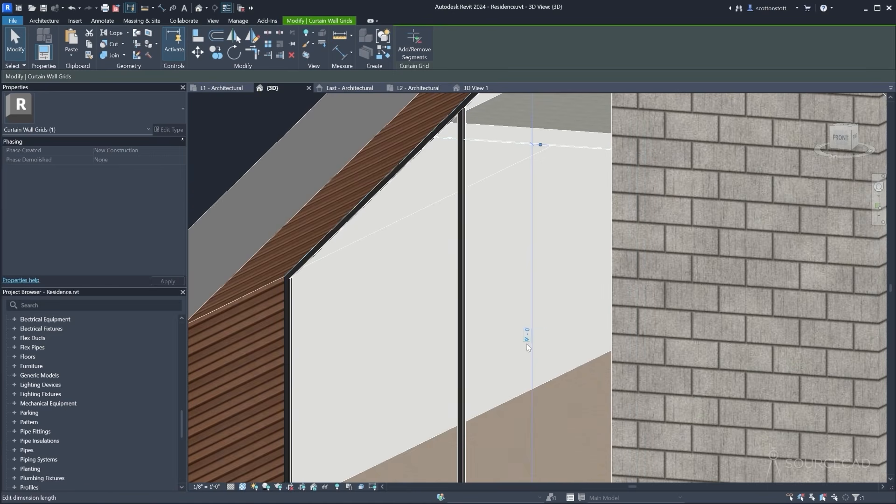
# Delete the vertical mullion piece above the horizontal grid line left of the chimney and remove the matching grid line segment
pyautogui.keyDown('shift'); pyautogui.moveTo(464, 278); pyautogui.dragTo(478, 278, button='middle'); pyautogui.keyUp('shift')
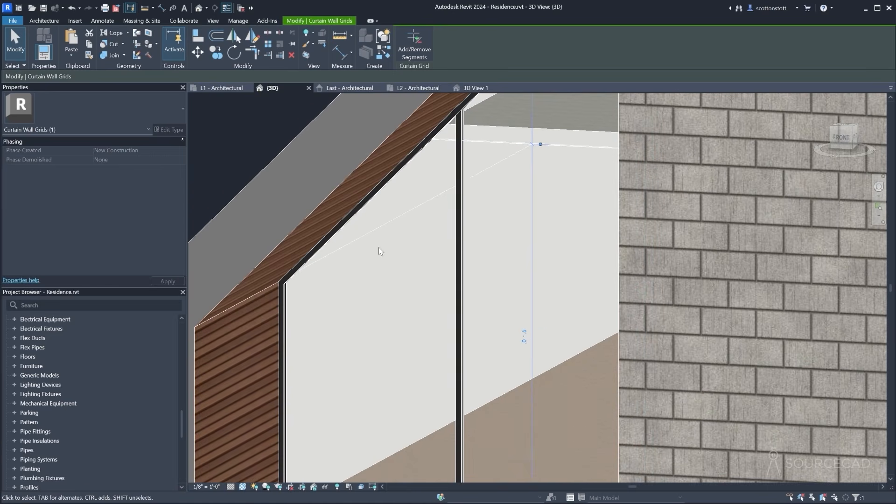
pyautogui.keyDown('shift'); pyautogui.moveTo(437, 235); pyautogui.dragTo(423, 299, button='middle'); pyautogui.keyUp('shift')
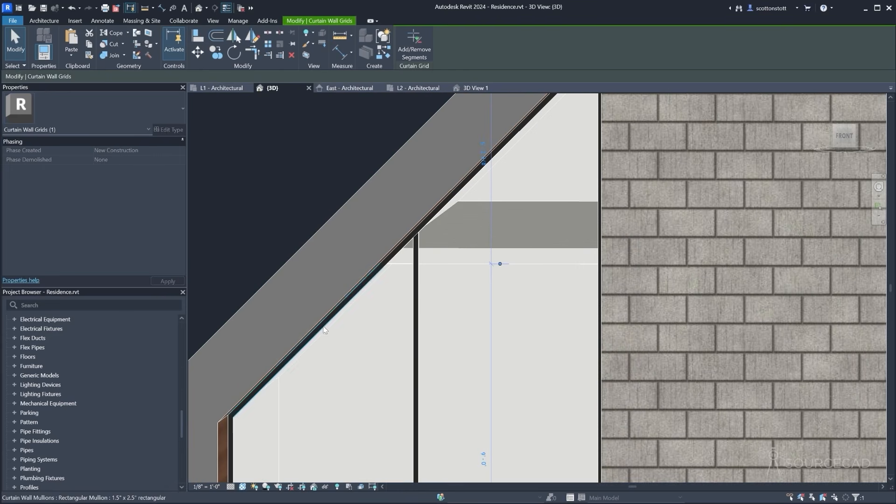
pyautogui.click(416, 253)
pyautogui.press('Escape')
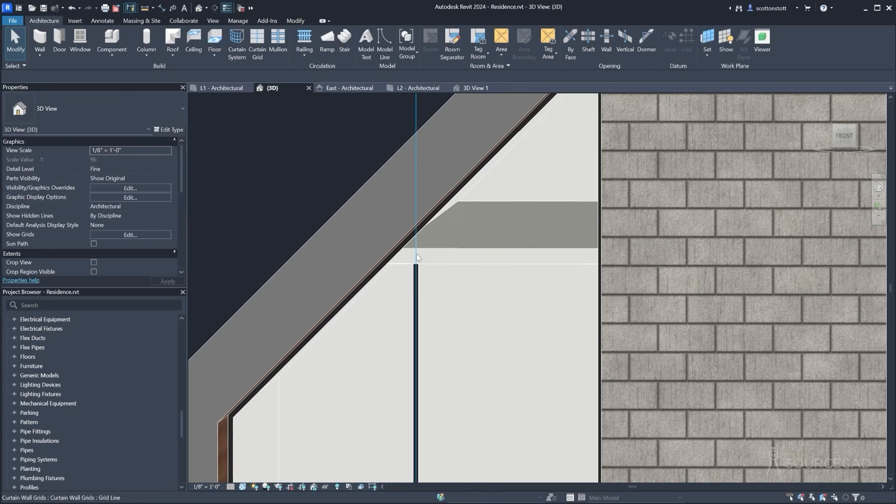
pyautogui.click(416, 253)
pyautogui.click(413, 47)
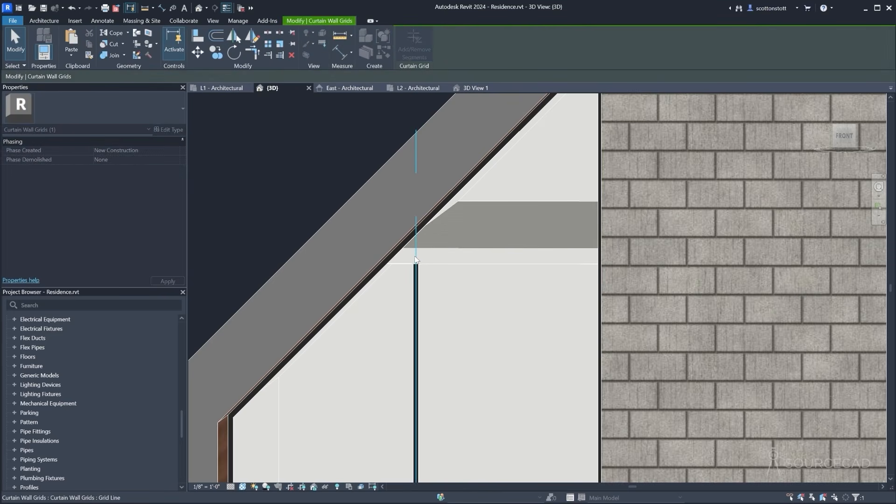
pyautogui.press('Escape')
pyautogui.press('Escape')
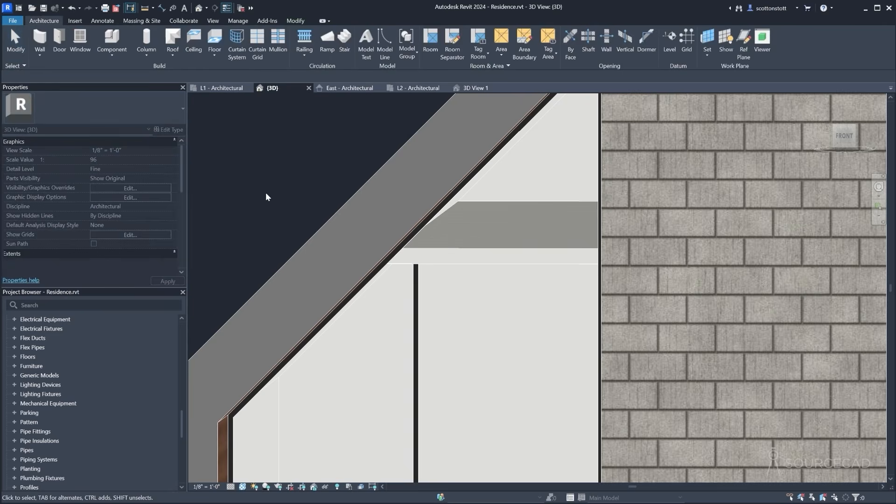
# Place a 1.5" x 2.5" rectangular mullion along the horizontal grid line left of the chimney and toggle the vertical mullion's join to stop beneath it
pyautogui.click(278, 41)
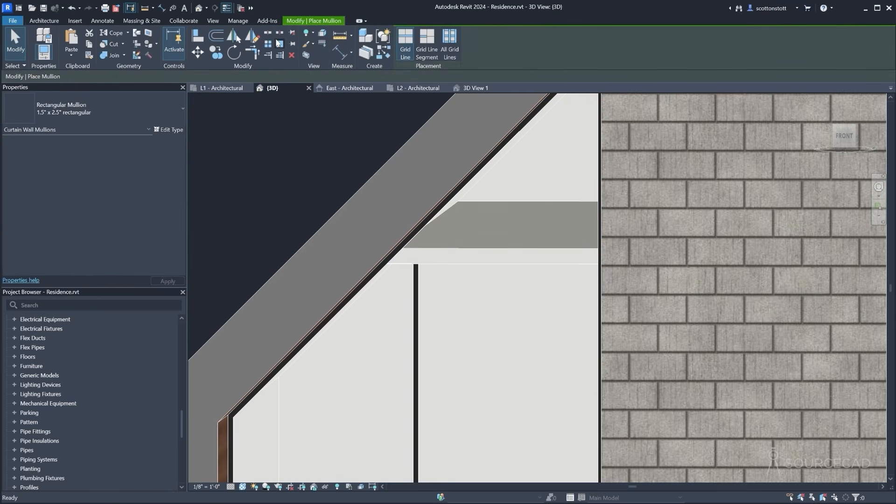
pyautogui.click(402, 45)
pyautogui.click(433, 265)
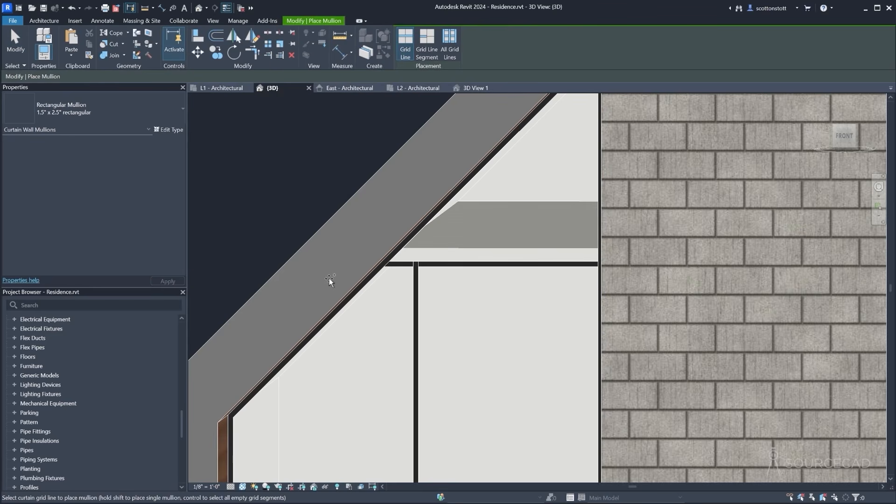
pyautogui.keyDown('shift'); pyautogui.moveTo(378, 271); pyautogui.dragTo(384, 247, button='middle'); pyautogui.keyUp('shift')
pyautogui.press('Escape')
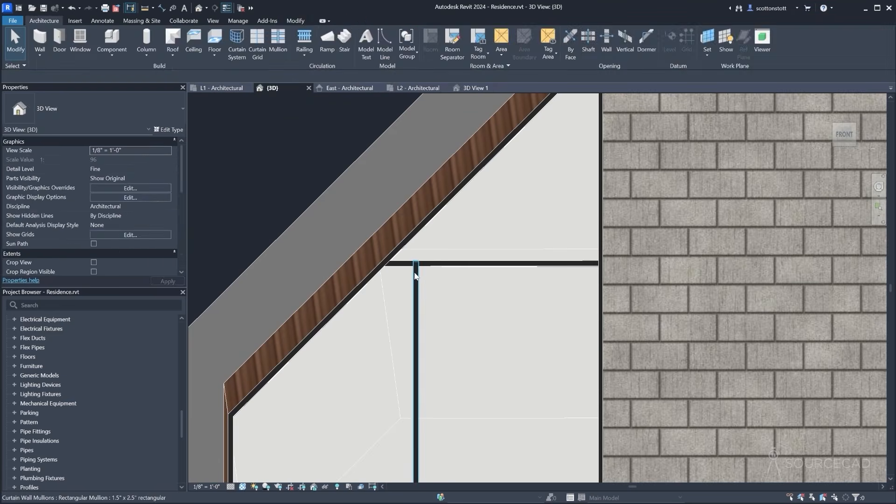
pyautogui.click(415, 273)
pyautogui.click(415, 272)
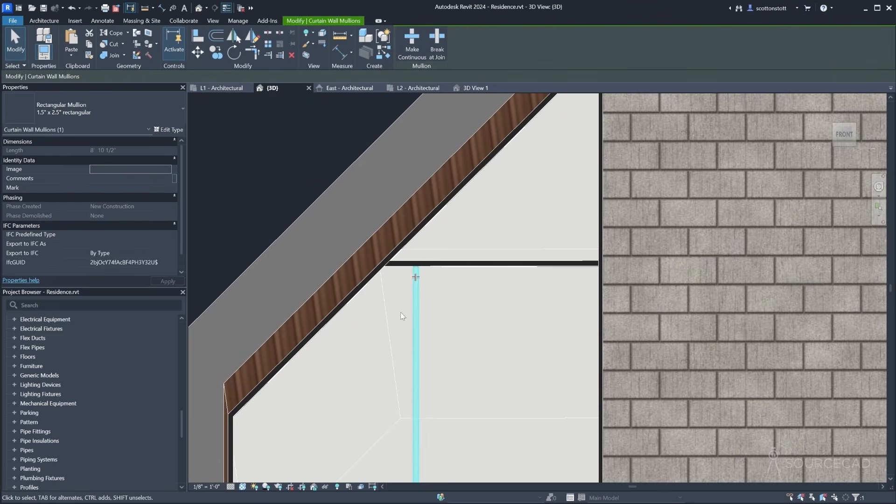
# Change the triangular curtain panel above the horizontal mullion left of the chimney to the System Panel Solid type
pyautogui.keyDown('shift'); pyautogui.moveTo(395, 225); pyautogui.dragTo(412, 243, button='middle'); pyautogui.keyUp('shift')
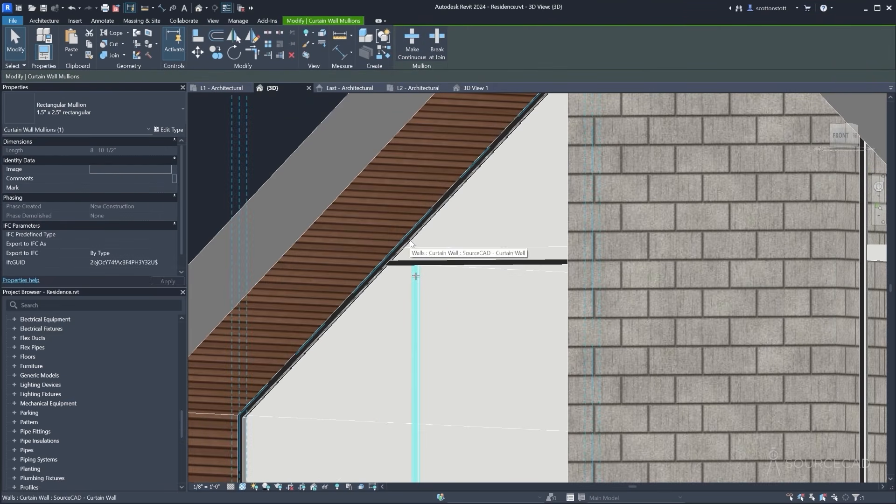
pyautogui.click(399, 232)
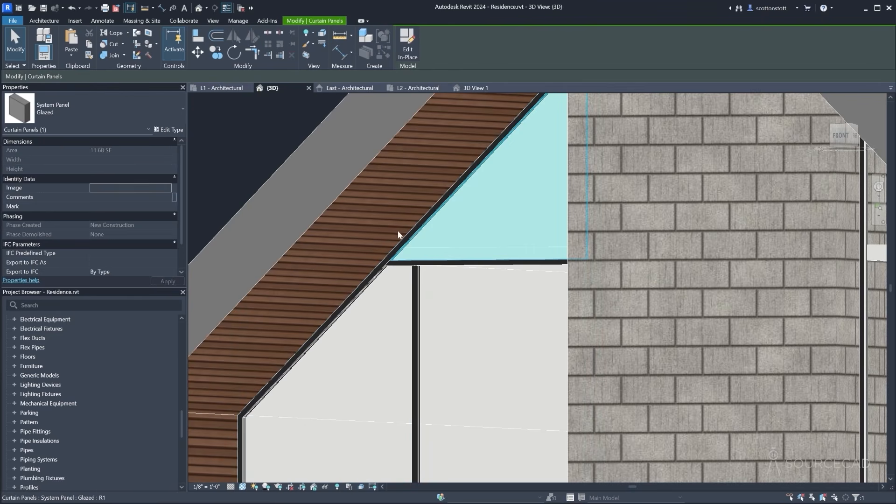
pyautogui.click(105, 114)
pyautogui.press('Escape')
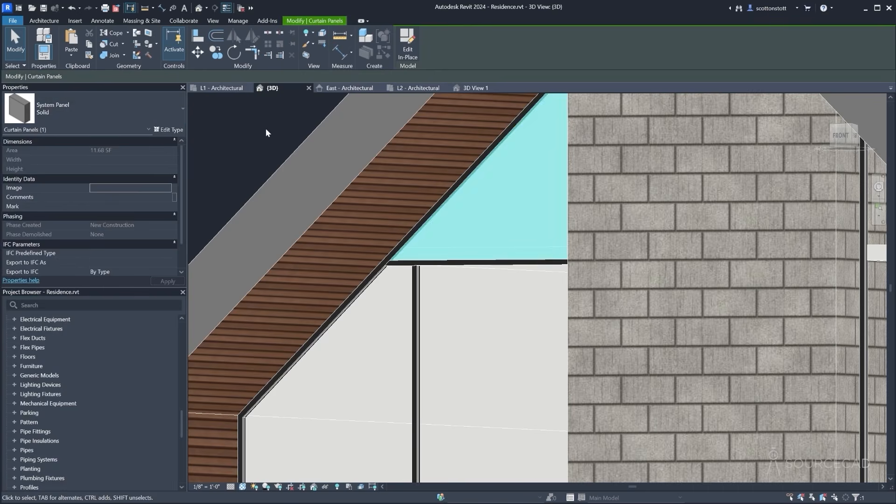
pyautogui.press('Escape')
# Place a horizontal curtain grid line near ceiling height on the curtain wall right of the chimney
pyautogui.keyDown('shift'); pyautogui.moveTo(332, 261); pyautogui.dragTo(514, 222, button='middle'); pyautogui.keyUp('shift')
pyautogui.scroll(2, 540, 256)
pyautogui.keyDown('shift'); pyautogui.moveTo(541, 256); pyautogui.dragTo(546, 343, button='middle'); pyautogui.keyUp('shift')
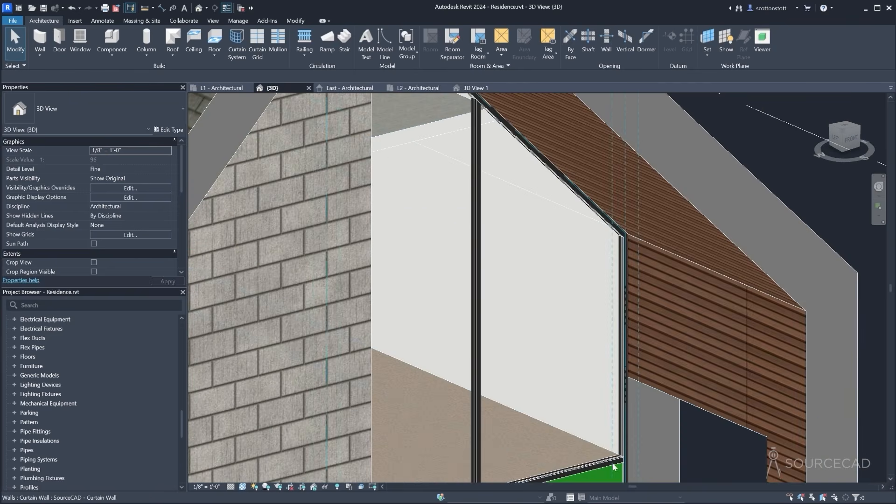
pyautogui.click(620, 449)
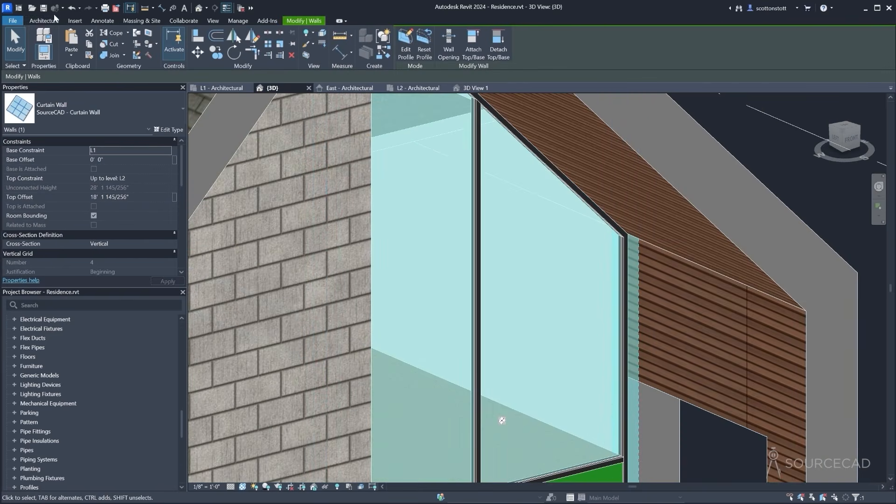
pyautogui.click(43, 20)
pyautogui.click(257, 44)
pyautogui.keyDown('shift'); pyautogui.moveTo(455, 220); pyautogui.dragTo(369, 227, button='middle'); pyautogui.keyUp('shift')
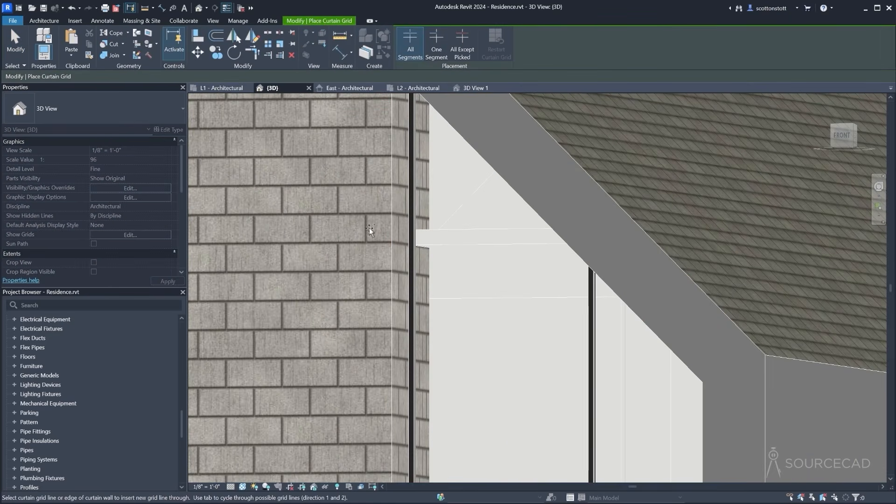
pyautogui.click(413, 247)
pyautogui.click(15, 42)
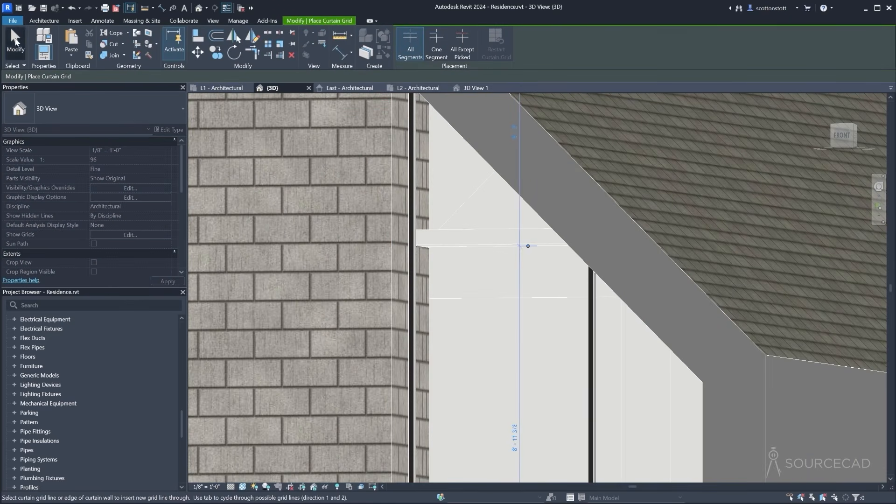
# Set the height dimension below the horizontal grid line right of the chimney to 9'
pyautogui.click(462, 245)
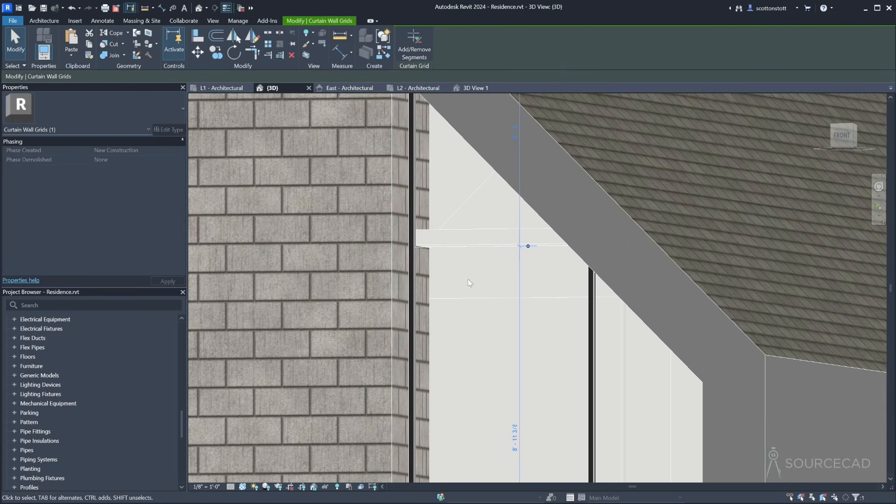
pyautogui.click(514, 441)
pyautogui.write('9')
pyautogui.press('Return')
# Delete the vertical mullion piece above the horizontal grid line right of the chimney and remove the matching vertical grid line segment
pyautogui.keyDown('shift'); pyautogui.moveTo(303, 140); pyautogui.dragTo(344, 152, button='middle'); pyautogui.keyUp('shift')
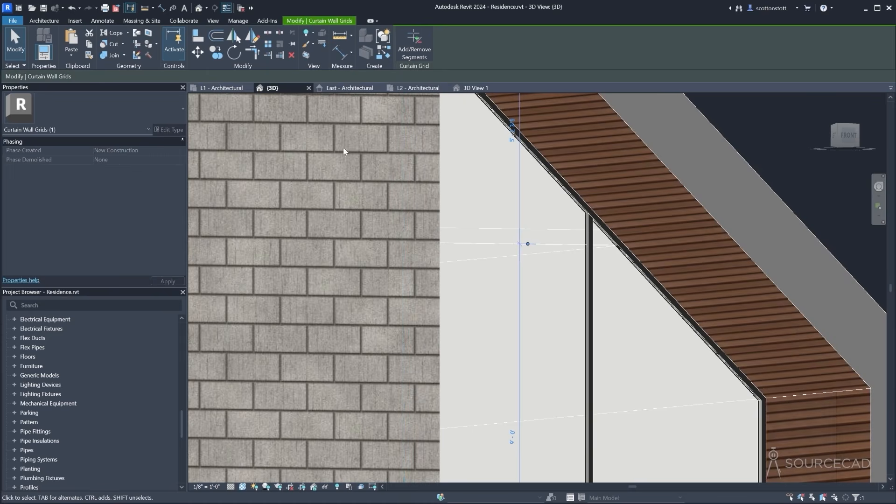
pyautogui.press('Escape')
pyautogui.click(589, 232)
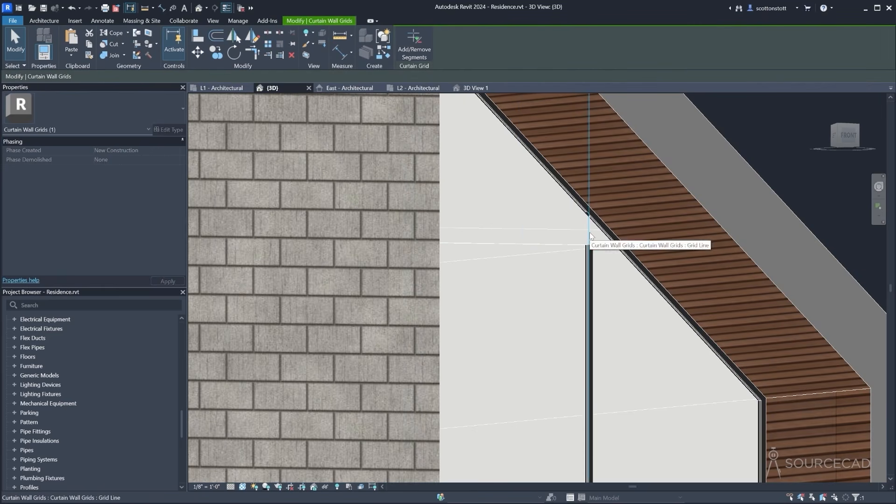
pyautogui.click(417, 41)
pyautogui.click(589, 231)
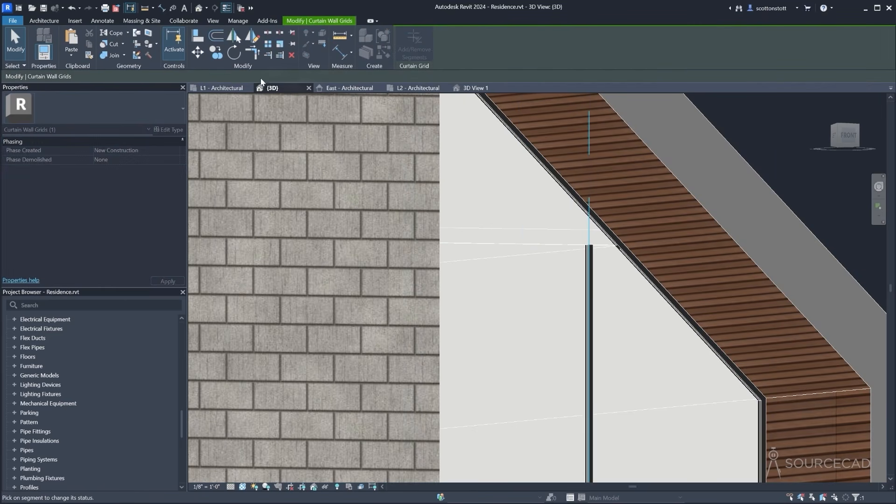
pyautogui.click(16, 43)
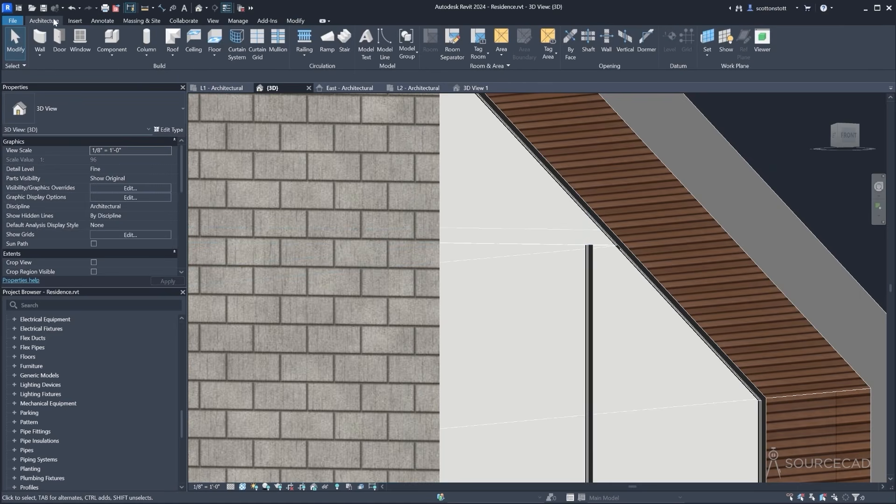
# Add a 1.5" x 2.5" rectangular mullion to the horizontal grid line right of the chimney and toggle the vertical mullion's join to end below it
pyautogui.click(280, 41)
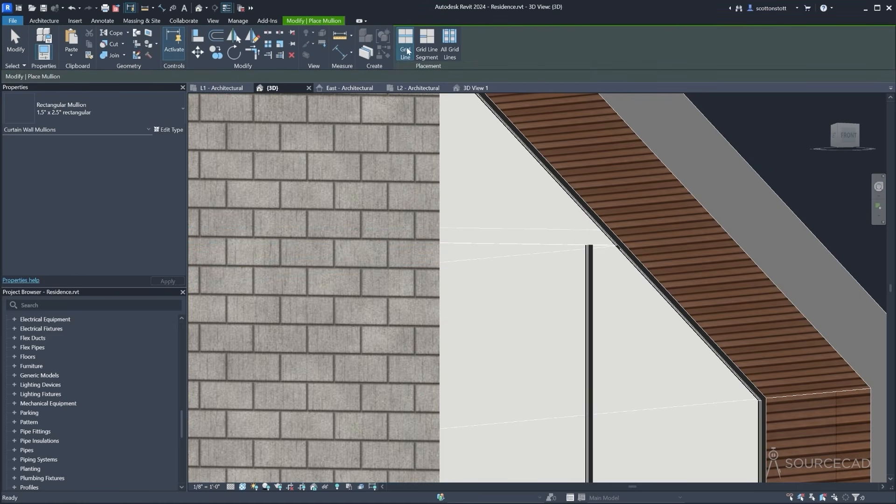
pyautogui.click(538, 244)
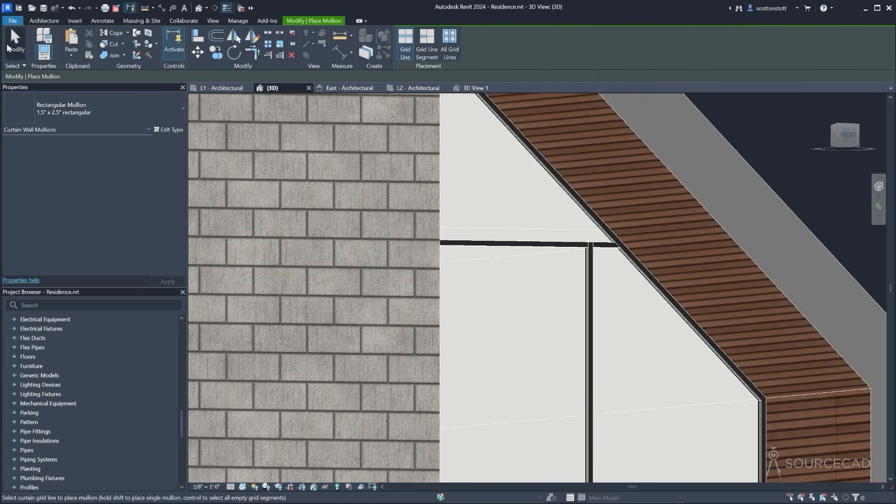
pyautogui.click(10, 45)
pyautogui.click(589, 251)
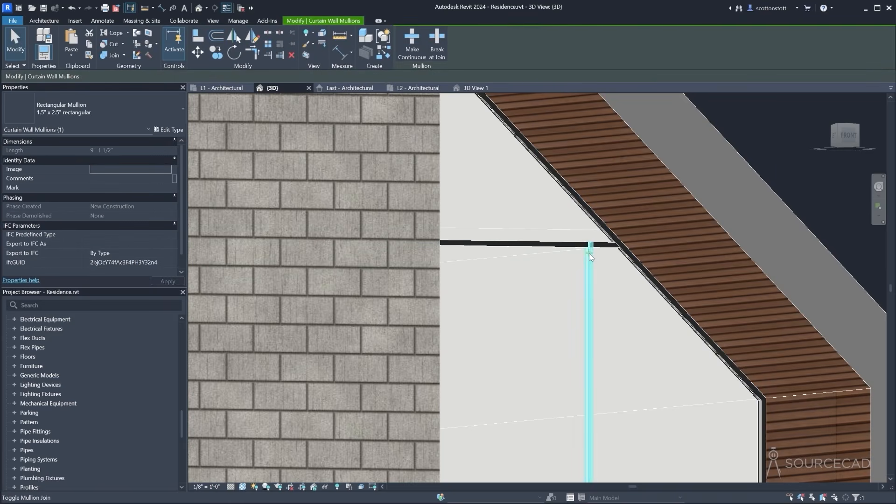
pyautogui.click(589, 246)
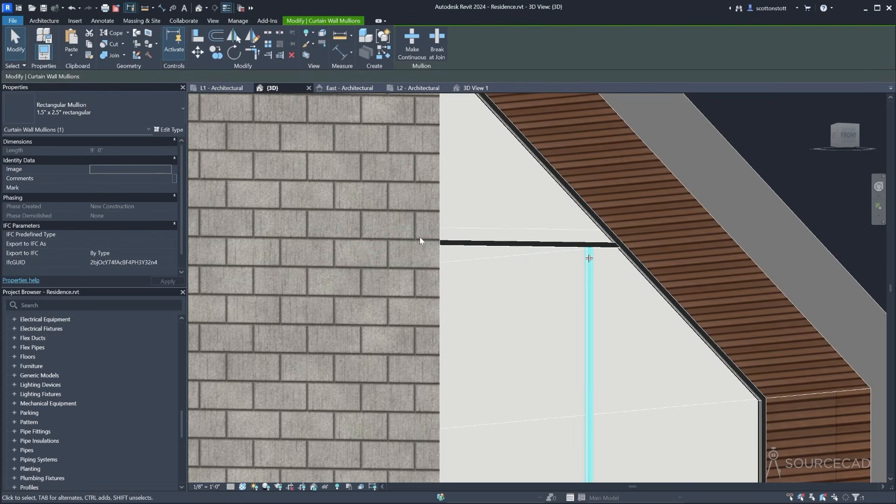
pyautogui.press('Escape')
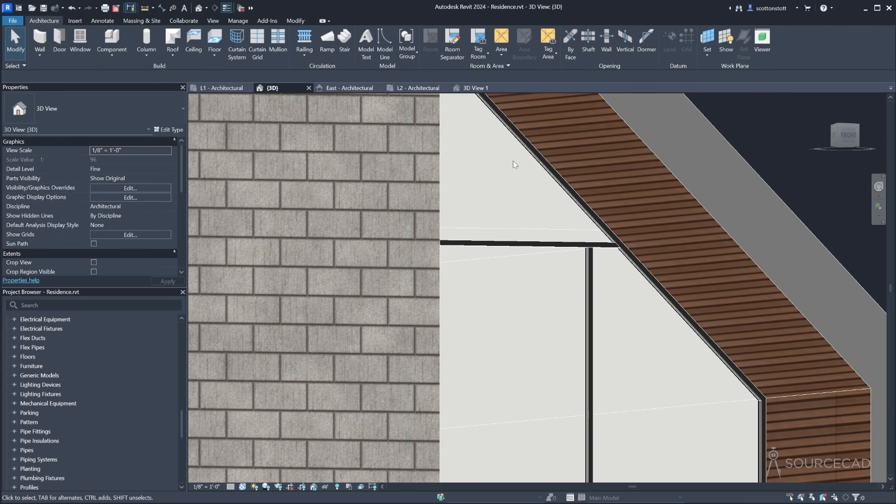
# Change the triangular curtain panel above the horizontal mullion right of the chimney to the System Panel Solid type
pyautogui.click(564, 194)
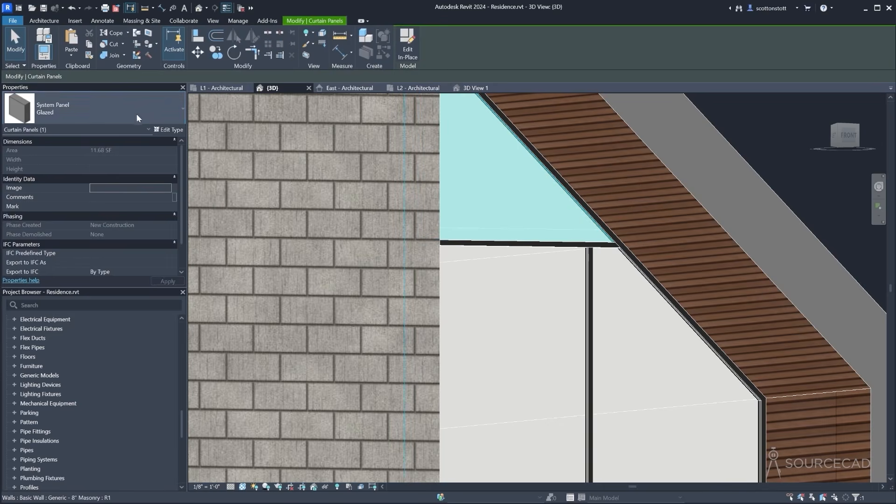
pyautogui.click(136, 116)
pyautogui.click(56, 503)
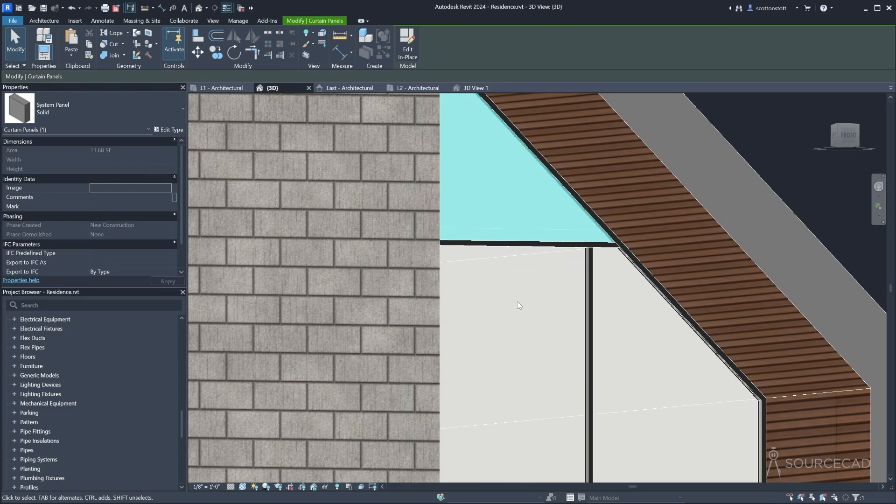
pyautogui.press('Escape')
pyautogui.scroll(-5, 524, 212)
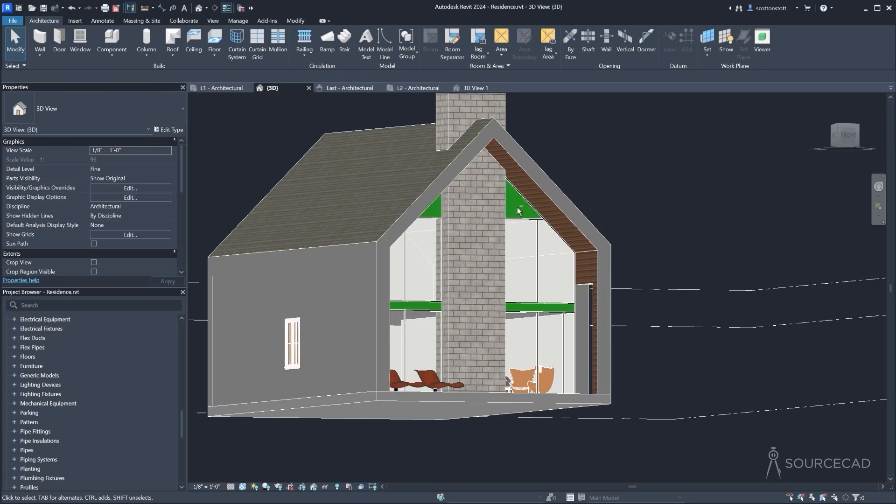
pyautogui.keyDown('shift'); pyautogui.moveTo(518, 210); pyautogui.dragTo(354, 262, button='middle'); pyautogui.keyUp('shift')
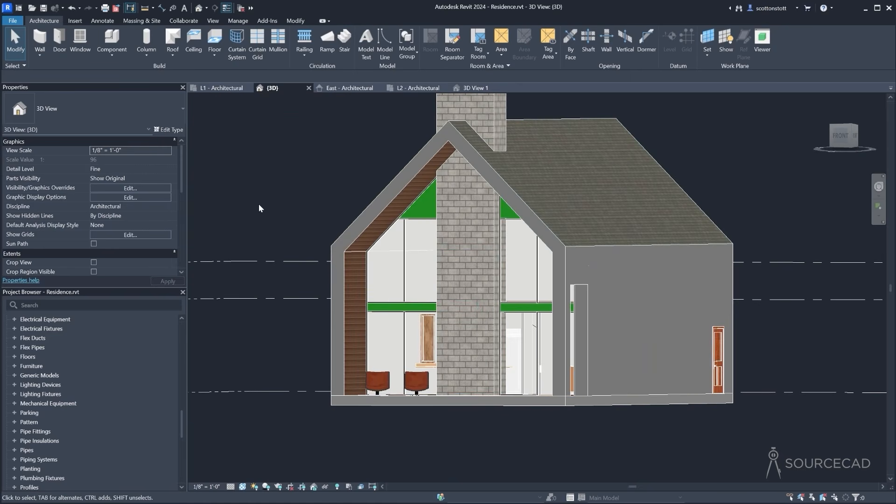
pyautogui.keyDown('shift'); pyautogui.moveTo(259, 204); pyautogui.dragTo(244, 217, button='middle'); pyautogui.keyUp('shift')
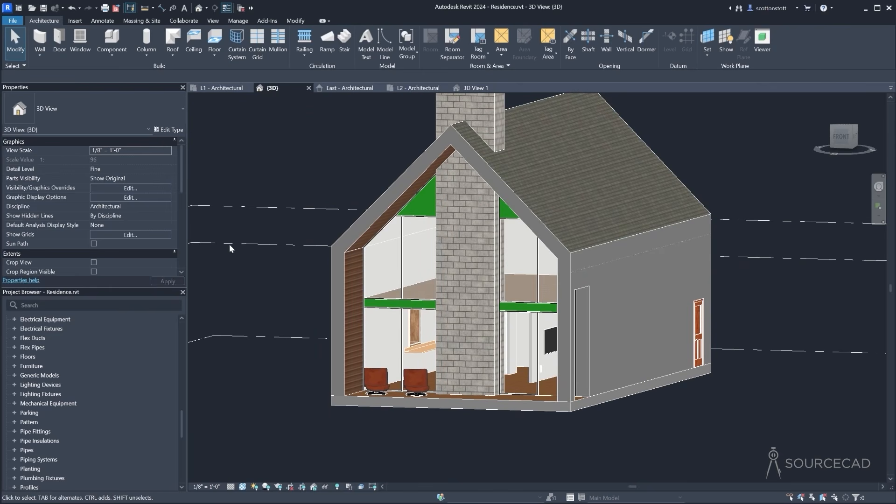
pyautogui.keyDown('shift'); pyautogui.moveTo(298, 234); pyautogui.dragTo(289, 241, button='middle'); pyautogui.keyUp('shift')
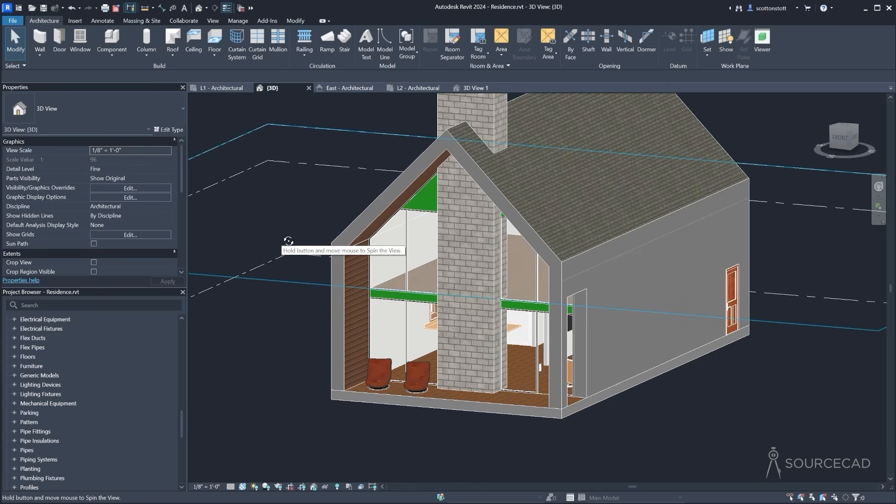
# In the L2 - Architectural floor plan, extend the short partition beside the stair toward the chimney to a length of 25'-6"
pyautogui.click(410, 88)
pyautogui.scroll(-6, 374, 215)
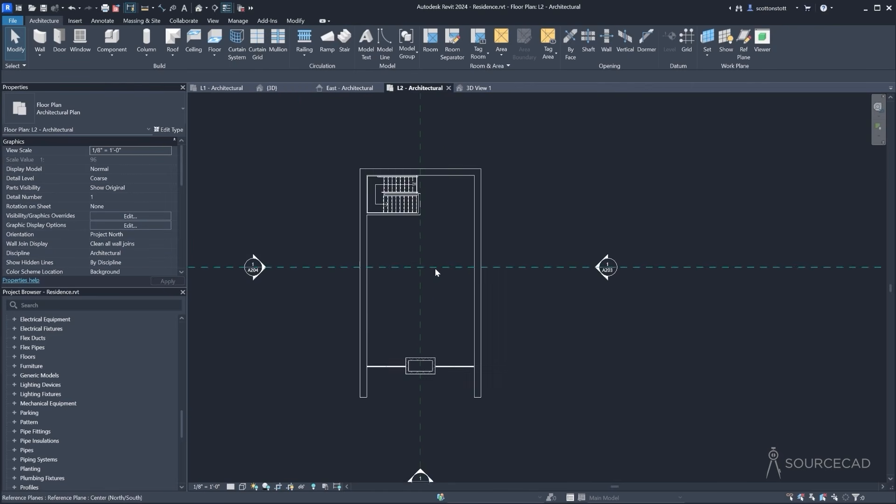
pyautogui.scroll(3, 435, 272)
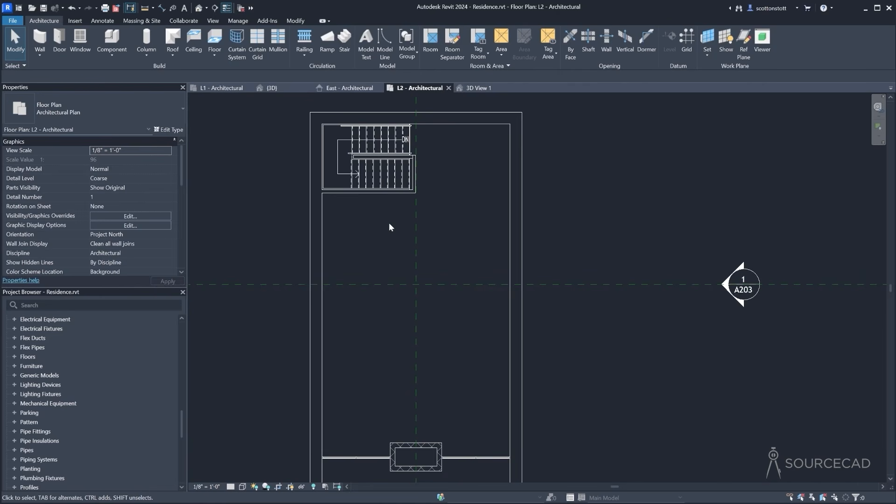
pyautogui.click(416, 173)
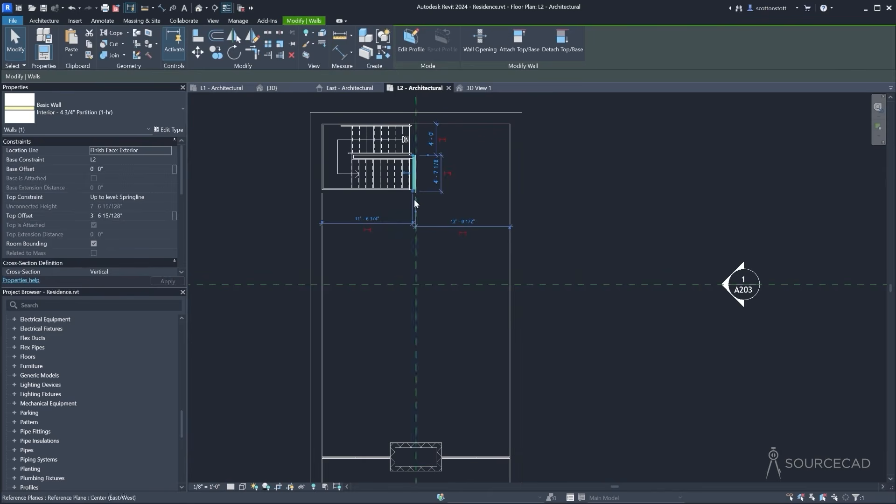
pyautogui.press('r')
pyautogui.press('o')
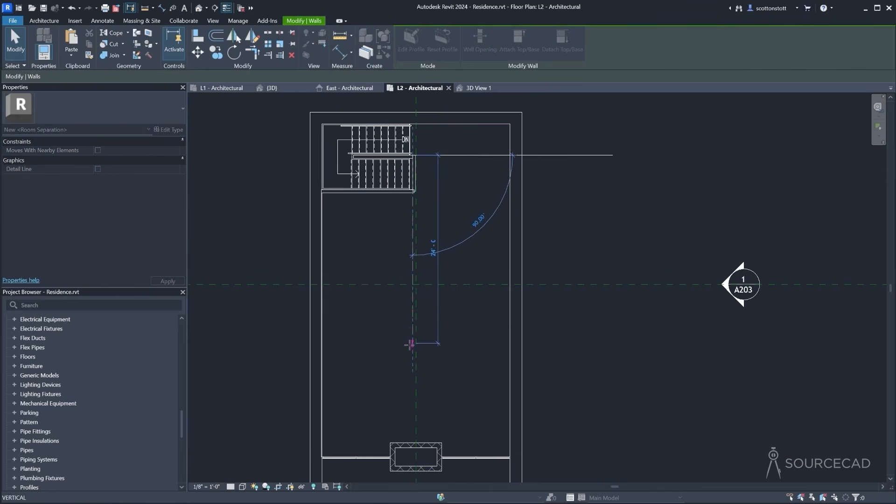
pyautogui.click(410, 345)
pyautogui.press('Escape')
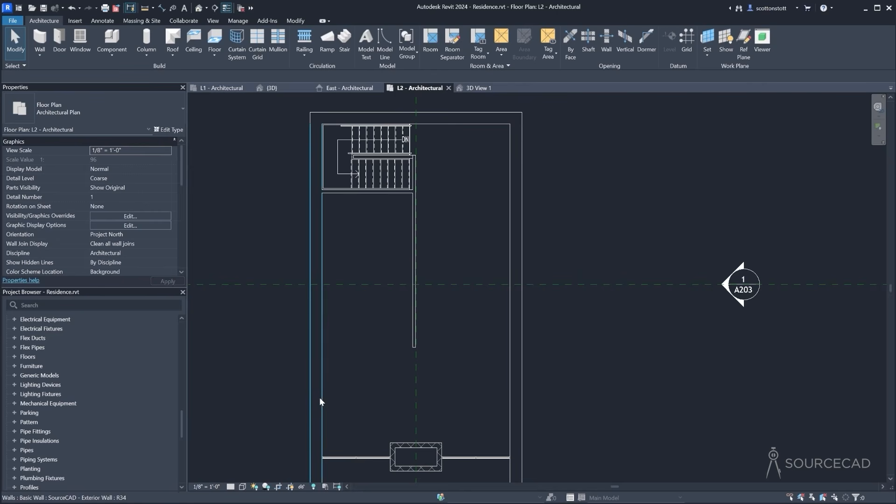
pyautogui.click(413, 348)
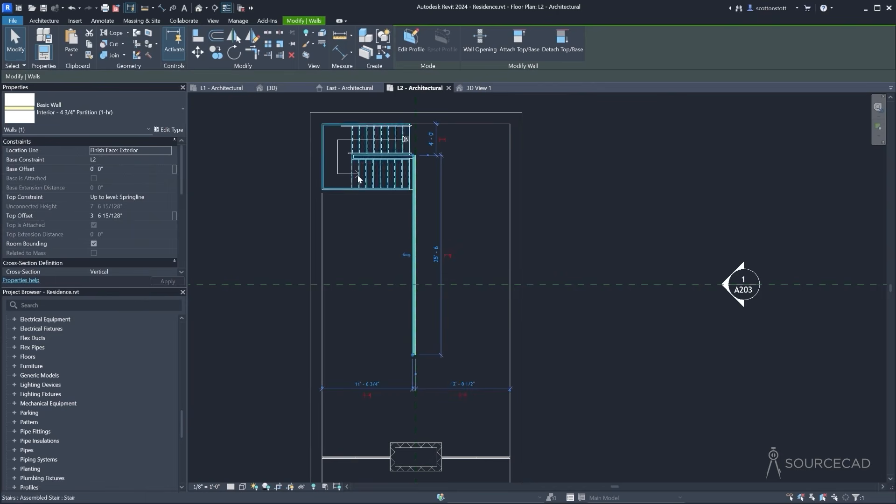
# Draw a matching Interior - 4 3/4" Partition (1-hr) wall from the extended partition's chimney-side end across to the exterior wall opposite the stair
pyautogui.click(384, 51)
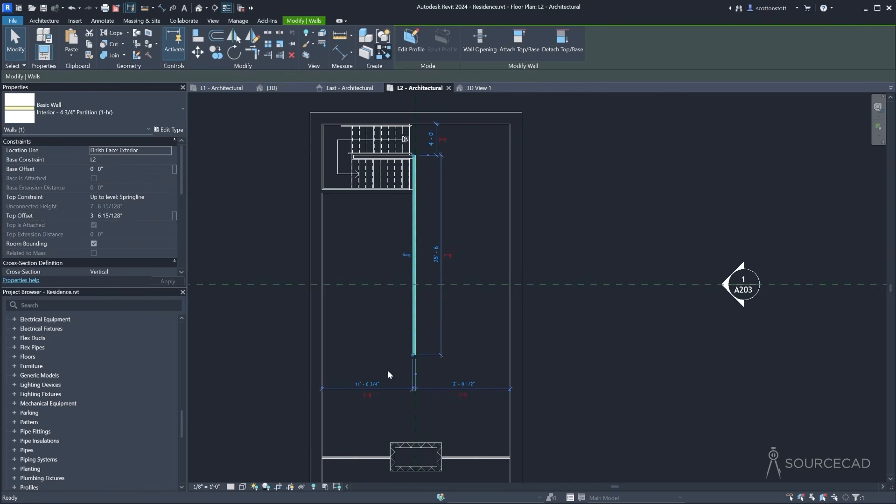
pyautogui.click(412, 357)
pyautogui.click(510, 356)
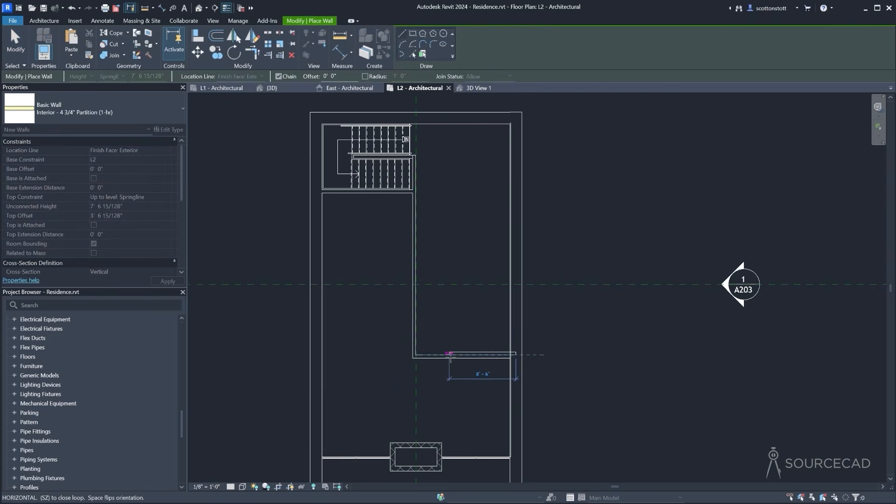
# End the wall command and move the A201 elevation marker farther away from the building's stair-side exterior wall
pyautogui.press('Escape')
pyautogui.press('Escape')
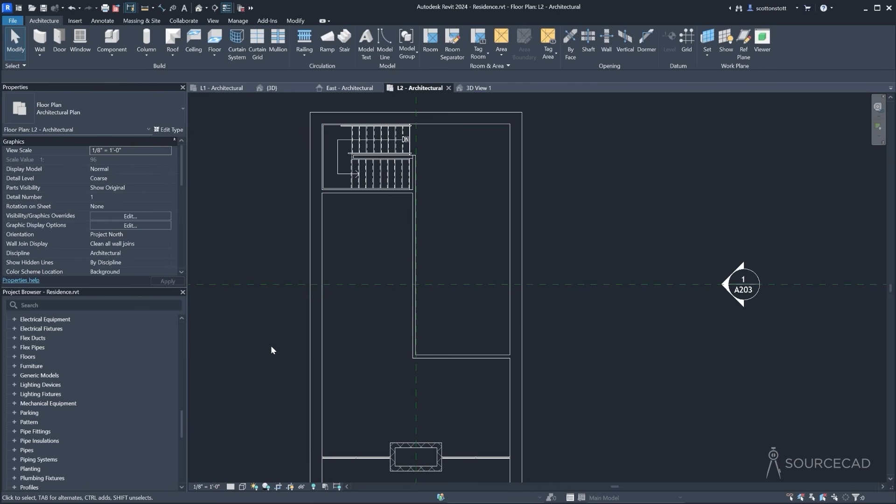
pyautogui.scroll(-1, 318, 322)
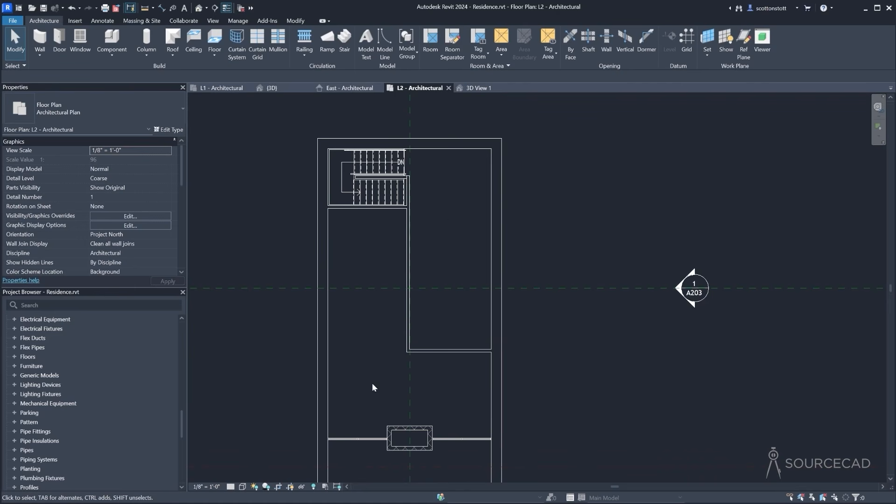
pyautogui.scroll(-2, 342, 307)
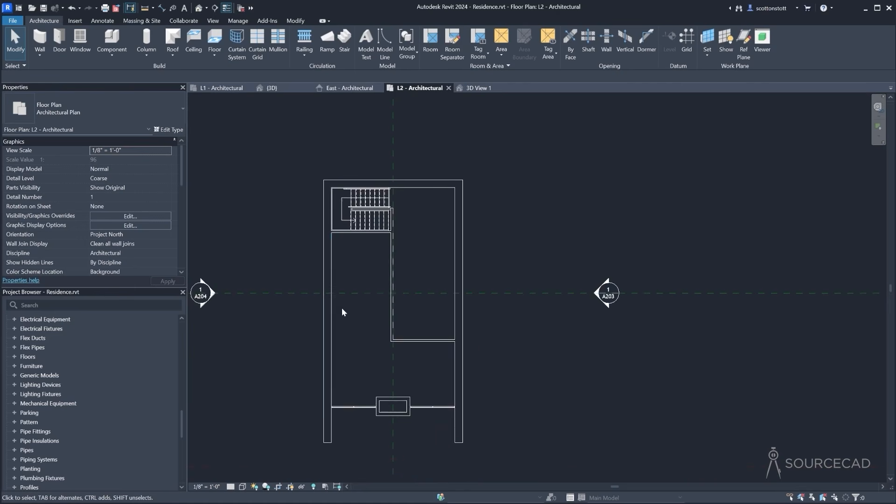
pyautogui.moveTo(342, 307); pyautogui.dragTo(387, 321, button='middle')
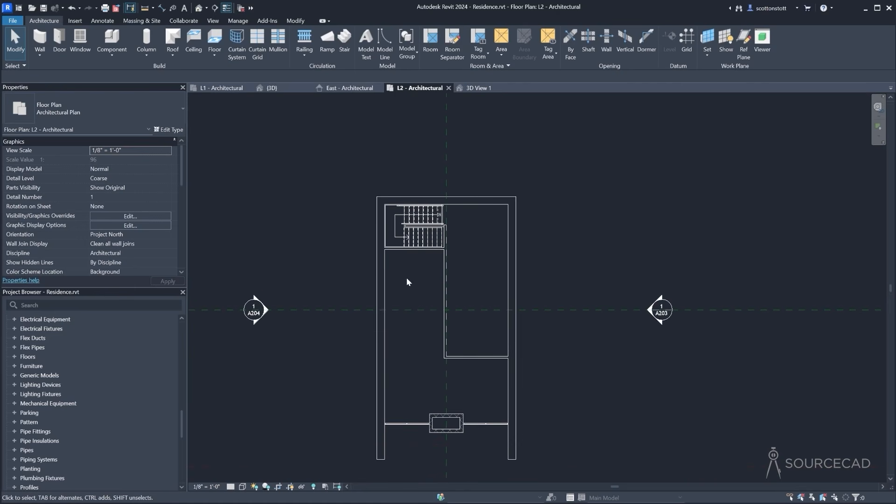
pyautogui.moveTo(407, 279); pyautogui.dragTo(405, 338, button='middle')
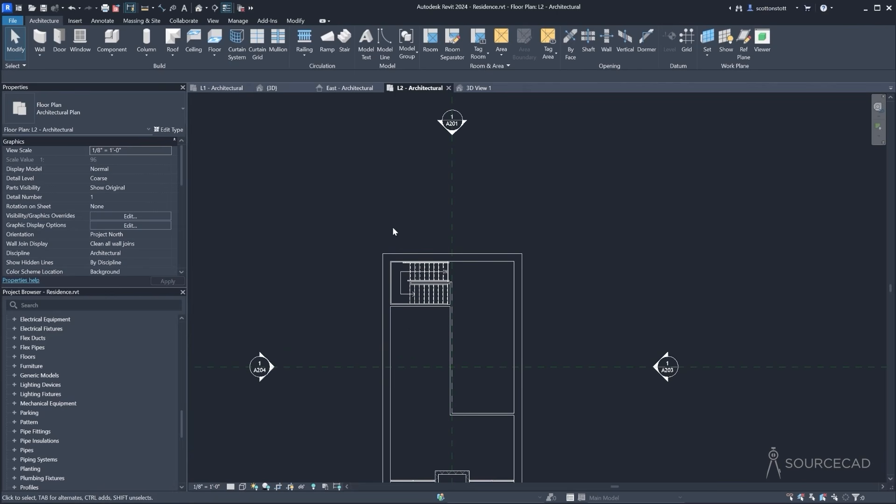
pyautogui.moveTo(394, 231); pyautogui.dragTo(407, 305, button='middle')
pyautogui.moveTo(409, 167); pyautogui.dragTo(510, 246)
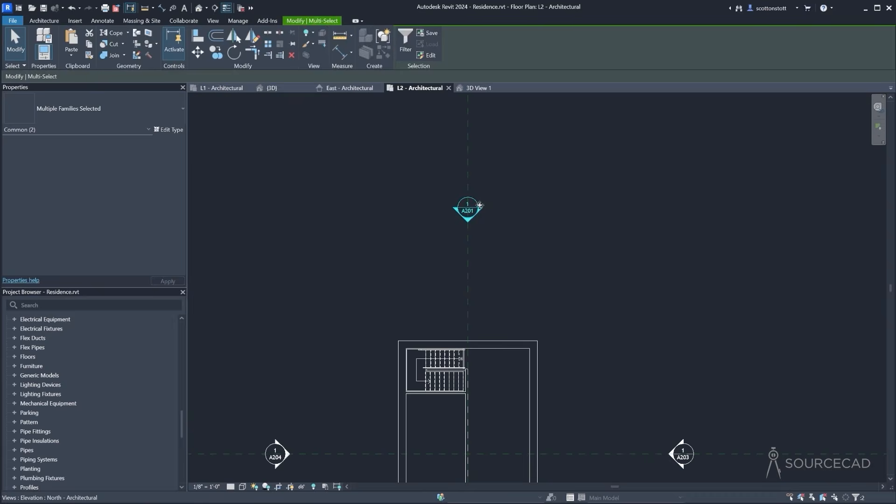
pyautogui.click(475, 178)
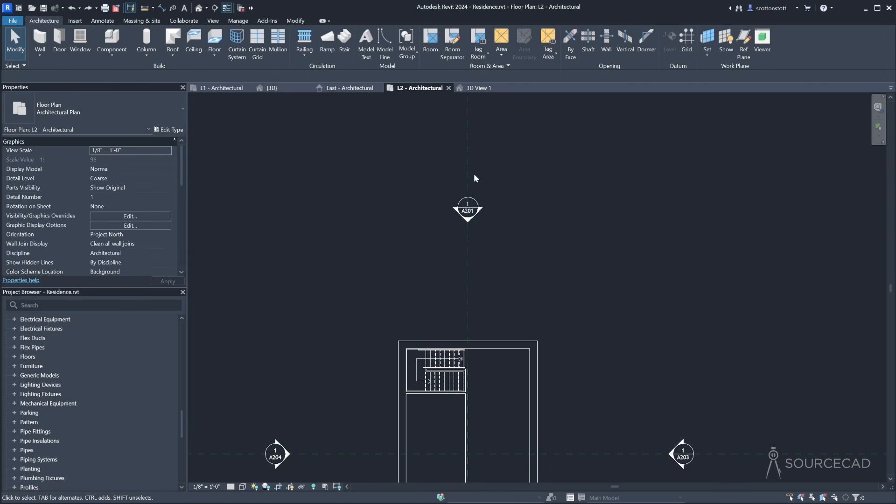
pyautogui.moveTo(397, 174); pyautogui.dragTo(512, 242)
pyautogui.hotkey('shift', 'Up')
pyautogui.hotkey('shift', 'Up')
pyautogui.hotkey('shift', 'Up')
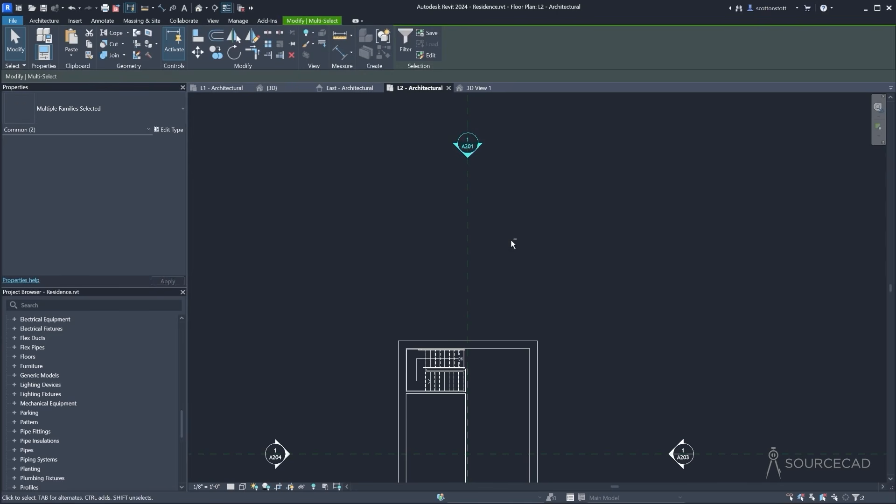
pyautogui.hotkey('shift', 'Up')
pyautogui.hotkey('shift', 'Up')
# Pull the L2 plan's crop region inward on its A201 side, and on its A204 side to just beyond that elevation marker
pyautogui.scroll(-2, 324, 289)
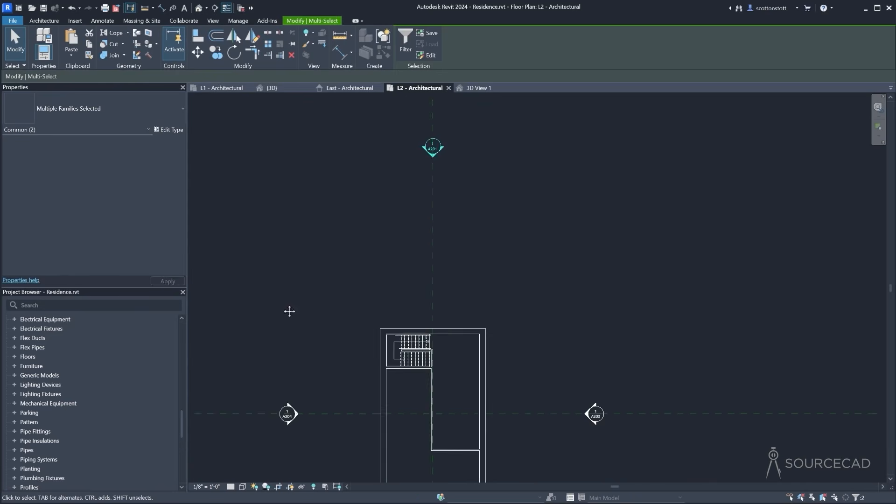
pyautogui.moveTo(289, 311); pyautogui.dragTo(338, 274, button='middle')
pyautogui.scroll(-4, 332, 270)
pyautogui.moveTo(279, 305); pyautogui.dragTo(376, 269, button='middle')
pyautogui.scroll(-2, 376, 269)
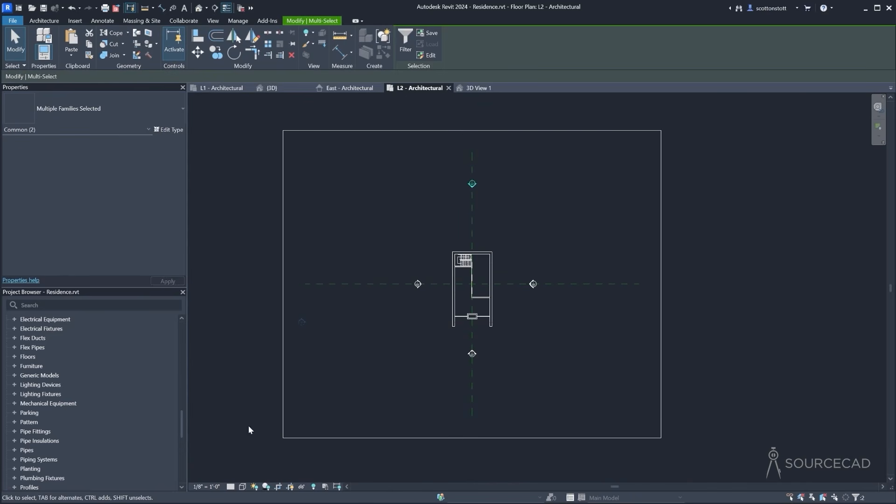
pyautogui.press('Escape')
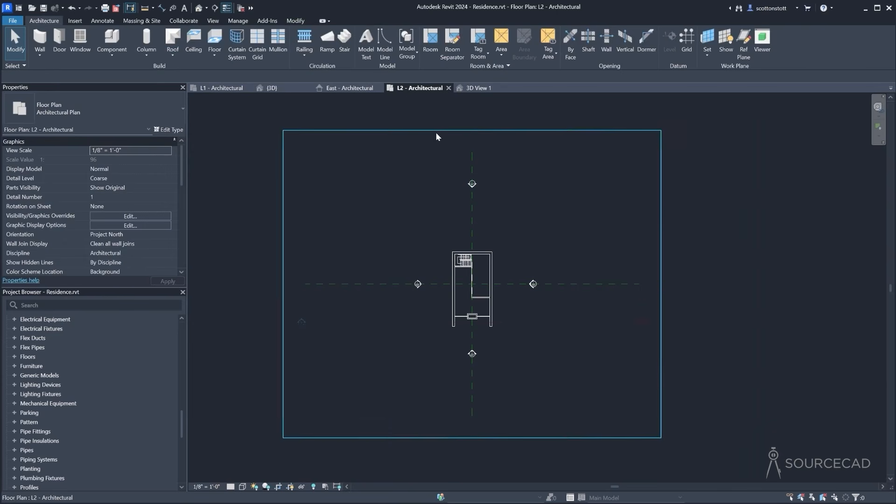
pyautogui.click(436, 131)
pyautogui.moveTo(472, 130); pyautogui.dragTo(475, 149)
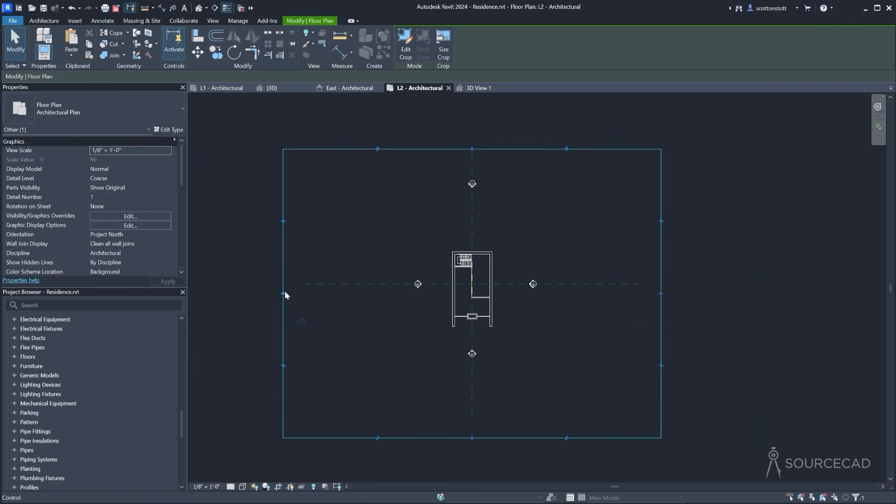
pyautogui.moveTo(283, 293); pyautogui.dragTo(410, 293)
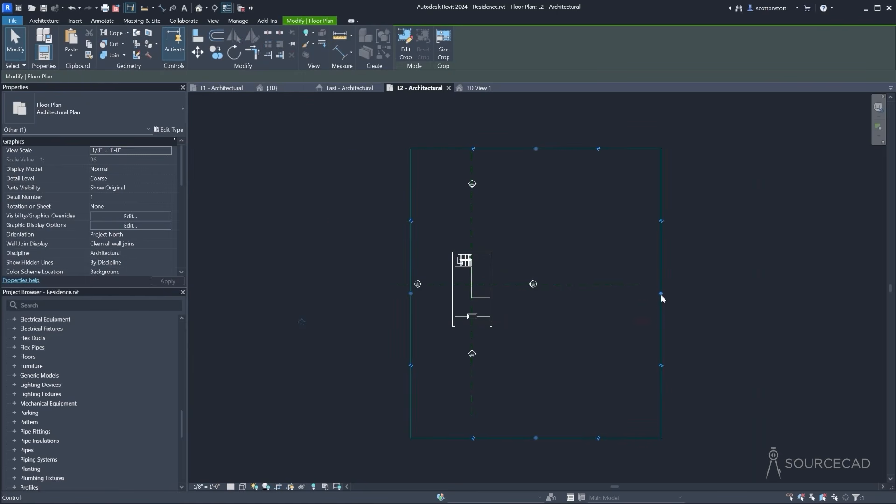
# Shorten the working section line across the chimney so both of its ends line up with the A204 and A203 elevation markers
pyautogui.click(304, 322)
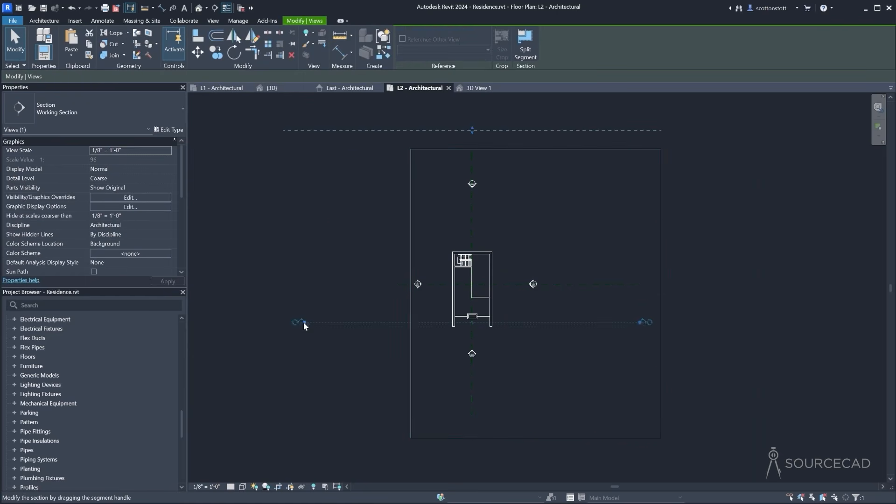
pyautogui.moveTo(302, 322); pyautogui.dragTo(417, 322)
pyautogui.moveTo(638, 322); pyautogui.dragTo(532, 323)
# Tighten the crop region around the A203, A202 and A201 elevation markers, and nudge the A203 marker toward the building
pyautogui.moveTo(660, 310); pyautogui.dragTo(549, 310)
pyautogui.moveTo(483, 438); pyautogui.dragTo(481, 367)
pyautogui.moveTo(480, 149); pyautogui.dragTo(480, 172)
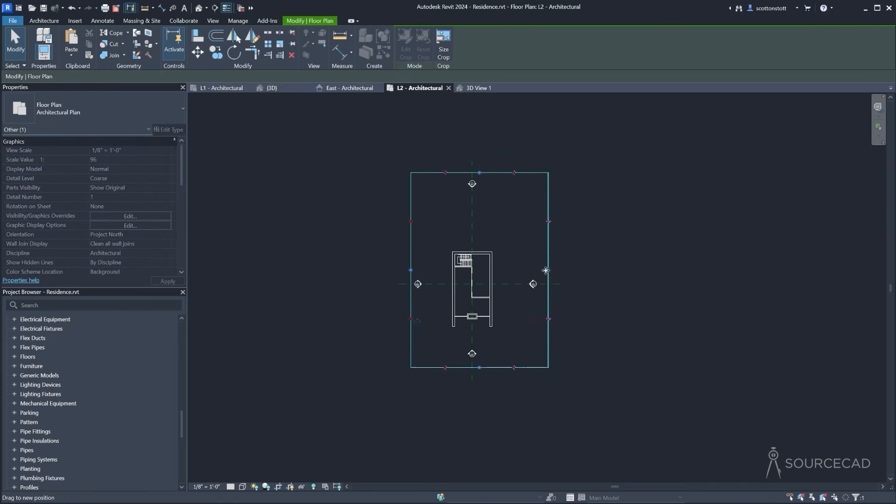
pyautogui.moveTo(549, 270)
pyautogui.mouseDown()
pyautogui.moveTo(532, 272)
pyautogui.moveTo(550, 293)
pyautogui.mouseUp()
pyautogui.hotkey('shift', 'Left')
pyautogui.hotkey('shift', 'Right')
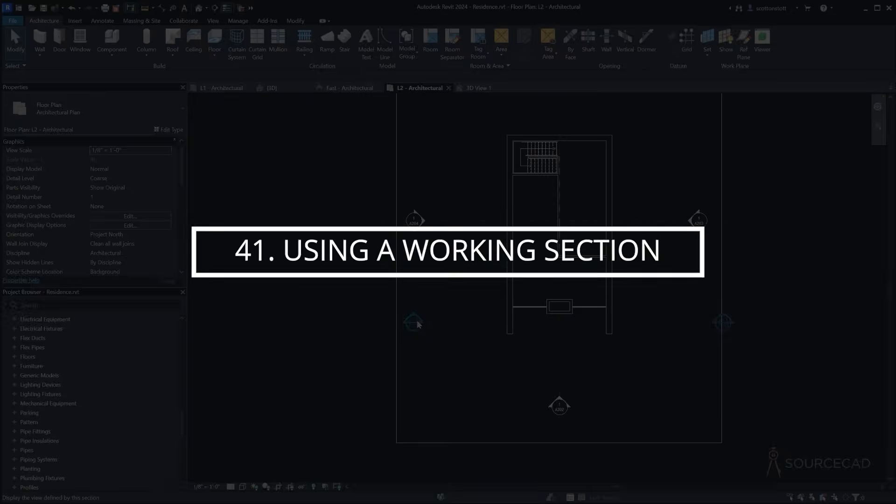
# Open the view defined by the working section line and examine the building cut at the chimney
pyautogui.rightClick(414, 319)
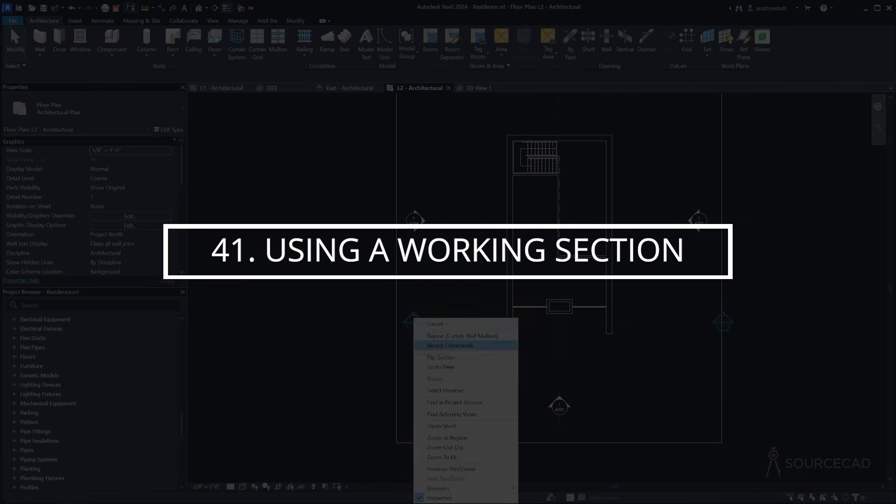
pyautogui.click(433, 367)
pyautogui.scroll(5, 542, 390)
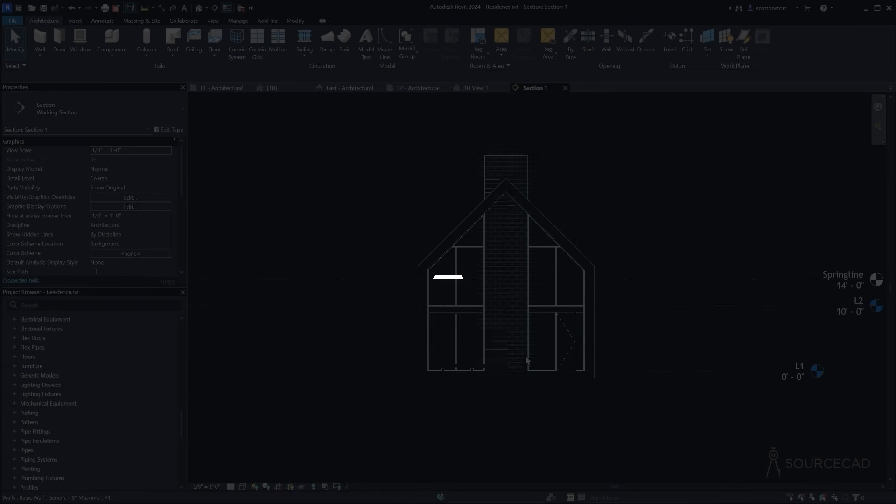
pyautogui.moveTo(345, 341); pyautogui.dragTo(327, 344, button='middle')
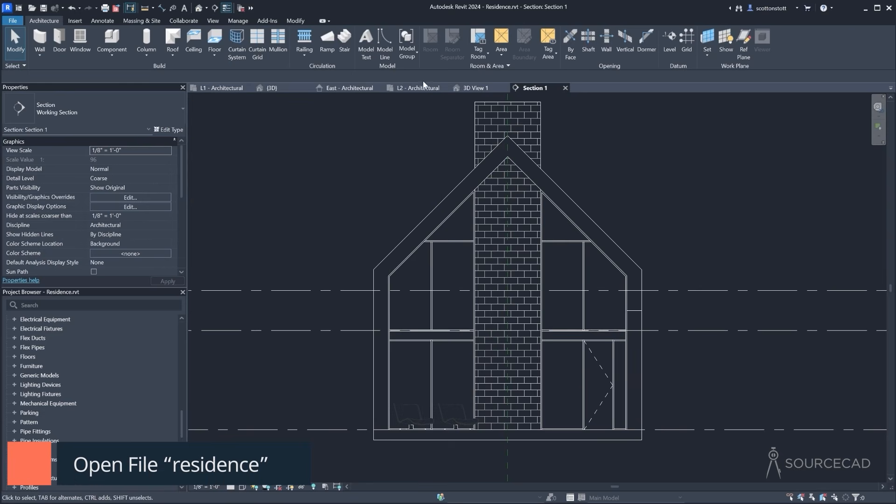
# In the L2 plan, move the working section line between the stair and the A204-A203 reference plane, and view the updated section
pyautogui.click(411, 90)
pyautogui.moveTo(438, 321); pyautogui.dragTo(428, 194)
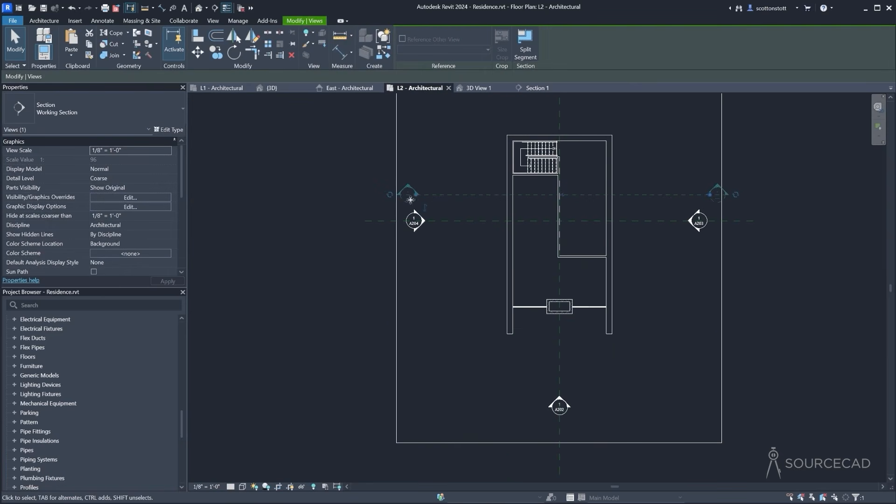
pyautogui.click(537, 89)
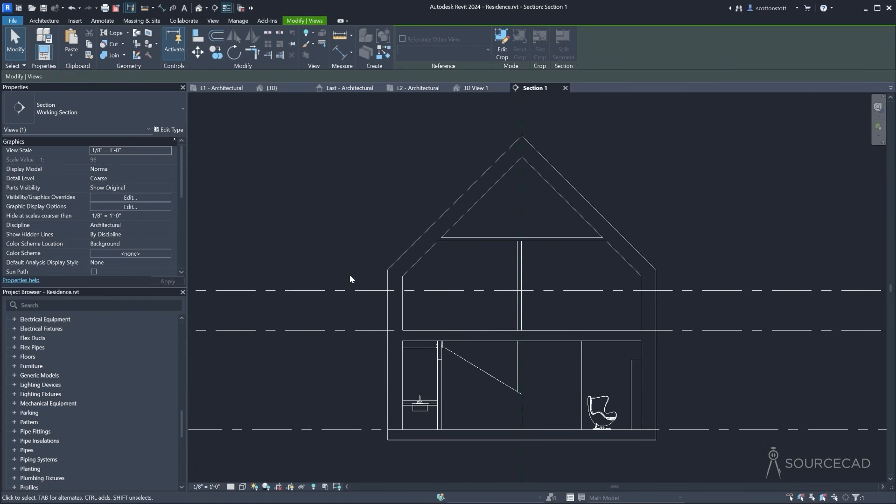
# In the L2 plan, move the working section line between the cross partition and the chimney, and align its ends with the side elevation markers
pyautogui.click(415, 90)
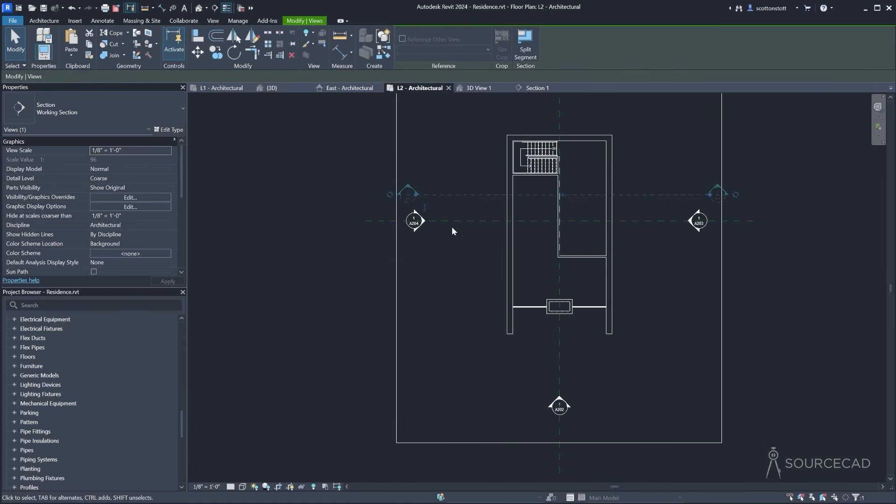
pyautogui.moveTo(443, 195); pyautogui.dragTo(444, 282)
pyautogui.moveTo(707, 281); pyautogui.dragTo(689, 281)
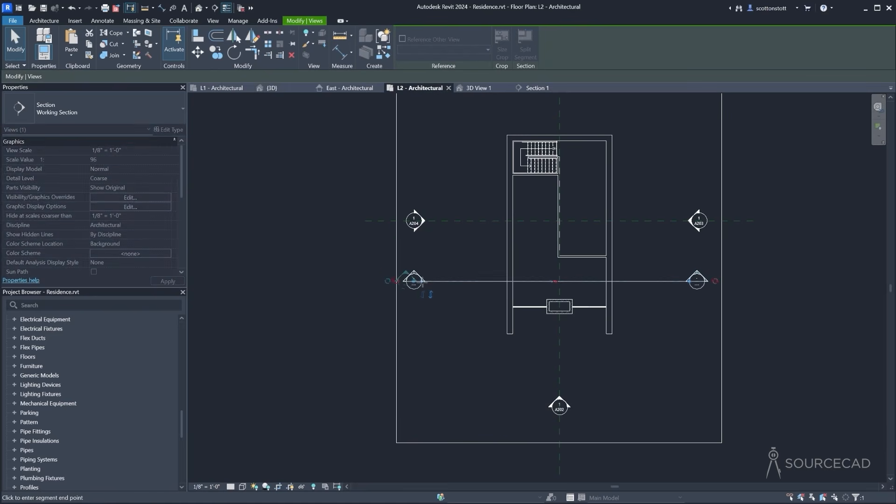
pyautogui.click(473, 320)
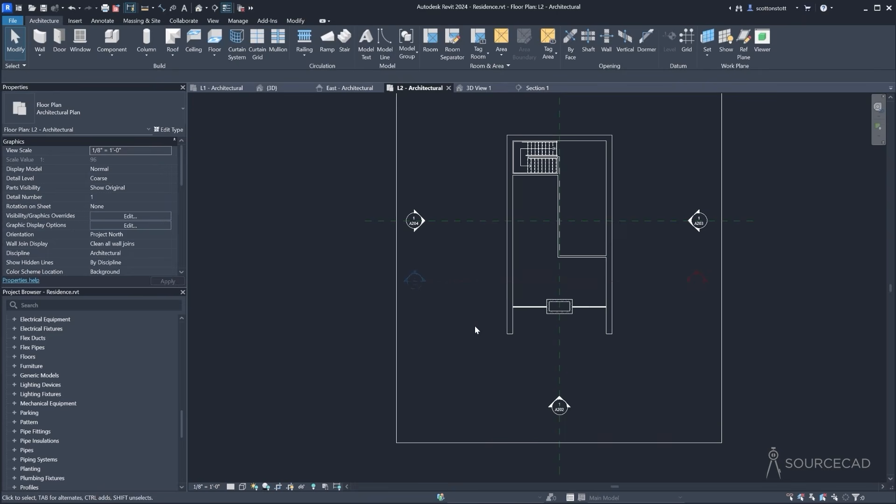
# Change the section line's type to Building Section
pyautogui.click(455, 281)
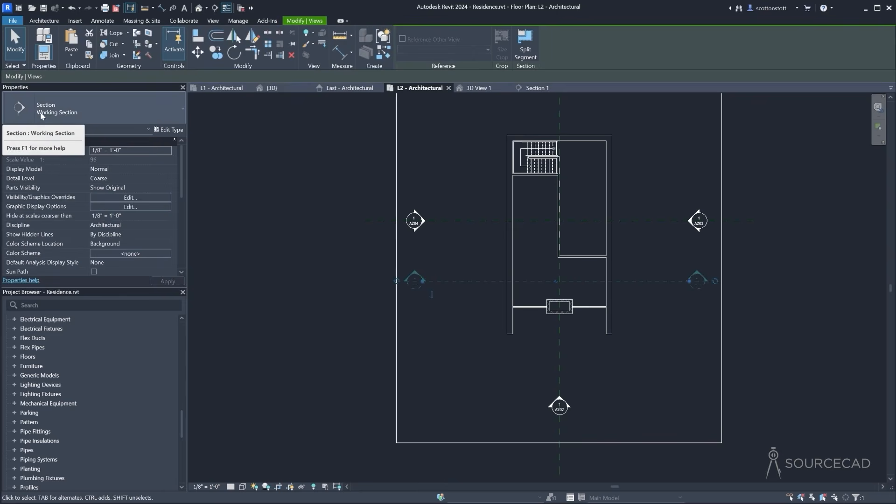
pyautogui.click(166, 108)
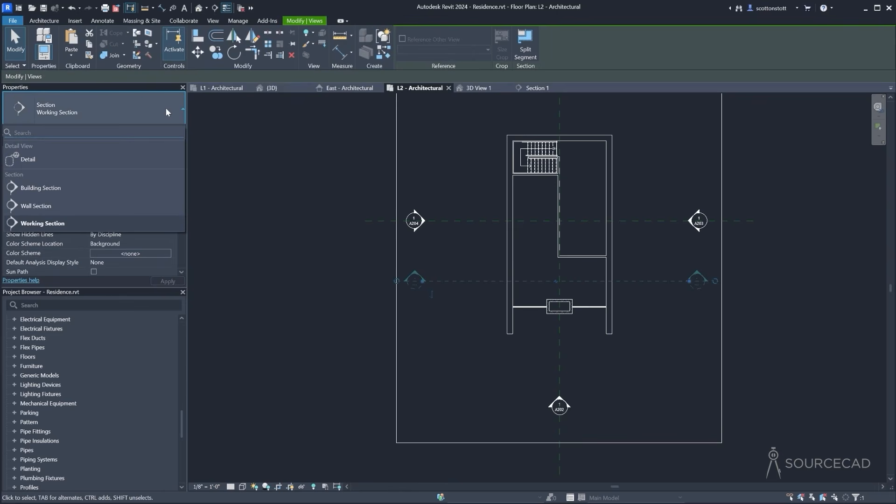
pyautogui.click(40, 187)
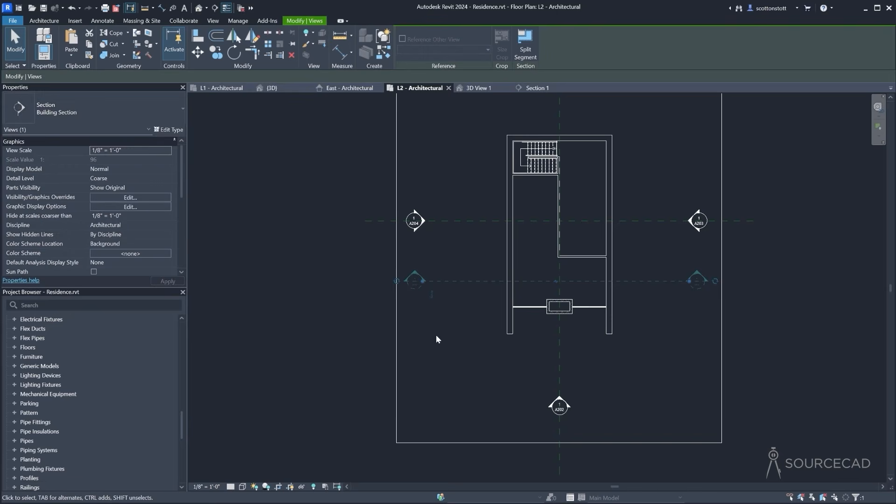
pyautogui.click(466, 318)
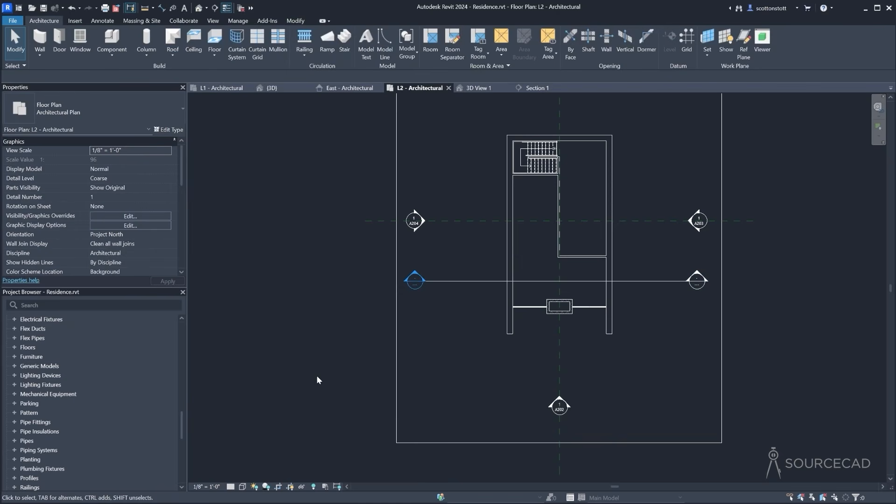
# Switch the section line back to the Working Section type
pyautogui.click(455, 281)
pyautogui.click(78, 112)
pyautogui.click(41, 223)
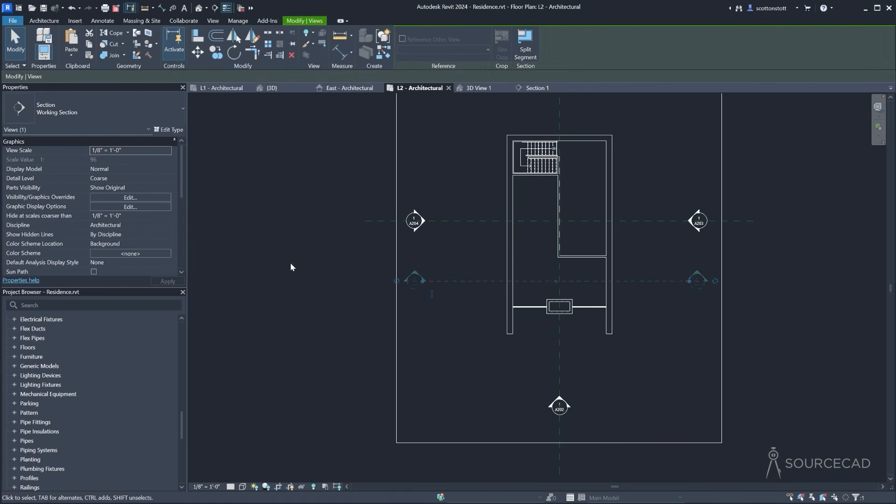
pyautogui.click(290, 262)
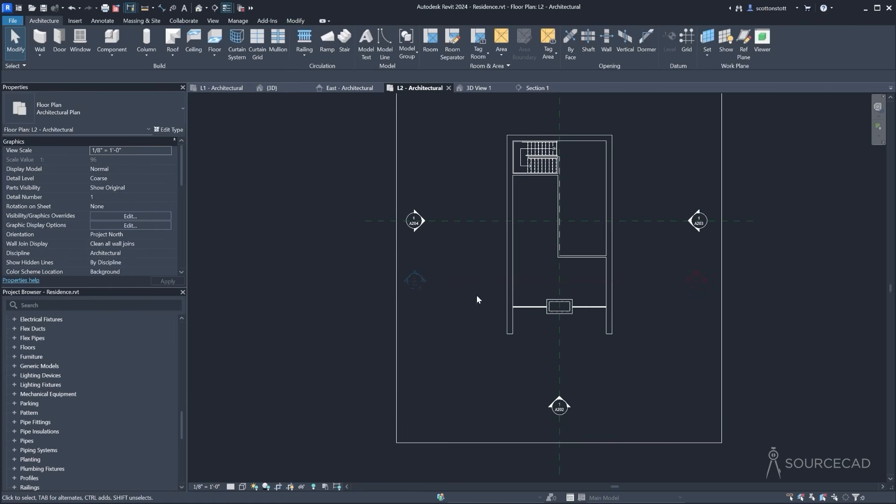
# Draw a Working Section along the building's full length, on the A203 side of the central reference plane, spanning from the A201 to the A202 marker
pyautogui.scroll(-2, 467, 282)
pyautogui.moveTo(456, 266)
pyautogui.mouseDown(button='middle')
pyautogui.moveTo(447, 366)
pyautogui.moveTo(444, 321)
pyautogui.mouseUp(button='middle')
pyautogui.scroll(-1, 452, 362)
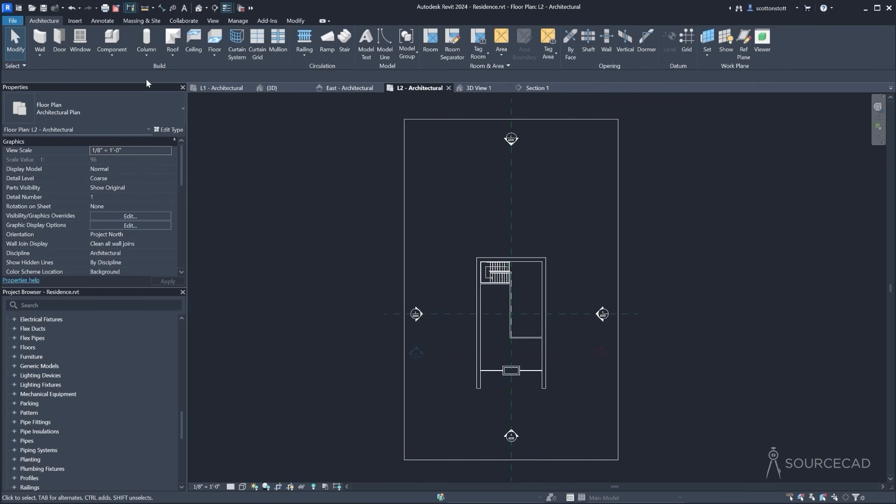
pyautogui.click(215, 9)
pyautogui.click(77, 113)
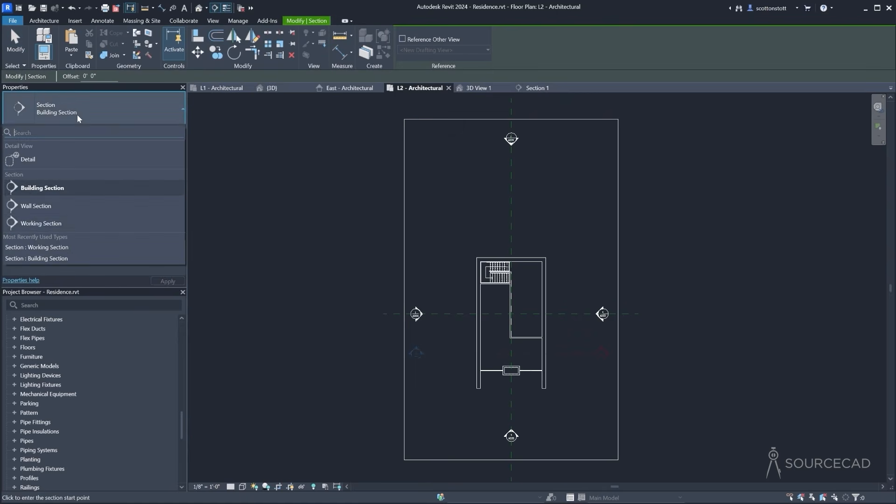
pyautogui.click(41, 223)
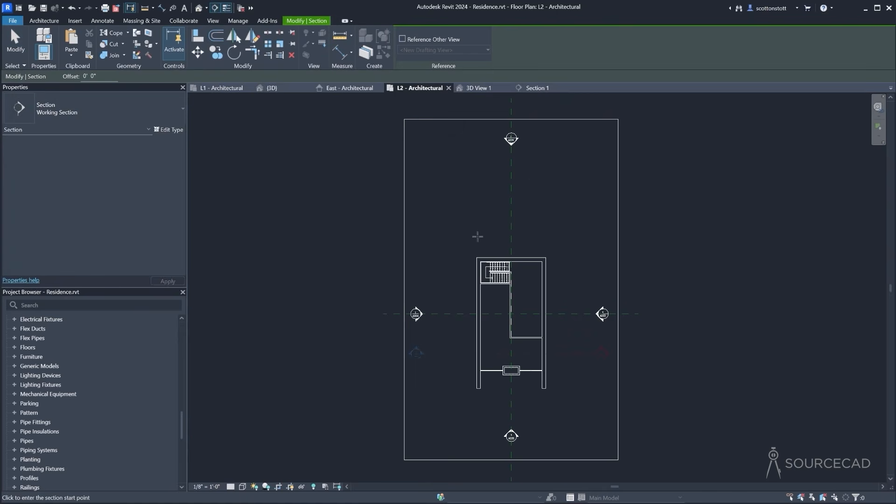
pyautogui.click(529, 151)
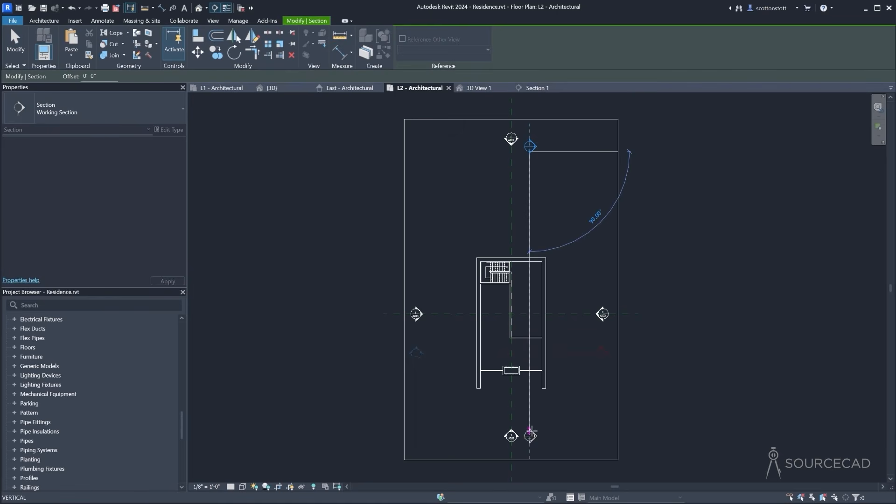
pyautogui.click(531, 429)
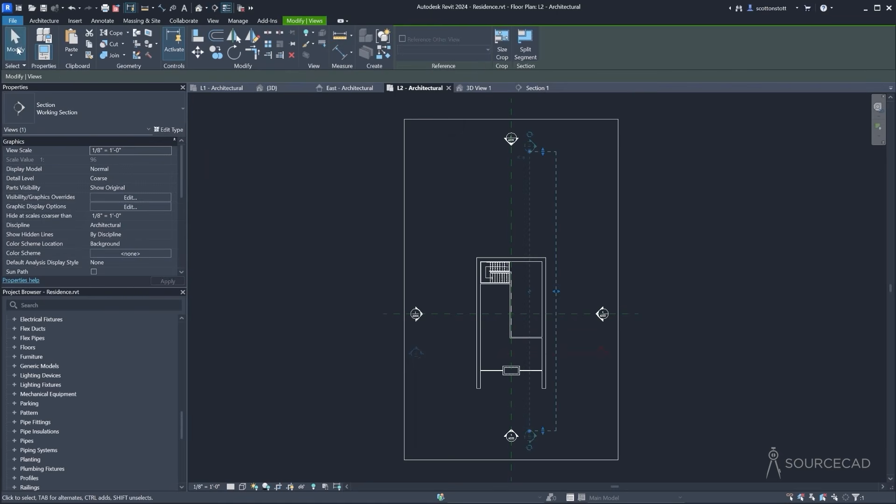
# Flip the lengthwise working section to look toward the A204 side and align its head with the A201 elevation marker
pyautogui.click(466, 187)
pyautogui.click(529, 176)
pyautogui.click(520, 159)
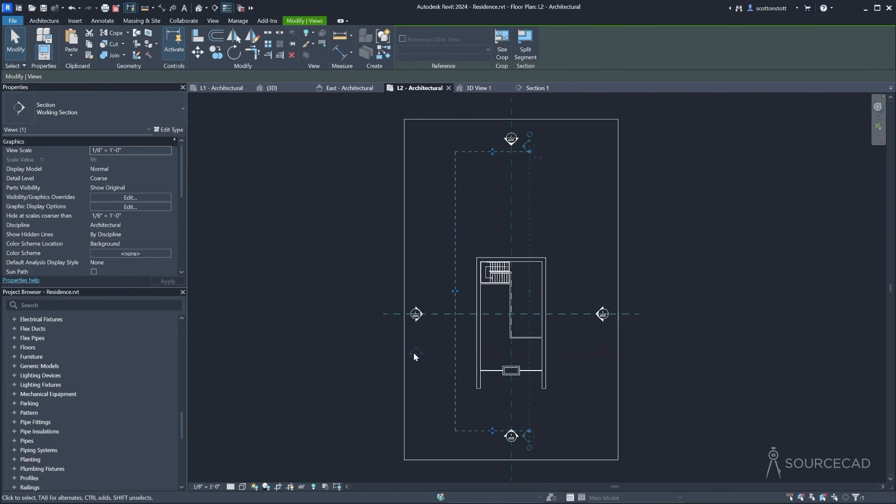
pyautogui.moveTo(529, 152); pyautogui.dragTo(529, 145)
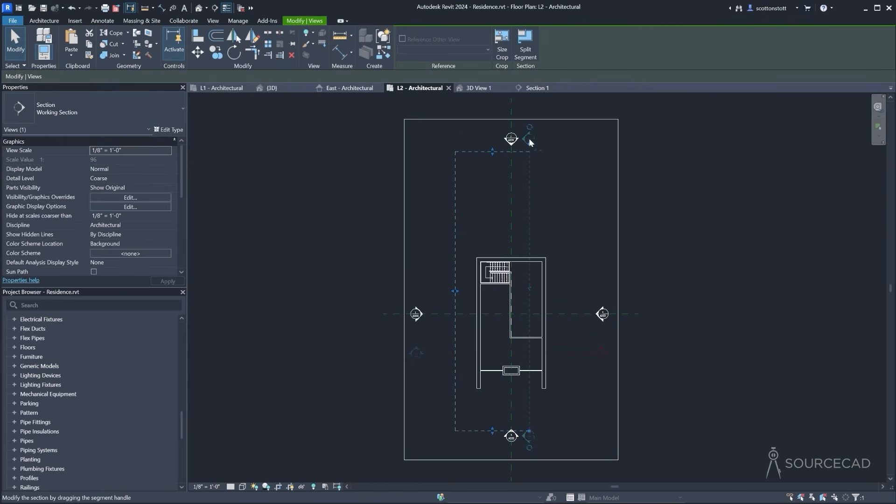
# Open the view of the lengthwise working section and hide its crop region
pyautogui.rightClick(528, 138)
pyautogui.click(554, 188)
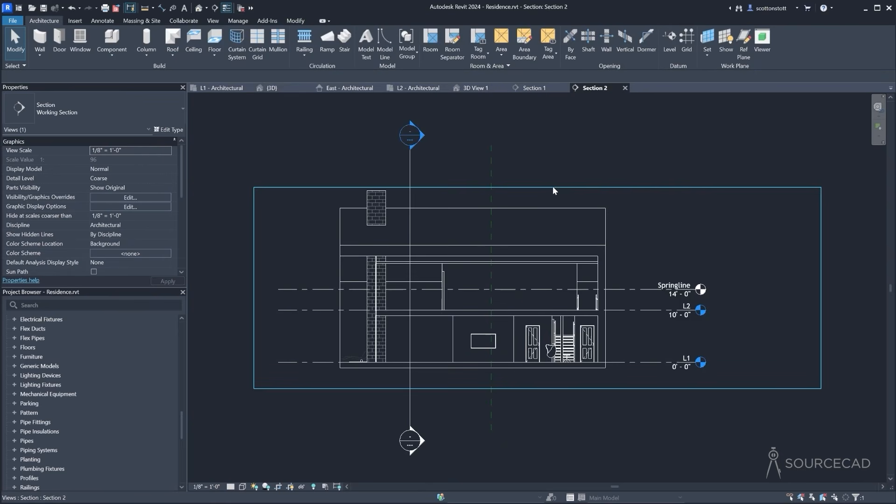
pyautogui.click(290, 487)
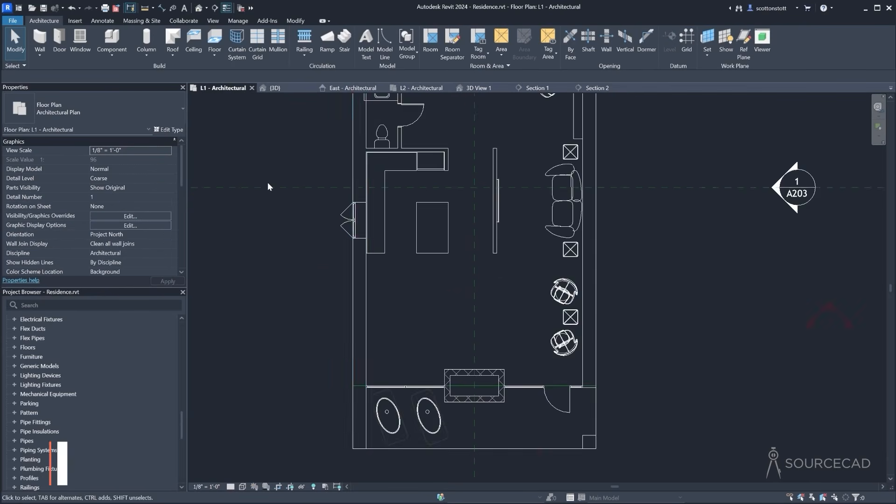
# In the L1 plan, draw a SourceCAD - Exterior Wall about 30' long, perpendicular to the stair-end exterior wall, extending outward near its A204-side corner
pyautogui.scroll(-3, 367, 189)
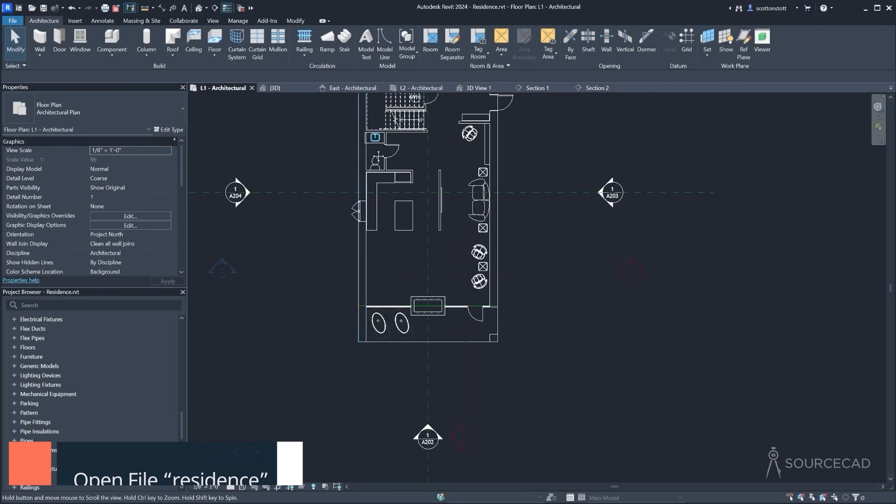
pyautogui.moveTo(373, 142); pyautogui.dragTo(396, 306, button='middle')
pyautogui.scroll(1, 396, 306)
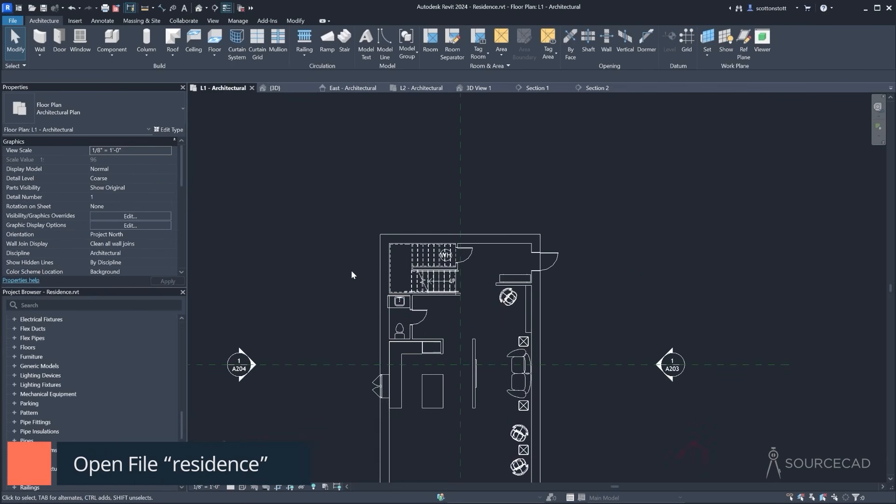
pyautogui.click(379, 264)
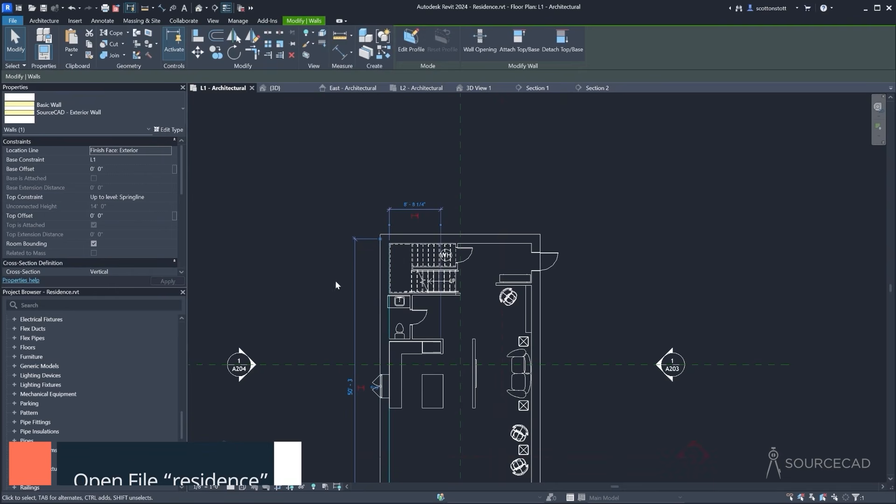
pyautogui.click(380, 55)
pyautogui.click(397, 231)
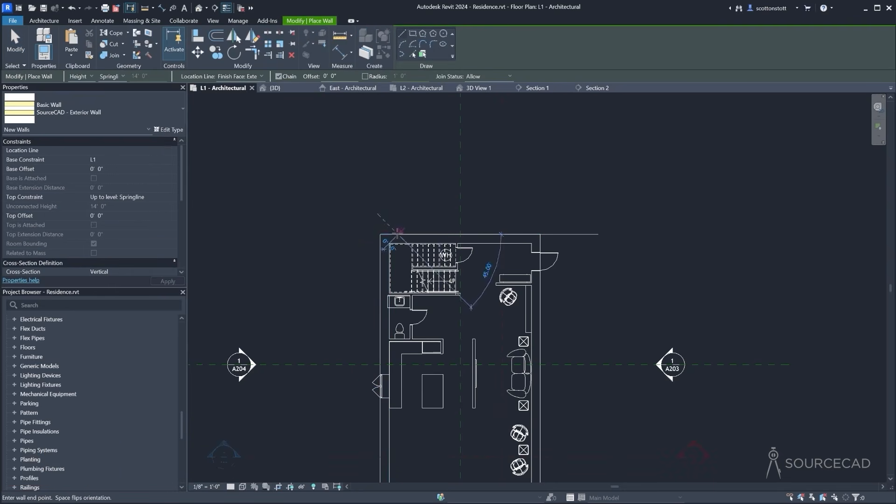
pyautogui.moveTo(399, 115); pyautogui.dragTo(406, 226, button='middle')
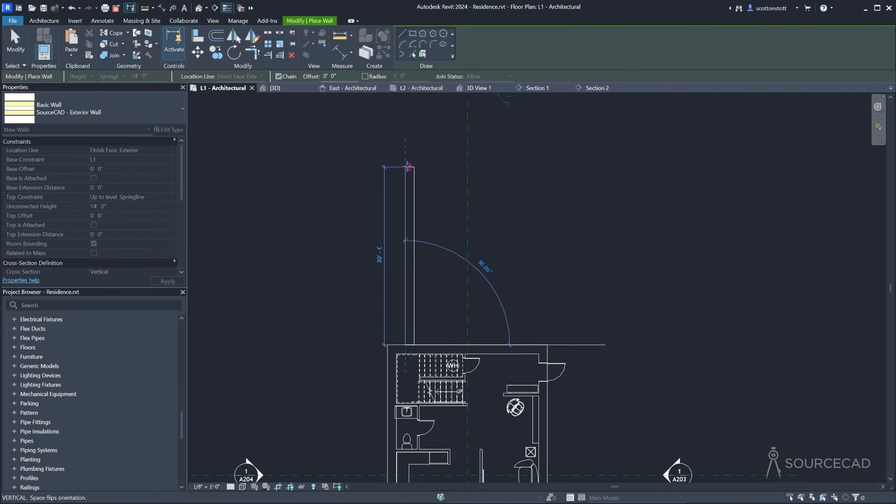
pyautogui.click(408, 166)
pyautogui.press('Escape')
pyautogui.press('Escape')
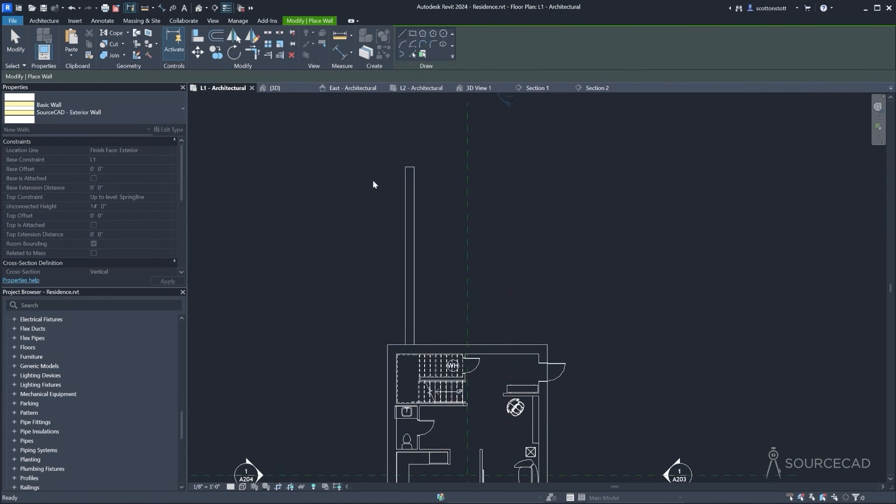
# Align the new wall's outer face with the interior face of the building's A204-side exterior wall
pyautogui.scroll(3, 373, 330)
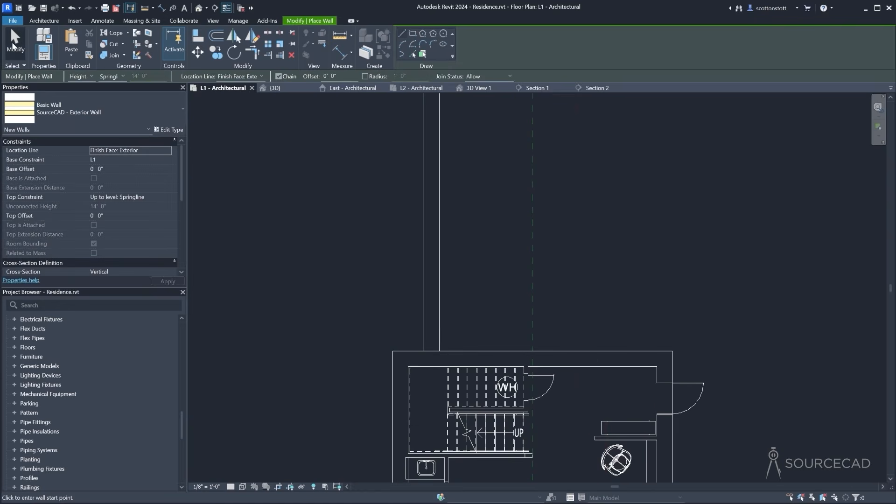
pyautogui.click(423, 251)
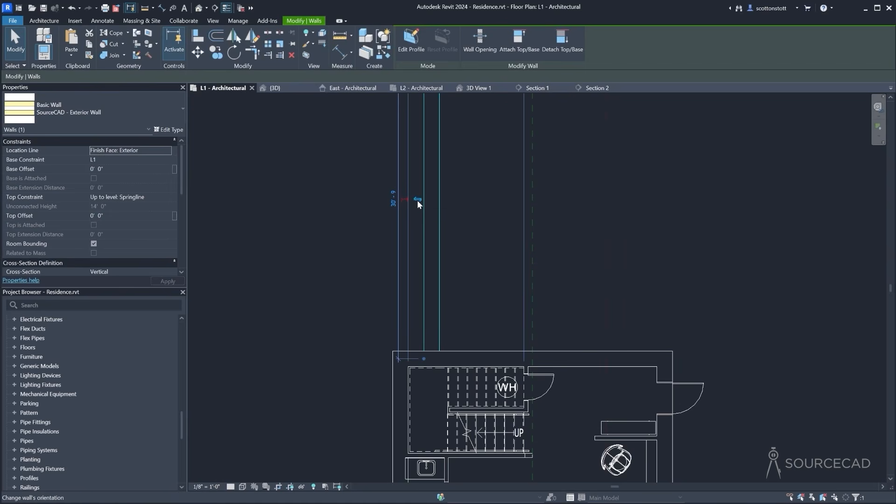
pyautogui.click(198, 36)
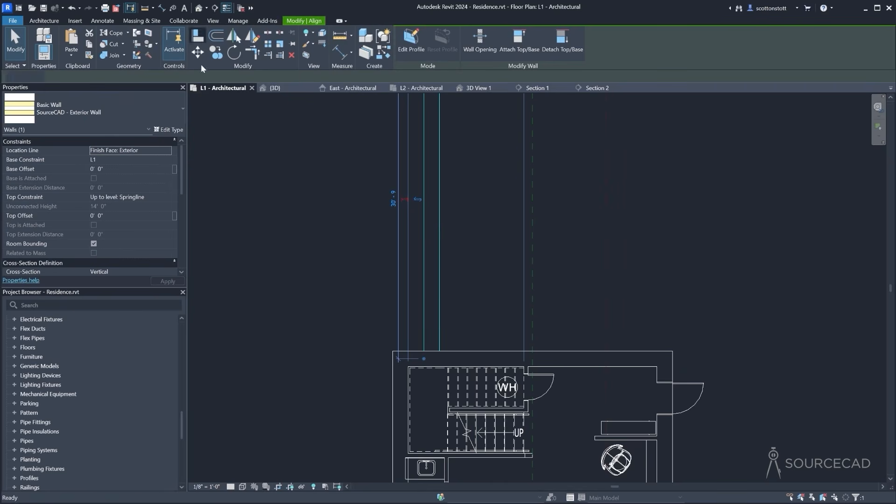
pyautogui.click(406, 383)
pyautogui.click(423, 329)
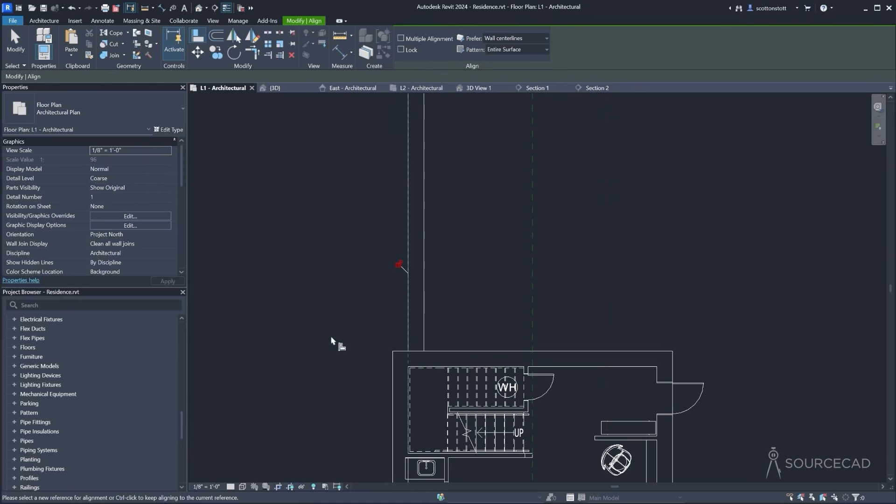
pyautogui.click(15, 42)
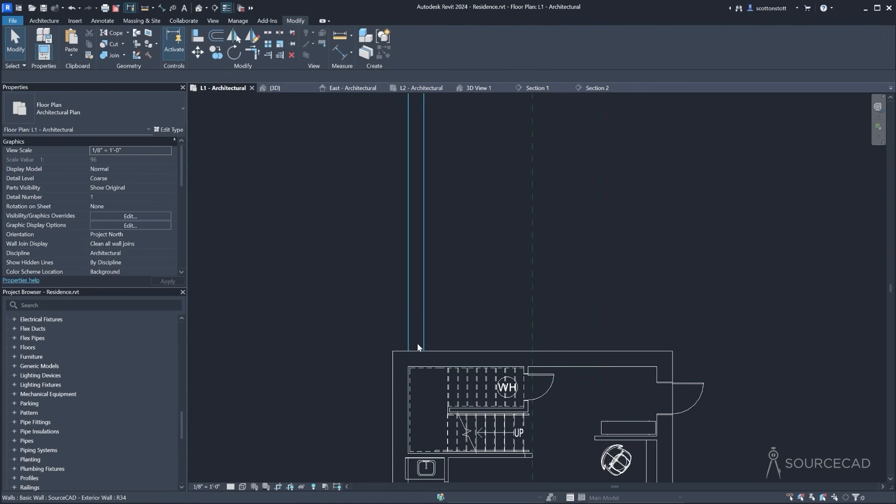
# Mirror a copy of the projecting wall about the Center (East/West) reference plane
pyautogui.scroll(-2, 461, 243)
pyautogui.scroll(-2, 395, 282)
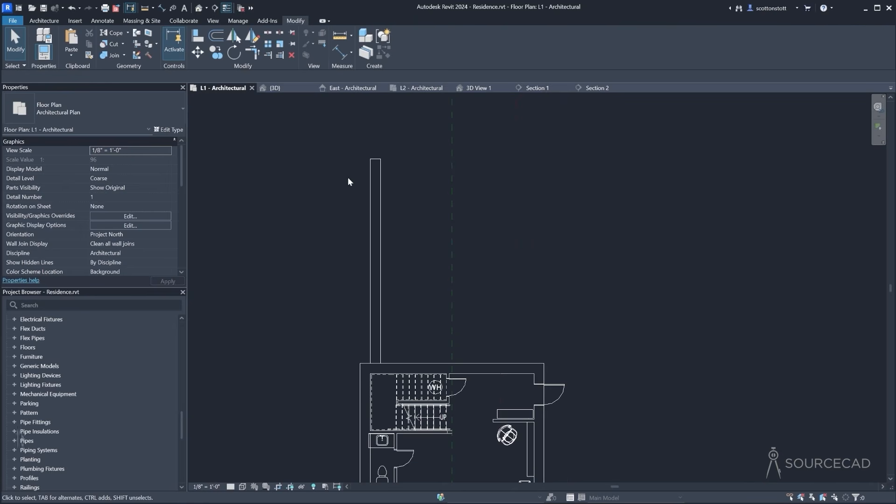
pyautogui.click(372, 190)
pyautogui.click(233, 36)
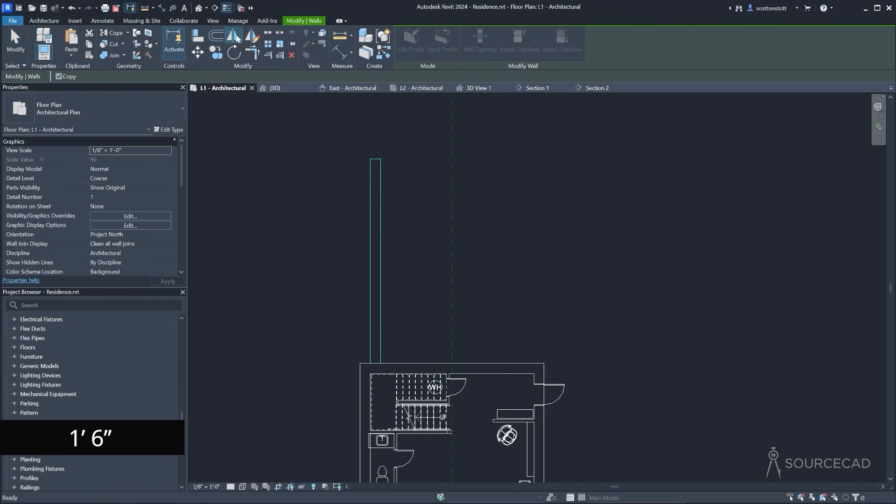
pyautogui.click(451, 236)
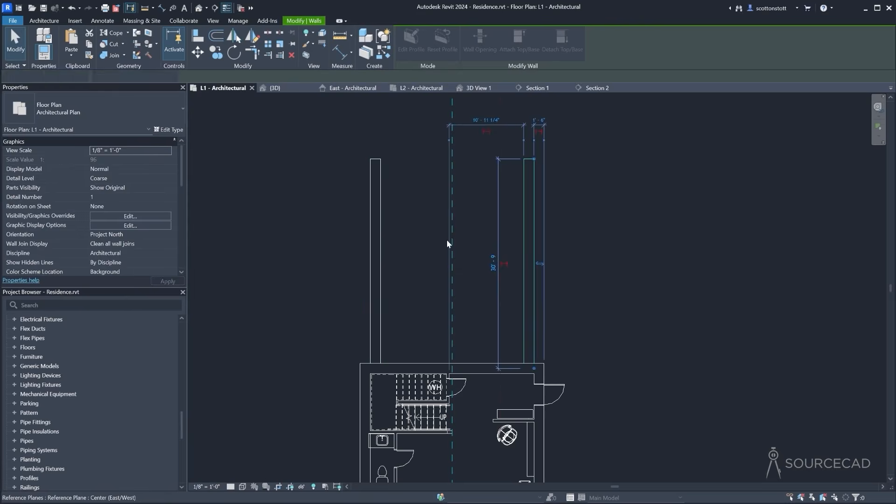
pyautogui.click(318, 254)
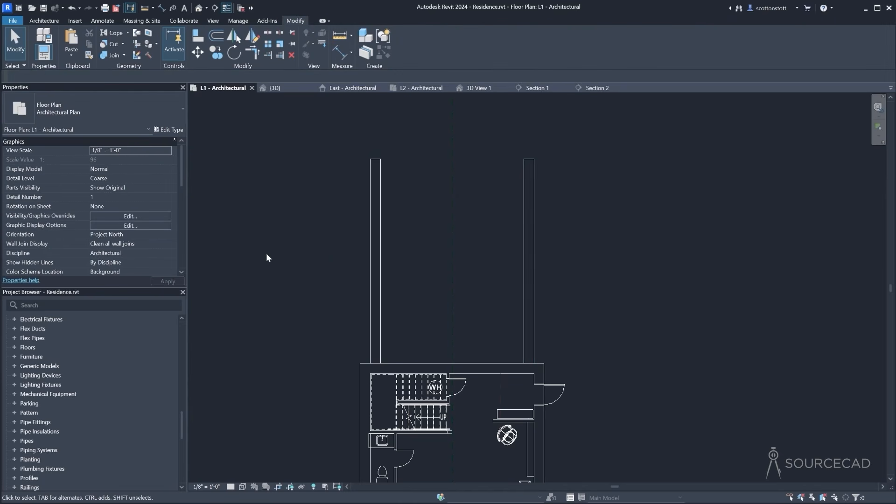
# In the {3D} view, set the top constraint of both projecting walls to Up to level: L2
pyautogui.click(286, 89)
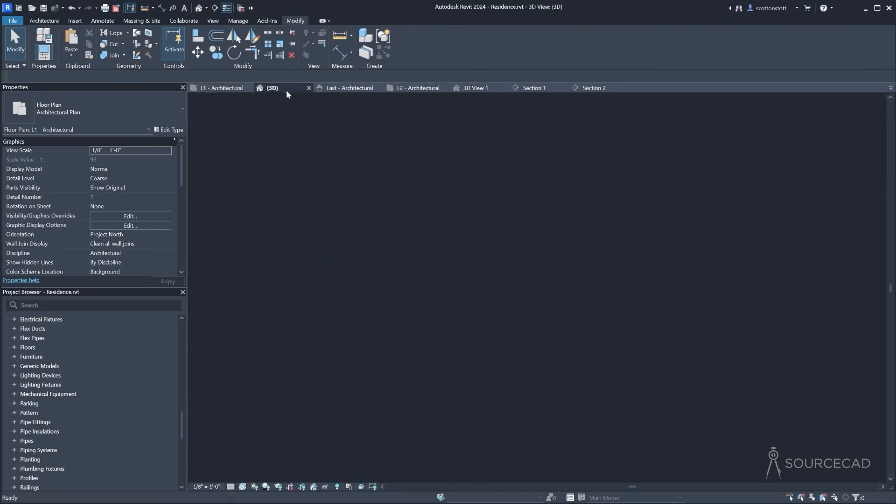
pyautogui.keyDown('shift'); pyautogui.moveTo(443, 314); pyautogui.dragTo(366, 319, button='middle'); pyautogui.keyUp('shift')
pyautogui.scroll(-2, 504, 304)
pyautogui.moveTo(581, 320); pyautogui.dragTo(469, 301, button='middle')
pyautogui.scroll(-2, 492, 302)
pyautogui.keyDown('shift'); pyautogui.moveTo(522, 303); pyautogui.dragTo(492, 302, button='middle'); pyautogui.keyUp('shift')
pyautogui.scroll(5, 491, 302)
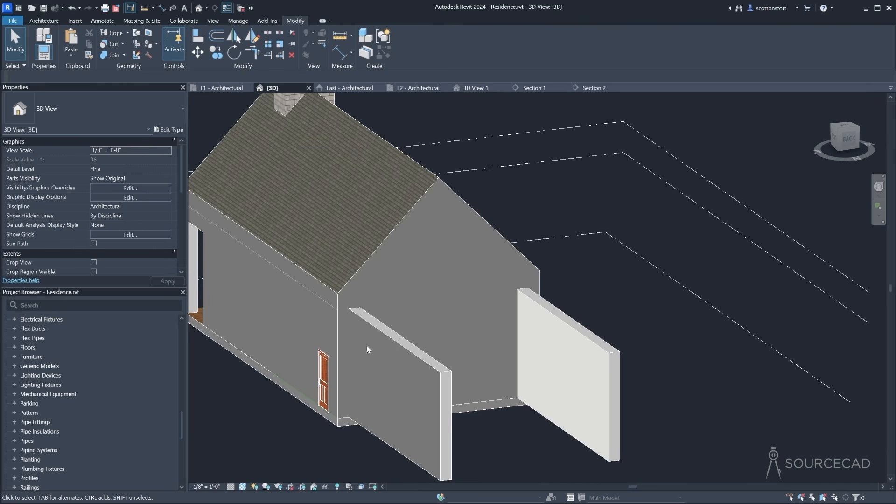
pyautogui.click(406, 353)
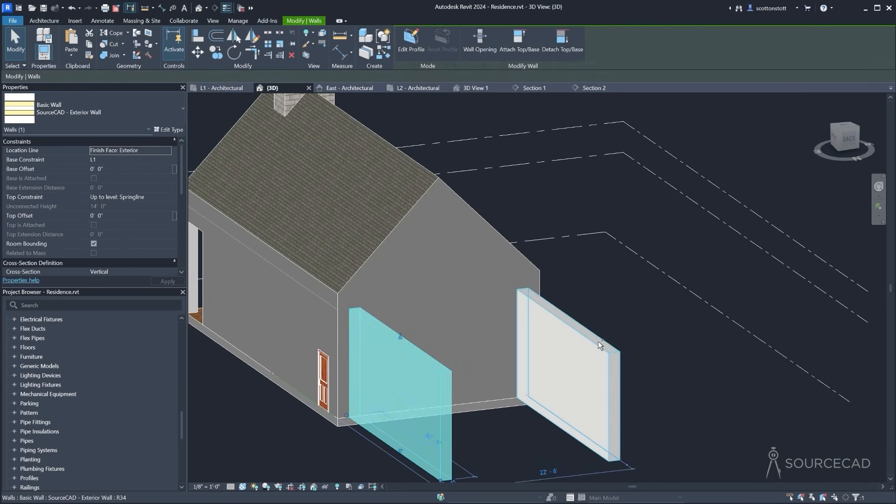
pyautogui.keyDown('ctrl'); pyautogui.click(567, 369); pyautogui.keyUp('ctrl')
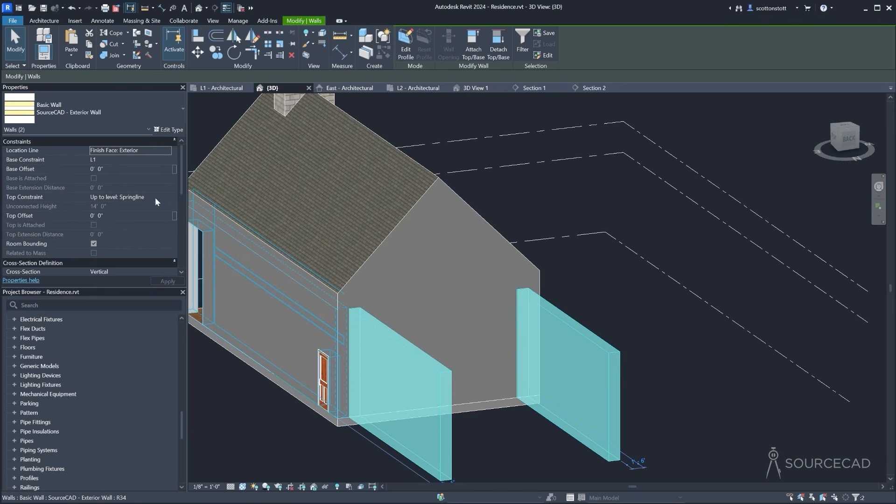
pyautogui.click(168, 195)
pyautogui.click(122, 222)
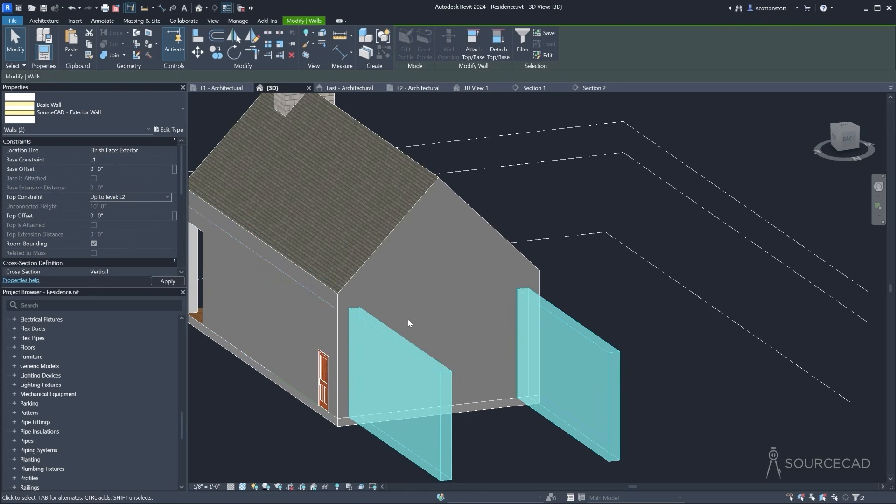
# In the L2 - Architectural plan, set the underlay's base level to L1
pyautogui.click(413, 87)
pyautogui.scroll(4, 438, 190)
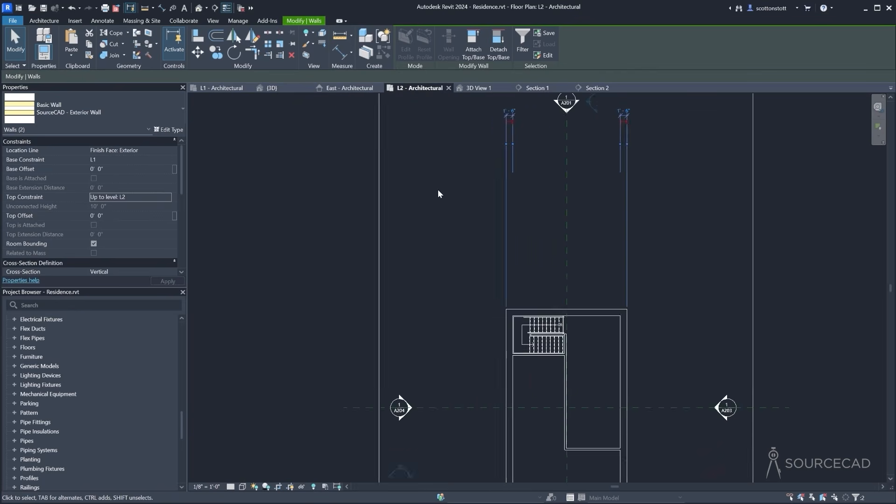
pyautogui.click(455, 227)
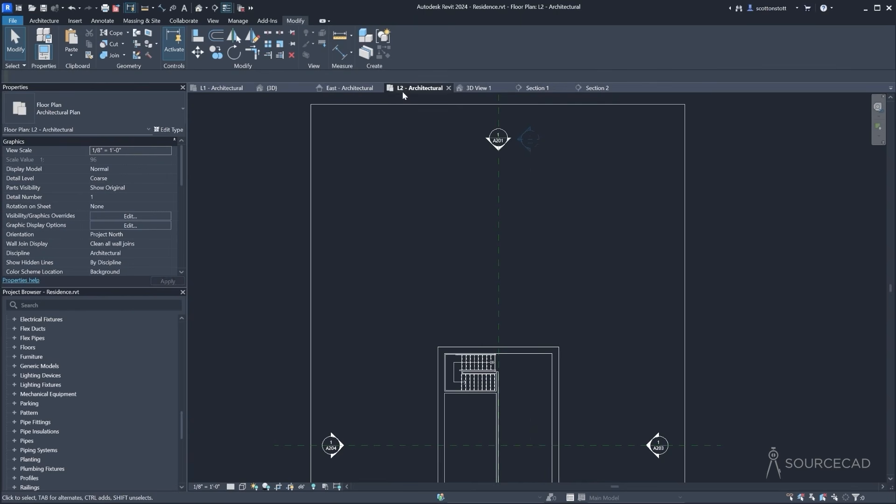
pyautogui.moveTo(180, 176); pyautogui.dragTo(184, 212)
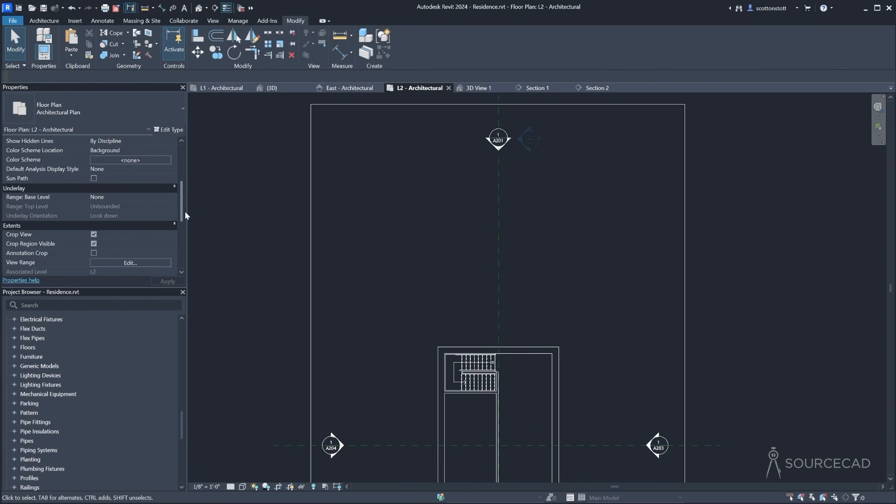
pyautogui.click(167, 197)
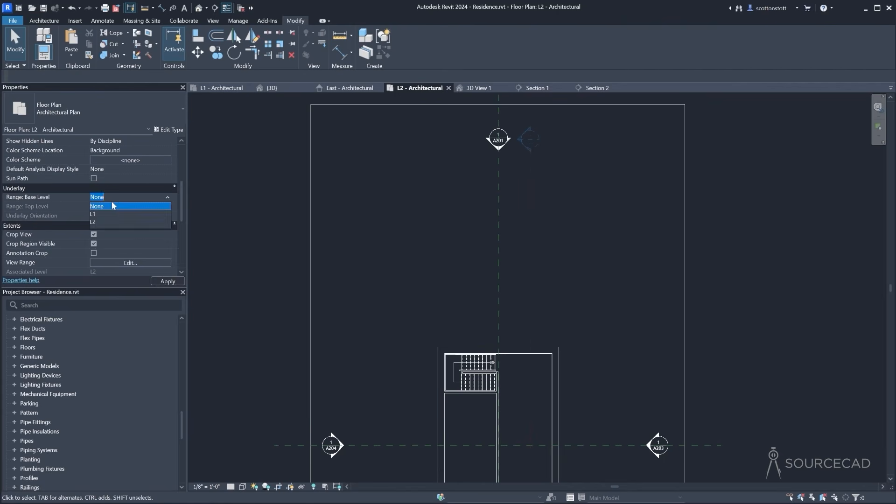
pyautogui.click(97, 214)
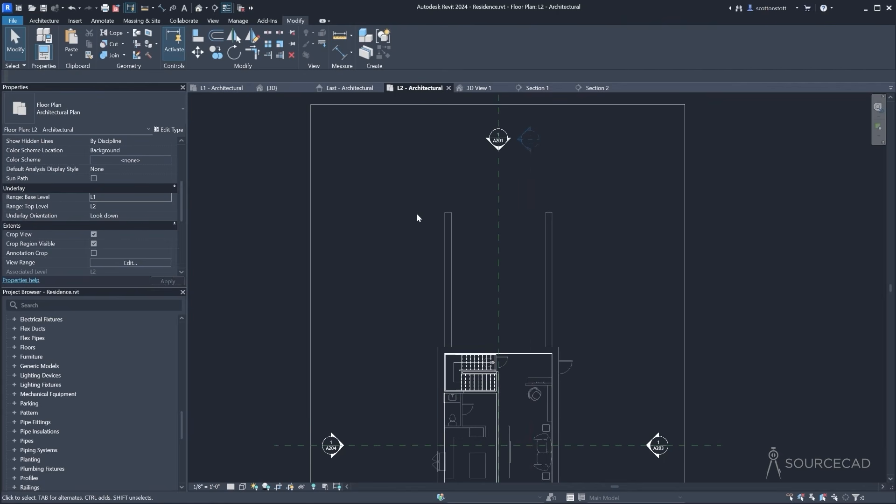
# Start a roof by footprint with a rectangular boundary, Defines slope turned off, and the SourceCAD - Roof Standard type
pyautogui.click(45, 20)
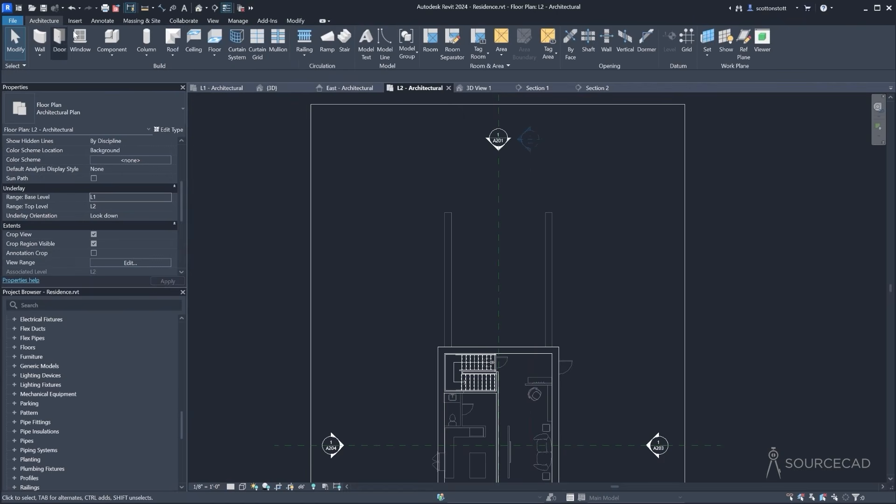
pyautogui.click(173, 40)
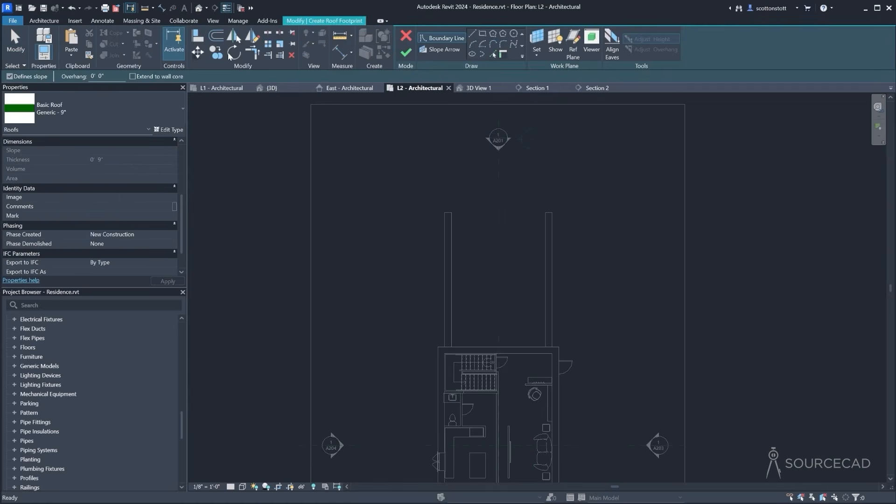
pyautogui.click(483, 35)
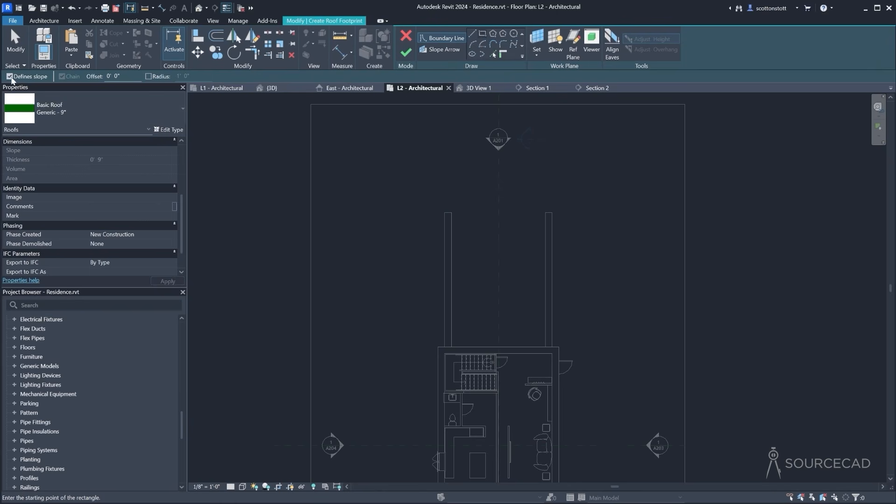
pyautogui.click(9, 77)
pyautogui.click(92, 110)
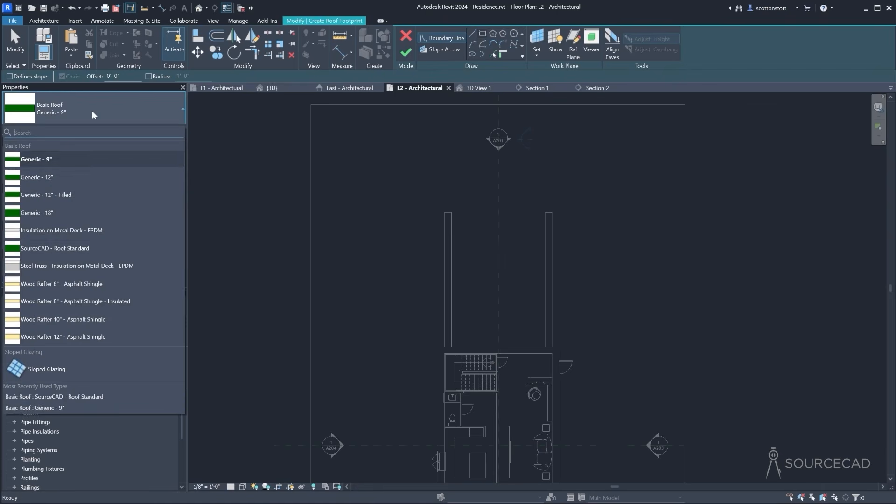
pyautogui.moveTo(61, 249)
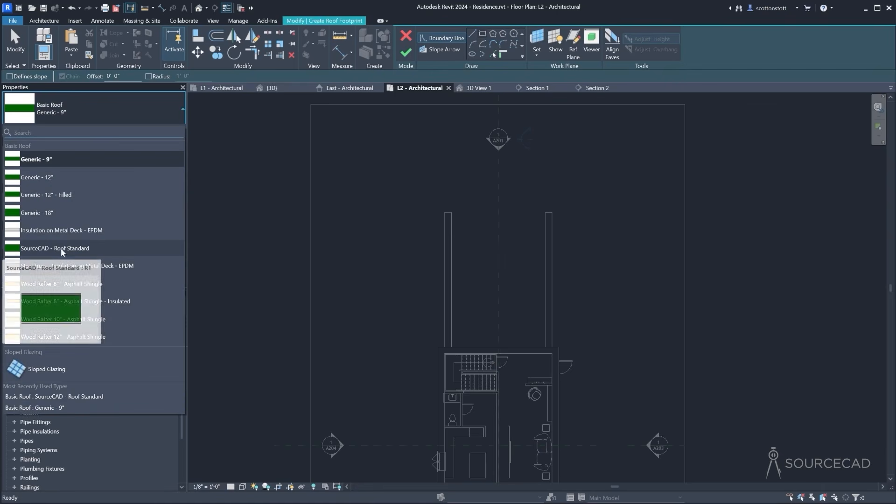
pyautogui.click(64, 248)
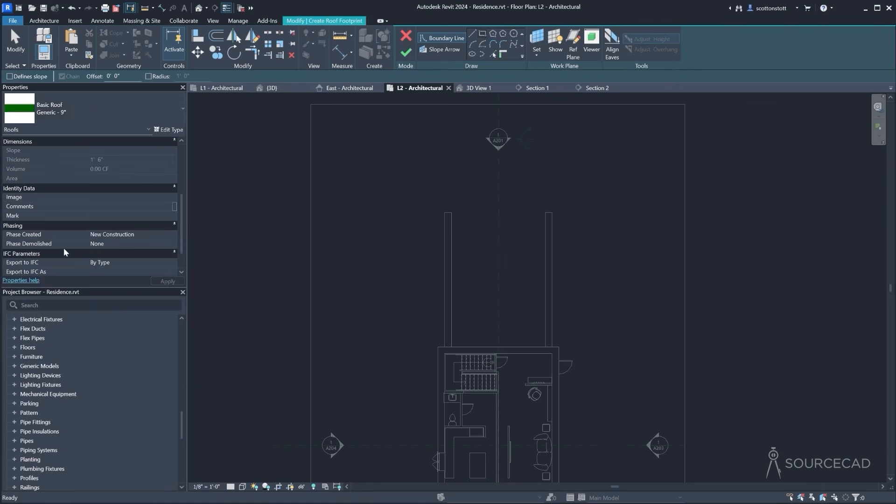
# Sketch the roof's rectangular boundary around the outer faces of both projecting walls, ending at the exterior wall of the house
pyautogui.click(444, 213)
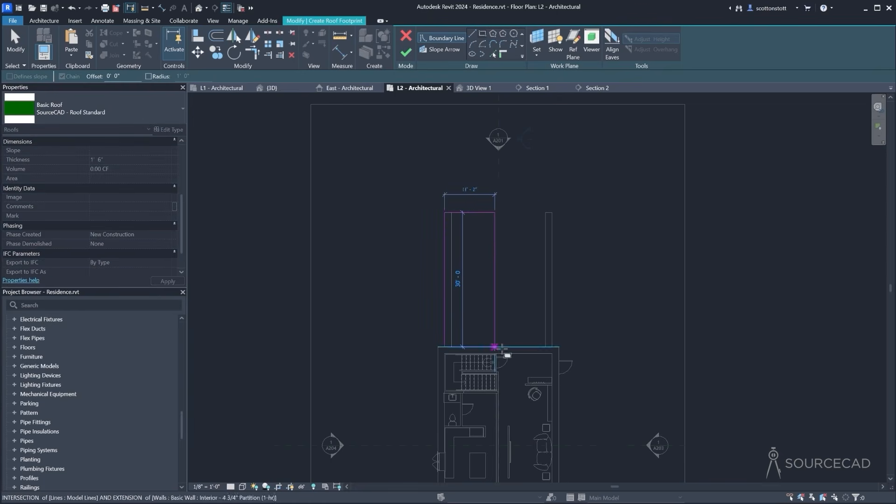
pyautogui.click(553, 346)
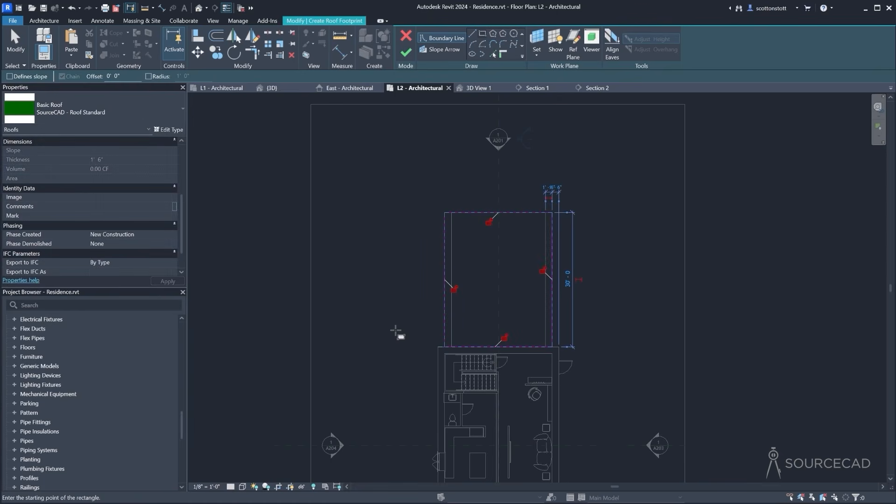
pyautogui.click(15, 41)
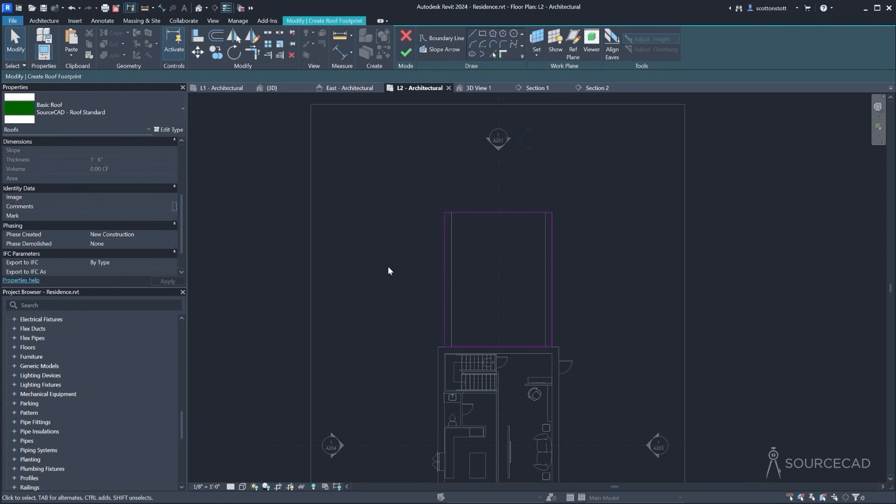
# Make the two long boundary lines along the projecting walls define a 12" / 12" roof slope and finish the roof
pyautogui.click(445, 276)
pyautogui.keyDown('ctrl'); pyautogui.click(553, 287); pyautogui.keyUp('ctrl')
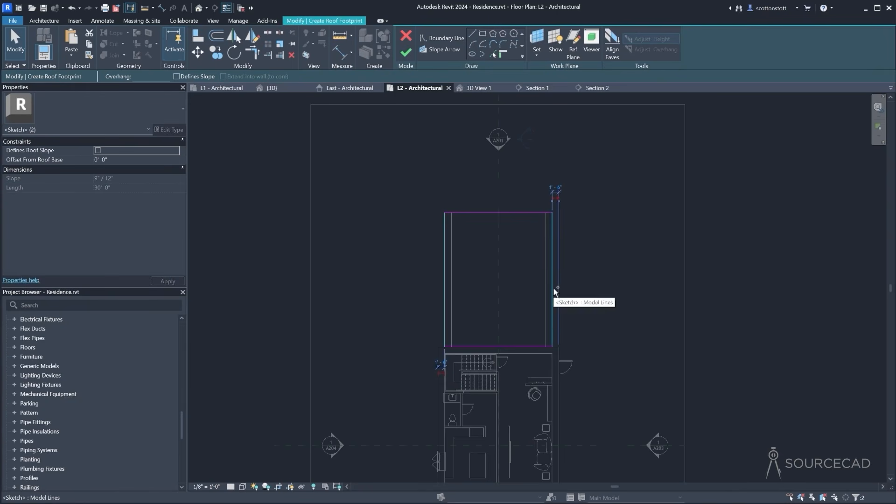
pyautogui.click(97, 149)
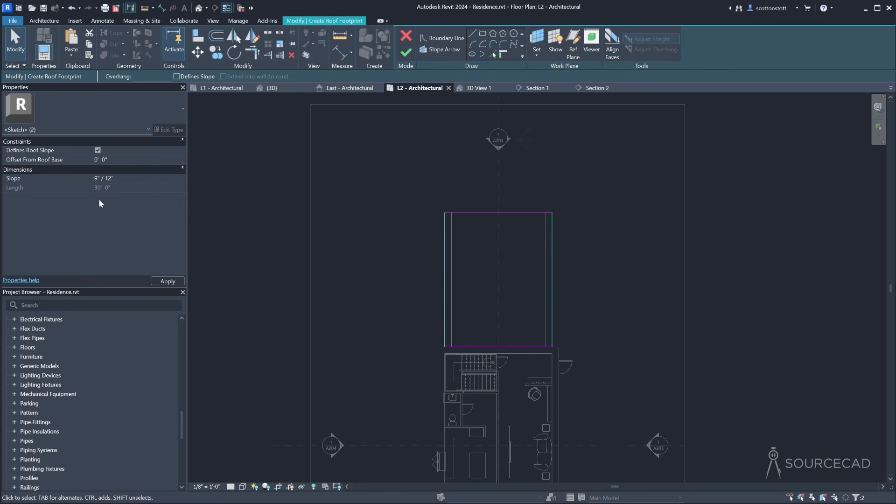
pyautogui.click(406, 54)
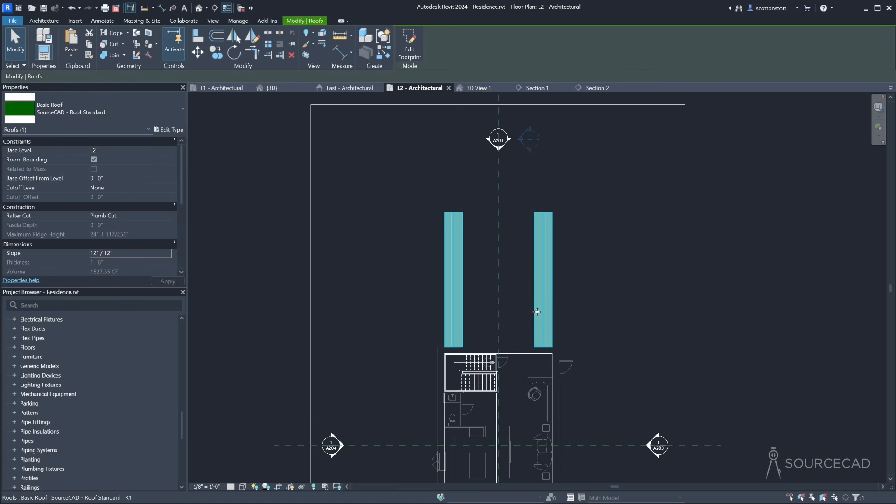
pyautogui.click(396, 328)
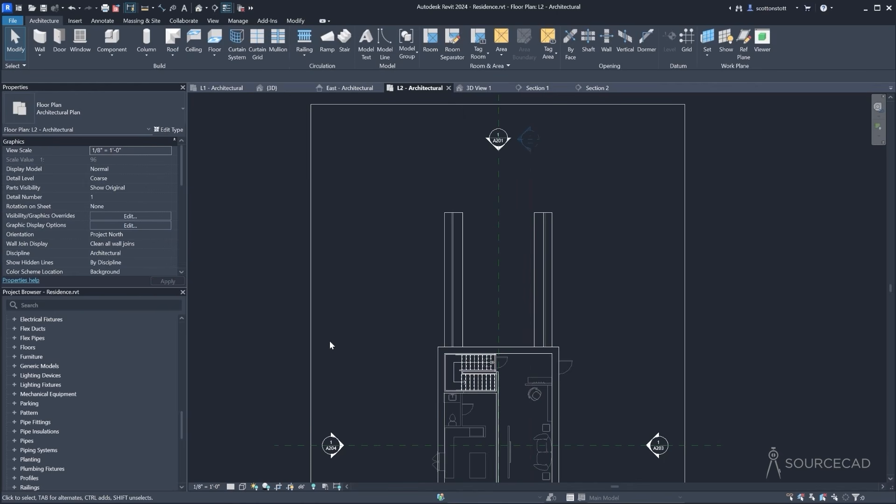
# In the {3D} view, set the extension roof's base offset from level to 2' 0"
pyautogui.click(270, 88)
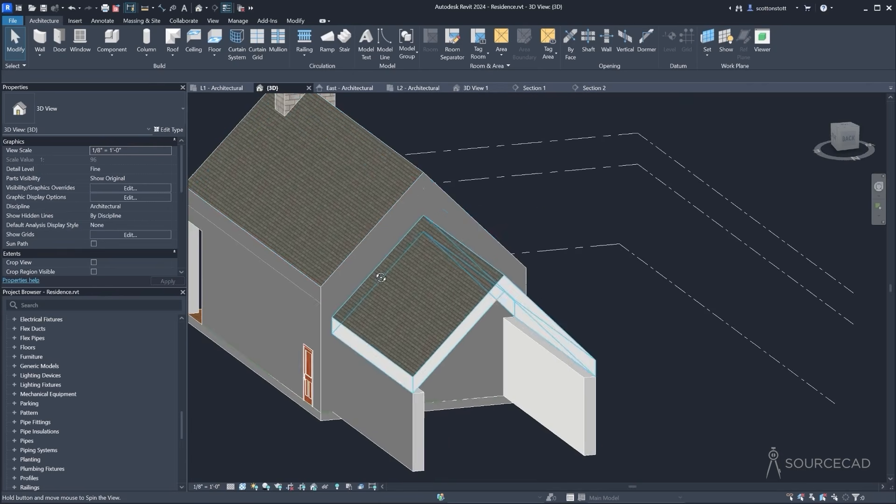
pyautogui.keyDown('shift'); pyautogui.moveTo(386, 275); pyautogui.dragTo(391, 245, button='middle'); pyautogui.keyUp('shift')
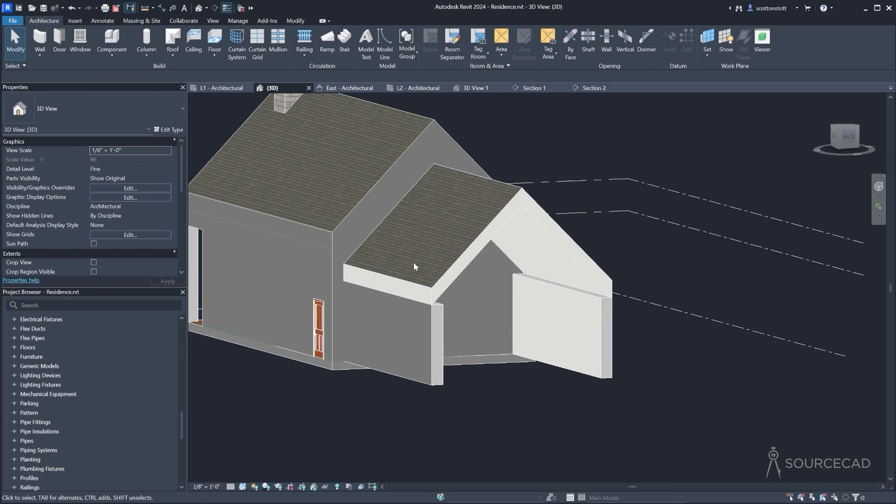
pyautogui.click(435, 165)
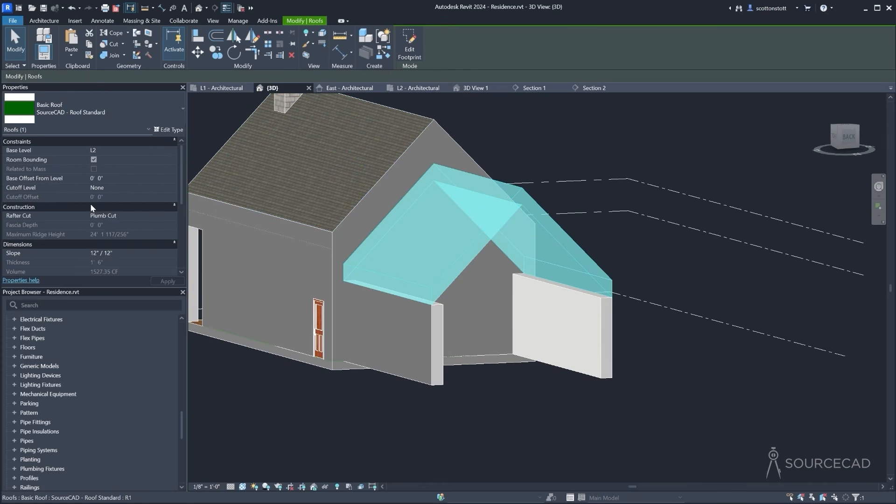
pyautogui.write("2'")
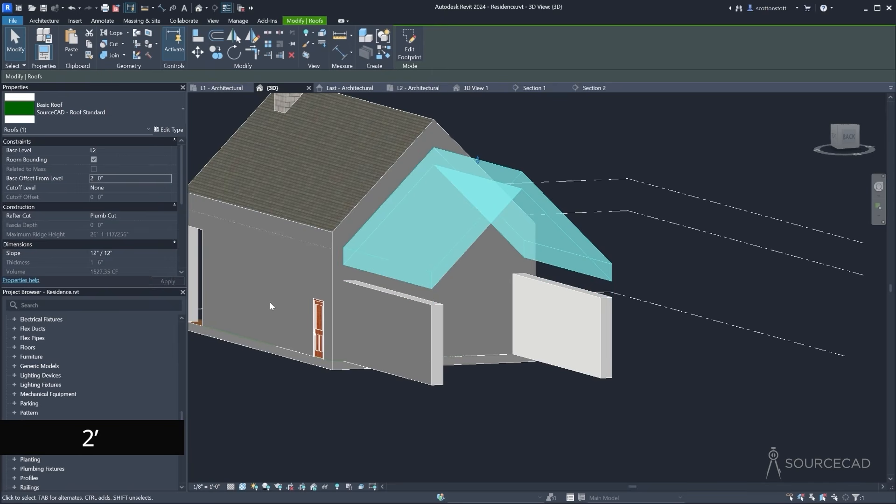
pyautogui.scroll(4, 347, 273)
pyautogui.scroll(-4, 346, 273)
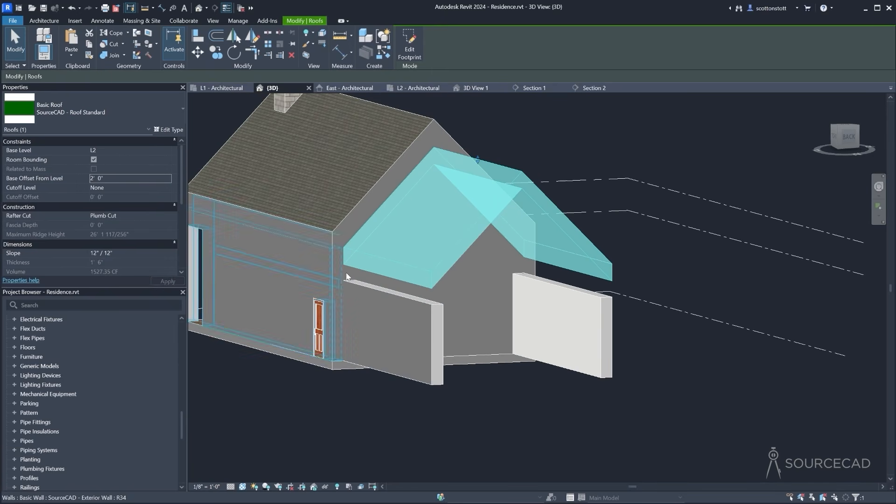
# Attach the tops of both projecting walls to the extension roof
pyautogui.click(433, 323)
pyautogui.keyDown('ctrl'); pyautogui.click(595, 331); pyautogui.keyUp('ctrl')
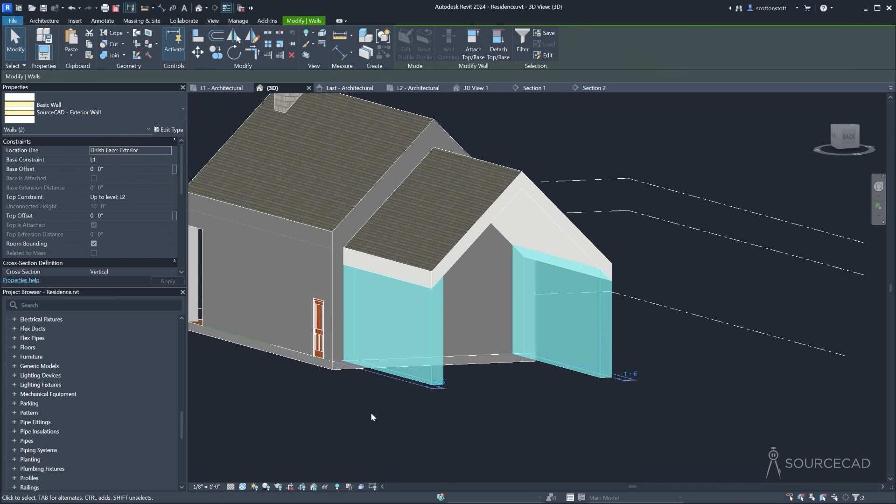
pyautogui.click(438, 396)
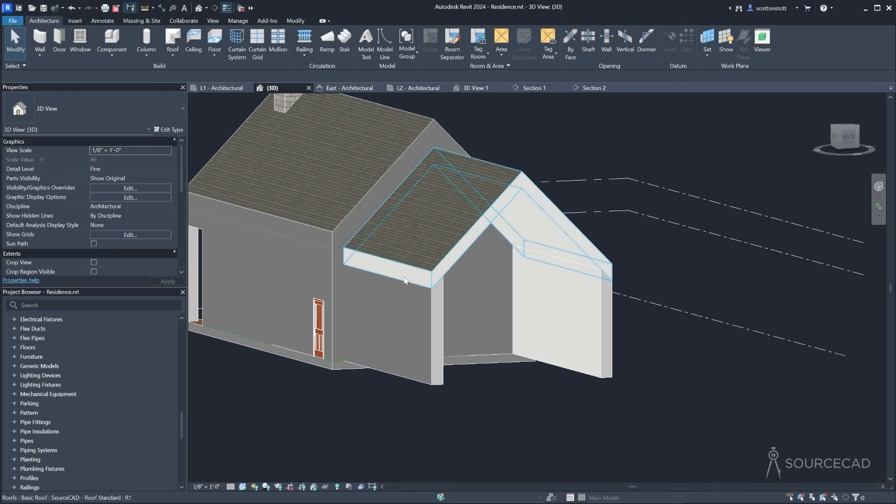
# Paint the extension roof's exposed edges and the walls' end faces with the Wall Texture, Stucco, Stipple material
pyautogui.scroll(2, 407, 280)
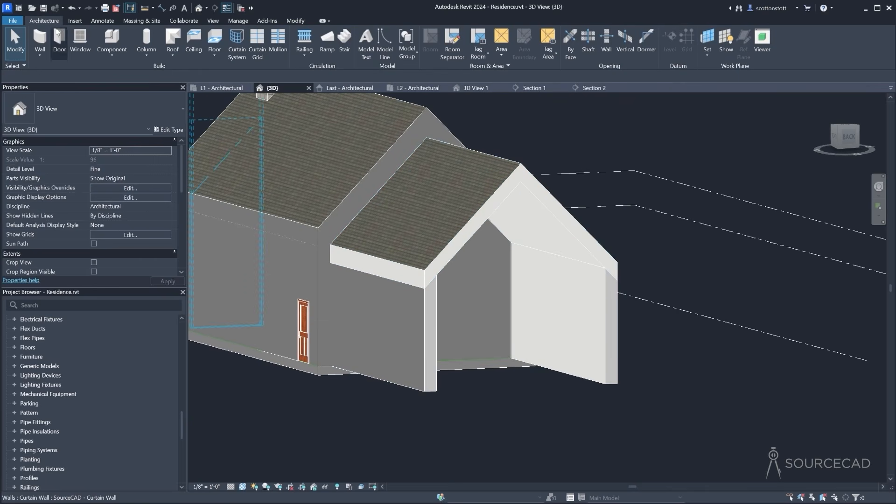
pyautogui.click(295, 20)
pyautogui.click(148, 44)
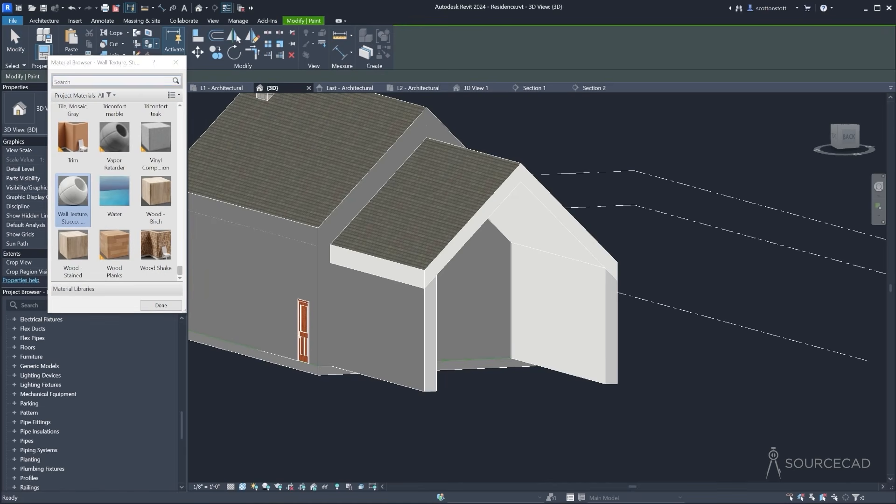
pyautogui.write('stucco')
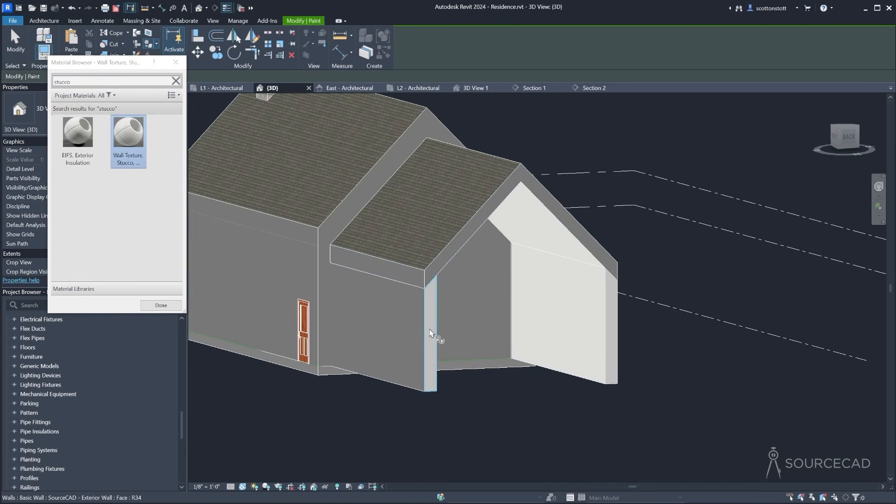
pyautogui.keyDown('shift'); pyautogui.moveTo(616, 321); pyautogui.dragTo(420, 285, button='middle'); pyautogui.keyUp('shift')
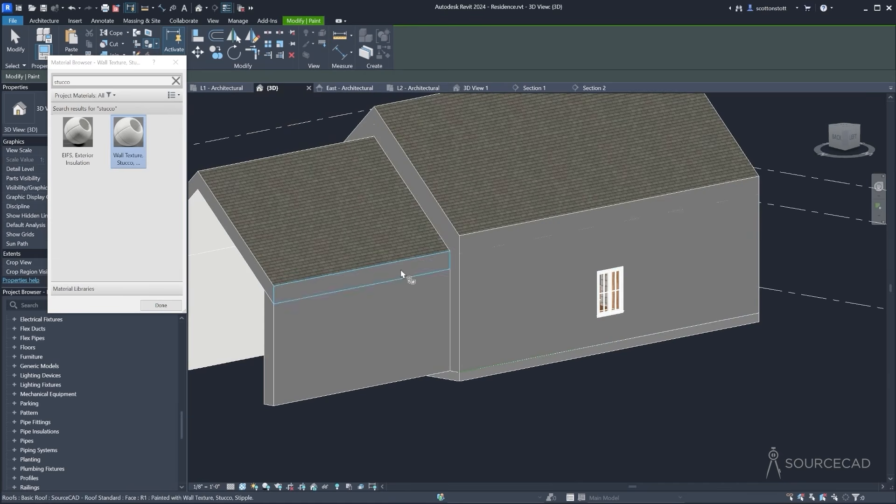
pyautogui.keyDown('shift'); pyautogui.moveTo(343, 284); pyautogui.dragTo(418, 286, button='middle'); pyautogui.keyUp('shift')
pyautogui.click(174, 65)
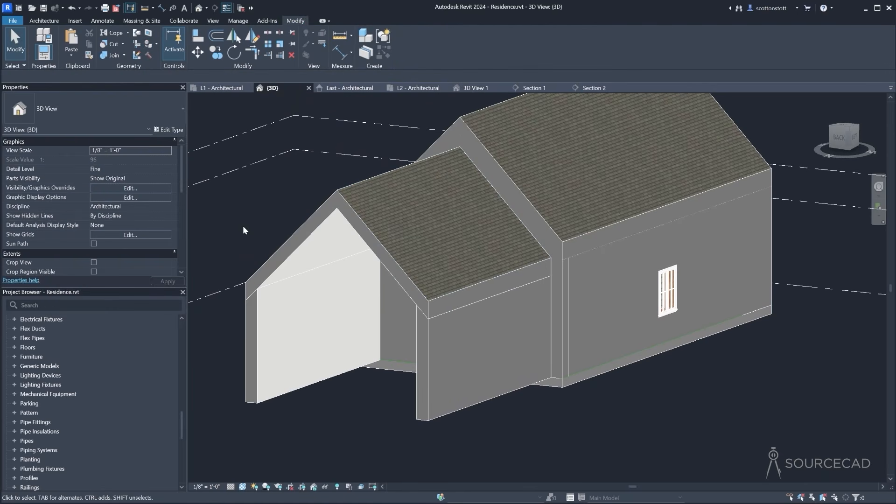
# Edit the main roof's footprint so its gable end extends outward over the extension roof, and finish the edit
pyautogui.click(460, 119)
pyautogui.keyDown('shift'); pyautogui.moveTo(382, 187); pyautogui.dragTo(379, 265, button='middle'); pyautogui.keyUp('shift')
pyautogui.click(401, 38)
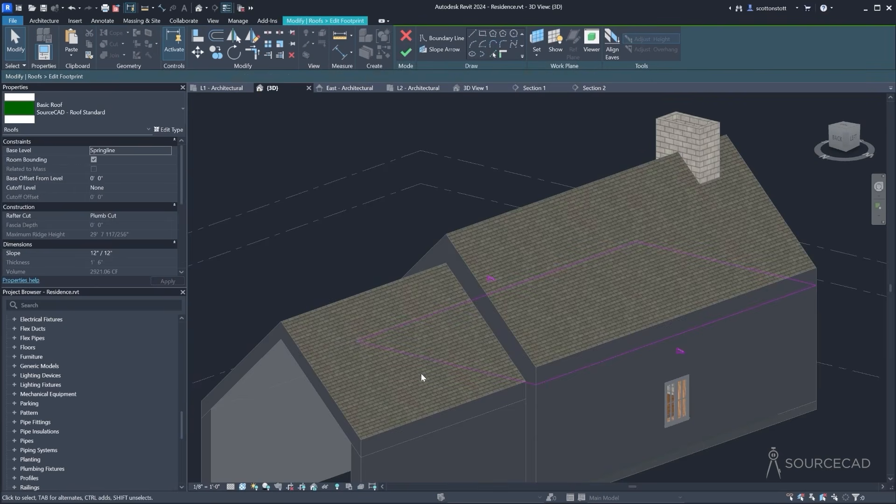
pyautogui.click(433, 361)
pyautogui.moveTo(420, 373); pyautogui.dragTo(410, 379)
pyautogui.click(406, 53)
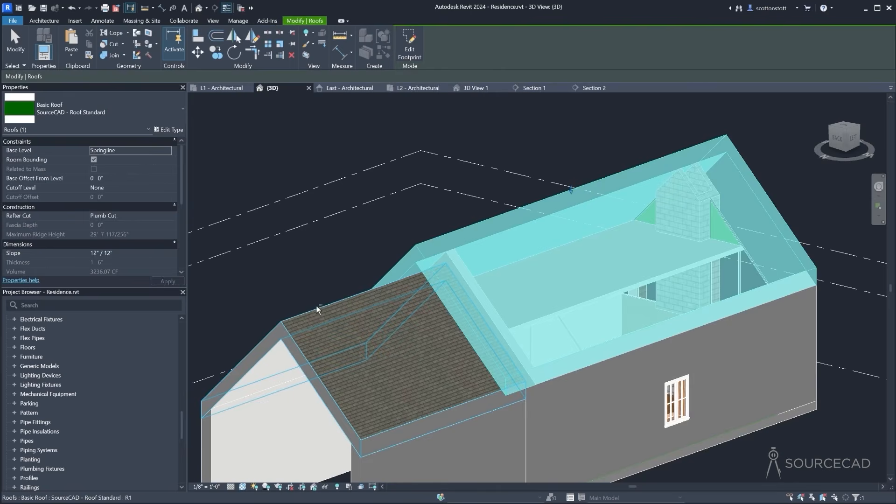
pyautogui.keyDown('shift'); pyautogui.moveTo(316, 306); pyautogui.dragTo(509, 228, button='middle'); pyautogui.keyUp('shift')
pyautogui.click(360, 212)
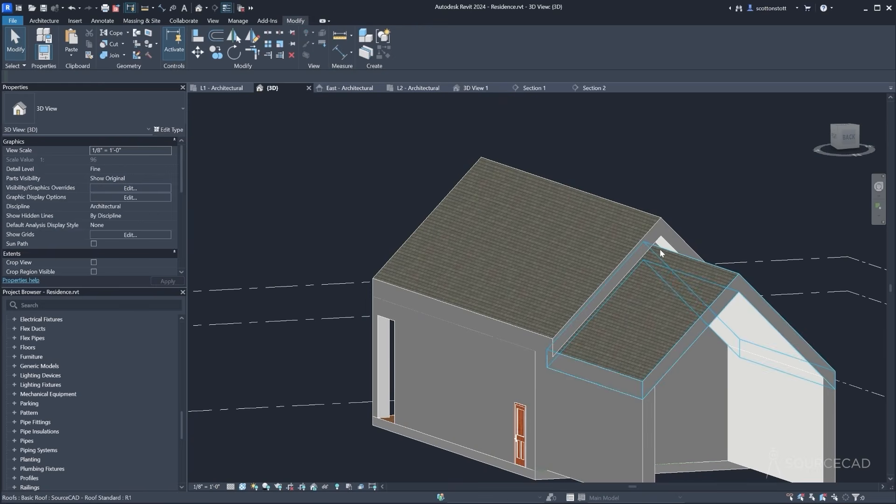
# Edit the main roof's footprint again to shorten its overhang above the extension roof
pyautogui.click(473, 272)
pyautogui.keyDown('shift'); pyautogui.moveTo(473, 272); pyautogui.dragTo(503, 279, button='middle'); pyautogui.keyUp('shift')
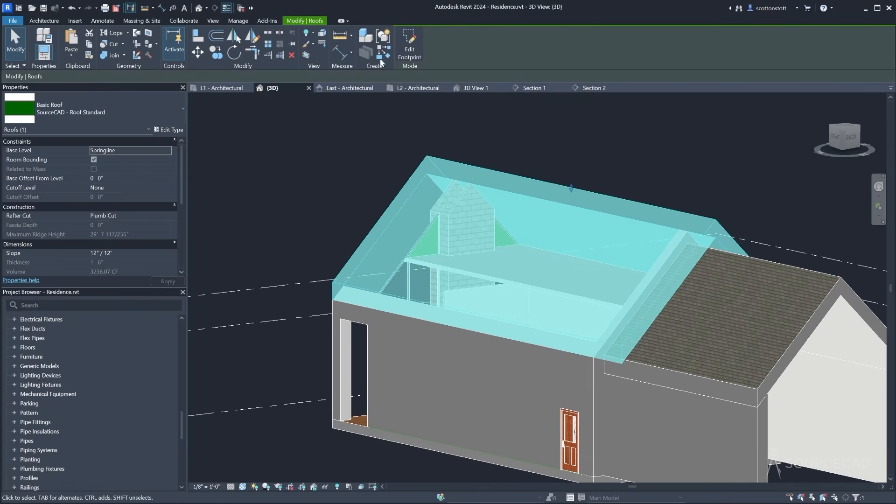
pyautogui.click(410, 45)
pyautogui.click(655, 357)
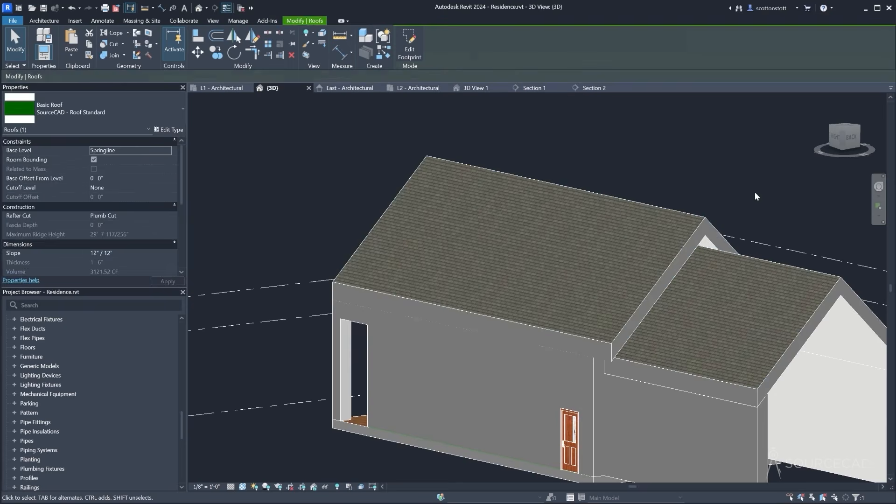
pyautogui.click(754, 192)
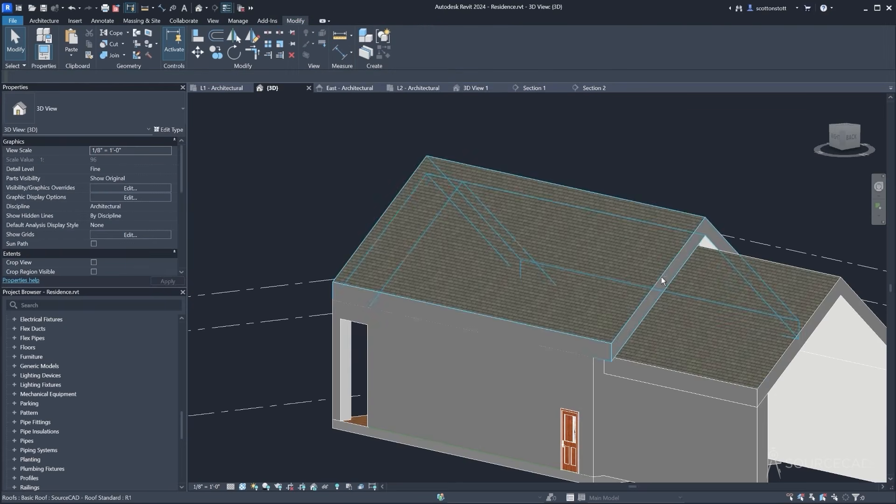
# Set the extension roof's base offset from level to 0' 0"
pyautogui.keyDown('shift'); pyautogui.moveTo(661, 277); pyautogui.dragTo(645, 254, button='middle'); pyautogui.keyUp('shift')
pyautogui.click(749, 313)
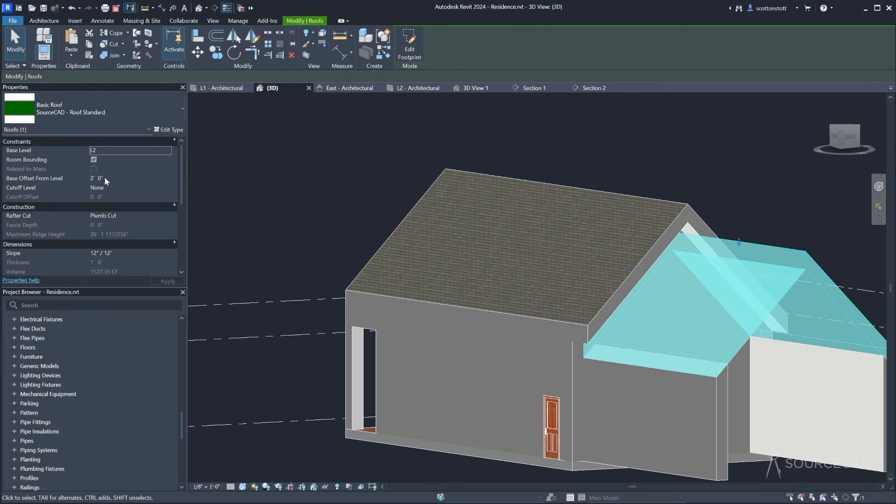
pyautogui.click(306, 274)
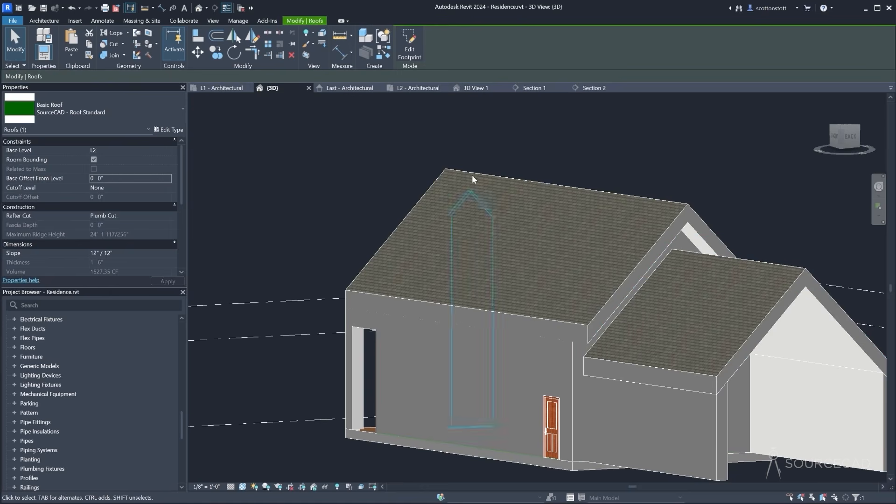
pyautogui.keyDown('shift'); pyautogui.moveTo(472, 175); pyautogui.dragTo(474, 220, button='middle'); pyautogui.keyUp('shift')
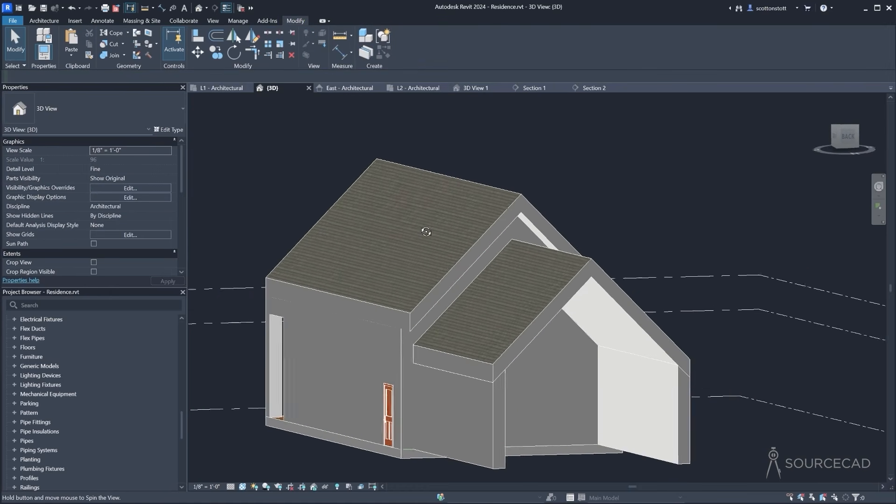
pyautogui.click(491, 452)
pyautogui.keyDown('shift'); pyautogui.moveTo(460, 430); pyautogui.dragTo(509, 386, button='middle'); pyautogui.keyUp('shift')
pyautogui.press('Escape')
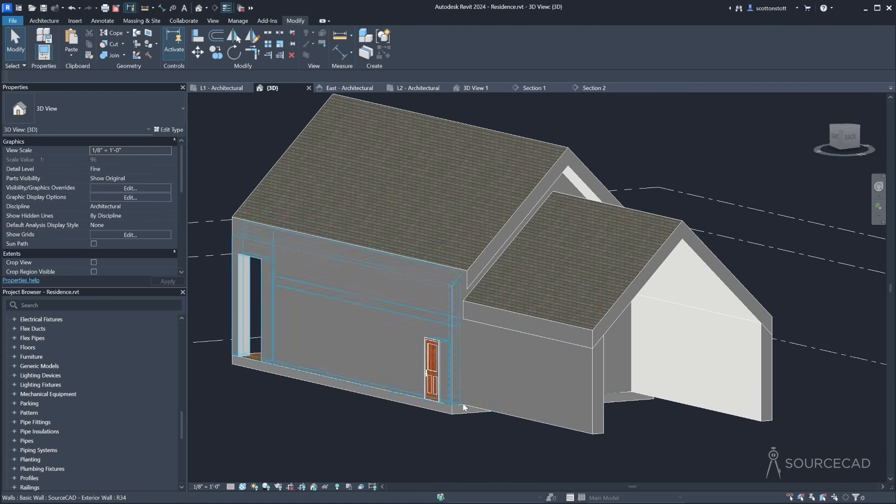
# Try to join the geometry of the projecting wall on the door side with the house's exterior wall
pyautogui.click(470, 409)
pyautogui.click(110, 45)
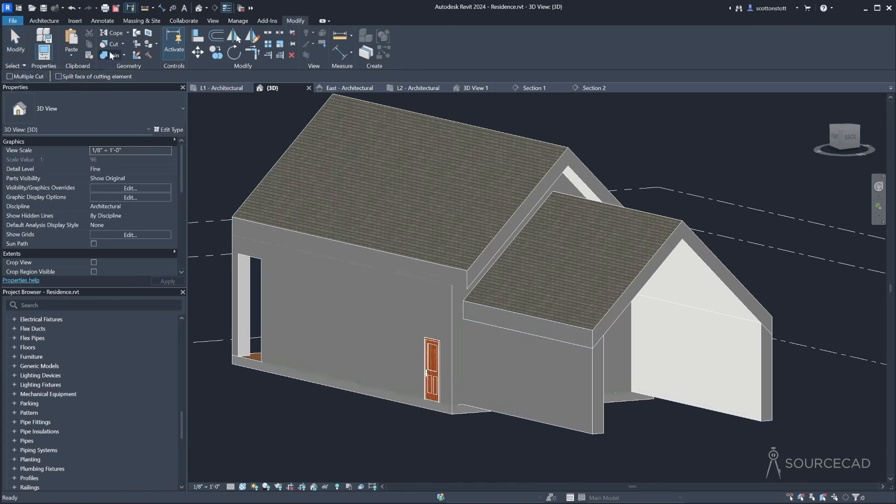
pyautogui.click(466, 399)
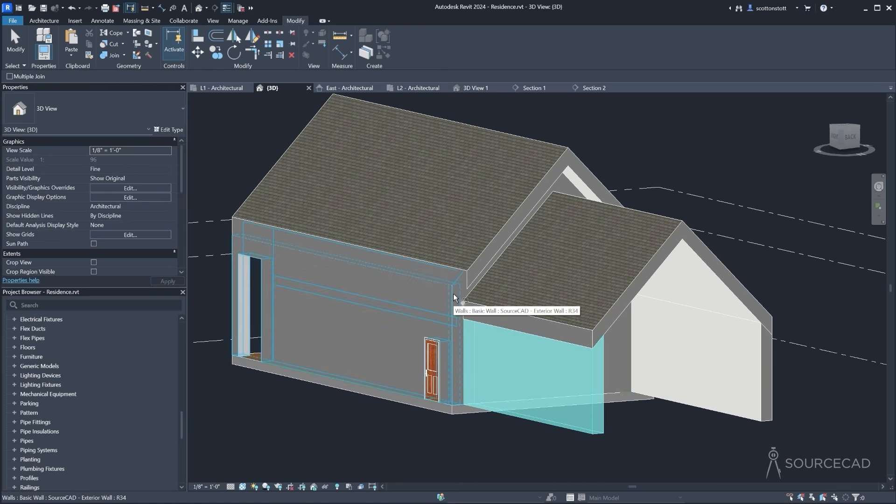
pyautogui.press('Escape')
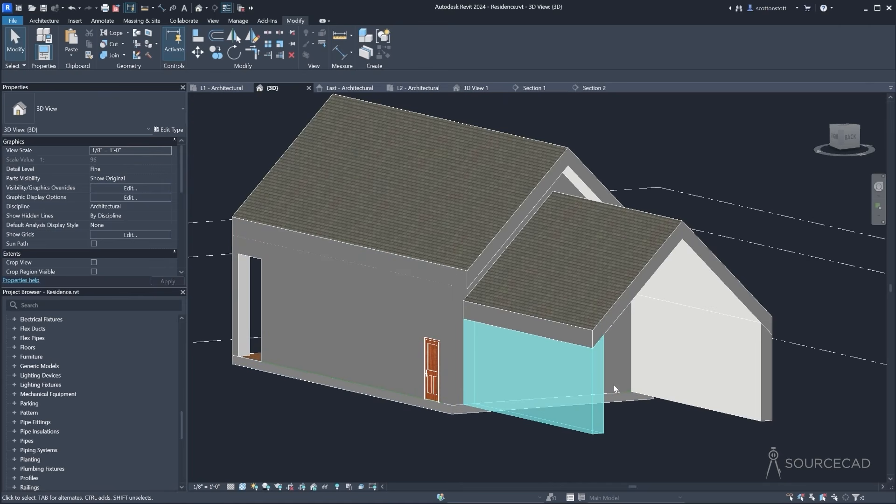
# Move both extension side walls slightly inward on the L1 plan so their inner faces sit about 20' apart
pyautogui.click(216, 88)
pyautogui.click(518, 353)
pyautogui.scroll(4, 488, 327)
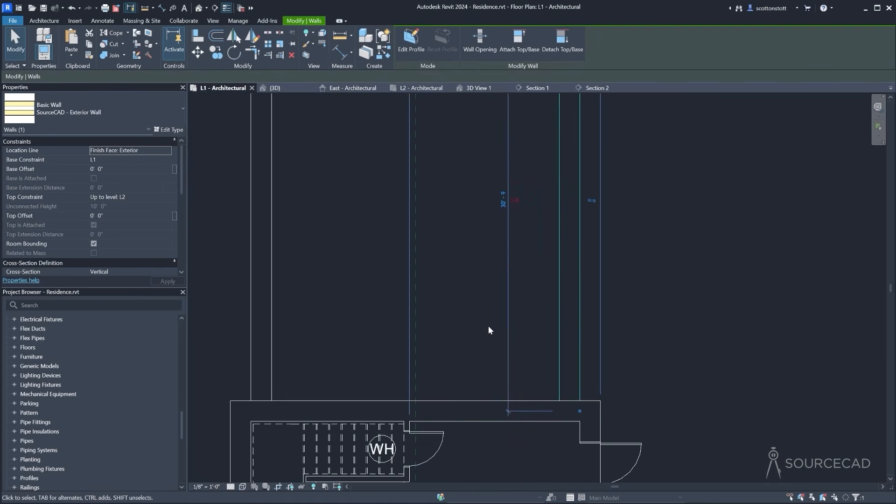
pyautogui.scroll(-3, 523, 346)
pyautogui.moveTo(486, 302); pyautogui.dragTo(540, 333, button='middle')
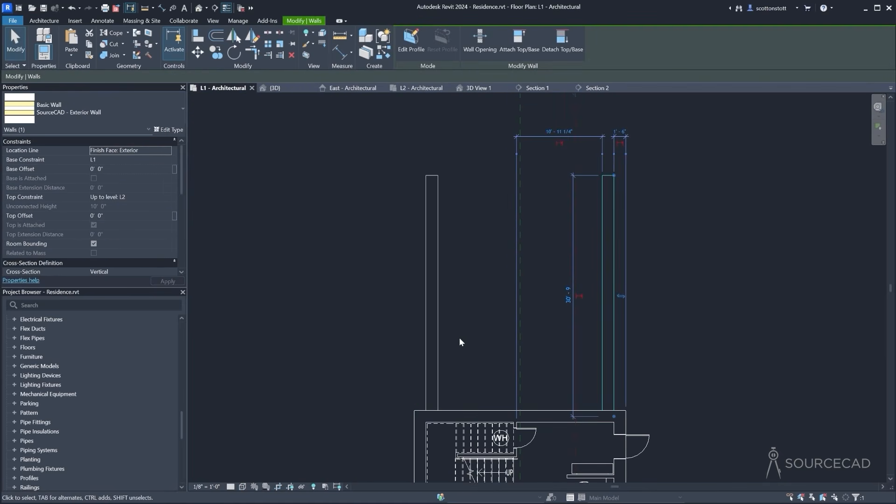
pyautogui.click(434, 355)
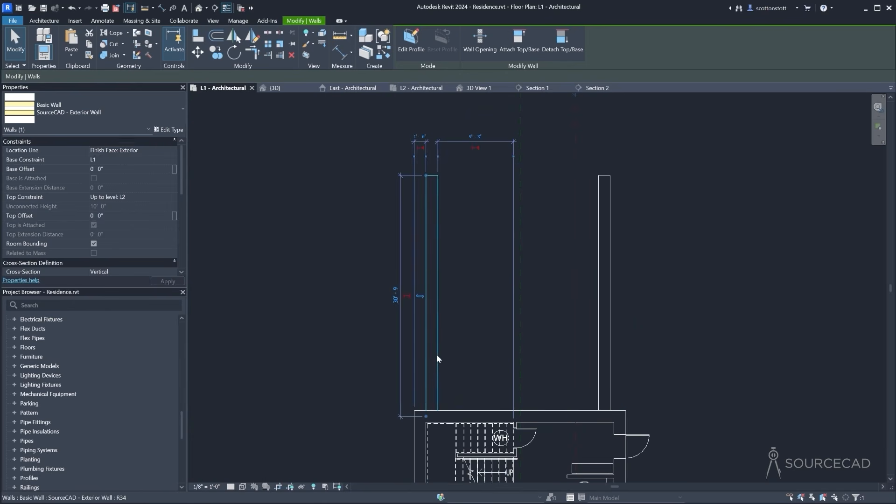
pyautogui.click(275, 87)
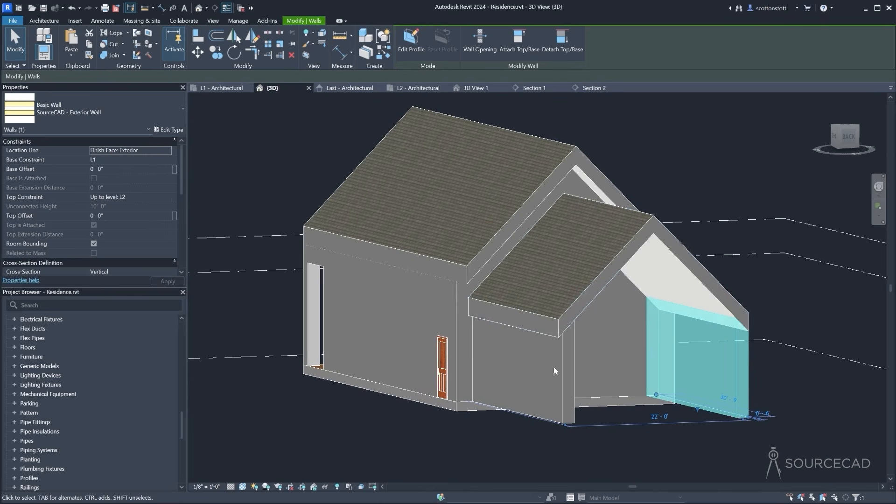
# Edit the extension roof's footprint, align its side boundary lines with the walls' exterior faces, and finish the edit
pyautogui.click(555, 331)
pyautogui.click(410, 44)
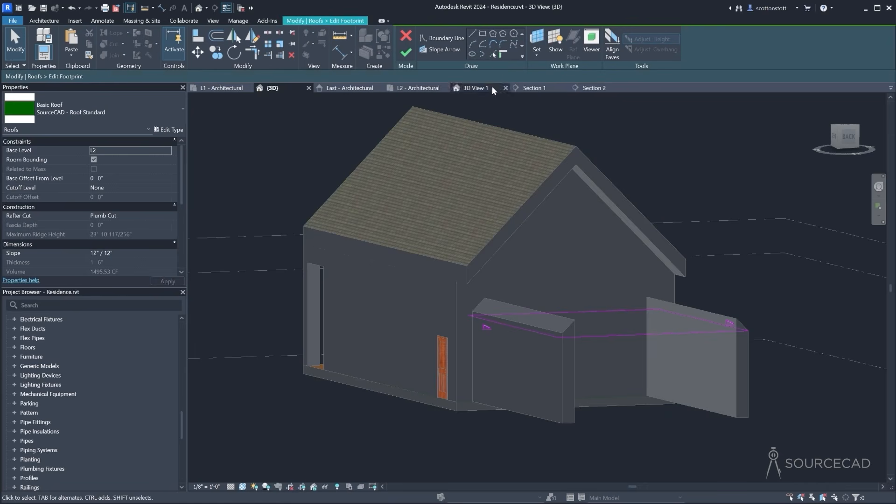
pyautogui.click(199, 37)
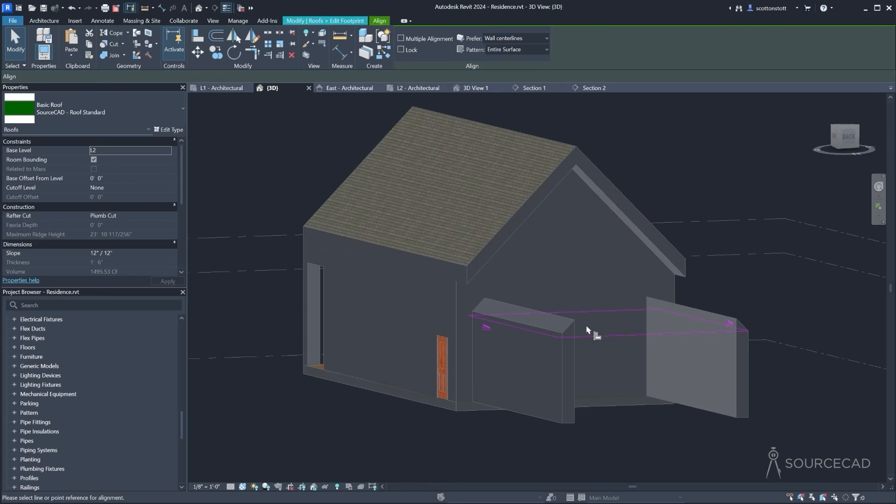
pyautogui.click(541, 335)
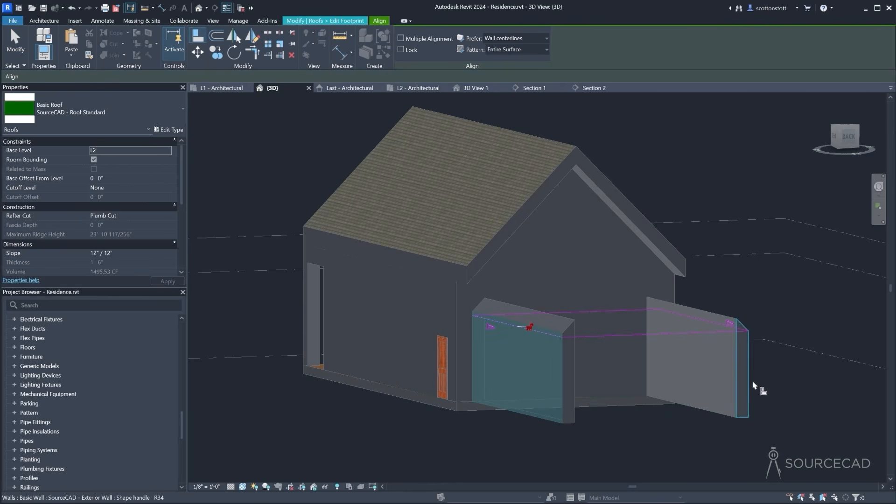
pyautogui.keyDown('shift'); pyautogui.moveTo(742, 415); pyautogui.dragTo(696, 426, button='middle'); pyautogui.keyUp('shift')
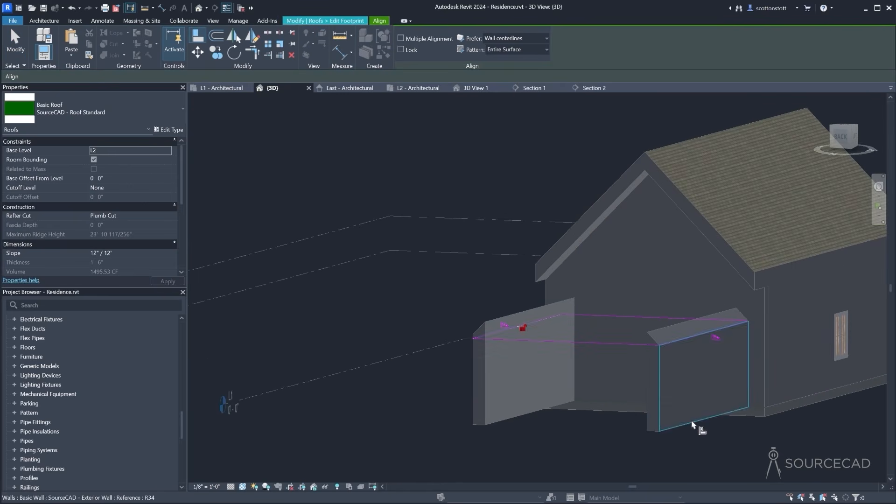
pyautogui.click(337, 23)
pyautogui.click(407, 54)
pyautogui.keyDown('shift'); pyautogui.moveTo(432, 437); pyautogui.dragTo(465, 380, button='middle'); pyautogui.keyUp('shift')
pyautogui.click(507, 440)
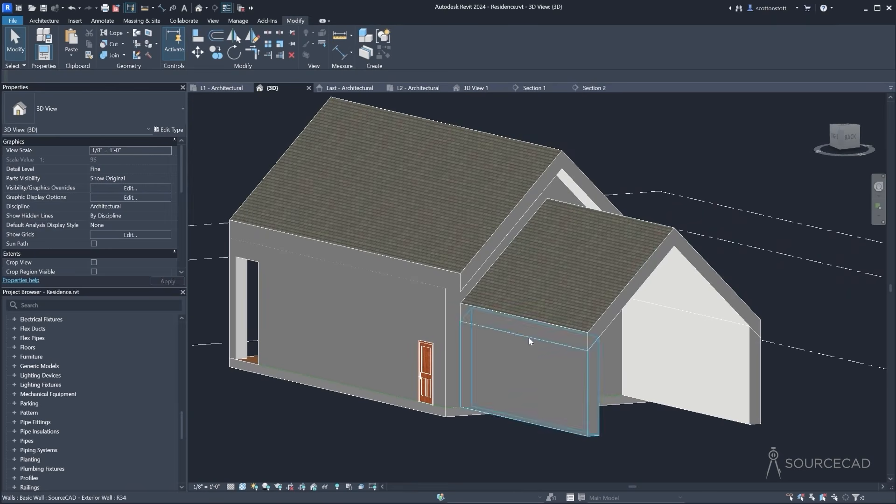
# Hide the edges where the extension roof meets its walls using Linework with the <Invisible lines> style
pyautogui.press('l')
pyautogui.press('w')
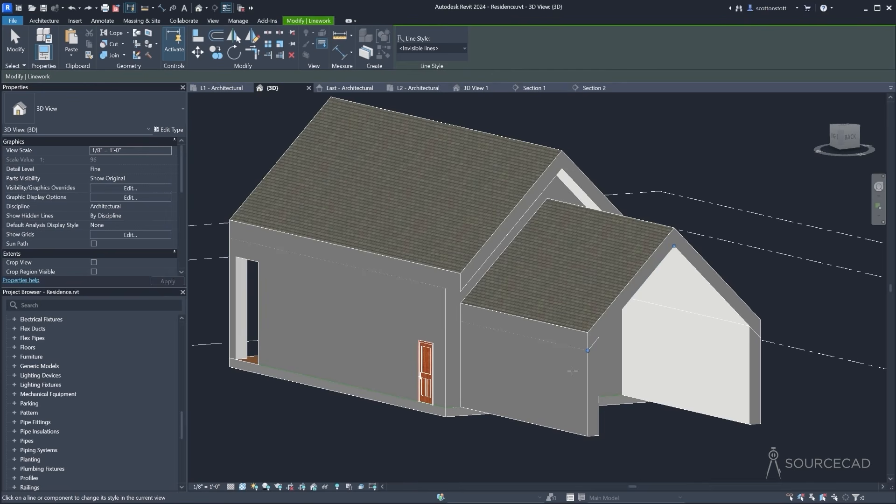
pyautogui.moveTo(572, 371)
pyautogui.keyDown('shift'); pyautogui.mouseDown(button='middle')
pyautogui.moveTo(532, 364)
pyautogui.moveTo(558, 380)
pyautogui.mouseUp(button='middle'); pyautogui.keyUp('shift')
pyautogui.press('Escape')
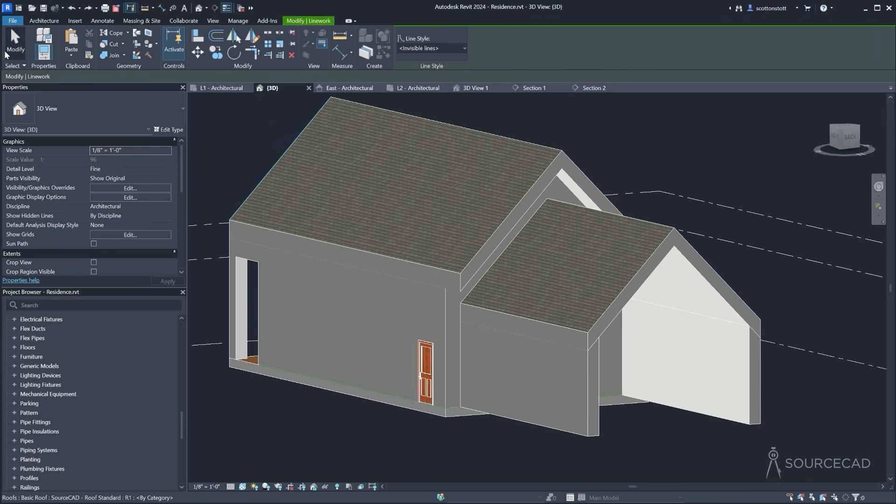
# Join the geometry of both extension side walls with the extension roof
pyautogui.press('j')
pyautogui.press('g')
pyautogui.click(592, 344)
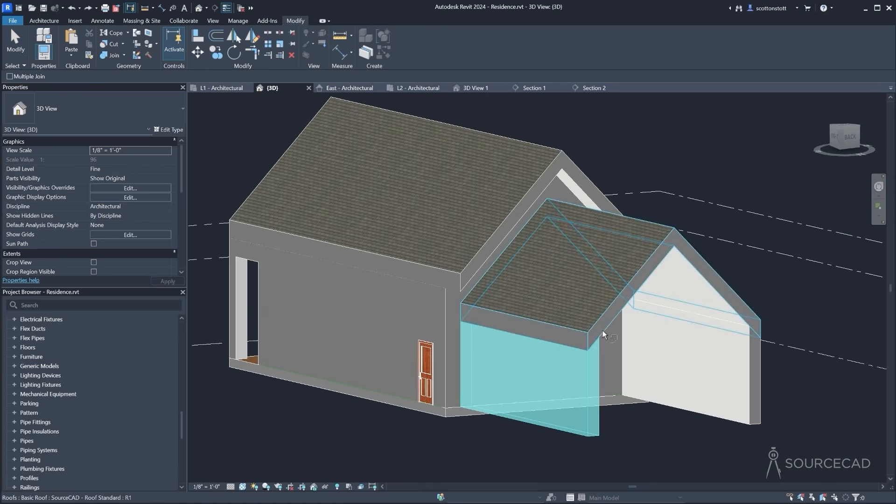
pyautogui.click(603, 330)
pyautogui.click(715, 414)
pyautogui.click(747, 325)
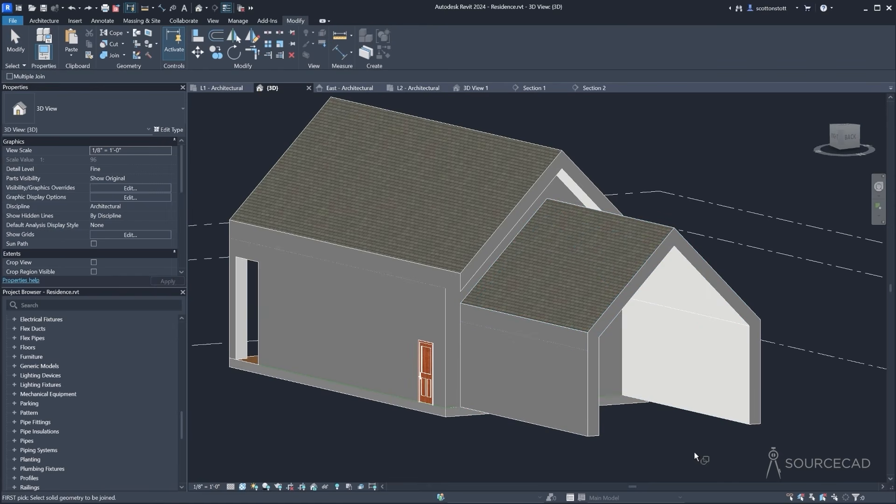
pyautogui.keyDown('shift'); pyautogui.moveTo(570, 404); pyautogui.dragTo(555, 439, button='middle'); pyautogui.keyUp('shift')
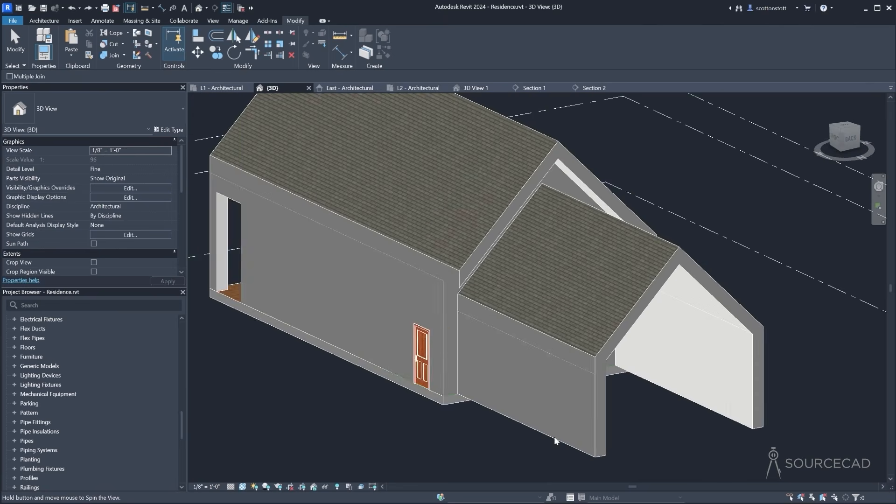
pyautogui.moveTo(527, 400); pyautogui.dragTo(432, 390, button='middle')
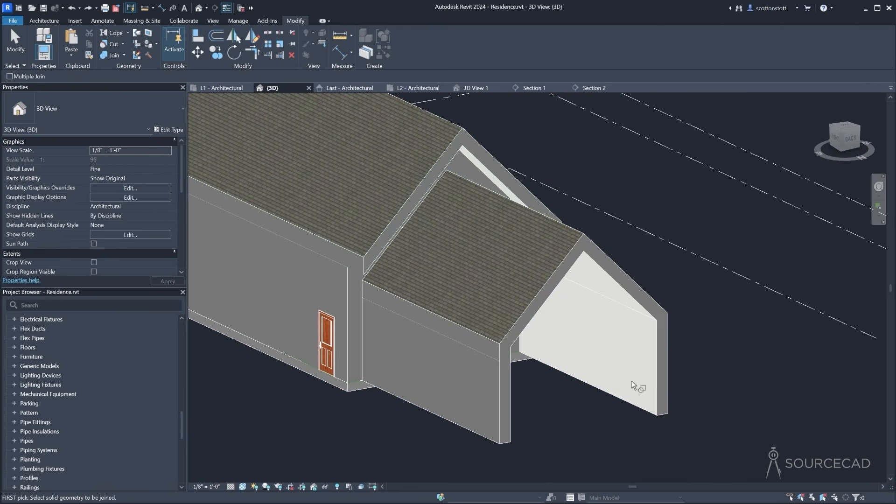
# Draw a Generic - 8" wall about 20' long between the two side walls, slightly inside their outer ends on L1
pyautogui.click(232, 88)
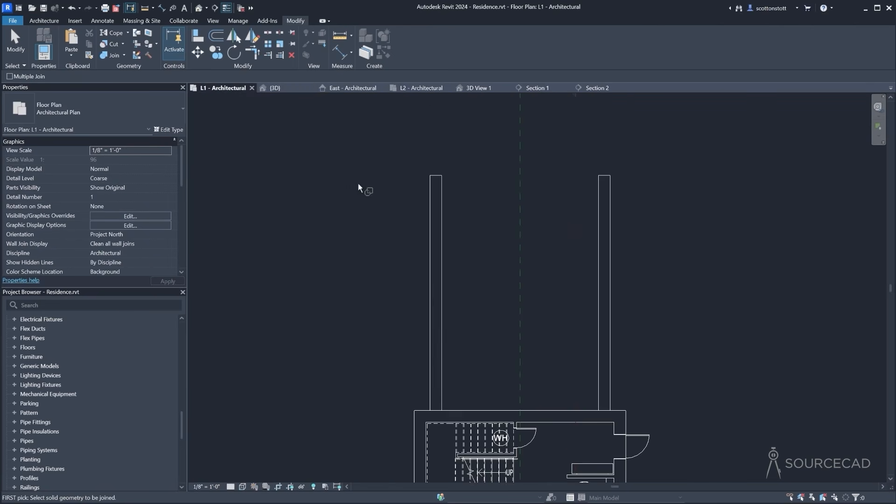
pyautogui.click(55, 108)
pyautogui.click(68, 117)
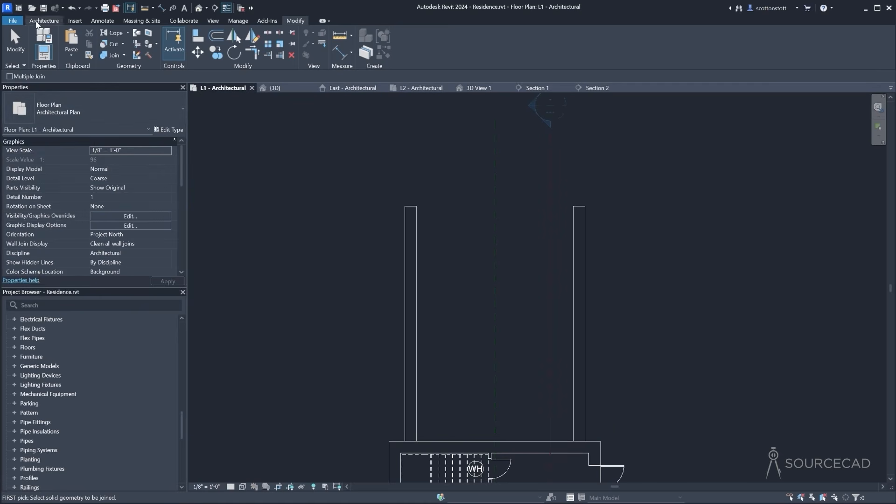
pyautogui.click(44, 21)
pyautogui.press('w')
pyautogui.press('a')
pyautogui.click(89, 112)
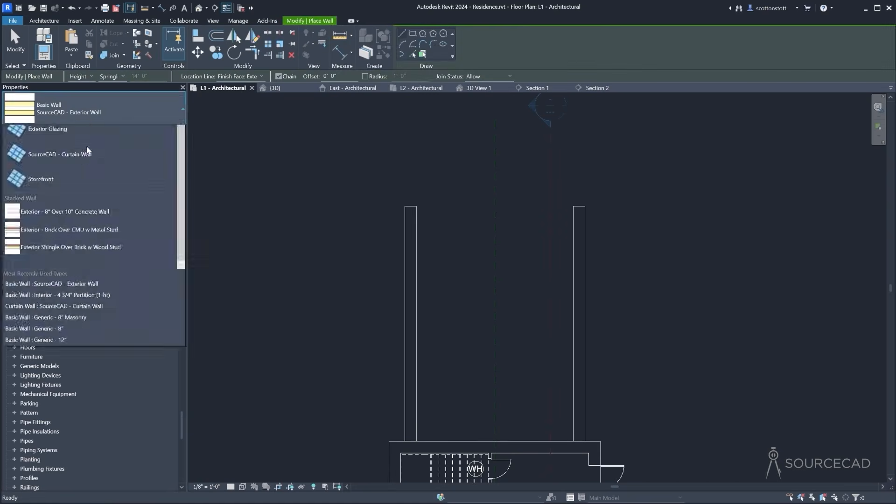
pyautogui.moveTo(182, 395); pyautogui.dragTo(185, 316)
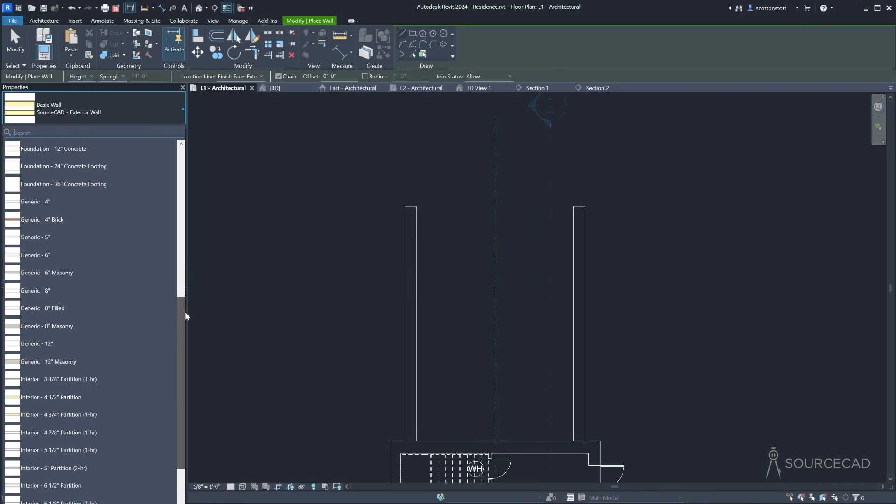
pyautogui.click(28, 291)
pyautogui.click(416, 220)
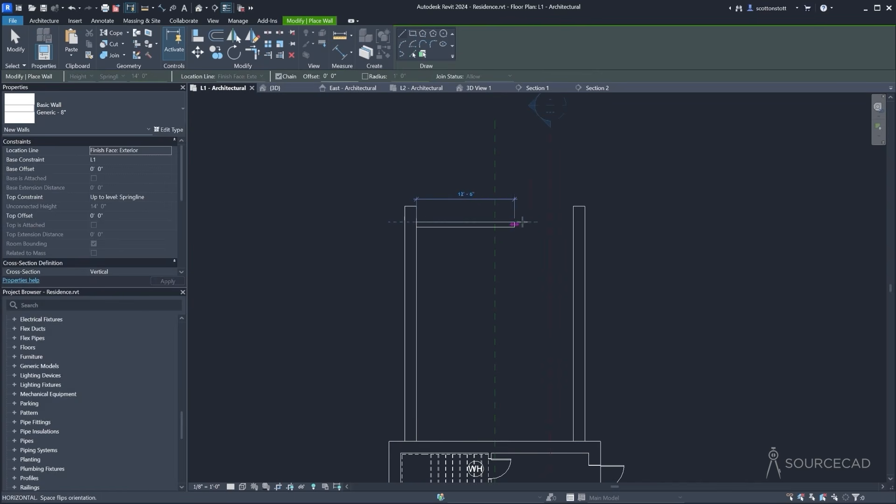
pyautogui.click(573, 222)
pyautogui.press('Escape')
pyautogui.press('Escape')
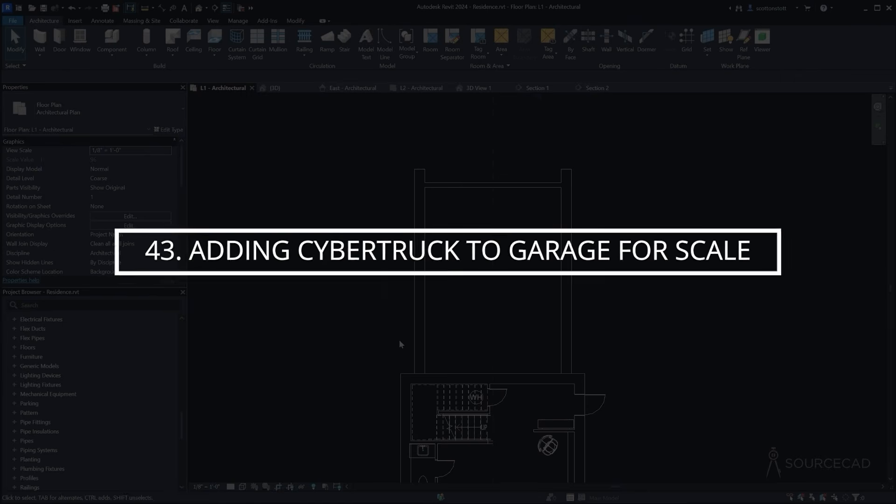
# Load the arquicar00_Tesla Cybertruck family and place it lengthwise inside the garage, centered on the reference plane
pyautogui.moveTo(399, 340); pyautogui.dragTo(396, 286, button='middle')
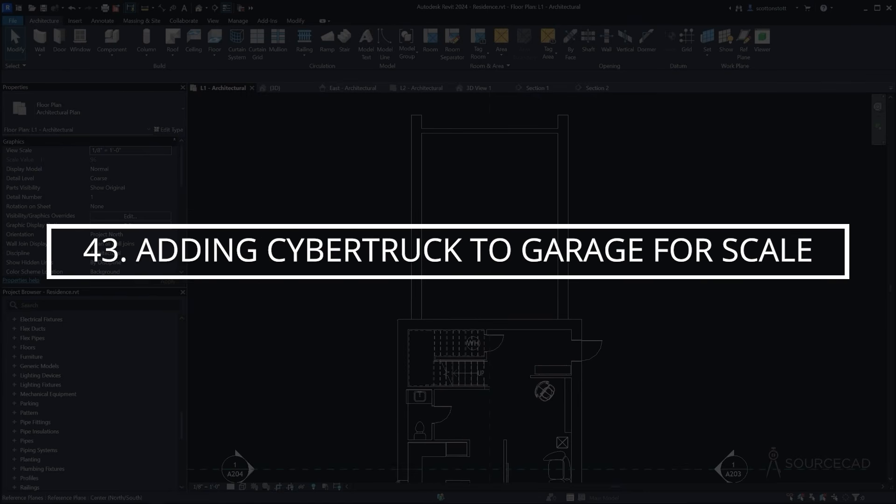
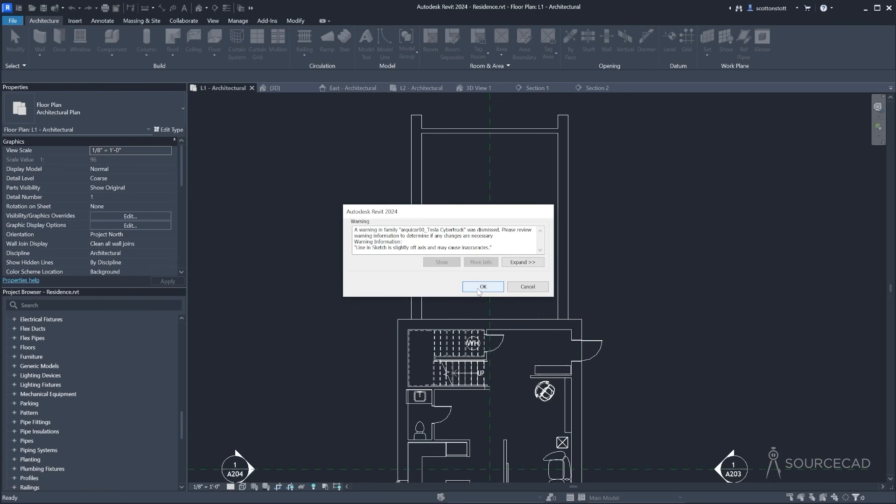
pyautogui.click(478, 290)
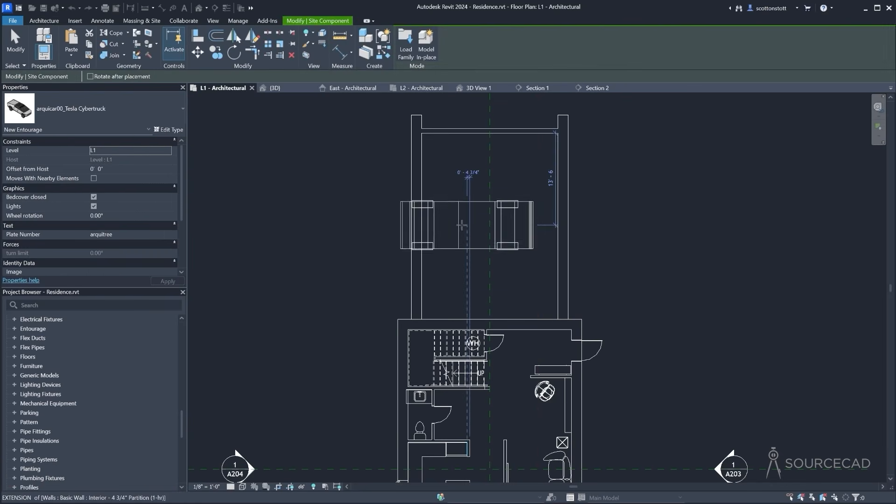
pyautogui.click(489, 228)
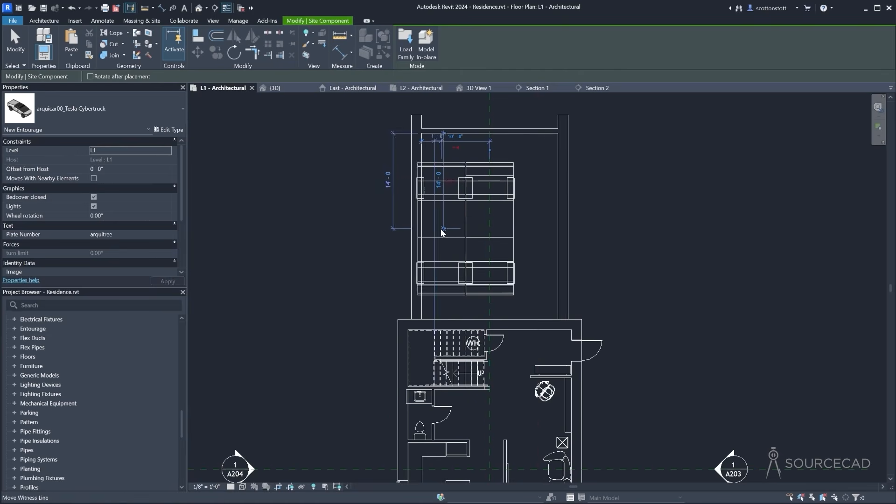
pyautogui.press('Escape')
pyautogui.press('Escape')
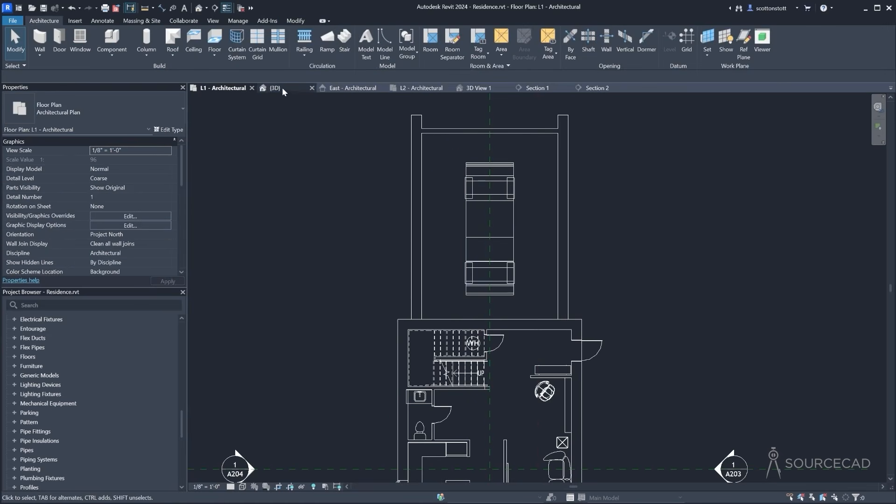
# Attach the top of the garage's Generic - 8" end wall to the extension roof
pyautogui.click(275, 88)
pyautogui.click(596, 423)
pyautogui.keyDown('shift'); pyautogui.moveTo(572, 389); pyautogui.dragTo(499, 384, button='middle'); pyautogui.keyUp('shift')
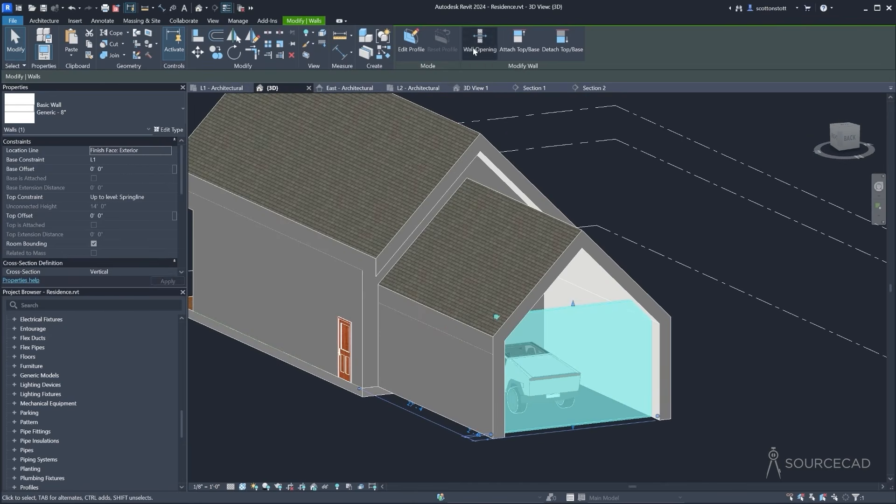
pyautogui.click(519, 43)
pyautogui.click(542, 203)
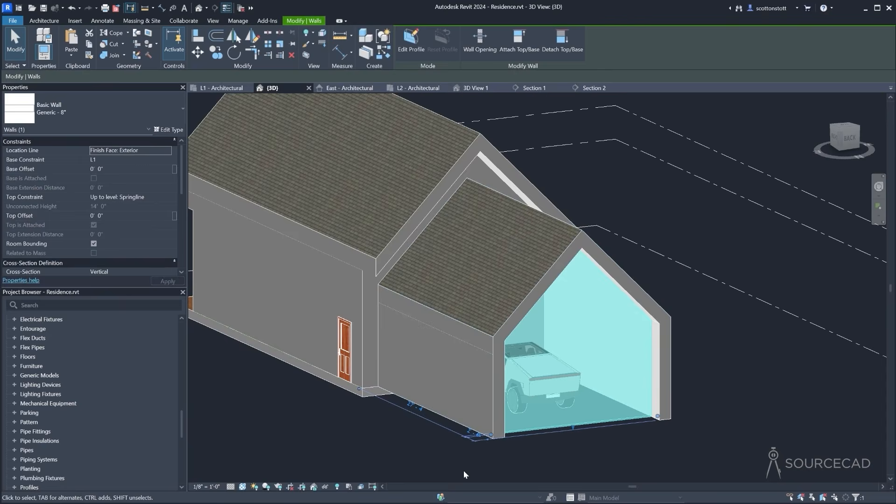
pyautogui.press('Escape')
pyautogui.keyDown('shift'); pyautogui.moveTo(441, 422); pyautogui.dragTo(419, 375, button='middle'); pyautogui.keyUp('shift')
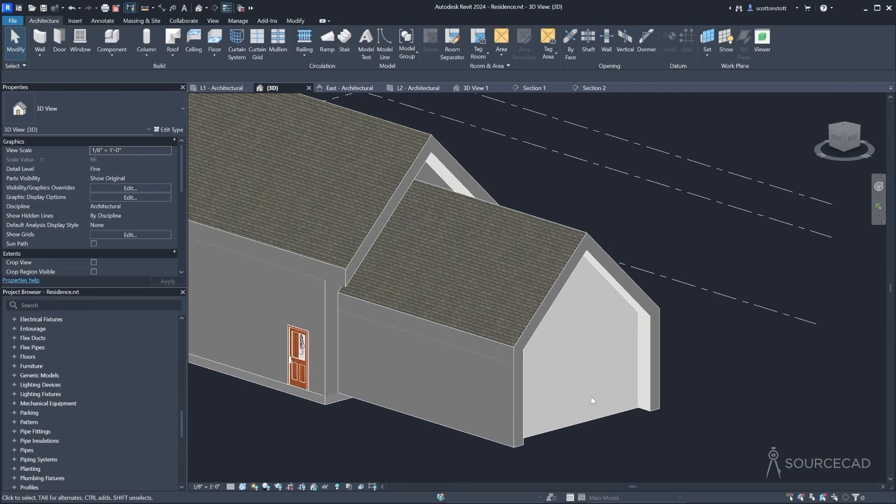
# Extend one garage side wall outward to 33' 0" on the L1 plan and align the opposite wall's end with it
pyautogui.click(224, 90)
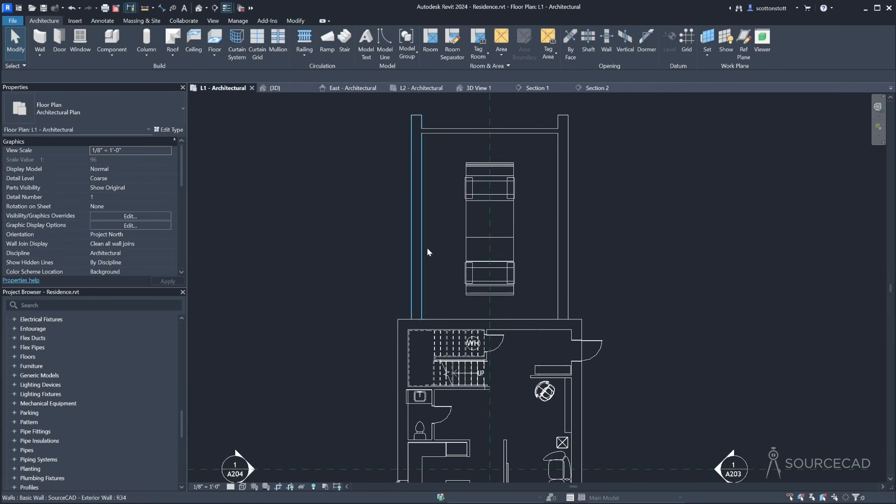
pyautogui.moveTo(445, 186); pyautogui.dragTo(480, 362, button='middle')
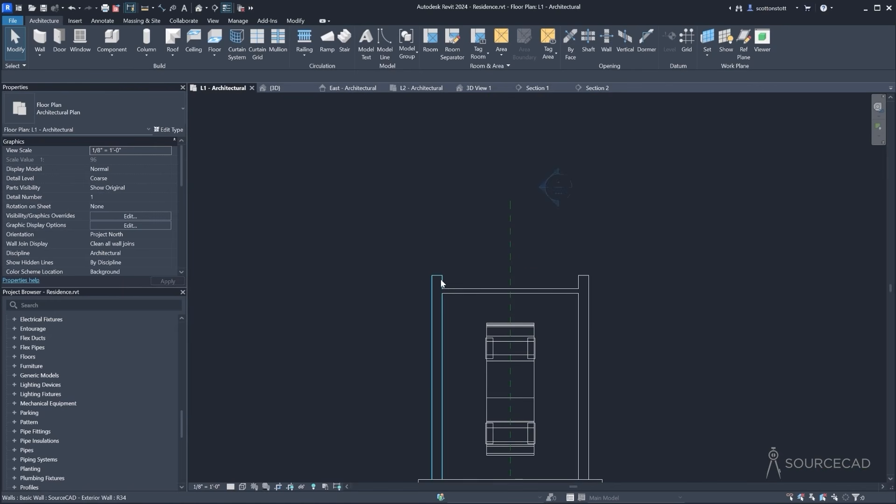
pyautogui.click(439, 280)
pyautogui.moveTo(431, 278); pyautogui.dragTo(424, 257)
pyautogui.scroll(3, 423, 262)
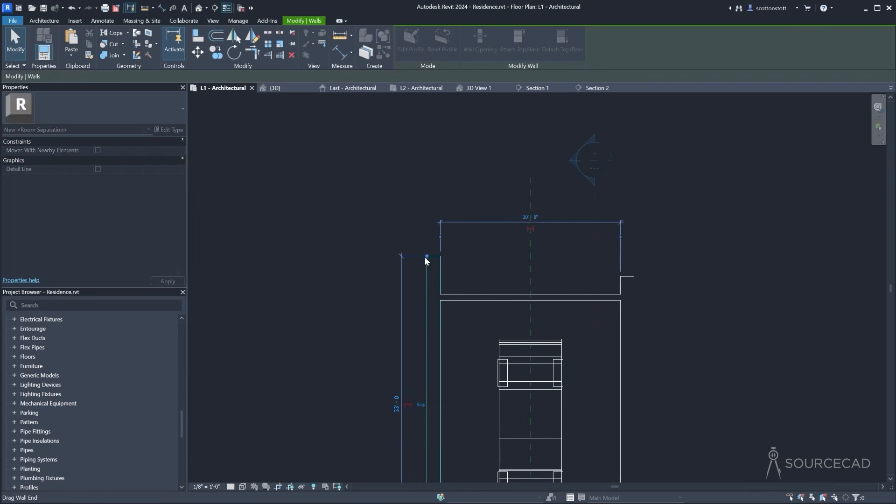
pyautogui.press('a')
pyautogui.press('l')
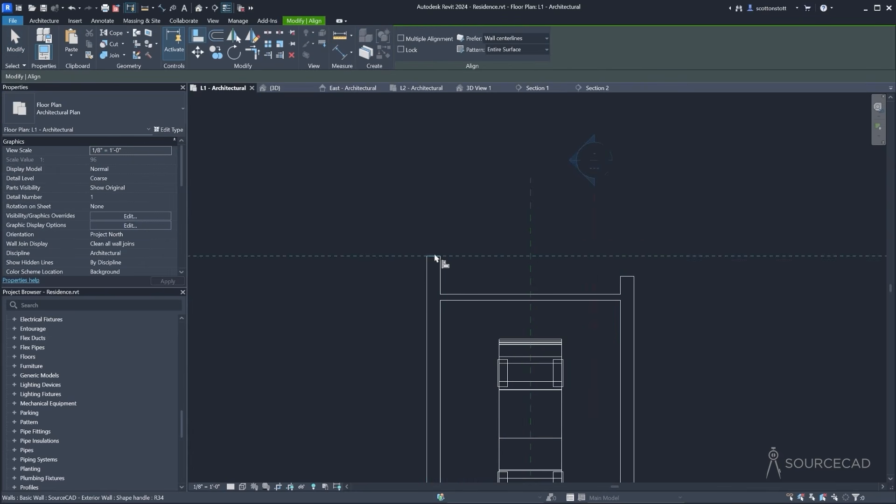
# Try to align the extension roof's gable edge with the side walls' outer end face, and undo it
pyautogui.click(298, 89)
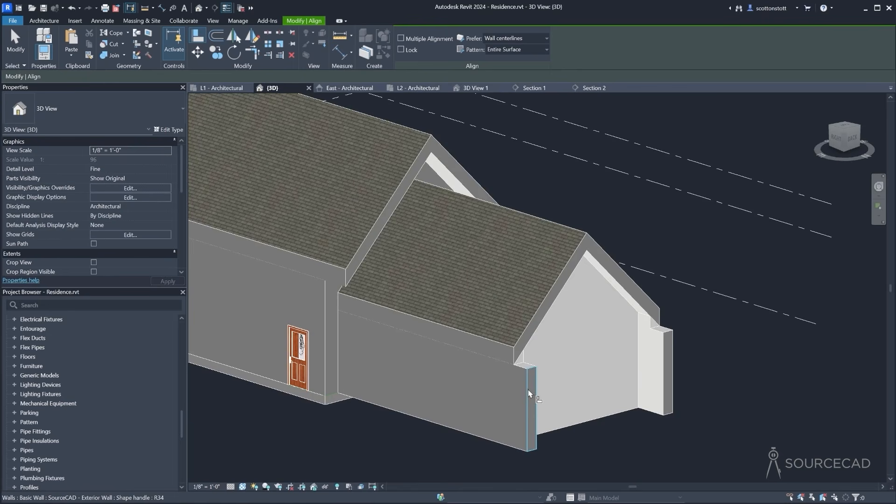
pyautogui.click(530, 395)
pyautogui.click(525, 354)
pyautogui.keyDown('shift'); pyautogui.moveTo(417, 445); pyautogui.dragTo(428, 442, button='middle'); pyautogui.keyUp('shift')
pyautogui.hotkey('ctrl', 'z')
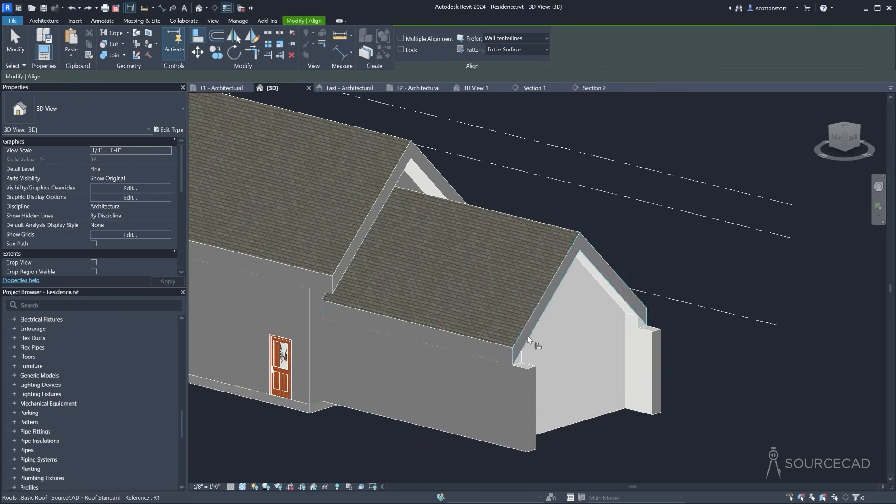
# Edit the extension roof's footprint so its gable-end boundary aligns with the outer end faces of the garage side walls
pyautogui.click(578, 239)
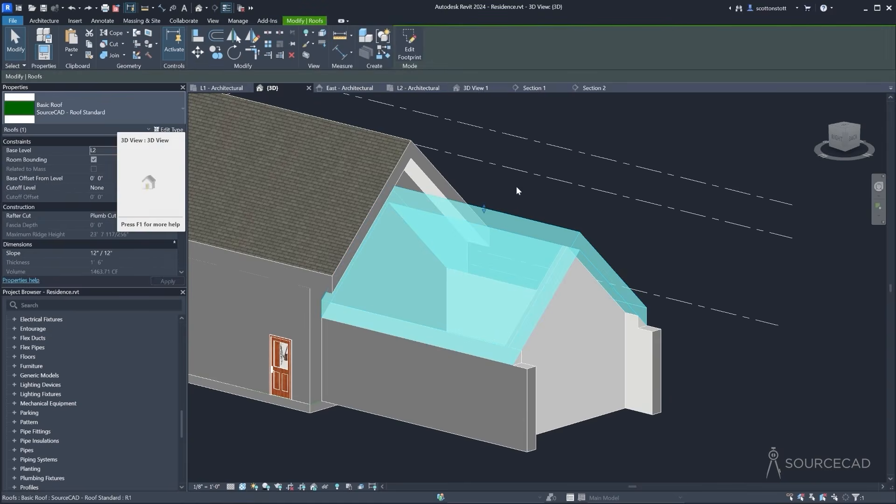
pyautogui.click(409, 47)
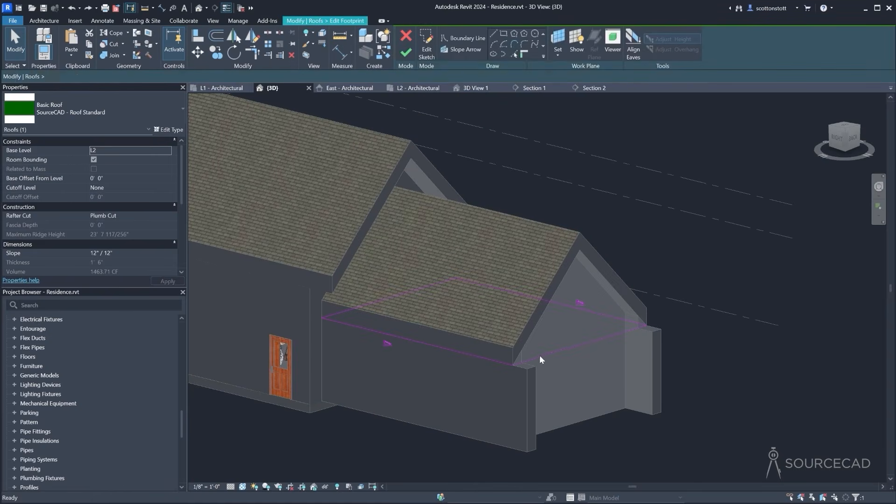
pyautogui.click(196, 38)
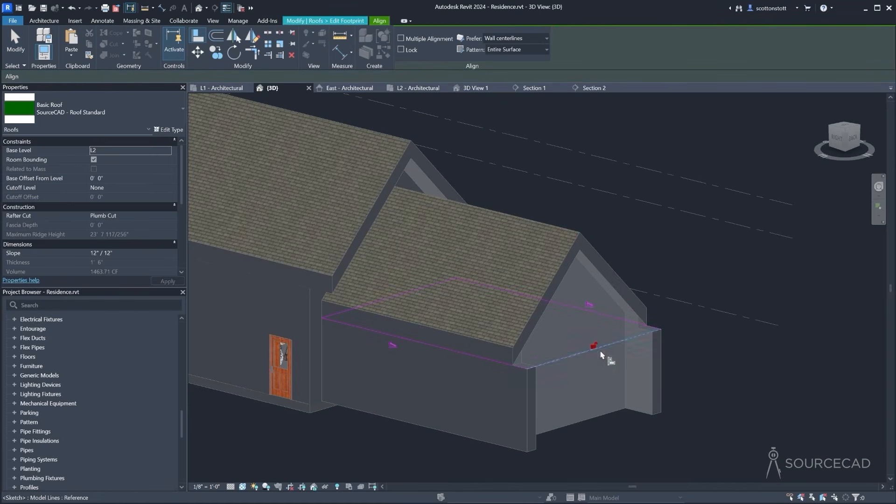
pyautogui.click(601, 355)
pyautogui.click(344, 21)
pyautogui.click(406, 52)
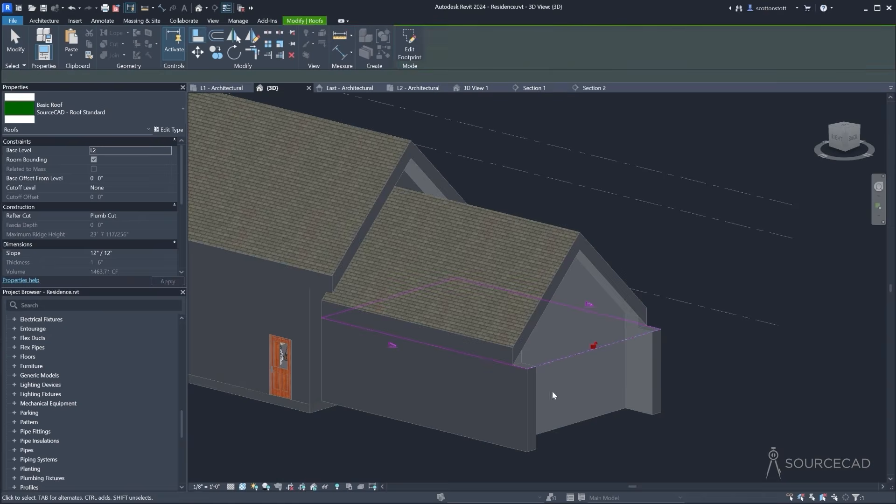
pyautogui.click(601, 448)
# Split the inner face of one garage side wall with a vertical line where it meets the recessed end wall
pyautogui.keyDown('shift'); pyautogui.moveTo(596, 417); pyautogui.dragTo(578, 403, button='middle'); pyautogui.keyUp('shift')
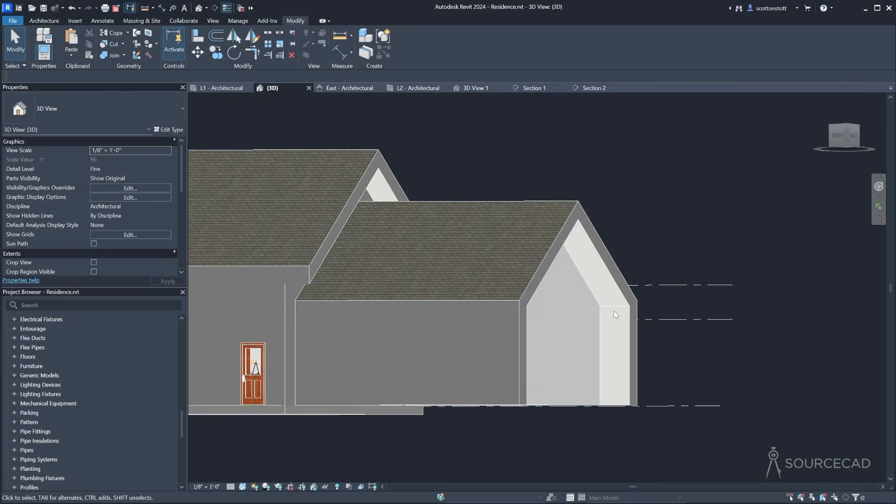
pyautogui.scroll(3, 608, 321)
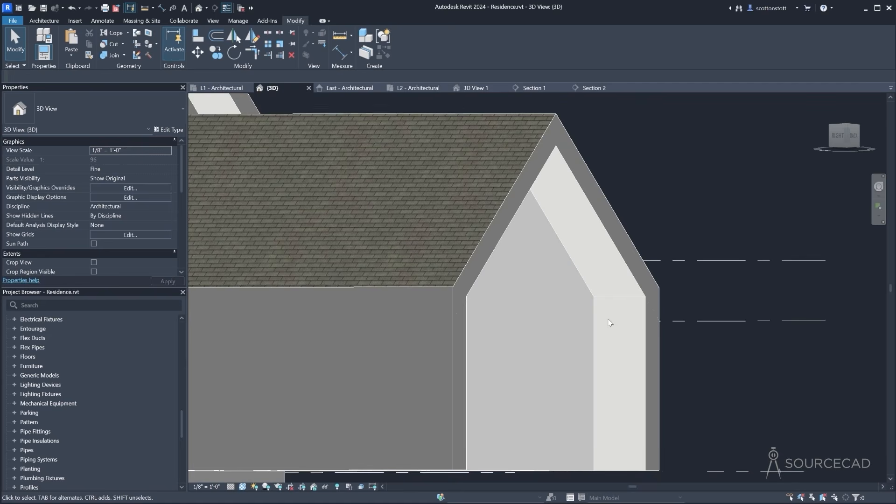
pyautogui.click(607, 354)
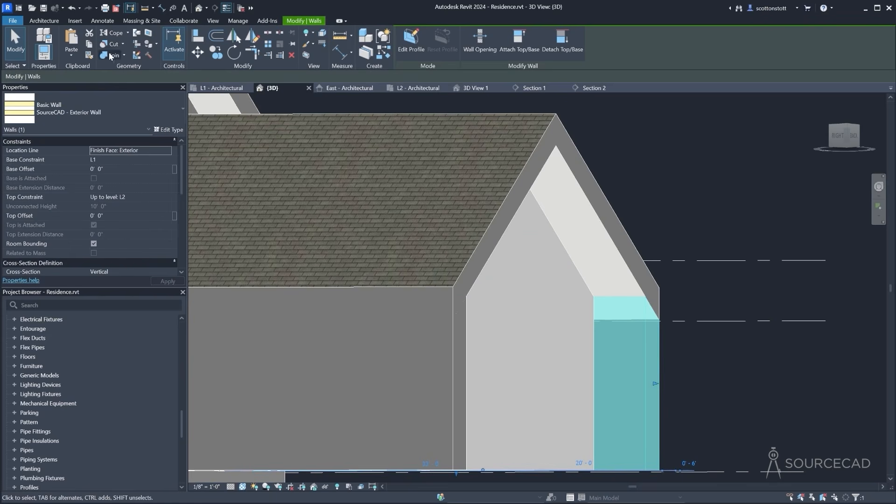
pyautogui.click(667, 200)
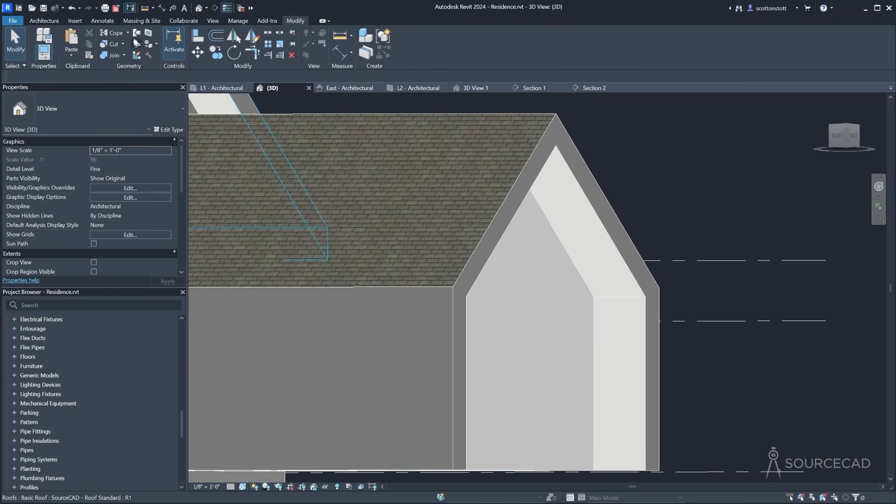
pyautogui.click(148, 32)
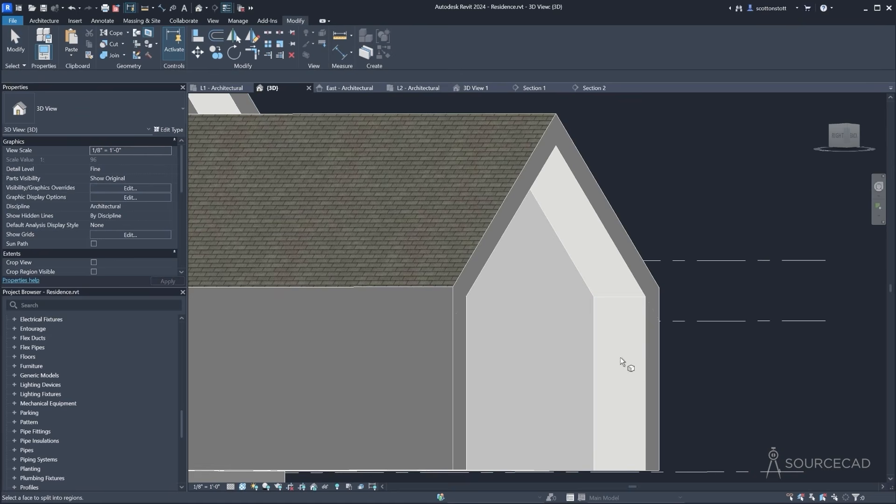
pyautogui.click(644, 361)
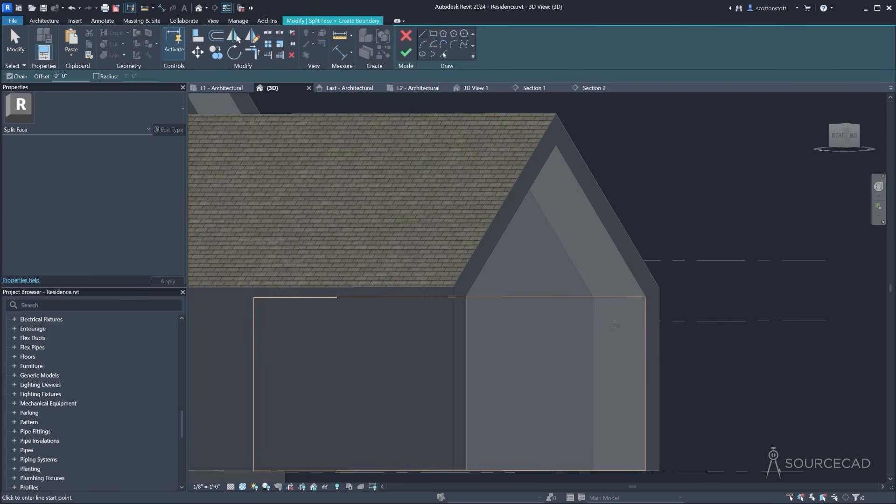
pyautogui.click(594, 296)
pyautogui.moveTo(606, 453); pyautogui.dragTo(604, 404, button='middle')
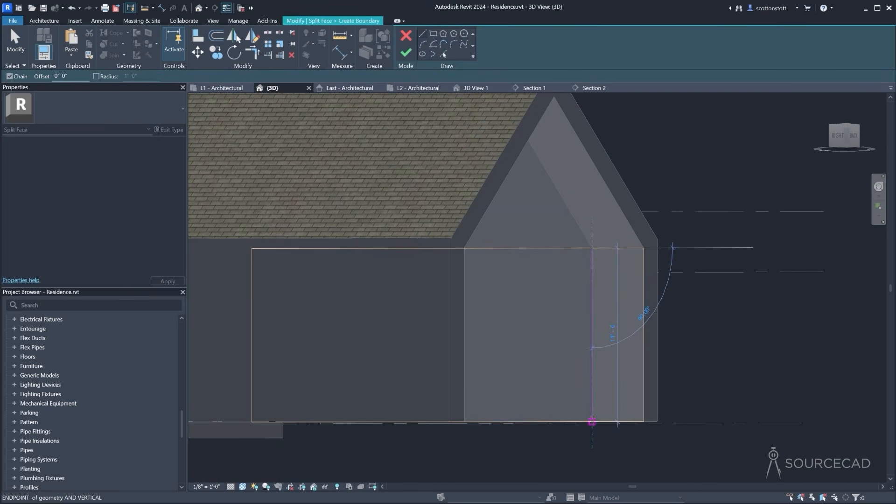
pyautogui.click(592, 422)
pyautogui.click(406, 52)
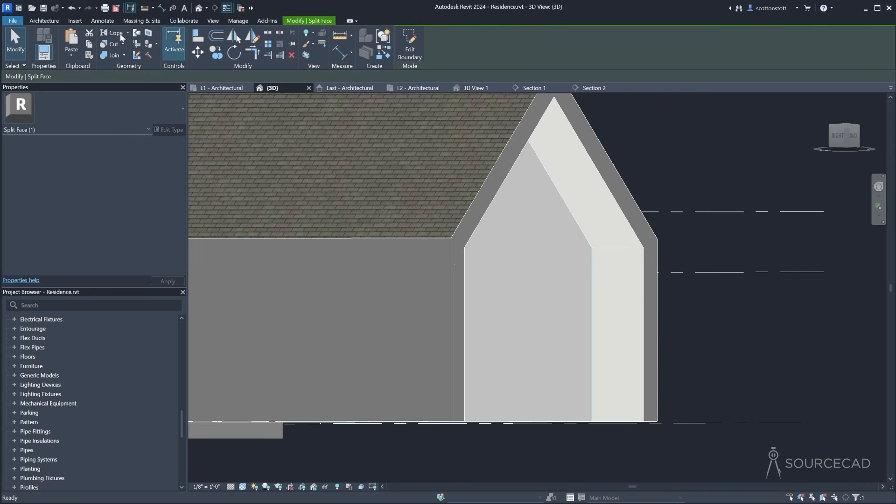
# Paint the split-off outer strip of that side wall's inner face with the Belgian Wood material
pyautogui.click(149, 45)
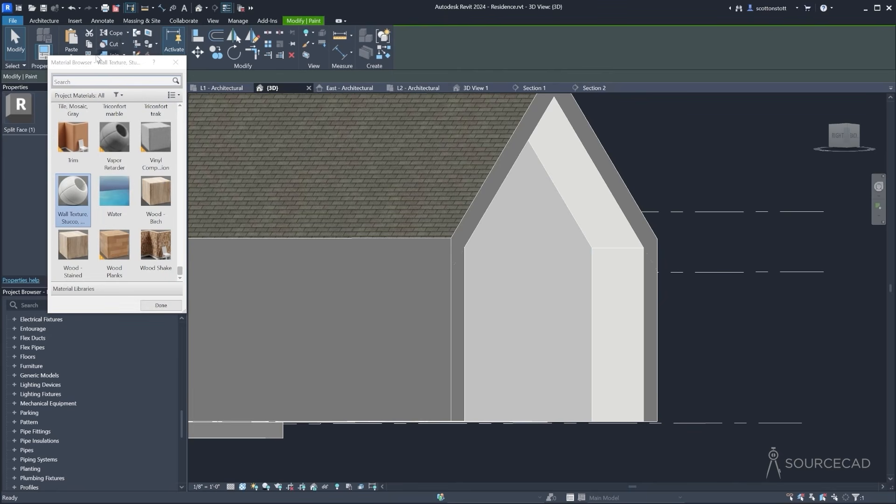
pyautogui.click(112, 81)
pyautogui.write('be')
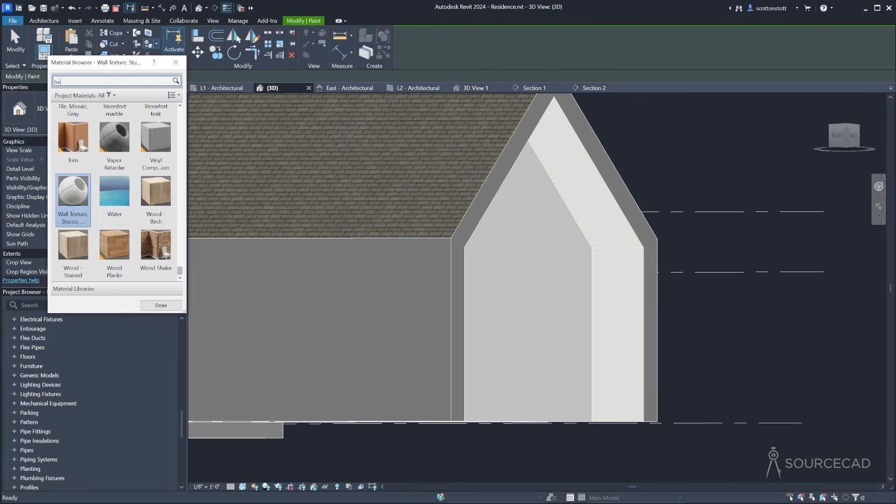
pyautogui.write('l')
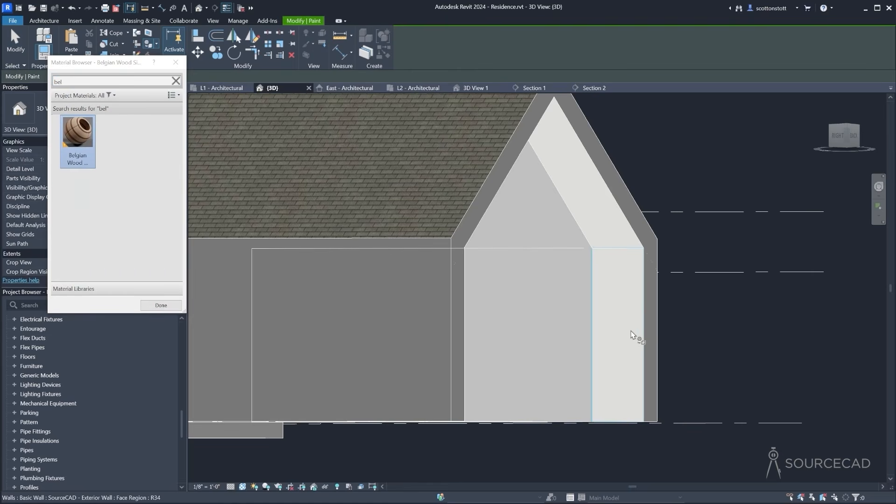
pyautogui.click(631, 335)
pyautogui.keyDown('shift'); pyautogui.moveTo(553, 360); pyautogui.dragTo(535, 411, button='middle'); pyautogui.keyUp('shift')
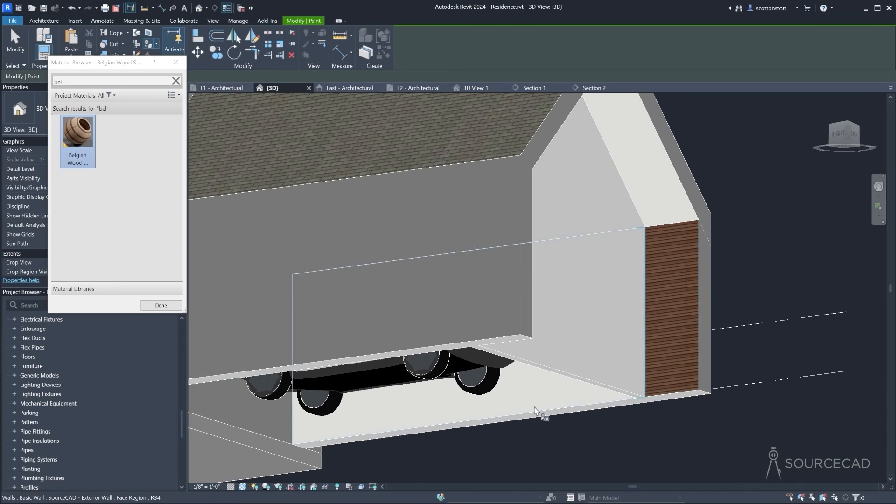
pyautogui.keyDown('shift'); pyautogui.moveTo(652, 229); pyautogui.dragTo(560, 362, button='middle'); pyautogui.keyUp('shift')
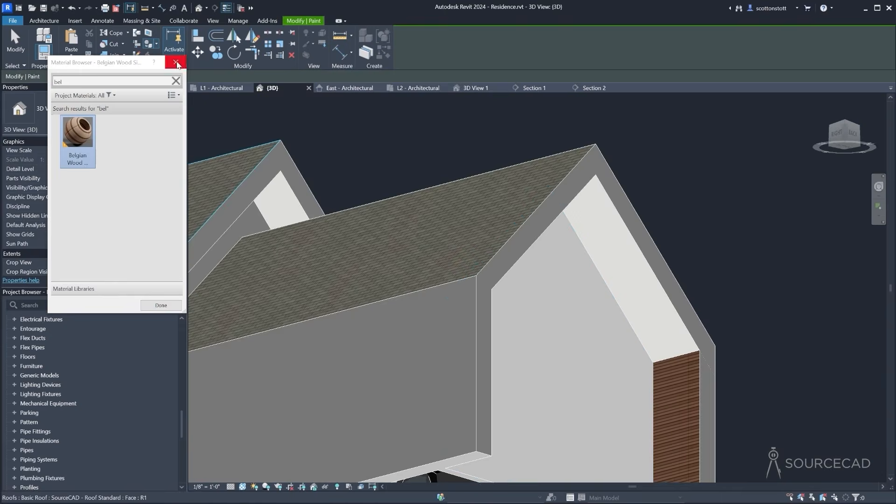
pyautogui.click(176, 62)
# Split the roof's underside above the painted wall strip along the end wall's sloped edge, extending the line to the face boundary
pyautogui.press('s')
pyautogui.press('f')
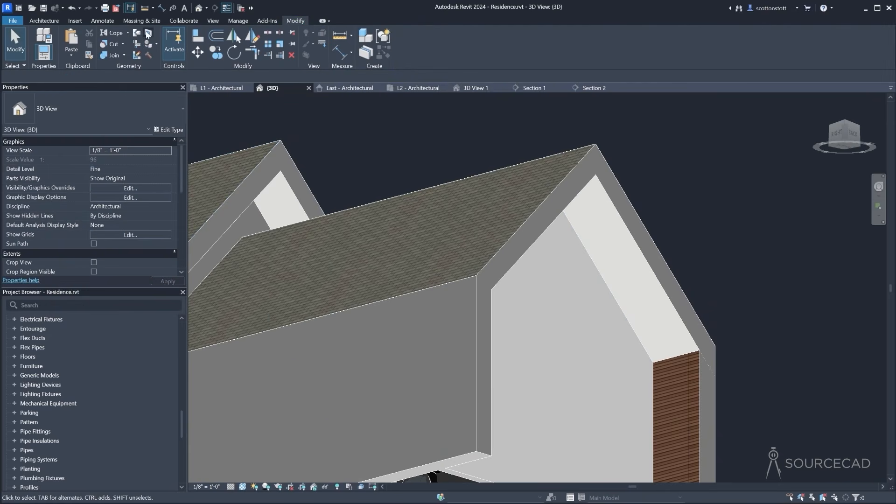
pyautogui.click(626, 234)
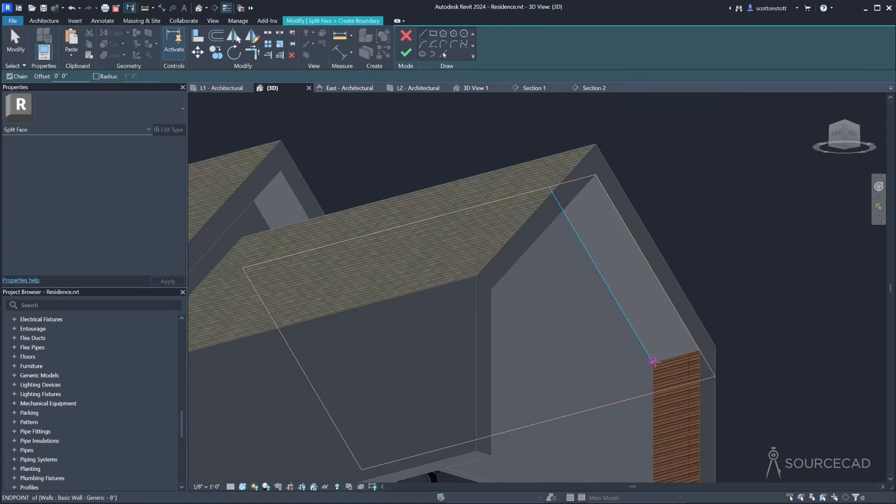
pyautogui.click(652, 362)
pyautogui.click(552, 189)
pyautogui.press('Escape')
pyautogui.press('Escape')
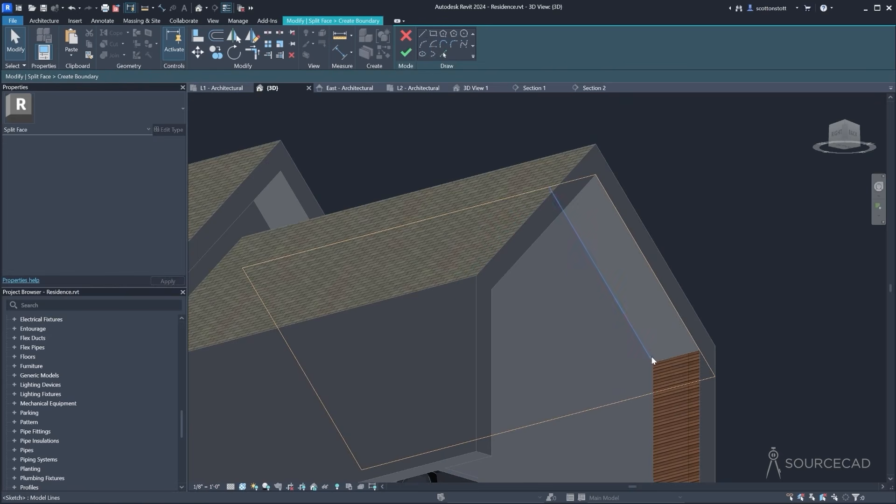
pyautogui.click(668, 388)
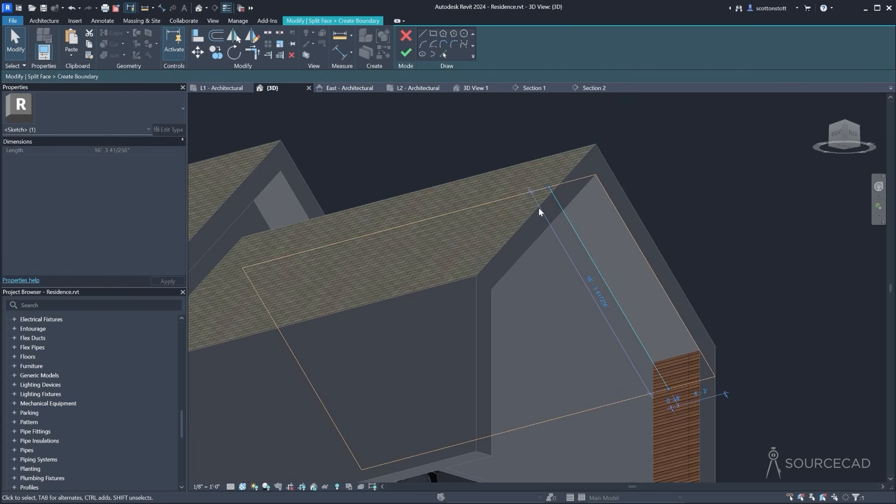
pyautogui.click(407, 53)
# Paint the overhanging strip of that roof underside with the Belgian Wood material
pyautogui.click(149, 44)
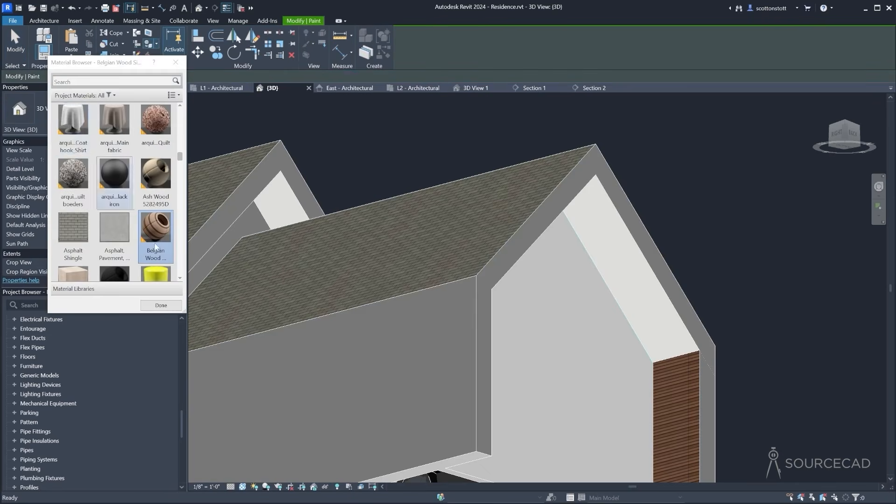
pyautogui.click(613, 255)
pyautogui.keyDown('shift'); pyautogui.moveTo(612, 254); pyautogui.dragTo(504, 257, button='middle'); pyautogui.keyUp('shift')
pyautogui.click(175, 62)
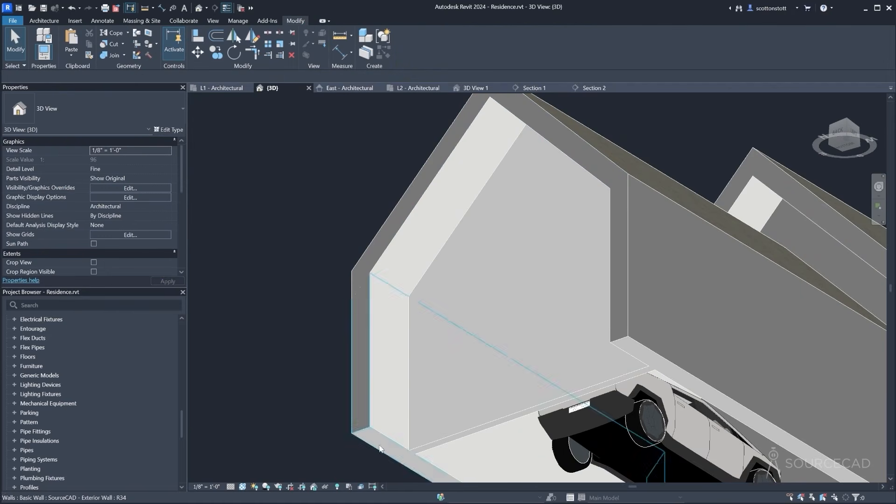
# Split the opposite garage side wall's inner face vertically where it meets the end wall
pyautogui.click(148, 32)
pyautogui.click(387, 372)
pyautogui.click(409, 297)
pyautogui.click(409, 451)
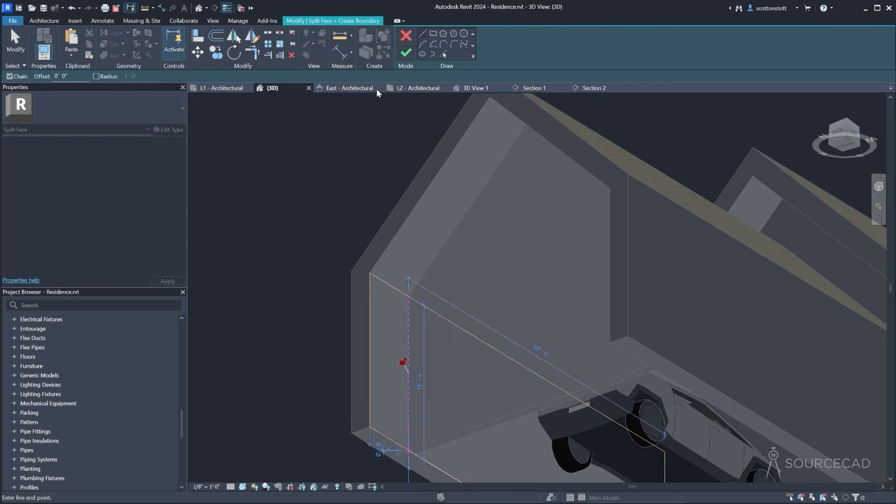
pyautogui.click(406, 53)
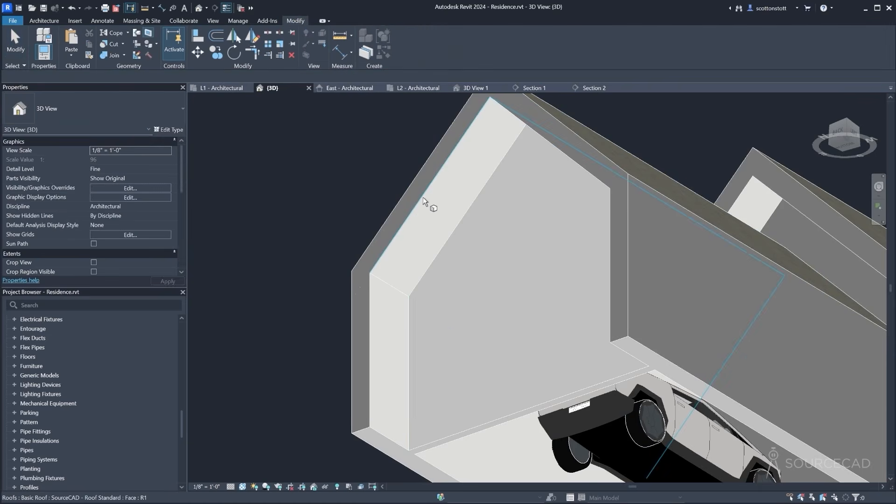
# Split the other slope's roof underside along the end wall's sloped edge, stretching the line to the face boundary
pyautogui.click(423, 197)
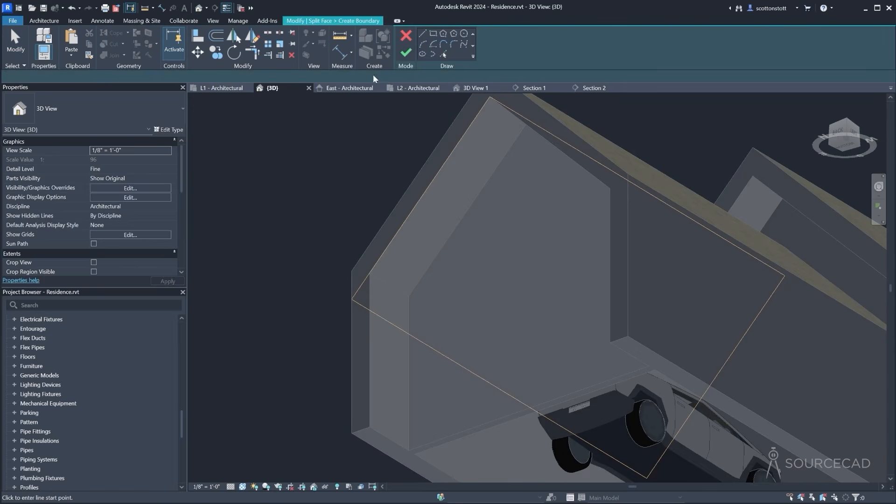
pyautogui.click(409, 296)
pyautogui.click(529, 120)
pyautogui.click(16, 43)
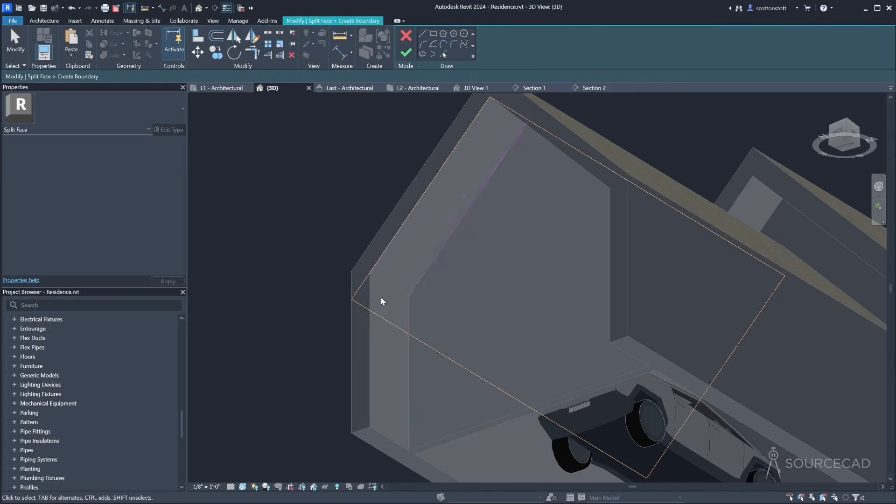
pyautogui.click(409, 295)
pyautogui.moveTo(409, 296); pyautogui.dragTo(391, 323)
pyautogui.click(405, 53)
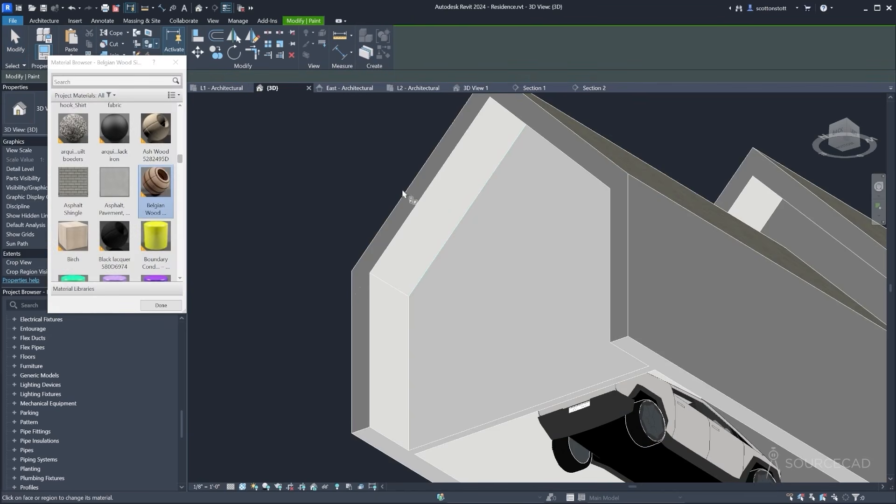
# Paint the second roof underside strip and the opposite side wall strip with the Belgian Wood material
pyautogui.click(411, 238)
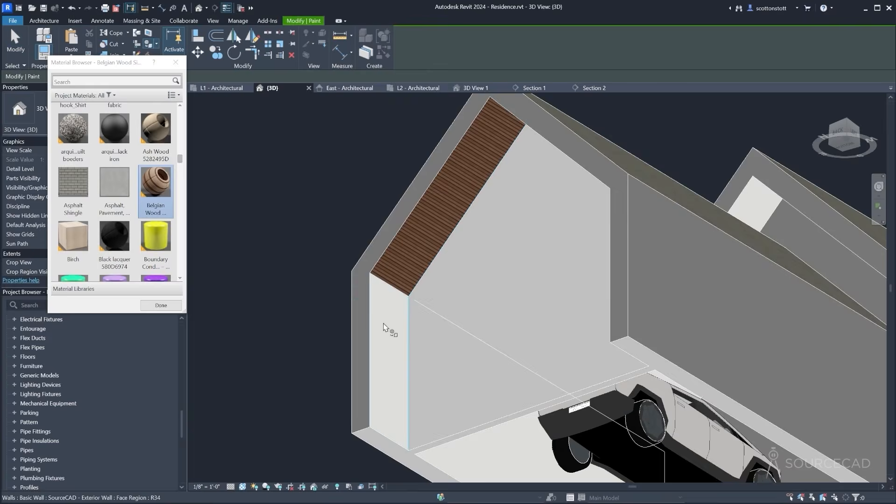
pyautogui.click(384, 325)
pyautogui.moveTo(305, 196)
pyautogui.keyDown('shift'); pyautogui.mouseDown(button='middle')
pyautogui.moveTo(450, 224)
pyautogui.moveTo(482, 336)
pyautogui.moveTo(402, 296)
pyautogui.moveTo(524, 335)
pyautogui.moveTo(408, 189)
pyautogui.mouseUp(button='middle'); pyautogui.keyUp('shift')
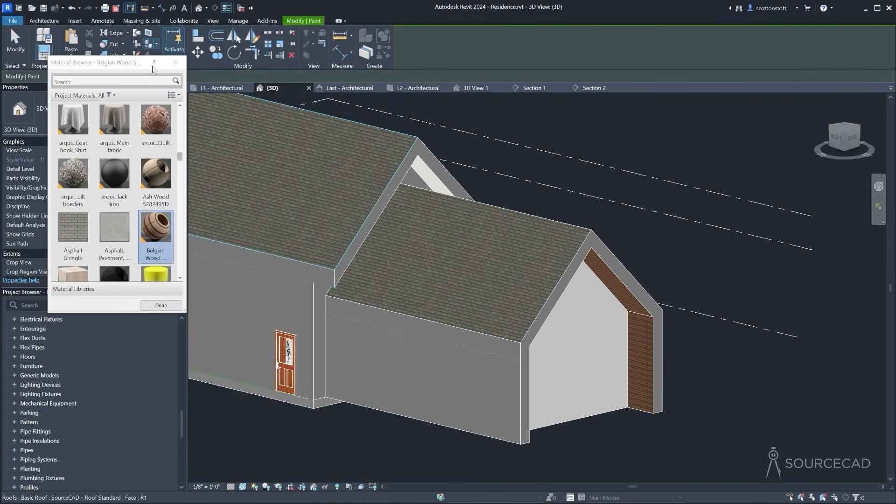
pyautogui.press('Escape')
# Paint the outer face of the garage's recessed gable end wall with the Belgian Wood material
pyautogui.moveTo(485, 327)
pyautogui.keyDown('shift'); pyautogui.mouseDown(button='middle')
pyautogui.moveTo(520, 353)
pyautogui.moveTo(459, 349)
pyautogui.mouseUp(button='middle'); pyautogui.keyUp('shift')
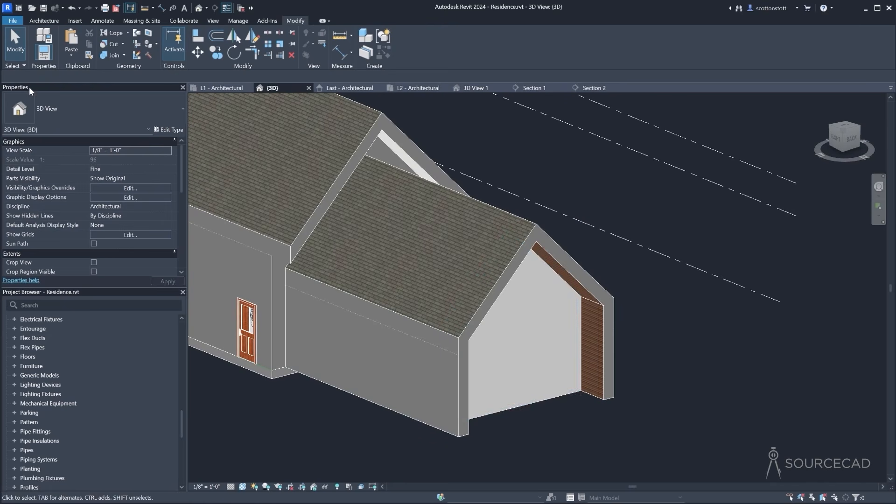
pyautogui.click(522, 405)
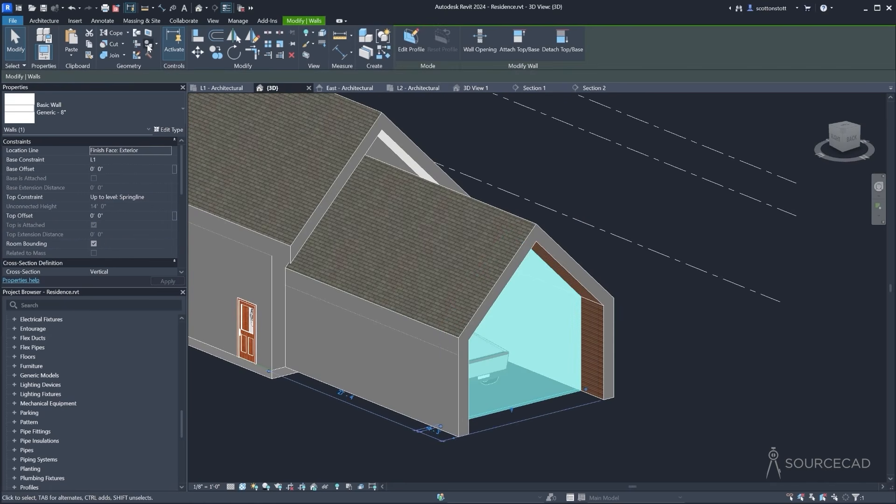
pyautogui.click(149, 48)
pyautogui.click(481, 364)
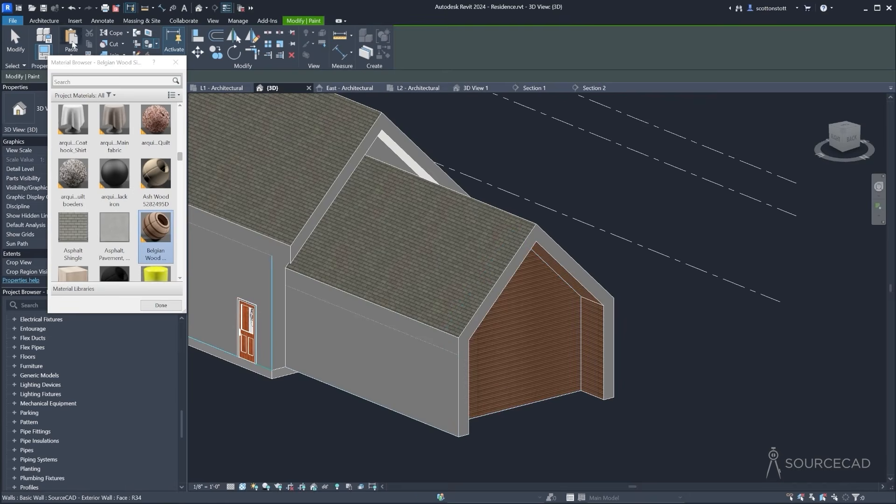
pyautogui.click(175, 62)
pyautogui.keyDown('shift'); pyautogui.moveTo(637, 410); pyautogui.dragTo(644, 416, button='middle'); pyautogui.keyUp('shift')
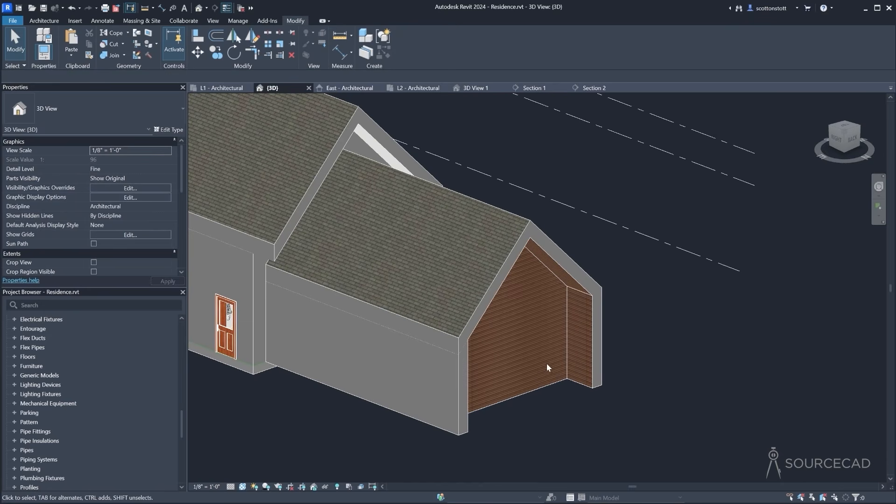
pyautogui.keyDown('shift'); pyautogui.moveTo(547, 367); pyautogui.dragTo(595, 337, button='middle'); pyautogui.keyUp('shift')
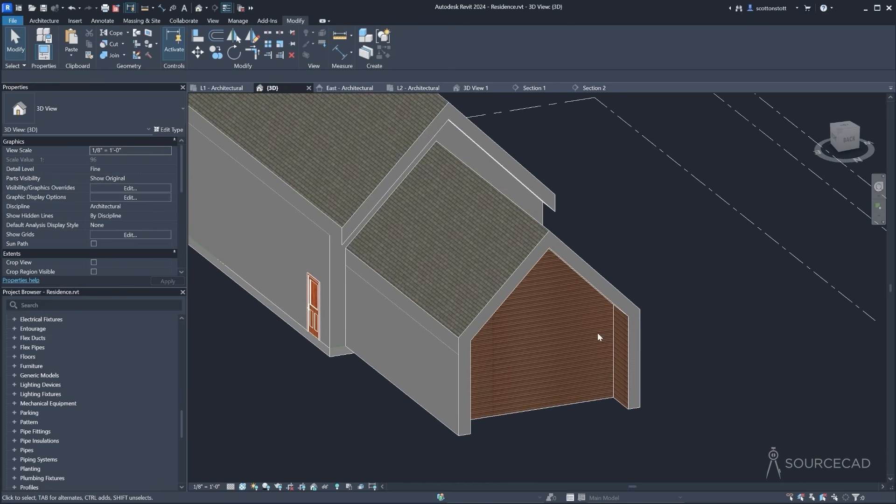
# In the L2 - Architectural floor plan, hide the garage roof as an individual element in the view
pyautogui.click(418, 88)
pyautogui.scroll(-3, 362, 243)
pyautogui.scroll(1, 352, 261)
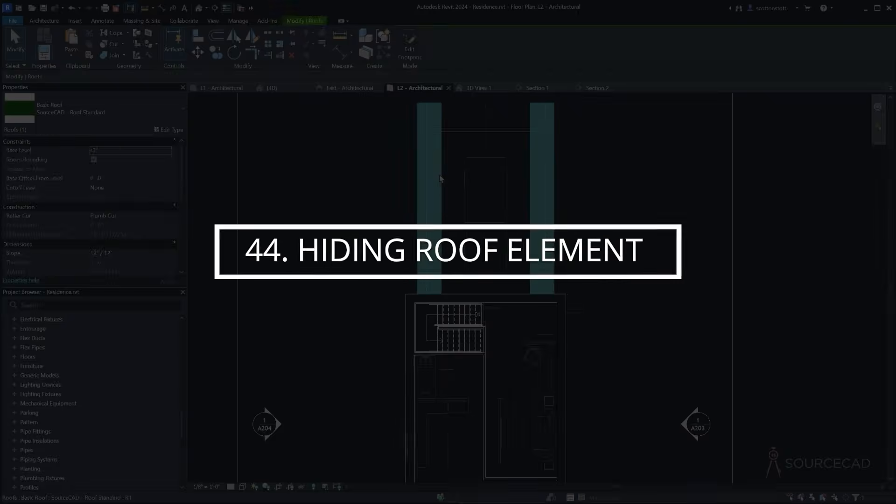
pyautogui.rightClick(440, 178)
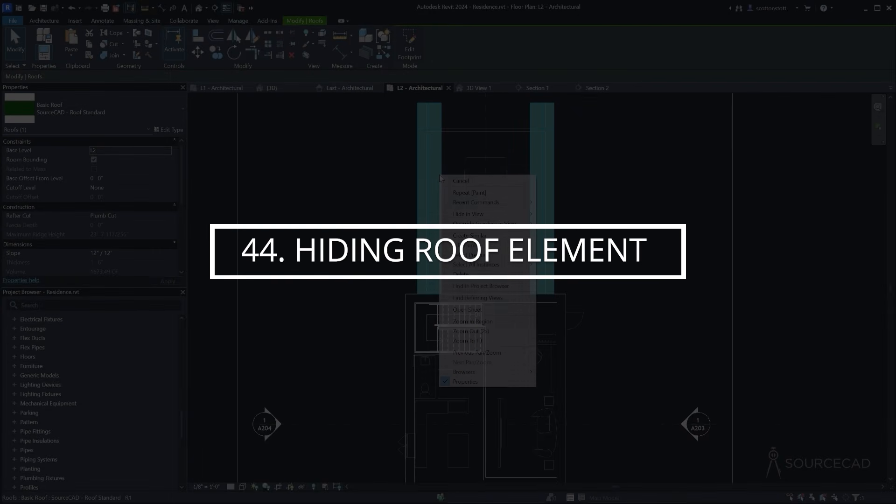
pyautogui.moveTo(513, 213)
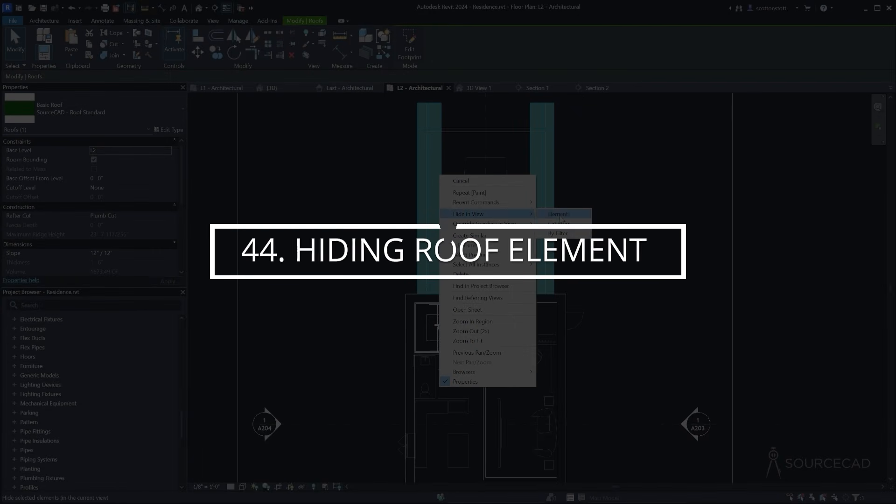
pyautogui.click(562, 223)
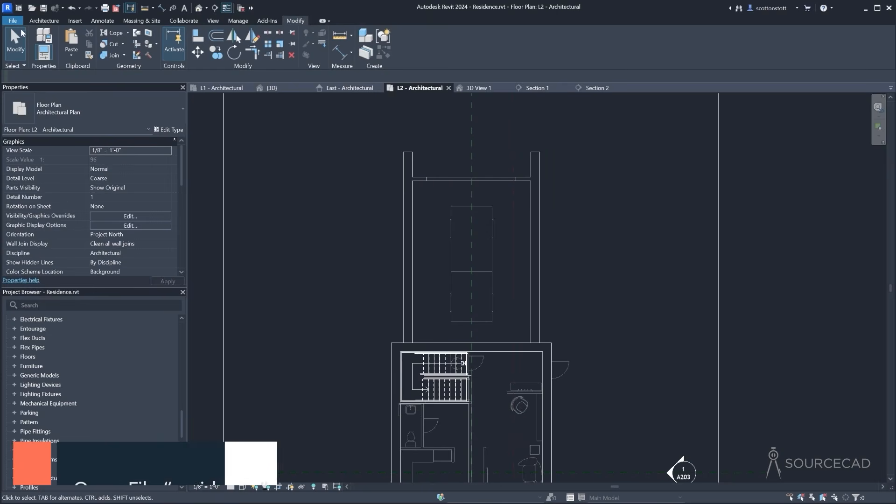
# Start a SourceCAD - 12" Second Floor on L2 and pick the garage's side walls, end wall and shared house wall as its boundary
pyautogui.click(43, 20)
pyautogui.click(214, 42)
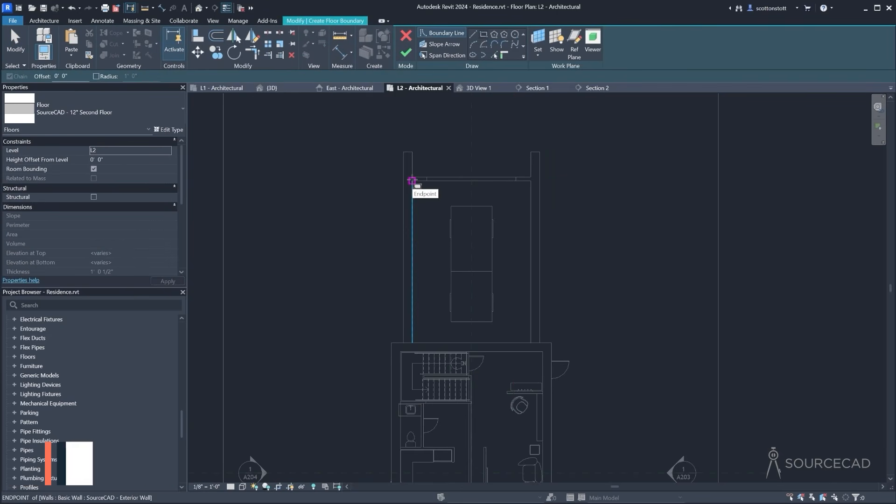
pyautogui.click(503, 55)
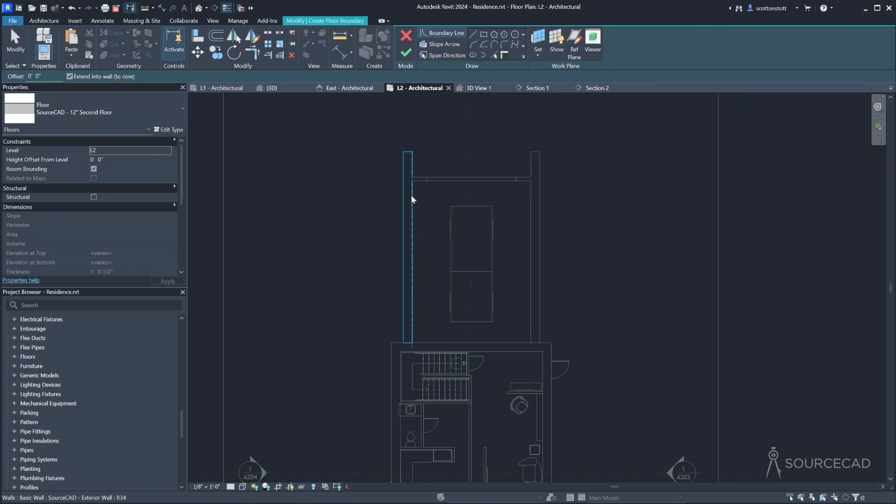
pyautogui.click(411, 195)
pyautogui.click(427, 181)
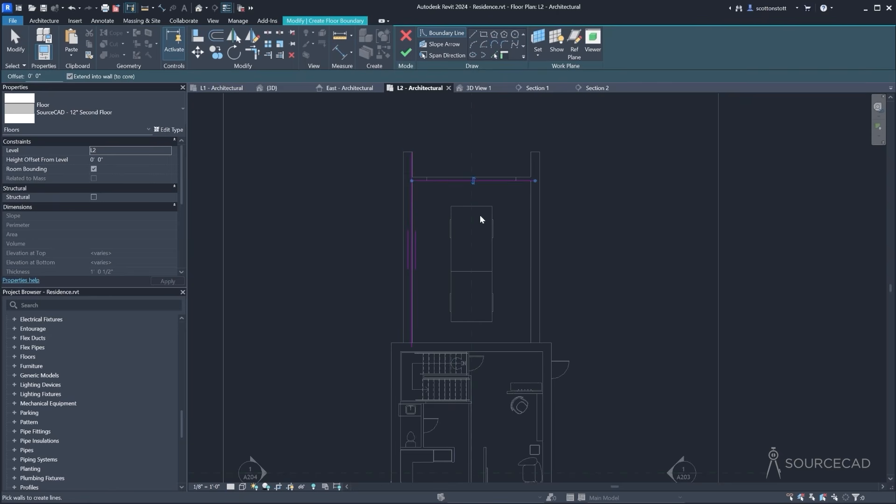
pyautogui.click(532, 238)
pyautogui.click(441, 346)
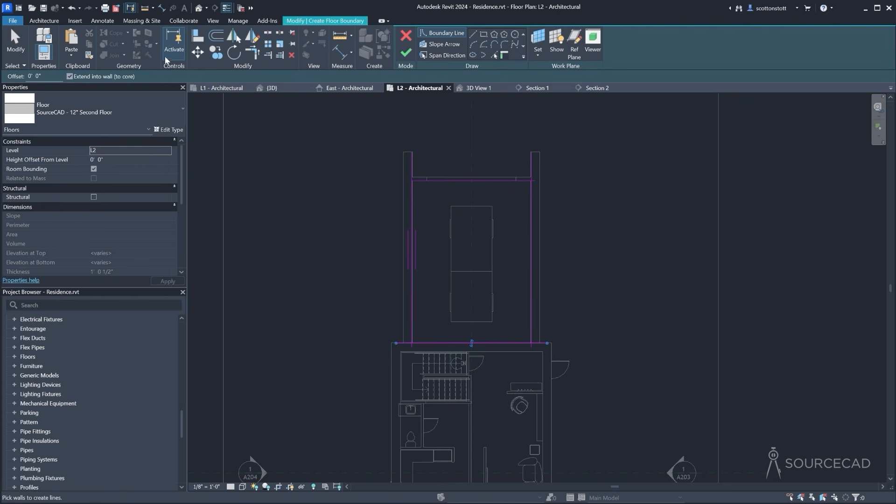
# Trim the picked floor boundary lines at their corners into a closed rectangle inside the garage walls
pyautogui.click(254, 55)
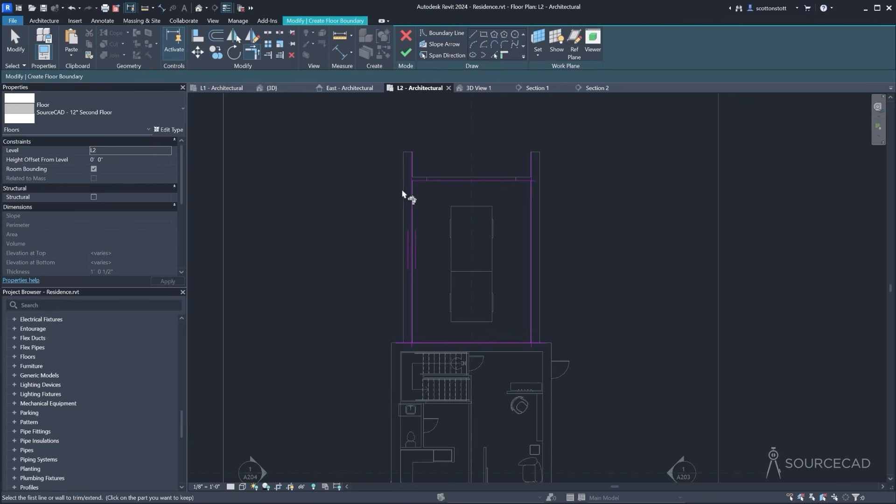
pyautogui.click(423, 182)
pyautogui.click(531, 197)
pyautogui.click(436, 344)
pyautogui.click(414, 326)
# Set the span direction along the end wall and finish the floor, leaving walls unattached but joining and cutting the overlapping wall volume
pyautogui.click(443, 55)
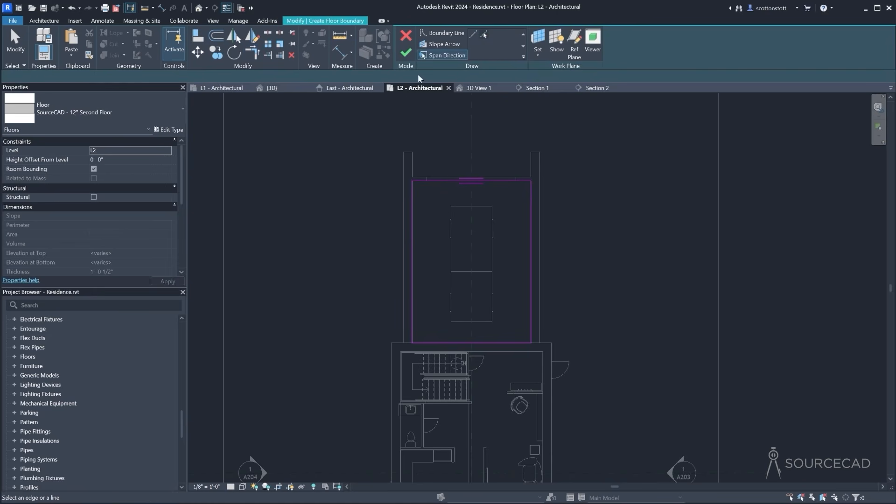
pyautogui.click(405, 52)
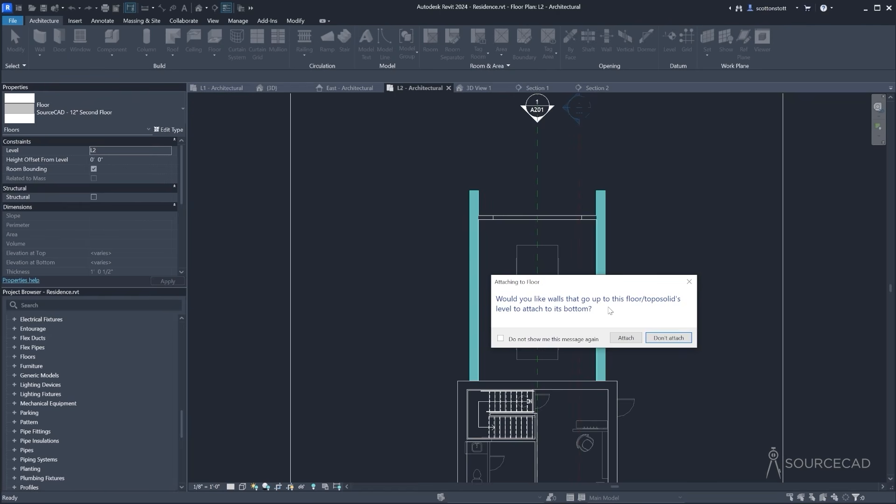
pyautogui.click(675, 342)
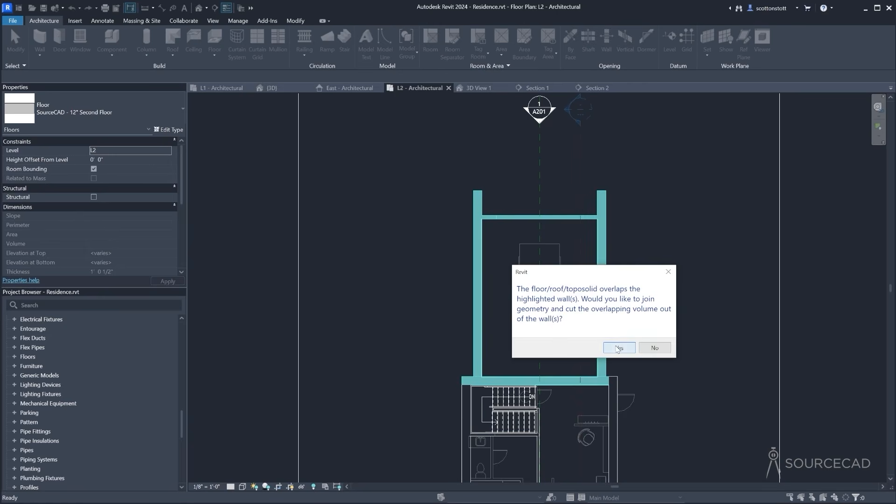
pyautogui.click(618, 348)
pyautogui.click(332, 297)
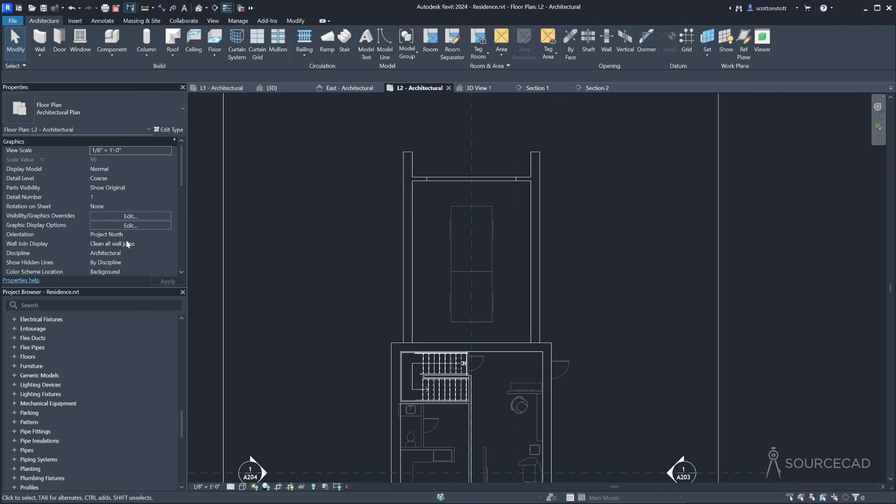
# Set the L2 plan's underlay base level to None
pyautogui.scroll(-4, 134, 206)
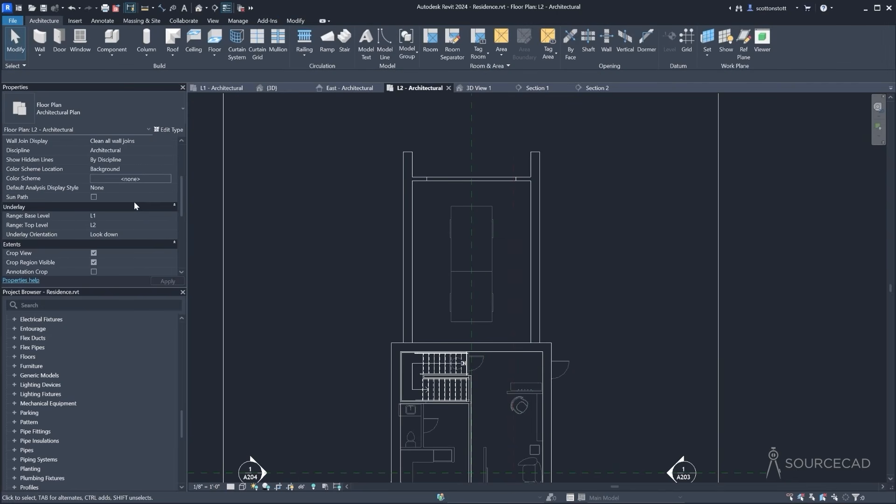
pyautogui.click(167, 216)
pyautogui.click(108, 225)
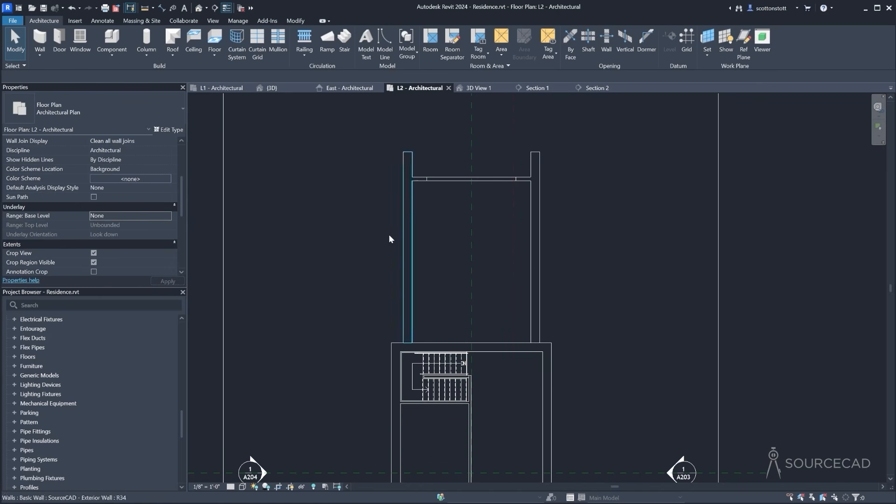
pyautogui.moveTo(458, 345); pyautogui.dragTo(422, 308, button='middle')
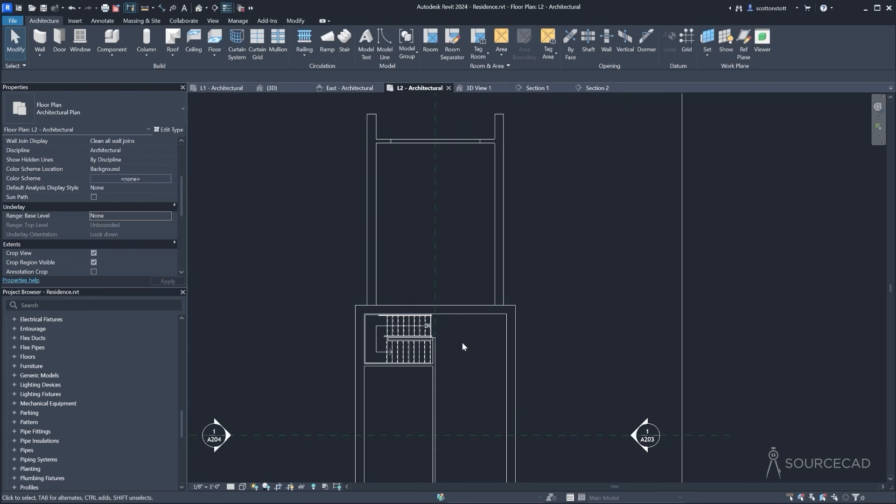
pyautogui.scroll(-5, 464, 338)
pyautogui.scroll(5, 464, 321)
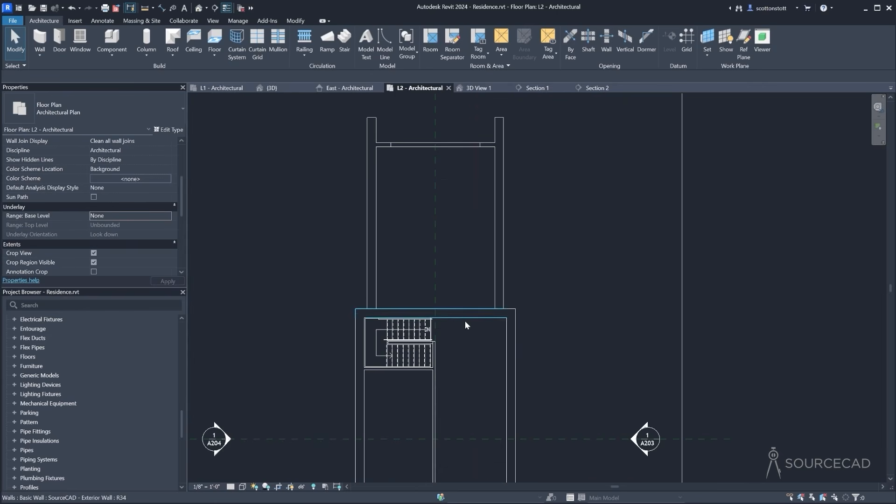
# Create a door similar to the L1 stair closet's 30" x 84" wood door in the L2 wall between house and garage
pyautogui.click(224, 89)
pyautogui.scroll(-3, 395, 303)
pyautogui.moveTo(363, 380); pyautogui.dragTo(314, 178, button='middle')
pyautogui.click(444, 280)
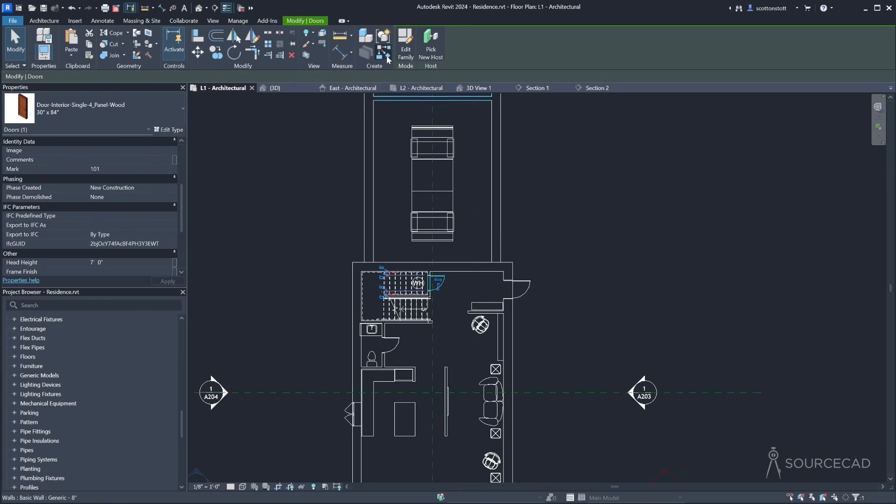
pyautogui.click(383, 53)
pyautogui.click(420, 88)
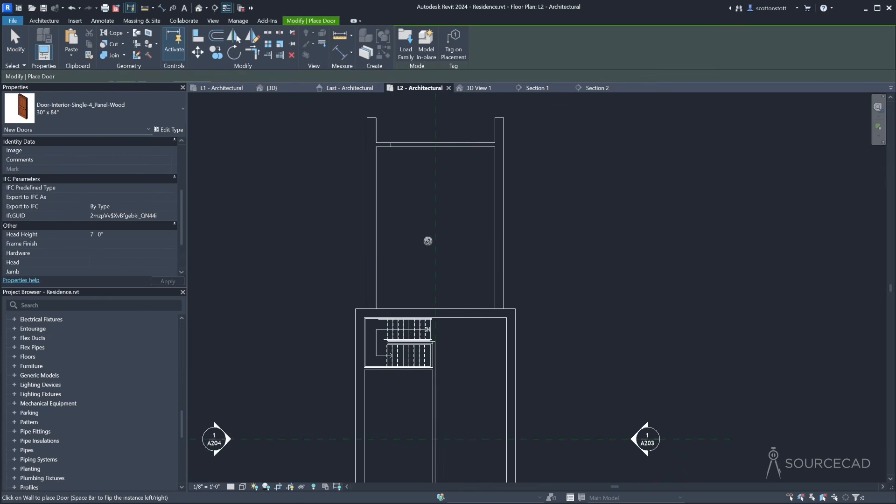
pyautogui.click(480, 309)
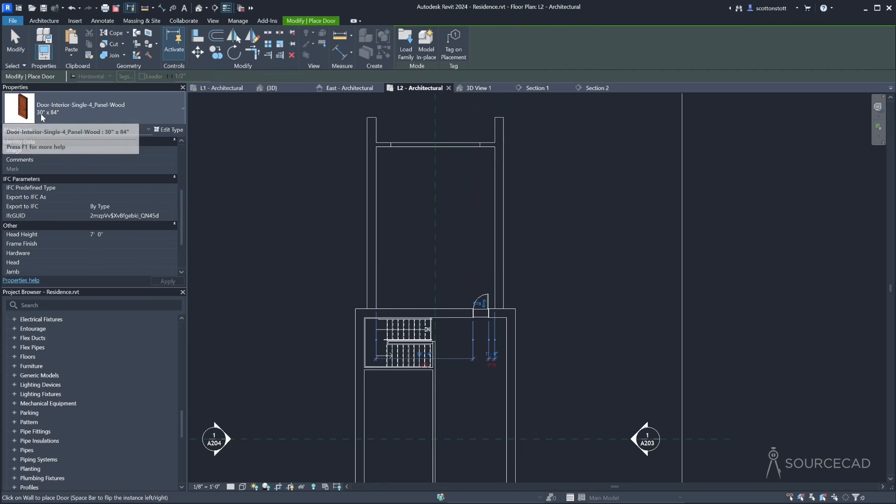
pyautogui.click(15, 39)
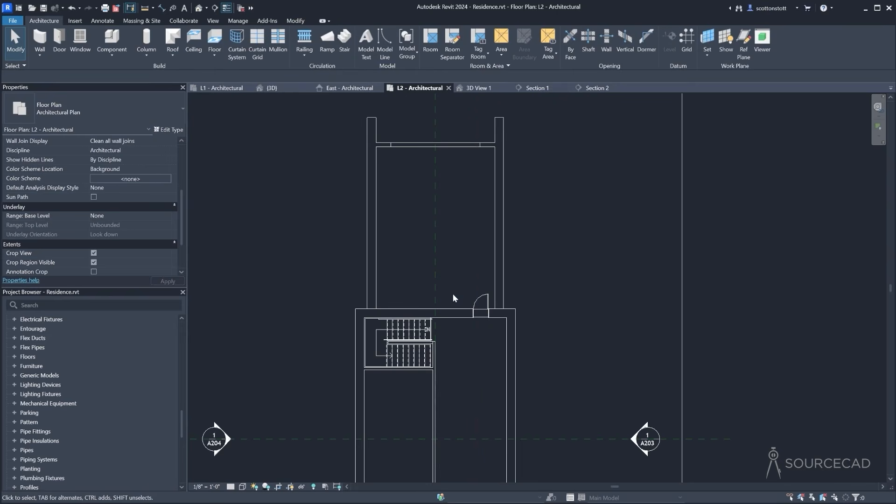
# Nudge the new door along its wall toward the stairs, about 5' 0" from the garage side wall's inner face
pyautogui.click(477, 305)
pyautogui.press('Left')
pyautogui.press('Left')
pyautogui.press('Left')
pyautogui.press('Left')
pyautogui.press('Left')
pyautogui.press('Left')
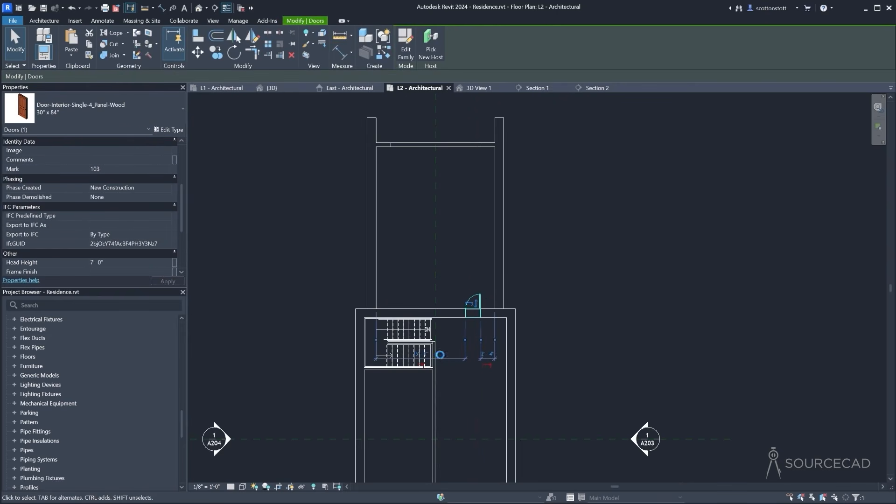
pyautogui.press('Left')
pyautogui.press('Left')
pyautogui.press('Left')
pyautogui.press('Left')
pyautogui.press('Left')
pyautogui.press('Left')
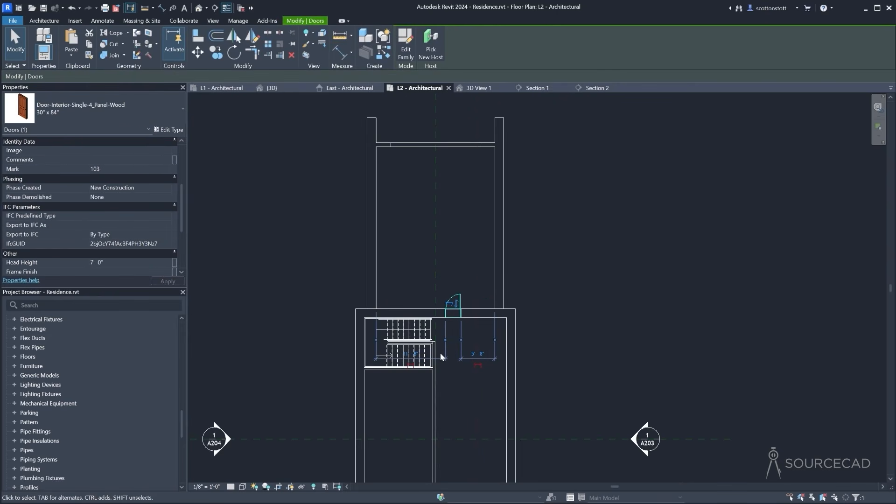
pyautogui.moveTo(449, 257); pyautogui.dragTo(464, 324, button='middle')
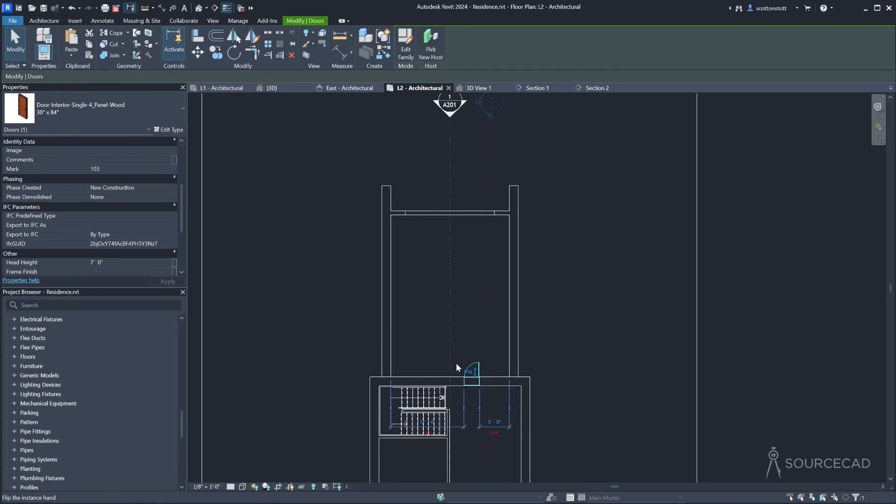
pyautogui.click(321, 296)
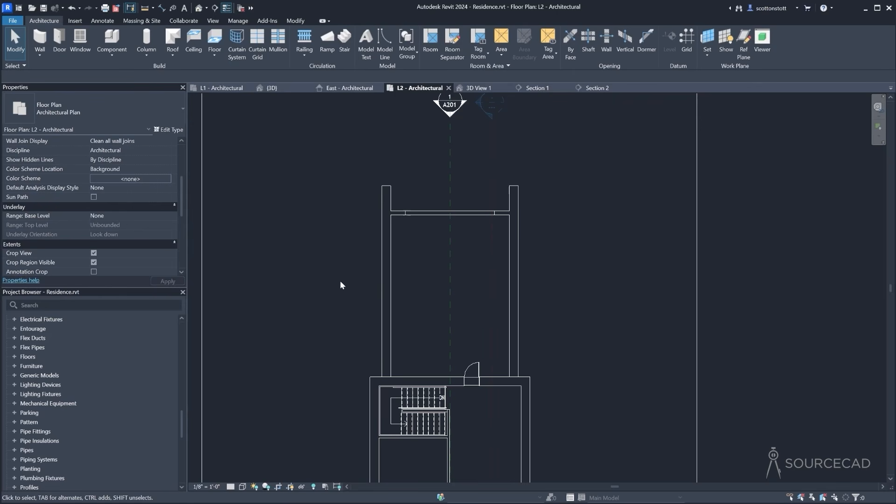
# Move the Section 1 line up so it cuts through the narrower wing in the L2 plan, and open its section view
pyautogui.scroll(-2, 340, 282)
pyautogui.moveTo(338, 312); pyautogui.dragTo(353, 237, button='middle')
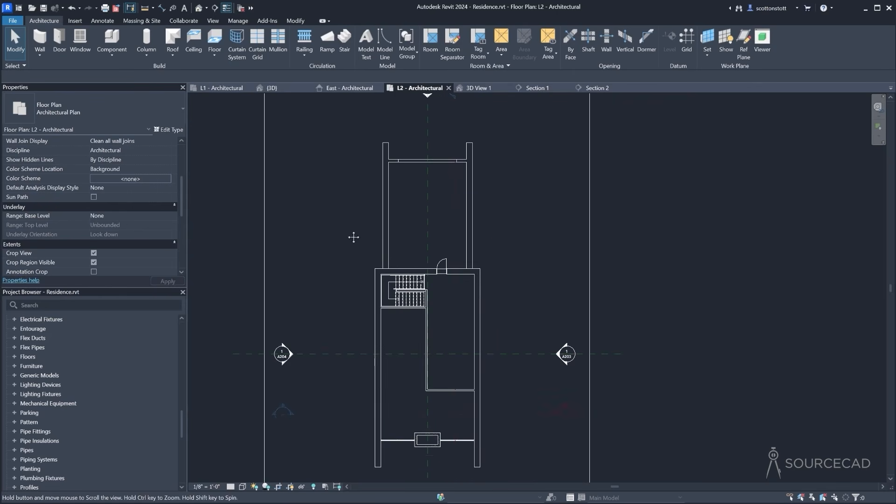
pyautogui.rightClick(287, 418)
pyautogui.click(286, 408)
pyautogui.moveTo(298, 414); pyautogui.dragTo(304, 231)
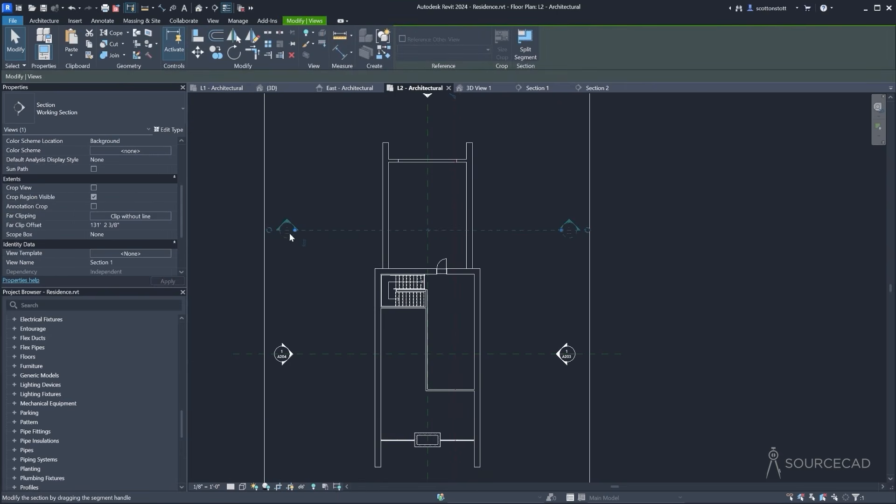
pyautogui.rightClick(289, 233)
pyautogui.click(301, 283)
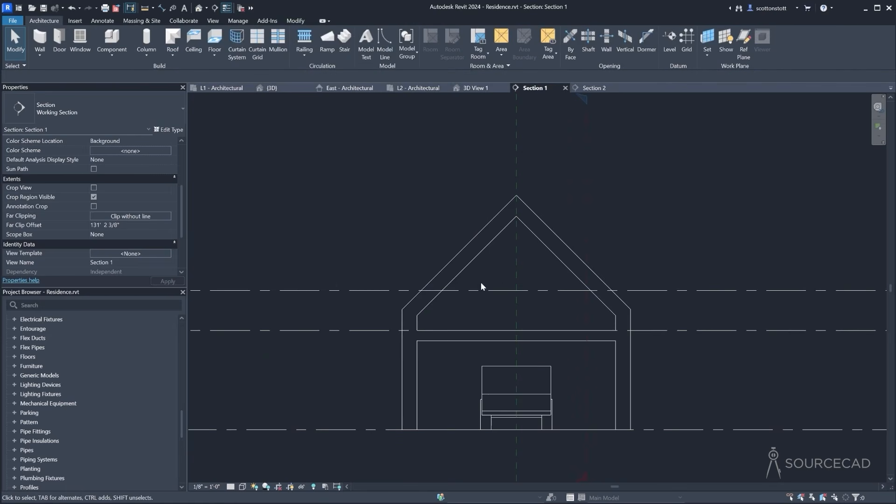
pyautogui.scroll(4, 536, 302)
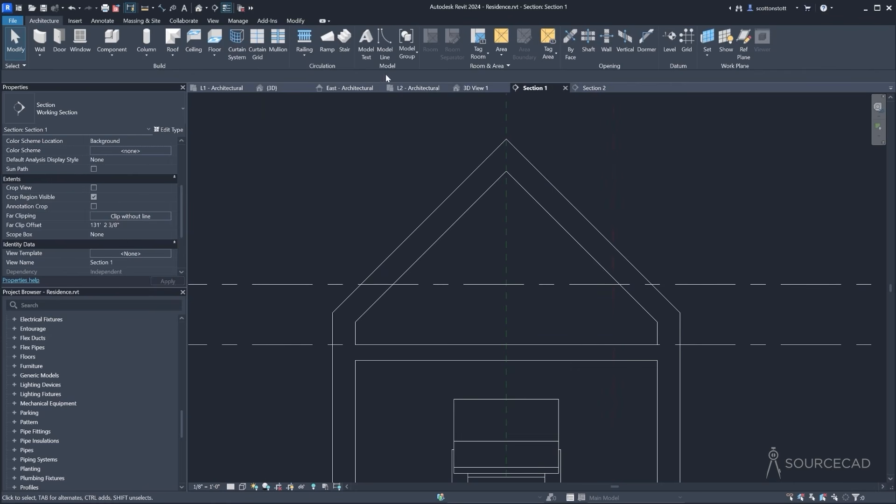
pyautogui.click(385, 43)
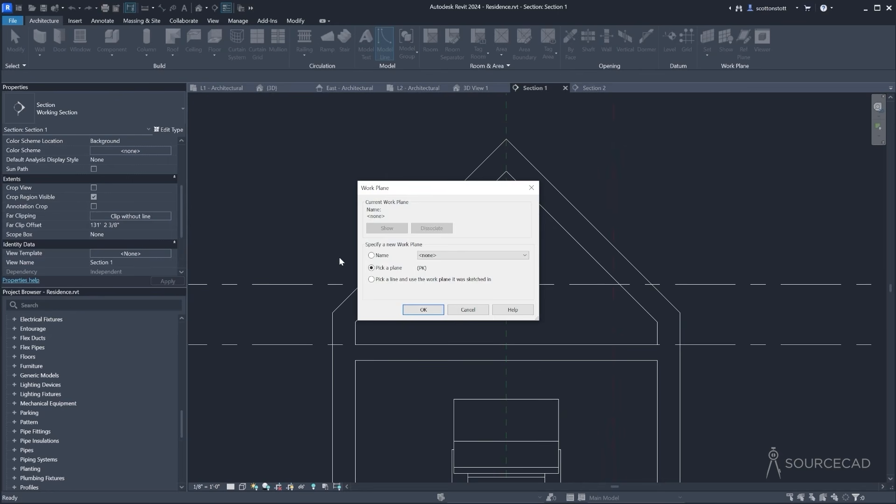
pyautogui.click(417, 310)
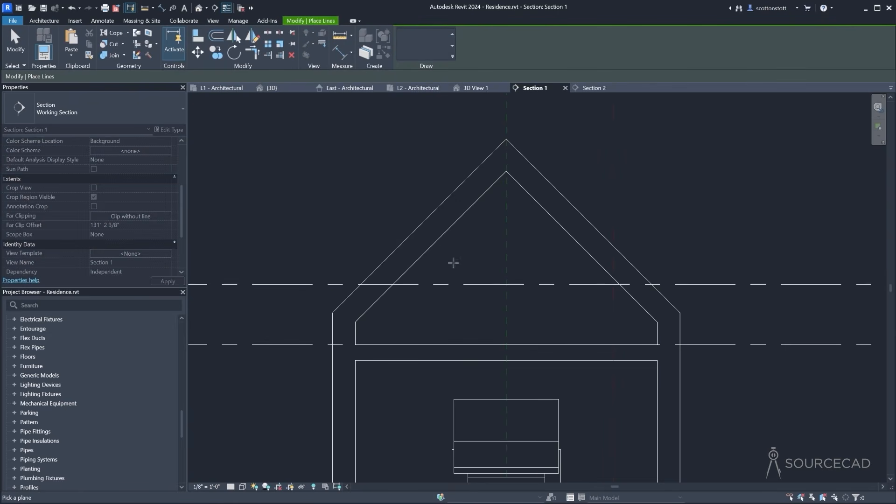
pyautogui.press('Escape')
pyautogui.press('Escape')
pyautogui.scroll(-3, 331, 265)
pyautogui.moveTo(332, 262); pyautogui.dragTo(376, 258, button='middle')
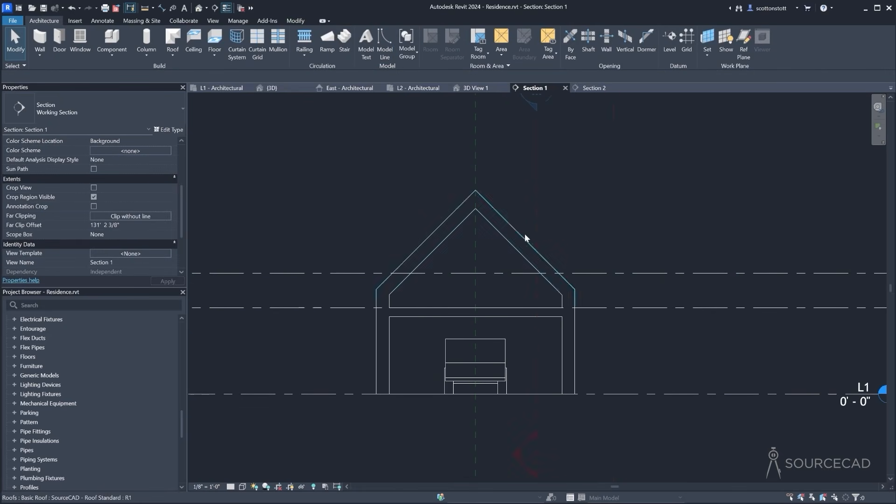
pyautogui.moveTo(469, 304); pyautogui.dragTo(500, 318, button='middle')
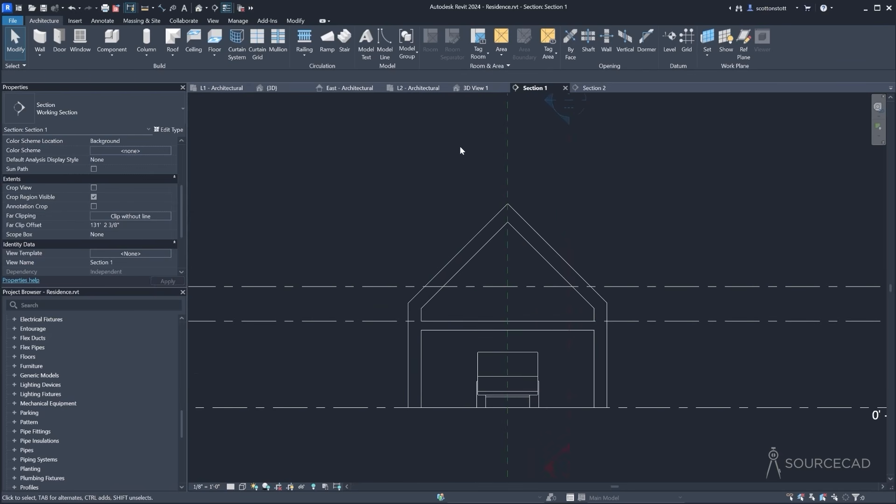
# Try to place model lines on Reference Plane : Center (East/West) using the East - Architectural elevation, and close that view
pyautogui.click(384, 44)
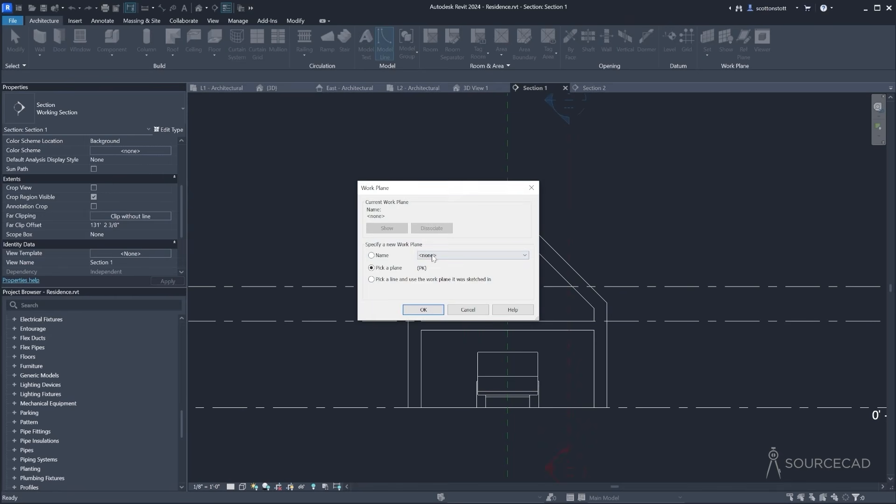
pyautogui.click(448, 257)
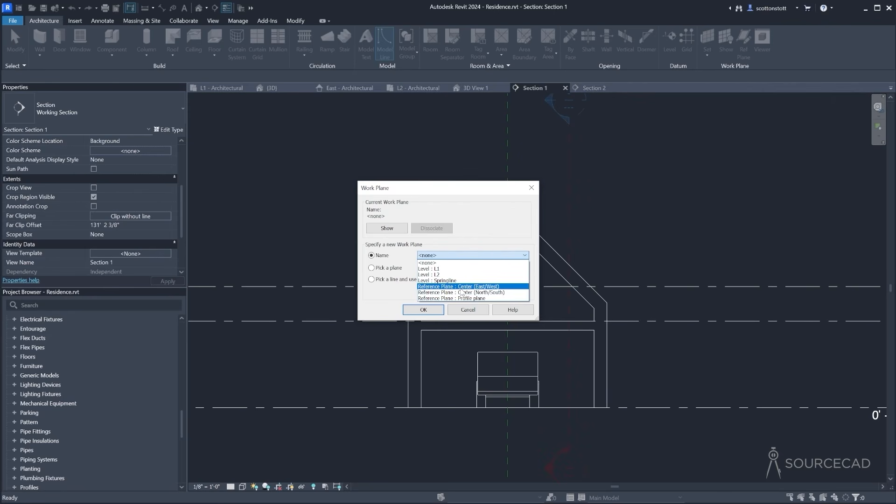
pyautogui.click(461, 293)
pyautogui.click(423, 310)
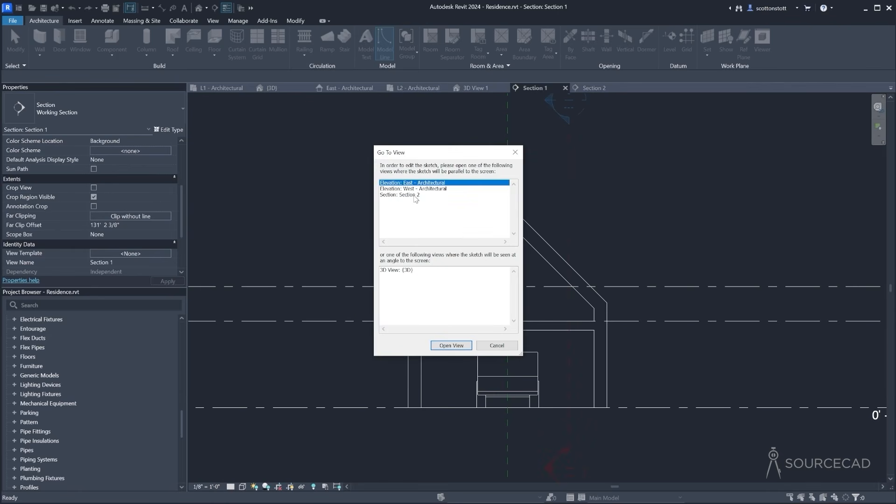
pyautogui.click(446, 345)
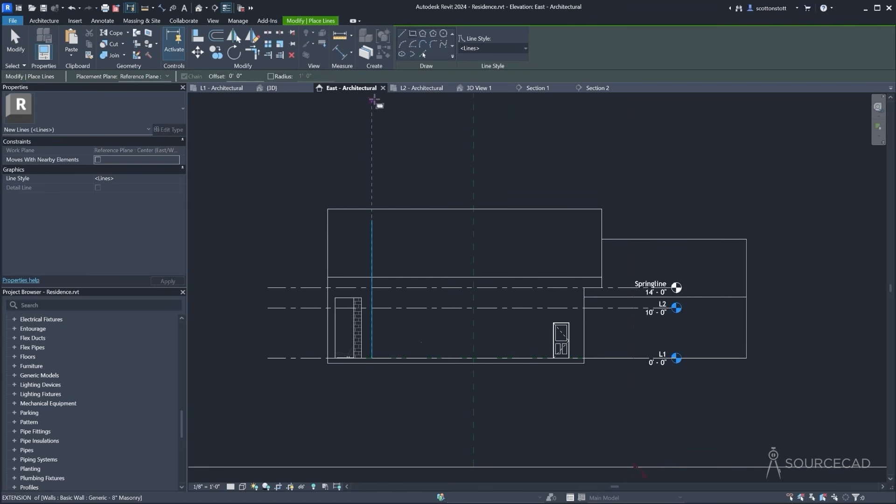
pyautogui.press('Escape')
pyautogui.press('Escape')
pyautogui.click(382, 88)
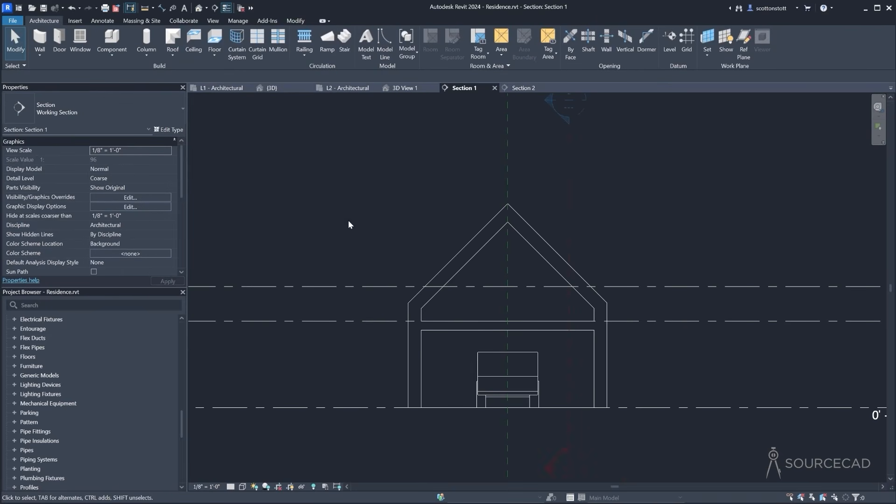
# Start a model line in Section 1 with Reference Plane : Center (North/South) as the work plane
pyautogui.click(385, 45)
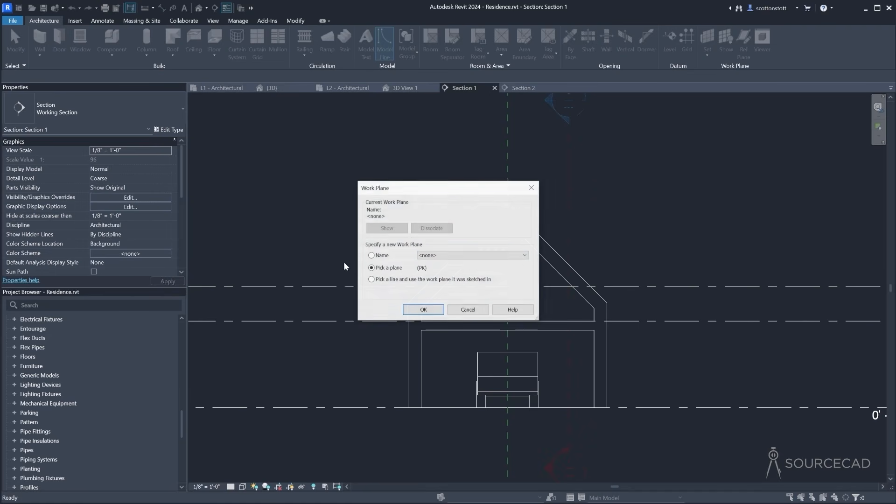
pyautogui.click(427, 255)
pyautogui.click(445, 293)
pyautogui.click(423, 310)
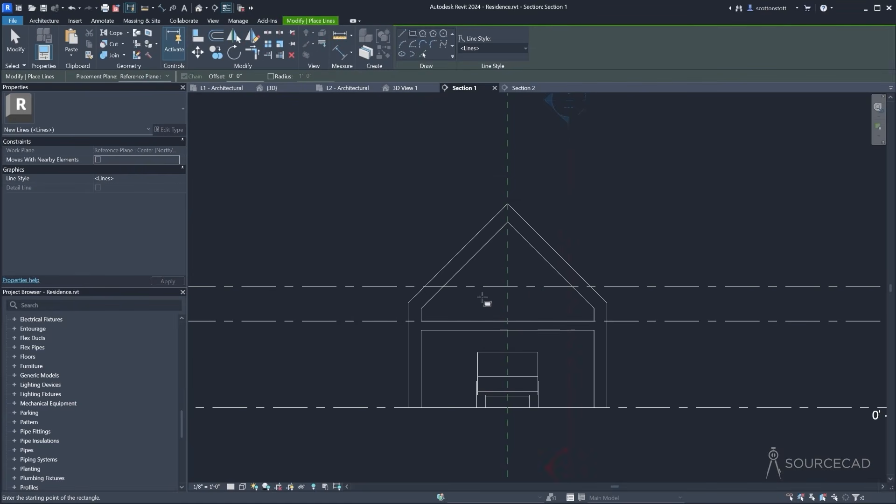
# Try to draw a horizontal model line along level L2 inside the gable with an 8' 0" offset
pyautogui.scroll(4, 484, 299)
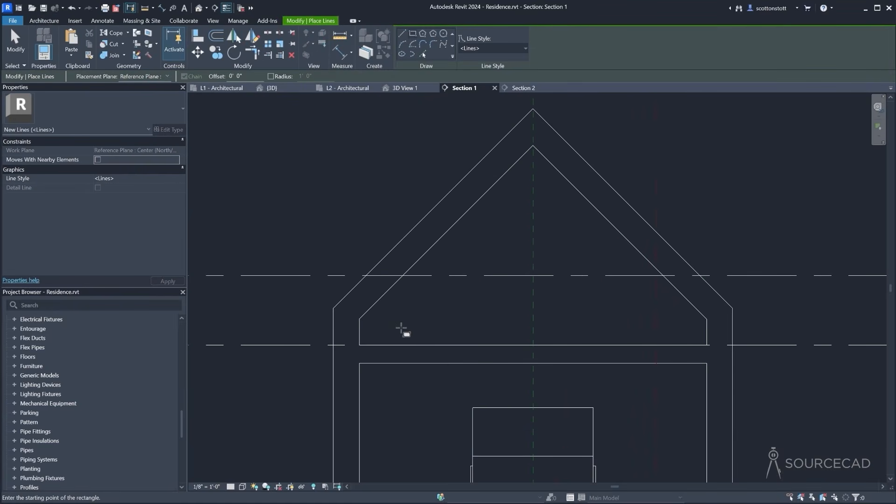
pyautogui.click(402, 33)
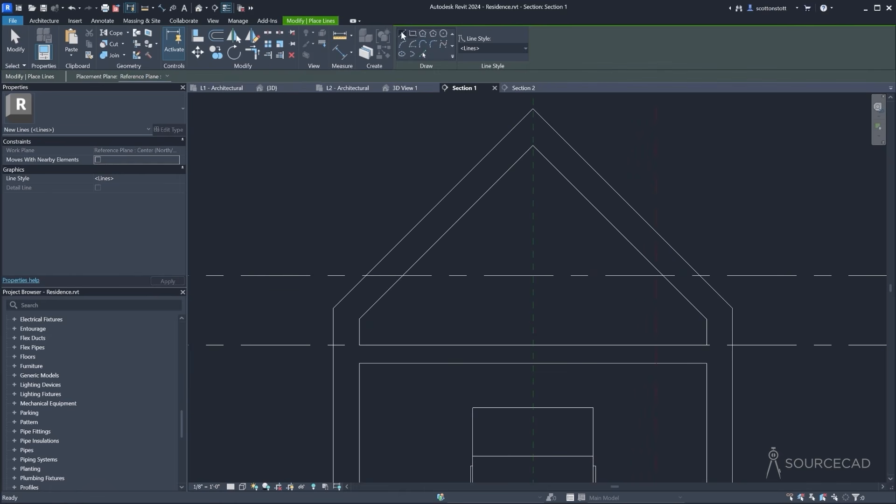
pyautogui.write('8\' 0"')
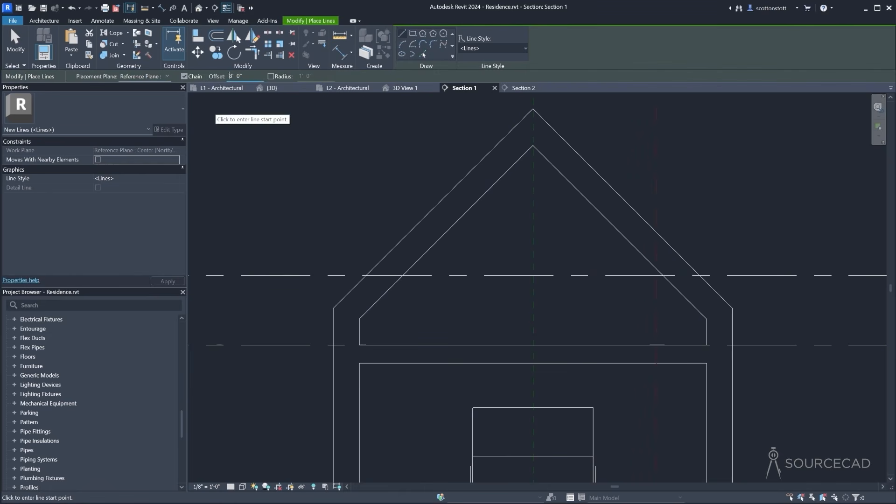
pyautogui.click(407, 345)
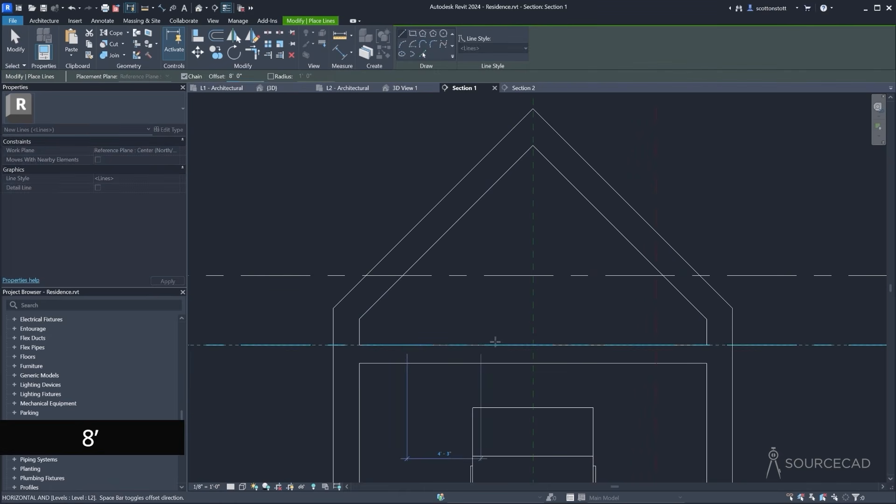
pyautogui.click(656, 345)
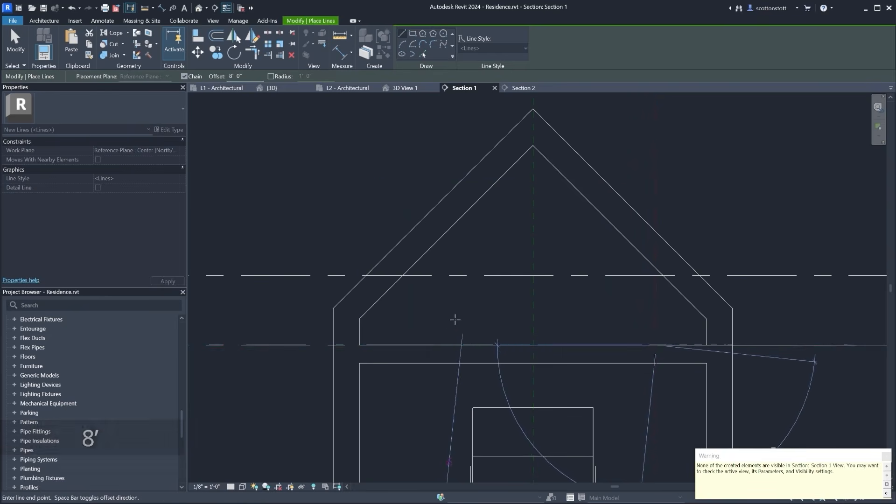
pyautogui.click(886, 458)
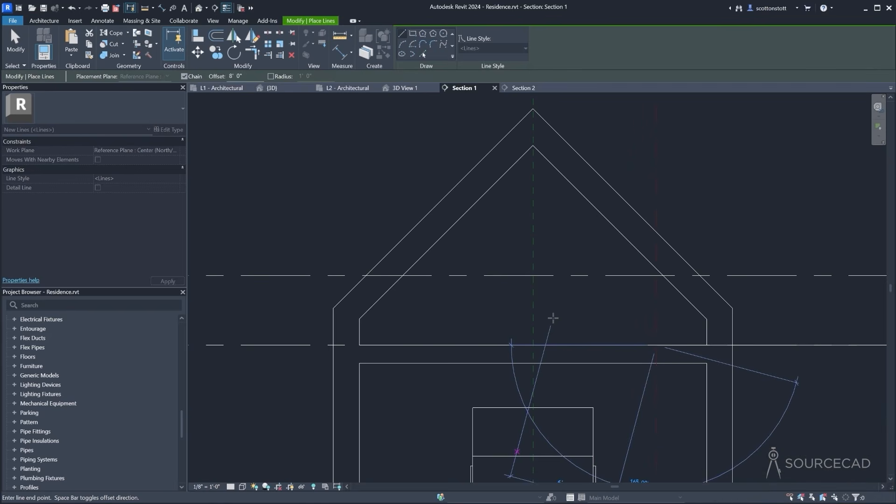
pyautogui.press('Escape')
pyautogui.press('Escape')
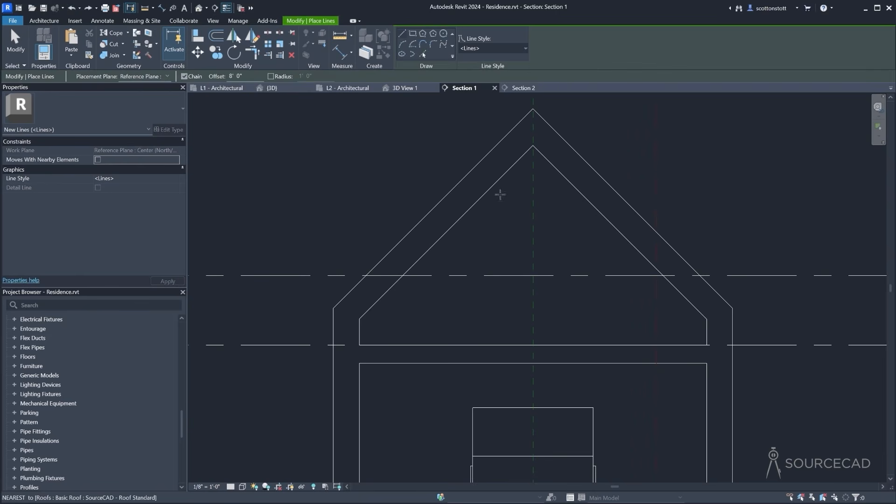
pyautogui.press('Escape')
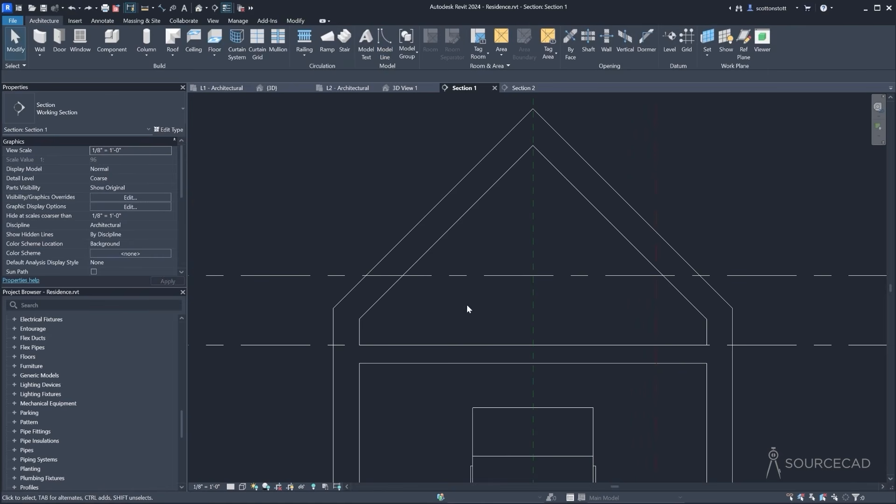
# Set the wing roof's base offset from level L2 to 2' 0" and check it in the 3D view
pyautogui.click(337, 300)
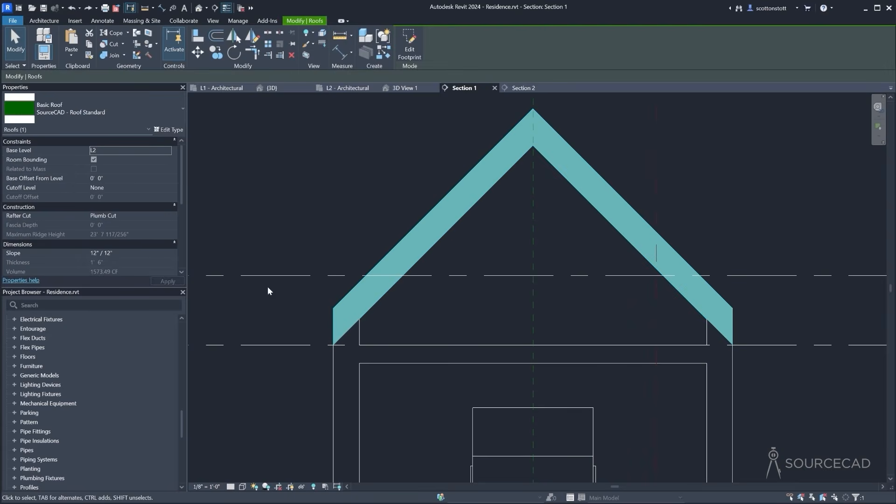
pyautogui.click(271, 89)
pyautogui.keyDown('shift'); pyautogui.moveTo(430, 292); pyautogui.dragTo(347, 266, button='middle'); pyautogui.keyUp('shift')
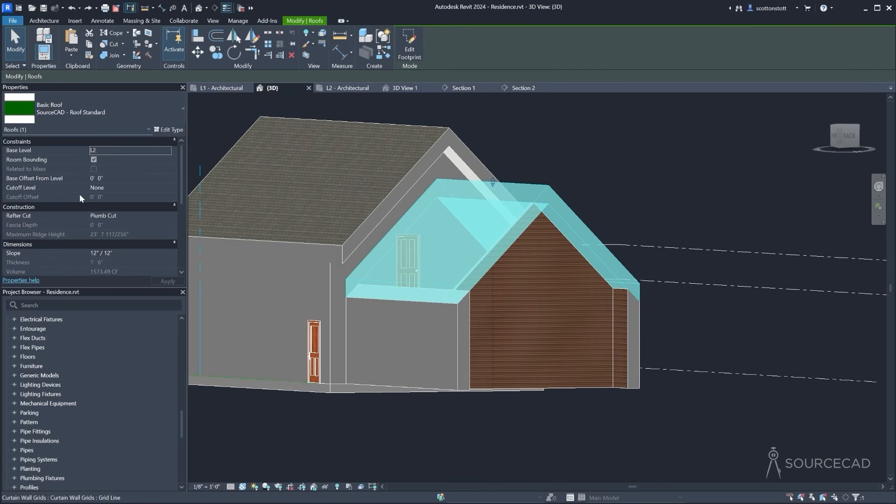
pyautogui.click(92, 180)
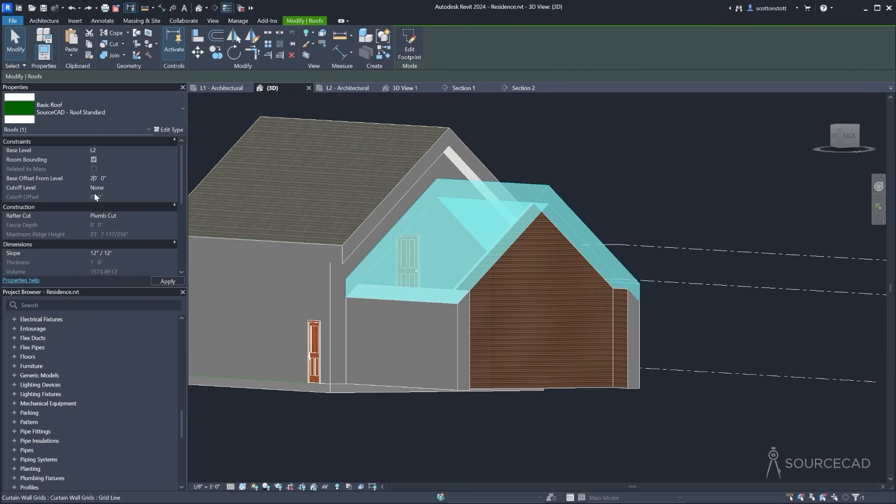
pyautogui.press('Return')
pyautogui.moveTo(352, 274)
pyautogui.keyDown('shift'); pyautogui.mouseDown(button='middle')
pyautogui.moveTo(308, 279)
pyautogui.moveTo(341, 284)
pyautogui.mouseUp(button='middle'); pyautogui.keyUp('shift')
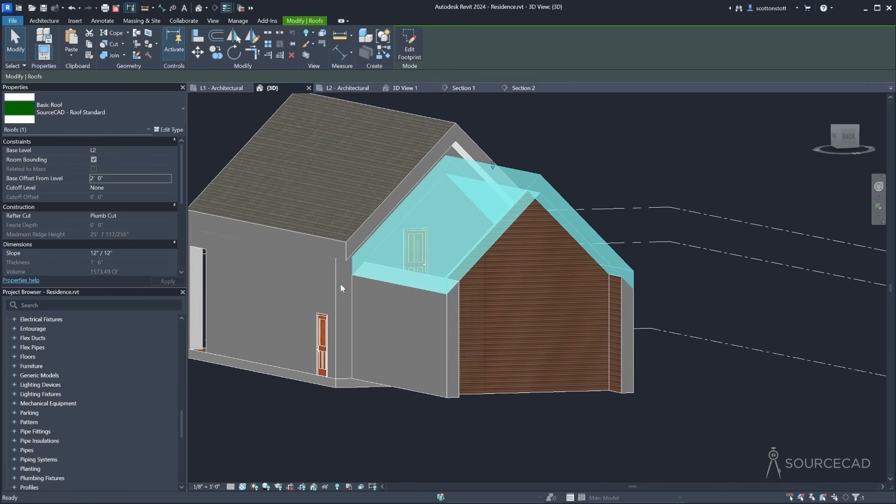
pyautogui.click(373, 455)
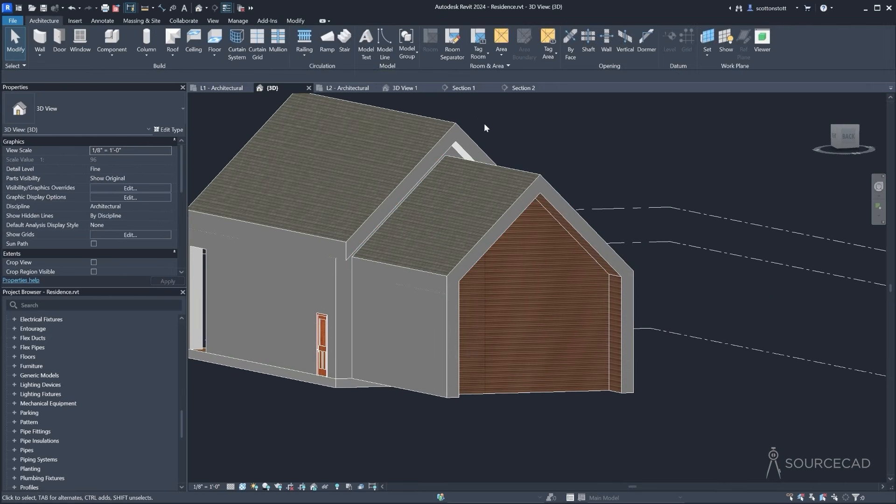
# Try a horizontal model line with no offset across the gable in Section 1, and undo it
pyautogui.click(527, 88)
pyautogui.click(483, 87)
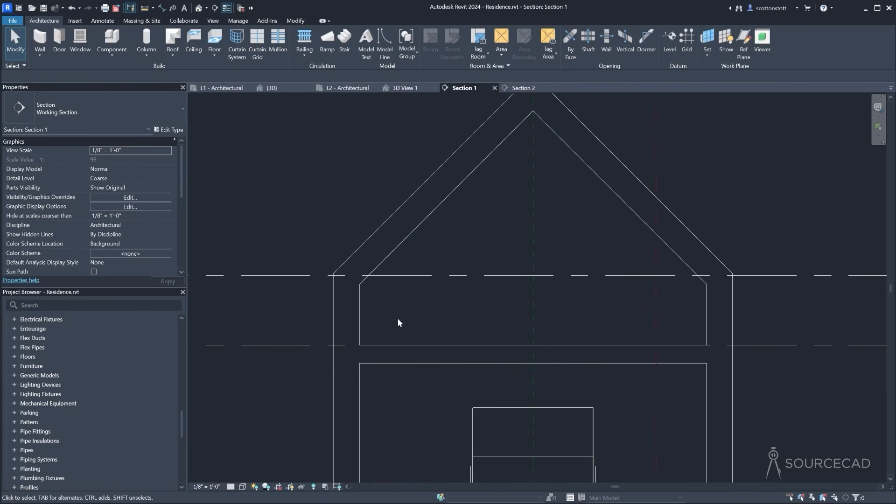
pyautogui.scroll(-2, 401, 322)
pyautogui.moveTo(429, 324); pyautogui.dragTo(429, 341, button='middle')
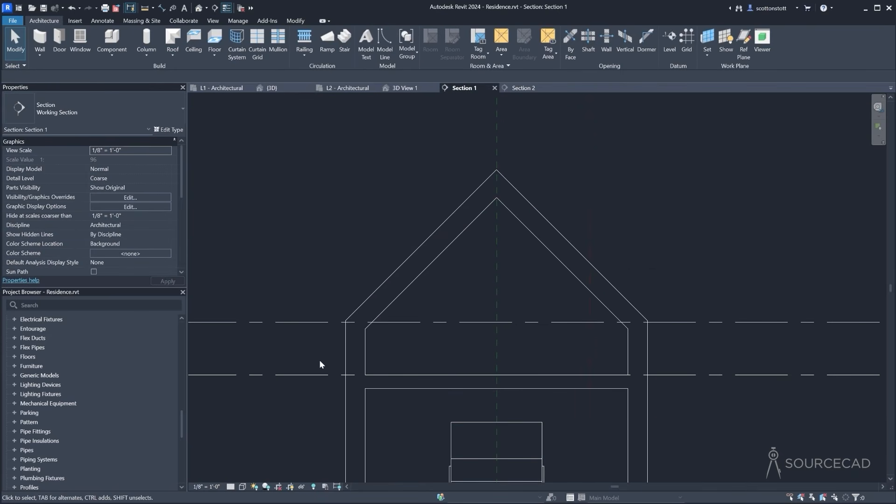
pyautogui.click(385, 39)
pyautogui.click(413, 304)
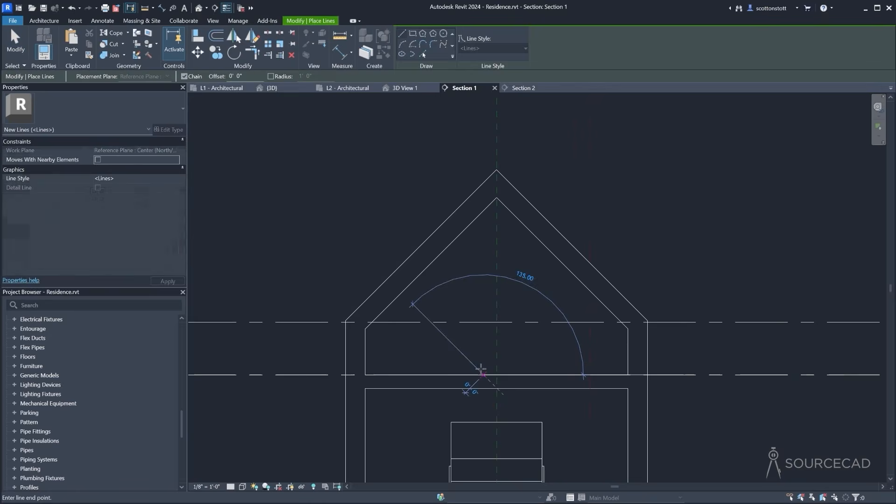
pyautogui.click(483, 257)
pyautogui.click(883, 455)
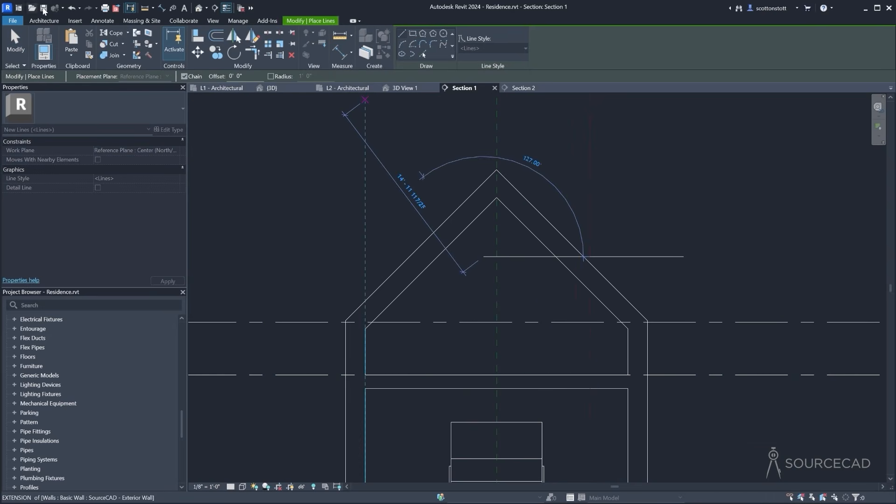
pyautogui.click(71, 8)
pyautogui.scroll(-5, 355, 219)
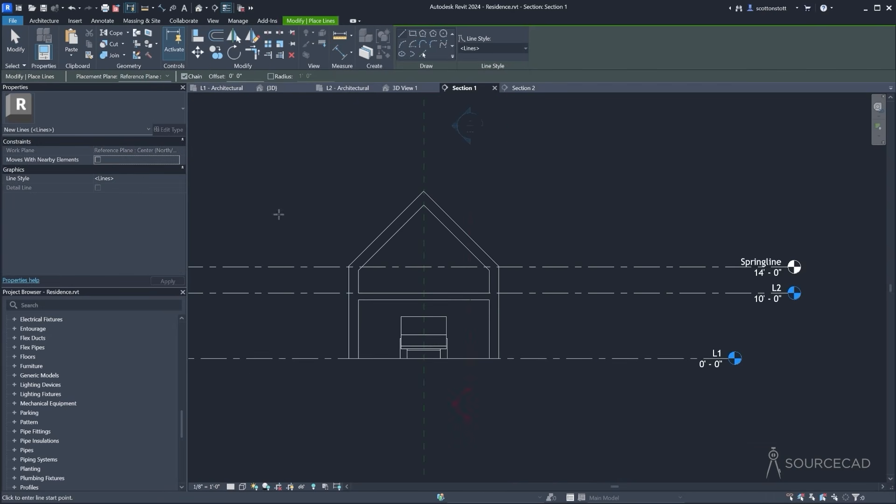
pyautogui.press('Escape')
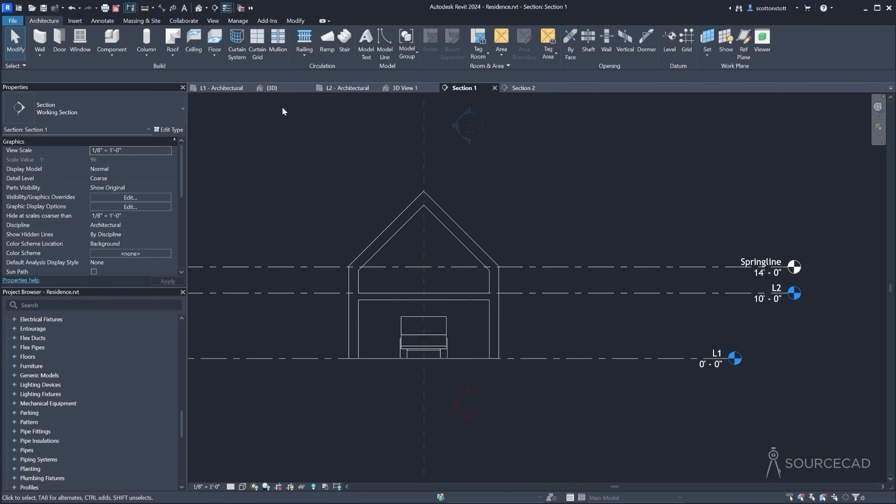
# In the L2 - Architectural plan, draw a horizontal reference plane across the rear wing between its side walls and name it Temp
pyautogui.click(348, 88)
pyautogui.scroll(2, 395, 203)
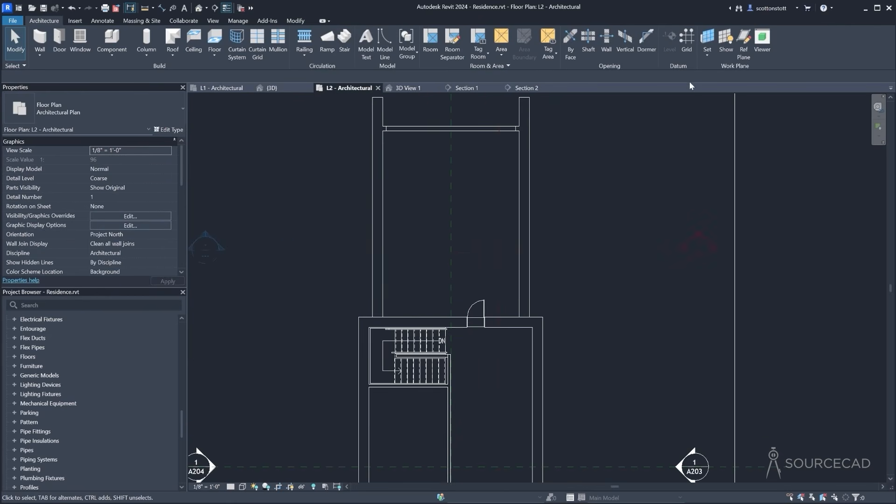
pyautogui.click(745, 38)
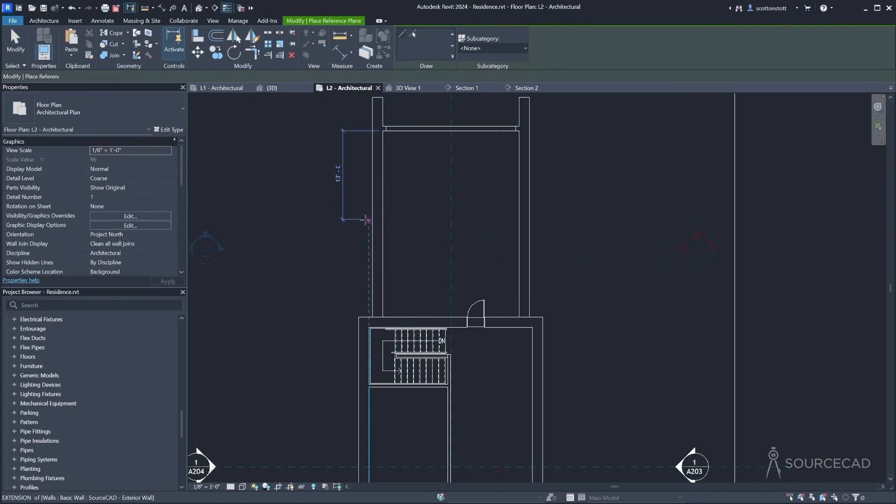
pyautogui.click(330, 215)
pyautogui.click(558, 216)
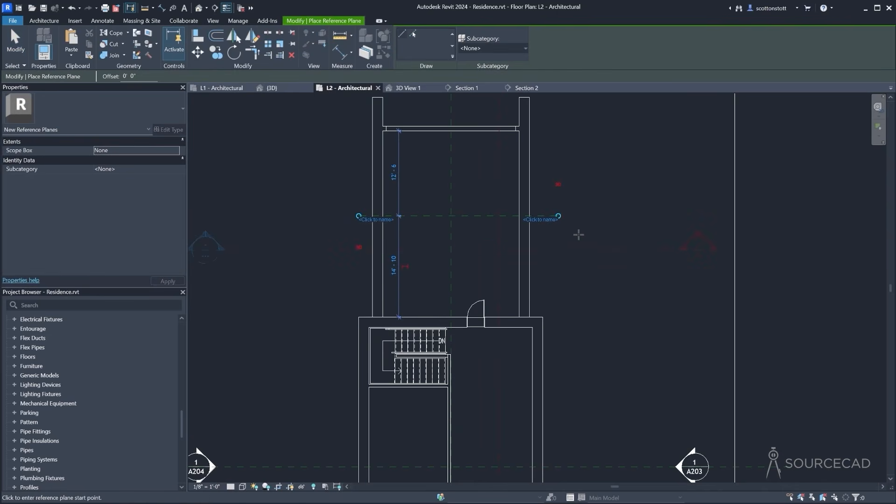
pyautogui.click(554, 219)
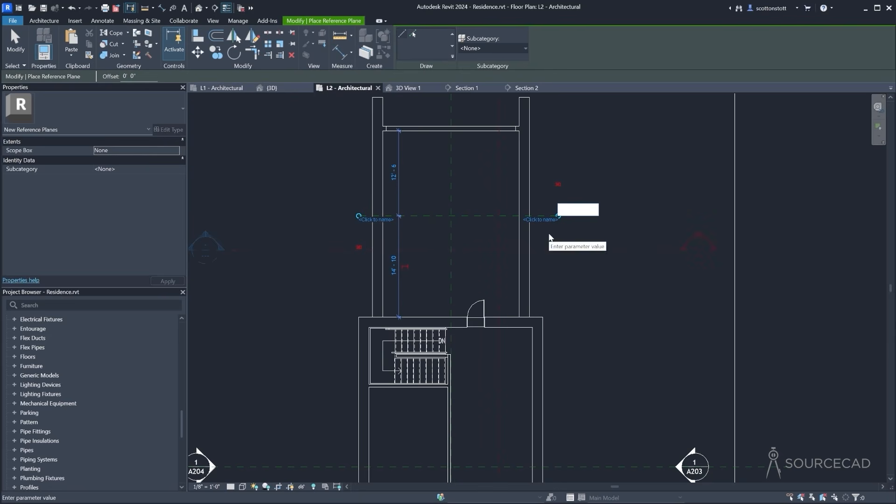
pyautogui.write('Temp')
pyautogui.press('Return')
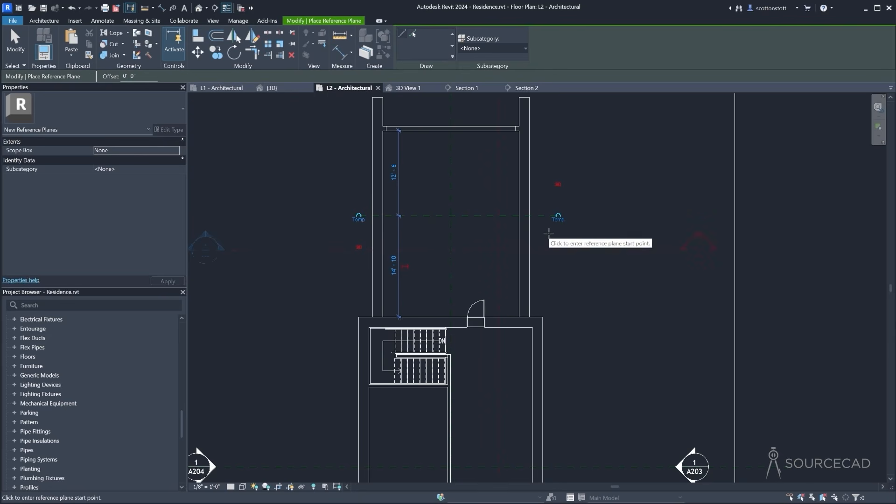
# In Section 1, set the work plane to Reference Plane : Temp
pyautogui.click(466, 89)
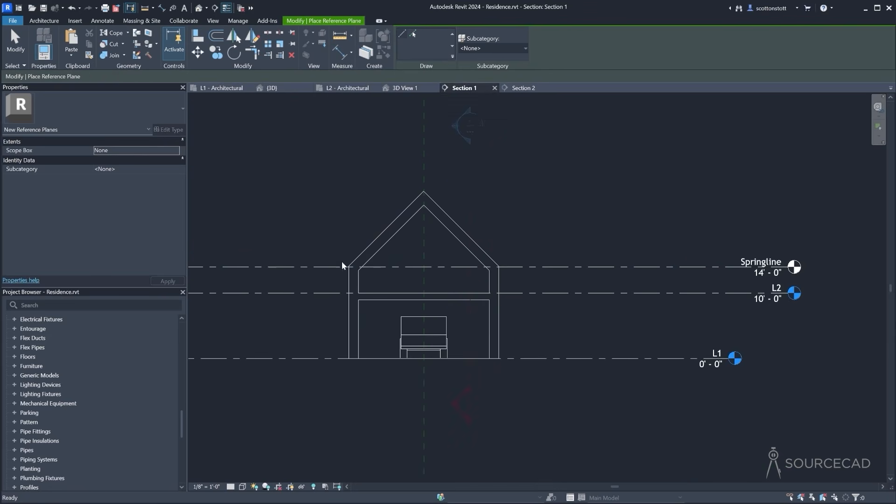
pyautogui.click(39, 21)
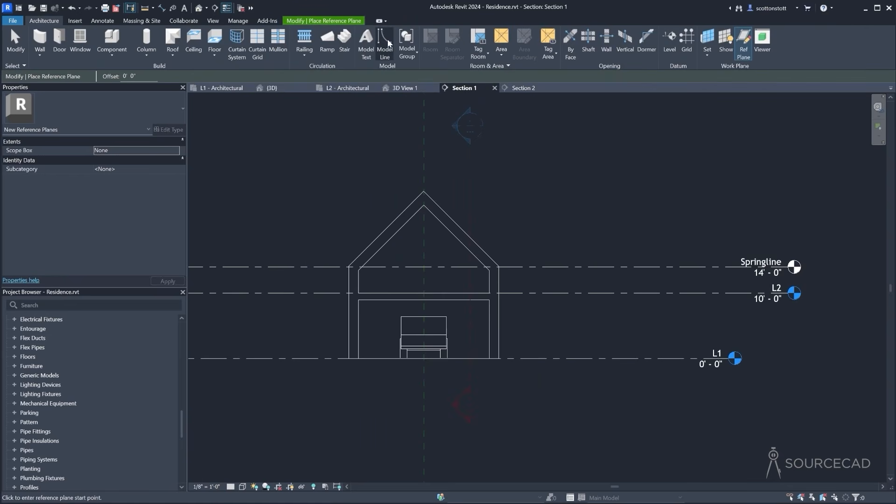
pyautogui.click(707, 47)
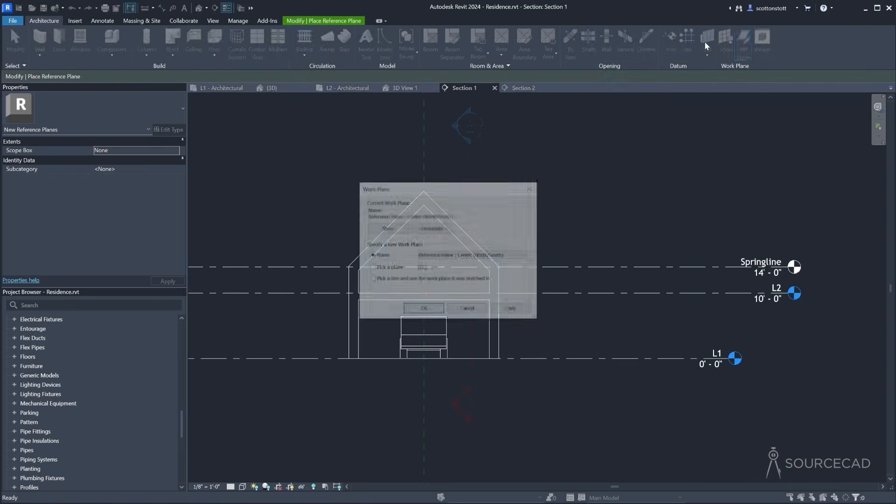
pyautogui.click(439, 256)
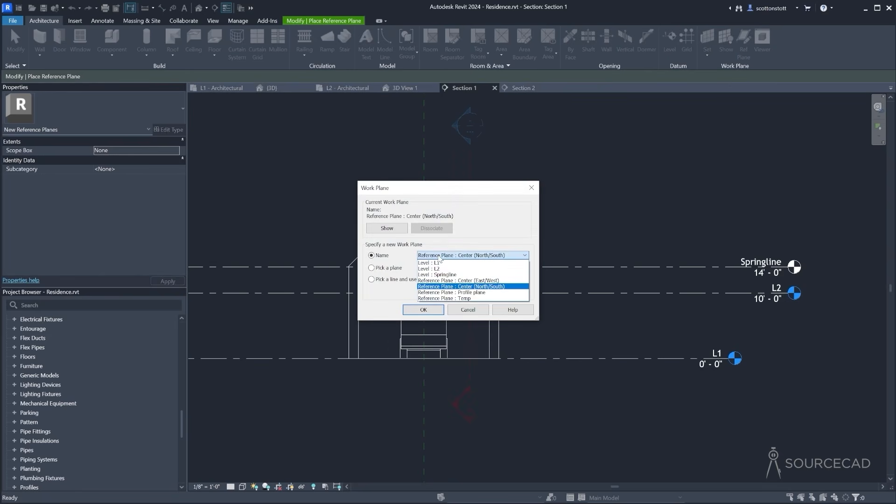
pyautogui.click(447, 299)
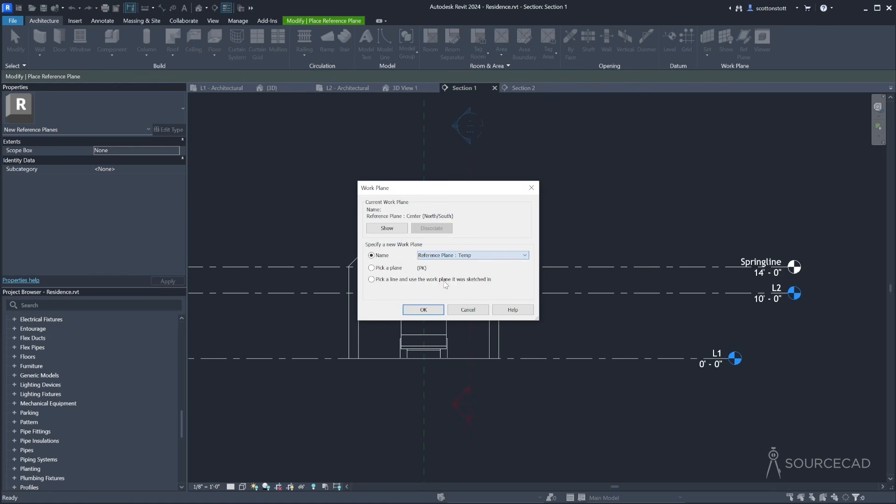
pyautogui.click(422, 310)
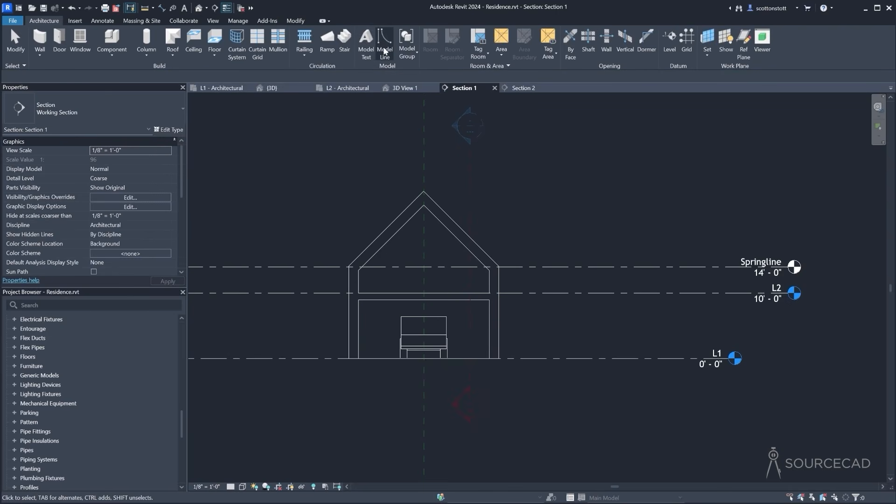
# Draw model lines inside the gable: 8' 0" vertically up from level L2, then about 9' 0" horizontally right to the roof slope
pyautogui.click(384, 43)
pyautogui.click(404, 293)
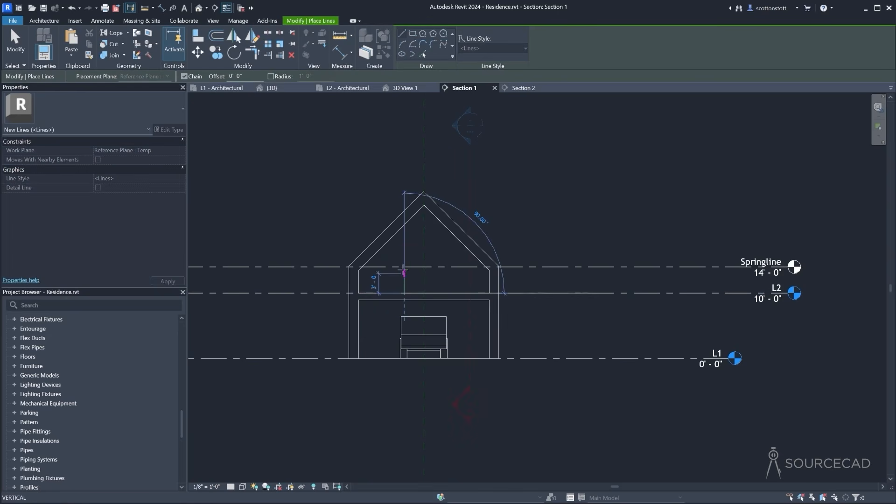
pyautogui.scroll(1, 402, 255)
pyautogui.scroll(2, 404, 247)
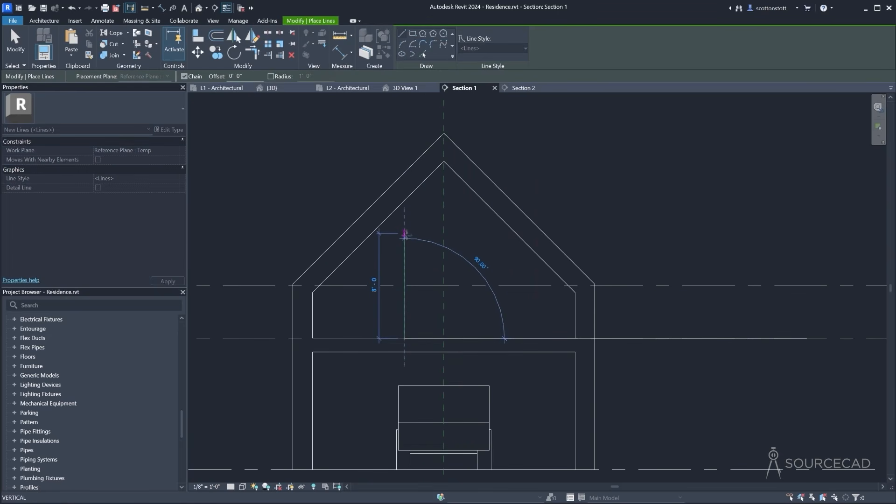
pyautogui.click(404, 232)
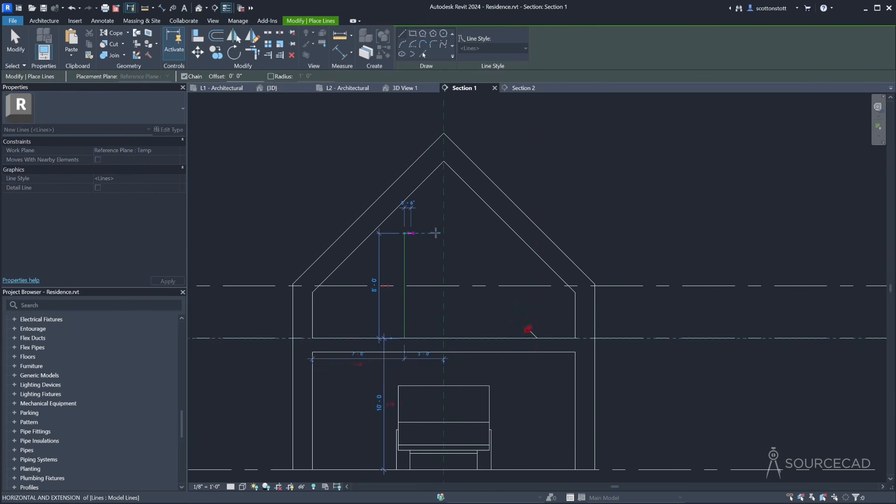
pyautogui.click(523, 232)
pyautogui.press('Escape')
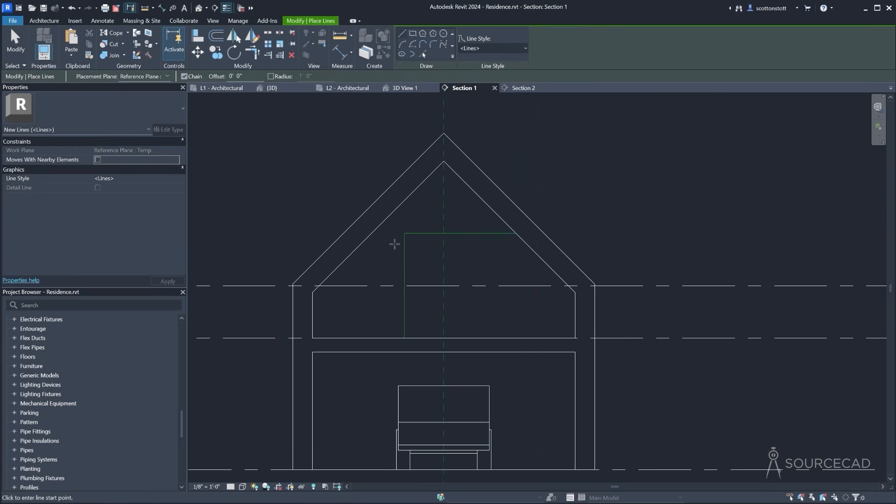
pyautogui.press('Escape')
# Extend the horizontal model line's left end to the inner face of the opposite roof slope
pyautogui.click(406, 234)
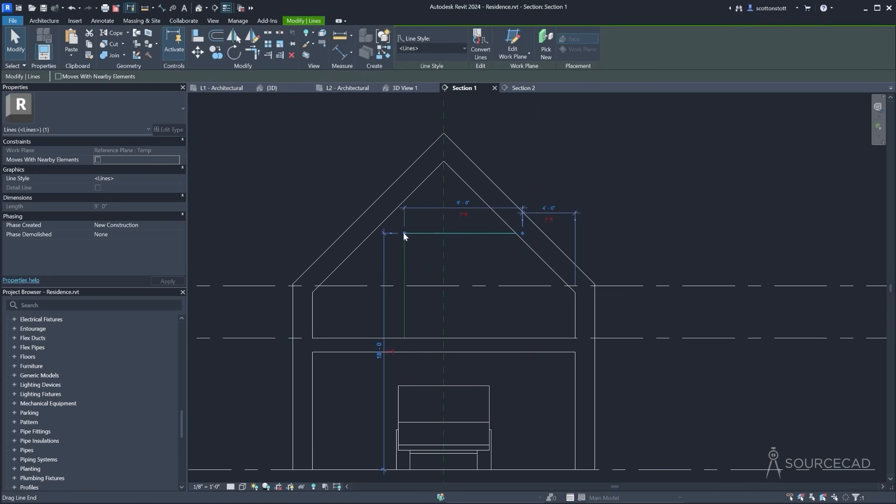
pyautogui.moveTo(405, 234); pyautogui.dragTo(372, 234)
pyautogui.press('Escape')
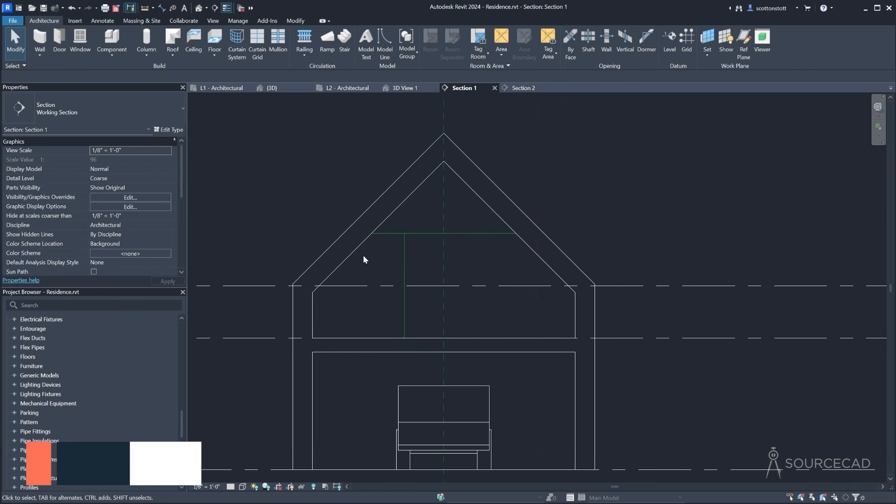
# Measure along the horizontal model line from the center reference plane to the roof's left inner face
pyautogui.click(146, 9)
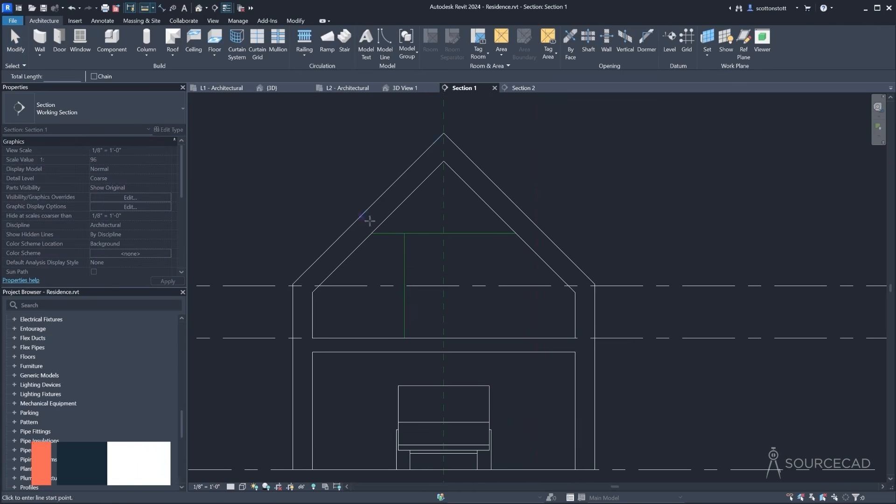
pyautogui.click(444, 233)
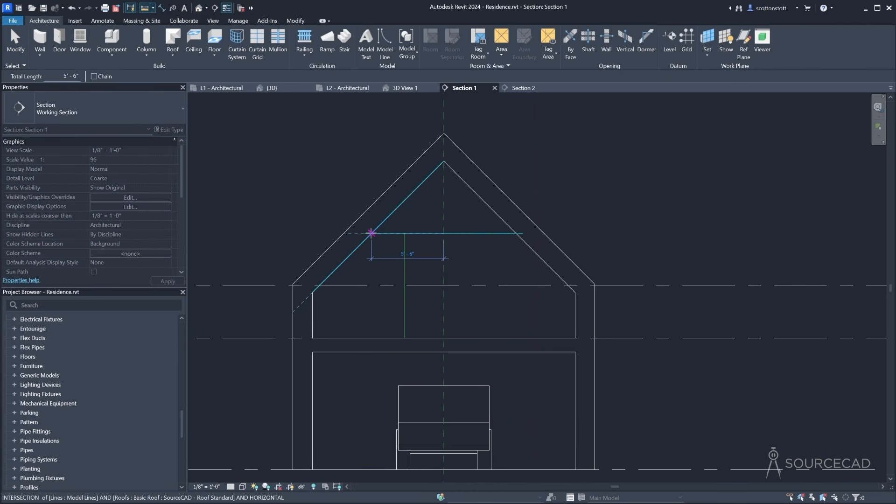
pyautogui.click(371, 233)
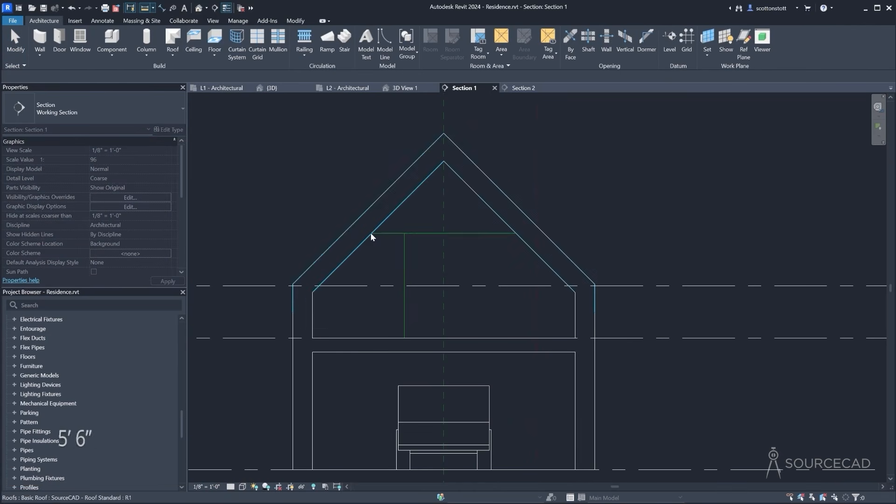
pyautogui.press('Escape')
# Delete the vertical and horizontal model lines inside the gable
pyautogui.click(404, 261)
pyautogui.press('Delete')
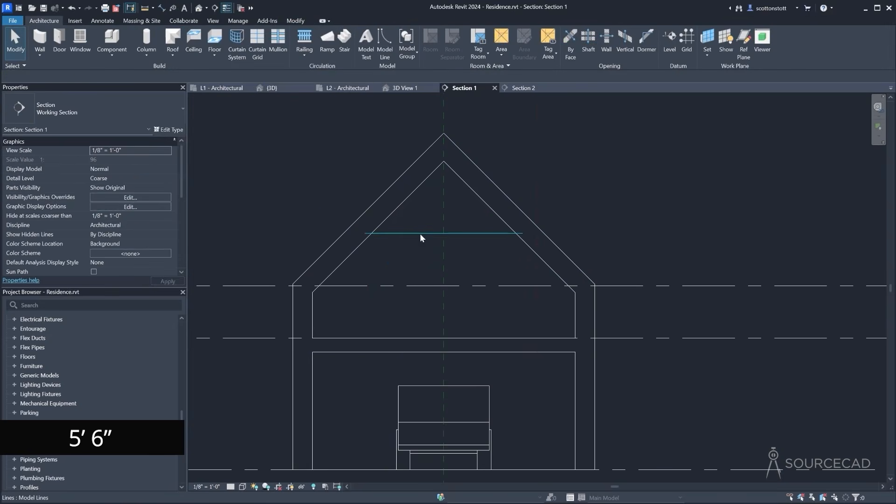
pyautogui.click(420, 233)
pyautogui.press('Delete')
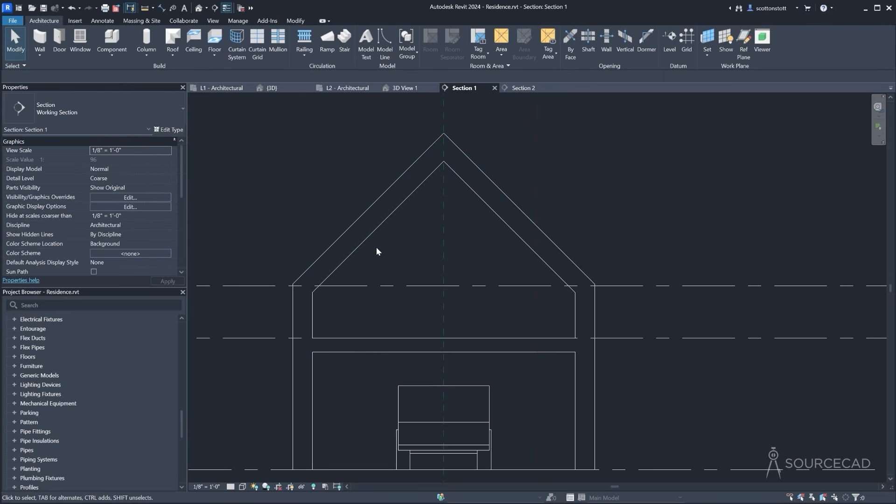
# In the L2 plan, draw an Interior - 4 3/4" Partition (1-hr) wall along the rear wing's full length, left of the centerline
pyautogui.click(343, 89)
pyautogui.scroll(3, 420, 270)
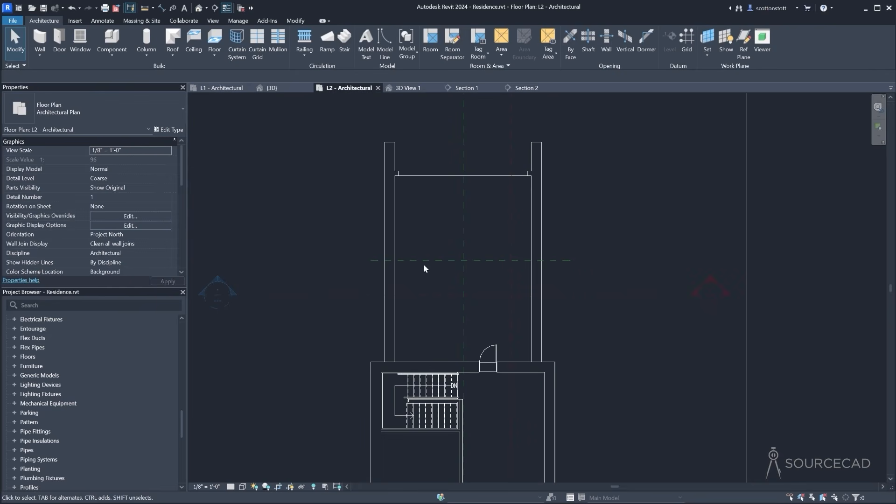
pyautogui.click(460, 449)
pyautogui.click(386, 53)
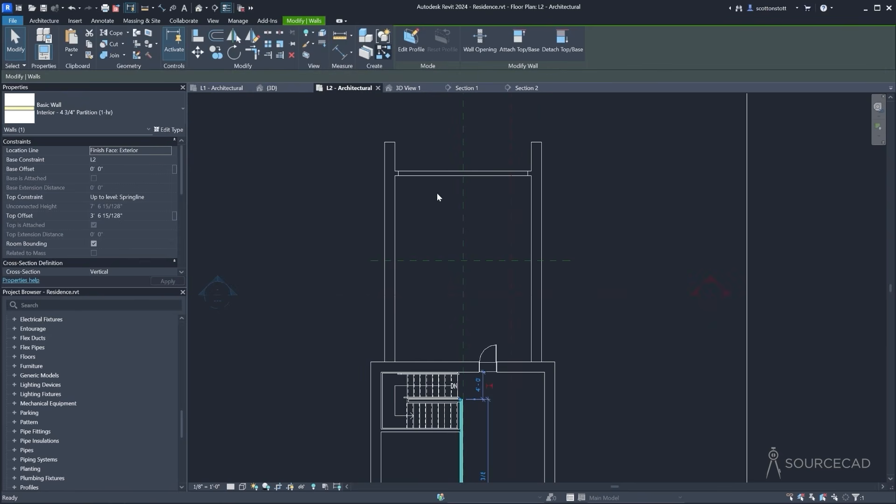
pyautogui.click(427, 175)
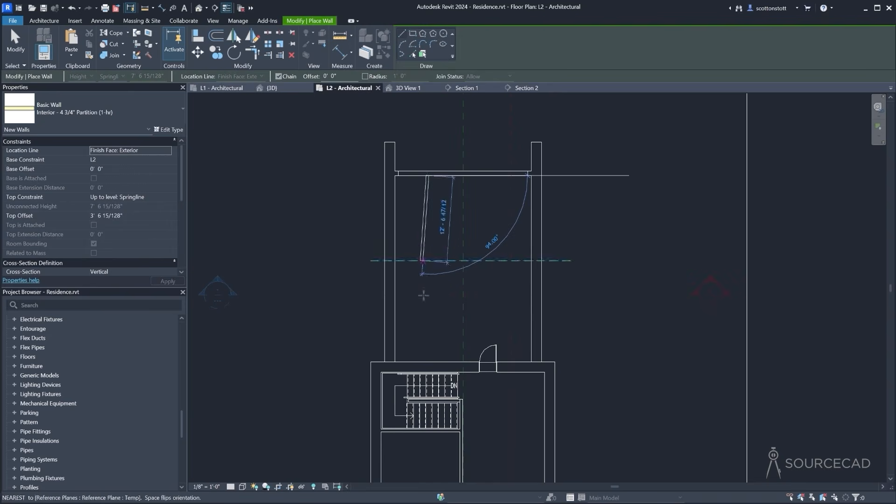
pyautogui.click(428, 362)
pyautogui.press('Escape')
pyautogui.press('Escape')
# Set the new partition's distance from the center reference plane to 5' 6"
pyautogui.click(426, 228)
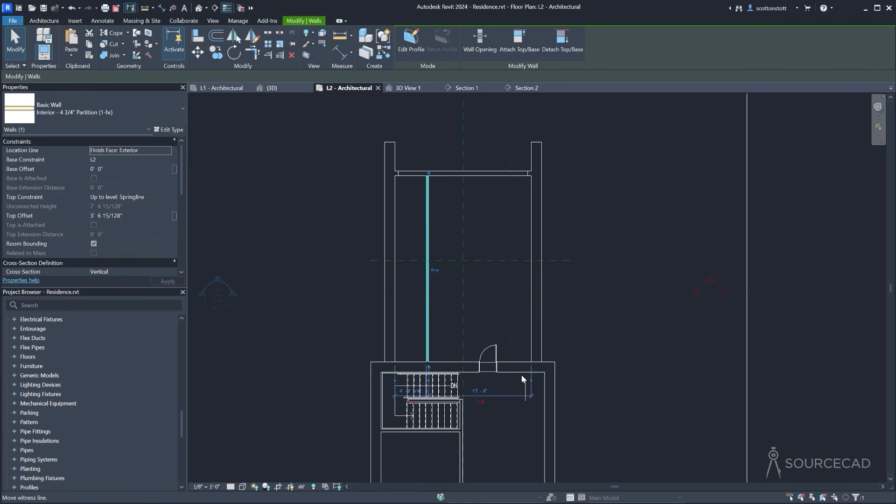
pyautogui.scroll(3, 432, 343)
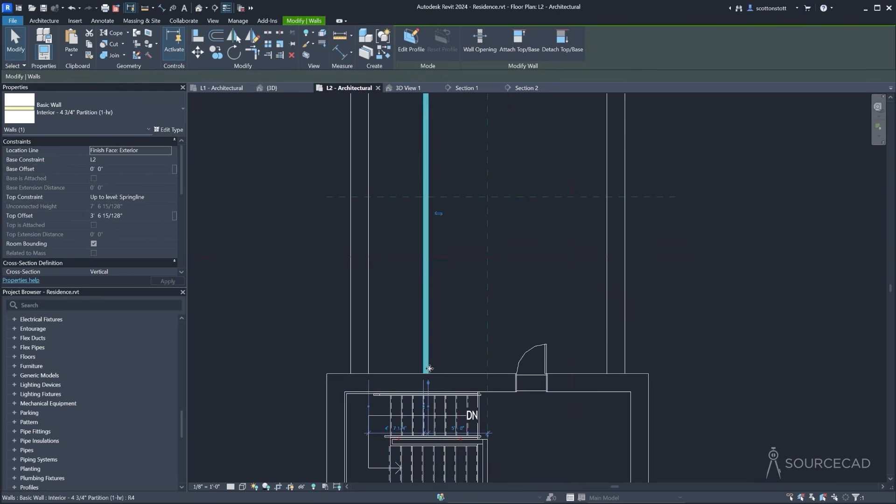
pyautogui.click(455, 431)
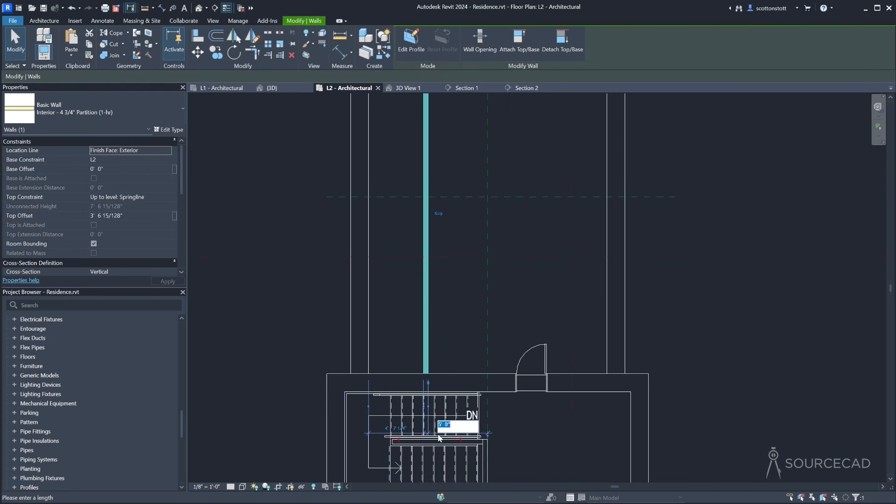
pyautogui.write('5 6')
pyautogui.press('Return')
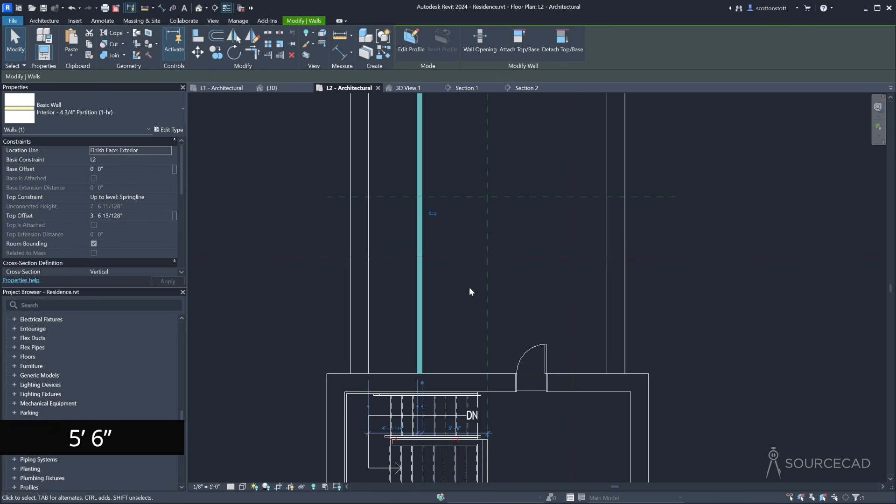
# Mirror the long partition about the Center (East/West) reference plane to the wing's other side
pyautogui.scroll(-3, 438, 312)
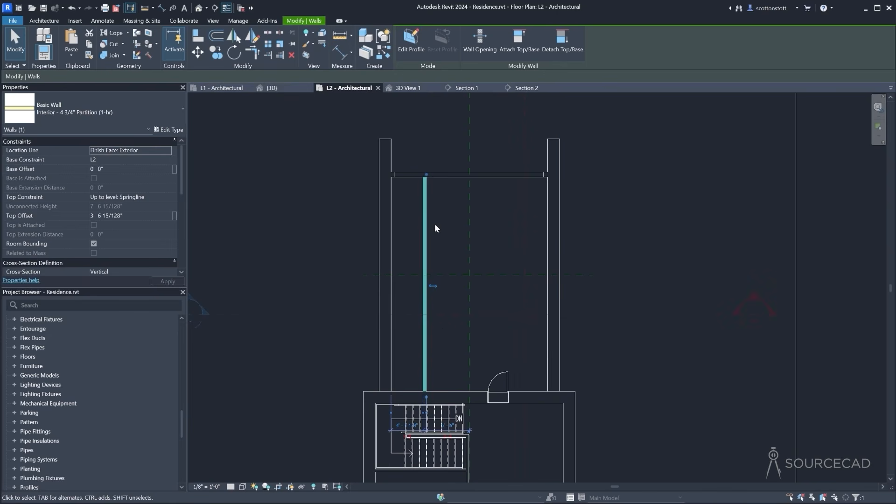
pyautogui.click(234, 36)
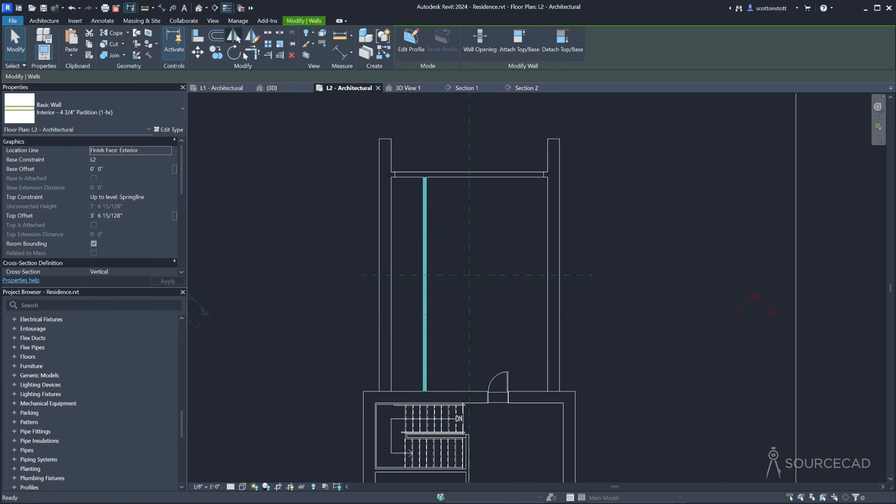
pyautogui.click(469, 241)
pyautogui.press('Escape')
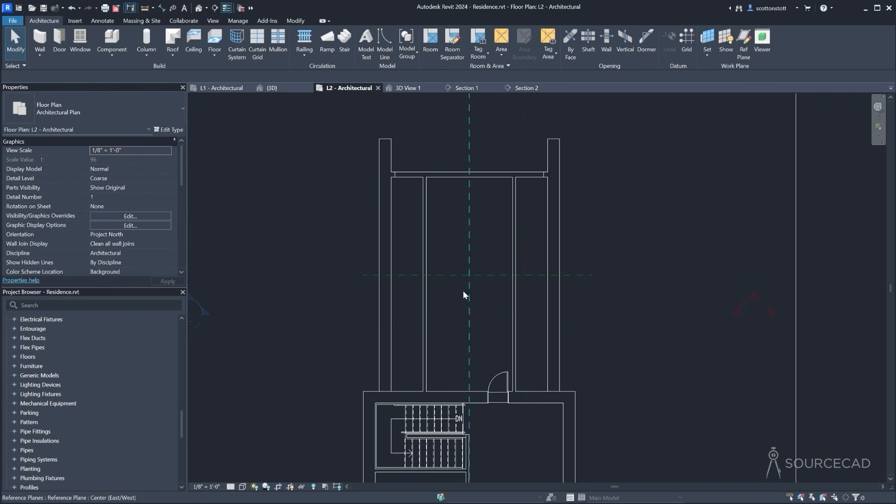
# Draw matching 4 3/4" partitions from the main house wall about 9' 9" along the wing's centerline, then across to the left long partition
pyautogui.click(426, 241)
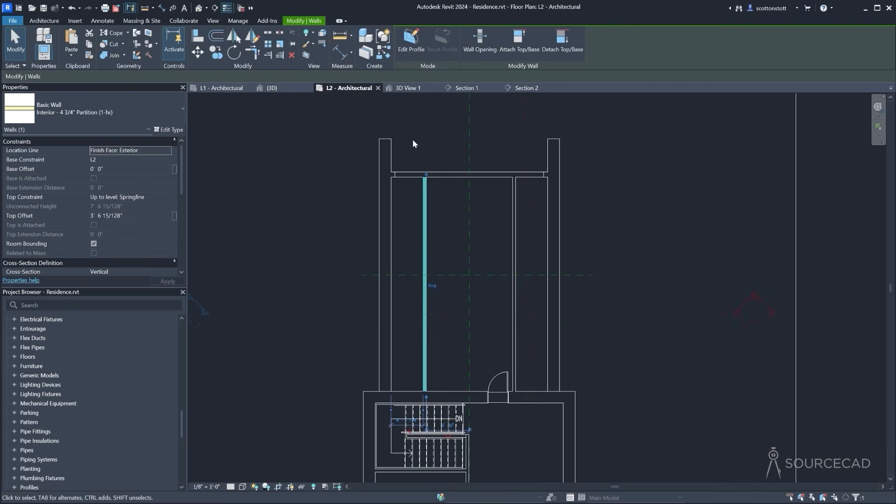
pyautogui.click(378, 58)
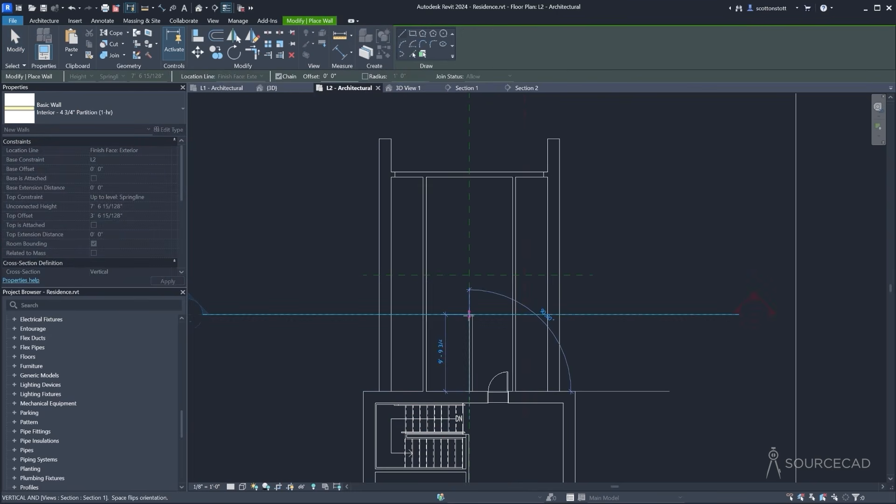
pyautogui.click(469, 315)
pyautogui.click(426, 314)
pyautogui.press('Escape')
pyautogui.press('Escape')
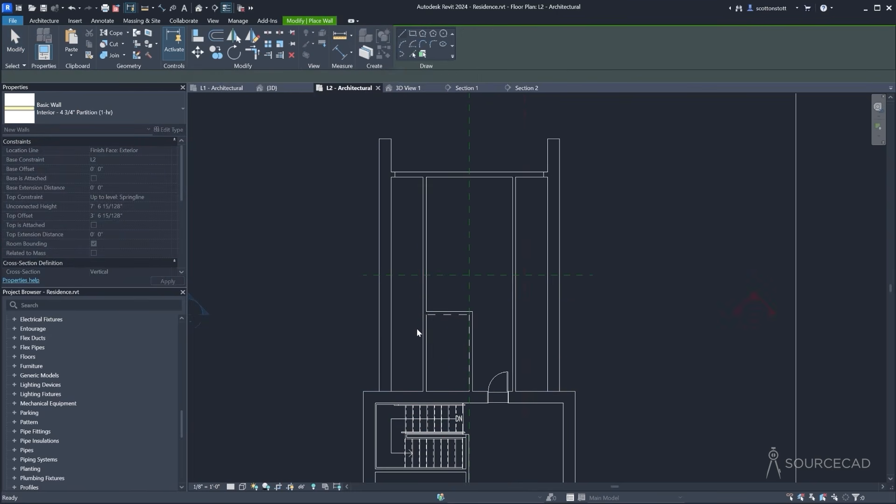
# Place a 30" x 84" four-panel interior wood door in the short partition along the rear wing's centerline, swinging into the small room
pyautogui.press('d')
pyautogui.press('r')
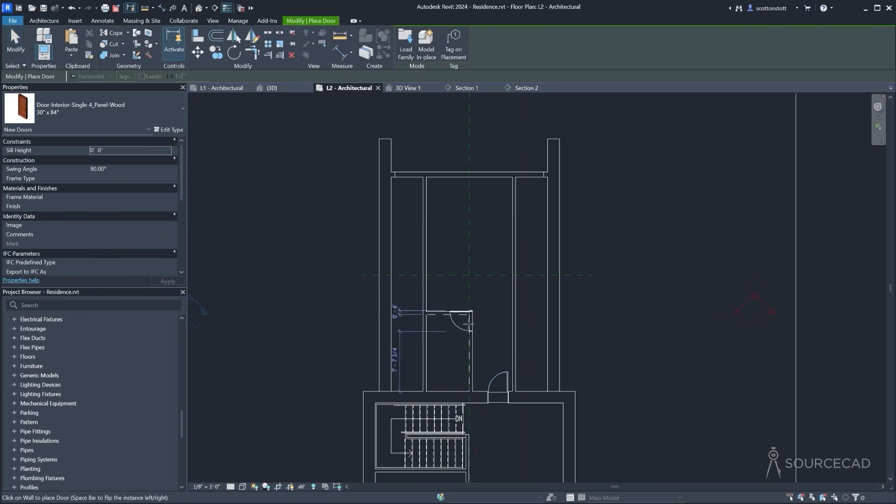
pyautogui.click(471, 353)
pyautogui.press('Escape')
pyautogui.press('Escape')
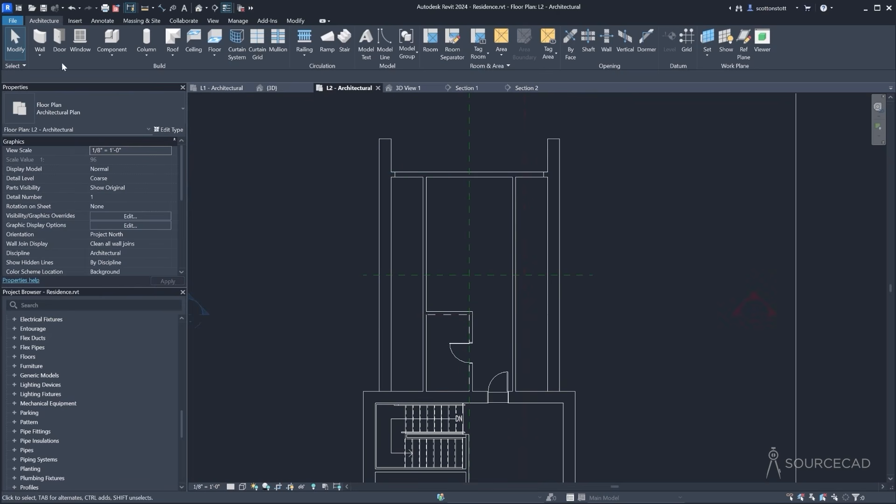
# Place a 34" x 36" Window-Casement-Double in the rear gable wall, 2' 0" from the left long partition
pyautogui.click(80, 41)
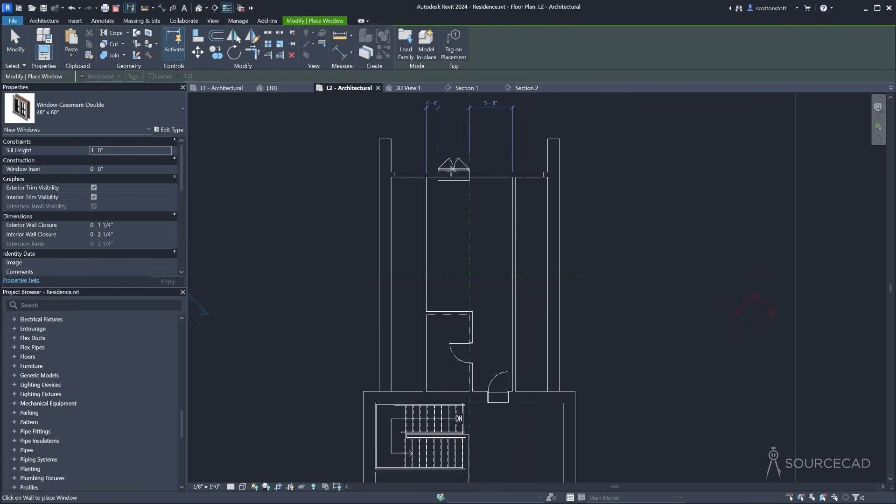
pyautogui.click(58, 113)
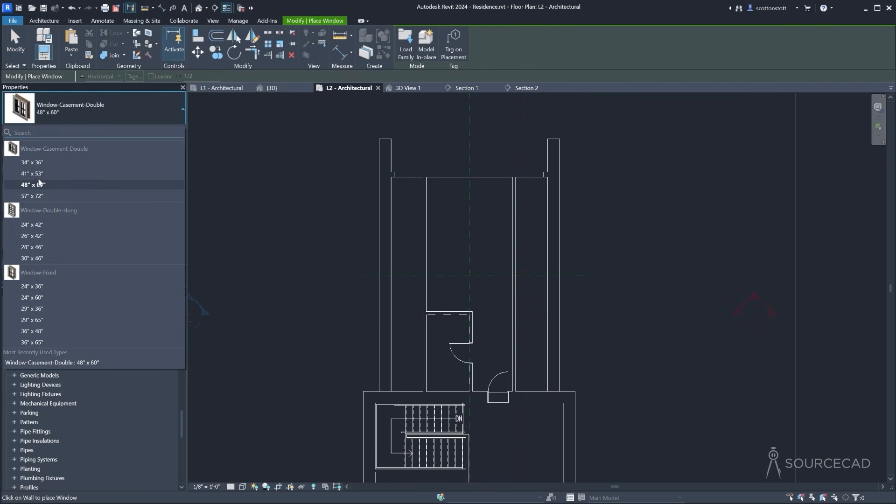
pyautogui.click(31, 162)
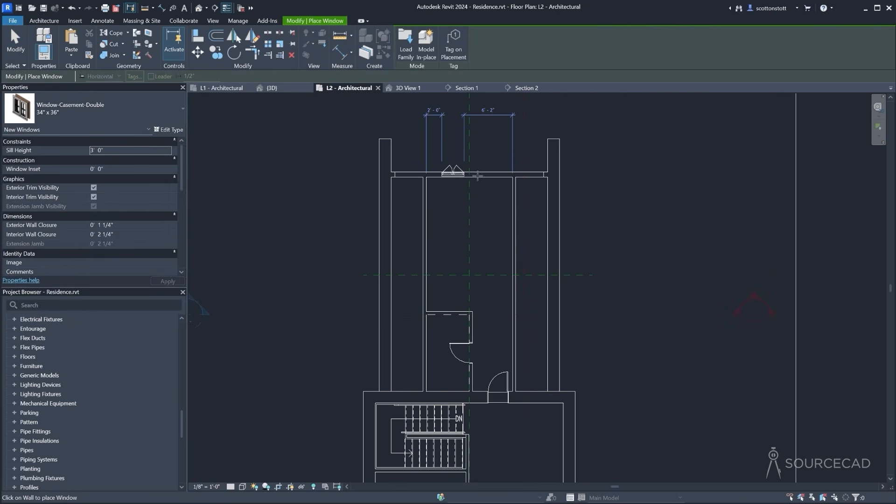
pyautogui.click(473, 174)
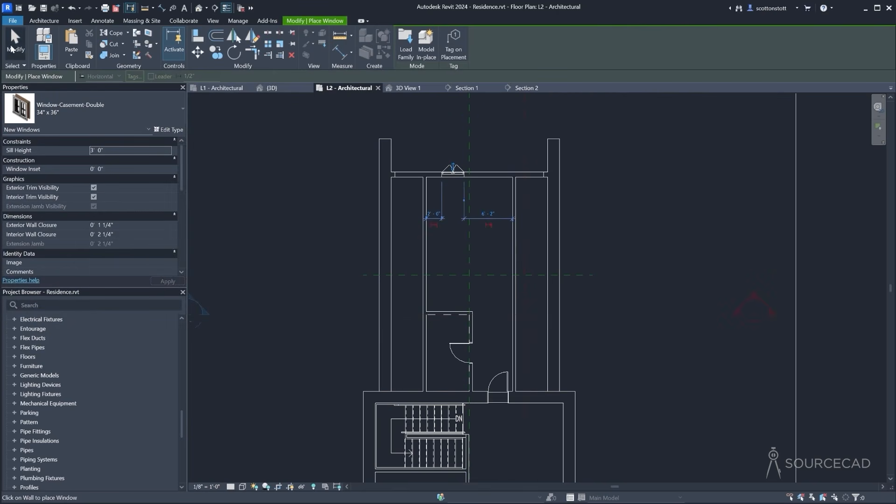
pyautogui.click(11, 45)
pyautogui.press('s')
pyautogui.press('f')
pyautogui.press('Escape')
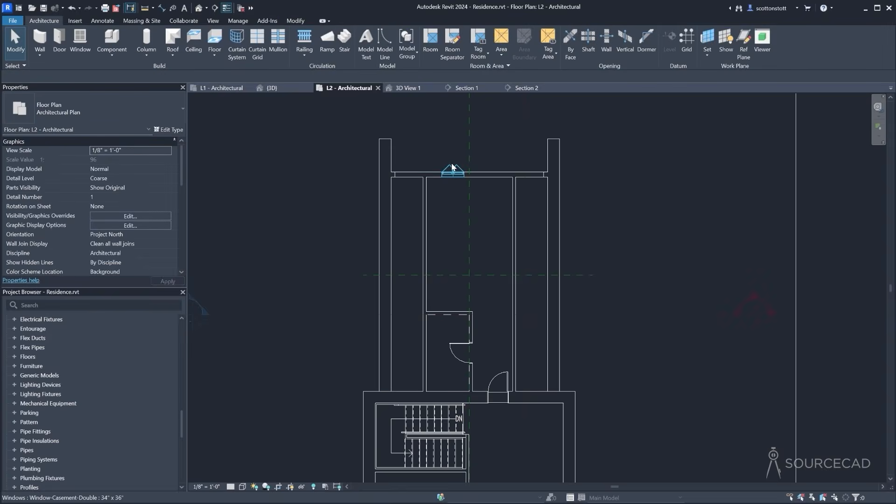
# Mirror the casement window about the Center (East/West) reference plane and view the rear gable in 3D
pyautogui.click(451, 168)
pyautogui.click(233, 37)
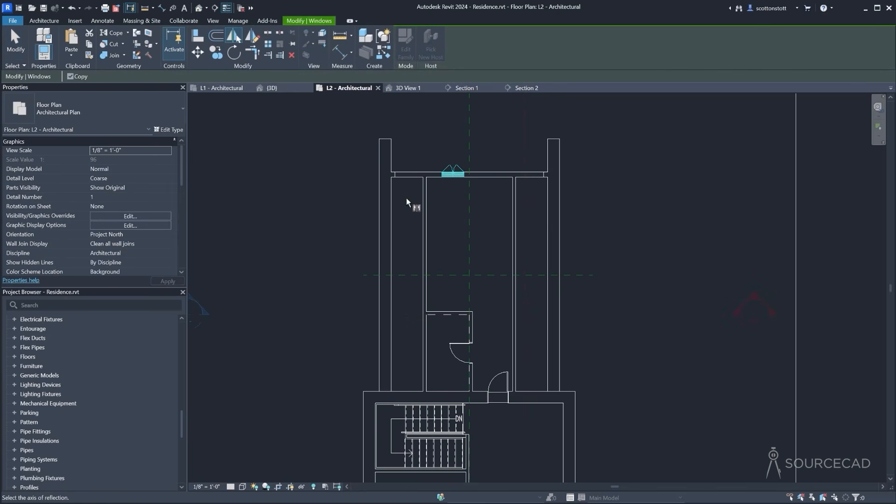
pyautogui.click(469, 202)
pyautogui.press('Escape')
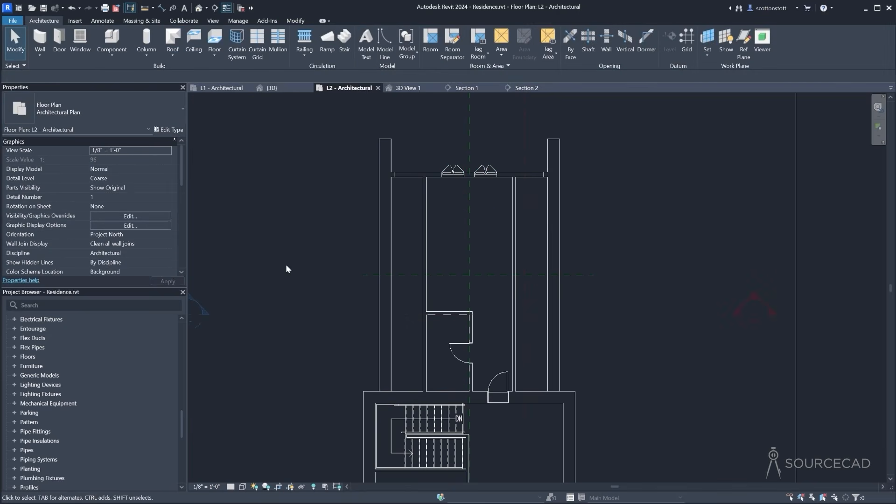
pyautogui.click(272, 88)
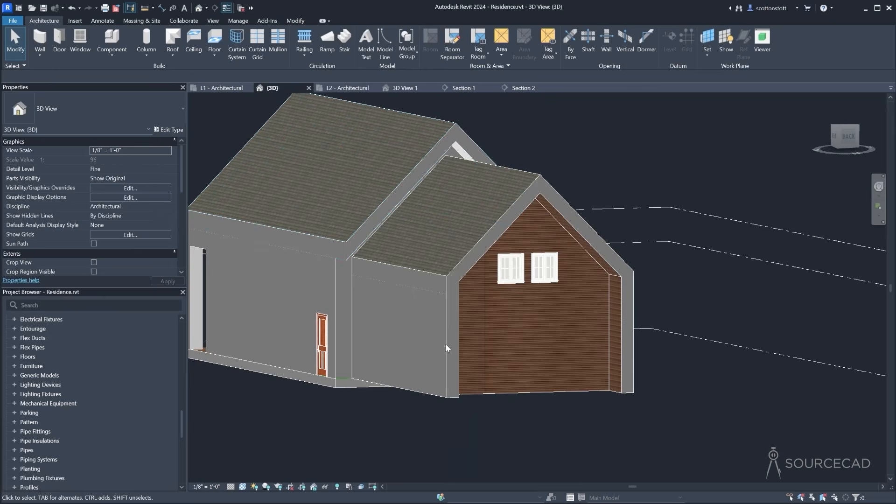
pyautogui.moveTo(469, 356); pyautogui.dragTo(483, 373)
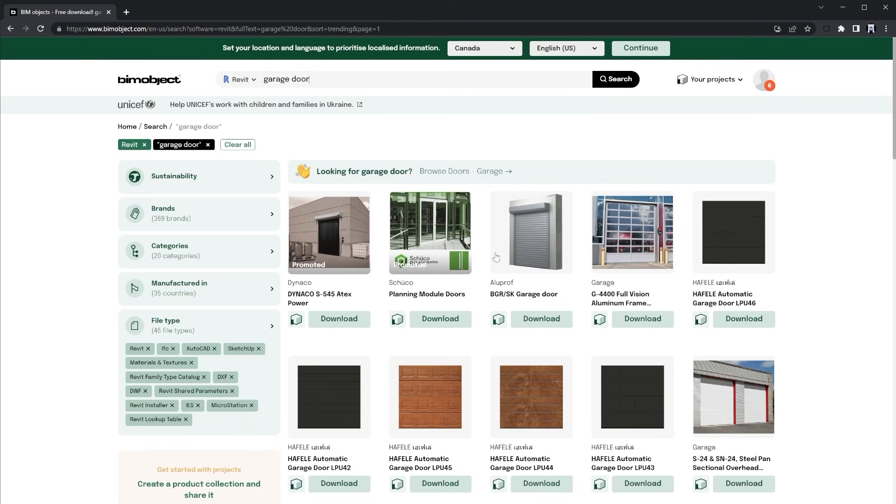
# In the web browser, open Aluprof's BGR/SK Garage door on BIMobject and download only its Box-350 Revit family file
pyautogui.click(526, 261)
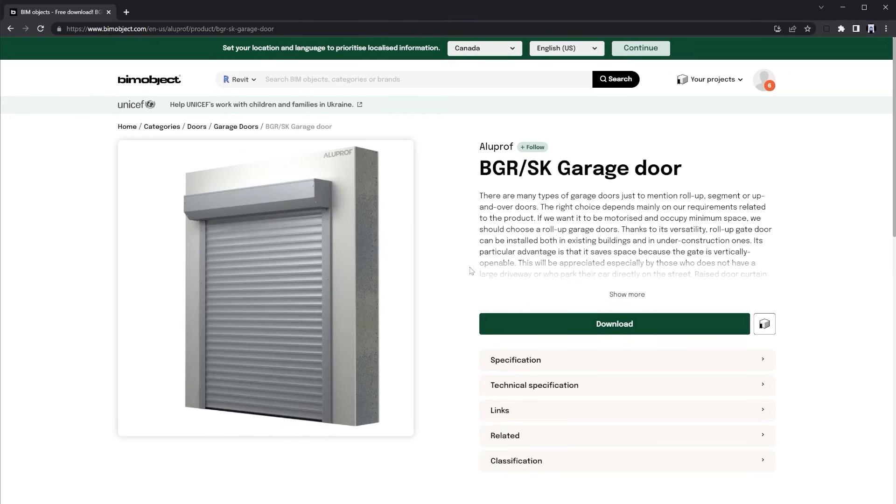
pyautogui.click(610, 325)
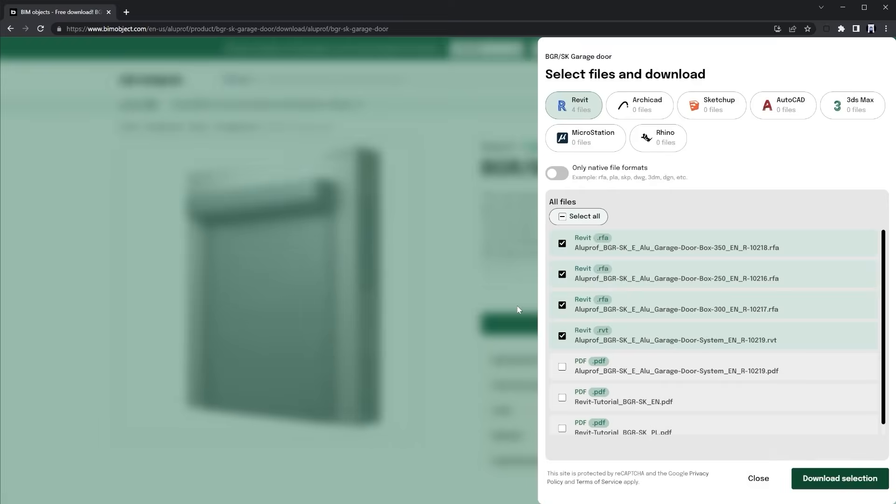
pyautogui.click(563, 217)
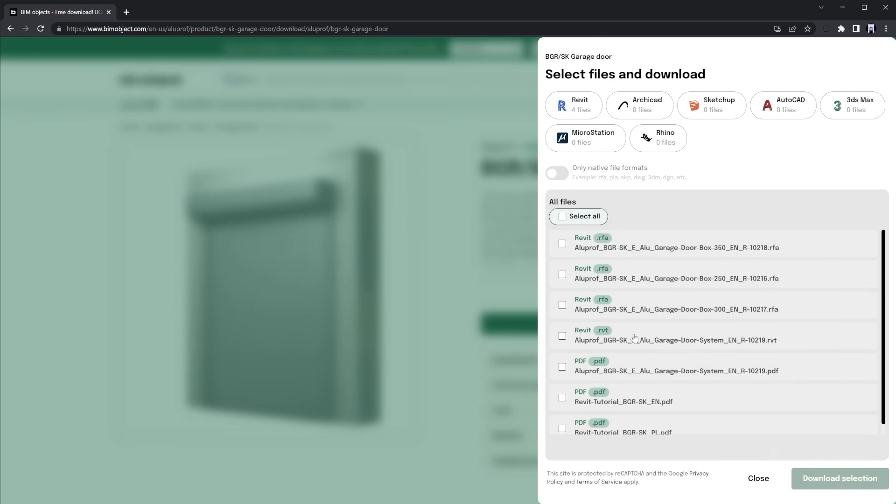
pyautogui.click(562, 244)
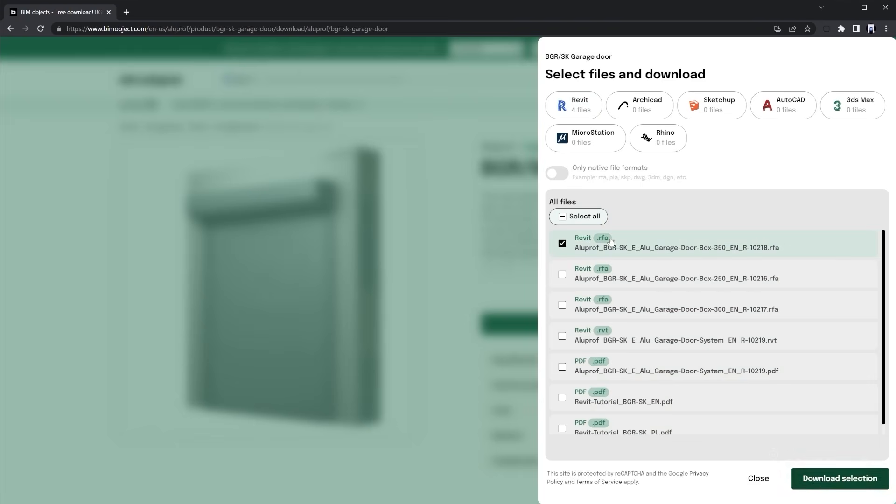
pyautogui.click(813, 481)
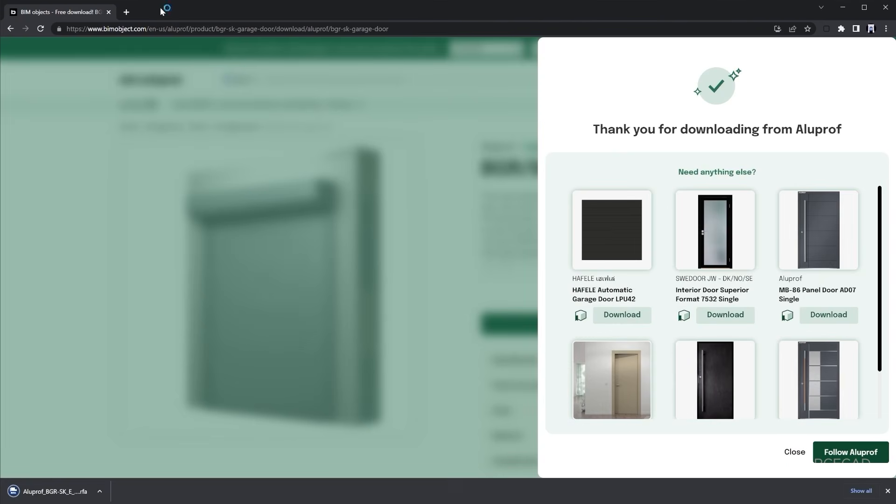
# Load the downloaded garage door family into the Revit project and place one in the middle of the rear gable wall
pyautogui.moveTo(161, 11); pyautogui.dragTo(770, 19)
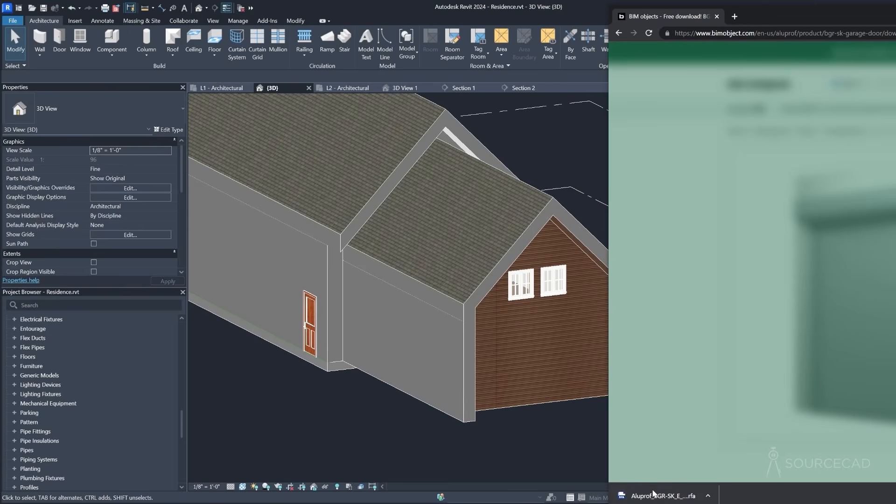
pyautogui.moveTo(654, 494); pyautogui.dragTo(532, 441)
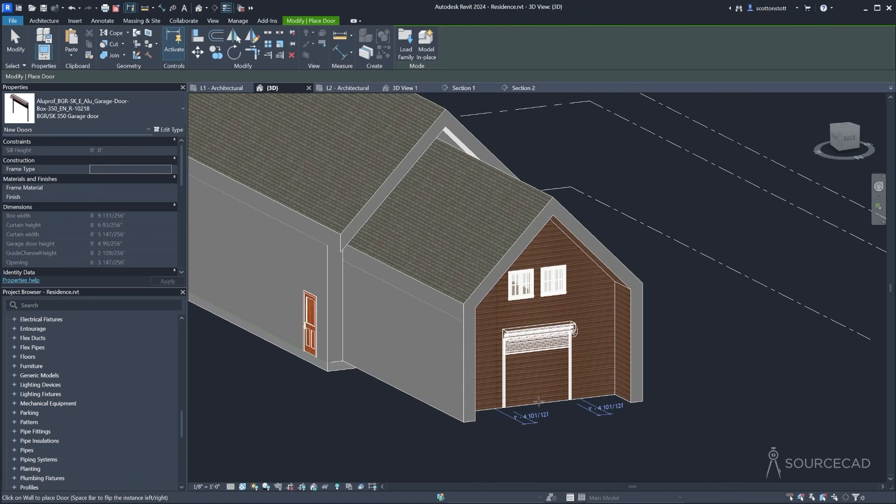
pyautogui.click(540, 403)
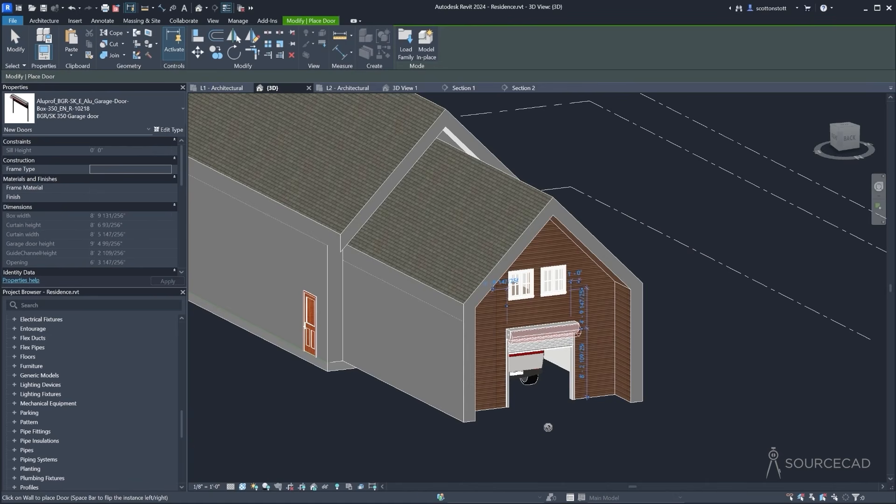
# Set the garage door type's garage door width to 16' and height to 10', and end door placement
pyautogui.scroll(1, 548, 420)
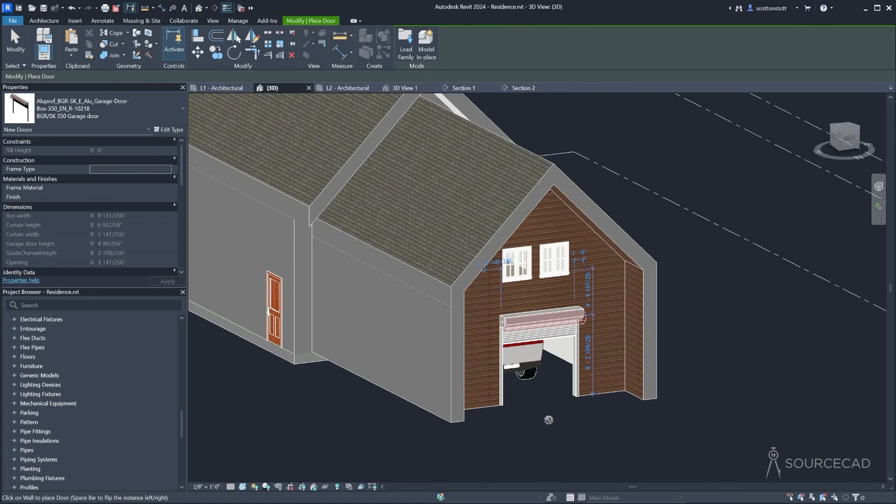
pyautogui.click(169, 130)
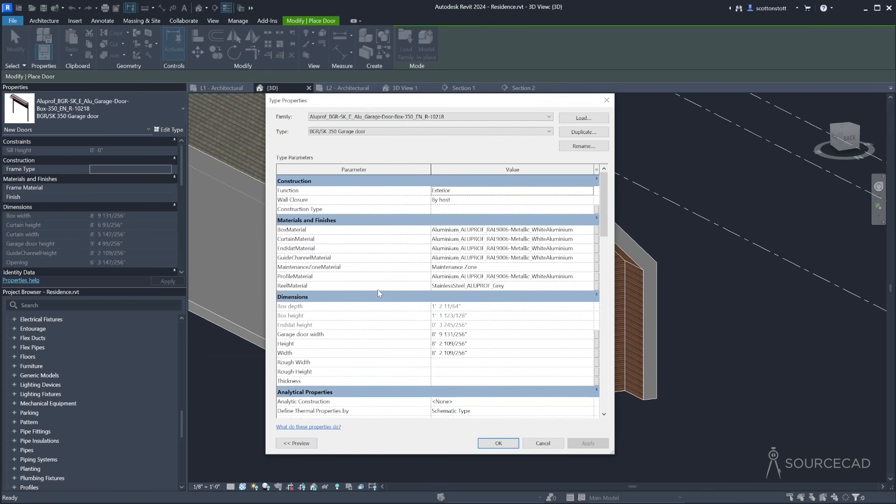
pyautogui.click(433, 337)
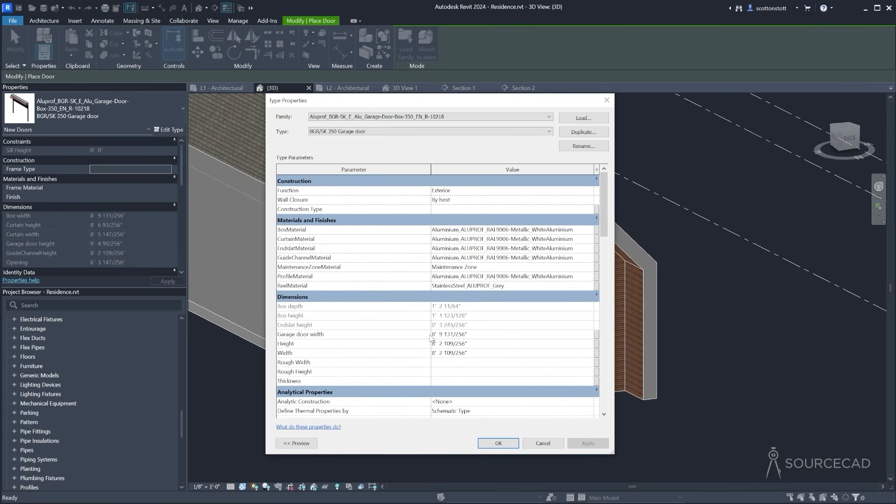
pyautogui.moveTo(433, 334); pyautogui.dragTo(468, 334)
pyautogui.write("16'")
pyautogui.press('Return')
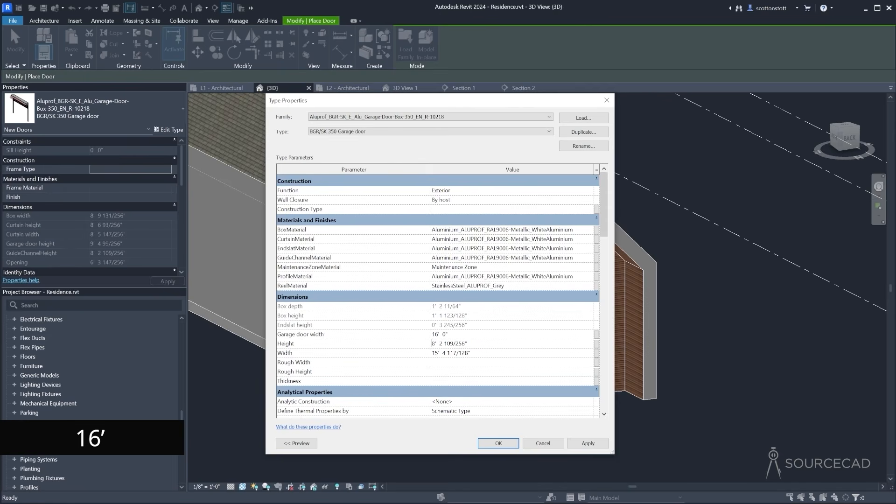
pyautogui.moveTo(432, 343); pyautogui.dragTo(468, 343)
pyautogui.write("10'  0")
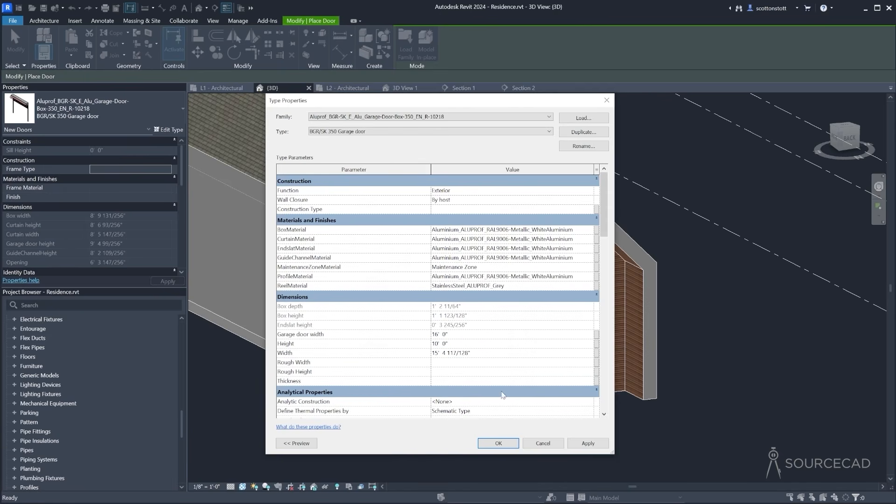
pyautogui.click(500, 445)
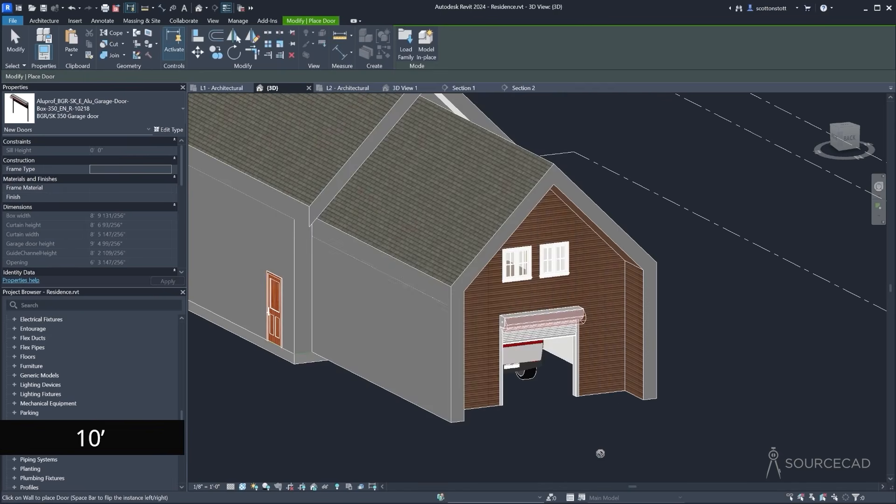
pyautogui.click(502, 318)
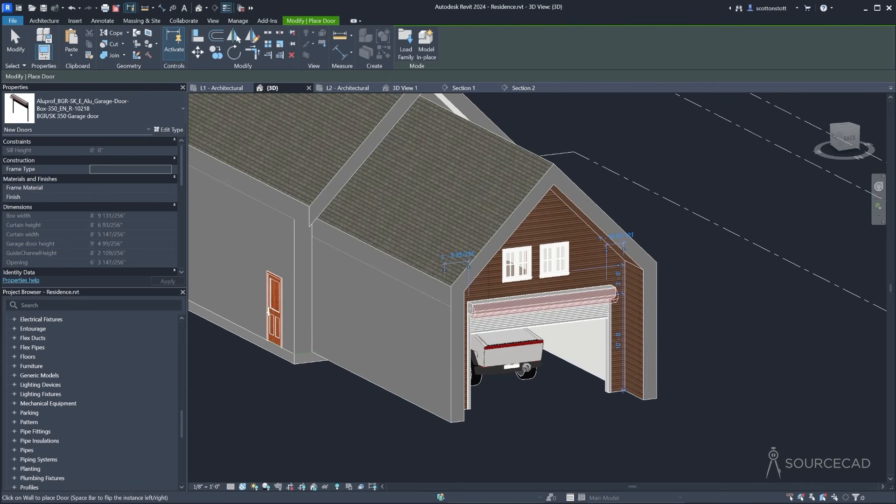
pyautogui.press('Escape')
pyautogui.press('Escape')
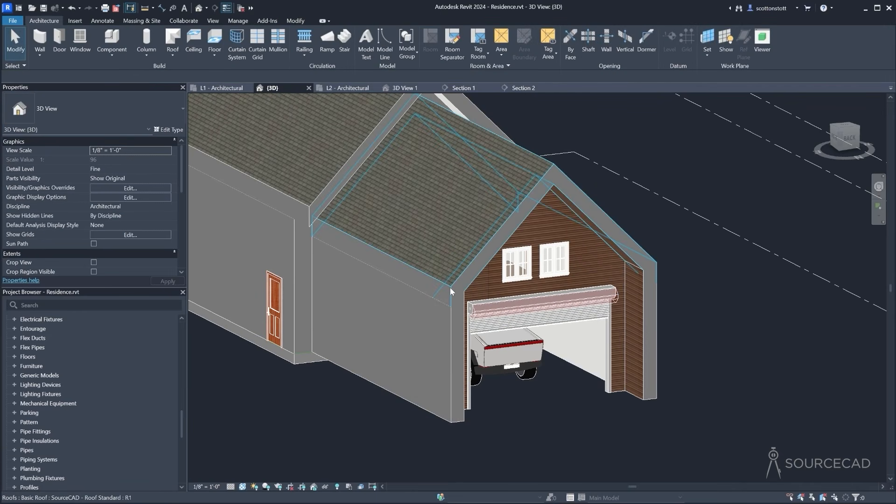
# Turn the 3D view to face the back of the house and display it in Wireframe, framing the garage door
pyautogui.click(849, 140)
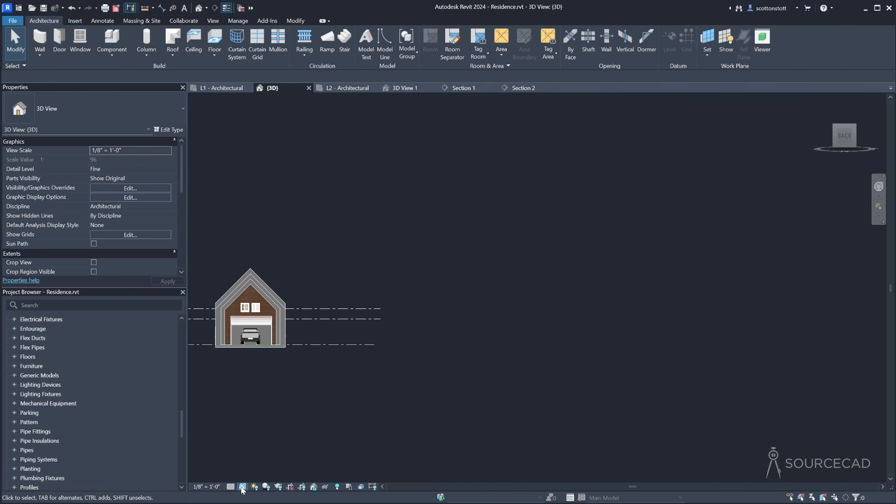
pyautogui.click(242, 486)
pyautogui.click(262, 436)
pyautogui.scroll(6, 539, 306)
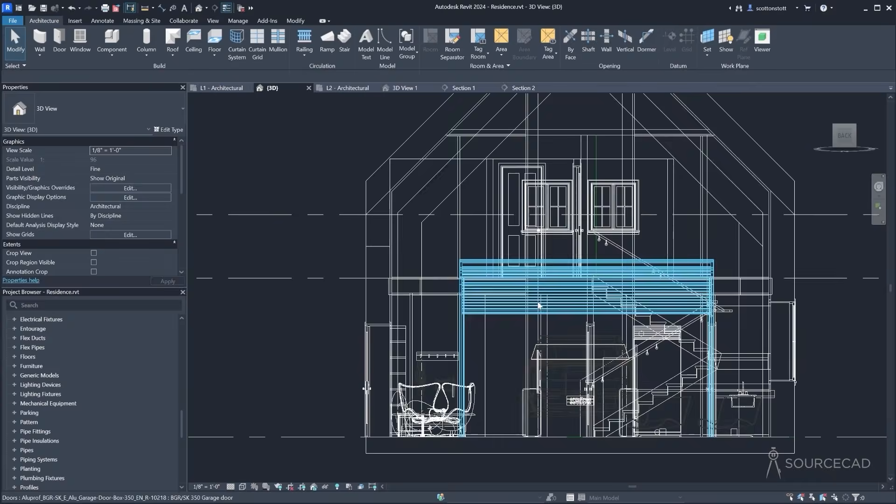
pyautogui.scroll(2, 539, 306)
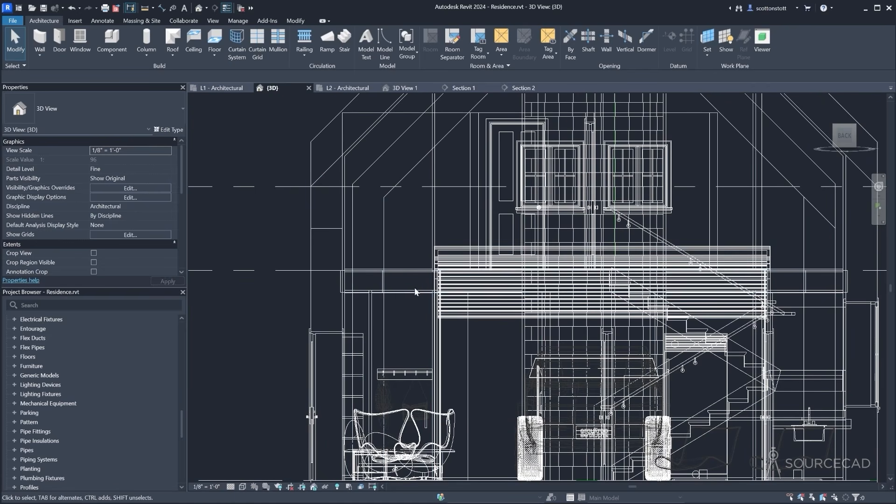
# Set the garage door type's height to 8'
pyautogui.click(464, 250)
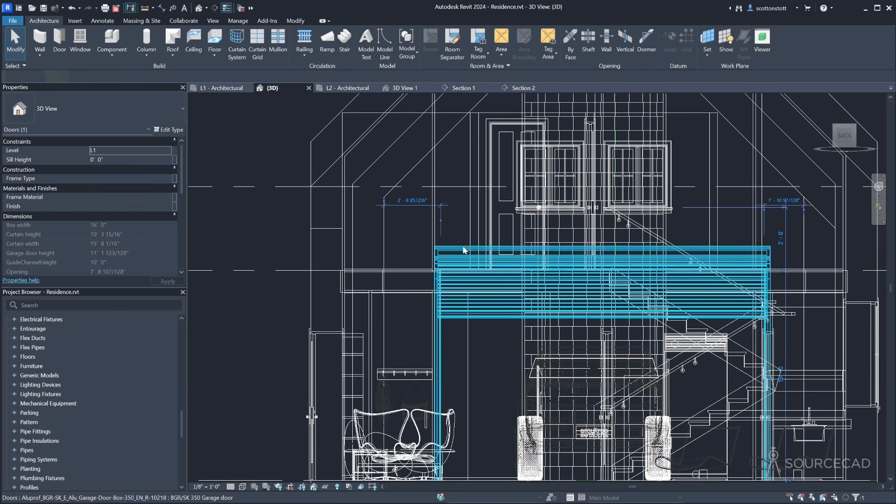
pyautogui.click(170, 131)
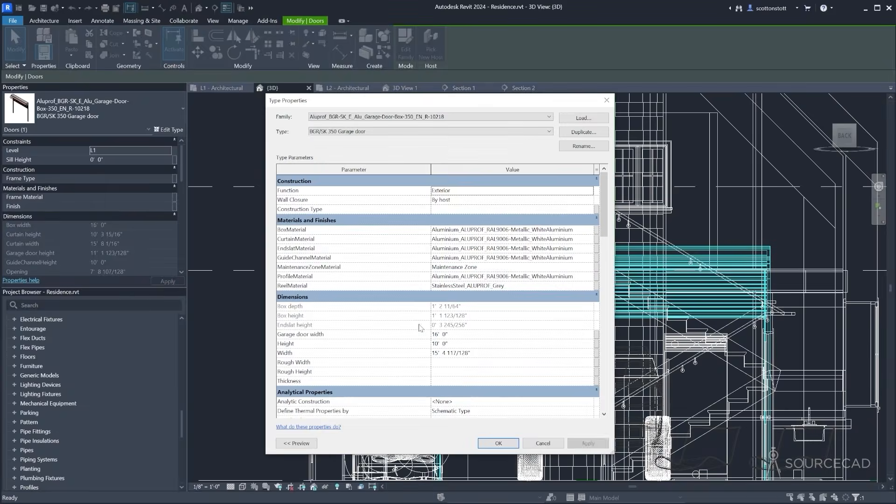
pyautogui.click(436, 344)
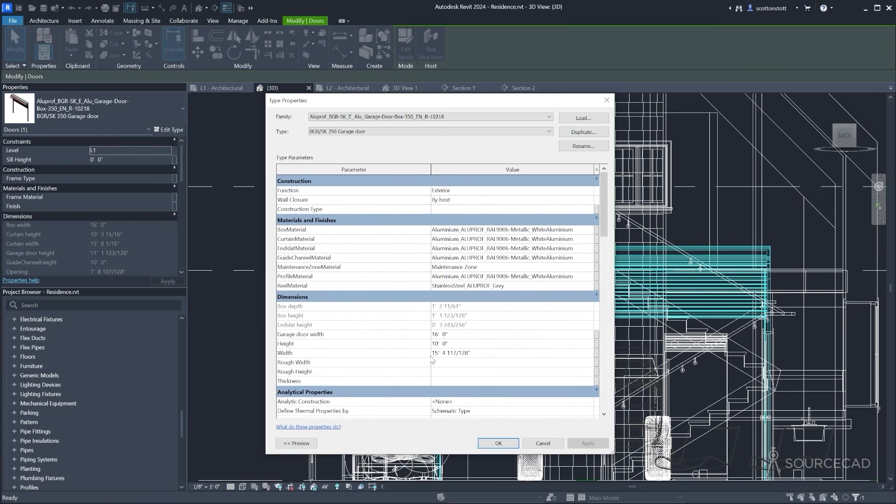
pyautogui.press('BackSpace')
pyautogui.write('8')
pyautogui.click(494, 443)
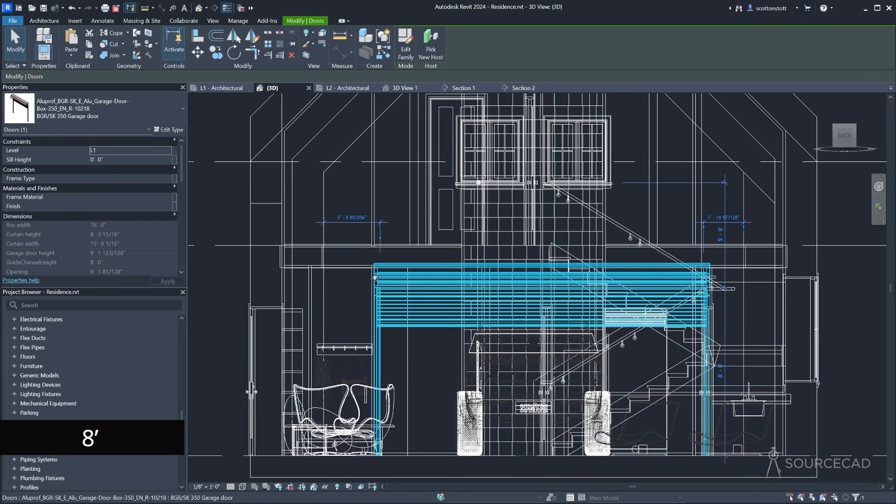
# Set the garage door type's height to 7' 9"
pyautogui.click(168, 130)
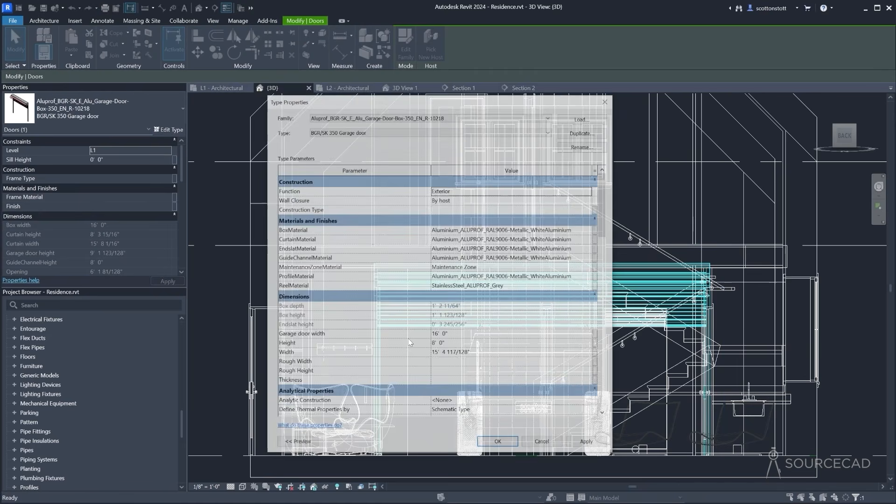
pyautogui.click(436, 347)
pyautogui.moveTo(456, 345); pyautogui.dragTo(432, 344)
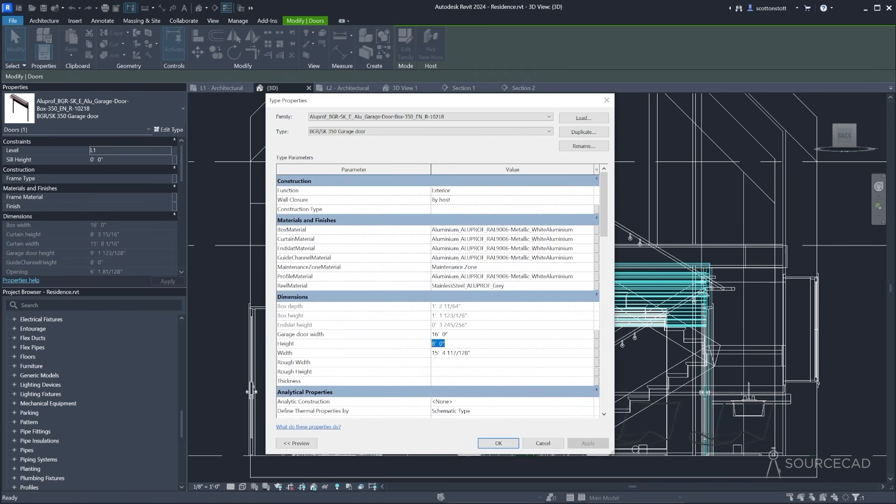
pyautogui.write('7 9')
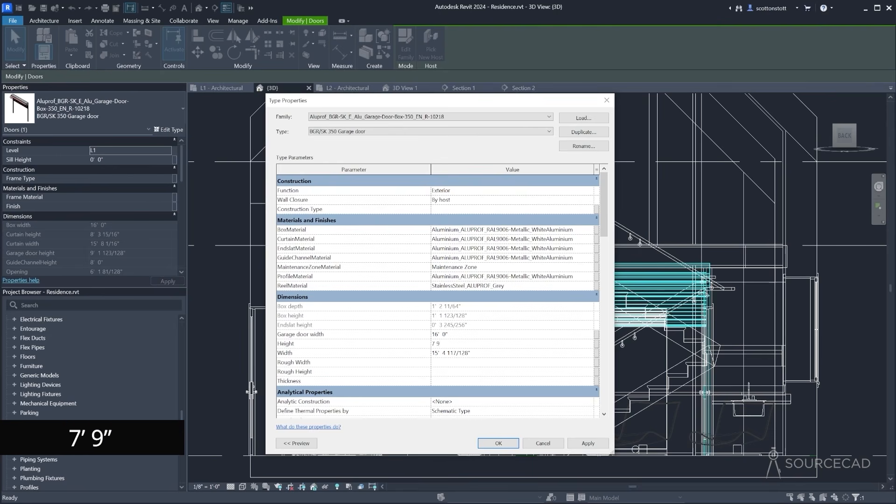
pyautogui.press('Return')
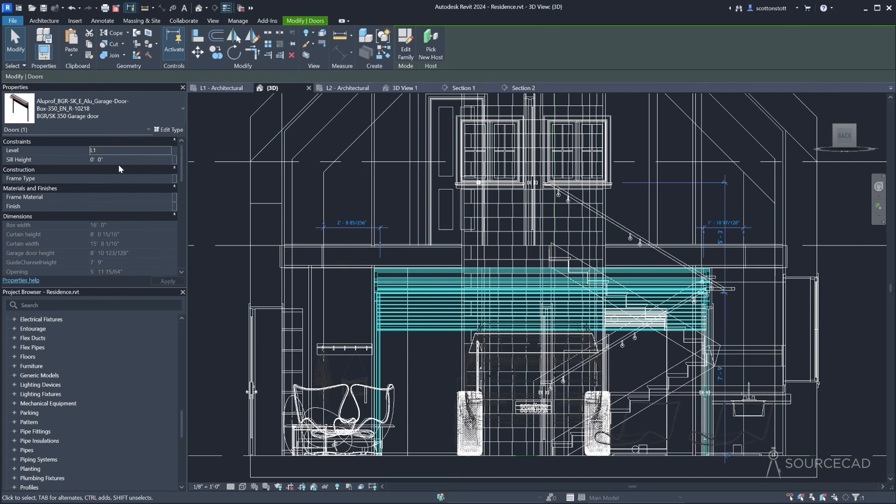
pyautogui.click(154, 130)
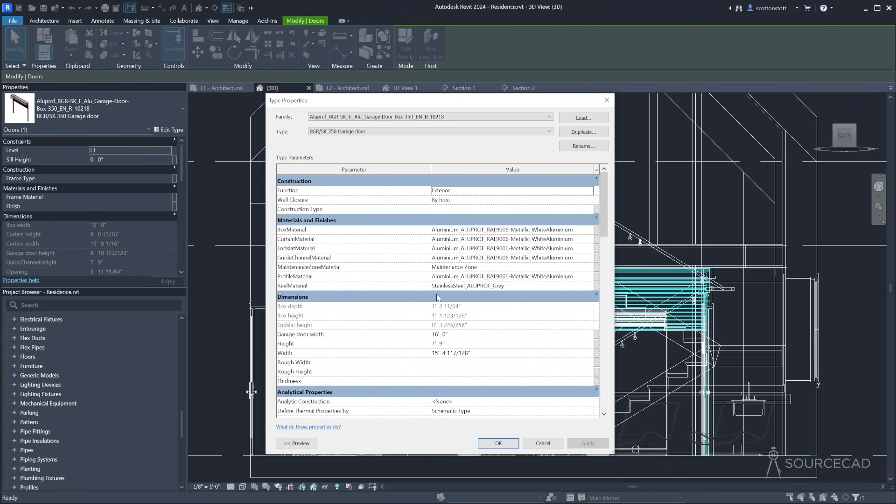
pyautogui.scroll(-6, 434, 327)
pyautogui.scroll(3, 428, 364)
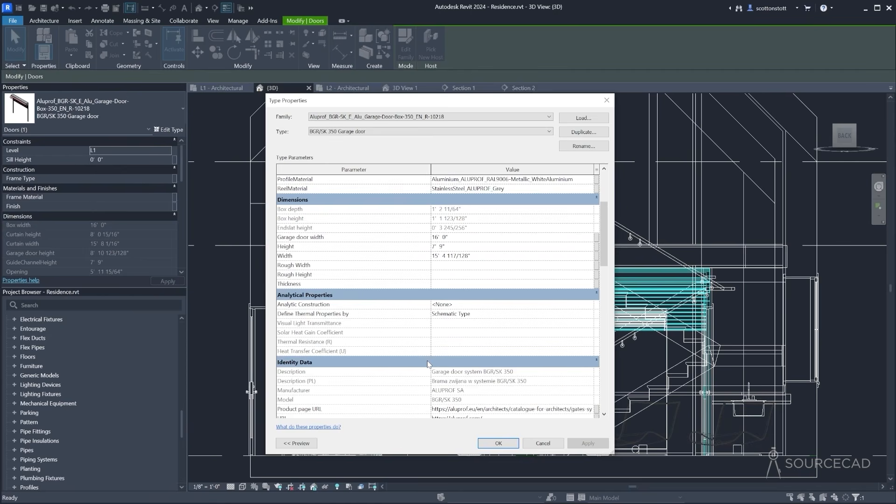
pyautogui.scroll(3, 428, 362)
pyautogui.click(536, 446)
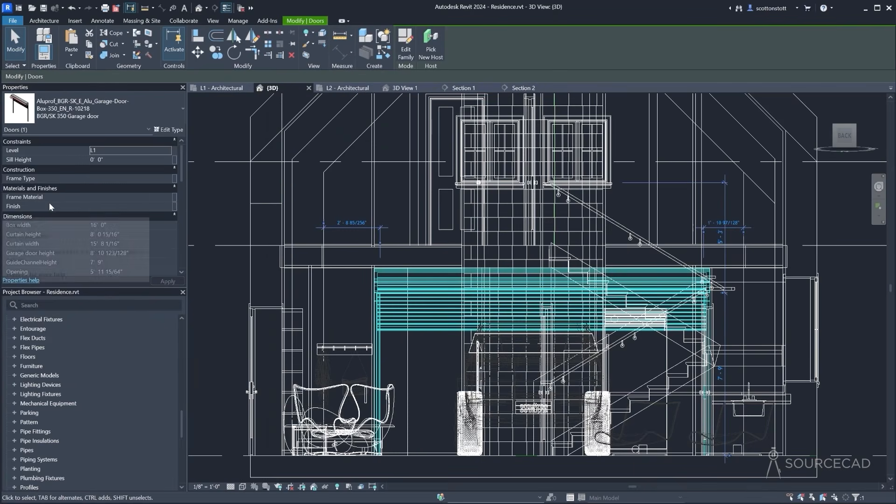
# Set the garage door's opening amount to 0% to try it fully closed
pyautogui.scroll(-10, 50, 204)
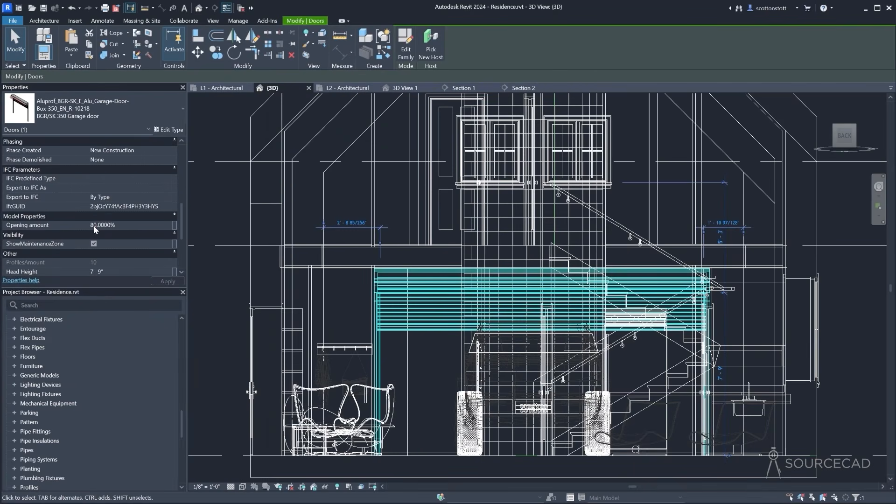
pyautogui.click(94, 226)
pyautogui.write('0')
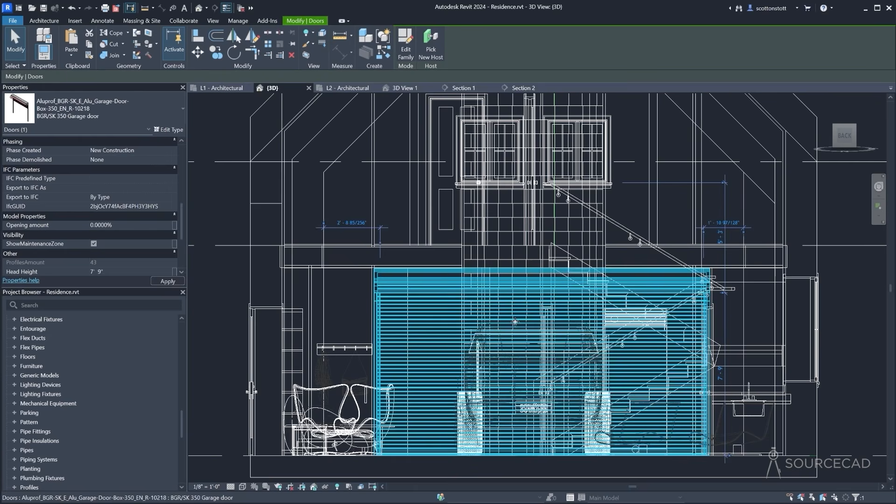
# Set the garage door's opening amount to 90% and change the 3D view from wireframe to a visual style showing material textures
pyautogui.click(113, 225)
pyautogui.write('90')
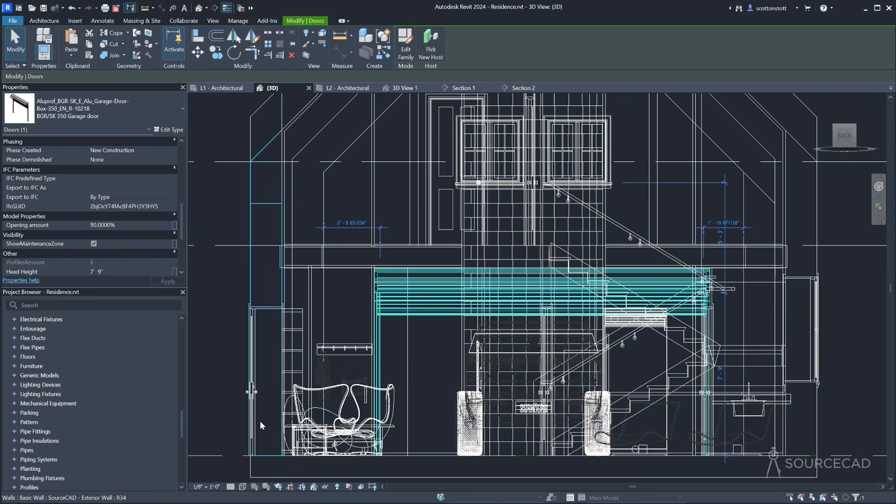
pyautogui.click(243, 486)
pyautogui.click(280, 467)
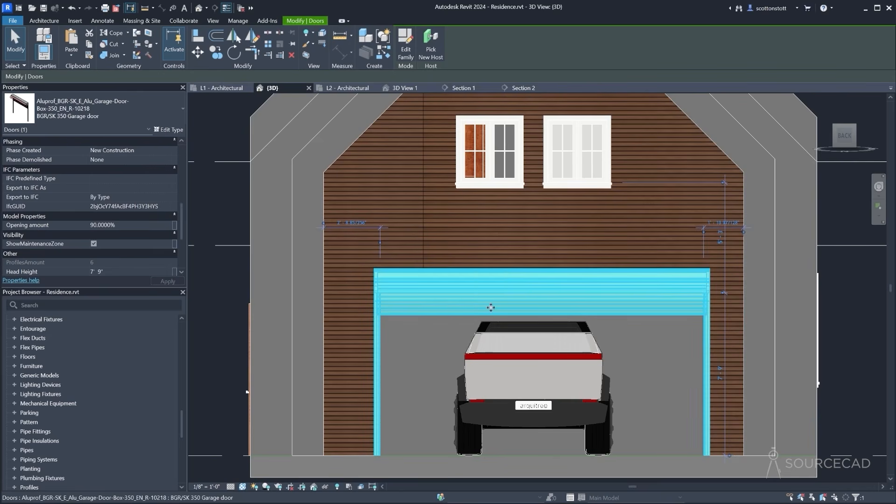
# In the L1 architectural plan, align the garage door's center with the vertical center reference plane of the wing
pyautogui.click(222, 87)
pyautogui.scroll(4, 441, 270)
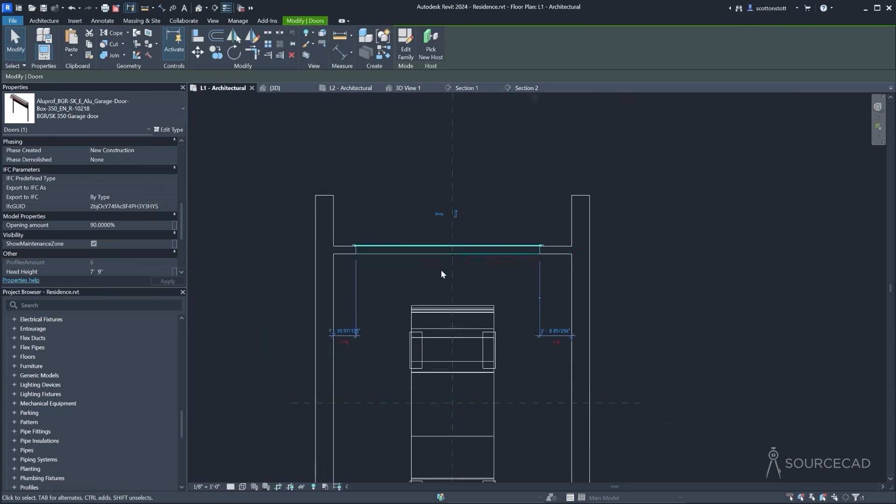
pyautogui.click(198, 36)
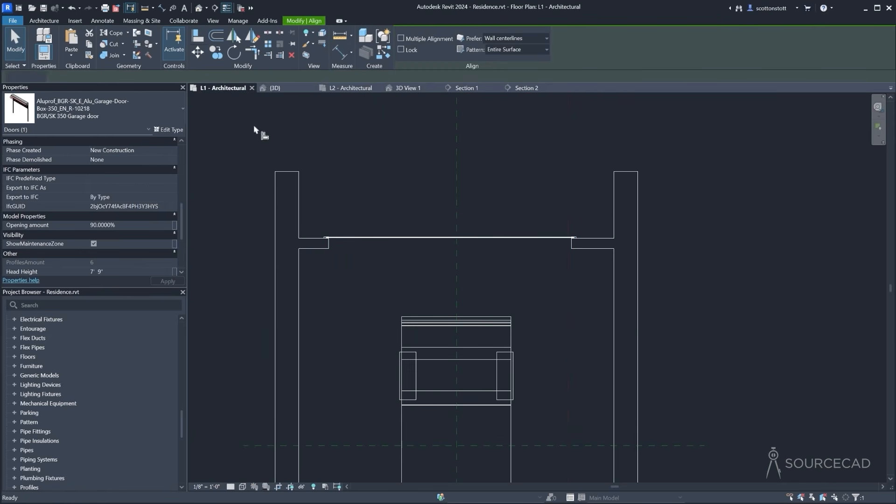
pyautogui.click(453, 245)
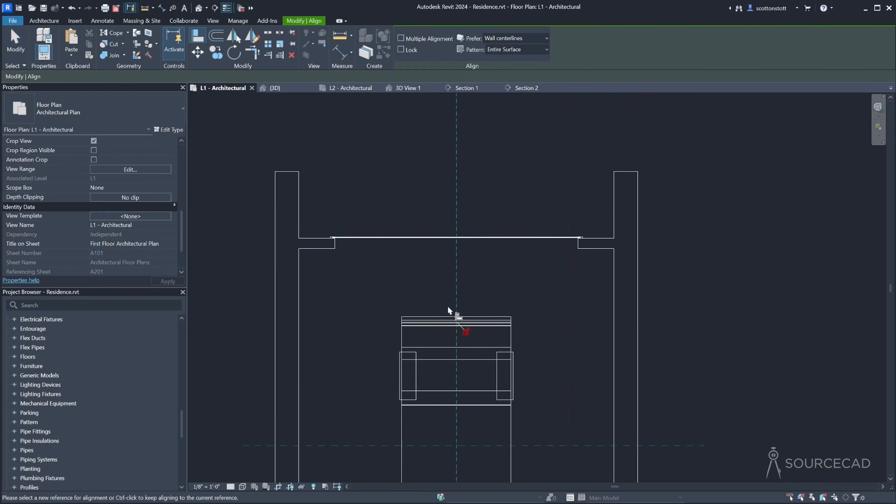
pyautogui.press('Escape')
pyautogui.press('Escape')
# Flip the garage door's facing so its roller box sits inside the garage, and check it from the rear corner in 3D
pyautogui.click(362, 238)
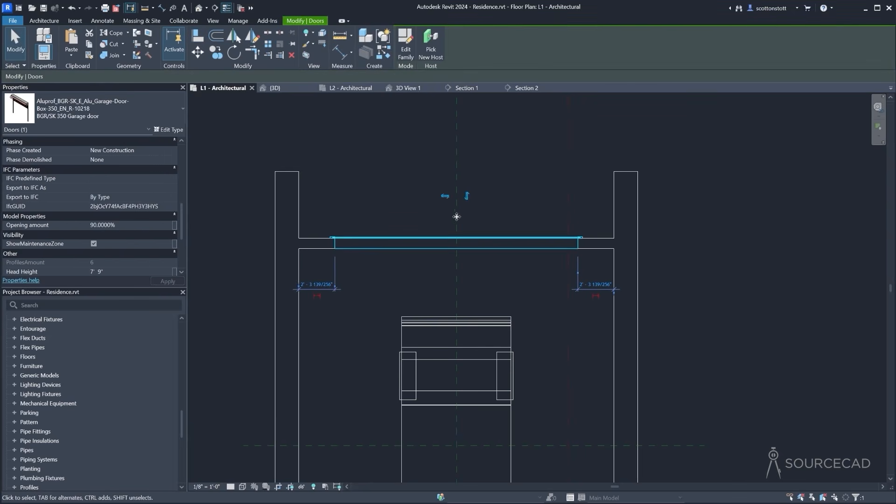
pyautogui.click(467, 195)
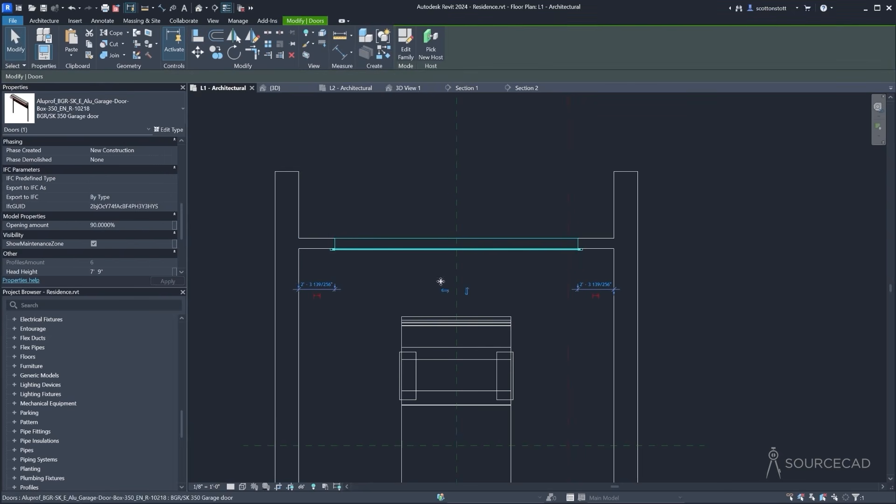
pyautogui.click(273, 88)
pyautogui.keyDown('shift'); pyautogui.moveTo(426, 242); pyautogui.dragTo(503, 286, button='middle'); pyautogui.keyUp('shift')
pyautogui.click(575, 463)
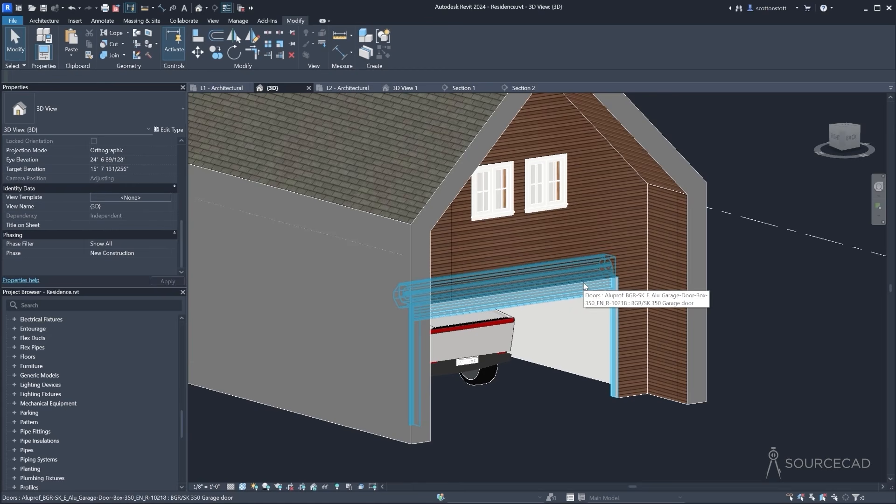
pyautogui.keyDown('shift'); pyautogui.moveTo(550, 439); pyautogui.dragTo(414, 443, button='middle'); pyautogui.keyUp('shift')
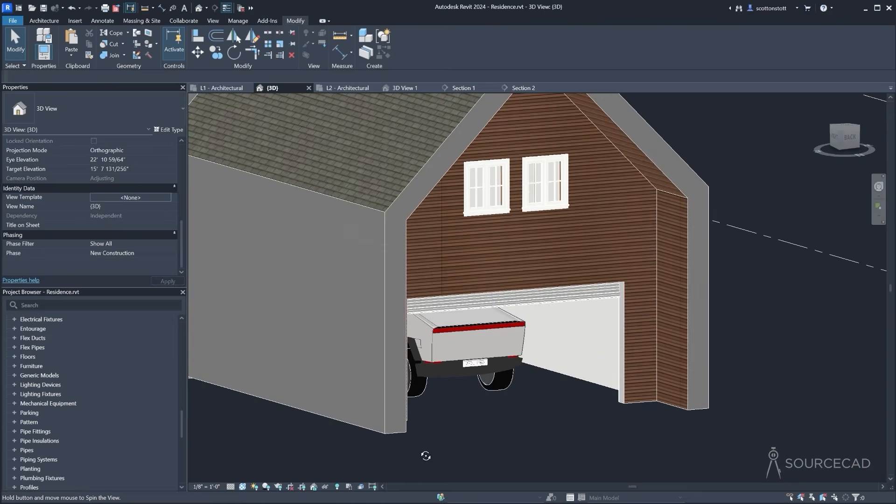
# On L1, create a Generic - 12" floor with a rectangular boundary along the garage's outer wall faces, from the wall ends to the main house
pyautogui.click(221, 88)
pyautogui.scroll(-3, 374, 161)
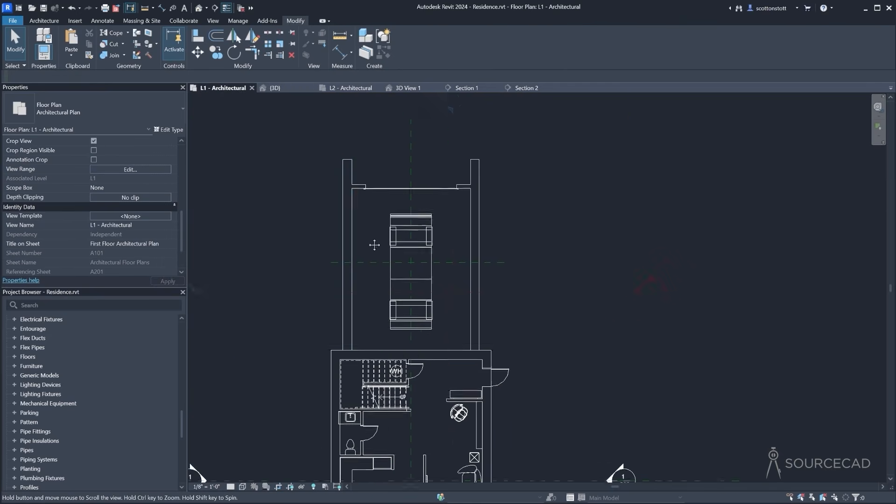
pyautogui.click(48, 22)
pyautogui.click(214, 36)
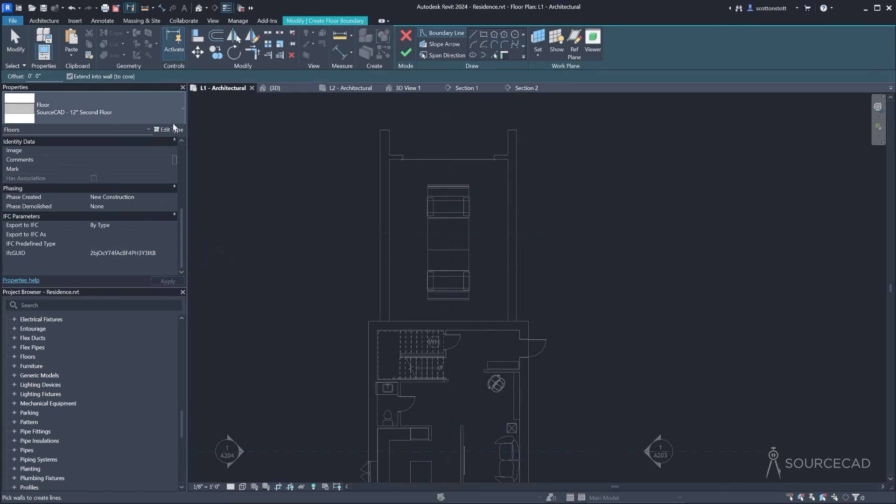
pyautogui.click(103, 114)
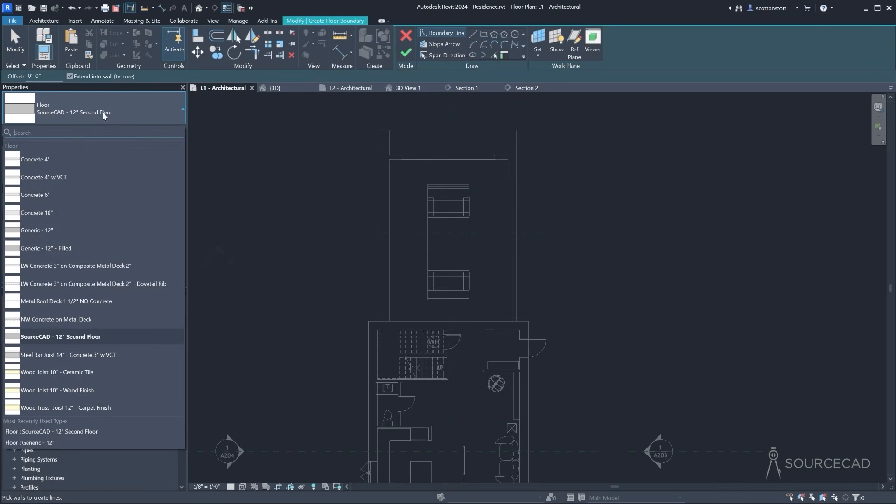
pyautogui.click(44, 230)
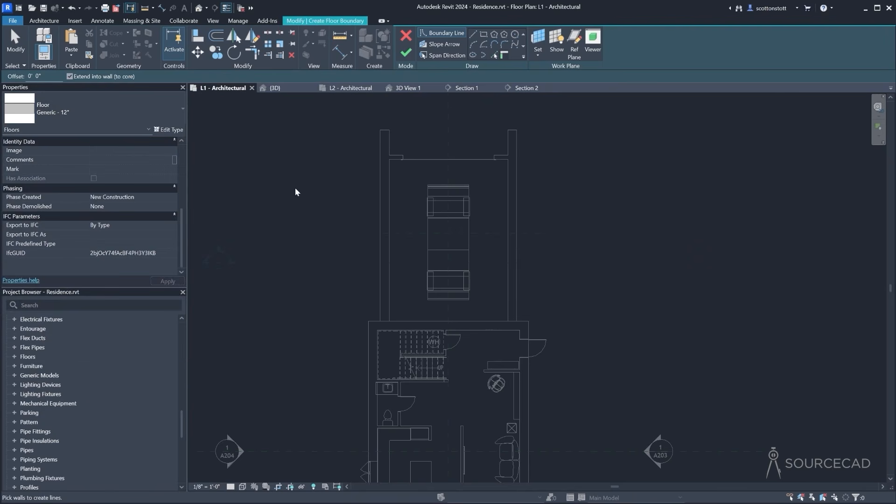
pyautogui.click(483, 34)
pyautogui.click(380, 131)
pyautogui.click(517, 321)
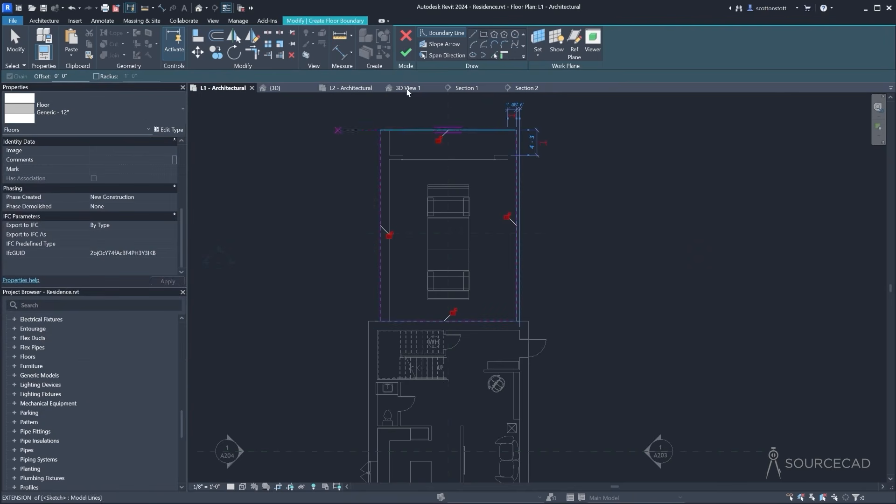
pyautogui.press('Escape')
pyautogui.click(275, 88)
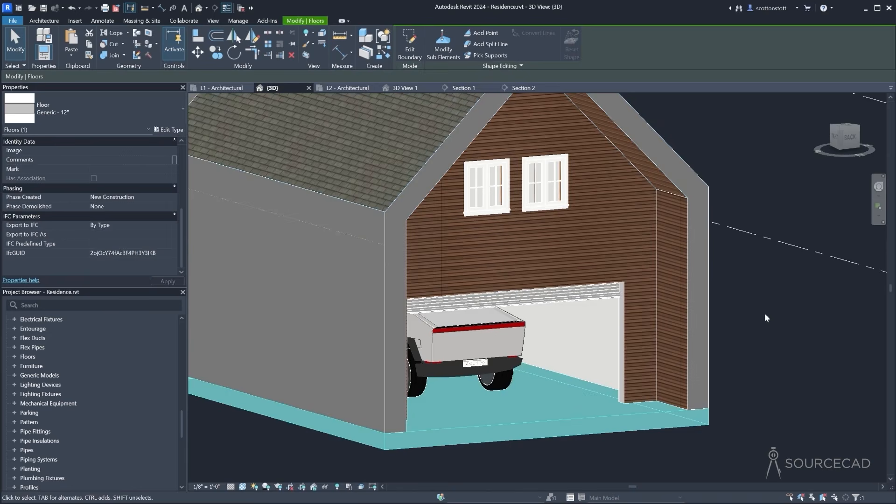
pyautogui.press('Escape')
# Rename the garage slab's Generic - 12" floor type as "SourceCAD - Floor with Parquet"
pyautogui.keyDown('shift'); pyautogui.moveTo(449, 309); pyautogui.dragTo(460, 341, button='middle'); pyautogui.keyUp('shift')
pyautogui.click(502, 454)
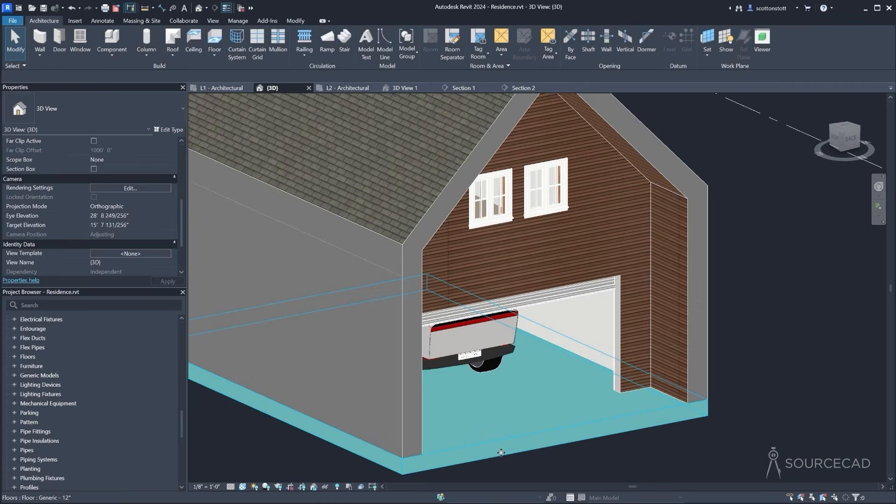
pyautogui.click(167, 130)
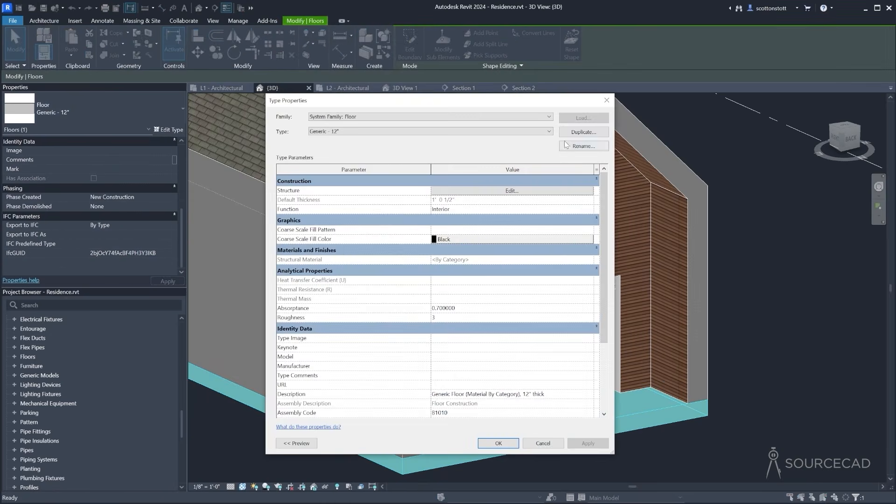
pyautogui.click(570, 149)
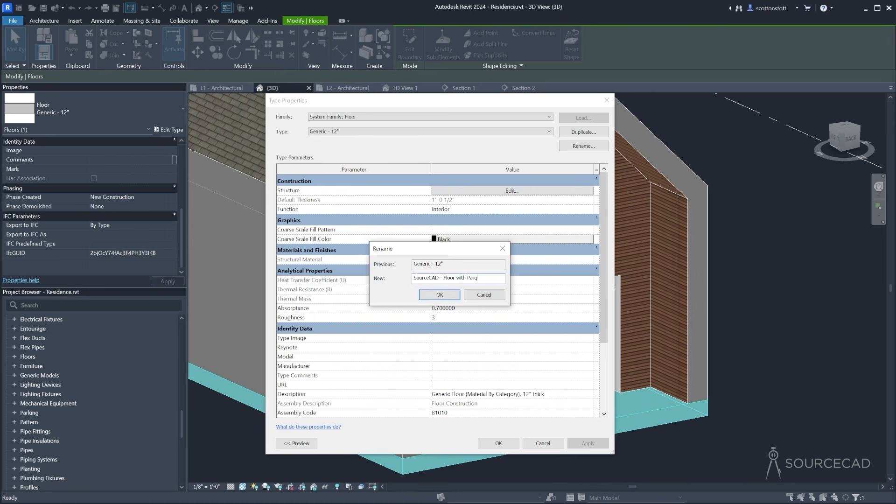
pyautogui.click(445, 297)
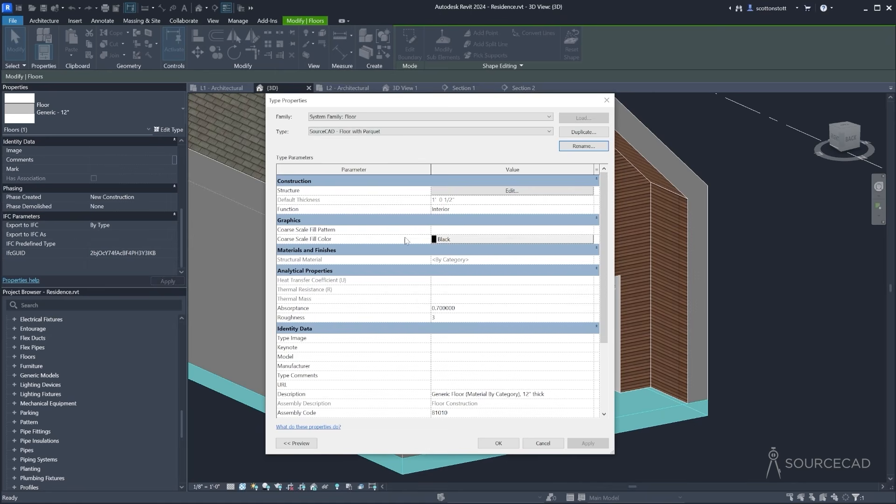
# Change the garage slab's floor type to Concrete 10"
pyautogui.click(369, 133)
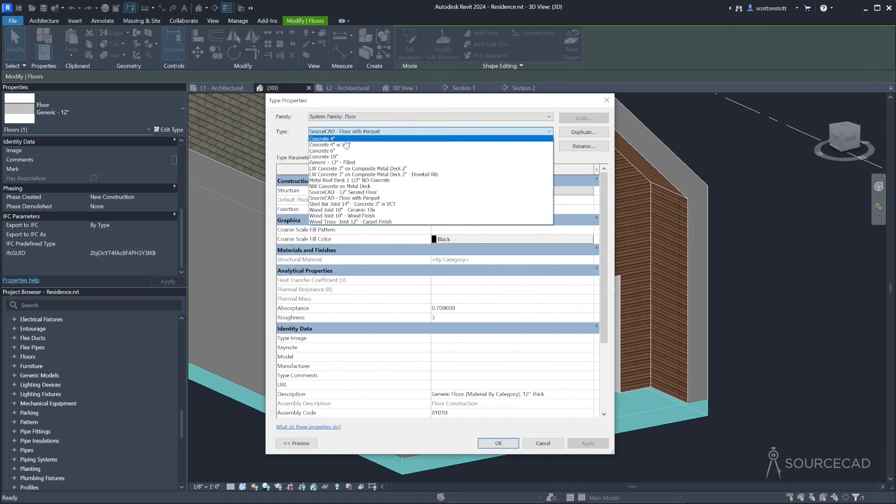
pyautogui.click(367, 157)
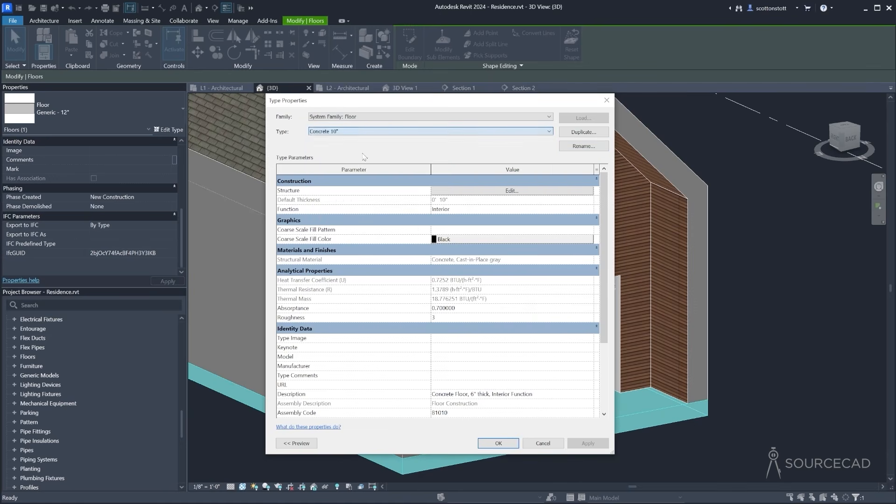
pyautogui.click(498, 443)
pyautogui.click(665, 459)
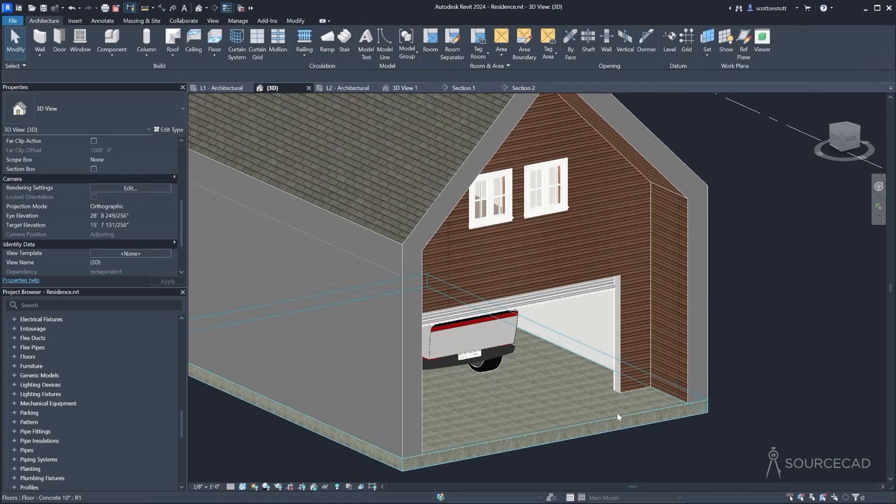
# Detach the tops of the four masonry chimney walls from the roof at the front gable
pyautogui.keyDown('shift'); pyautogui.moveTo(617, 412); pyautogui.dragTo(476, 280, button='middle'); pyautogui.keyUp('shift')
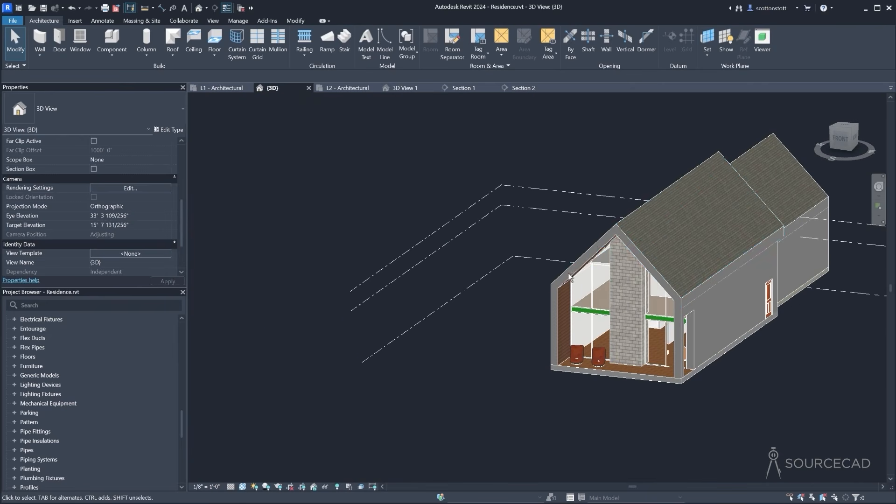
pyautogui.click(613, 250)
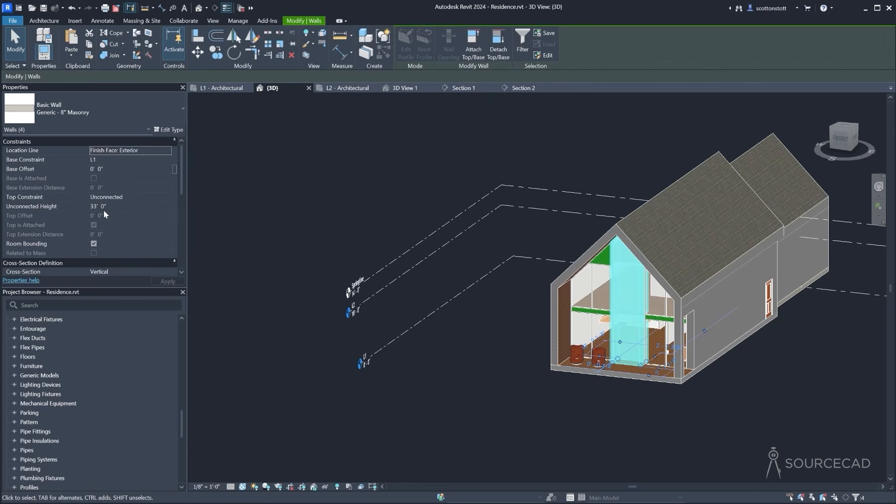
pyautogui.click(498, 46)
pyautogui.click(611, 234)
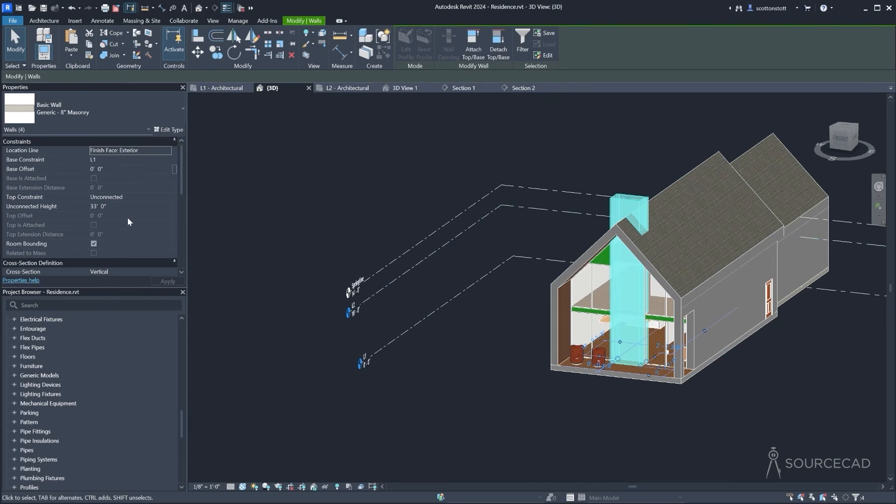
pyautogui.click(477, 372)
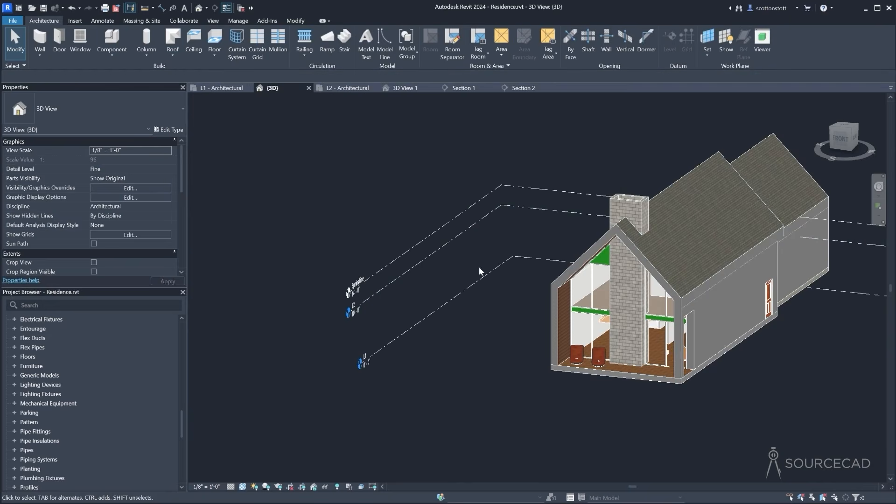
pyautogui.keyDown('shift'); pyautogui.moveTo(477, 372); pyautogui.dragTo(422, 323, button='middle'); pyautogui.keyUp('shift')
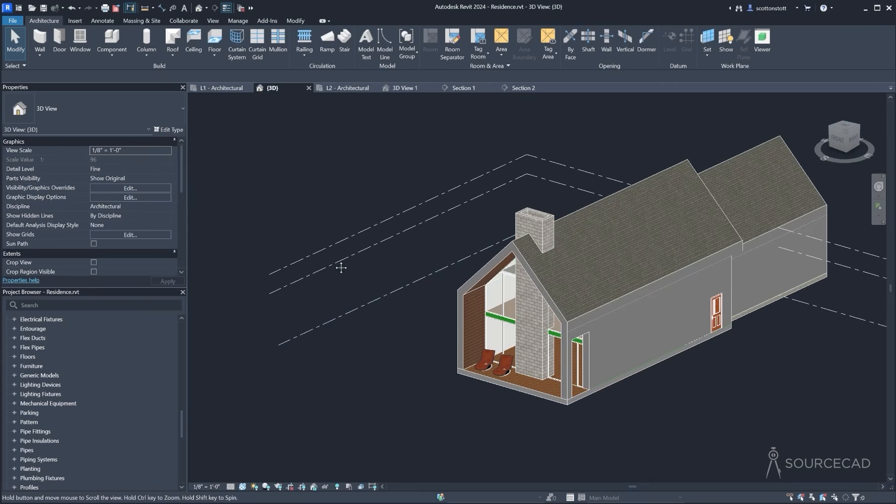
pyautogui.moveTo(429, 280); pyautogui.dragTo(337, 286, button='middle')
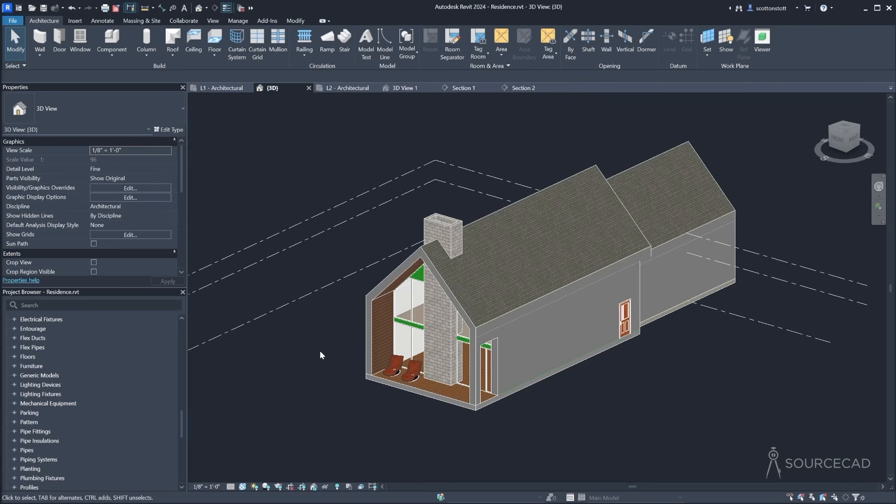
pyautogui.scroll(-2, 321, 351)
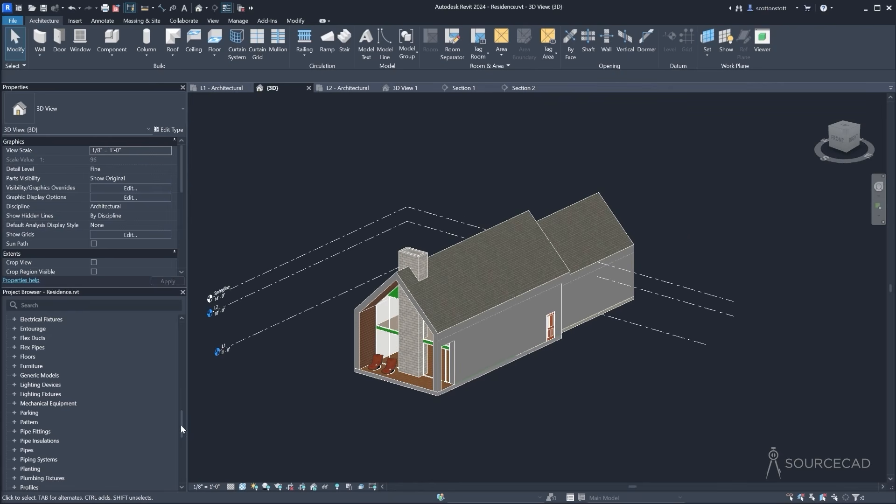
# Collapse the families list, expand the sheets, and open sheet A101 - Architectural Floor Plans
pyautogui.moveTo(181, 425); pyautogui.dragTo(179, 361)
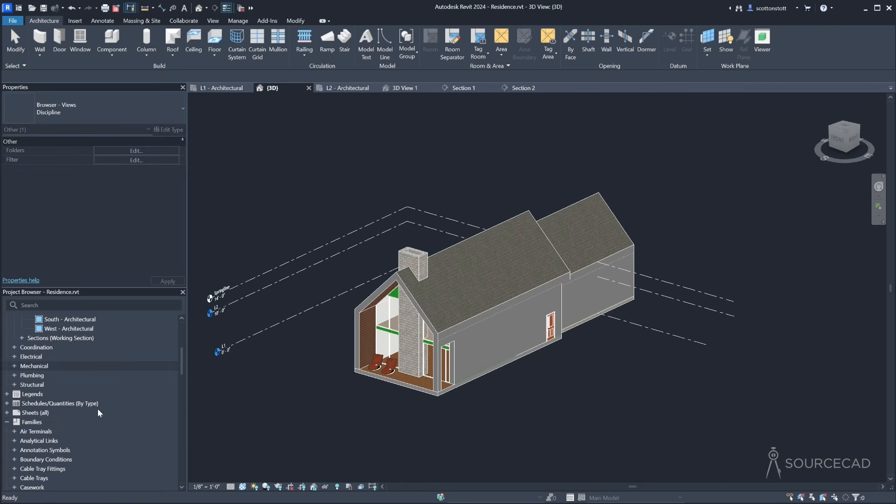
pyautogui.click(7, 422)
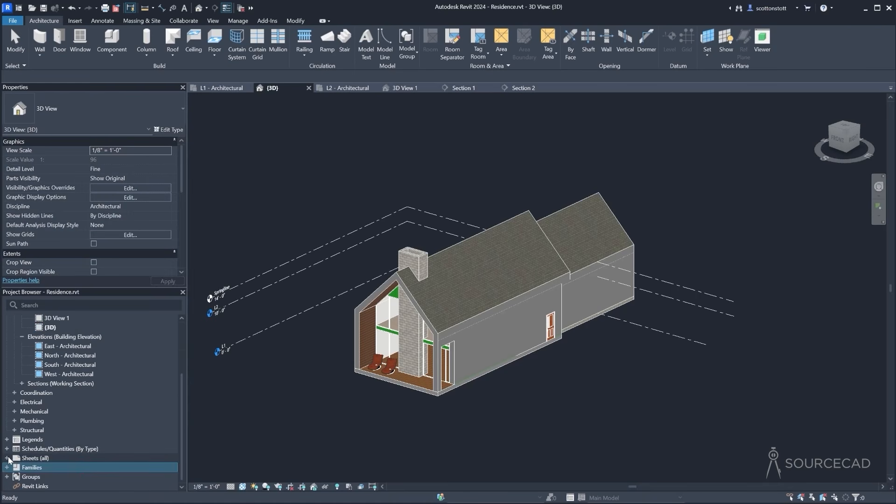
pyautogui.click(7, 458)
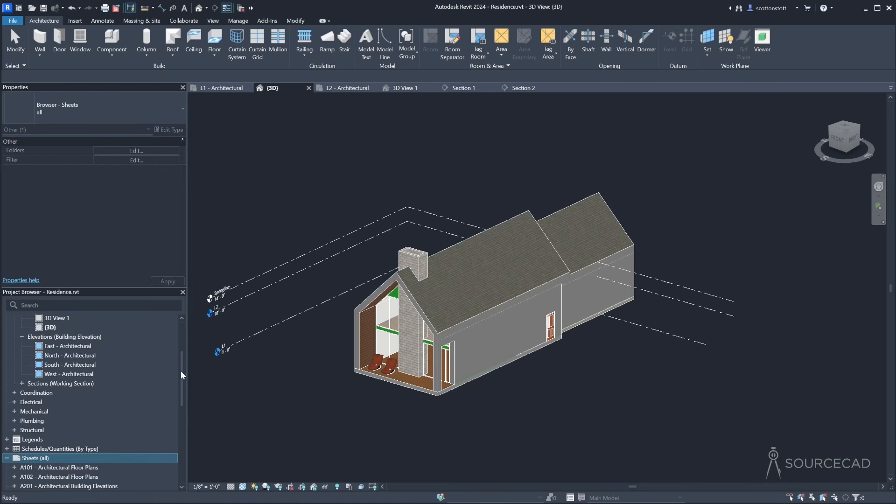
pyautogui.moveTo(181, 371); pyautogui.dragTo(181, 406)
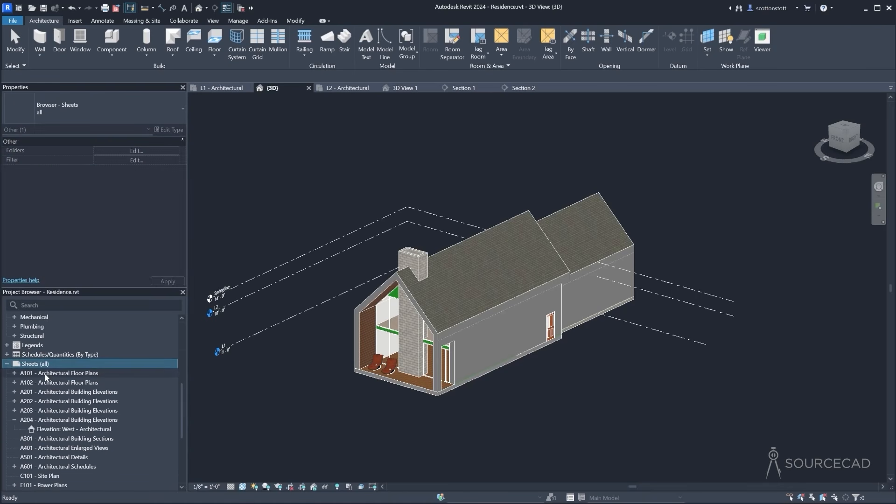
pyautogui.click(14, 373)
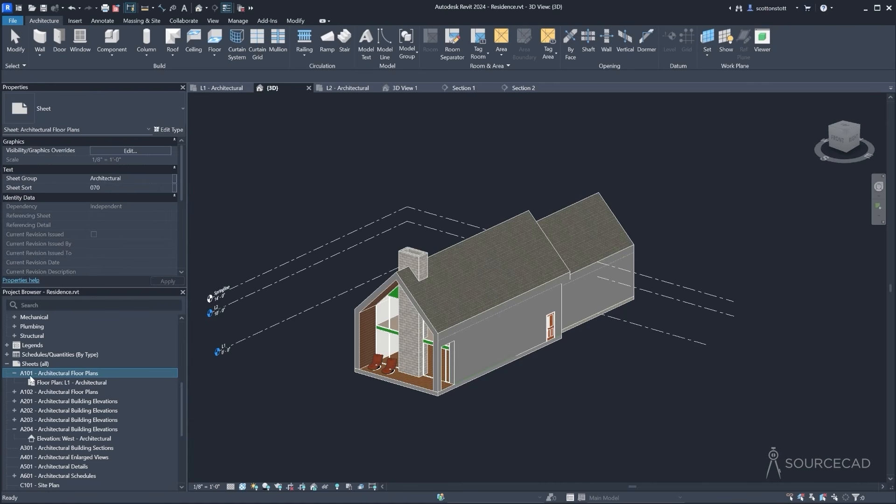
pyautogui.doubleClick(28, 374)
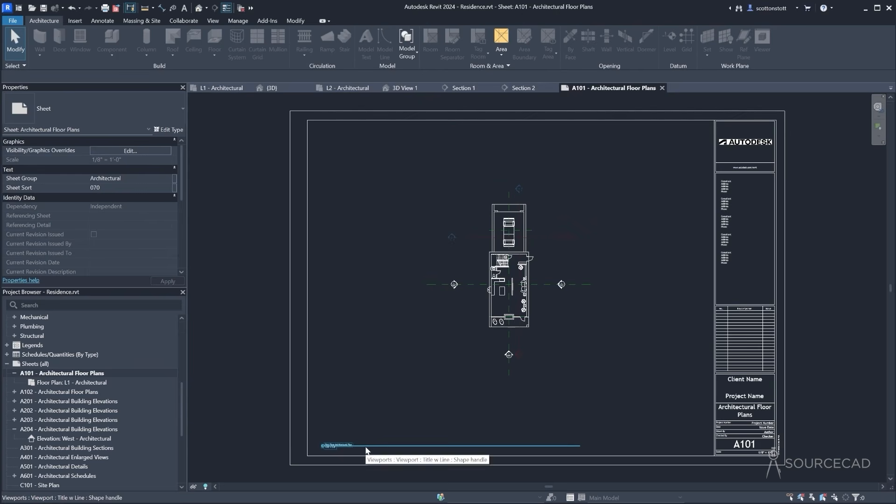
# Open the A101 sheet's E1 30 x 42 Horizontal title block family for editing and delete its Autodesk logo
pyautogui.click(750, 166)
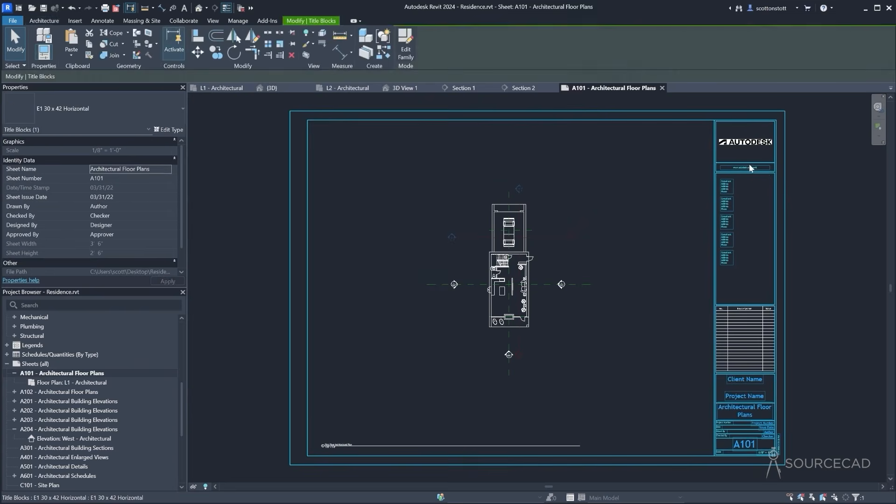
pyautogui.click(410, 55)
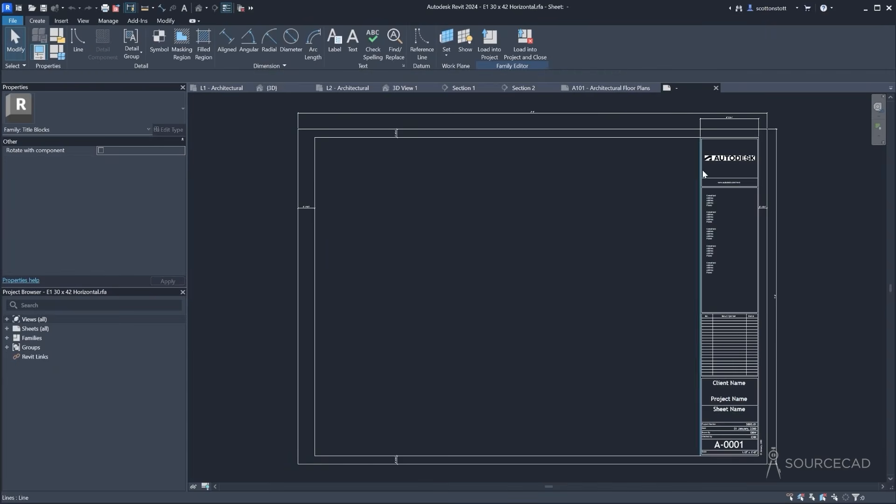
pyautogui.click(718, 158)
pyautogui.press('Delete')
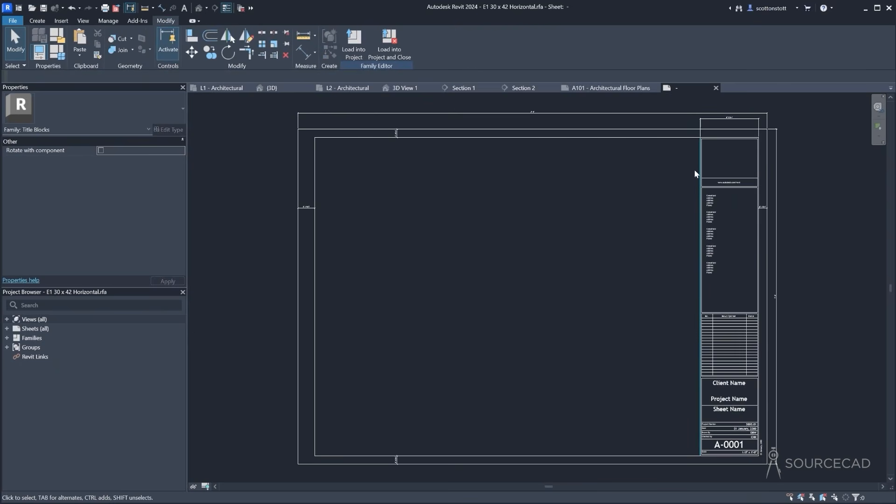
# Load the edited title block into the project, closing the family without saving and overwriting the existing version
pyautogui.scroll(3, 719, 195)
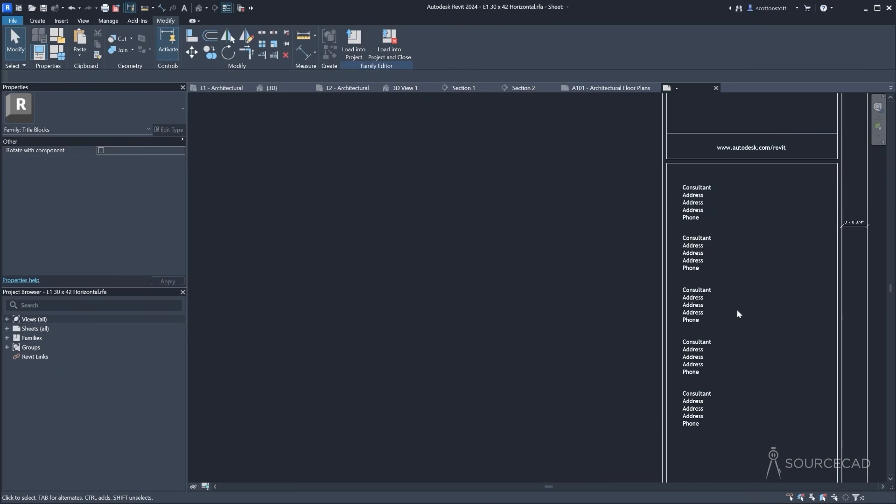
pyautogui.scroll(-5, 757, 262)
pyautogui.moveTo(745, 373); pyautogui.dragTo(796, 284, button='middle')
pyautogui.scroll(-2, 795, 283)
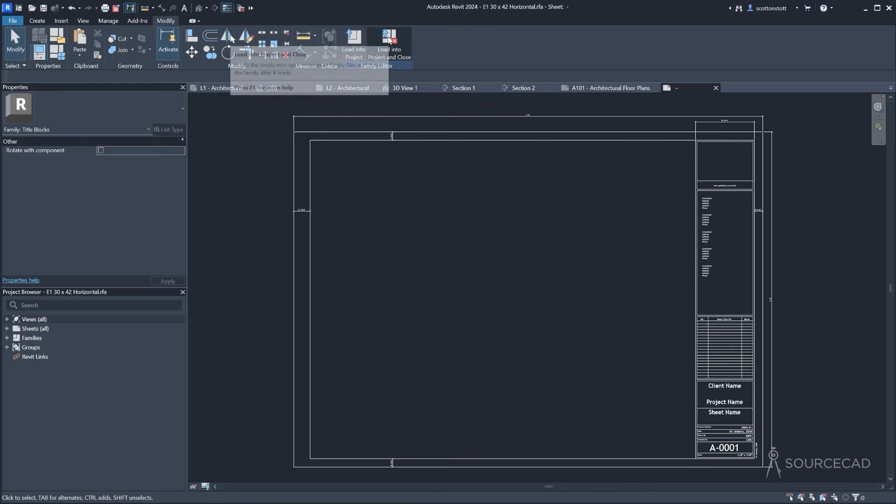
pyautogui.click(395, 57)
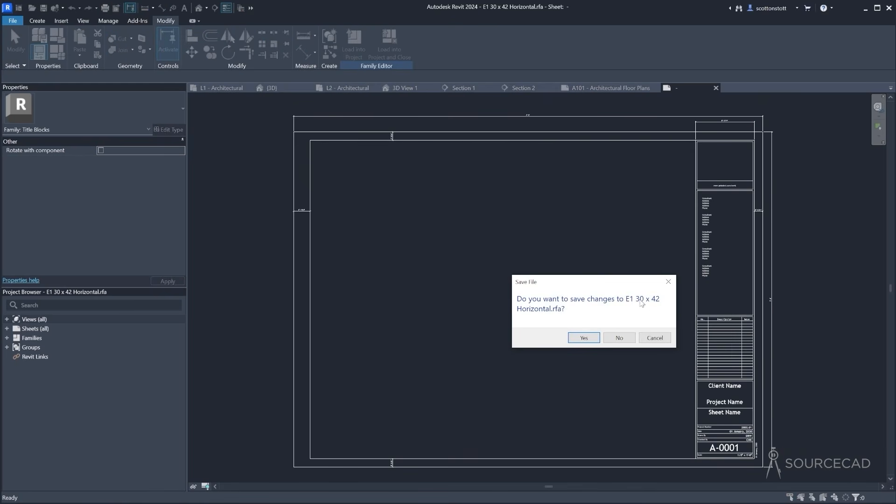
pyautogui.click(620, 338)
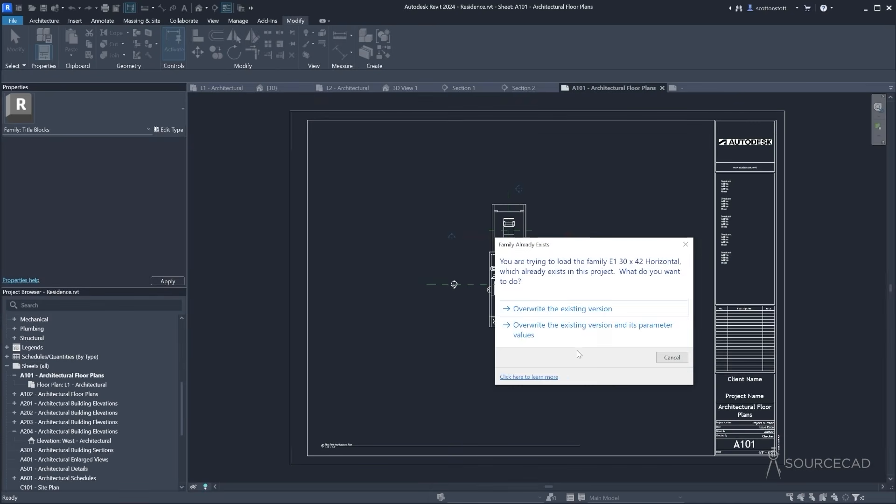
pyautogui.click(550, 309)
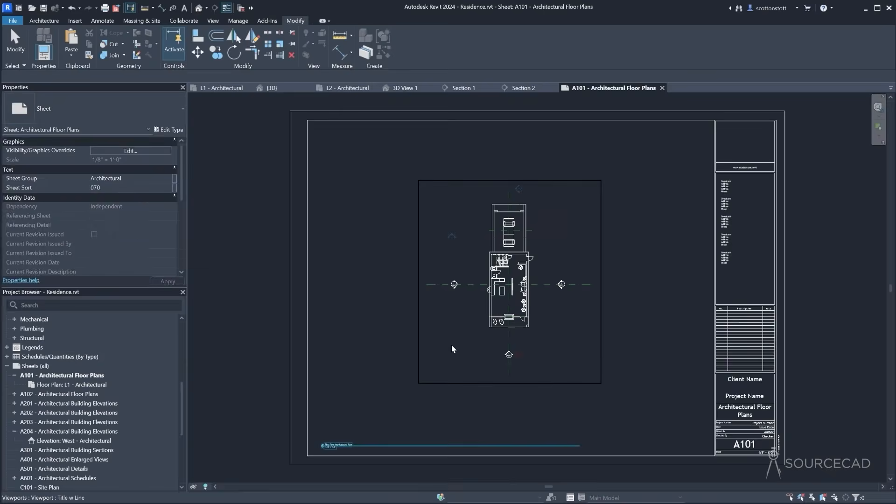
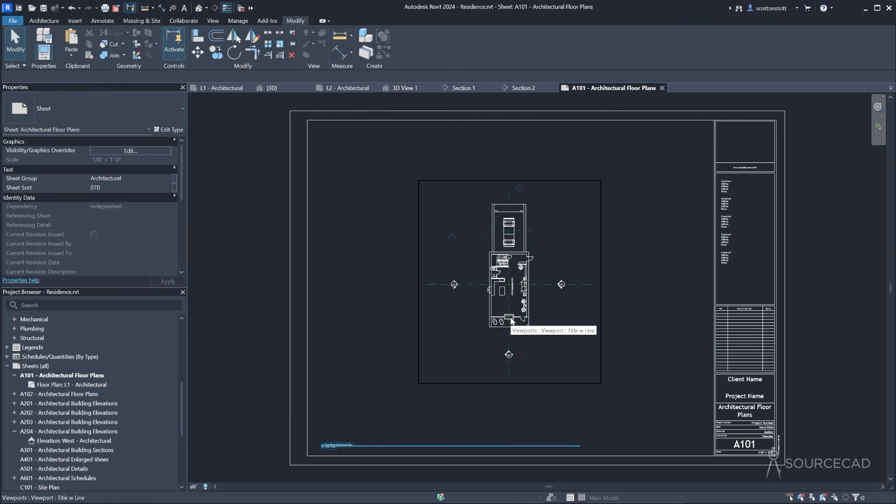
# Set the L1 - Architectural floor plan's view scale to 1/4" = 1'-0"
pyautogui.click(215, 88)
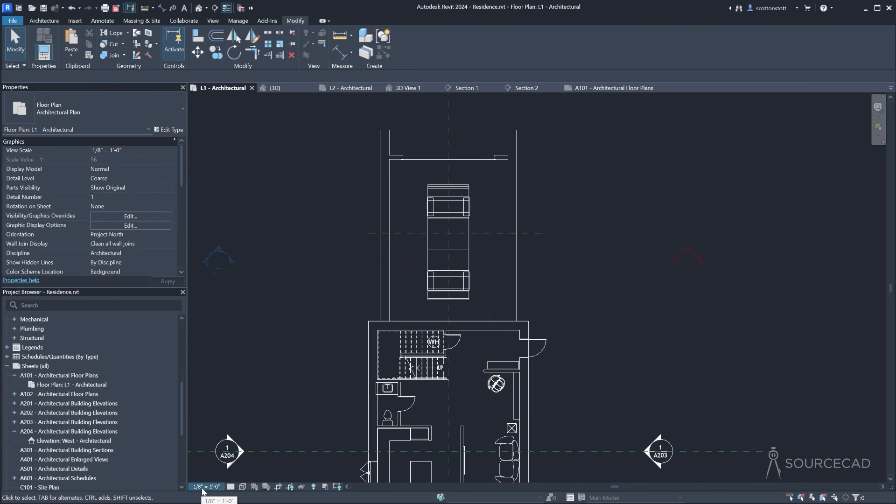
pyautogui.moveTo(320, 283); pyautogui.dragTo(400, 186, button='middle')
pyautogui.scroll(1, 376, 205)
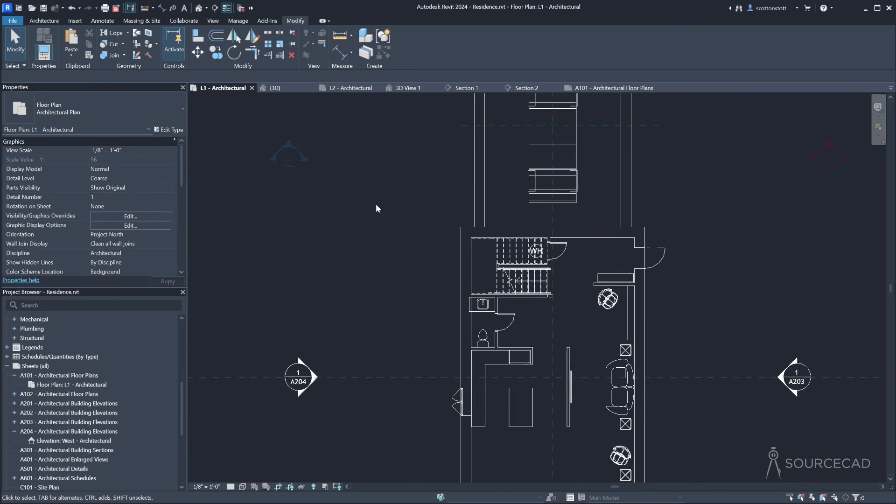
pyautogui.scroll(-4, 376, 206)
pyautogui.click(208, 486)
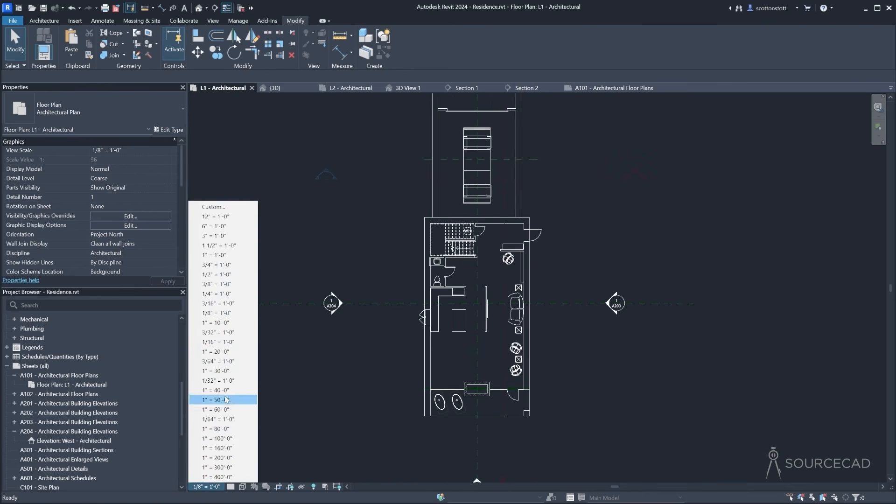
pyautogui.click(231, 294)
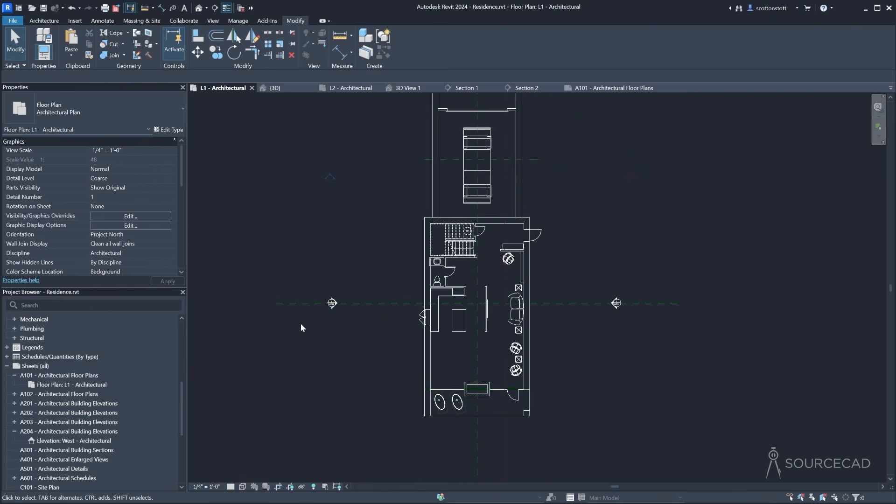
pyautogui.moveTo(310, 280); pyautogui.dragTo(343, 318)
pyautogui.click(275, 407)
# Check how the L1 plan fits on sheet A101 and review the scales available for the plan view
pyautogui.click(608, 88)
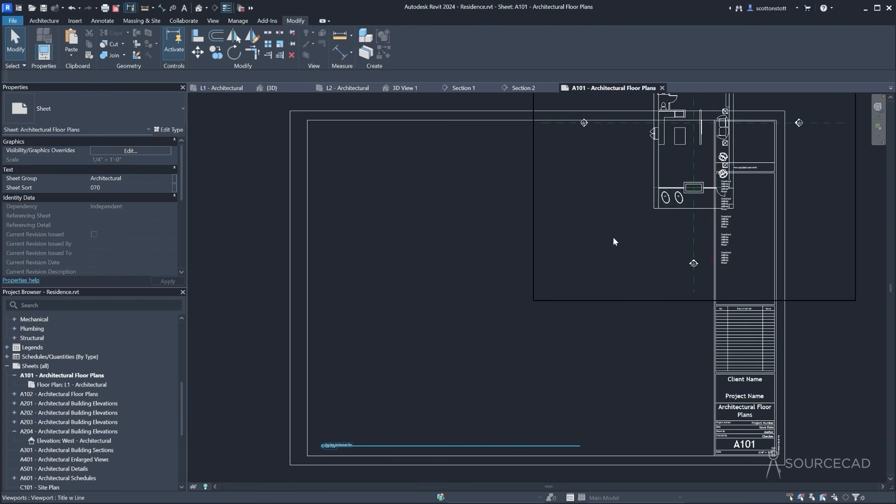
pyautogui.scroll(-1, 609, 234)
pyautogui.scroll(-1, 599, 232)
pyautogui.moveTo(587, 274); pyautogui.dragTo(574, 358, button='middle')
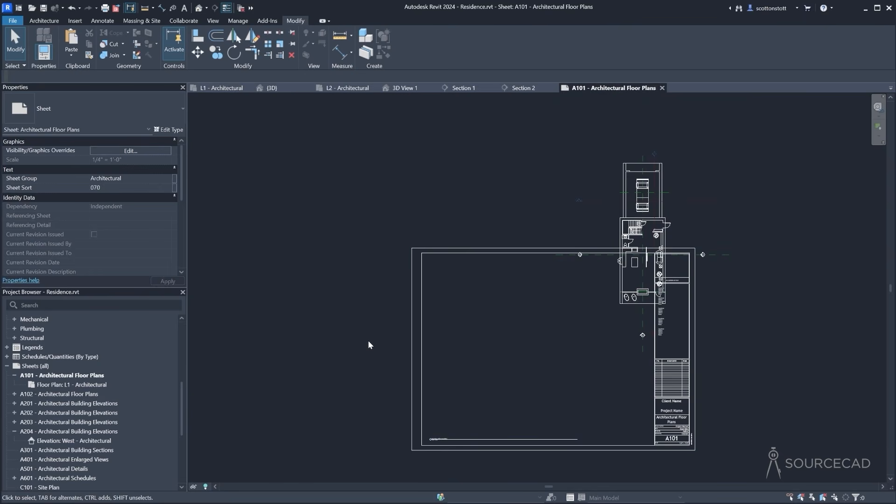
pyautogui.click(221, 88)
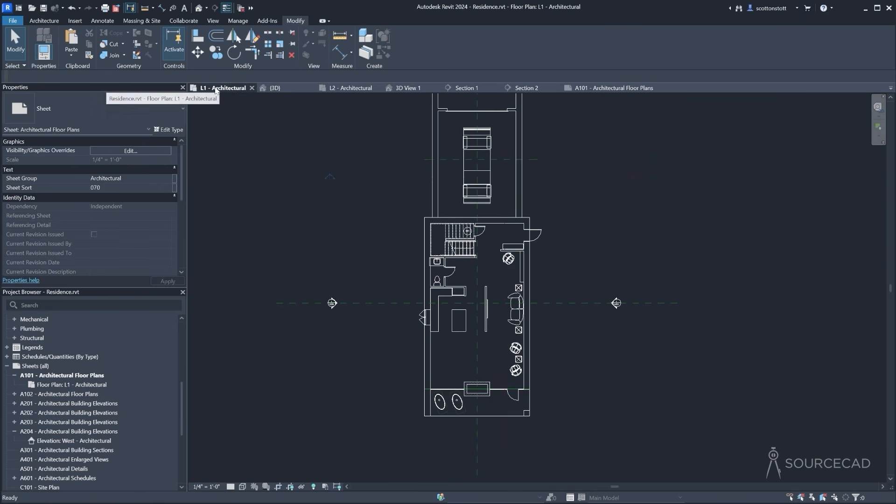
pyautogui.click(206, 487)
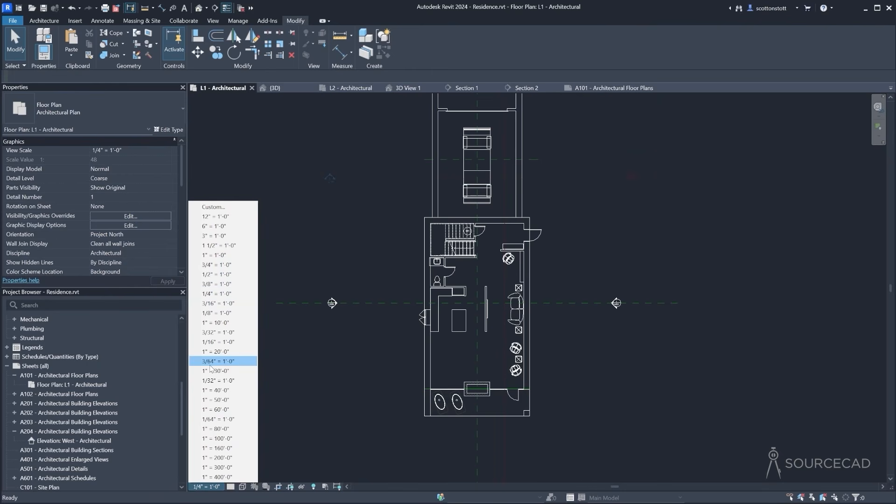
pyautogui.click(279, 314)
# On sheet A101, move the L1 floor plan viewport off the title block so the house sits within the sheet border
pyautogui.click(599, 88)
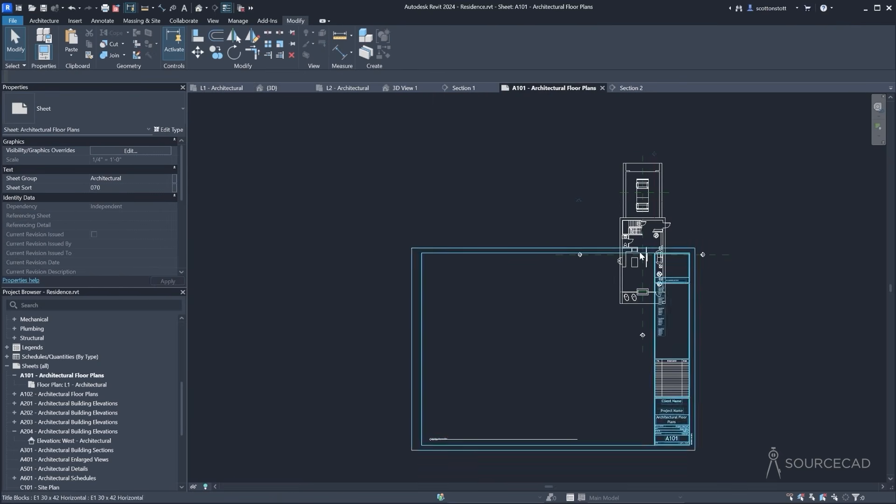
pyautogui.moveTo(626, 265); pyautogui.dragTo(470, 376)
pyautogui.moveTo(467, 366); pyautogui.dragTo(487, 293, button='middle')
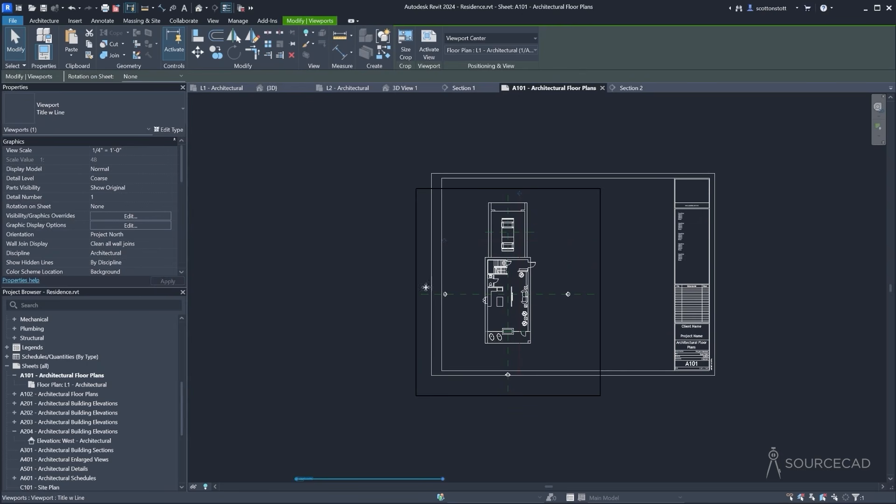
# Show the crop region of the L1 - Architectural floor plan
pyautogui.click(226, 88)
pyautogui.scroll(-3, 400, 327)
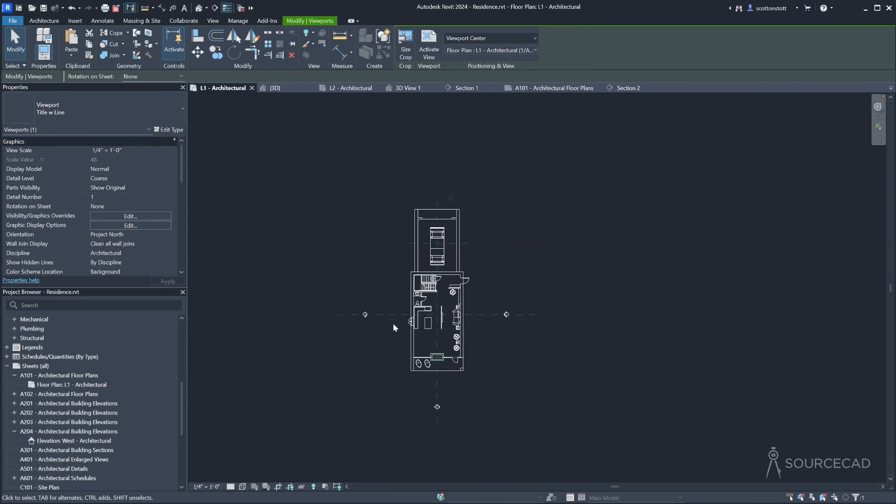
pyautogui.moveTo(351, 358); pyautogui.dragTo(427, 331, button='middle')
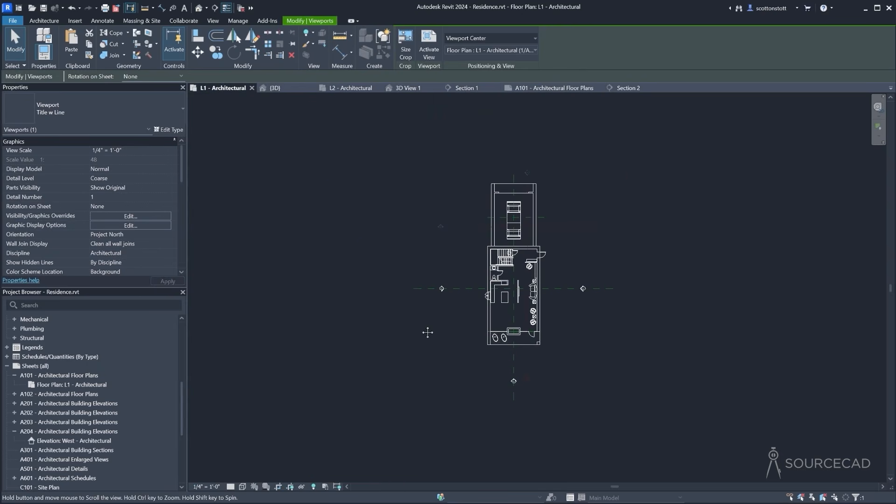
pyautogui.click(290, 487)
# Move the south, west and east elevation markers closer to the house on the L1 plan
pyautogui.moveTo(486, 366); pyautogui.dragTo(519, 381)
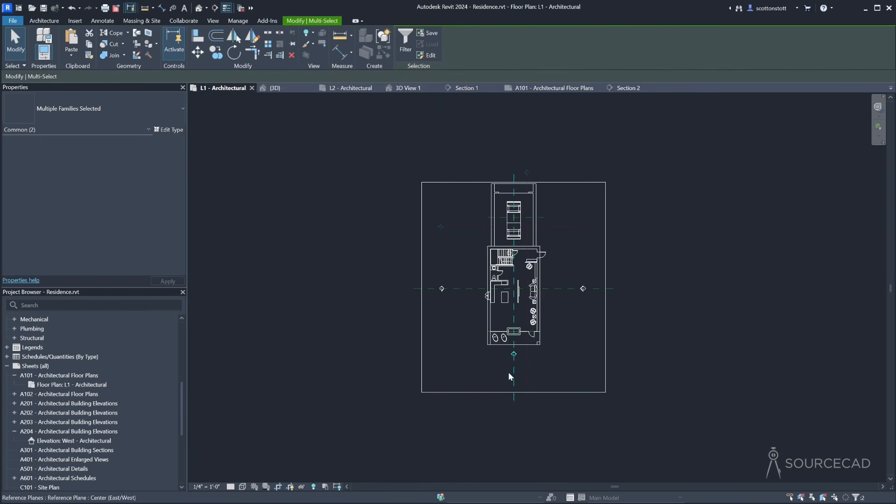
pyautogui.moveTo(436, 273); pyautogui.dragTo(455, 307)
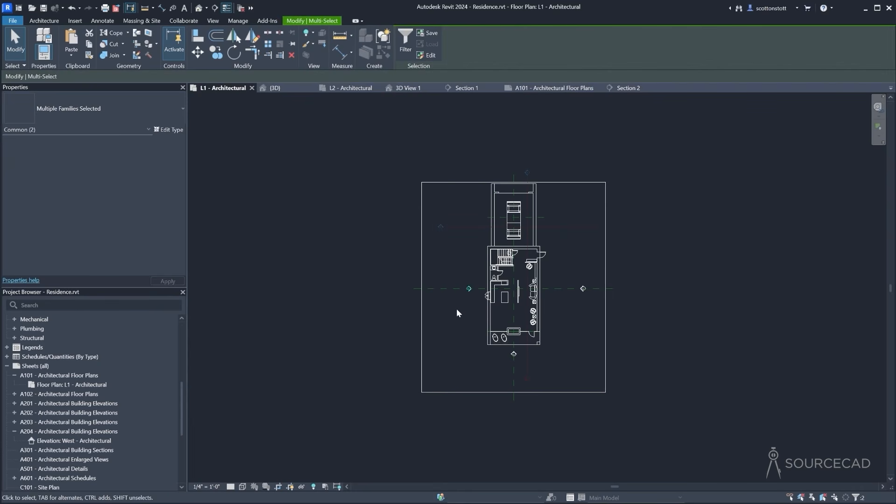
pyautogui.click(447, 321)
pyautogui.moveTo(566, 273); pyautogui.dragTo(591, 301)
pyautogui.press('Left')
pyautogui.press('Left')
pyautogui.press('Left')
pyautogui.press('Left')
pyautogui.press('Left')
pyautogui.press('Left')
pyautogui.press('Left')
pyautogui.click(448, 327)
# Add an overall aligned dimension along the west side of the L1 plan, from the main house's north wall face to its south face
pyautogui.scroll(3, 471, 237)
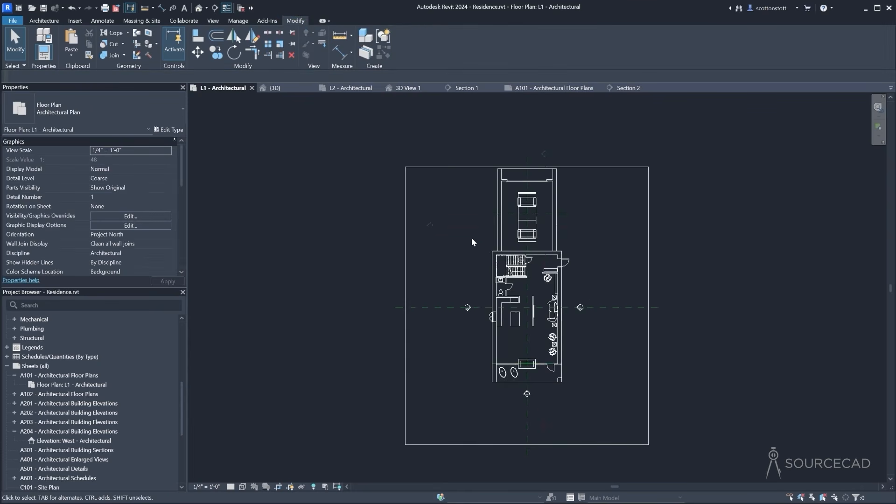
pyautogui.moveTo(455, 290); pyautogui.dragTo(442, 248, button='middle')
pyautogui.scroll(1, 444, 248)
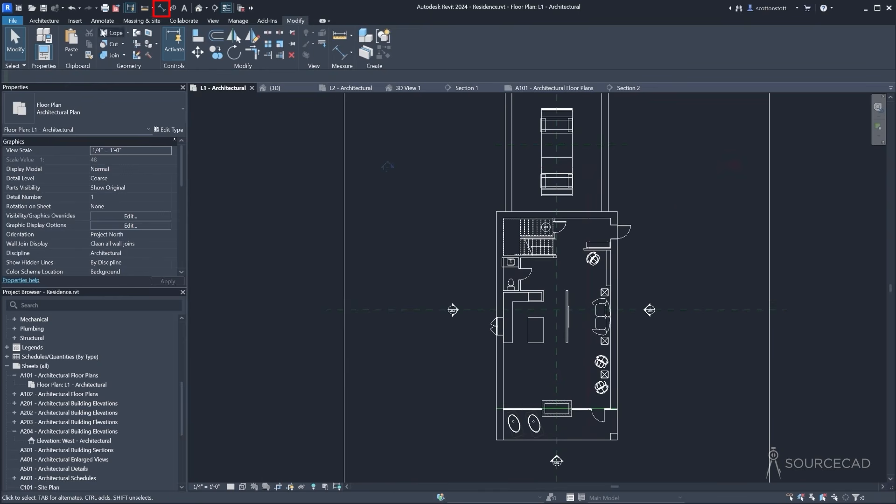
pyautogui.click(161, 9)
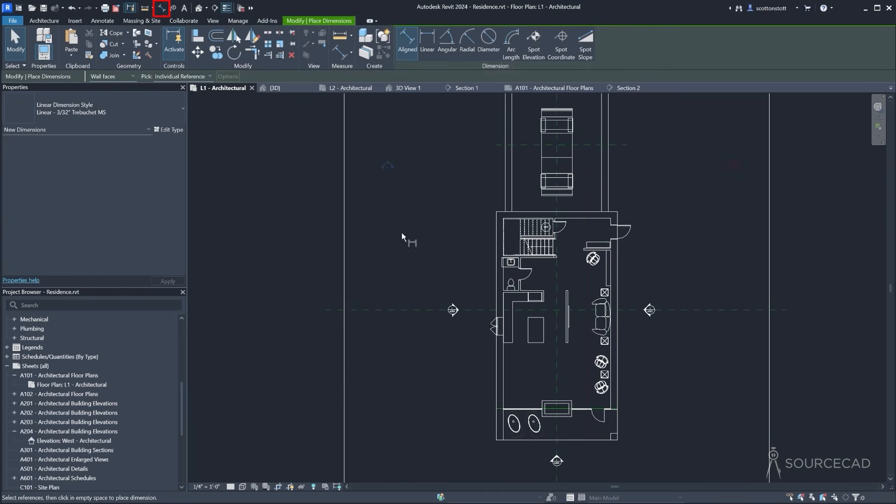
pyautogui.click(504, 213)
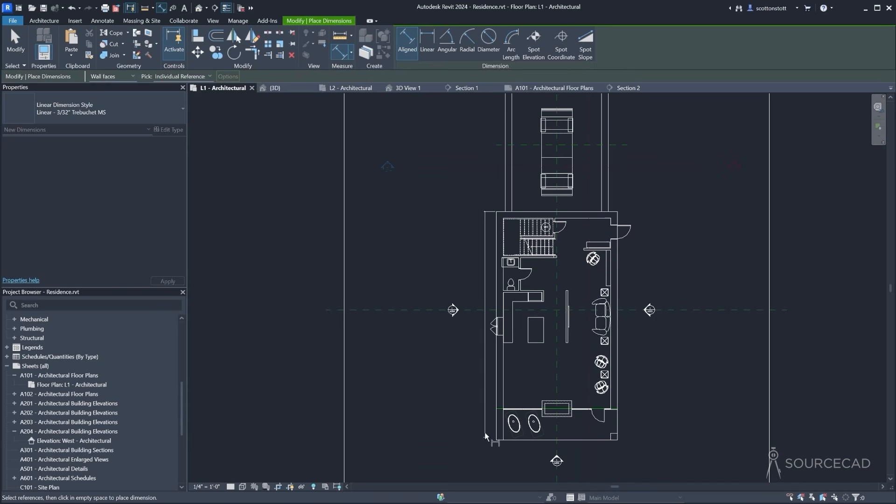
pyautogui.click(499, 443)
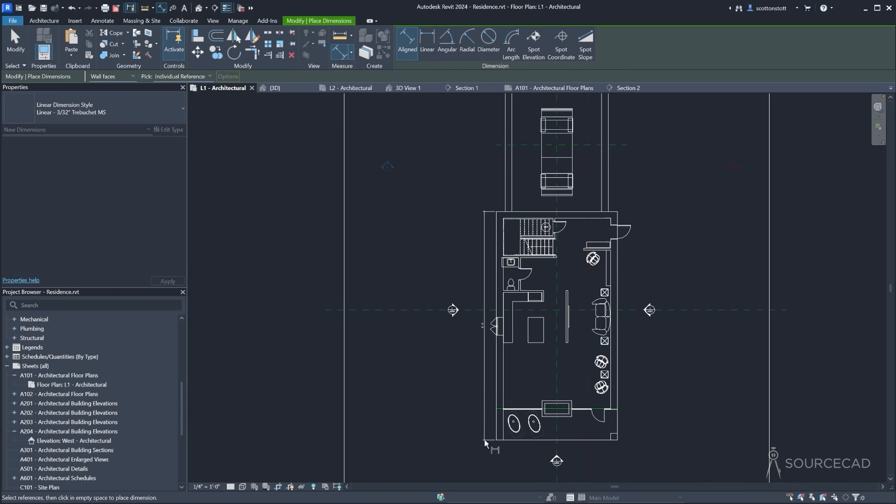
pyautogui.click(479, 441)
pyautogui.scroll(5, 474, 332)
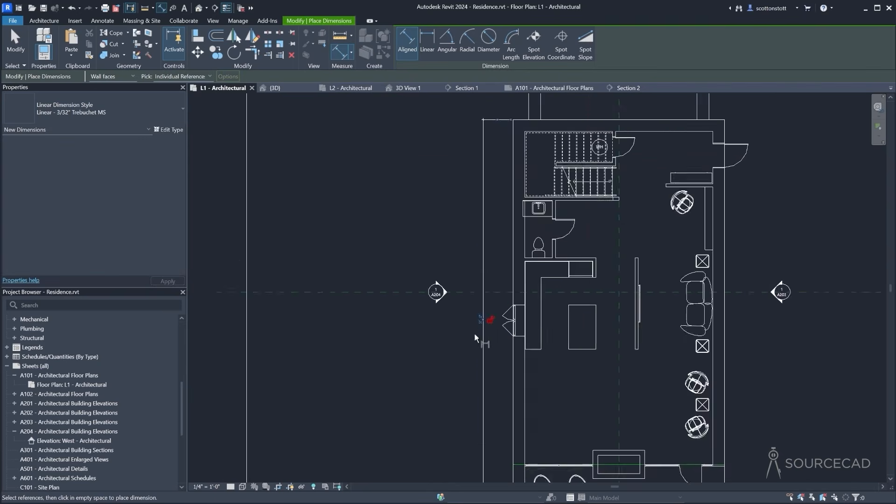
pyautogui.scroll(-4, 485, 317)
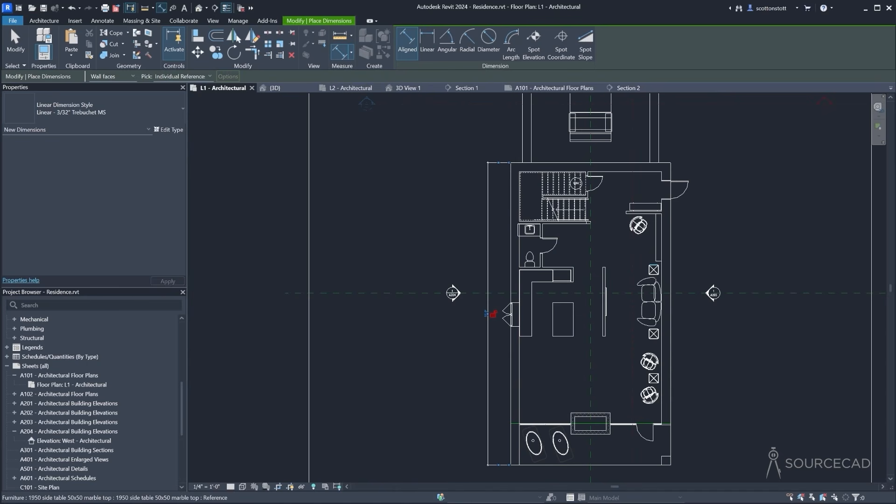
pyautogui.scroll(-1, 385, 242)
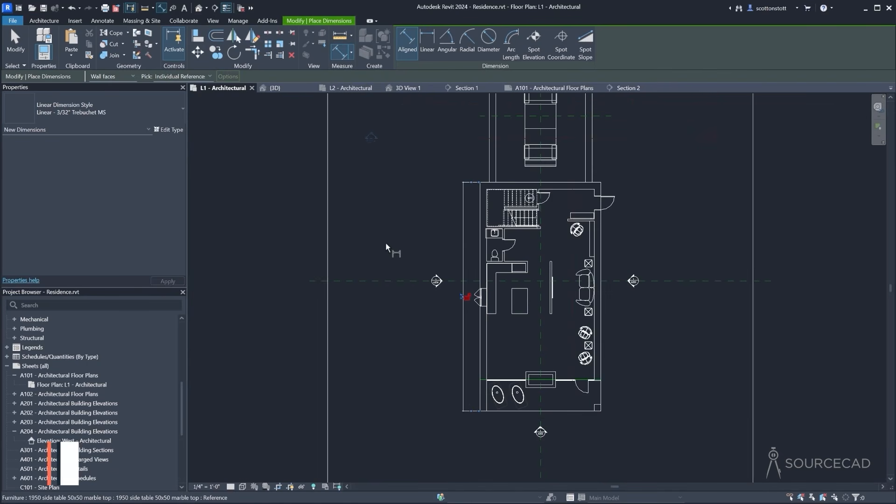
pyautogui.scroll(-1, 374, 207)
pyautogui.moveTo(367, 256); pyautogui.dragTo(335, 301, button='middle')
pyautogui.click(15, 44)
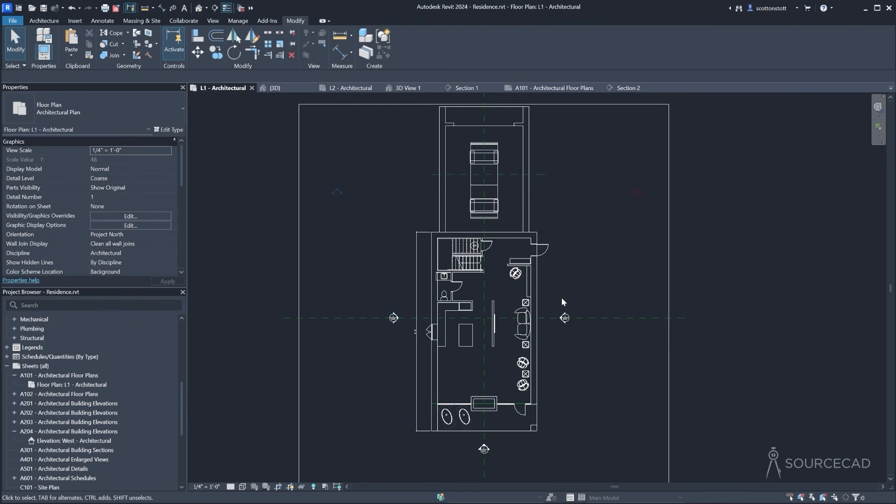
# Hide the whole Reference Planes category in the L1 floor plan view, using the Center (East/West) plane
pyautogui.click(482, 362)
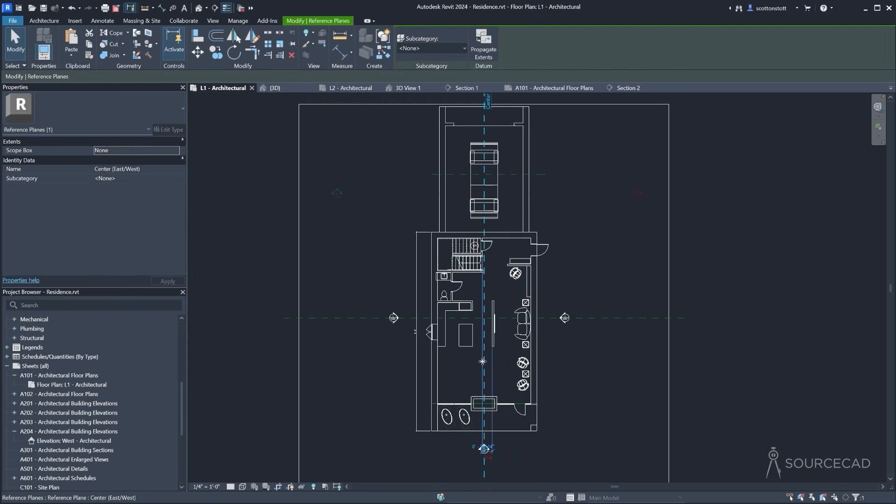
pyautogui.rightClick(484, 364)
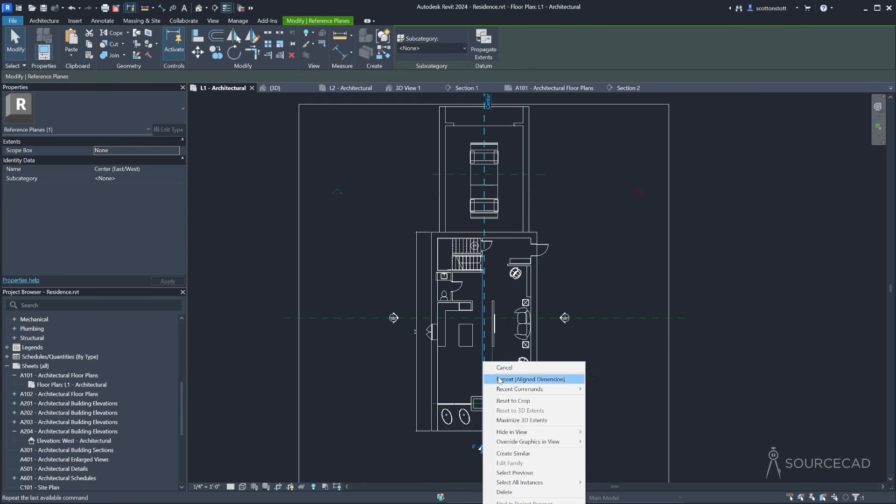
pyautogui.moveTo(524, 433)
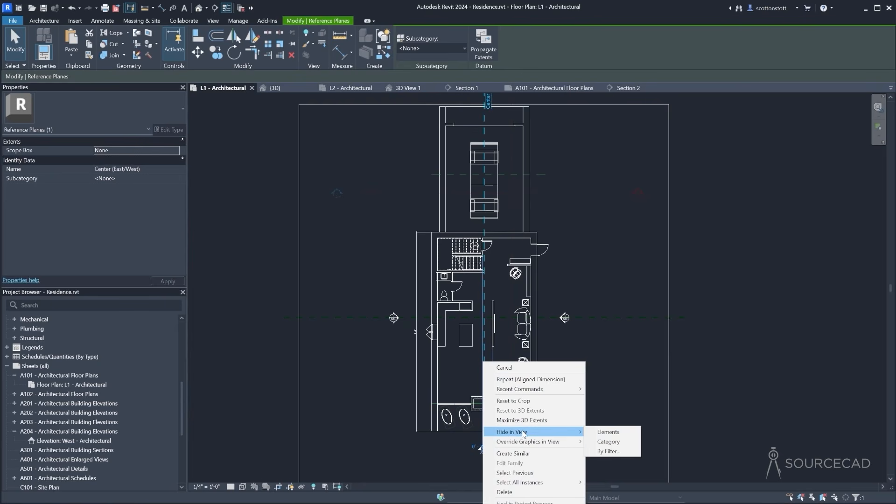
pyautogui.click(627, 446)
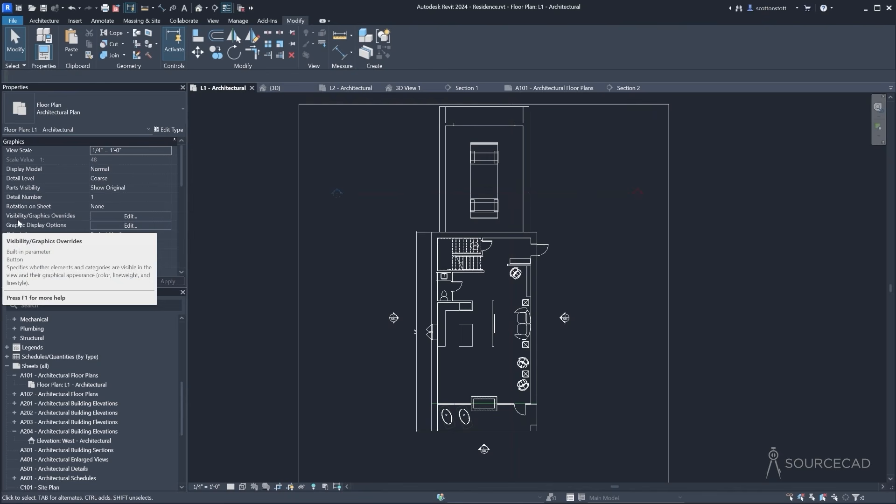
# Examine the Reference Planes entry among the annotation categories in the L1 plan's visibility/graphics overrides
pyautogui.click(126, 216)
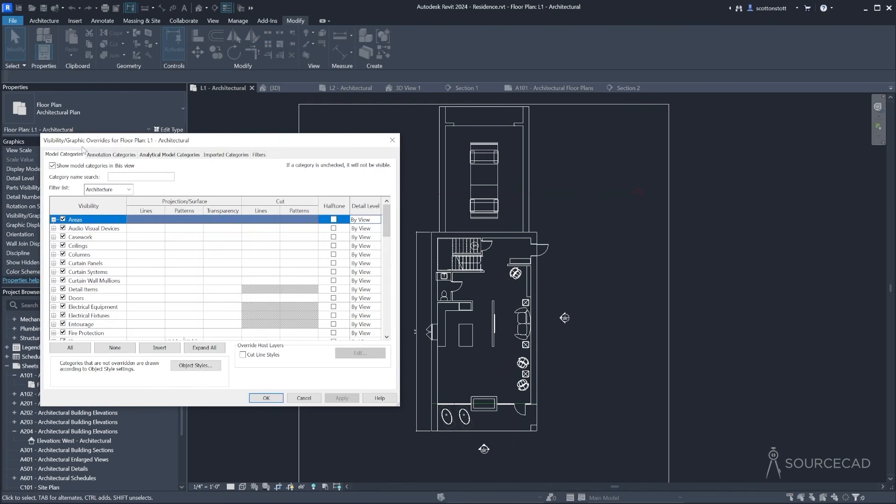
pyautogui.moveTo(94, 141); pyautogui.dragTo(102, 129)
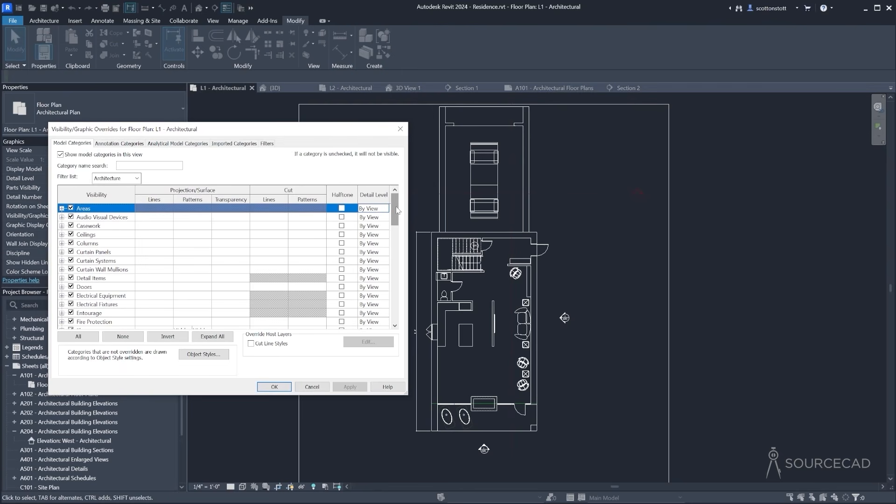
pyautogui.moveTo(397, 210)
pyautogui.mouseDown()
pyautogui.moveTo(394, 290)
pyautogui.moveTo(394, 263)
pyautogui.mouseUp()
pyautogui.click(104, 143)
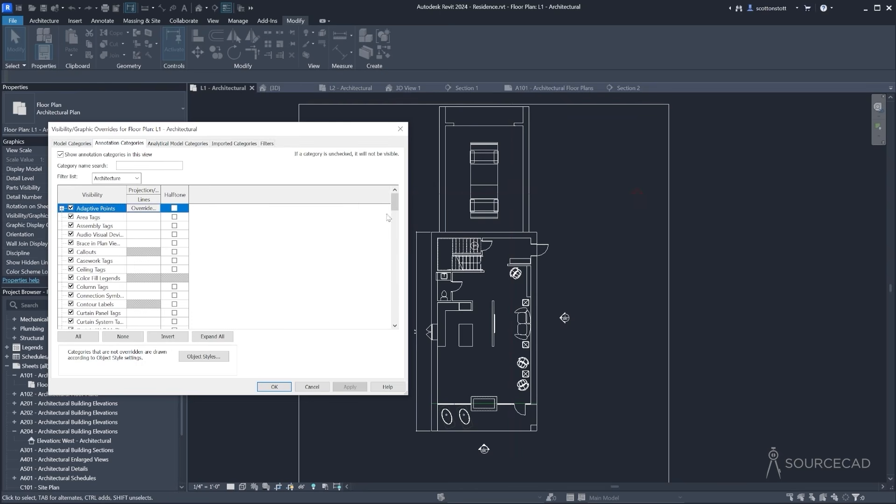
pyautogui.moveTo(395, 204); pyautogui.dragTo(395, 271)
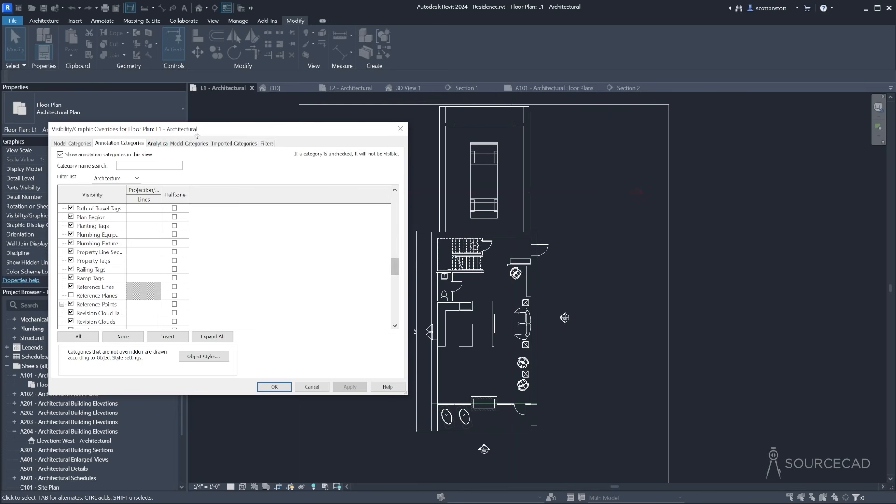
pyautogui.moveTo(195, 134)
pyautogui.mouseDown()
pyautogui.moveTo(192, 169)
pyautogui.moveTo(180, 181)
pyautogui.moveTo(187, 172)
pyautogui.moveTo(176, 171)
pyautogui.mouseUp()
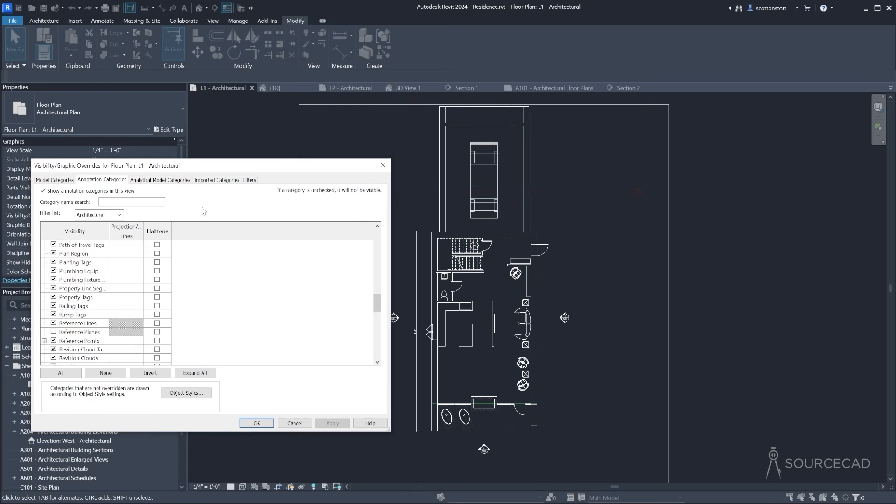
# Review the rules of the Views - Working filter, then turn off its visibility in the L1 floor plan
pyautogui.click(251, 181)
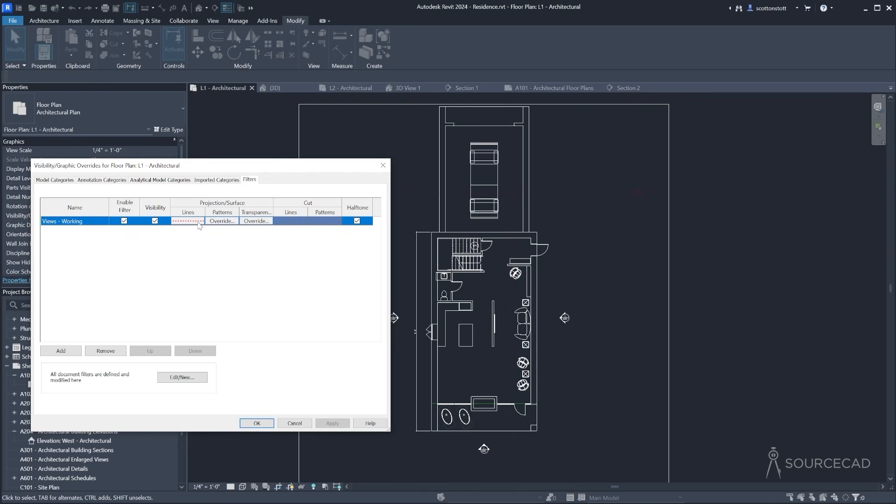
pyautogui.click(178, 381)
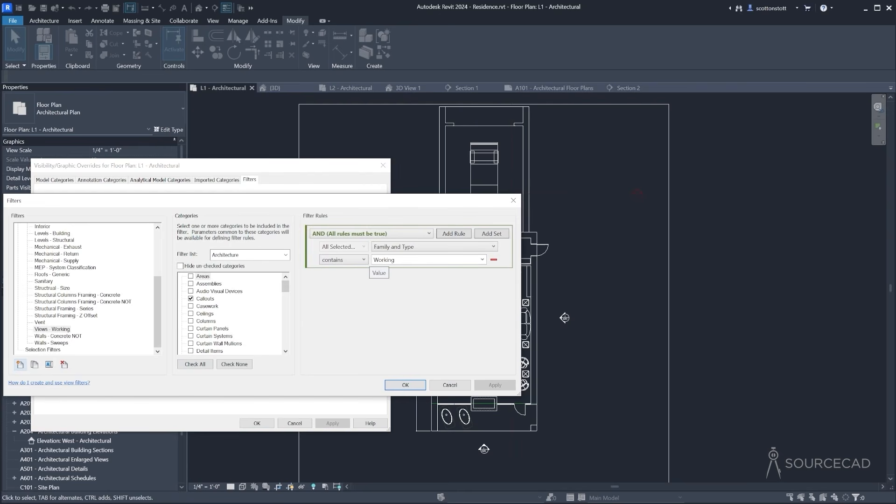
pyautogui.click(406, 384)
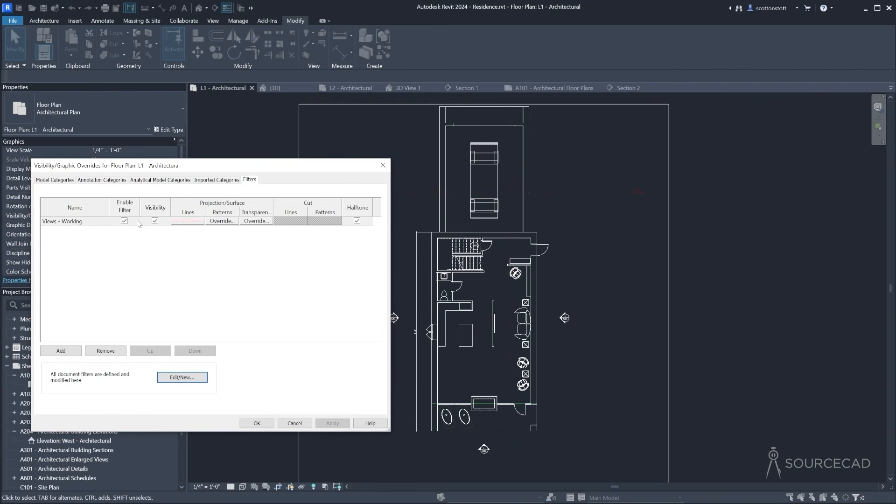
pyautogui.click(155, 221)
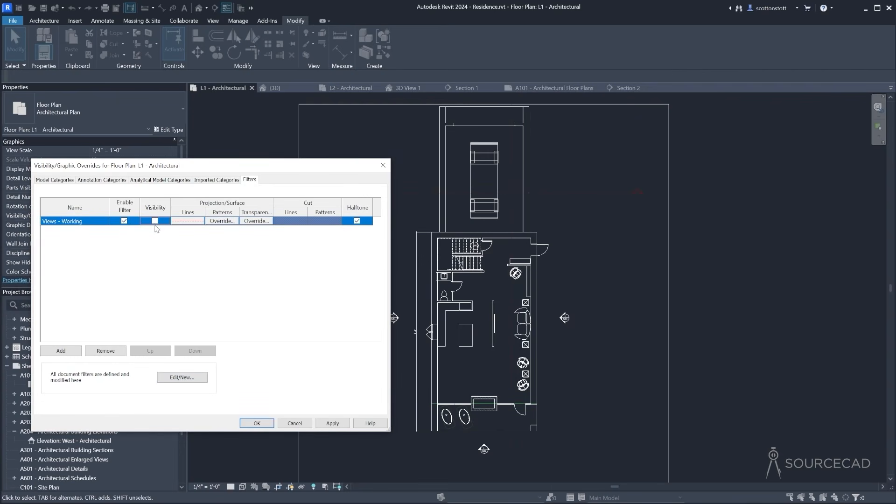
pyautogui.click(257, 423)
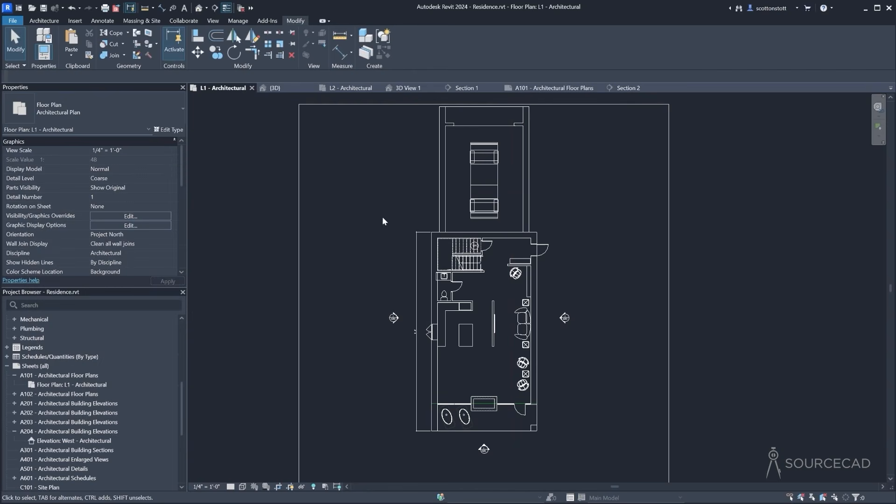
# Search the annotation and model categories in the L1 plan's visibility overrides for "model", then leave without changes
pyautogui.scroll(-2, 338, 259)
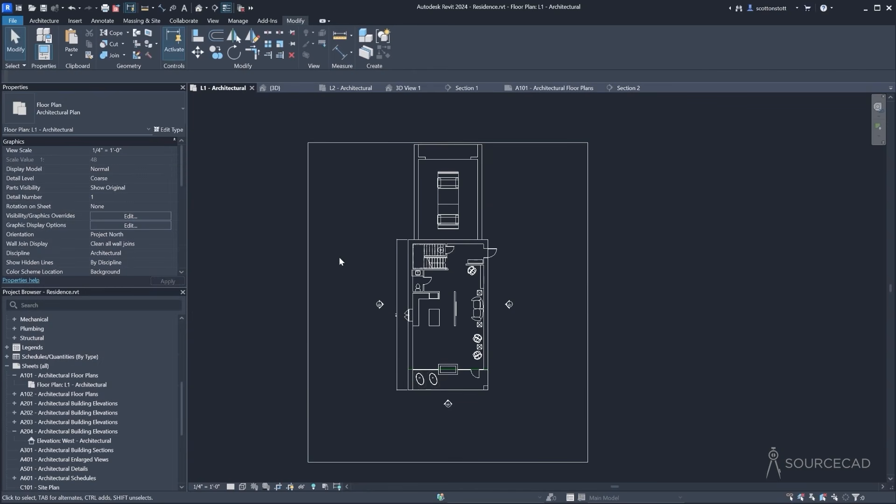
pyautogui.click(126, 216)
pyautogui.click(99, 181)
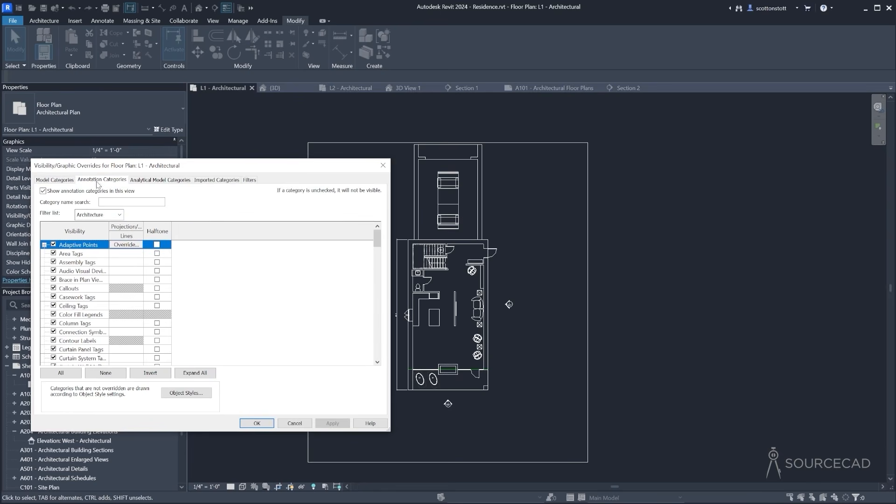
pyautogui.click(121, 202)
pyautogui.write('mode')
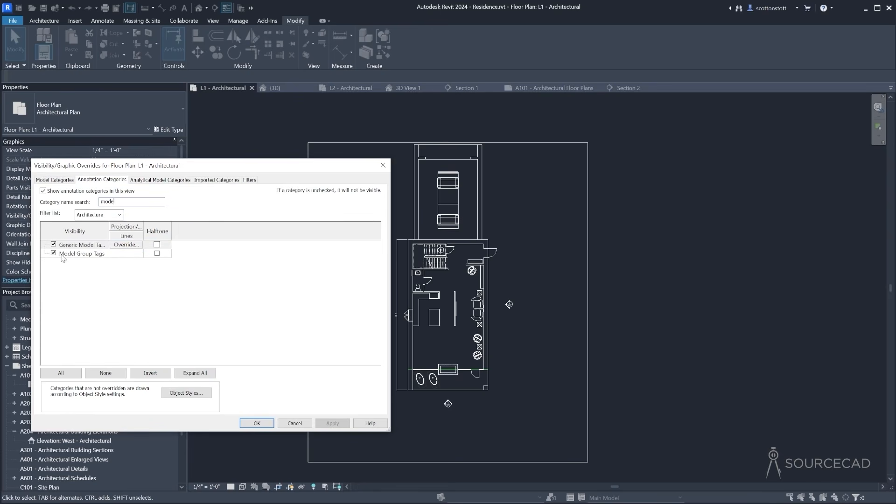
pyautogui.click(50, 180)
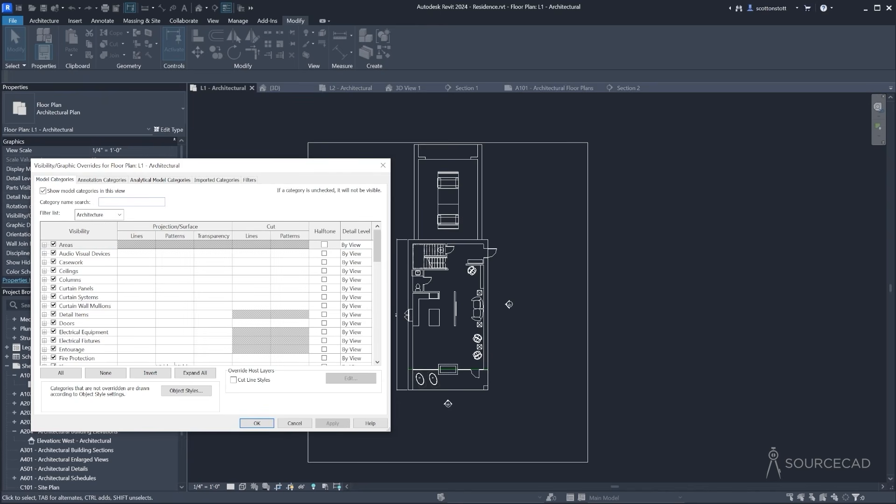
pyautogui.write('model')
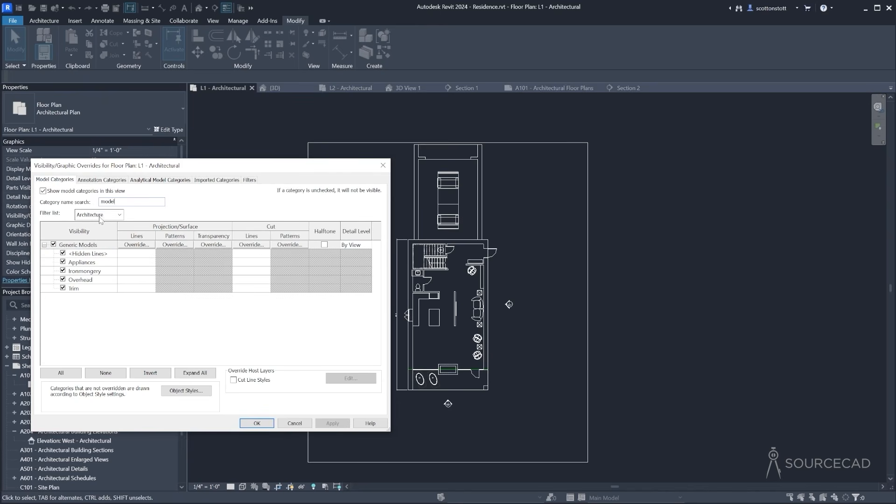
pyautogui.click(294, 423)
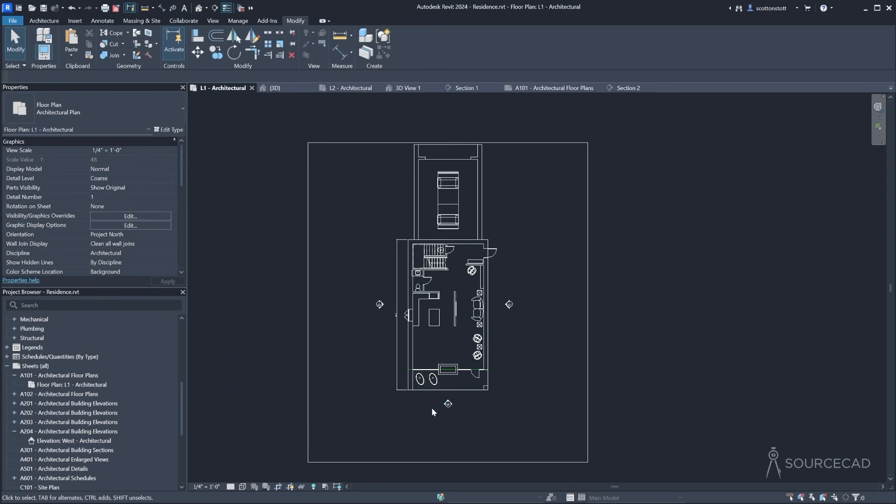
# Hide the Lines category in the L1 plan, using the model line that runs through the fireplace at the south glazed wall
pyautogui.scroll(5, 439, 386)
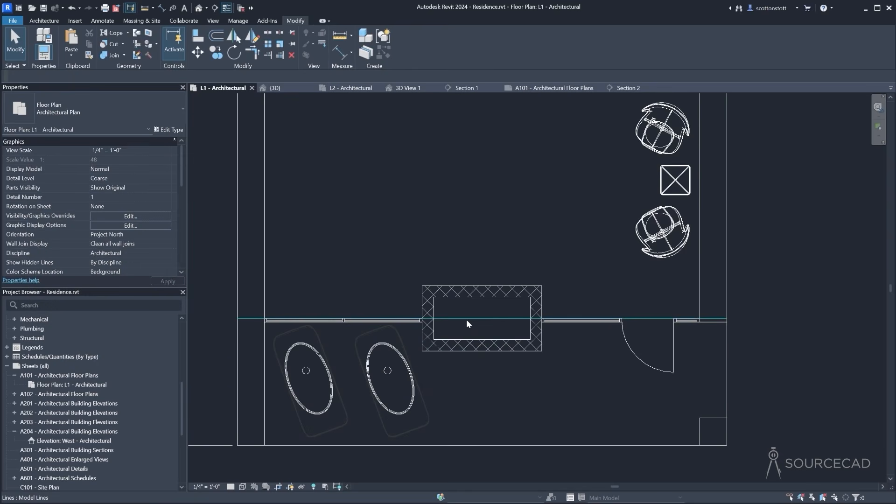
pyautogui.click(467, 322)
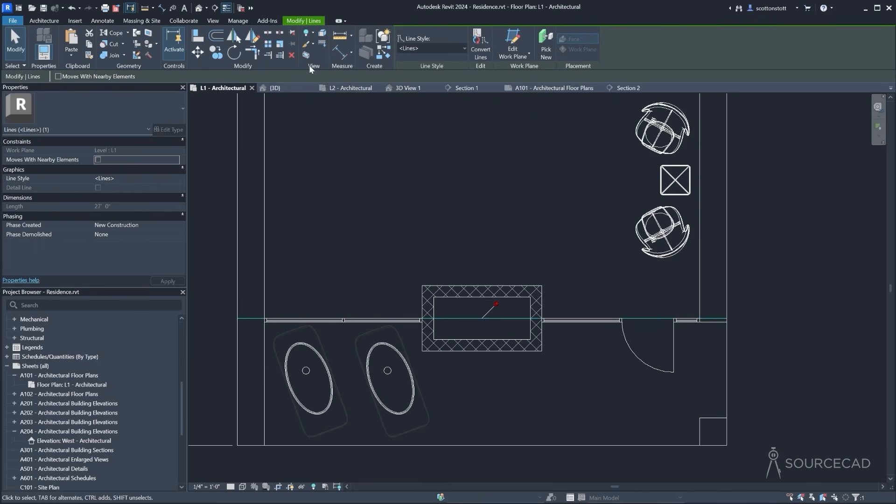
pyautogui.click(306, 33)
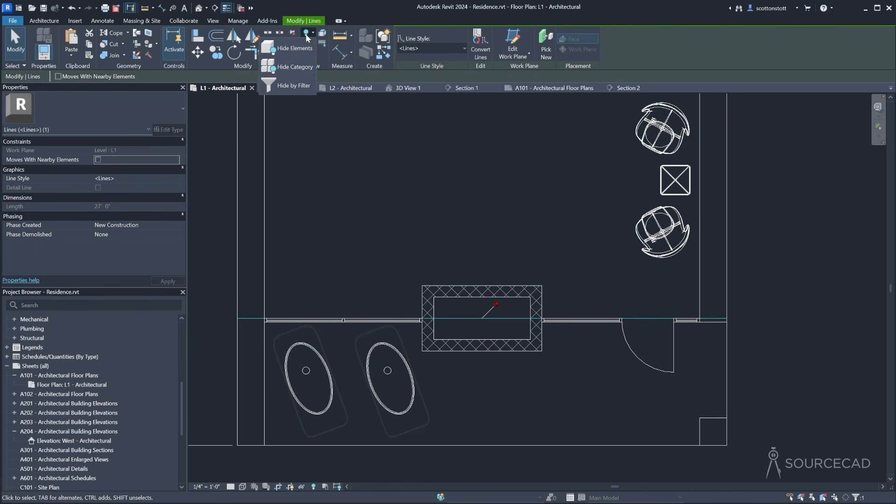
pyautogui.click(294, 66)
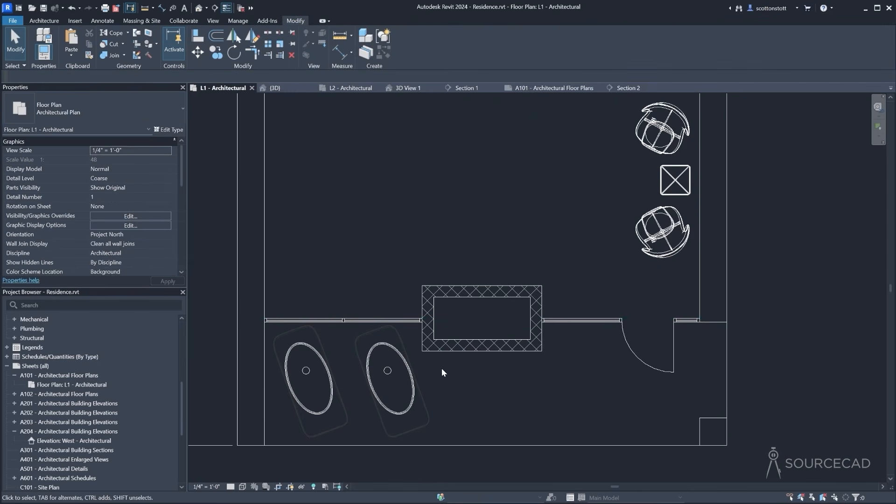
# Tighten the L1 plan's crop region around the building and its elevation markers, then hide the crop boundary
pyautogui.press('z')
pyautogui.press('f')
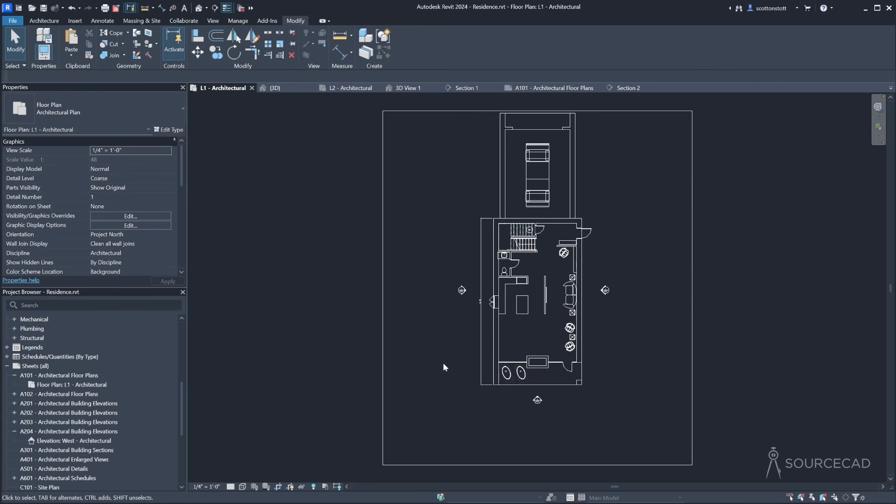
pyautogui.click(437, 464)
pyautogui.moveTo(436, 464); pyautogui.dragTo(437, 411)
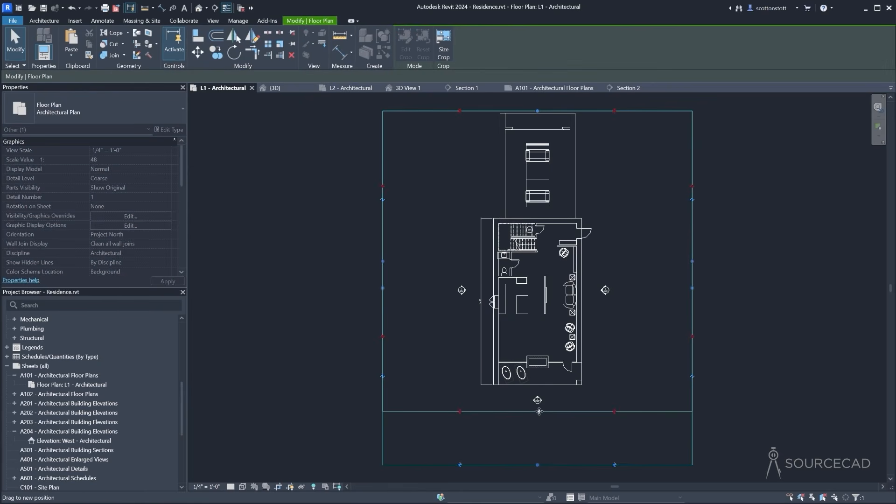
pyautogui.moveTo(382, 261); pyautogui.dragTo(452, 261)
pyautogui.moveTo(692, 261); pyautogui.dragTo(616, 261)
pyautogui.moveTo(534, 111); pyautogui.dragTo(534, 103)
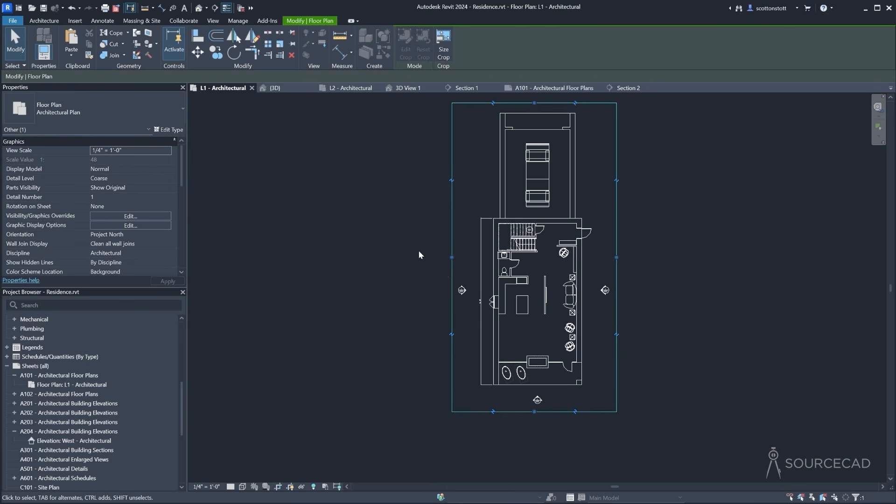
pyautogui.click(417, 414)
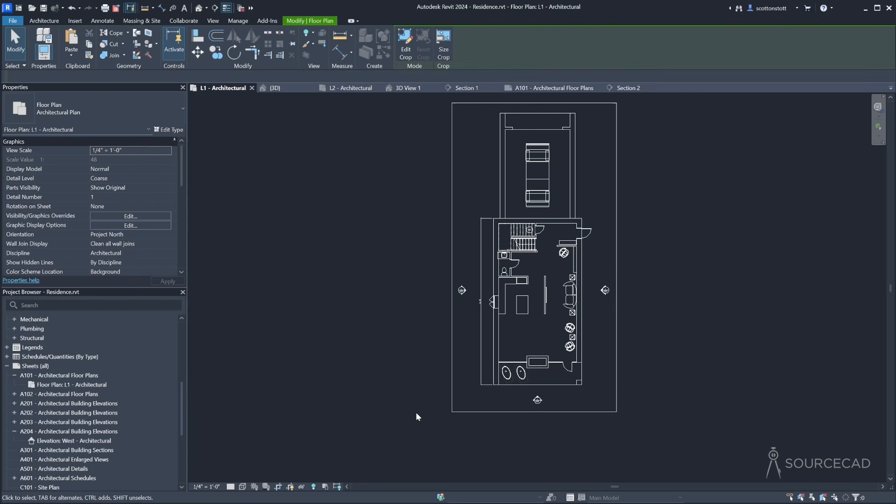
pyautogui.click(290, 488)
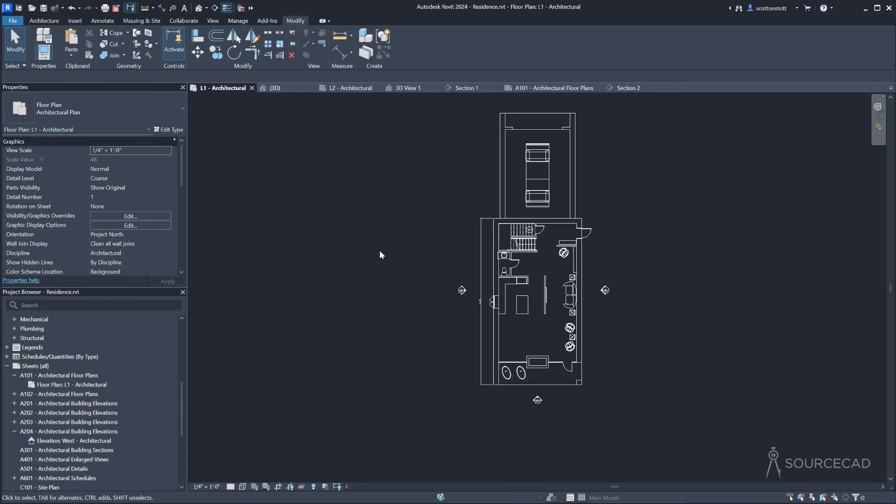
# On sheet A101, move the L1 floor plan viewport up towards the sheet border's upper-left corner
pyautogui.click(558, 88)
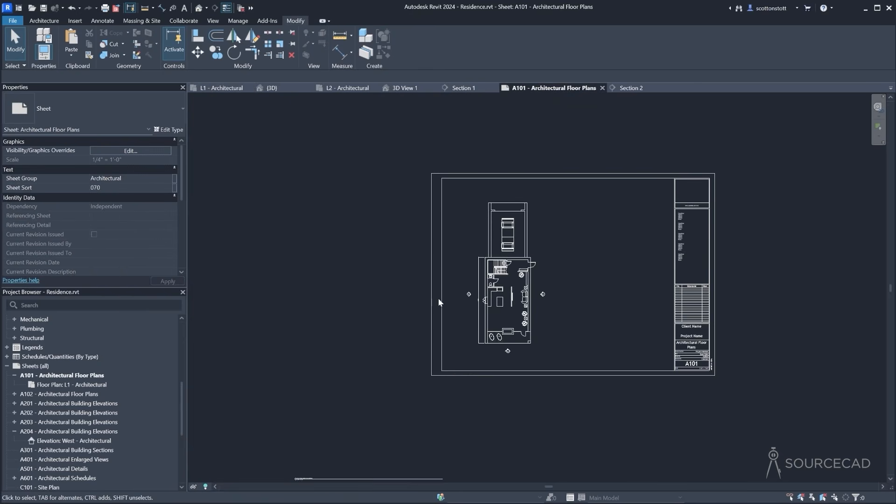
pyautogui.click(484, 284)
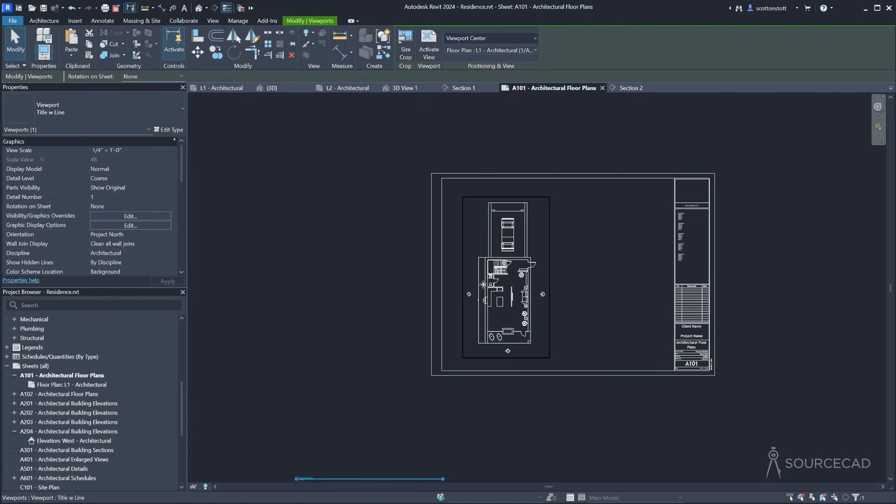
pyautogui.moveTo(484, 284); pyautogui.dragTo(476, 271)
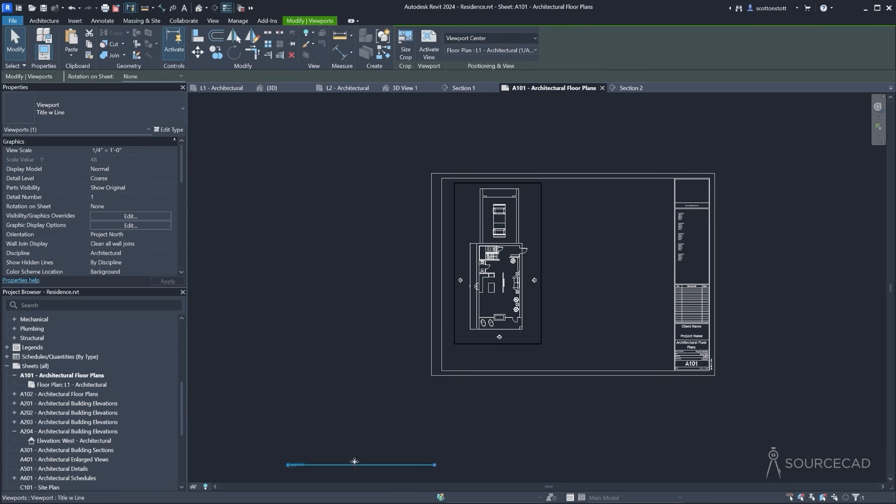
# Move the L1 view title directly beneath its viewport and shorten the title line to the viewport's width
pyautogui.click(309, 468)
pyautogui.click(303, 466)
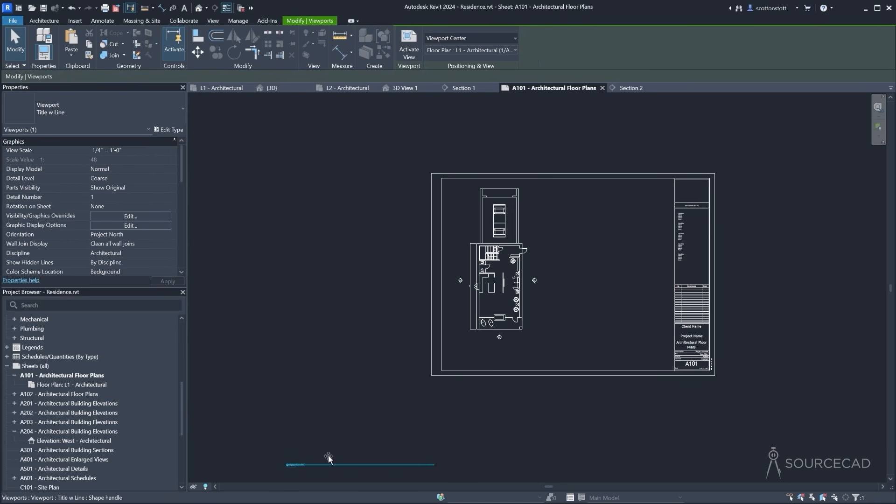
pyautogui.moveTo(322, 464); pyautogui.dragTo(483, 351)
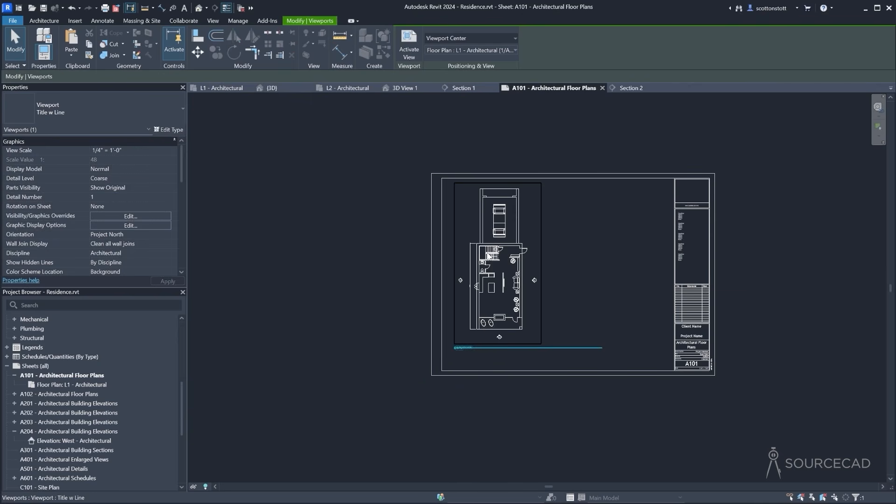
pyautogui.click(486, 252)
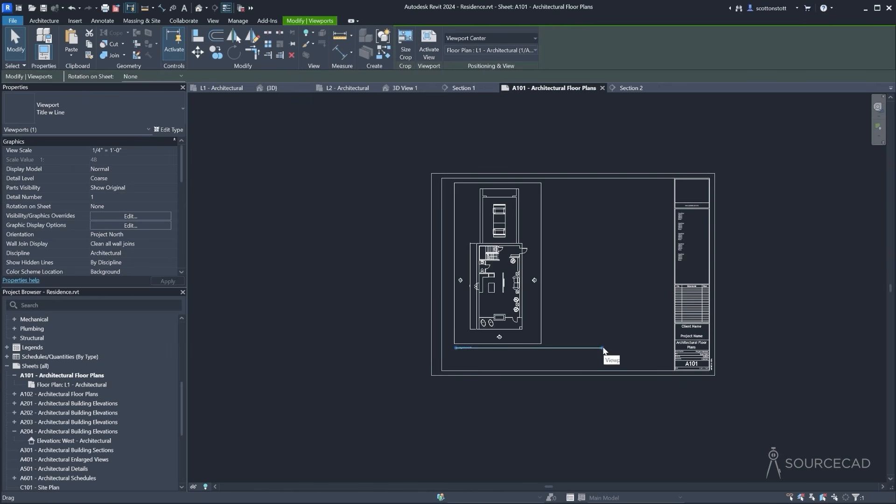
pyautogui.moveTo(602, 348); pyautogui.dragTo(541, 355)
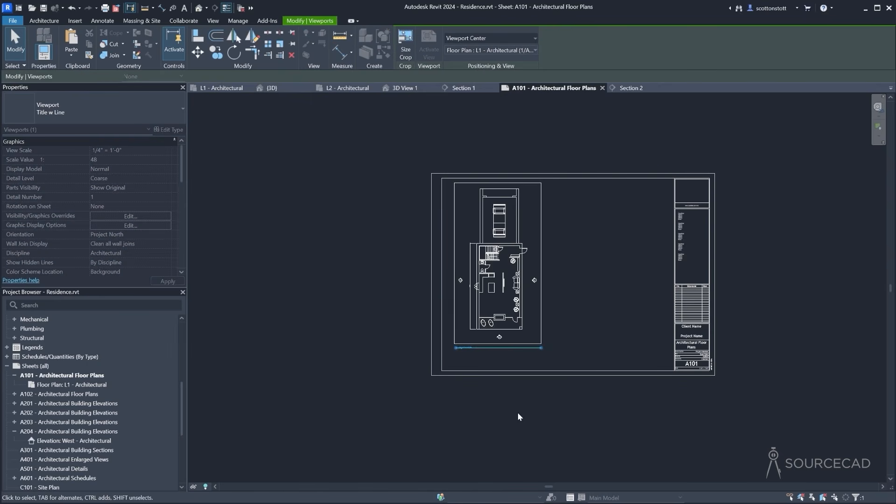
pyautogui.click(518, 412)
# Nudge the L1 viewport down and slightly left to balance it within the sheet border
pyautogui.click(467, 278)
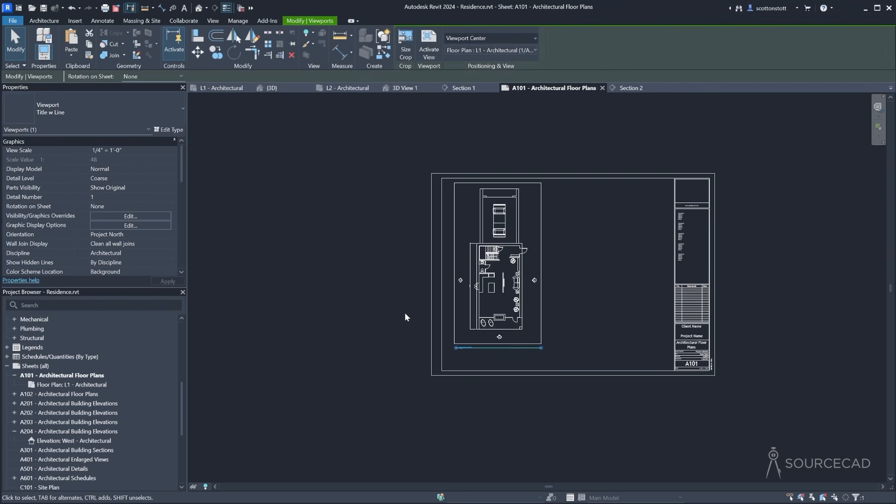
pyautogui.press('Down')
pyautogui.press('Down')
pyautogui.press('Down')
pyautogui.press('Down')
pyautogui.press('Down')
pyautogui.press('Down')
pyautogui.press('Left')
pyautogui.press('Left')
pyautogui.press('Down')
pyautogui.press('Down')
pyautogui.press('Down')
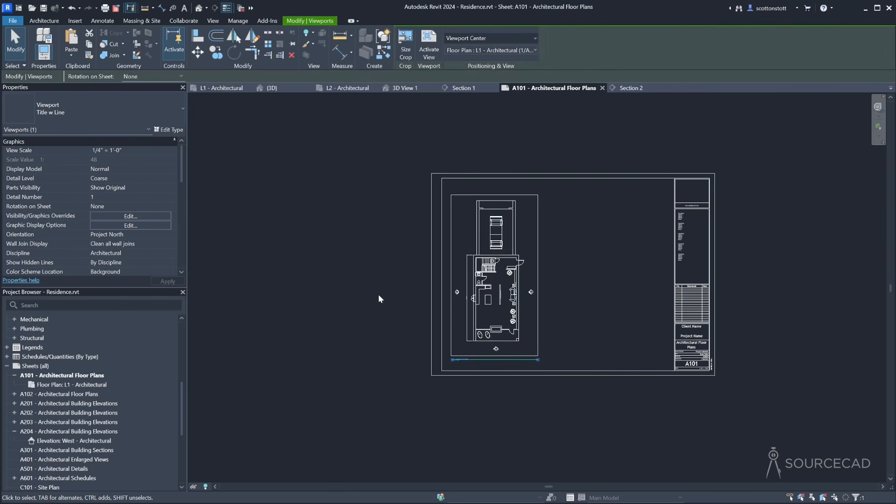
pyautogui.press('Up')
pyautogui.press('Up')
pyautogui.press('Up')
pyautogui.click(376, 397)
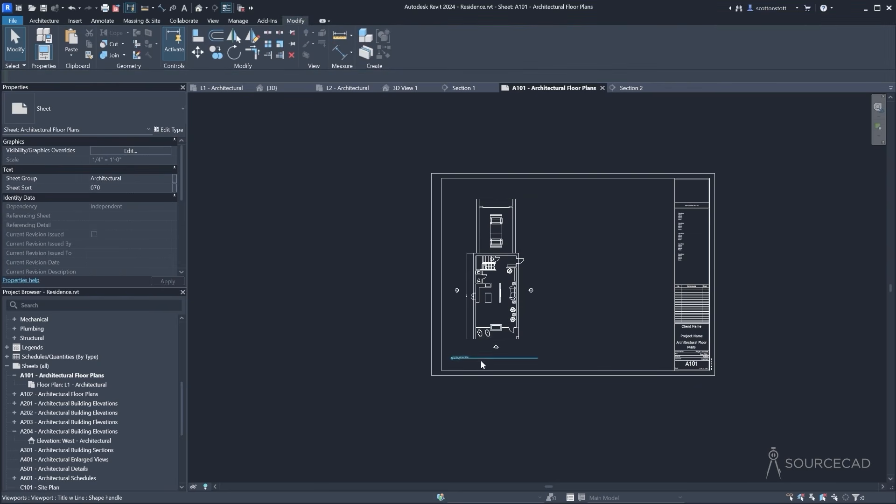
# Nudge the L1 view title up slightly beneath the plan and check its number, name and scale text
pyautogui.click(479, 364)
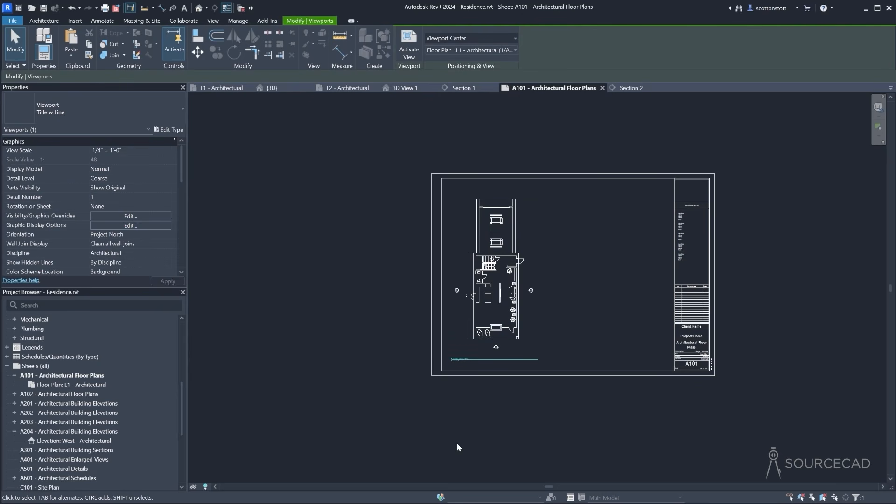
pyautogui.press('Up')
pyautogui.click(534, 416)
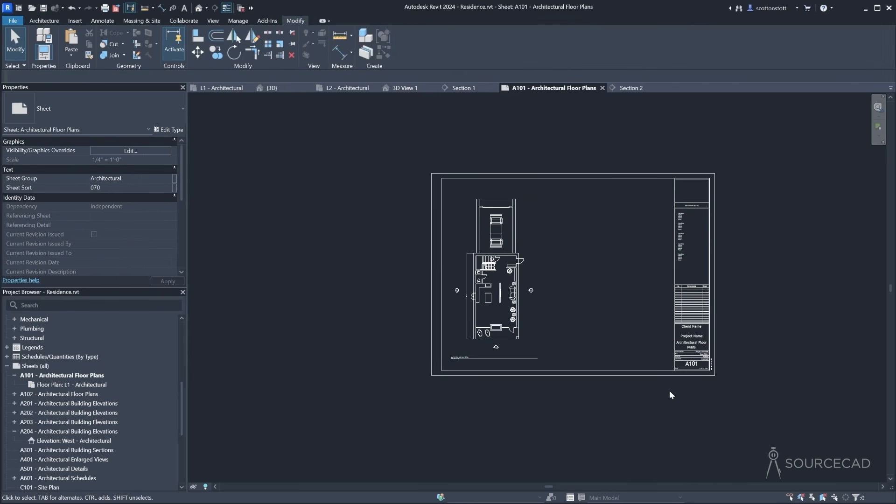
pyautogui.scroll(4, 587, 346)
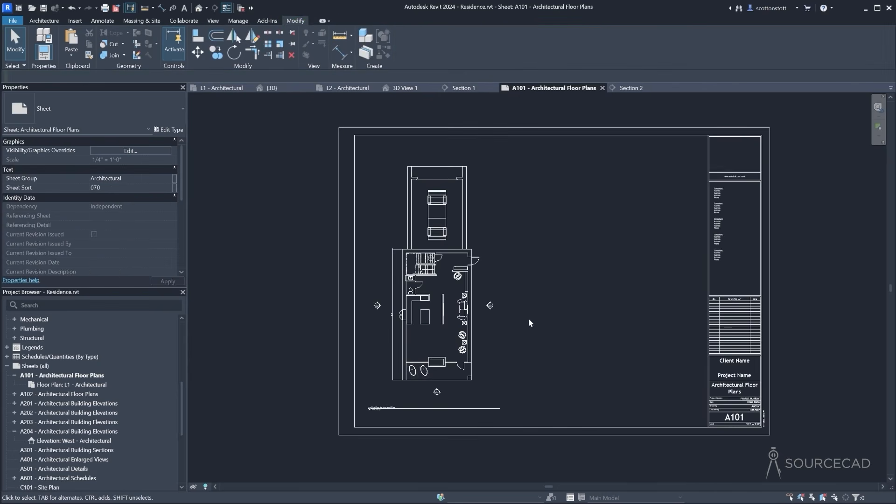
pyautogui.scroll(6, 347, 419)
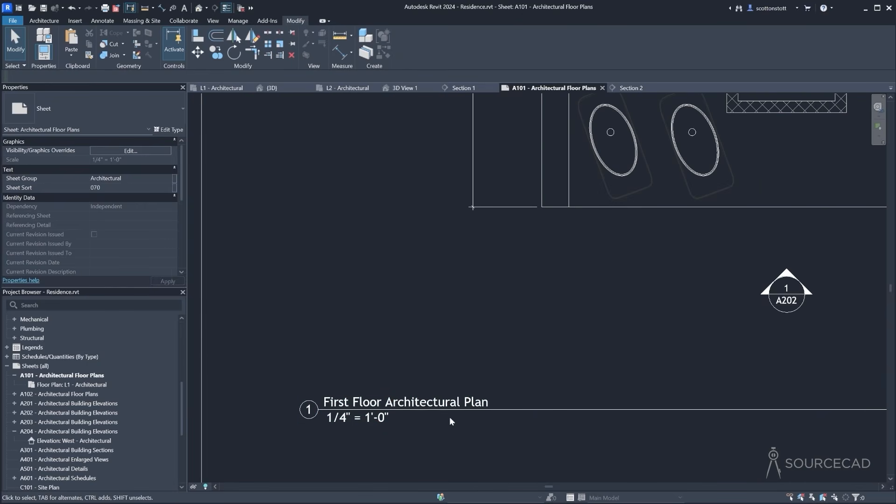
pyautogui.scroll(-5, 509, 390)
pyautogui.moveTo(676, 318); pyautogui.dragTo(587, 335, button='middle')
pyautogui.scroll(-2, 607, 326)
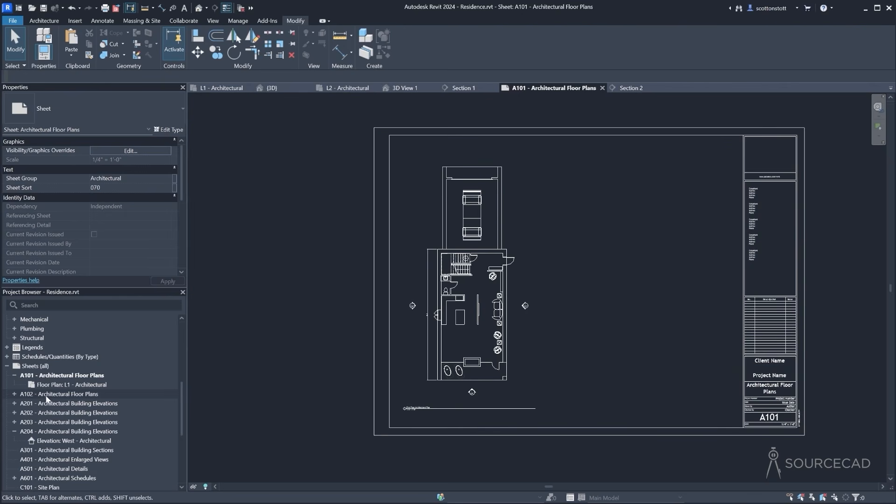
# Expand sheet A102 to review its placed view, then try to place the L2 - Architectural plan on sheet A101
pyautogui.click(15, 394)
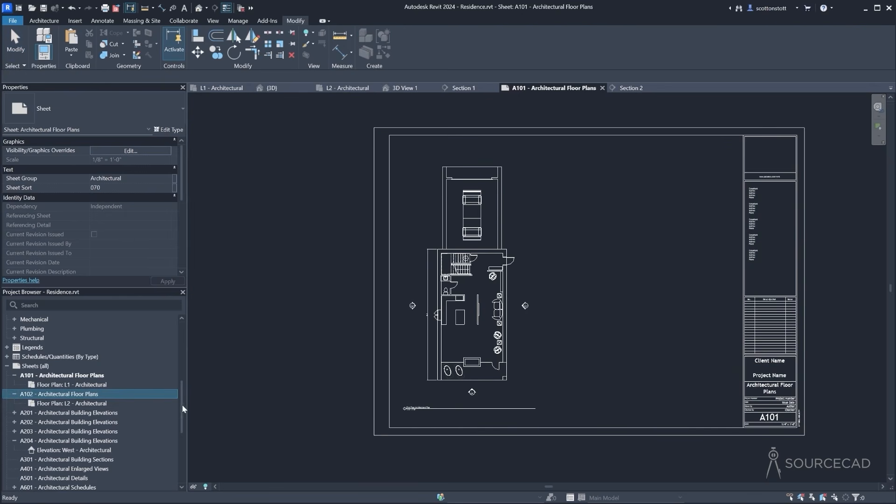
pyautogui.moveTo(182, 404); pyautogui.dragTo(181, 337)
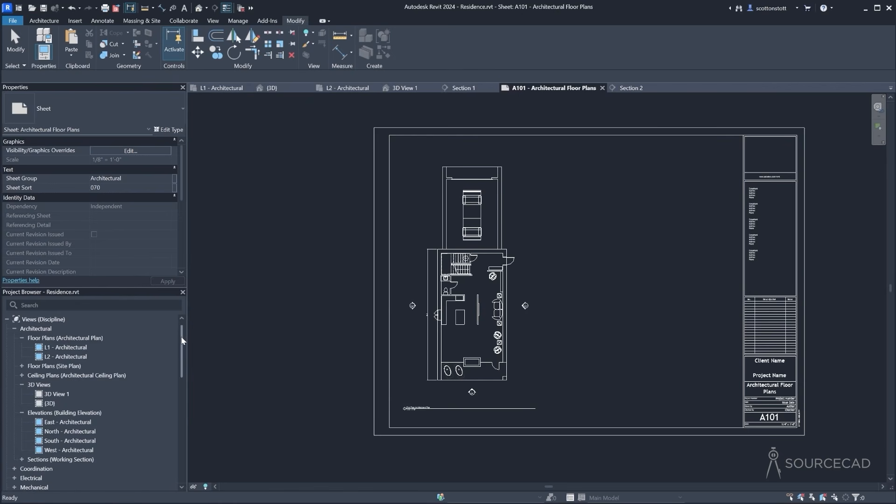
pyautogui.click(42, 358)
pyautogui.moveTo(418, 351); pyautogui.dragTo(610, 324)
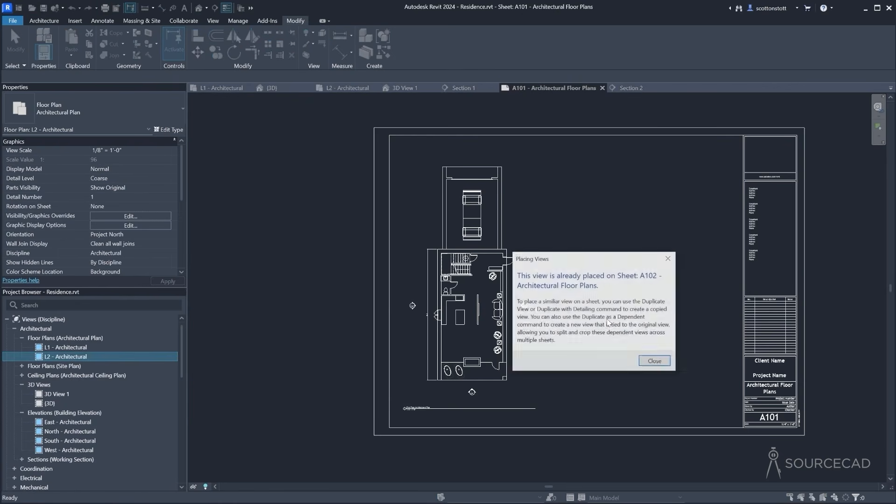
pyautogui.click(654, 362)
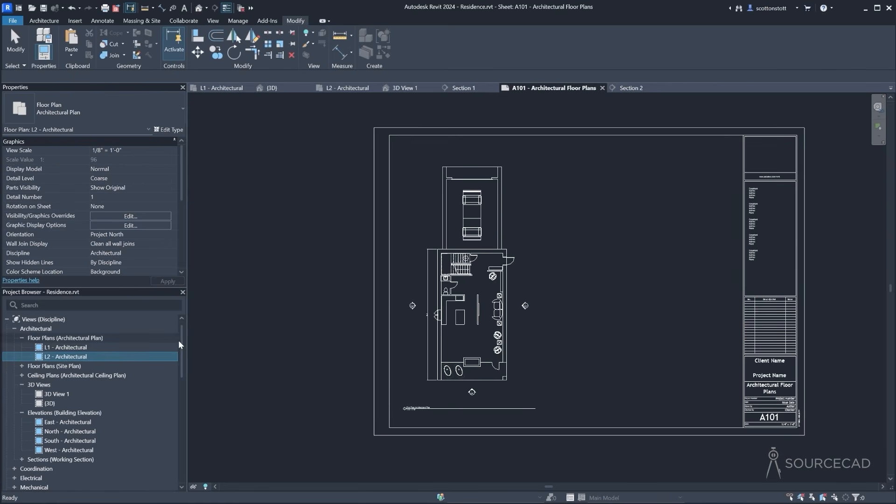
# Delete sheet A102 - Architectural Floor Plans to release the L2 - Architectural plan for placement
pyautogui.moveTo(180, 341); pyautogui.dragTo(181, 403)
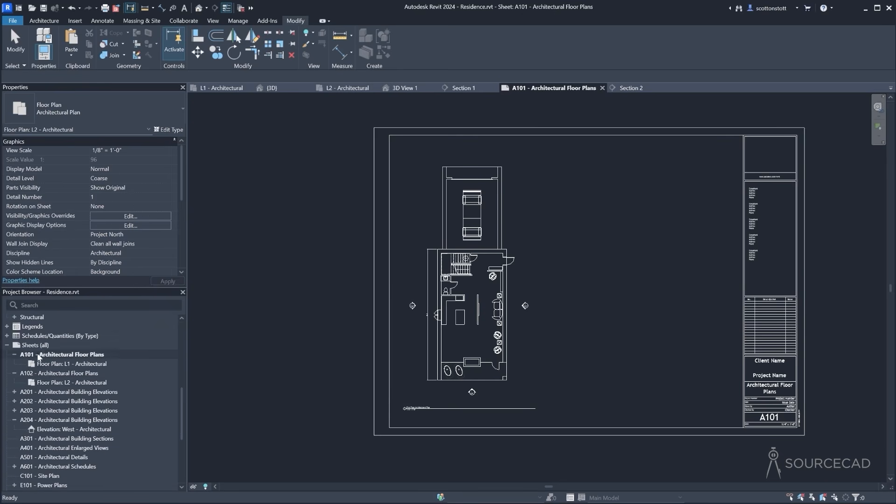
pyautogui.click(43, 374)
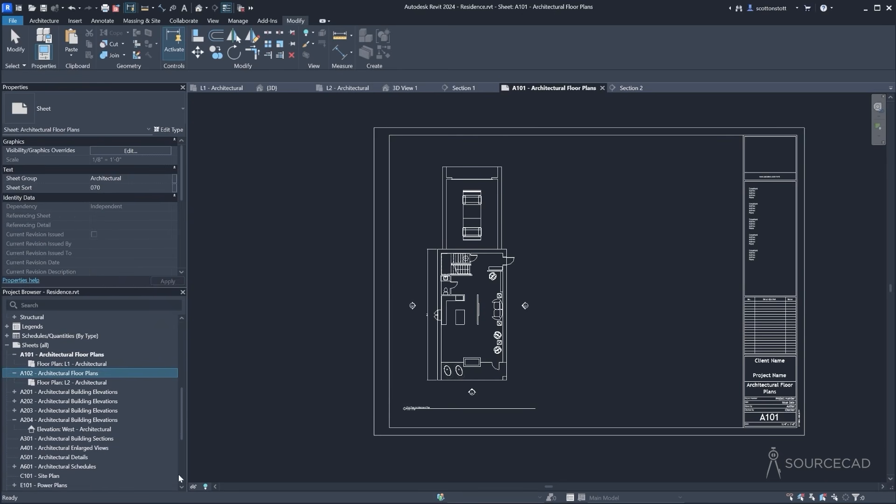
pyautogui.press('Up')
pyautogui.moveTo(181, 411); pyautogui.dragTo(188, 335)
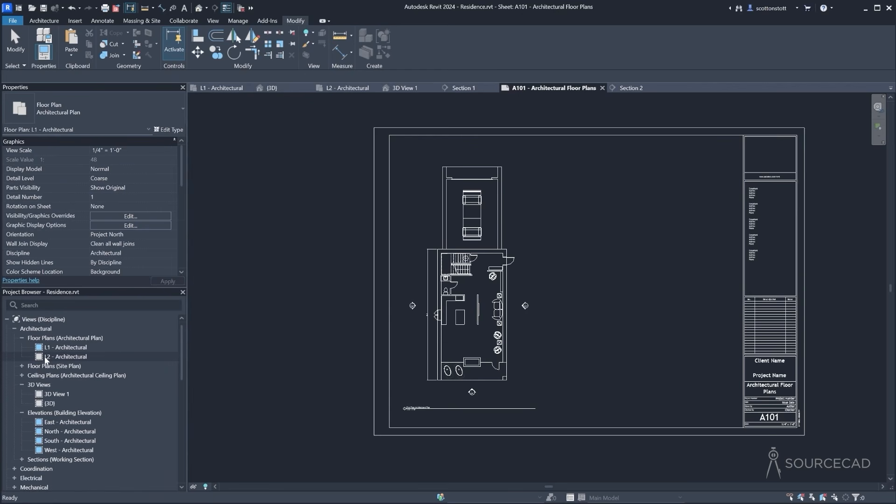
# Place the L2 - Architectural floor plan on sheet A101, between the L1 plan and the title block
pyautogui.moveTo(46, 359); pyautogui.dragTo(500, 310)
pyautogui.moveTo(599, 290); pyautogui.dragTo(598, 285)
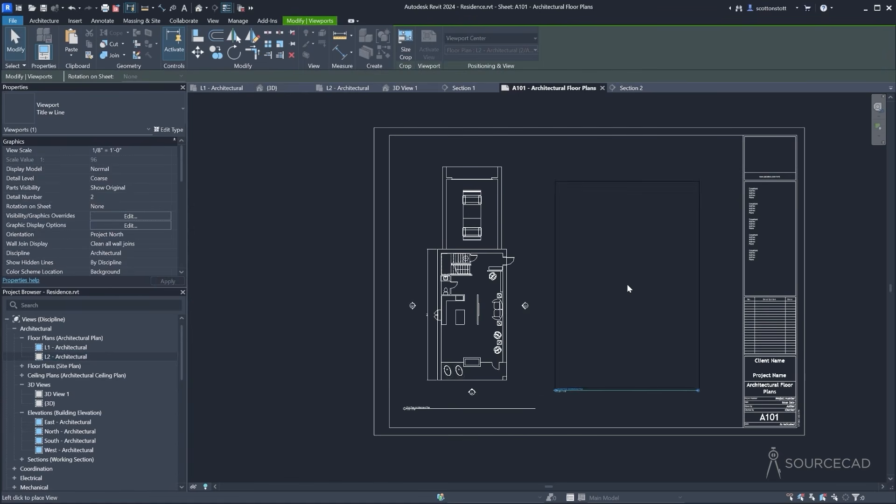
pyautogui.click(616, 298)
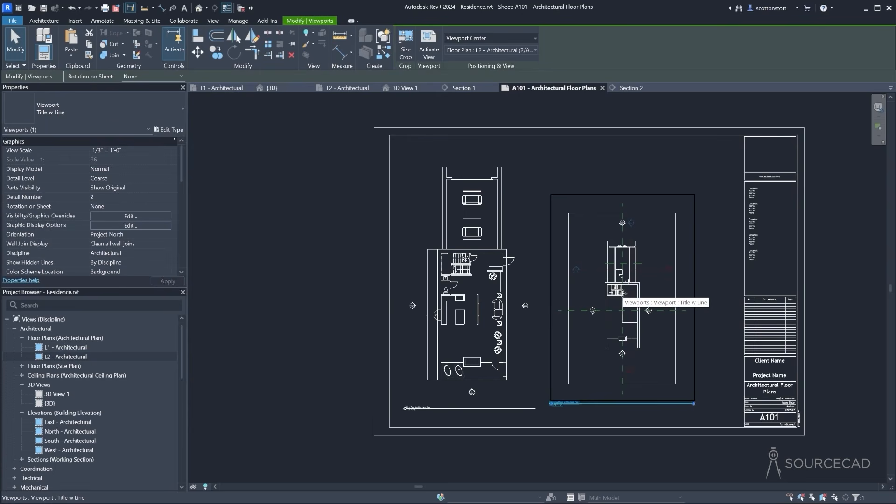
# Activate the L2 viewport, set its view scale to 1/4" = 1'-0", and return to the sheet
pyautogui.doubleClick(594, 295)
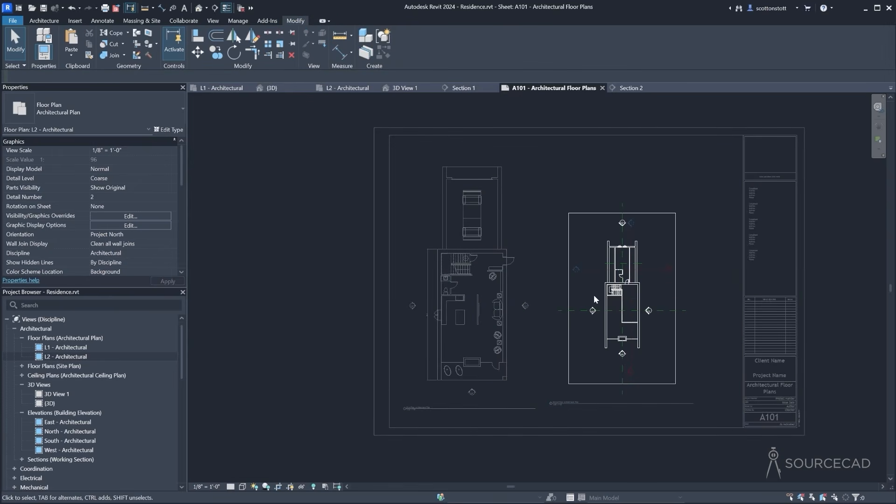
pyautogui.click(204, 487)
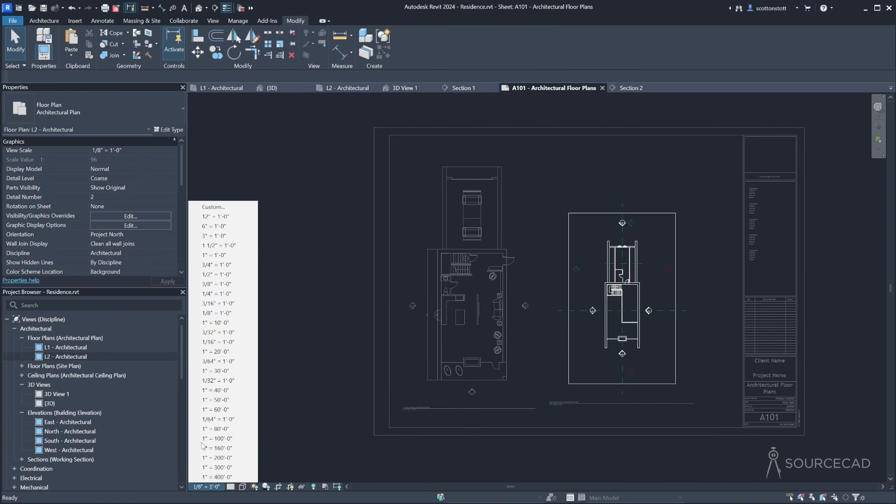
pyautogui.click(201, 294)
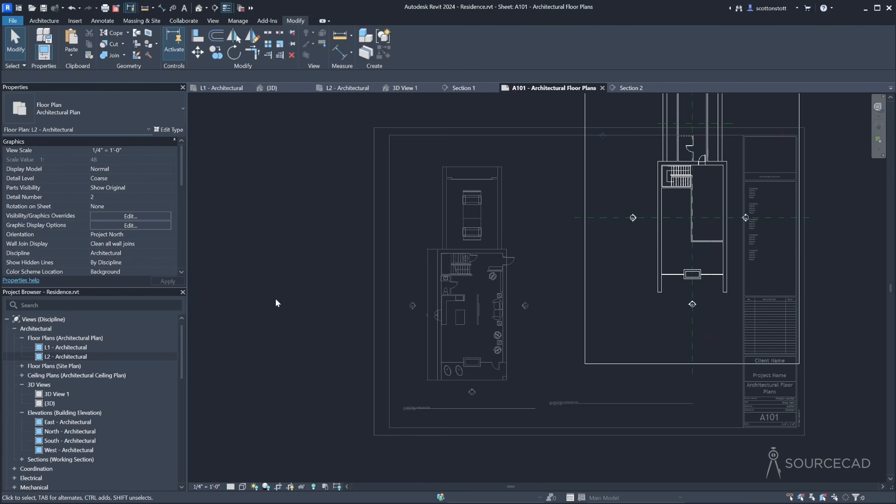
pyautogui.doubleClick(533, 337)
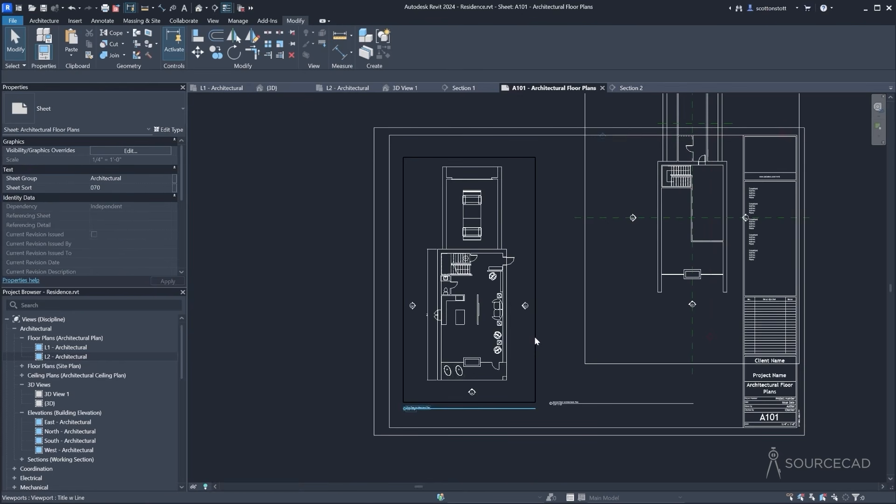
# Move the L2 viewport next to the L1 plan, aligning the two buildings horizontally on the sheet
pyautogui.moveTo(662, 267); pyautogui.dragTo(588, 334)
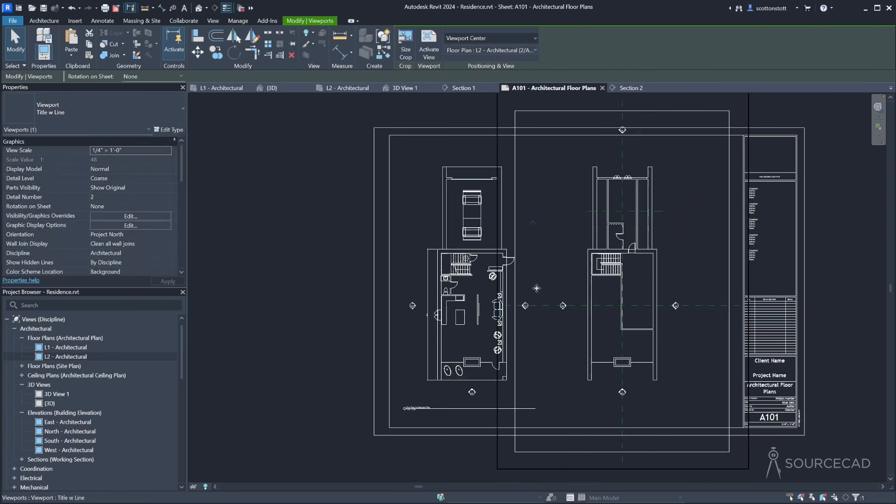
pyautogui.click(530, 246)
pyautogui.moveTo(544, 358); pyautogui.dragTo(533, 358)
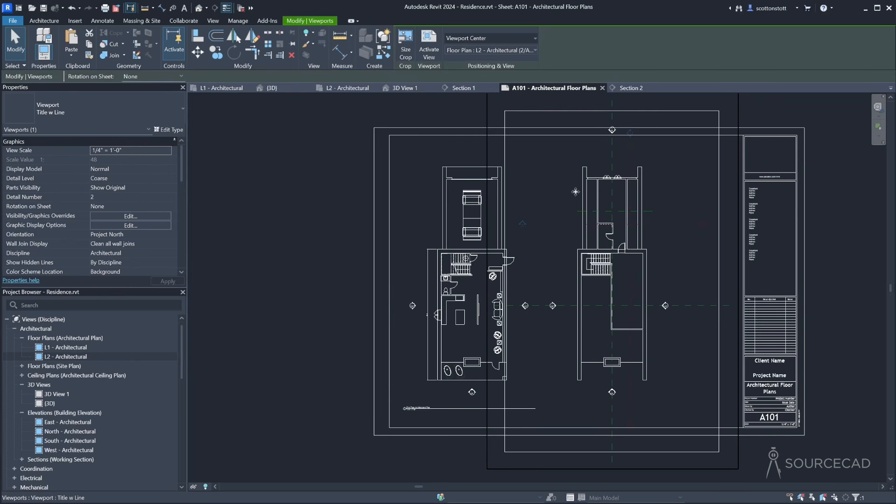
# Open the L2 - Architectural floor plan and hide the reference planes category in that view
pyautogui.click(343, 87)
pyautogui.moveTo(393, 388); pyautogui.dragTo(454, 304, button='middle')
pyautogui.scroll(-1, 453, 304)
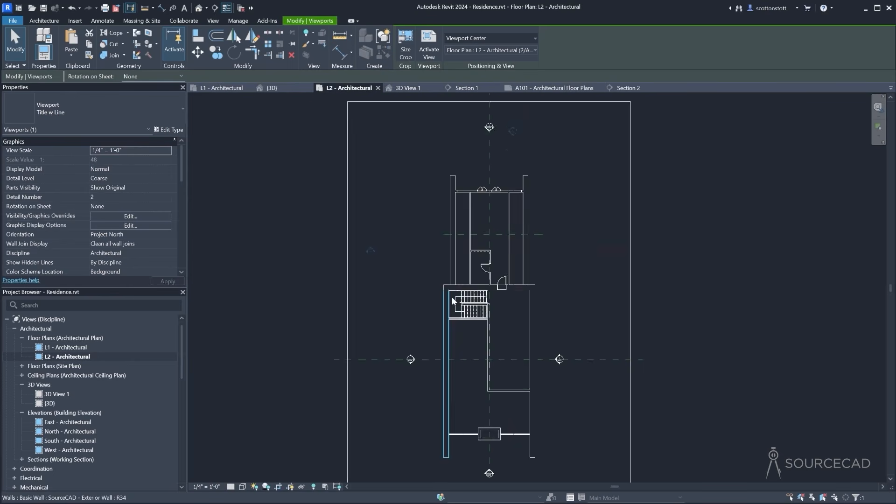
pyautogui.scroll(-2, 443, 305)
pyautogui.moveTo(422, 349); pyautogui.dragTo(447, 291, button='middle')
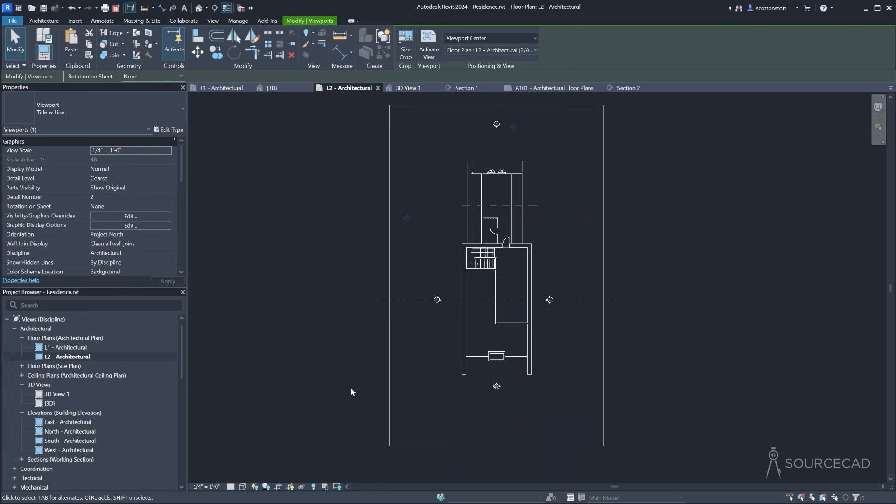
pyautogui.click(497, 409)
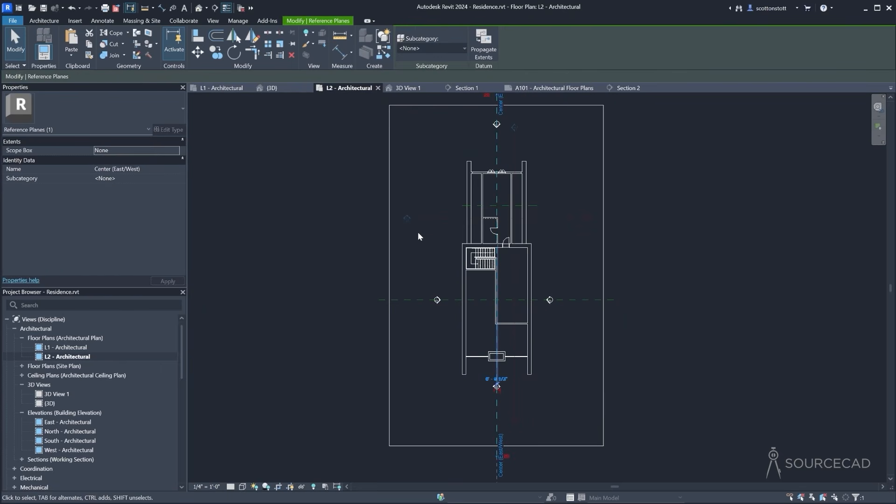
pyautogui.click(307, 32)
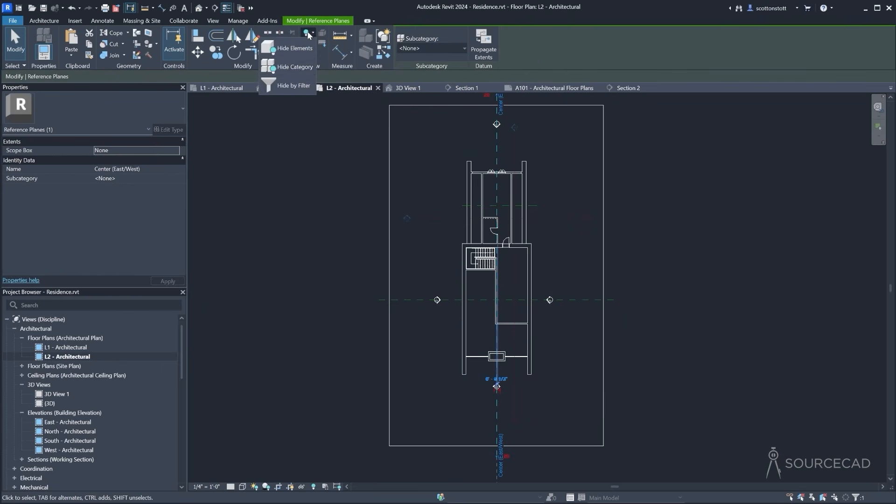
pyautogui.click(295, 67)
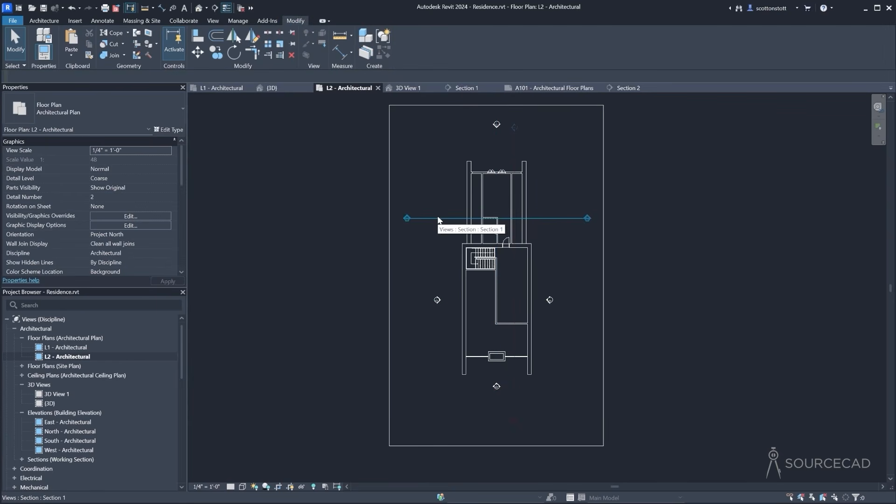
# Nudge the north, west and east elevation markers closer to the building in the L2 plan
pyautogui.moveTo(485, 117); pyautogui.dragTo(509, 138)
pyautogui.press('Down')
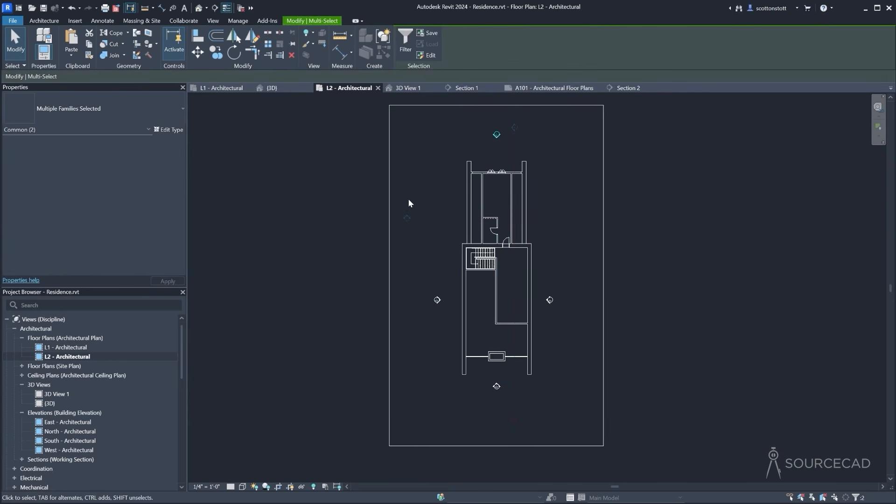
pyautogui.press('Down')
pyautogui.press('Down')
pyautogui.press('Down')
pyautogui.press('Down')
pyautogui.moveTo(411, 280); pyautogui.dragTo(451, 329)
pyautogui.moveTo(541, 285); pyautogui.dragTo(567, 326)
pyautogui.press('Left')
pyautogui.click(474, 434)
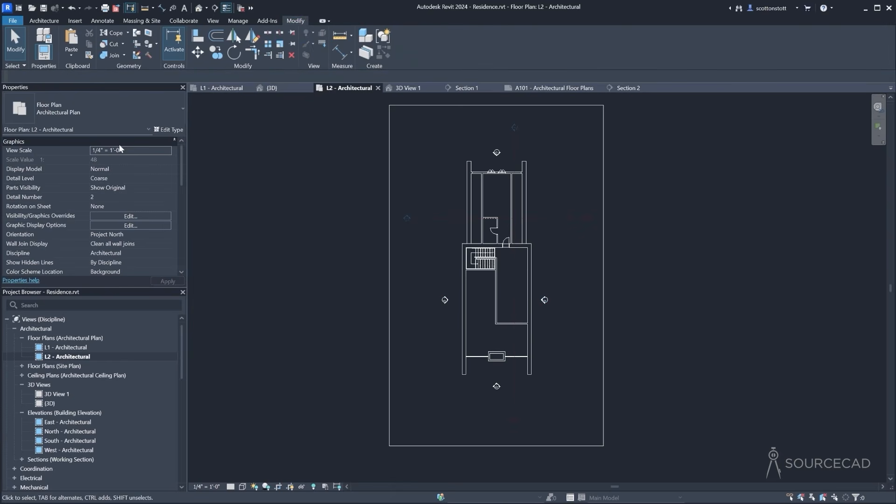
# Turn off the visibility of the Views - Working filter in the L2 plan's visibility/graphic overrides
pyautogui.click(109, 216)
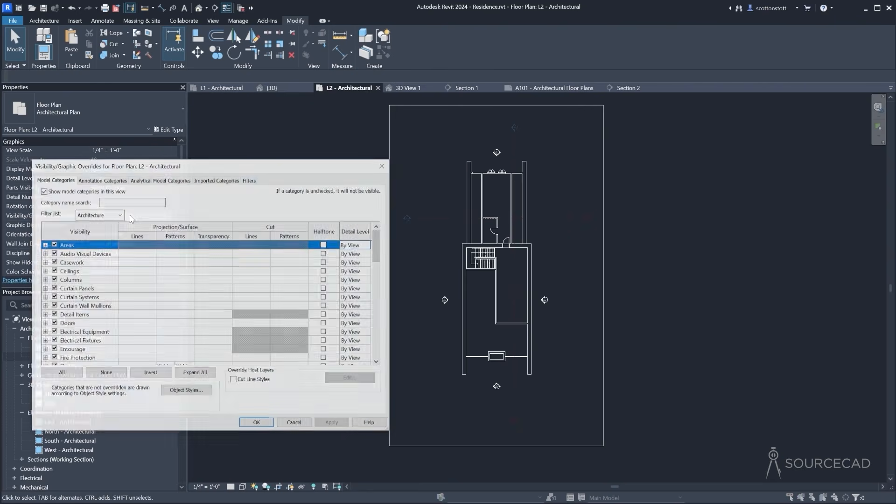
pyautogui.click(249, 180)
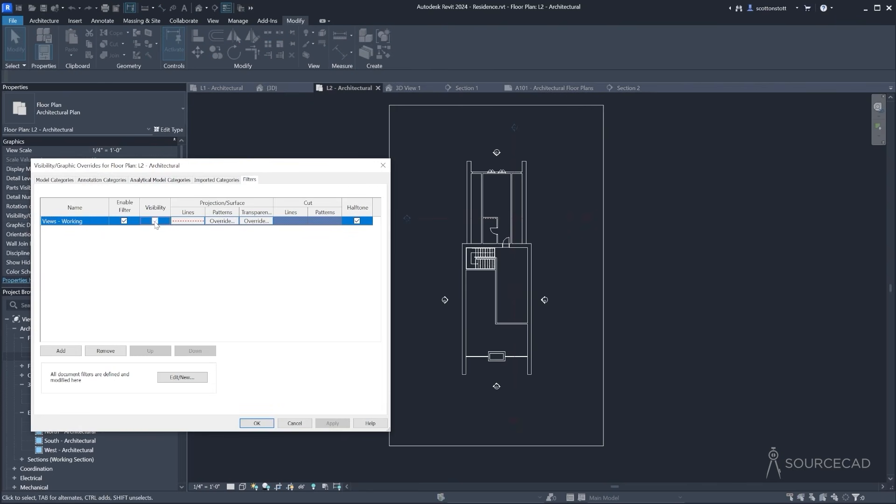
pyautogui.click(256, 423)
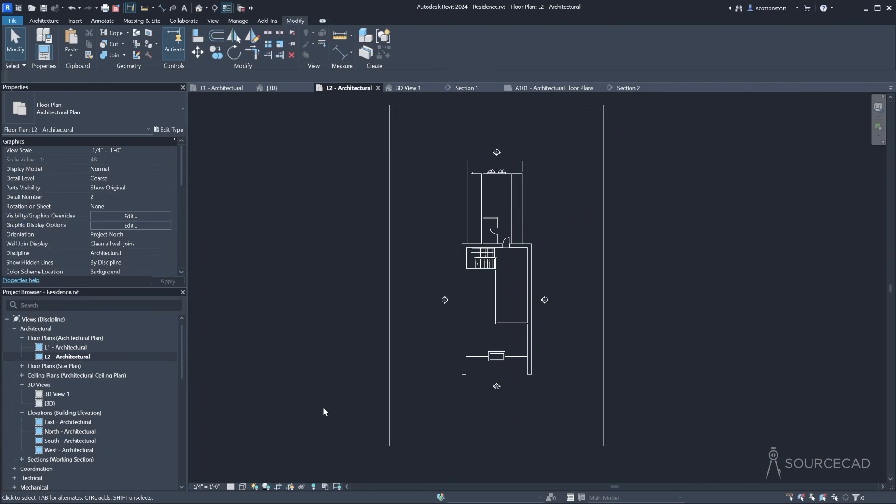
# Tighten the L2 plan's crop region on all four sides around the elevation markers and hide the crop boundary
pyautogui.click(455, 445)
pyautogui.moveTo(496, 445); pyautogui.dragTo(496, 397)
pyautogui.moveTo(389, 252); pyautogui.dragTo(437, 252)
pyautogui.moveTo(603, 251); pyautogui.dragTo(553, 250)
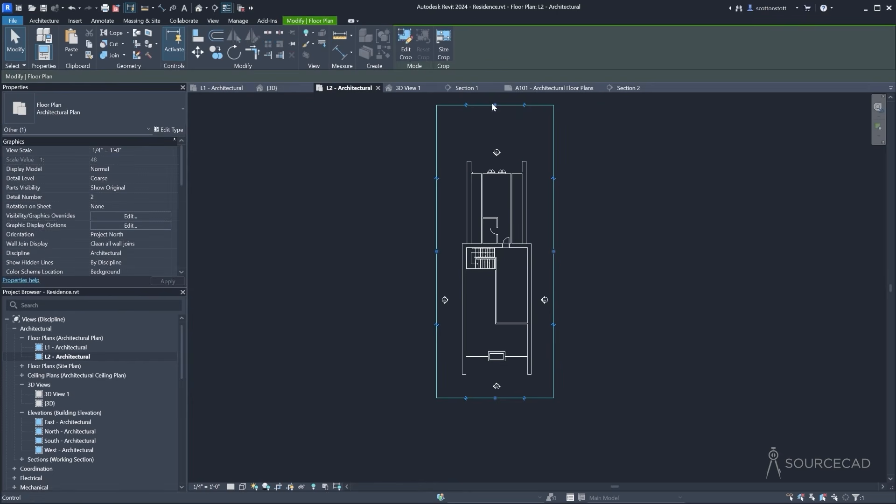
pyautogui.moveTo(494, 105); pyautogui.dragTo(495, 145)
pyautogui.click(374, 224)
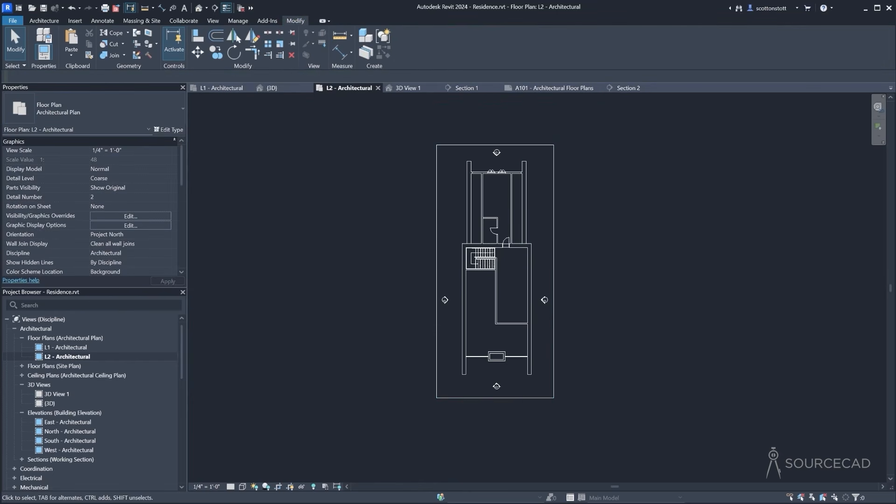
pyautogui.click(290, 487)
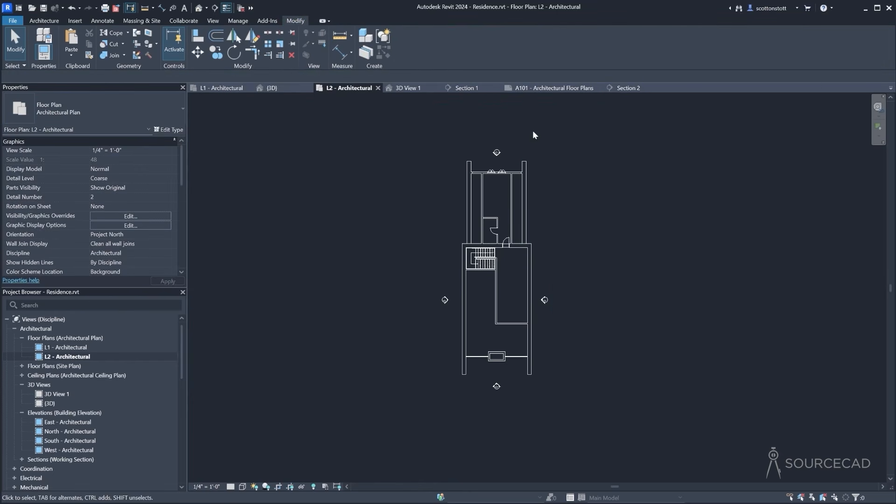
# Return to sheet A101 and move the L2 view title beneath its plan, level with the L1 title
pyautogui.click(539, 88)
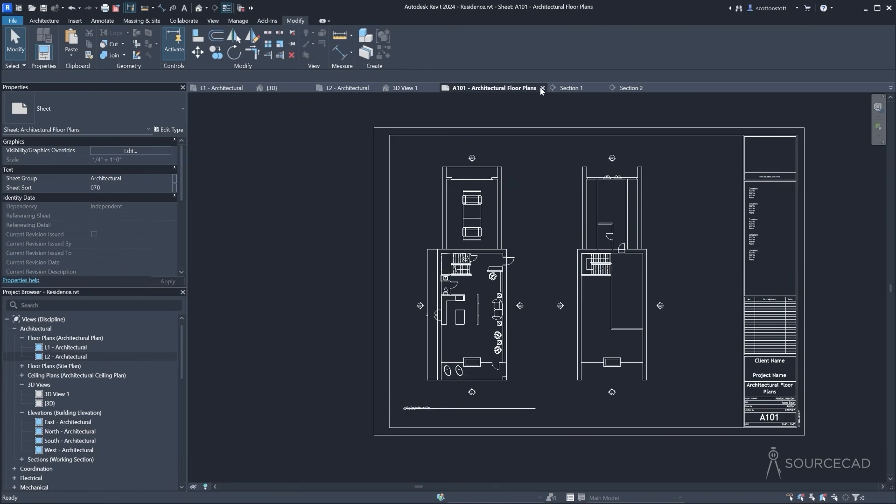
pyautogui.click(578, 339)
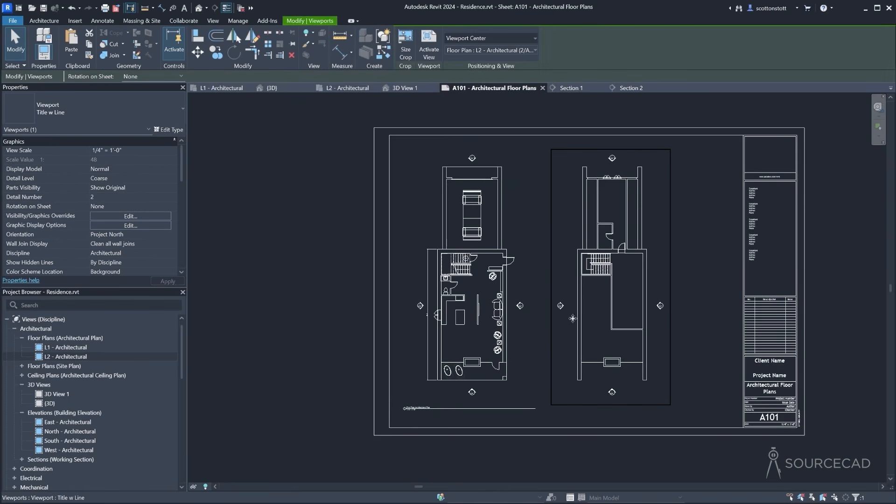
pyautogui.scroll(-2, 571, 404)
pyautogui.scroll(-1, 569, 399)
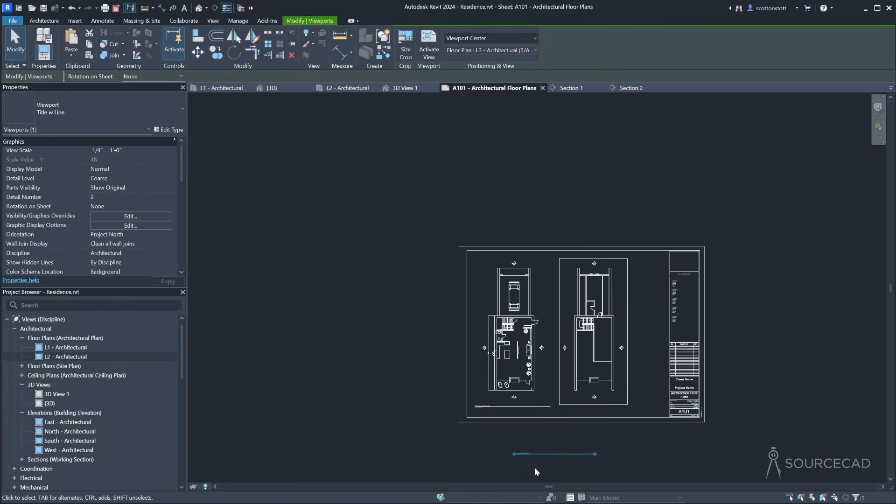
pyautogui.click(536, 468)
pyautogui.moveTo(548, 455); pyautogui.dragTo(596, 411)
pyautogui.scroll(3, 601, 409)
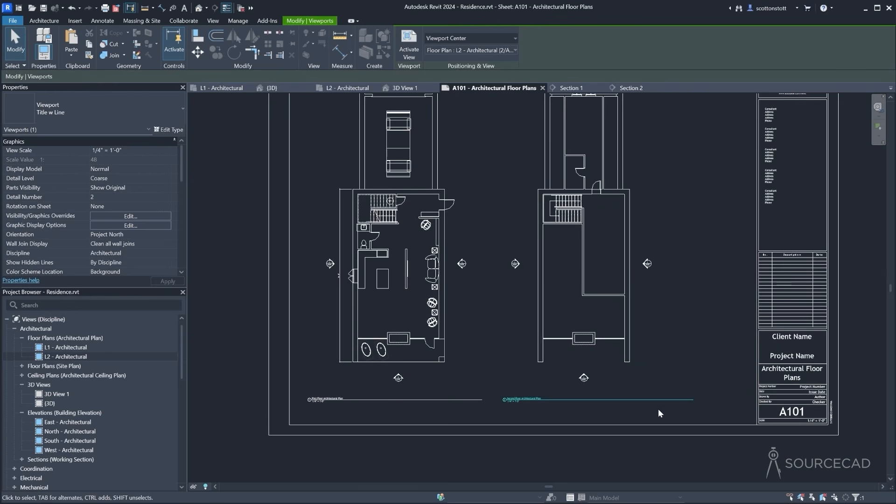
# Shorten the L2 view title's line to fit the width of its plan
pyautogui.click(618, 257)
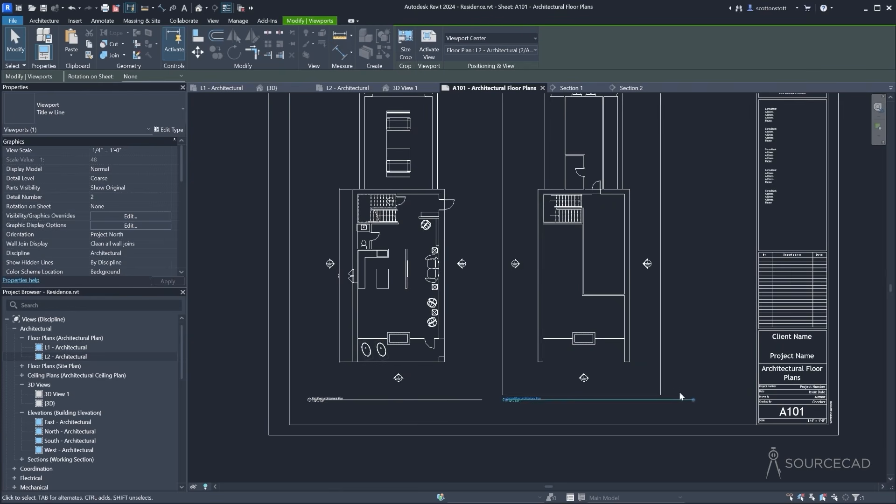
pyautogui.moveTo(693, 400); pyautogui.dragTo(652, 400)
pyautogui.click(537, 462)
pyautogui.scroll(-2, 531, 448)
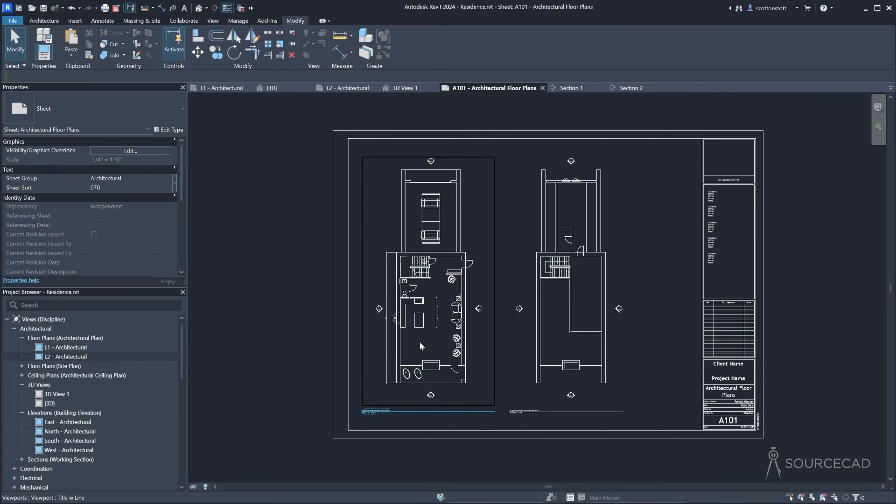
pyautogui.scroll(1, 441, 334)
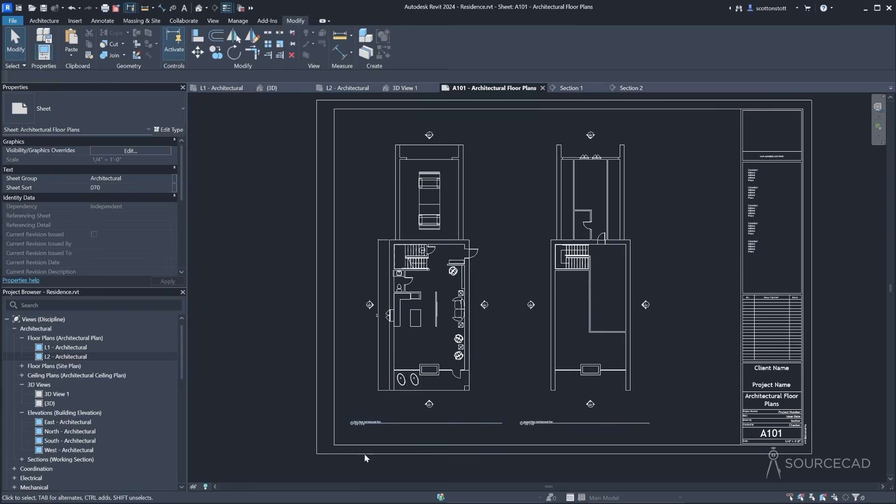
# Check which views sheets A201 and A202 hold, and open sheet A201 - Architectural Building Elevations
pyautogui.scroll(-1, 361, 462)
pyautogui.moveTo(271, 372); pyautogui.dragTo(325, 354, button='middle')
pyautogui.moveTo(181, 344); pyautogui.dragTo(184, 413)
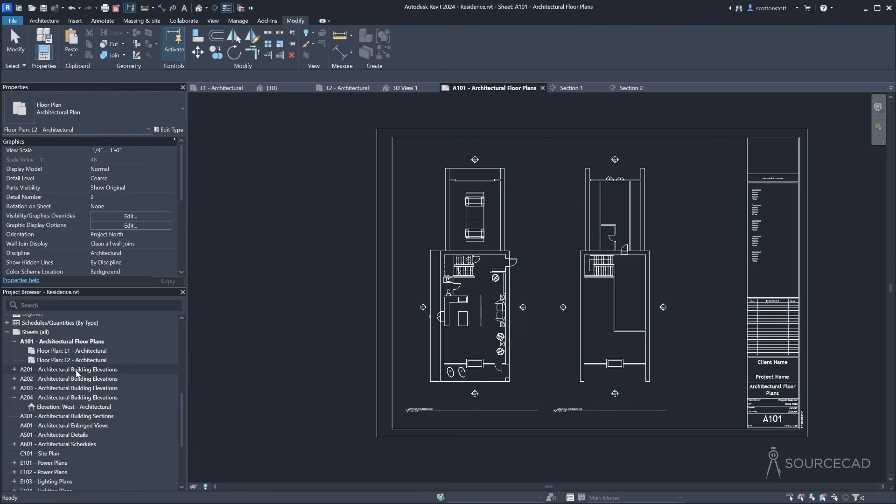
pyautogui.click(15, 372)
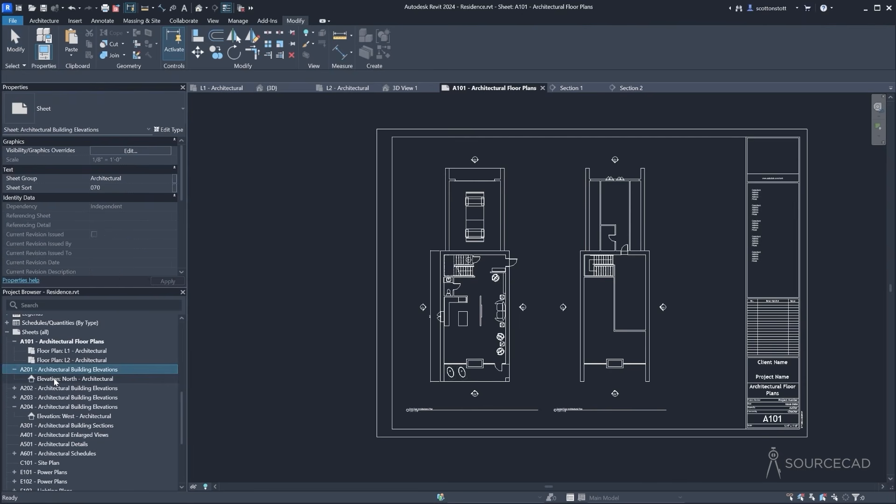
pyautogui.click(12, 391)
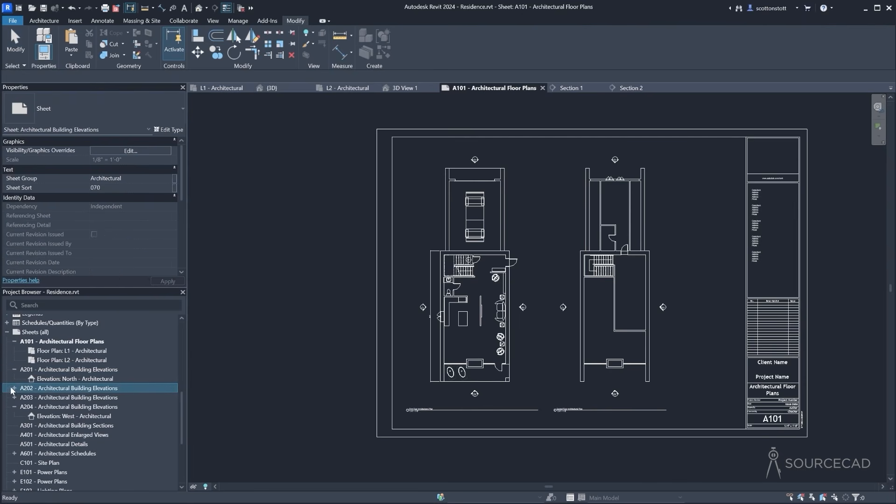
pyautogui.click(15, 388)
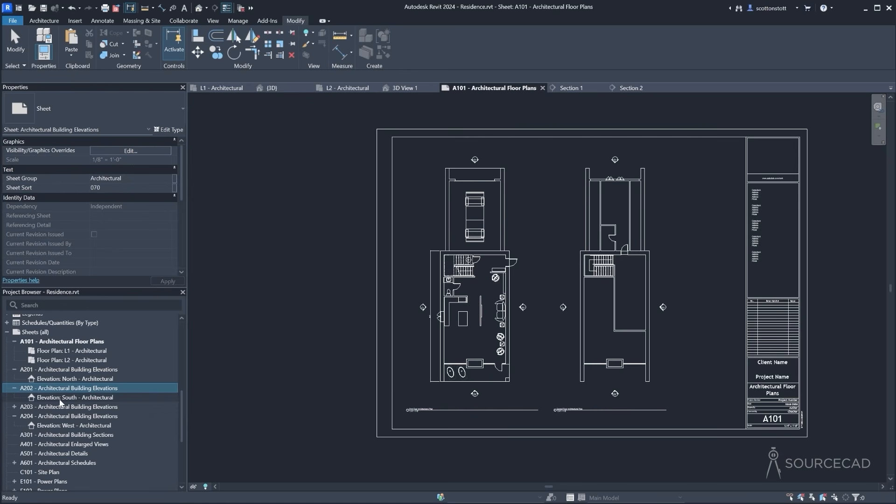
pyautogui.doubleClick(55, 368)
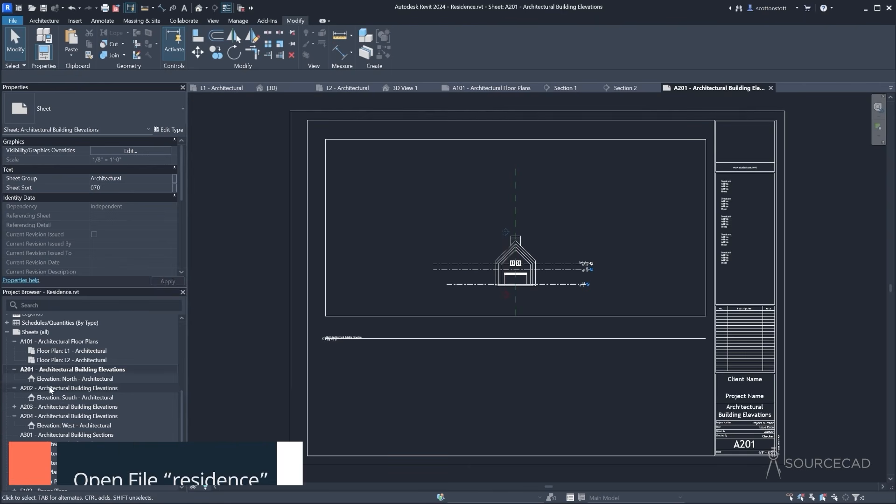
# Delete the building elevation sheets A202, A203 and A204 to release their elevation views
pyautogui.click(17, 388)
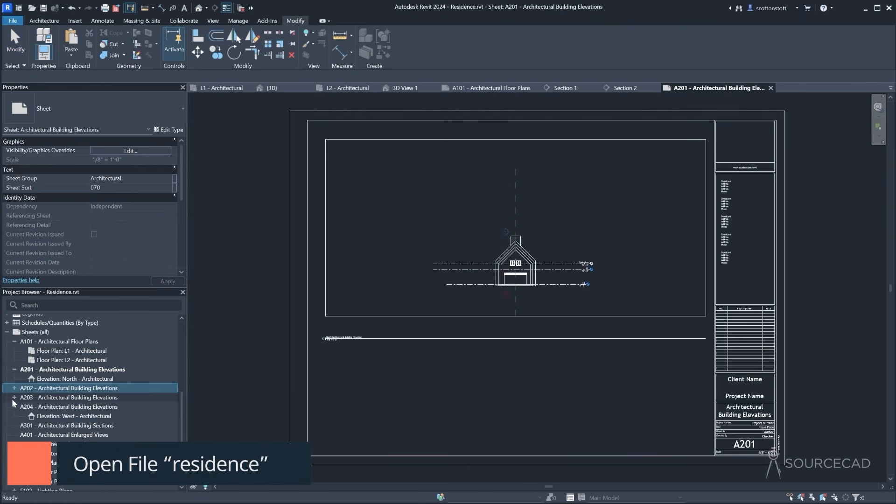
pyautogui.click(14, 407)
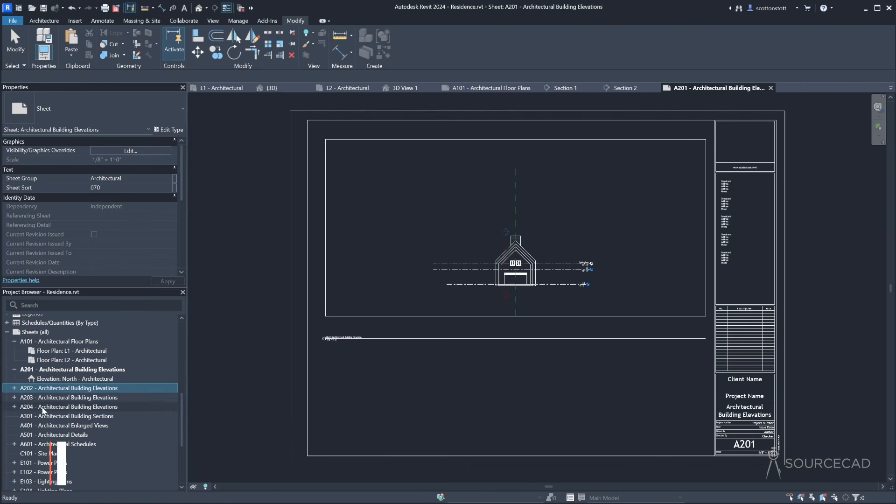
pyautogui.keyDown('shift'); pyautogui.click(32, 389); pyautogui.keyUp('shift')
pyautogui.press('Delete')
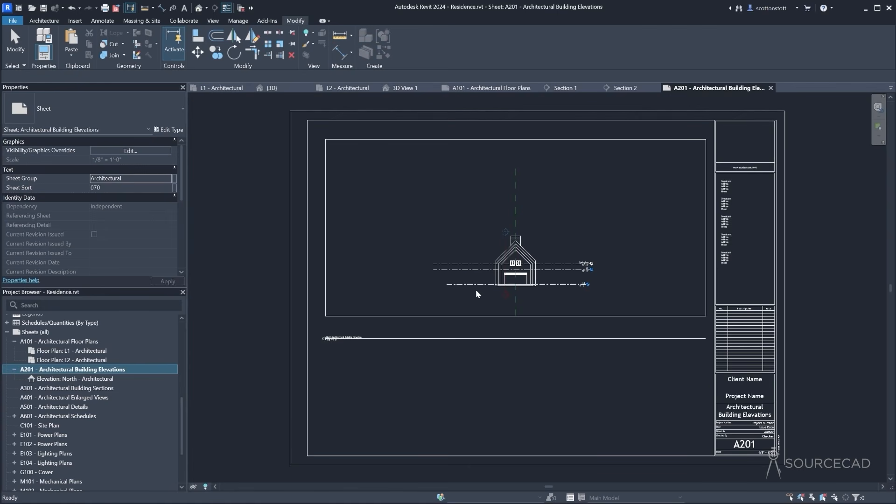
# Activate the North elevation viewport on sheet A201 and set its view scale to 1/4" = 1'-0"
pyautogui.scroll(1, 512, 276)
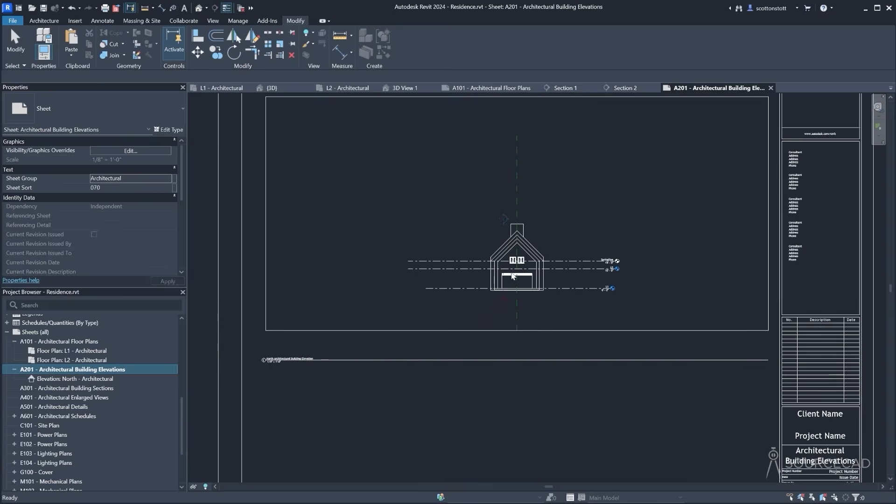
pyautogui.scroll(-1, 508, 276)
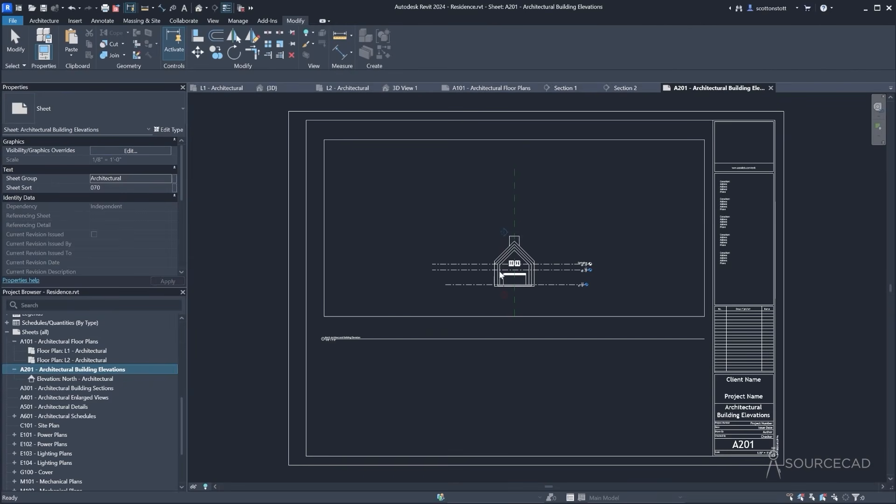
pyautogui.doubleClick(459, 208)
pyautogui.click(210, 487)
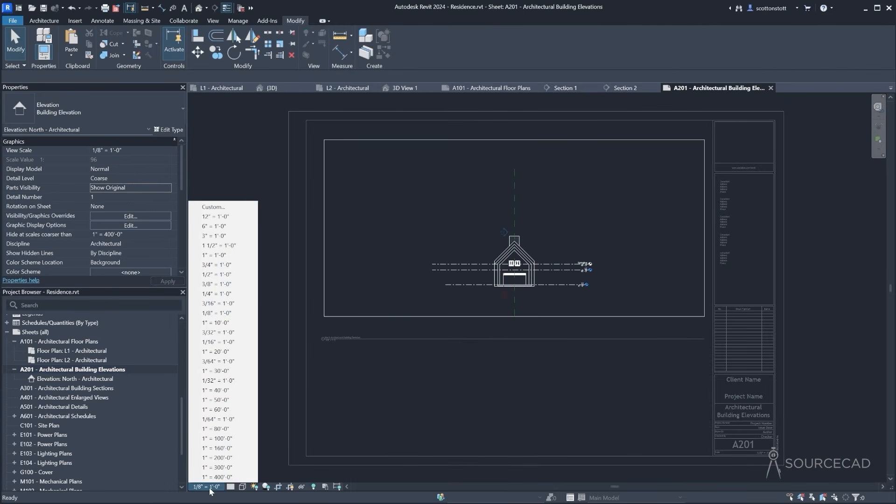
pyautogui.click(226, 293)
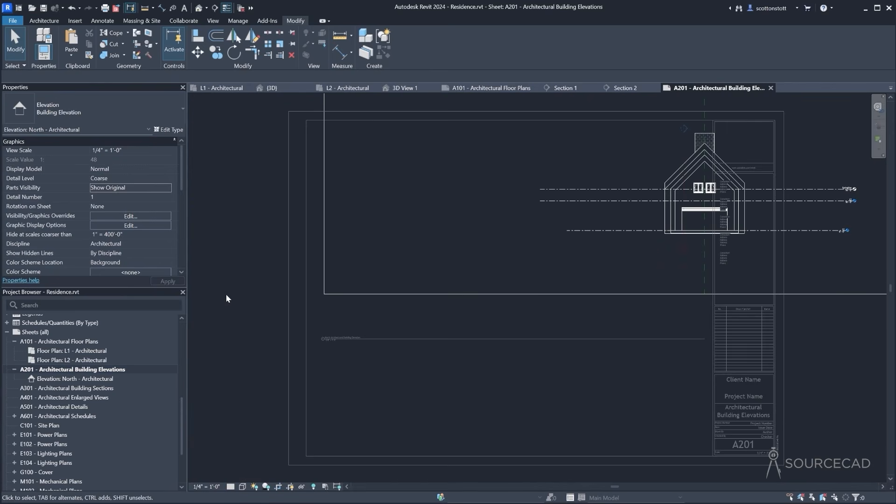
# Hide the Center (East/West) reference plane in the activated North elevation
pyautogui.scroll(-2, 519, 331)
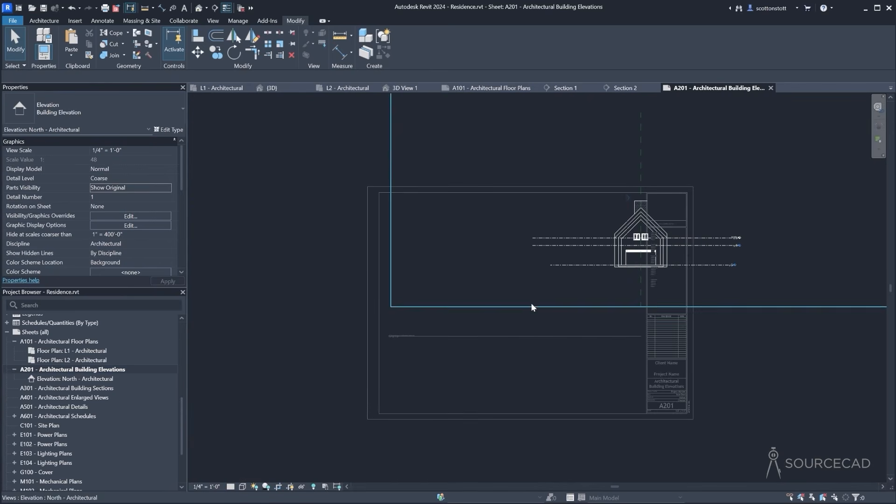
pyautogui.moveTo(531, 304); pyautogui.dragTo(432, 413, button='middle')
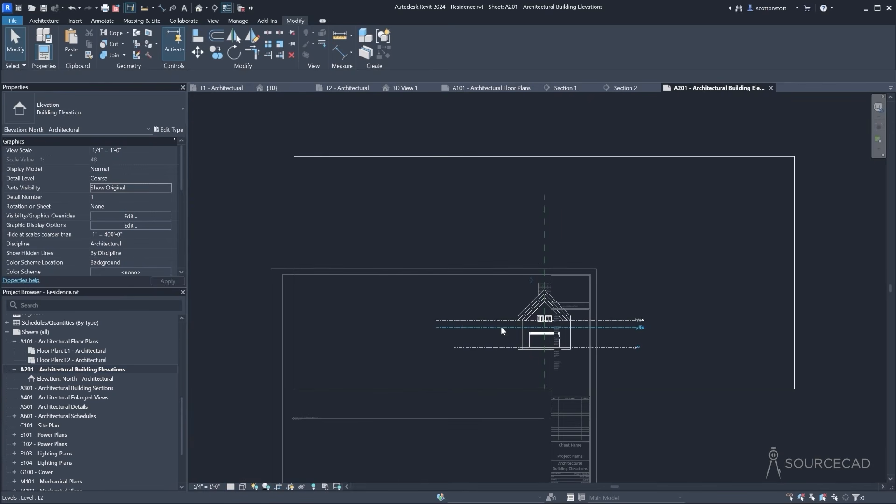
pyautogui.click(544, 234)
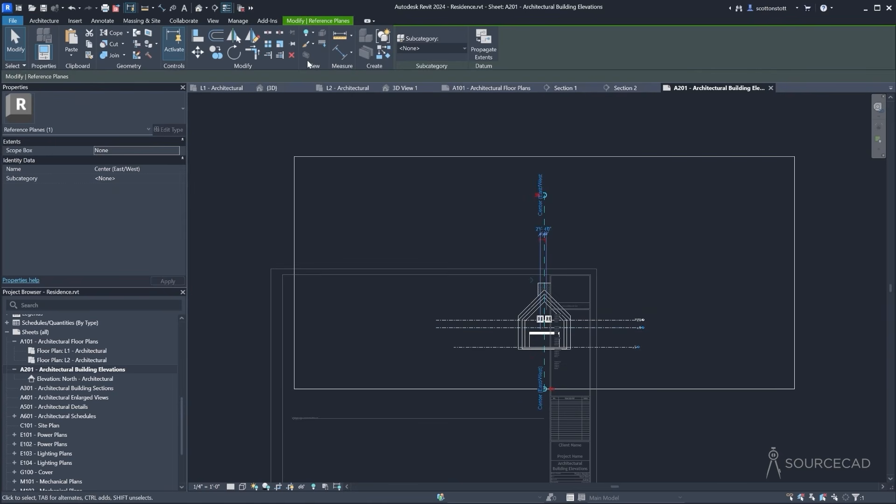
pyautogui.click(307, 33)
pyautogui.click(285, 43)
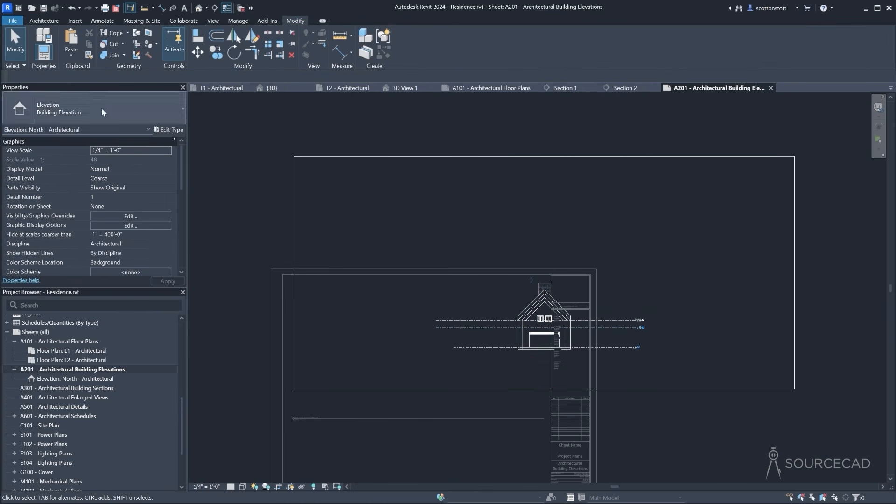
# Turn off the visibility of the Views - Working filter in the North elevation's visibility/graphic overrides
pyautogui.click(108, 219)
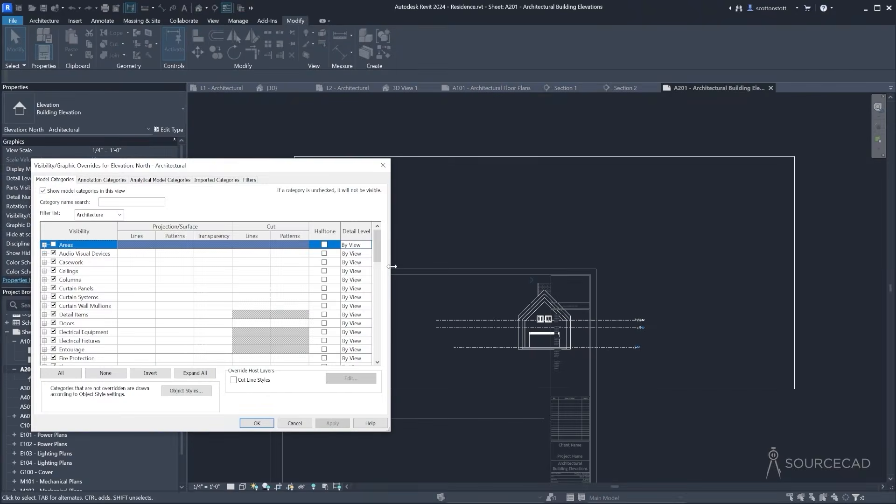
pyautogui.click(249, 180)
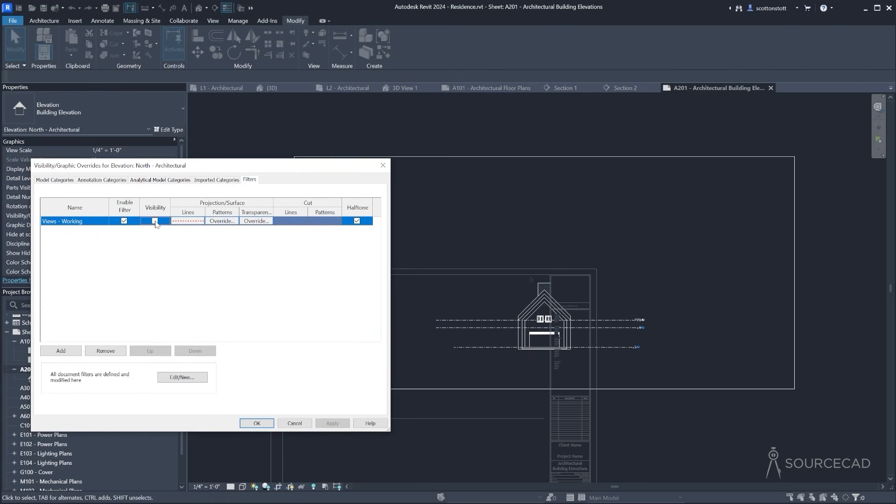
pyautogui.click(155, 221)
pyautogui.click(257, 423)
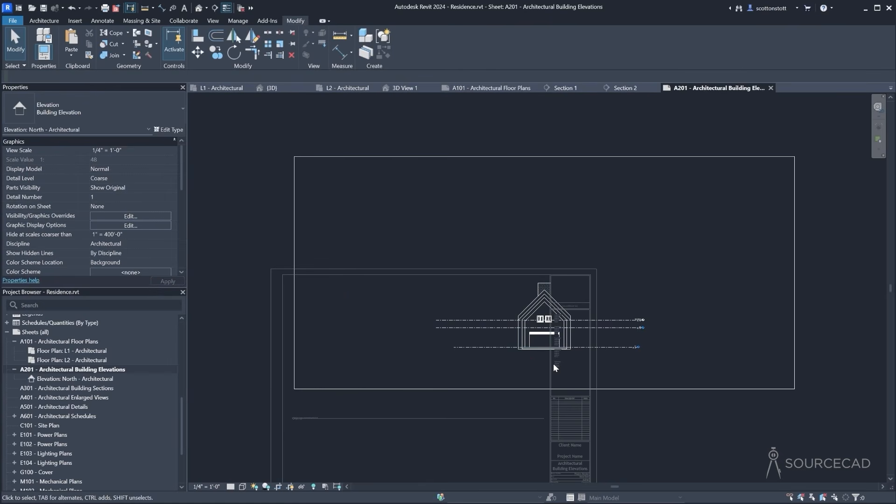
pyautogui.click(624, 326)
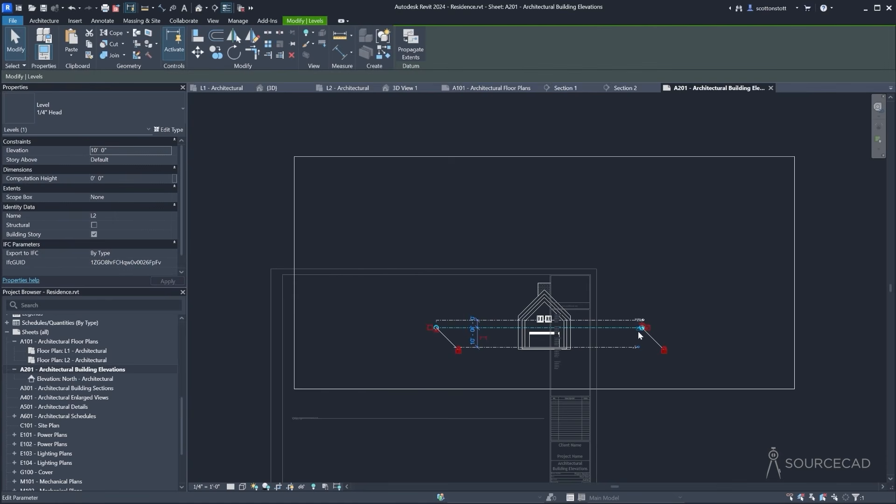
pyautogui.scroll(3, 638, 329)
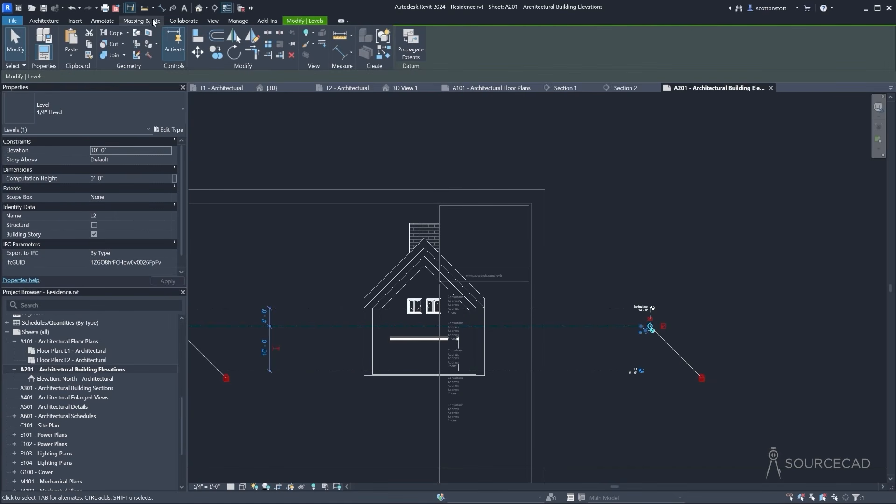
pyautogui.click(70, 9)
pyautogui.scroll(-5, 528, 317)
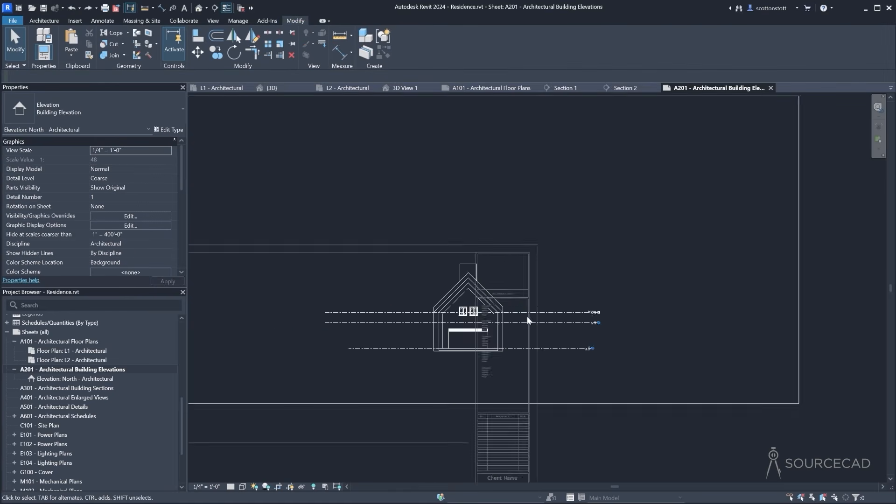
# Deactivate the viewport on A201 and open the North - Architectural elevation as its own view
pyautogui.click(418, 382)
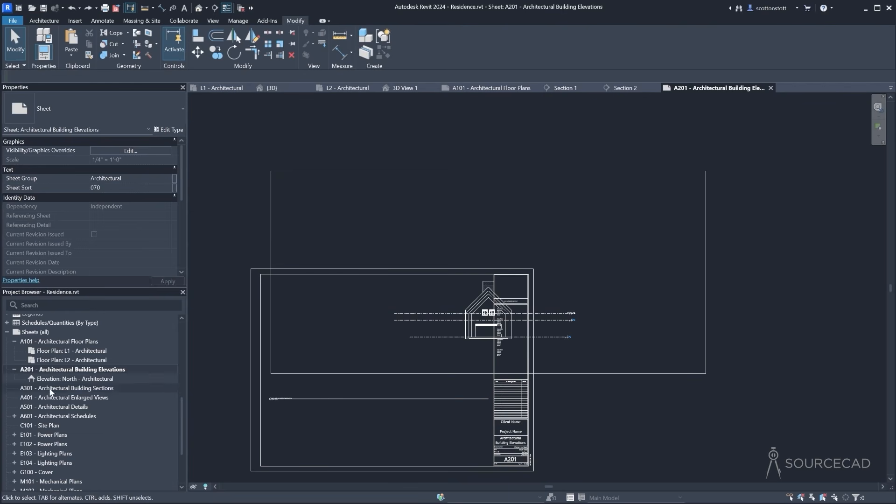
pyautogui.scroll(10, 108, 363)
pyautogui.doubleClick(28, 430)
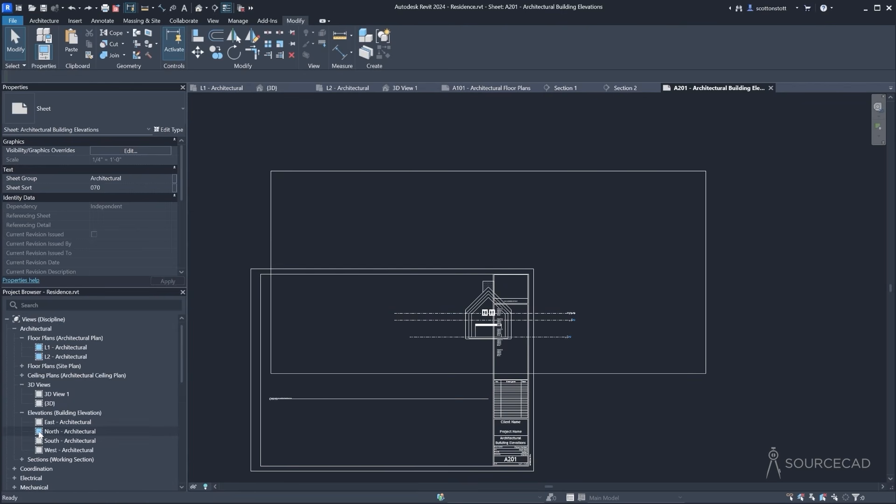
# Align the heads of levels L1, L2 and Springline and shorten the level lines at both ends to just beyond the house
pyautogui.scroll(5, 620, 392)
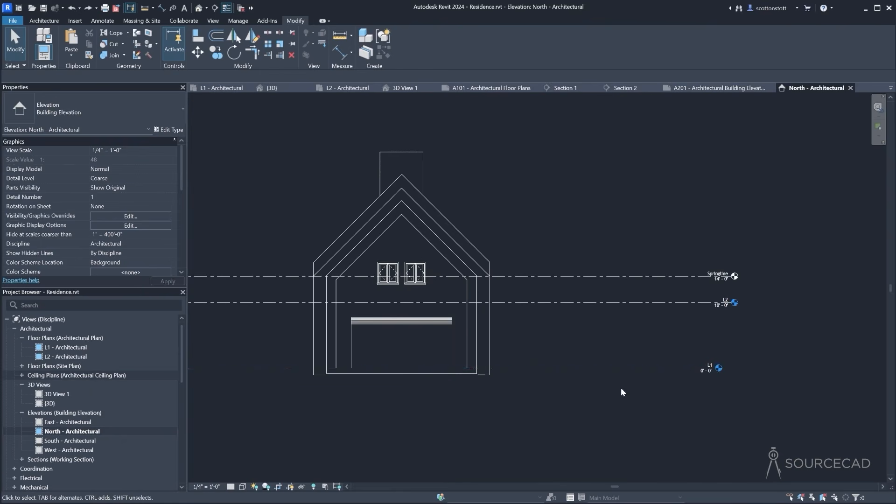
pyautogui.click(686, 369)
pyautogui.scroll(2, 711, 336)
pyautogui.click(744, 279)
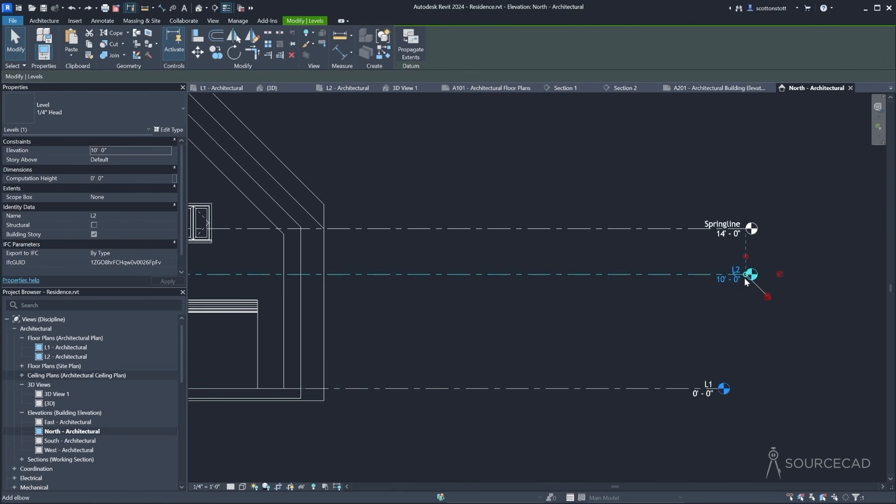
pyautogui.moveTo(745, 275); pyautogui.dragTo(442, 308)
pyautogui.scroll(-2, 483, 330)
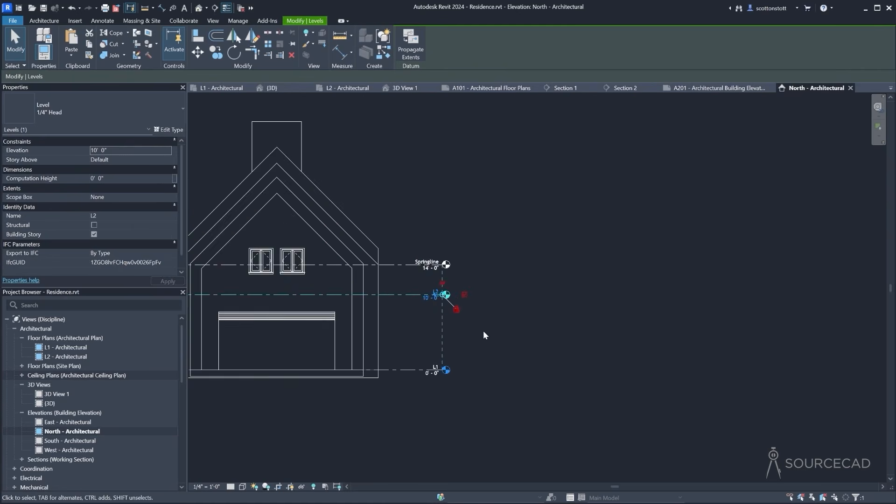
pyautogui.moveTo(483, 330); pyautogui.dragTo(680, 299, button='middle')
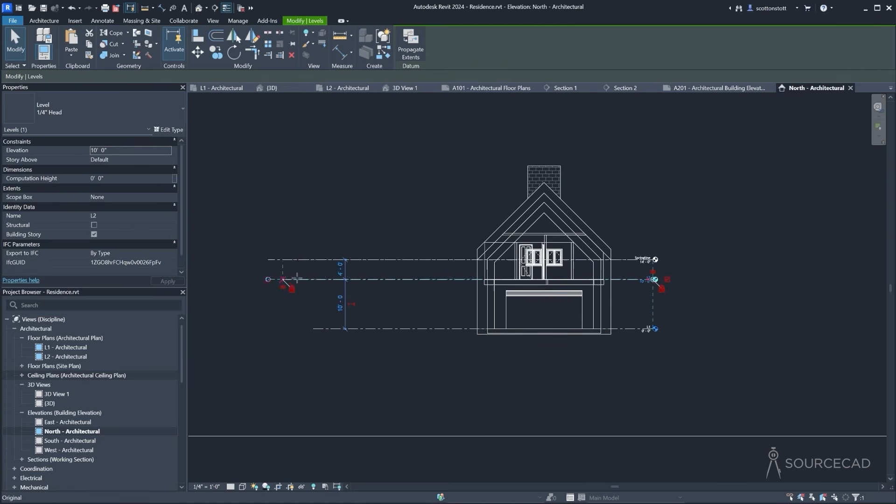
pyautogui.moveTo(275, 283); pyautogui.dragTo(442, 280)
pyautogui.click(475, 368)
# Shrink the North elevation's crop region on all four sides to fit closely around the house and level heads
pyautogui.scroll(-4, 472, 376)
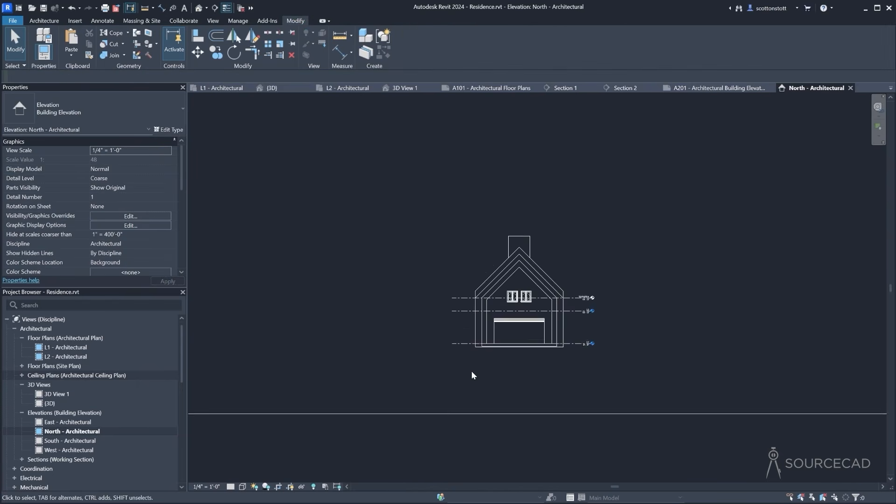
pyautogui.click(468, 395)
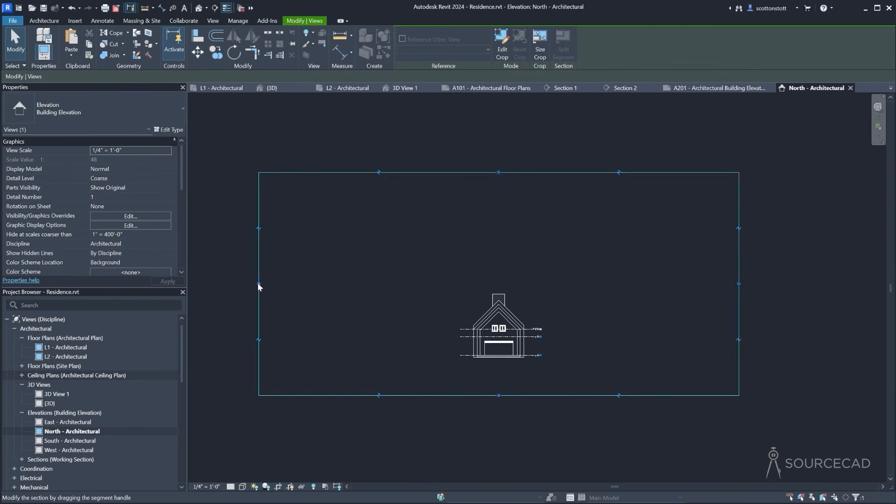
pyautogui.moveTo(258, 283); pyautogui.dragTo(453, 284)
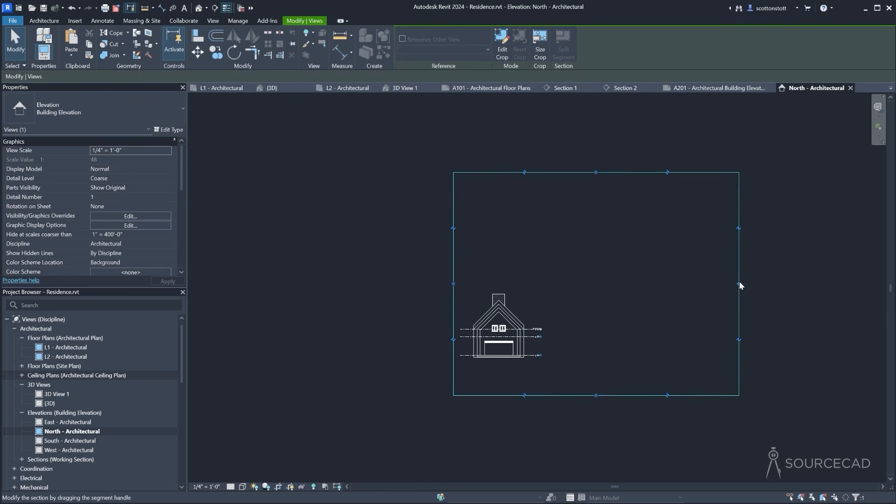
pyautogui.moveTo(739, 283); pyautogui.dragTo(545, 294)
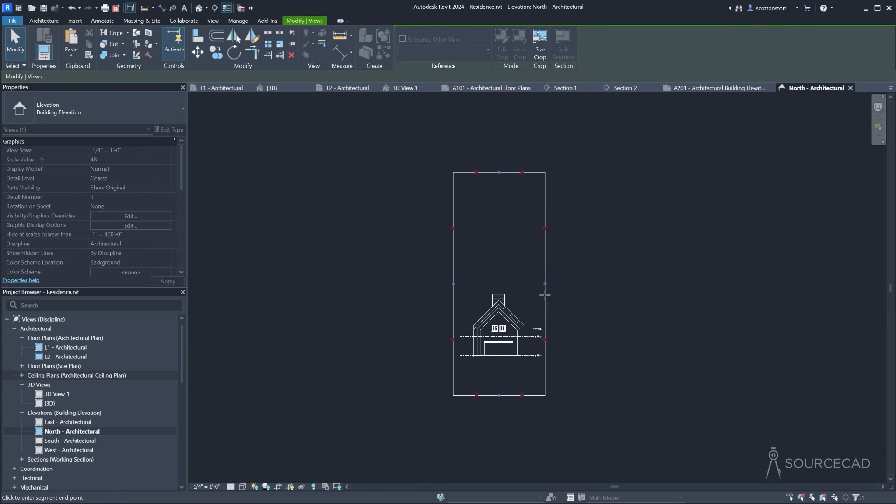
pyautogui.moveTo(498, 395); pyautogui.dragTo(497, 370)
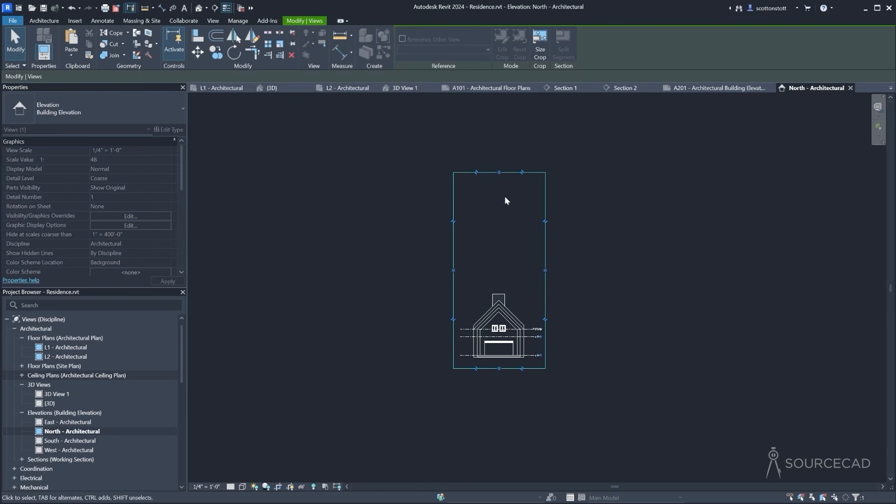
pyautogui.moveTo(498, 172); pyautogui.dragTo(499, 280)
pyautogui.click(405, 341)
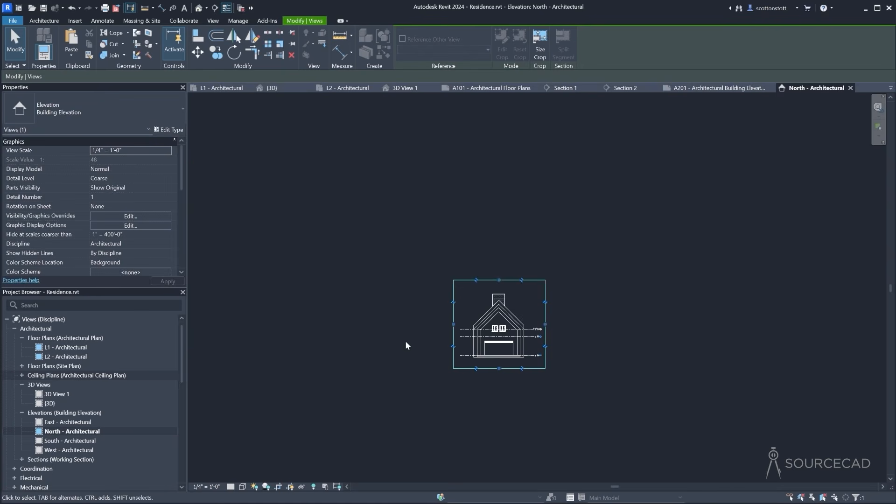
# Check the North elevation for hidden elements and hide its crop region
pyautogui.scroll(4, 469, 386)
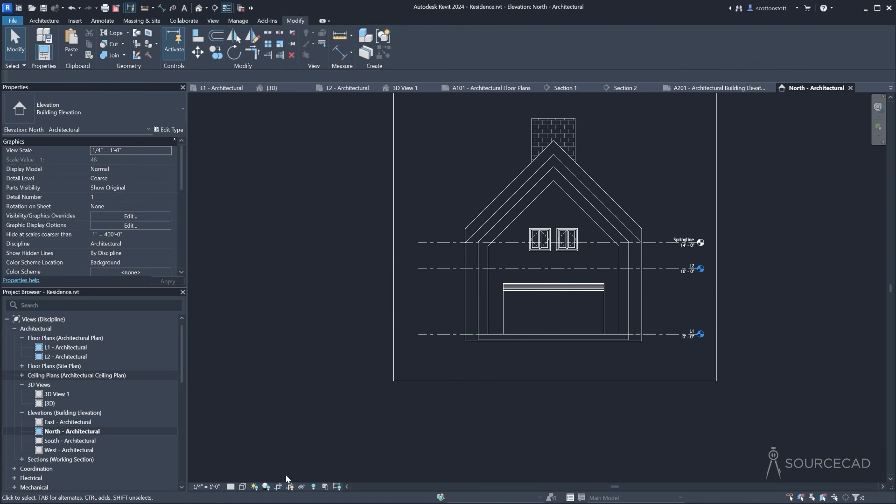
pyautogui.click(313, 487)
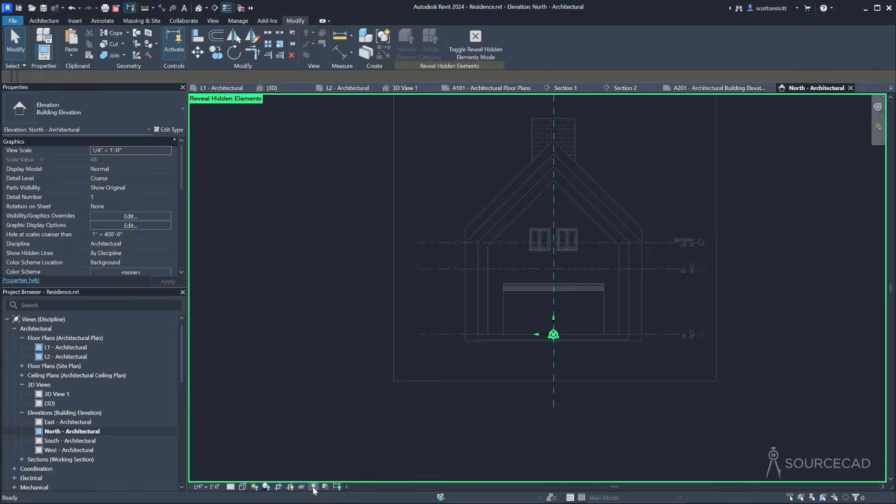
pyautogui.click(313, 487)
pyautogui.click(290, 486)
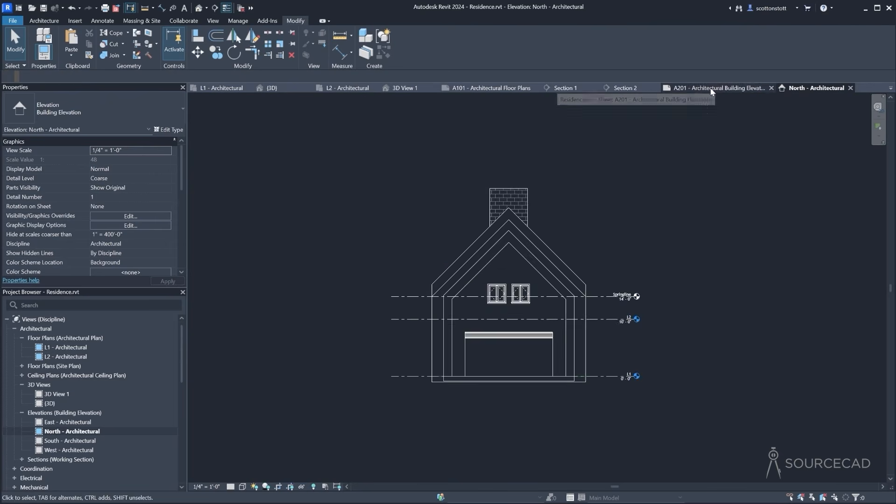
# On sheet A201, move the North elevation viewport inside the left half of the sheet border and its title directly beneath it
pyautogui.click(711, 91)
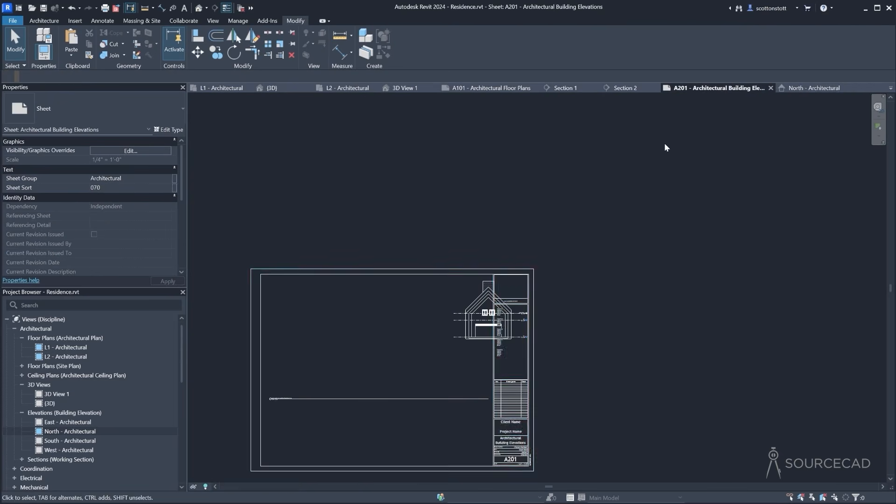
pyautogui.moveTo(461, 315); pyautogui.dragTo(326, 350)
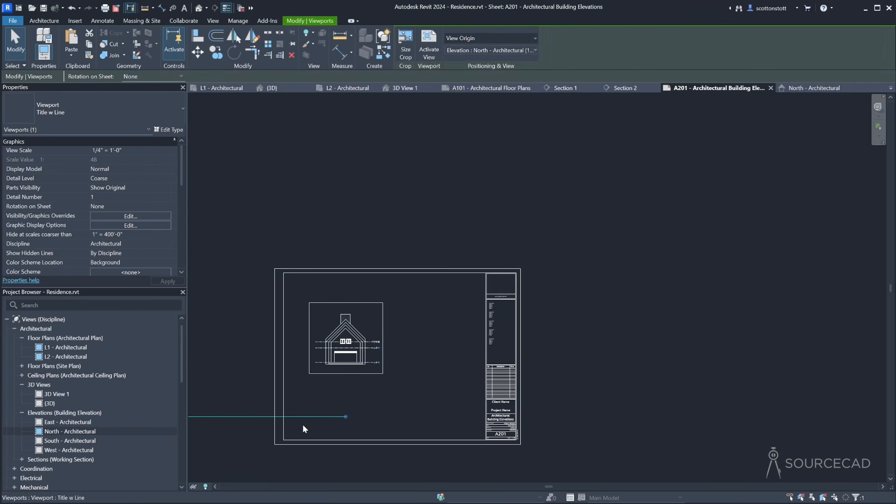
pyautogui.click(229, 445)
pyautogui.click(393, 382)
pyautogui.moveTo(393, 383); pyautogui.dragTo(386, 379)
# Shorten the North elevation title's line to the width of its viewport
pyautogui.click(371, 349)
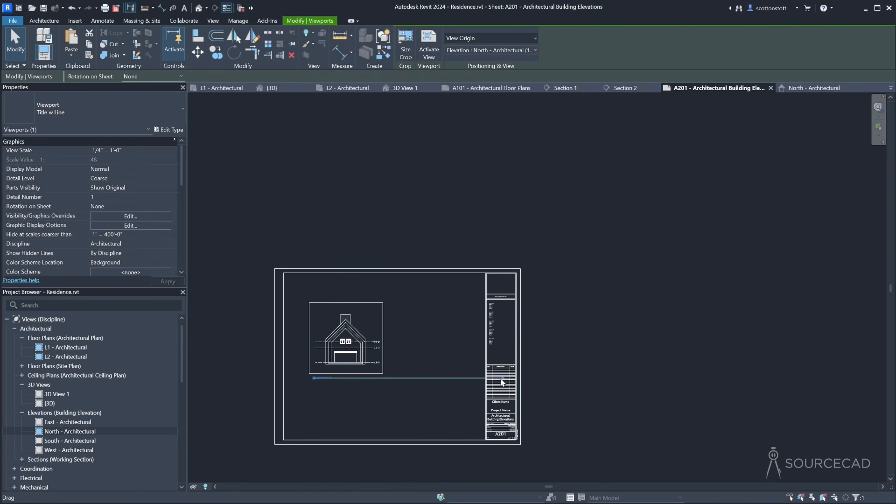
pyautogui.moveTo(503, 382); pyautogui.dragTo(380, 380)
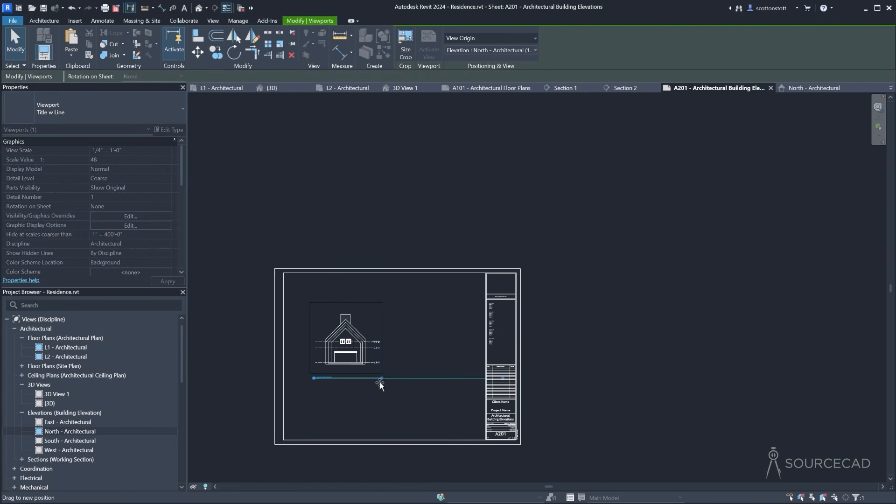
pyautogui.click(340, 413)
# Move the North elevation viewport into the lower-left corner of the sheet and nudge it down toward the border
pyautogui.moveTo(331, 339); pyautogui.dragTo(308, 394)
pyautogui.scroll(5, 302, 413)
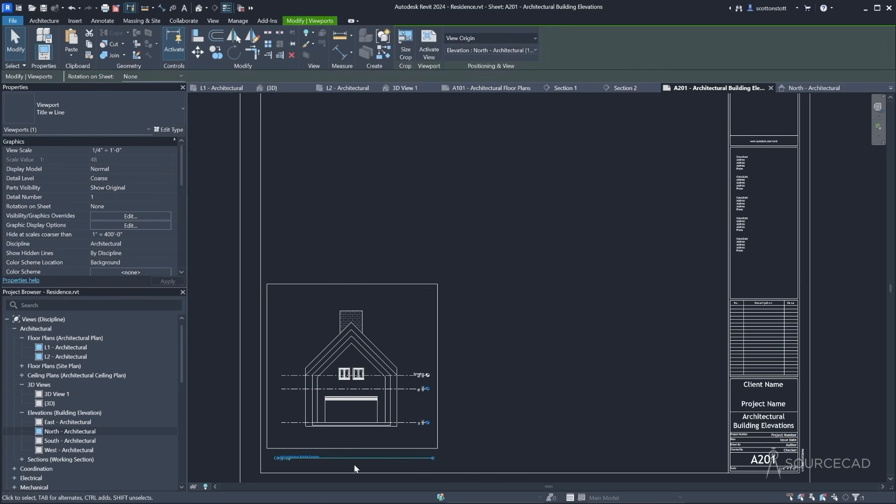
pyautogui.press('Down')
pyautogui.press('Down')
pyautogui.press('Down')
pyautogui.press('Down')
pyautogui.press('Down')
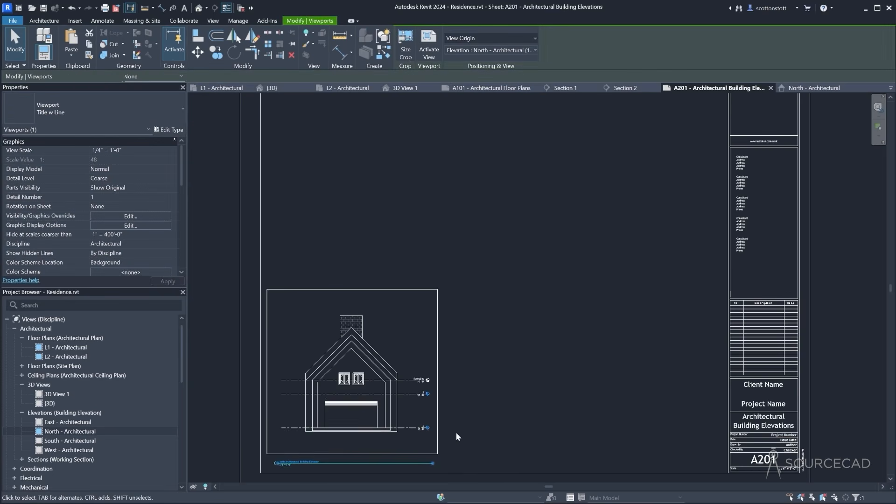
pyautogui.click(470, 419)
# Nudge the North elevation's title up closer to the base of the house
pyautogui.click(394, 468)
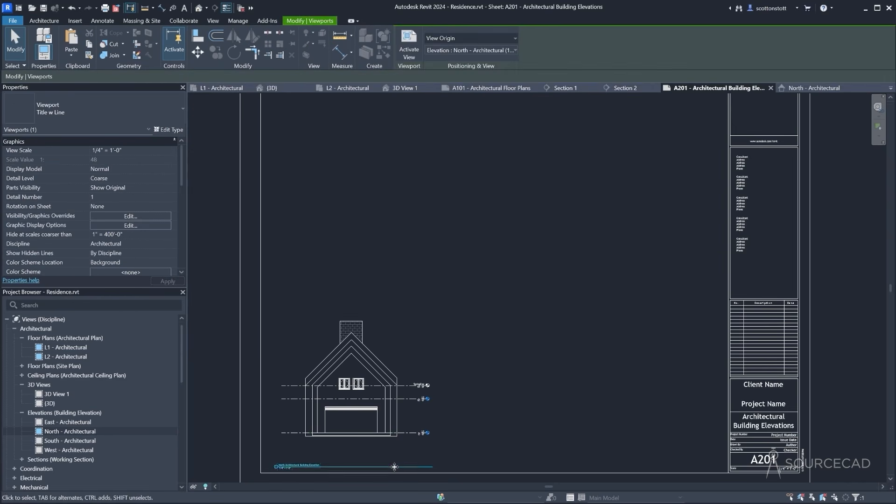
pyautogui.press('Up')
pyautogui.press('Up')
pyautogui.press('Up')
pyautogui.press('Up')
pyautogui.press('Up')
pyautogui.press('Up')
pyautogui.press('Up')
pyautogui.press('Up')
pyautogui.press('Up')
# Nudge the North elevation viewport with its title slightly down toward the sheet's lower border
pyautogui.click(358, 363)
pyautogui.press('Down')
pyautogui.press('Down')
pyautogui.press('Down')
pyautogui.press('Down')
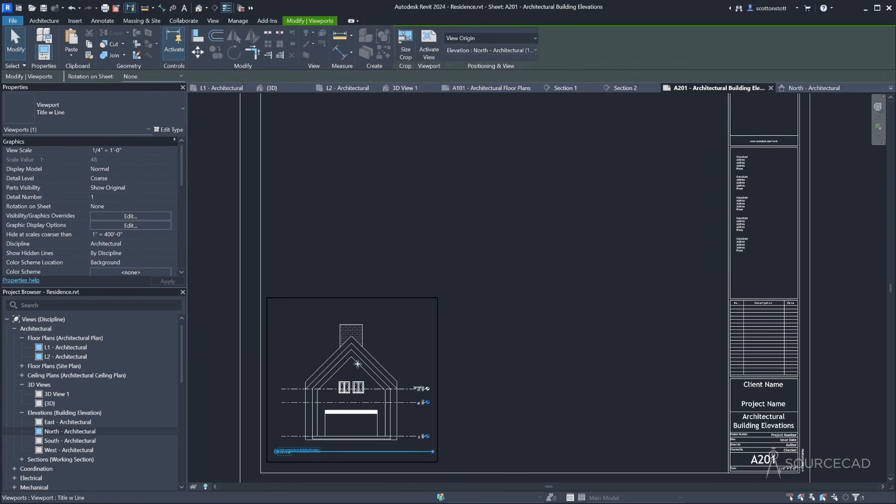
pyautogui.click(481, 348)
pyautogui.scroll(-2, 501, 305)
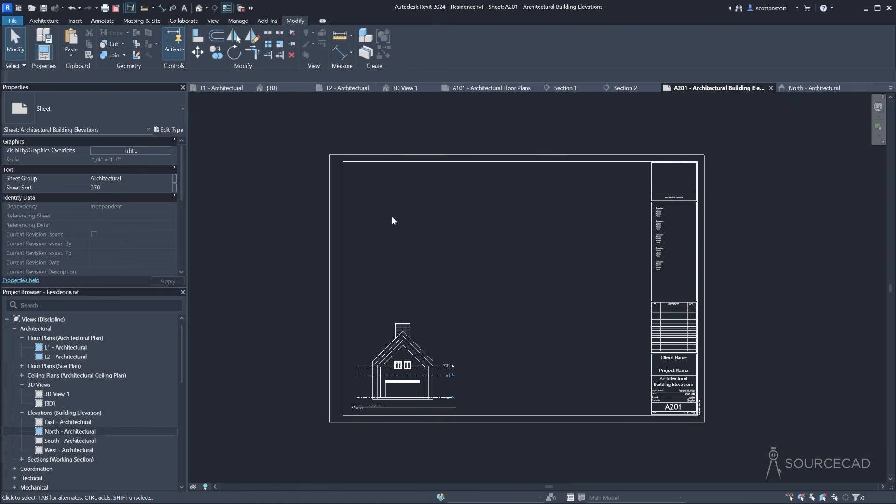
pyautogui.moveTo(538, 351); pyautogui.dragTo(578, 342, button='middle')
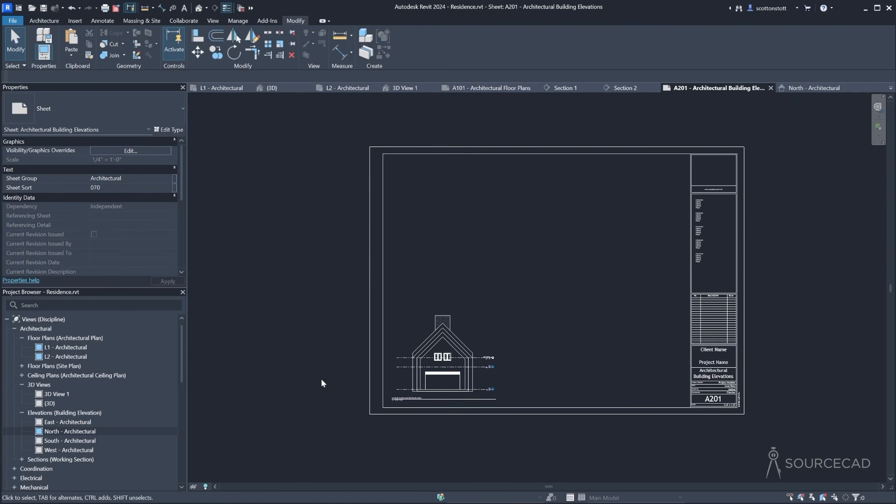
# Open the Section 1 and Section 2 working section views to review them
pyautogui.click(22, 460)
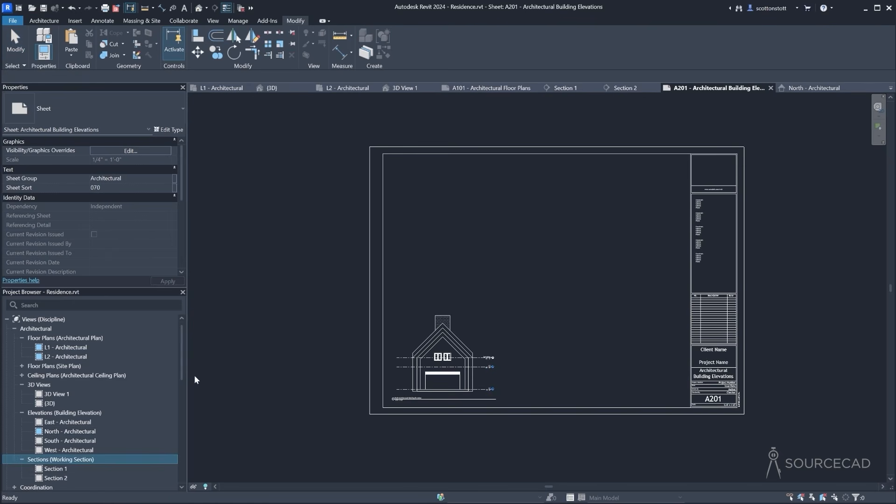
pyautogui.scroll(-2, 70, 420)
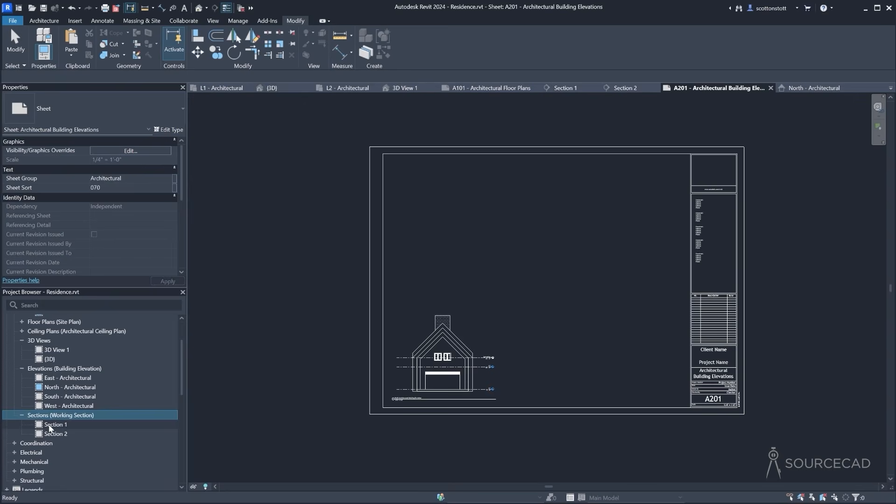
pyautogui.doubleClick(49, 425)
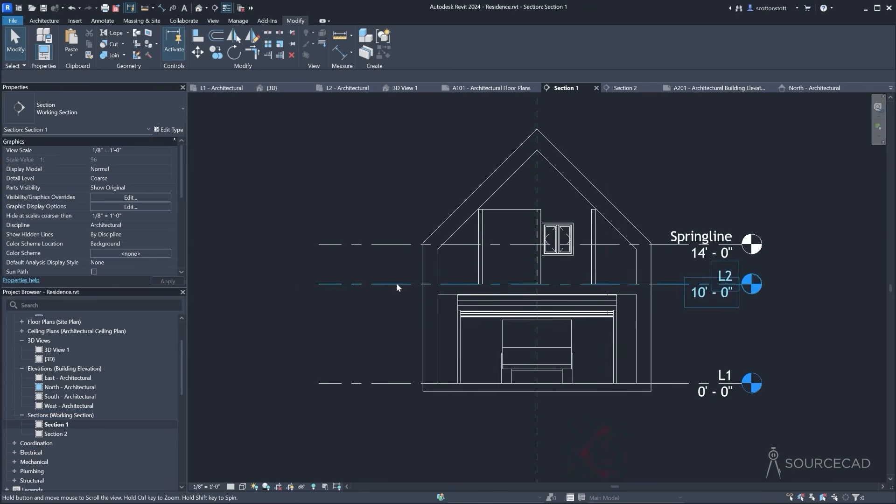
pyautogui.scroll(-1, 272, 330)
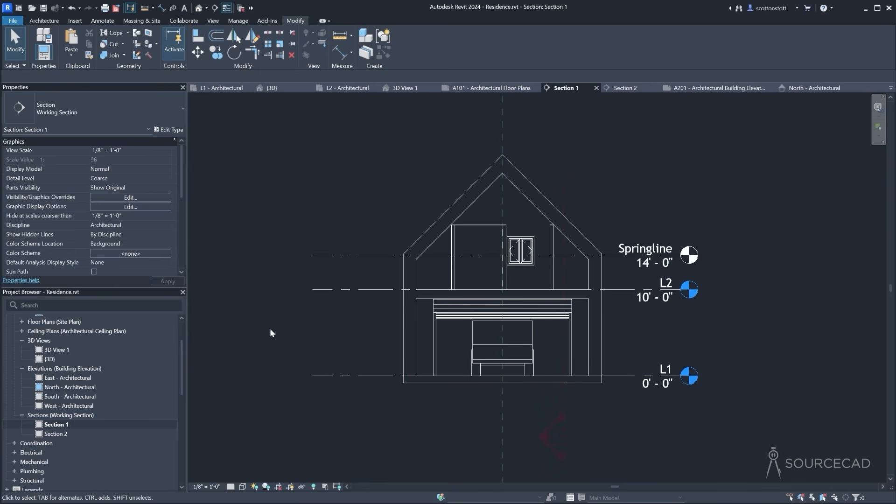
pyautogui.doubleClick(55, 434)
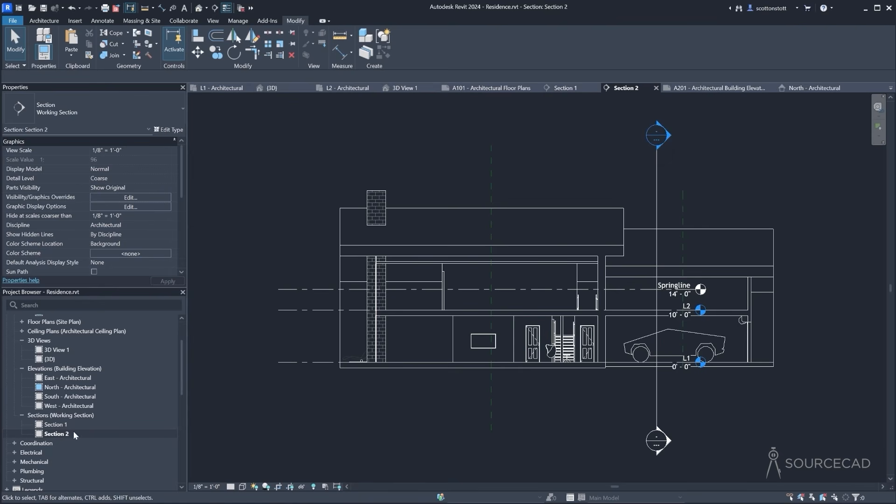
# Open sheet A301 - Architectural Building Sections and place Section 1 on it with Section 2 below
pyautogui.scroll(-5, 98, 366)
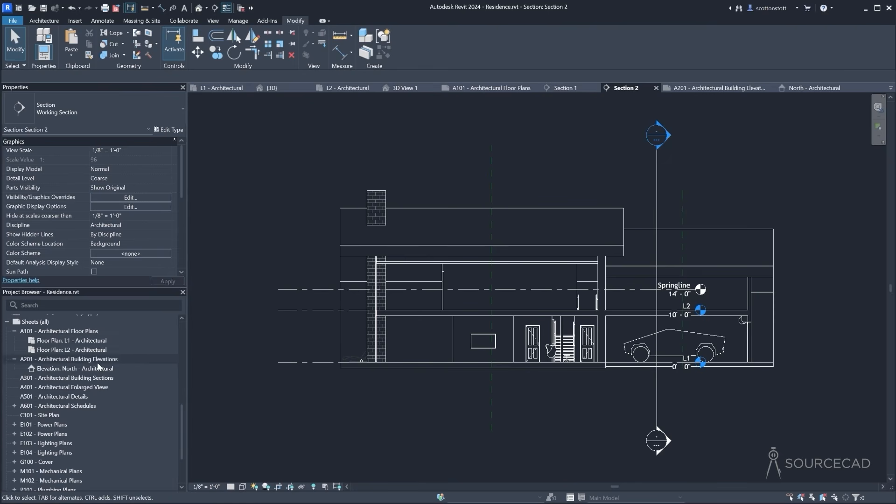
pyautogui.click(47, 380)
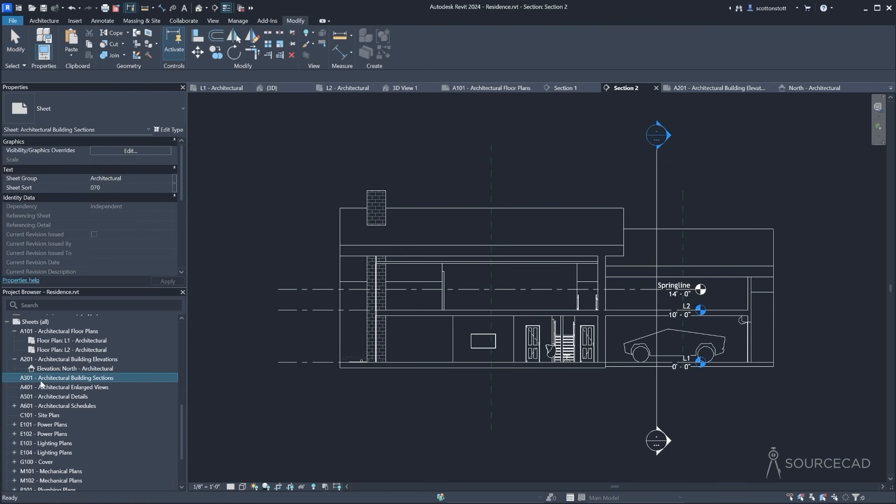
pyautogui.doubleClick(45, 382)
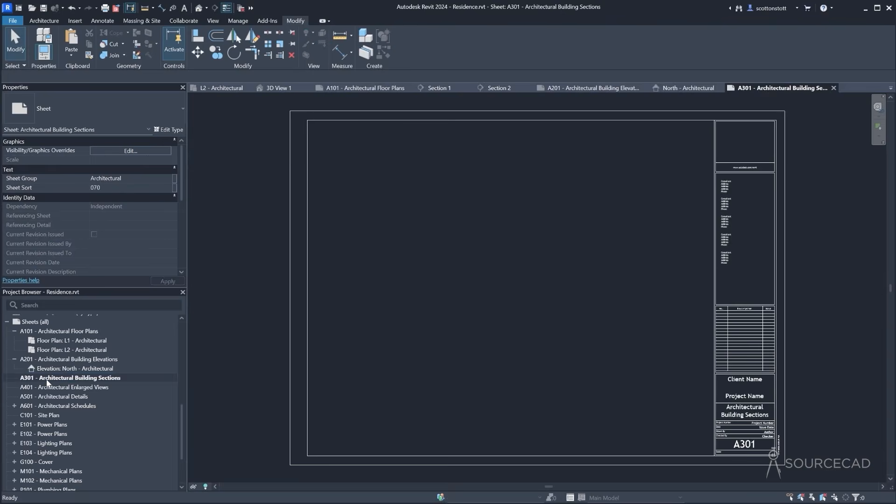
pyautogui.scroll(5, 47, 382)
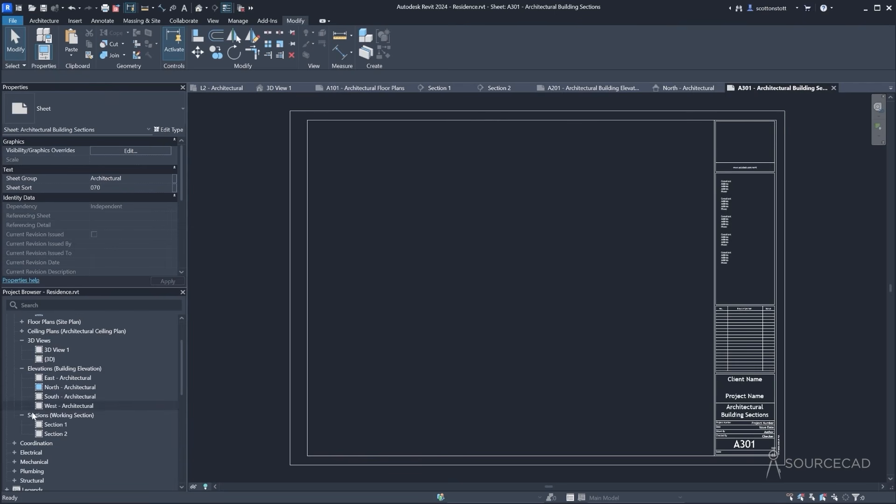
pyautogui.moveTo(52, 425); pyautogui.dragTo(373, 273)
pyautogui.click(376, 249)
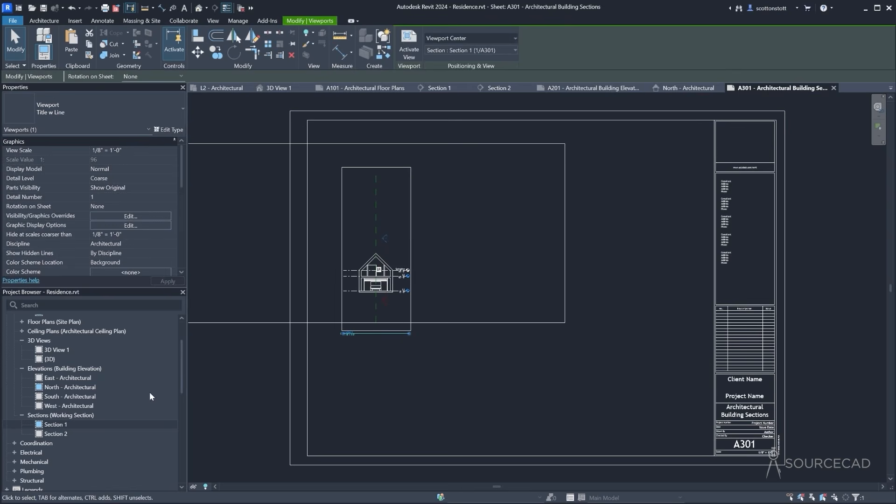
pyautogui.moveTo(45, 434); pyautogui.dragTo(377, 379)
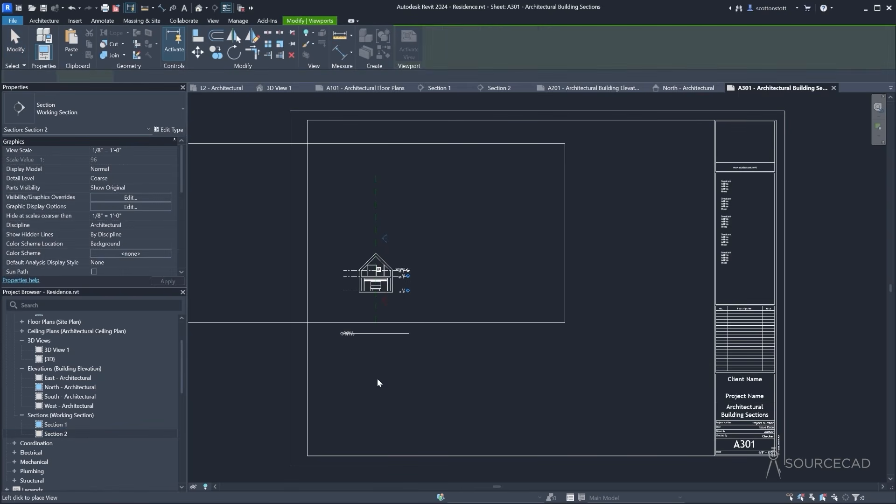
pyautogui.click(410, 397)
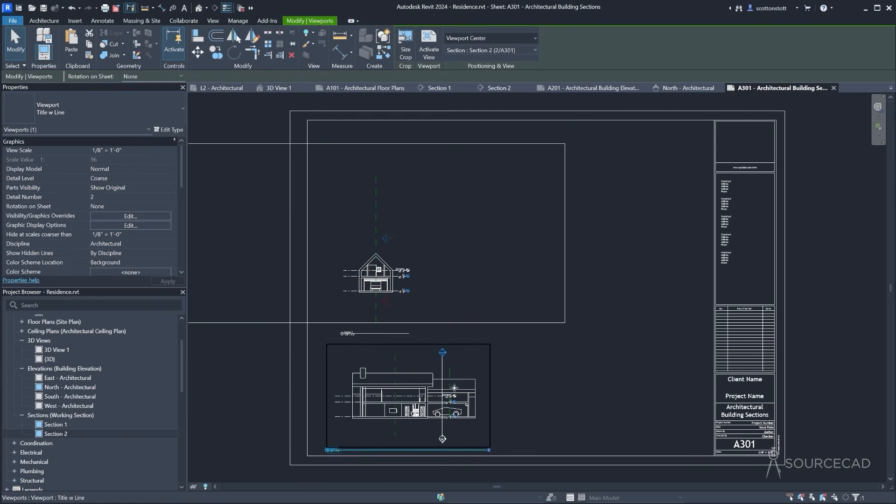
# In the Section 1 view, change the faded Section 2 marker from a working section to the Building Section type
pyautogui.scroll(5, 427, 383)
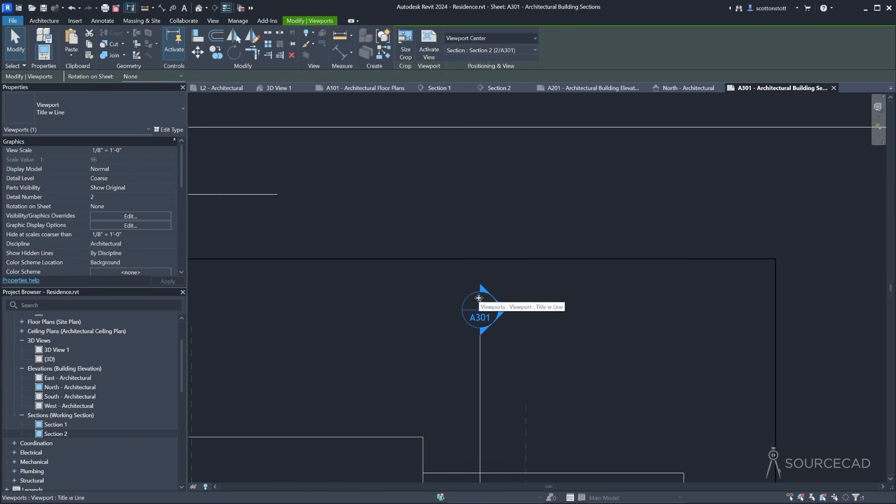
pyautogui.scroll(-4, 448, 346)
pyautogui.scroll(5, 348, 136)
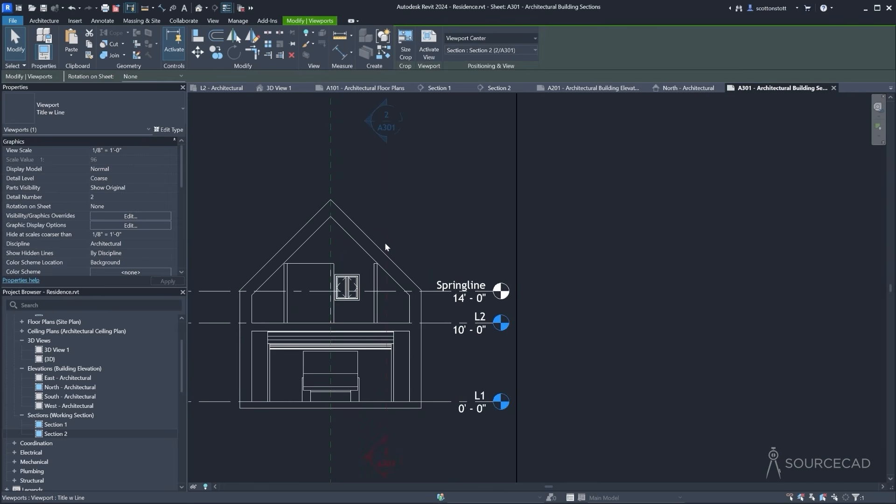
pyautogui.scroll(-4, 384, 239)
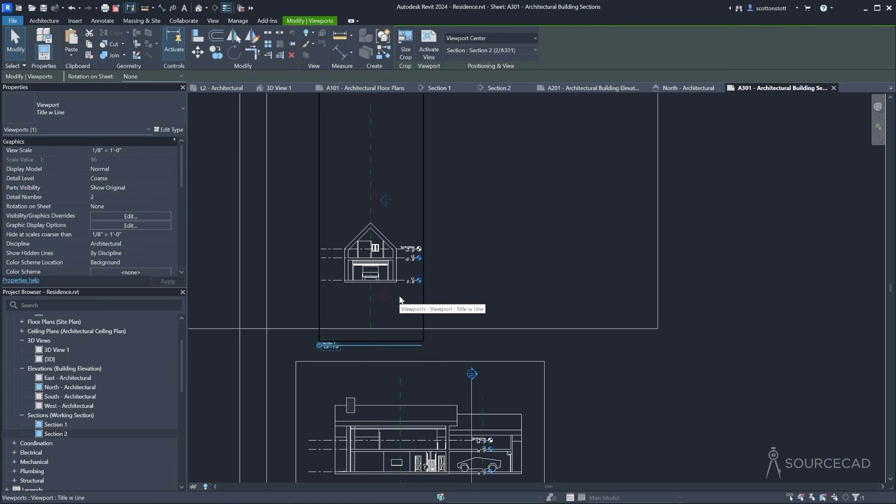
pyautogui.doubleClick(86, 425)
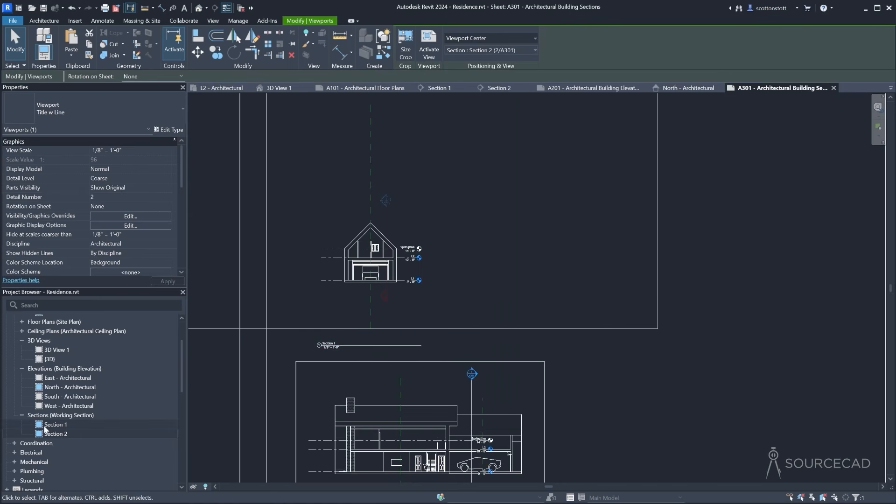
pyautogui.scroll(-2, 534, 185)
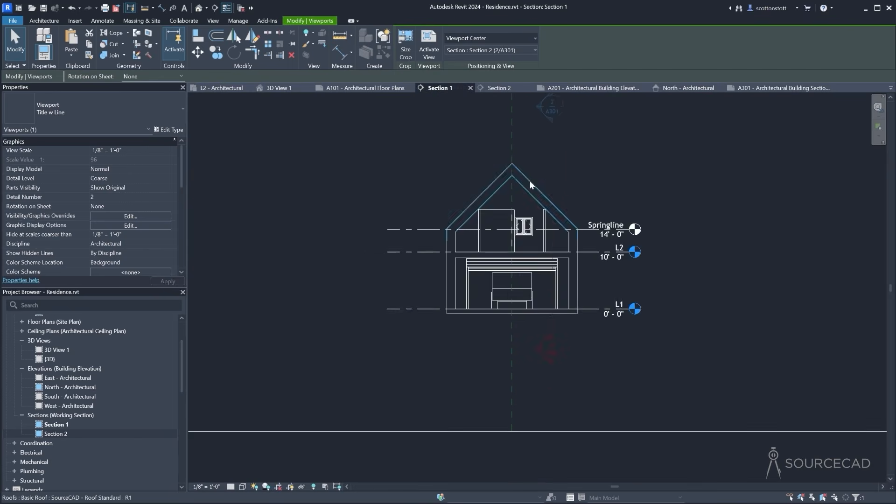
pyautogui.scroll(-2, 534, 182)
pyautogui.click(548, 172)
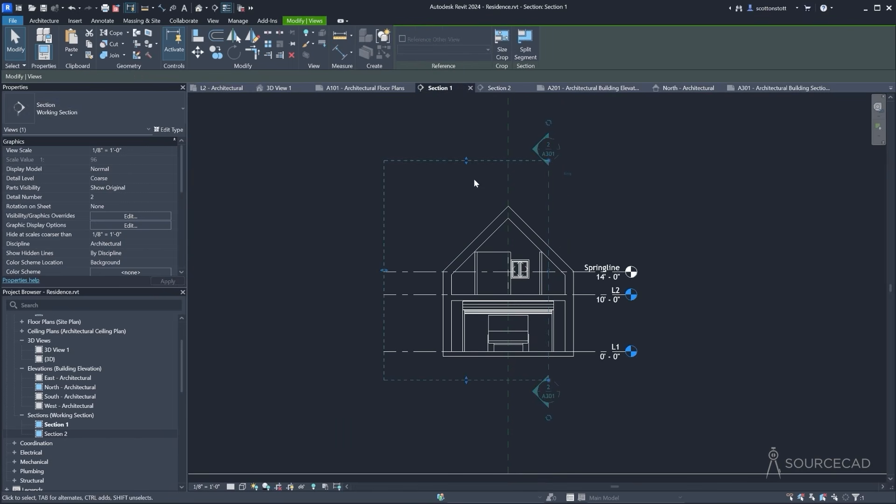
pyautogui.click(65, 116)
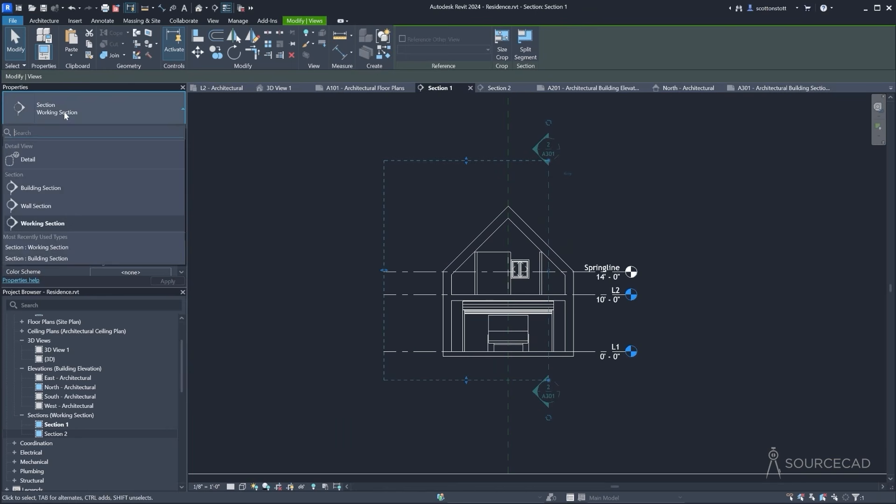
pyautogui.click(36, 188)
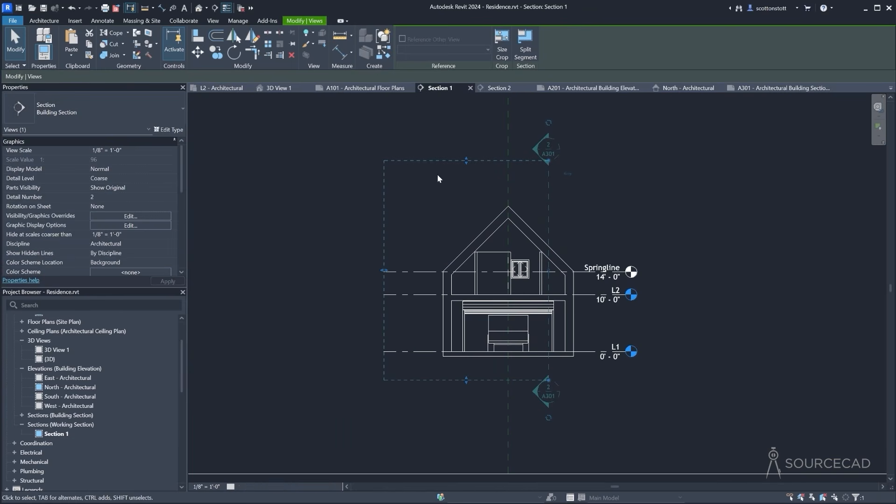
pyautogui.click(336, 146)
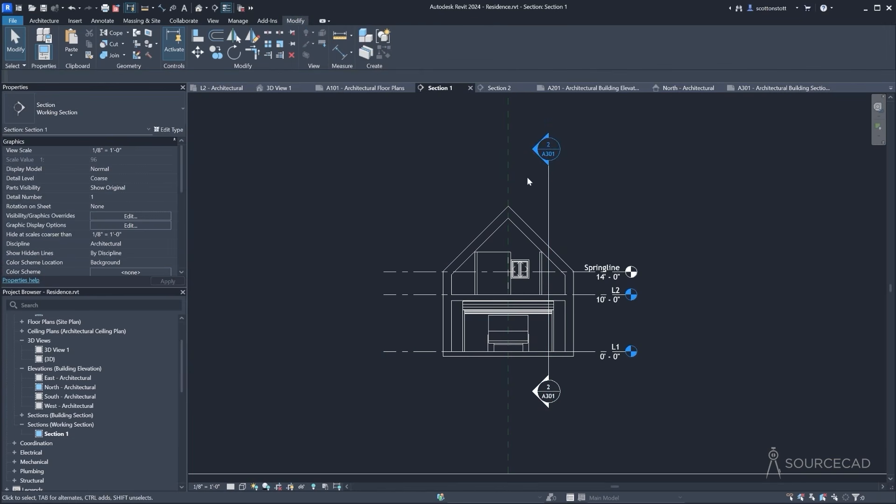
# Break the Section 2 line in the Section 1 view and widen its gap so the line clears most of the house
pyautogui.click(549, 187)
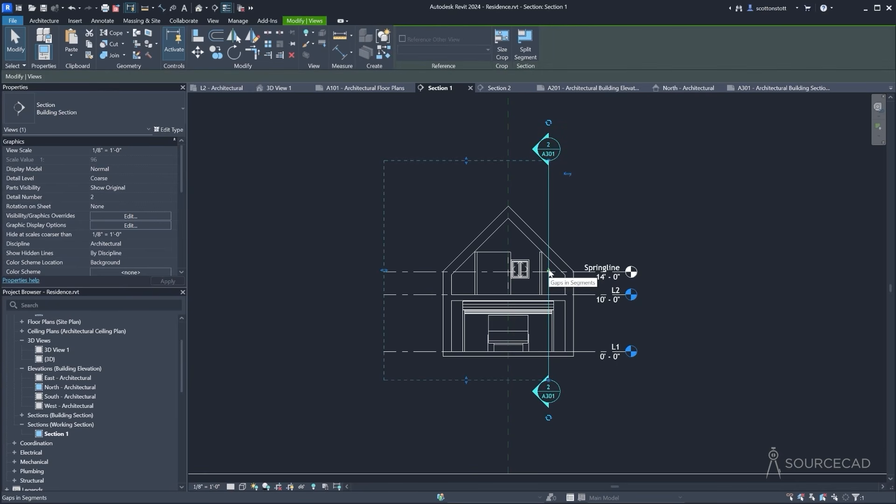
pyautogui.click(549, 271)
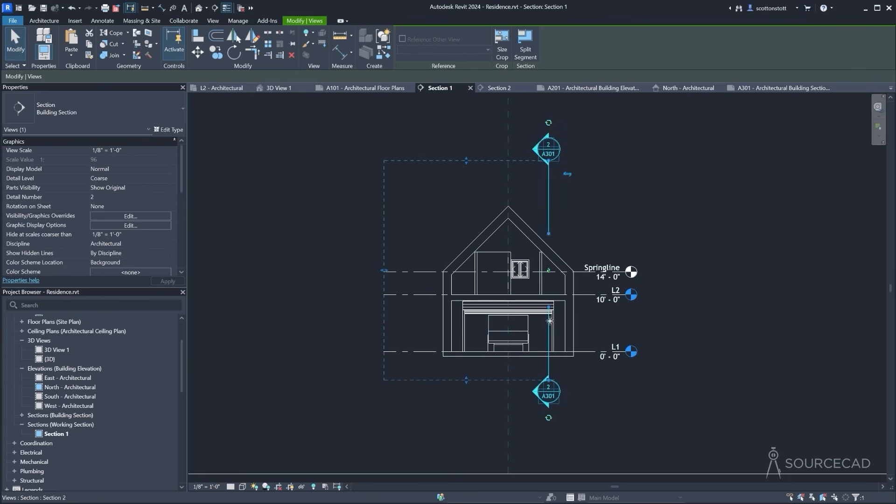
pyautogui.moveTo(549, 308); pyautogui.dragTo(548, 337)
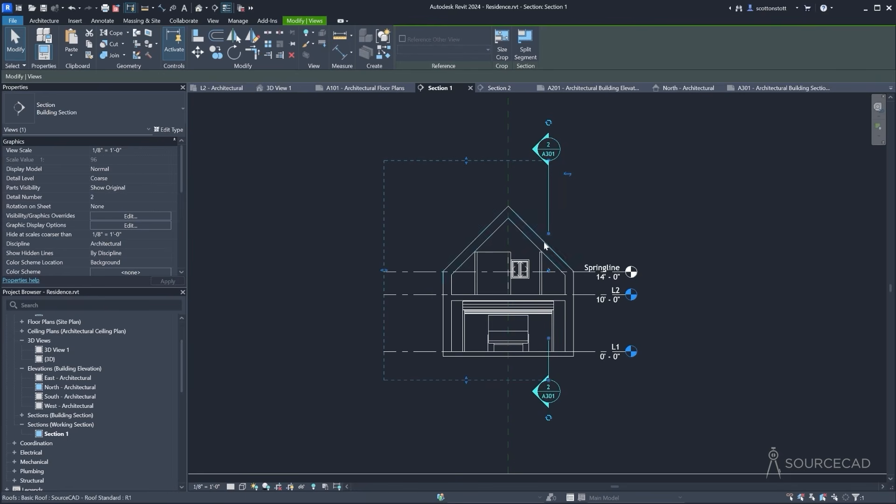
pyautogui.moveTo(545, 237); pyautogui.dragTo(544, 225)
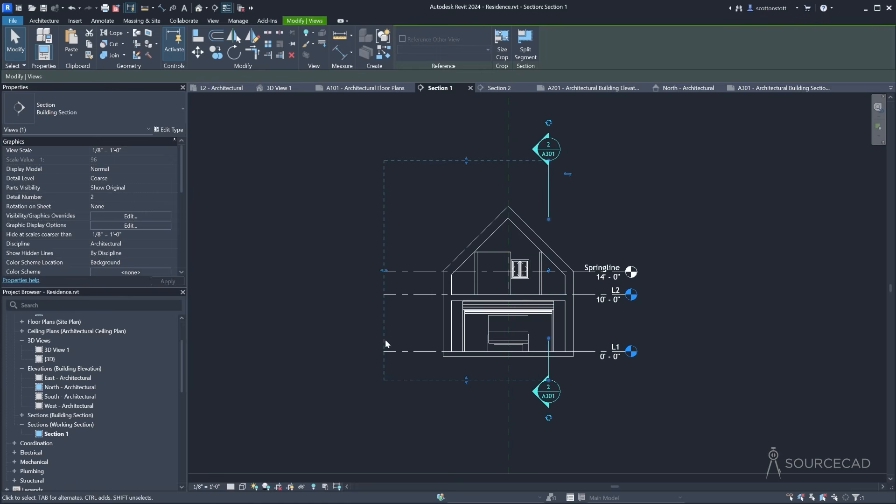
# Set Section 1's view scale to 1/4" = 1'-0" and pull the Section 2 marker's heads in close to the roof and base
pyautogui.click(208, 486)
pyautogui.click(247, 293)
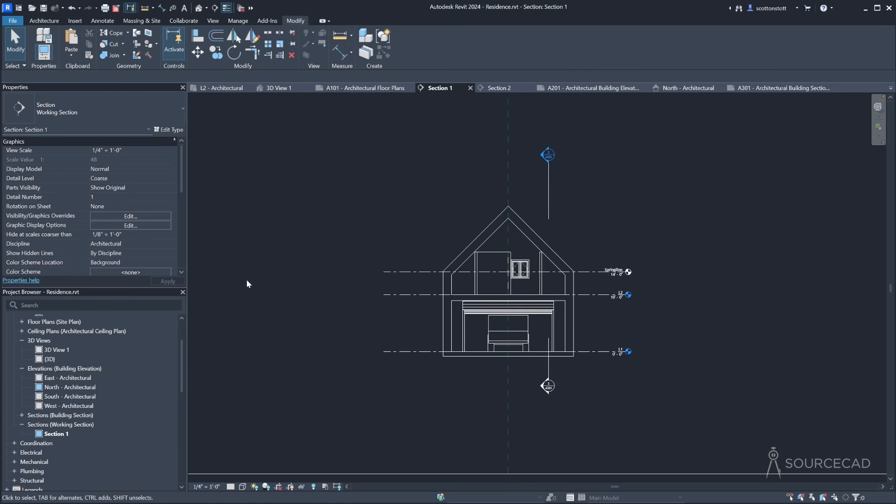
pyautogui.click(548, 162)
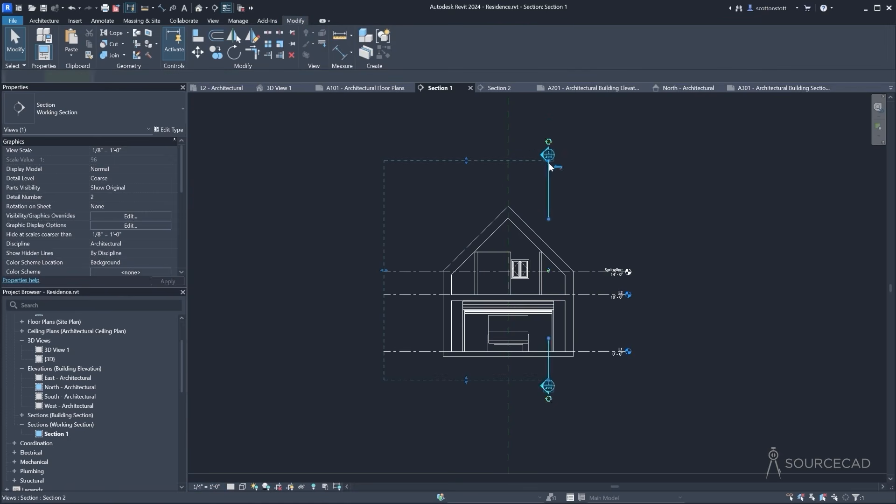
pyautogui.moveTo(549, 162); pyautogui.dragTo(549, 224)
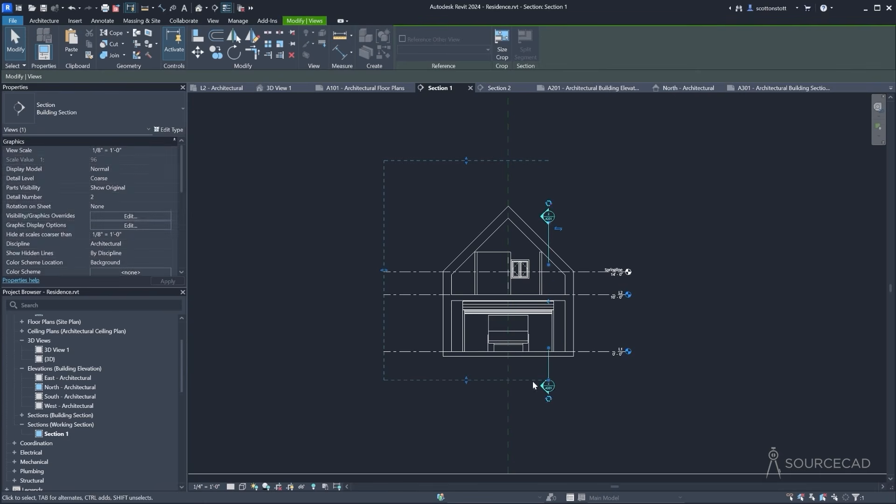
pyautogui.moveTo(547, 385); pyautogui.dragTo(547, 367)
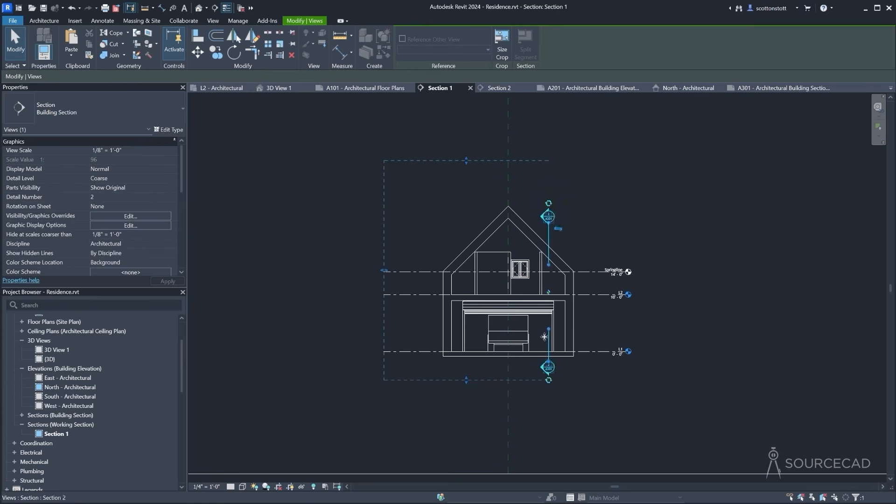
pyautogui.moveTo(547, 333); pyautogui.dragTo(548, 346)
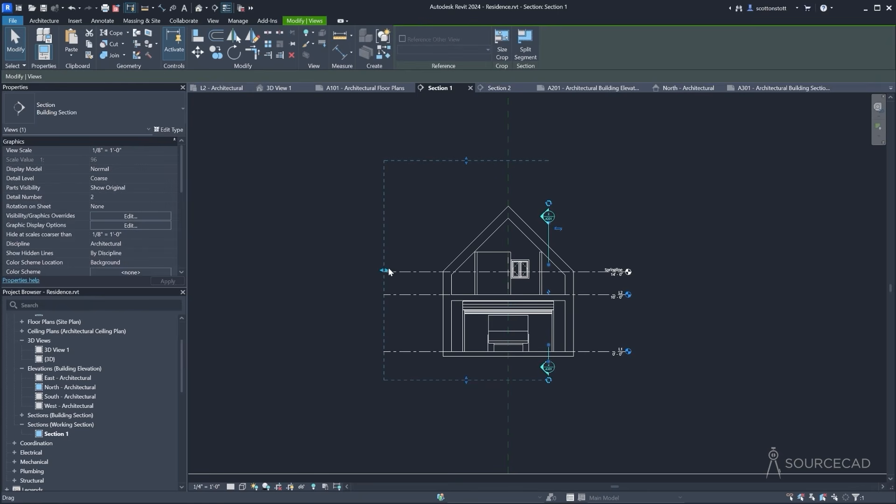
pyautogui.moveTo(383, 270); pyautogui.dragTo(427, 271)
pyautogui.click(307, 245)
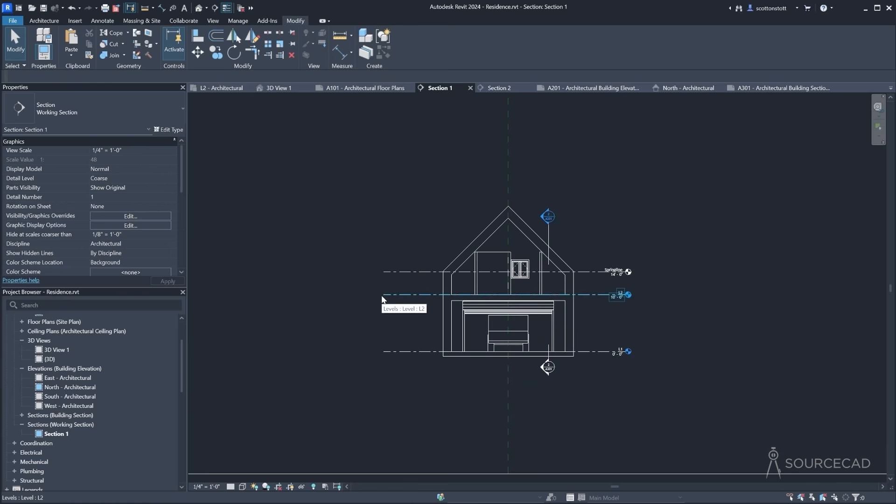
# Tighten all four sides of Section 1's crop region around the house and its level lines
pyautogui.click(784, 88)
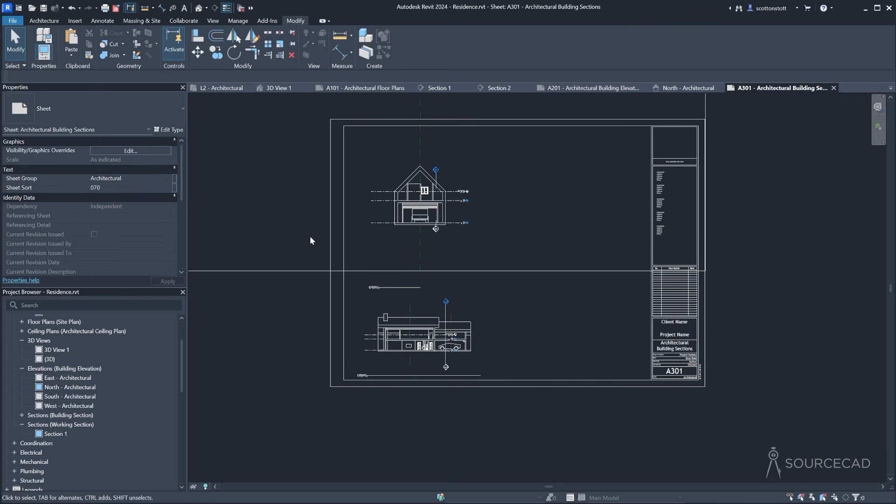
pyautogui.doubleClick(573, 164)
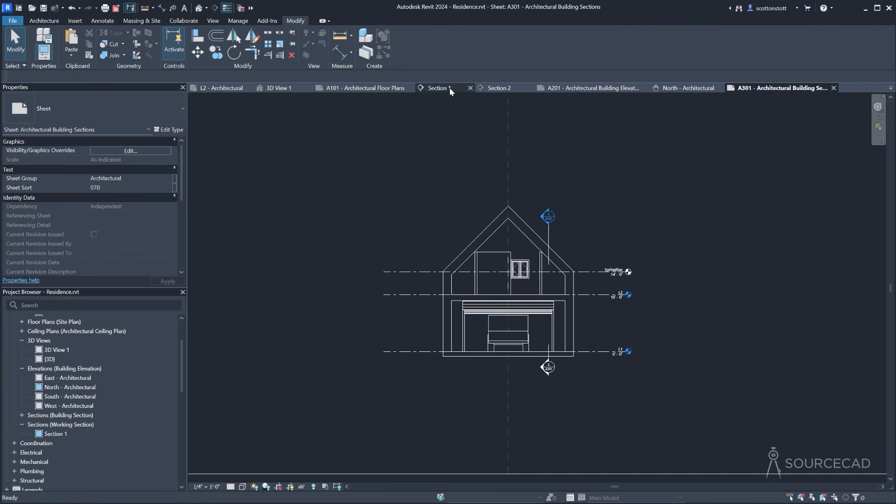
pyautogui.click(270, 265)
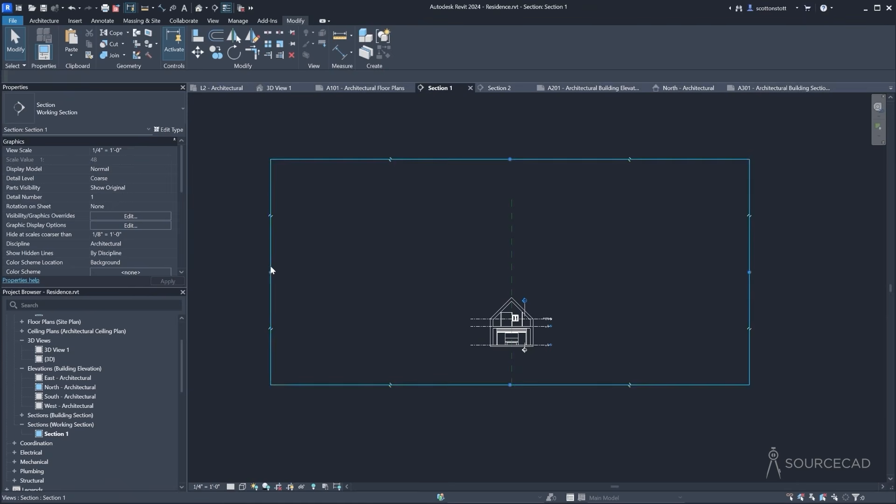
pyautogui.moveTo(271, 272); pyautogui.dragTo(467, 272)
pyautogui.moveTo(749, 272); pyautogui.dragTo(557, 272)
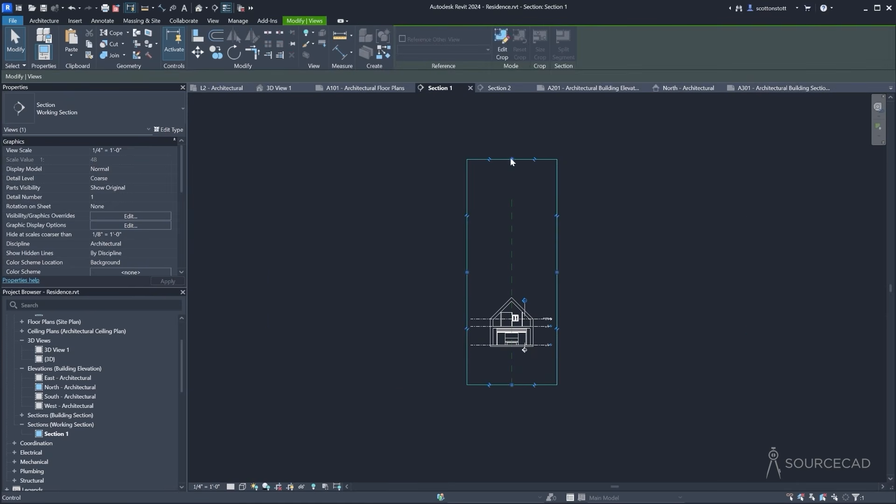
pyautogui.moveTo(512, 159); pyautogui.dragTo(511, 290)
pyautogui.moveTo(517, 390); pyautogui.dragTo(515, 364)
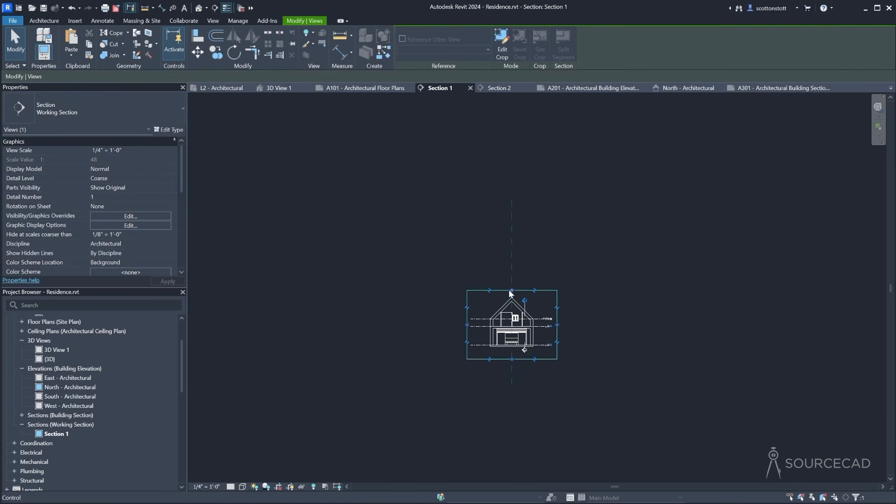
# Hide the vertical Center (East/West) reference plane in the Section 1 view
pyautogui.click(510, 268)
pyautogui.click(306, 35)
pyautogui.click(288, 67)
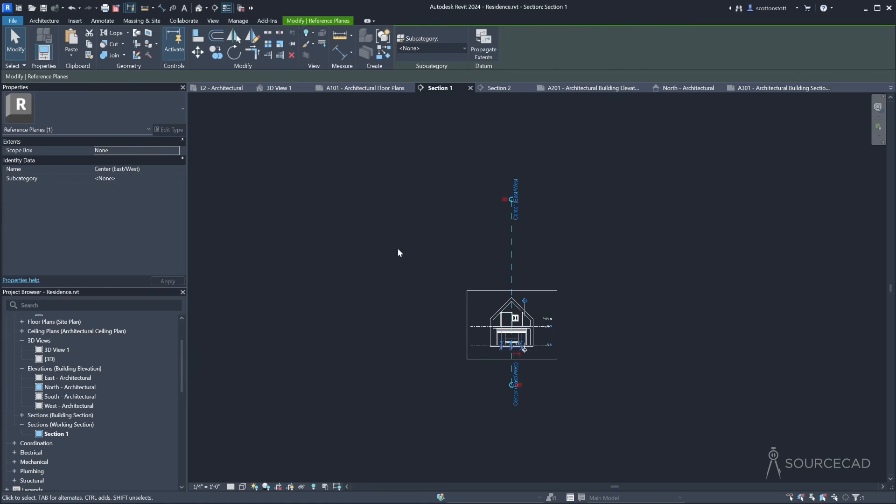
# On sheet A301, align Section 1 above Section 2, moving its title close beneath the view and lengthening the title line to the view's width
pyautogui.click(756, 88)
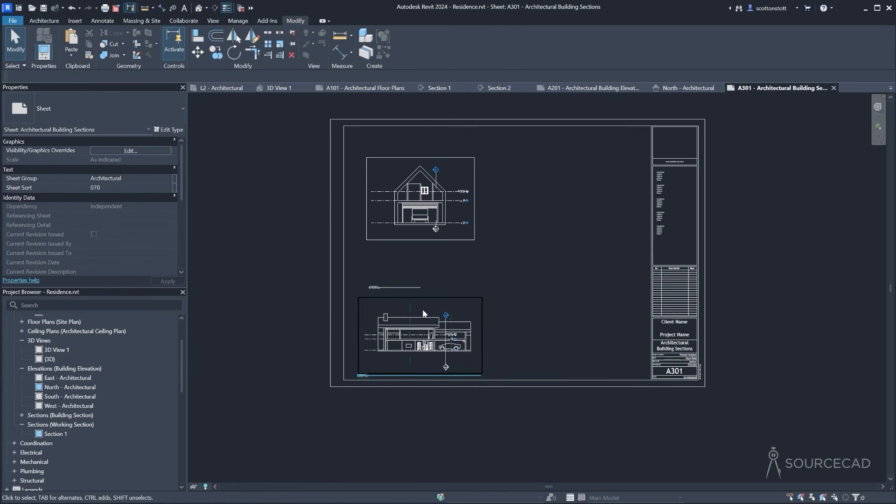
pyautogui.moveTo(394, 288); pyautogui.dragTo(397, 246)
pyautogui.moveTo(410, 186); pyautogui.dragTo(408, 218)
pyautogui.click(370, 318)
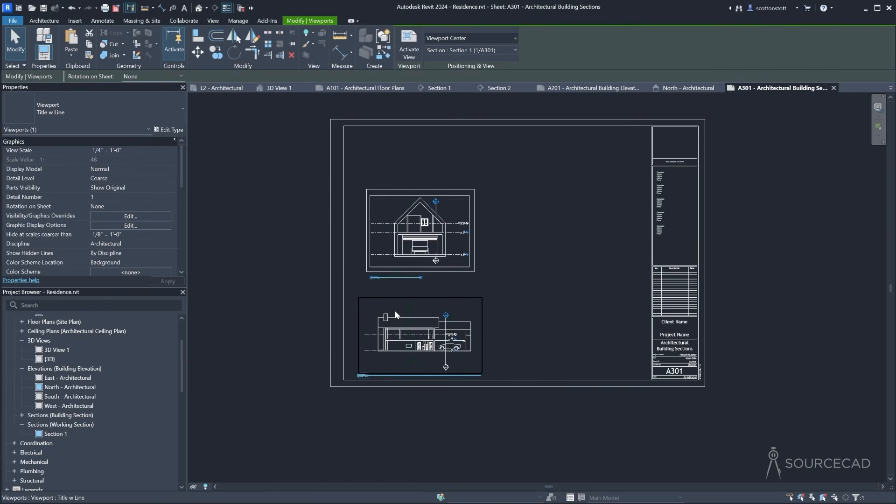
pyautogui.moveTo(394, 279); pyautogui.dragTo(467, 295)
pyautogui.click(546, 298)
pyautogui.click(418, 267)
pyautogui.click(525, 313)
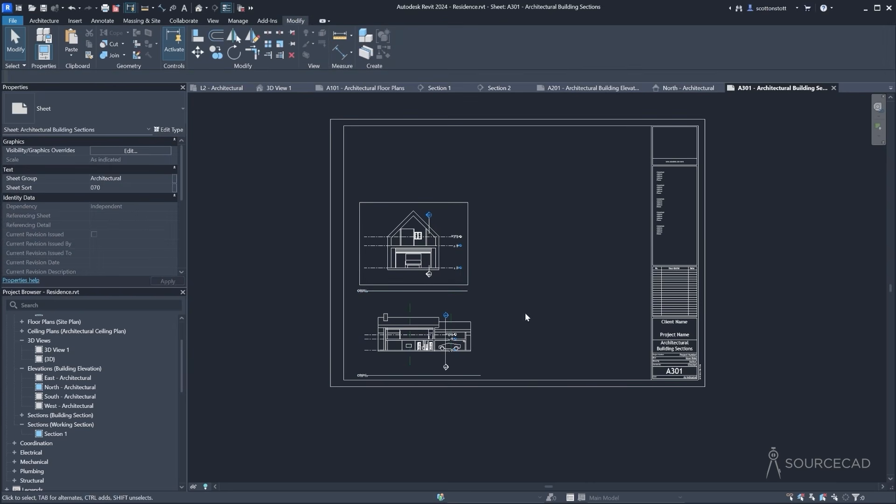
pyautogui.click(482, 377)
pyautogui.click(544, 318)
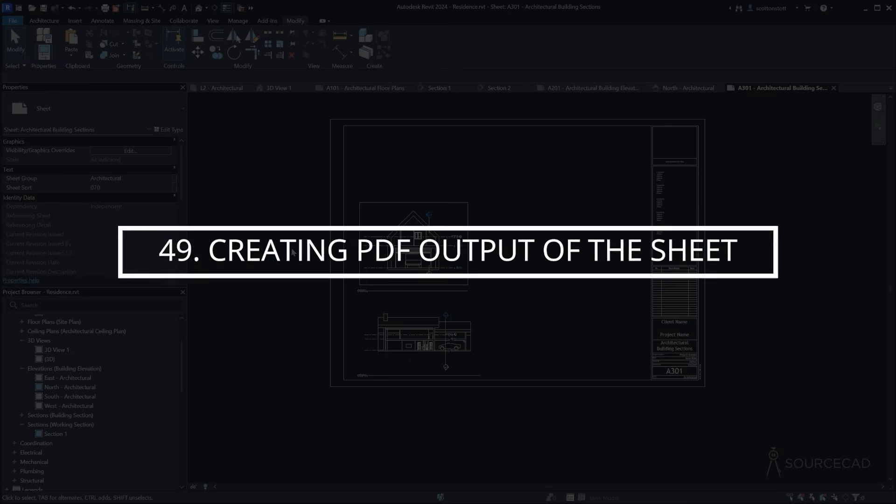
# Hide the crop region boundary in the Section 1 view and return to sheet A301
pyautogui.click(457, 89)
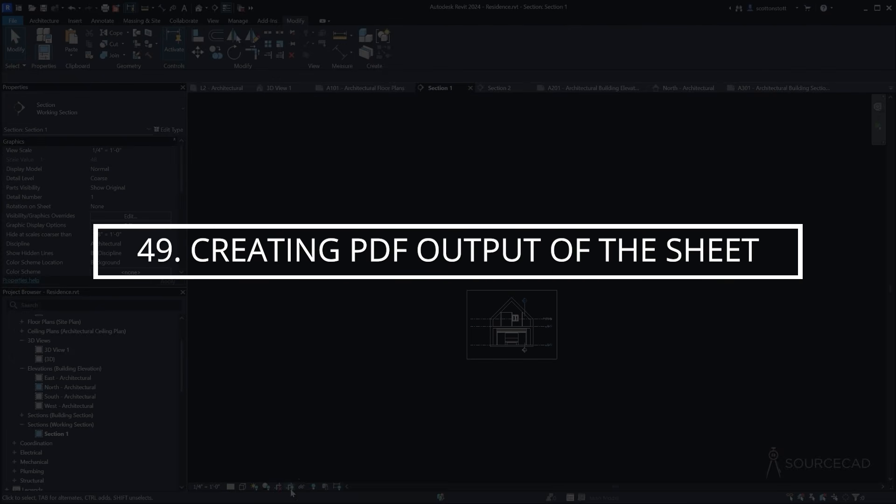
pyautogui.click(755, 90)
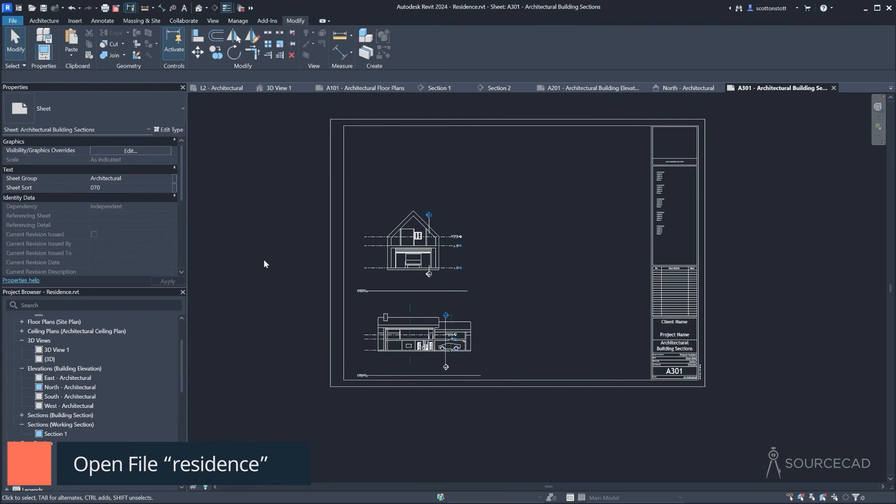
# Start a PDF export, set its range to selected views/sheets, and open the All Sheets print set for editing
pyautogui.click(13, 20)
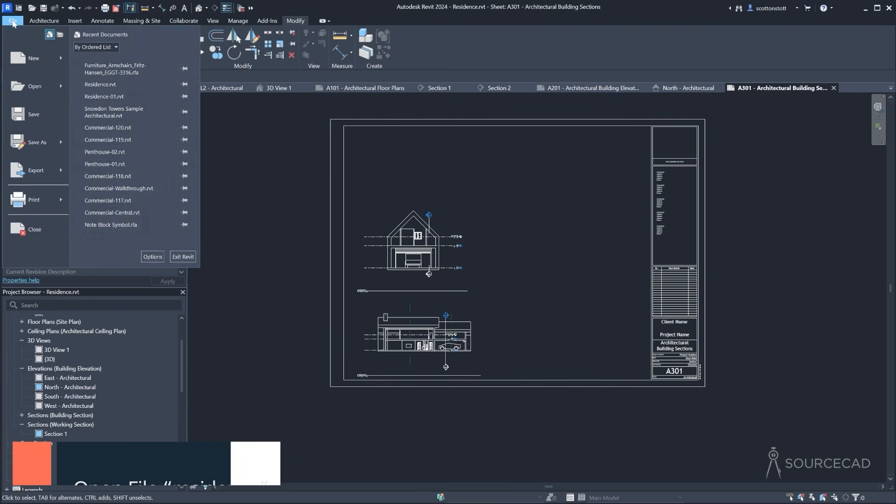
pyautogui.moveTo(37, 173)
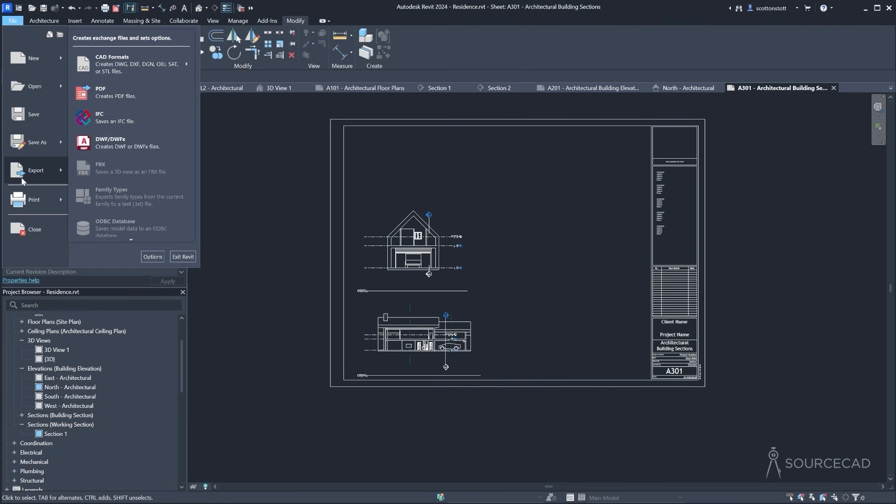
pyautogui.moveTo(22, 207)
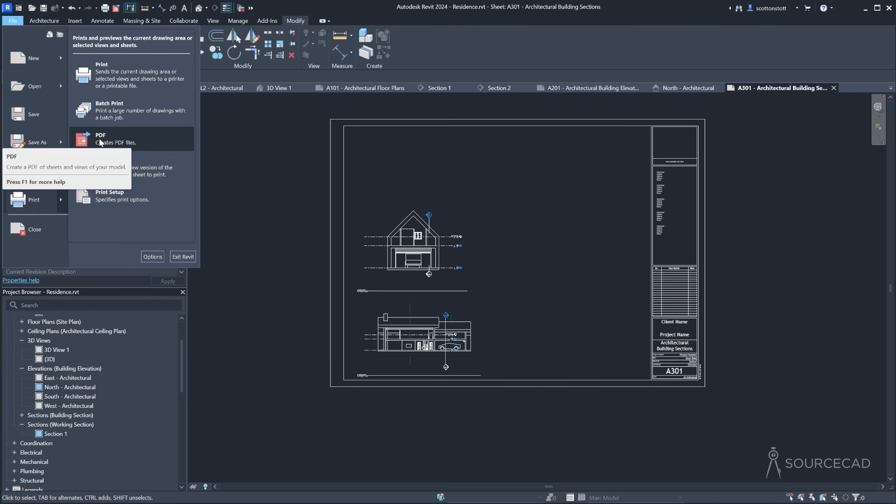
pyautogui.click(100, 143)
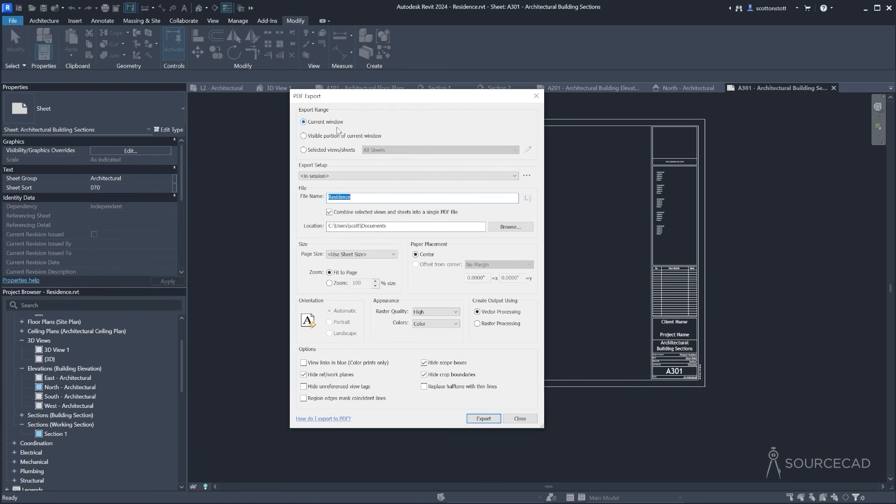
pyautogui.click(305, 153)
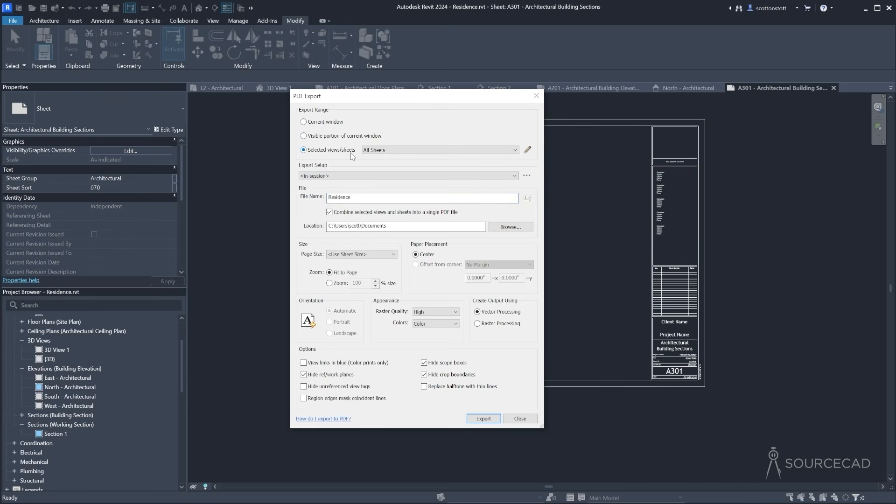
pyautogui.click(527, 150)
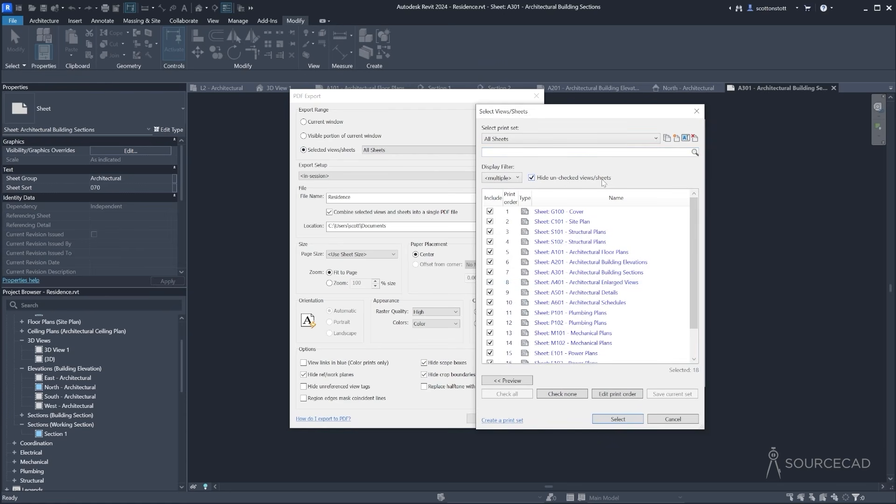
# Exclude the cover, site plan, structural, plumbing, mechanical, power and lighting sheets from the print set
pyautogui.click(490, 212)
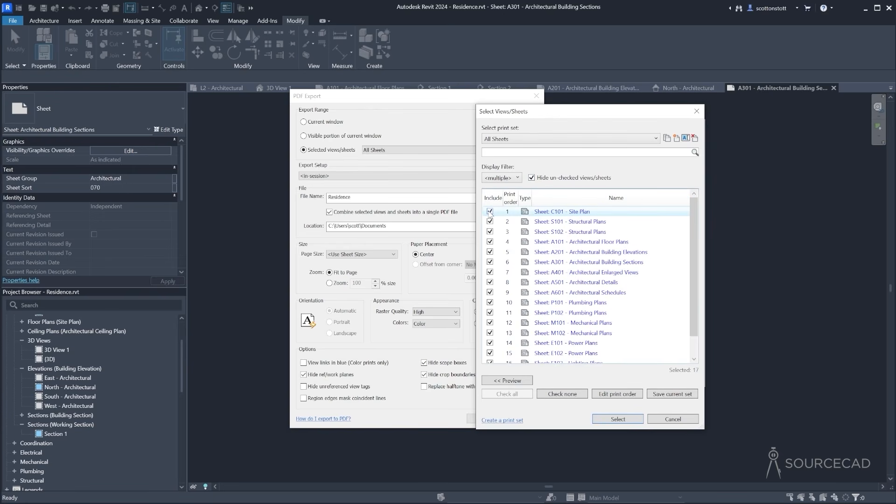
pyautogui.click(490, 211)
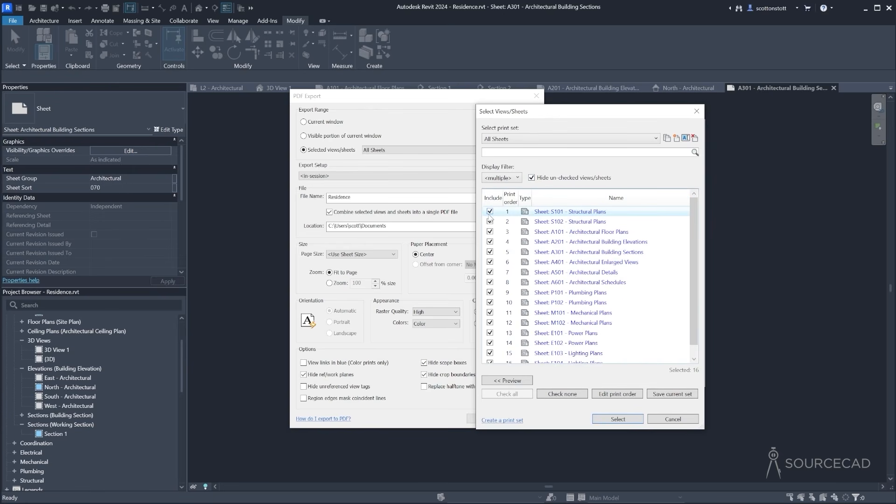
pyautogui.click(491, 211)
pyautogui.click(490, 212)
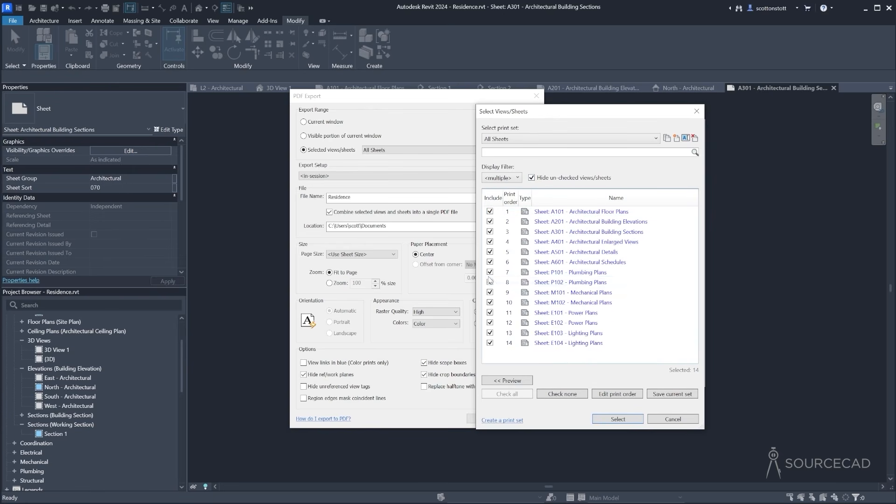
pyautogui.click(490, 272)
pyautogui.click(490, 273)
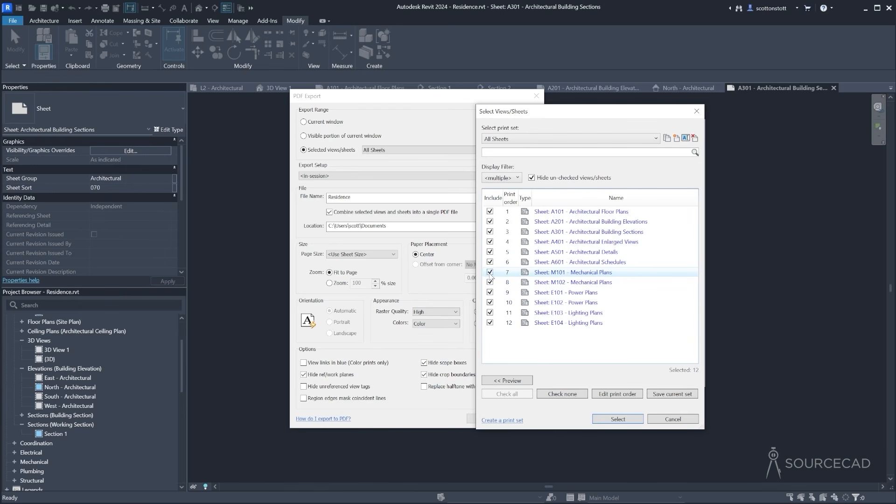
pyautogui.click(490, 272)
pyautogui.click(490, 273)
pyautogui.click(490, 273)
pyautogui.click(490, 272)
pyautogui.click(490, 273)
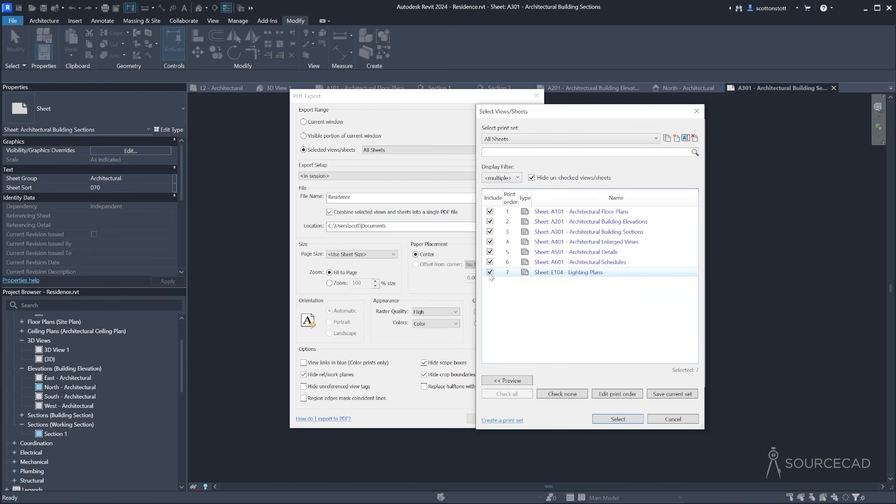
pyautogui.click(490, 273)
# Exclude sheets A601, A501 and A401, and accept the sheet selection without saving the settings for future sessions
pyautogui.click(490, 262)
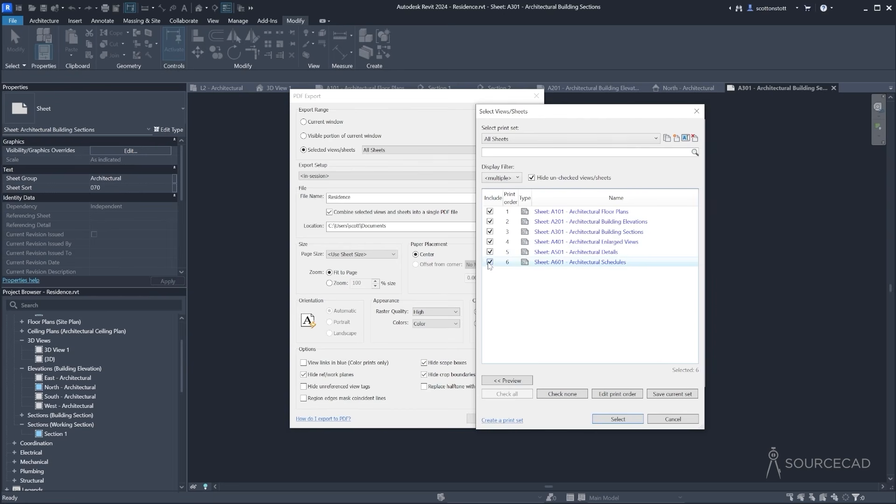
pyautogui.click(490, 252)
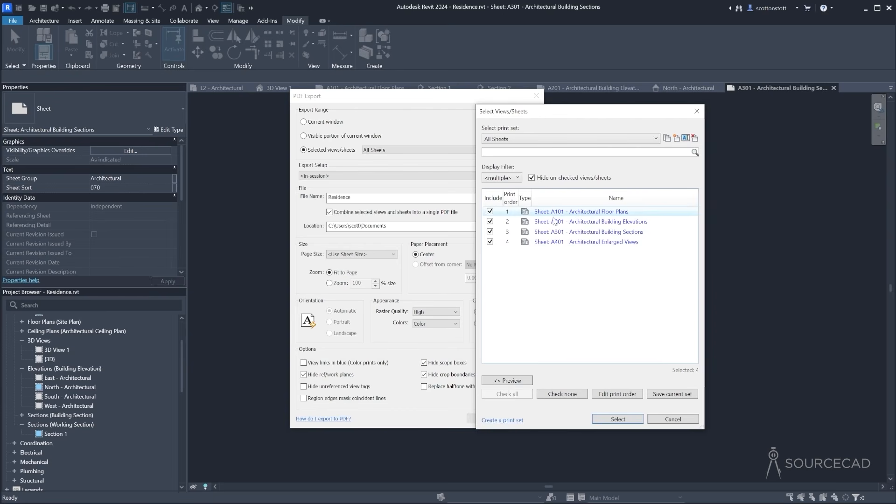
pyautogui.click(490, 242)
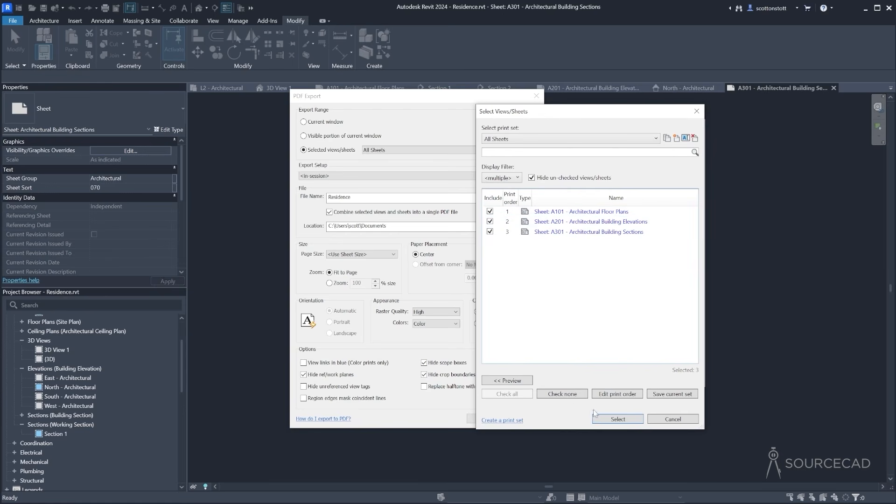
pyautogui.click(626, 421)
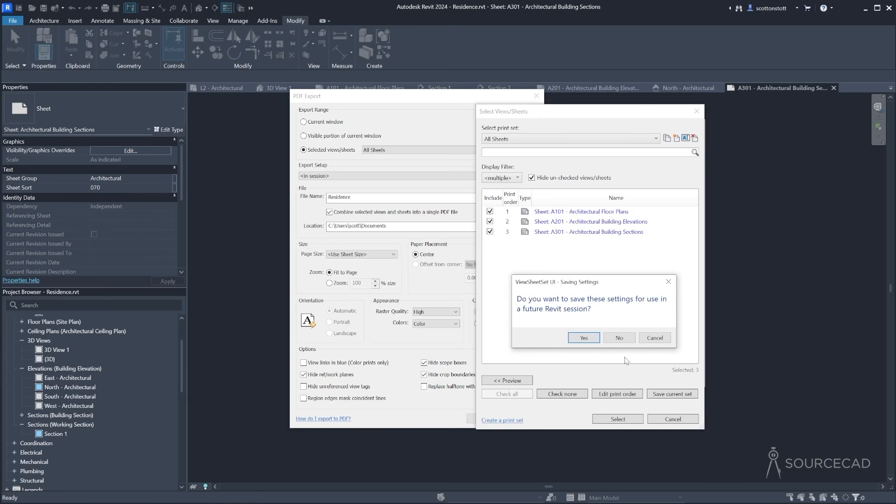
pyautogui.click(618, 338)
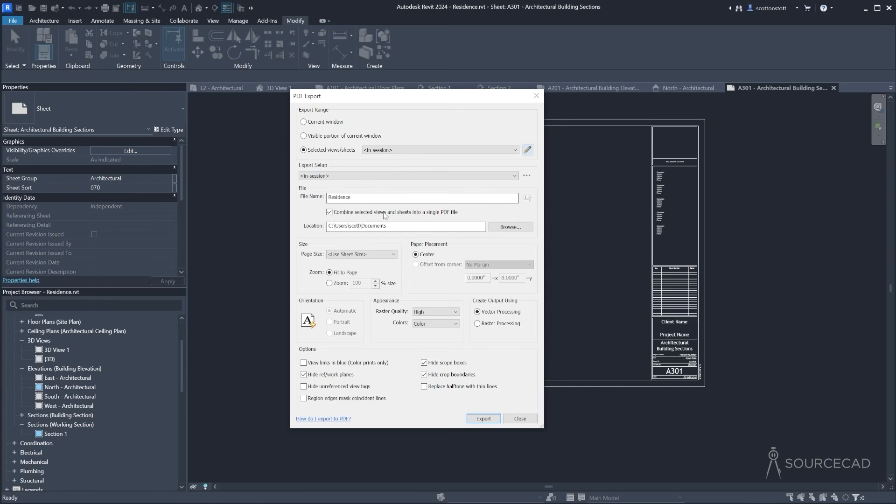
# Set the PDF zoom to 100% size with Color output and High raster quality, and close the export dialog without exporting
pyautogui.click(329, 284)
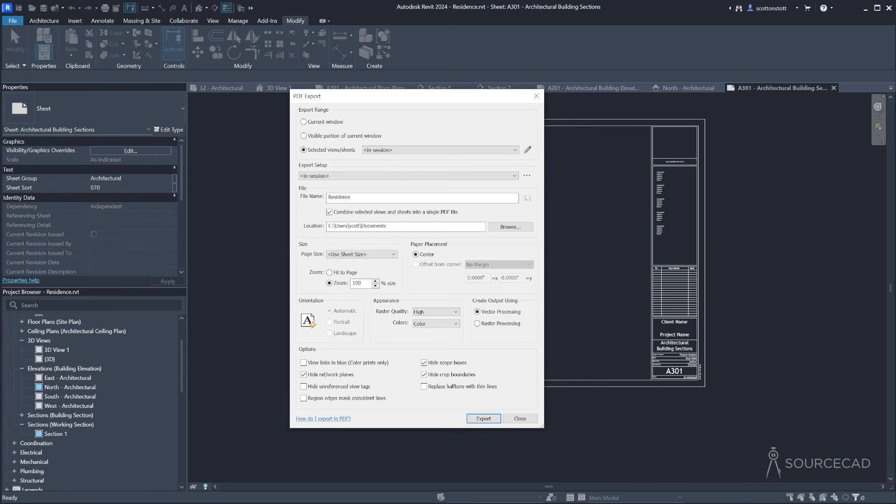
pyautogui.click(329, 273)
pyautogui.click(329, 284)
pyautogui.click(423, 325)
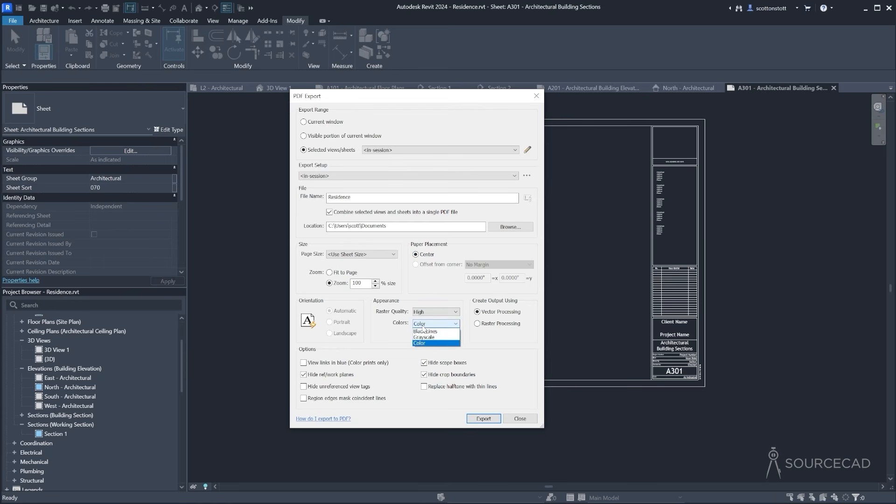
pyautogui.click(426, 344)
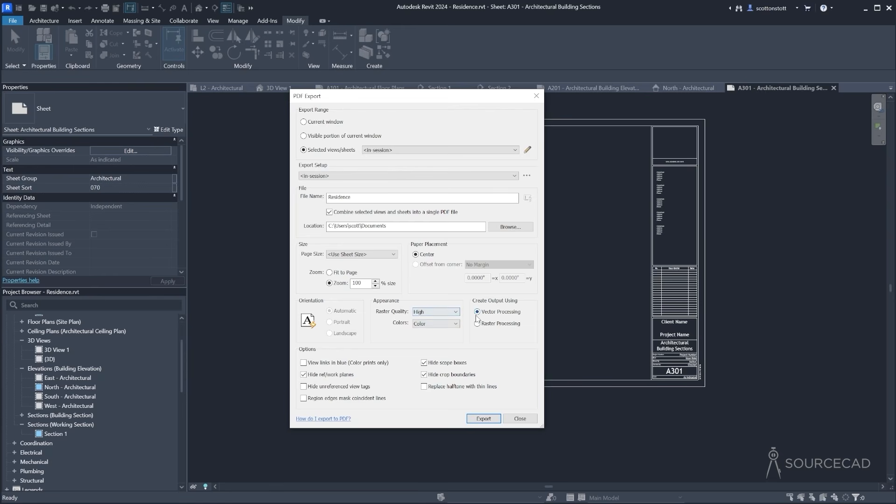
pyautogui.click(442, 313)
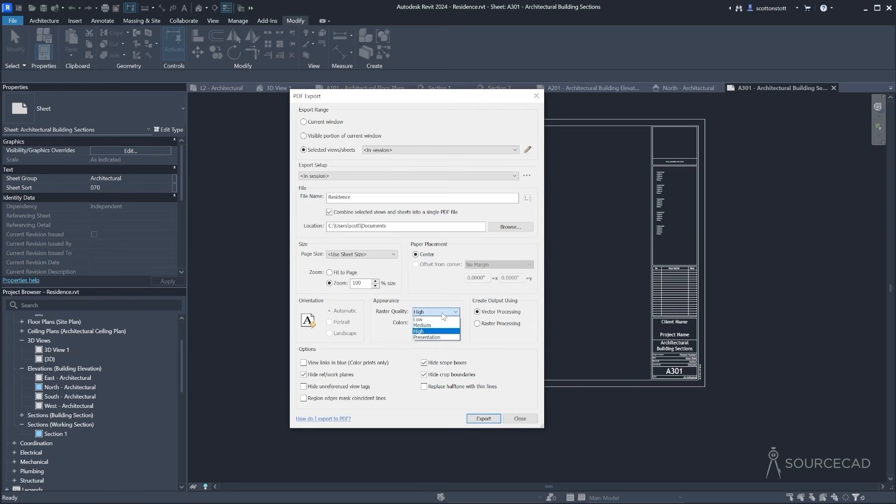
pyautogui.click(443, 316)
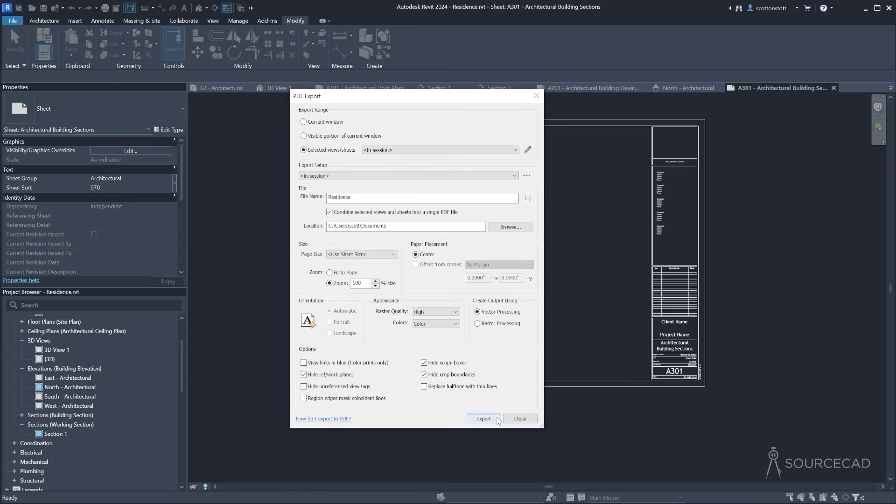
pyautogui.click(519, 418)
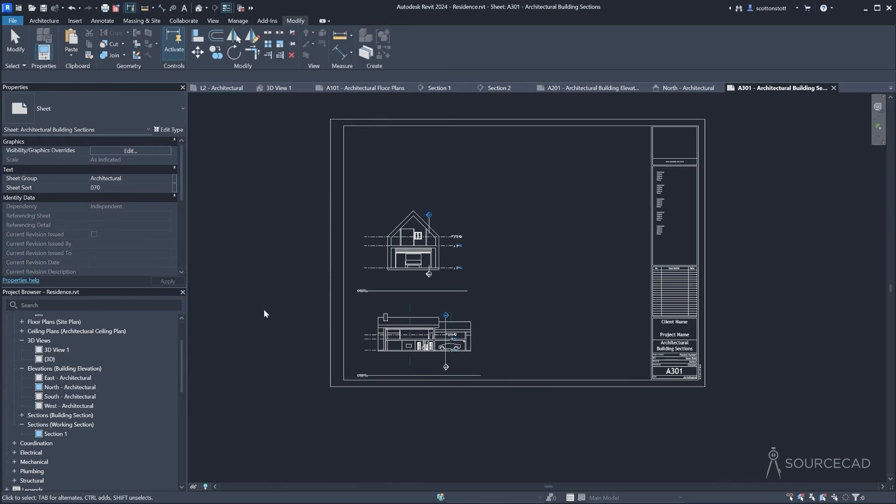